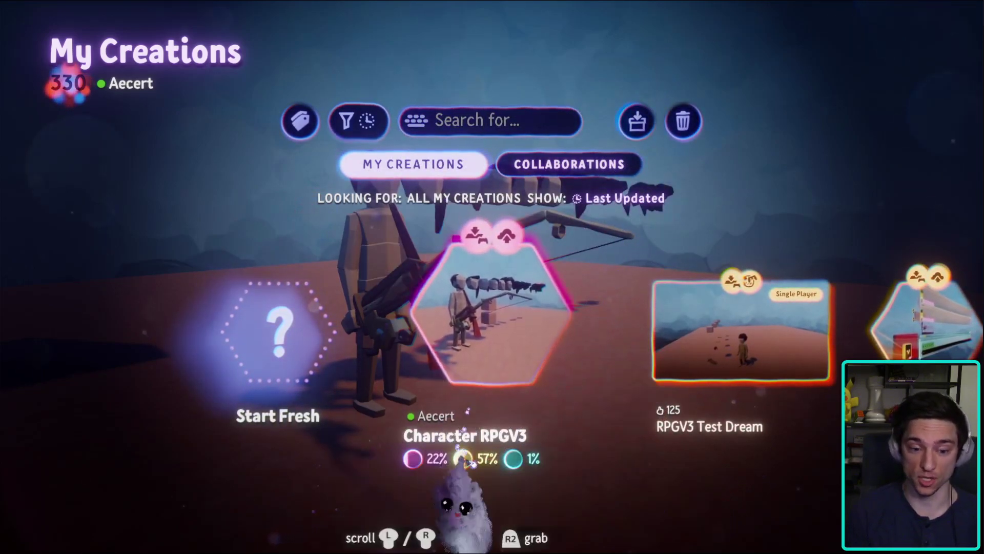
- Open Character RPGV3 from My Creations and start playing it in the green test level
{"action": "left_click", "coordinate": [500, 412]}
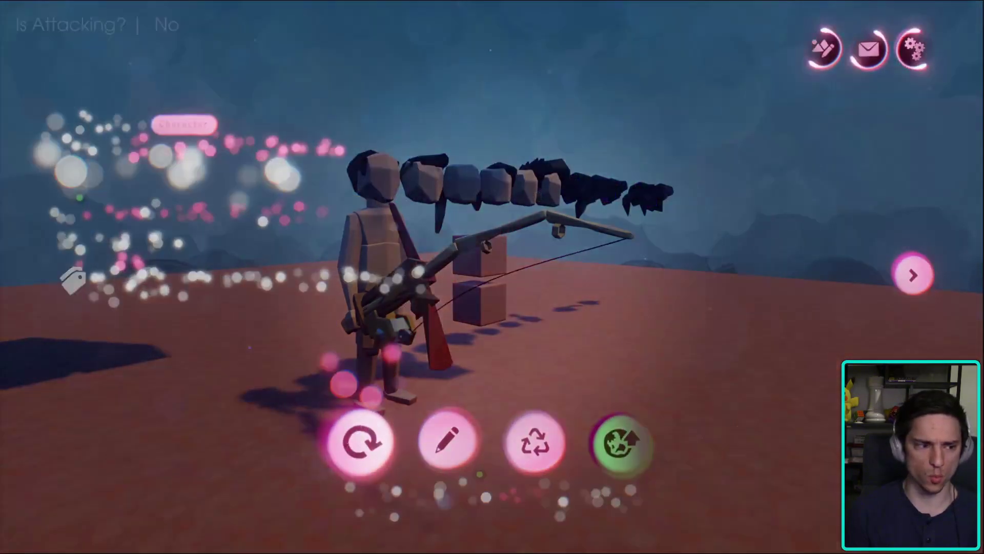
{"action": "left_click", "coordinate": [361, 442]}
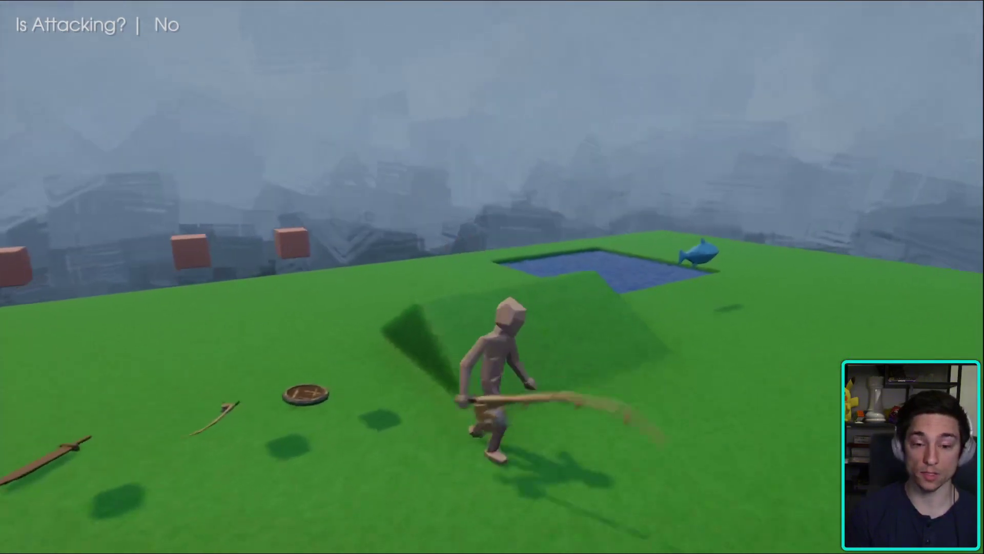
- Pause the play test, switch into edit mode, and bring the character's logic canvases into view
{"action": "key", "text": "Escape"}
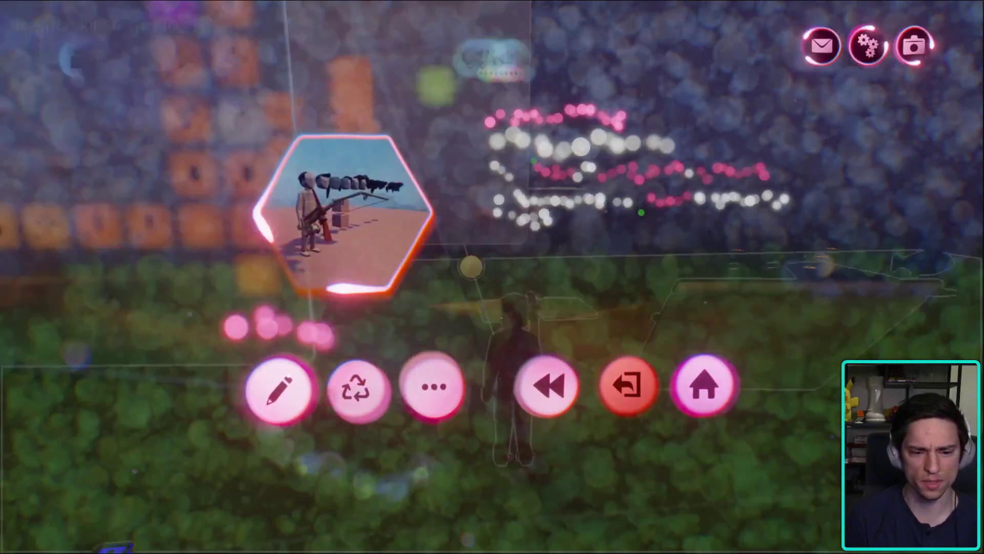
{"action": "left_click", "coordinate": [281, 388]}
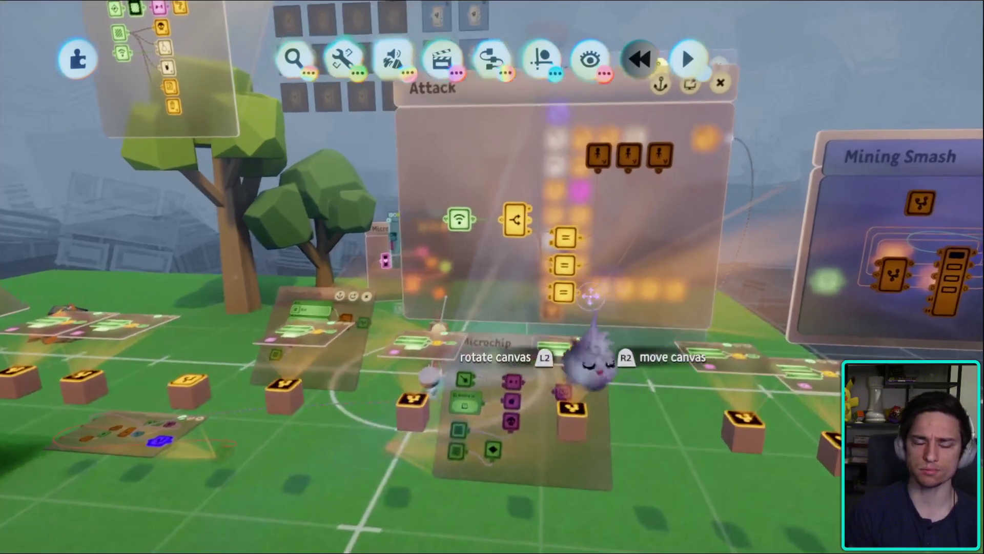
{"action": "middle_click_drag", "start_coordinate": [464, 110], "coordinate": [474, 311]}
{"action": "key", "text": "Escape"}
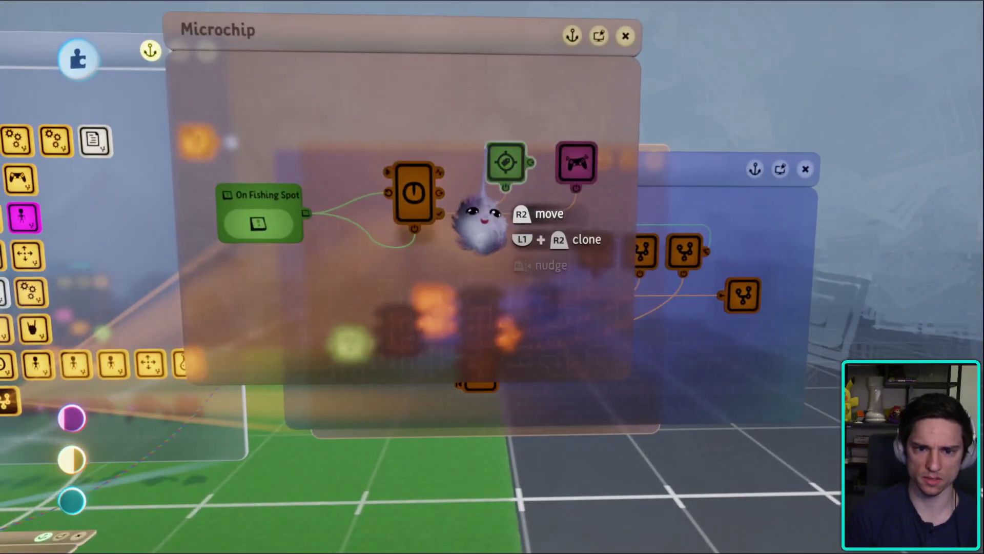
- Open and close the Mining Smash microchip, then open the sculpture's Physical Properties tweak menu (6.030 kg)
{"action": "middle_click_drag", "start_coordinate": [499, 220], "coordinate": [569, 194]}
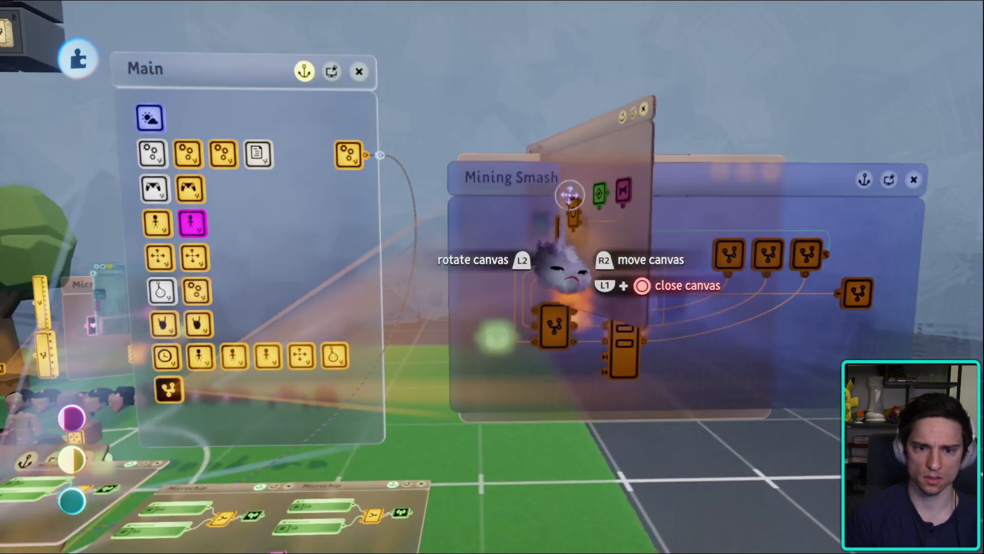
{"action": "left_click", "coordinate": [573, 230]}
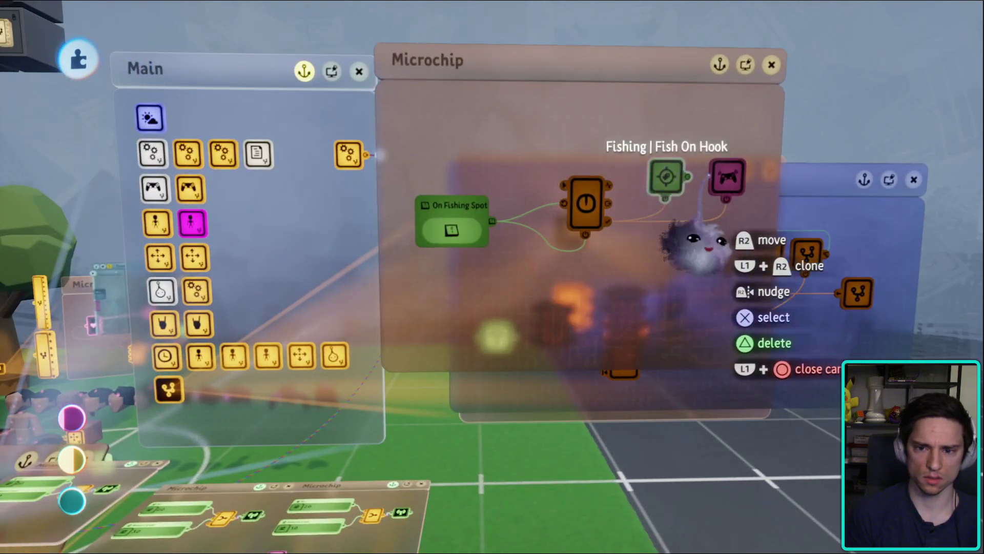
{"action": "key", "text": "Escape"}
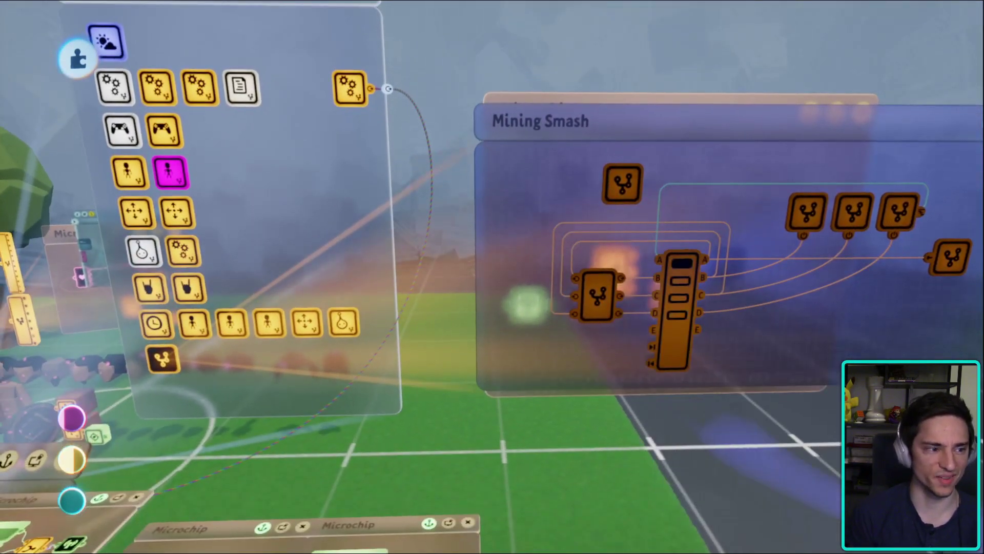
{"action": "mouse_move", "coordinate": [659, 329]}
{"action": "middle_mouse_down"}
{"action": "mouse_move", "coordinate": [516, 472]}
{"action": "mouse_move", "coordinate": [494, 424]}
{"action": "mouse_move", "coordinate": [468, 413]}
{"action": "mouse_move", "coordinate": [478, 413]}
{"action": "mouse_move", "coordinate": [472, 362]}
{"action": "mouse_move", "coordinate": [406, 330]}
{"action": "mouse_move", "coordinate": [375, 379]}
{"action": "middle_mouse_up"}
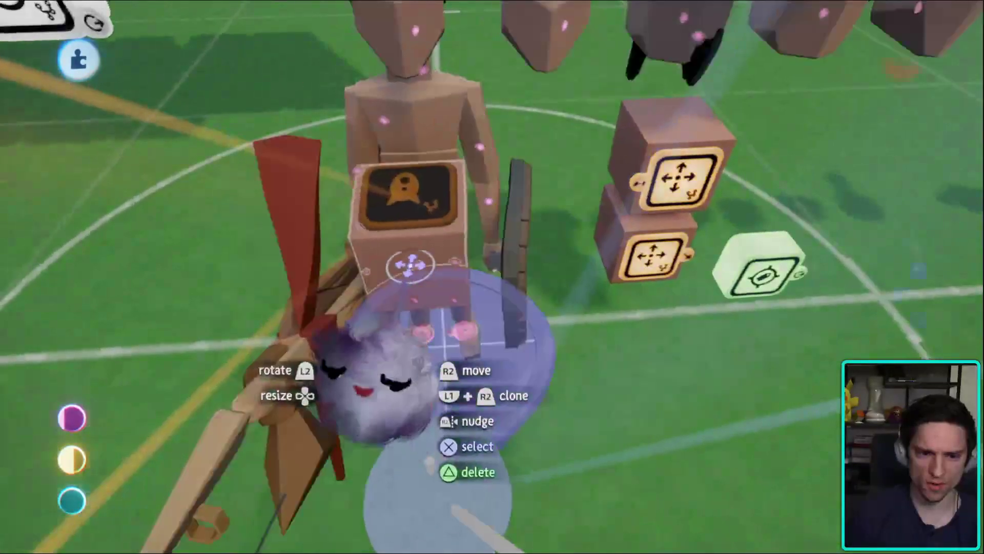
{"action": "left_click", "coordinate": [429, 352]}
{"action": "left_click", "coordinate": [527, 392]}
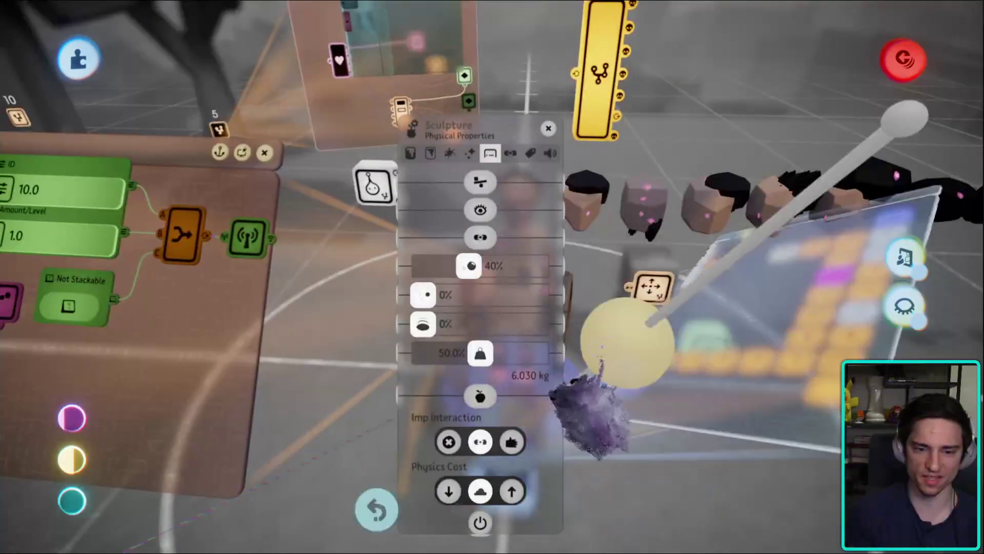
{"action": "key", "text": "Escape"}
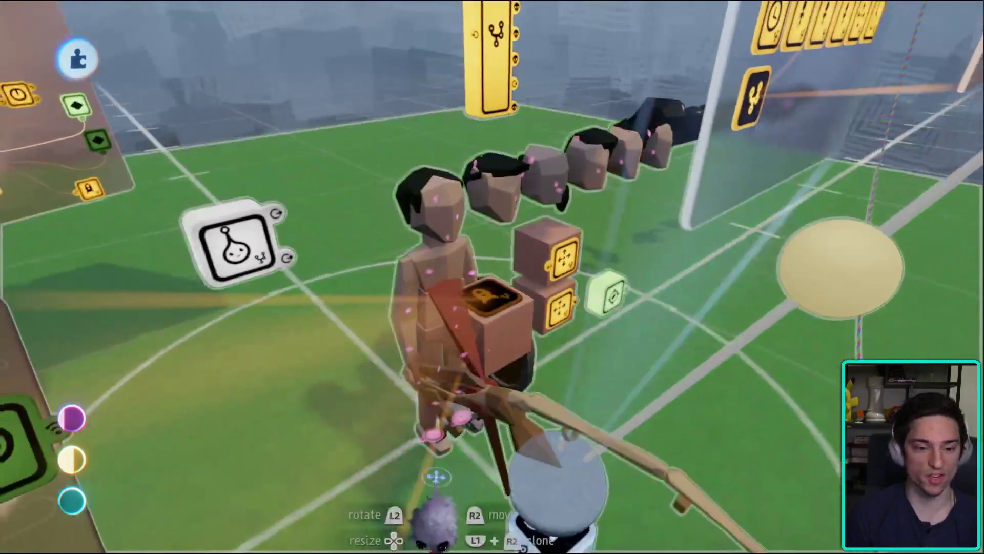
{"action": "left_click", "coordinate": [460, 277]}
- Close the Microchip canvas to return to the scene
{"action": "key", "text": "Escape"}
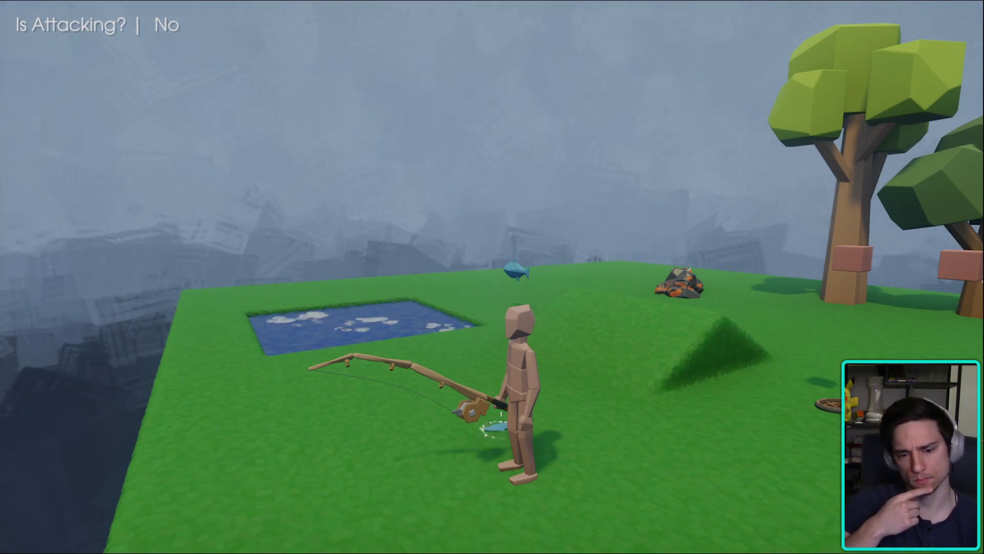
- Run the character across the grass past the pond casting the rod, then pause the game
{"action": "key", "text": "w"}
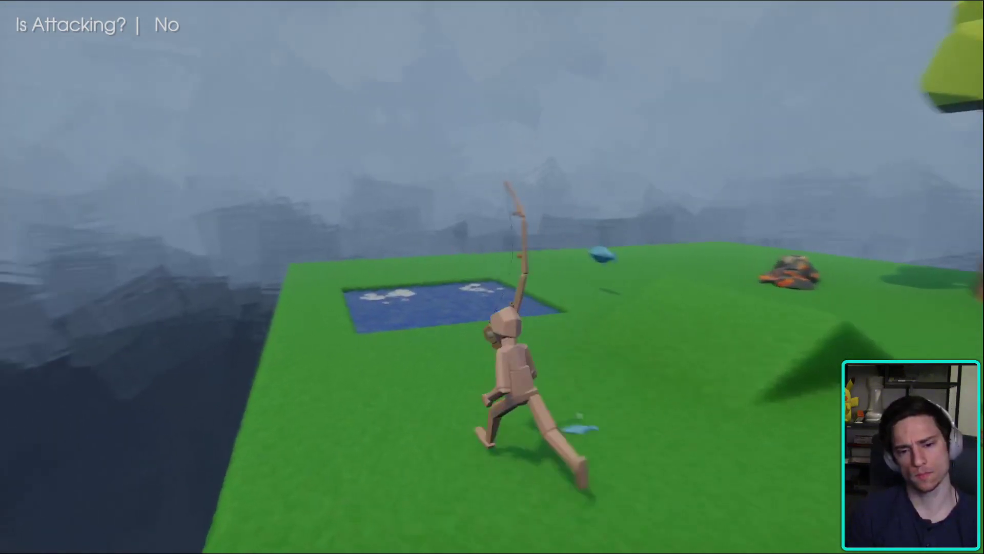
{"action": "key", "text": "w"}
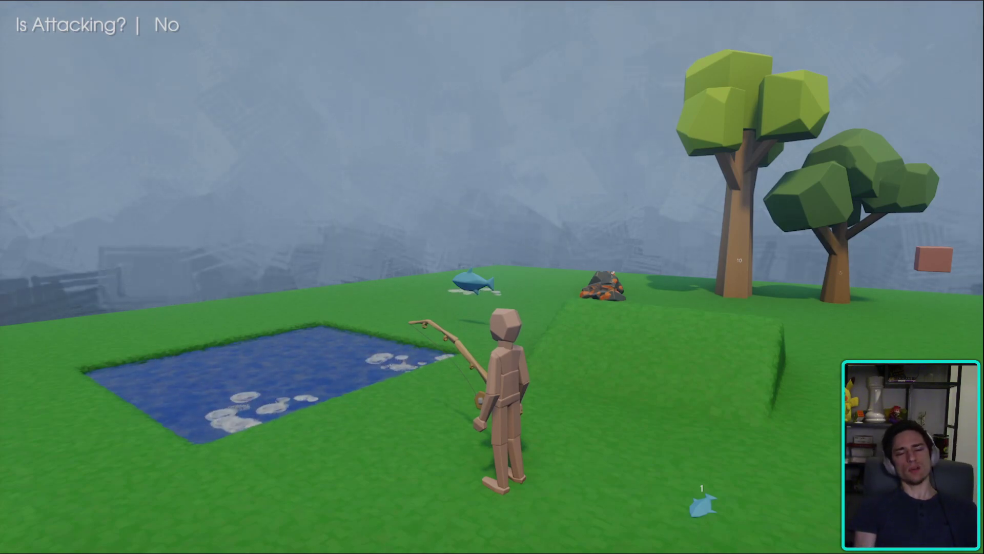
{"action": "key", "text": "w"}
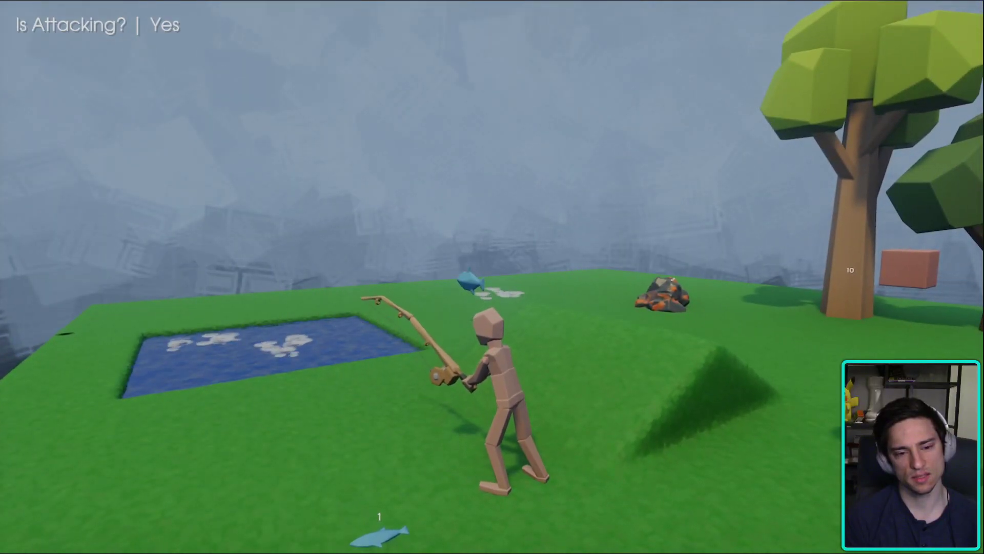
{"action": "key", "text": "Escape"}
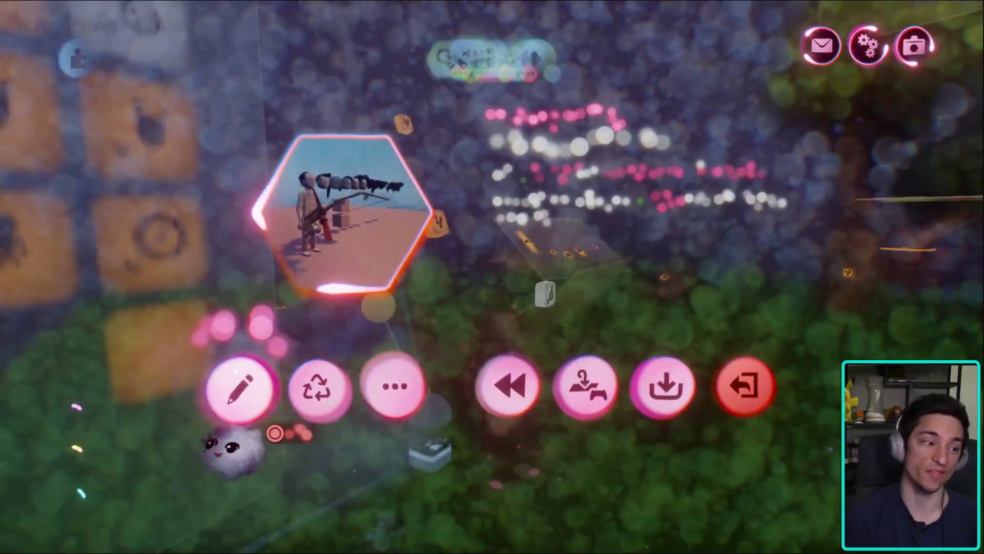
- Return to edit mode, move in on the Mining Smash canvas, and open its title for renaming
{"action": "left_click", "coordinate": [241, 387]}
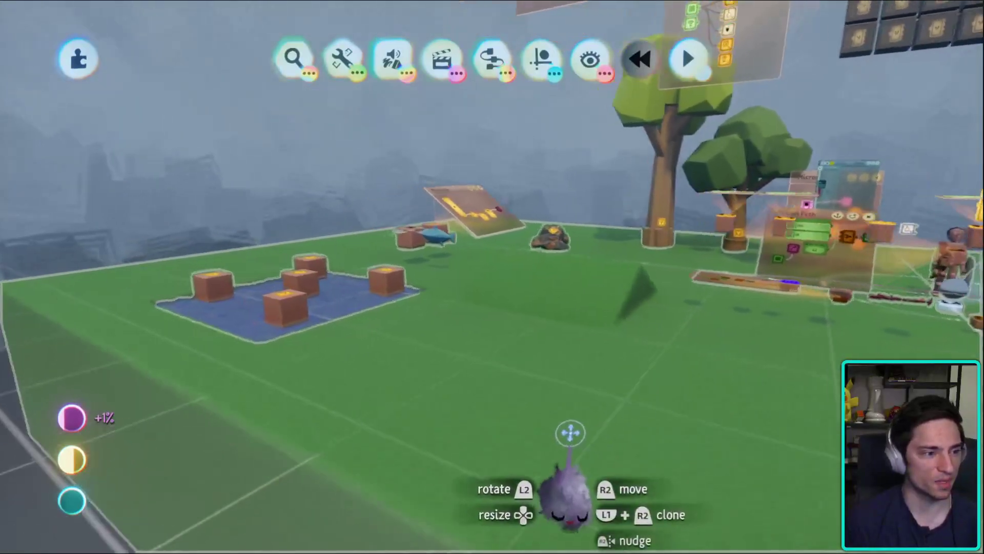
{"action": "mouse_move", "coordinate": [569, 433]}
{"action": "middle_mouse_down"}
{"action": "mouse_move", "coordinate": [579, 460]}
{"action": "mouse_move", "coordinate": [562, 442]}
{"action": "middle_mouse_up"}
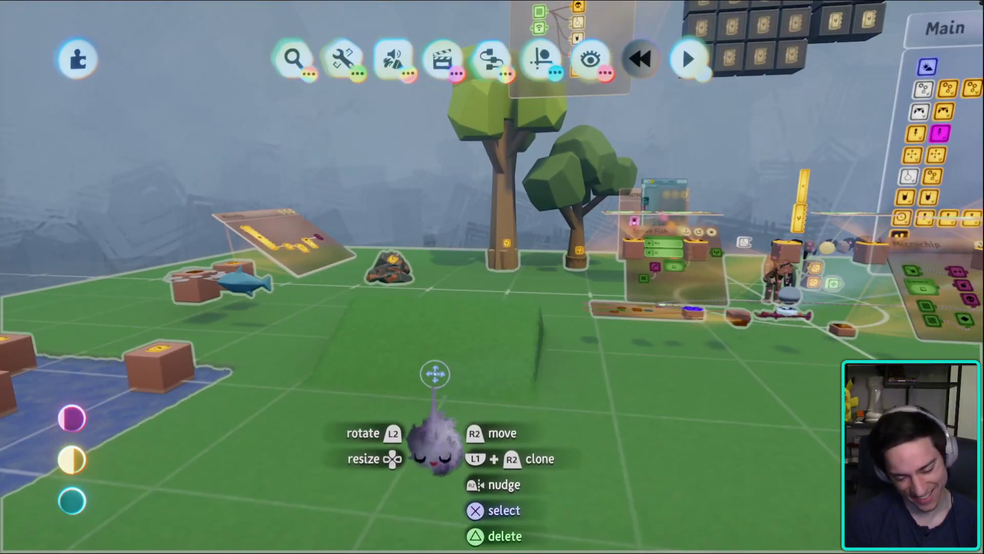
{"action": "middle_click_drag", "start_coordinate": [484, 325], "coordinate": [449, 431]}
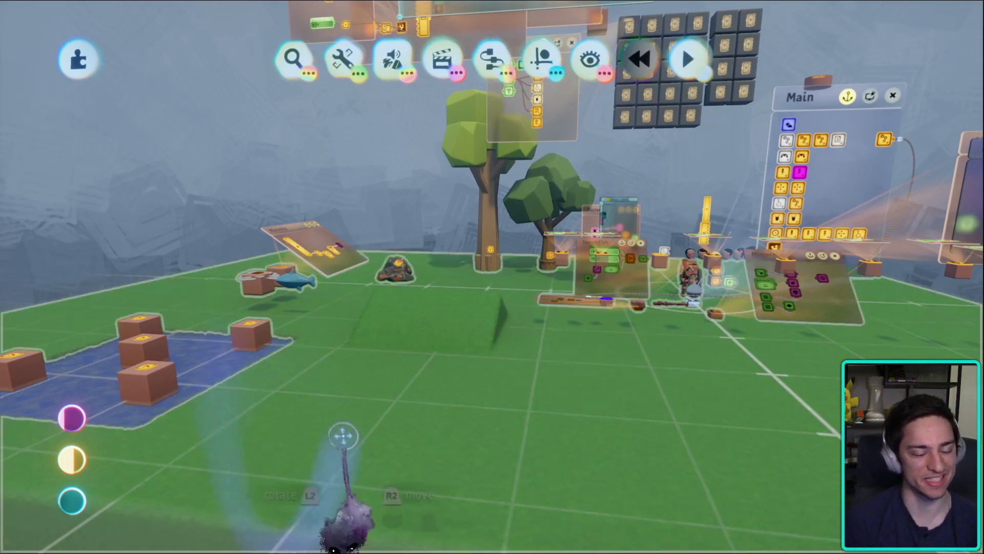
{"action": "middle_click_drag", "start_coordinate": [344, 435], "coordinate": [613, 445]}
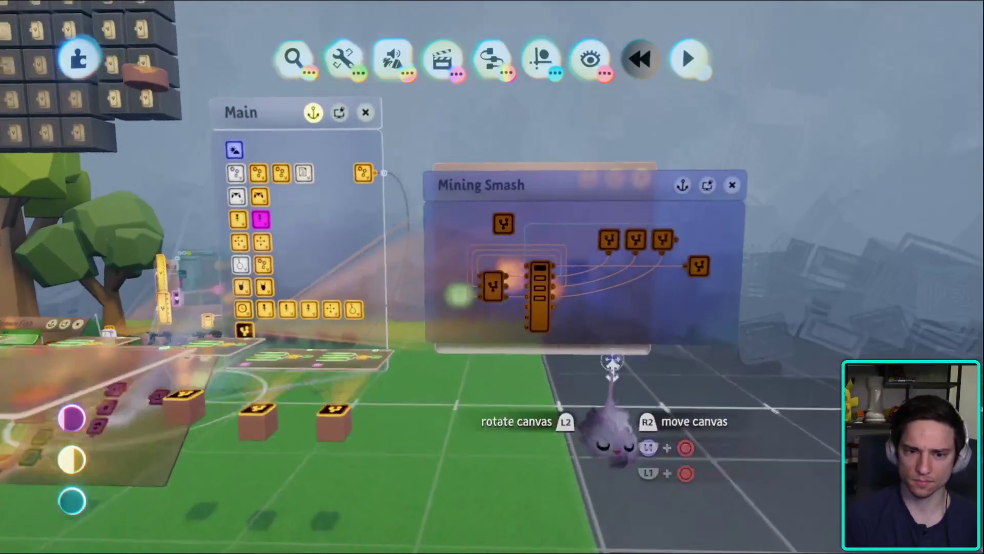
{"action": "middle_click_drag", "start_coordinate": [612, 361], "coordinate": [624, 320]}
{"action": "middle_click_drag", "start_coordinate": [611, 354], "coordinate": [588, 347]}
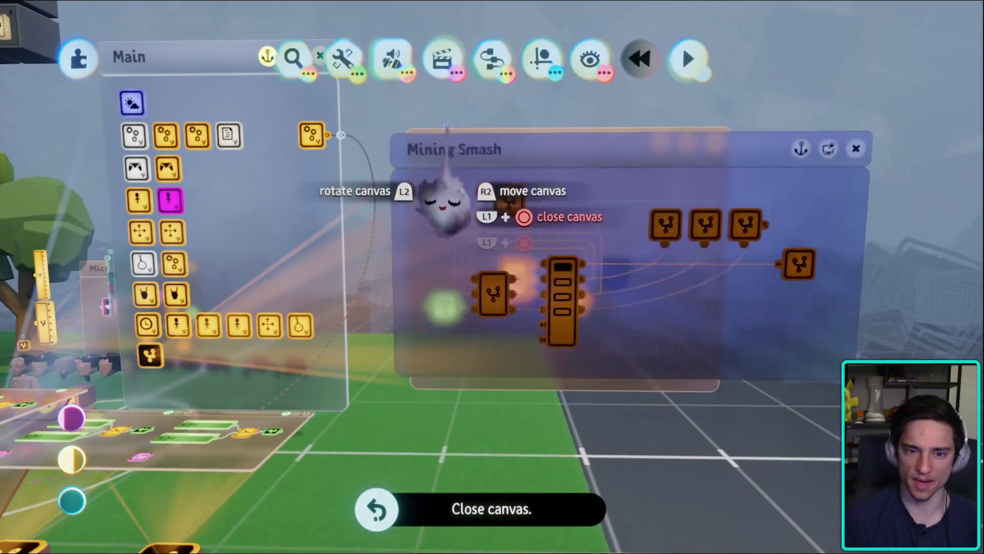
{"action": "left_click", "coordinate": [472, 220]}
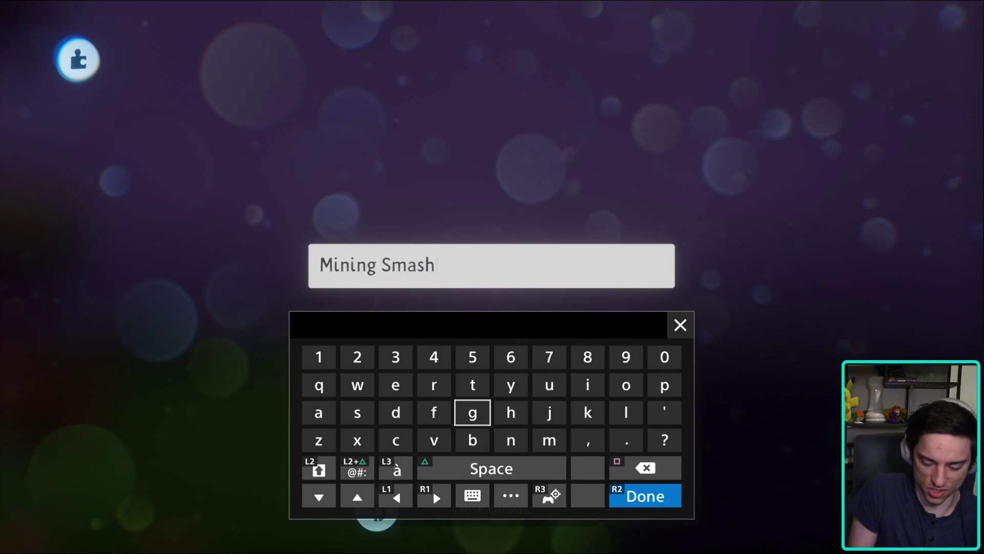
- Rename the Mining Smash chip to 'Fishing'
{"action": "key", "text": "ctrl+a"}
{"action": "type", "text": "F"}
{"action": "key", "text": "Return"}
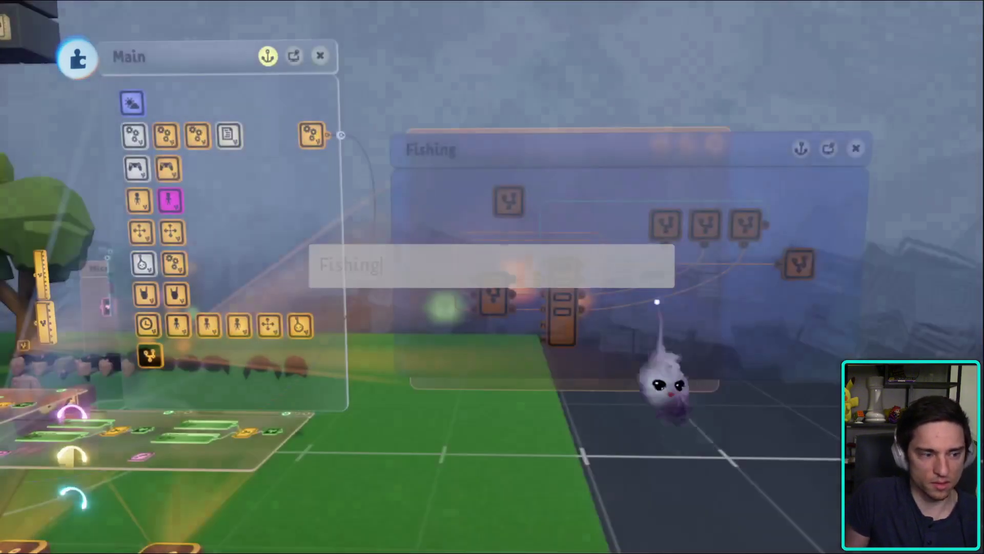
- Move the view in on the Winding Up microchip logic board
{"action": "mouse_move", "coordinate": [439, 303]}
{"action": "middle_mouse_down"}
{"action": "mouse_move", "coordinate": [500, 407]}
{"action": "mouse_move", "coordinate": [388, 493]}
{"action": "mouse_move", "coordinate": [428, 435]}
{"action": "mouse_move", "coordinate": [498, 418]}
{"action": "mouse_move", "coordinate": [519, 379]}
{"action": "mouse_move", "coordinate": [405, 347]}
{"action": "mouse_move", "coordinate": [535, 430]}
{"action": "mouse_move", "coordinate": [528, 389]}
{"action": "mouse_move", "coordinate": [66, 527]}
{"action": "mouse_move", "coordinate": [565, 362]}
{"action": "mouse_move", "coordinate": [546, 338]}
{"action": "mouse_move", "coordinate": [397, 409]}
{"action": "mouse_move", "coordinate": [413, 413]}
{"action": "mouse_move", "coordinate": [419, 375]}
{"action": "mouse_move", "coordinate": [401, 256]}
{"action": "mouse_move", "coordinate": [377, 235]}
{"action": "middle_mouse_up"}
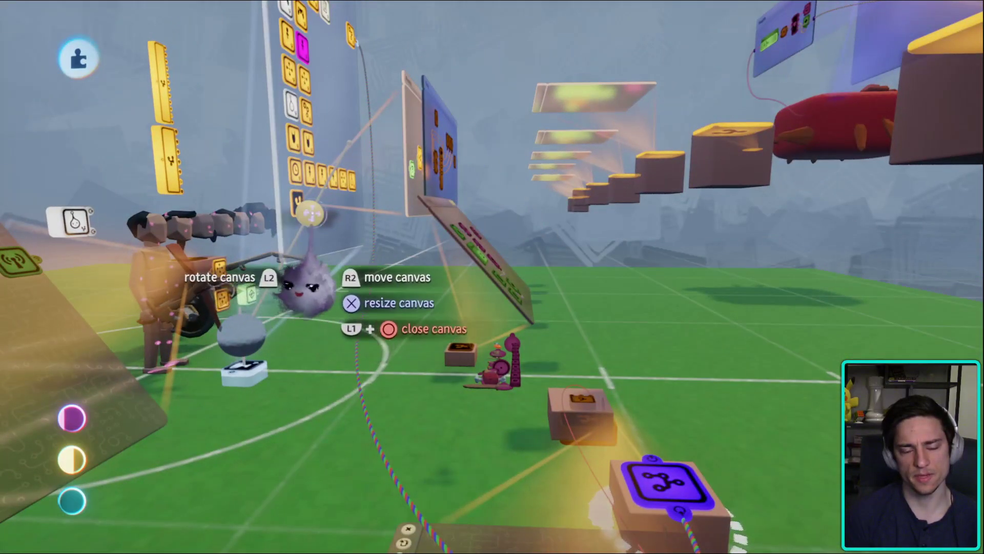
{"action": "middle_click_drag", "start_coordinate": [562, 449], "coordinate": [535, 435]}
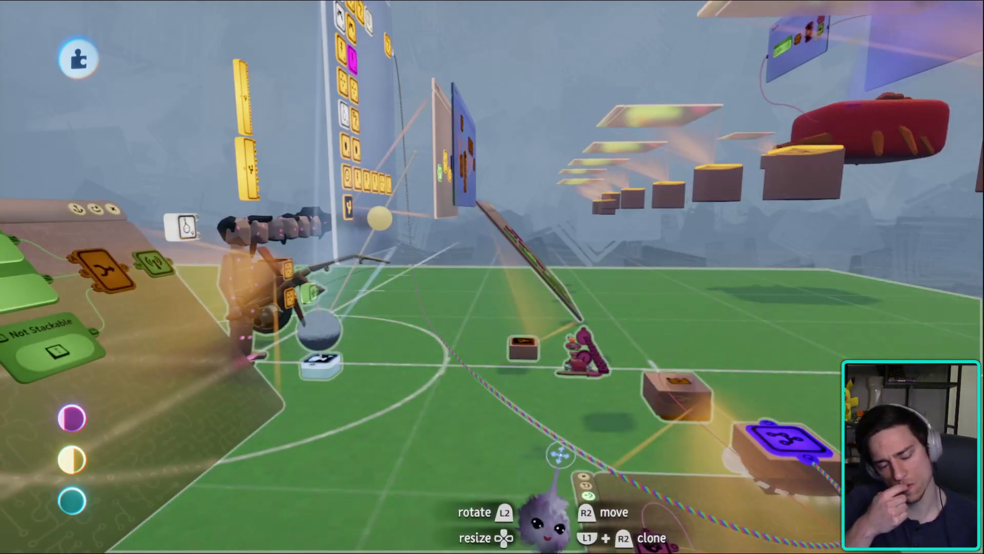
{"action": "middle_click_drag", "start_coordinate": [451, 474], "coordinate": [512, 314]}
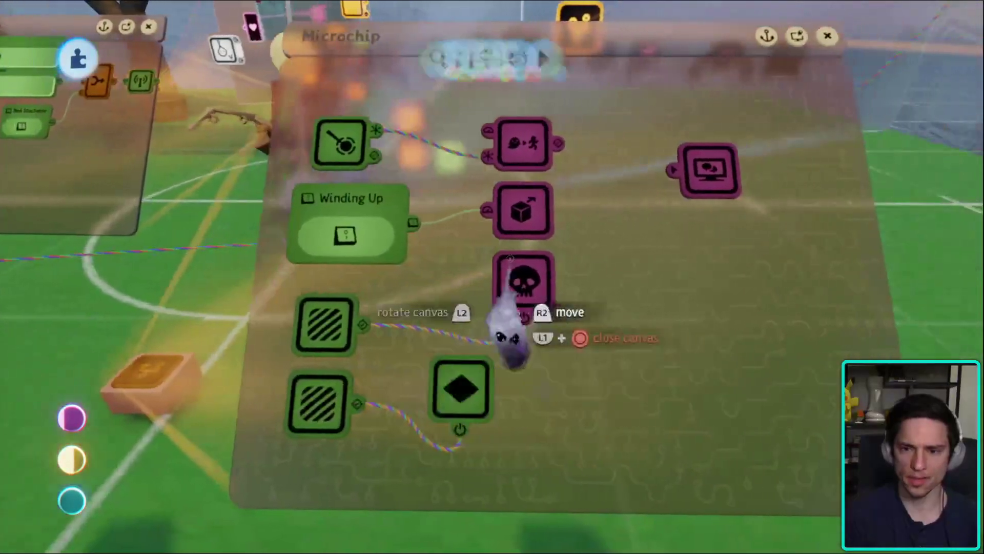
- Add a new gadget from the full gadget list onto the Microchip board
{"action": "key", "text": "s"}
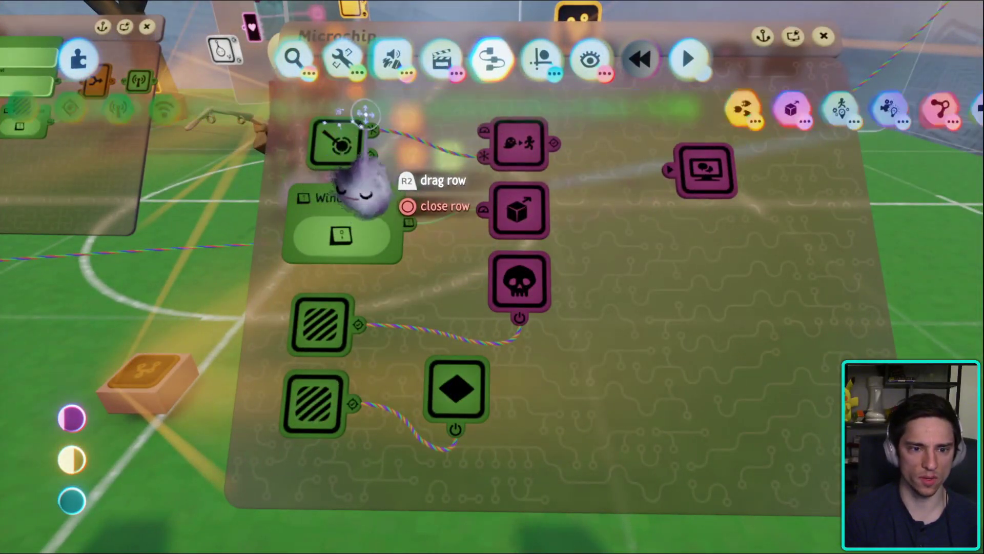
{"action": "left_click", "coordinate": [330, 136]}
{"action": "left_click", "coordinate": [220, 154]}
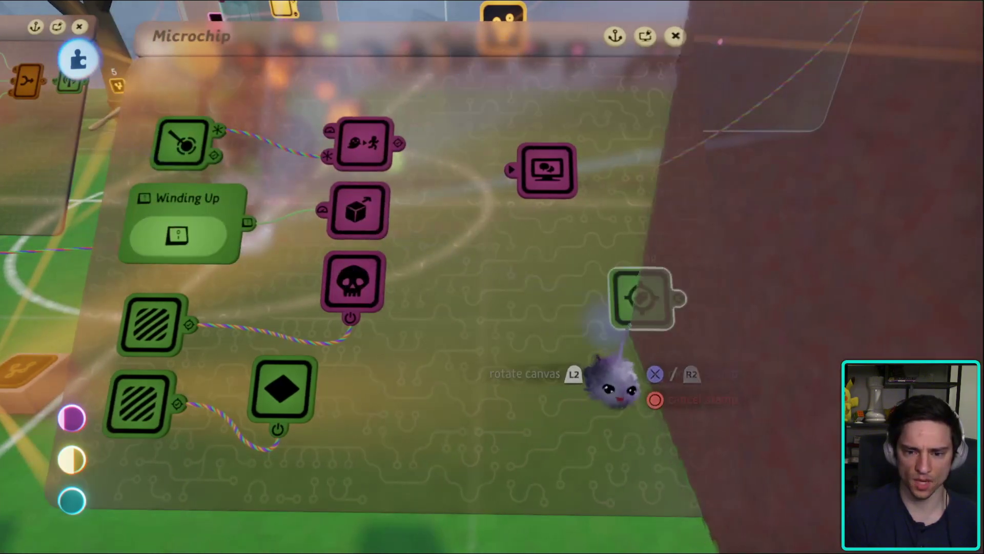
{"action": "left_click", "coordinate": [631, 390]}
{"action": "middle_click_drag", "start_coordinate": [630, 389], "coordinate": [446, 369]}
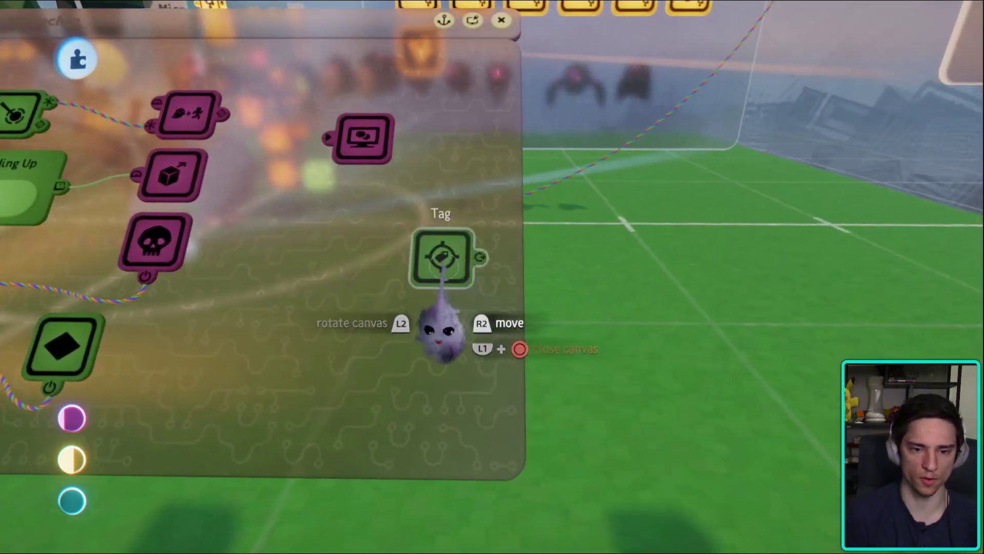
- Rename the Tag gadget to 'Fishing Lure Target'
{"action": "left_click", "coordinate": [444, 256]}
{"action": "left_click", "coordinate": [487, 247]}
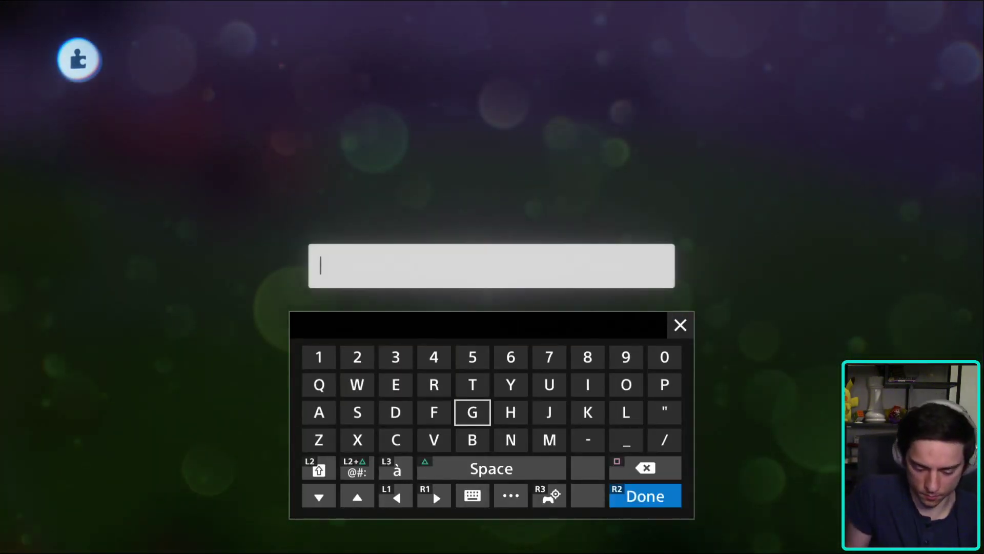
{"action": "key", "text": "Escape"}
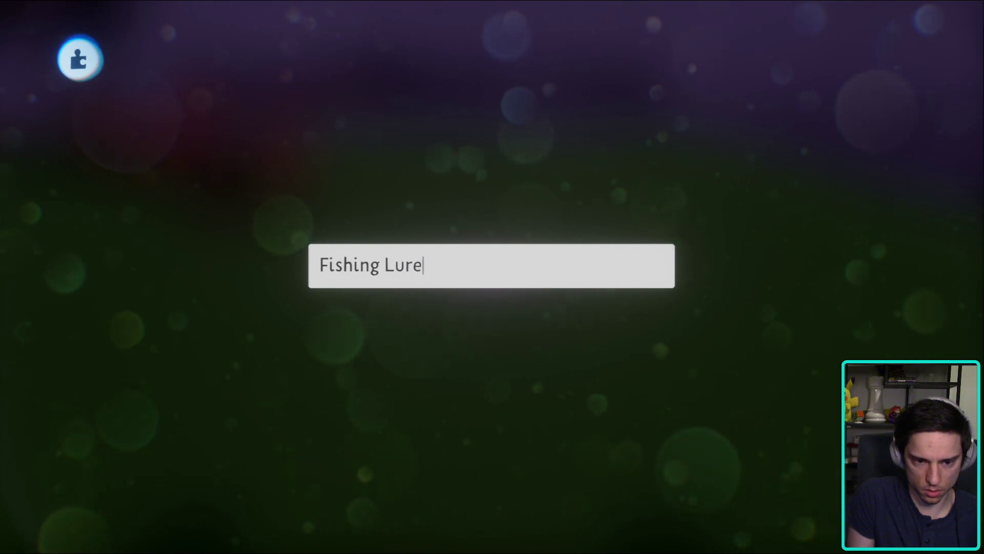
{"action": "type", "text": "Fishing Lure Targe"}
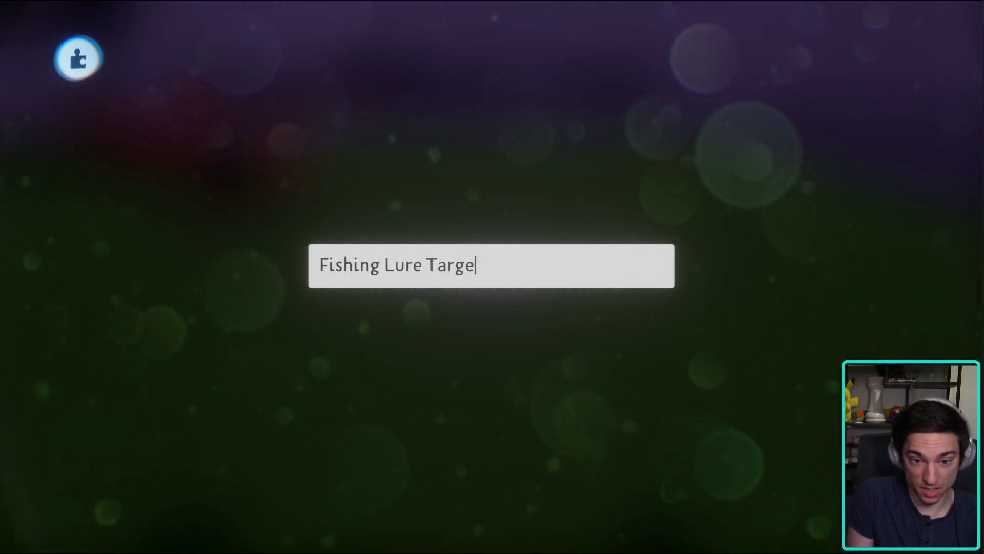
{"action": "type", "text": "t"}
{"action": "key", "text": "Return"}
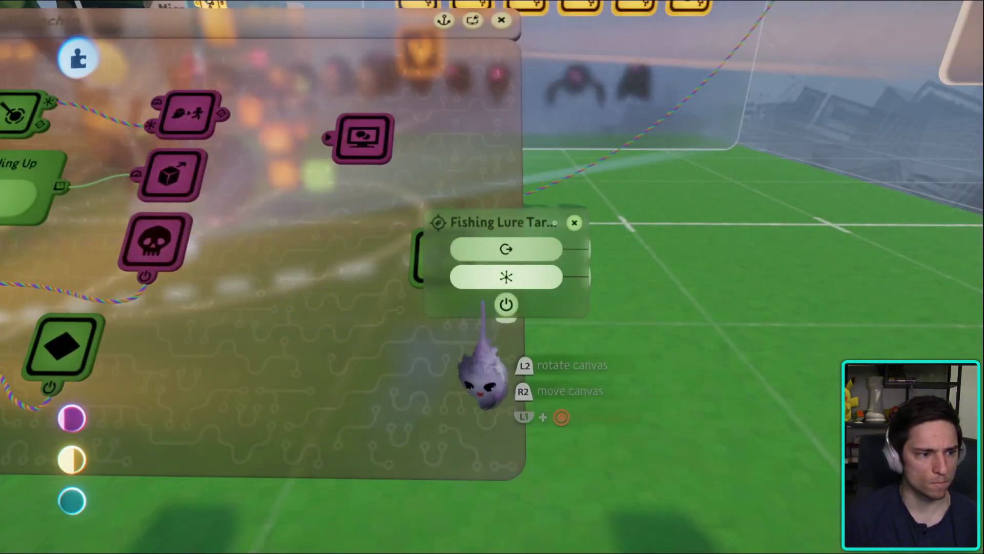
- Close the gadget settings and microchip canvas, then enable Grid Snap in Guides
{"action": "key", "text": "Escape"}
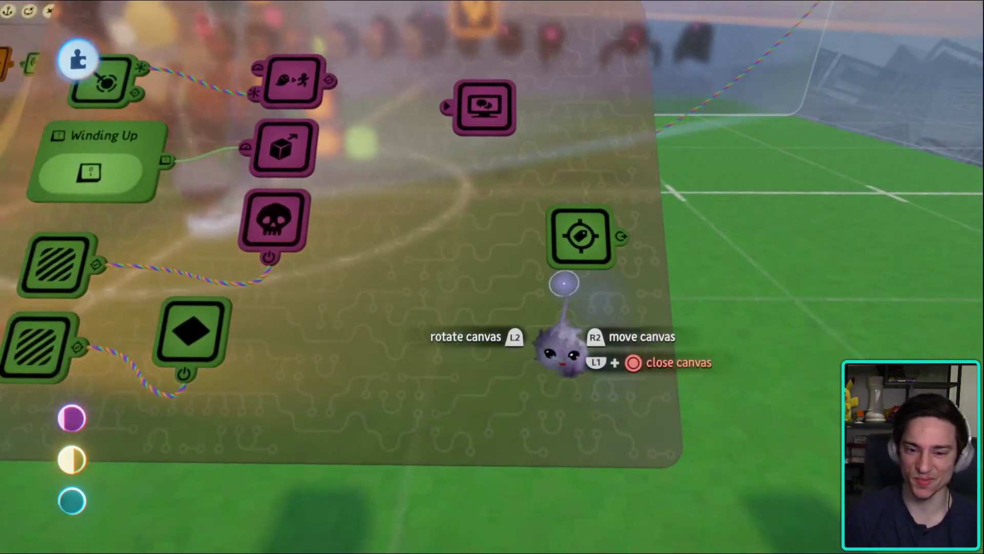
{"action": "key", "text": "Escape"}
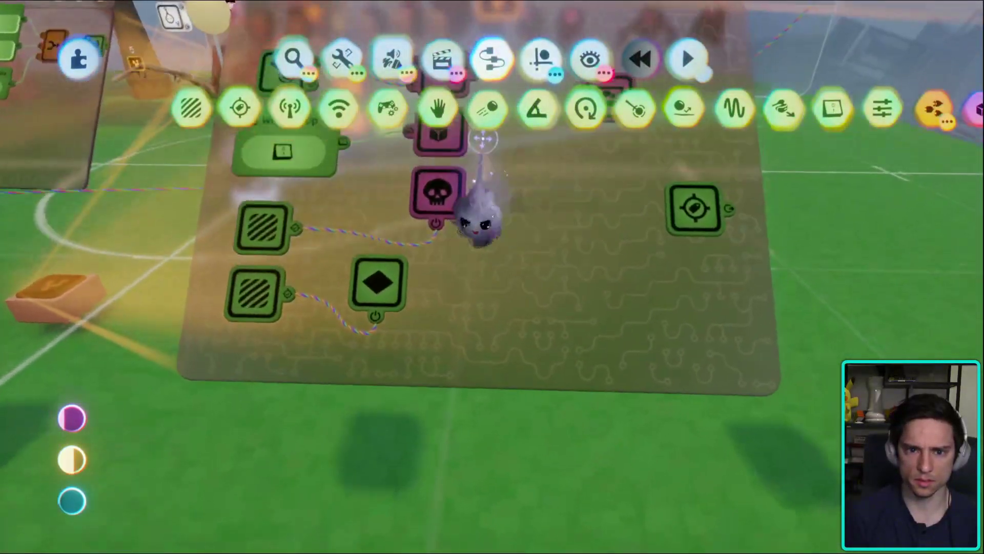
{"action": "left_click", "coordinate": [540, 59]}
{"action": "left_click", "coordinate": [414, 107]}
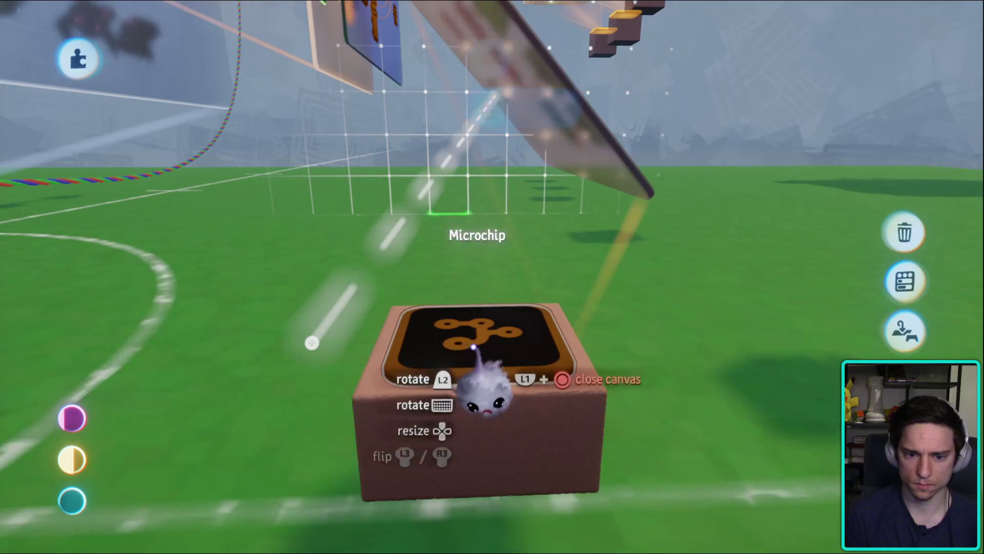
- Move the microchip box to a new spot and briefly use, then exit, the Freeze tool
{"action": "left_click_drag", "start_coordinate": [474, 348], "coordinate": [469, 421]}
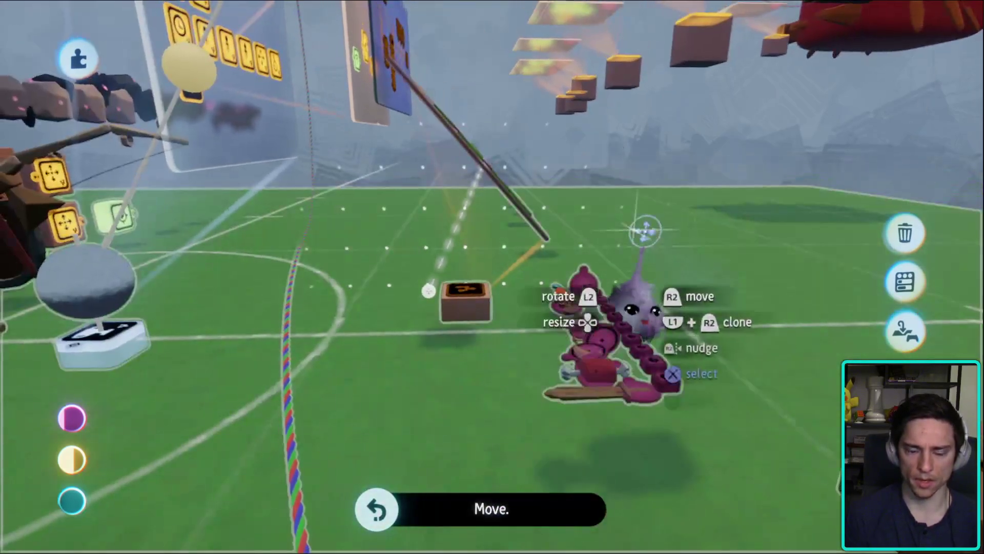
{"action": "mouse_move", "coordinate": [523, 159]}
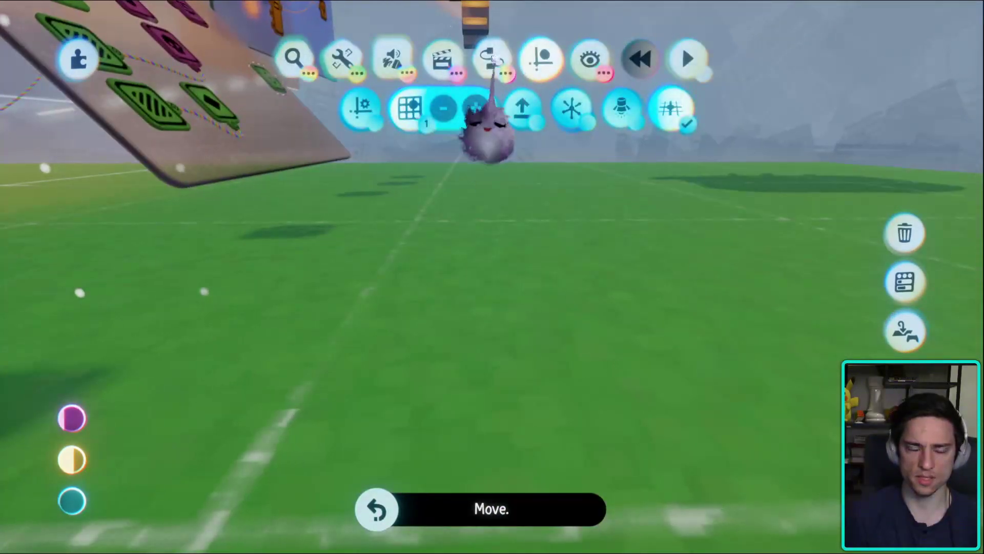
{"action": "left_click", "coordinate": [492, 60]}
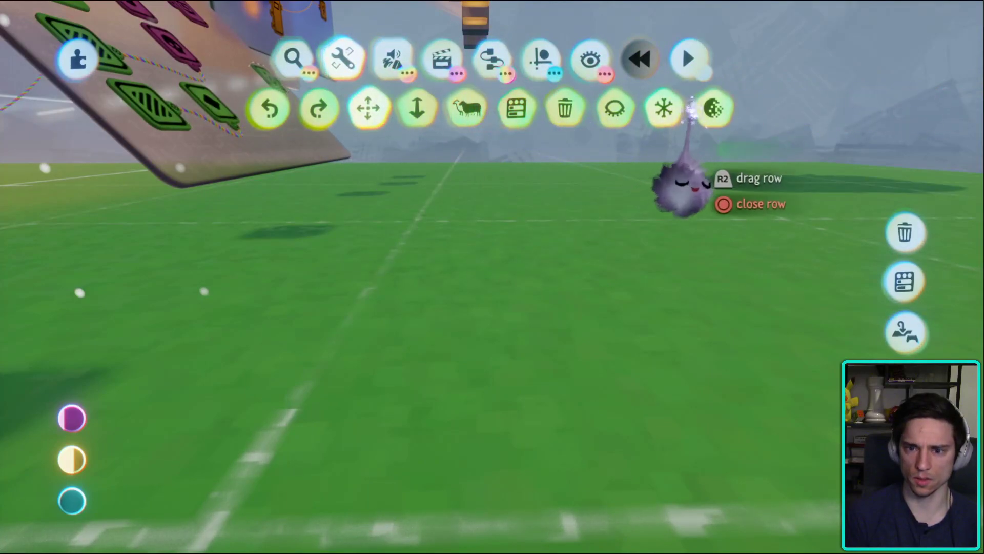
{"action": "left_click", "coordinate": [666, 107]}
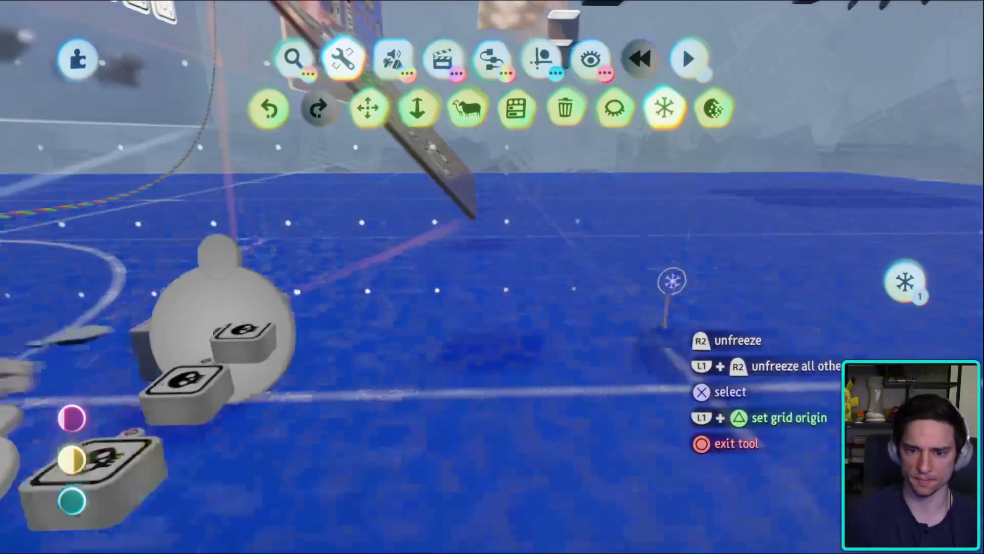
{"action": "key", "text": "Escape"}
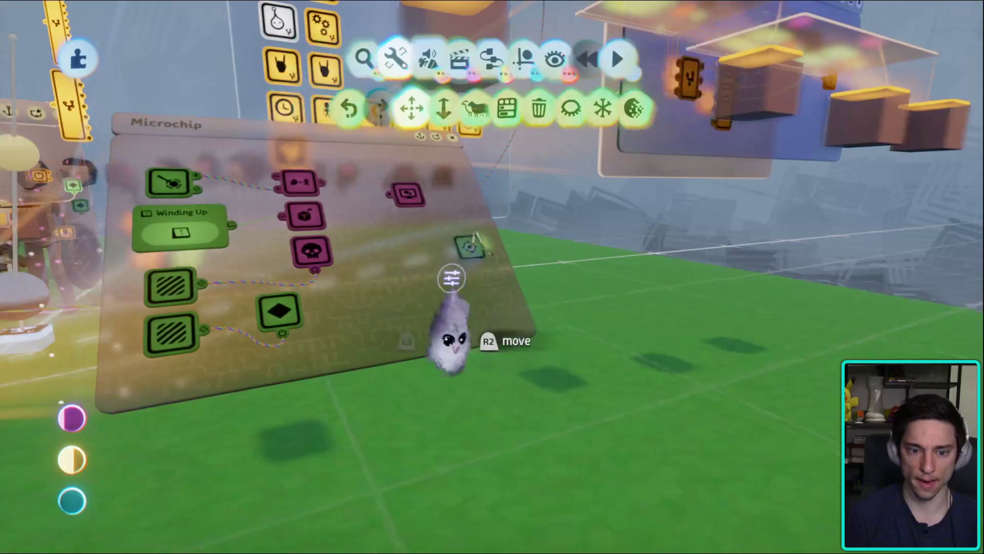
- Set the grid origin at the microchip box and open the Text Displayer gadget's settings
{"action": "left_click", "coordinate": [451, 279]}
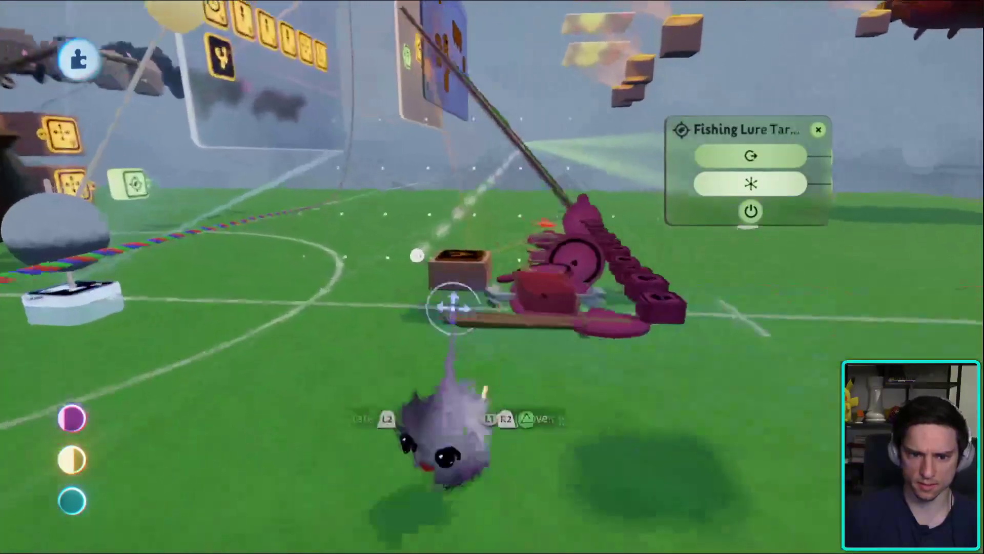
{"action": "left_click", "coordinate": [439, 245]}
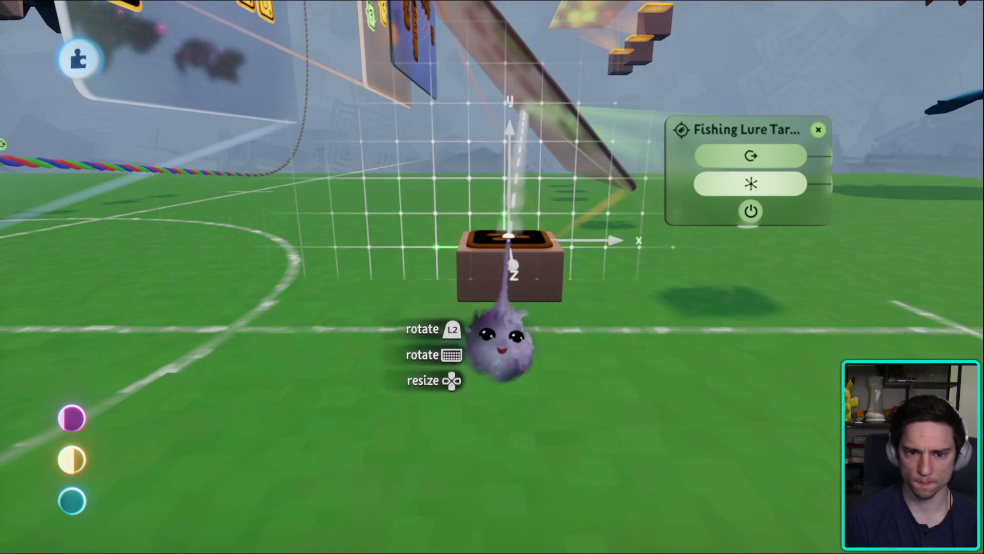
{"action": "middle_click_drag", "start_coordinate": [513, 265], "coordinate": [579, 182]}
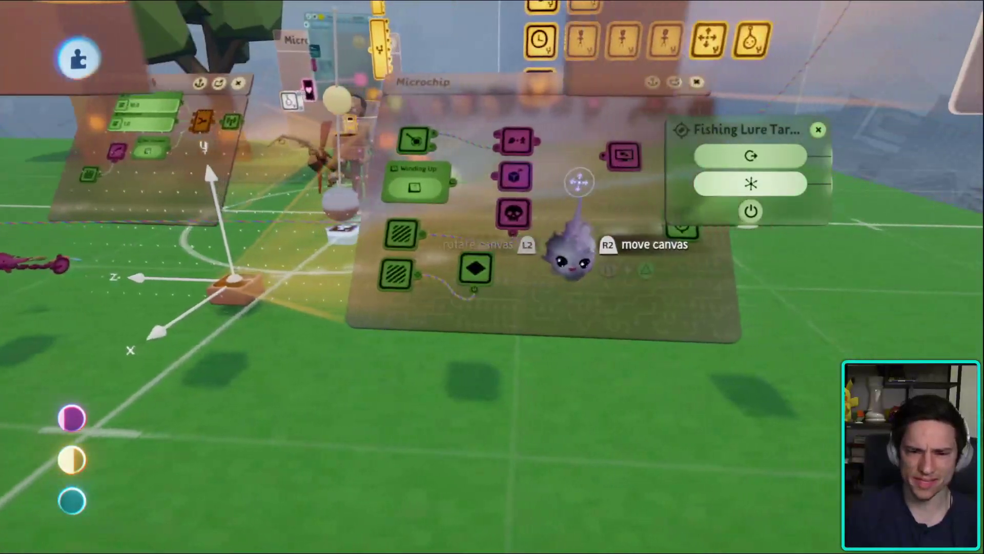
{"action": "left_click", "coordinate": [615, 159]}
{"action": "middle_click_drag", "start_coordinate": [548, 275], "coordinate": [871, 205]}
- Move the microchip box to attach it to the pink gadget, then zoom in on its canvas nodes
{"action": "middle_click_drag", "start_coordinate": [722, 395], "coordinate": [556, 369]}
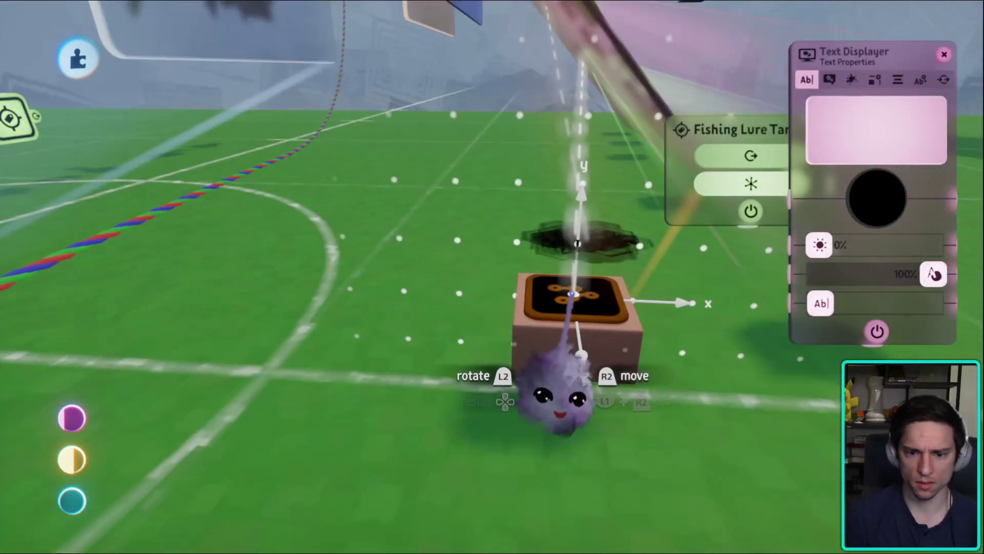
{"action": "left_click_drag", "start_coordinate": [564, 333], "coordinate": [574, 385]}
{"action": "middle_click_drag", "start_coordinate": [574, 384], "coordinate": [494, 376]}
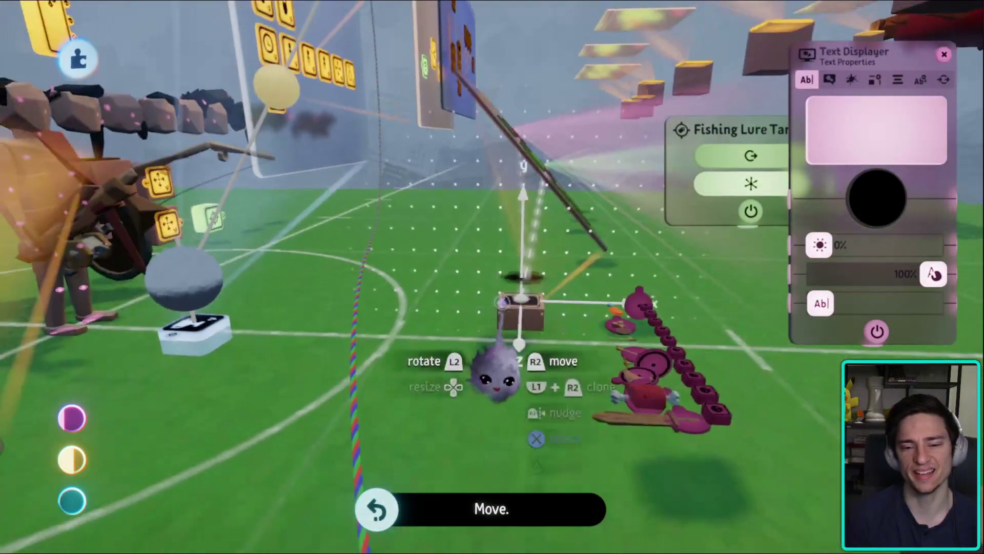
{"action": "left_click_drag", "start_coordinate": [515, 351], "coordinate": [543, 346]}
{"action": "middle_click_drag", "start_coordinate": [543, 346], "coordinate": [538, 261]}
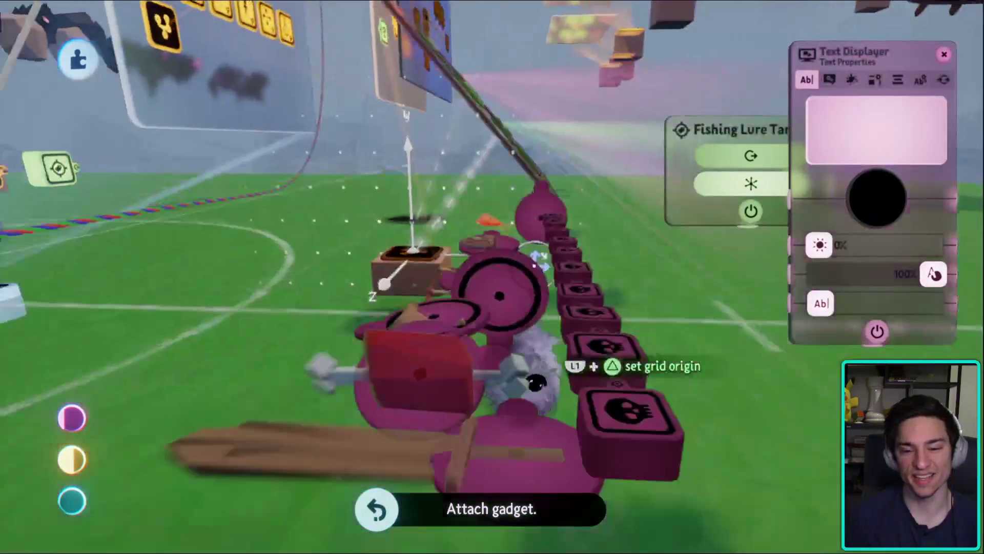
{"action": "middle_click_drag", "start_coordinate": [536, 382], "coordinate": [464, 310]}
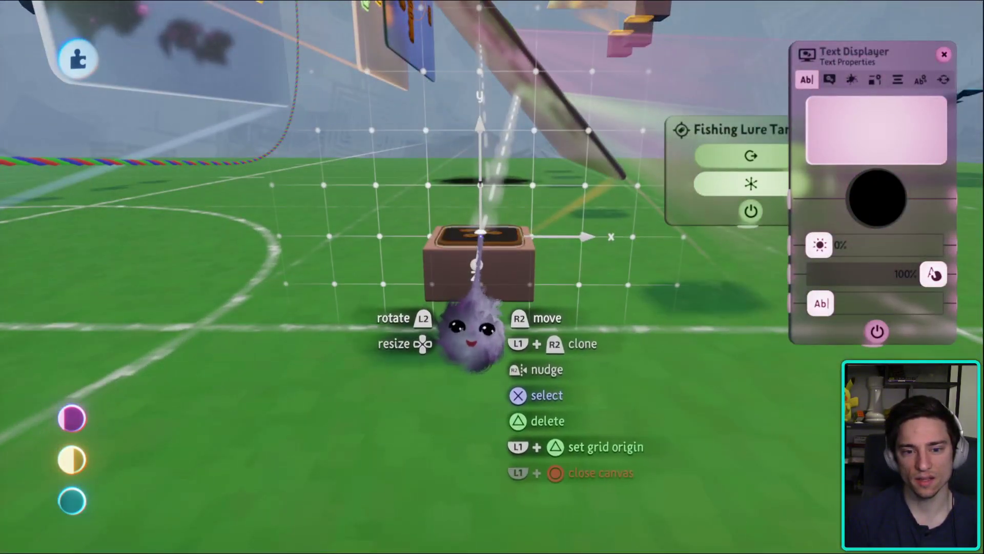
{"action": "middle_click_drag", "start_coordinate": [487, 180], "coordinate": [569, 366]}
{"action": "middle_click_drag", "start_coordinate": [583, 319], "coordinate": [697, 281]}
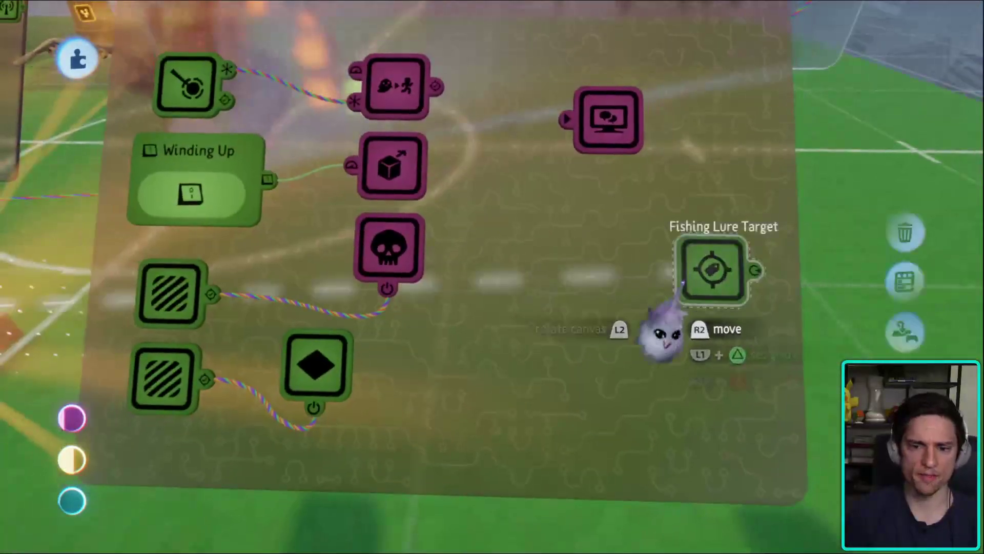
- Orbit and pan to the counter logic canvas beside the fishing character
{"action": "middle_click_drag", "start_coordinate": [661, 333], "coordinate": [315, 369]}
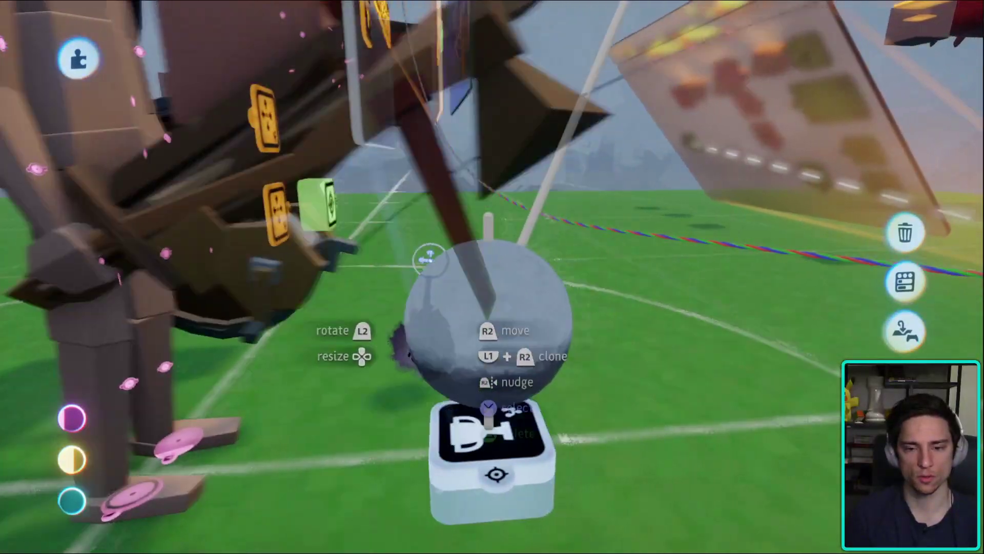
{"action": "middle_click_drag", "start_coordinate": [405, 344], "coordinate": [456, 353]}
{"action": "mouse_move", "coordinate": [459, 247]}
{"action": "middle_mouse_down"}
{"action": "mouse_move", "coordinate": [440, 286]}
{"action": "mouse_move", "coordinate": [439, 253]}
{"action": "mouse_move", "coordinate": [459, 258]}
{"action": "mouse_move", "coordinate": [457, 246]}
{"action": "mouse_move", "coordinate": [483, 318]}
{"action": "mouse_move", "coordinate": [391, 329]}
{"action": "mouse_move", "coordinate": [432, 310]}
{"action": "mouse_move", "coordinate": [482, 232]}
{"action": "middle_mouse_up"}
{"action": "left_click", "coordinate": [457, 252]}
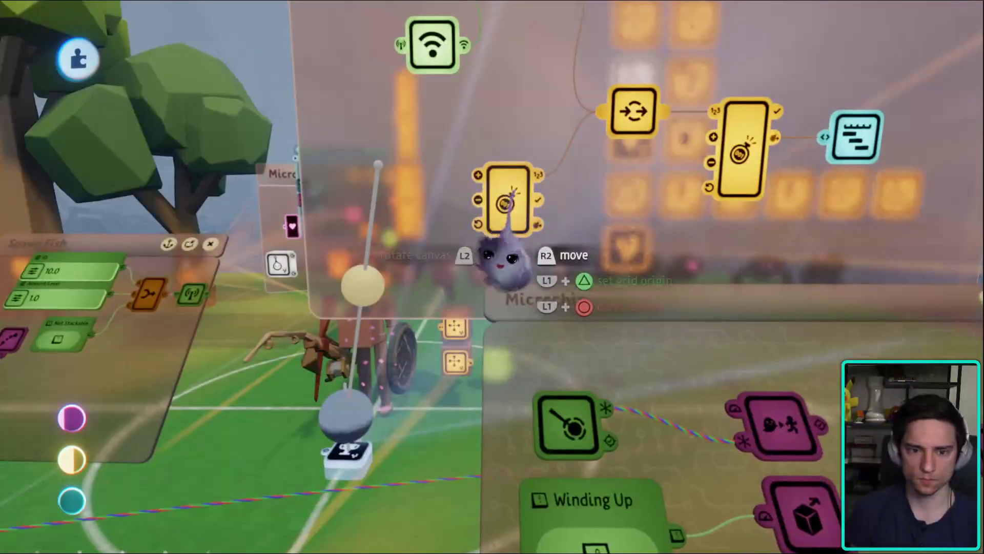
- Inspect the Counter gadget's settings (value 50, current count) and visibility options, then turn back toward the logic canvas
{"action": "left_click", "coordinate": [507, 200]}
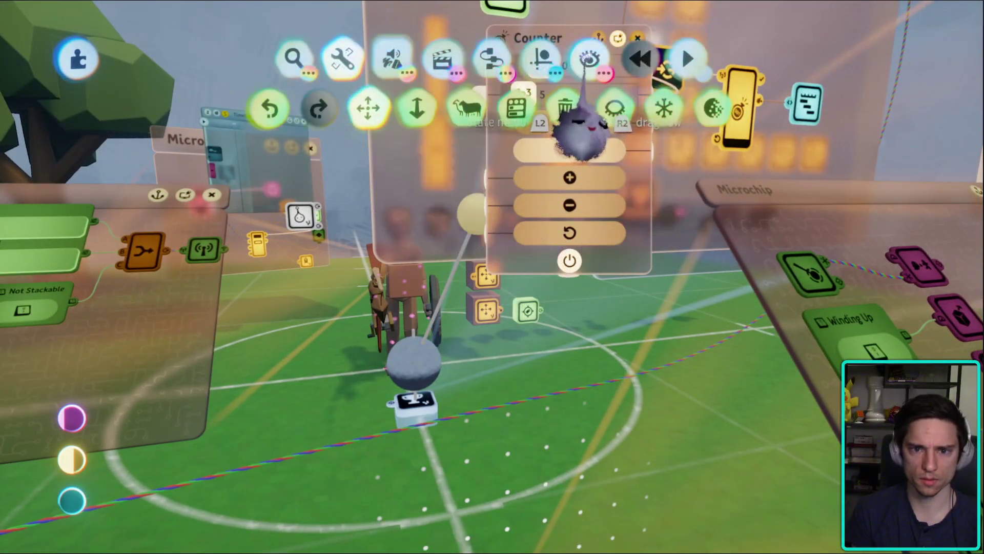
{"action": "left_click", "coordinate": [587, 59]}
{"action": "middle_click_drag", "start_coordinate": [614, 313], "coordinate": [544, 177]}
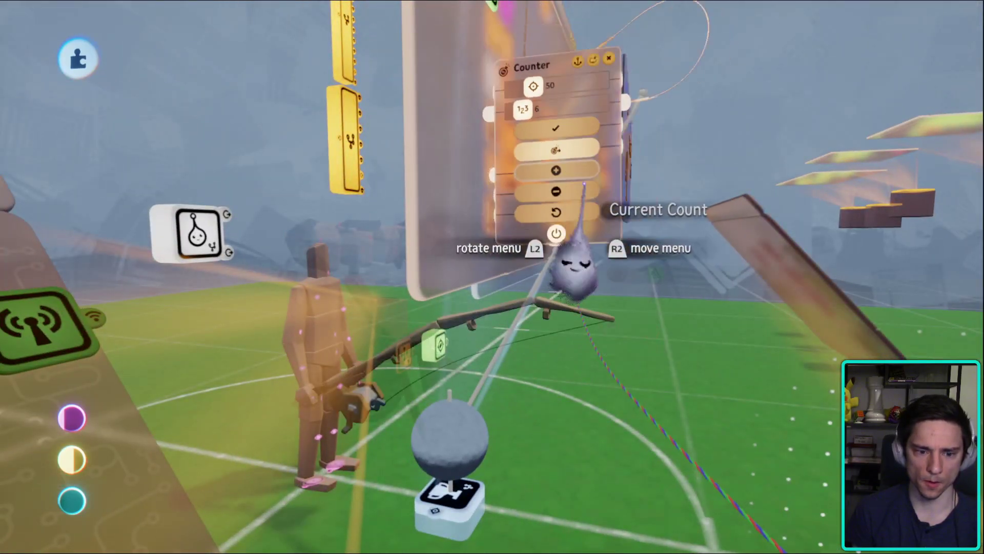
{"action": "middle_click_drag", "start_coordinate": [572, 264], "coordinate": [492, 441]}
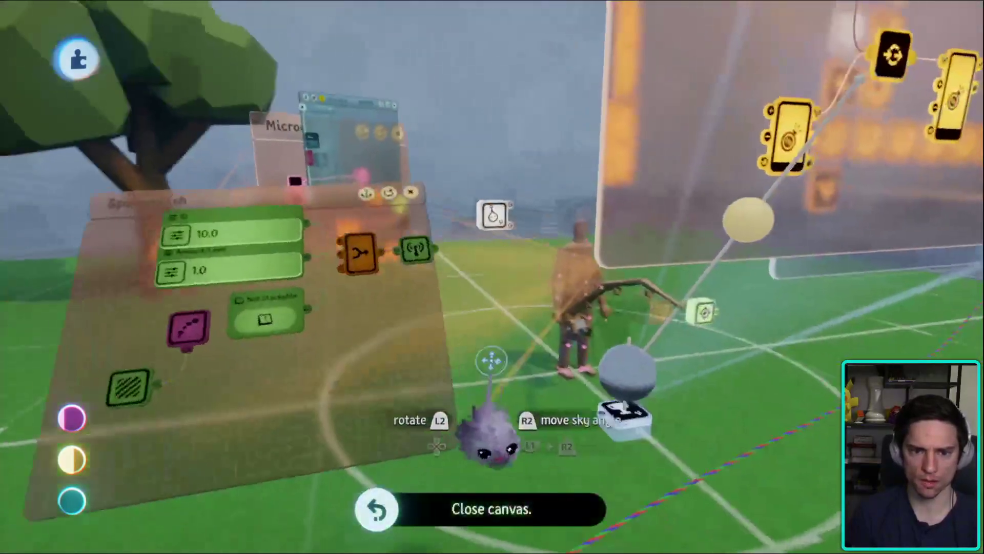
- Shift the Spawn Fish canvas up to review its Fish On Hook trigger zone
{"action": "mouse_move", "coordinate": [491, 360]}
{"action": "middle_mouse_down"}
{"action": "mouse_move", "coordinate": [253, 333]}
{"action": "mouse_move", "coordinate": [290, 261]}
{"action": "middle_mouse_up"}
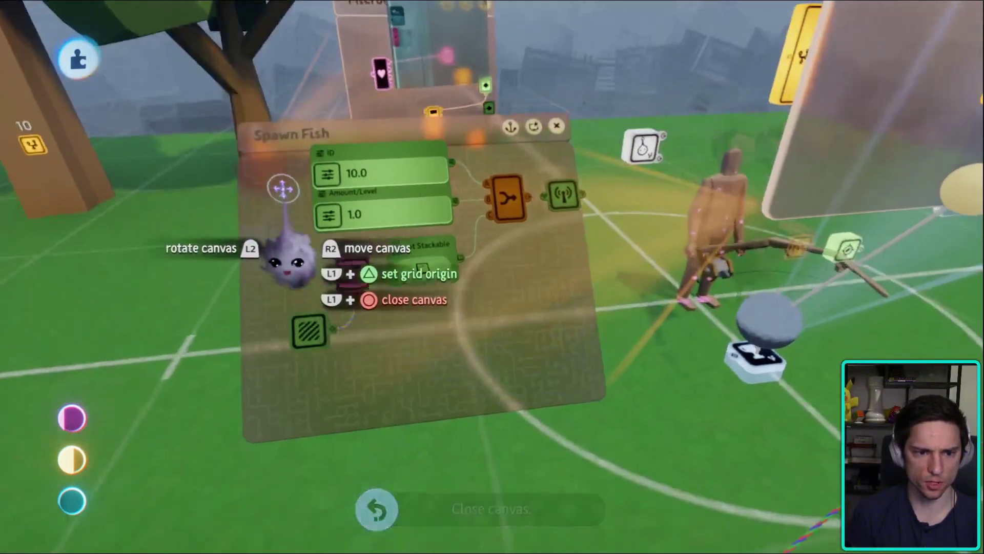
{"action": "left_click_drag", "start_coordinate": [290, 117], "coordinate": [288, 97]}
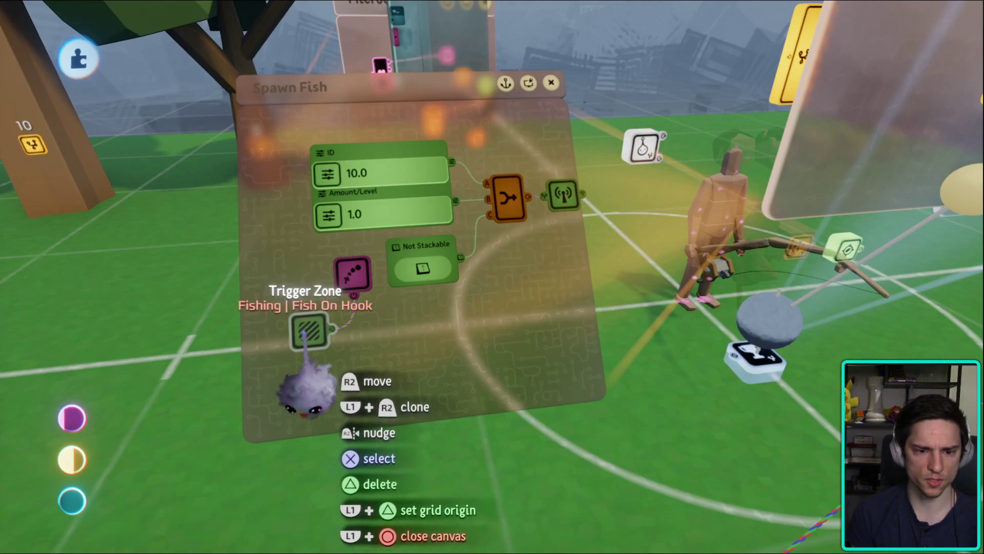
{"action": "middle_click_drag", "start_coordinate": [304, 328], "coordinate": [562, 313]}
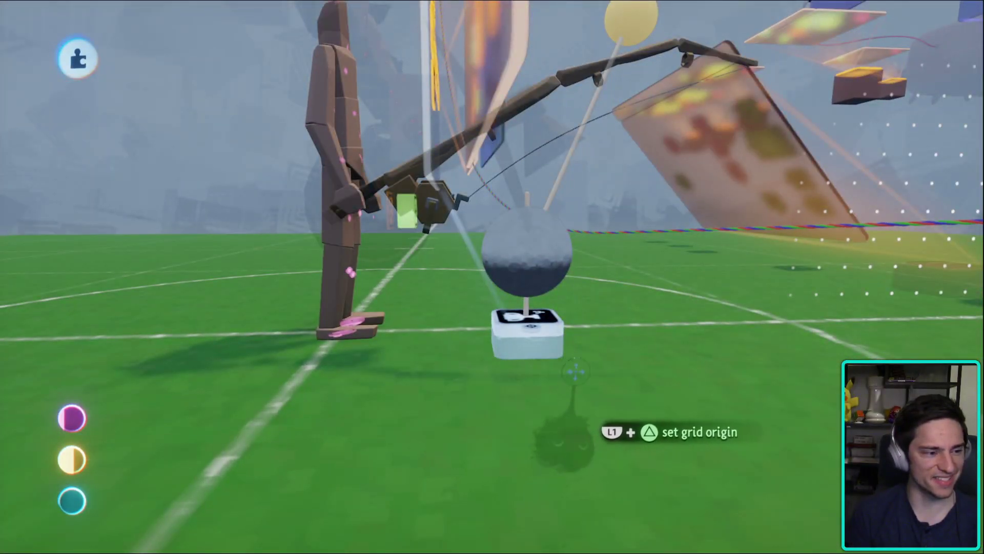
- Orbit around the puppet and fishing rod, then enter the rod group
{"action": "middle_click_drag", "start_coordinate": [561, 313], "coordinate": [592, 428]}
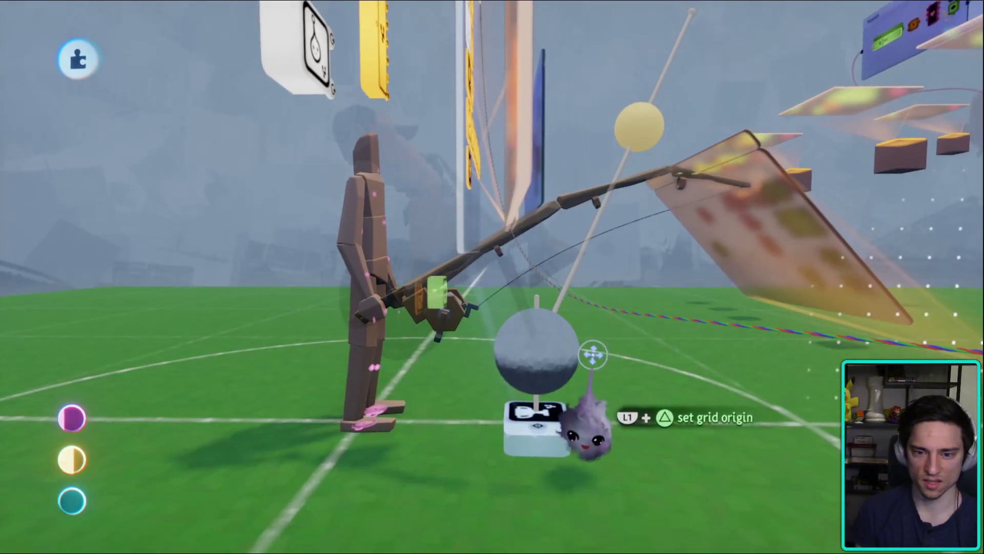
{"action": "mouse_move", "coordinate": [453, 334]}
{"action": "middle_mouse_down"}
{"action": "mouse_move", "coordinate": [533, 362]}
{"action": "mouse_move", "coordinate": [544, 245]}
{"action": "middle_mouse_up"}
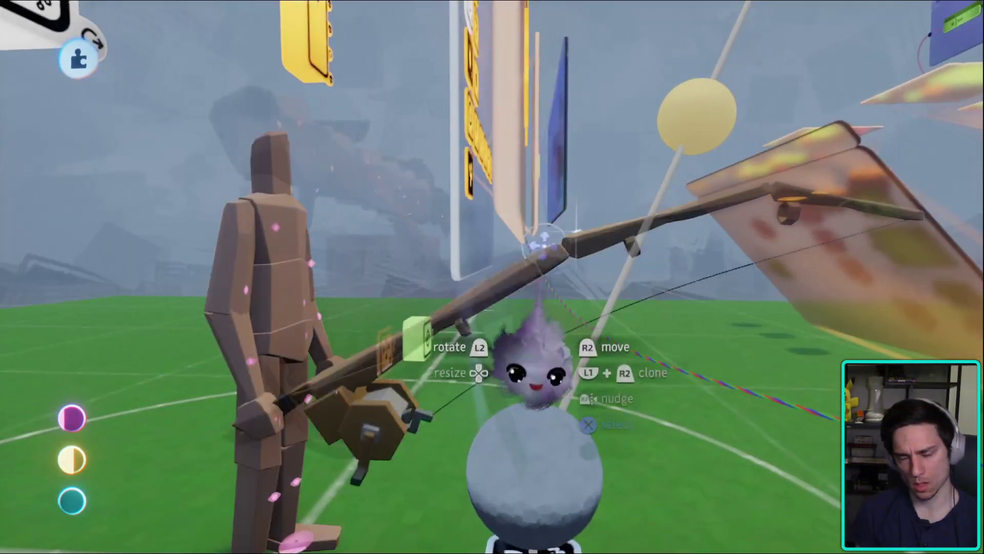
{"action": "middle_click_drag", "start_coordinate": [769, 307], "coordinate": [679, 349]}
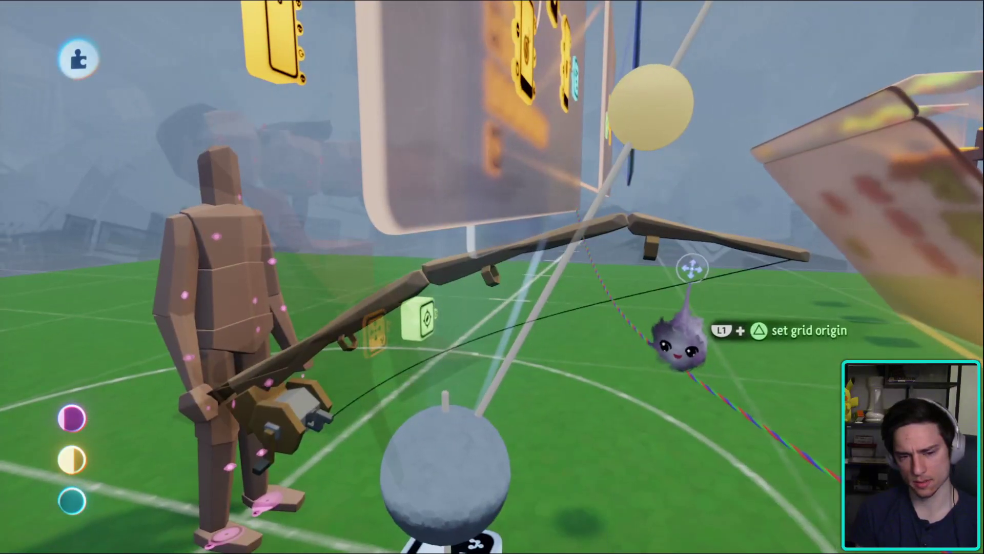
{"action": "middle_click_drag", "start_coordinate": [528, 264], "coordinate": [537, 264]}
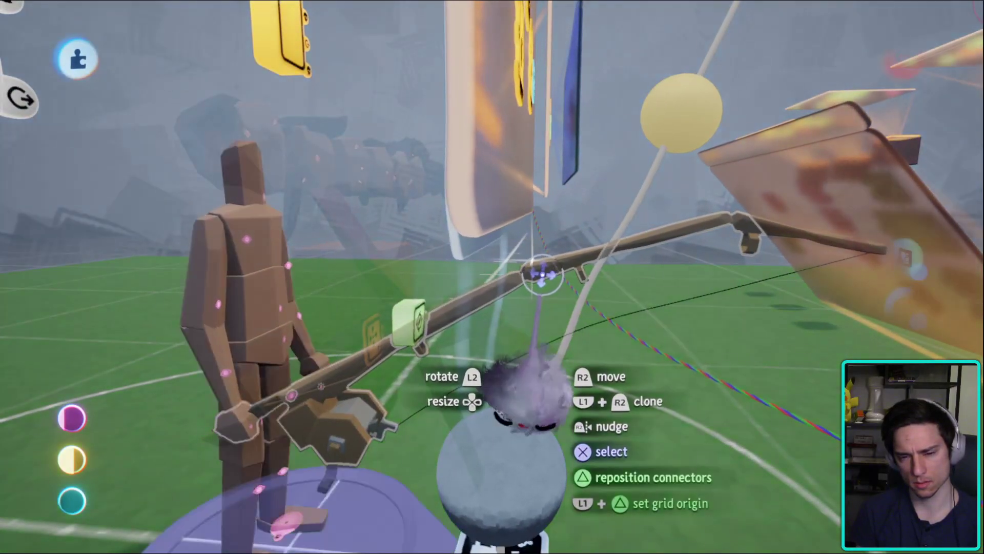
{"action": "left_click", "coordinate": [542, 275]}
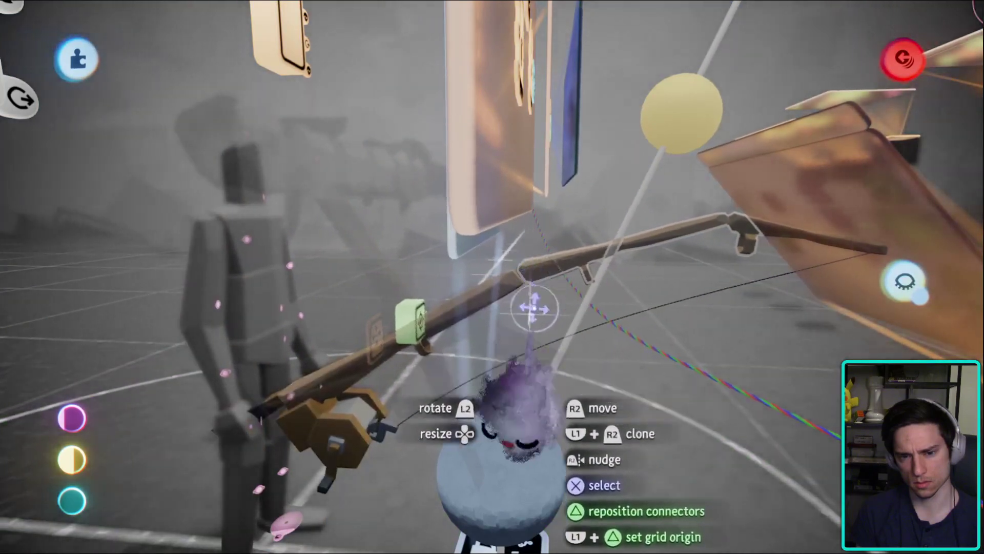
- Look over the microchip panels and the puppet holding the rod, then bring up the gadget tools
{"action": "middle_click_drag", "start_coordinate": [533, 308], "coordinate": [10, 435]}
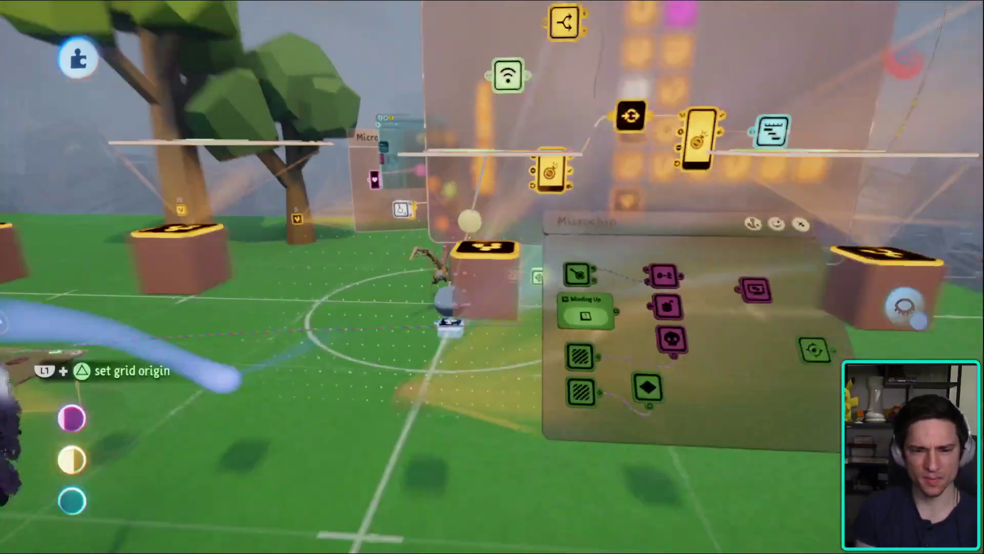
{"action": "middle_click_drag", "start_coordinate": [10, 359], "coordinate": [633, 260]}
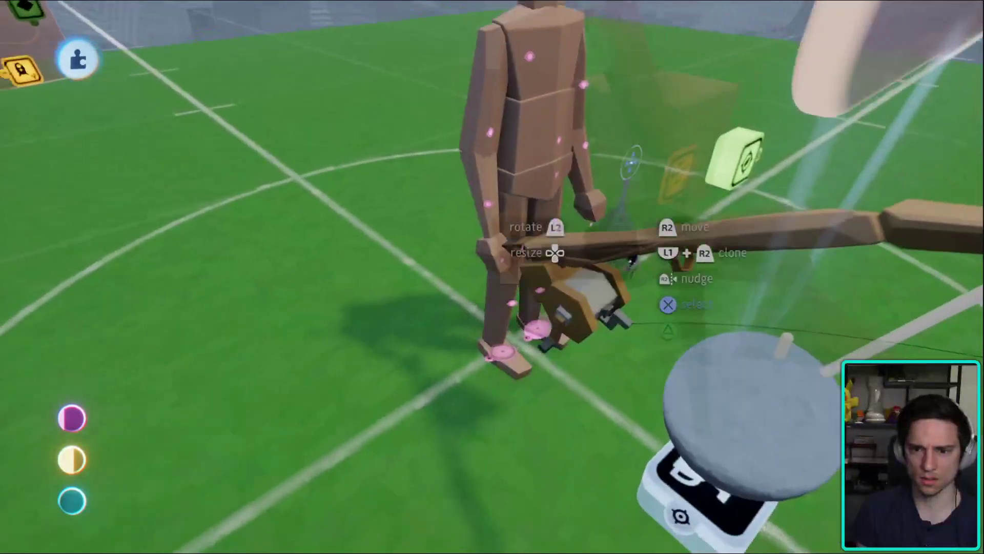
{"action": "middle_click_drag", "start_coordinate": [576, 187], "coordinate": [441, 382]}
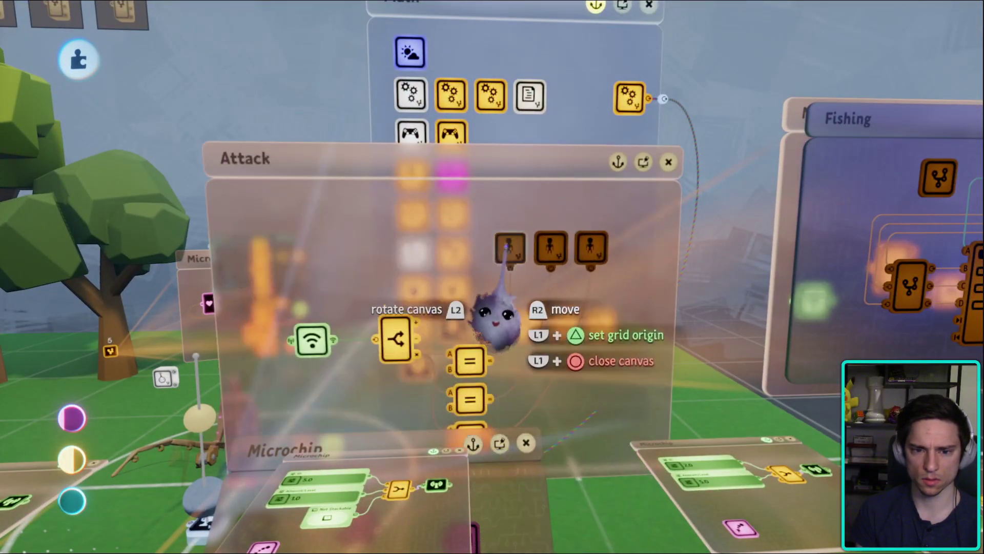
{"action": "middle_click_drag", "start_coordinate": [434, 328], "coordinate": [599, 216]}
{"action": "middle_click_drag", "start_coordinate": [584, 47], "coordinate": [615, 74]}
{"action": "key", "text": "Tab"}
- Stamp a connector onto the fishing rod tip and close its settings
{"action": "left_click", "coordinate": [412, 110]}
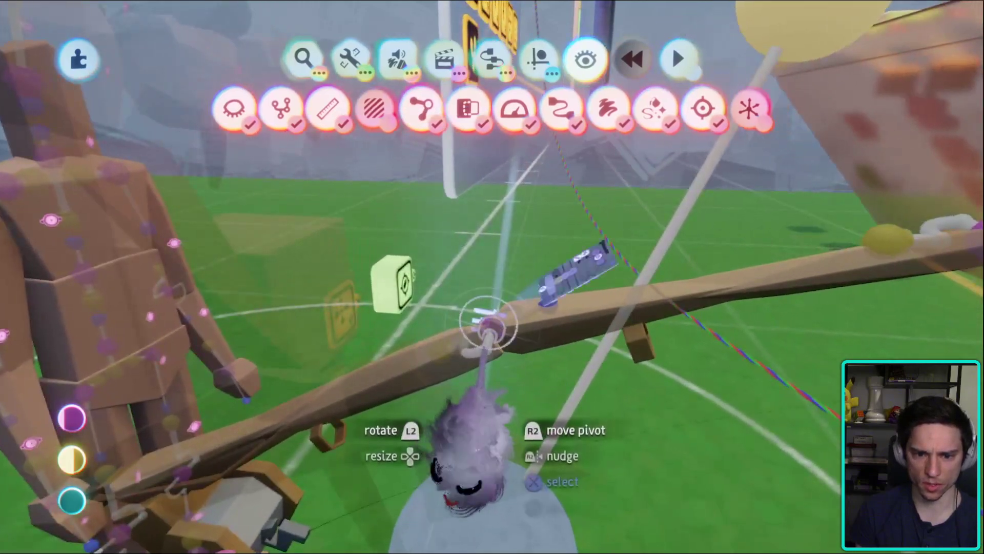
{"action": "left_click", "coordinate": [577, 275]}
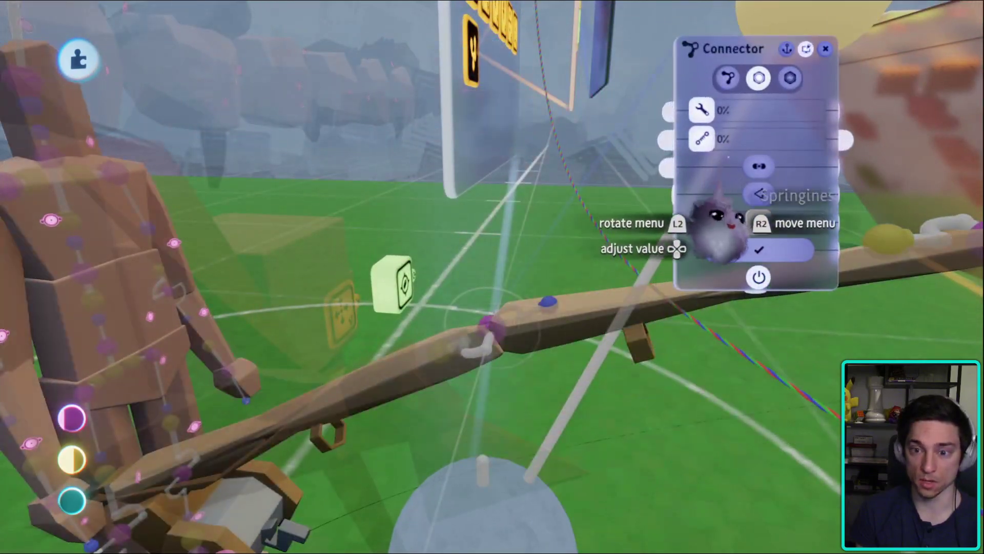
{"action": "left_click", "coordinate": [728, 251]}
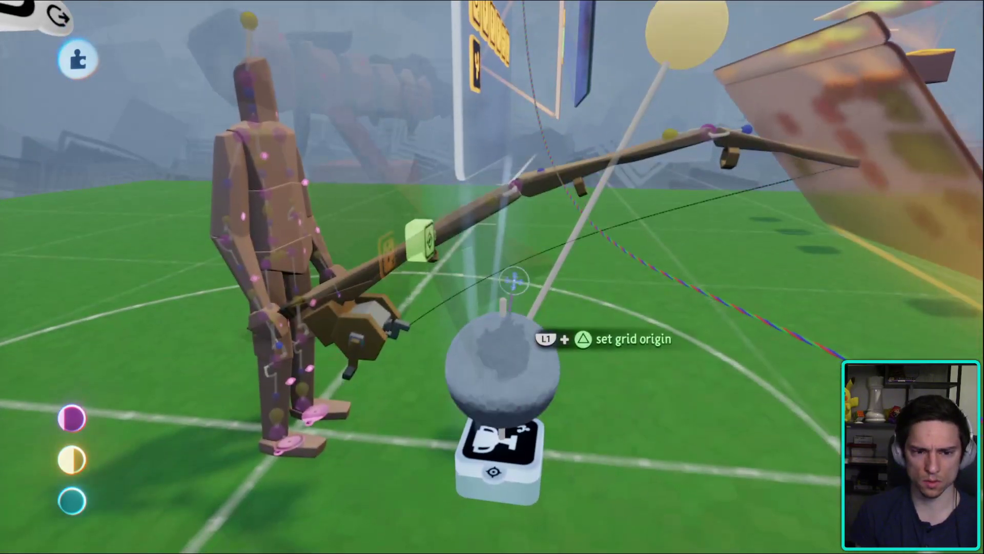
- Orbit around the puppet and rod tip to bring the Main and Fishing canvases into view
{"action": "middle_click_drag", "start_coordinate": [514, 280], "coordinate": [469, 313]}
{"action": "middle_click_drag", "start_coordinate": [533, 328], "coordinate": [661, 349]}
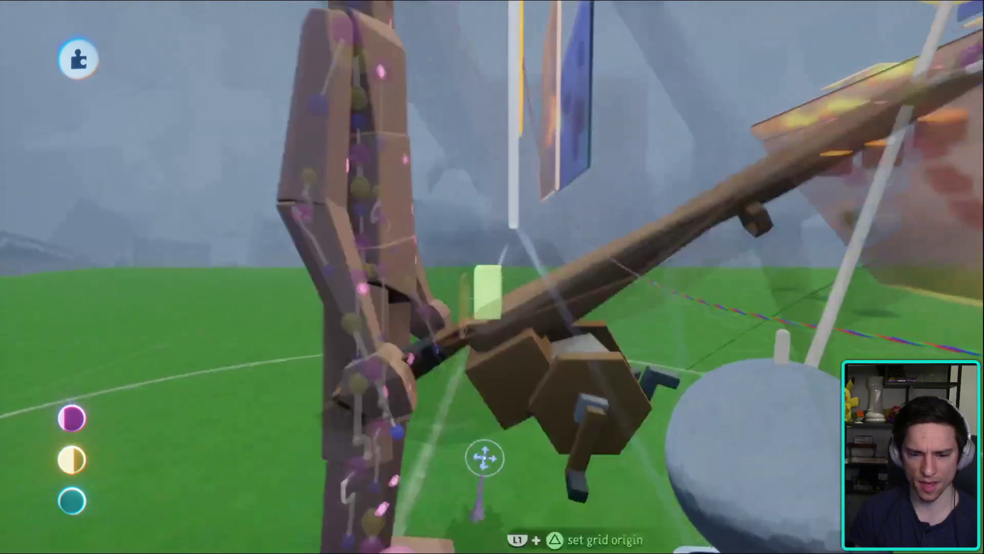
{"action": "middle_click_drag", "start_coordinate": [484, 458], "coordinate": [537, 328]}
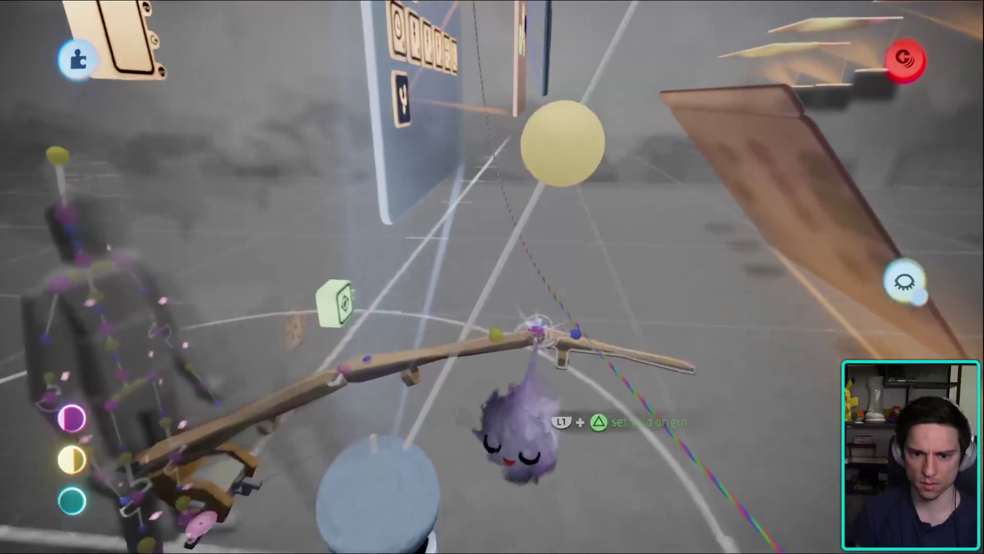
{"action": "middle_click_drag", "start_coordinate": [528, 285], "coordinate": [534, 199]}
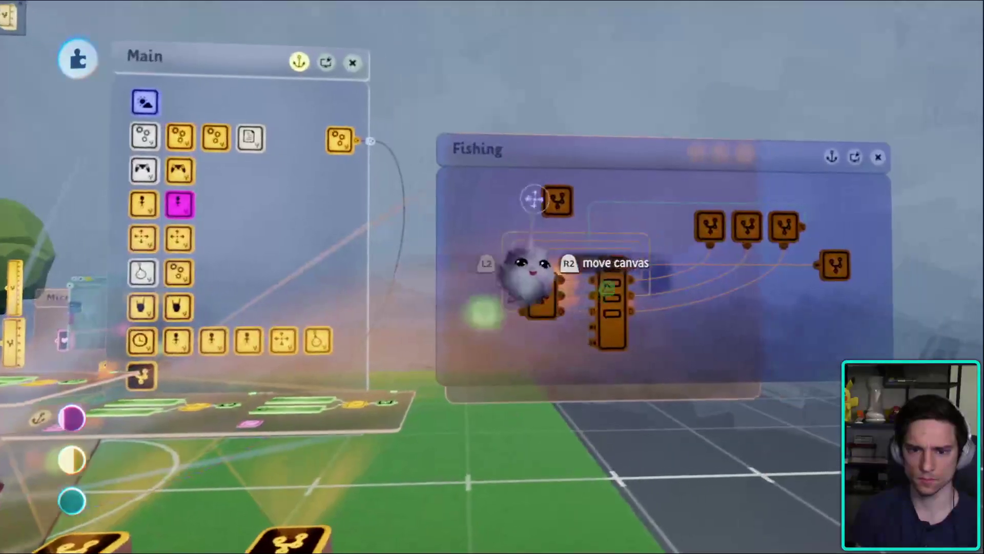
- Open the Fishing microchip and check the On During canvas
{"action": "left_click", "coordinate": [540, 231]}
{"action": "middle_click_drag", "start_coordinate": [561, 229], "coordinate": [738, 273]}
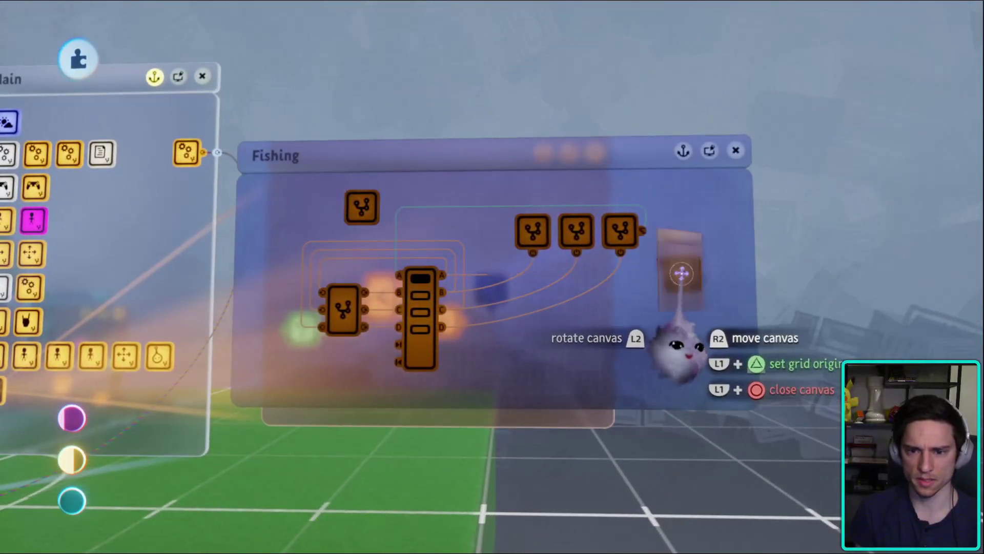
{"action": "left_click", "coordinate": [677, 269]}
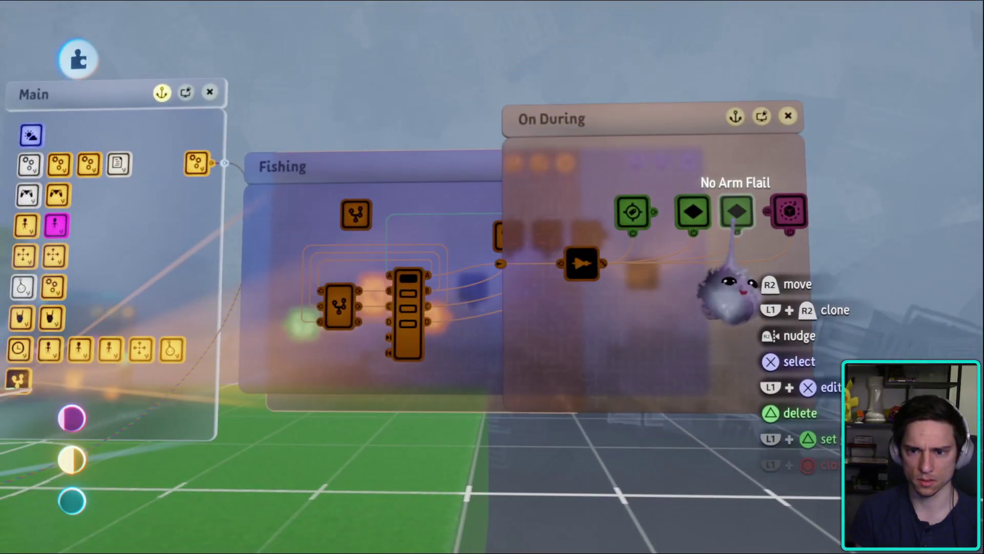
{"action": "key", "text": "Escape"}
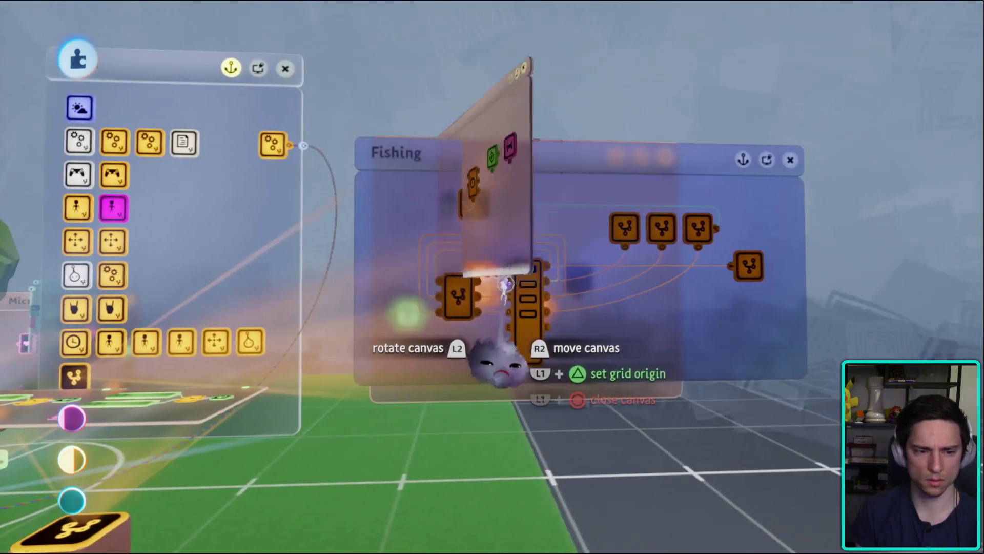
- Open the Animations and Fishing Poles microchips to reach the rod's Keyframe, then exit
{"action": "middle_click_drag", "start_coordinate": [509, 345], "coordinate": [486, 163]}
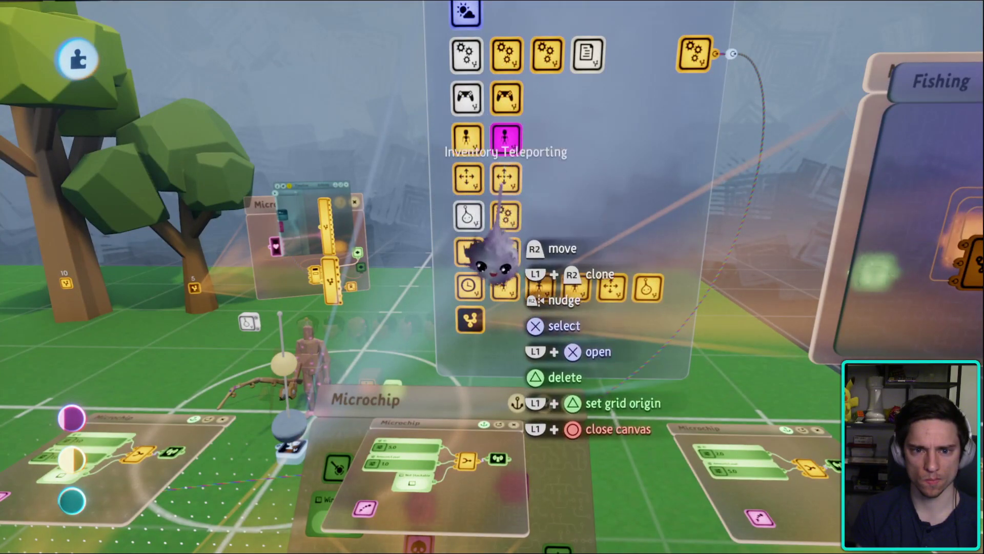
{"action": "double_click", "coordinate": [490, 226]}
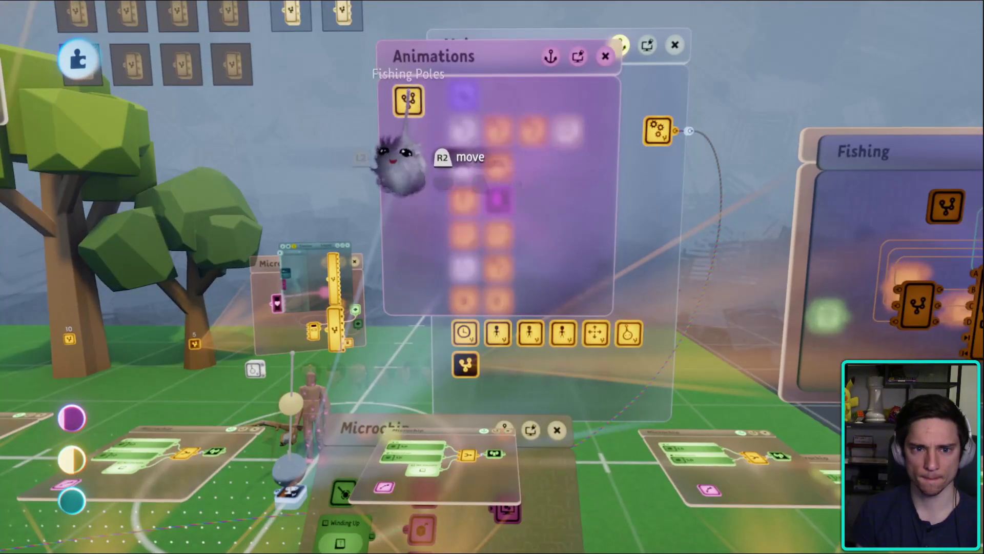
{"action": "double_click", "coordinate": [407, 100]}
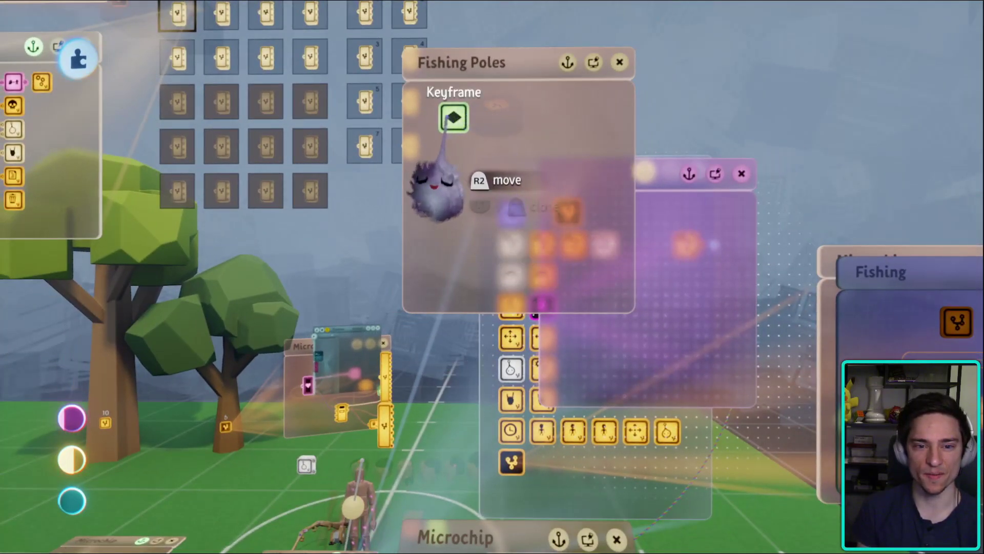
{"action": "key", "text": "Escape"}
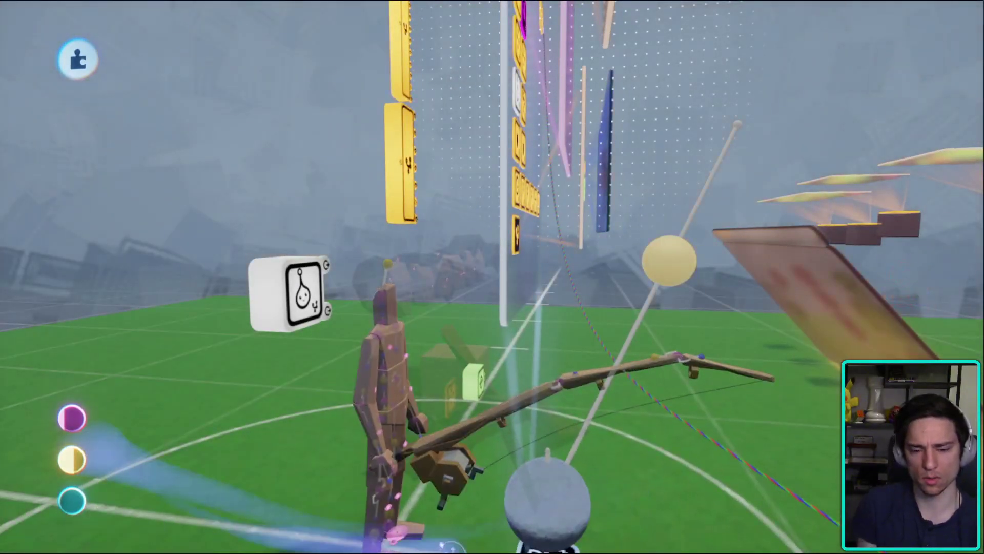
- Name the Fishing canvas Keyframe 'Lock Fishing Pole' and start playing the scene to test it
{"action": "key", "text": "Escape"}
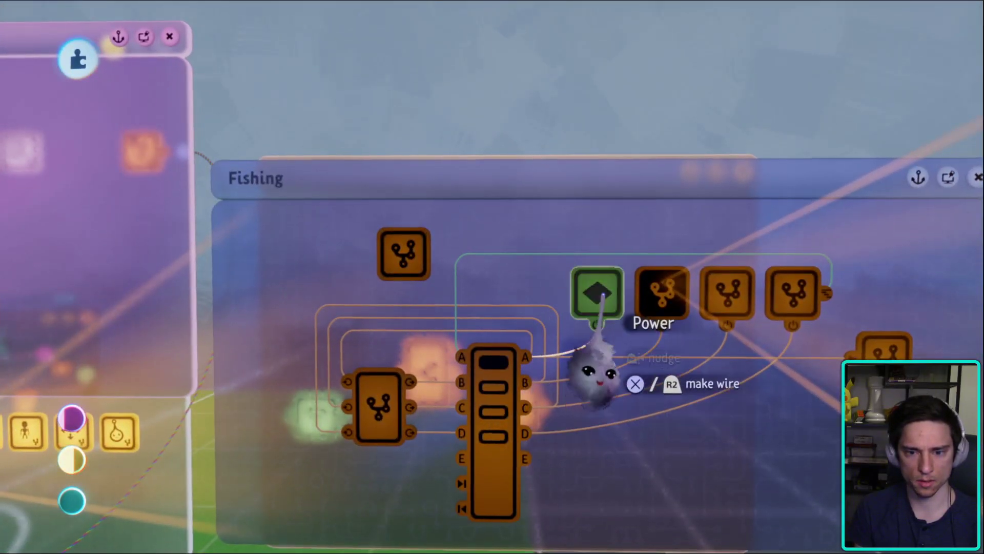
{"action": "left_click", "coordinate": [596, 291]}
{"action": "left_click", "coordinate": [418, 135]}
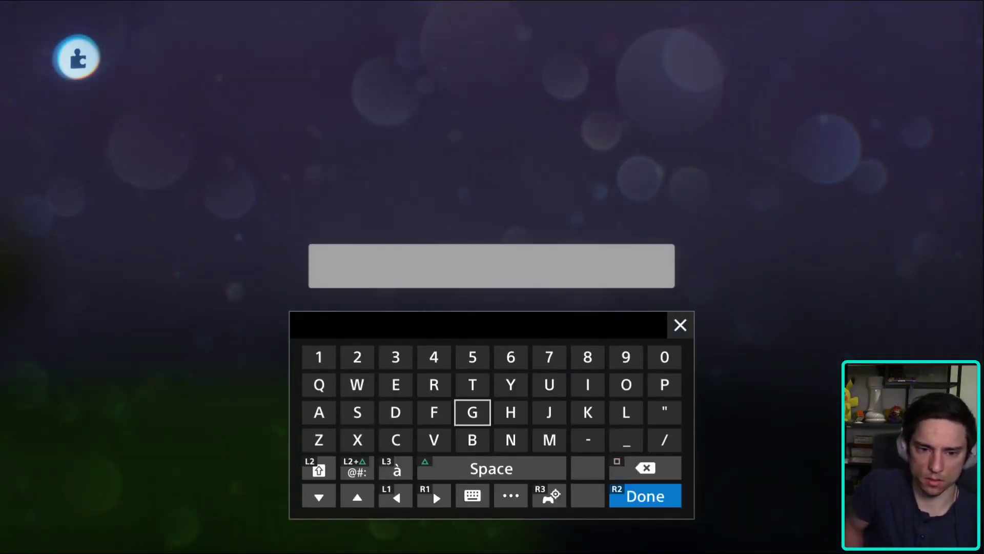
{"action": "type", "text": "Lock Fishing Pole"}
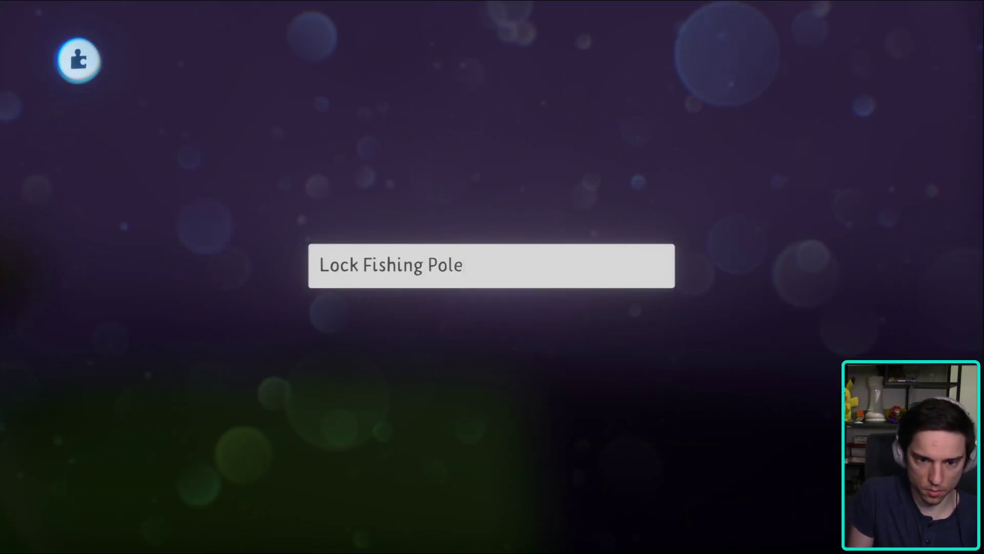
{"action": "key", "text": "Return"}
{"action": "middle_click_drag", "start_coordinate": [28, 472], "coordinate": [517, 390]}
{"action": "key", "text": "space"}
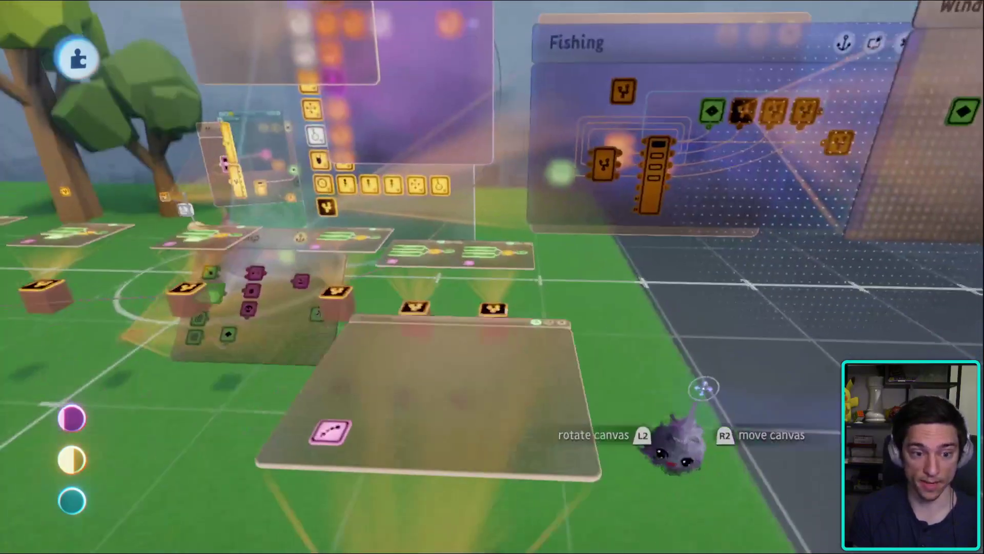
- Pause the test, return to editing, and restore the Fishing canvas with undo
{"action": "key", "text": "w"}
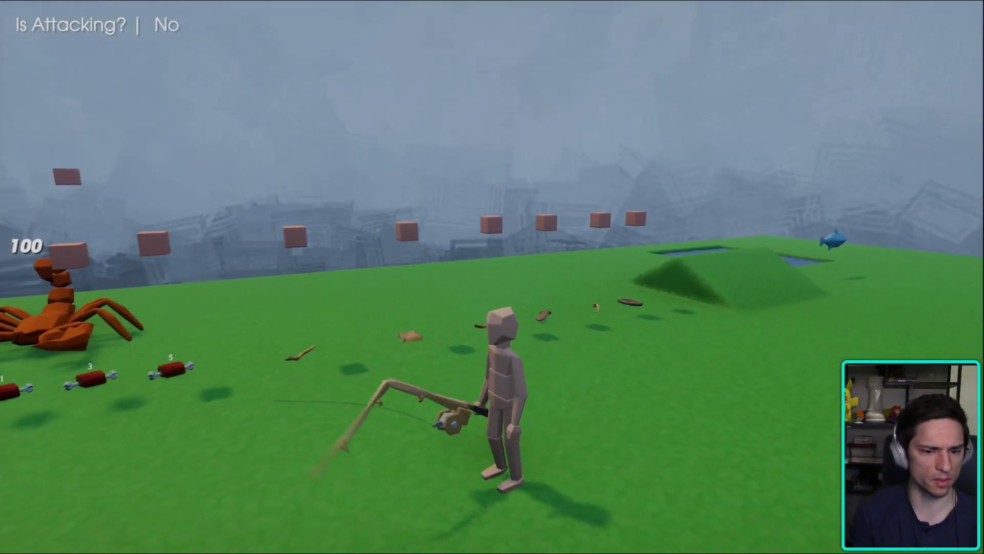
{"action": "key", "text": "Escape"}
{"action": "left_click", "coordinate": [241, 384]}
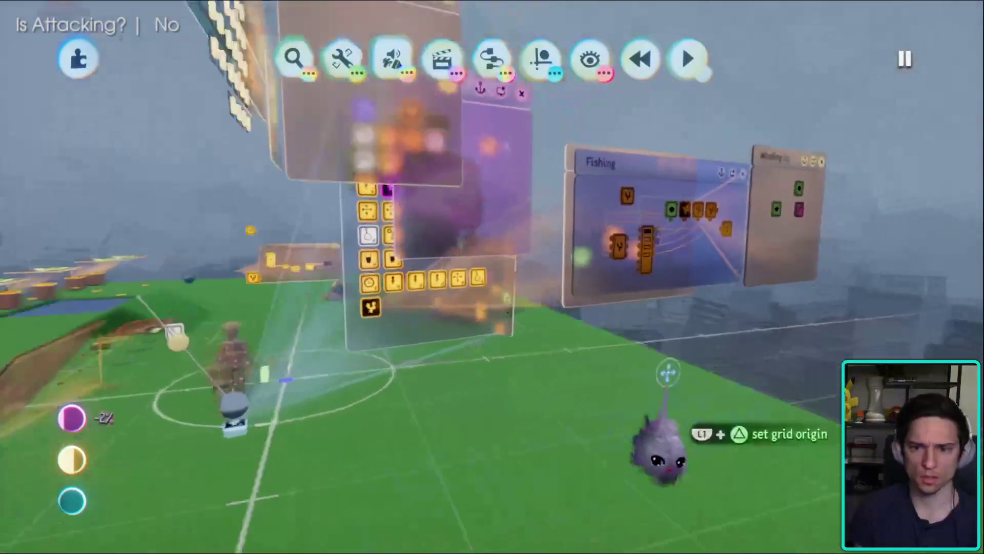
{"action": "left_click", "coordinate": [637, 307]}
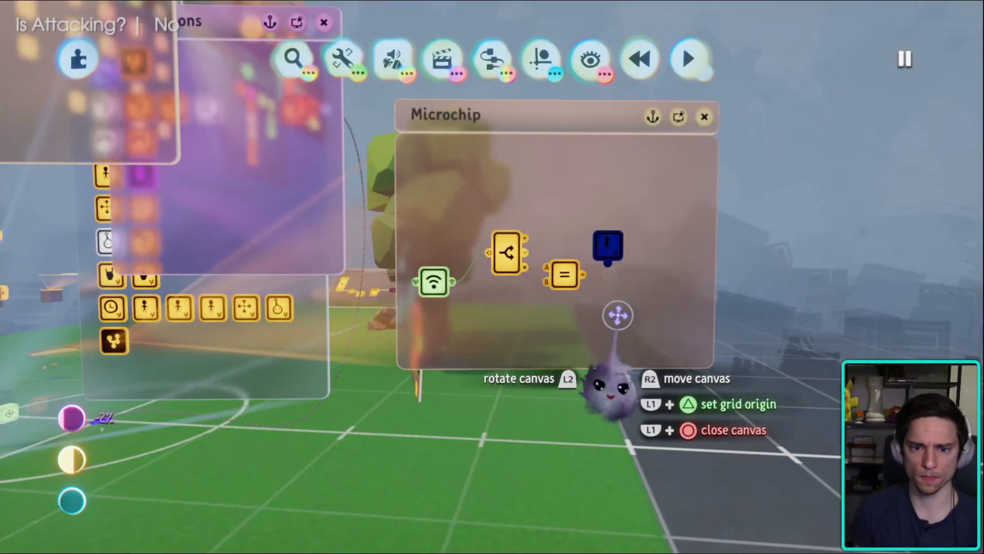
{"action": "key", "text": "Escape"}
{"action": "key", "text": "Escape"}
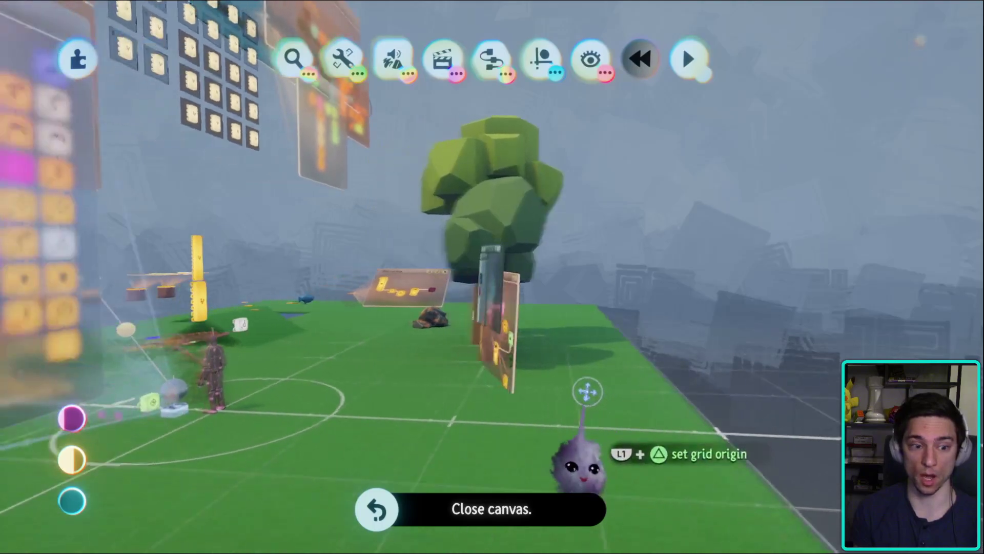
{"action": "key", "text": "ctrl+z"}
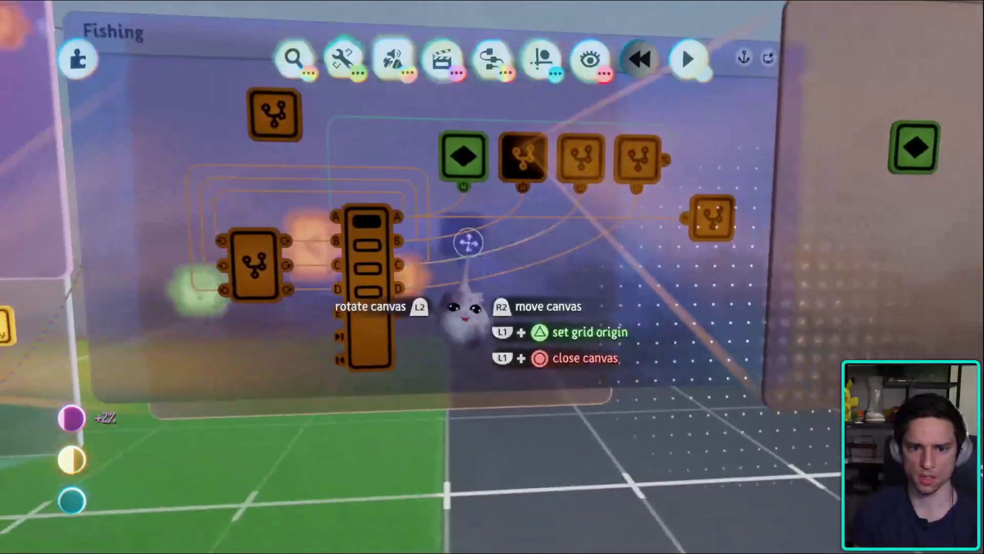
- Check the Microchip's Fishing Cast logic, then switch to play mode to playtest the character
{"action": "middle_click_drag", "start_coordinate": [467, 242], "coordinate": [488, 310]}
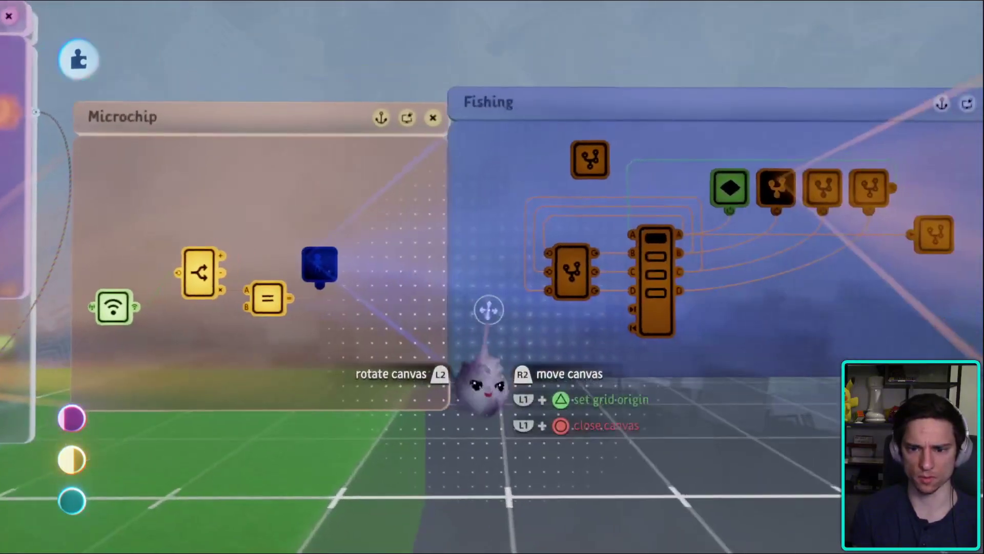
{"action": "double_click", "coordinate": [579, 261]}
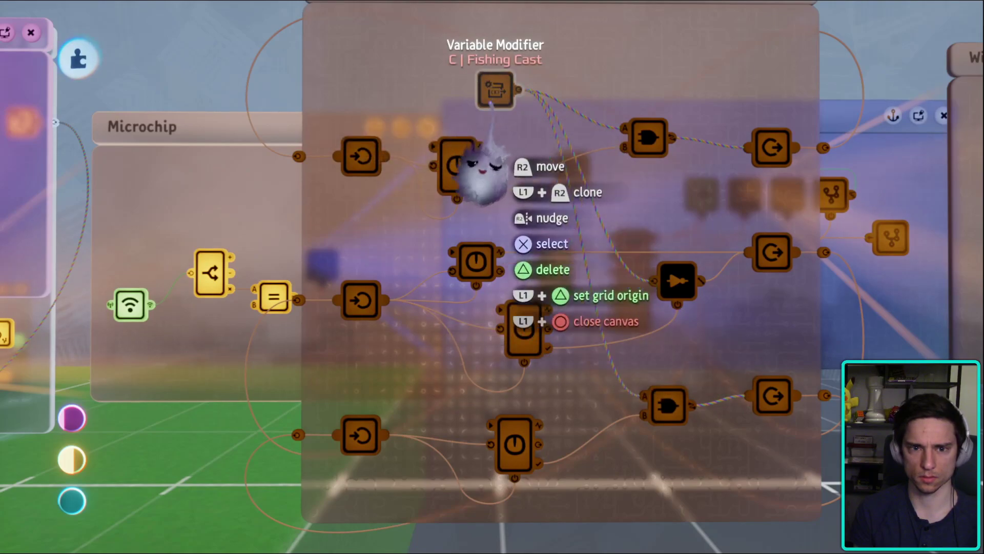
{"action": "key", "text": "Escape"}
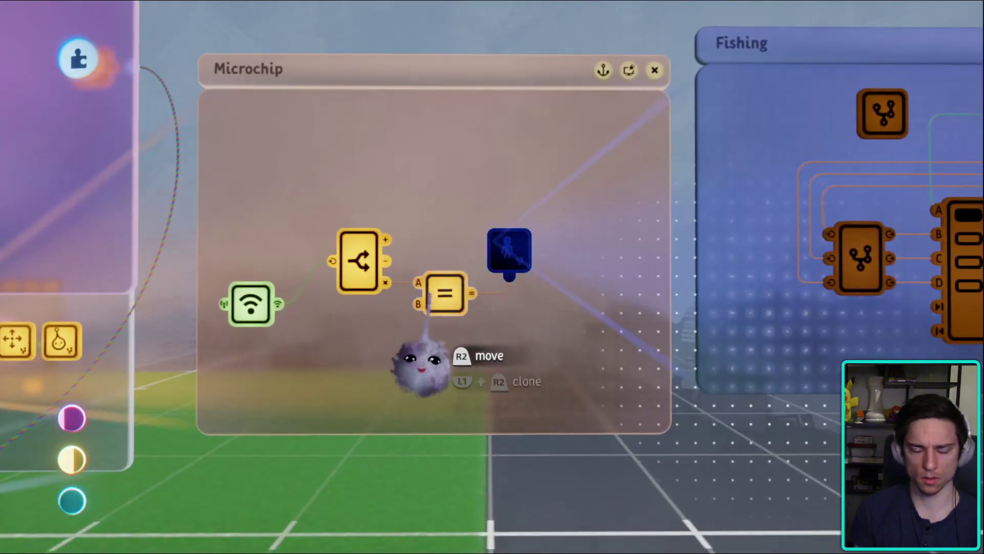
{"action": "scroll", "coordinate": [399, 291], "scroll_direction": "down", "scroll_amount": 5}
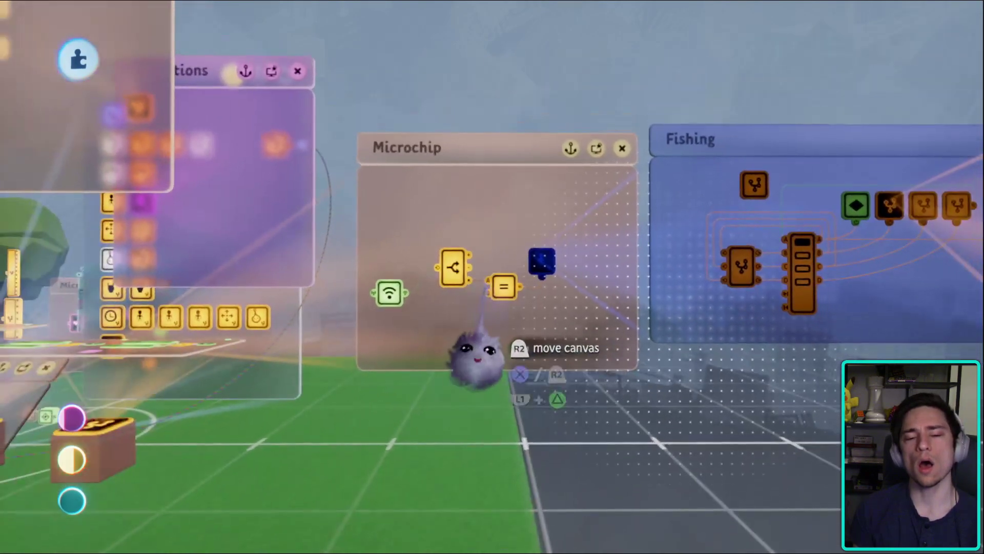
{"action": "scroll", "coordinate": [496, 295], "scroll_direction": "up", "scroll_amount": 2}
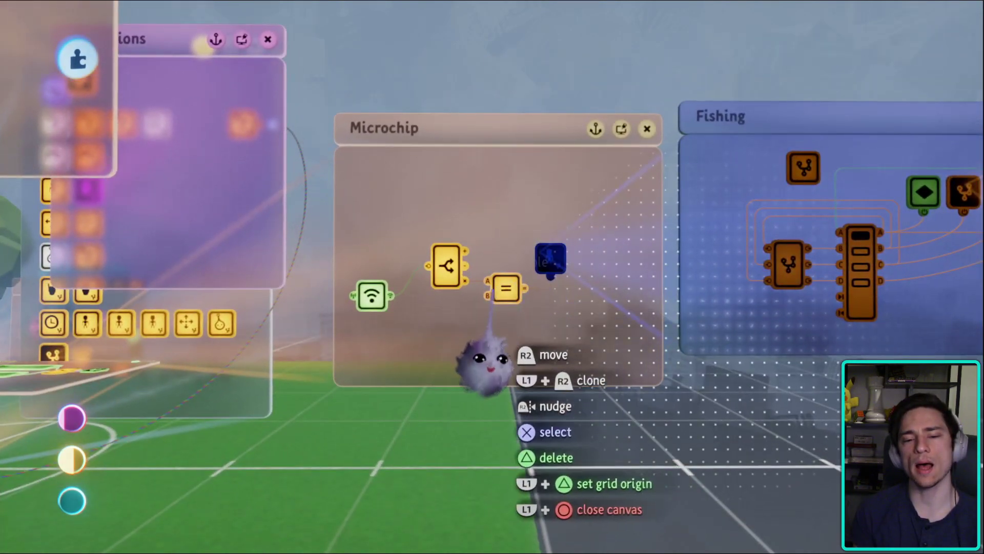
{"action": "scroll", "coordinate": [420, 343], "scroll_direction": "up", "scroll_amount": 2}
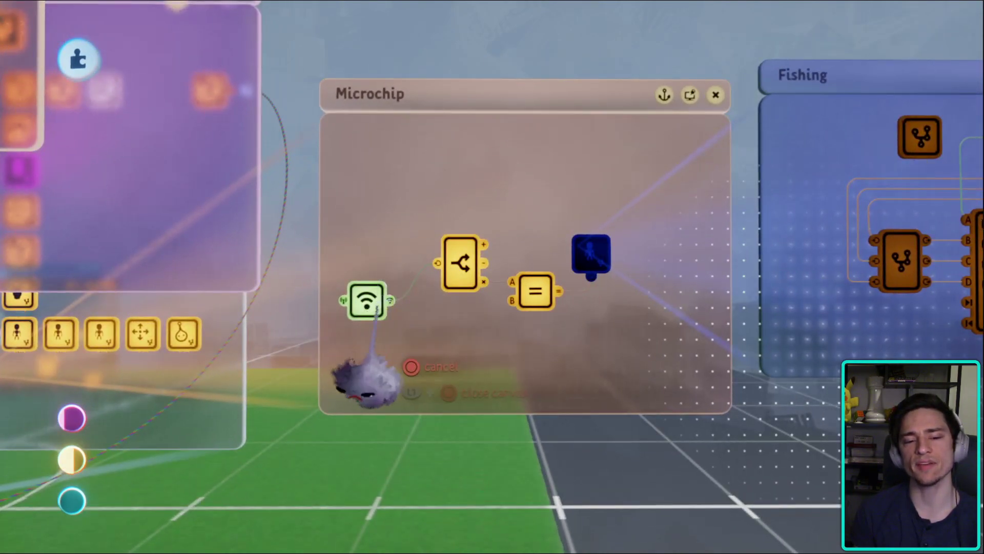
{"action": "scroll", "coordinate": [382, 308], "scroll_direction": "down", "scroll_amount": 3}
{"action": "scroll", "coordinate": [553, 384], "scroll_direction": "up", "scroll_amount": 3}
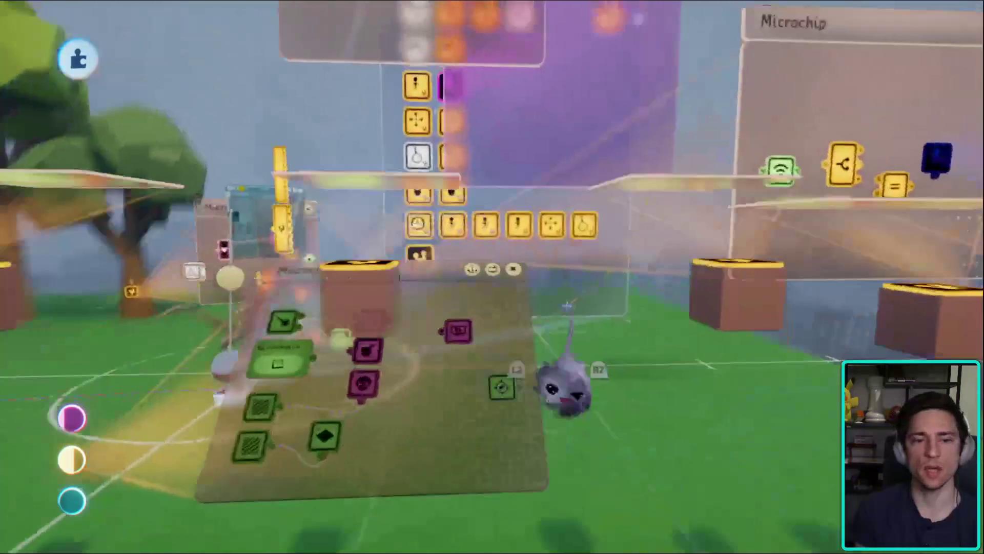
{"action": "scroll", "coordinate": [492, 395], "scroll_direction": "up", "scroll_amount": 3}
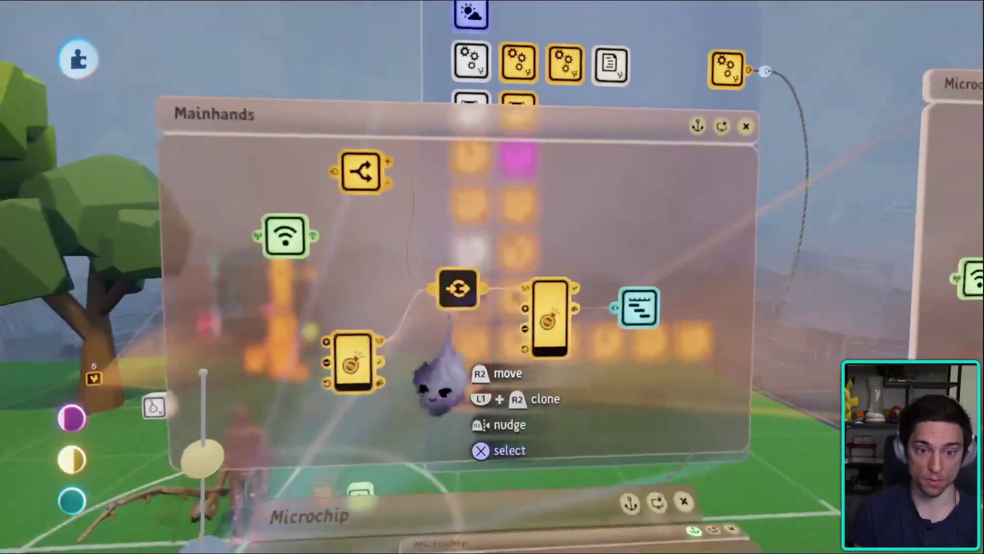
{"action": "key", "text": "Escape"}
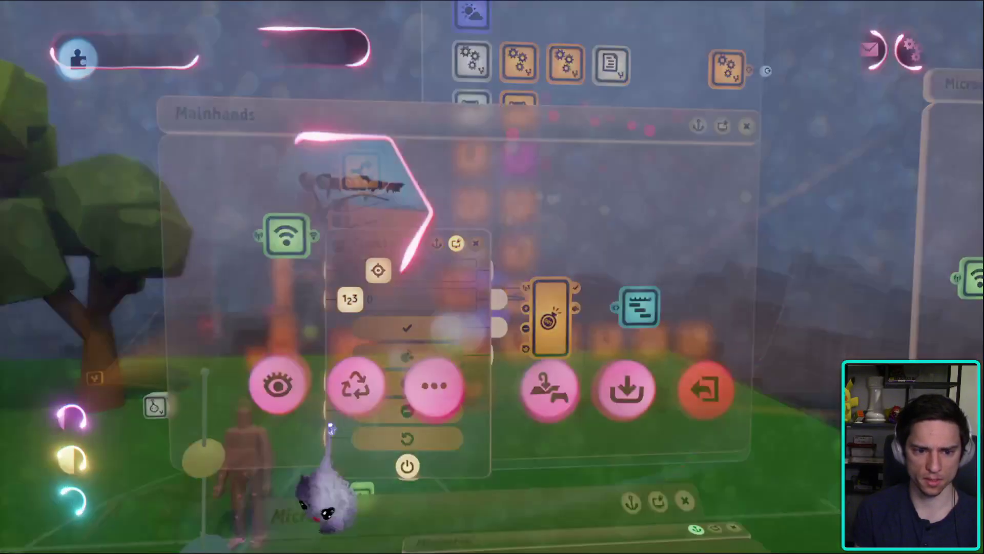
{"action": "key", "text": "Return"}
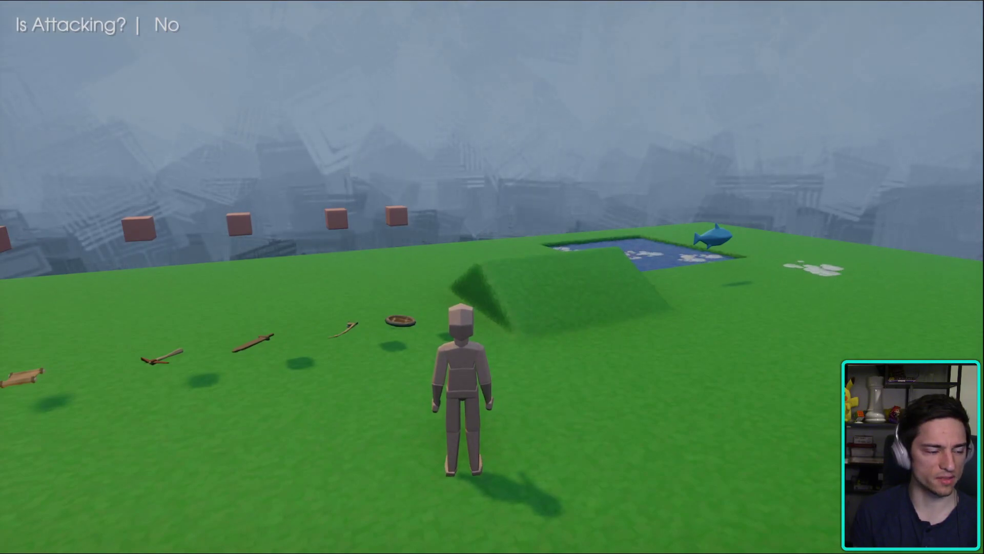
- Walk the character around holding the fishing rod, then swap the pickaxe and rod inventory slots
{"action": "key", "text": "w"}
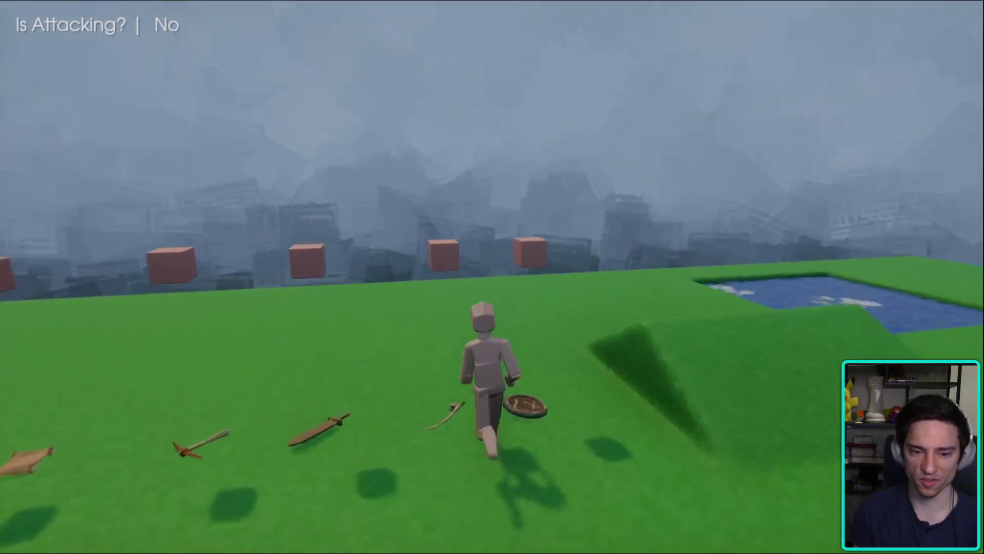
{"action": "key", "text": "w"}
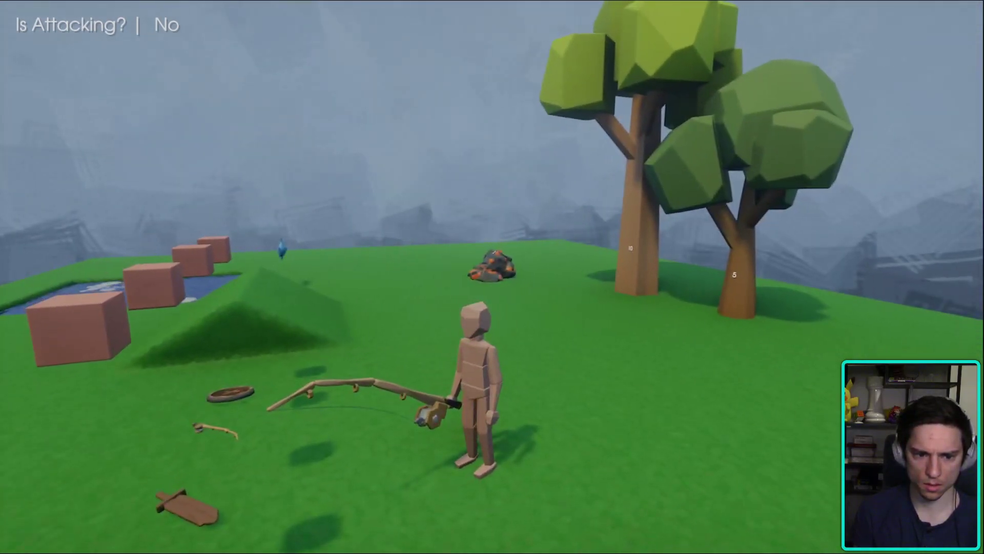
{"action": "key", "text": "w"}
{"action": "key", "text": "w"}
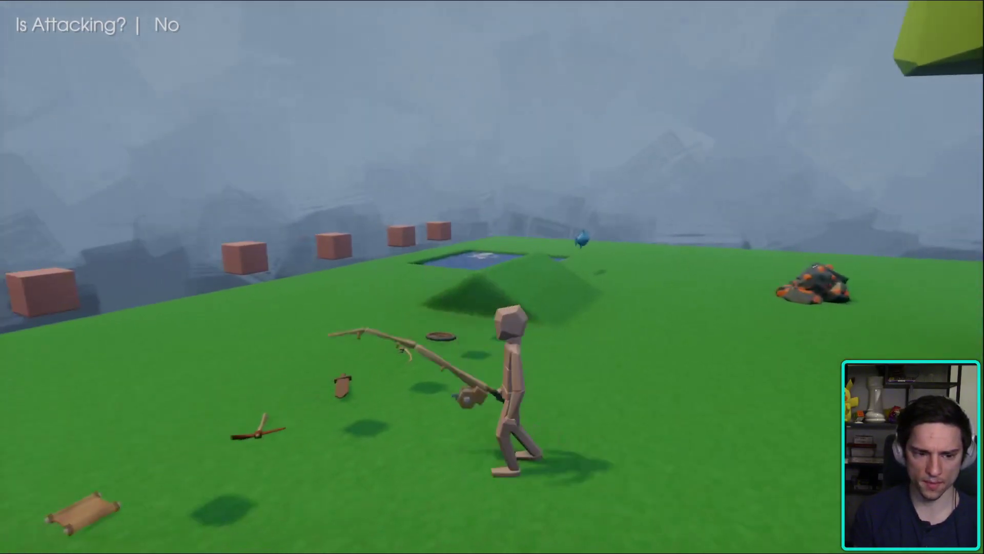
{"action": "key", "text": "Tab"}
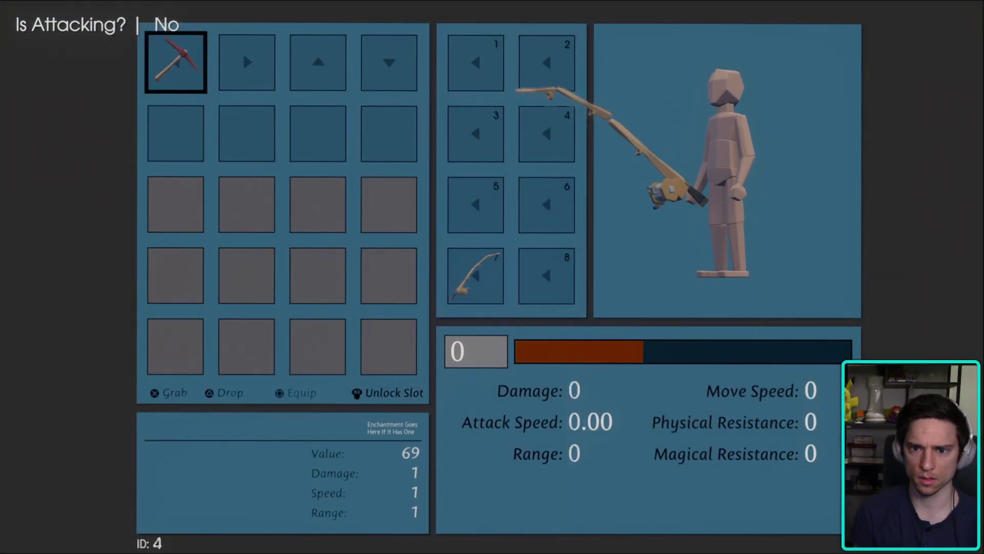
{"action": "key", "text": "e"}
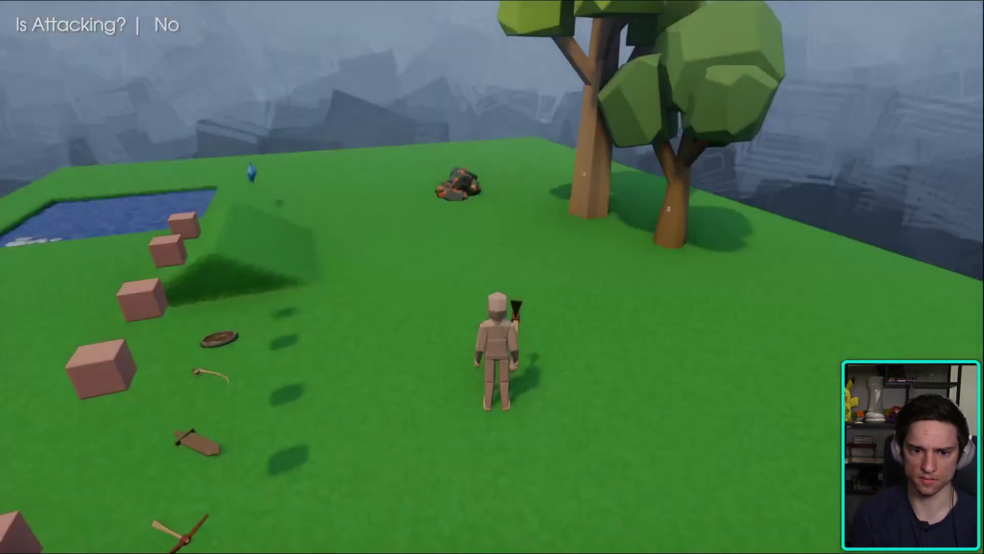
{"action": "key", "text": "i"}
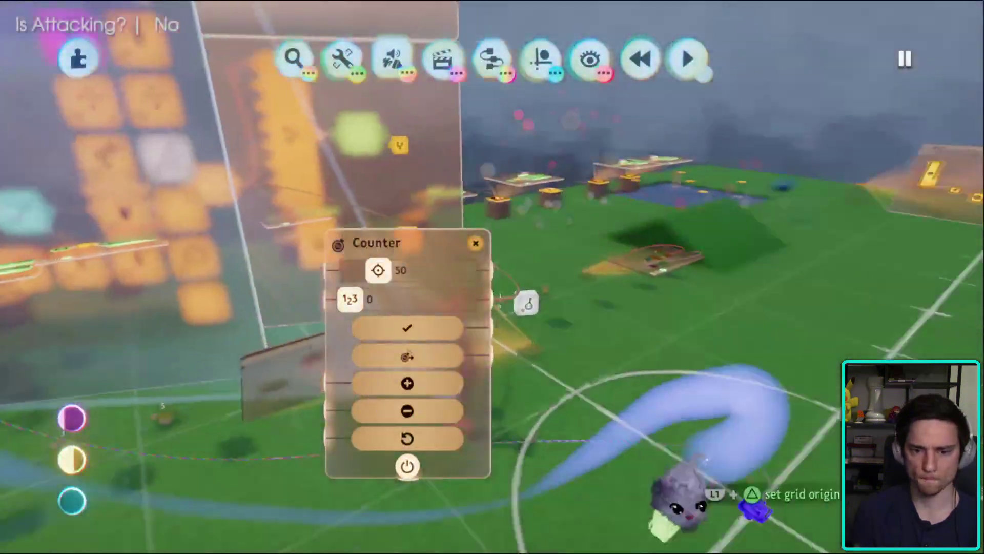
- Leave play mode and return to editing the logic canvases
{"action": "key", "text": "Escape"}
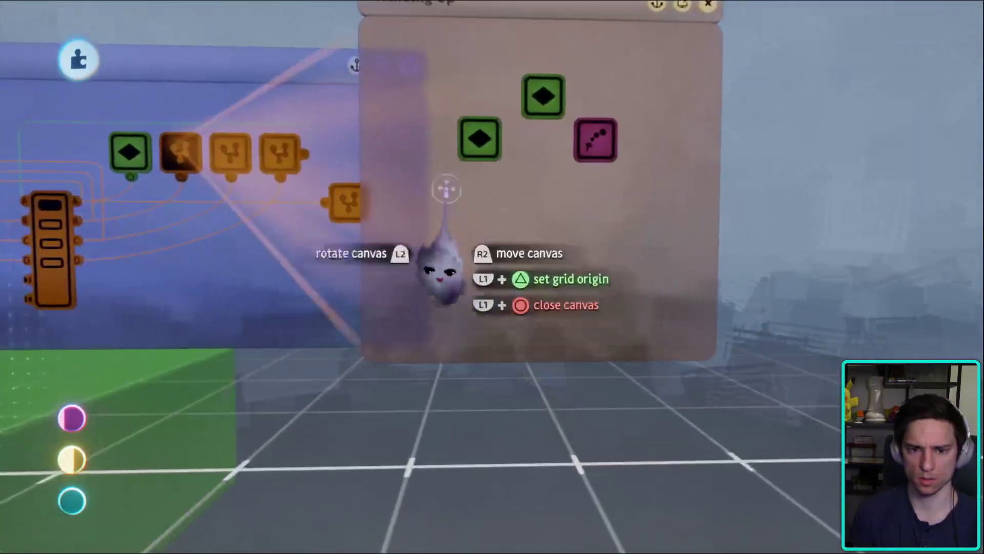
- Rename the Winding Up gadget to 'Winding Up Switch in Shadow'
{"action": "left_click", "coordinate": [454, 185]}
{"action": "left_click", "coordinate": [527, 46]}
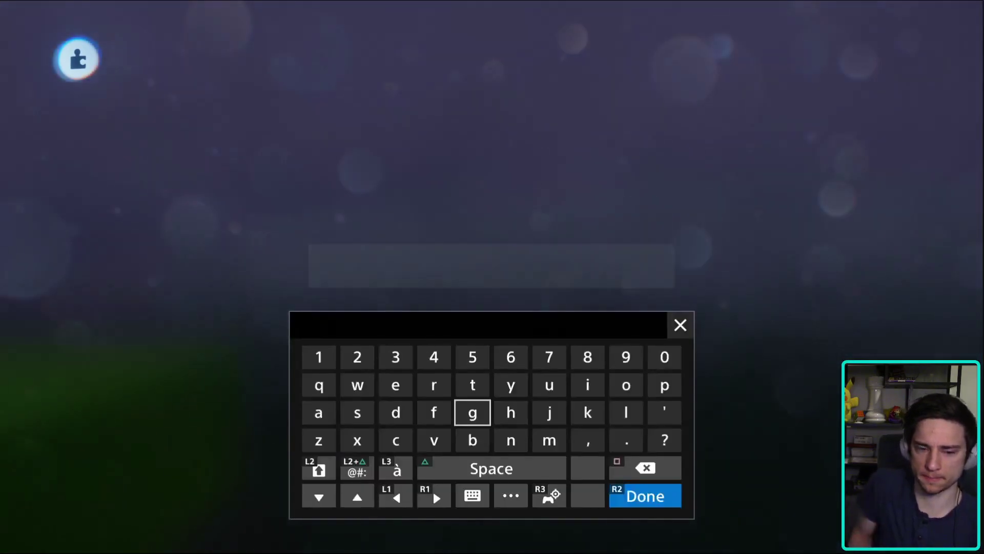
{"action": "type", "text": "Sw"}
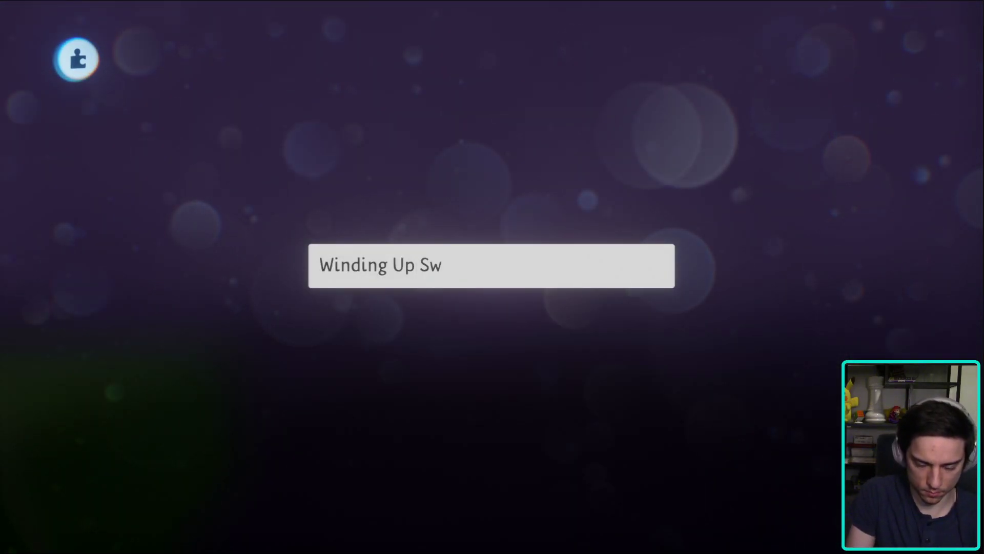
{"action": "type", "text": "itch in Shado"}
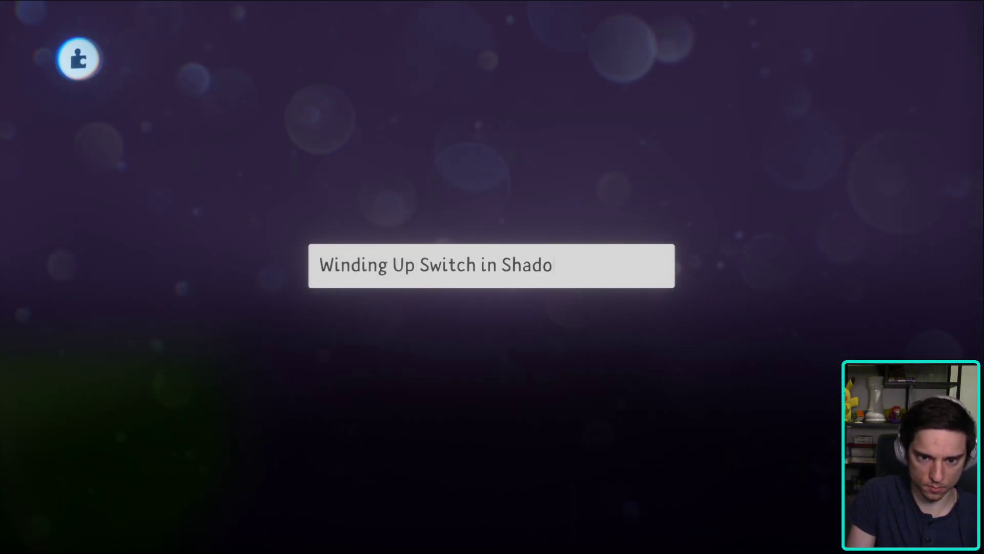
{"action": "type", "text": "w"}
{"action": "key", "text": "Return"}
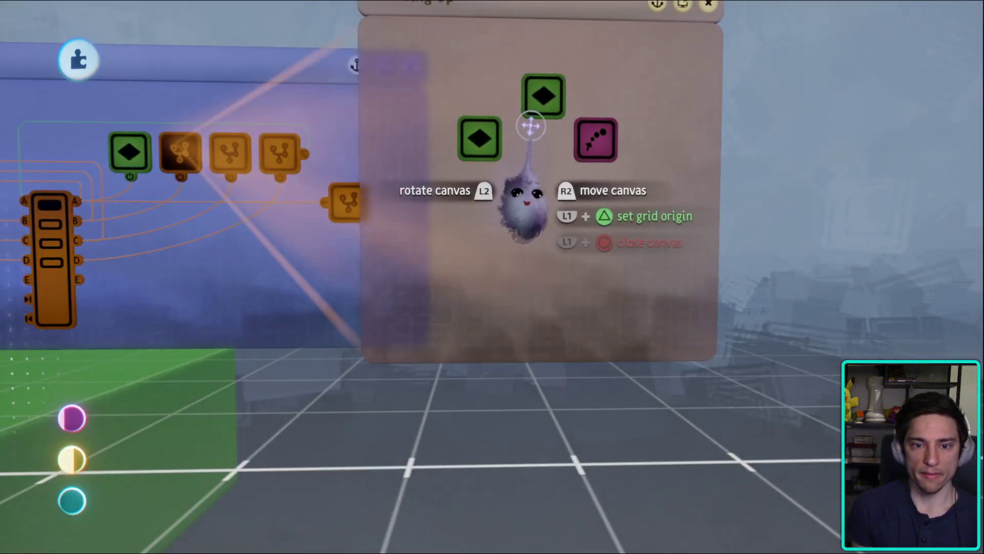
- Rename a keyframe on the Winding Up canvas to 'Animation'
{"action": "left_click", "coordinate": [543, 96]}
{"action": "left_click", "coordinate": [373, 40]}
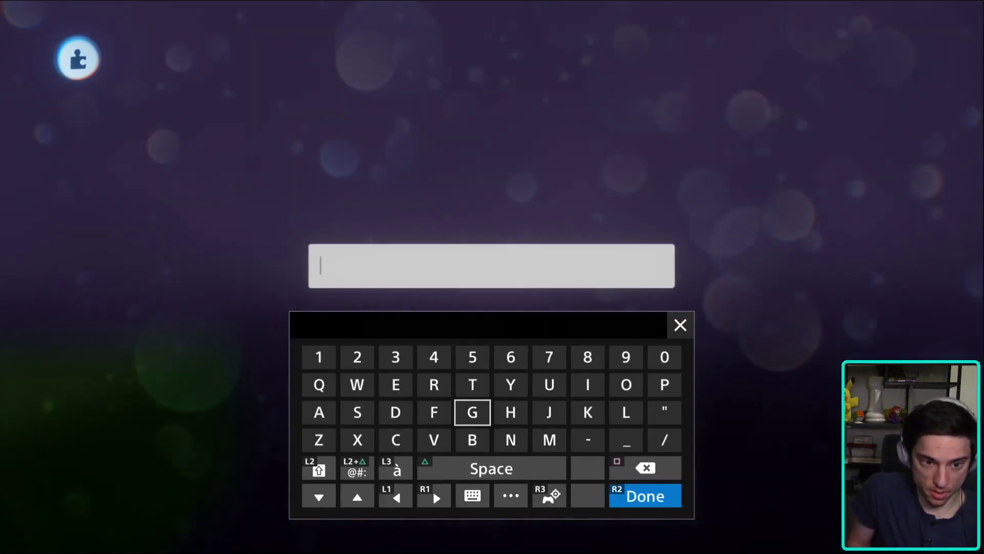
{"action": "type", "text": "Animation"}
{"action": "key", "text": "Return"}
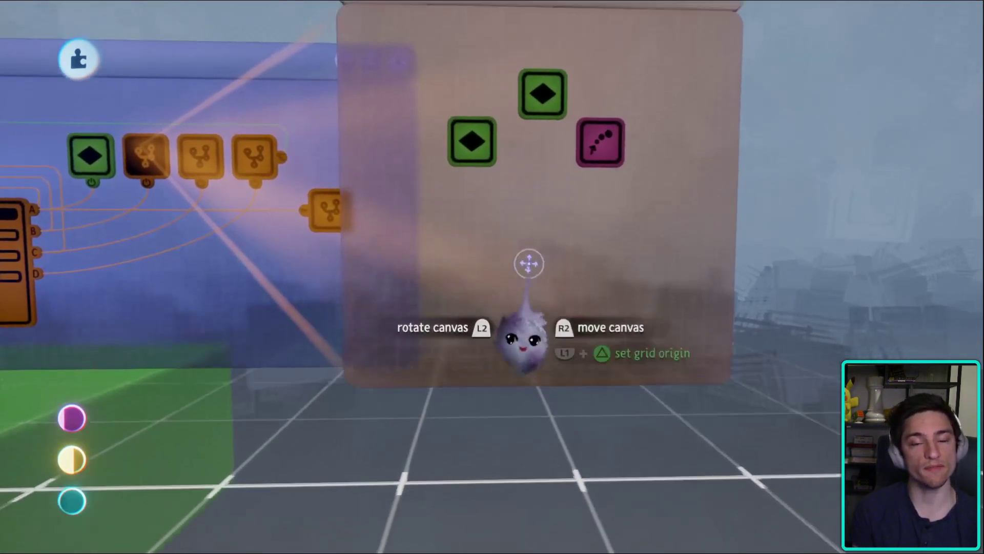
- Stack the Animation keyframe above the other keyframe and move the Emitter beside them
{"action": "left_click_drag", "start_coordinate": [526, 177], "coordinate": [446, 138]}
{"action": "middle_click_drag", "start_coordinate": [555, 200], "coordinate": [532, 171]}
{"action": "left_click_drag", "start_coordinate": [531, 172], "coordinate": [486, 163]}
{"action": "middle_click_drag", "start_coordinate": [476, 170], "coordinate": [479, 136]}
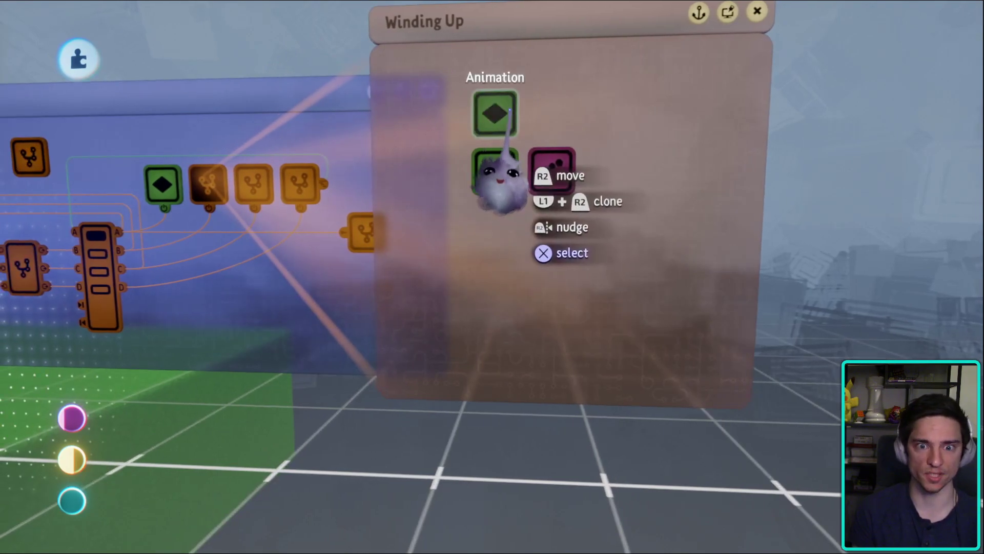
- Fly back to the scene, check the Microchip canvas's Counter settings, then return to the 3-D view
{"action": "middle_click_drag", "start_coordinate": [499, 179], "coordinate": [538, 359]}
{"action": "left_click", "coordinate": [397, 358]}
{"action": "left_click", "coordinate": [518, 303]}
{"action": "middle_click_drag", "start_coordinate": [518, 303], "coordinate": [605, 308]}
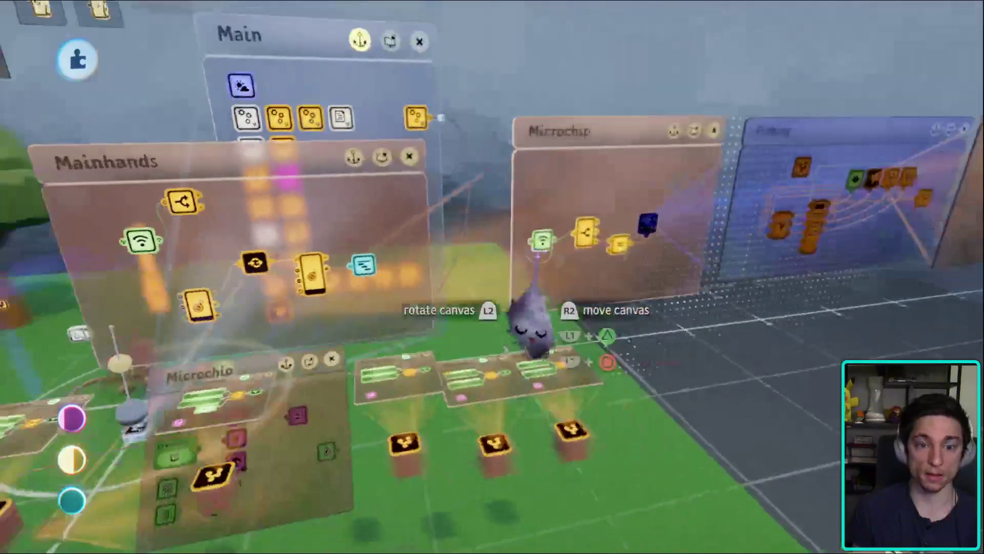
{"action": "middle_click_drag", "start_coordinate": [528, 307], "coordinate": [615, 251]}
{"action": "middle_click_drag", "start_coordinate": [593, 220], "coordinate": [468, 257]}
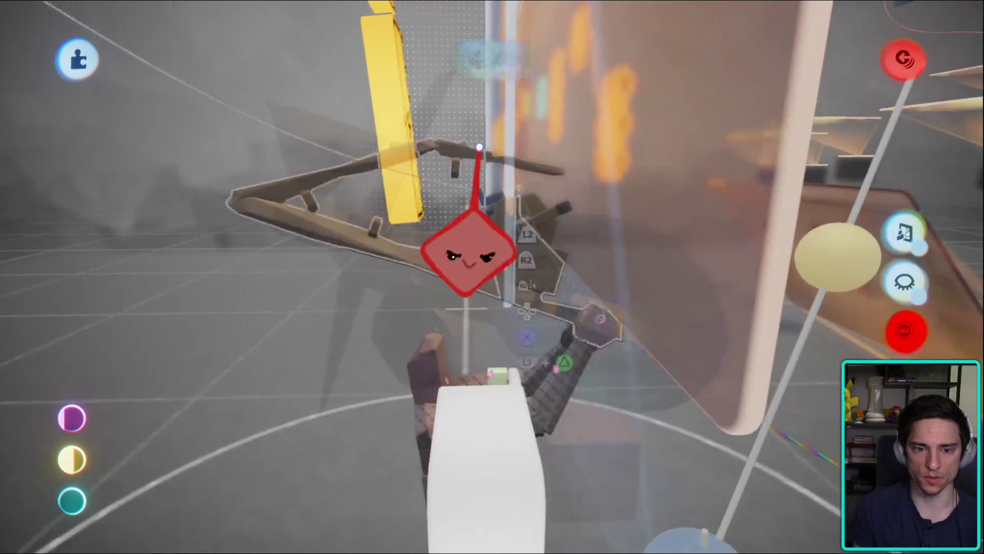
- Grab the rod's upper section and swing it down to the left into a cast pose
{"action": "middle_click_drag", "start_coordinate": [402, 233], "coordinate": [359, 312]}
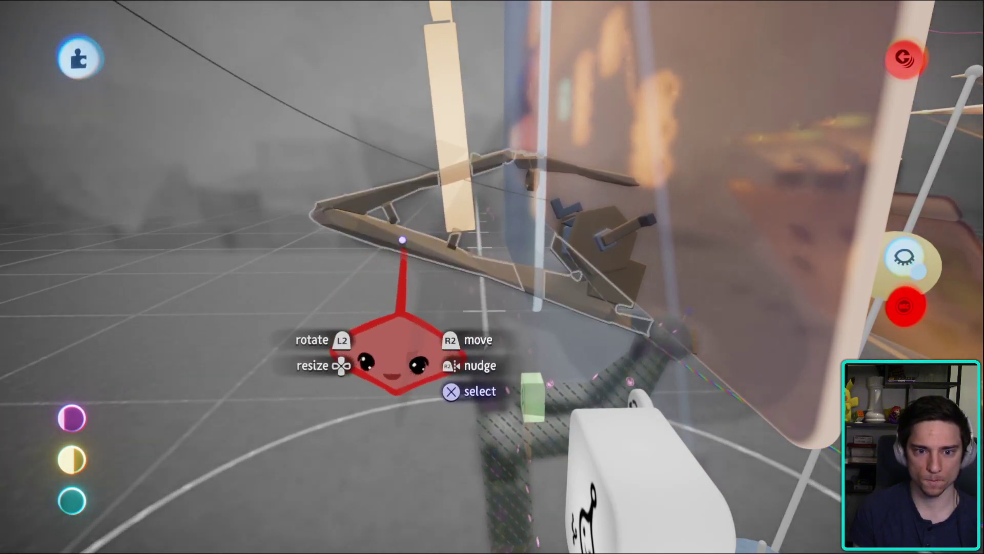
{"action": "left_click_drag", "start_coordinate": [304, 165], "coordinate": [291, 169]}
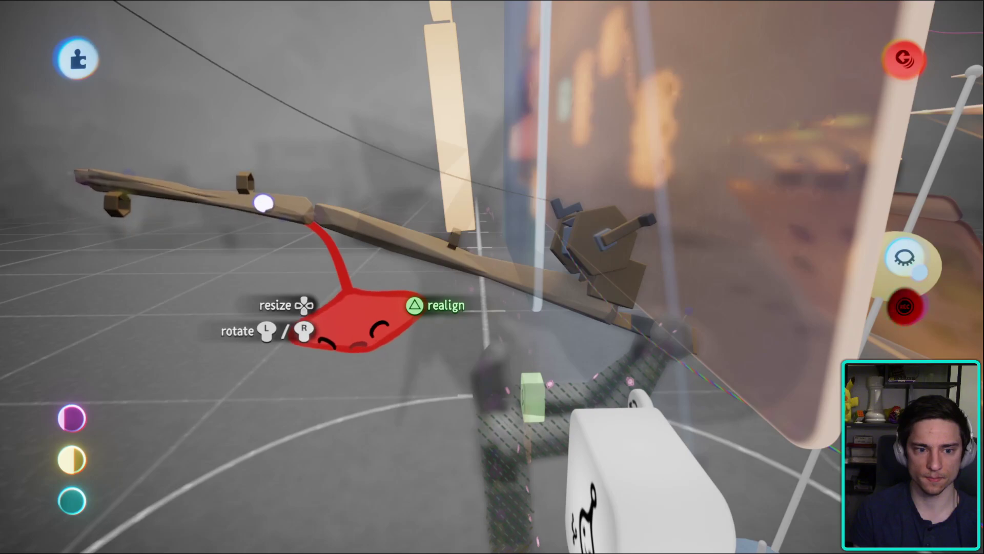
{"action": "left_click_drag", "start_coordinate": [262, 205], "coordinate": [378, 218]}
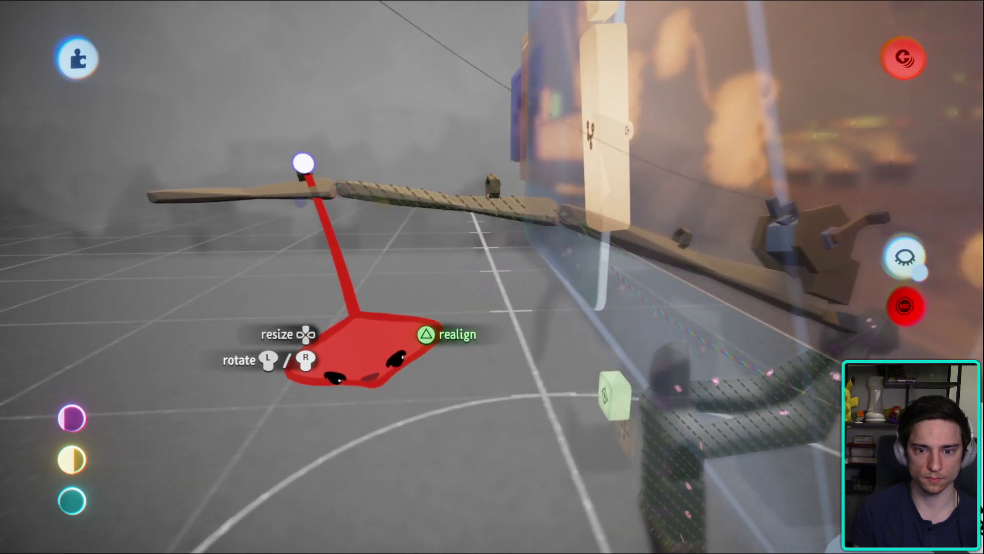
{"action": "left_click_drag", "start_coordinate": [304, 163], "coordinate": [686, 423]}
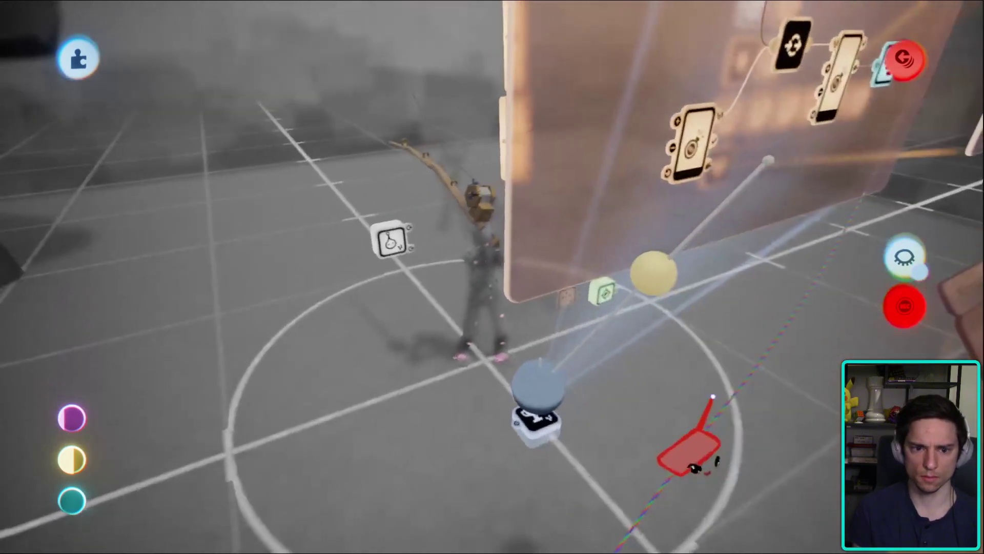
{"action": "middle_click_drag", "start_coordinate": [712, 397], "coordinate": [409, 209]}
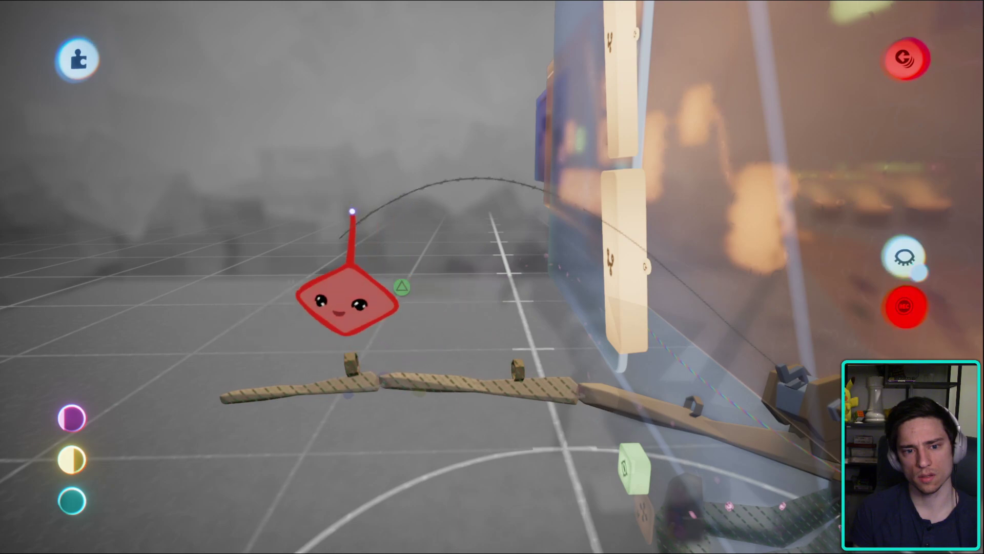
{"action": "left_click_drag", "start_coordinate": [347, 227], "coordinate": [290, 389]}
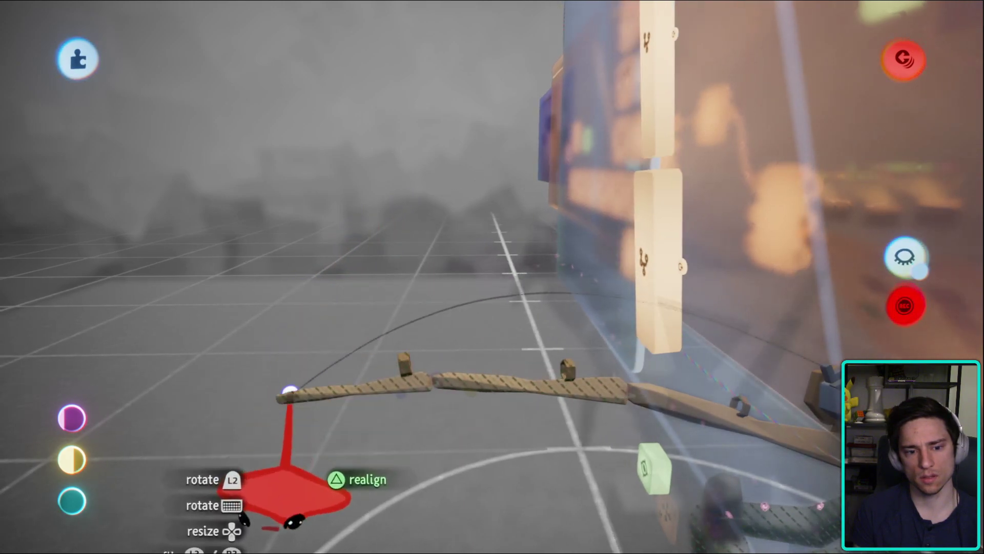
{"action": "middle_click_drag", "start_coordinate": [279, 385], "coordinate": [540, 337]}
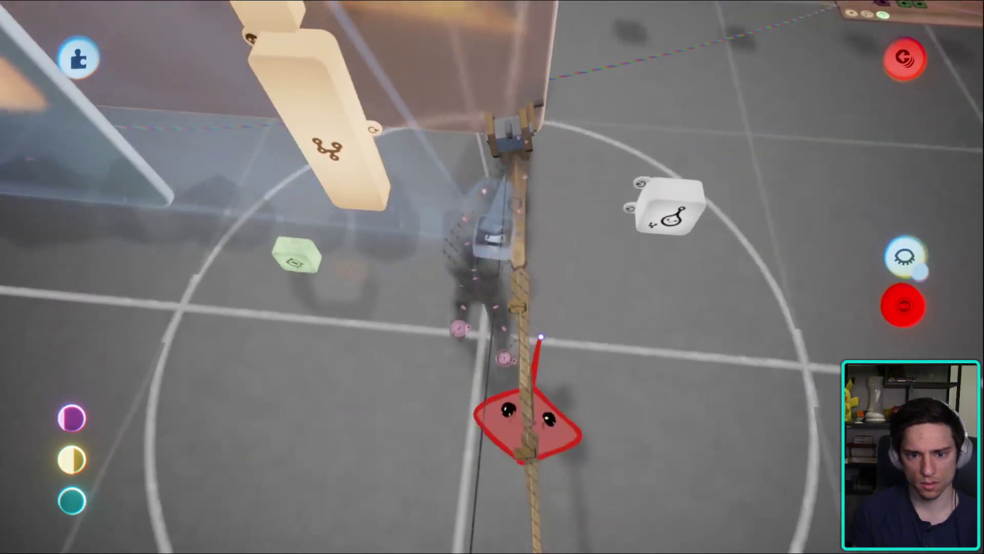
- Record the grabbed rod section's movement as an animation
{"action": "key", "text": "Return"}
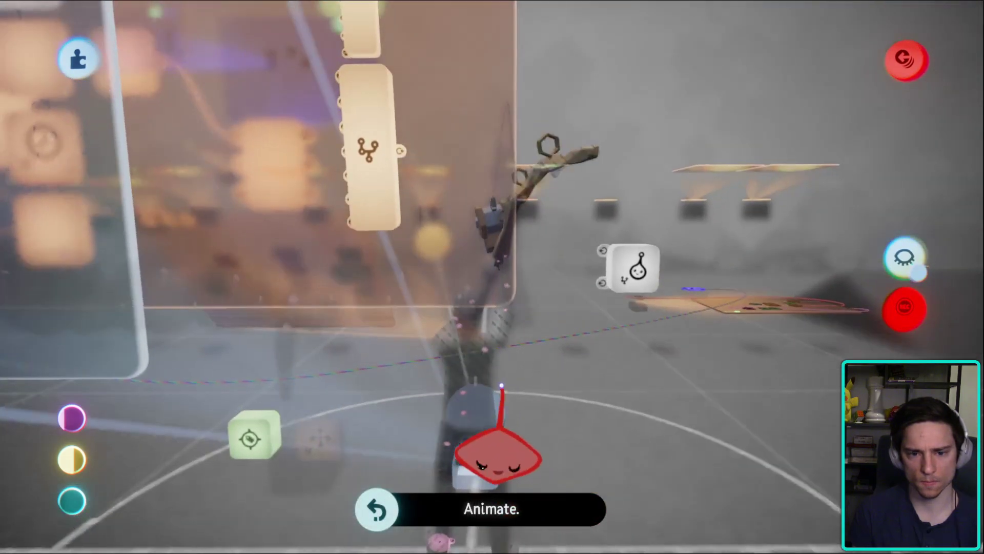
{"action": "middle_click_drag", "start_coordinate": [497, 456], "coordinate": [502, 346]}
{"action": "middle_click_drag", "start_coordinate": [511, 288], "coordinate": [516, 224]}
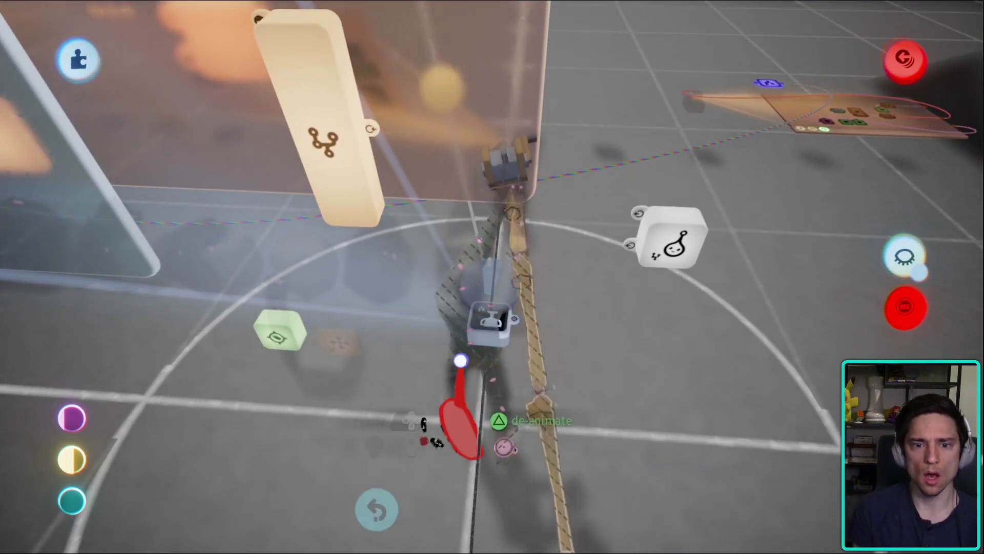
{"action": "key", "text": "Return"}
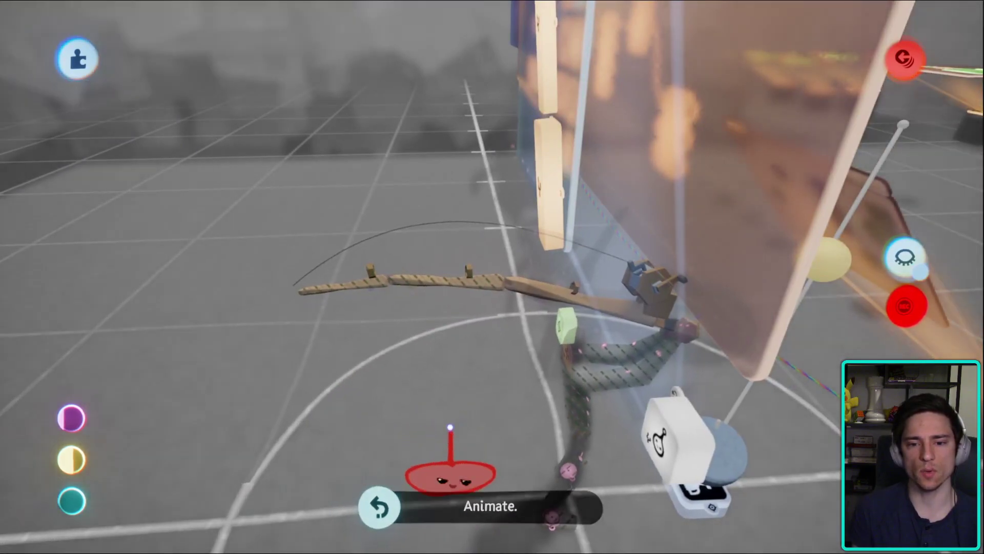
- Leave the rod's edit view, watch the cast, then enter the rod group and select the rod
{"action": "key", "text": "Escape"}
{"action": "middle_click_drag", "start_coordinate": [386, 439], "coordinate": [619, 431]}
{"action": "middle_click_drag", "start_coordinate": [599, 384], "coordinate": [469, 343]}
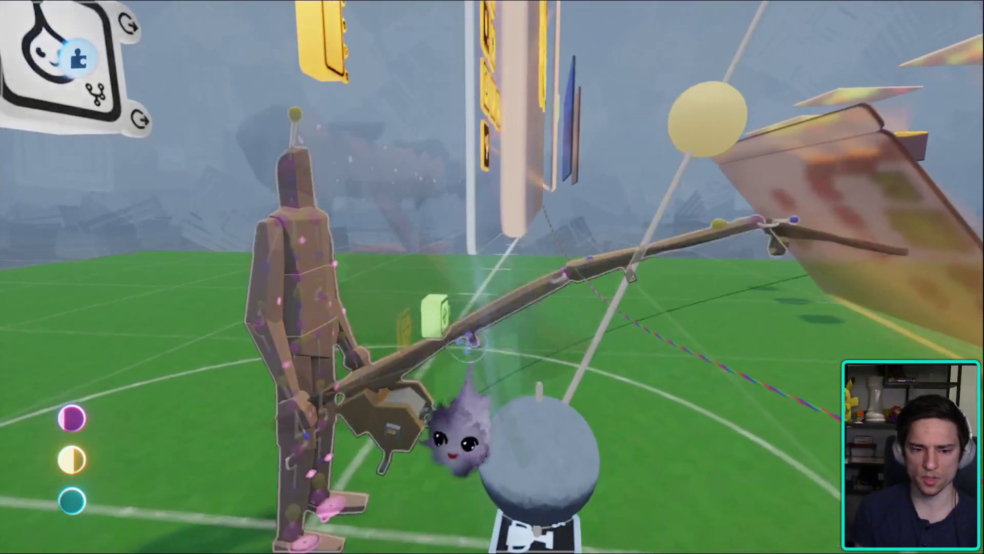
{"action": "double_click", "coordinate": [405, 451]}
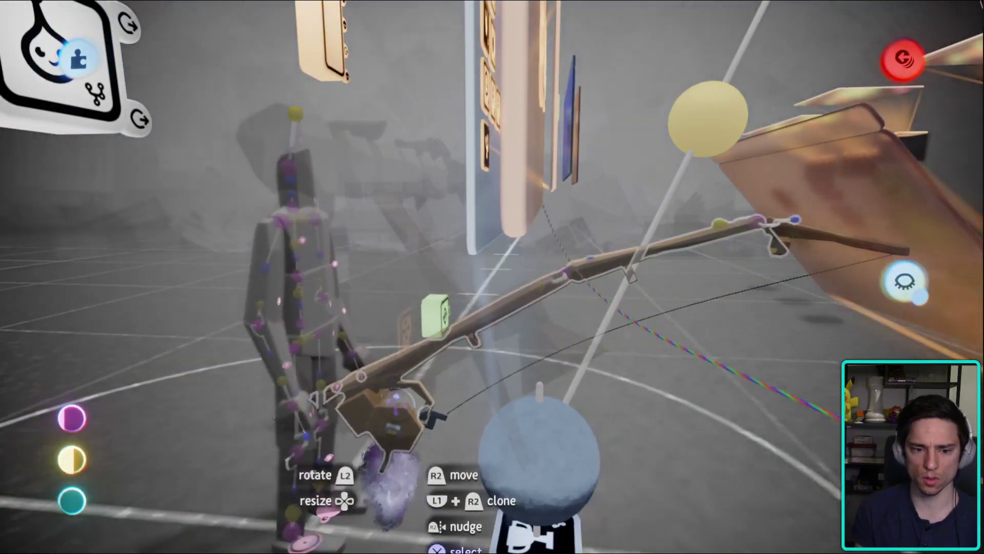
{"action": "left_click_drag", "start_coordinate": [390, 490], "coordinate": [384, 504]}
{"action": "left_click", "coordinate": [403, 417]}
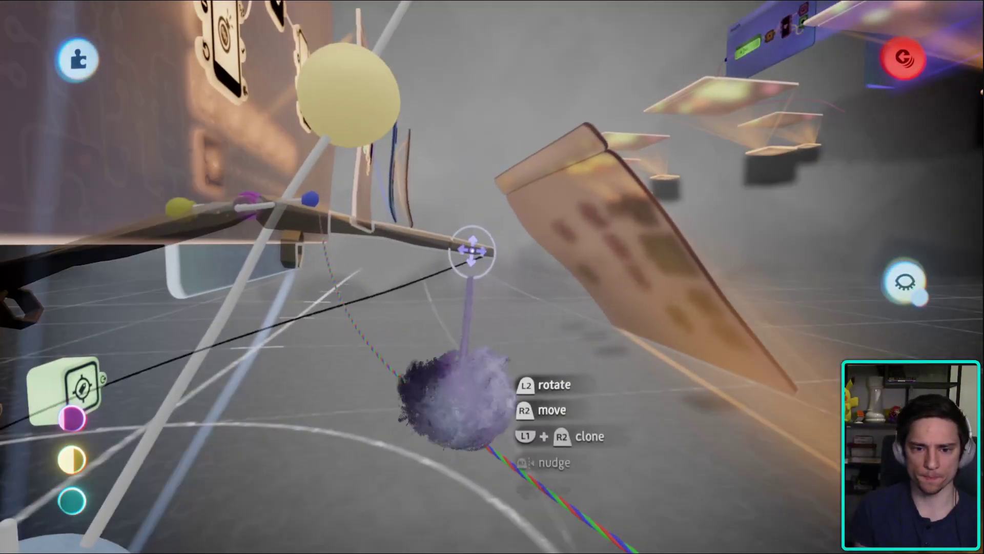
- Turn on Grid Snap in the Guides options
{"action": "left_click", "coordinate": [470, 251]}
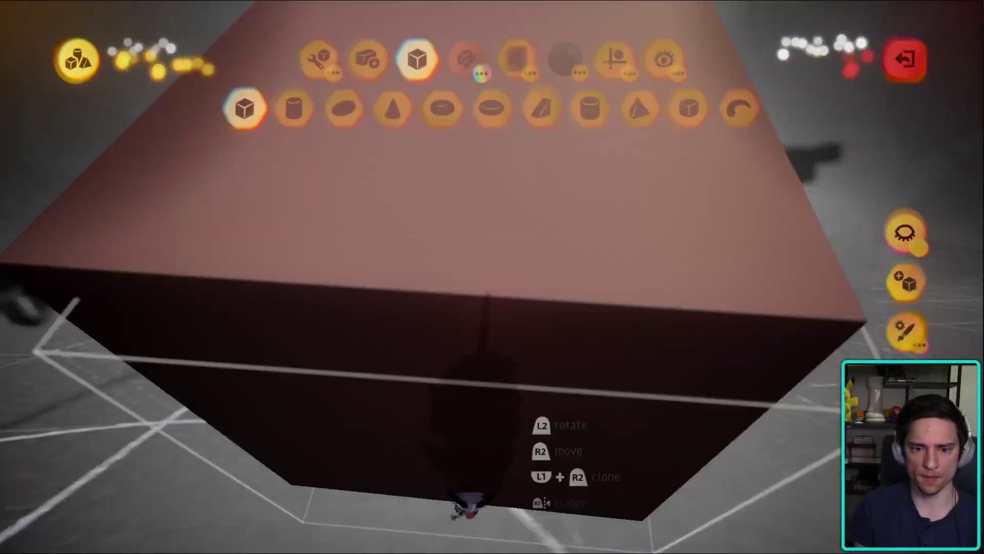
{"action": "key", "text": "Escape"}
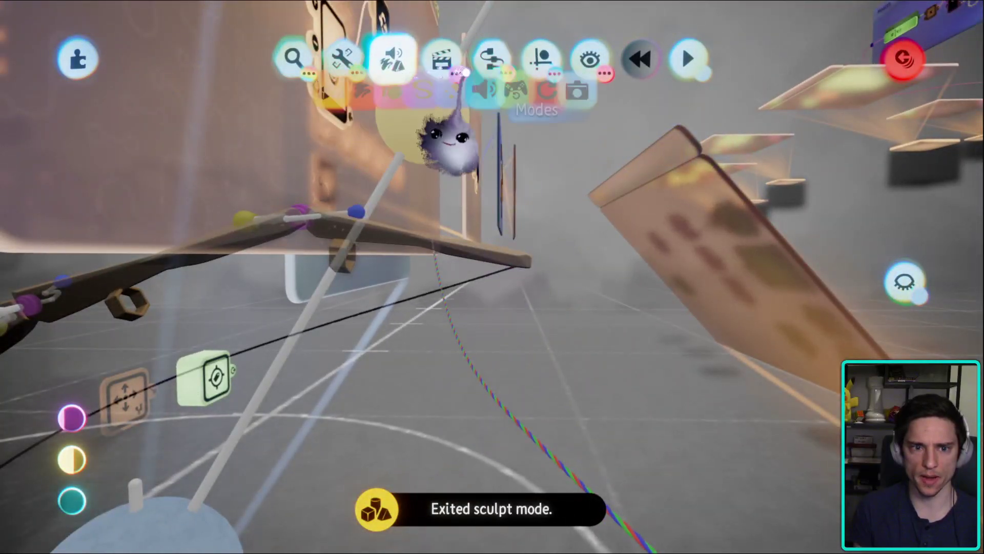
{"action": "left_click", "coordinate": [544, 61]}
{"action": "left_click", "coordinate": [415, 108]}
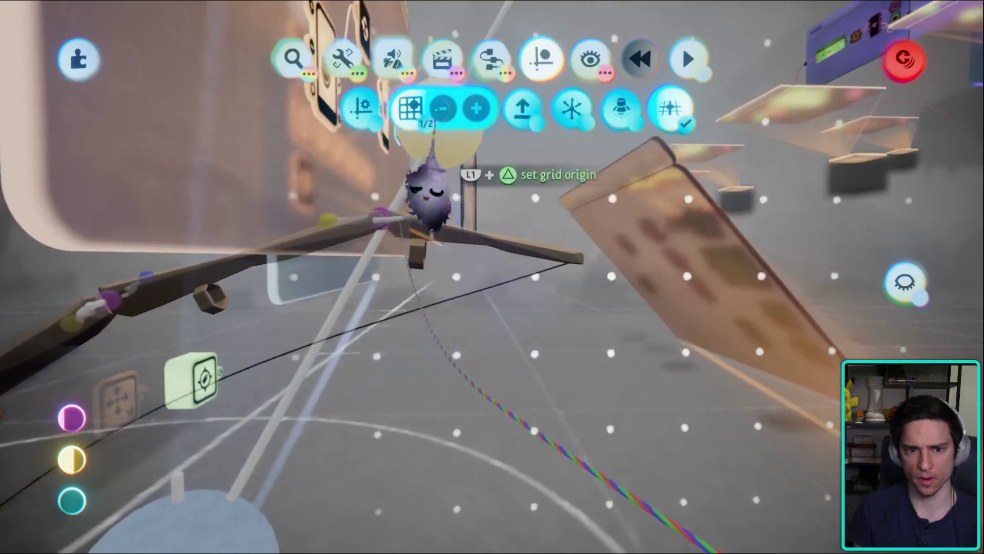
{"action": "key", "text": "Escape"}
- Stamp a small cube in Sculpt Mode and carry it to the fishing rod's tip
{"action": "double_click", "coordinate": [367, 205]}
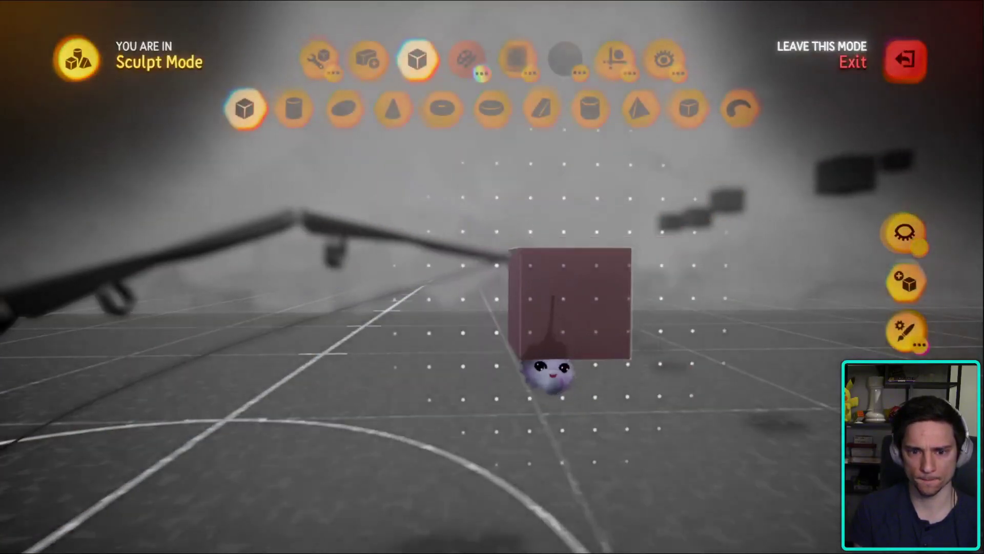
{"action": "key", "text": "Escape"}
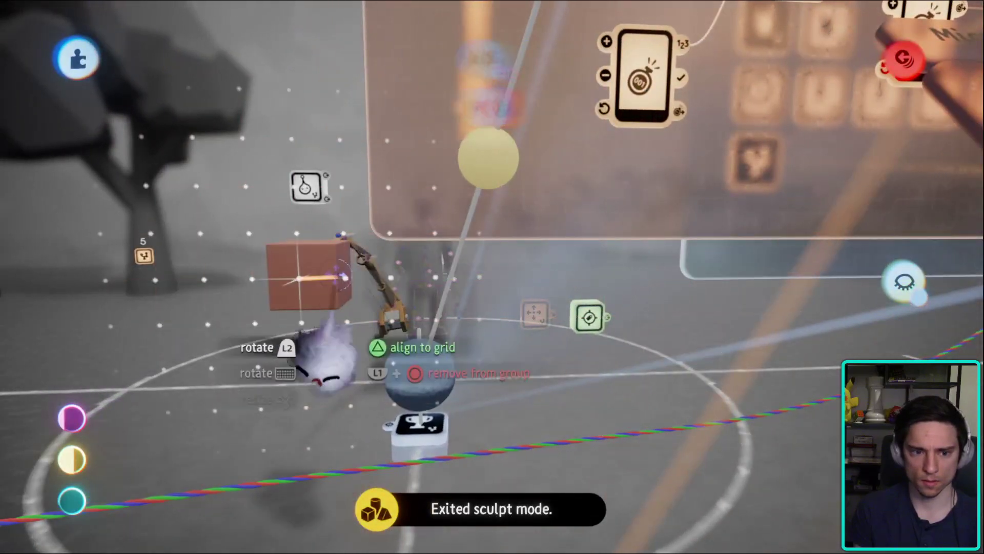
{"action": "middle_click_drag", "start_coordinate": [323, 359], "coordinate": [518, 308]}
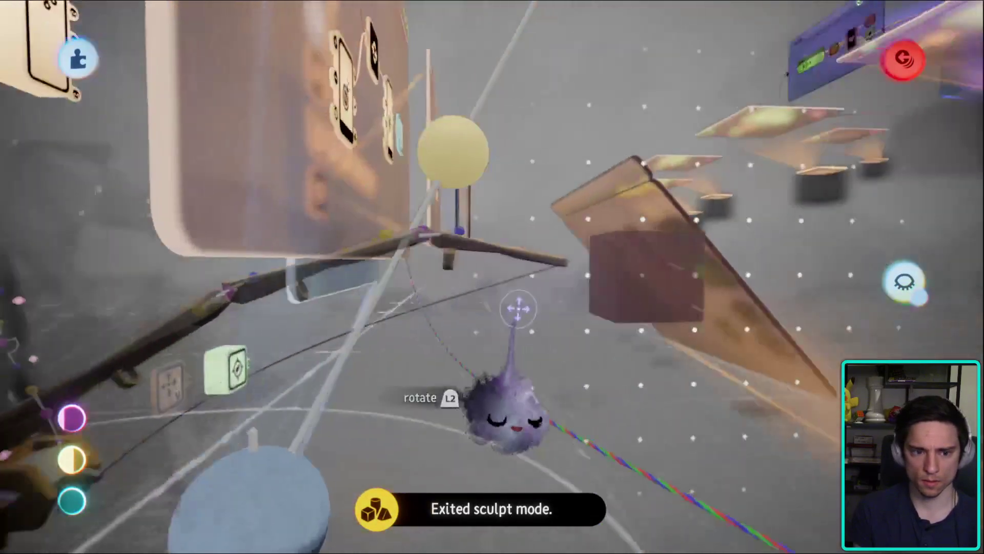
{"action": "left_click_drag", "start_coordinate": [631, 300], "coordinate": [637, 318]}
{"action": "mouse_move", "coordinate": [637, 318]}
{"action": "middle_mouse_down"}
{"action": "mouse_move", "coordinate": [604, 351]}
{"action": "mouse_move", "coordinate": [505, 385]}
{"action": "middle_mouse_up"}
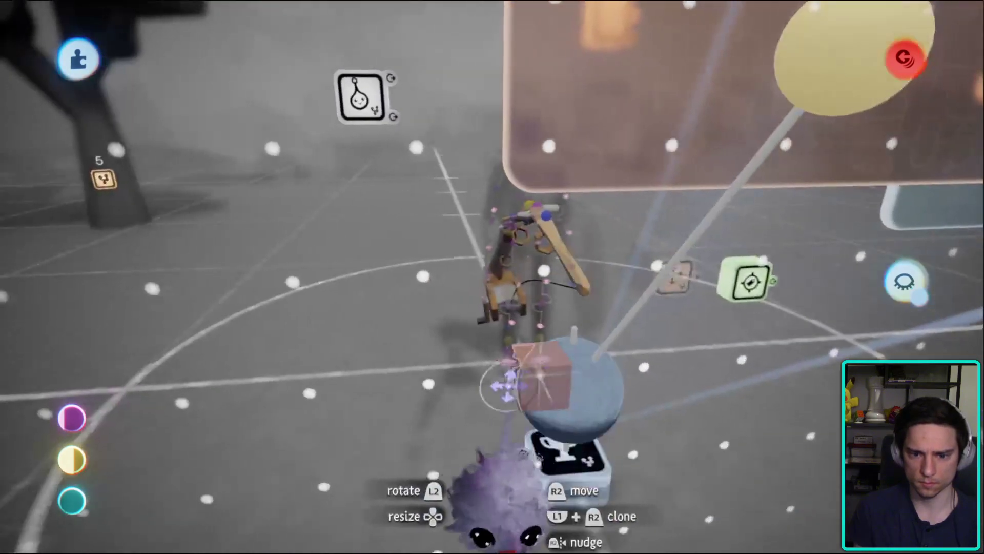
{"action": "middle_click_drag", "start_coordinate": [533, 512], "coordinate": [610, 512]}
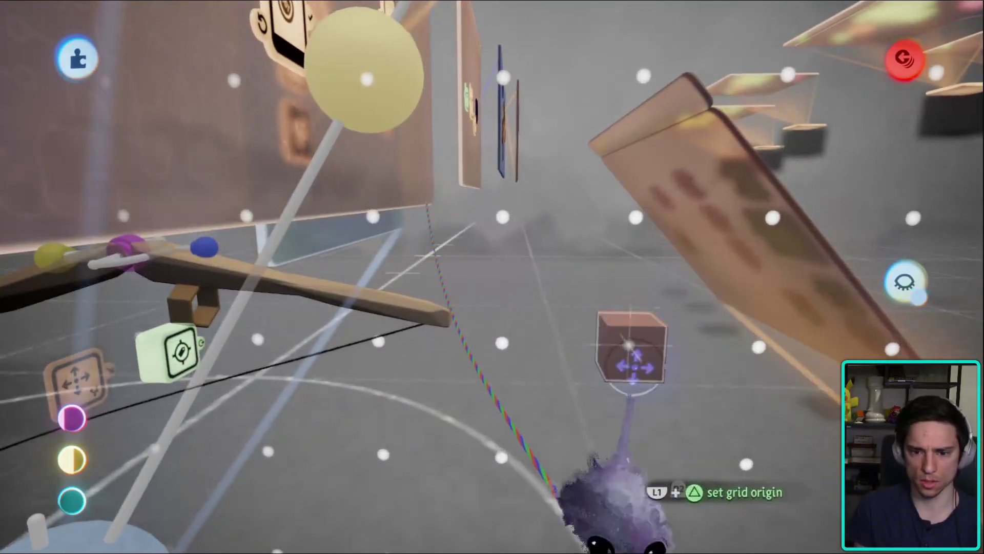
{"action": "middle_click_drag", "start_coordinate": [415, 507], "coordinate": [510, 292]}
- Place a piston from Logic > Gadgets > Pistons between the rod tip and the small cube
{"action": "left_click", "coordinate": [541, 58]}
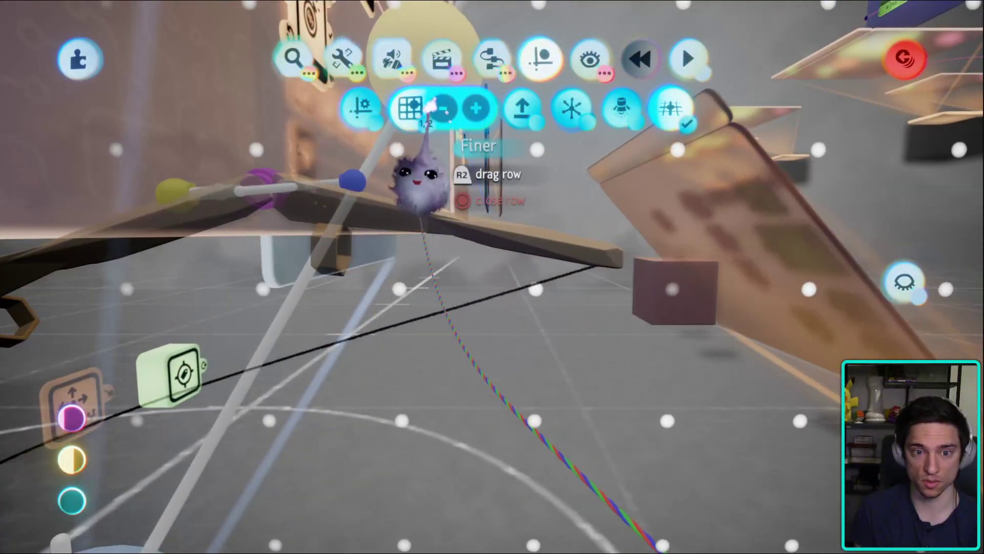
{"action": "left_click", "coordinate": [491, 58]}
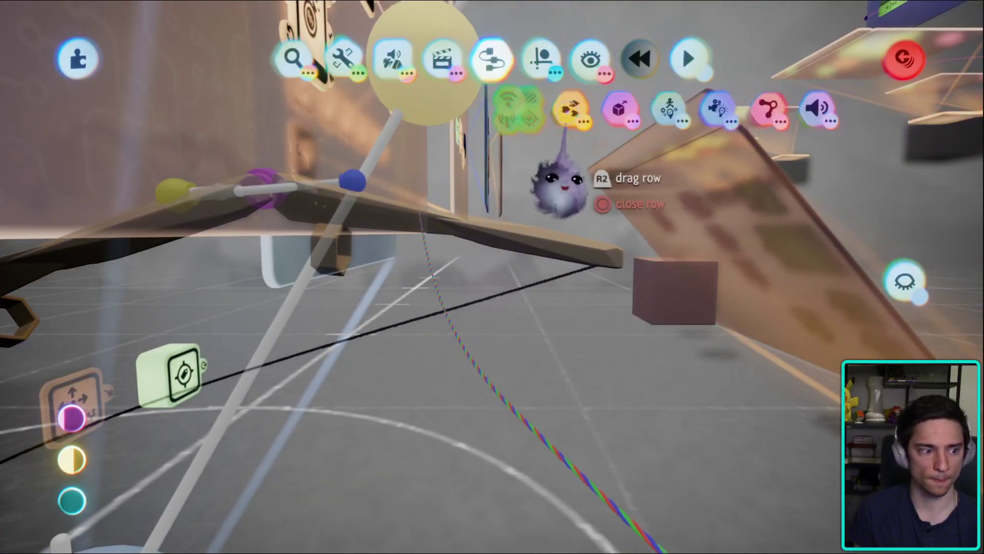
{"action": "left_click", "coordinate": [545, 108]}
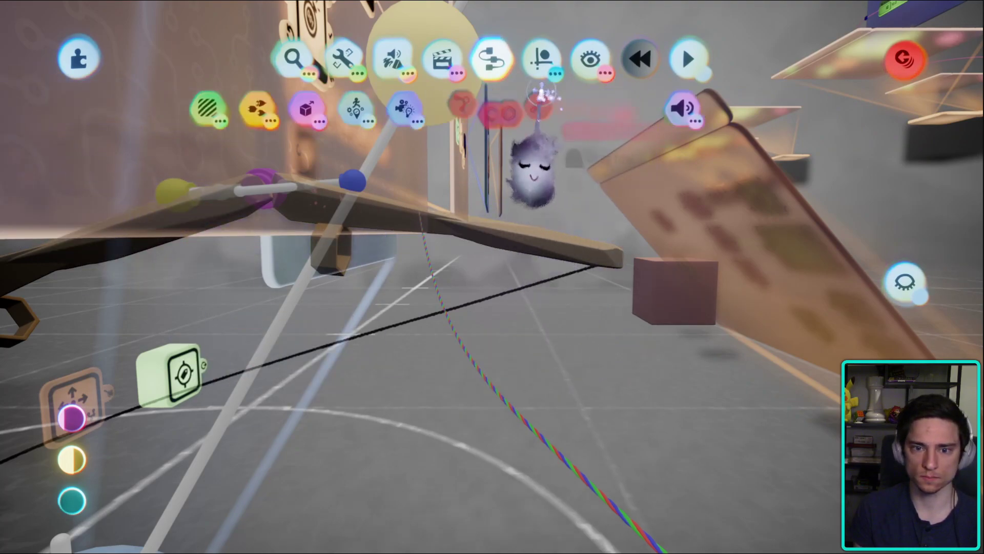
{"action": "left_click", "coordinate": [468, 108]}
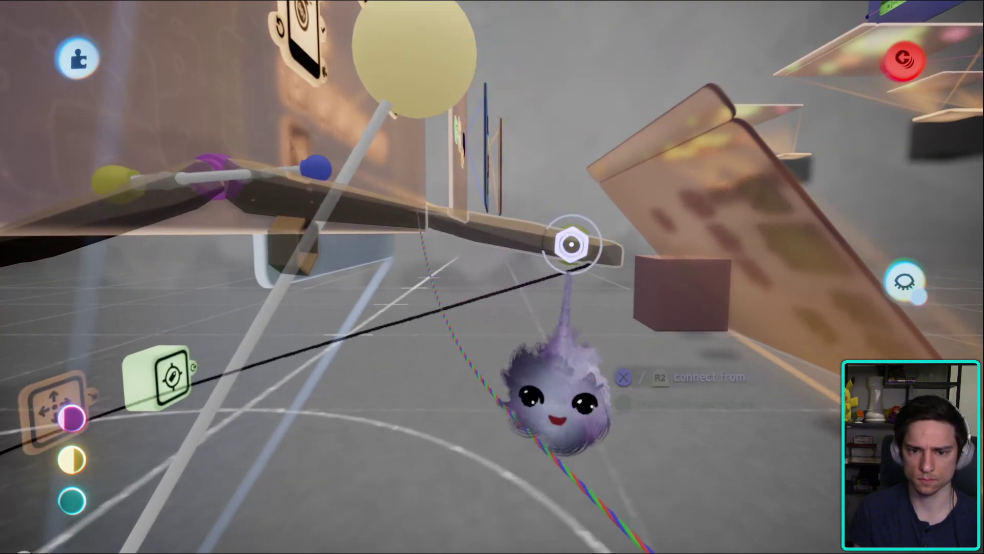
{"action": "left_click", "coordinate": [567, 242]}
{"action": "left_click", "coordinate": [674, 307]}
- Move the piston so it runs across the brown cube
{"action": "middle_click_drag", "start_coordinate": [615, 359], "coordinate": [593, 220]}
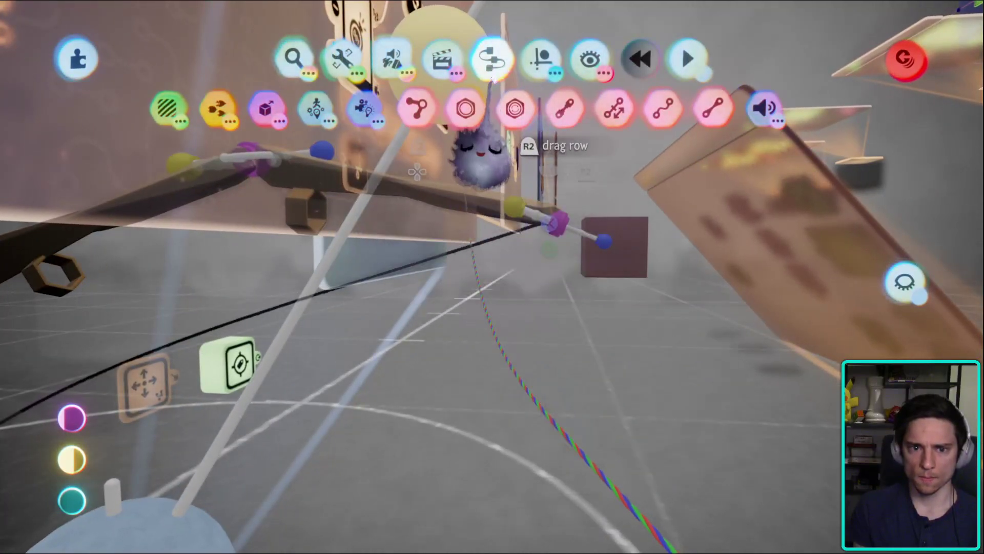
{"action": "middle_click_drag", "start_coordinate": [479, 154], "coordinate": [534, 351]}
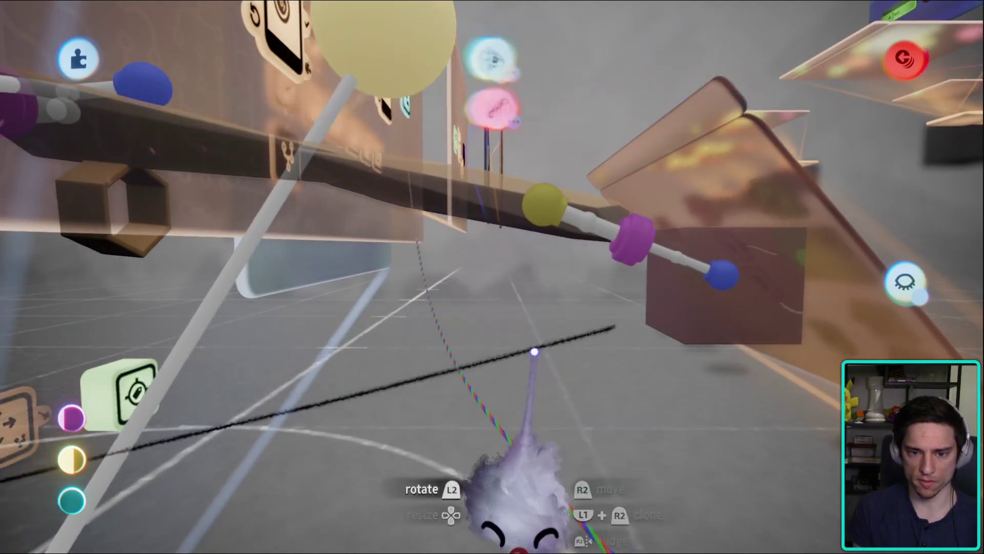
{"action": "middle_click_drag", "start_coordinate": [564, 319], "coordinate": [519, 289]}
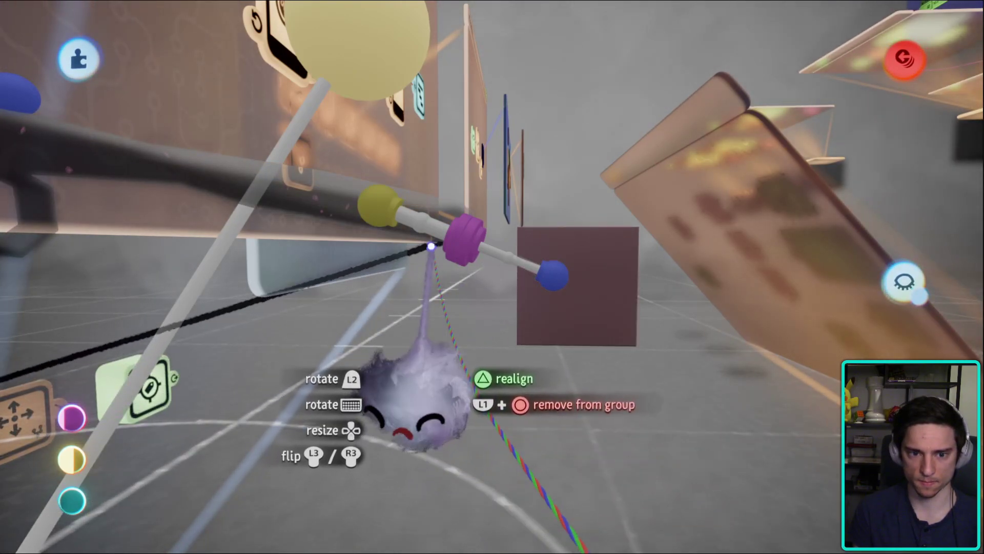
{"action": "middle_click_drag", "start_coordinate": [433, 252], "coordinate": [602, 376]}
{"action": "left_click_drag", "start_coordinate": [594, 311], "coordinate": [559, 300]}
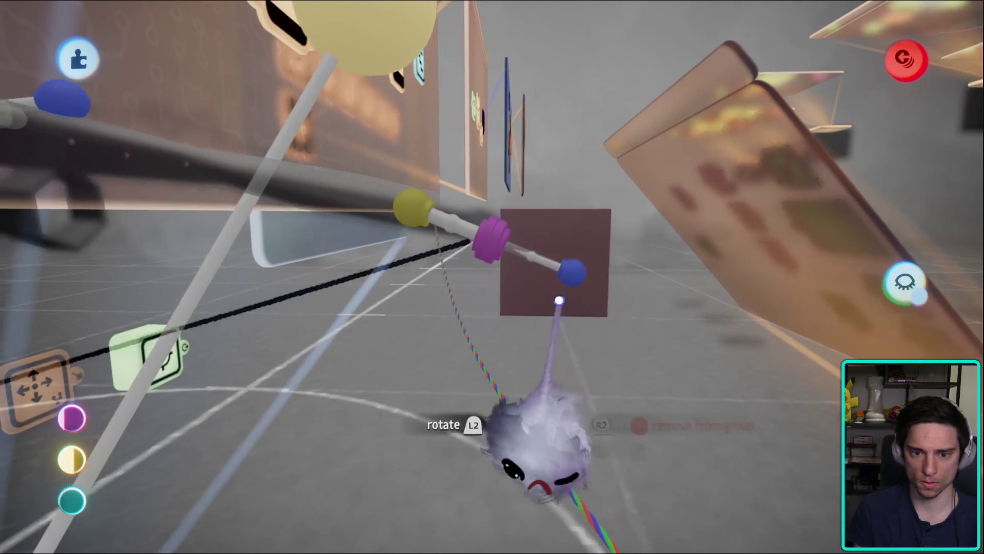
{"action": "left_click_drag", "start_coordinate": [604, 265], "coordinate": [545, 262]}
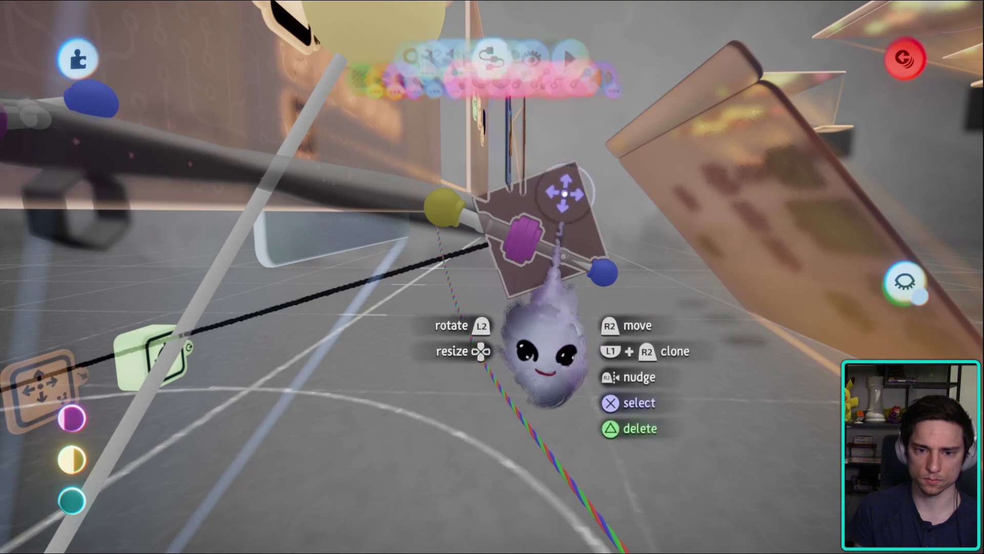
- Reshape the cube into a cone-shaped pyramid in Sculpt Mode, then grab the pyramid to move it
{"action": "key", "text": "e"}
{"action": "left_click", "coordinate": [393, 109]}
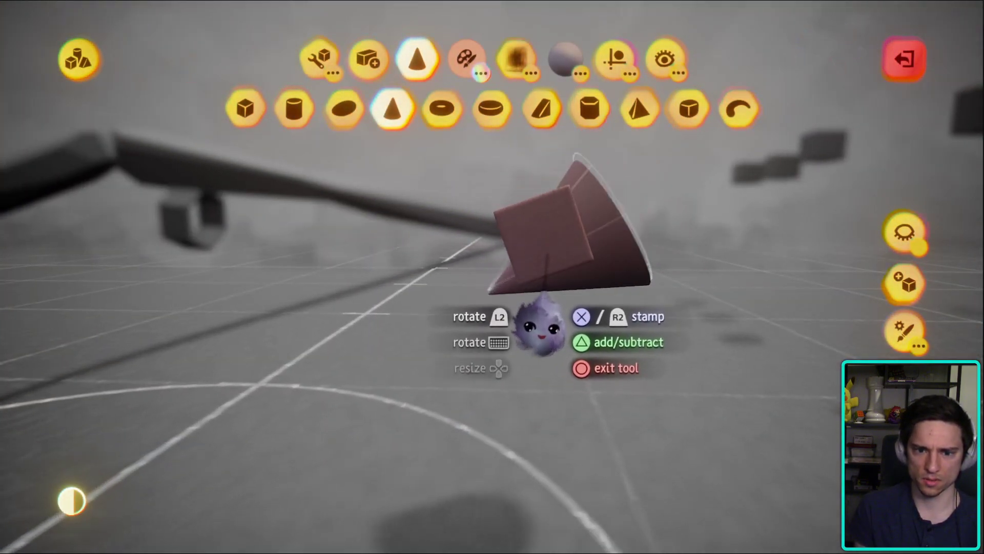
{"action": "key", "text": "Escape"}
{"action": "key", "text": "Escape"}
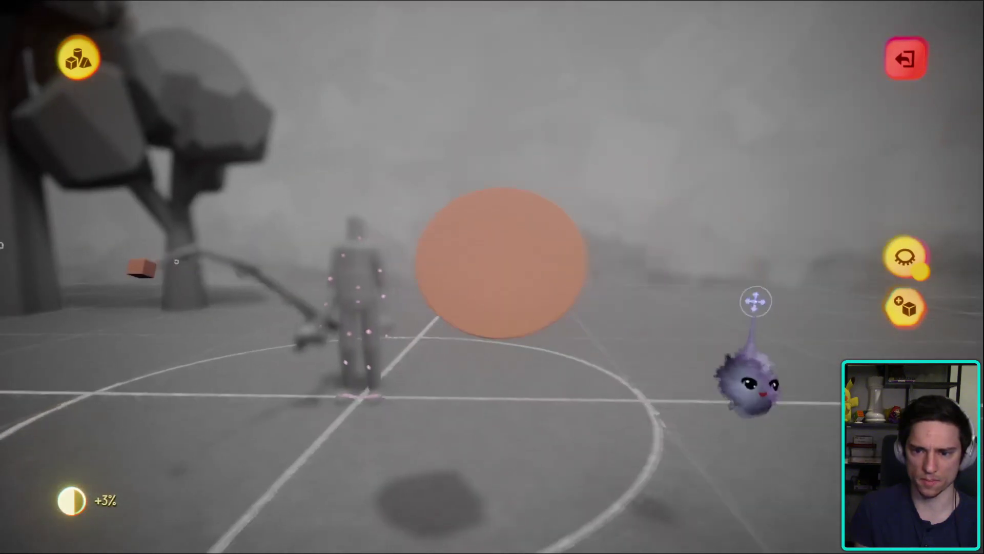
{"action": "left_click_drag", "start_coordinate": [535, 343], "coordinate": [479, 333]}
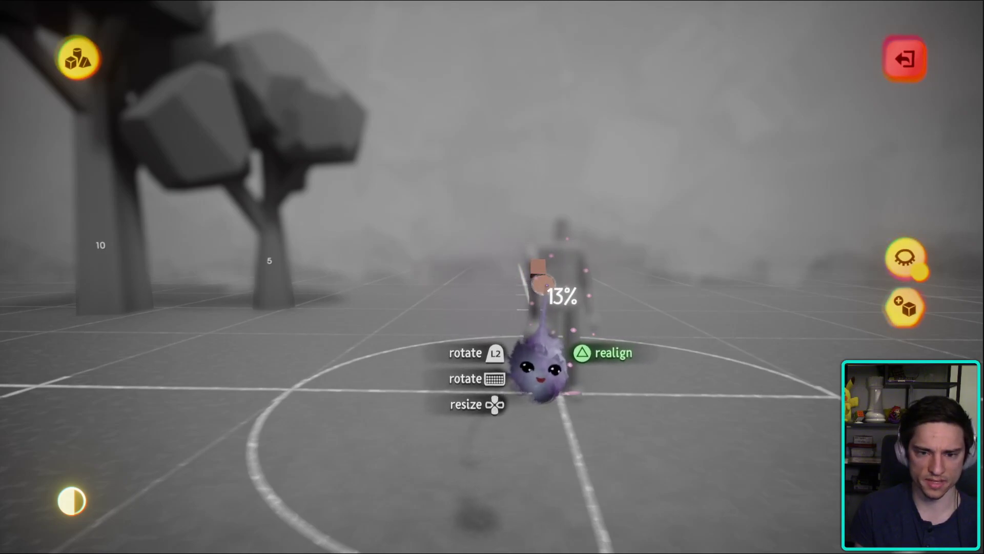
{"action": "left_click_drag", "start_coordinate": [536, 359], "coordinate": [546, 436]}
{"action": "mouse_move", "coordinate": [546, 328]}
{"action": "left_mouse_down"}
{"action": "mouse_move", "coordinate": [714, 367]}
{"action": "mouse_move", "coordinate": [624, 321]}
{"action": "mouse_move", "coordinate": [641, 287]}
{"action": "mouse_move", "coordinate": [631, 345]}
{"action": "mouse_move", "coordinate": [687, 308]}
{"action": "mouse_move", "coordinate": [589, 312]}
{"action": "mouse_move", "coordinate": [584, 299]}
{"action": "mouse_move", "coordinate": [598, 297]}
{"action": "mouse_move", "coordinate": [593, 290]}
{"action": "mouse_move", "coordinate": [577, 307]}
{"action": "left_mouse_up"}
{"action": "key", "text": "Escape"}
{"action": "double_click", "coordinate": [451, 263]}
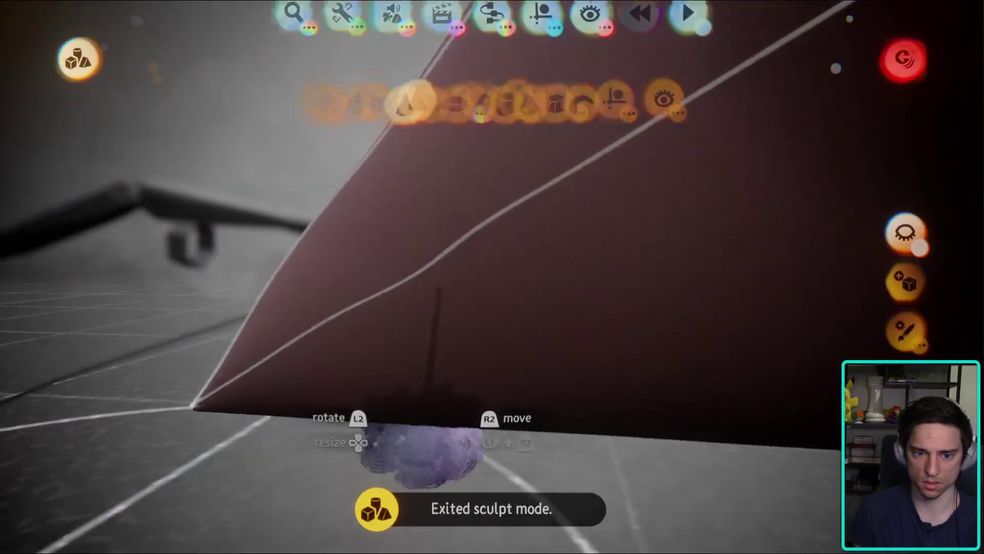
{"action": "mouse_move", "coordinate": [474, 435]}
{"action": "left_mouse_down"}
{"action": "mouse_move", "coordinate": [482, 264]}
{"action": "mouse_move", "coordinate": [521, 315]}
{"action": "mouse_move", "coordinate": [520, 191]}
{"action": "mouse_move", "coordinate": [521, 220]}
{"action": "mouse_move", "coordinate": [566, 228]}
{"action": "left_mouse_up"}
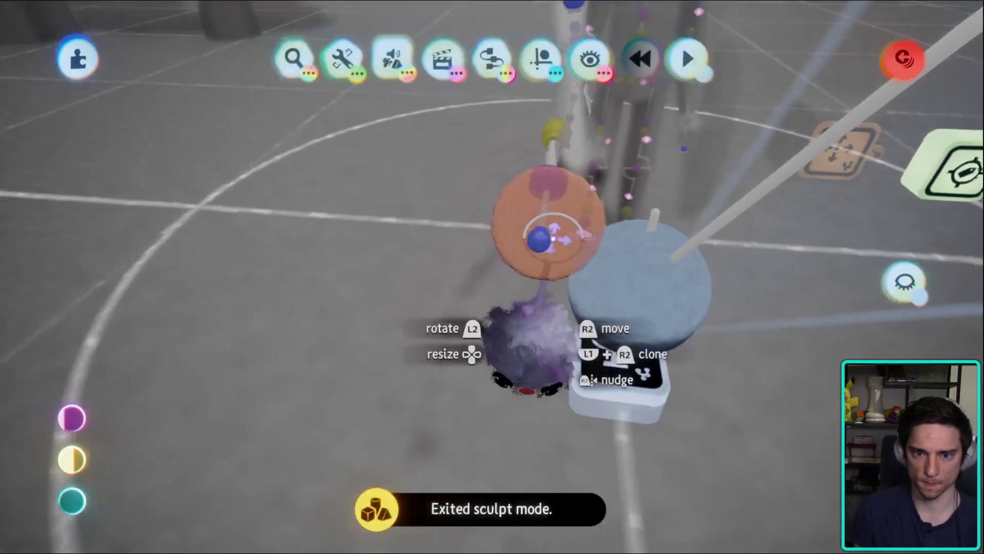
- Position the pyramid at the tip of the character's fishing rod and release it
{"action": "left_click_drag", "start_coordinate": [516, 348], "coordinate": [528, 385]}
{"action": "mouse_move", "coordinate": [586, 195]}
{"action": "left_mouse_down"}
{"action": "mouse_move", "coordinate": [589, 254]}
{"action": "mouse_move", "coordinate": [523, 228]}
{"action": "mouse_move", "coordinate": [579, 271]}
{"action": "mouse_move", "coordinate": [593, 259]}
{"action": "mouse_move", "coordinate": [604, 285]}
{"action": "mouse_move", "coordinate": [576, 299]}
{"action": "mouse_move", "coordinate": [570, 256]}
{"action": "mouse_move", "coordinate": [547, 257]}
{"action": "mouse_move", "coordinate": [555, 286]}
{"action": "mouse_move", "coordinate": [528, 231]}
{"action": "mouse_move", "coordinate": [539, 329]}
{"action": "left_mouse_up"}
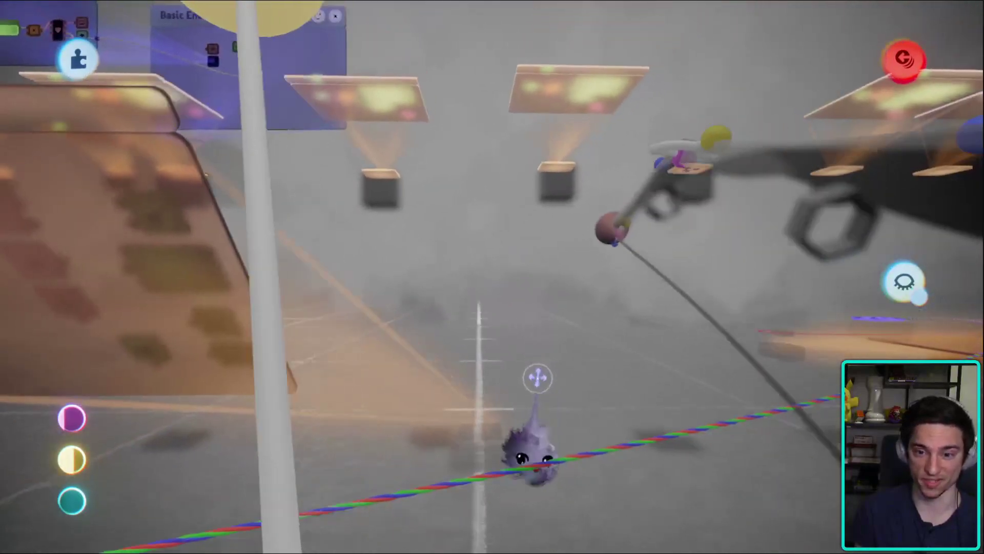
{"action": "left_click_drag", "start_coordinate": [537, 378], "coordinate": [550, 211]}
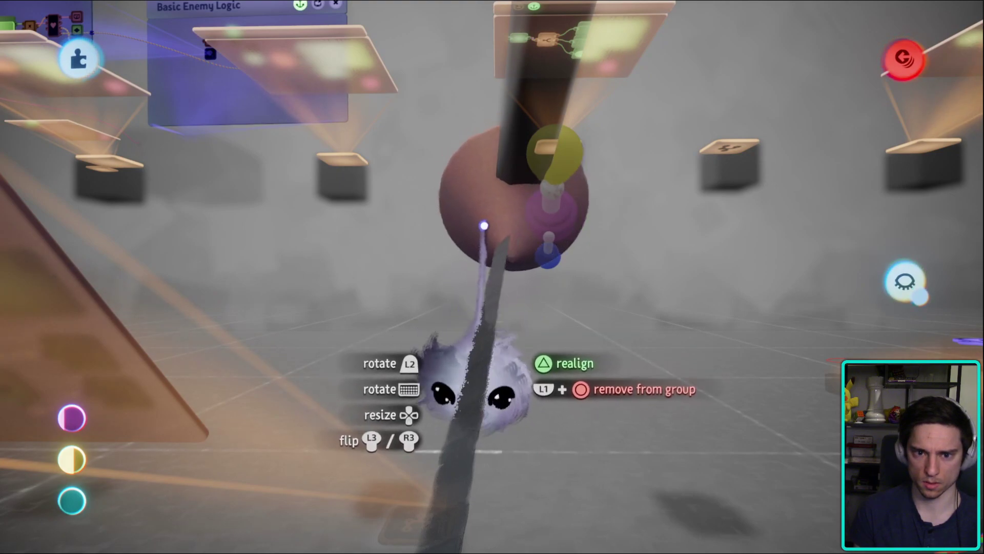
{"action": "mouse_move", "coordinate": [497, 266]}
{"action": "left_mouse_down"}
{"action": "mouse_move", "coordinate": [509, 340]}
{"action": "mouse_move", "coordinate": [528, 358]}
{"action": "mouse_move", "coordinate": [533, 325]}
{"action": "mouse_move", "coordinate": [533, 409]}
{"action": "mouse_move", "coordinate": [575, 300]}
{"action": "mouse_move", "coordinate": [555, 323]}
{"action": "mouse_move", "coordinate": [554, 287]}
{"action": "mouse_move", "coordinate": [456, 395]}
{"action": "mouse_move", "coordinate": [467, 288]}
{"action": "mouse_move", "coordinate": [507, 233]}
{"action": "mouse_move", "coordinate": [502, 307]}
{"action": "mouse_move", "coordinate": [509, 220]}
{"action": "mouse_move", "coordinate": [521, 246]}
{"action": "mouse_move", "coordinate": [547, 255]}
{"action": "mouse_move", "coordinate": [544, 275]}
{"action": "mouse_move", "coordinate": [518, 250]}
{"action": "mouse_move", "coordinate": [239, 286]}
{"action": "mouse_move", "coordinate": [529, 277]}
{"action": "mouse_move", "coordinate": [509, 310]}
{"action": "mouse_move", "coordinate": [527, 287]}
{"action": "mouse_move", "coordinate": [473, 296]}
{"action": "mouse_move", "coordinate": [472, 308]}
{"action": "mouse_move", "coordinate": [554, 308]}
{"action": "mouse_move", "coordinate": [560, 332]}
{"action": "mouse_move", "coordinate": [601, 317]}
{"action": "left_mouse_up"}
- Enable the snap grid and drop the rope connector's pink and purple ends onto the pyramid
{"action": "left_click", "coordinate": [539, 57]}
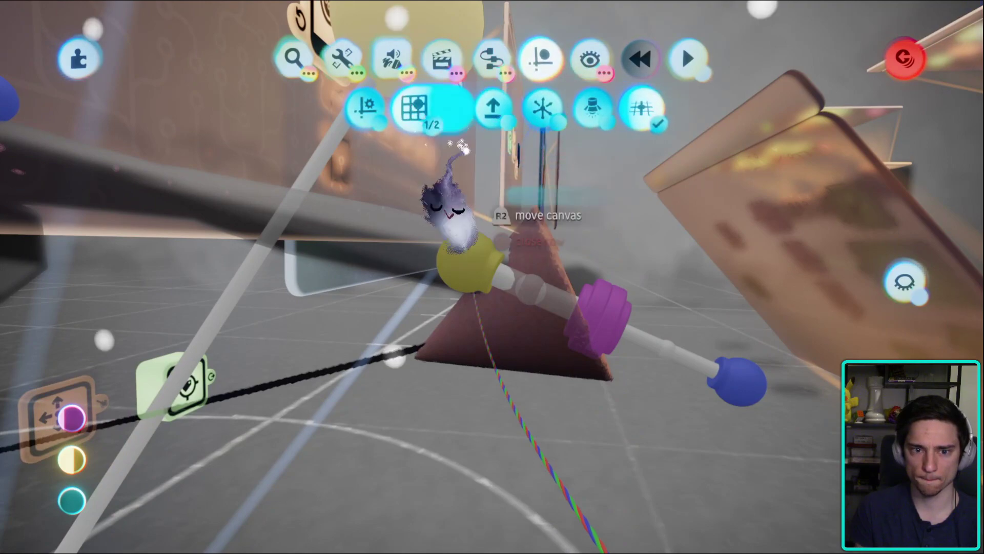
{"action": "left_click", "coordinate": [410, 108]}
{"action": "key", "text": "Escape"}
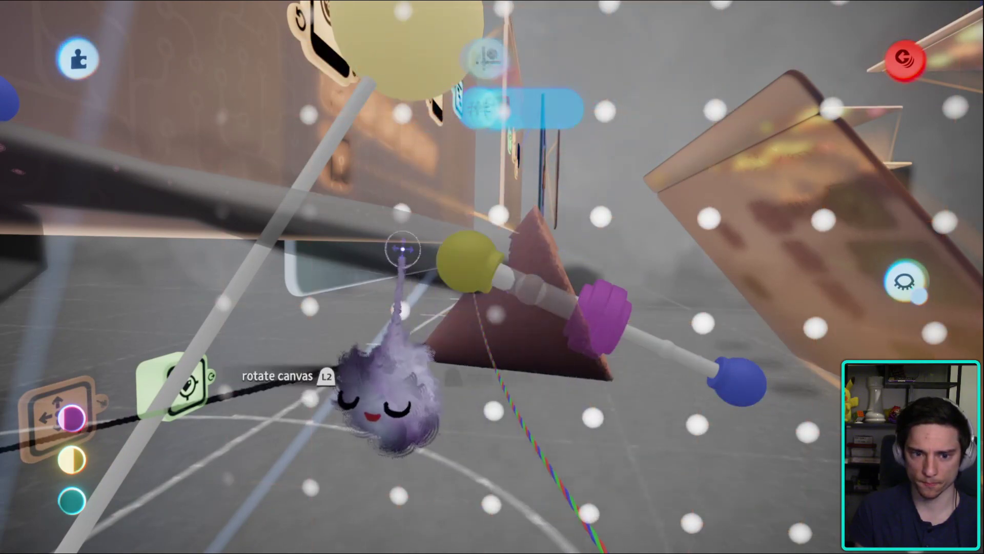
{"action": "left_click_drag", "start_coordinate": [564, 314], "coordinate": [494, 314]}
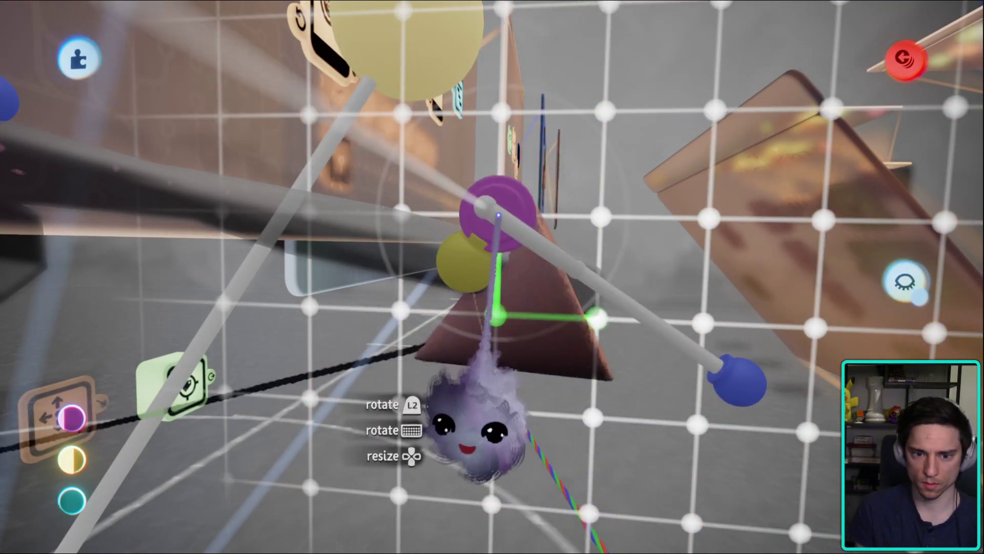
{"action": "left_click_drag", "start_coordinate": [498, 215], "coordinate": [495, 317]}
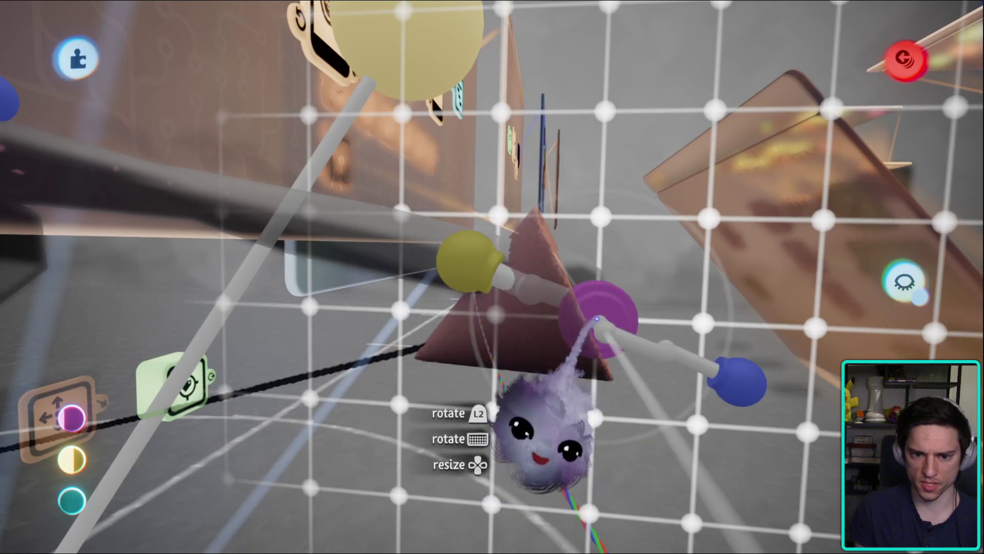
- Orbit around the rod and rope to check the connection, ending back at the rope
{"action": "mouse_move", "coordinate": [495, 313]}
{"action": "middle_mouse_down"}
{"action": "mouse_move", "coordinate": [507, 307]}
{"action": "mouse_move", "coordinate": [492, 533]}
{"action": "mouse_move", "coordinate": [508, 512]}
{"action": "mouse_move", "coordinate": [527, 308]}
{"action": "mouse_move", "coordinate": [505, 286]}
{"action": "mouse_move", "coordinate": [509, 307]}
{"action": "mouse_move", "coordinate": [488, 275]}
{"action": "middle_mouse_up"}
{"action": "left_click_drag", "start_coordinate": [494, 263], "coordinate": [531, 235]}
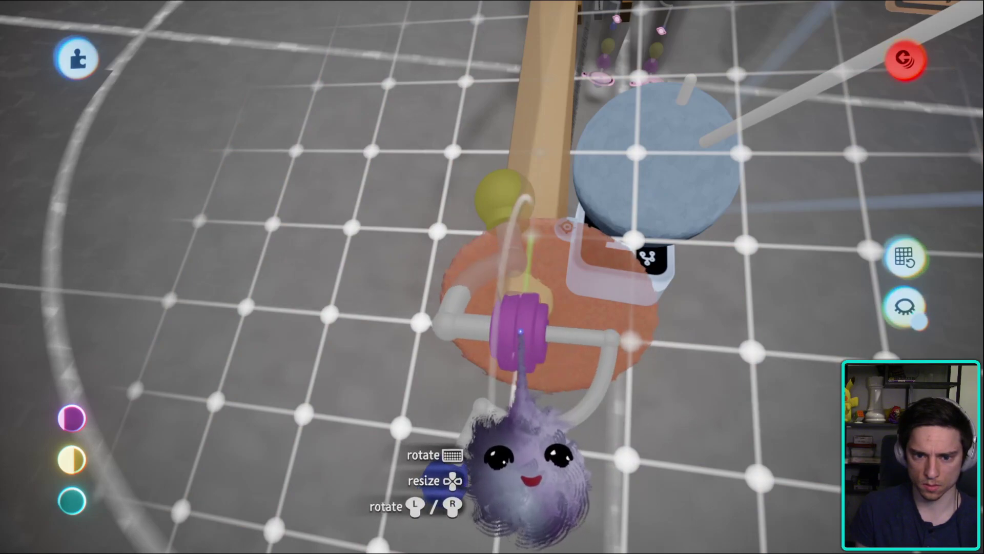
{"action": "mouse_move", "coordinate": [519, 332]}
{"action": "middle_mouse_down"}
{"action": "mouse_move", "coordinate": [429, 472]}
{"action": "mouse_move", "coordinate": [509, 451]}
{"action": "mouse_move", "coordinate": [527, 396]}
{"action": "mouse_move", "coordinate": [538, 391]}
{"action": "mouse_move", "coordinate": [607, 446]}
{"action": "middle_mouse_up"}
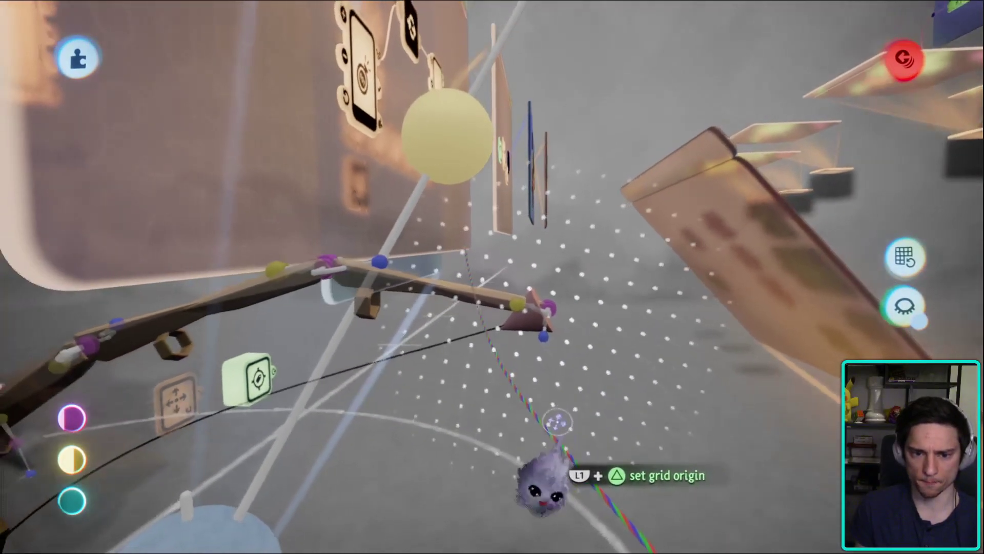
{"action": "mouse_move", "coordinate": [558, 421]}
{"action": "middle_mouse_down"}
{"action": "mouse_move", "coordinate": [536, 347]}
{"action": "mouse_move", "coordinate": [558, 320]}
{"action": "mouse_move", "coordinate": [439, 332]}
{"action": "middle_mouse_up"}
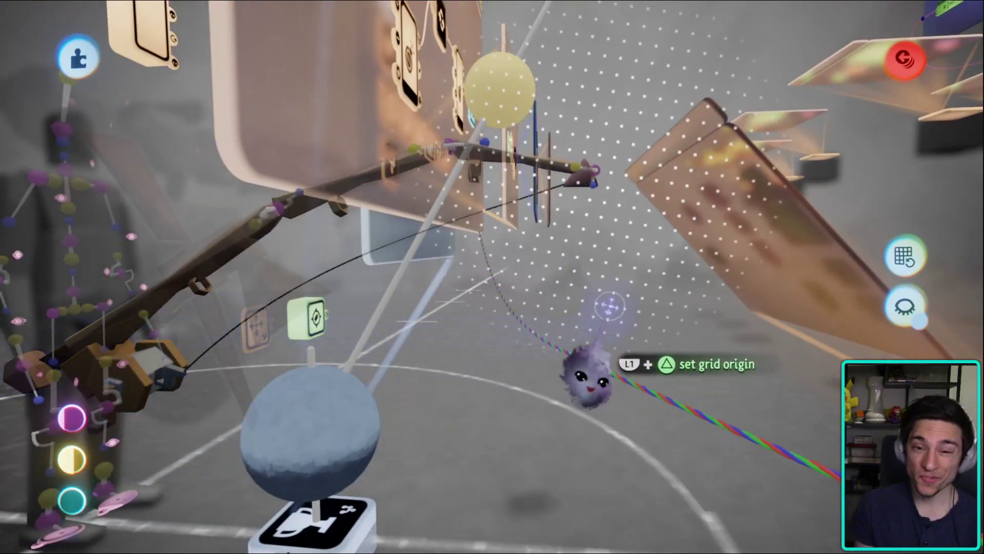
{"action": "mouse_move", "coordinate": [582, 367]}
{"action": "middle_mouse_down"}
{"action": "mouse_move", "coordinate": [587, 393]}
{"action": "mouse_move", "coordinate": [582, 345]}
{"action": "mouse_move", "coordinate": [560, 351]}
{"action": "mouse_move", "coordinate": [510, 213]}
{"action": "mouse_move", "coordinate": [564, 159]}
{"action": "middle_mouse_up"}
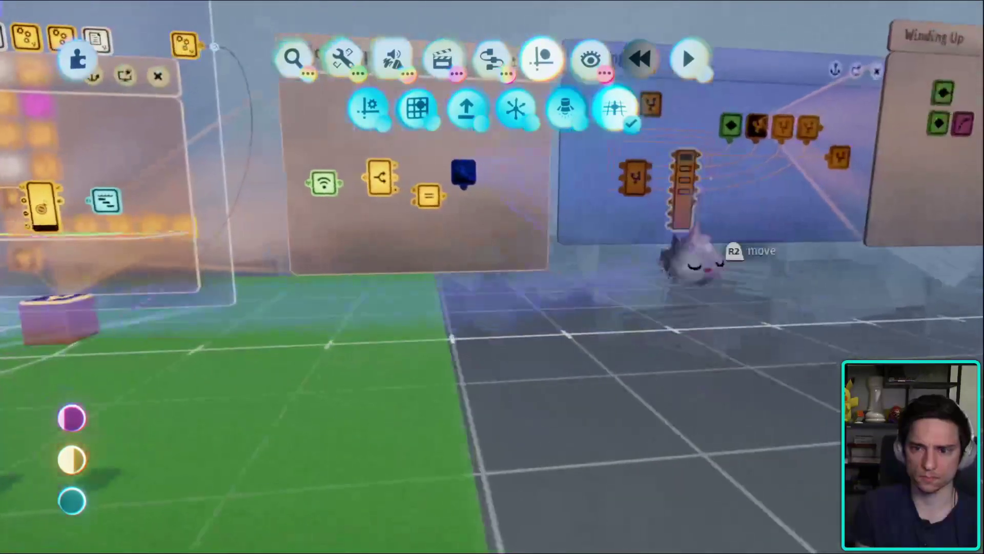
{"action": "middle_click_drag", "start_coordinate": [692, 257], "coordinate": [523, 403]}
{"action": "middle_click_drag", "start_coordinate": [542, 341], "coordinate": [504, 319]}
{"action": "middle_click_drag", "start_coordinate": [451, 384], "coordinate": [425, 446]}
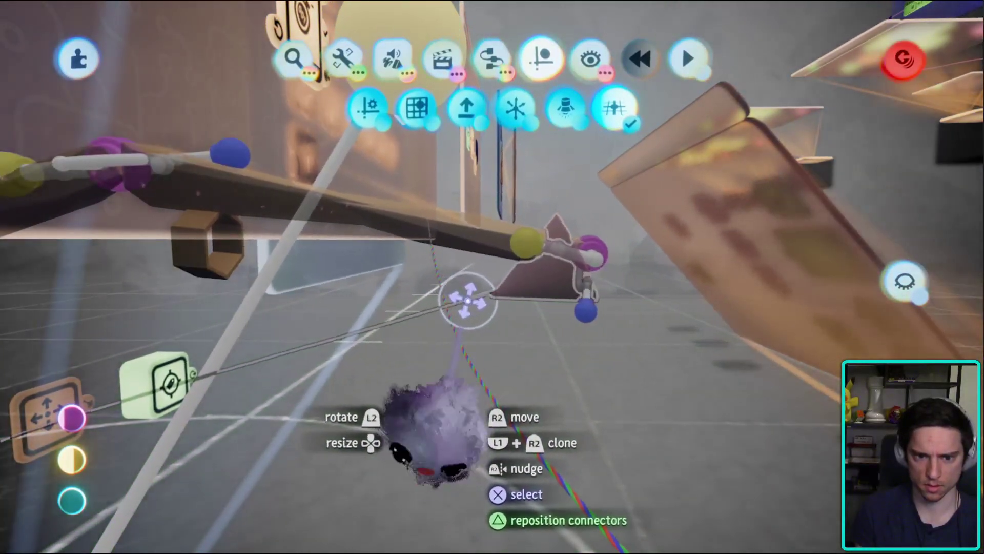
- Show the rope painting's Tweak menu at Physical Properties and move the panel aside
{"action": "left_click", "coordinate": [472, 299]}
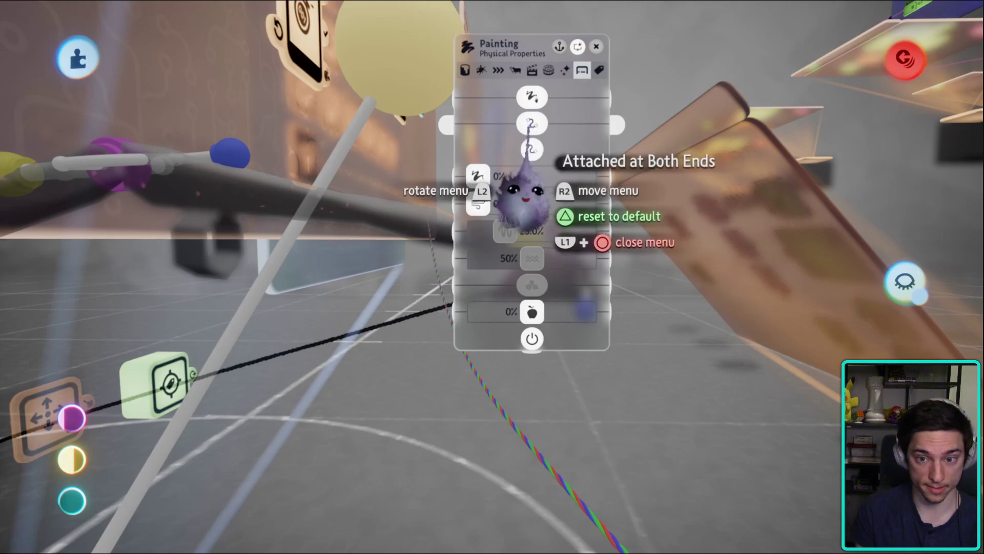
{"action": "left_click_drag", "start_coordinate": [523, 192], "coordinate": [702, 259]}
{"action": "mouse_move", "coordinate": [758, 527]}
{"action": "middle_mouse_down"}
{"action": "mouse_move", "coordinate": [681, 472]}
{"action": "mouse_move", "coordinate": [492, 389]}
{"action": "middle_mouse_up"}
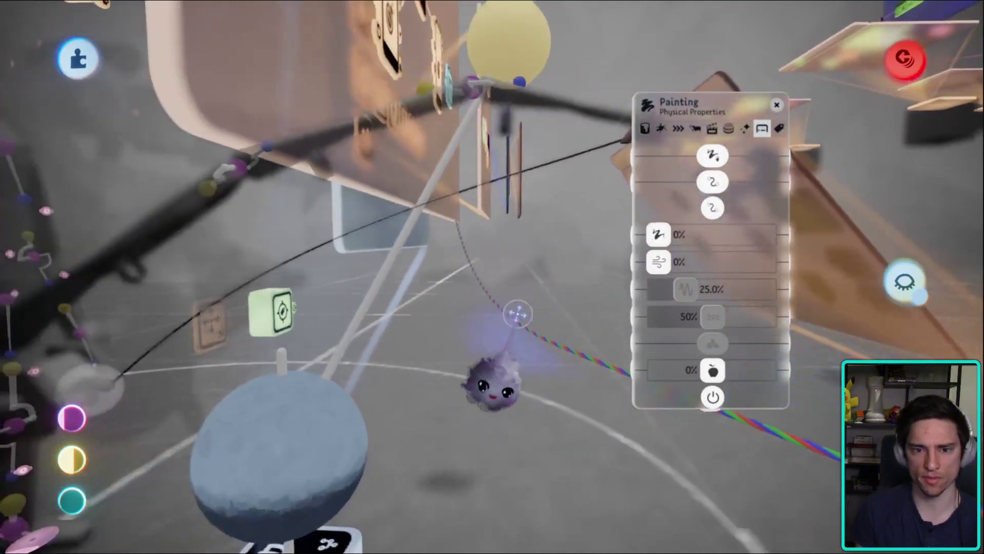
{"action": "mouse_move", "coordinate": [518, 314]}
{"action": "middle_mouse_down"}
{"action": "mouse_move", "coordinate": [549, 277]}
{"action": "mouse_move", "coordinate": [535, 229]}
{"action": "middle_mouse_up"}
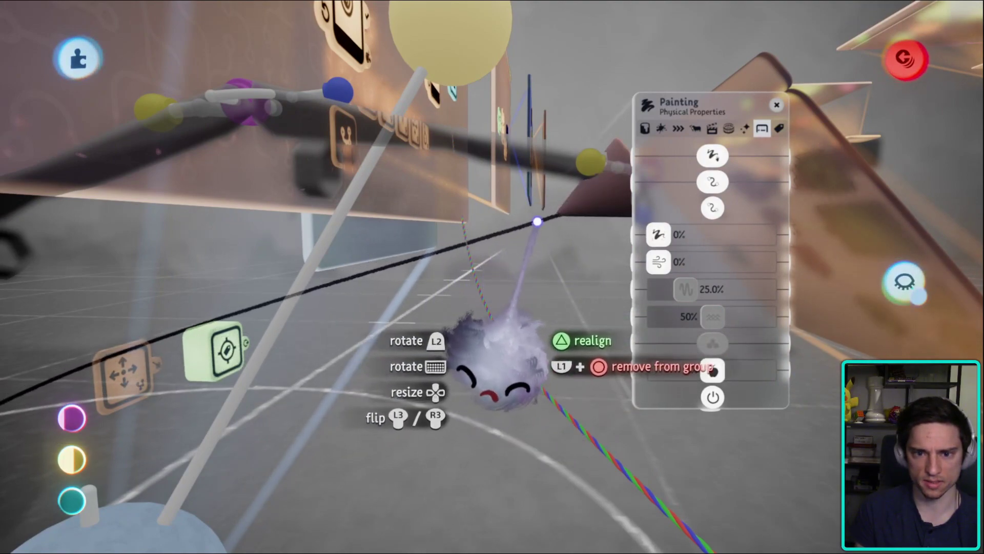
{"action": "mouse_move", "coordinate": [537, 222]}
{"action": "middle_mouse_down"}
{"action": "mouse_move", "coordinate": [154, 405]}
{"action": "mouse_move", "coordinate": [533, 451]}
{"action": "mouse_move", "coordinate": [376, 333]}
{"action": "mouse_move", "coordinate": [567, 290]}
{"action": "mouse_move", "coordinate": [555, 246]}
{"action": "mouse_move", "coordinate": [474, 182]}
{"action": "mouse_move", "coordinate": [328, 348]}
{"action": "middle_mouse_up"}
- Turn the view past the Winding Up logic over to the fisherman
{"action": "left_click_drag", "start_coordinate": [638, 417], "coordinate": [474, 363]}
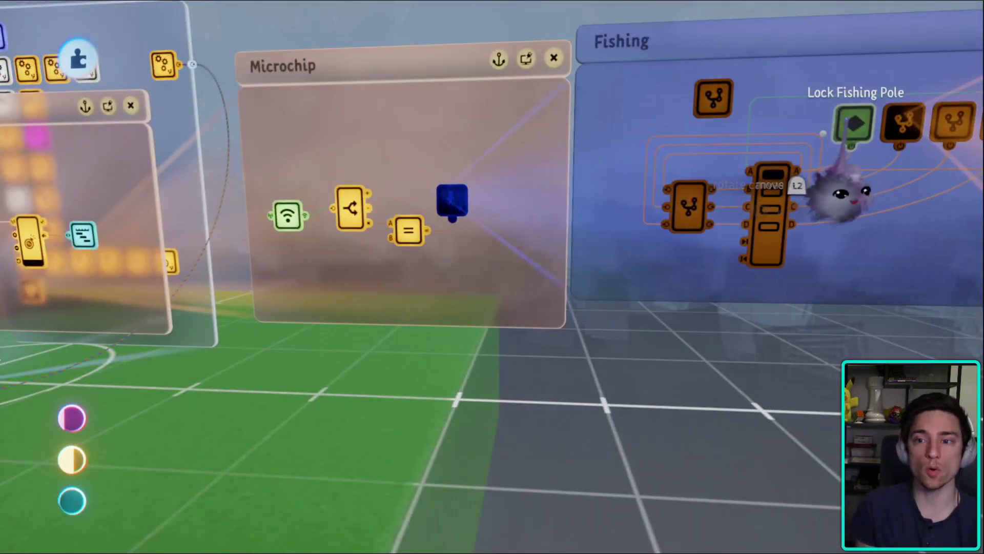
{"action": "middle_click_drag", "start_coordinate": [841, 194], "coordinate": [532, 231]}
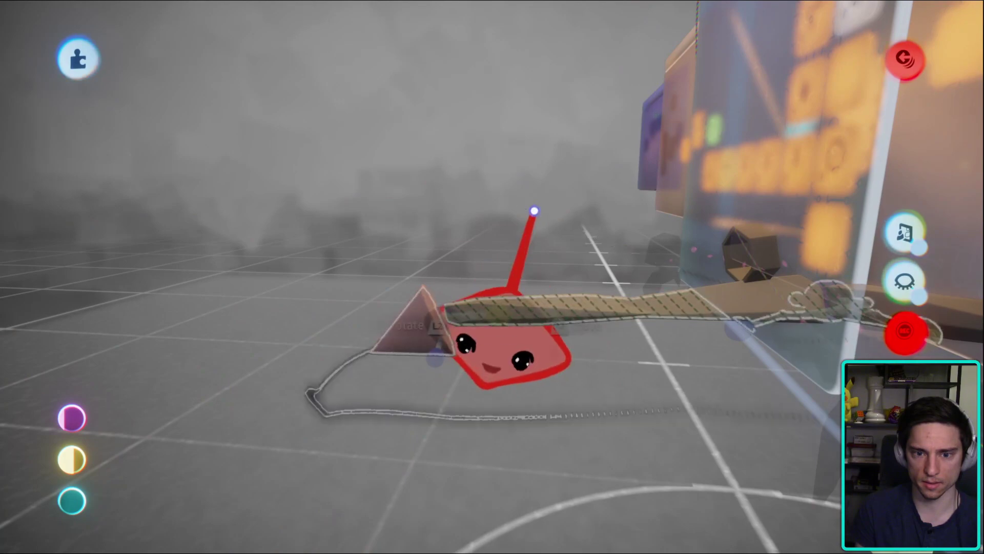
{"action": "middle_click_drag", "start_coordinate": [246, 354], "coordinate": [693, 394]}
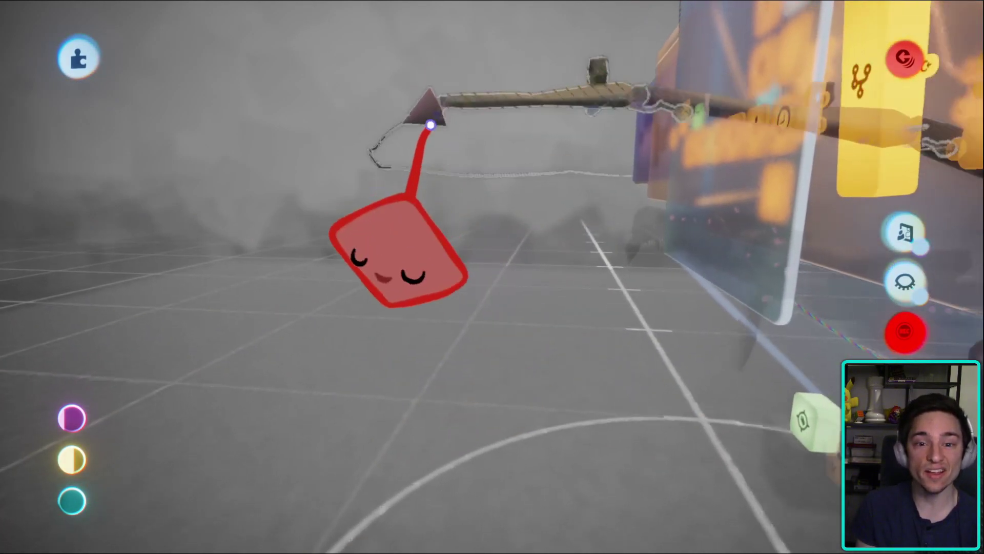
{"action": "middle_click_drag", "start_coordinate": [430, 124], "coordinate": [477, 225]}
- Pull the fishing line down and let the lure drop to hang and swing from it
{"action": "left_click_drag", "start_coordinate": [477, 226], "coordinate": [351, 343]}
{"action": "left_click_drag", "start_coordinate": [372, 245], "coordinate": [426, 328]}
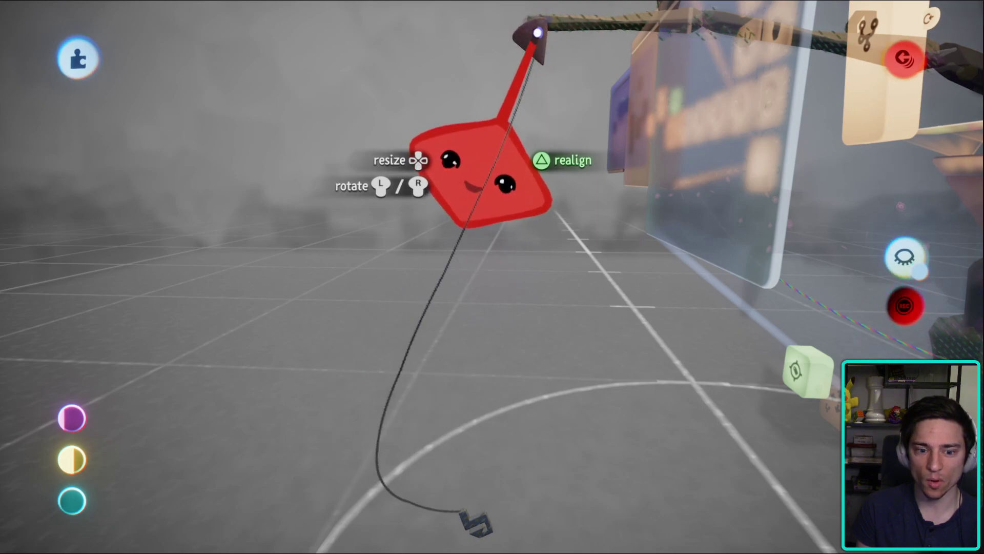
{"action": "left_click_drag", "start_coordinate": [538, 33], "coordinate": [477, 449]}
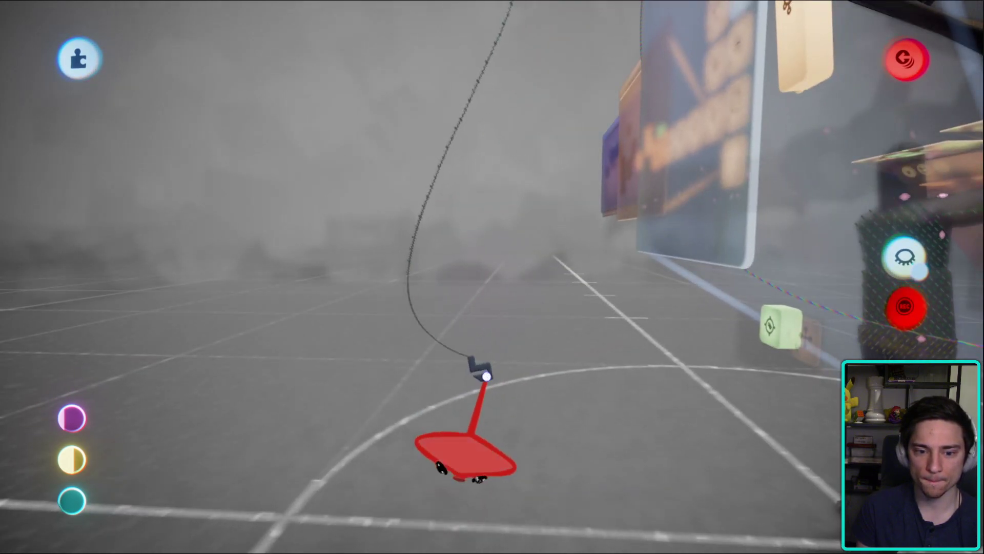
{"action": "left_click_drag", "start_coordinate": [486, 376], "coordinate": [543, 339]}
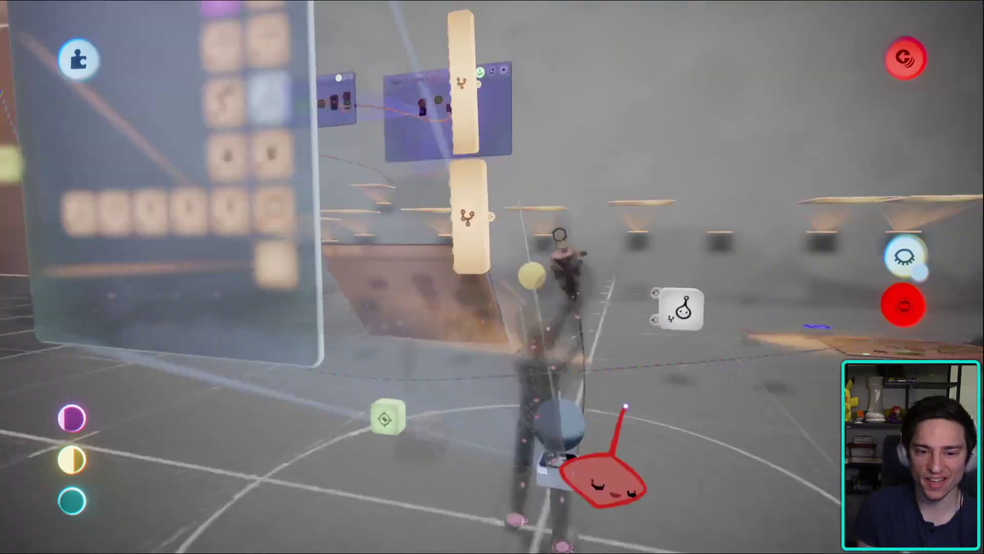
{"action": "left_click_drag", "start_coordinate": [625, 407], "coordinate": [609, 418]}
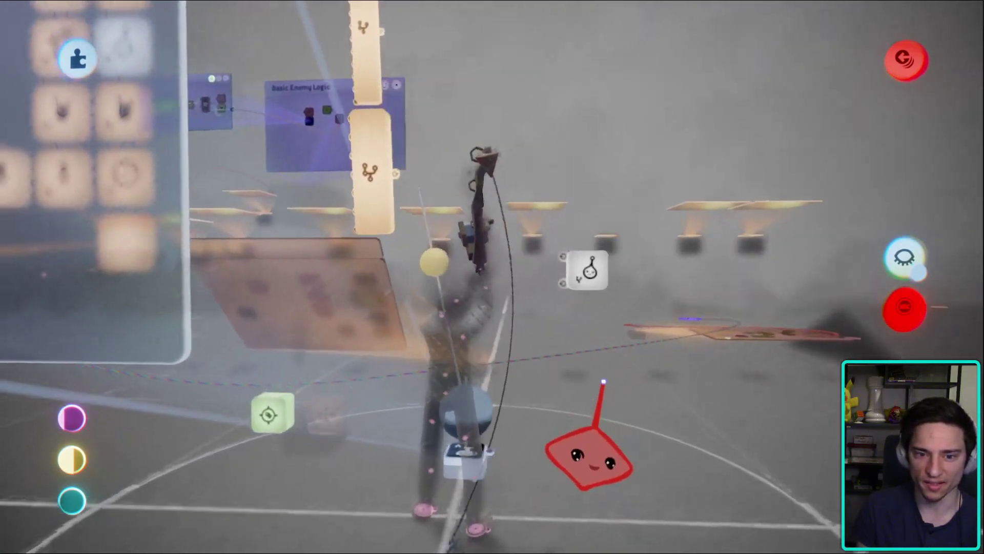
{"action": "left_click_drag", "start_coordinate": [582, 378], "coordinate": [618, 430]}
{"action": "left_click_drag", "start_coordinate": [118, 451], "coordinate": [558, 435]}
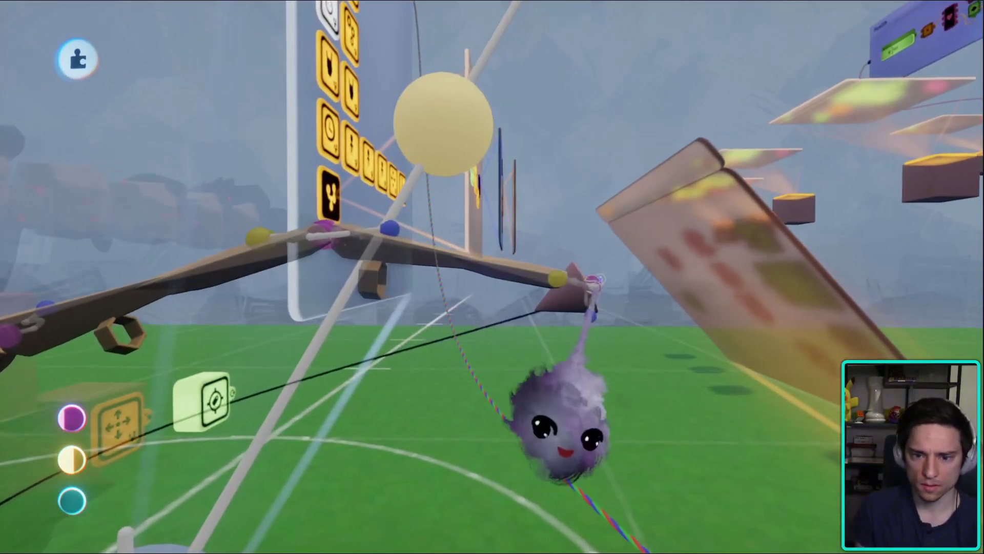
- Dismiss the connector settings and pan across to the Microchip, Fishing and Winding Up canvases
{"action": "left_click", "coordinate": [559, 436]}
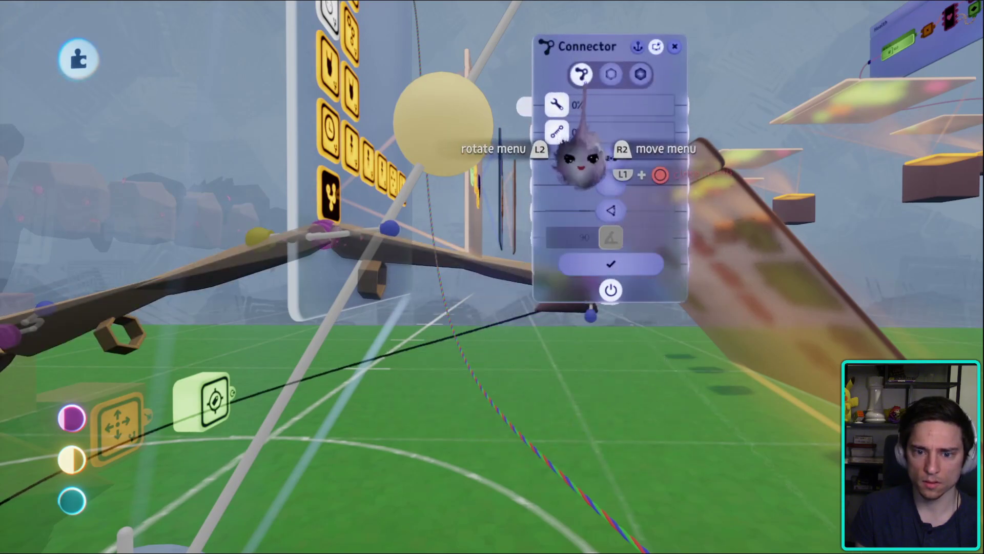
{"action": "key", "text": "Escape"}
{"action": "left_click_drag", "start_coordinate": [582, 164], "coordinate": [784, 236]}
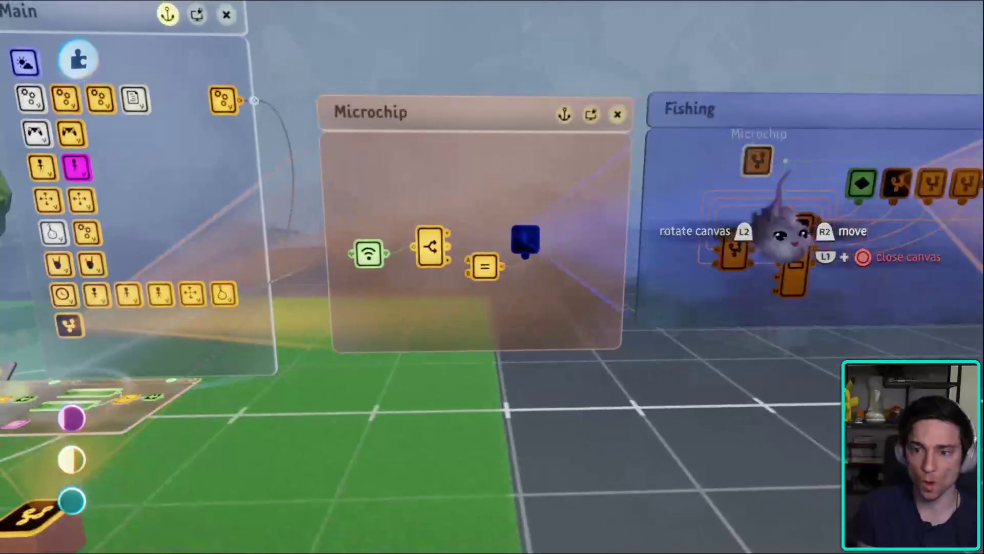
{"action": "left_click_drag", "start_coordinate": [866, 246], "coordinate": [917, 269]}
{"action": "left_click_drag", "start_coordinate": [574, 401], "coordinate": [568, 324]}
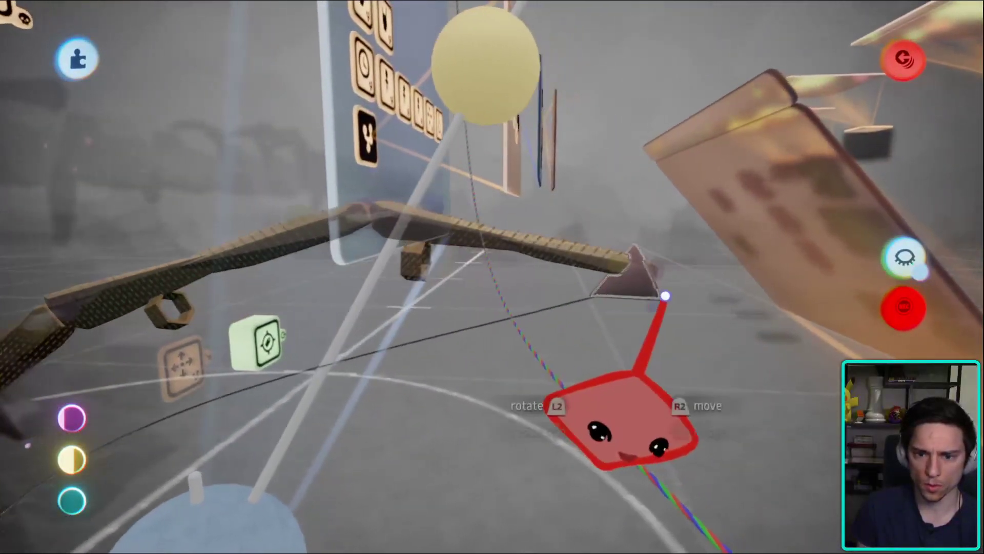
{"action": "left_click_drag", "start_coordinate": [622, 295], "coordinate": [532, 439]}
{"action": "left_click_drag", "start_coordinate": [707, 296], "coordinate": [491, 293]}
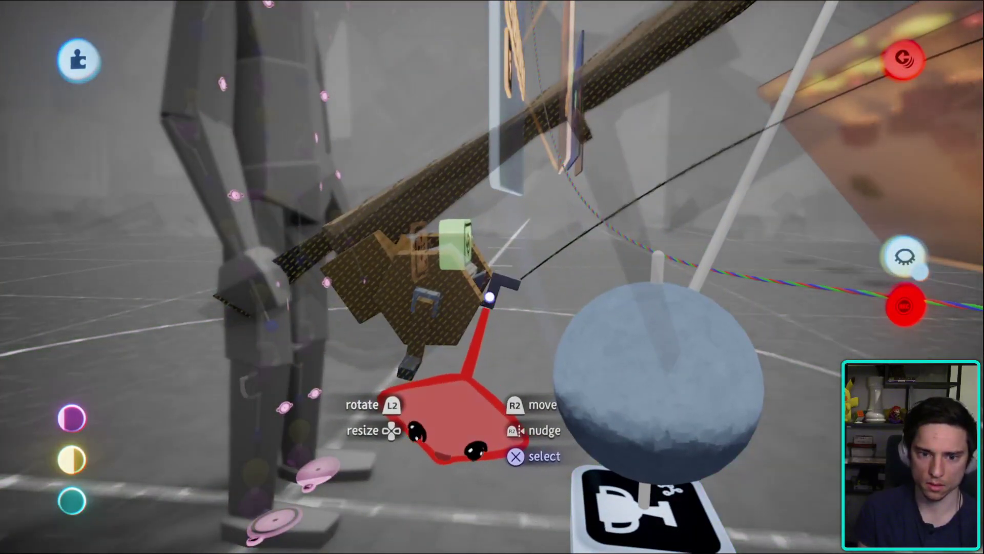
{"action": "left_click_drag", "start_coordinate": [610, 356], "coordinate": [709, 363]}
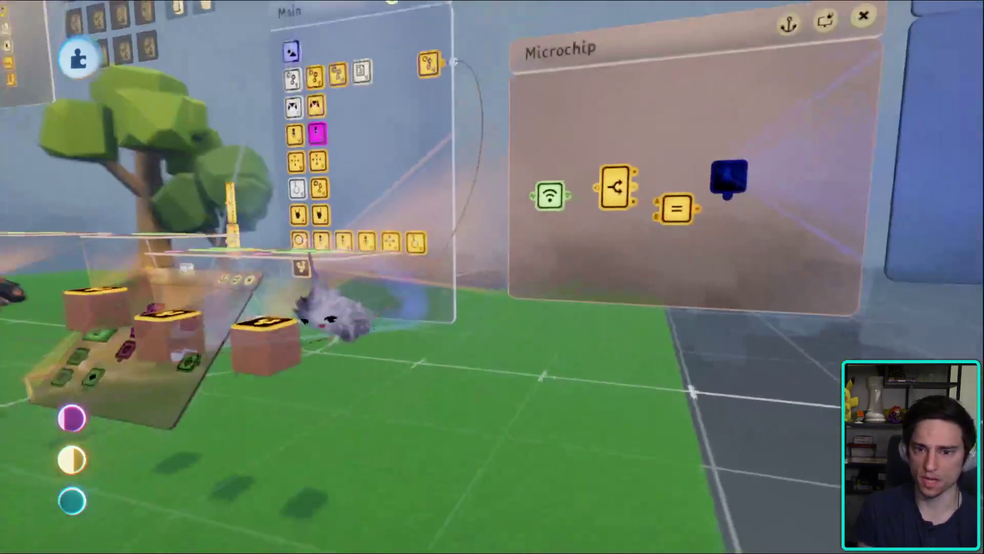
{"action": "left_click_drag", "start_coordinate": [333, 315], "coordinate": [587, 189]}
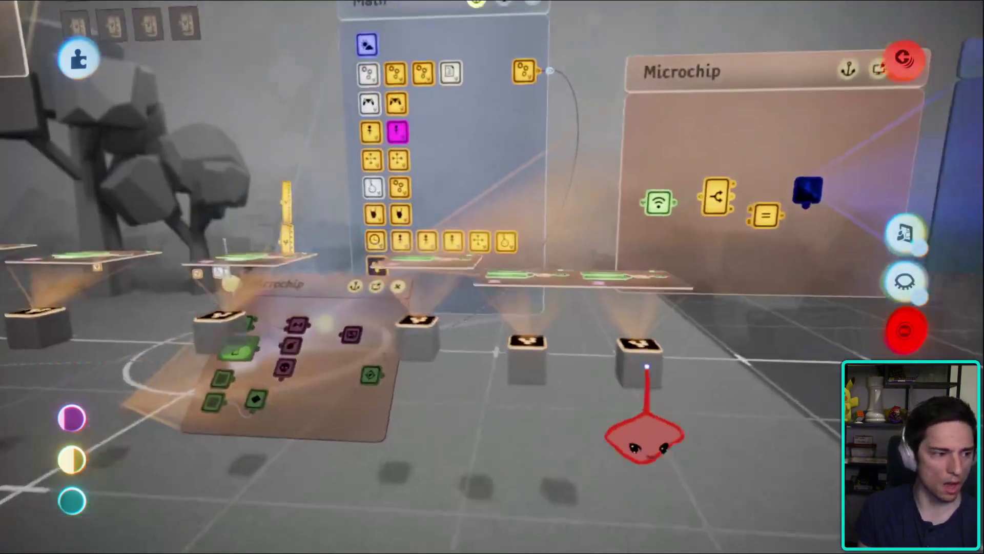
- Re-plug the Microchip wire from the diamond keyframe node's output, then turn back to the puppet
{"action": "left_click_drag", "start_coordinate": [645, 441], "coordinate": [634, 385]}
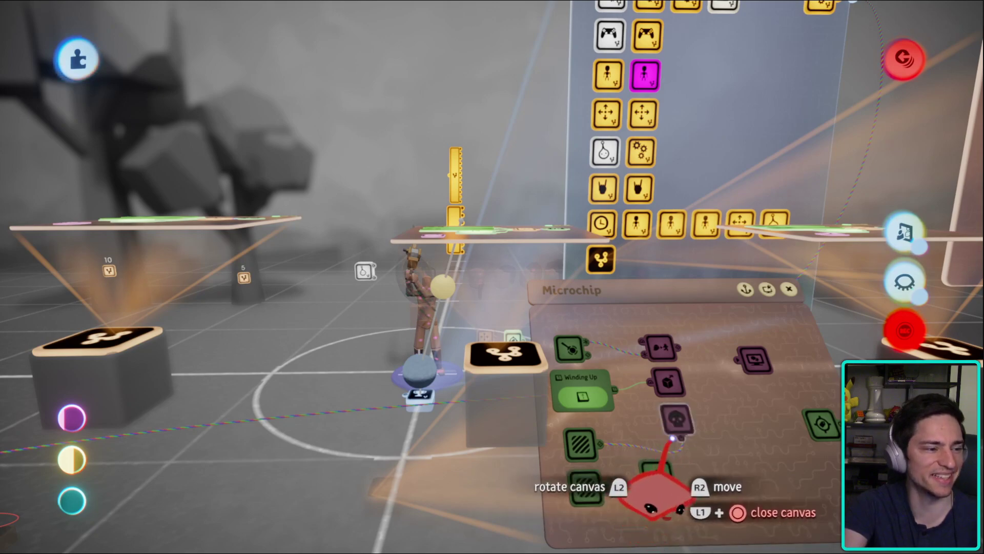
{"action": "left_click_drag", "start_coordinate": [684, 392], "coordinate": [666, 456]}
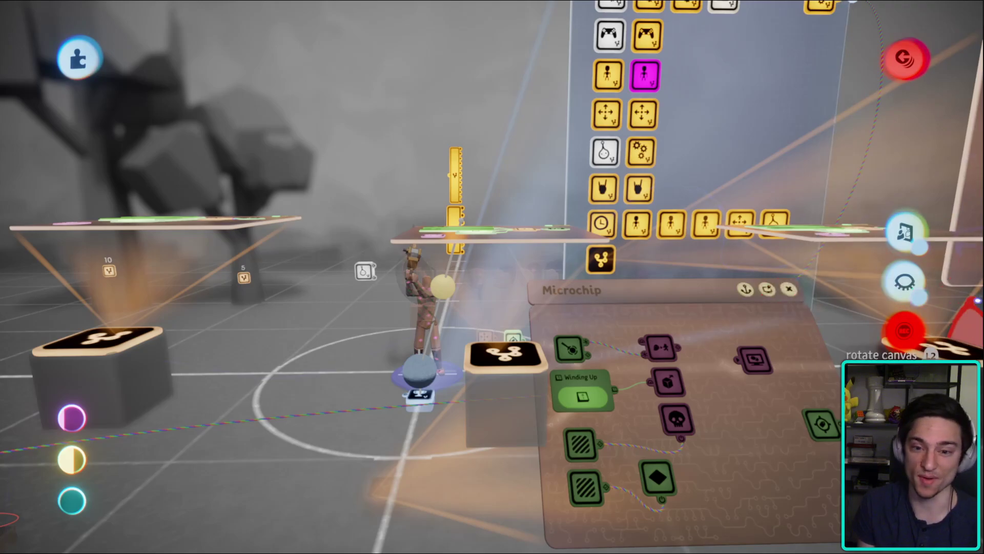
{"action": "middle_click_drag", "start_coordinate": [123, 279], "coordinate": [530, 284]}
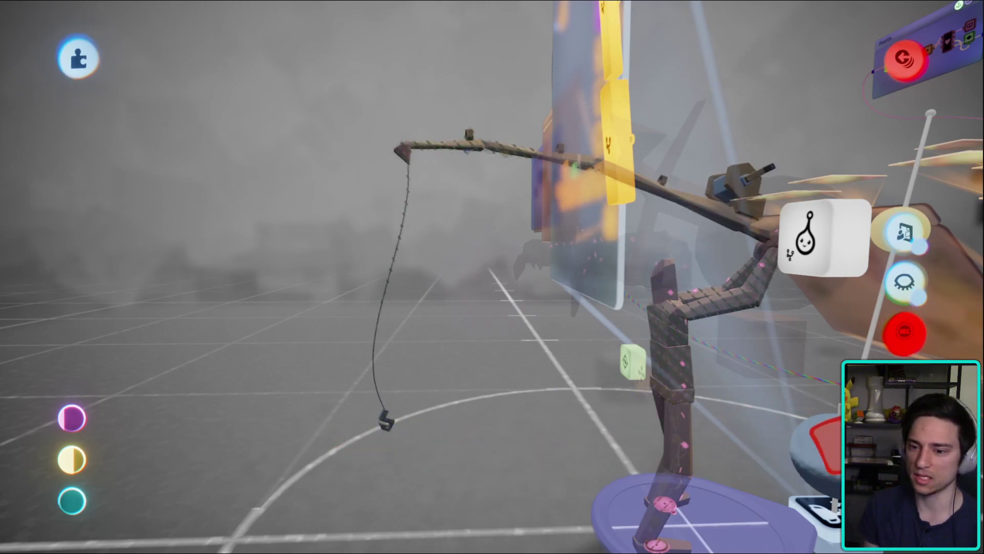
- Turn animation back on for the rod-tip fishing line and orbit the puppet to inspect it
{"action": "middle_click_drag", "start_coordinate": [589, 382], "coordinate": [538, 500]}
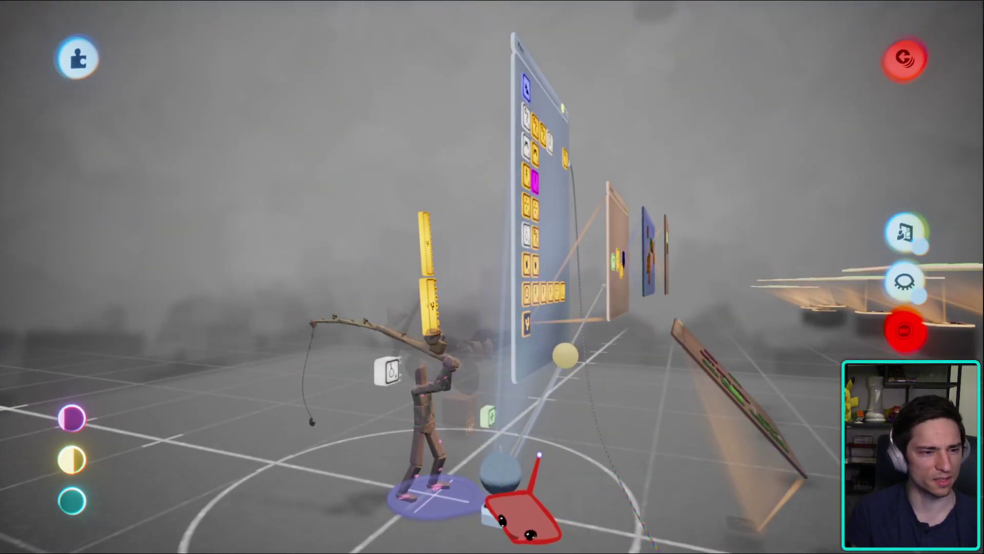
{"action": "middle_click_drag", "start_coordinate": [436, 500], "coordinate": [446, 218]}
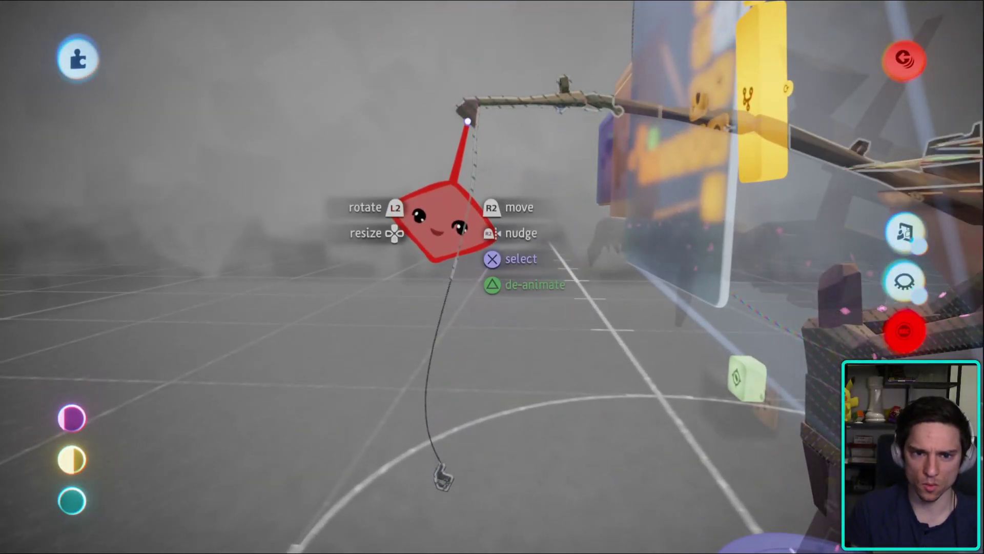
{"action": "key", "text": "y"}
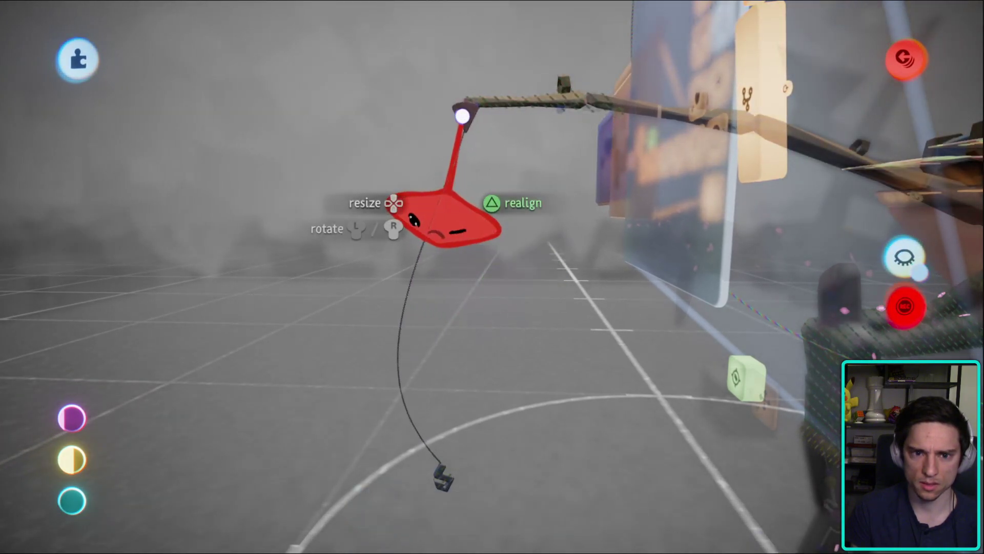
{"action": "mouse_move", "coordinate": [461, 117]}
{"action": "middle_mouse_down"}
{"action": "mouse_move", "coordinate": [462, 145]}
{"action": "mouse_move", "coordinate": [458, 95]}
{"action": "mouse_move", "coordinate": [453, 109]}
{"action": "middle_mouse_up"}
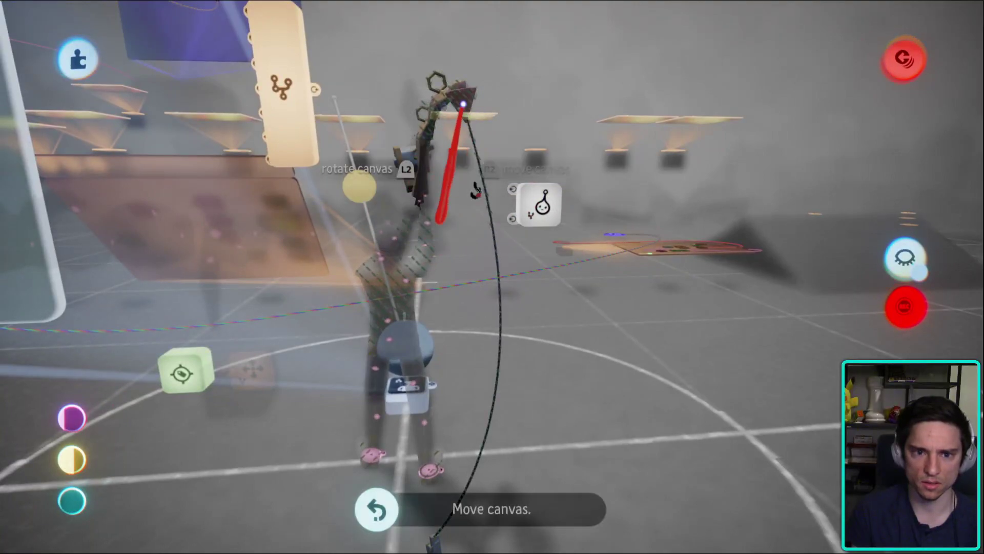
{"action": "middle_click_drag", "start_coordinate": [440, 220], "coordinate": [454, 385]}
{"action": "middle_click_drag", "start_coordinate": [473, 317], "coordinate": [470, 127]}
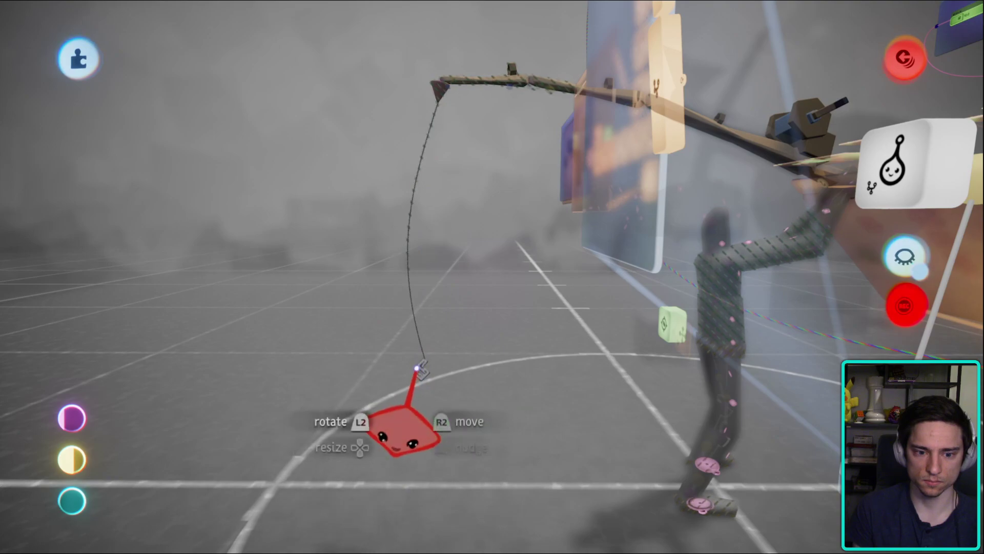
{"action": "middle_click_drag", "start_coordinate": [41, 328], "coordinate": [501, 351]}
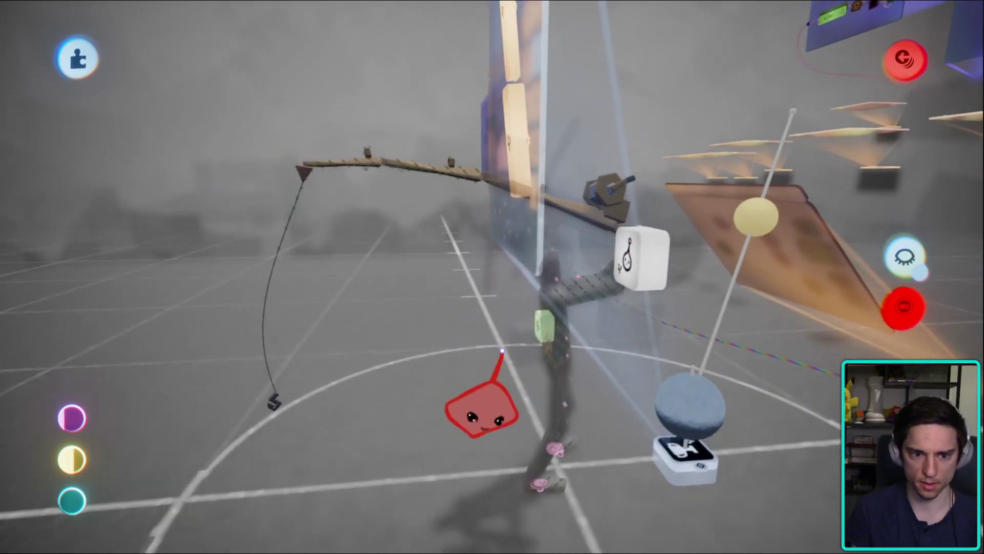
- Bring the Casting/Waiting canvas to the front and open its casting timeline
{"action": "middle_click_drag", "start_coordinate": [442, 446], "coordinate": [553, 379]}
{"action": "middle_click_drag", "start_coordinate": [555, 320], "coordinate": [684, 420]}
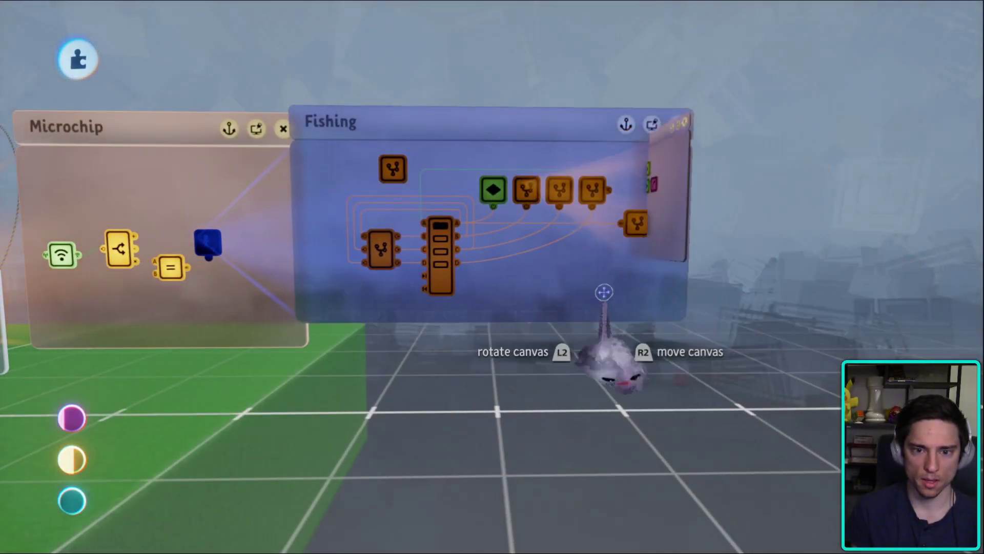
{"action": "middle_click_drag", "start_coordinate": [605, 285], "coordinate": [581, 152]}
{"action": "left_click_drag", "start_coordinate": [581, 152], "coordinate": [677, 133]}
{"action": "left_click", "coordinate": [677, 133]}
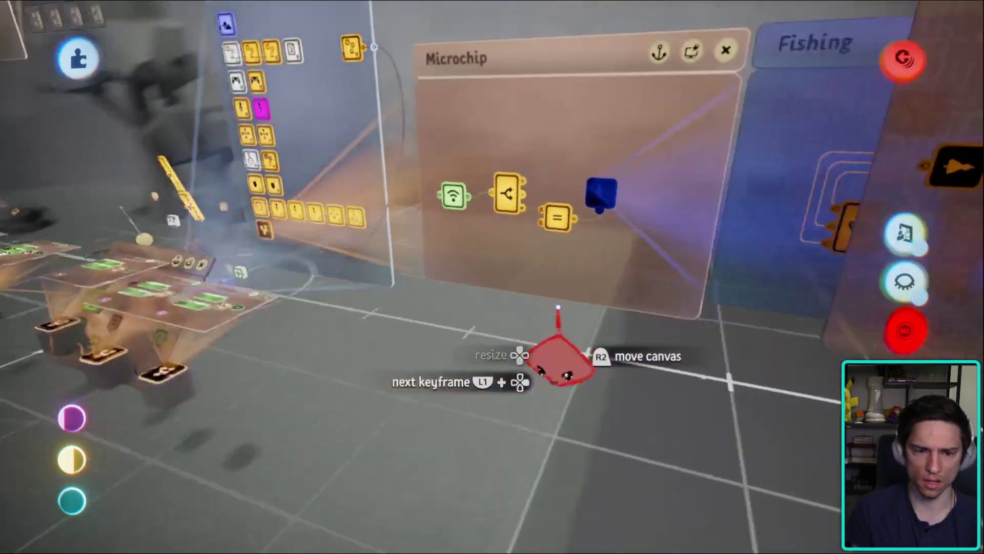
- Open the Timeline canvas and start editing its keyframe on the character's fishing rod
{"action": "middle_click_drag", "start_coordinate": [558, 307], "coordinate": [600, 364]}
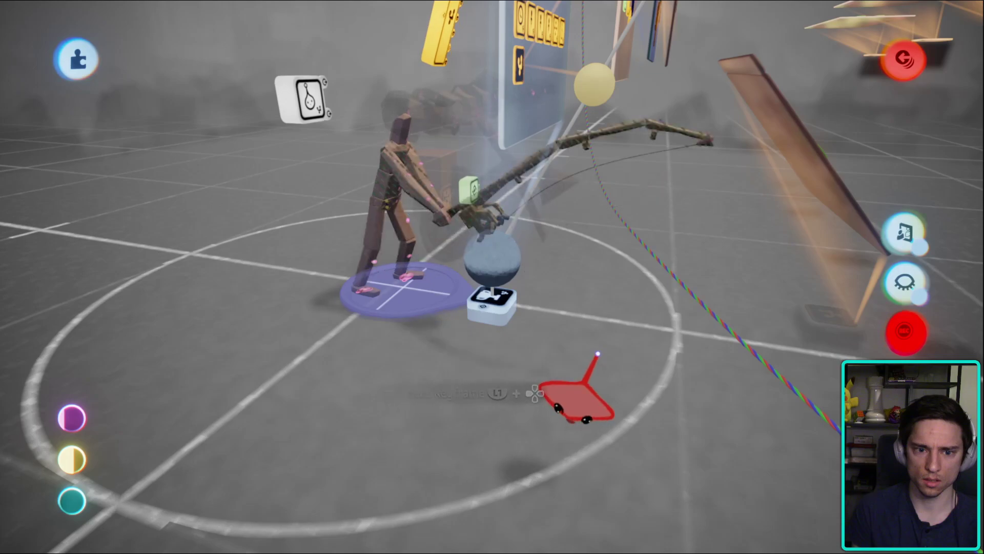
{"action": "key", "text": "Escape"}
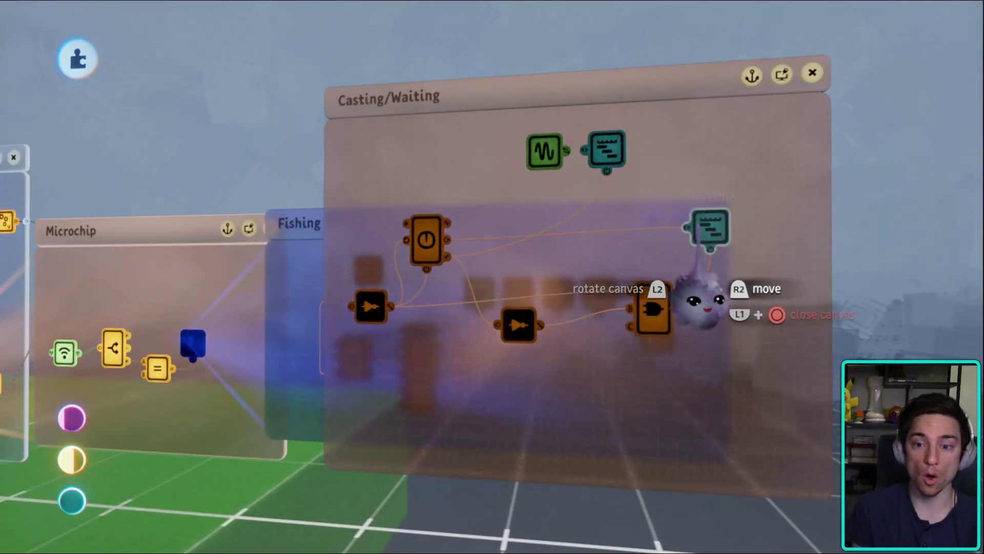
{"action": "left_click", "coordinate": [700, 231]}
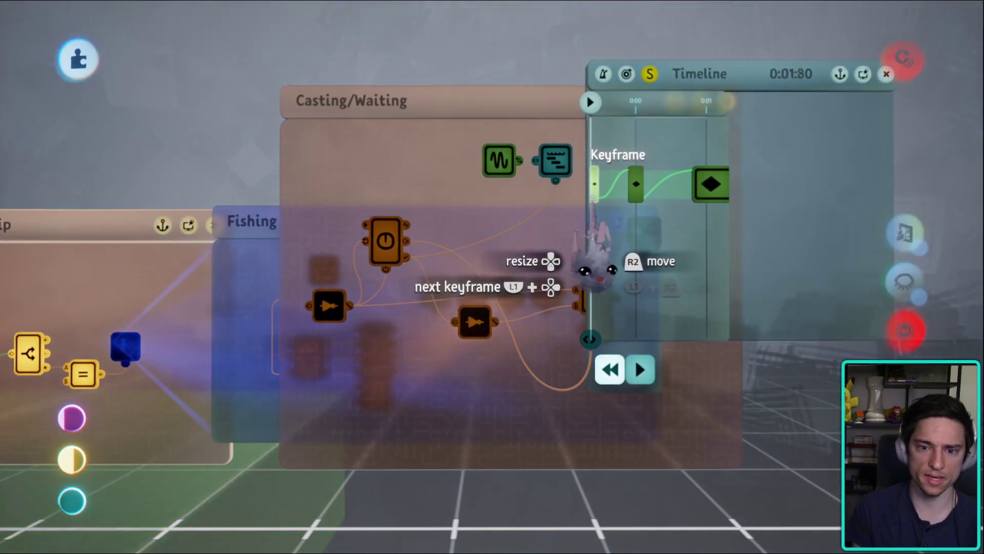
{"action": "left_click", "coordinate": [592, 241]}
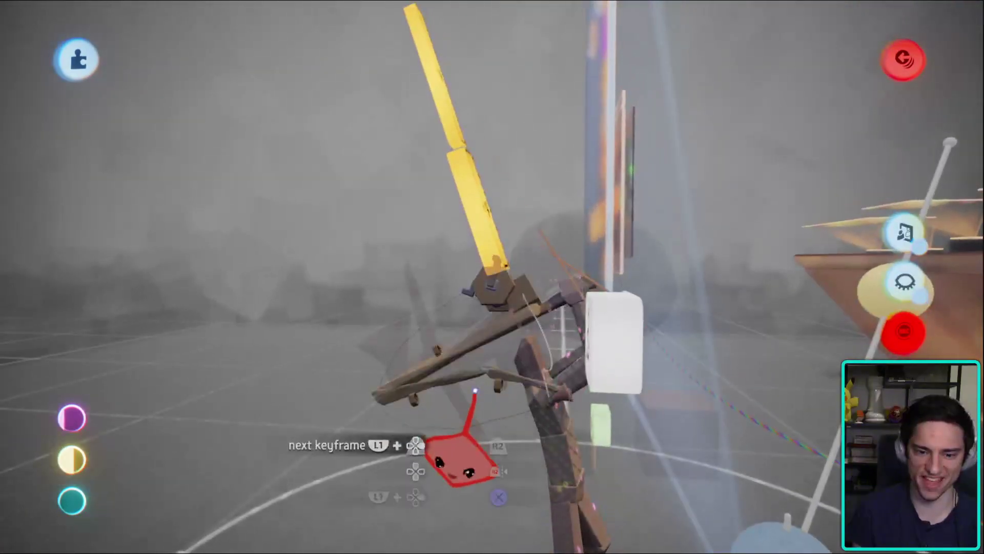
- Jump through the rod's cast keyframes, exit keyframe mode and swing back to the logic canvases
{"action": "key", "text": "Escape"}
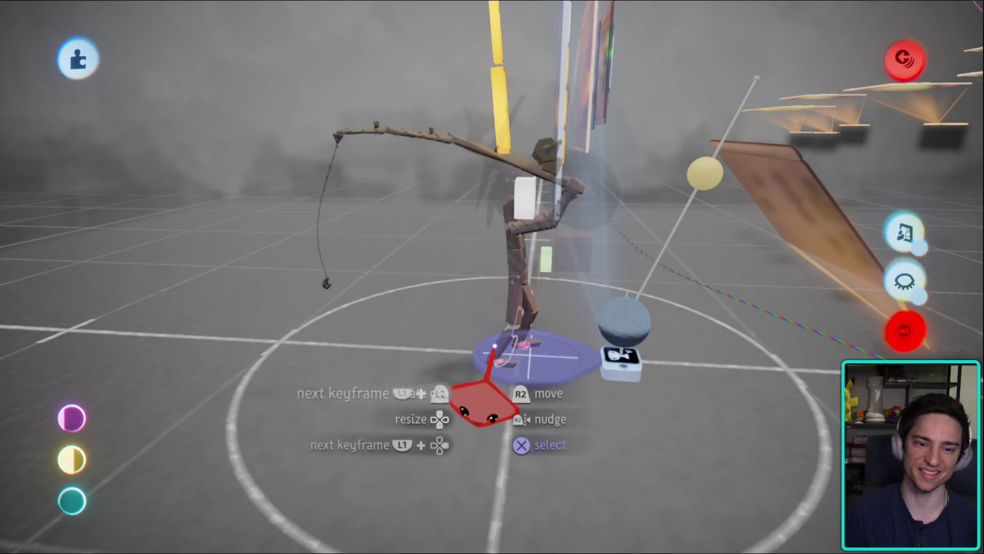
{"action": "key", "text": "Escape"}
{"action": "middle_click_drag", "start_coordinate": [435, 450], "coordinate": [751, 279]}
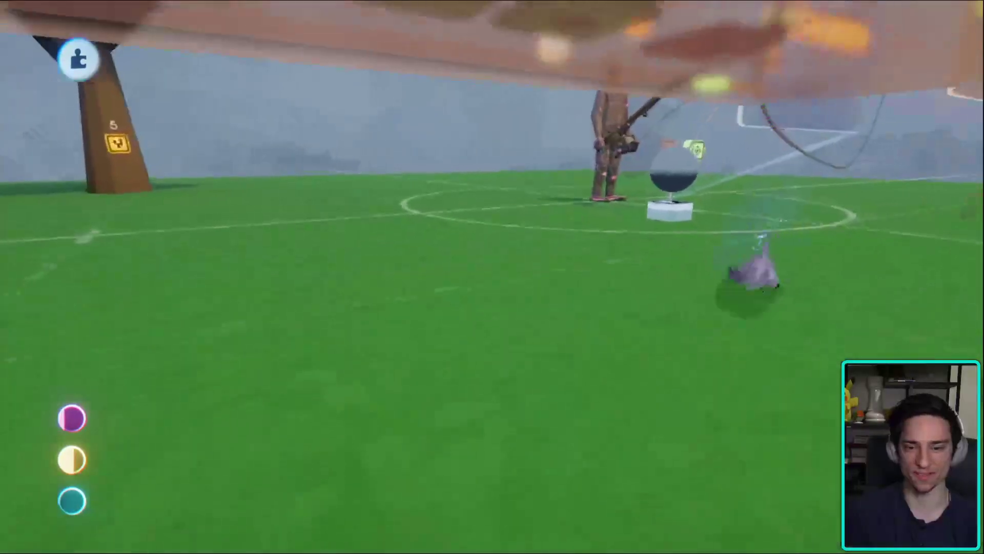
- Save Character RPGV3 as a new version online as PRIVATE and confirm the summary
{"action": "key", "text": "Escape"}
{"action": "left_click", "coordinate": [622, 392]}
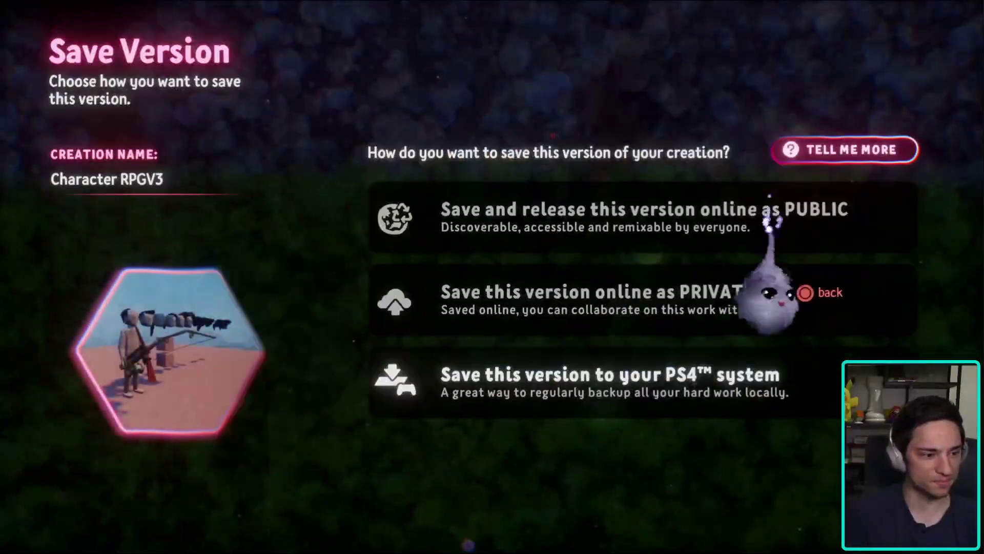
{"action": "left_click", "coordinate": [785, 279]}
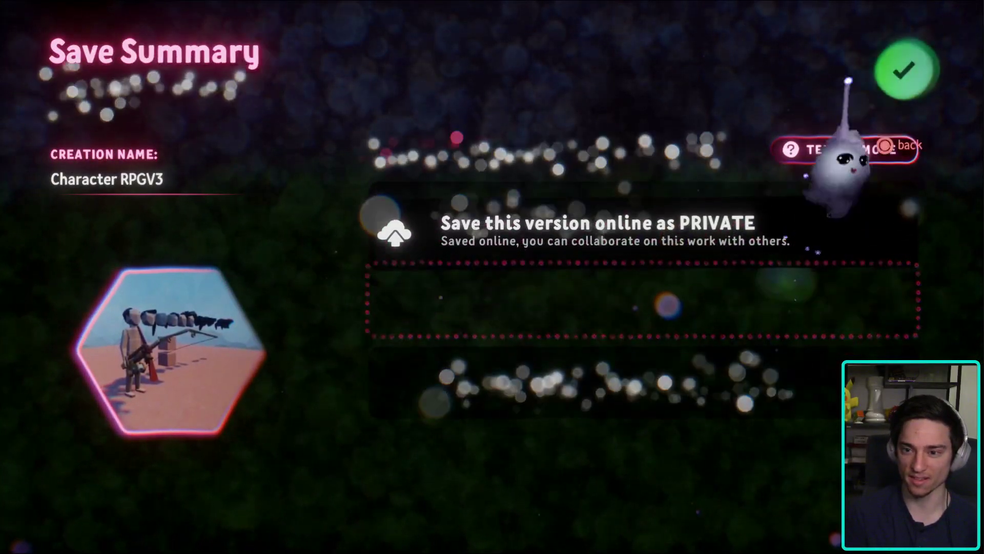
{"action": "left_click", "coordinate": [903, 68]}
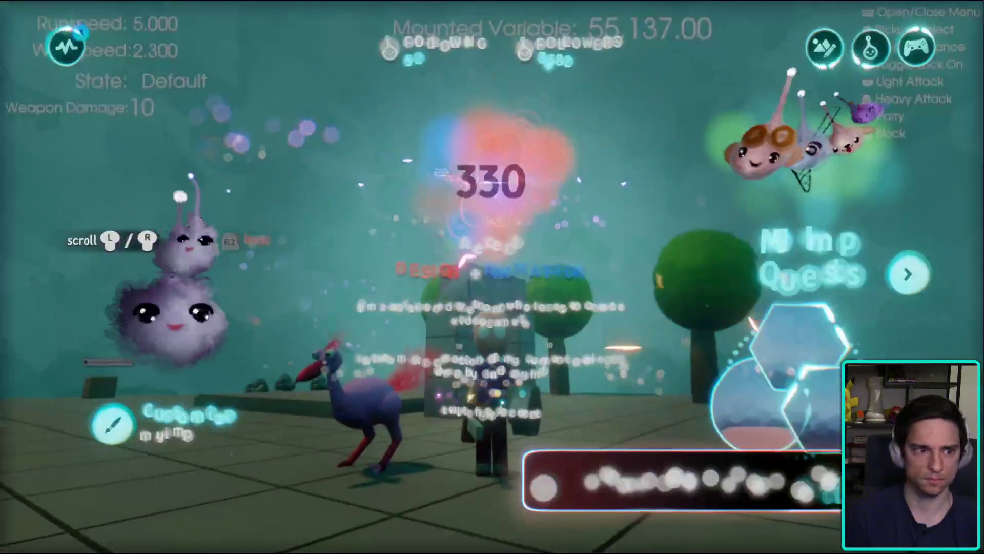
- Accept the Temple, Bot Aesthetic and A Logical Adventure invites, then play A Logical Adventure
{"action": "left_click", "coordinate": [77, 45]}
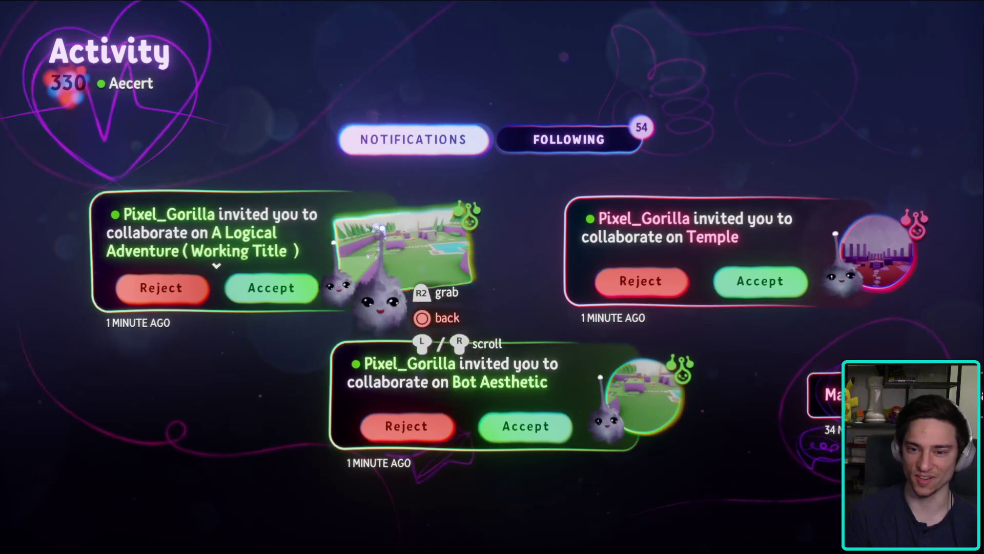
{"action": "left_click", "coordinate": [767, 281]}
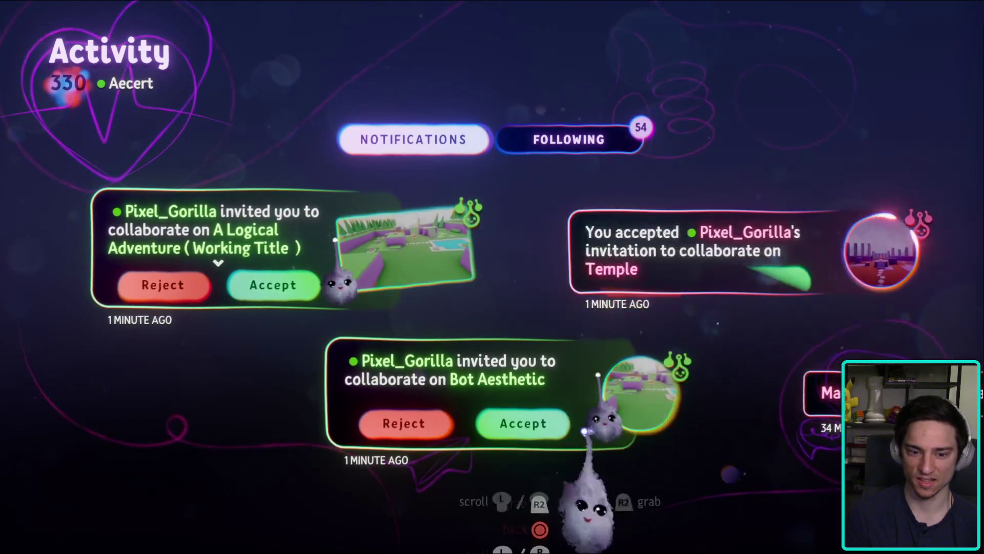
{"action": "left_click", "coordinate": [524, 423]}
{"action": "left_click", "coordinate": [282, 283]}
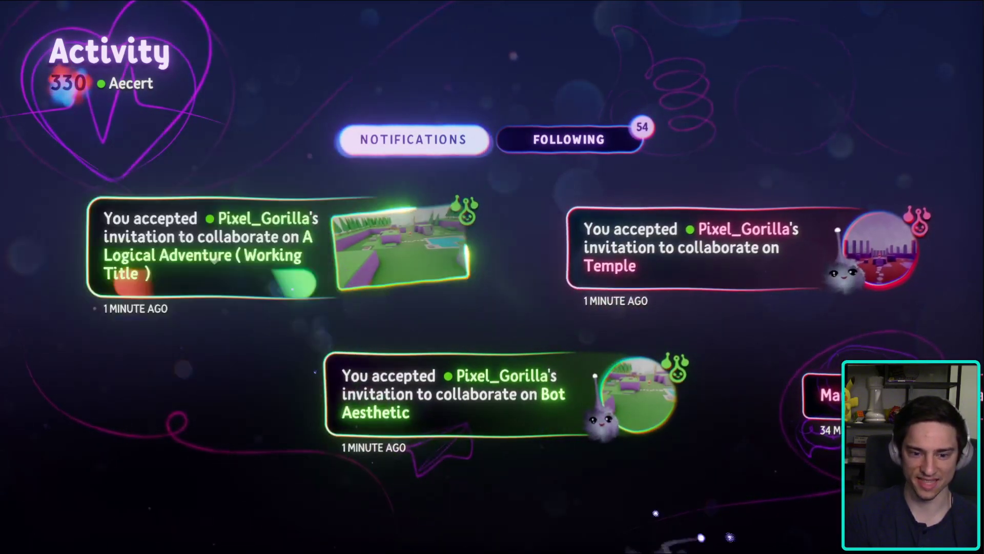
{"action": "left_click", "coordinate": [389, 246]}
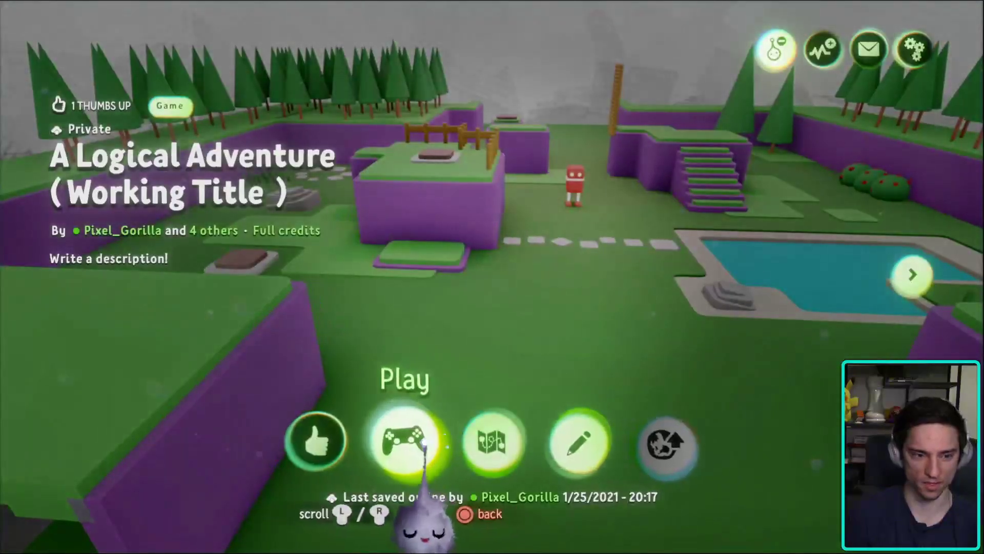
{"action": "left_click", "coordinate": [425, 441]}
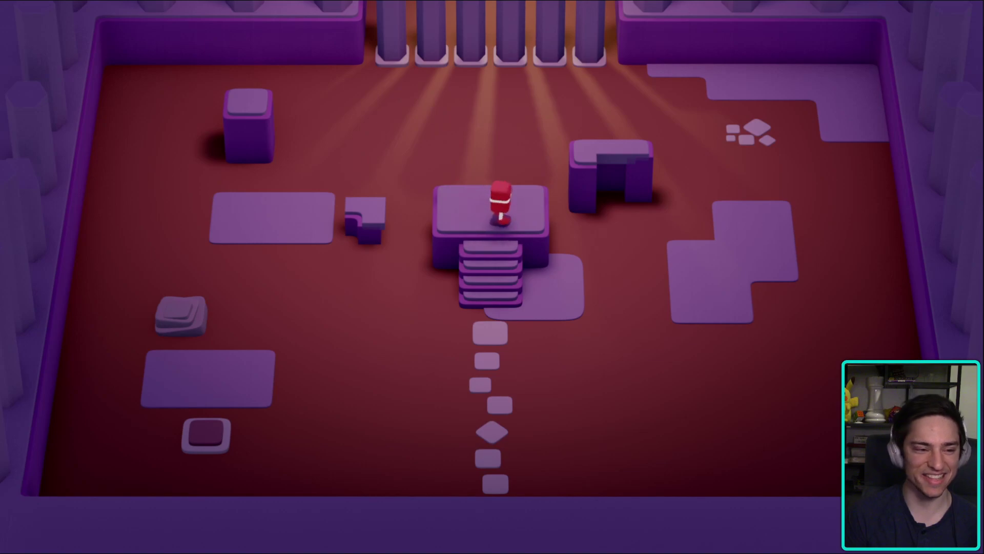
- Walk the character down the stairs and across the purple floor patch beside the dark block
{"action": "key", "text": "Down"}
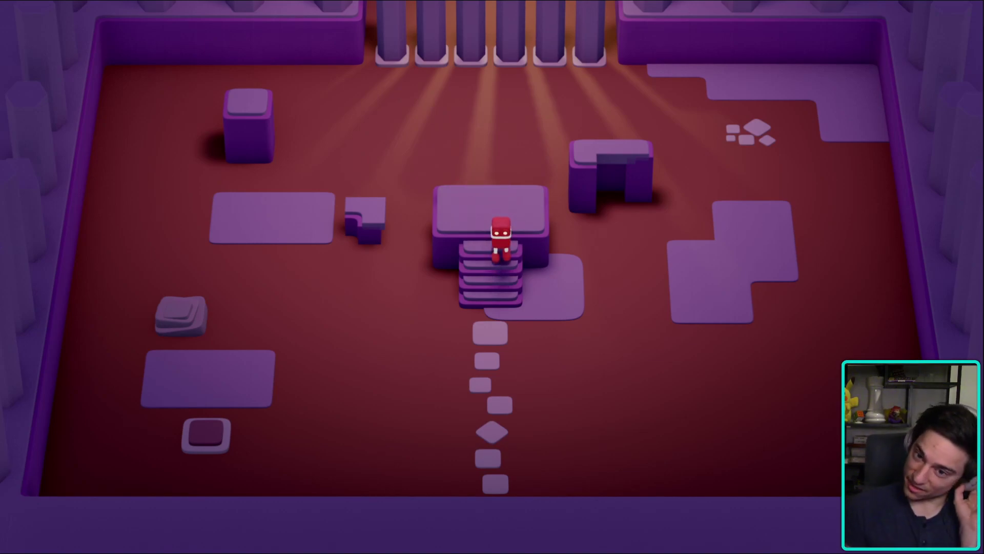
{"action": "key", "text": "Down"}
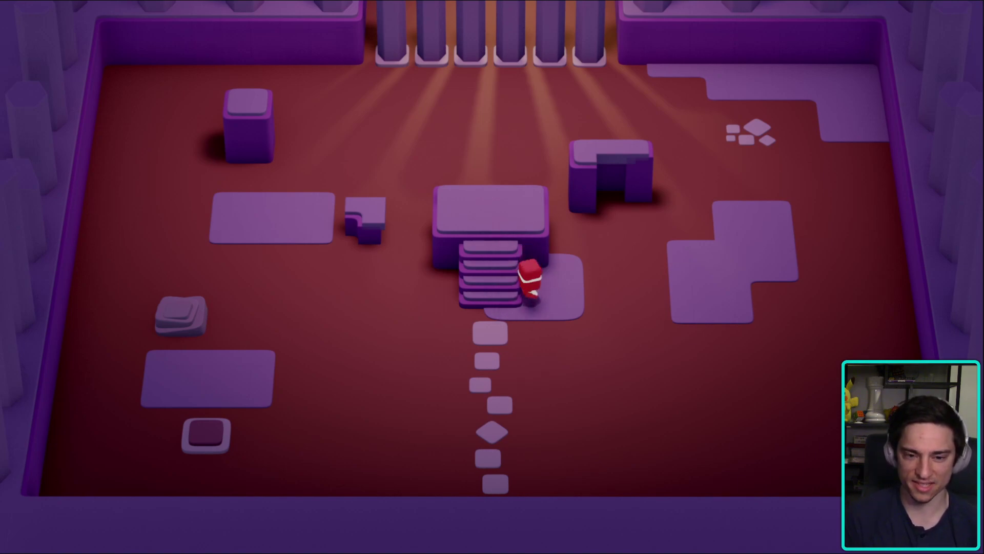
{"action": "key", "text": "Left"}
{"action": "key", "text": "Down"}
{"action": "key", "text": "Right"}
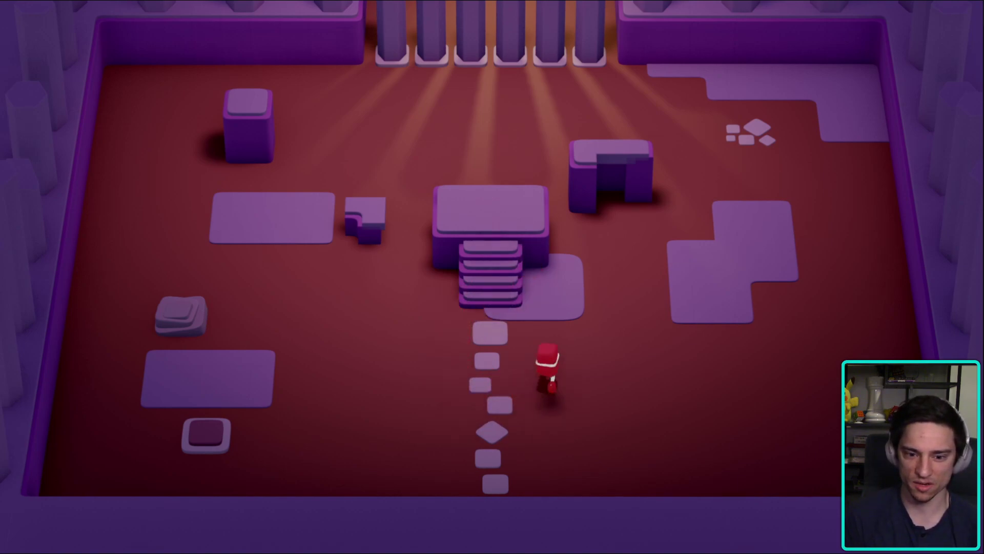
{"action": "key", "text": "Up"}
{"action": "key", "text": "Right"}
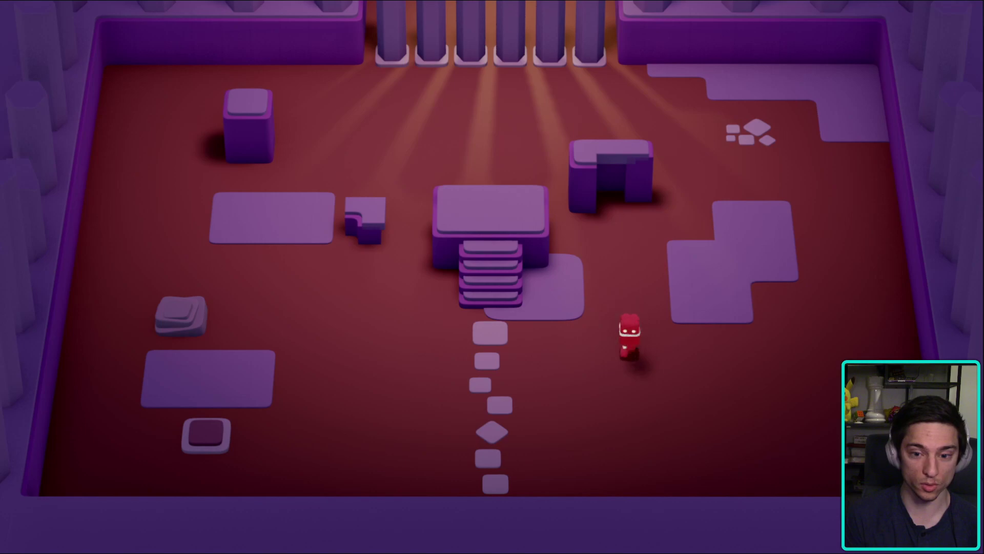
{"action": "key", "text": "Up"}
{"action": "key", "text": "Right"}
{"action": "key", "text": "Up"}
{"action": "key", "text": "Right"}
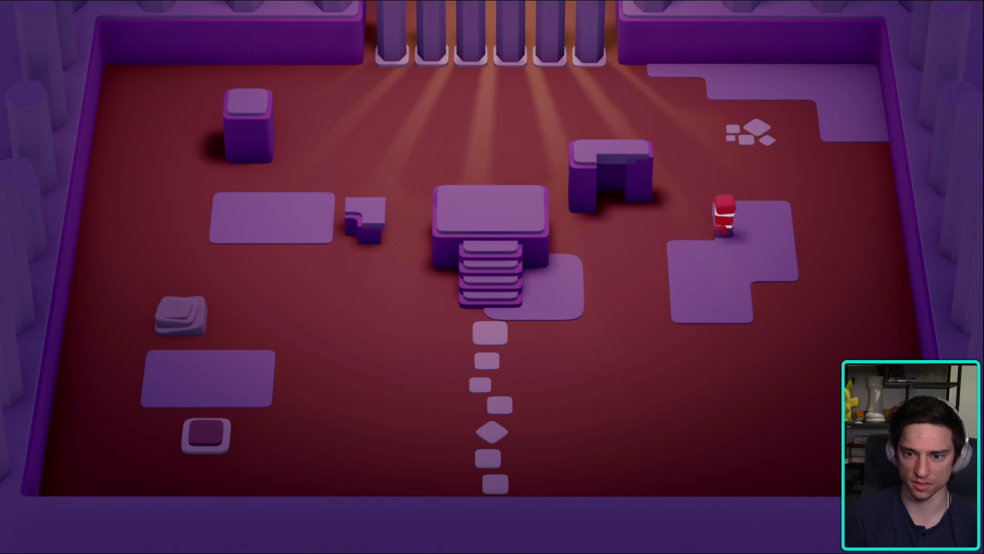
{"action": "key", "text": "Left"}
- Walk through the block's opening and along the stepping stones onto the floor switch
{"action": "key", "text": "Down"}
{"action": "key", "text": "Left"}
{"action": "key", "text": "Up"}
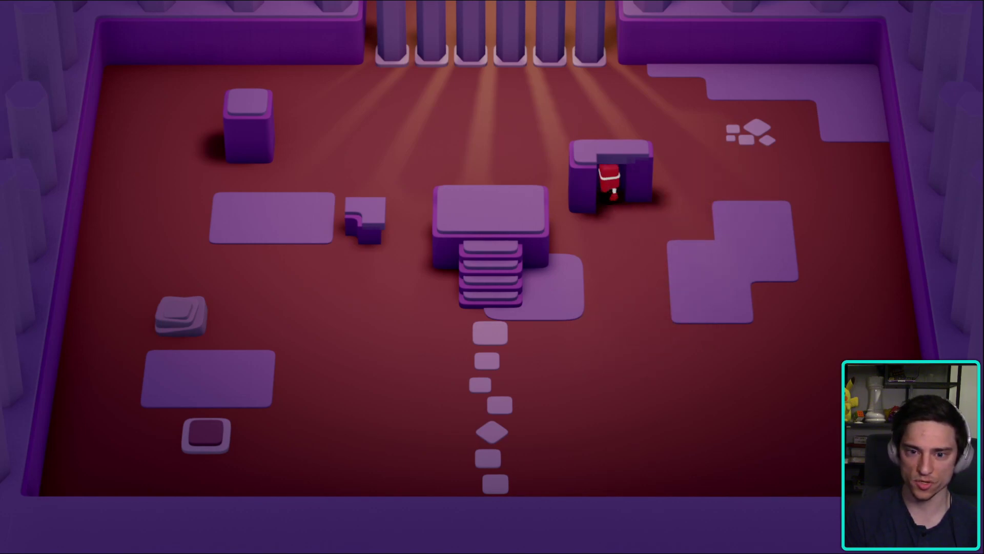
{"action": "key", "text": "Down"}
{"action": "key", "text": "Left"}
{"action": "key", "text": "Up"}
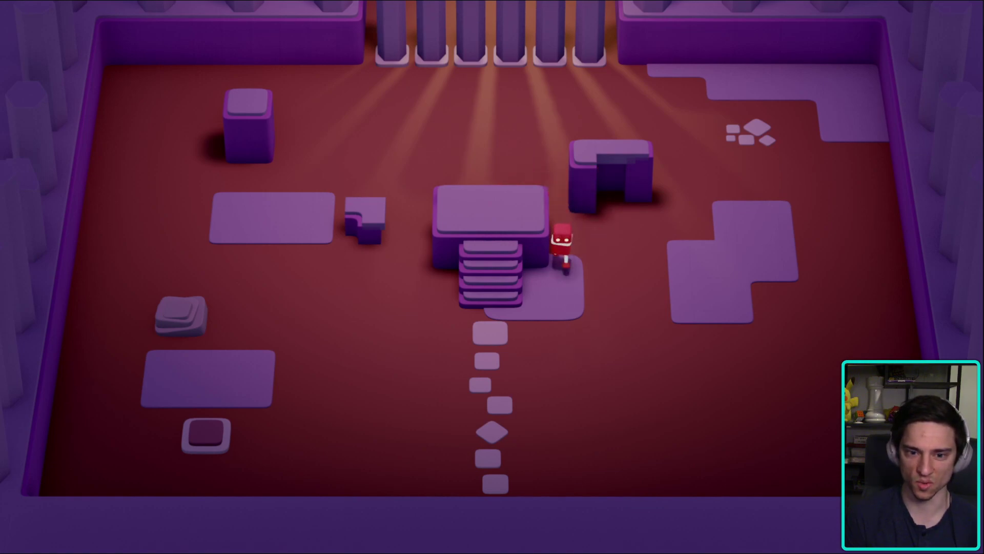
{"action": "key", "text": "Down"}
{"action": "key", "text": "Left"}
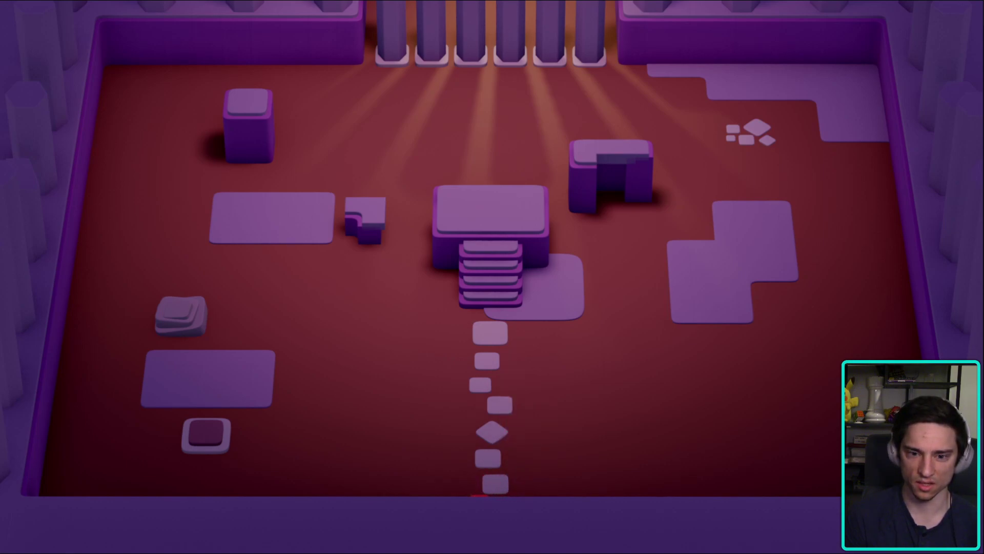
{"action": "key", "text": "Left"}
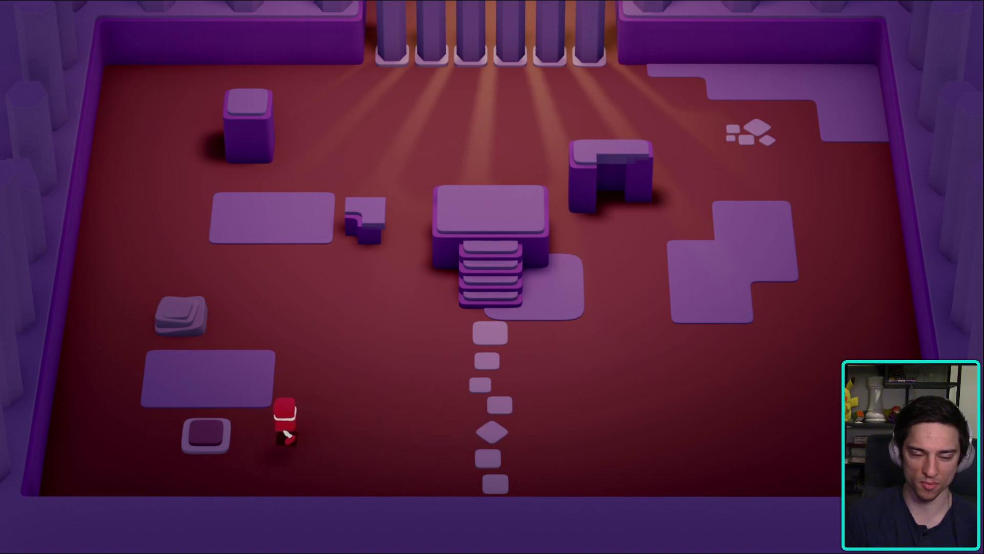
- Walk past the grey rock and purple tile up to the lowered pillars
{"action": "key", "text": "Up"}
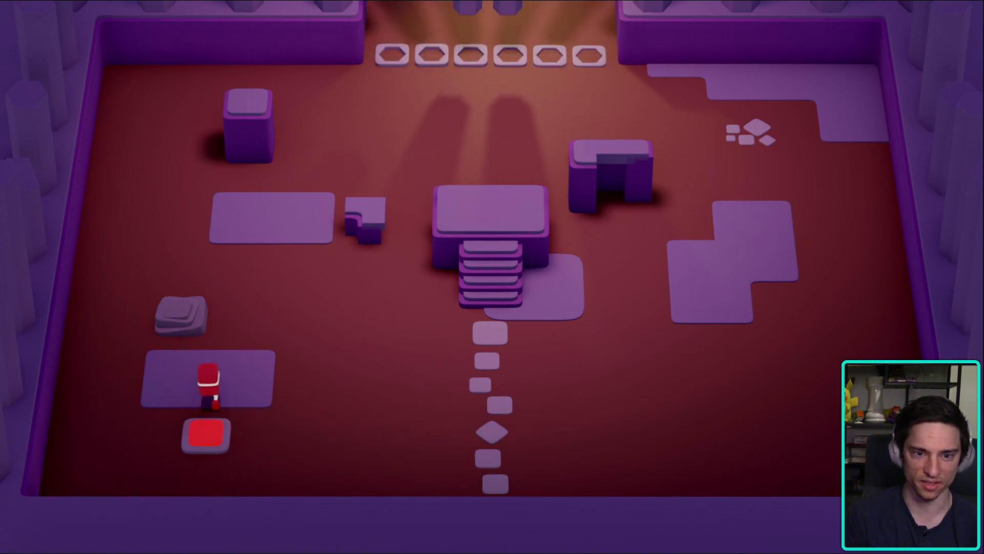
{"action": "key", "text": "Right"}
{"action": "key", "text": "Up"}
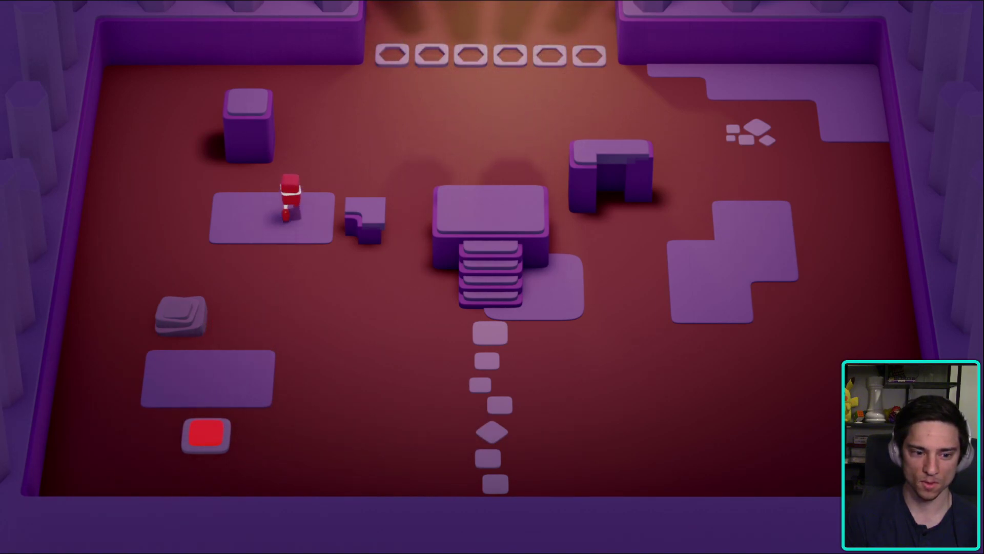
{"action": "key", "text": "Right"}
{"action": "key", "text": "Up"}
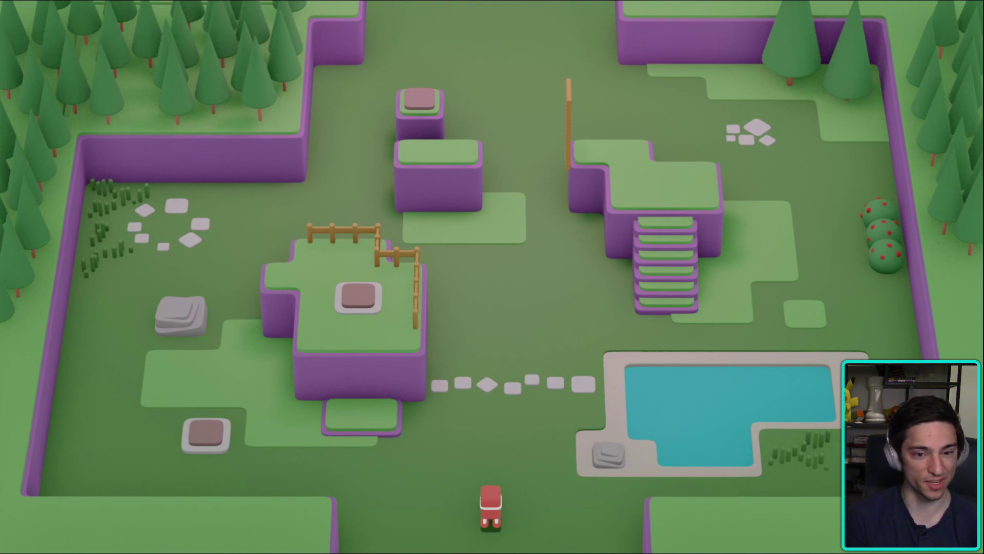
- Walk the stepping-stone path onto the pressure plate that extends the bridge
{"action": "key", "text": "Left"}
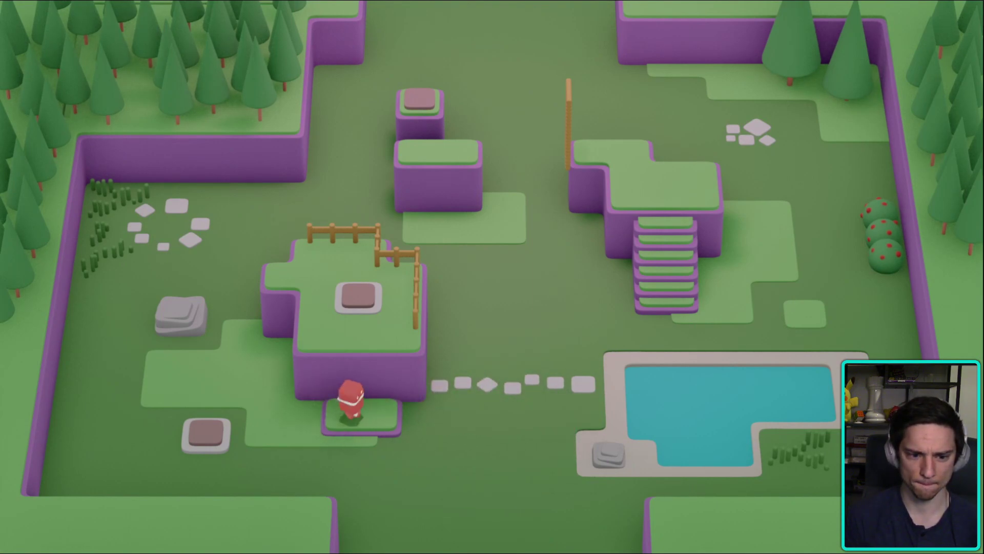
{"action": "key", "text": "Right"}
{"action": "key", "text": "Left"}
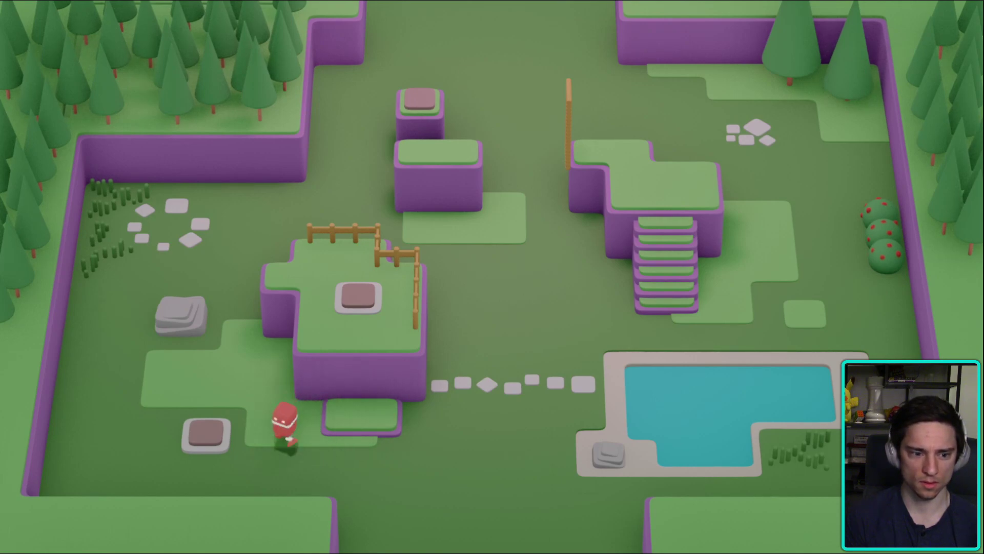
{"action": "key", "text": "Right"}
{"action": "key", "text": "Right"}
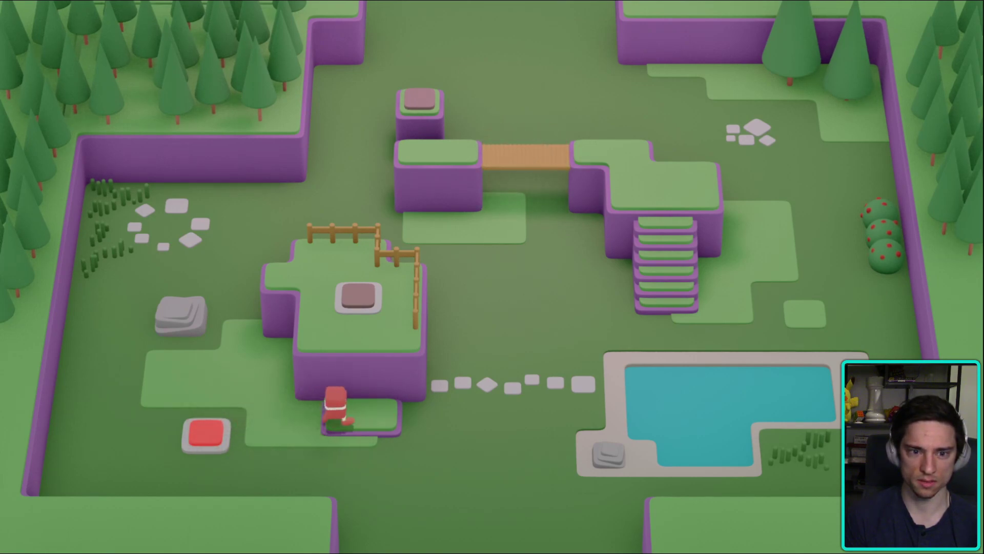
{"action": "key", "text": "Up"}
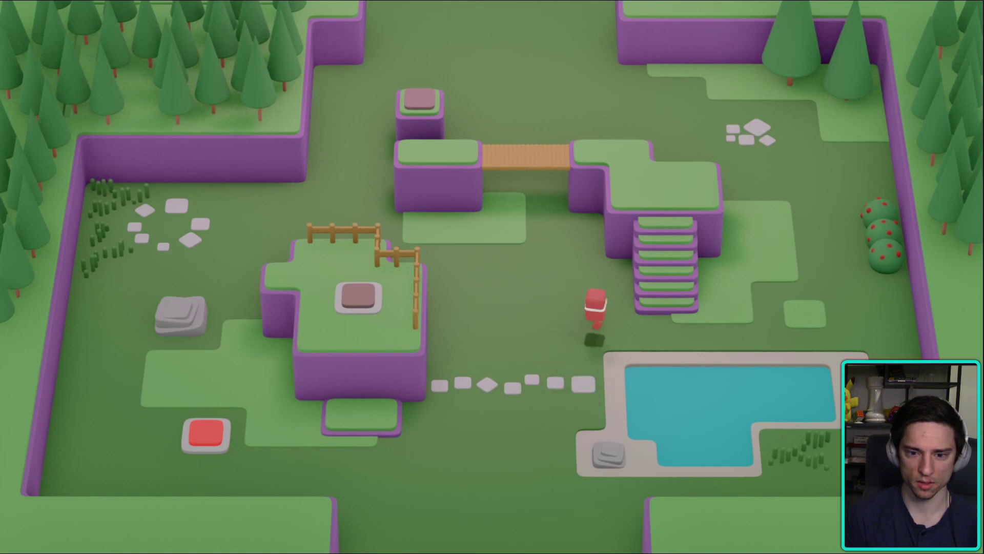
- Climb the stairs, cross the bridge and step on the platform plate to raise a pond stone
{"action": "key", "text": "Right"}
{"action": "key", "text": "Up"}
{"action": "key", "text": "Up"}
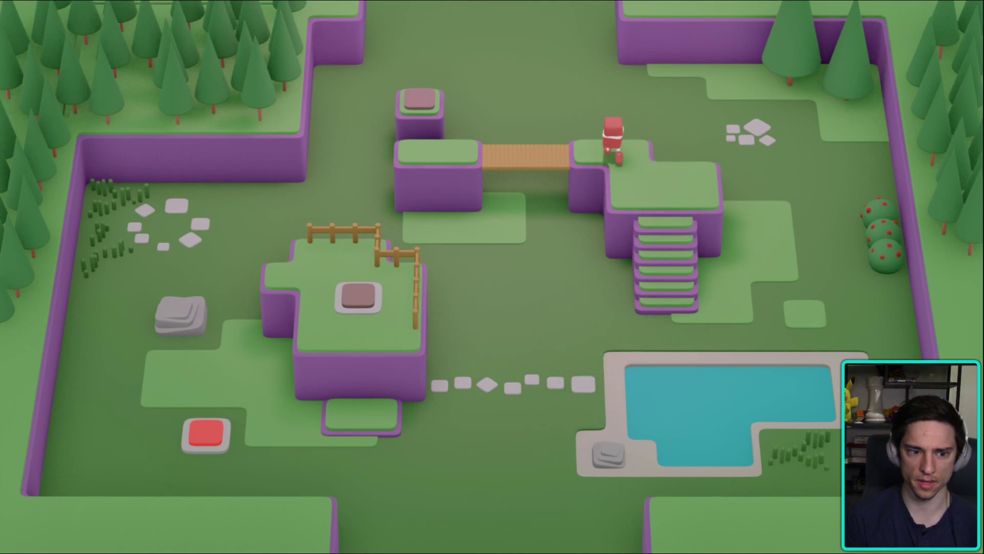
{"action": "key", "text": "Left"}
{"action": "key", "text": "Up"}
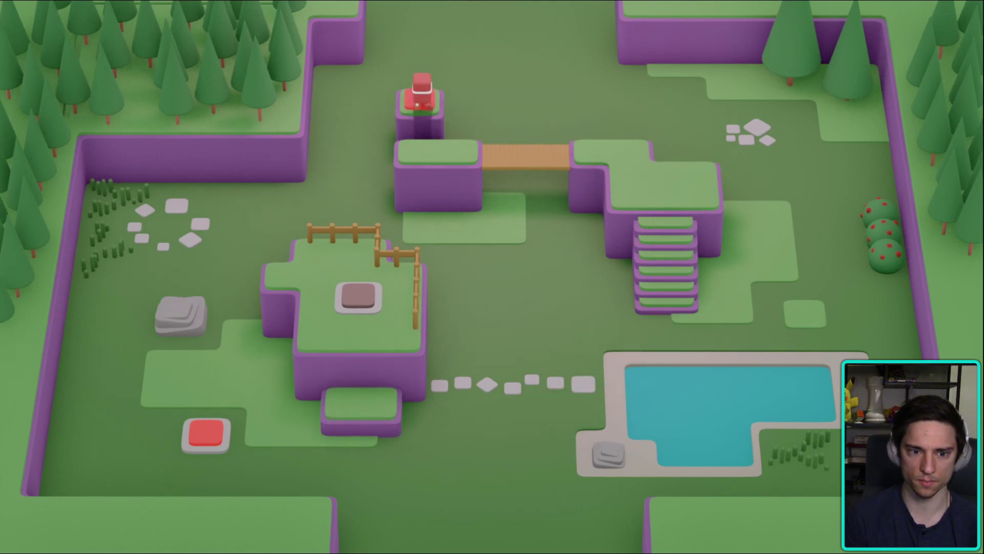
{"action": "key", "text": "Down"}
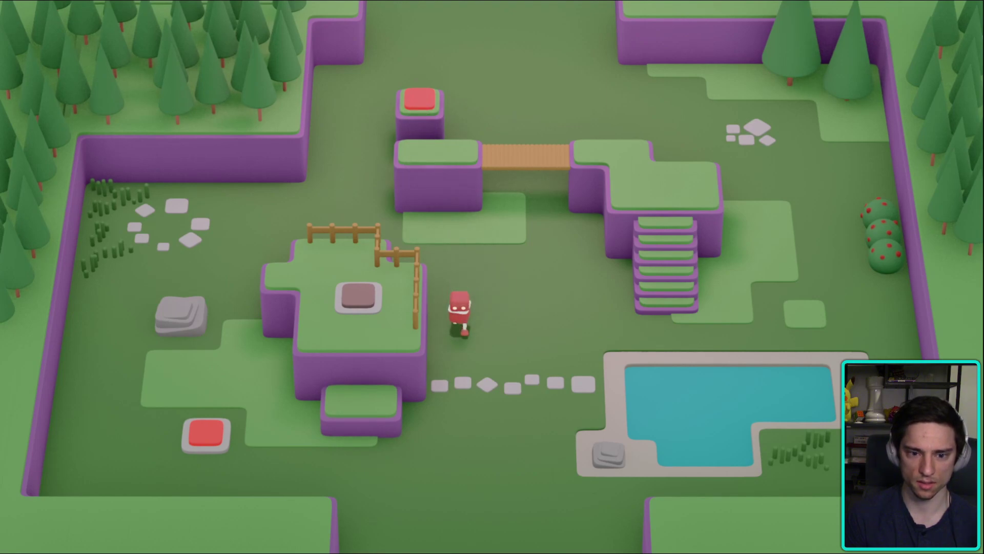
{"action": "key", "text": "Left"}
{"action": "key", "text": "Up"}
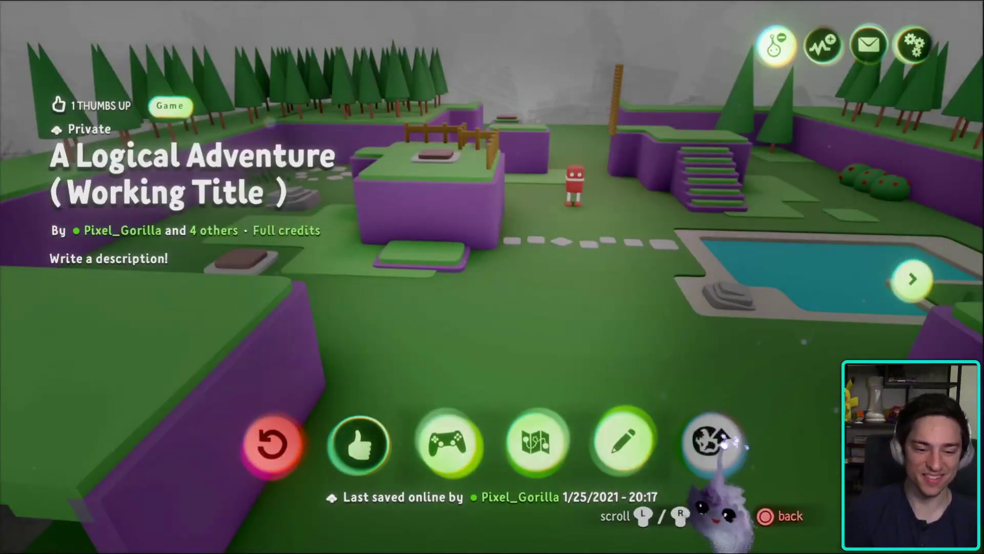
- Thumbs up A Logical Adventure (Working Title) and view the Activity notifications
{"action": "left_click", "coordinate": [365, 454]}
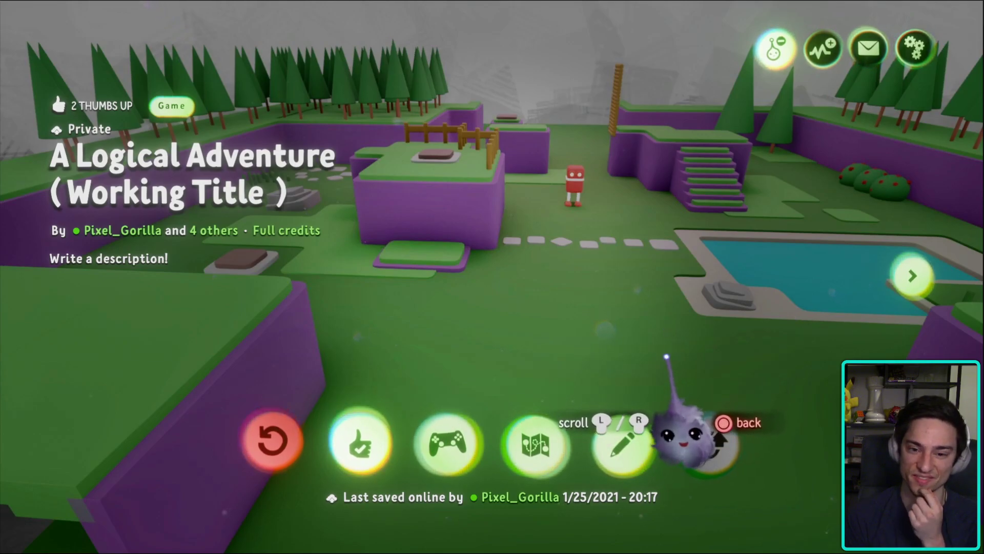
{"action": "left_click", "coordinate": [681, 436]}
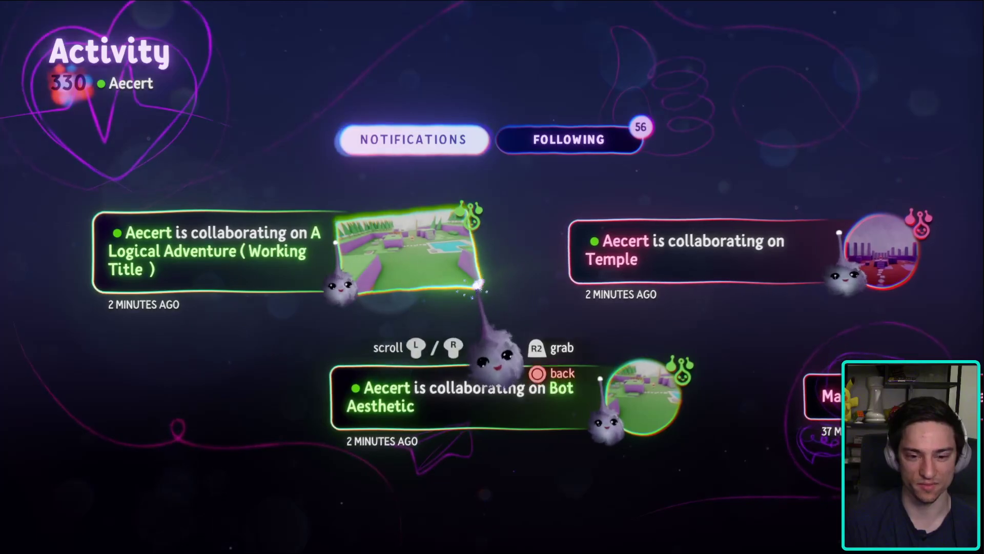
- Close Activity and go to My Creations to find Character RPGV3 and RPGV3 Test Dream
{"action": "scroll", "coordinate": [835, 516], "scroll_direction": "right", "scroll_amount": 5}
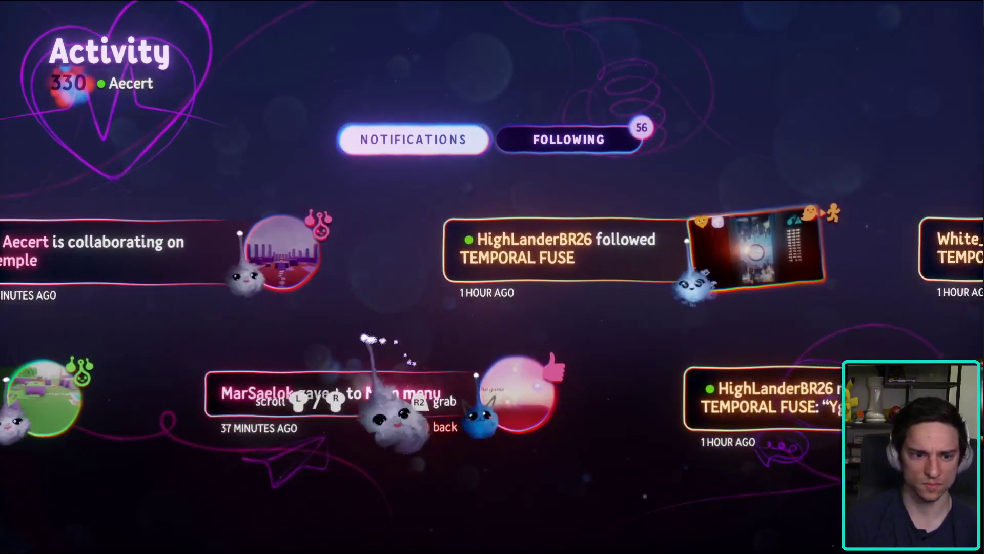
{"action": "scroll", "coordinate": [394, 417], "scroll_direction": "left", "scroll_amount": 5}
{"action": "key", "text": "Escape"}
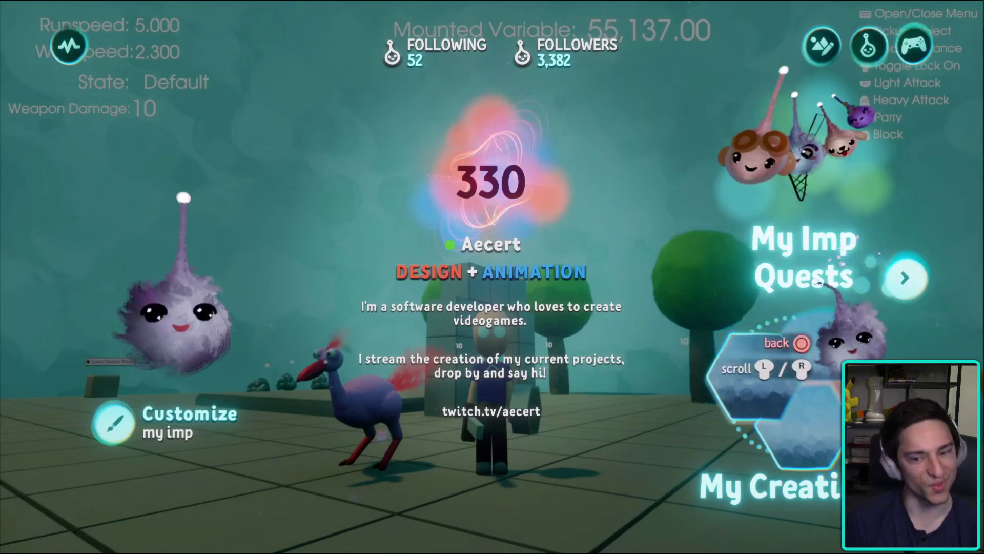
{"action": "left_click", "coordinate": [805, 410]}
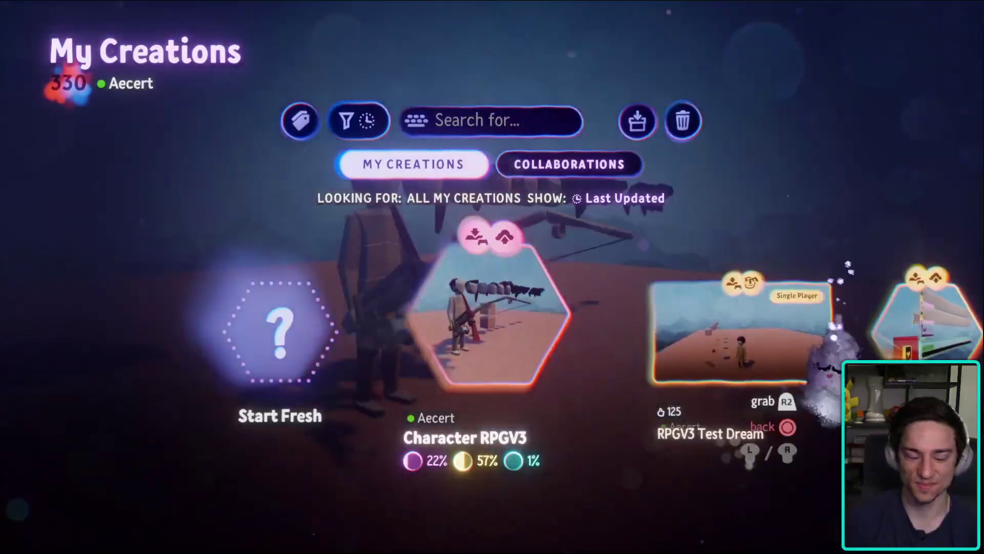
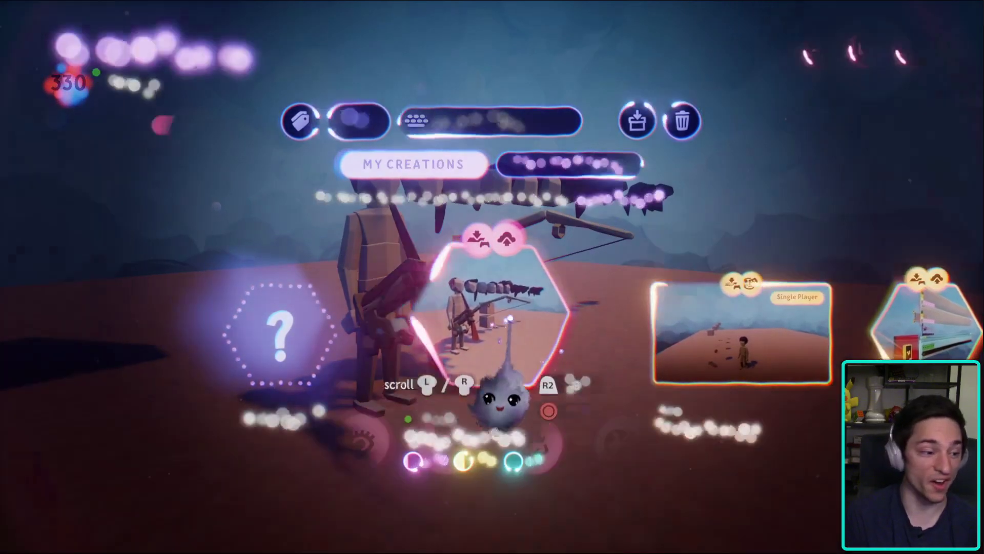
- Select Character RPGV3 in My Creations and open it in edit mode
{"action": "left_click", "coordinate": [492, 354]}
{"action": "left_click", "coordinate": [461, 487]}
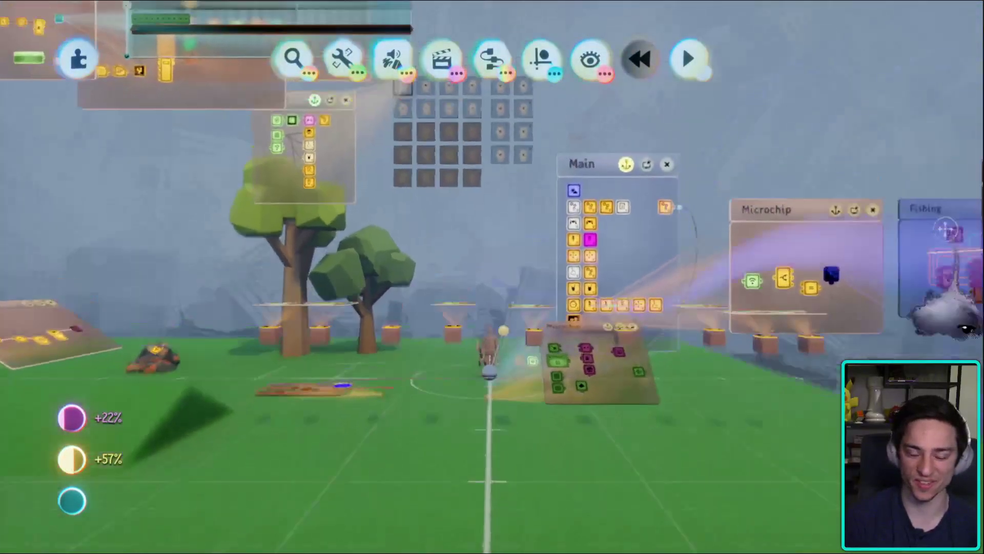
- Rotate and pan the canvas over to the Casting/Waiting logic and its Timeline
{"action": "middle_click_drag", "start_coordinate": [682, 307], "coordinate": [624, 281]}
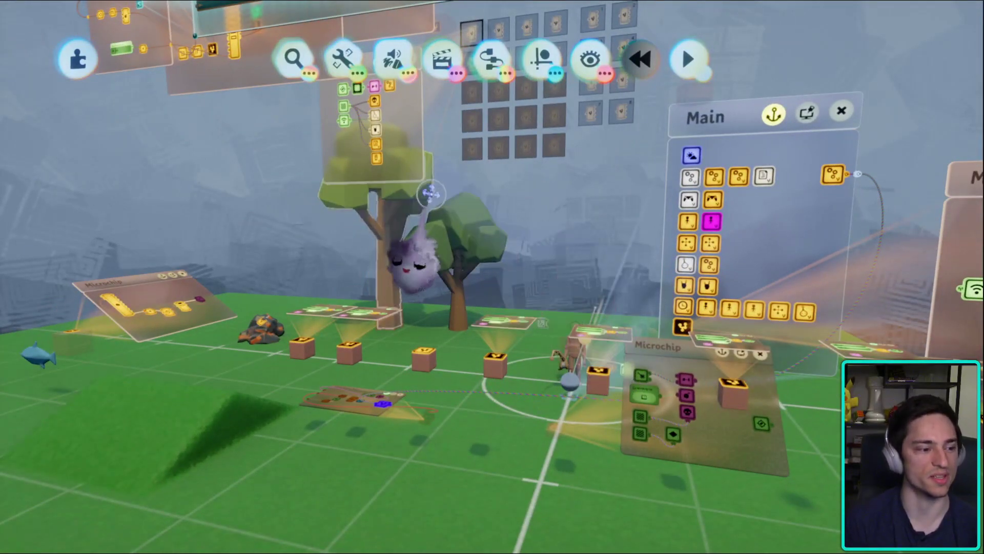
{"action": "middle_click_drag", "start_coordinate": [398, 122], "coordinate": [397, 122]}
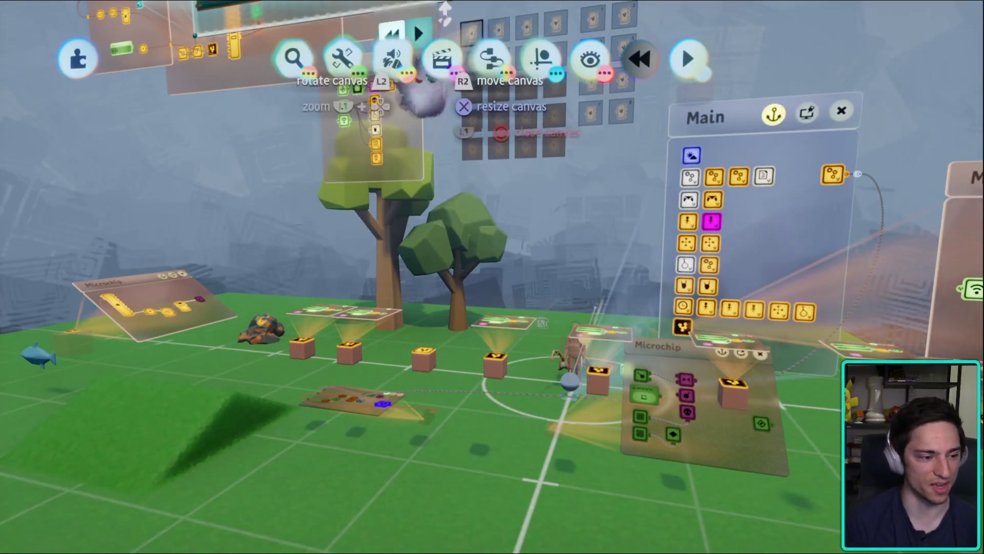
{"action": "middle_click_drag", "start_coordinate": [420, 98], "coordinate": [307, 405]}
{"action": "middle_click_drag", "start_coordinate": [321, 321], "coordinate": [622, 293]}
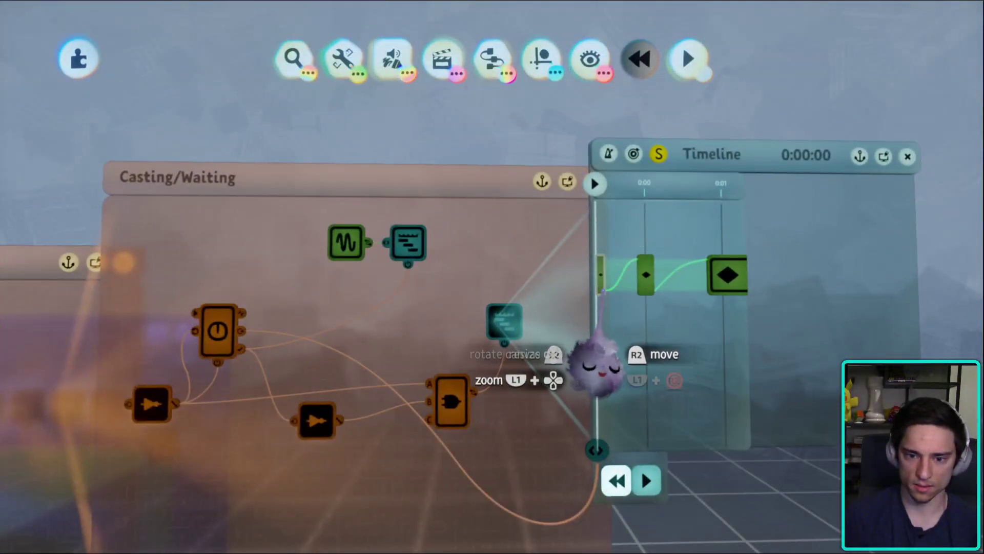
- Zoom in on the fisherman and pull the rod's lower segment down and left
{"action": "middle_click_drag", "start_coordinate": [597, 366], "coordinate": [487, 507]}
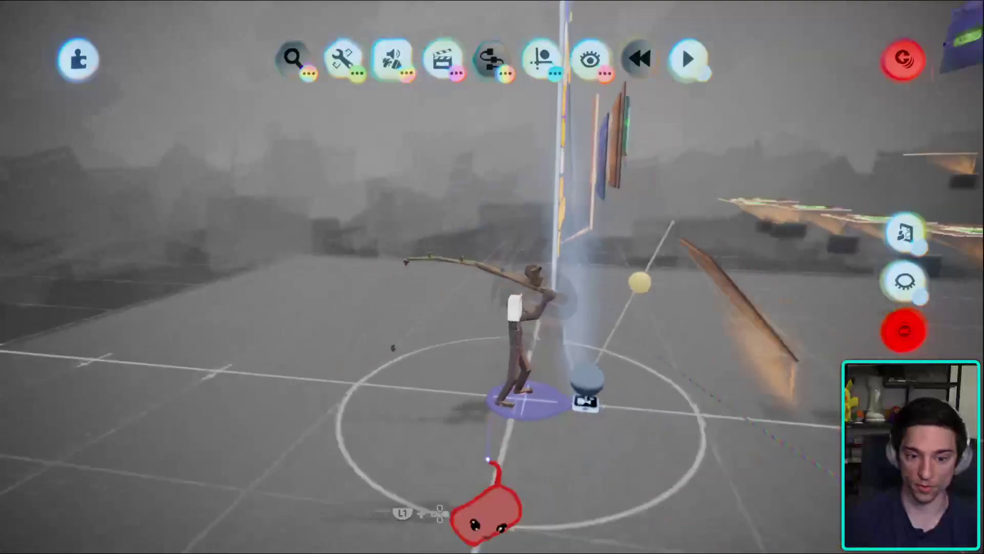
{"action": "middle_click_drag", "start_coordinate": [488, 459], "coordinate": [457, 342]}
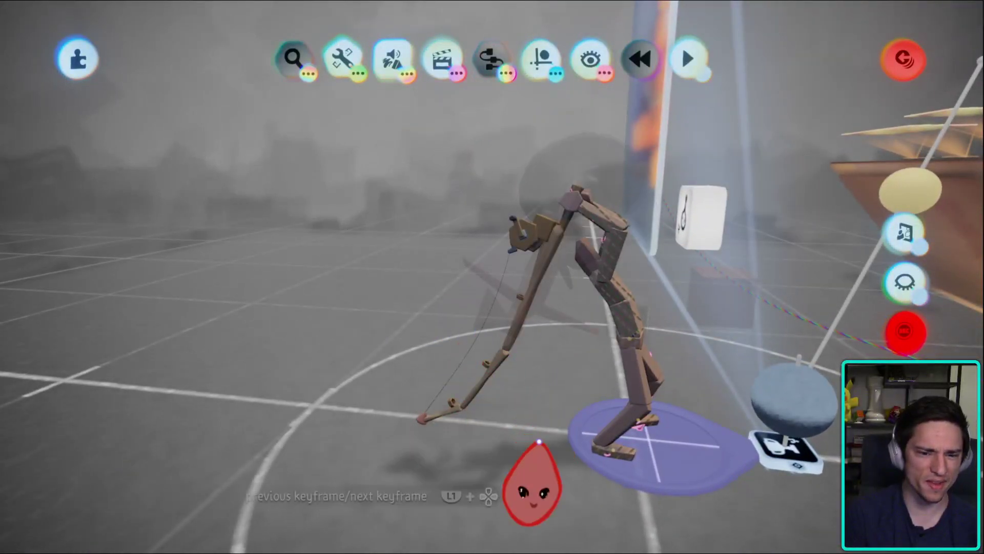
{"action": "middle_click_drag", "start_coordinate": [539, 441], "coordinate": [545, 181]}
{"action": "middle_click_drag", "start_coordinate": [523, 262], "coordinate": [451, 444]}
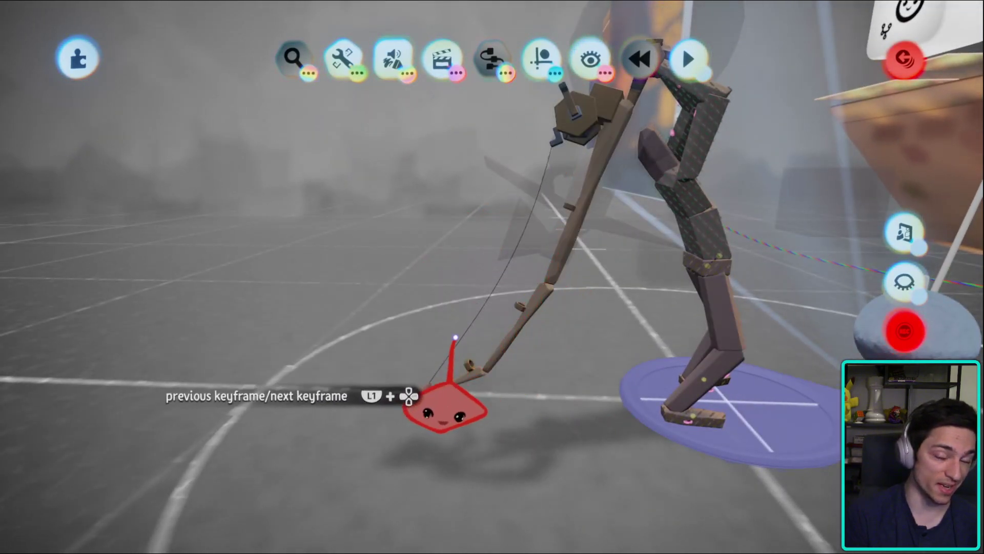
{"action": "middle_click_drag", "start_coordinate": [446, 410], "coordinate": [576, 402]}
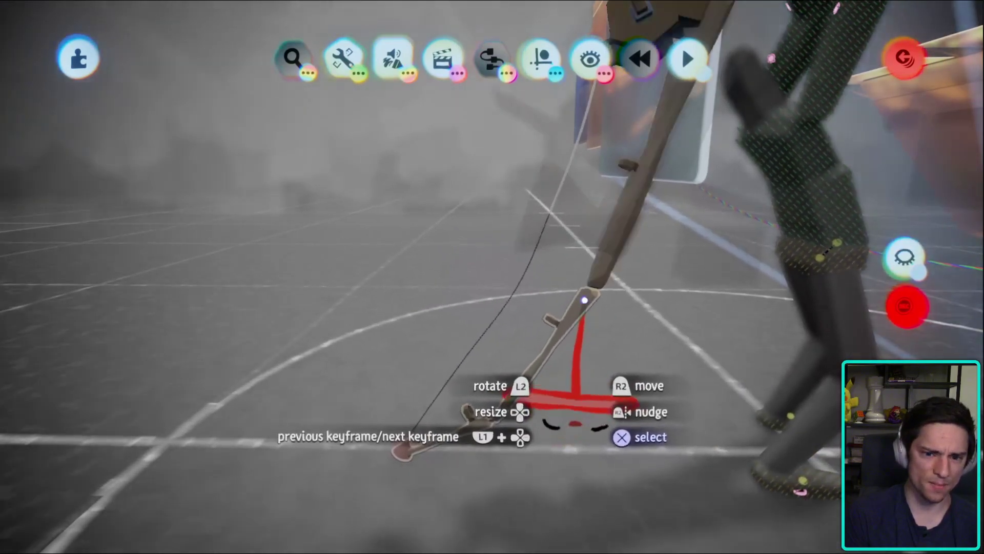
{"action": "left_click_drag", "start_coordinate": [574, 404], "coordinate": [475, 440]}
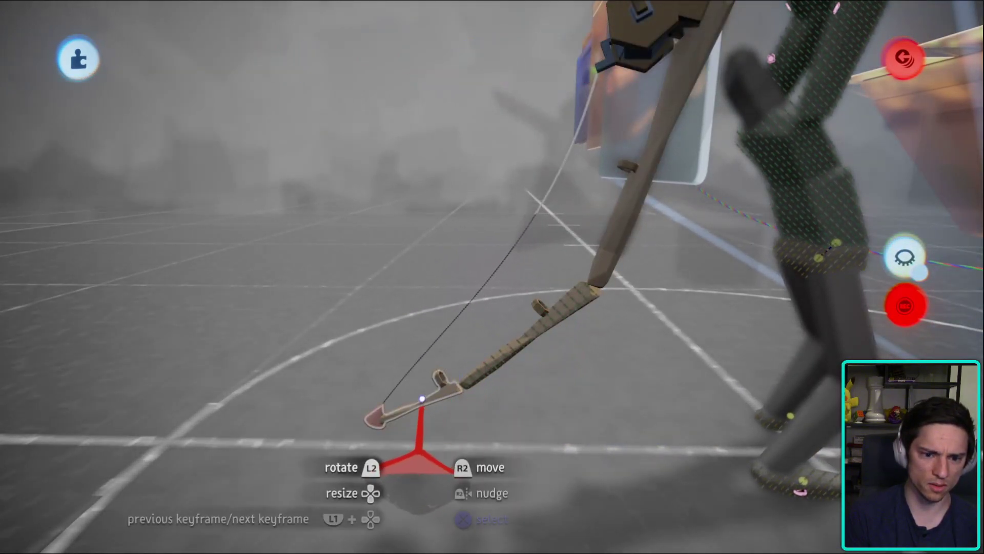
- Drag the fishing line's end and the arm's end down and left into the cast pose
{"action": "left_click_drag", "start_coordinate": [419, 385], "coordinate": [450, 360]}
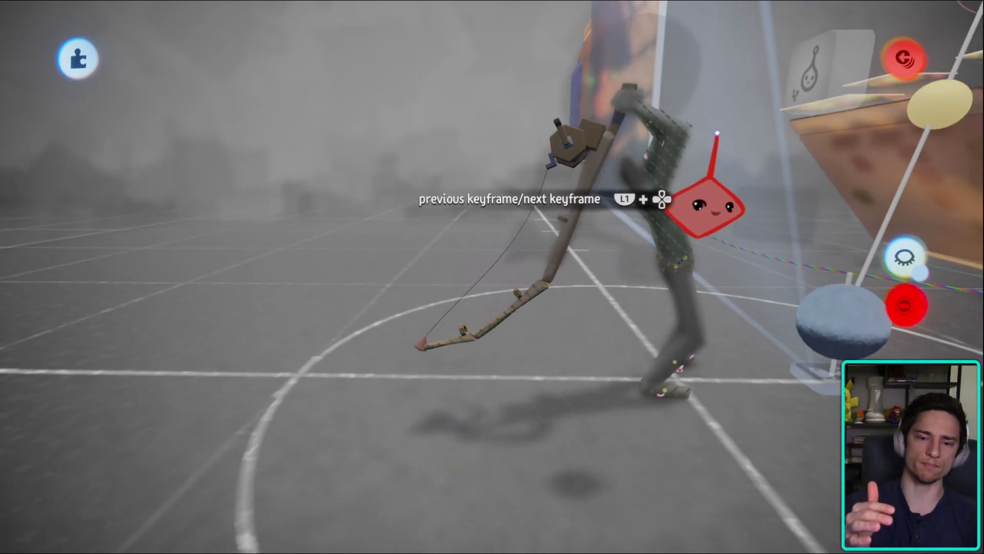
{"action": "middle_click_drag", "start_coordinate": [388, 321], "coordinate": [615, 145]}
{"action": "left_click_drag", "start_coordinate": [615, 145], "coordinate": [470, 416]}
{"action": "left_click_drag", "start_coordinate": [447, 460], "coordinate": [486, 342]}
{"action": "left_click_drag", "start_coordinate": [423, 308], "coordinate": [378, 368]}
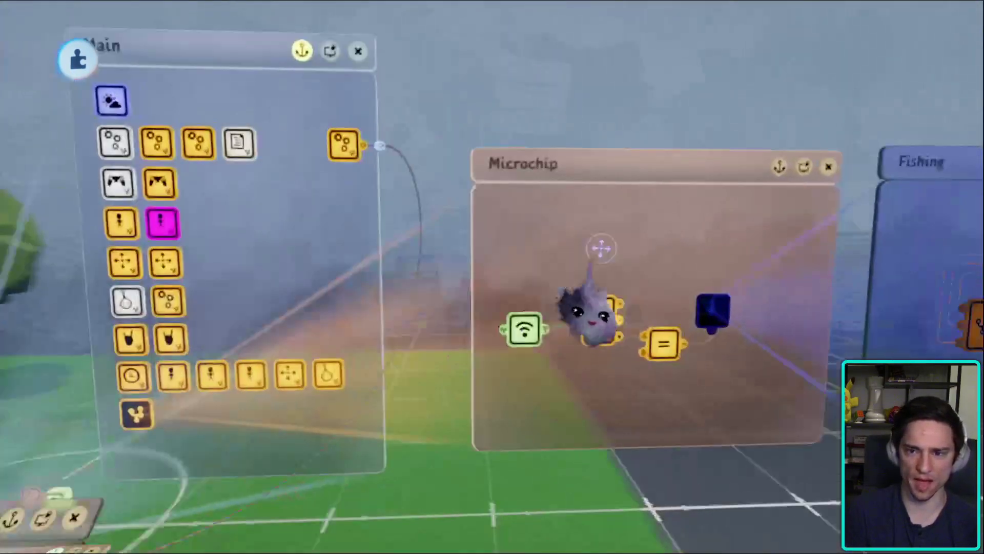
- Raise the rod tip up and to the right in the next keyframe
{"action": "left_click", "coordinate": [697, 280]}
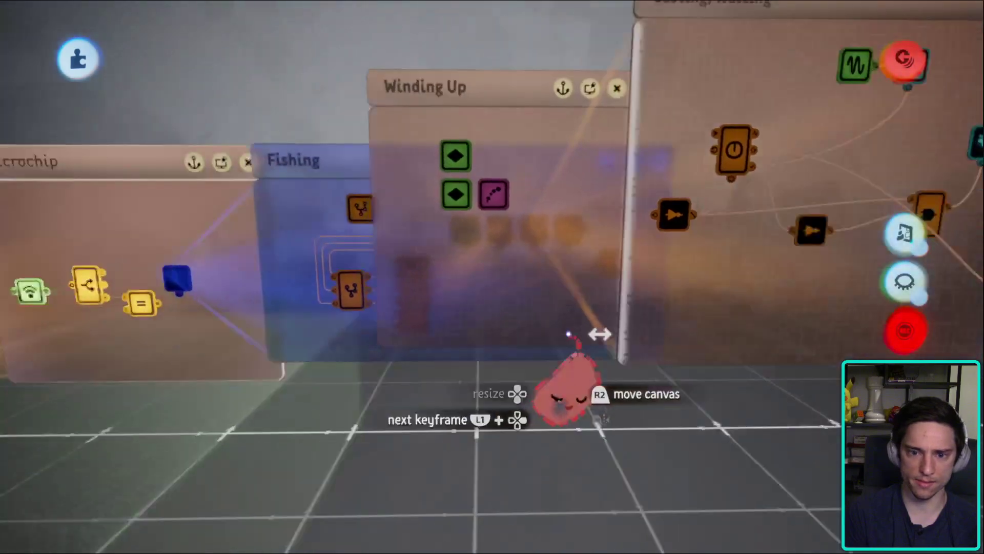
{"action": "key", "text": "Escape"}
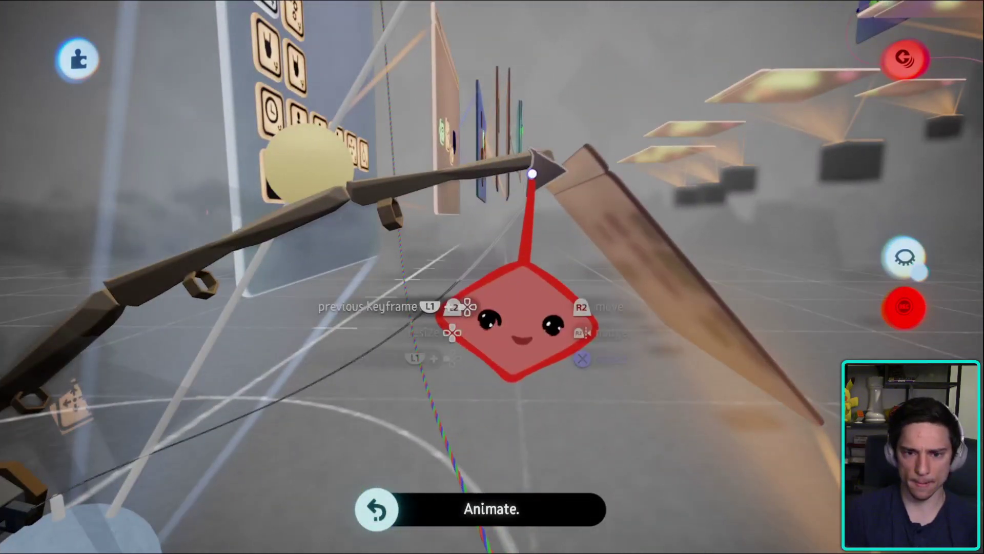
{"action": "left_click_drag", "start_coordinate": [532, 174], "coordinate": [270, 358]}
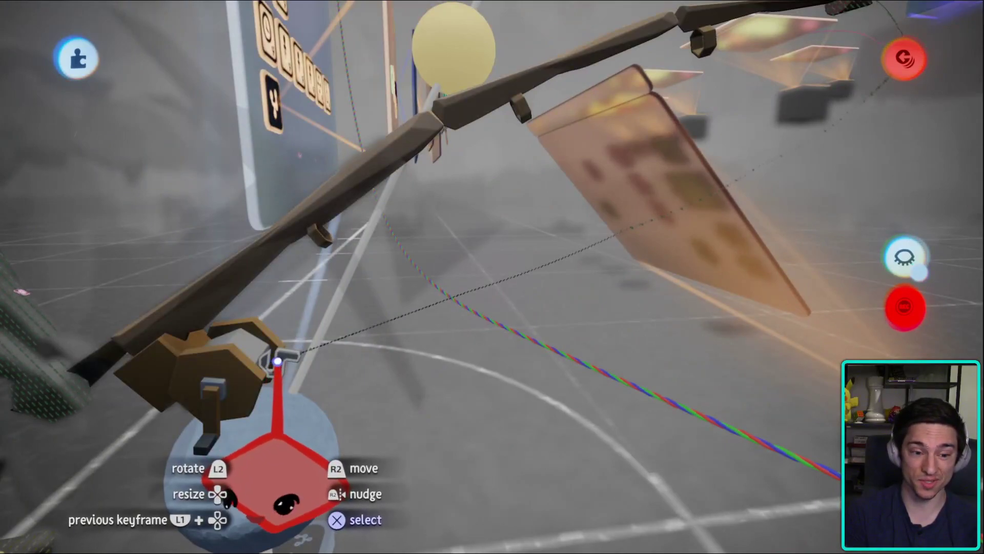
{"action": "scroll", "coordinate": [277, 361], "scroll_direction": "down", "scroll_amount": 5}
{"action": "key", "text": "Escape"}
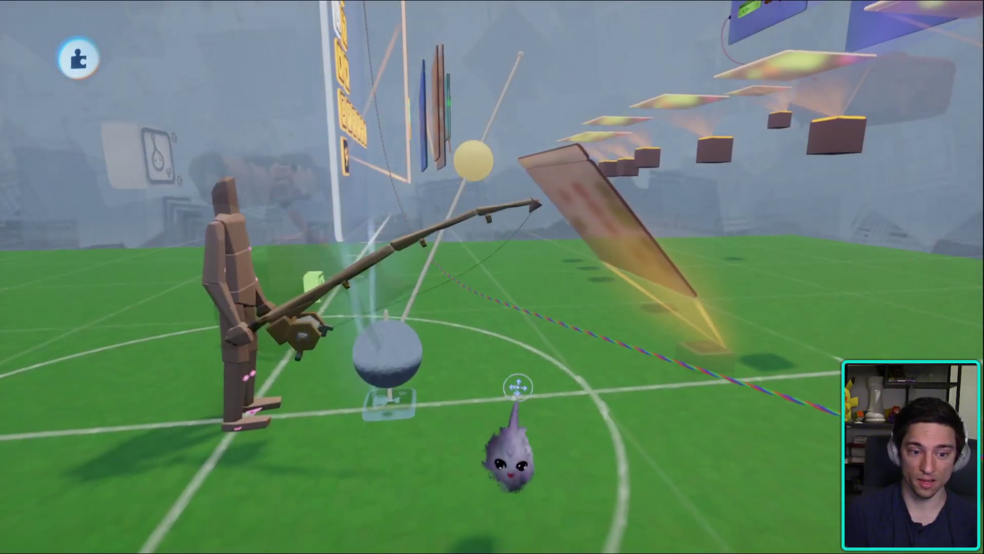
- Leave keyframe editing and swing the view toward the Casting/Waiting and Timeline logic
{"action": "left_click_drag", "start_coordinate": [536, 426], "coordinate": [482, 377]}
{"action": "scroll", "coordinate": [482, 378], "scroll_direction": "up", "scroll_amount": 5}
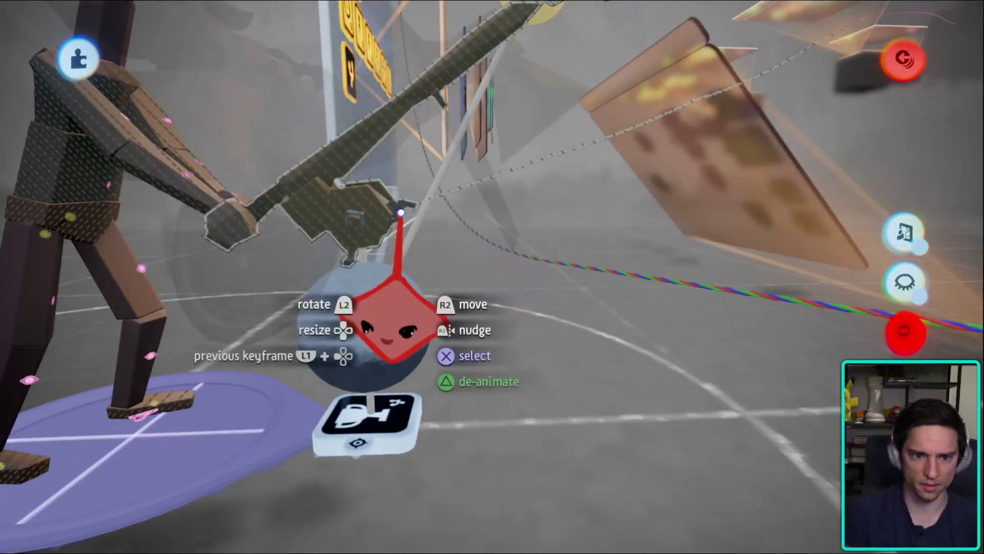
{"action": "left_click_drag", "start_coordinate": [400, 212], "coordinate": [592, 428]}
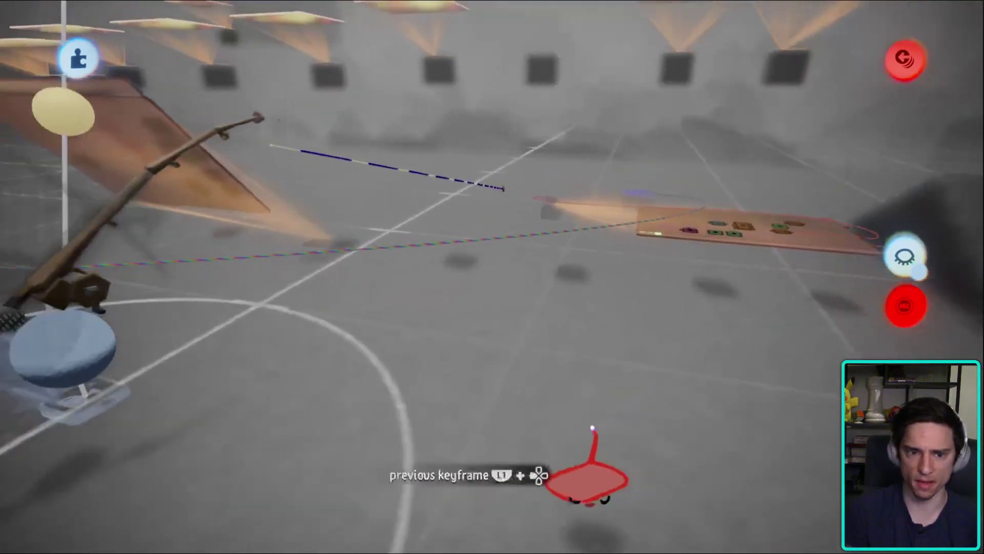
{"action": "key", "text": "Escape"}
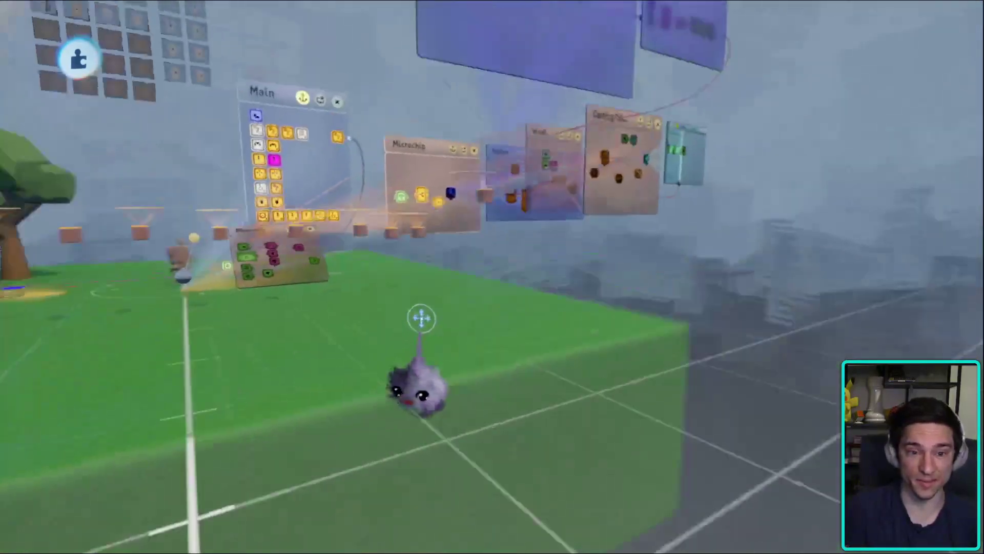
- Fly across the Main and Microchip boards to the Timeline board
{"action": "left_click_drag", "start_coordinate": [421, 317], "coordinate": [6, 354]}
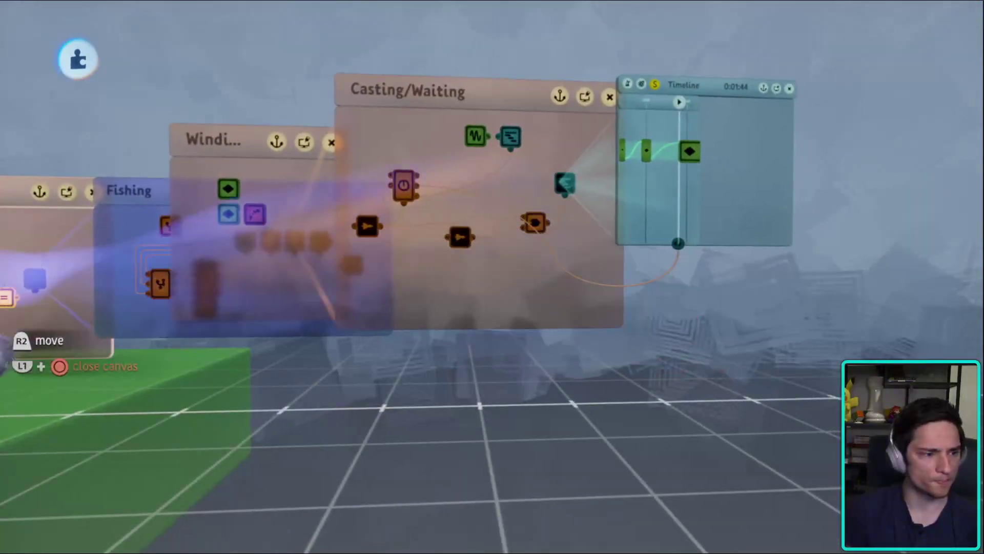
{"action": "mouse_move", "coordinate": [554, 296]}
{"action": "left_mouse_down"}
{"action": "mouse_move", "coordinate": [549, 330]}
{"action": "mouse_move", "coordinate": [549, 281]}
{"action": "mouse_move", "coordinate": [543, 313]}
{"action": "left_mouse_up"}
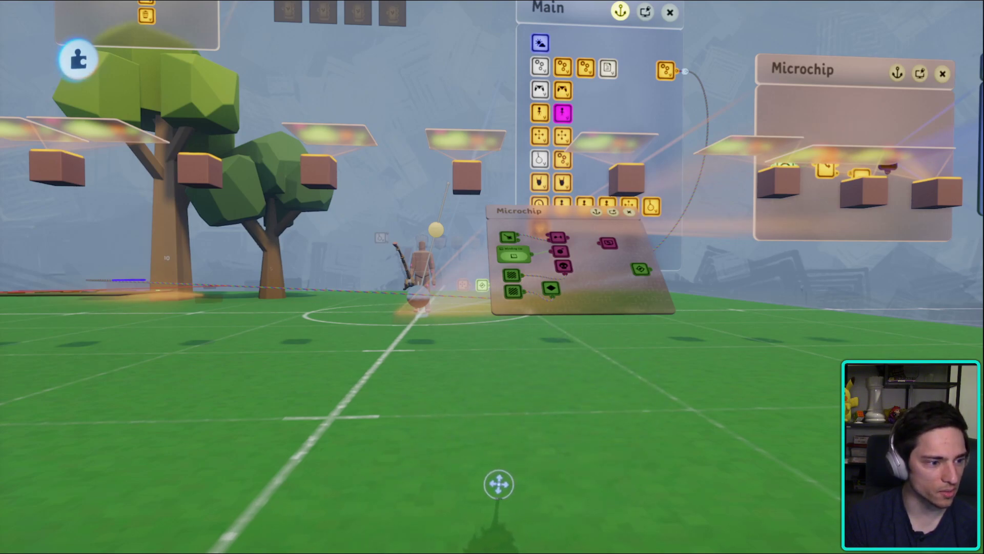
{"action": "middle_click_drag", "start_coordinate": [509, 475], "coordinate": [589, 292]}
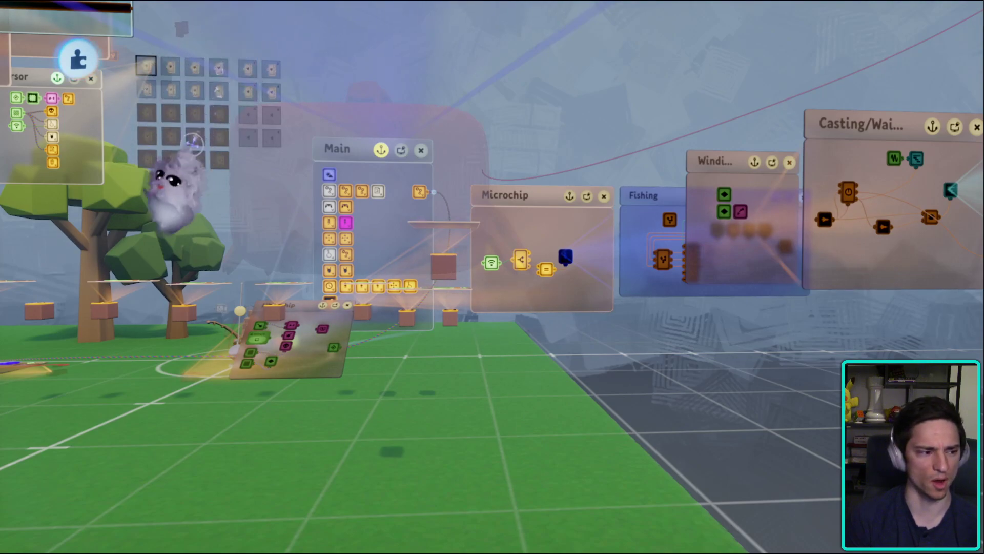
{"action": "middle_click_drag", "start_coordinate": [557, 448], "coordinate": [542, 528]}
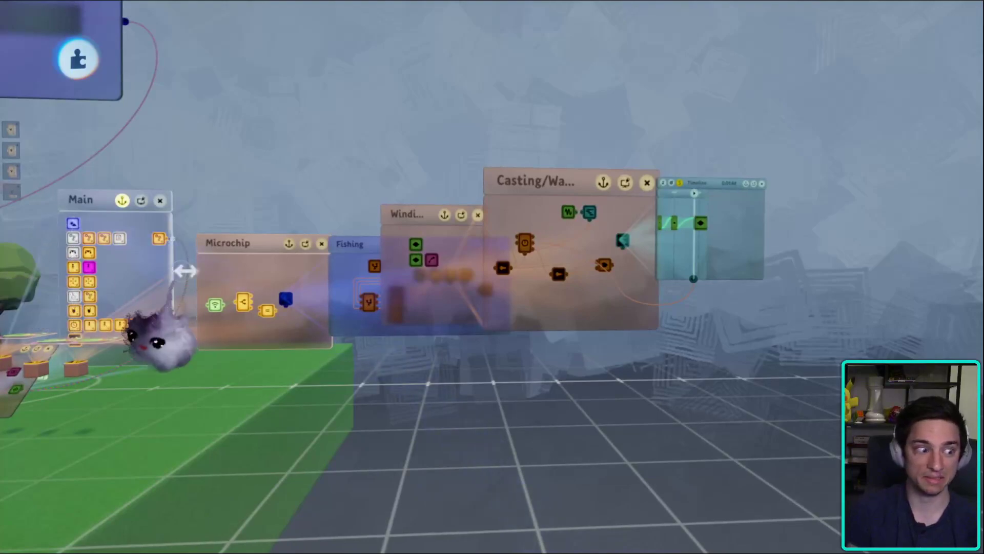
{"action": "middle_click_drag", "start_coordinate": [182, 268], "coordinate": [498, 515]}
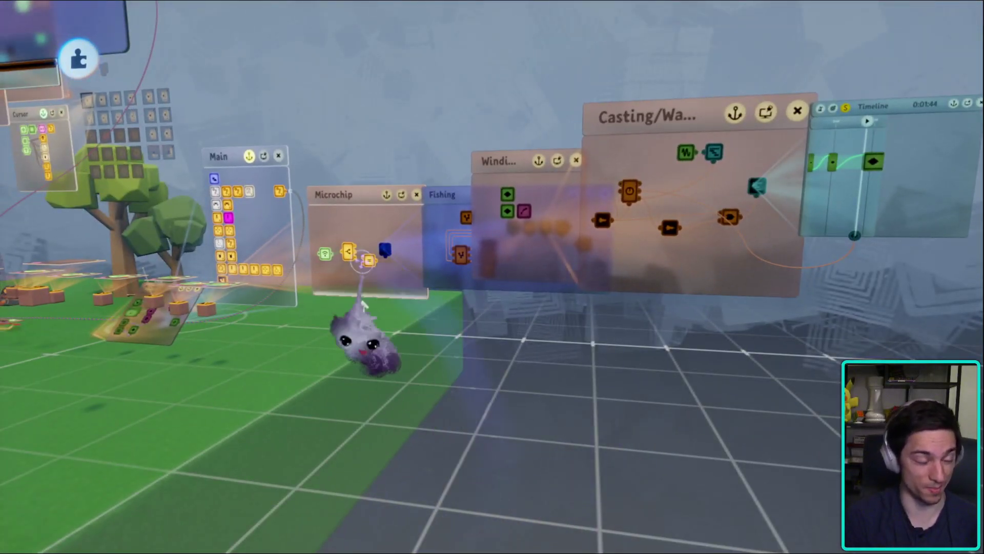
{"action": "middle_click_drag", "start_coordinate": [329, 208], "coordinate": [469, 385]}
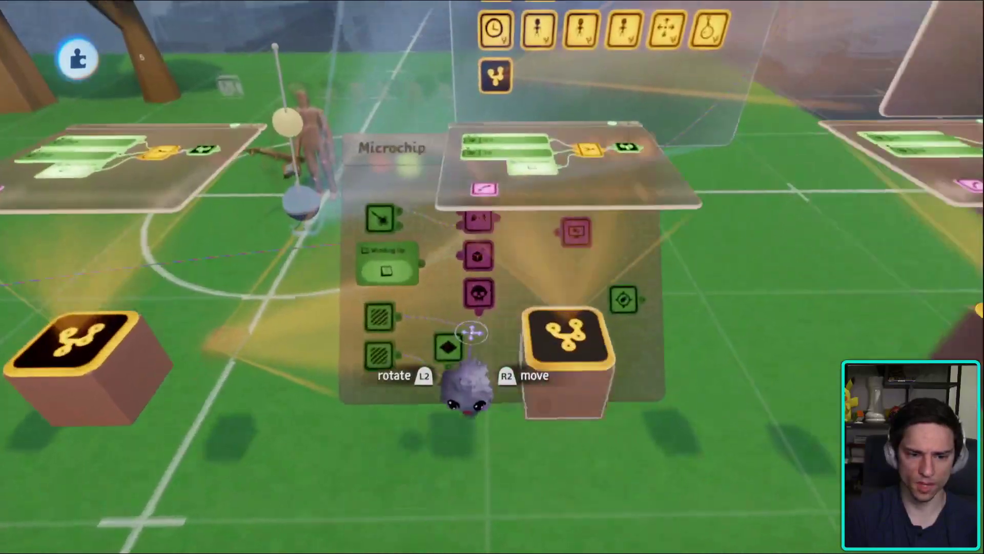
{"action": "middle_click_drag", "start_coordinate": [471, 333], "coordinate": [807, 316]}
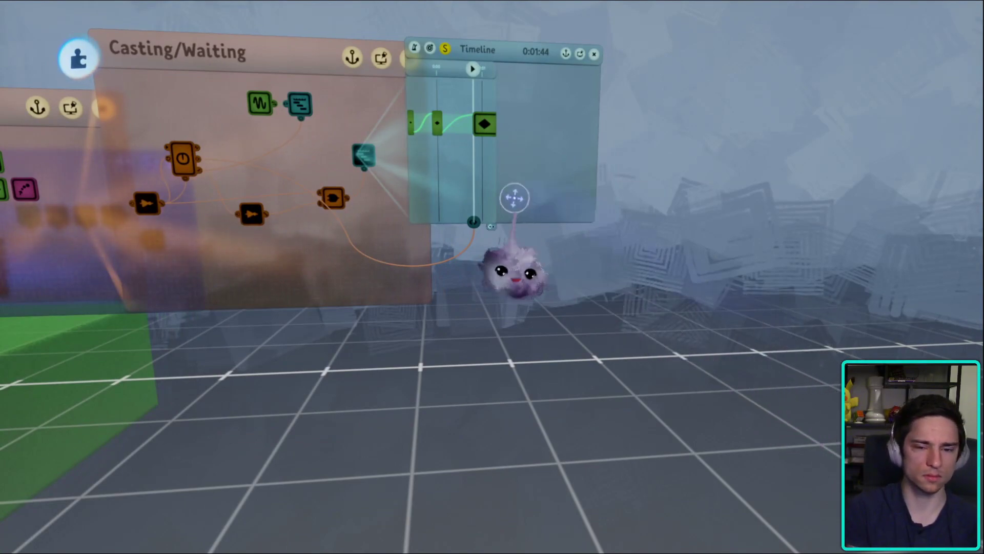
{"action": "middle_click_drag", "start_coordinate": [514, 197], "coordinate": [702, 233]}
- Play the Timeline preview twice and drag a keyframe point to a new position
{"action": "left_click", "coordinate": [551, 217]}
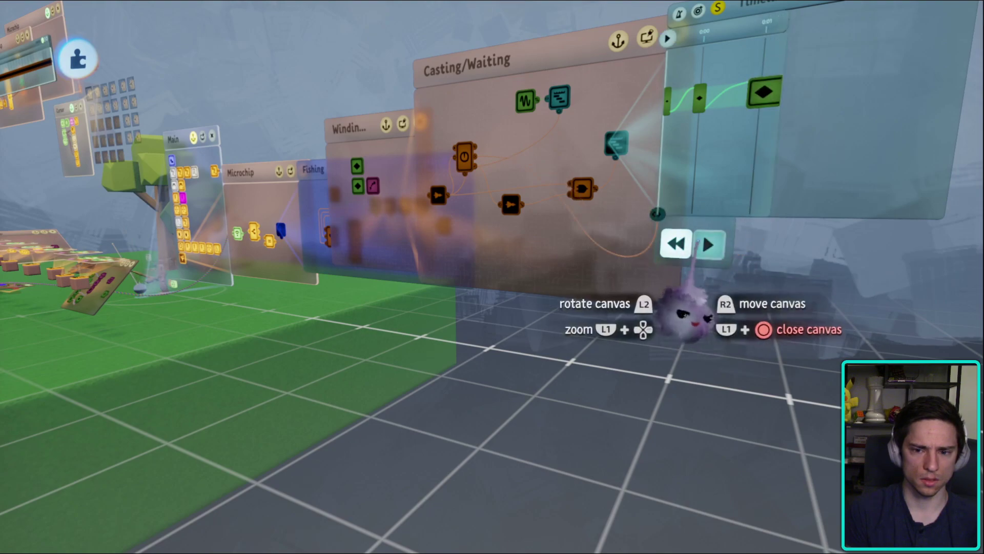
{"action": "left_click", "coordinate": [701, 244]}
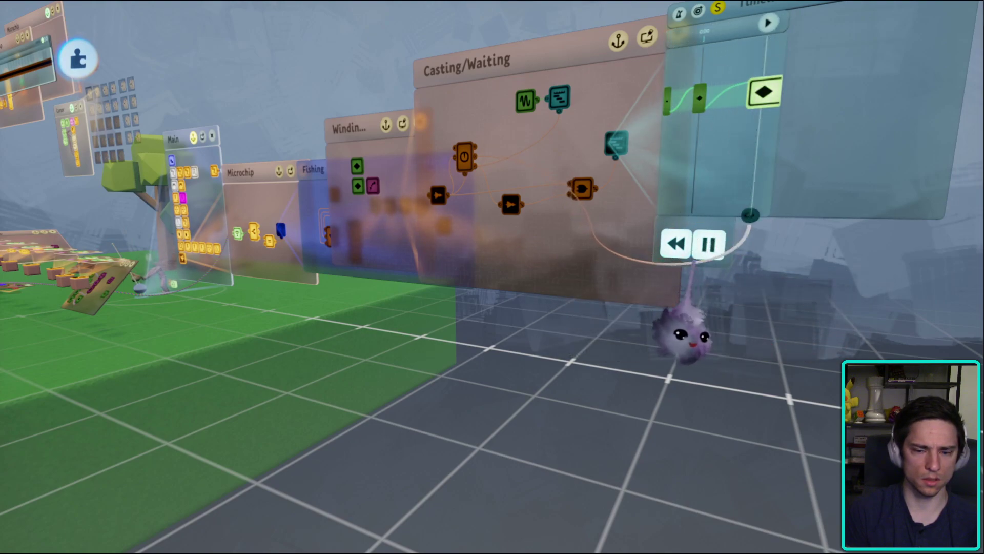
{"action": "left_click_drag", "start_coordinate": [661, 174], "coordinate": [754, 235]}
{"action": "middle_click_drag", "start_coordinate": [754, 236], "coordinate": [544, 405]}
{"action": "left_click", "coordinate": [569, 405]}
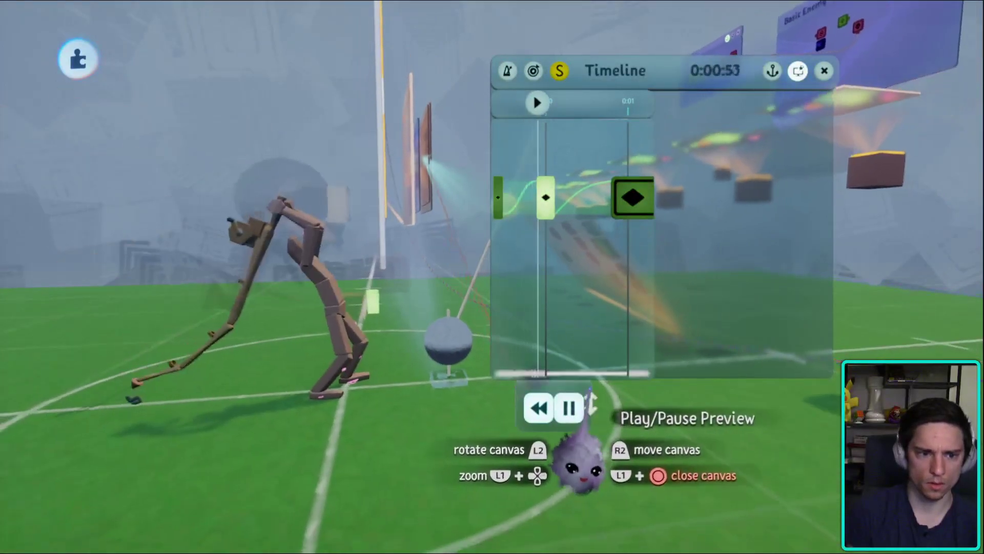
{"action": "left_click", "coordinate": [568, 408]}
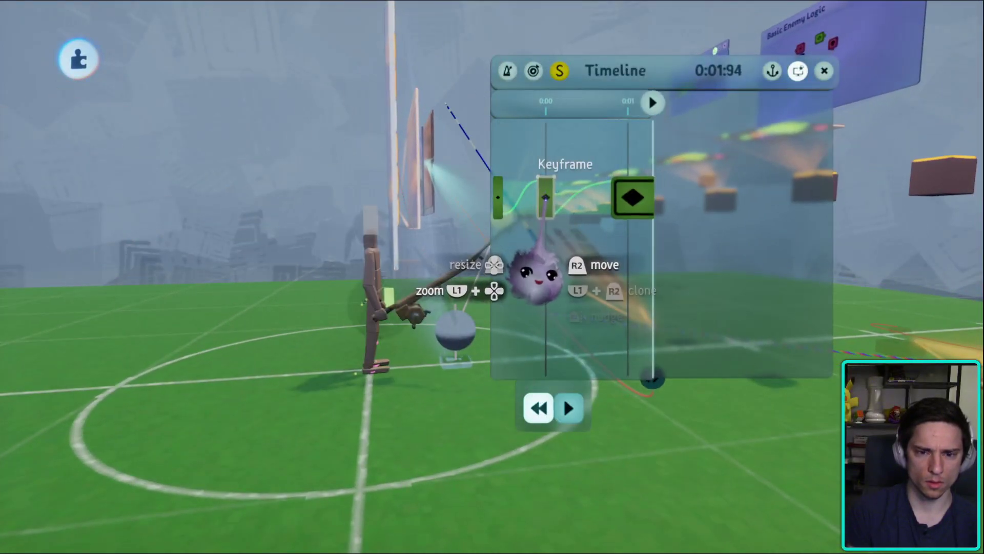
{"action": "left_click", "coordinate": [560, 408]}
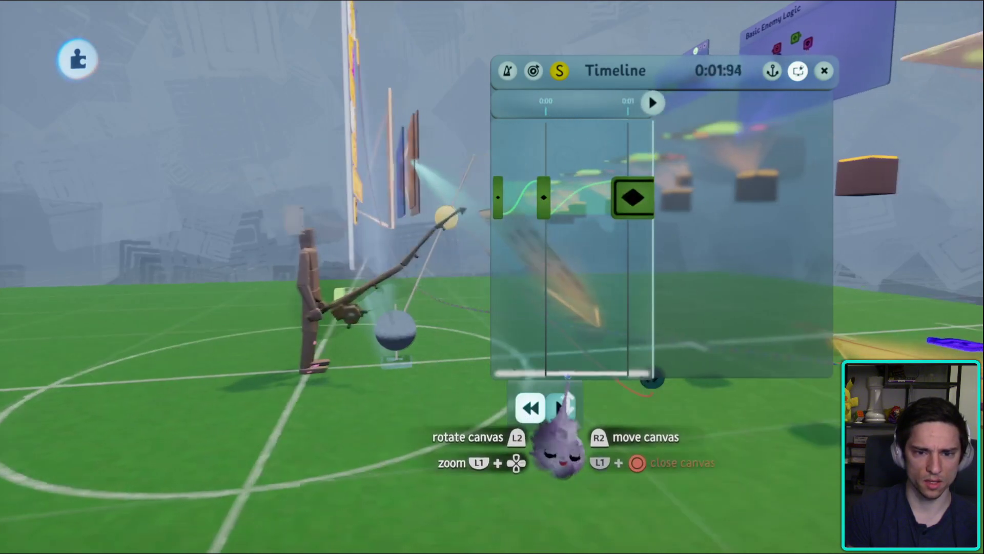
{"action": "left_click", "coordinate": [561, 407]}
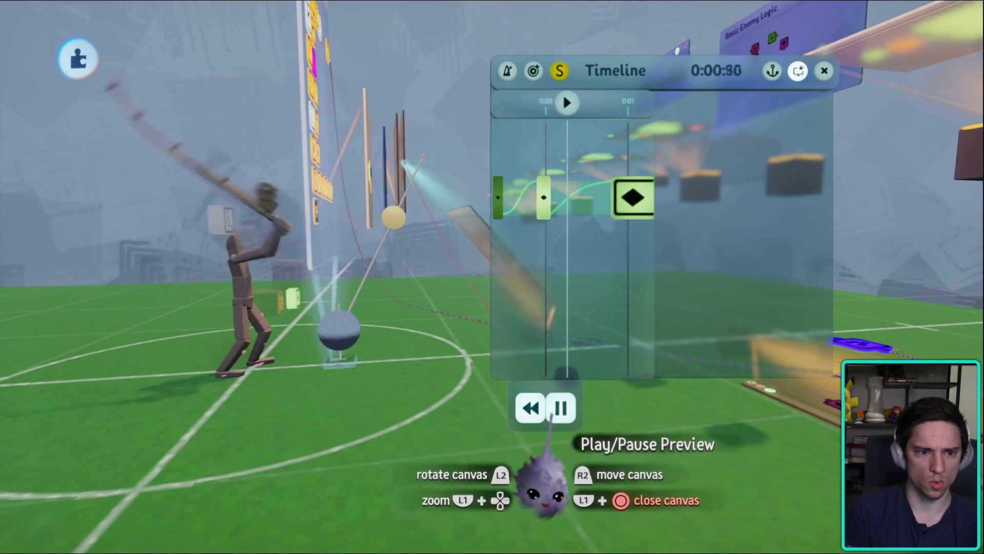
{"action": "left_click_drag", "start_coordinate": [658, 266], "coordinate": [593, 238]}
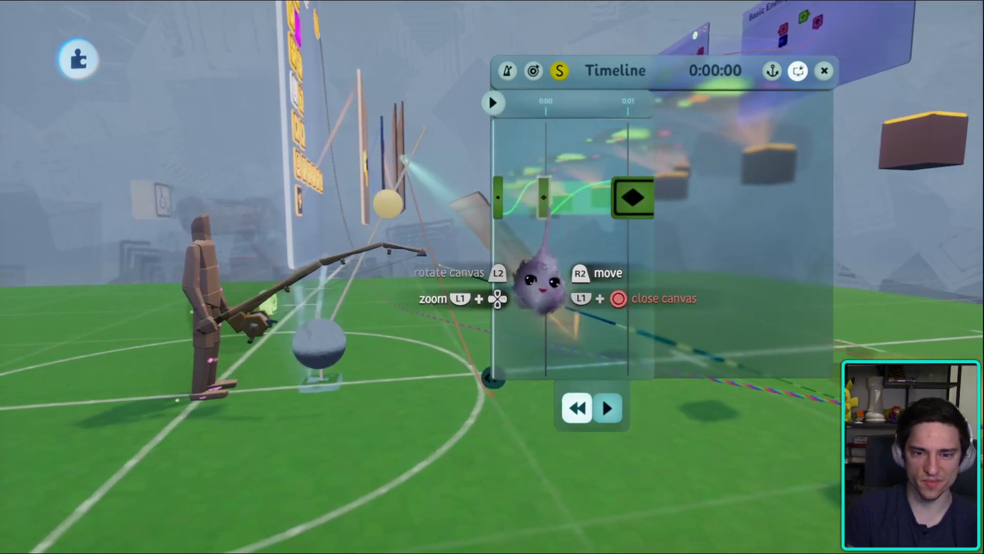
- Step to the next keyframe and re-pose the figure's shin
{"action": "key", "text": "Right"}
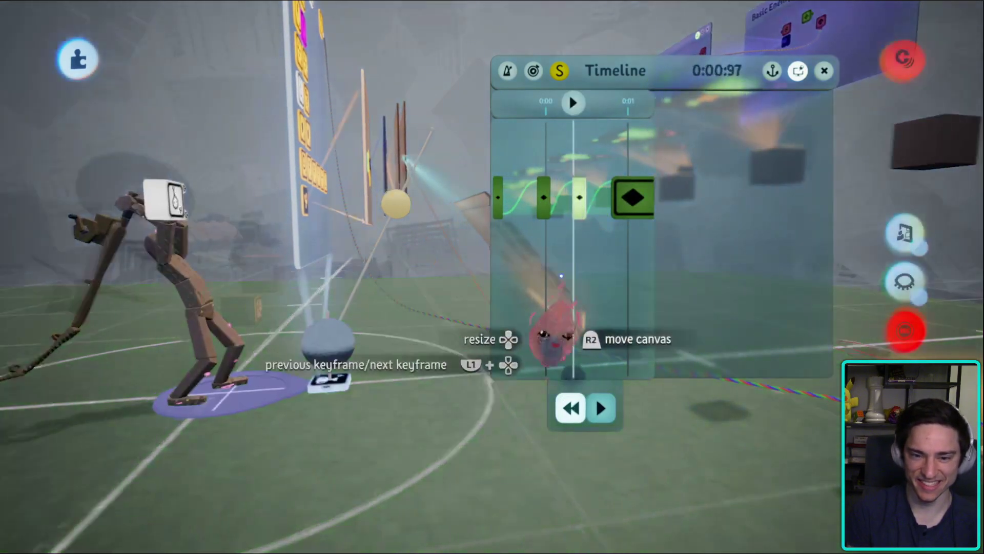
{"action": "middle_click_drag", "start_coordinate": [544, 329], "coordinate": [560, 445]}
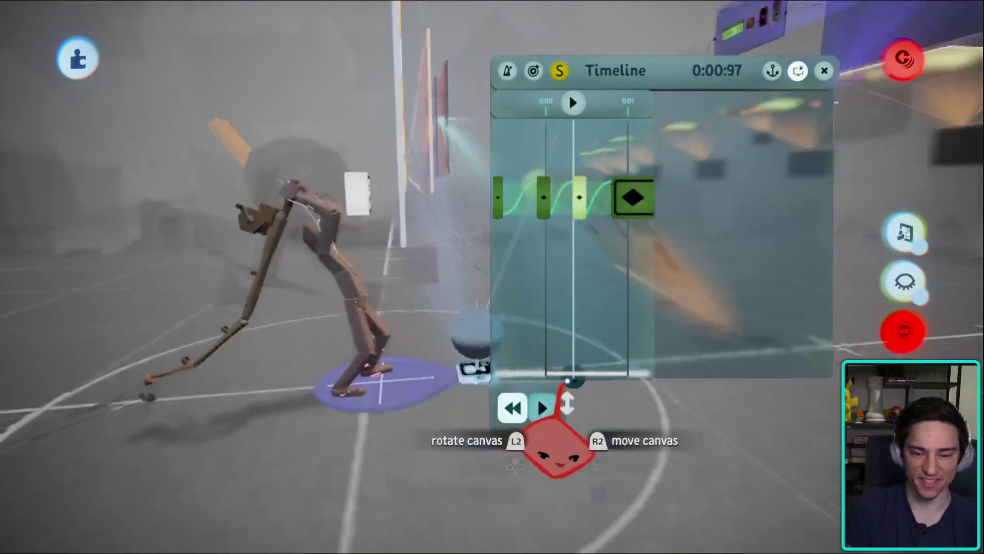
{"action": "middle_click_drag", "start_coordinate": [613, 292], "coordinate": [338, 374]}
{"action": "middle_click_drag", "start_coordinate": [354, 309], "coordinate": [340, 352]}
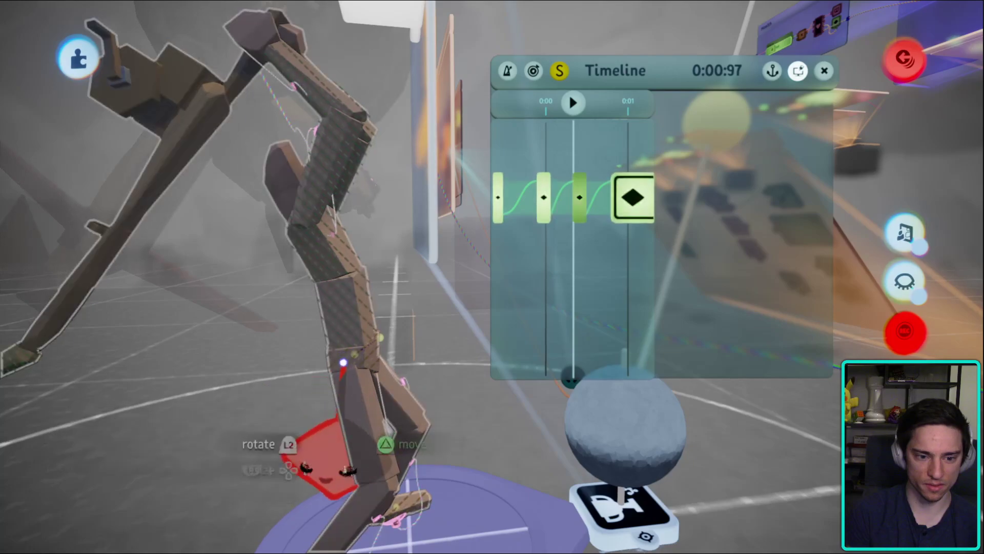
{"action": "left_click_drag", "start_coordinate": [340, 351], "coordinate": [329, 222]}
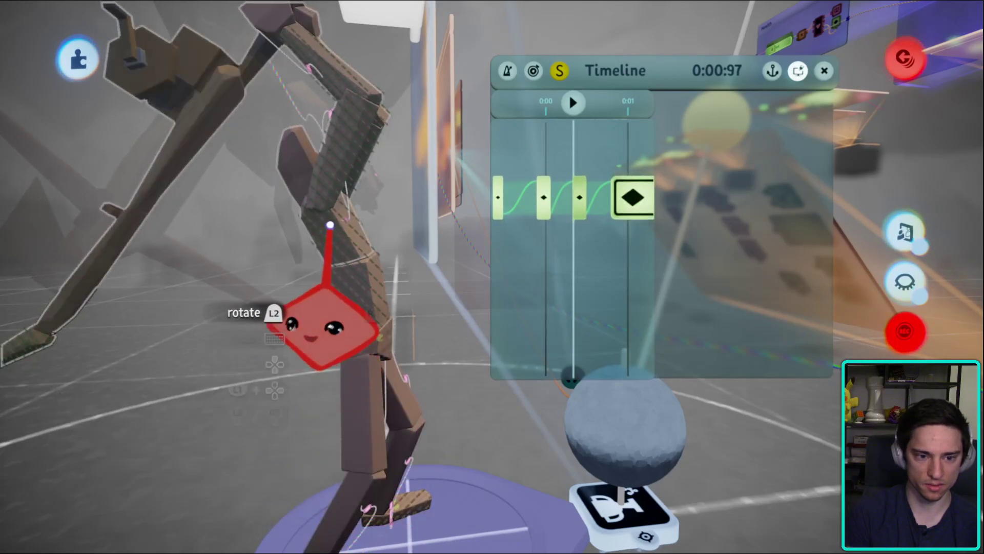
{"action": "middle_click_drag", "start_coordinate": [330, 222], "coordinate": [444, 237]}
- Pull the figure's arm chain down and left to re-pose it
{"action": "middle_click_drag", "start_coordinate": [451, 271], "coordinate": [359, 251]}
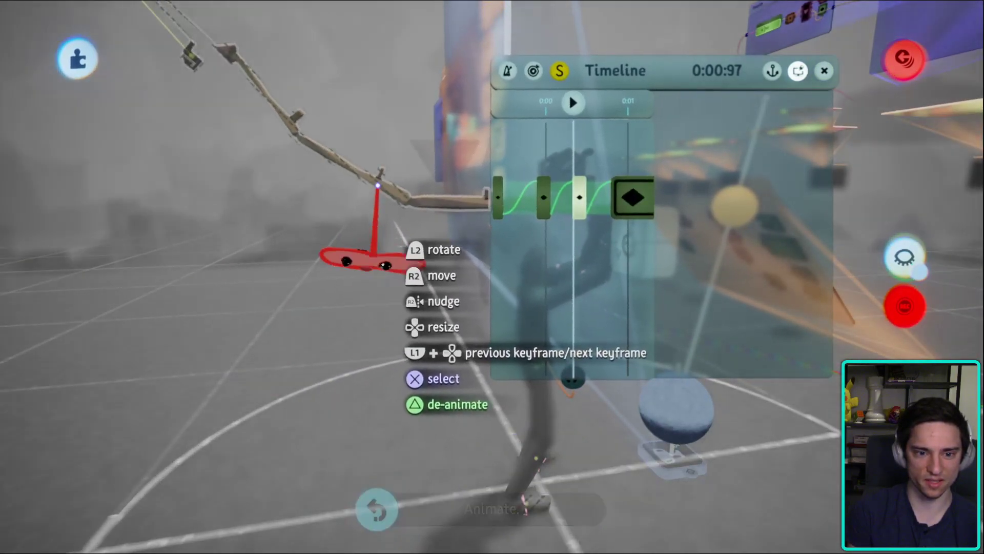
{"action": "left_click_drag", "start_coordinate": [378, 186], "coordinate": [308, 329]}
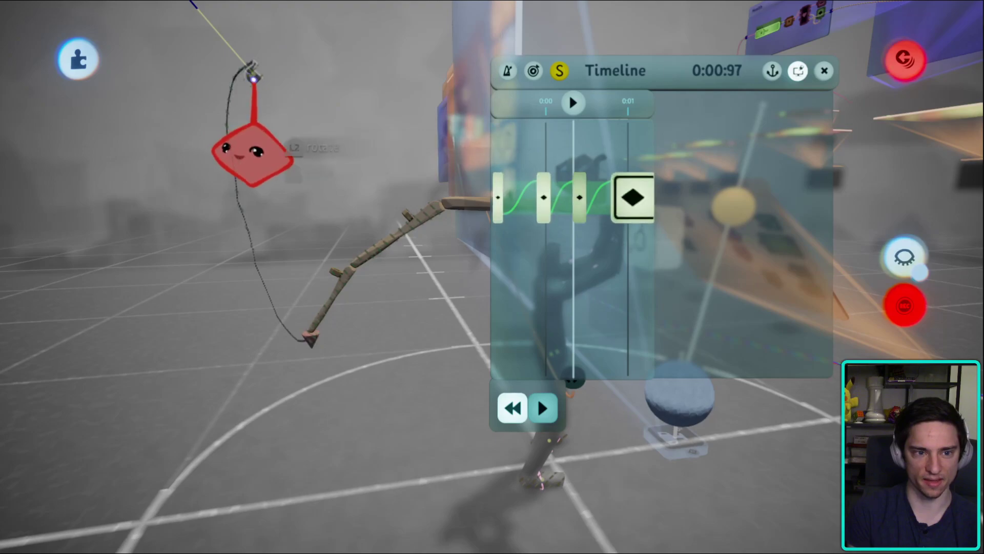
{"action": "left_click_drag", "start_coordinate": [333, 420], "coordinate": [404, 463]}
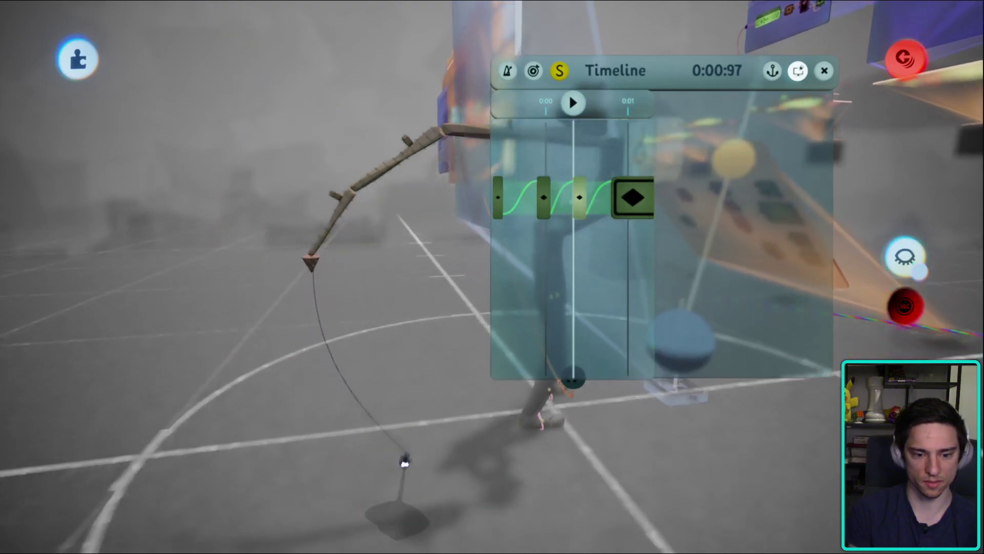
{"action": "left_click_drag", "start_coordinate": [390, 421], "coordinate": [615, 450]}
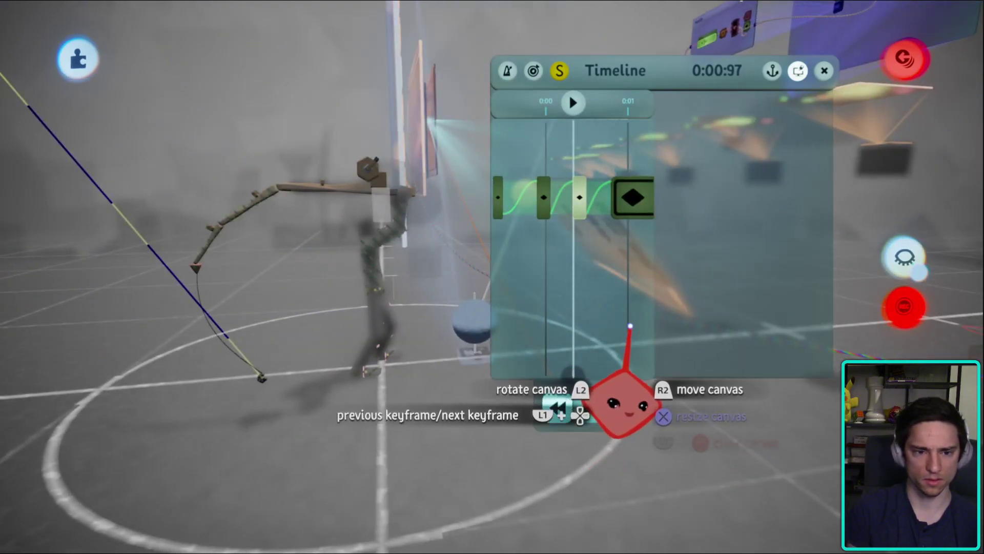
- Jump to the last keyframe at 0:01:44 and pose the rod extended forward
{"action": "left_click", "coordinate": [632, 199]}
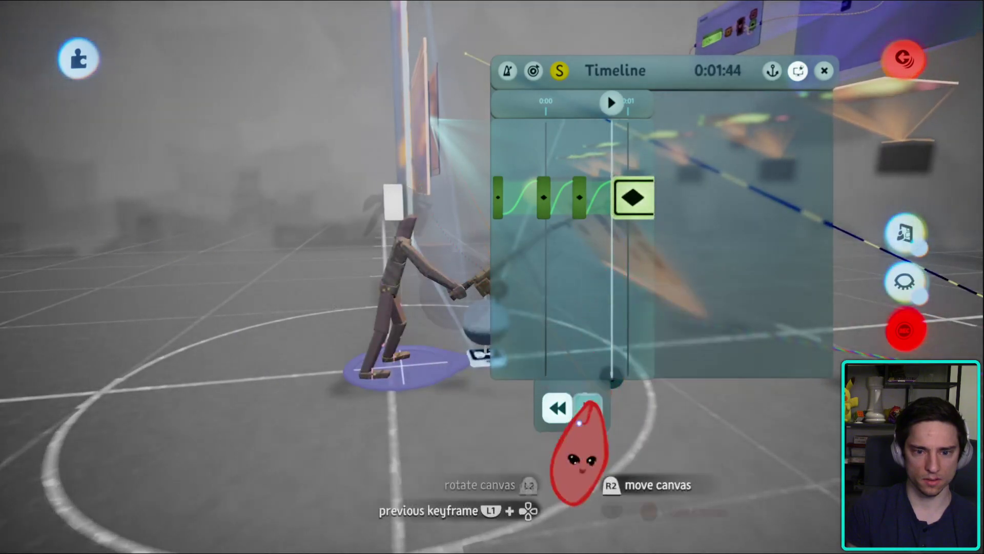
{"action": "left_click_drag", "start_coordinate": [215, 336], "coordinate": [441, 226]}
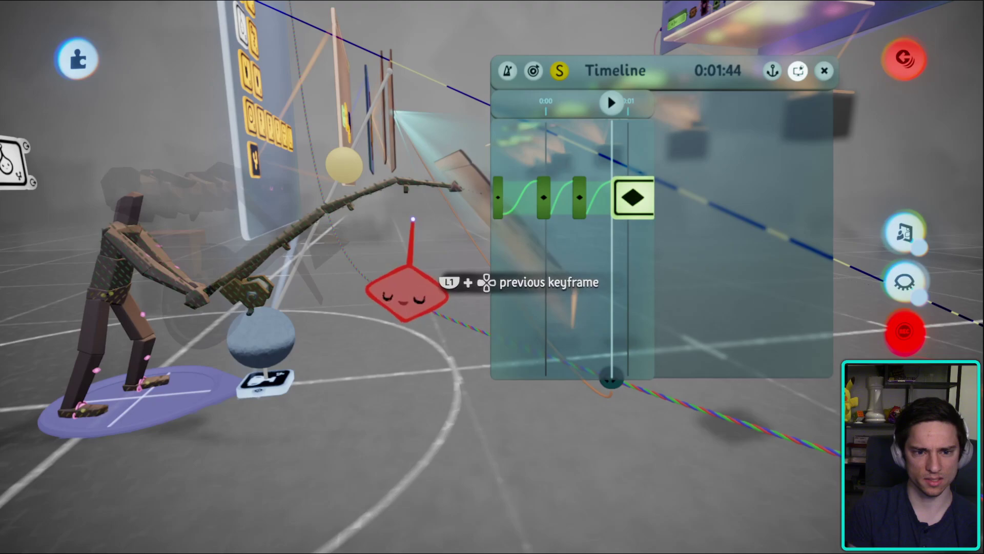
{"action": "left_click_drag", "start_coordinate": [407, 292], "coordinate": [369, 286]}
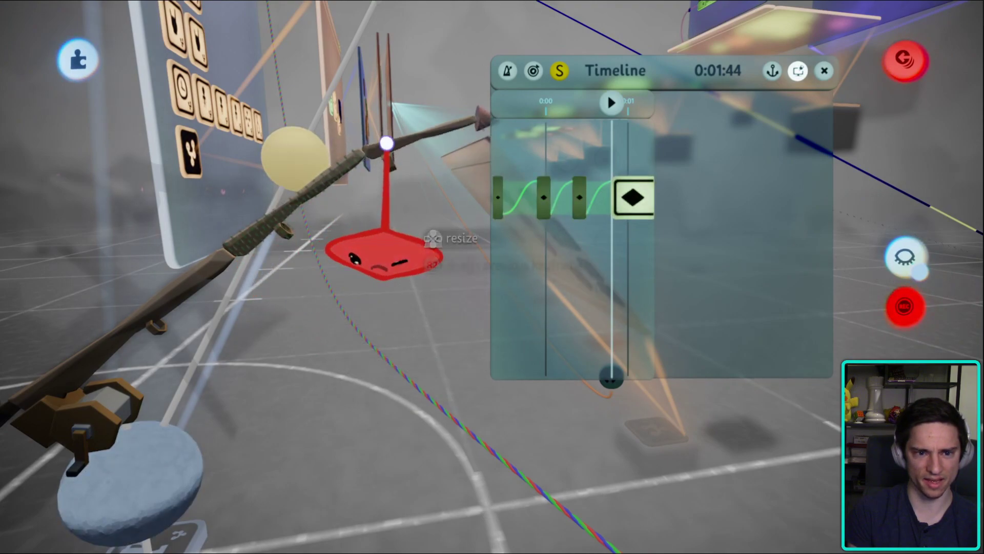
{"action": "left_click_drag", "start_coordinate": [379, 254], "coordinate": [377, 274]}
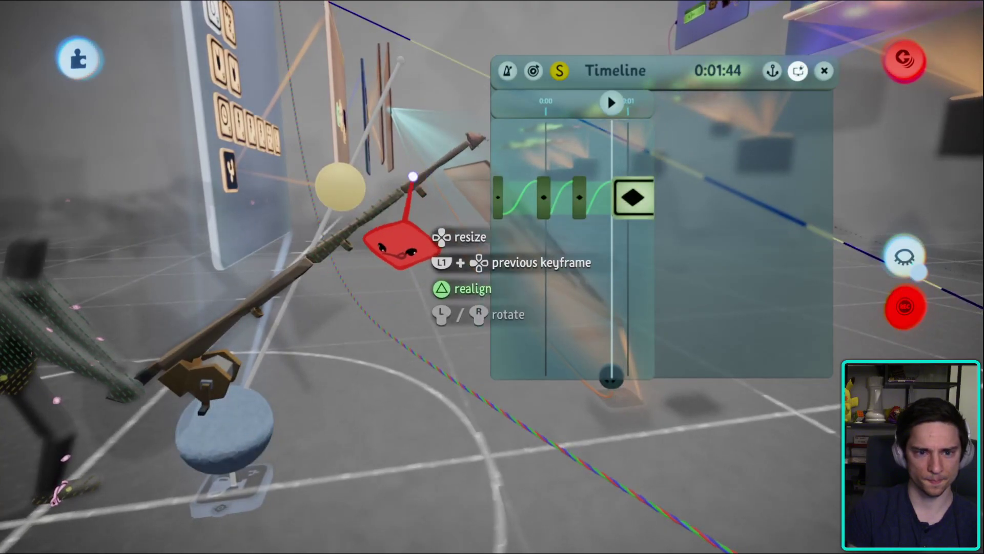
{"action": "left_click_drag", "start_coordinate": [395, 231], "coordinate": [369, 215]}
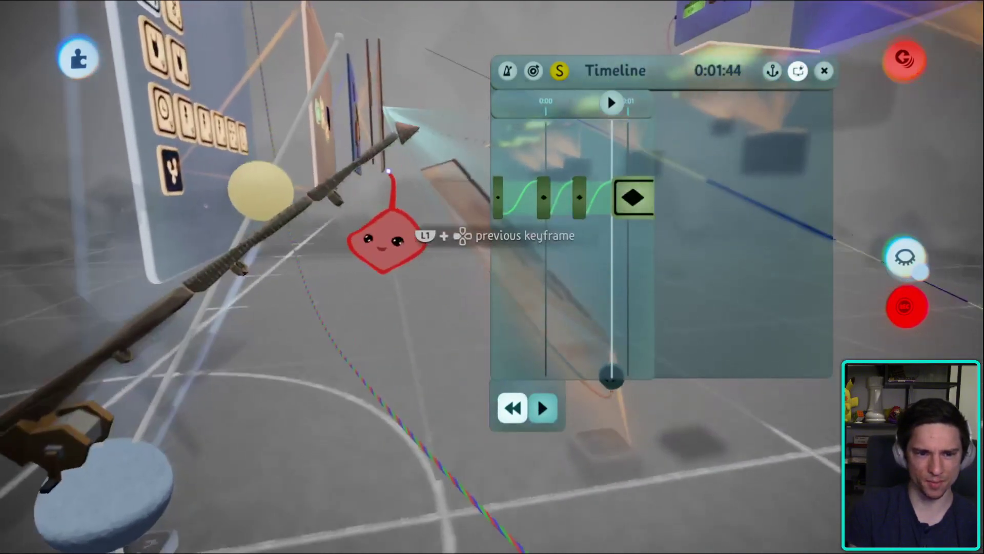
{"action": "left_click_drag", "start_coordinate": [332, 271], "coordinate": [610, 352]}
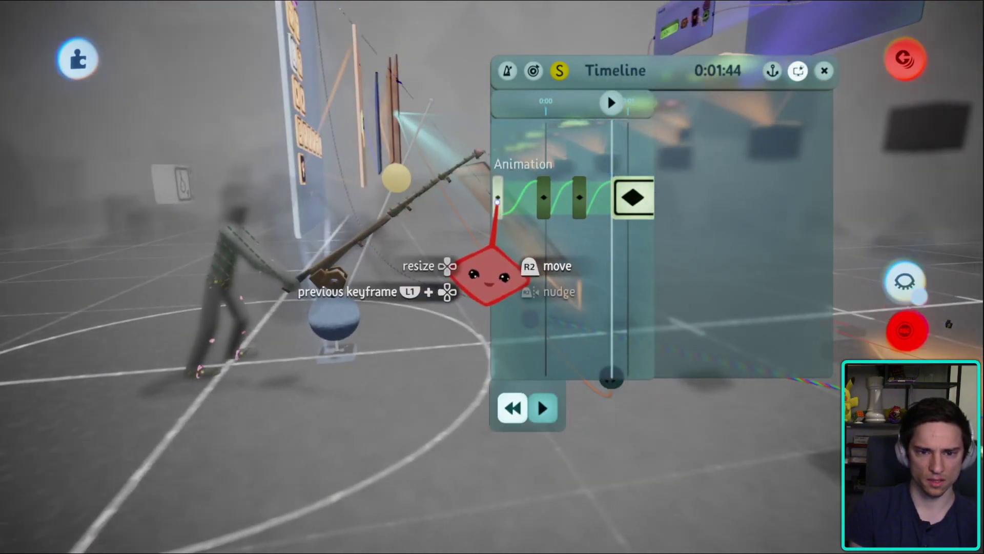
- Step back through the keyframes past 0:00:53, then exit Animate mode
{"action": "key", "text": "Home"}
{"action": "key", "text": "Right"}
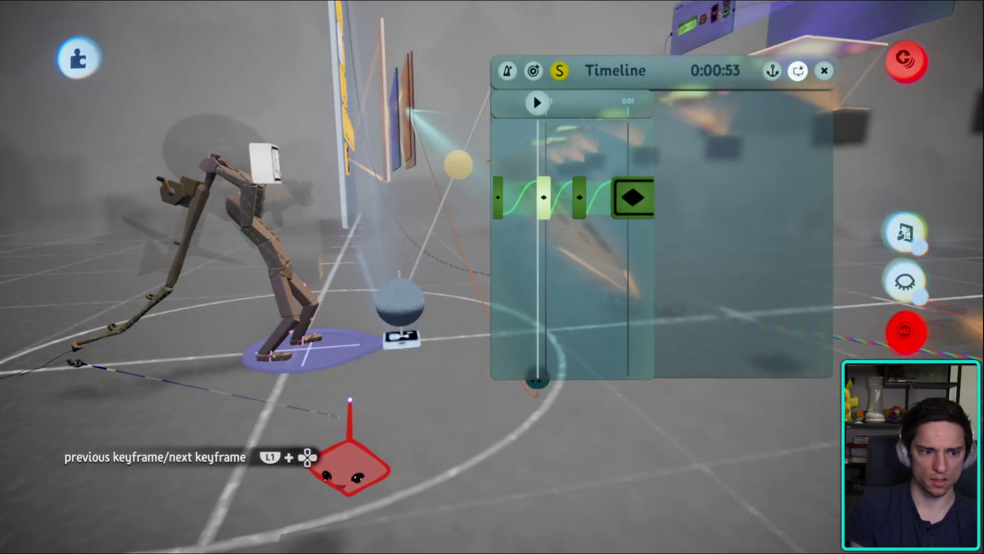
{"action": "key", "text": "Right"}
{"action": "key", "text": "Right"}
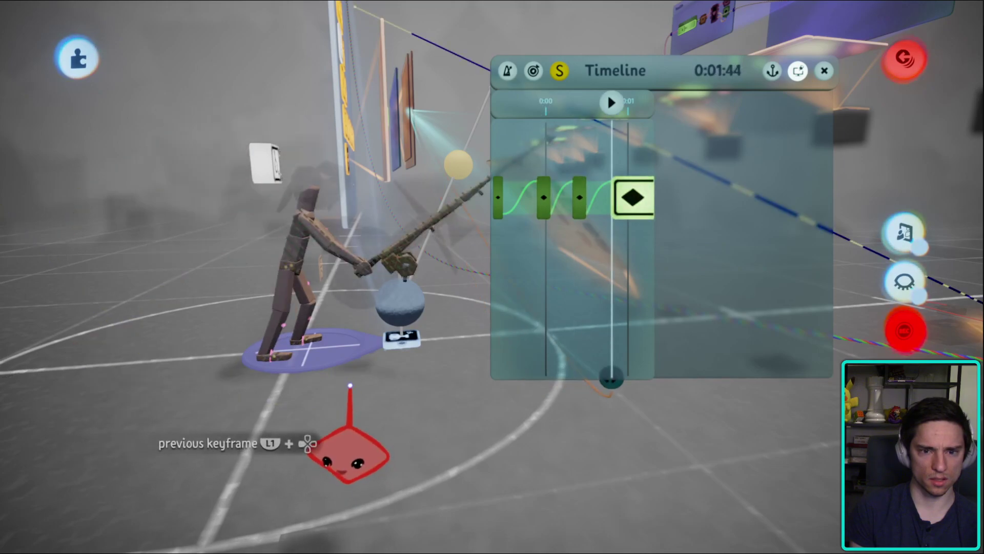
{"action": "key", "text": "Escape"}
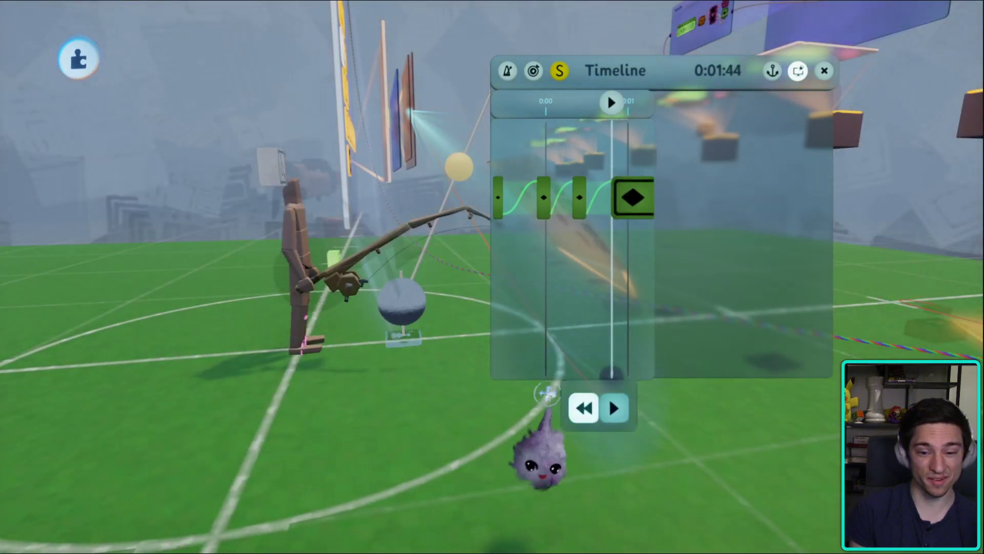
- Rewind and replay the rod-cast preview several times
{"action": "left_click", "coordinate": [574, 409]}
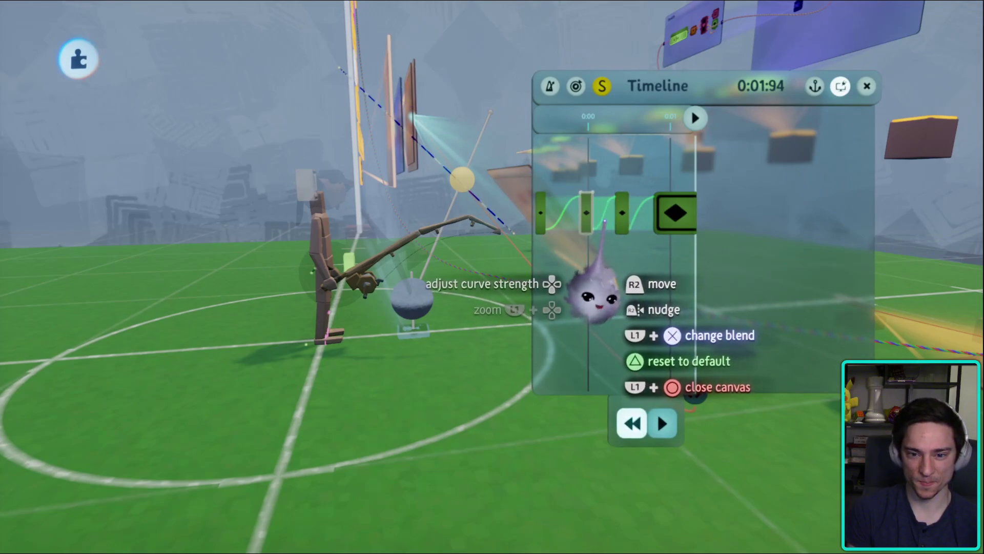
{"action": "left_click", "coordinate": [632, 423]}
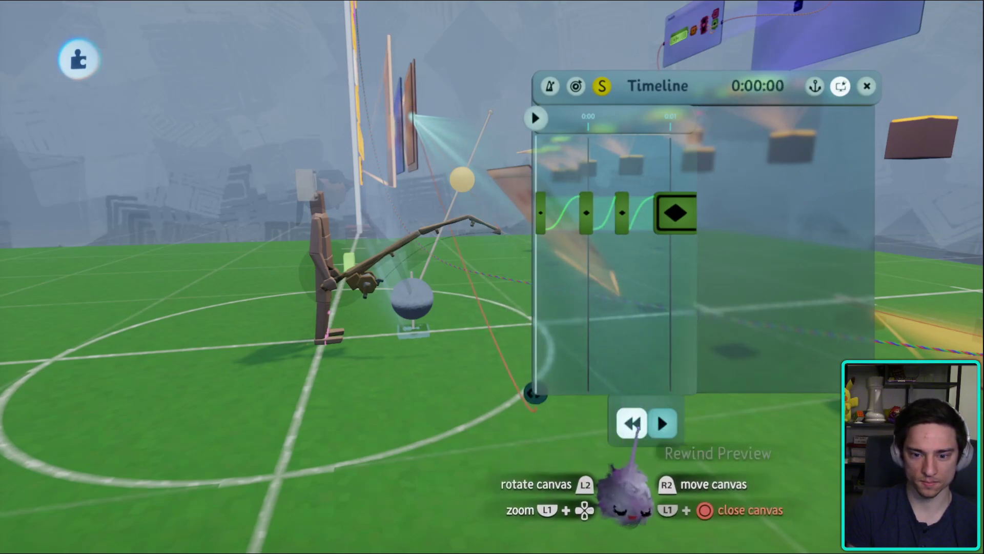
{"action": "left_click", "coordinate": [662, 424]}
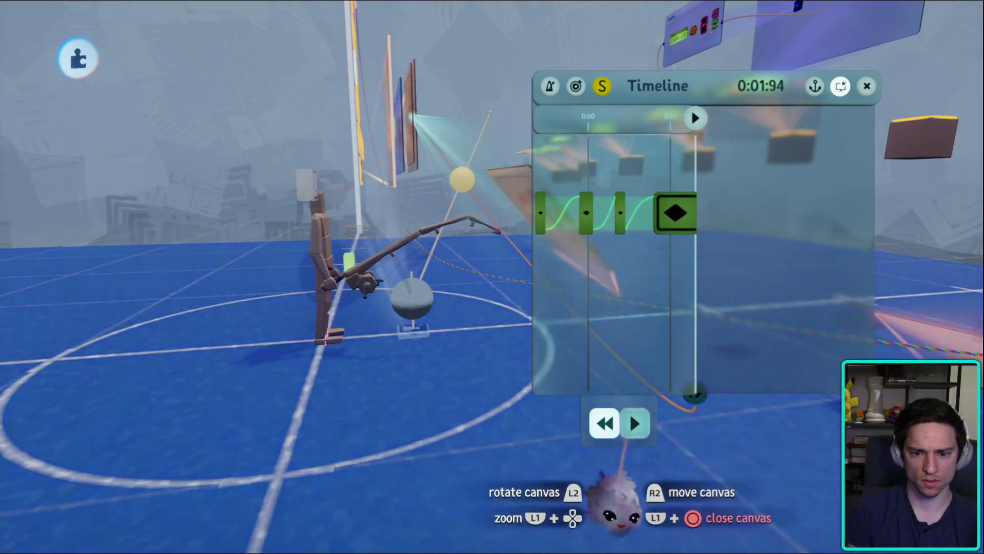
{"action": "left_click", "coordinate": [634, 422]}
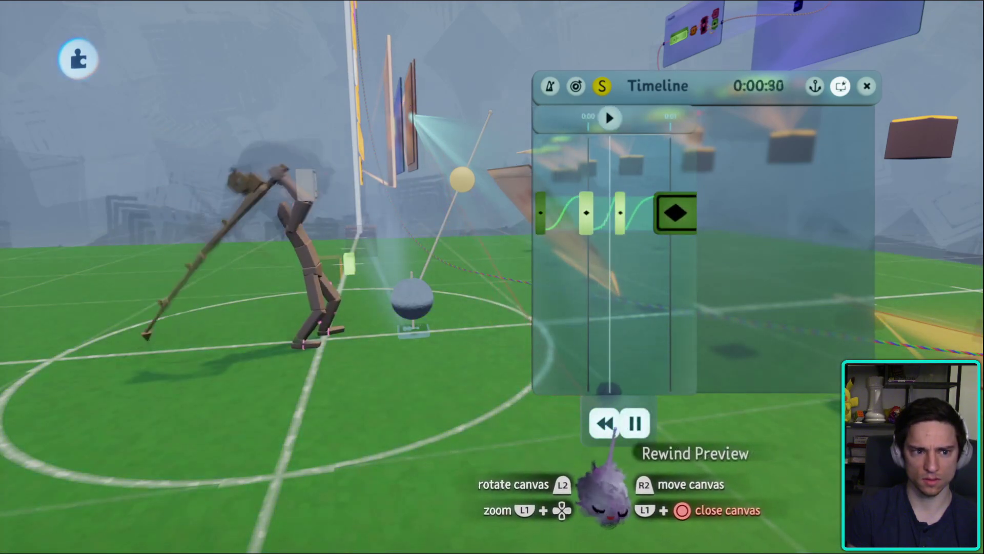
{"action": "middle_click_drag", "start_coordinate": [615, 428], "coordinate": [691, 310]}
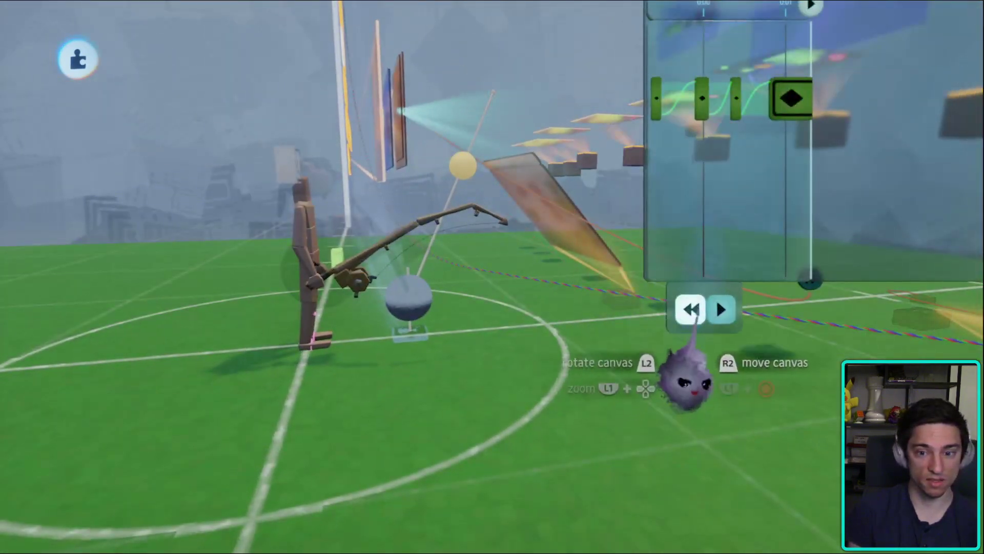
{"action": "left_click", "coordinate": [691, 310]}
{"action": "left_click", "coordinate": [720, 311]}
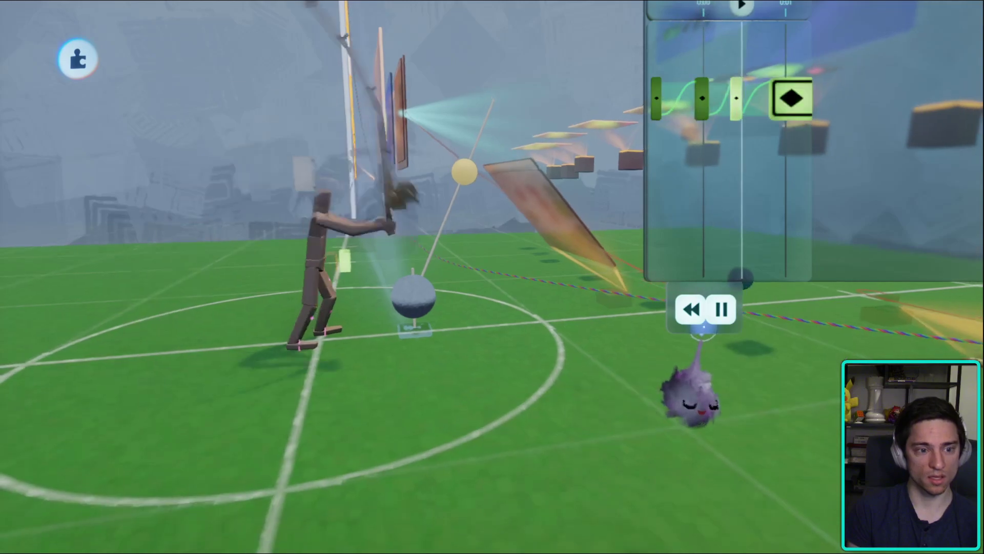
{"action": "left_click", "coordinate": [680, 309]}
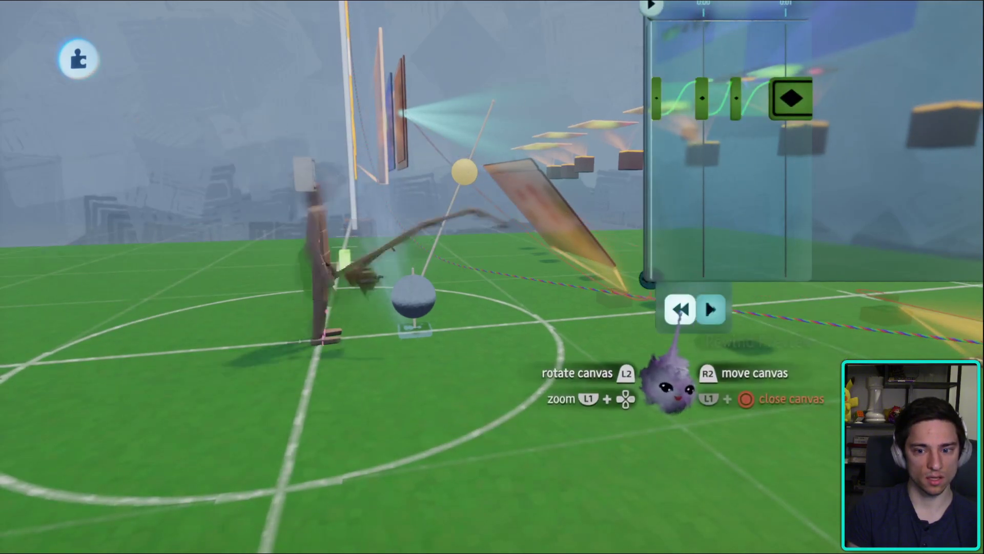
{"action": "left_click", "coordinate": [710, 309]}
- Lower the timeline panel, replay the cast preview a few more times, and select keyframes
{"action": "middle_click_drag", "start_coordinate": [712, 175], "coordinate": [679, 287]}
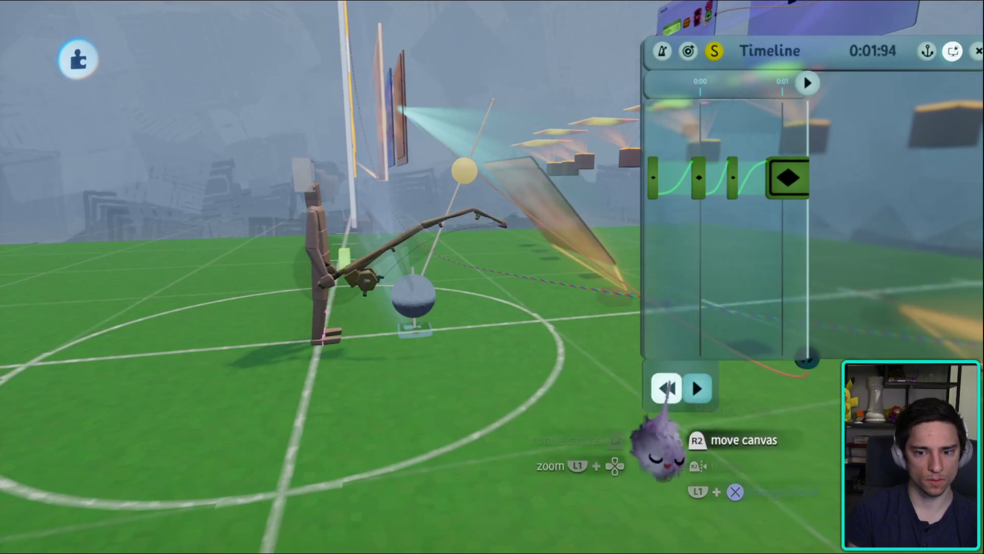
{"action": "left_click", "coordinate": [666, 388]}
{"action": "left_click", "coordinate": [697, 388]}
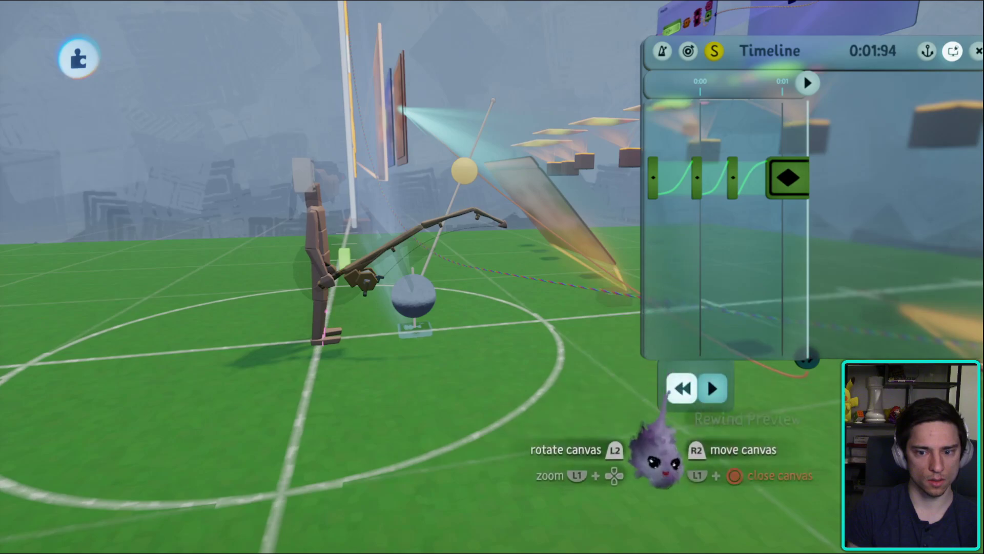
{"action": "left_click", "coordinate": [713, 388]}
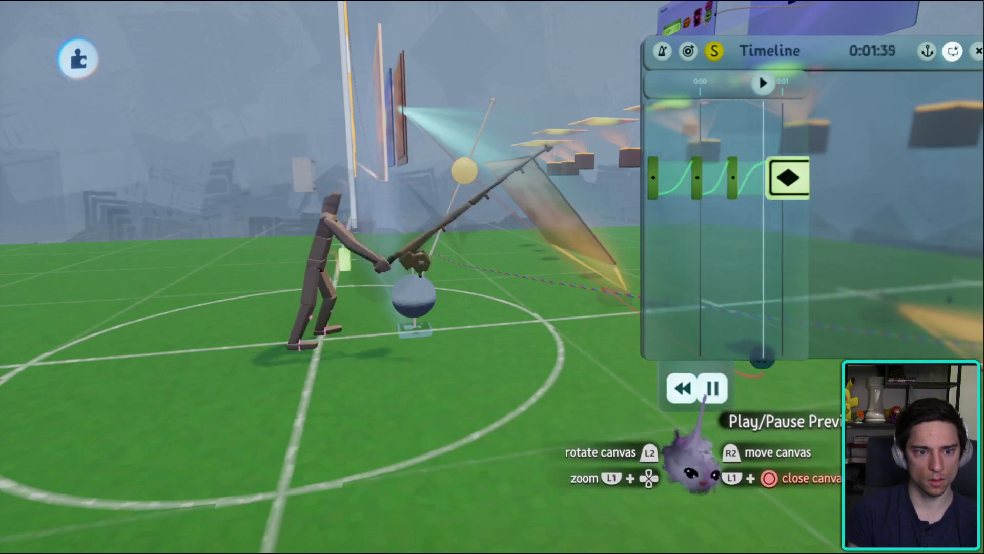
{"action": "middle_click_drag", "start_coordinate": [430, 341], "coordinate": [669, 451]}
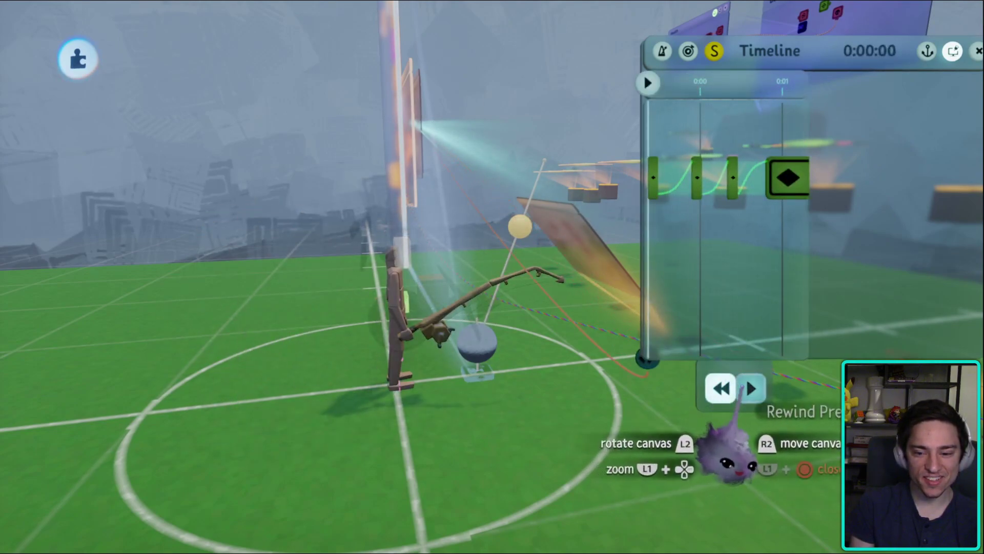
{"action": "left_click", "coordinate": [746, 387]}
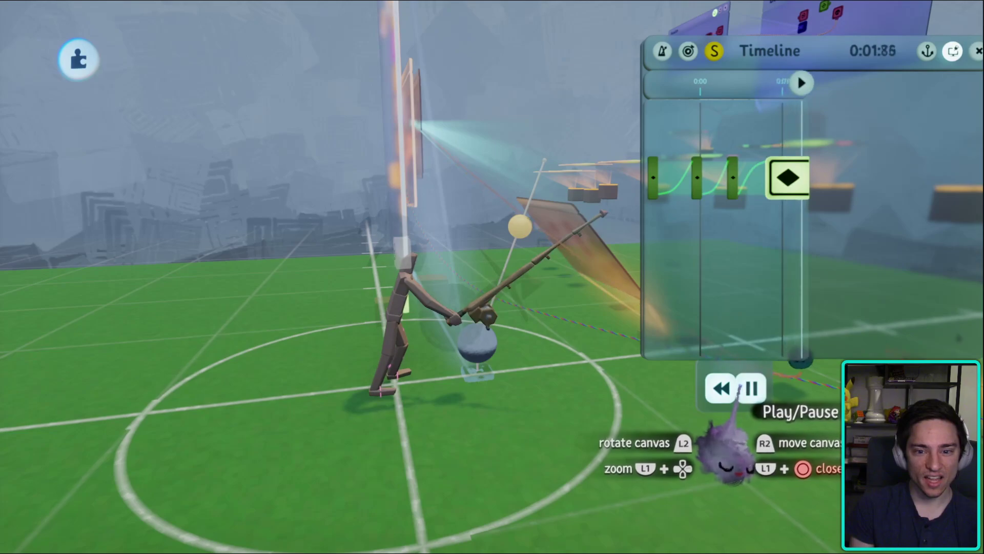
{"action": "left_click", "coordinate": [741, 388]}
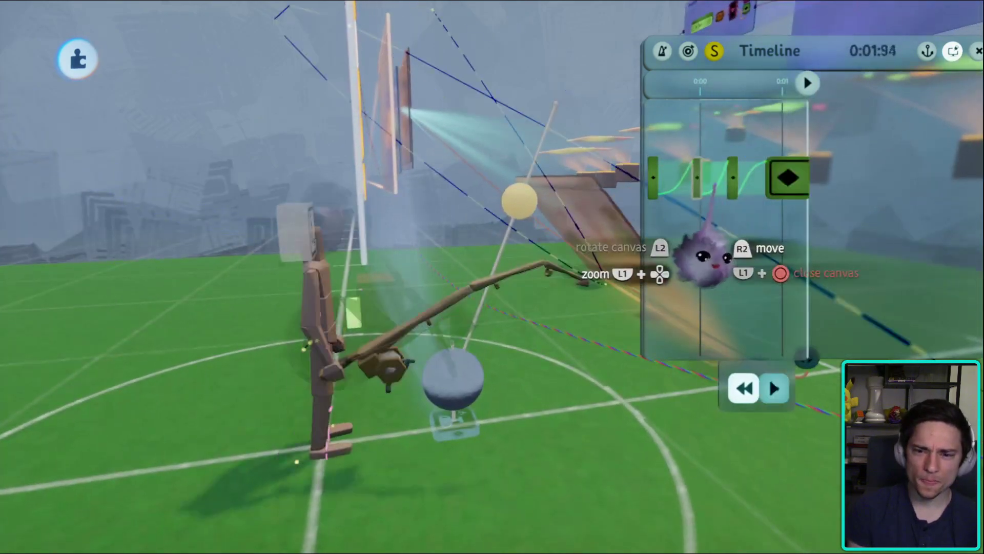
{"action": "left_click", "coordinate": [697, 176]}
- Select two timeline keyframes, view their blend settings, then close them
{"action": "left_click", "coordinate": [697, 177]}
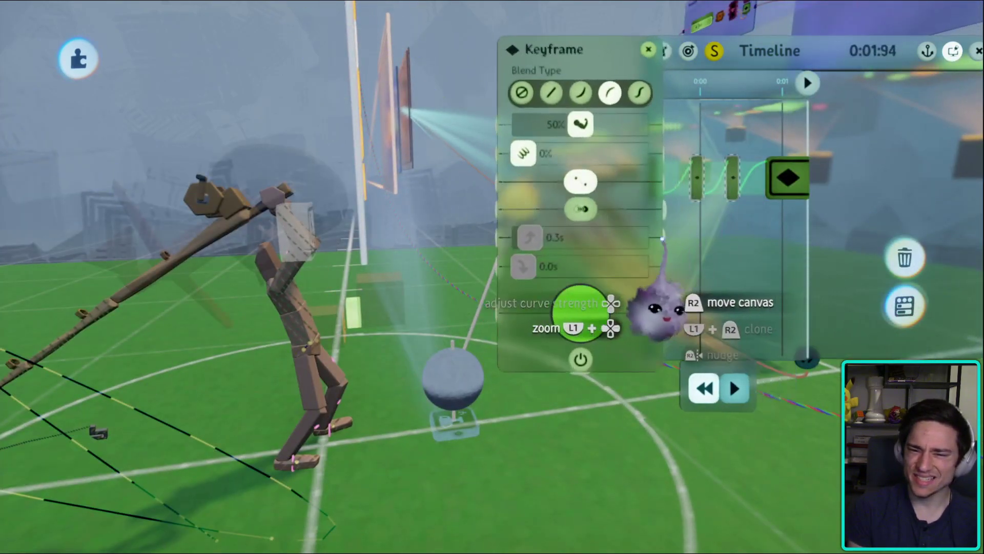
{"action": "left_click", "coordinate": [733, 177]}
{"action": "left_click", "coordinate": [712, 202]}
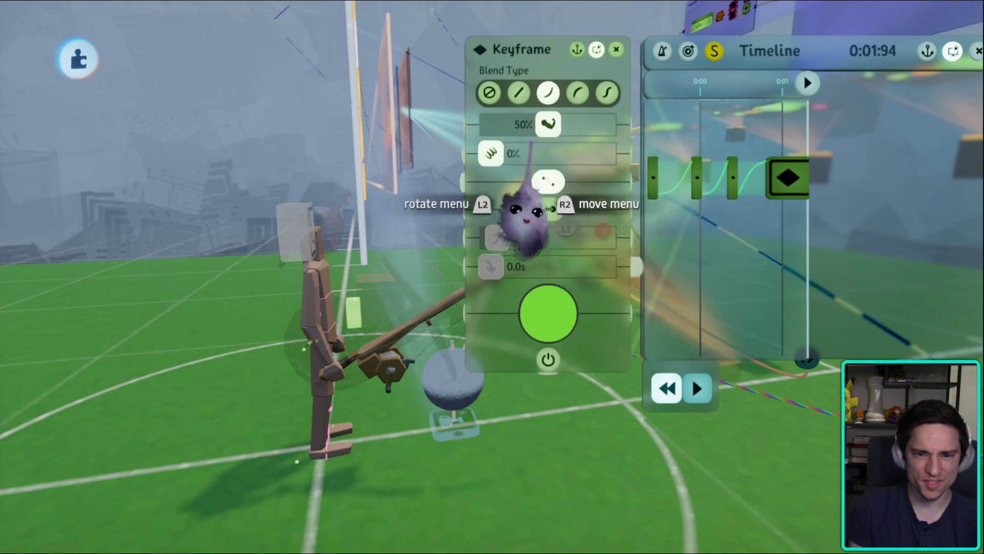
{"action": "key", "text": "Escape"}
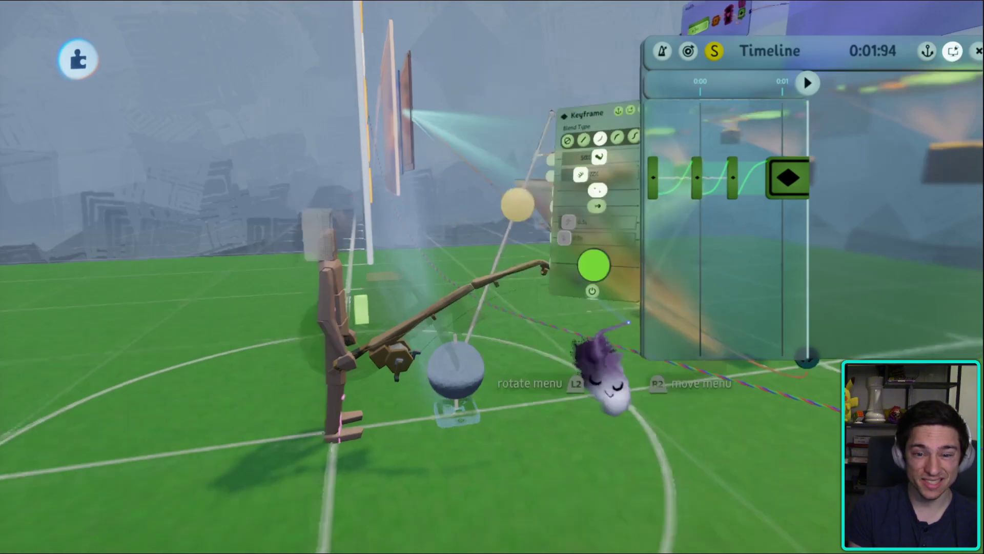
- Replay the cast preview twice and check the final keyframe's settings
{"action": "left_click", "coordinate": [675, 388]}
{"action": "left_click", "coordinate": [705, 389]}
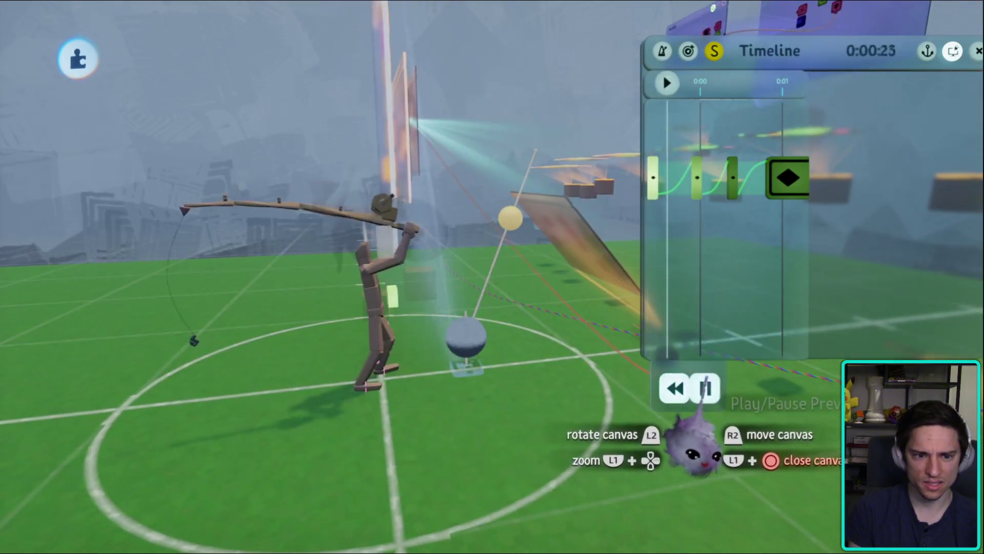
{"action": "left_click", "coordinate": [675, 388]}
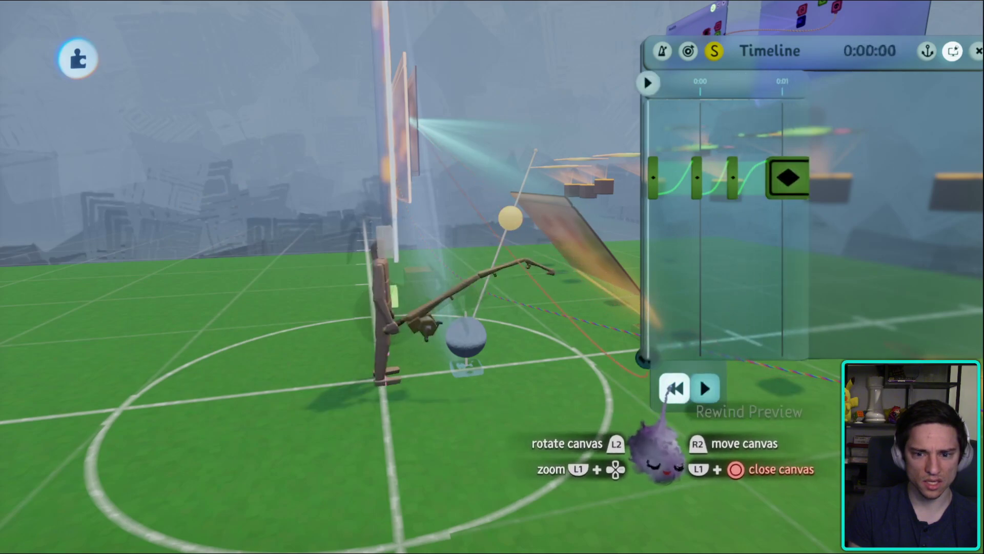
{"action": "left_click", "coordinate": [705, 389]}
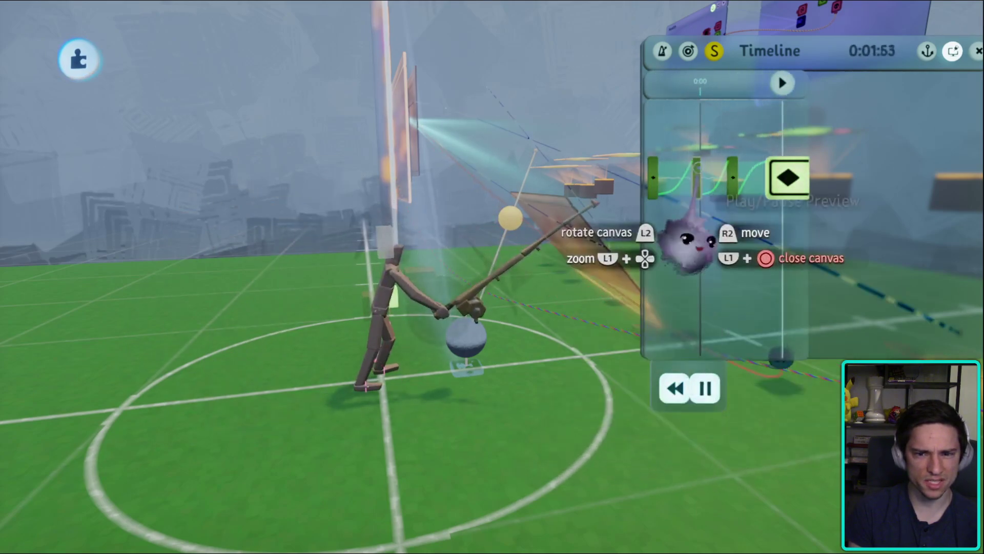
{"action": "left_click", "coordinate": [733, 178]}
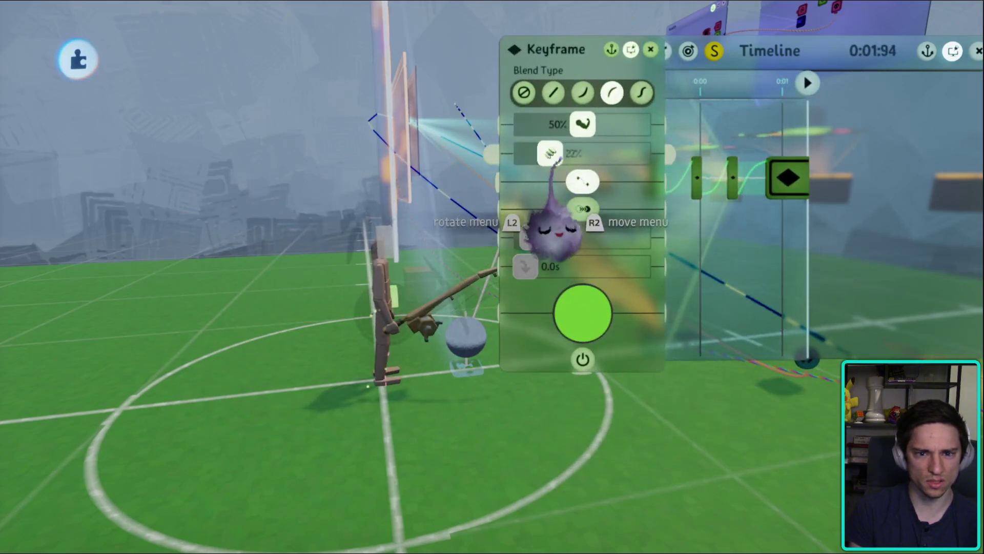
{"action": "key", "text": "Escape"}
- Play the cast preview, pause at the end, and replay it twice more
{"action": "left_click", "coordinate": [697, 388]}
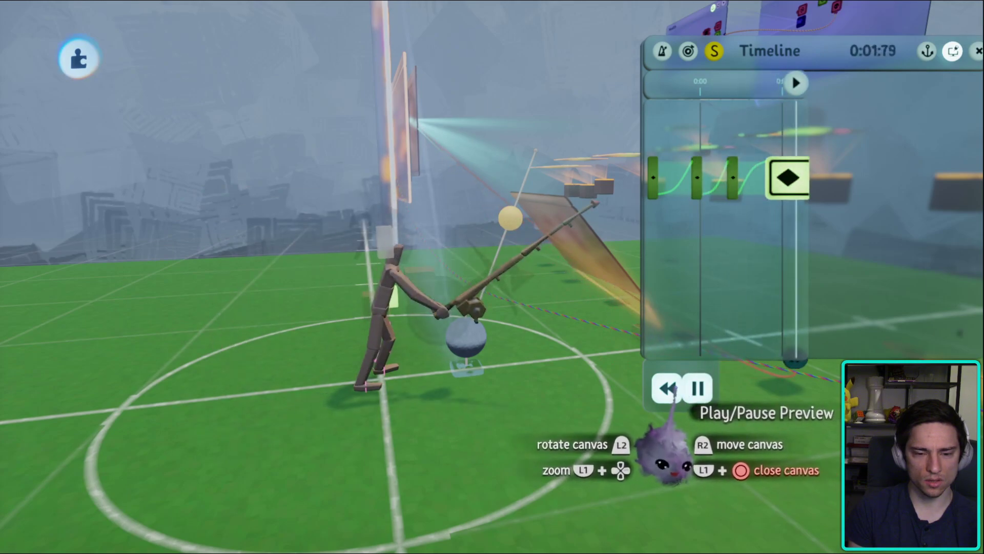
{"action": "left_click", "coordinate": [697, 388]}
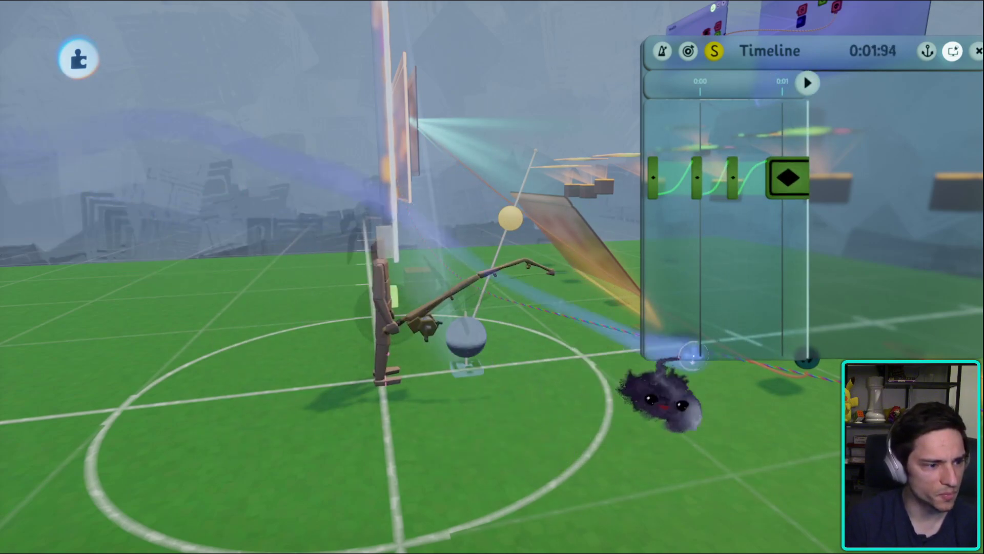
{"action": "mouse_move", "coordinate": [692, 353]}
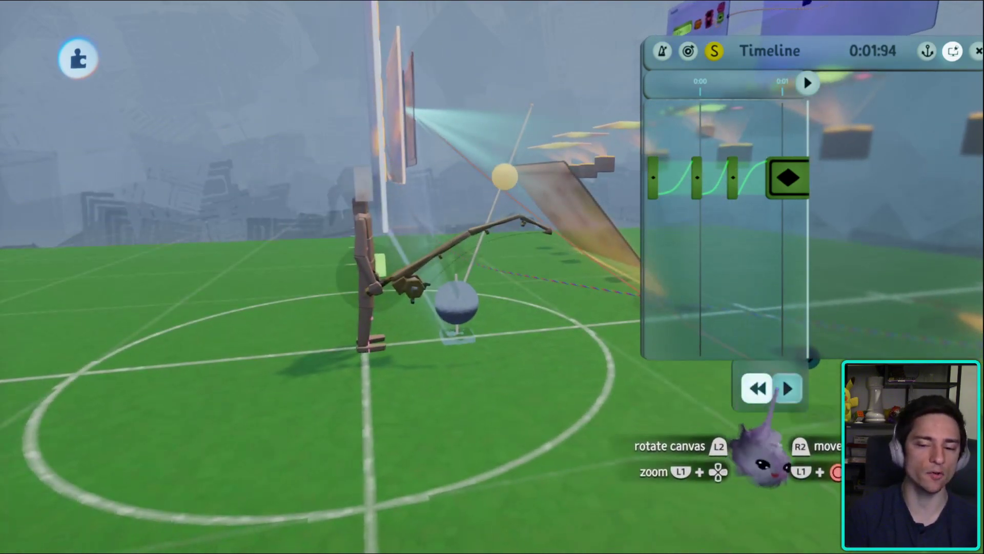
{"action": "left_click", "coordinate": [787, 388]}
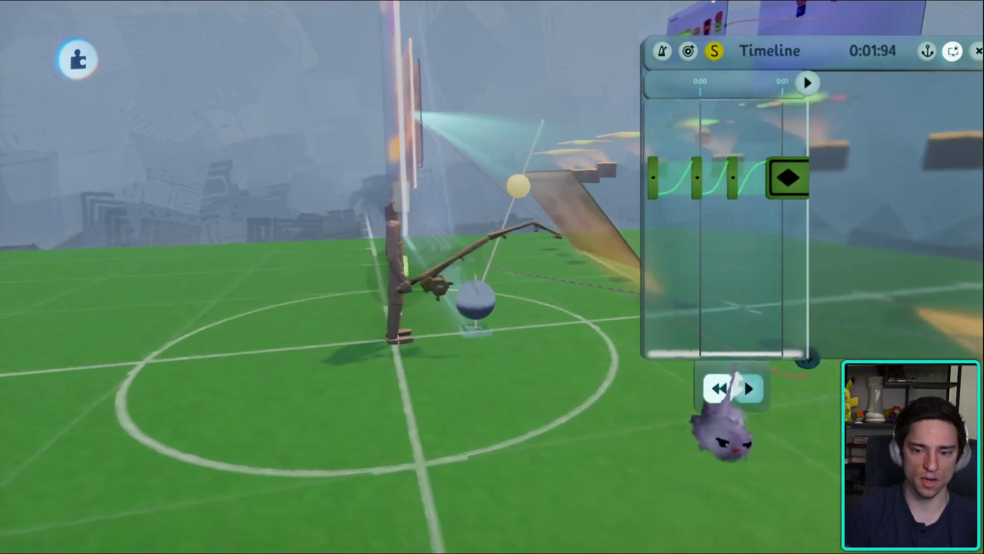
{"action": "left_click", "coordinate": [747, 388]}
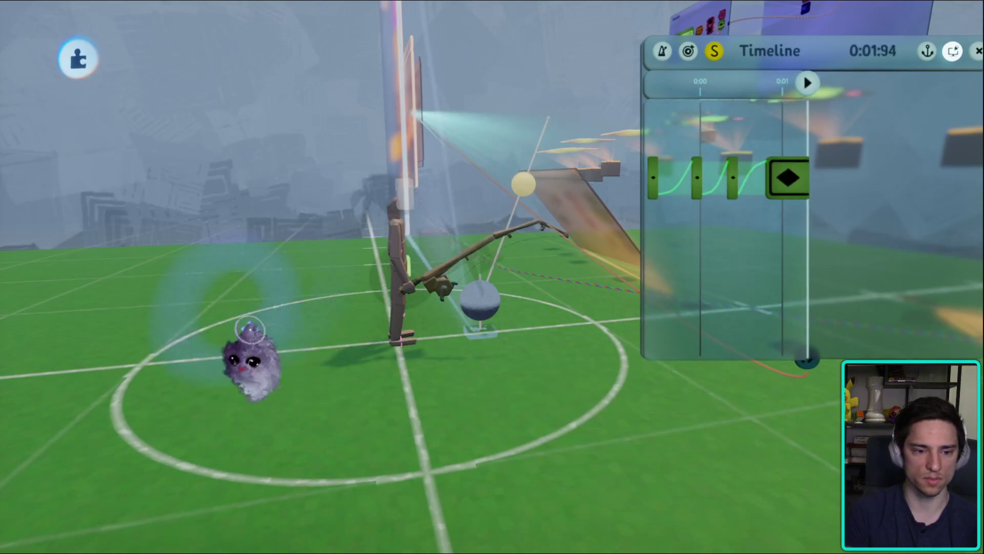
- Rewind and replay the cast twice more, then open the final keyframe for editing
{"action": "mouse_move", "coordinate": [695, 395]}
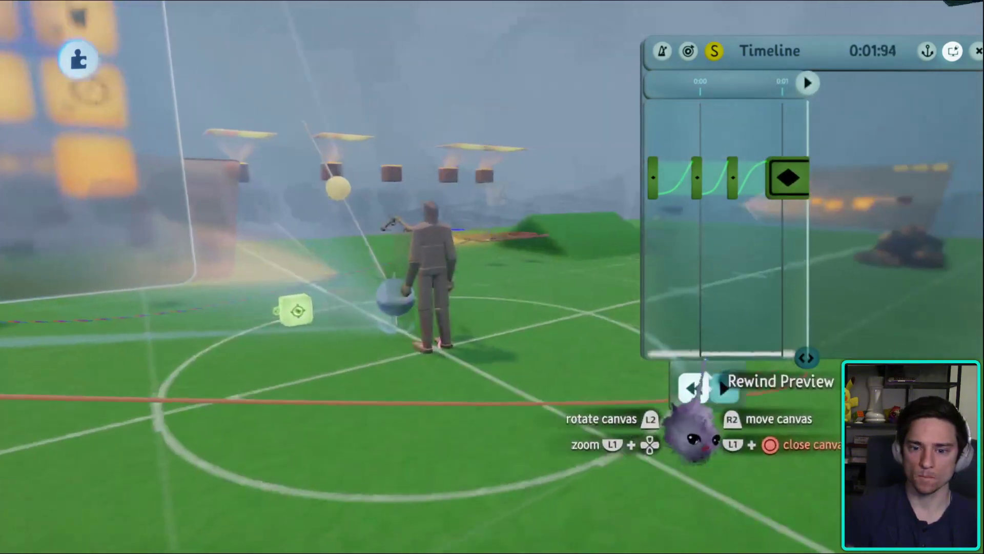
{"action": "left_click", "coordinate": [693, 388]}
{"action": "left_click", "coordinate": [723, 388]}
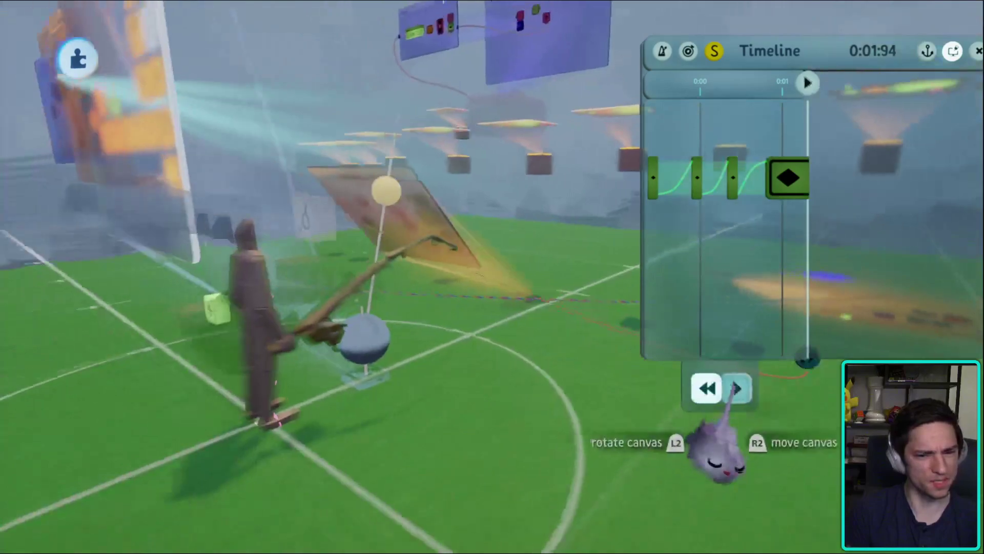
{"action": "left_click", "coordinate": [726, 388]}
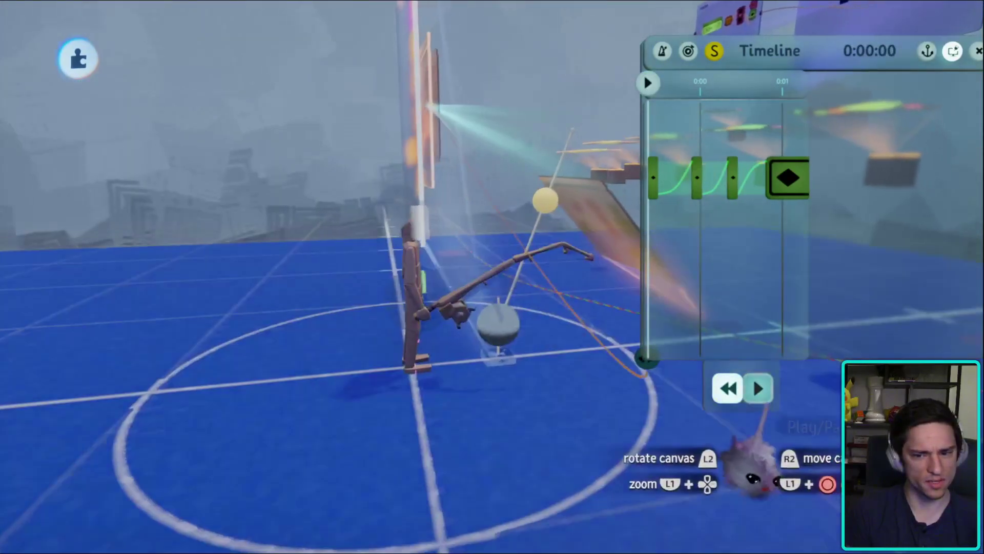
{"action": "left_click", "coordinate": [757, 388]}
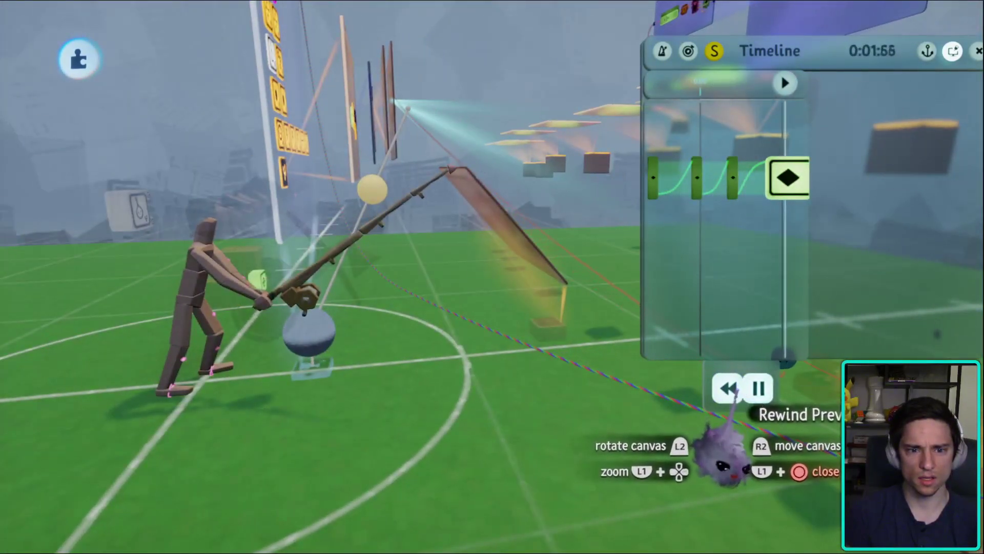
{"action": "left_click", "coordinate": [787, 177]}
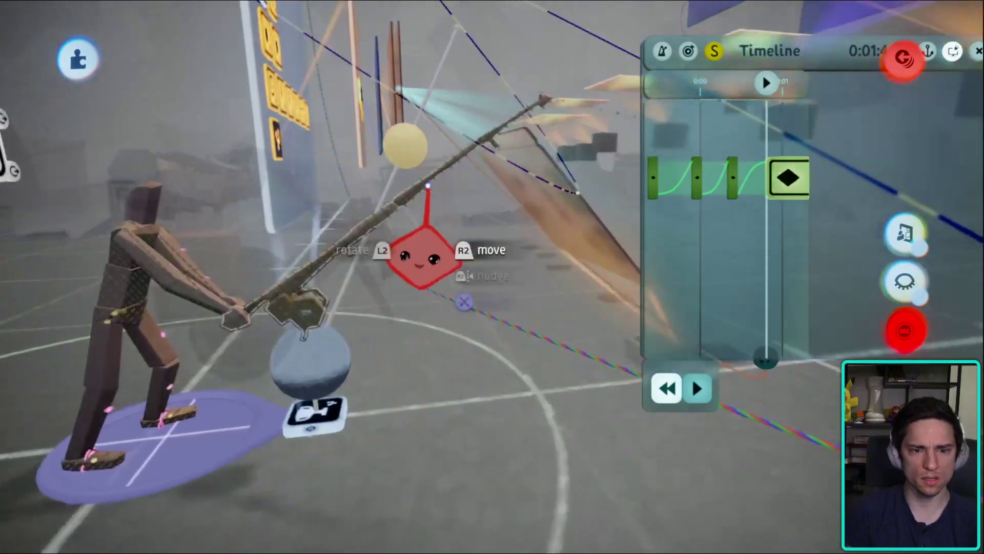
- Record the puppet pose into the final keyframe, then finish editing and replay the cast
{"action": "left_click", "coordinate": [425, 197]}
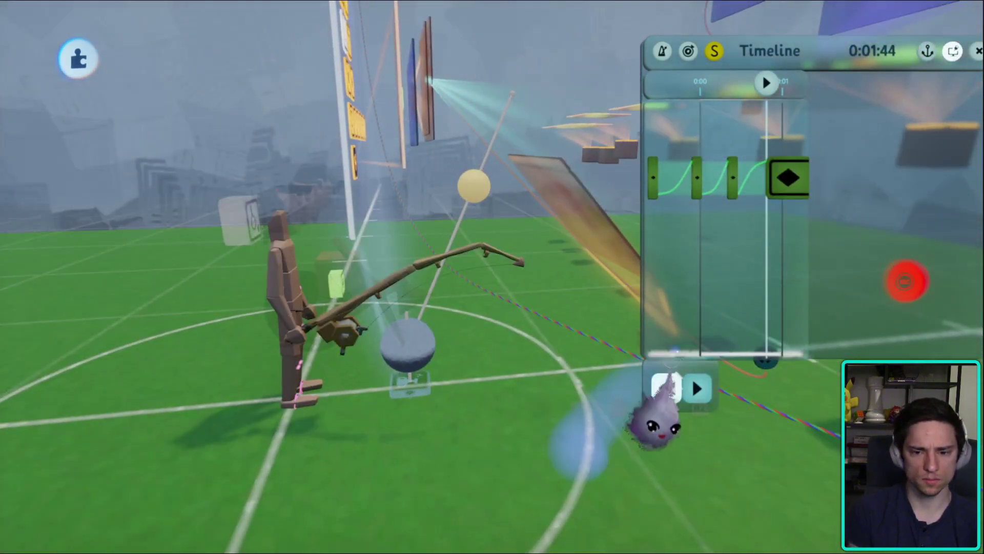
{"action": "left_click", "coordinate": [667, 388]}
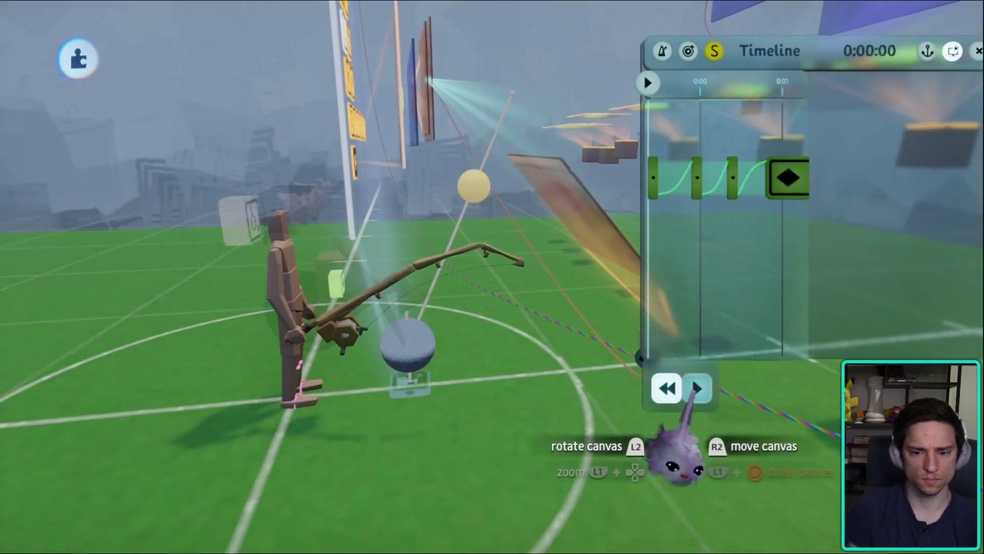
{"action": "left_click", "coordinate": [697, 388]}
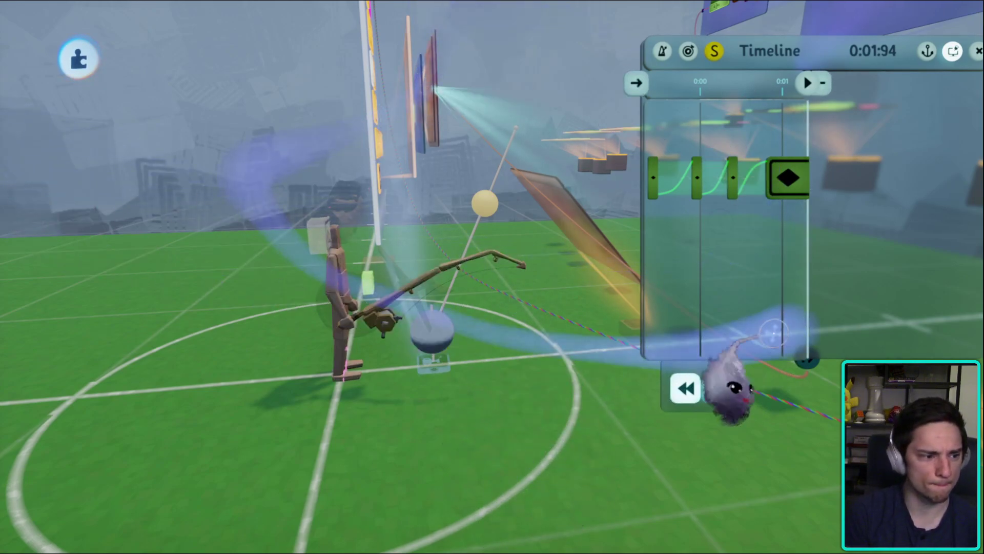
- Orbit around the fisherman, preview the cast, return the puppet upright, and replay it
{"action": "middle_click_drag", "start_coordinate": [732, 374], "coordinate": [799, 517]}
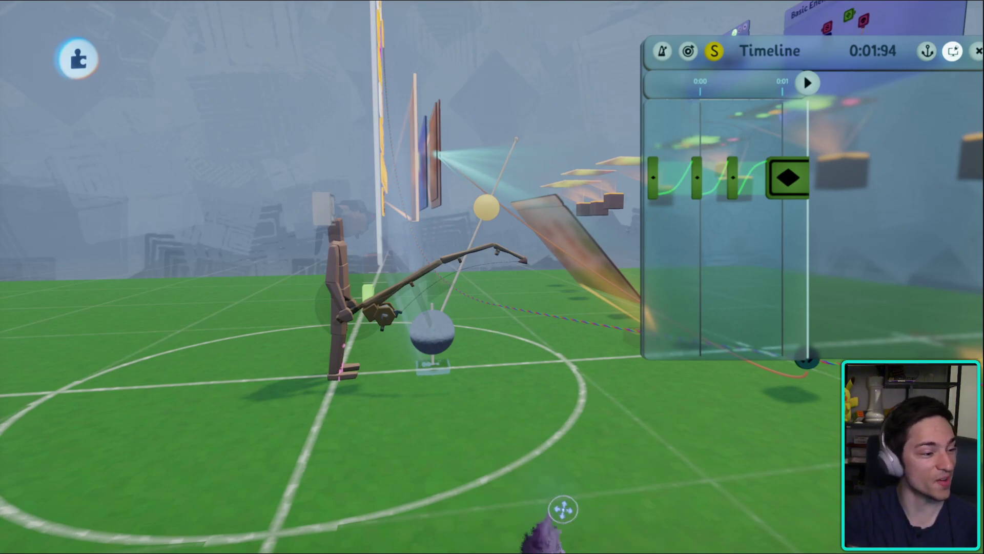
{"action": "middle_click_drag", "start_coordinate": [187, 99], "coordinate": [715, 319]}
{"action": "left_click", "coordinate": [731, 388]}
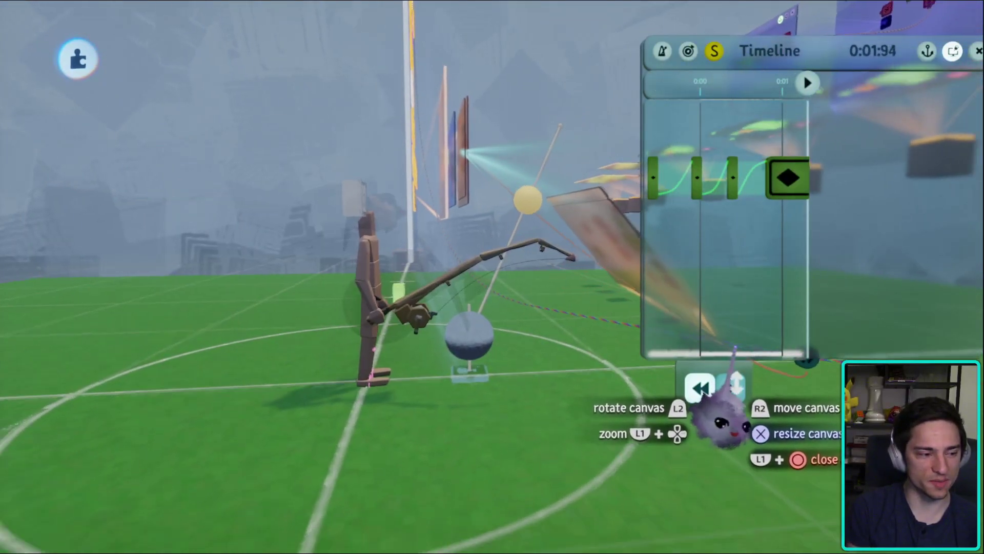
{"action": "middle_click_drag", "start_coordinate": [735, 351], "coordinate": [728, 358]}
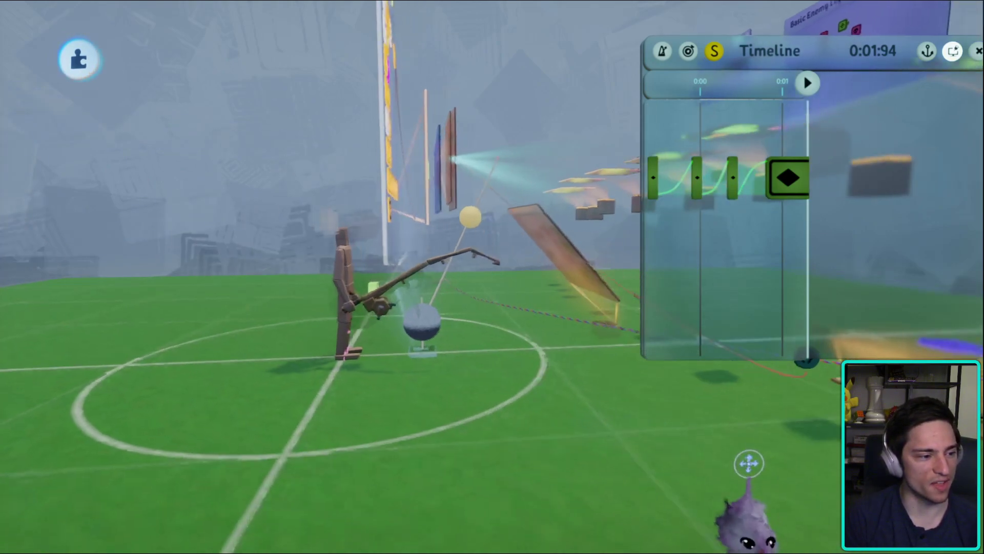
{"action": "middle_click_drag", "start_coordinate": [701, 353], "coordinate": [637, 407]}
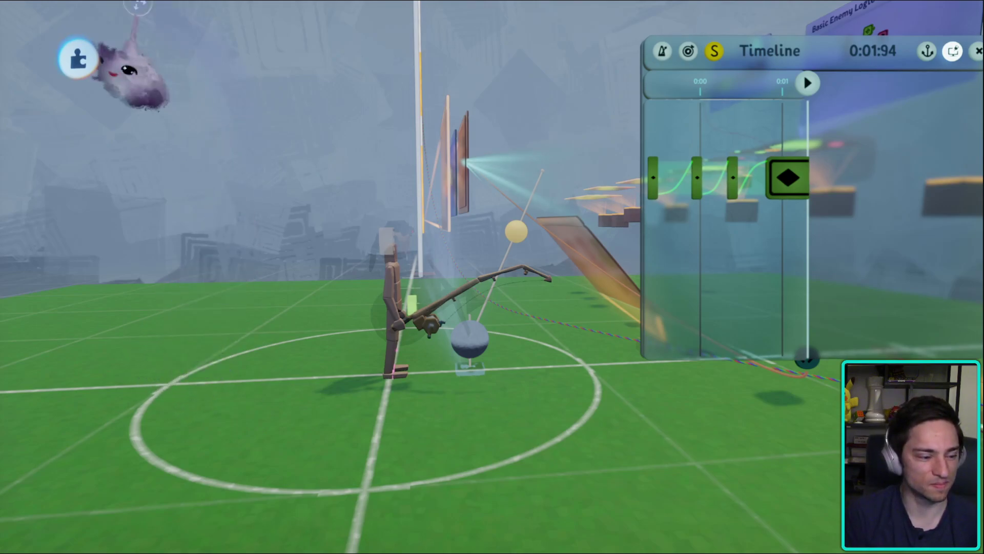
{"action": "left_click_drag", "start_coordinate": [405, 276], "coordinate": [382, 288]}
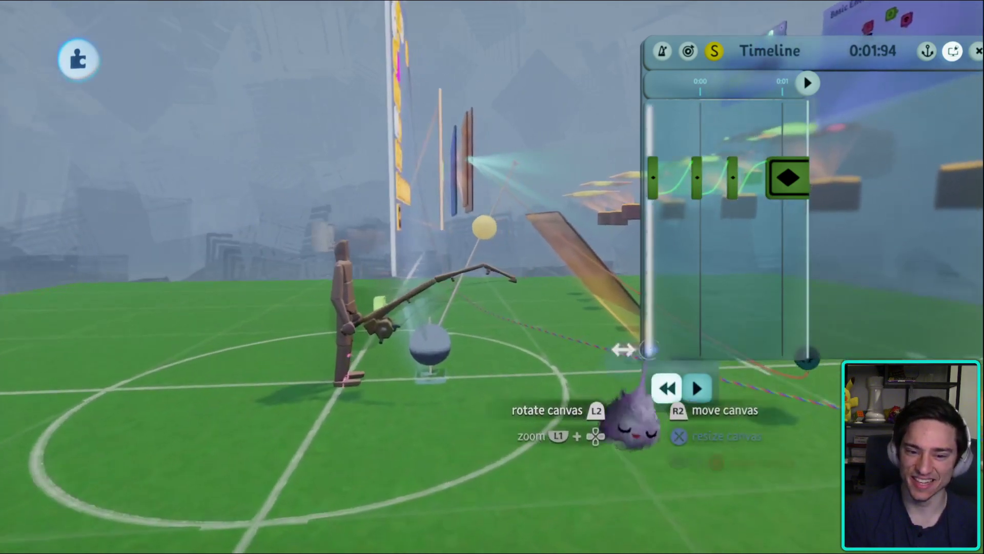
{"action": "left_click", "coordinate": [757, 388]}
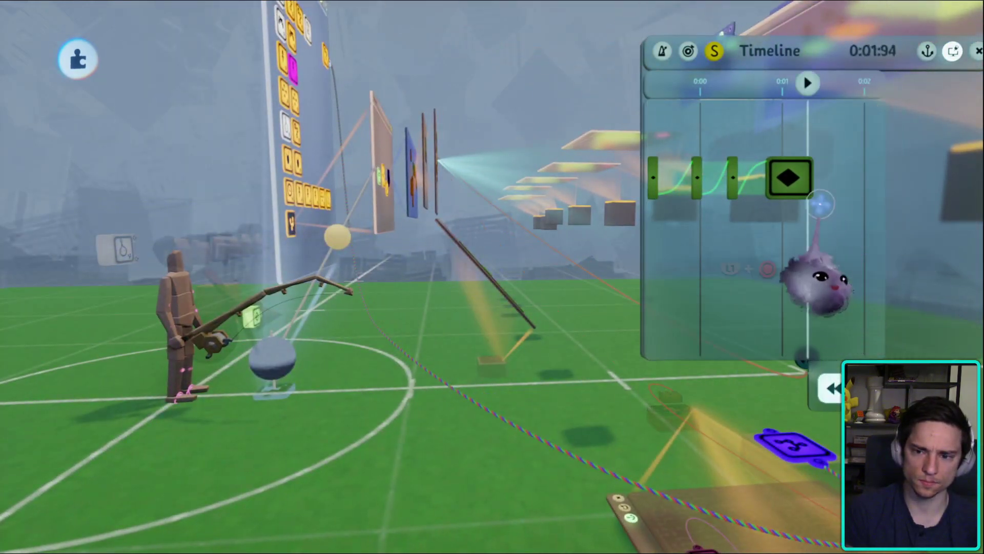
- Lengthen the final keyframe clip and place a shrunken Teleporter on the rod's reel handle
{"action": "left_click_drag", "start_coordinate": [810, 246], "coordinate": [846, 248]}
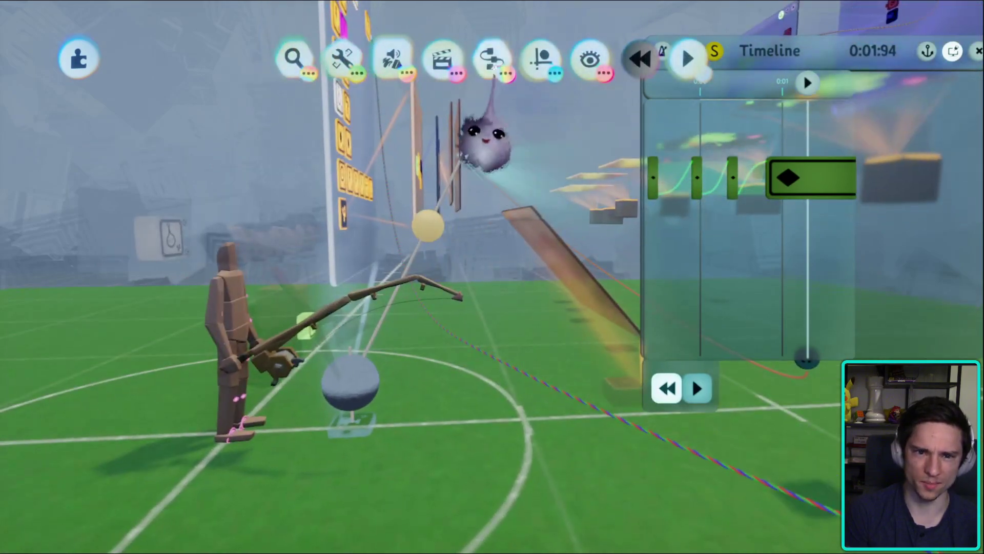
{"action": "left_click", "coordinate": [492, 60]}
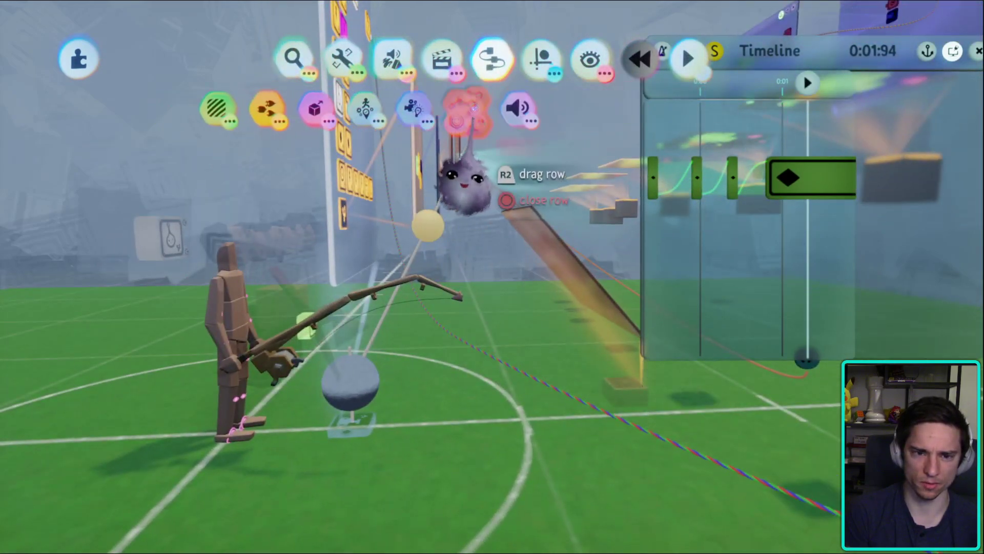
{"action": "scroll", "coordinate": [403, 379], "scroll_direction": "up", "scroll_amount": 5}
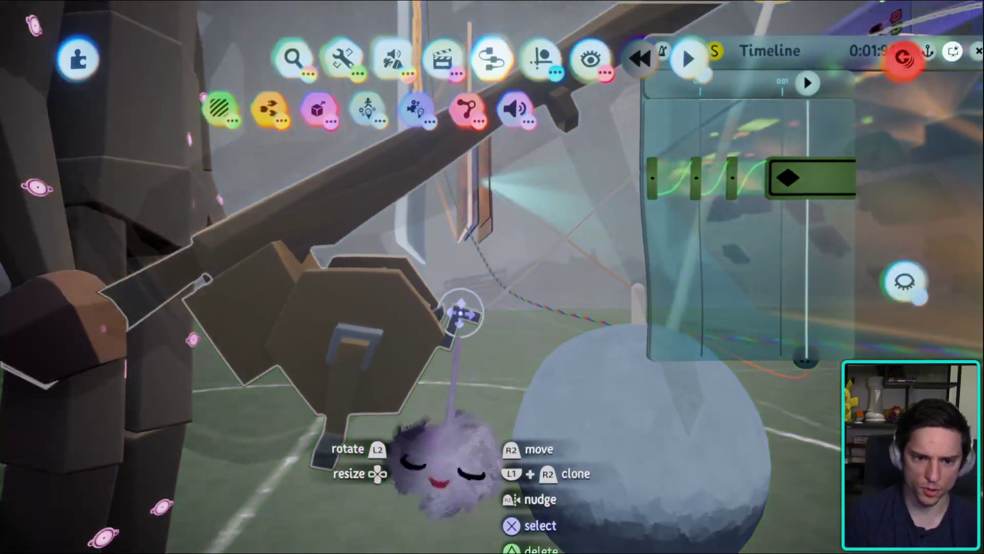
{"action": "middle_click_drag", "start_coordinate": [461, 313], "coordinate": [425, 164]}
{"action": "left_click", "coordinate": [354, 99]}
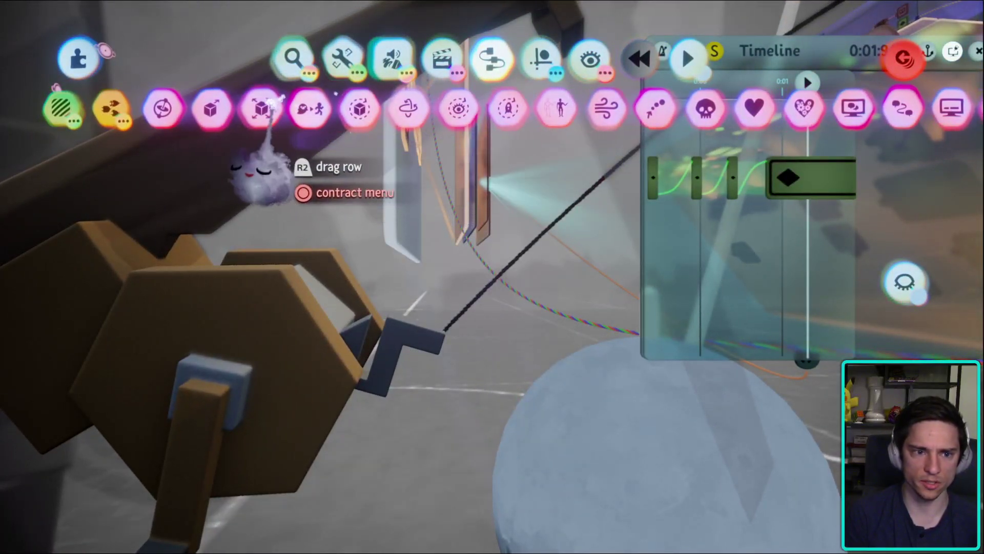
{"action": "left_click", "coordinate": [558, 107]}
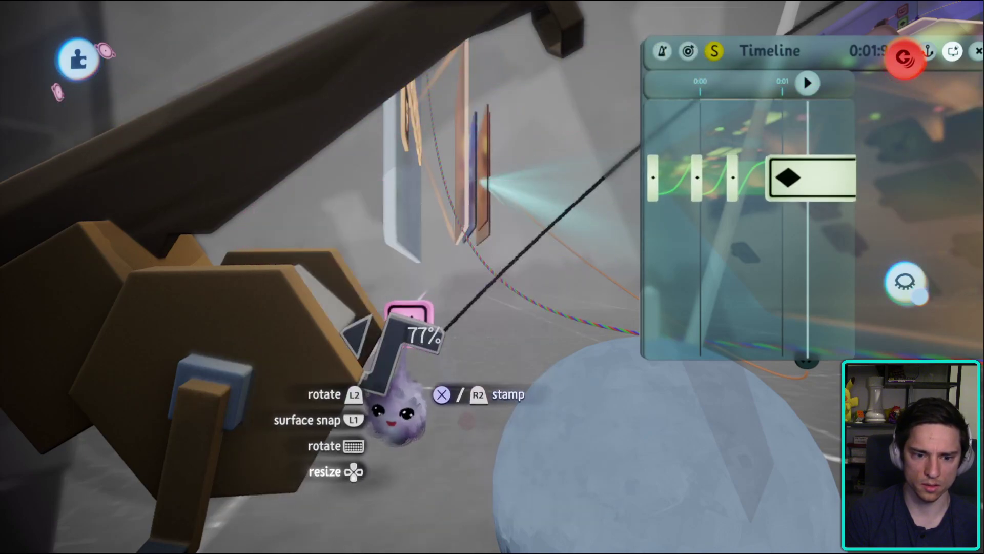
{"action": "key", "text": "Down"}
{"action": "key", "text": "Down"}
{"action": "key", "text": "Down"}
{"action": "key", "text": "Down"}
{"action": "key", "text": "Down"}
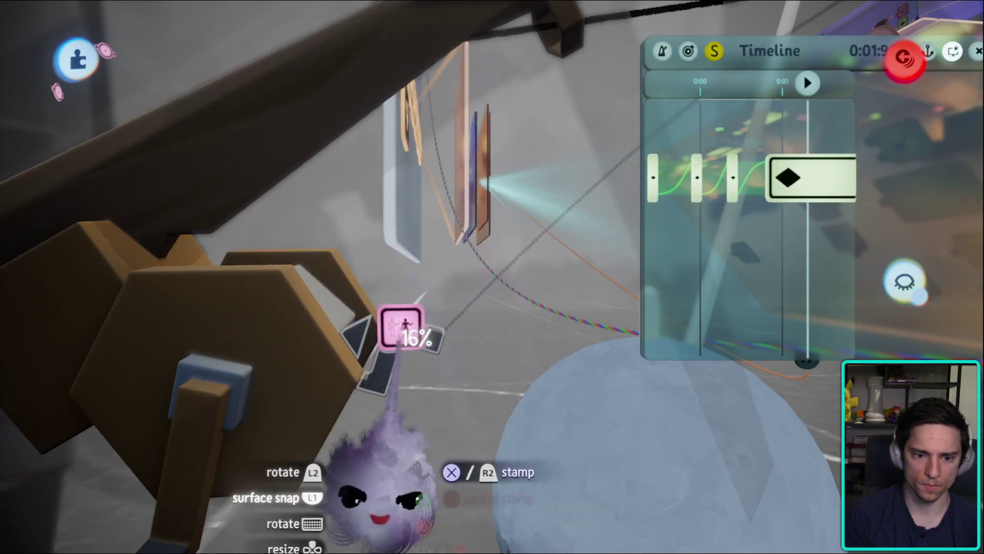
{"action": "left_click", "coordinate": [405, 400]}
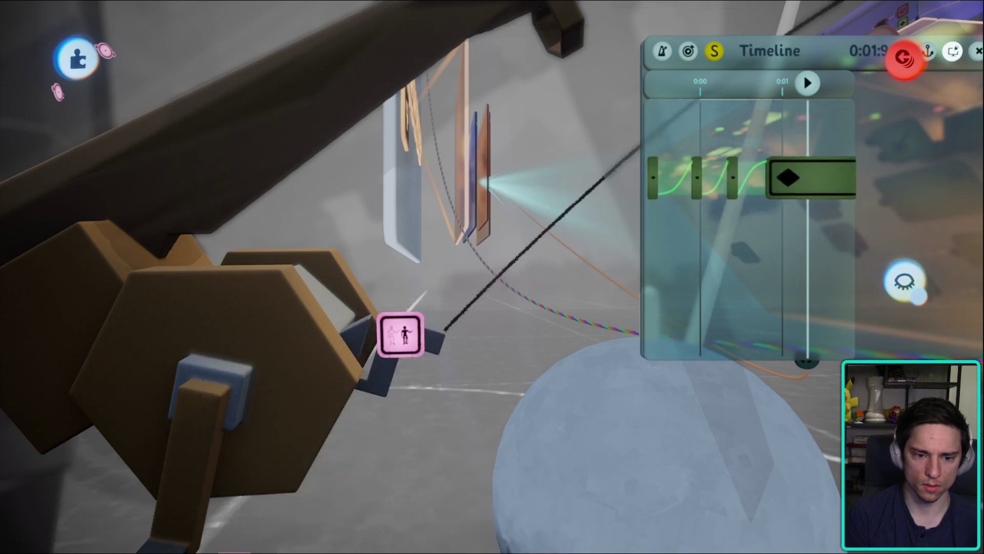
{"action": "key", "text": "Escape"}
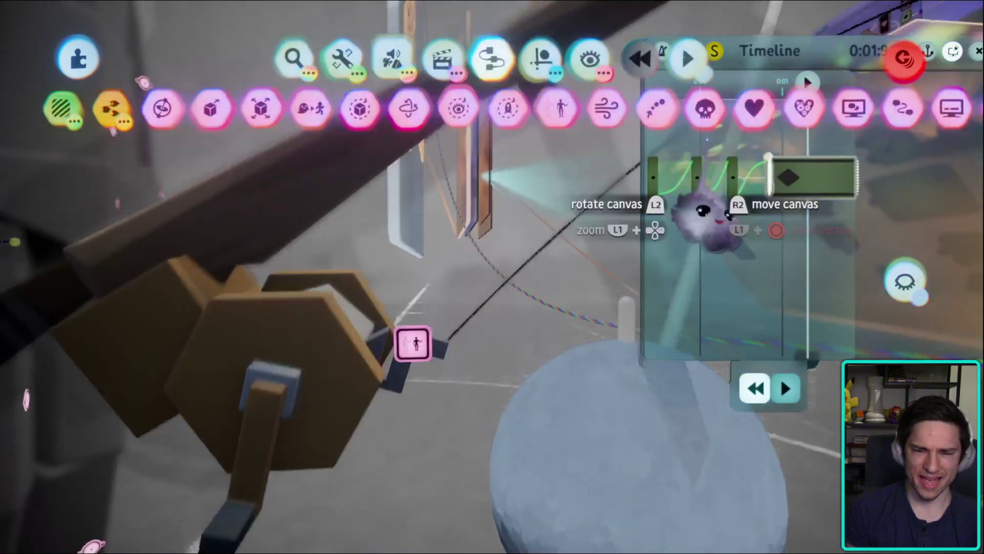
- Stamp a new keyframe in the scene and grab its clip on the Timeline while orbiting
{"action": "left_click", "coordinate": [441, 107]}
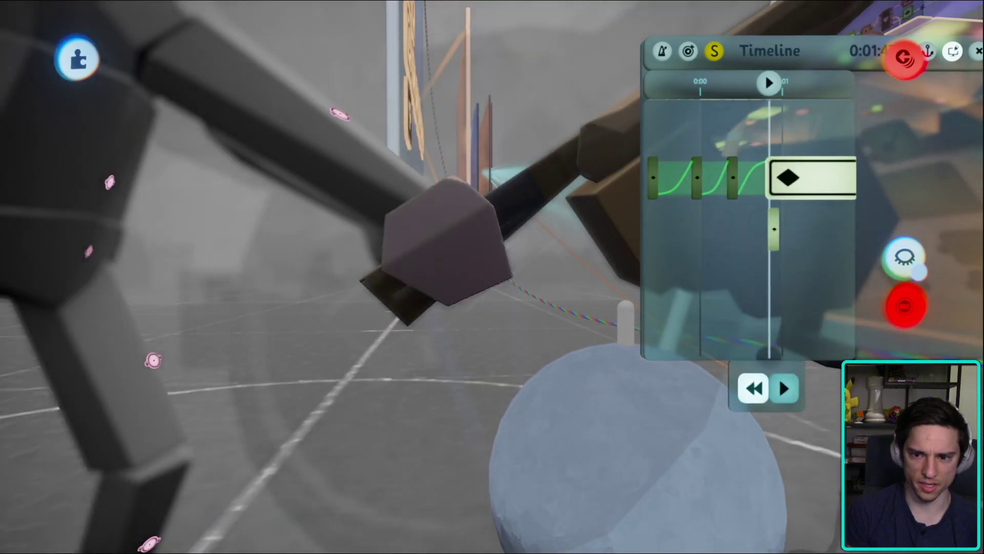
{"action": "left_click", "coordinate": [354, 303]}
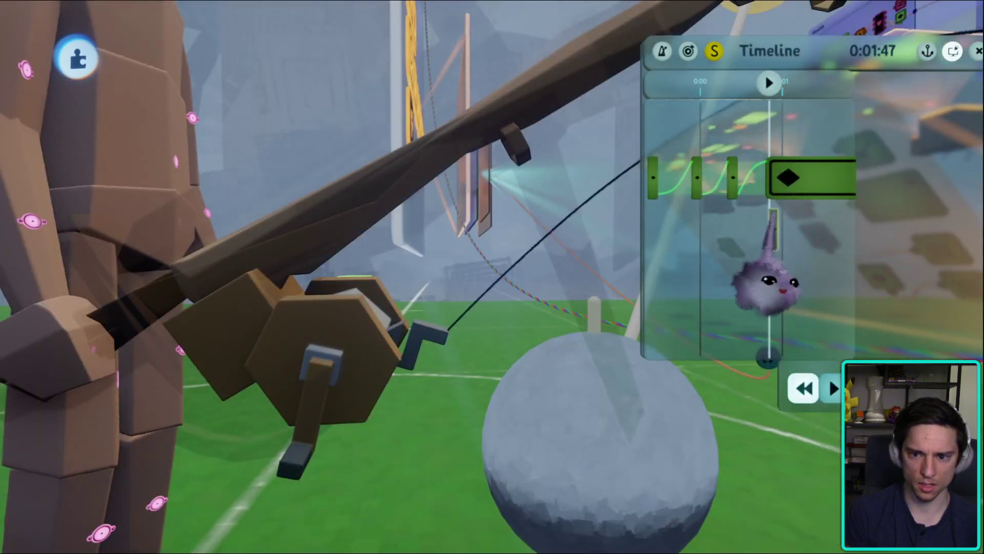
{"action": "mouse_move", "coordinate": [791, 232]}
{"action": "left_mouse_down"}
{"action": "mouse_move", "coordinate": [774, 233]}
{"action": "mouse_move", "coordinate": [803, 232]}
{"action": "left_mouse_up"}
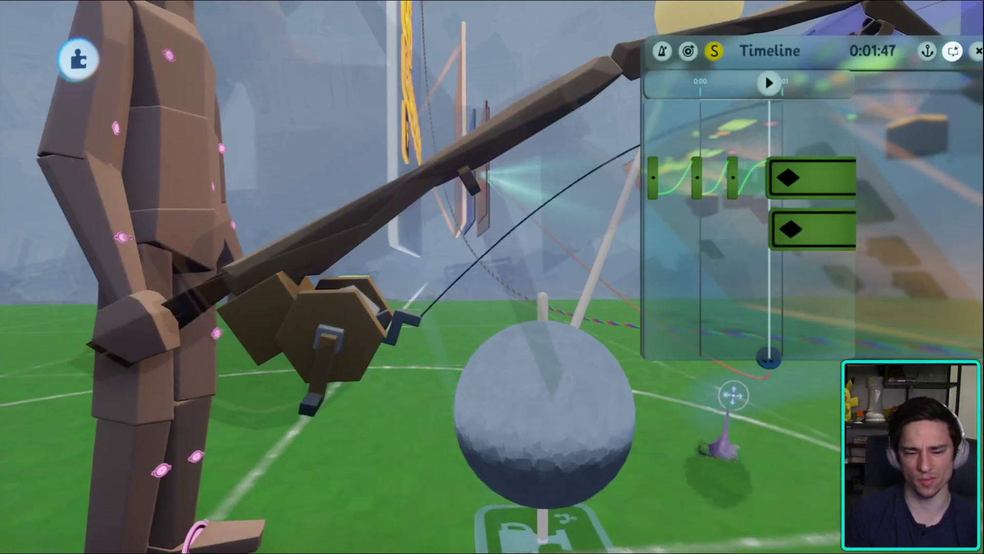
{"action": "middle_click_drag", "start_coordinate": [732, 395], "coordinate": [906, 281]}
{"action": "middle_click_drag", "start_coordinate": [461, 396], "coordinate": [663, 277]}
{"action": "key", "text": "Escape"}
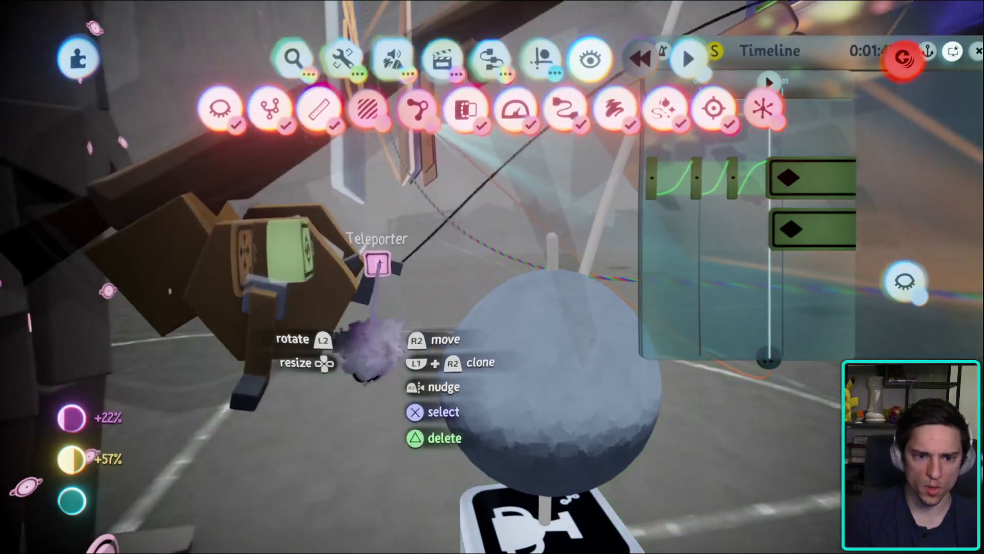
- Set the rod-tip Teleporter's tag to Fishing Lure Target
{"action": "left_click", "coordinate": [379, 264]}
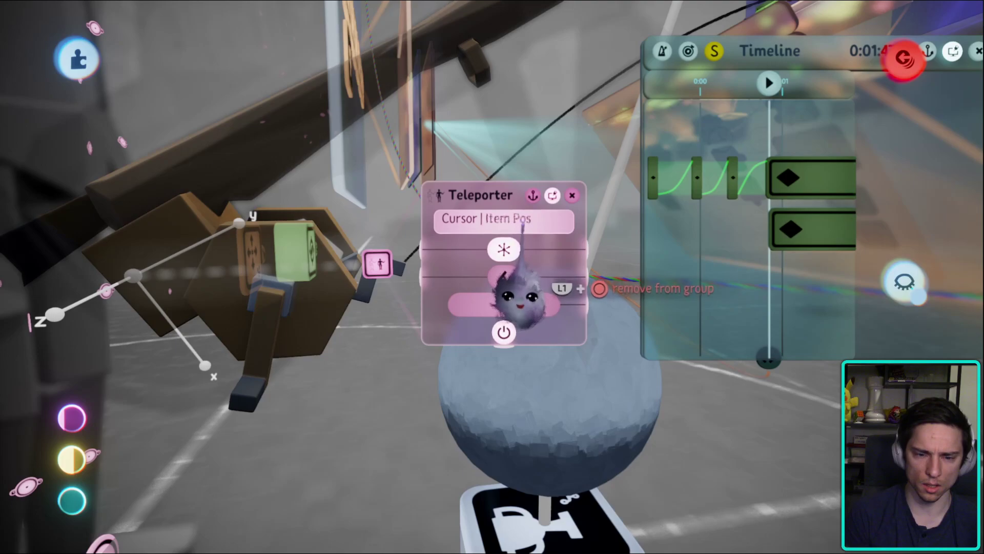
{"action": "scroll", "coordinate": [515, 228], "scroll_direction": "down", "scroll_amount": 2}
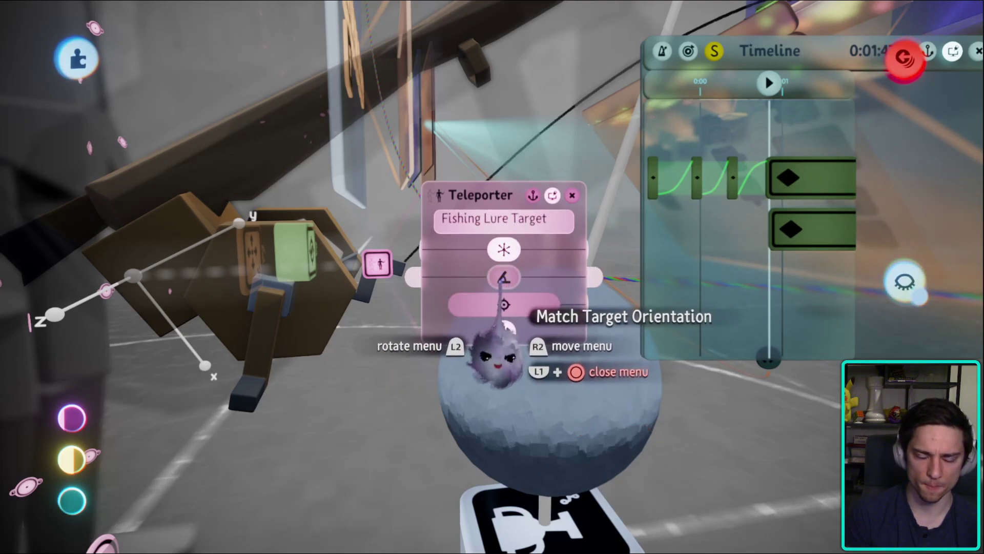
{"action": "key", "text": "Escape"}
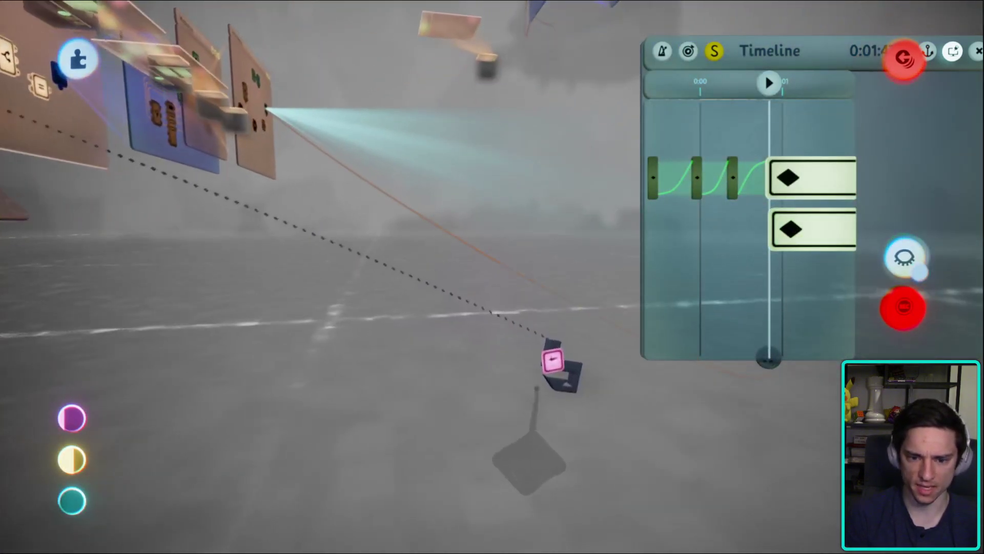
- Restart keyframe recording, select the timeline's second keyframe clip, and return to the mannequin
{"action": "key", "text": "Escape"}
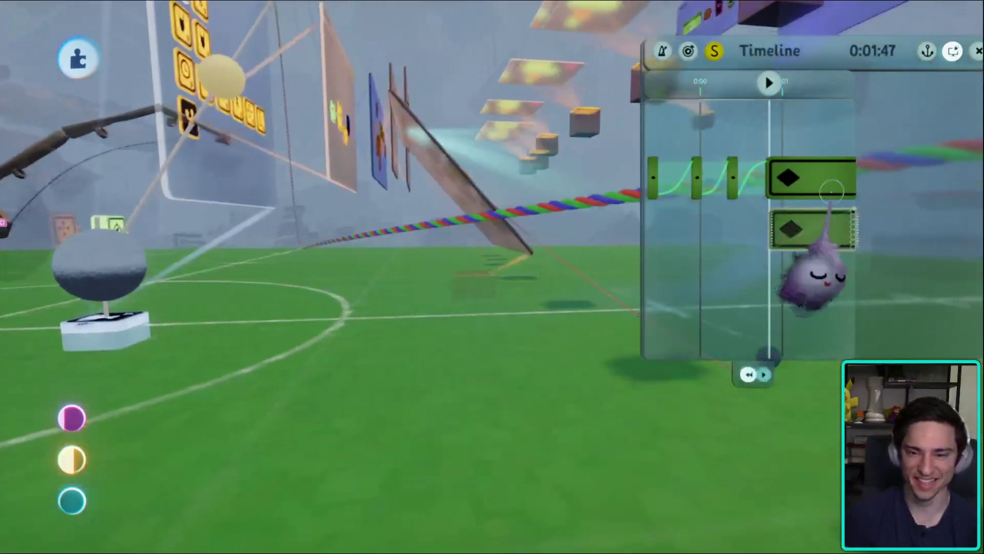
{"action": "left_click", "coordinate": [767, 338]}
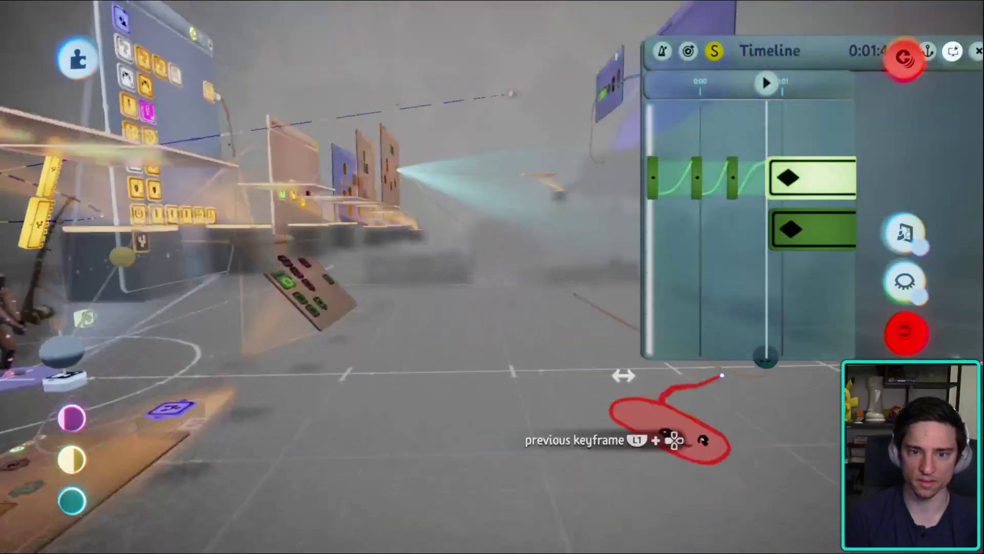
{"action": "mouse_move", "coordinate": [792, 387]}
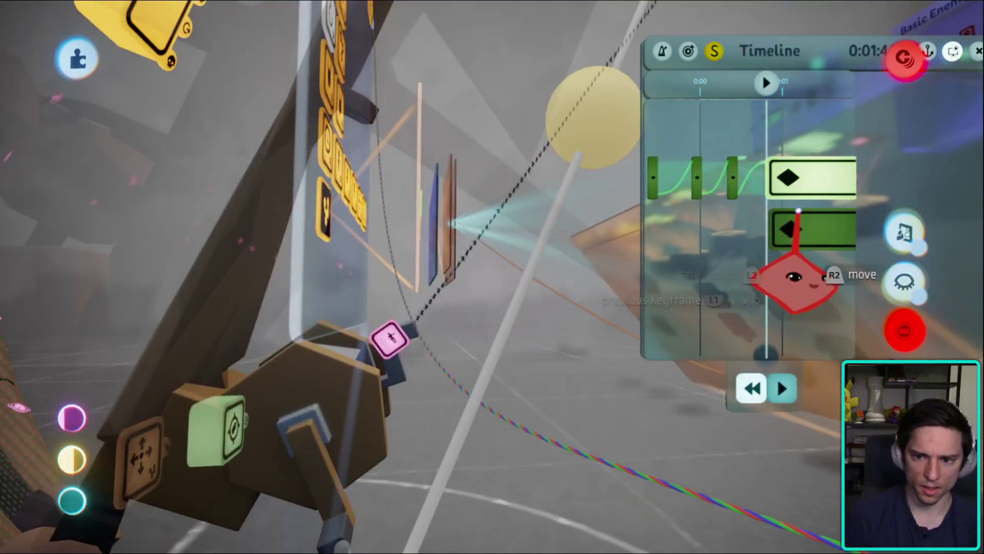
{"action": "left_click", "coordinate": [789, 231]}
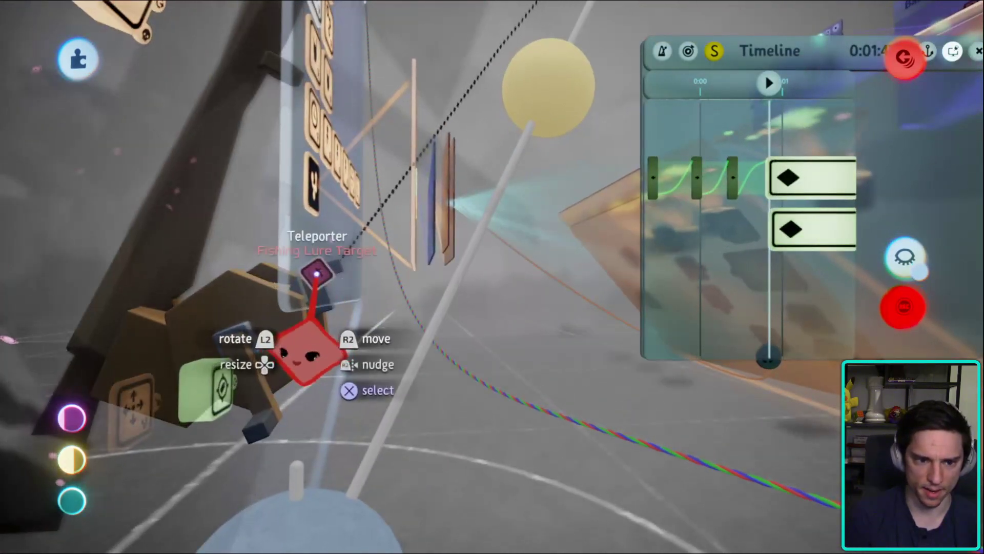
{"action": "left_click", "coordinate": [442, 315]}
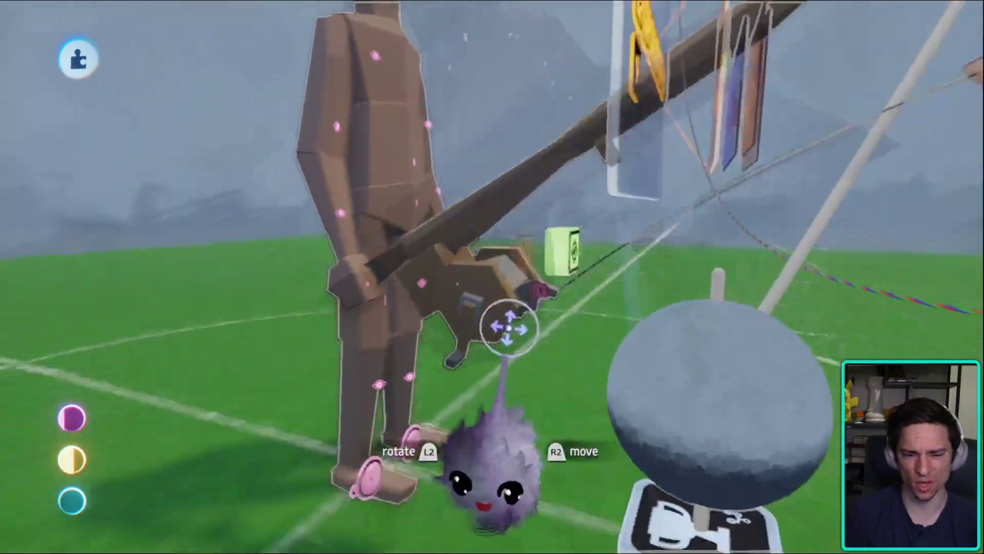
- Open the gadget's microchip logic and start a playtest, then drop back into edit mode
{"action": "left_click", "coordinate": [517, 338]}
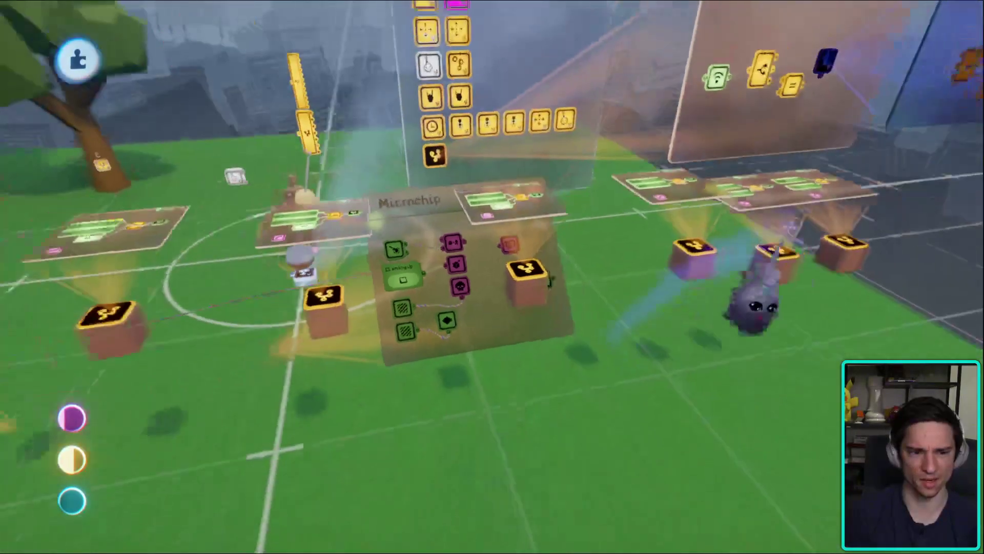
{"action": "key", "text": "Escape"}
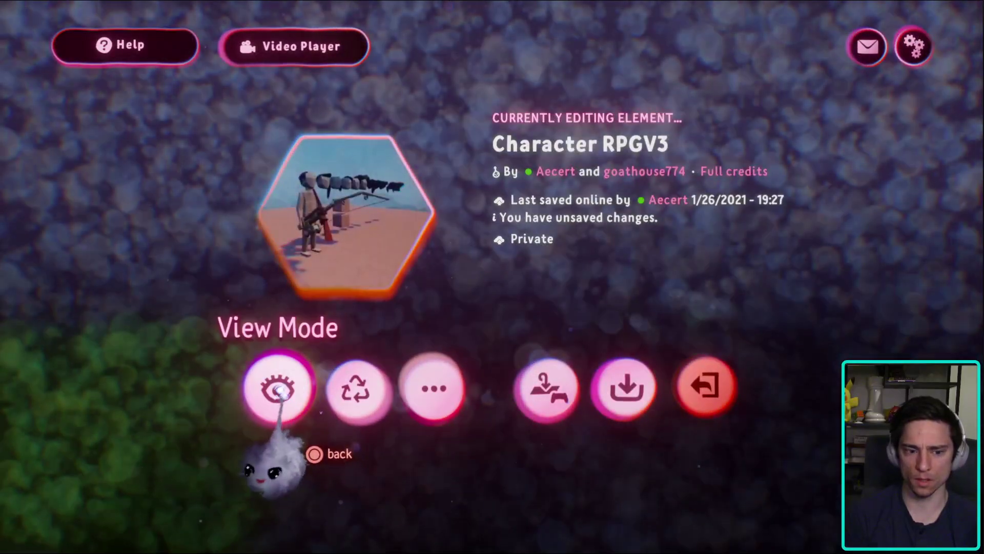
{"action": "left_click", "coordinate": [281, 391]}
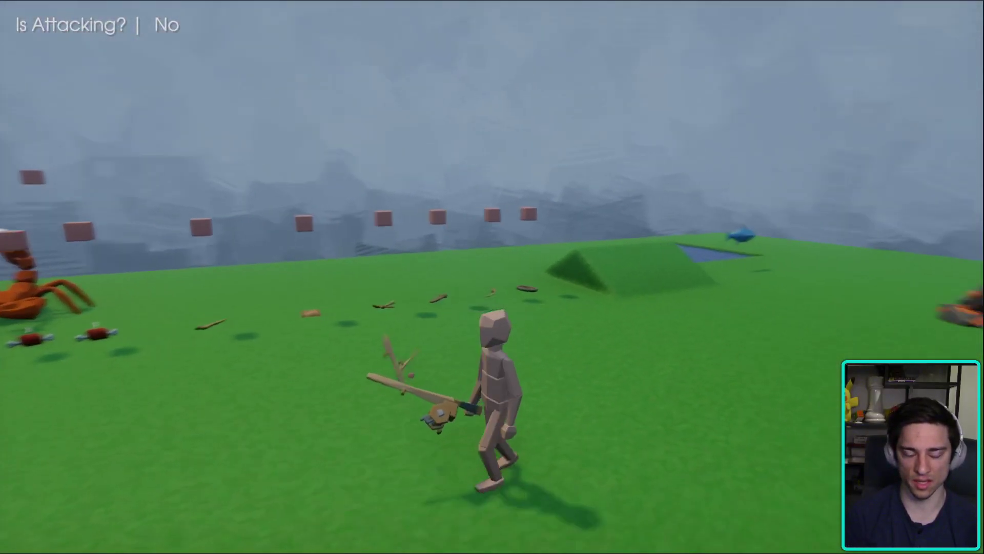
{"action": "key", "text": "Escape"}
{"action": "left_click", "coordinate": [244, 382]}
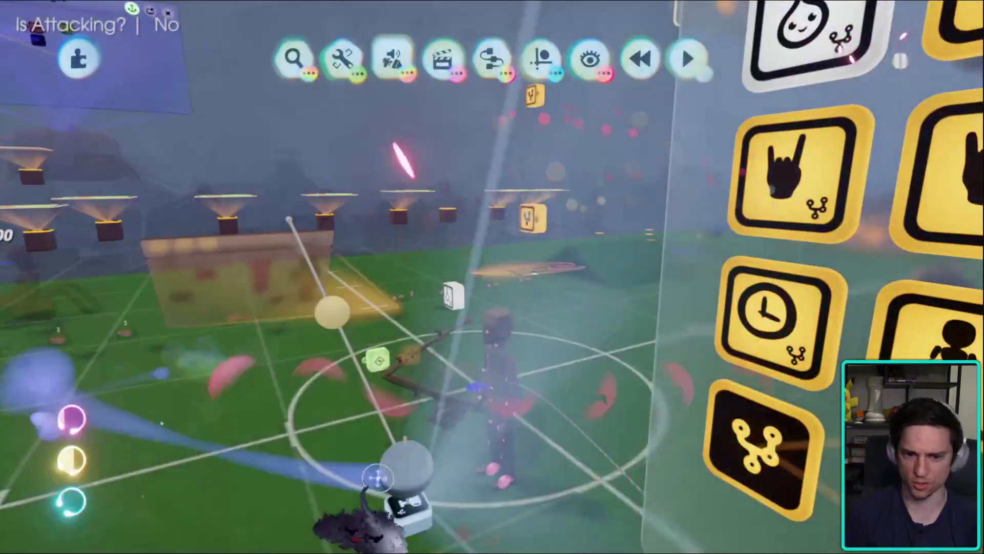
- Check the Mainhands logic, resume playtesting and make the character cast the fishing rod
{"action": "middle_click_drag", "start_coordinate": [580, 446], "coordinate": [543, 287]}
{"action": "middle_click_drag", "start_coordinate": [396, 266], "coordinate": [394, 338]}
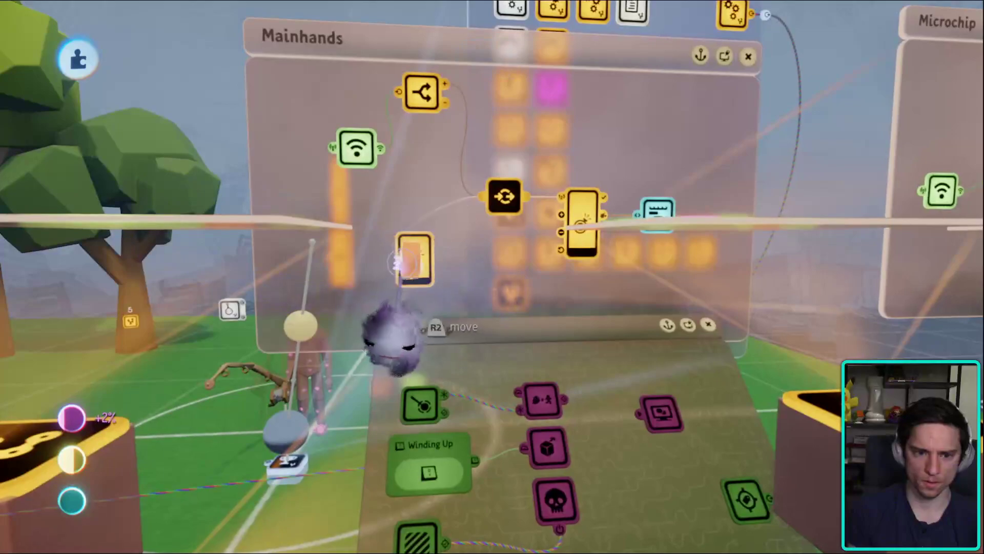
{"action": "key", "text": "Escape"}
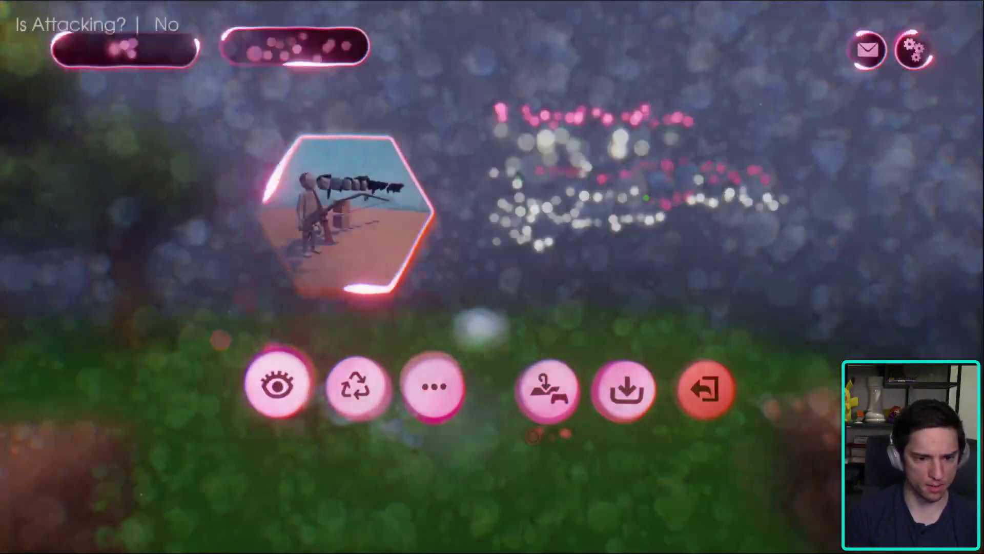
{"action": "key", "text": "Escape"}
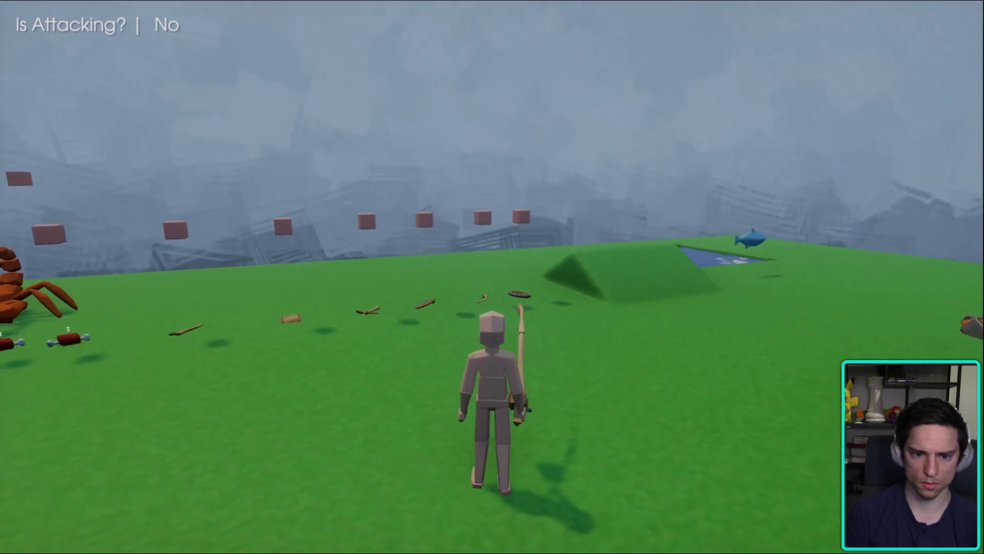
{"action": "left_click", "coordinate": [492, 276]}
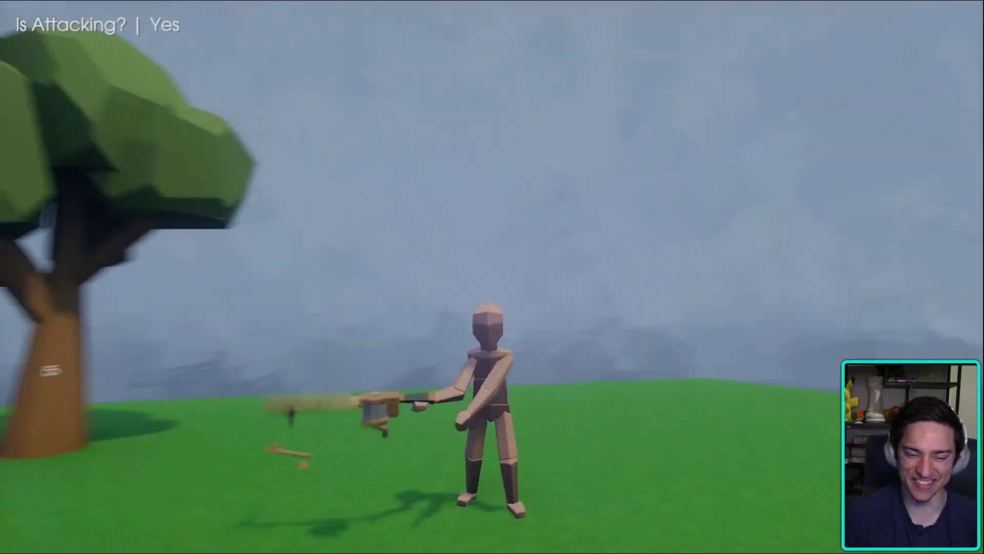
- Pause the game, switch to Edit Mode, and fly in on the Casting/Waiting microchip
{"action": "key", "text": "Escape"}
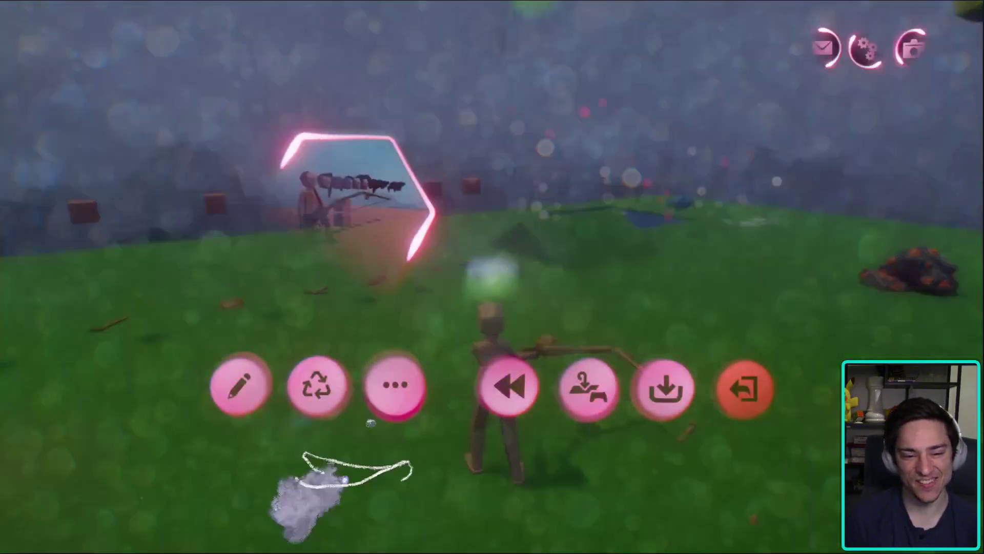
{"action": "left_click", "coordinate": [236, 383]}
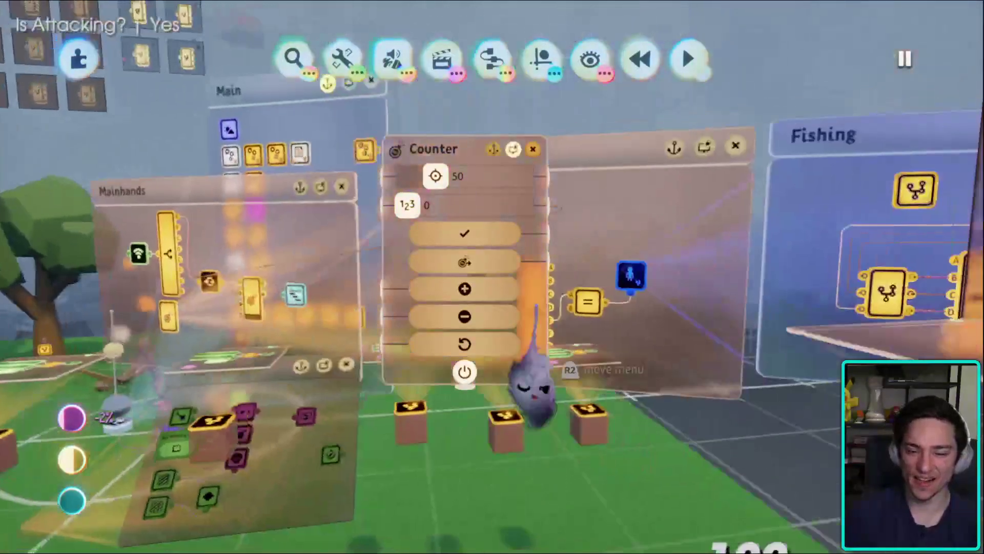
{"action": "key", "text": "Escape"}
{"action": "middle_click_drag", "start_coordinate": [615, 415], "coordinate": [682, 473]}
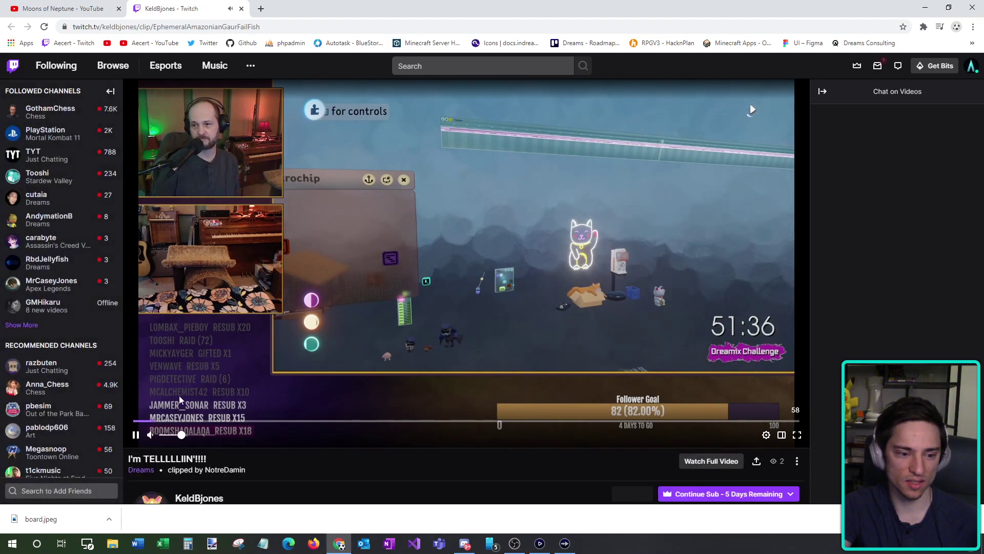
- Turn up the Twitch clip's volume, seek back to 0:52, then close the clip's tab
{"action": "left_click_drag", "start_coordinate": [179, 435], "coordinate": [192, 435]}
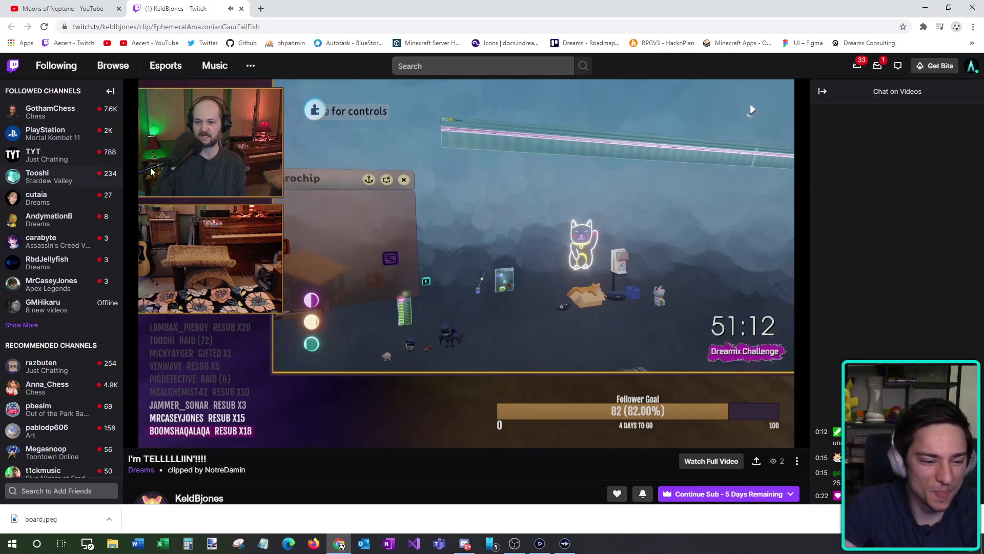
{"action": "mouse_move", "coordinate": [185, 439]}
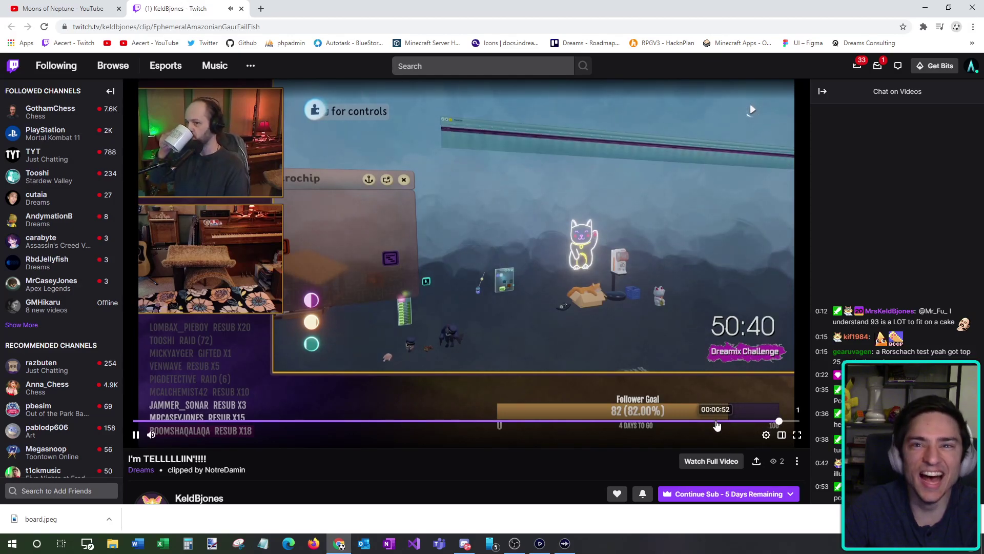
{"action": "left_click", "coordinate": [717, 421]}
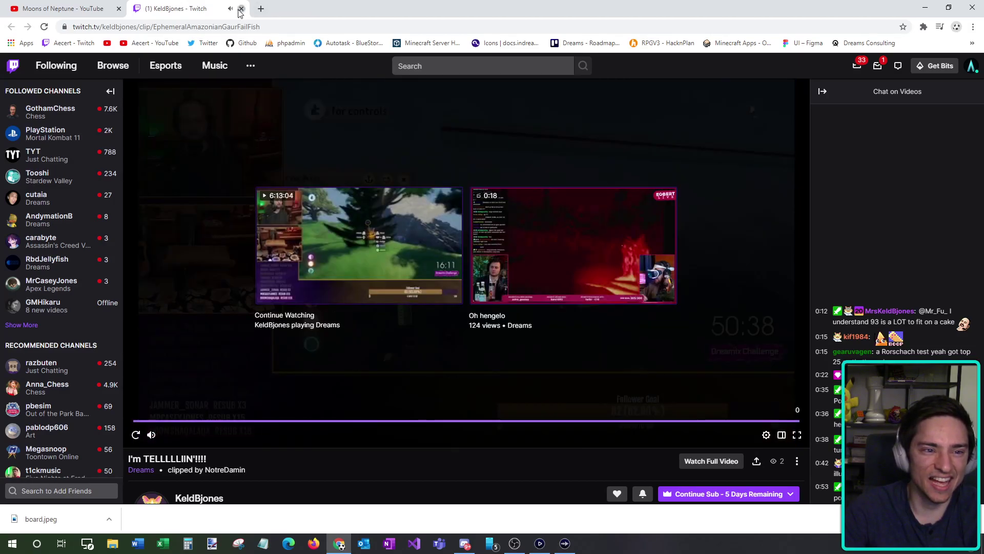
{"action": "left_click", "coordinate": [241, 8]}
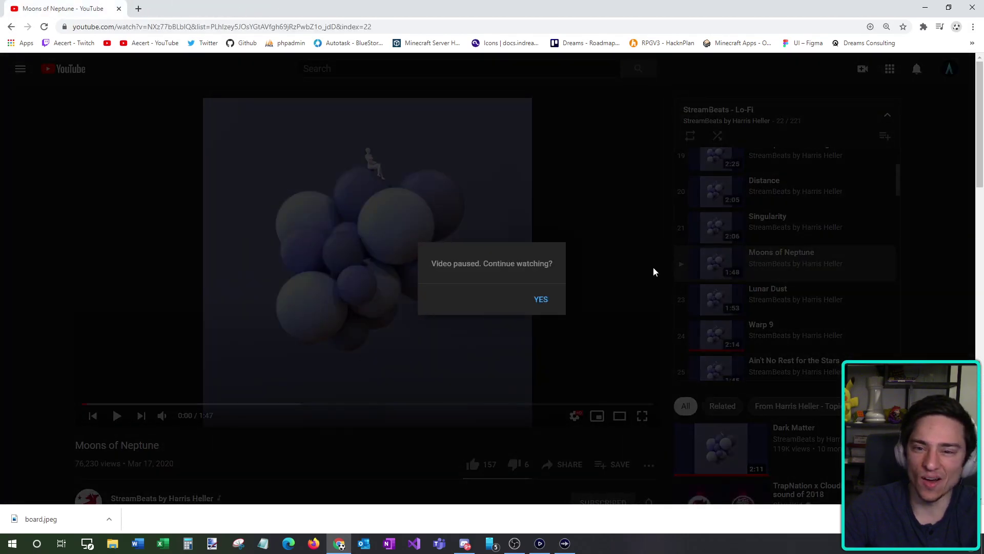
- Answer YES to 'Video paused. Continue watching?' to resume Moons of Neptune
{"action": "left_click", "coordinate": [539, 299]}
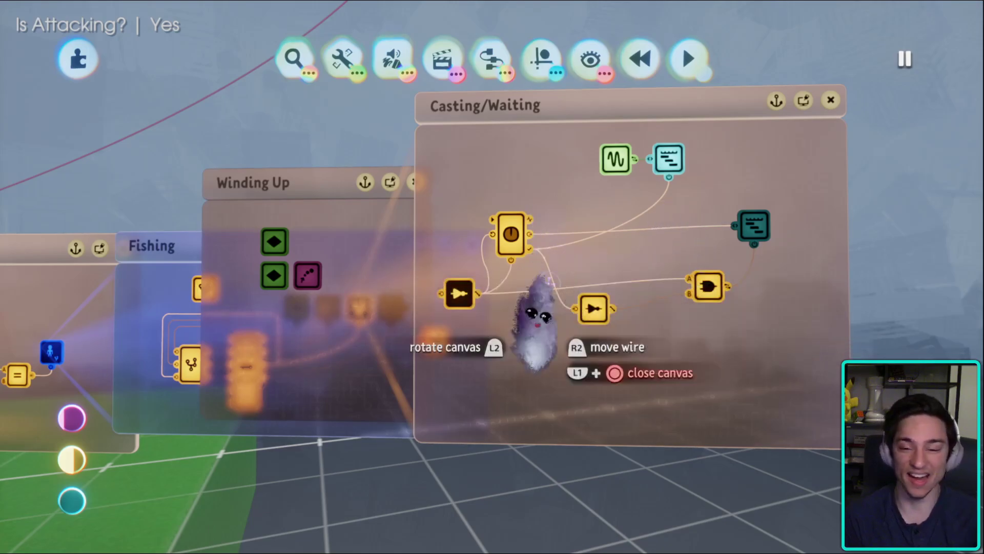
- Leave keyframe editing and start playing the level from the Dreams menu
{"action": "middle_click_drag", "start_coordinate": [538, 323], "coordinate": [626, 395]}
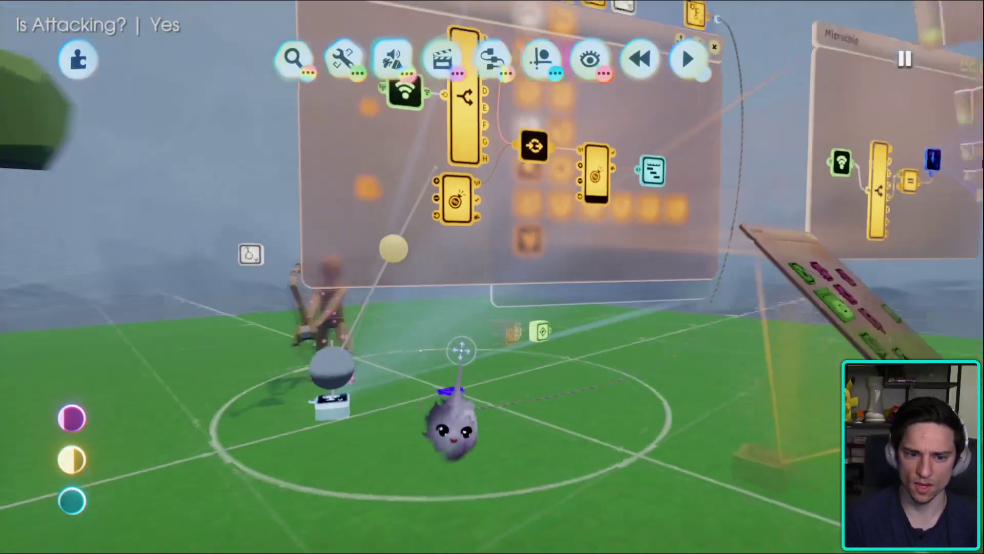
{"action": "middle_click_drag", "start_coordinate": [462, 350], "coordinate": [609, 258]}
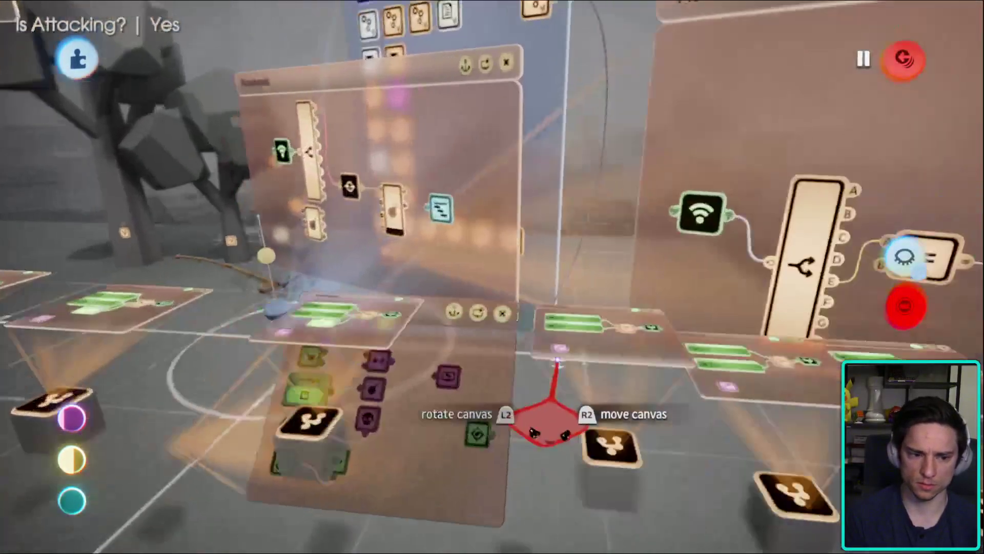
{"action": "key", "text": "Escape"}
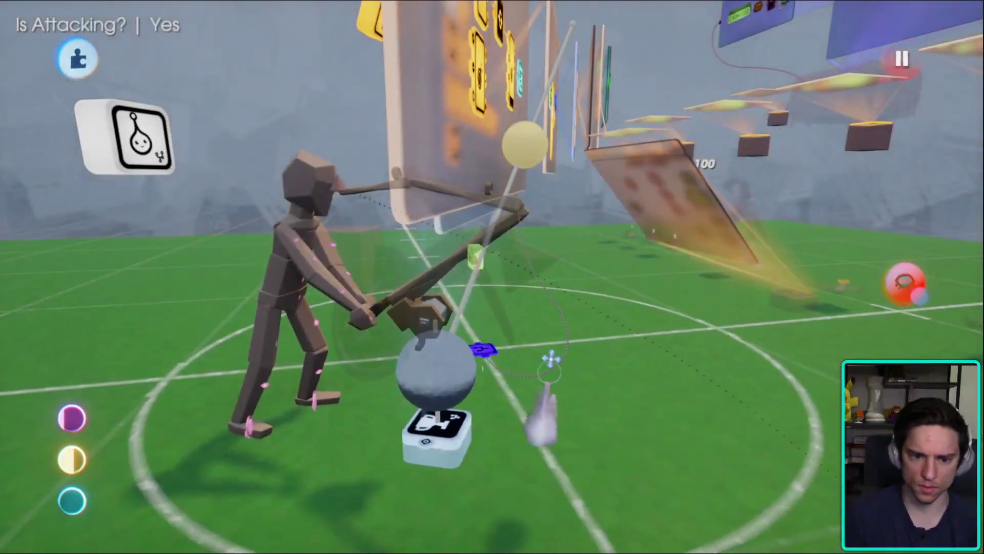
{"action": "middle_click_drag", "start_coordinate": [542, 407], "coordinate": [402, 201]}
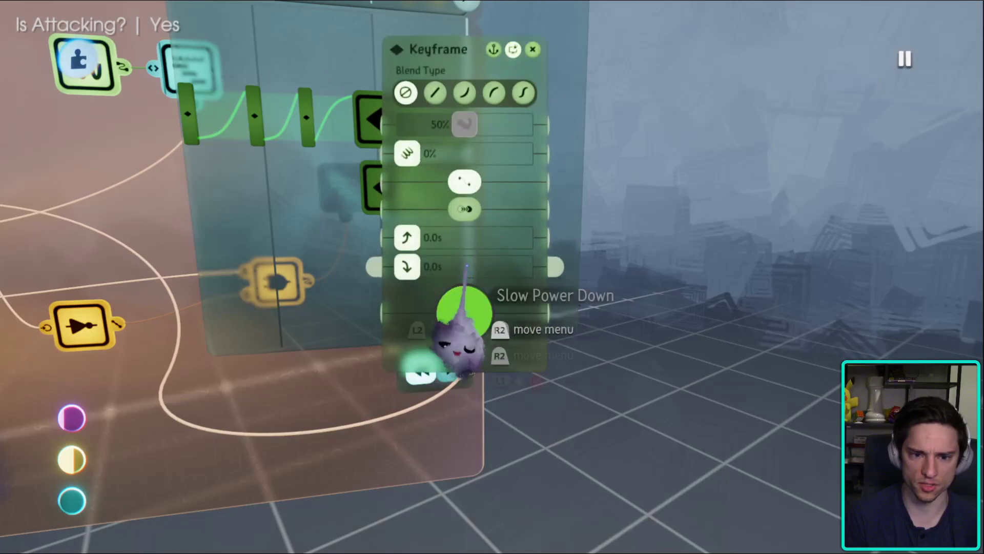
{"action": "key", "text": "Escape"}
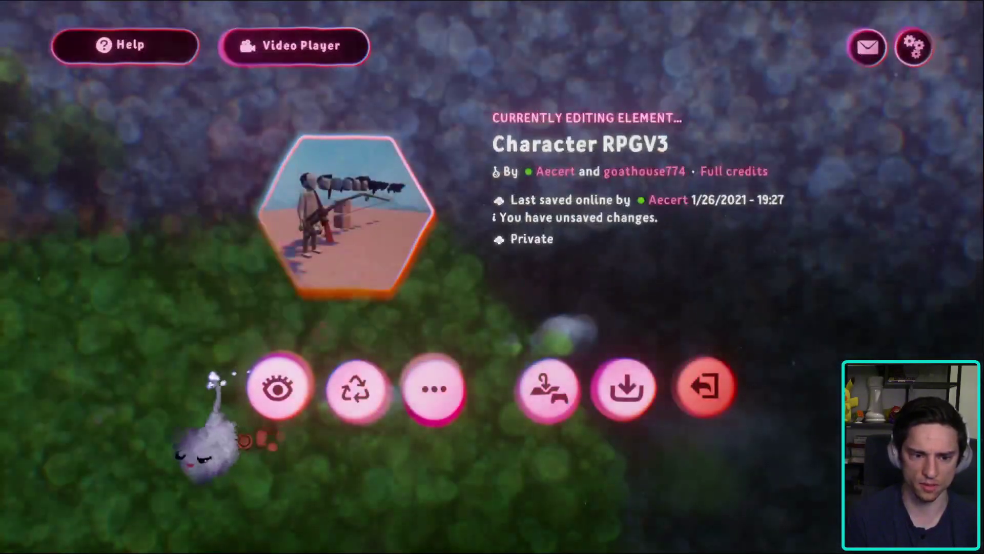
{"action": "left_click", "coordinate": [548, 389]}
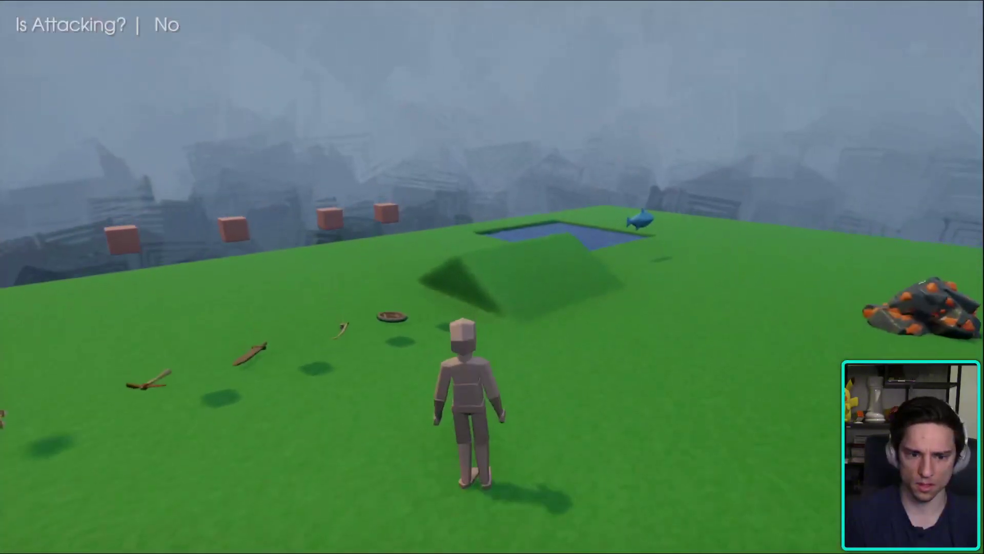
- Run the character forward in the playtest, then switch to editing and orbit toward the character
{"action": "key", "text": "w"}
{"action": "key", "text": "w"}
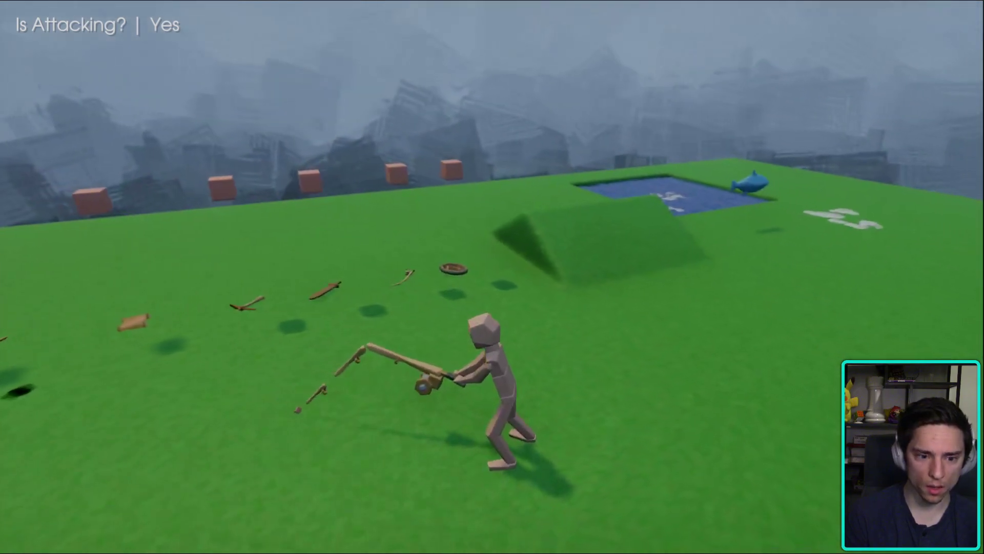
{"action": "key", "text": "Escape"}
{"action": "left_click", "coordinate": [235, 382]}
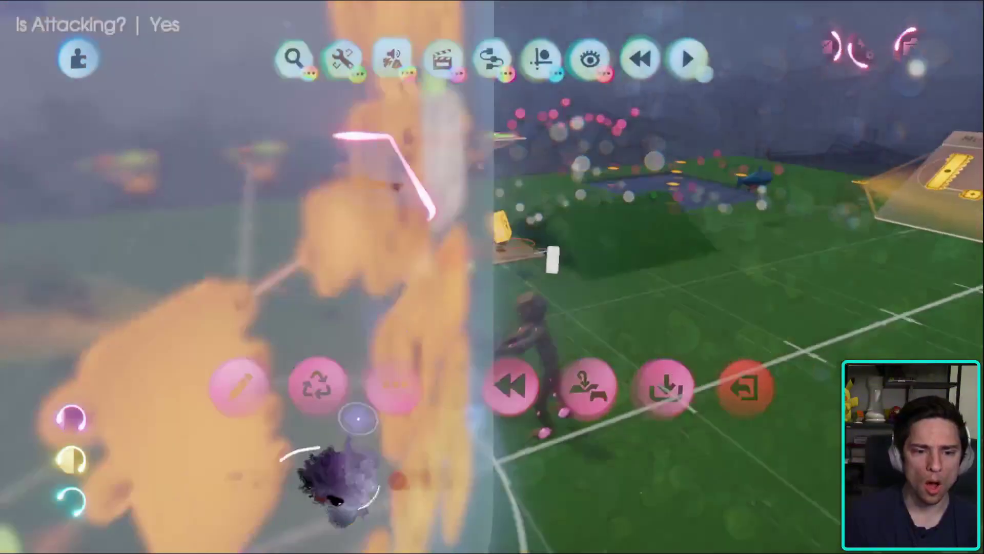
{"action": "middle_click_drag", "start_coordinate": [525, 399], "coordinate": [639, 271]}
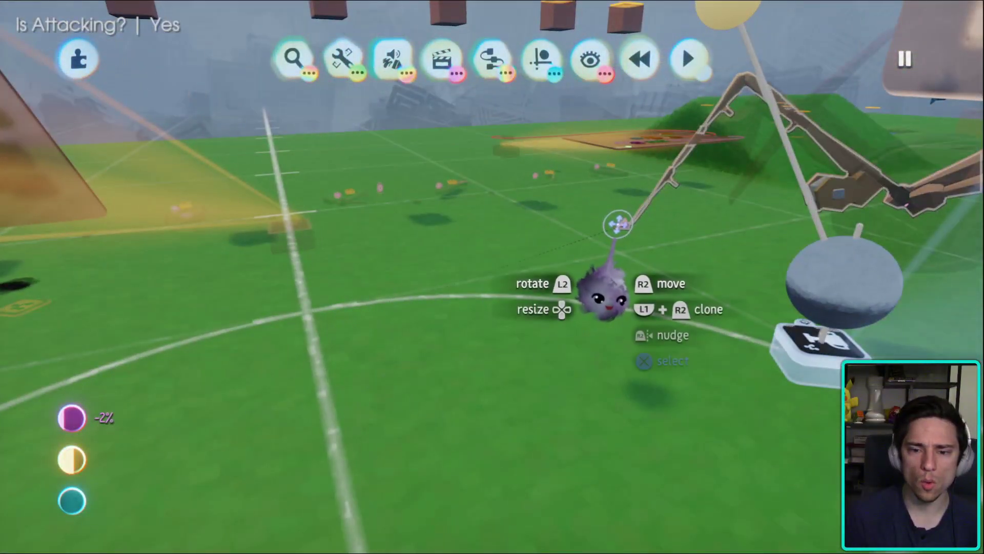
{"action": "middle_click_drag", "start_coordinate": [620, 220], "coordinate": [591, 262]}
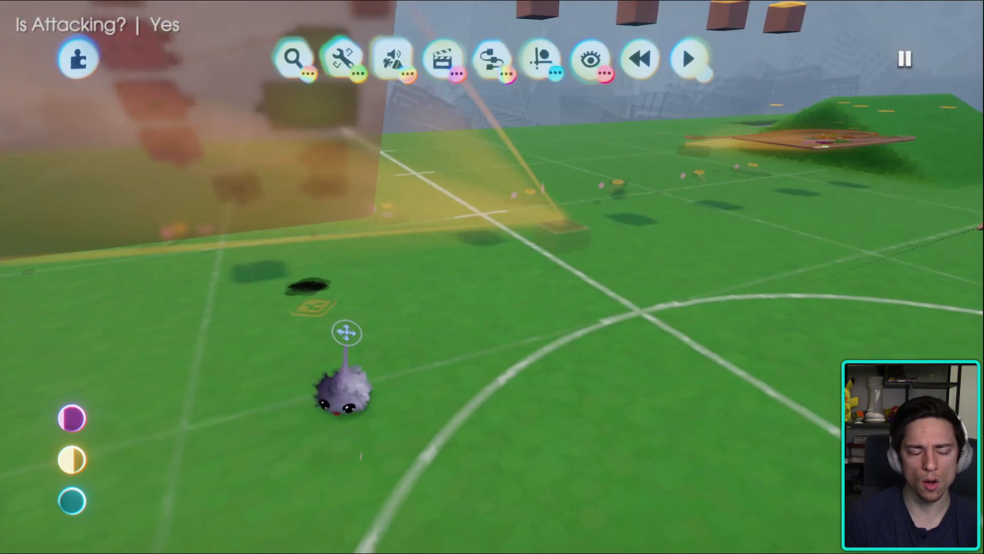
{"action": "middle_click_drag", "start_coordinate": [346, 333], "coordinate": [593, 114]}
- Open the visibility settings, hide the toolbars and zoom in on the rod's Teleporter gadget
{"action": "left_click", "coordinate": [589, 59]}
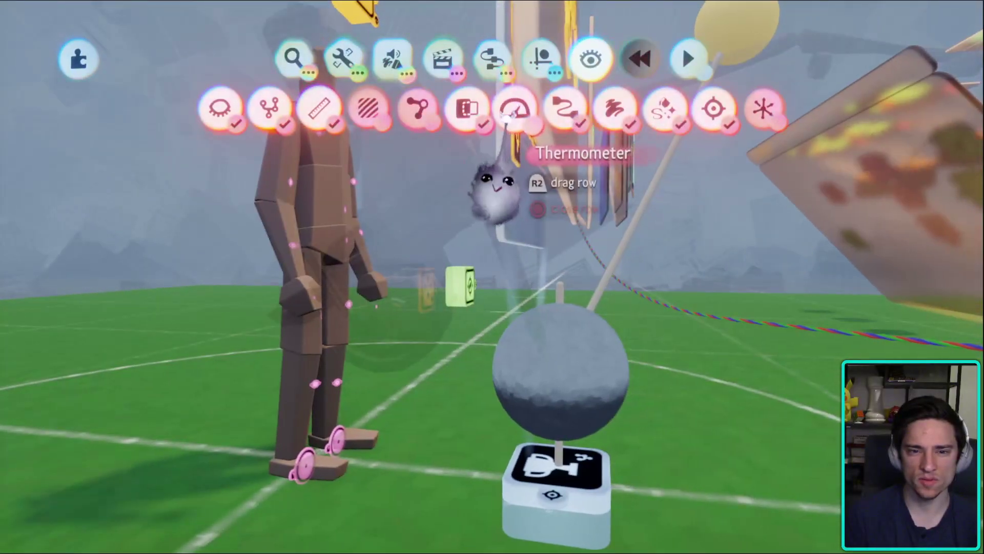
{"action": "middle_click_drag", "start_coordinate": [190, 200], "coordinate": [252, 358]}
{"action": "middle_click_drag", "start_coordinate": [409, 329], "coordinate": [459, 251]}
{"action": "key", "text": "Escape"}
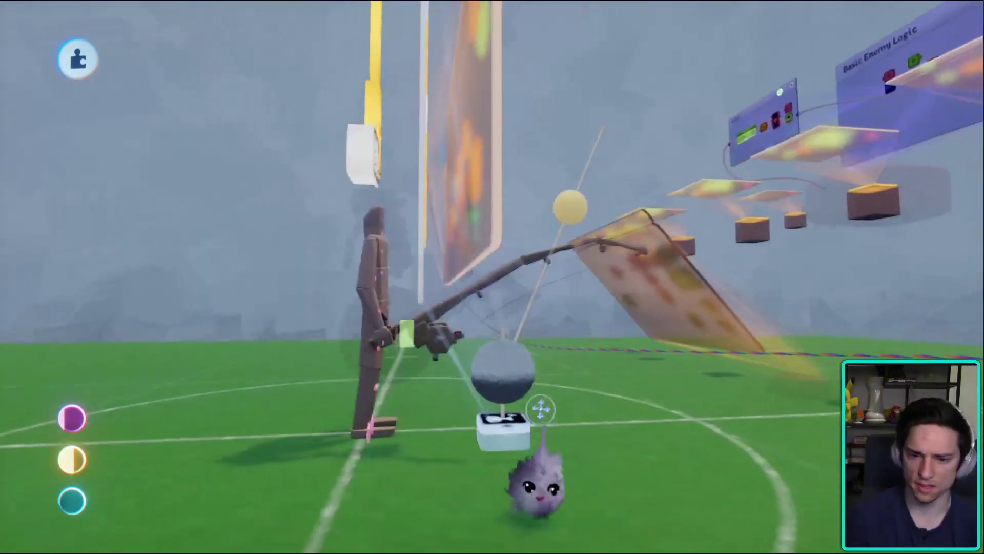
{"action": "scroll", "coordinate": [438, 347], "scroll_direction": "up", "scroll_amount": 6}
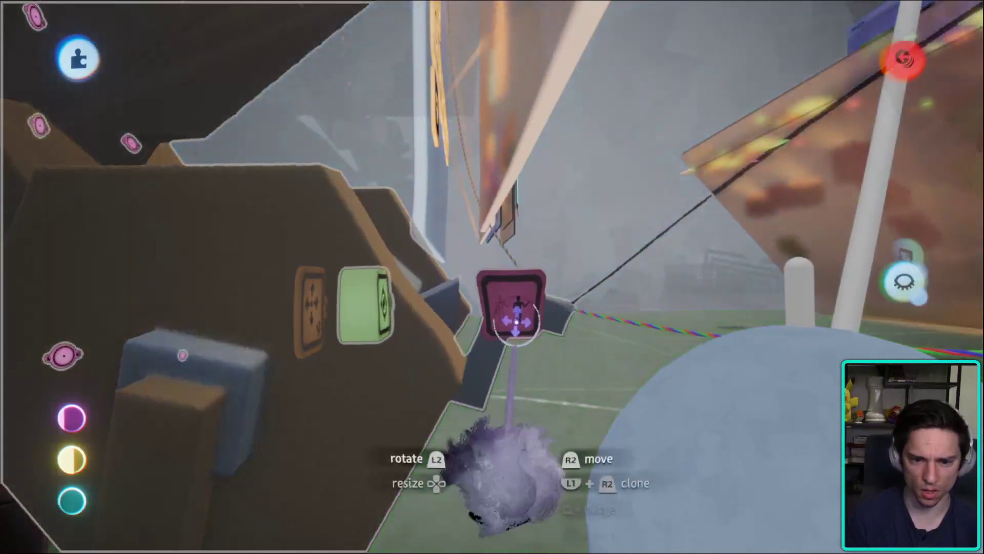
{"action": "mouse_move", "coordinate": [512, 312]}
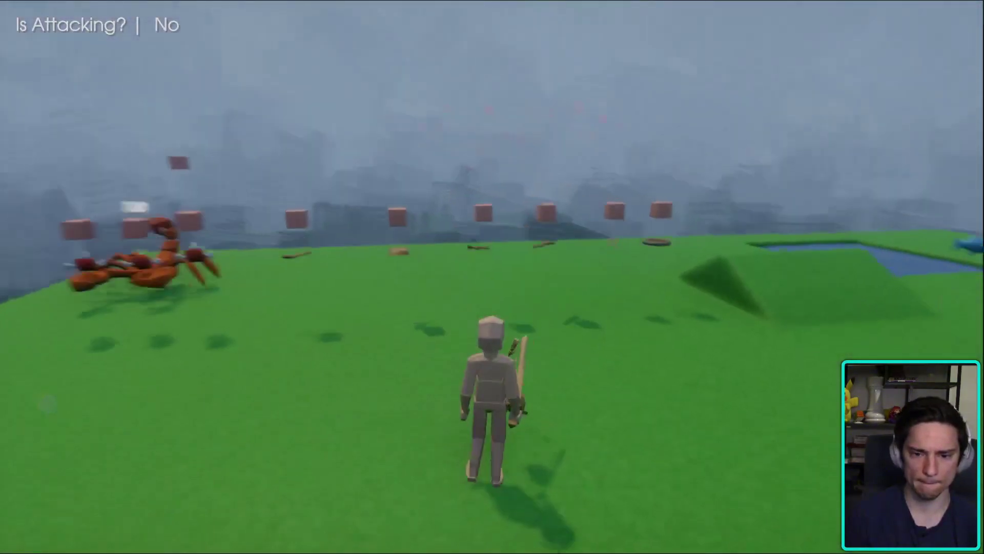
- In edit mode open and close the Counter settings, playtest the rod cast, then pause again
{"action": "key", "text": "Escape"}
{"action": "key", "text": "Return"}
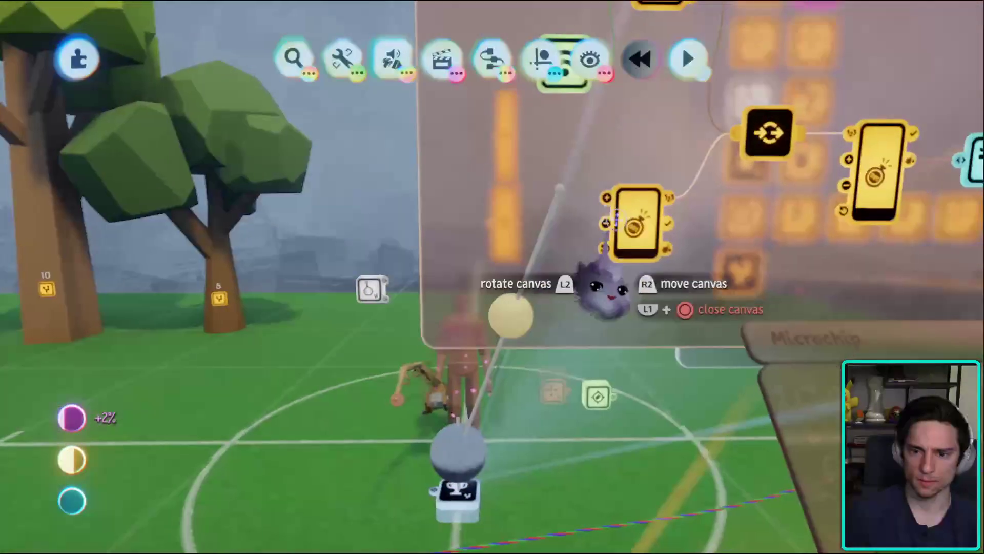
{"action": "left_click", "coordinate": [593, 292]}
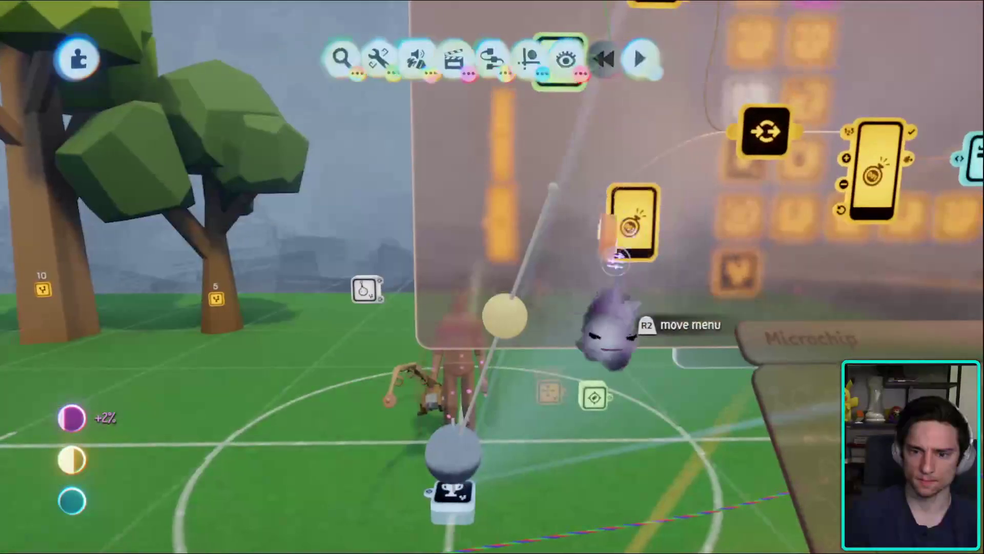
{"action": "key", "text": "Escape"}
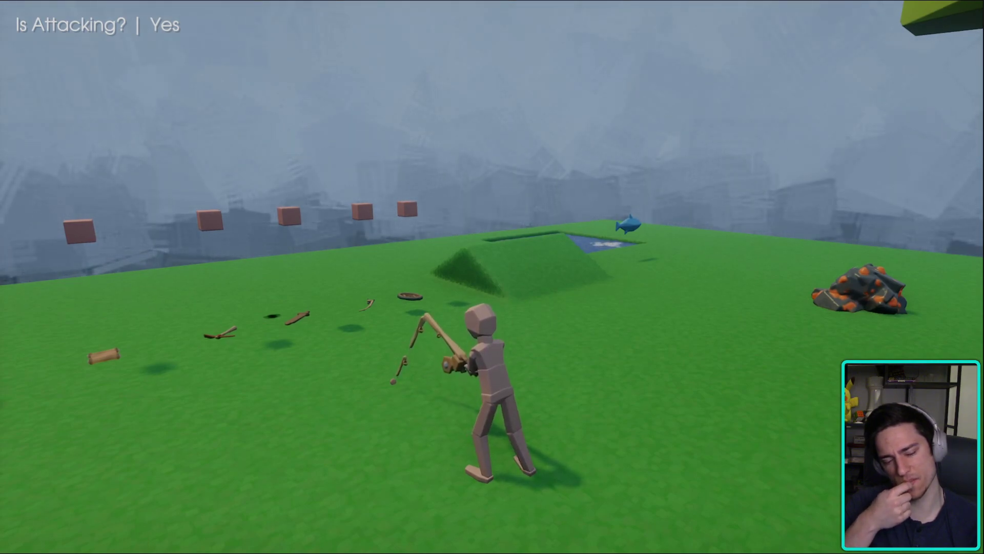
{"action": "key", "text": "w"}
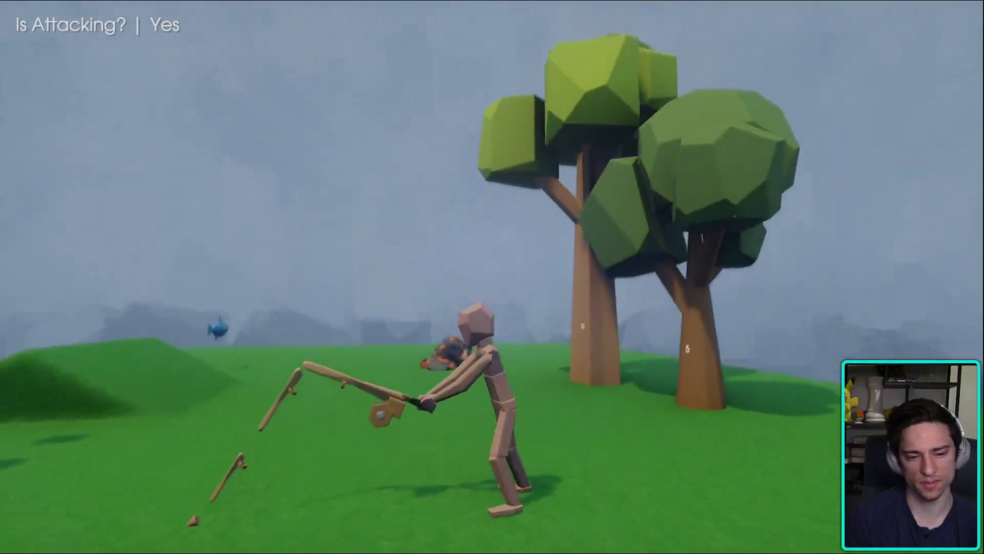
{"action": "key", "text": "Escape"}
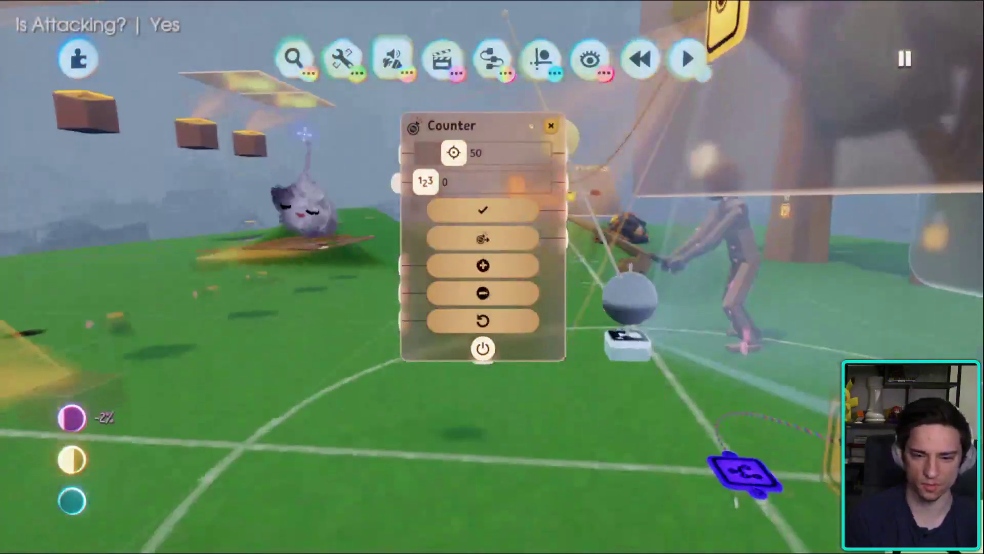
- Pick up the Fishing Lure Target teleporter gadget and drop it in a new spot
{"action": "left_click_drag", "start_coordinate": [304, 134], "coordinate": [544, 376]}
{"action": "left_click_drag", "start_coordinate": [548, 257], "coordinate": [500, 423]}
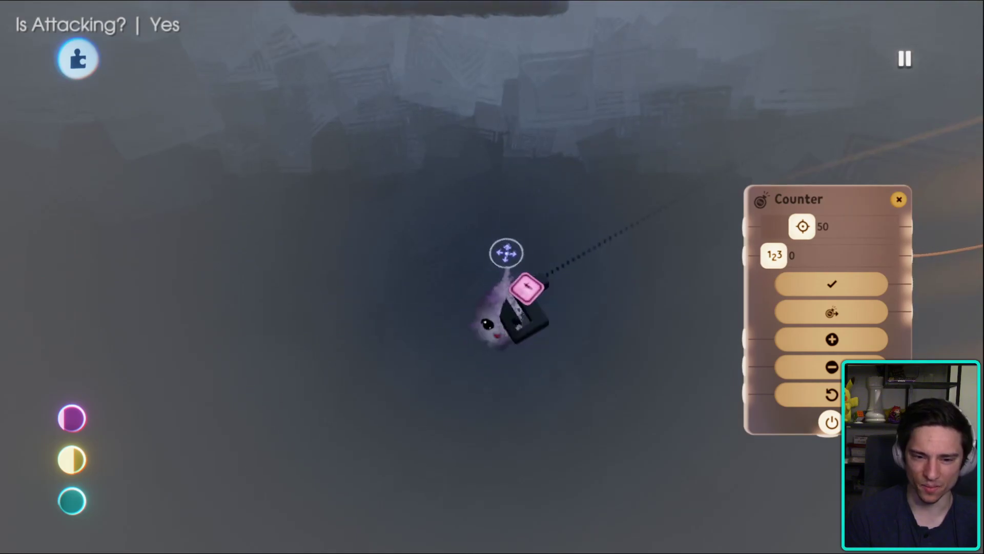
{"action": "left_click_drag", "start_coordinate": [549, 451], "coordinate": [533, 446]}
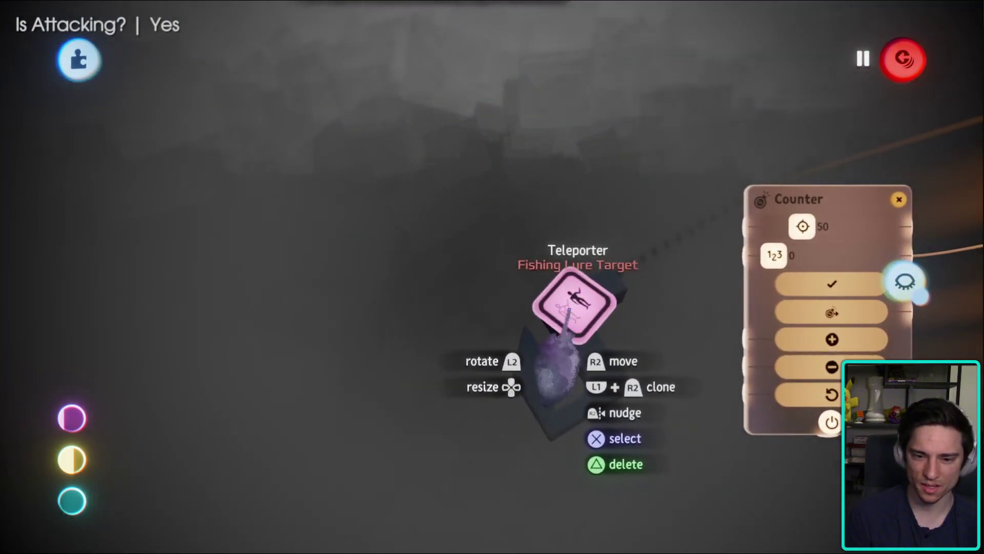
- Review the Fishing Lure Target teleporter's settings, then open the Microchip holding the Winding Up logic
{"action": "left_click", "coordinate": [569, 308]}
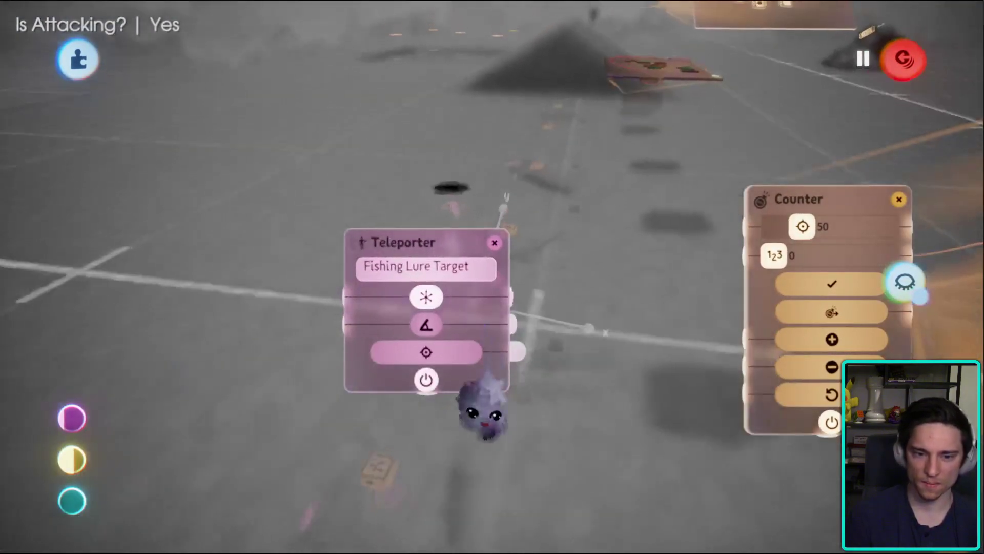
{"action": "middle_click_drag", "start_coordinate": [753, 297], "coordinate": [704, 357]}
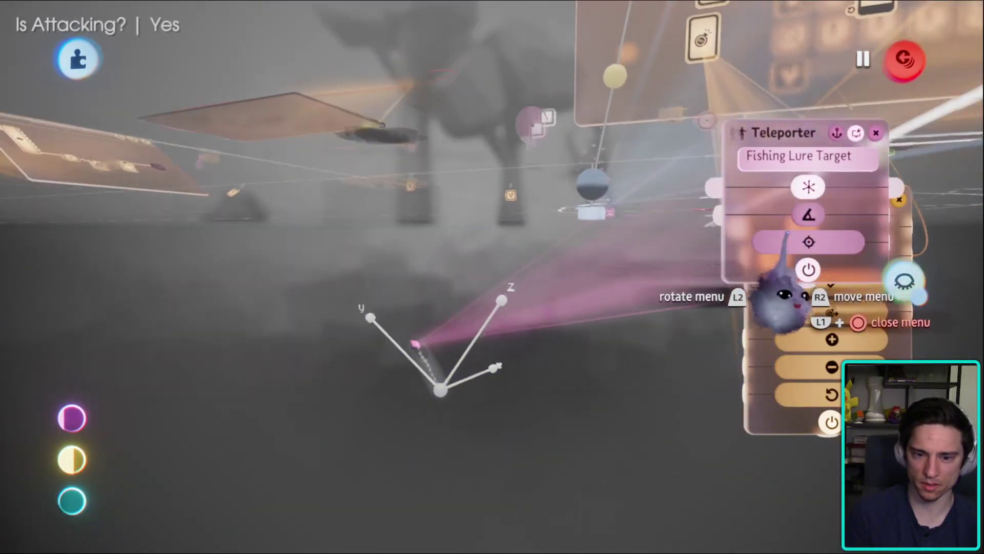
{"action": "middle_click_drag", "start_coordinate": [784, 300], "coordinate": [571, 426]}
{"action": "middle_click_drag", "start_coordinate": [505, 321], "coordinate": [385, 353]}
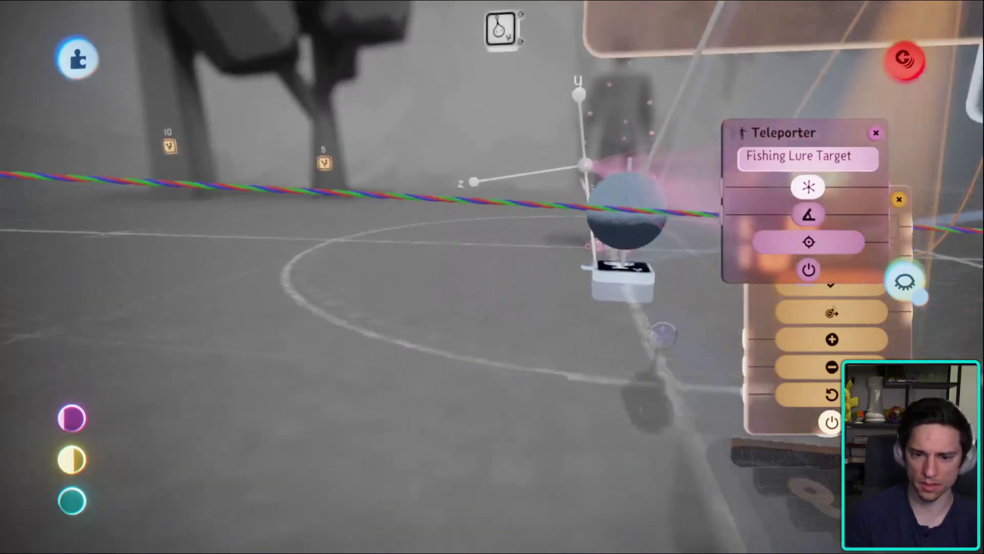
{"action": "middle_click_drag", "start_coordinate": [661, 335], "coordinate": [725, 334]}
{"action": "key", "text": "Escape"}
{"action": "left_click", "coordinate": [584, 379]}
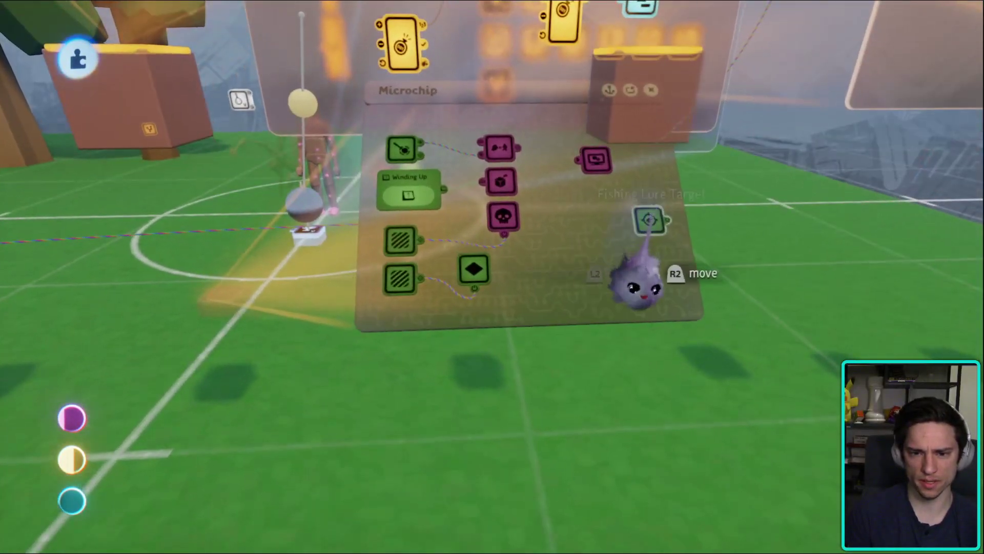
- Select the Fishing Lure Target, then open and close the Text Displayer gadget's settings
{"action": "left_click", "coordinate": [635, 284]}
{"action": "middle_click_drag", "start_coordinate": [636, 284], "coordinate": [618, 381]}
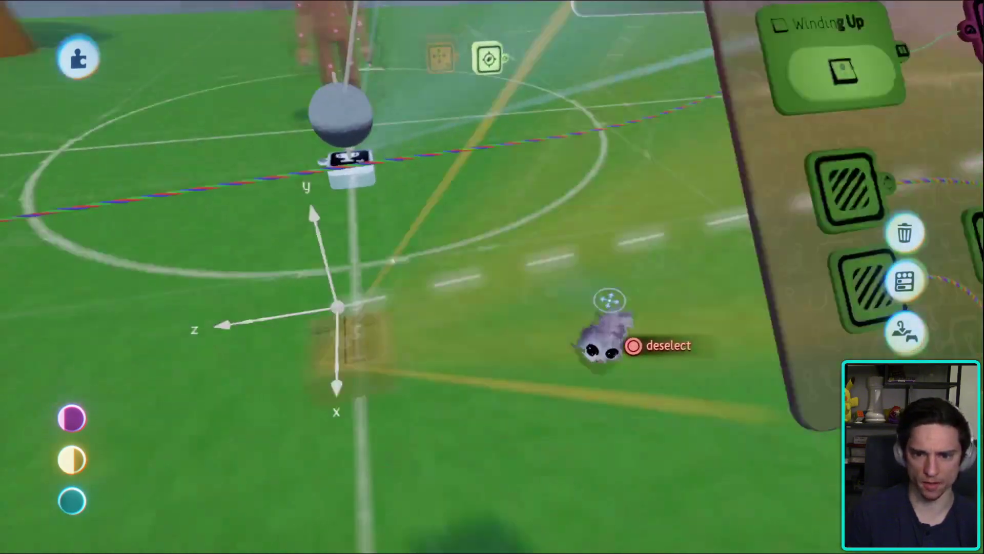
{"action": "middle_click_drag", "start_coordinate": [602, 343], "coordinate": [519, 308]}
{"action": "left_click", "coordinate": [518, 307]}
{"action": "key", "text": "Escape"}
- Orbit the camera across the Microchip, Fishing, Winding Up, Casting/Waiting and Timeline canvases
{"action": "middle_click_drag", "start_coordinate": [522, 365], "coordinate": [592, 464]}
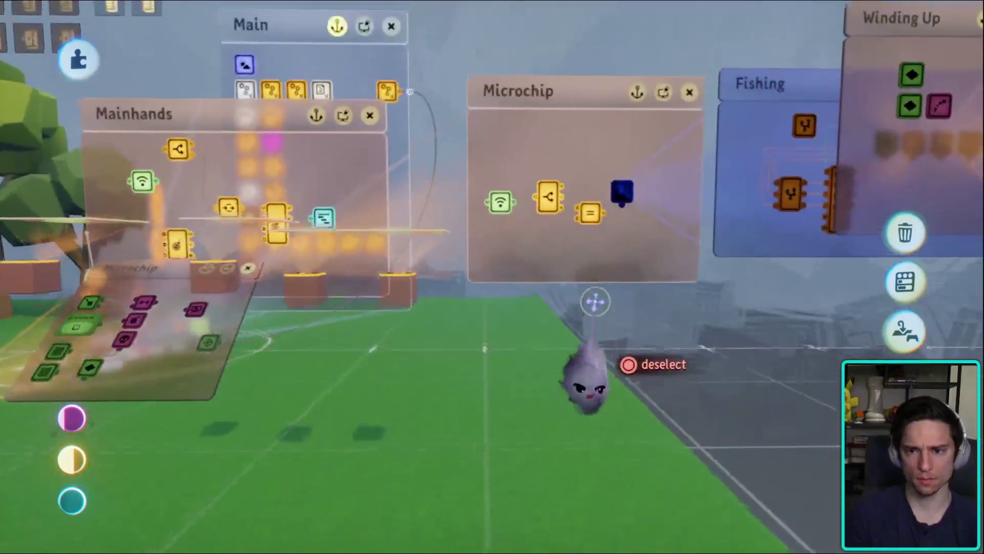
{"action": "middle_click_drag", "start_coordinate": [589, 382], "coordinate": [559, 380]}
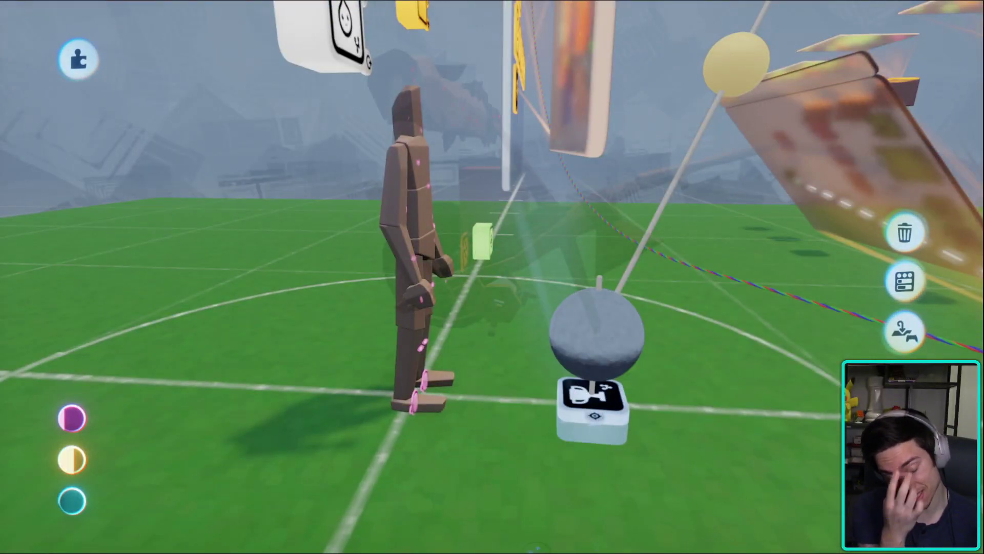
{"action": "middle_click_drag", "start_coordinate": [536, 547], "coordinate": [11, 197]}
{"action": "middle_click_drag", "start_coordinate": [586, 307], "coordinate": [543, 218]}
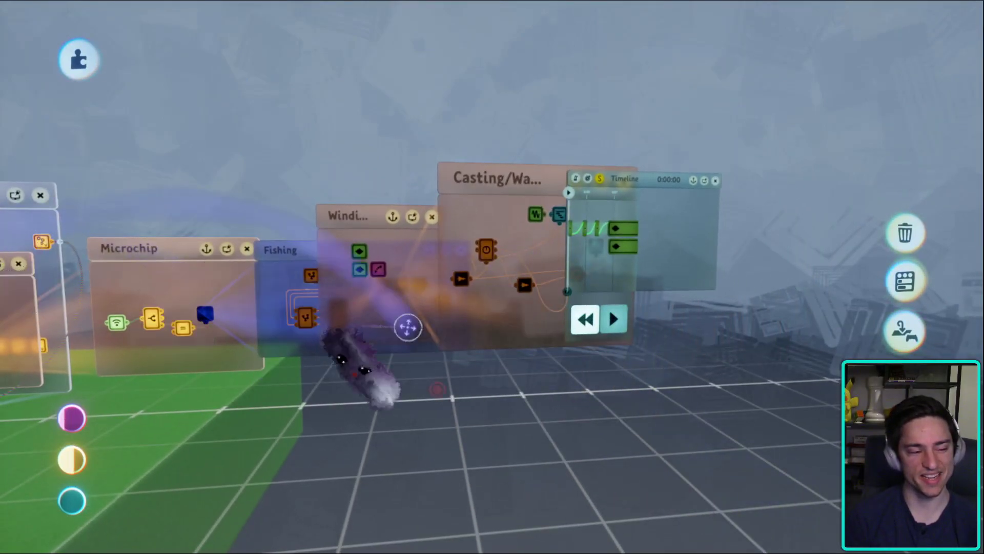
- Fly the camera across the pitch to the Casting/Waiting and Timeline panels
{"action": "middle_click_drag", "start_coordinate": [359, 369], "coordinate": [595, 416]}
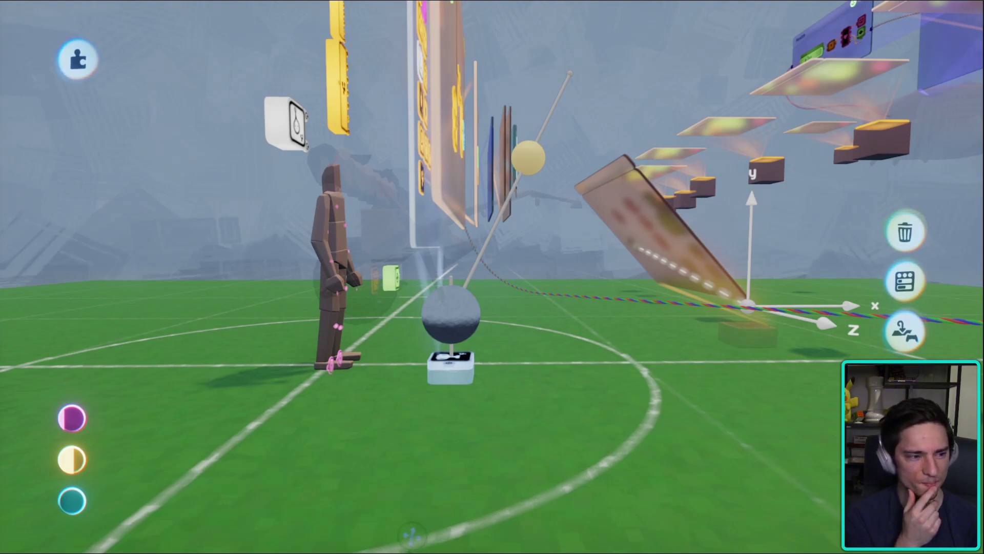
{"action": "middle_click_drag", "start_coordinate": [434, 467], "coordinate": [513, 405]}
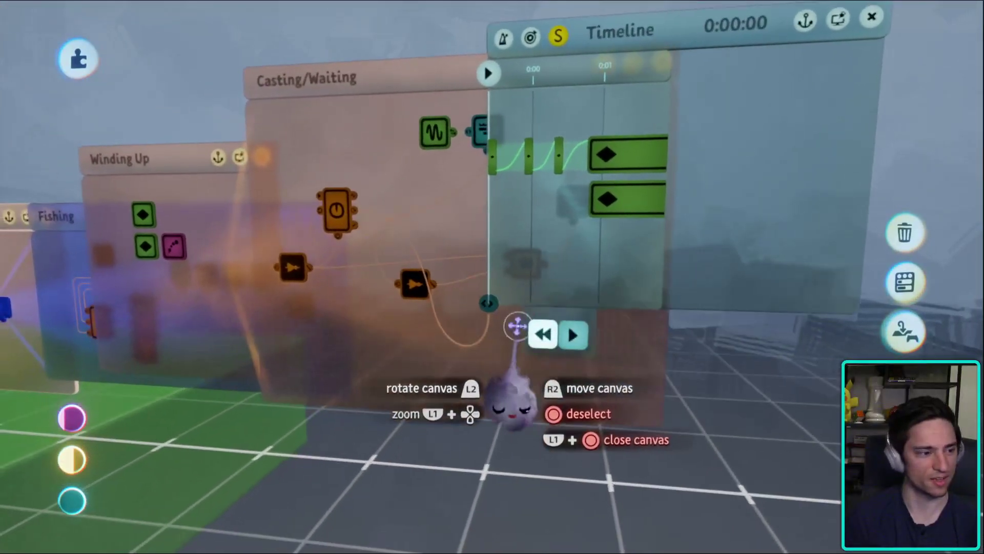
{"action": "middle_click_drag", "start_coordinate": [517, 325], "coordinate": [474, 290]}
- Zoom in on the Timeline keyframes, then pan back to the Microchip canvas
{"action": "middle_click_drag", "start_coordinate": [277, 277], "coordinate": [567, 213]}
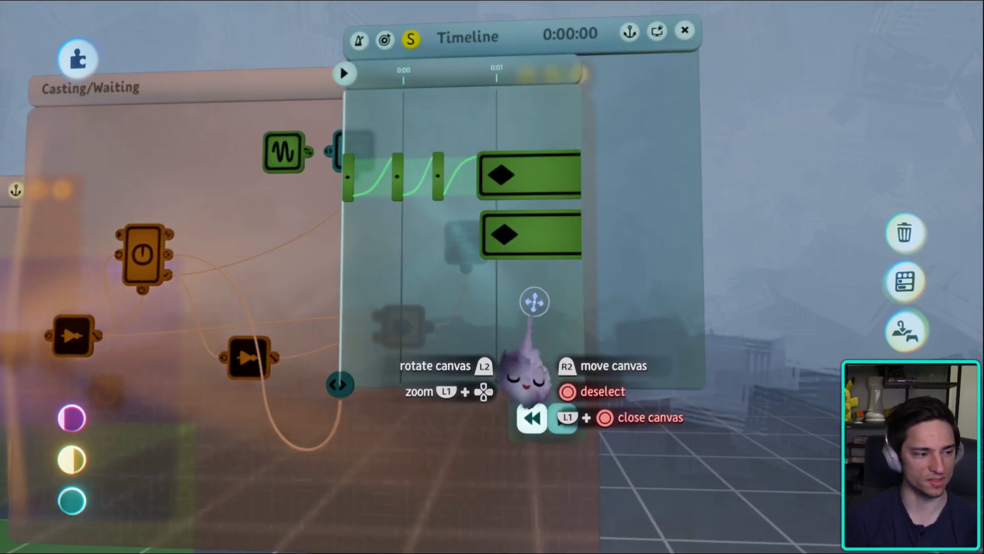
{"action": "mouse_move", "coordinate": [519, 290]}
{"action": "middle_mouse_down"}
{"action": "mouse_move", "coordinate": [522, 318]}
{"action": "mouse_move", "coordinate": [554, 281]}
{"action": "mouse_move", "coordinate": [358, 241]}
{"action": "mouse_move", "coordinate": [662, 351]}
{"action": "mouse_move", "coordinate": [567, 343]}
{"action": "mouse_move", "coordinate": [560, 309]}
{"action": "middle_mouse_up"}
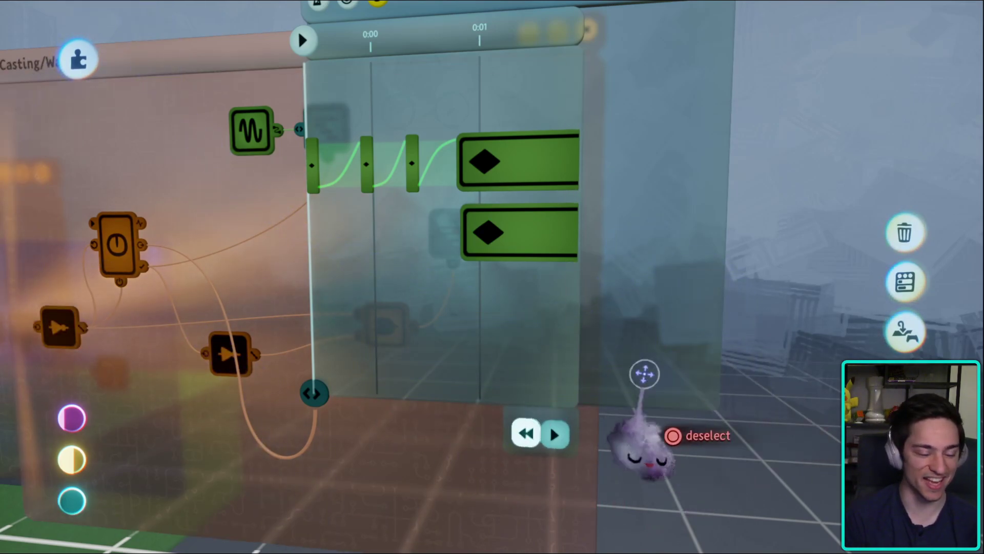
{"action": "middle_click_drag", "start_coordinate": [593, 347], "coordinate": [619, 312]}
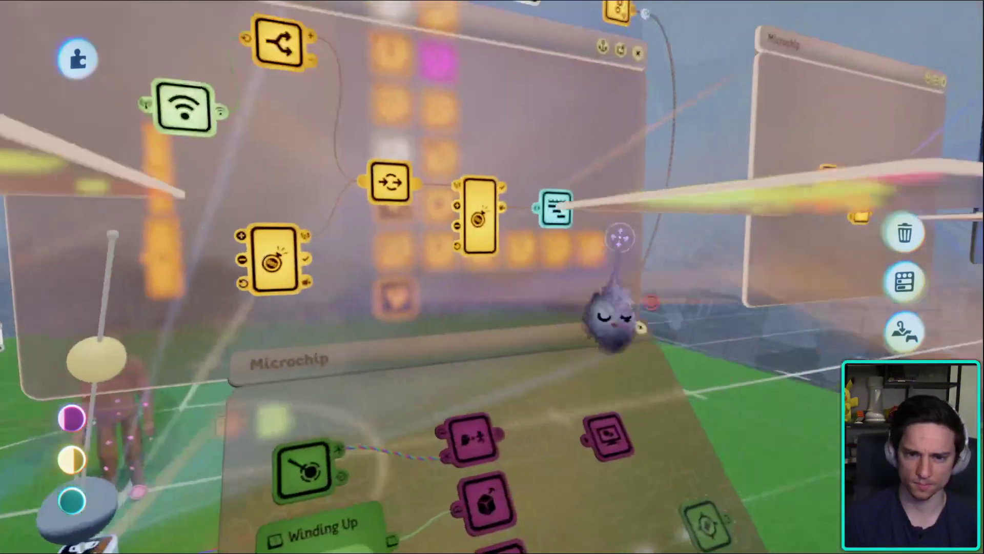
{"action": "left_click", "coordinate": [270, 253]}
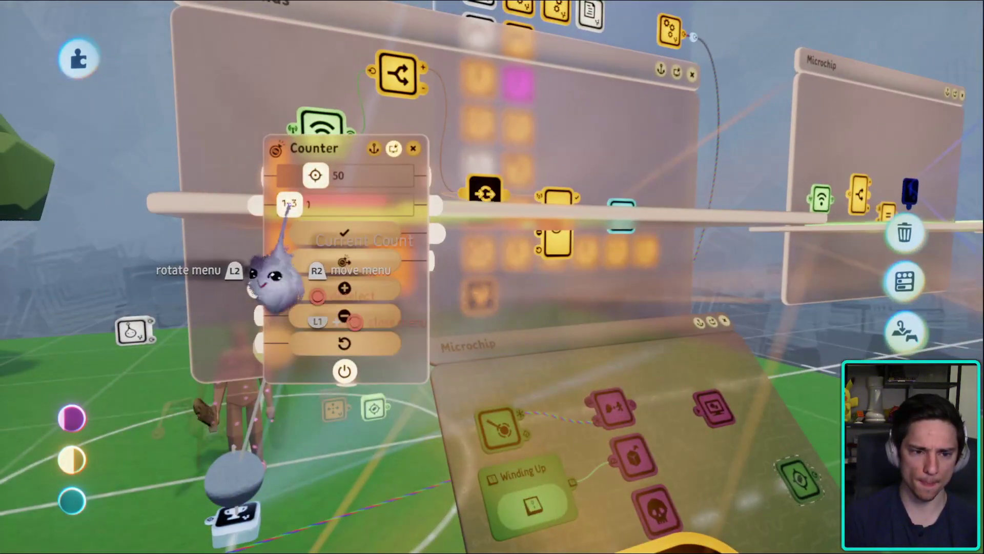
{"action": "middle_click_drag", "start_coordinate": [259, 277], "coordinate": [836, 371]}
{"action": "middle_click_drag", "start_coordinate": [882, 298], "coordinate": [259, 402]}
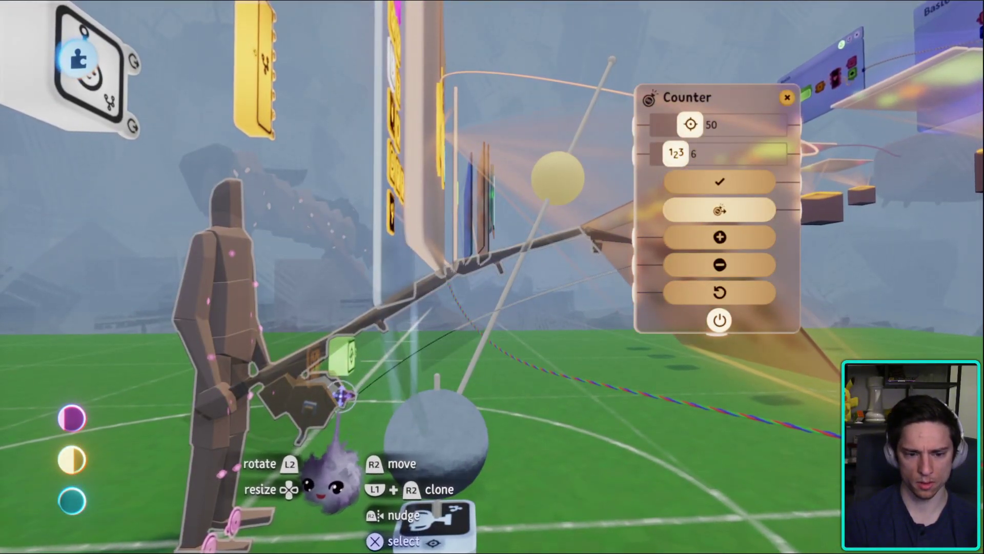
{"action": "middle_click_drag", "start_coordinate": [351, 464], "coordinate": [395, 464]}
{"action": "middle_click_drag", "start_coordinate": [479, 466], "coordinate": [508, 426]}
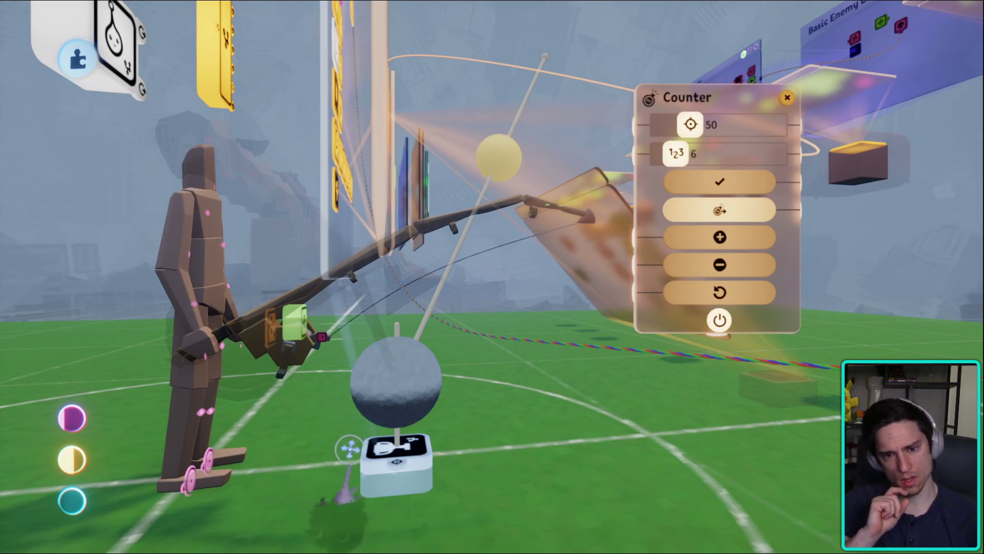
{"action": "middle_click_drag", "start_coordinate": [54, 364], "coordinate": [431, 325]}
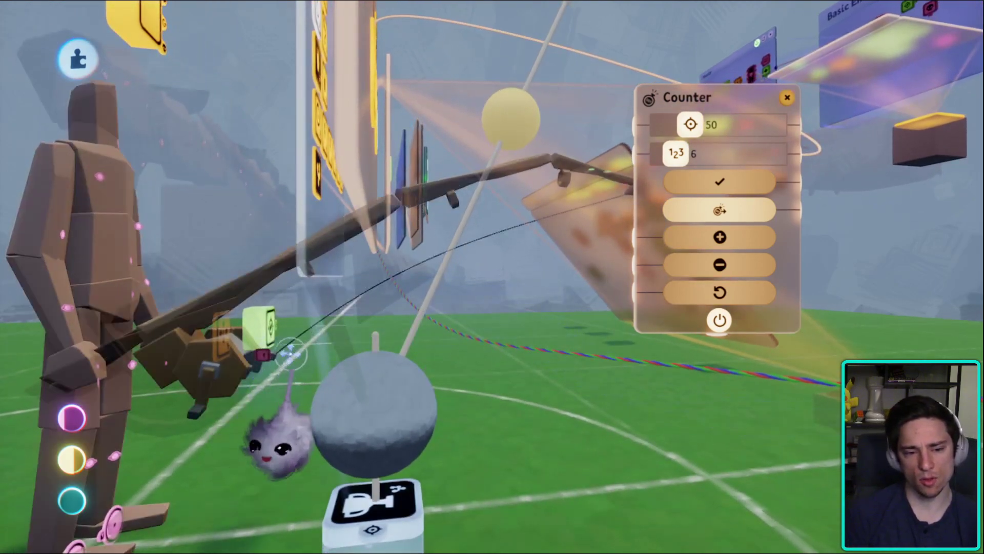
{"action": "middle_click_drag", "start_coordinate": [298, 335], "coordinate": [520, 274]}
{"action": "middle_click_drag", "start_coordinate": [463, 290], "coordinate": [439, 281]}
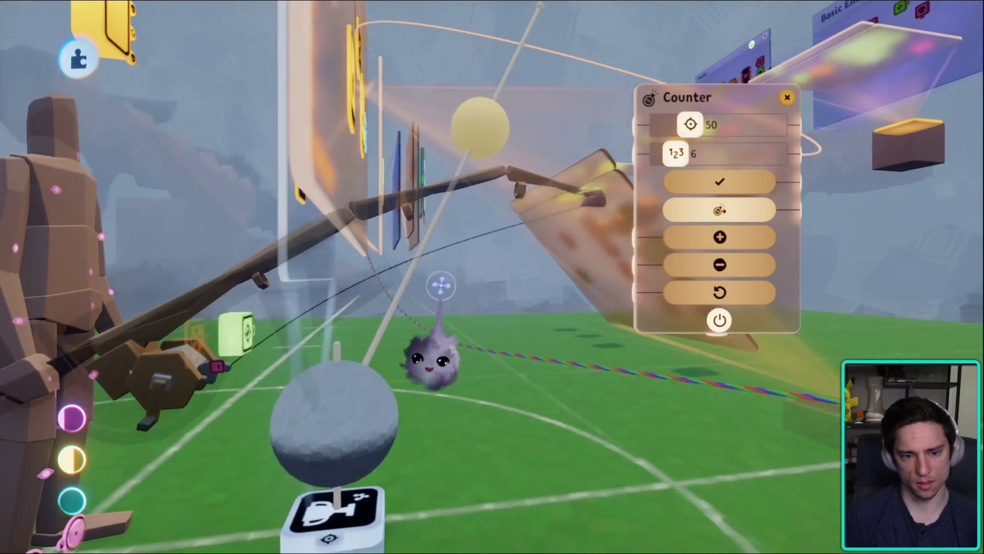
{"action": "middle_click_drag", "start_coordinate": [441, 351], "coordinate": [439, 374]}
{"action": "middle_click_drag", "start_coordinate": [532, 413], "coordinate": [510, 384]}
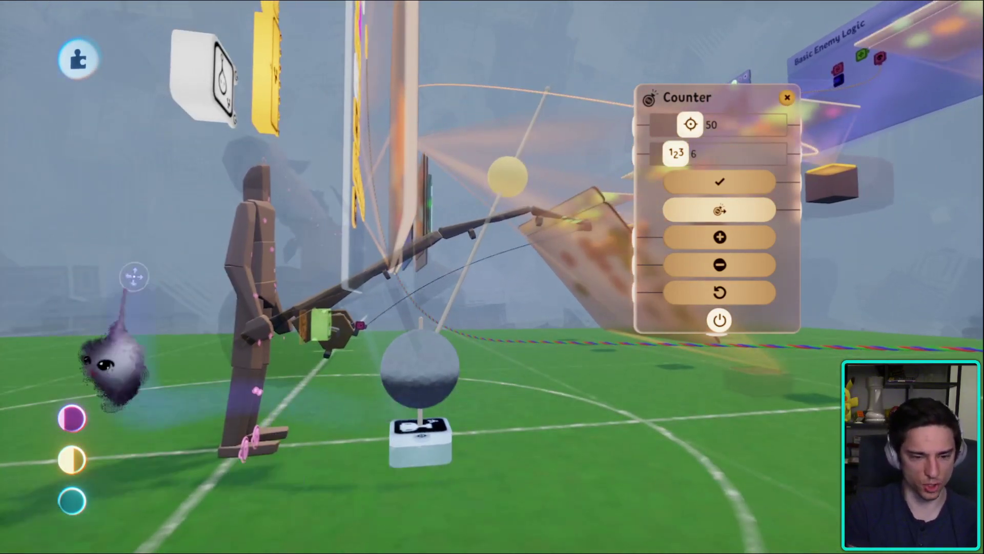
{"action": "middle_click_drag", "start_coordinate": [131, 275], "coordinate": [589, 142]}
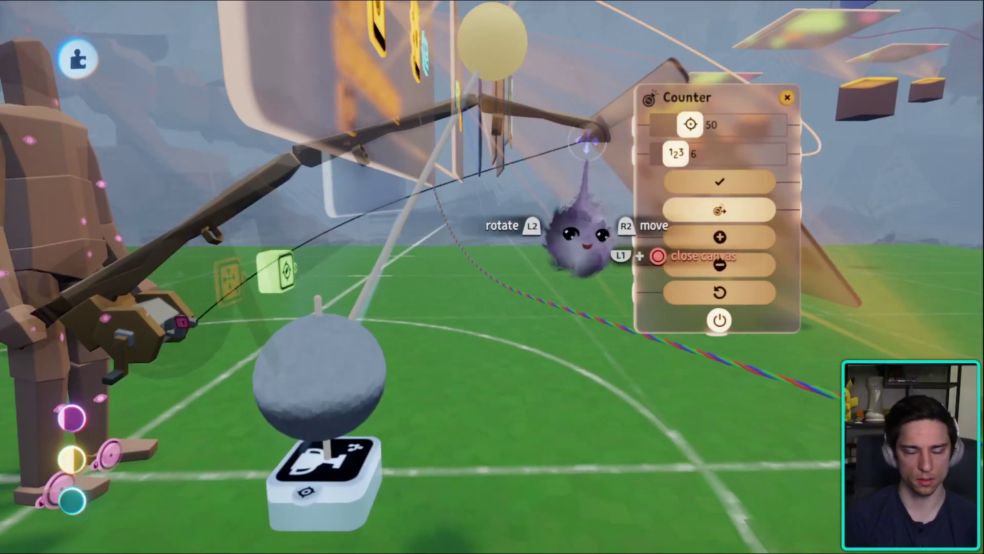
{"action": "middle_click_drag", "start_coordinate": [554, 279], "coordinate": [541, 315]}
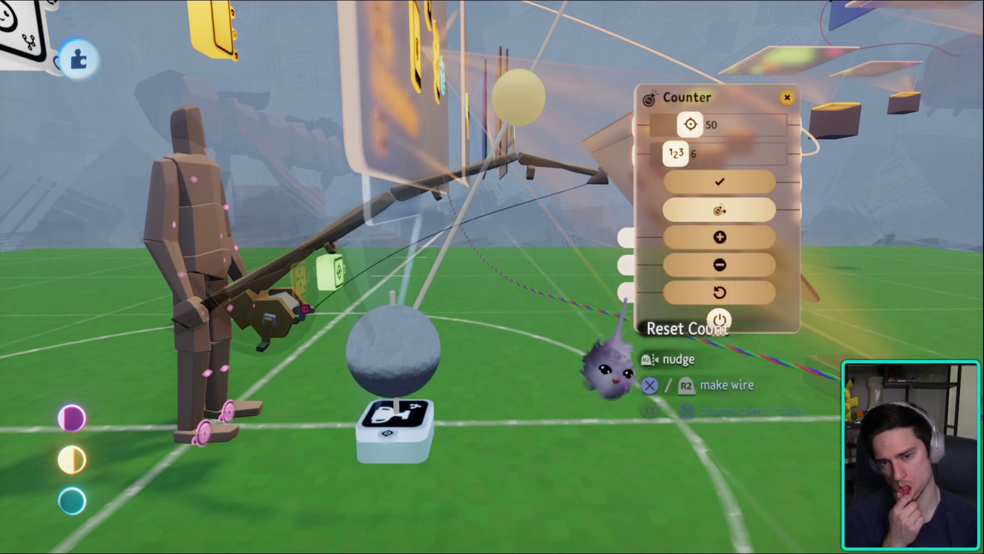
{"action": "middle_click_drag", "start_coordinate": [589, 359], "coordinate": [476, 346]}
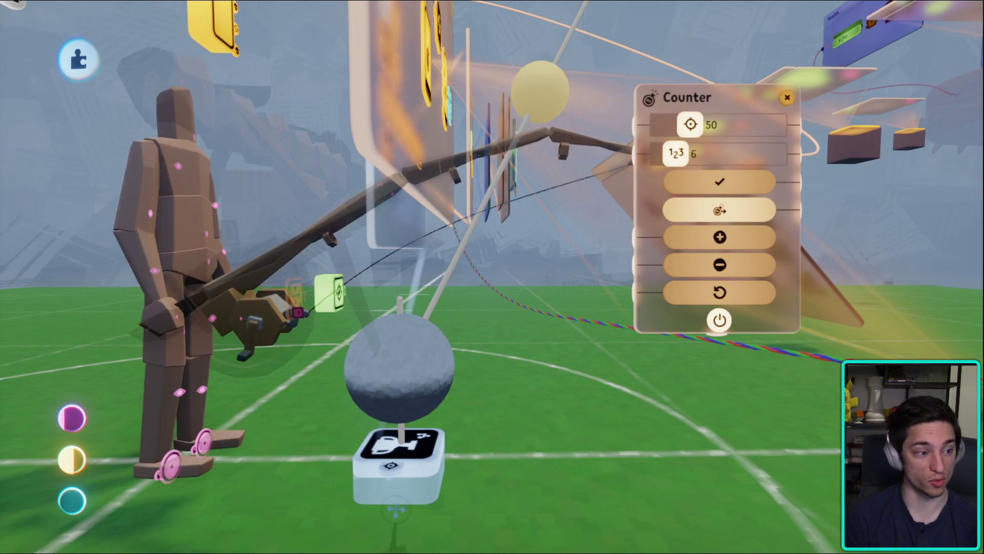
{"action": "mouse_move", "coordinate": [125, 454]}
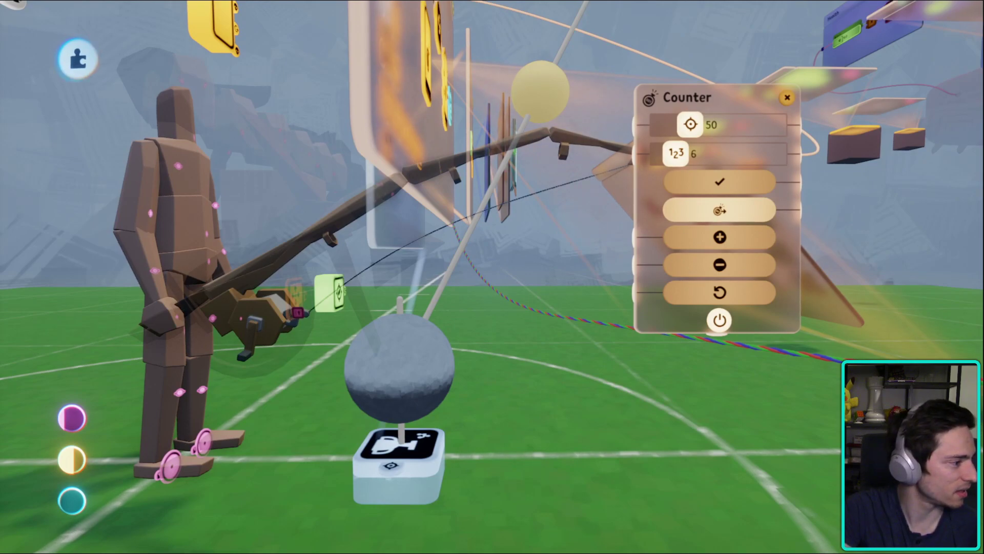
- Check the pending requests in the Twitch reward queue, then close that tab
{"action": "key", "text": "alt+Tab"}
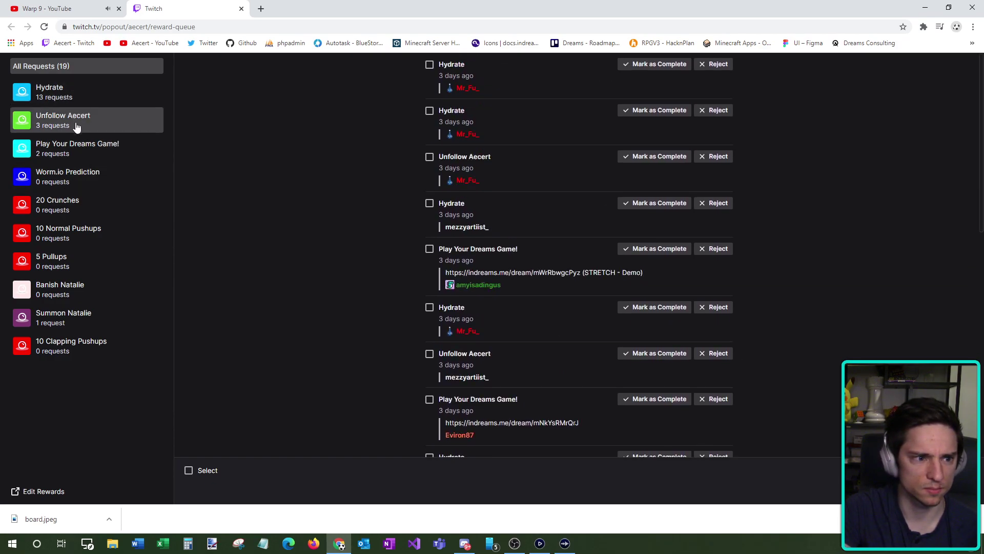
{"action": "left_click", "coordinate": [88, 314]}
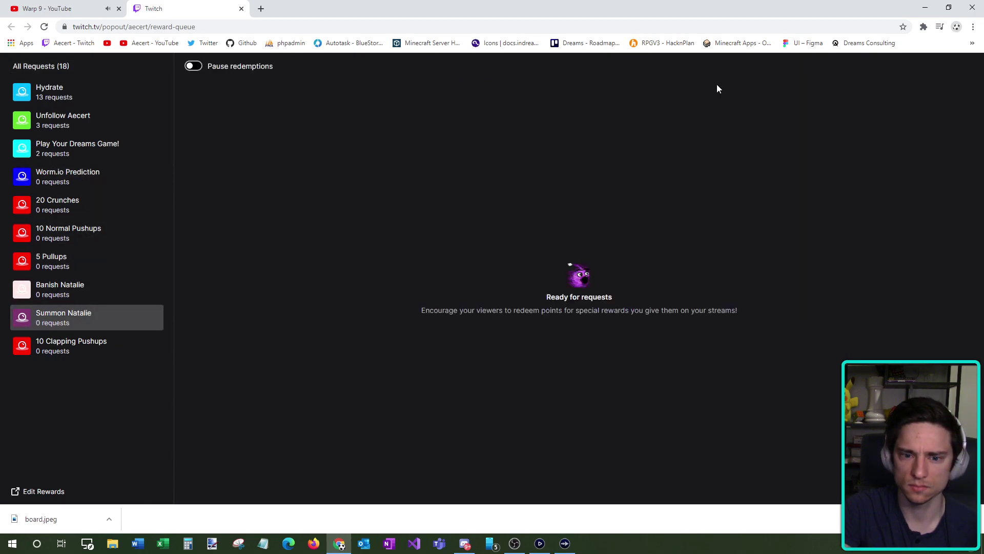
{"action": "left_click", "coordinate": [239, 9]}
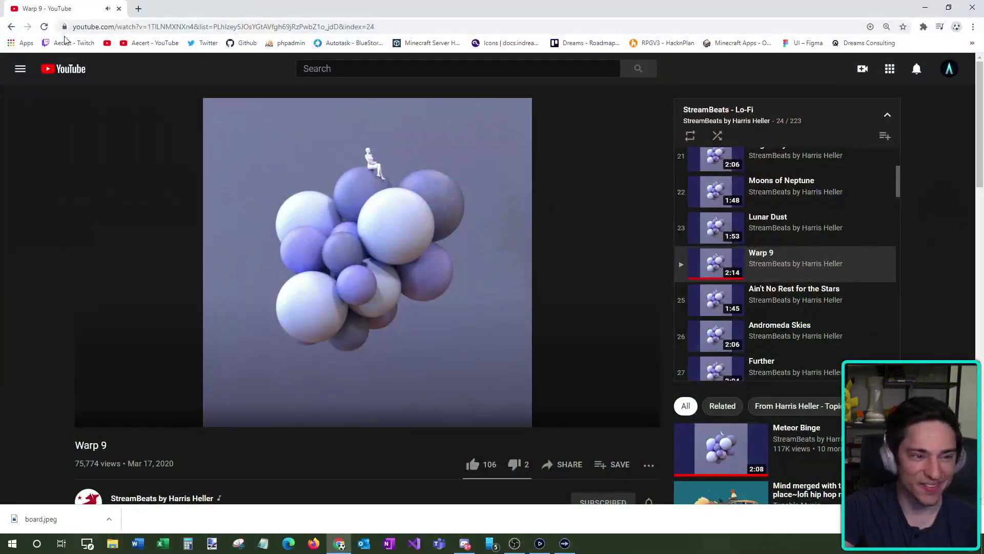
- Open the streamer's own Twitch channel muted, then a followed creator's live Dreams stream
{"action": "key", "text": "ctrl+t"}
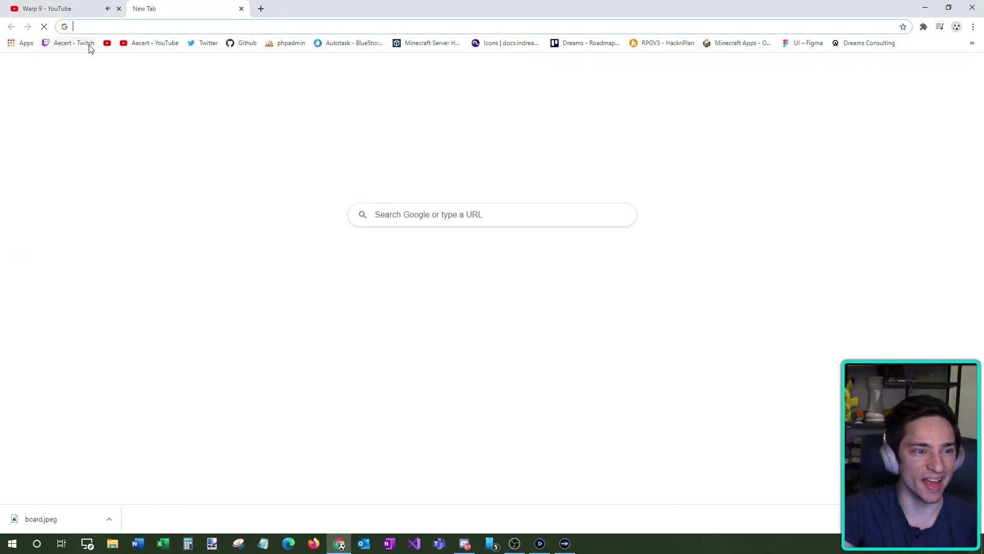
{"action": "left_click", "coordinate": [82, 43]}
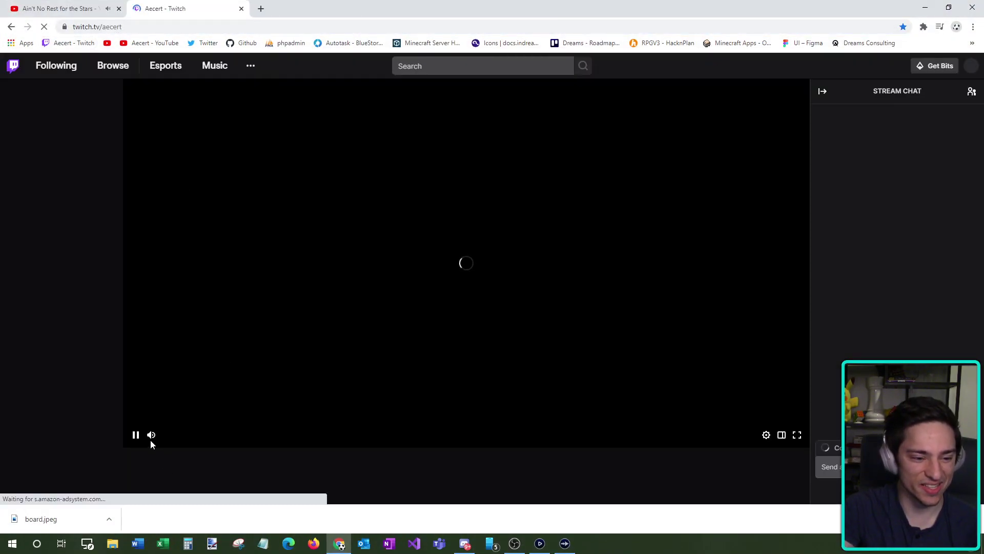
{"action": "left_click", "coordinate": [151, 434]}
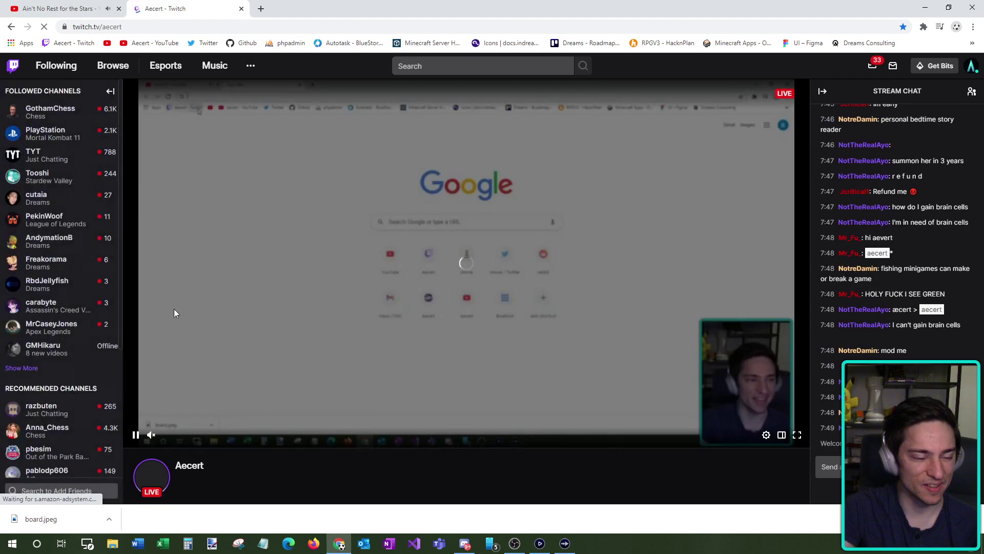
{"action": "left_click", "coordinate": [68, 248]}
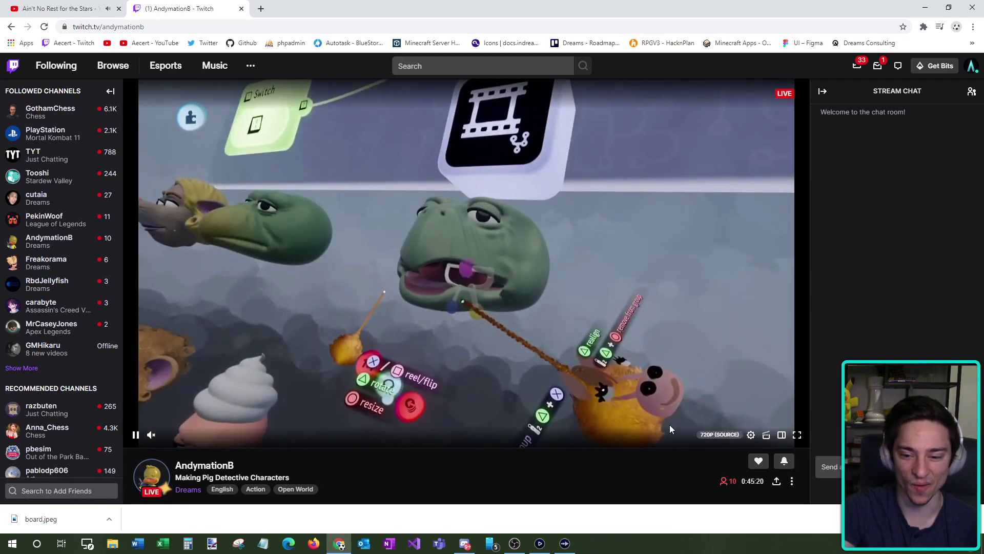
- Scroll the creator's stream page, then close the tab and minimize Chrome back to Dreams
{"action": "scroll", "coordinate": [670, 424], "scroll_direction": "down", "scroll_amount": 3}
{"action": "scroll", "coordinate": [442, 340], "scroll_direction": "up", "scroll_amount": 3}
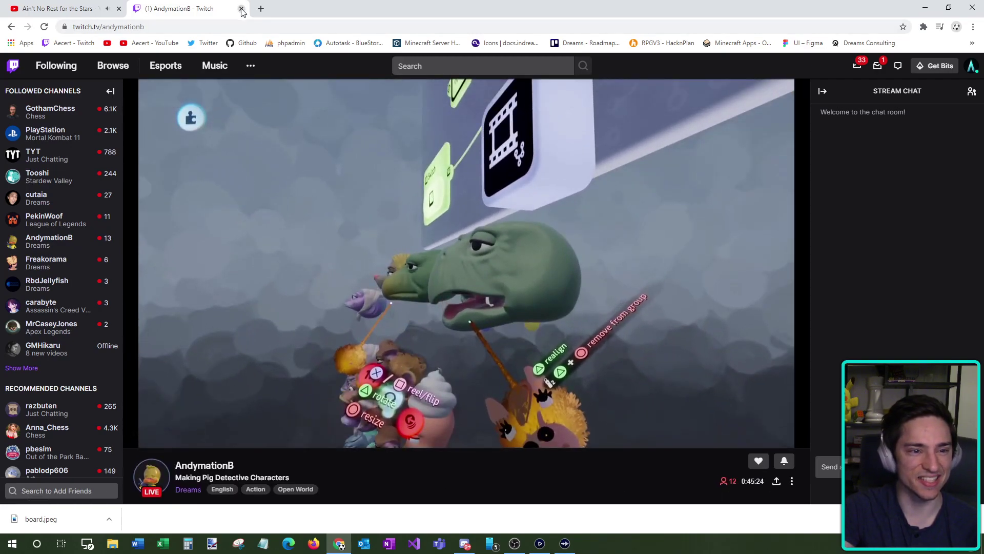
{"action": "key", "text": "ctrl+w"}
{"action": "left_click", "coordinate": [926, 8]}
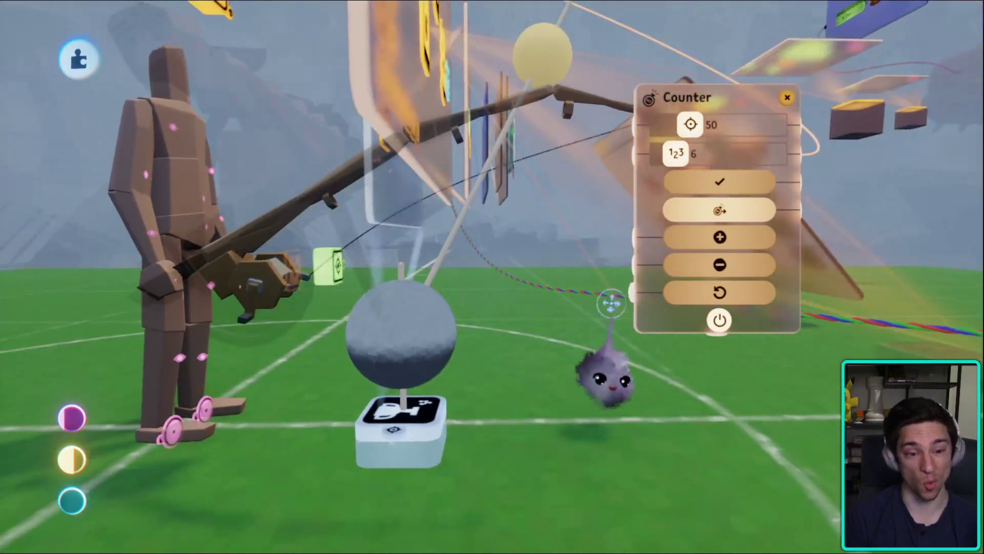
- Orbit the view around the Counter gadget and back to the mannequin and rod
{"action": "middle_click_drag", "start_coordinate": [611, 303], "coordinate": [719, 320]}
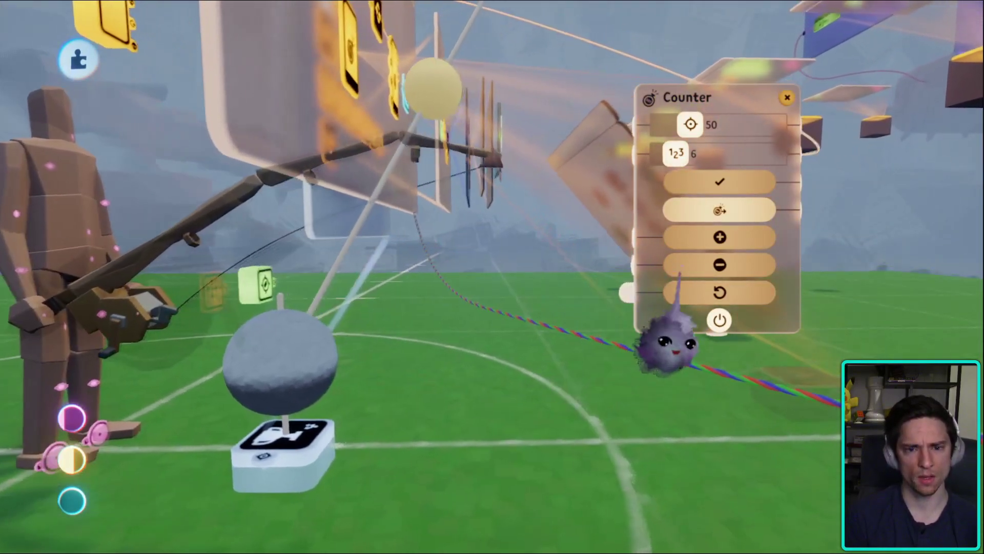
{"action": "middle_click_drag", "start_coordinate": [666, 343], "coordinate": [584, 410]}
{"action": "middle_click_drag", "start_coordinate": [590, 326], "coordinate": [274, 110]}
- Stamp the fishing rod from the RPG Assets collection in My Creations onto the field and grab it
{"action": "left_click", "coordinate": [292, 59]}
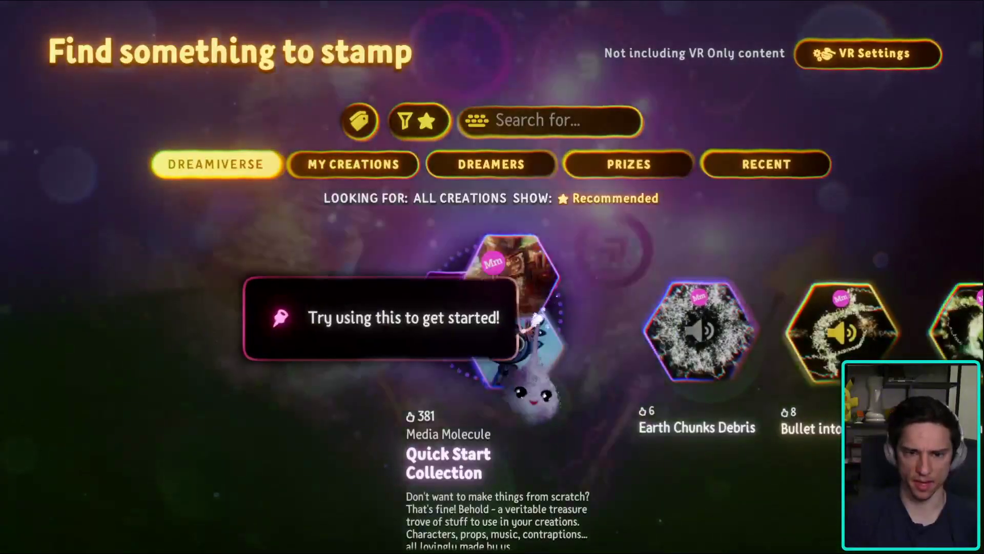
{"action": "left_click", "coordinate": [354, 164]}
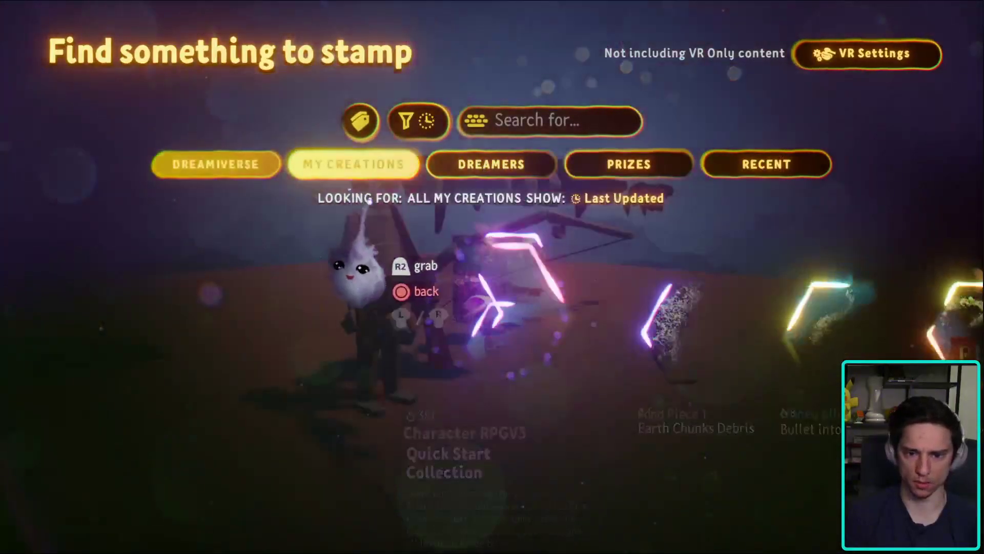
{"action": "scroll", "coordinate": [492, 359], "scroll_direction": "right", "scroll_amount": 5}
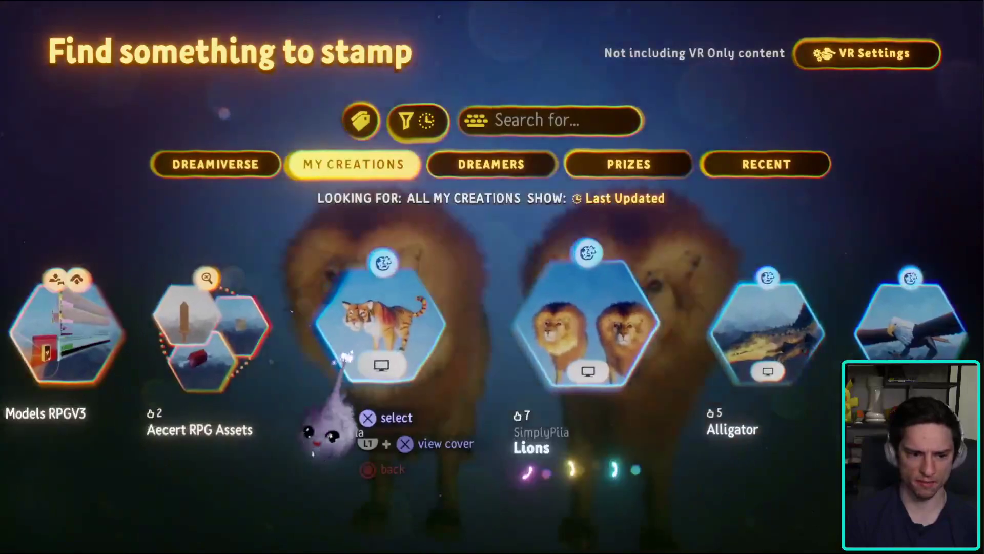
{"action": "left_click", "coordinate": [210, 333]}
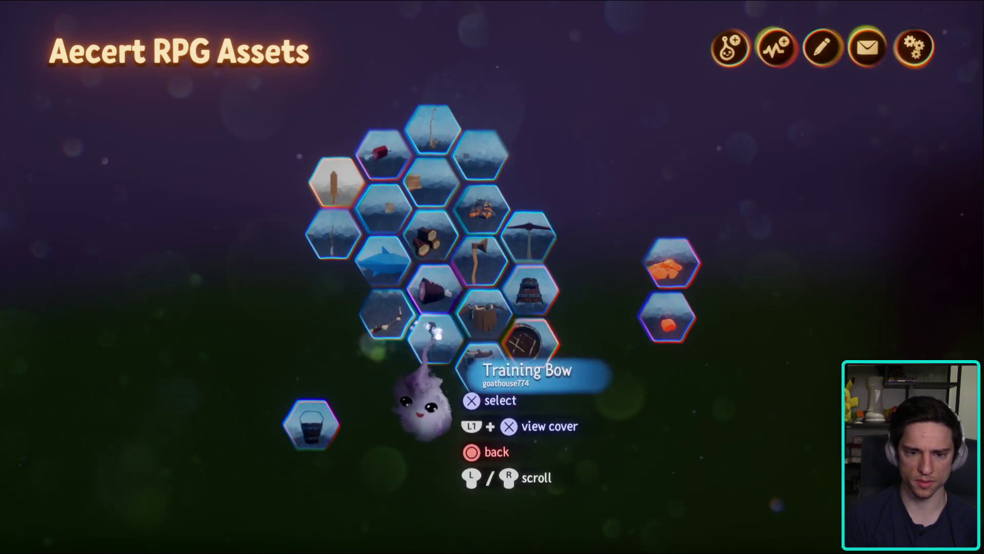
{"action": "left_click", "coordinate": [420, 193]}
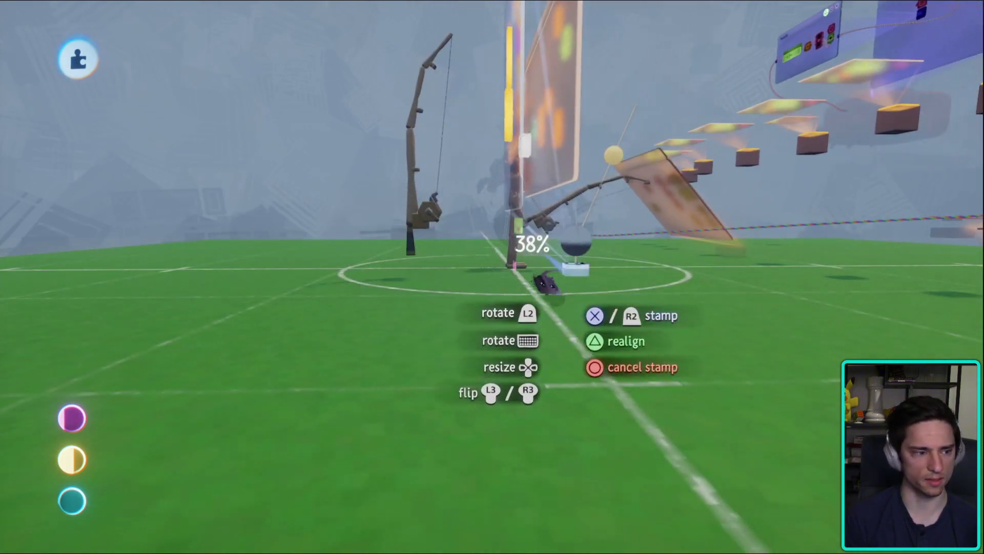
{"action": "left_click", "coordinate": [533, 241]}
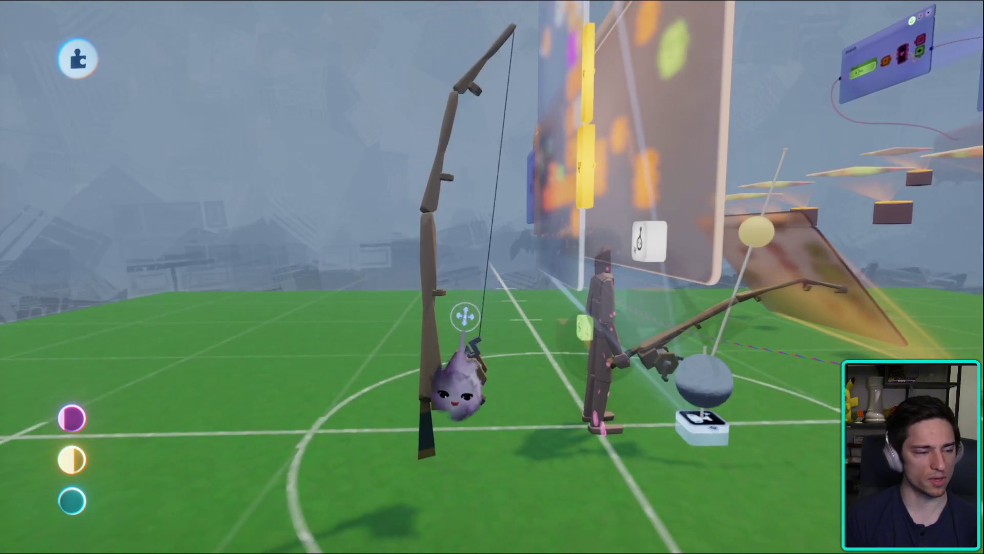
{"action": "left_click_drag", "start_coordinate": [439, 451], "coordinate": [448, 333]}
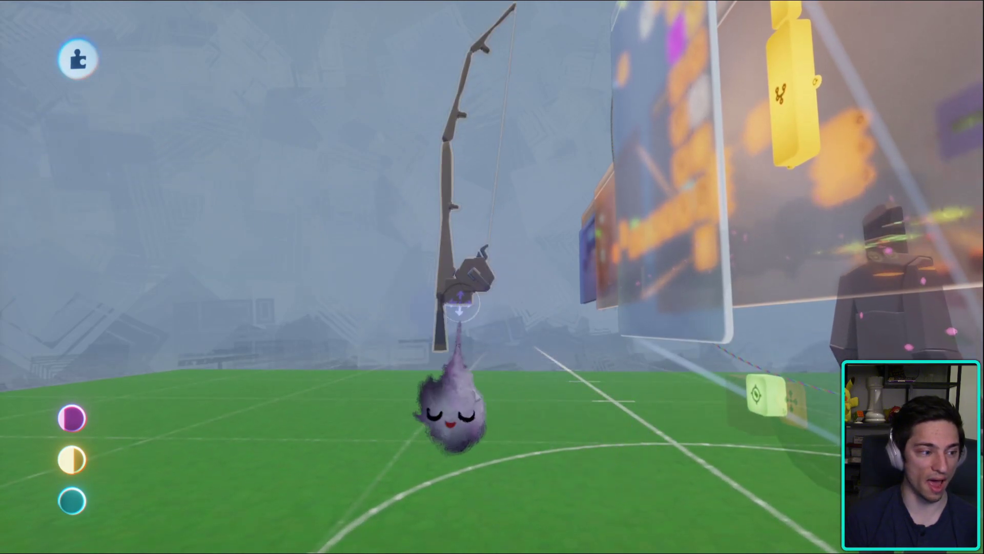
- Reposition the stamped rod, pull its line and hook off, and carry the hook toward the mannequin
{"action": "left_click_drag", "start_coordinate": [469, 451], "coordinate": [423, 456]}
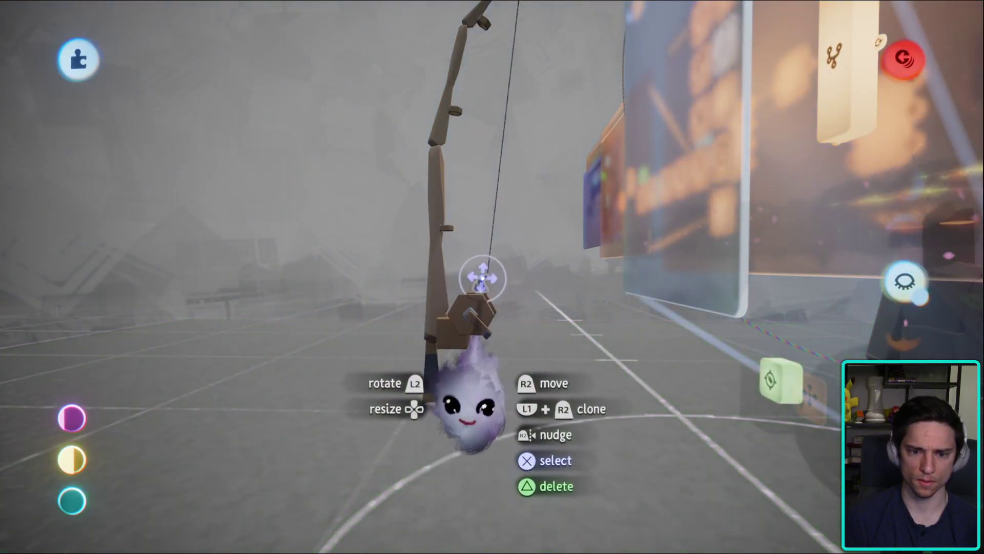
{"action": "left_click_drag", "start_coordinate": [482, 277], "coordinate": [507, 200]}
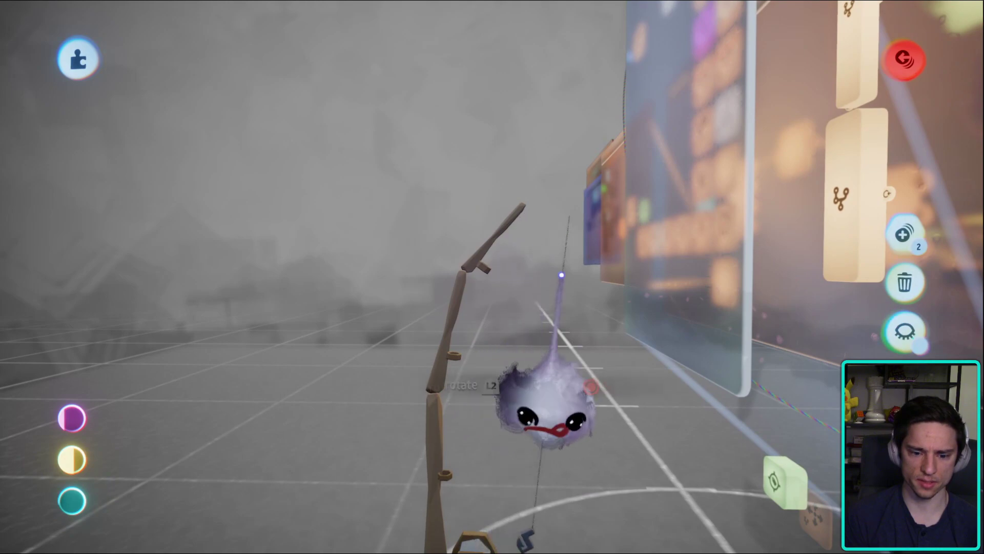
{"action": "left_click_drag", "start_coordinate": [544, 405], "coordinate": [230, 307]}
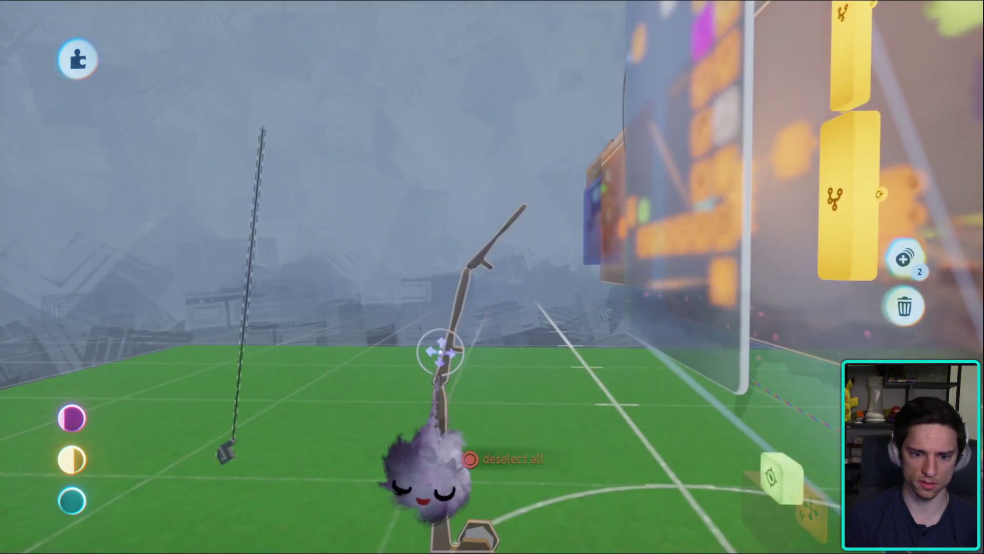
{"action": "left_click_drag", "start_coordinate": [441, 352], "coordinate": [435, 228]}
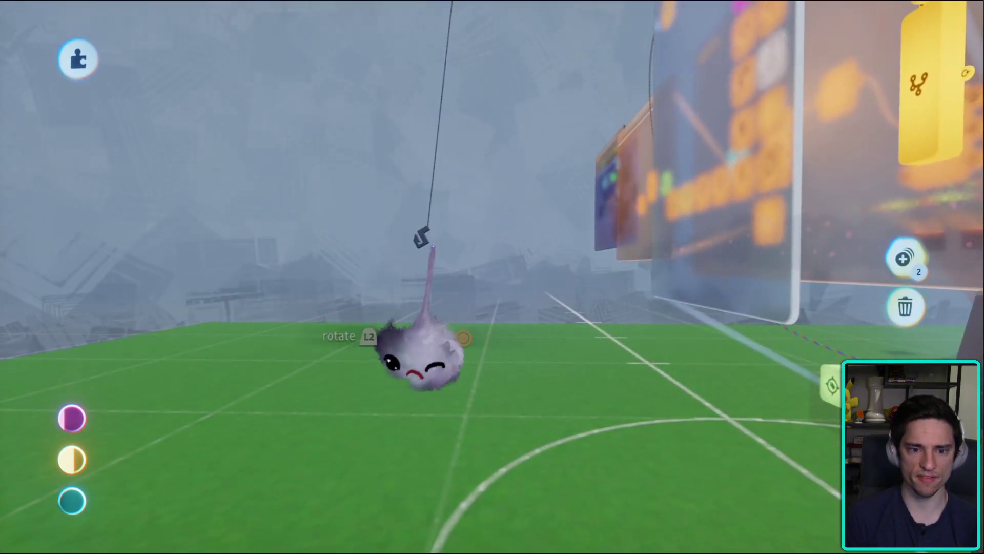
{"action": "left_click_drag", "start_coordinate": [590, 466], "coordinate": [384, 352]}
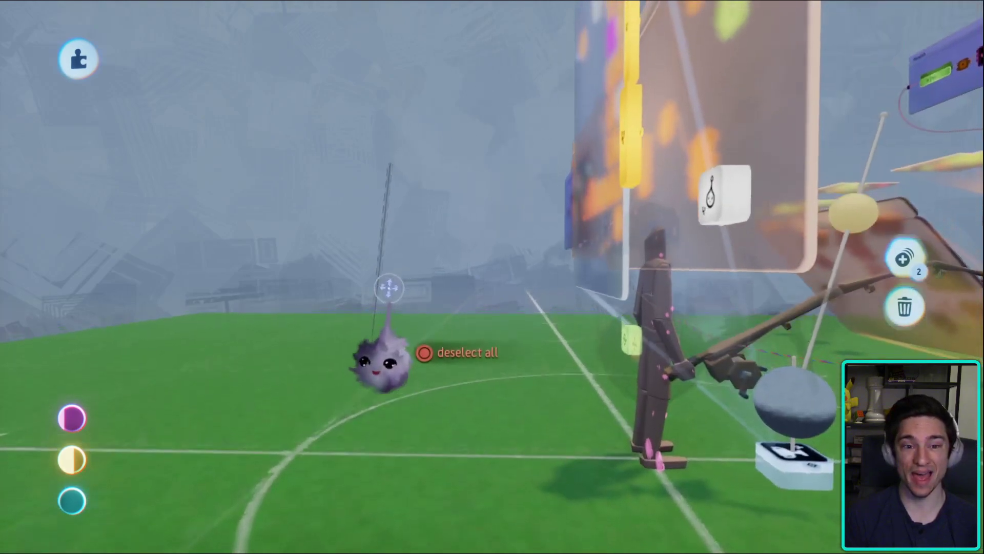
{"action": "key", "text": "Escape"}
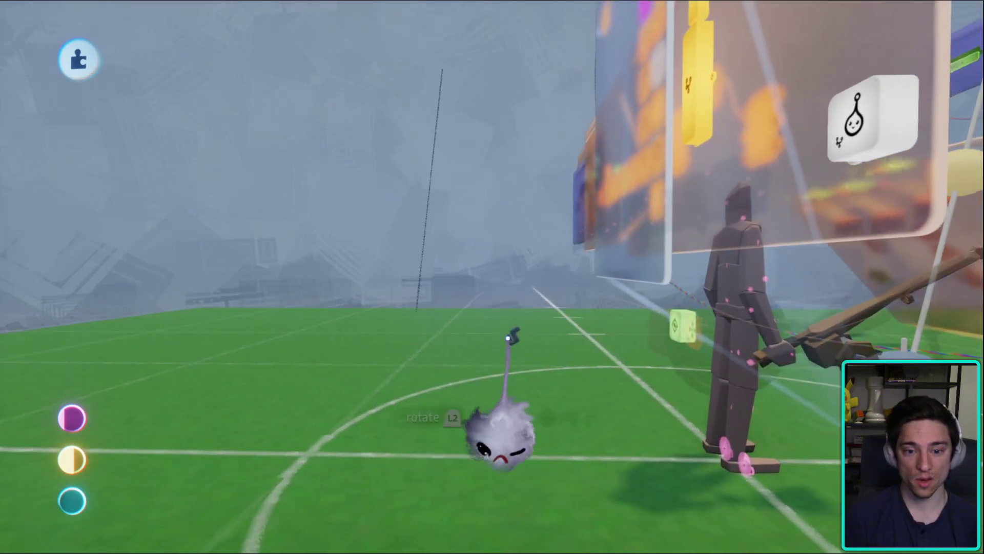
{"action": "mouse_move", "coordinate": [510, 334]}
{"action": "left_mouse_down"}
{"action": "mouse_move", "coordinate": [374, 329]}
{"action": "mouse_move", "coordinate": [369, 294]}
{"action": "mouse_move", "coordinate": [478, 300]}
{"action": "mouse_move", "coordinate": [241, 105]}
{"action": "mouse_move", "coordinate": [489, 226]}
{"action": "mouse_move", "coordinate": [114, 274]}
{"action": "mouse_move", "coordinate": [538, 395]}
{"action": "mouse_move", "coordinate": [336, 352]}
{"action": "mouse_move", "coordinate": [399, 296]}
{"action": "mouse_move", "coordinate": [430, 347]}
{"action": "mouse_move", "coordinate": [363, 323]}
{"action": "mouse_move", "coordinate": [532, 274]}
{"action": "mouse_move", "coordinate": [466, 383]}
{"action": "mouse_move", "coordinate": [543, 358]}
{"action": "mouse_move", "coordinate": [496, 413]}
{"action": "mouse_move", "coordinate": [500, 390]}
{"action": "mouse_move", "coordinate": [459, 463]}
{"action": "mouse_move", "coordinate": [462, 380]}
{"action": "left_mouse_up"}
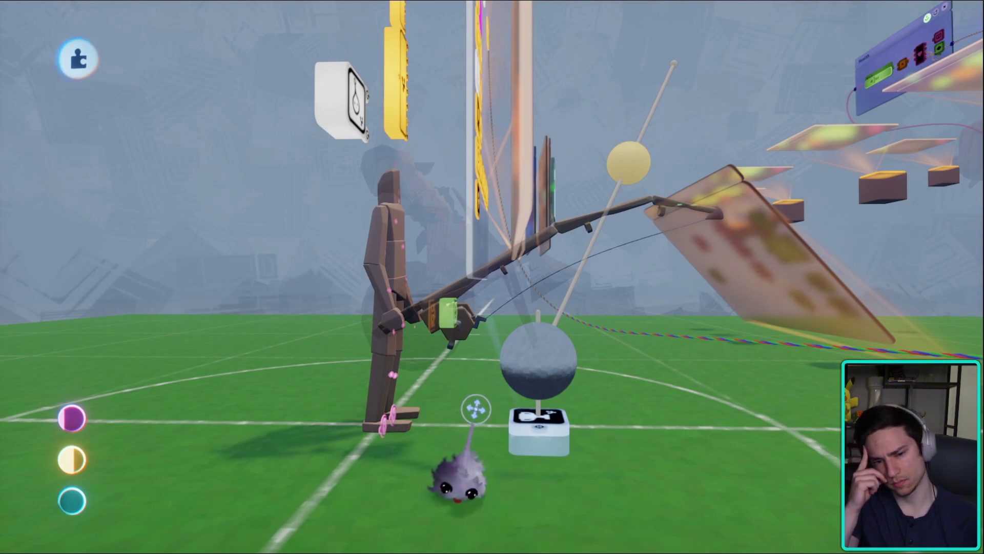
- Orbit the scene and carry the tethered hook around the field
{"action": "middle_click_drag", "start_coordinate": [476, 409], "coordinate": [513, 334]}
{"action": "middle_click_drag", "start_coordinate": [457, 306], "coordinate": [596, 318]}
{"action": "left_click_drag", "start_coordinate": [596, 317], "coordinate": [679, 314]}
{"action": "middle_click_drag", "start_coordinate": [678, 314], "coordinate": [586, 220]}
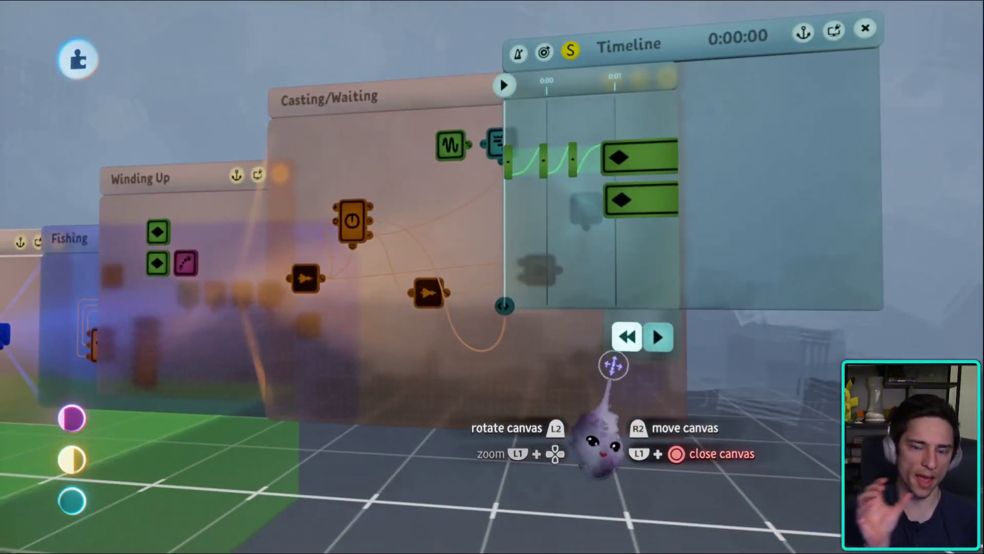
- Record the lure moving across the field from the Casting/Waiting chip, then start a playtest
{"action": "mouse_move", "coordinate": [613, 363]}
{"action": "middle_mouse_down"}
{"action": "mouse_move", "coordinate": [584, 328]}
{"action": "mouse_move", "coordinate": [604, 354]}
{"action": "middle_mouse_up"}
{"action": "middle_click_drag", "start_coordinate": [507, 282], "coordinate": [492, 118]}
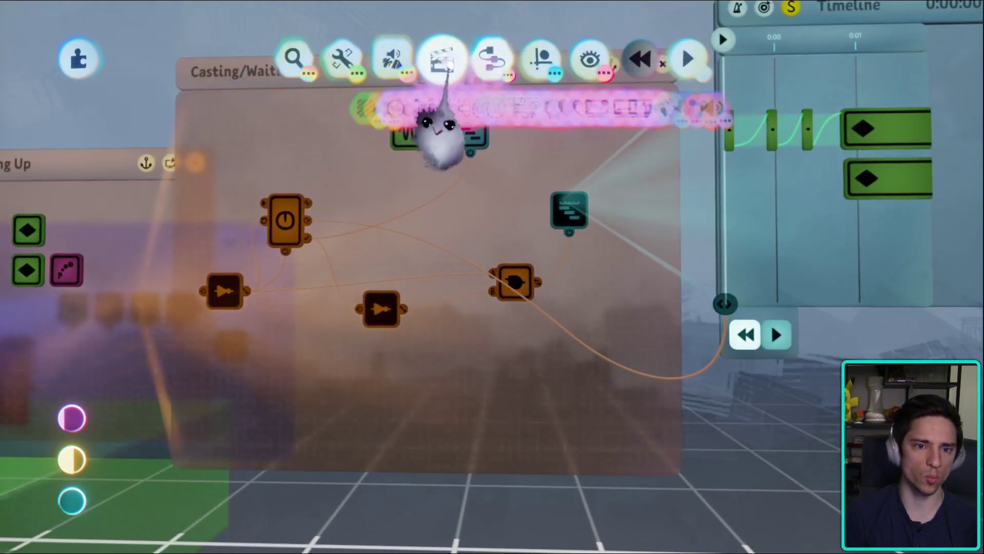
{"action": "middle_click_drag", "start_coordinate": [571, 180], "coordinate": [597, 446]}
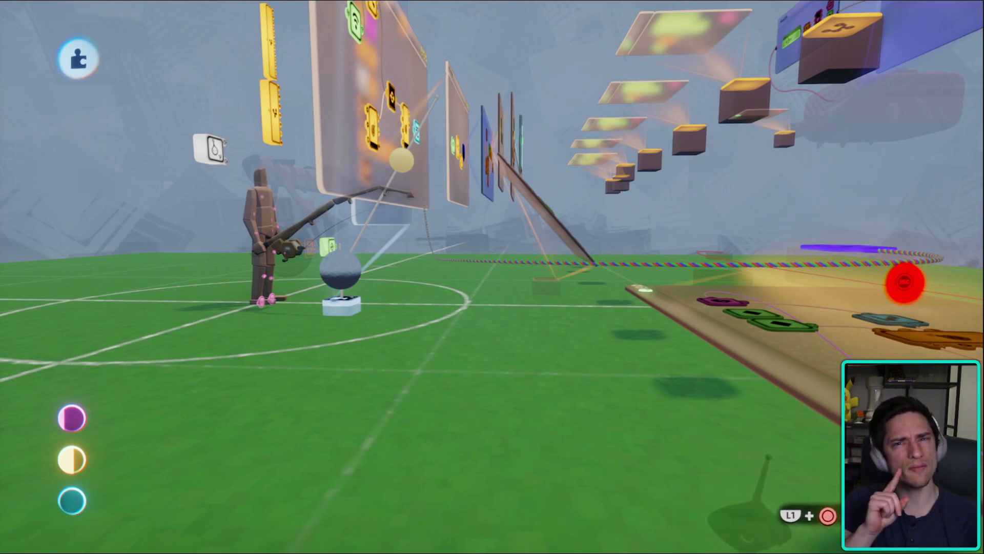
{"action": "mouse_move", "coordinate": [345, 183]}
{"action": "left_mouse_down"}
{"action": "mouse_move", "coordinate": [824, 395]}
{"action": "mouse_move", "coordinate": [685, 378]}
{"action": "mouse_move", "coordinate": [576, 417]}
{"action": "mouse_move", "coordinate": [706, 337]}
{"action": "mouse_move", "coordinate": [461, 433]}
{"action": "mouse_move", "coordinate": [564, 374]}
{"action": "mouse_move", "coordinate": [535, 340]}
{"action": "mouse_move", "coordinate": [528, 237]}
{"action": "left_mouse_up"}
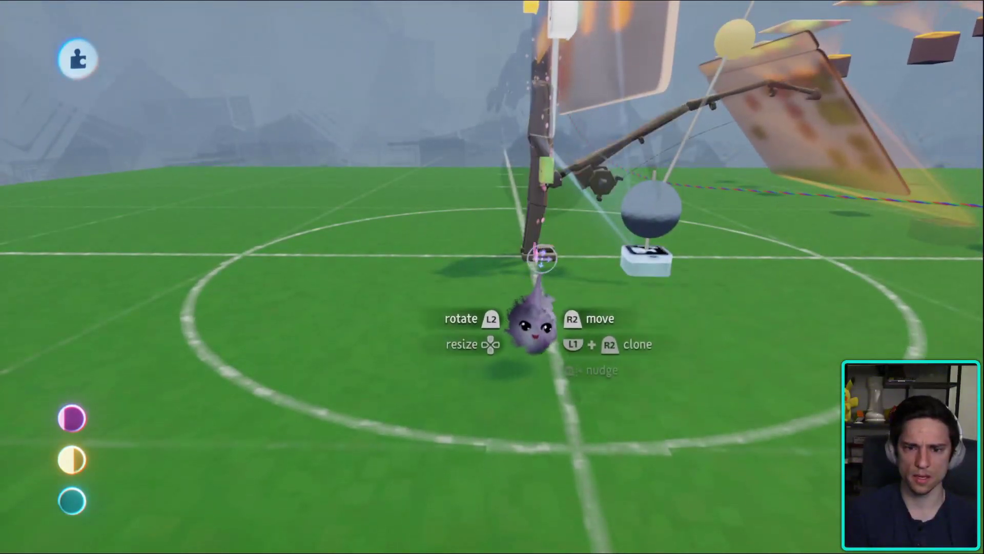
{"action": "left_click_drag", "start_coordinate": [530, 328], "coordinate": [340, 450]}
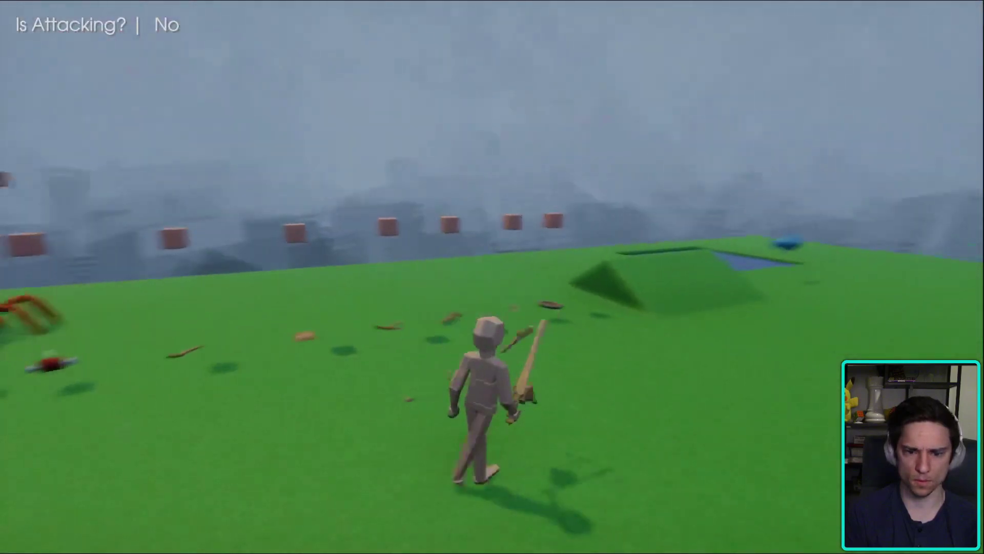
- Leave the playtest for edit mode and view the Mainhands and Microchip logic
{"action": "key", "text": "Escape"}
{"action": "left_click", "coordinate": [242, 384]}
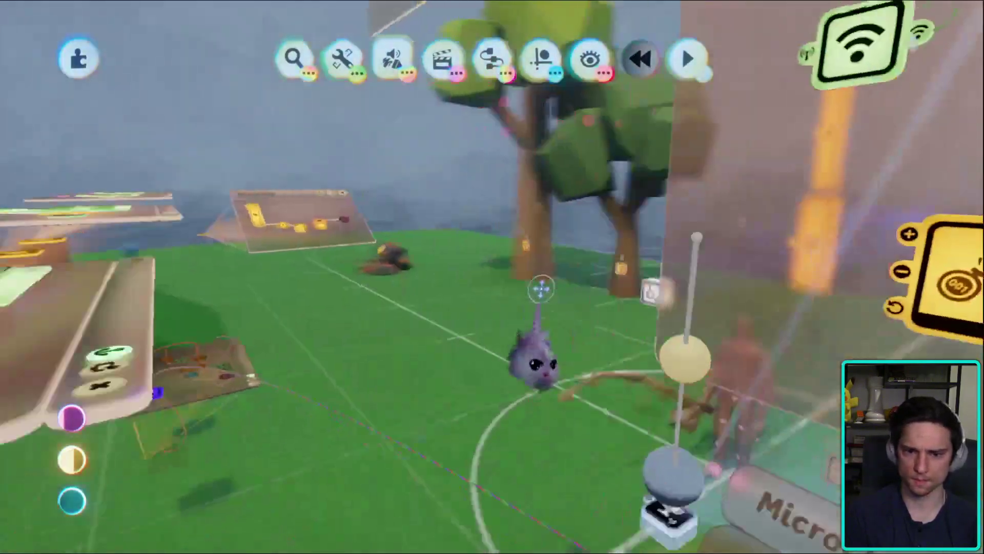
{"action": "left_click_drag", "start_coordinate": [541, 289], "coordinate": [427, 255]}
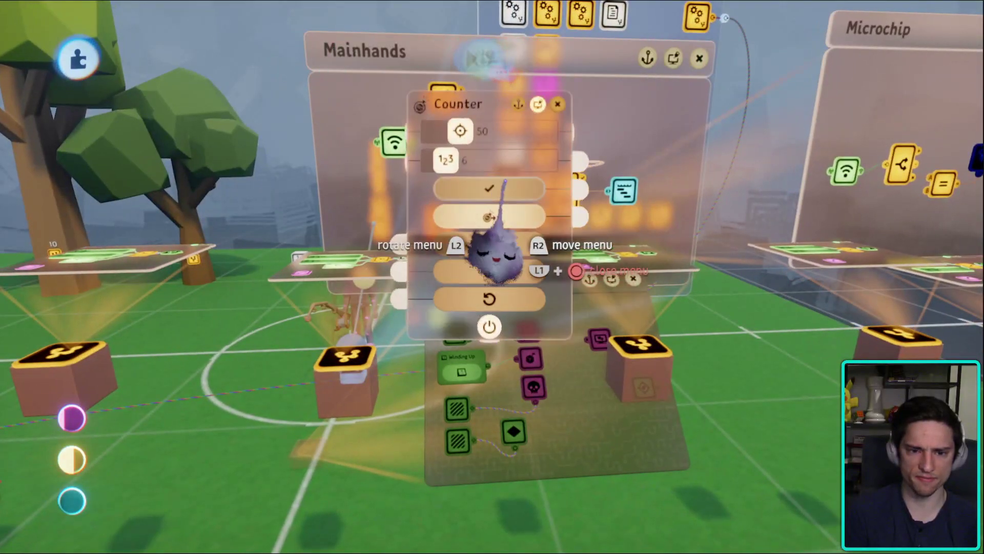
- Playtest the casting attack, then pause back into edit mode
{"action": "key", "text": "Escape"}
{"action": "left_click", "coordinate": [384, 405]}
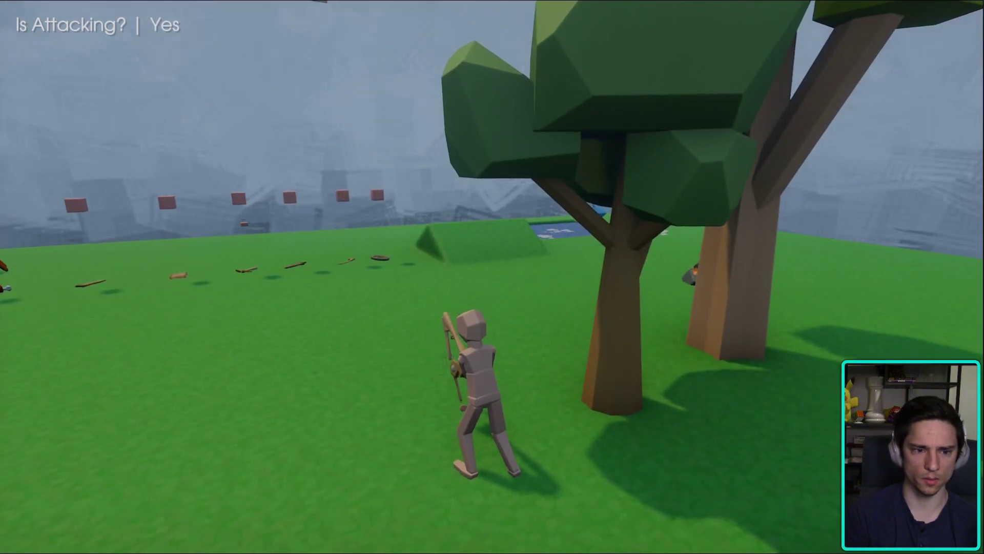
{"action": "key", "text": "Escape"}
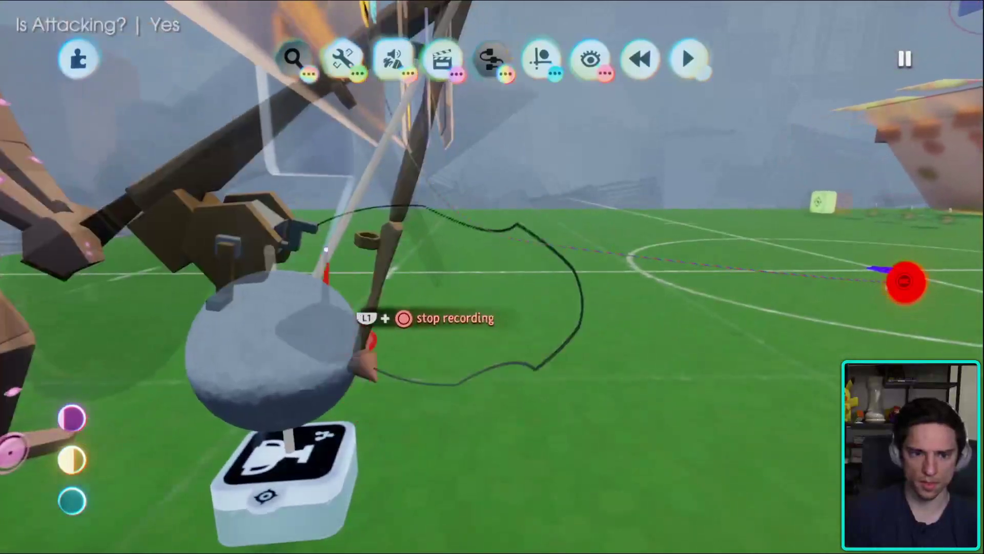
- Stop recording and carry the lure across the scene, releasing it out on the floor
{"action": "key", "text": "Escape"}
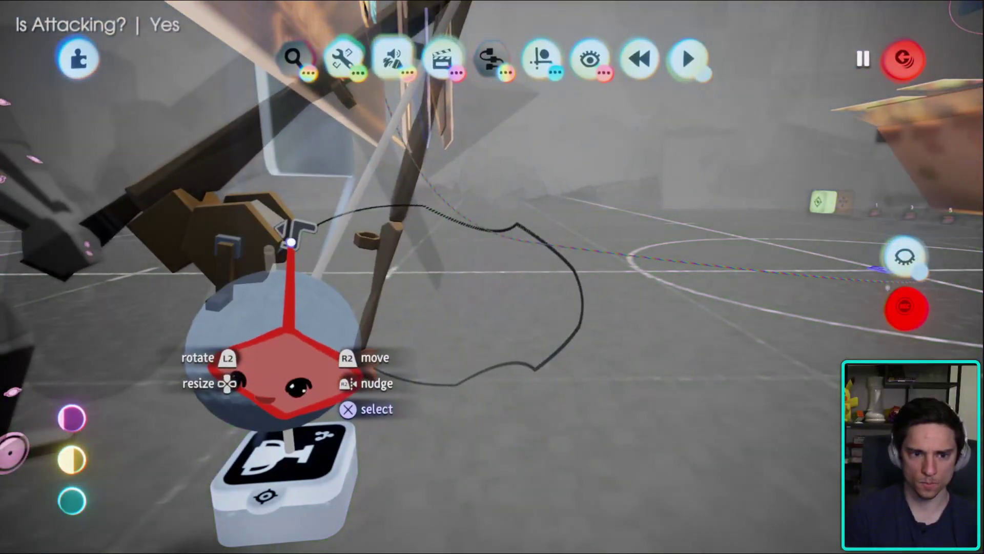
{"action": "left_click_drag", "start_coordinate": [301, 241], "coordinate": [391, 262]}
{"action": "left_click_drag", "start_coordinate": [522, 268], "coordinate": [625, 306]}
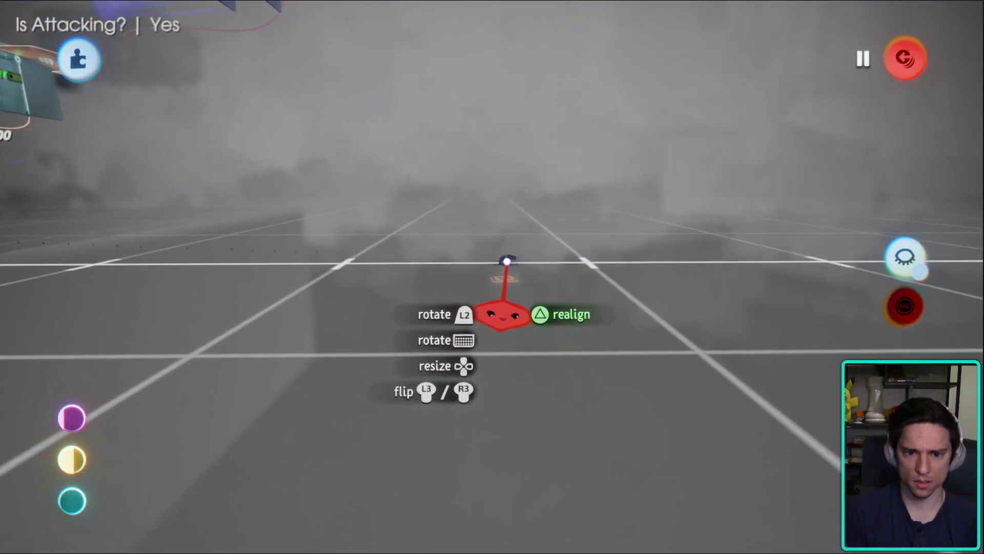
{"action": "left_click_drag", "start_coordinate": [506, 261], "coordinate": [457, 281]}
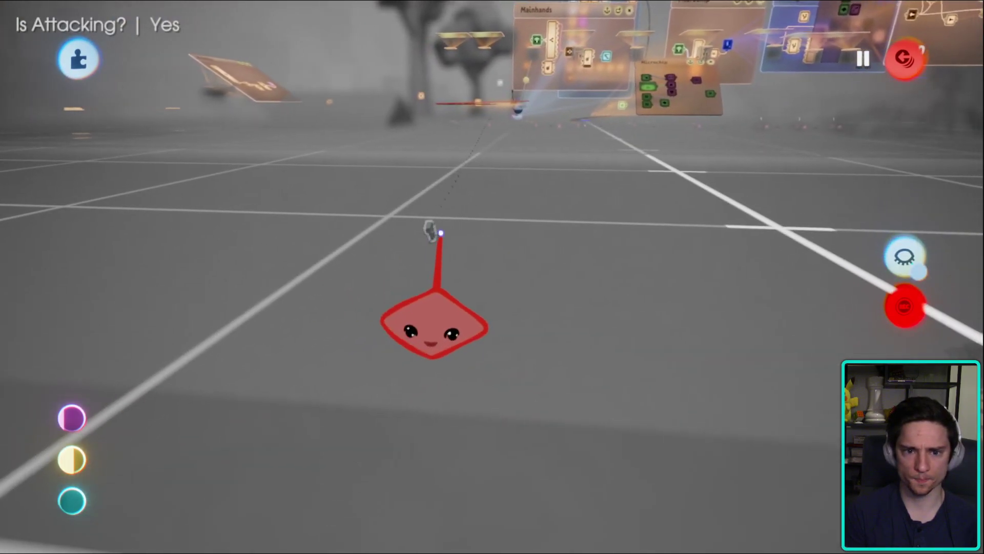
{"action": "left_click_drag", "start_coordinate": [429, 237], "coordinate": [555, 363]}
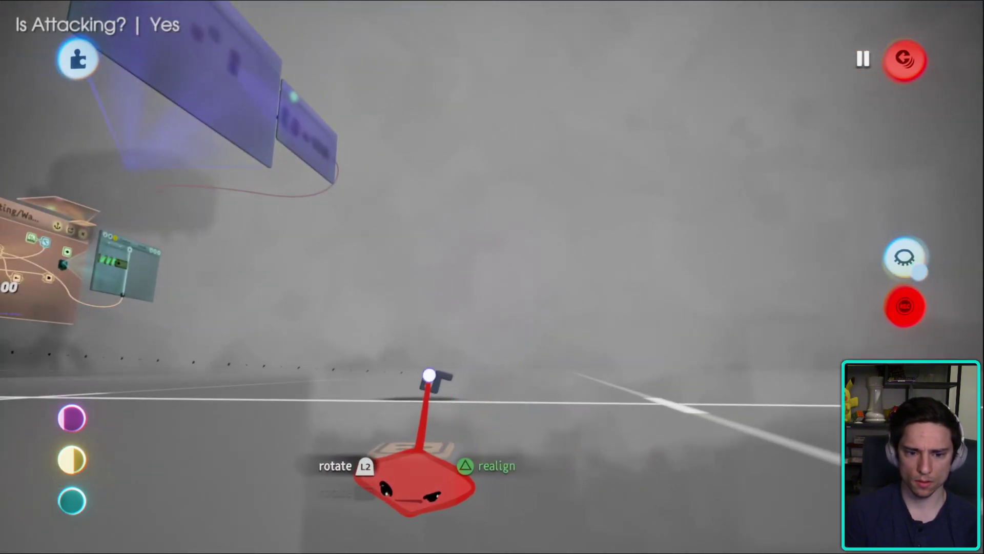
{"action": "left_click_drag", "start_coordinate": [414, 385], "coordinate": [576, 424]}
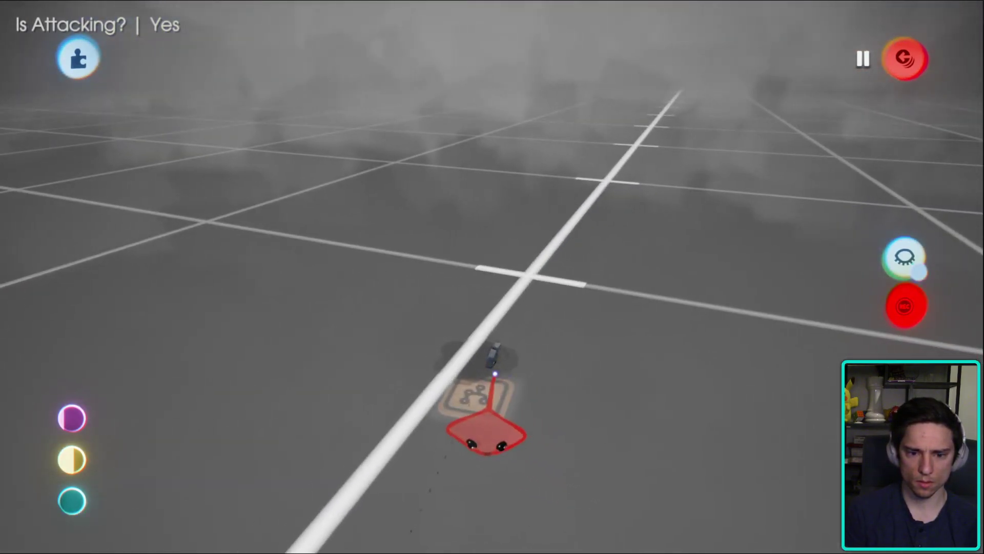
{"action": "left_click_drag", "start_coordinate": [489, 359], "coordinate": [277, 306]}
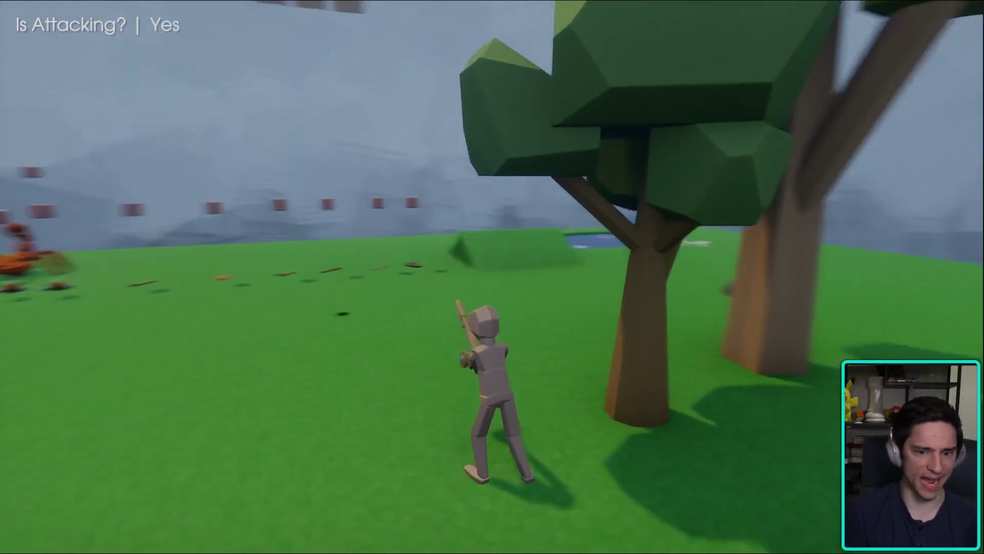
- Pause the playtest, return to edit mode, and start a new recording from the Casting/Waiting chip
{"action": "key", "text": "Escape"}
{"action": "key", "text": "Return"}
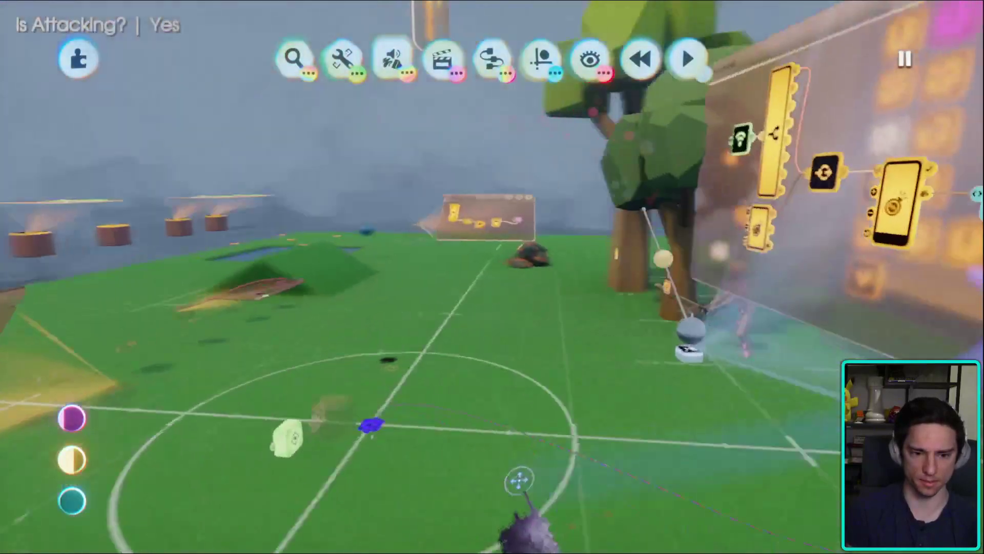
{"action": "middle_click_drag", "start_coordinate": [520, 480], "coordinate": [514, 88]}
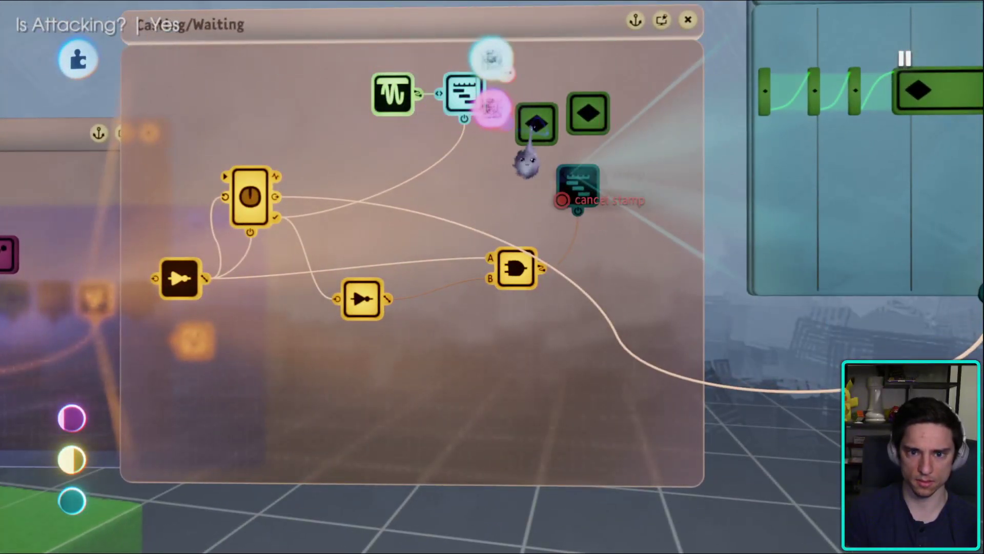
{"action": "key", "text": "r"}
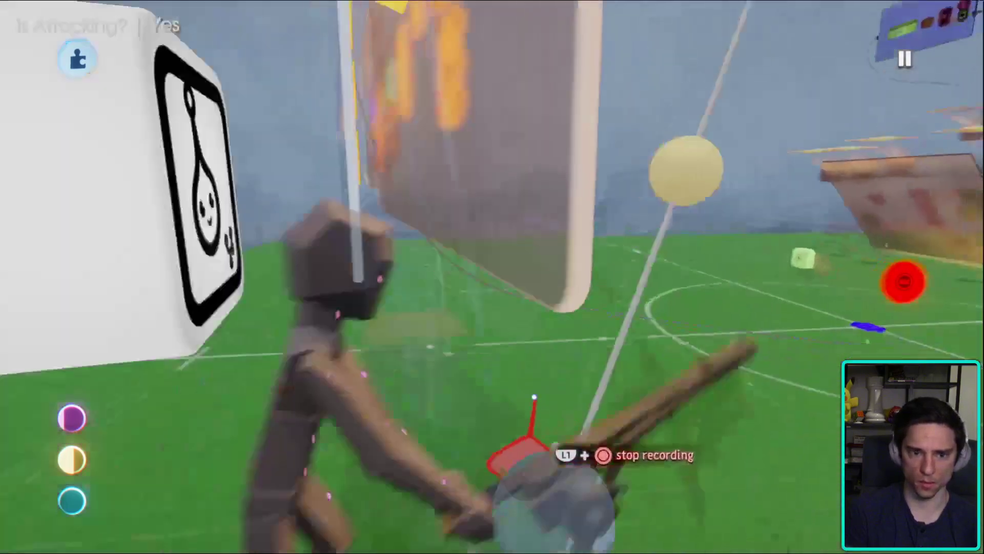
- Record the lure being carried out from the character and dropped on the field
{"action": "middle_click_drag", "start_coordinate": [515, 456], "coordinate": [481, 354]}
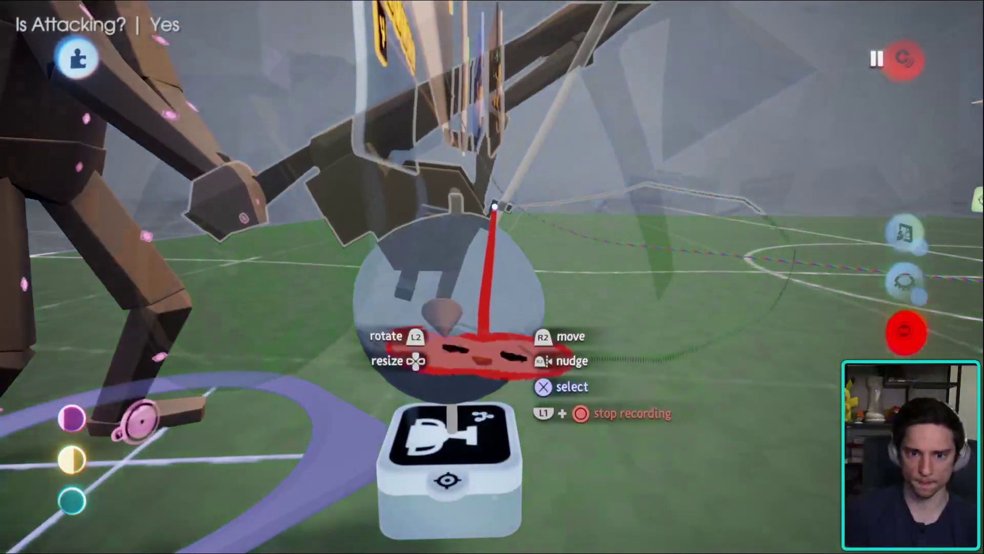
{"action": "middle_click_drag", "start_coordinate": [494, 207], "coordinate": [496, 207]}
{"action": "left_click_drag", "start_coordinate": [497, 207], "coordinate": [597, 260]}
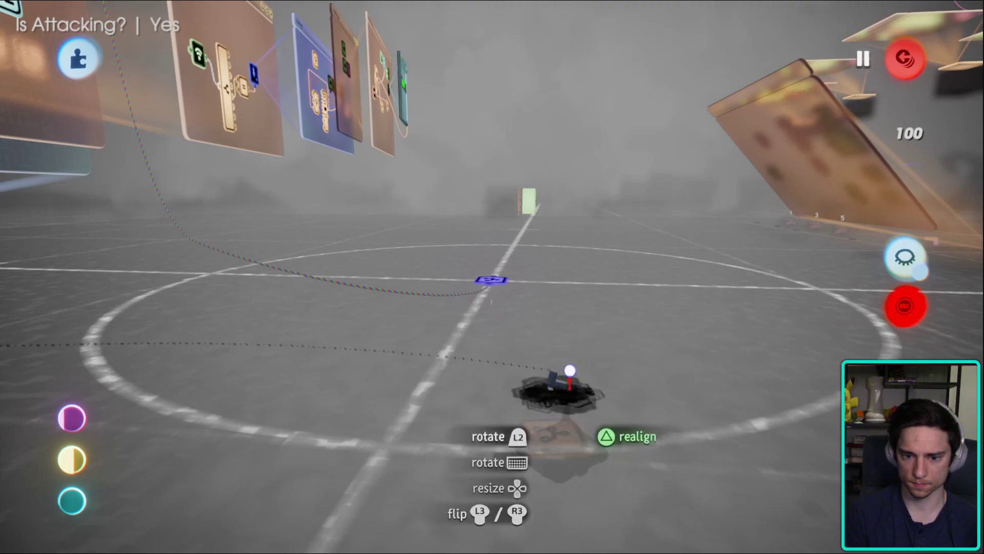
{"action": "left_click_drag", "start_coordinate": [570, 370], "coordinate": [494, 281]}
{"action": "middle_click_drag", "start_coordinate": [494, 281], "coordinate": [452, 333]}
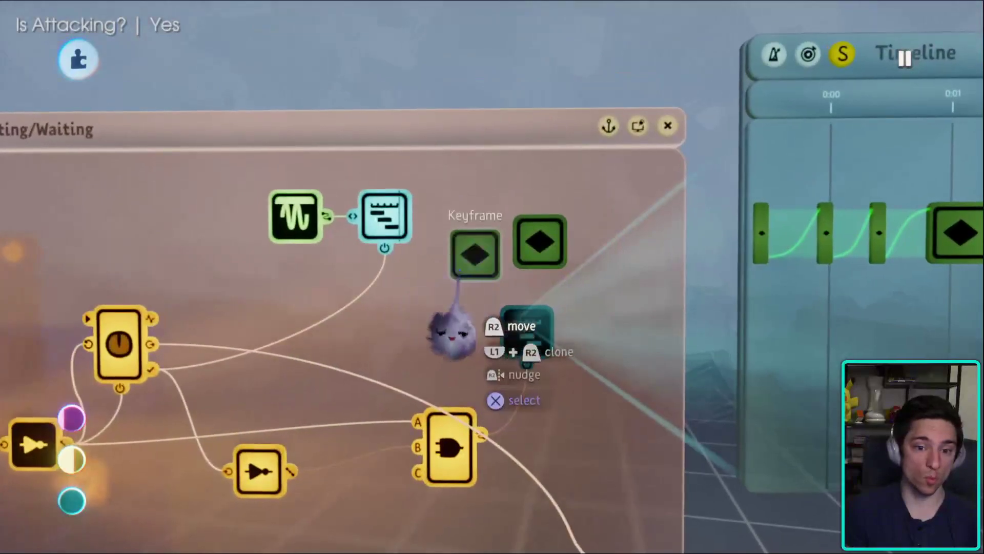
- Stop the recording and rename the first keyframe to 'Mini'
{"action": "middle_click_drag", "start_coordinate": [475, 240], "coordinate": [626, 216]}
{"action": "middle_click_drag", "start_coordinate": [617, 280], "coordinate": [472, 424]}
{"action": "key", "text": "Escape"}
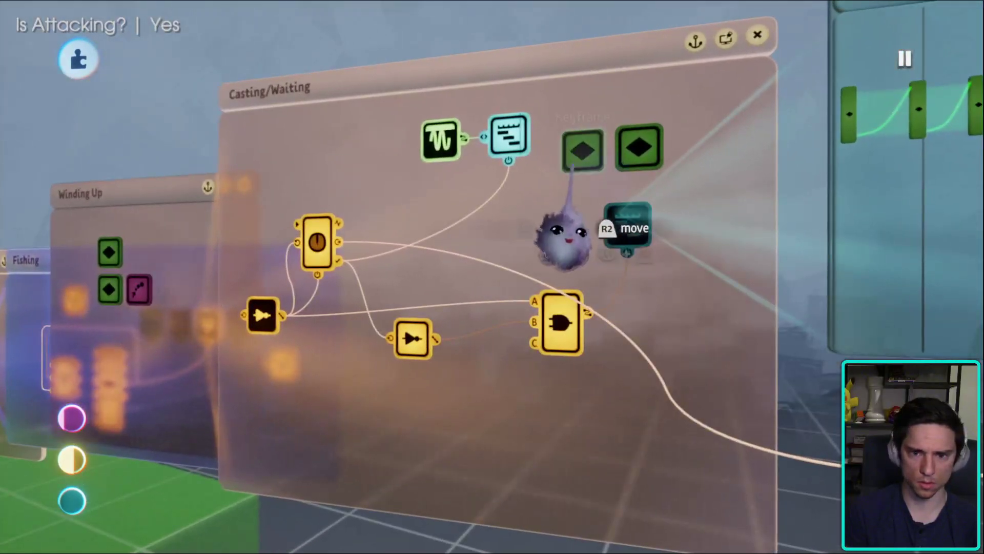
{"action": "left_click", "coordinate": [582, 152]}
{"action": "left_click", "coordinate": [401, 49]}
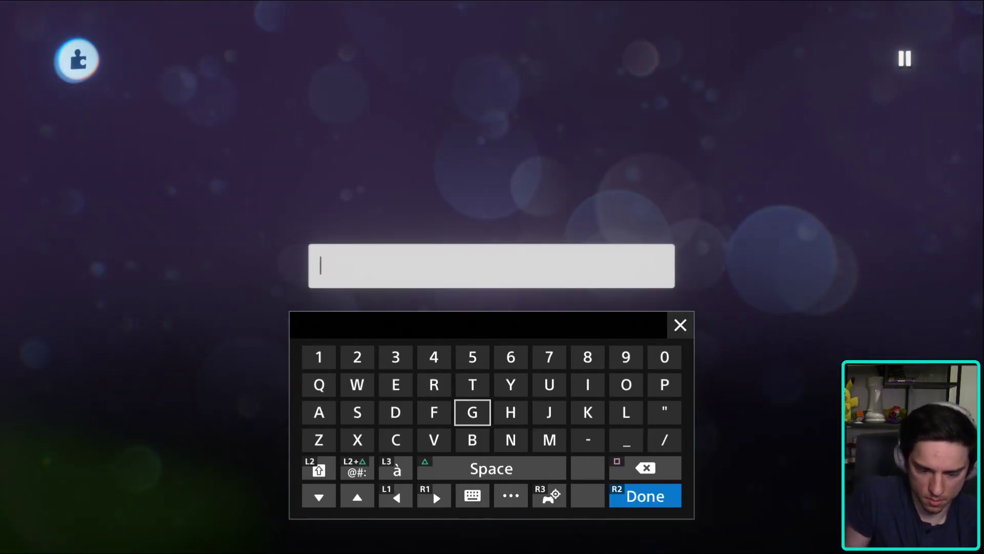
{"action": "type", "text": "M"}
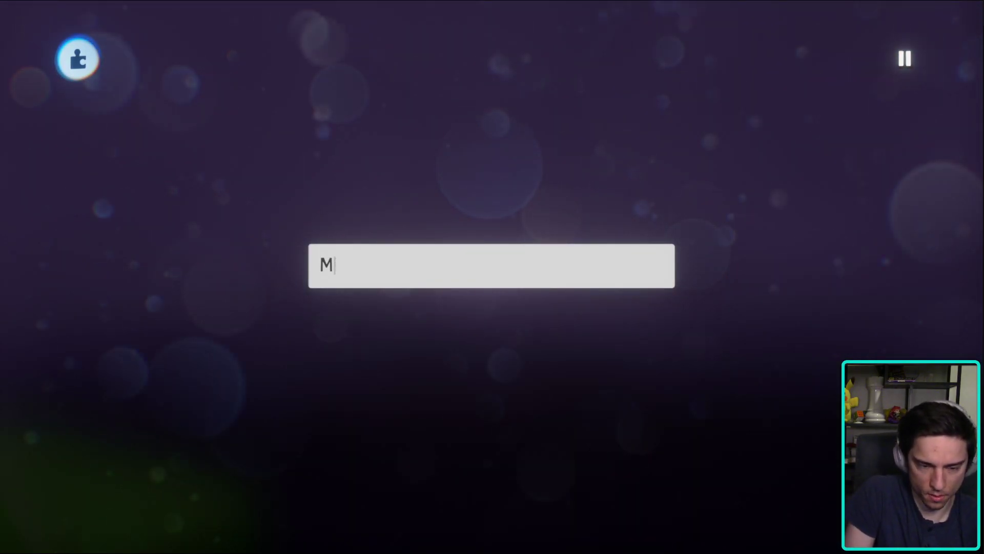
{"action": "type", "text": "ini"}
{"action": "key", "text": "Return"}
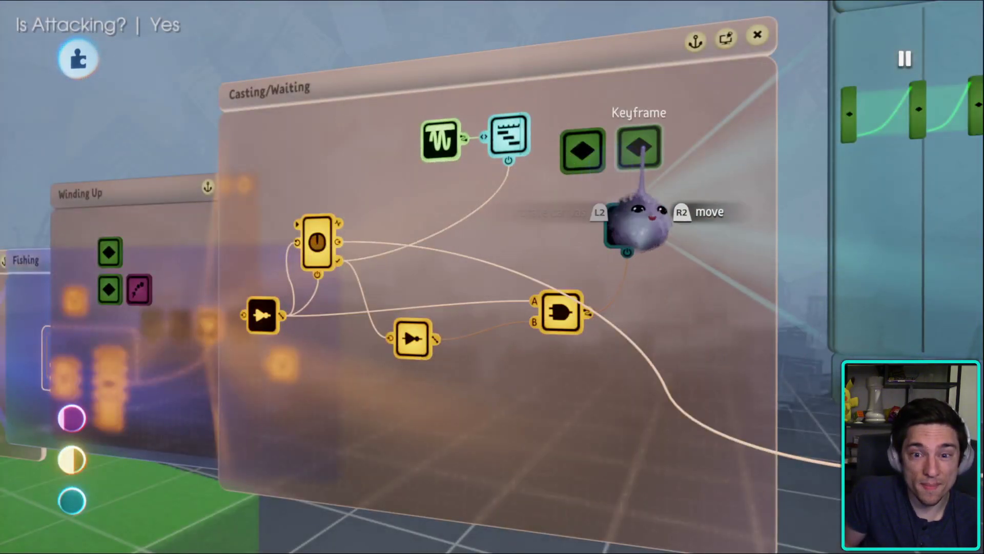
- Rename the second keyframe to 'Max' and close its settings
{"action": "left_click", "coordinate": [638, 221]}
{"action": "left_click", "coordinate": [472, 42]}
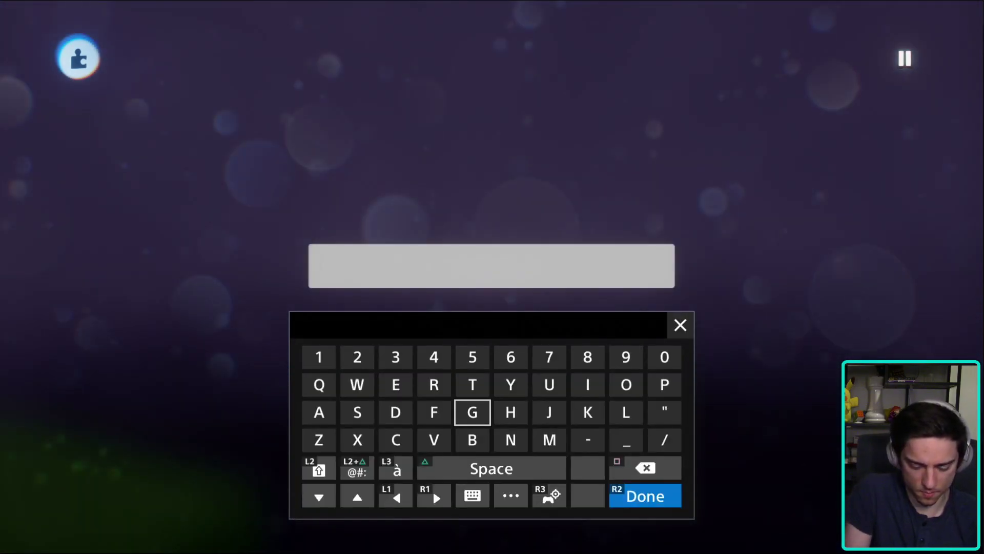
{"action": "type", "text": "Max"}
{"action": "key", "text": "Return"}
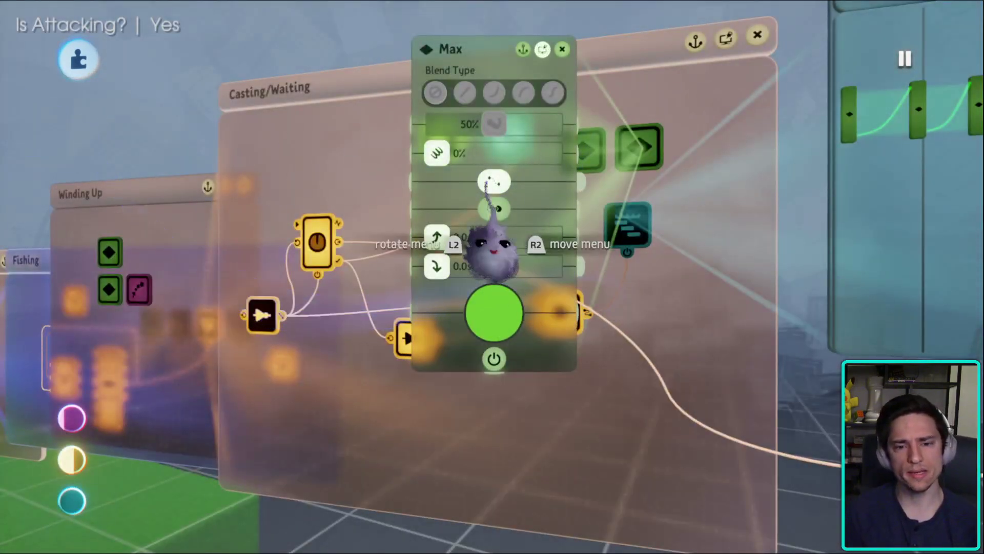
{"action": "key", "text": "Escape"}
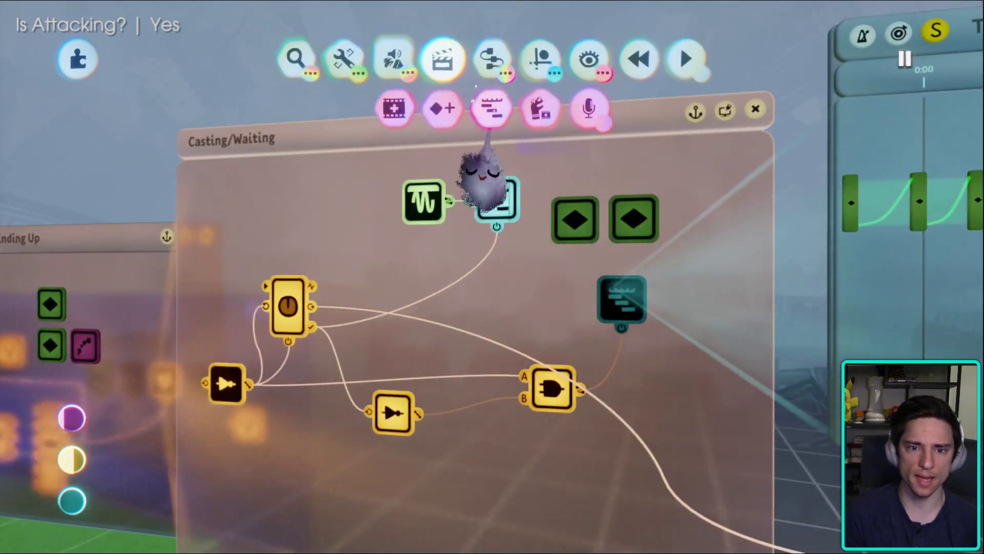
- Place a new Timeline gadget in the chip, drag the Mini keyframe onto it and resize its panel
{"action": "left_click", "coordinate": [491, 108]}
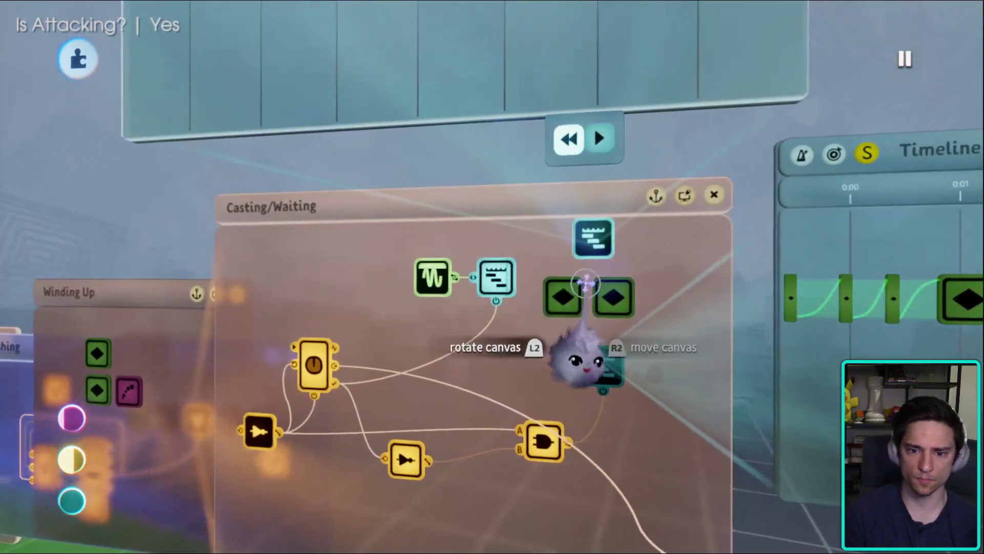
{"action": "left_click_drag", "start_coordinate": [586, 284], "coordinate": [86, 99]}
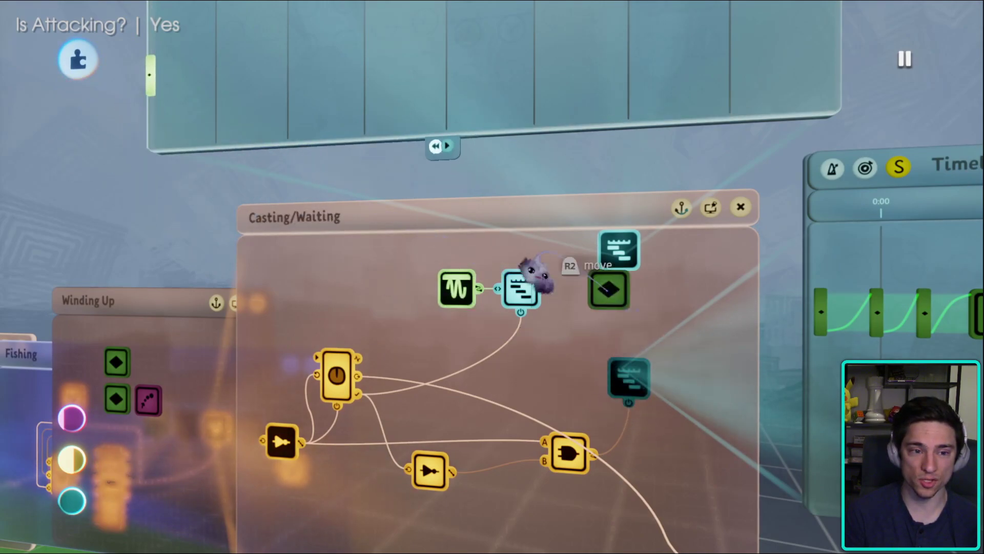
{"action": "left_click_drag", "start_coordinate": [827, 161], "coordinate": [631, 212]}
{"action": "middle_click_drag", "start_coordinate": [697, 180], "coordinate": [551, 251]}
{"action": "middle_click_drag", "start_coordinate": [615, 258], "coordinate": [551, 487]}
{"action": "middle_click_drag", "start_coordinate": [568, 432], "coordinate": [598, 353]}
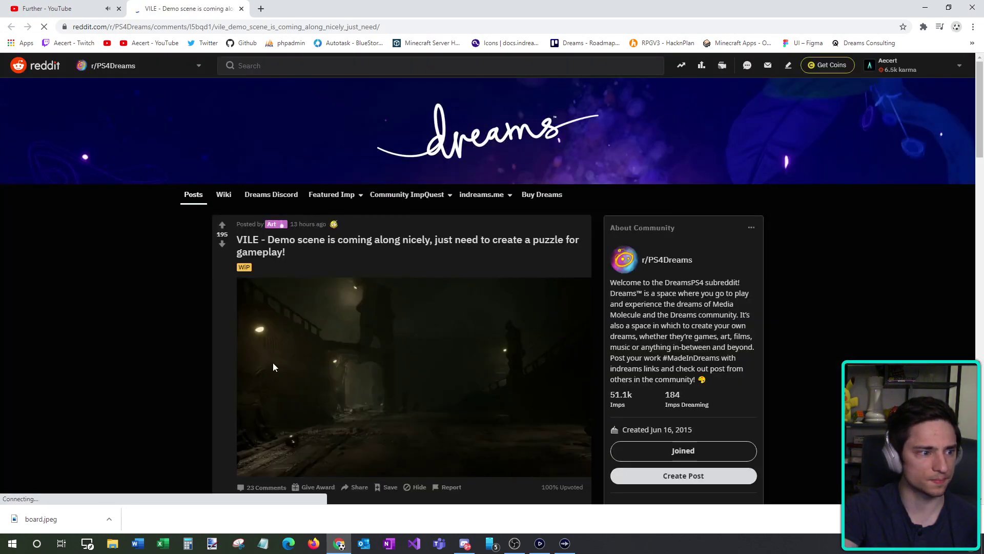
- Close the r/PS4Dreams post tab in Chrome and minimize the browser back to Dreams
{"action": "scroll", "coordinate": [454, 293], "scroll_direction": "down", "scroll_amount": 1}
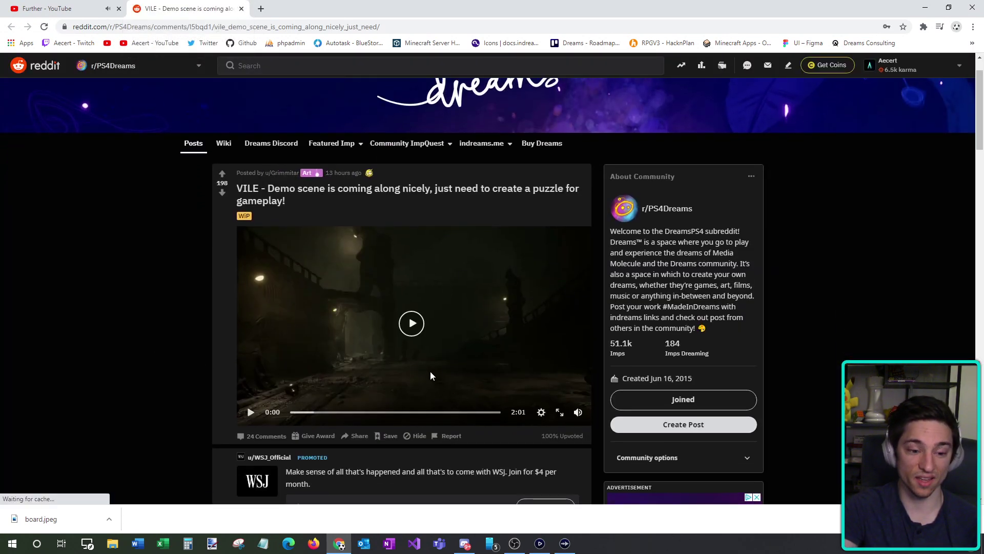
{"action": "left_click", "coordinate": [241, 9]}
{"action": "left_click", "coordinate": [922, 5]}
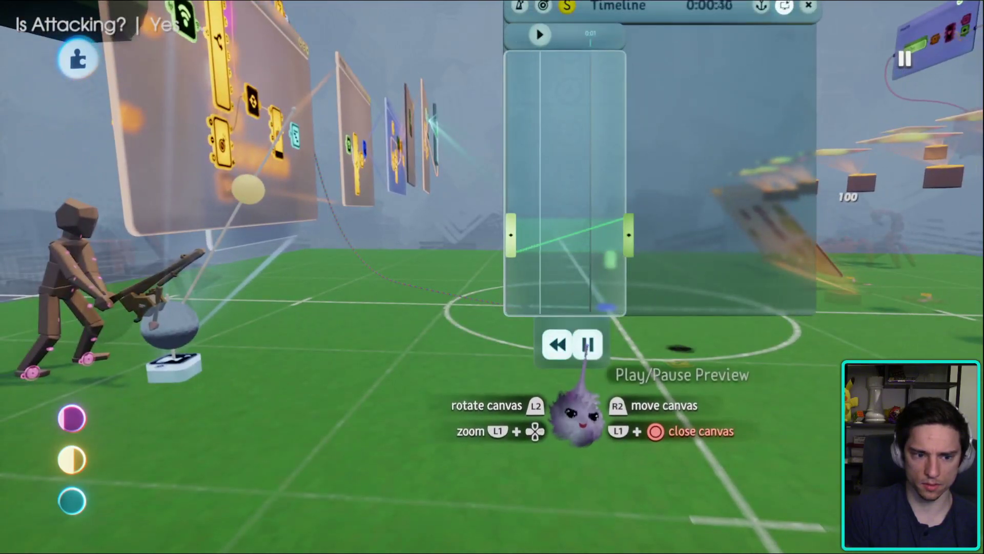
- Pause the lure Timeline preview and replay it from near 0:00:00
{"action": "left_click", "coordinate": [588, 344]}
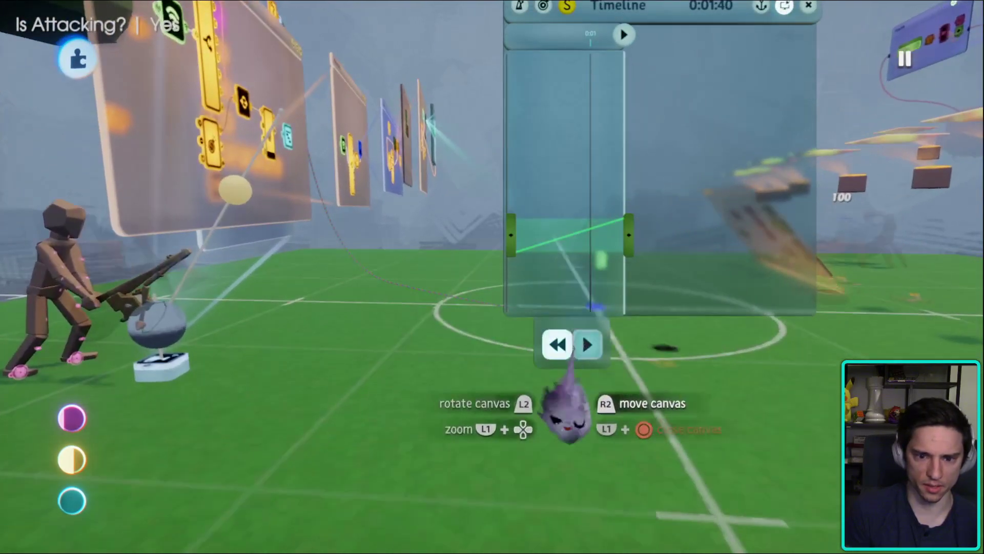
{"action": "left_click", "coordinate": [588, 344]}
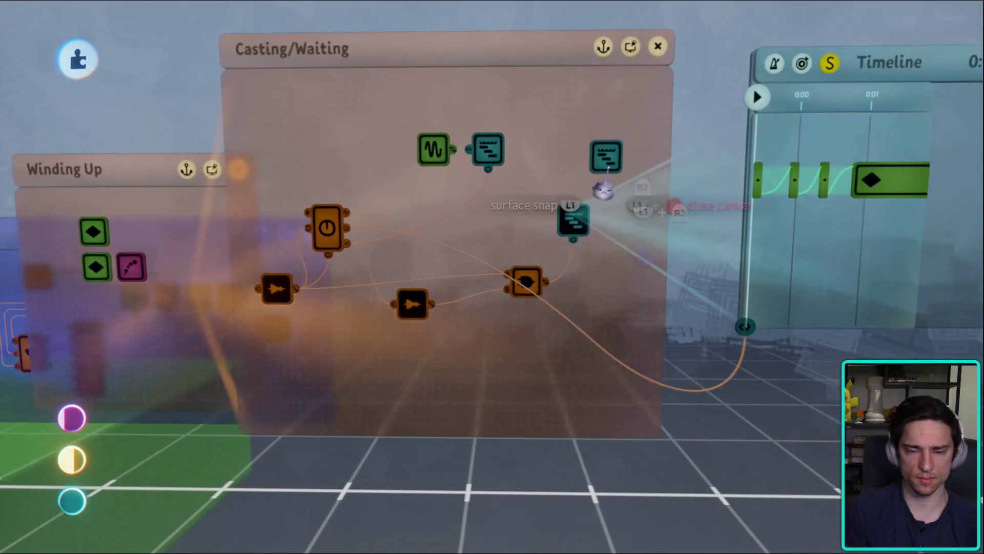
- Reopen Casting/Waiting and zoom across to the Fishing canvas's selector, splitters and keyframe
{"action": "key", "text": "Escape"}
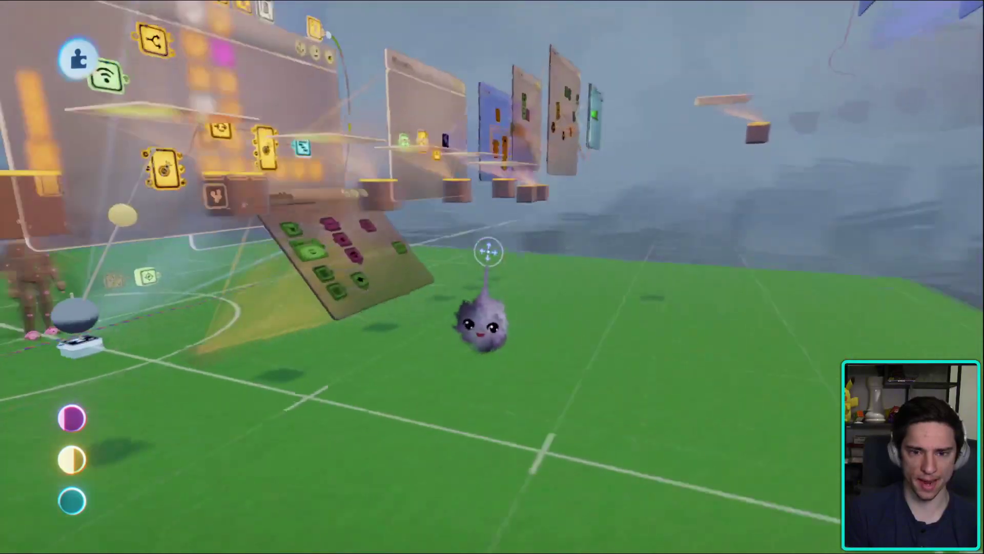
{"action": "left_click", "coordinate": [488, 251]}
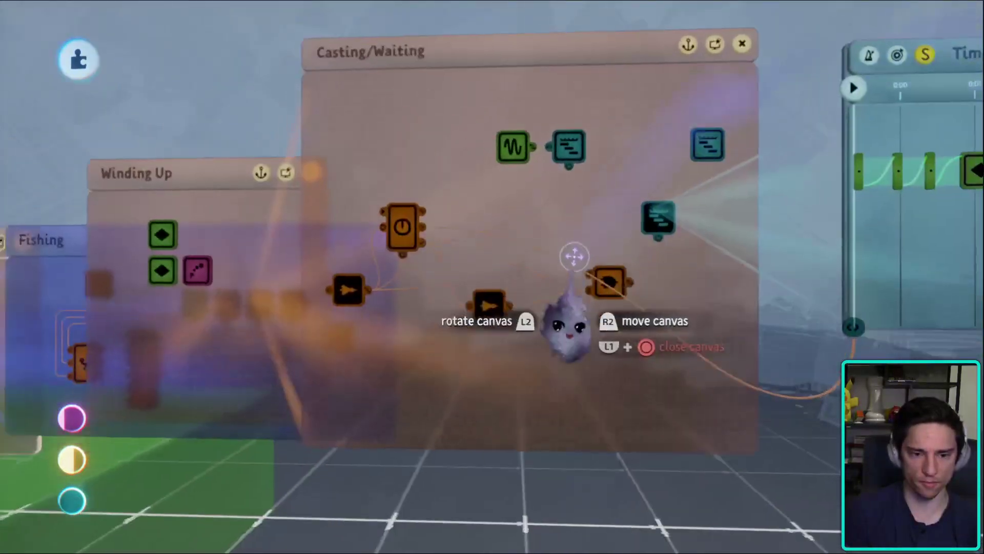
{"action": "scroll", "coordinate": [438, 279], "scroll_direction": "down", "scroll_amount": 5}
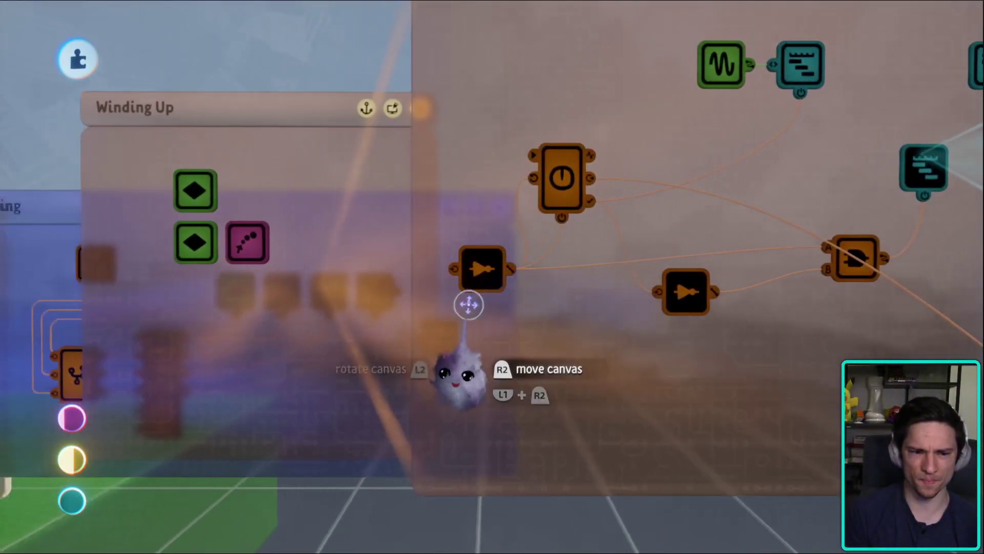
{"action": "scroll", "coordinate": [580, 322], "scroll_direction": "down", "scroll_amount": 5}
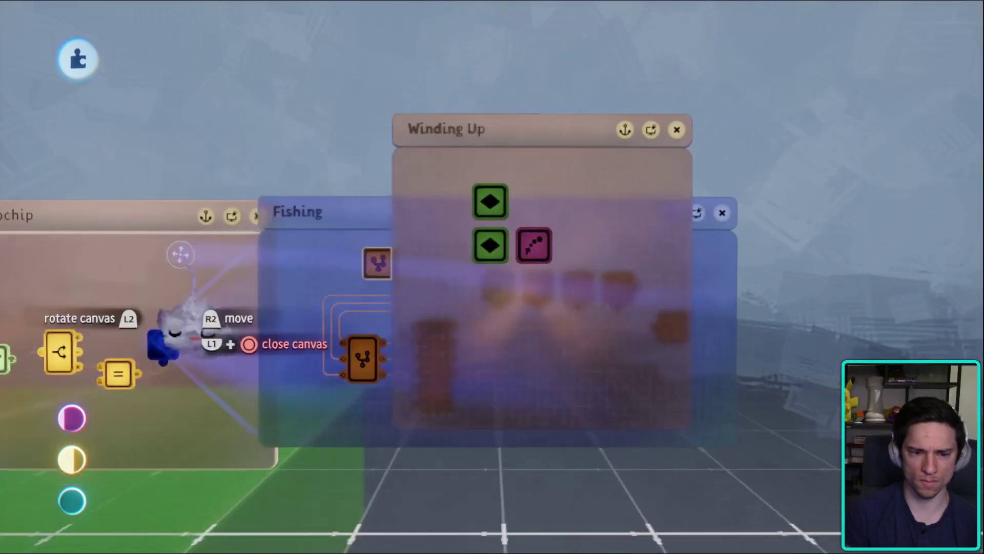
{"action": "scroll", "coordinate": [523, 380], "scroll_direction": "up", "scroll_amount": 5}
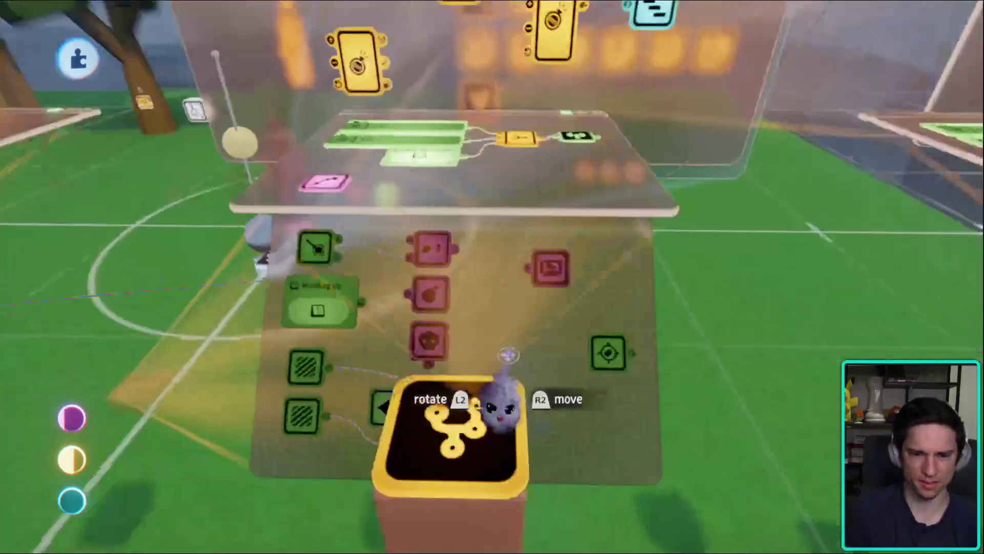
{"action": "scroll", "coordinate": [505, 367], "scroll_direction": "down", "scroll_amount": 5}
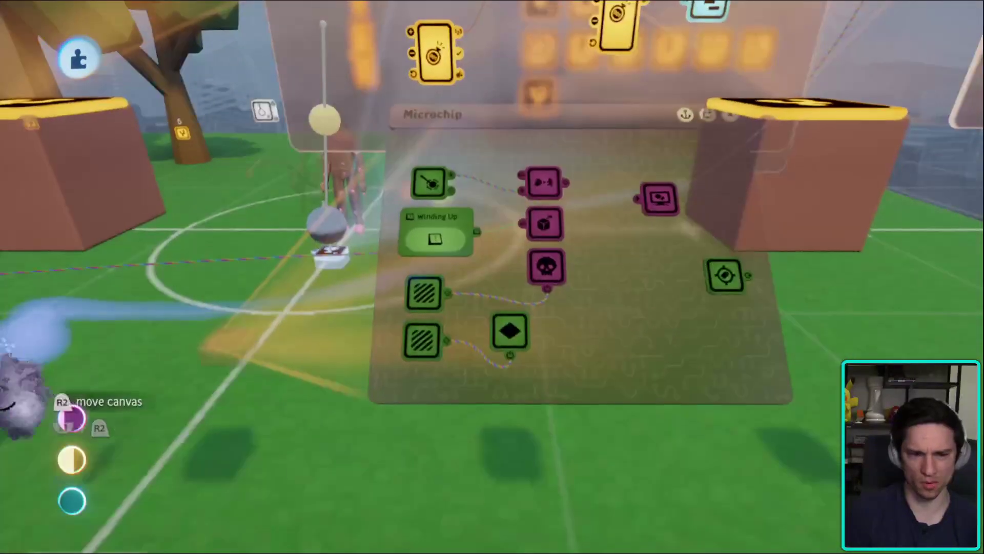
{"action": "scroll", "coordinate": [504, 406], "scroll_direction": "up", "scroll_amount": 5}
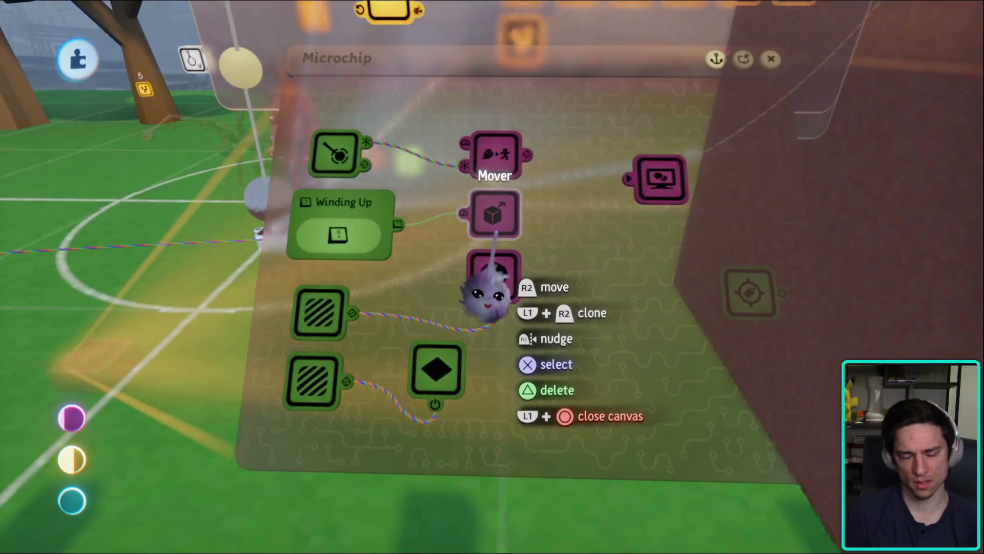
{"action": "scroll", "coordinate": [487, 295], "scroll_direction": "down", "scroll_amount": 5}
{"action": "scroll", "coordinate": [585, 322], "scroll_direction": "up", "scroll_amount": 5}
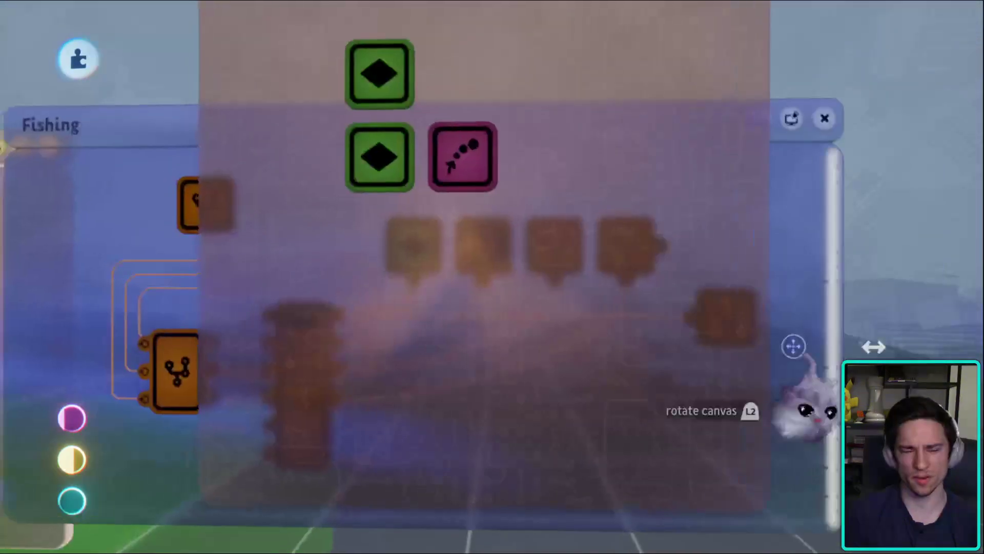
{"action": "scroll", "coordinate": [584, 322], "scroll_direction": "up", "scroll_amount": 3}
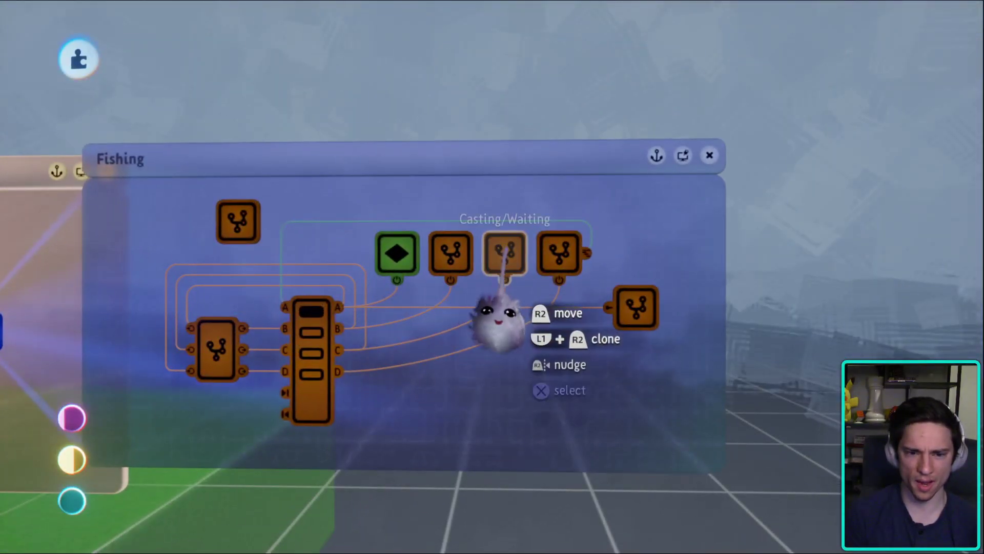
- Open the Winding Up chip and inspect the lower Timer's settings
{"action": "double_click", "coordinate": [448, 268]}
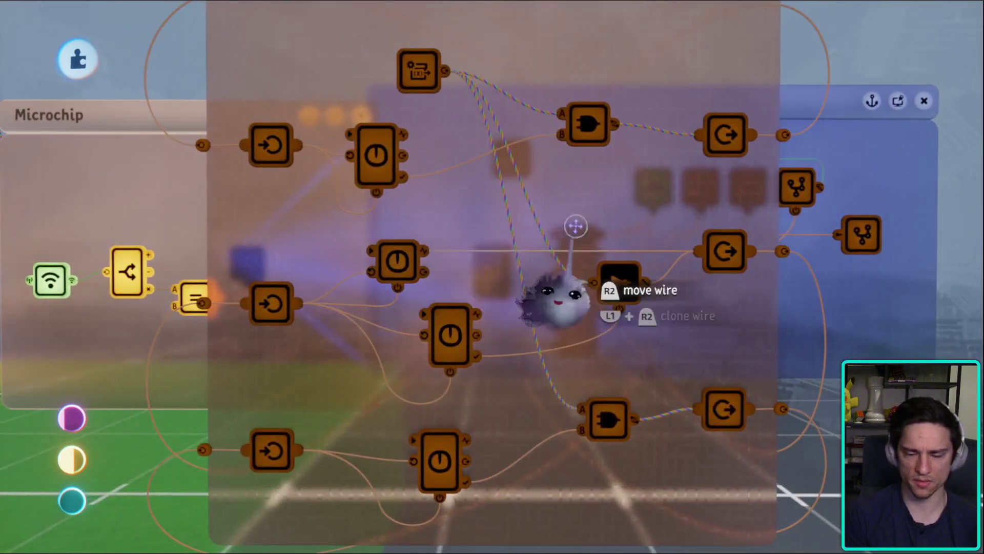
{"action": "left_click", "coordinate": [447, 333]}
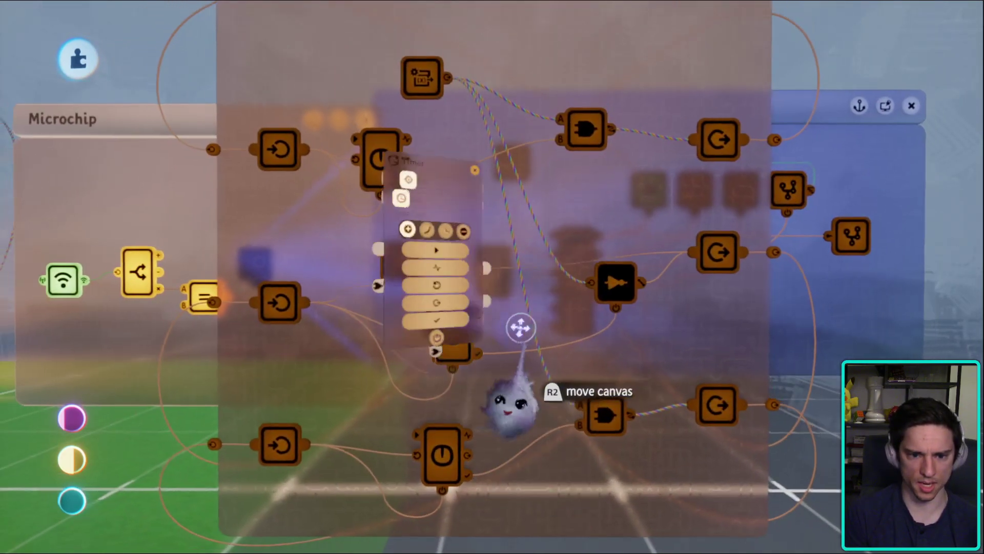
{"action": "key", "text": "Escape"}
{"action": "left_click", "coordinate": [451, 354]}
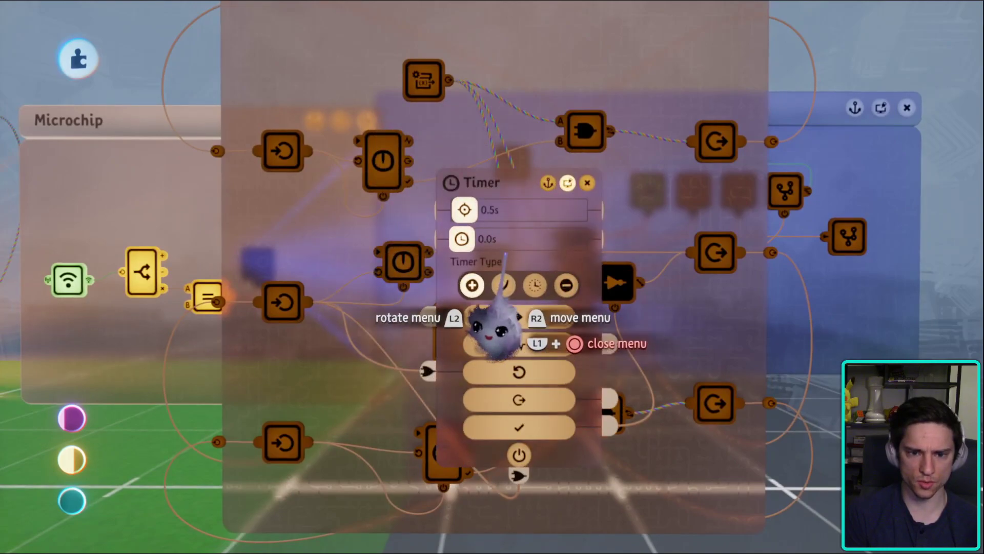
{"action": "key", "text": "Escape"}
- Pan across the Winding Up logic, checking two more Timers' durations
{"action": "left_click_drag", "start_coordinate": [461, 317], "coordinate": [507, 217]}
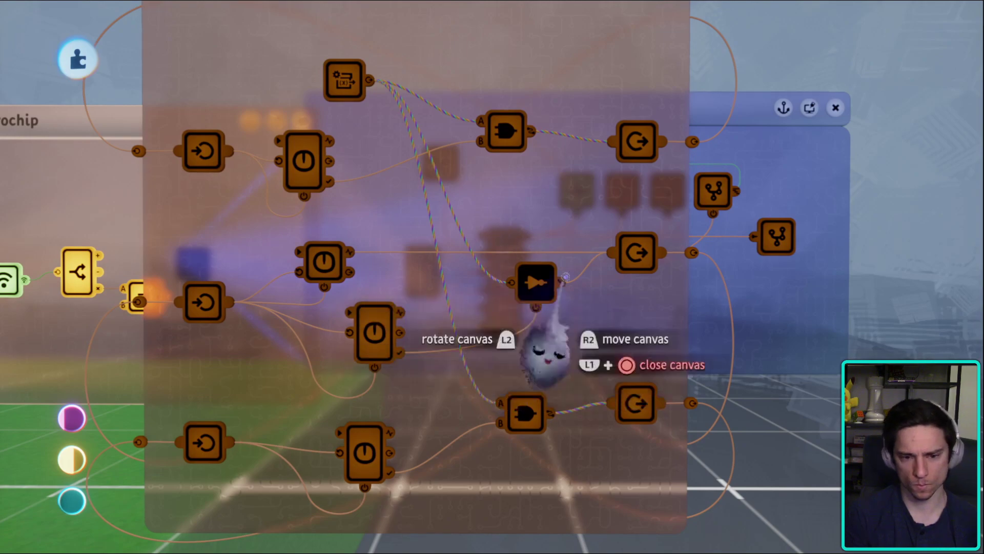
{"action": "left_click_drag", "start_coordinate": [523, 334], "coordinate": [494, 309]}
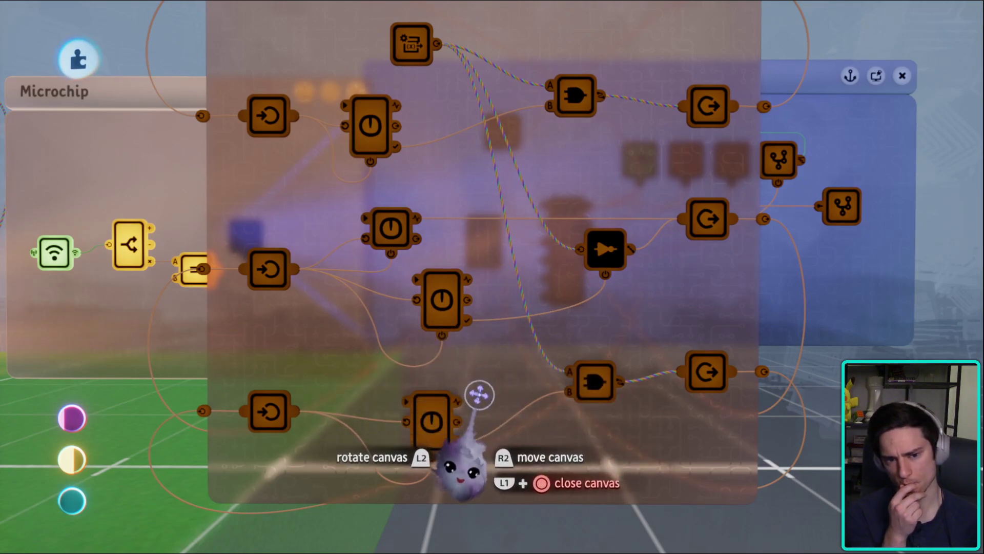
{"action": "left_click_drag", "start_coordinate": [494, 373], "coordinate": [418, 344]}
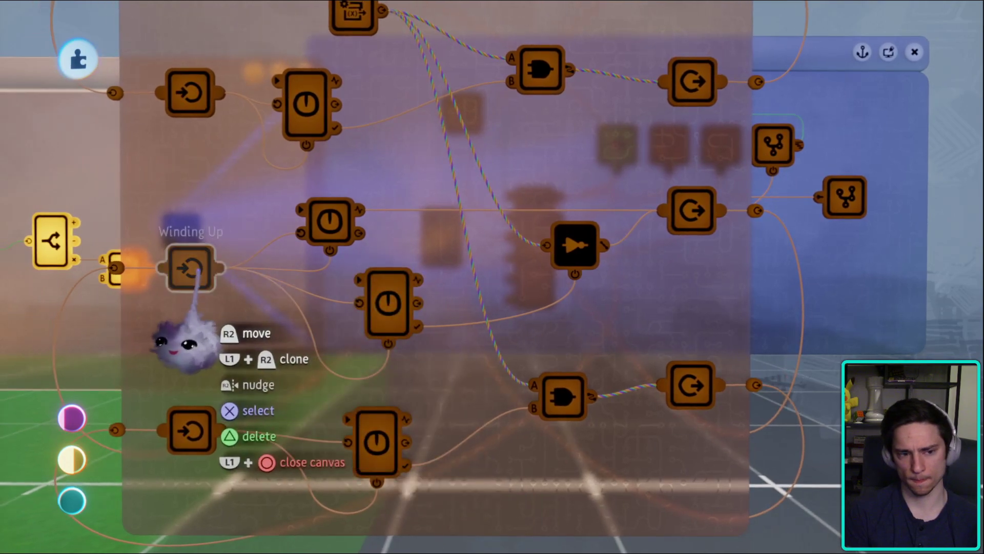
{"action": "right_click", "coordinate": [389, 302]}
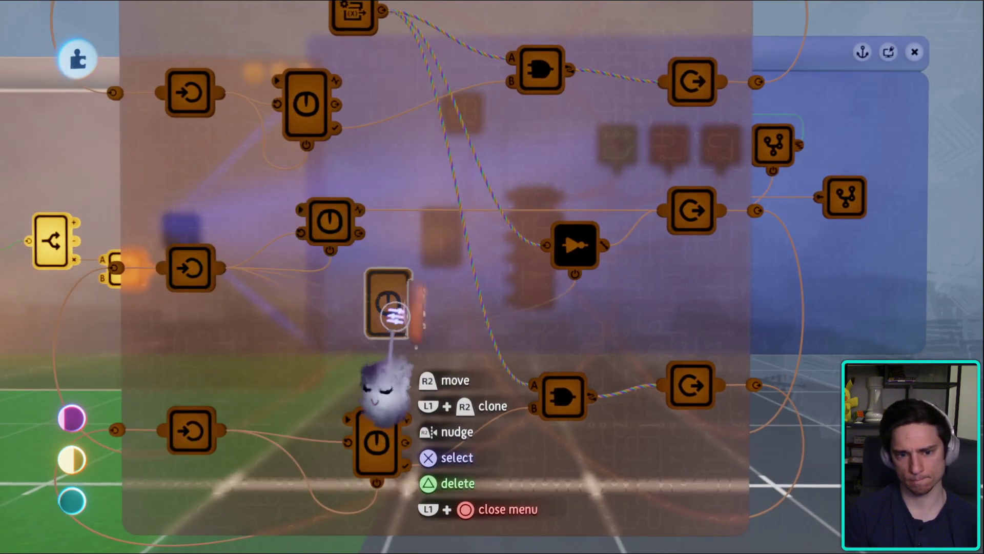
{"action": "key", "text": "Escape"}
{"action": "right_click", "coordinate": [337, 237]}
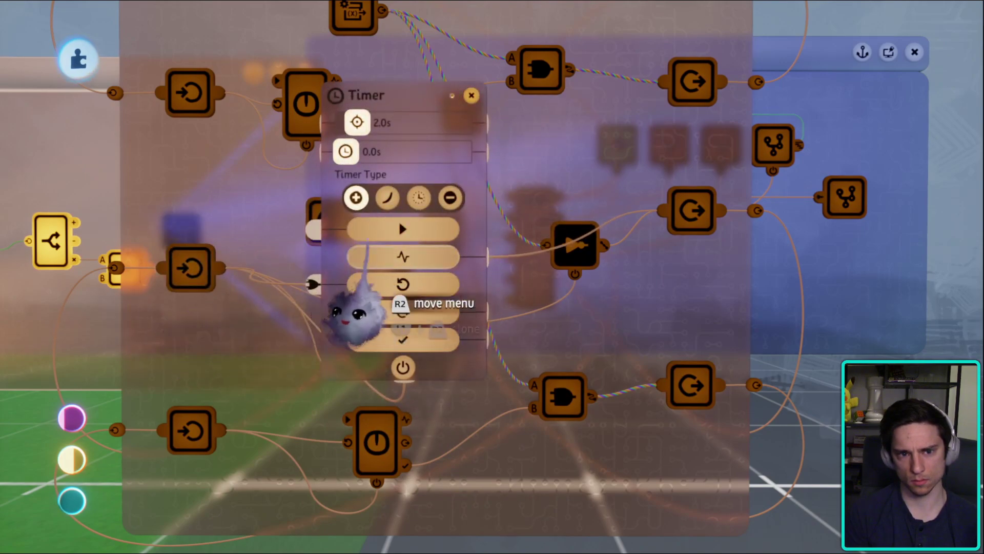
{"action": "key", "text": "Escape"}
- Check the middle and 2.0s Timers' settings, then leave the Winding Up chip
{"action": "left_click_drag", "start_coordinate": [378, 374], "coordinate": [418, 254]}
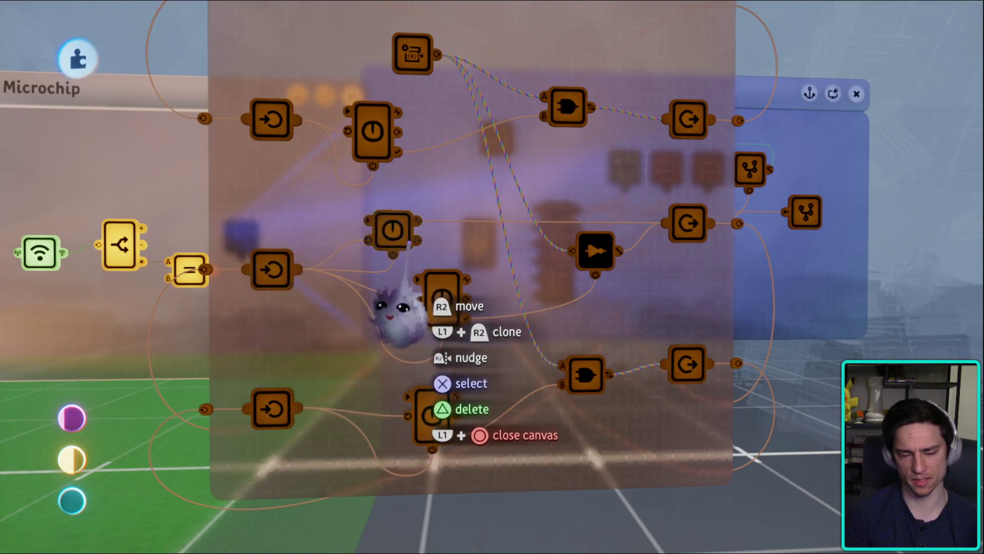
{"action": "left_click", "coordinate": [407, 310]}
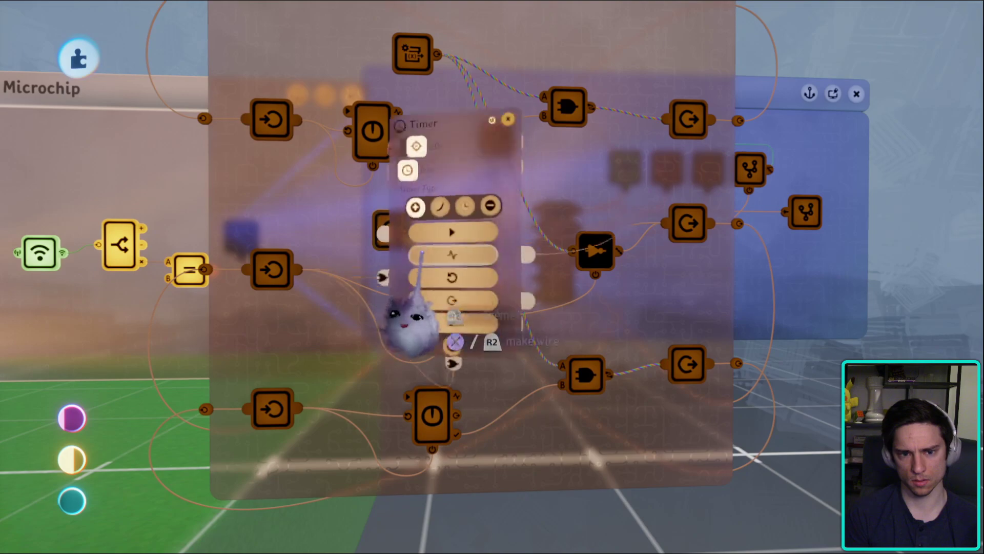
{"action": "key", "text": "Escape"}
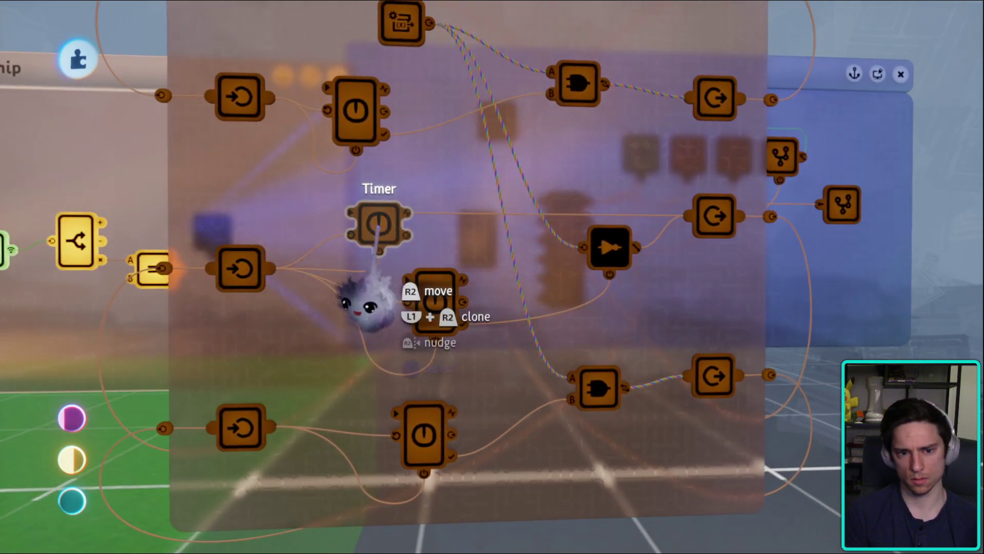
{"action": "left_click", "coordinate": [379, 224]}
{"action": "key", "text": "Escape"}
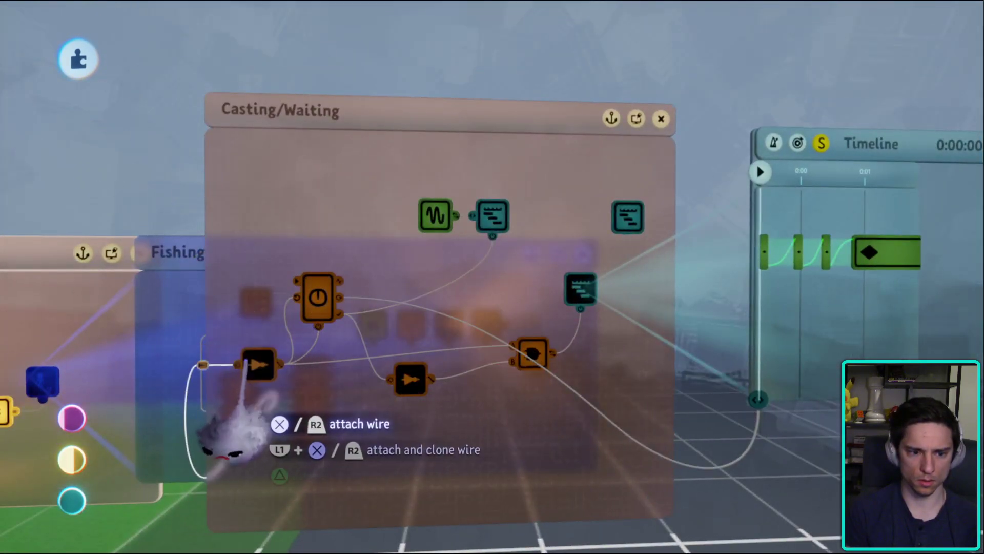
- Place a Signal Manipulator from Gadgets > Logic and wire it into Casting/Waiting
{"action": "key", "text": "s"}
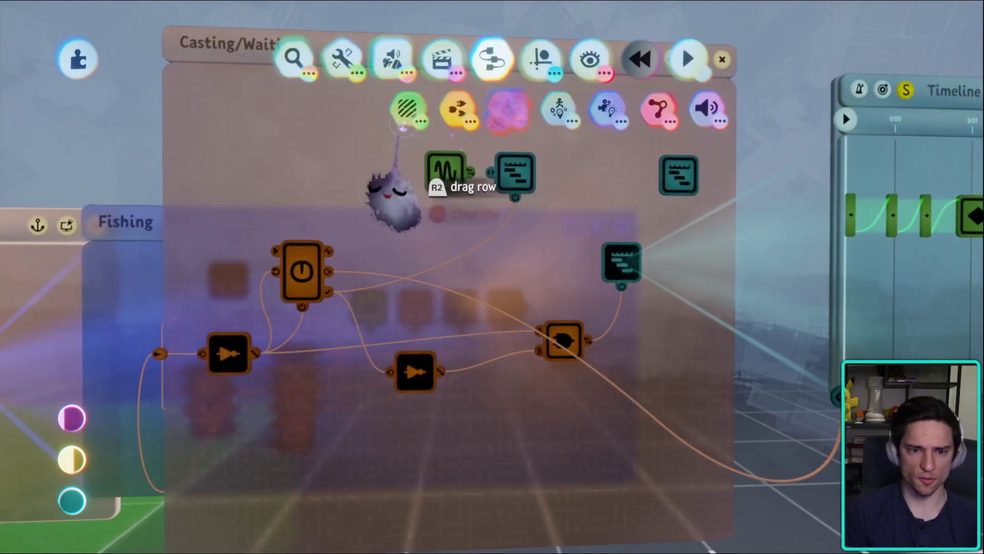
{"action": "left_click", "coordinate": [405, 117]}
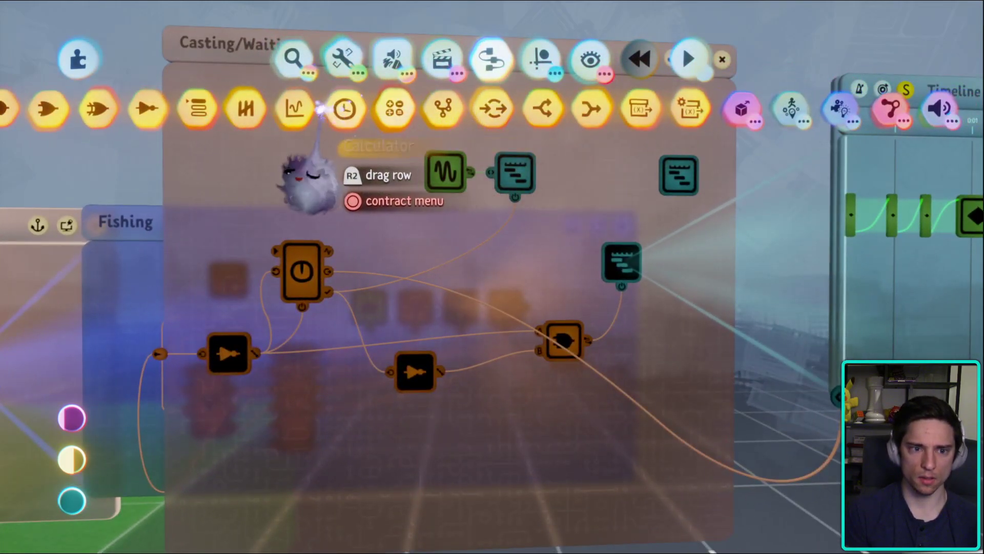
{"action": "left_click", "coordinate": [320, 108]}
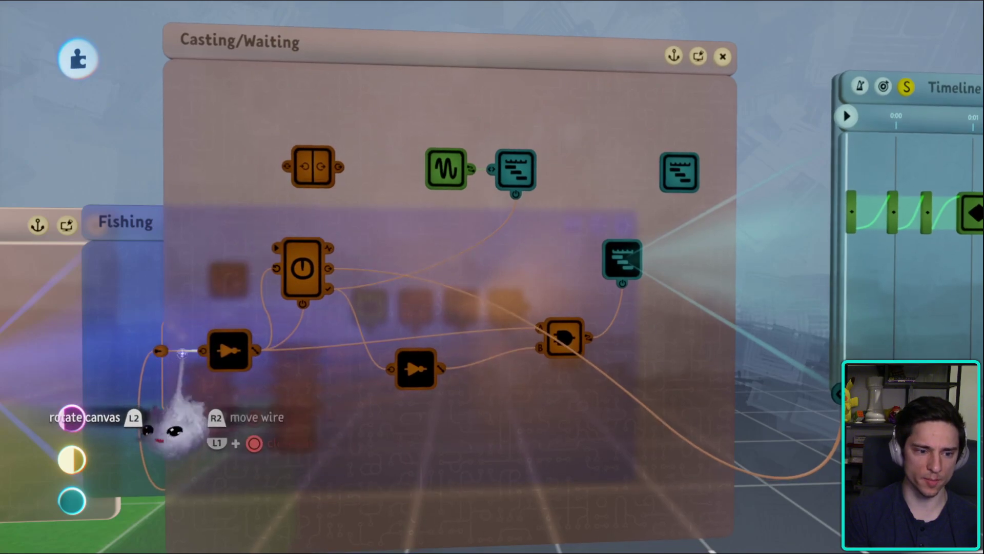
{"action": "left_click_drag", "start_coordinate": [182, 354], "coordinate": [209, 290]}
- Switch the Signal Manipulator to Custom Remapper with its threshold raised to 1.99
{"action": "left_click", "coordinate": [290, 241]}
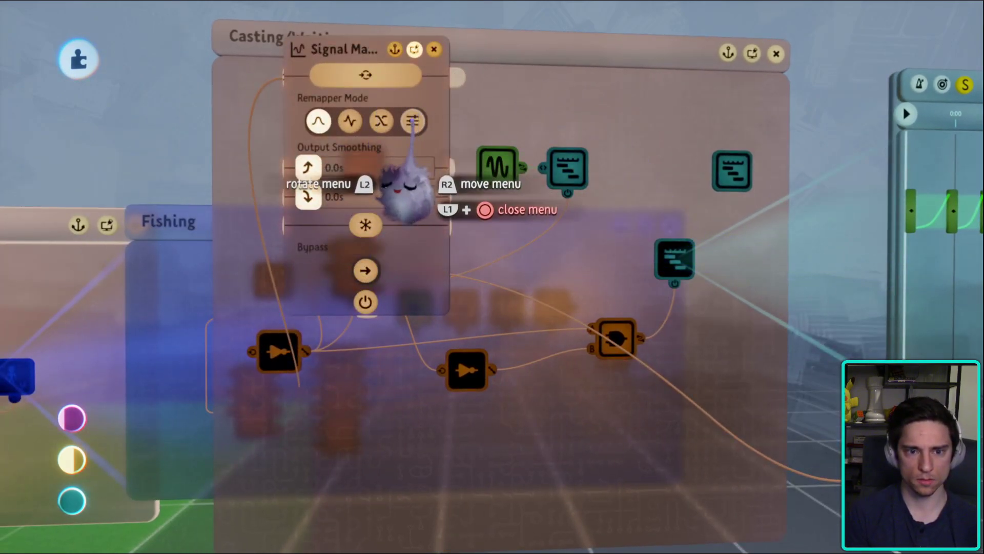
{"action": "left_click", "coordinate": [408, 123]}
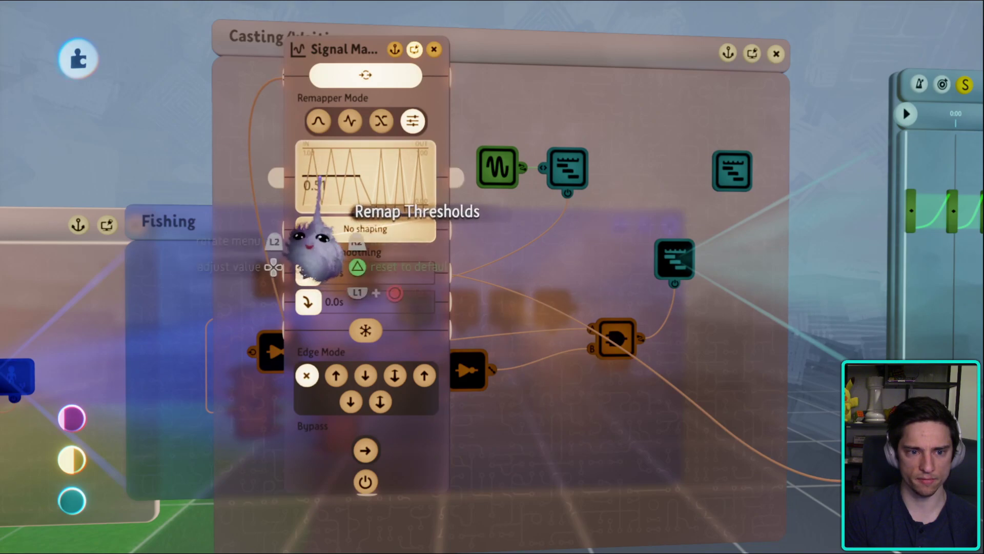
{"action": "left_click_drag", "start_coordinate": [318, 176], "coordinate": [320, 155]}
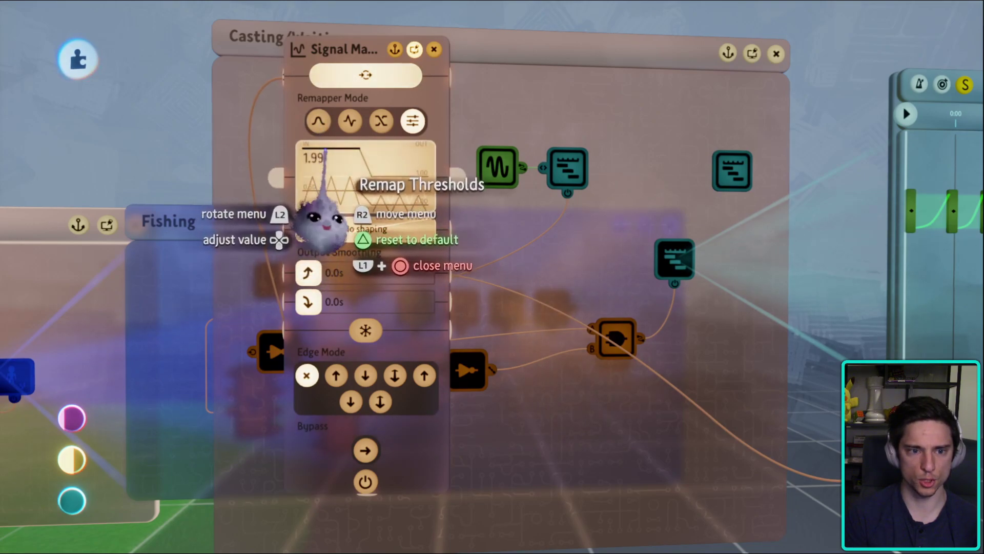
{"action": "left_click_drag", "start_coordinate": [324, 151], "coordinate": [326, 150]}
{"action": "key", "text": "Escape"}
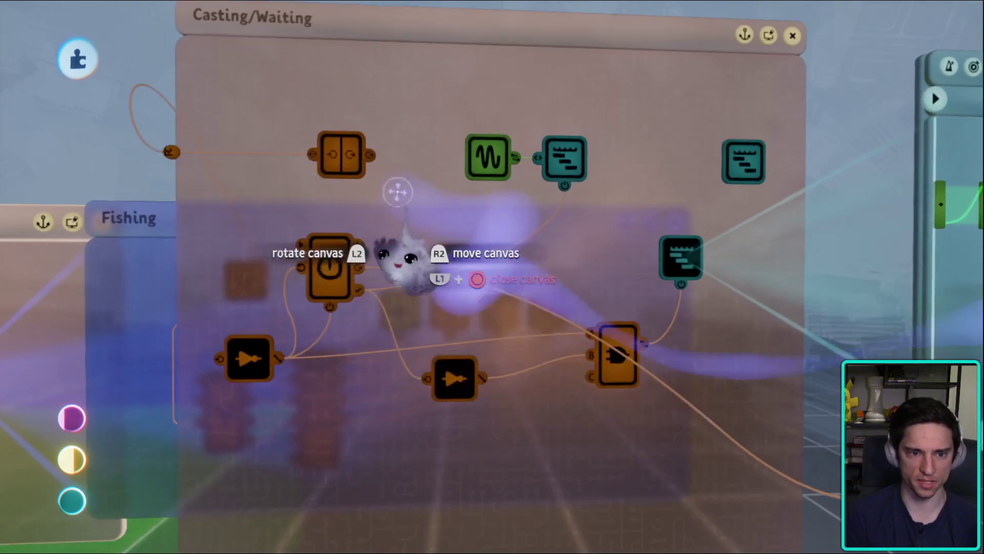
- Reroute the split node's output wire, then fly back in on the Casting/Waiting canvas
{"action": "left_click_drag", "start_coordinate": [596, 112], "coordinate": [669, 179]}
{"action": "left_click_drag", "start_coordinate": [606, 154], "coordinate": [439, 312]}
{"action": "left_click_drag", "start_coordinate": [582, 342], "coordinate": [488, 324]}
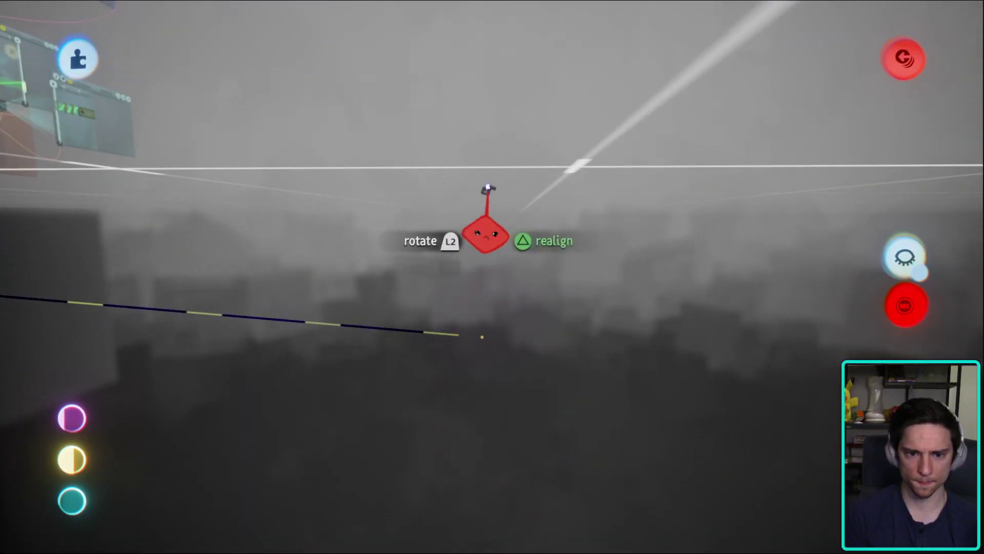
{"action": "left_click_drag", "start_coordinate": [485, 236], "coordinate": [574, 474]}
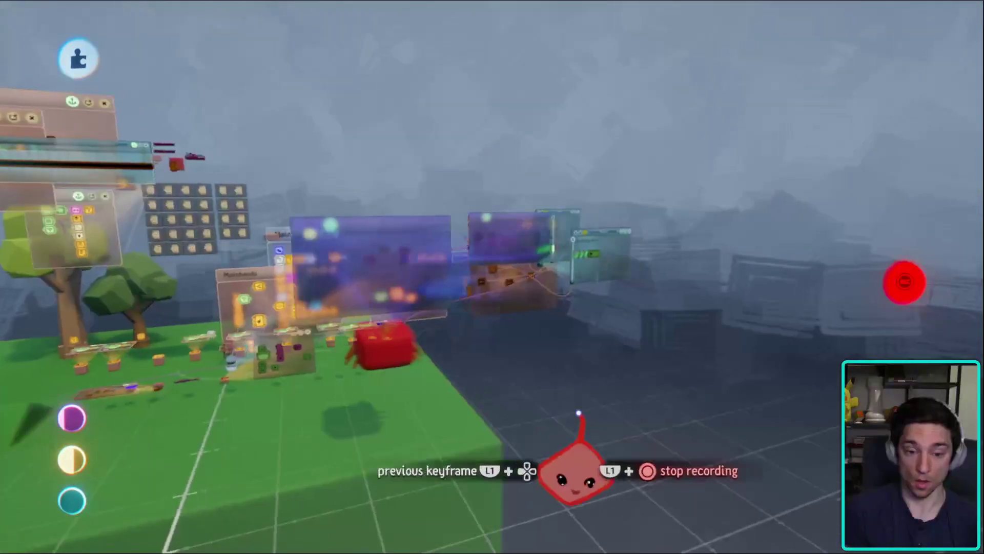
{"action": "left_click_drag", "start_coordinate": [516, 448], "coordinate": [700, 491]}
{"action": "left_click_drag", "start_coordinate": [505, 433], "coordinate": [562, 186]}
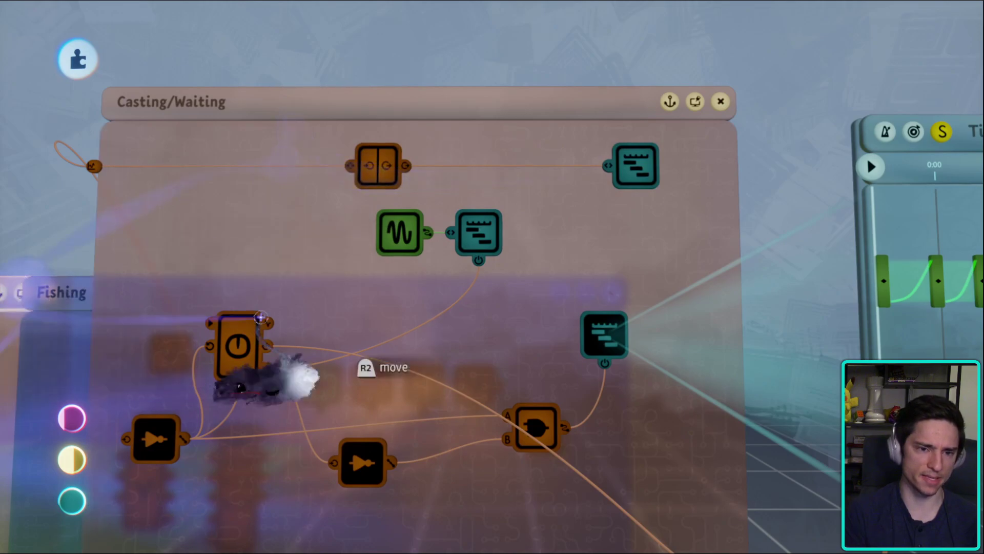
- Inspect the Timeline's Playback Properties and the Timer's settings, ending on the Timeline window
{"action": "left_click_drag", "start_coordinate": [260, 318], "coordinate": [583, 140]}
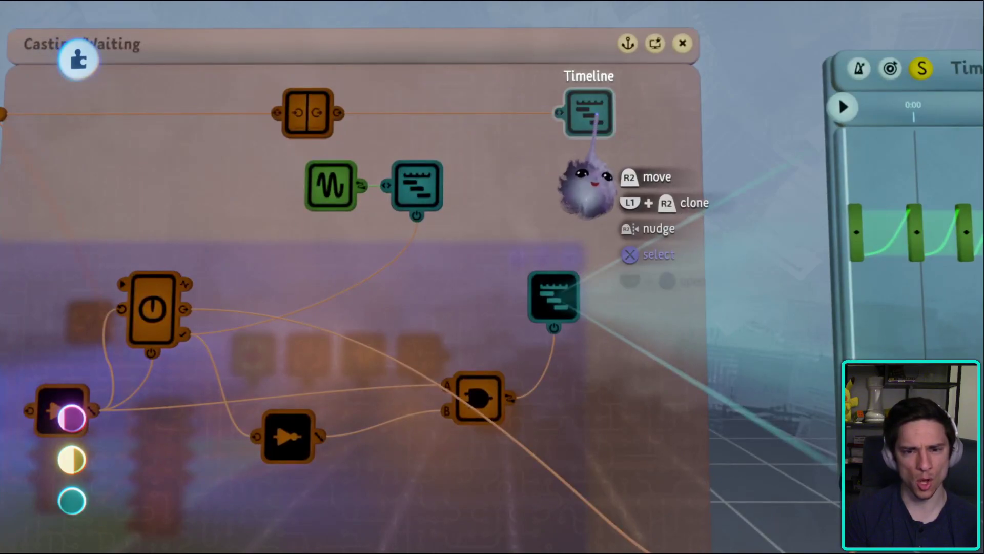
{"action": "left_click", "coordinate": [579, 167]}
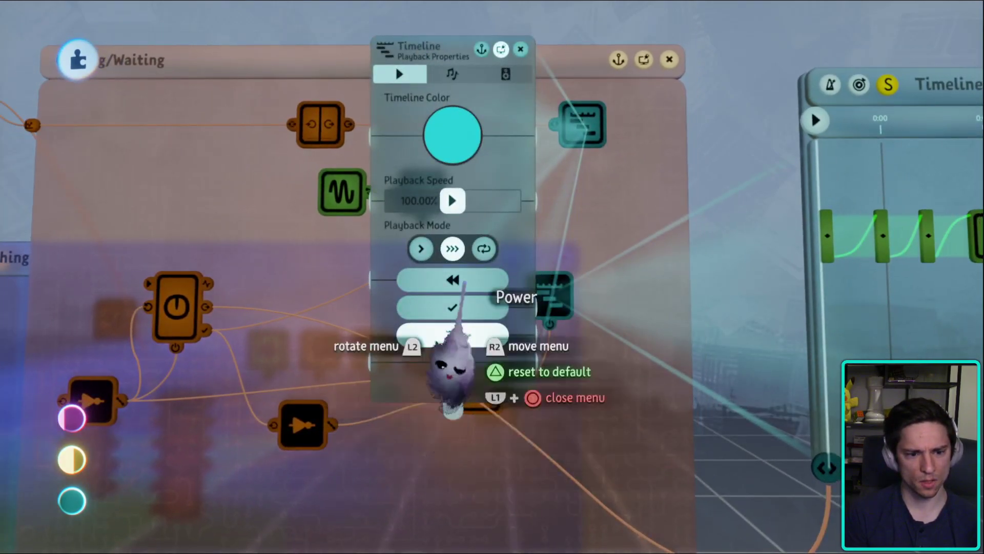
{"action": "key", "text": "Escape"}
{"action": "left_click_drag", "start_coordinate": [503, 292], "coordinate": [643, 295]}
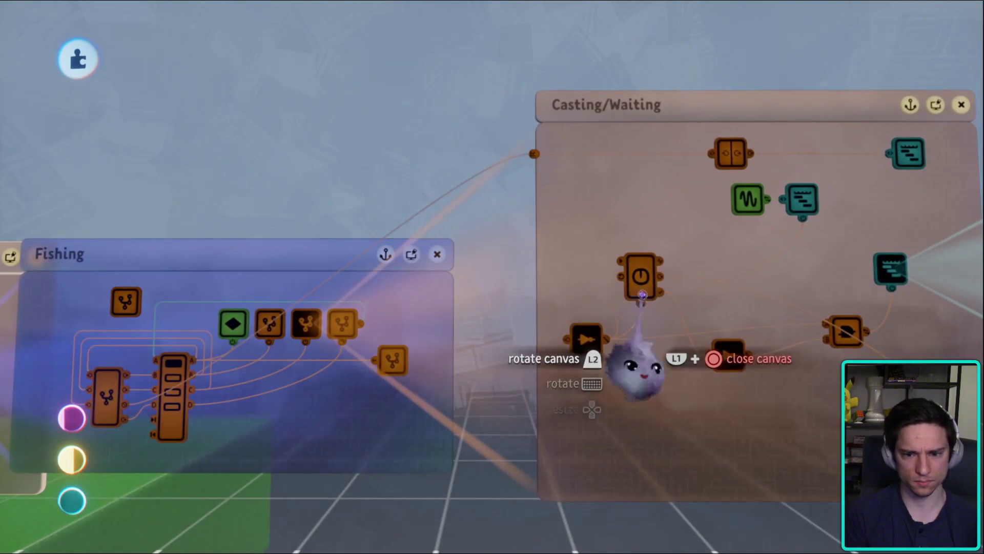
{"action": "left_click", "coordinate": [642, 295]}
{"action": "key", "text": "Escape"}
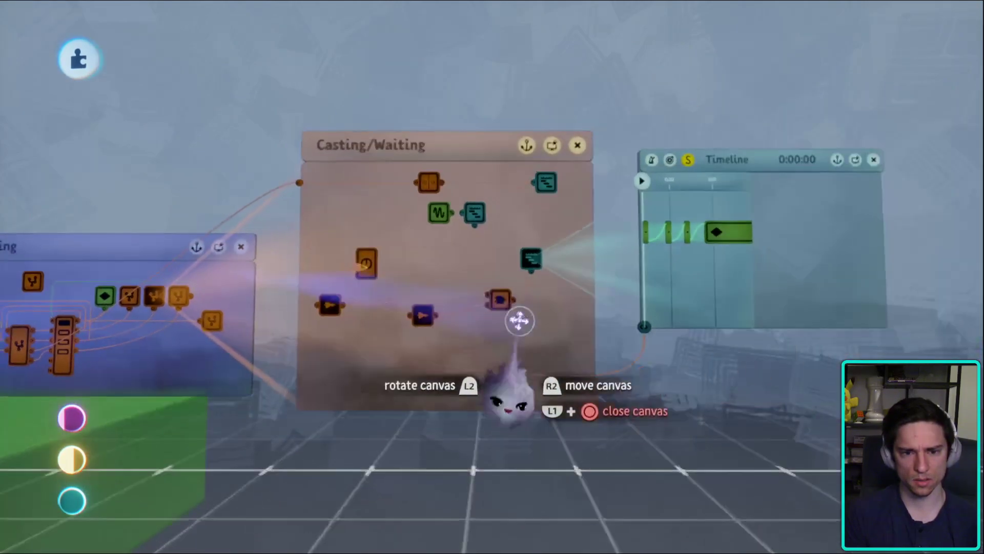
{"action": "left_click_drag", "start_coordinate": [518, 320], "coordinate": [468, 128]}
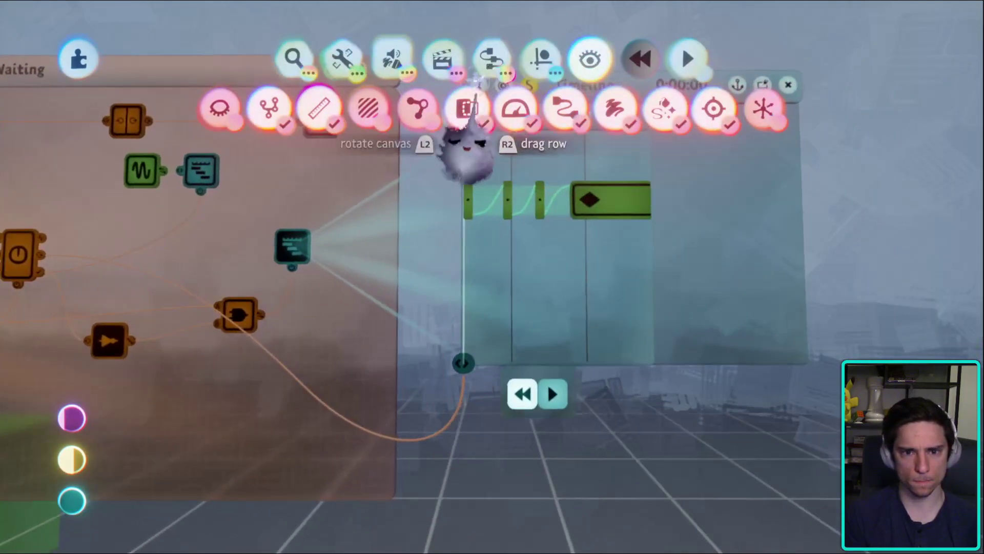
- Stamp a new keyframe on a lower Timeline row beneath the last keyframe block at 0:01:50
{"action": "left_click", "coordinate": [466, 111]}
{"action": "left_click", "coordinate": [447, 106]}
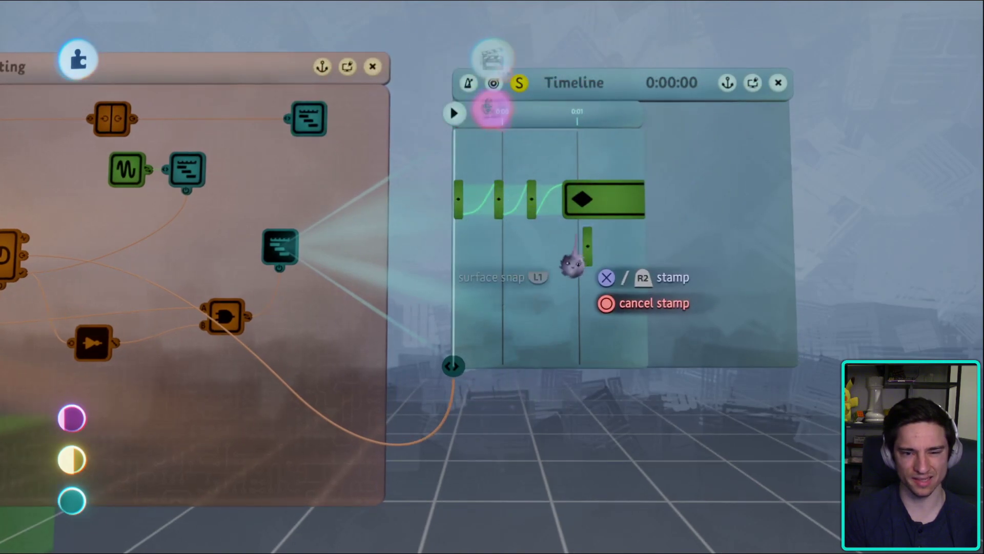
{"action": "left_click", "coordinate": [563, 267]}
{"action": "left_click_drag", "start_coordinate": [589, 318], "coordinate": [361, 359]}
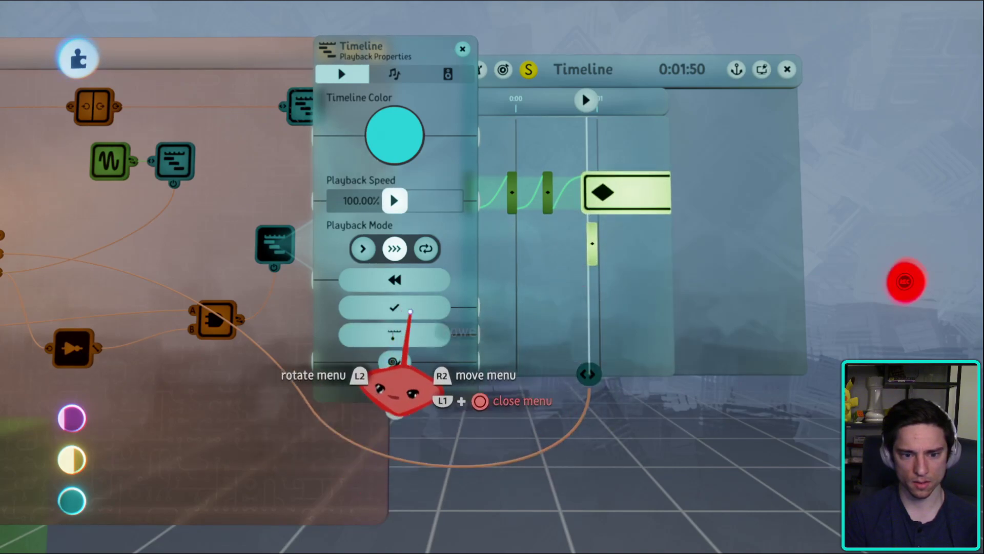
{"action": "key", "text": "Escape"}
{"action": "left_click_drag", "start_coordinate": [396, 392], "coordinate": [488, 305]}
{"action": "key", "text": "shift"}
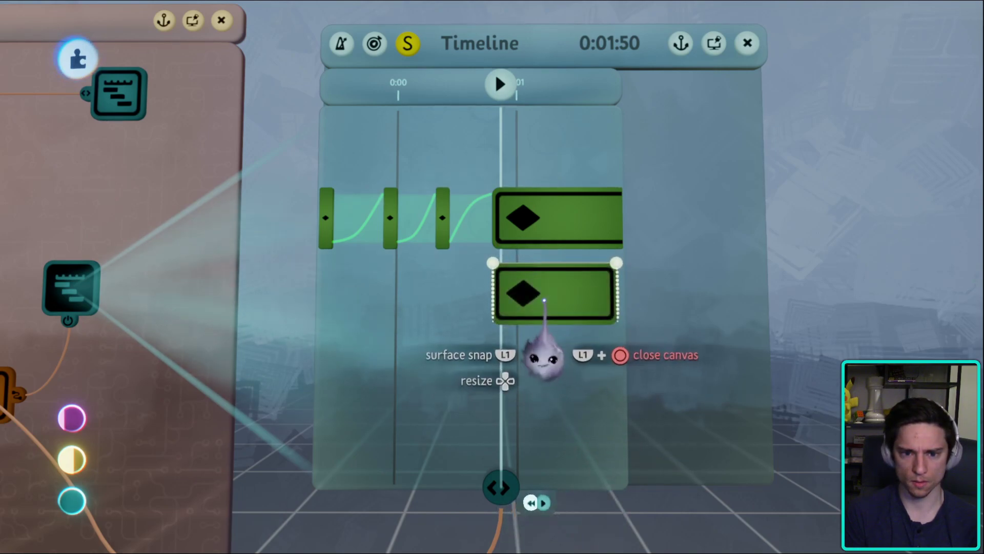
- Check the blend settings of the new keyframe and the keyframe block beside it
{"action": "left_click", "coordinate": [559, 292]}
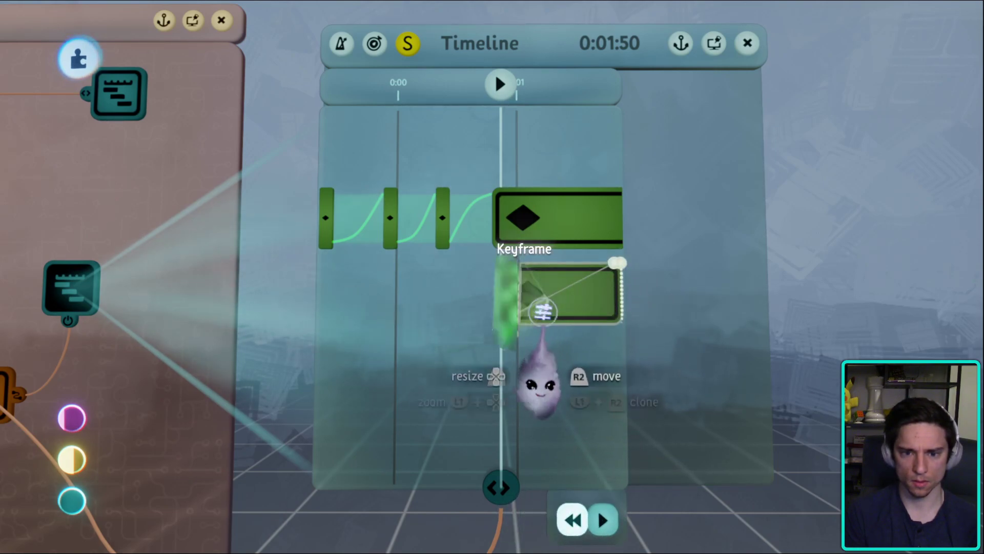
{"action": "key", "text": "Escape"}
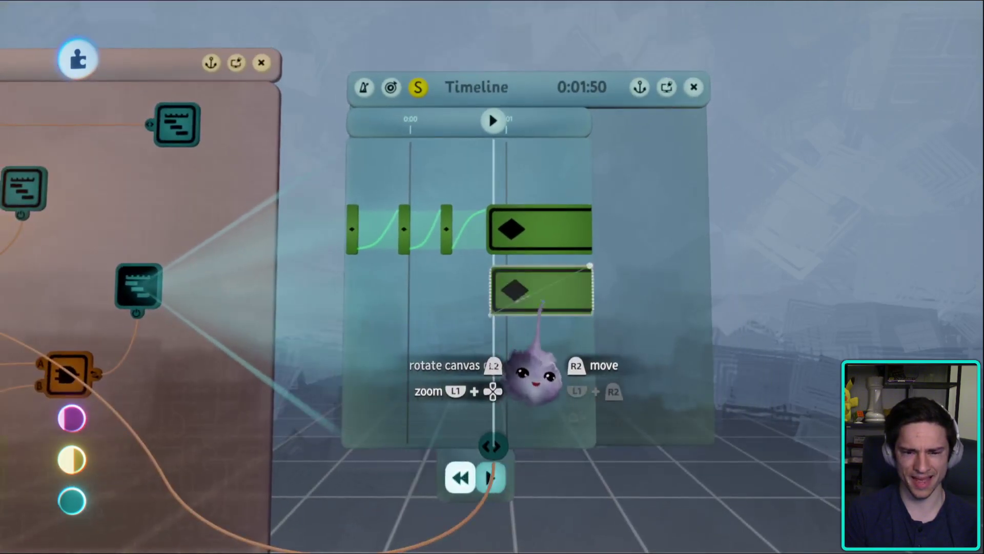
{"action": "left_click", "coordinate": [538, 292]}
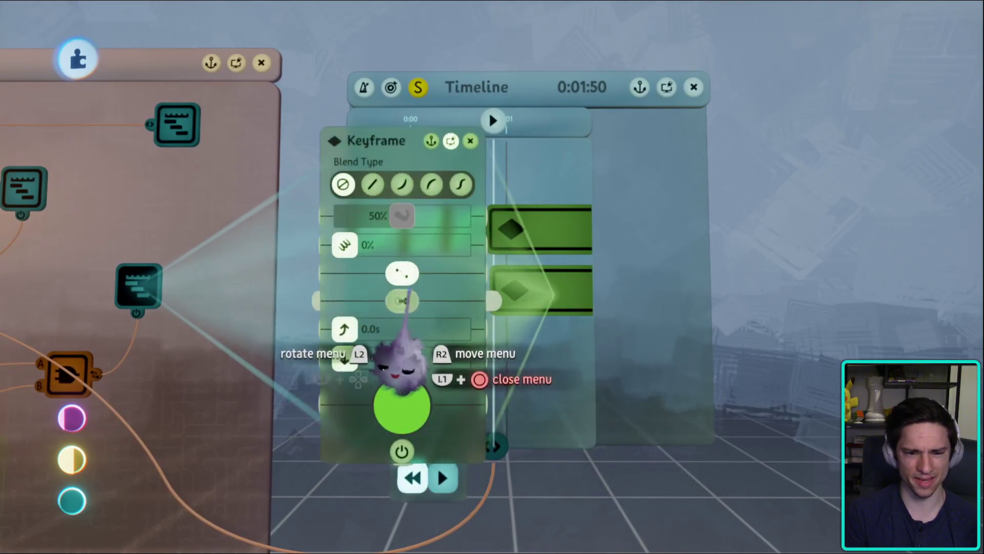
{"action": "key", "text": "Escape"}
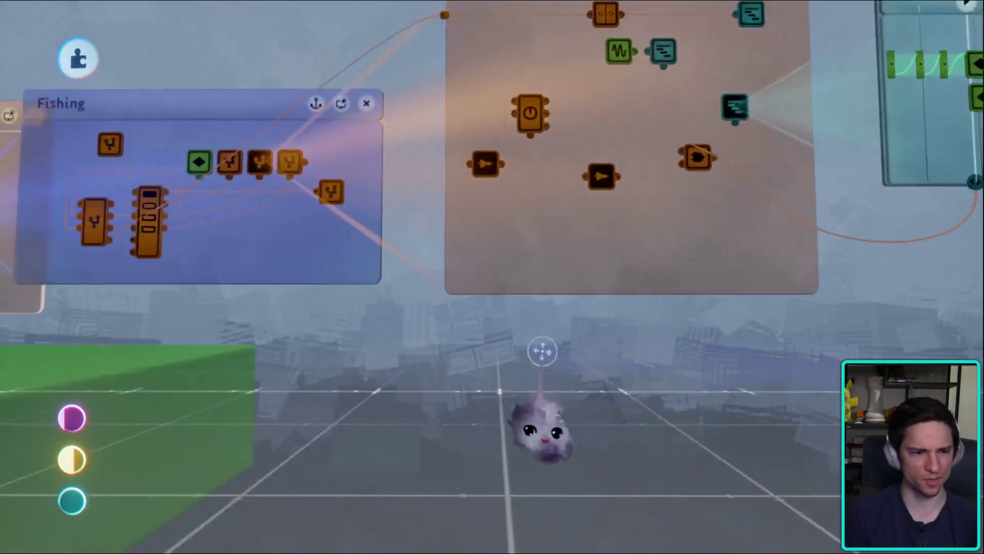
- Pan back across the Main, Microchip and Fishing canvases and bring up the pause options
{"action": "middle_click_drag", "start_coordinate": [542, 352], "coordinate": [717, 450]}
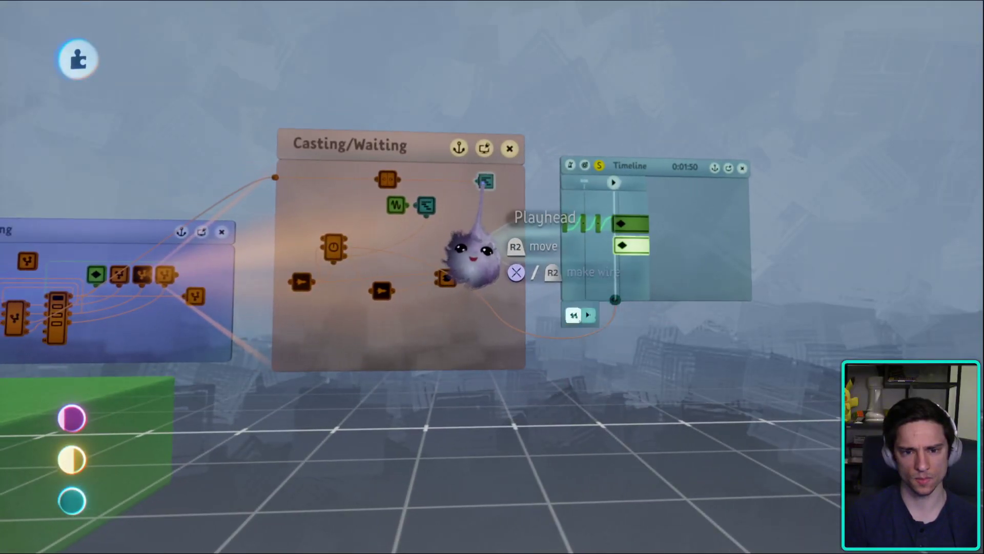
{"action": "middle_click_drag", "start_coordinate": [472, 252], "coordinate": [543, 361]}
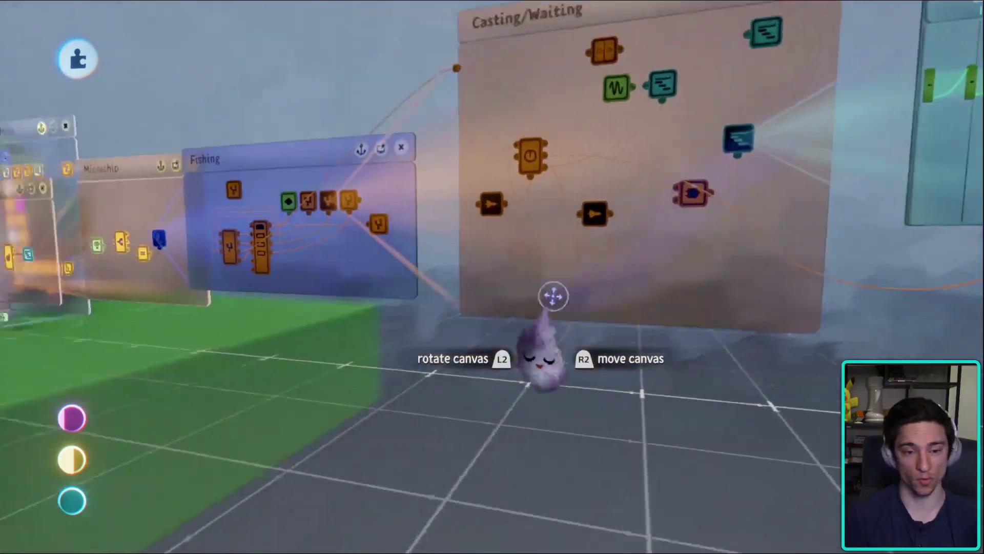
{"action": "key", "text": "Escape"}
- Start a playtest, drop back to edit mode, then launch the playtest again
{"action": "left_click", "coordinate": [275, 386]}
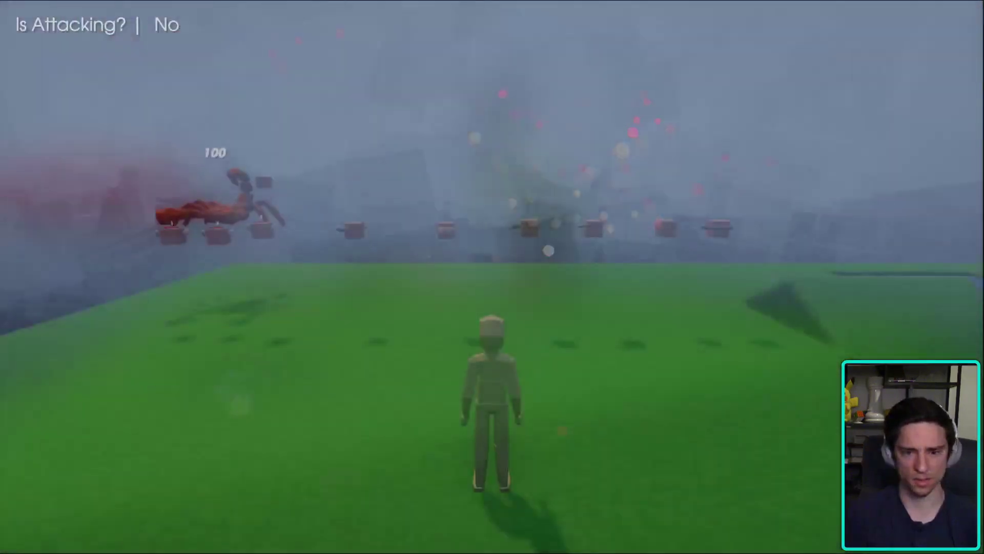
{"action": "key", "text": "Escape"}
{"action": "left_click", "coordinate": [237, 387]}
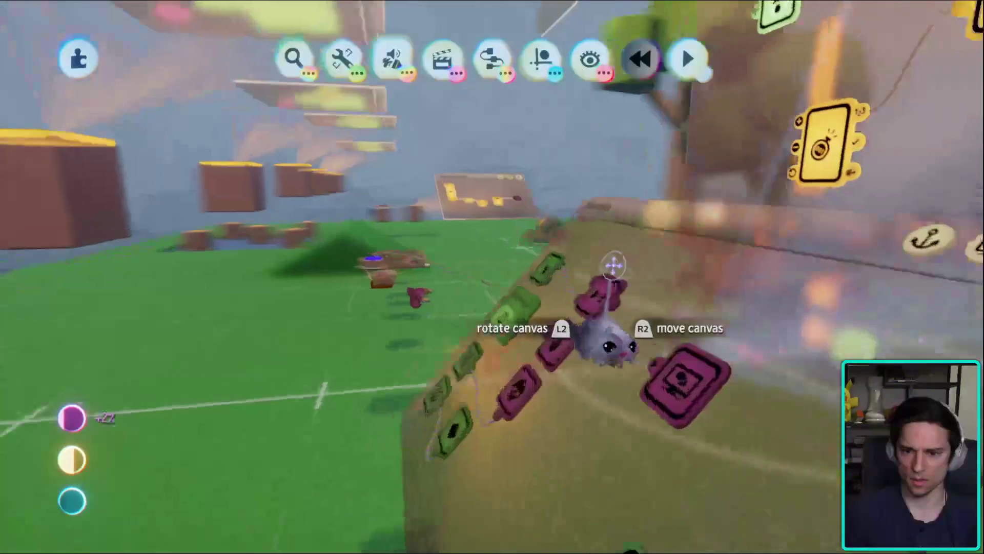
{"action": "middle_click_drag", "start_coordinate": [612, 348], "coordinate": [417, 406]}
{"action": "key", "text": "Escape"}
{"action": "left_click", "coordinate": [278, 389]}
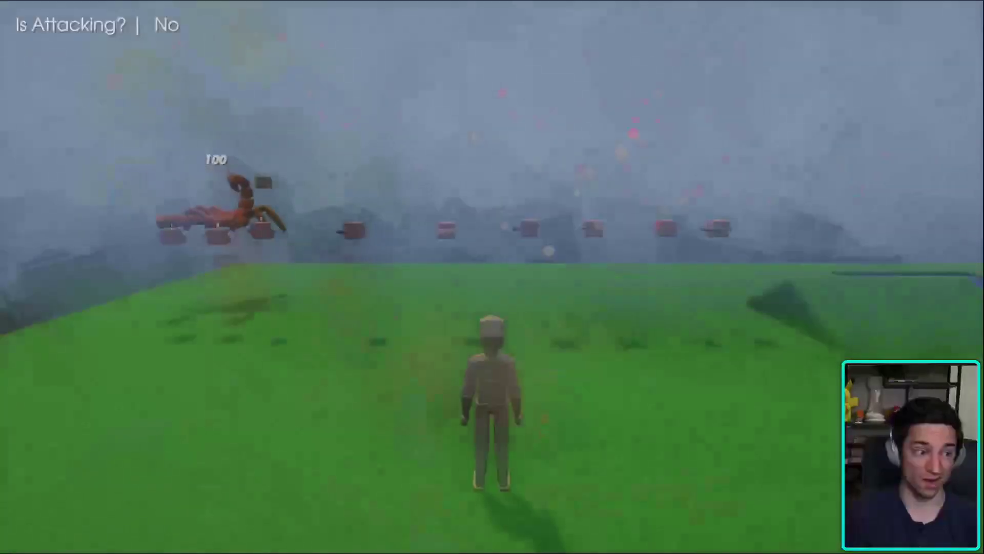
- Walk the character to the rod, pick it up and swing it to test the cast
{"action": "key", "text": "a"}
{"action": "key", "text": "w"}
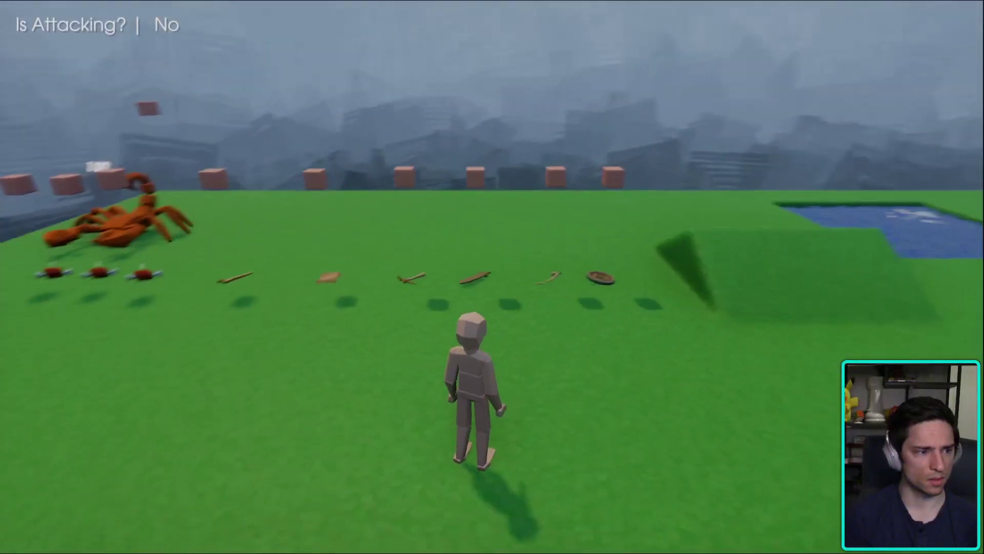
{"action": "key", "text": "w"}
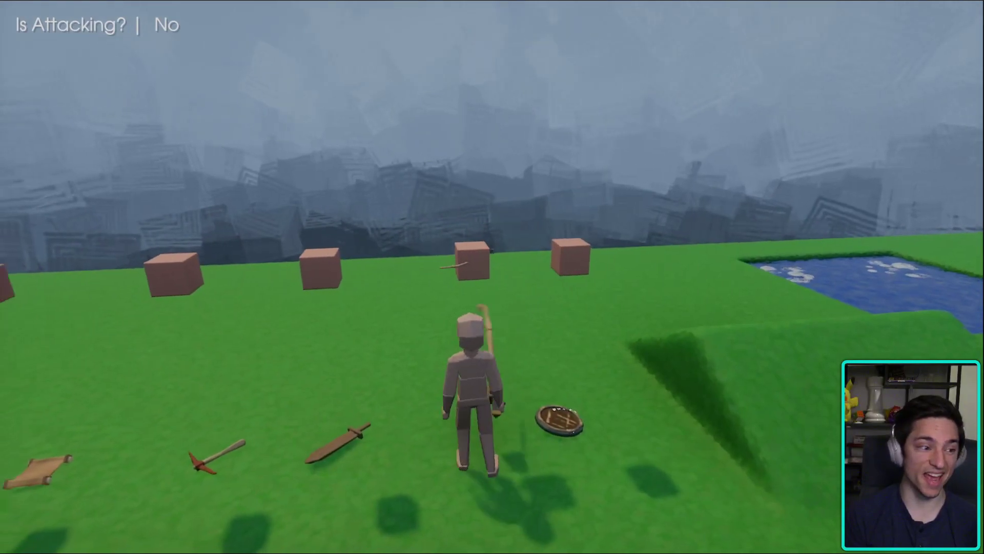
{"action": "key", "text": "w"}
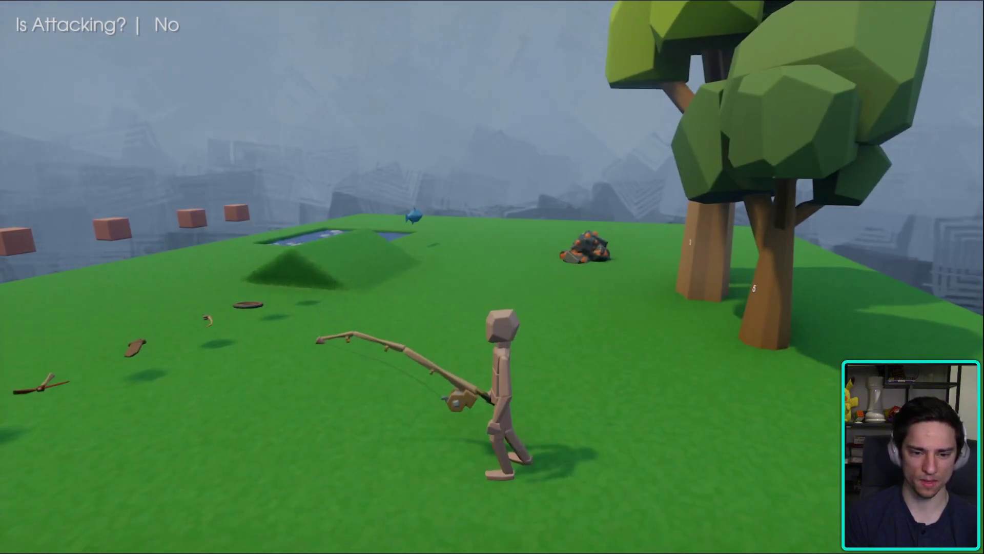
{"action": "left_click", "coordinate": [492, 276]}
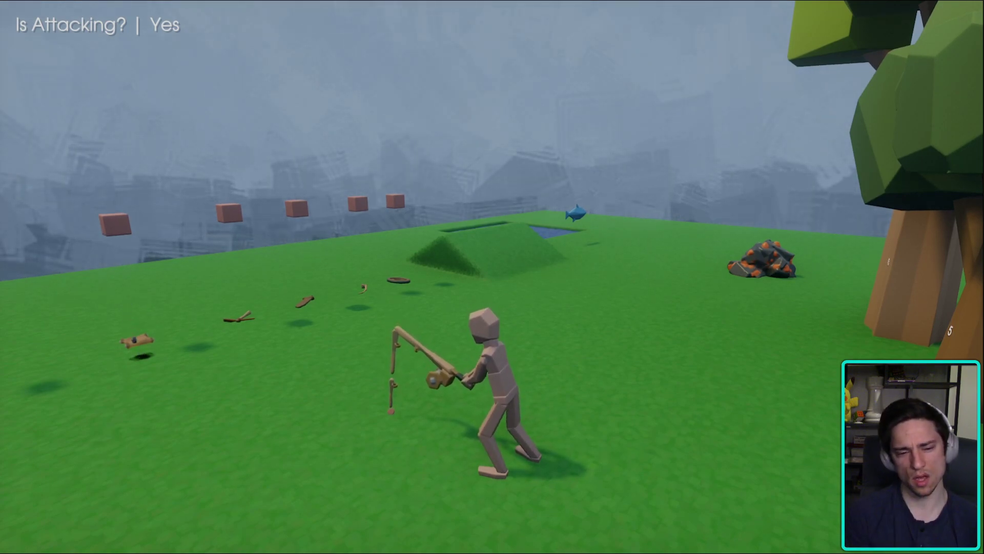
- Pause the playtest and return to editing the level
{"action": "key", "text": "Escape"}
{"action": "left_click", "coordinate": [242, 384]}
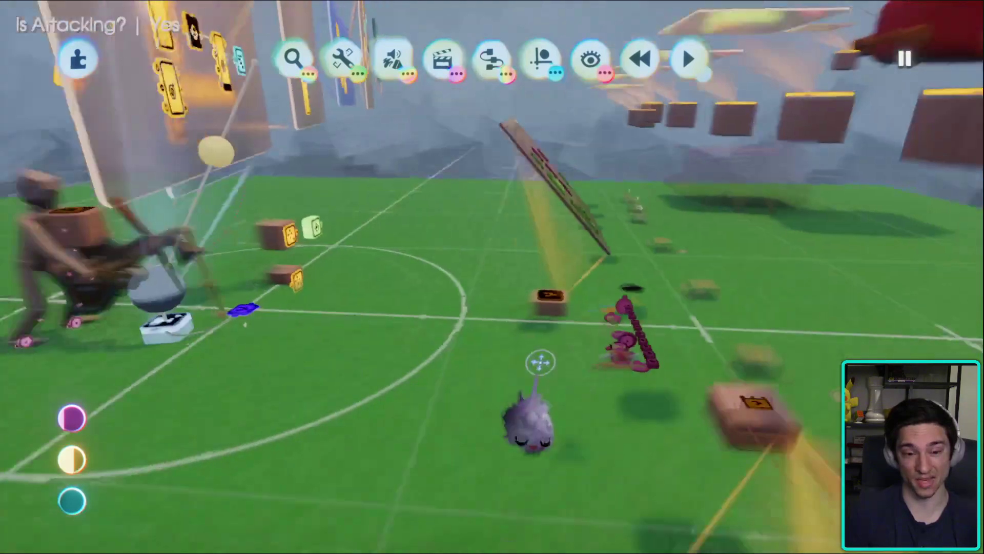
{"action": "key", "text": "Escape"}
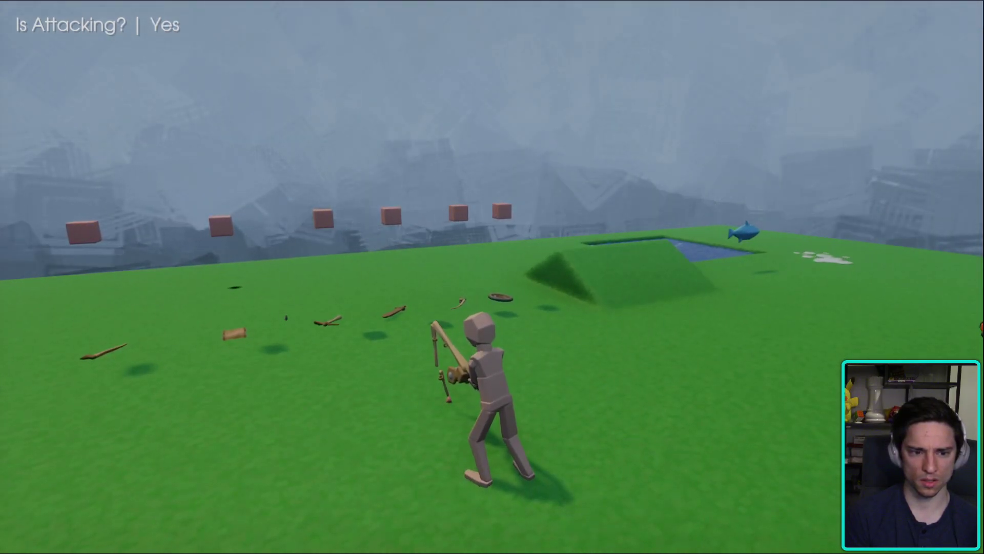
{"action": "key", "text": "Escape"}
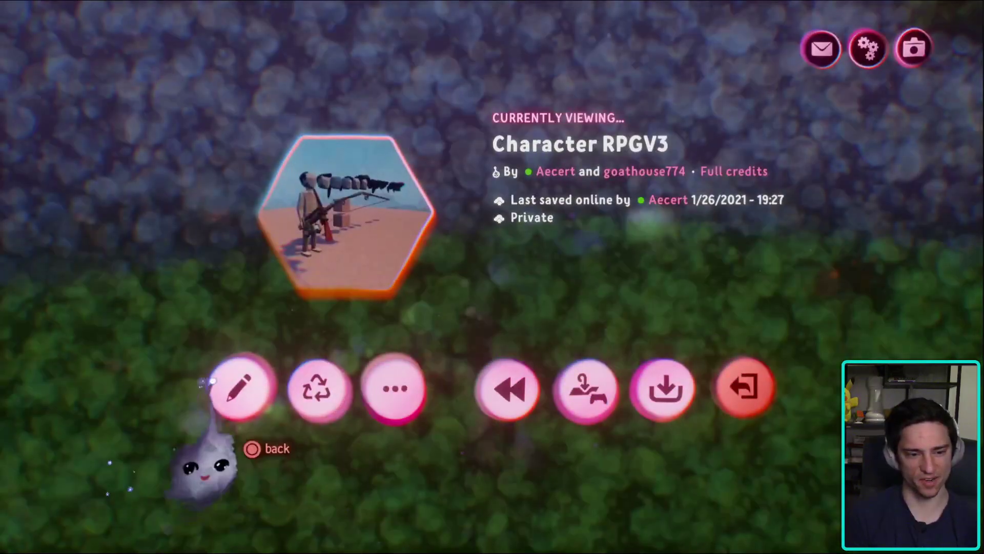
{"action": "left_click", "coordinate": [238, 384]}
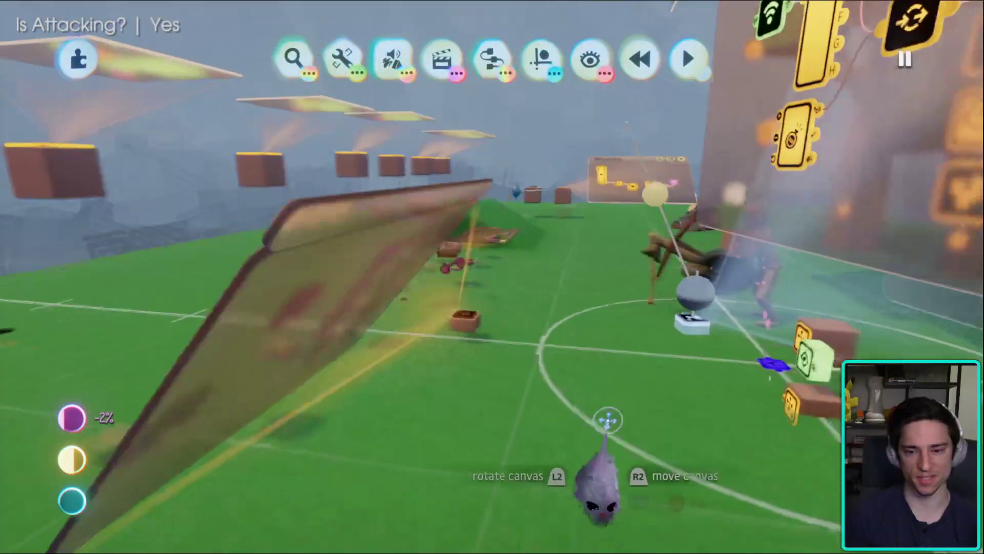
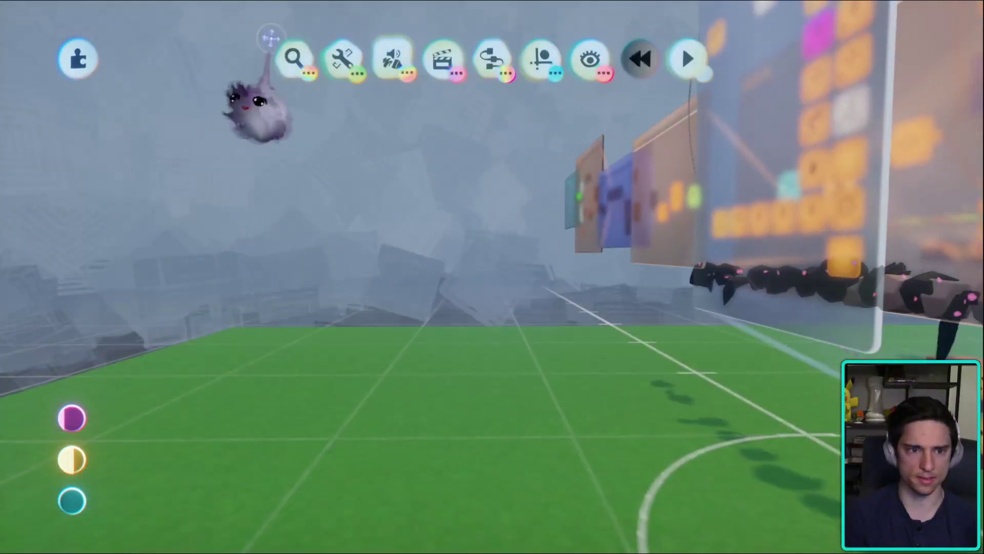
- Stamp the Fishing Rod from the Aecert RPG Assets collection into the scene
{"action": "left_click", "coordinate": [292, 59]}
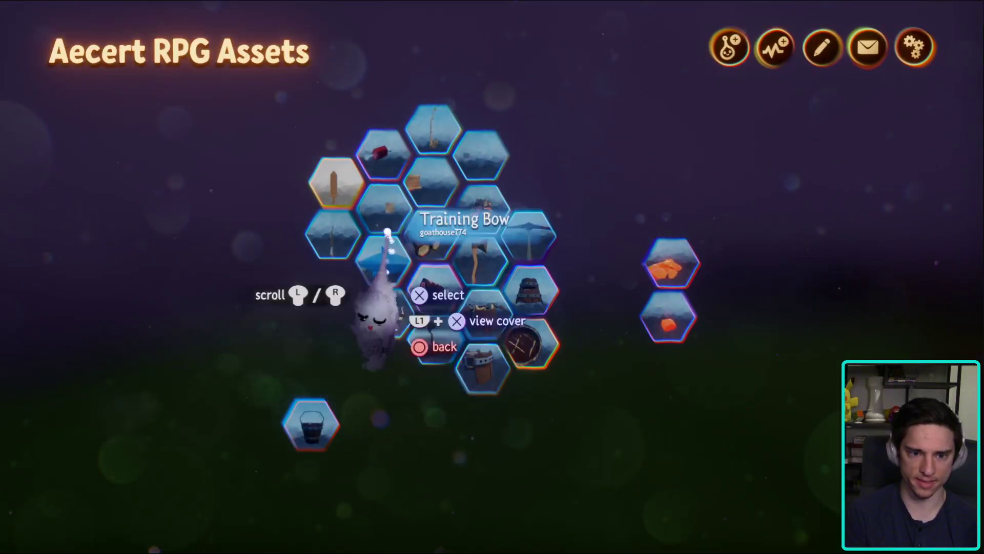
{"action": "left_click", "coordinate": [427, 111]}
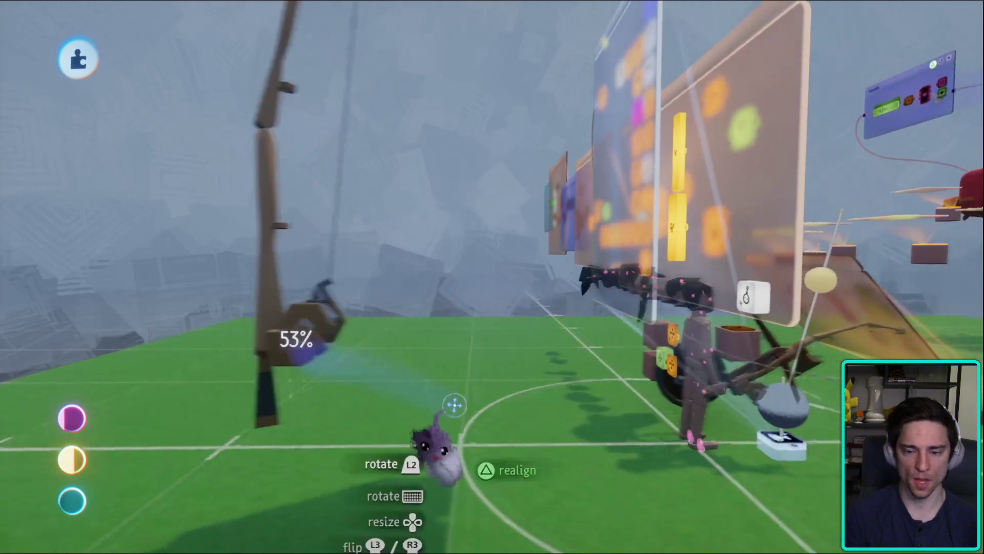
{"action": "left_click", "coordinate": [515, 369]}
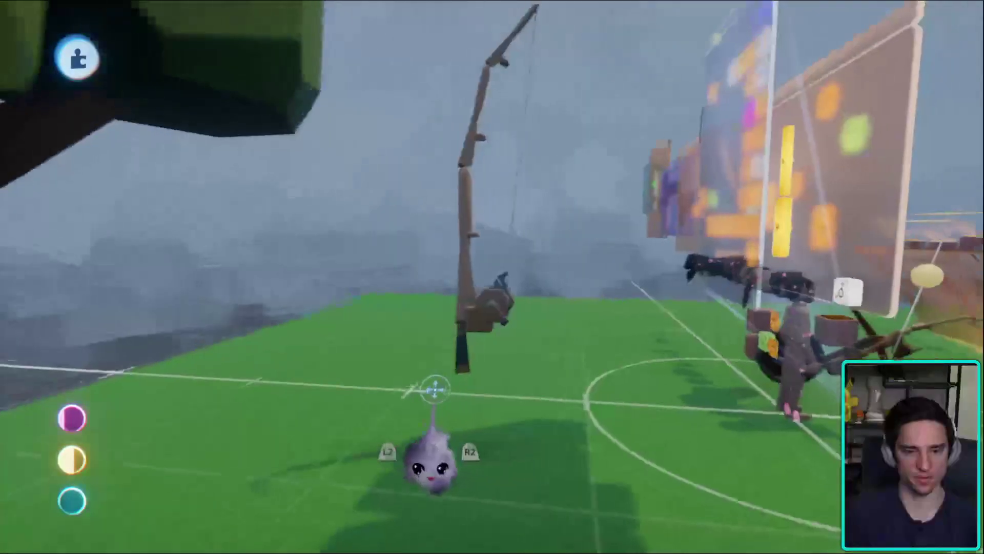
- Grab the rod's line and hook, carry them clear of the rod and drop the hook lower
{"action": "mouse_move", "coordinate": [98, 415]}
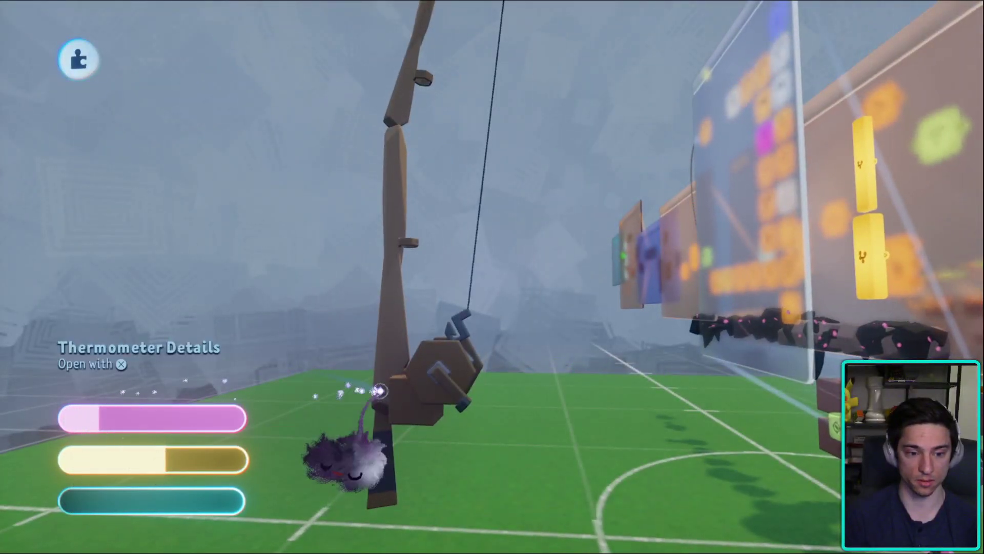
{"action": "left_click_drag", "start_coordinate": [379, 390], "coordinate": [392, 407]}
{"action": "key", "text": "Escape"}
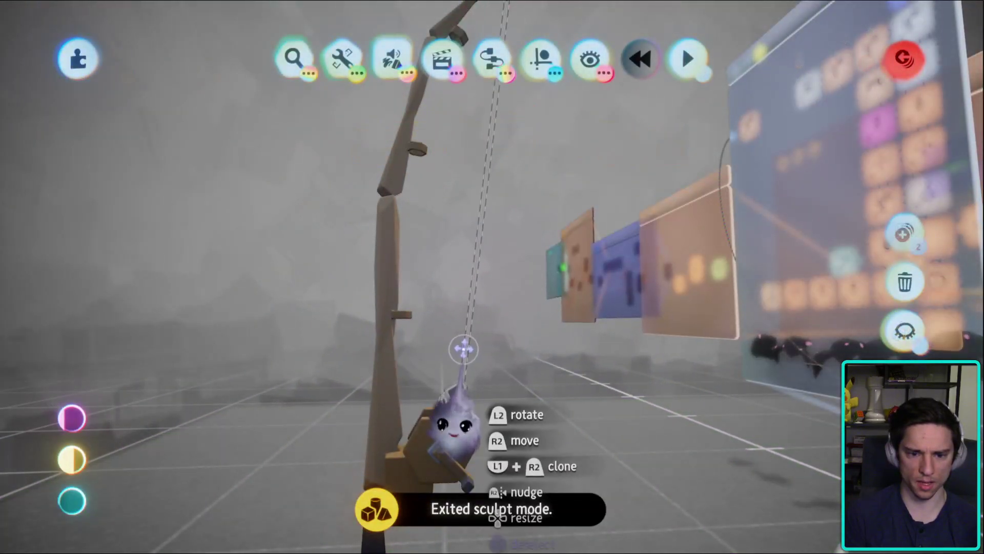
{"action": "left_click_drag", "start_coordinate": [464, 349], "coordinate": [498, 386]}
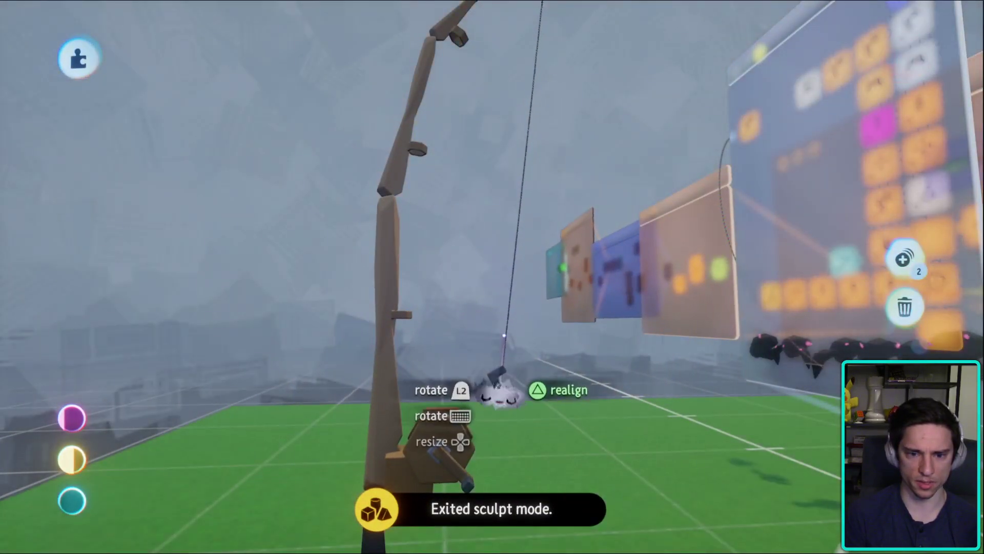
{"action": "left_click_drag", "start_coordinate": [370, 494], "coordinate": [482, 405]}
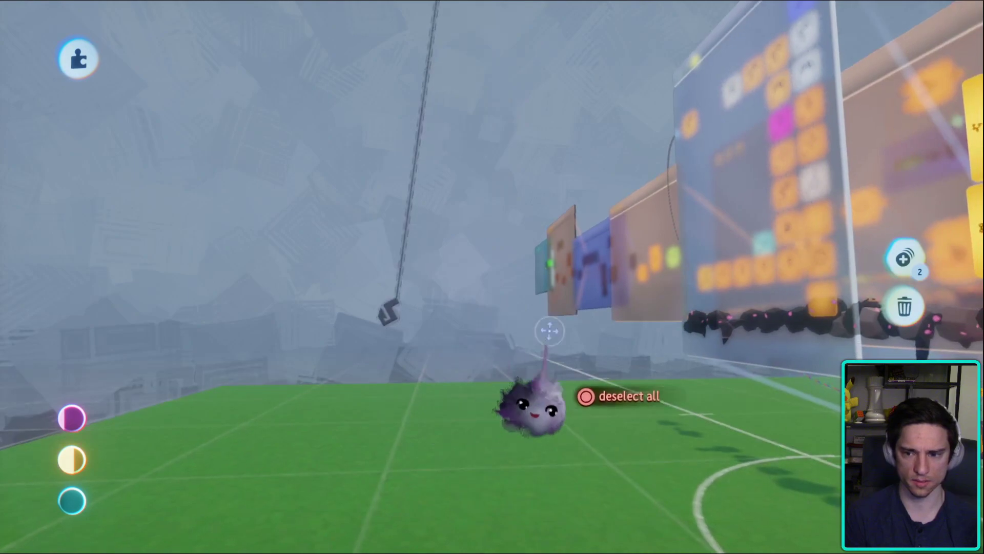
{"action": "left_click_drag", "start_coordinate": [787, 290], "coordinate": [414, 420]}
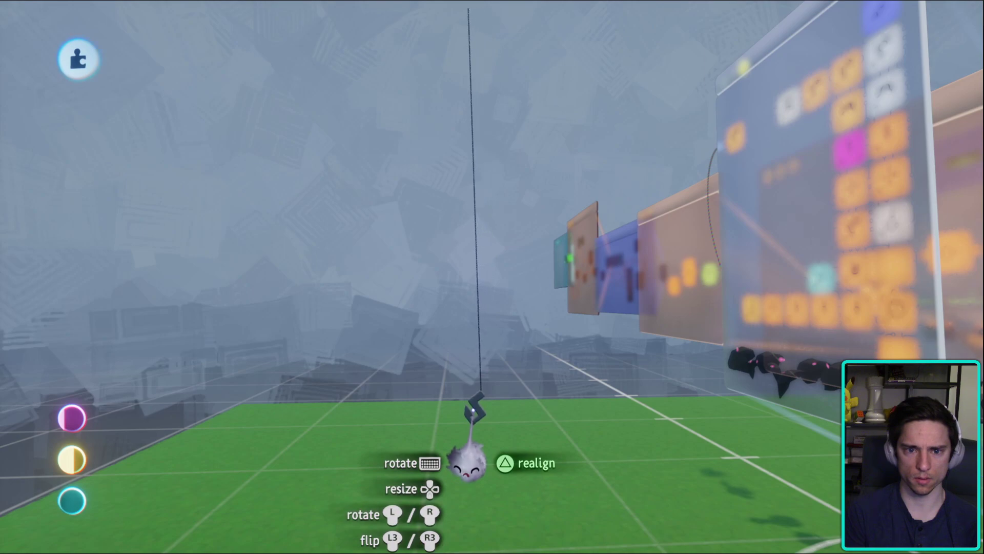
{"action": "left_click_drag", "start_coordinate": [466, 463], "coordinate": [464, 445]}
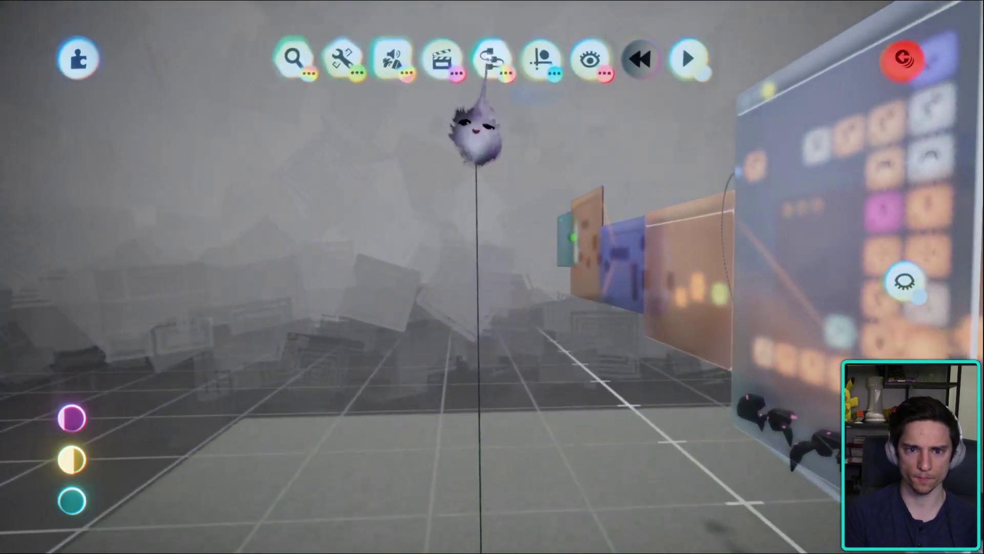
- Sculpt a new box shape from the tool rows
{"action": "left_click", "coordinate": [392, 59]}
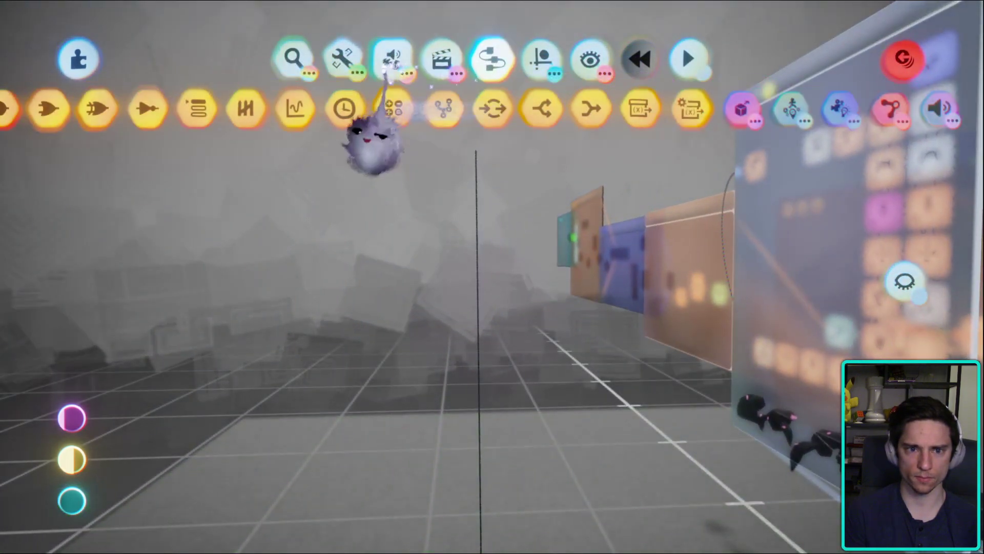
{"action": "left_click", "coordinate": [489, 107]}
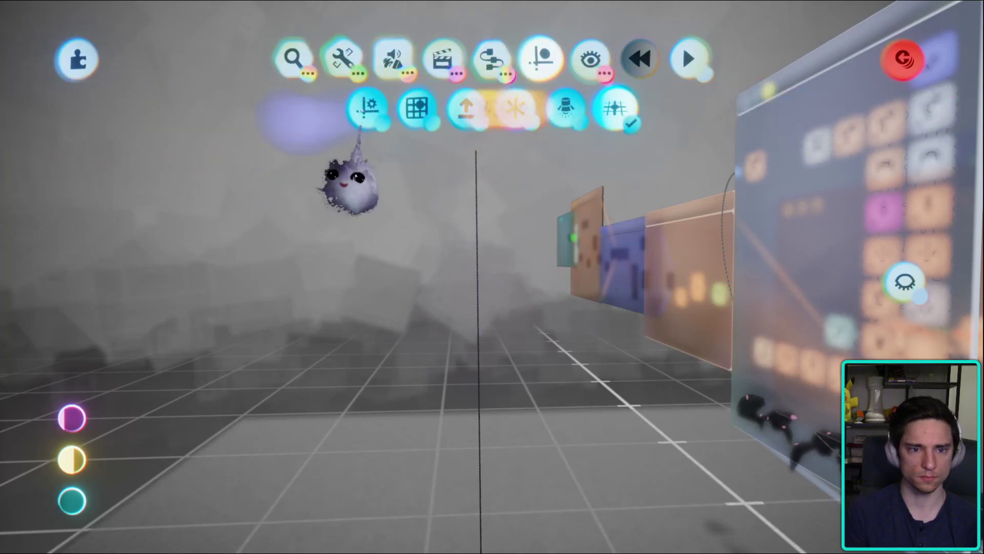
{"action": "key", "text": "Escape"}
{"action": "left_click", "coordinate": [295, 107]}
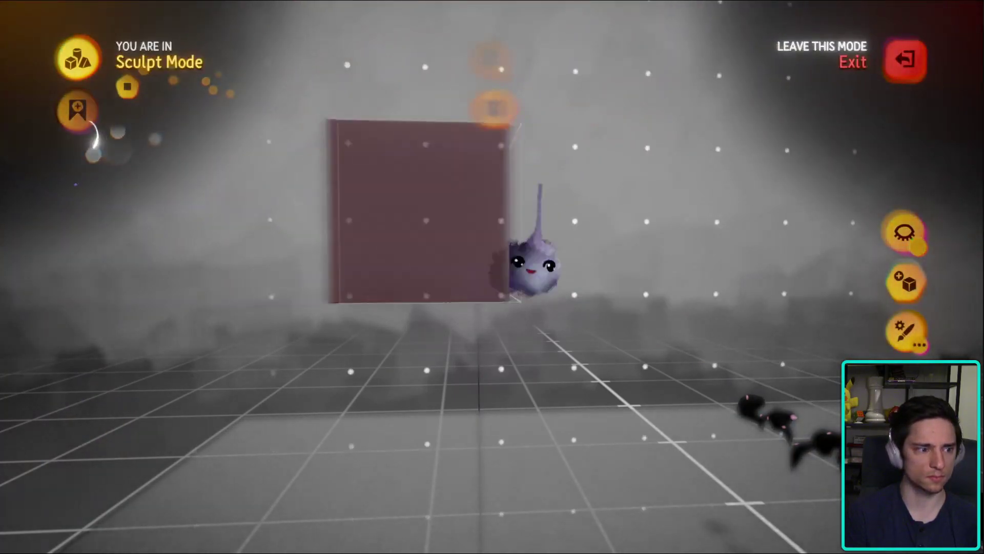
{"action": "key", "text": "Escape"}
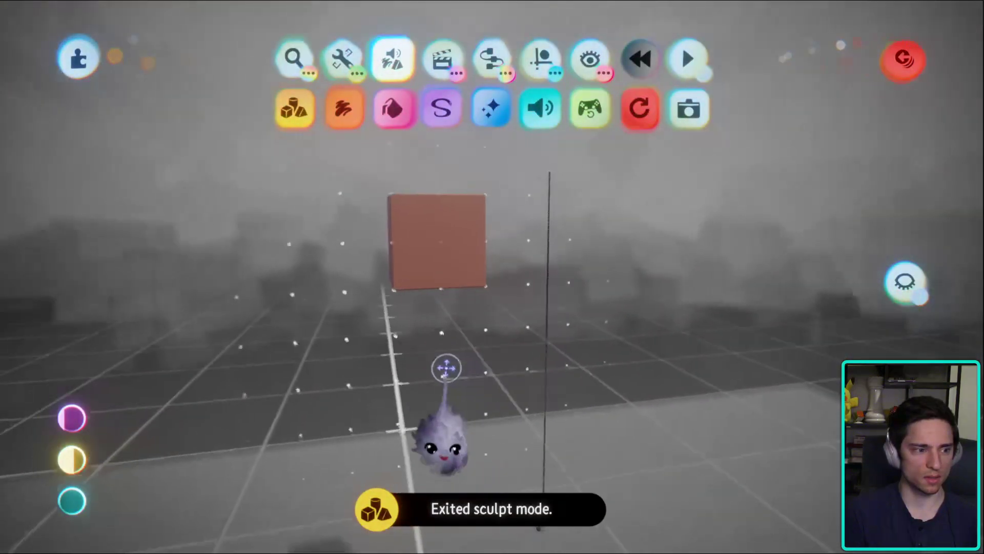
- Move the box above the fishing line and shrink it to about 22%
{"action": "mouse_move", "coordinate": [434, 315]}
{"action": "left_mouse_down"}
{"action": "mouse_move", "coordinate": [544, 176]}
{"action": "mouse_move", "coordinate": [538, 302]}
{"action": "mouse_move", "coordinate": [429, 220]}
{"action": "mouse_move", "coordinate": [303, 165]}
{"action": "mouse_move", "coordinate": [403, 185]}
{"action": "mouse_move", "coordinate": [461, 323]}
{"action": "mouse_move", "coordinate": [451, 319]}
{"action": "mouse_move", "coordinate": [454, 226]}
{"action": "left_mouse_up"}
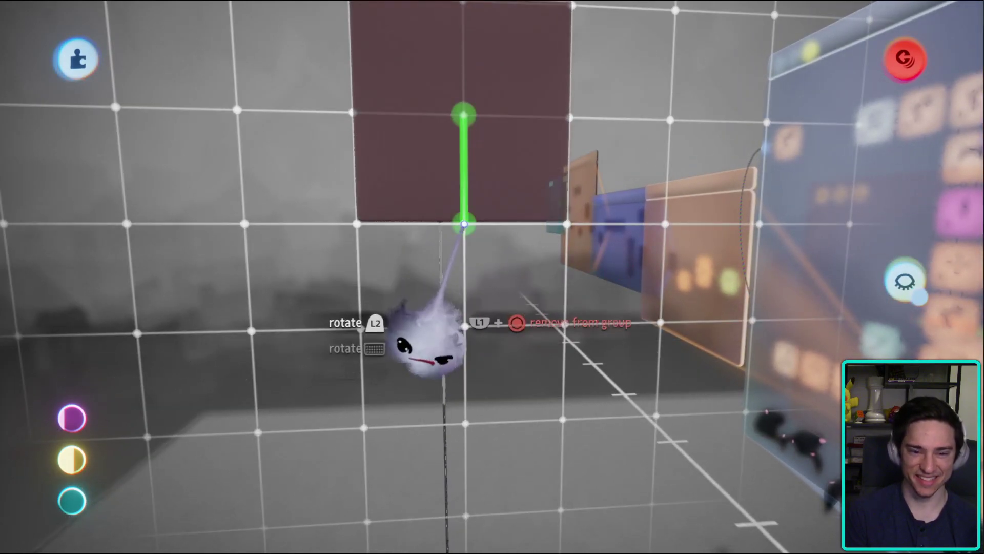
{"action": "left_click_drag", "start_coordinate": [428, 338], "coordinate": [468, 269]}
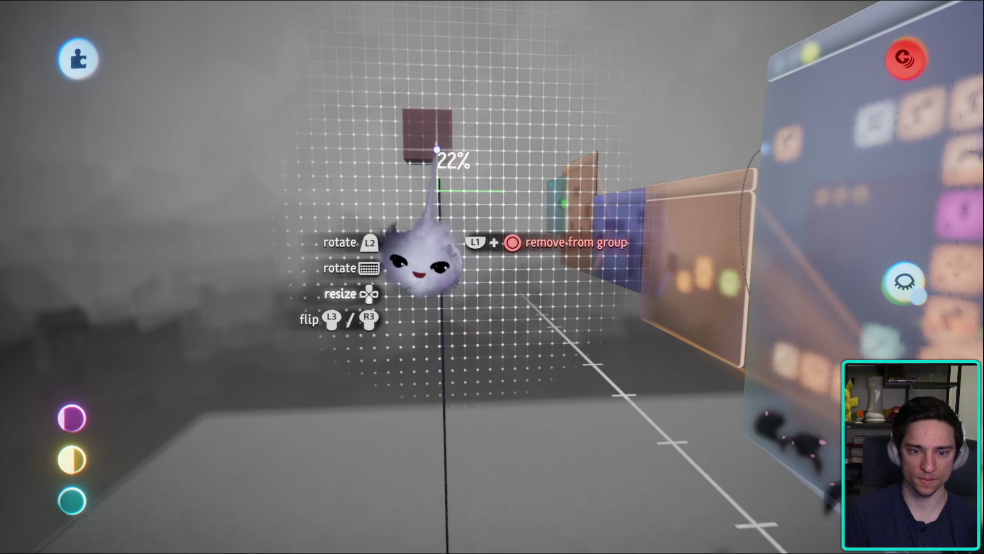
{"action": "left_click_drag", "start_coordinate": [436, 163], "coordinate": [497, 144]}
{"action": "mouse_move", "coordinate": [546, 258]}
{"action": "left_mouse_down"}
{"action": "mouse_move", "coordinate": [588, 274]}
{"action": "mouse_move", "coordinate": [483, 238]}
{"action": "mouse_move", "coordinate": [426, 410]}
{"action": "left_mouse_up"}
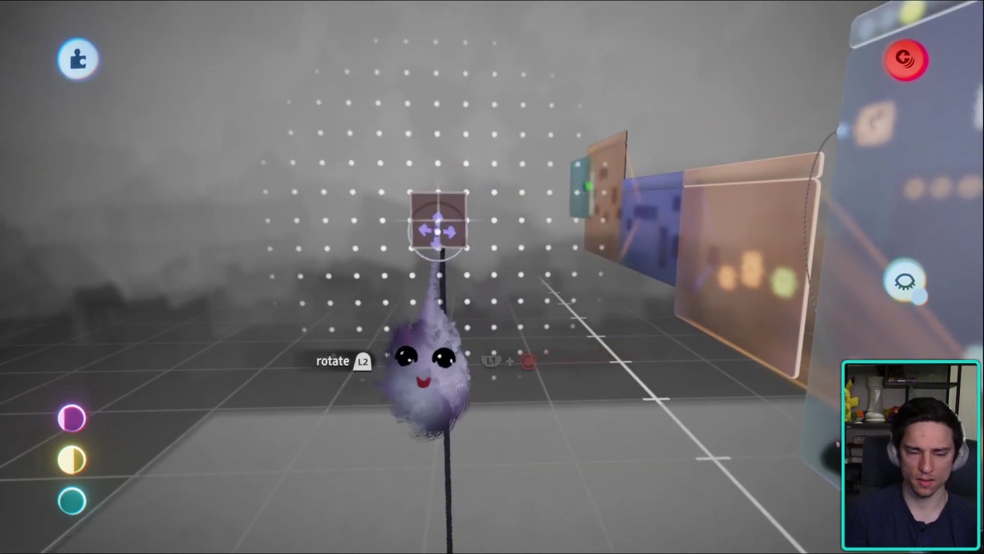
{"action": "key", "text": "Escape"}
{"action": "left_click_drag", "start_coordinate": [369, 226], "coordinate": [443, 218]}
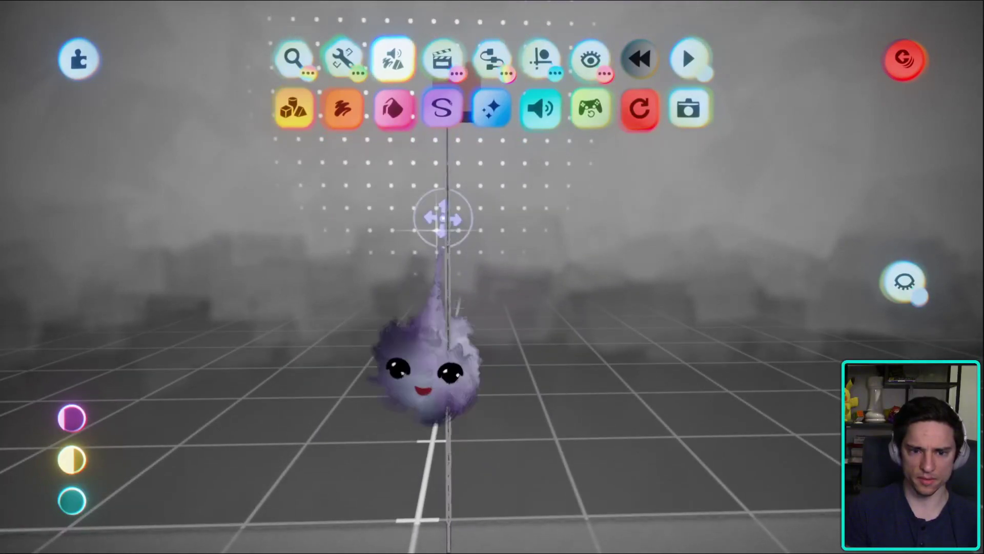
- Pull the S-shaped hook down and to the right below the box
{"action": "key", "text": "Escape"}
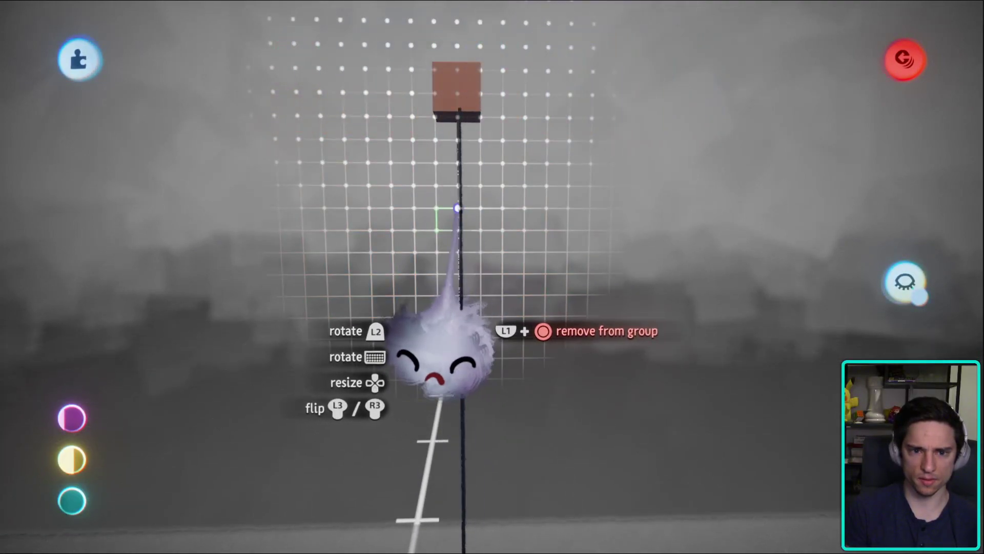
{"action": "left_click_drag", "start_coordinate": [466, 265], "coordinate": [426, 266]}
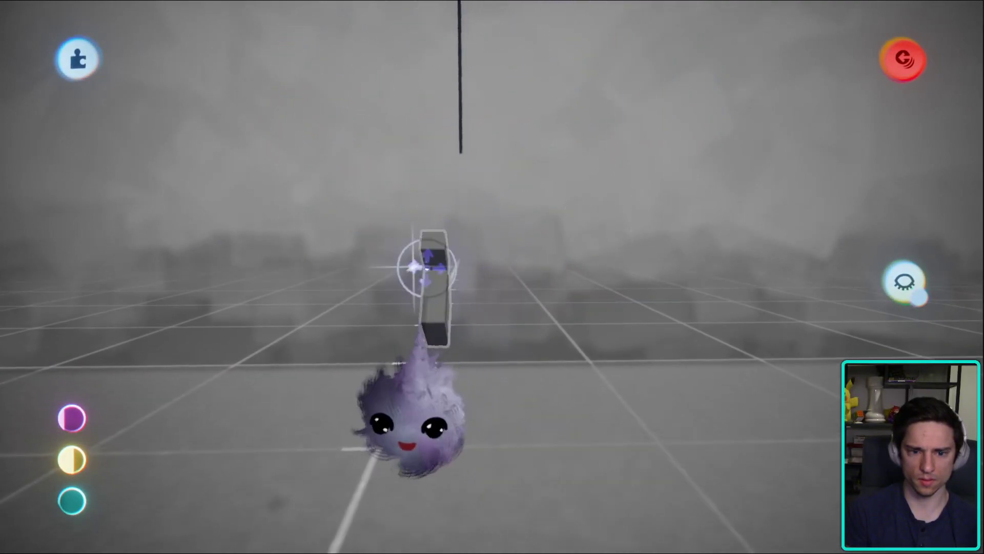
{"action": "left_click_drag", "start_coordinate": [441, 328], "coordinate": [300, 328]}
{"action": "left_click_drag", "start_coordinate": [284, 261], "coordinate": [520, 359]}
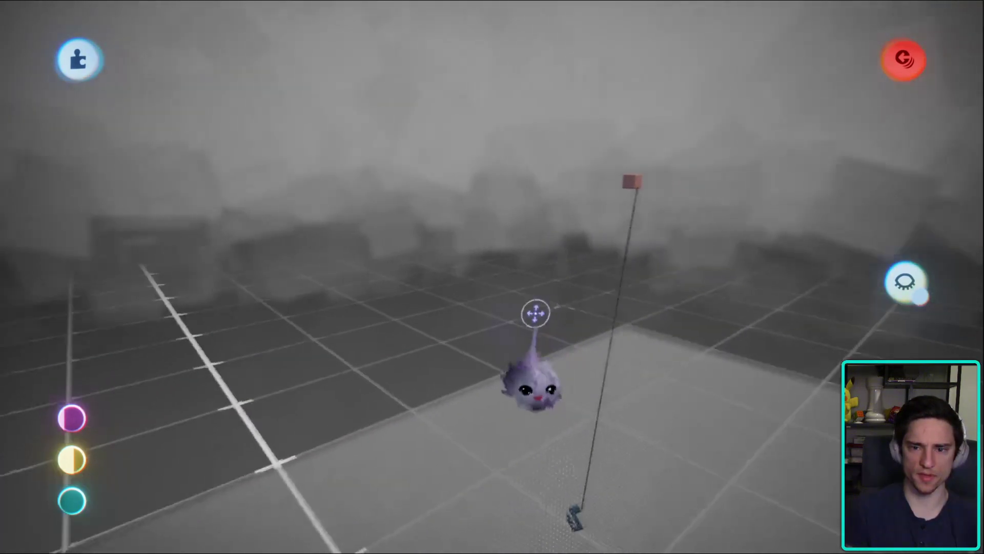
{"action": "left_click_drag", "start_coordinate": [535, 314], "coordinate": [471, 163]}
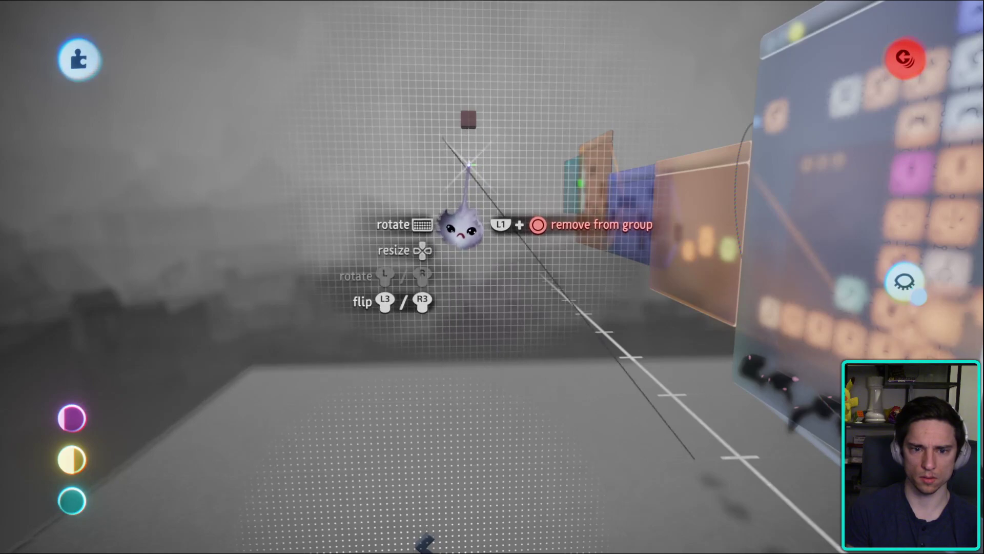
- Turn on Grid Snap and rotate the hook straight into place beneath the box
{"action": "key", "text": "Escape"}
{"action": "left_click", "coordinate": [540, 59]}
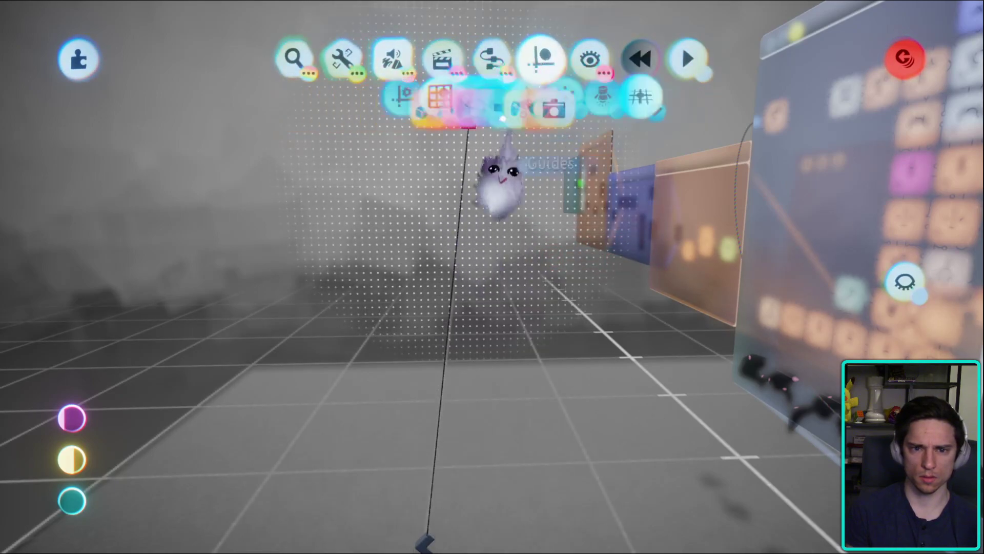
{"action": "left_click", "coordinate": [515, 107]}
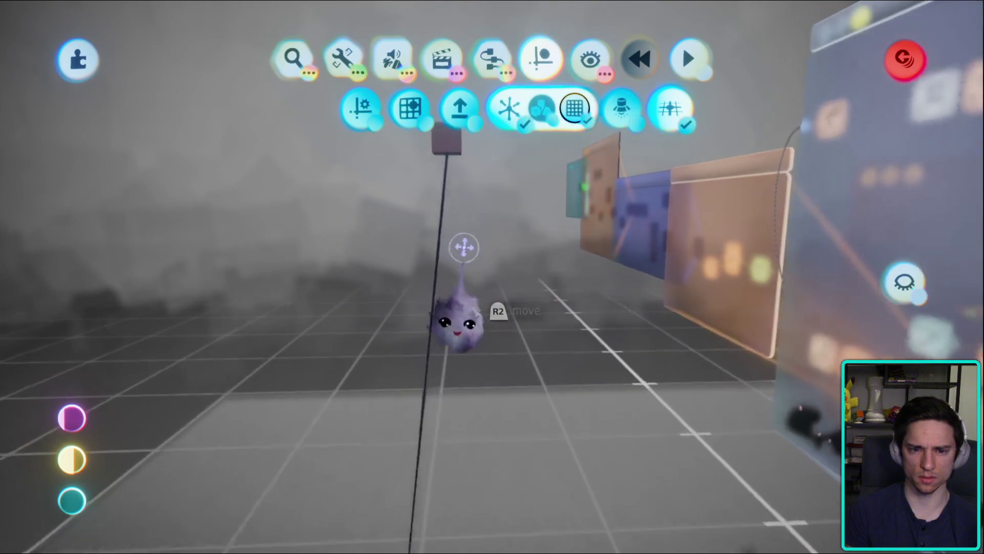
{"action": "left_click_drag", "start_coordinate": [437, 182], "coordinate": [473, 211]}
{"action": "left_click_drag", "start_coordinate": [464, 122], "coordinate": [469, 93]}
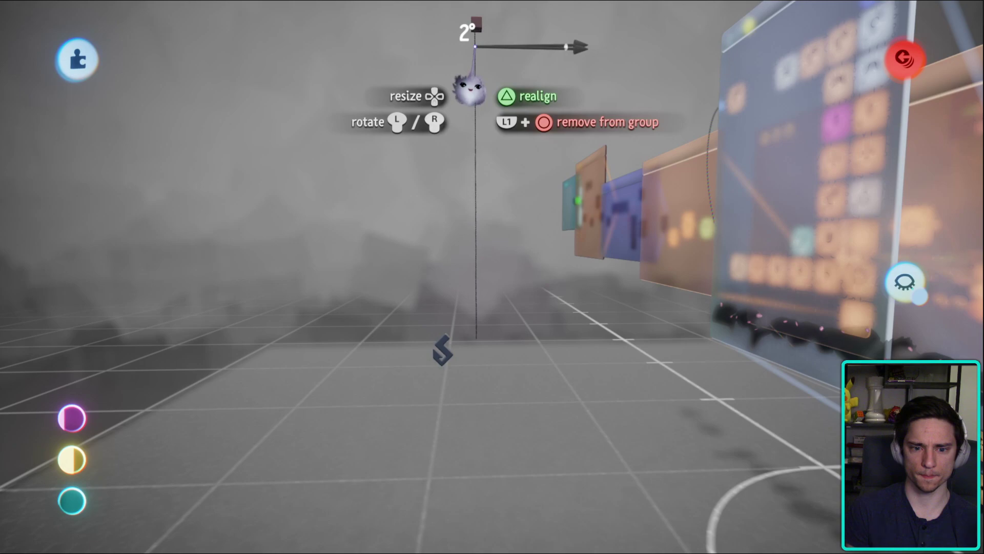
{"action": "left_click_drag", "start_coordinate": [469, 91], "coordinate": [443, 177]}
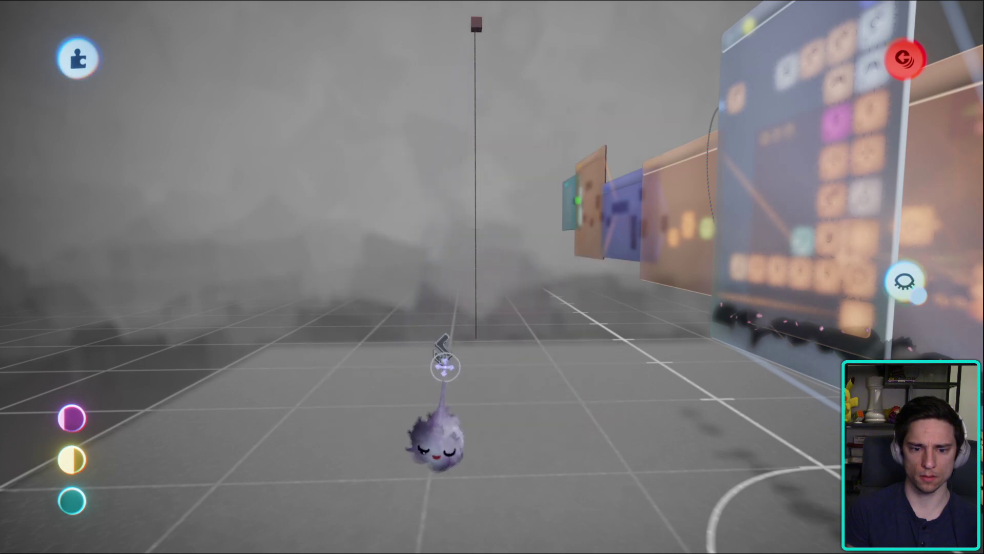
{"action": "left_click_drag", "start_coordinate": [470, 354], "coordinate": [143, 333]}
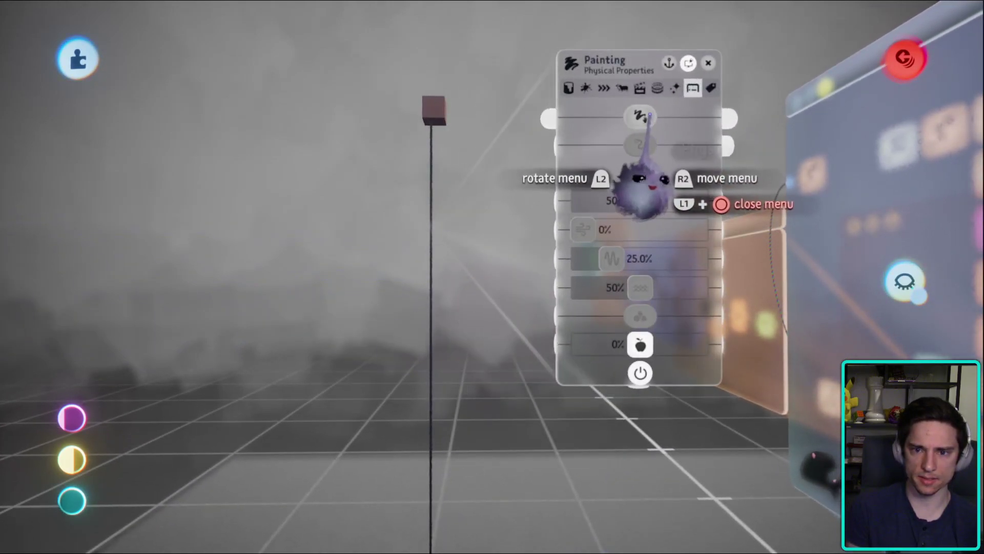
- Attach the rope at both ends and adjust the hook so the line hangs straight
{"action": "left_click", "coordinate": [640, 145]}
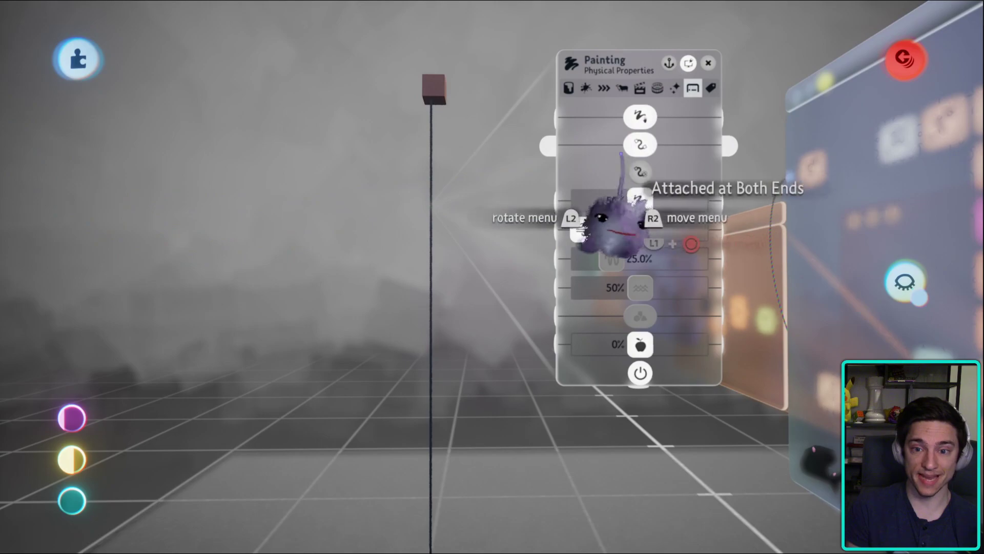
{"action": "left_click", "coordinate": [640, 198]}
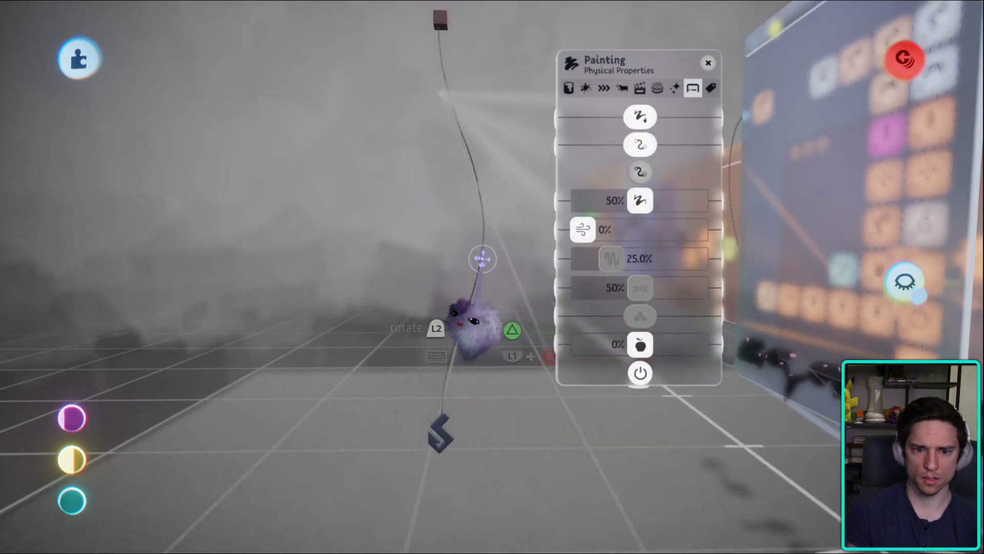
{"action": "left_click_drag", "start_coordinate": [482, 258], "coordinate": [494, 171]}
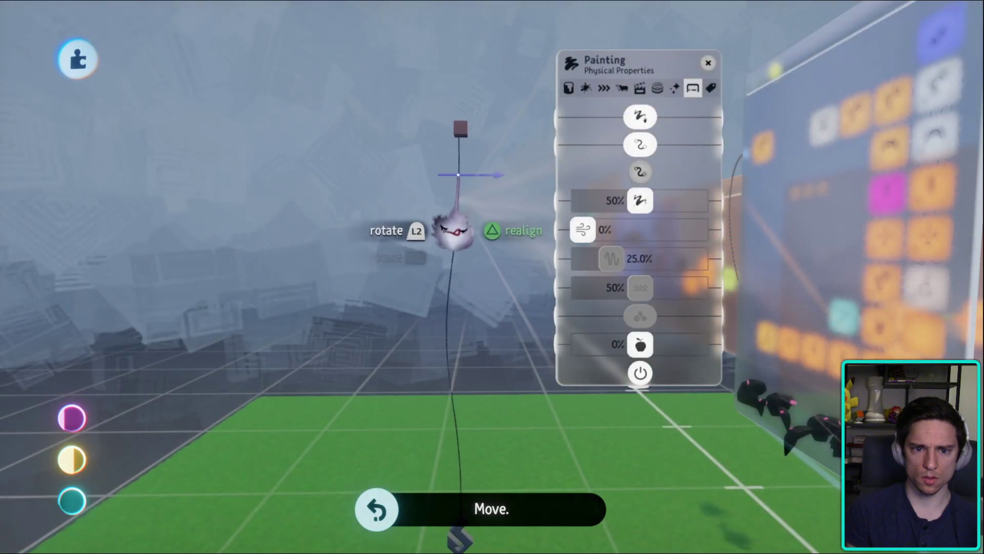
{"action": "left_click_drag", "start_coordinate": [449, 180], "coordinate": [528, 379]}
{"action": "left_click_drag", "start_coordinate": [440, 382], "coordinate": [419, 122]}
{"action": "left_click_drag", "start_coordinate": [426, 163], "coordinate": [440, 285]}
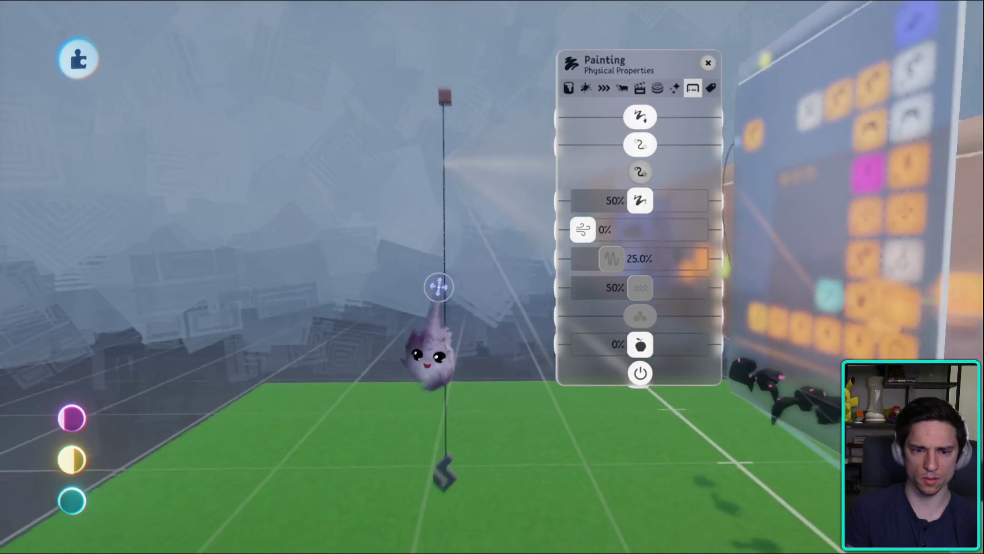
{"action": "left_click", "coordinate": [449, 378]}
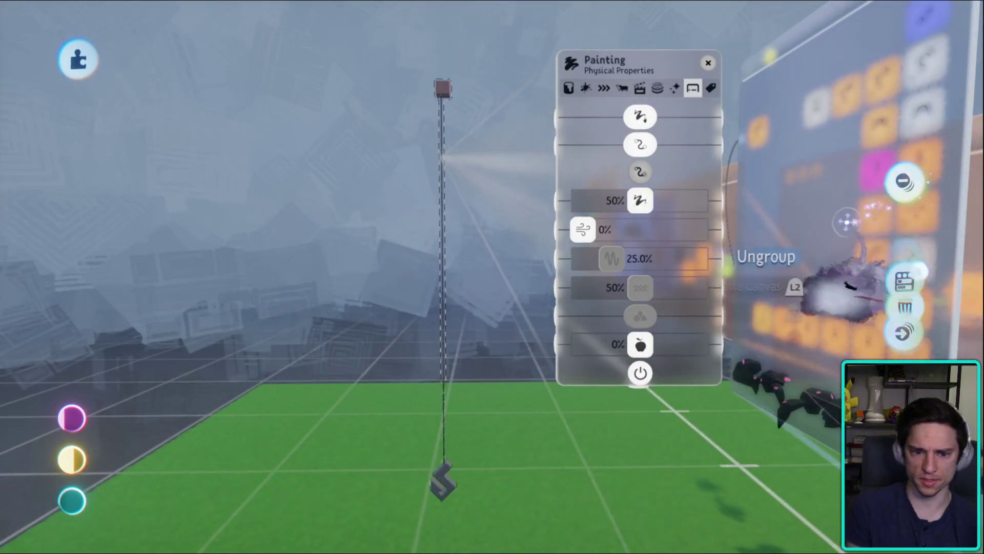
{"action": "left_click", "coordinate": [380, 252]}
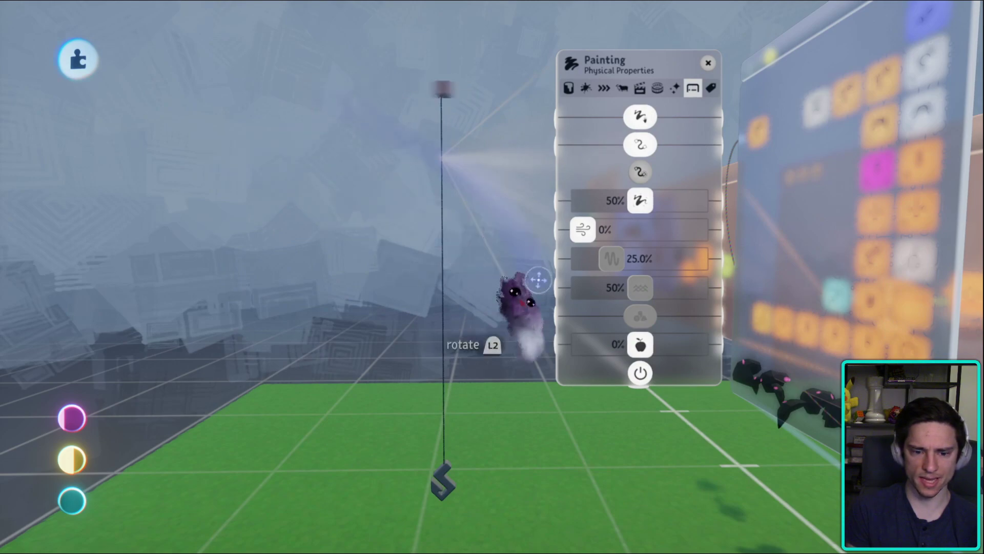
- Carry the rope's hook end up beside the rope and swing its top end into position
{"action": "left_click", "coordinate": [457, 468]}
{"action": "left_click_drag", "start_coordinate": [382, 474], "coordinate": [415, 192]}
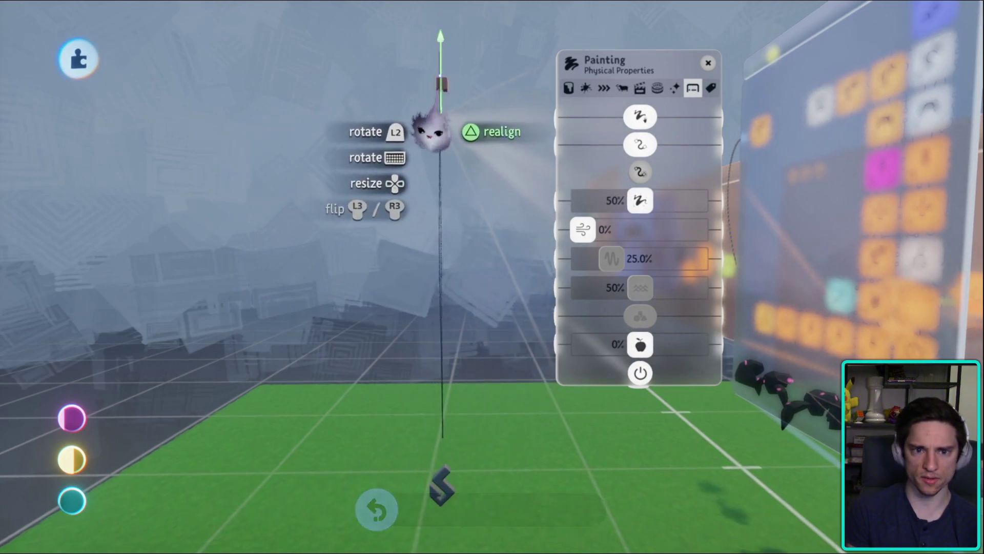
{"action": "left_click", "coordinate": [432, 136]}
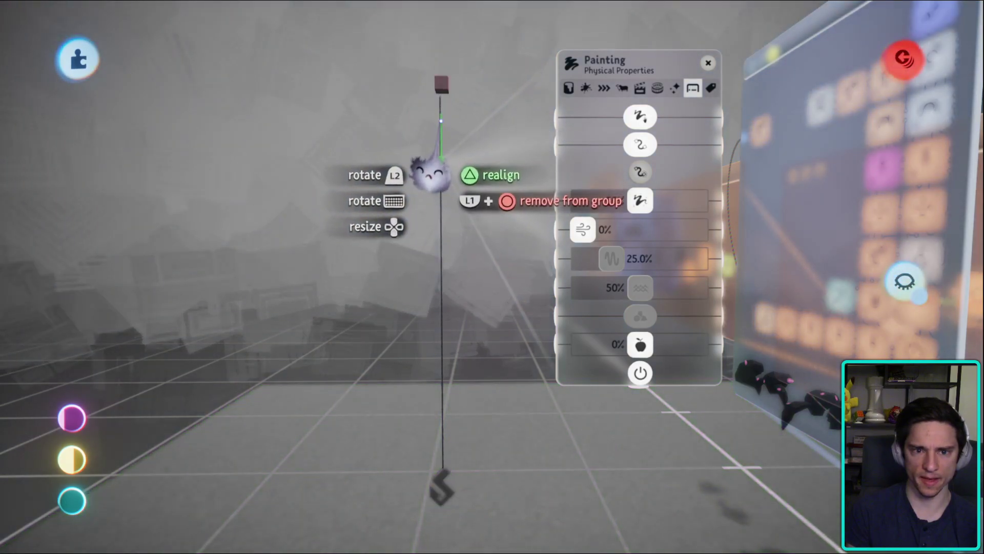
{"action": "left_click", "coordinate": [433, 164]}
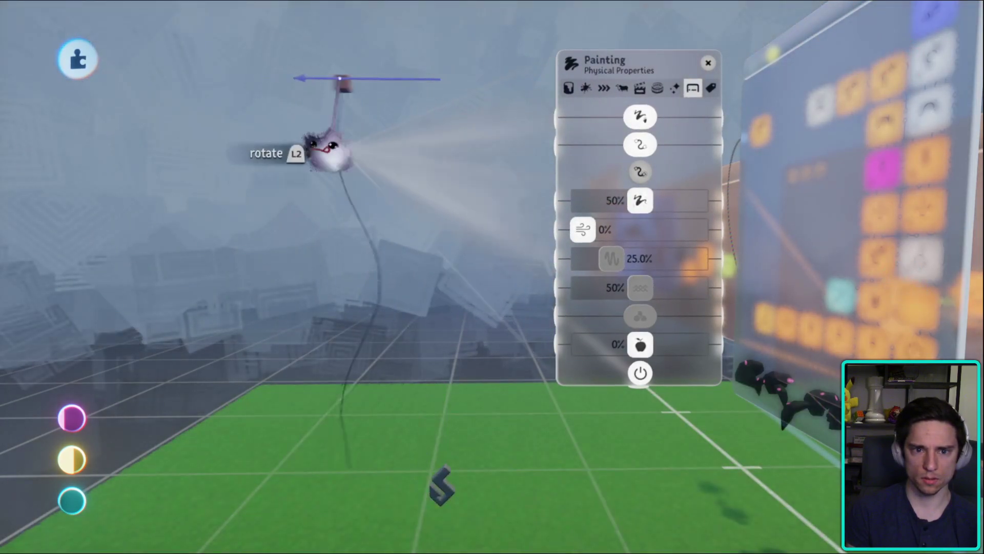
{"action": "mouse_move", "coordinate": [330, 151]}
{"action": "left_mouse_down"}
{"action": "mouse_move", "coordinate": [144, 144]}
{"action": "mouse_move", "coordinate": [308, 161]}
{"action": "mouse_move", "coordinate": [296, 176]}
{"action": "mouse_move", "coordinate": [440, 87]}
{"action": "left_mouse_up"}
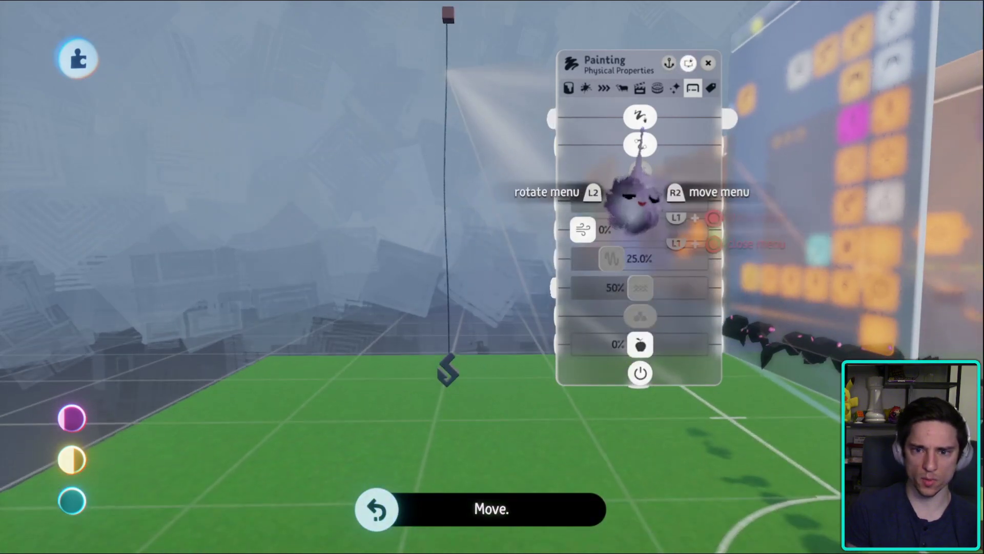
- Attach the rope end to an object near the floor and reposition both rope ends
{"action": "left_click", "coordinate": [640, 172]}
{"action": "left_click", "coordinate": [424, 420]}
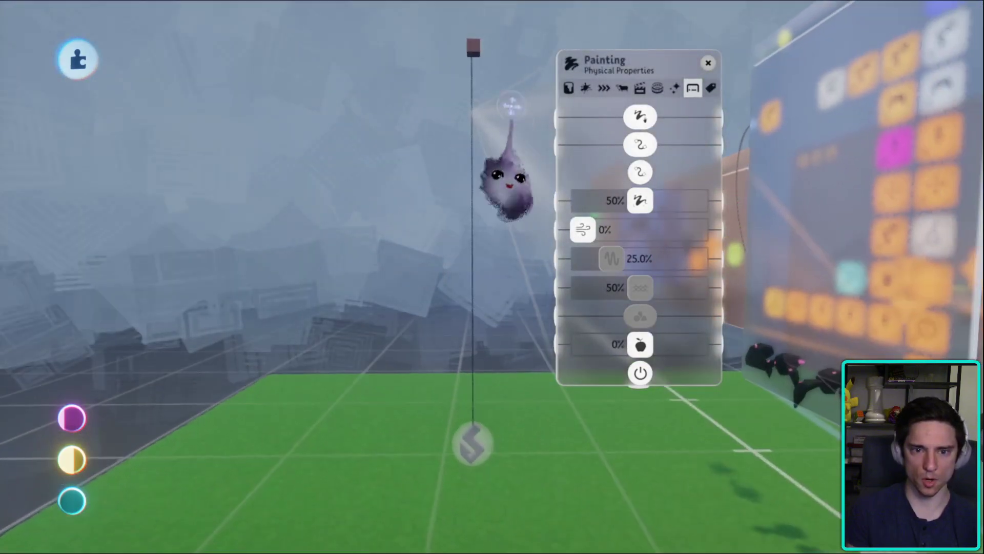
{"action": "left_click_drag", "start_coordinate": [31, 102], "coordinate": [369, 205]}
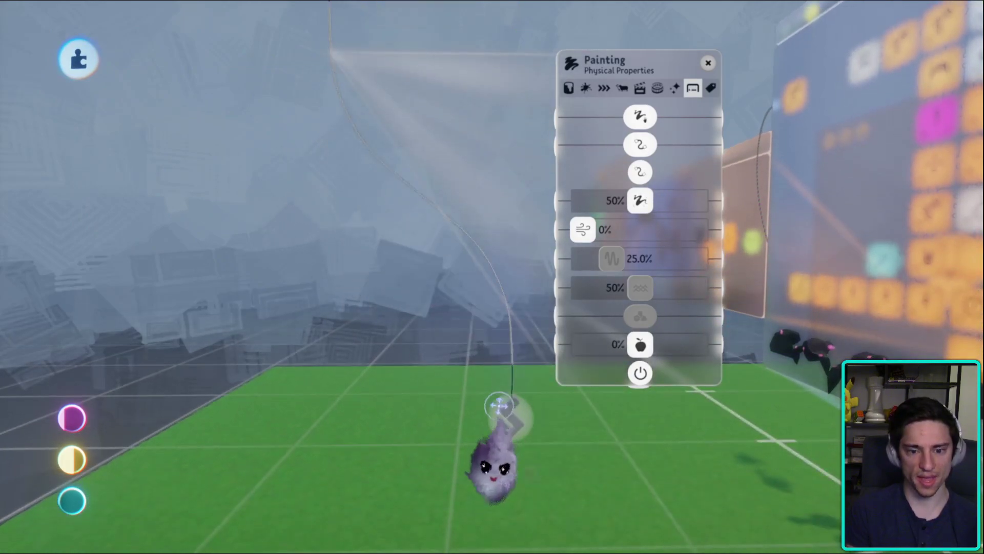
{"action": "left_click_drag", "start_coordinate": [505, 487], "coordinate": [412, 433]}
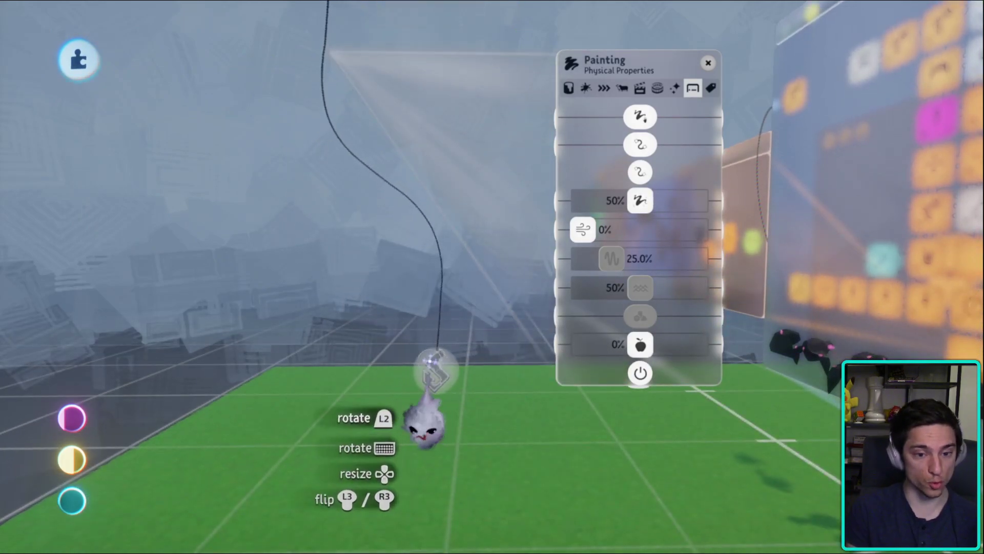
{"action": "mouse_move", "coordinate": [584, 456]}
{"action": "left_mouse_down"}
{"action": "mouse_move", "coordinate": [374, 451]}
{"action": "mouse_move", "coordinate": [593, 473]}
{"action": "left_mouse_up"}
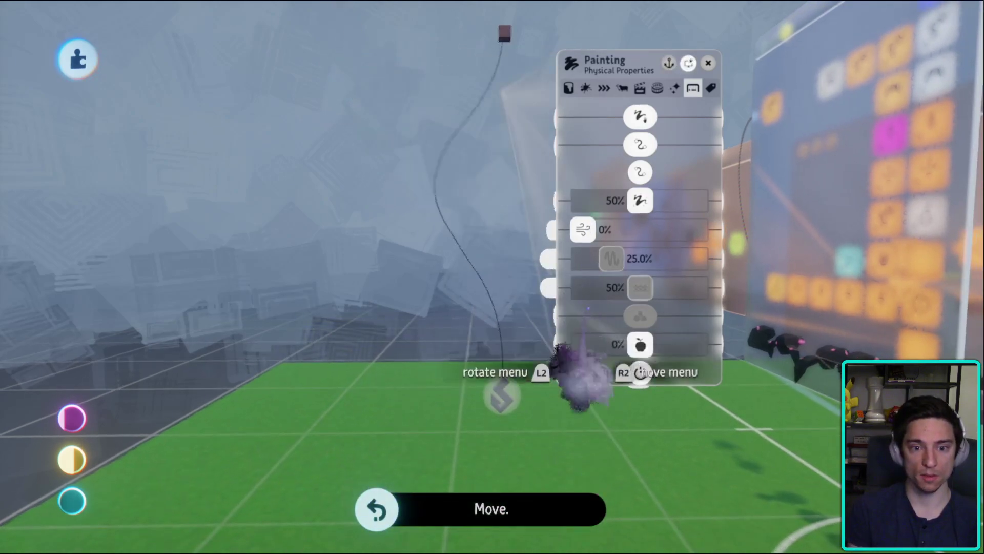
{"action": "key", "text": "Escape"}
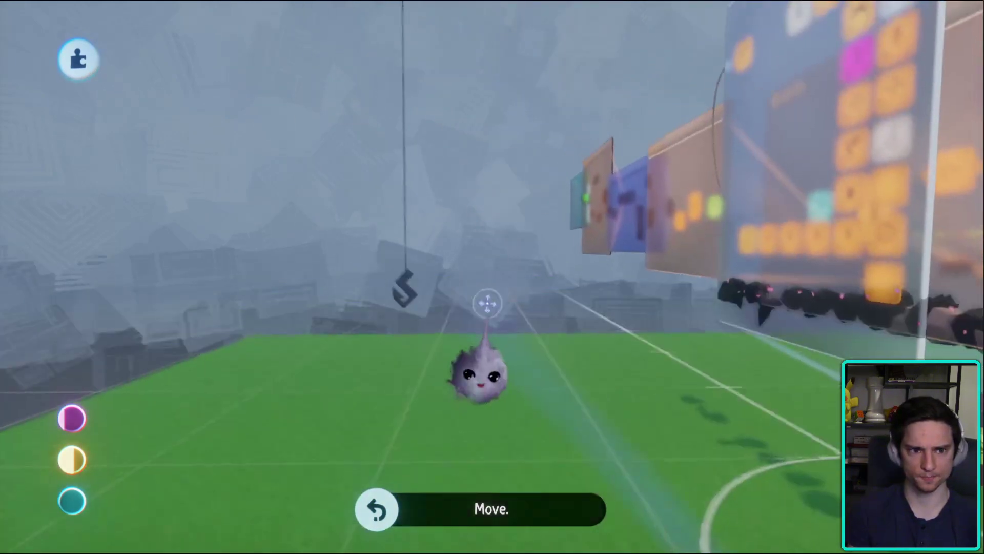
- Drop the rope's top end in place and pan toward the crossbow machine
{"action": "left_click_drag", "start_coordinate": [445, 251], "coordinate": [404, 65]}
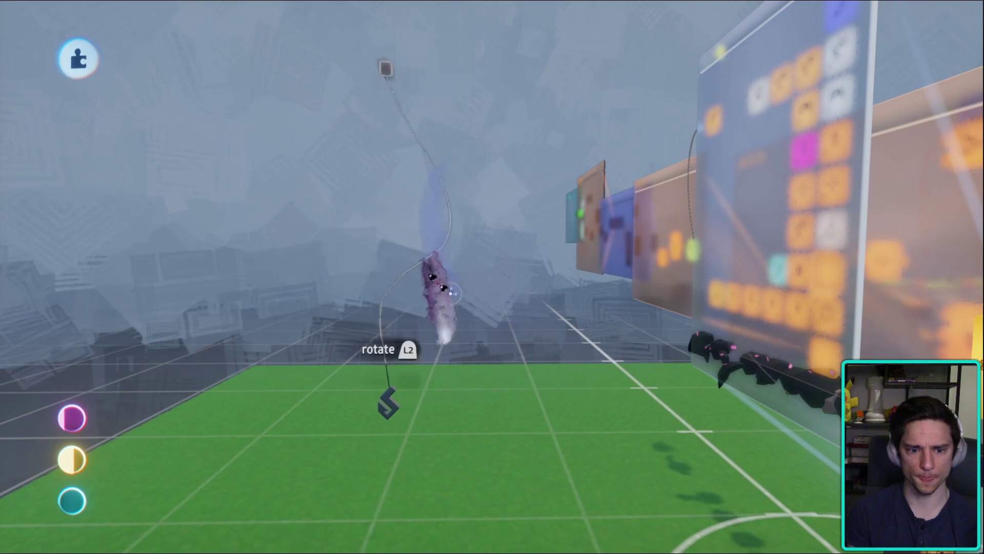
{"action": "left_click_drag", "start_coordinate": [442, 287], "coordinate": [707, 424]}
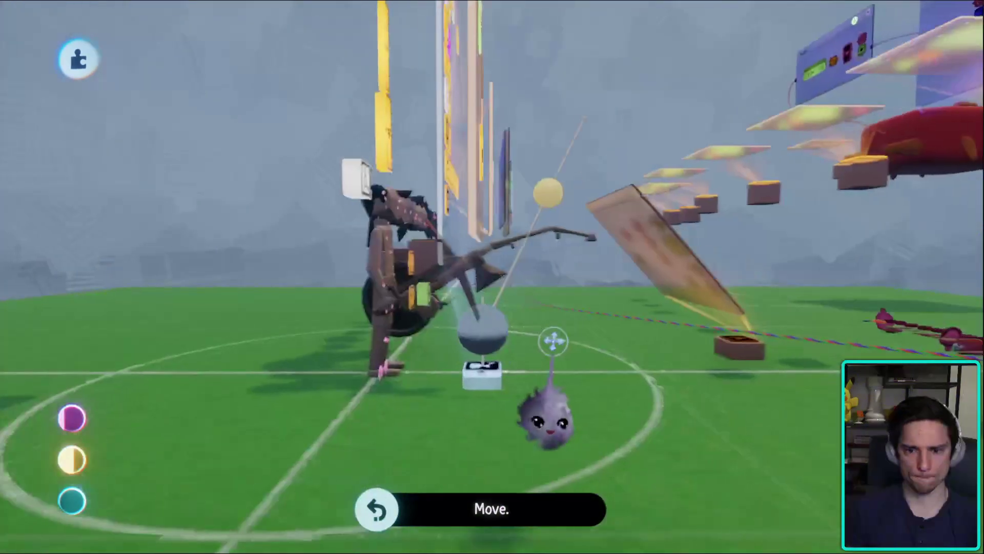
{"action": "middle_click_drag", "start_coordinate": [554, 341], "coordinate": [716, 417]}
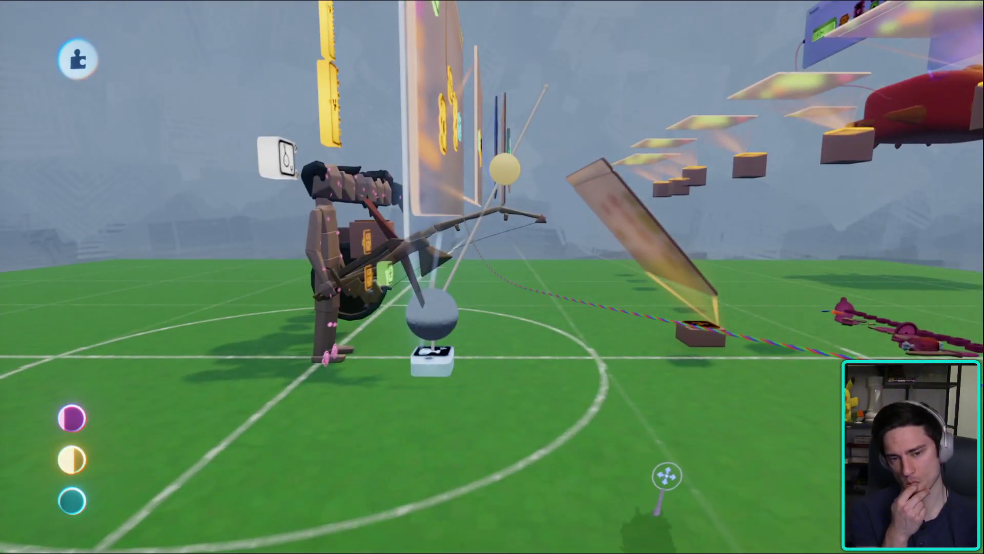
{"action": "middle_click_drag", "start_coordinate": [455, 331], "coordinate": [533, 257]}
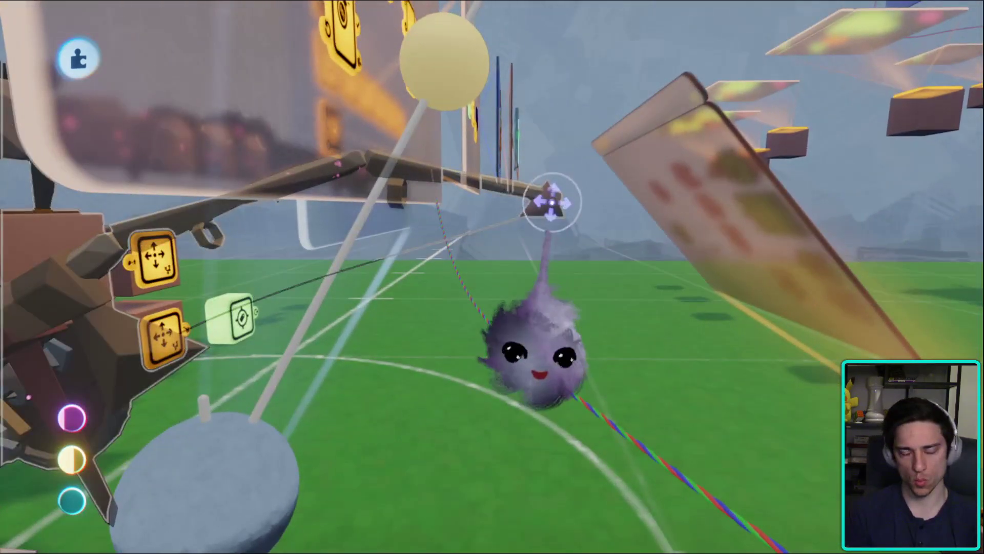
- Frame the crossbow and mannequin, exit sculpt mode and bring up the gadgets
{"action": "middle_click_drag", "start_coordinate": [523, 362], "coordinate": [564, 338]}
{"action": "mouse_move", "coordinate": [564, 266]}
{"action": "middle_mouse_down"}
{"action": "mouse_move", "coordinate": [543, 268]}
{"action": "mouse_move", "coordinate": [558, 222]}
{"action": "middle_mouse_up"}
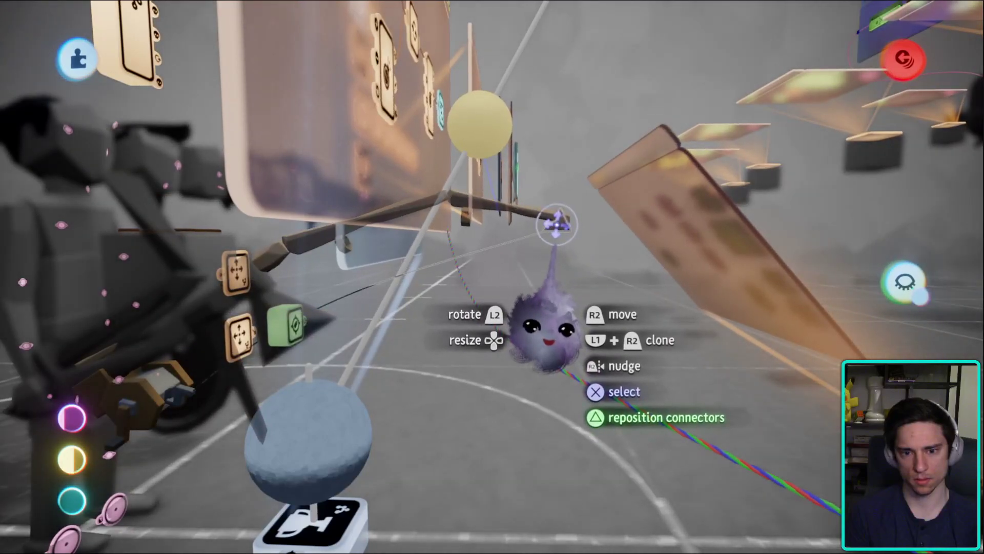
{"action": "middle_click_drag", "start_coordinate": [553, 227], "coordinate": [356, 333]}
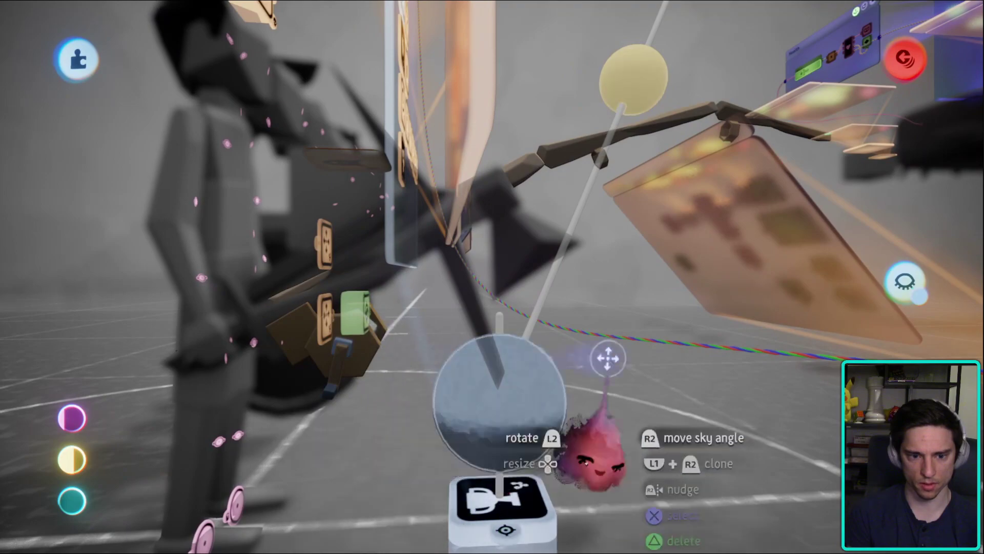
{"action": "mouse_move", "coordinate": [649, 351]}
{"action": "middle_mouse_down"}
{"action": "mouse_move", "coordinate": [583, 351]}
{"action": "mouse_move", "coordinate": [621, 343]}
{"action": "mouse_move", "coordinate": [641, 291]}
{"action": "mouse_move", "coordinate": [540, 246]}
{"action": "mouse_move", "coordinate": [482, 276]}
{"action": "middle_mouse_up"}
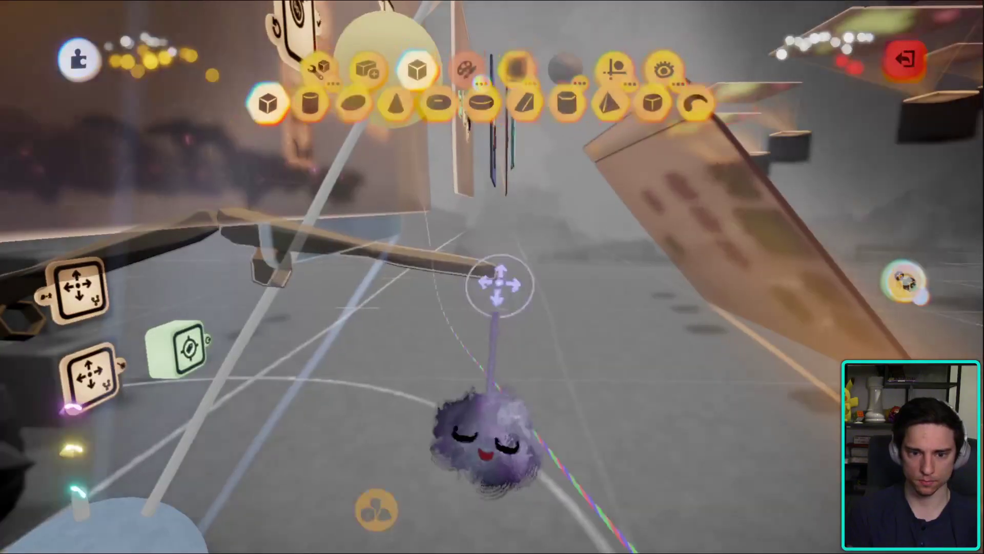
{"action": "key", "text": "Escape"}
{"action": "left_click", "coordinate": [491, 90]}
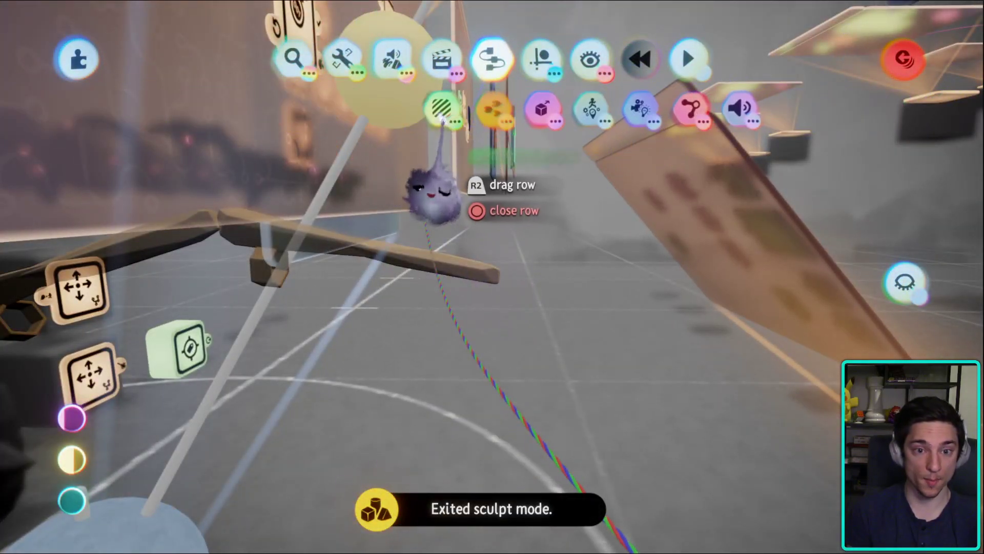
- Stamp a Tag gadget into the scene and open its settings
{"action": "left_click", "coordinate": [261, 107]}
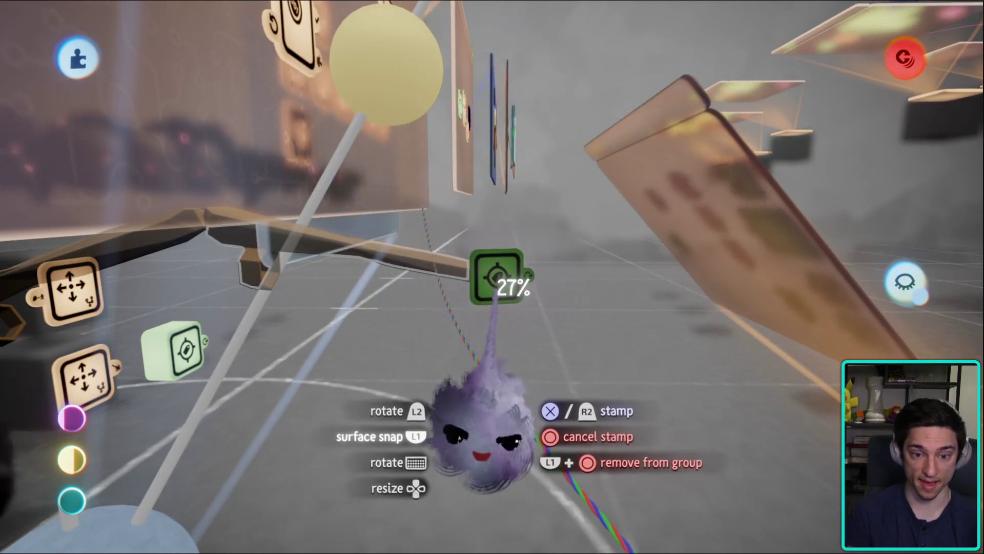
{"action": "left_click", "coordinate": [549, 282]}
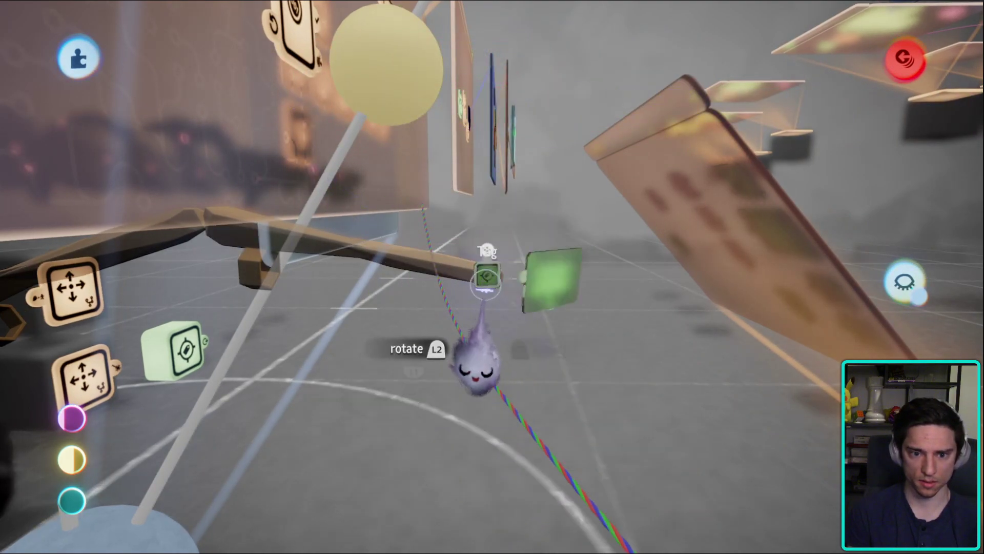
{"action": "left_click", "coordinate": [487, 266]}
- Rename the Tag from 'Fishing | Line Connection' to 'Fishing | Line Pos'
{"action": "left_click", "coordinate": [568, 238]}
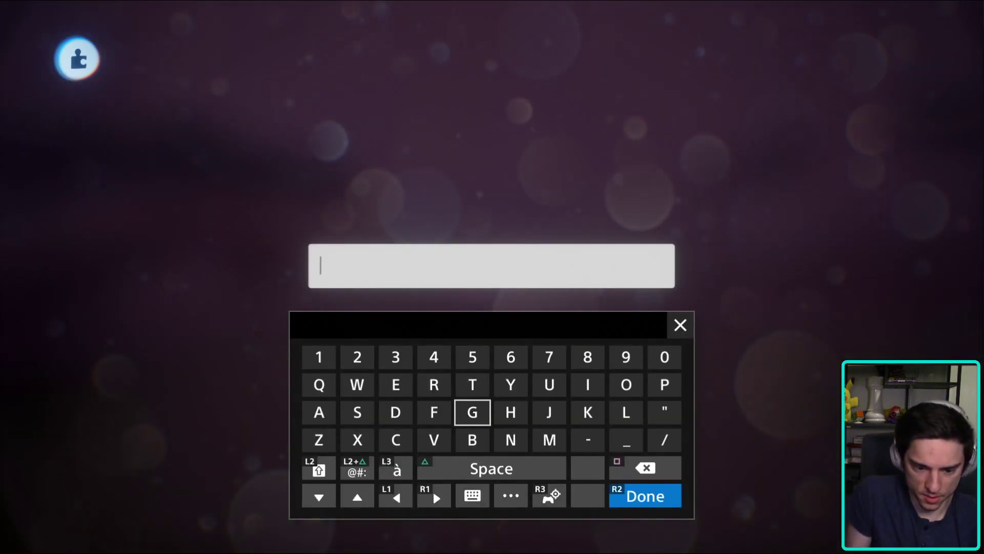
{"action": "type", "text": "Fishing | Line Connection"}
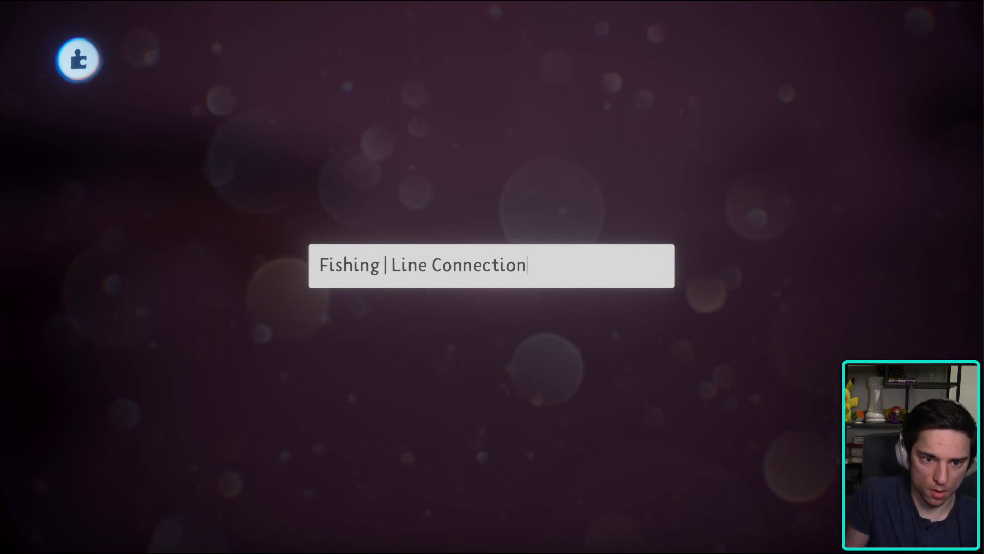
{"action": "key", "text": "Return"}
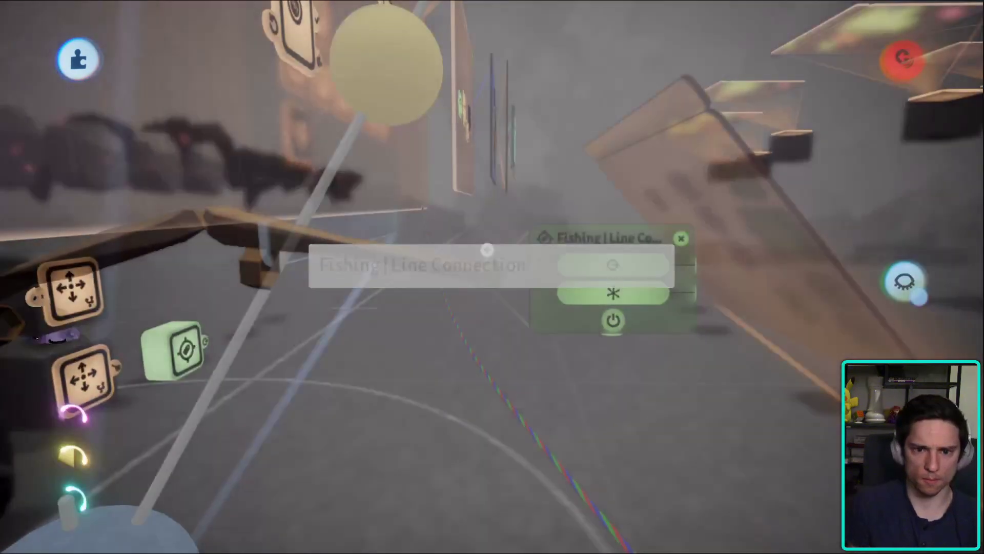
{"action": "key", "text": "Return"}
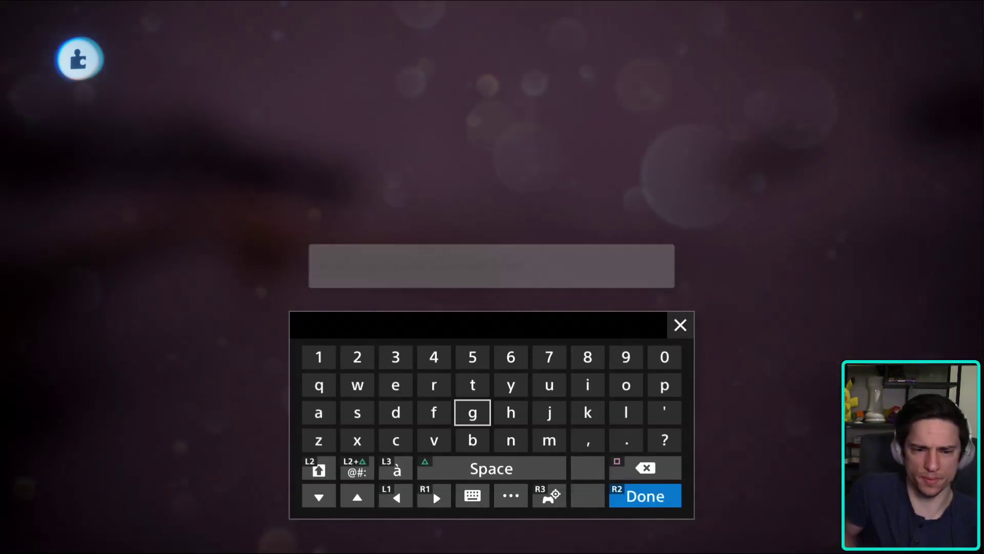
{"action": "key", "text": "BackSpace"}
{"action": "key", "text": "BackSpace"}
{"action": "key", "text": "BackSpace"}
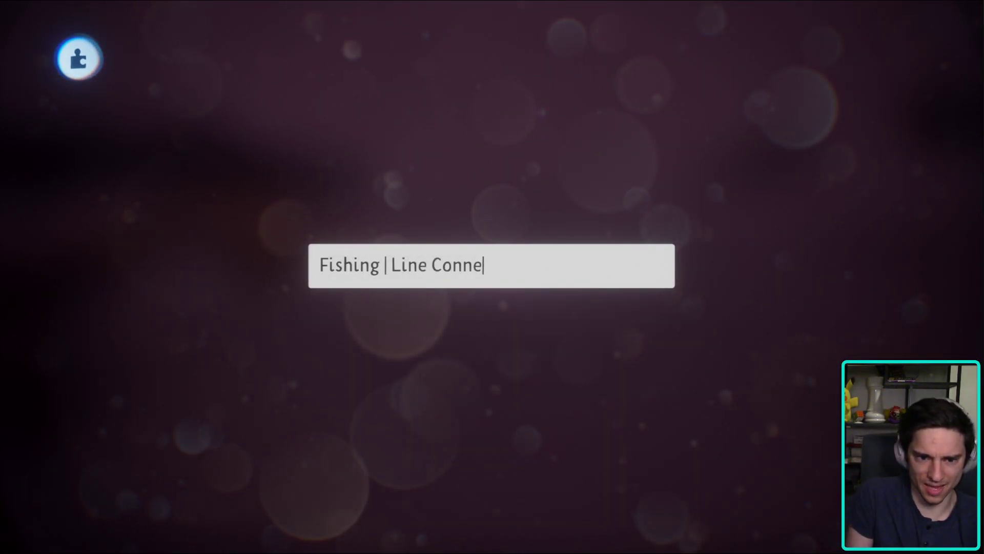
{"action": "key", "text": "Return"}
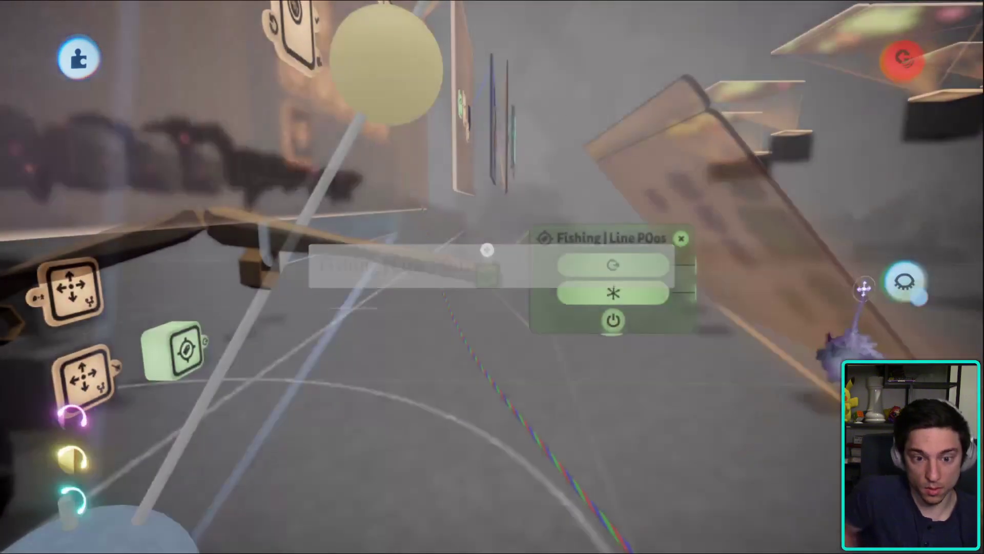
{"action": "key", "text": "Return"}
{"action": "key", "text": "Escape"}
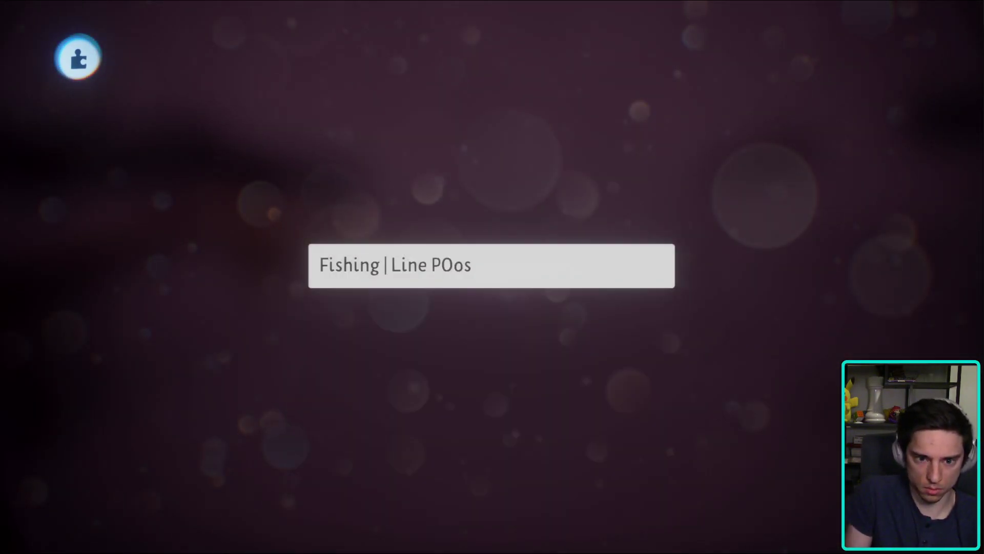
{"action": "key", "text": "BackSpace"}
{"action": "key", "text": "BackSpace"}
{"action": "key", "text": "BackSpace"}
{"action": "key", "text": "Return"}
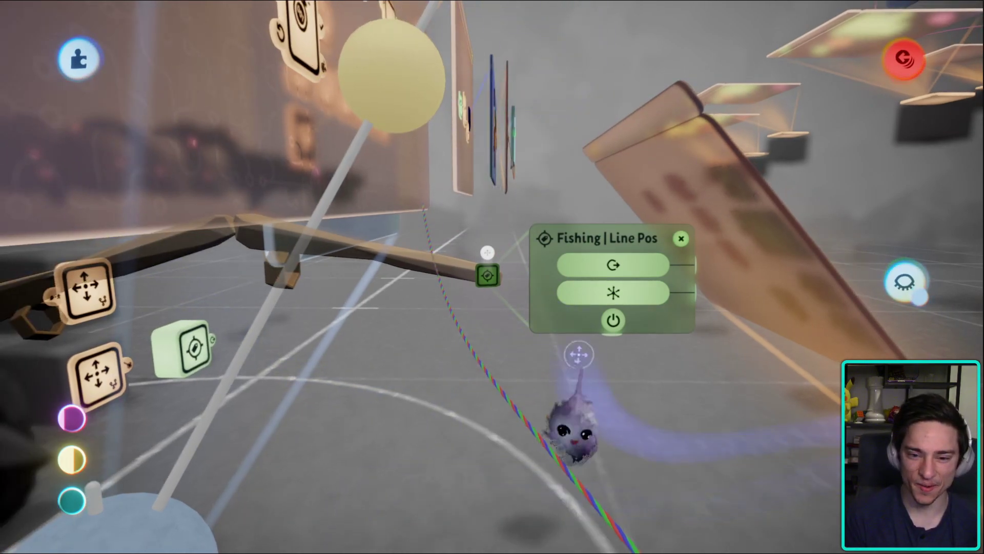
- Drag the Fishing | Line Pos tag down the line, close its settings and turn the view
{"action": "left_click", "coordinate": [585, 241]}
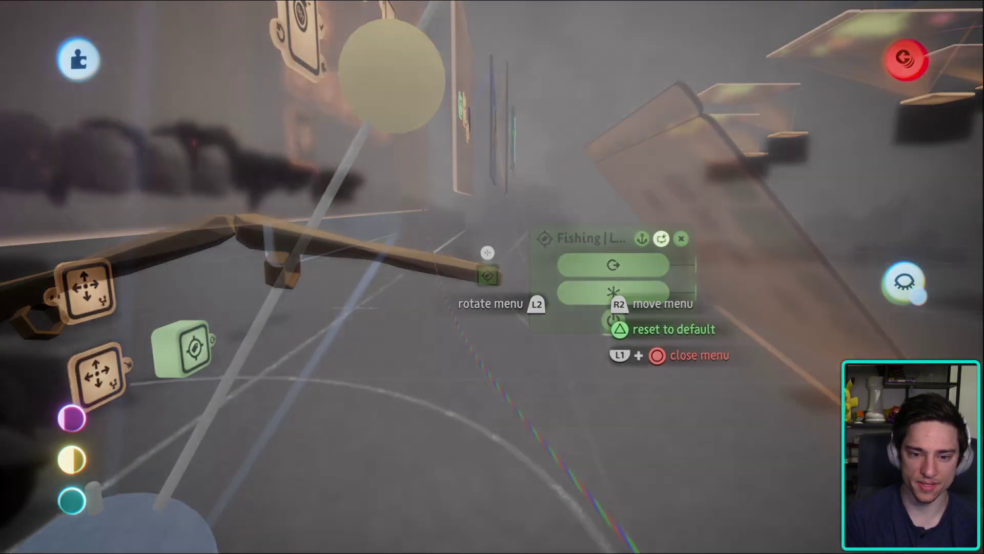
{"action": "key", "text": "Escape"}
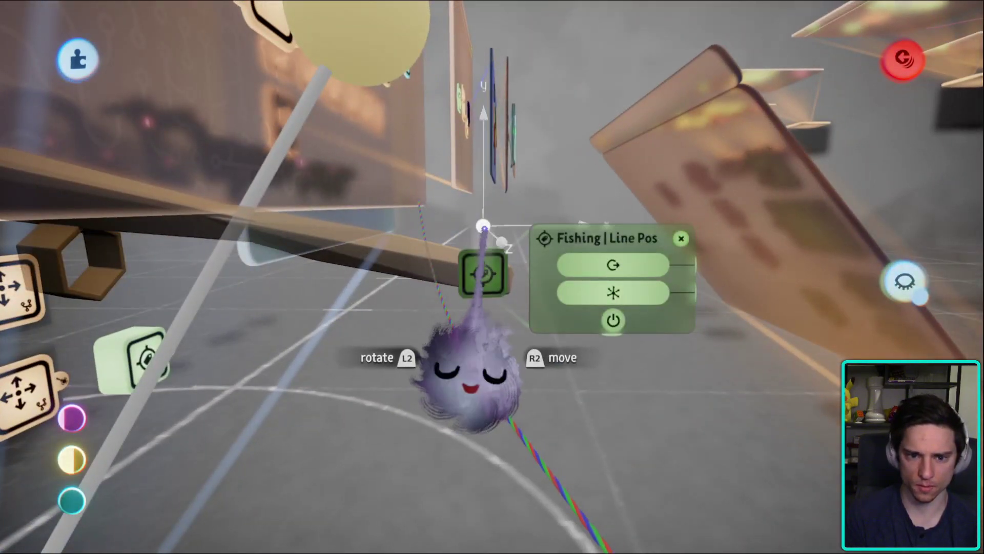
{"action": "left_click_drag", "start_coordinate": [467, 379], "coordinate": [467, 469]}
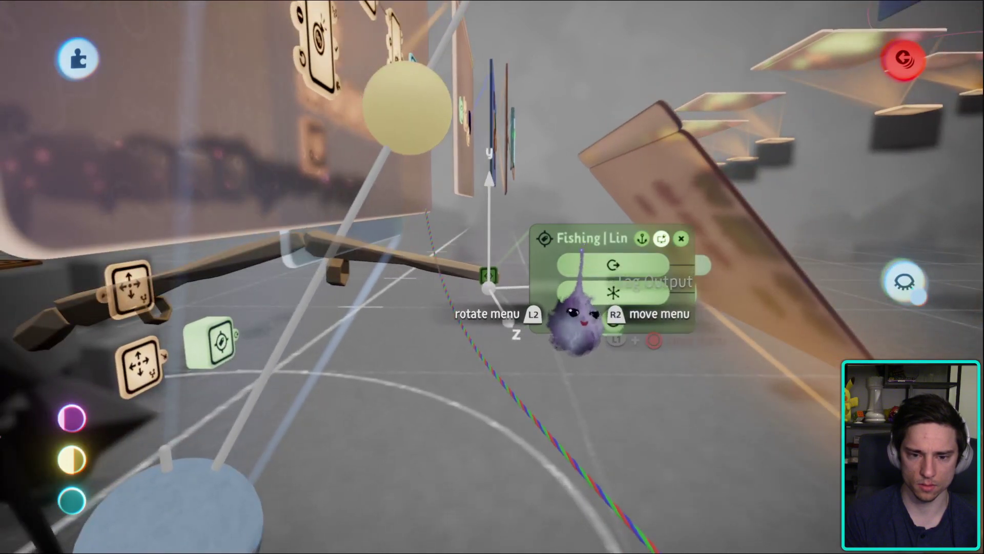
{"action": "middle_click_drag", "start_coordinate": [576, 323], "coordinate": [445, 410]}
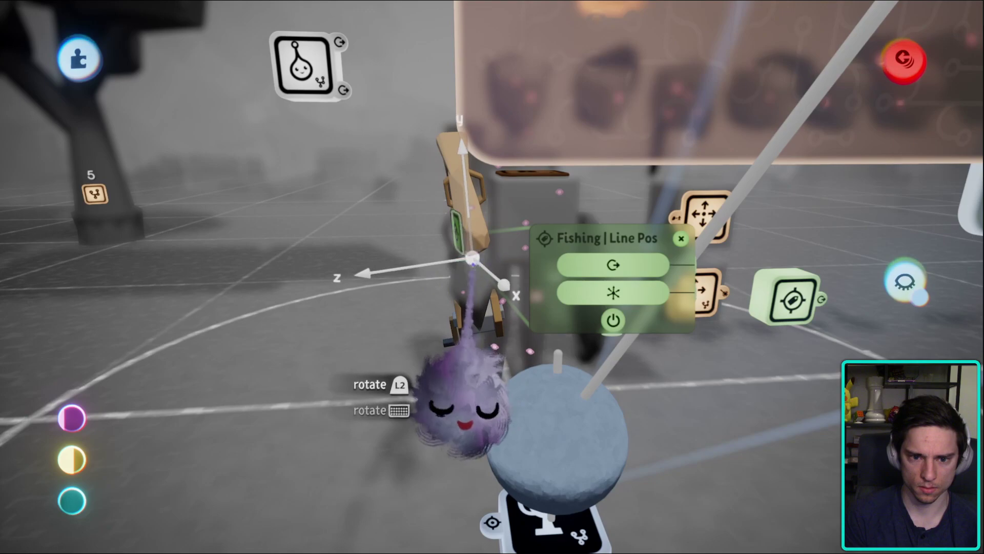
{"action": "middle_click_drag", "start_coordinate": [467, 374], "coordinate": [510, 149]}
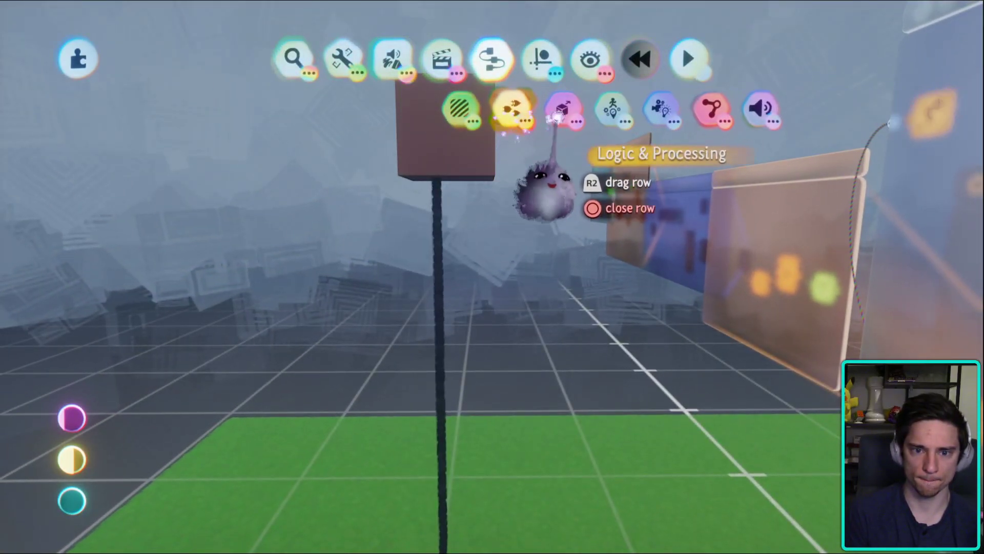
- Zoom in on the maroon cube and bring up the Logic & Processing gadgets
{"action": "left_click", "coordinate": [556, 117]}
{"action": "middle_click_drag", "start_coordinate": [439, 198], "coordinate": [523, 97]}
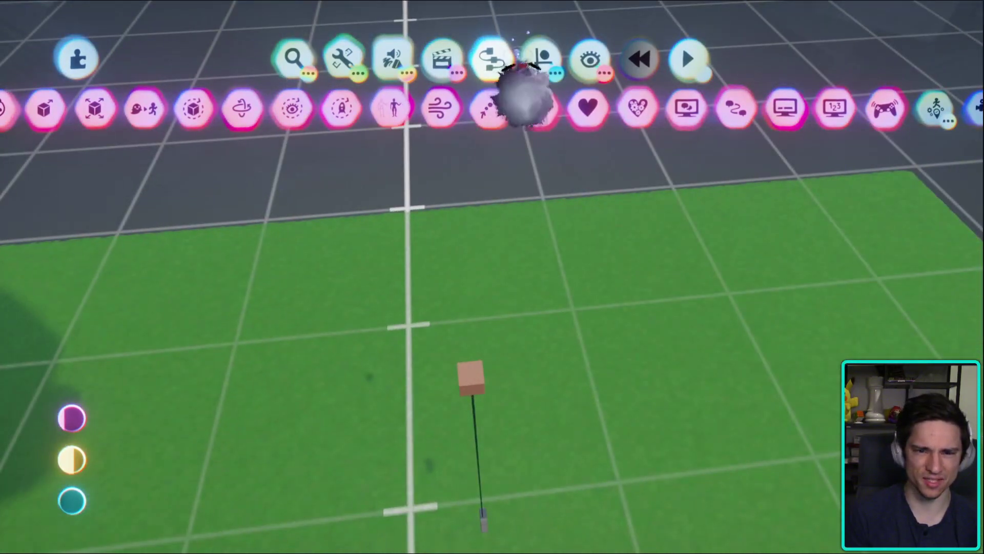
{"action": "left_click", "coordinate": [539, 61]}
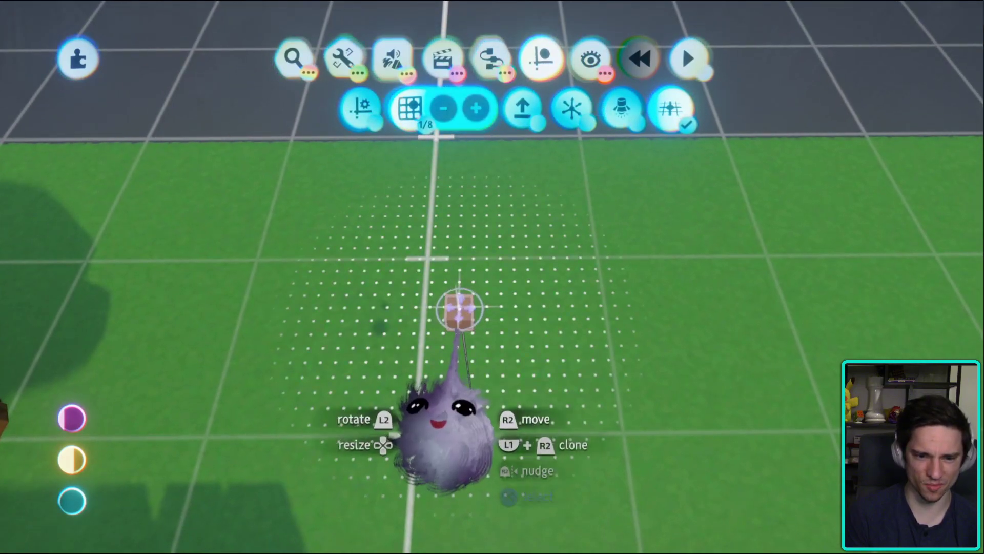
{"action": "middle_click_drag", "start_coordinate": [459, 305], "coordinate": [399, 226]}
{"action": "left_click", "coordinate": [491, 59]}
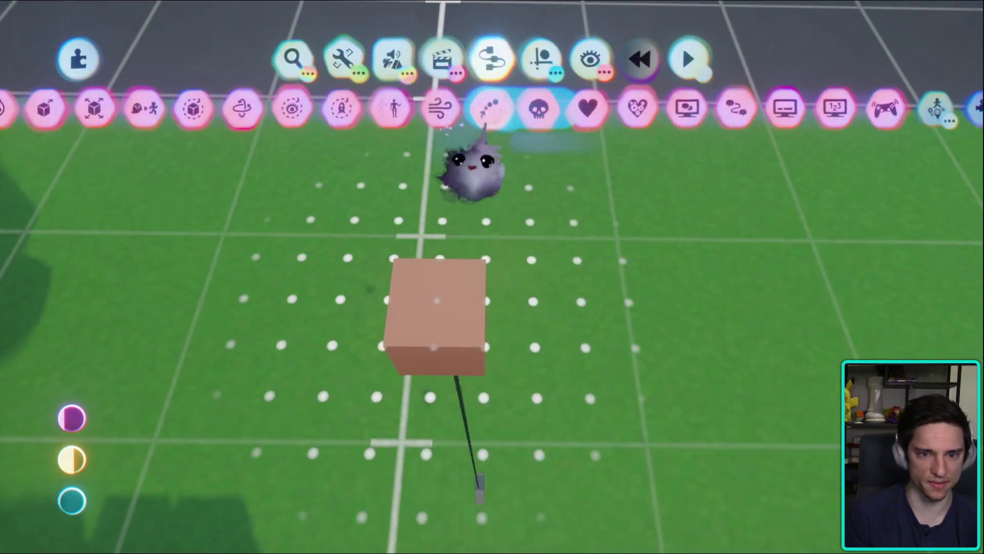
{"action": "left_click", "coordinate": [489, 107]}
- Place a 17% microchip beside the cube and put a Teleporter inside it
{"action": "left_click", "coordinate": [535, 109]}
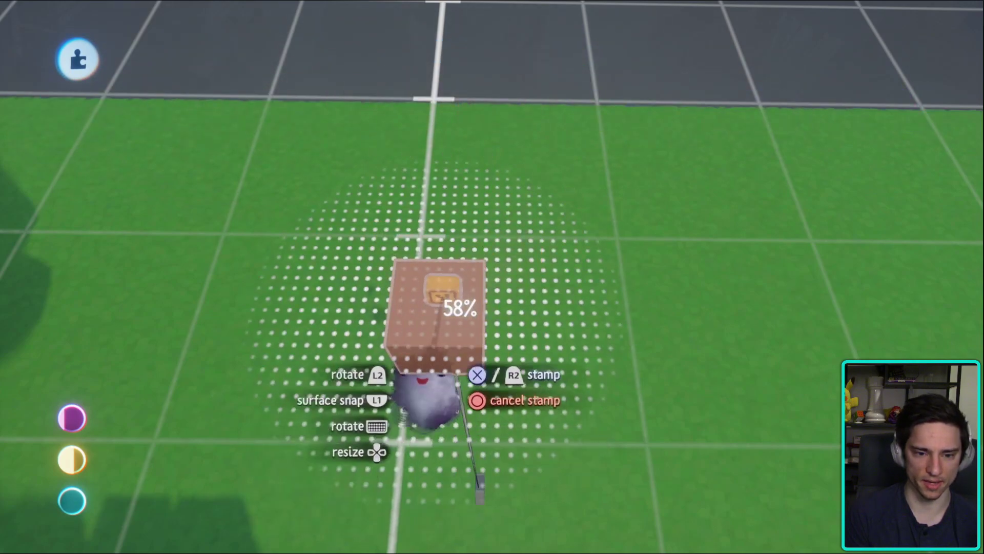
{"action": "key", "text": "Down"}
{"action": "key", "text": "Down"}
{"action": "key", "text": "Down"}
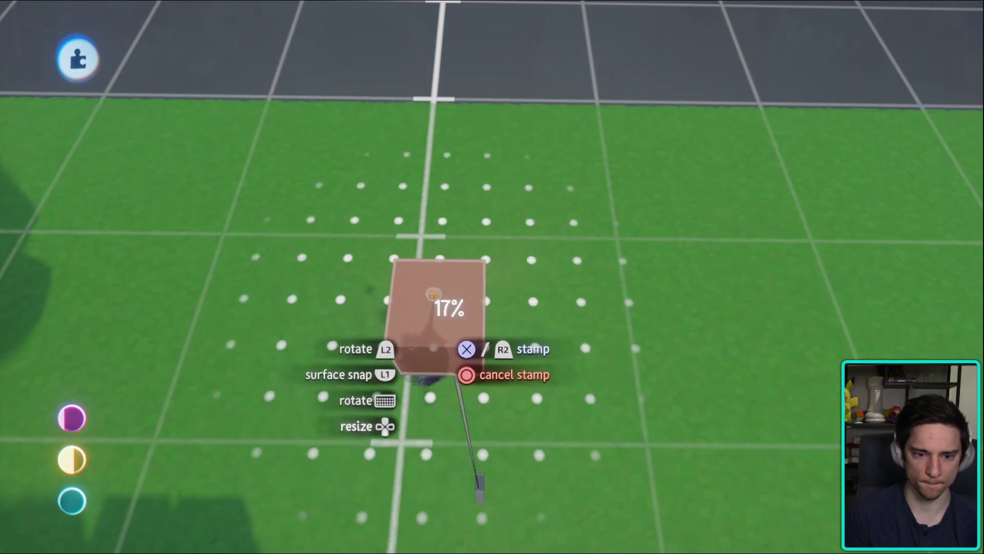
{"action": "left_click", "coordinate": [410, 425]}
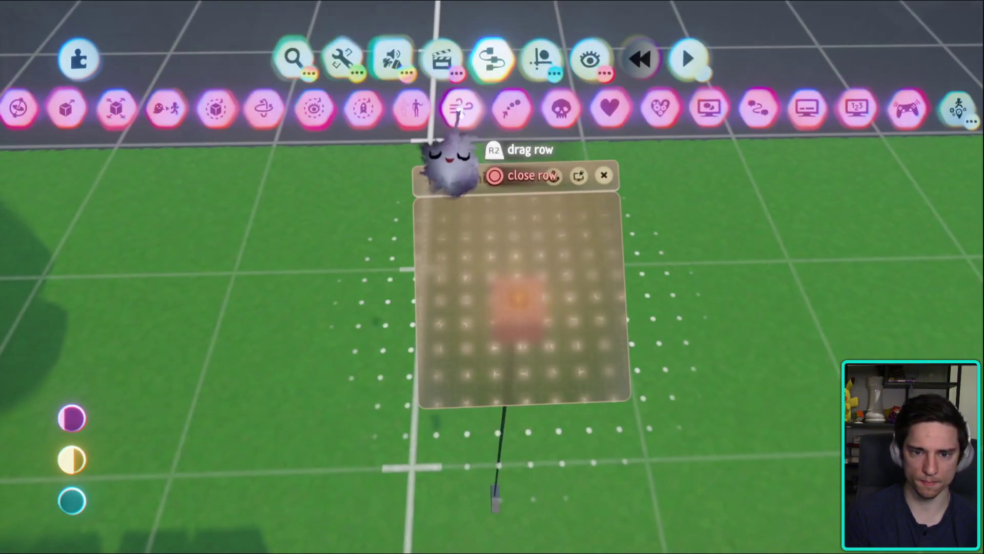
{"action": "left_click", "coordinate": [464, 107]}
{"action": "left_click", "coordinate": [514, 267]}
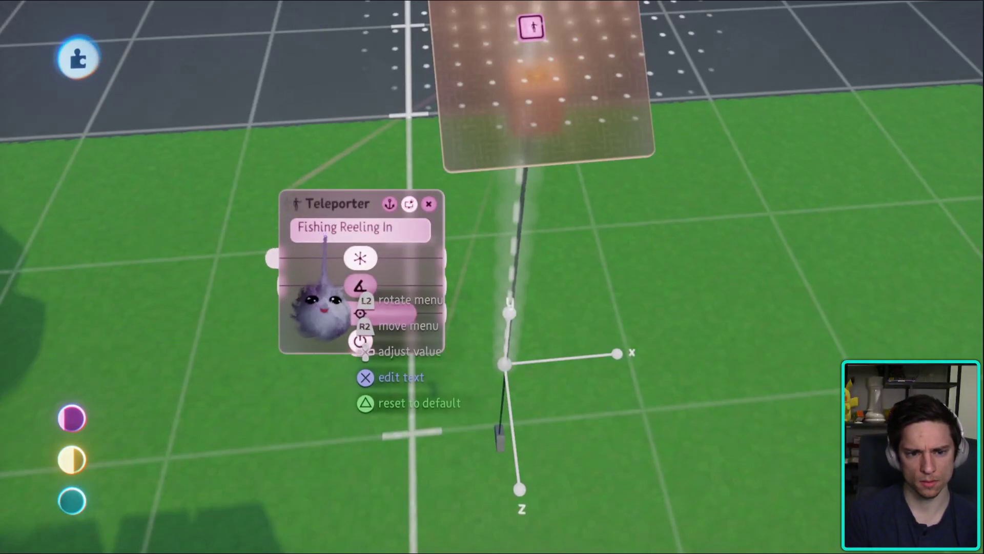
- Close the Teleporter settings and move the Fishing | Line Pos teleporter to the line's top
{"action": "key", "text": "Escape"}
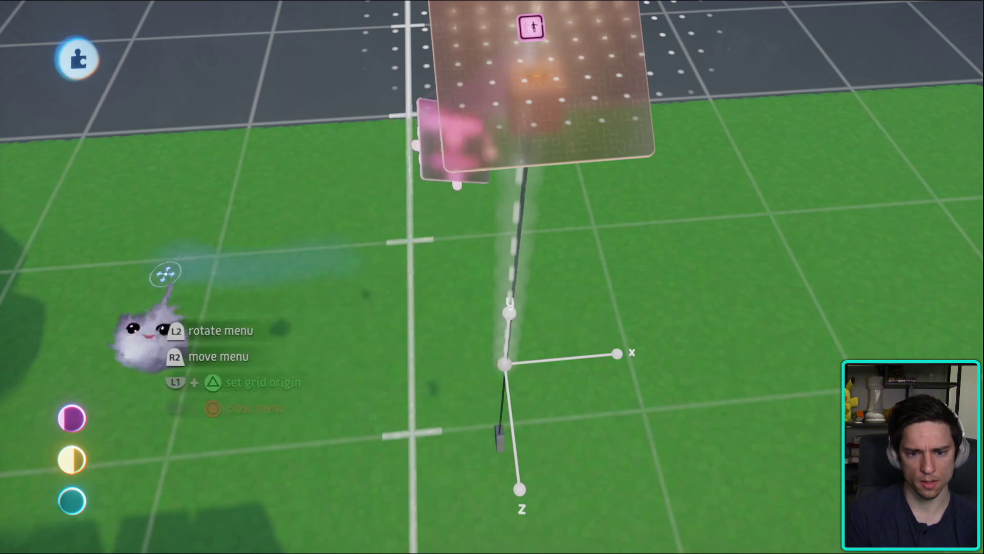
{"action": "middle_click_drag", "start_coordinate": [165, 329], "coordinate": [489, 277]}
{"action": "left_click", "coordinate": [491, 269]}
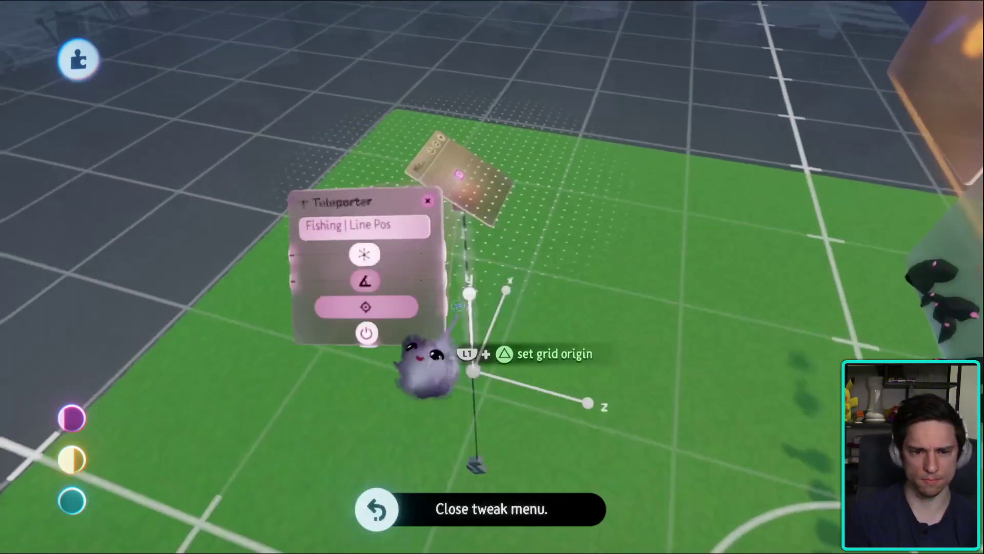
{"action": "middle_click_drag", "start_coordinate": [366, 361], "coordinate": [648, 303]}
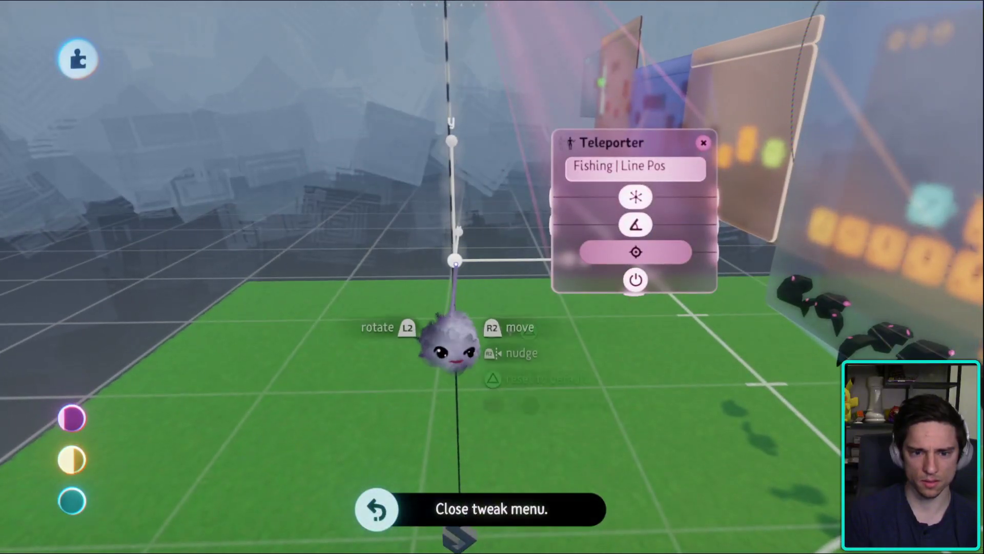
{"action": "mouse_move", "coordinate": [449, 352]}
{"action": "left_mouse_down"}
{"action": "mouse_move", "coordinate": [447, 313]}
{"action": "mouse_move", "coordinate": [432, 330]}
{"action": "mouse_move", "coordinate": [472, 329]}
{"action": "mouse_move", "coordinate": [450, 275]}
{"action": "mouse_move", "coordinate": [462, 338]}
{"action": "left_mouse_up"}
{"action": "left_click_drag", "start_coordinate": [471, 246], "coordinate": [413, 363]}
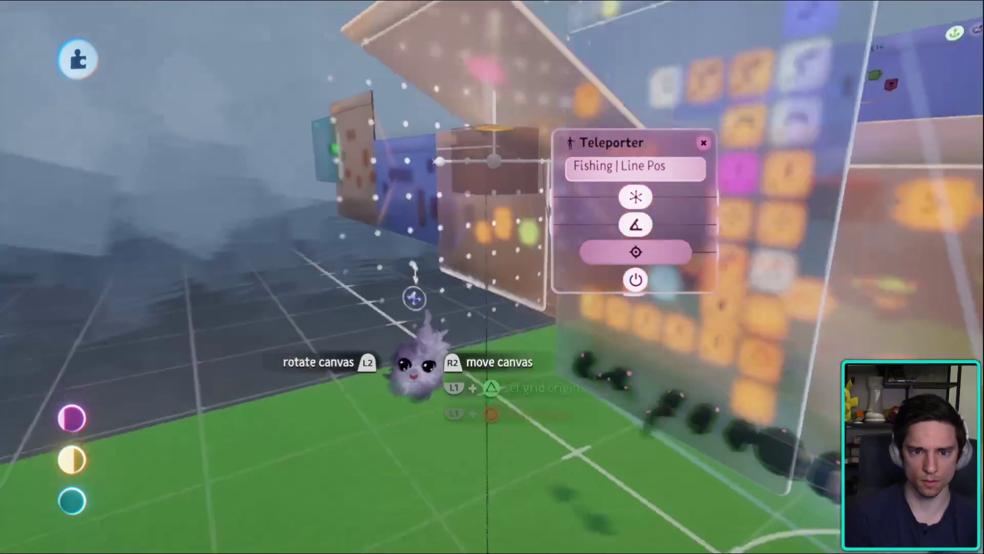
{"action": "mouse_move", "coordinate": [577, 321]}
{"action": "left_mouse_down"}
{"action": "mouse_move", "coordinate": [446, 358]}
{"action": "mouse_move", "coordinate": [459, 317]}
{"action": "mouse_move", "coordinate": [409, 325]}
{"action": "mouse_move", "coordinate": [407, 528]}
{"action": "mouse_move", "coordinate": [446, 315]}
{"action": "mouse_move", "coordinate": [424, 263]}
{"action": "left_mouse_up"}
- Stamp a Splitter microchip from the Logic gadgets onto the hanging S-shaped piece
{"action": "key", "text": "space"}
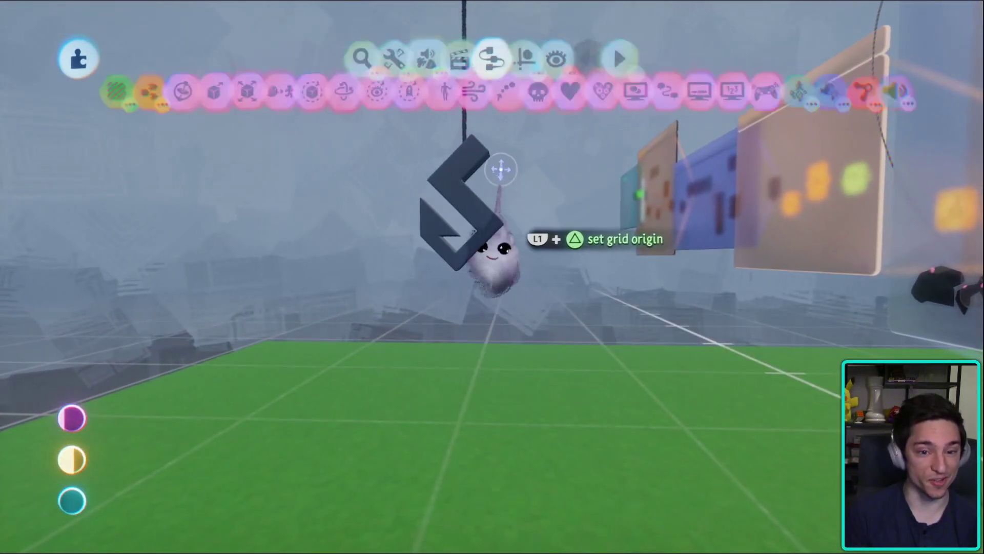
{"action": "left_click_drag", "start_coordinate": [494, 176], "coordinate": [448, 189]}
{"action": "key", "text": "Escape"}
{"action": "mouse_move", "coordinate": [454, 109]}
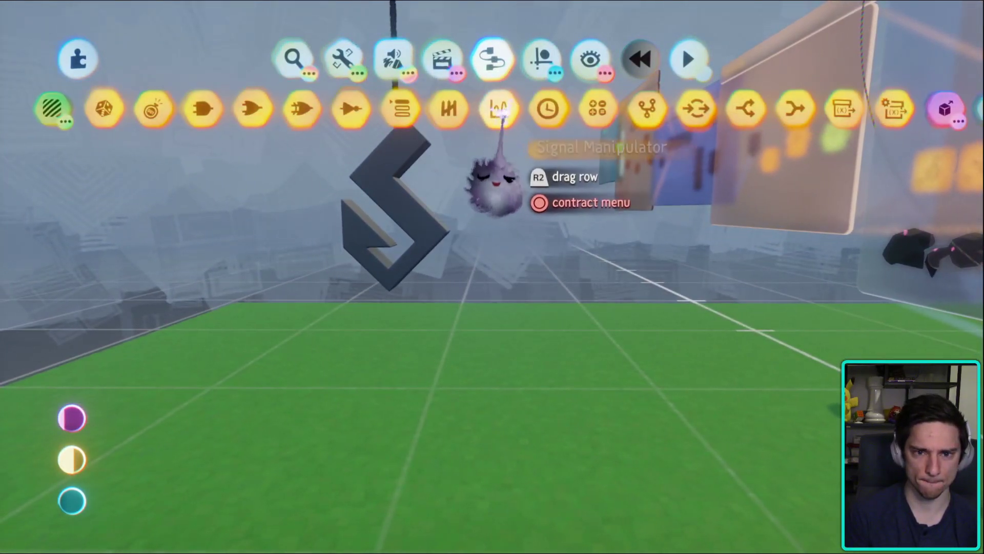
{"action": "left_click", "coordinate": [644, 109]}
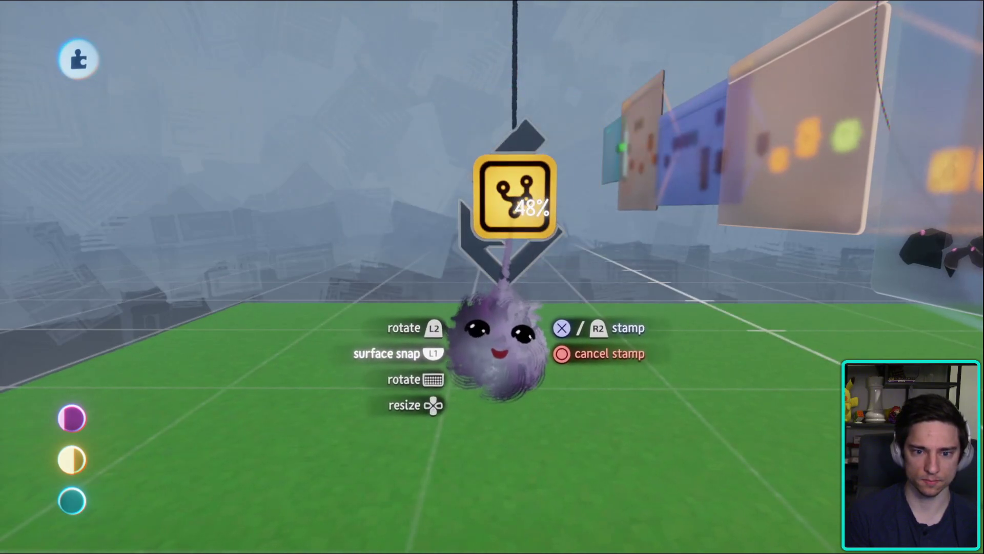
{"action": "left_click_drag", "start_coordinate": [532, 224], "coordinate": [443, 308]}
{"action": "left_click", "coordinate": [442, 309]}
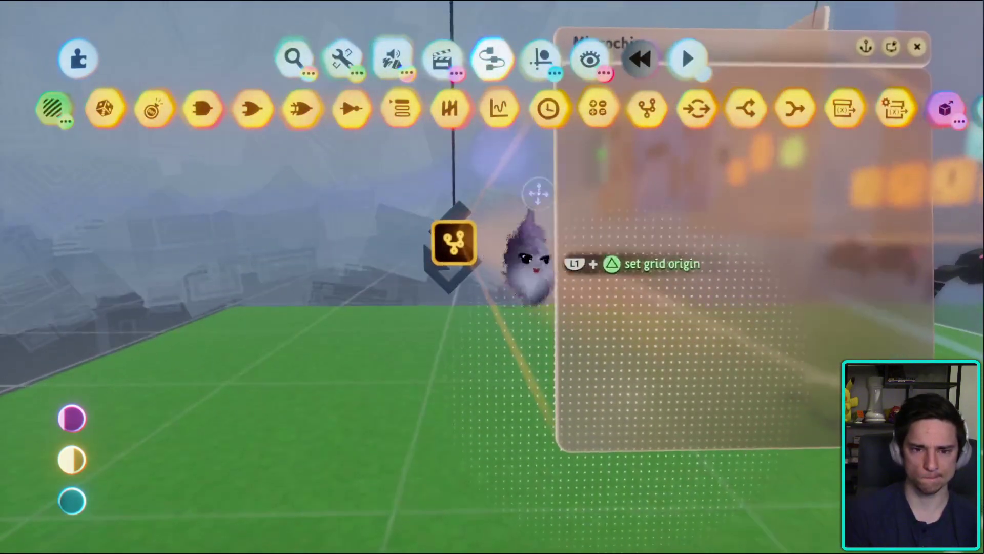
- Place a Teleporter from the pink gadget row on the hanging piece and open its settings
{"action": "left_click_drag", "start_coordinate": [428, 329], "coordinate": [538, 225]}
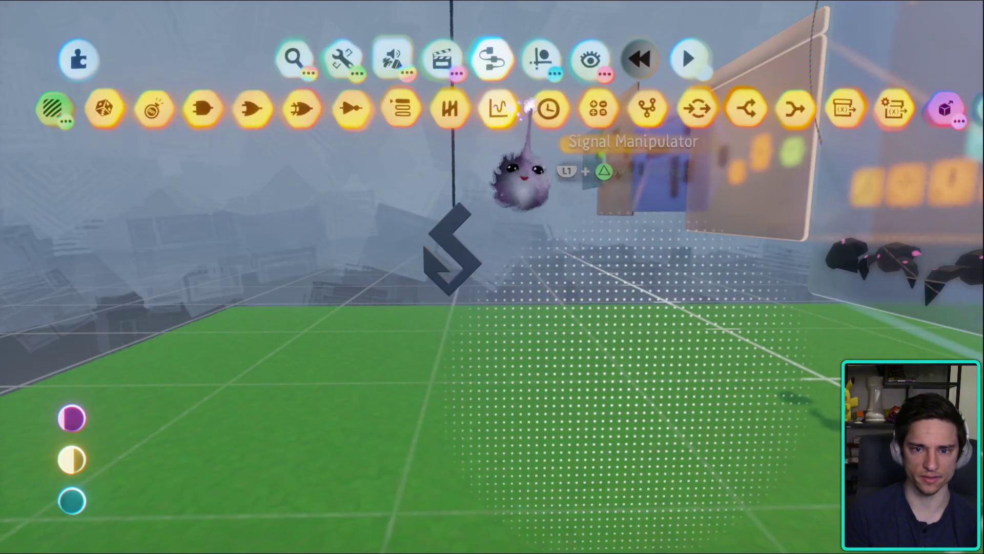
{"action": "left_click", "coordinate": [523, 103]}
{"action": "key", "text": "Escape"}
{"action": "left_click", "coordinate": [558, 109]}
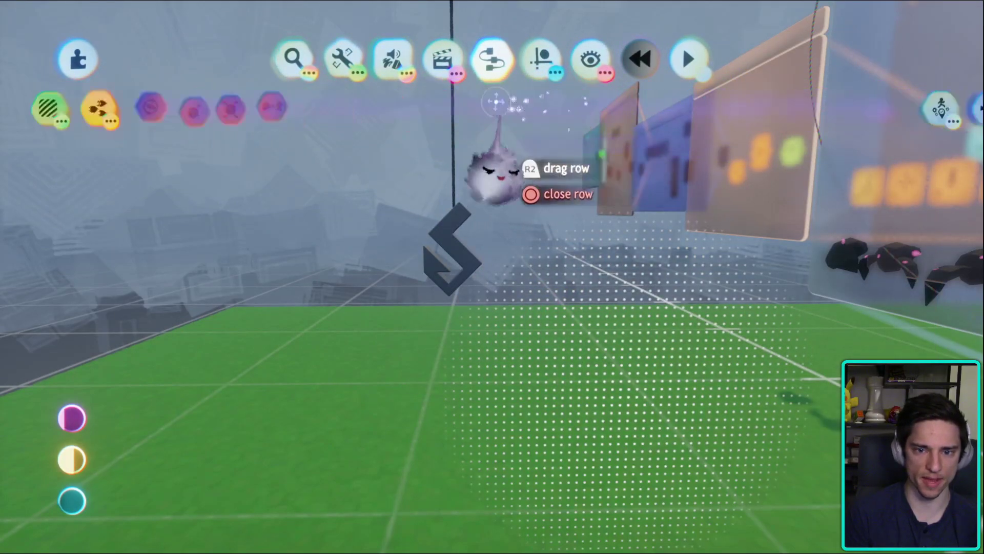
{"action": "left_click", "coordinate": [400, 108]}
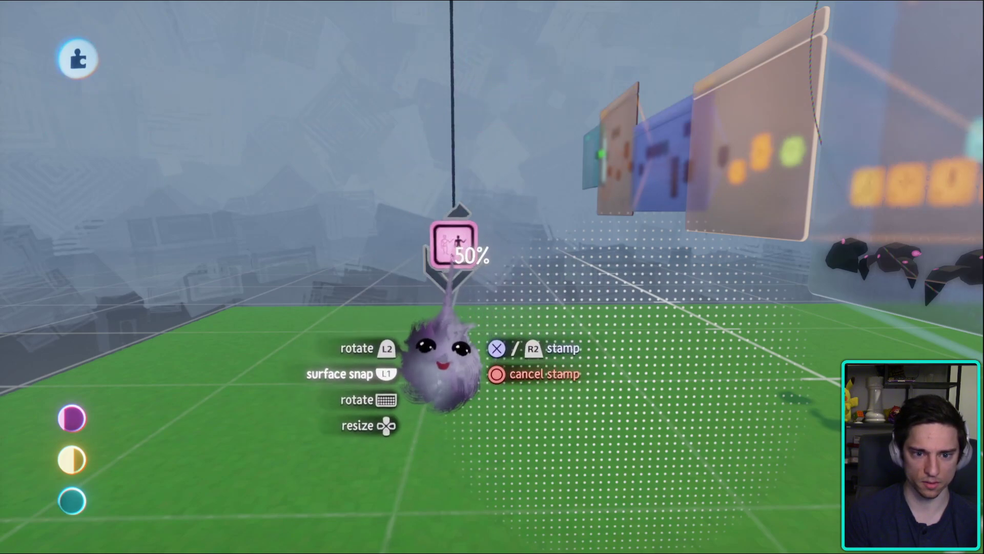
{"action": "left_click", "coordinate": [441, 362]}
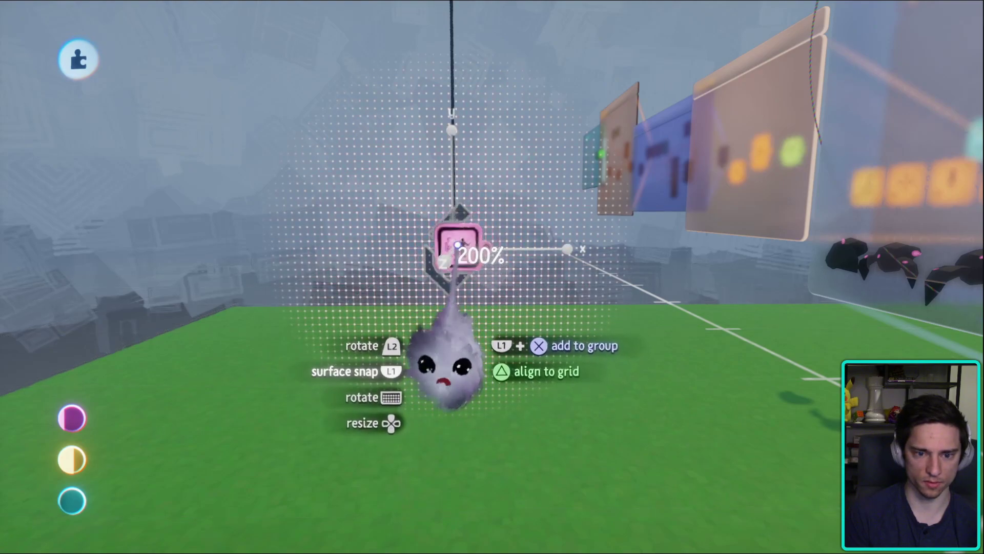
{"action": "left_click", "coordinate": [451, 328]}
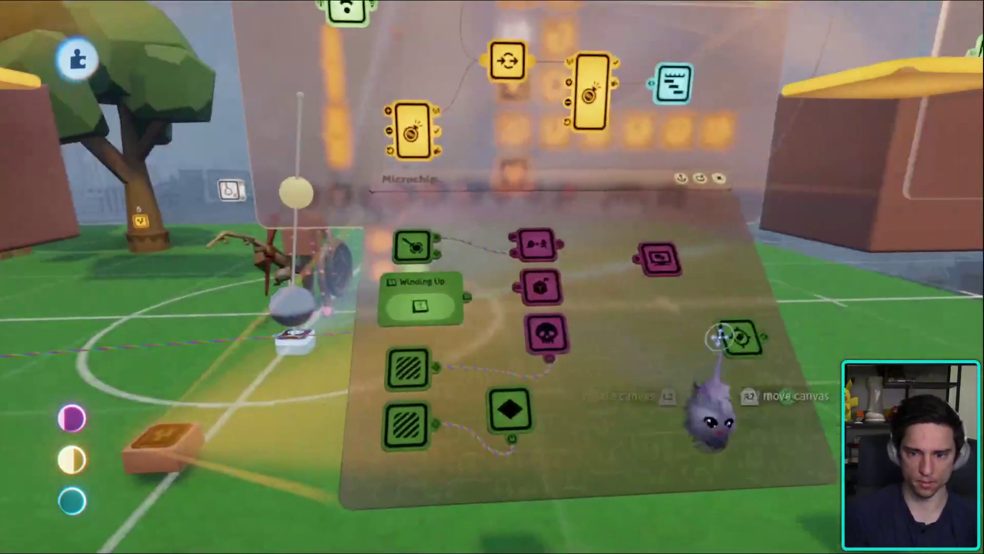
- Rename the Fishing Lure Target tag to 'Fishing | Lure Pos' and point the Teleporter at it
{"action": "left_click", "coordinate": [728, 335]}
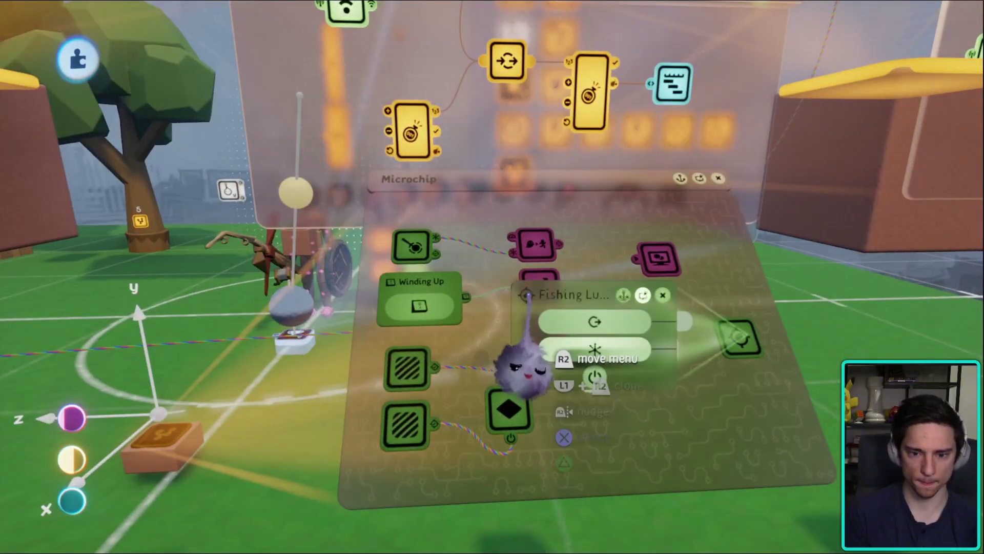
{"action": "left_click", "coordinate": [547, 303]}
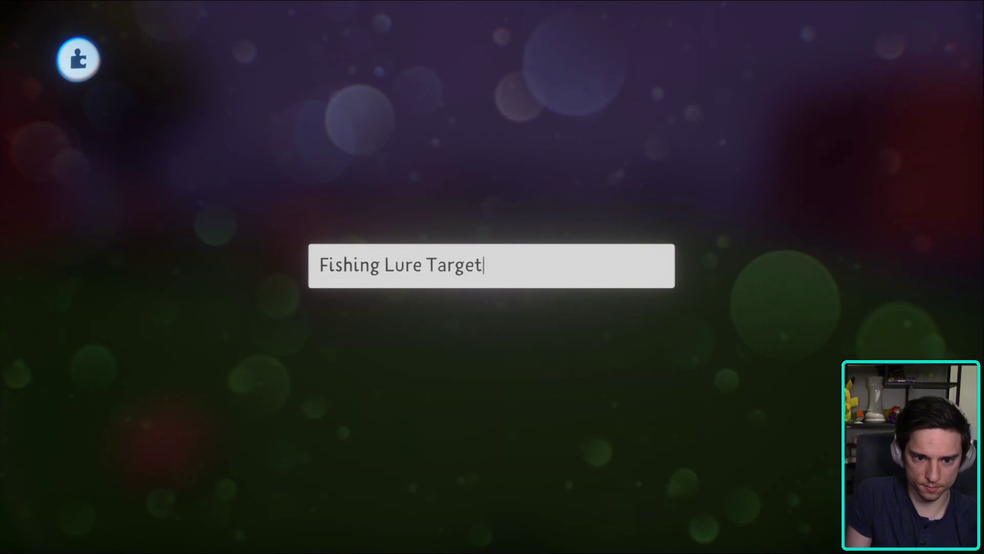
{"action": "key", "text": "BackSpace"}
{"action": "key", "text": "BackSpace"}
{"action": "key", "text": "BackSpace"}
{"action": "key", "text": "BackSpace"}
{"action": "key", "text": "BackSpace"}
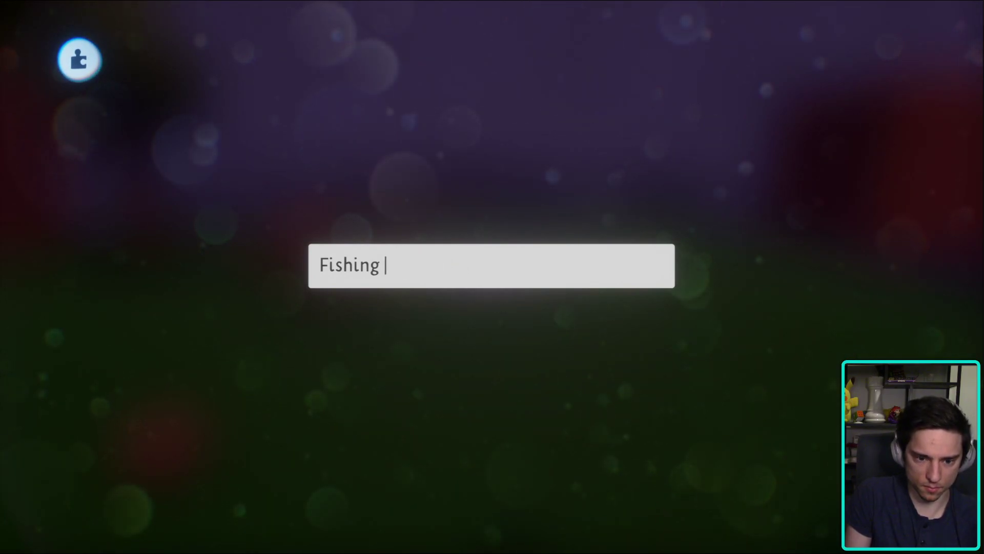
{"action": "key", "text": "Return"}
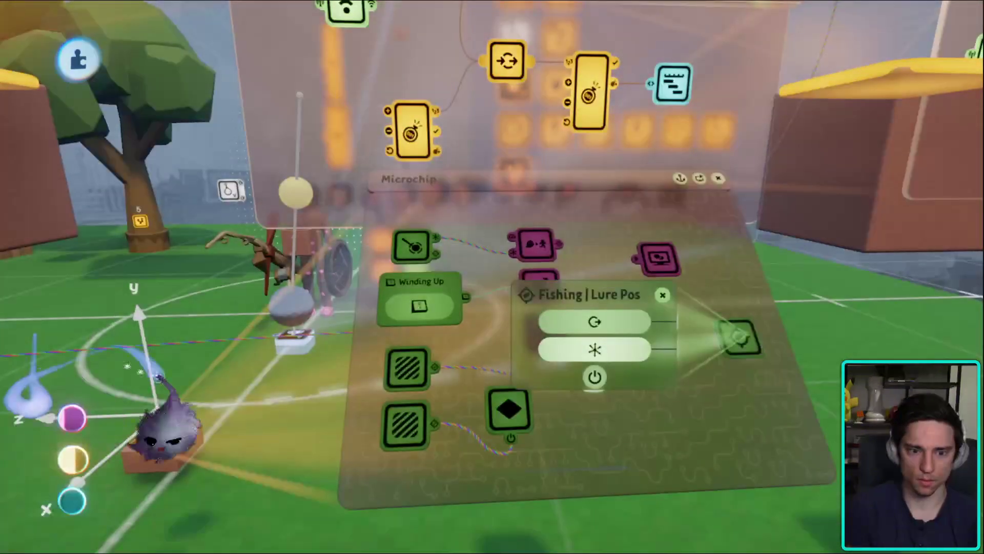
{"action": "key", "text": "Escape"}
{"action": "middle_click_drag", "start_coordinate": [557, 351], "coordinate": [469, 362]}
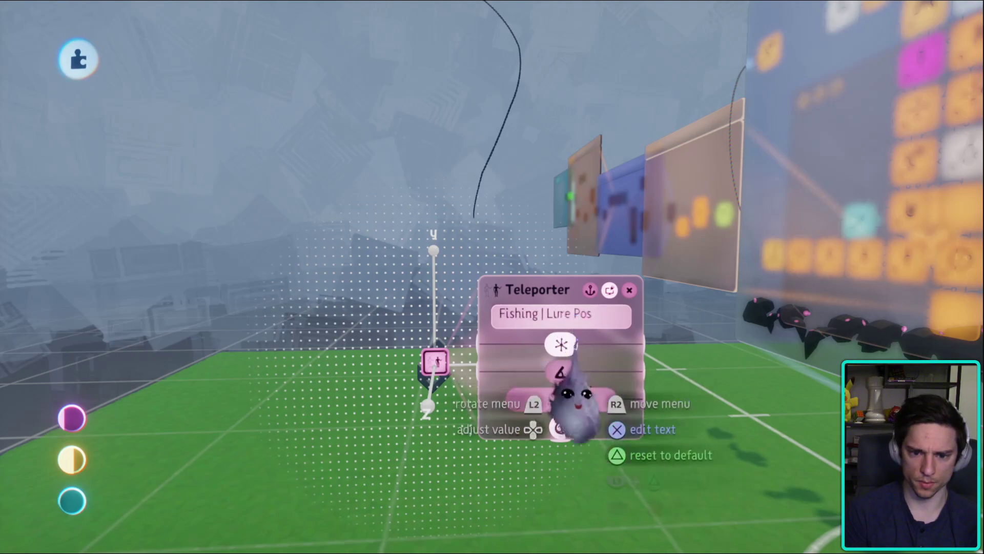
{"action": "key", "text": "Escape"}
{"action": "middle_click_drag", "start_coordinate": [154, 512], "coordinate": [437, 348]}
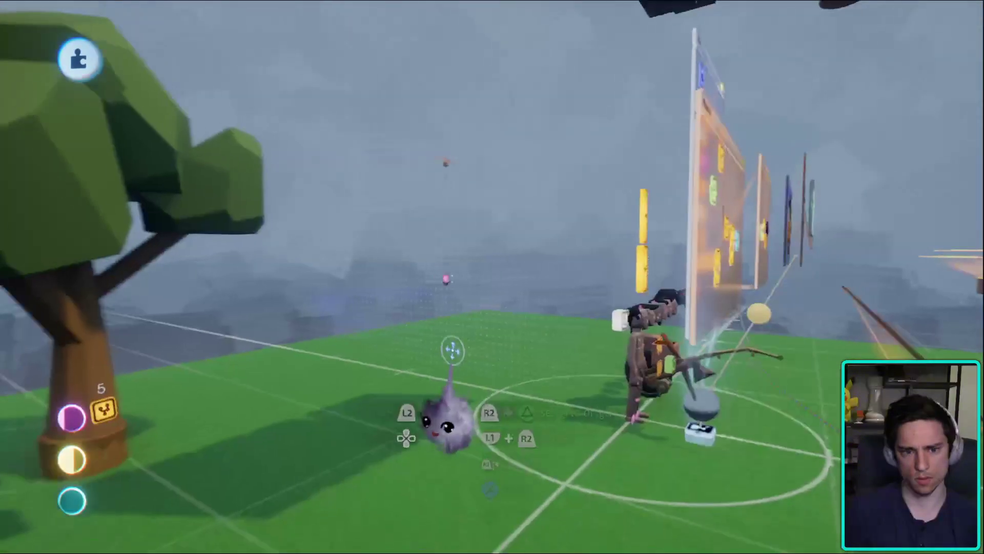
- Look over the Lure Pos logic board, then launch the level in play-test
{"action": "middle_click_drag", "start_coordinate": [450, 417], "coordinate": [515, 374]}
{"action": "middle_click_drag", "start_coordinate": [520, 306], "coordinate": [667, 329]}
{"action": "middle_click_drag", "start_coordinate": [684, 435], "coordinate": [538, 455]}
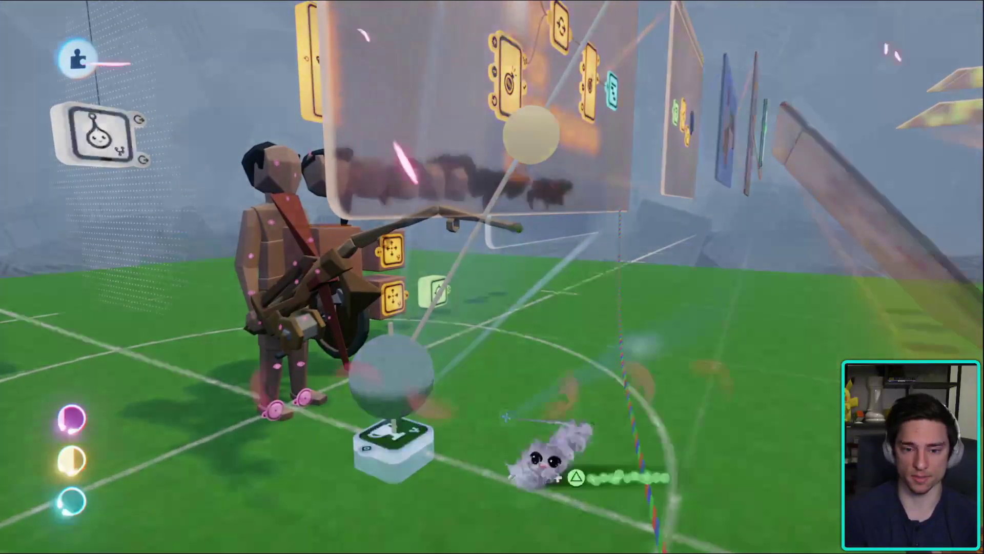
{"action": "key", "text": "Escape"}
{"action": "left_click", "coordinate": [277, 390]}
{"action": "key", "text": "Escape"}
{"action": "key", "text": "Escape"}
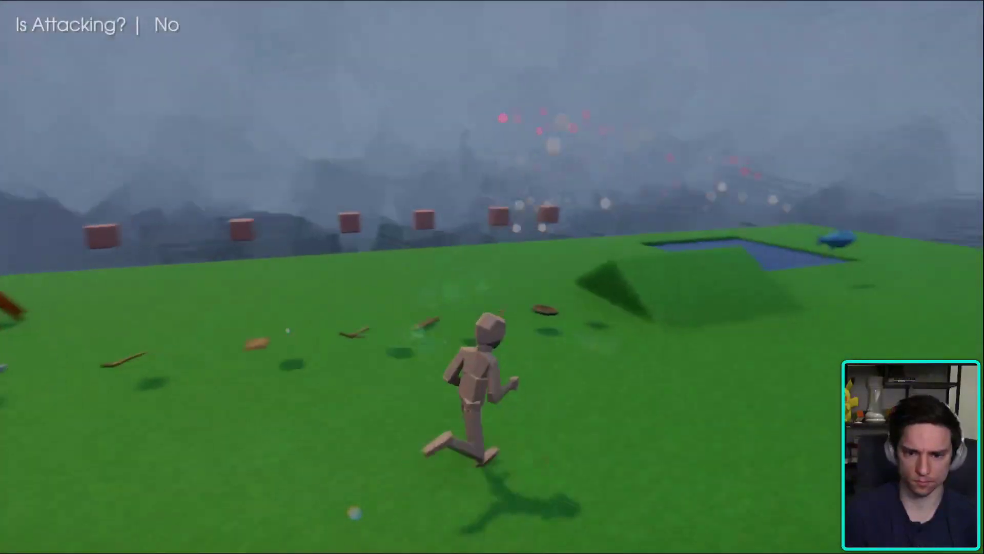
- Run the mannequin across the grass holding the fishing rod, then cast it
{"action": "key", "text": "w"}
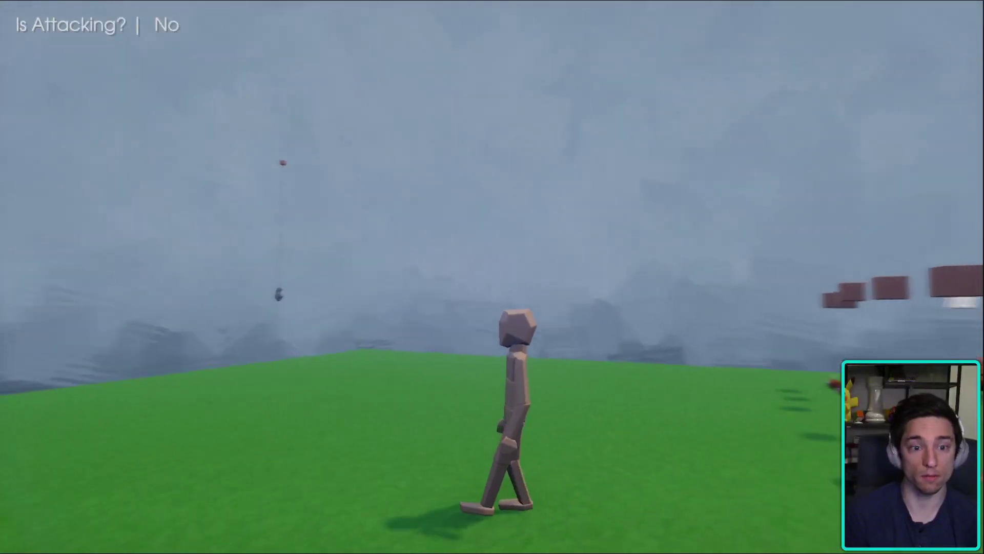
{"action": "key", "text": "w"}
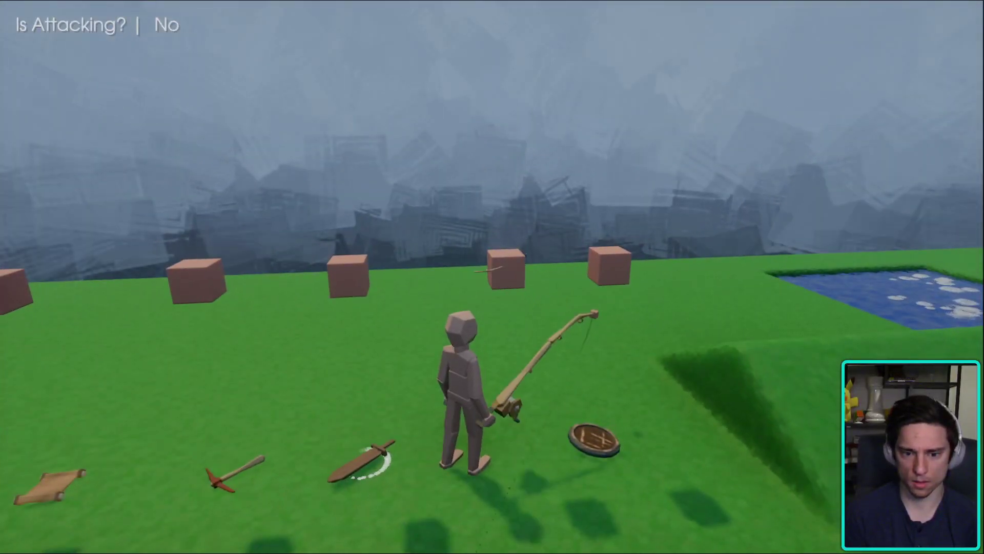
{"action": "key", "text": "w"}
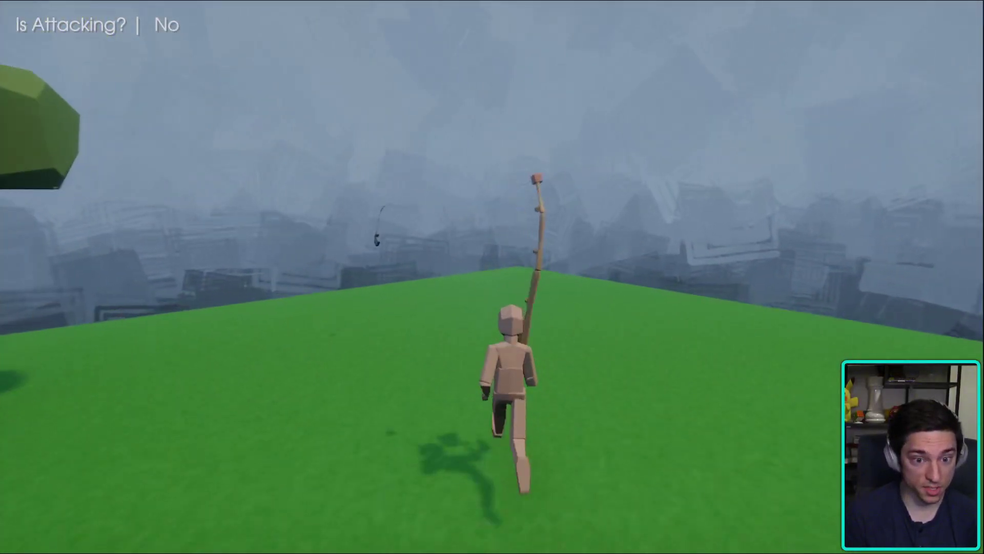
{"action": "key", "text": "w"}
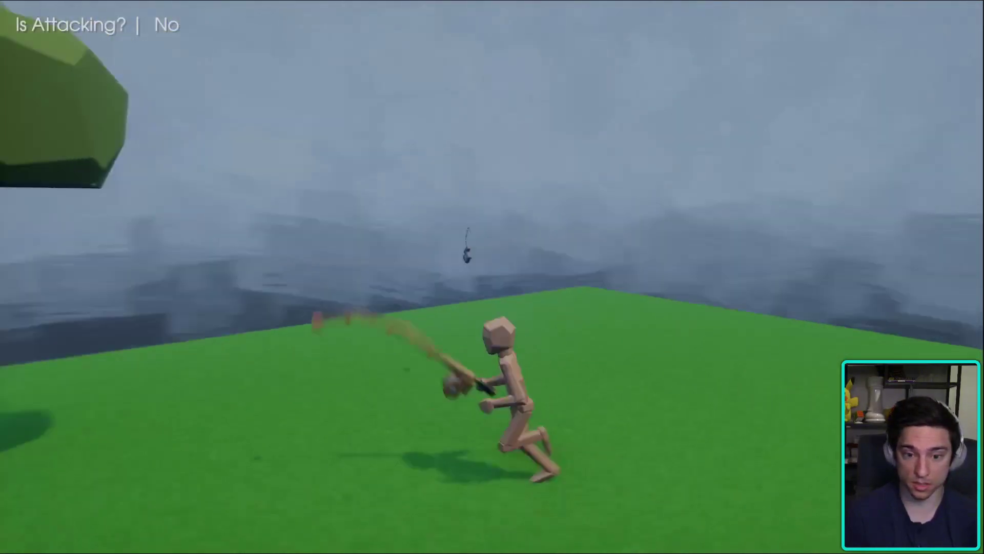
{"action": "key", "text": "w"}
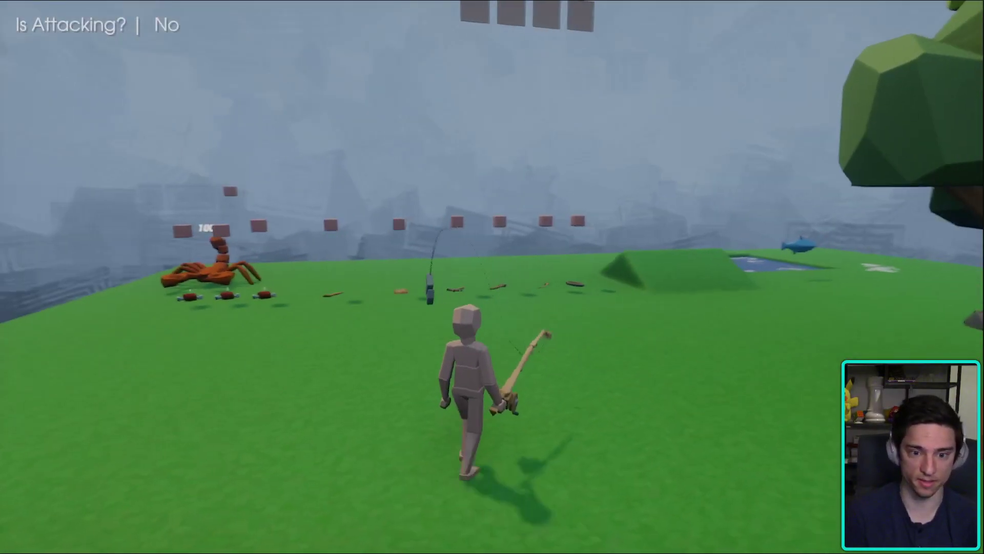
{"action": "key", "text": "w"}
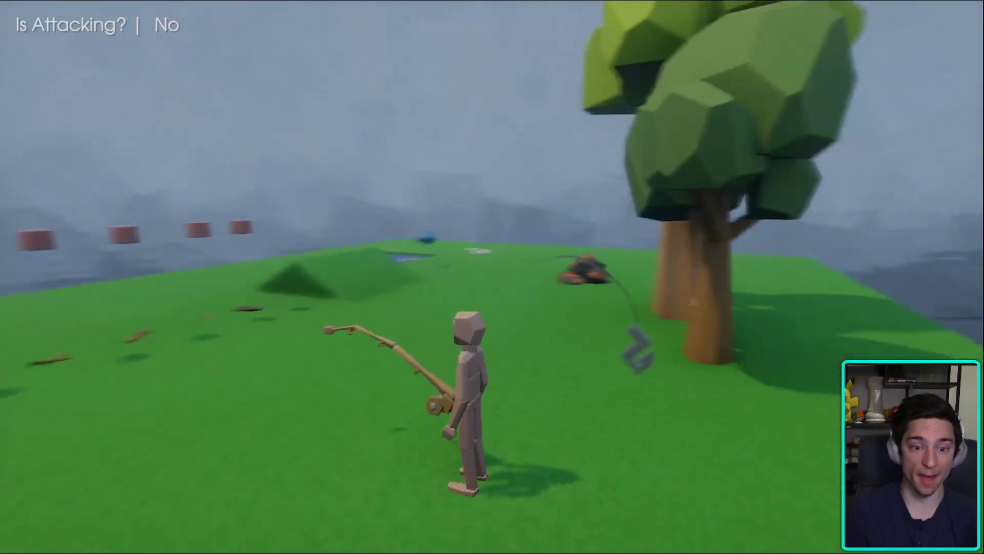
{"action": "left_click", "coordinate": [492, 277]}
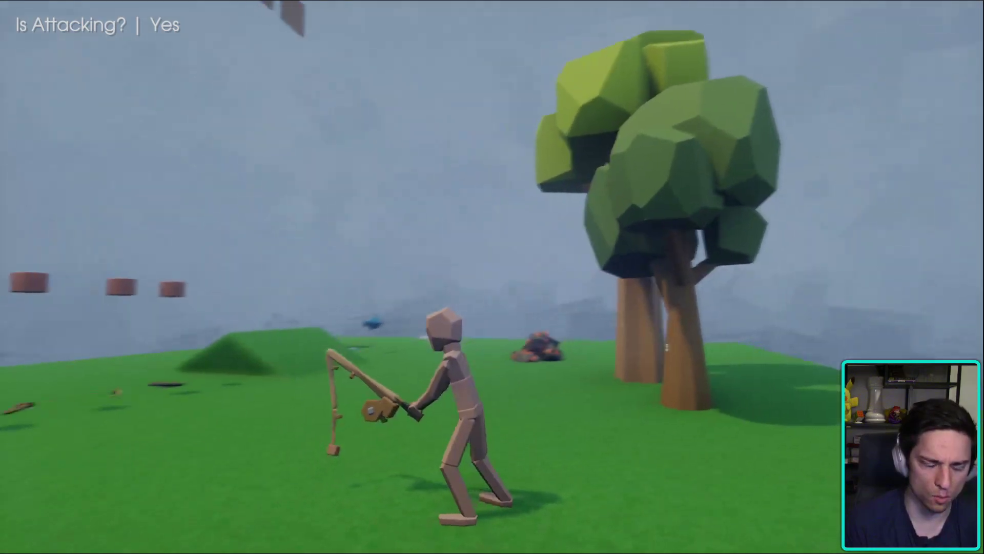
- Return to edit mode and fly over to the Fishing microchip's logic canvases
{"action": "key", "text": "Escape"}
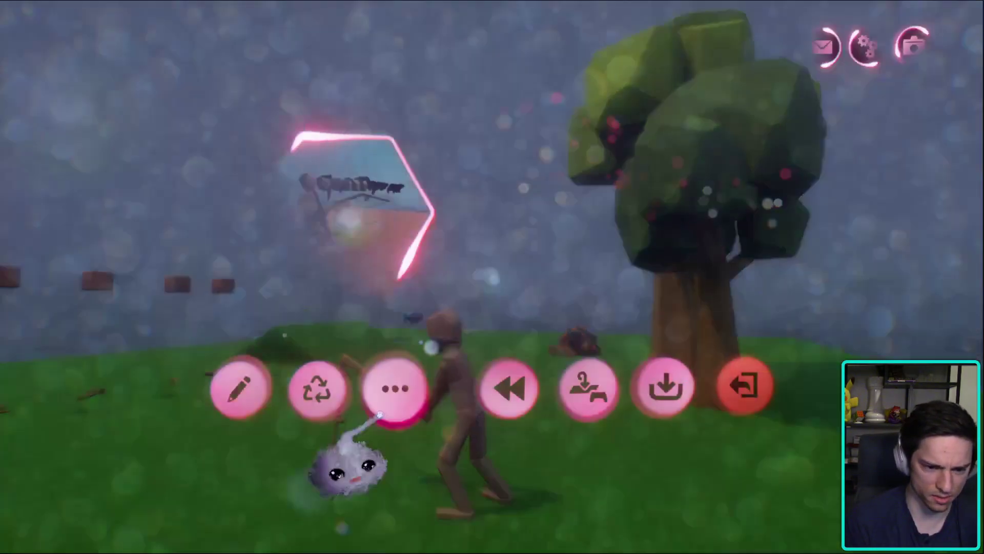
{"action": "left_click", "coordinate": [241, 388]}
{"action": "left_click_drag", "start_coordinate": [453, 445], "coordinate": [528, 299]}
{"action": "left_click_drag", "start_coordinate": [520, 369], "coordinate": [595, 446]}
{"action": "left_click_drag", "start_coordinate": [594, 362], "coordinate": [547, 289]}
- Open the Counter gadget's settings, showing target 50 and count 6
{"action": "left_click", "coordinate": [366, 247]}
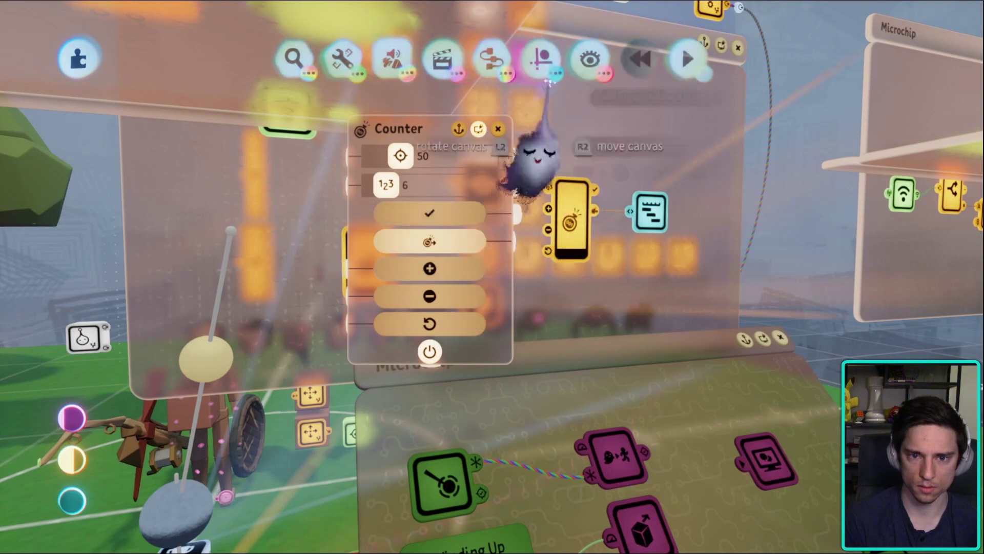
{"action": "middle_click_drag", "start_coordinate": [225, 179], "coordinate": [509, 459]}
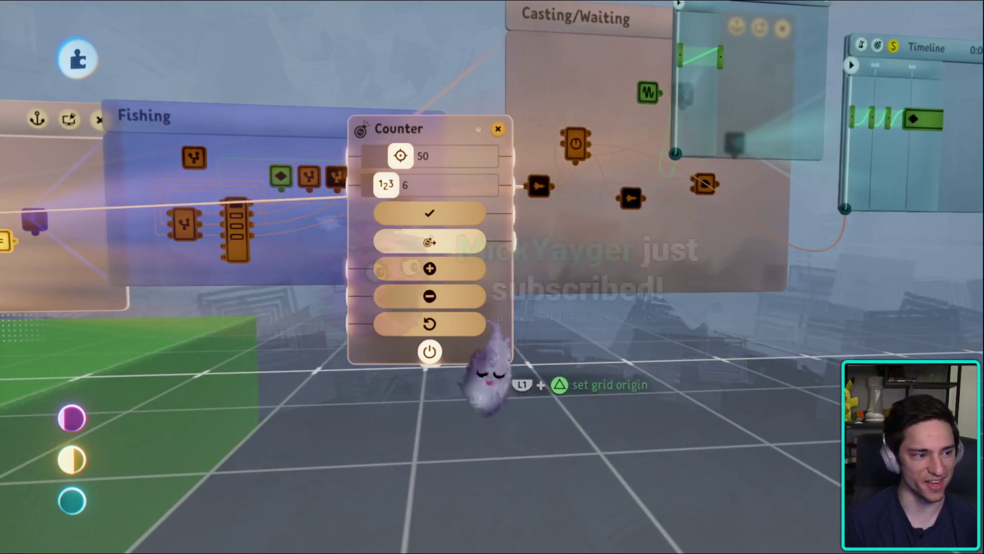
{"action": "middle_click_drag", "start_coordinate": [488, 378], "coordinate": [536, 548]}
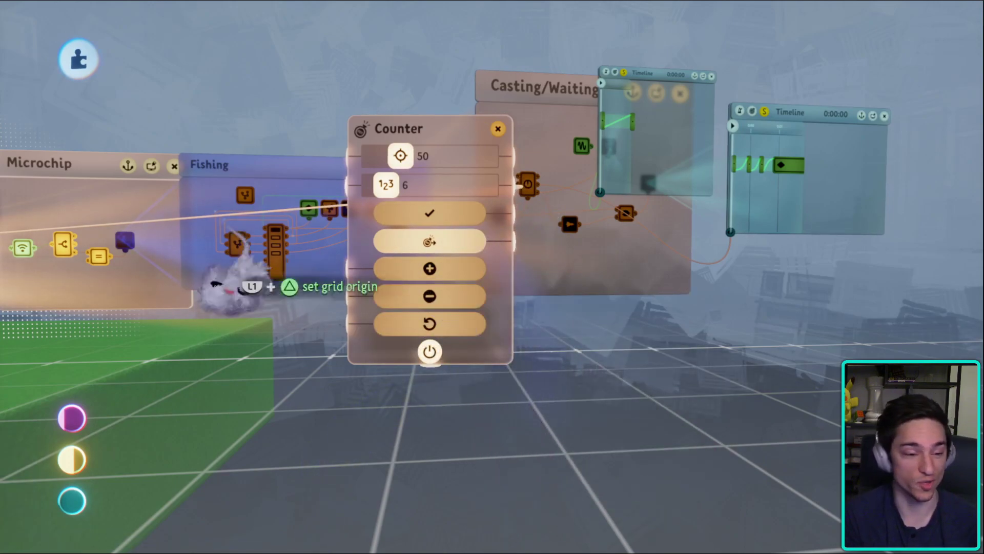
{"action": "middle_click_drag", "start_coordinate": [472, 285], "coordinate": [622, 297]}
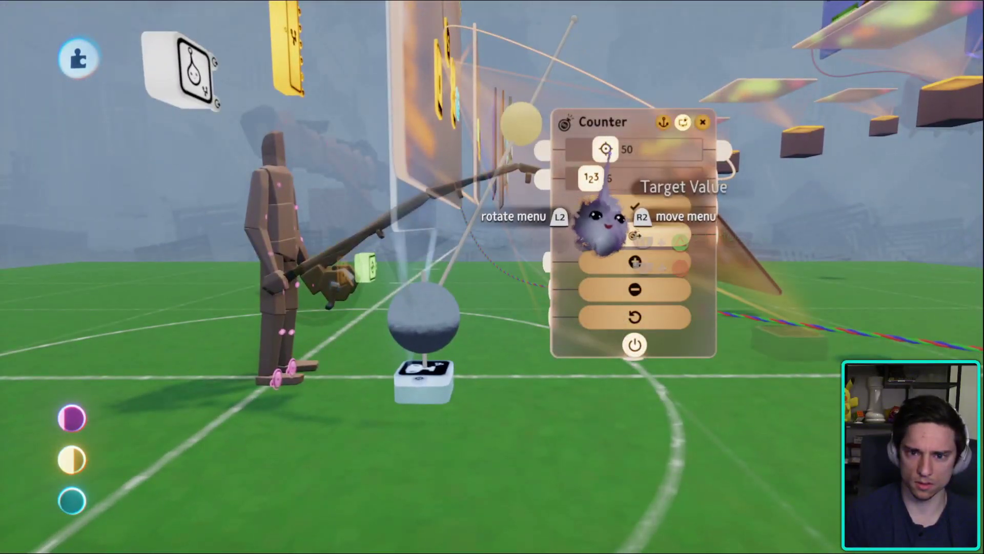
- Select the timeline keyframe and pose the puppet swinging the fishing rod in a cast
{"action": "key", "text": "Escape"}
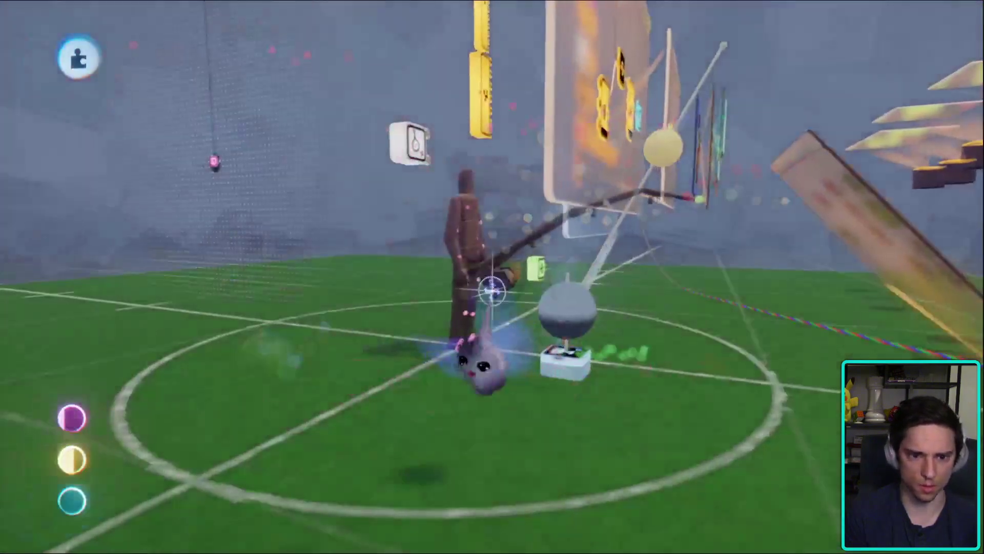
{"action": "middle_click_drag", "start_coordinate": [479, 369], "coordinate": [637, 363]}
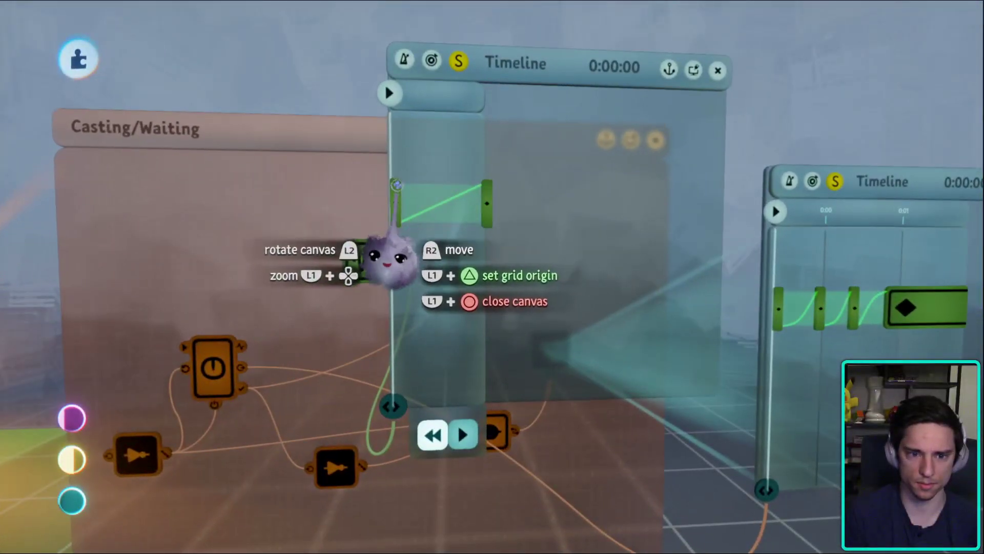
{"action": "left_click", "coordinate": [369, 260]}
{"action": "middle_click_drag", "start_coordinate": [384, 285], "coordinate": [315, 218]}
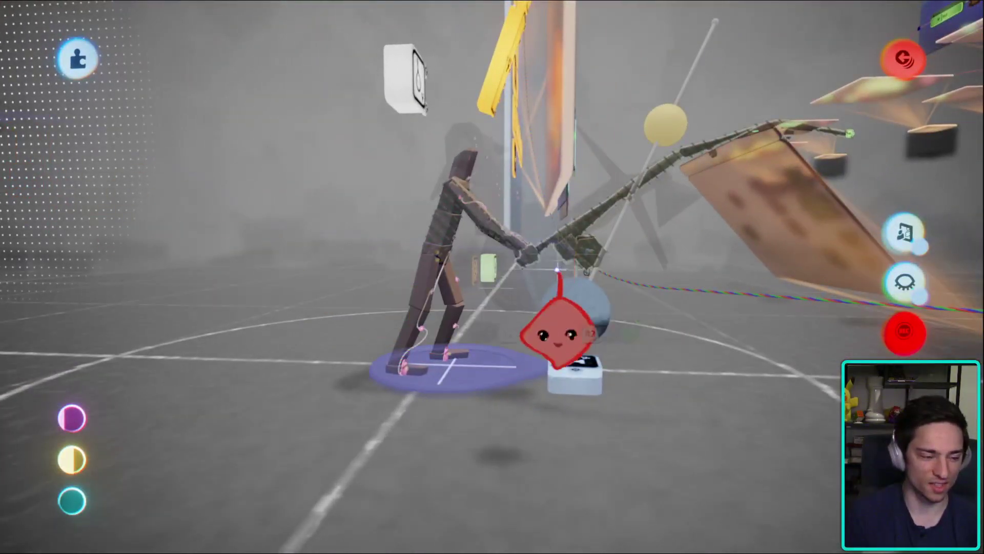
{"action": "middle_click_drag", "start_coordinate": [557, 270], "coordinate": [542, 309]}
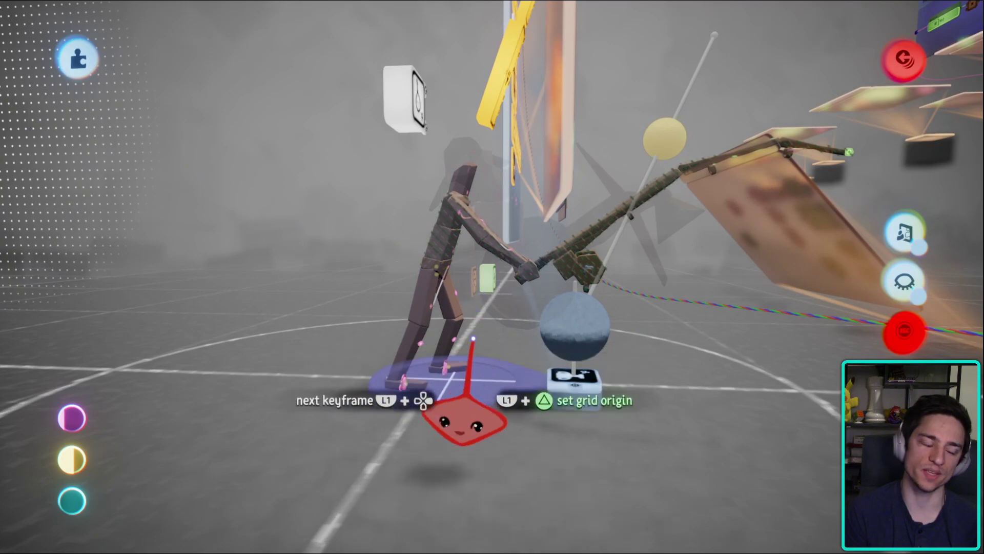
{"action": "middle_click_drag", "start_coordinate": [545, 337], "coordinate": [621, 329]}
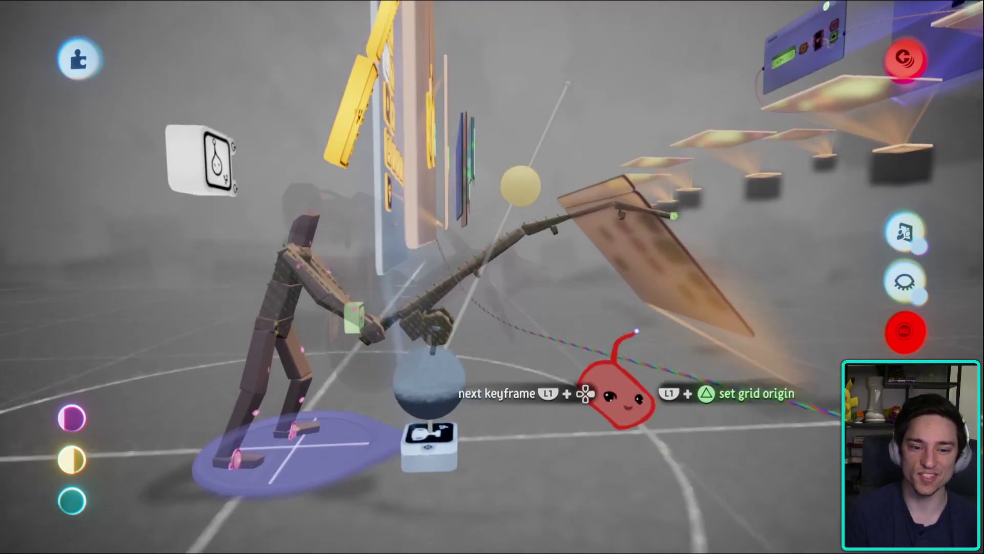
{"action": "middle_click_drag", "start_coordinate": [588, 436], "coordinate": [444, 283]}
{"action": "left_click", "coordinate": [436, 353]}
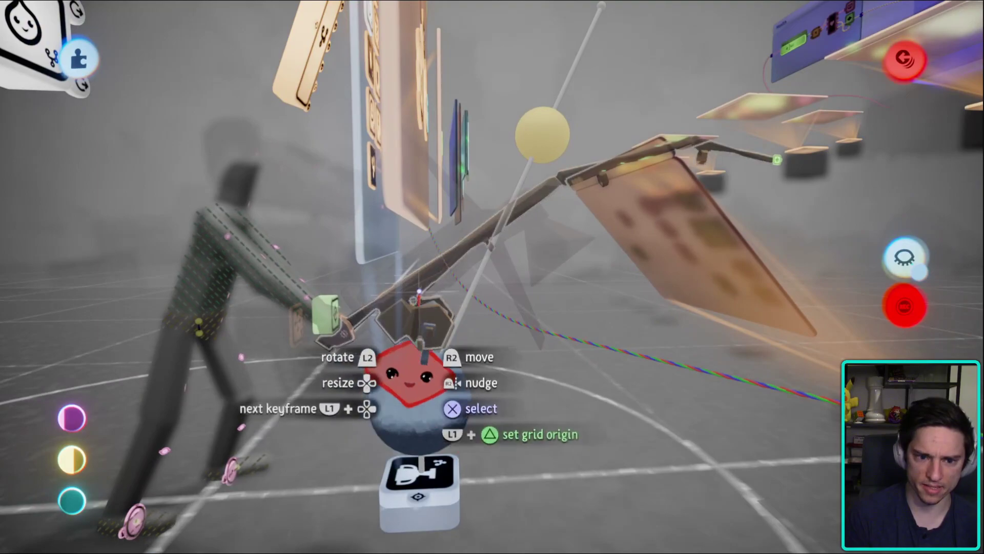
{"action": "middle_click_drag", "start_coordinate": [563, 253], "coordinate": [510, 320]}
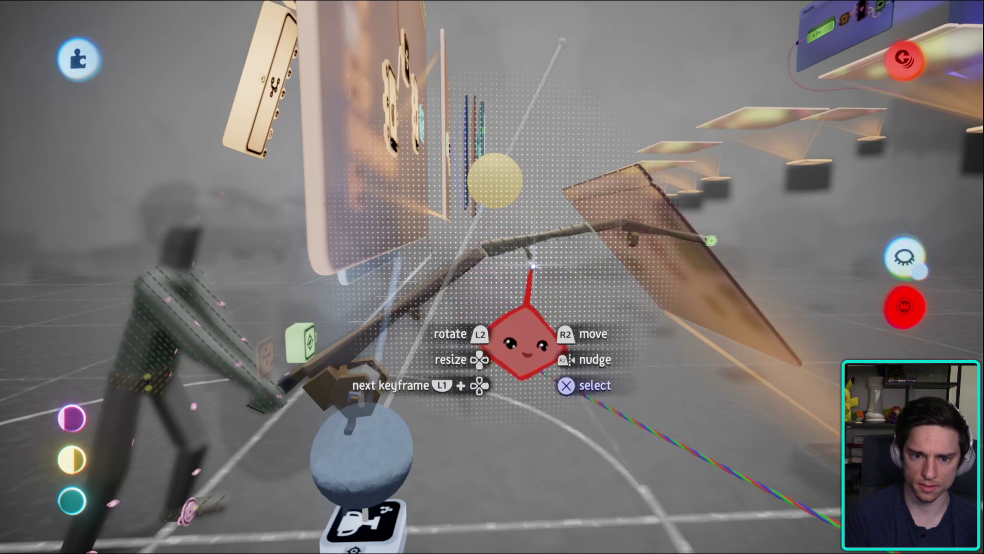
{"action": "middle_click_drag", "start_coordinate": [510, 318], "coordinate": [628, 307]}
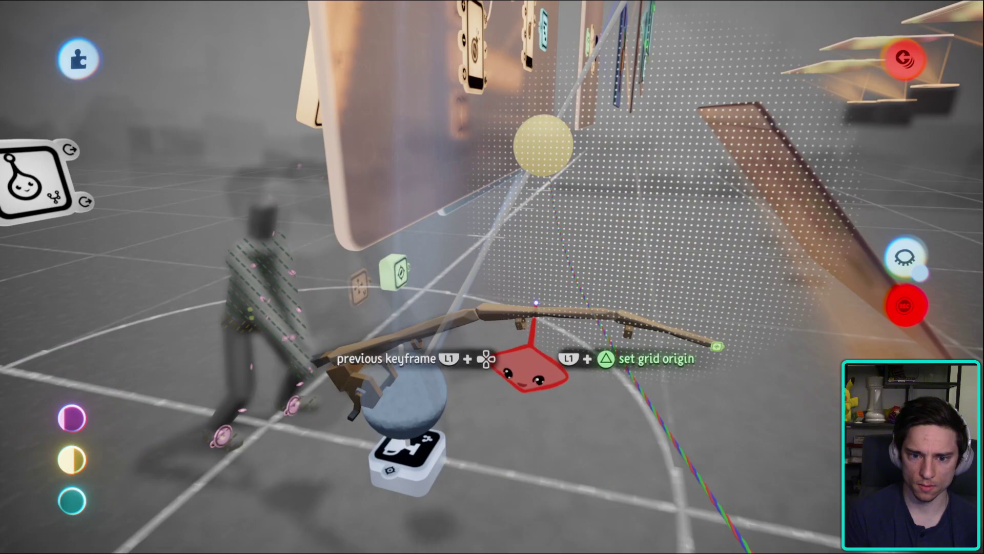
{"action": "middle_click_drag", "start_coordinate": [672, 292], "coordinate": [630, 307]}
- Play-test the updated cast, then pause back to the Character RPGV3 page
{"action": "key", "text": "Escape"}
{"action": "left_click", "coordinate": [303, 382]}
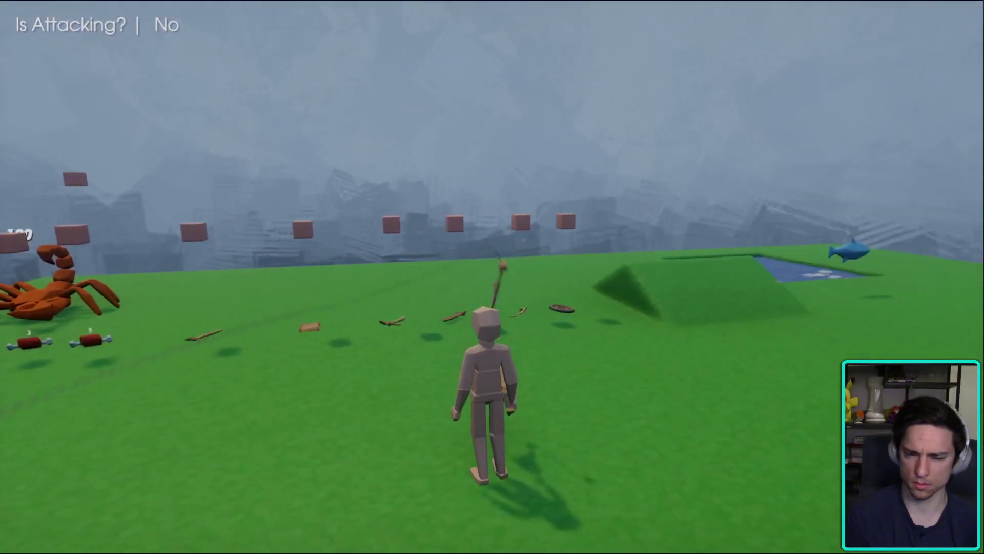
{"action": "key", "text": "Escape"}
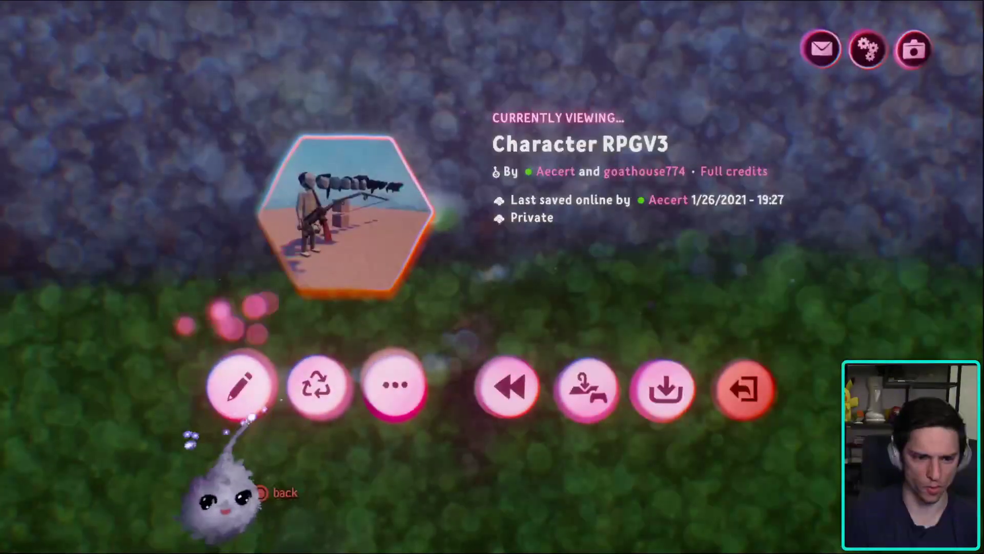
- Back in edit mode, add a NOT gate wired to the Counter's power input
{"action": "left_click", "coordinate": [214, 393]}
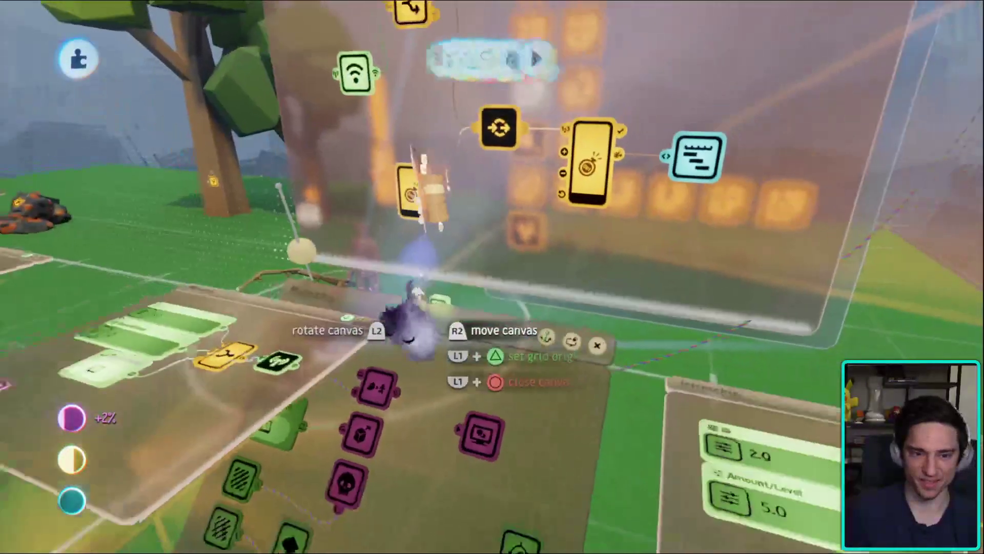
{"action": "left_click", "coordinate": [410, 190]}
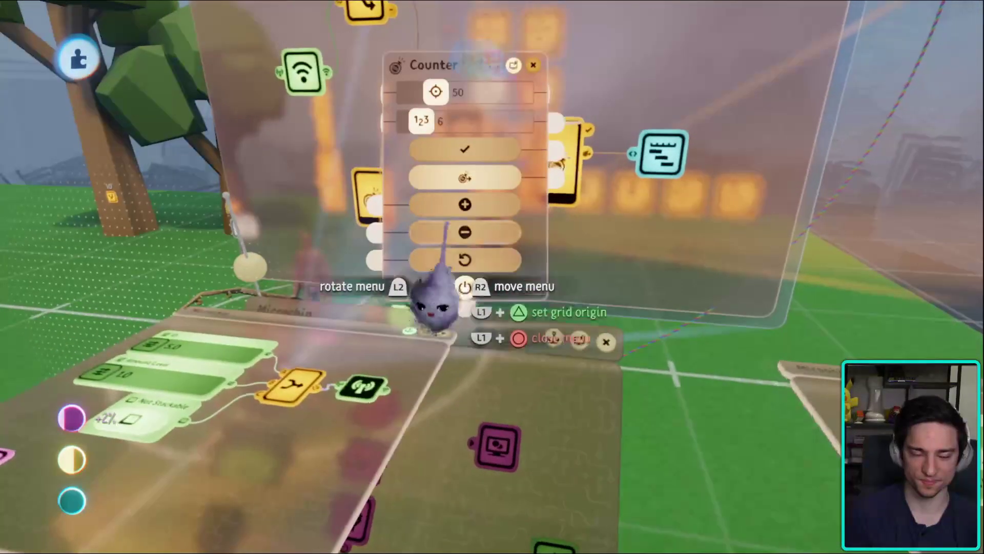
{"action": "key", "text": "Escape"}
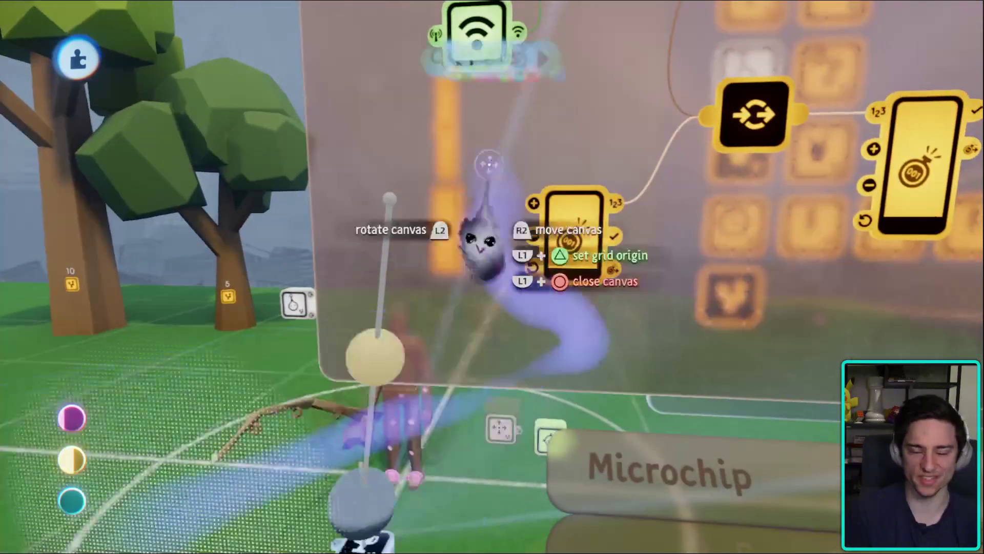
{"action": "mouse_move", "coordinate": [516, 176]}
{"action": "left_mouse_down"}
{"action": "mouse_move", "coordinate": [510, 159]}
{"action": "mouse_move", "coordinate": [472, 159]}
{"action": "mouse_move", "coordinate": [528, 179]}
{"action": "left_mouse_up"}
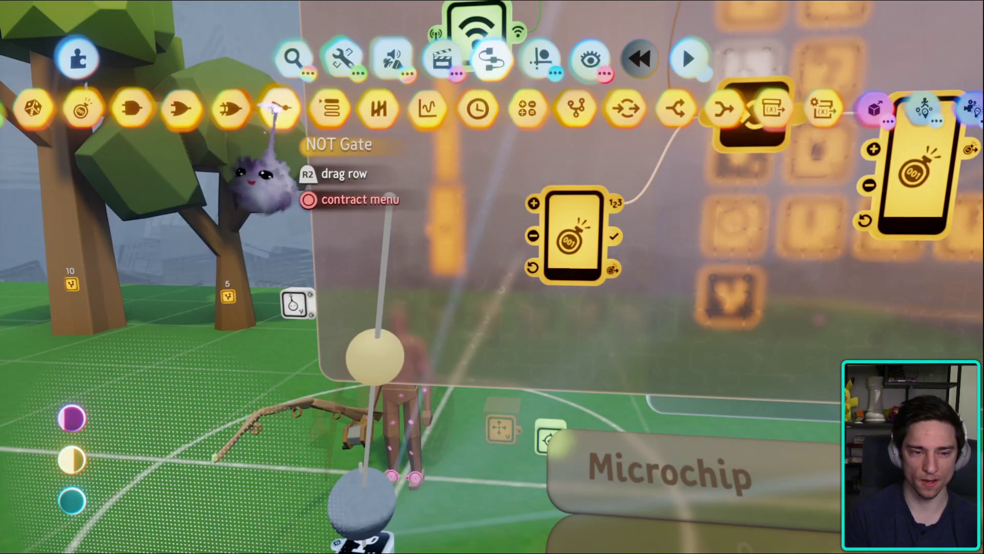
{"action": "left_click", "coordinate": [279, 108]}
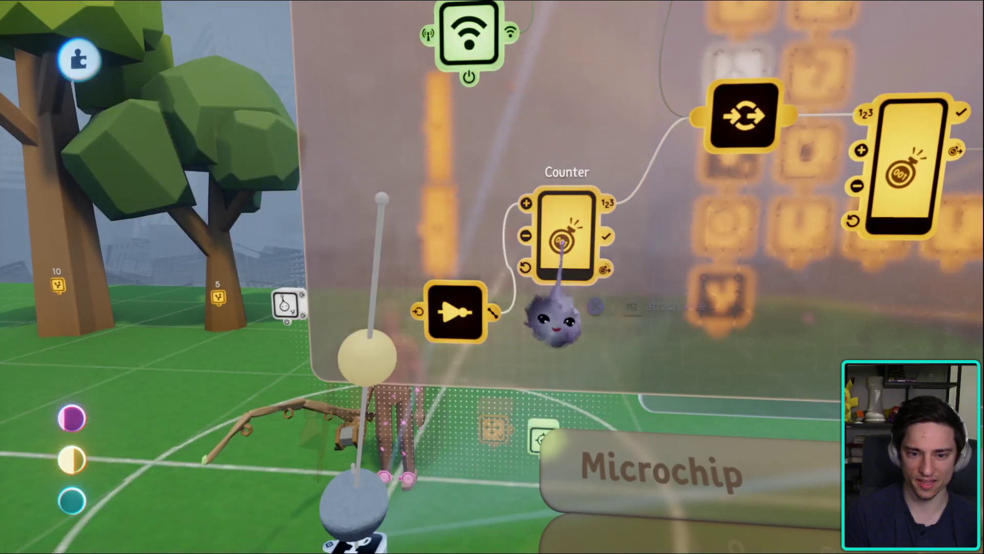
{"action": "left_click", "coordinate": [562, 240]}
{"action": "left_click_drag", "start_coordinate": [406, 352], "coordinate": [110, 359]}
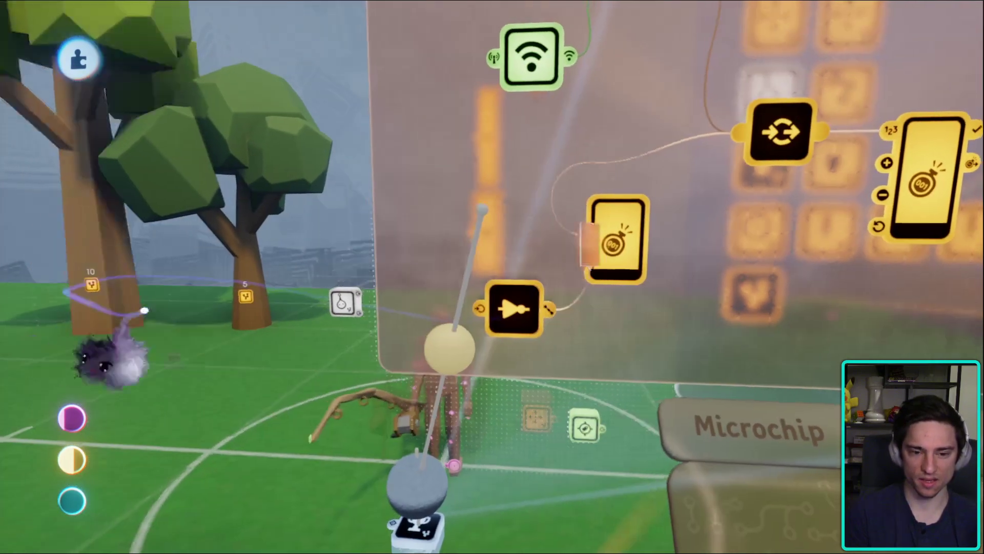
- Add a 0.033 s Timer wired to the Counter's reset, then start play mode
{"action": "key", "text": "s"}
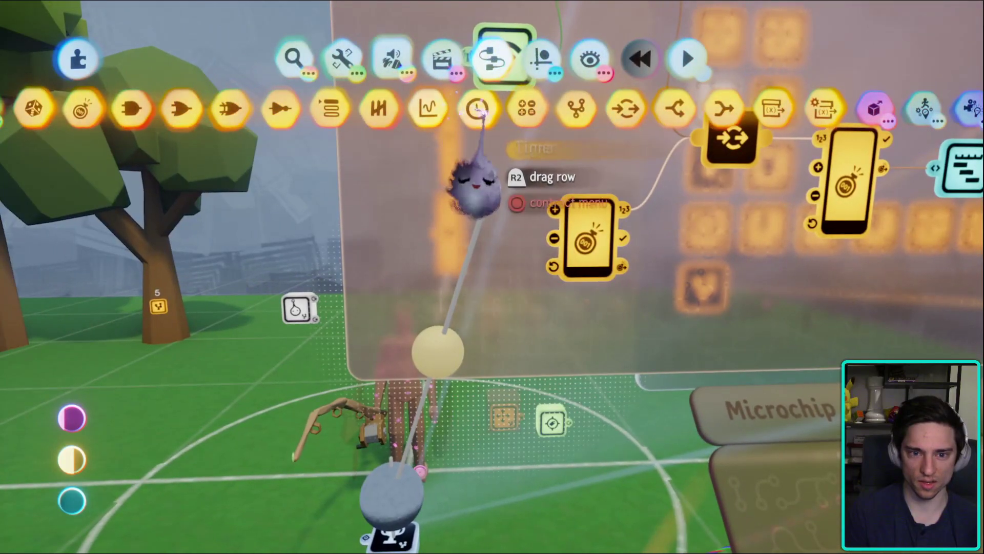
{"action": "left_click", "coordinate": [479, 110]}
{"action": "left_click", "coordinate": [439, 253]}
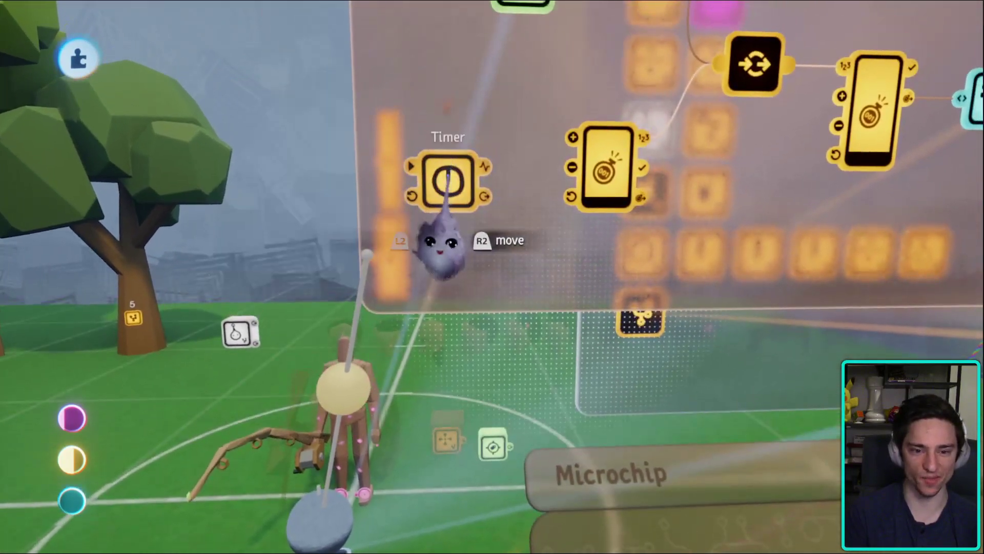
{"action": "left_click", "coordinate": [442, 215]}
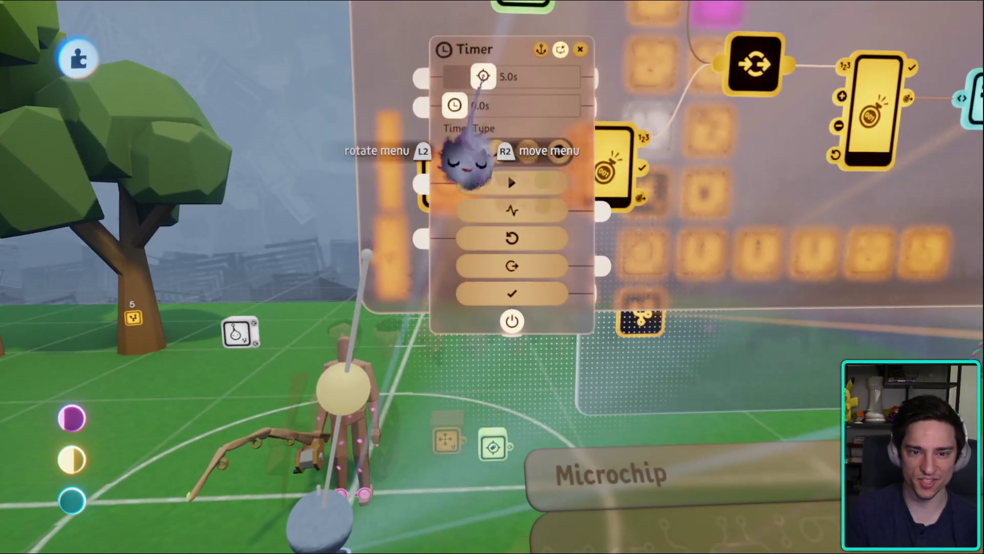
{"action": "key", "text": "Escape"}
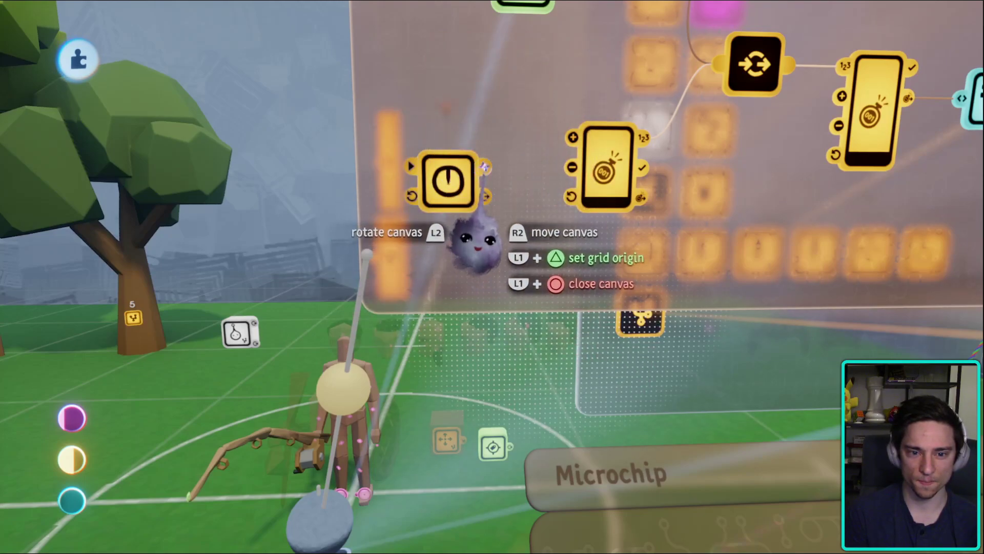
{"action": "left_click_drag", "start_coordinate": [484, 167], "coordinate": [568, 191]}
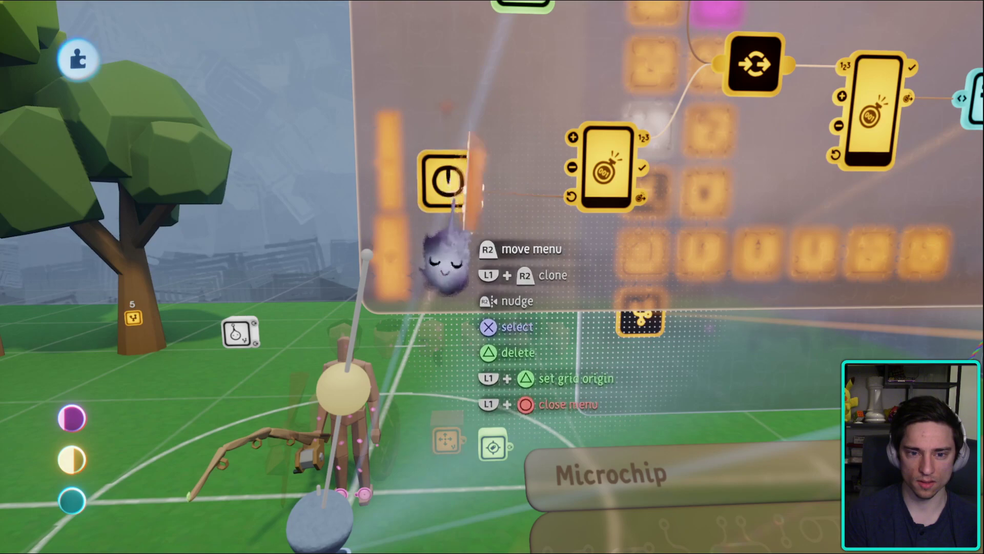
{"action": "left_click", "coordinate": [443, 254]}
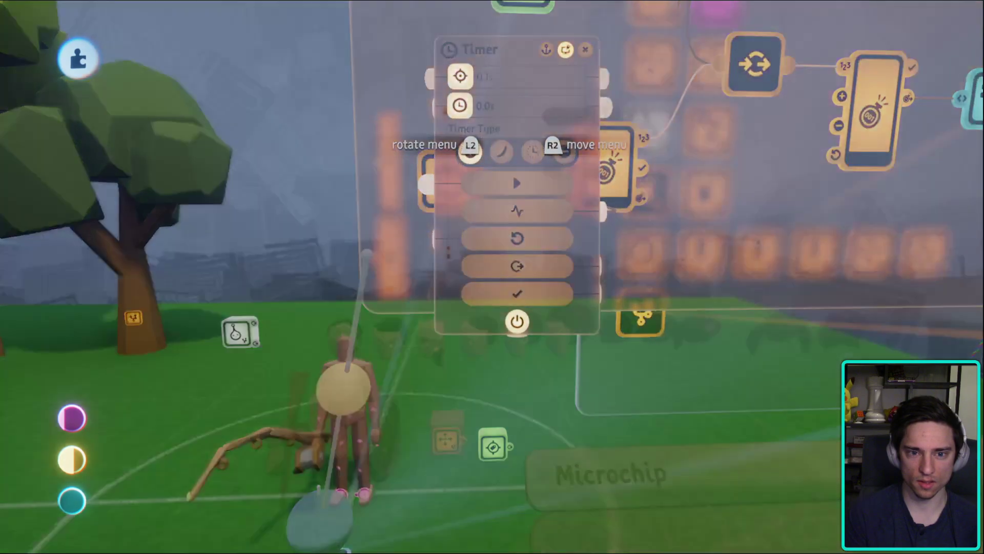
{"action": "left_click", "coordinate": [512, 77]}
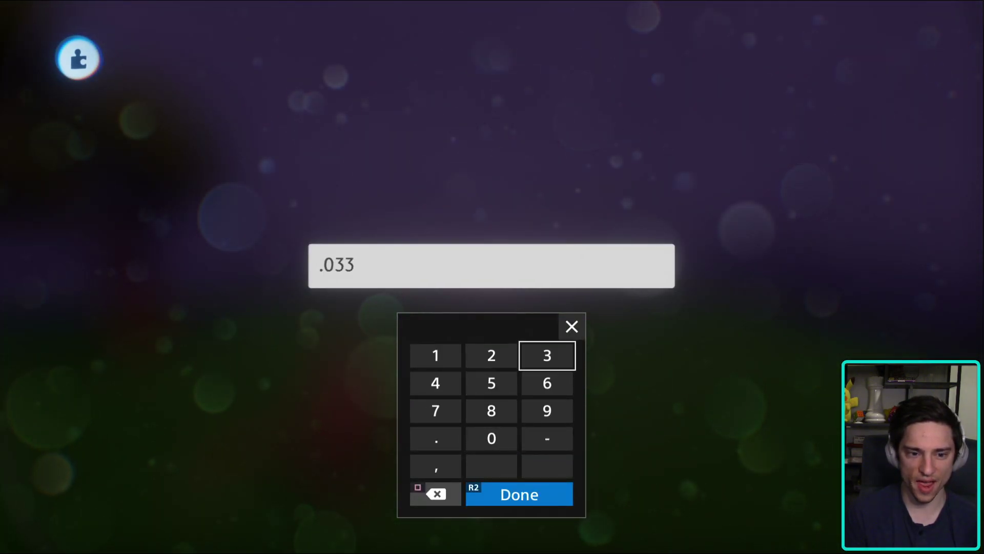
{"action": "key", "text": "Return"}
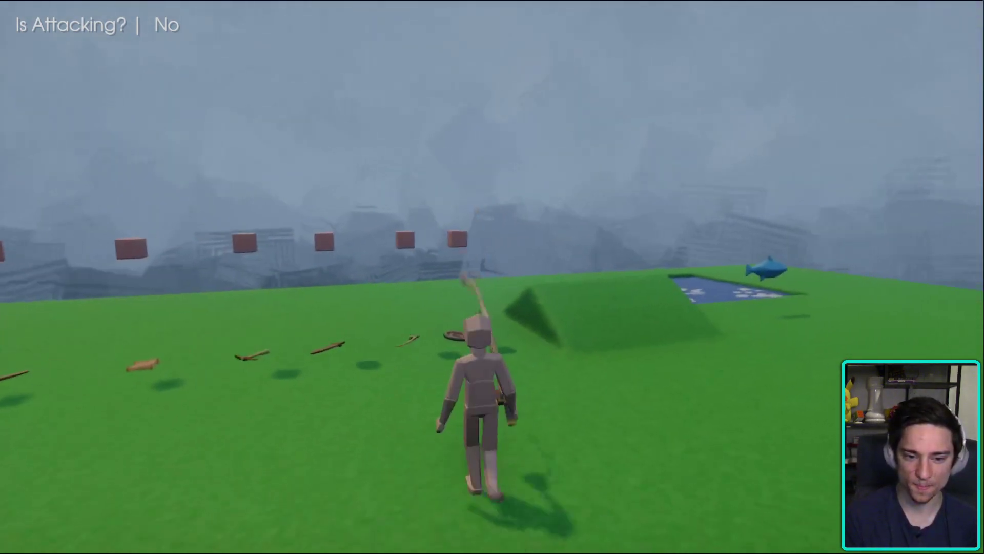
- Swing the rod, restart the level from the pause menu, then cast twice more
{"action": "left_click", "coordinate": [492, 277]}
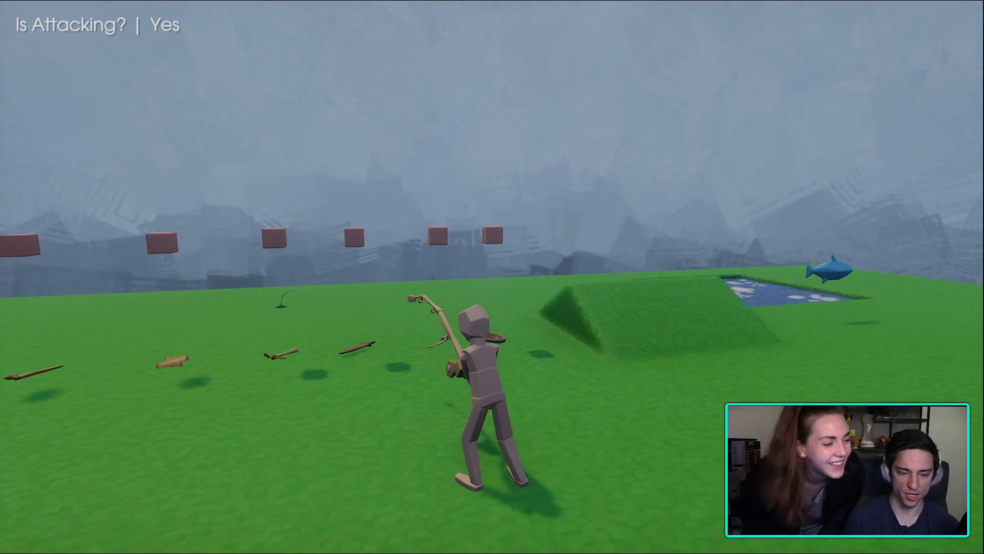
{"action": "key", "text": "Escape"}
{"action": "left_click", "coordinate": [506, 389]}
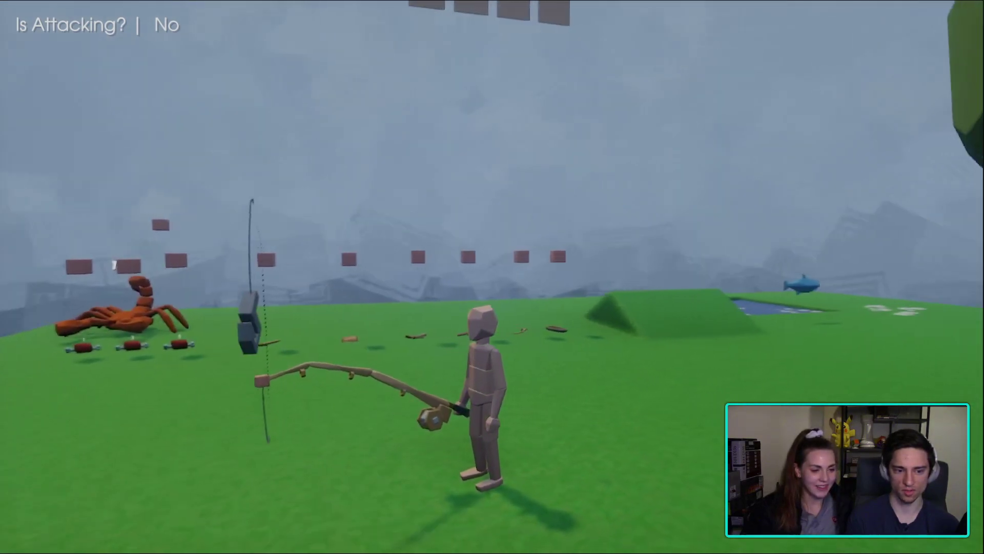
{"action": "left_click", "coordinate": [492, 277]}
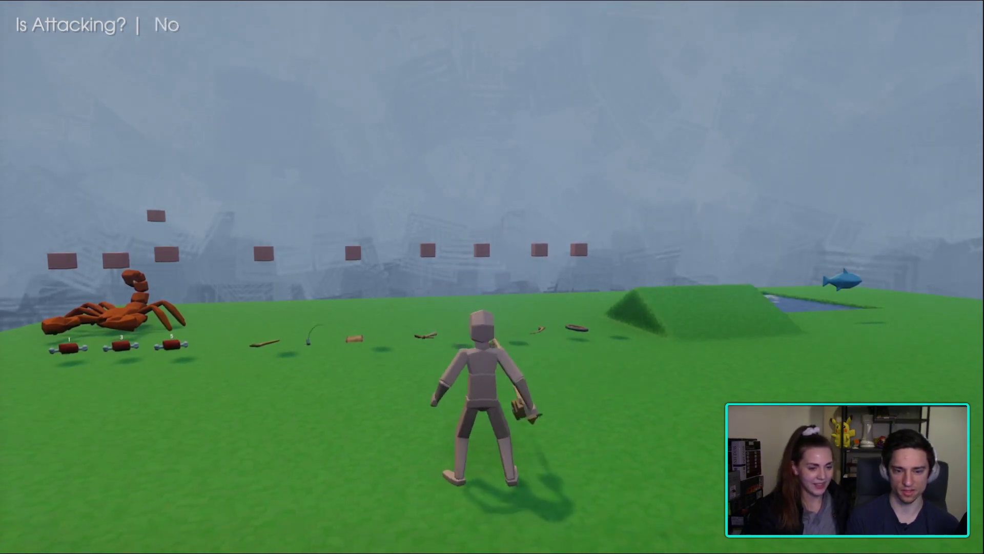
{"action": "left_click", "coordinate": [492, 277]}
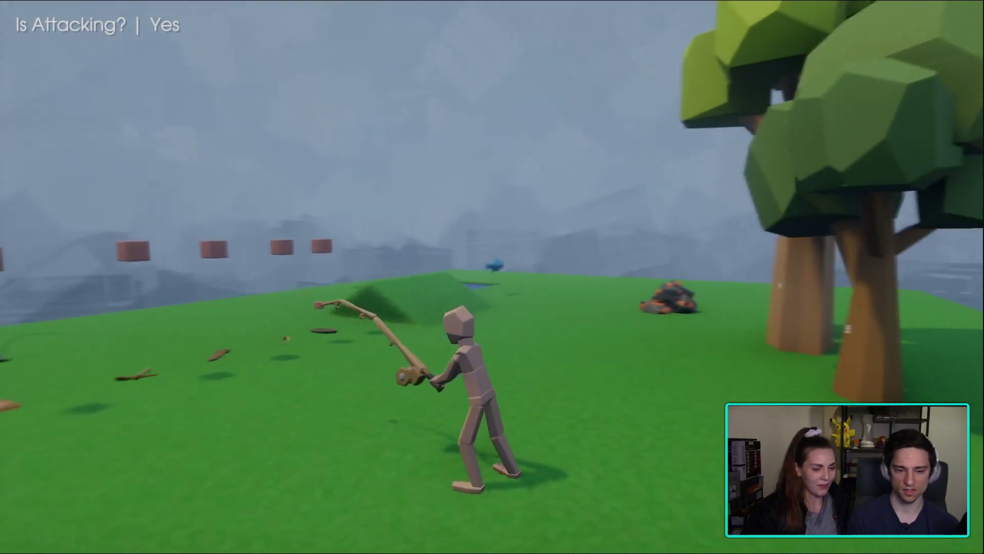
- Pause the play-test, return to edit mode and close the Timer settings
{"action": "key", "text": "Escape"}
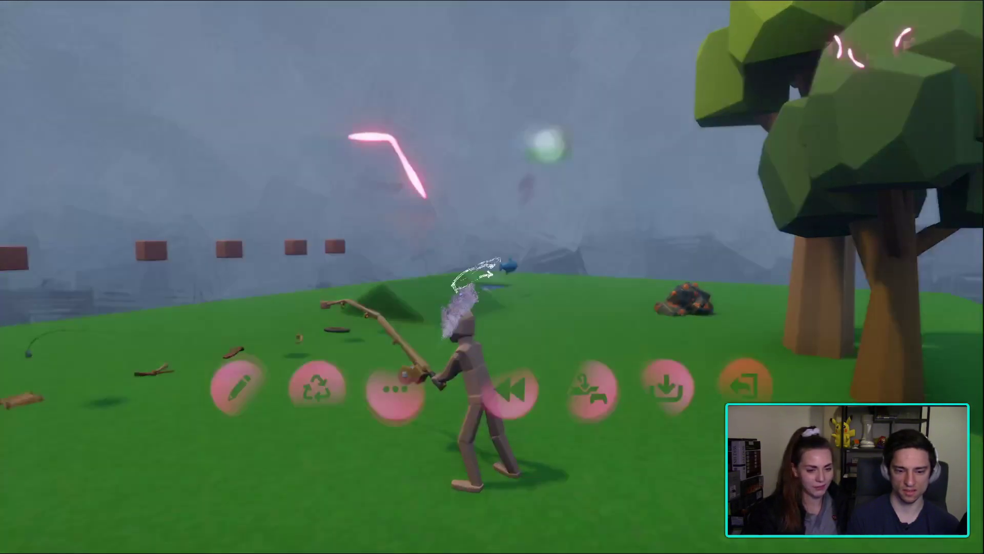
{"action": "key", "text": "Escape"}
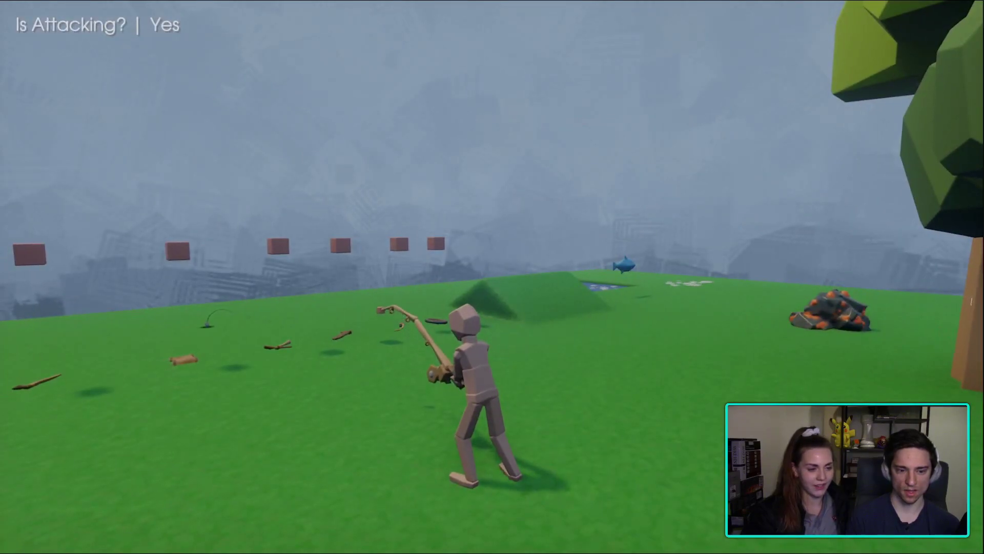
{"action": "key", "text": "Escape"}
{"action": "left_click", "coordinate": [241, 389]}
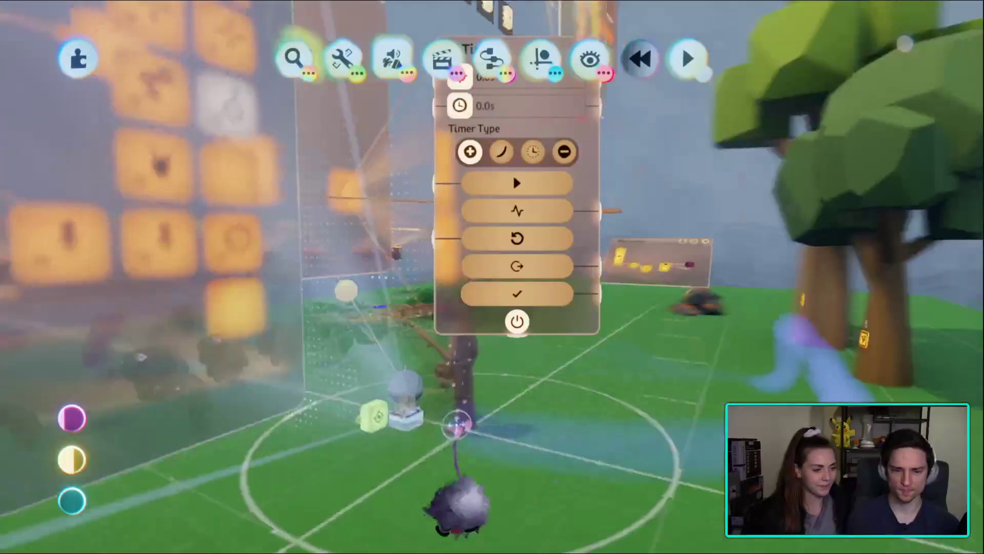
{"action": "key", "text": "Escape"}
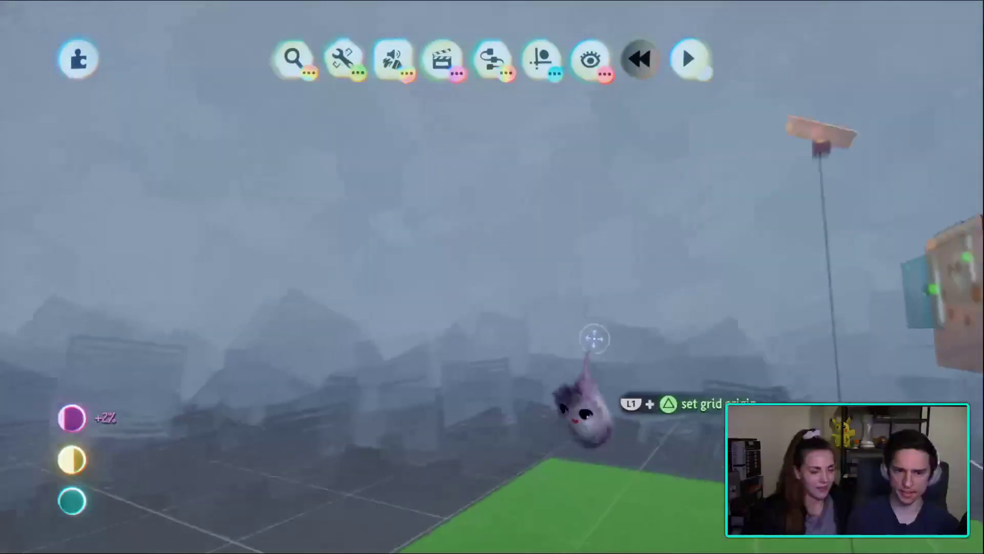
- Check the pole's Physical Properties, then fly to the Mainhands and Microchip logic
{"action": "middle_click_drag", "start_coordinate": [595, 339], "coordinate": [599, 367]}
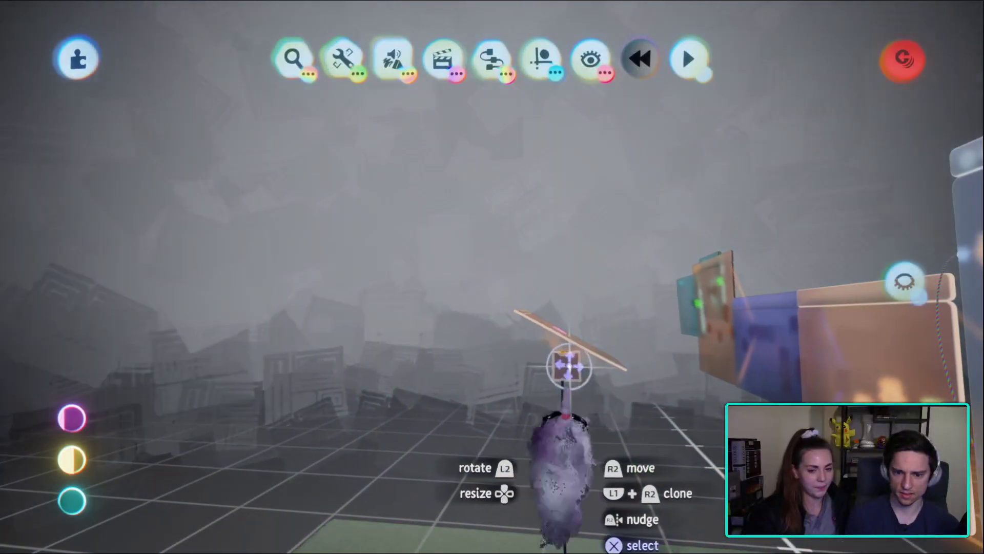
{"action": "left_click", "coordinate": [561, 431]}
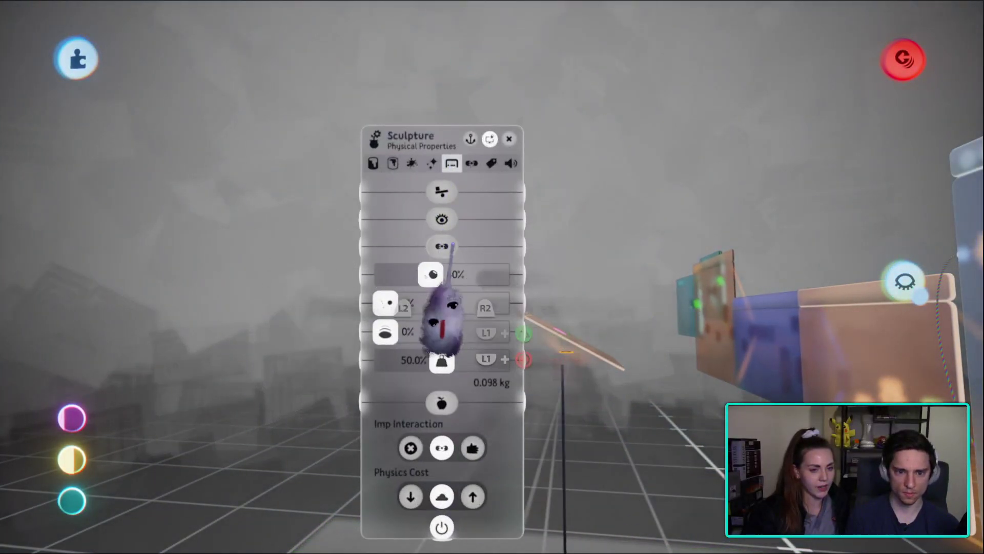
{"action": "key", "text": "Escape"}
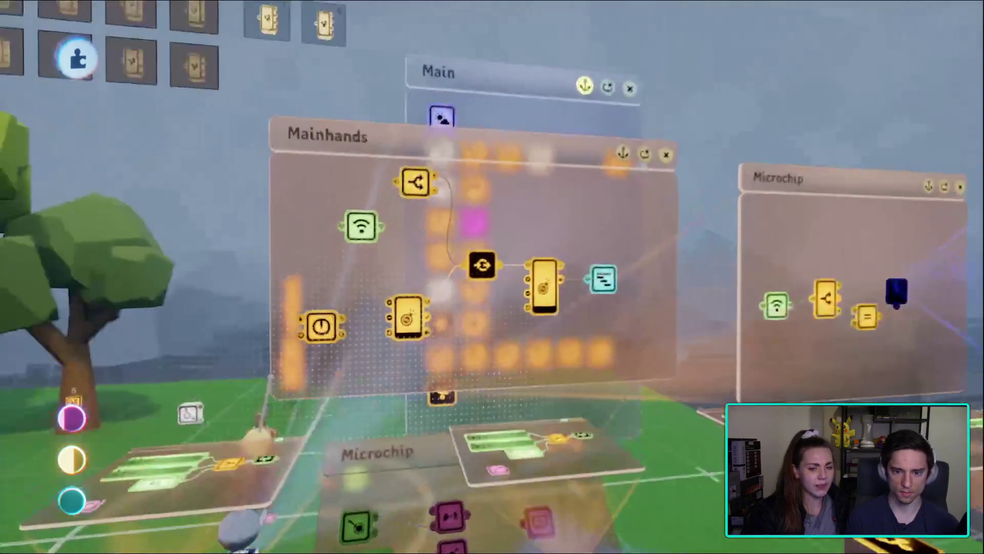
{"action": "middle_click_drag", "start_coordinate": [240, 528], "coordinate": [507, 379]}
- Inspect the Casting/Waiting chip's Timer with its 0.6 s target, then play-test casting
{"action": "middle_click_drag", "start_coordinate": [508, 302], "coordinate": [392, 235]}
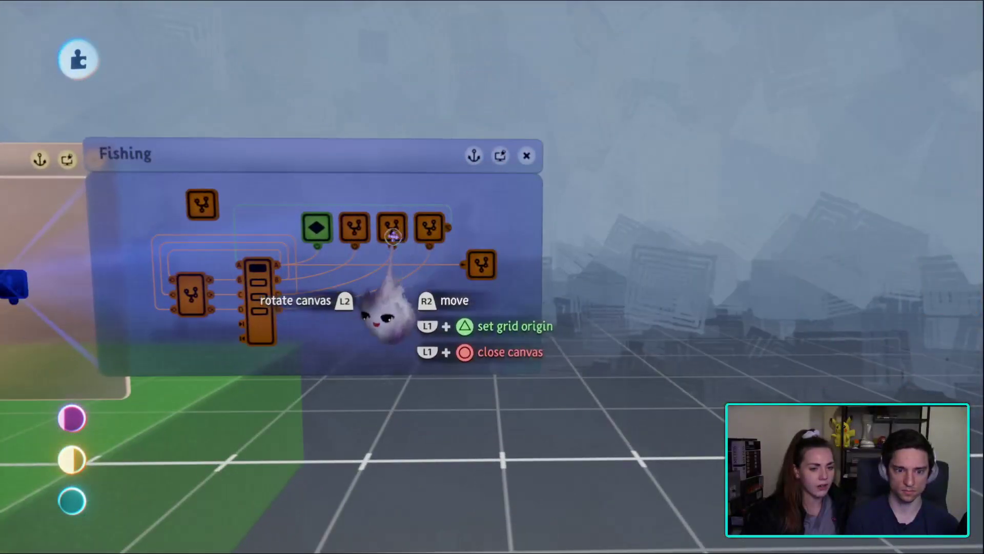
{"action": "middle_click_drag", "start_coordinate": [366, 268], "coordinate": [437, 234]}
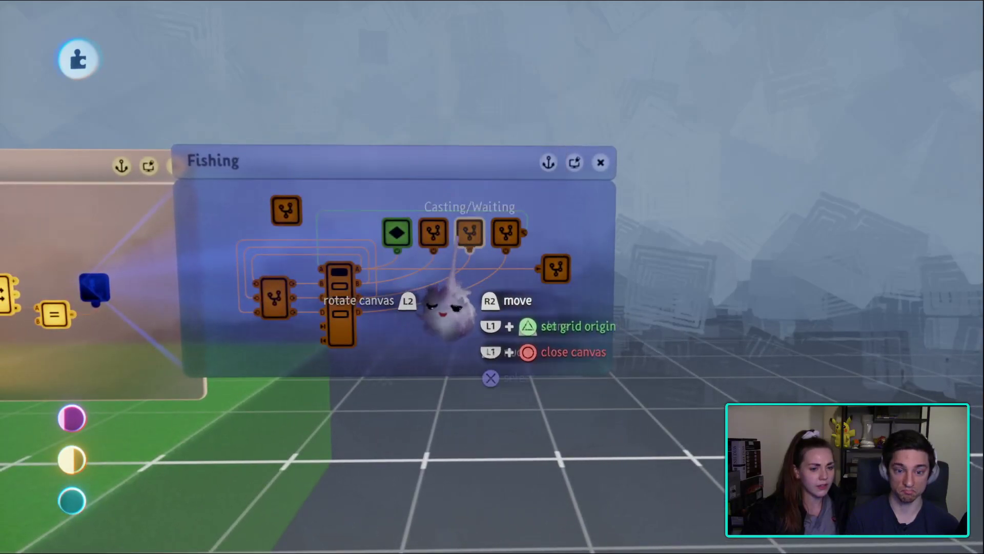
{"action": "left_click", "coordinate": [469, 233]}
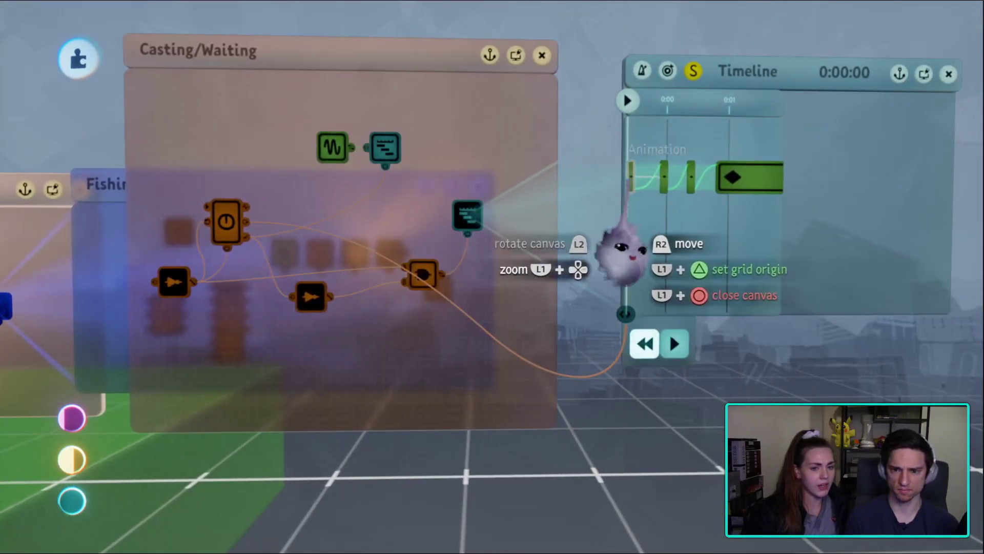
{"action": "key", "text": "Escape"}
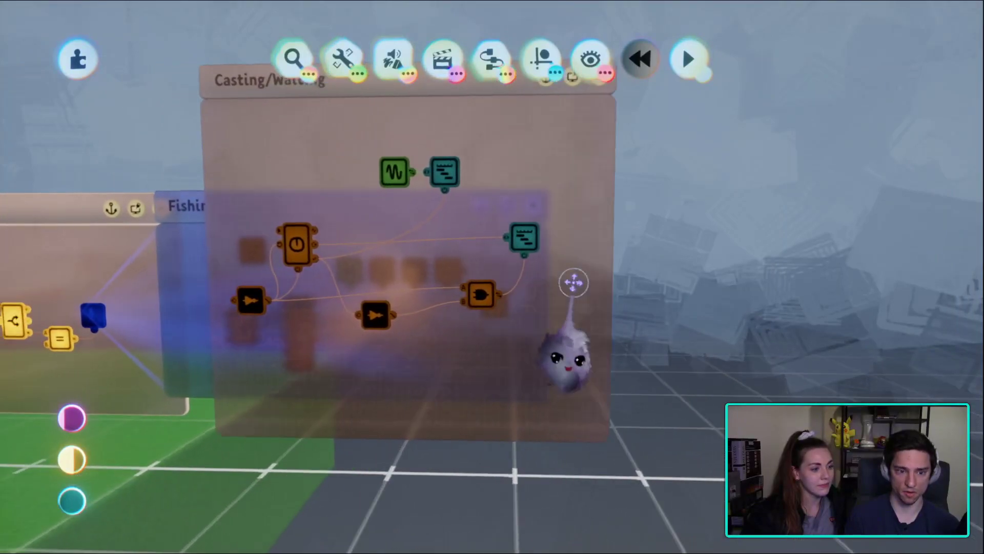
{"action": "left_click", "coordinate": [382, 228]}
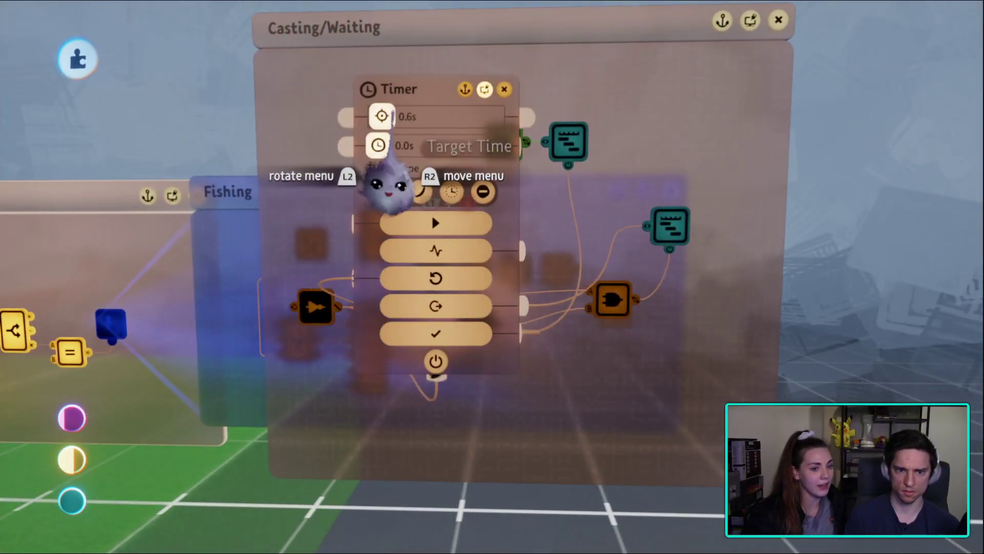
{"action": "key", "text": "Escape"}
{"action": "key", "text": "Return"}
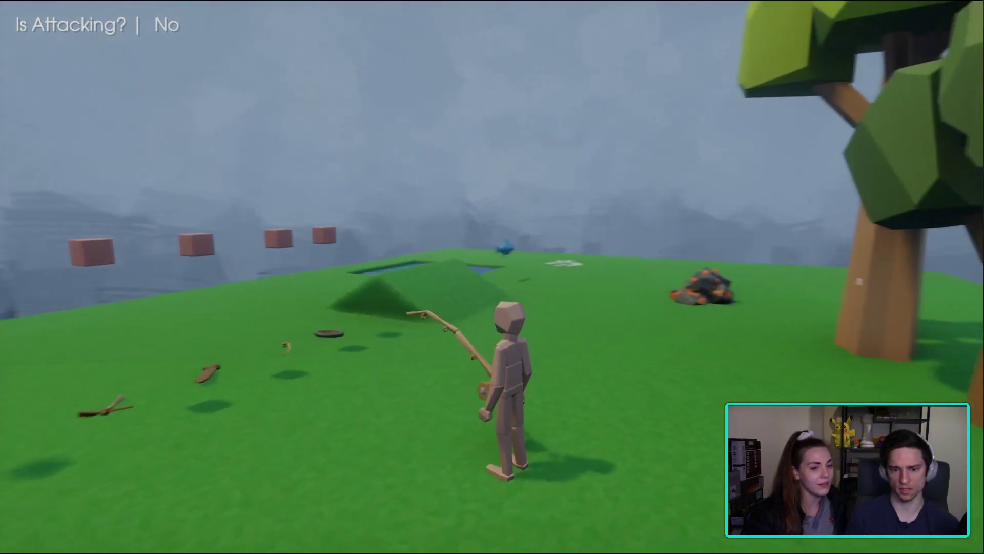
- Test the cast, then open the Casting/Waiting timeline and inspect its first keyframe's settings
{"action": "left_click", "coordinate": [492, 277]}
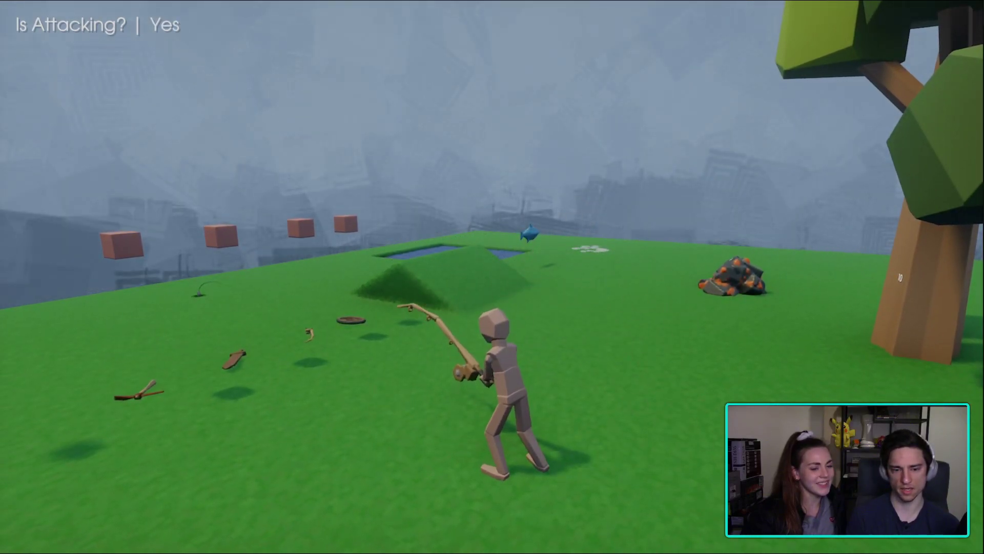
{"action": "key", "text": "Escape"}
{"action": "key", "text": "Return"}
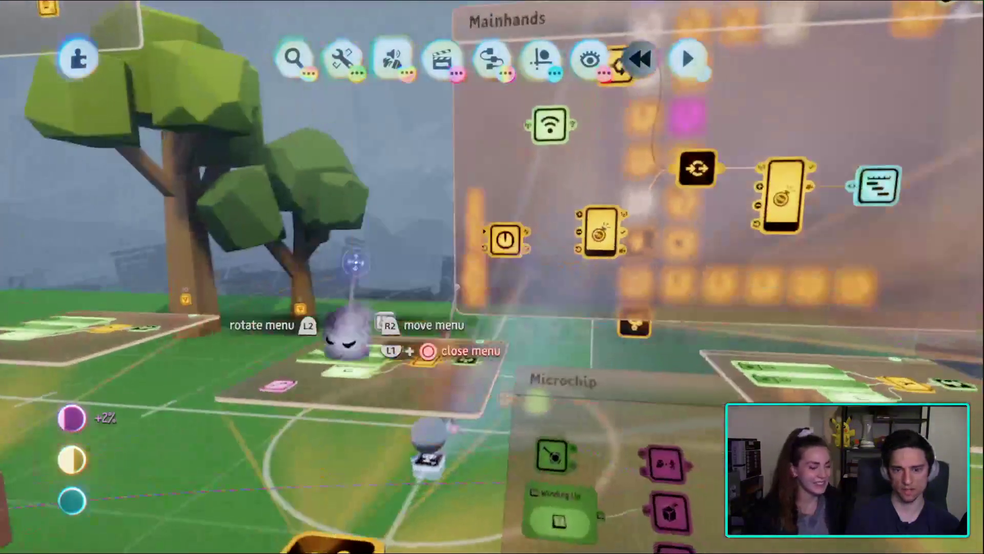
{"action": "middle_click_drag", "start_coordinate": [355, 263], "coordinate": [684, 348]}
{"action": "left_click", "coordinate": [684, 348]}
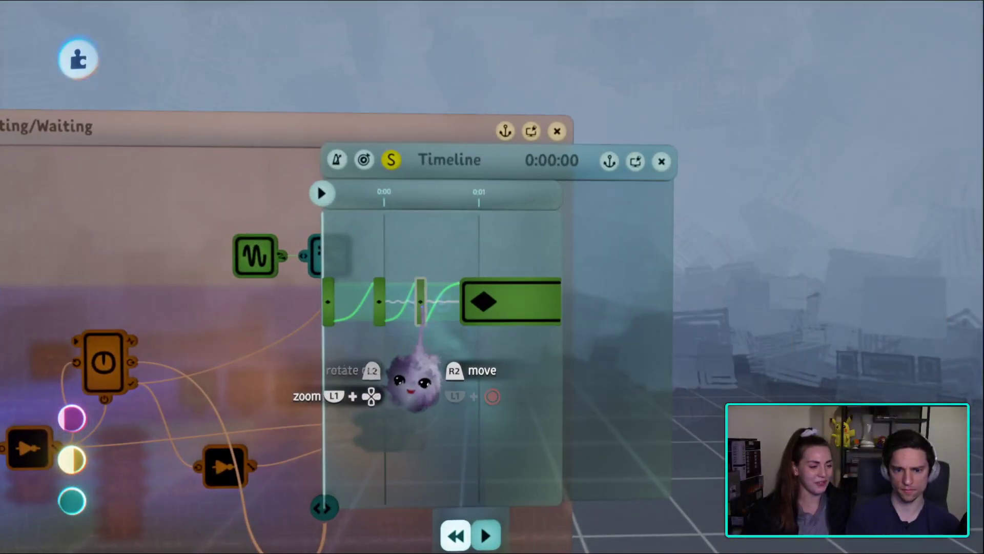
{"action": "left_click", "coordinate": [378, 303]}
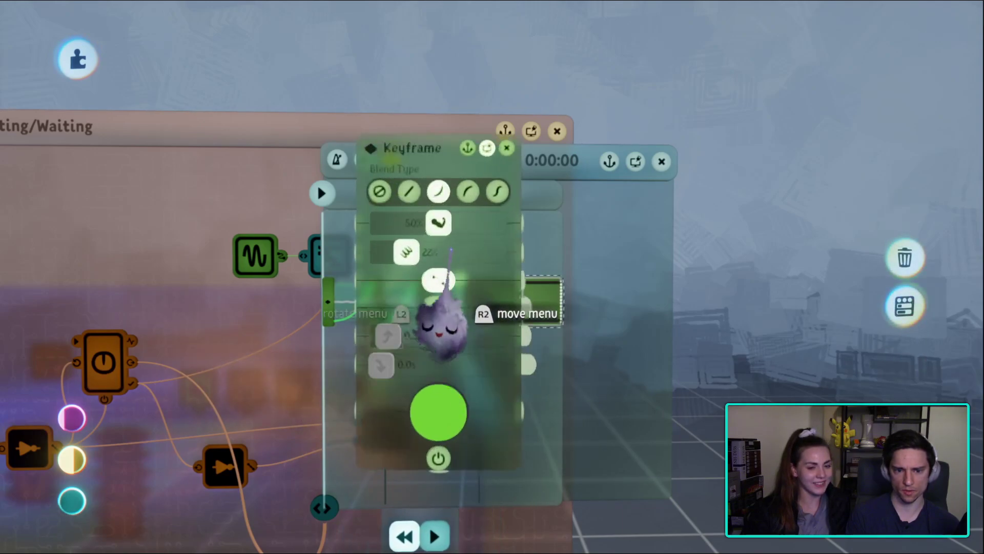
{"action": "key", "text": "Escape"}
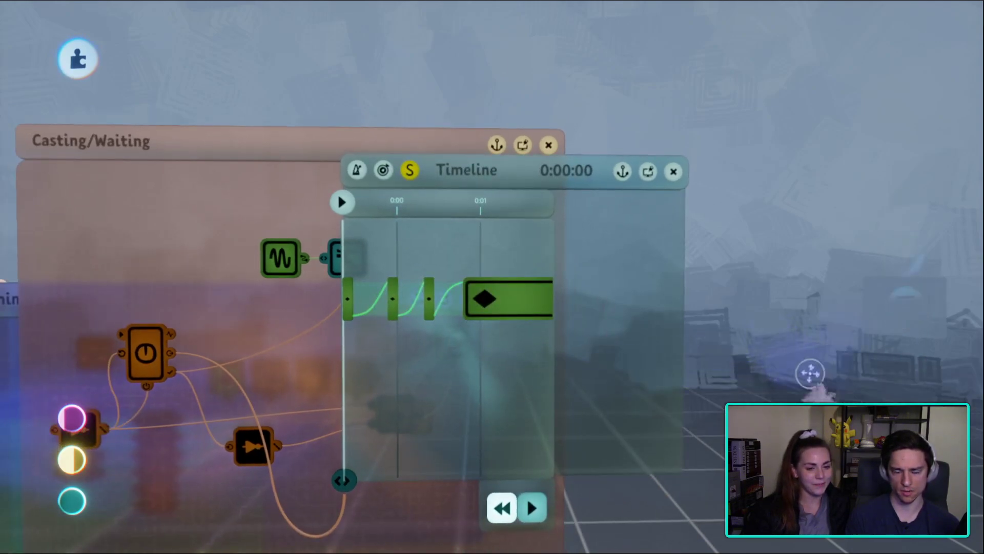
- Play-test the cast again, then reopen the casting timeline and jump to the animated puppet
{"action": "key", "text": "Escape"}
{"action": "left_click", "coordinate": [548, 385]}
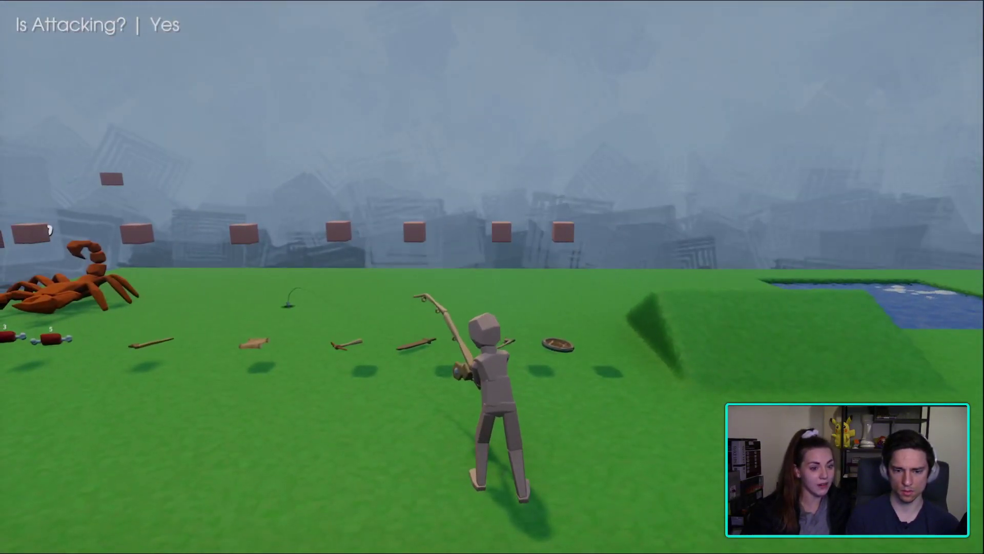
{"action": "key", "text": "Escape"}
{"action": "left_click", "coordinate": [241, 390]}
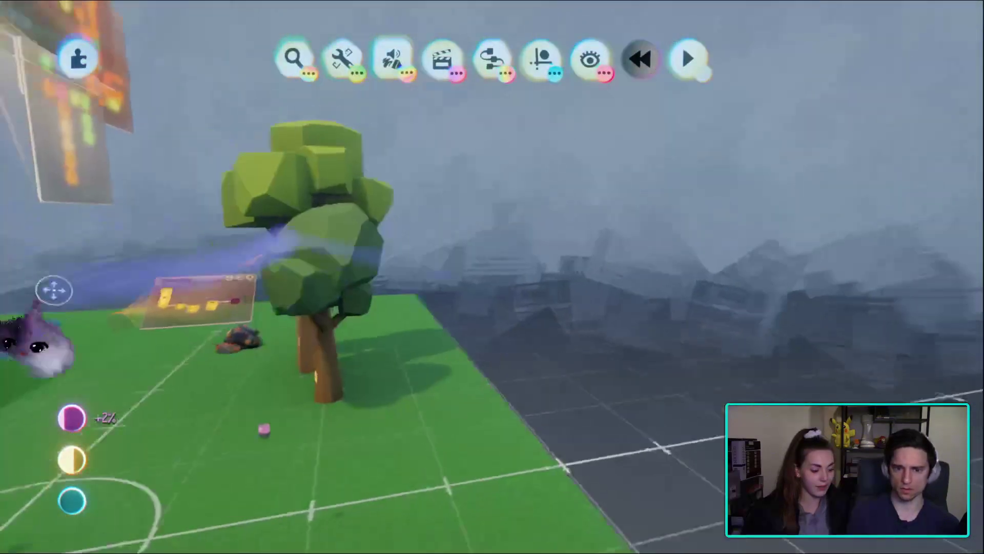
{"action": "left_click", "coordinate": [440, 245]}
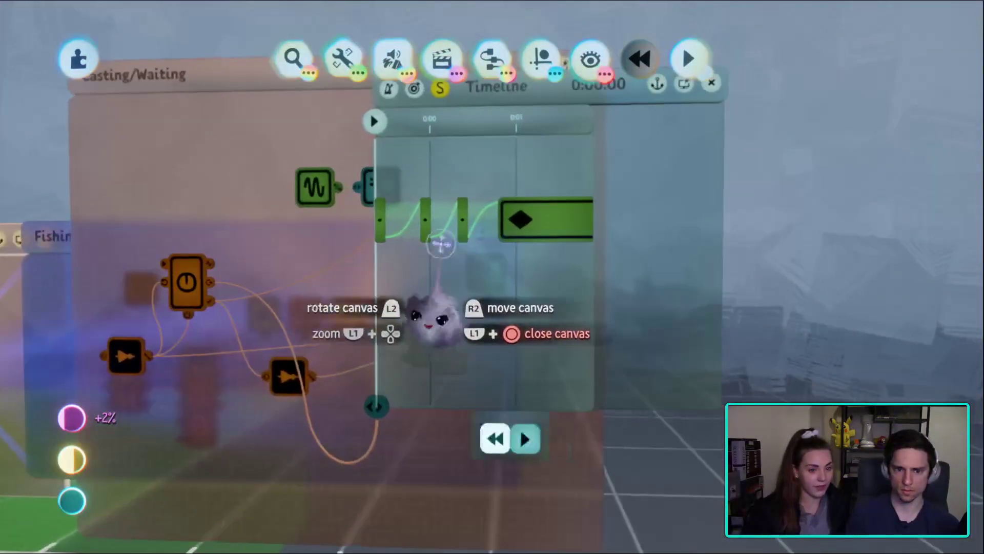
{"action": "left_click", "coordinate": [426, 226]}
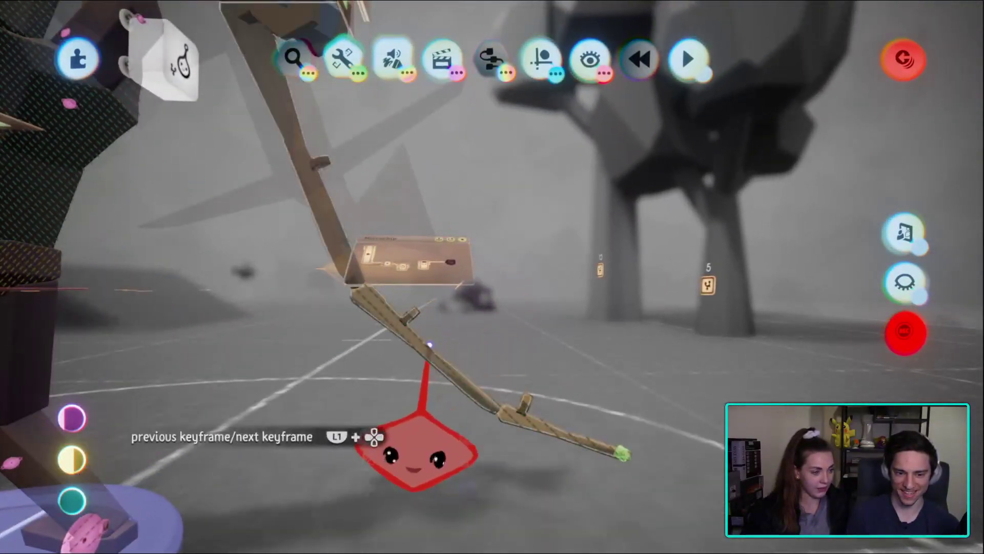
- Rotate the puppet's arm segments so the fishing rod rises into a horizontal casting pose
{"action": "left_click", "coordinate": [415, 451]}
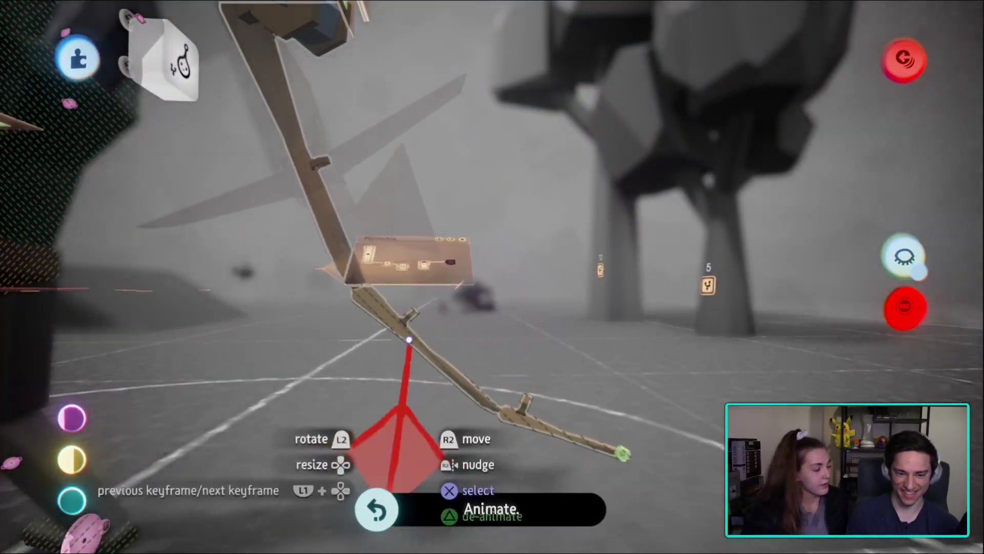
{"action": "left_click_drag", "start_coordinate": [397, 446], "coordinate": [415, 456]}
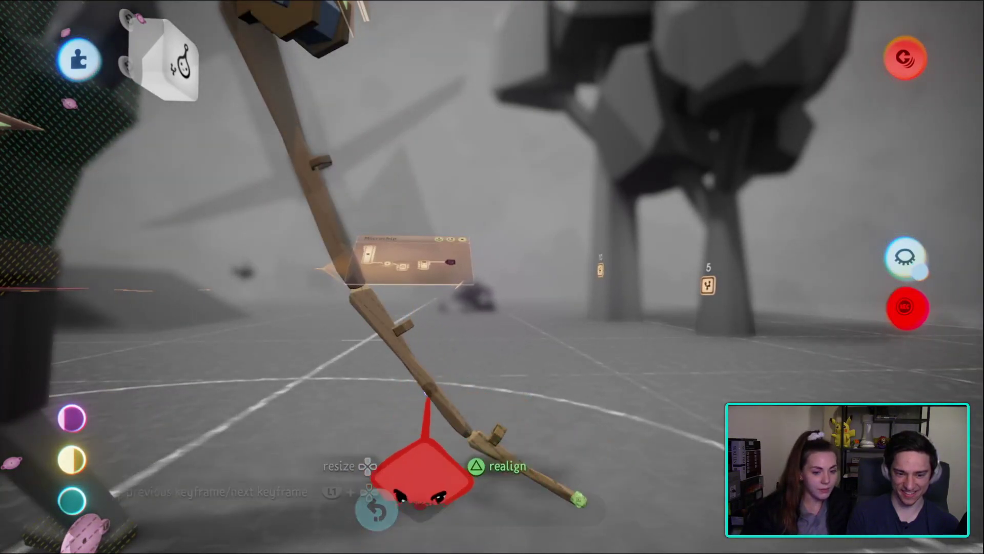
{"action": "left_click_drag", "start_coordinate": [486, 447], "coordinate": [487, 425]}
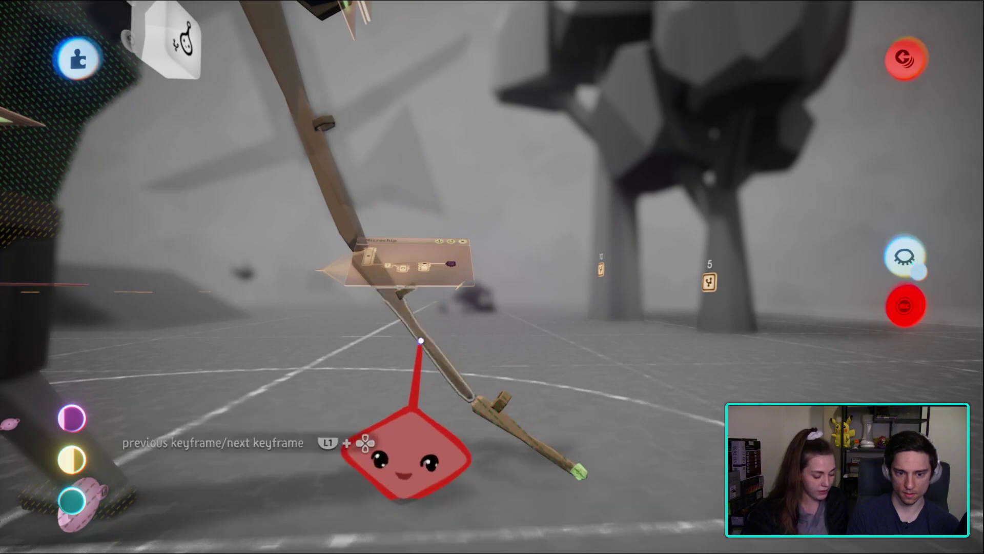
{"action": "left_click_drag", "start_coordinate": [455, 394], "coordinate": [459, 217]}
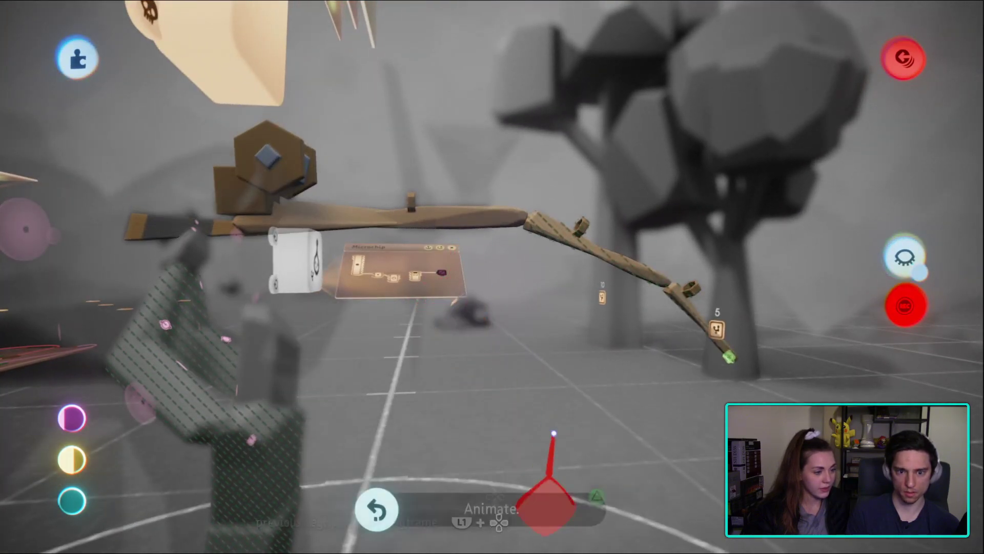
{"action": "middle_click_drag", "start_coordinate": [598, 433], "coordinate": [479, 347]}
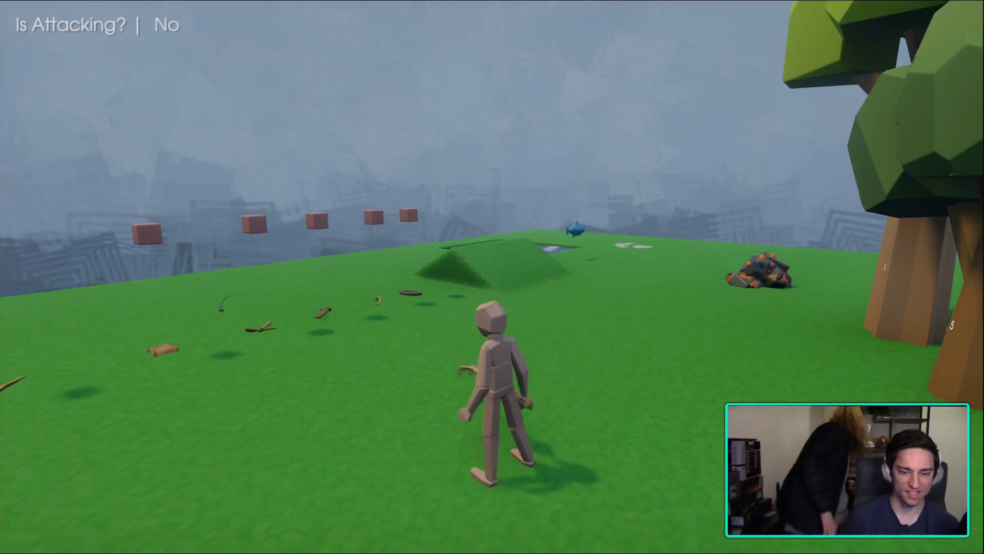
- Equip the fishing rod and cast it several times, then pause and fly back to the logic boards
{"action": "key", "text": "w"}
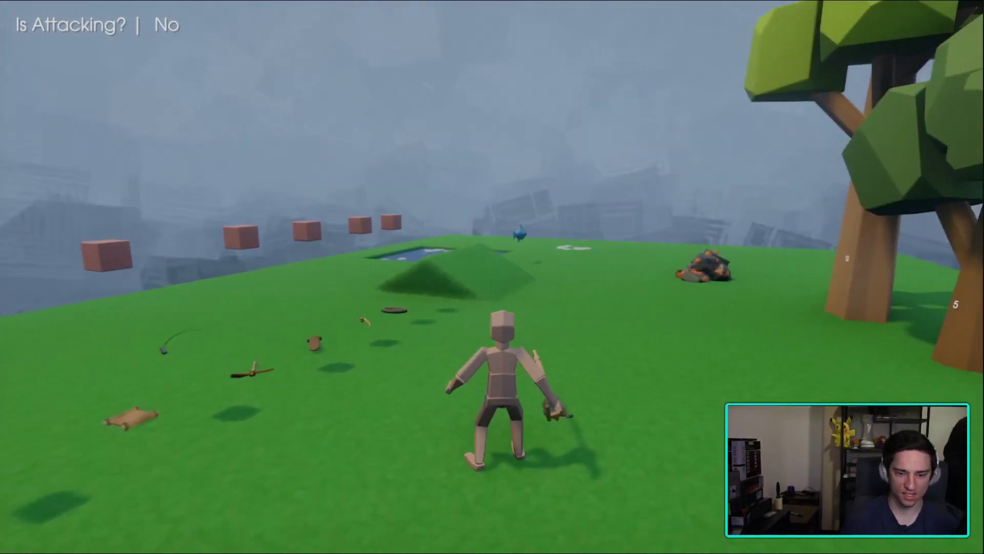
{"action": "left_click", "coordinate": [492, 276]}
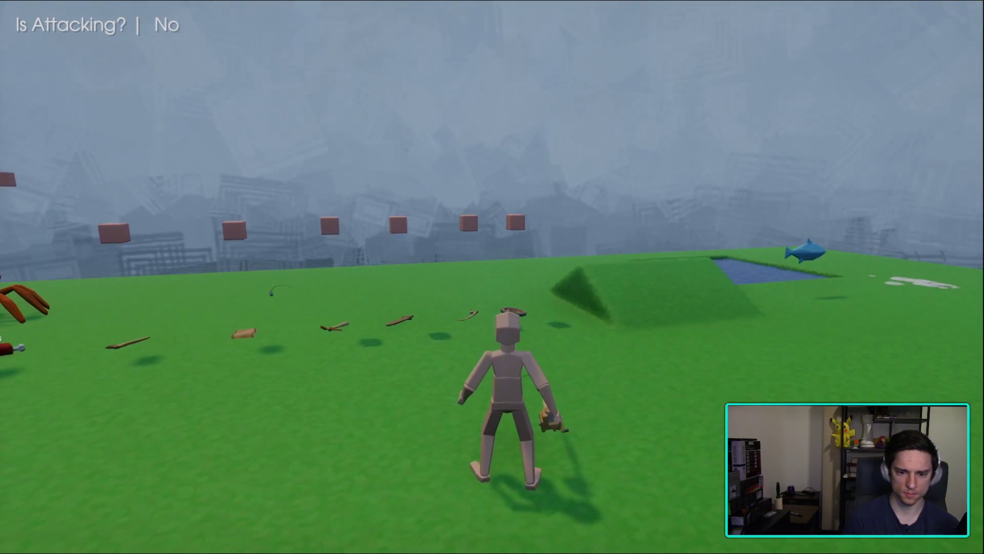
{"action": "key", "text": "w"}
{"action": "left_click", "coordinate": [492, 277]}
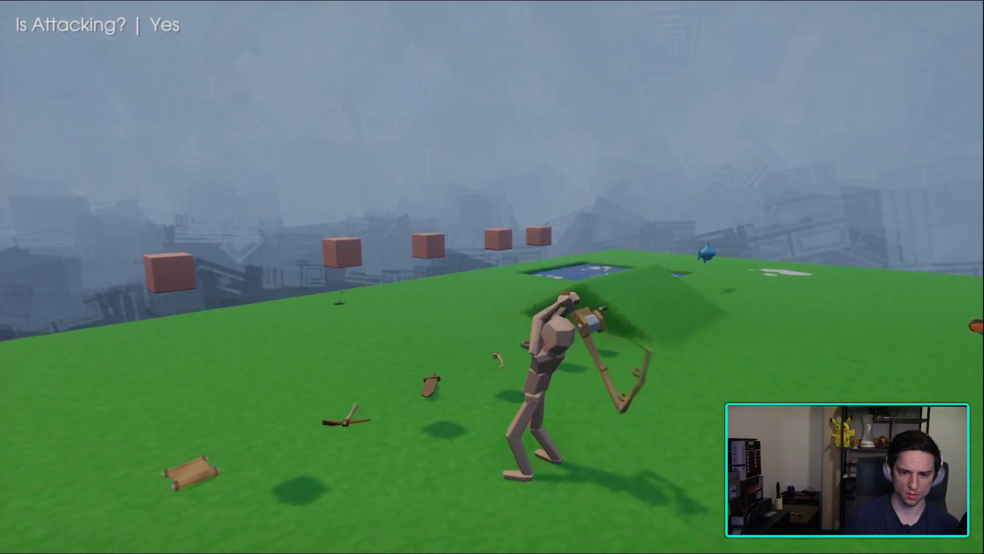
{"action": "left_click", "coordinate": [492, 277]}
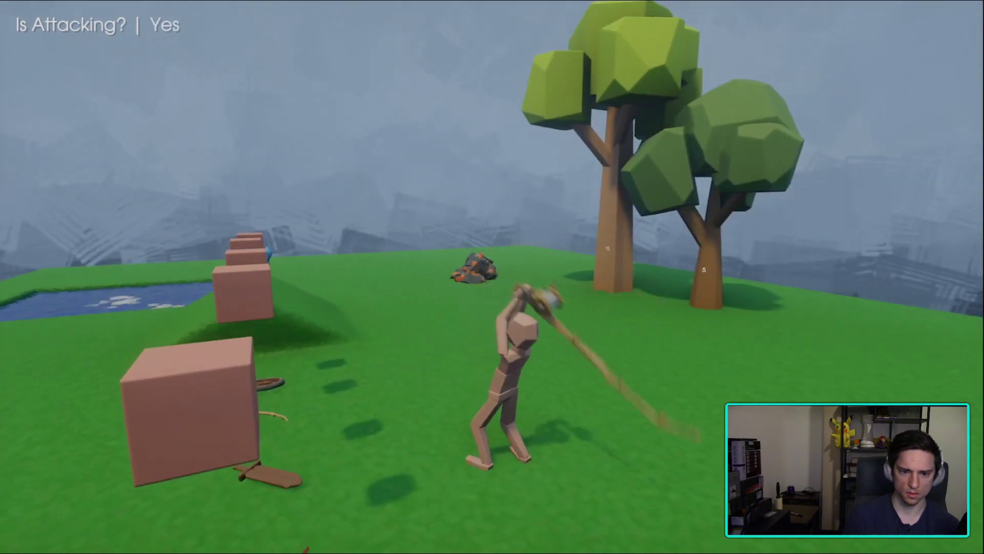
{"action": "key", "text": "Escape"}
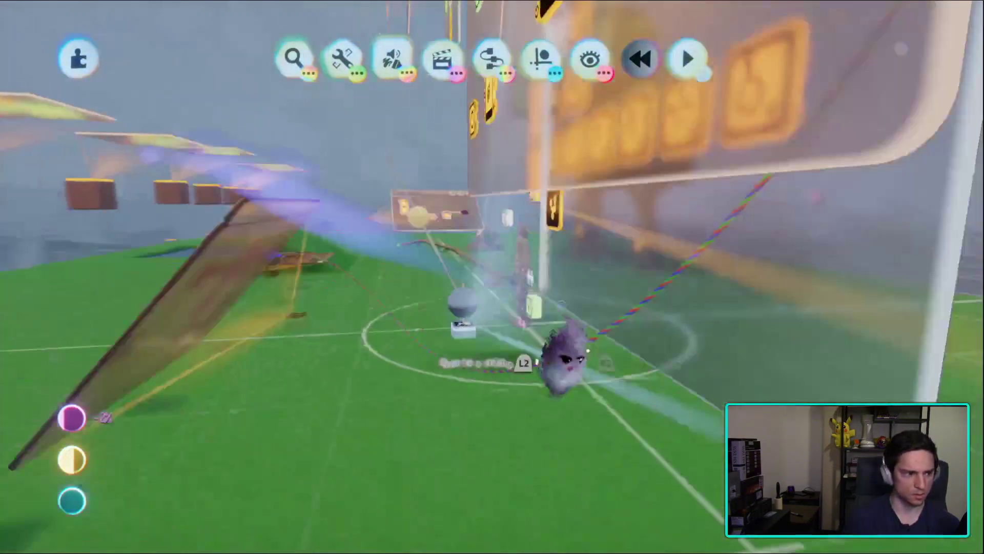
{"action": "middle_click_drag", "start_coordinate": [561, 359], "coordinate": [438, 292]}
- Bring the logic canvases into view and move the Timeline canvas over Casting/Waiting
{"action": "scroll", "coordinate": [438, 290], "scroll_direction": "up", "scroll_amount": 3}
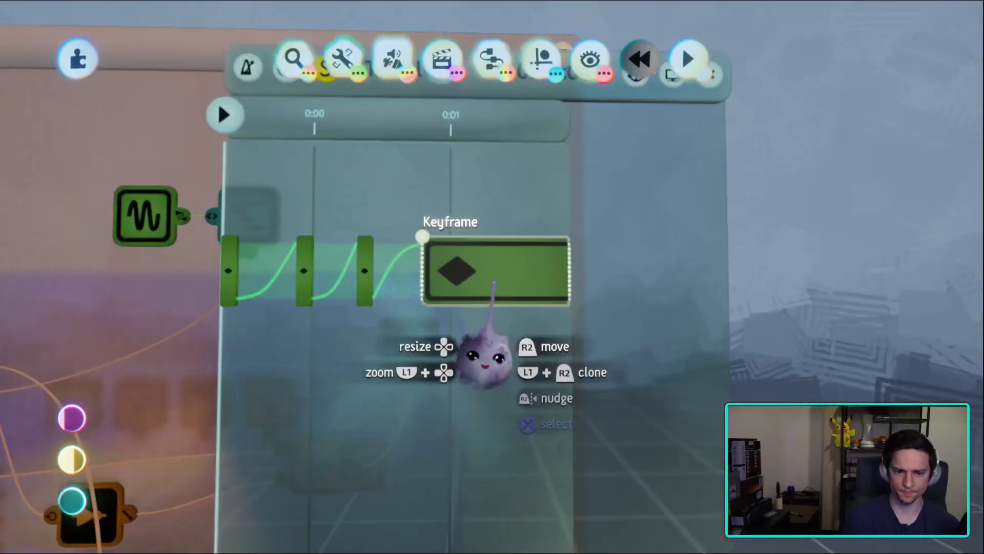
{"action": "scroll", "coordinate": [506, 282], "scroll_direction": "down", "scroll_amount": 3}
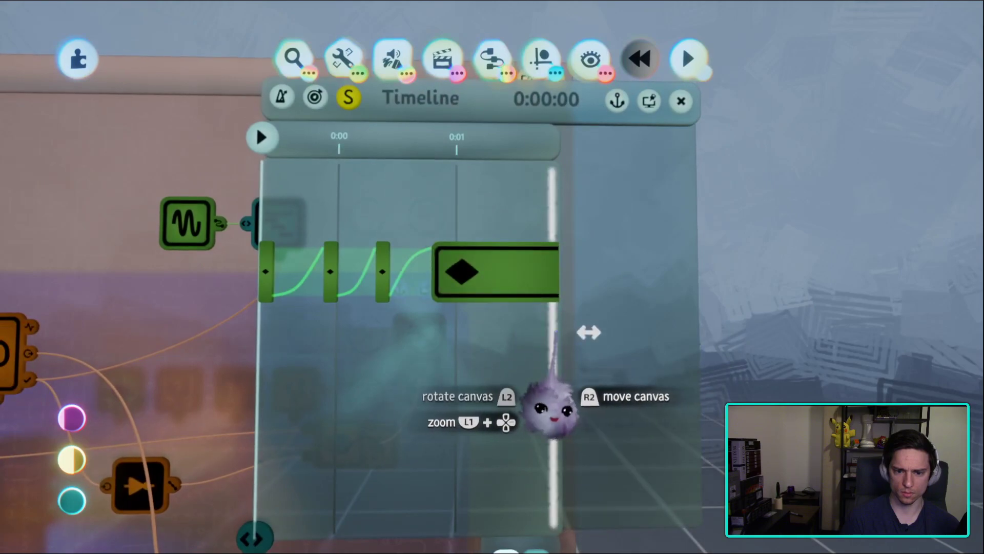
{"action": "middle_click_drag", "start_coordinate": [590, 329], "coordinate": [575, 235]}
{"action": "scroll", "coordinate": [429, 306], "scroll_direction": "down", "scroll_amount": 3}
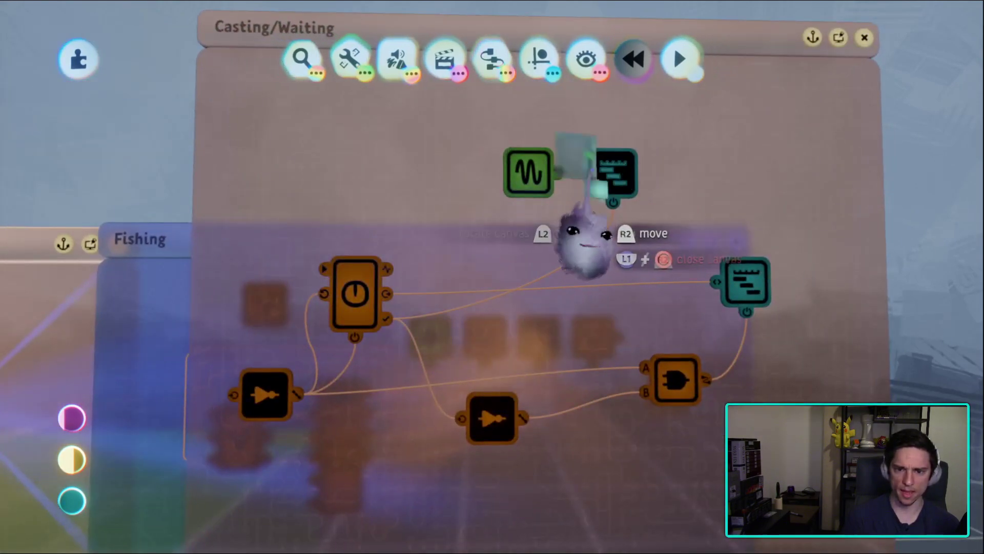
{"action": "scroll", "coordinate": [557, 274], "scroll_direction": "up", "scroll_amount": 3}
{"action": "middle_click_drag", "start_coordinate": [529, 205], "coordinate": [753, 381]}
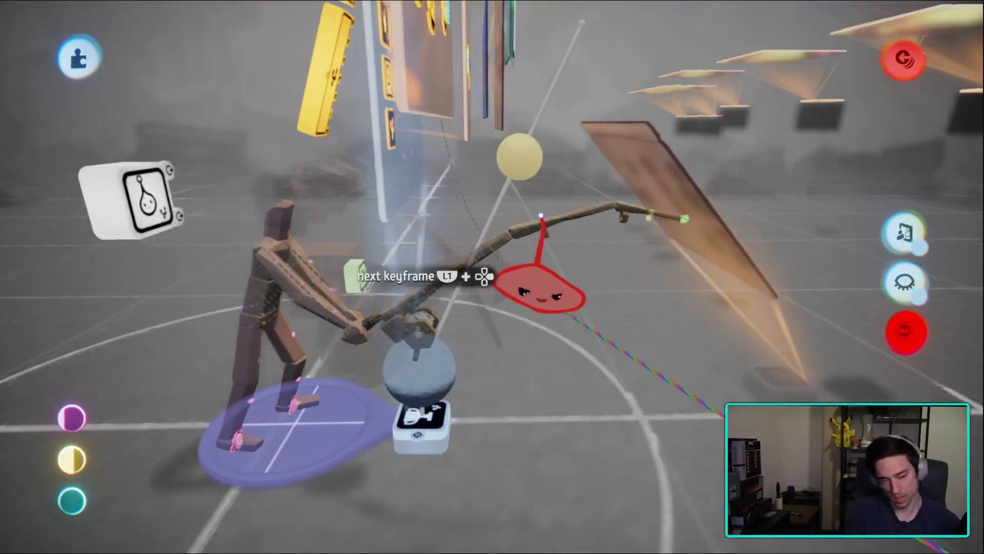
{"action": "middle_click_drag", "start_coordinate": [528, 286], "coordinate": [528, 215]}
{"action": "left_click_drag", "start_coordinate": [528, 215], "coordinate": [406, 139]}
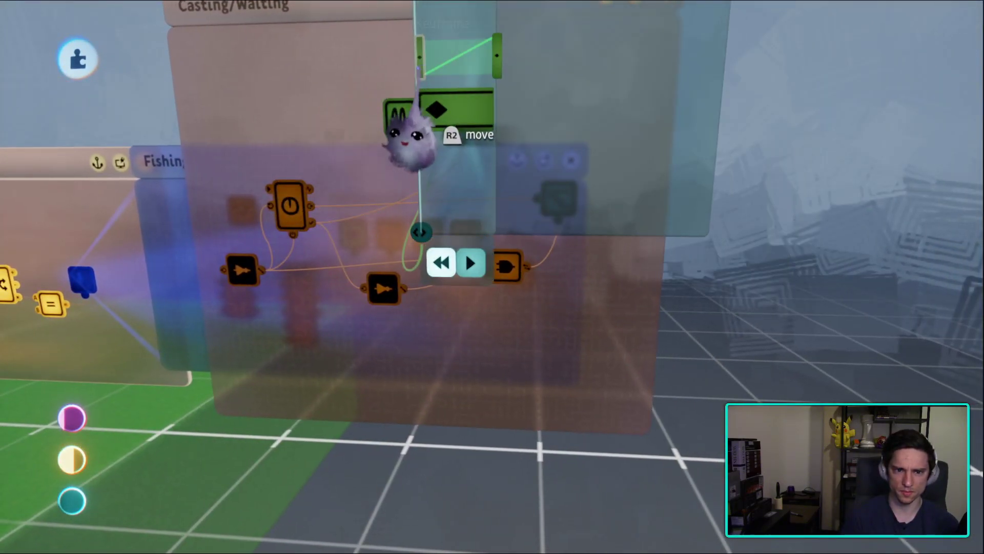
- Drag the green timeline clip's end left to shorten it, then switch to play mode
{"action": "left_click_drag", "start_coordinate": [468, 180], "coordinate": [408, 145]}
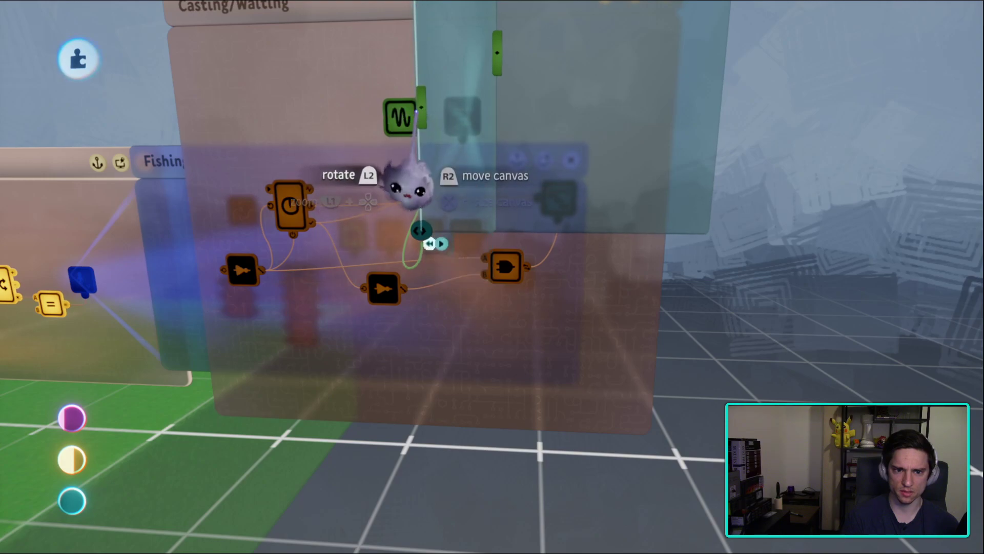
{"action": "middle_click_drag", "start_coordinate": [410, 177], "coordinate": [517, 325]}
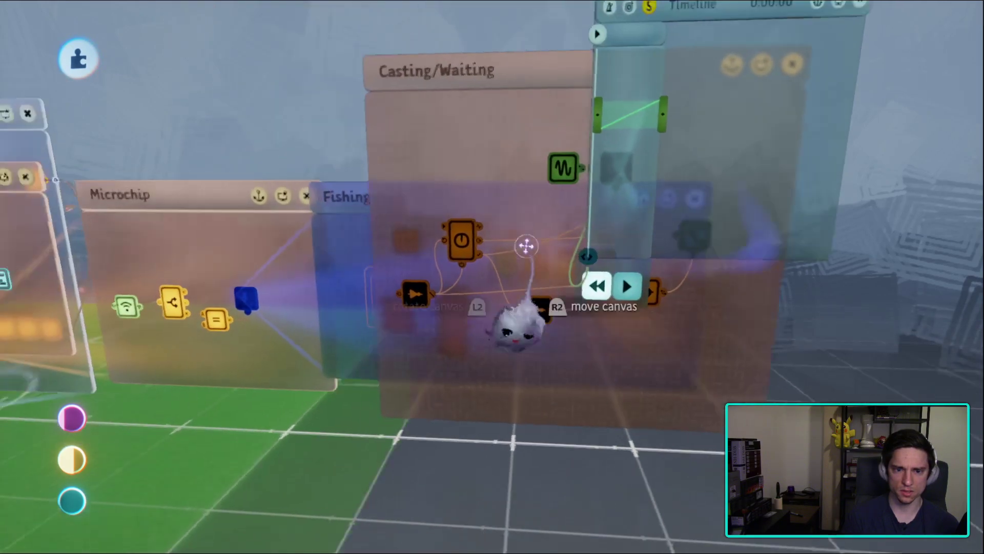
{"action": "key", "text": "Escape"}
{"action": "left_click", "coordinate": [278, 384]}
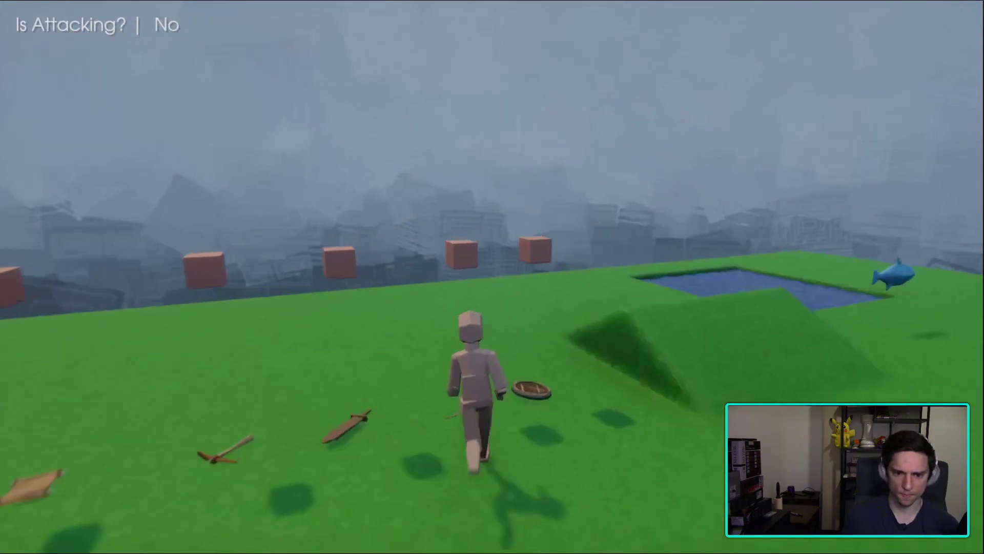
- Walk the character toward the pond, then pause and return to editing
{"action": "key", "text": "w"}
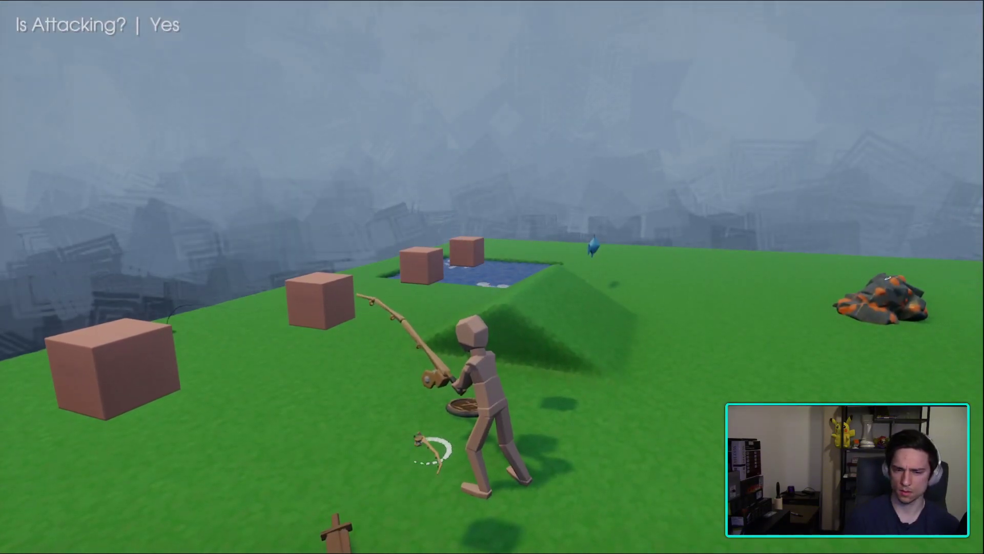
{"action": "key", "text": "Escape"}
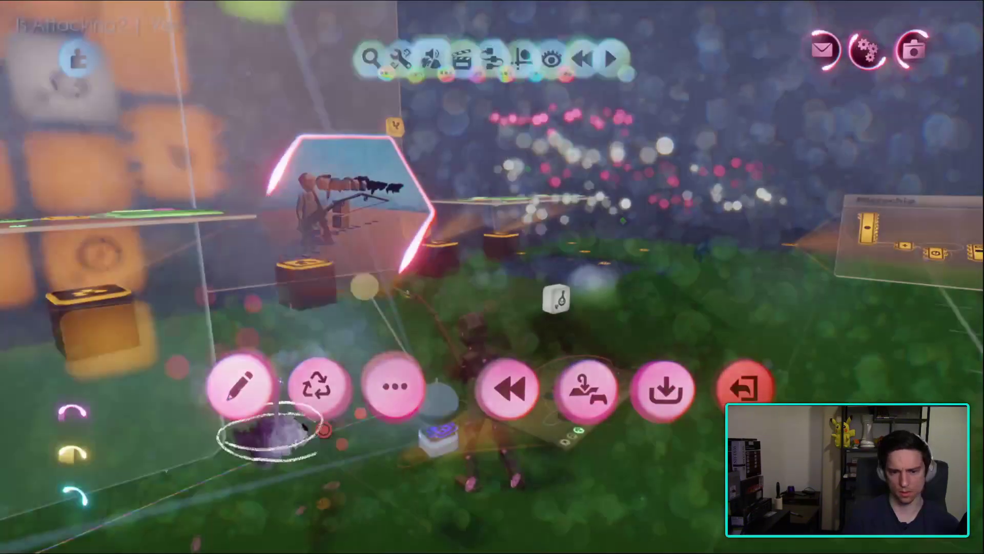
{"action": "left_click", "coordinate": [240, 385]}
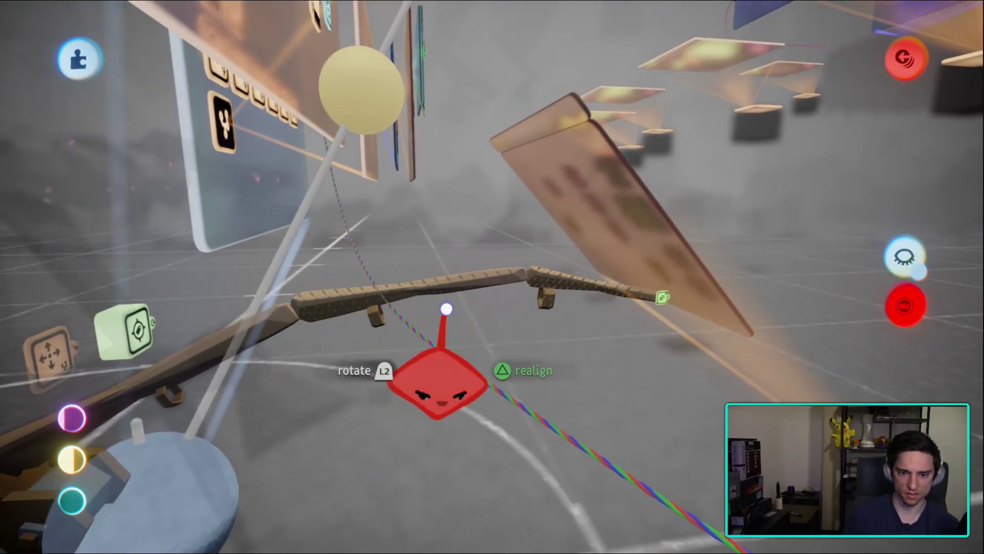
- Swing the fishing rod up toward the sphere and flatten its angle, then leave editing to test
{"action": "left_click_drag", "start_coordinate": [544, 382], "coordinate": [287, 420]}
{"action": "left_click_drag", "start_coordinate": [326, 290], "coordinate": [336, 305]}
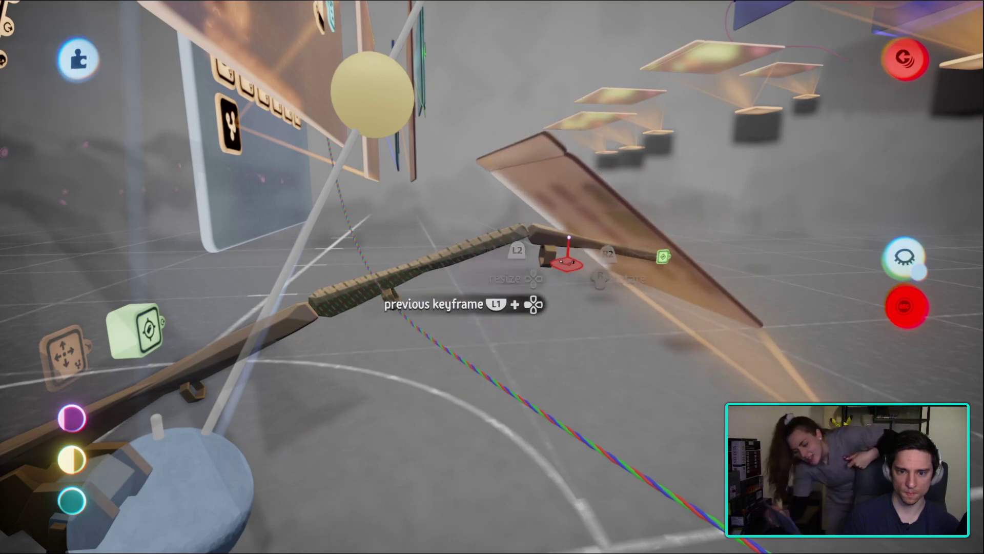
{"action": "middle_click_drag", "start_coordinate": [566, 256], "coordinate": [559, 369]}
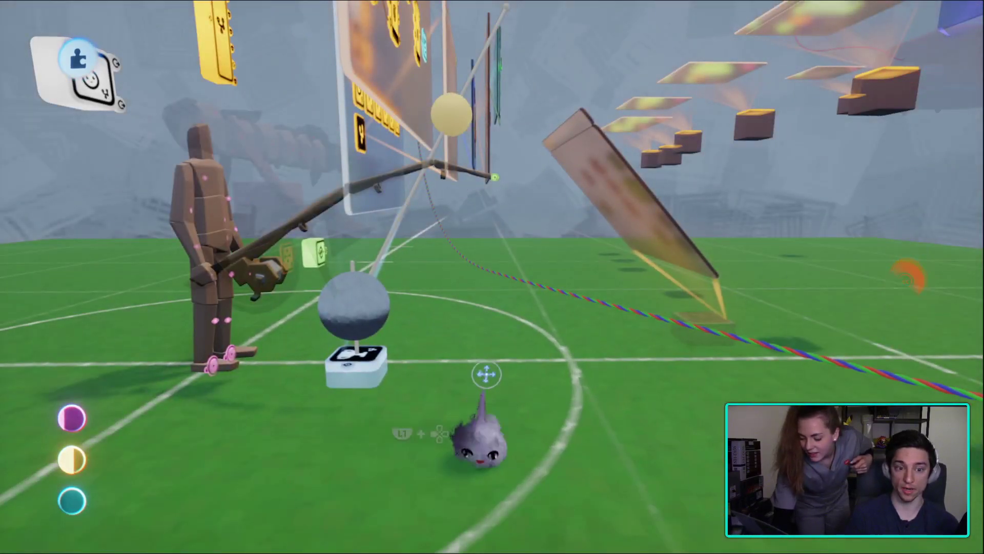
{"action": "key", "text": "Escape"}
{"action": "key", "text": "Escape"}
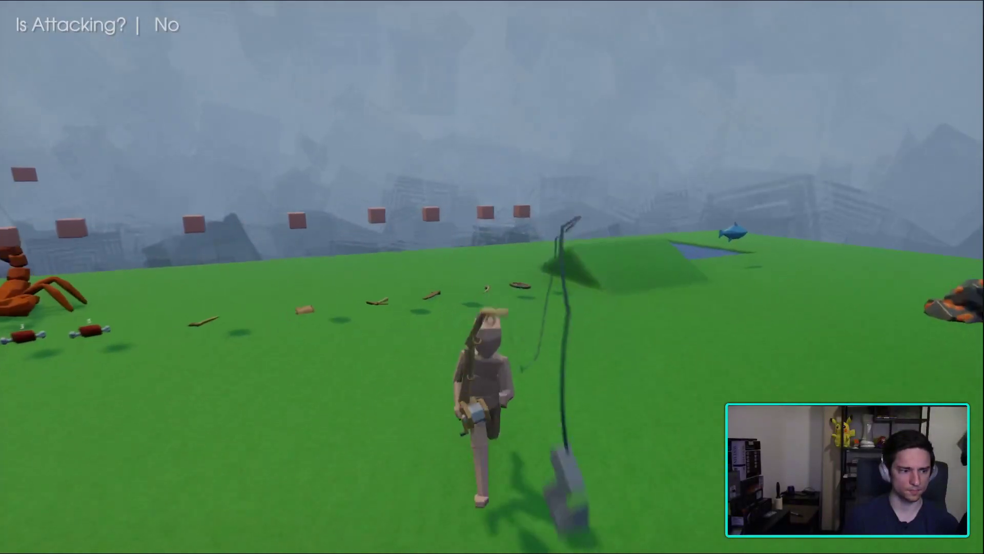
- Cast the fishing rod in play, then pause and return to edit mode
{"action": "left_click", "coordinate": [492, 277]}
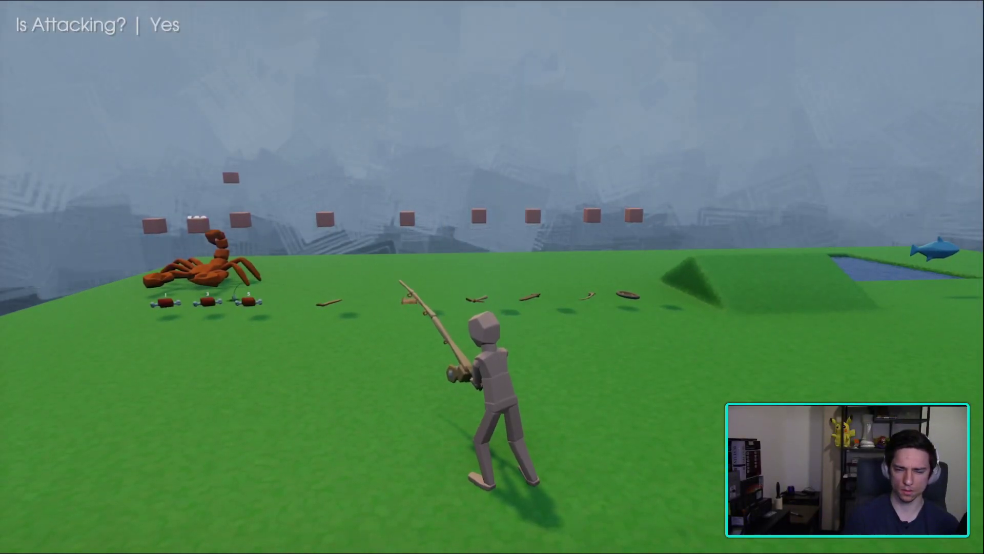
{"action": "key", "text": "Escape"}
{"action": "left_click", "coordinate": [237, 389]}
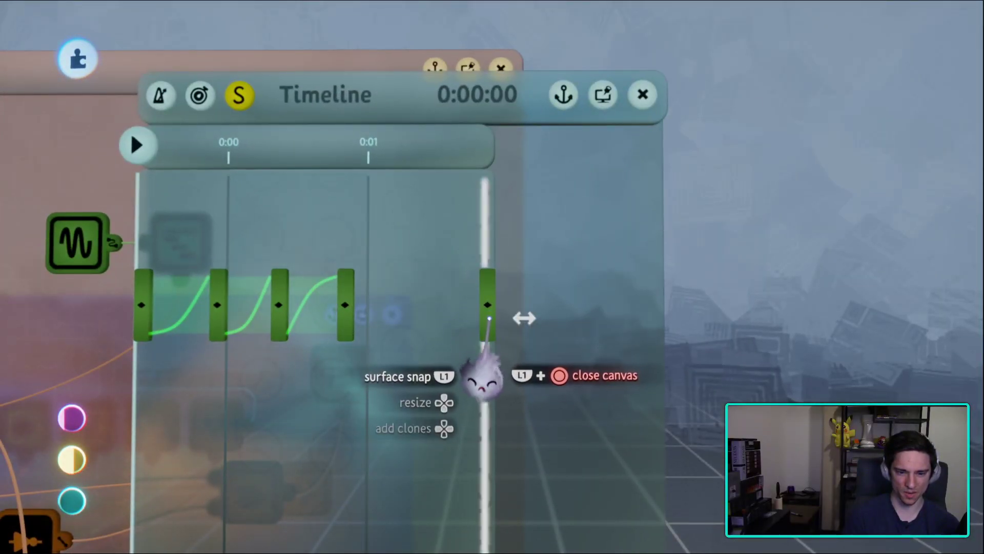
- Jump to the cast's last keyframe and bend the puppet's leg into a new pose
{"action": "left_click", "coordinate": [484, 305]}
{"action": "key", "text": "Escape"}
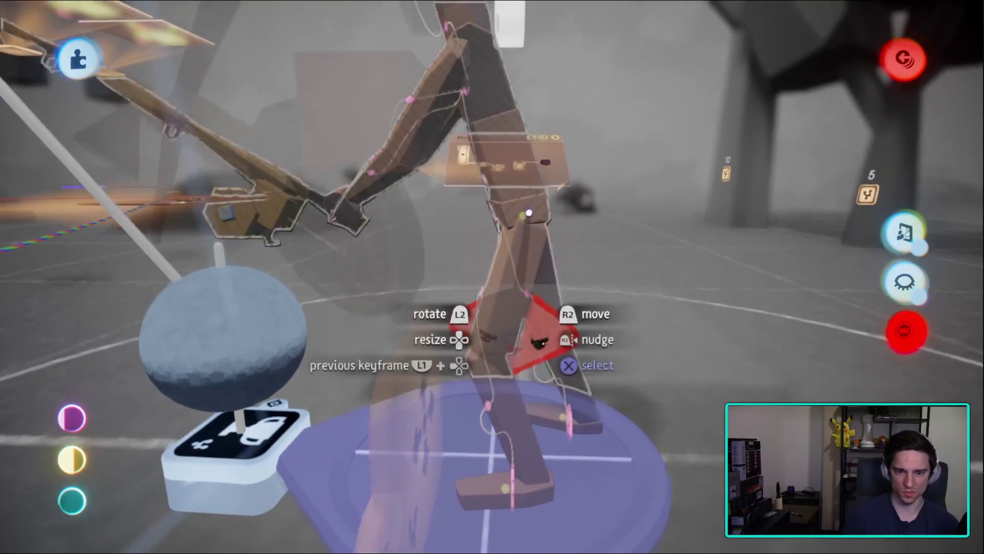
{"action": "left_click_drag", "start_coordinate": [533, 353], "coordinate": [527, 406]}
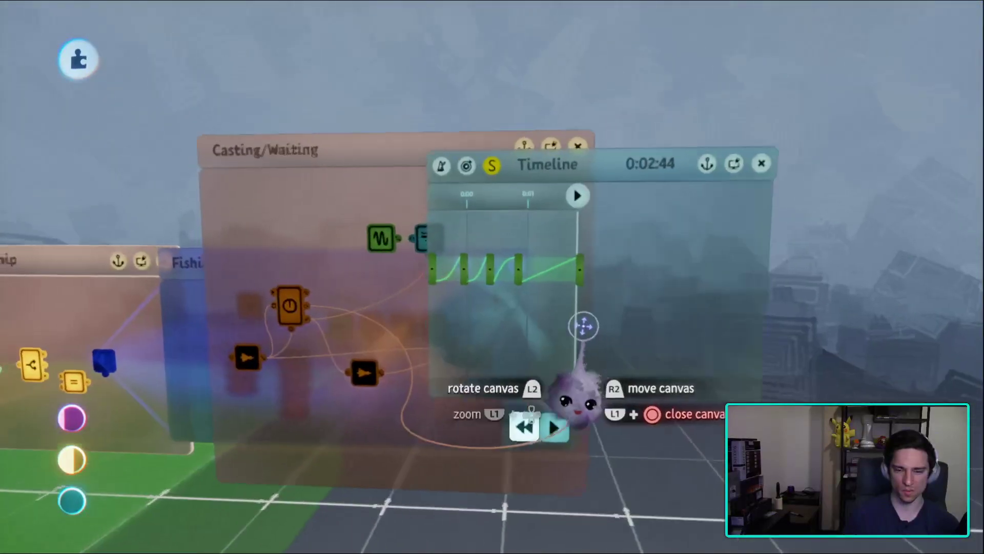
{"action": "scroll", "coordinate": [622, 390], "scroll_direction": "up", "scroll_amount": 5}
- Reopen the casting timeline, swing the puppet's thigh more upright, then pause the play test
{"action": "left_click", "coordinate": [505, 223]}
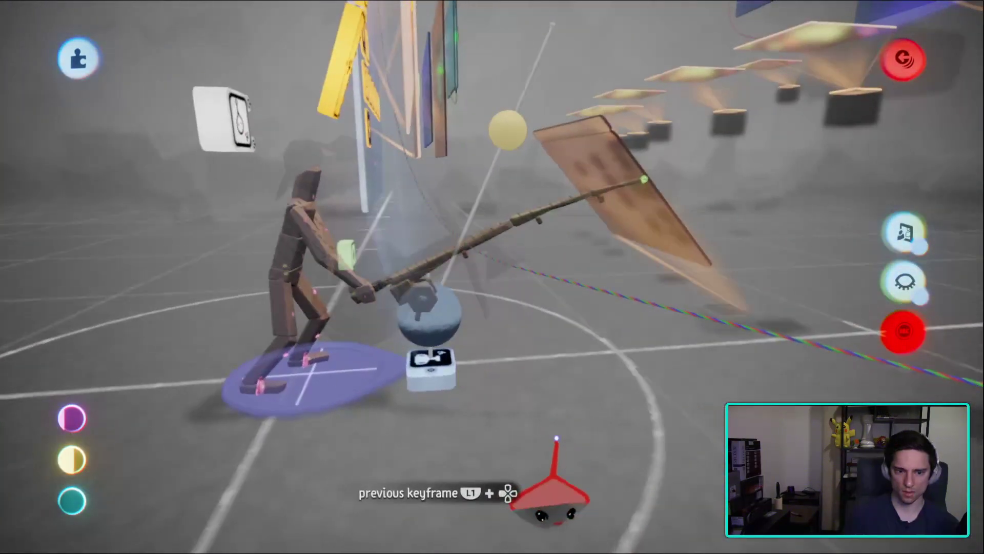
{"action": "scroll", "coordinate": [513, 400], "scroll_direction": "up", "scroll_amount": 5}
{"action": "middle_click_drag", "start_coordinate": [410, 327], "coordinate": [369, 313]}
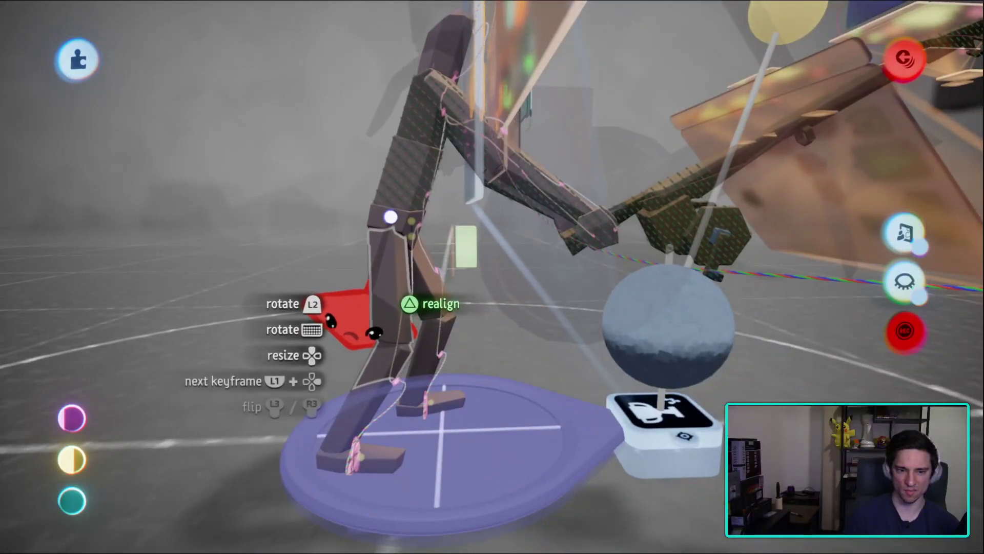
{"action": "left_click_drag", "start_coordinate": [351, 319], "coordinate": [450, 259]}
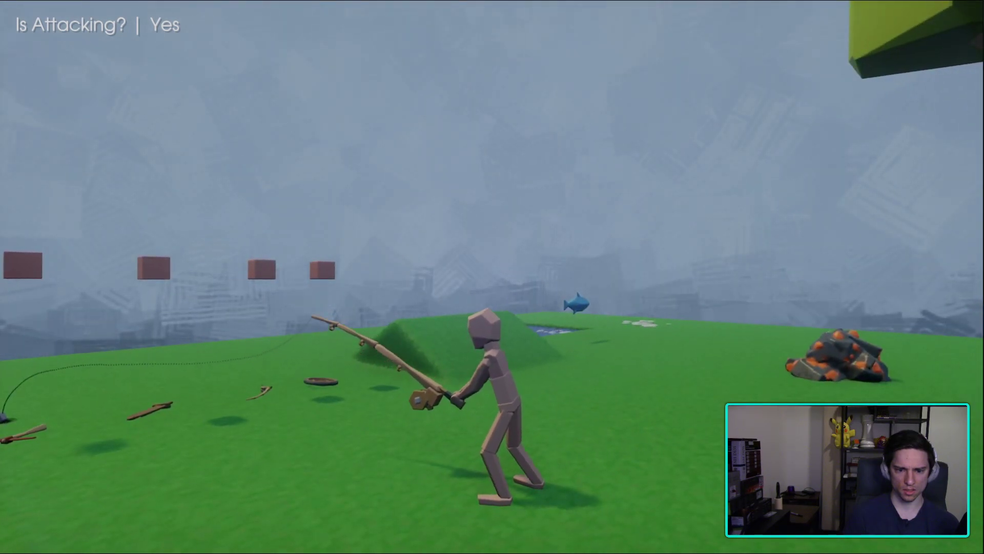
{"action": "key", "text": "Escape"}
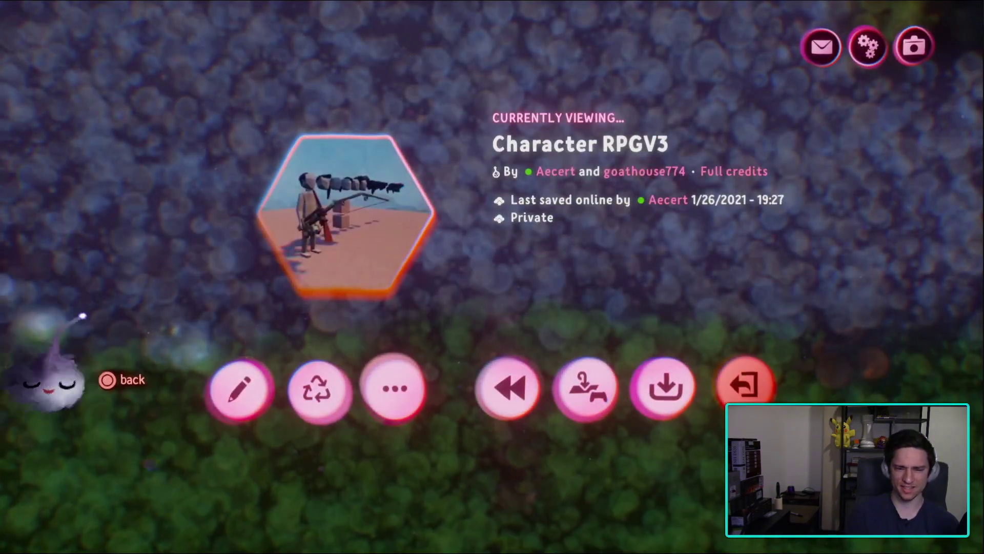
- Return to edit mode and bring the Timeline and Casting/Waiting canvases into view
{"action": "left_click", "coordinate": [233, 395]}
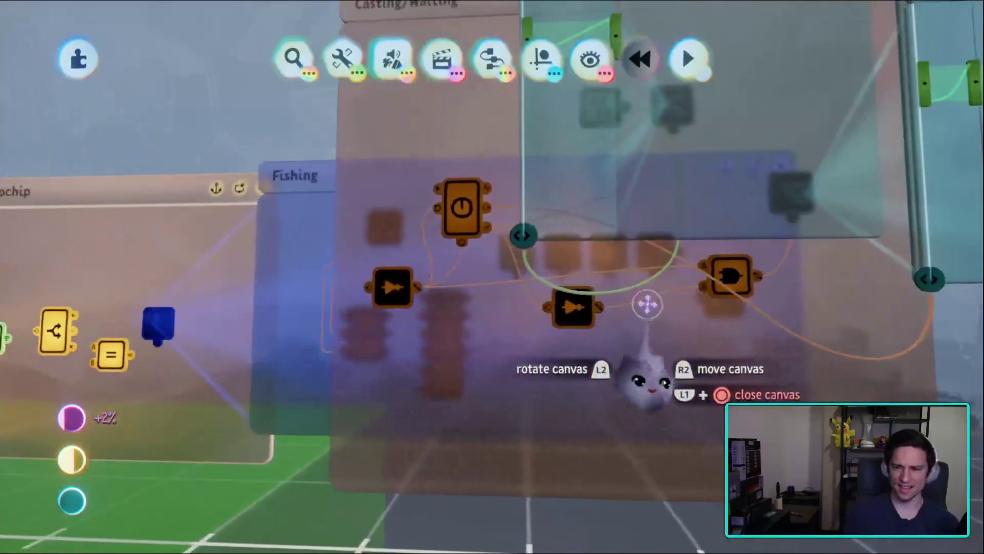
{"action": "middle_click_drag", "start_coordinate": [646, 304], "coordinate": [501, 159]}
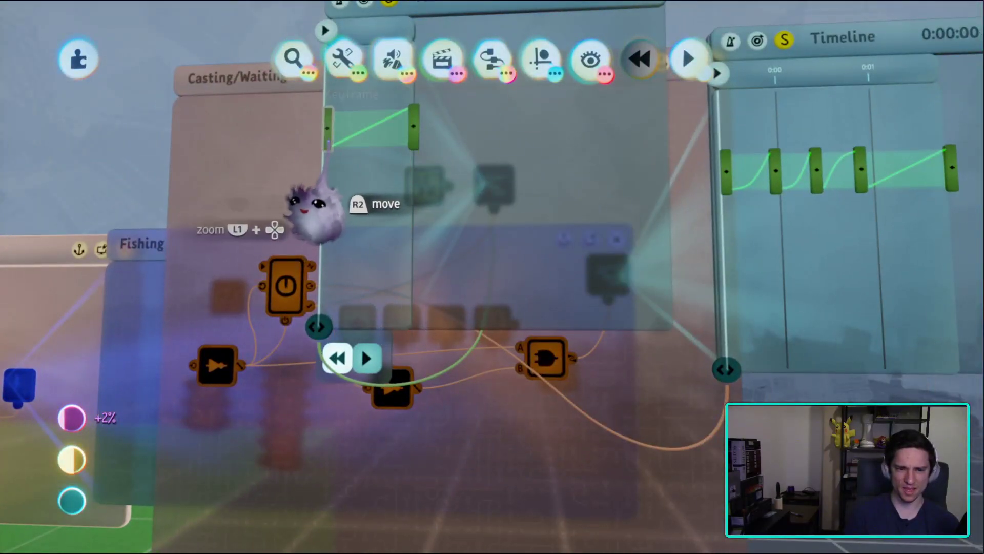
{"action": "middle_click_drag", "start_coordinate": [330, 214], "coordinate": [410, 359]}
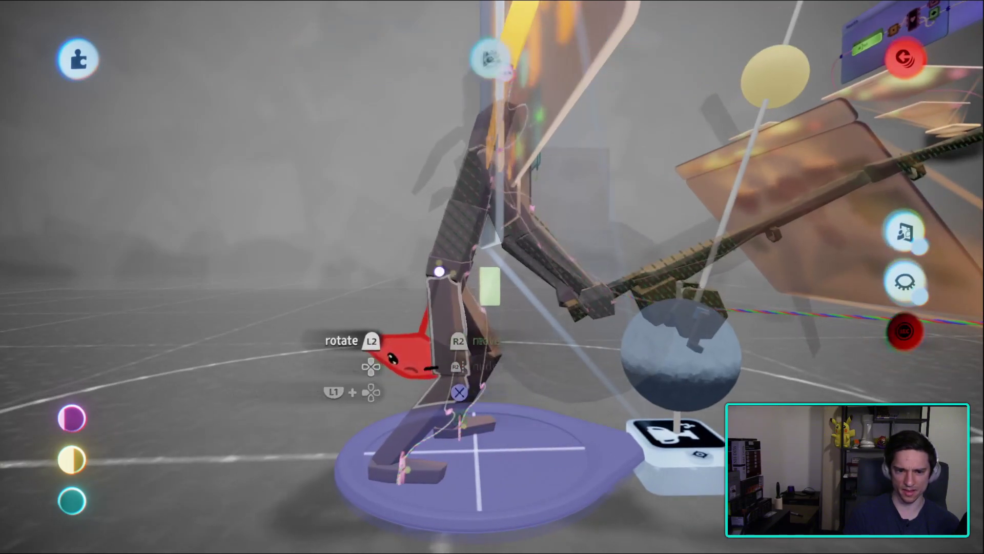
- Rotate the puppet's leg, step between casting keyframes to check the poses, then exit pose editing
{"action": "left_click_drag", "start_coordinate": [405, 359], "coordinate": [379, 382]}
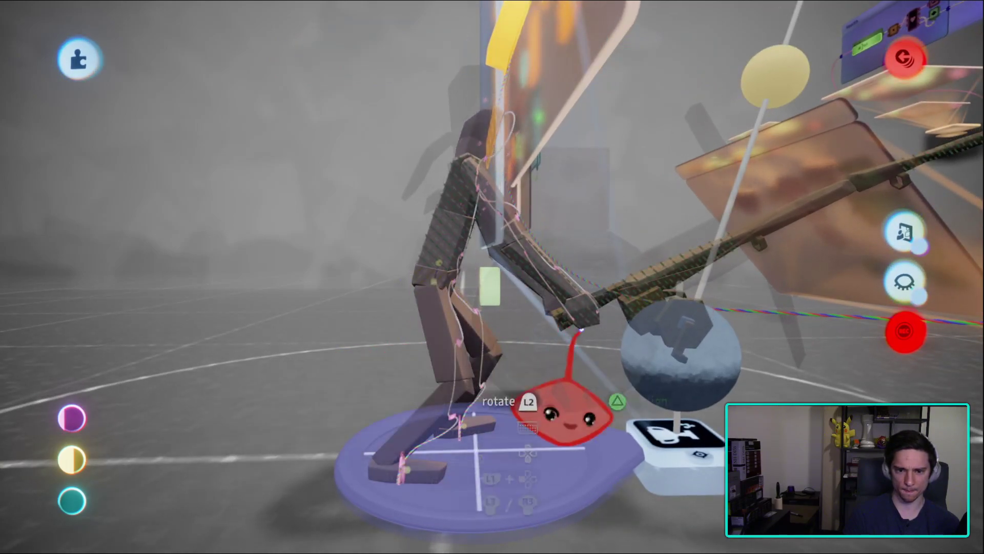
{"action": "middle_click_drag", "start_coordinate": [579, 353], "coordinate": [562, 495]}
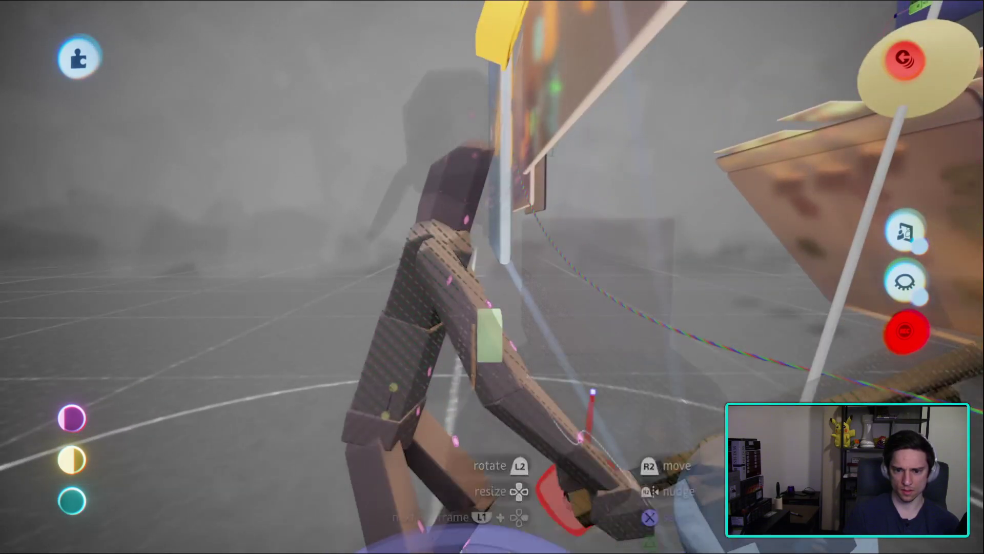
{"action": "middle_click_drag", "start_coordinate": [533, 416], "coordinate": [554, 427]}
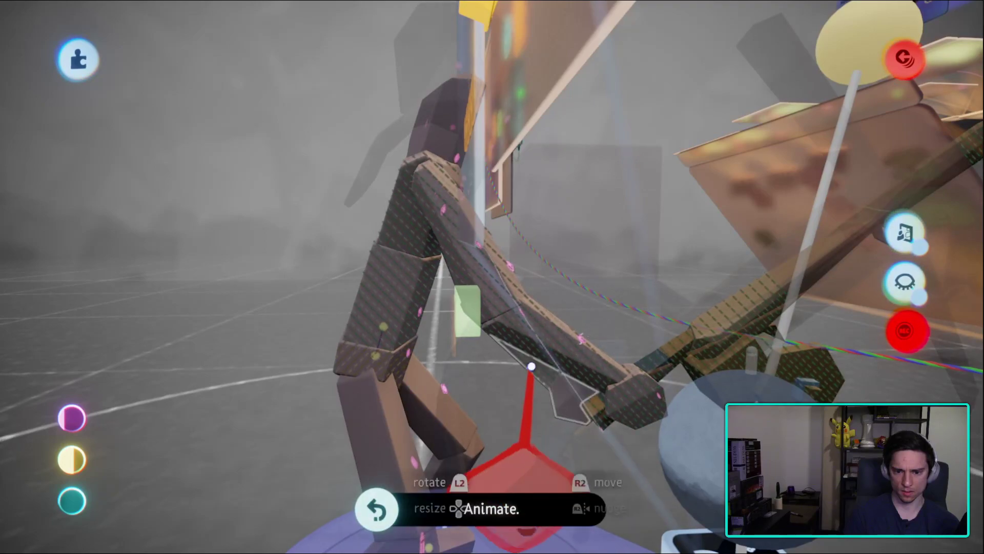
{"action": "middle_click_drag", "start_coordinate": [534, 374], "coordinate": [534, 410]}
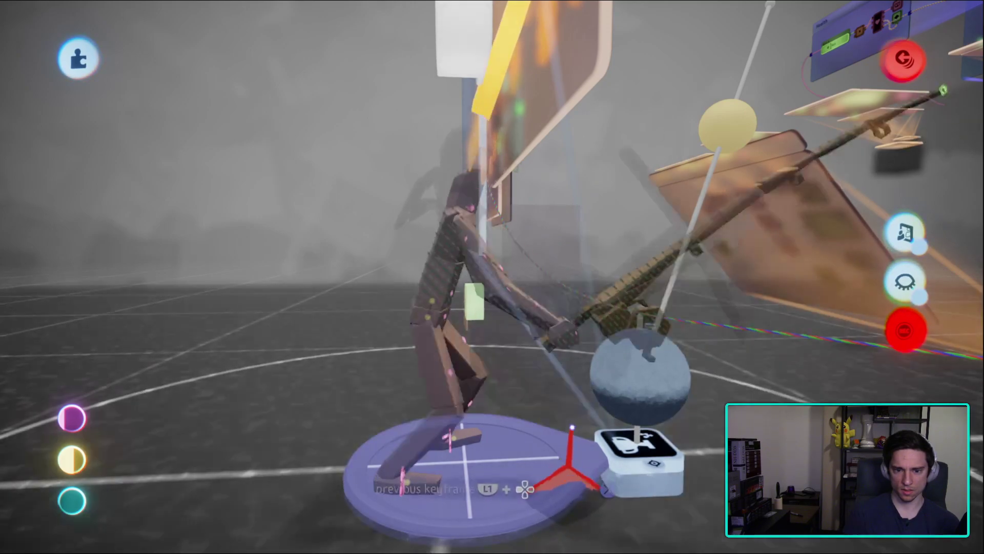
{"action": "key", "text": "Left"}
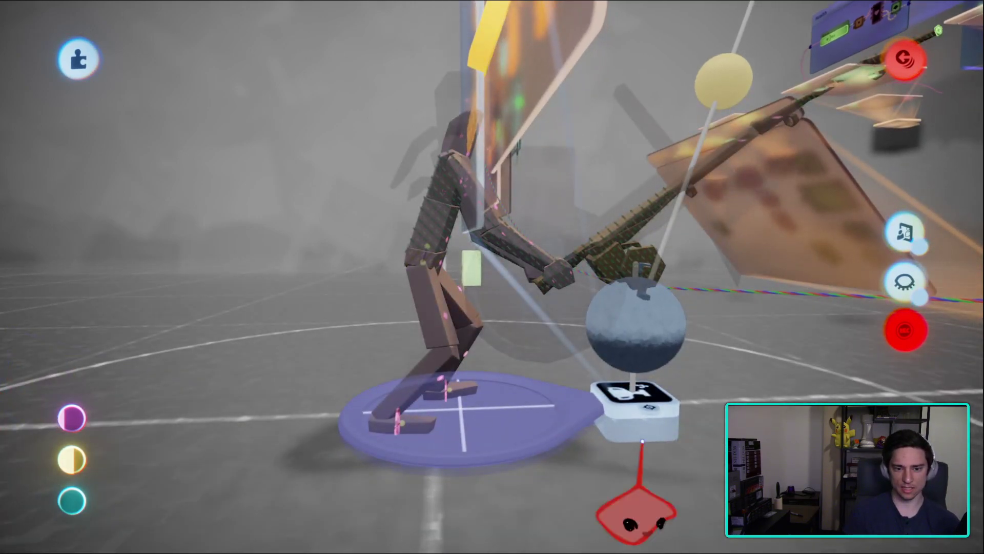
{"action": "middle_click_drag", "start_coordinate": [642, 441], "coordinate": [562, 397]}
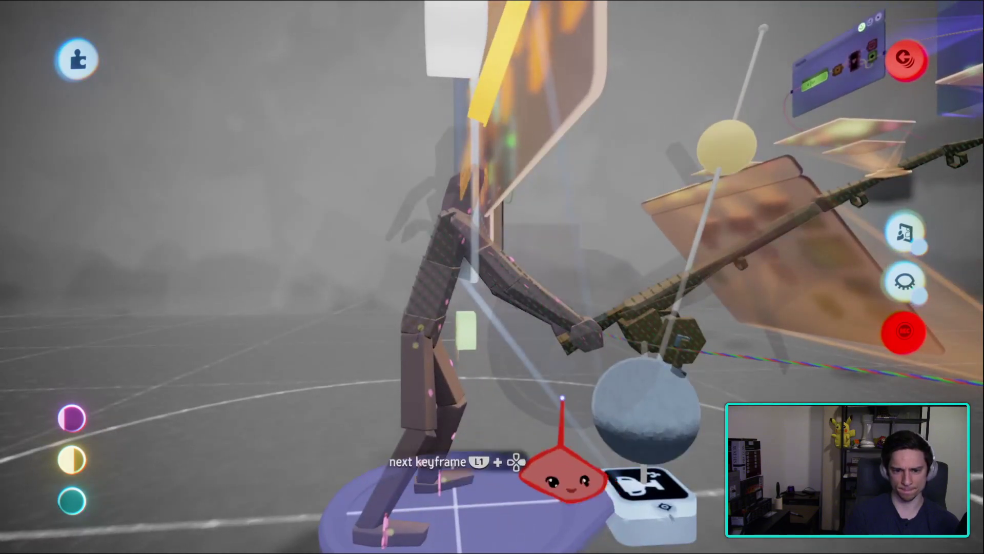
{"action": "key", "text": "Right"}
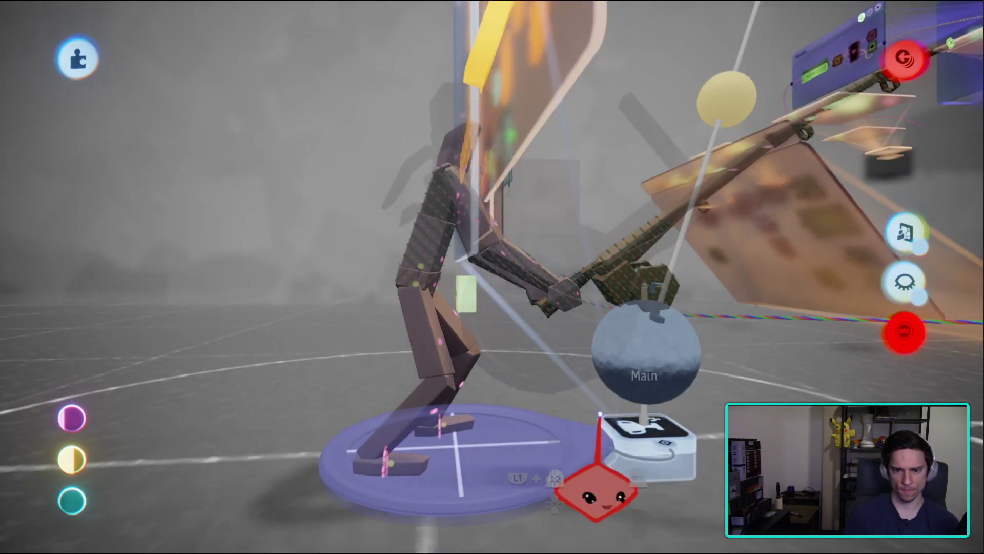
{"action": "key", "text": "Escape"}
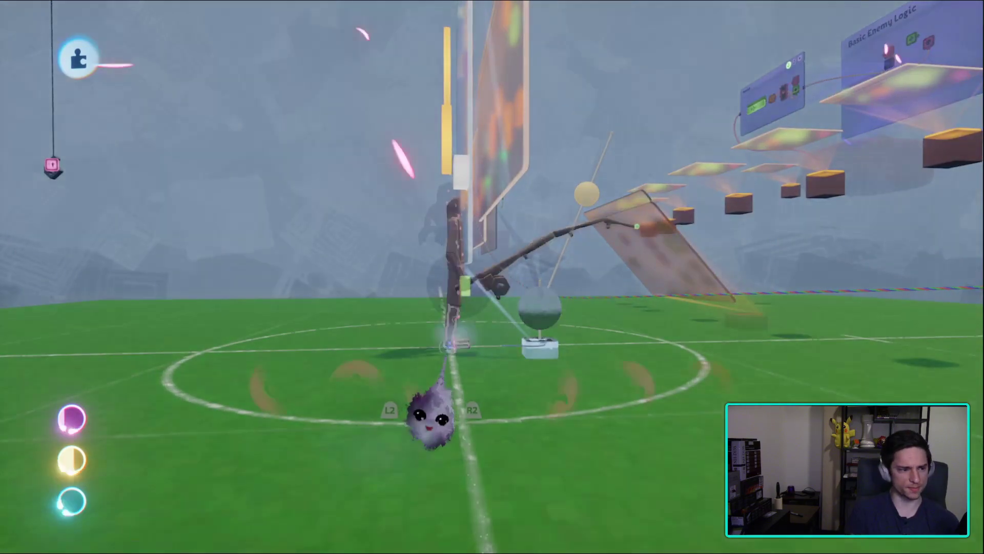
- Start a play-test and run the character forward across the grass, then pause
{"action": "key", "text": "Escape"}
{"action": "key", "text": "Escape"}
{"action": "key", "text": "Escape"}
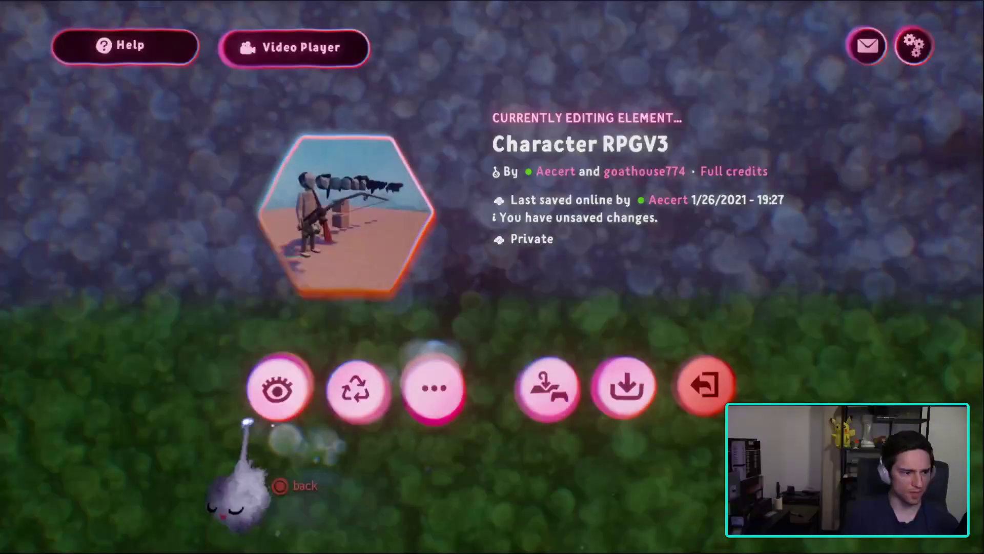
{"action": "key", "text": "Escape"}
{"action": "key", "text": "w"}
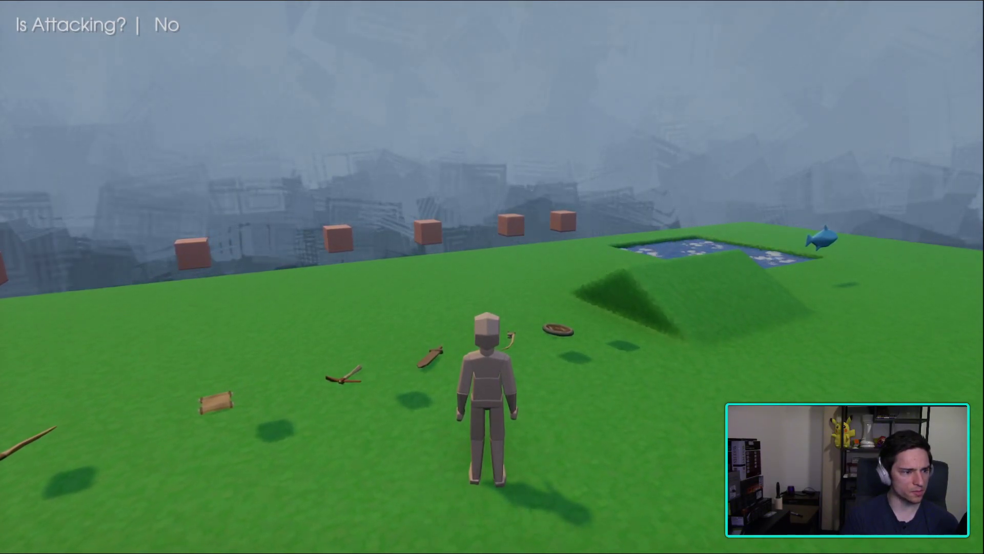
{"action": "key", "text": "w"}
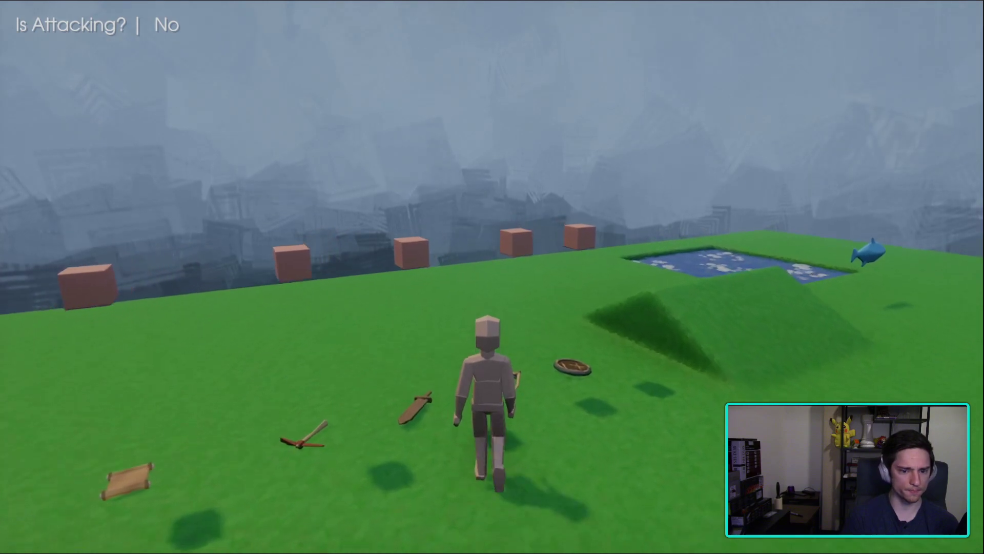
{"action": "key", "text": "w"}
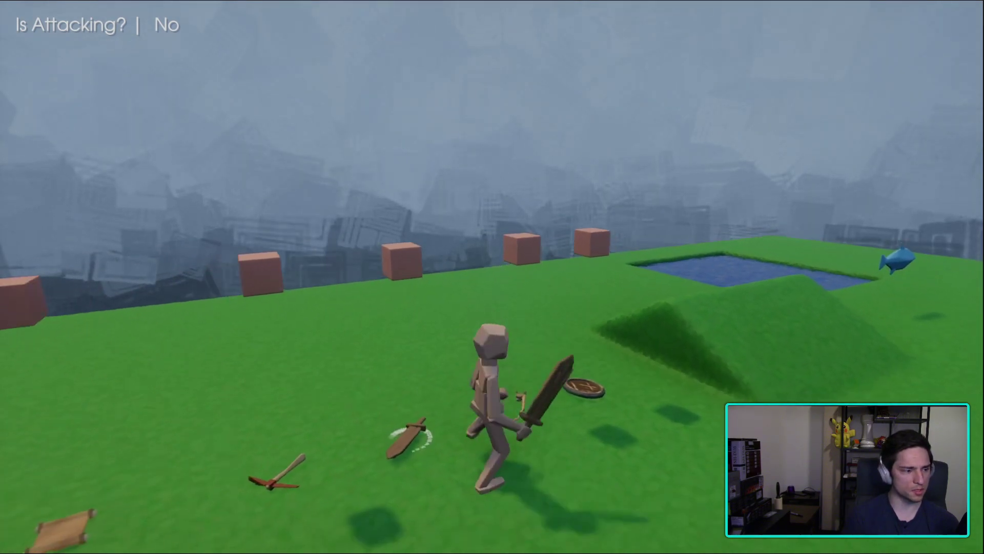
{"action": "key", "text": "Escape"}
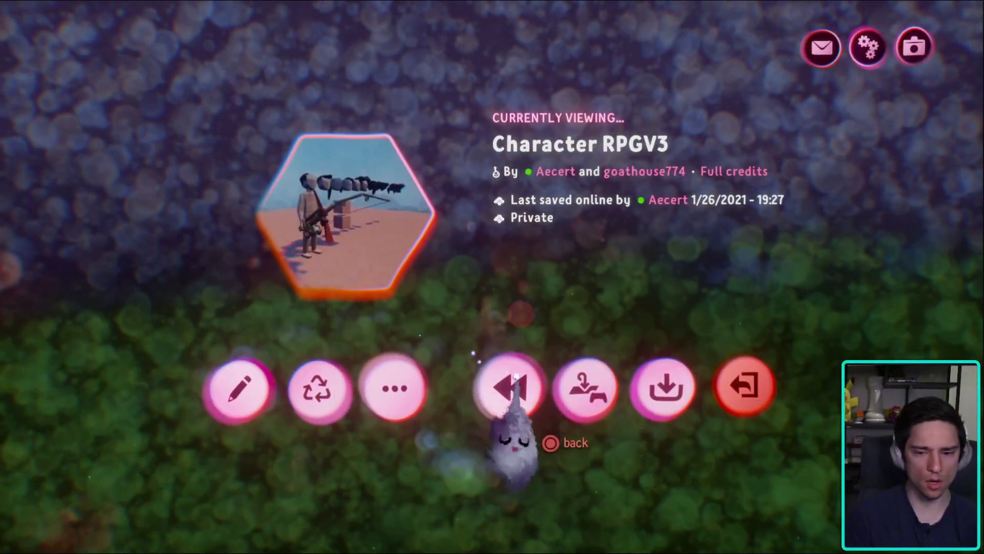
- Restart the level, run around to the pond and cast the fishing rod
{"action": "left_click", "coordinate": [509, 388]}
{"action": "key", "text": "w"}
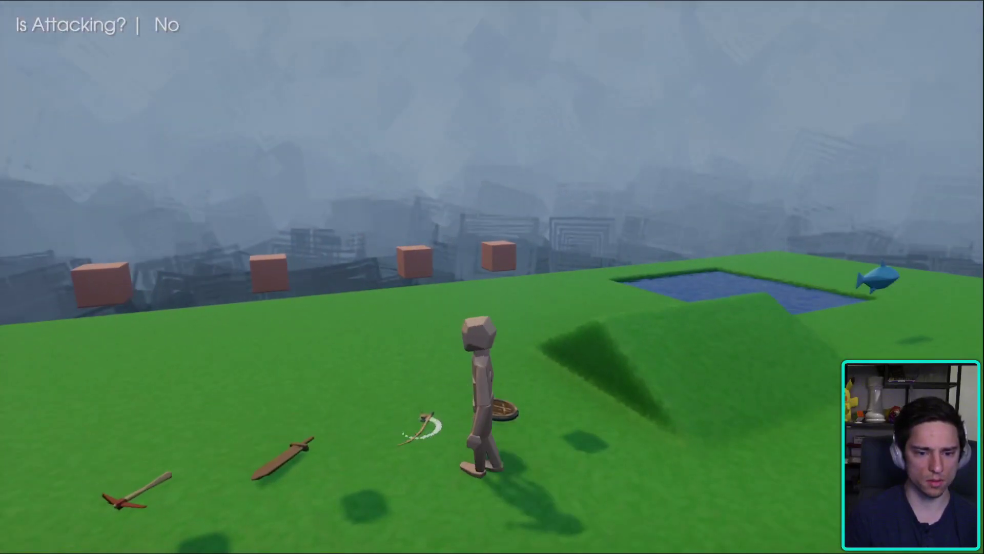
{"action": "key", "text": "w"}
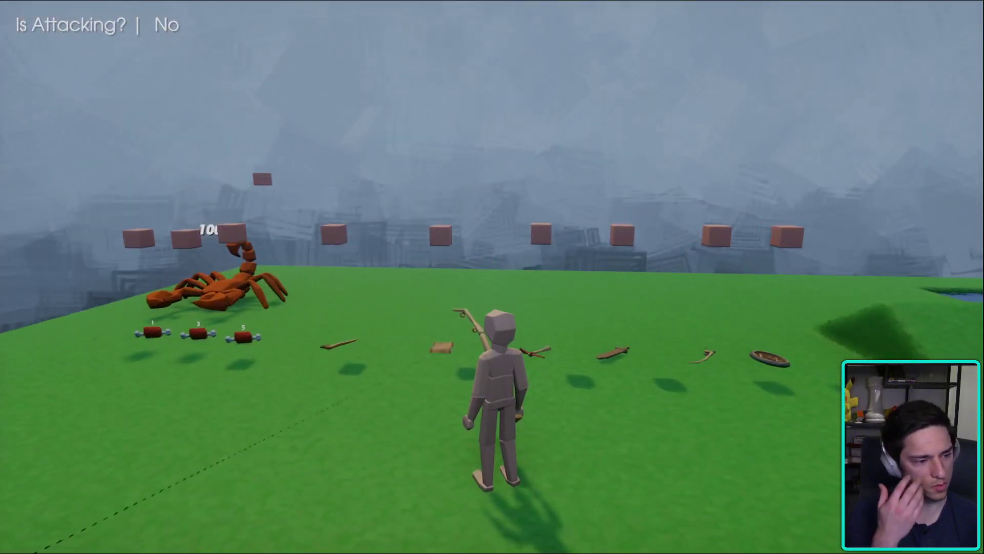
{"action": "key", "text": "w"}
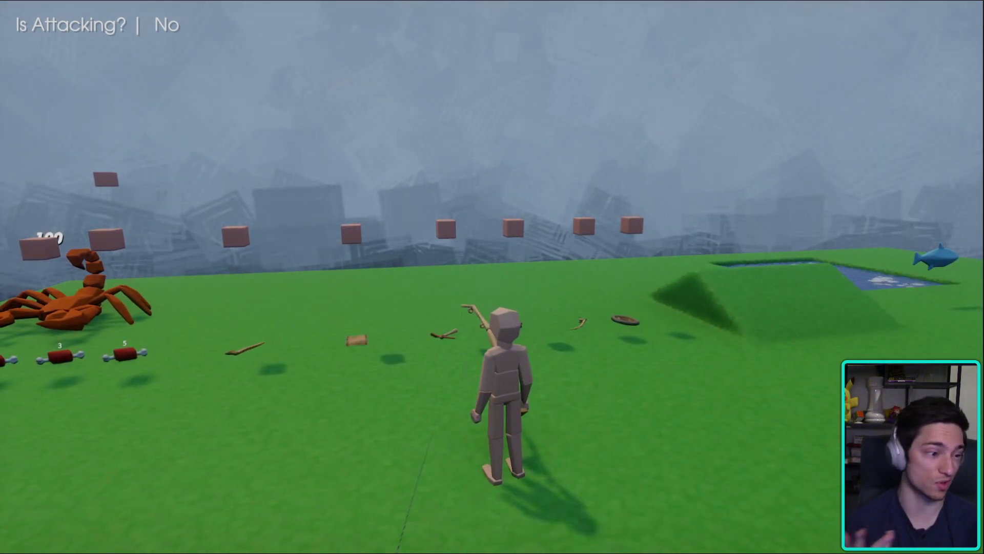
{"action": "key", "text": "w"}
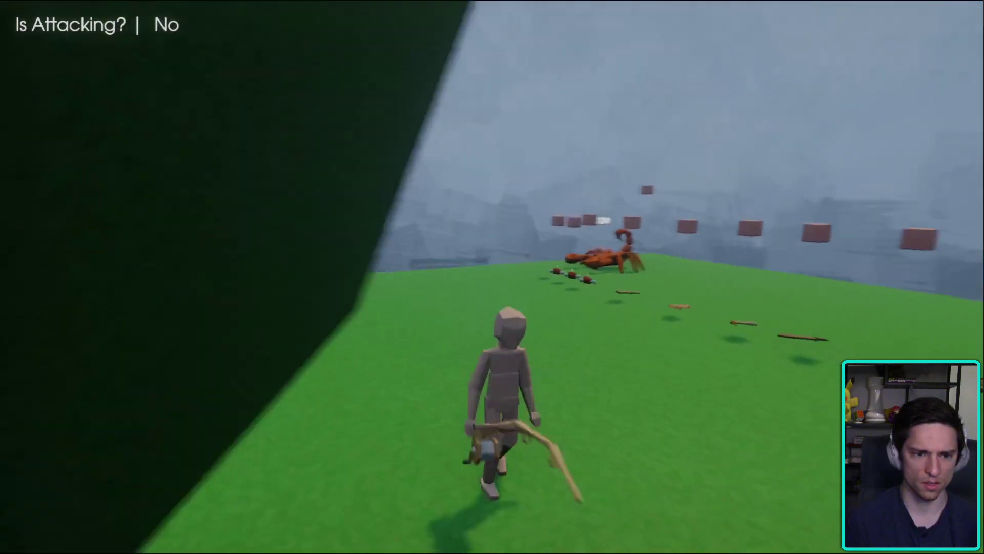
{"action": "key", "text": "w"}
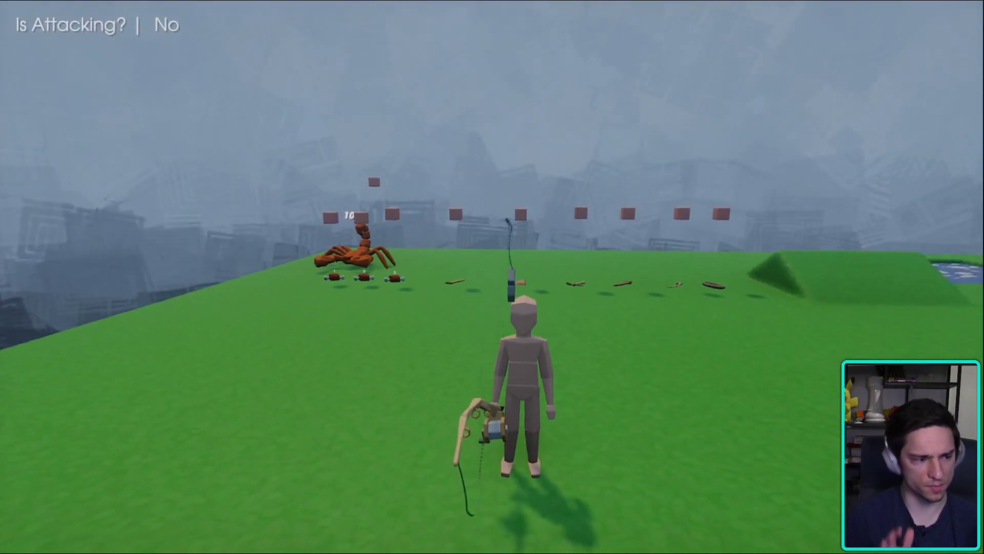
{"action": "key", "text": "w"}
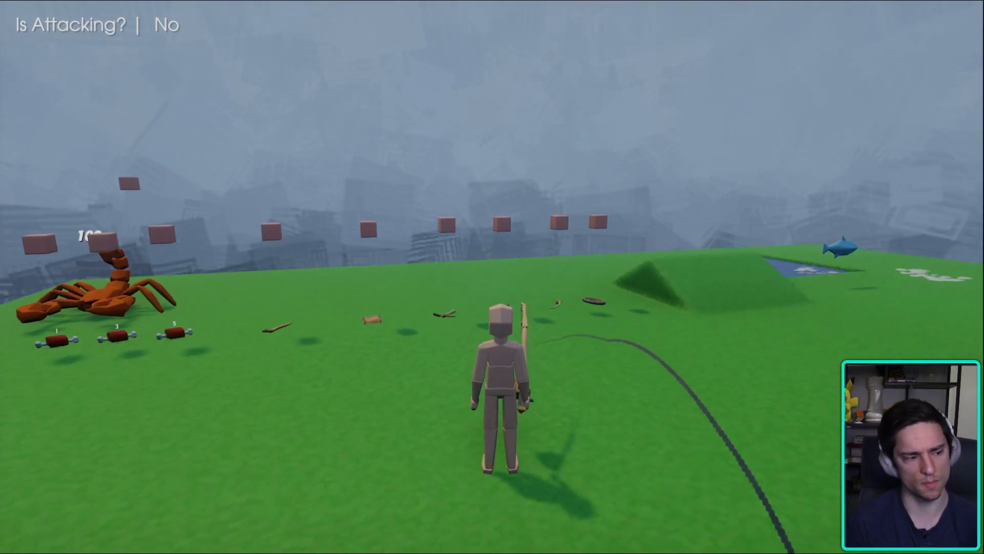
{"action": "key", "text": "w"}
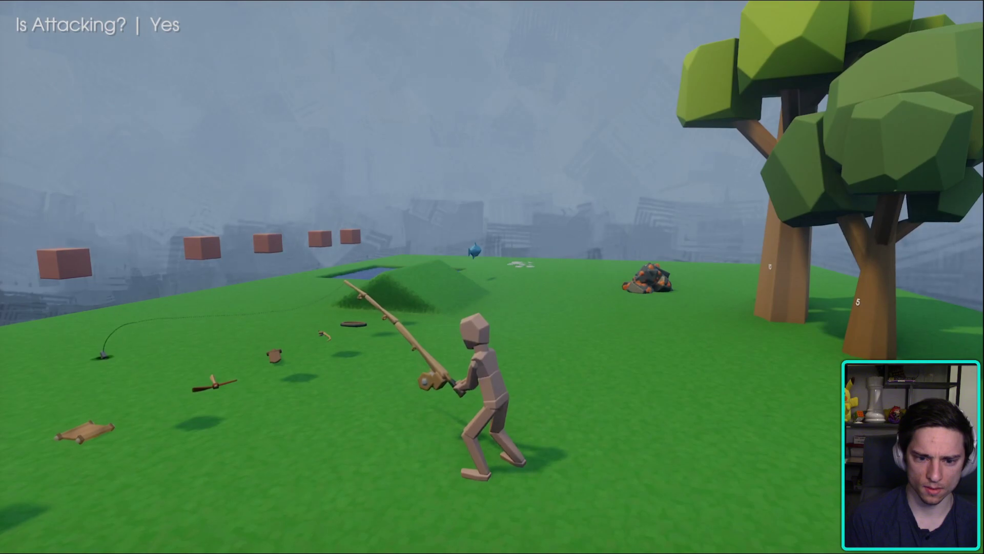
- In edit mode, re-pose the mannequin's bent-knee casting keyframe, then resume the play-test
{"action": "key", "text": "Escape"}
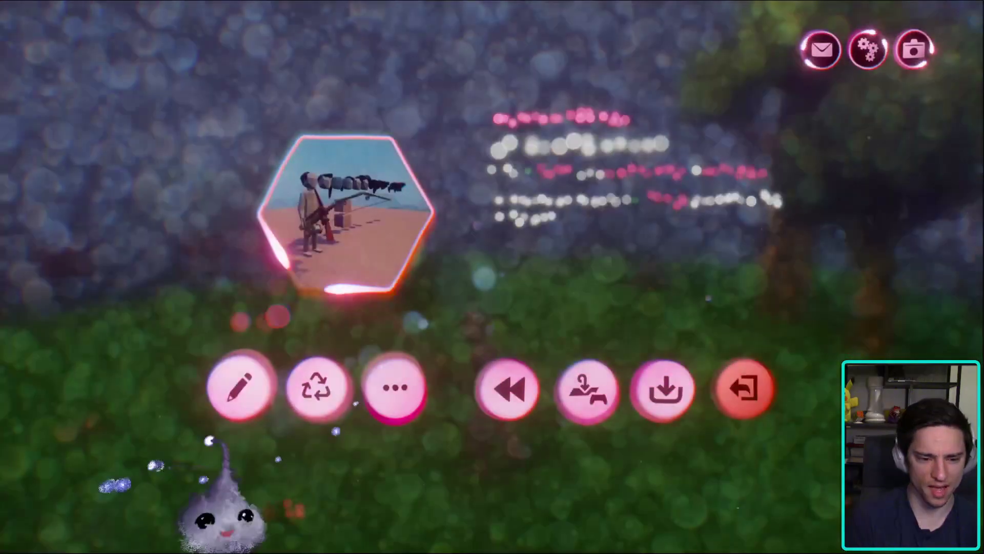
{"action": "key", "text": "Return"}
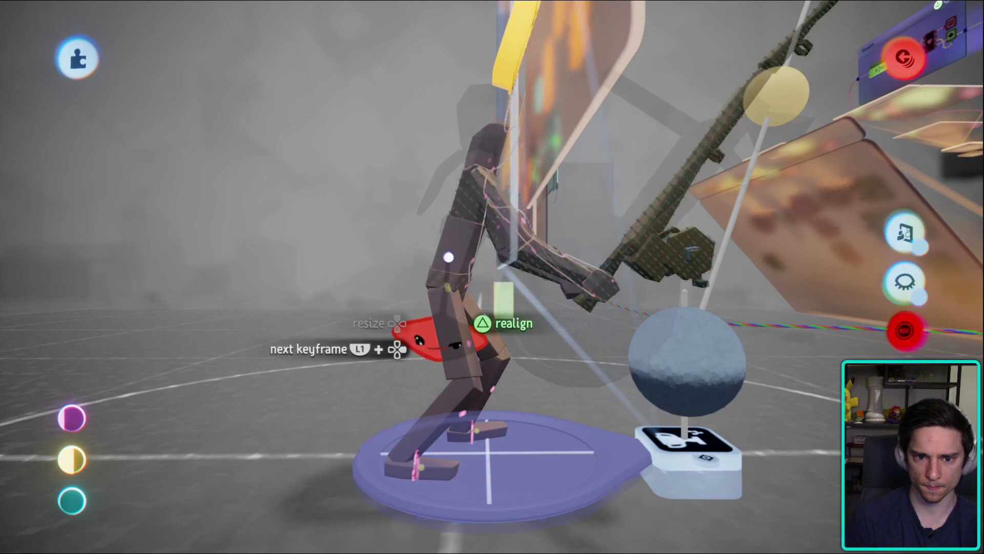
{"action": "key", "text": "Escape"}
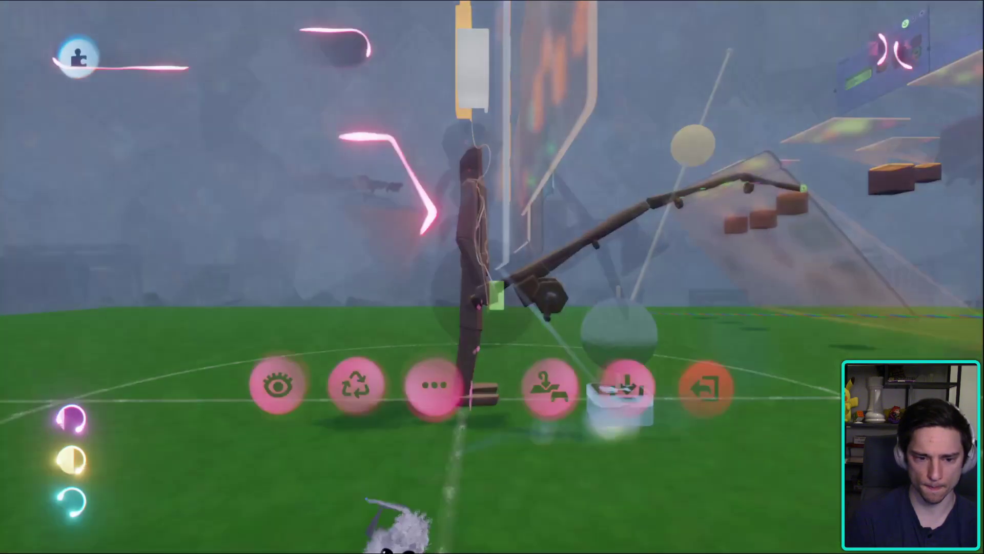
{"action": "key", "text": "Escape"}
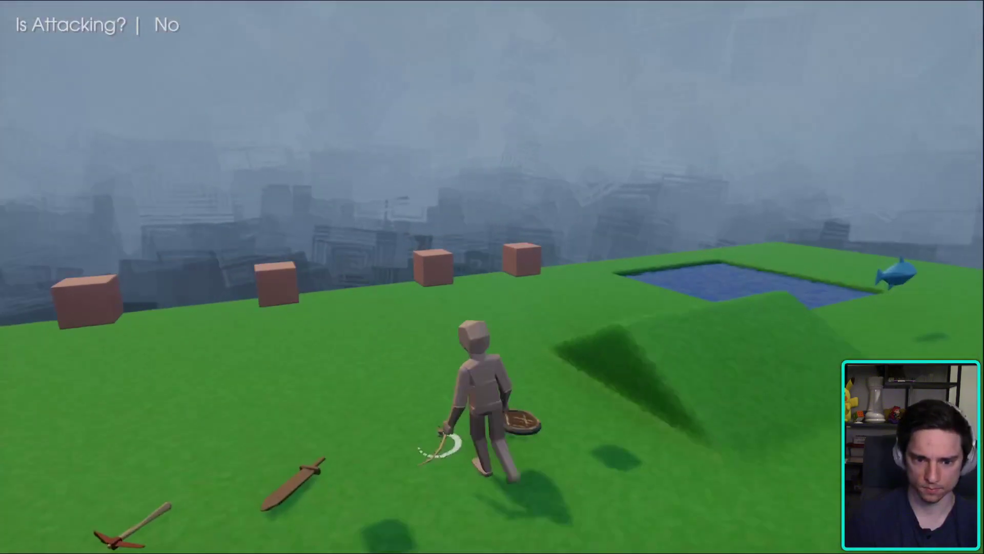
- Cast the rod in play so 'Is Attacking?' flips to Yes, then return to edit mode
{"action": "key", "text": "space"}
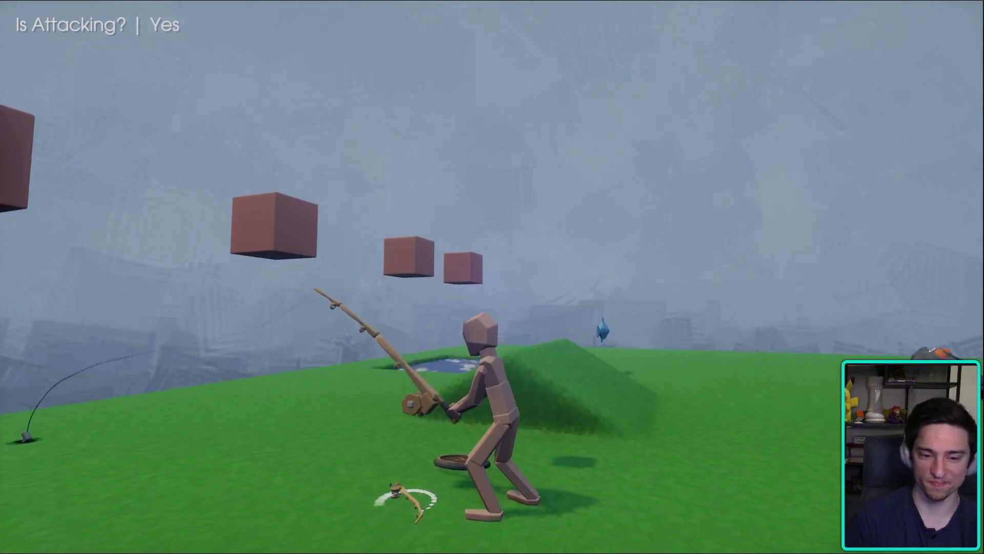
{"action": "key", "text": "Escape"}
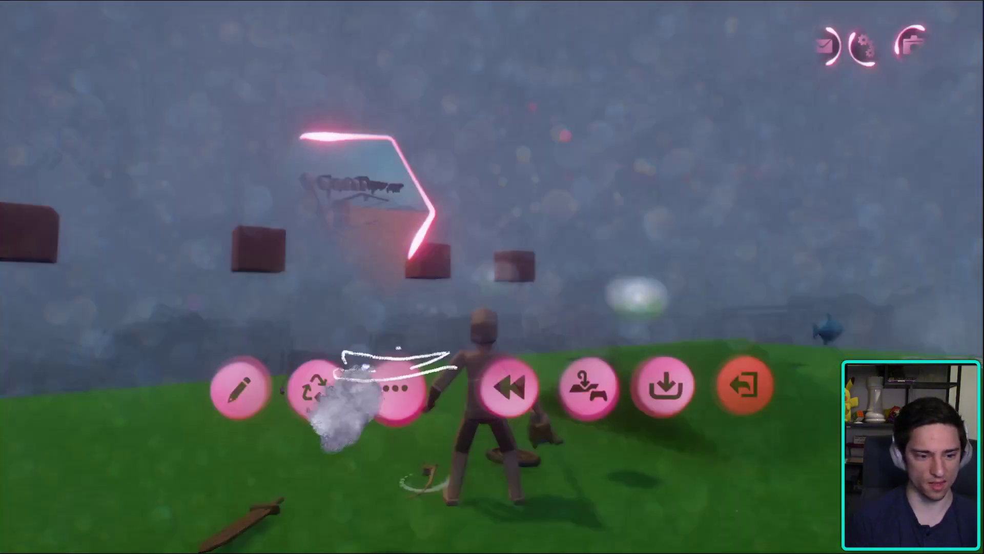
{"action": "key", "text": "Return"}
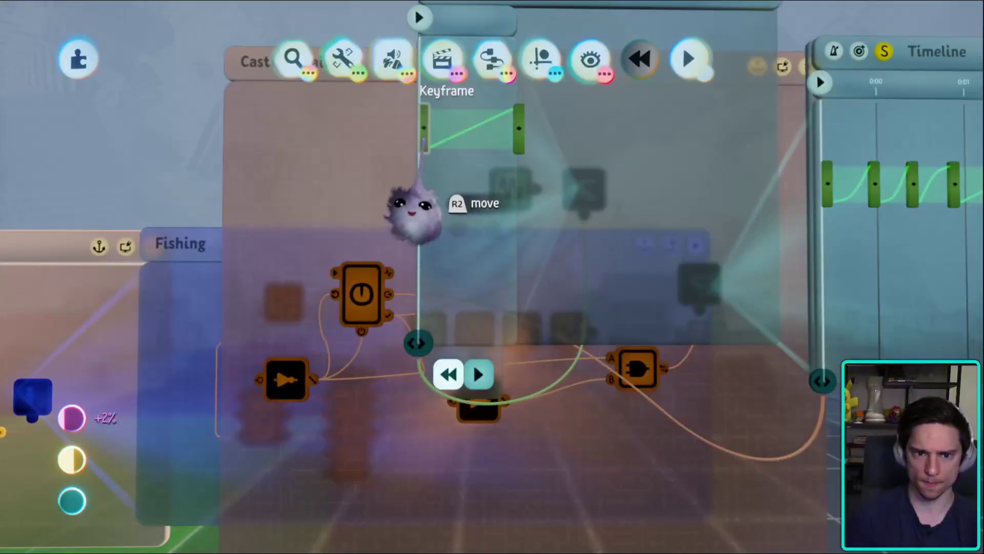
- Drag the casting Timeline's final keyframe to about 0:02, then play-test the cast and pause
{"action": "left_click_drag", "start_coordinate": [413, 207], "coordinate": [608, 300]}
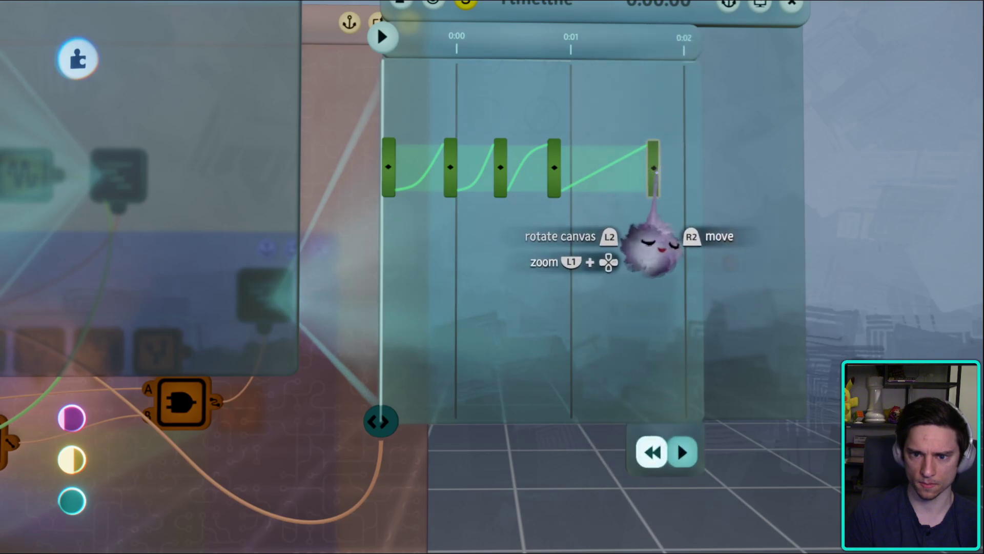
{"action": "key", "text": "Escape"}
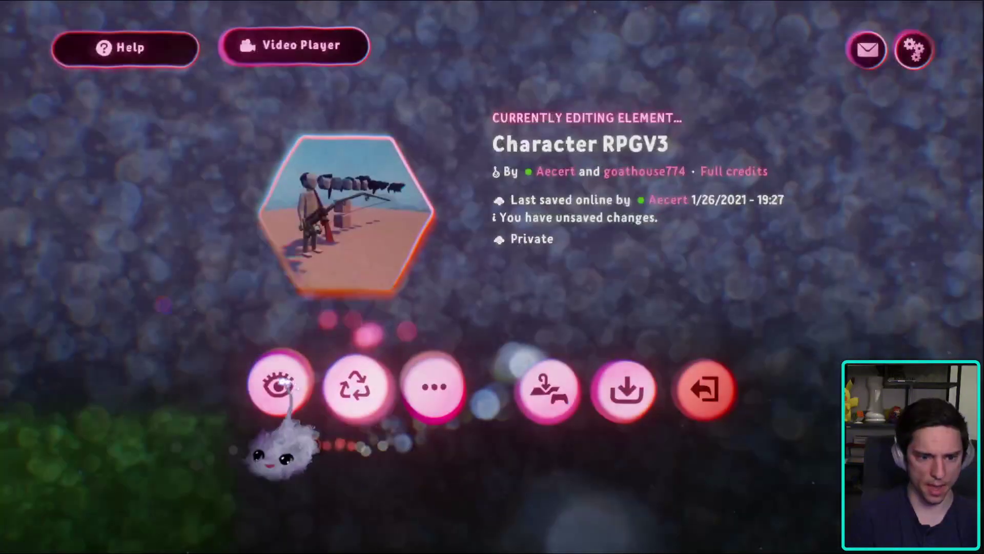
{"action": "key", "text": "Return"}
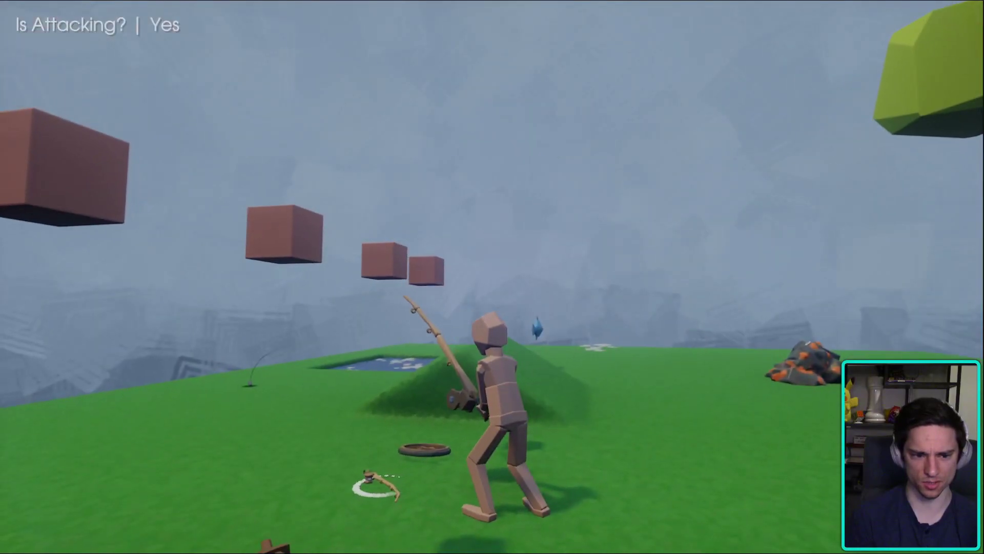
{"action": "key", "text": "Escape"}
- Back in edit mode, move the camera around the fishing character to reach the Casting/Waiting logic canvas
{"action": "left_click", "coordinate": [241, 391]}
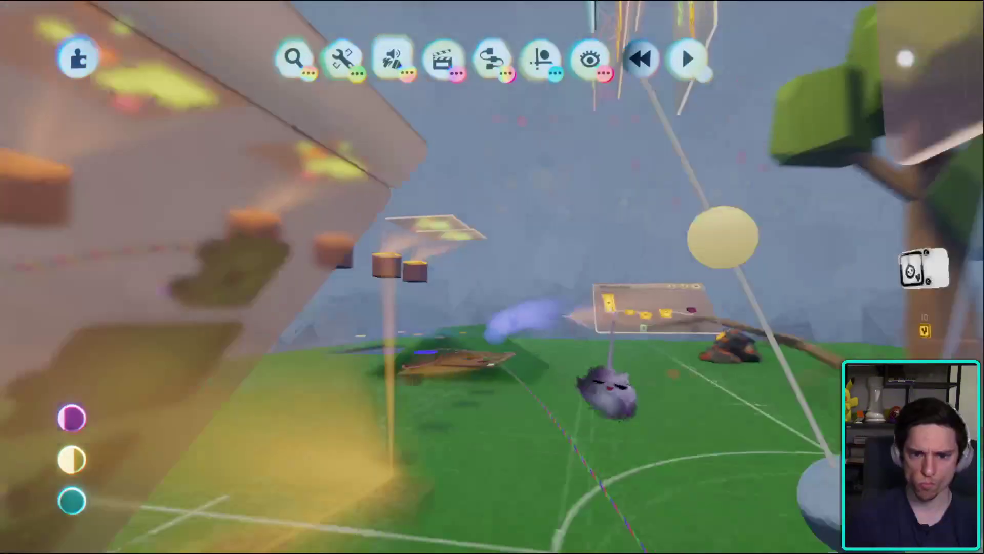
{"action": "left_click", "coordinate": [661, 264]}
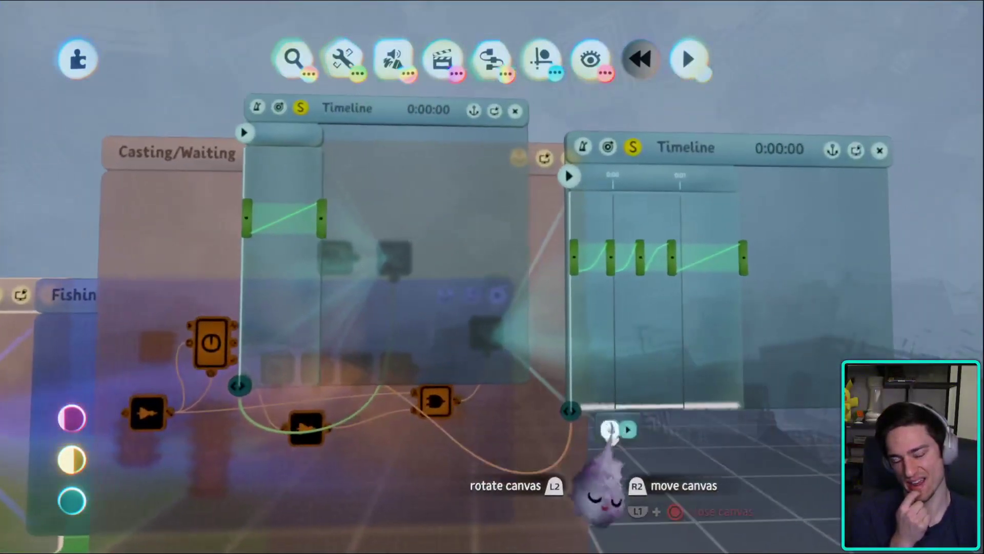
{"action": "mouse_move", "coordinate": [606, 438]}
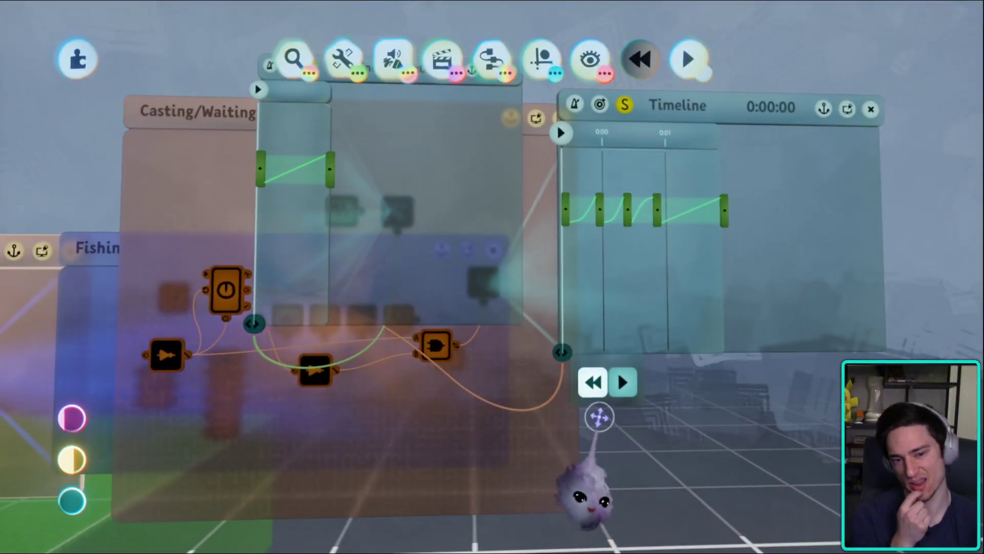
{"action": "middle_click_drag", "start_coordinate": [615, 494], "coordinate": [594, 461]}
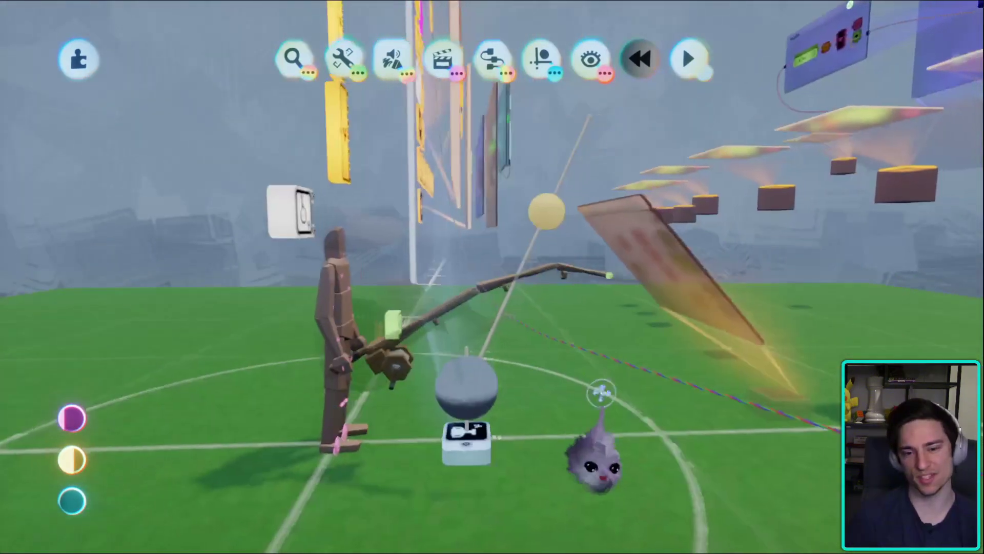
{"action": "middle_click_drag", "start_coordinate": [602, 392], "coordinate": [546, 253]}
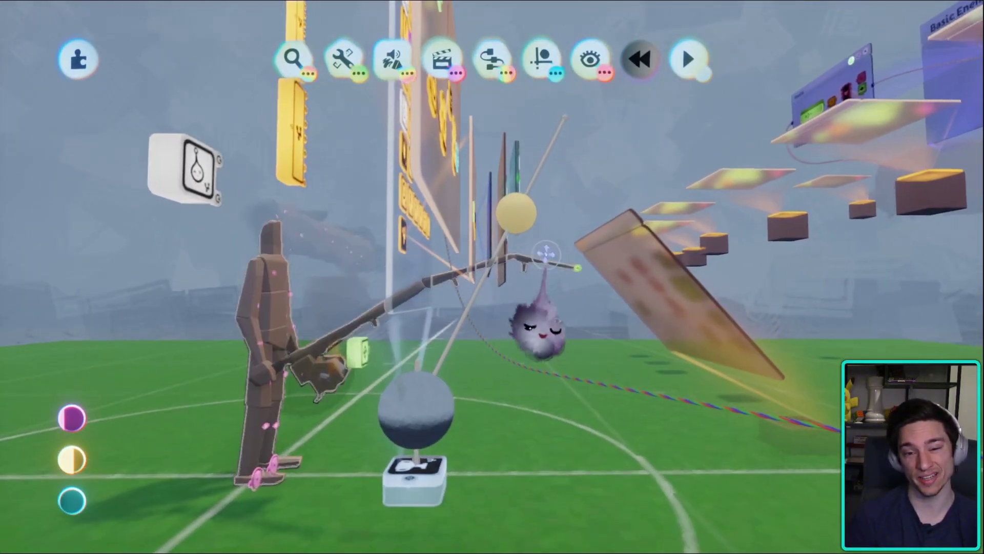
{"action": "middle_click_drag", "start_coordinate": [651, 360], "coordinate": [505, 210]}
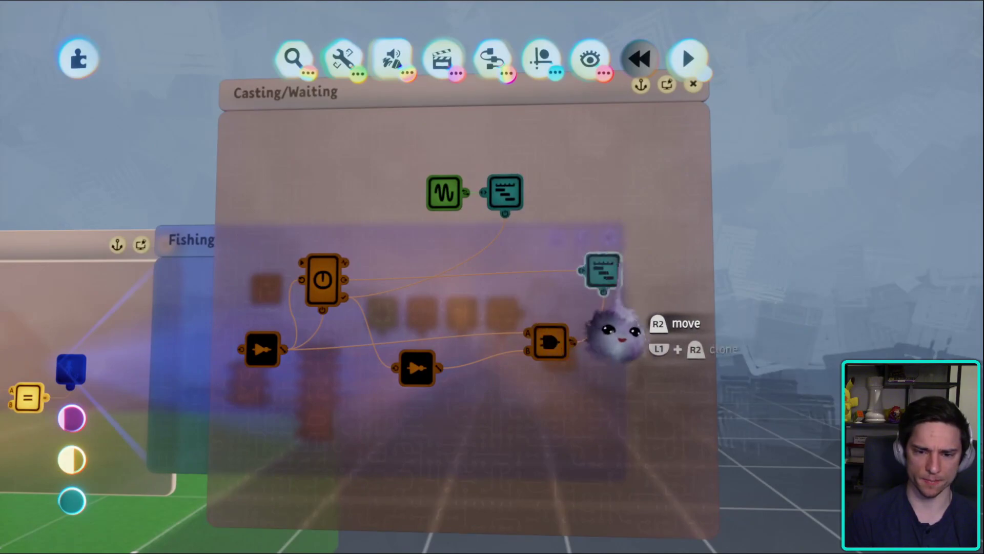
- Open the Reeling In chip's Timeline and jump to one of its keyframe poses
{"action": "key", "text": "Escape"}
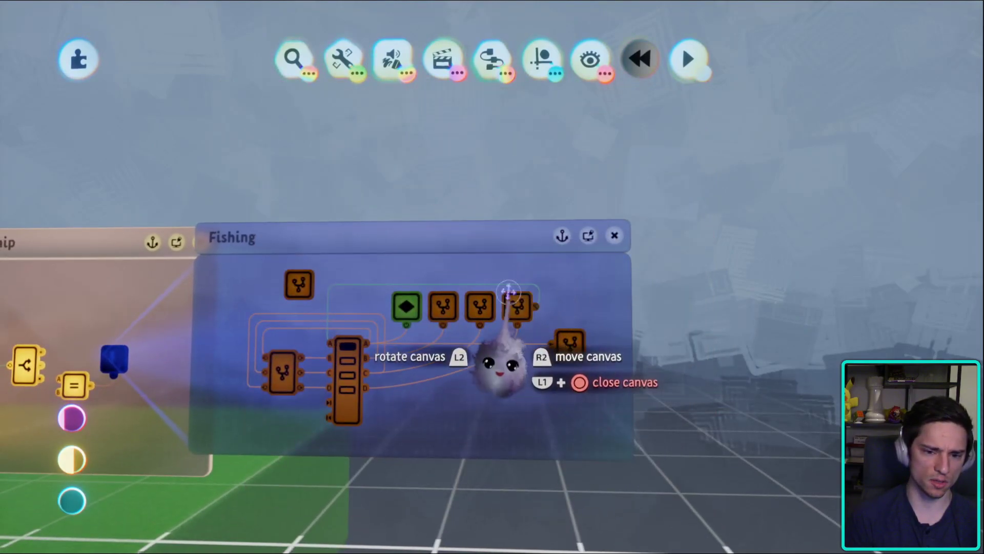
{"action": "left_click", "coordinate": [581, 347]}
{"action": "left_click", "coordinate": [552, 296]}
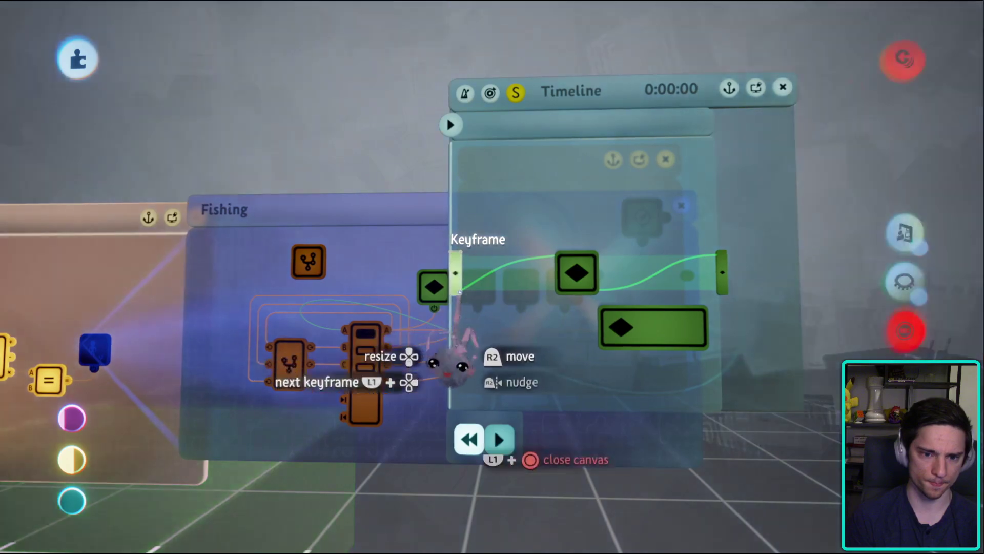
{"action": "left_click", "coordinate": [433, 353]}
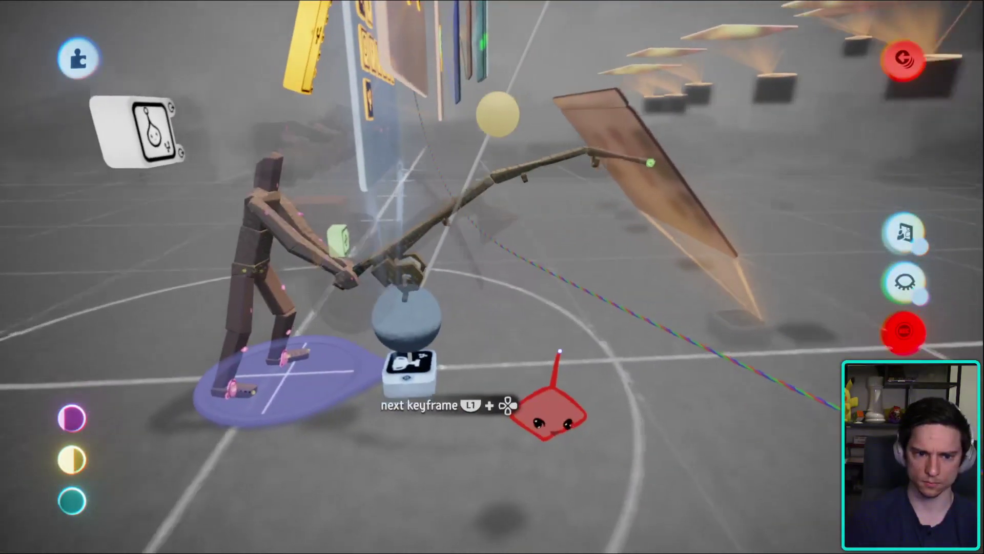
{"action": "key", "text": "Escape"}
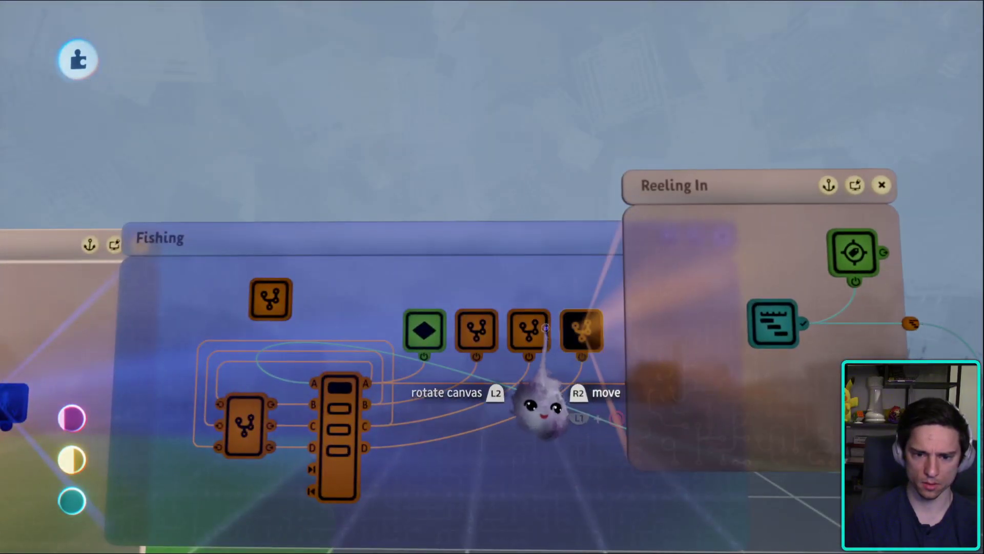
- Preview the Casting/Waiting casting timeline, reopen Reeling In, and bring the Fishing canvas into view
{"action": "left_click", "coordinate": [667, 382]}
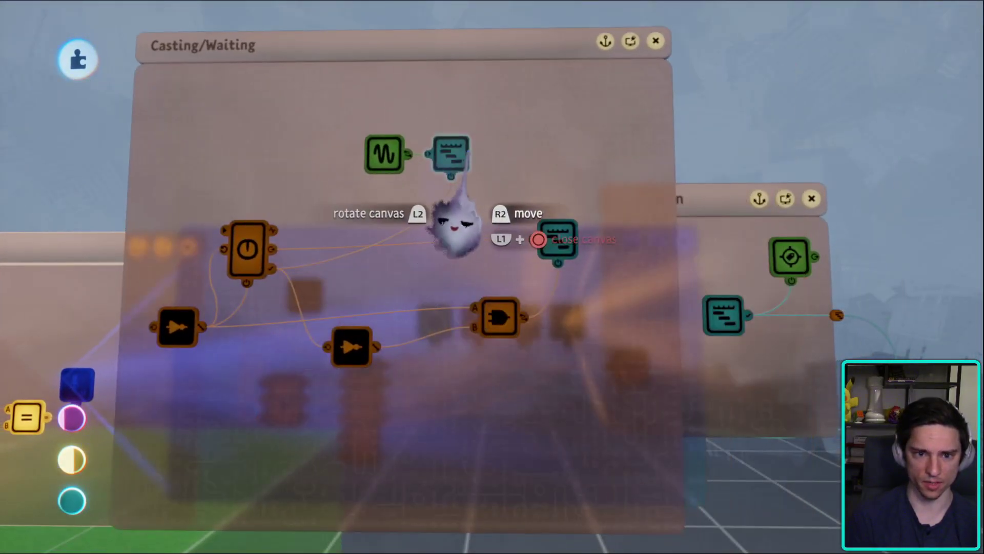
{"action": "left_click", "coordinate": [451, 153]}
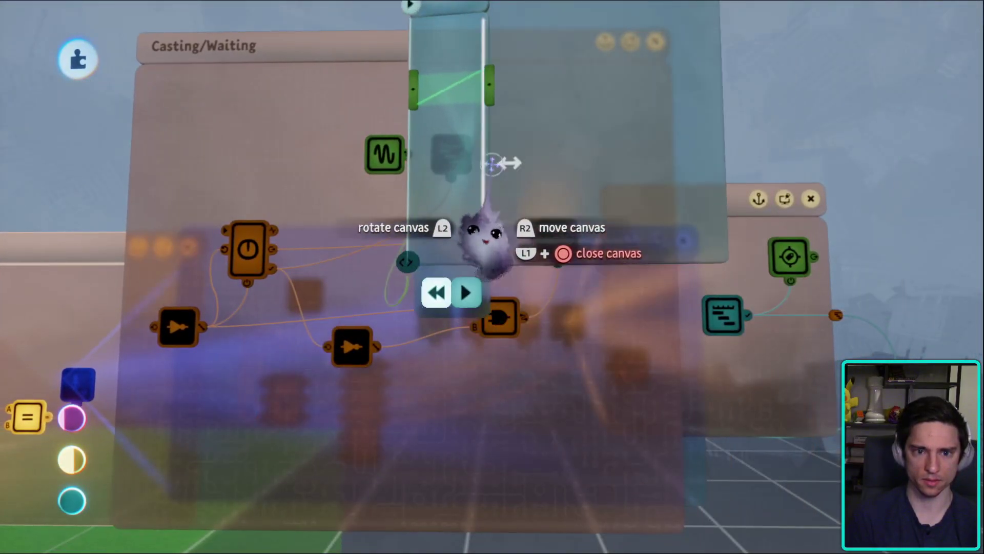
{"action": "key", "text": "Escape"}
{"action": "left_click", "coordinate": [720, 314]}
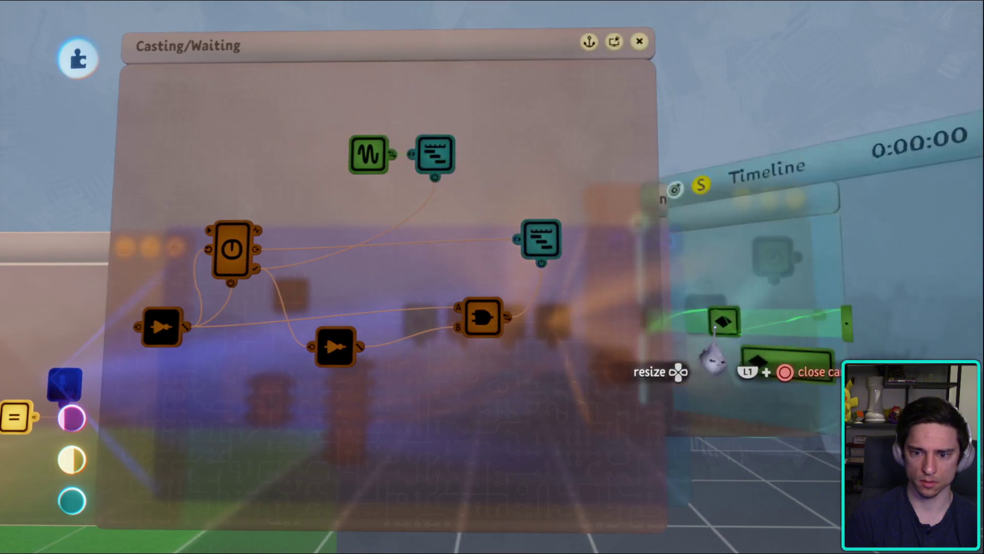
{"action": "left_click_drag", "start_coordinate": [559, 315], "coordinate": [549, 340]}
{"action": "middle_click_drag", "start_coordinate": [549, 340], "coordinate": [640, 232]}
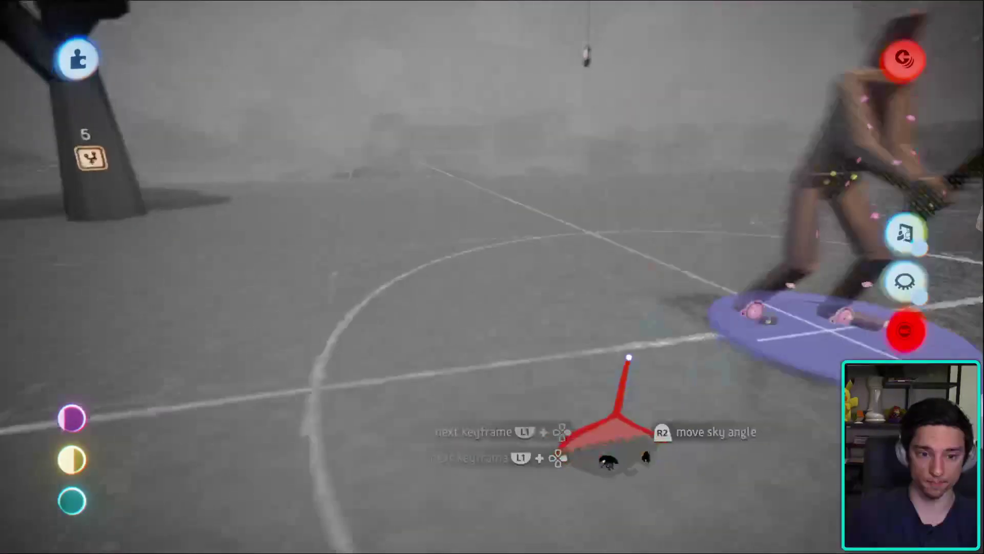
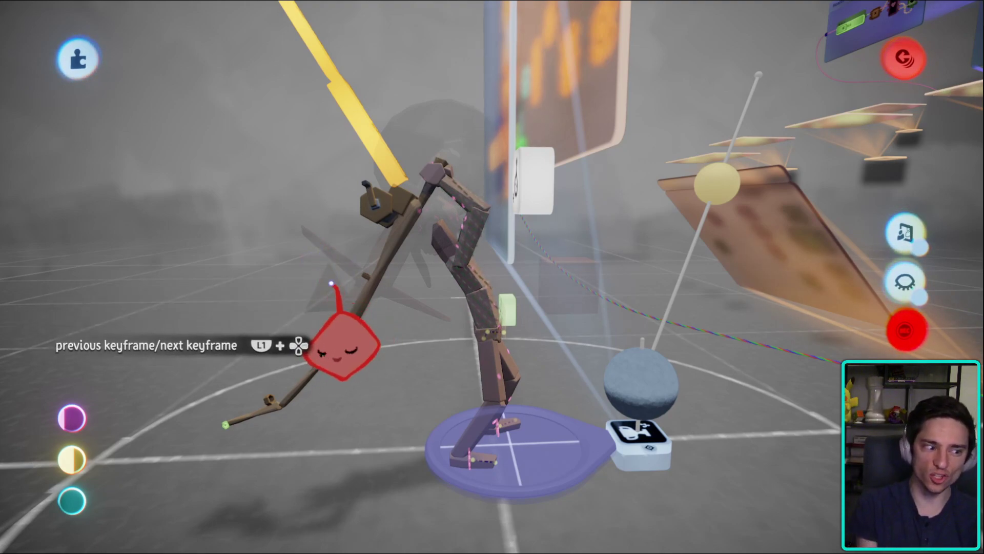
- Swing the lower rod segment into a new pose in the keyframe, then leave keyframe editing
{"action": "middle_click_drag", "start_coordinate": [331, 245], "coordinate": [417, 334]}
{"action": "left_click_drag", "start_coordinate": [417, 329], "coordinate": [406, 337]}
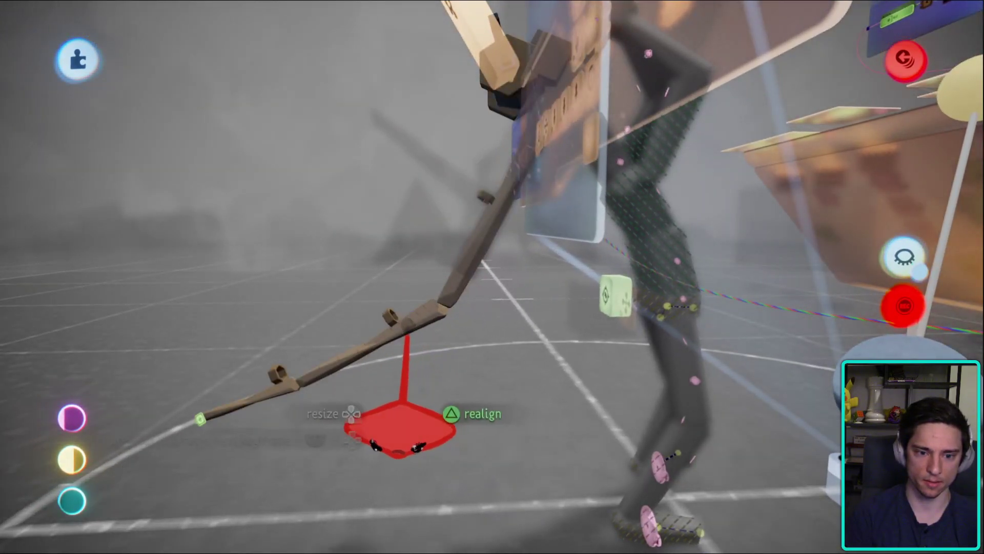
{"action": "left_click_drag", "start_coordinate": [255, 390], "coordinate": [255, 390]}
{"action": "middle_click_drag", "start_coordinate": [255, 390], "coordinate": [460, 403]}
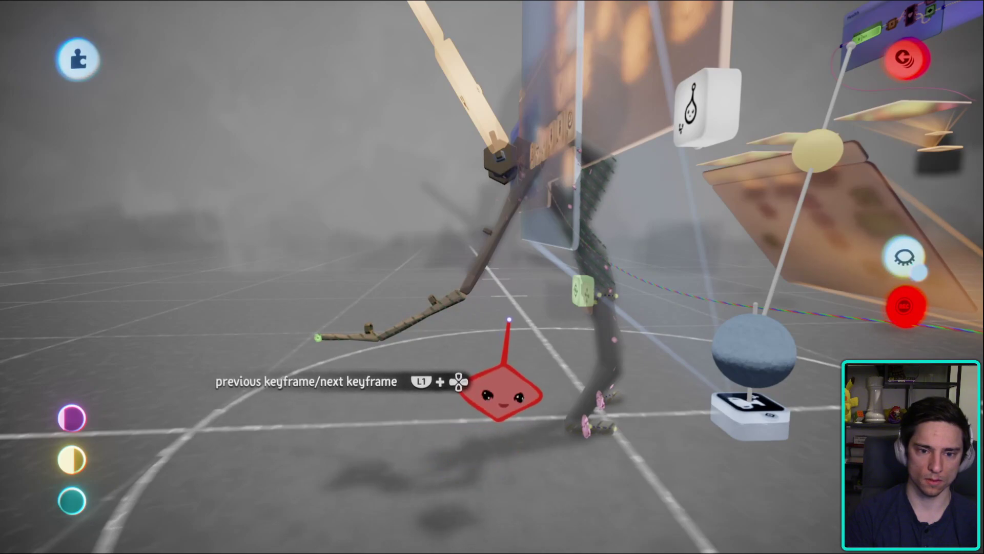
{"action": "middle_click_drag", "start_coordinate": [510, 322], "coordinate": [478, 399]}
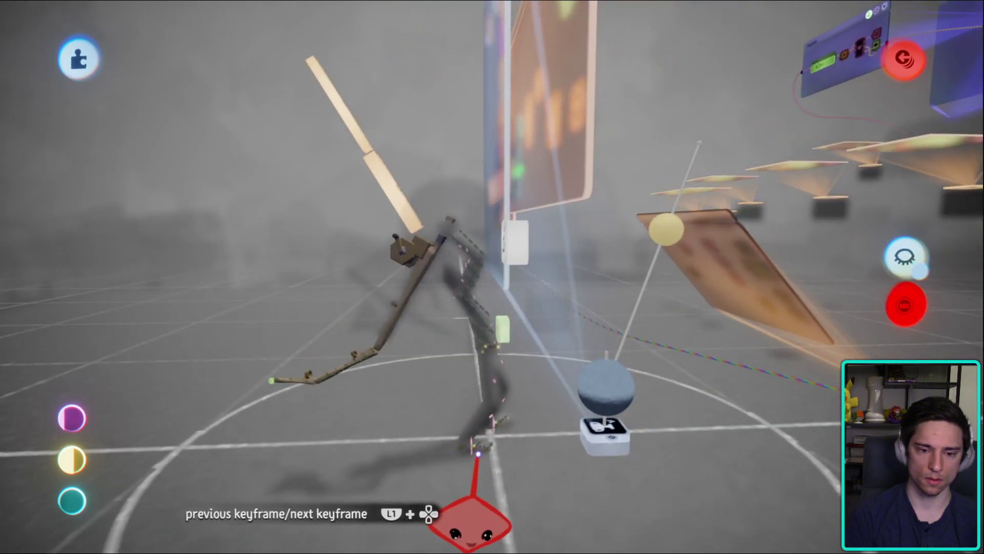
{"action": "key", "text": "Escape"}
- Fly over to the Timeline and Fishing logic and start test play
{"action": "middle_click_drag", "start_coordinate": [392, 461], "coordinate": [538, 275]}
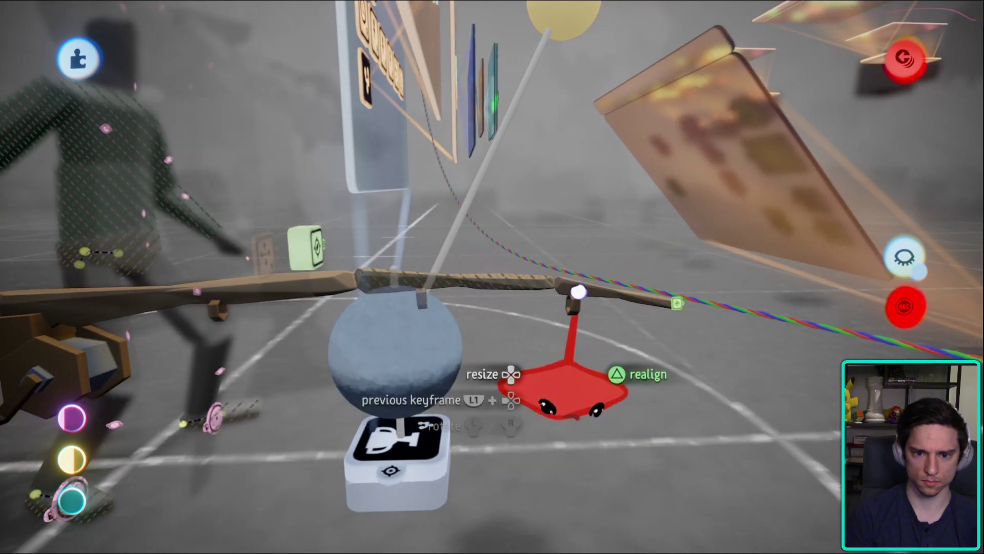
{"action": "middle_click_drag", "start_coordinate": [544, 379], "coordinate": [566, 393]}
{"action": "key", "text": "Escape"}
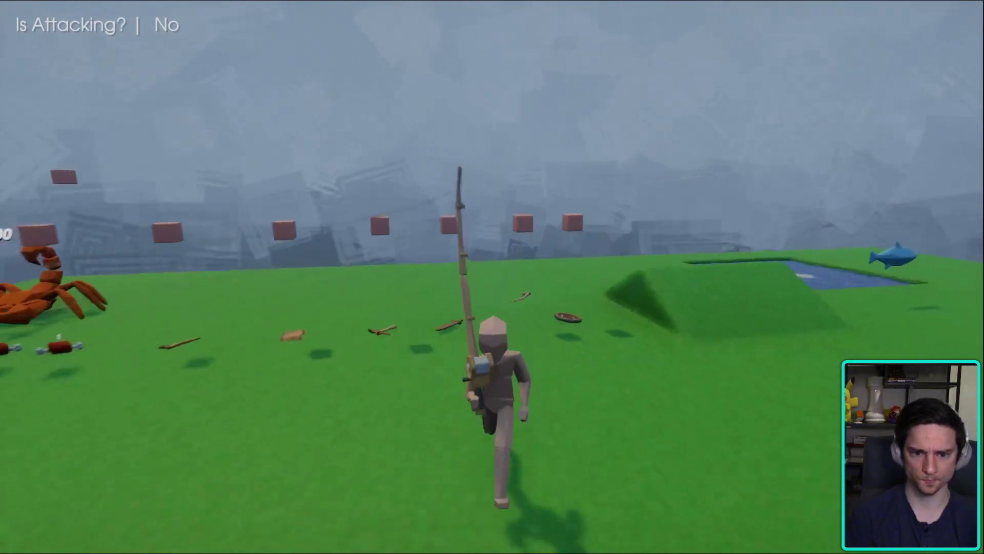
- Cast the fishing rod once in play mode, then stop play to return to editing
{"action": "key", "text": "space"}
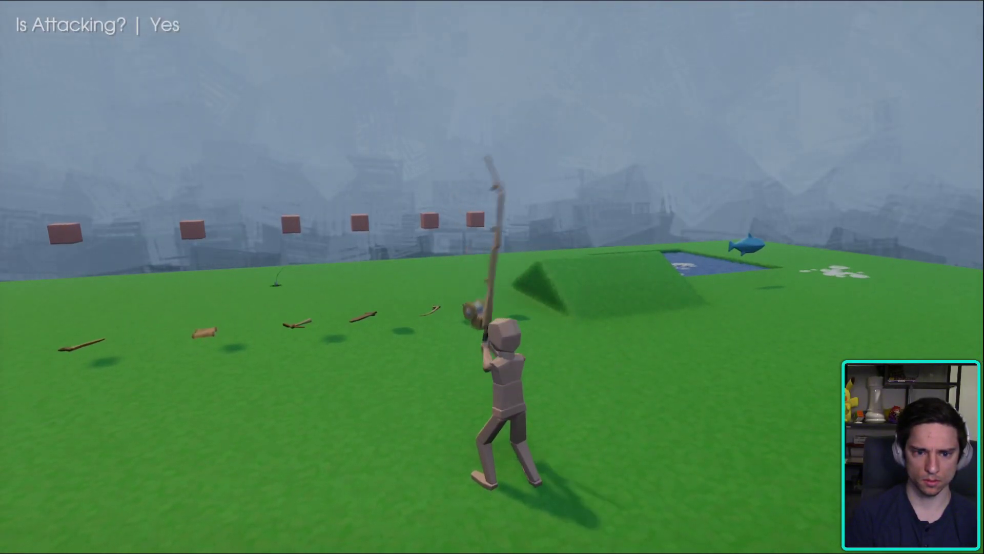
{"action": "key", "text": "Escape"}
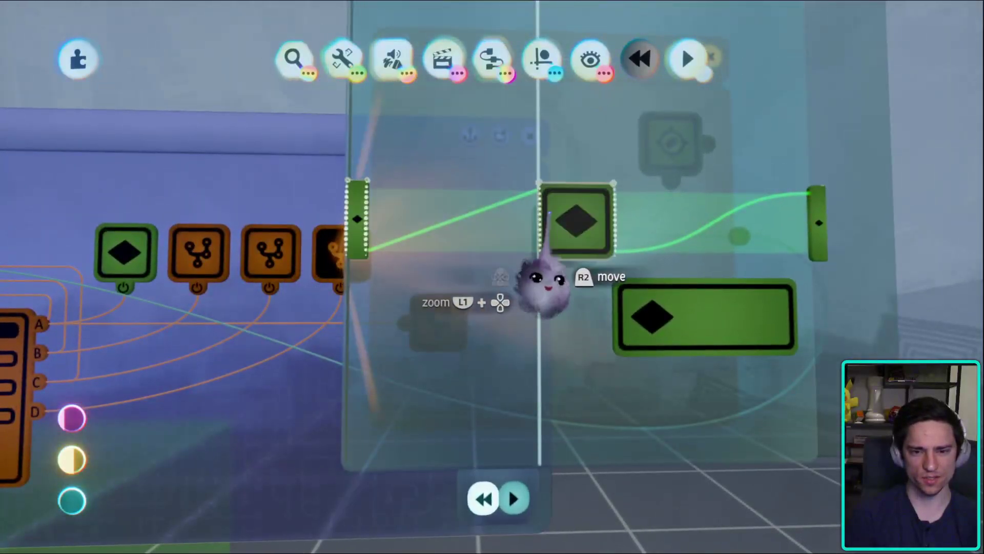
- Stretch the keyframe to start earlier on the Timeline and preview the animated figure
{"action": "left_click_drag", "start_coordinate": [544, 280], "coordinate": [443, 290]}
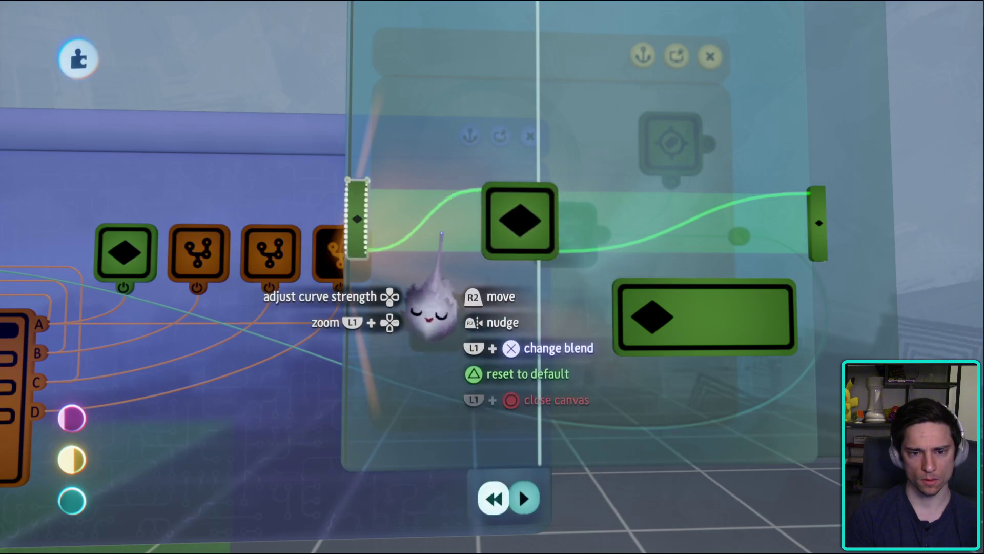
{"action": "key", "text": "Escape"}
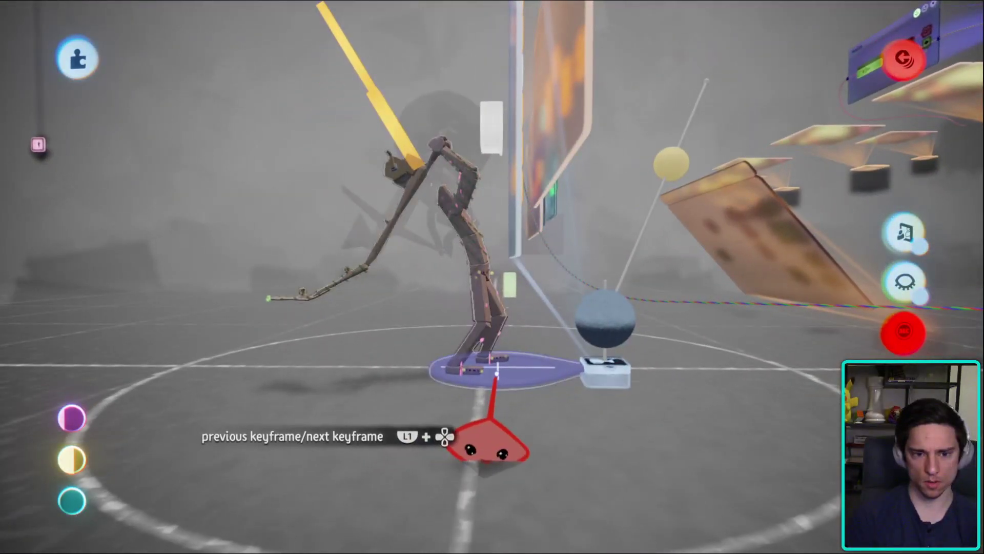
{"action": "left_click", "coordinate": [503, 412]}
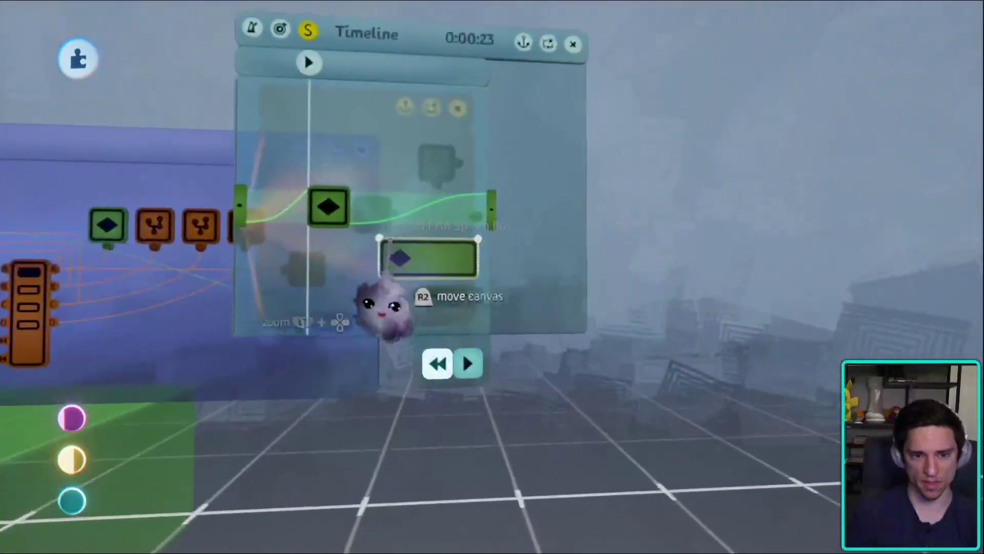
- Move one keyframe block later and the overlapping one earlier, and change a keyframe's blend
{"action": "left_click_drag", "start_coordinate": [391, 253], "coordinate": [421, 259]}
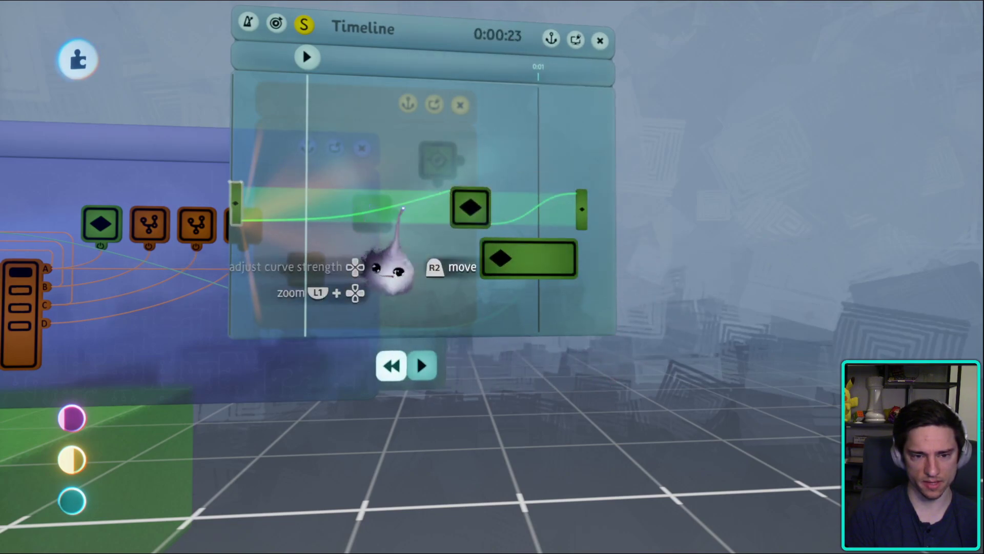
{"action": "left_click_drag", "start_coordinate": [392, 251], "coordinate": [335, 259]}
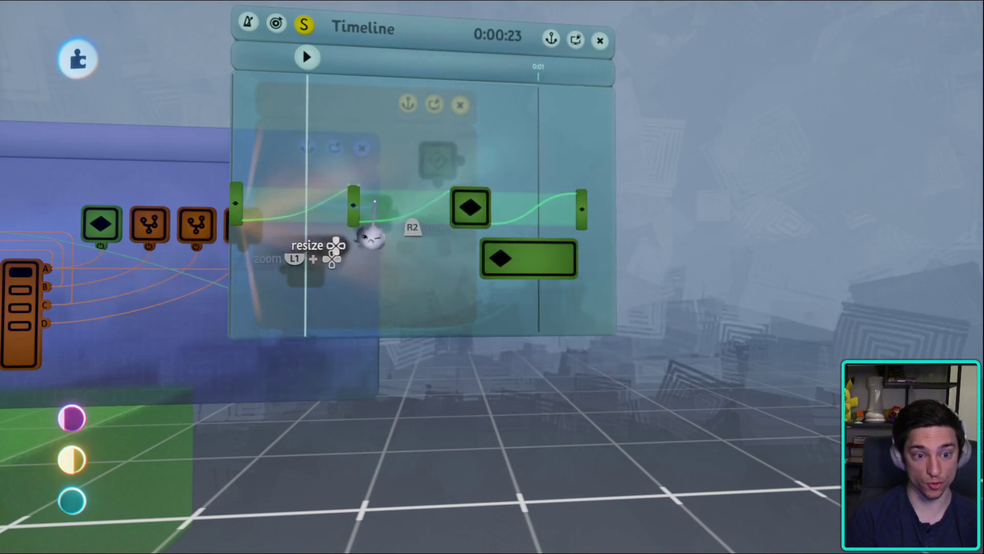
{"action": "left_click", "coordinate": [359, 266]}
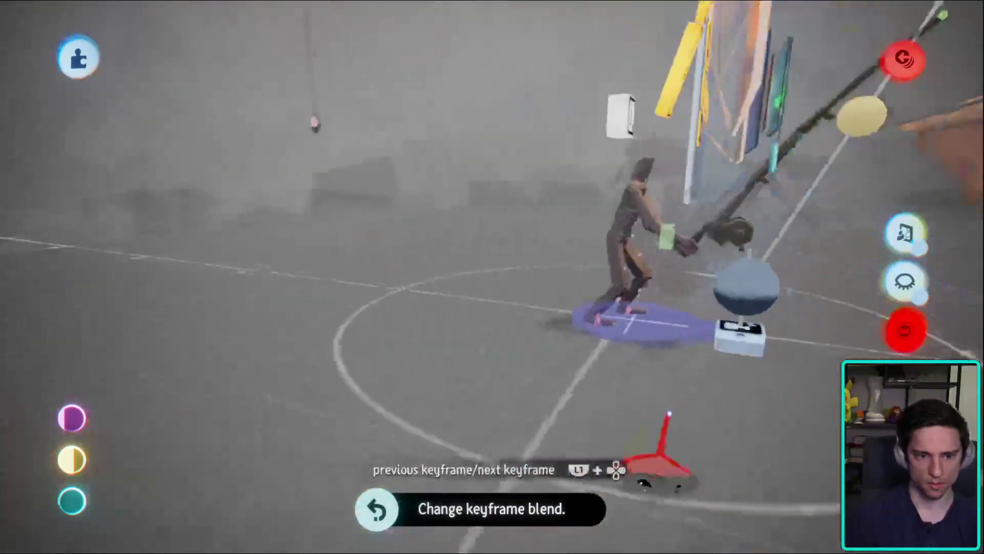
{"action": "middle_click_drag", "start_coordinate": [669, 414], "coordinate": [439, 340]}
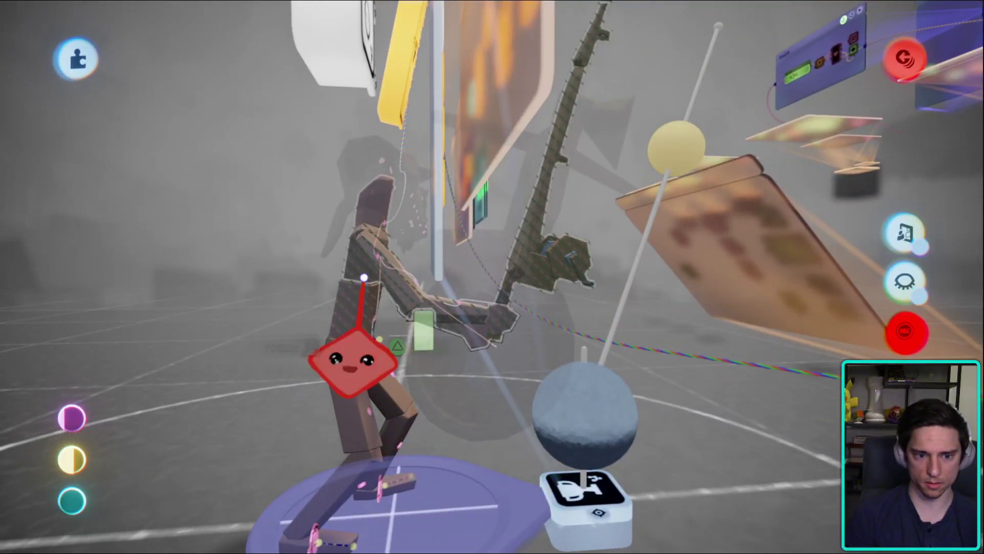
- Rotate the rod arm in the second keyframe to lean forward over the puppet, then return to the Timeline
{"action": "scroll", "coordinate": [320, 451], "scroll_direction": "up", "scroll_amount": 3}
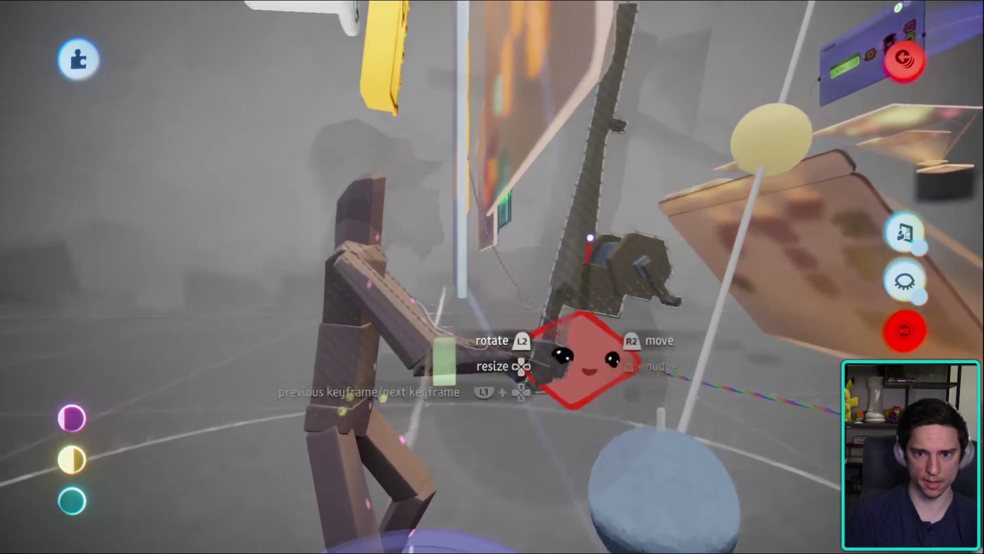
{"action": "middle_click_drag", "start_coordinate": [584, 358], "coordinate": [595, 538]}
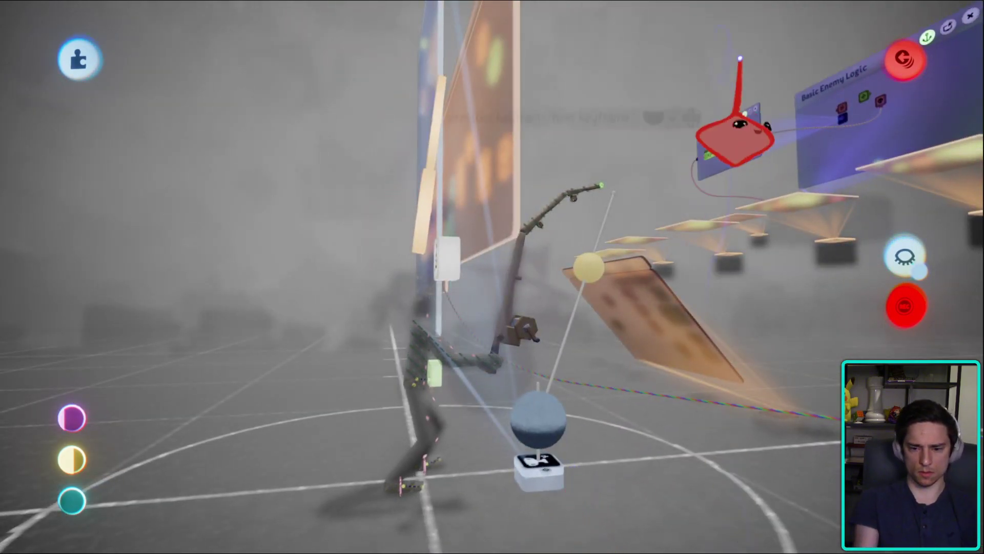
{"action": "mouse_move", "coordinate": [582, 263]}
{"action": "middle_mouse_down"}
{"action": "mouse_move", "coordinate": [769, 410]}
{"action": "mouse_move", "coordinate": [432, 470]}
{"action": "mouse_move", "coordinate": [485, 282]}
{"action": "mouse_move", "coordinate": [468, 243]}
{"action": "mouse_move", "coordinate": [478, 276]}
{"action": "mouse_move", "coordinate": [368, 278]}
{"action": "middle_mouse_up"}
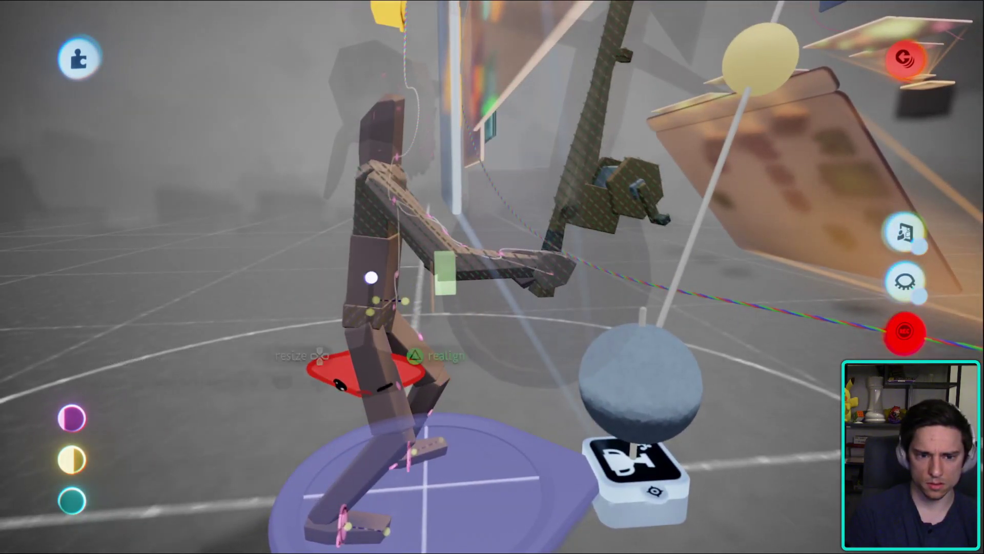
{"action": "mouse_move", "coordinate": [365, 314]}
{"action": "left_mouse_down"}
{"action": "mouse_move", "coordinate": [340, 297]}
{"action": "mouse_move", "coordinate": [374, 320]}
{"action": "left_mouse_up"}
{"action": "mouse_move", "coordinate": [427, 255]}
{"action": "left_mouse_down"}
{"action": "mouse_move", "coordinate": [447, 248]}
{"action": "mouse_move", "coordinate": [434, 240]}
{"action": "left_mouse_up"}
{"action": "mouse_move", "coordinate": [495, 262]}
{"action": "left_mouse_down"}
{"action": "mouse_move", "coordinate": [501, 275]}
{"action": "mouse_move", "coordinate": [440, 266]}
{"action": "left_mouse_up"}
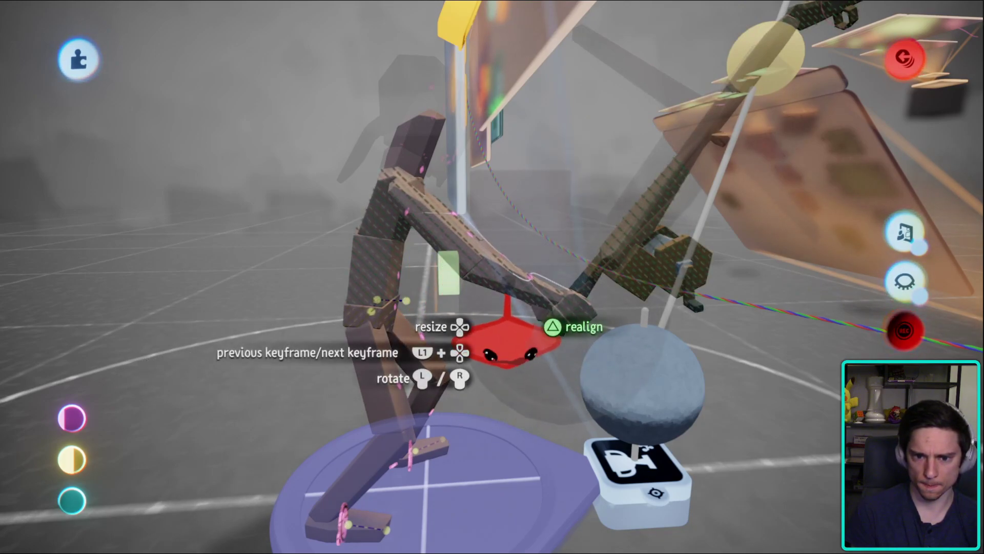
{"action": "left_click_drag", "start_coordinate": [507, 346], "coordinate": [461, 456]}
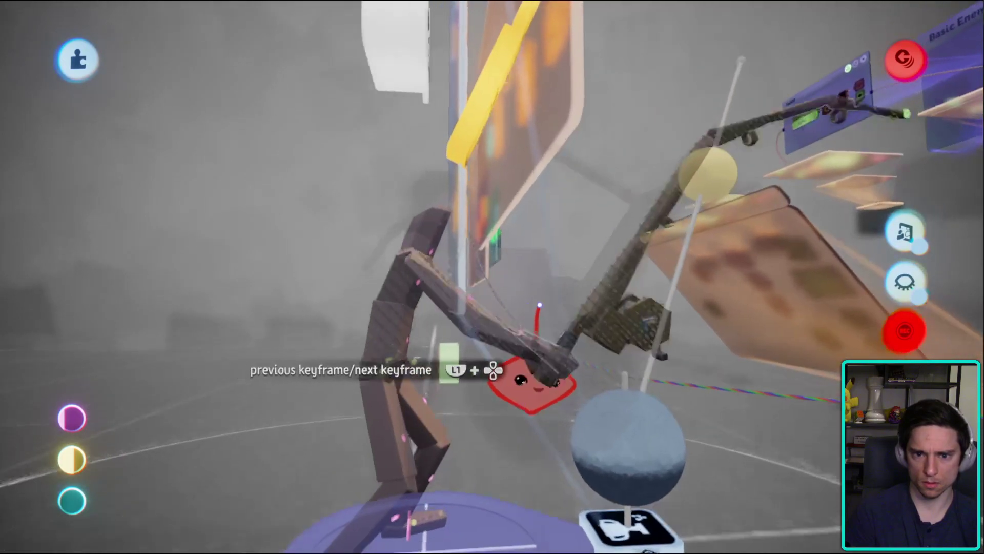
{"action": "left_click_drag", "start_coordinate": [560, 391], "coordinate": [591, 485]}
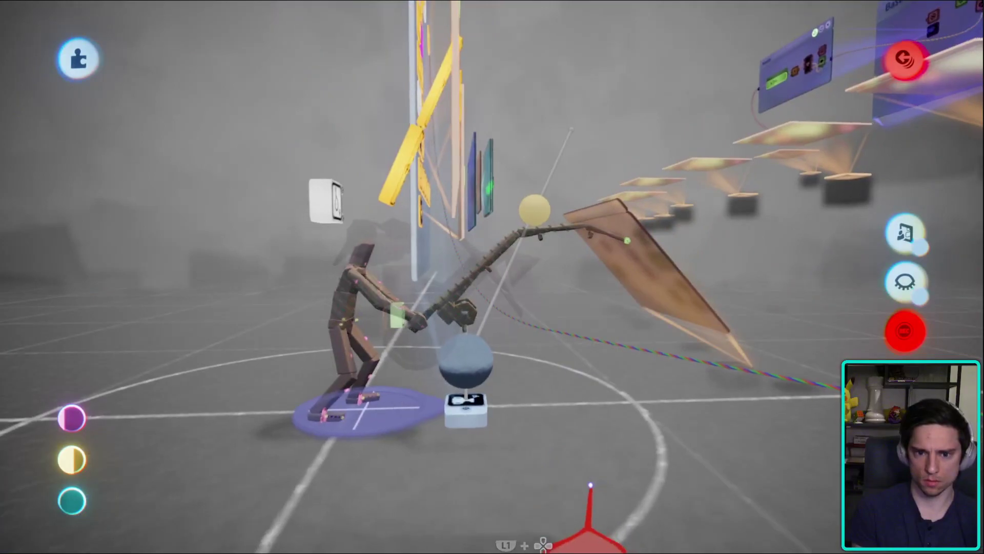
{"action": "key", "text": "Left"}
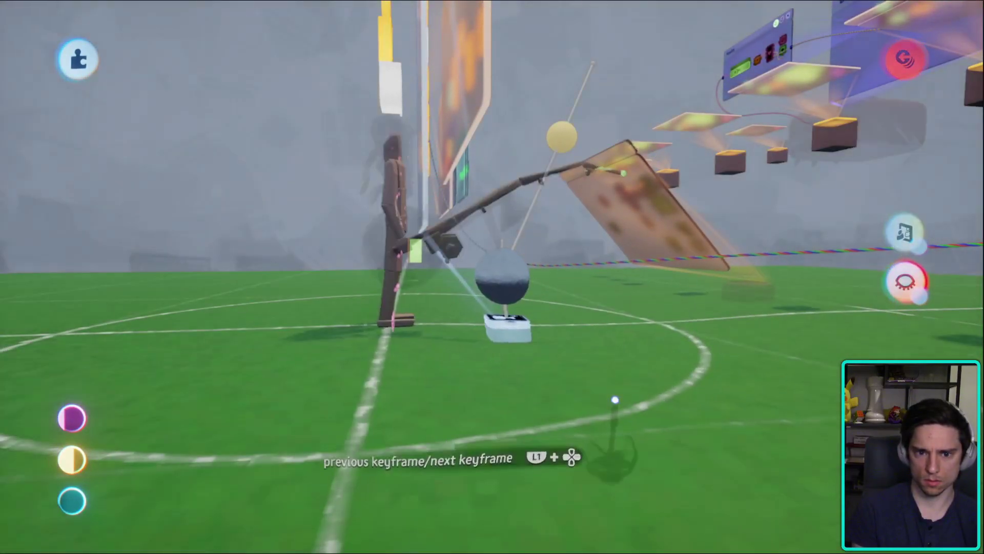
{"action": "left_click_drag", "start_coordinate": [615, 399], "coordinate": [520, 287]}
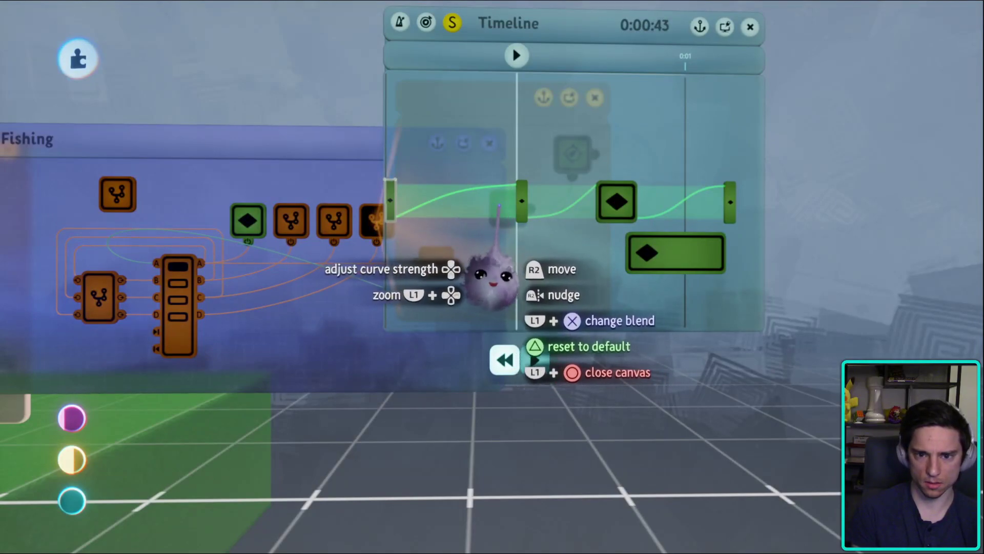
- Adjust the keyframe curve strength on the Timeline and launch test play from the options menu
{"action": "scroll", "coordinate": [458, 243], "scroll_direction": "down", "scroll_amount": 2}
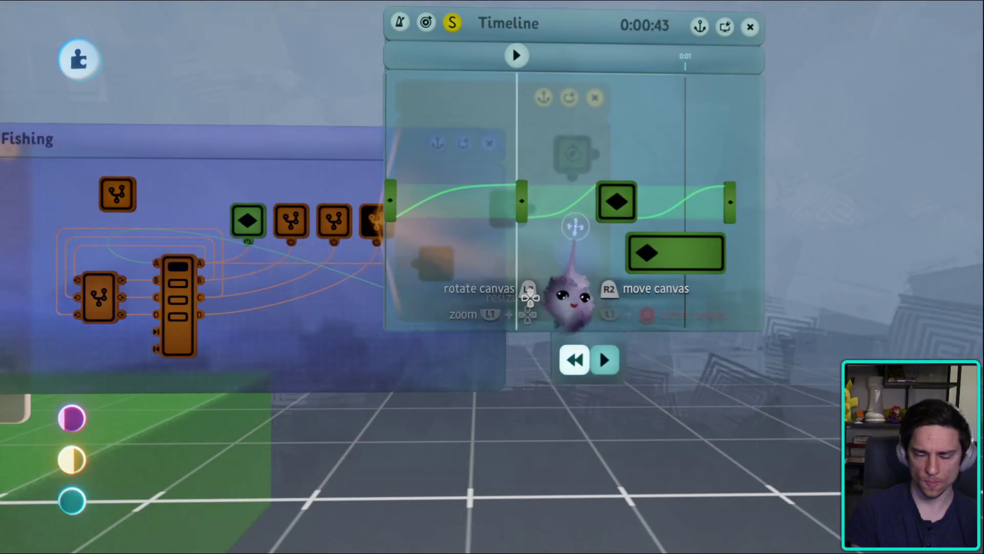
{"action": "left_click_drag", "start_coordinate": [519, 276], "coordinate": [671, 492]}
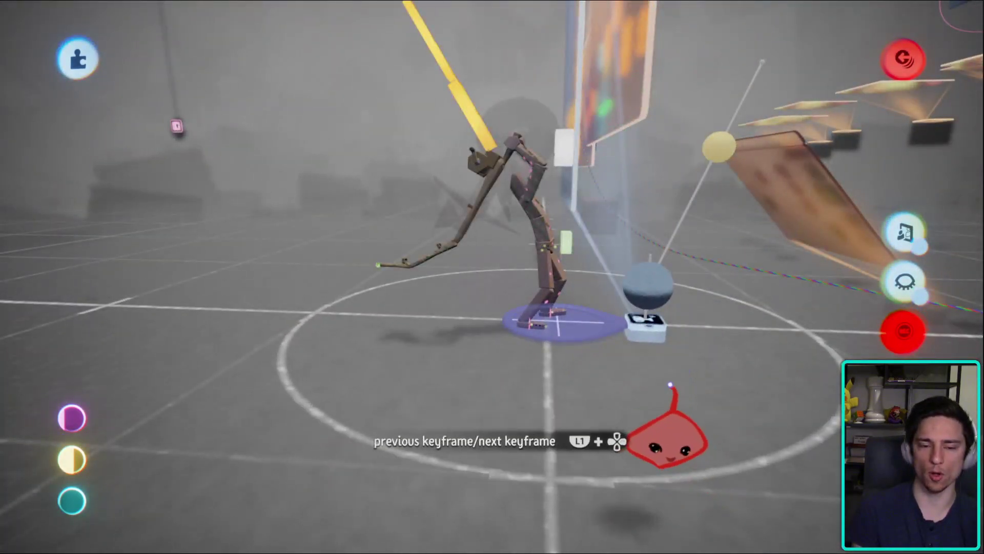
{"action": "left_click_drag", "start_coordinate": [670, 383], "coordinate": [581, 374]}
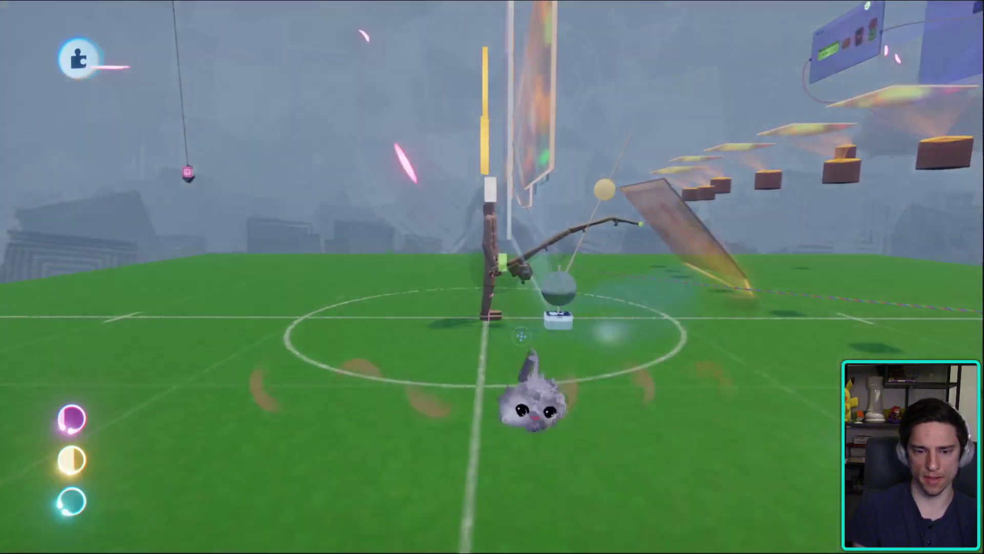
{"action": "key", "text": "Escape"}
{"action": "left_click", "coordinate": [275, 380]}
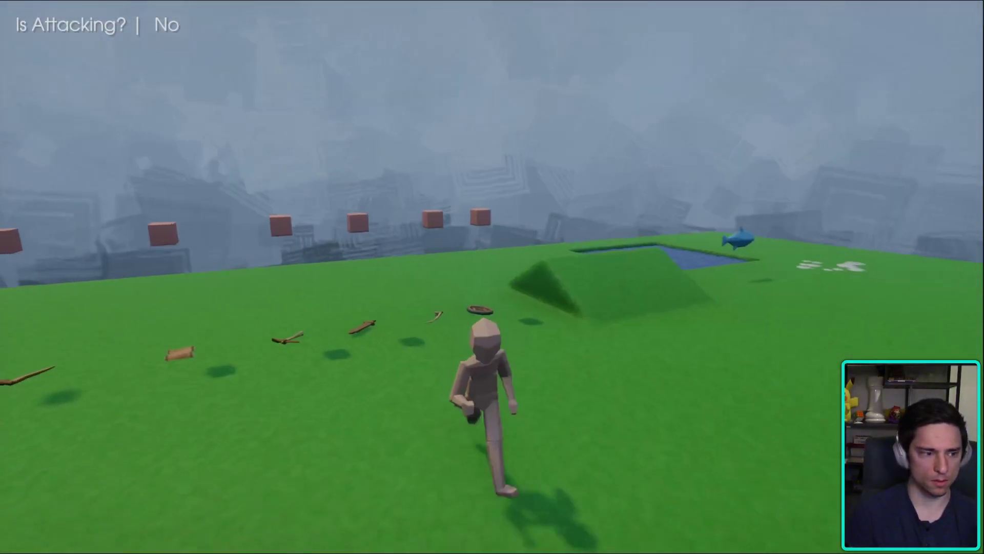
- Browse the inventory to the fishing pole, then run the character around the field
{"action": "key", "text": "Tab"}
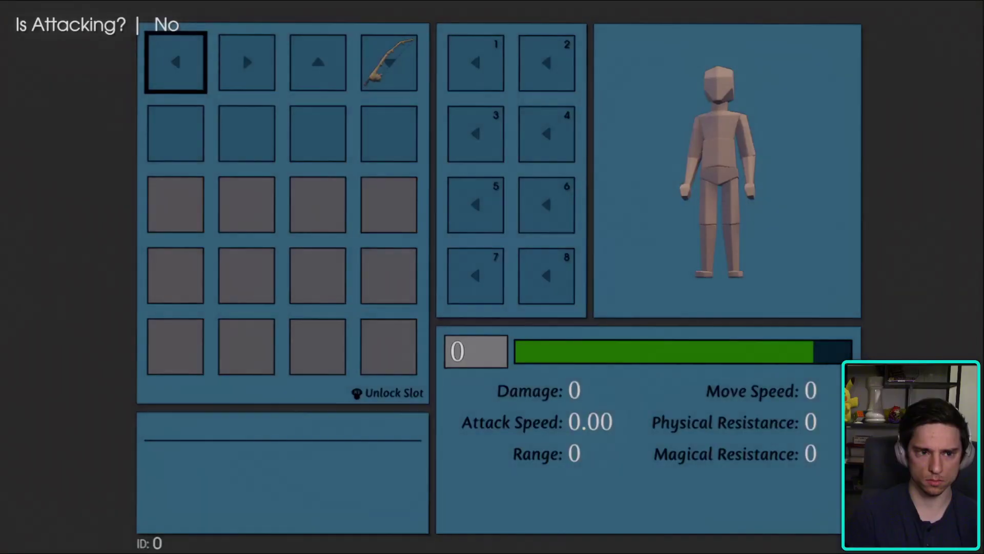
{"action": "key", "text": "Right"}
{"action": "key", "text": "Right"}
{"action": "key", "text": "Right"}
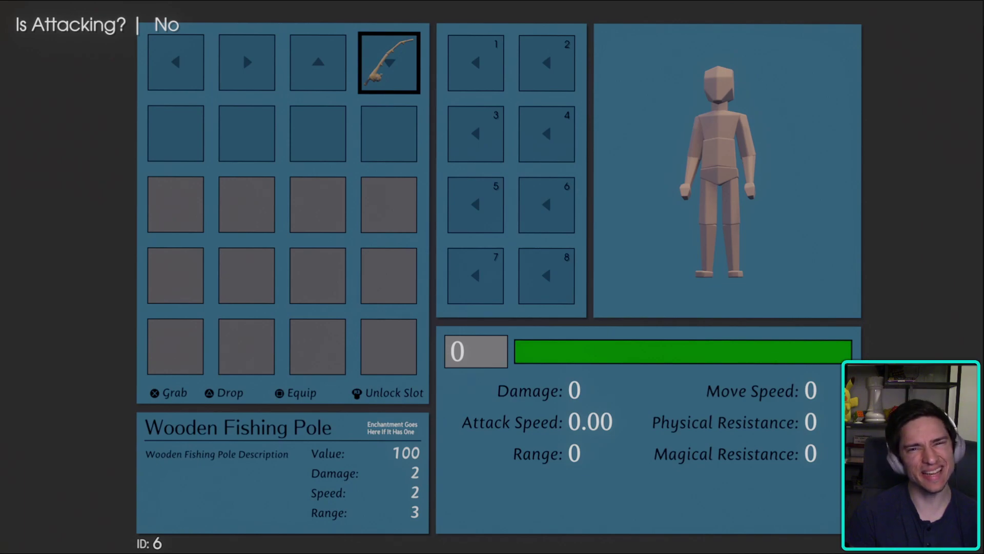
{"action": "key", "text": "Left"}
{"action": "key", "text": "Tab"}
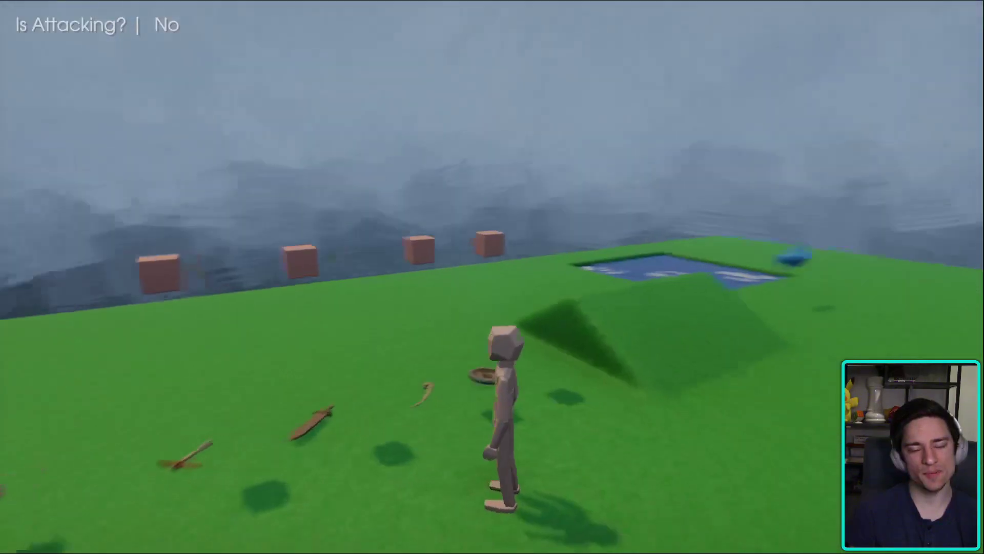
{"action": "key", "text": "w"}
{"action": "key", "text": "s"}
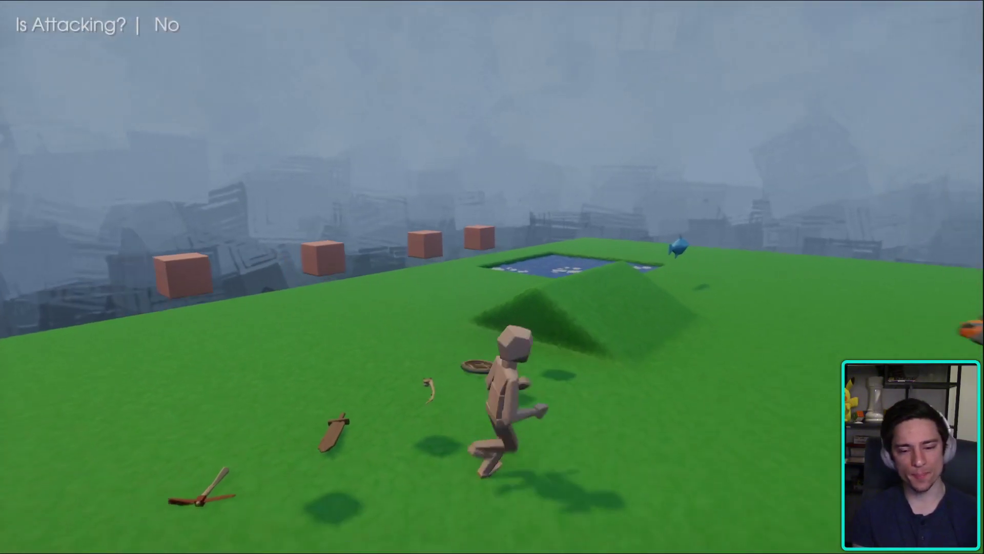
- Equip the fishing rod from the inventory and restart the playtest from the beginning
{"action": "key", "text": "w"}
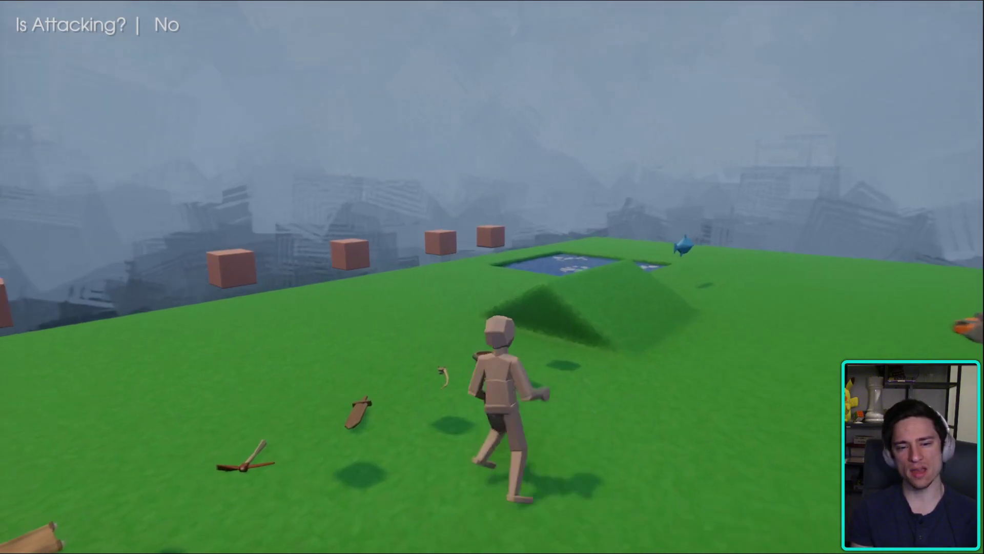
{"action": "key", "text": "Tab"}
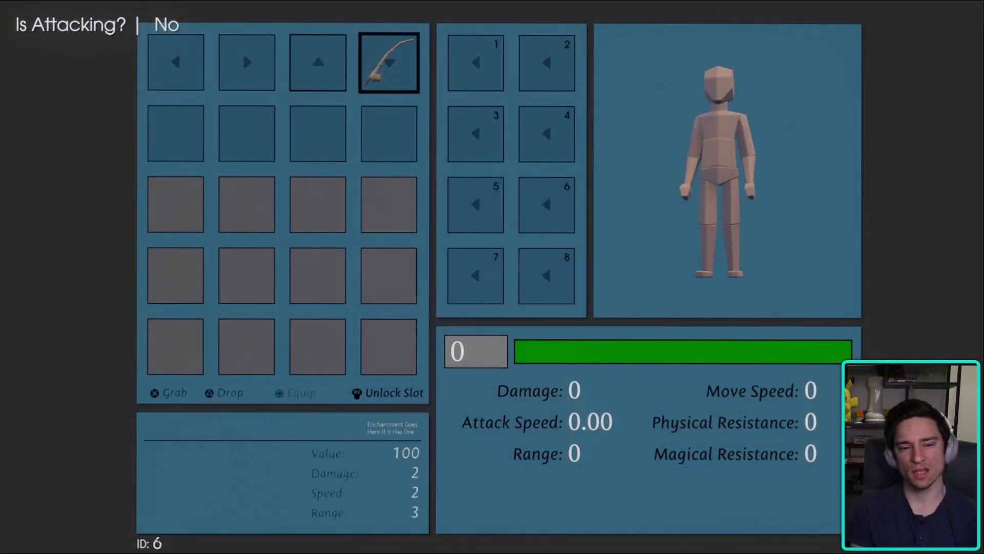
{"action": "key", "text": "Tab"}
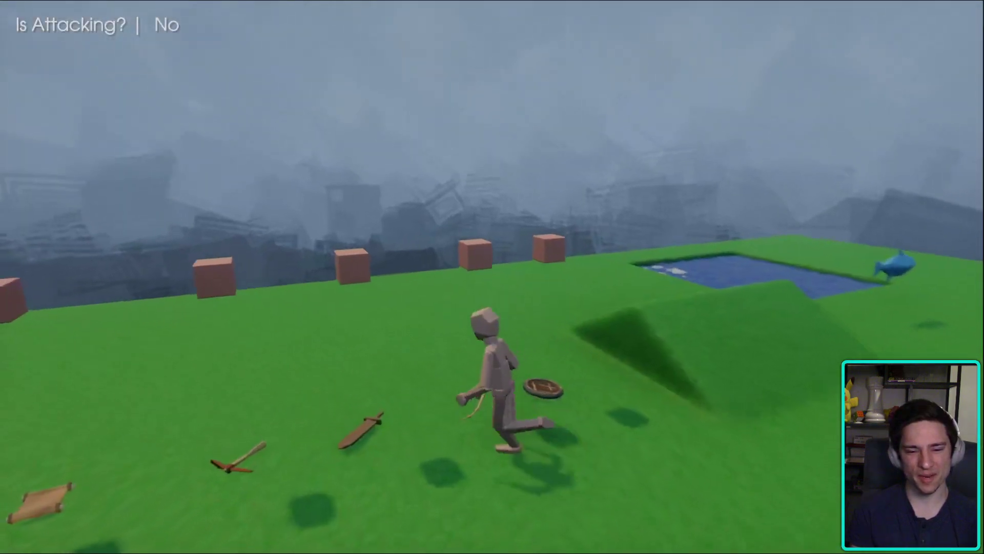
{"action": "key", "text": "s"}
{"action": "key", "text": "Tab"}
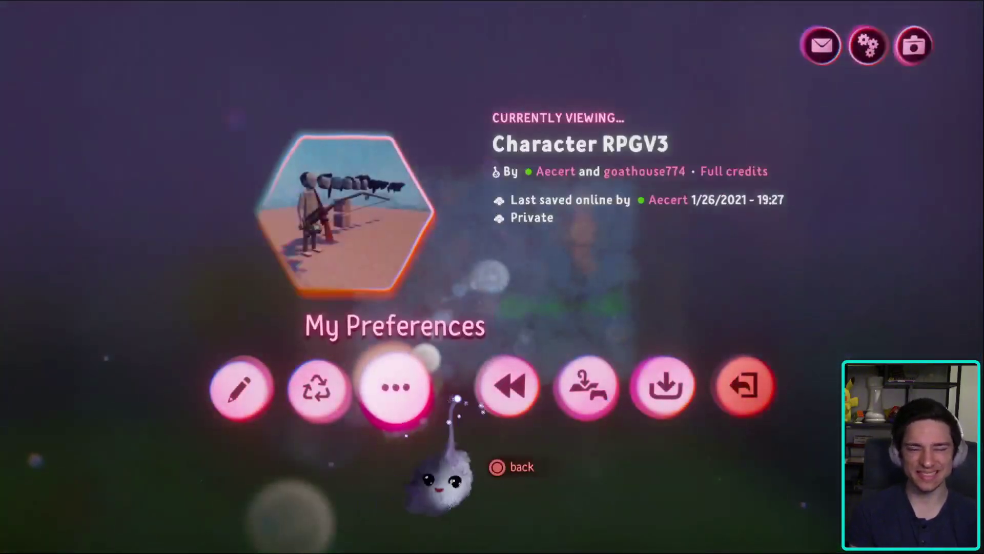
{"action": "left_click", "coordinate": [508, 387]}
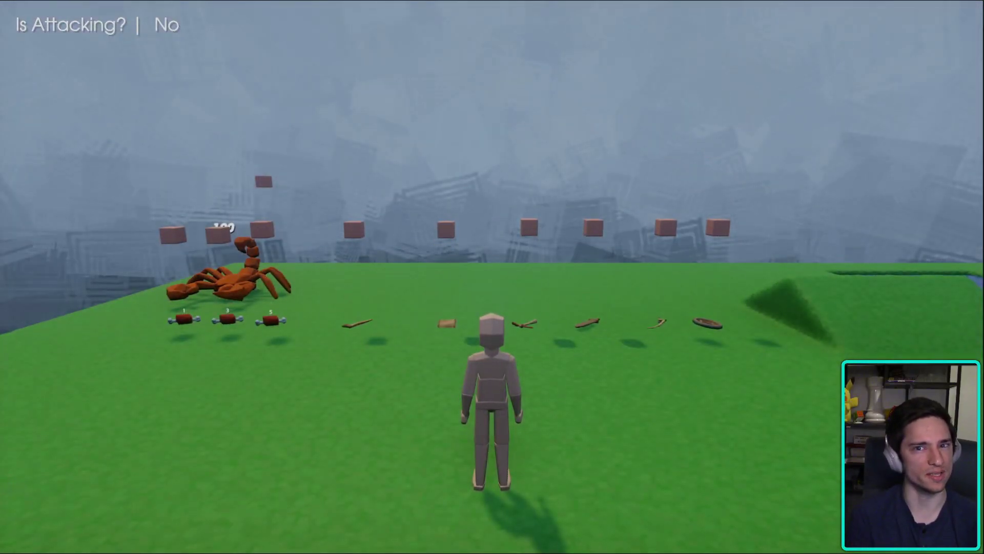
- Run to the pond near the fish and swing the rod so Is Attacking? reads Yes
{"action": "key", "text": "w"}
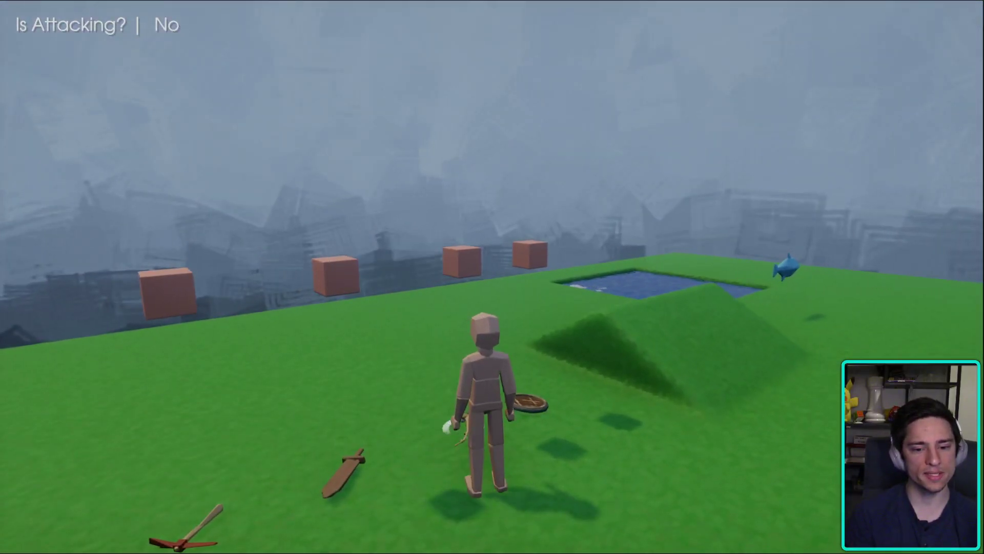
{"action": "key", "text": "w"}
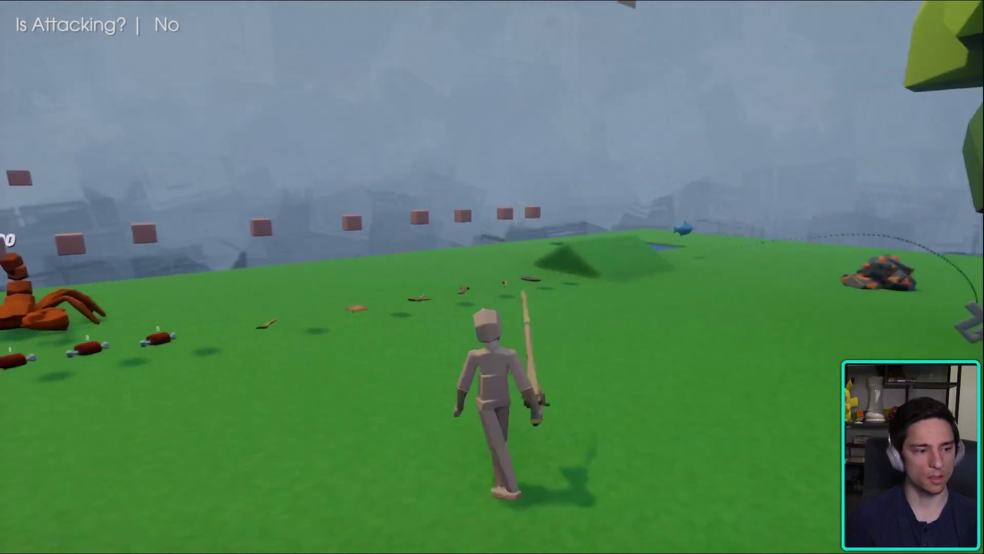
{"action": "key", "text": "w"}
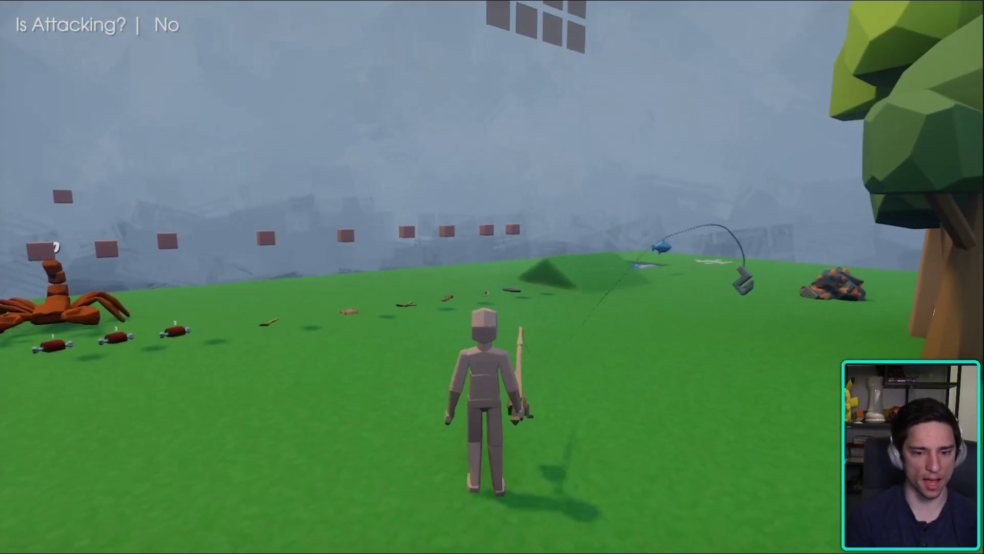
{"action": "key", "text": "a"}
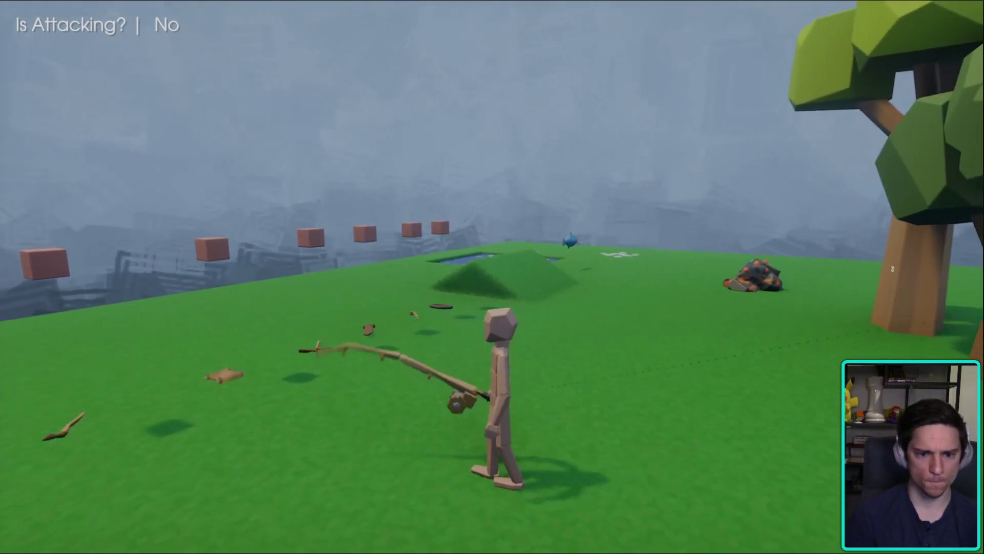
{"action": "key", "text": "w"}
{"action": "left_click", "coordinate": [492, 277]}
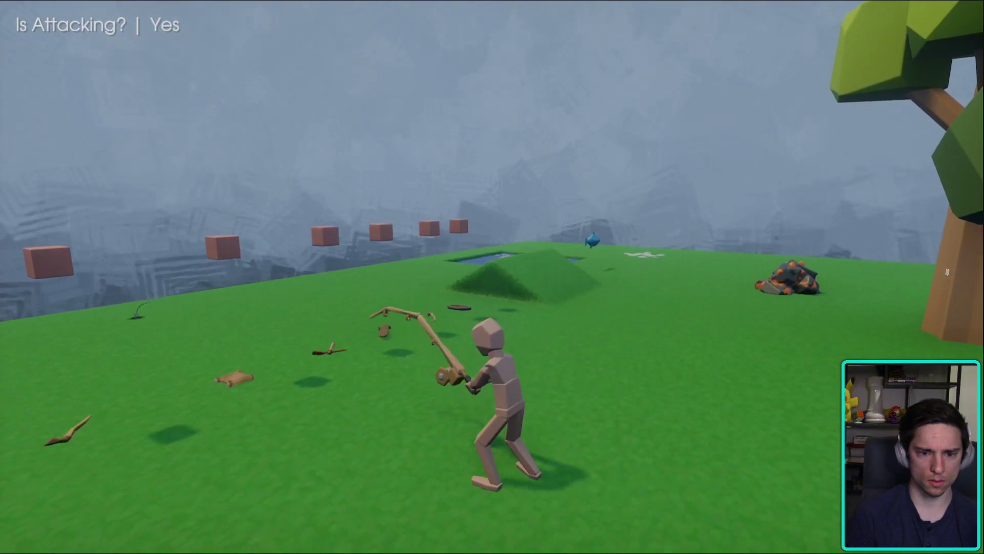
- Switch to edit mode and open the Reeling In chip's timeline keyframe window
{"action": "key", "text": "Escape"}
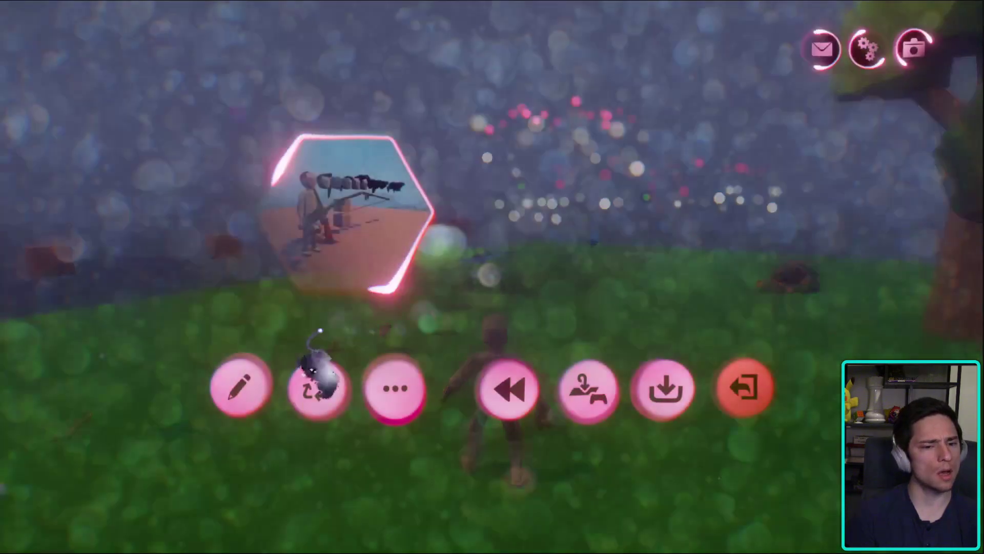
{"action": "left_click", "coordinate": [241, 386]}
{"action": "middle_click_drag", "start_coordinate": [493, 334], "coordinate": [482, 315]}
{"action": "key", "text": "Escape"}
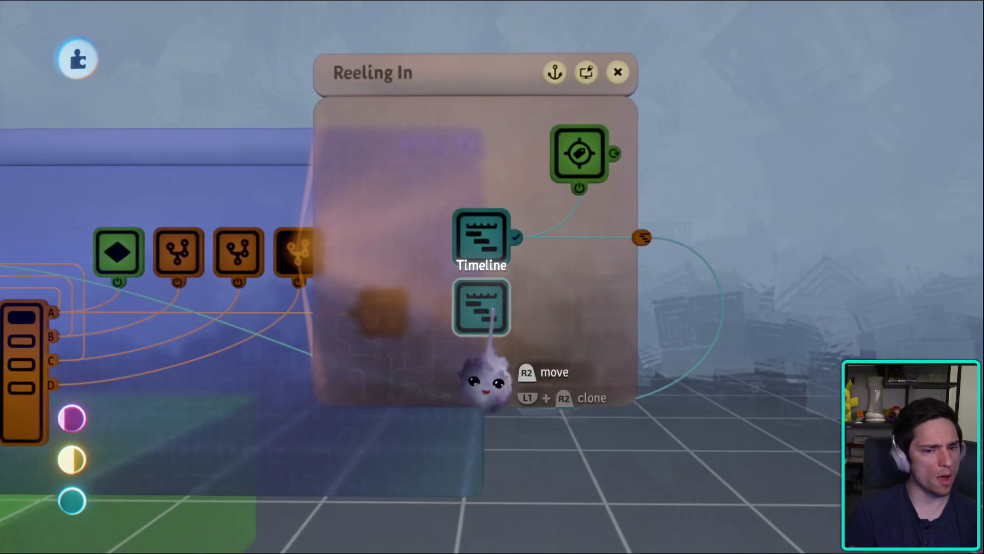
{"action": "left_click", "coordinate": [491, 312]}
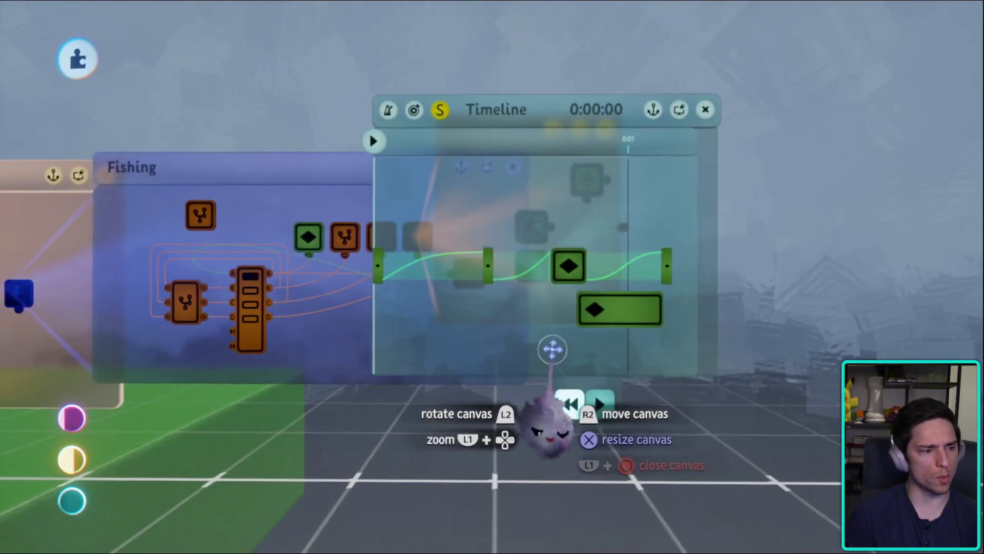
{"action": "middle_click_drag", "start_coordinate": [549, 345], "coordinate": [550, 348]}
{"action": "key", "text": "ctrl+z"}
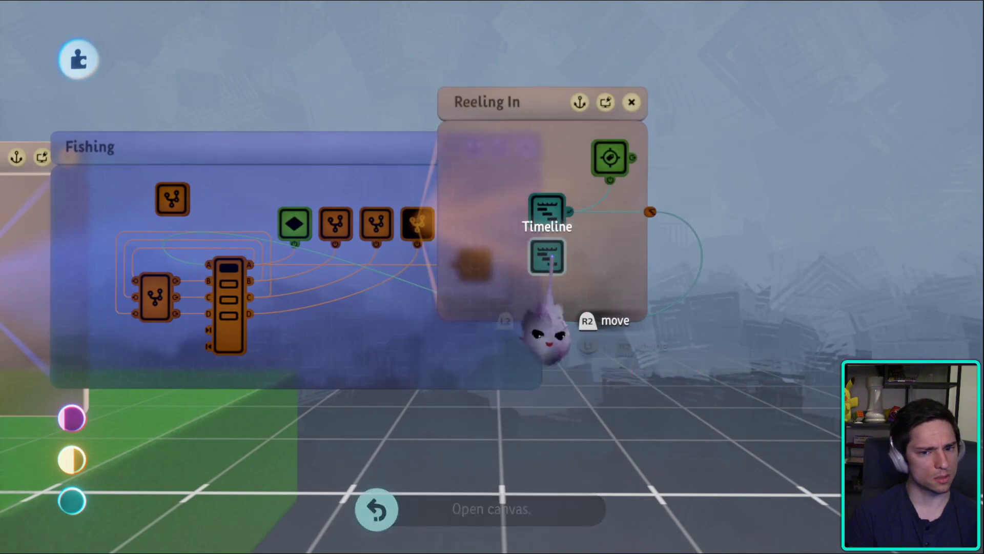
{"action": "left_click", "coordinate": [556, 214]}
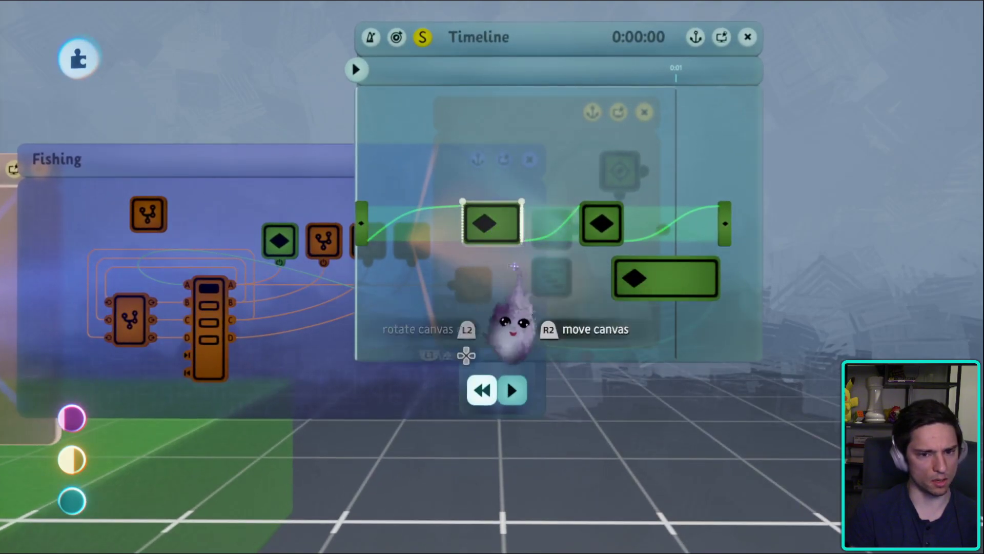
- Enter the second keyframe and swing the rod segment into an upright position
{"action": "scroll", "coordinate": [528, 273], "scroll_direction": "up", "scroll_amount": 2}
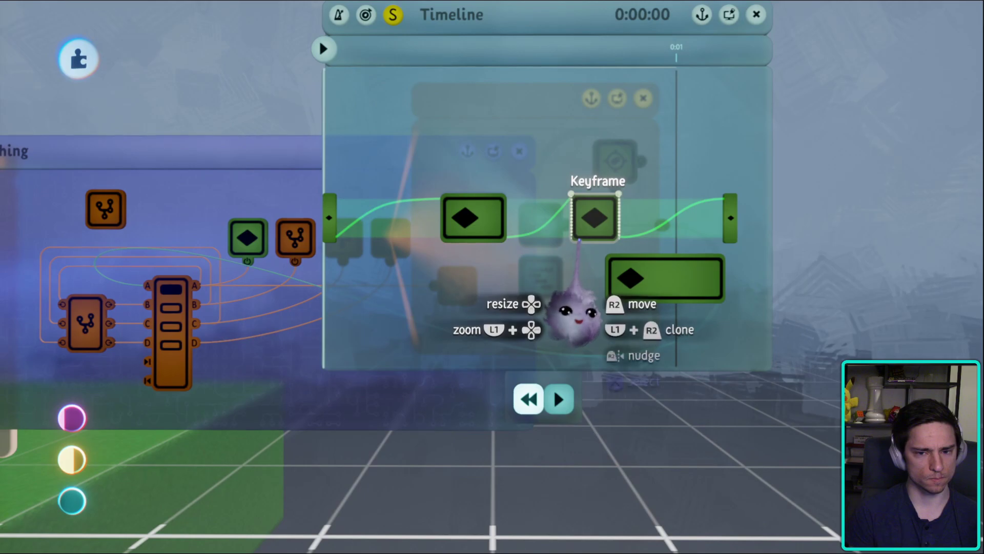
{"action": "left_click", "coordinate": [594, 236]}
{"action": "left_click", "coordinate": [566, 328]}
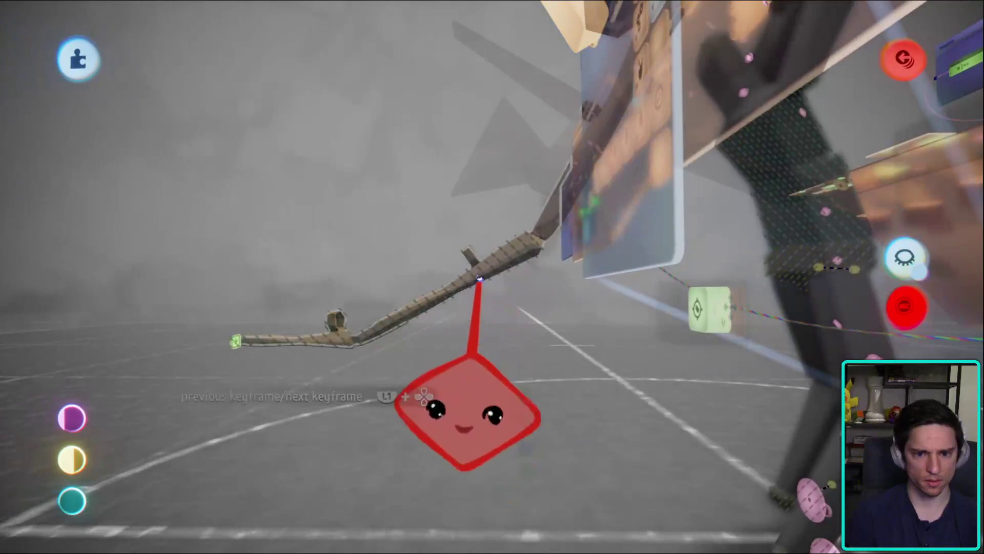
{"action": "left_click_drag", "start_coordinate": [479, 279], "coordinate": [369, 319]}
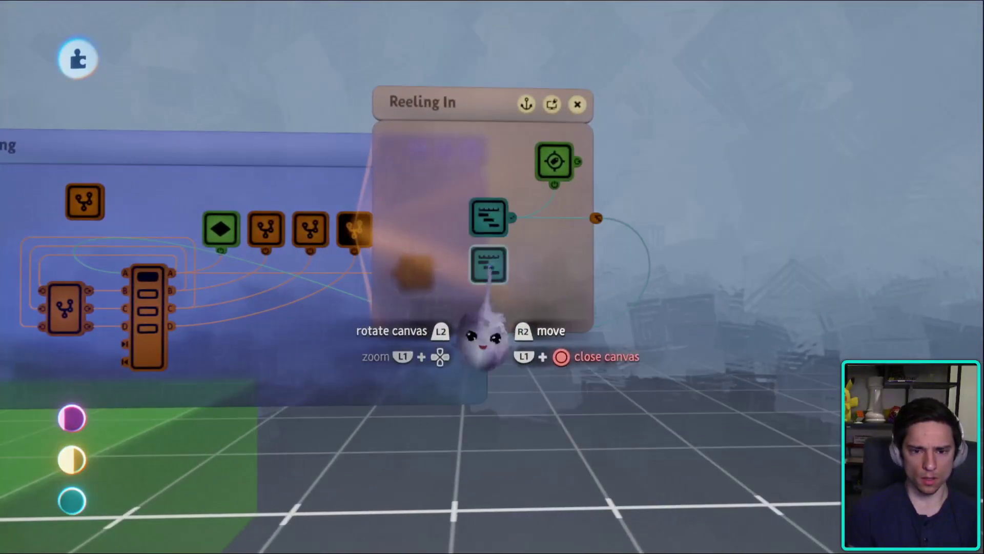
- Playtest the rod swing, then pause and return to editing
{"action": "key", "text": "Escape"}
{"action": "left_click", "coordinate": [277, 384]}
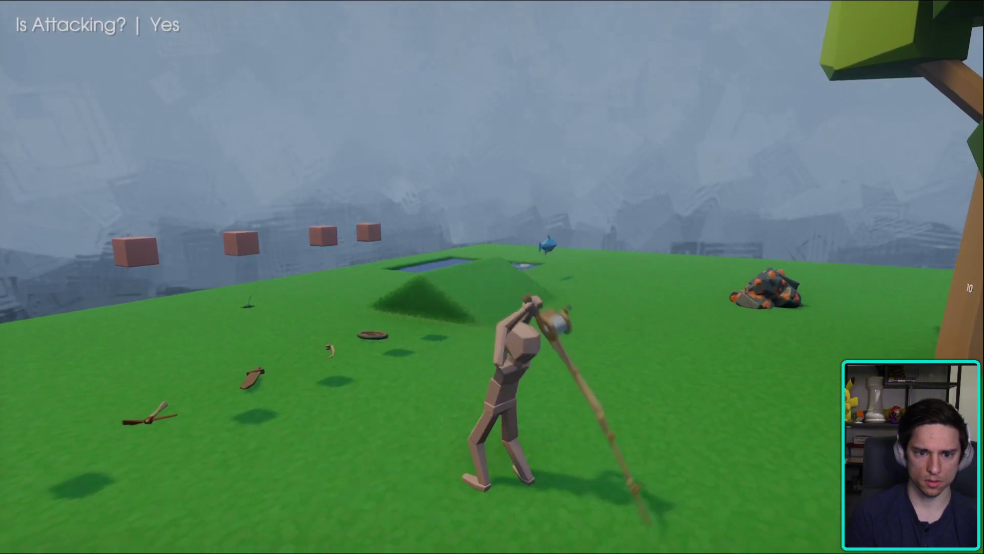
{"action": "key", "text": "Escape"}
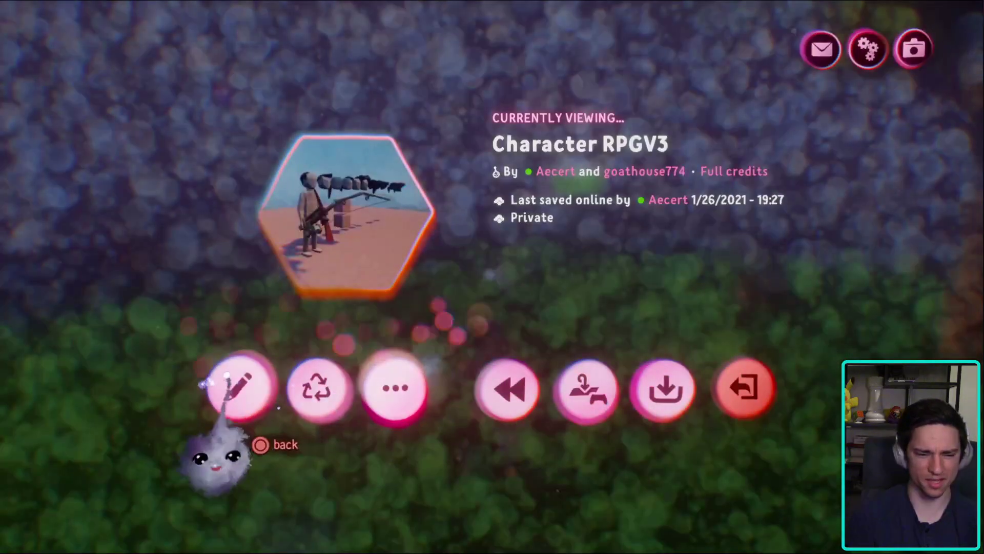
{"action": "left_click", "coordinate": [238, 387]}
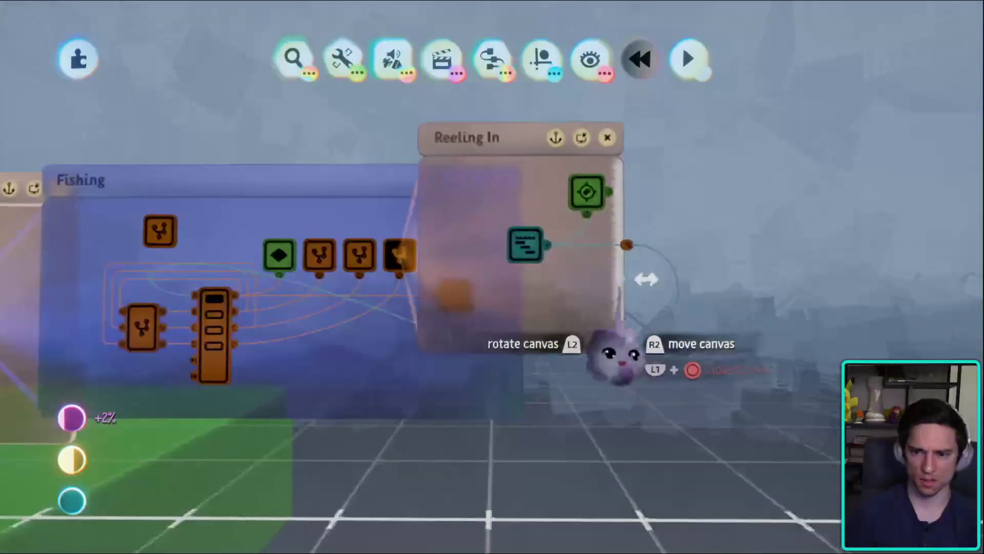
- Enter the Reeling In timeline's keyframe and bend the character's leg
{"action": "left_click", "coordinate": [535, 277]}
{"action": "key", "text": "Escape"}
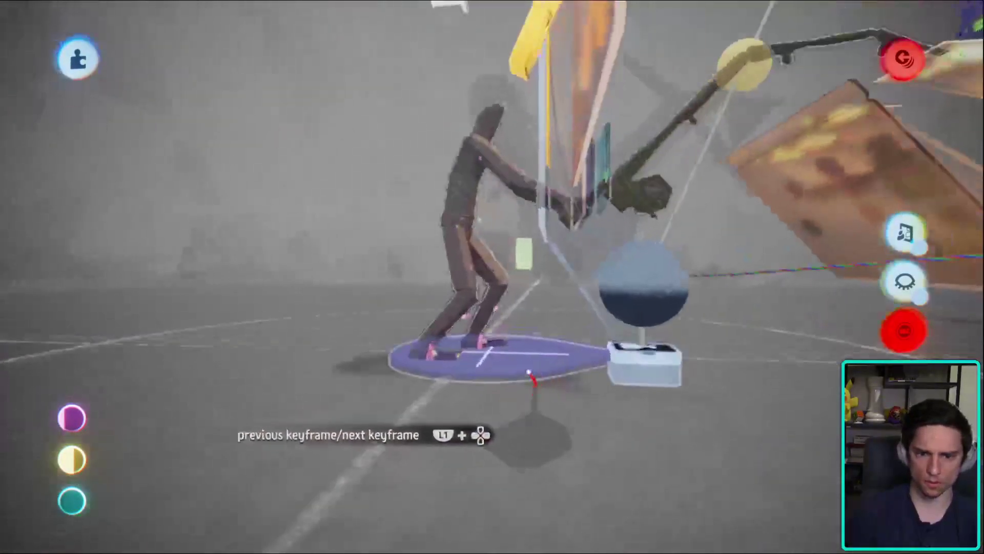
{"action": "middle_click_drag", "start_coordinate": [530, 377], "coordinate": [389, 302]}
{"action": "left_click_drag", "start_coordinate": [418, 296], "coordinate": [479, 352]}
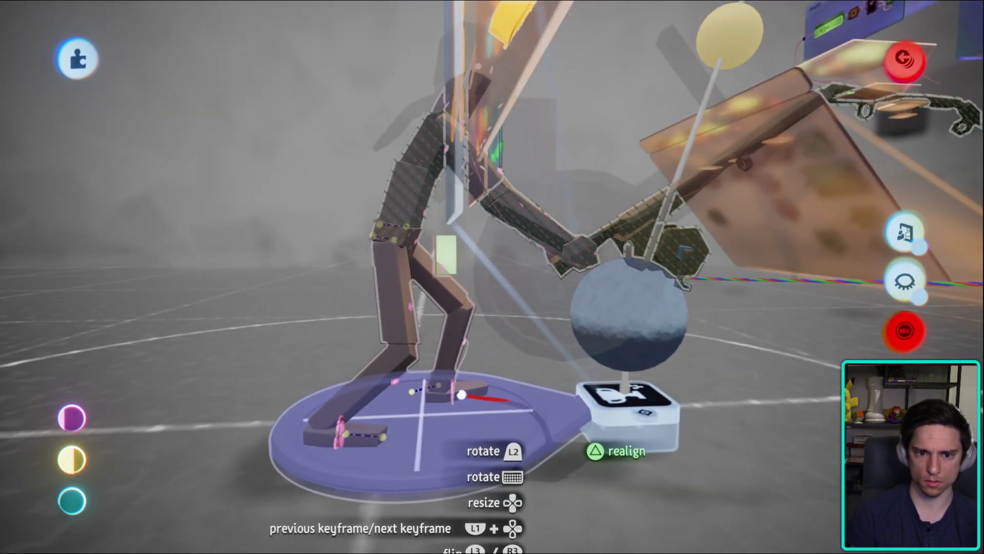
- Rotate the character's rod-holding arm upward about 15° and view the whole pose
{"action": "middle_click_drag", "start_coordinate": [492, 277], "coordinate": [235, 277]}
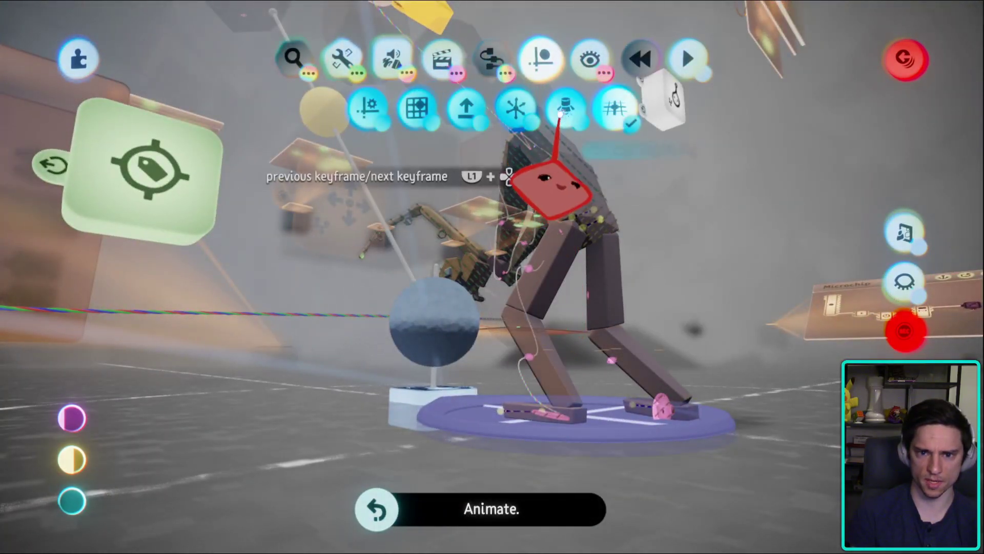
{"action": "middle_click_drag", "start_coordinate": [510, 307], "coordinate": [460, 259]}
{"action": "left_click_drag", "start_coordinate": [460, 259], "coordinate": [470, 289]}
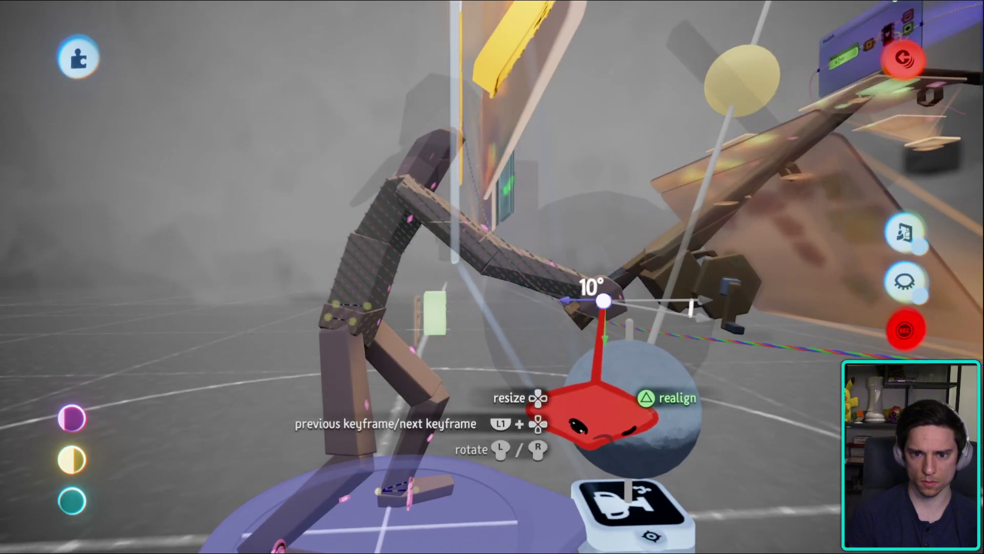
{"action": "middle_click_drag", "start_coordinate": [594, 415], "coordinate": [663, 410]}
- Playtest the new pose by running across the field, then pause and return to edit mode
{"action": "key", "text": "Escape"}
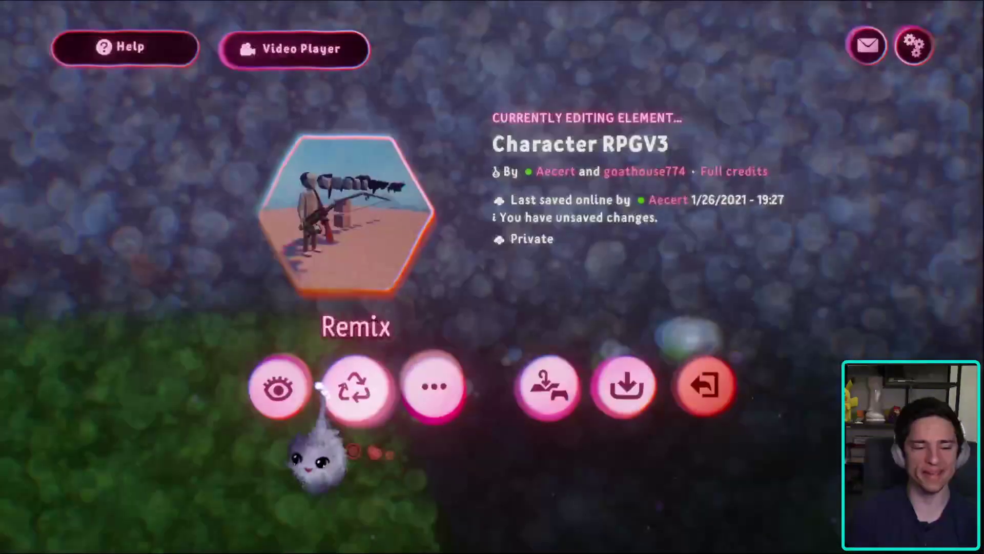
{"action": "left_click", "coordinate": [279, 388]}
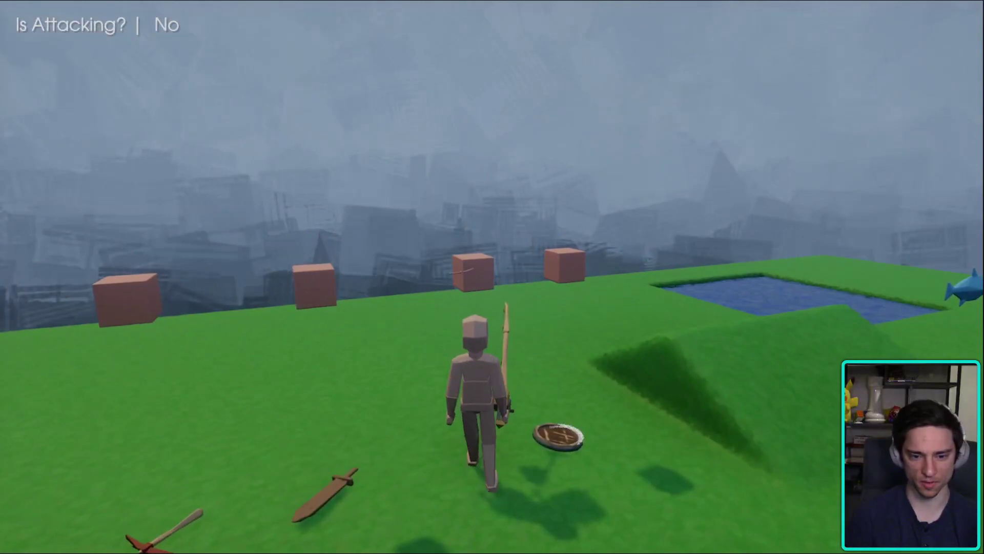
{"action": "key", "text": "w"}
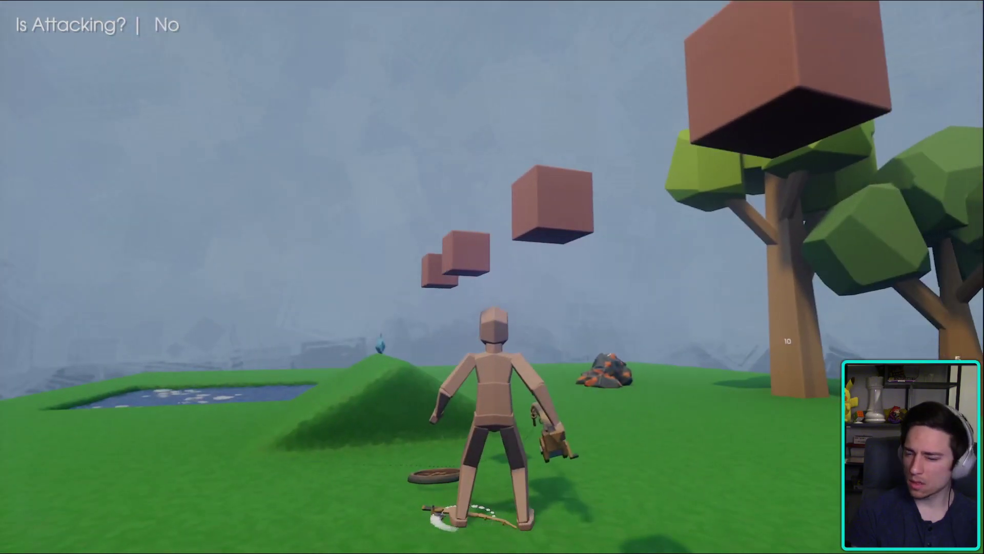
{"action": "key", "text": "Escape"}
{"action": "left_click", "coordinate": [241, 386]}
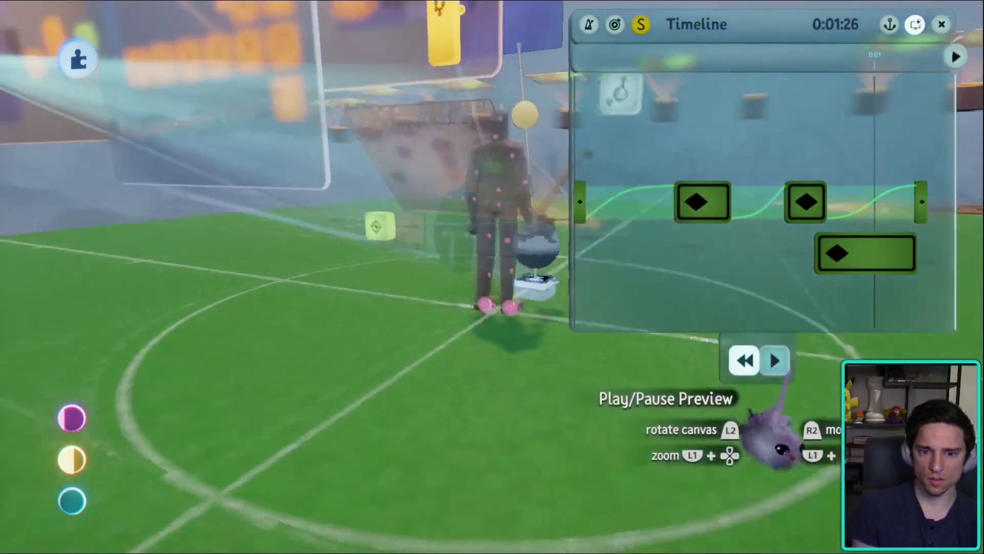
{"action": "left_click", "coordinate": [775, 360]}
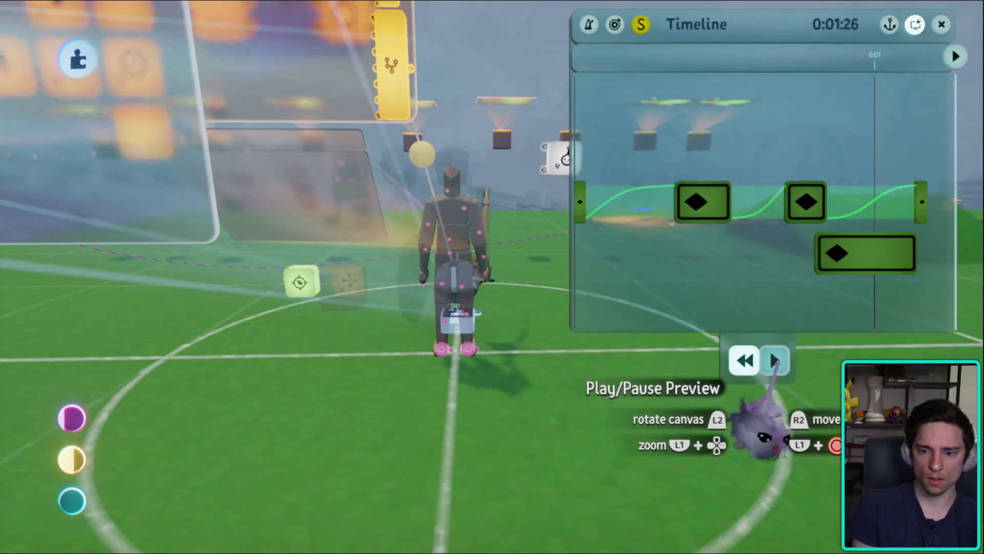
{"action": "left_click", "coordinate": [775, 361]}
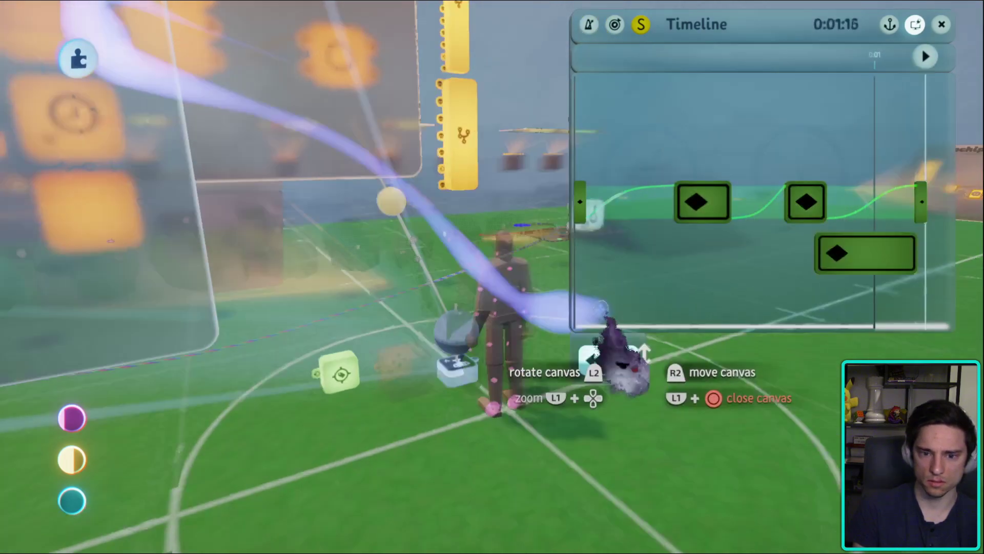
{"action": "key", "text": "Home"}
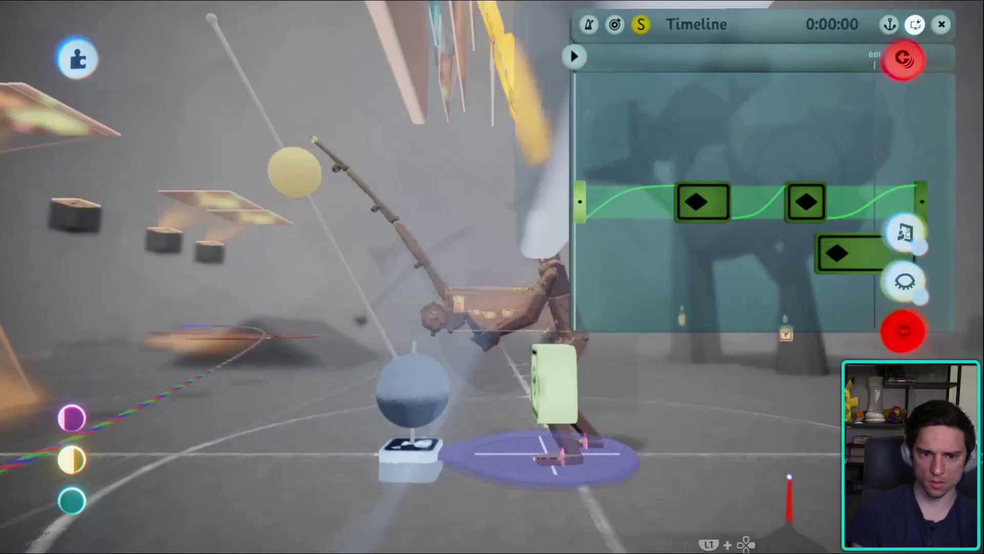
{"action": "key", "text": "Right"}
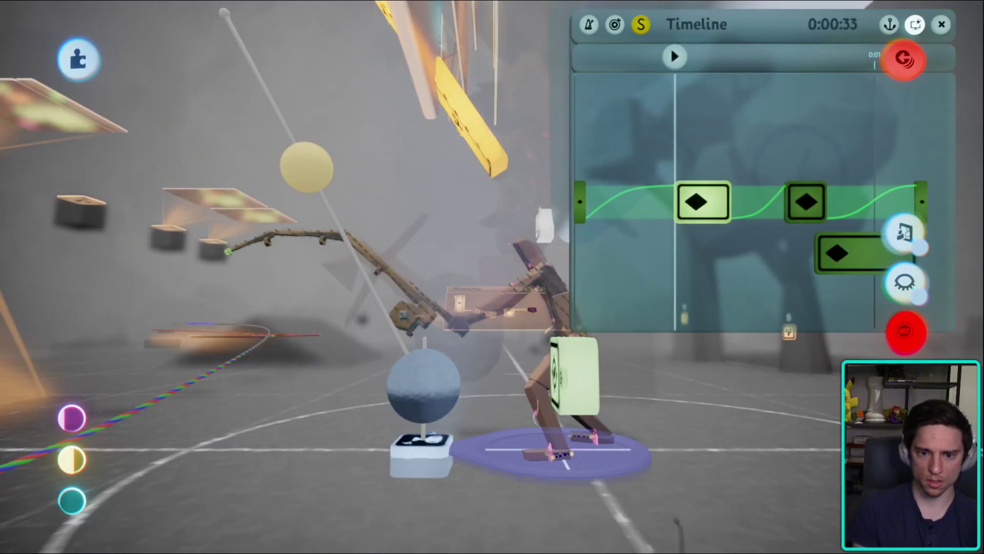
{"action": "middle_click_drag", "start_coordinate": [681, 494], "coordinate": [490, 433]}
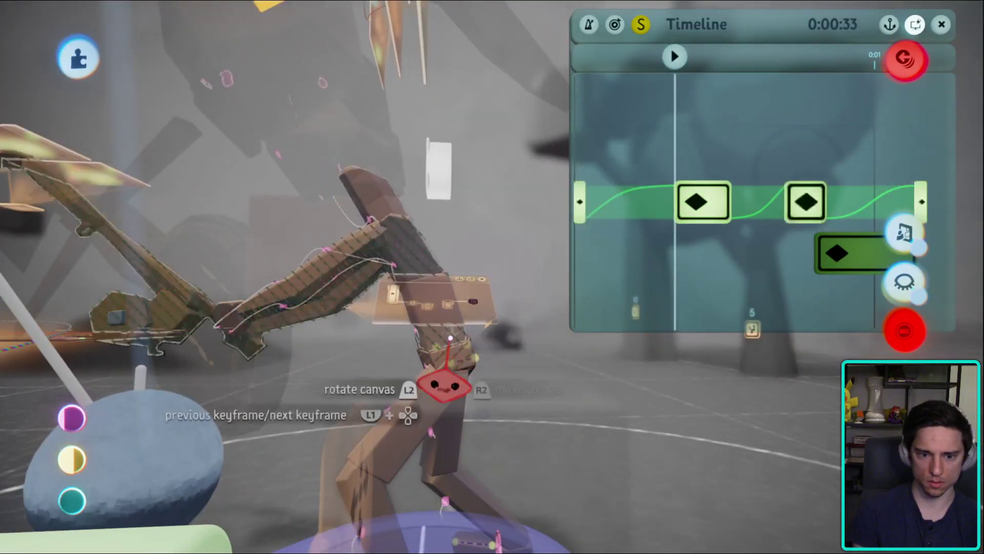
{"action": "middle_click_drag", "start_coordinate": [446, 385], "coordinate": [604, 510]}
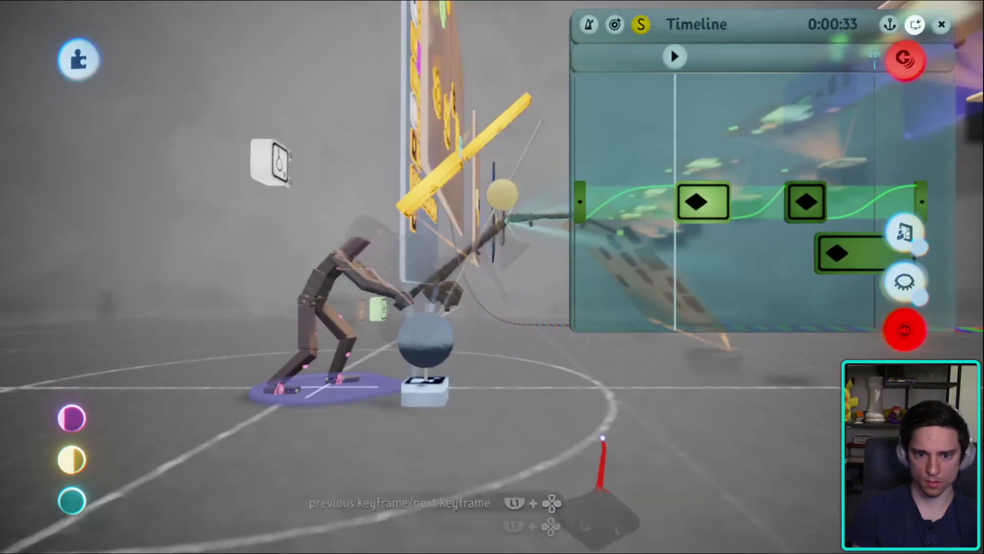
{"action": "middle_click_drag", "start_coordinate": [562, 474], "coordinate": [450, 329]}
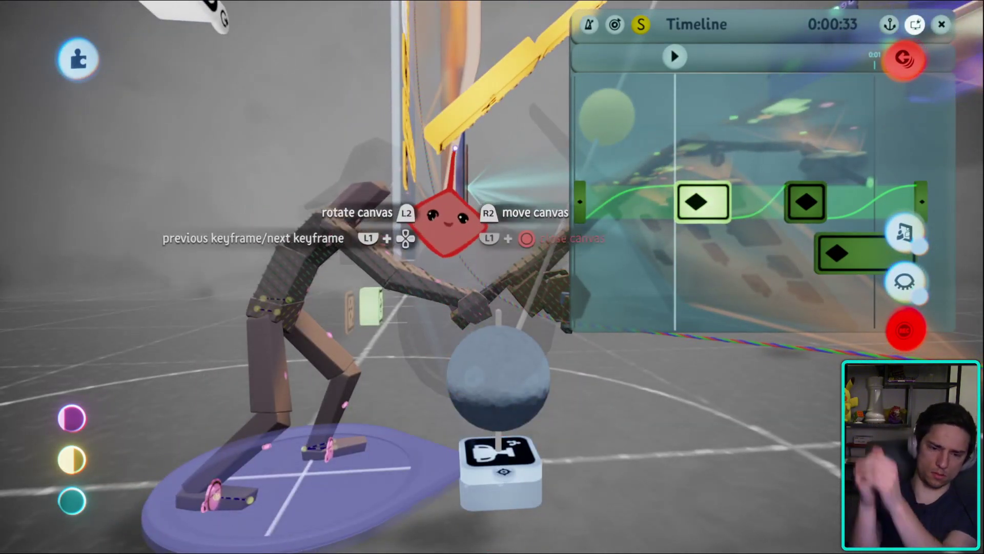
{"action": "middle_click_drag", "start_coordinate": [402, 340], "coordinate": [687, 421]}
{"action": "left_click_drag", "start_coordinate": [684, 103], "coordinate": [617, 141]}
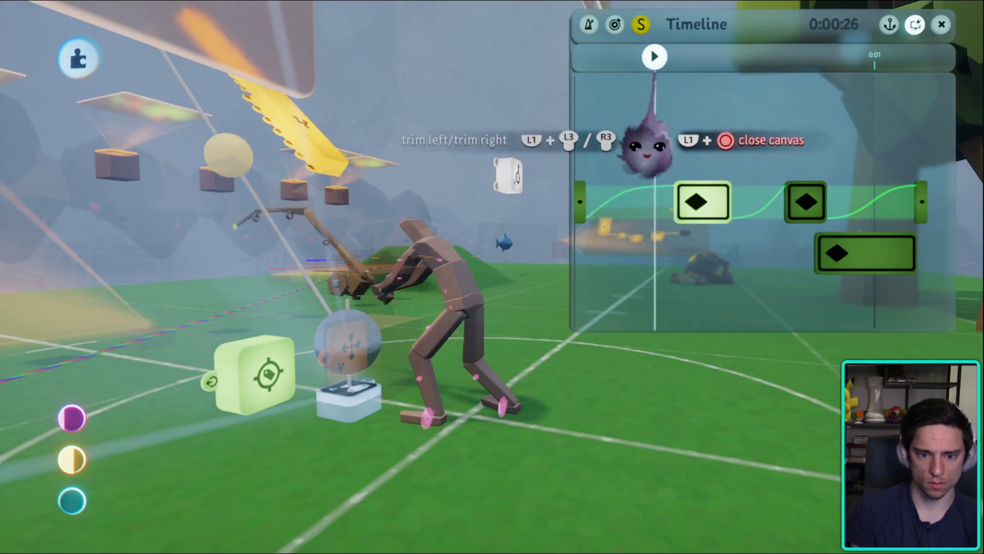
{"action": "left_click_drag", "start_coordinate": [683, 141], "coordinate": [623, 146]}
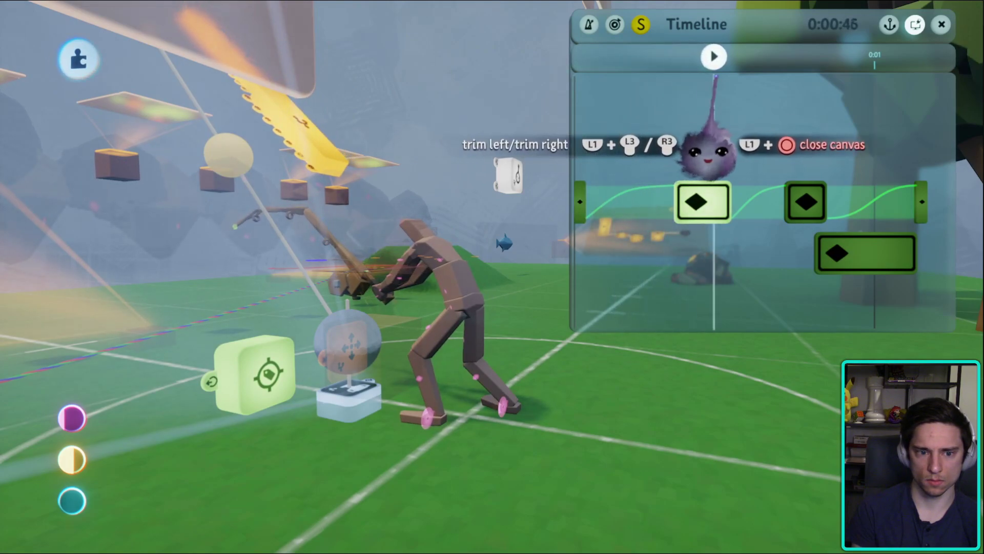
{"action": "left_click_drag", "start_coordinate": [707, 154], "coordinate": [593, 171]}
- Open the first keyframe's blend settings, scrub through the rod swing, and close the Timeline
{"action": "left_click", "coordinate": [702, 202]}
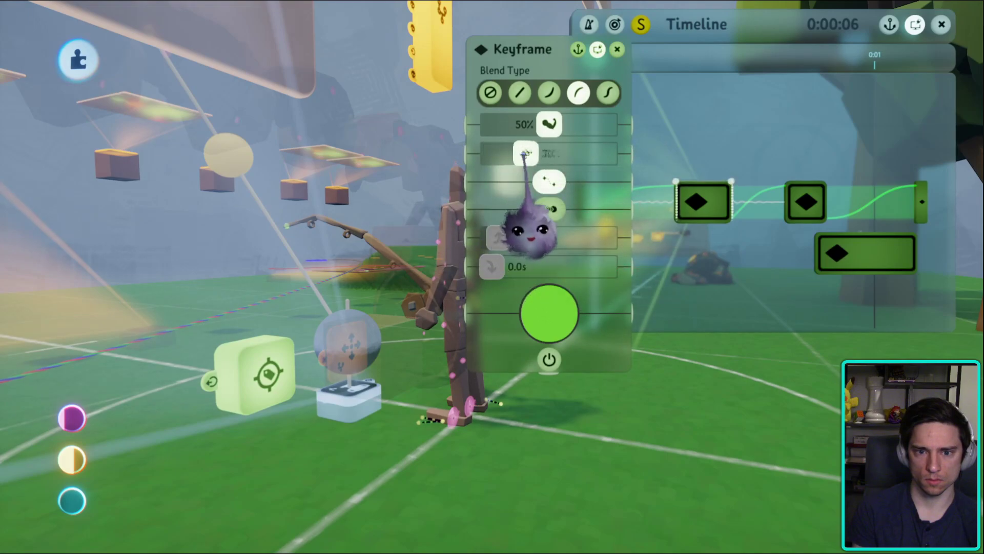
{"action": "left_click_drag", "start_coordinate": [578, 144], "coordinate": [619, 160]}
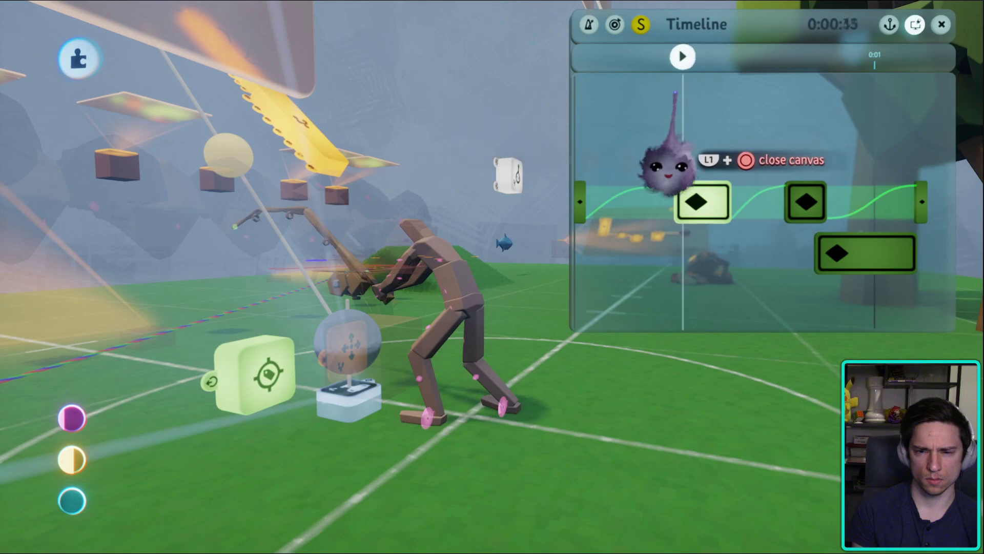
{"action": "left_click_drag", "start_coordinate": [708, 165], "coordinate": [771, 163]}
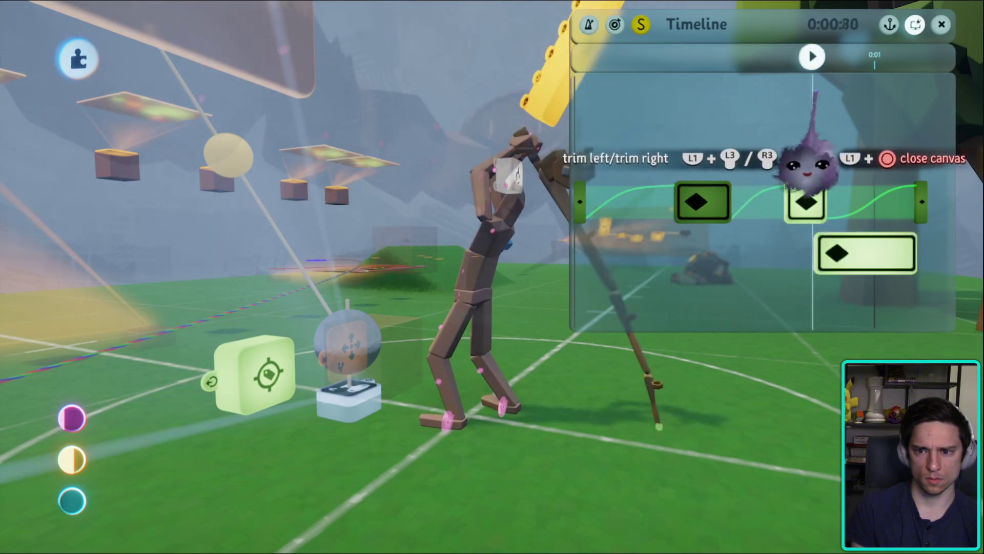
{"action": "key", "text": "Escape"}
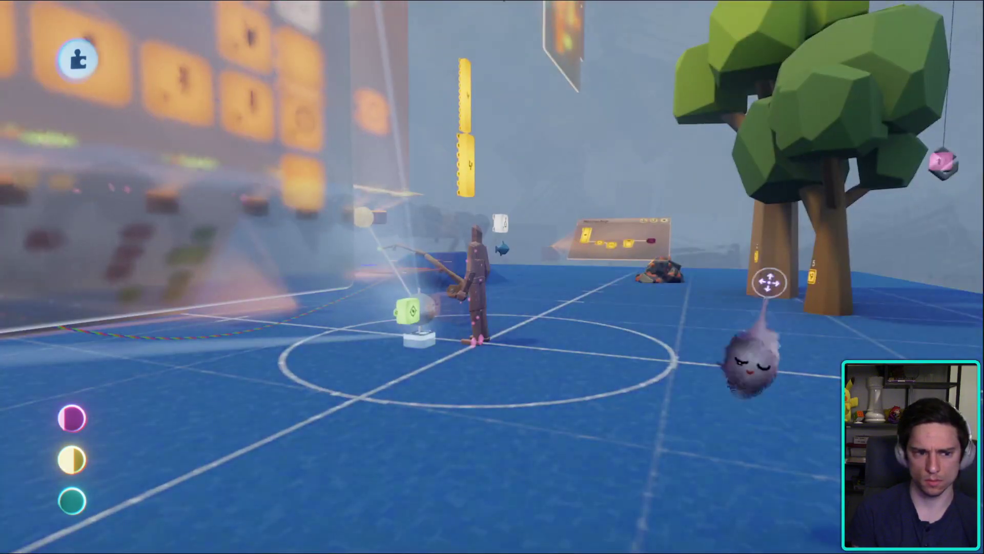
- Playtest in the green level by picking up and casting the rod, then return to edit mode
{"action": "key", "text": "Escape"}
{"action": "left_click", "coordinate": [275, 385]}
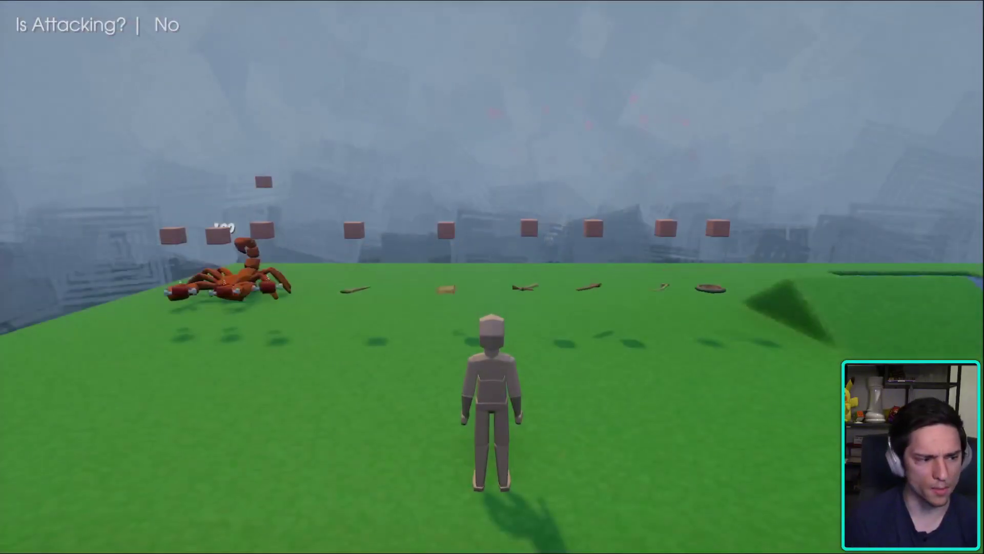
{"action": "key", "text": "w"}
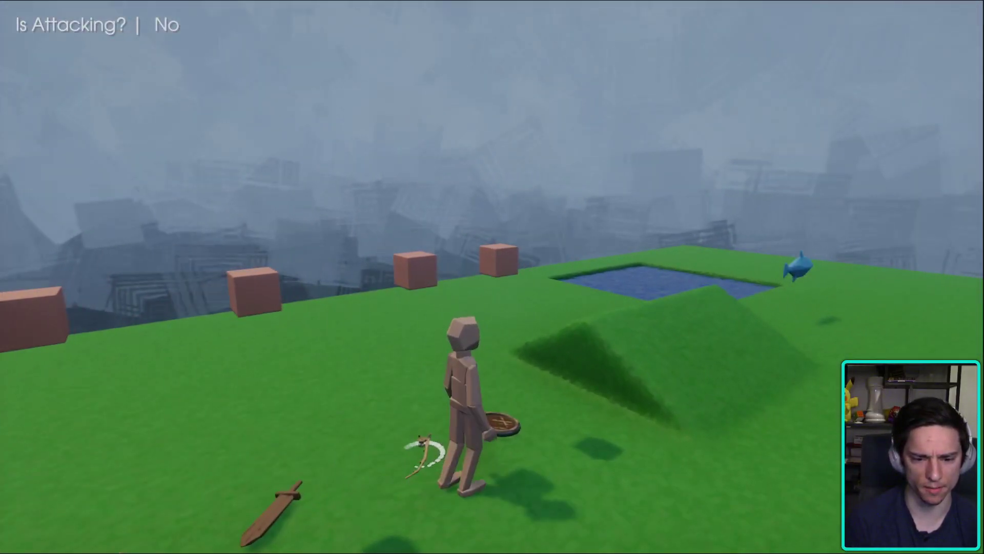
{"action": "key", "text": "e"}
{"action": "key", "text": "s"}
{"action": "key", "text": "w"}
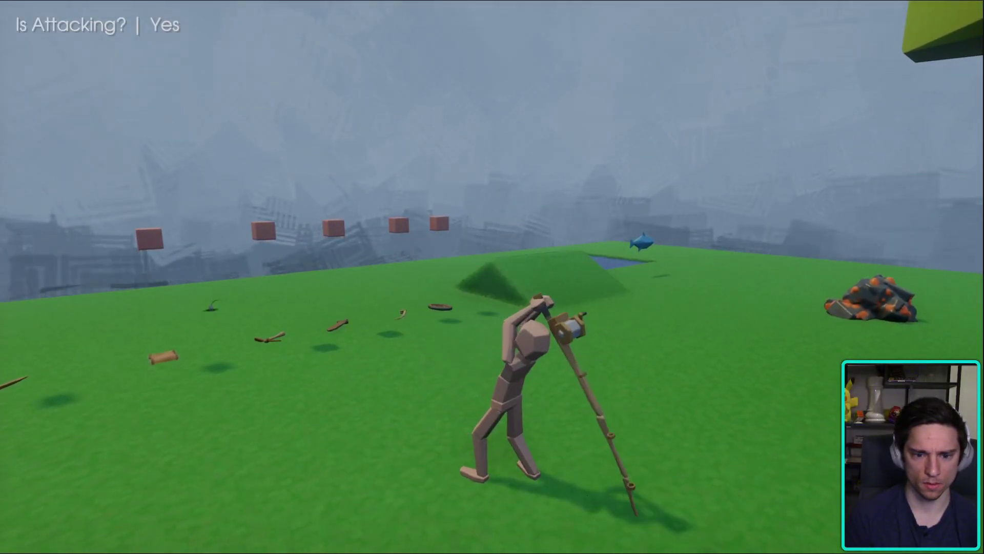
{"action": "key", "text": "Escape"}
{"action": "key", "text": "Return"}
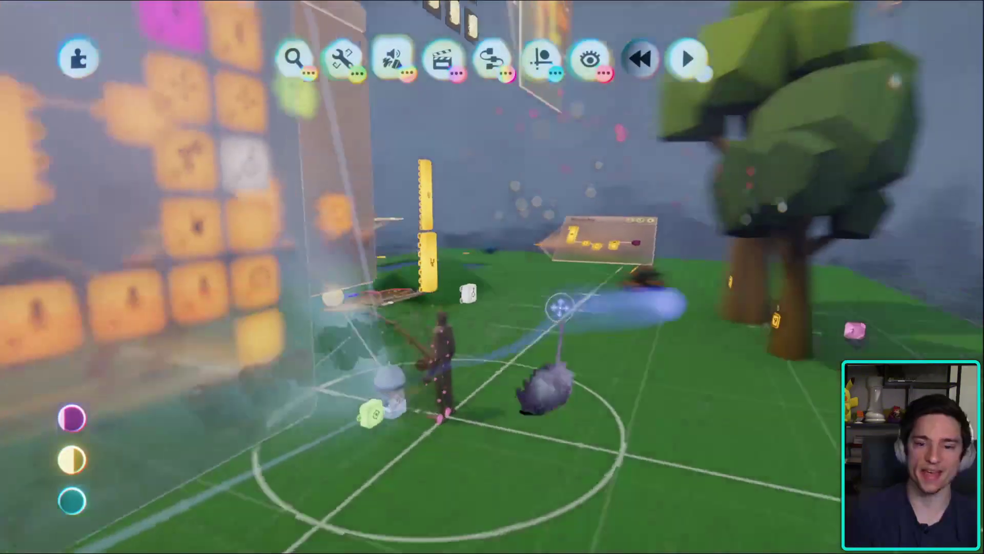
- Move to the timeline board and check the keyframe's blend settings and the timeline's settings
{"action": "key", "text": "d"}
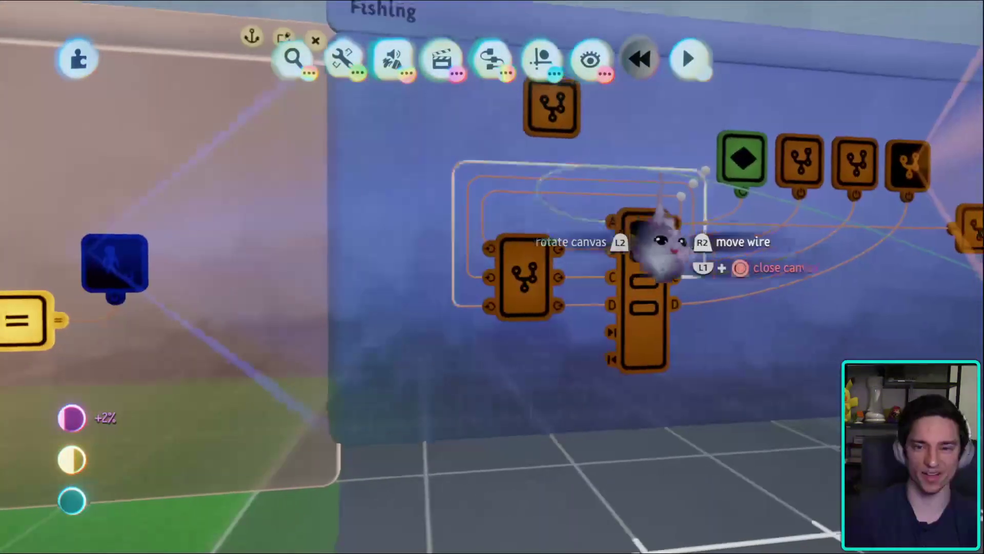
{"action": "key", "text": "d"}
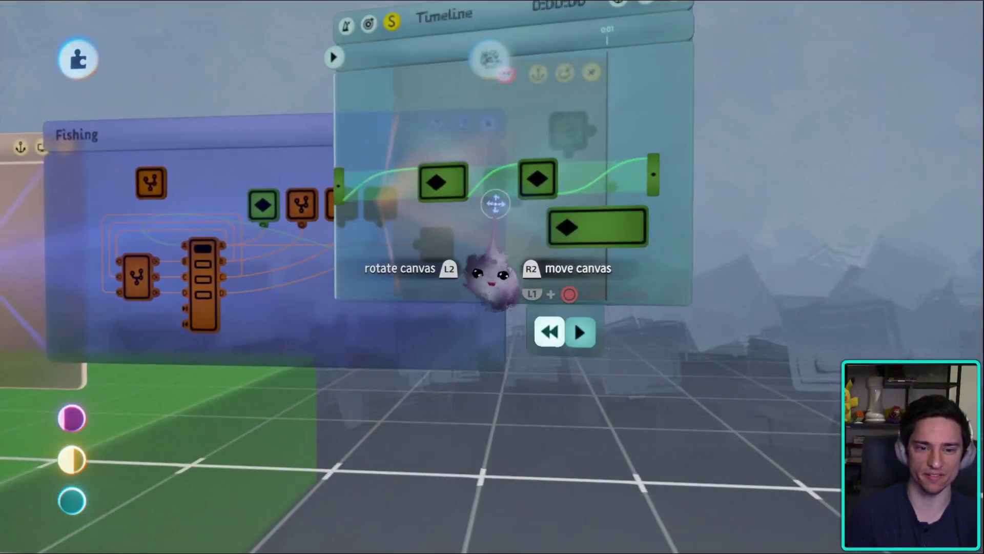
{"action": "left_click", "coordinate": [440, 186]}
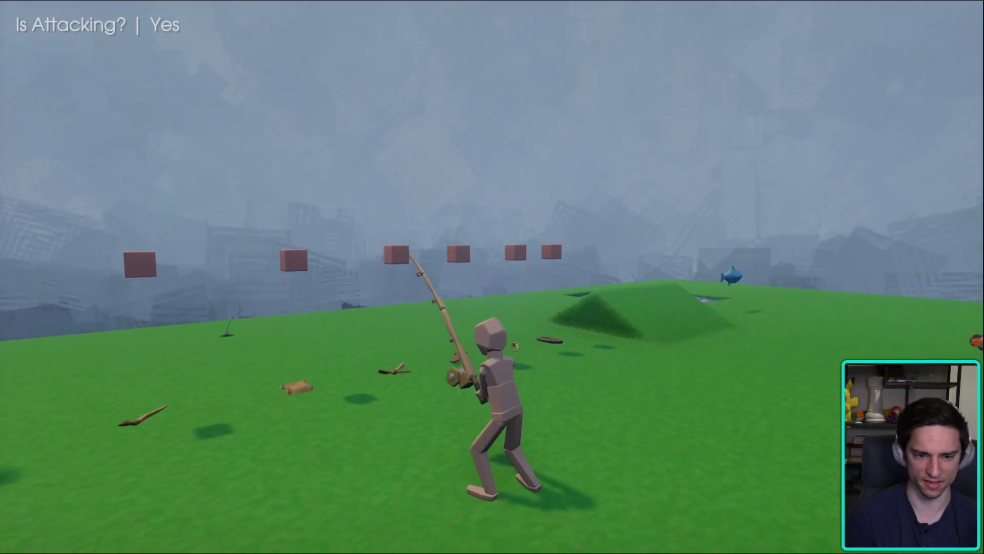
{"action": "key", "text": "Escape"}
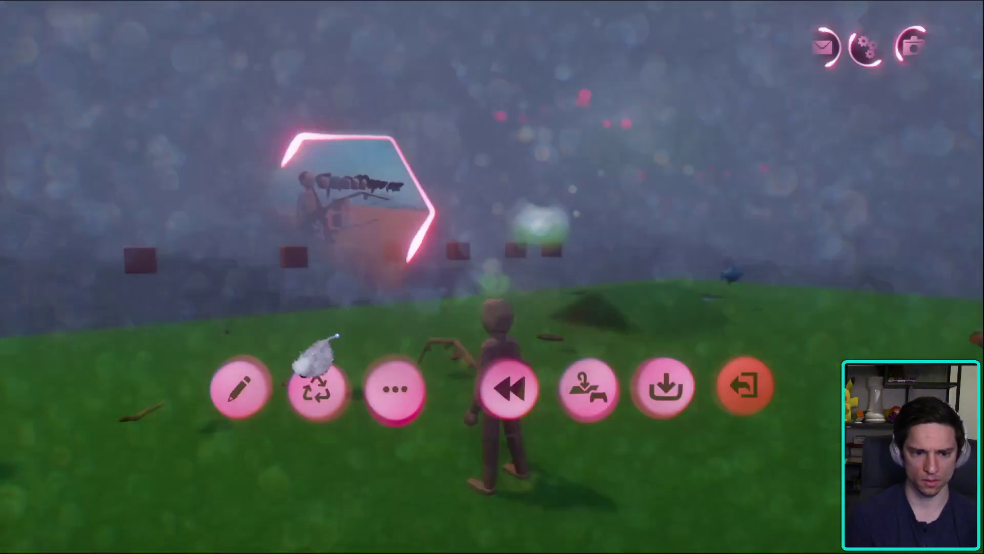
{"action": "key", "text": "Escape"}
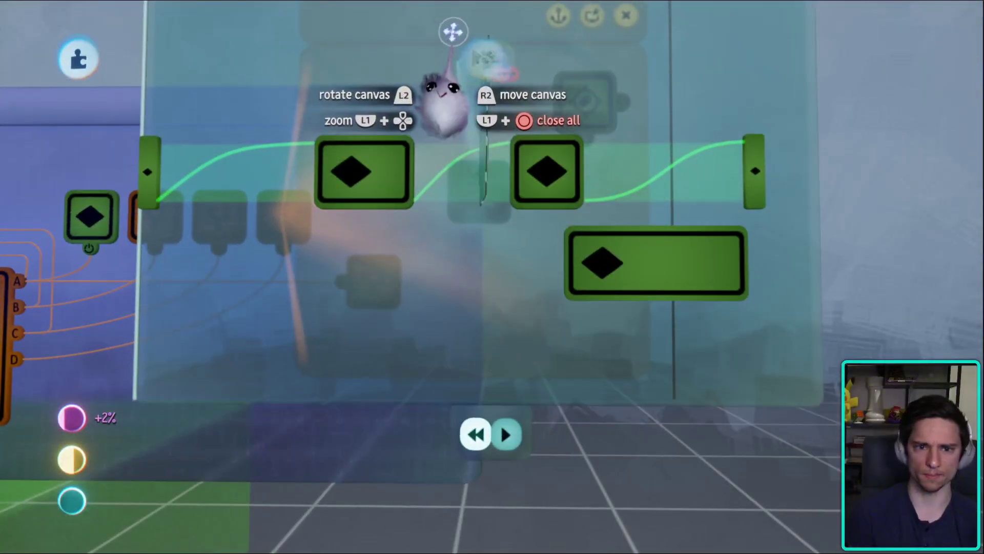
{"action": "left_click", "coordinate": [468, 150]}
{"action": "key", "text": "Escape"}
- Place a new Keyframe gadget from Gadgets and begin recording a pose on the puppet
{"action": "left_click", "coordinate": [491, 59]}
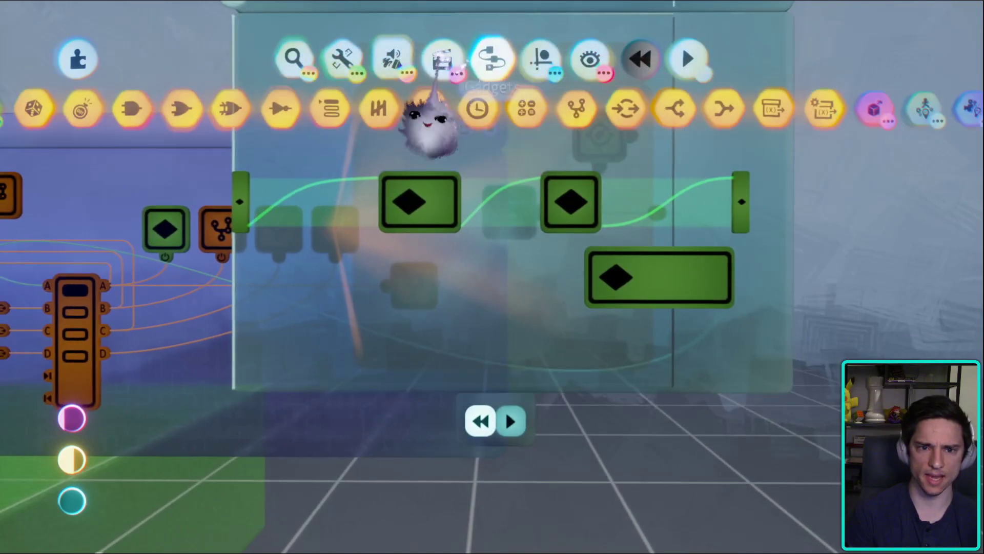
{"action": "left_click", "coordinate": [479, 106]}
{"action": "left_click", "coordinate": [391, 105]}
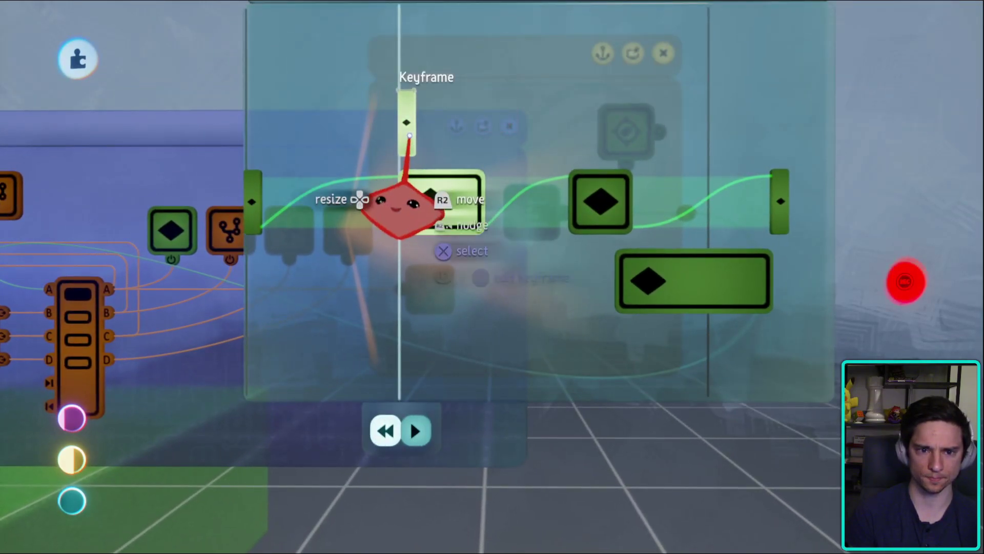
{"action": "key", "text": "Escape"}
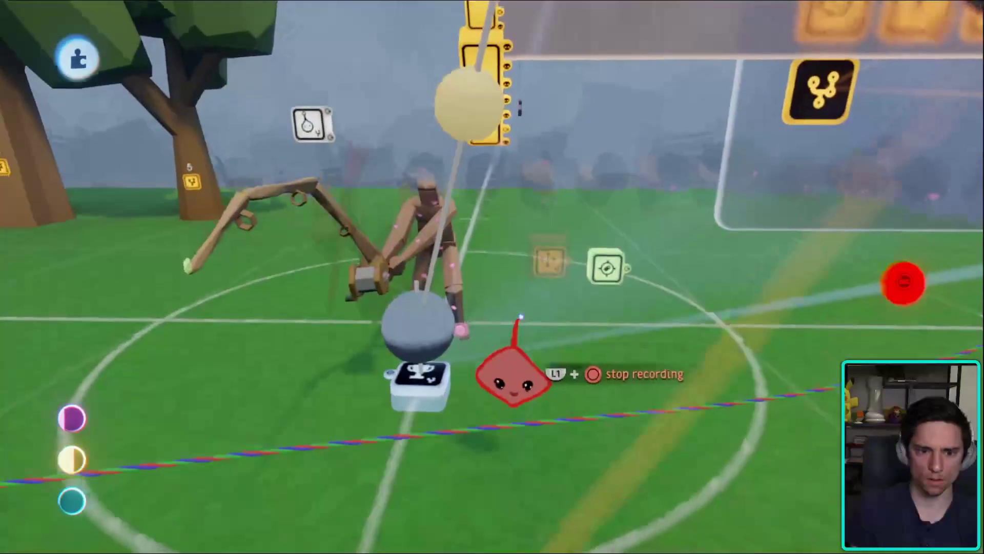
- Rotate the rod piece about 13° on the mannequin and record that pose as animation
{"action": "mouse_move", "coordinate": [518, 317]}
{"action": "middle_mouse_down"}
{"action": "mouse_move", "coordinate": [487, 330]}
{"action": "mouse_move", "coordinate": [499, 275]}
{"action": "mouse_move", "coordinate": [551, 283]}
{"action": "mouse_move", "coordinate": [506, 373]}
{"action": "mouse_move", "coordinate": [377, 400]}
{"action": "mouse_move", "coordinate": [520, 467]}
{"action": "mouse_move", "coordinate": [515, 523]}
{"action": "mouse_move", "coordinate": [538, 517]}
{"action": "mouse_move", "coordinate": [556, 483]}
{"action": "mouse_move", "coordinate": [559, 431]}
{"action": "mouse_move", "coordinate": [575, 402]}
{"action": "mouse_move", "coordinate": [551, 435]}
{"action": "middle_mouse_up"}
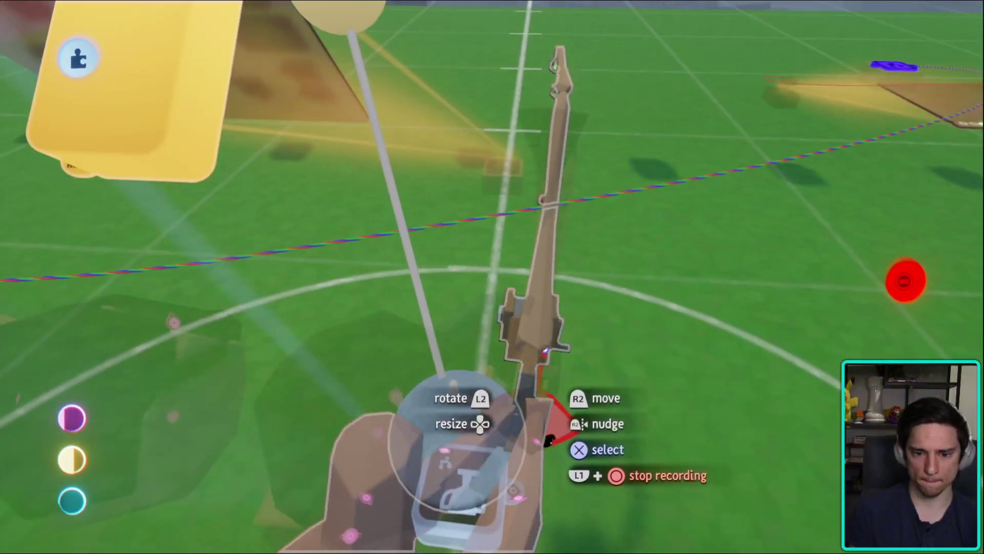
{"action": "mouse_move", "coordinate": [546, 351]}
{"action": "middle_mouse_down"}
{"action": "mouse_move", "coordinate": [547, 410]}
{"action": "mouse_move", "coordinate": [551, 382]}
{"action": "mouse_move", "coordinate": [537, 346]}
{"action": "middle_mouse_up"}
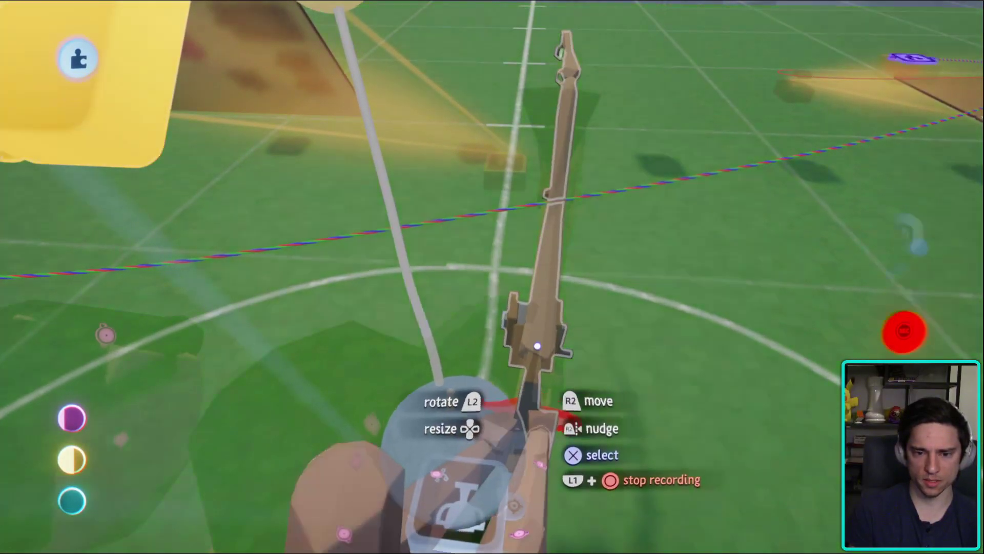
{"action": "key", "text": "Escape"}
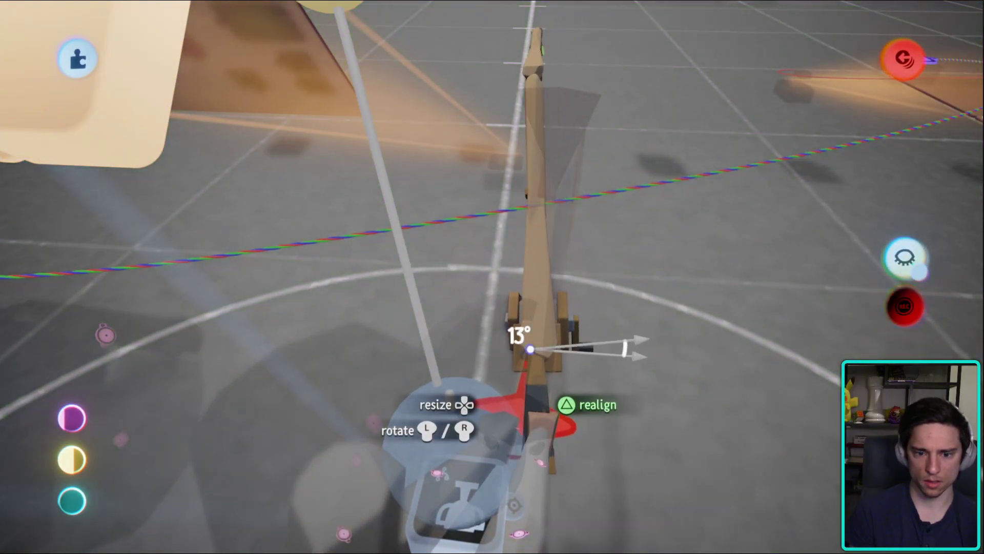
{"action": "mouse_move", "coordinate": [530, 349]}
{"action": "left_mouse_down"}
{"action": "mouse_move", "coordinate": [545, 402]}
{"action": "mouse_move", "coordinate": [574, 396]}
{"action": "left_mouse_up"}
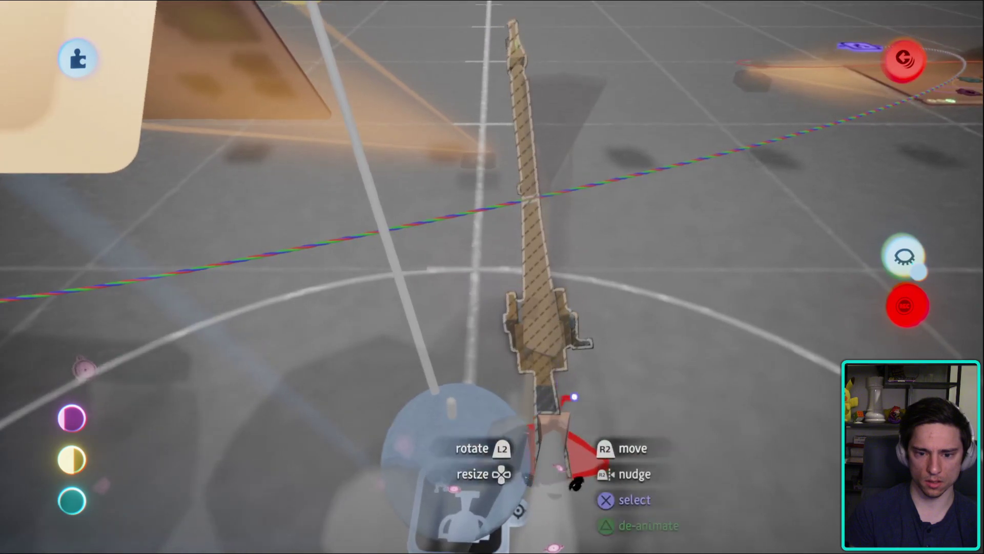
{"action": "mouse_move", "coordinate": [618, 436]}
{"action": "middle_mouse_down"}
{"action": "mouse_move", "coordinate": [564, 420]}
{"action": "mouse_move", "coordinate": [560, 439]}
{"action": "mouse_move", "coordinate": [549, 380]}
{"action": "mouse_move", "coordinate": [535, 375]}
{"action": "middle_mouse_up"}
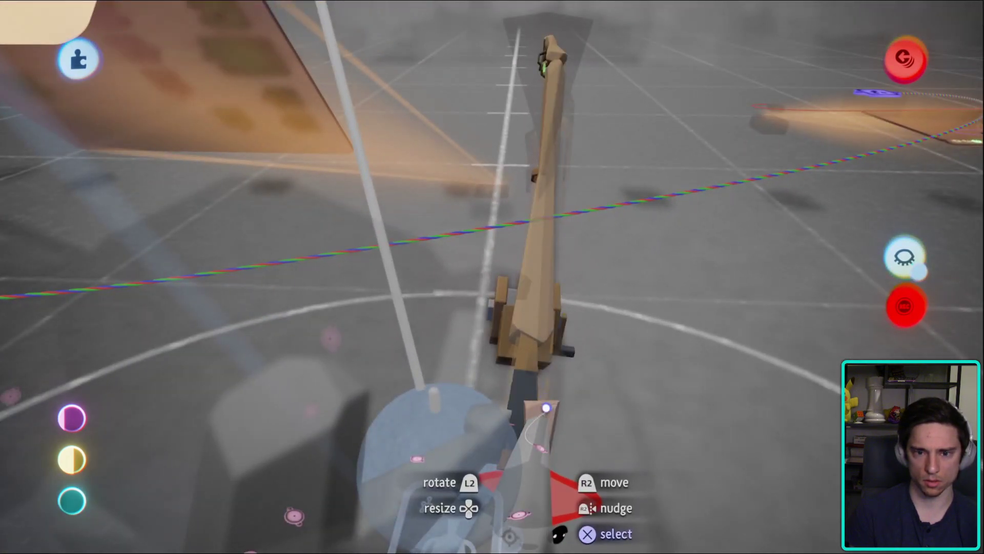
{"action": "left_click_drag", "start_coordinate": [555, 419], "coordinate": [548, 407]}
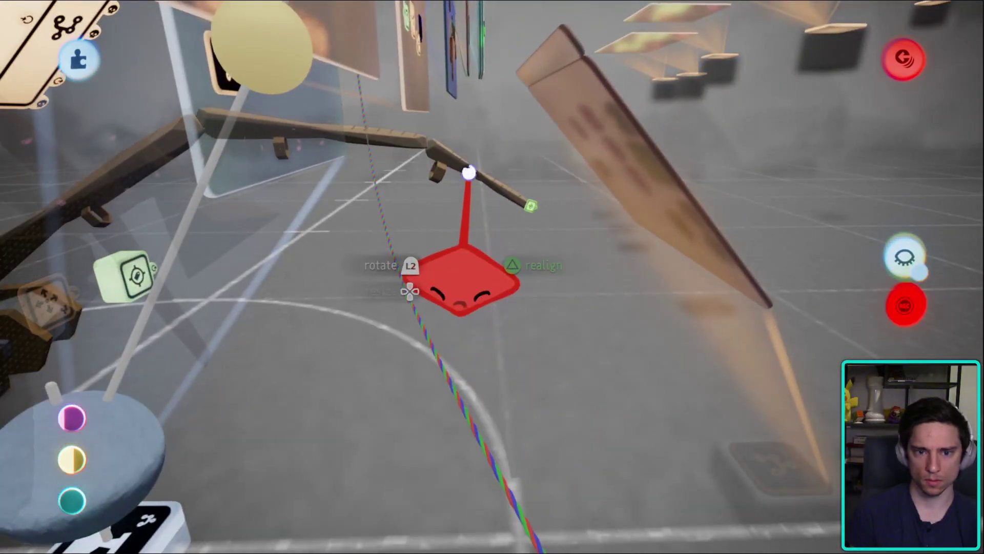
{"action": "left_click", "coordinate": [463, 278]}
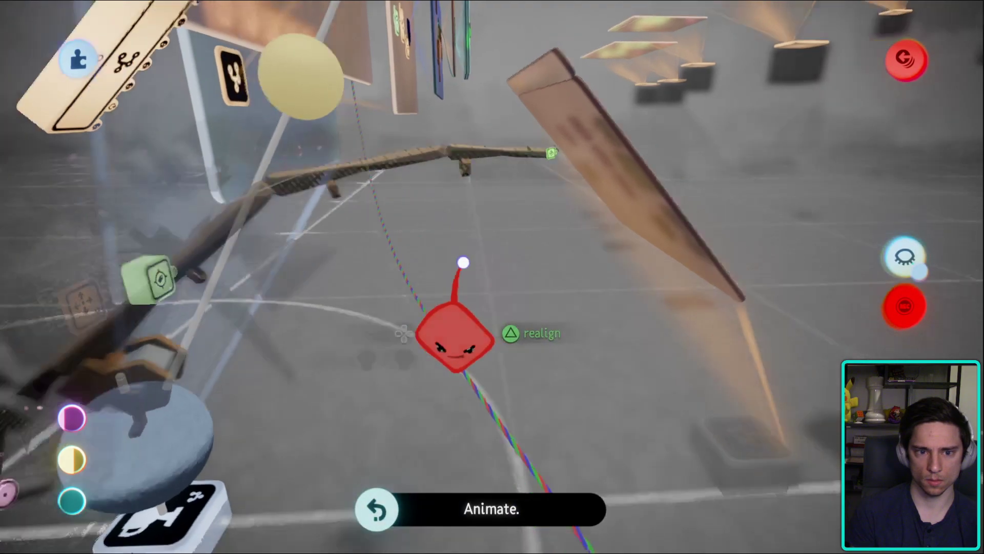
{"action": "key", "text": "Escape"}
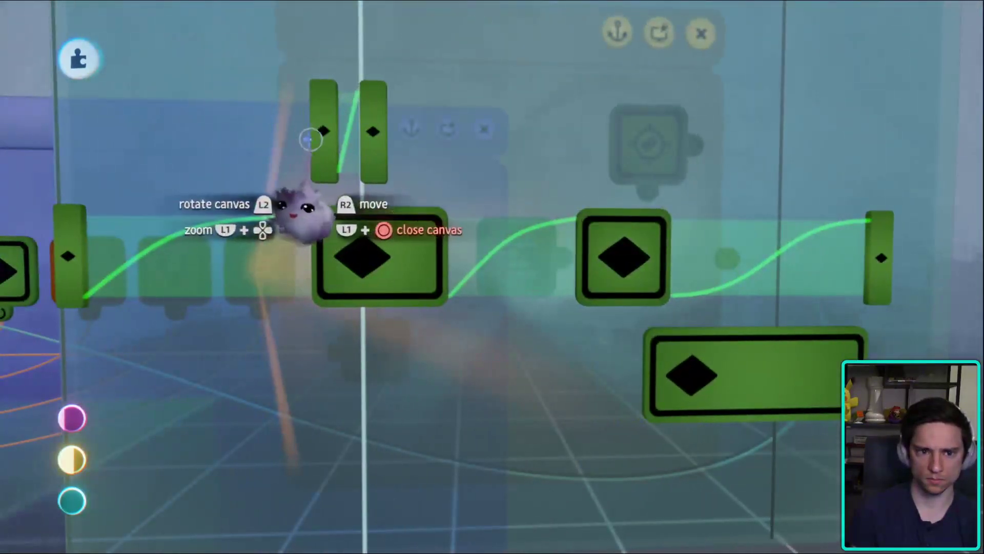
- Drag the left keyframe later, then playtest picking up and casting the rod before returning to Edit
{"action": "left_click_drag", "start_coordinate": [312, 139], "coordinate": [426, 204]}
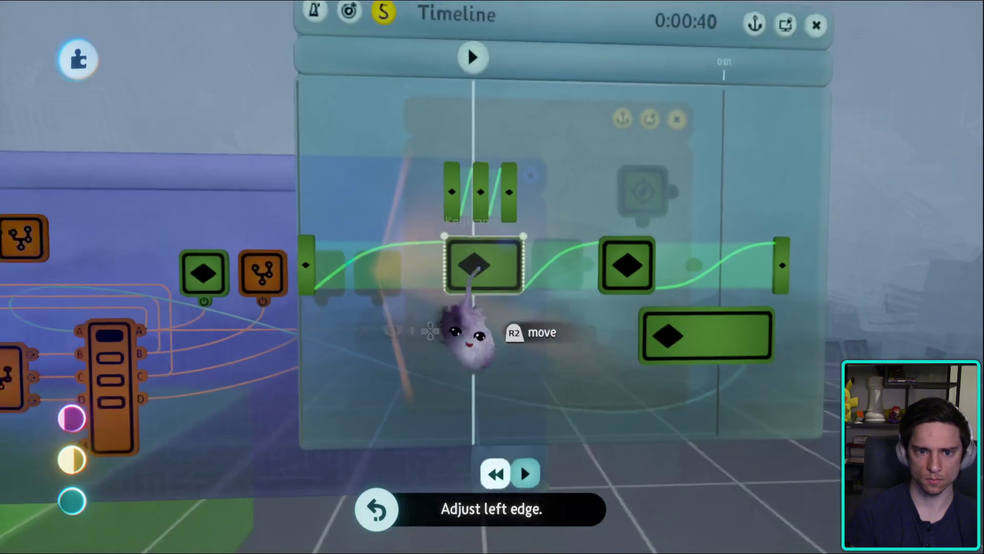
{"action": "key", "text": "Escape"}
{"action": "key", "text": "Escape"}
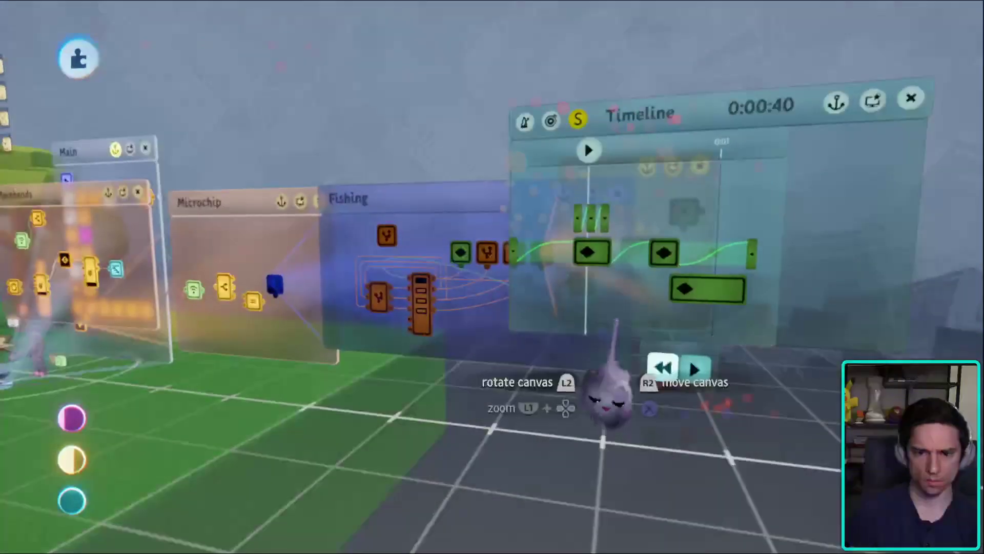
{"action": "key", "text": "Escape"}
{"action": "left_click", "coordinate": [549, 385]}
{"action": "key", "text": "w"}
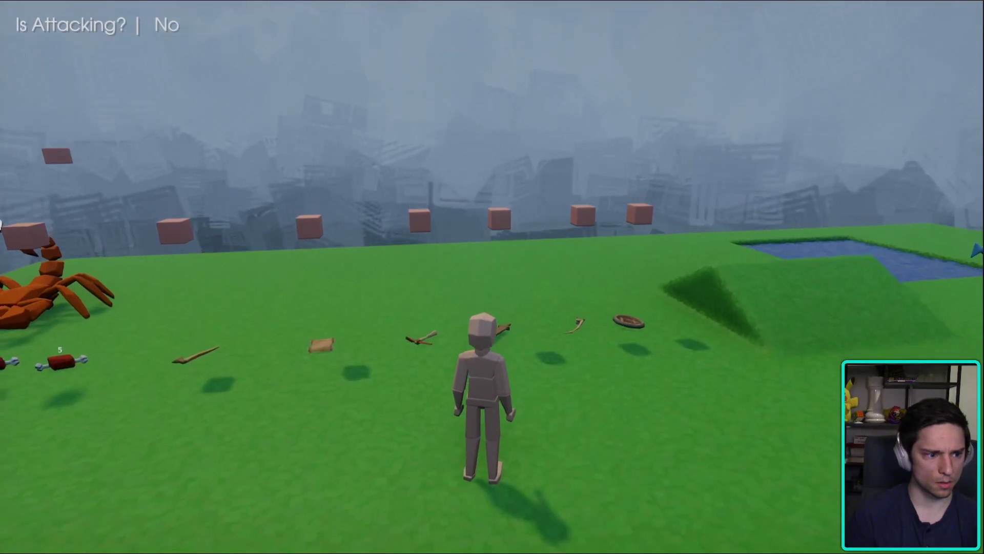
{"action": "key", "text": "e"}
{"action": "key", "text": "w"}
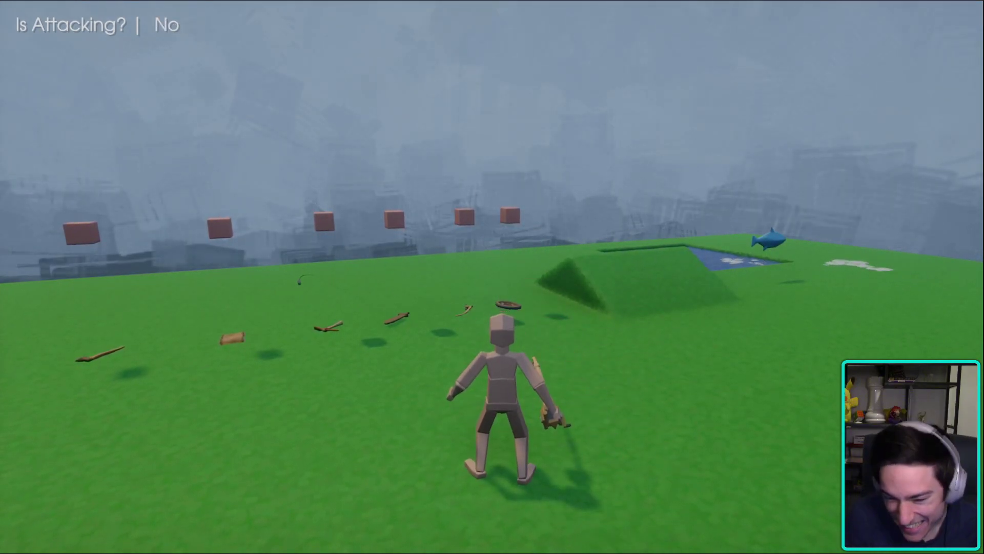
{"action": "key", "text": "Escape"}
{"action": "left_click", "coordinate": [241, 386]}
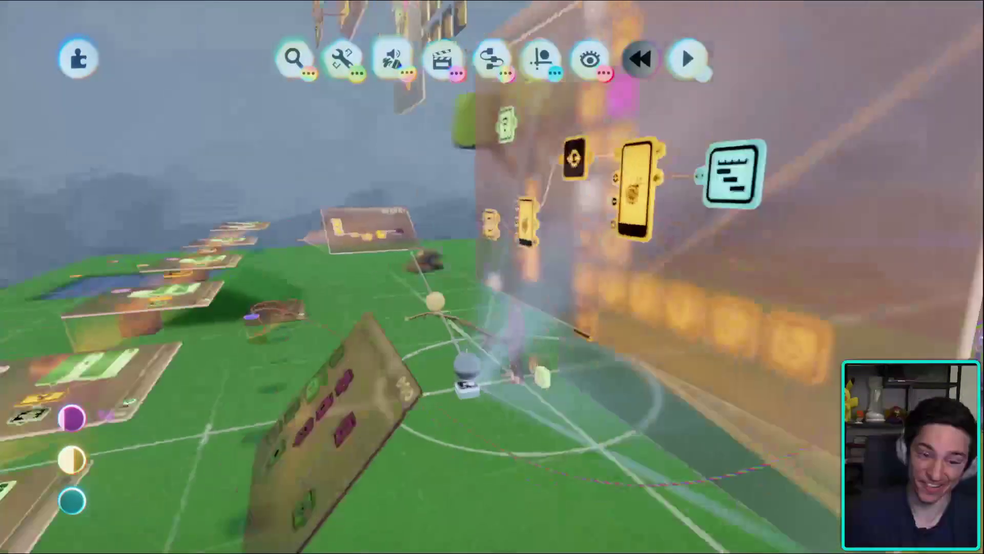
- Move one keyframe earlier and the third top keyframe later, then playtest the rod swing
{"action": "scroll", "coordinate": [513, 353], "scroll_direction": "up", "scroll_amount": 10}
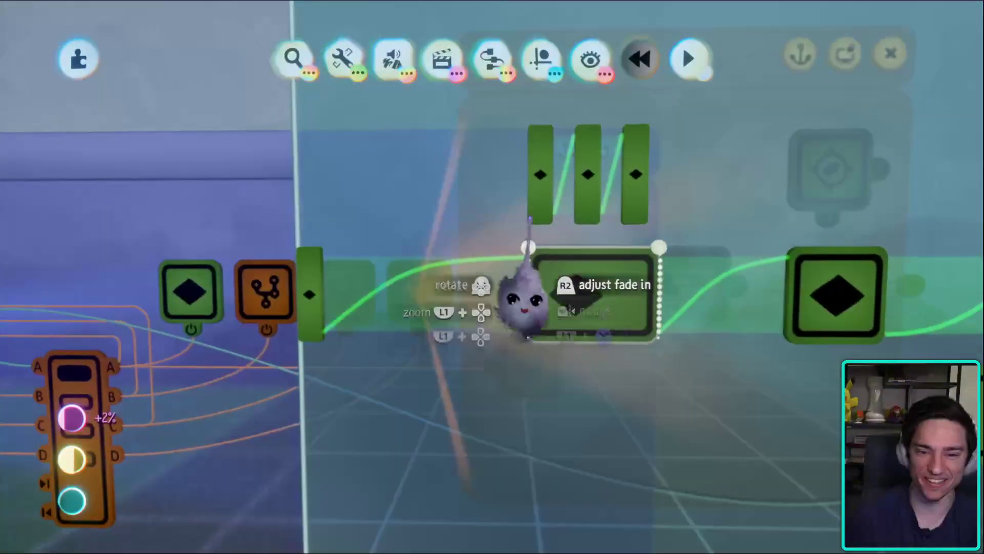
{"action": "left_click_drag", "start_coordinate": [538, 271], "coordinate": [464, 280]}
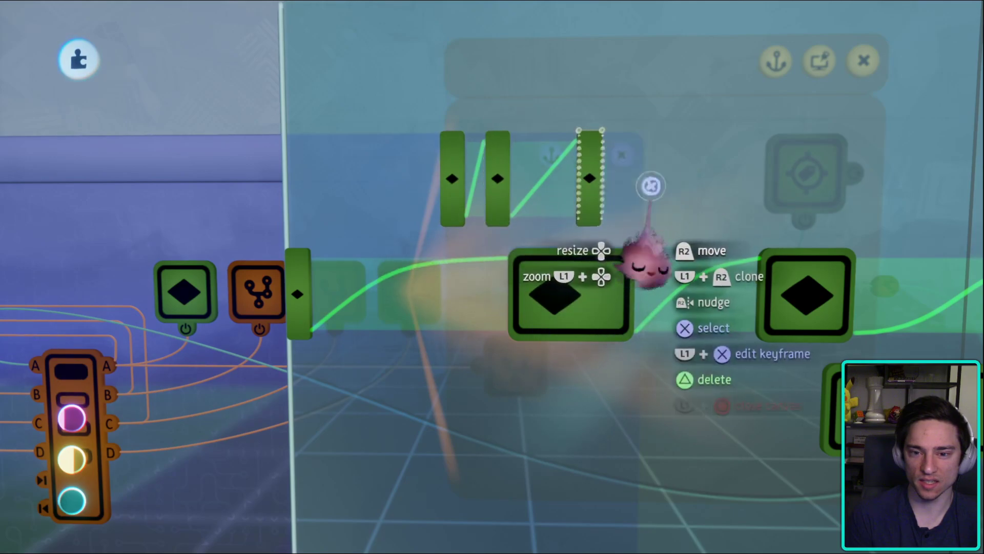
{"action": "left_click_drag", "start_coordinate": [589, 188], "coordinate": [612, 188]}
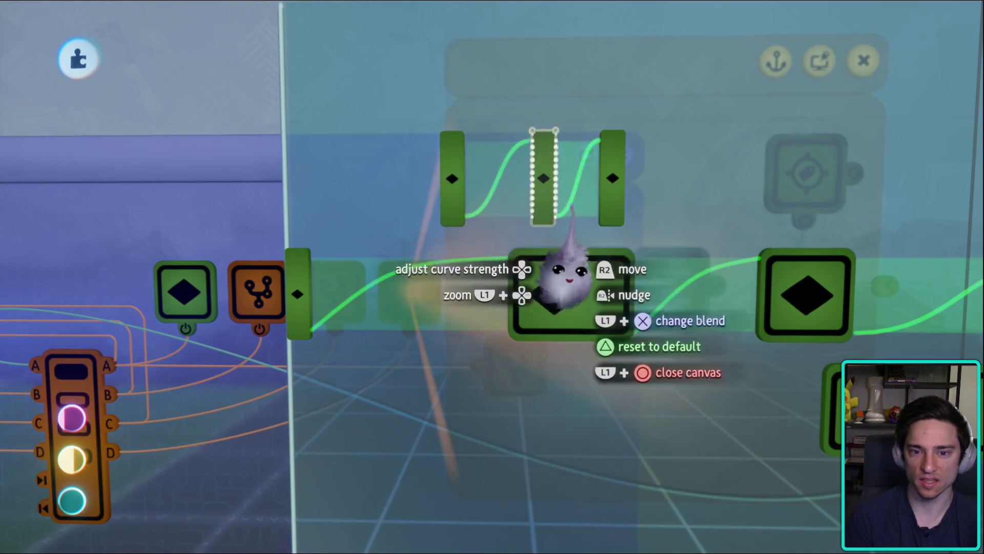
{"action": "key", "text": "Escape"}
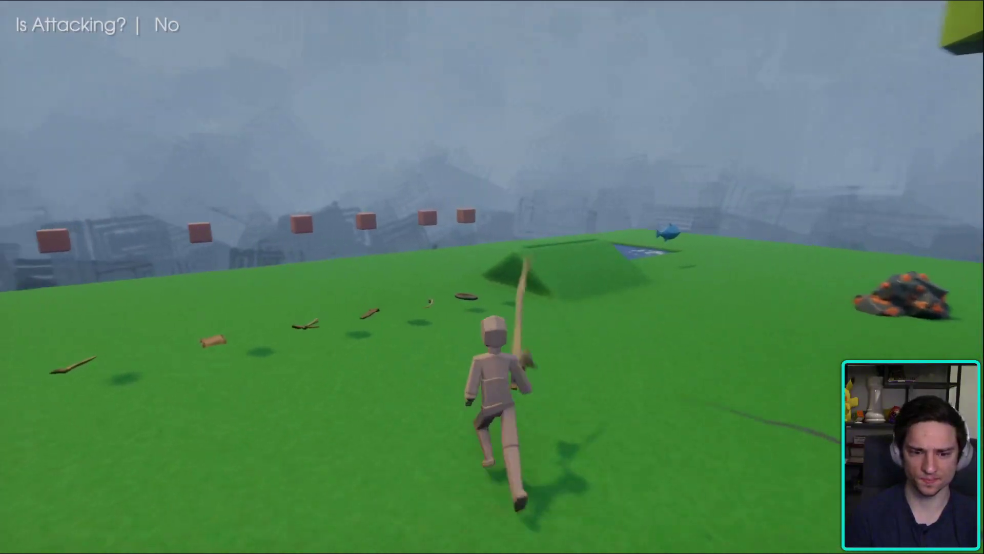
{"action": "key", "text": "space"}
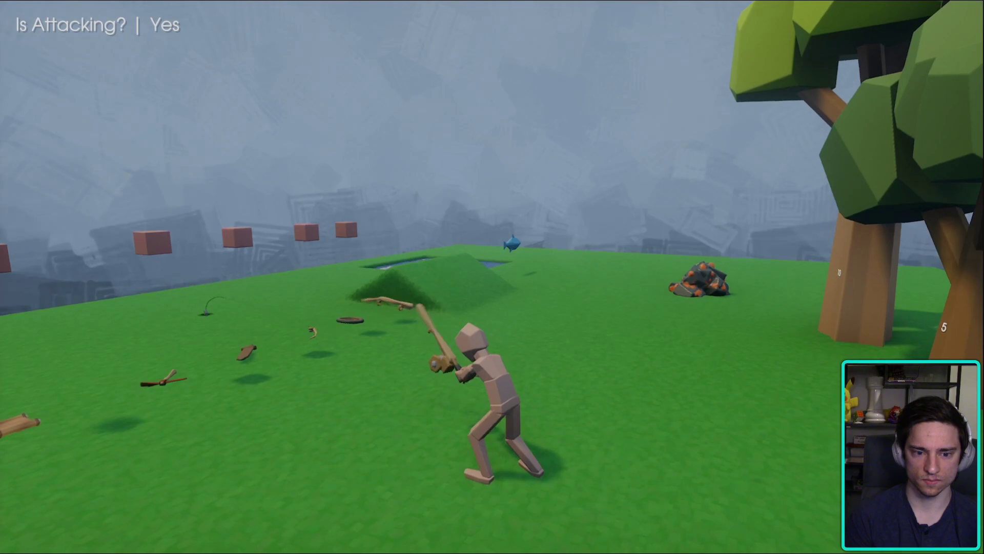
{"action": "key", "text": "Escape"}
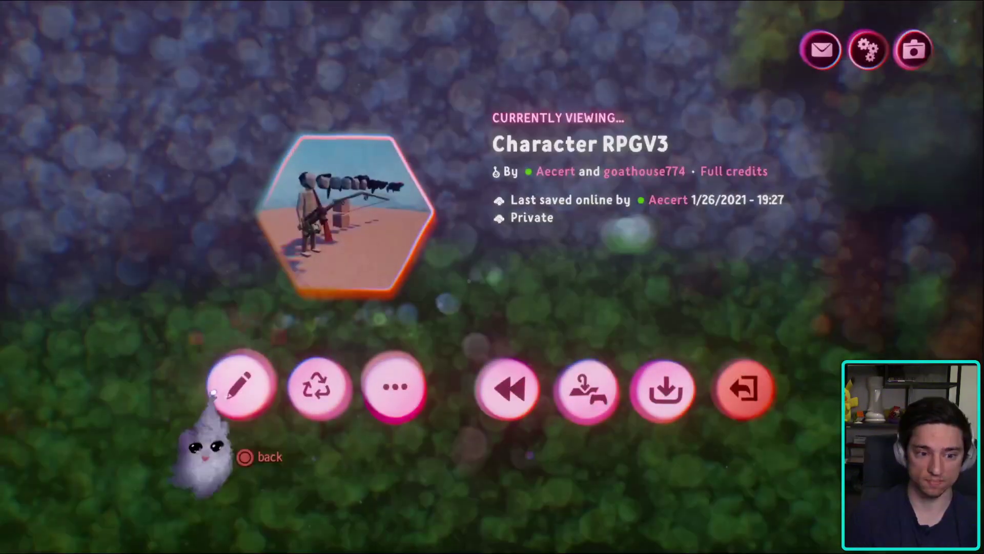
{"action": "left_click", "coordinate": [237, 385]}
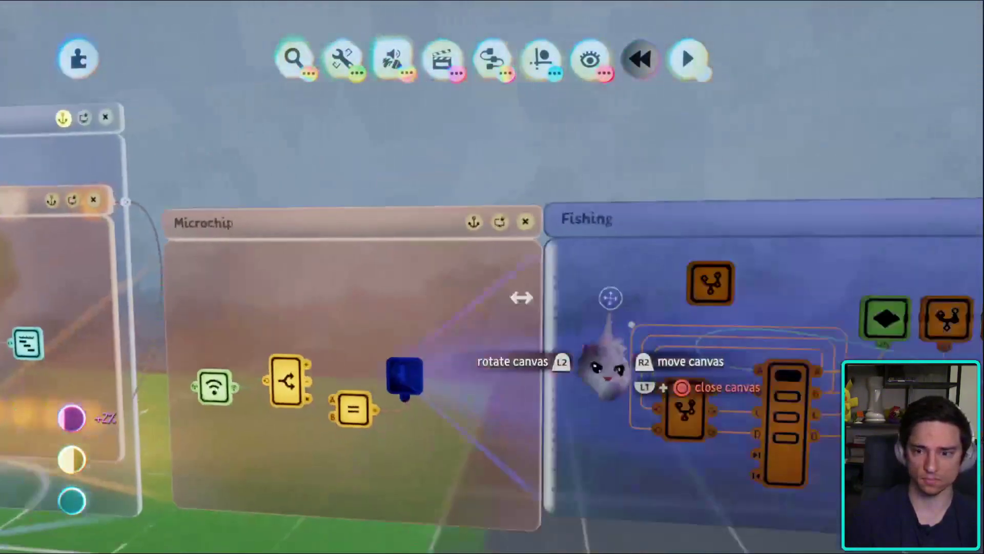
- Open the cast Timeline and shift its middle top keyframe
{"action": "middle_click_drag", "start_coordinate": [605, 369], "coordinate": [492, 310]}
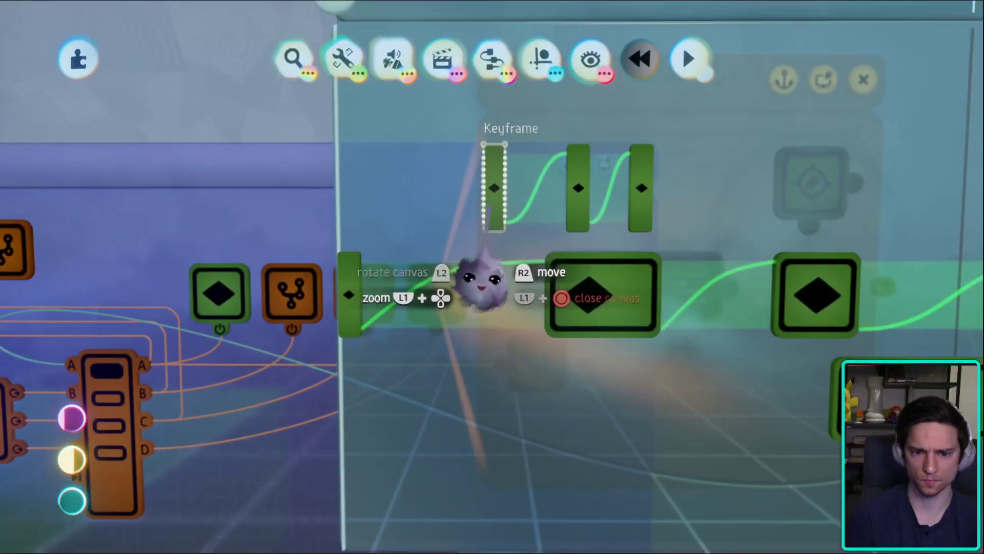
{"action": "left_click", "coordinate": [561, 263]}
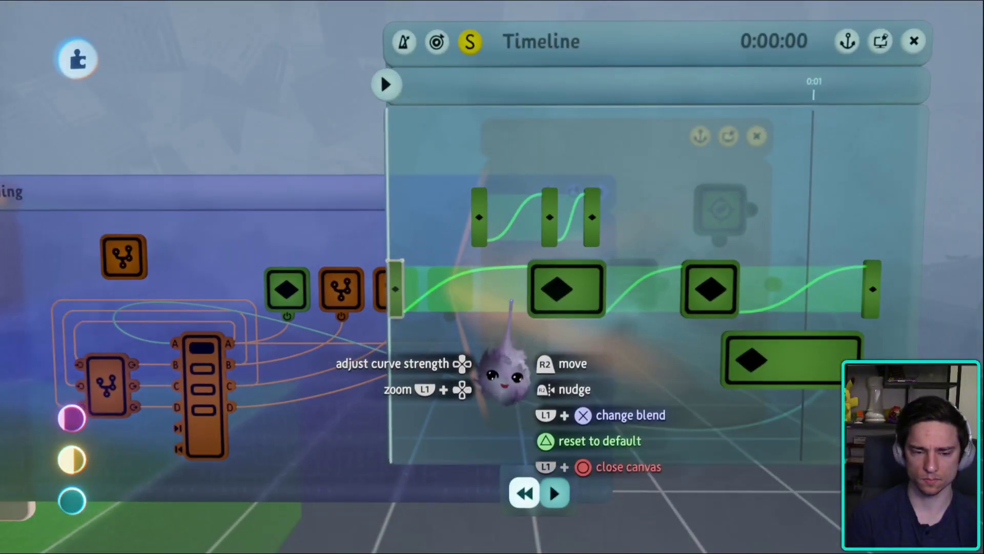
{"action": "scroll", "coordinate": [512, 365], "scroll_direction": "up", "scroll_amount": 5}
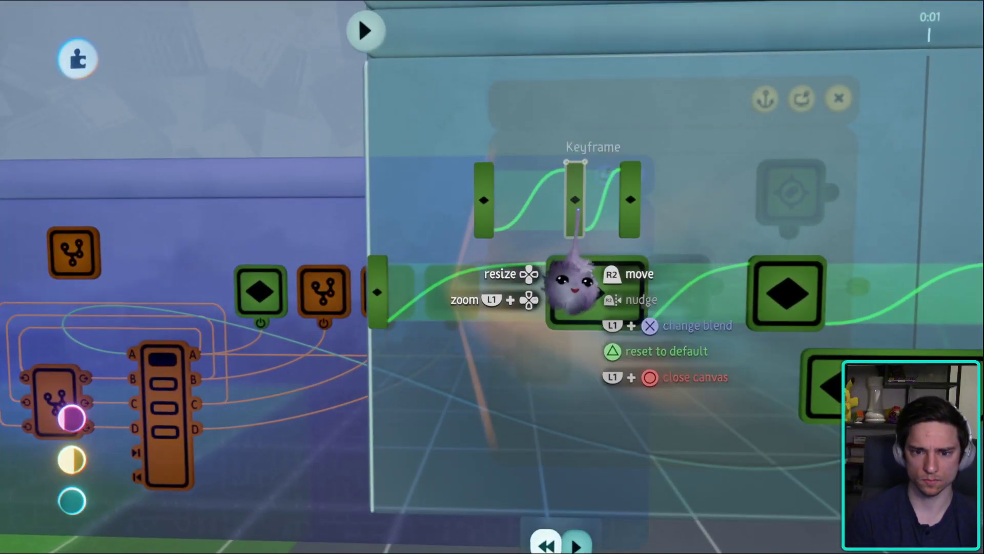
{"action": "left_click_drag", "start_coordinate": [558, 262], "coordinate": [570, 262]}
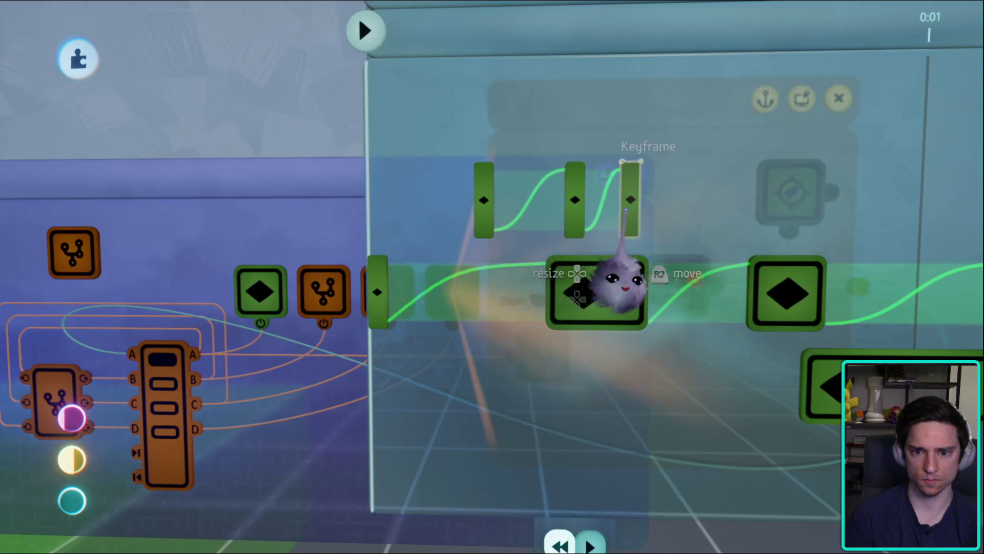
{"action": "scroll", "coordinate": [589, 307], "scroll_direction": "down", "scroll_amount": 5}
{"action": "key", "text": "Escape"}
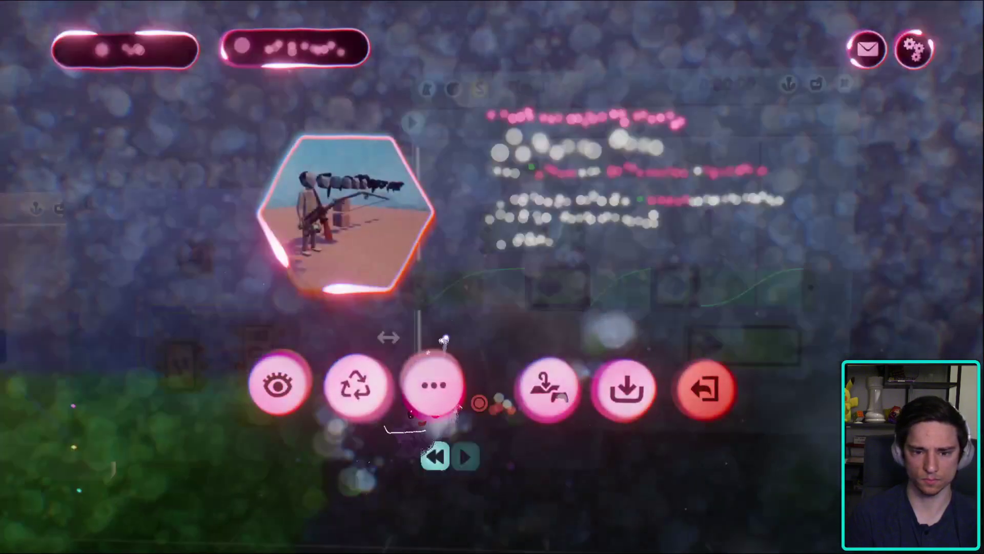
{"action": "key", "text": "Escape"}
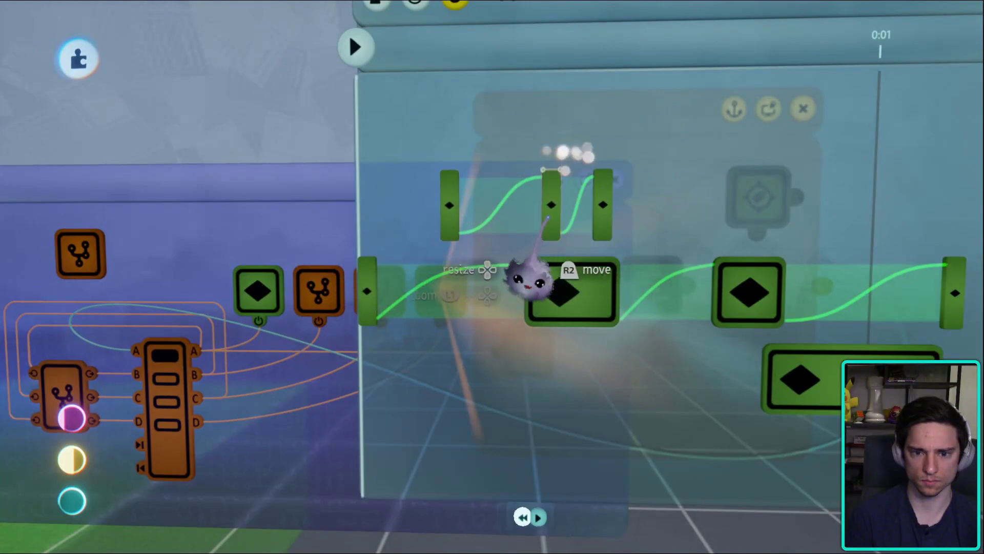
- Raise the middle top keyframe's ease strength slightly above 50% and start a playtest
{"action": "left_click", "coordinate": [528, 287]}
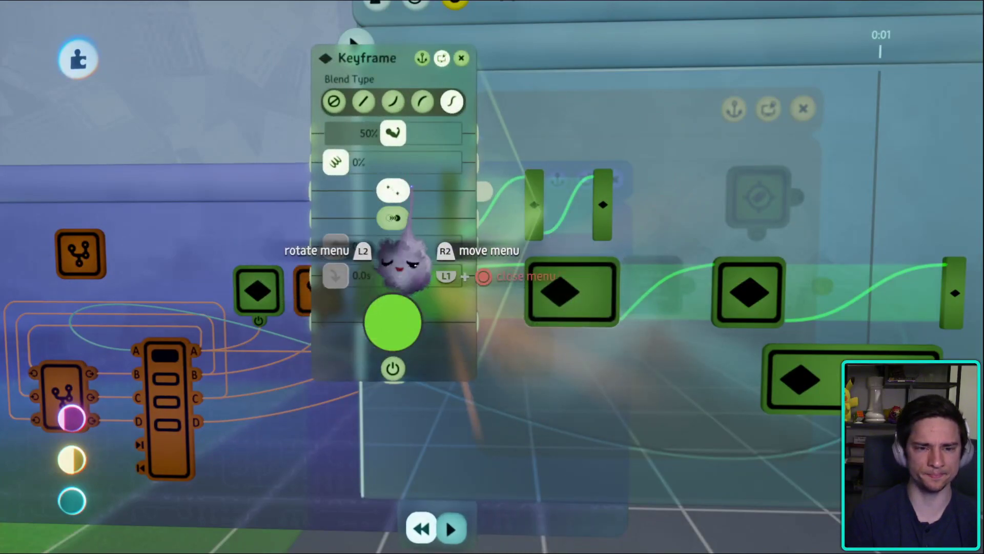
{"action": "left_click_drag", "start_coordinate": [418, 172], "coordinate": [446, 313]}
{"action": "key", "text": "Escape"}
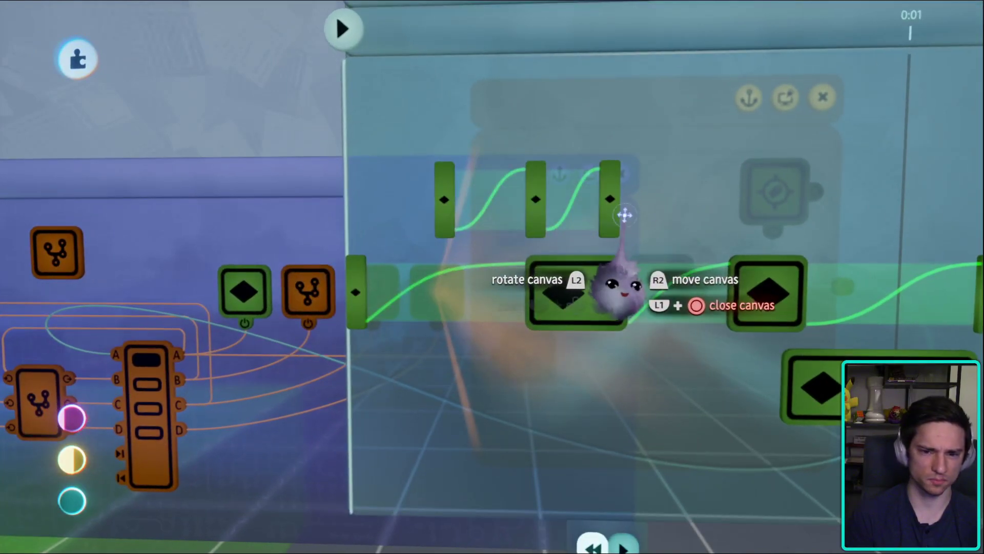
{"action": "left_click", "coordinate": [537, 215]}
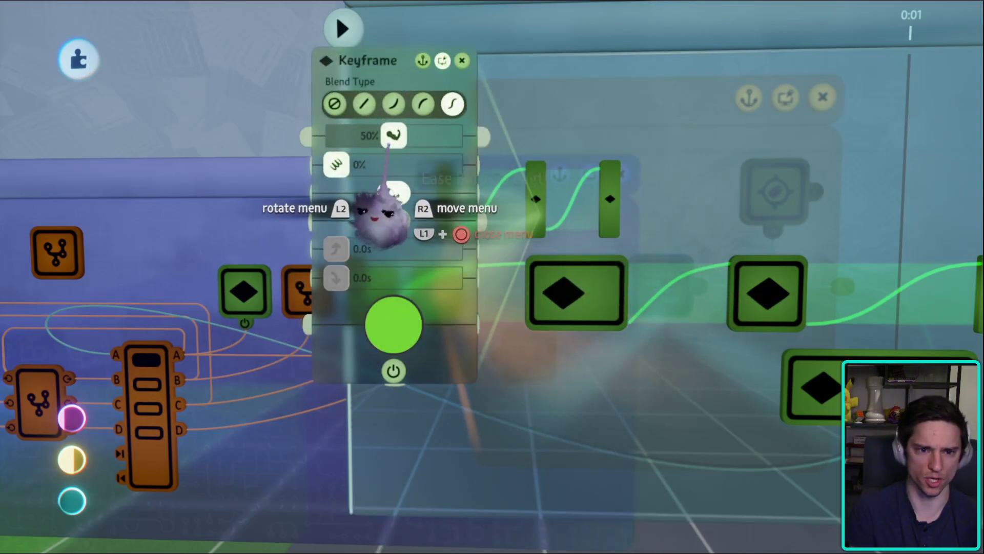
{"action": "left_click_drag", "start_coordinate": [394, 135], "coordinate": [404, 135]}
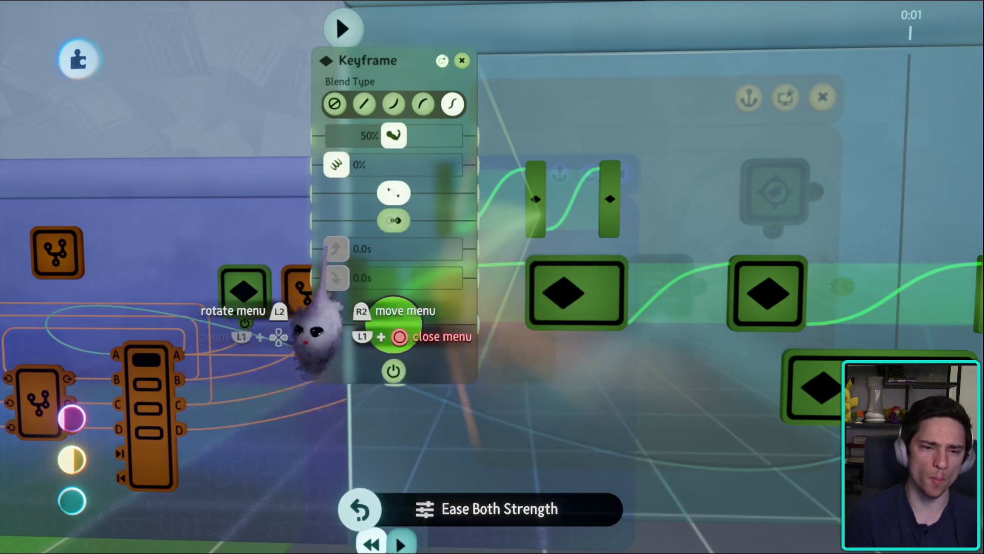
{"action": "key", "text": "Escape"}
{"action": "left_click", "coordinate": [281, 390]}
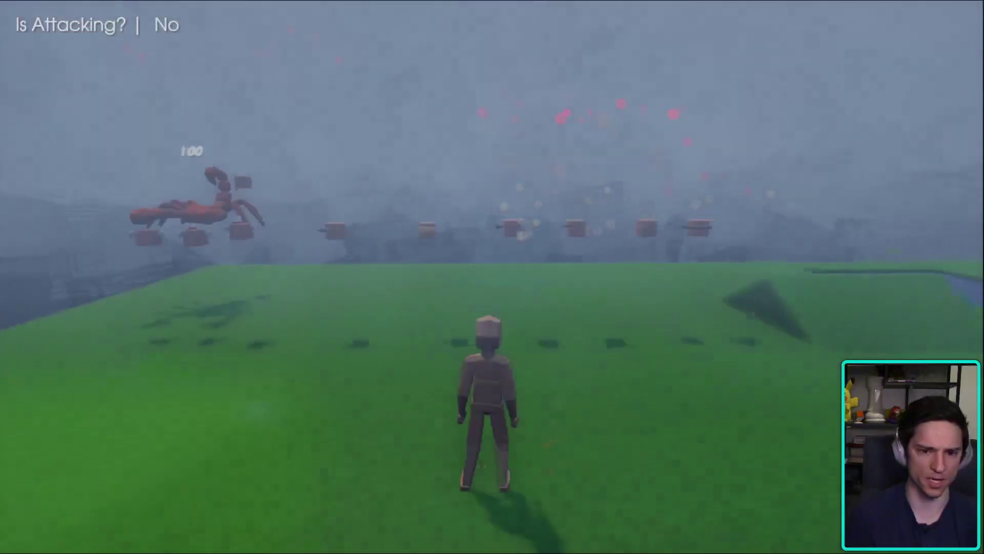
- Run to the rod and cast it, reading Is Attacking? Yes, then pause the game
{"action": "key", "text": "w"}
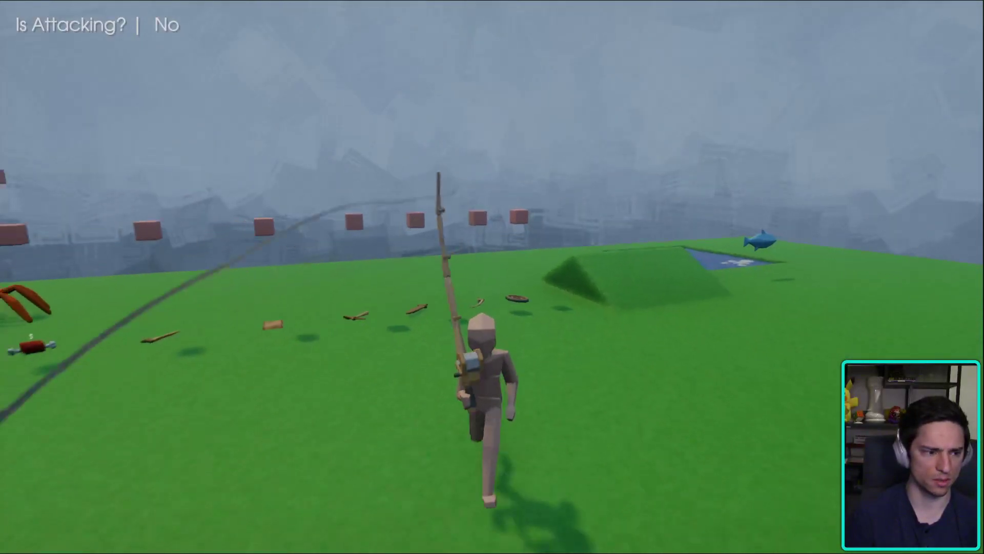
{"action": "left_click", "coordinate": [475, 204]}
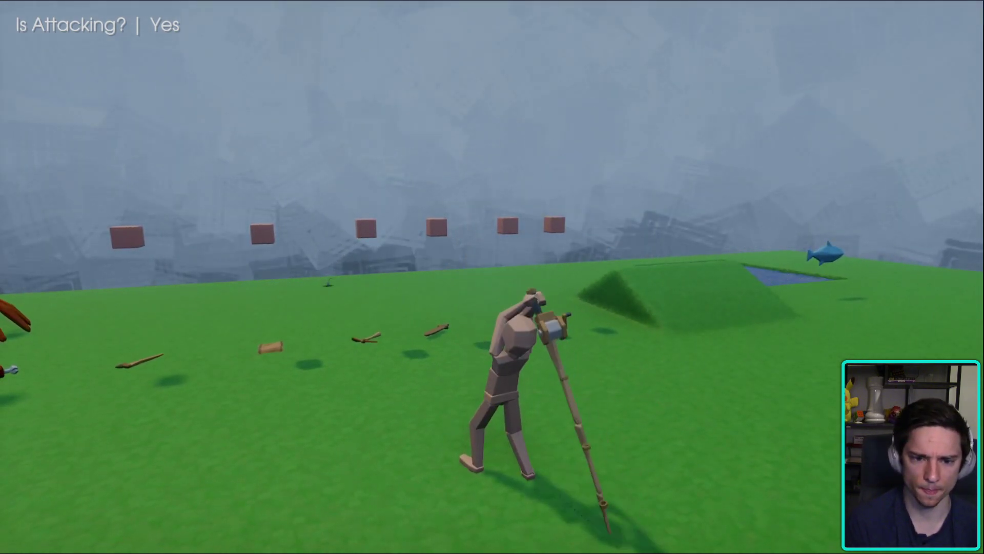
{"action": "key", "text": "Escape"}
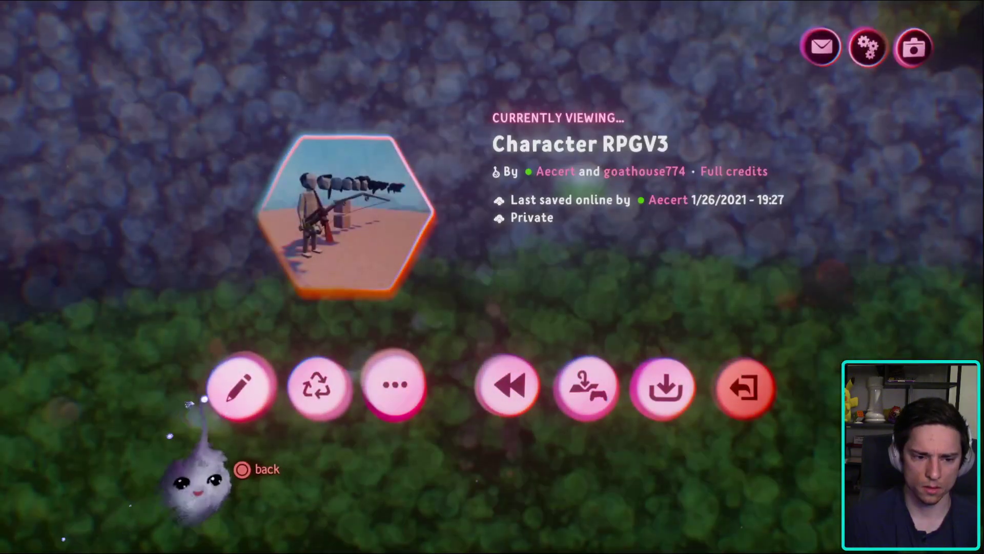
- Move the first and middle timeline keyframes earlier, test again, and return to edit mode
{"action": "left_click", "coordinate": [240, 385]}
{"action": "scroll", "coordinate": [610, 390], "scroll_direction": "up", "scroll_amount": 5}
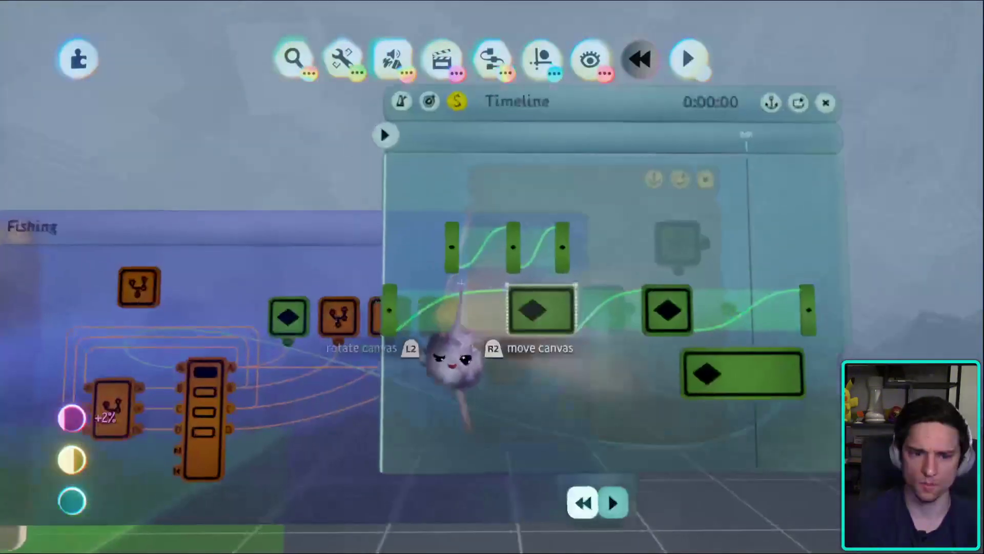
{"action": "left_click_drag", "start_coordinate": [429, 310], "coordinate": [369, 290]}
{"action": "left_click_drag", "start_coordinate": [541, 302], "coordinate": [505, 318]}
{"action": "scroll", "coordinate": [505, 319], "scroll_direction": "down", "scroll_amount": 5}
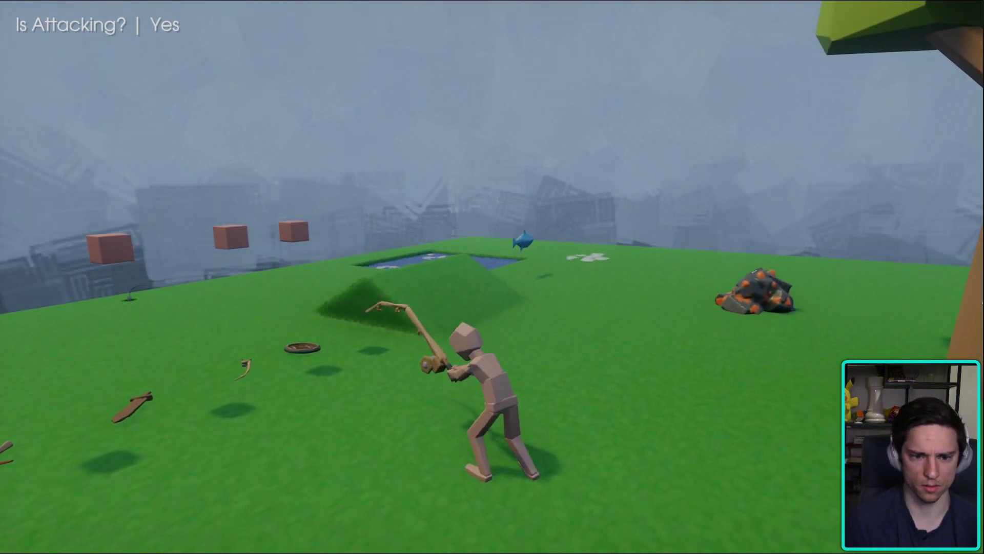
{"action": "key", "text": "Escape"}
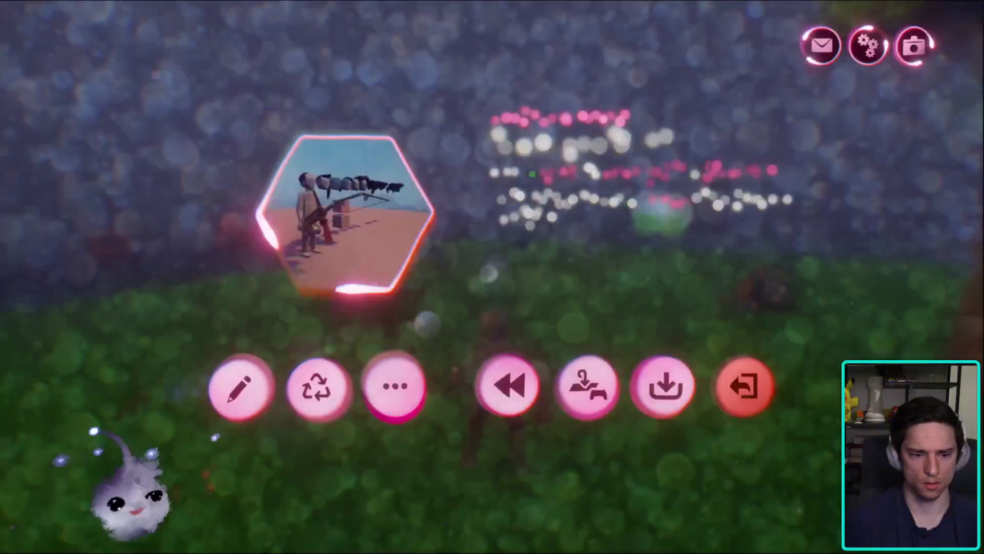
{"action": "left_click", "coordinate": [242, 385]}
- Drag the wide keyframe's start edge right to make it thin, then resume the game
{"action": "scroll", "coordinate": [578, 350], "scroll_direction": "right", "scroll_amount": 10}
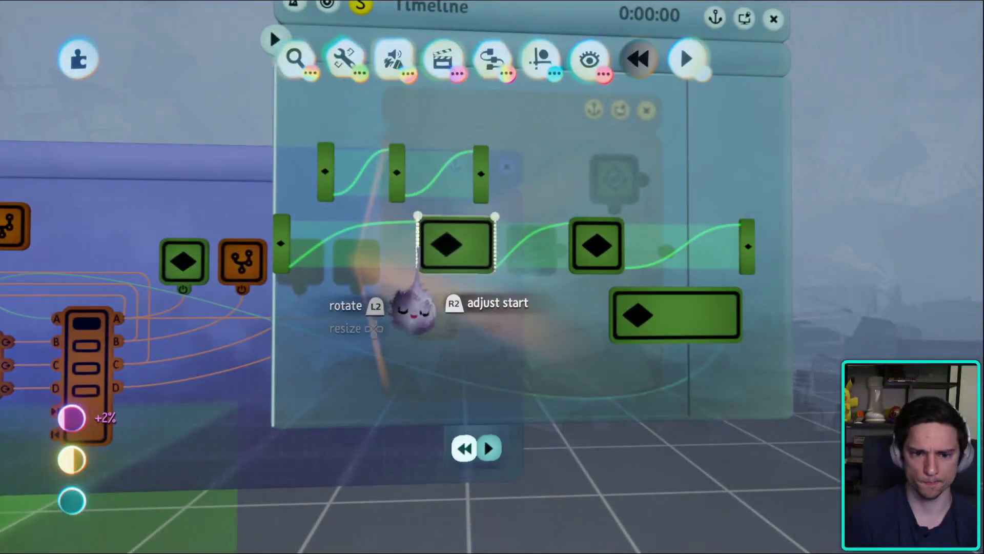
{"action": "left_click_drag", "start_coordinate": [419, 241], "coordinate": [474, 256]}
{"action": "key", "text": "Escape"}
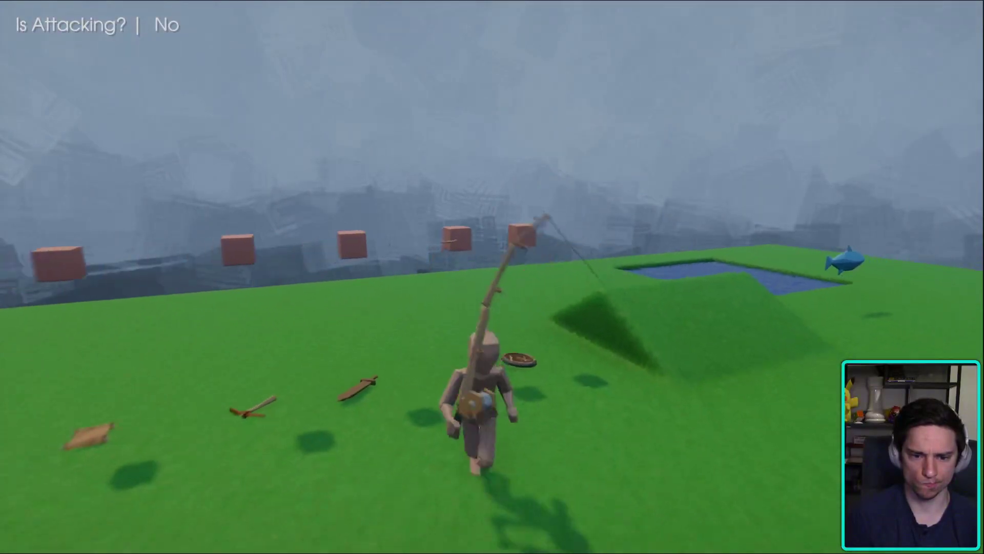
{"action": "key", "text": "alt+Tab"}
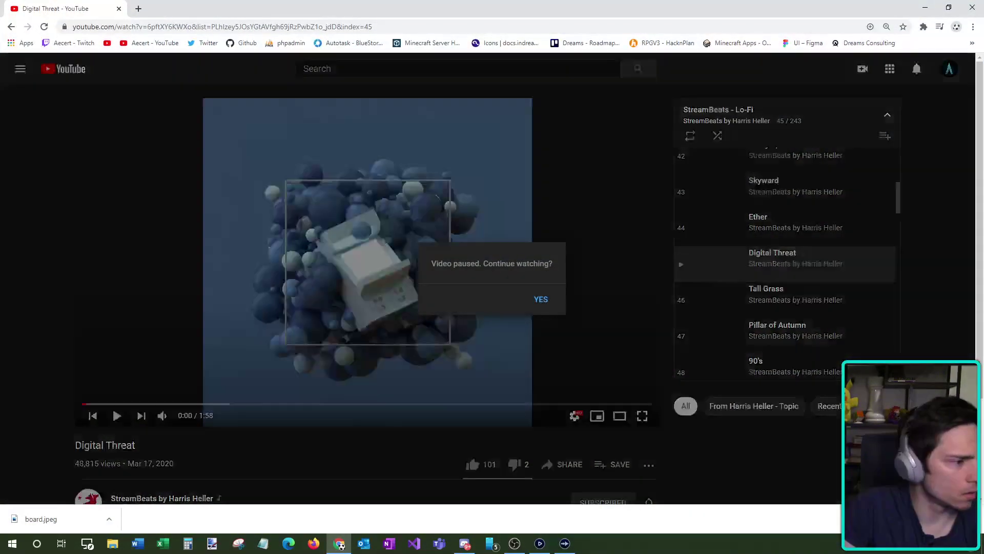
{"action": "left_click", "coordinate": [538, 297]}
{"action": "left_click", "coordinate": [927, 8]}
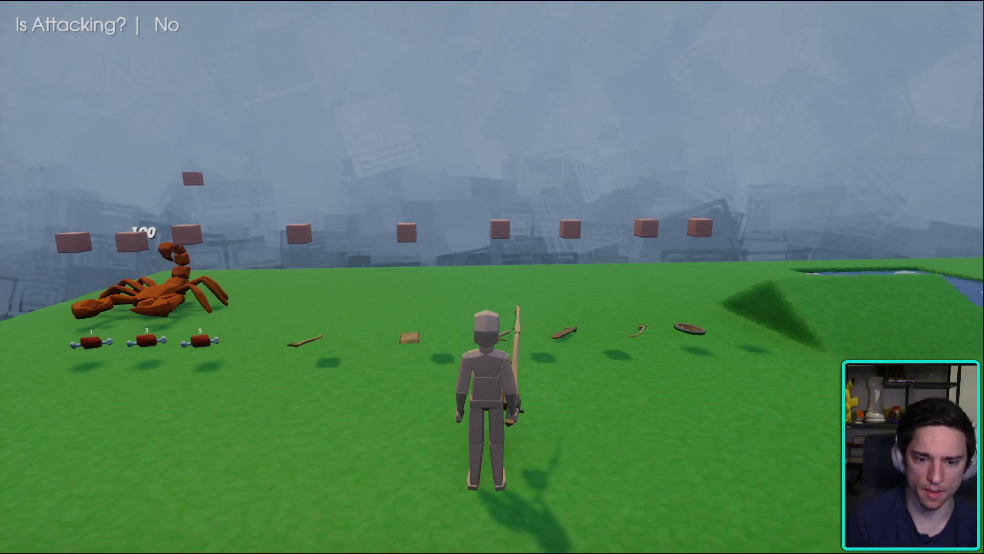
- Test the rod cast, switch into edit mode, and close the Timeline and Fishing canvases
{"action": "left_click", "coordinate": [492, 277]}
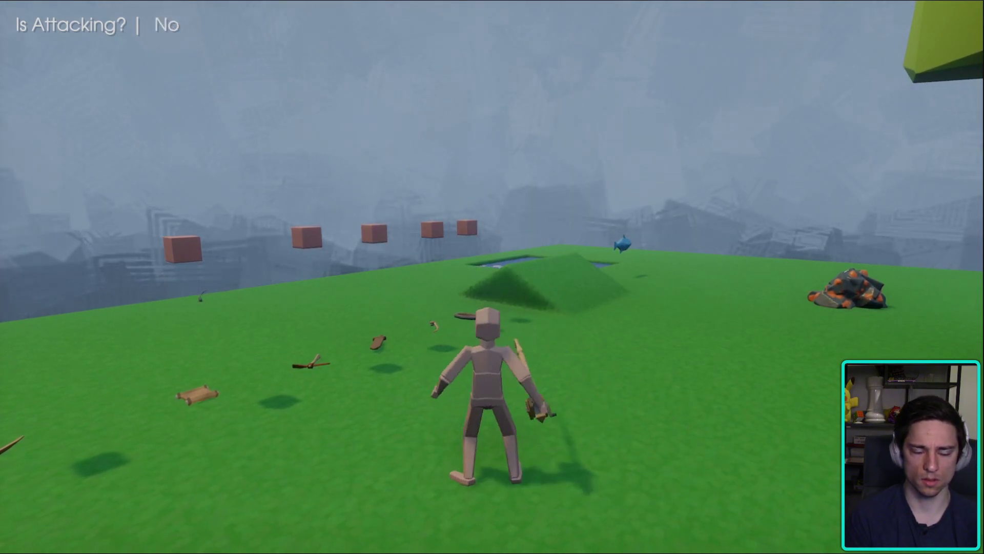
{"action": "key", "text": "Escape"}
{"action": "left_click", "coordinate": [241, 384]}
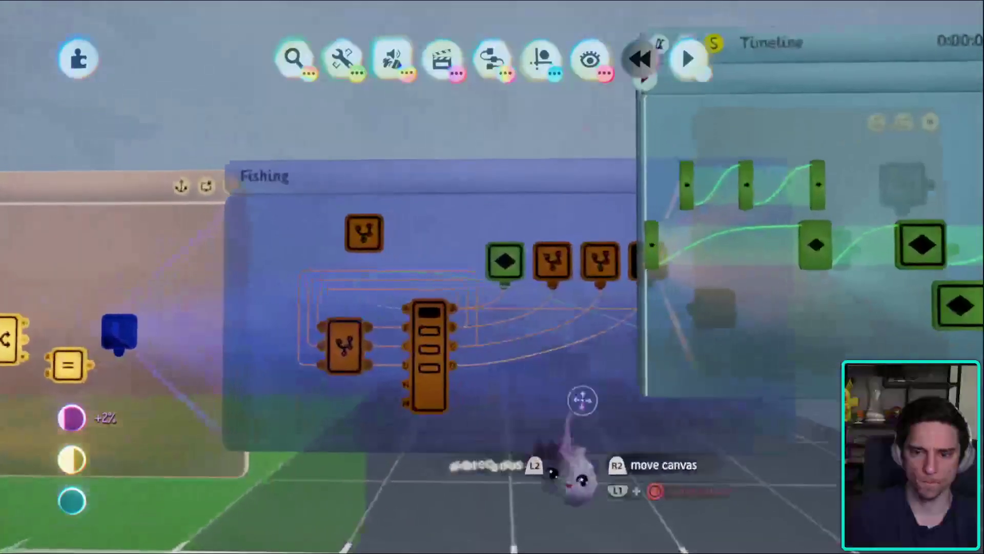
{"action": "left_click_drag", "start_coordinate": [582, 400], "coordinate": [488, 303]}
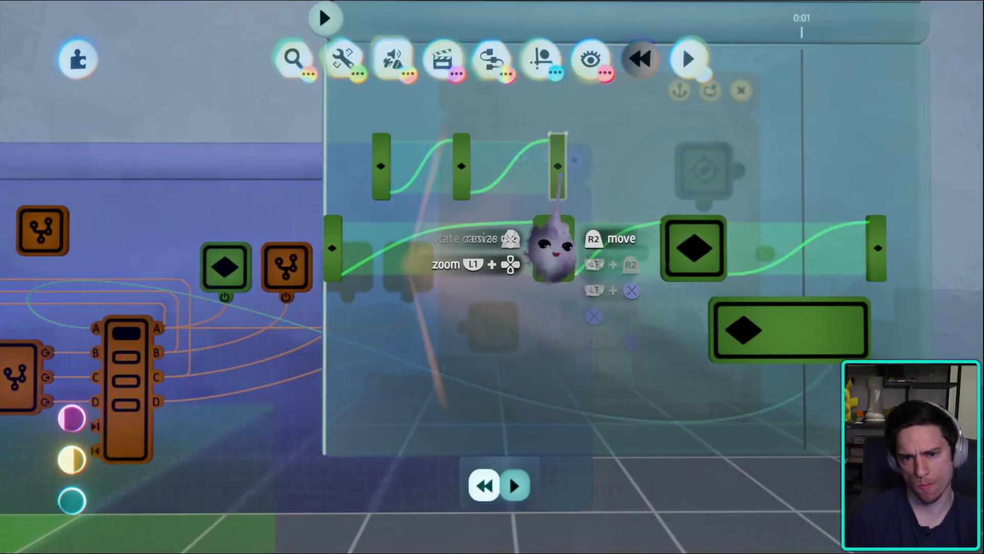
{"action": "left_click_drag", "start_coordinate": [508, 154], "coordinate": [491, 312]}
{"action": "key", "text": "Escape"}
- Rotate the fishing rod by 2° and head back to play-testing
{"action": "left_click_drag", "start_coordinate": [522, 395], "coordinate": [486, 508]}
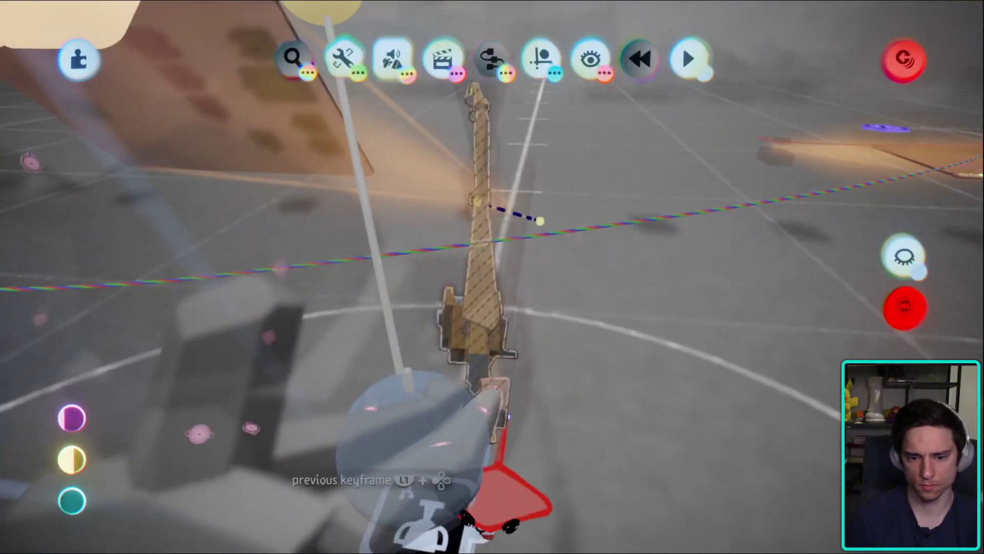
{"action": "left_click_drag", "start_coordinate": [506, 392], "coordinate": [508, 390]}
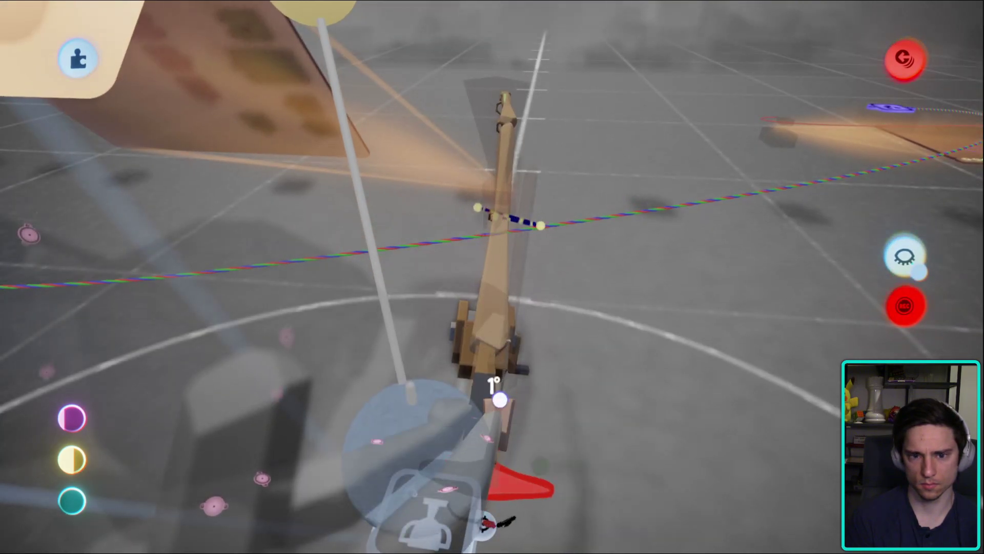
{"action": "key", "text": "Escape"}
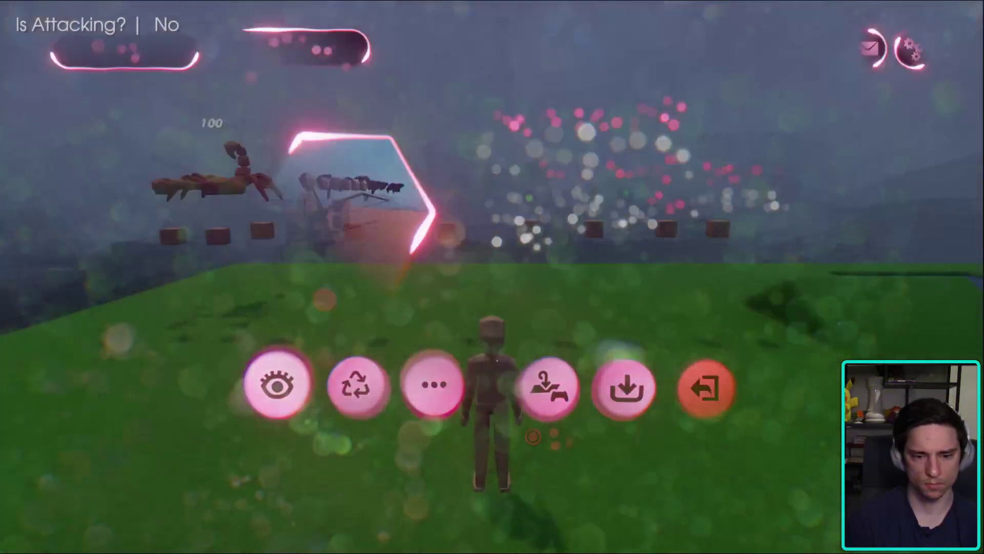
- Resume play, cast the rod with Is Attacking? reading Yes, and switch into edit mode
{"action": "key", "text": "Escape"}
{"action": "left_click", "coordinate": [492, 276]}
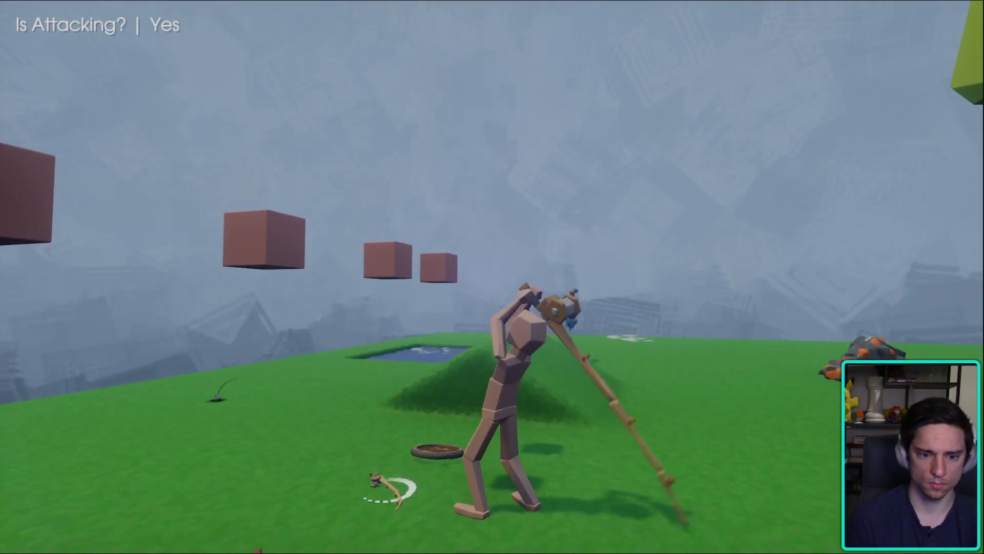
{"action": "key", "text": "Escape"}
{"action": "key", "text": "Return"}
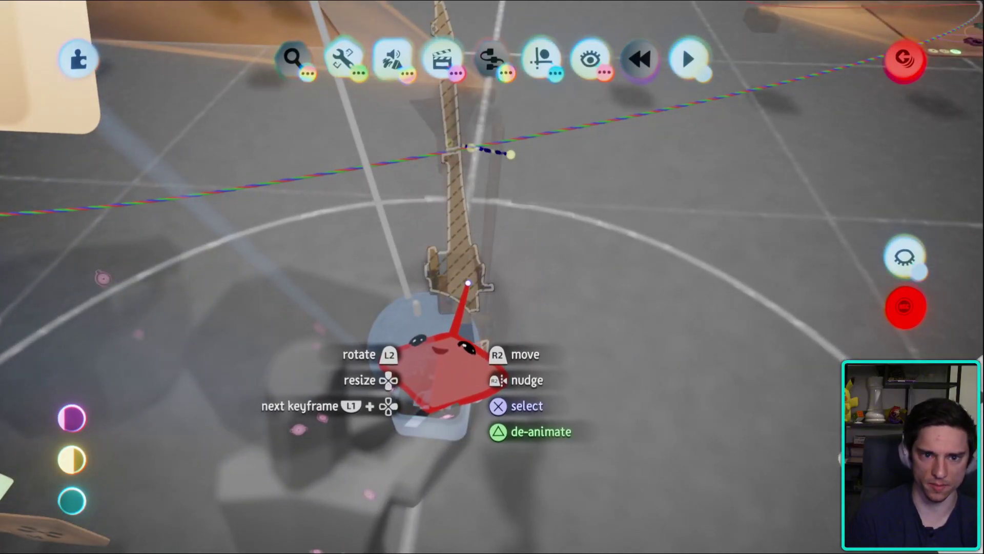
- Rotate the animated rod further to about 6° and orbit the camera to check the pose
{"action": "left_click_drag", "start_coordinate": [467, 285], "coordinate": [468, 282]}
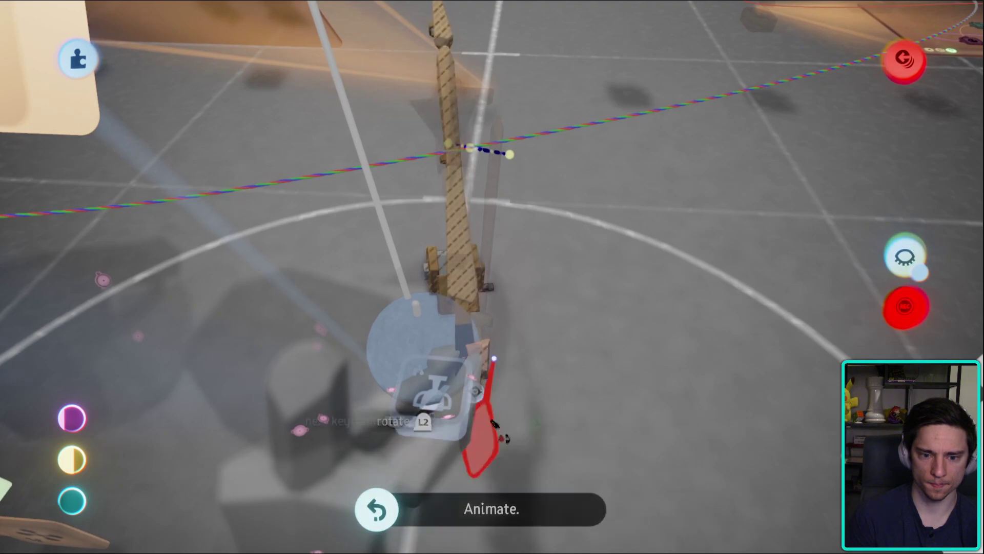
{"action": "left_click_drag", "start_coordinate": [484, 439], "coordinate": [567, 406]}
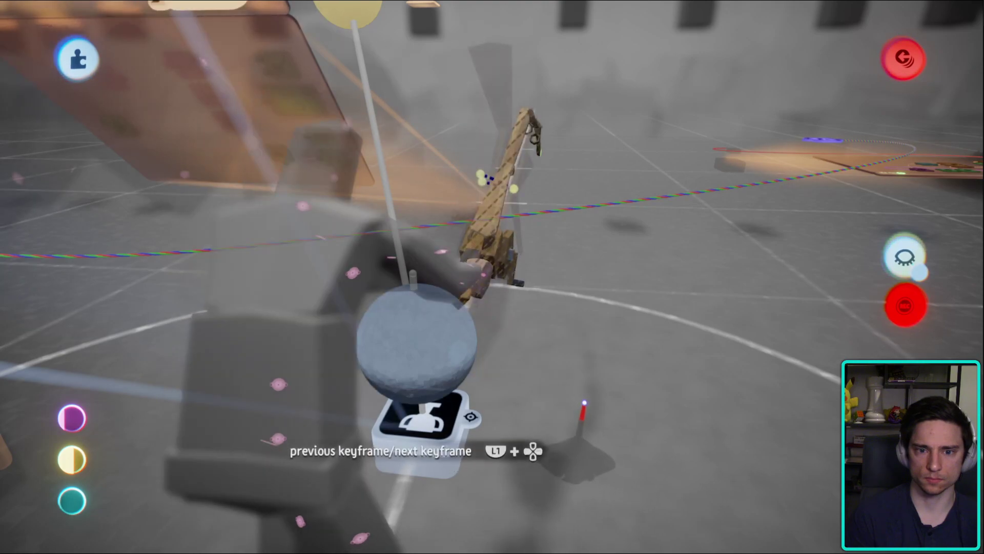
{"action": "middle_click_drag", "start_coordinate": [579, 410], "coordinate": [584, 409]}
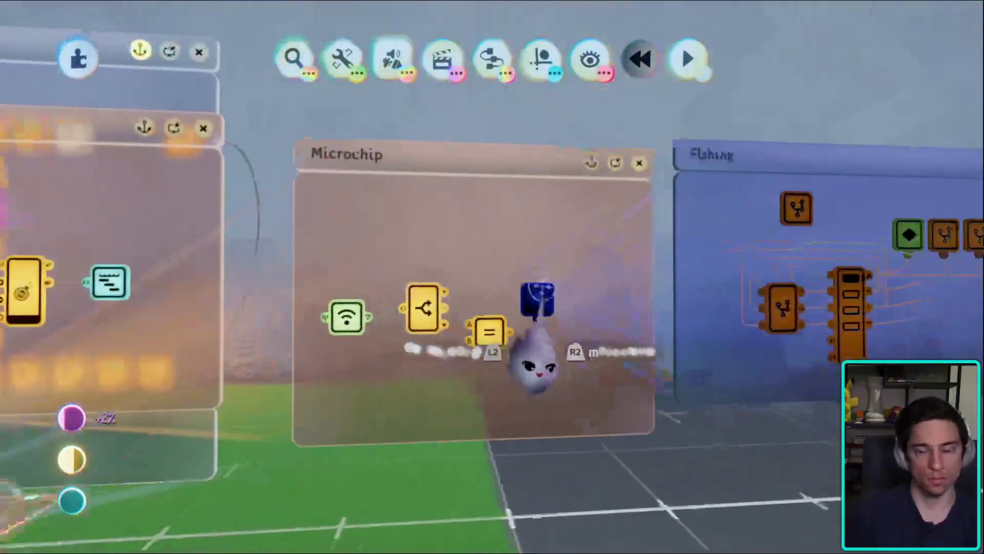
- Pan the view across the Fishing and Timeline canvases toward the fishing rod
{"action": "left_click_drag", "start_coordinate": [535, 359], "coordinate": [481, 402]}
{"action": "left_click_drag", "start_coordinate": [493, 328], "coordinate": [512, 456]}
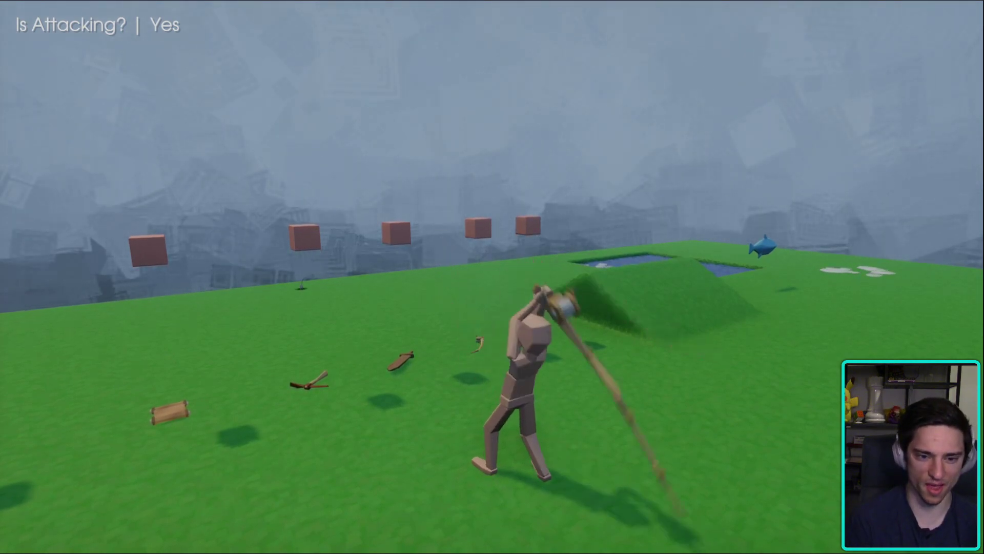
- Return to edit mode and drag the Timeline window's right edge wider
{"action": "key", "text": "Escape"}
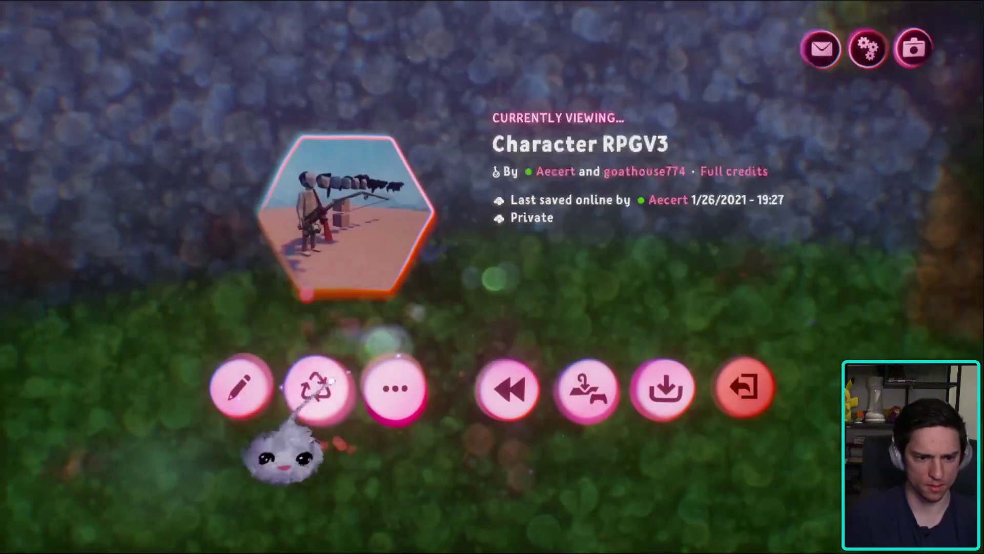
{"action": "key", "text": "Escape"}
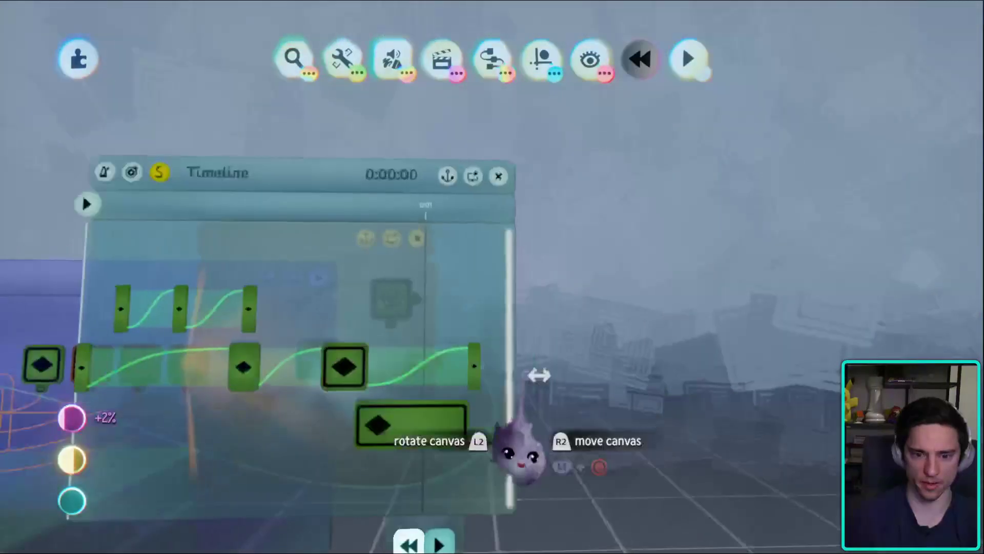
{"action": "key", "text": "Escape"}
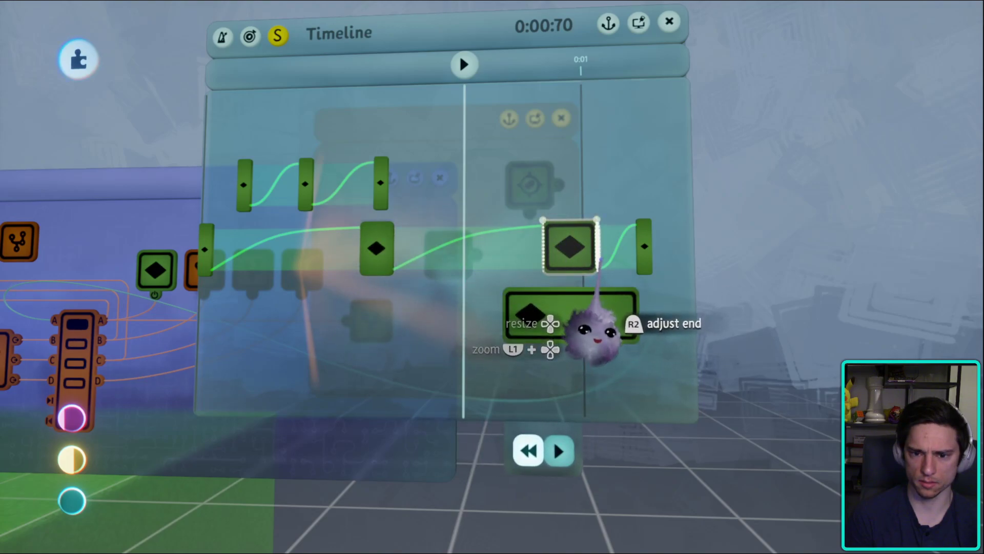
{"action": "left_click_drag", "start_coordinate": [678, 283], "coordinate": [766, 305]}
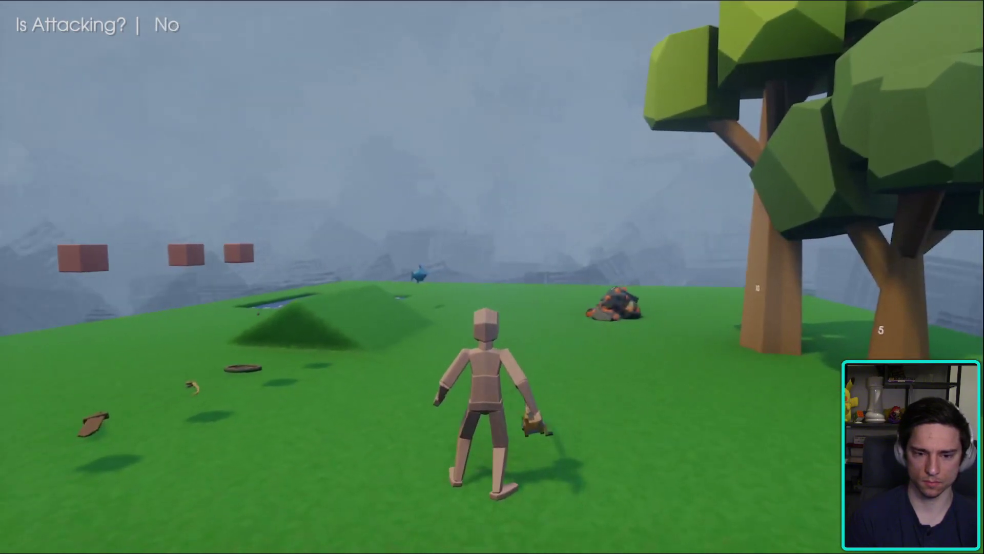
- Play-test by running the character forward and casting the fishing rod
{"action": "key", "text": "Escape"}
{"action": "left_click", "coordinate": [210, 390]}
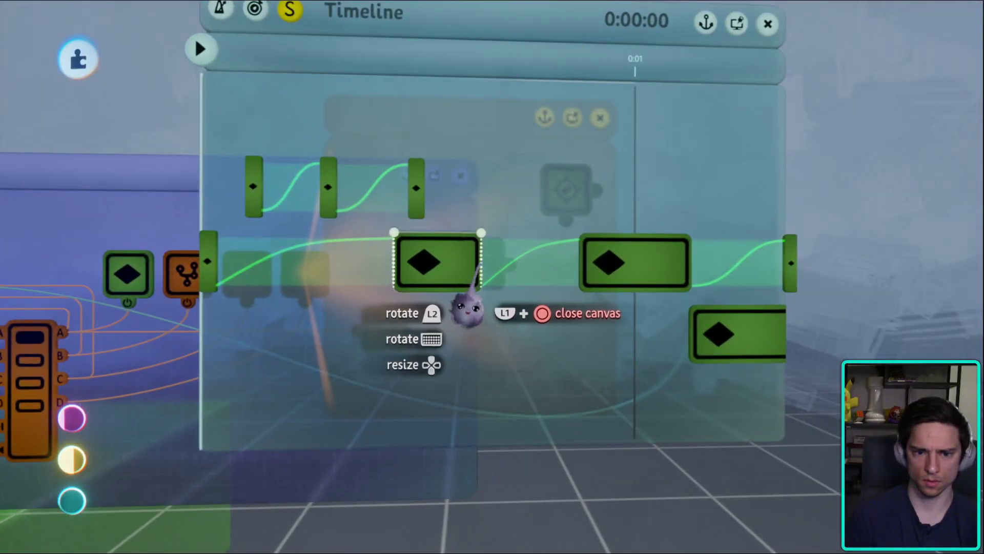
{"action": "key", "text": "Escape"}
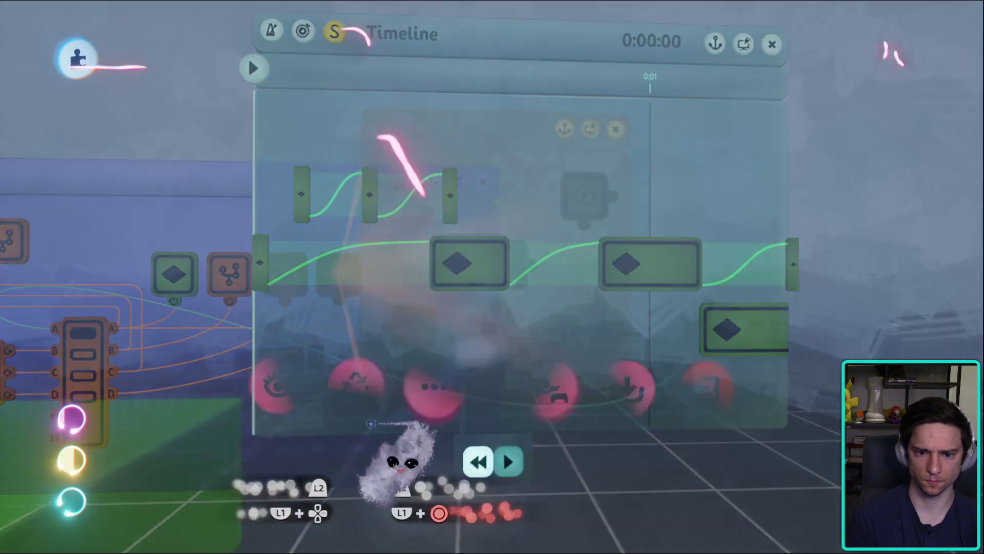
{"action": "key", "text": "w"}
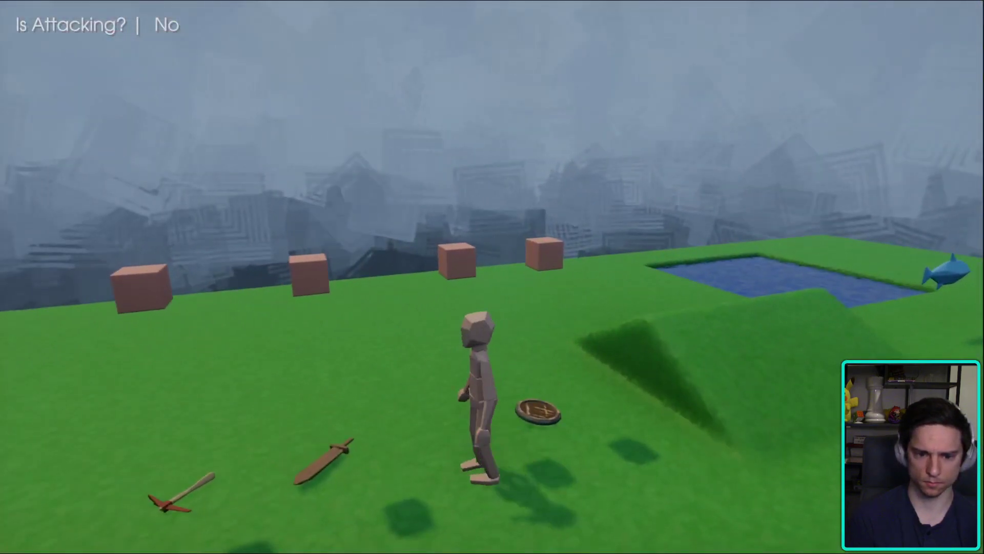
{"action": "left_click", "coordinate": [492, 276]}
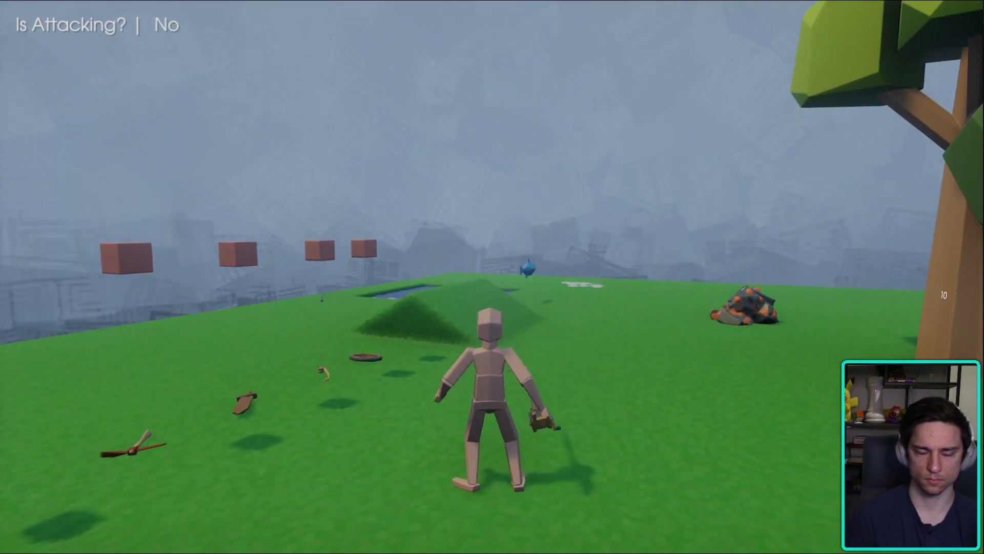
{"action": "key", "text": "Escape"}
- Back in edit mode, shorten the wide middle keyframe from its right end
{"action": "key", "text": "Return"}
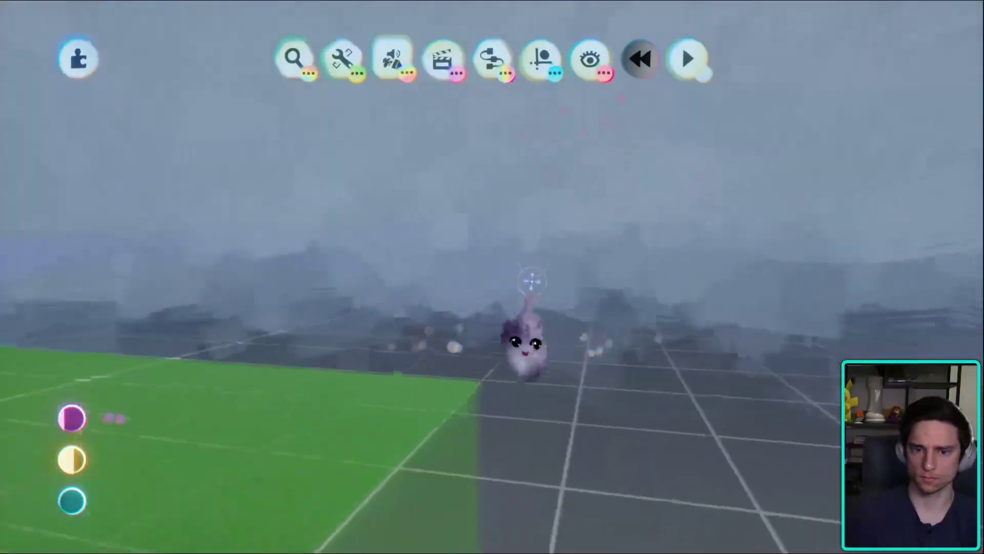
{"action": "scroll", "coordinate": [532, 281], "scroll_direction": "up", "scroll_amount": 5}
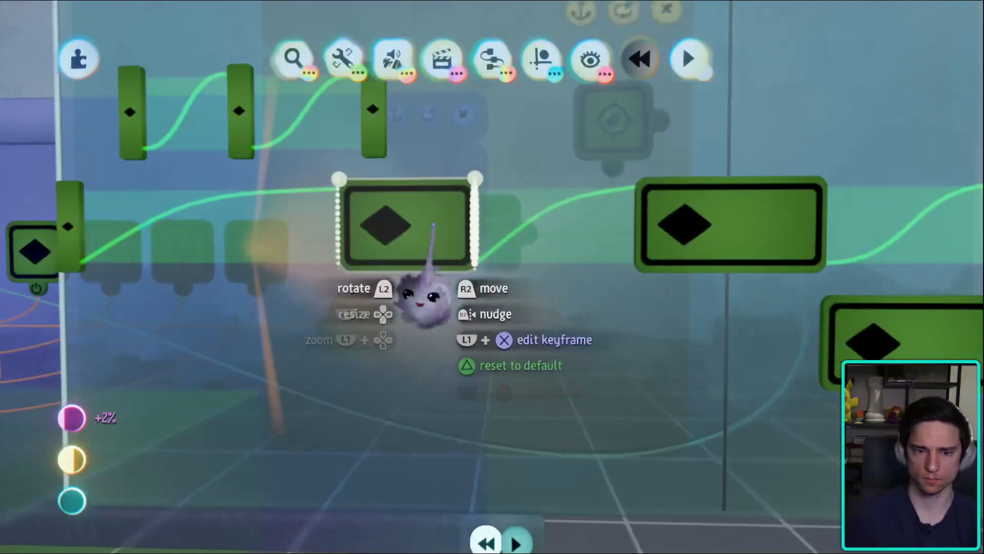
{"action": "left_click_drag", "start_coordinate": [548, 228], "coordinate": [478, 228]}
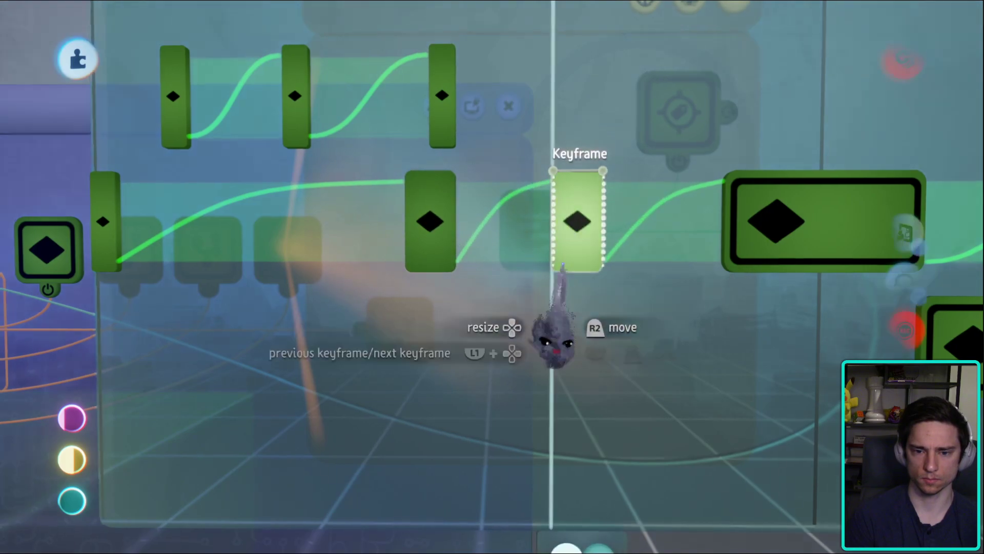
{"action": "key", "text": "Escape"}
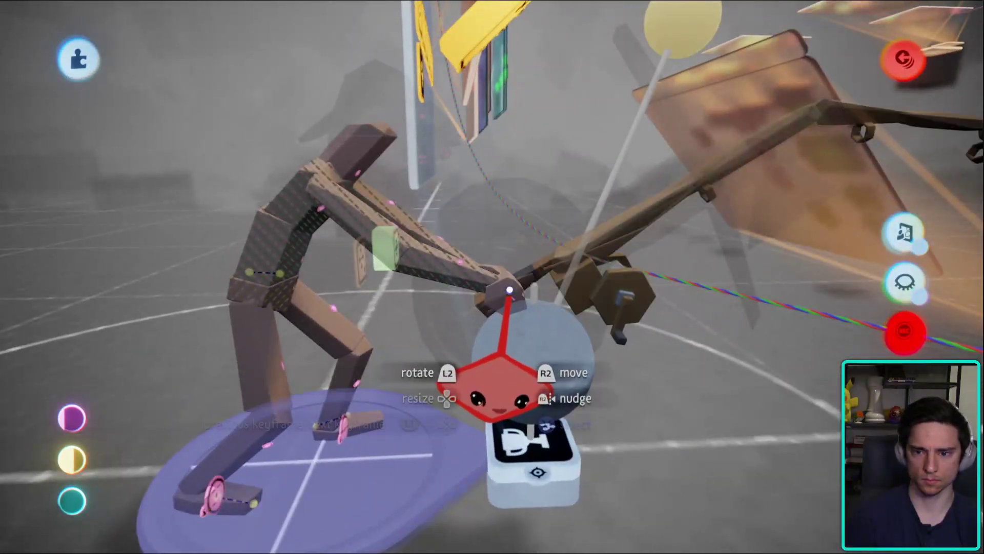
- Rotate the rod joint to re-angle the fishing rod in the keyframe pose, then exit posing
{"action": "mouse_move", "coordinate": [509, 291]}
{"action": "left_mouse_down"}
{"action": "mouse_move", "coordinate": [502, 285]}
{"action": "mouse_move", "coordinate": [510, 293]}
{"action": "left_mouse_up"}
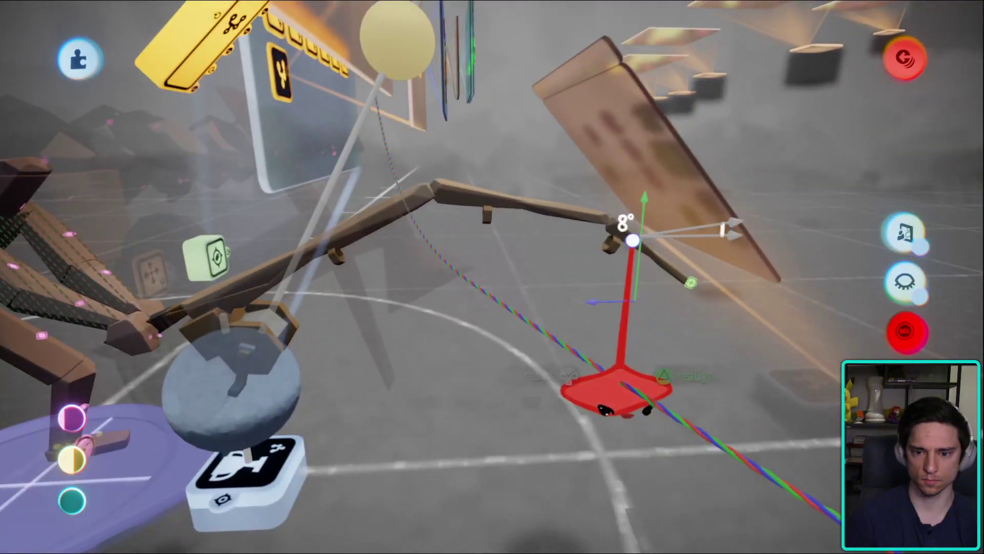
{"action": "left_click_drag", "start_coordinate": [615, 393], "coordinate": [644, 357]}
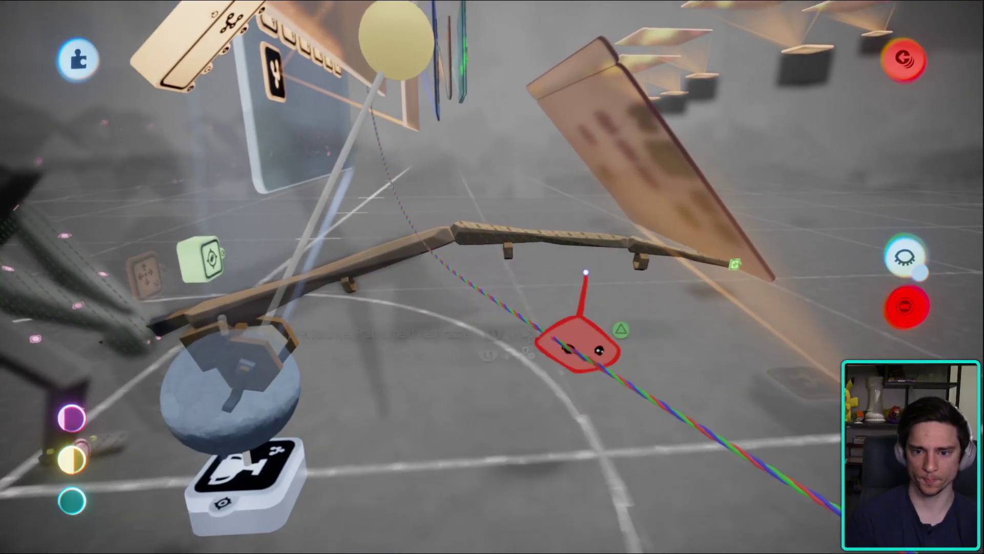
{"action": "left_click_drag", "start_coordinate": [643, 323], "coordinate": [668, 273]}
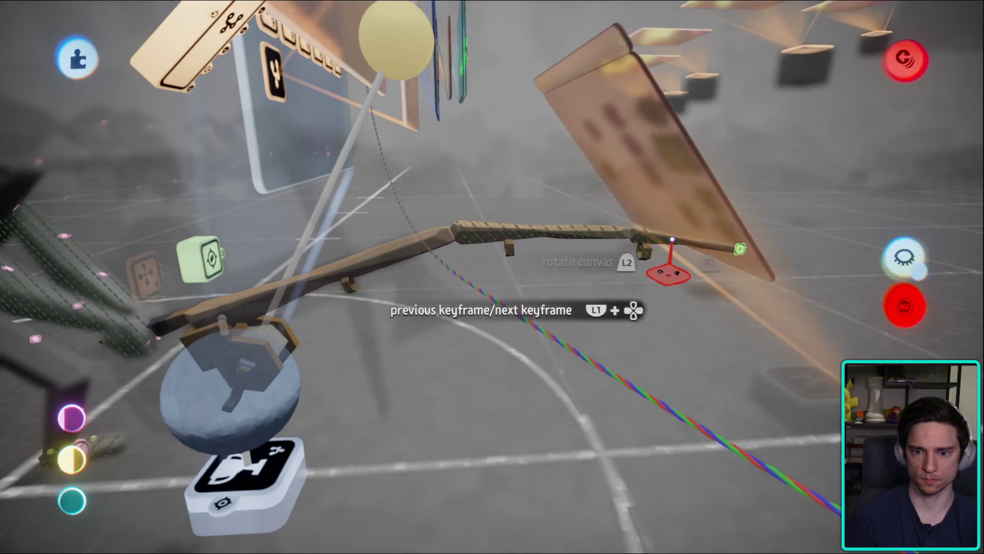
{"action": "middle_click_drag", "start_coordinate": [628, 339], "coordinate": [415, 395]}
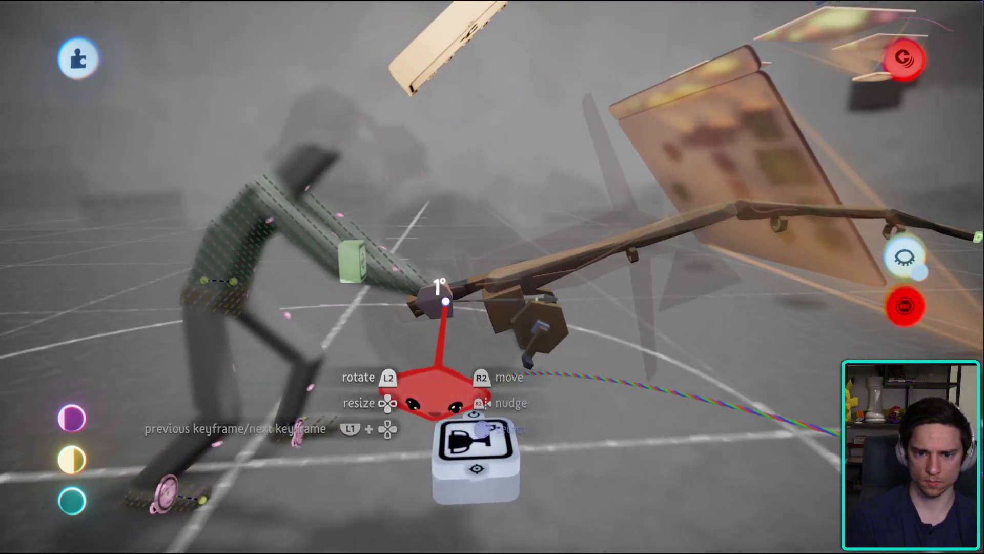
{"action": "key", "text": "Escape"}
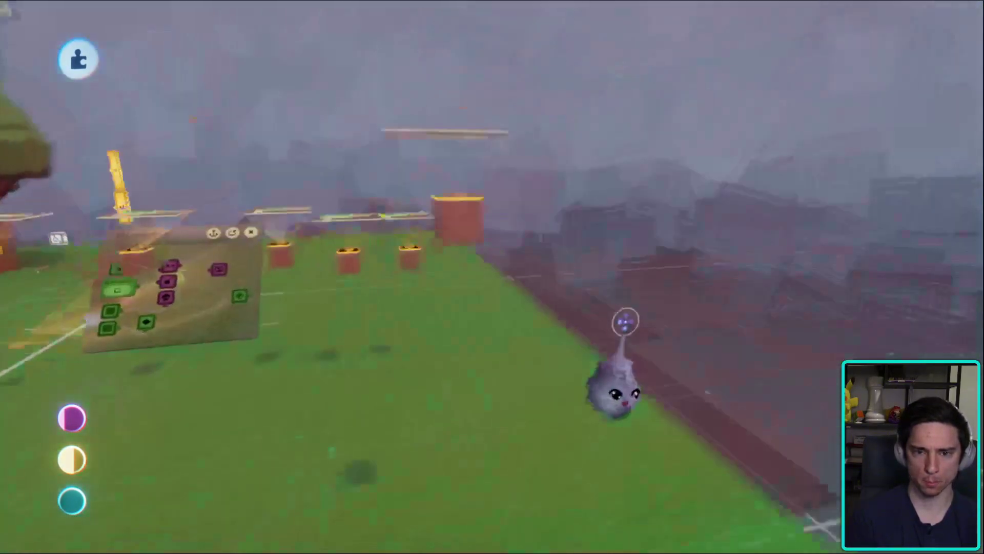
- Open the puppet's Main chip and Microchip canvas, then bring the Fishing chip into view
{"action": "left_click", "coordinate": [596, 382]}
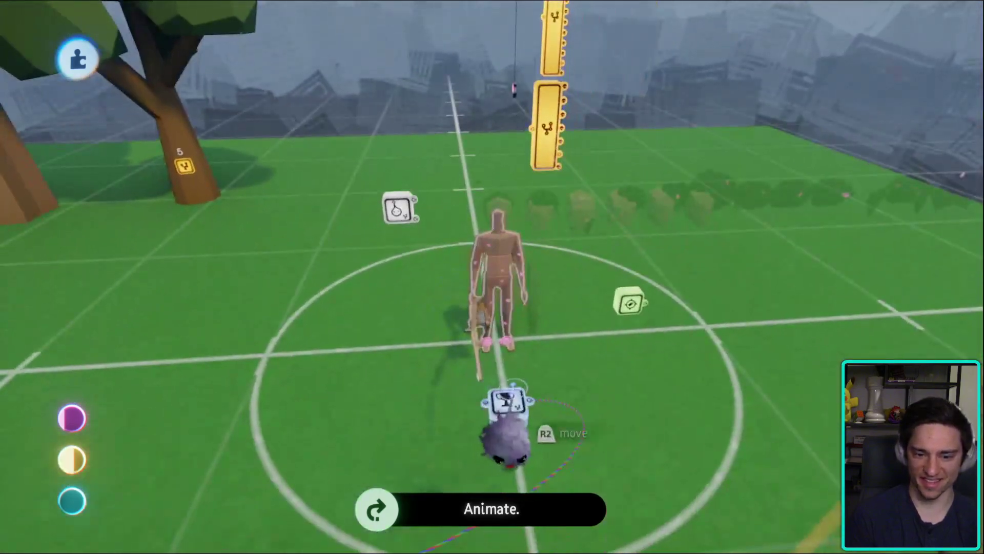
{"action": "left_click", "coordinate": [510, 410]}
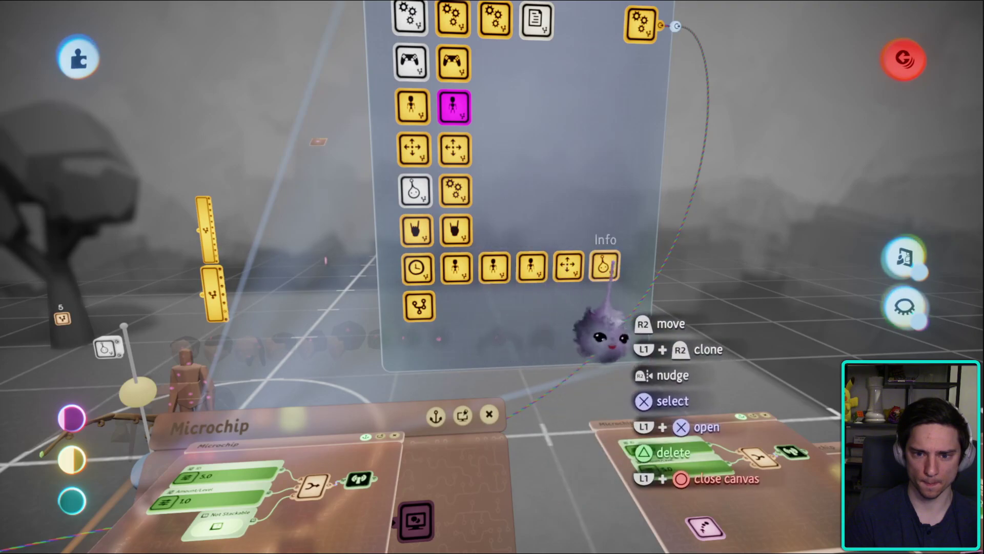
{"action": "left_click", "coordinate": [419, 306]}
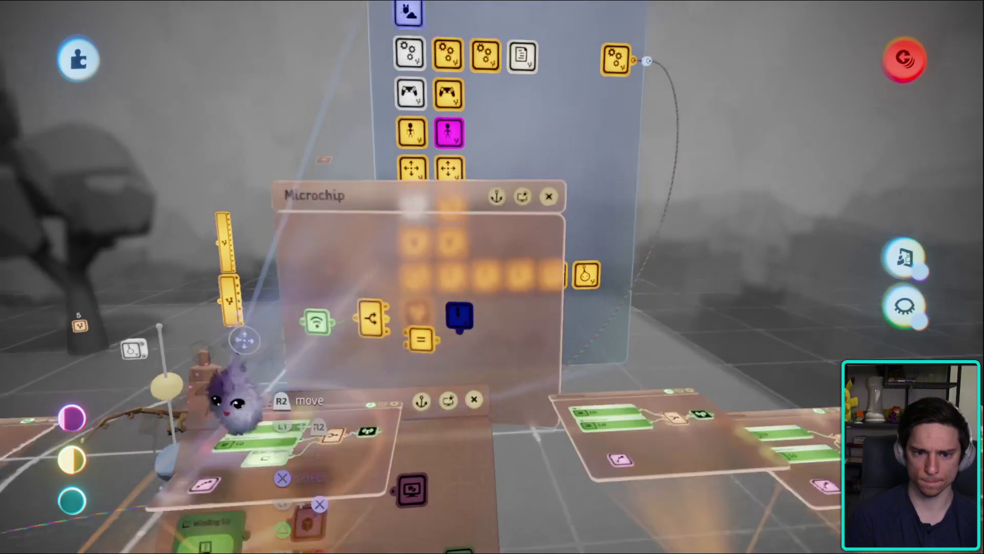
{"action": "left_click_drag", "start_coordinate": [374, 334], "coordinate": [655, 289]}
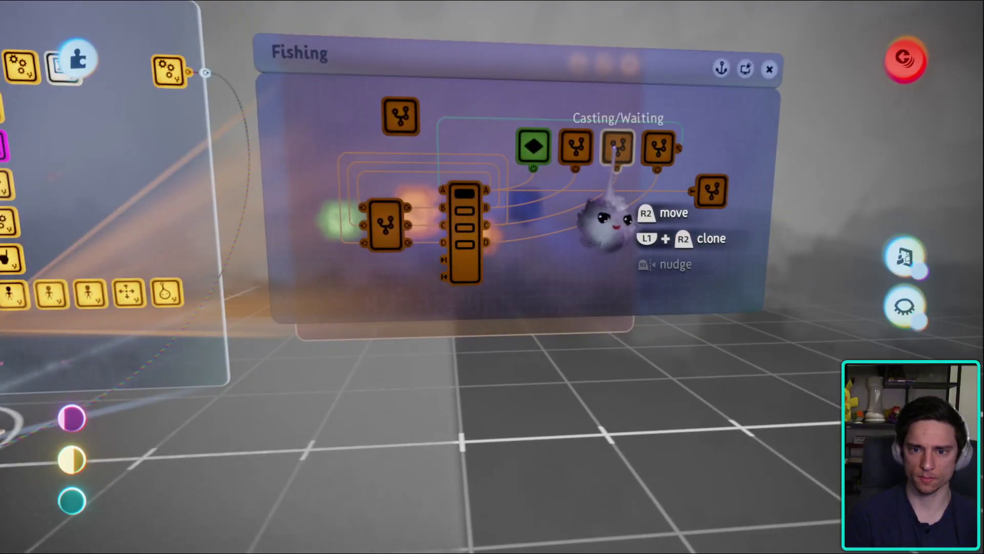
{"action": "mouse_move", "coordinate": [605, 220]}
{"action": "middle_mouse_down"}
{"action": "mouse_move", "coordinate": [615, 205]}
{"action": "mouse_move", "coordinate": [582, 208]}
{"action": "mouse_move", "coordinate": [594, 231]}
{"action": "middle_mouse_up"}
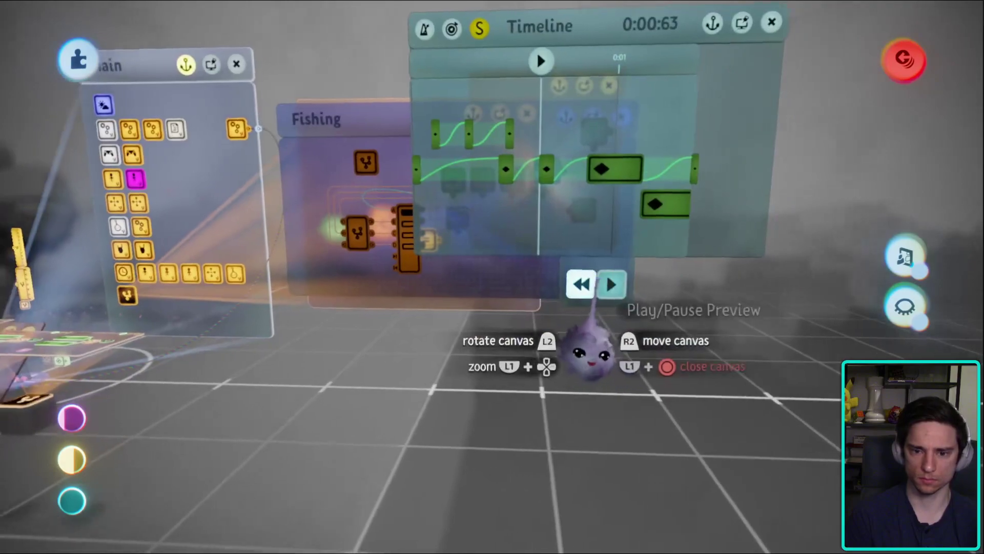
- Play the Timeline preview while orbiting around the timeline canvases
{"action": "left_click", "coordinate": [611, 284]}
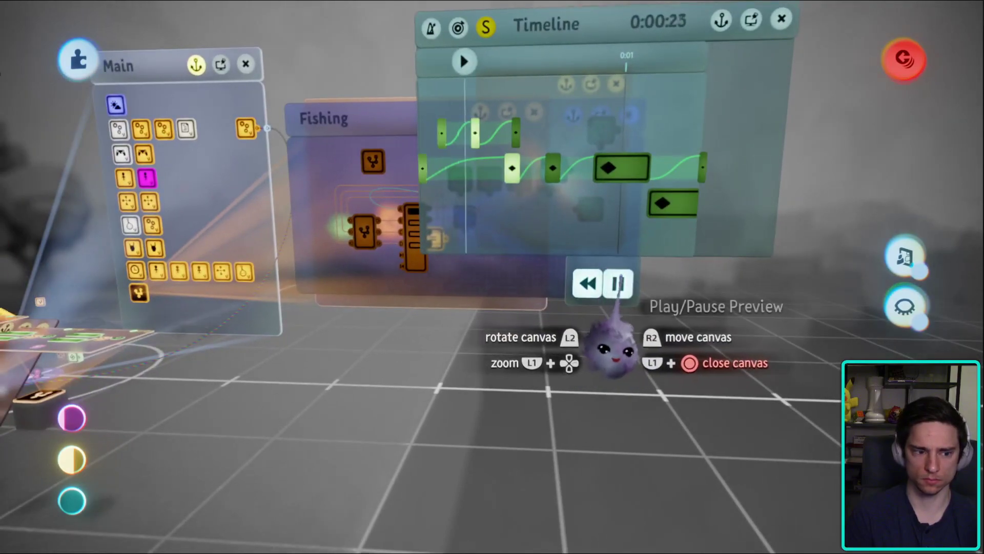
{"action": "middle_click_drag", "start_coordinate": [615, 351], "coordinate": [589, 394]}
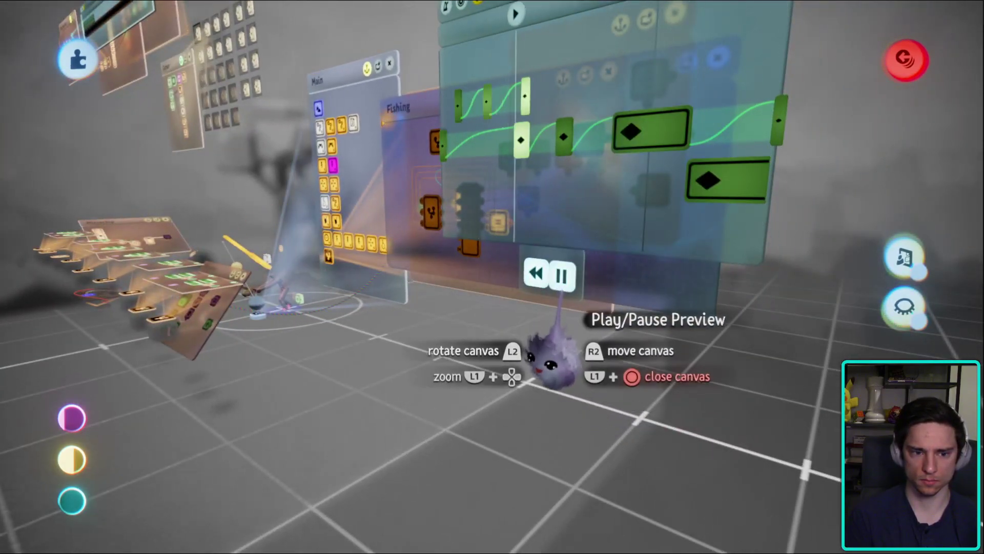
{"action": "middle_click_drag", "start_coordinate": [561, 291], "coordinate": [578, 229]}
{"action": "left_click", "coordinate": [534, 265]}
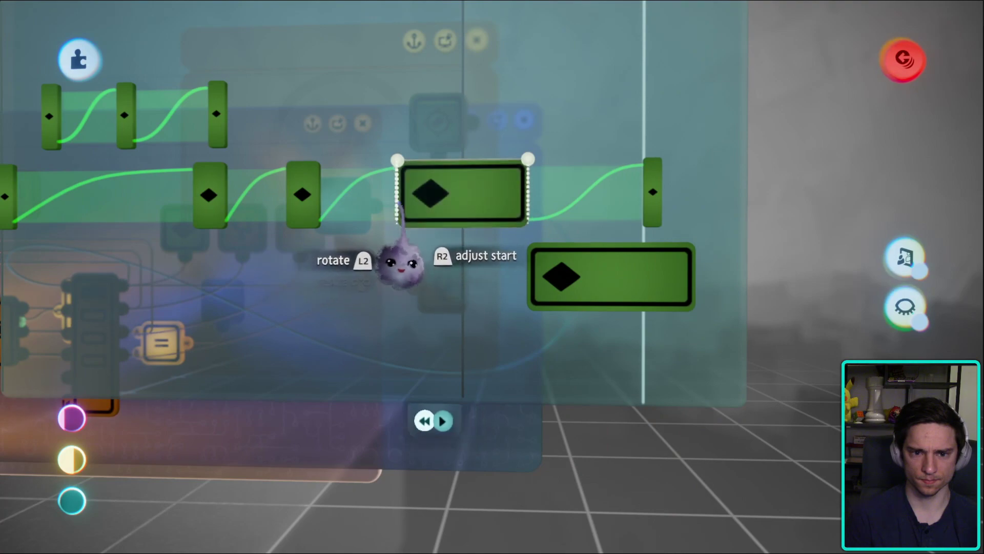
- Drag the final reeling clips later on the timeline, watch the puppet, and stop the preview
{"action": "left_click_drag", "start_coordinate": [651, 225], "coordinate": [720, 226]}
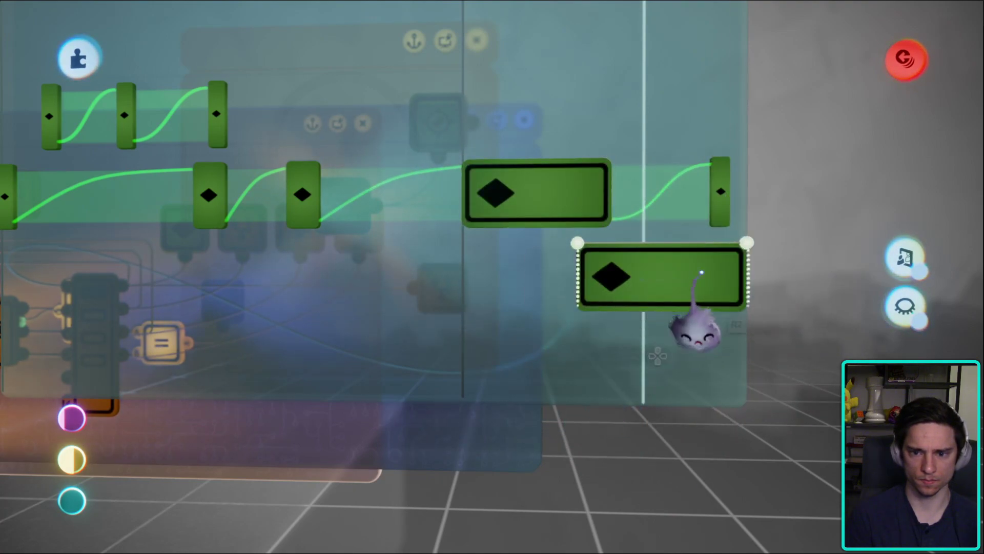
{"action": "middle_click_drag", "start_coordinate": [692, 417], "coordinate": [635, 308]}
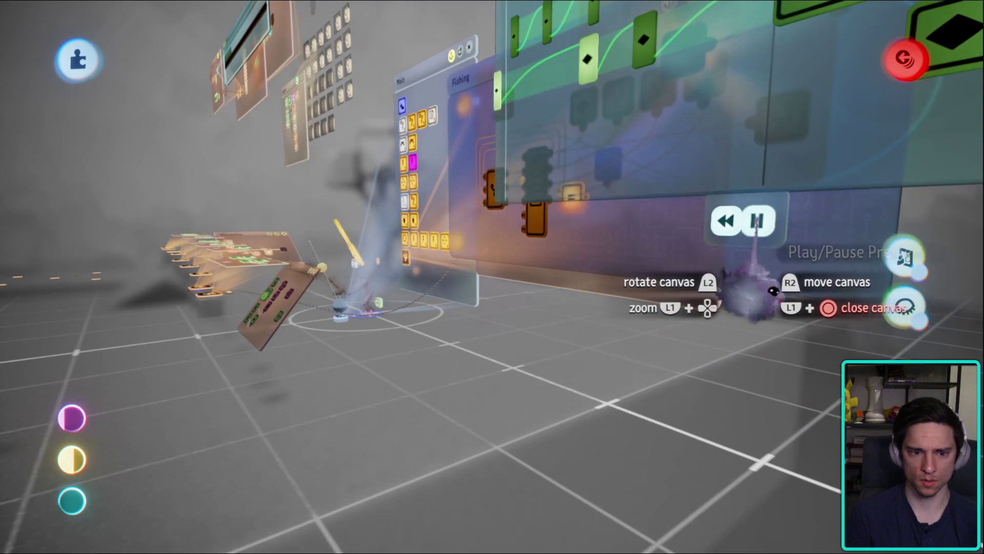
{"action": "left_click", "coordinate": [736, 246]}
{"action": "middle_click_drag", "start_coordinate": [736, 246], "coordinate": [551, 175]}
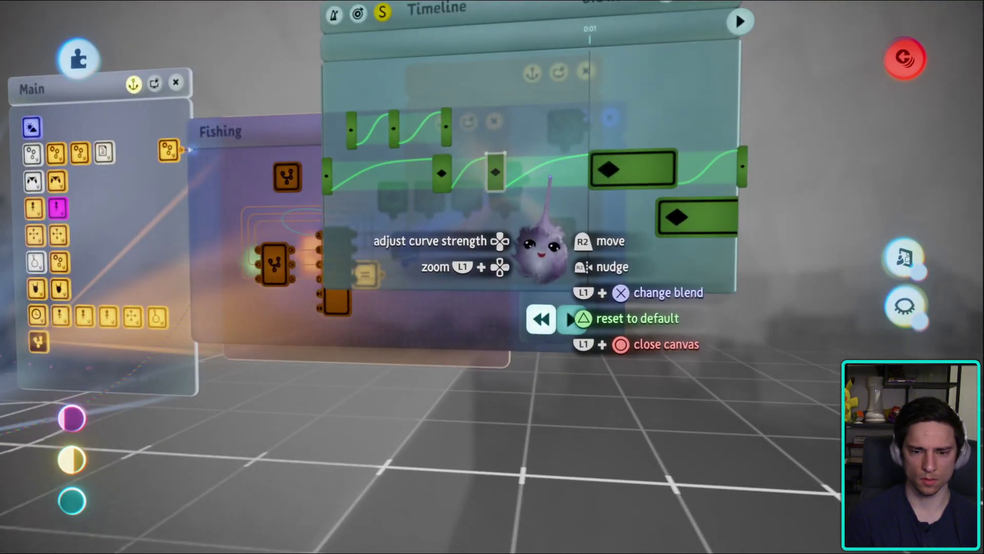
{"action": "middle_click_drag", "start_coordinate": [544, 168], "coordinate": [699, 295]}
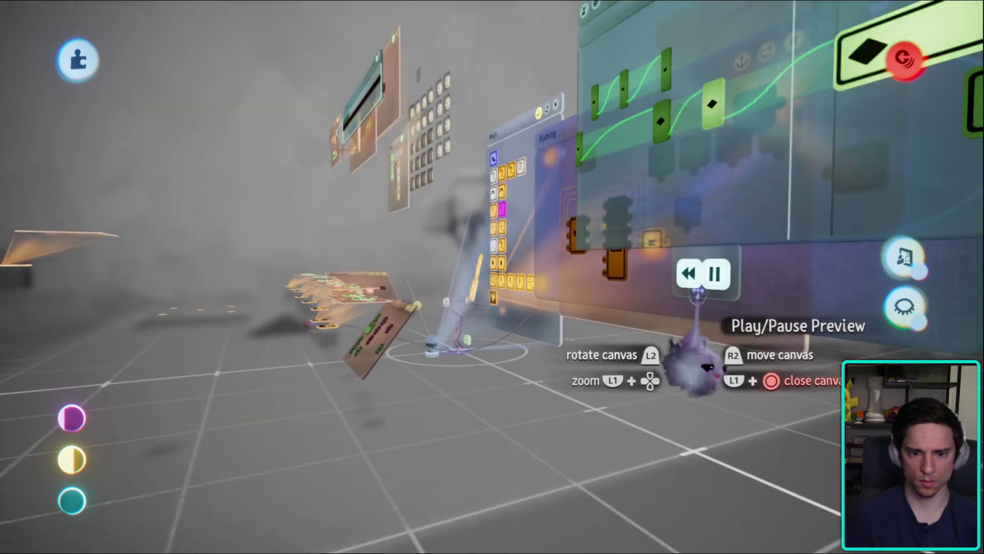
{"action": "middle_click_drag", "start_coordinate": [687, 270], "coordinate": [694, 220]}
- Switch to play mode, run across the field and cast the fishing rod
{"action": "key", "text": "Escape"}
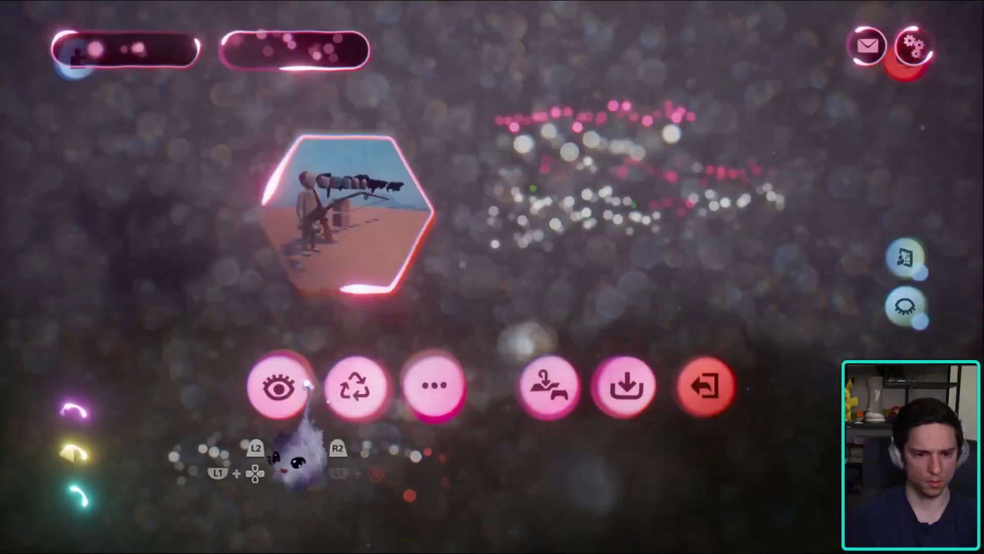
{"action": "left_click", "coordinate": [279, 385]}
{"action": "key", "text": "w"}
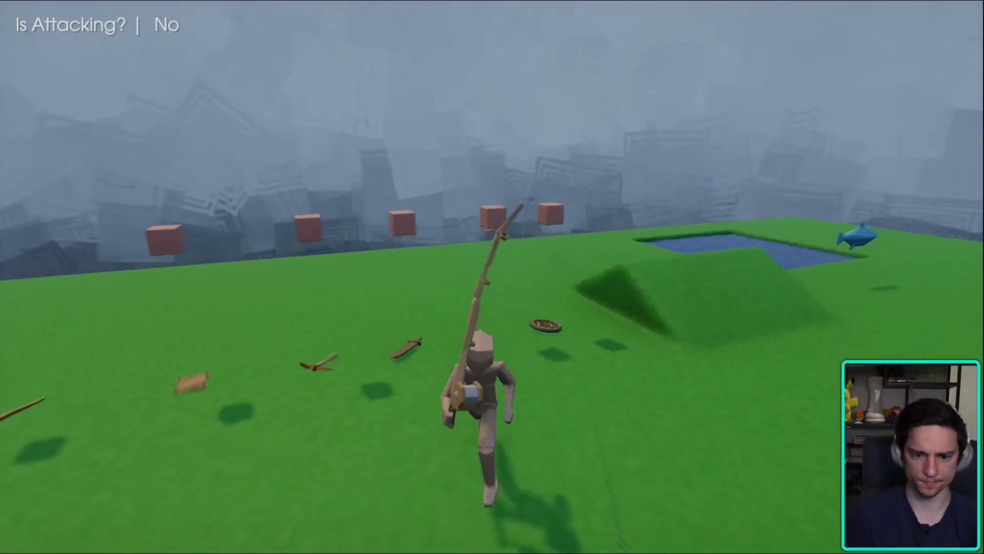
{"action": "left_click", "coordinate": [492, 277]}
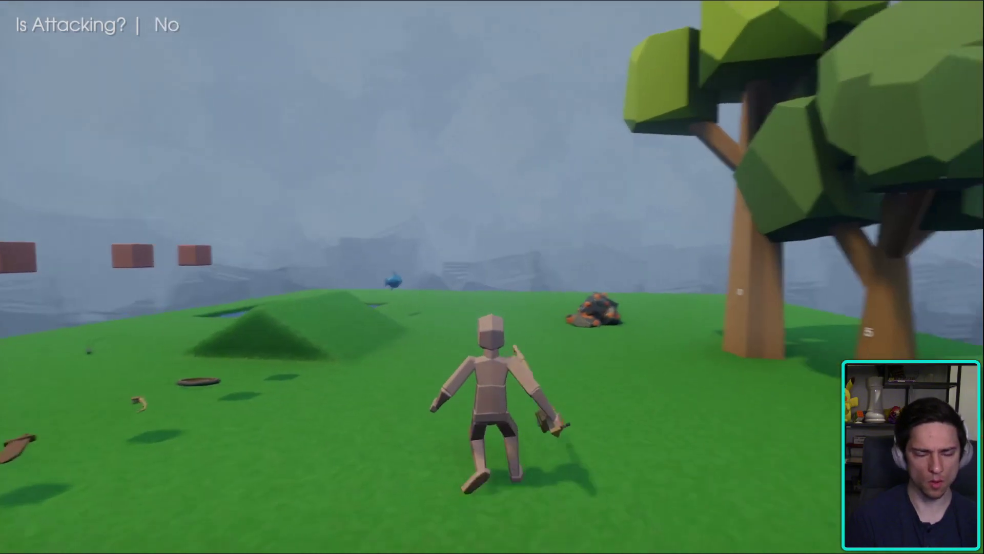
- Return to edit mode, adjust the curve blend beside the keyframe, and reopen the pause menu
{"action": "key", "text": "Escape"}
{"action": "key", "text": "Return"}
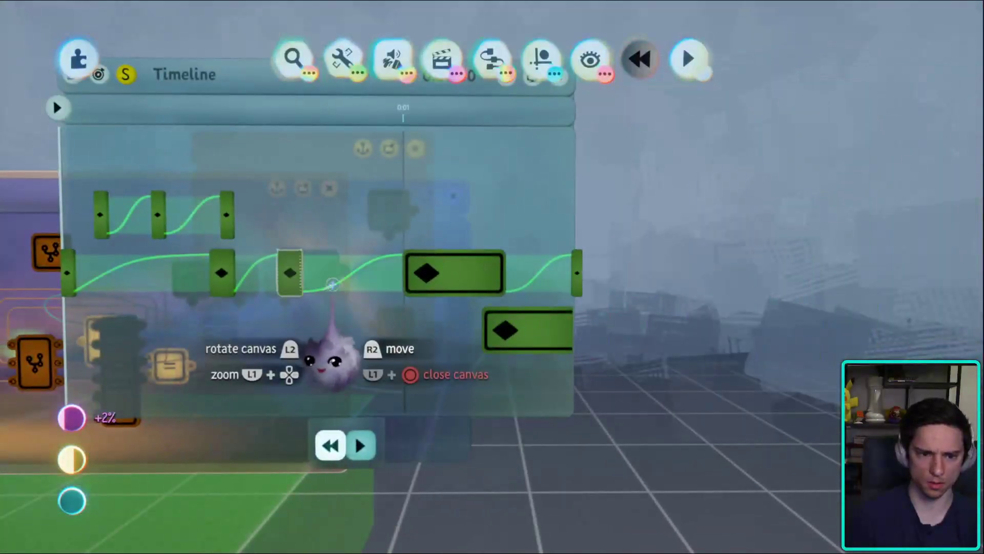
{"action": "left_click_drag", "start_coordinate": [332, 284], "coordinate": [333, 308]}
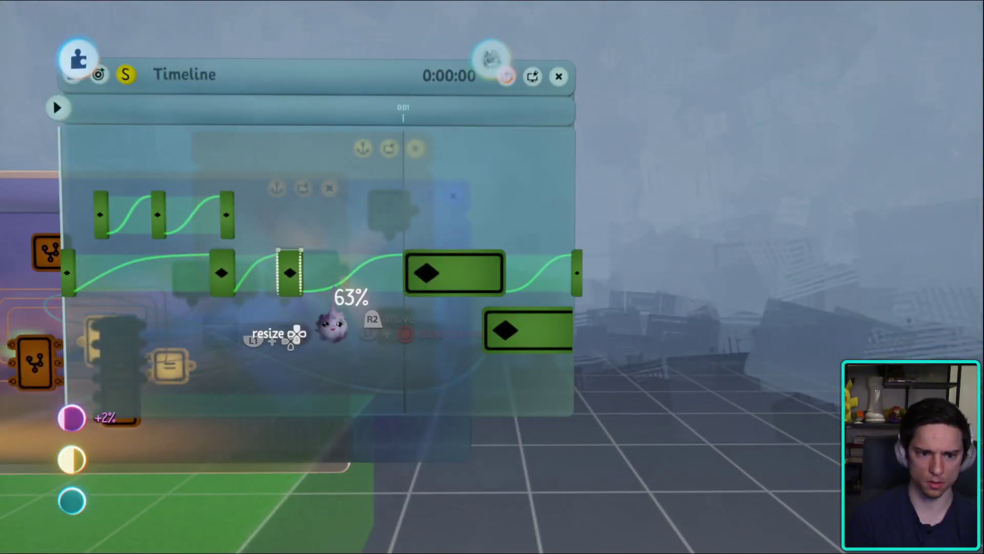
{"action": "key", "text": "Escape"}
{"action": "key", "text": "Escape"}
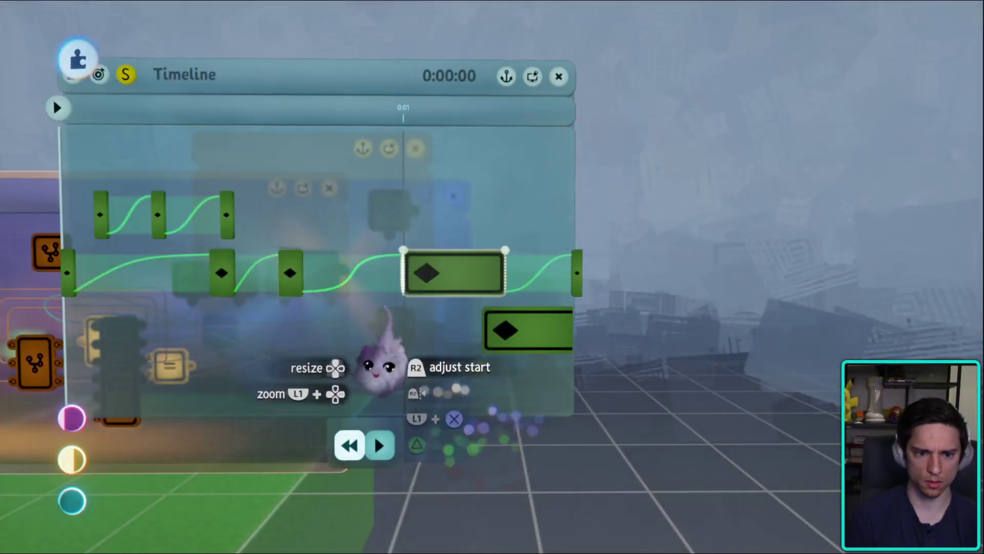
{"action": "key", "text": "Escape"}
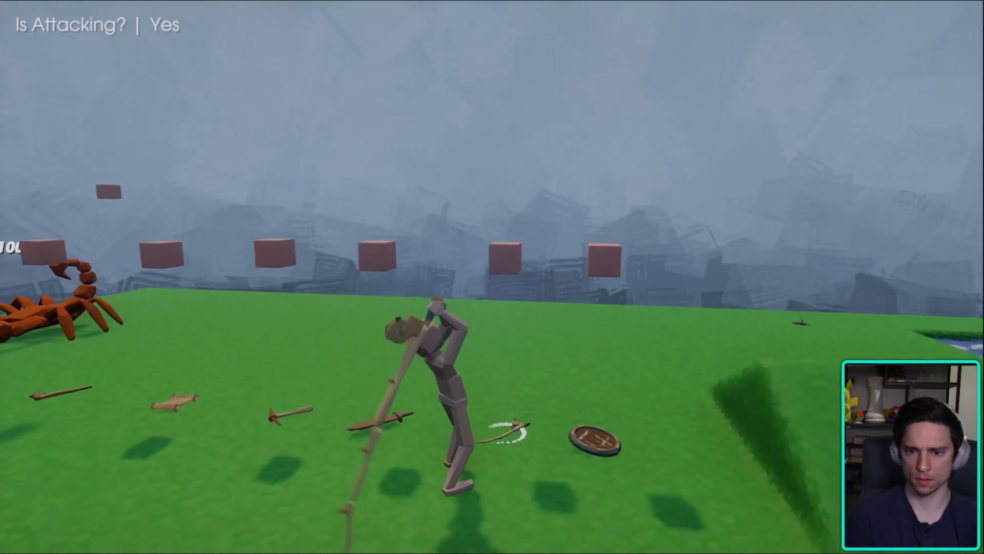
- Run to the pond, cast the rod three times, reel it back in, and pause
{"action": "key", "text": "w"}
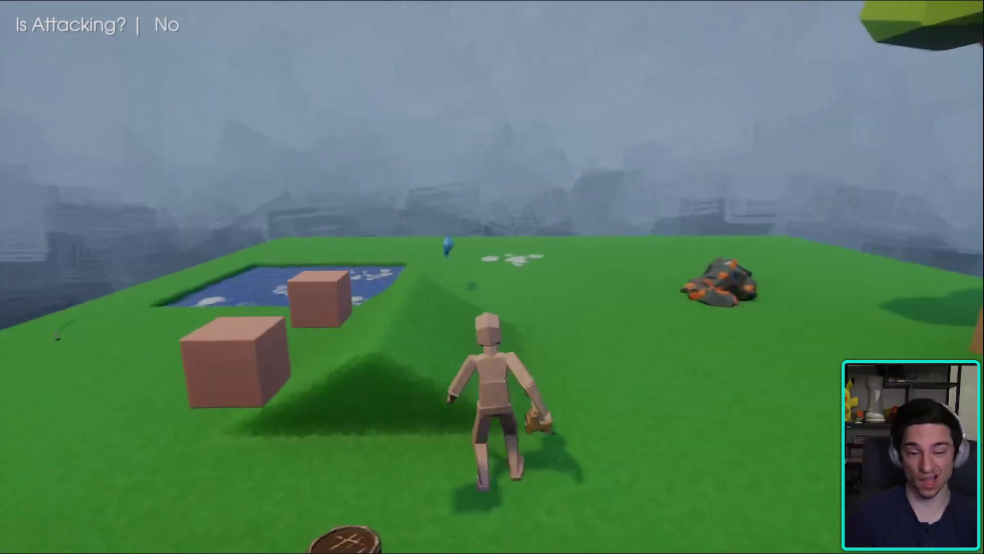
{"action": "left_click", "coordinate": [492, 276]}
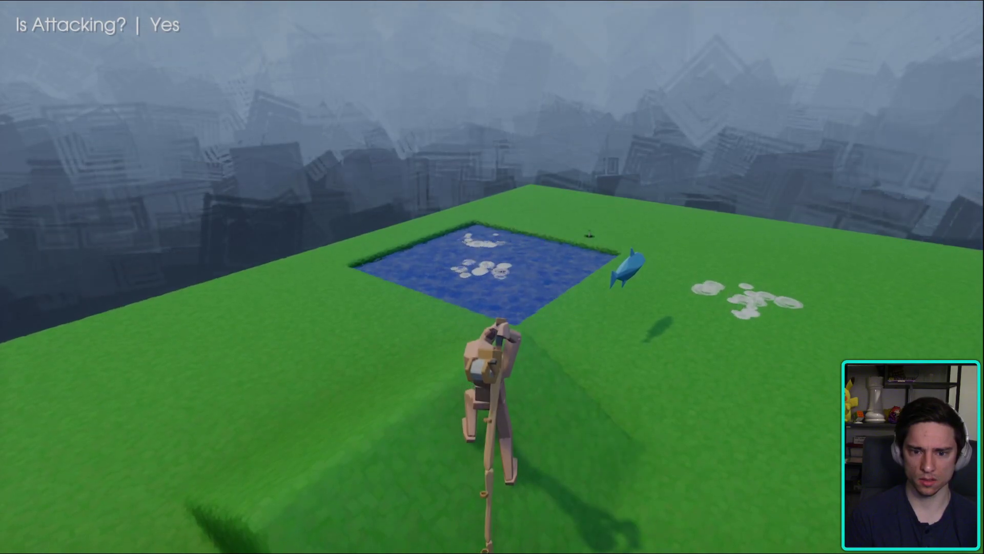
{"action": "left_click", "coordinate": [492, 277]}
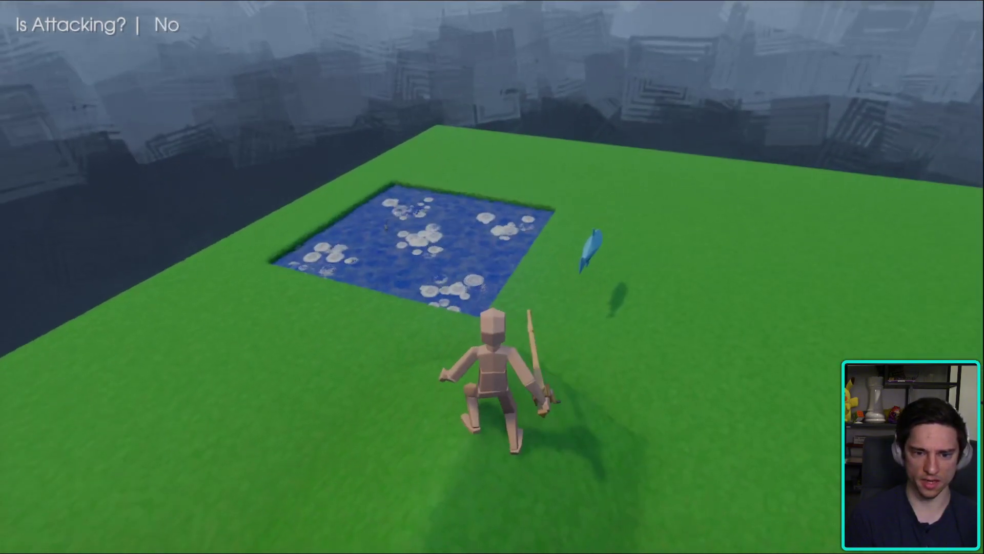
{"action": "left_click", "coordinate": [492, 276]}
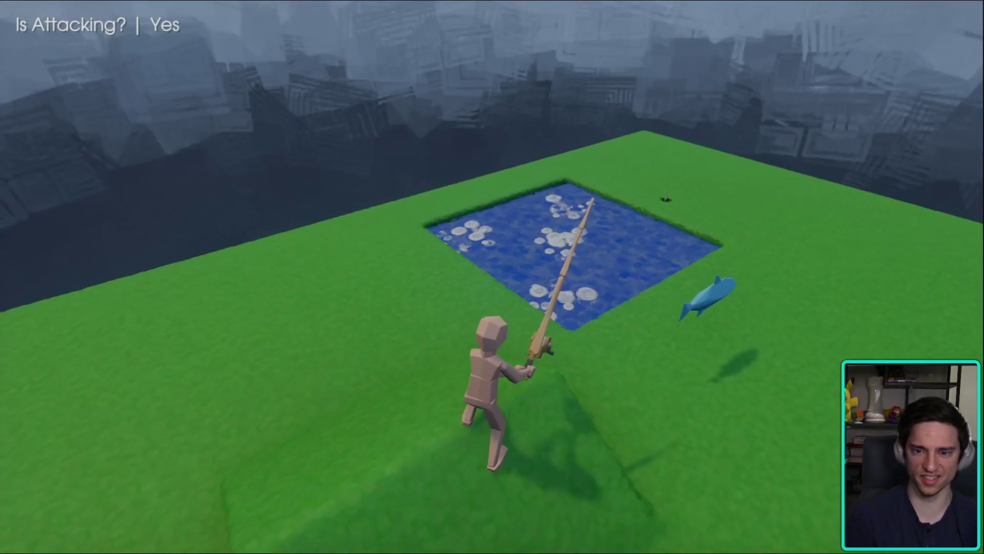
{"action": "key", "text": "s"}
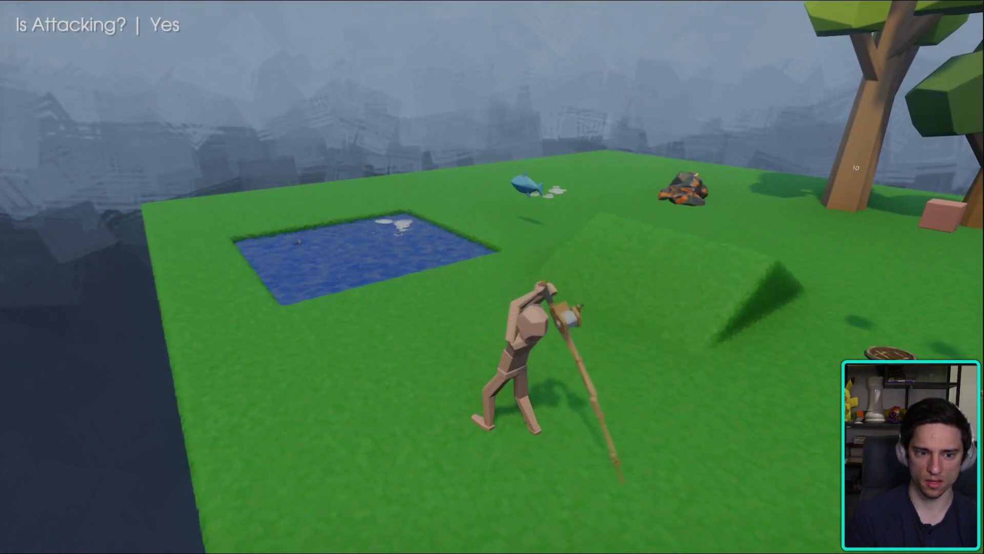
{"action": "key", "text": "Escape"}
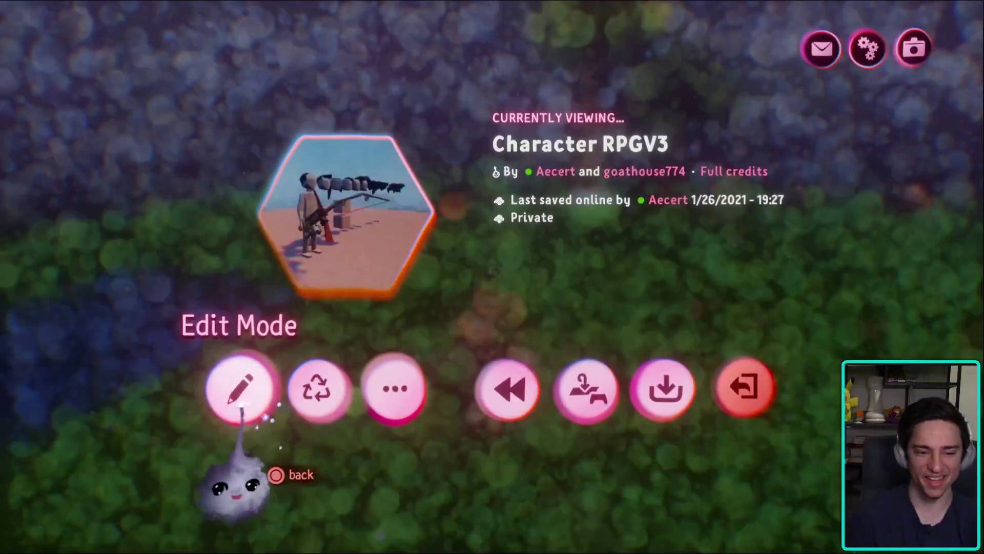
- Play again, take out the rod with key 2, walk up to the pond, then pause
{"action": "left_click", "coordinate": [237, 385]}
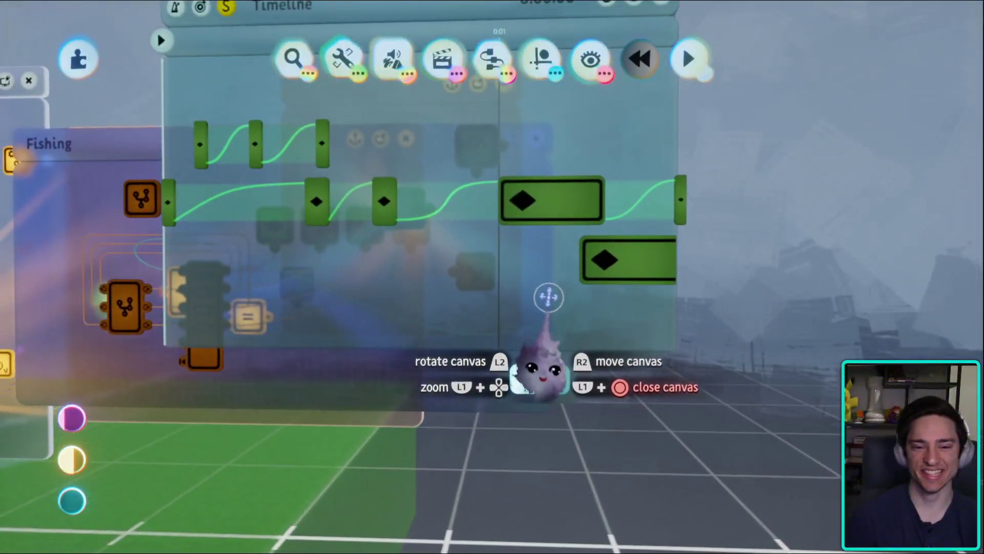
{"action": "key", "text": "Escape"}
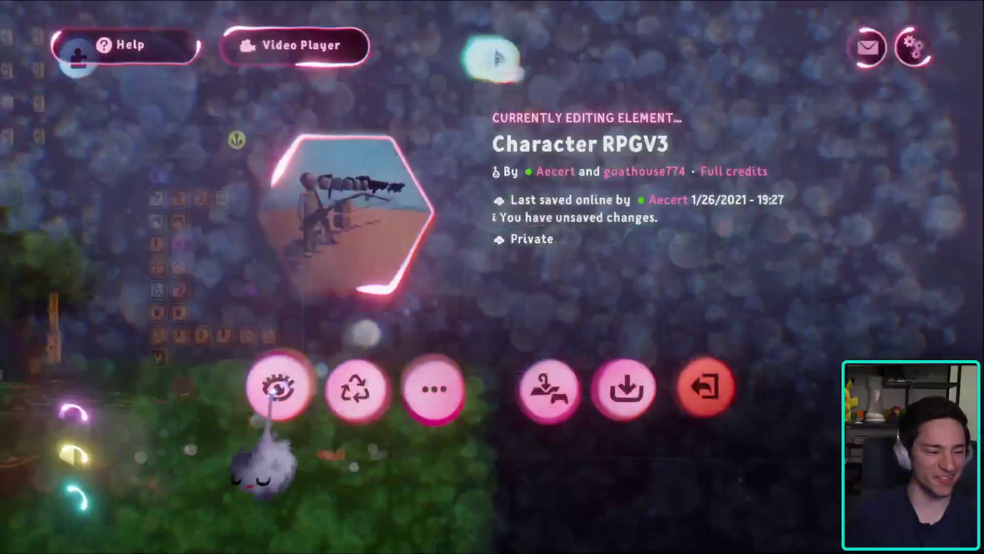
{"action": "left_click", "coordinate": [277, 388]}
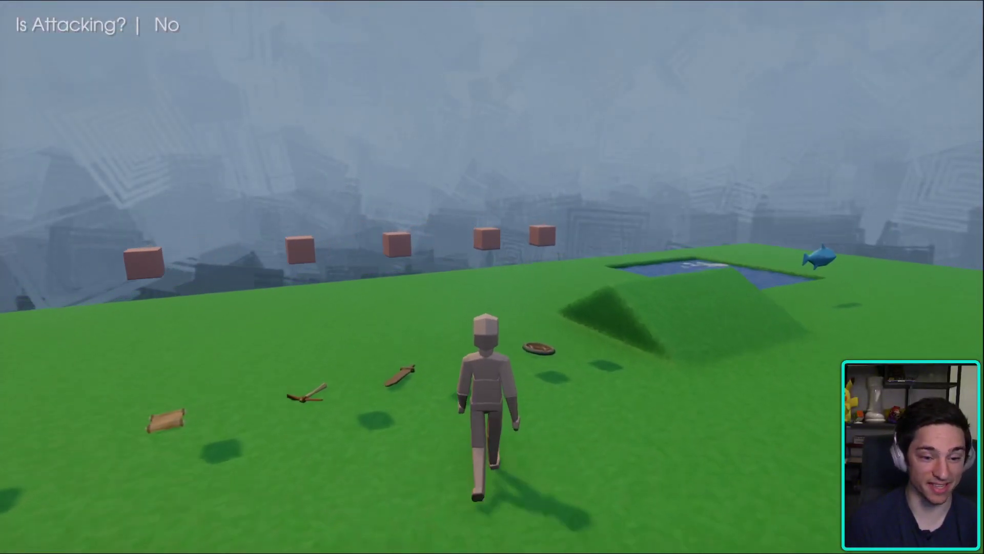
{"action": "key", "text": "2"}
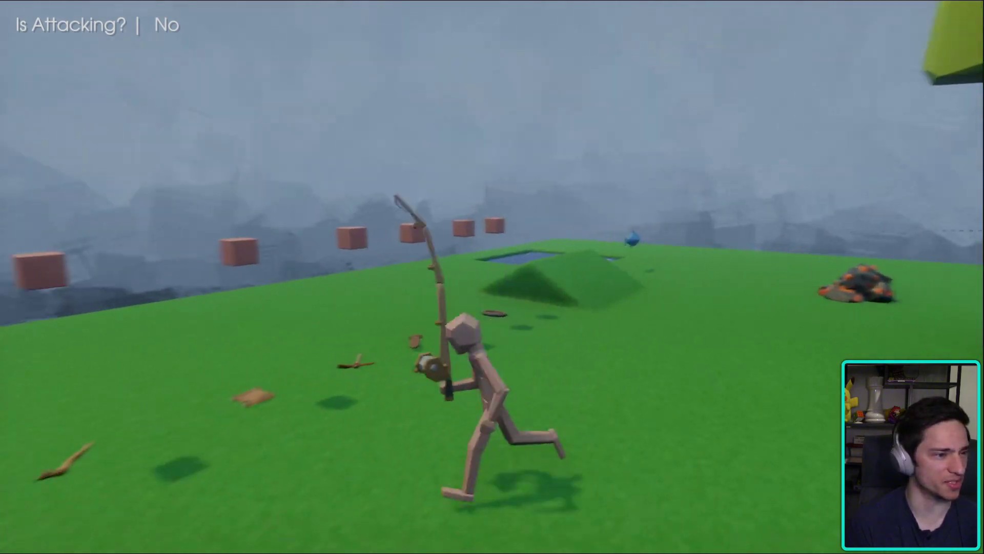
{"action": "key", "text": "w"}
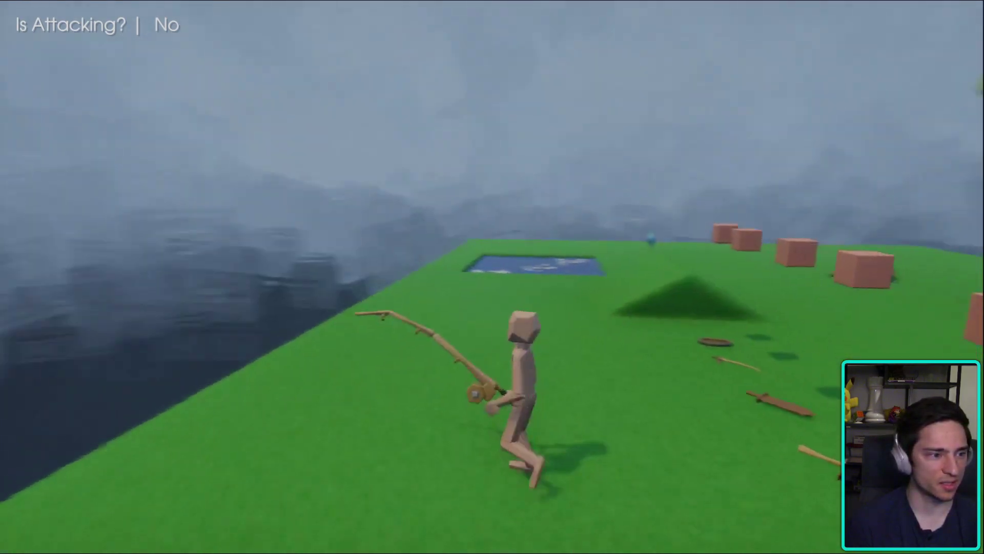
{"action": "key", "text": "a"}
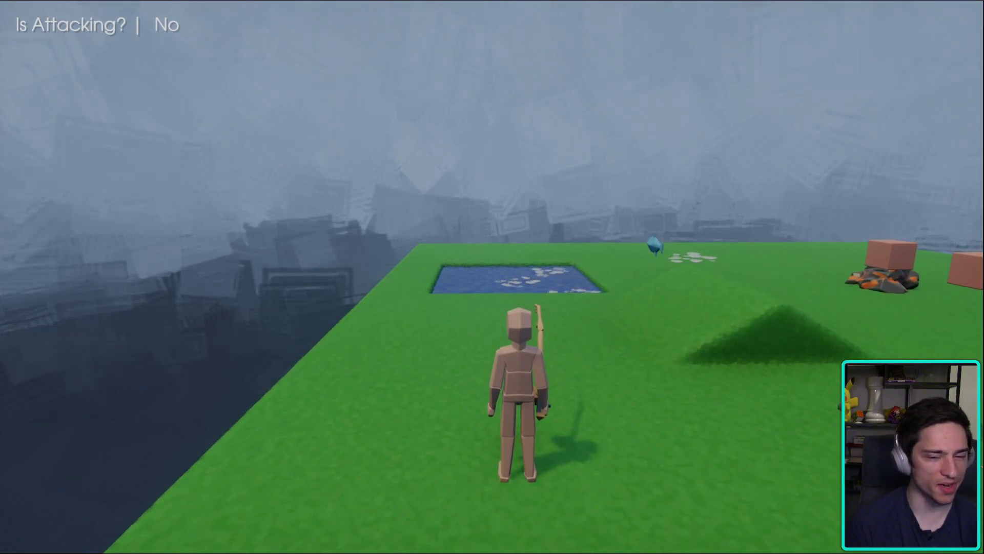
{"action": "key", "text": "w"}
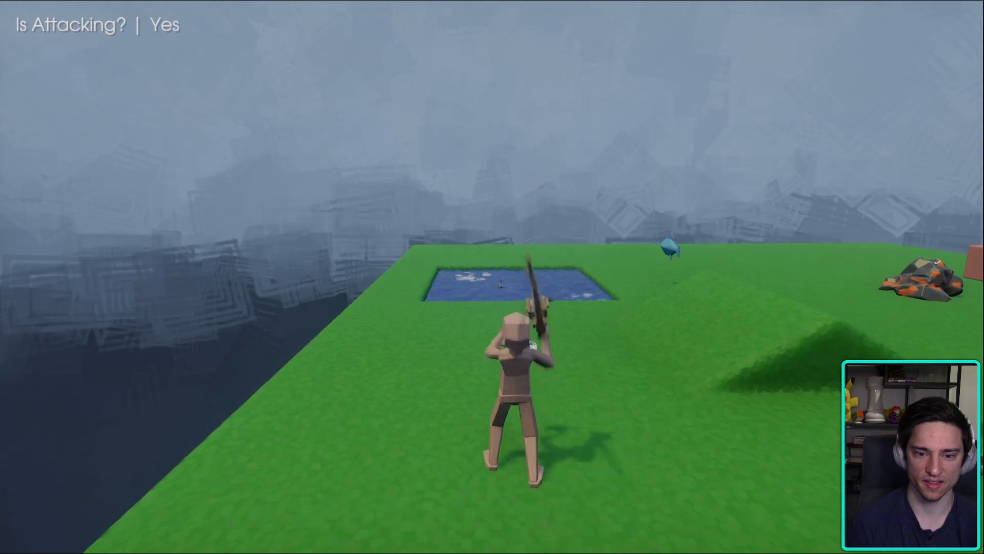
{"action": "key", "text": "w"}
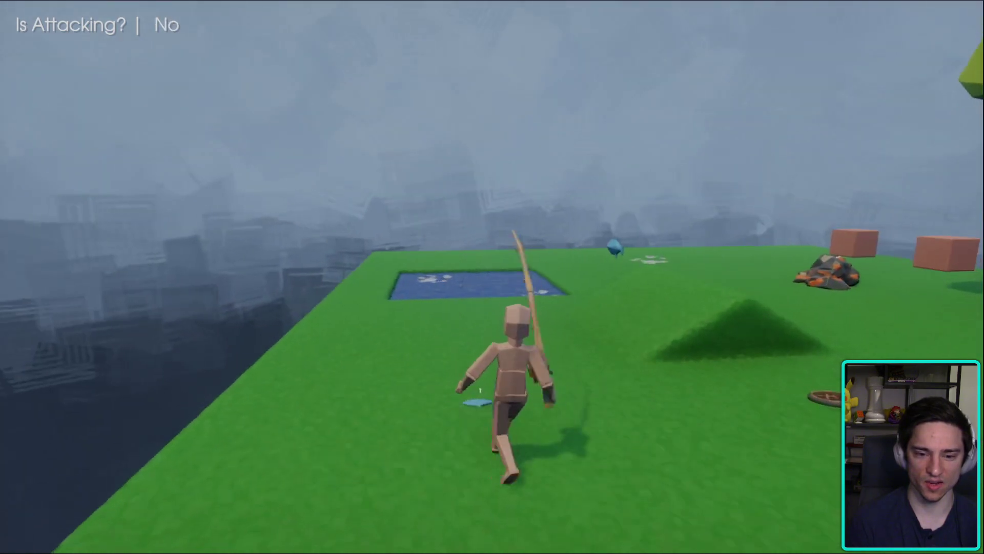
{"action": "key", "text": "Escape"}
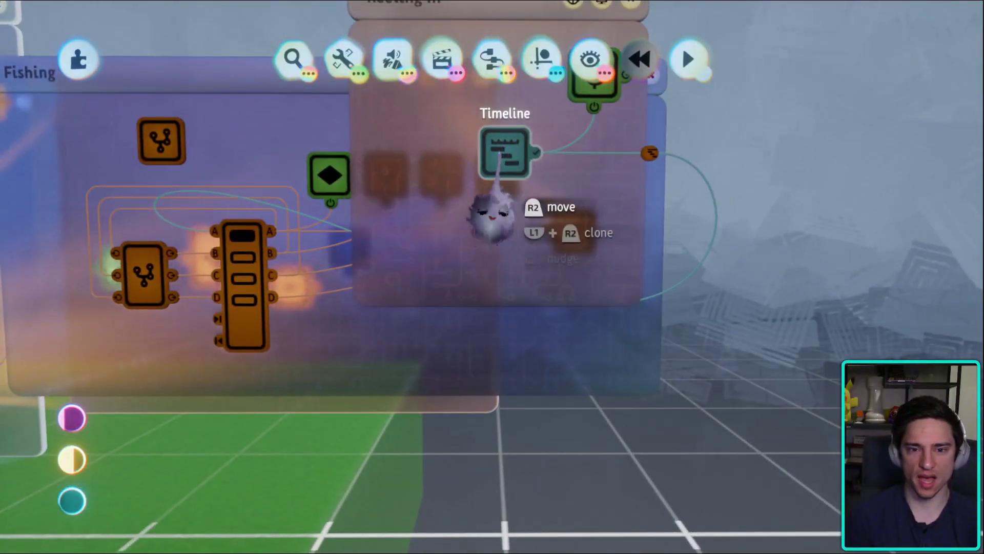
- Clone the Timeline in Reeling In and place the copy below the original
{"action": "left_click_drag", "start_coordinate": [491, 218], "coordinate": [494, 259]}
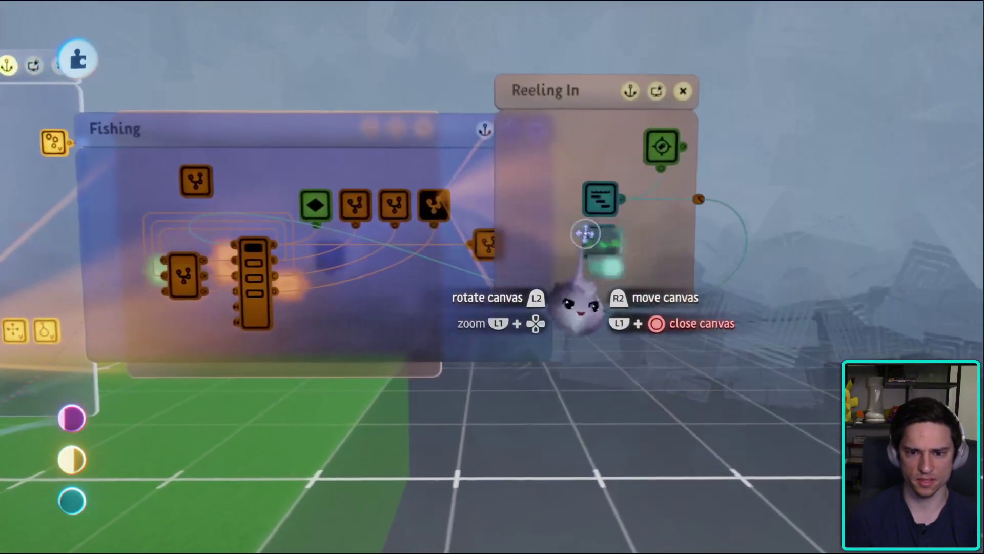
{"action": "left_click_drag", "start_coordinate": [585, 234], "coordinate": [598, 241]}
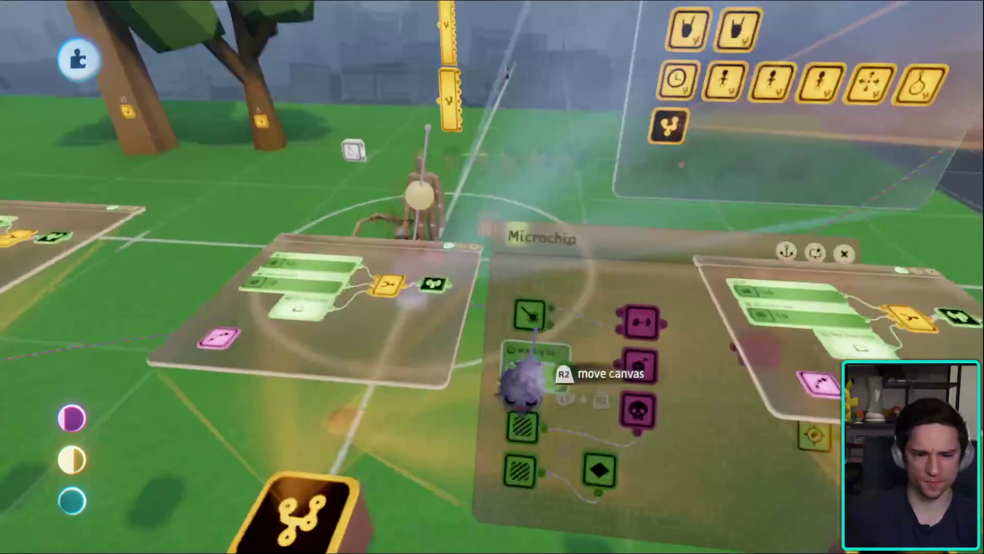
{"action": "key", "text": "s"}
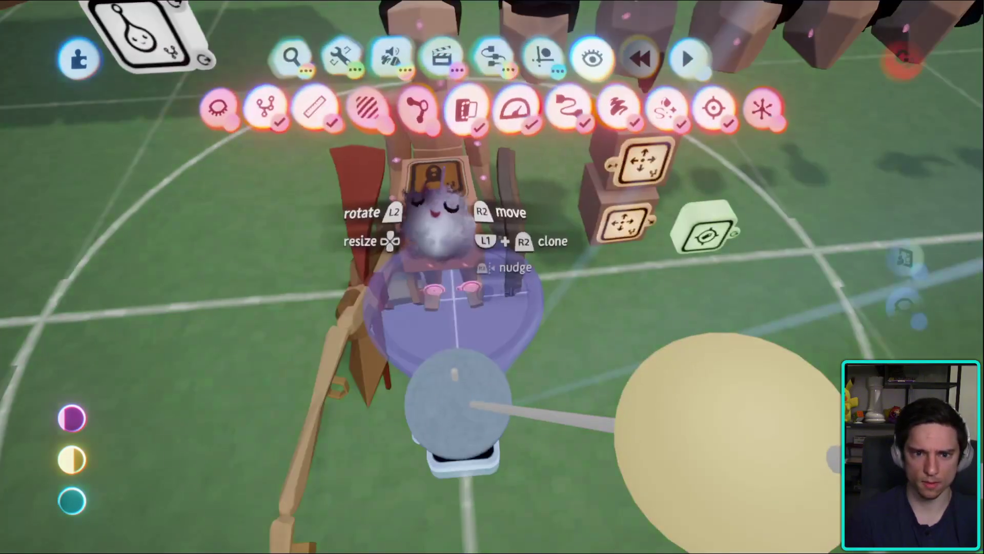
- Carry the Trigger Zone sensor from the Spawn Fish logic into Reeling In
{"action": "left_click", "coordinate": [450, 285]}
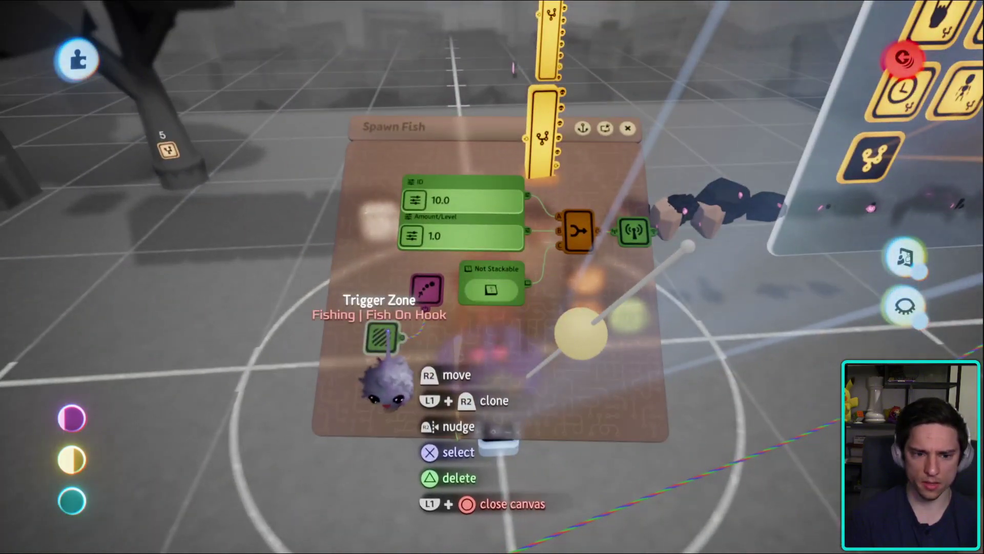
{"action": "left_click_drag", "start_coordinate": [382, 389], "coordinate": [767, 239]}
{"action": "left_click_drag", "start_coordinate": [548, 191], "coordinate": [554, 341]}
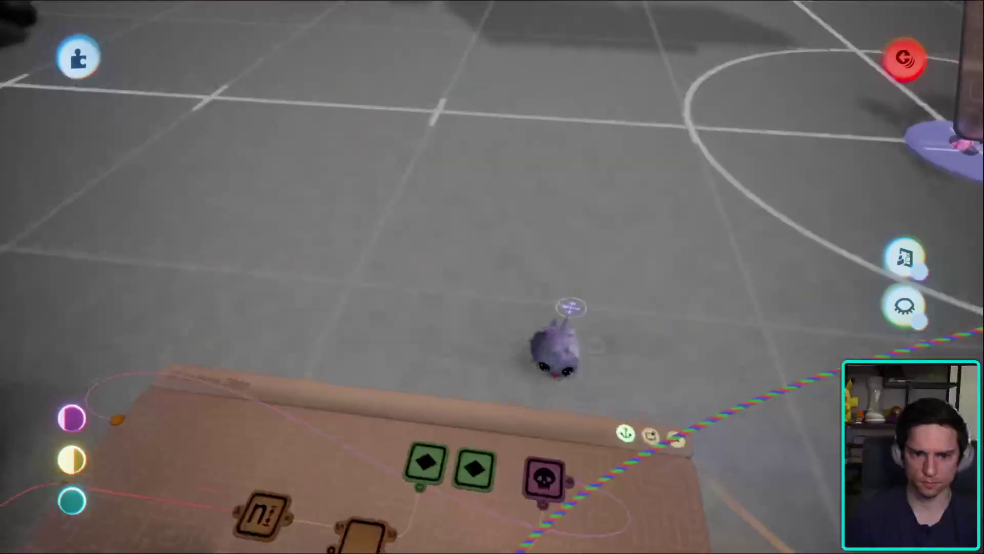
{"action": "scroll", "coordinate": [587, 367], "scroll_direction": "down", "scroll_amount": 5}
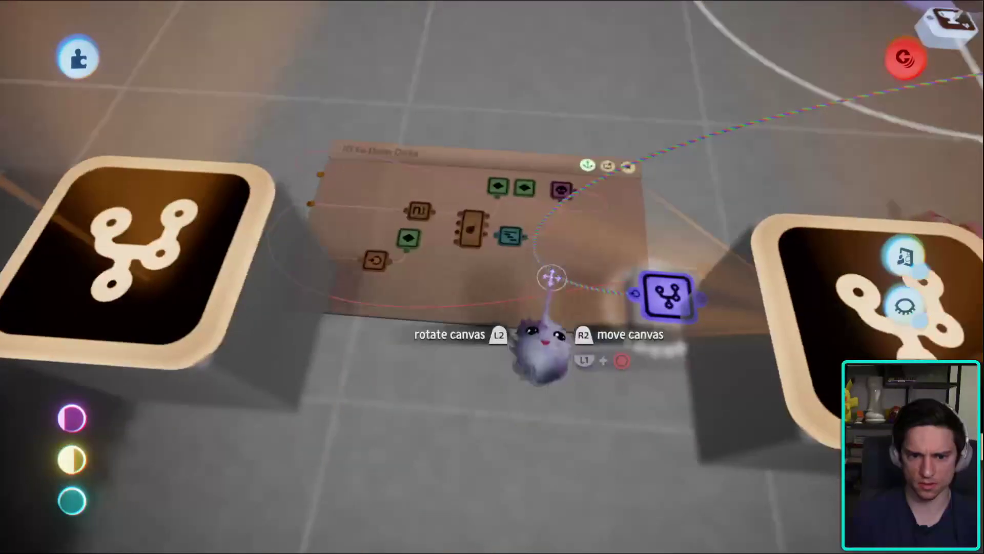
{"action": "scroll", "coordinate": [558, 382], "scroll_direction": "up", "scroll_amount": 5}
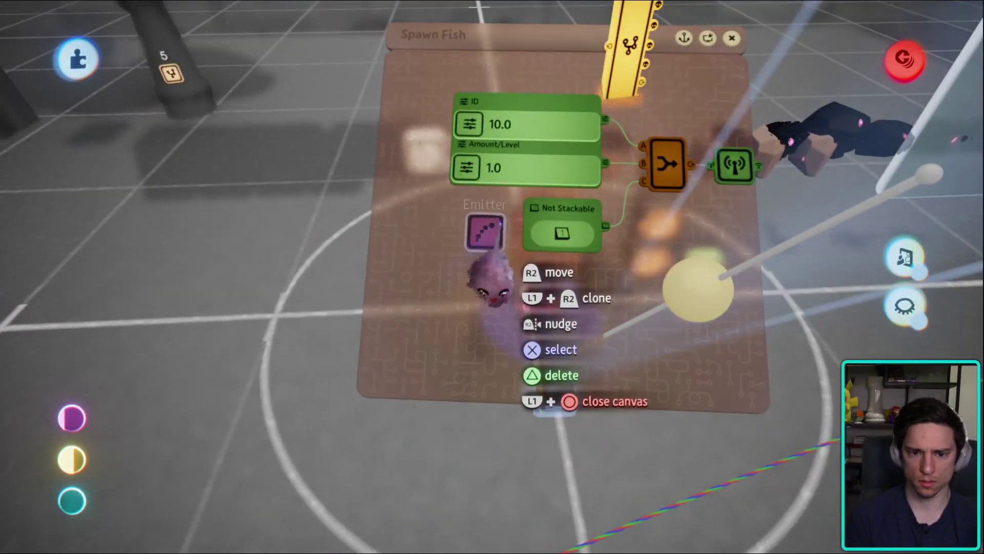
- Inspect the Emitter's properties, then open the logic gadgets list
{"action": "left_click", "coordinate": [485, 246]}
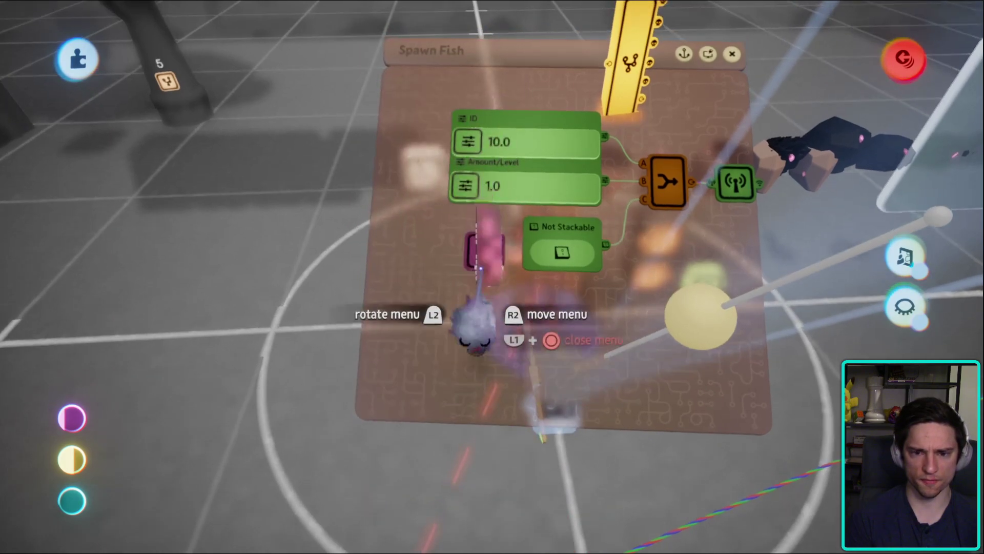
{"action": "left_click", "coordinate": [485, 251]}
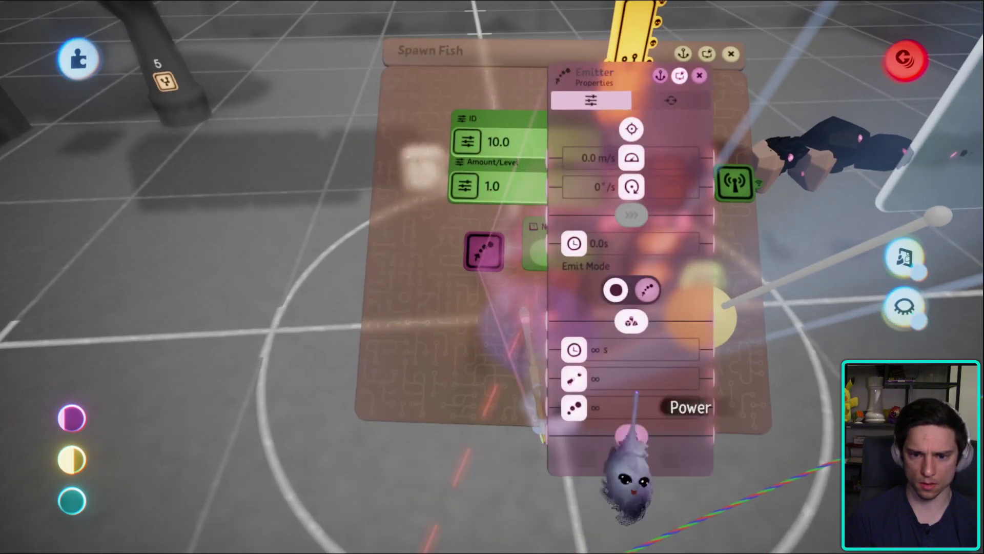
{"action": "key", "text": "Escape"}
{"action": "scroll", "coordinate": [625, 479], "scroll_direction": "down", "scroll_amount": 5}
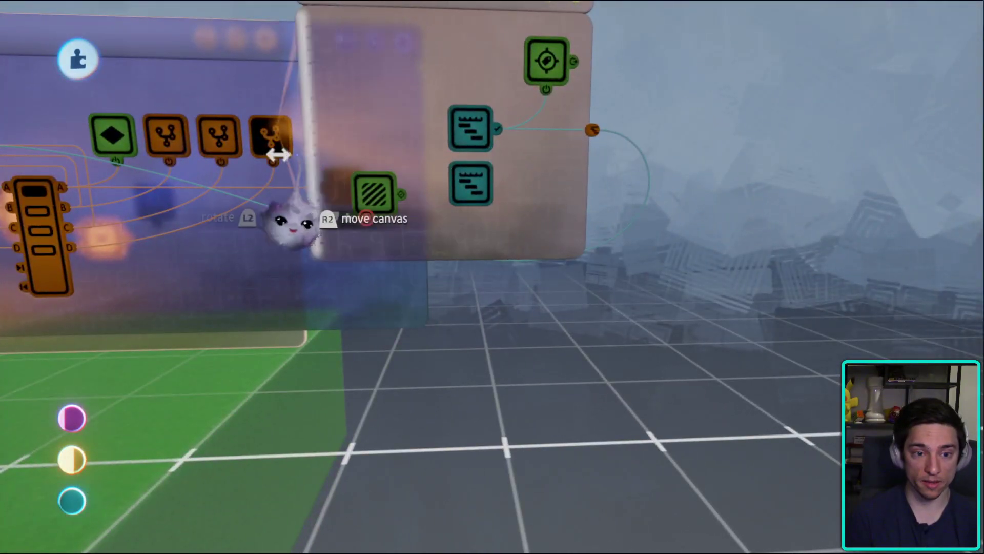
{"action": "key", "text": "square"}
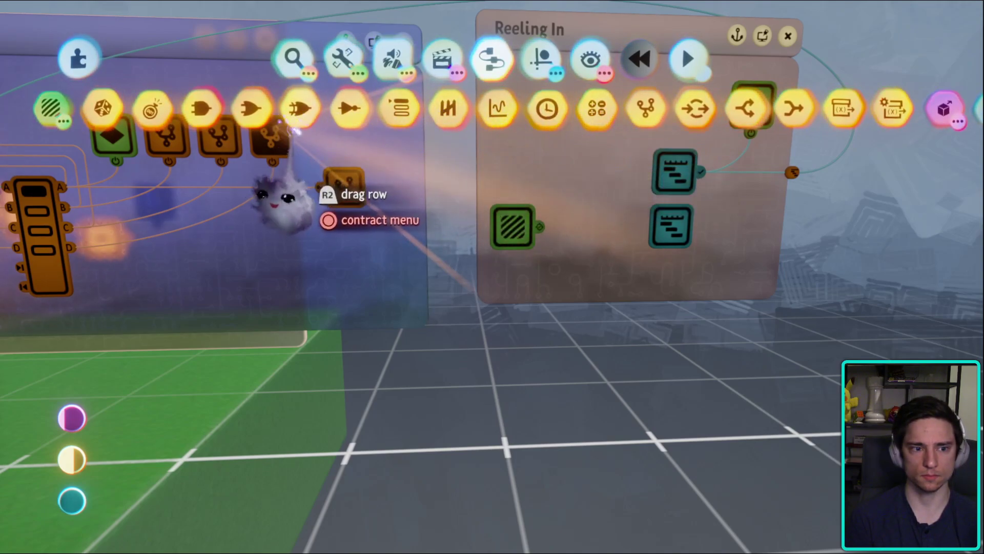
- Add a new logic gadget in Reeling In and wire the trigger zone's Detected output into it
{"action": "left_click", "coordinate": [152, 108]}
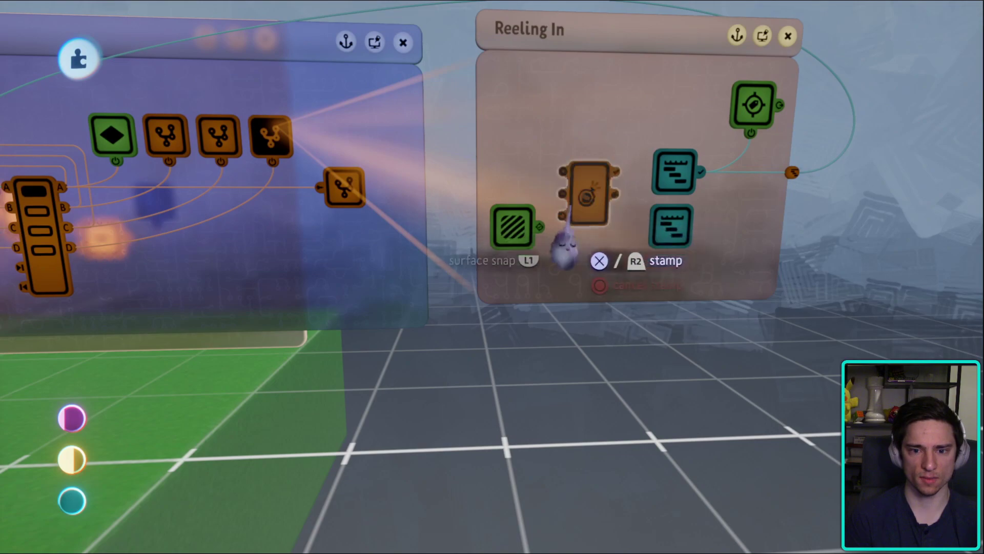
{"action": "left_click", "coordinate": [590, 200]}
{"action": "left_click", "coordinate": [507, 223]}
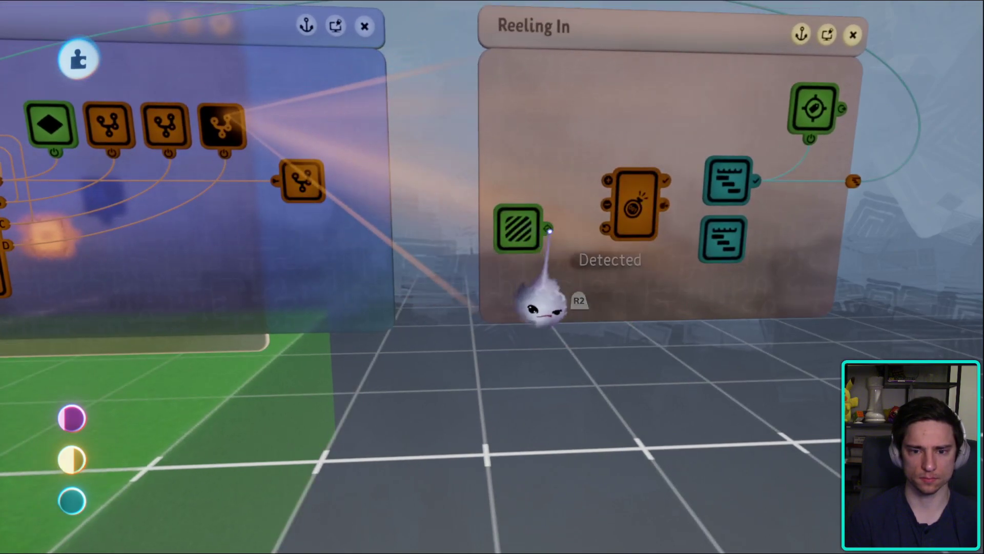
{"action": "left_click", "coordinate": [599, 218]}
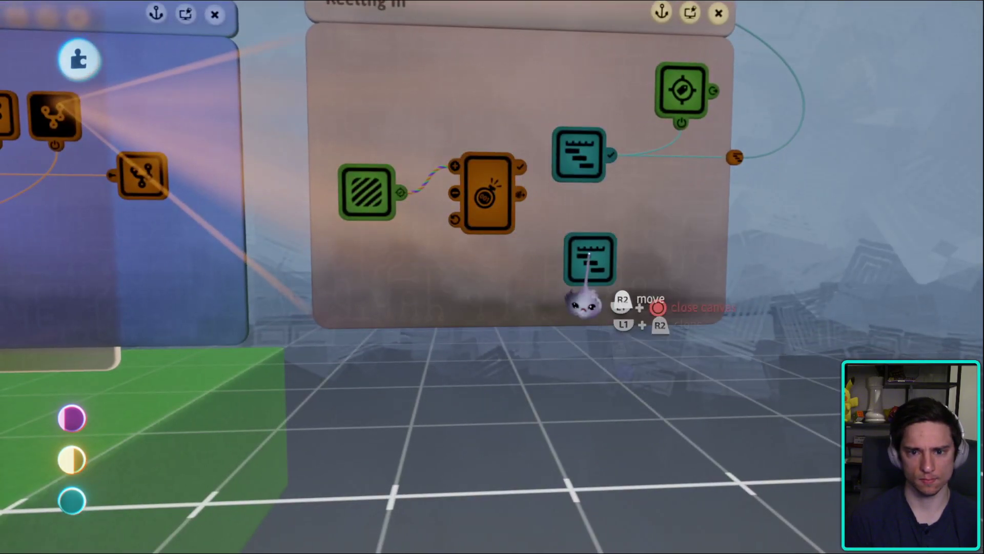
- Place a Selector in Reeling In and wire its output B to the Timeline's power
{"action": "key", "text": "s"}
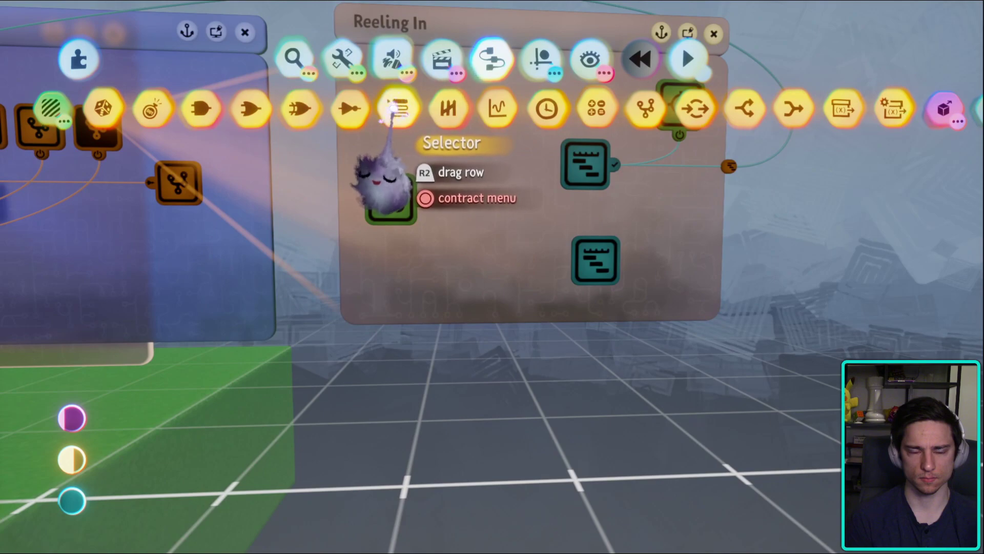
{"action": "left_click", "coordinate": [419, 122]}
{"action": "left_click", "coordinate": [492, 236]}
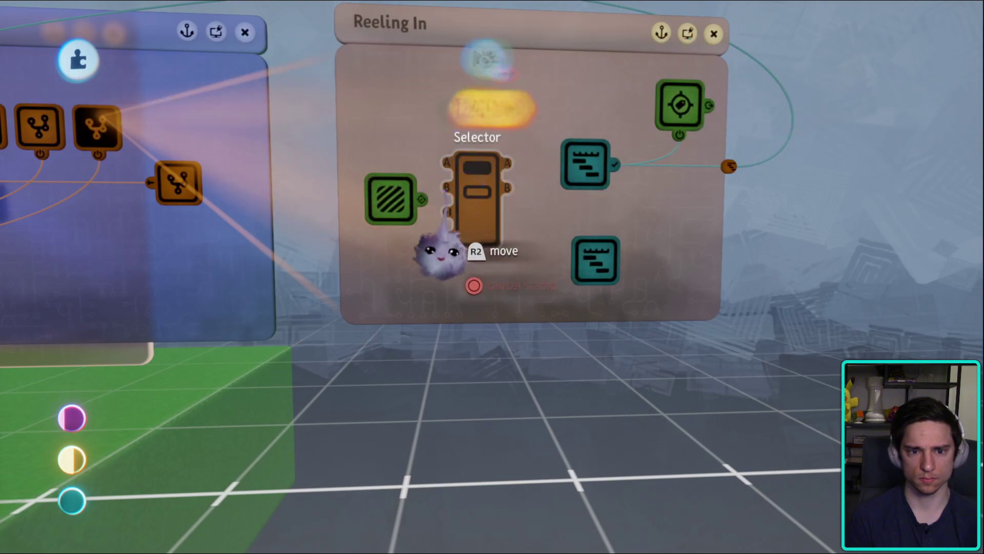
{"action": "middle_click_drag", "start_coordinate": [286, 164], "coordinate": [471, 214]}
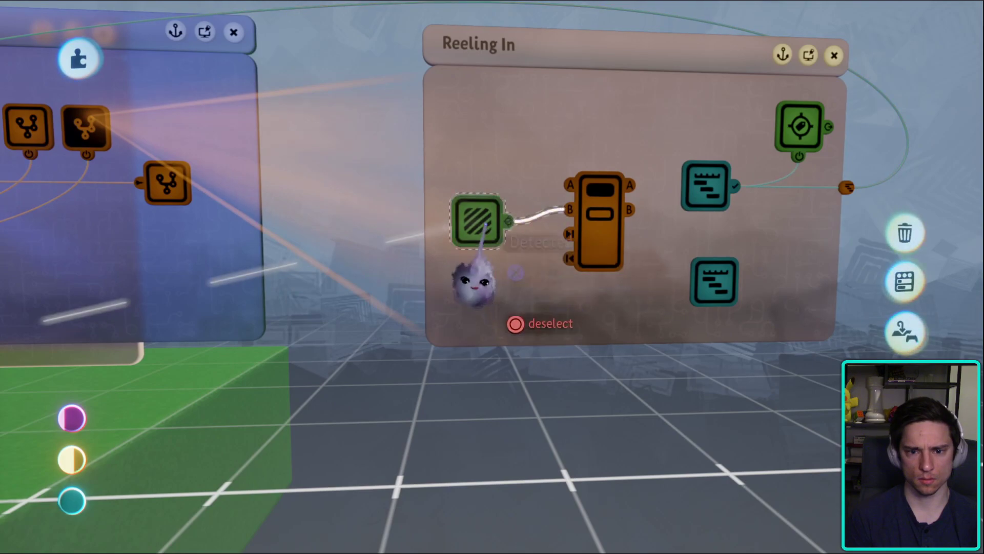
{"action": "left_click_drag", "start_coordinate": [563, 186], "coordinate": [546, 222]}
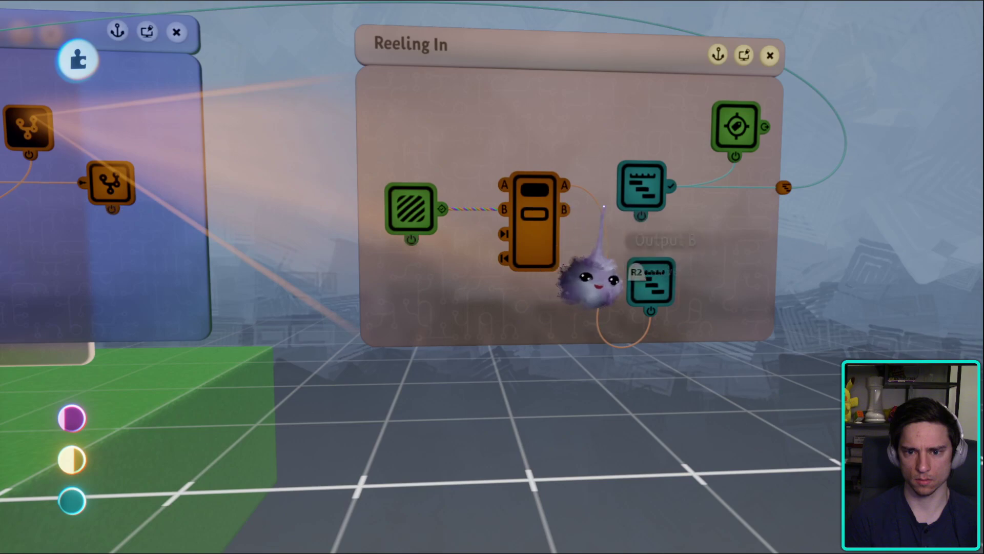
{"action": "middle_click_drag", "start_coordinate": [589, 282], "coordinate": [479, 246]}
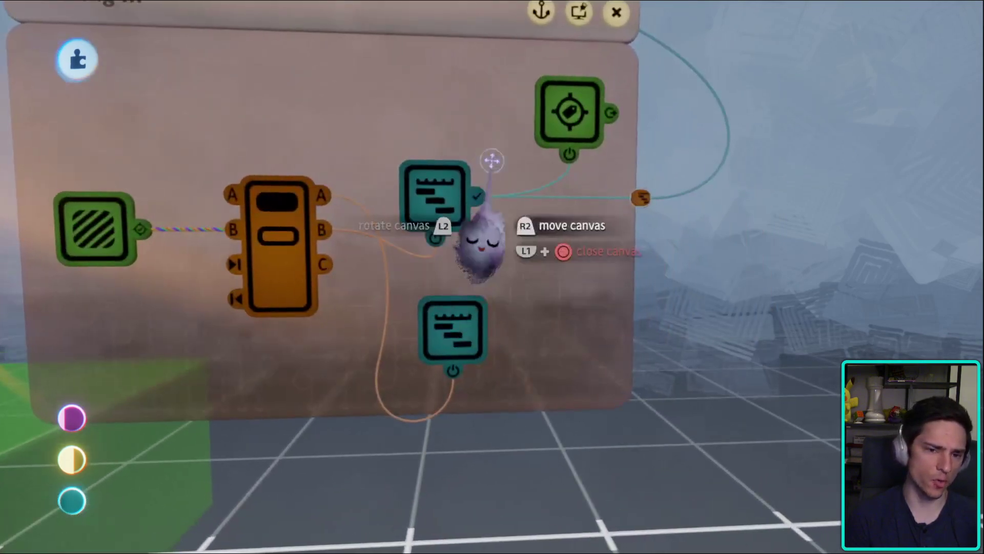
- Check the top Timeline's keyframes and move the lower Timeline above it
{"action": "left_click", "coordinate": [403, 241]}
{"action": "key", "text": "Escape"}
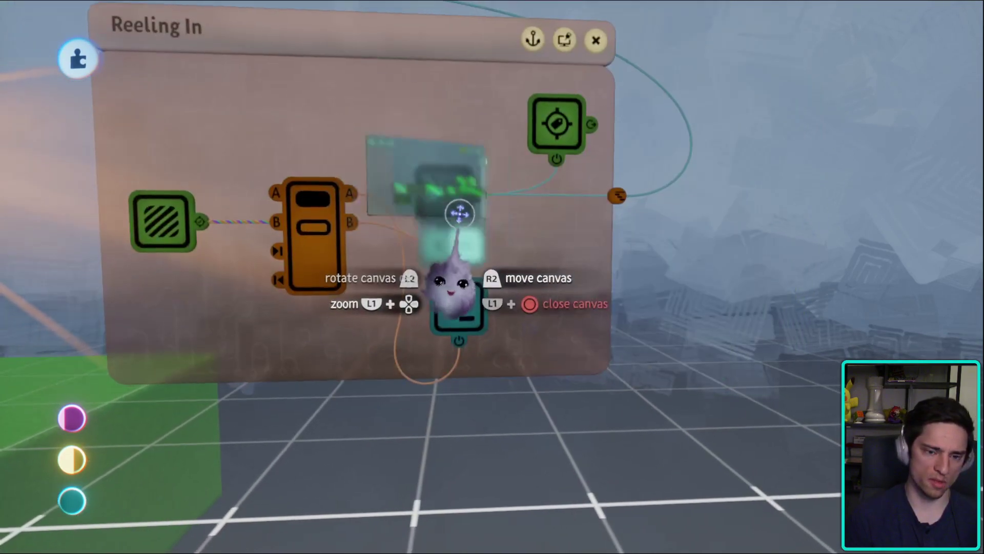
{"action": "middle_click_drag", "start_coordinate": [431, 361], "coordinate": [483, 406]}
{"action": "left_click_drag", "start_coordinate": [483, 407], "coordinate": [461, 169]}
- Delete the lower track's middle keyframes, move the right keyframe block earlier, and remove the upper track
{"action": "left_click", "coordinate": [461, 154]}
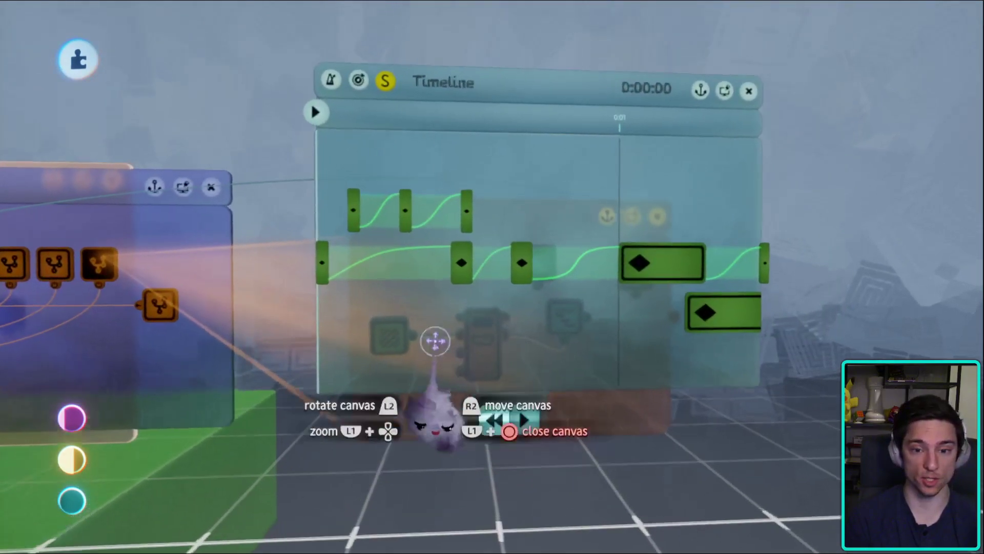
{"action": "scroll", "coordinate": [455, 296], "scroll_direction": "up", "scroll_amount": 3}
{"action": "key", "text": "Delete"}
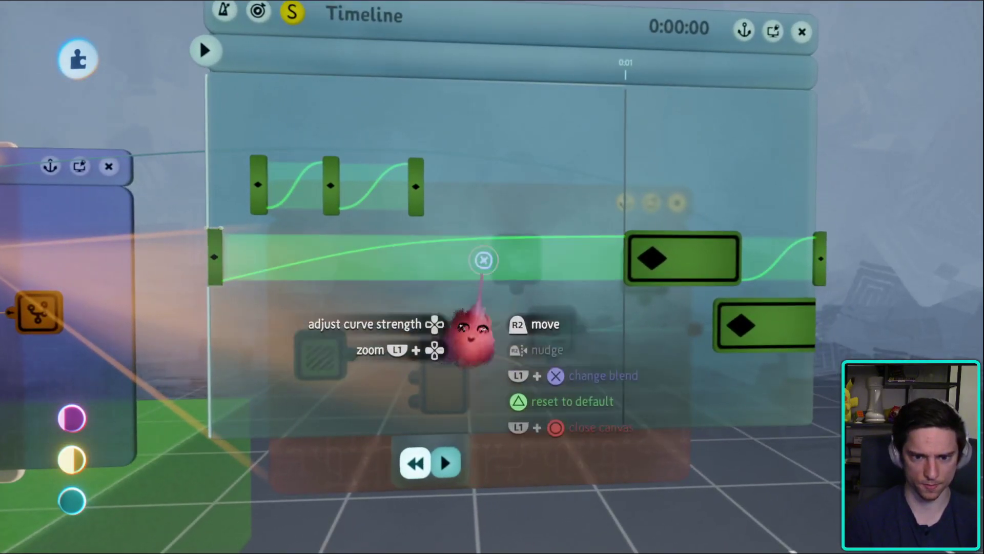
{"action": "left_click_drag", "start_coordinate": [663, 257], "coordinate": [528, 254]}
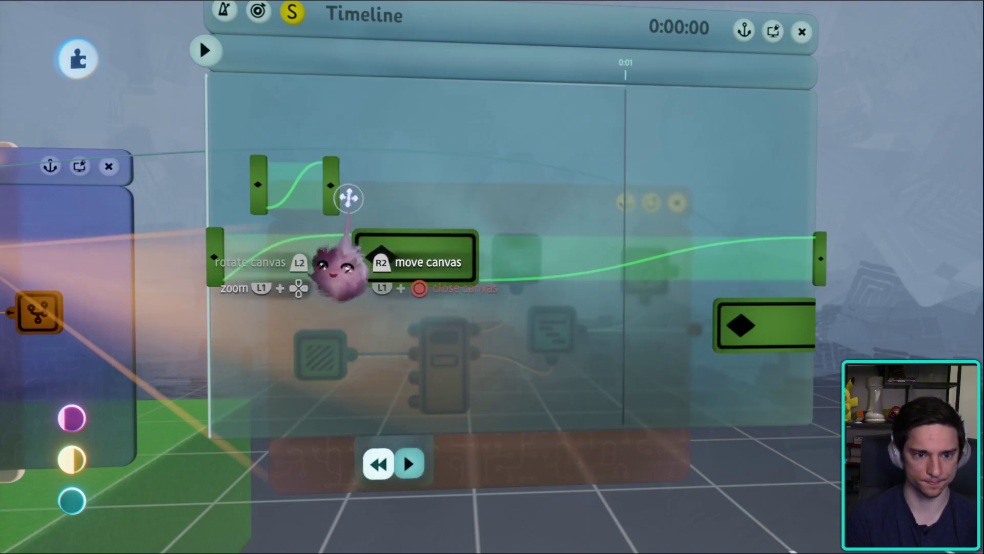
{"action": "key", "text": "Delete"}
{"action": "key", "text": "Delete"}
- Shorten the lower keyframe clip and return to the Reeling In chip
{"action": "left_click", "coordinate": [402, 261]}
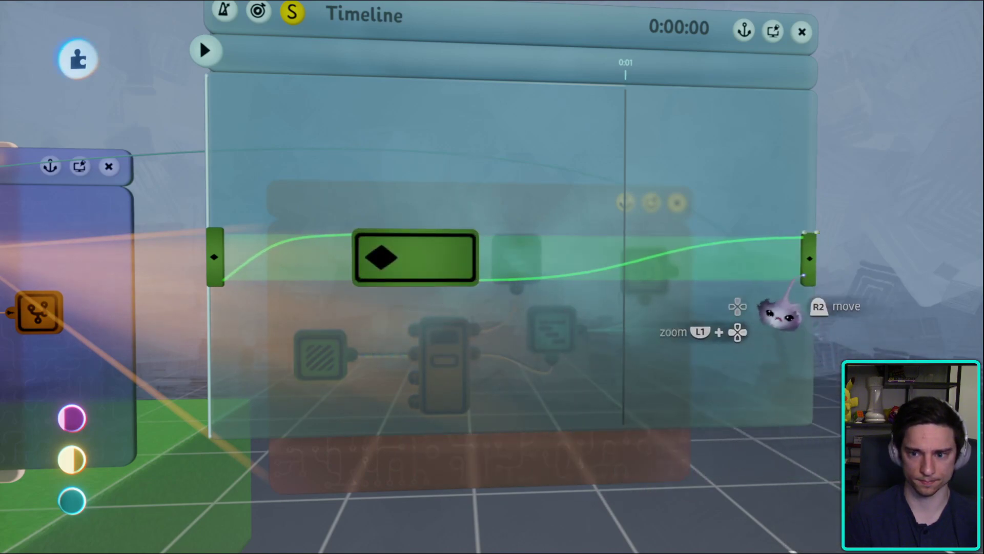
{"action": "left_click_drag", "start_coordinate": [817, 277], "coordinate": [559, 276]}
{"action": "key", "text": "Escape"}
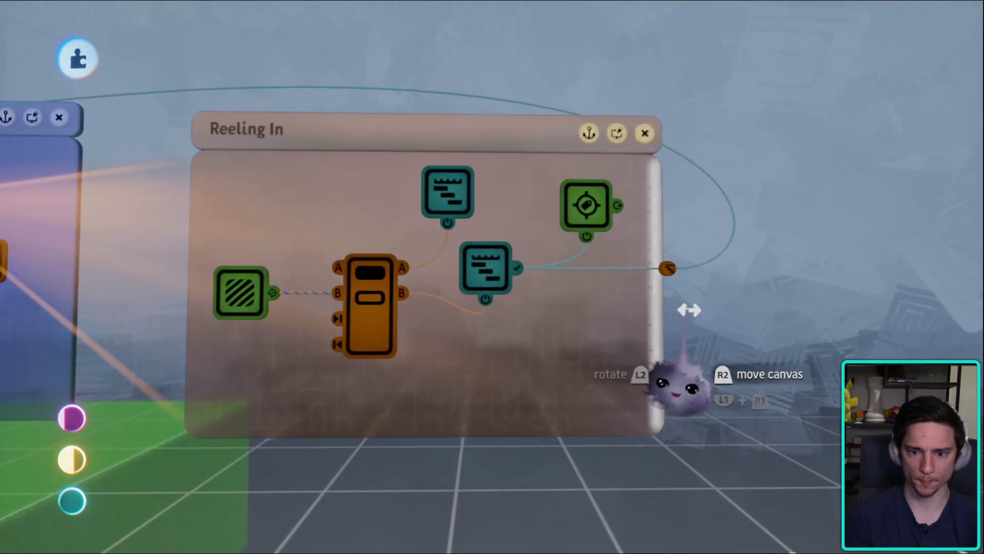
- Place an Input/Output gadget inside the Reeling In chip
{"action": "key", "text": "s"}
{"action": "left_click", "coordinate": [695, 108]}
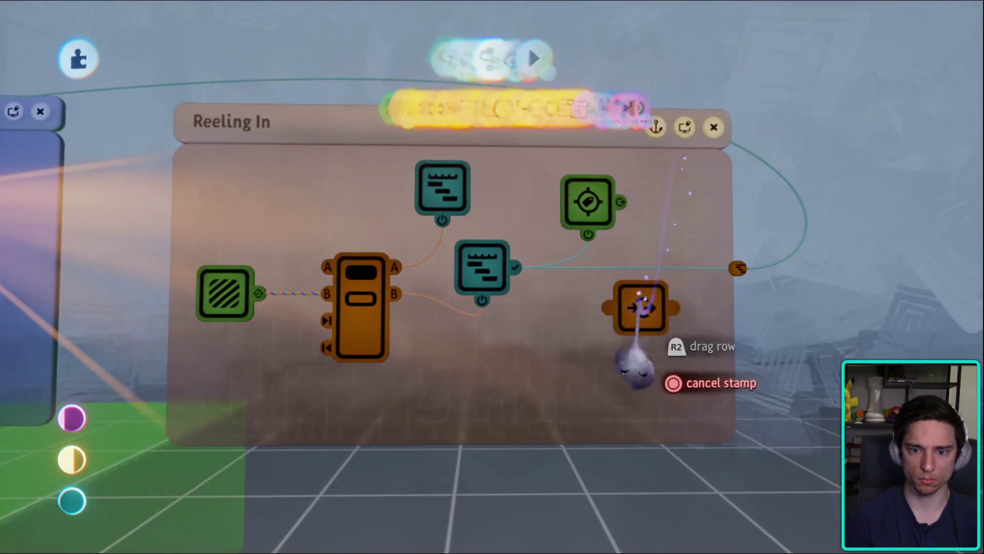
{"action": "left_click", "coordinate": [641, 308]}
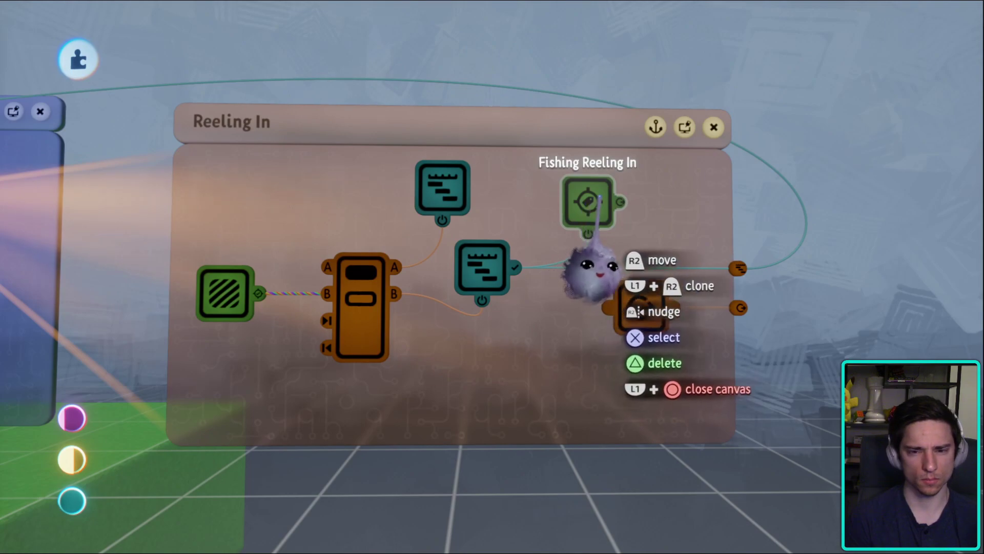
{"action": "key", "text": "Escape"}
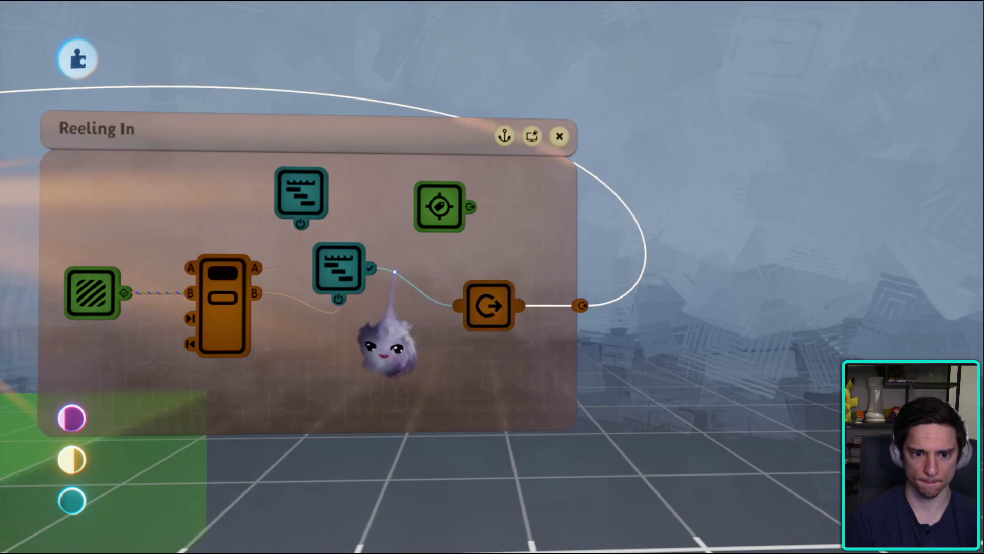
- Check the timeline's Playback Properties, then wire the Input/Output gadget to the green gadget's power
{"action": "left_click", "coordinate": [308, 282]}
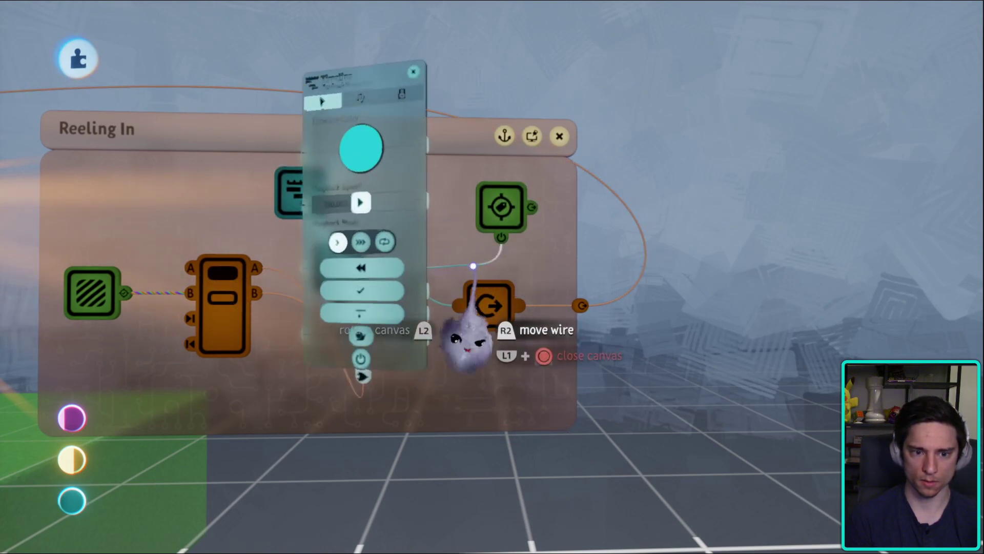
{"action": "key", "text": "Escape"}
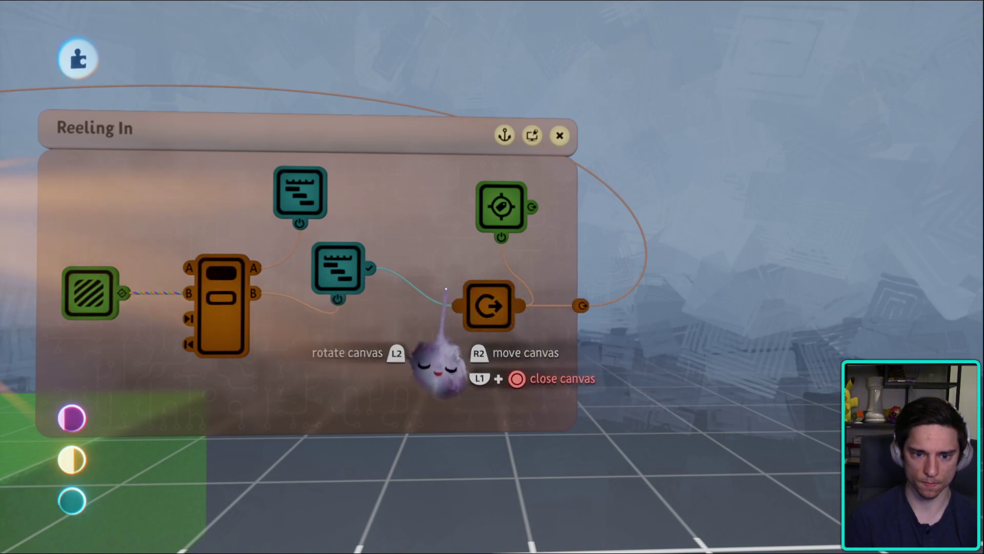
{"action": "left_click", "coordinate": [370, 306]}
{"action": "key", "text": "Escape"}
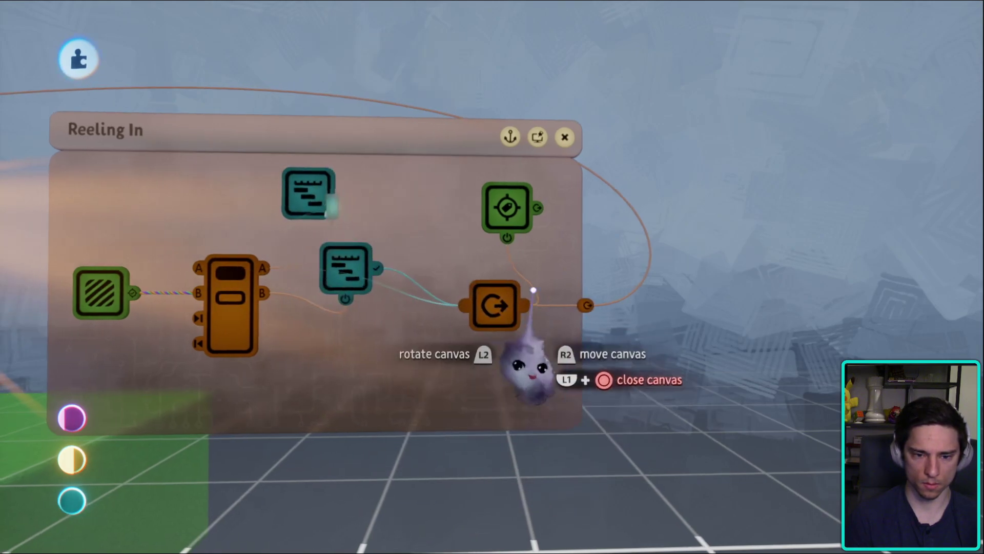
{"action": "left_click_drag", "start_coordinate": [532, 205], "coordinate": [487, 283]}
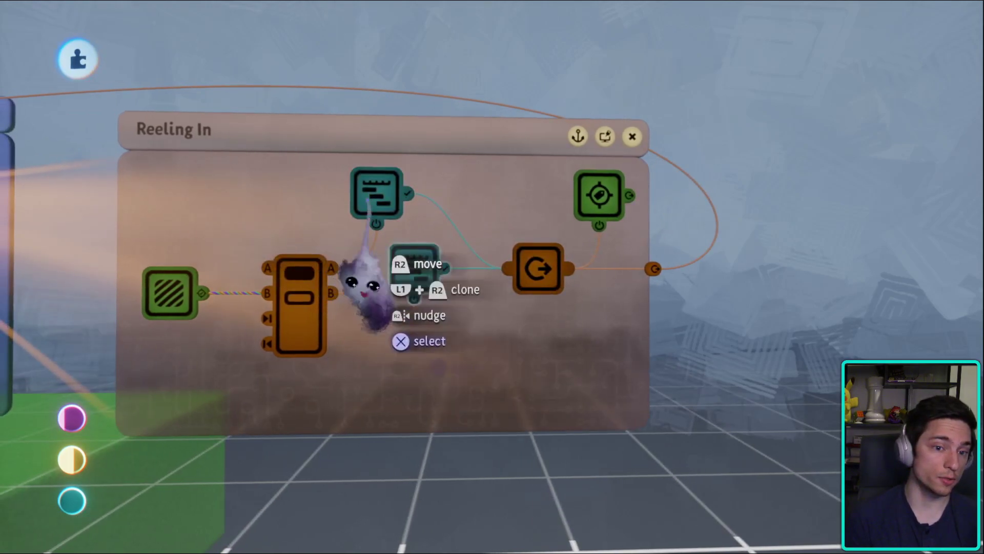
- Retitle the first timeline 'No Fish' and the second 'Fish' from their tweak menus
{"action": "left_click", "coordinate": [364, 261]}
{"action": "left_click", "coordinate": [410, 40]}
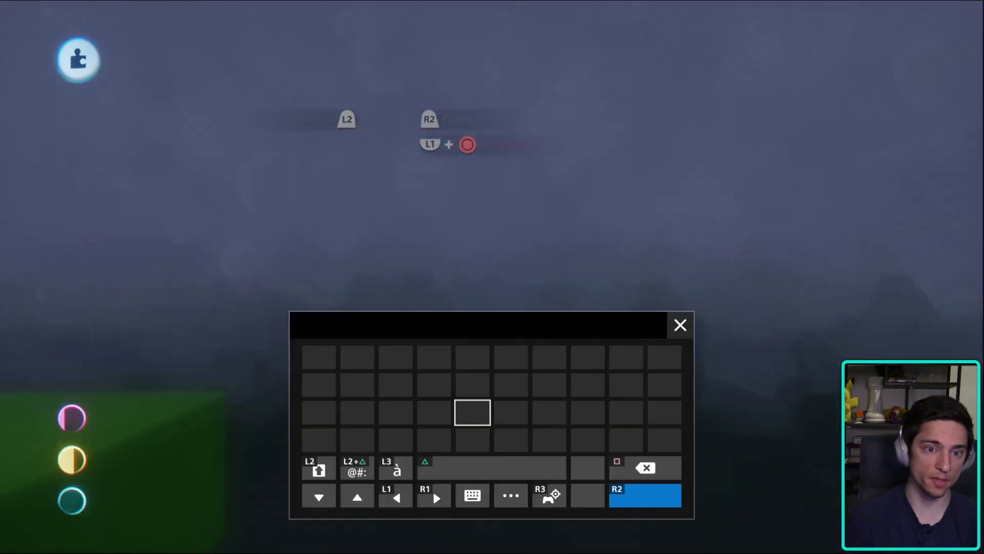
{"action": "type", "text": "N"}
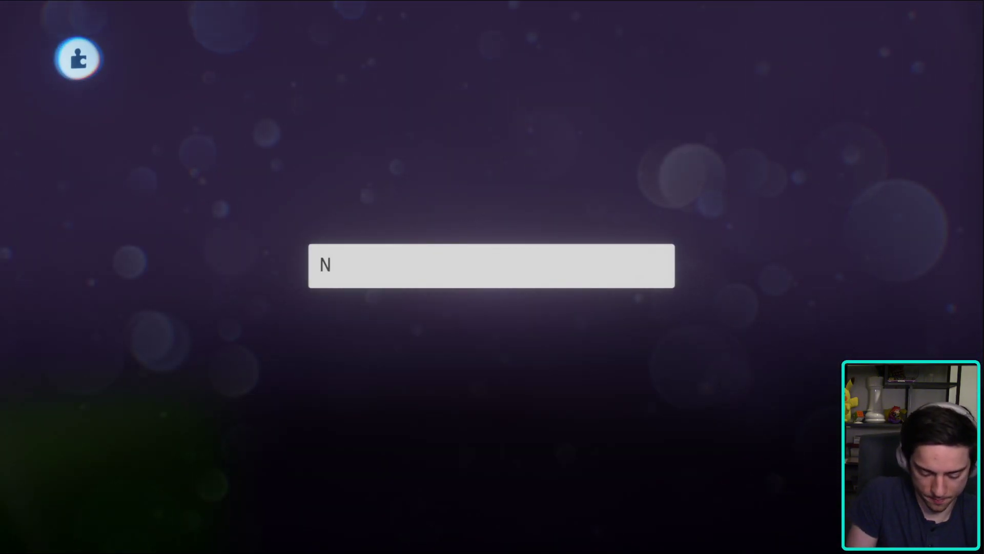
{"action": "type", "text": "o Fish"}
{"action": "key", "text": "Return"}
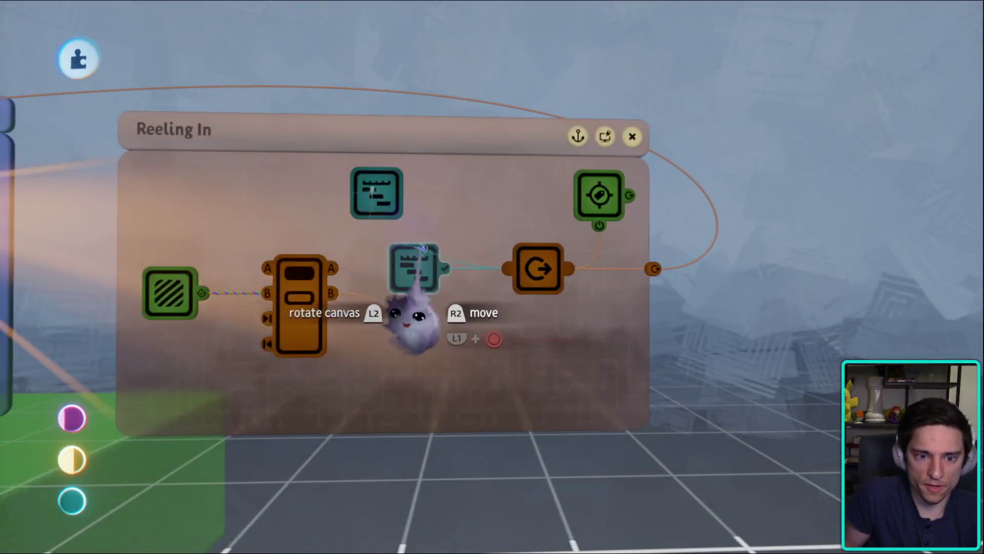
{"action": "left_click", "coordinate": [450, 149]}
{"action": "type", "text": "Fi"}
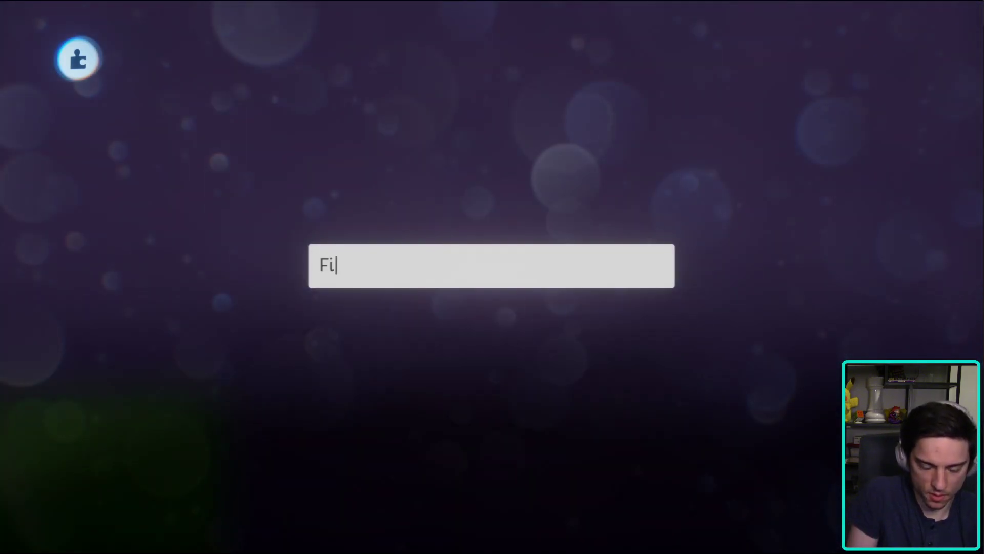
{"action": "type", "text": "sh"}
{"action": "key", "text": "Return"}
{"action": "key", "text": "Escape"}
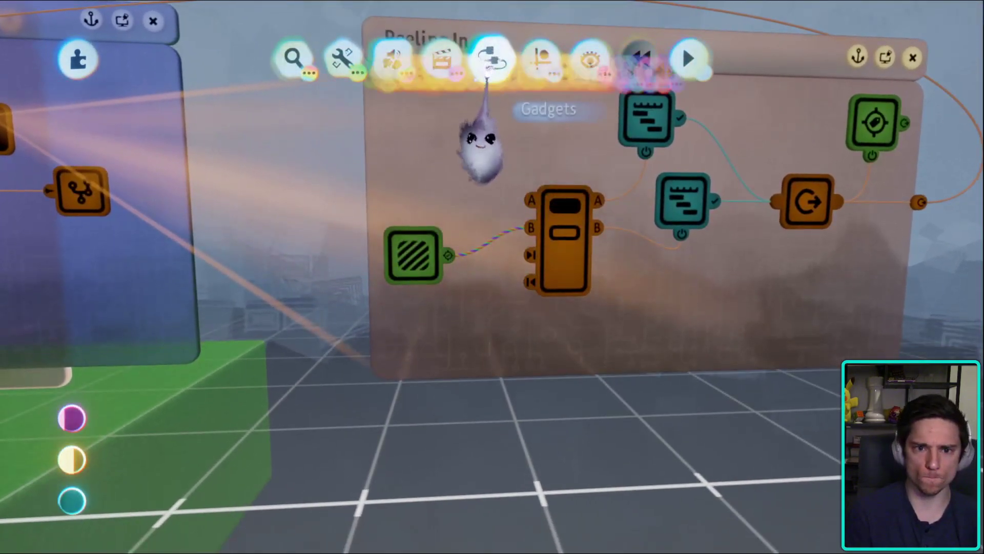
{"action": "left_click", "coordinate": [490, 61]}
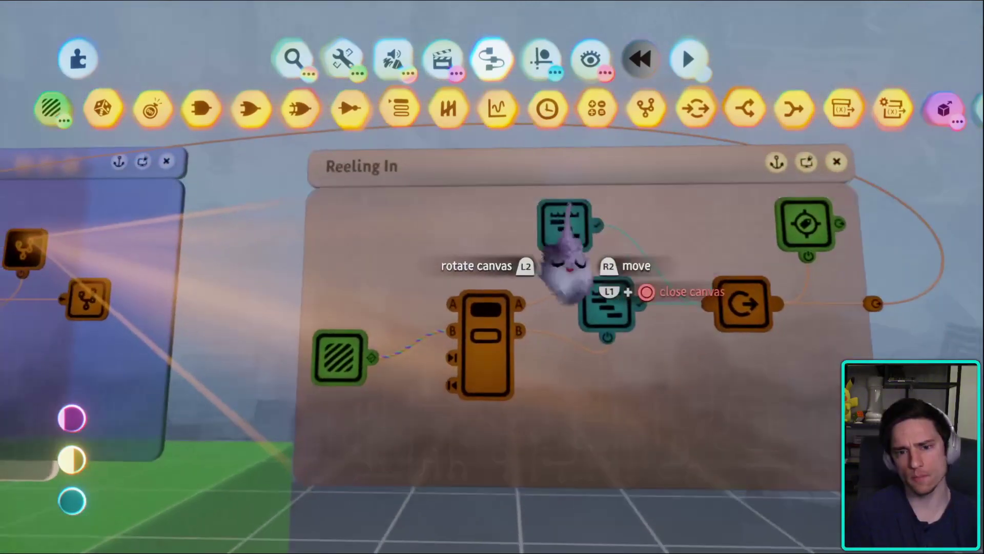
{"action": "left_click_drag", "start_coordinate": [565, 263], "coordinate": [615, 359]}
{"action": "left_click", "coordinate": [595, 359]}
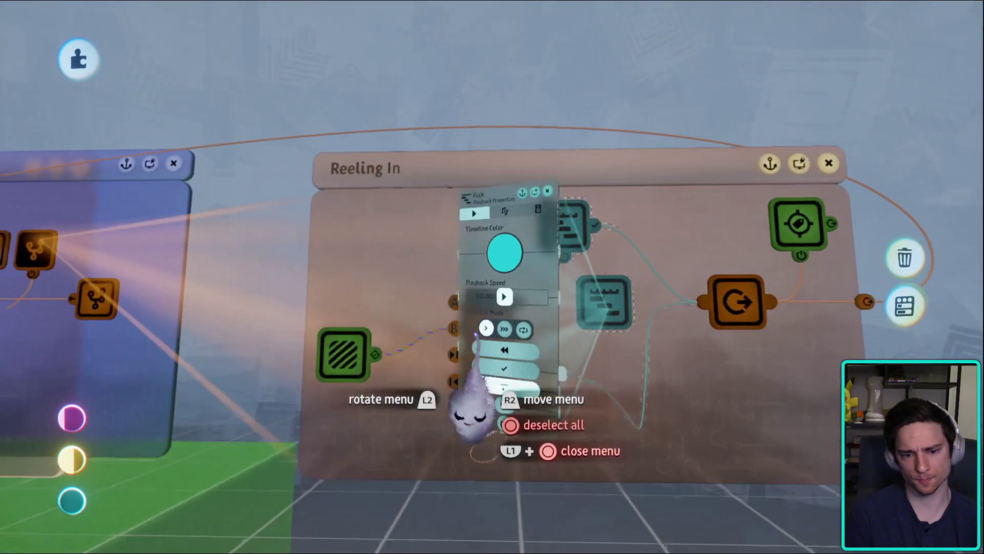
{"action": "key", "text": "Escape"}
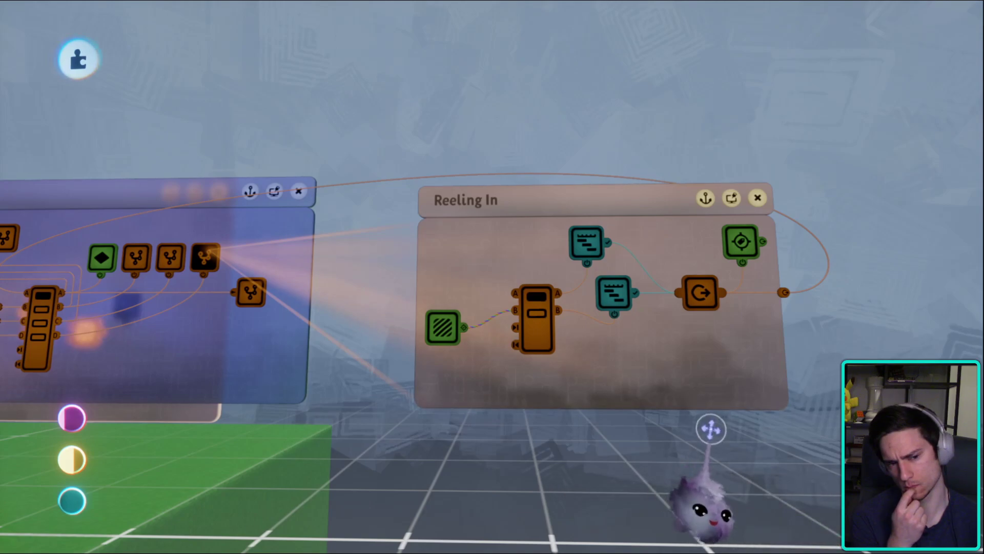
{"action": "middle_click_drag", "start_coordinate": [711, 430], "coordinate": [519, 222]}
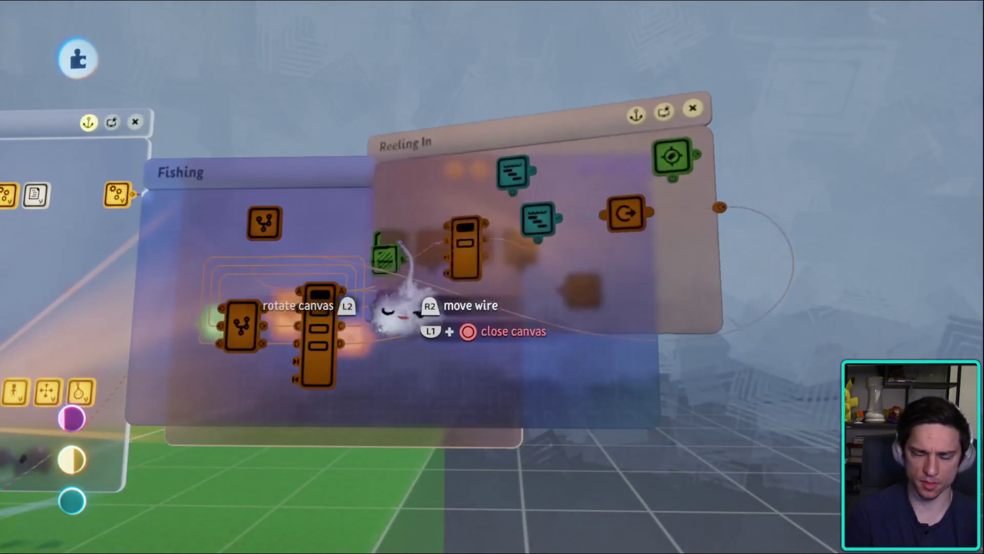
{"action": "middle_click_drag", "start_coordinate": [401, 241], "coordinate": [536, 211]}
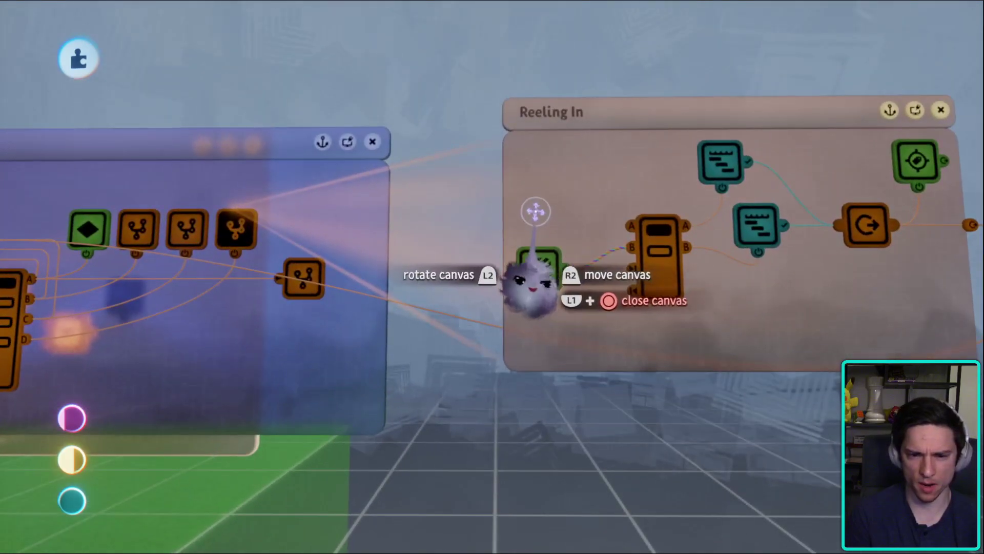
{"action": "mouse_move", "coordinate": [535, 212]}
{"action": "left_mouse_down"}
{"action": "mouse_move", "coordinate": [507, 210]}
{"action": "mouse_move", "coordinate": [553, 210]}
{"action": "left_mouse_up"}
{"action": "middle_click_drag", "start_coordinate": [494, 222], "coordinate": [543, 233]}
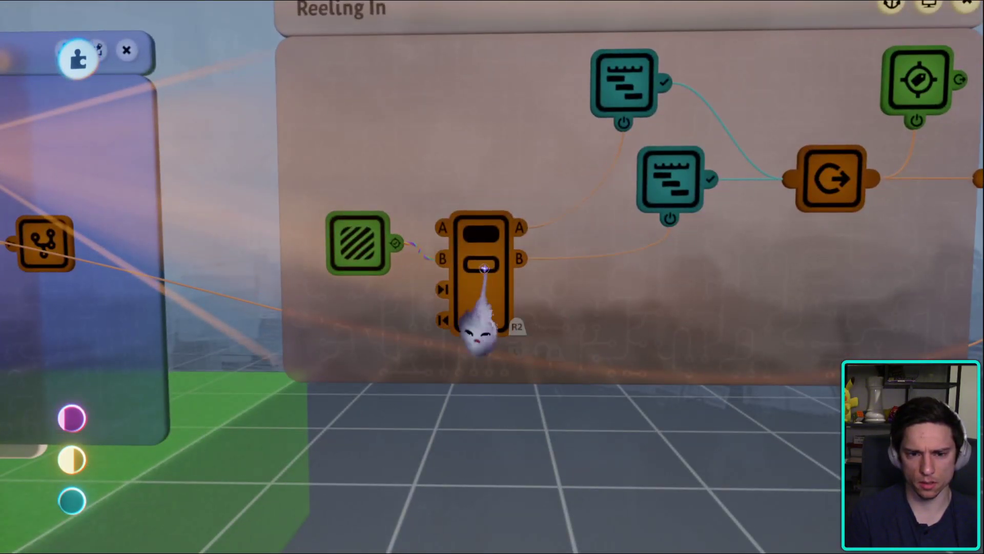
{"action": "middle_click_drag", "start_coordinate": [471, 239], "coordinate": [384, 242]}
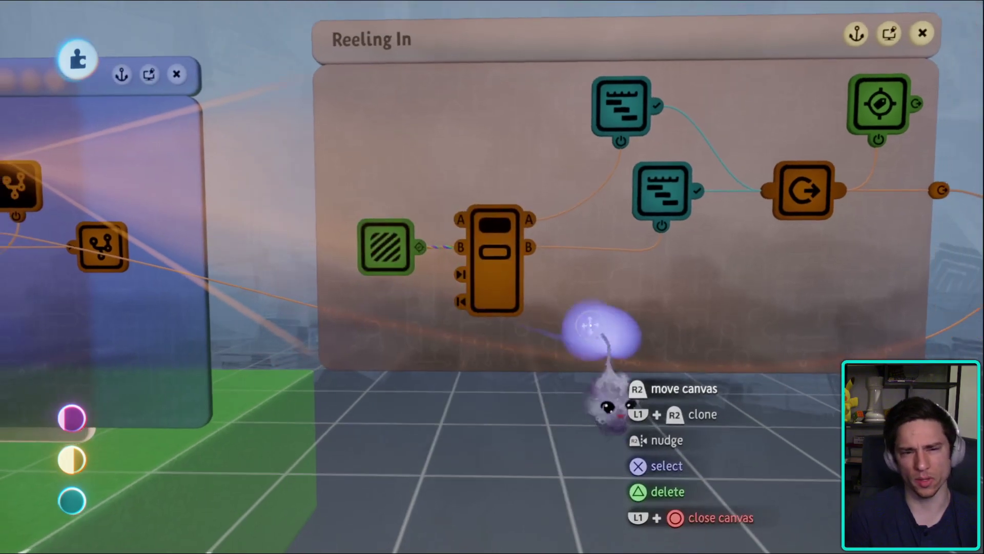
{"action": "middle_click_drag", "start_coordinate": [582, 325], "coordinate": [450, 261]}
{"action": "middle_click_drag", "start_coordinate": [439, 363], "coordinate": [576, 257]}
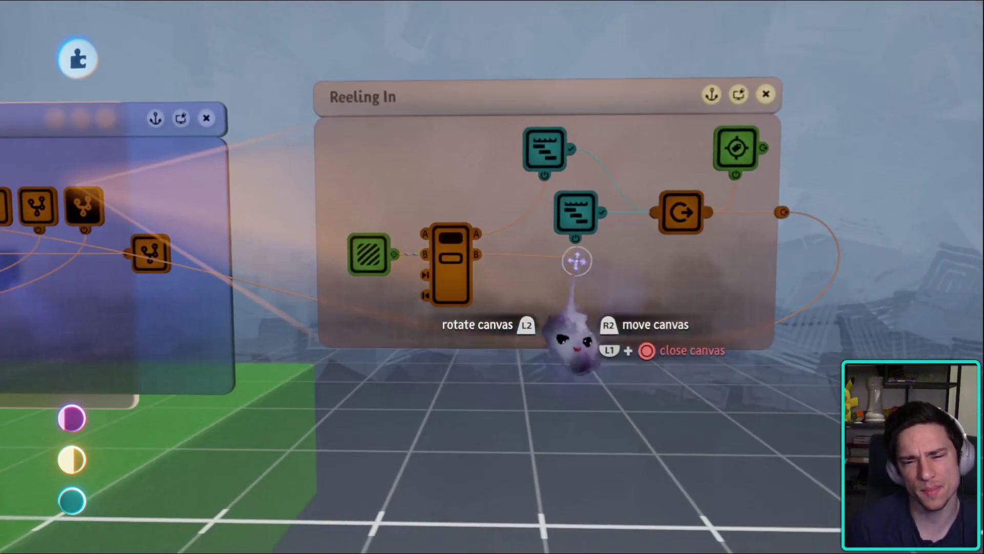
{"action": "mouse_move", "coordinate": [531, 220]}
{"action": "middle_mouse_down"}
{"action": "mouse_move", "coordinate": [574, 395]}
{"action": "mouse_move", "coordinate": [509, 301]}
{"action": "mouse_move", "coordinate": [531, 296]}
{"action": "mouse_move", "coordinate": [496, 235]}
{"action": "middle_mouse_up"}
{"action": "middle_click_drag", "start_coordinate": [384, 281], "coordinate": [518, 93]}
- Stamp a Timer gadget below the selector on the Reeling In canvas
{"action": "key", "text": "Tab"}
{"action": "left_click", "coordinate": [546, 107]}
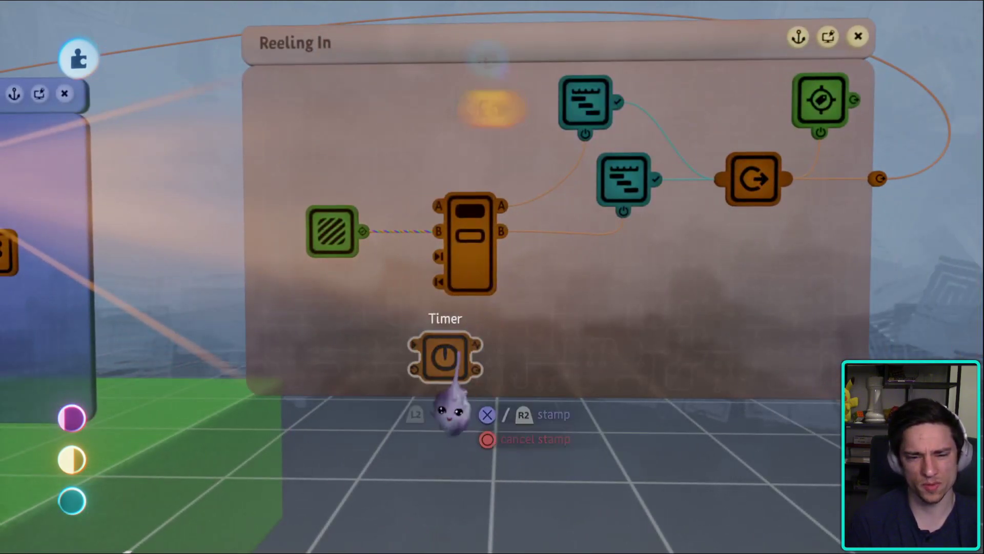
{"action": "left_click", "coordinate": [417, 330]}
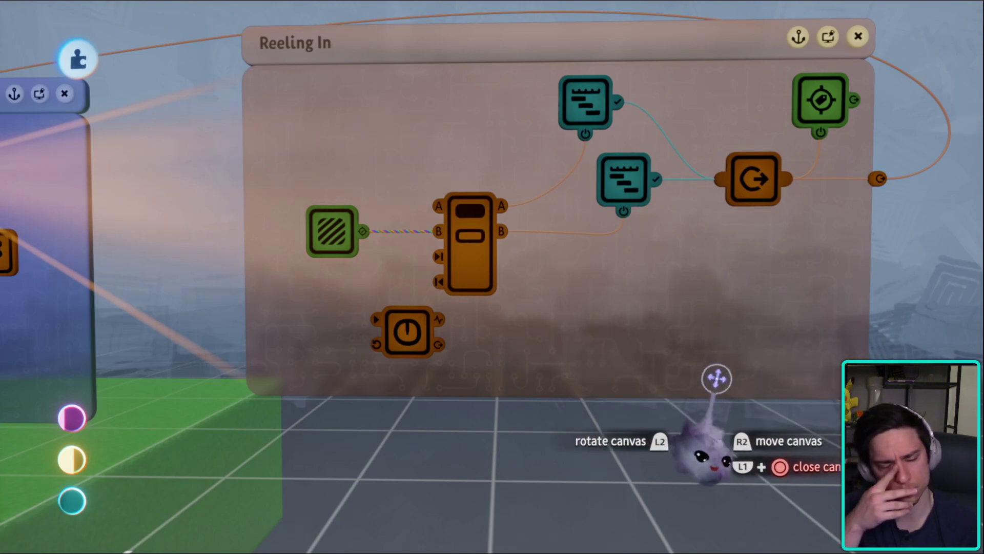
{"action": "middle_click_drag", "start_coordinate": [716, 377], "coordinate": [688, 345]}
{"action": "middle_click_drag", "start_coordinate": [692, 402], "coordinate": [699, 358]}
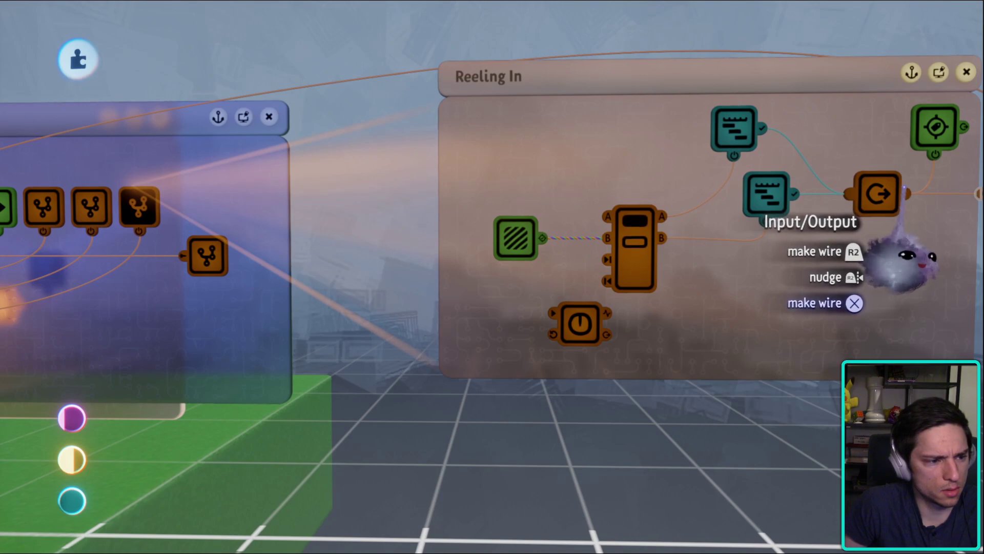
{"action": "left_click", "coordinate": [902, 262]}
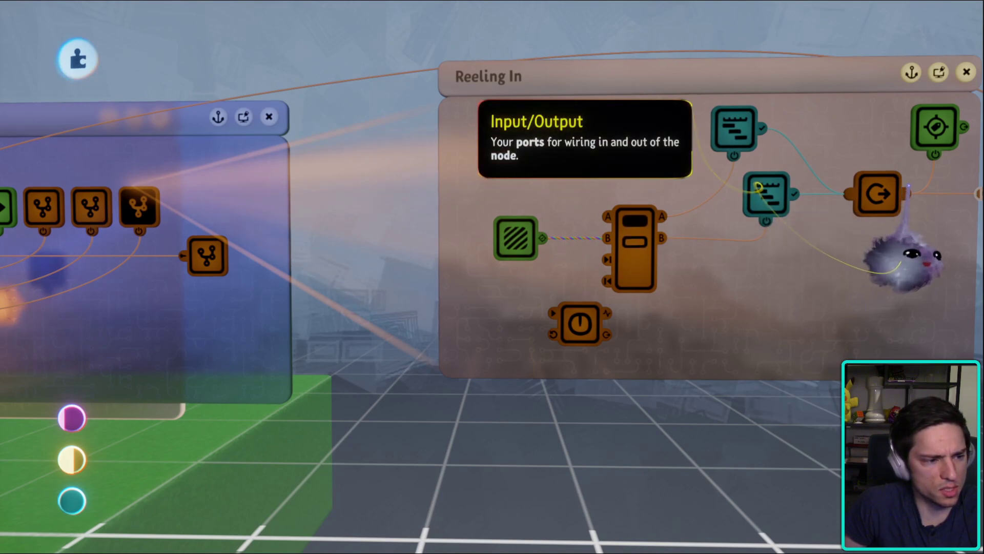
{"action": "key", "text": "Escape"}
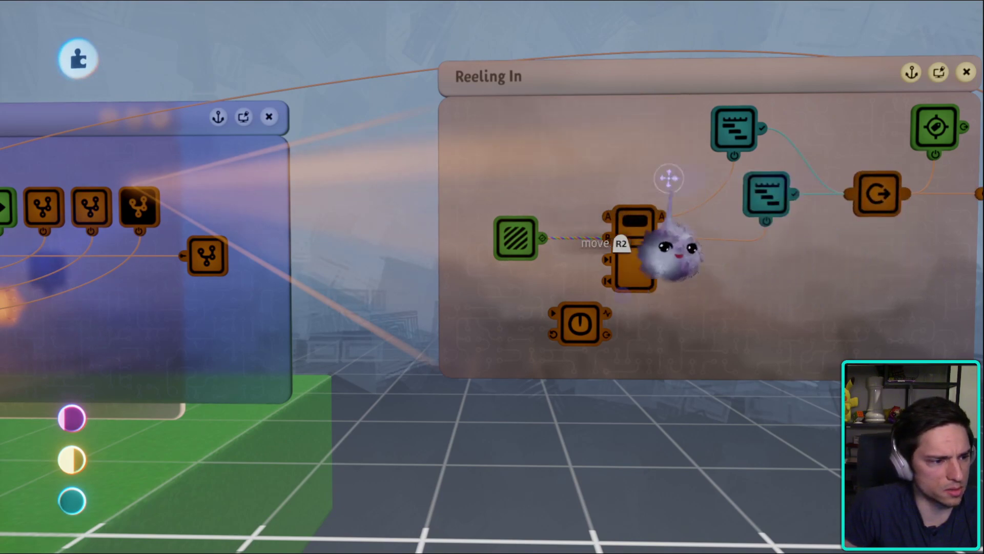
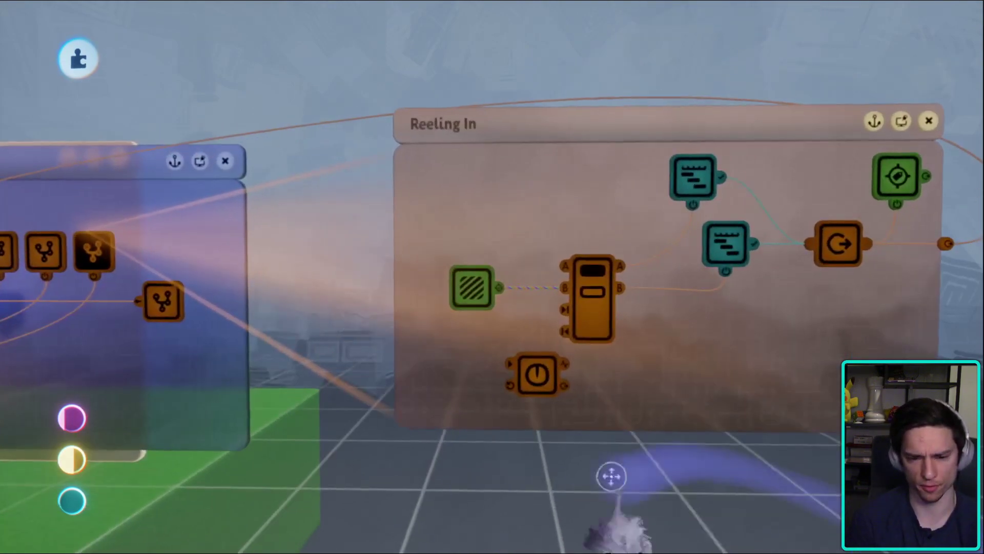
- Stamp a NOT gate and a Signal Manipulator onto the Reeling In canvas
{"action": "key", "text": "Tab"}
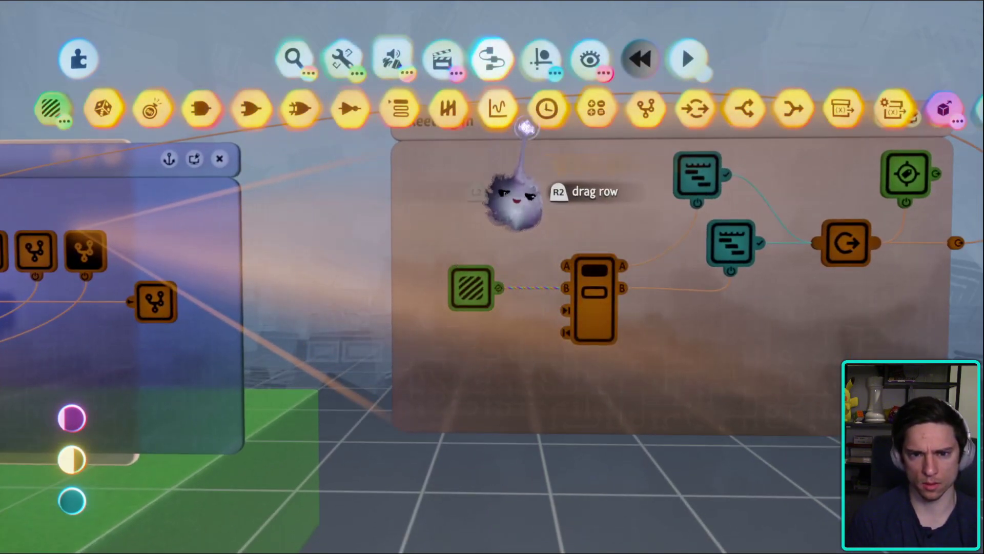
{"action": "left_click", "coordinate": [352, 106]}
{"action": "left_click", "coordinate": [425, 226]}
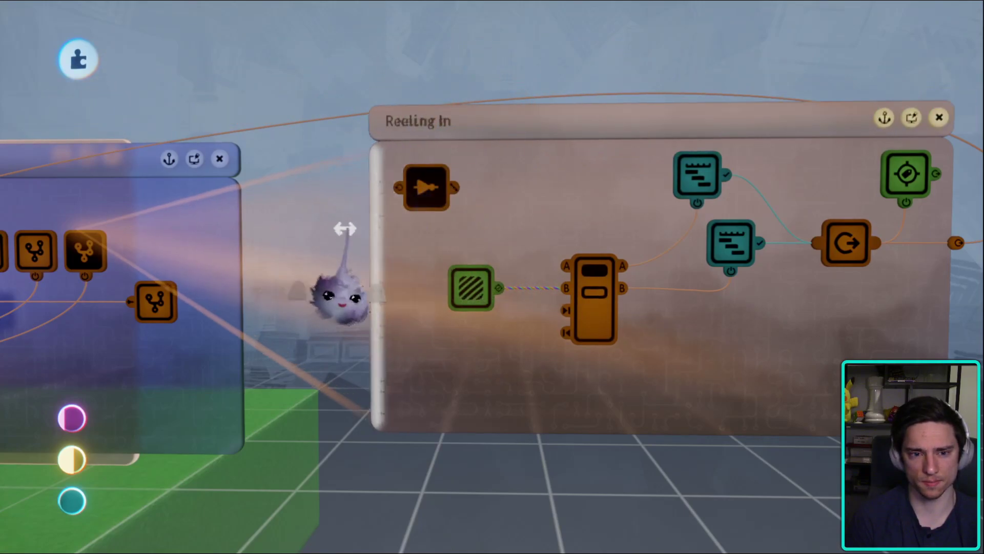
{"action": "key", "text": "Tab"}
{"action": "left_click", "coordinate": [498, 108]}
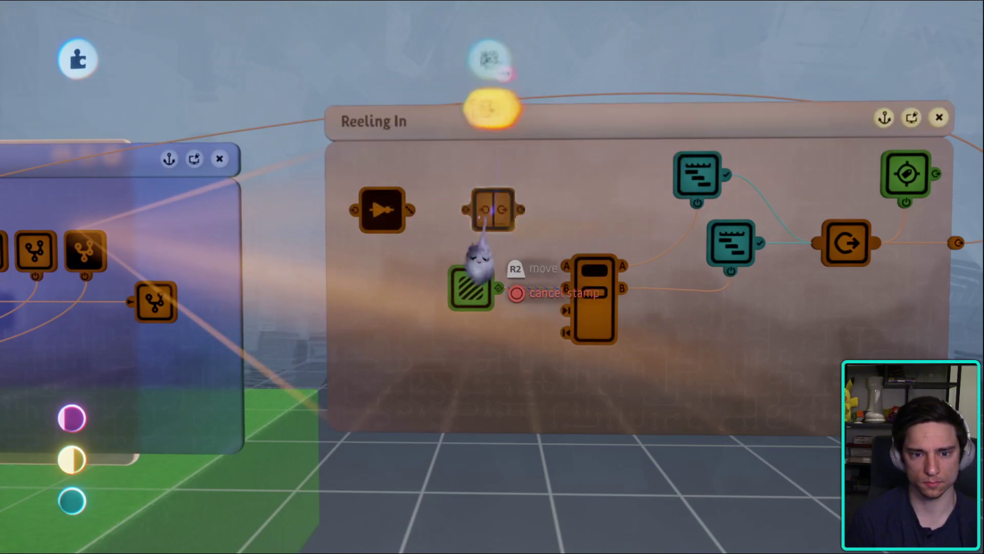
{"action": "left_click", "coordinate": [486, 218]}
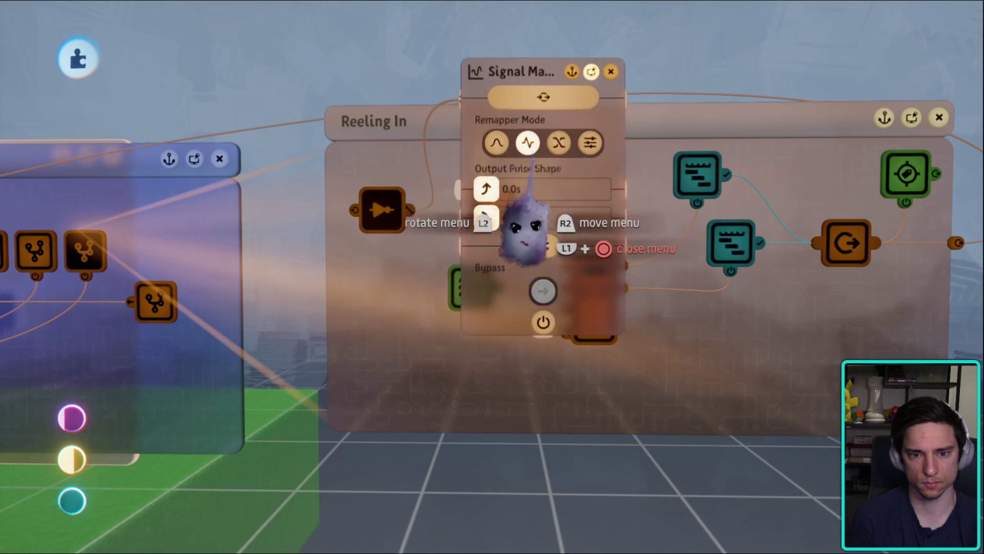
{"action": "key", "text": "Escape"}
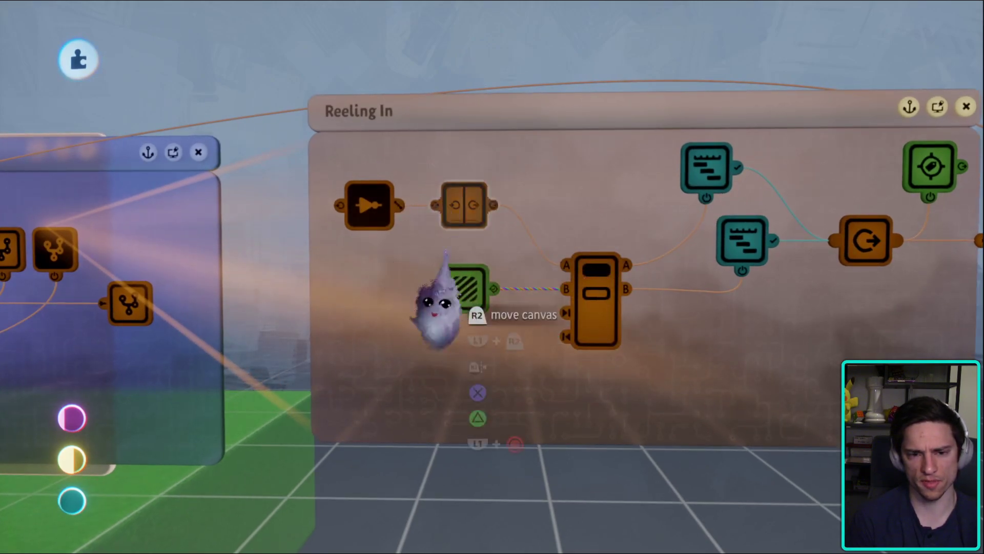
- Move the Trigger Zone below the NOT gate and undo the accidental NOT gate removal
{"action": "left_click_drag", "start_coordinate": [445, 256], "coordinate": [436, 291]}
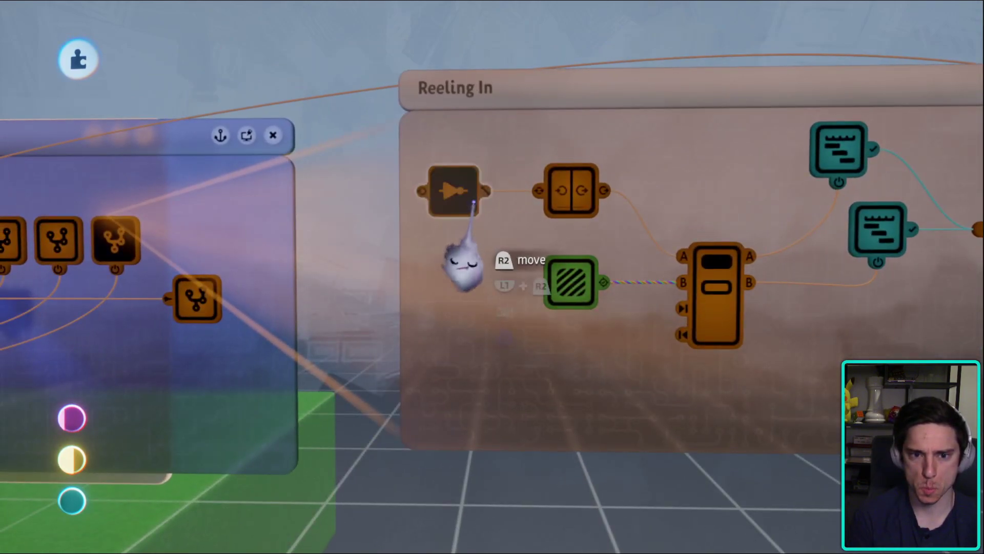
{"action": "left_click_drag", "start_coordinate": [577, 281], "coordinate": [460, 279]}
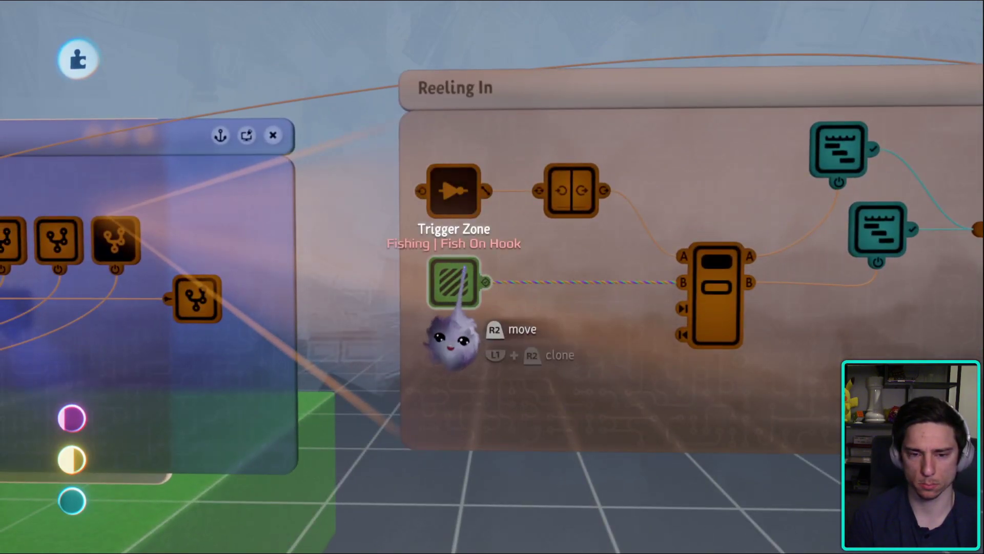
{"action": "key", "text": "Delete"}
{"action": "left_click_drag", "start_coordinate": [559, 217], "coordinate": [494, 206]}
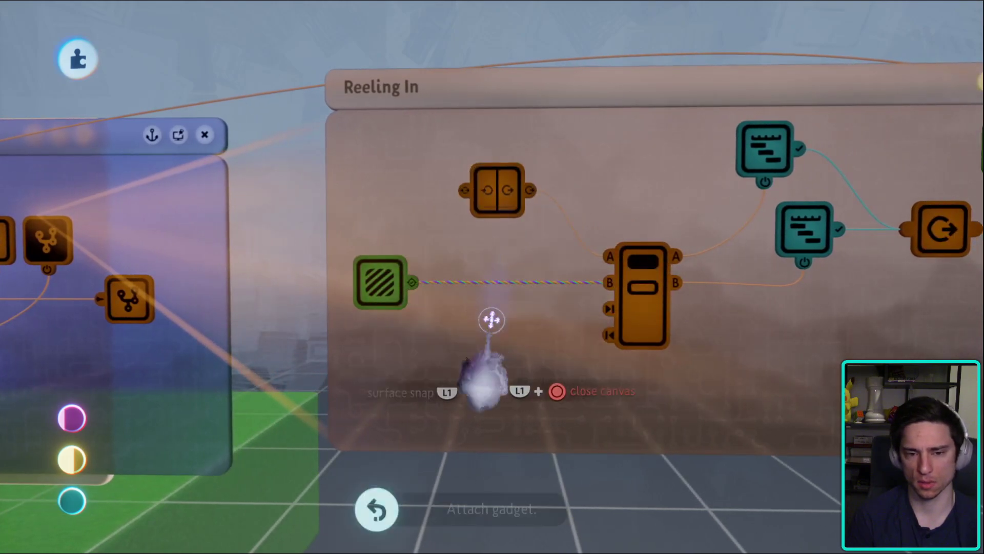
{"action": "key", "text": "ctrl+z"}
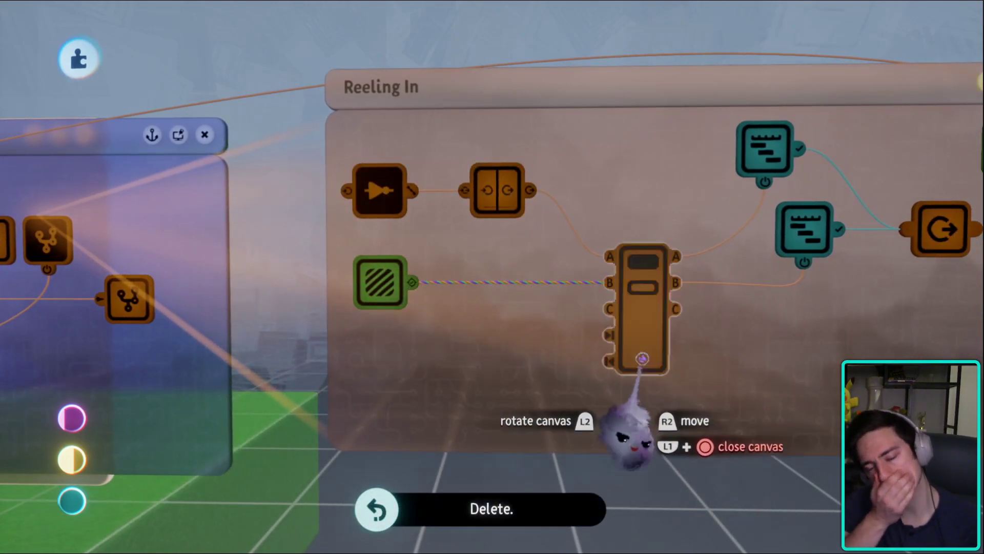
{"action": "left_click_drag", "start_coordinate": [637, 355], "coordinate": [569, 279]}
- Add an equals Calculator comparing the No Fish and Fish timelines' Playhead Positions
{"action": "key", "text": "Tab"}
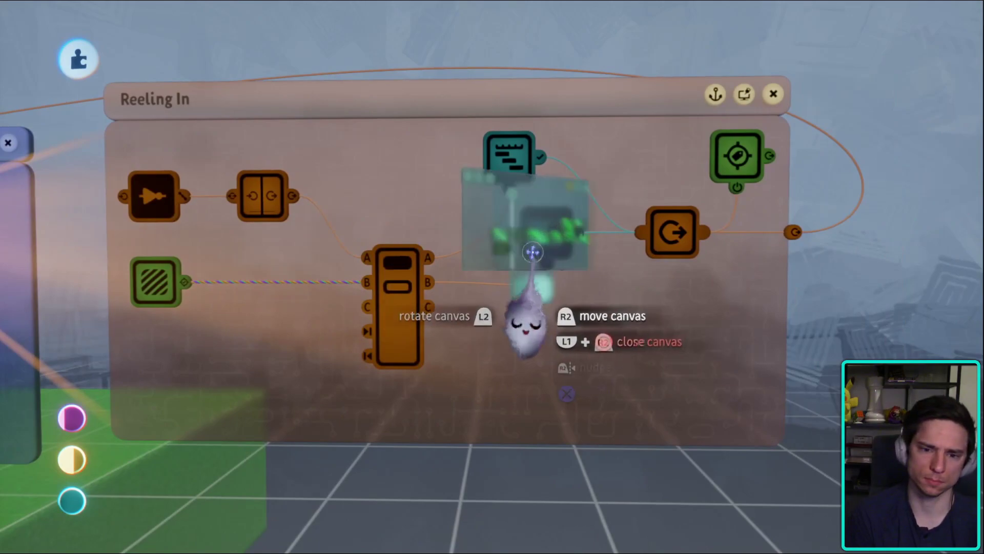
{"action": "left_click", "coordinate": [596, 108]}
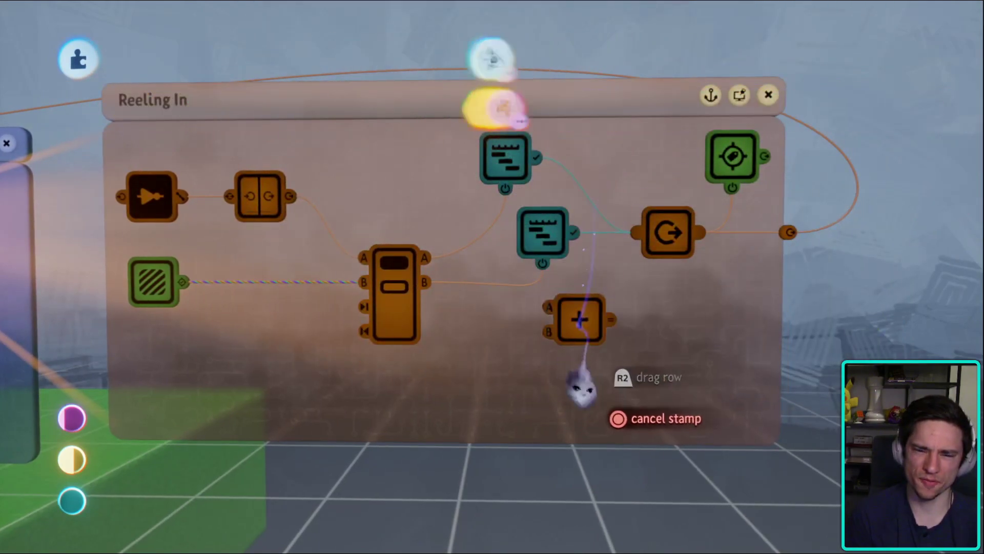
{"action": "left_click", "coordinate": [515, 246]}
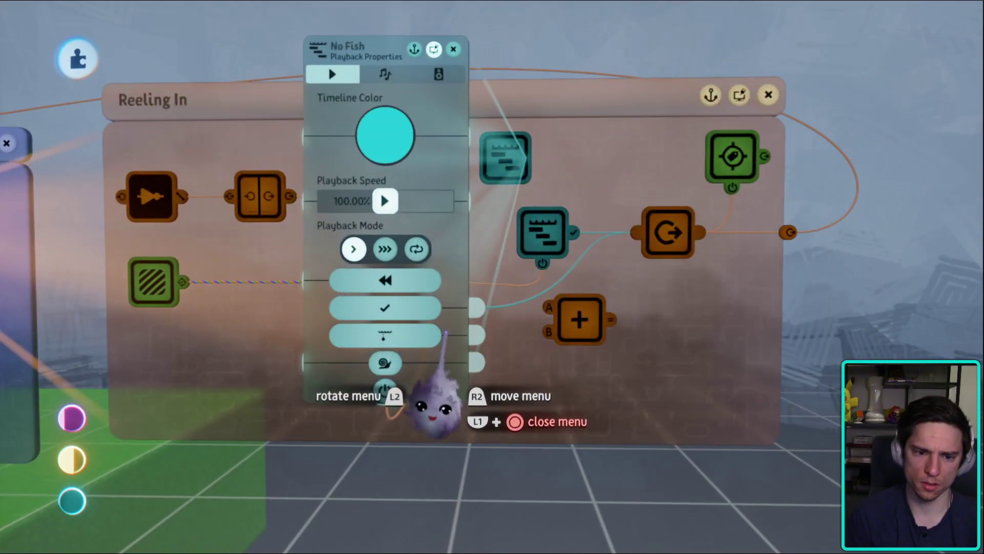
{"action": "left_click", "coordinate": [476, 335]}
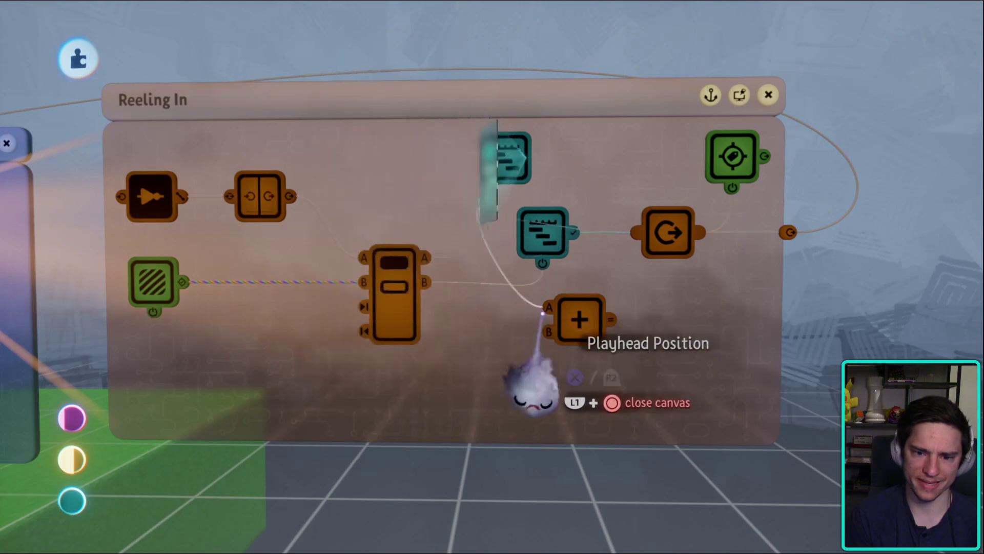
{"action": "left_click", "coordinate": [530, 316]}
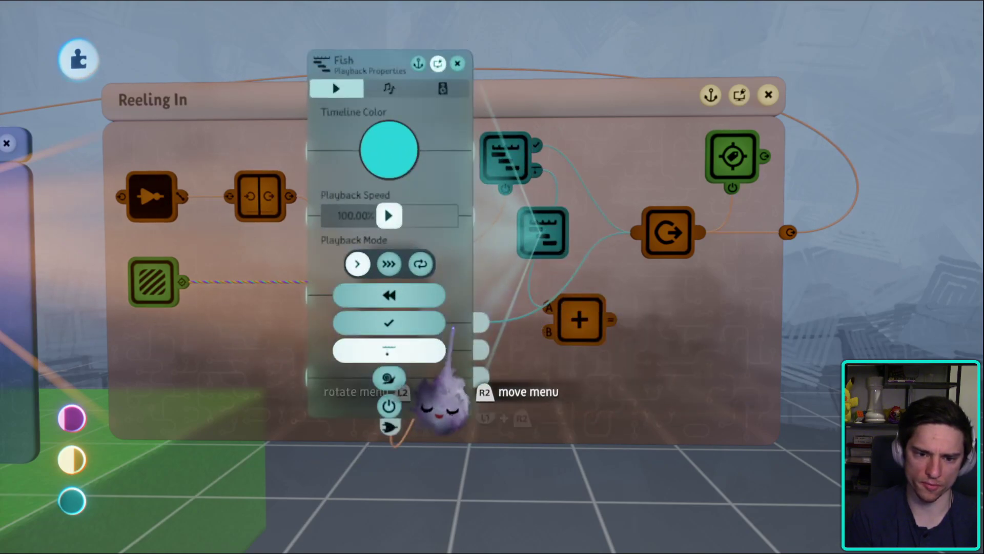
{"action": "left_click", "coordinate": [481, 378]}
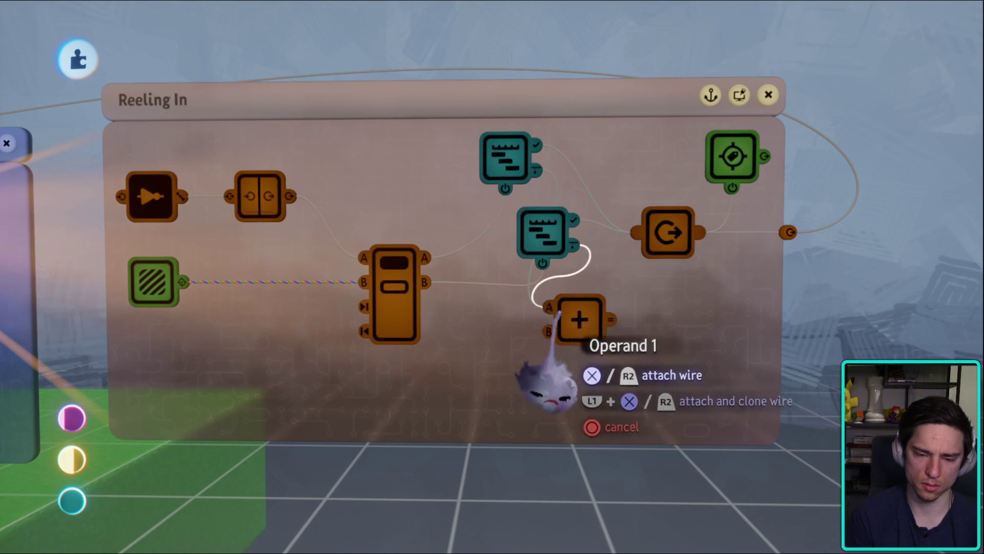
{"action": "left_click", "coordinate": [626, 347]}
{"action": "key", "text": "Escape"}
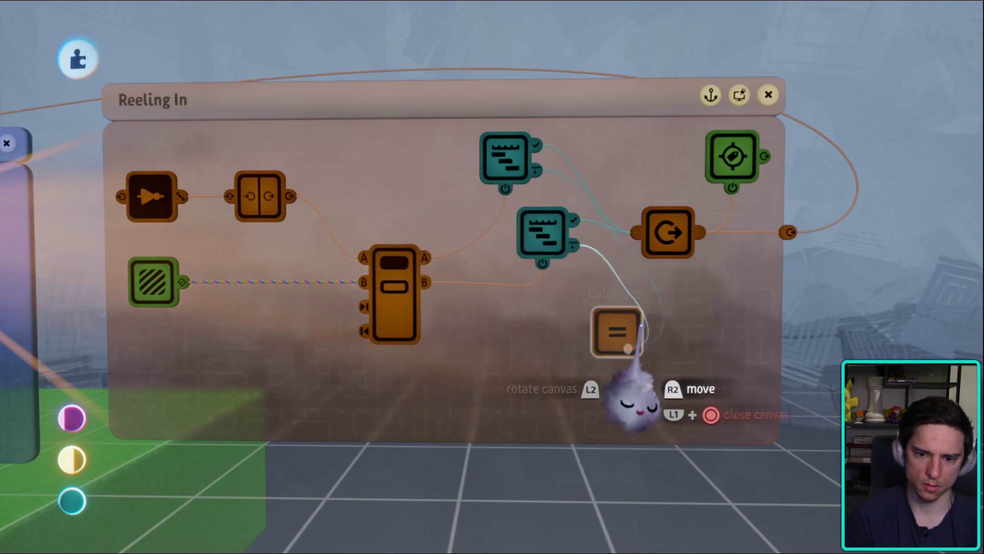
- Wire the equals result into the Selector's Power port
{"action": "left_click", "coordinate": [394, 297]}
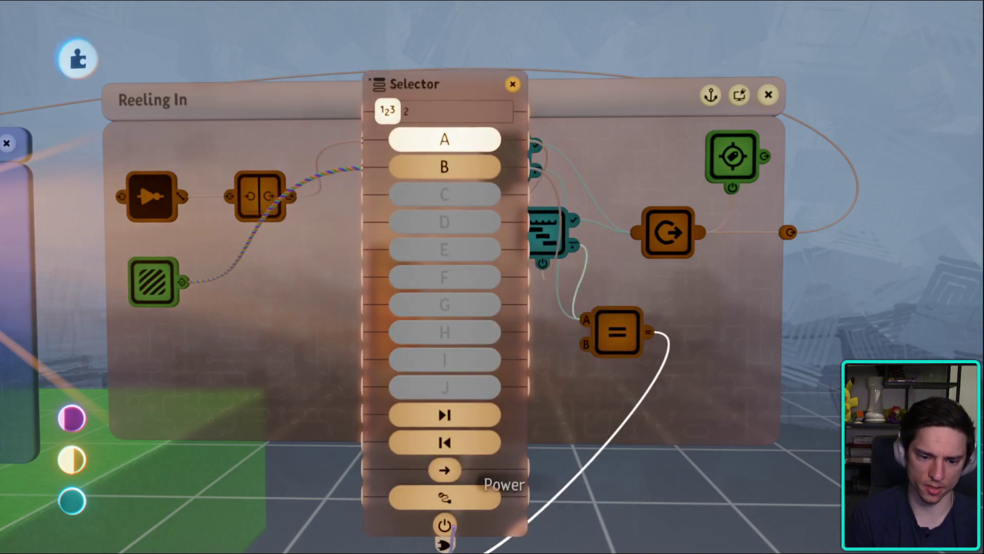
{"action": "left_click", "coordinate": [444, 525]}
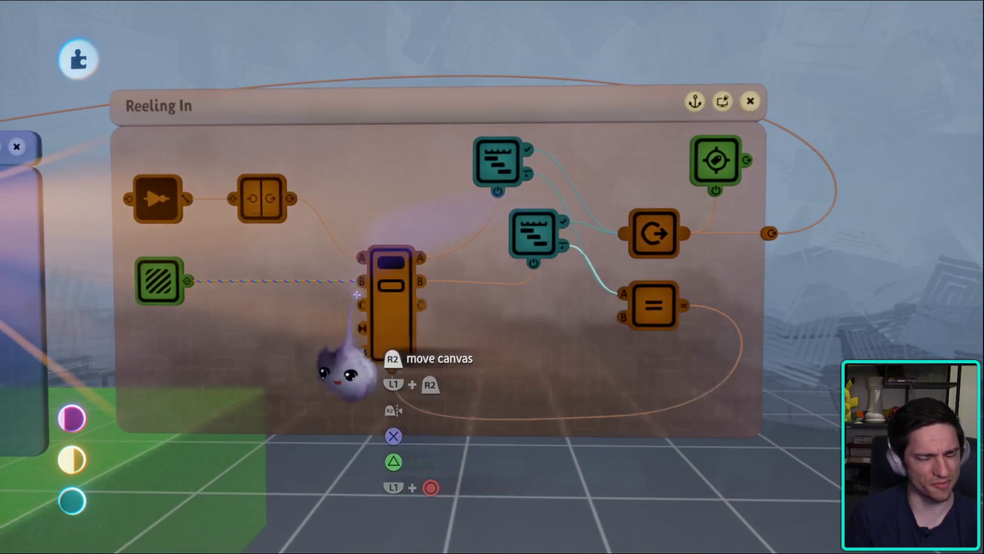
{"action": "scroll", "coordinate": [341, 363], "scroll_direction": "down", "scroll_amount": 5}
{"action": "scroll", "coordinate": [560, 417], "scroll_direction": "left", "scroll_amount": 5}
{"action": "scroll", "coordinate": [410, 233], "scroll_direction": "up", "scroll_amount": 3}
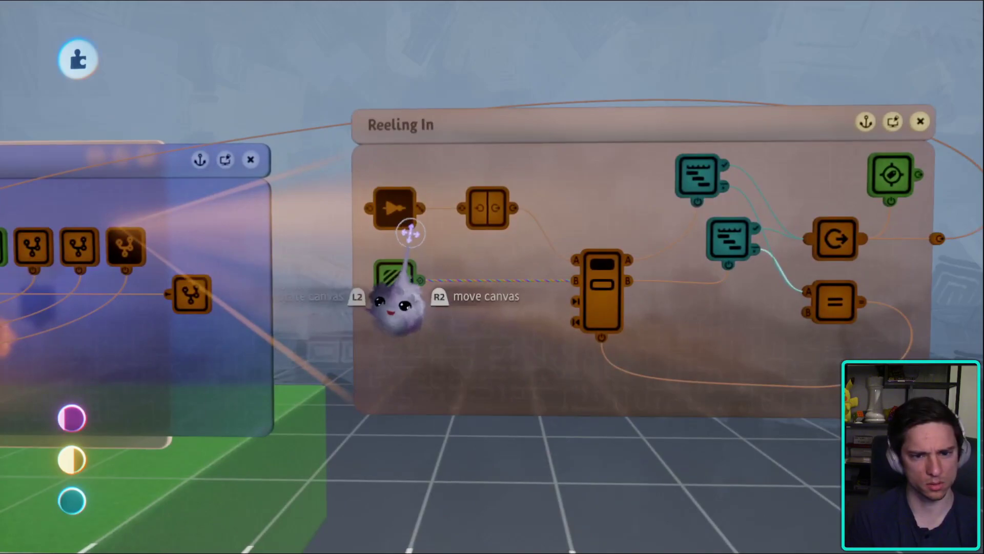
{"action": "scroll", "coordinate": [632, 329], "scroll_direction": "down", "scroll_amount": 3}
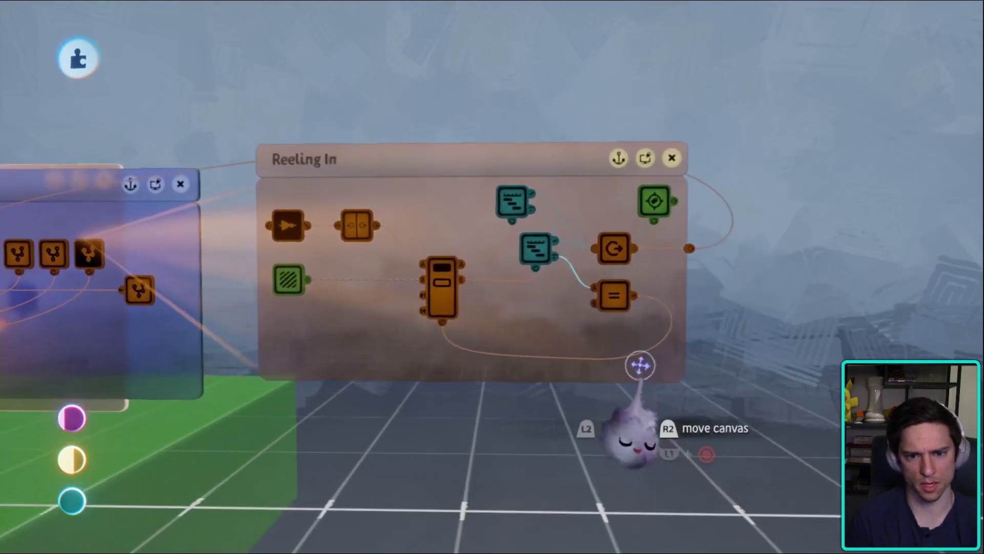
{"action": "scroll", "coordinate": [597, 358], "scroll_direction": "up", "scroll_amount": 3}
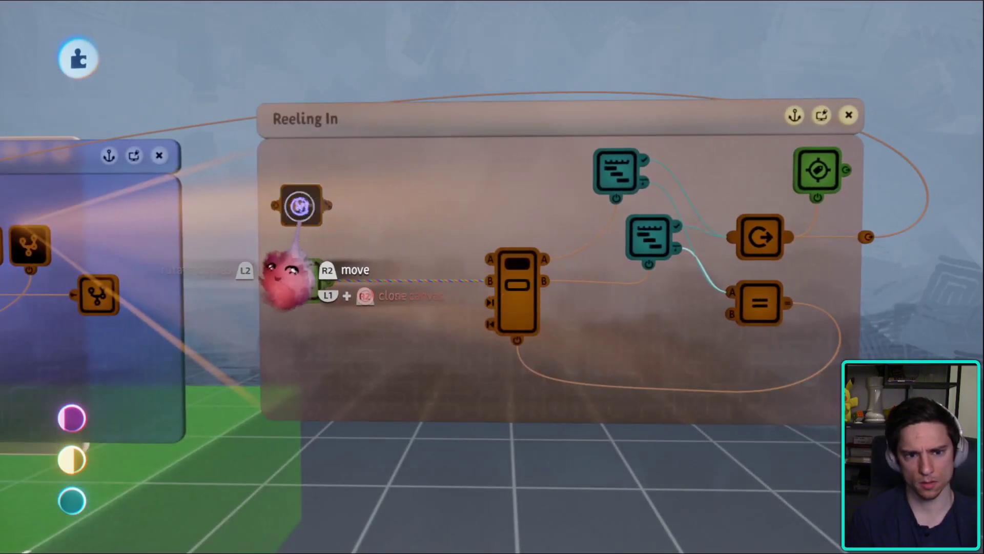
{"action": "scroll", "coordinate": [287, 279], "scroll_direction": "right", "scroll_amount": 4}
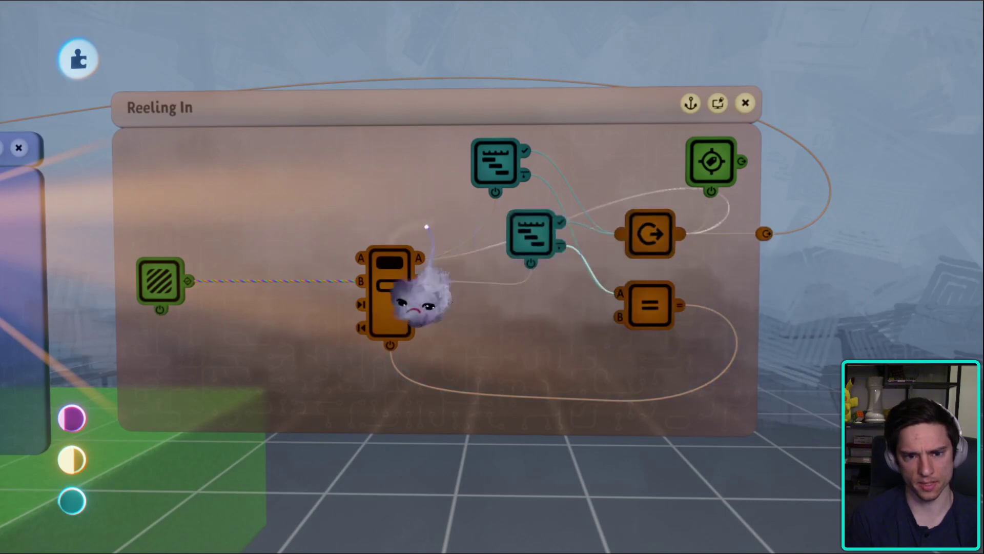
{"action": "scroll", "coordinate": [614, 276], "scroll_direction": "down", "scroll_amount": 2}
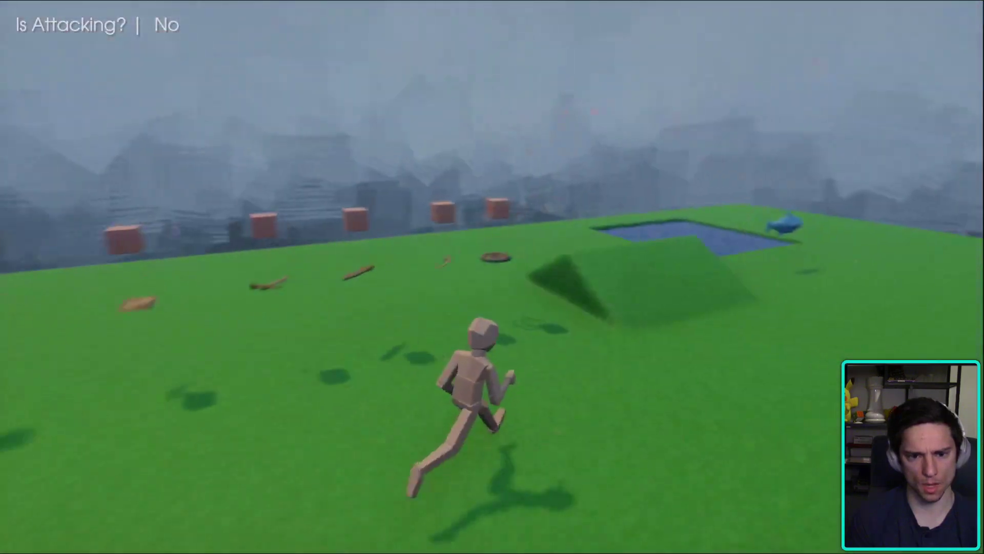
{"action": "key", "text": "w"}
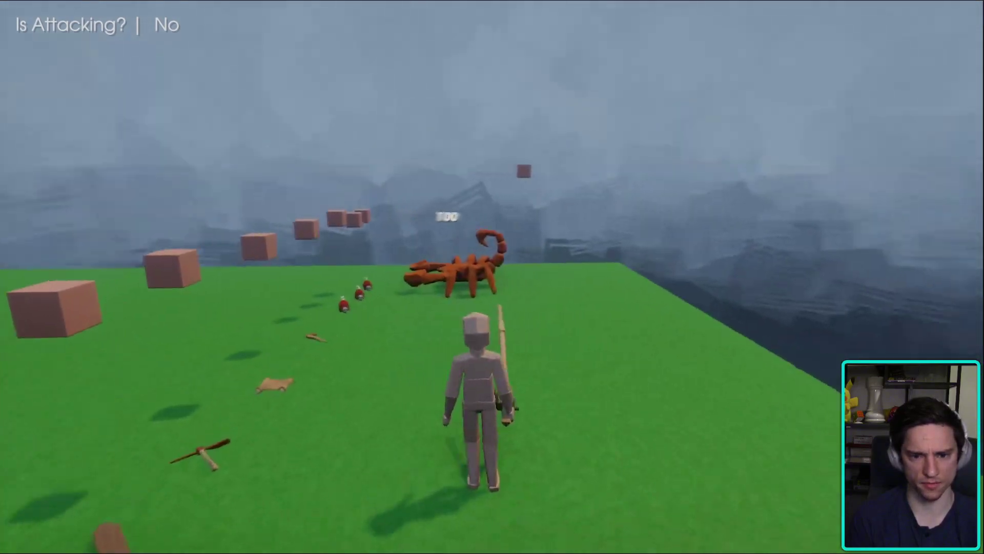
{"action": "key", "text": "space"}
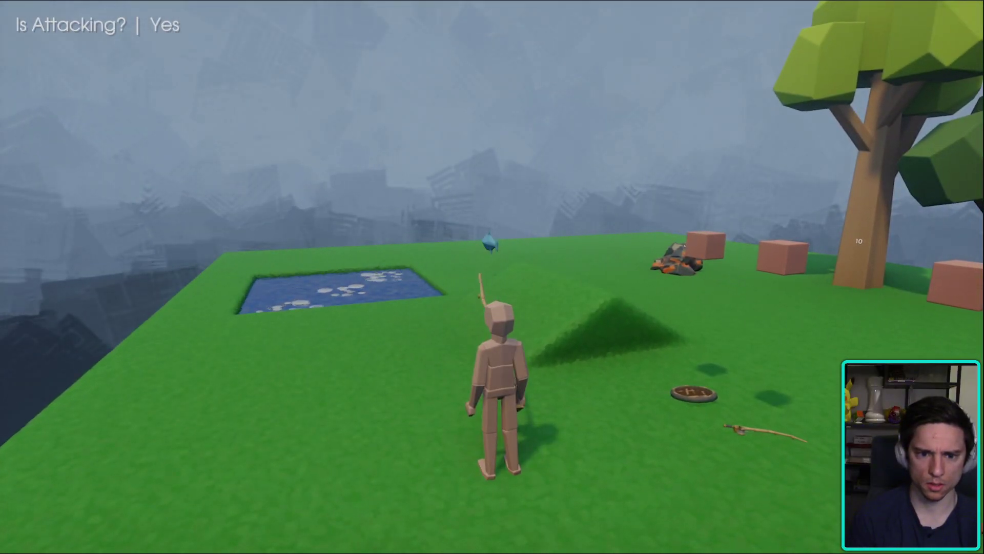
{"action": "key", "text": "Escape"}
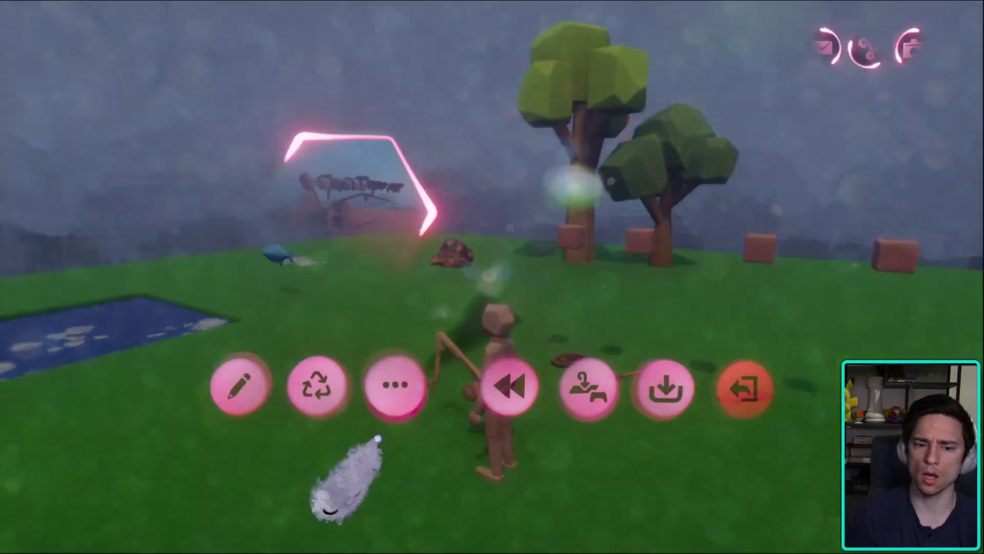
{"action": "left_click", "coordinate": [241, 385]}
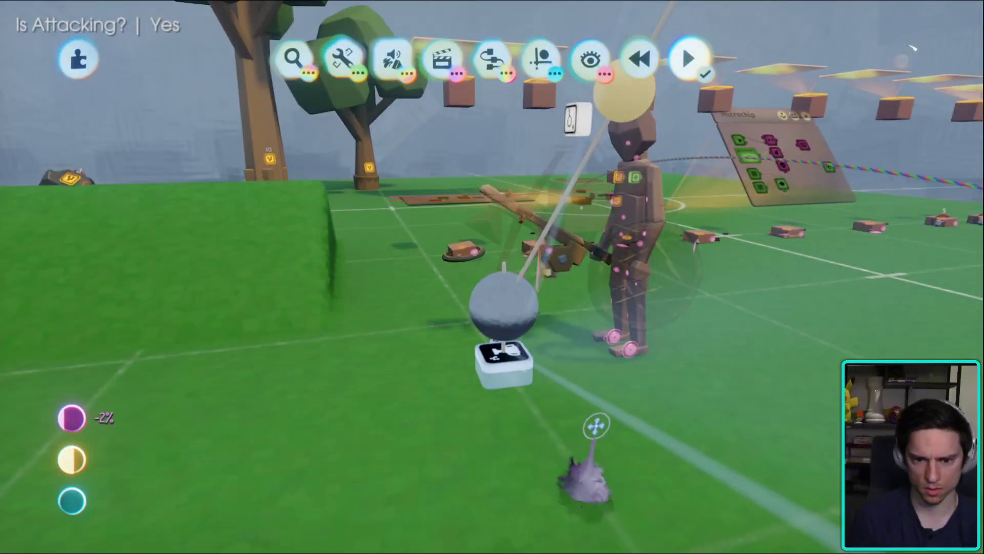
{"action": "key", "text": "Escape"}
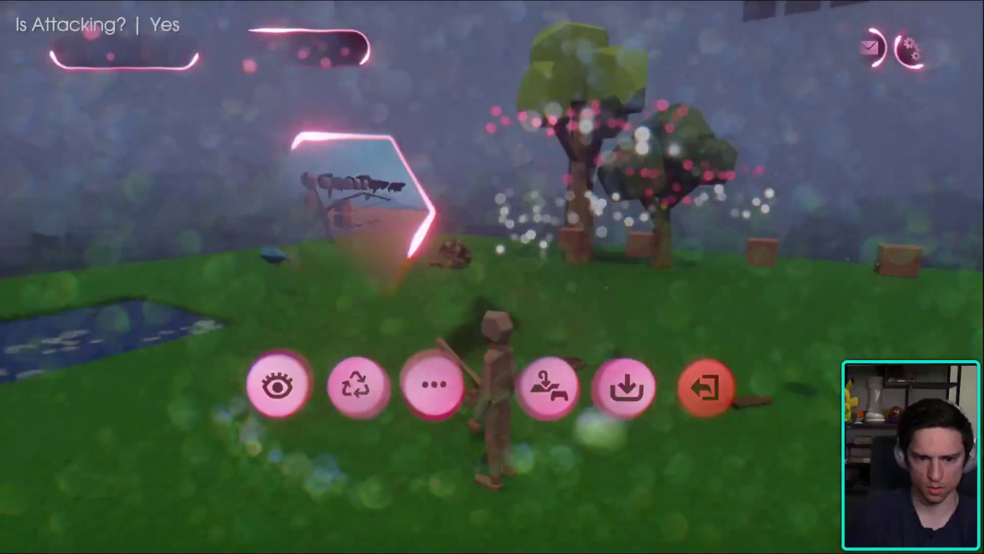
{"action": "left_click", "coordinate": [277, 385]}
{"action": "key", "text": "Escape"}
{"action": "left_click", "coordinate": [239, 384]}
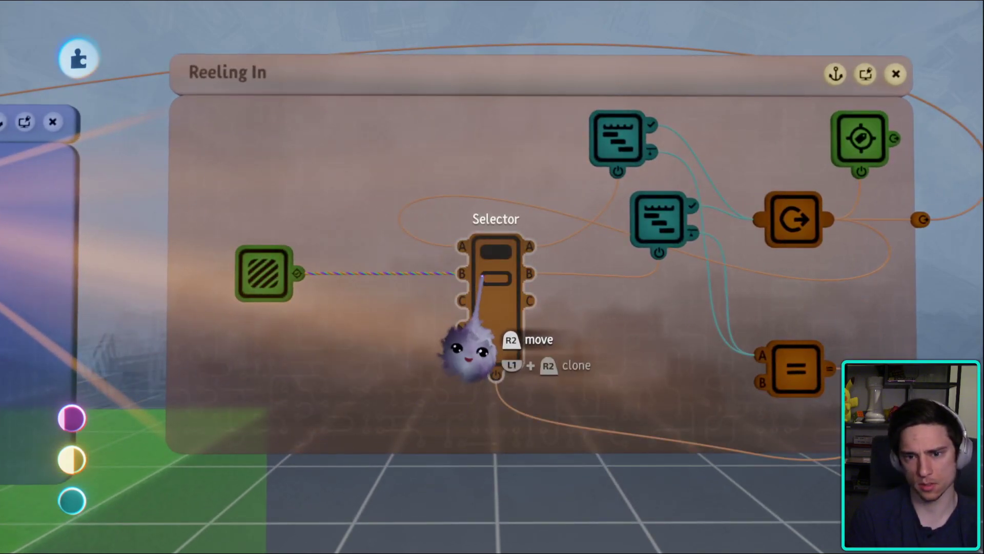
- Delete the Selector and wire the Trigger Zone into a new Signal Manipulator
{"action": "key", "text": "Delete"}
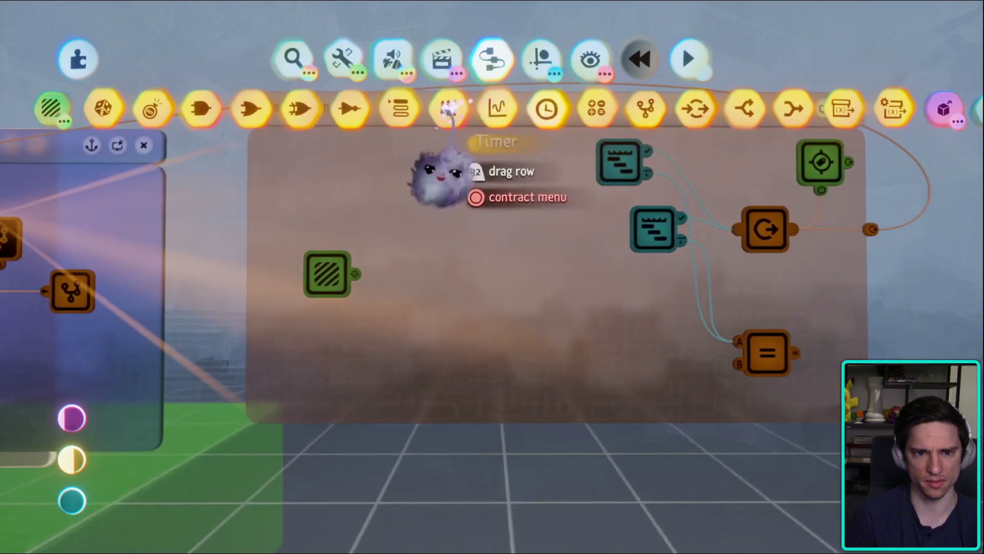
{"action": "left_click", "coordinate": [351, 108]}
{"action": "left_click", "coordinate": [468, 308]}
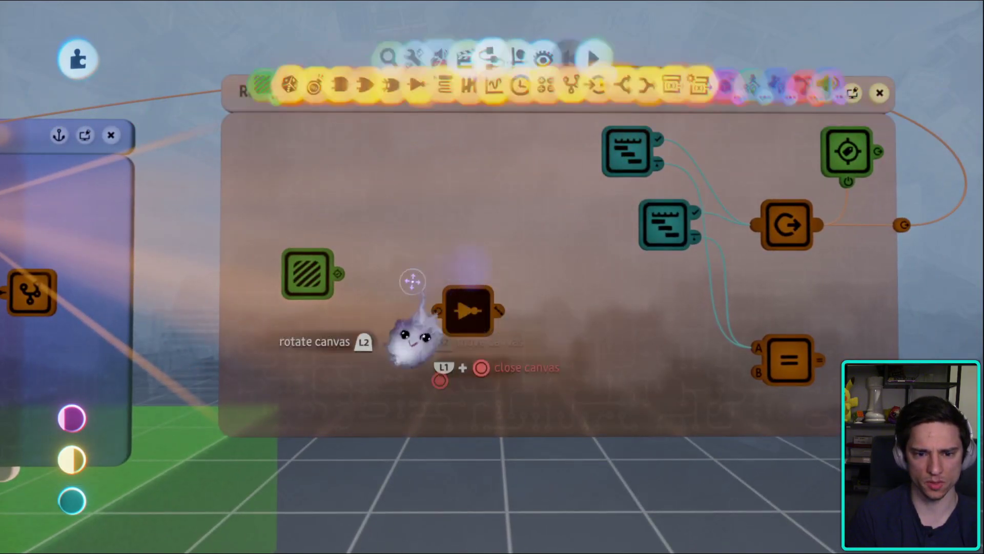
{"action": "left_click_drag", "start_coordinate": [338, 273], "coordinate": [438, 310]}
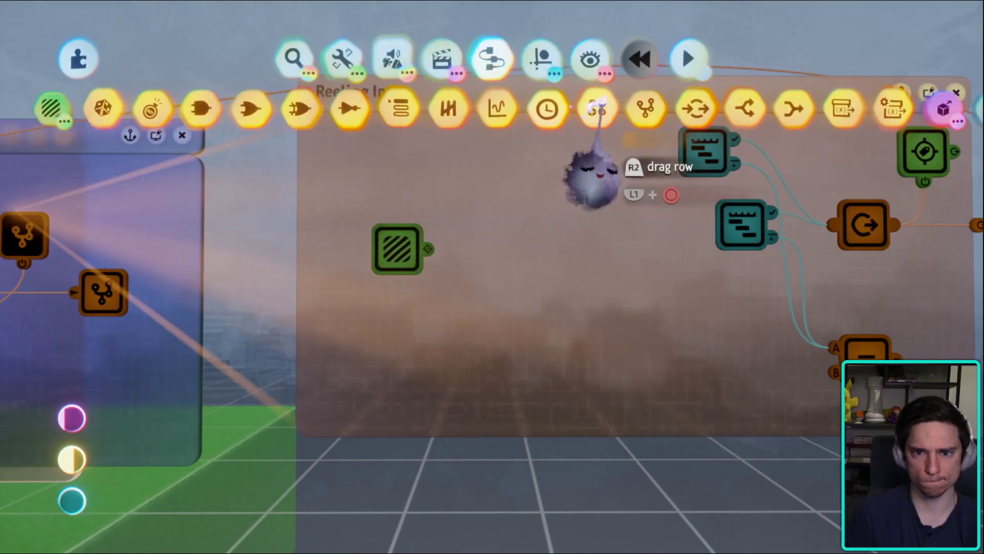
- Add a Timer node to Reeling In and move the Trigger Zone into the left canvas
{"action": "left_click", "coordinate": [600, 86]}
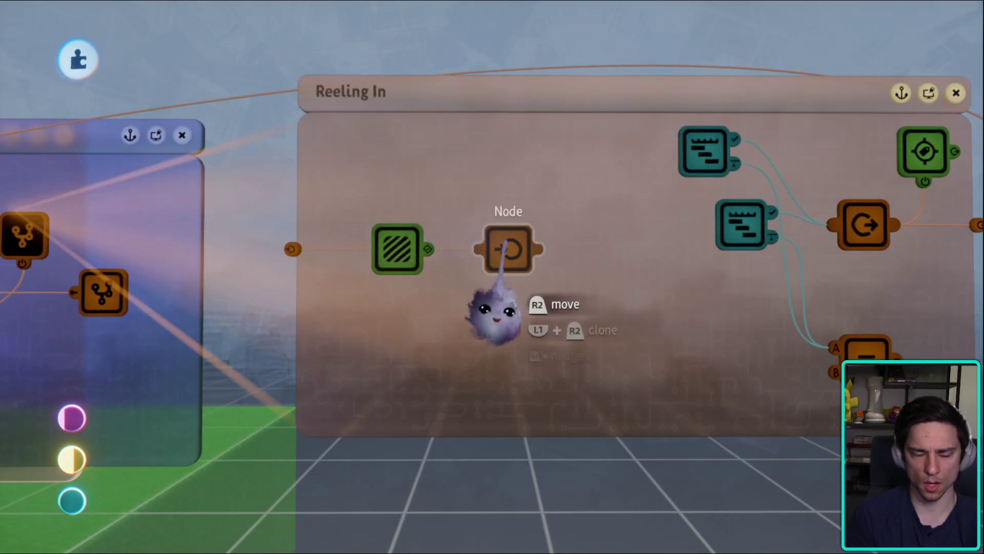
{"action": "left_click", "coordinate": [509, 256]}
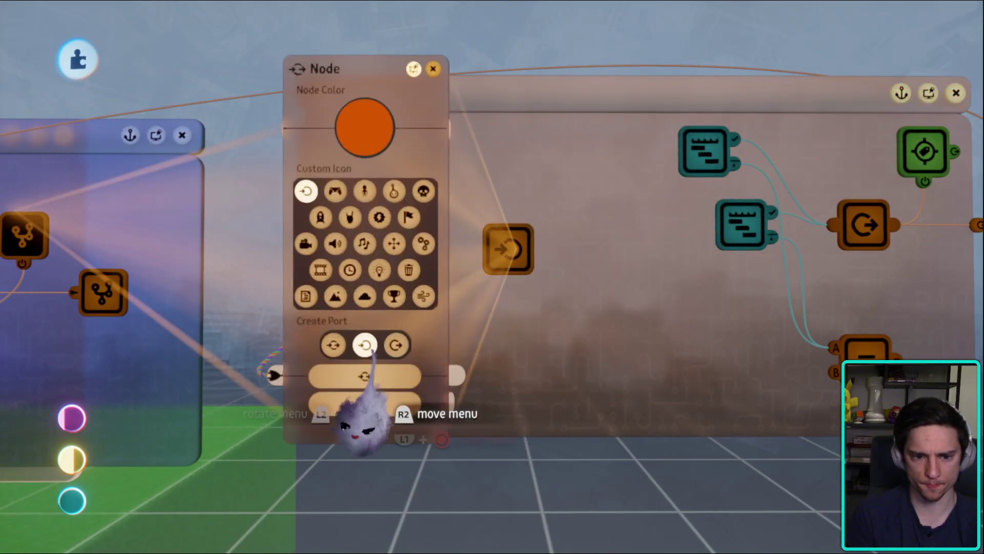
{"action": "left_click", "coordinate": [333, 344]}
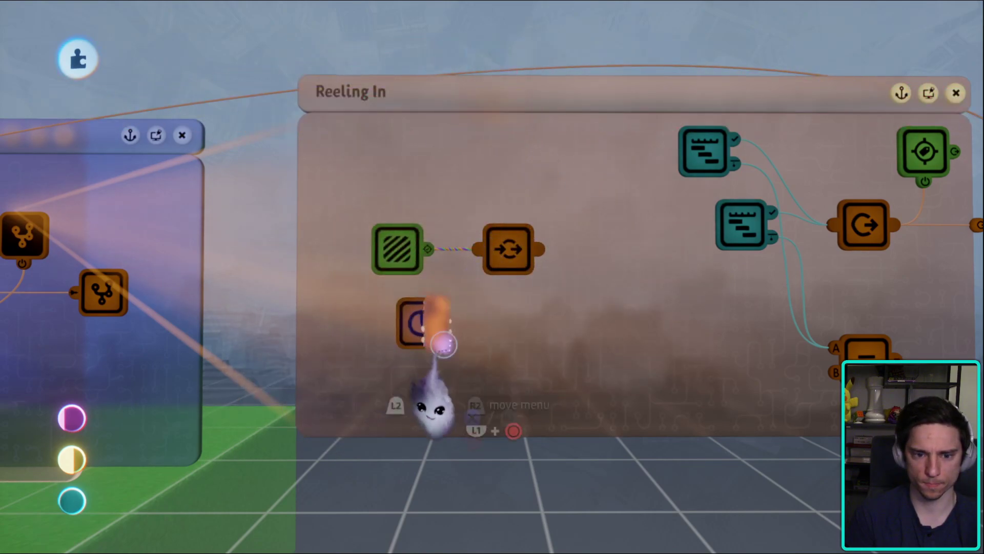
{"action": "left_click", "coordinate": [443, 345]}
{"action": "left_click", "coordinate": [439, 286]}
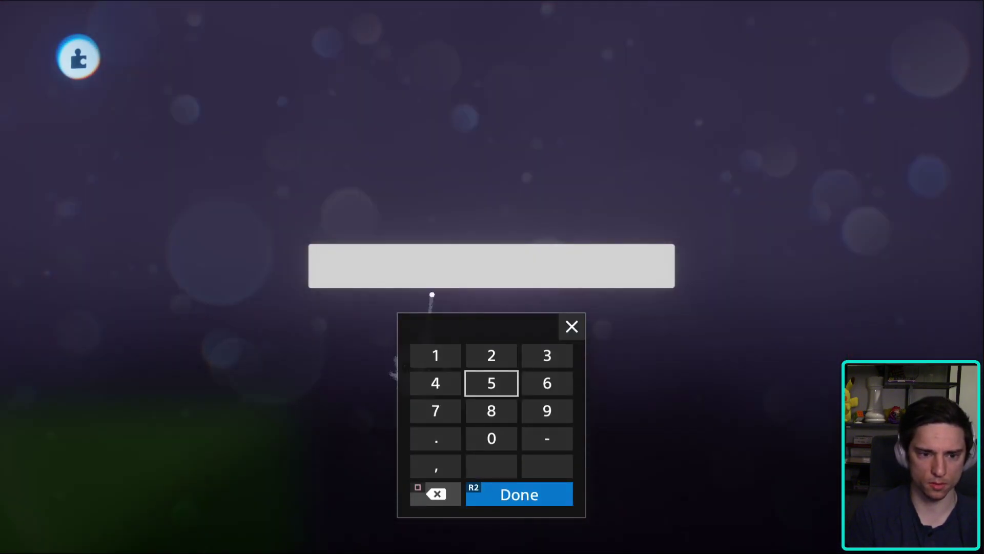
{"action": "key", "text": "Escape"}
{"action": "key", "text": "Escape"}
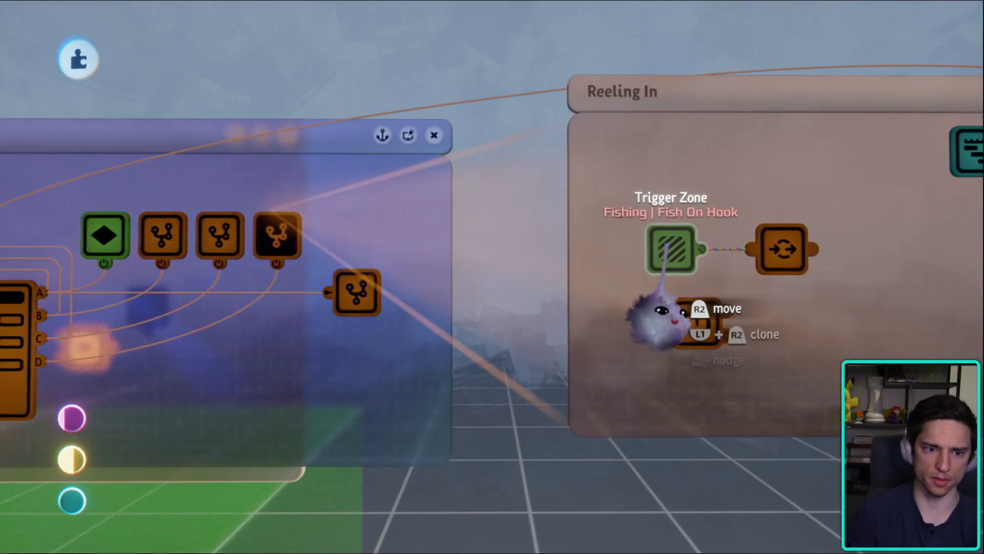
{"action": "left_click_drag", "start_coordinate": [669, 253], "coordinate": [341, 216]}
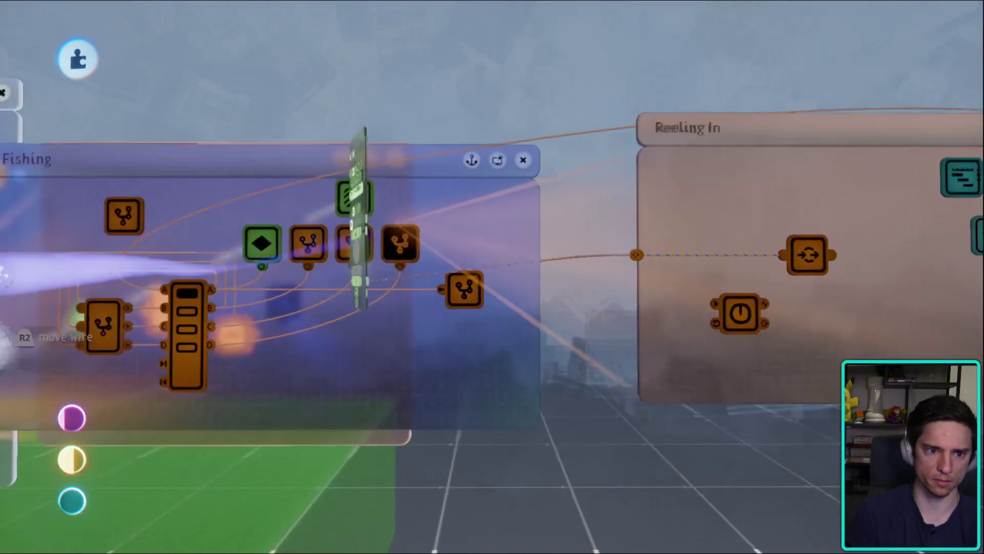
{"action": "left_click", "coordinate": [272, 179]}
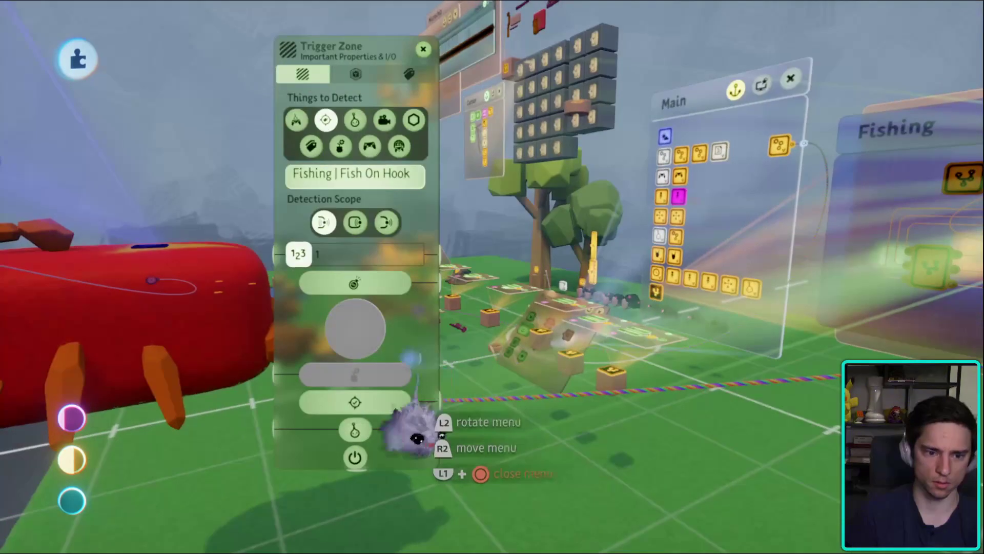
- Close and reopen the trigger zone's settings, then bring up the Microchip canvas
{"action": "key", "text": "Escape"}
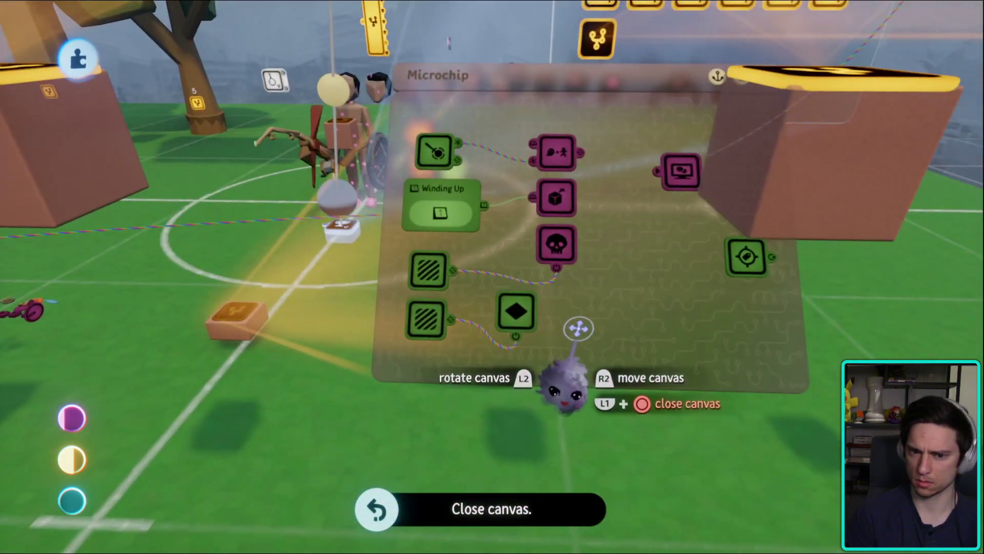
{"action": "key", "text": "Escape"}
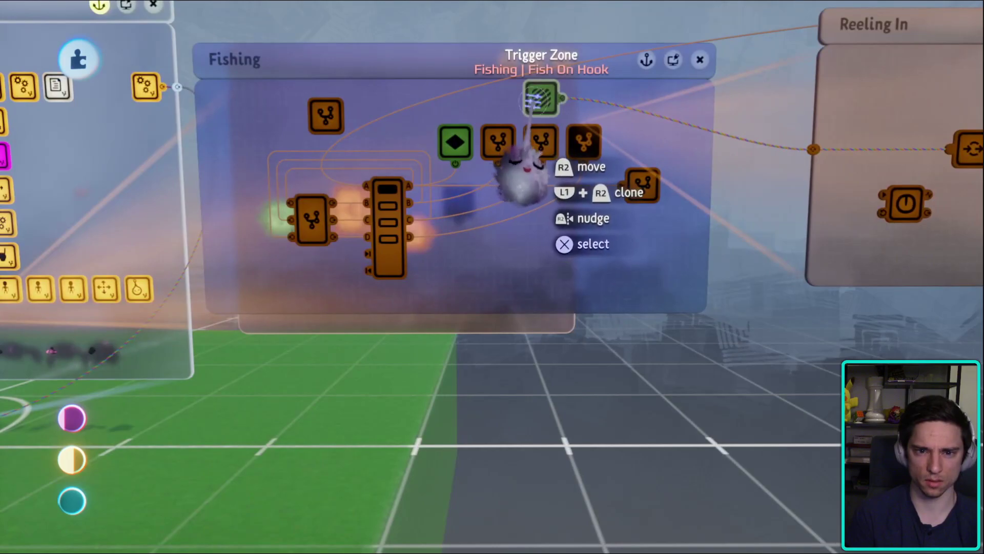
{"action": "left_click", "coordinate": [520, 171]}
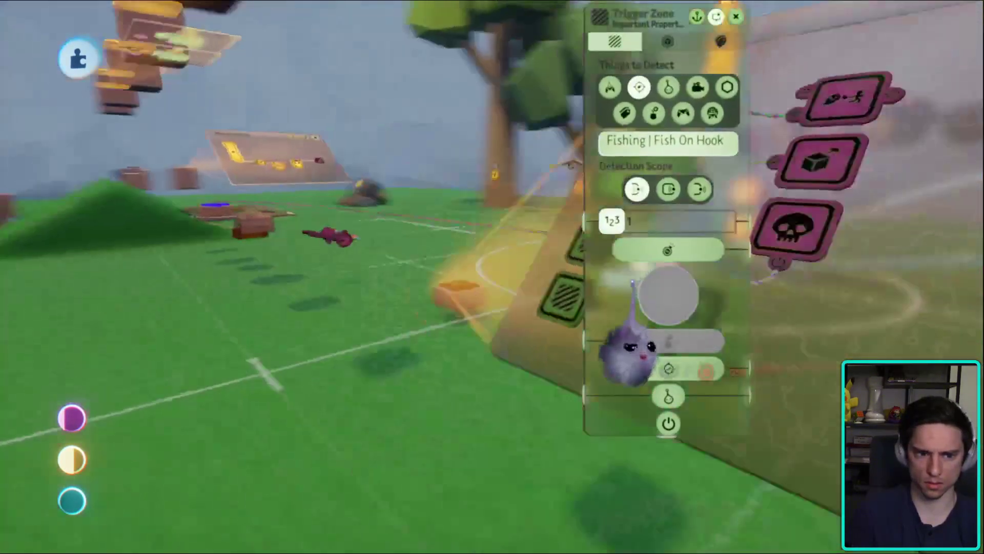
{"action": "key", "text": "Escape"}
{"action": "left_click", "coordinate": [198, 344]}
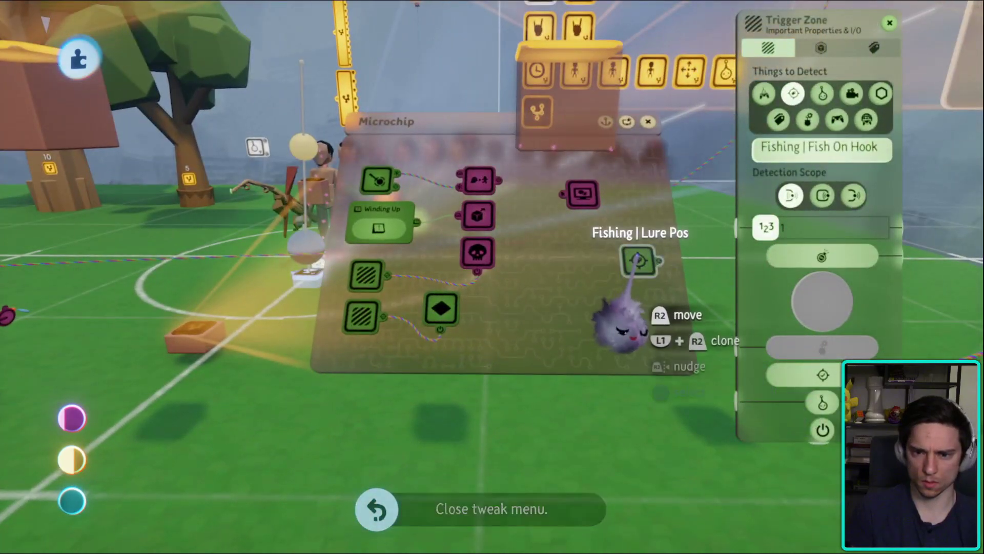
{"action": "middle_click_drag", "start_coordinate": [639, 259], "coordinate": [609, 276]}
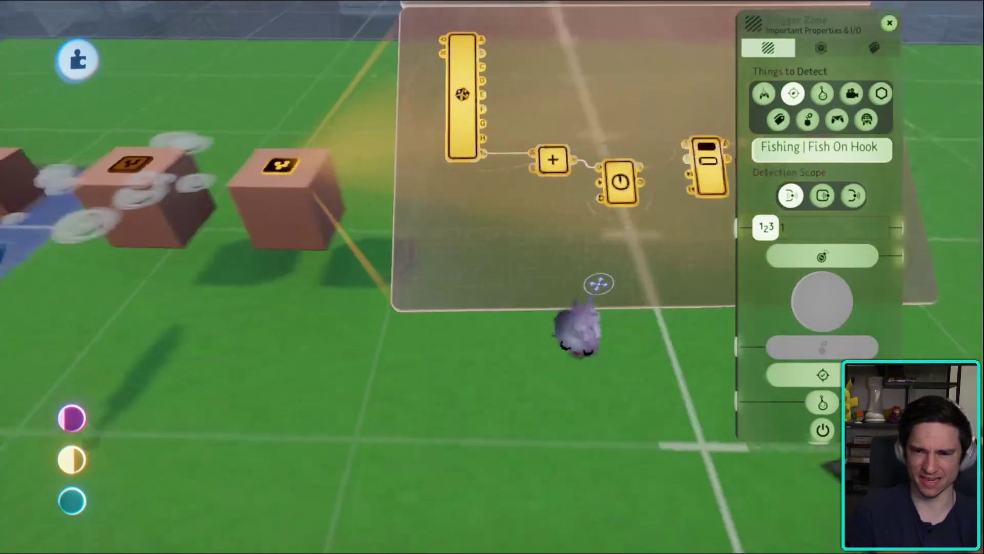
{"action": "middle_click_drag", "start_coordinate": [563, 299], "coordinate": [471, 310]}
{"action": "left_click", "coordinate": [531, 299]}
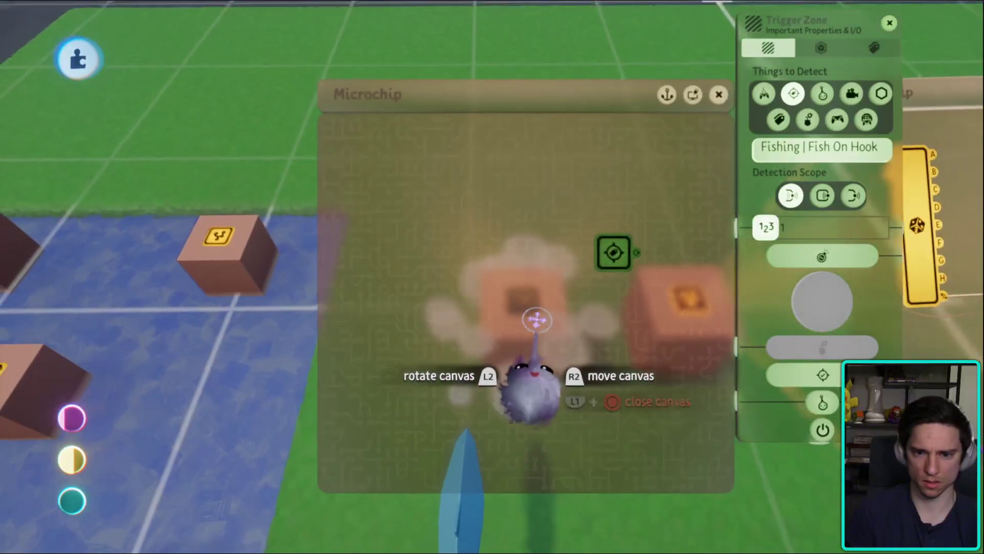
- Fly around the scene past the character, rod and microchip row to the Main panel
{"action": "middle_click_drag", "start_coordinate": [610, 303], "coordinate": [871, 215]}
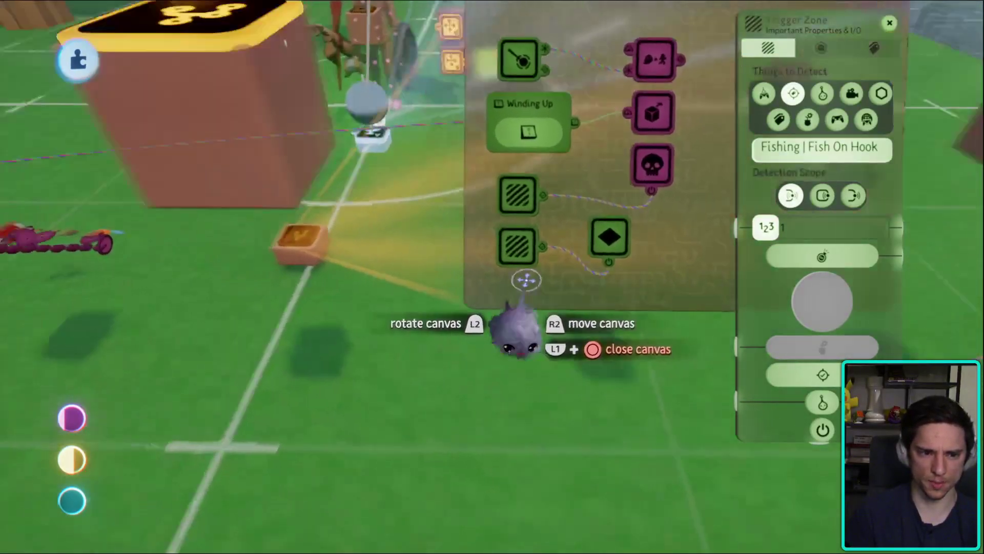
{"action": "middle_click_drag", "start_coordinate": [526, 279], "coordinate": [643, 281]}
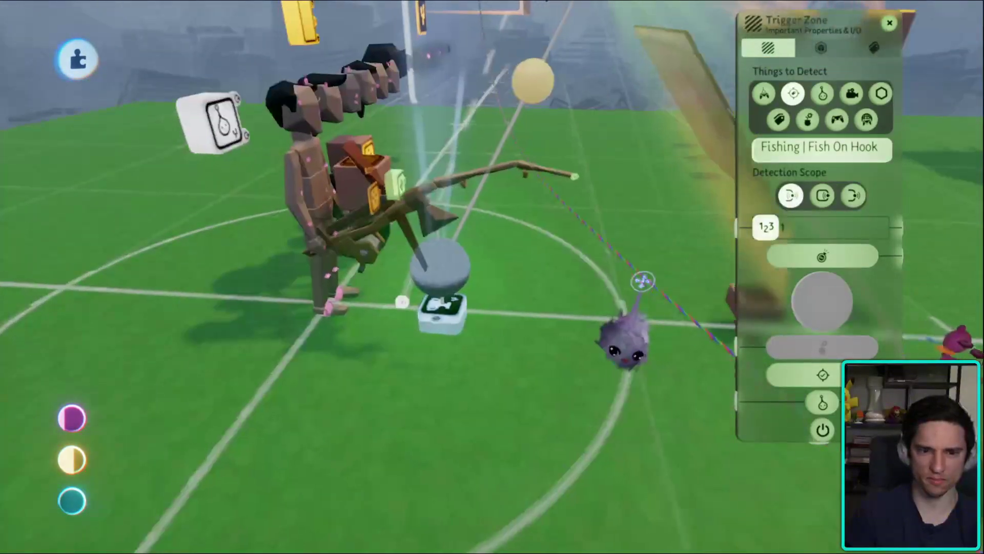
{"action": "mouse_move", "coordinate": [617, 359]}
{"action": "middle_mouse_down"}
{"action": "mouse_move", "coordinate": [550, 352]}
{"action": "mouse_move", "coordinate": [473, 209]}
{"action": "mouse_move", "coordinate": [467, 225]}
{"action": "middle_mouse_up"}
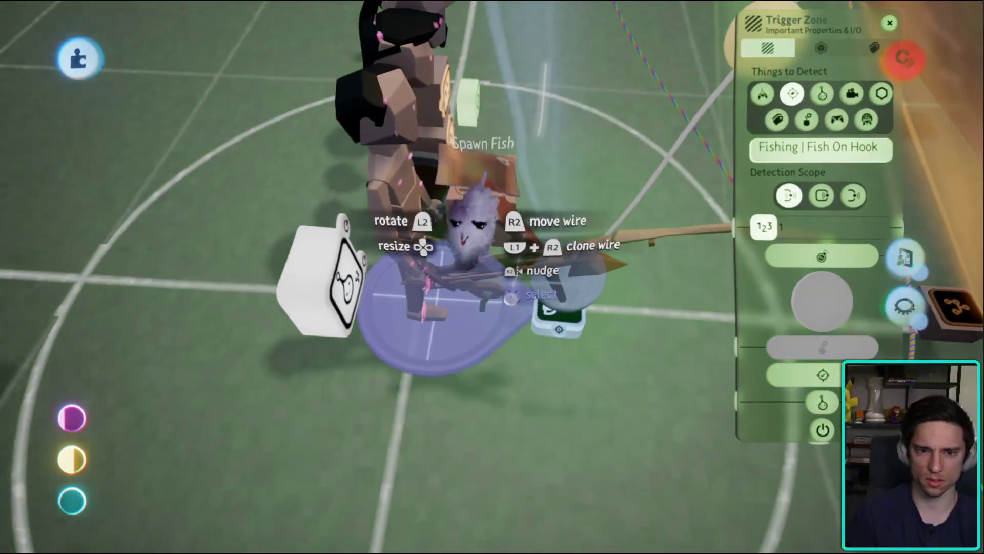
{"action": "middle_click_drag", "start_coordinate": [482, 287], "coordinate": [597, 440]}
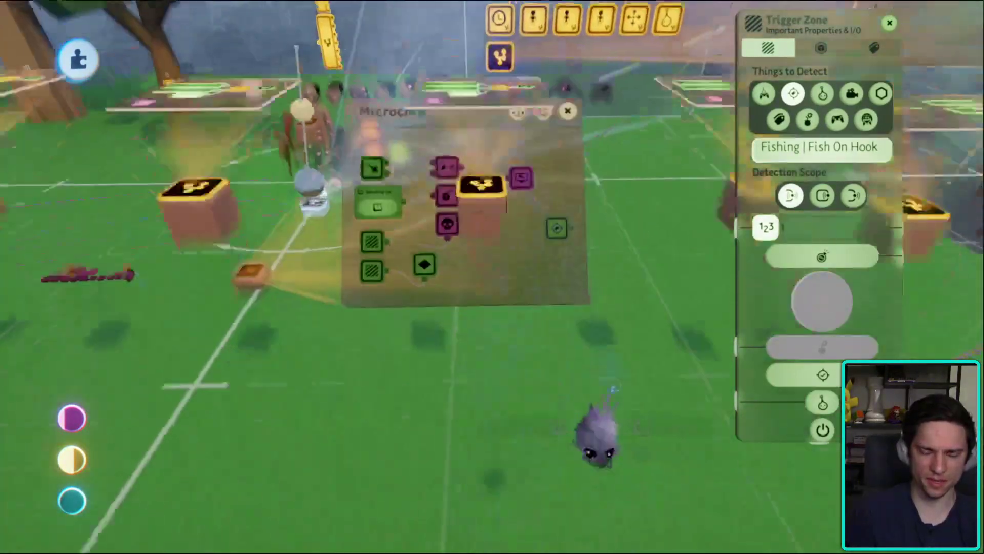
{"action": "middle_click_drag", "start_coordinate": [533, 305], "coordinate": [398, 227]}
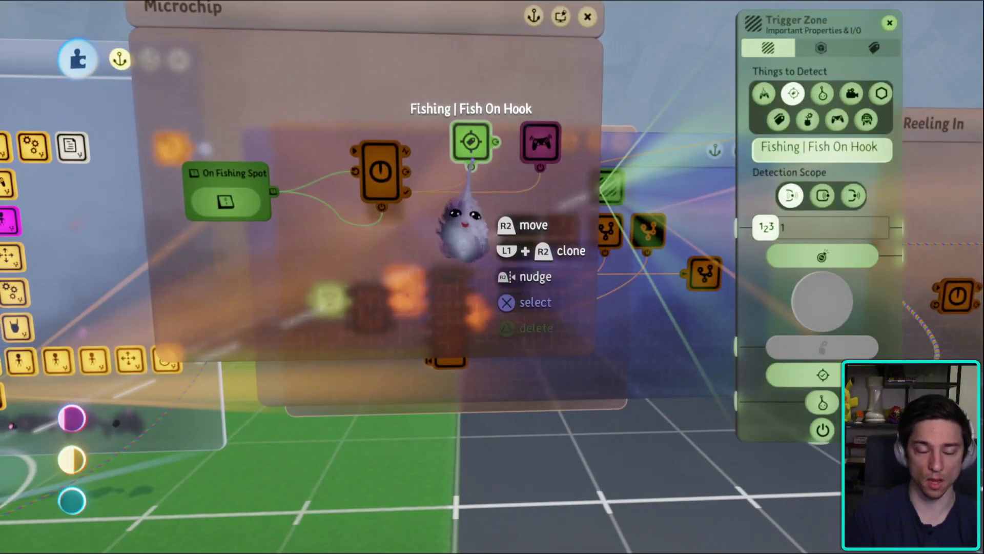
{"action": "middle_click_drag", "start_coordinate": [464, 225], "coordinate": [457, 183]}
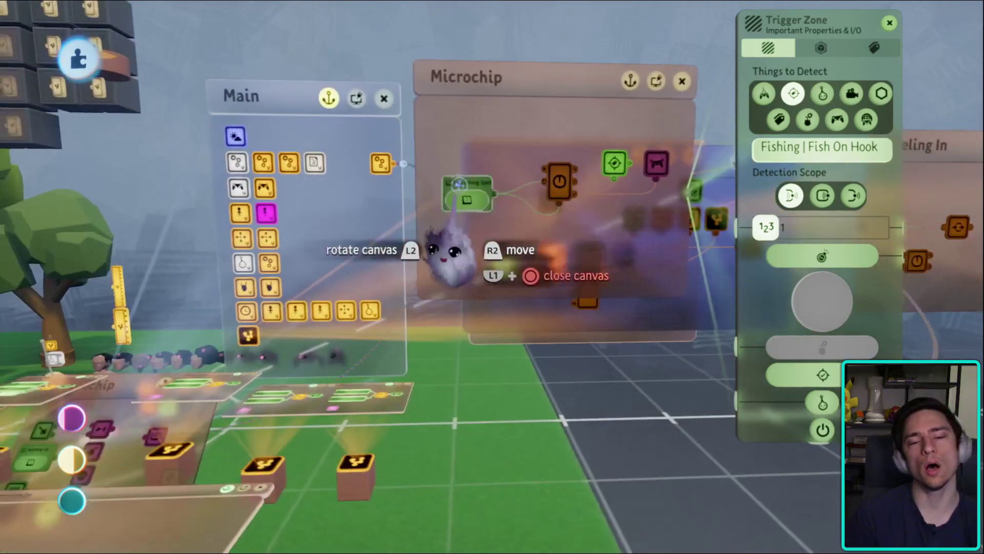
{"action": "middle_click_drag", "start_coordinate": [456, 258], "coordinate": [448, 259]}
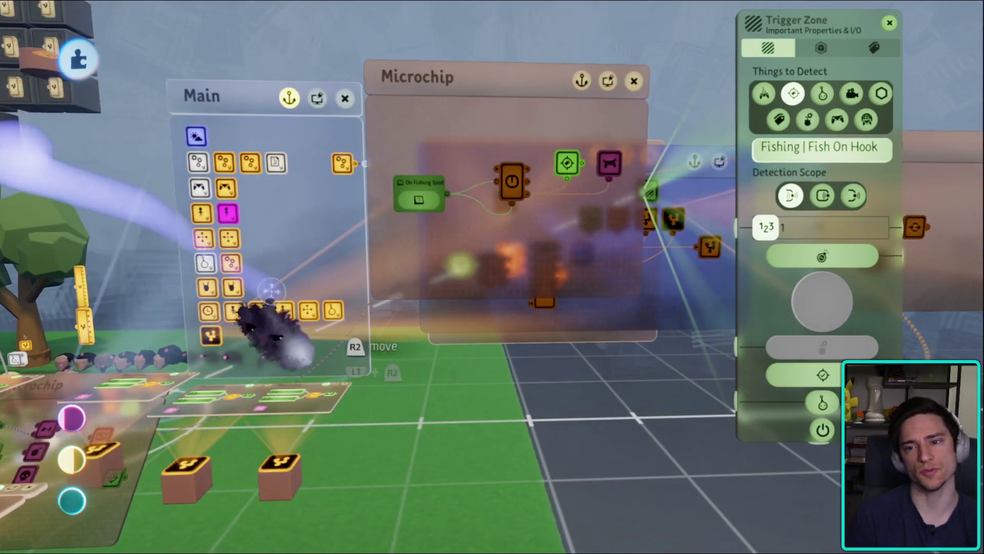
{"action": "middle_click_drag", "start_coordinate": [272, 328], "coordinate": [380, 421]}
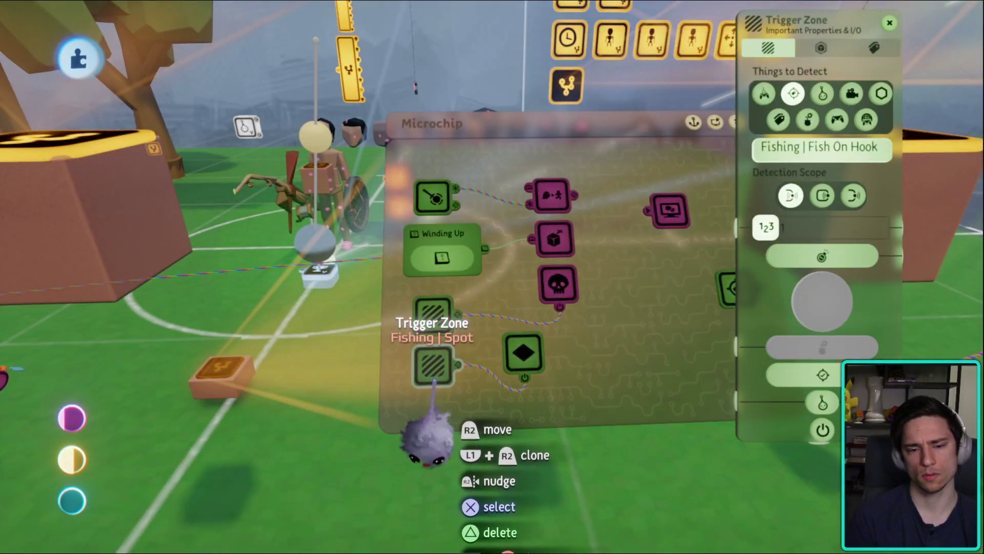
{"action": "middle_click_drag", "start_coordinate": [428, 436], "coordinate": [481, 254]}
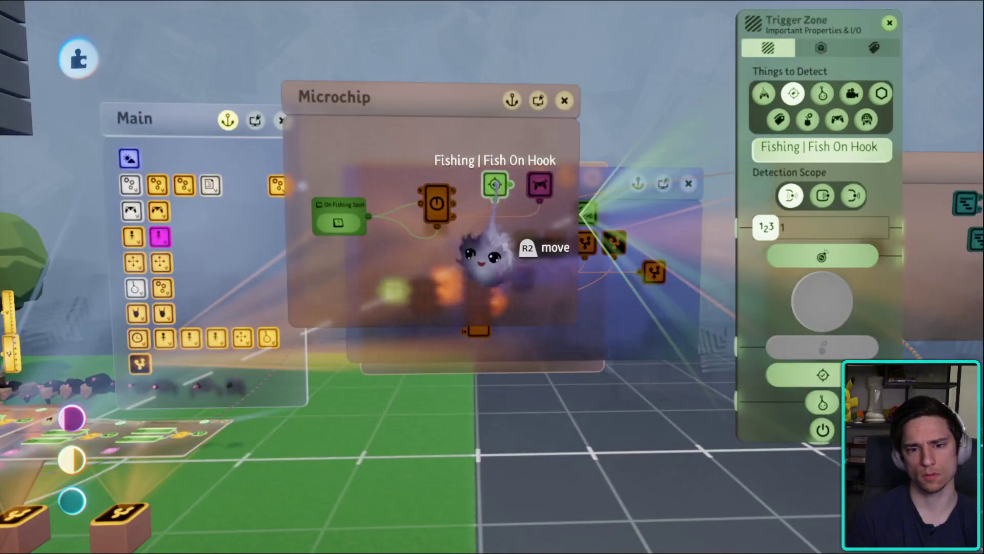
- Check the Timer's settings and inspect the Winding Up microchip's On Fishing Spot nodes
{"action": "left_click", "coordinate": [437, 203]}
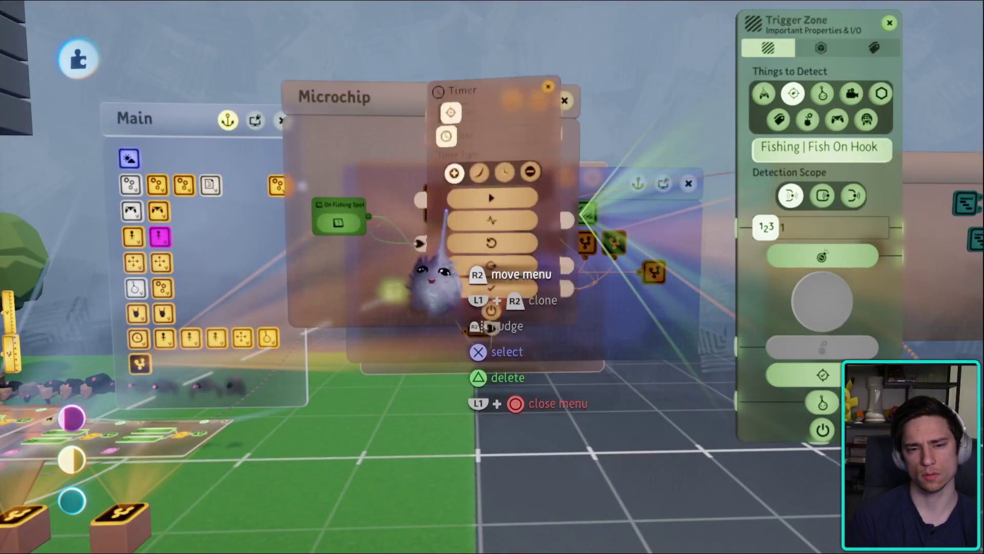
{"action": "key", "text": "Escape"}
{"action": "middle_click_drag", "start_coordinate": [450, 240], "coordinate": [442, 206]}
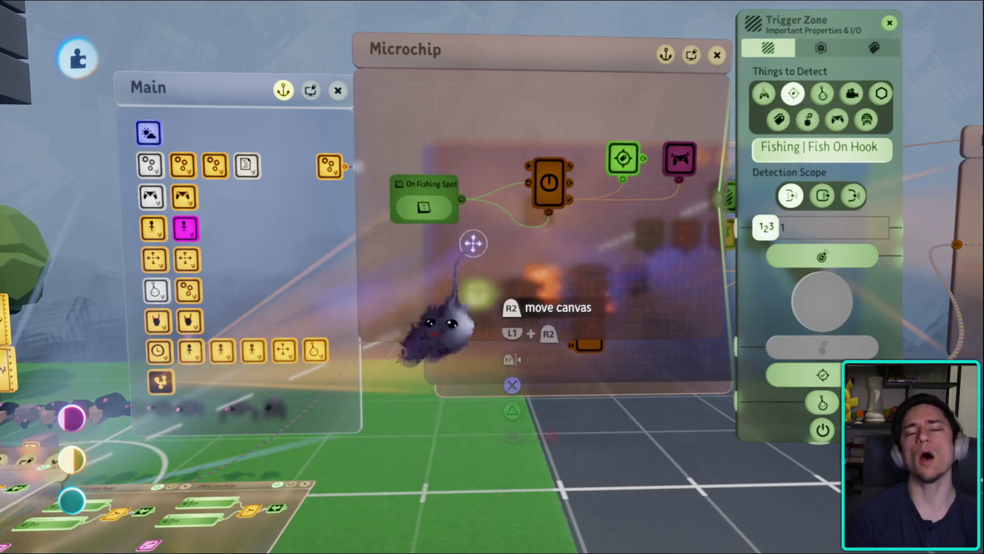
{"action": "middle_click_drag", "start_coordinate": [690, 279], "coordinate": [413, 285]}
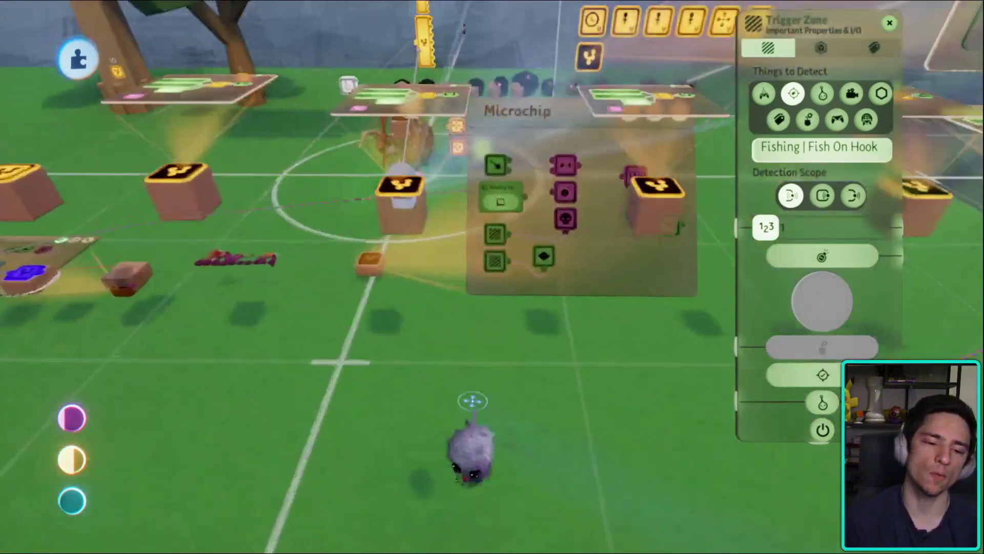
{"action": "middle_click_drag", "start_coordinate": [468, 418], "coordinate": [367, 279]}
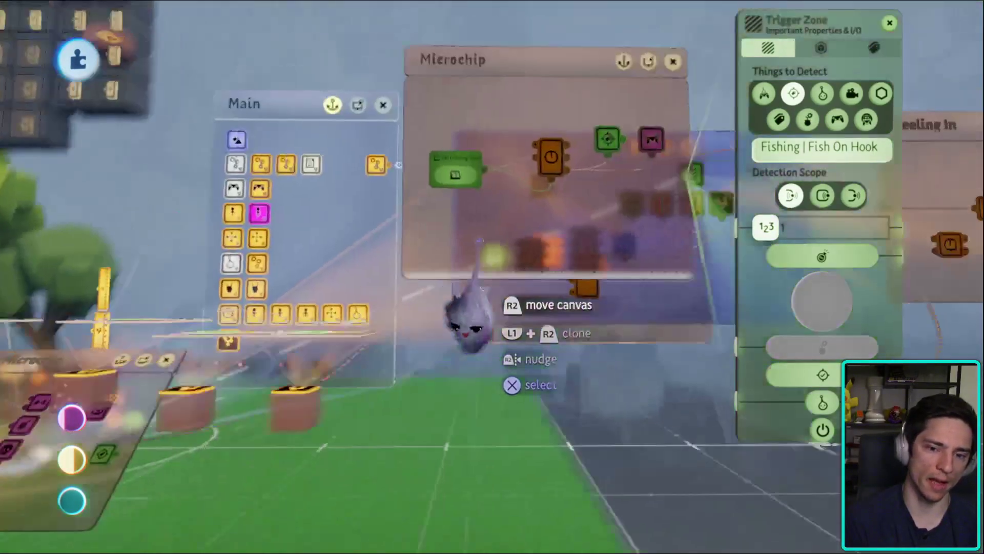
{"action": "middle_click_drag", "start_coordinate": [468, 308], "coordinate": [494, 329]}
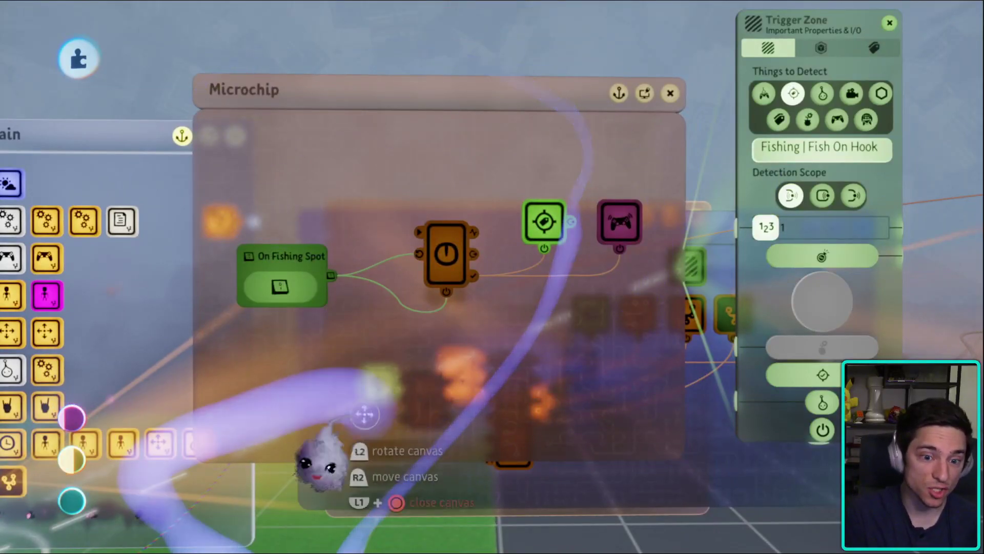
{"action": "middle_click_drag", "start_coordinate": [365, 414], "coordinate": [384, 373]}
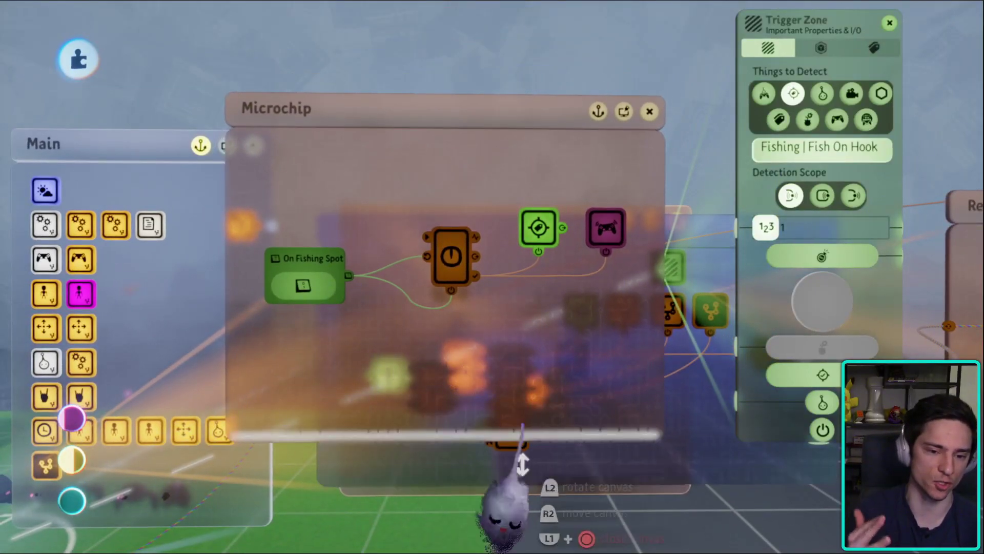
{"action": "middle_click_drag", "start_coordinate": [523, 464], "coordinate": [604, 255]}
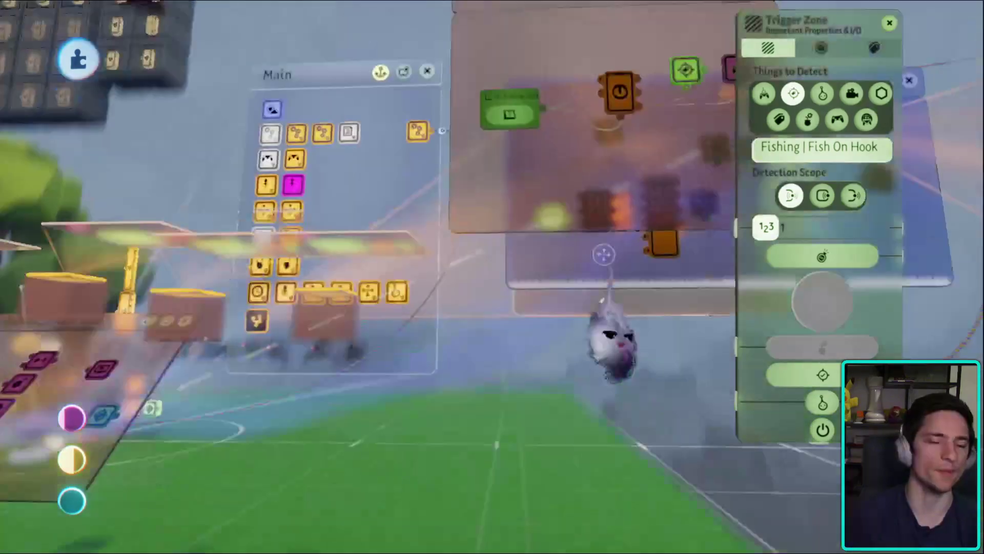
{"action": "middle_click_drag", "start_coordinate": [602, 302], "coordinate": [308, 92]}
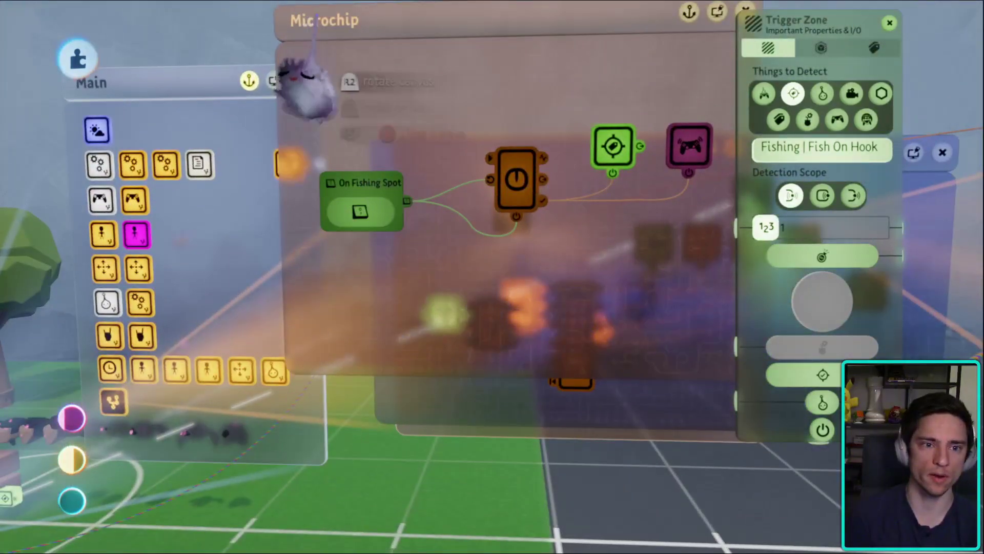
- Rename the microchip to 'Fish On Hook?'
{"action": "left_click", "coordinate": [315, 19]}
{"action": "type", "text": "Fish"}
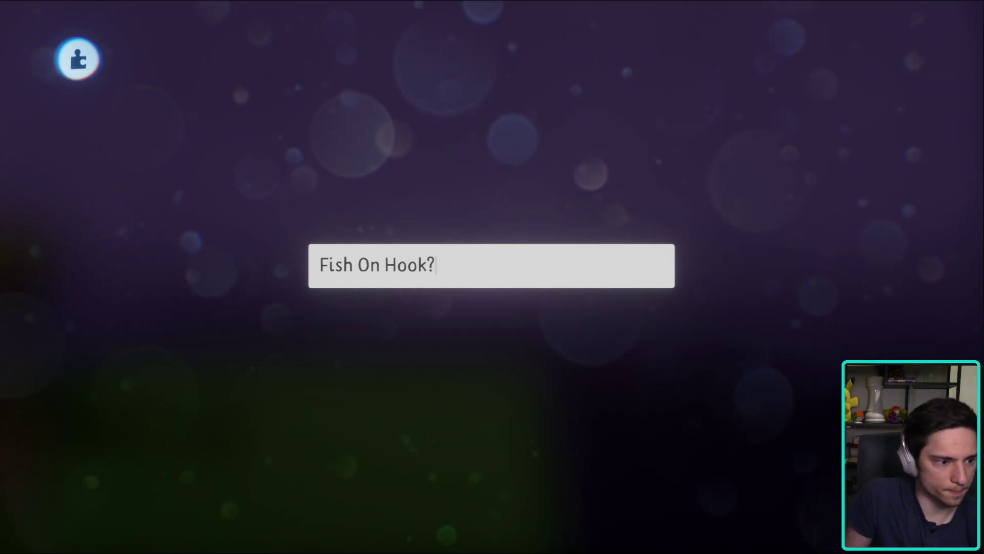
{"action": "type", "text": " On Hook?"}
{"action": "key", "text": "Return"}
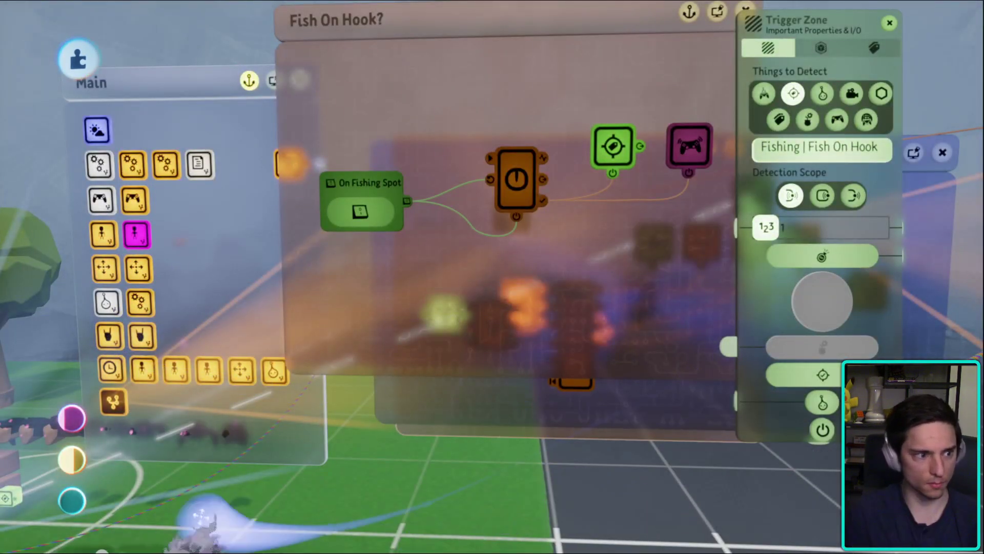
- Close the trigger zone's settings with the Fish On Hook? canvas in view
{"action": "middle_click_drag", "start_coordinate": [461, 461], "coordinate": [417, 267]}
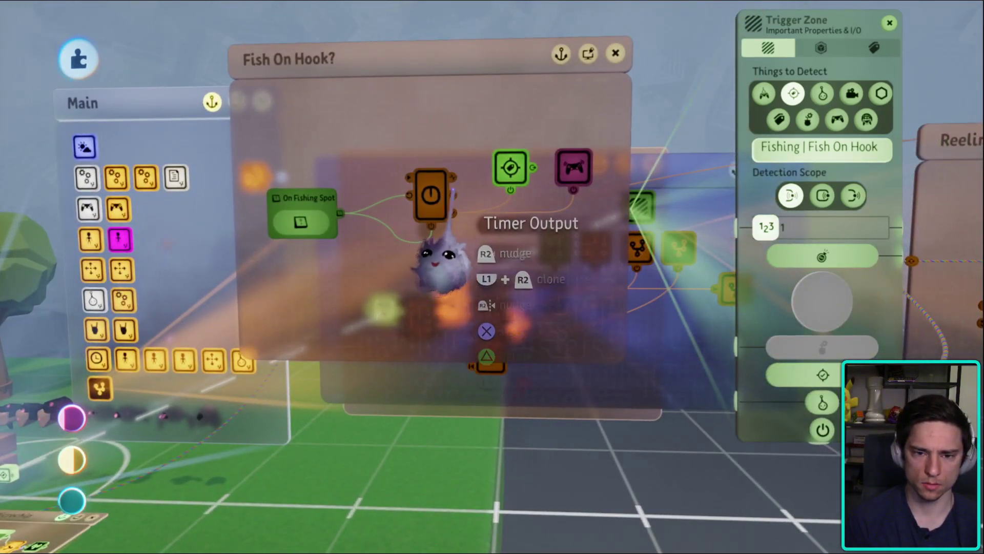
{"action": "middle_click_drag", "start_coordinate": [499, 241], "coordinate": [220, 500]}
{"action": "middle_click_drag", "start_coordinate": [249, 424], "coordinate": [650, 382]}
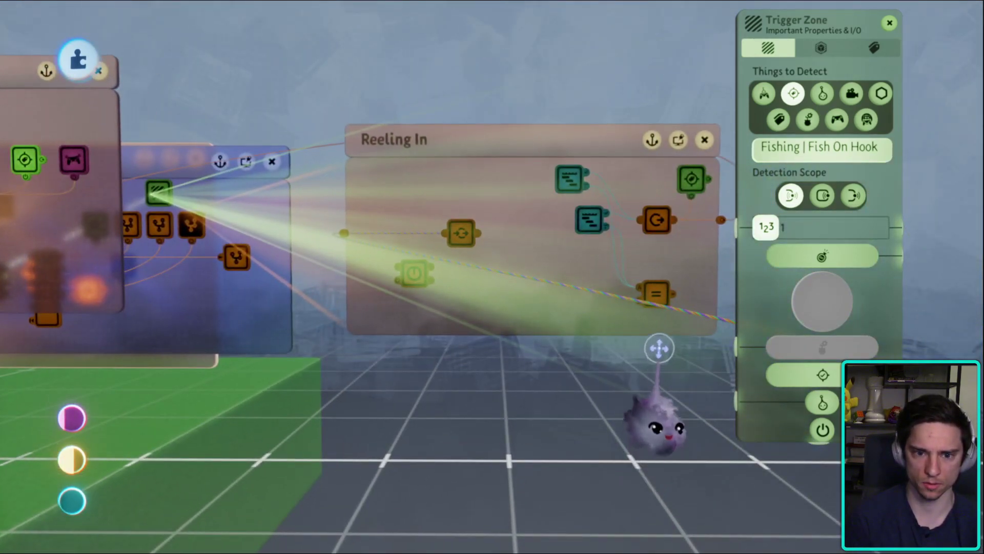
{"action": "middle_click_drag", "start_coordinate": [654, 347], "coordinate": [642, 353]}
{"action": "middle_click_drag", "start_coordinate": [648, 406], "coordinate": [785, 410]}
{"action": "key", "text": "Escape"}
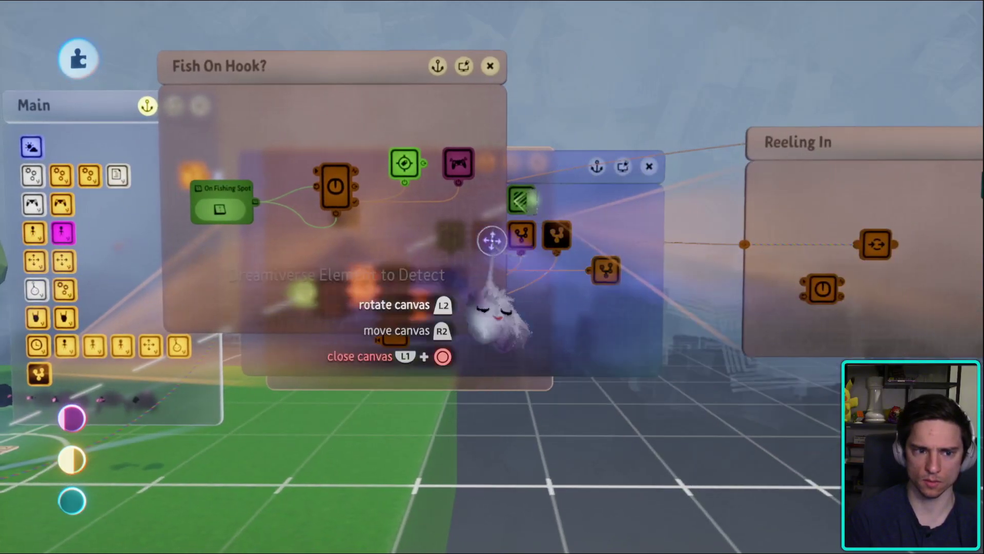
{"action": "middle_click_drag", "start_coordinate": [487, 235], "coordinate": [533, 369]}
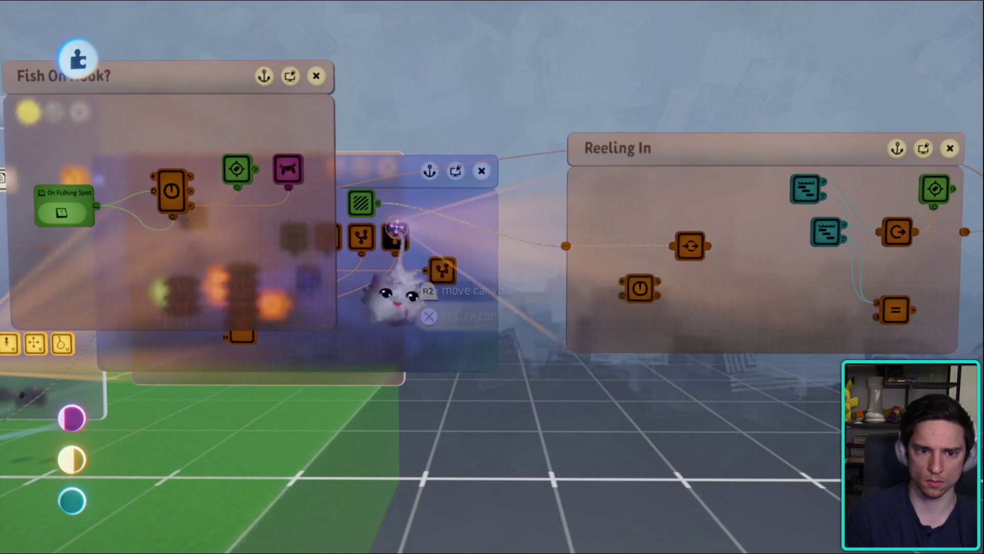
{"action": "mouse_move", "coordinate": [396, 228]}
{"action": "middle_mouse_down"}
{"action": "mouse_move", "coordinate": [345, 231]}
{"action": "mouse_move", "coordinate": [402, 231]}
{"action": "middle_mouse_up"}
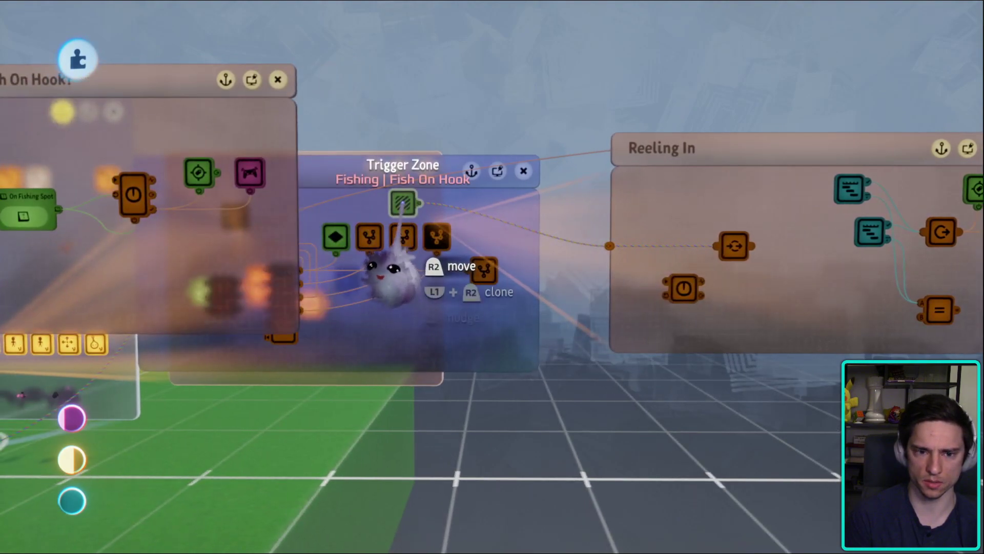
- Place a Switch gadget from Movers & Output in Reeling In
{"action": "key", "text": "s"}
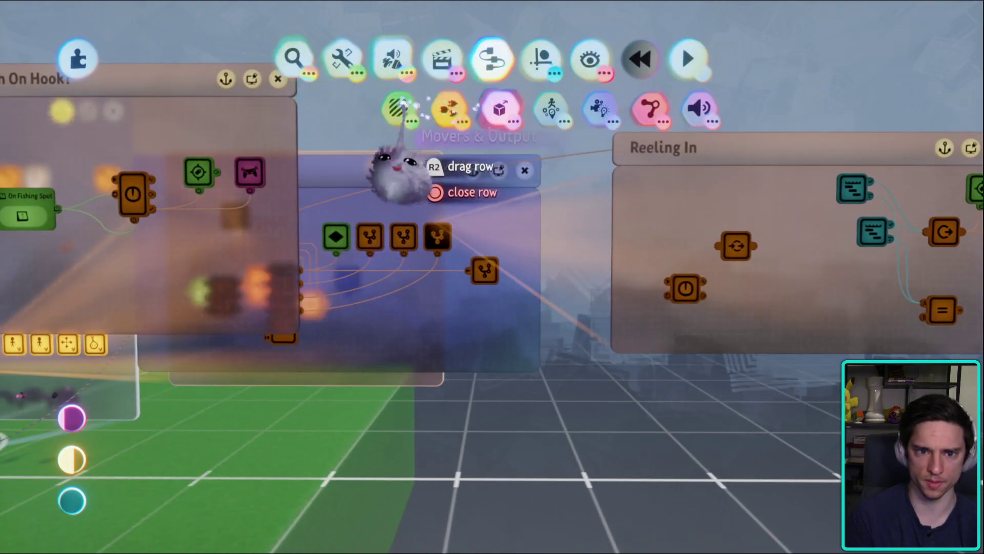
{"action": "left_click", "coordinate": [403, 107]}
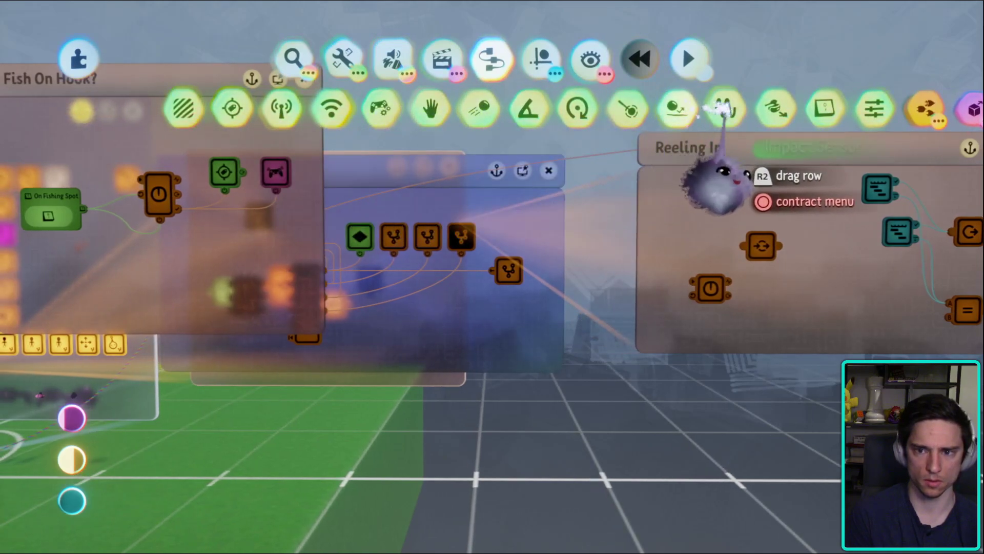
{"action": "left_click", "coordinate": [722, 110]}
{"action": "left_click", "coordinate": [717, 219]}
{"action": "middle_click_drag", "start_coordinate": [718, 220], "coordinate": [797, 207]}
- Add a keyframe to the Fish On Hook? canvas and name it 'Fish On Hook?'
{"action": "key", "text": "s"}
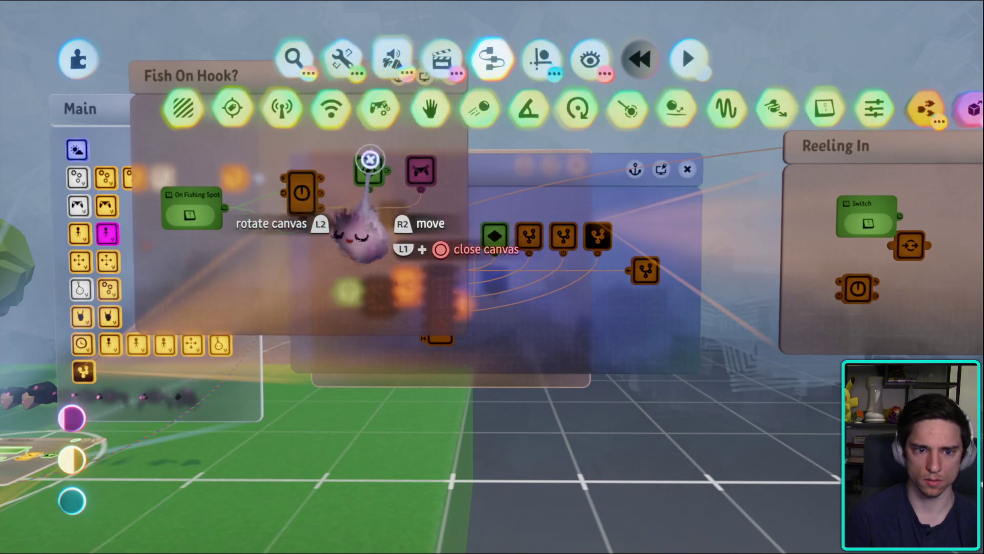
{"action": "left_click", "coordinate": [441, 59]}
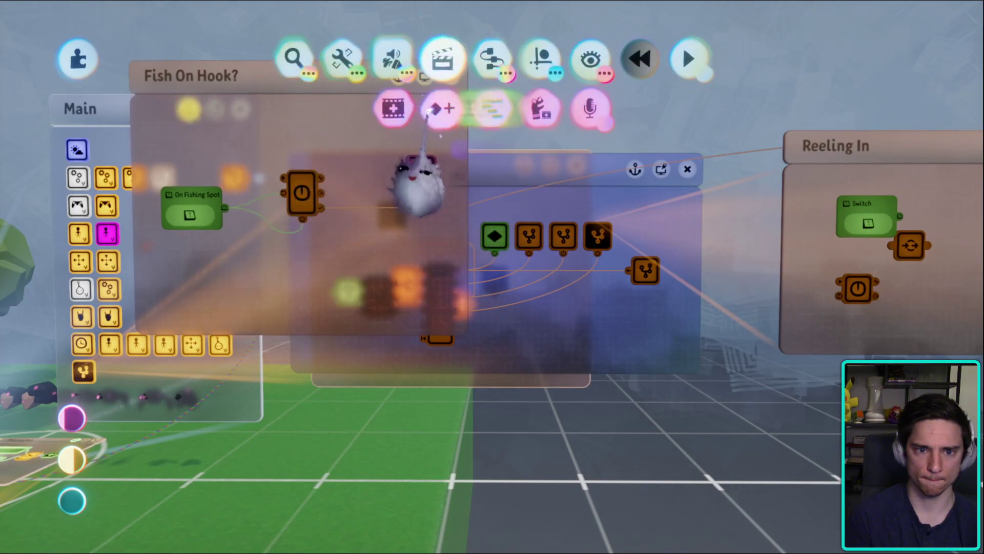
{"action": "left_click", "coordinate": [428, 110]}
{"action": "middle_click_drag", "start_coordinate": [364, 213], "coordinate": [748, 297]}
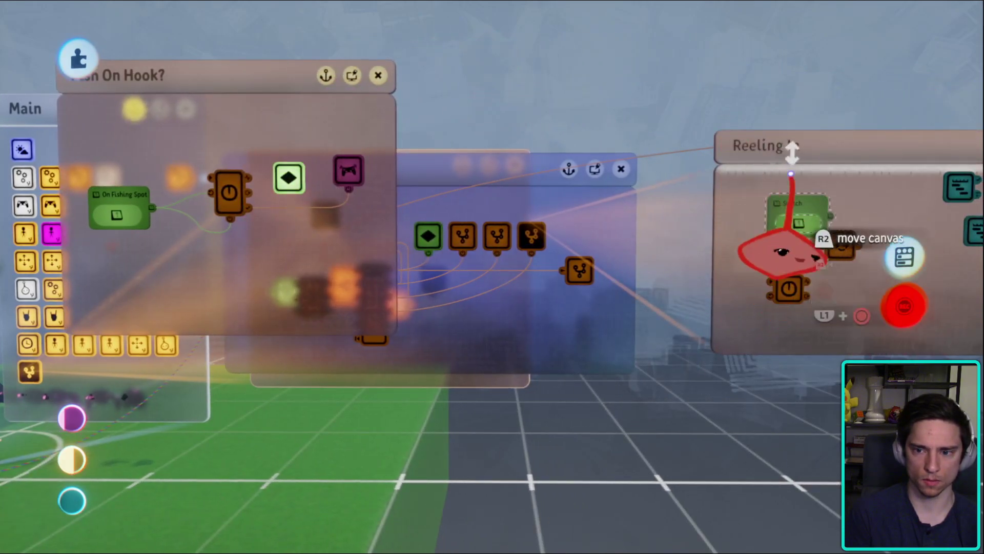
{"action": "left_click_drag", "start_coordinate": [796, 222], "coordinate": [787, 295]}
{"action": "middle_click_drag", "start_coordinate": [608, 66], "coordinate": [366, 277]}
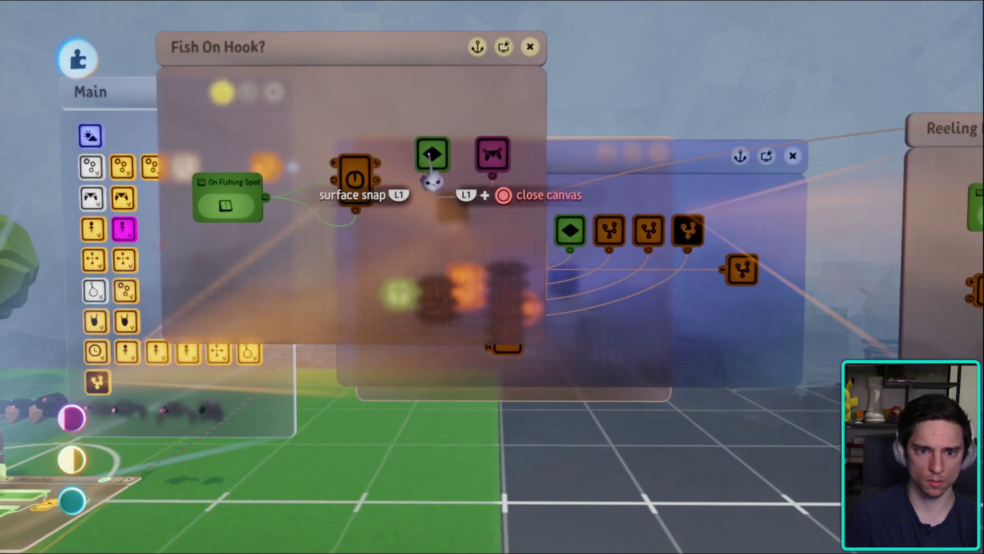
{"action": "left_click", "coordinate": [433, 153]}
{"action": "left_click", "coordinate": [479, 46]}
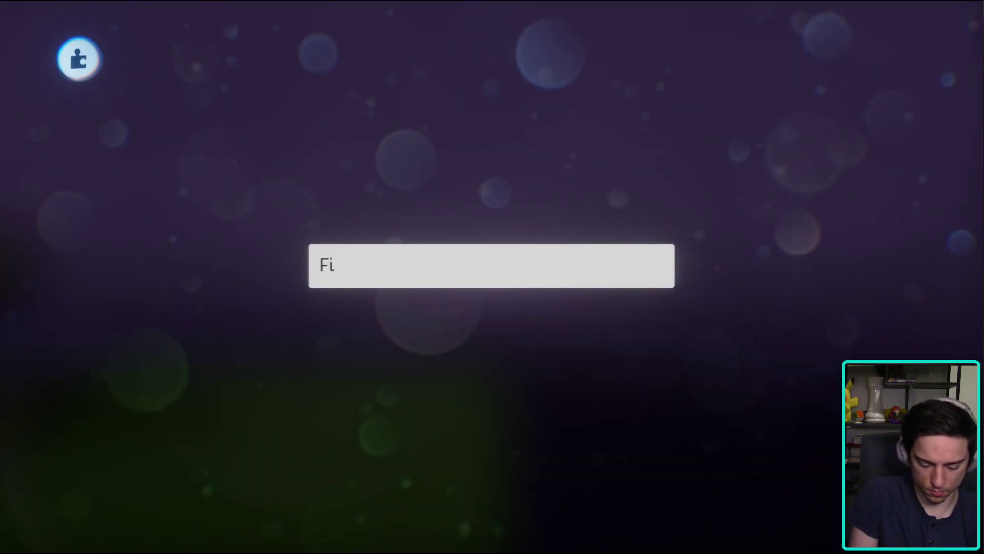
{"action": "type", "text": "Fish On Hook?"}
{"action": "key", "text": "Return"}
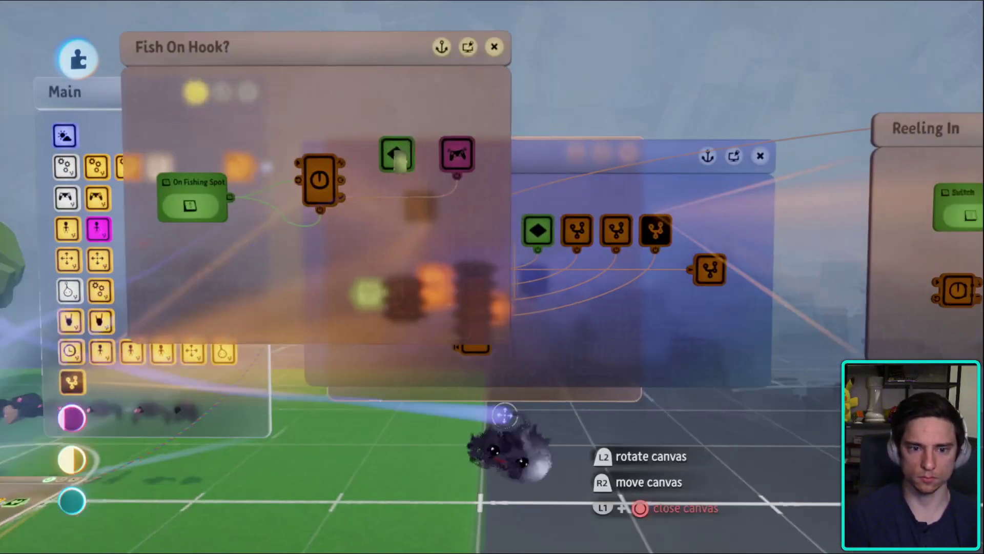
- Name the Switch 'Fish On Hook' and move it into the Fish On Hook? canvas
{"action": "middle_click_drag", "start_coordinate": [504, 415], "coordinate": [620, 251]}
{"action": "left_click", "coordinate": [618, 190]}
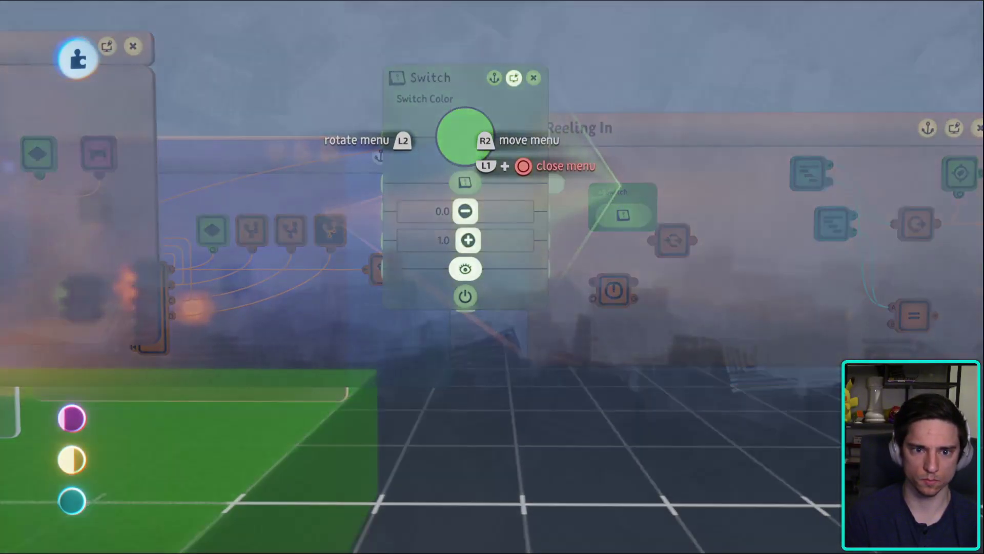
{"action": "left_click", "coordinate": [429, 78]}
{"action": "type", "text": "Fish On Hook"}
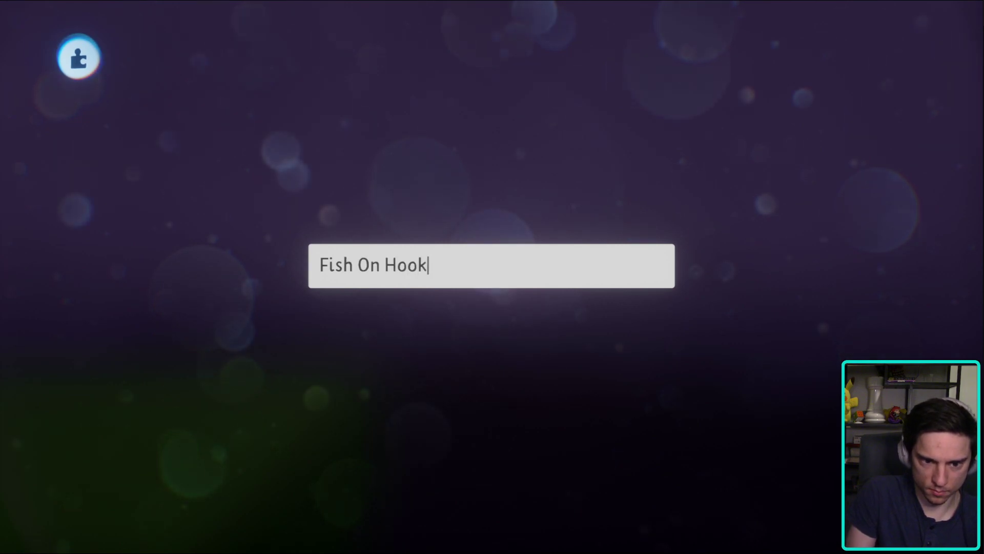
{"action": "key", "text": "Return"}
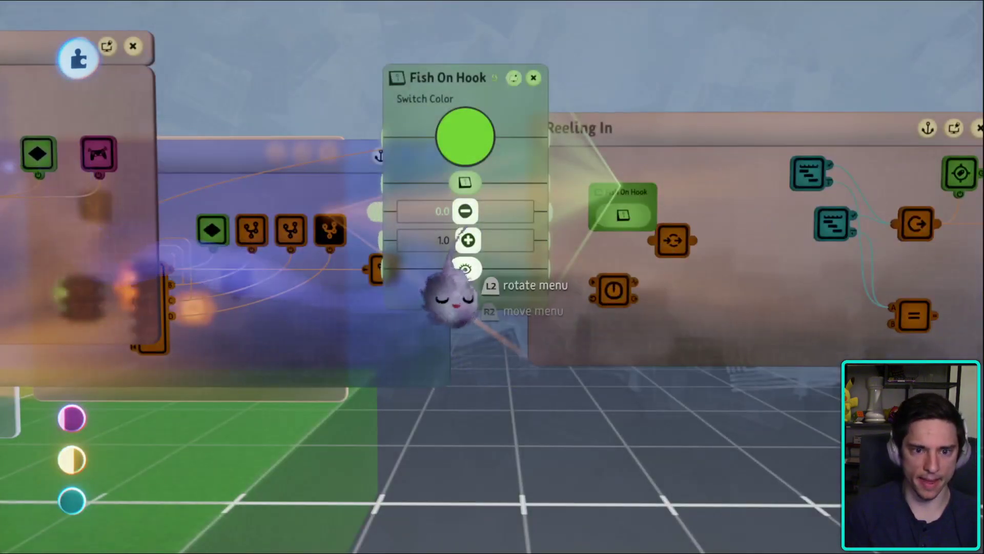
{"action": "key", "text": "Escape"}
{"action": "left_click_drag", "start_coordinate": [533, 215], "coordinate": [241, 143]}
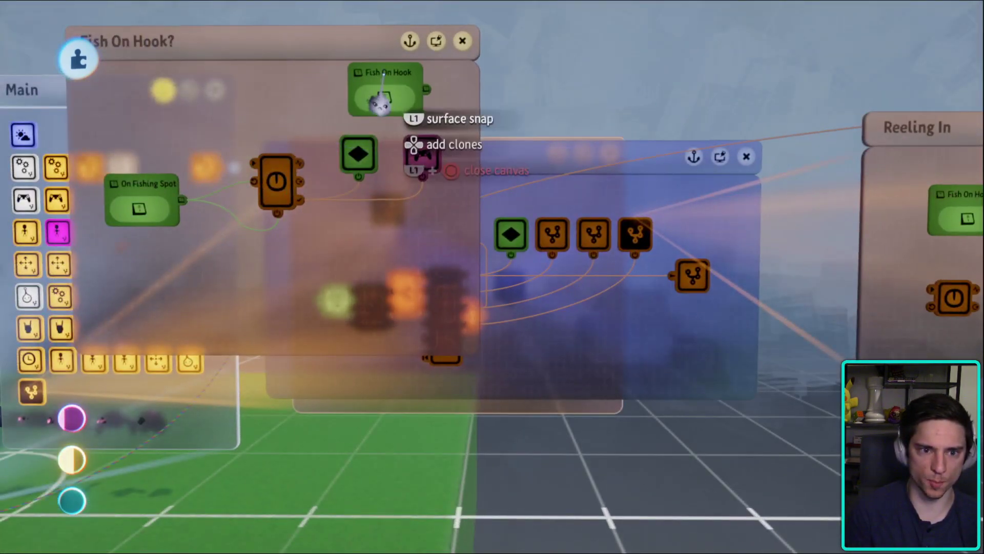
{"action": "left_click_drag", "start_coordinate": [384, 74], "coordinate": [377, 84]}
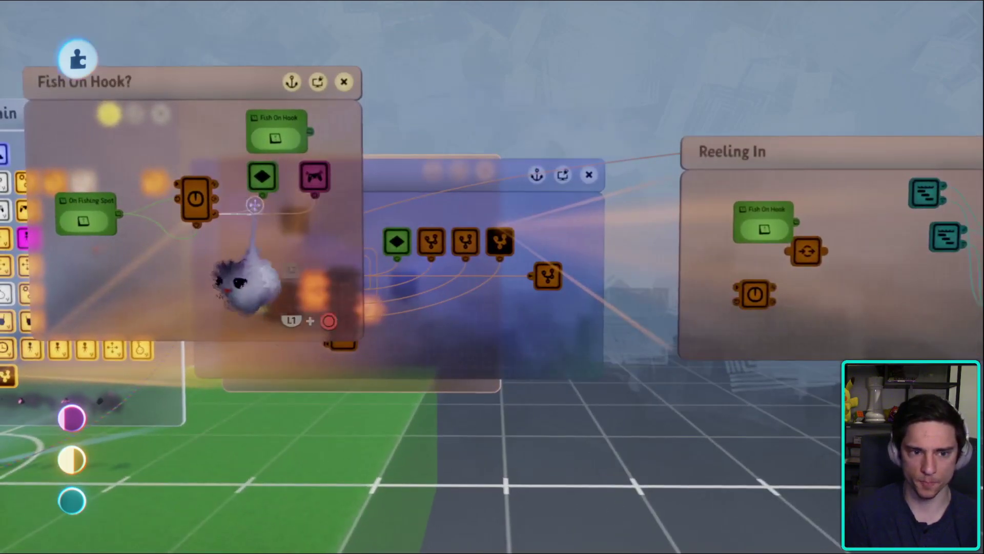
- Delete the timer node from Reeling In, stepping through undo and redo
{"action": "middle_click_drag", "start_coordinate": [256, 251], "coordinate": [556, 231]}
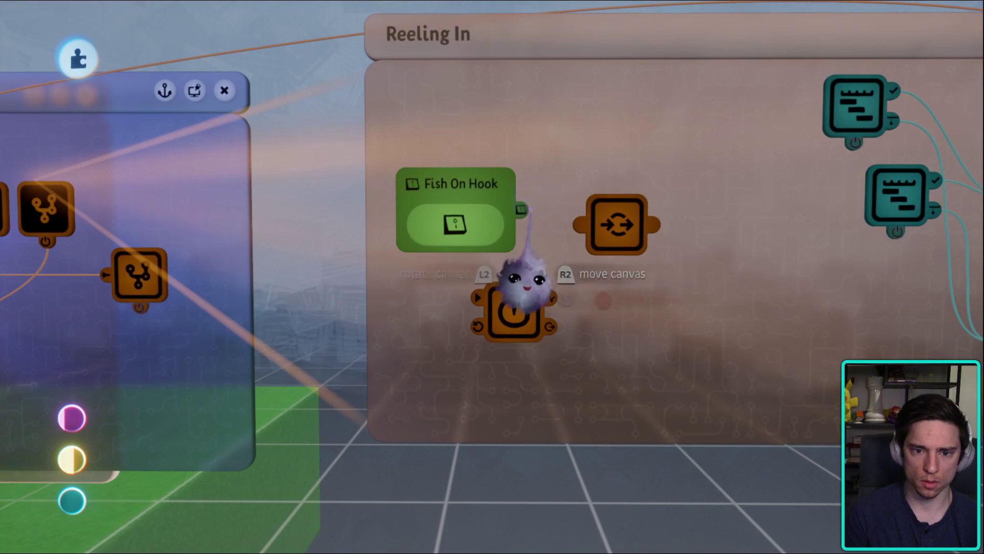
{"action": "middle_click_drag", "start_coordinate": [615, 264], "coordinate": [154, 340]}
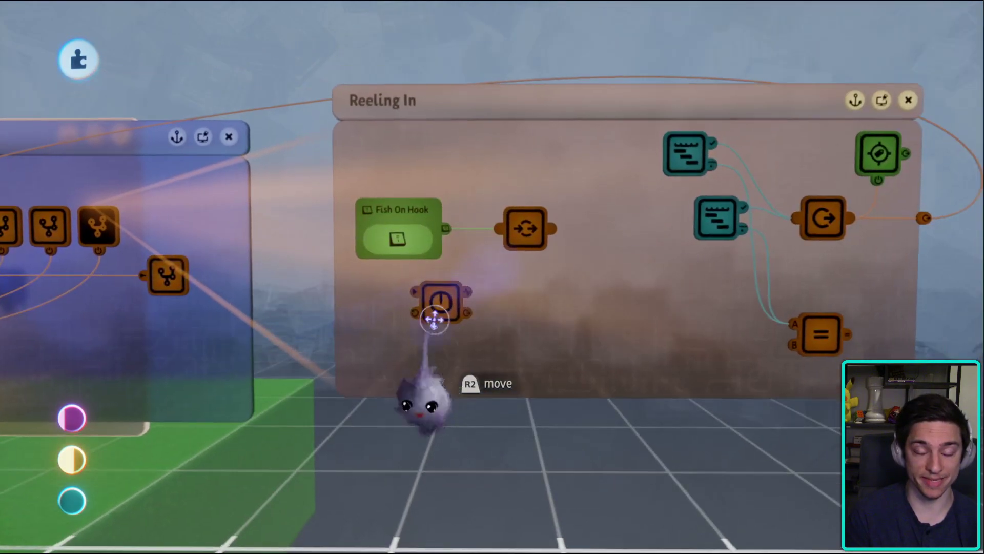
{"action": "key", "text": "Delete"}
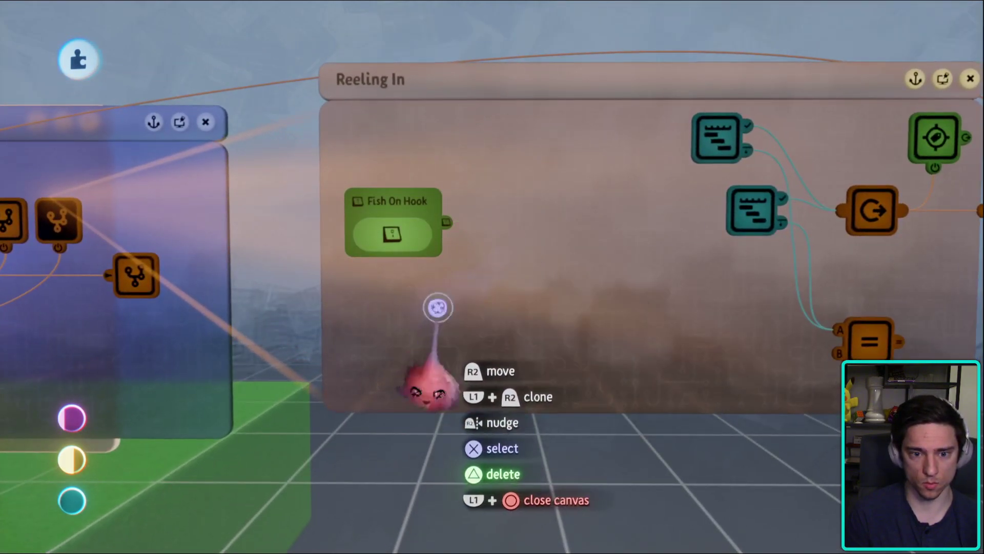
{"action": "left_click_drag", "start_coordinate": [440, 308], "coordinate": [488, 153]}
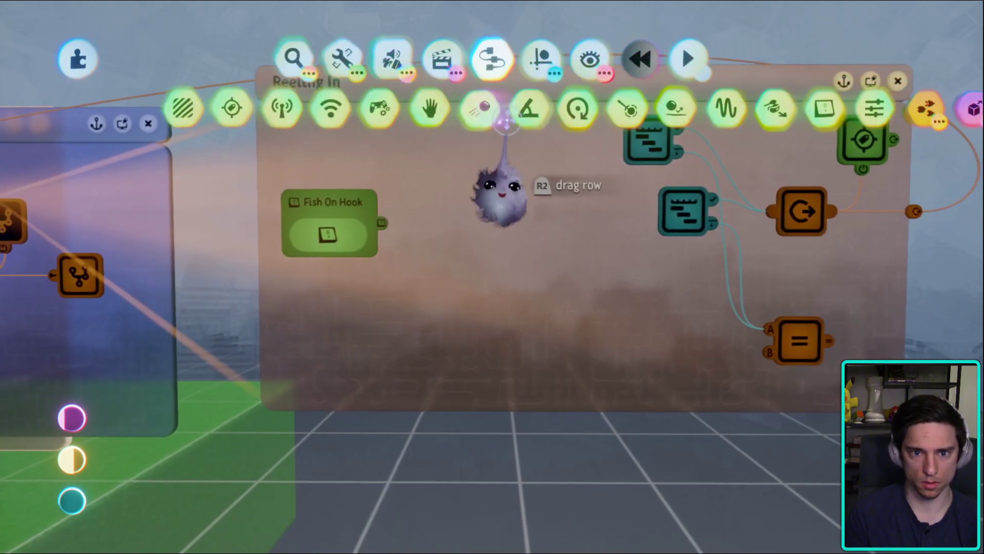
{"action": "left_click", "coordinate": [490, 93]}
{"action": "key", "text": "ctrl+z"}
{"action": "key", "text": "ctrl+z"}
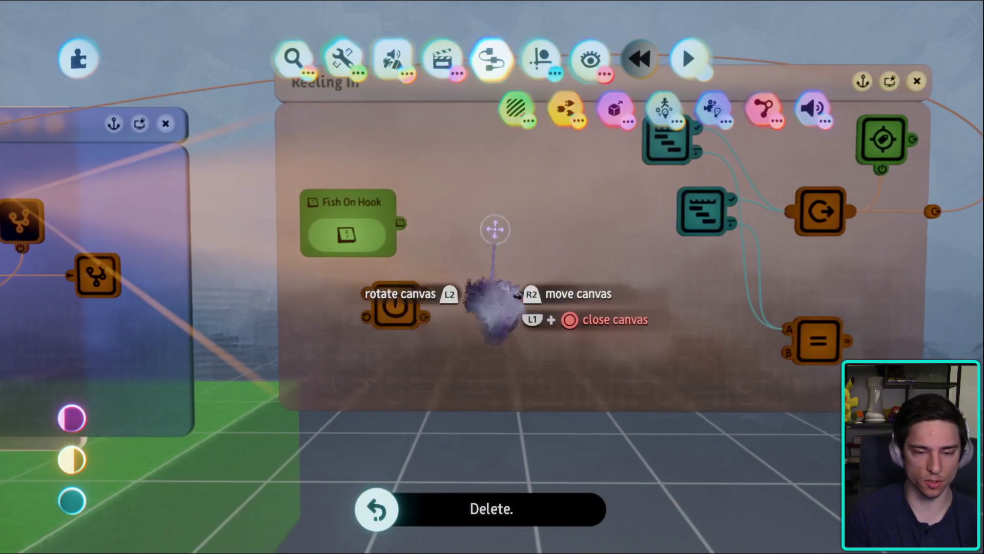
{"action": "key", "text": "ctrl+shift+z"}
{"action": "key", "text": "ctrl+z"}
{"action": "left_click_drag", "start_coordinate": [472, 351], "coordinate": [415, 389]}
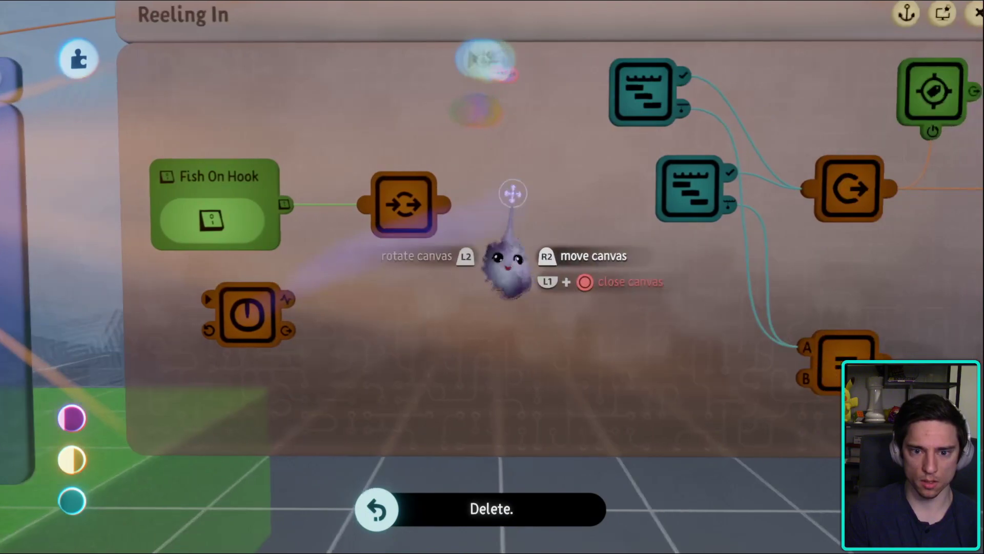
- Wire the orange node into the Fish timeline's power and place a NOT gate
{"action": "left_click", "coordinate": [566, 107]}
{"action": "left_click_drag", "start_coordinate": [430, 187], "coordinate": [405, 200]}
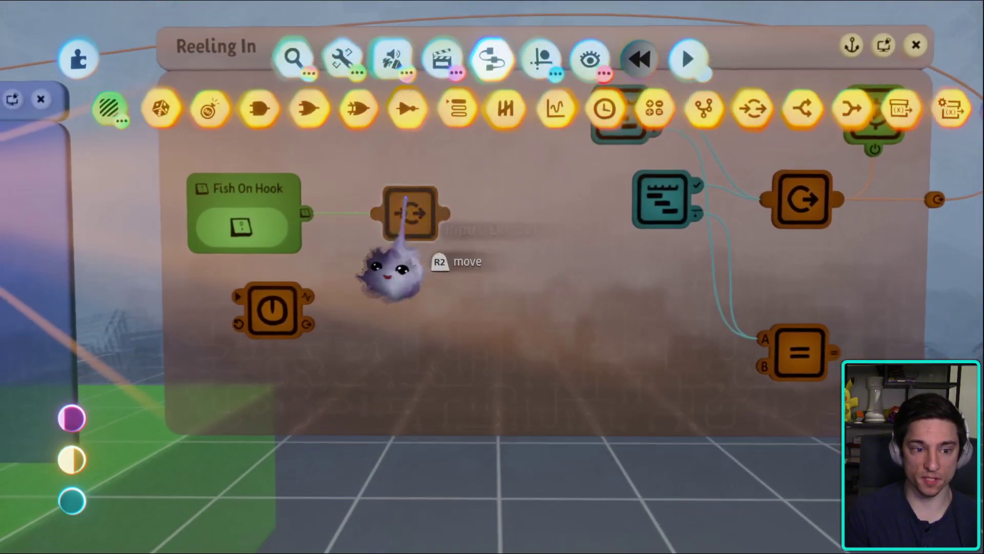
{"action": "left_click_drag", "start_coordinate": [465, 207], "coordinate": [661, 236]}
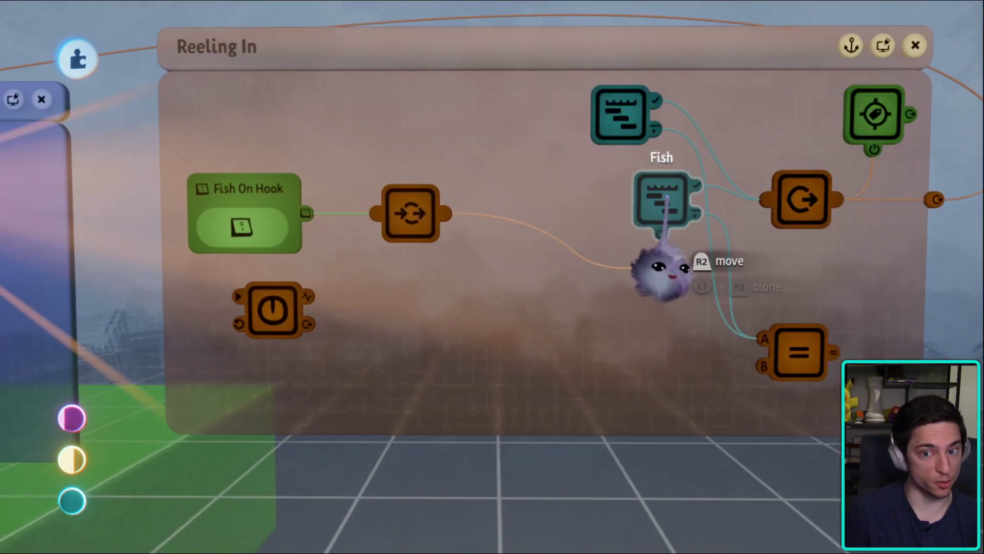
{"action": "left_click", "coordinate": [469, 106]}
{"action": "left_click", "coordinate": [493, 143]}
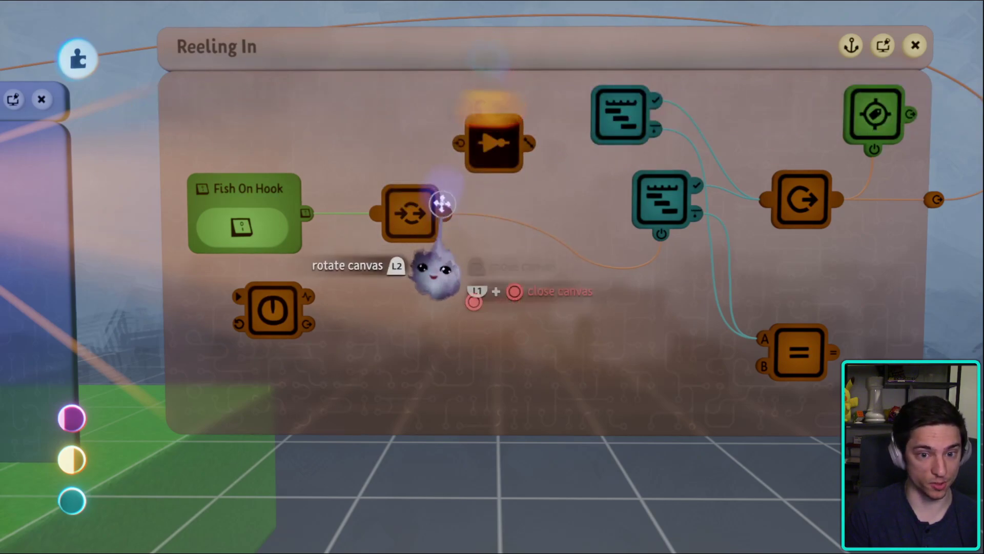
{"action": "left_click_drag", "start_coordinate": [507, 220], "coordinate": [530, 219]}
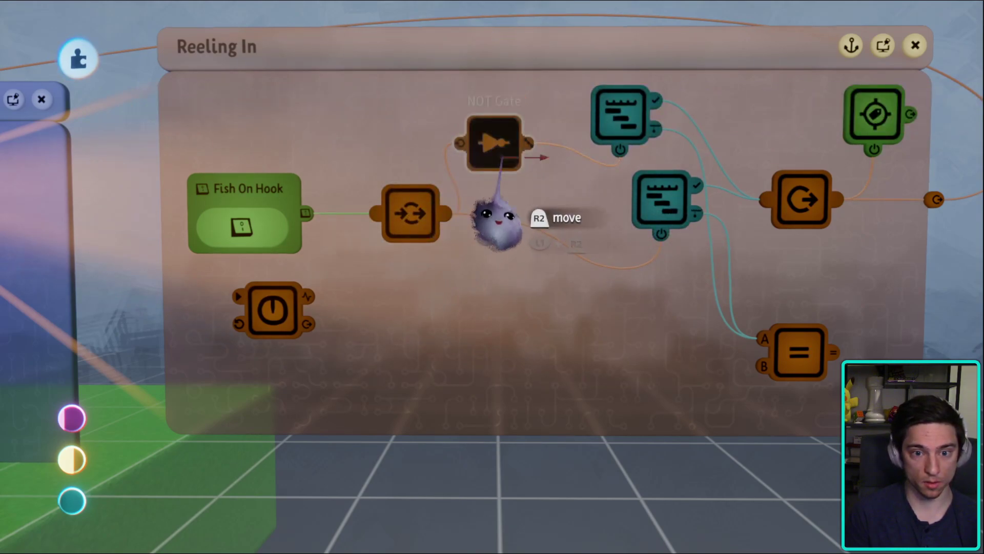
{"action": "left_click_drag", "start_coordinate": [501, 159], "coordinate": [538, 183]}
{"action": "left_click_drag", "start_coordinate": [610, 190], "coordinate": [610, 192]}
{"action": "left_click_drag", "start_coordinate": [598, 274], "coordinate": [512, 318]}
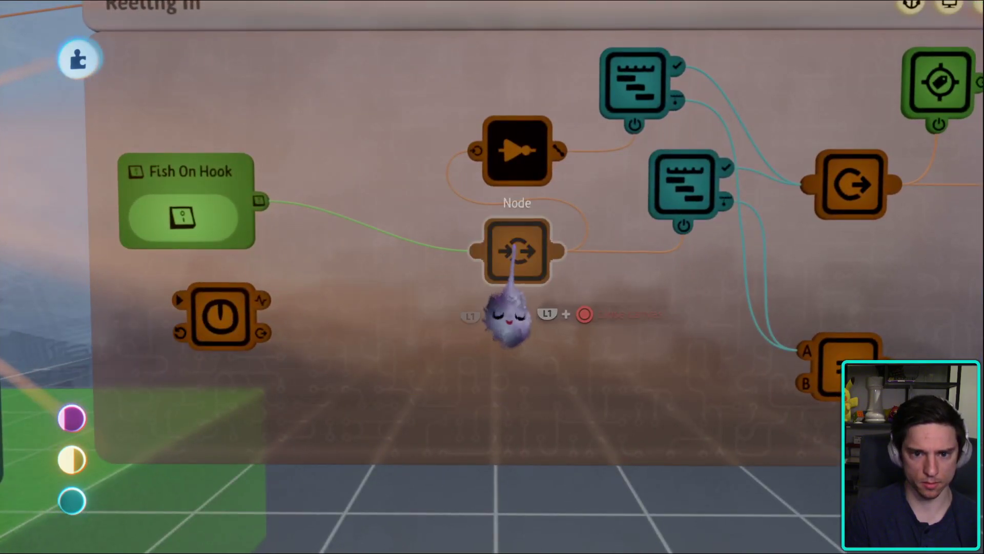
{"action": "left_click_drag", "start_coordinate": [476, 277], "coordinate": [478, 280]}
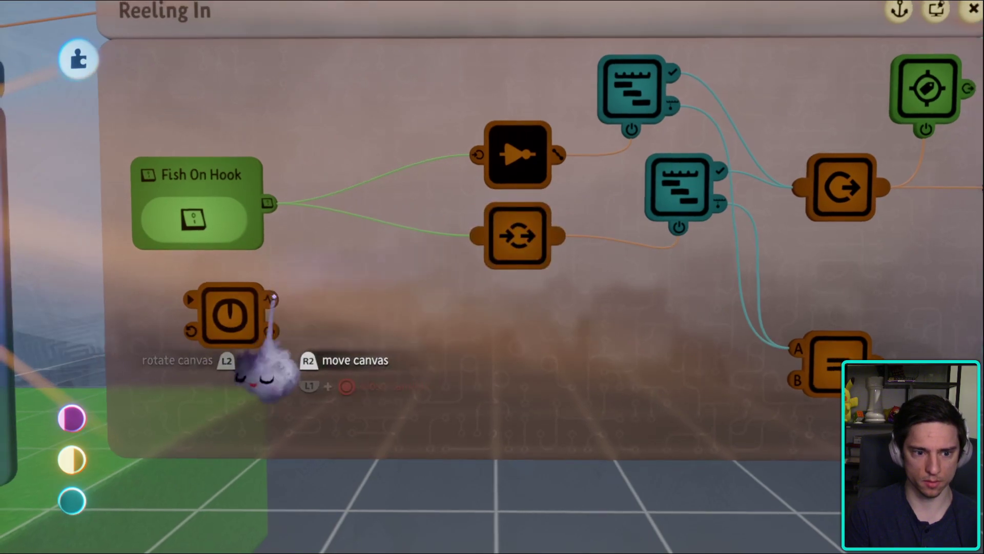
- Connect the Timer output to the loop node's Power port and the NOT gate
{"action": "left_click", "coordinate": [509, 249]}
{"action": "left_click", "coordinate": [362, 413]}
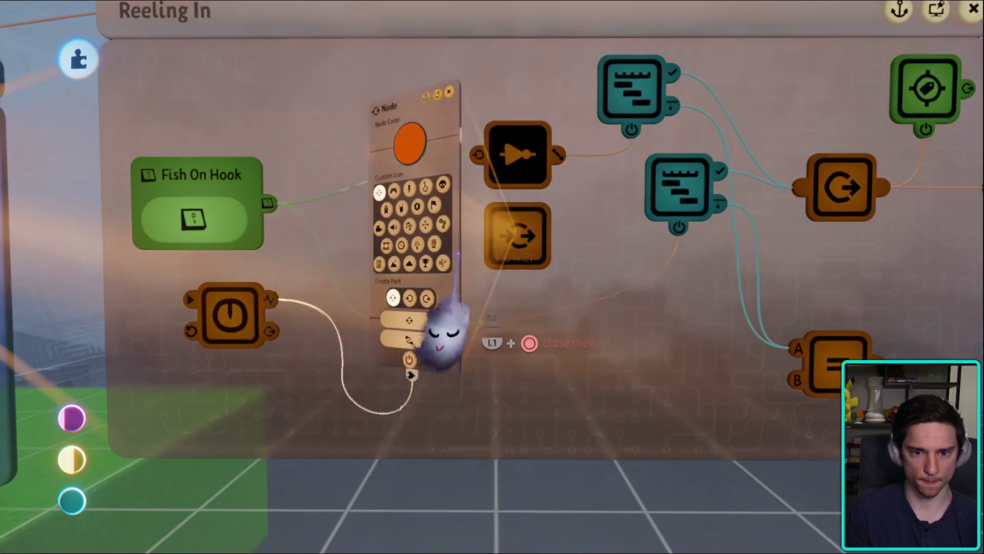
{"action": "left_click_drag", "start_coordinate": [338, 299], "coordinate": [475, 249]}
{"action": "left_click", "coordinate": [510, 289]}
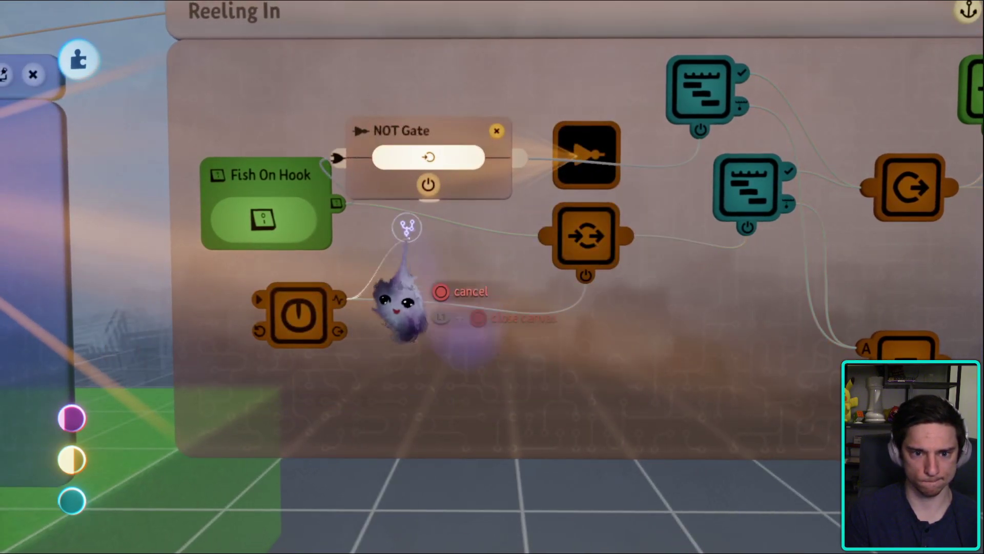
{"action": "left_click", "coordinate": [427, 185]}
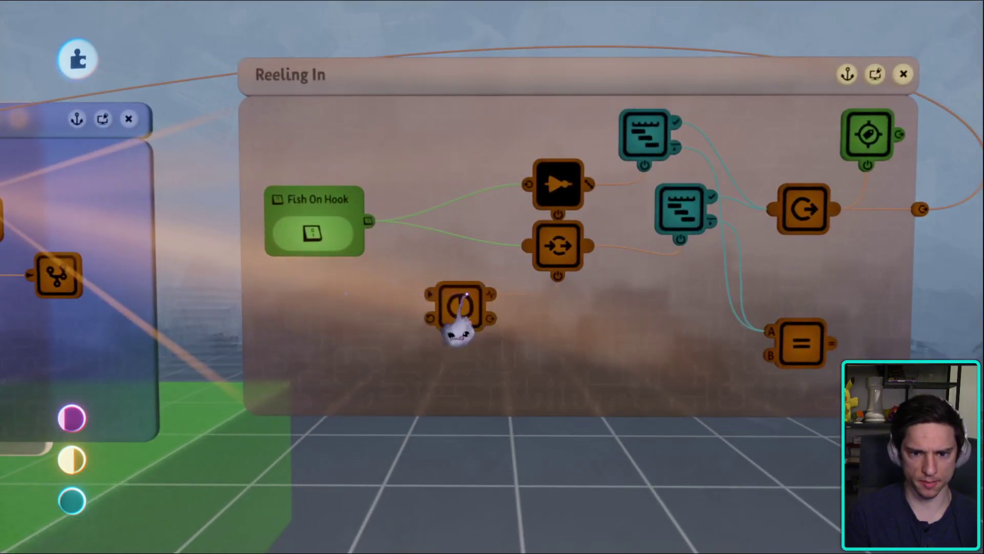
{"action": "left_click", "coordinate": [459, 306]}
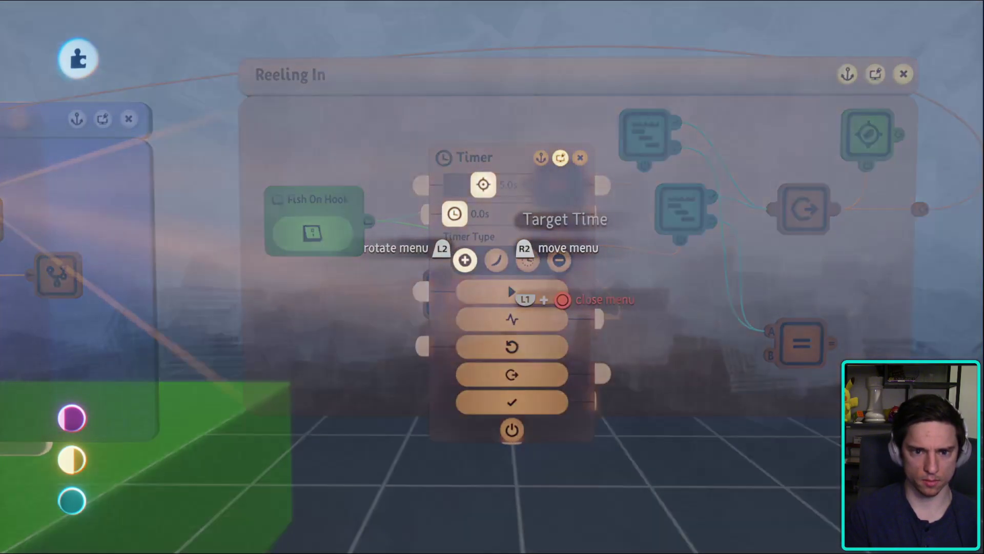
- Enter a new Timer target time and confirm it
{"action": "left_click", "coordinate": [484, 184]}
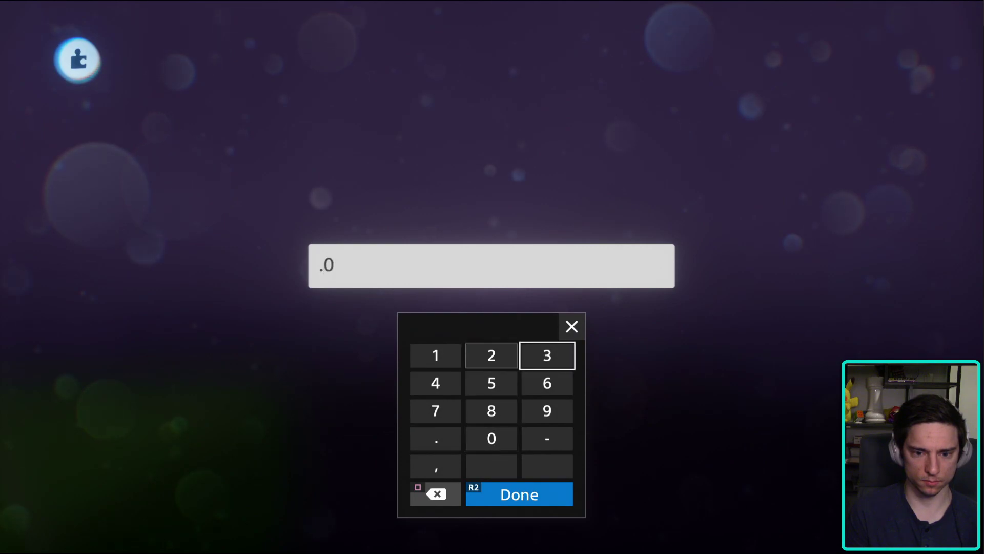
{"action": "key", "text": "Return"}
{"action": "key", "text": "Escape"}
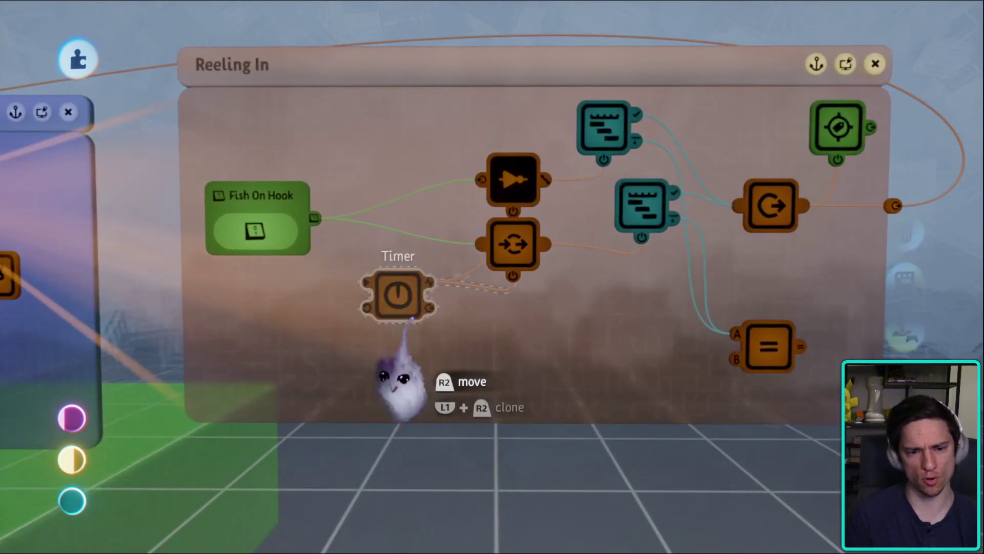
- Delete the equals Calculator node from the Reeling In board
{"action": "left_click", "coordinate": [366, 290]}
{"action": "key", "text": "Escape"}
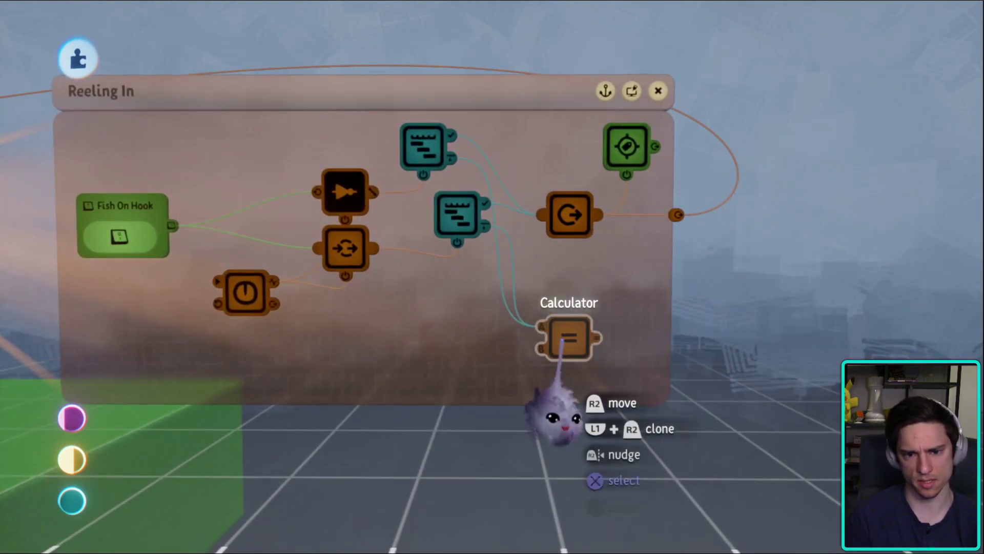
{"action": "key", "text": "Delete"}
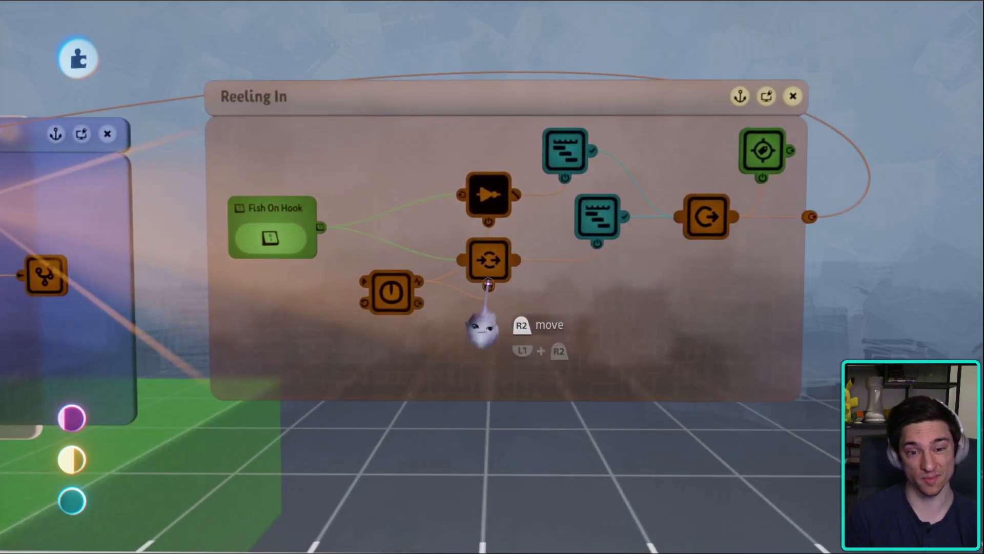
{"action": "scroll", "coordinate": [487, 285], "scroll_direction": "down", "scroll_amount": 5}
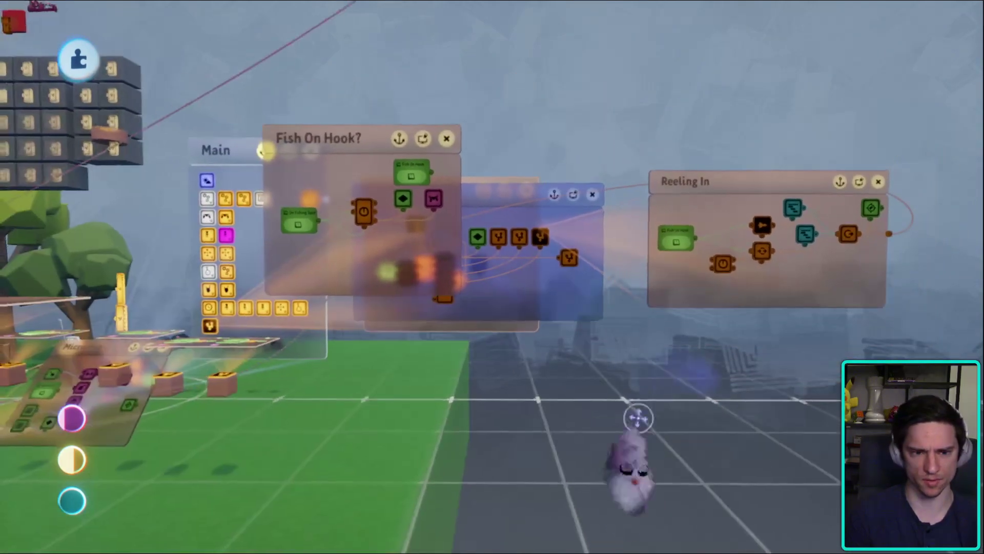
{"action": "key", "text": "Escape"}
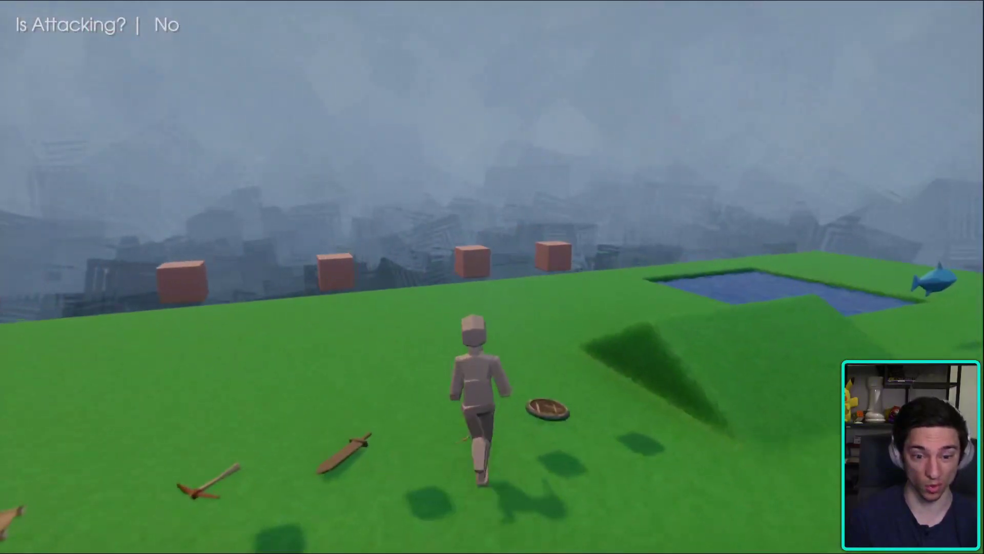
{"action": "key", "text": "w"}
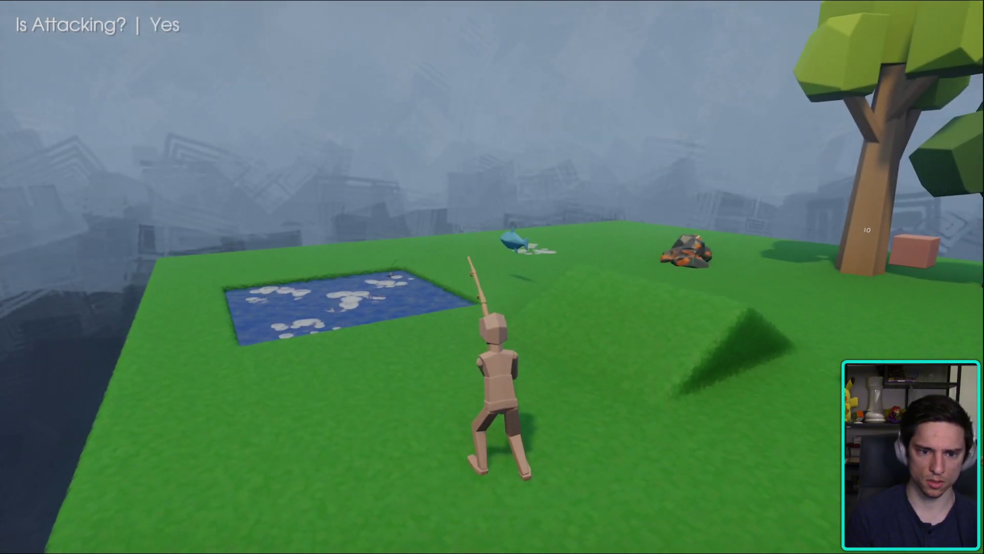
{"action": "key", "text": "Escape"}
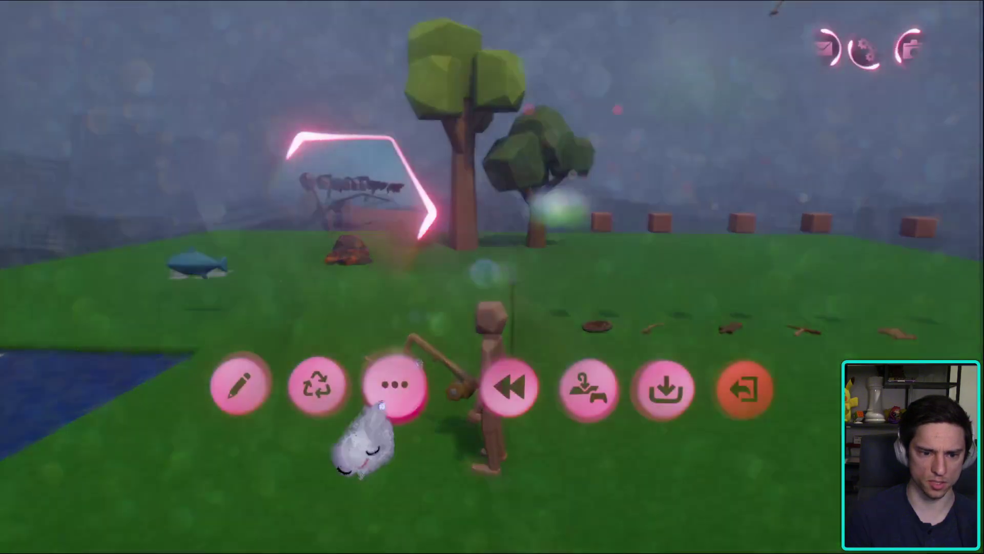
{"action": "key", "text": "Return"}
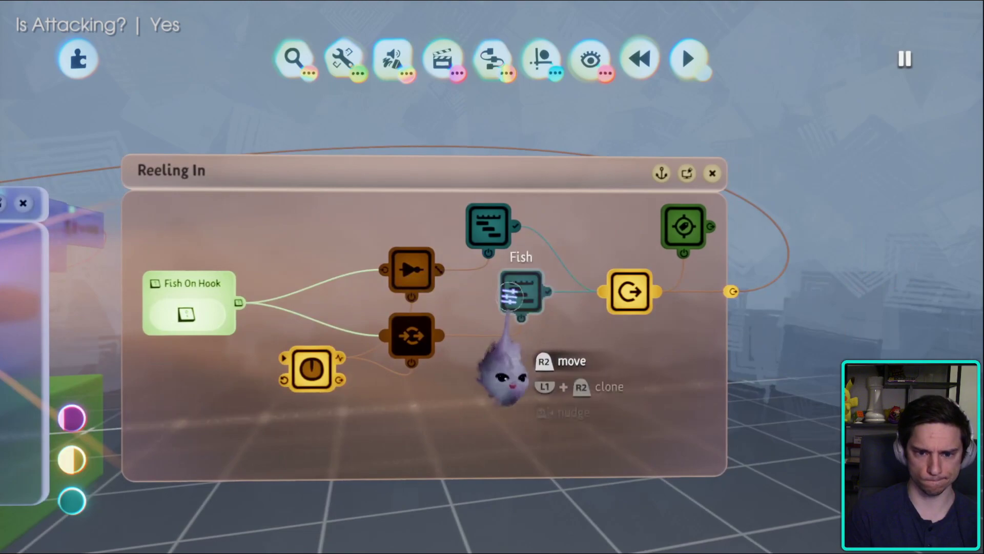
- Check the Fish timeline settings, return to Reeling In, and nudge the Timer node lower
{"action": "left_click", "coordinate": [661, 291]}
{"action": "key", "text": "Escape"}
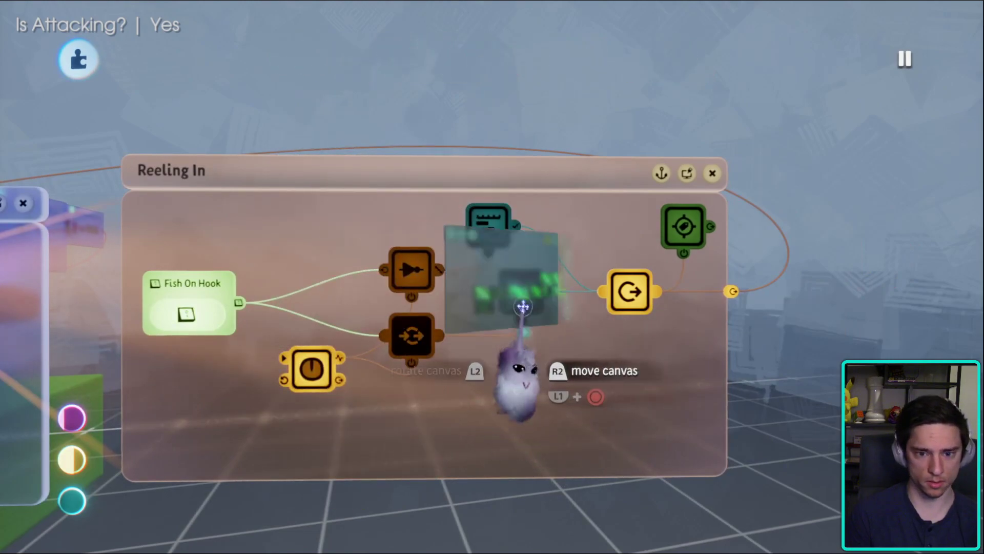
{"action": "key", "text": "Escape"}
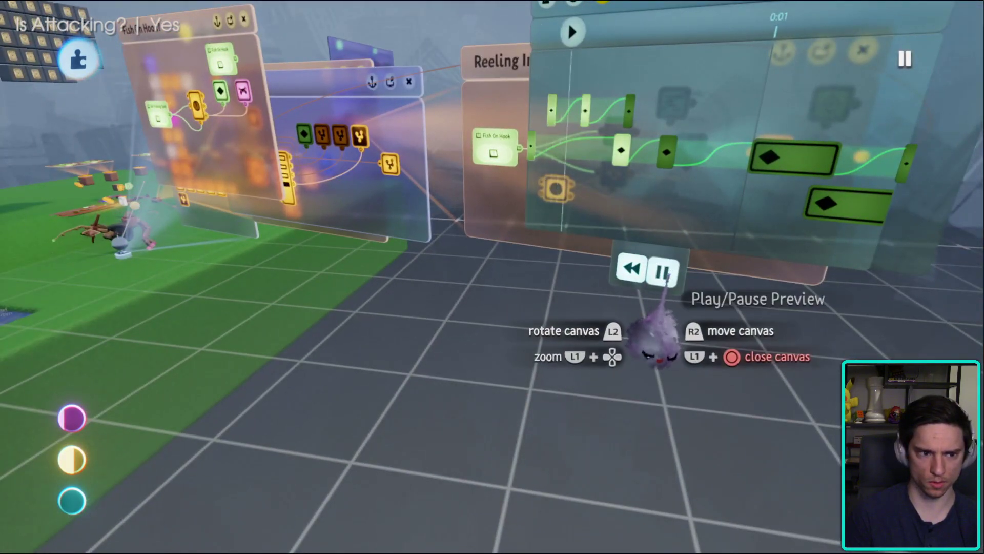
{"action": "left_click_drag", "start_coordinate": [662, 287], "coordinate": [480, 231]}
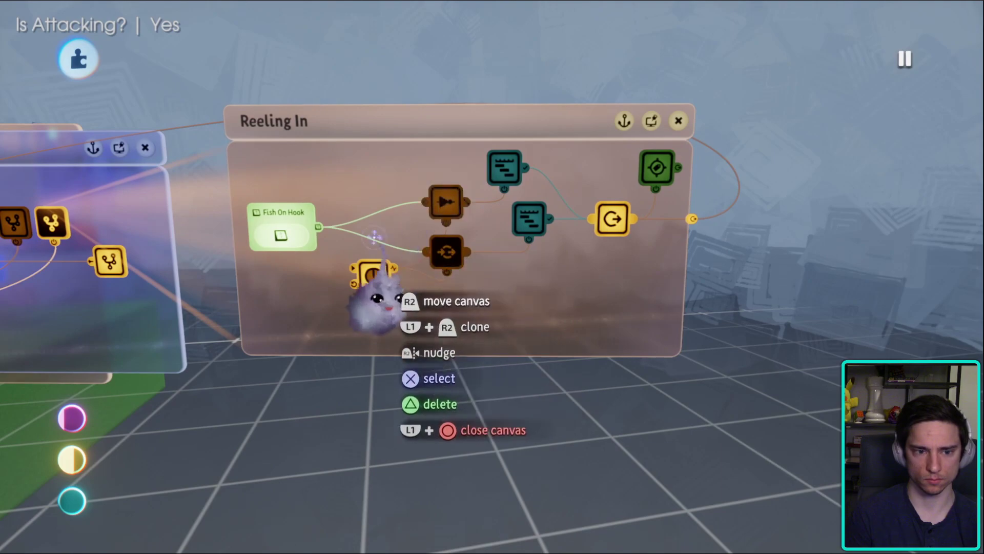
{"action": "left_click_drag", "start_coordinate": [287, 313], "coordinate": [568, 468]}
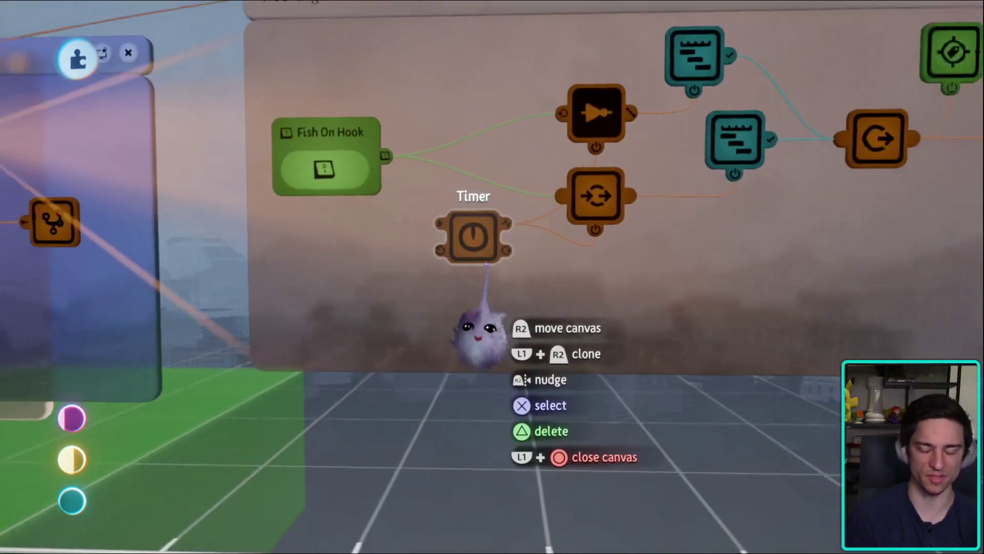
{"action": "left_click_drag", "start_coordinate": [471, 271], "coordinate": [472, 266]}
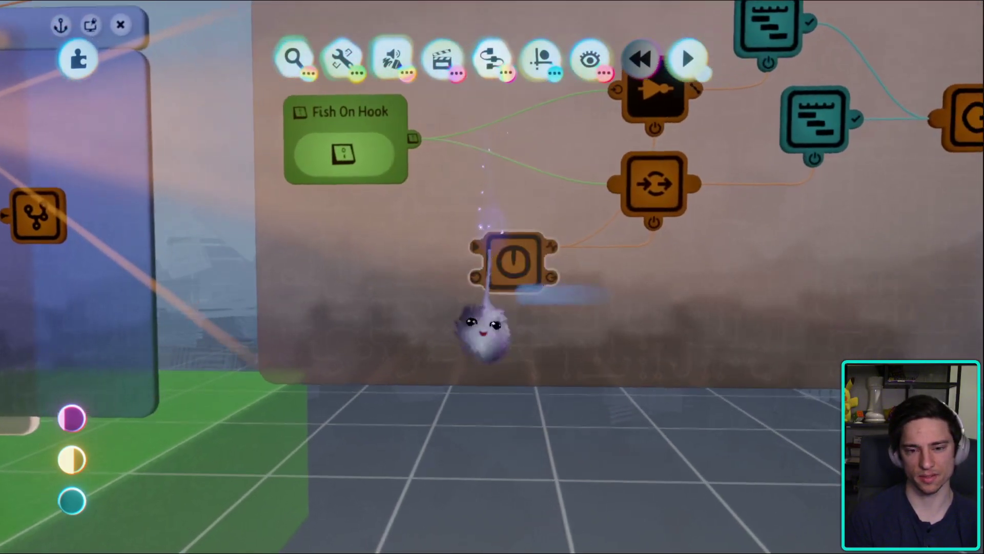
- Place a new NOT gate and a Signal Manipulator below Fish On Hook, wiring the gate into the manipulator
{"action": "left_click", "coordinate": [492, 61]}
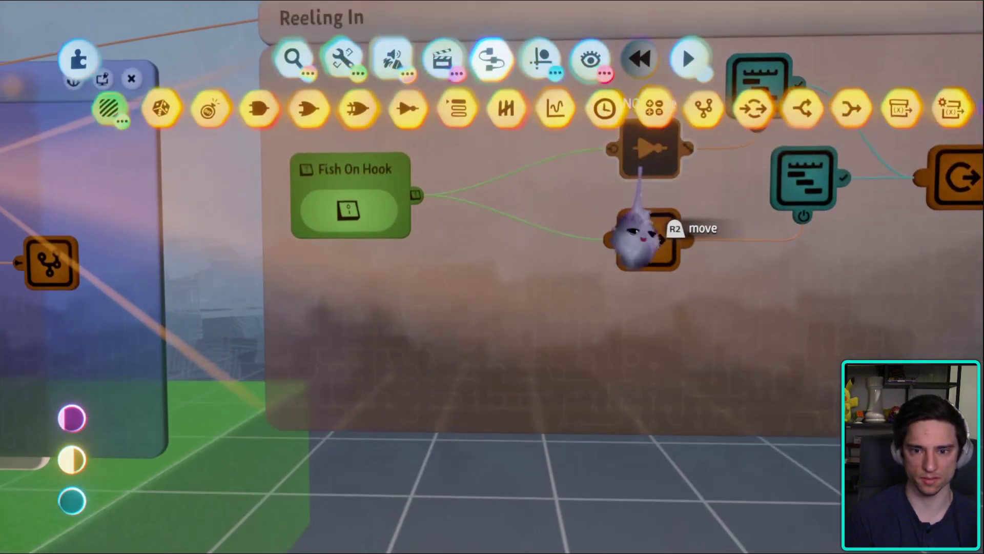
{"action": "left_click_drag", "start_coordinate": [633, 233], "coordinate": [428, 382]}
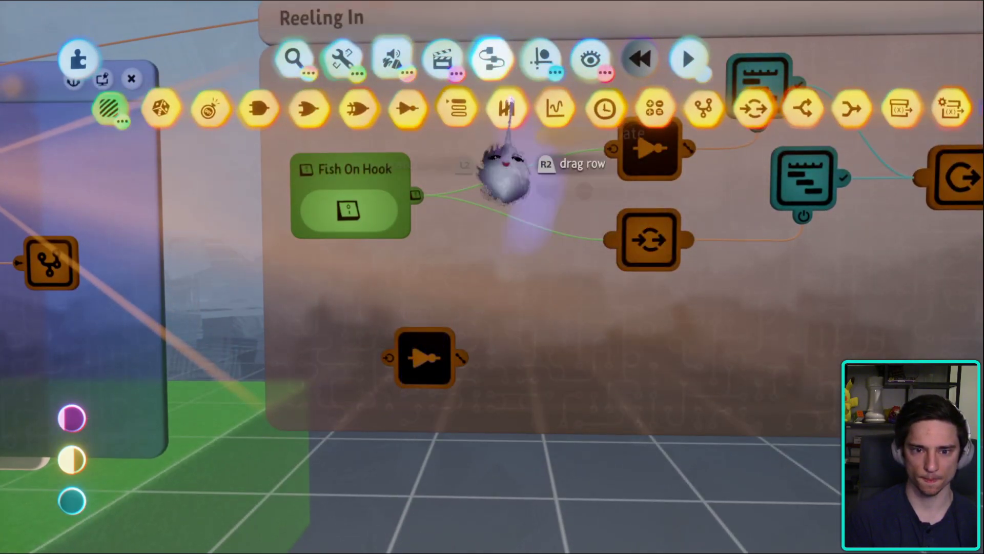
{"action": "left_click", "coordinate": [551, 123]}
{"action": "left_click", "coordinate": [528, 359]}
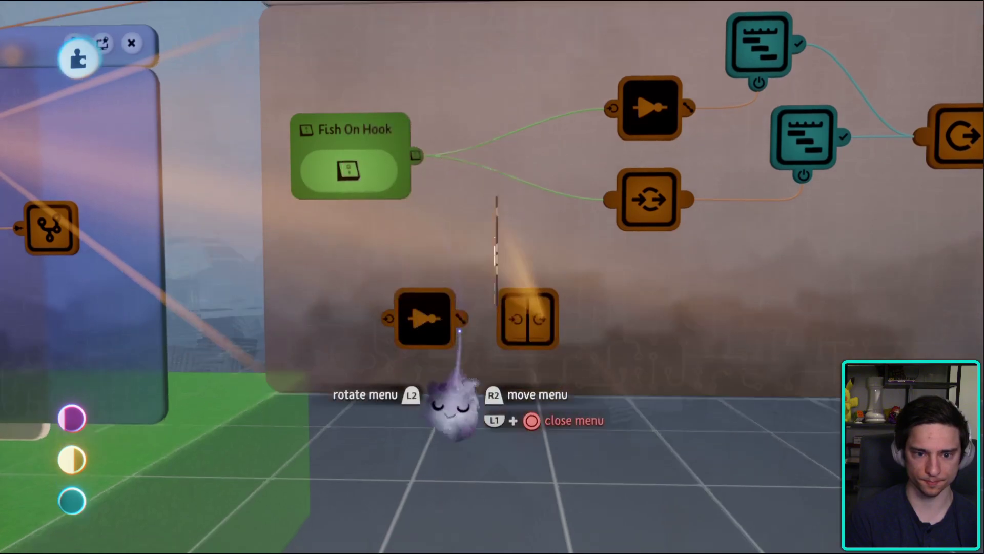
{"action": "left_click_drag", "start_coordinate": [460, 331], "coordinate": [484, 319]}
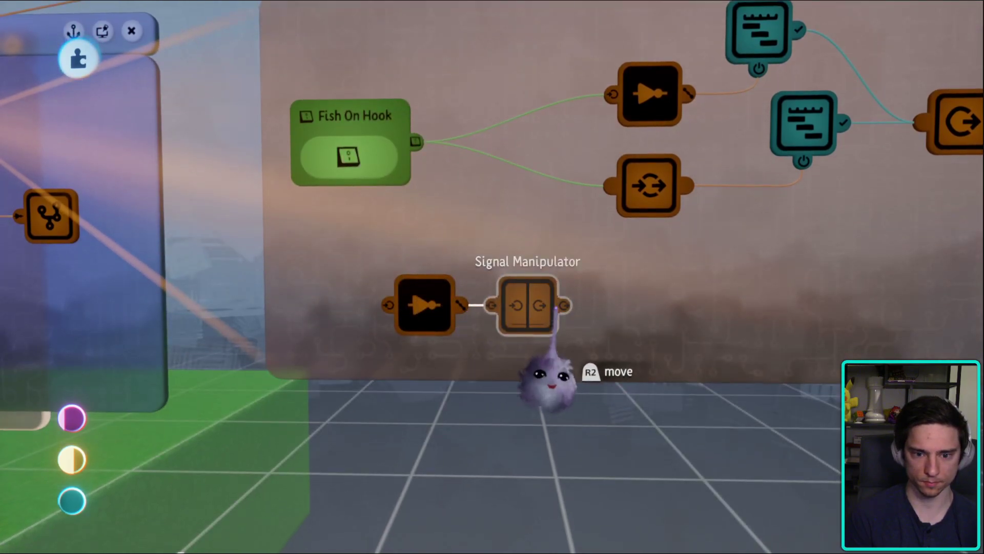
- Wire the Signal Manipulator's output back up into the upper NOT gate
{"action": "left_click", "coordinate": [643, 192]}
{"action": "key", "text": "Escape"}
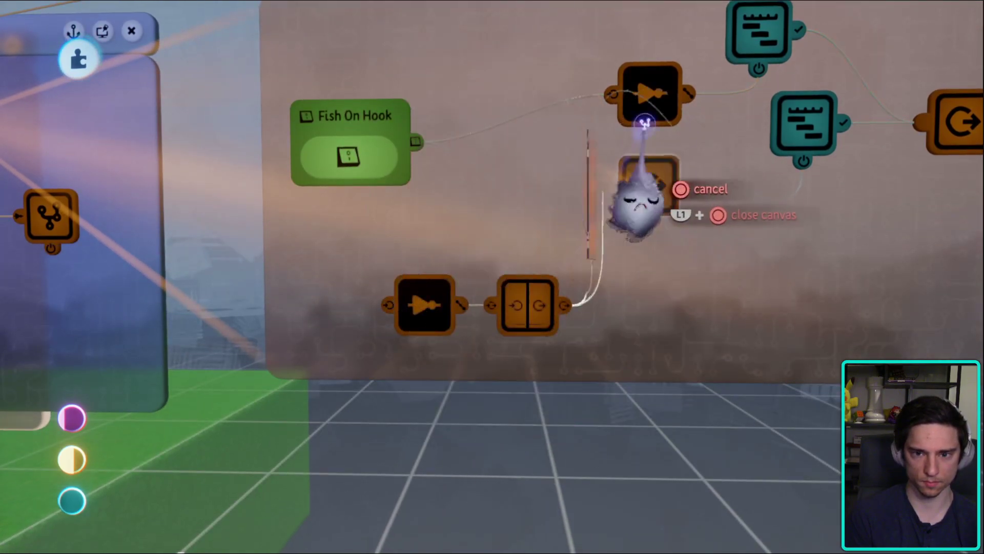
{"action": "left_click_drag", "start_coordinate": [566, 423], "coordinate": [505, 164]}
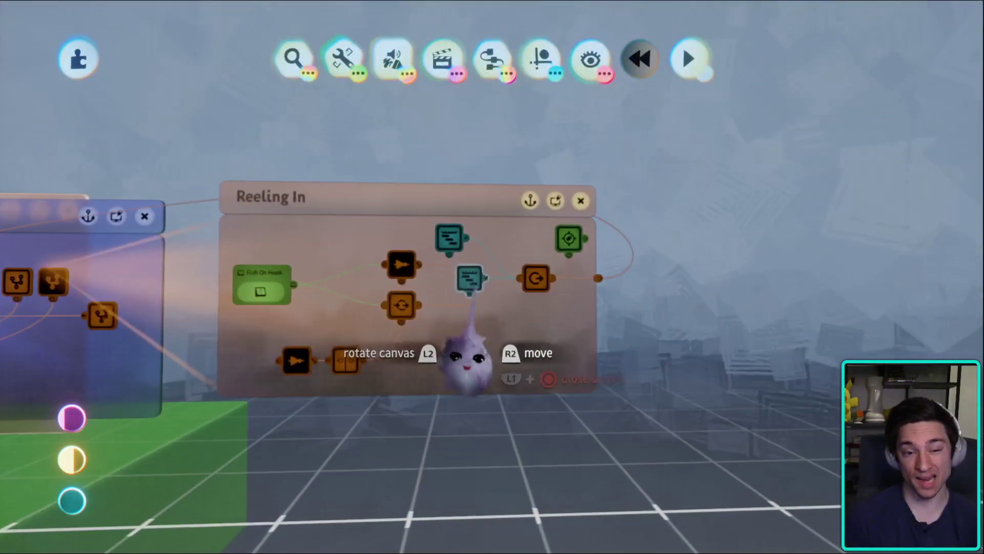
- In the Fish timeline, widen the window and shift the lower long keyframe later
{"action": "left_click", "coordinate": [461, 349]}
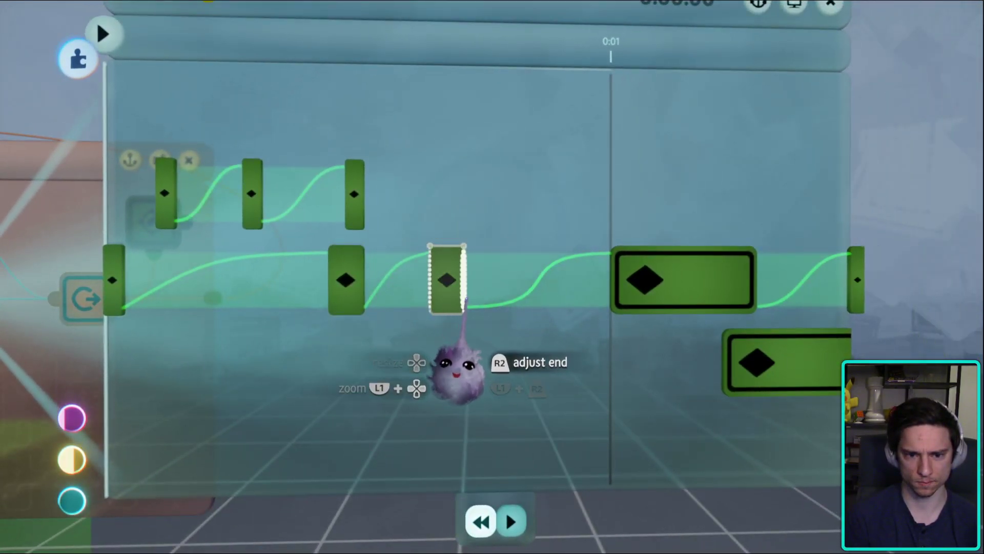
{"action": "left_click_drag", "start_coordinate": [466, 302], "coordinate": [535, 302]}
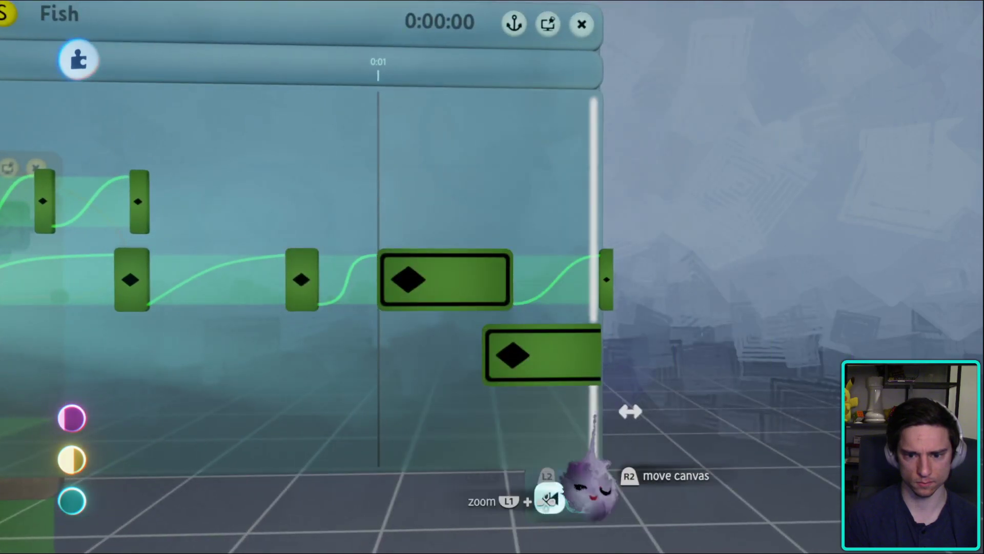
{"action": "left_click_drag", "start_coordinate": [595, 418], "coordinate": [810, 441]}
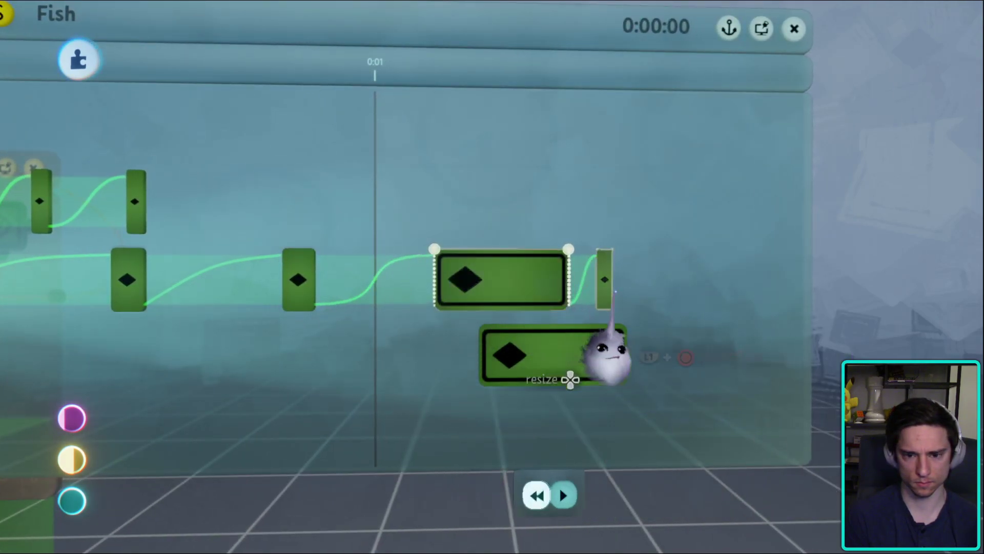
{"action": "left_click_drag", "start_coordinate": [548, 361], "coordinate": [711, 362]}
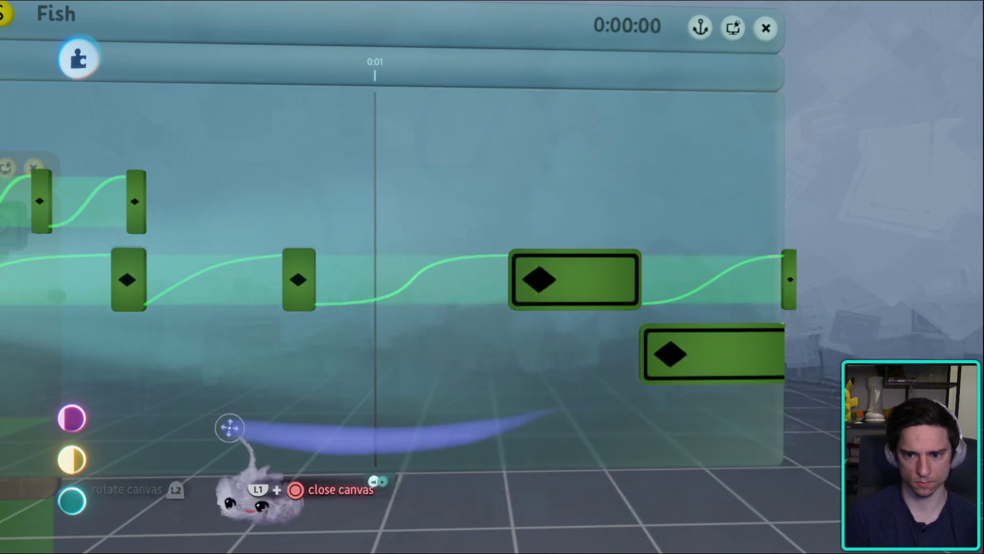
- Drop a Rumbler clip into the Fish timeline's lower row and extend it to the start
{"action": "middle_click_drag", "start_coordinate": [253, 488], "coordinate": [404, 179]}
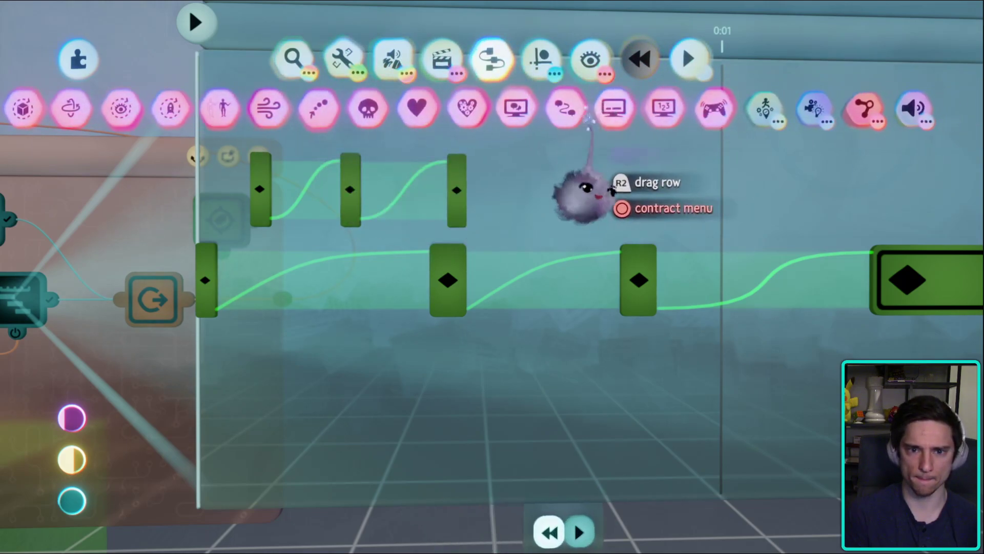
{"action": "middle_click_drag", "start_coordinate": [681, 193], "coordinate": [566, 333]}
{"action": "left_click_drag", "start_coordinate": [566, 334], "coordinate": [511, 388]}
{"action": "middle_click_drag", "start_coordinate": [333, 306], "coordinate": [663, 378]}
{"action": "scroll", "coordinate": [662, 377], "scroll_direction": "up", "scroll_amount": 2}
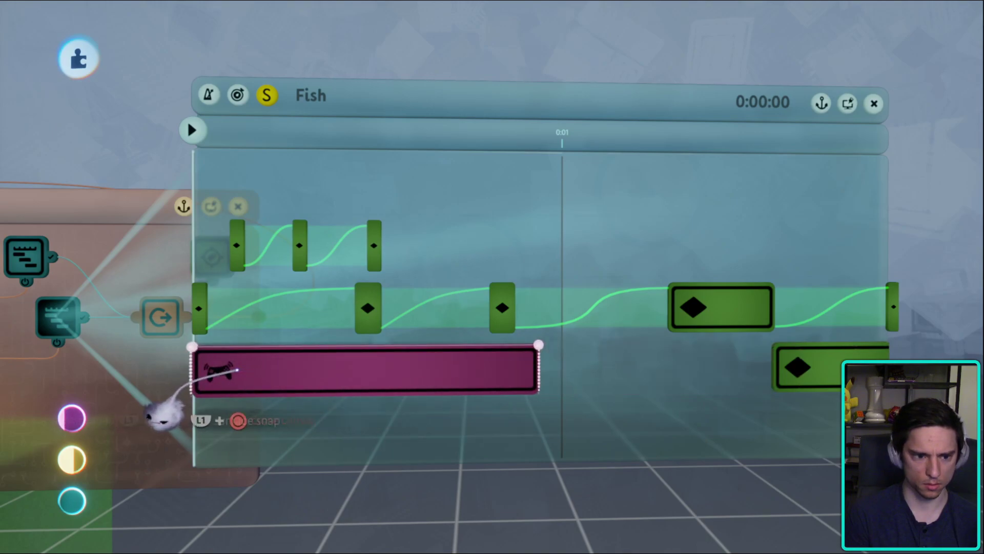
- Stretch the long Rumbler clip, run its fade-in to the end, and set the left motor to about 50%
{"action": "scroll", "coordinate": [439, 325], "scroll_direction": "up", "scroll_amount": 2}
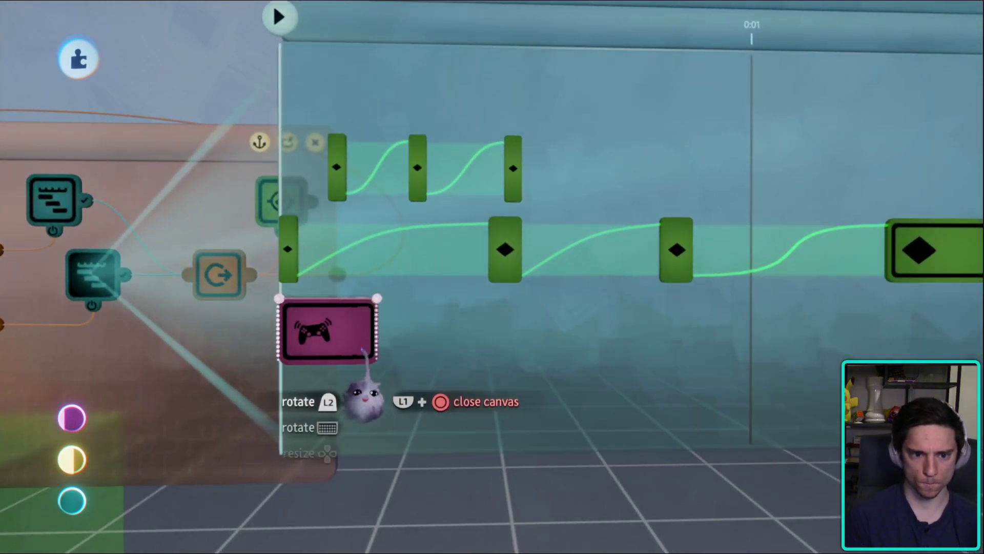
{"action": "left_click_drag", "start_coordinate": [315, 412], "coordinate": [581, 399]}
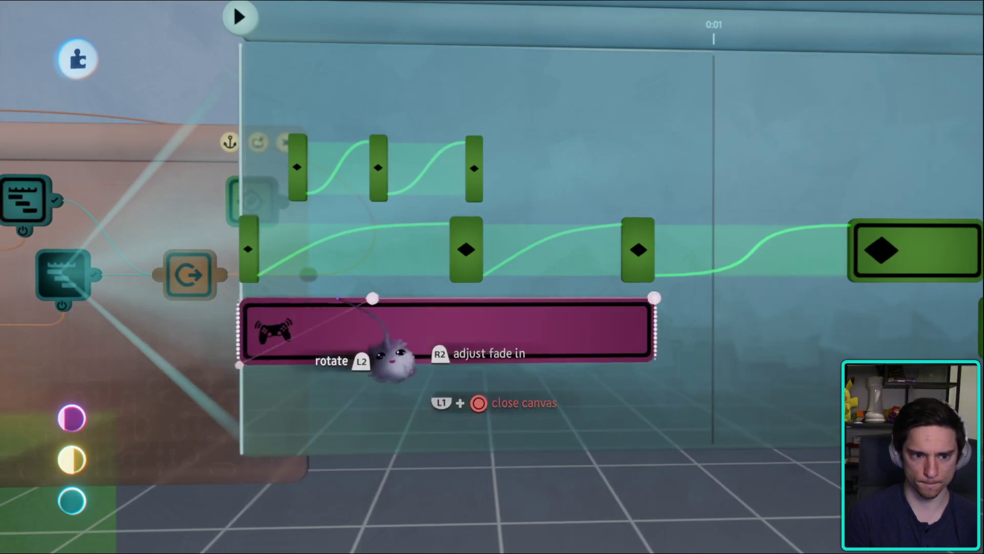
{"action": "left_click_drag", "start_coordinate": [392, 353], "coordinate": [637, 384]}
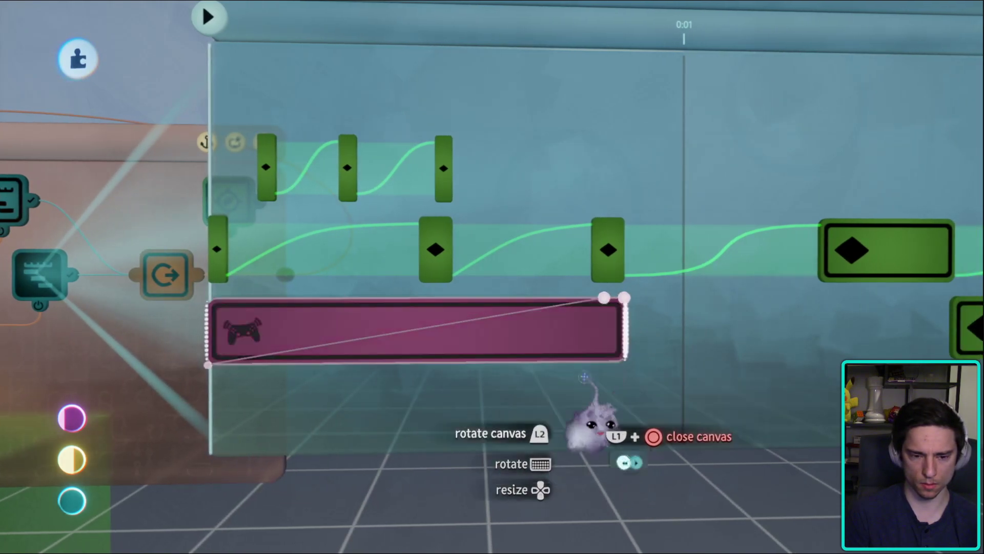
{"action": "left_click", "coordinate": [442, 357]}
{"action": "key", "text": "Escape"}
{"action": "left_click", "coordinate": [409, 324]}
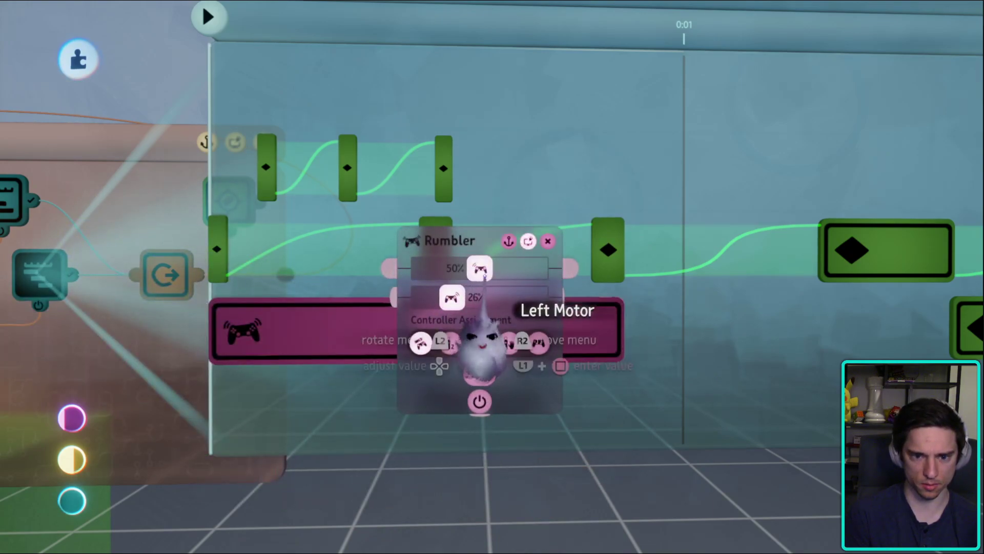
{"action": "left_click", "coordinate": [482, 297]}
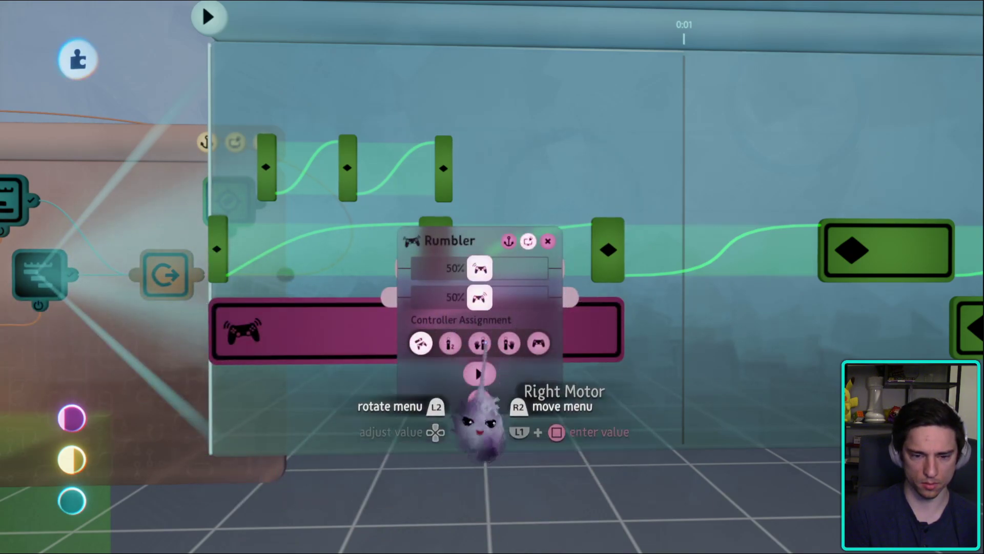
- Copy the clip into the top row as a short pulse with a fade-out and about 98% motor strength
{"action": "key", "text": "Escape"}
{"action": "left_click_drag", "start_coordinate": [374, 333], "coordinate": [385, 82]}
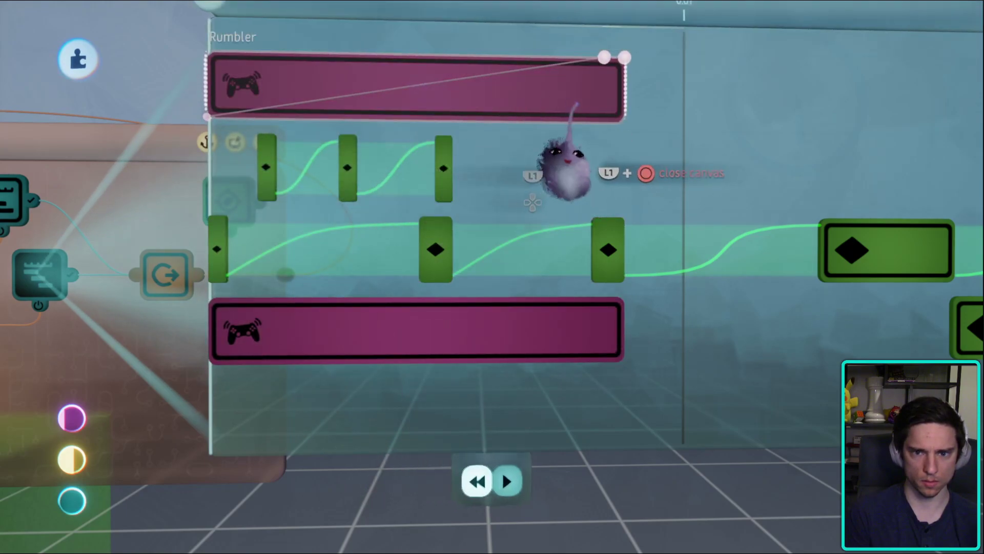
{"action": "left_click_drag", "start_coordinate": [611, 171], "coordinate": [281, 162]}
{"action": "scroll", "coordinate": [282, 162], "scroll_direction": "up", "scroll_amount": 5}
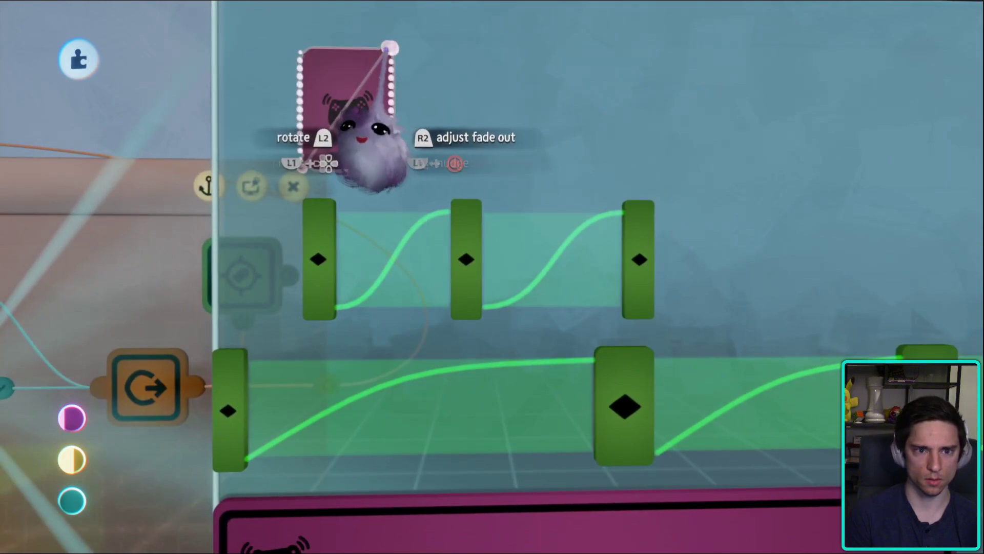
{"action": "left_click_drag", "start_coordinate": [386, 44], "coordinate": [302, 46]}
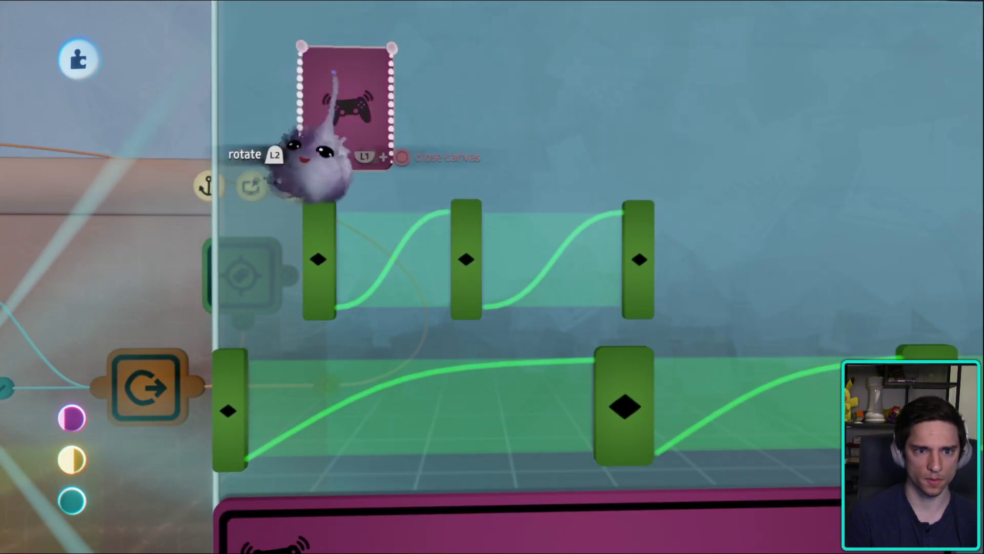
{"action": "left_click_drag", "start_coordinate": [378, 46], "coordinate": [342, 47]}
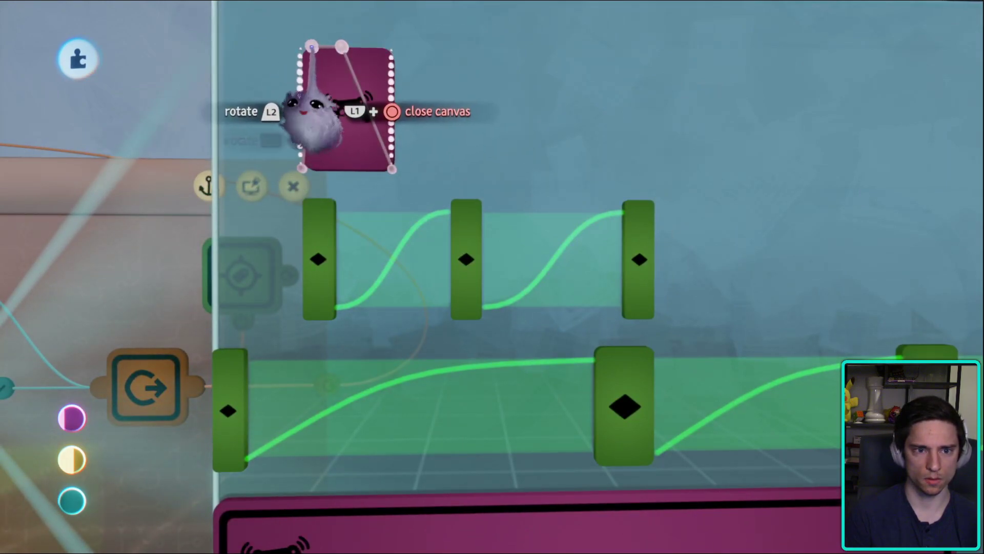
{"action": "scroll", "coordinate": [330, 121], "scroll_direction": "down", "scroll_amount": 3}
{"action": "left_click", "coordinate": [394, 151]}
{"action": "left_click_drag", "start_coordinate": [442, 90], "coordinate": [471, 109]}
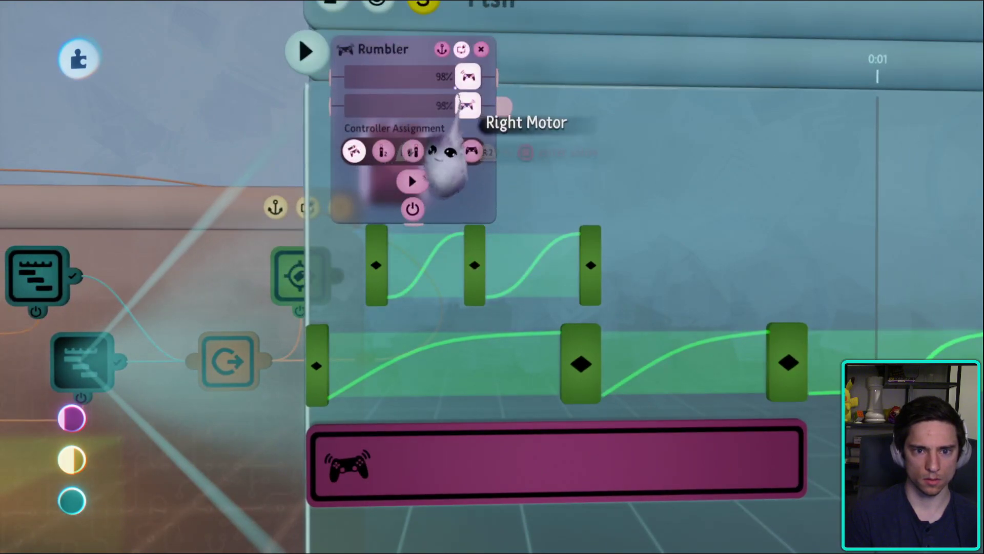
- Duplicate the short pulse to make three pulses in a row
{"action": "key", "text": "Escape"}
{"action": "left_click_drag", "start_coordinate": [385, 153], "coordinate": [620, 154]}
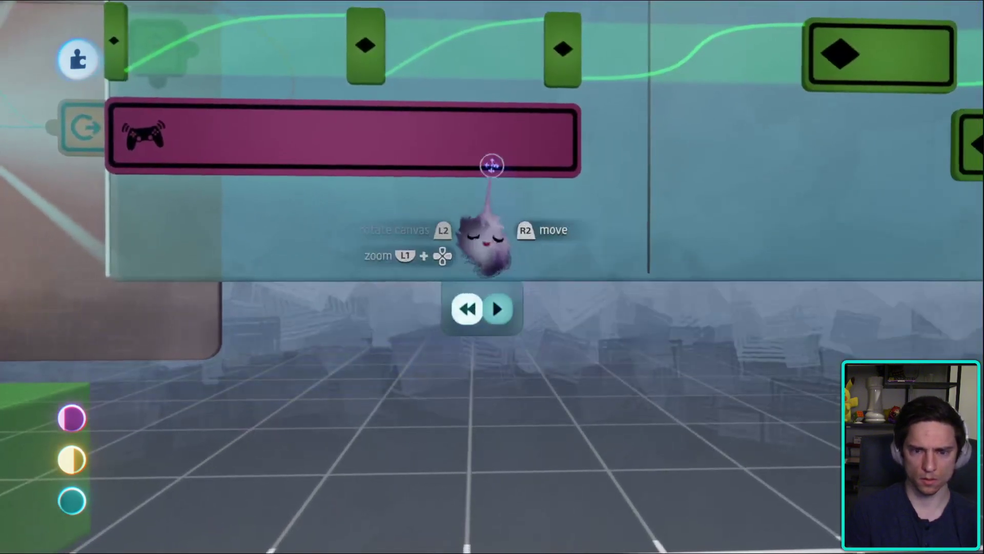
{"action": "left_click", "coordinate": [470, 169]}
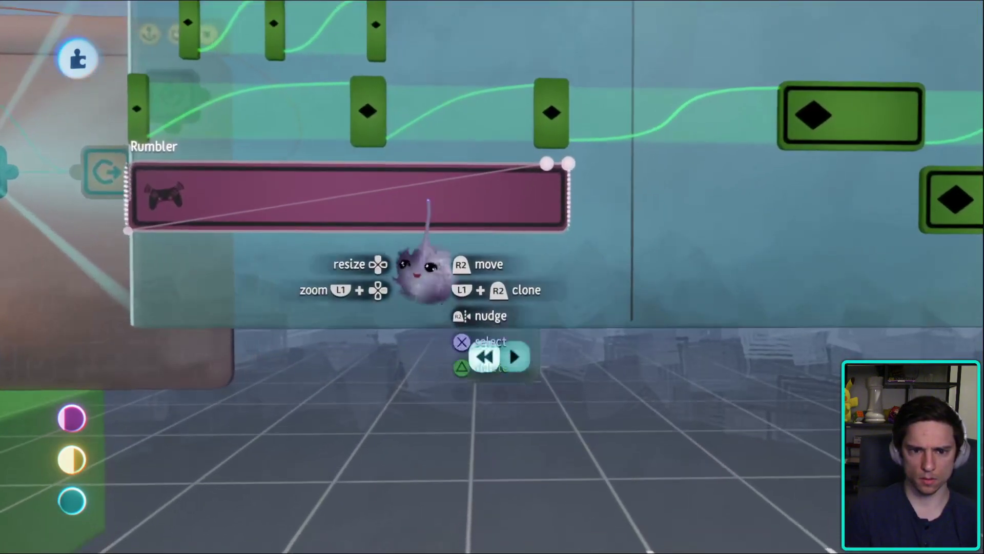
- Copy the long rumble clip into a lower row, shorten it, and start a playtest
{"action": "mouse_move", "coordinate": [433, 272]}
{"action": "left_mouse_down"}
{"action": "mouse_move", "coordinate": [589, 336]}
{"action": "mouse_move", "coordinate": [620, 308]}
{"action": "left_mouse_up"}
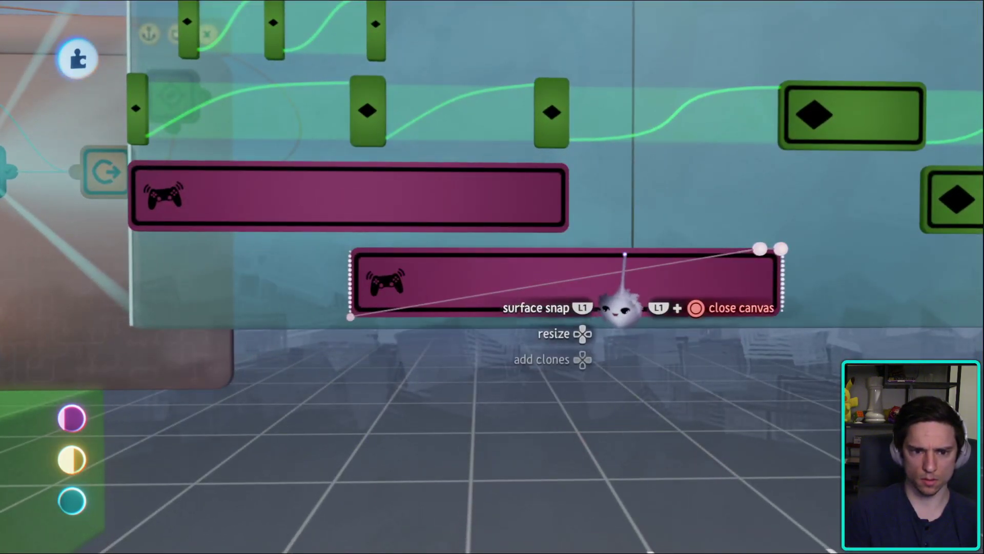
{"action": "left_click_drag", "start_coordinate": [758, 340], "coordinate": [536, 333]}
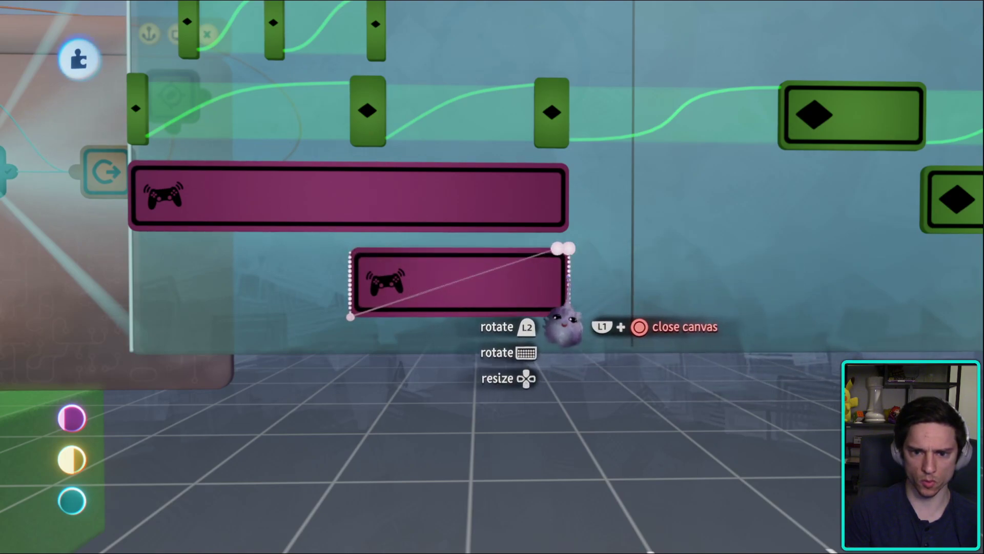
{"action": "left_click", "coordinate": [358, 313]}
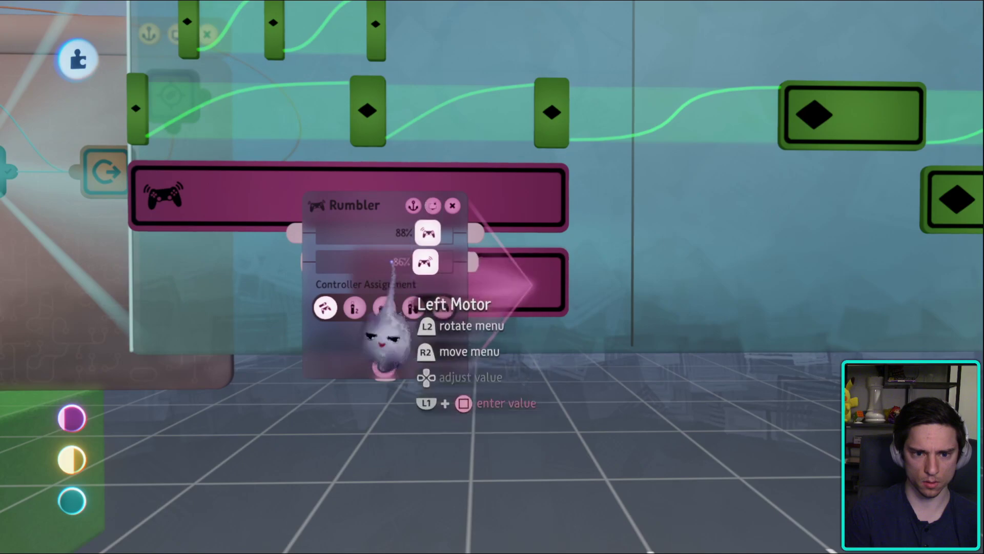
{"action": "key", "text": "Escape"}
{"action": "left_click", "coordinate": [260, 363]}
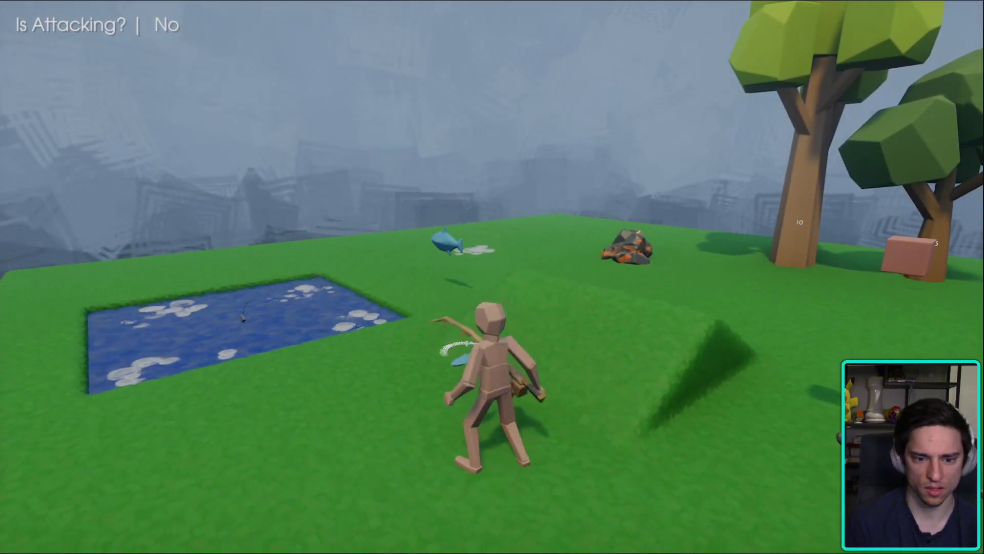
- Return to editing and slightly shorten the long rumble clip's fade-in
{"action": "key", "text": "Escape"}
{"action": "left_click", "coordinate": [235, 386]}
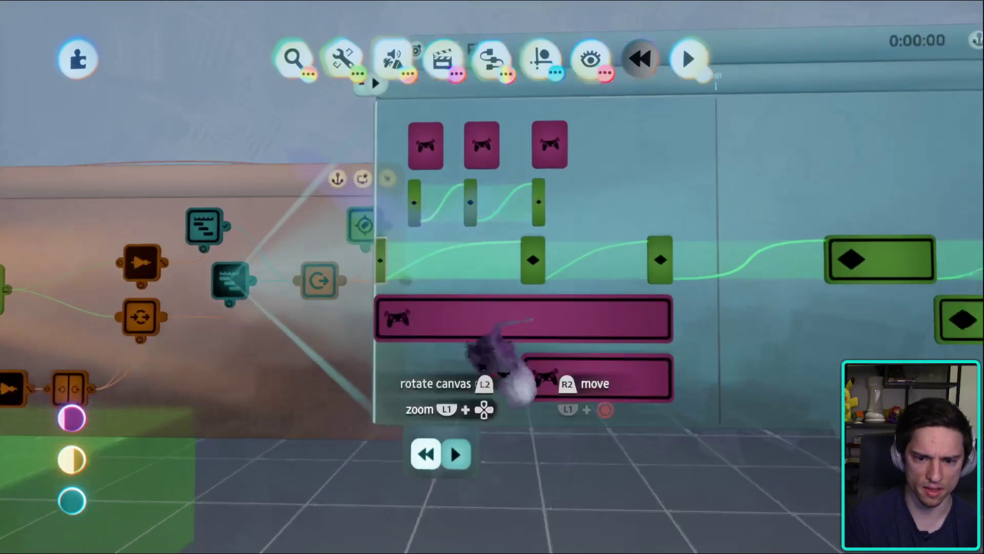
{"action": "left_click", "coordinate": [439, 347]}
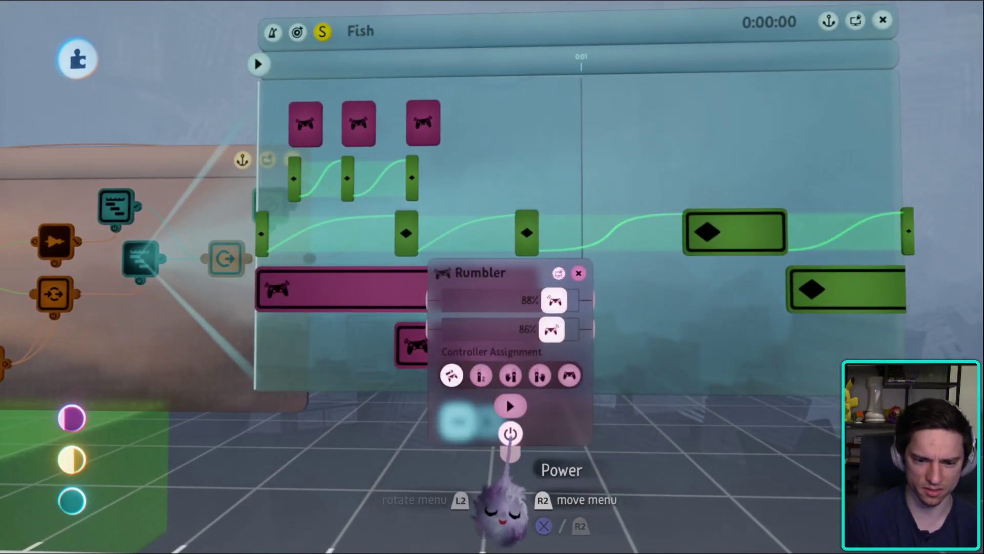
{"action": "key", "text": "Escape"}
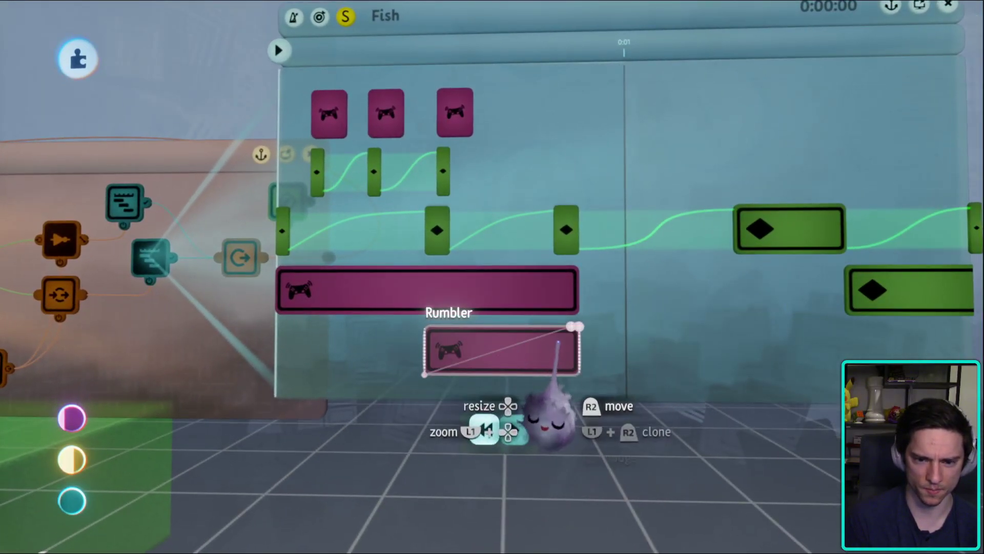
{"action": "left_click_drag", "start_coordinate": [566, 336], "coordinate": [528, 310]}
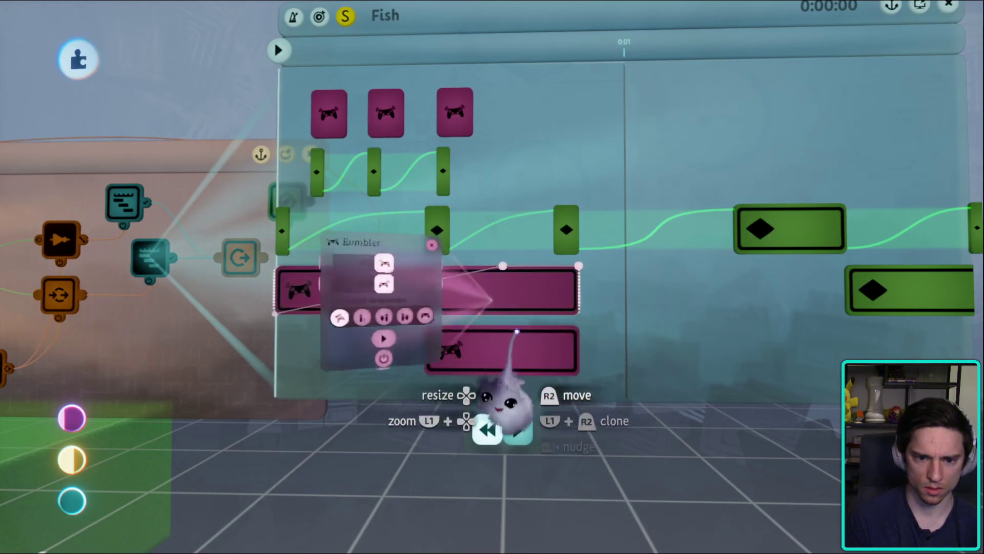
- Select the lower rumble clip and view its settings, showing both motors at 50%
{"action": "left_click", "coordinate": [487, 354]}
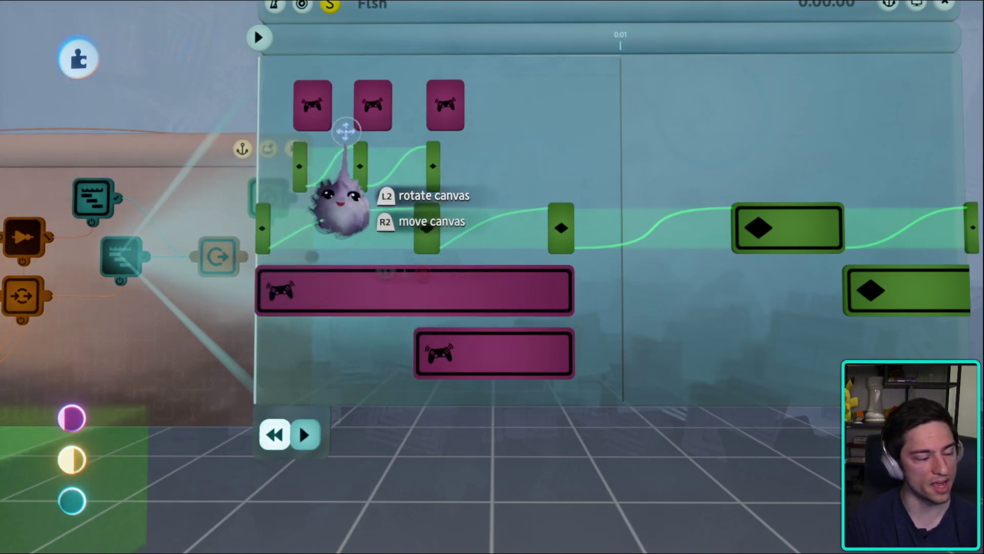
{"action": "middle_click_drag", "start_coordinate": [606, 153], "coordinate": [641, 354]}
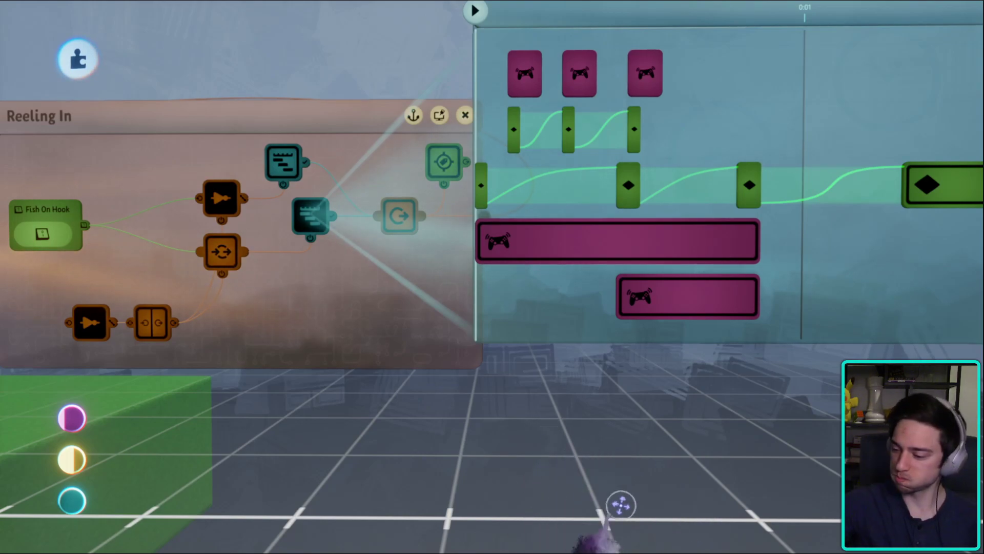
{"action": "middle_click_drag", "start_coordinate": [594, 481], "coordinate": [472, 298]}
{"action": "left_click", "coordinate": [464, 249]}
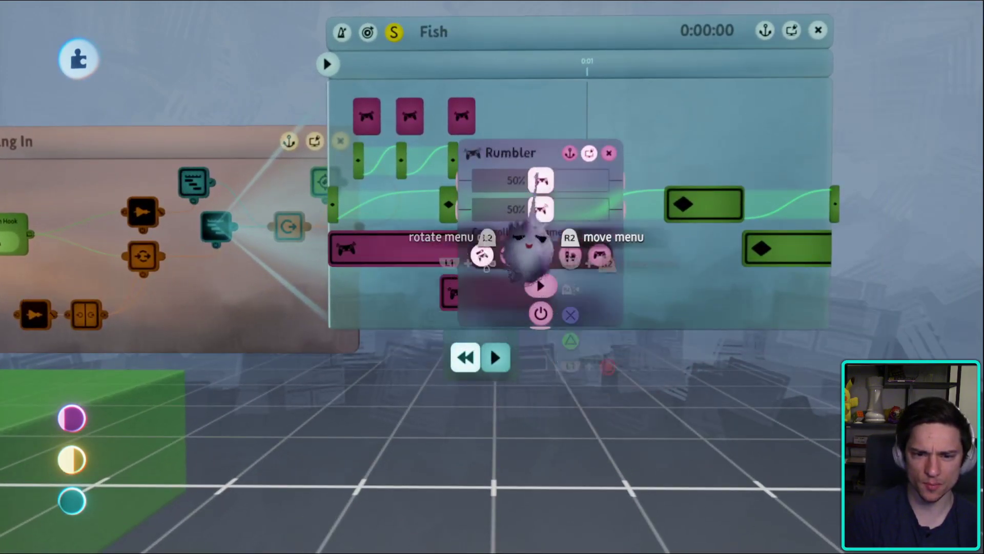
- Resume the playtest, cast the rod to feel the rumble, then switch back to editing
{"action": "key", "text": "Escape"}
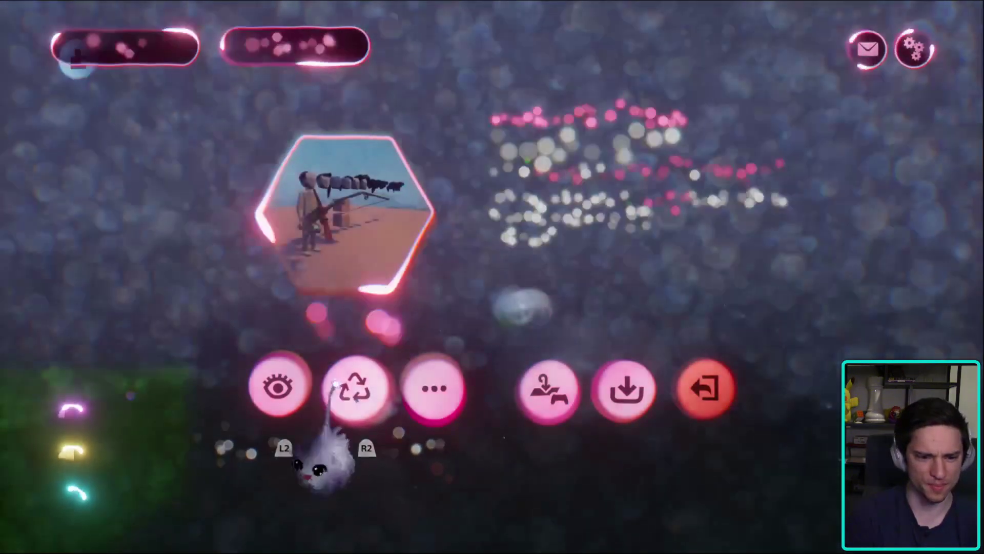
{"action": "key", "text": "Escape"}
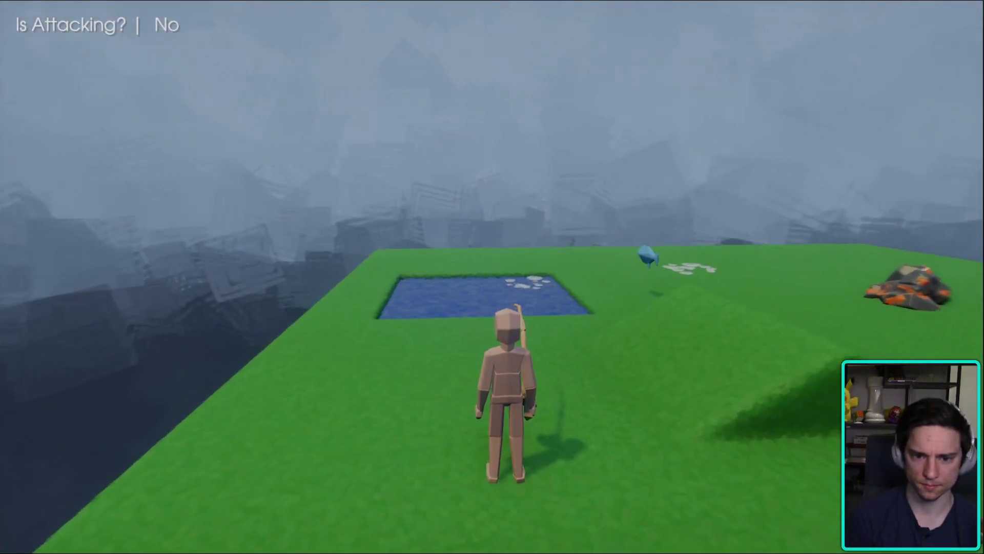
{"action": "key", "text": "space"}
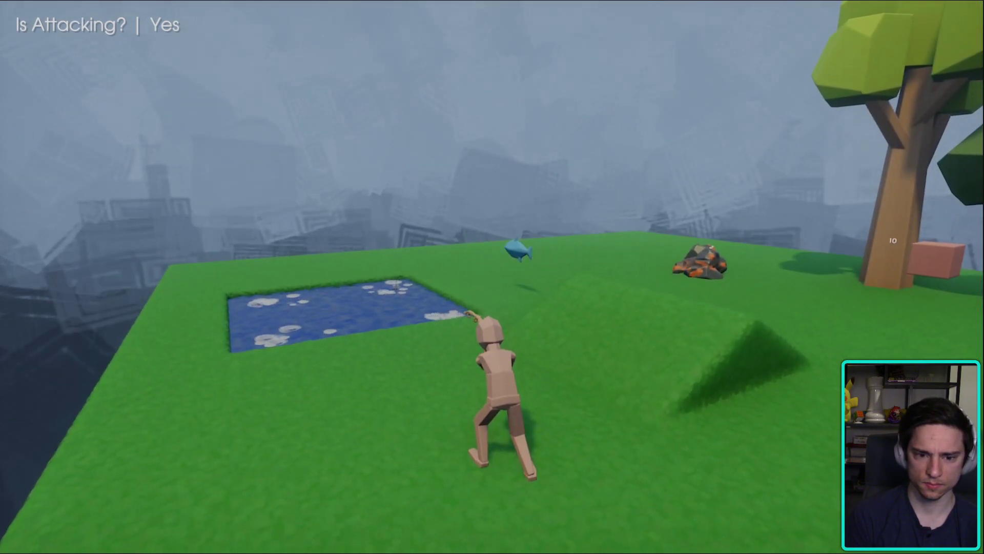
{"action": "key", "text": "Escape"}
{"action": "key", "text": "Return"}
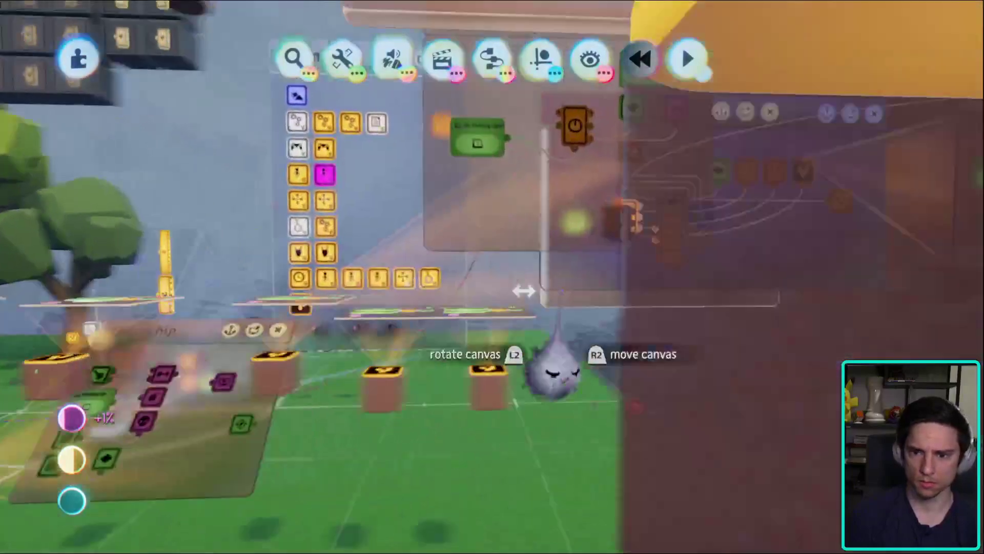
- Shorten the later rumble clip in the Fish timeline, with both motors at 100%
{"action": "mouse_move", "coordinate": [556, 374]}
{"action": "left_mouse_down"}
{"action": "mouse_move", "coordinate": [527, 334]}
{"action": "mouse_move", "coordinate": [538, 384]}
{"action": "mouse_move", "coordinate": [494, 361]}
{"action": "mouse_move", "coordinate": [328, 318]}
{"action": "mouse_move", "coordinate": [570, 308]}
{"action": "left_mouse_up"}
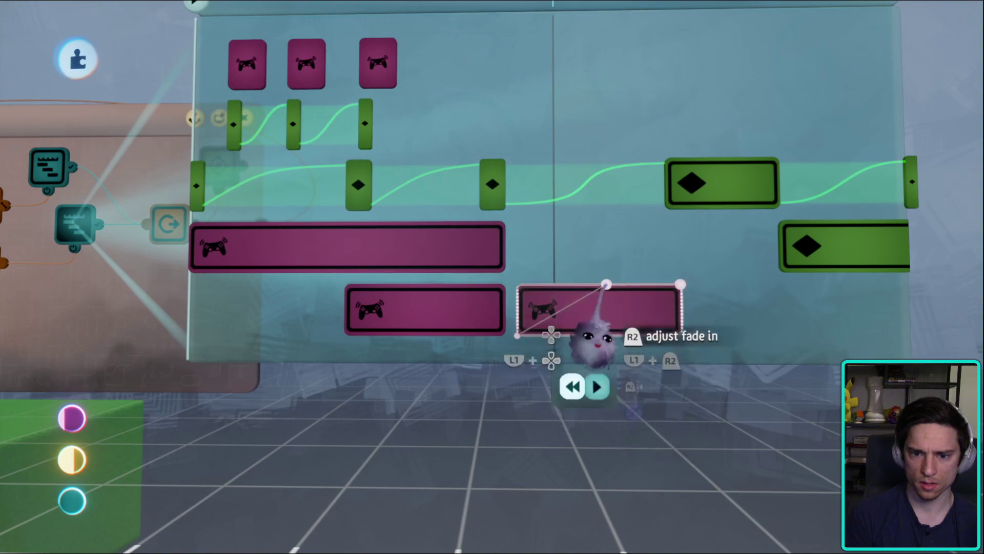
{"action": "scroll", "coordinate": [496, 322], "scroll_direction": "right", "scroll_amount": 3}
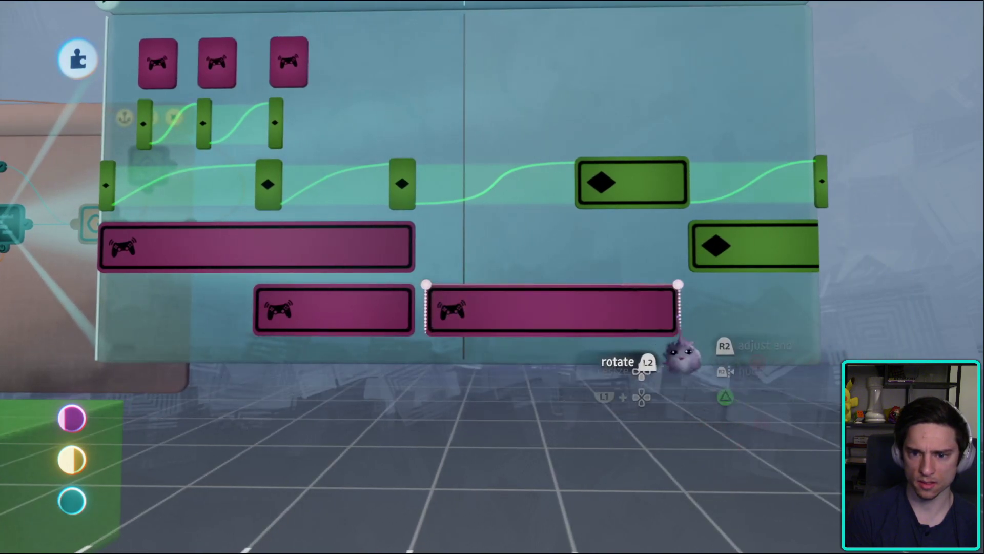
{"action": "left_click_drag", "start_coordinate": [682, 353], "coordinate": [635, 352]}
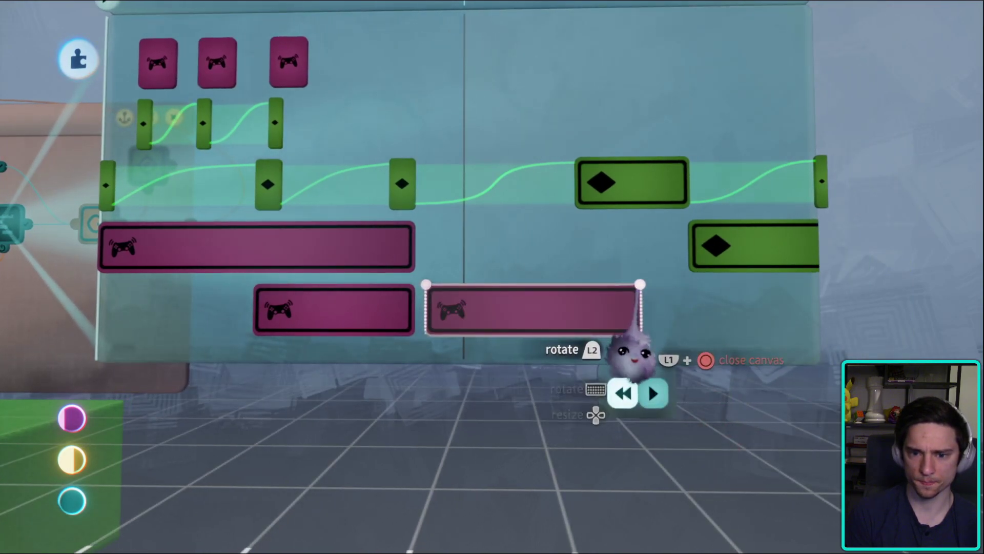
{"action": "left_click", "coordinate": [493, 318]}
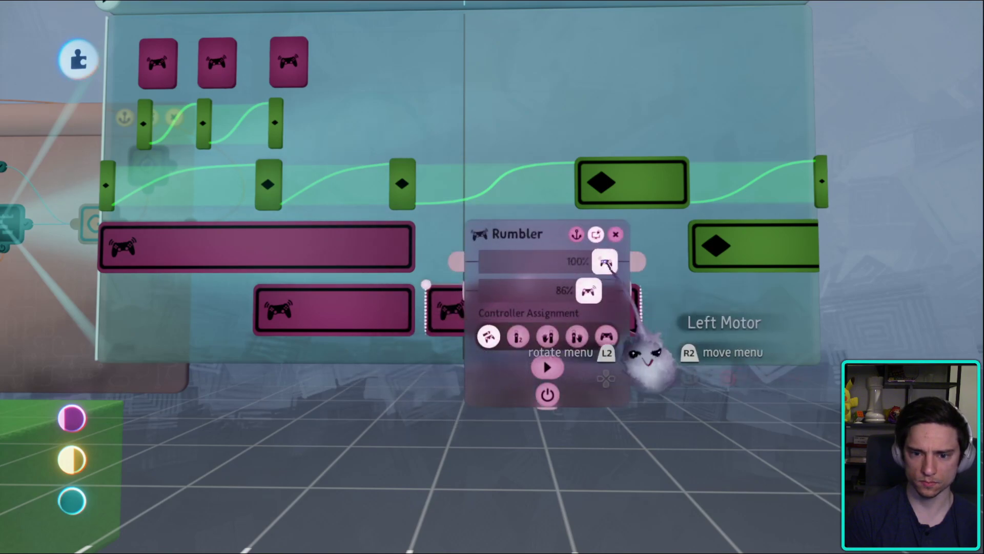
{"action": "key", "text": "Escape"}
- Play-test casting the rod and walking toward the pond, then return to editing
{"action": "left_click", "coordinate": [351, 440]}
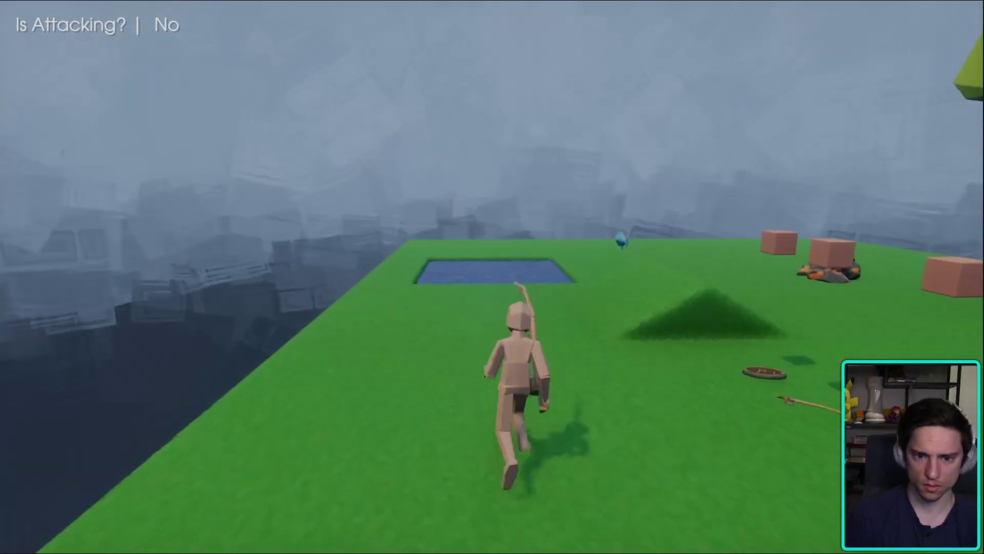
{"action": "key", "text": "space"}
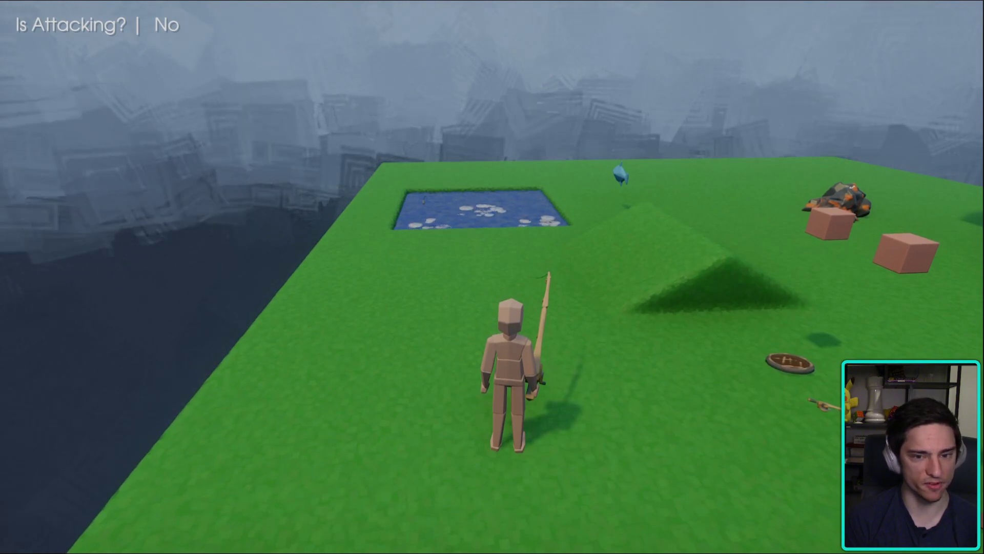
{"action": "key", "text": "w"}
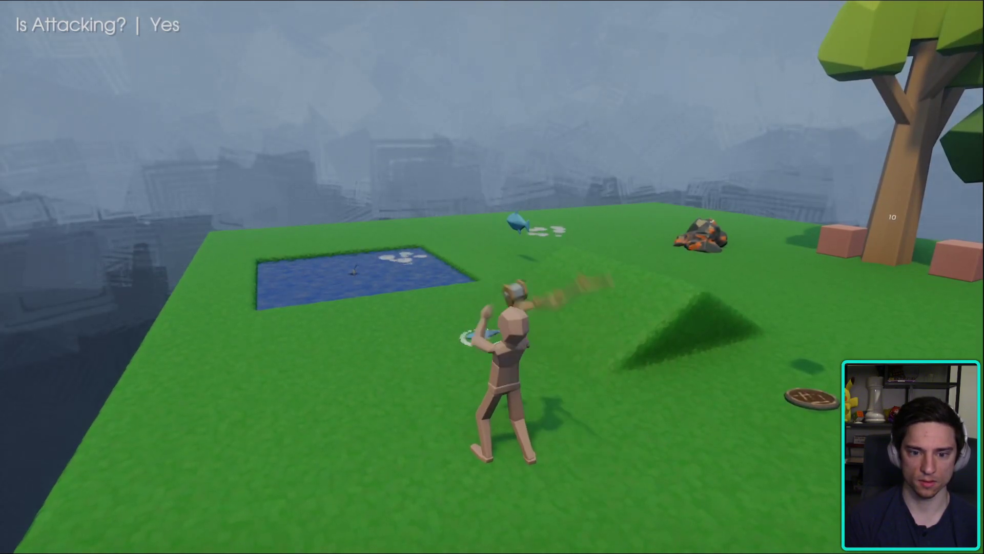
{"action": "key", "text": "Escape"}
{"action": "left_click", "coordinate": [238, 382]}
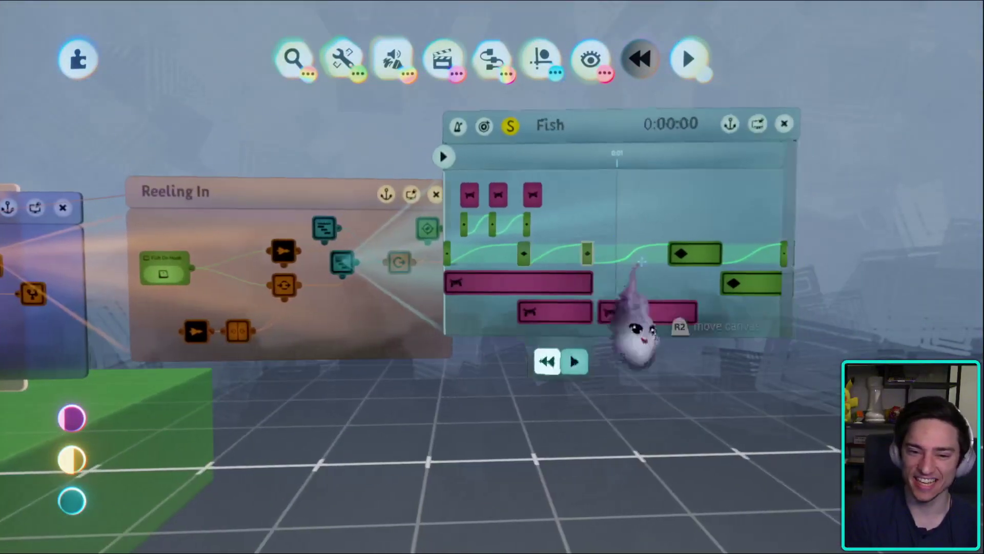
- Close the Fish timeline and move the No Fish rumble clip to its timeline's start
{"action": "left_click", "coordinate": [638, 330]}
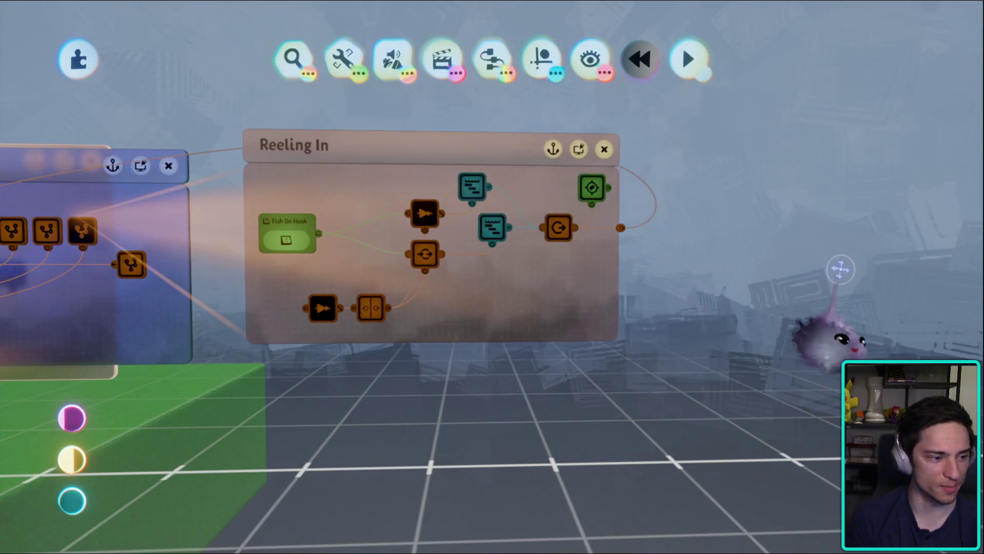
{"action": "middle_click_drag", "start_coordinate": [625, 88], "coordinate": [659, 339]}
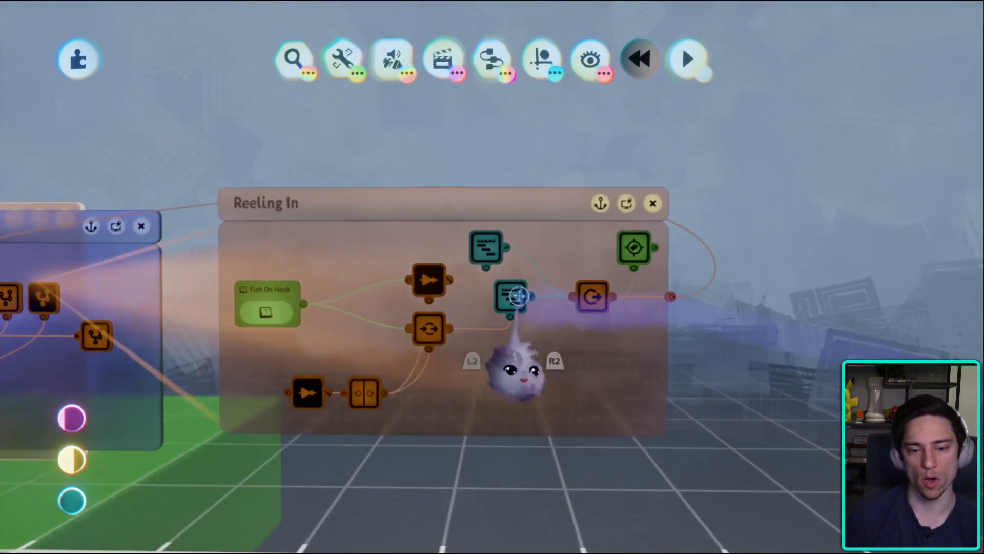
{"action": "middle_click_drag", "start_coordinate": [477, 250], "coordinate": [536, 249]}
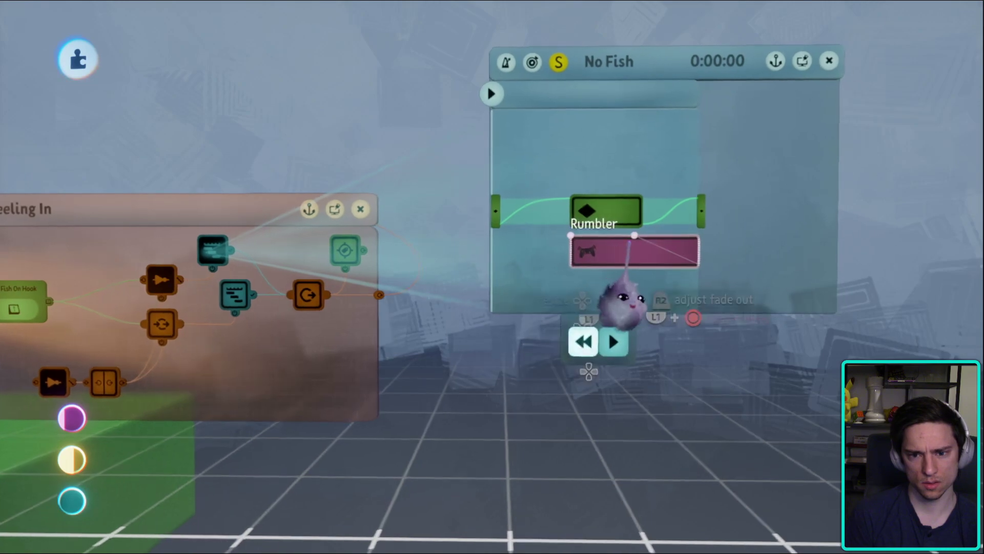
{"action": "left_click_drag", "start_coordinate": [595, 271], "coordinate": [508, 292]}
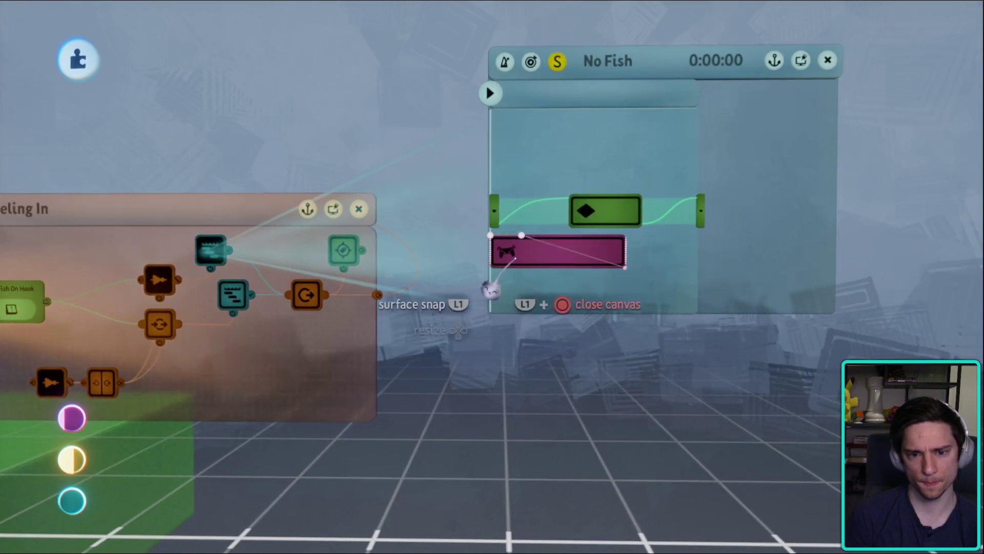
- Play-test the scene briefly and return to editing
{"action": "key", "text": "Escape"}
{"action": "left_click", "coordinate": [277, 382]}
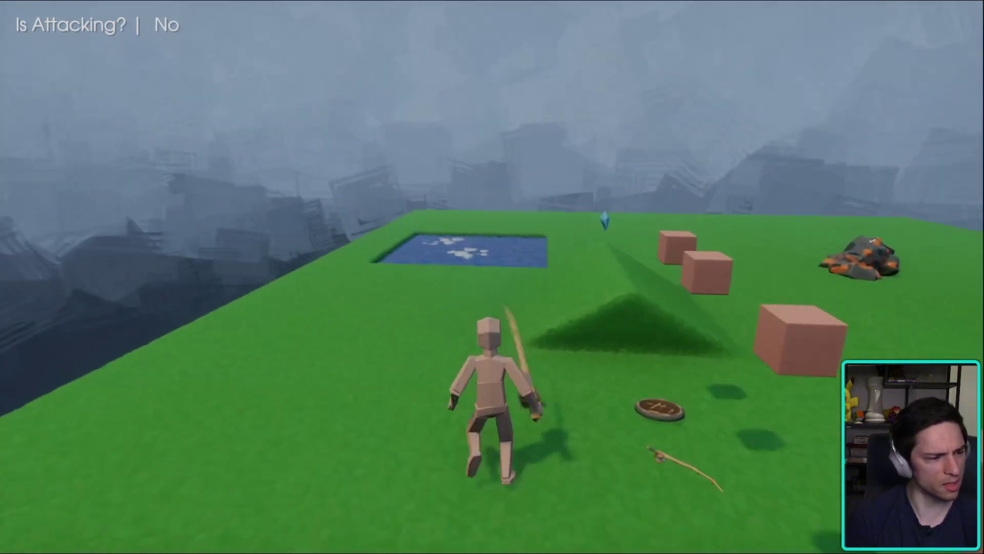
{"action": "key", "text": "Escape"}
{"action": "left_click", "coordinate": [240, 387]}
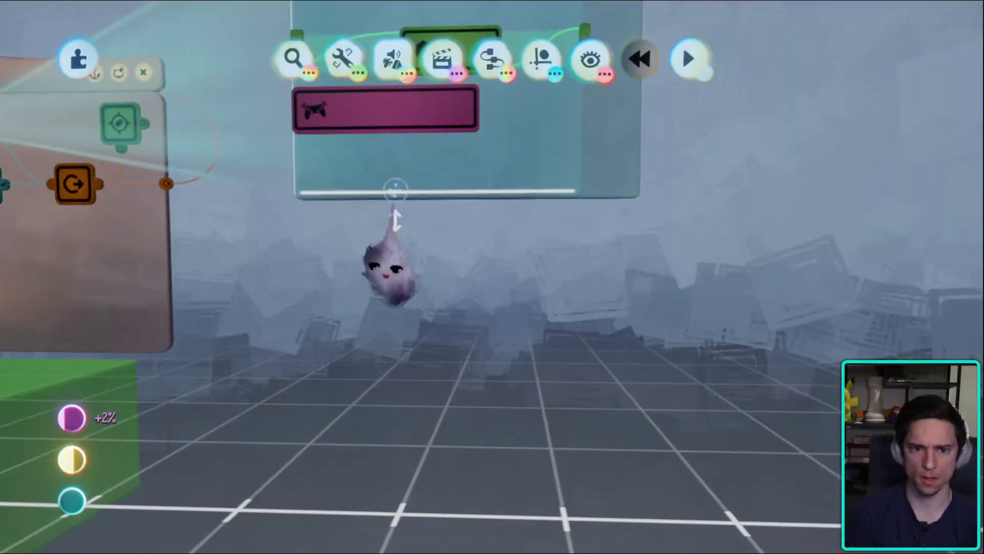
- Check the No Fish clip's settings, then play-test by casting the rod twice and pause
{"action": "left_click", "coordinate": [395, 118]}
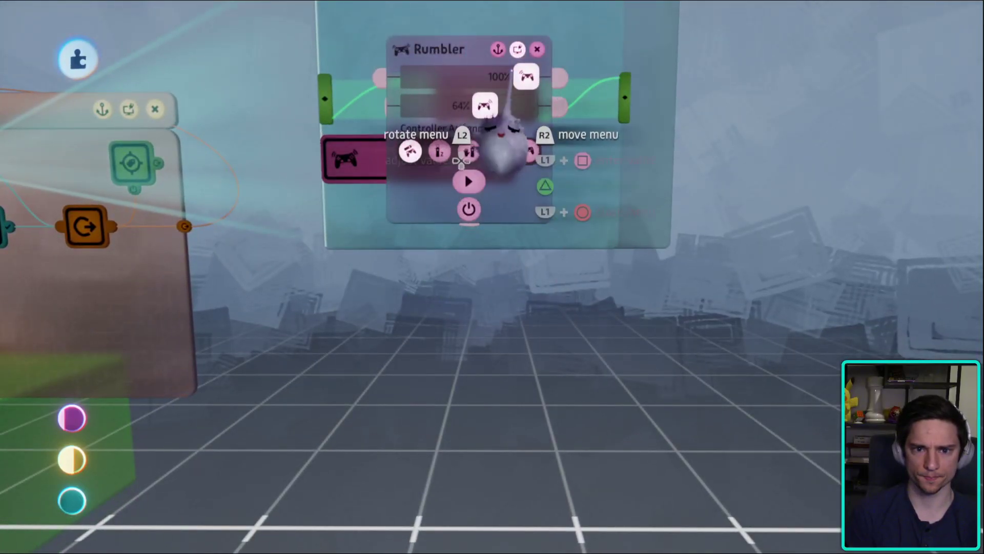
{"action": "key", "text": "Escape"}
{"action": "left_click", "coordinate": [277, 389]}
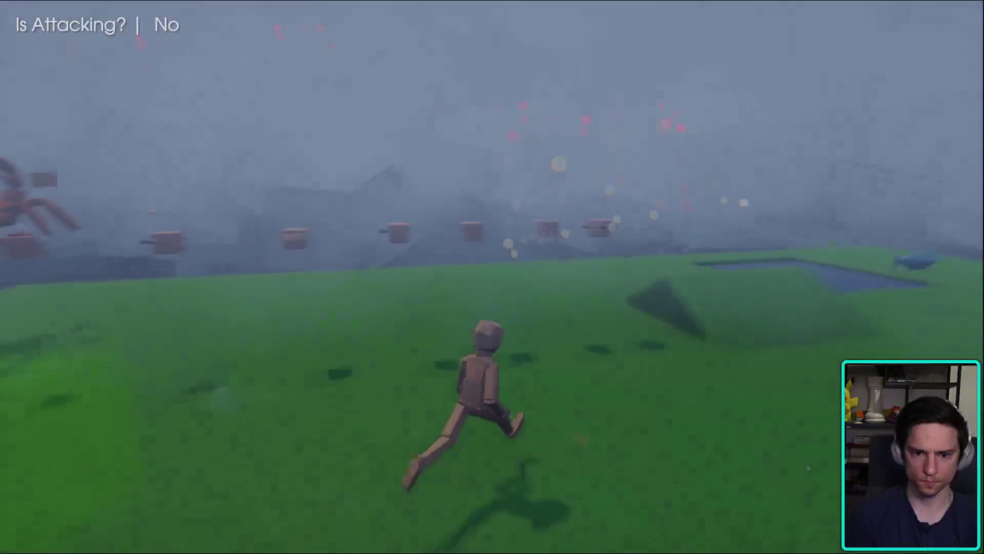
{"action": "key", "text": "w"}
{"action": "key", "text": "space"}
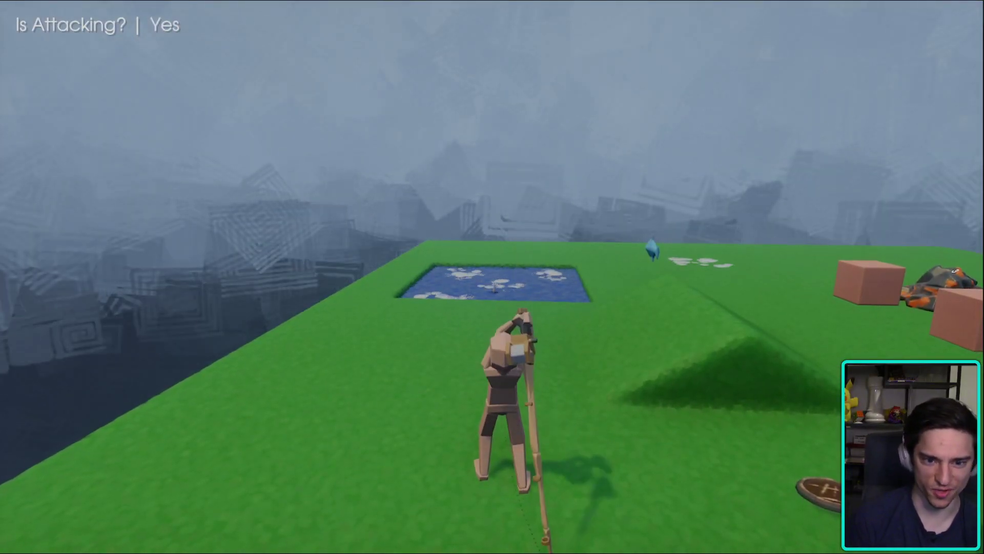
{"action": "key", "text": "w"}
{"action": "key", "text": "space"}
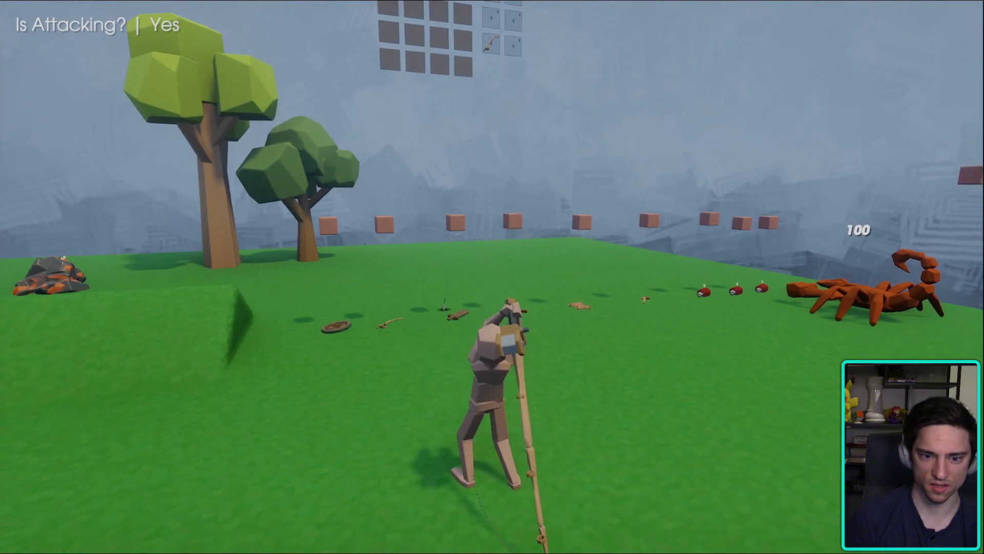
{"action": "key", "text": "w"}
{"action": "key", "text": "Escape"}
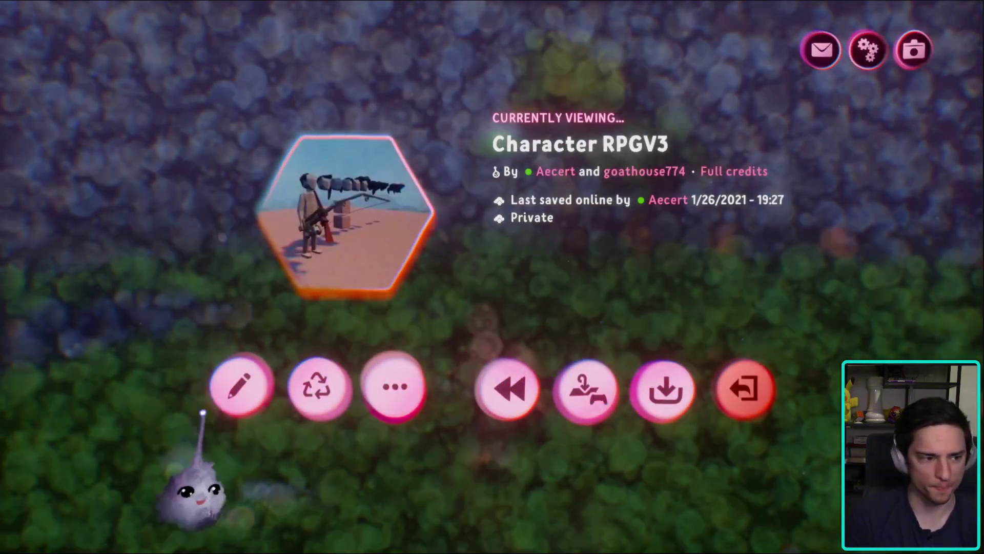
- Back in edit mode, slide the No Fish rumble clip slightly earlier
{"action": "left_click", "coordinate": [207, 408]}
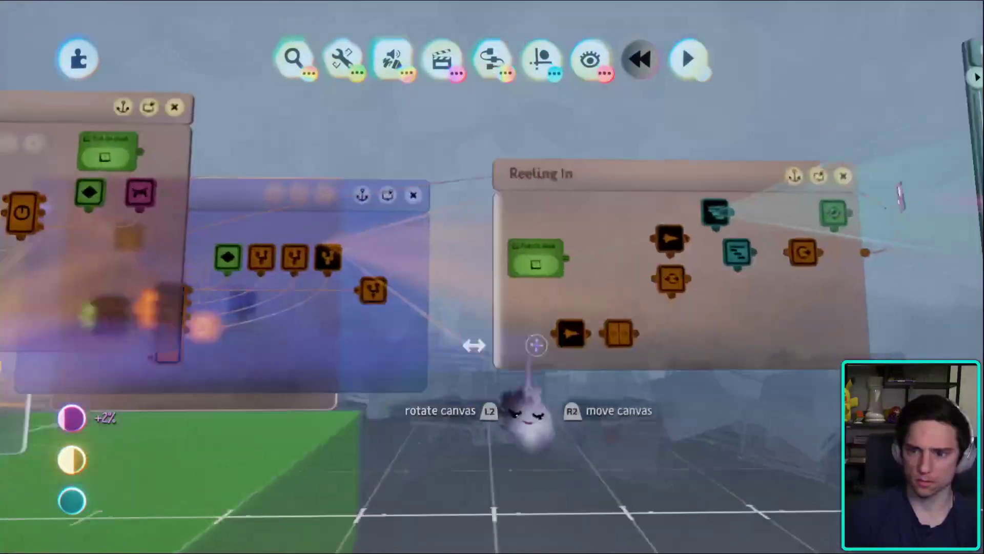
{"action": "key", "text": "d"}
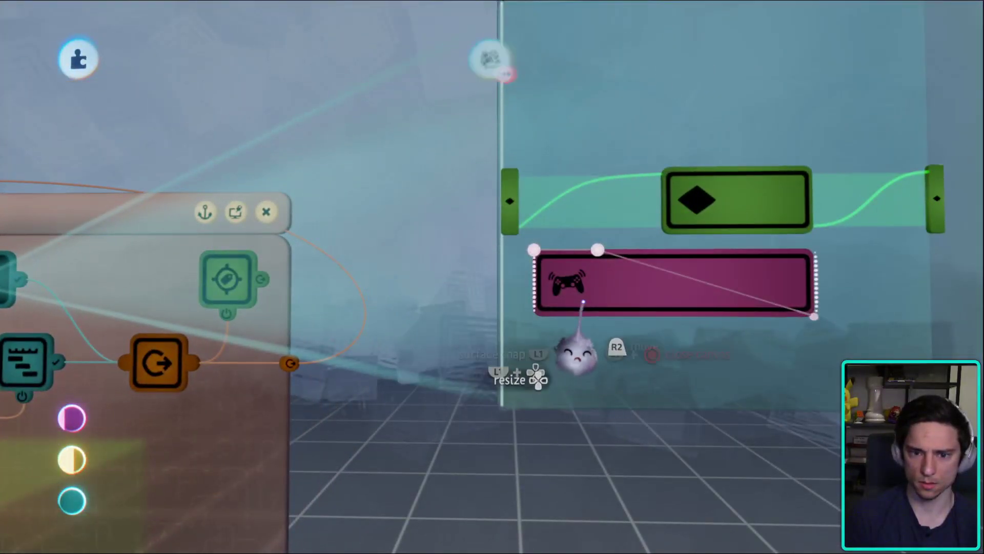
{"action": "left_click_drag", "start_coordinate": [583, 302], "coordinate": [533, 287]}
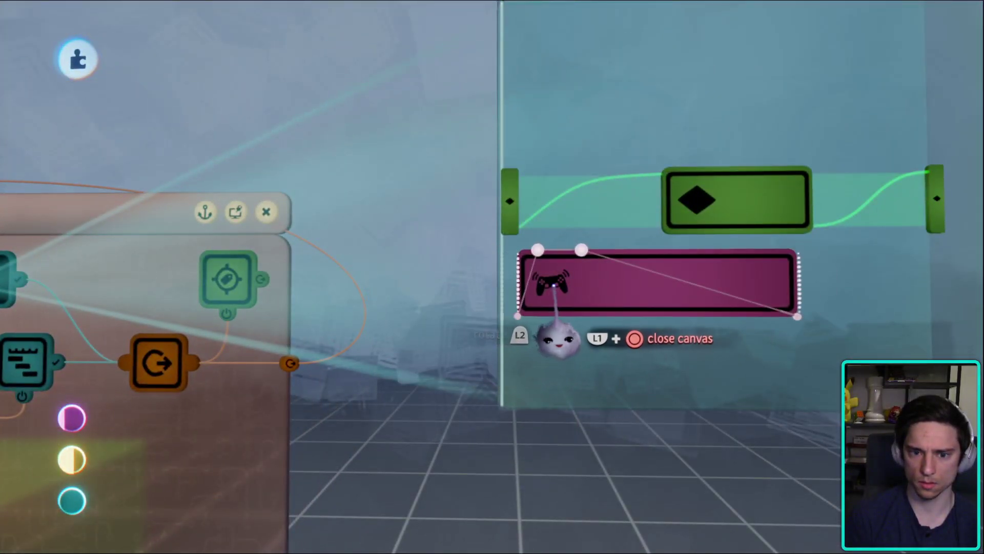
{"action": "left_click_drag", "start_coordinate": [558, 339], "coordinate": [571, 372]}
{"action": "middle_click_drag", "start_coordinate": [571, 371], "coordinate": [337, 497]}
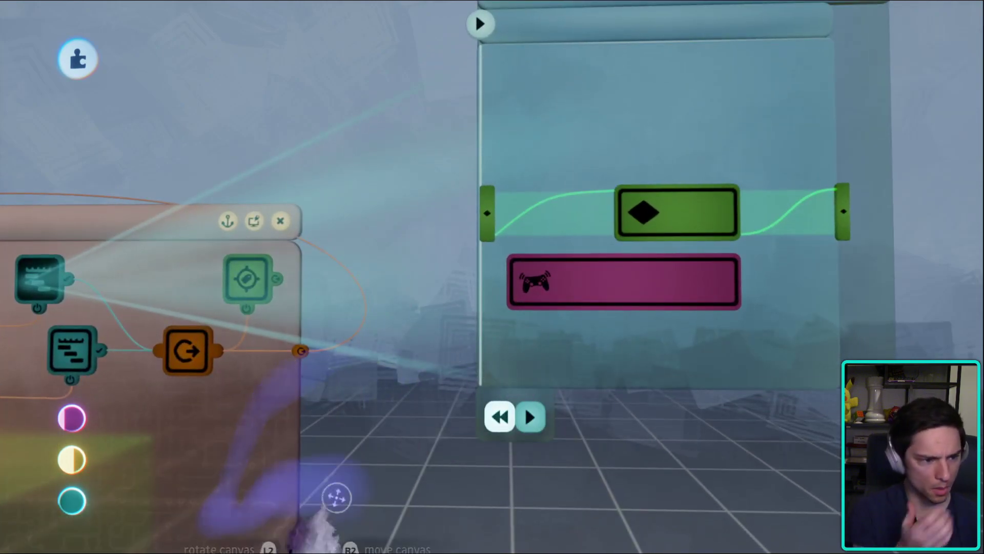
{"action": "middle_click_drag", "start_coordinate": [226, 348], "coordinate": [513, 468]}
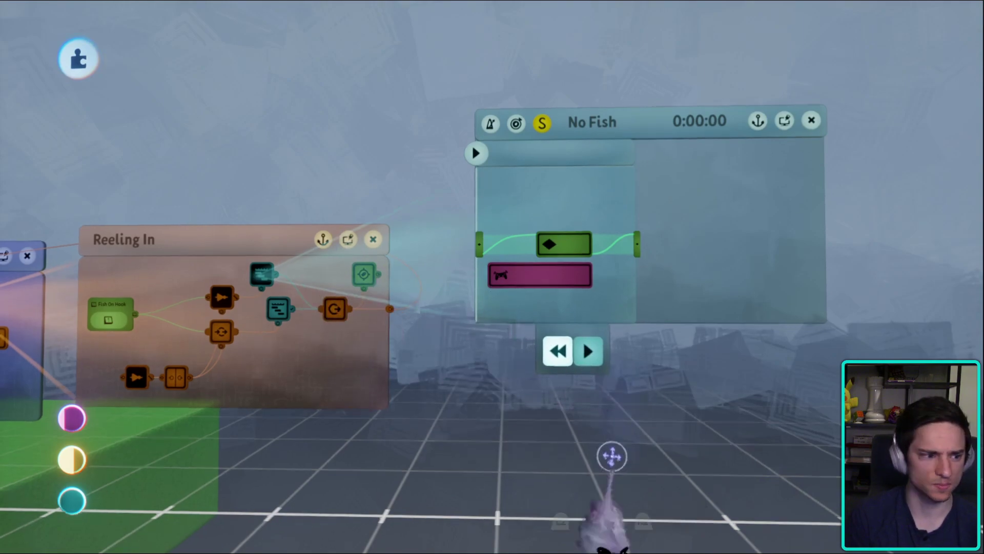
{"action": "middle_click_drag", "start_coordinate": [611, 455], "coordinate": [512, 334]}
- Play-test running, jumping and casting the fishing line, then return to editing
{"action": "key", "text": "Escape"}
{"action": "key", "text": "Escape"}
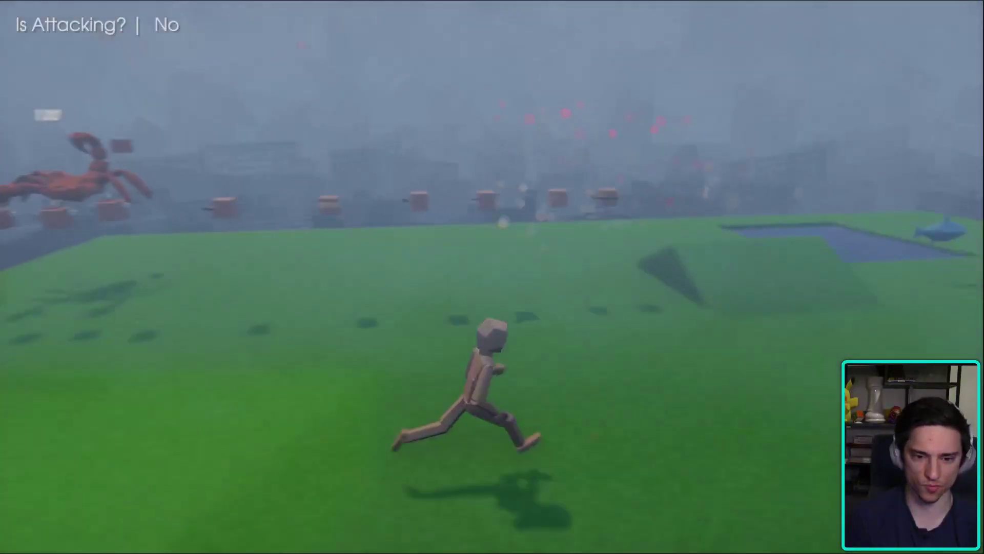
{"action": "key", "text": "w"}
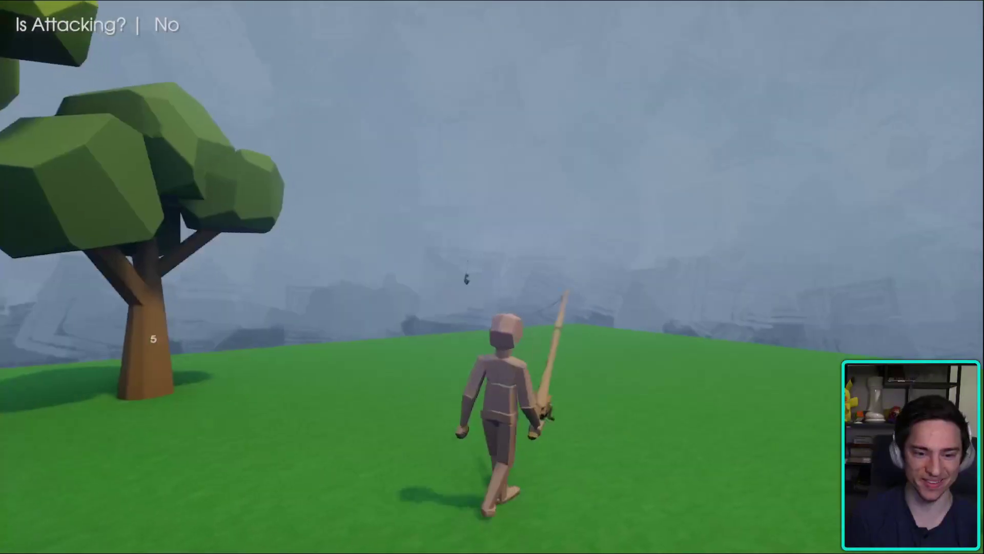
{"action": "key", "text": "w"}
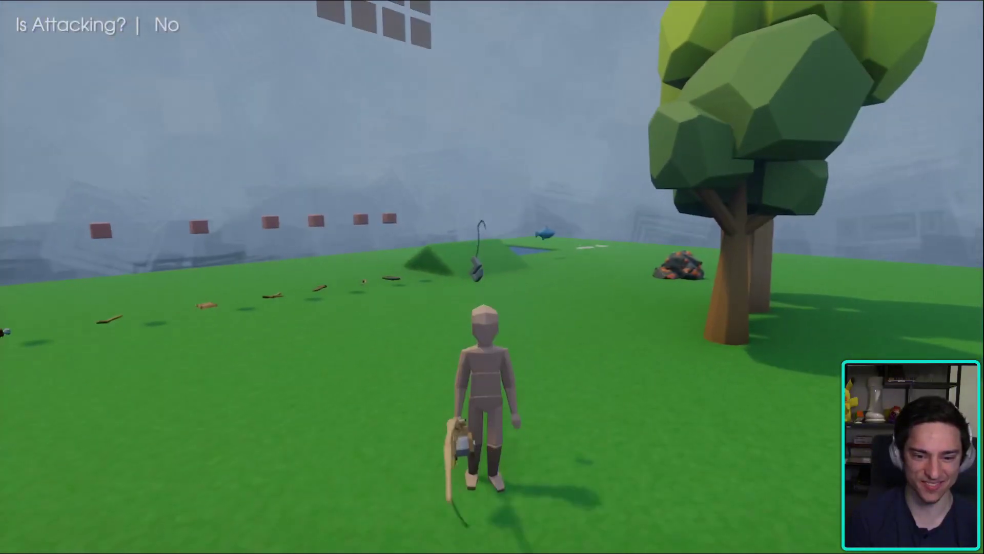
{"action": "key", "text": "space"}
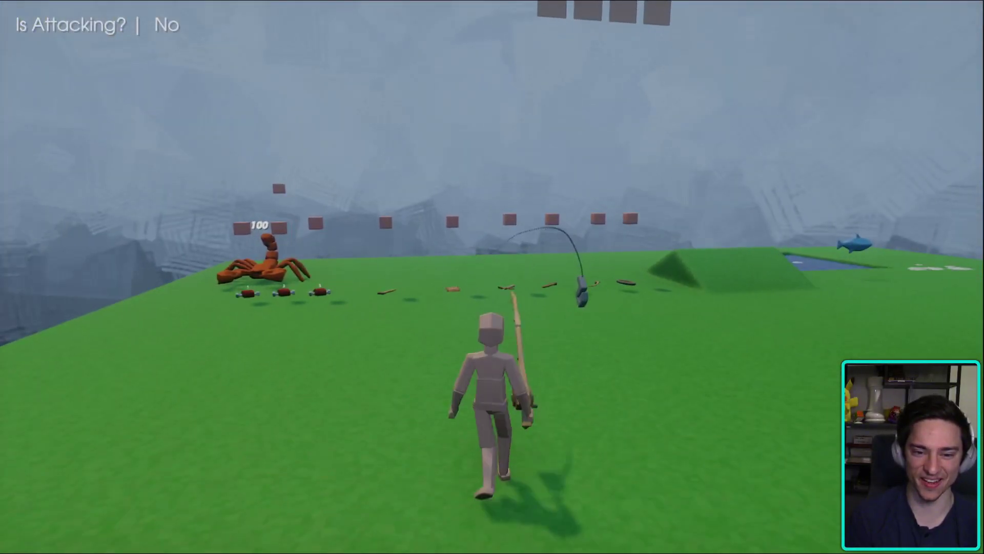
{"action": "key", "text": "w"}
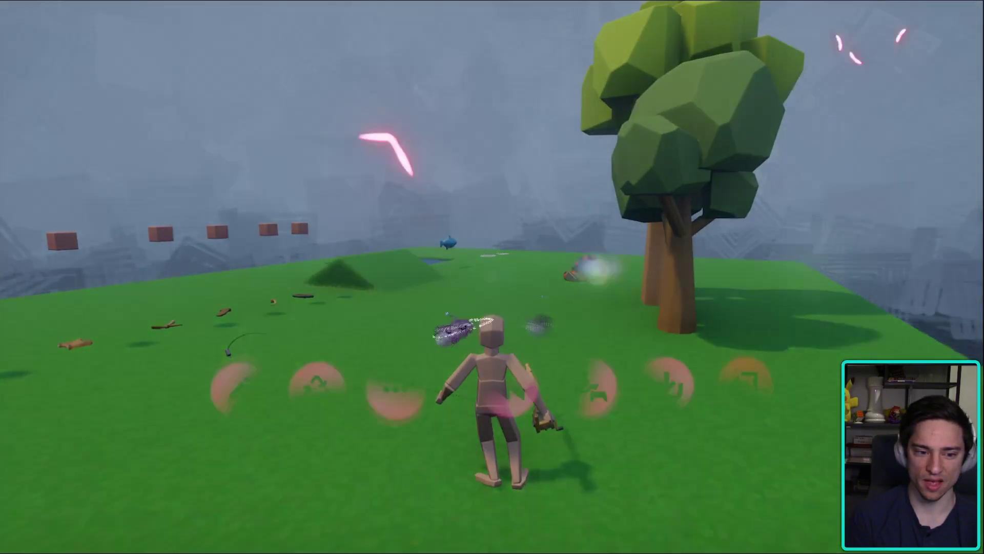
{"action": "key", "text": "Escape"}
{"action": "left_click", "coordinate": [236, 389]}
- Rename the fishing tag from Line to 'Fishing | Lure Pos'
{"action": "key", "text": "w"}
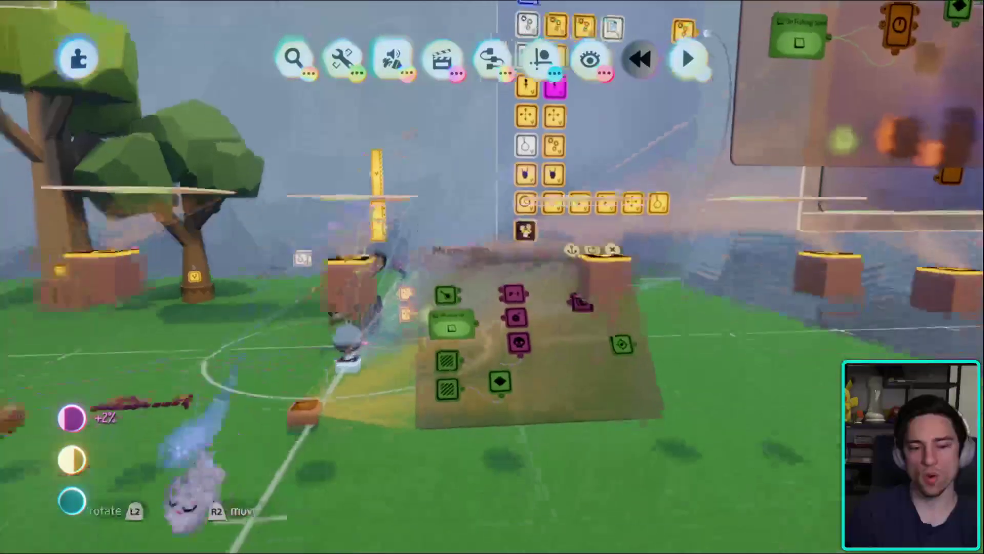
{"action": "key", "text": "w"}
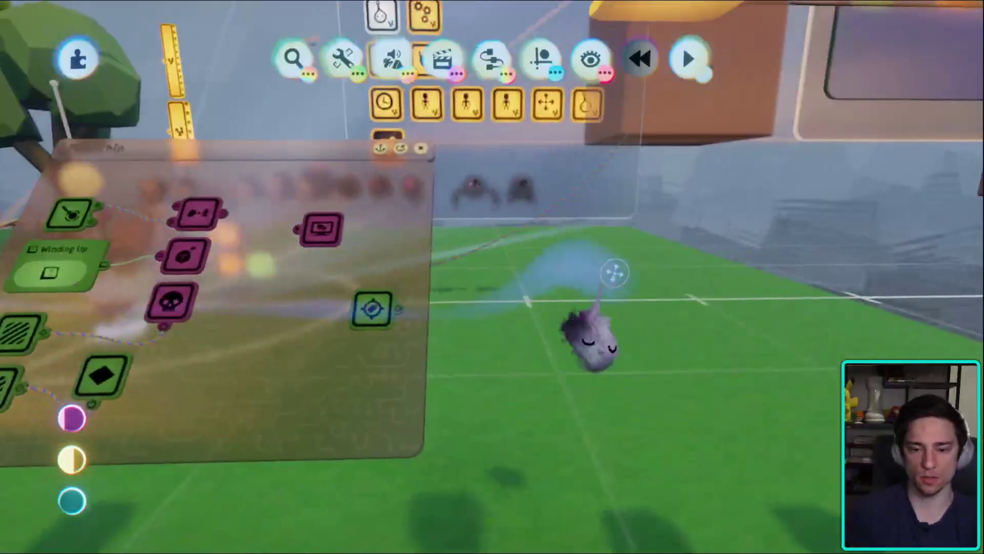
{"action": "left_click_drag", "start_coordinate": [615, 273], "coordinate": [382, 236]}
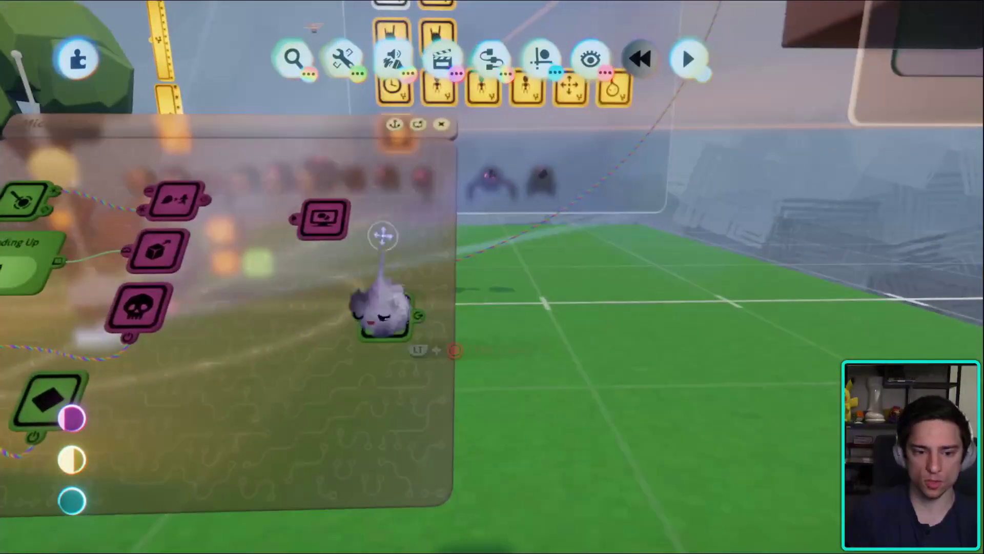
{"action": "key", "text": "w"}
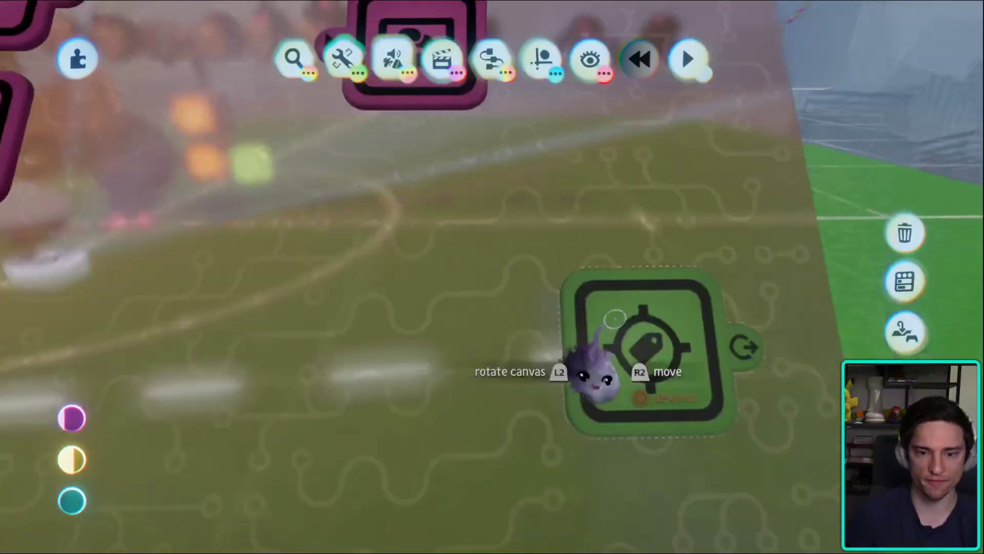
{"action": "key", "text": "w"}
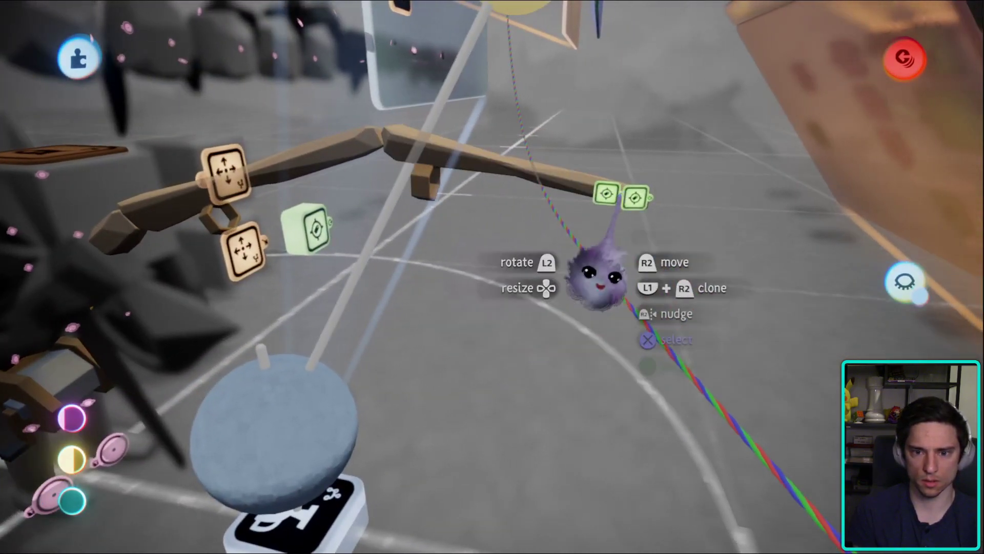
{"action": "left_click", "coordinate": [460, 134]}
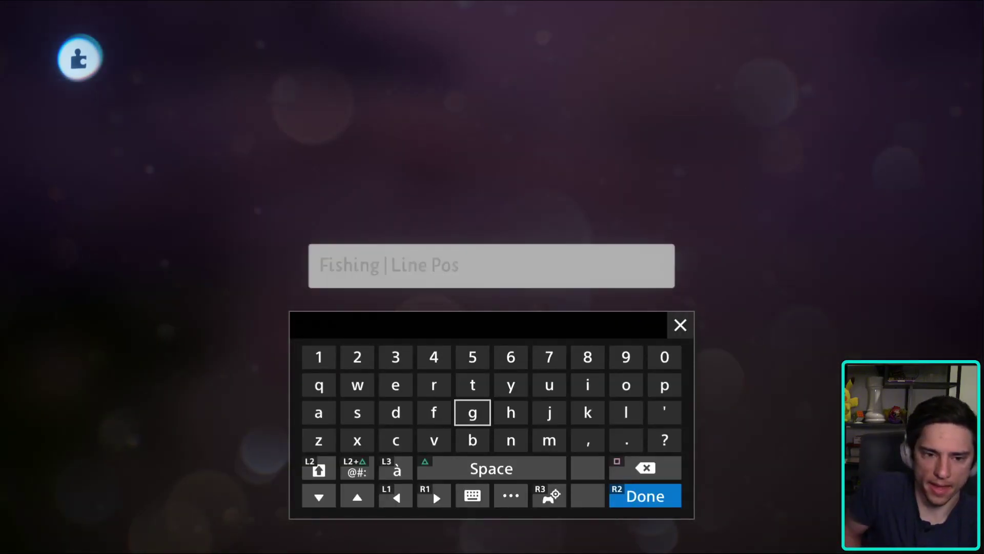
{"action": "key", "text": "BackSpace"}
{"action": "key", "text": "BackSpace"}
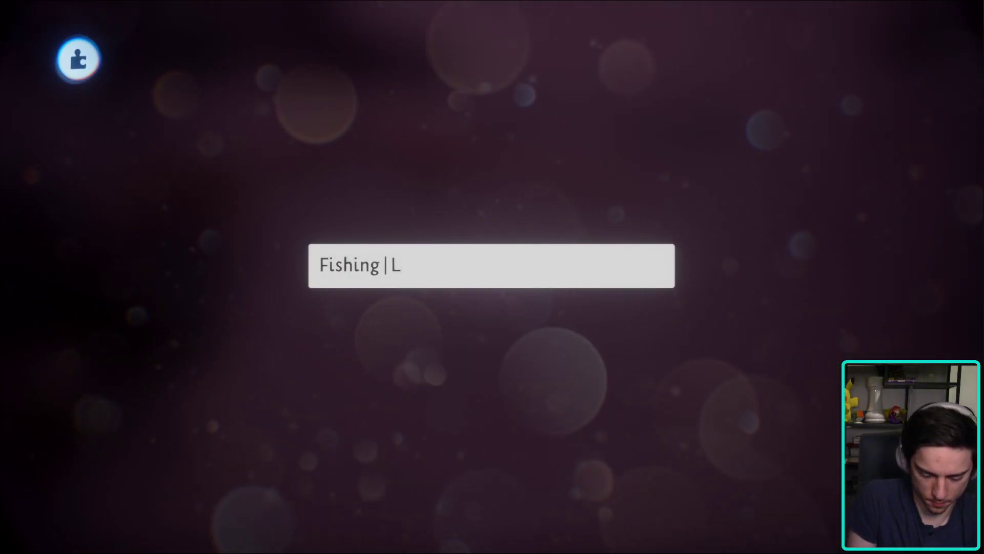
{"action": "key", "text": "Return"}
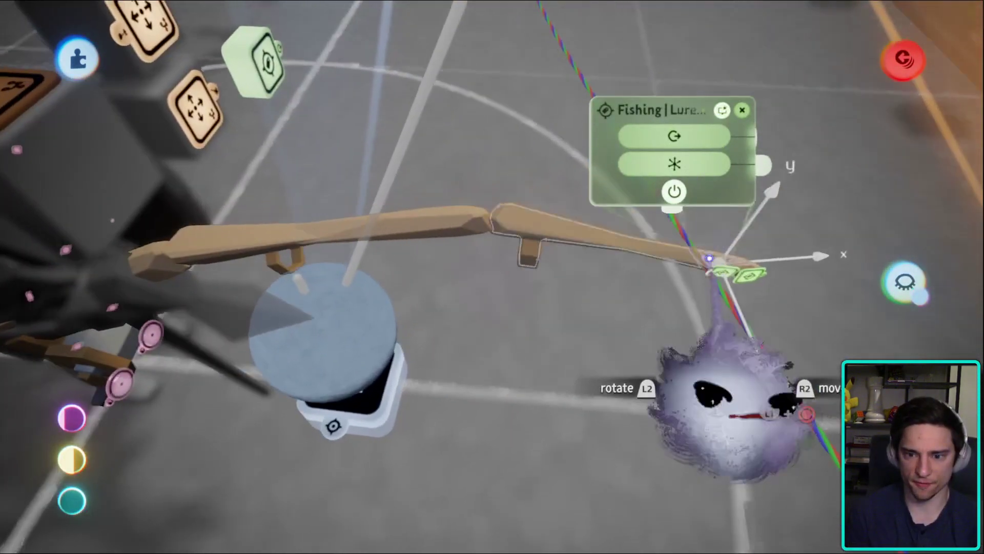
- Move the Lure Pos tag near the rod tip and pull the fluffy lure down below the rod
{"action": "left_click_drag", "start_coordinate": [727, 410], "coordinate": [549, 451]}
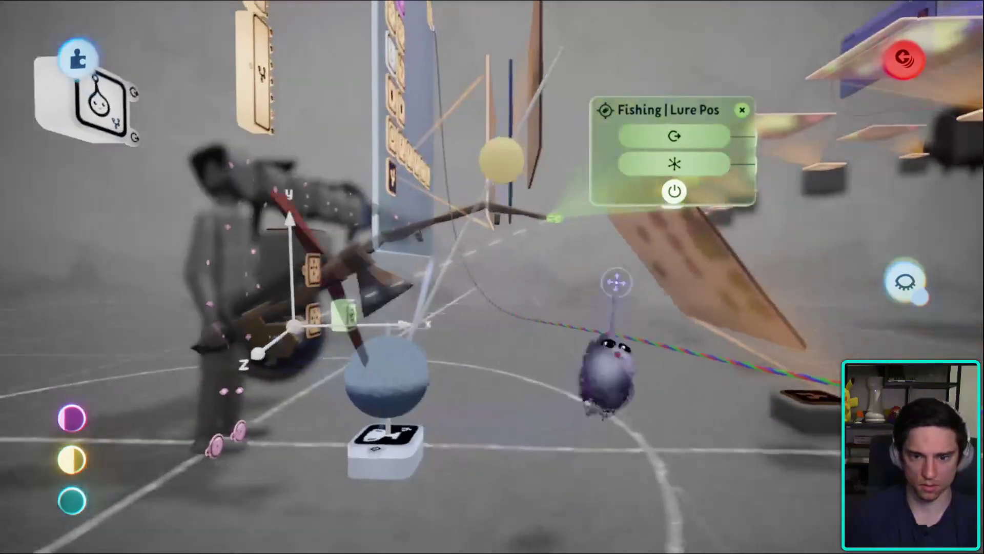
{"action": "left_click_drag", "start_coordinate": [617, 281], "coordinate": [549, 410]}
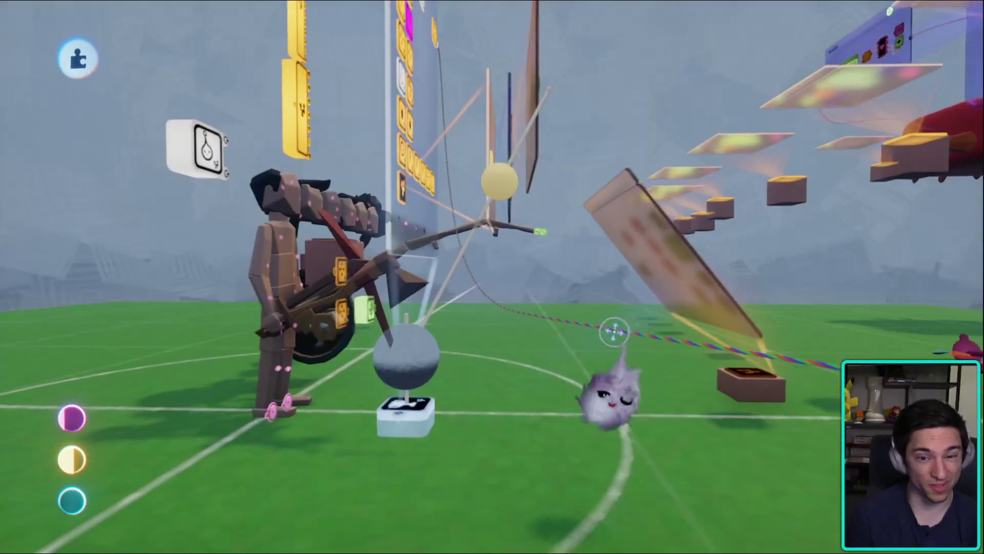
{"action": "key", "text": "Escape"}
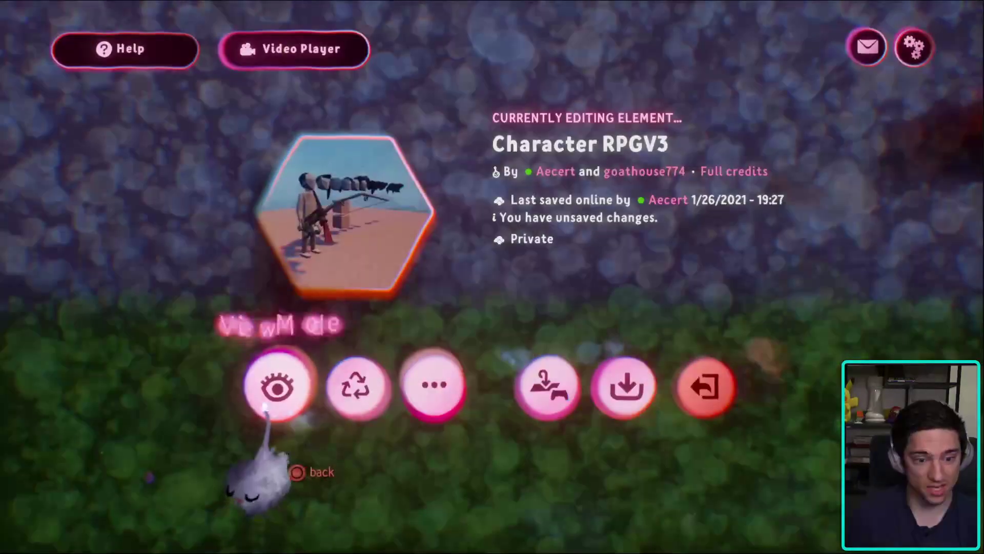
- Play the level, then pause and switch back to editing
{"action": "left_click", "coordinate": [276, 385]}
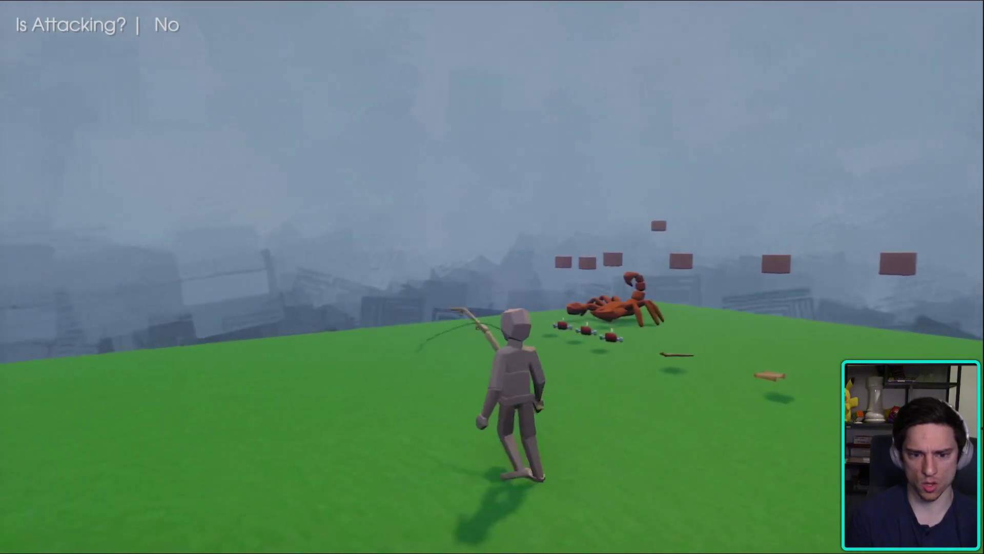
{"action": "key", "text": "Escape"}
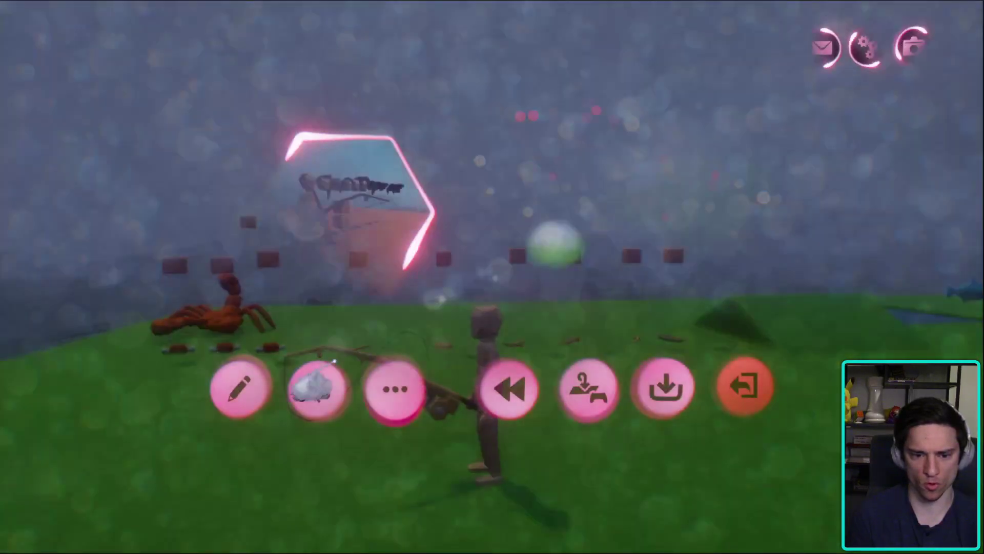
{"action": "key", "text": "Return"}
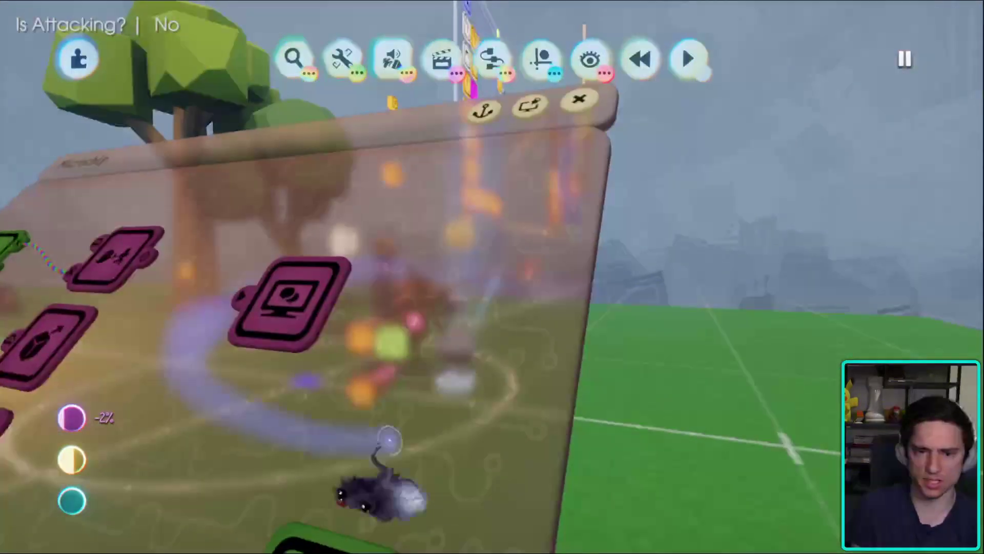
{"action": "key", "text": "Escape"}
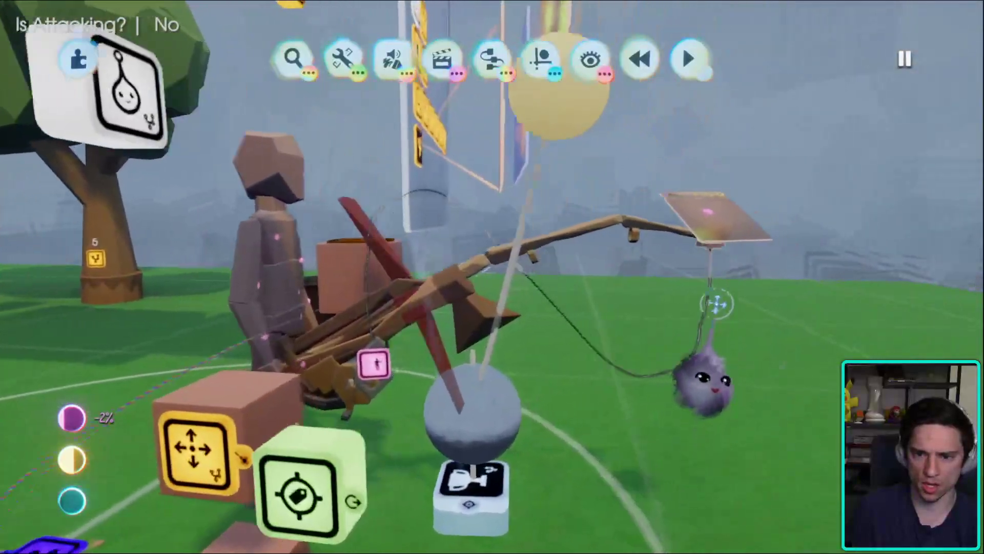
- Open the Fishing | Lure Pos tag's settings and orbit around the sphere and tag
{"action": "middle_click_drag", "start_coordinate": [717, 304], "coordinate": [482, 348]}
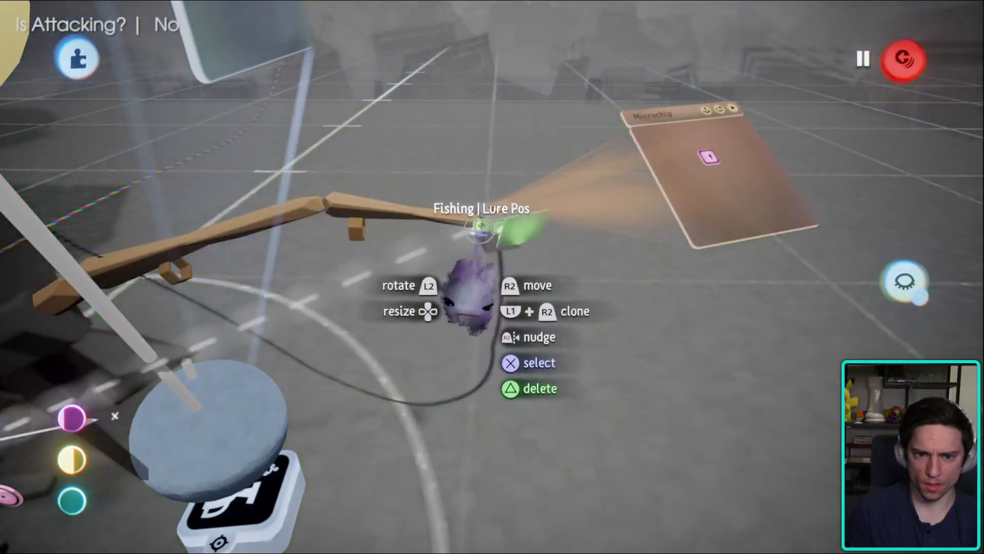
{"action": "left_click", "coordinate": [472, 277]}
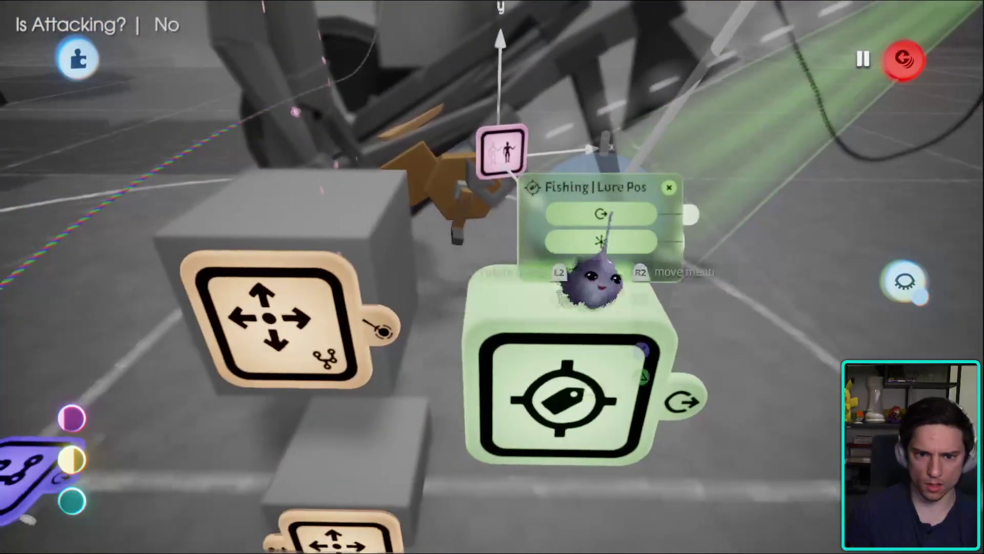
{"action": "middle_click_drag", "start_coordinate": [594, 282], "coordinate": [590, 354]}
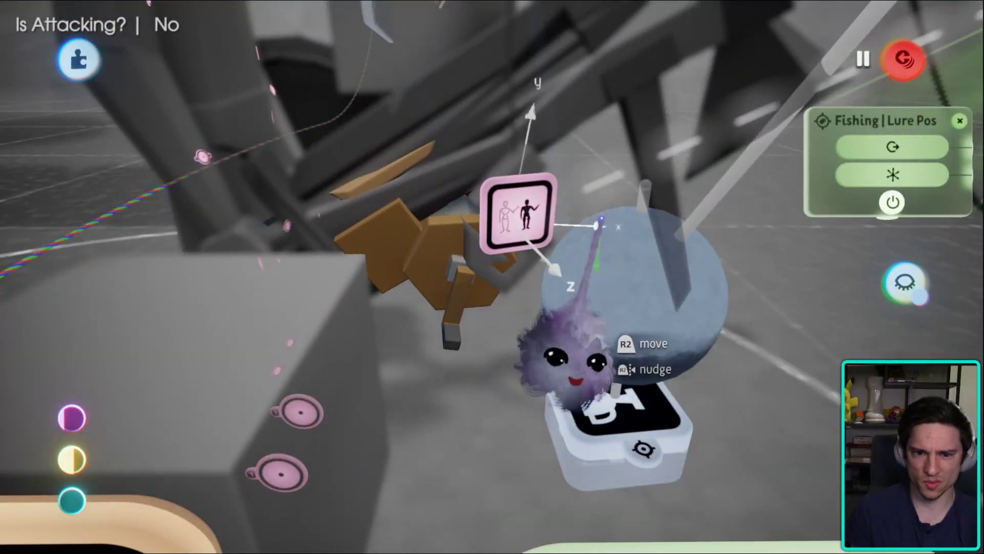
{"action": "middle_click_drag", "start_coordinate": [542, 296], "coordinate": [756, 303]}
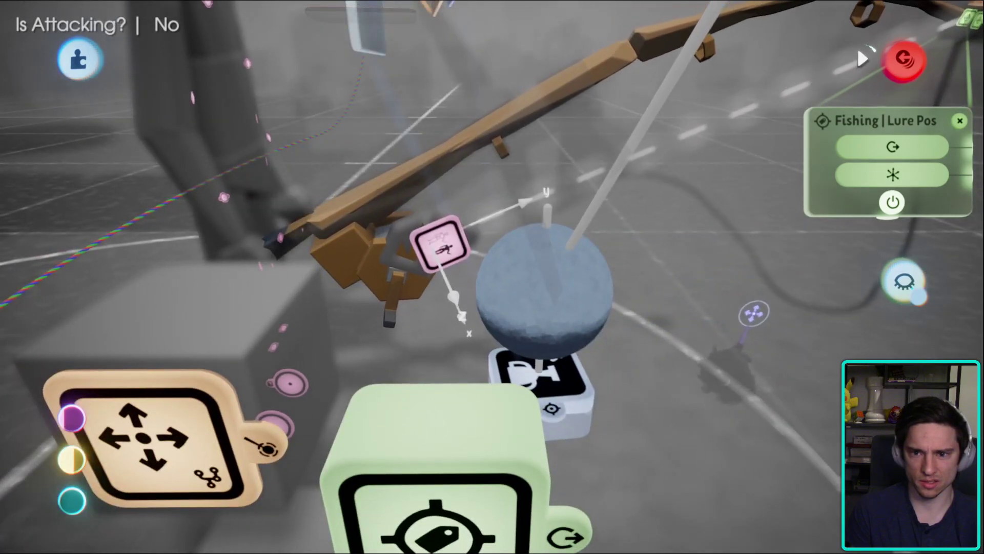
- Test the level again in View Mode without gadgets
{"action": "left_click", "coordinate": [863, 59]}
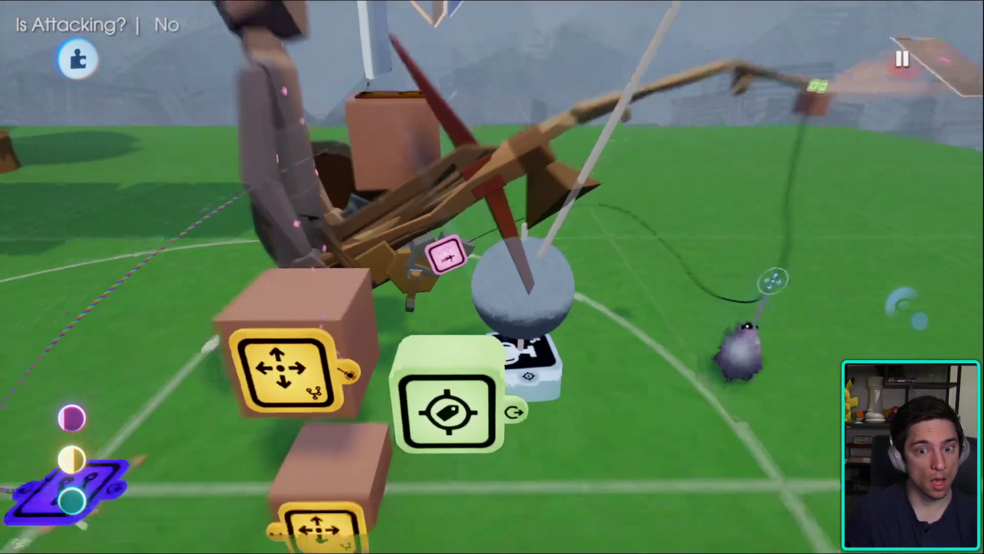
{"action": "key", "text": "Escape"}
{"action": "left_click", "coordinate": [275, 389]}
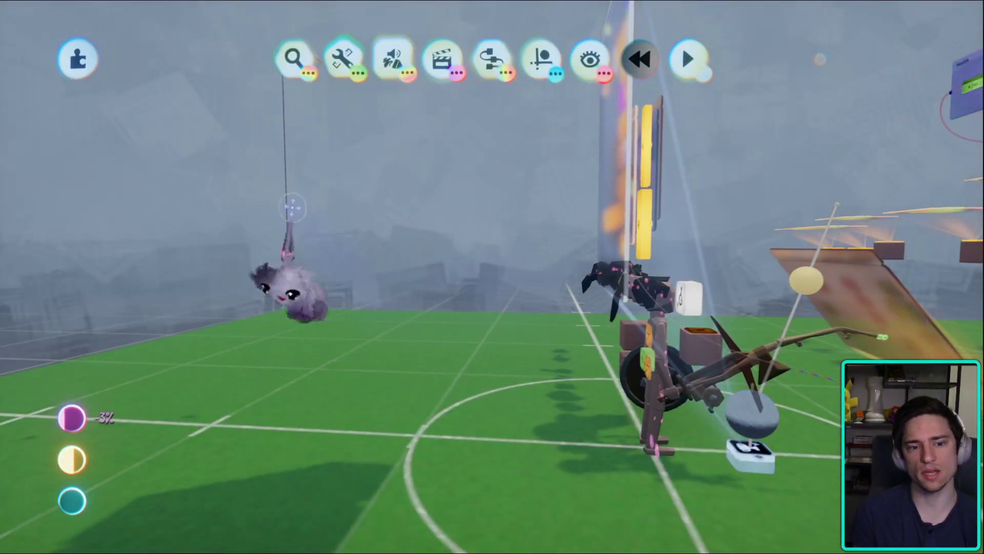
- Lift the fluffy lure high, cast the rod in play, then return to edit mode
{"action": "left_click_drag", "start_coordinate": [292, 208], "coordinate": [254, 59]}
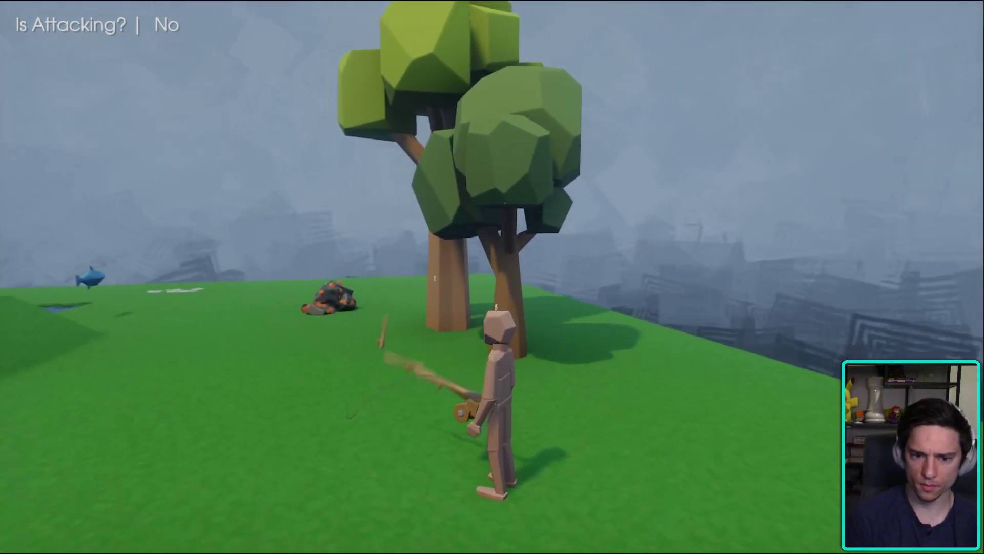
{"action": "left_click", "coordinate": [492, 277]}
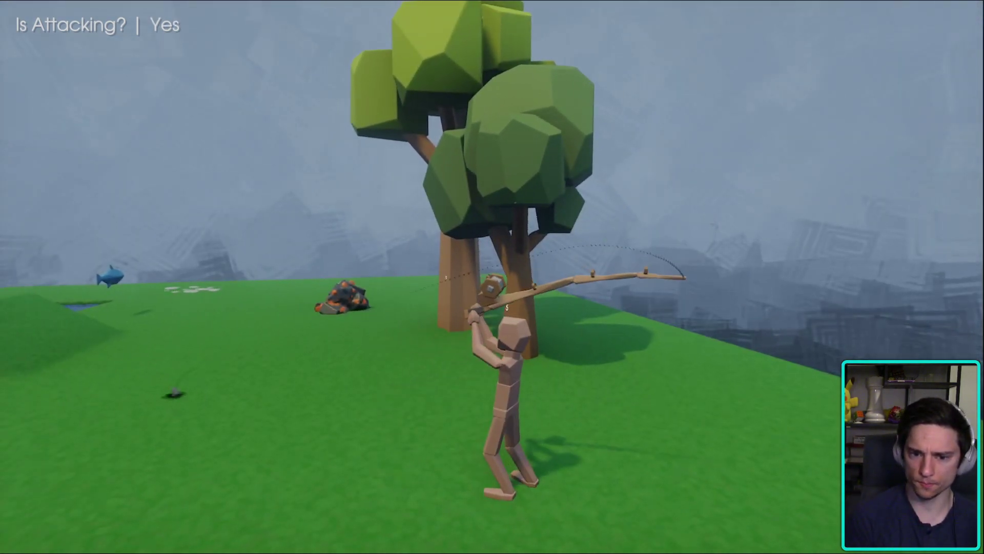
{"action": "key", "text": "Escape"}
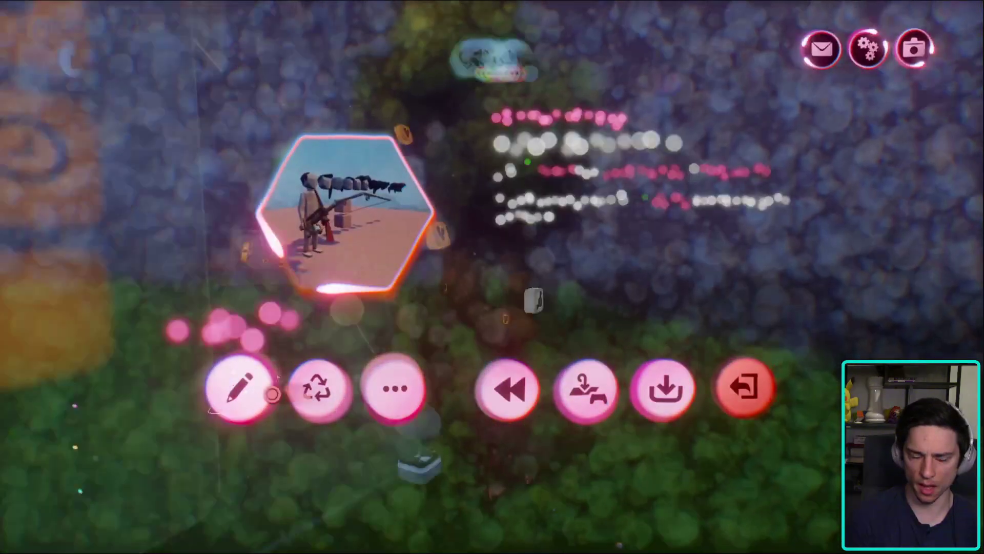
{"action": "left_click", "coordinate": [237, 386]}
- Inspect the Fishing | Lure Pos tag's settings, then close them to reach the Fishing logic
{"action": "left_click", "coordinate": [434, 417]}
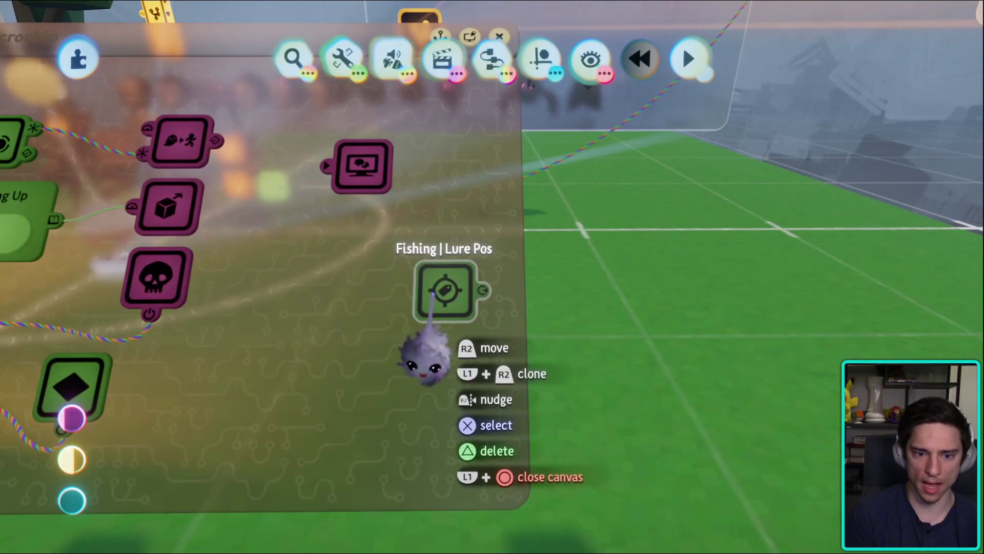
{"action": "left_click", "coordinate": [433, 291]}
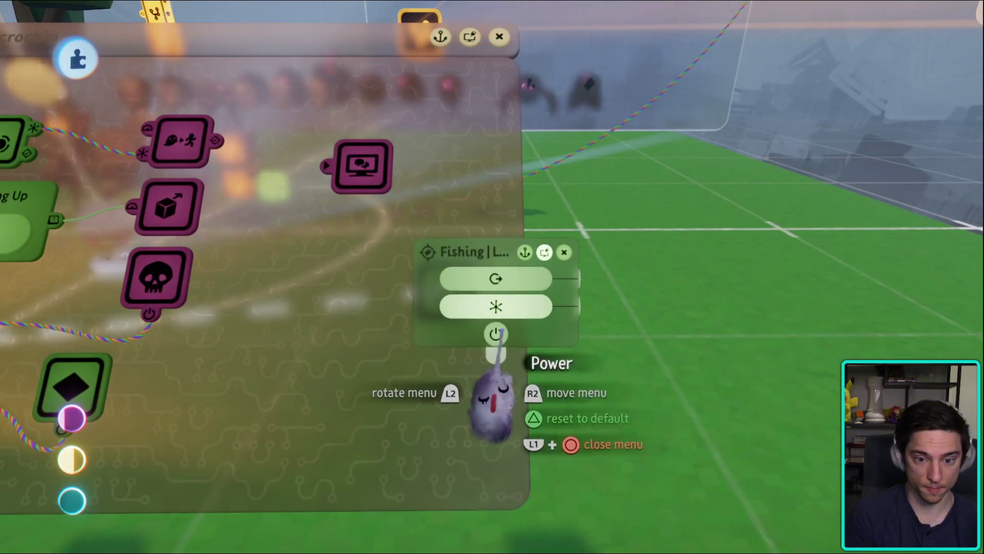
{"action": "key", "text": "Escape"}
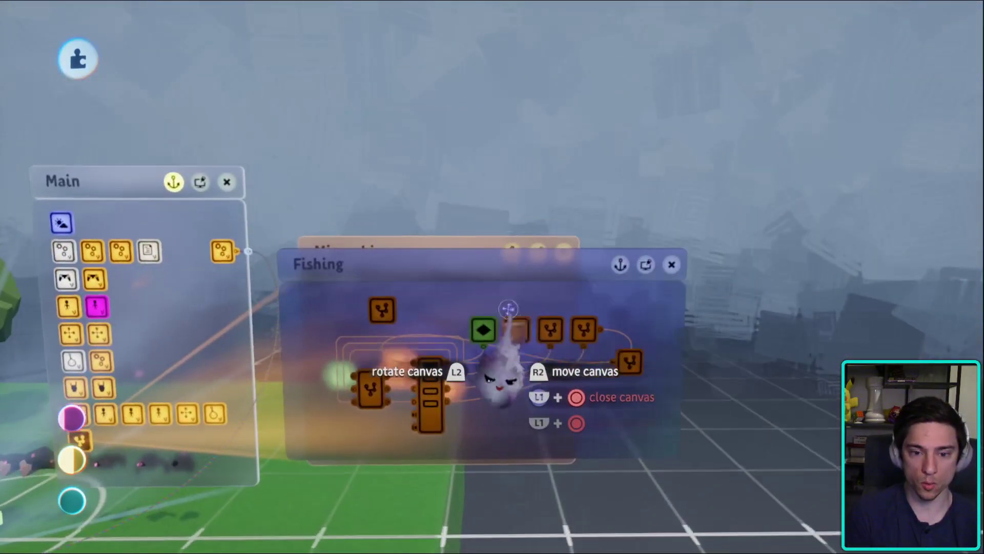
- In the Casting/Waiting logic, rename the first timeline to 'Waiting'
{"action": "left_click", "coordinate": [523, 393]}
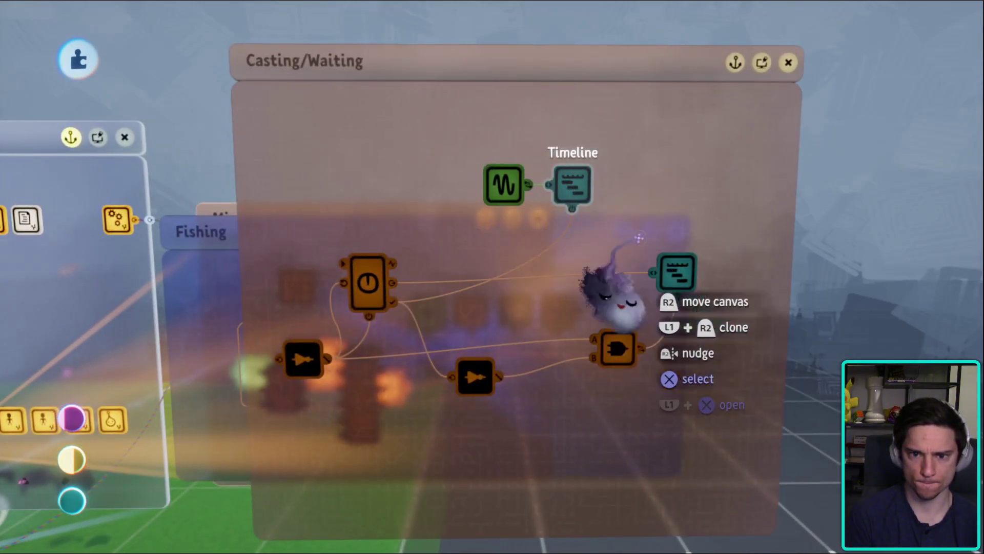
{"action": "left_click", "coordinate": [563, 271]}
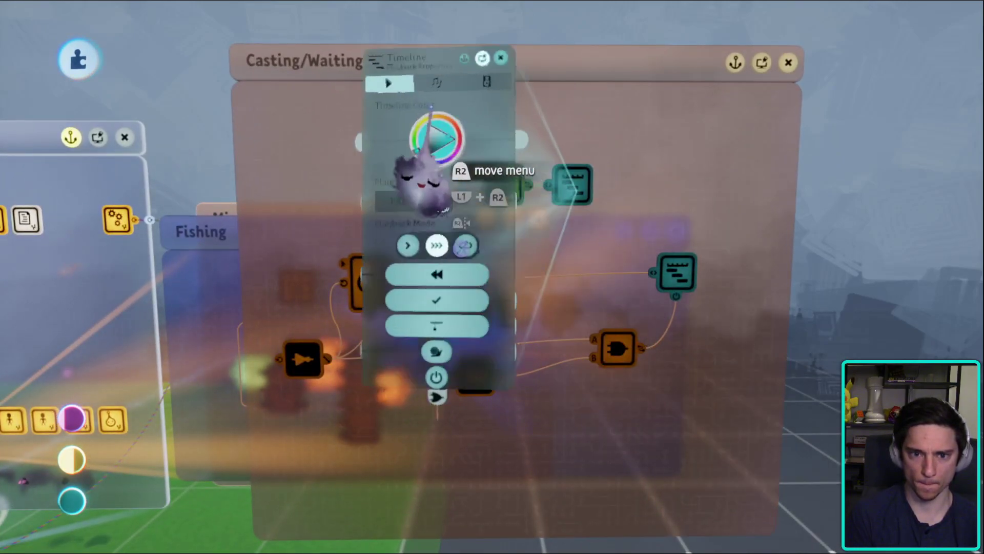
{"action": "left_click", "coordinate": [440, 51]}
{"action": "type", "text": "W"}
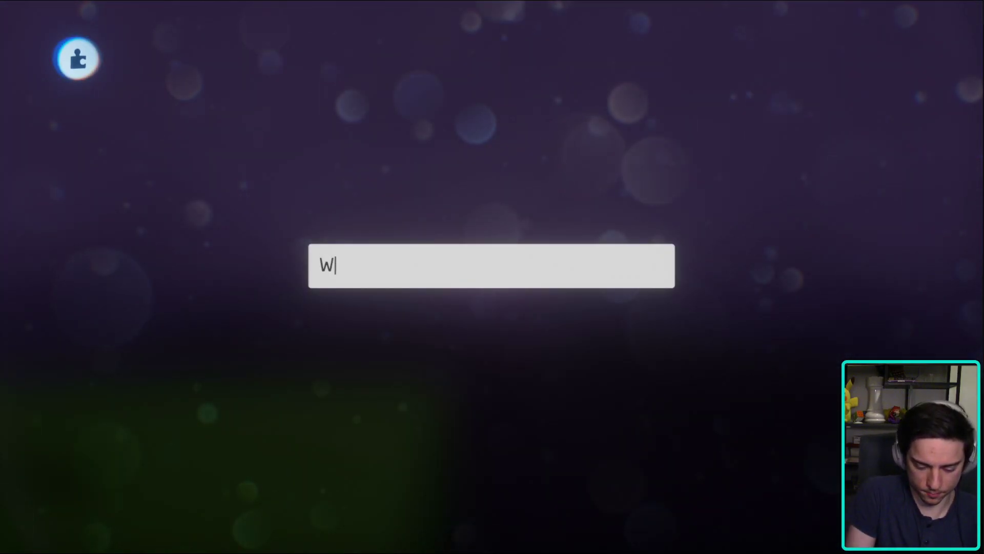
{"action": "type", "text": "aiting"}
{"action": "key", "text": "Return"}
{"action": "key", "text": "Escape"}
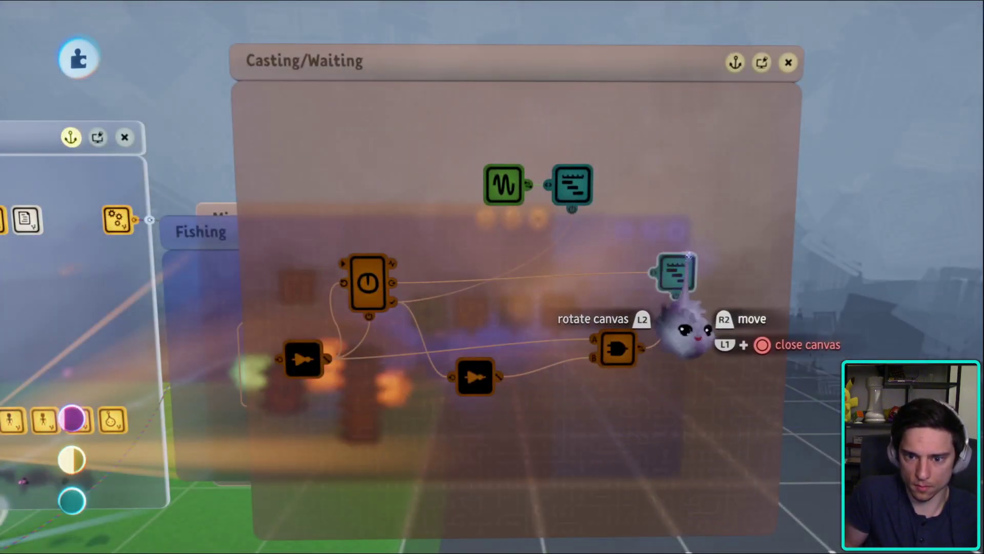
- Rename the other timeline to 'Casting', correcting the mistyped capital letter
{"action": "left_click", "coordinate": [646, 332]}
{"action": "left_click", "coordinate": [518, 169]}
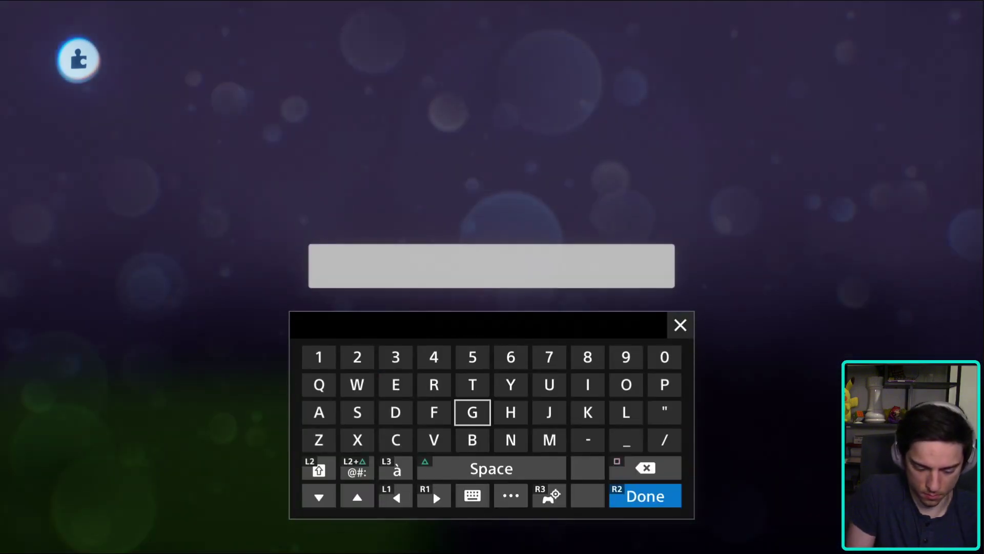
{"action": "type", "text": "CAsting"}
{"action": "key", "text": "Return"}
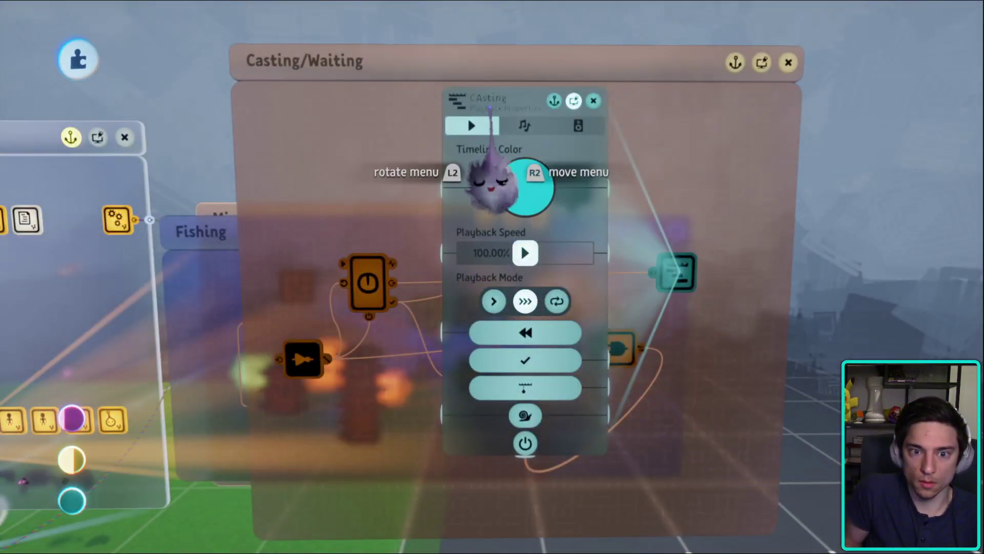
{"action": "left_click", "coordinate": [519, 139]}
{"action": "type", "text": "C"}
{"action": "key", "text": "Return"}
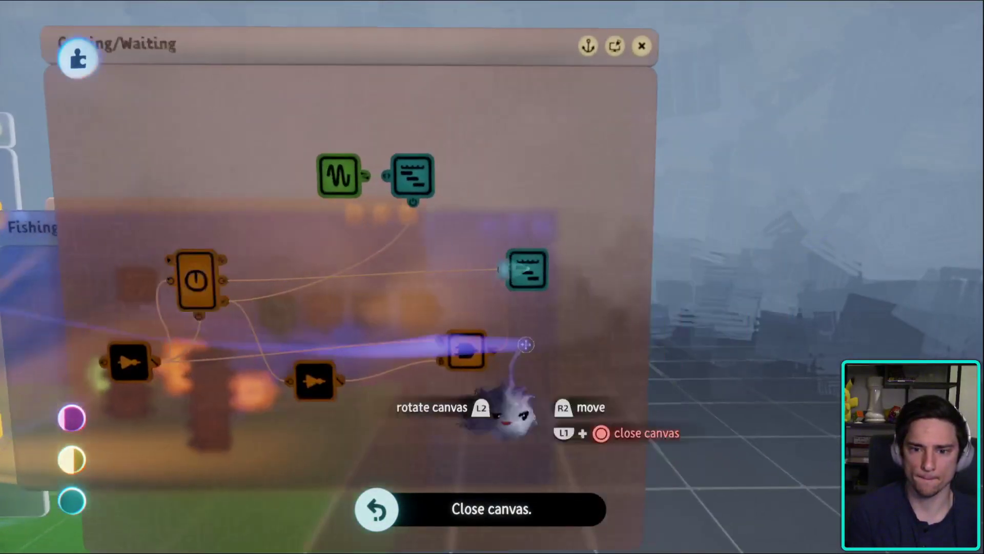
- Stamp a new keyframe into the Casting timeline and check the Fishing | Lure Pos teleporter's settings
{"action": "left_click", "coordinate": [472, 338]}
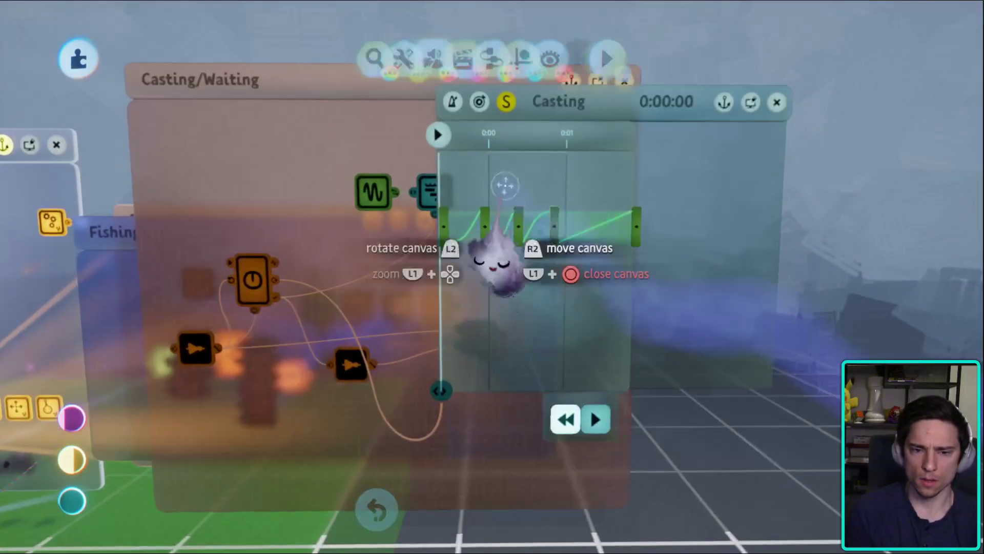
{"action": "left_click", "coordinate": [444, 60]}
{"action": "left_click", "coordinate": [437, 108]}
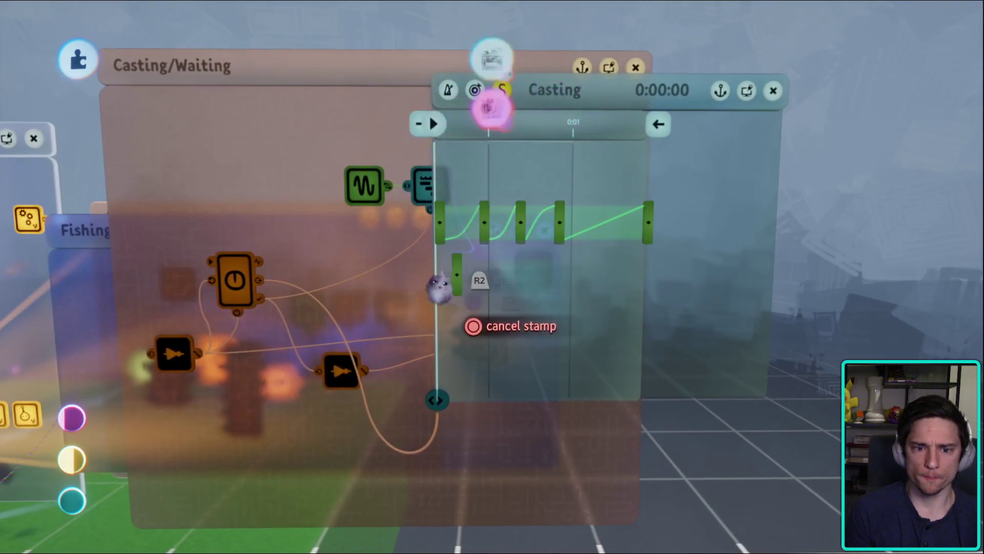
{"action": "key", "text": "Escape"}
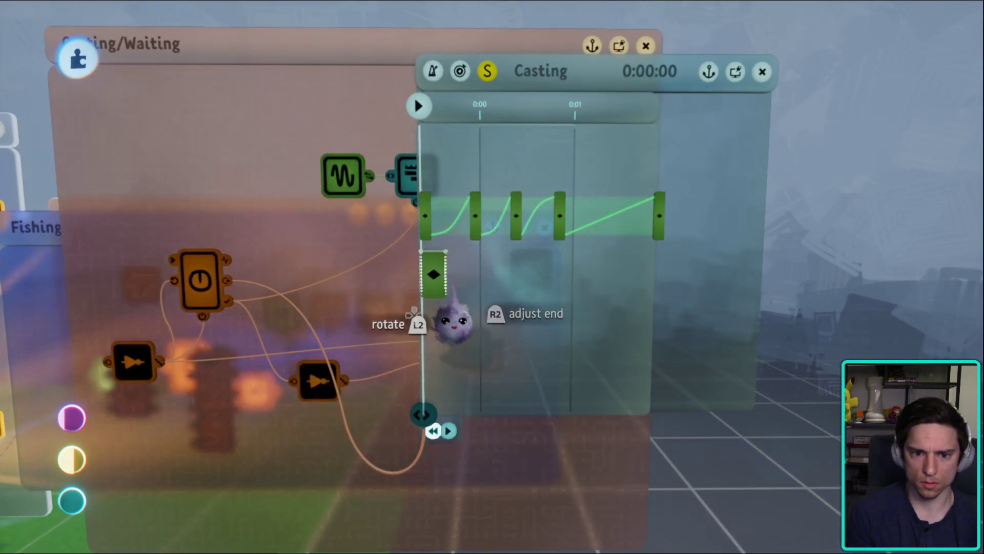
{"action": "left_click", "coordinate": [465, 280]}
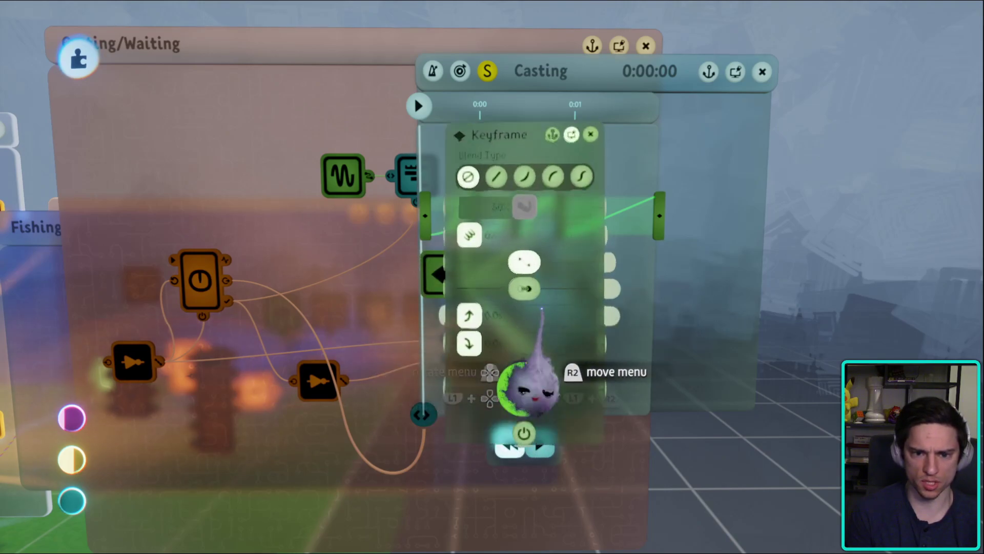
{"action": "key", "text": "Escape"}
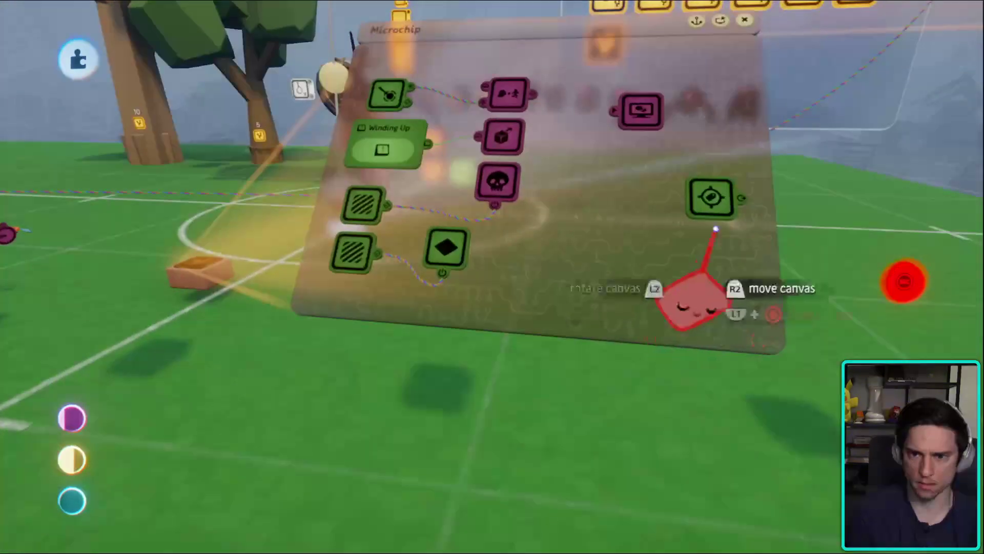
{"action": "left_click", "coordinate": [710, 199]}
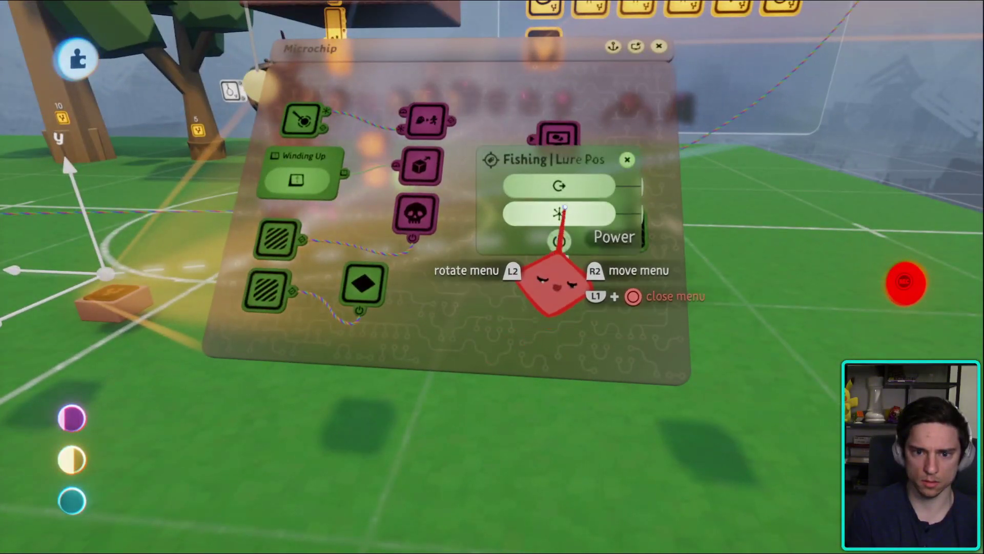
{"action": "key", "text": "Escape"}
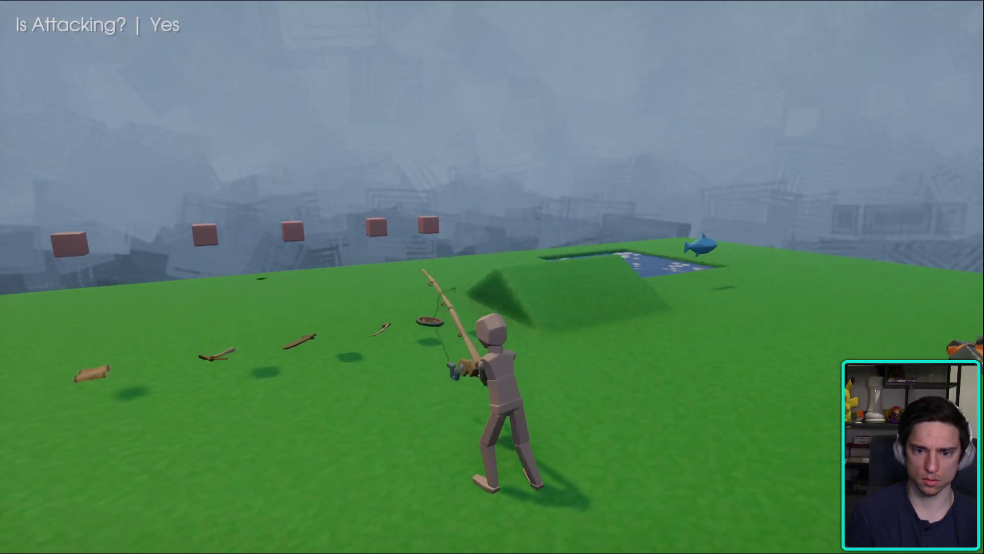
- Return to edit mode and rename the Casting keyframe 'Lure Pos Shadow On/Pole Off'
{"action": "key", "text": "Escape"}
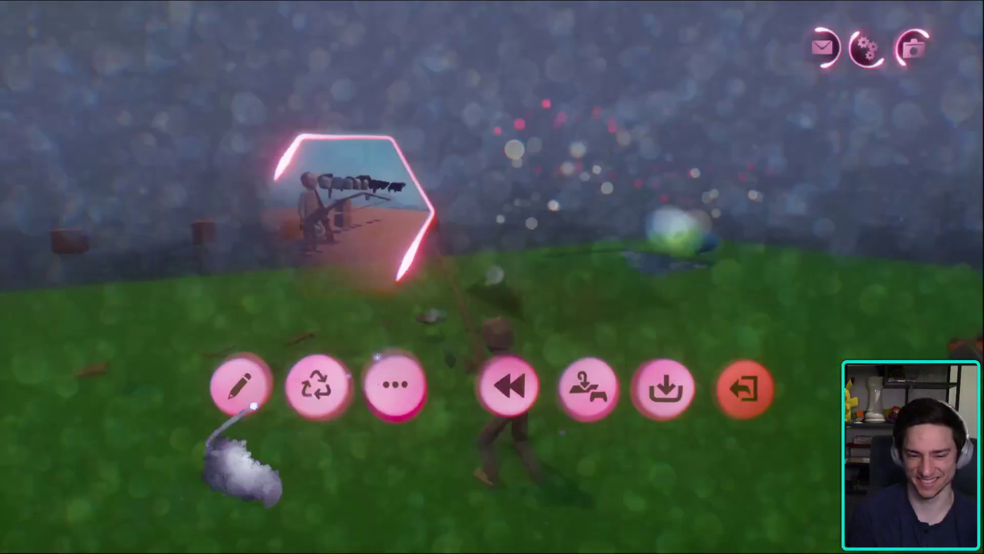
{"action": "left_click", "coordinate": [237, 379]}
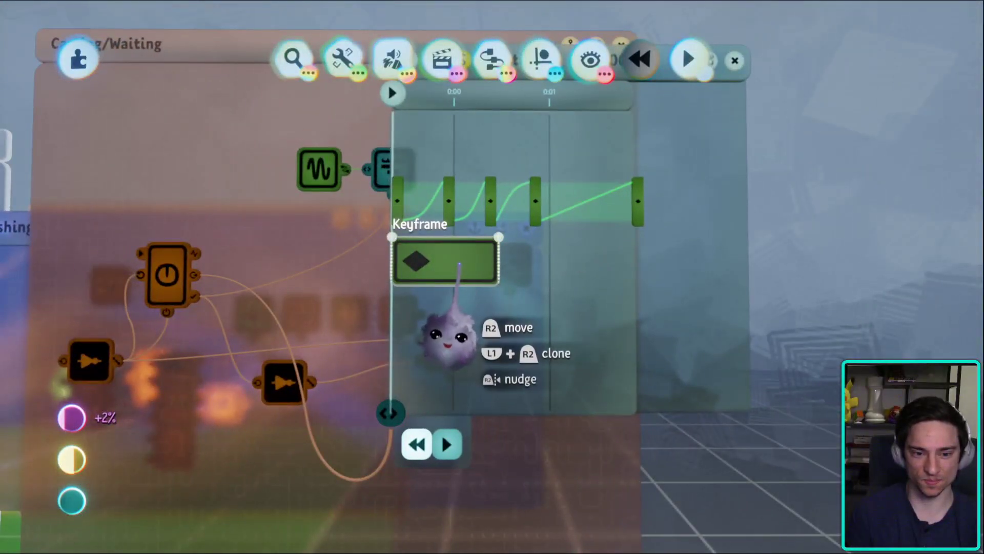
{"action": "left_click", "coordinate": [450, 259]}
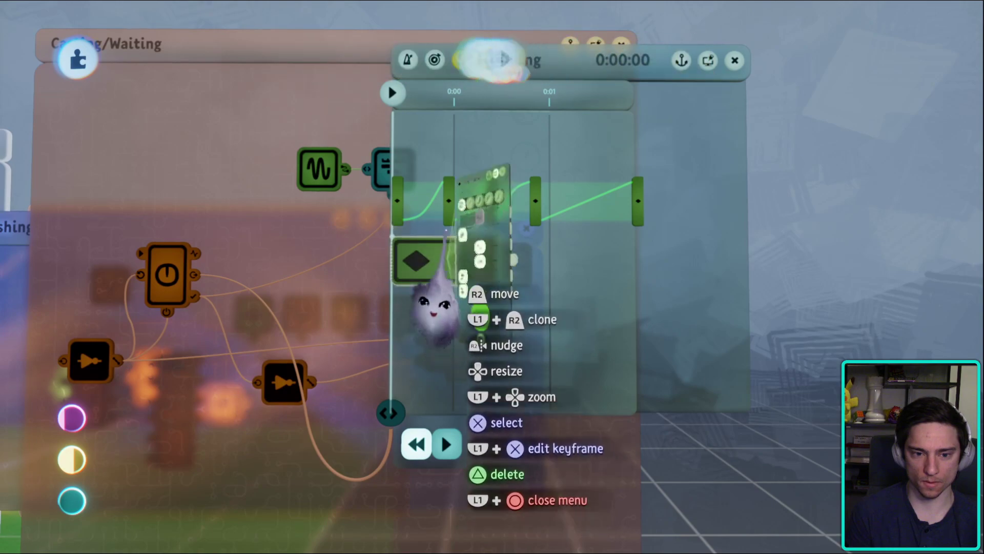
{"action": "left_click", "coordinate": [479, 105]}
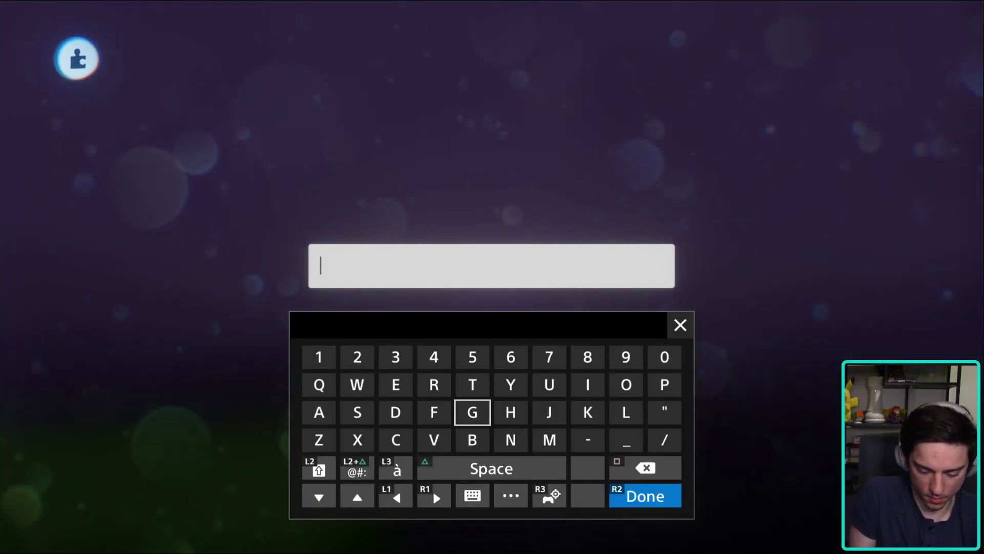
{"action": "type", "text": "Lure Pos Shadow On/Pole Offf"}
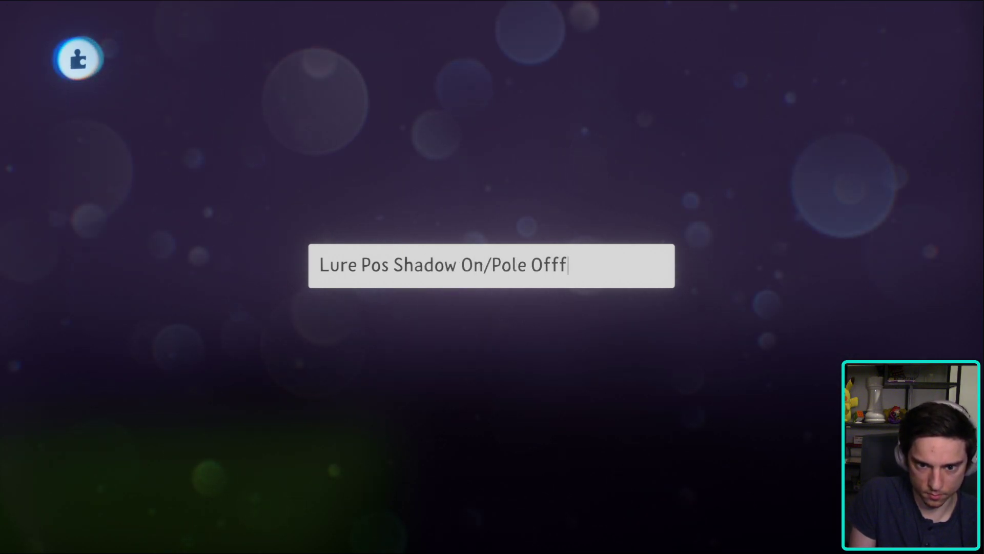
{"action": "key", "text": "Return"}
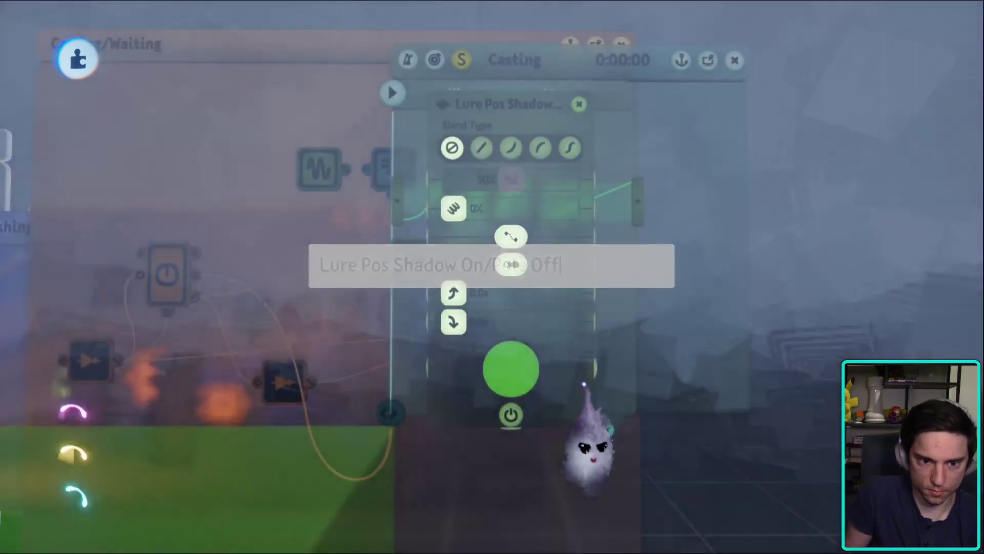
{"action": "key", "text": "Escape"}
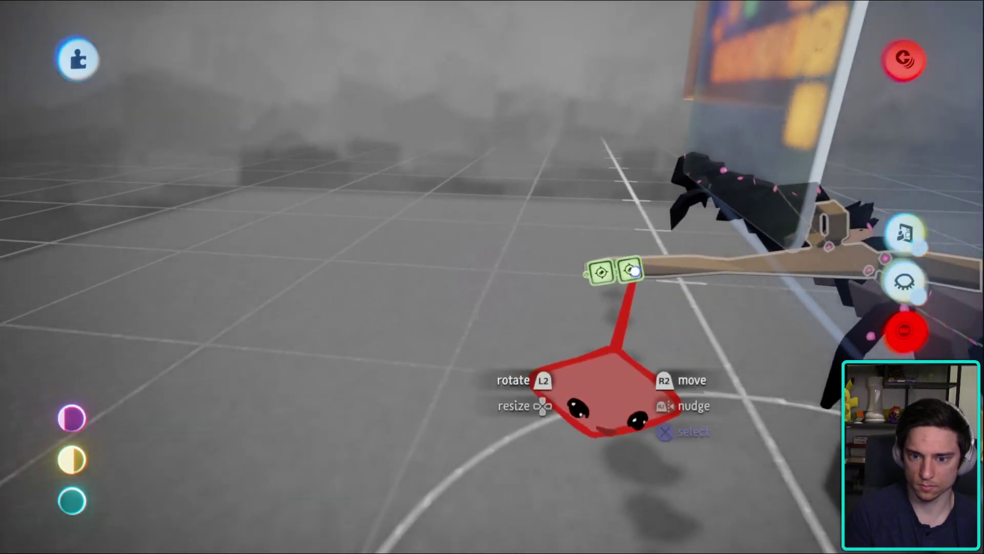
{"action": "left_click", "coordinate": [615, 271]}
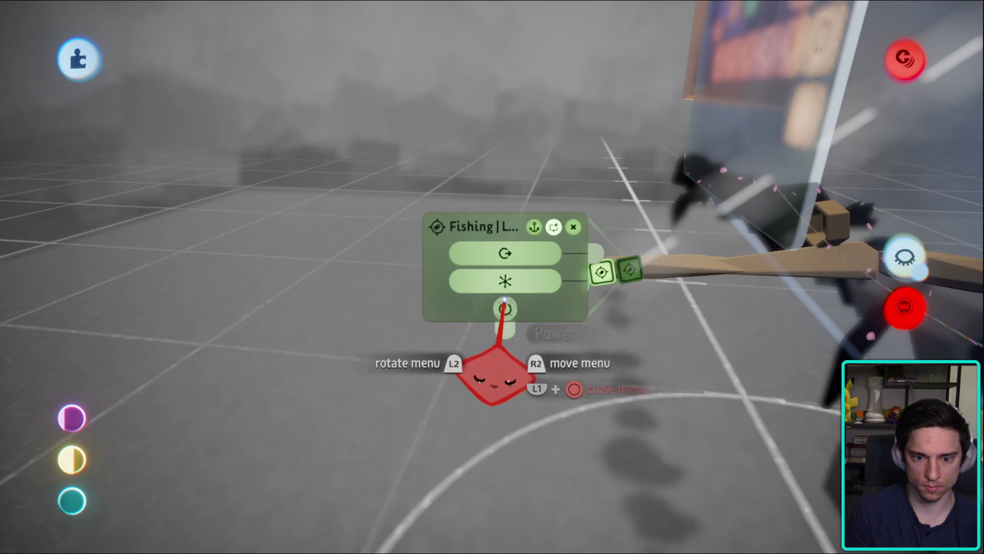
{"action": "key", "text": "Escape"}
{"action": "key", "text": "p"}
{"action": "key", "text": "Escape"}
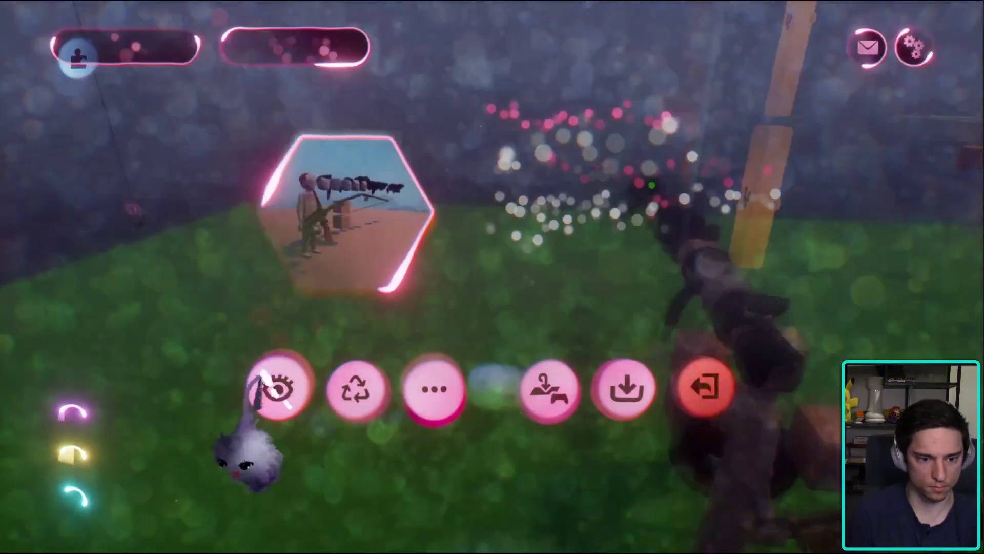
{"action": "left_click", "coordinate": [261, 381]}
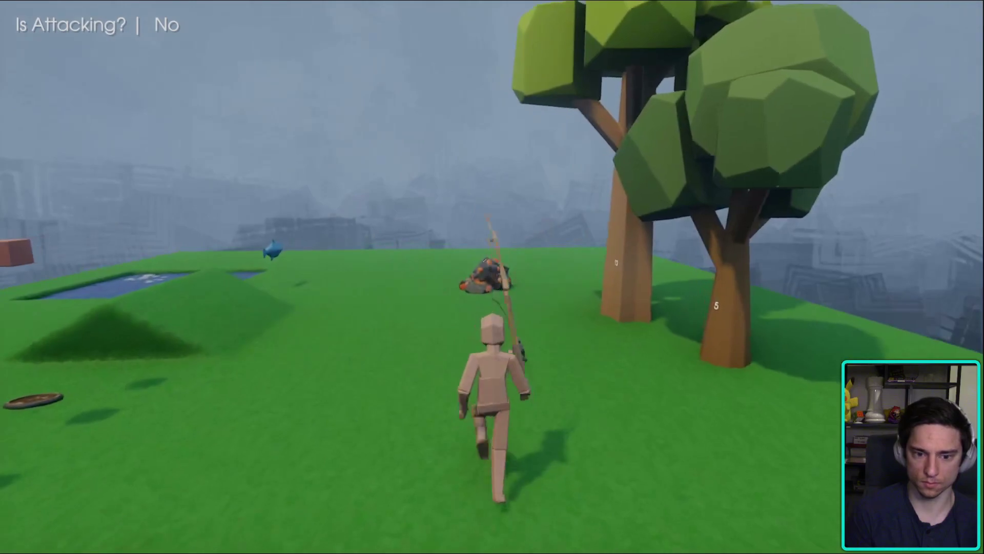
{"action": "left_click", "coordinate": [492, 277]}
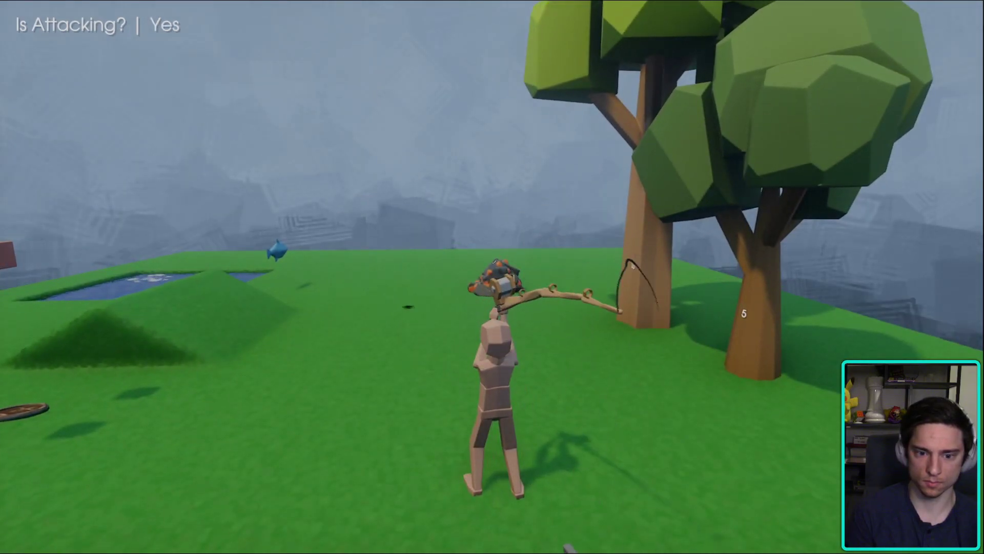
{"action": "key", "text": "Escape"}
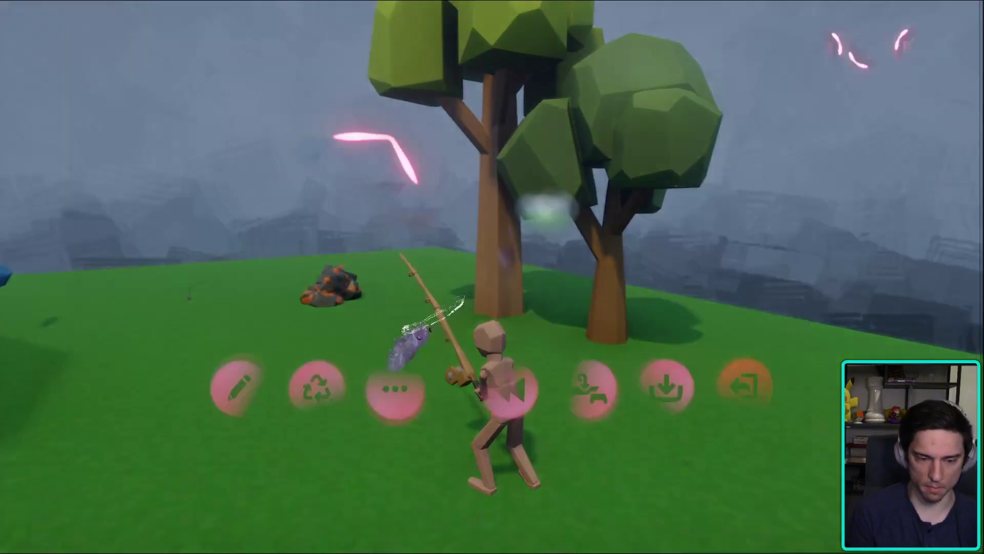
{"action": "key", "text": "Escape"}
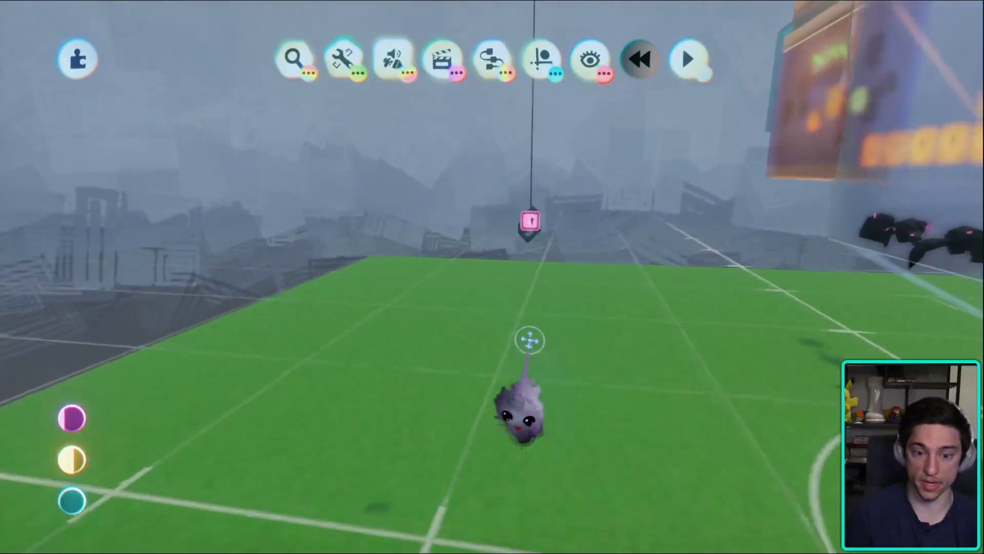
- Record the Fishing | Lure Pos teleporter's settings into the timeline and inspect the recorded clip
{"action": "left_click", "coordinate": [558, 218]}
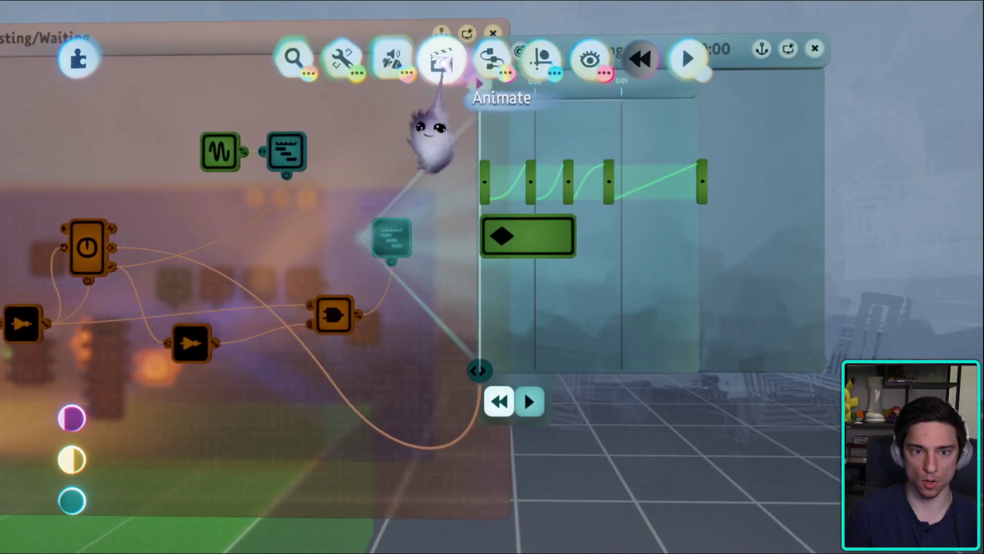
{"action": "left_click", "coordinate": [442, 60]}
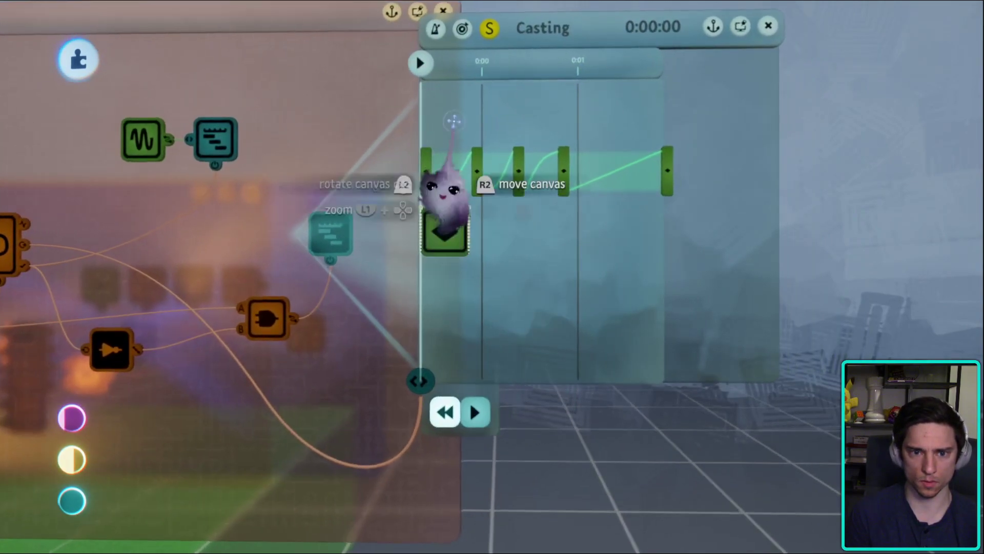
{"action": "left_click", "coordinate": [443, 323]}
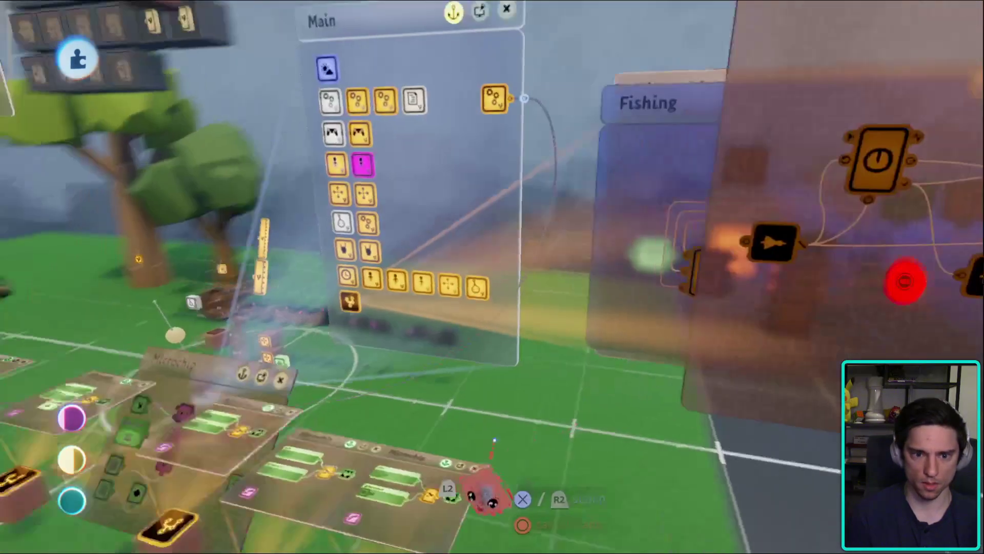
{"action": "left_click", "coordinate": [374, 267]}
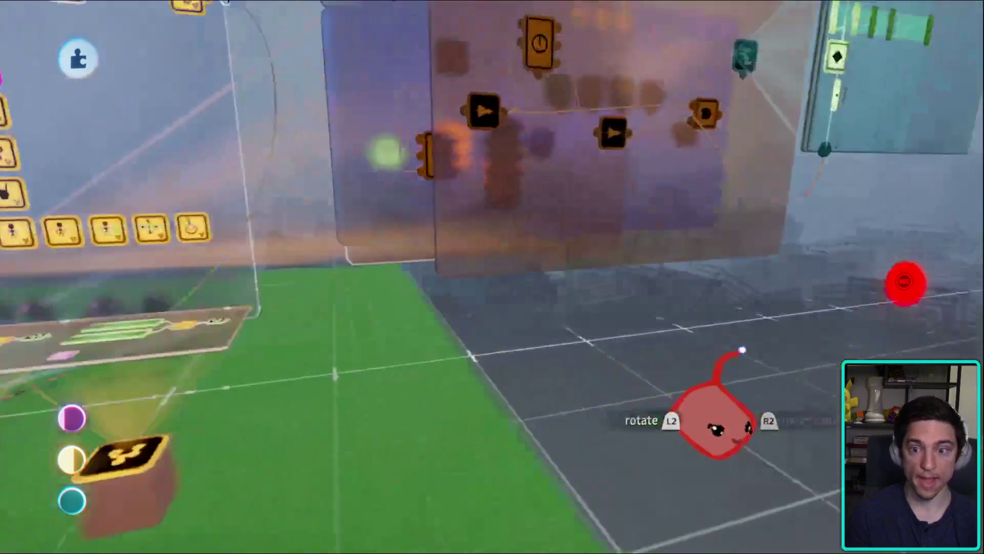
{"action": "middle_click_drag", "start_coordinate": [715, 425], "coordinate": [489, 366]}
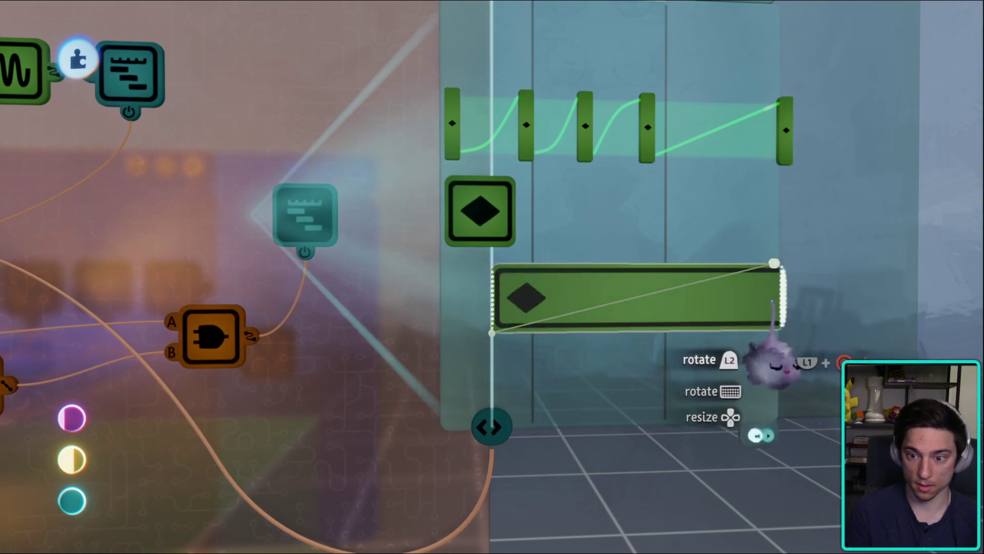
{"action": "middle_click_drag", "start_coordinate": [772, 303], "coordinate": [667, 310]}
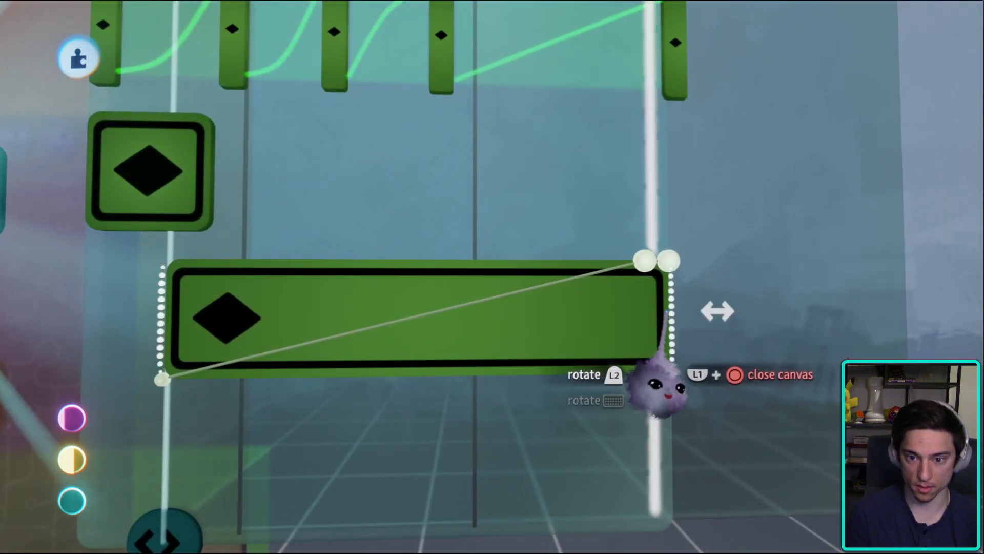
{"action": "middle_click_drag", "start_coordinate": [549, 296], "coordinate": [408, 328]}
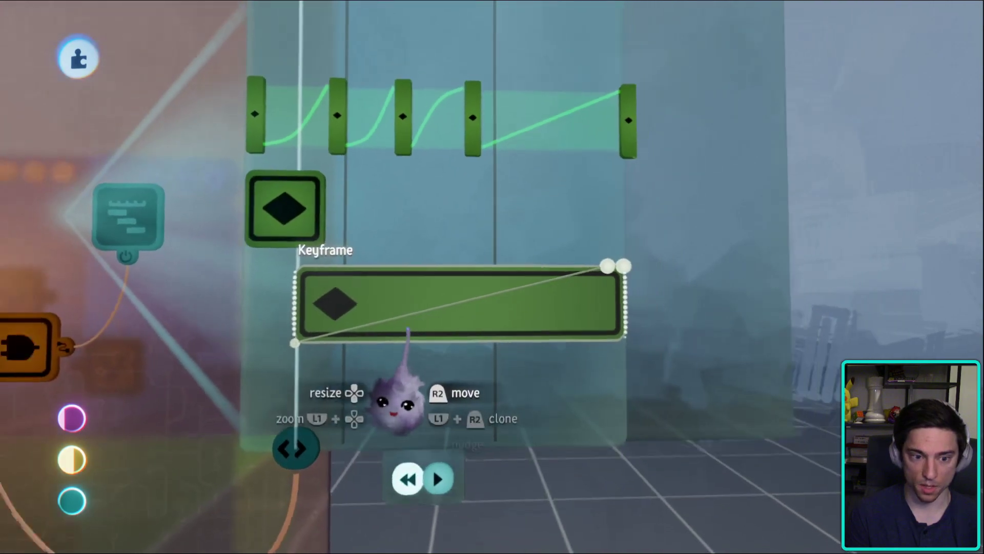
{"action": "left_click", "coordinate": [408, 328]}
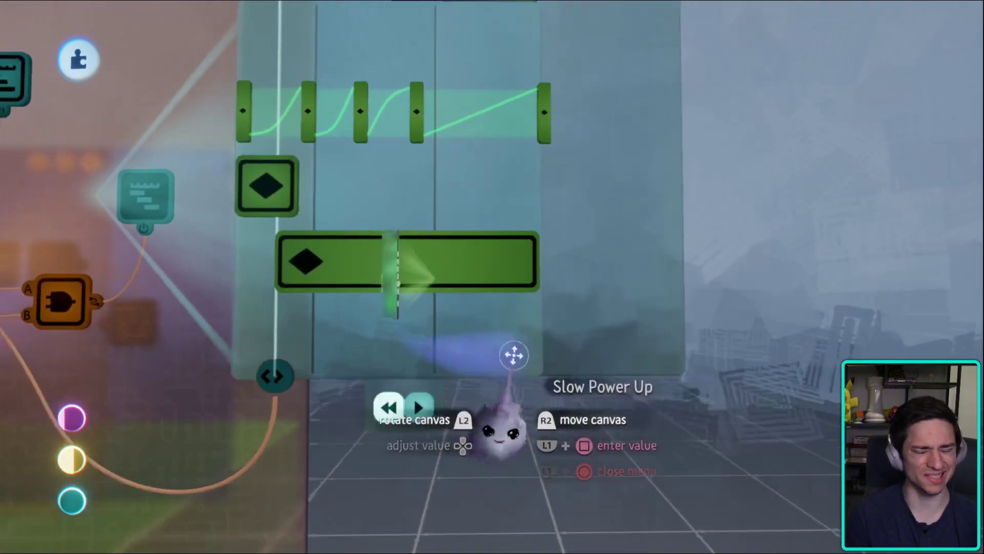
{"action": "left_click", "coordinate": [513, 354]}
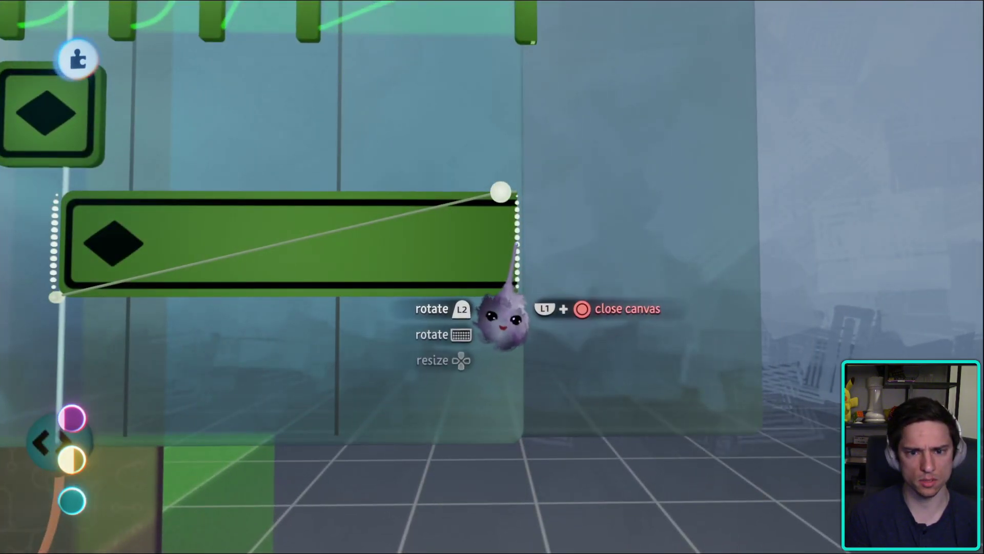
- Drop the timeline gadget back into the logic and reopen the Casting timeline, undoing an accidental edge drag
{"action": "scroll", "coordinate": [510, 323], "scroll_direction": "down", "scroll_amount": 3}
{"action": "left_click_drag", "start_coordinate": [467, 340], "coordinate": [612, 249]}
{"action": "key", "text": "Escape"}
{"action": "left_click_drag", "start_coordinate": [597, 197], "coordinate": [521, 308]}
{"action": "left_click", "coordinate": [711, 264]}
{"action": "key", "text": "ctrl+z"}
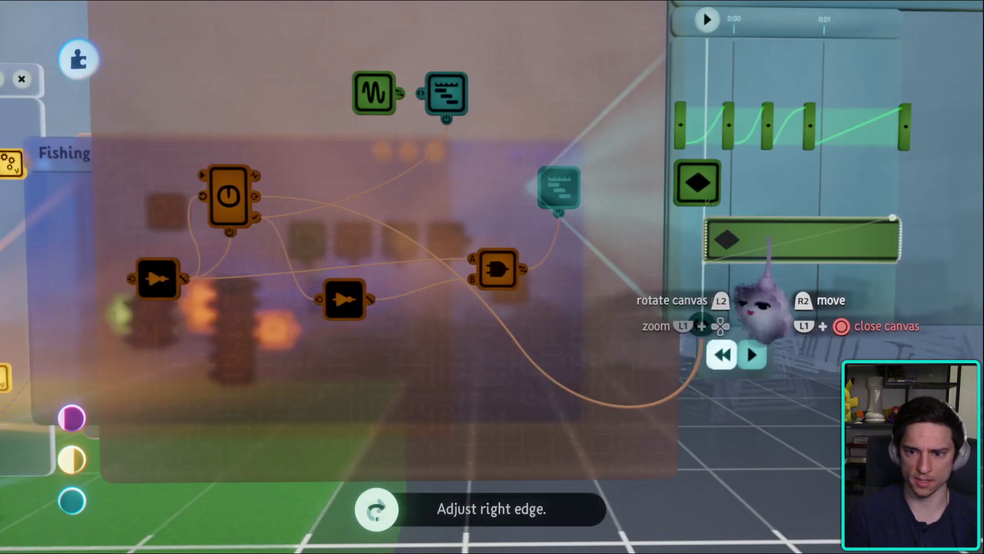
- Rename the Casting keyframe to 'Hook'
{"action": "left_click", "coordinate": [722, 238]}
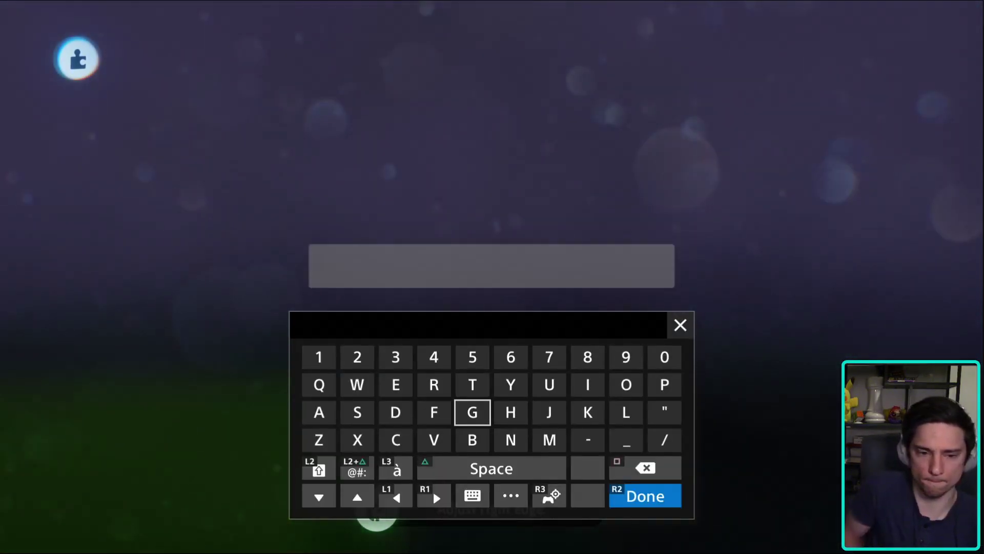
{"action": "type", "text": "Hook"}
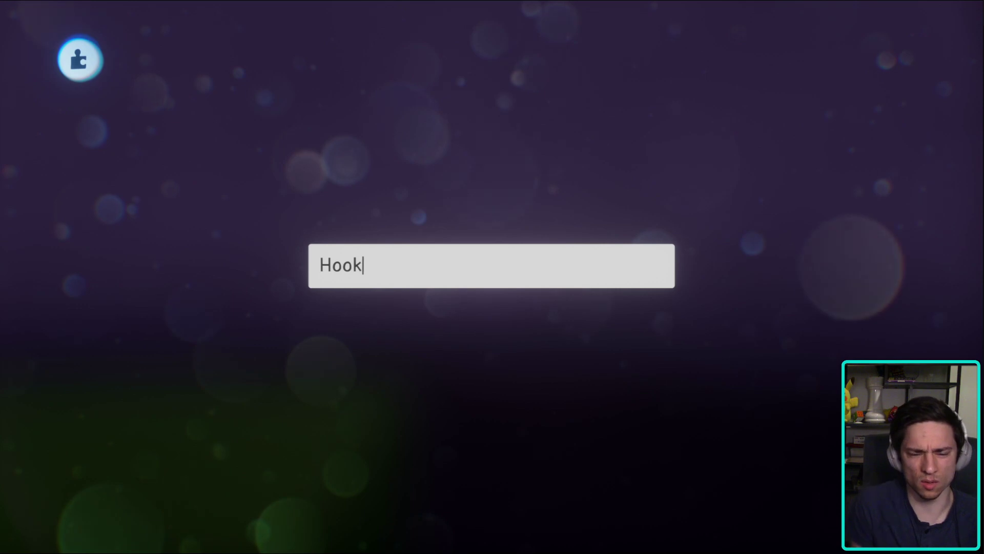
{"action": "key", "text": "Return"}
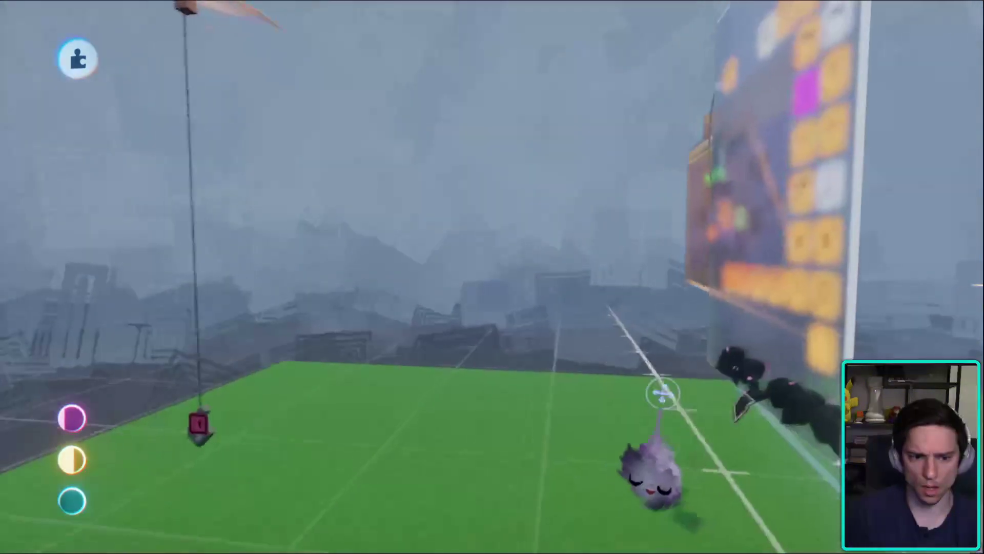
- Record the hanging teleporter being switched on into the Casting timeline
{"action": "left_click", "coordinate": [367, 241]}
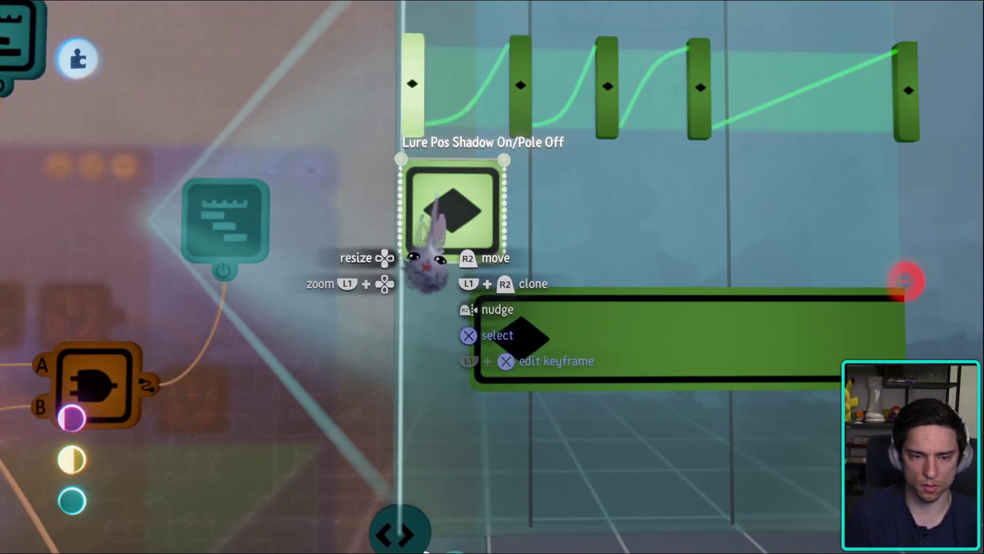
{"action": "key", "text": "Escape"}
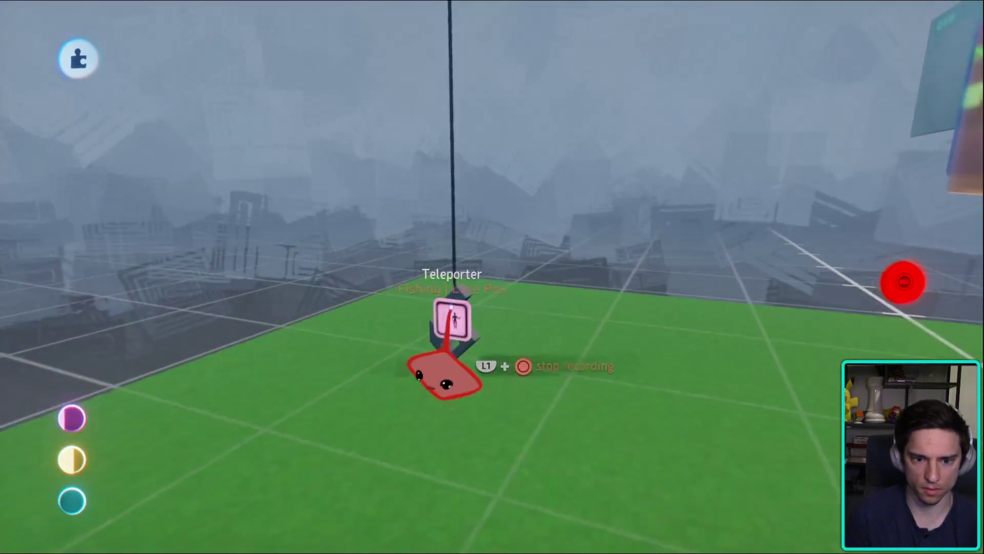
{"action": "left_click", "coordinate": [454, 317]}
{"action": "left_click", "coordinate": [586, 382]}
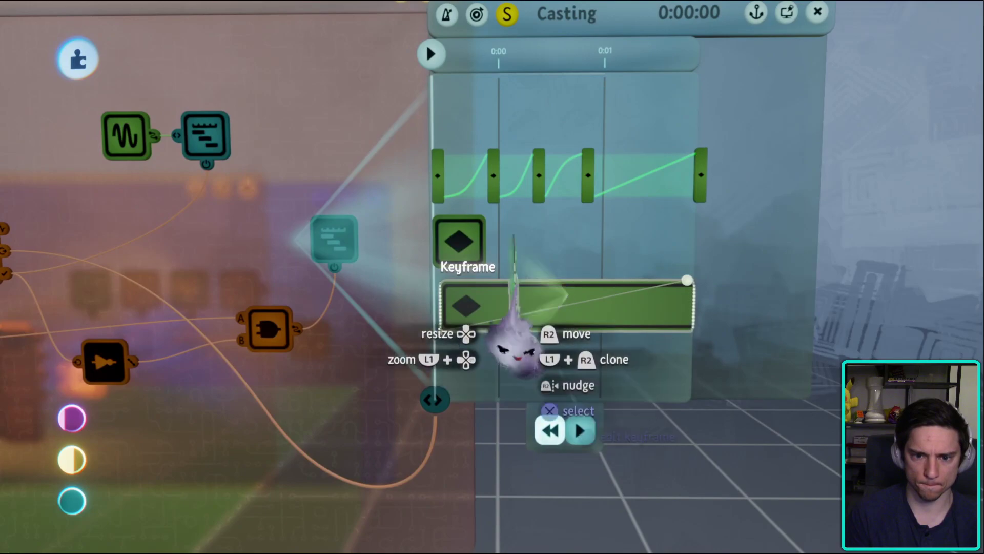
- Rename the new keyframe 'Power On Lure Teleport'
{"action": "left_click", "coordinate": [512, 328]}
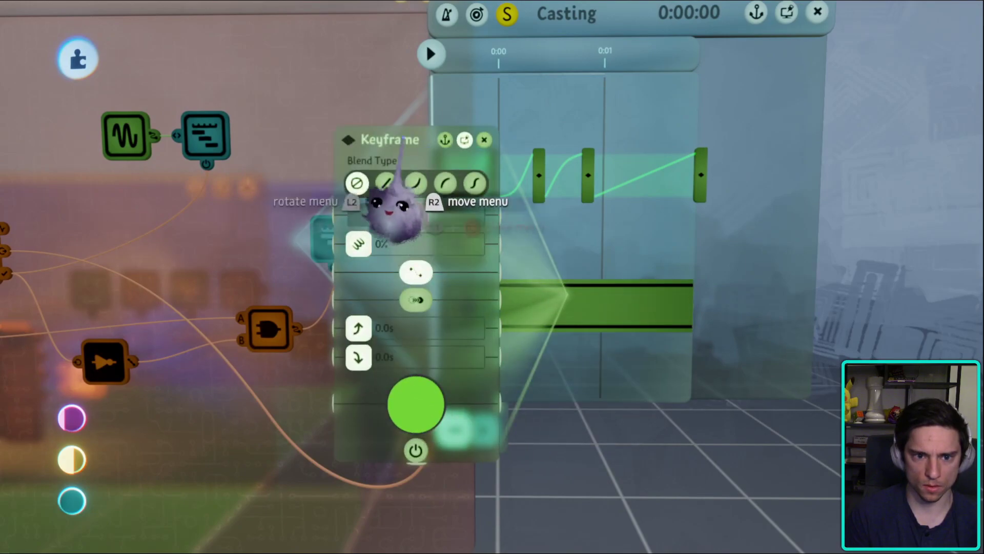
{"action": "left_click", "coordinate": [373, 138]}
{"action": "type", "text": "Power On Lure Teleport"}
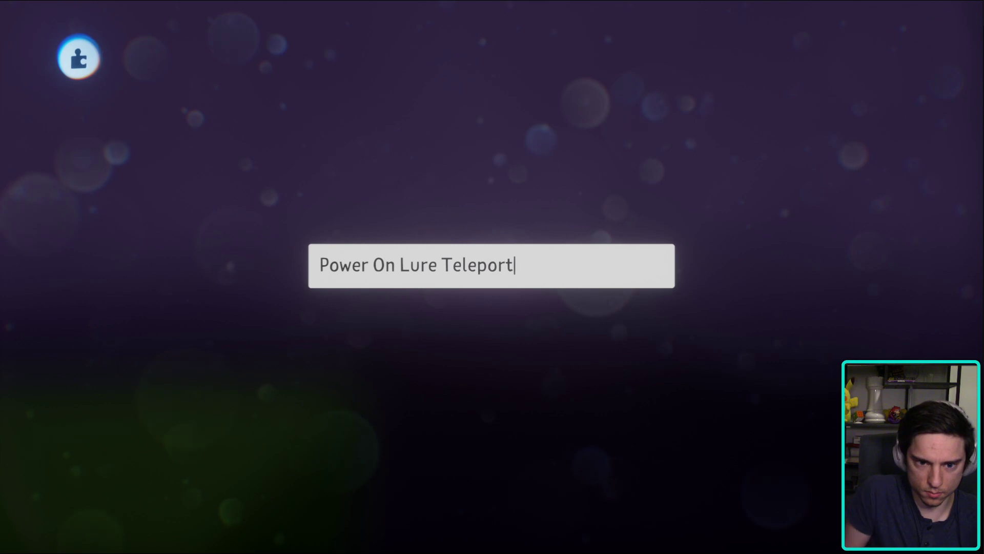
{"action": "key", "text": "Return"}
{"action": "key", "text": "Escape"}
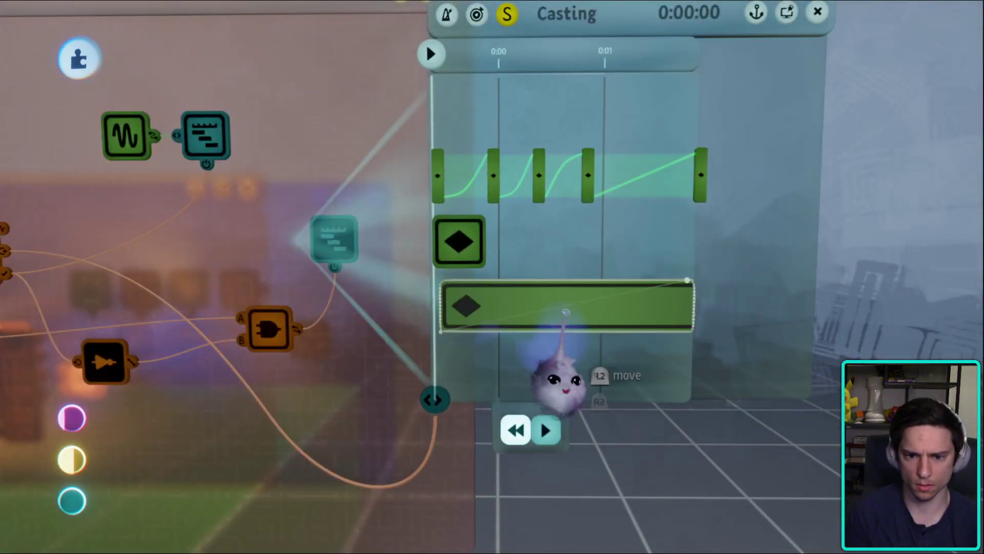
{"action": "middle_click_drag", "start_coordinate": [523, 302], "coordinate": [464, 318]}
{"action": "left_click", "coordinate": [417, 318]}
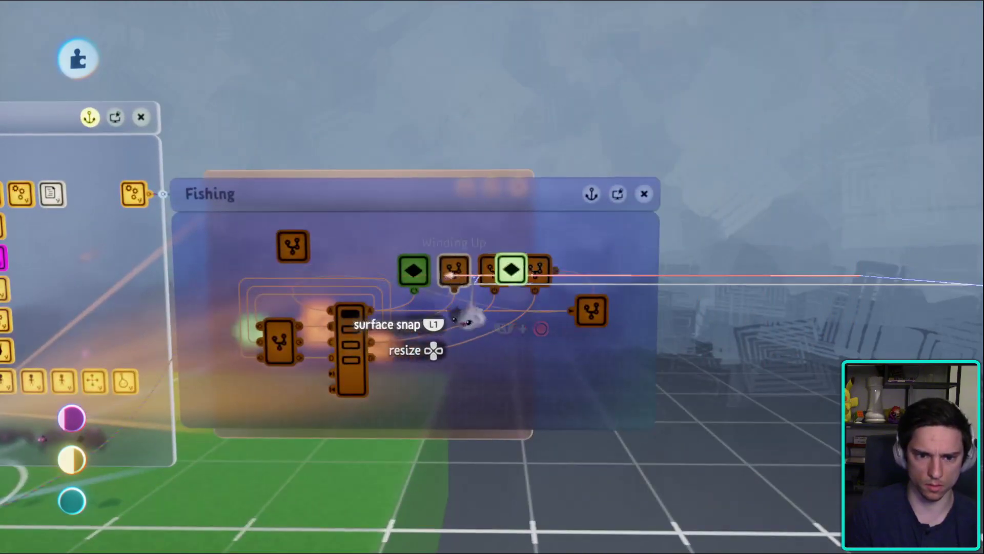
- Clone the Power On Lure Teleport keyframe into the Waiting timeline
{"action": "left_click", "coordinate": [504, 280]}
{"action": "left_click", "coordinate": [505, 154]}
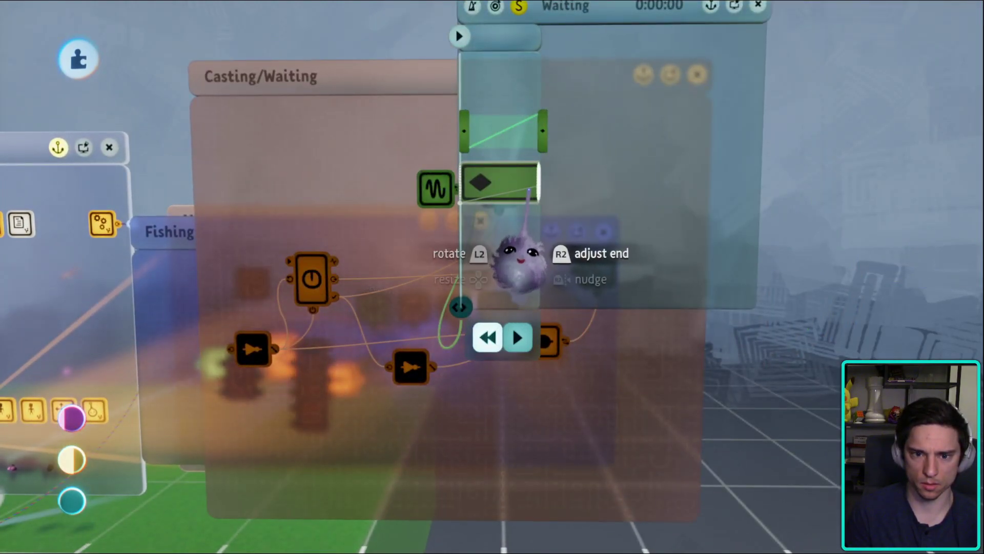
{"action": "left_click_drag", "start_coordinate": [510, 246], "coordinate": [505, 279]}
{"action": "key", "text": "ctrl+z"}
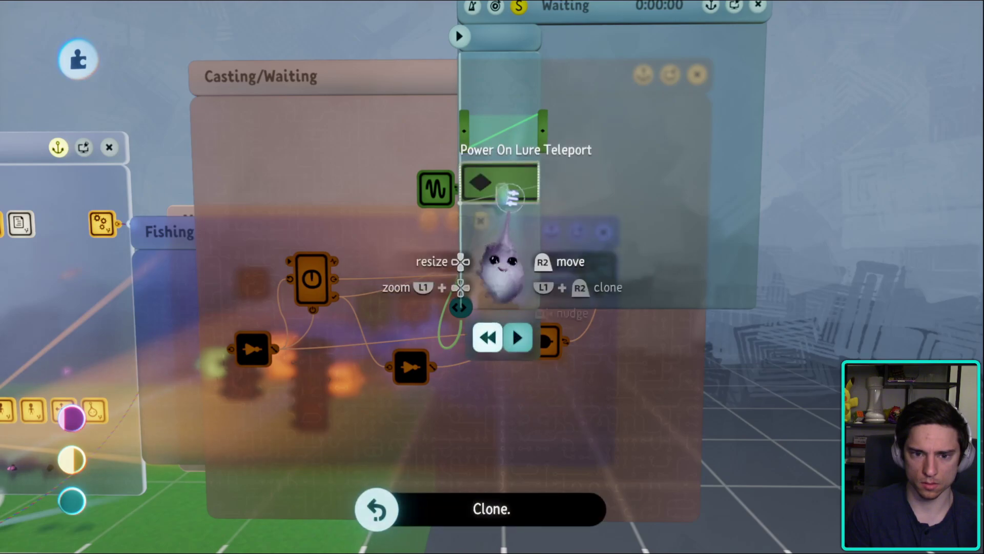
{"action": "left_click", "coordinate": [499, 182]}
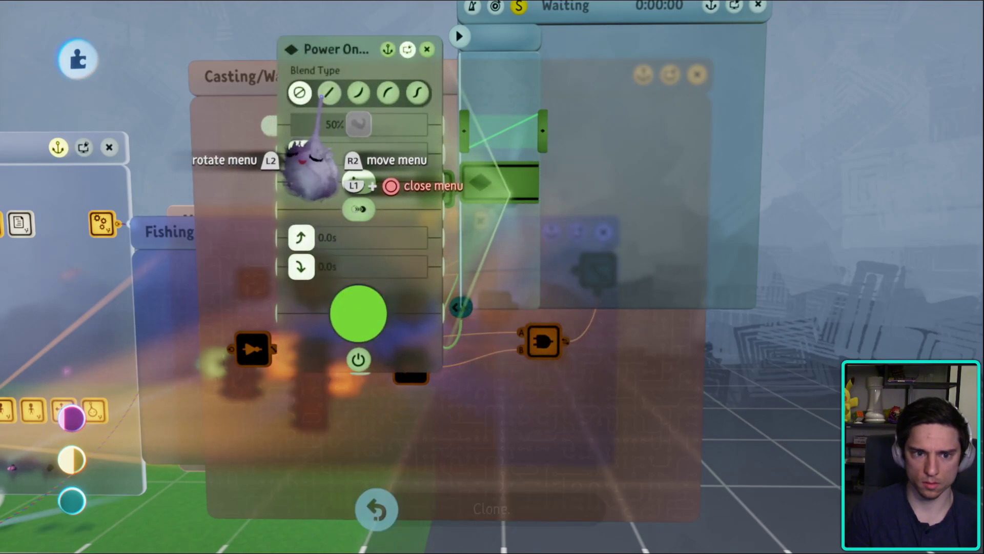
{"action": "key", "text": "Escape"}
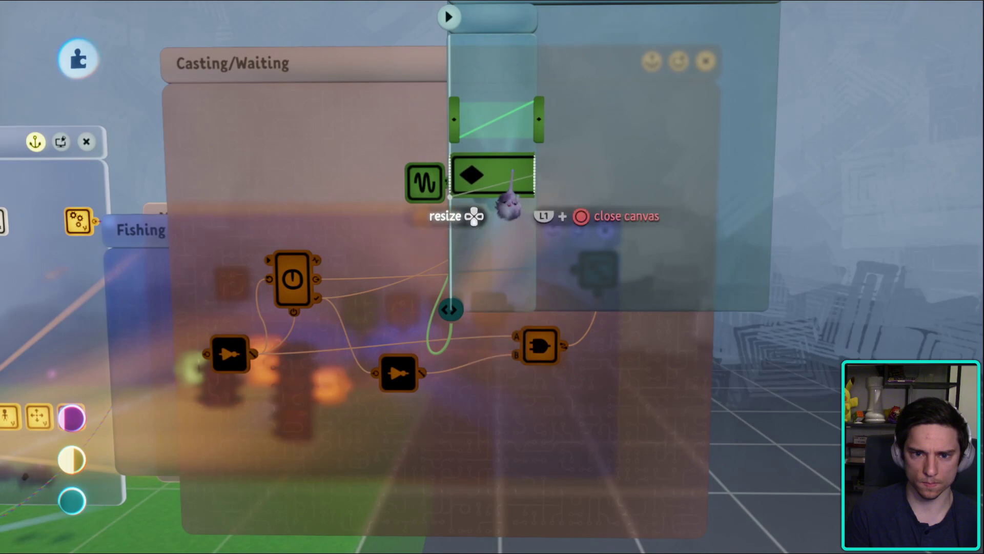
- Shorten the cloned keyframe by pulling in its end, then start a play-test
{"action": "left_click_drag", "start_coordinate": [507, 204], "coordinate": [516, 214]}
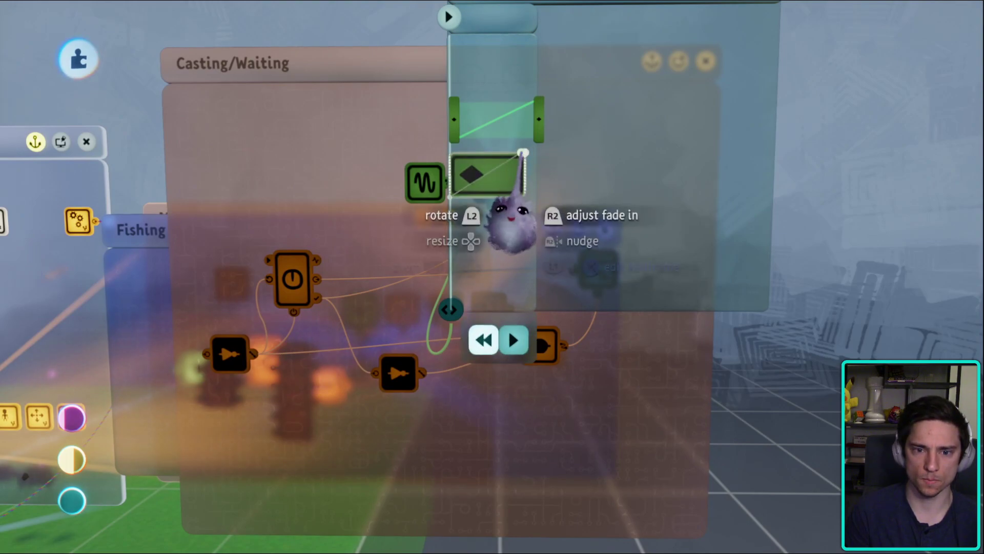
{"action": "left_click", "coordinate": [477, 188]}
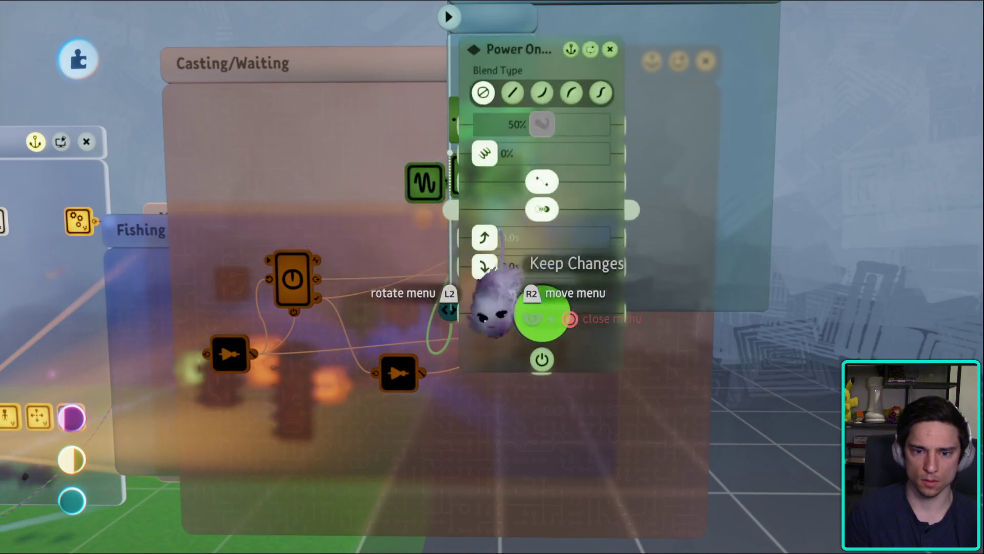
{"action": "key", "text": "Escape"}
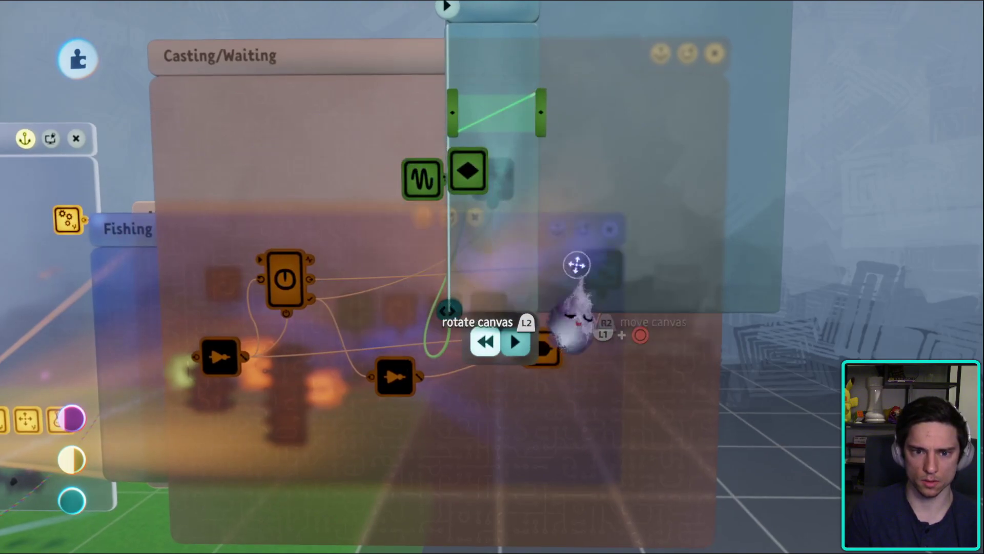
{"action": "key", "text": "Escape"}
{"action": "key", "text": "Return"}
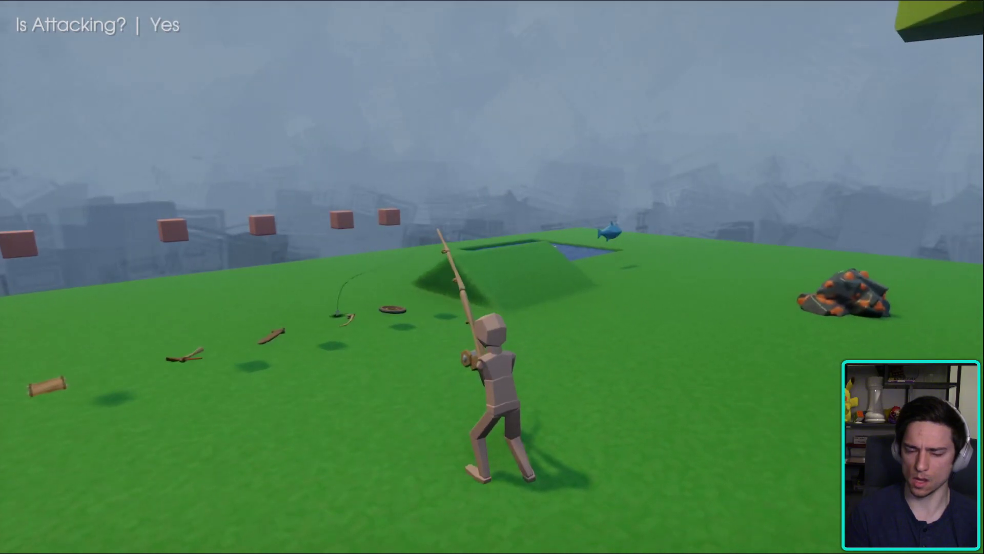
- End the fishing-cast play-test and return to editing
{"action": "key", "text": "Escape"}
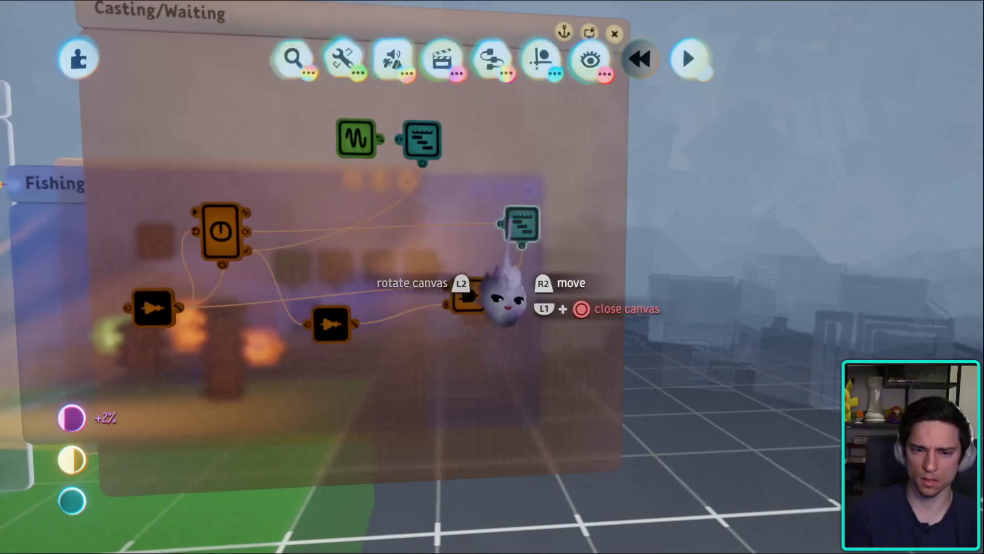
- Check the teleporter's Fishing | Lure Pos tag in the scene, then reopen the Casting timeline
{"action": "left_click", "coordinate": [522, 222]}
{"action": "scroll", "coordinate": [443, 213], "scroll_direction": "up", "scroll_amount": 3}
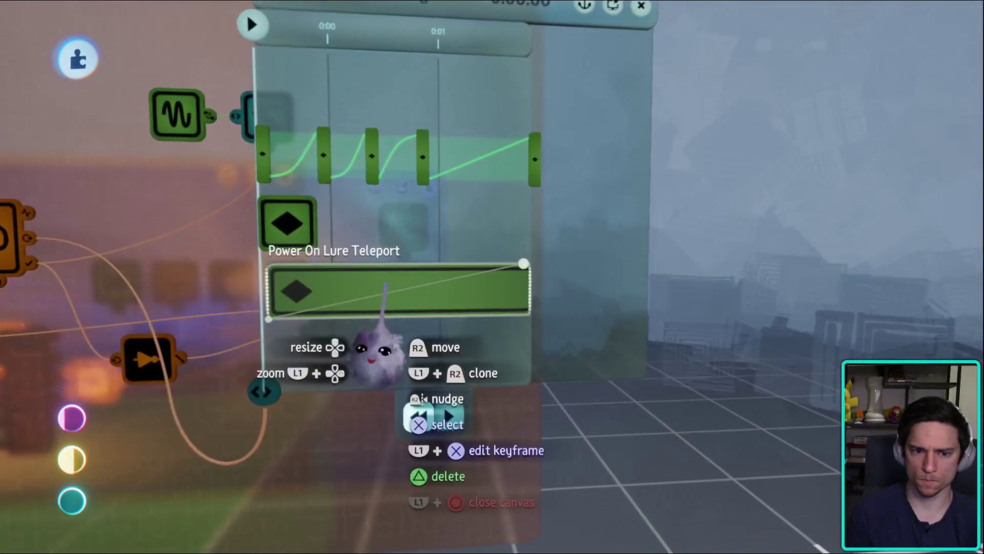
{"action": "scroll", "coordinate": [352, 283], "scroll_direction": "down", "scroll_amount": 5}
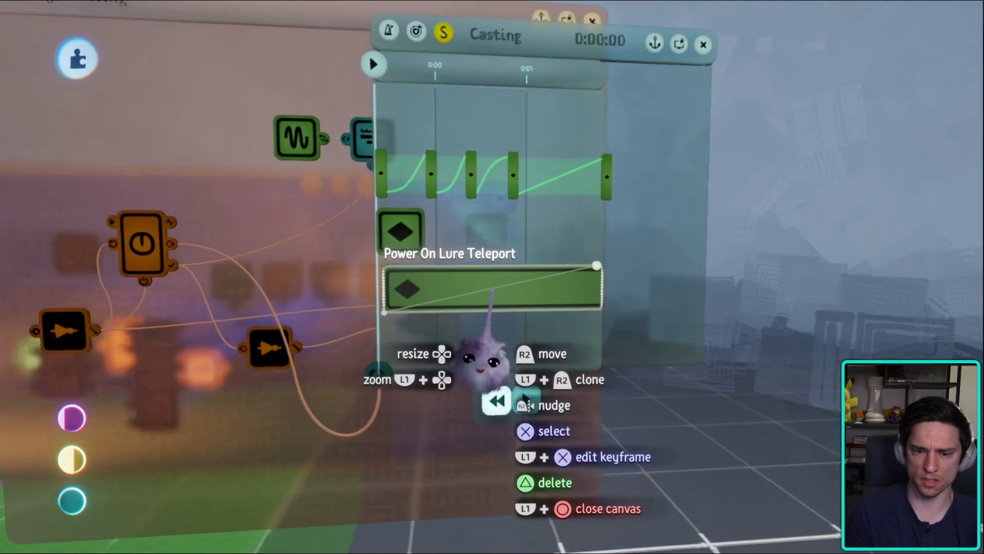
{"action": "key", "text": "Escape"}
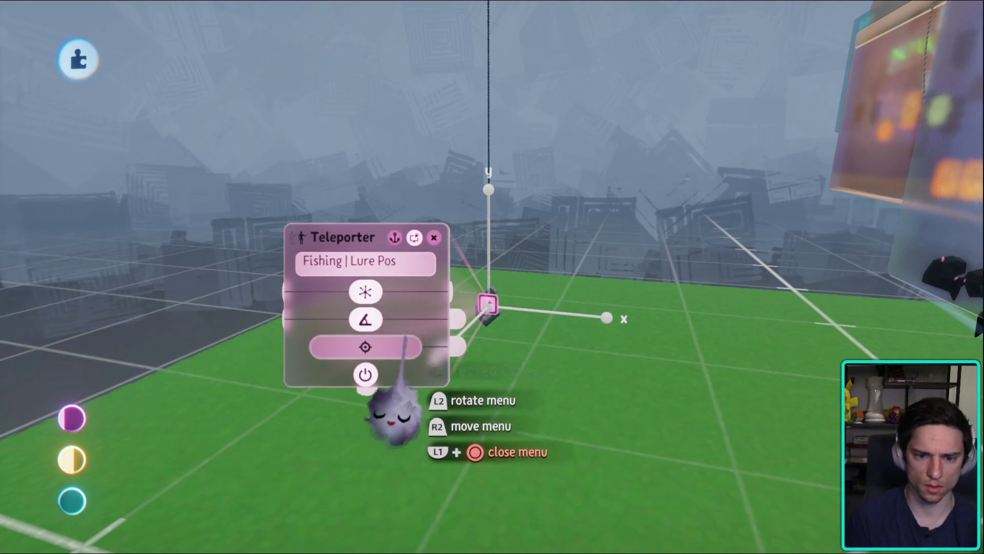
{"action": "left_click", "coordinate": [408, 319]}
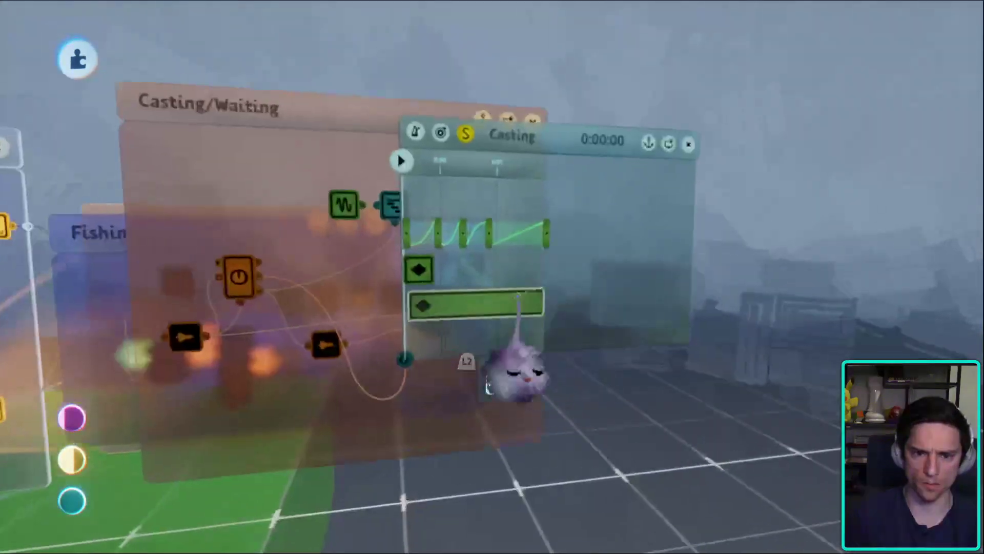
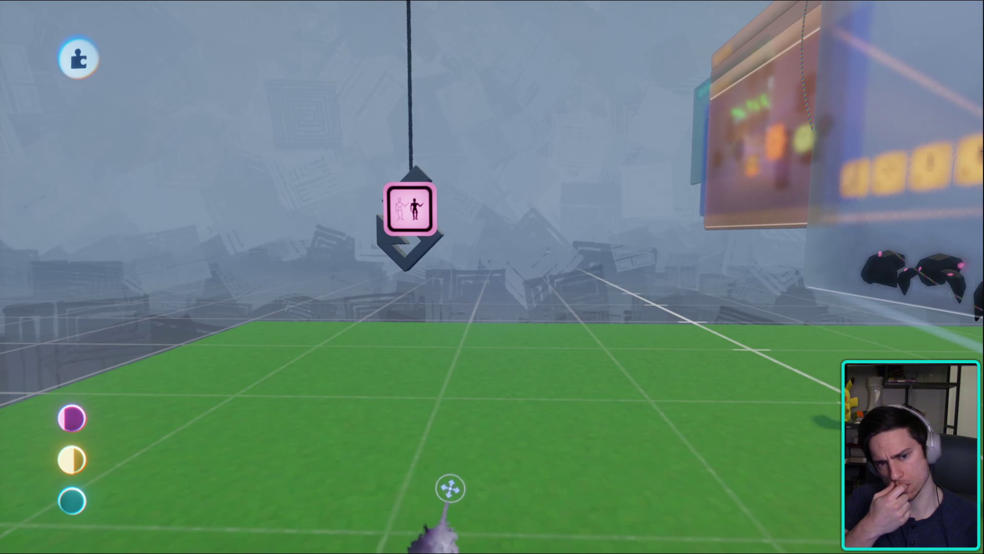
- Stamp a Splitter logic gadget right beside the Fishing | Lure Pos teleporter
{"action": "left_click", "coordinate": [413, 213]}
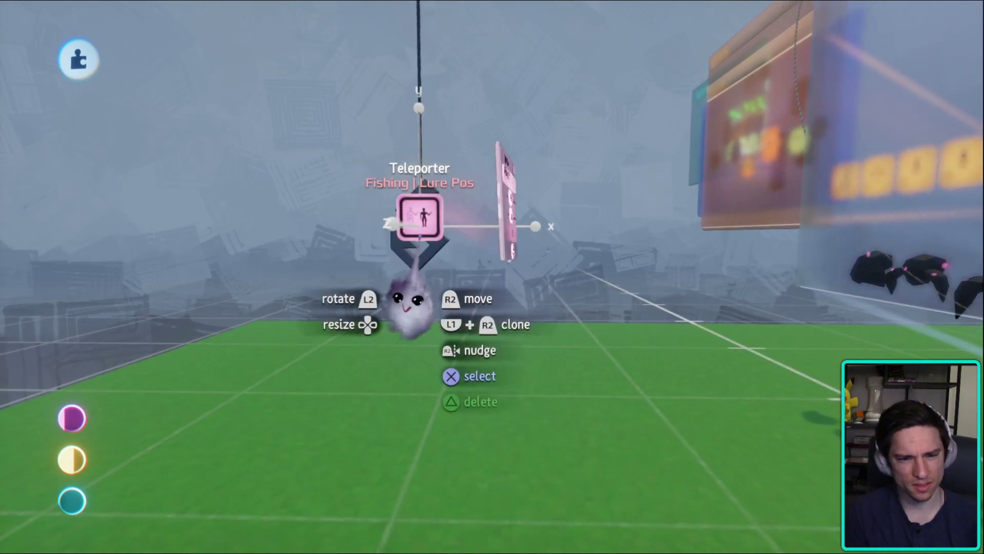
{"action": "middle_click_drag", "start_coordinate": [426, 243], "coordinate": [656, 446]}
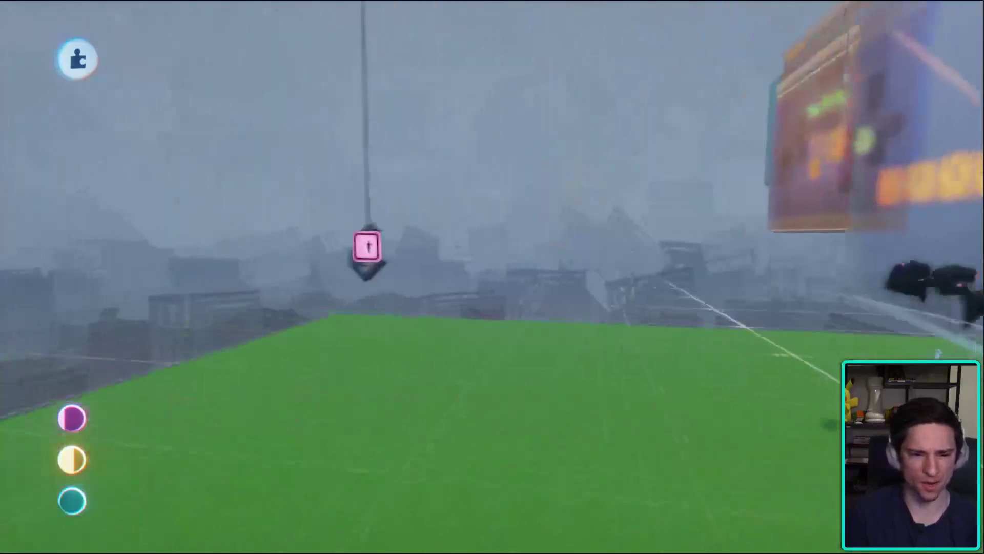
{"action": "middle_click_drag", "start_coordinate": [492, 277], "coordinate": [538, 33]}
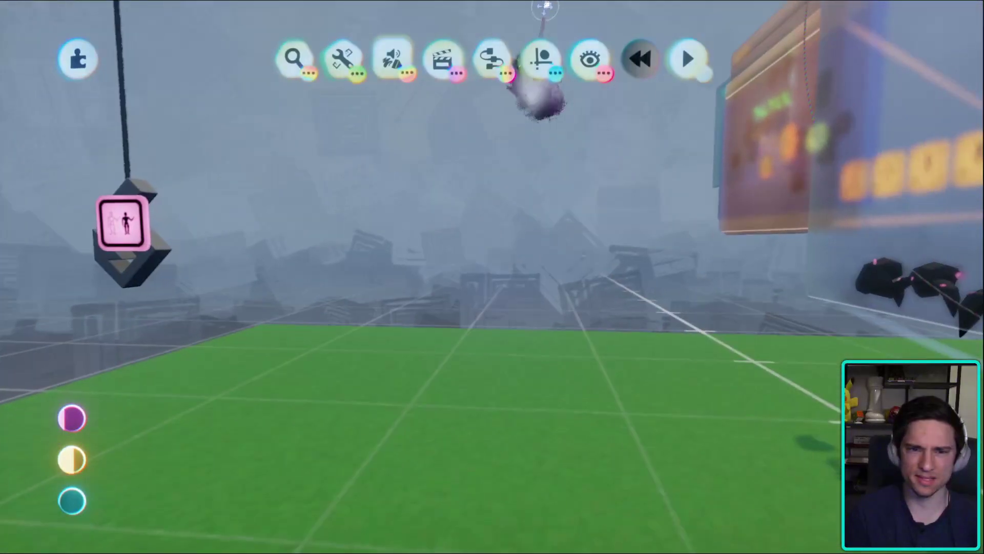
{"action": "left_click", "coordinate": [515, 115]}
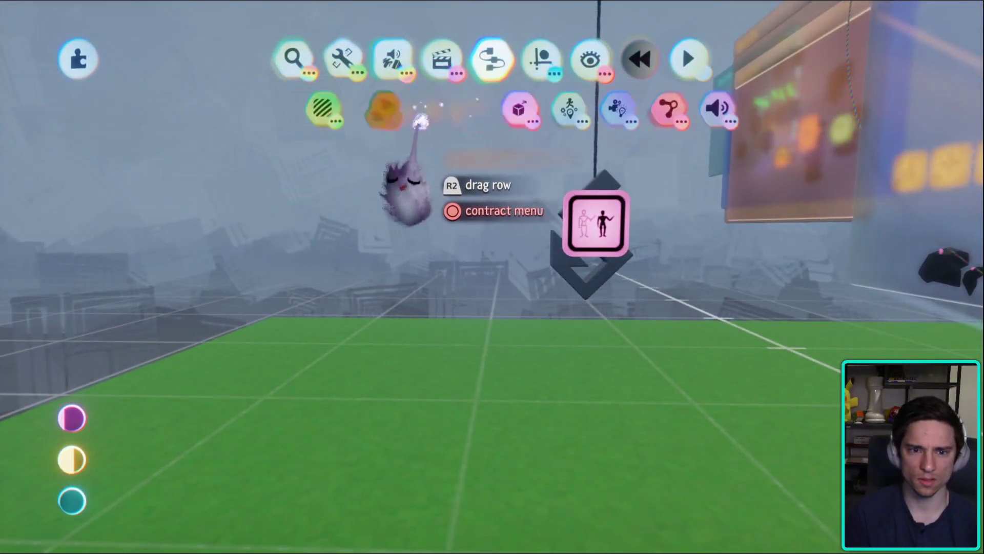
{"action": "left_click", "coordinate": [705, 107]}
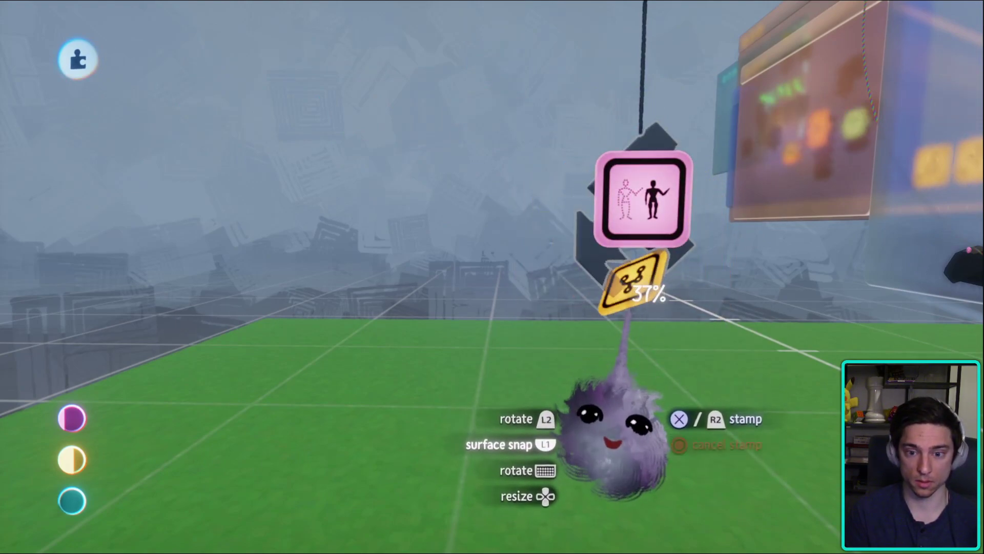
{"action": "left_click", "coordinate": [607, 370]}
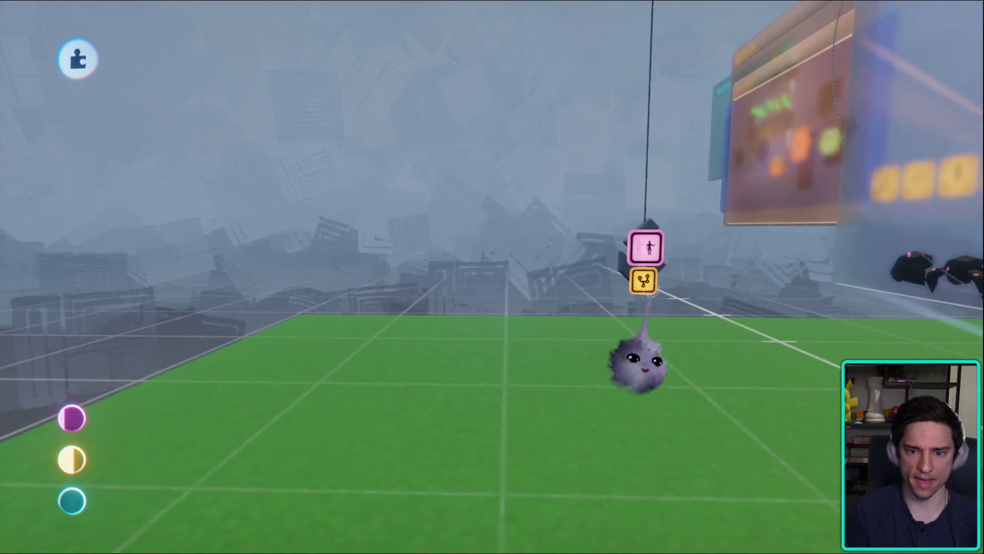
{"action": "middle_click_drag", "start_coordinate": [405, 267], "coordinate": [413, 194]}
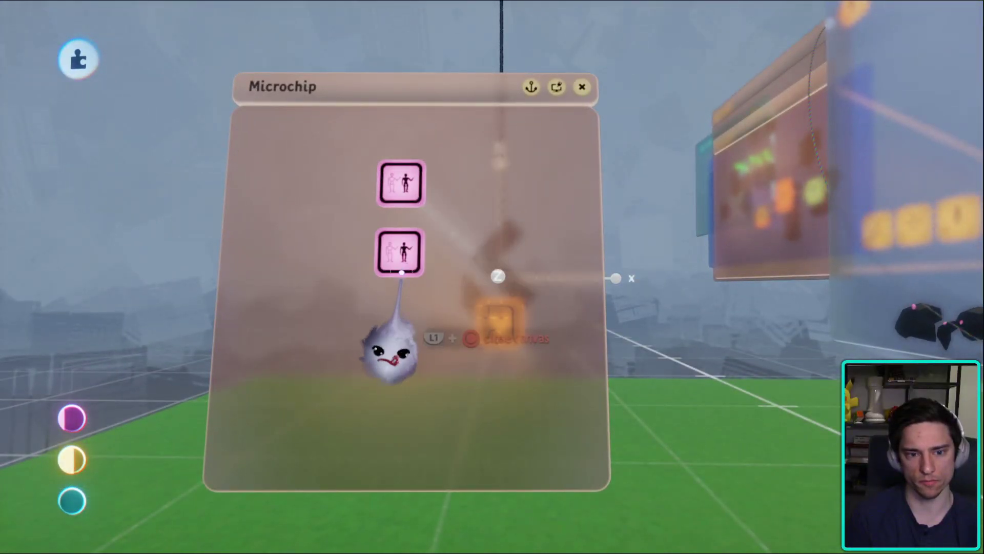
- Check the Fishing | Lure Pos teleporter's name and its Lure Pos timeline, leaving both unchanged
{"action": "left_click", "coordinate": [425, 310]}
{"action": "left_click", "coordinate": [546, 205]}
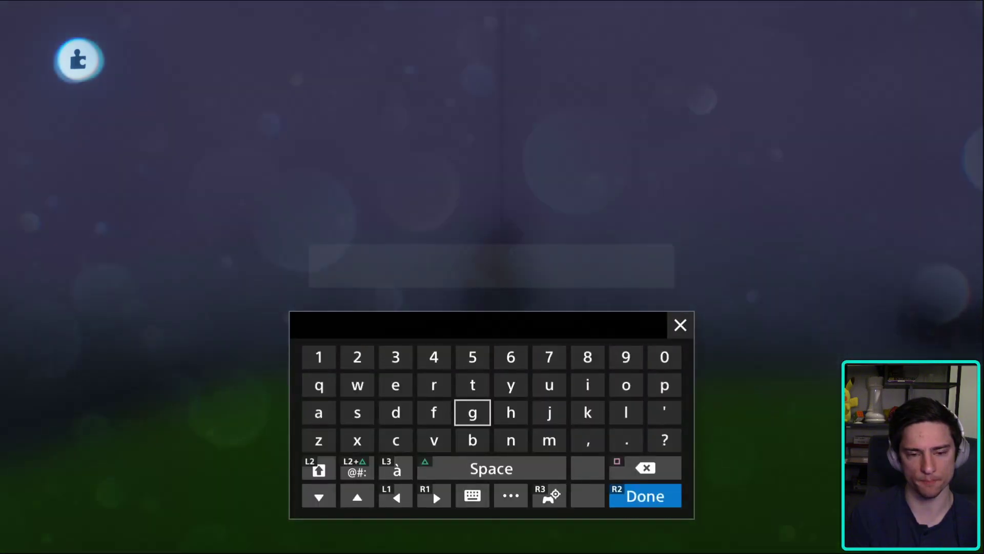
{"action": "key", "text": "Escape"}
{"action": "middle_click_drag", "start_coordinate": [546, 205], "coordinate": [505, 220]}
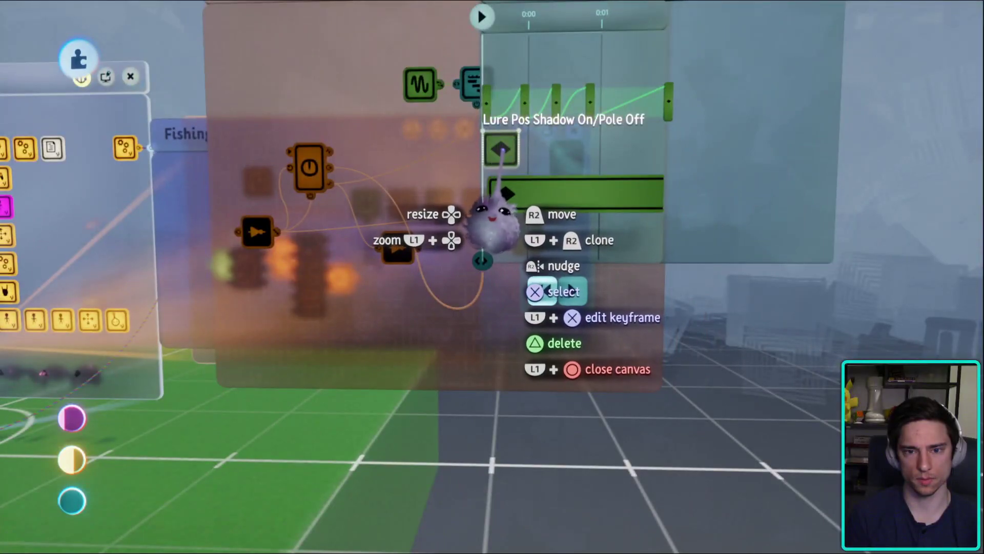
{"action": "key", "text": "Escape"}
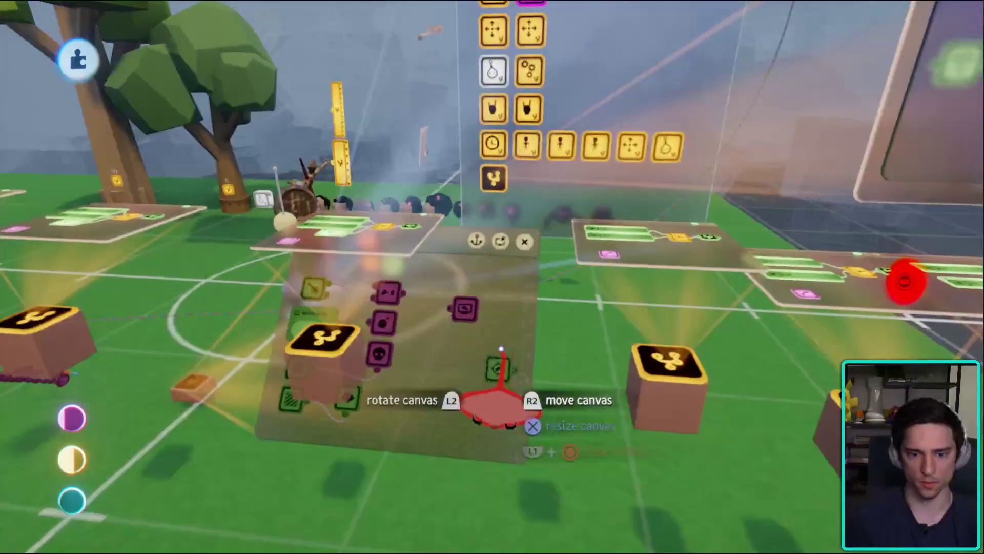
{"action": "middle_click_drag", "start_coordinate": [494, 365], "coordinate": [650, 186]}
{"action": "key", "text": "Escape"}
- On the Winding Up microchip, rename the 'Fishing | Lure Pos' target gadget to 'Fishing | Lure Tar…'
{"action": "middle_click_drag", "start_coordinate": [576, 439], "coordinate": [390, 231]}
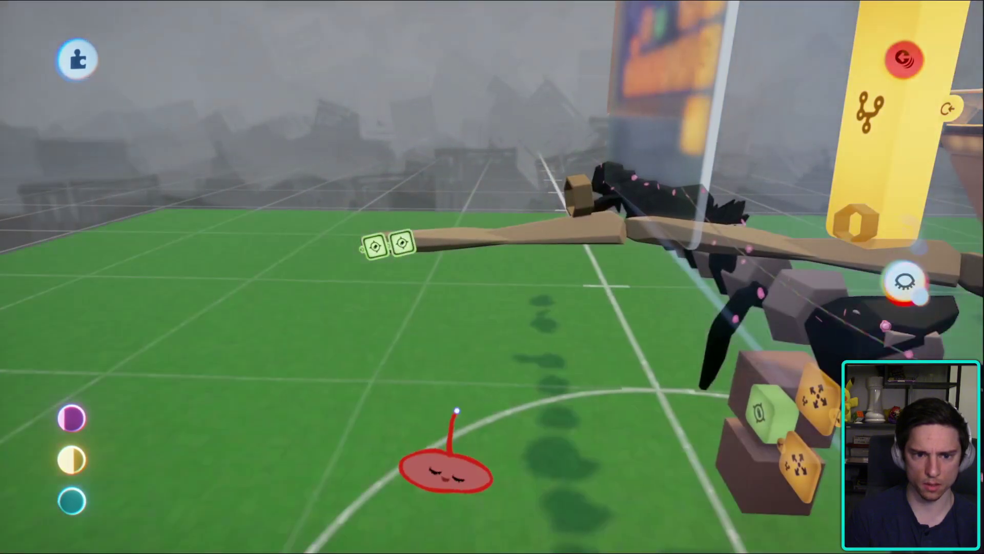
{"action": "middle_click_drag", "start_coordinate": [450, 409], "coordinate": [683, 279]}
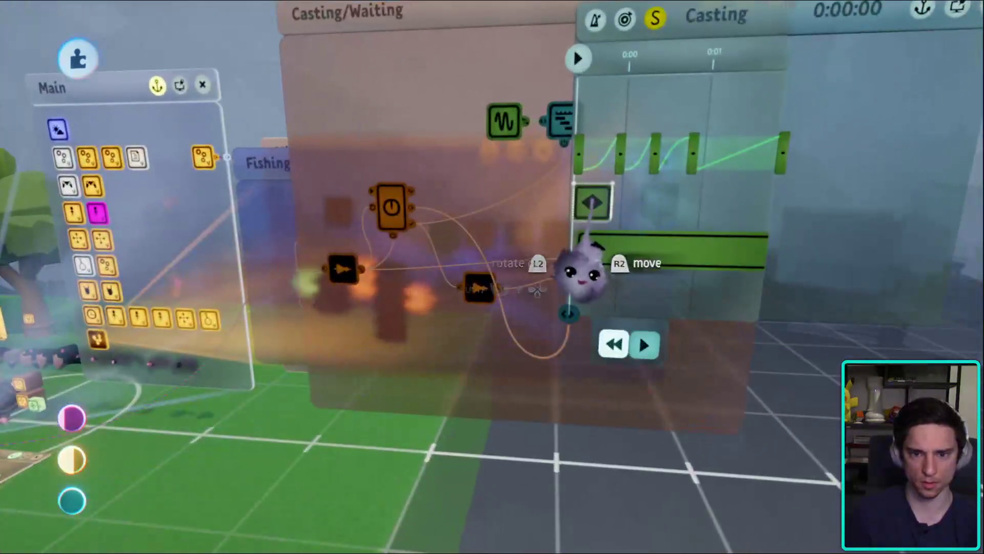
{"action": "middle_click_drag", "start_coordinate": [582, 272], "coordinate": [553, 381]}
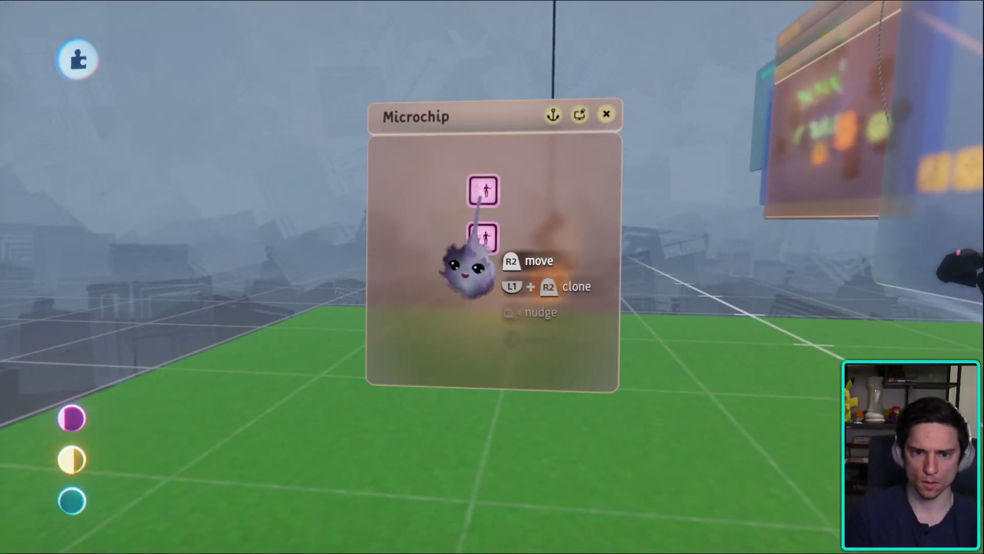
{"action": "middle_click_drag", "start_coordinate": [467, 270], "coordinate": [514, 414]}
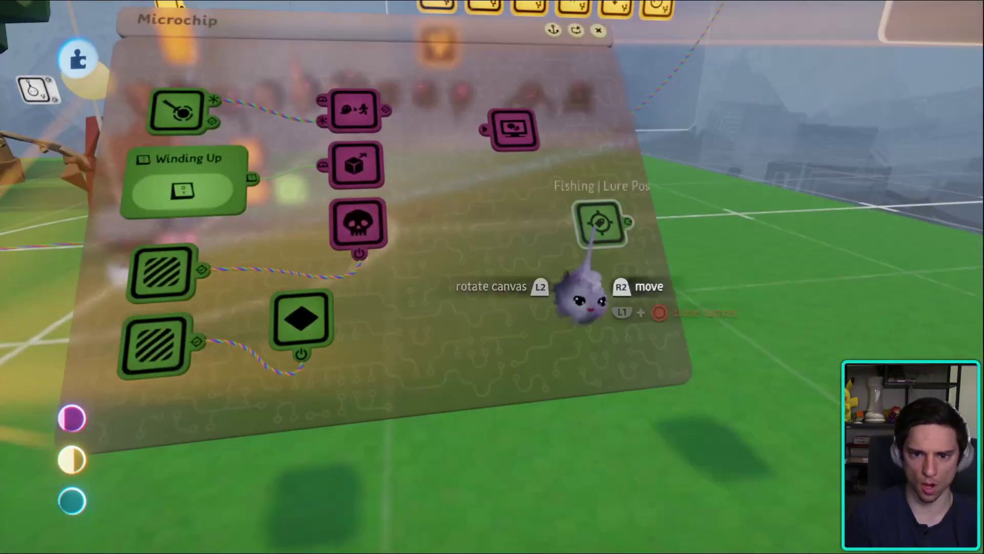
{"action": "left_click", "coordinate": [427, 185]}
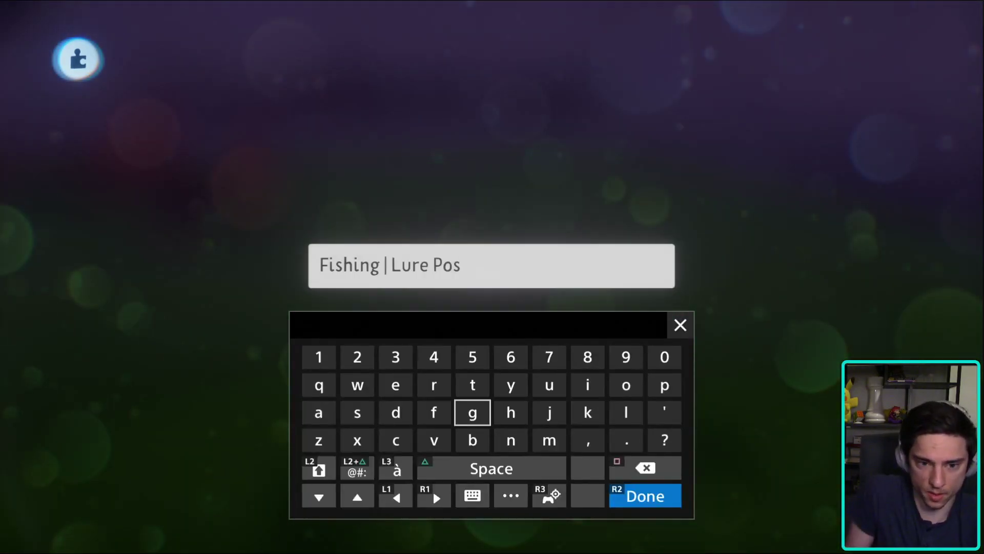
{"action": "key", "text": "BackSpace"}
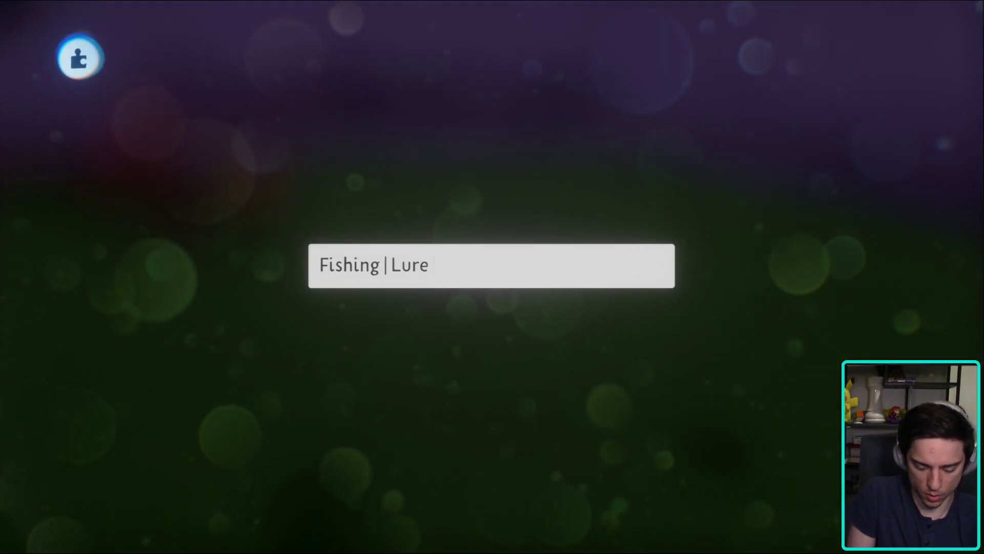
{"action": "key", "text": "Return"}
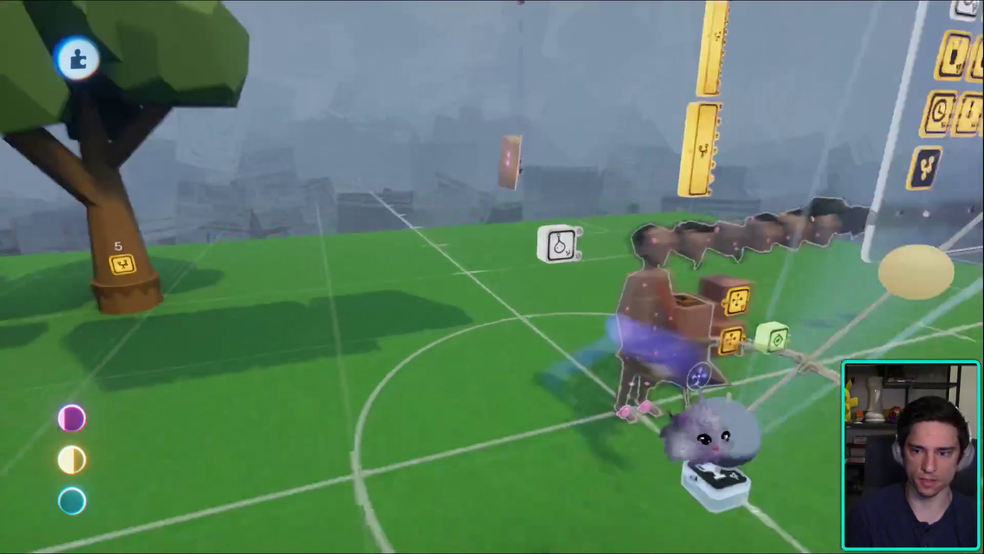
- Rename the rod's green lure gadget to 'Fishing | Lure Pole Pos'
{"action": "middle_click_drag", "start_coordinate": [697, 377], "coordinate": [511, 282]}
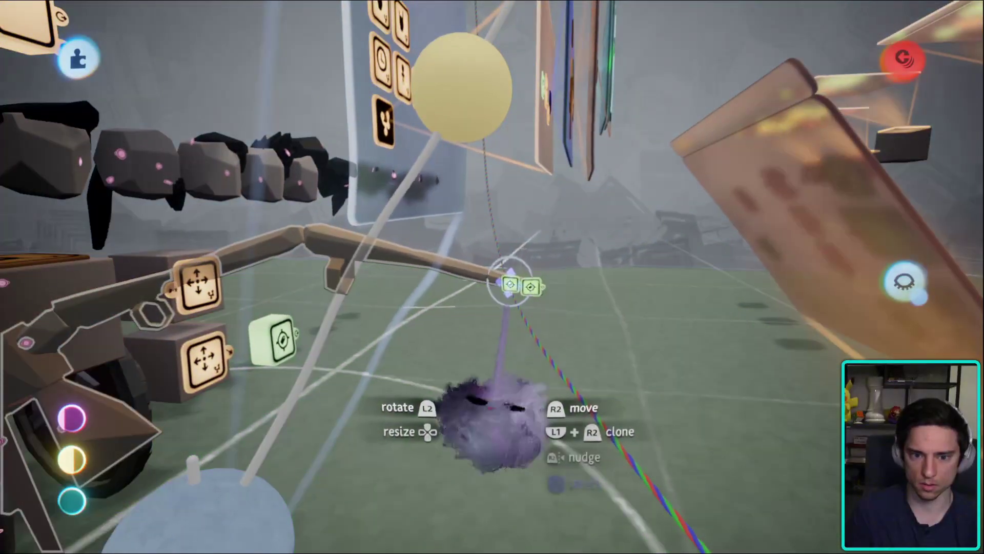
{"action": "left_click", "coordinate": [513, 283]}
{"action": "left_click", "coordinate": [354, 244]}
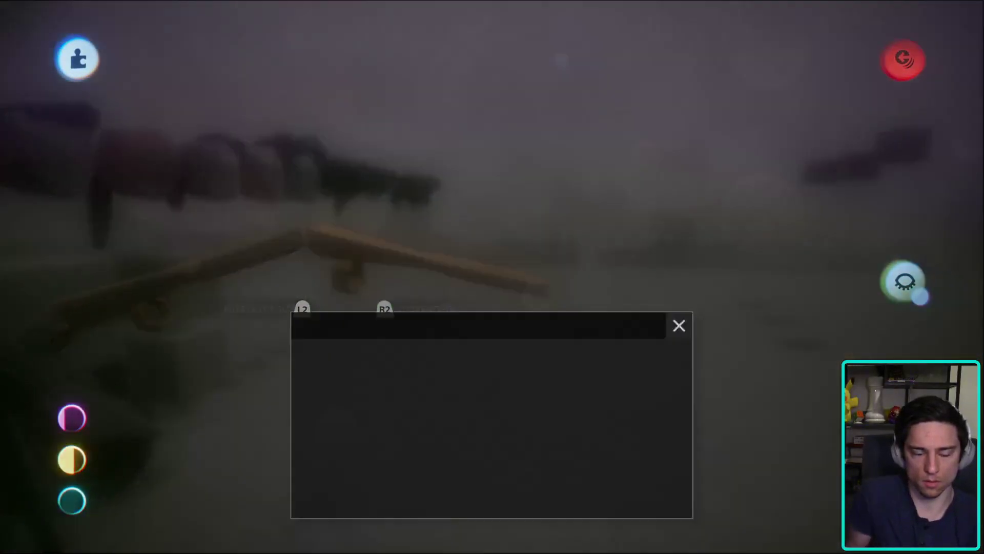
{"action": "key", "text": "BackSpace"}
{"action": "key", "text": "BackSpace"}
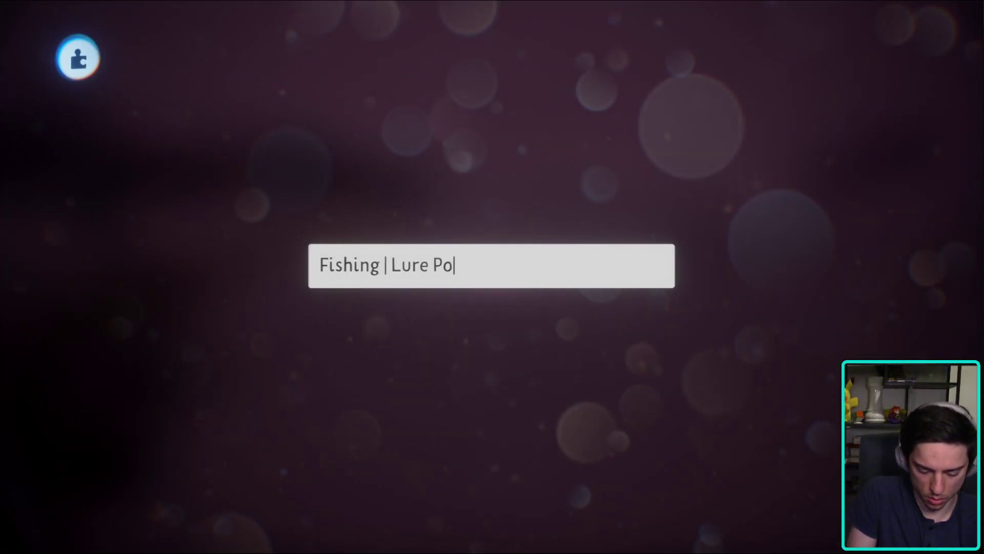
{"action": "type", "text": "ole Po"}
{"action": "key", "text": "Return"}
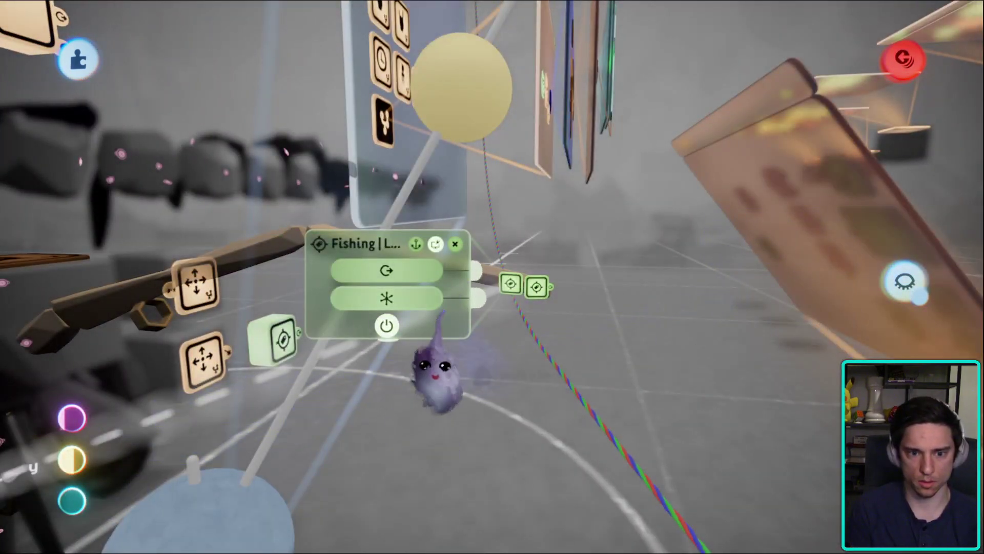
{"action": "key", "text": "Escape"}
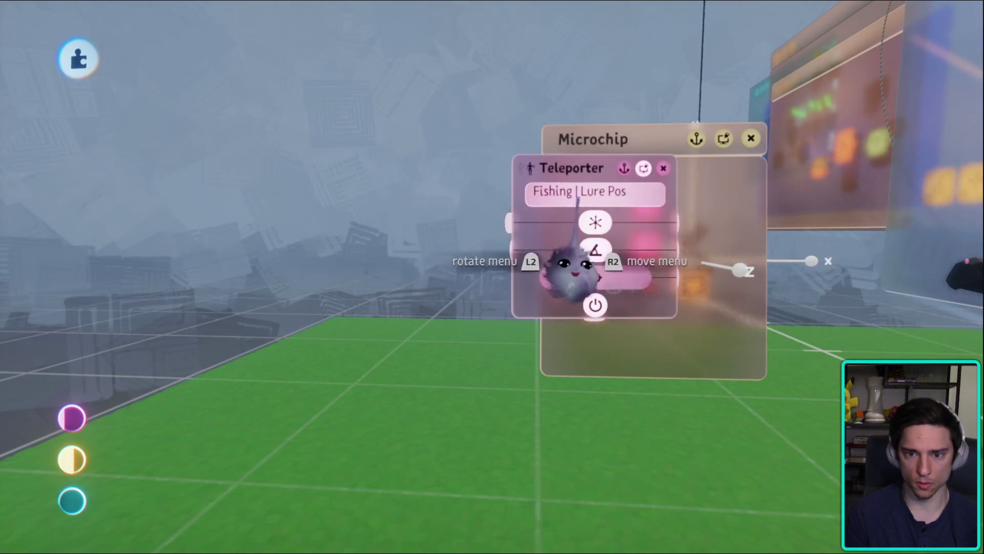
{"action": "key", "text": "Escape"}
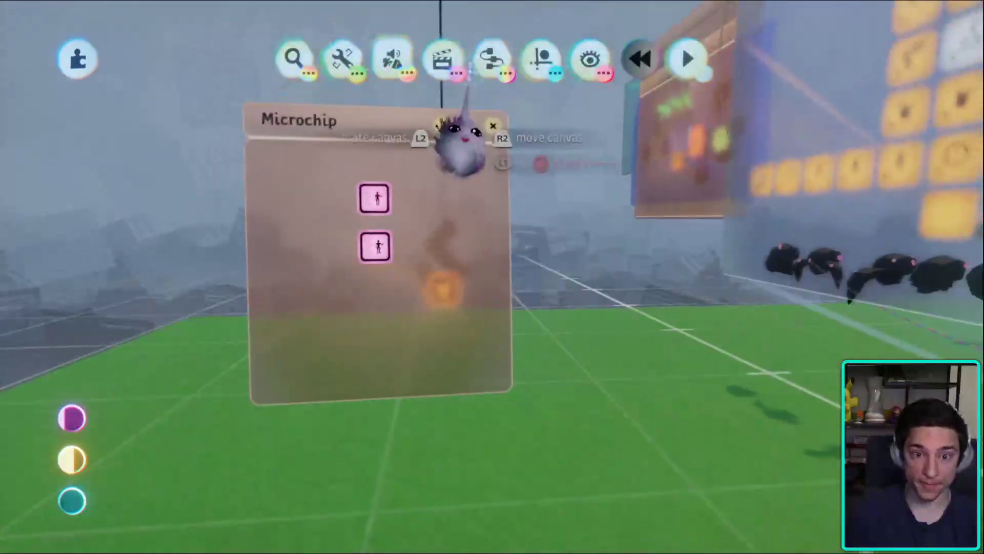
- Stamp a Keyframe and a Timeline gadget onto the microchip
{"action": "left_click", "coordinate": [442, 58]}
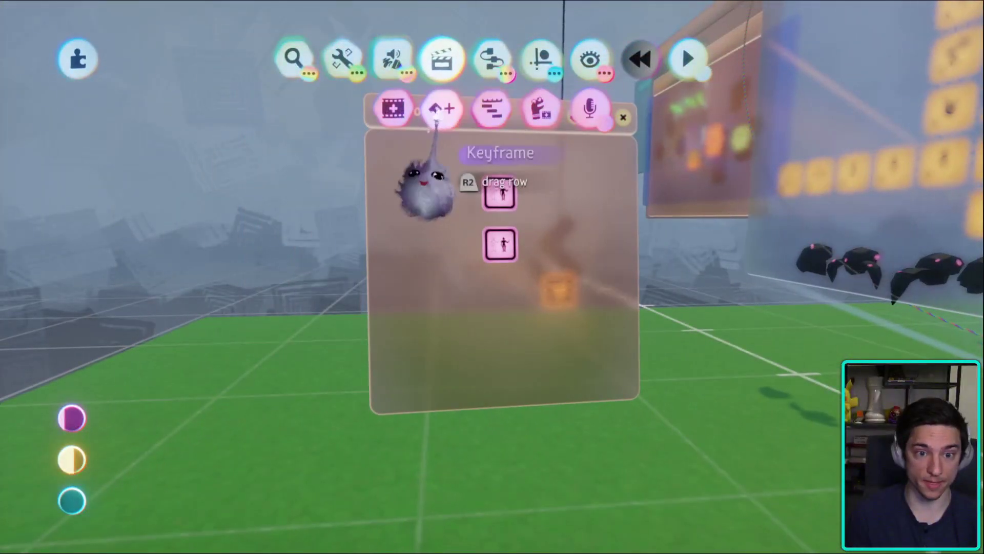
{"action": "left_click", "coordinate": [442, 106]}
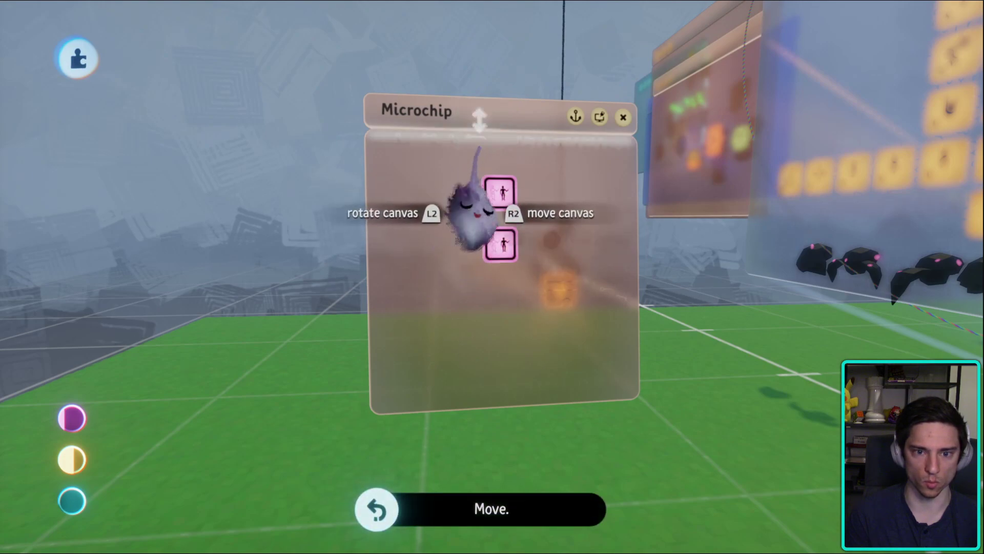
{"action": "left_click", "coordinate": [491, 58]}
{"action": "left_click", "coordinate": [491, 108]}
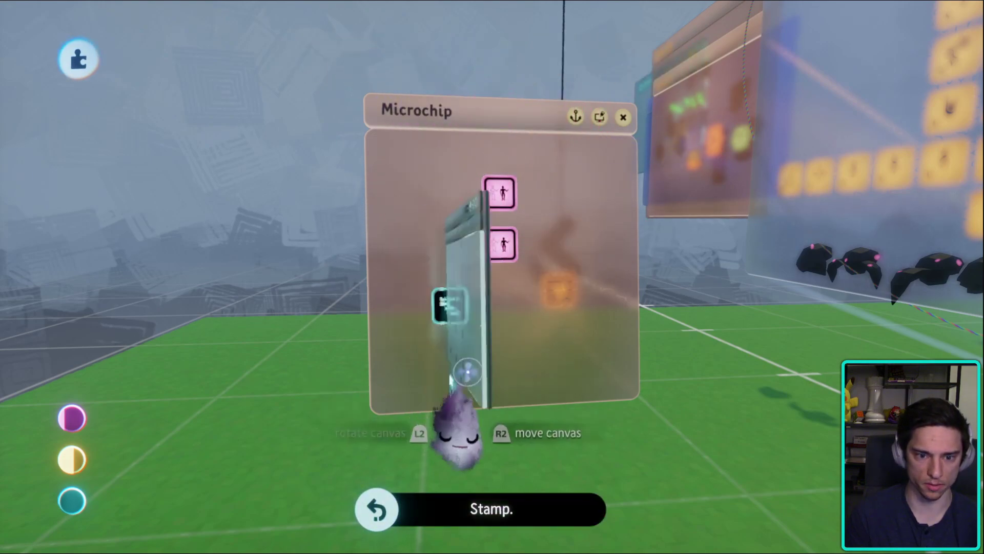
{"action": "left_click", "coordinate": [459, 430]}
- Put the keyframe on the shortened timeline, spanning to its end with a fade-in
{"action": "left_click_drag", "start_coordinate": [494, 243], "coordinate": [154, 287]}
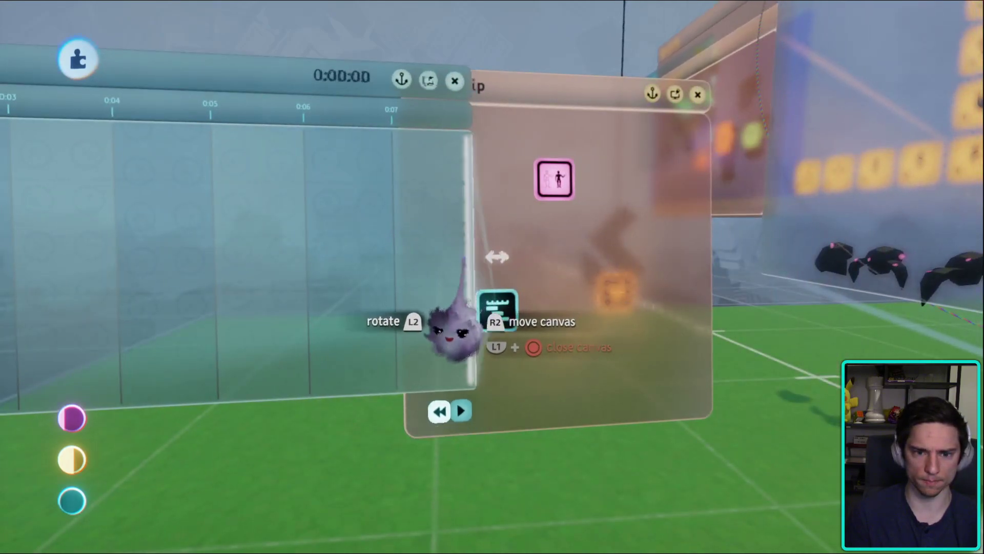
{"action": "left_click_drag", "start_coordinate": [454, 328], "coordinate": [387, 346]}
{"action": "left_click_drag", "start_coordinate": [429, 255], "coordinate": [422, 256]}
{"action": "left_click_drag", "start_coordinate": [395, 210], "coordinate": [414, 207]}
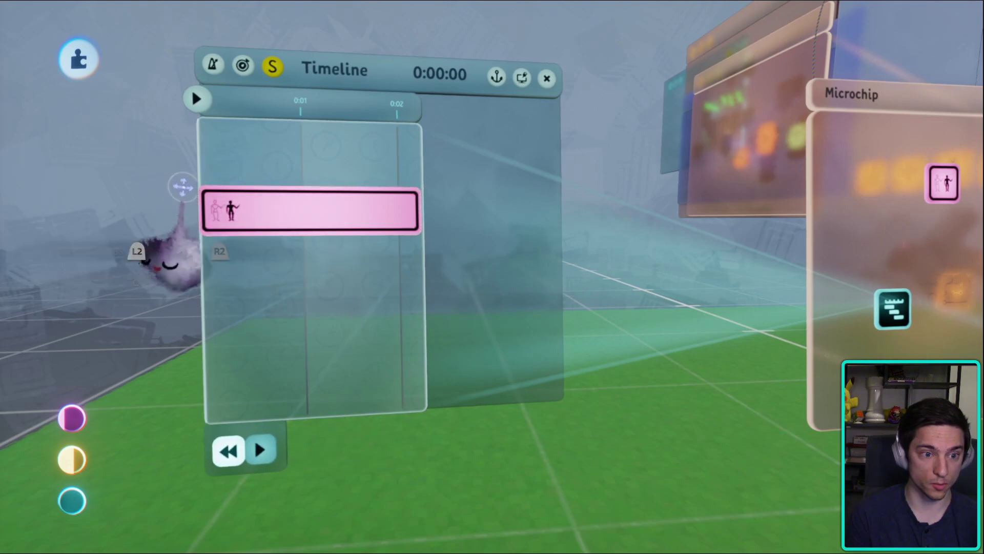
{"action": "left_click_drag", "start_coordinate": [200, 187], "coordinate": [259, 187]}
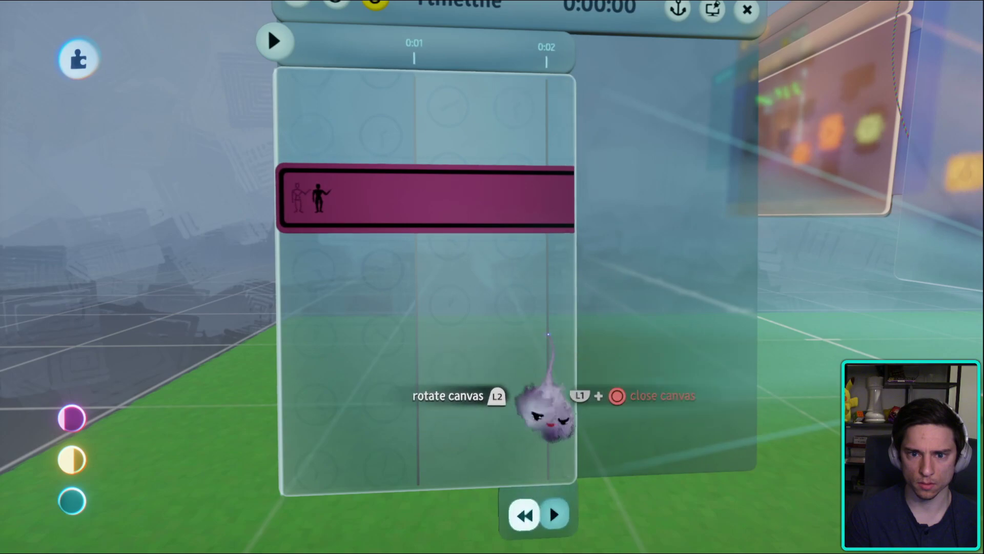
{"action": "key", "text": "Escape"}
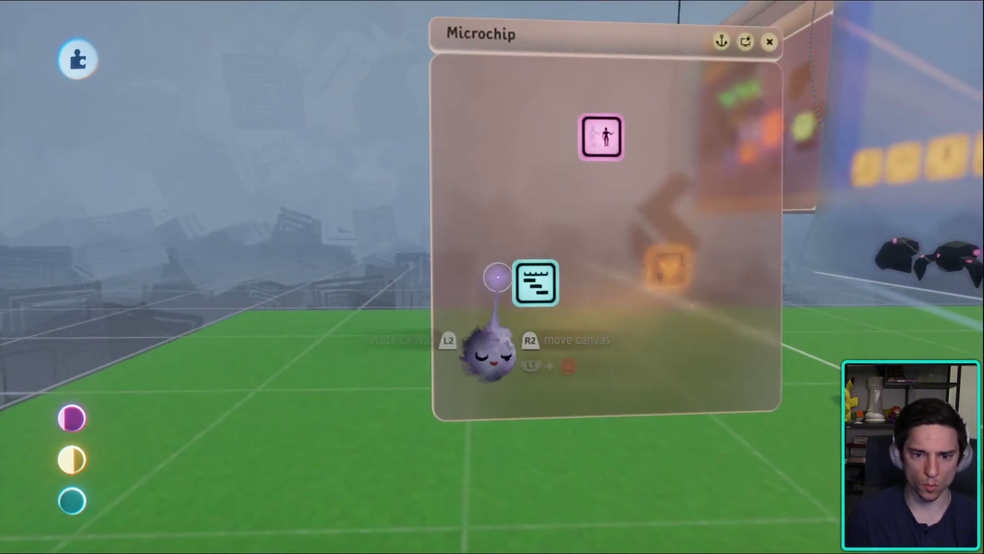
{"action": "key", "text": "Escape"}
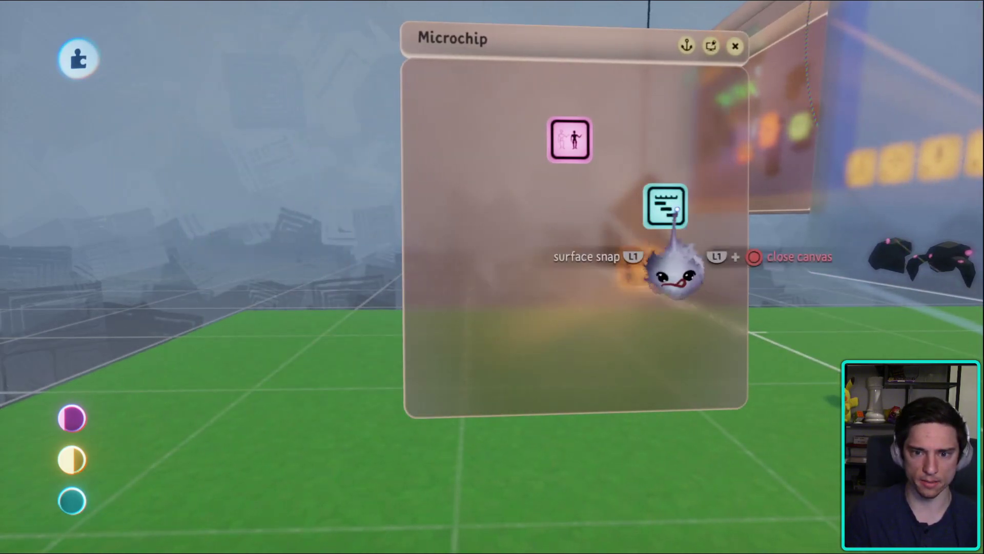
- Move the Timeline node directly beneath the Teleporter node, then close the microchip
{"action": "key", "text": "s"}
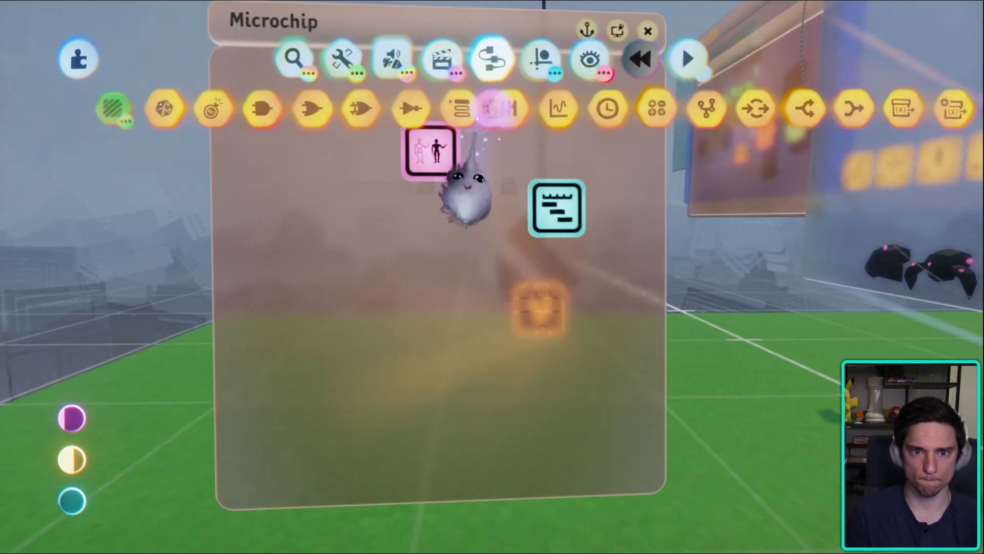
{"action": "key", "text": "Right"}
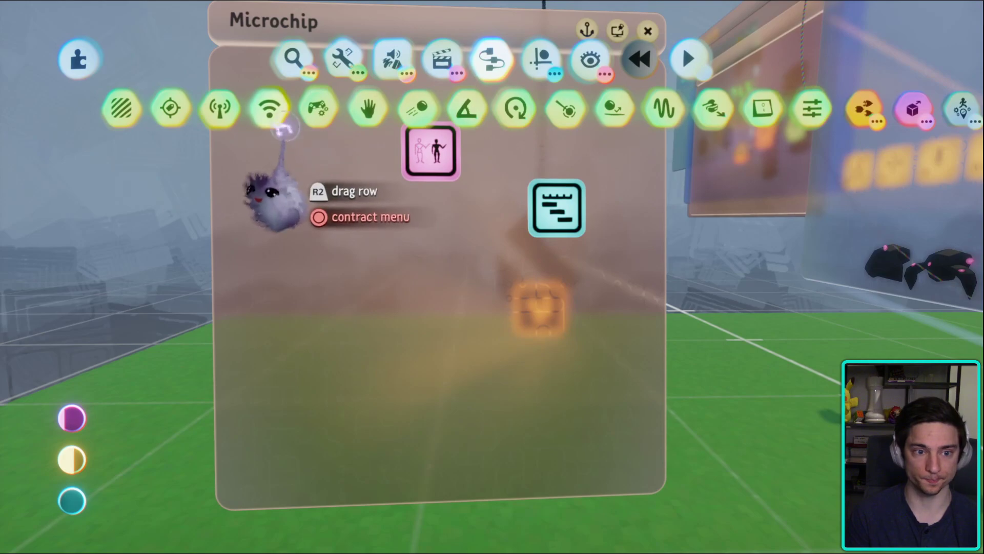
{"action": "left_click_drag", "start_coordinate": [295, 129], "coordinate": [410, 149]}
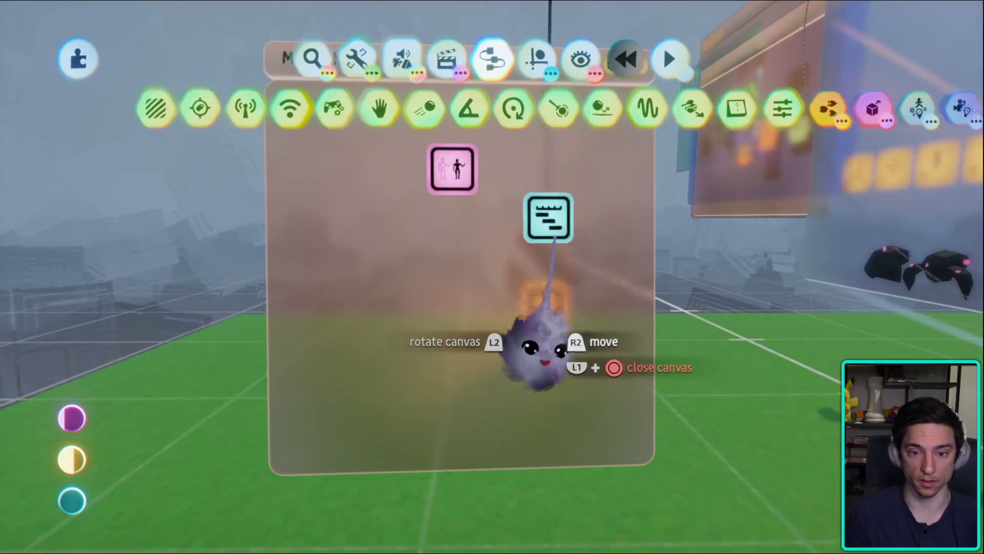
{"action": "left_click_drag", "start_coordinate": [560, 239], "coordinate": [458, 263]}
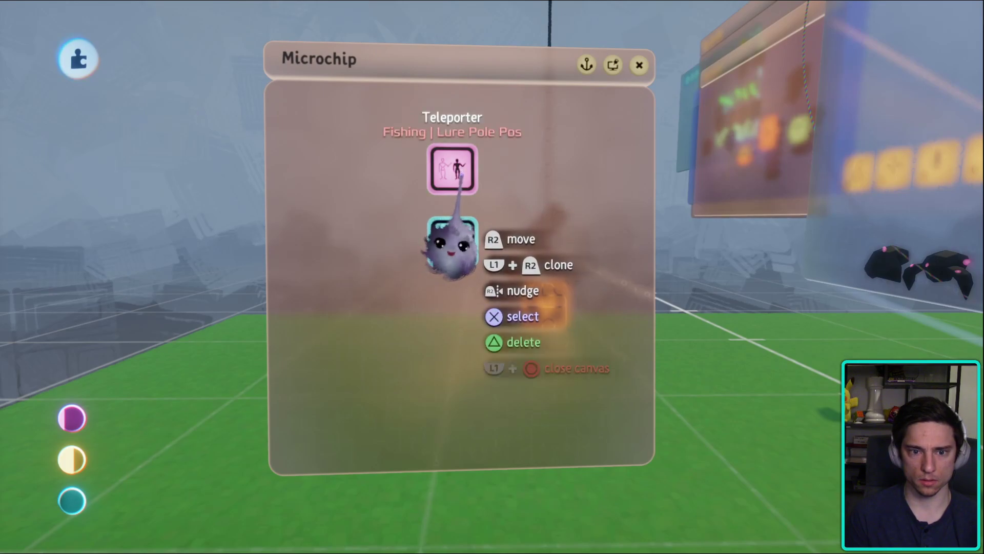
{"action": "key", "text": "Escape"}
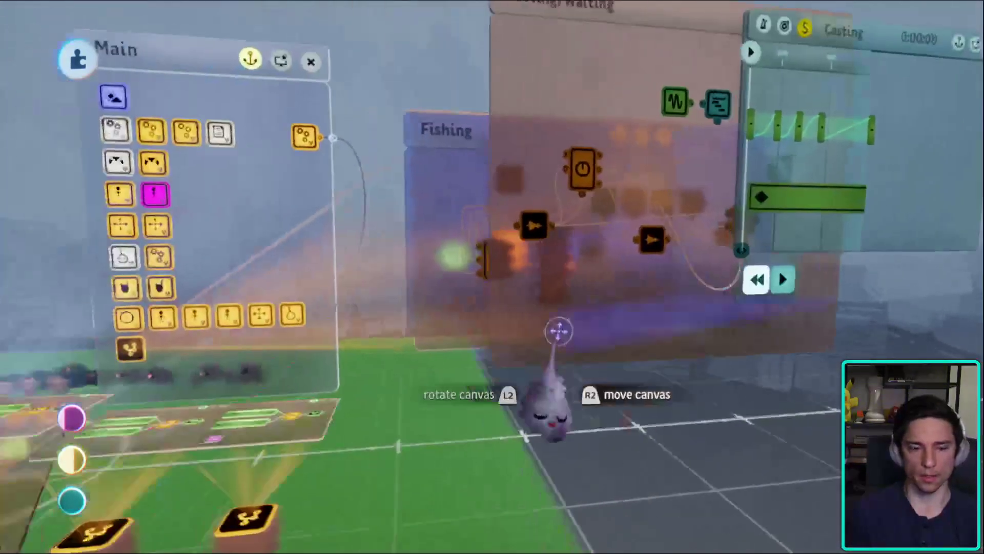
- Check the Winding Up canvas and the Fishing settings on the rod tip
{"action": "mouse_move", "coordinate": [559, 330]}
{"action": "middle_mouse_down"}
{"action": "mouse_move", "coordinate": [539, 374]}
{"action": "mouse_move", "coordinate": [615, 297]}
{"action": "mouse_move", "coordinate": [553, 215]}
{"action": "mouse_move", "coordinate": [538, 105]}
{"action": "mouse_move", "coordinate": [501, 253]}
{"action": "mouse_move", "coordinate": [448, 236]}
{"action": "middle_mouse_up"}
{"action": "left_click", "coordinate": [423, 181]}
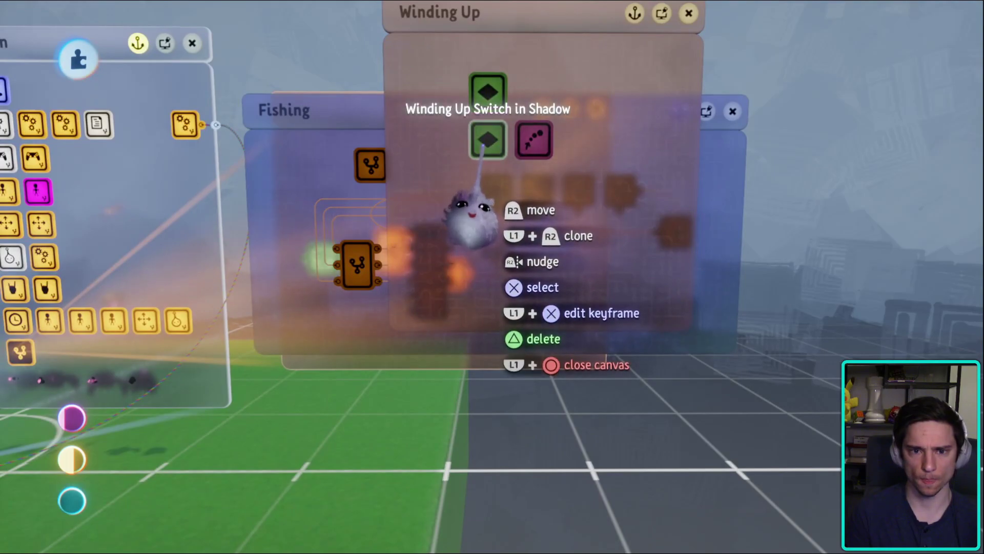
{"action": "key", "text": "Escape"}
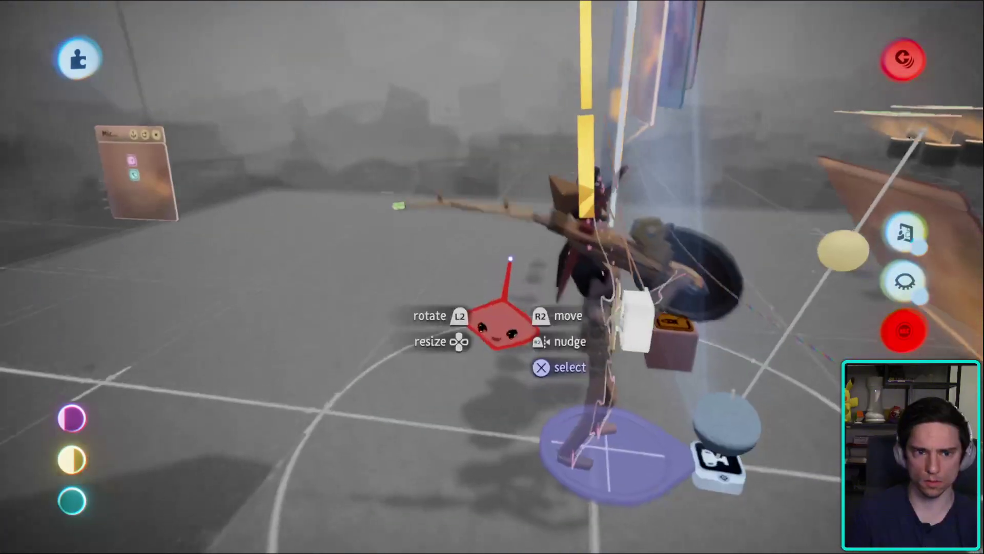
{"action": "middle_click_drag", "start_coordinate": [510, 259], "coordinate": [411, 179]}
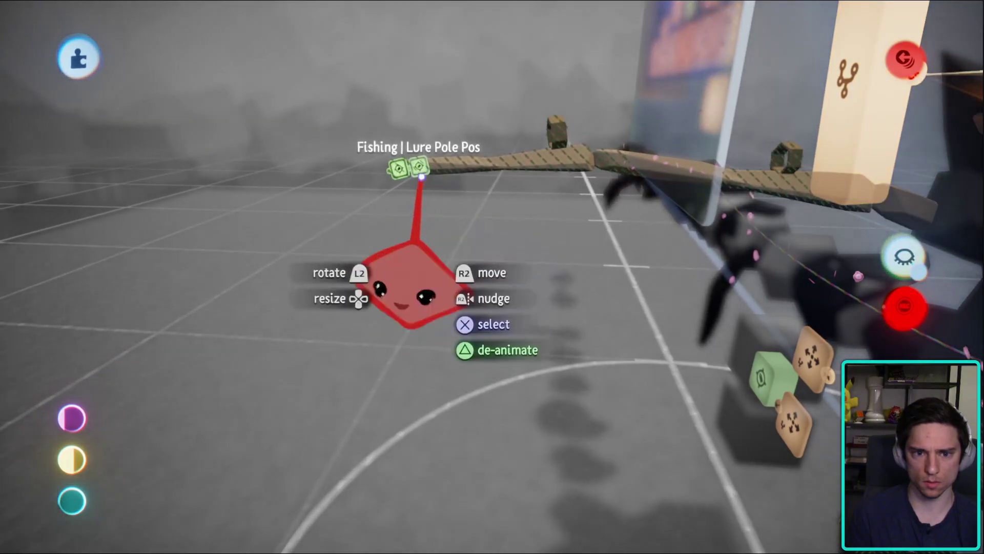
{"action": "middle_click_drag", "start_coordinate": [423, 302], "coordinate": [421, 277]}
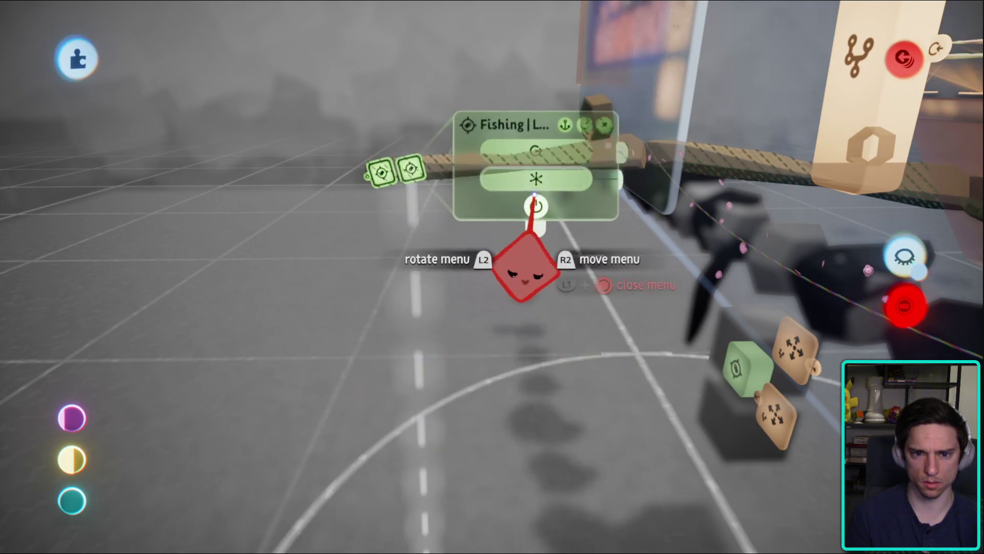
{"action": "key", "text": "Escape"}
{"action": "middle_click_drag", "start_coordinate": [524, 267], "coordinate": [470, 277]}
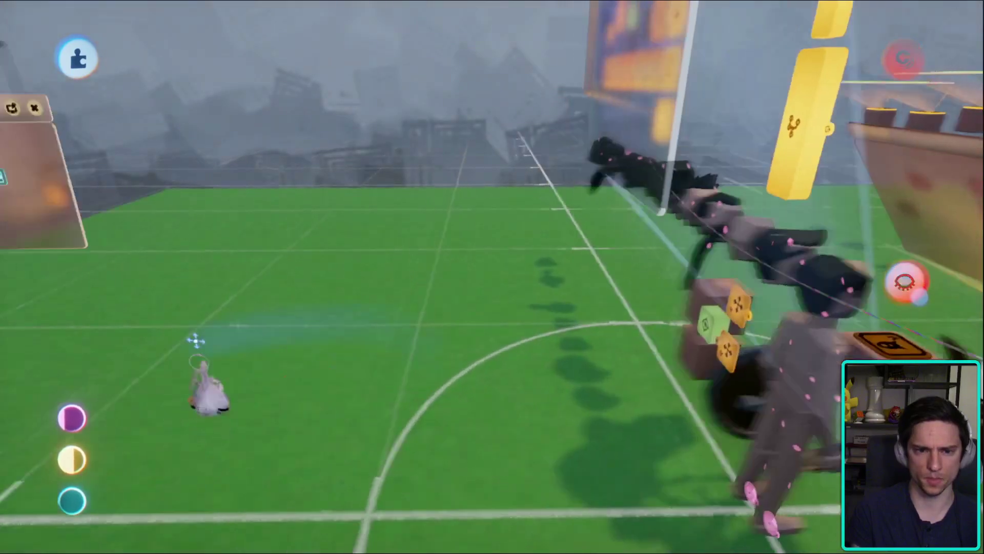
- Review the lure microchip's Timeline, then wire from the Teleporter's power input
{"action": "left_click", "coordinate": [198, 340]}
{"action": "key", "text": "Escape"}
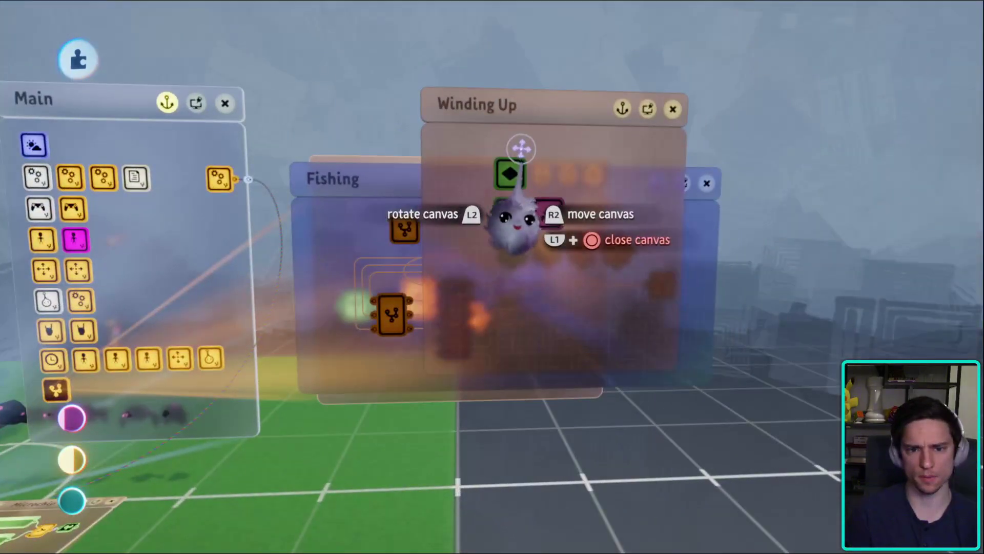
{"action": "left_click", "coordinate": [490, 177]}
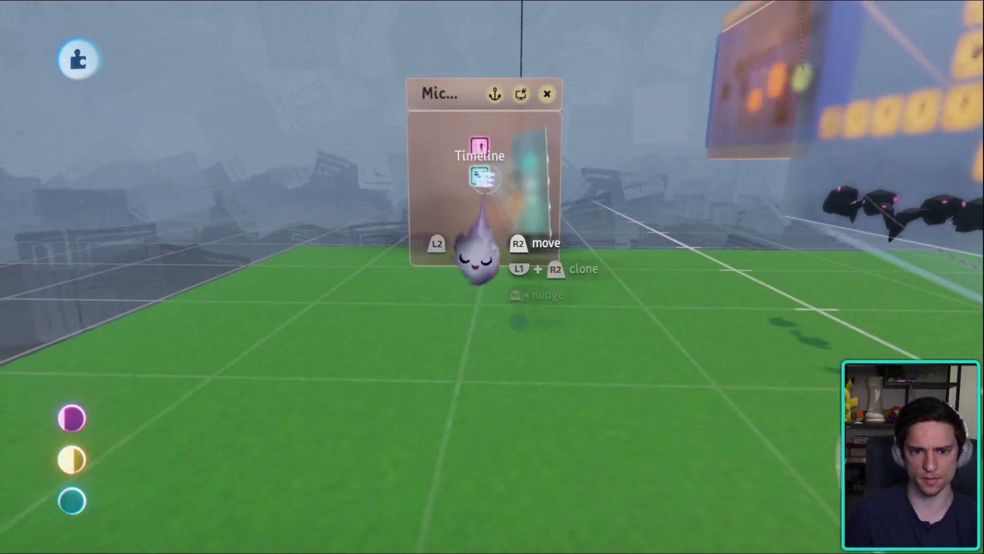
{"action": "left_click", "coordinate": [481, 177]}
{"action": "key", "text": "Escape"}
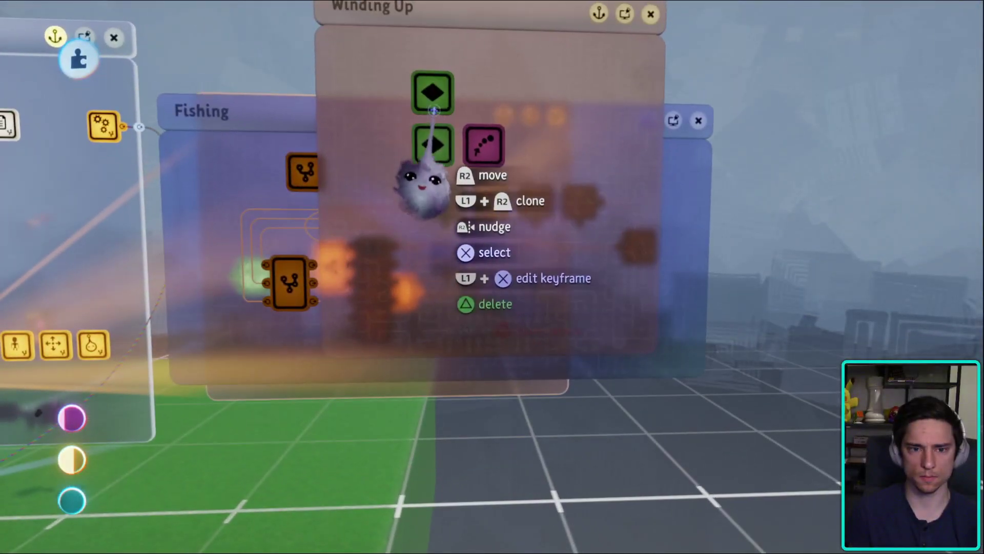
{"action": "key", "text": "Escape"}
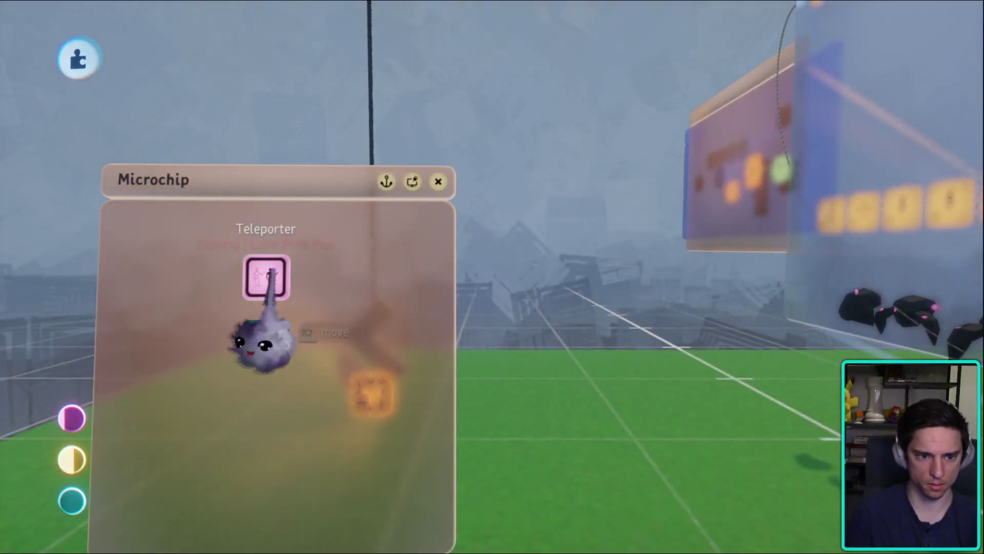
{"action": "left_click", "coordinate": [266, 277]}
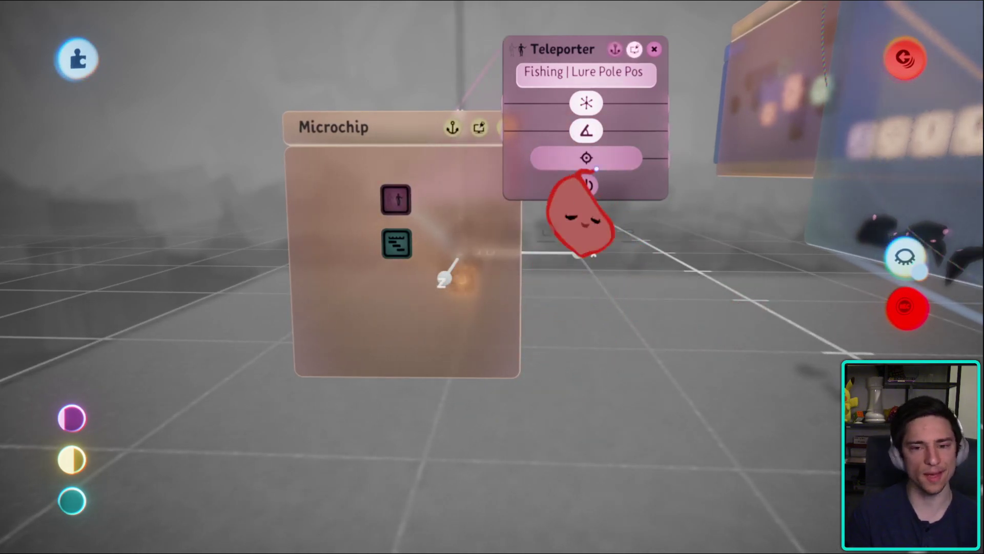
{"action": "left_click_drag", "start_coordinate": [574, 261], "coordinate": [495, 364]}
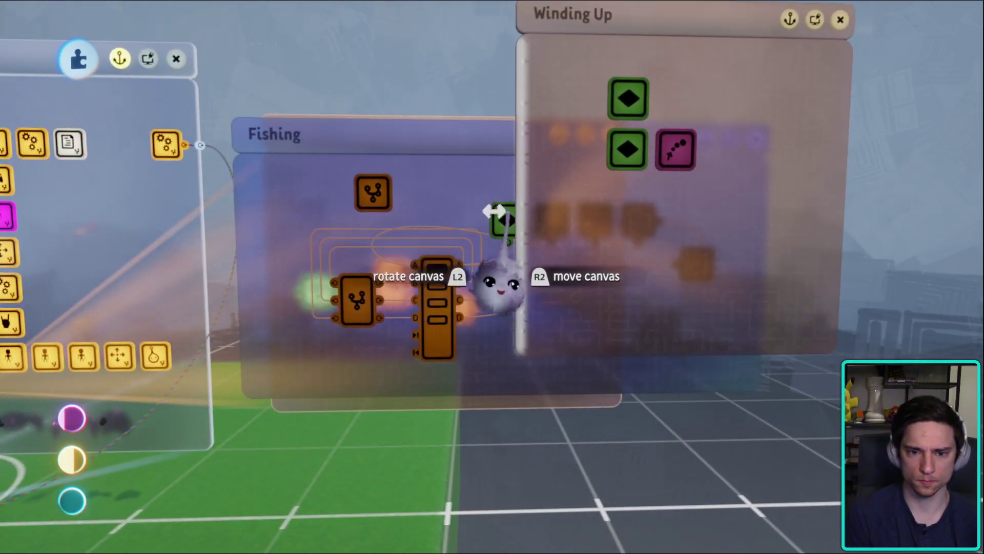
- Look over the Lock Fishing Pole keyframe and the lure microchip canvas
{"action": "left_click", "coordinate": [507, 222]}
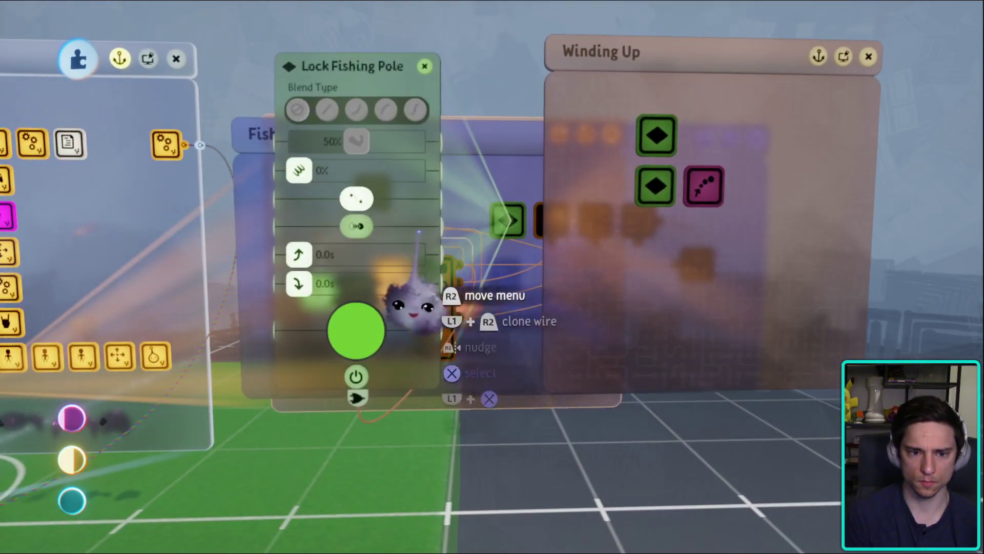
{"action": "key", "text": "Escape"}
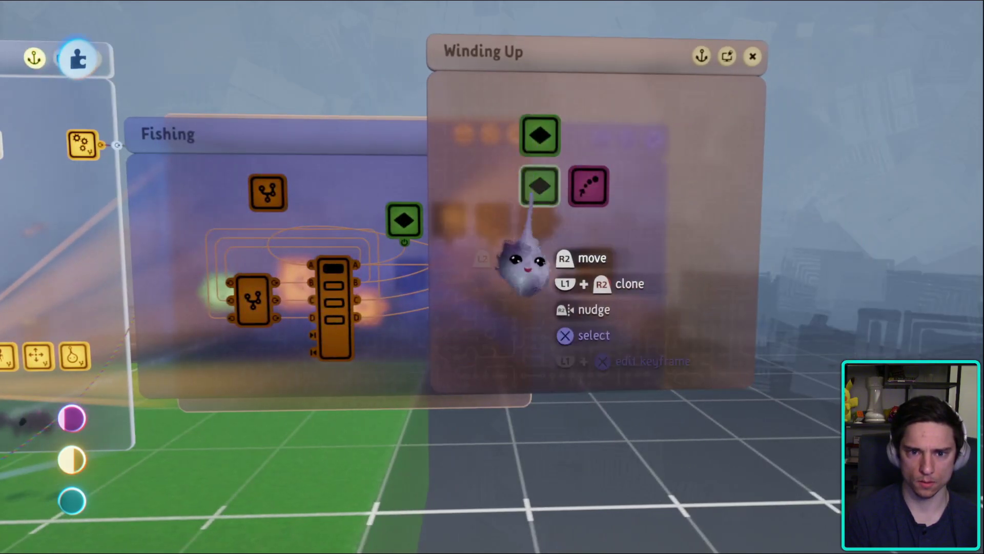
{"action": "middle_click_drag", "start_coordinate": [528, 205], "coordinate": [623, 213]}
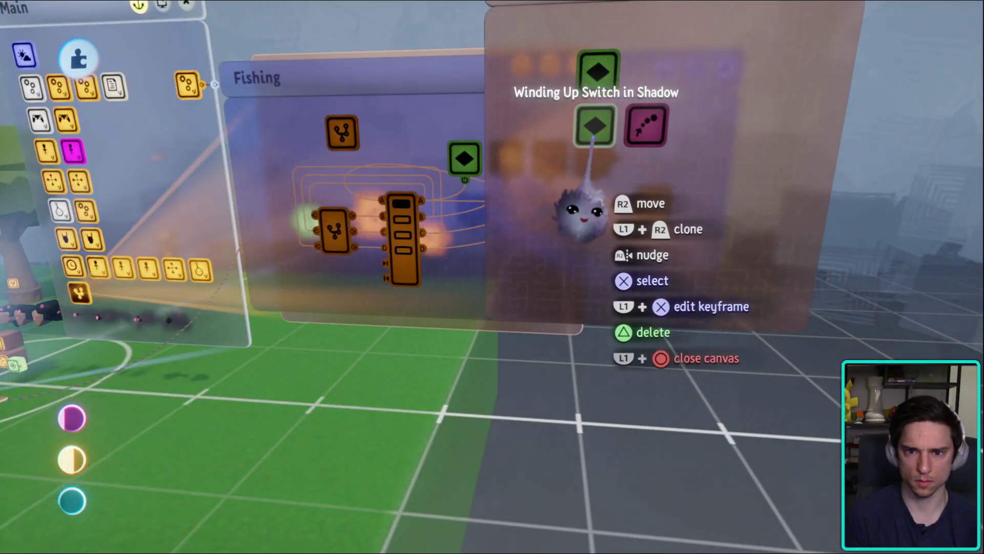
{"action": "middle_click_drag", "start_coordinate": [582, 169], "coordinate": [494, 308]}
{"action": "left_click", "coordinate": [495, 317]}
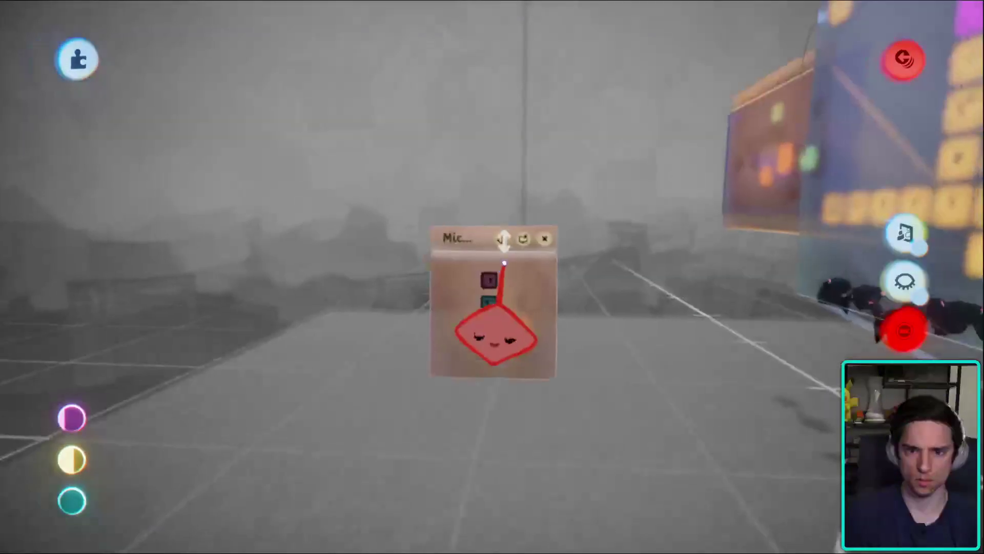
{"action": "left_click", "coordinate": [430, 343]}
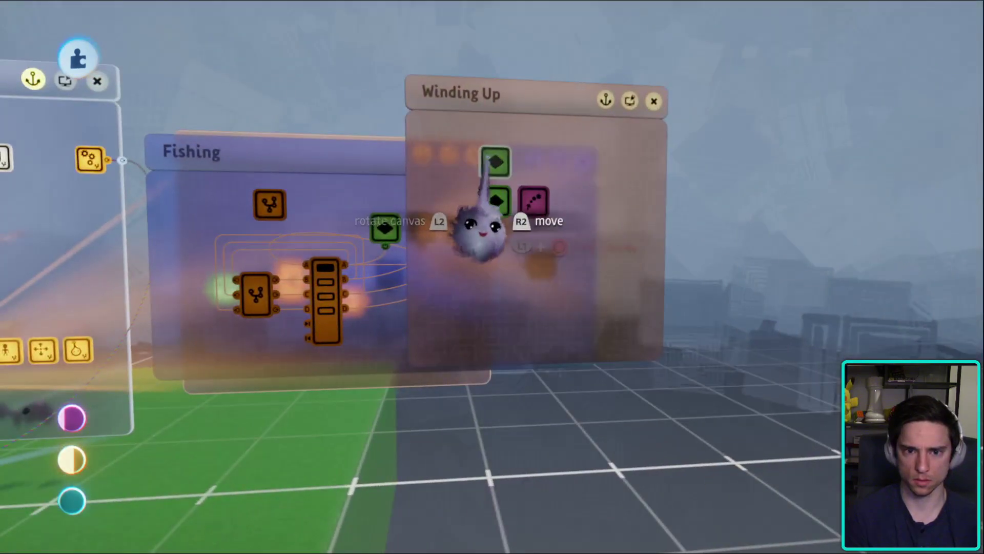
{"action": "key", "text": "Escape"}
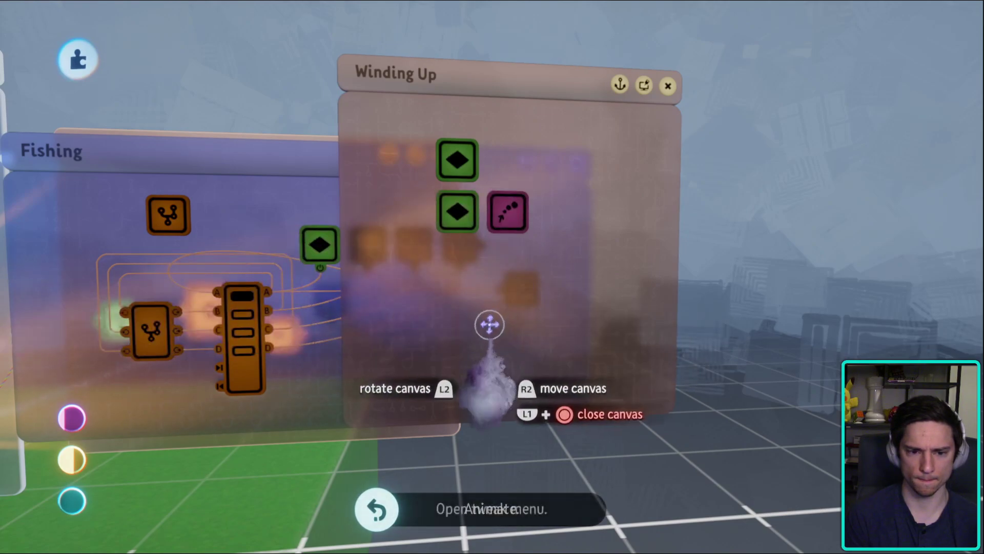
{"action": "key", "text": "Escape"}
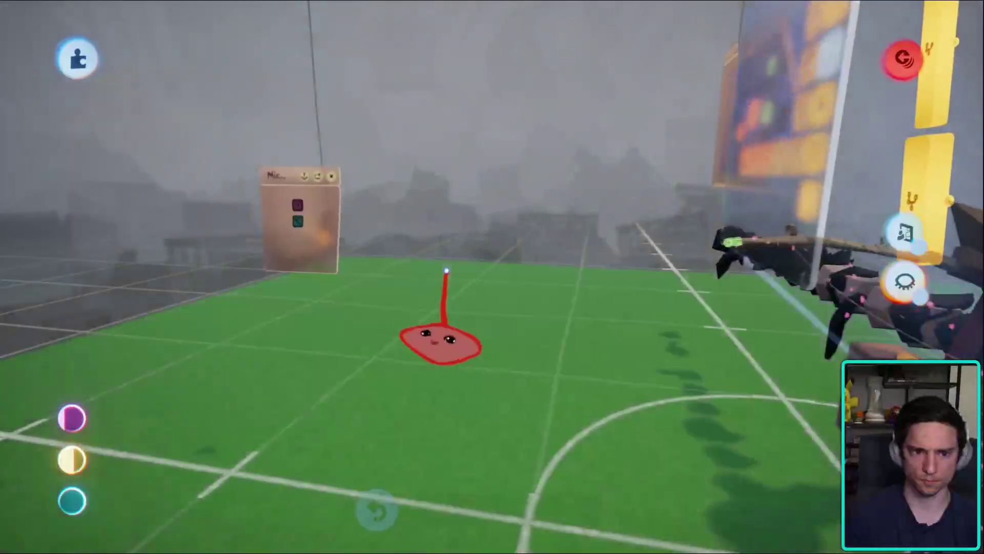
- Reopen the logic canvases and start an action-recorder playtest
{"action": "left_click", "coordinate": [445, 270]}
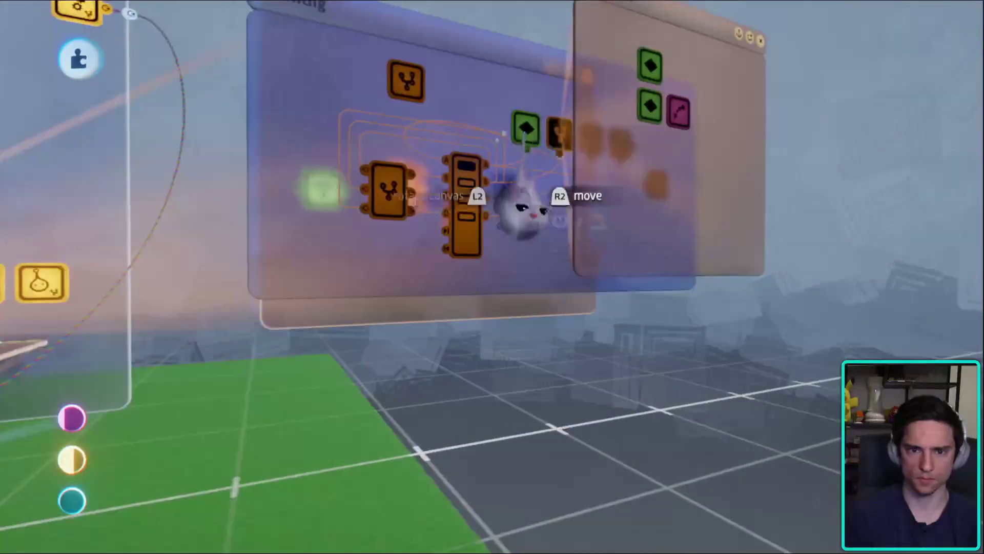
{"action": "key", "text": "Escape"}
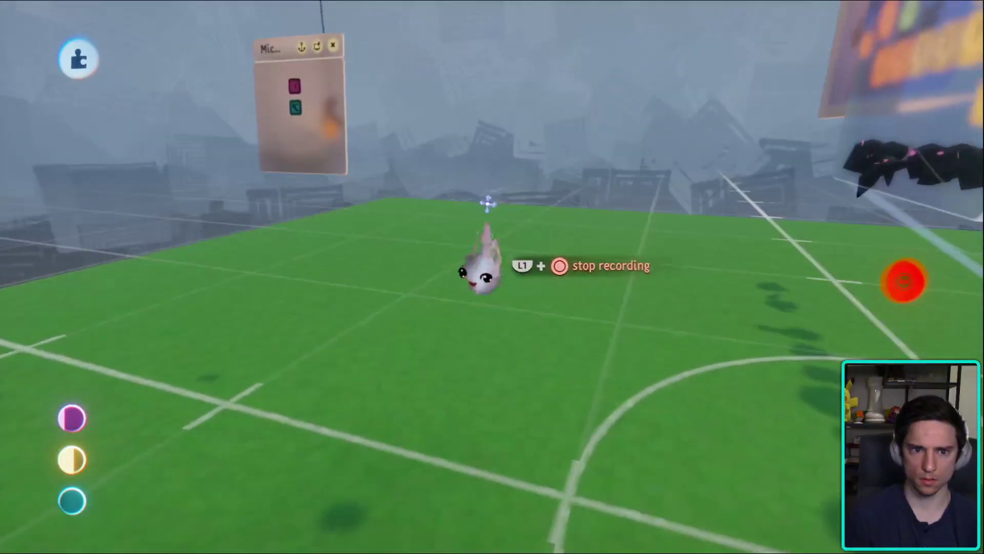
{"action": "left_click", "coordinate": [488, 260]}
{"action": "key", "text": "Escape"}
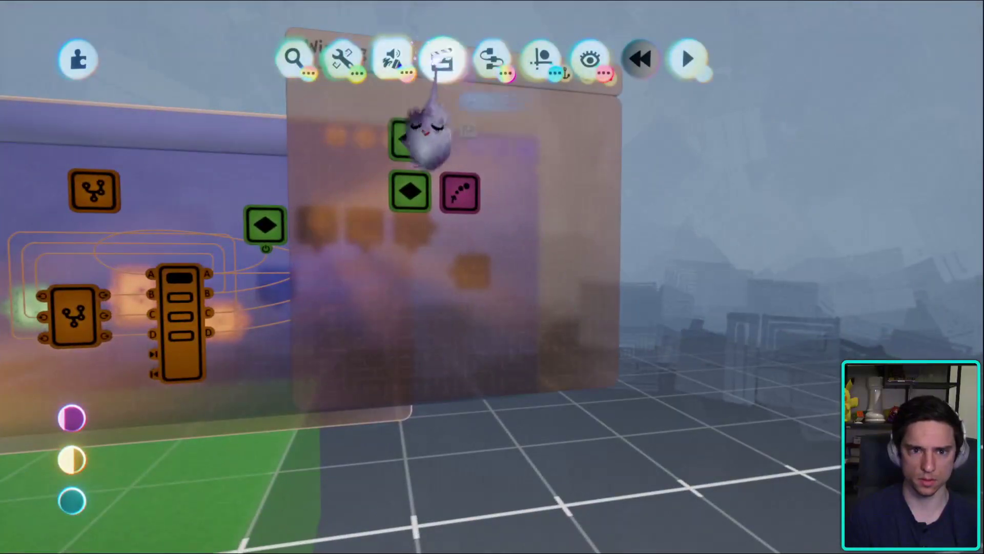
{"action": "left_click", "coordinate": [394, 110]}
{"action": "left_click", "coordinate": [325, 219]}
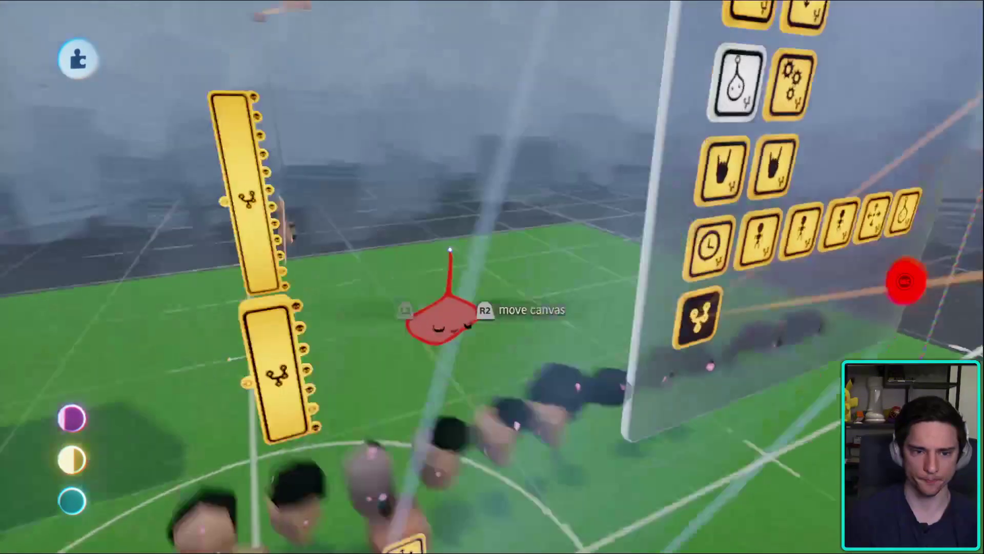
{"action": "middle_click_drag", "start_coordinate": [363, 216], "coordinate": [412, 258]}
- Check the Fishing | Lure Pole Pos teleporter, then name the Winding Up keyframe 'Lure teleporter'
{"action": "left_click", "coordinate": [465, 262]}
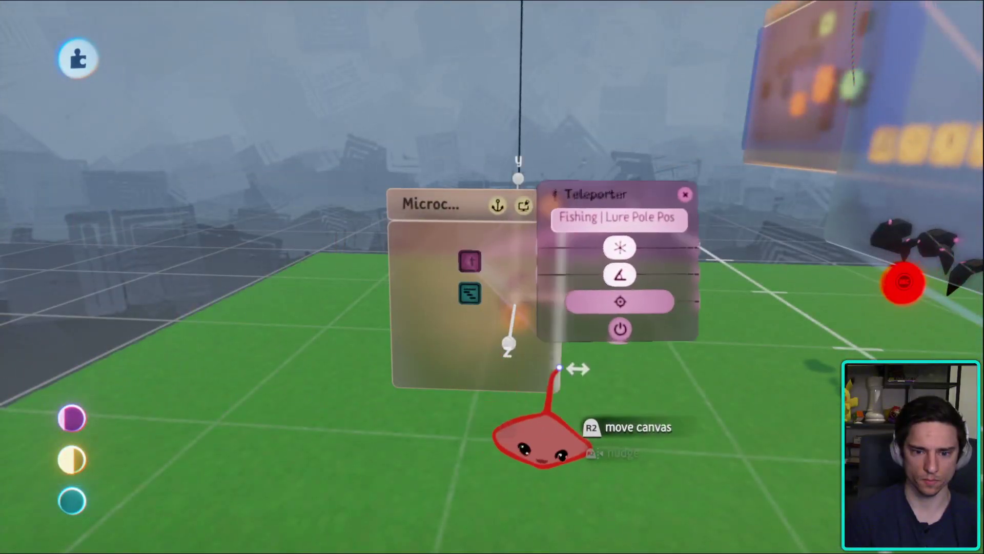
{"action": "middle_click_drag", "start_coordinate": [621, 331], "coordinate": [451, 276]}
{"action": "left_click", "coordinate": [464, 196]}
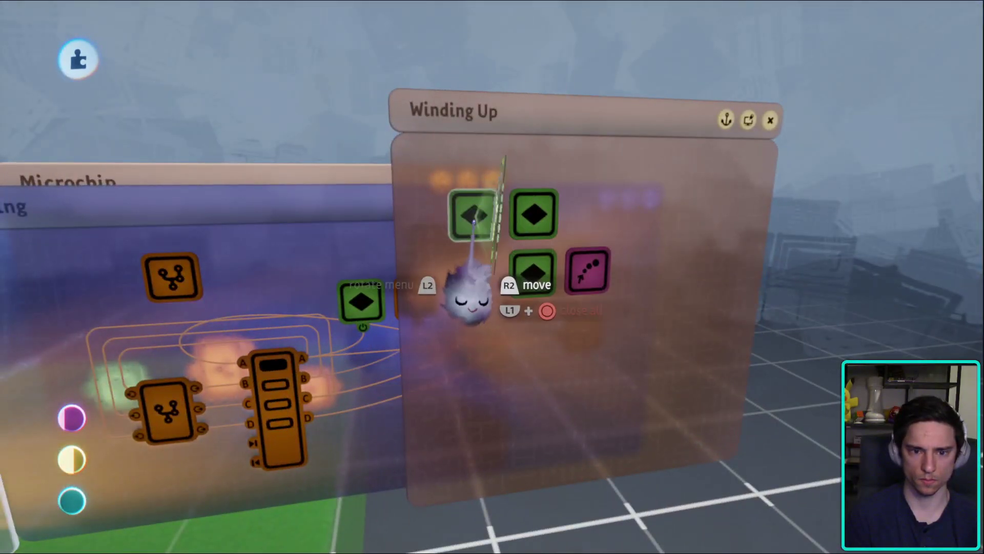
{"action": "left_click", "coordinate": [505, 139]}
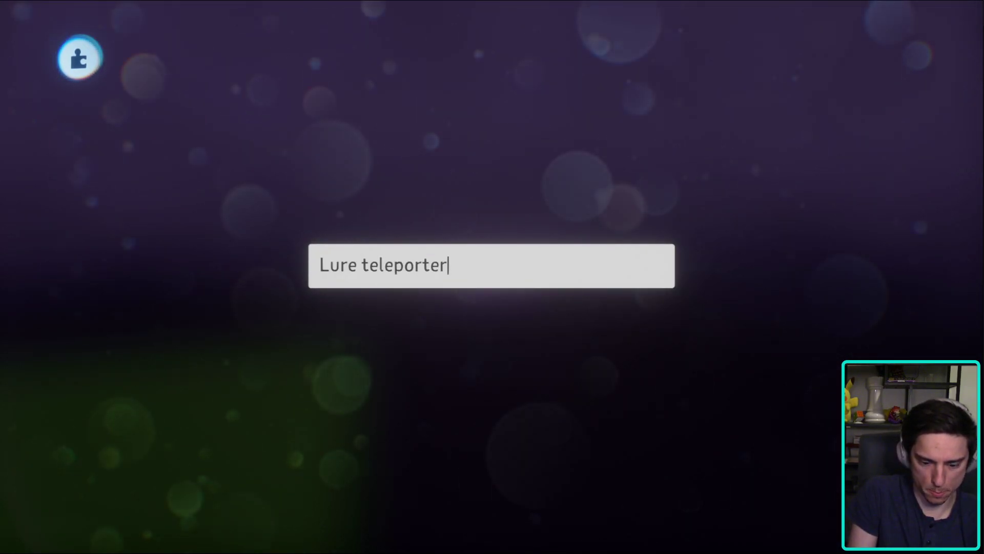
{"action": "key", "text": "Return"}
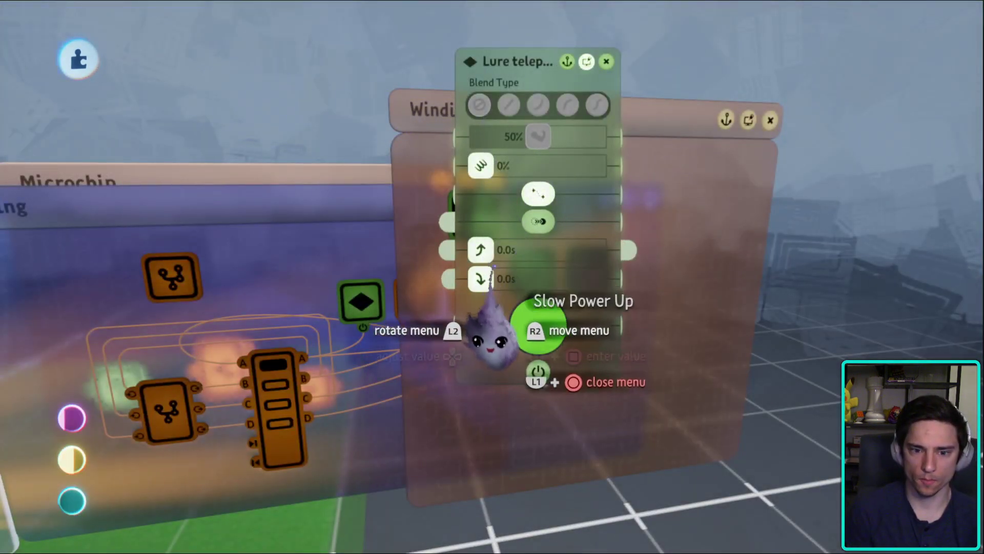
{"action": "key", "text": "Escape"}
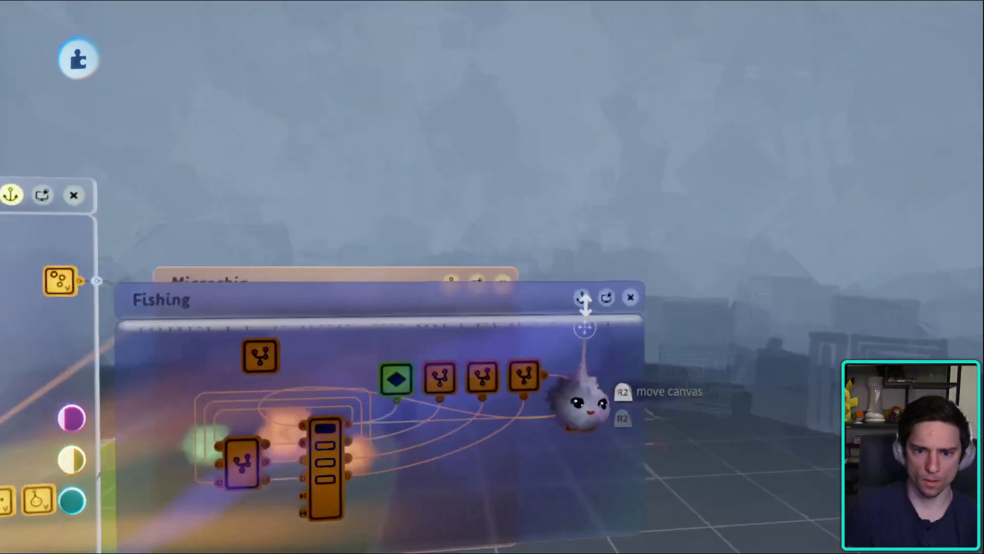
- In the Casting/Waiting chip's Casting timeline, inspect the Timeline, keyframe and Teleporter settings
{"action": "left_click", "coordinate": [439, 461]}
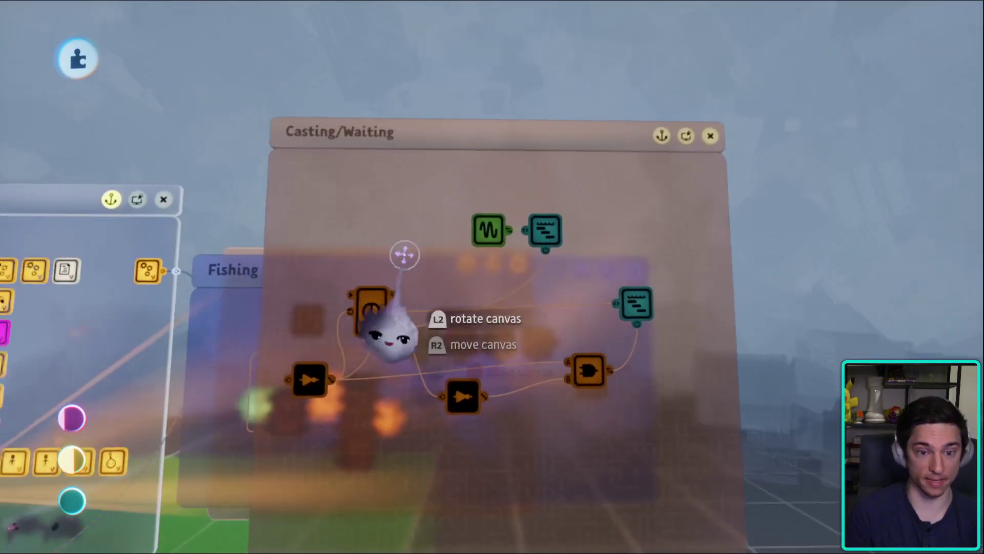
{"action": "left_click", "coordinate": [631, 290]}
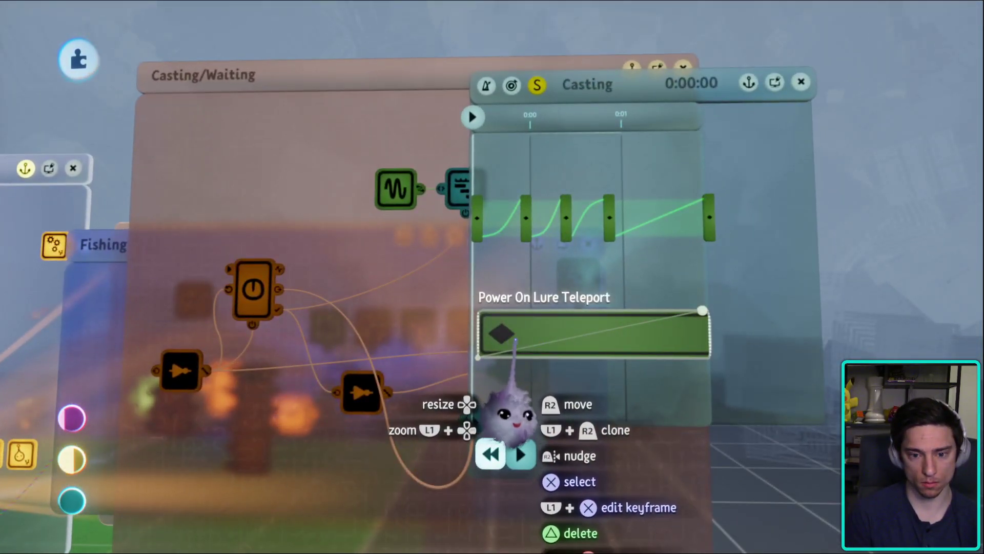
{"action": "left_click", "coordinate": [451, 139]}
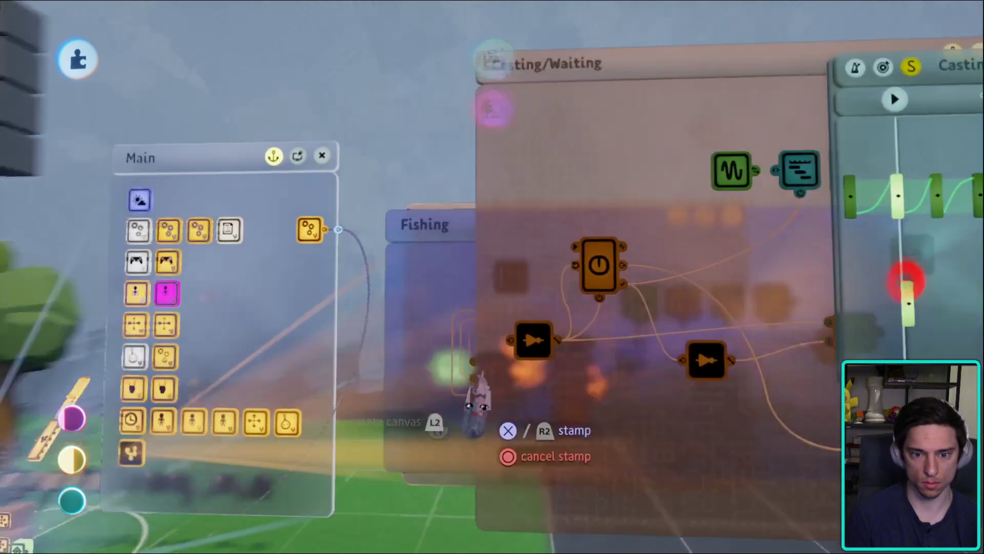
{"action": "left_click", "coordinate": [474, 405]}
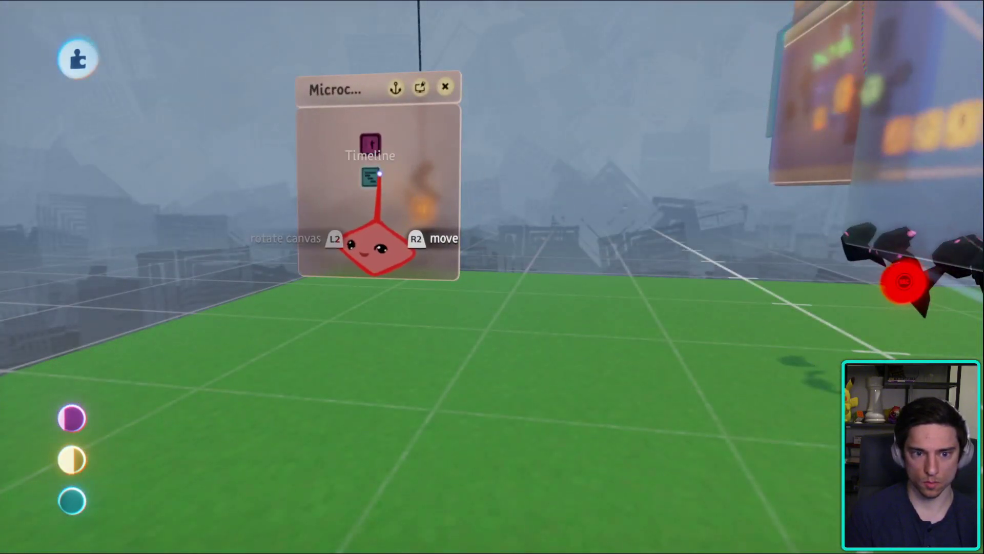
{"action": "left_click", "coordinate": [379, 175]}
{"action": "key", "text": "Escape"}
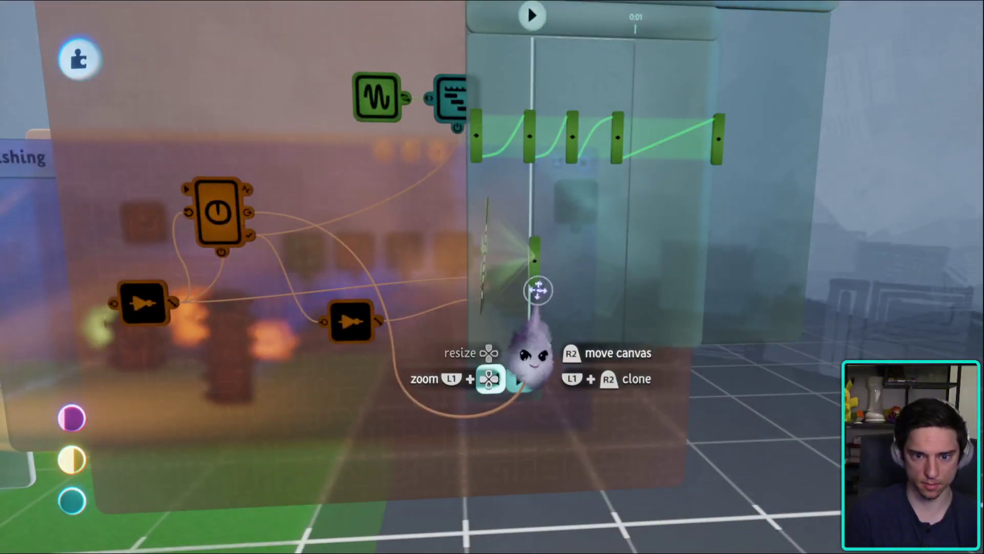
{"action": "left_click", "coordinate": [536, 276]}
{"action": "key", "text": "Escape"}
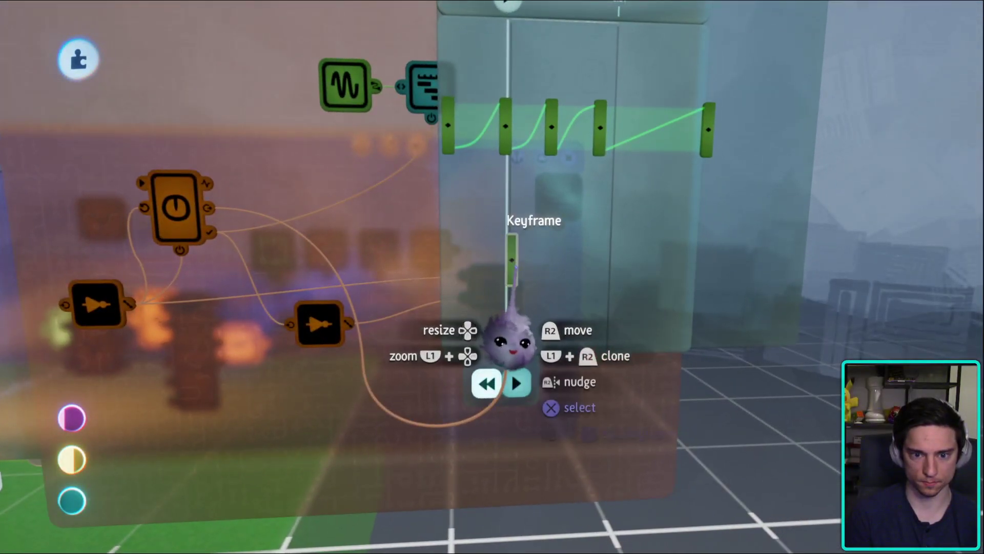
{"action": "mouse_move", "coordinate": [510, 313]}
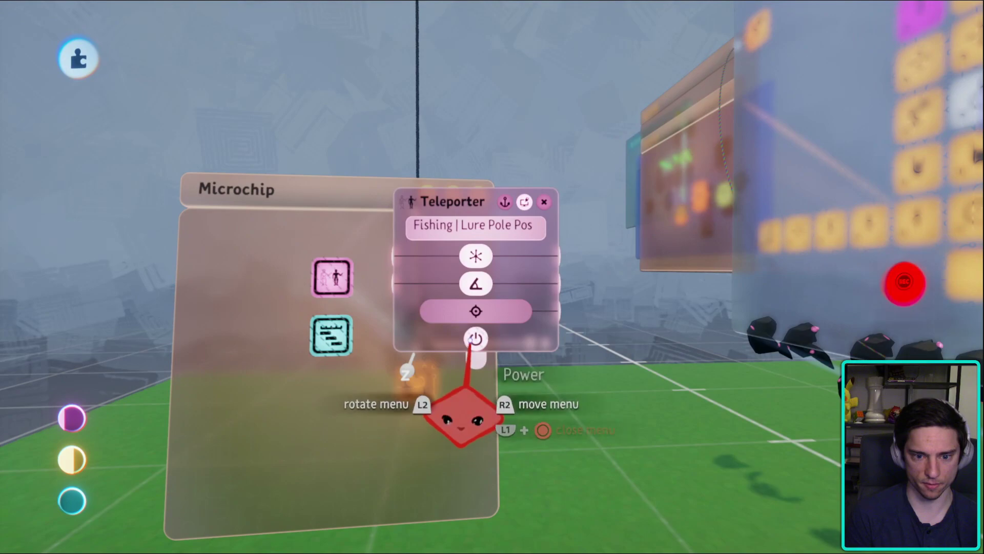
{"action": "key", "text": "Escape"}
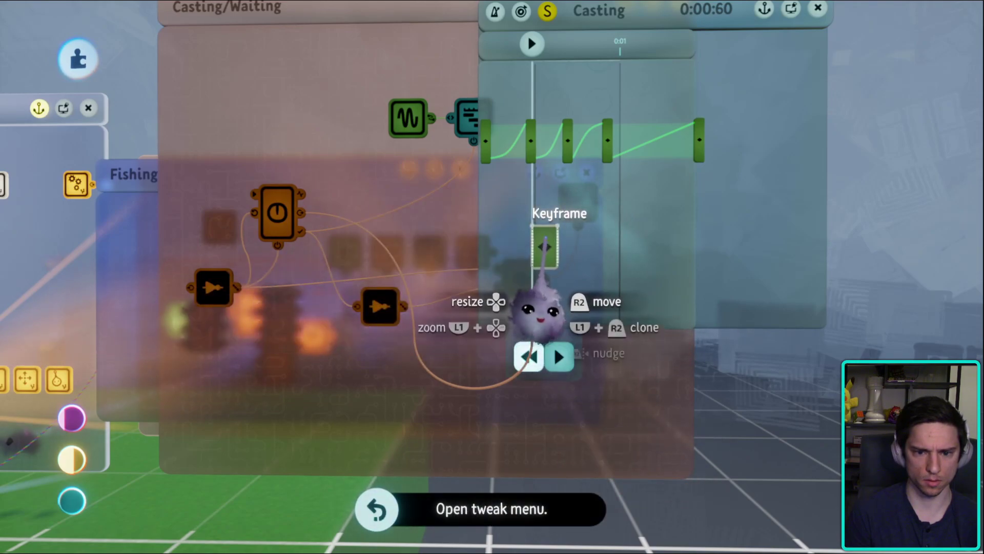
{"action": "key", "text": "Escape"}
{"action": "key", "text": "Escape"}
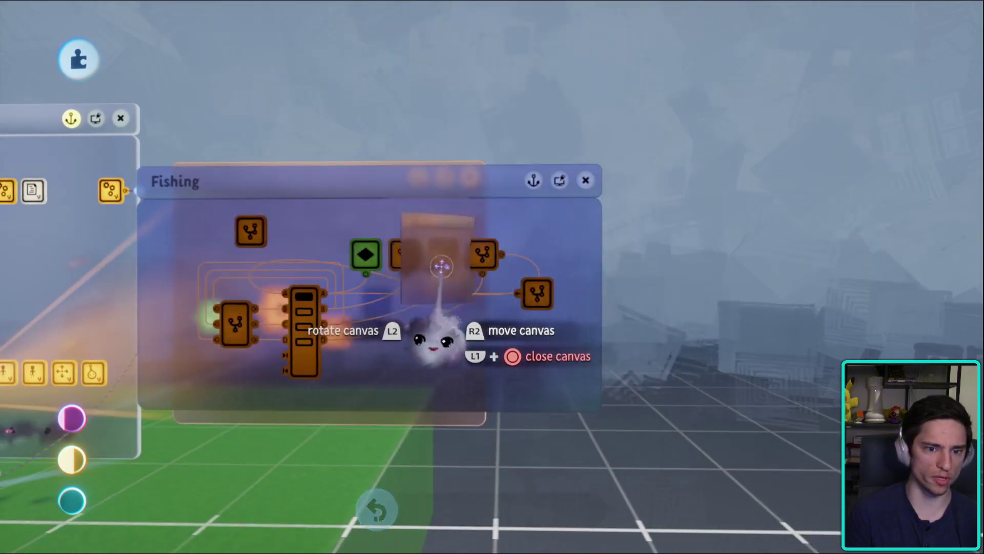
- Move the teleporter keyframe to a new time in the Casting timeline
{"action": "left_click", "coordinate": [405, 255]}
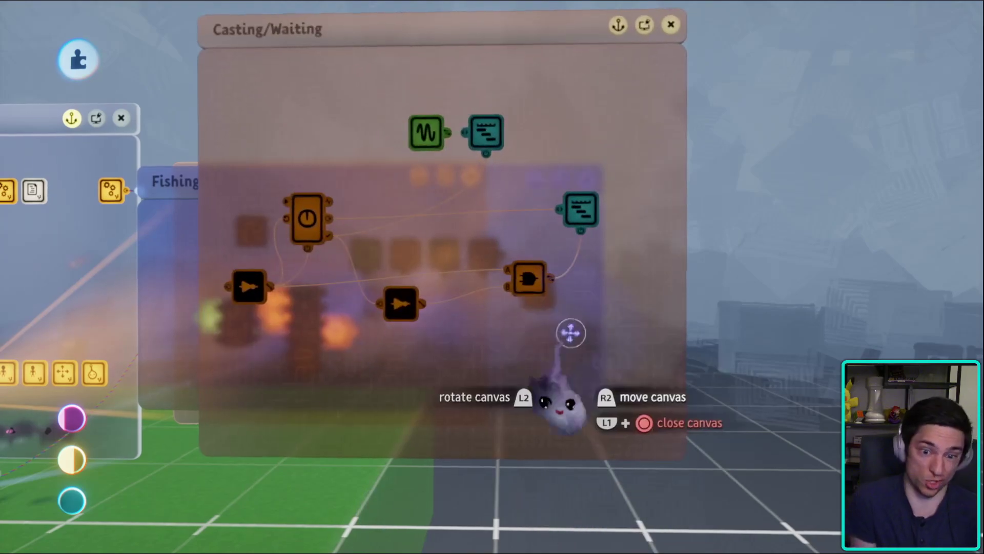
{"action": "left_click", "coordinate": [617, 215]}
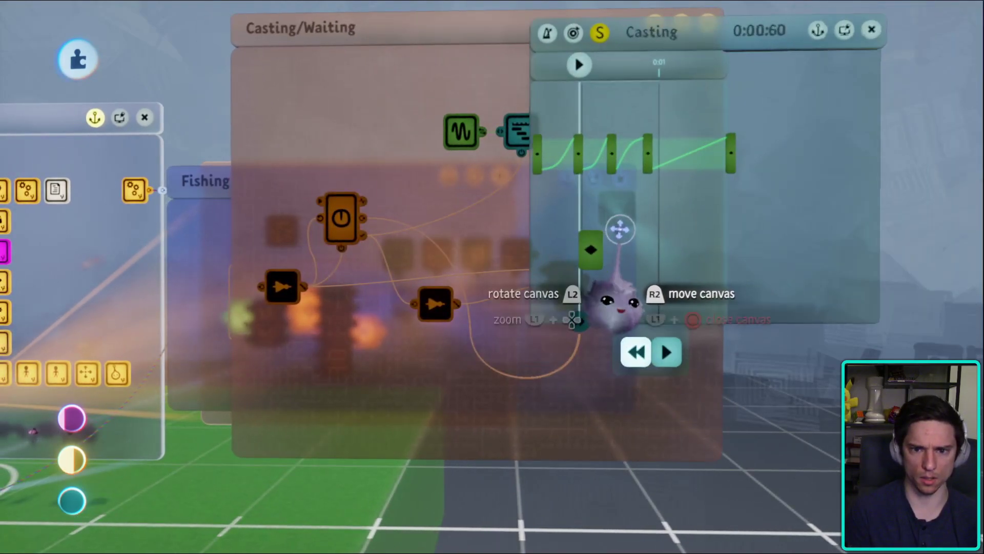
{"action": "left_click_drag", "start_coordinate": [589, 317], "coordinate": [518, 248]}
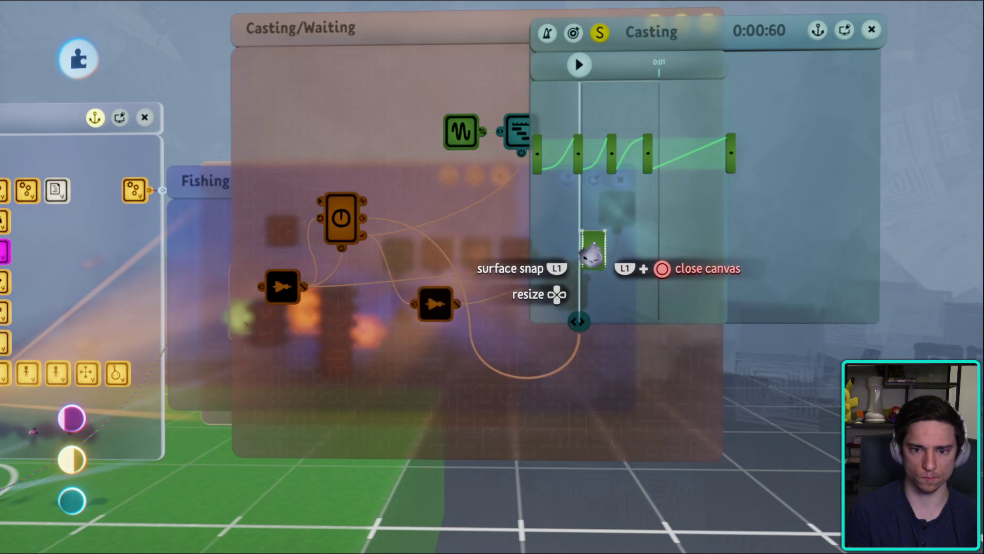
{"action": "left_click_drag", "start_coordinate": [593, 253], "coordinate": [592, 255]}
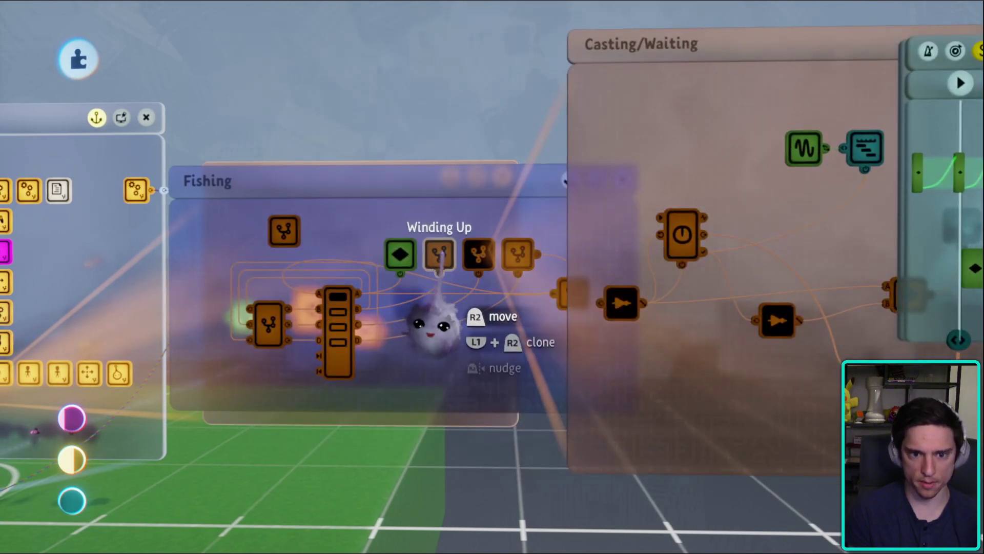
{"action": "left_click", "coordinate": [439, 255]}
{"action": "key", "text": "Escape"}
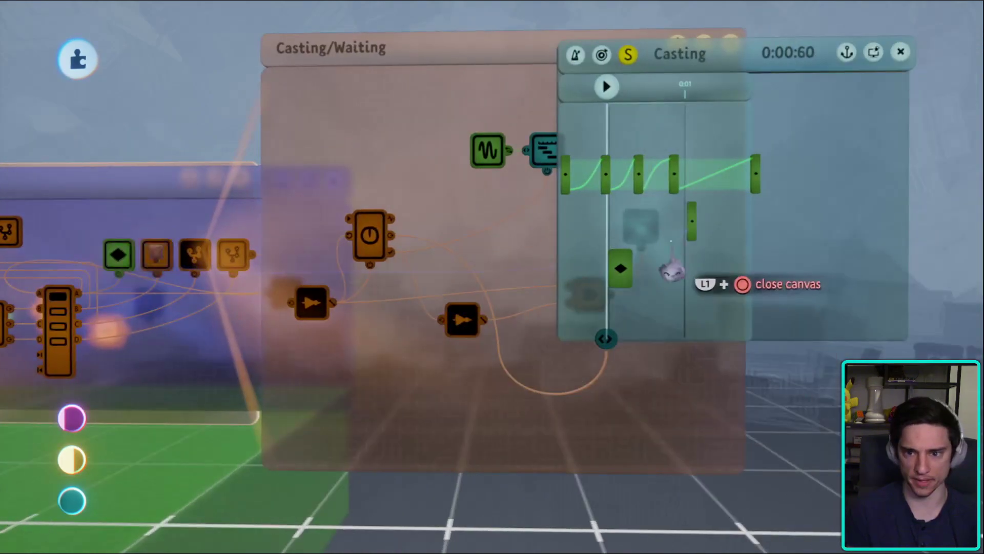
{"action": "scroll", "coordinate": [518, 247], "scroll_direction": "up", "scroll_amount": 5}
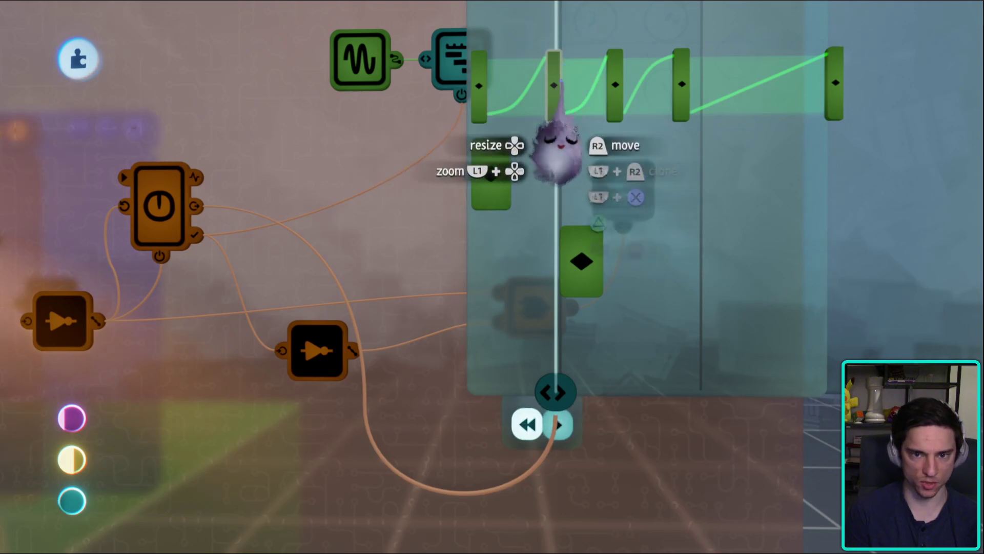
{"action": "key", "text": "Escape"}
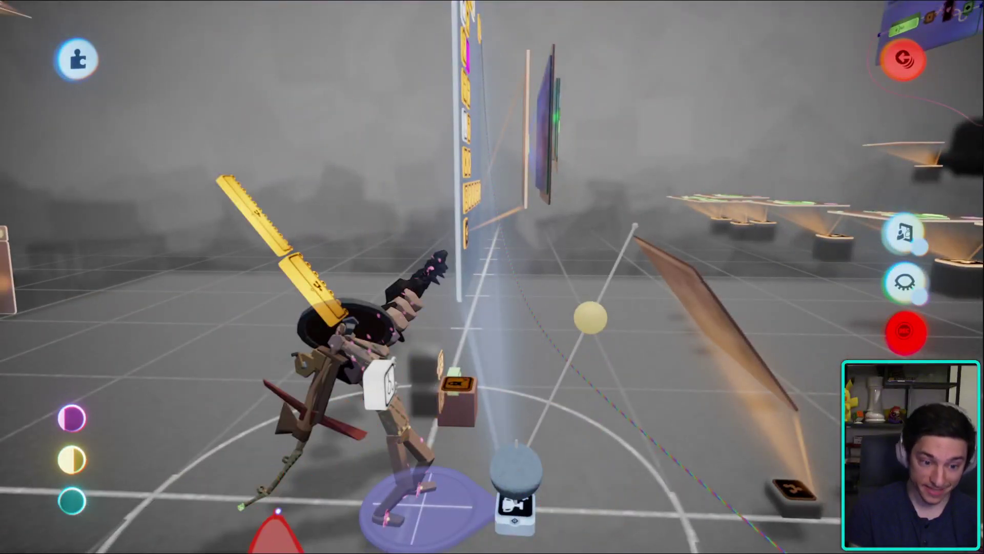
{"action": "left_click", "coordinate": [512, 426]}
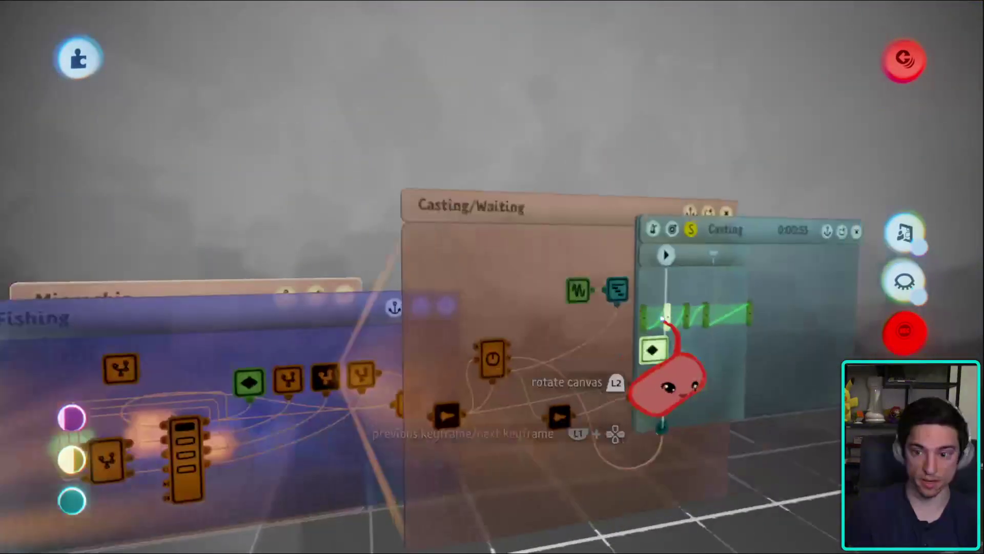
{"action": "key", "text": "Escape"}
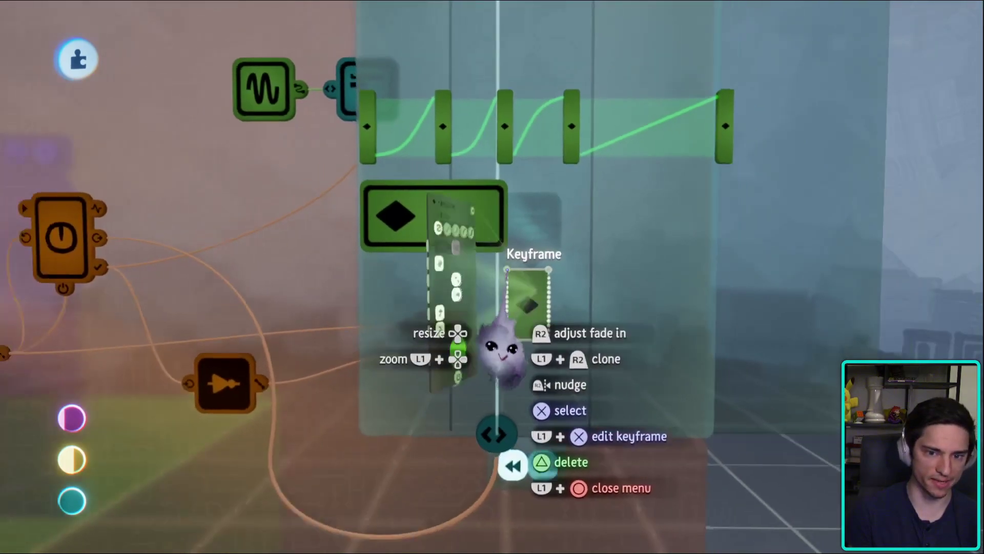
- Name the teleporter keyframe 'Lure target teleporter'
{"action": "left_click", "coordinate": [495, 338]}
{"action": "left_click", "coordinate": [353, 126]}
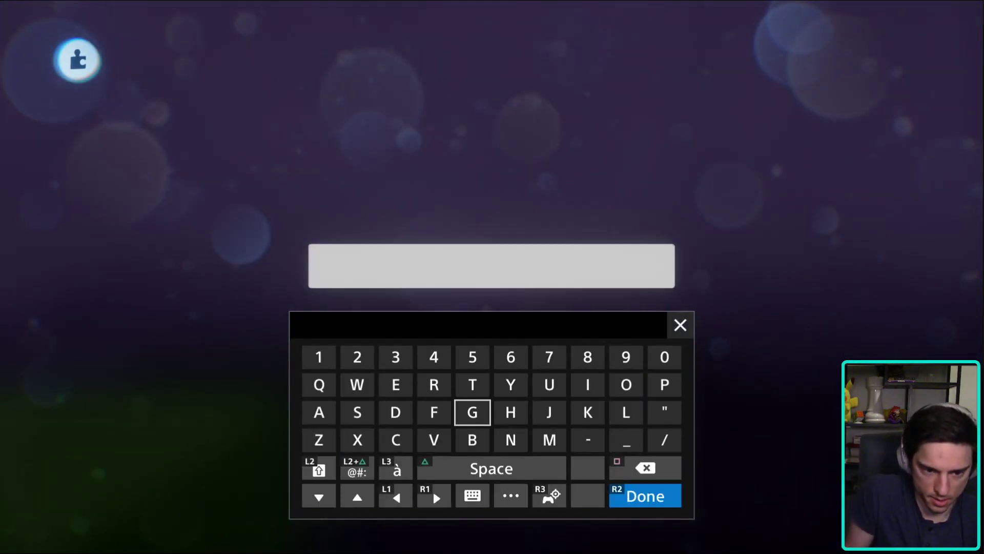
{"action": "type", "text": "Lur"}
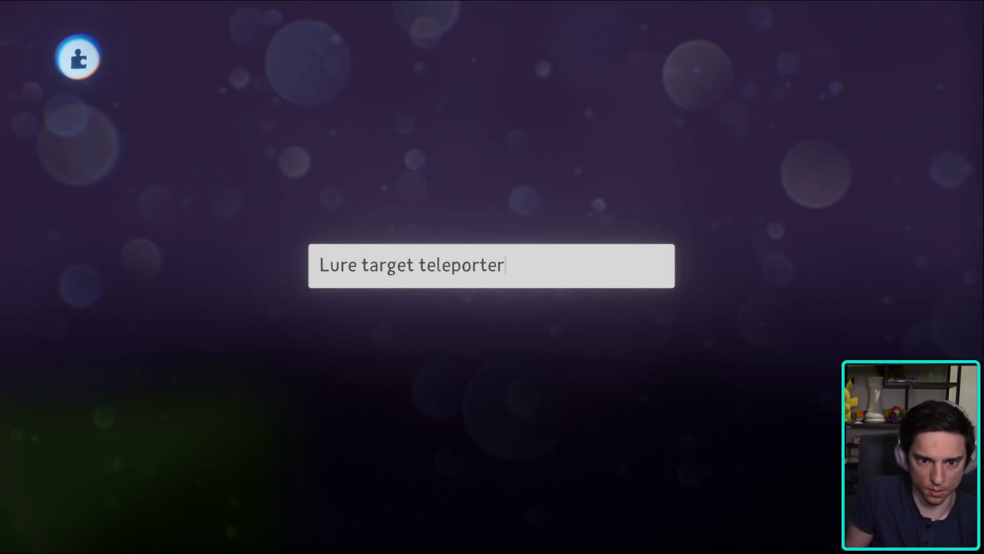
{"action": "type", "text": "e target teleporter"}
{"action": "key", "text": "Return"}
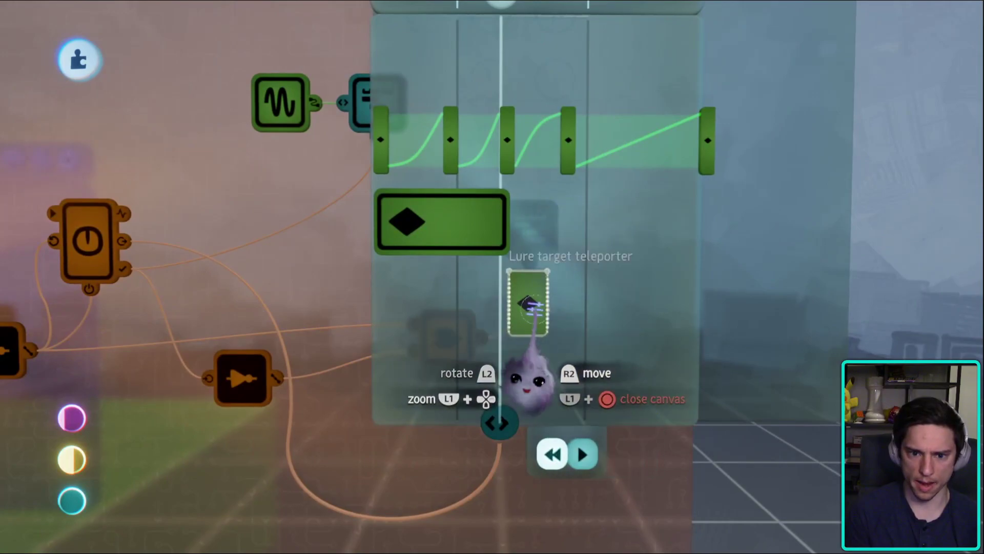
{"action": "left_click", "coordinate": [528, 302]}
{"action": "key", "text": "Escape"}
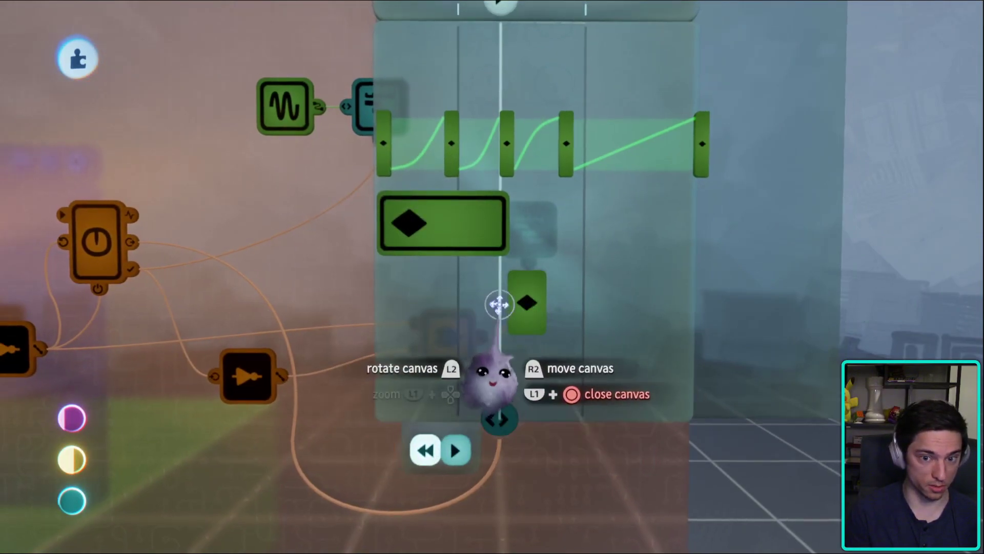
{"action": "left_click_drag", "start_coordinate": [506, 341], "coordinate": [479, 301]}
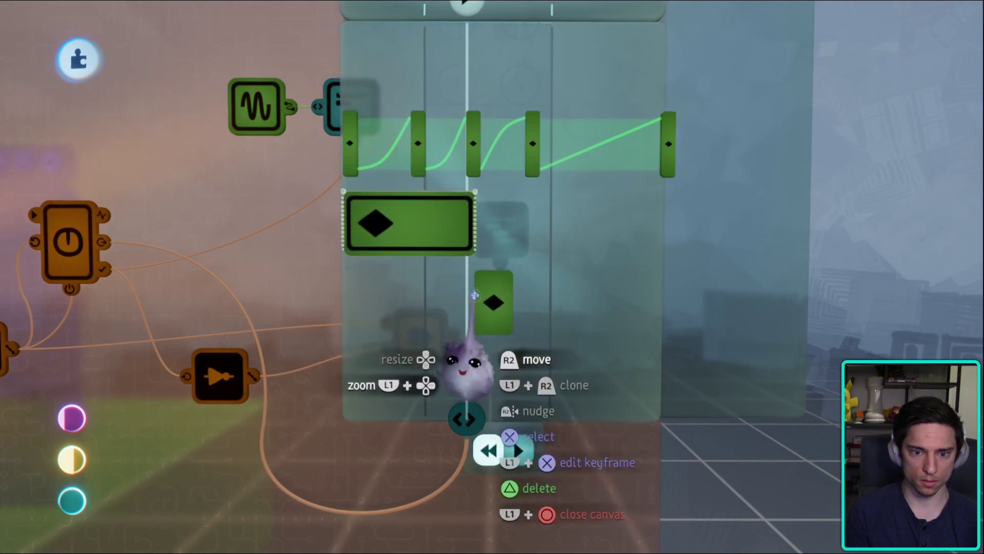
- Check the Timeline gadget and Reeling In microchip, then start the Character RPGV3 play-test
{"action": "key", "text": "Escape"}
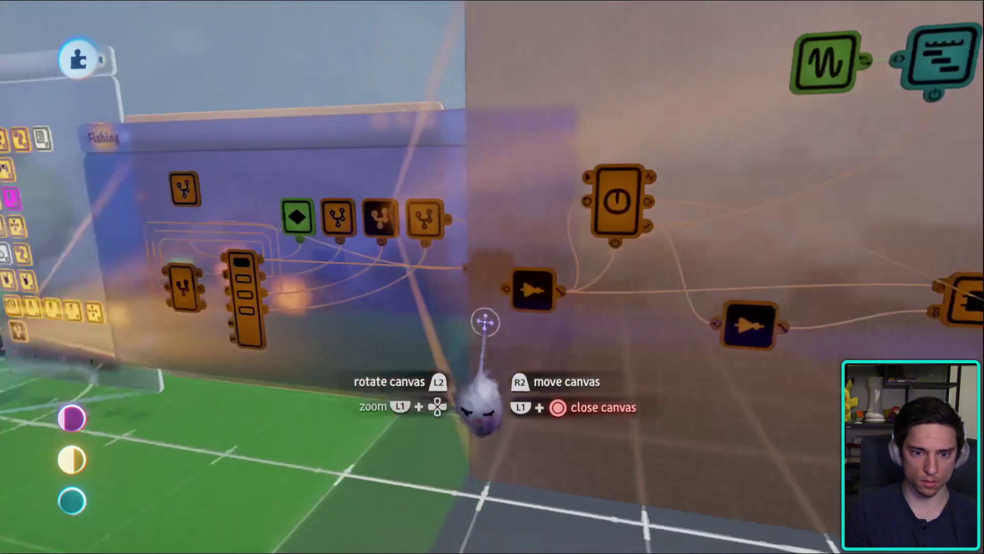
{"action": "key", "text": "Escape"}
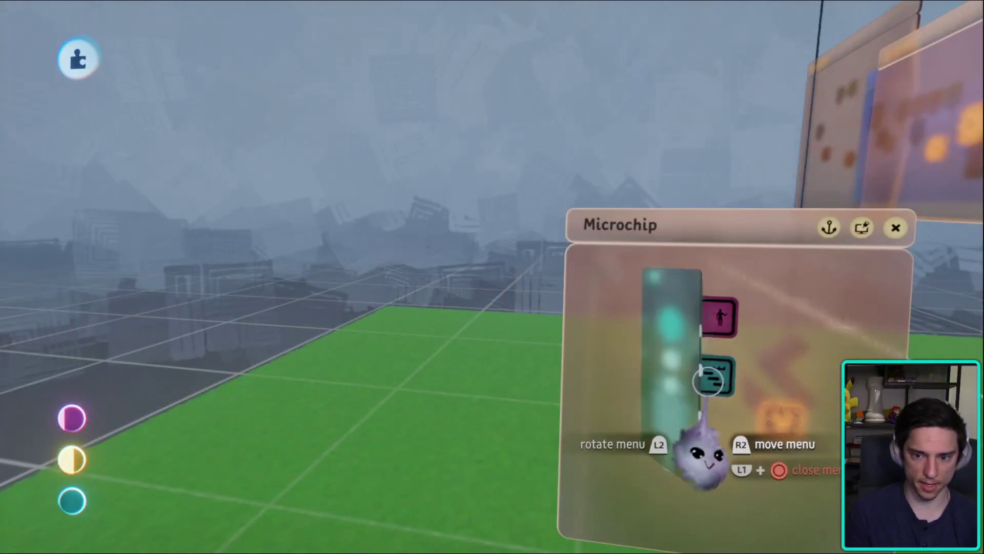
{"action": "left_click", "coordinate": [709, 381]}
{"action": "left_click", "coordinate": [633, 418]}
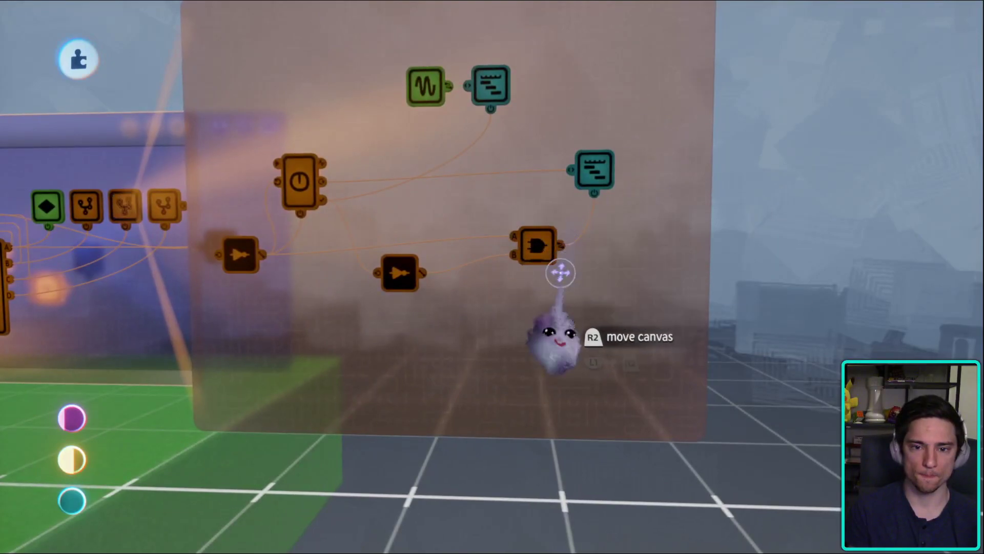
{"action": "key", "text": "Escape"}
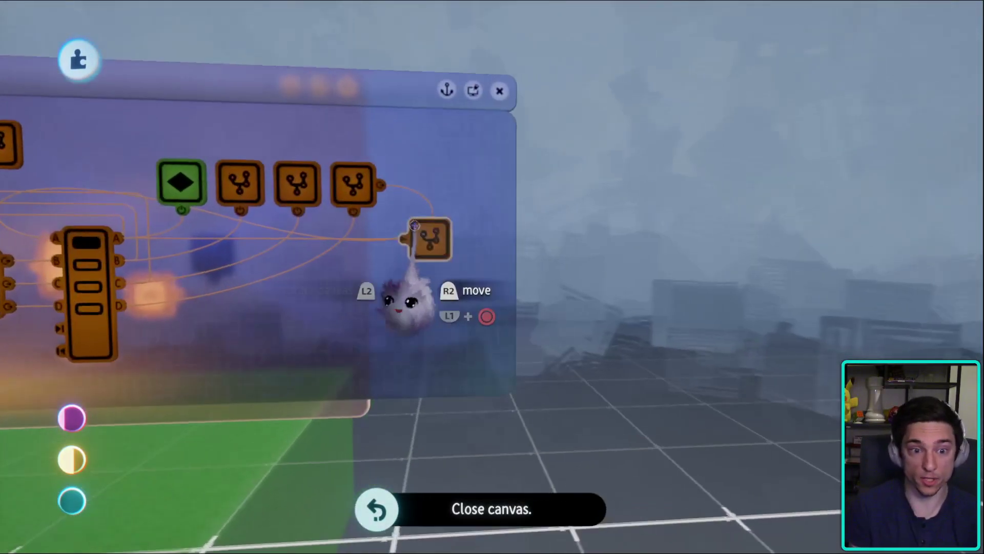
{"action": "left_click", "coordinate": [369, 182]}
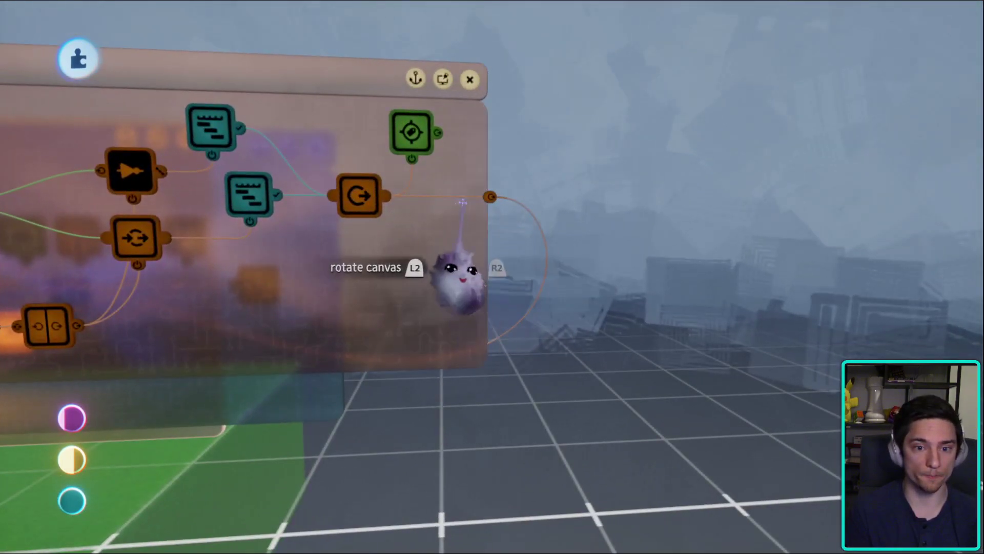
{"action": "key", "text": "Escape"}
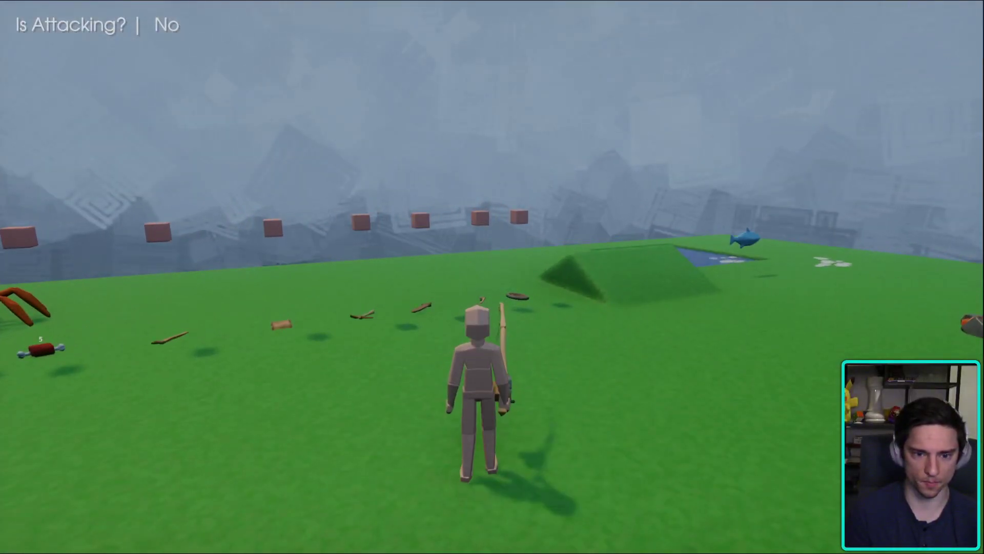
- Cast the rod in play mode, pause to edit, then open the Casting/Waiting chip's Casting timeline
{"action": "key", "text": "space"}
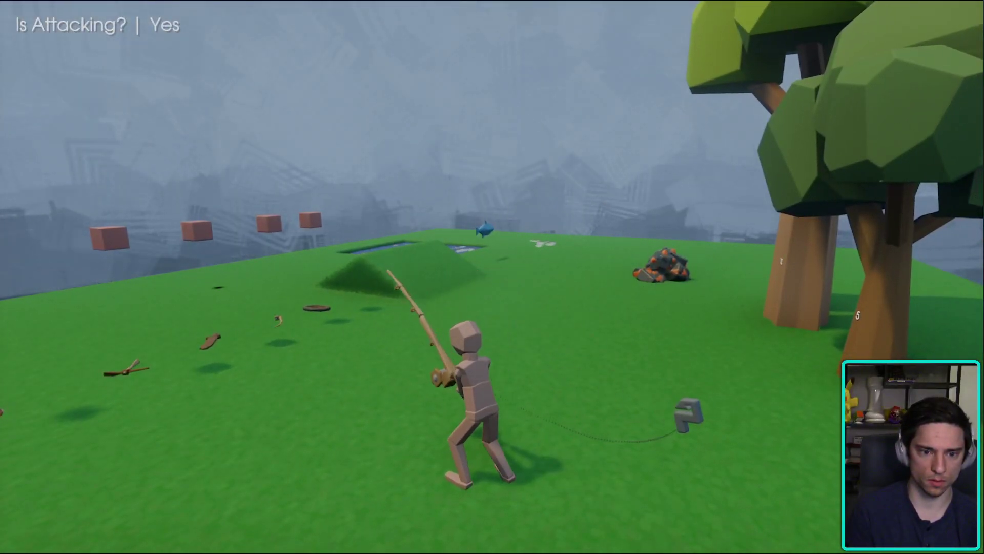
{"action": "key", "text": "Escape"}
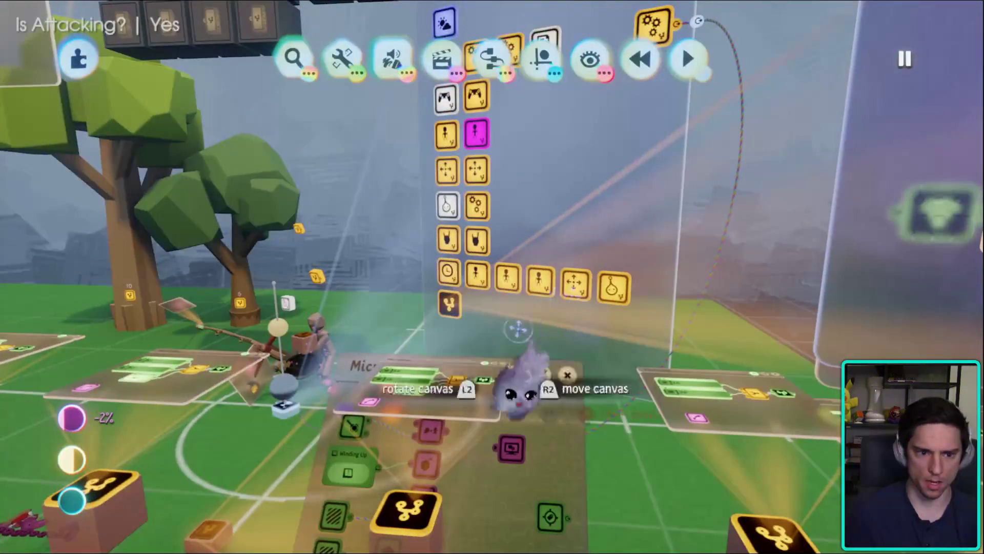
{"action": "key", "text": "Escape"}
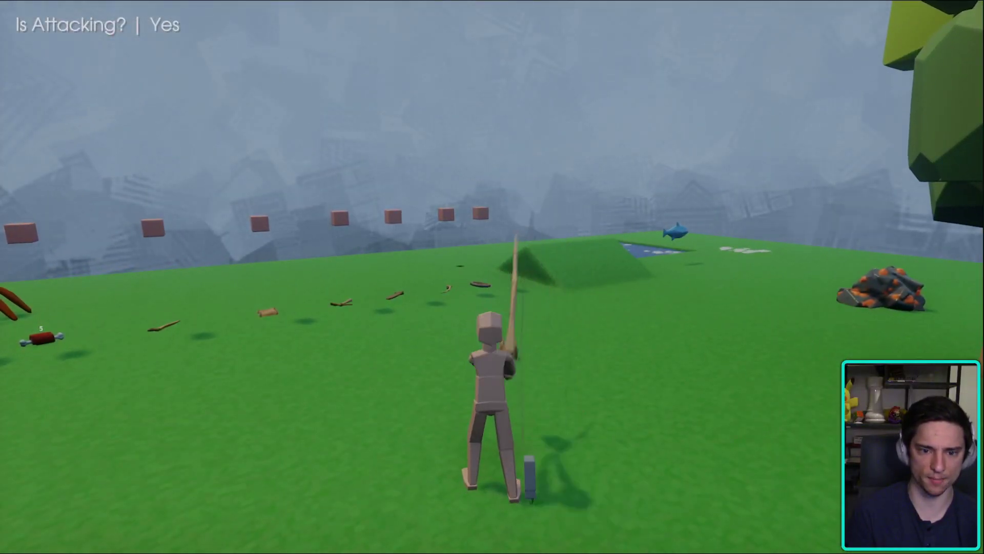
{"action": "key", "text": "Escape"}
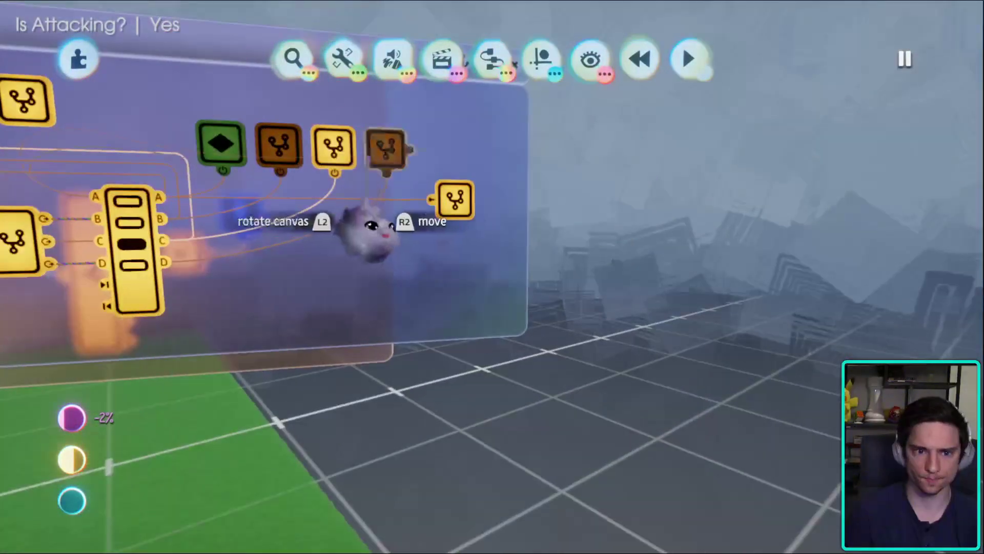
{"action": "left_click", "coordinate": [510, 302]}
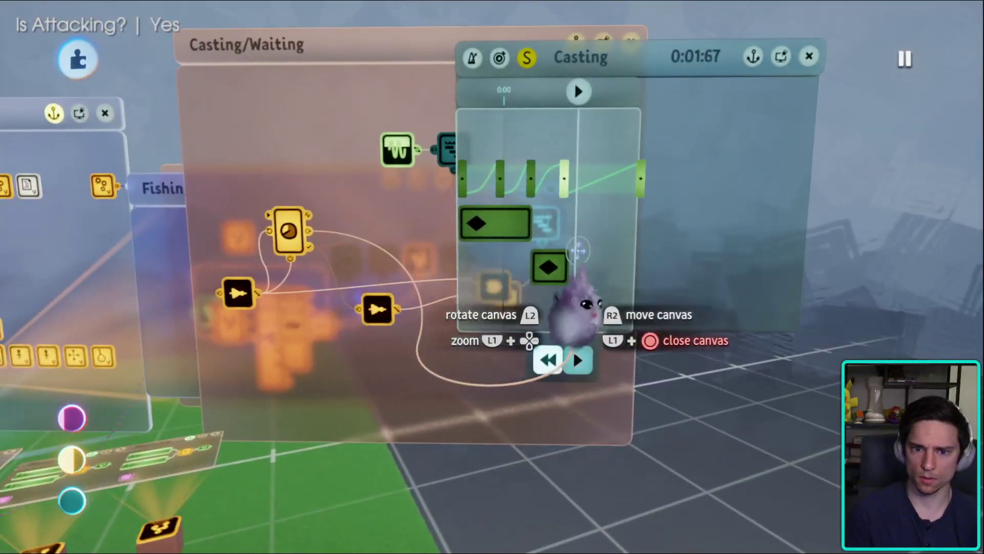
- Inspect the lure-target keyframe and Timeline settings, then open the timeline canvas and view the puppet
{"action": "left_click", "coordinate": [551, 269]}
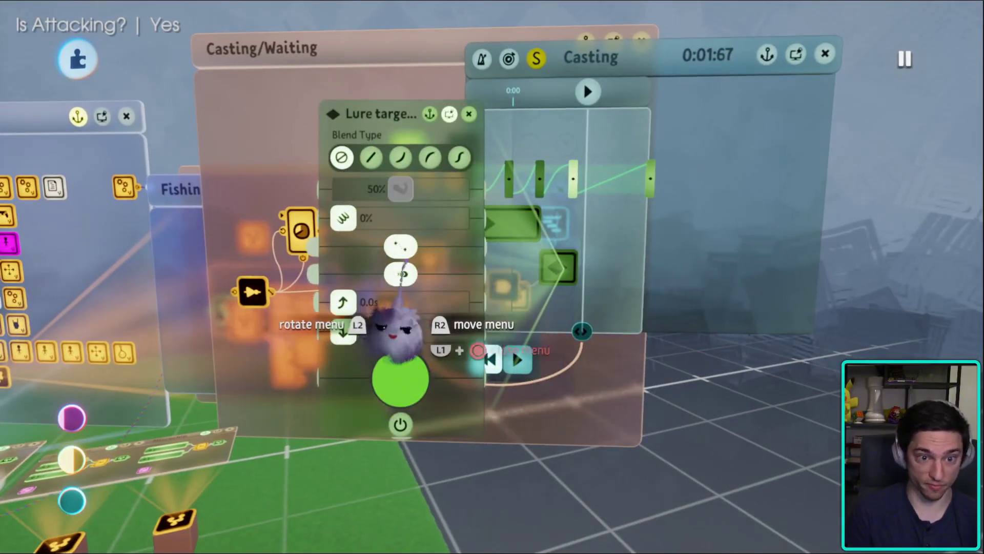
{"action": "key", "text": "Escape"}
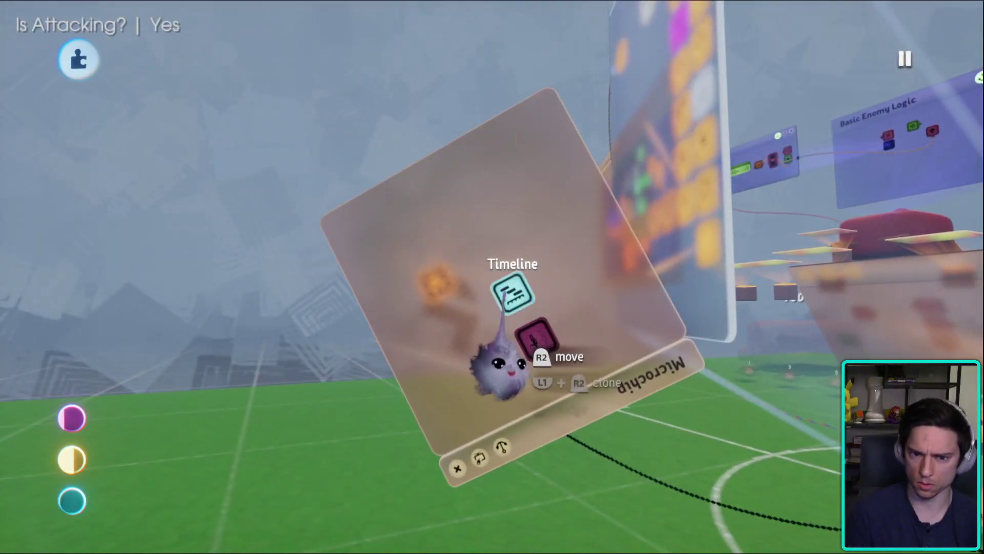
{"action": "left_click", "coordinate": [500, 365]}
{"action": "key", "text": "Escape"}
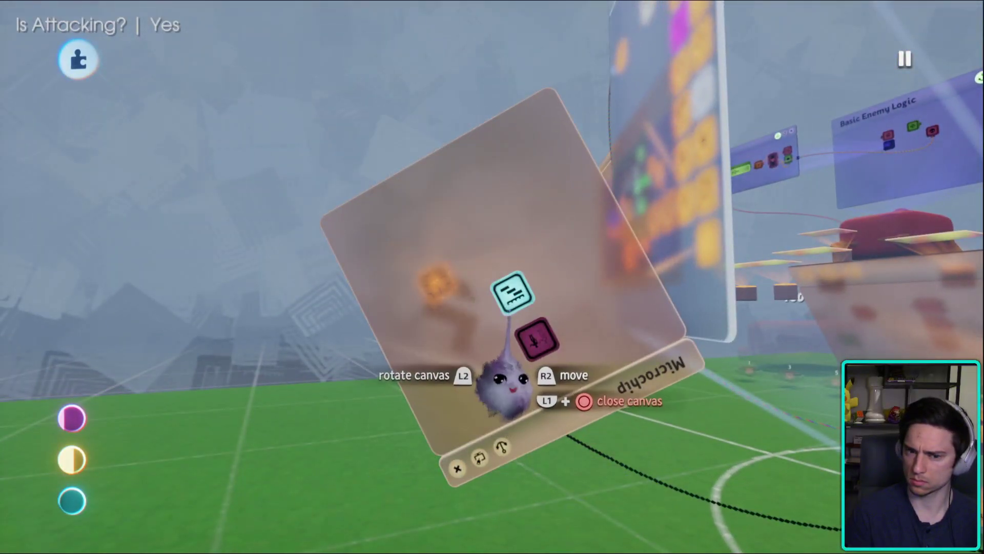
{"action": "left_click", "coordinate": [510, 295]}
{"action": "scroll", "coordinate": [545, 424], "scroll_direction": "down", "scroll_amount": 3}
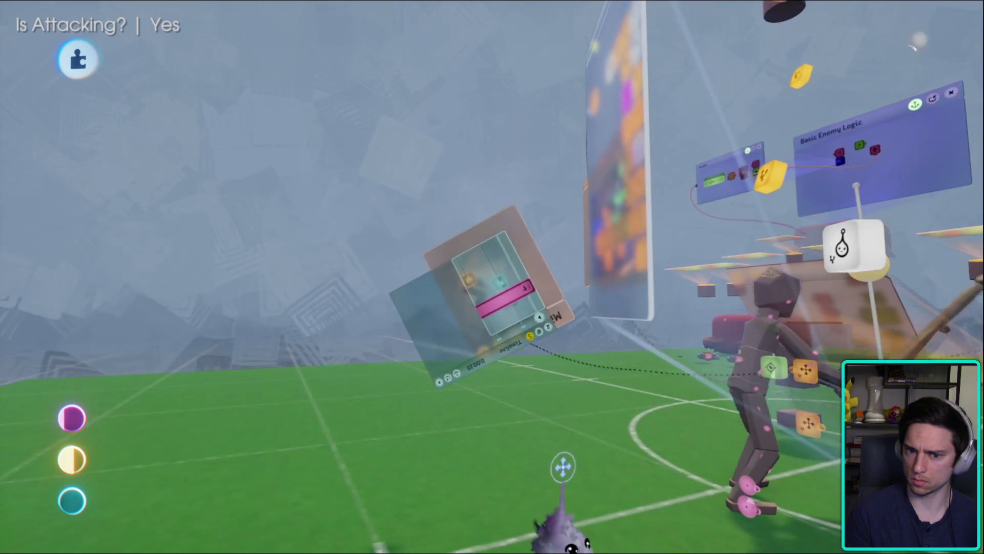
{"action": "middle_click_drag", "start_coordinate": [563, 461], "coordinate": [570, 430]}
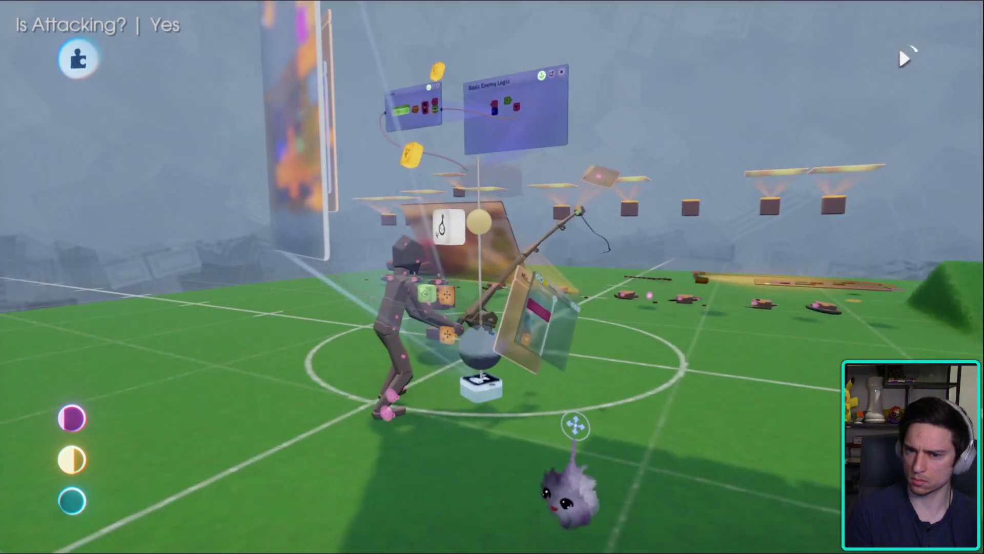
{"action": "middle_click_drag", "start_coordinate": [560, 296], "coordinate": [293, 276]}
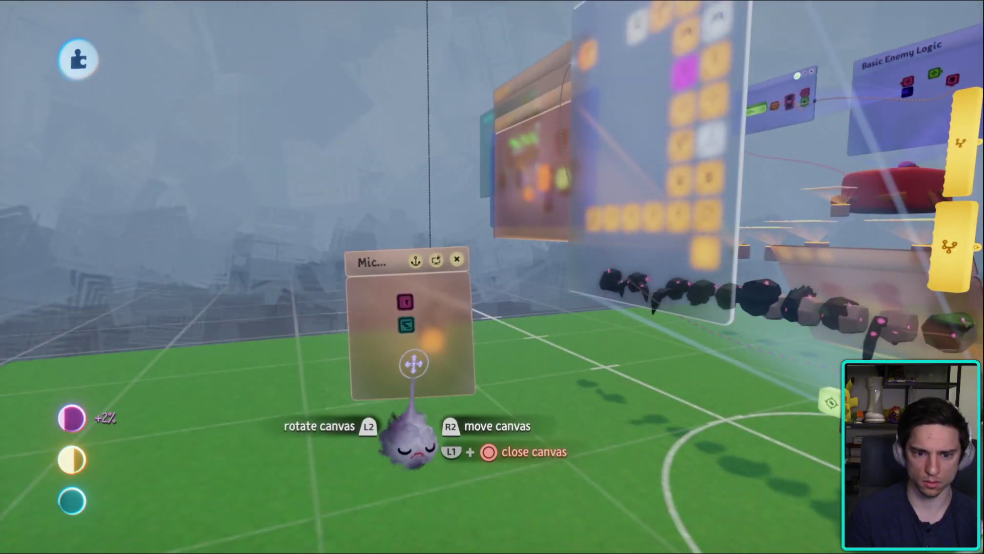
{"action": "middle_click_drag", "start_coordinate": [465, 439], "coordinate": [479, 370]}
- Play-test briefly, walking the character forward, then return to edit mode
{"action": "key", "text": "Escape"}
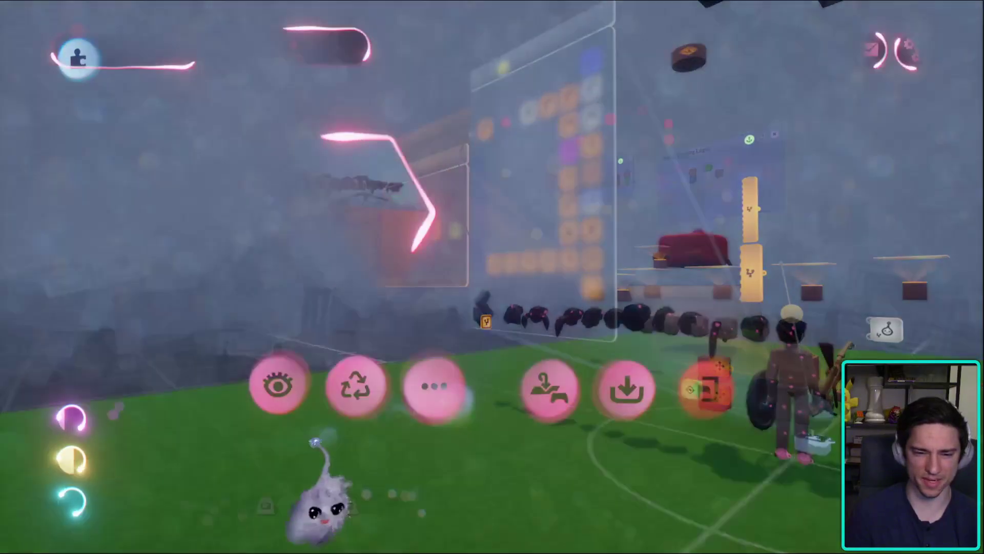
{"action": "left_click", "coordinate": [279, 378]}
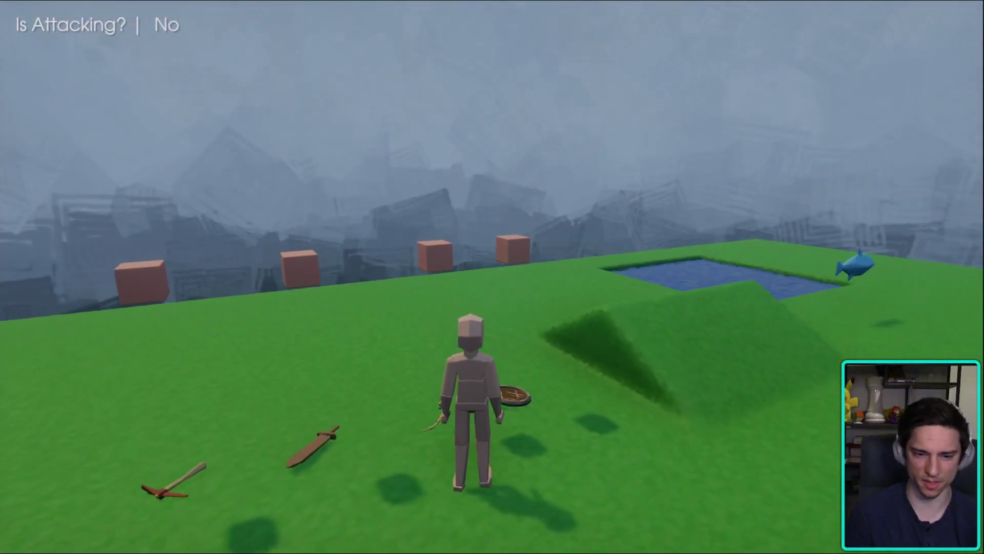
{"action": "key", "text": "w"}
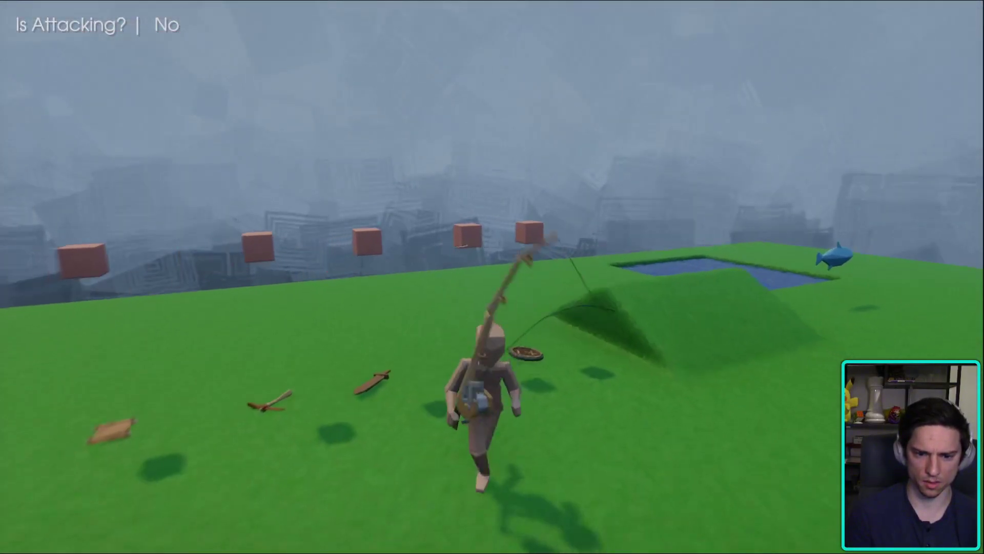
{"action": "key", "text": "Escape"}
{"action": "left_click", "coordinate": [237, 385]}
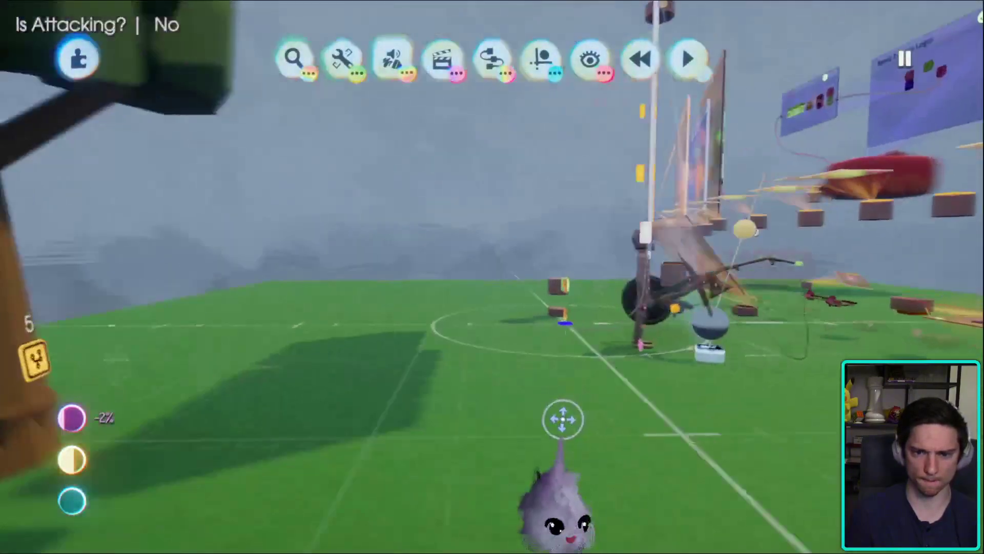
- Open the wheelbarrow microchip's timeline and the settings of its pink Teleporter clip
{"action": "middle_click_drag", "start_coordinate": [563, 419], "coordinate": [538, 392]}
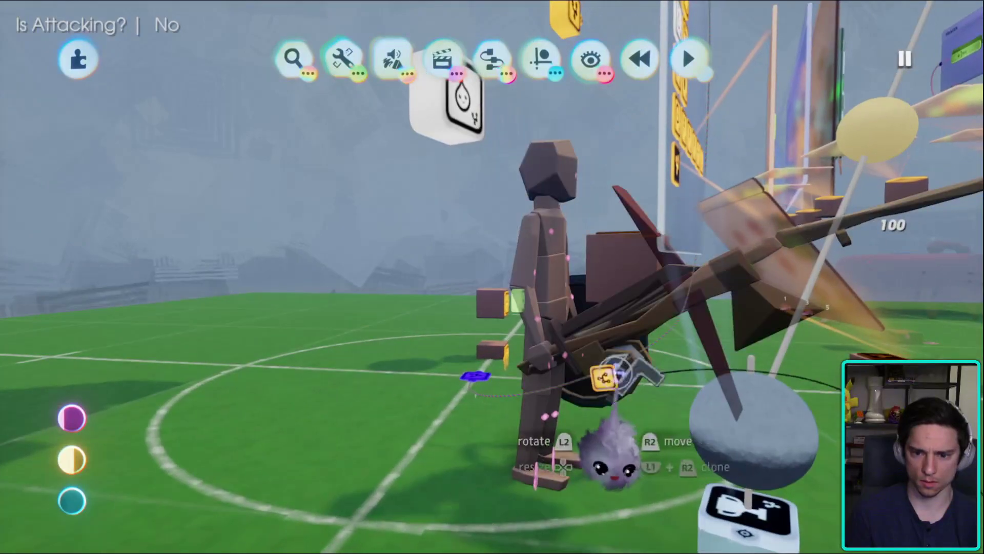
{"action": "left_click", "coordinate": [607, 379]}
{"action": "middle_click_drag", "start_coordinate": [558, 358], "coordinate": [365, 270]}
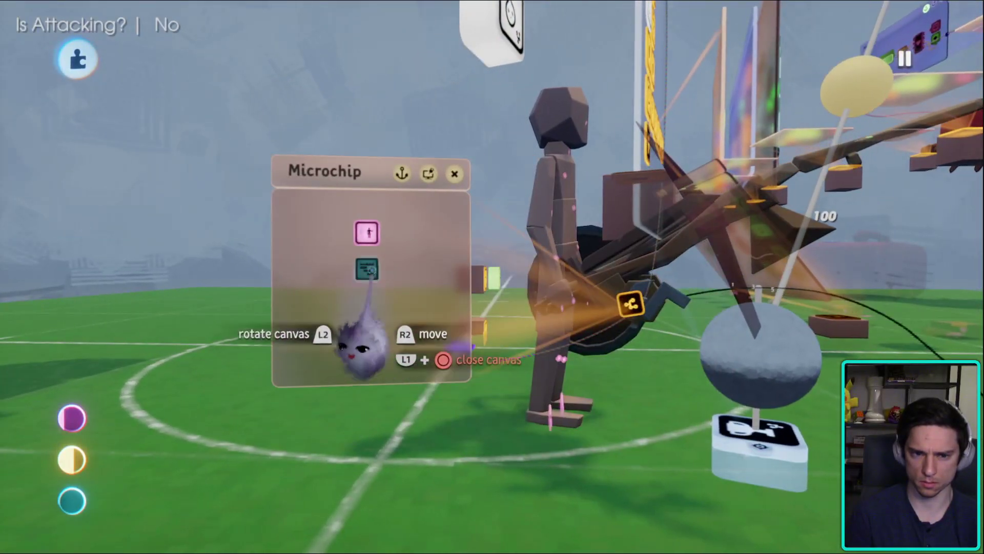
{"action": "left_click", "coordinate": [364, 269]}
{"action": "middle_click_drag", "start_coordinate": [503, 263], "coordinate": [462, 230]}
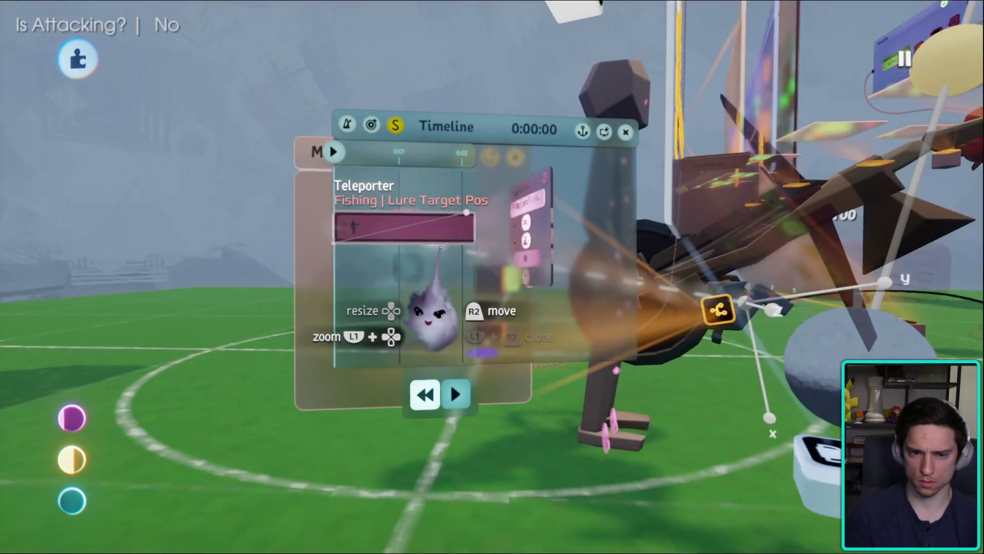
{"action": "left_click", "coordinate": [456, 228]}
- Wire the Teleporter's Lure Target position to the Scene Space Transform, then play-test again
{"action": "middle_click_drag", "start_coordinate": [527, 274], "coordinate": [595, 349]}
{"action": "left_click", "coordinate": [596, 275]}
{"action": "middle_click_drag", "start_coordinate": [596, 274], "coordinate": [635, 312]}
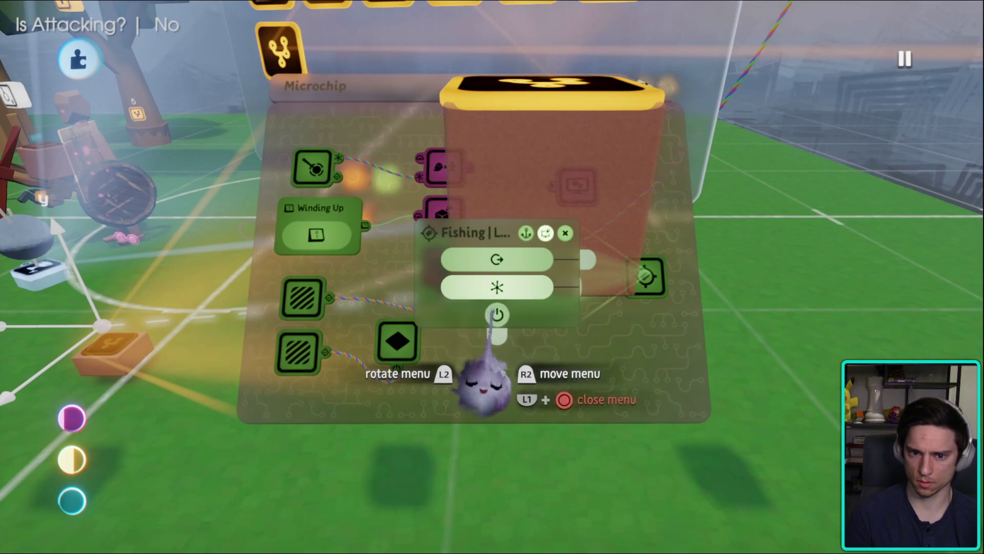
{"action": "left_click", "coordinate": [500, 328]}
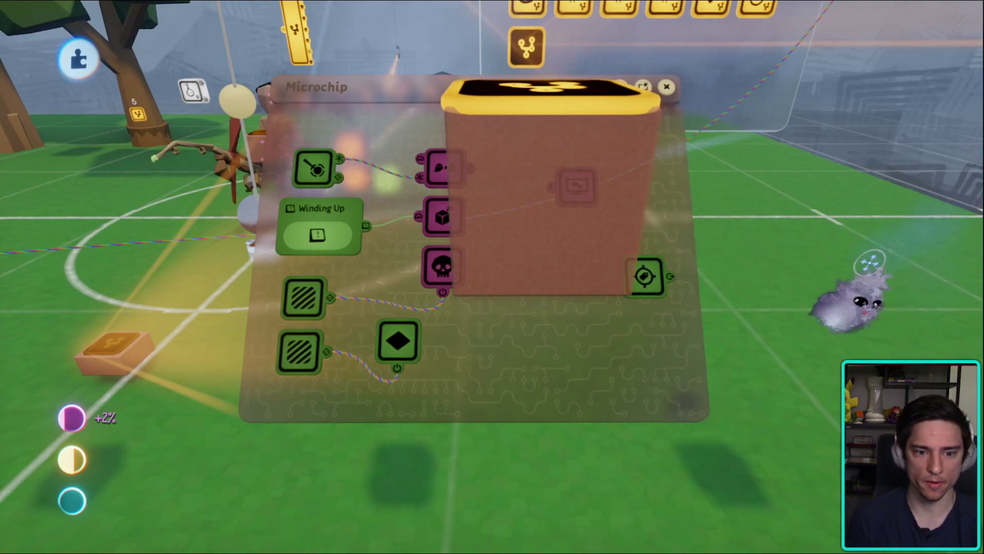
{"action": "key", "text": "Escape"}
{"action": "left_click", "coordinate": [536, 410]}
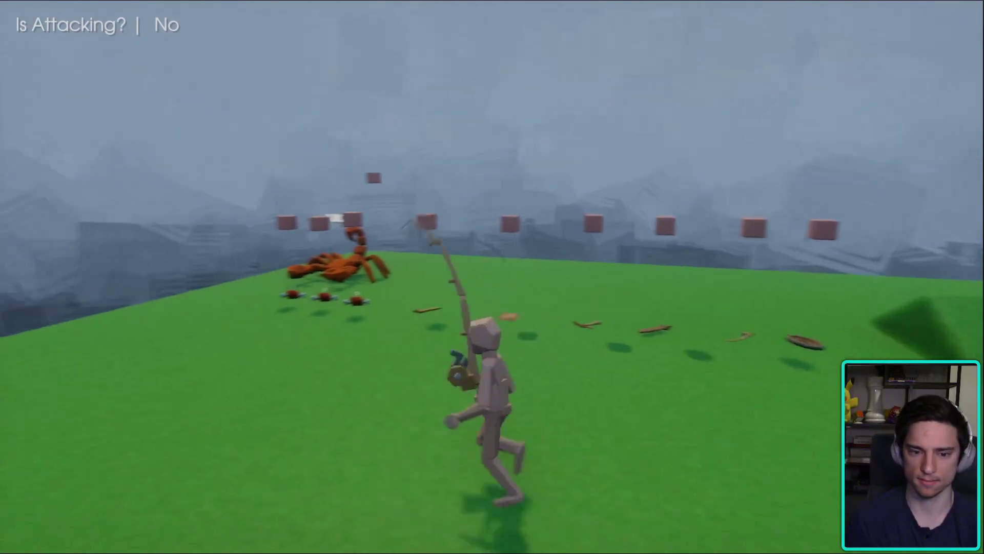
- Cast the fishing rod in play-test, then go back to editing beside the timeline canvas
{"action": "key", "text": "space"}
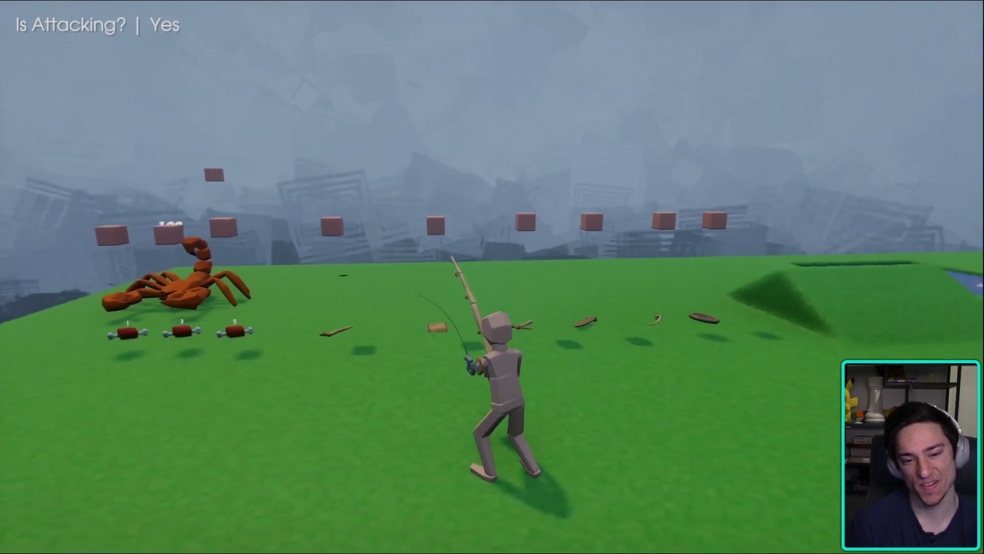
{"action": "key", "text": "Escape"}
{"action": "left_click", "coordinate": [238, 385]}
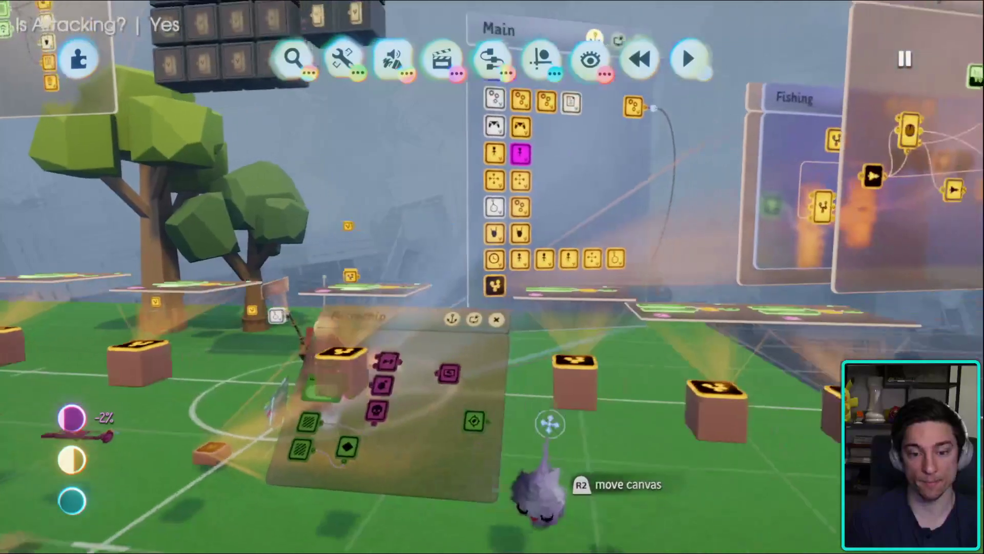
{"action": "left_click_drag", "start_coordinate": [550, 424], "coordinate": [550, 403]}
{"action": "left_click_drag", "start_coordinate": [538, 476], "coordinate": [563, 413]}
{"action": "left_click_drag", "start_coordinate": [574, 531], "coordinate": [536, 376]}
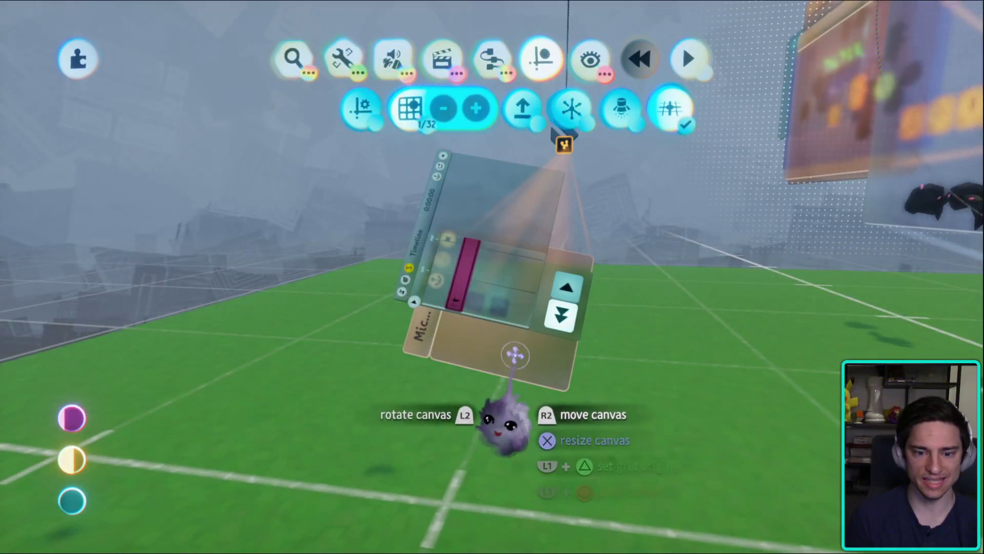
- Move the timeline canvas and look over its playback settings
{"action": "left_click_drag", "start_coordinate": [487, 410], "coordinate": [379, 307]}
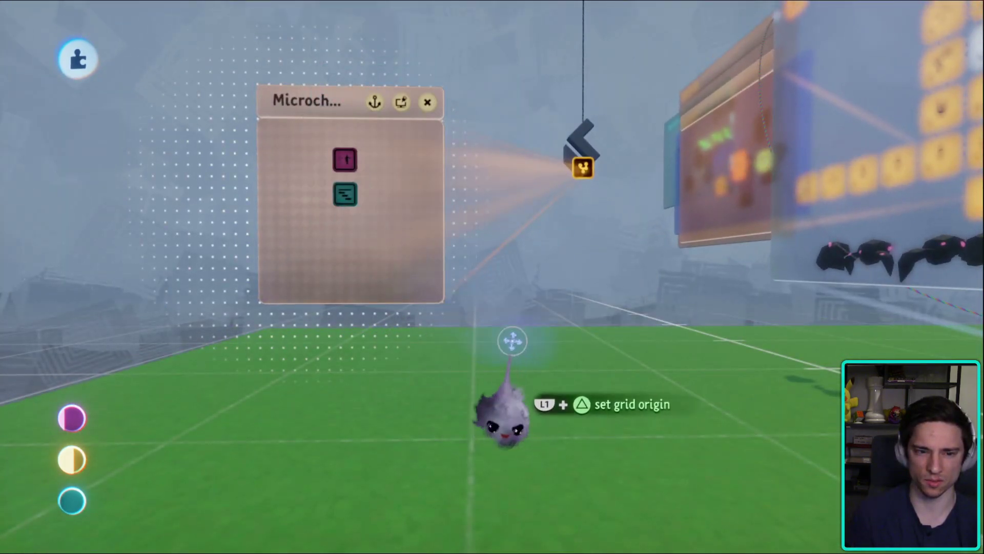
{"action": "left_click", "coordinate": [345, 194]}
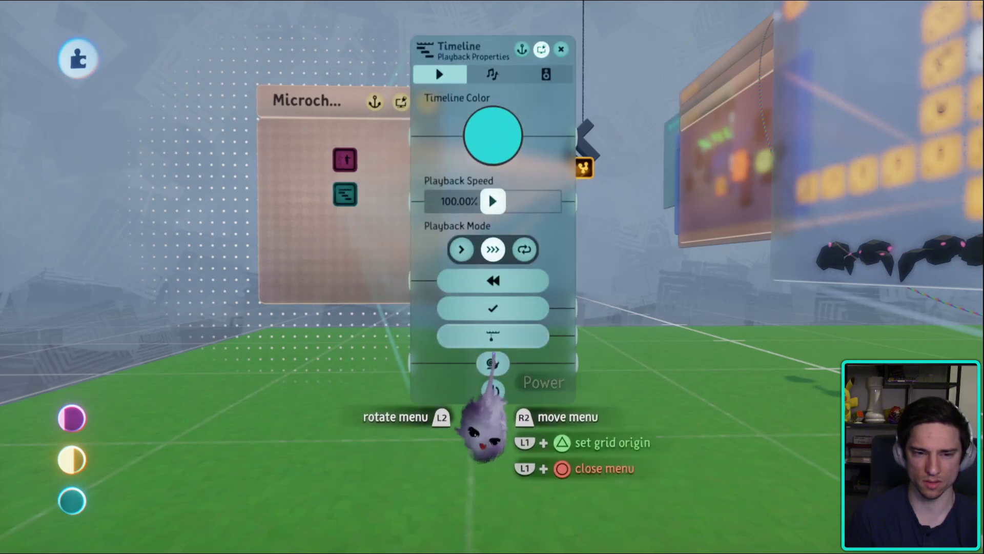
{"action": "left_click_drag", "start_coordinate": [488, 362], "coordinate": [484, 346]}
{"action": "key", "text": "Escape"}
- Stamp a Timer into the lure microchip with a 1.0 s target time
{"action": "key", "text": "Tab"}
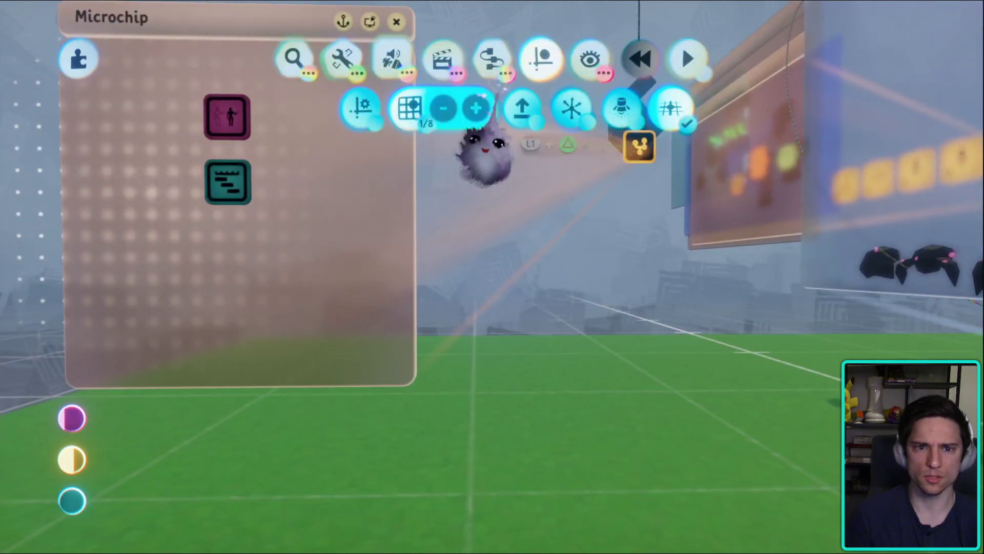
{"action": "scroll", "coordinate": [508, 110], "scroll_direction": "right", "scroll_amount": 5}
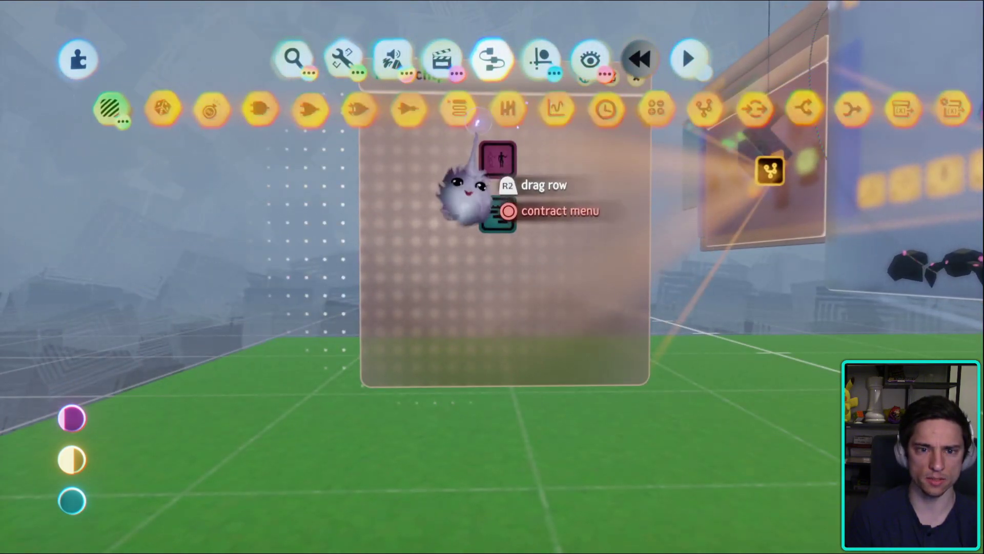
{"action": "left_click", "coordinate": [600, 109]}
{"action": "left_click", "coordinate": [397, 256]}
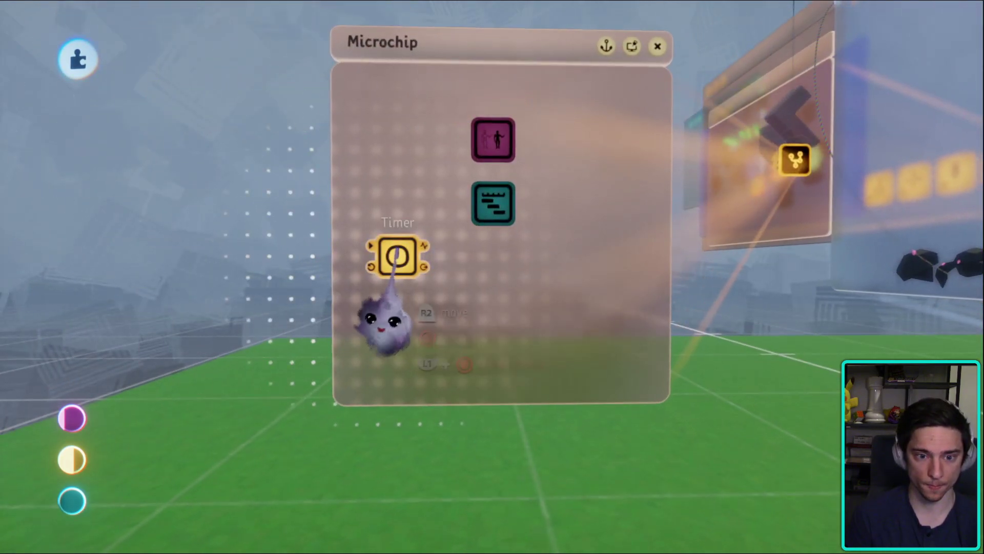
{"action": "left_click", "coordinate": [418, 256]}
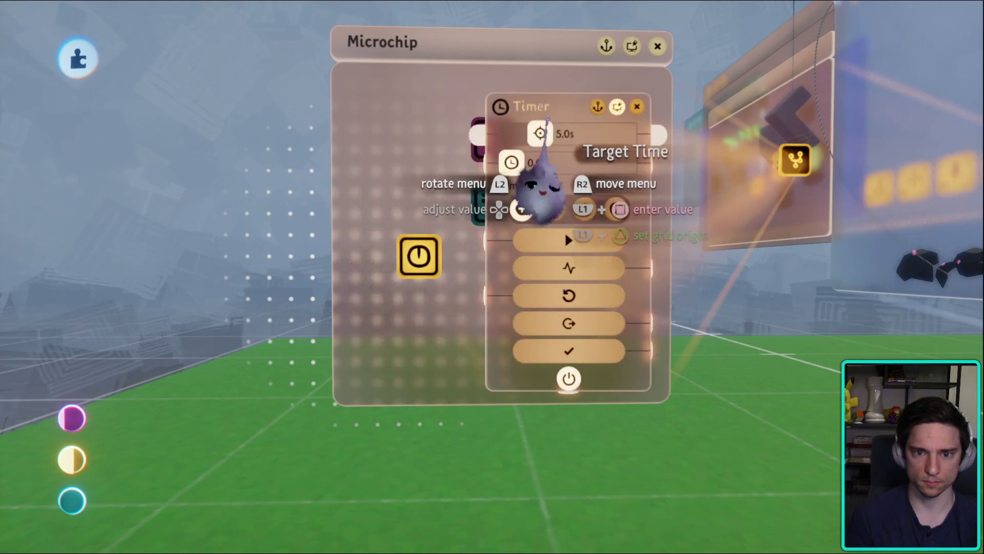
{"action": "key", "text": "Return"}
{"action": "key", "text": "Up"}
{"action": "key", "text": "Left"}
{"action": "key", "text": "Escape"}
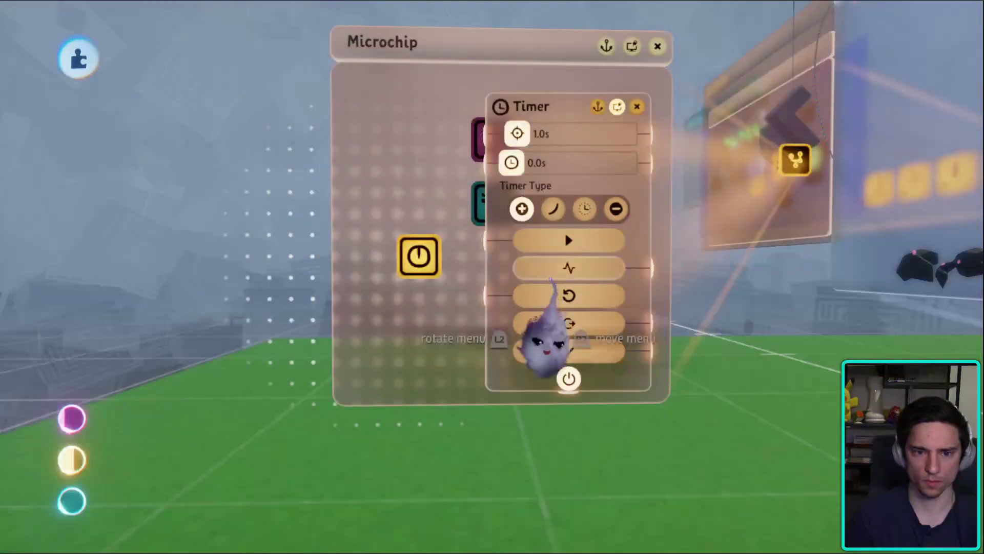
{"action": "key", "text": "Escape"}
{"action": "left_click_drag", "start_coordinate": [479, 282], "coordinate": [563, 264]}
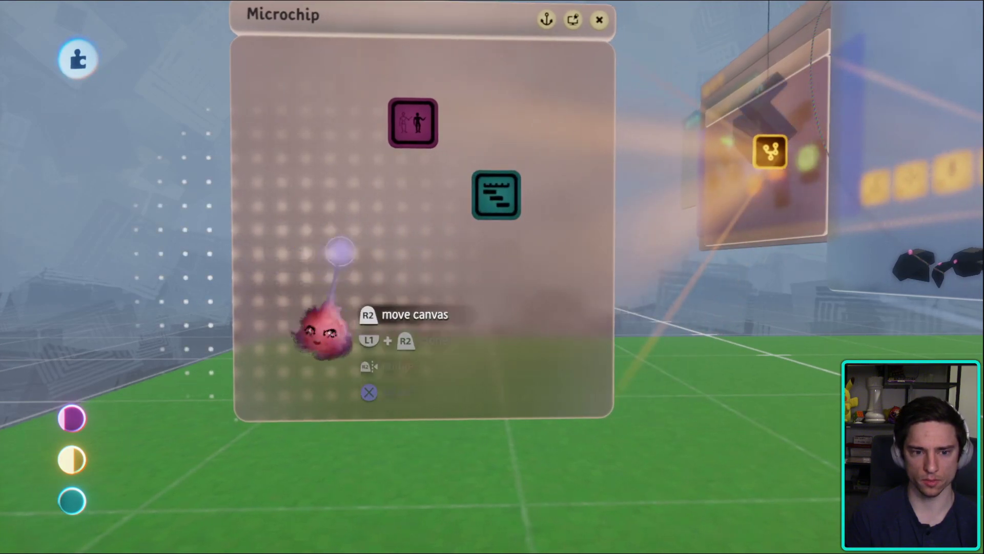
- Add a Value Slider gadget to the lure microchip
{"action": "key", "text": "Tab"}
{"action": "left_click", "coordinate": [397, 119]}
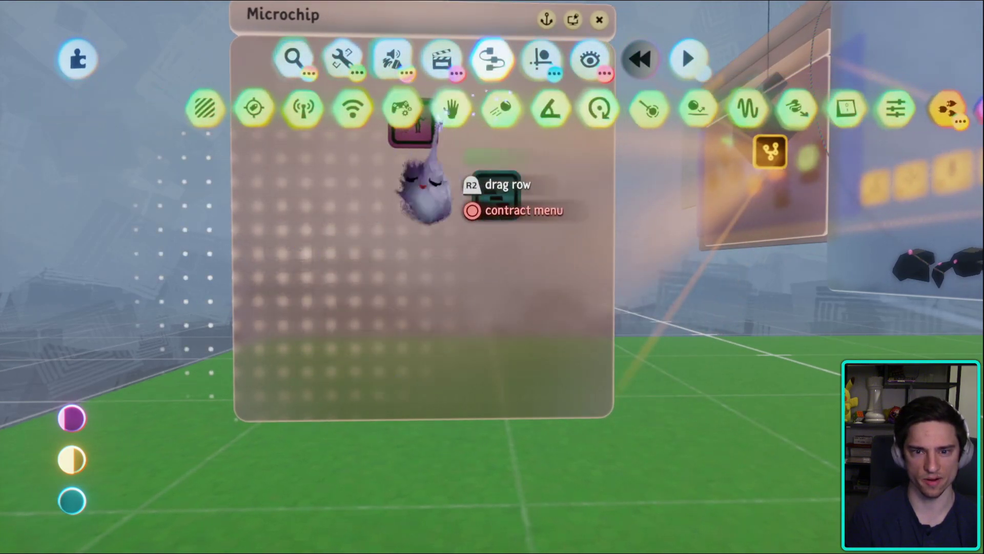
{"action": "left_click", "coordinate": [902, 110]}
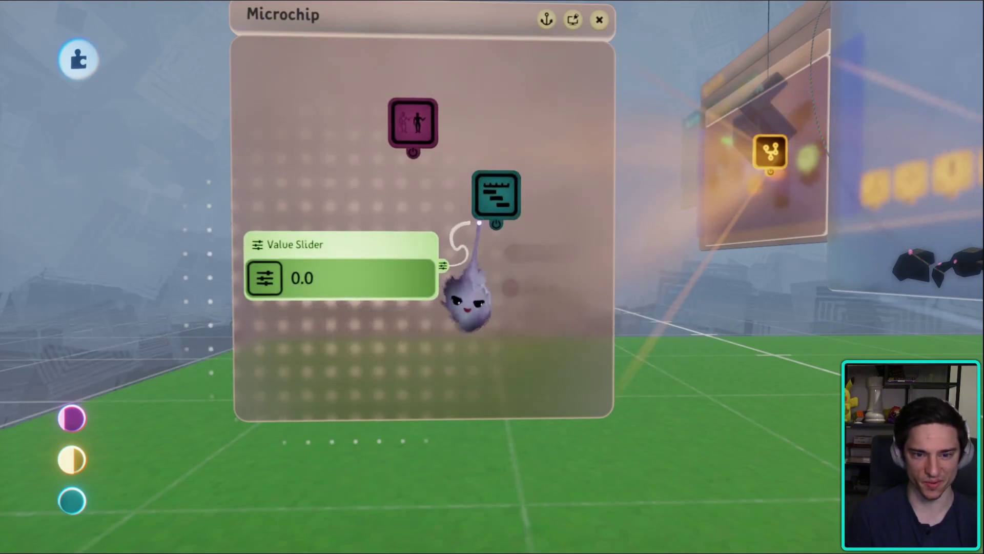
- Wire the Value Slider's output to the timeline's Teleporter clip, then move to Casting/Waiting
{"action": "left_click", "coordinate": [474, 268]}
{"action": "left_click", "coordinate": [494, 330]}
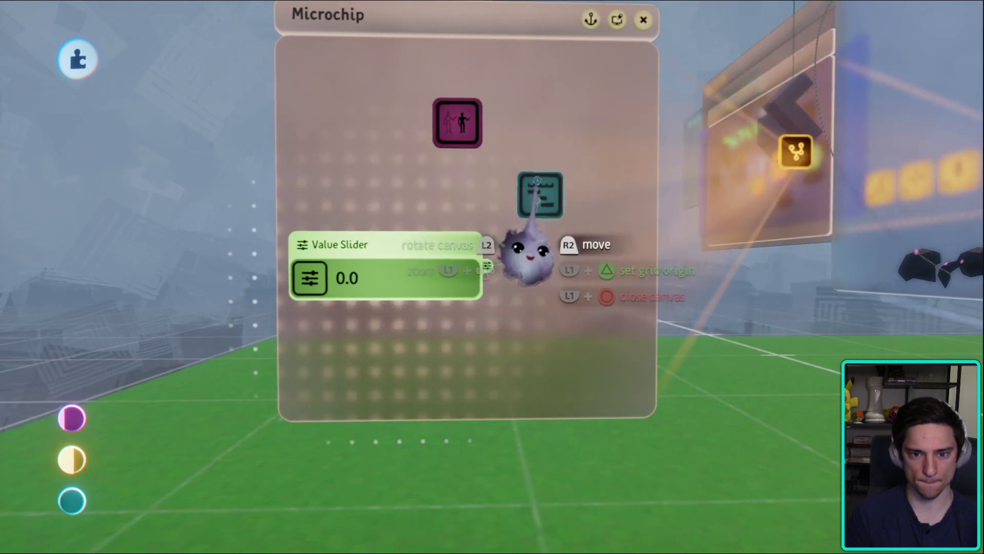
{"action": "left_click", "coordinate": [527, 253]}
{"action": "key", "text": "Escape"}
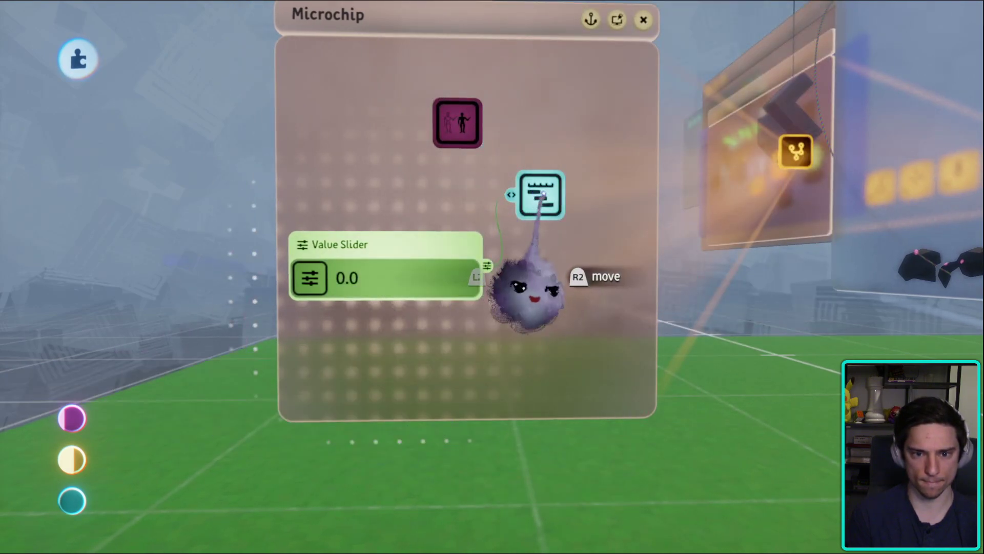
{"action": "left_click", "coordinate": [538, 197]}
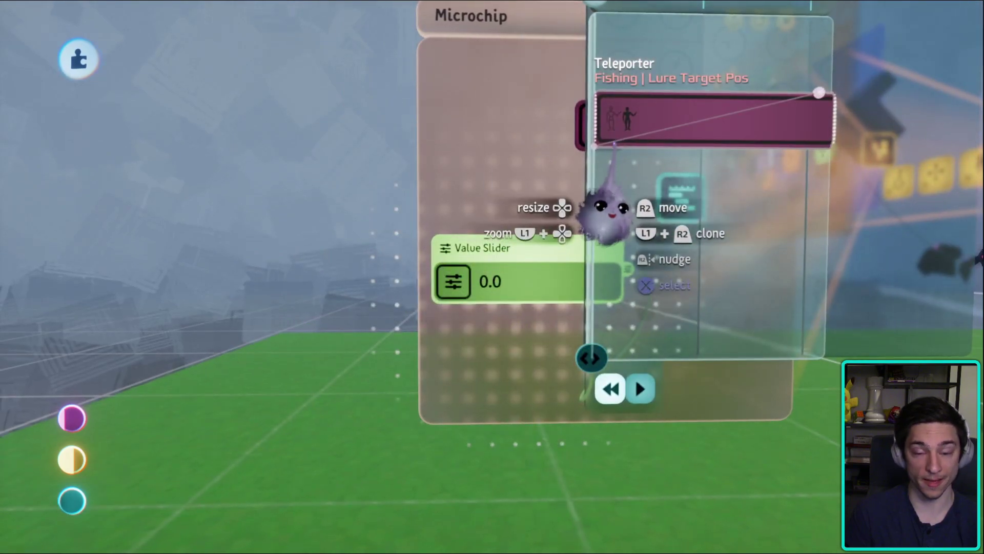
{"action": "left_click", "coordinate": [605, 210]}
{"action": "key", "text": "Escape"}
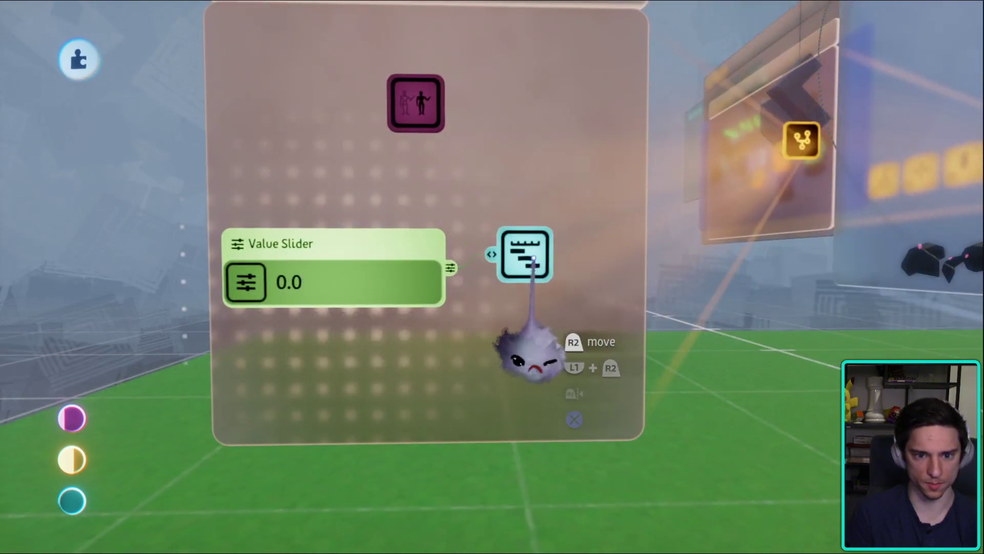
{"action": "key", "text": "Escape"}
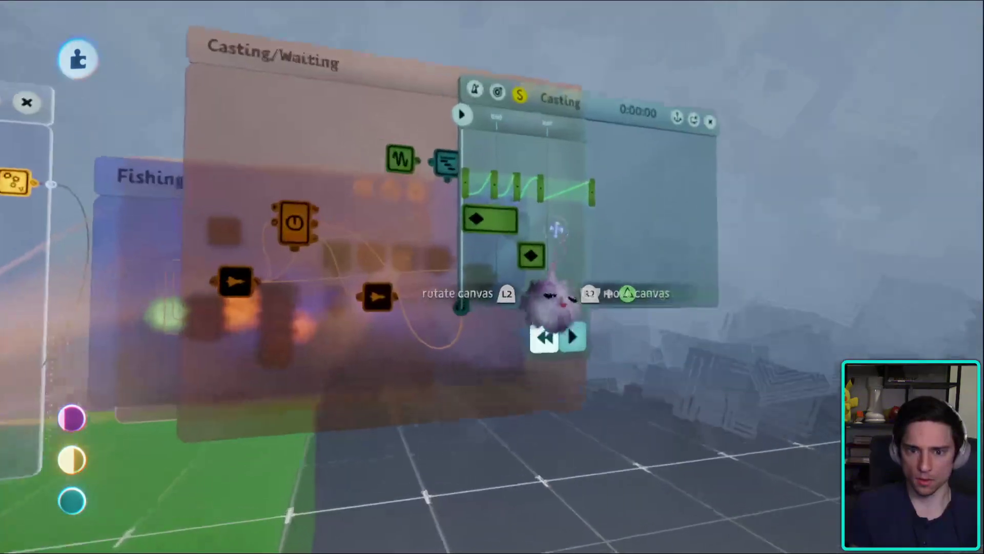
- Stretch the keyframe block in the Casting timeline to last longer
{"action": "key", "text": "Escape"}
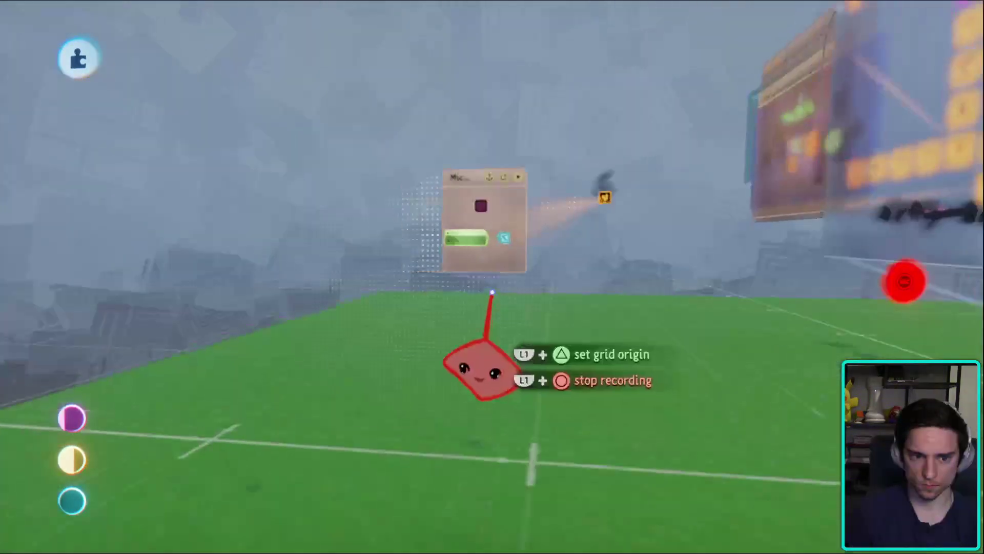
{"action": "key", "text": "Escape"}
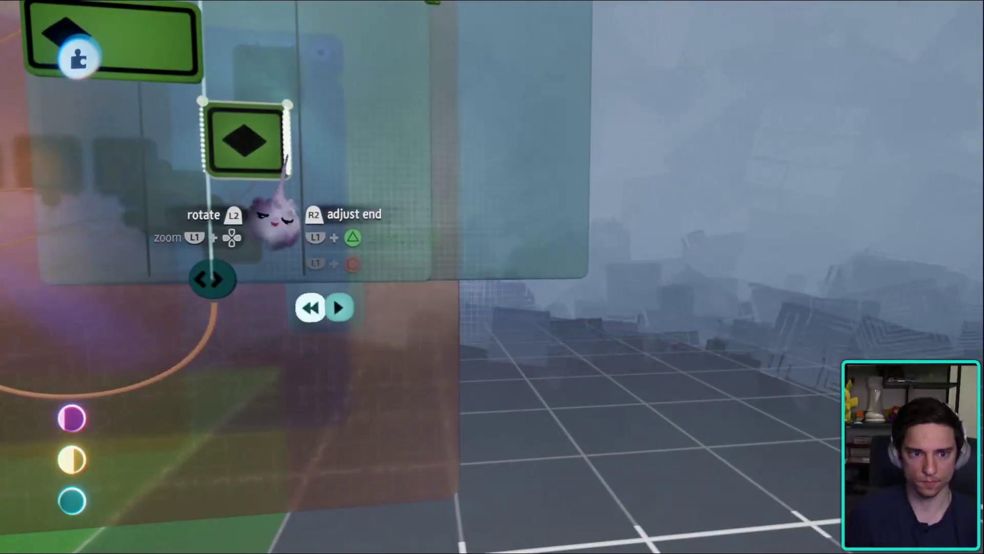
{"action": "left_click_drag", "start_coordinate": [284, 164], "coordinate": [423, 172]}
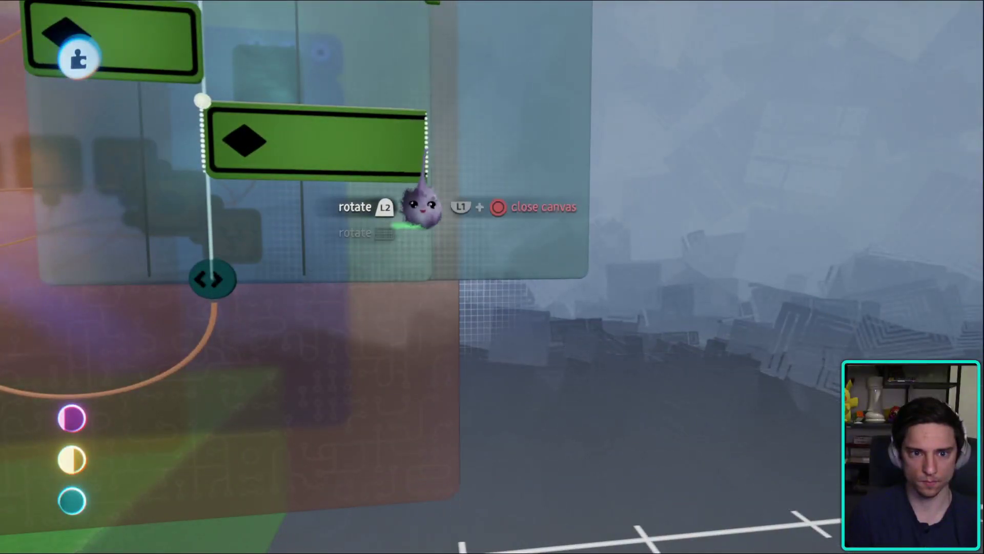
{"action": "key", "text": "Escape"}
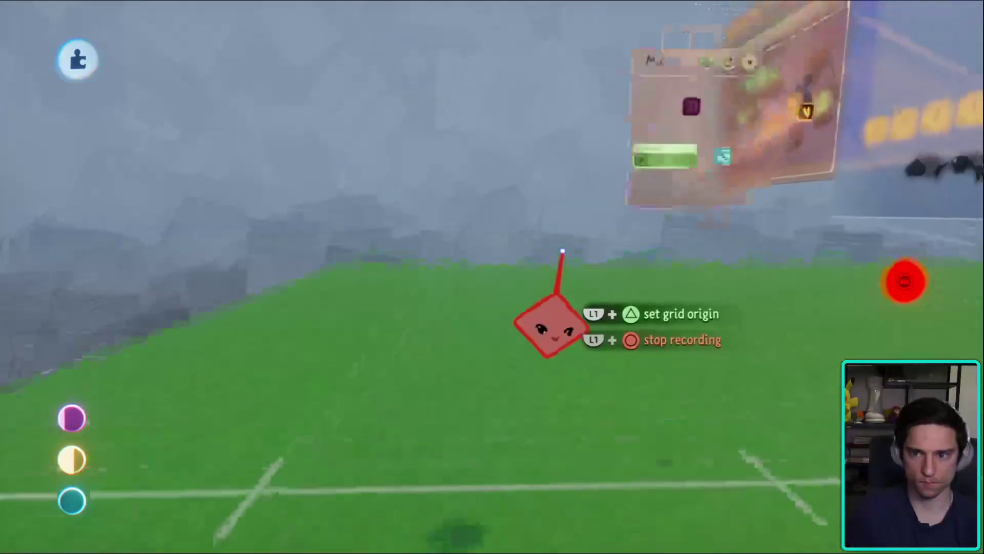
- Record the Value Slider rising from 0.0 to 1.0, then adjust the block start and keyframe position
{"action": "left_click_drag", "start_coordinate": [585, 220], "coordinate": [728, 222]}
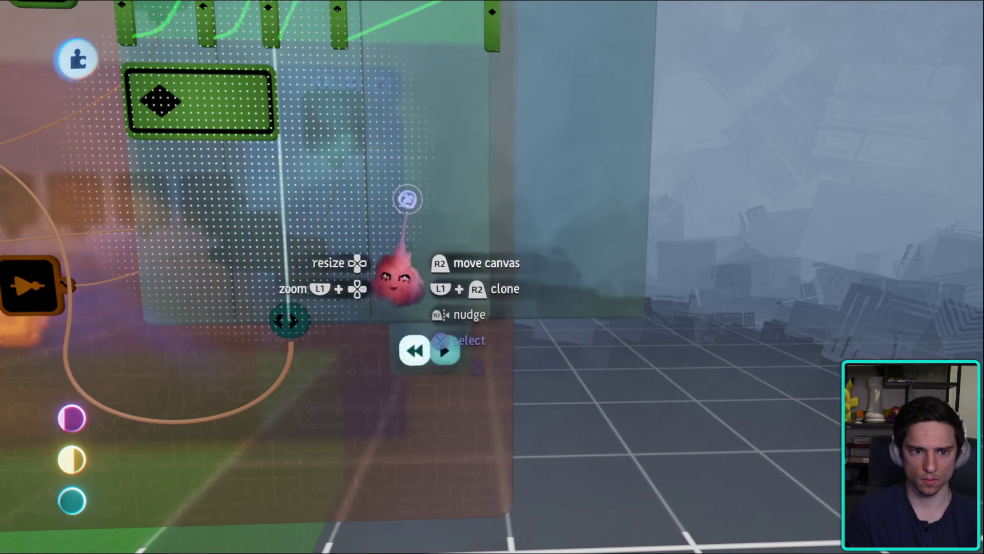
{"action": "key", "text": "ctrl+z"}
{"action": "left_click_drag", "start_coordinate": [328, 280], "coordinate": [418, 270]}
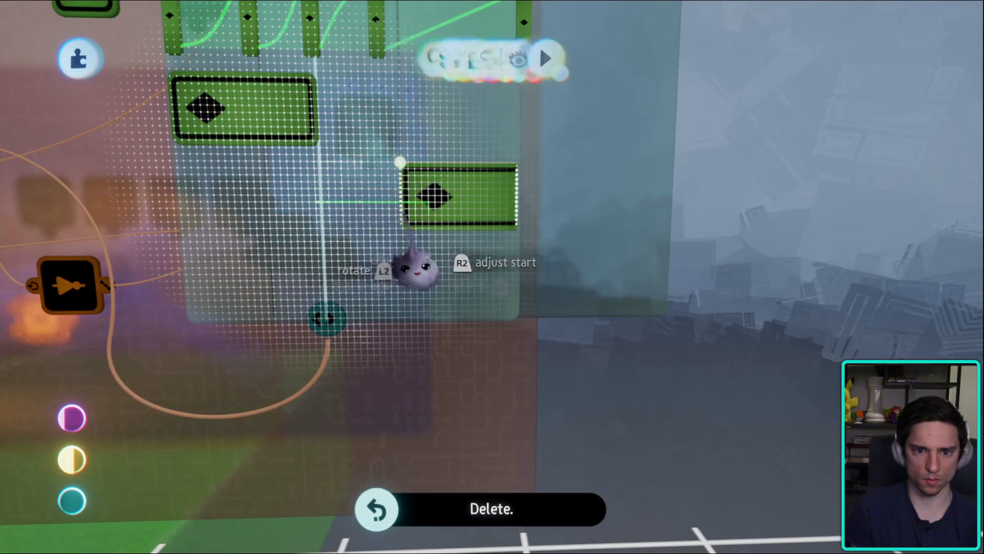
{"action": "left_click_drag", "start_coordinate": [487, 252], "coordinate": [489, 254]}
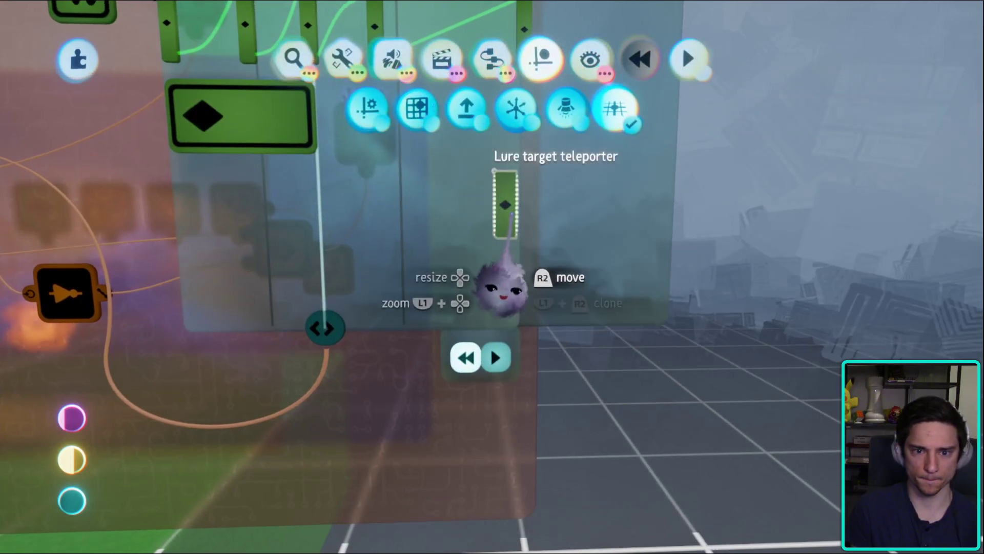
{"action": "left_click_drag", "start_coordinate": [505, 281], "coordinate": [338, 262]}
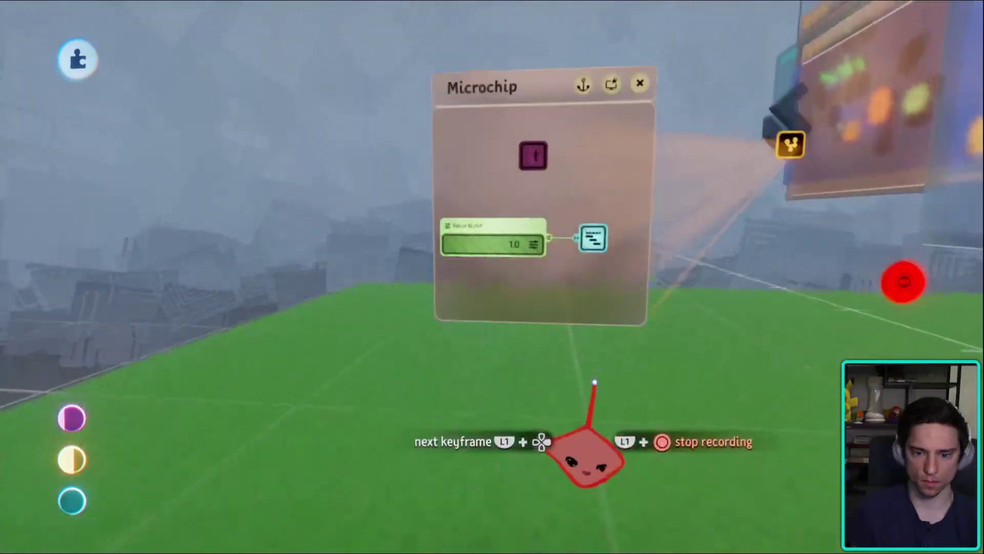
{"action": "middle_click_drag", "start_coordinate": [594, 382], "coordinate": [622, 336]}
{"action": "key", "text": "Escape"}
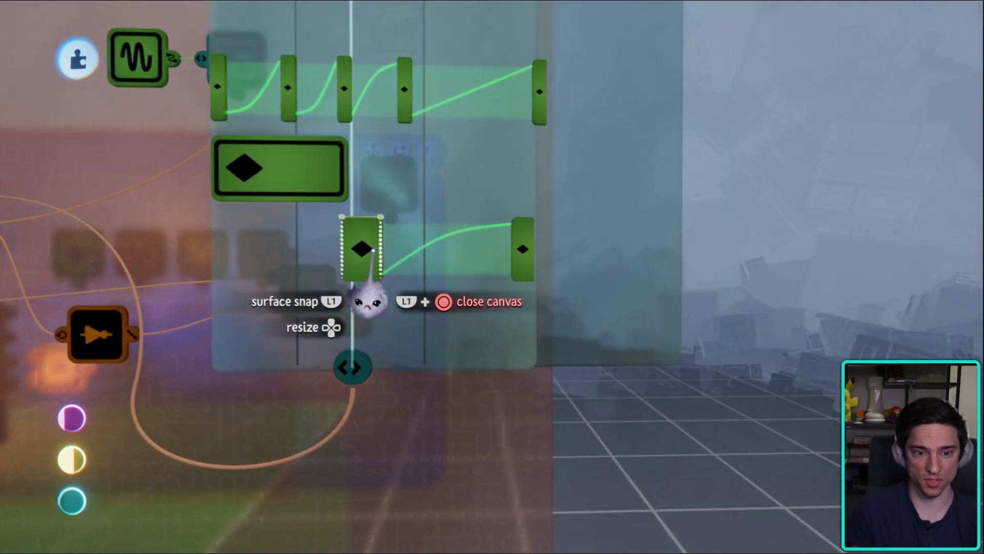
- Check the Blend Type of the lure target teleporter keyframes, then leave the timeline to play-test
{"action": "left_click_drag", "start_coordinate": [381, 251], "coordinate": [410, 239]}
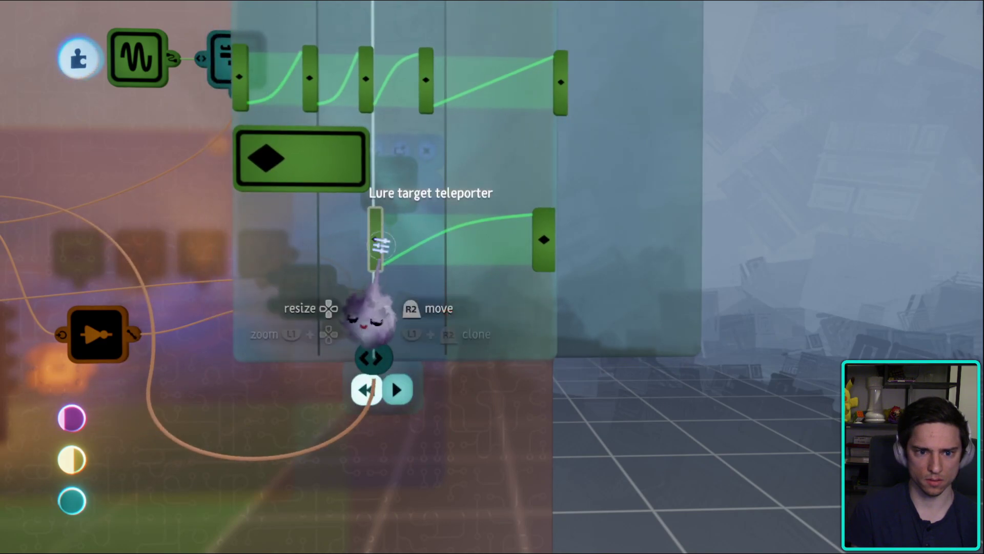
{"action": "left_click", "coordinate": [380, 245]}
{"action": "key", "text": "Escape"}
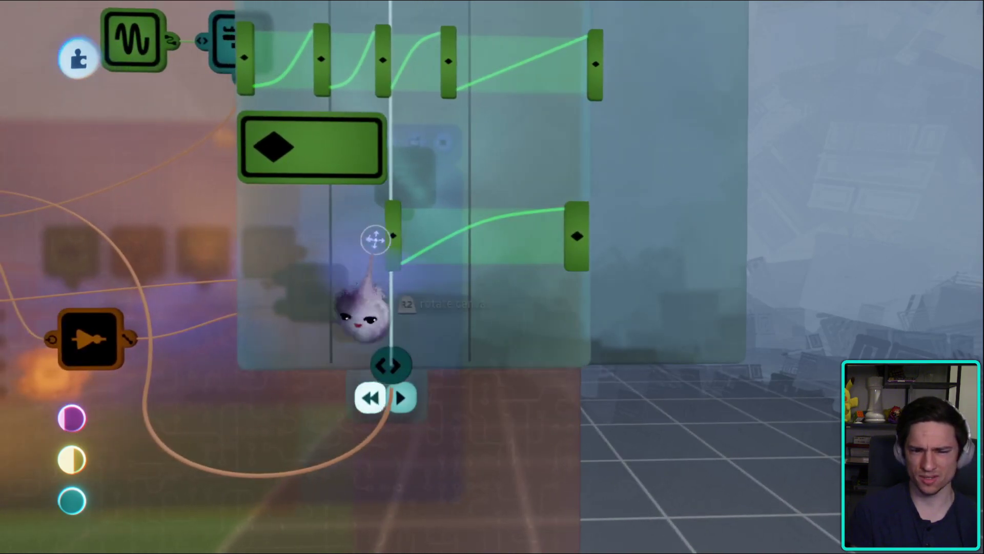
{"action": "left_click", "coordinate": [394, 251]}
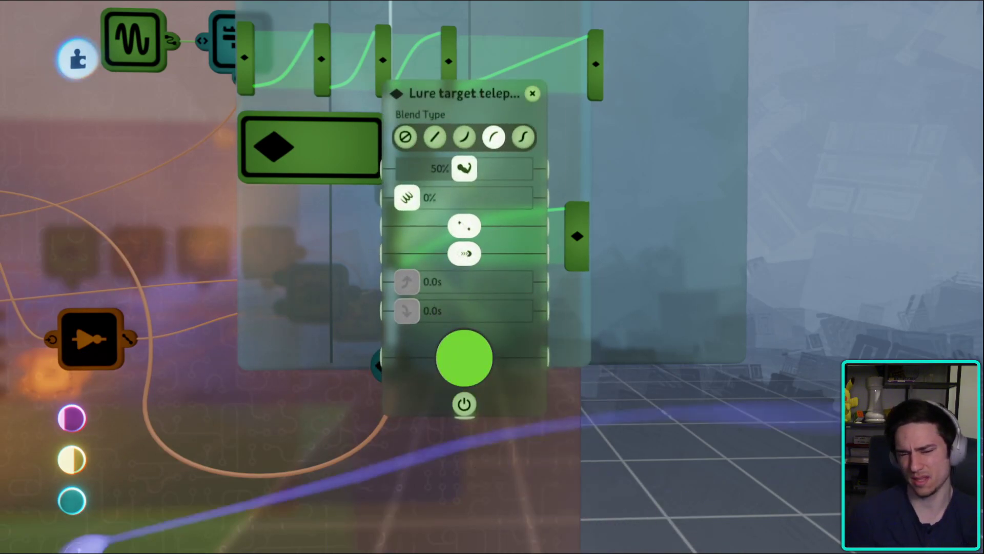
{"action": "key", "text": "Escape"}
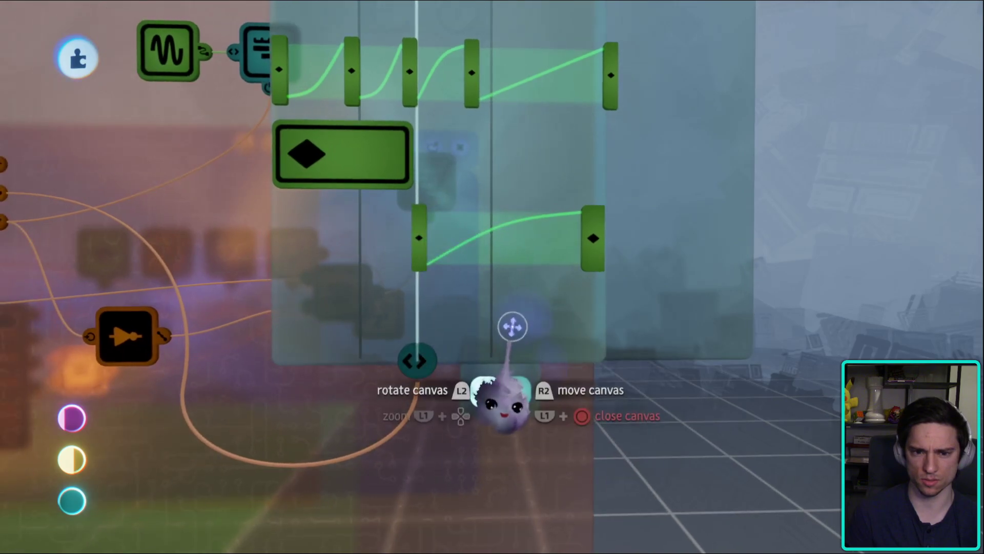
{"action": "key", "text": "Escape"}
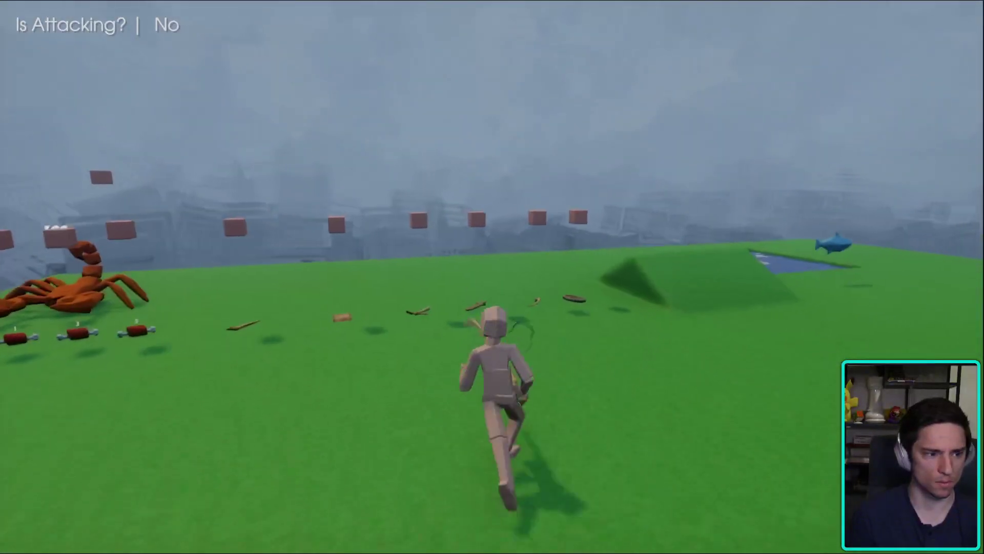
- Cast the fishing rod in play-test to check the lure's motion
{"action": "key", "text": "space"}
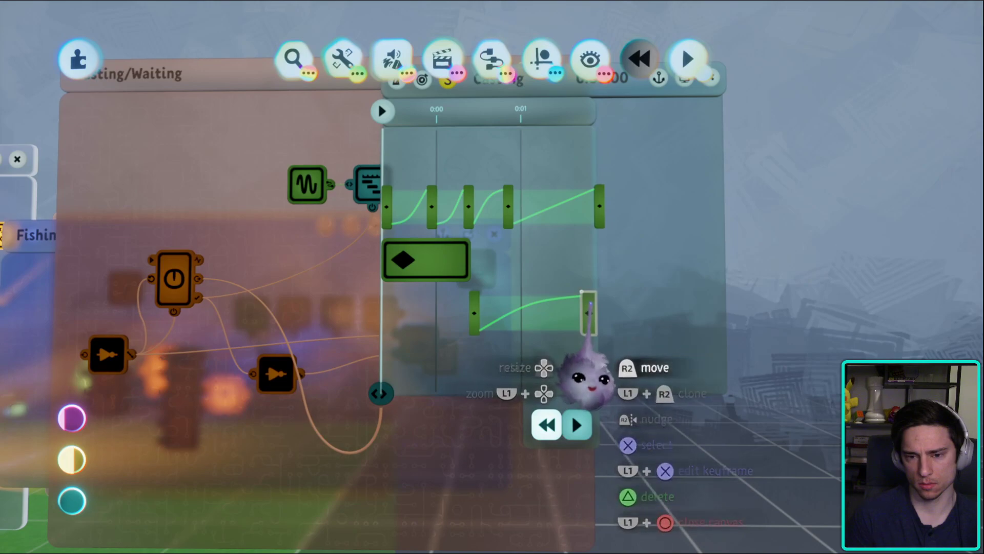
- Clone the lure teleporter keyframe and carry it out of Casting/Waiting to the Fishing board
{"action": "left_click_drag", "start_coordinate": [588, 313], "coordinate": [518, 264]}
{"action": "key", "text": "Escape"}
{"action": "left_click_drag", "start_coordinate": [526, 308], "coordinate": [585, 306]}
{"action": "key", "text": "Escape"}
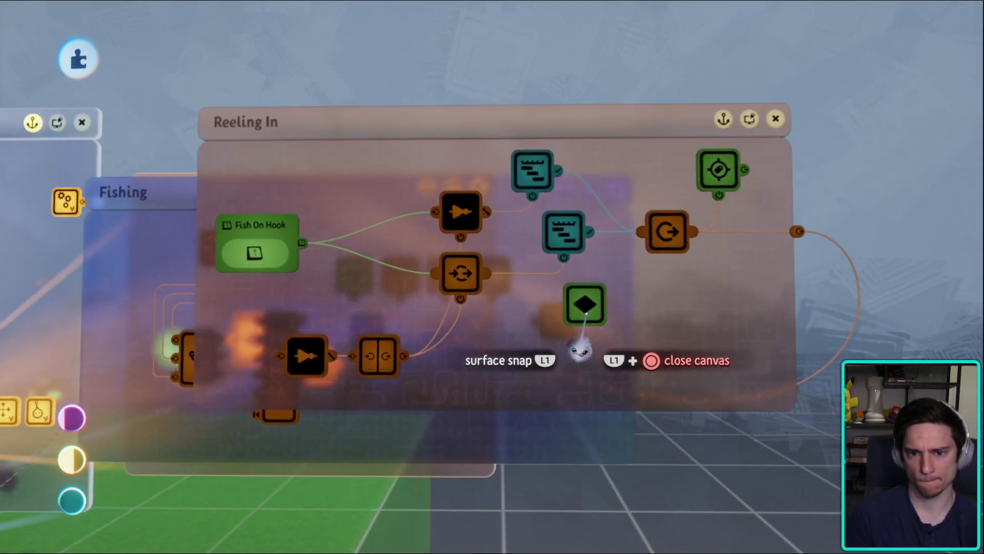
- Drop the copied keyframe into Reeling In and add a new Timeline gadget there
{"action": "mouse_move", "coordinate": [579, 350]}
{"action": "left_mouse_down"}
{"action": "mouse_move", "coordinate": [624, 351]}
{"action": "mouse_move", "coordinate": [569, 348]}
{"action": "left_mouse_up"}
{"action": "mouse_move", "coordinate": [521, 186]}
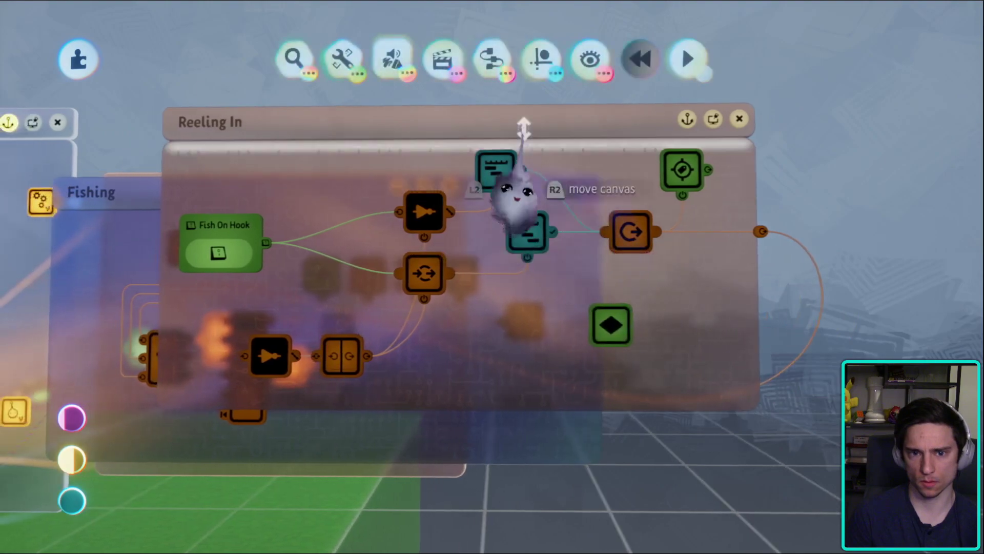
{"action": "left_click", "coordinate": [444, 61]}
{"action": "left_click", "coordinate": [487, 106]}
{"action": "left_click", "coordinate": [554, 338]}
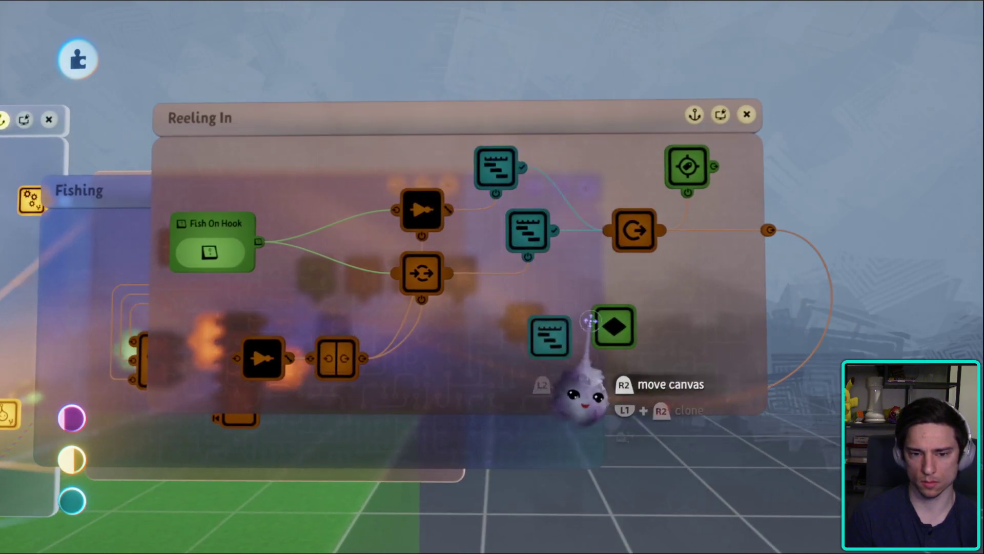
{"action": "mouse_move", "coordinate": [560, 341]}
{"action": "left_mouse_down"}
{"action": "mouse_move", "coordinate": [504, 208]}
{"action": "mouse_move", "coordinate": [475, 197]}
{"action": "mouse_move", "coordinate": [491, 205]}
{"action": "mouse_move", "coordinate": [507, 250]}
{"action": "mouse_move", "coordinate": [492, 215]}
{"action": "mouse_move", "coordinate": [563, 333]}
{"action": "mouse_move", "coordinate": [567, 367]}
{"action": "mouse_move", "coordinate": [574, 354]}
{"action": "left_mouse_up"}
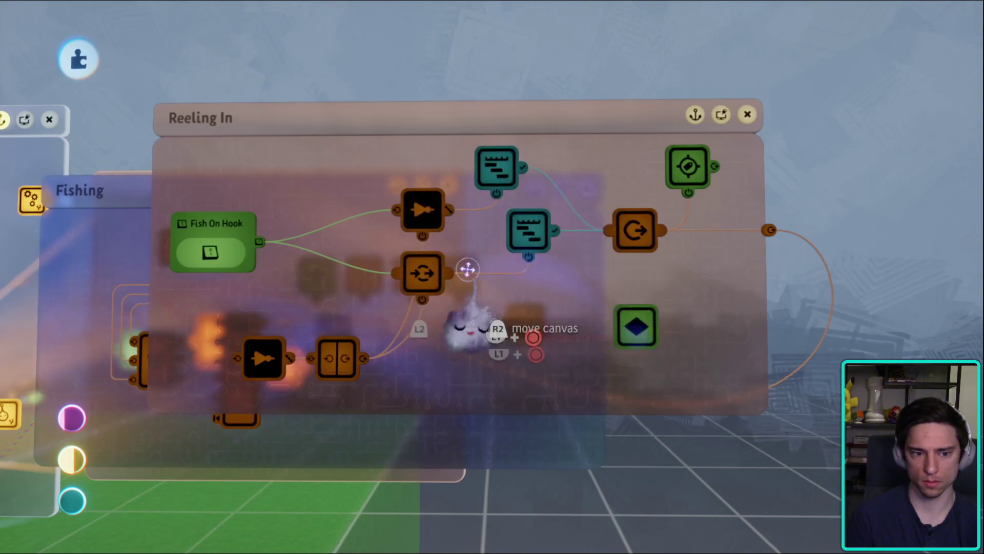
{"action": "left_click_drag", "start_coordinate": [472, 330], "coordinate": [466, 285]}
- Inspect the Casting timeline, then review the No Fish timeline's clips in Reeling In
{"action": "left_click", "coordinate": [436, 277]}
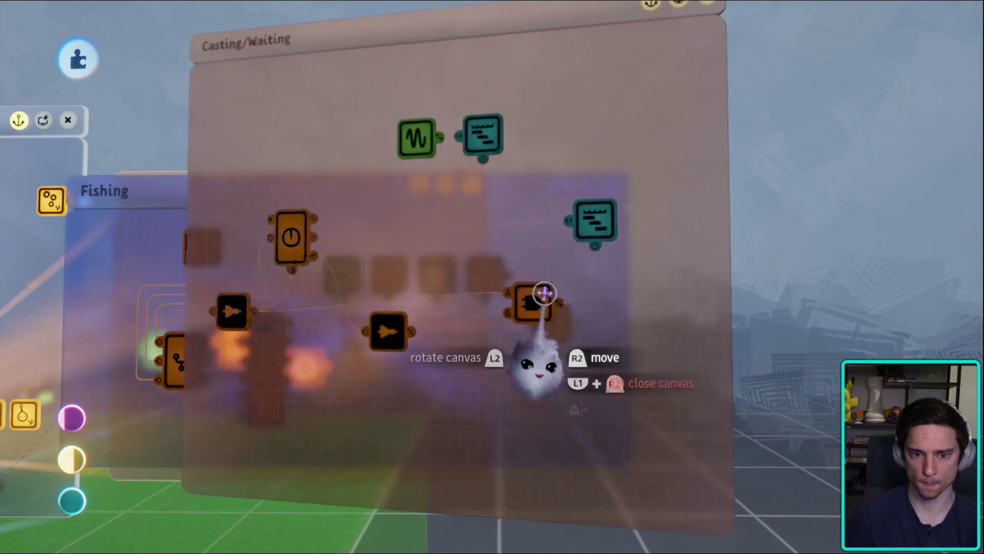
{"action": "left_click", "coordinate": [603, 251]}
{"action": "key", "text": "Escape"}
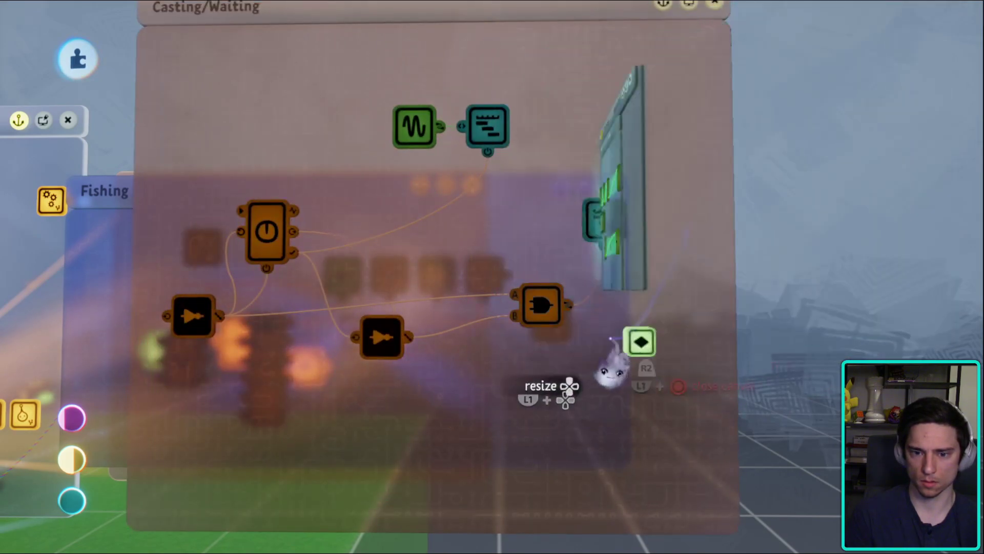
{"action": "left_click_drag", "start_coordinate": [576, 382], "coordinate": [474, 365]}
{"action": "left_click", "coordinate": [482, 268]}
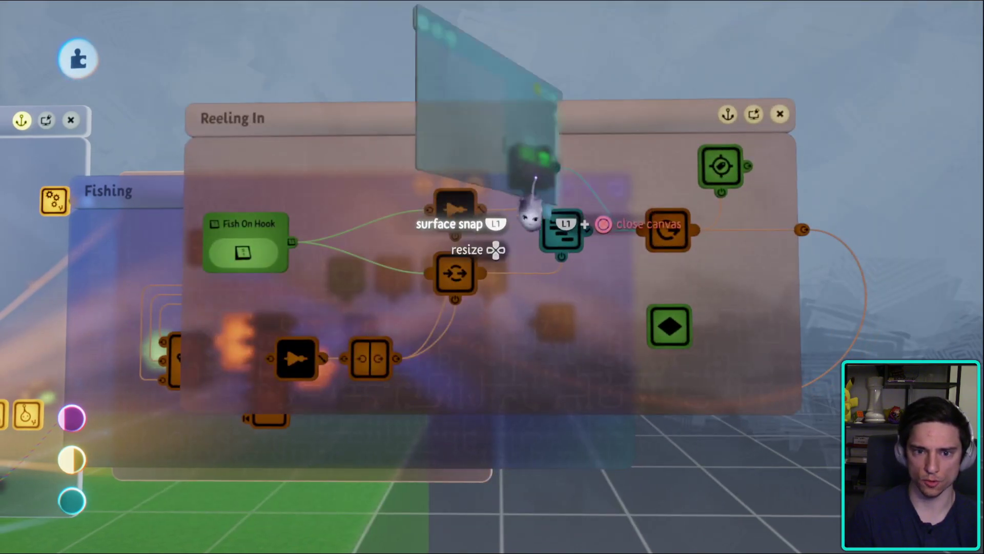
{"action": "left_click", "coordinate": [533, 216]}
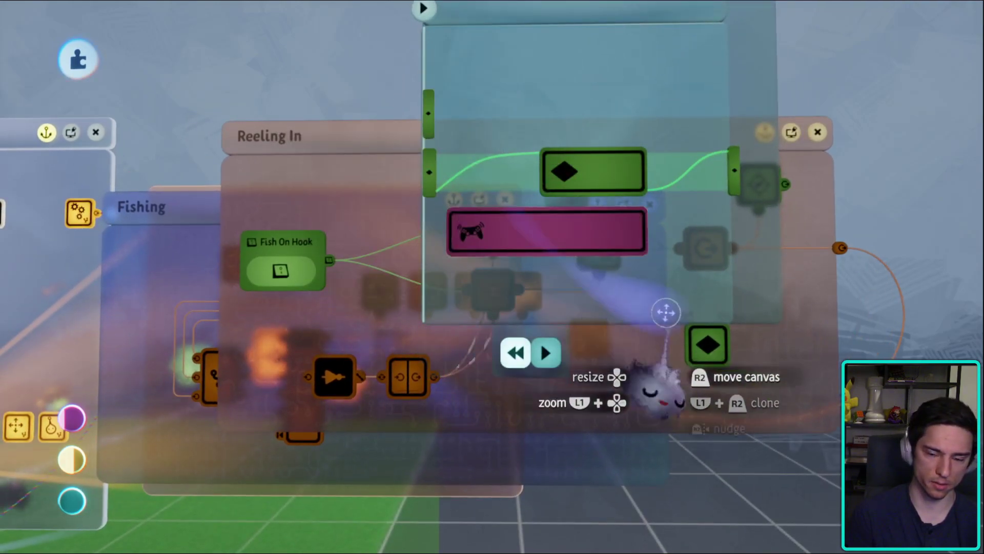
{"action": "mouse_move", "coordinate": [699, 418]}
{"action": "left_mouse_down"}
{"action": "mouse_move", "coordinate": [590, 246]}
{"action": "mouse_move", "coordinate": [702, 436]}
{"action": "left_mouse_up"}
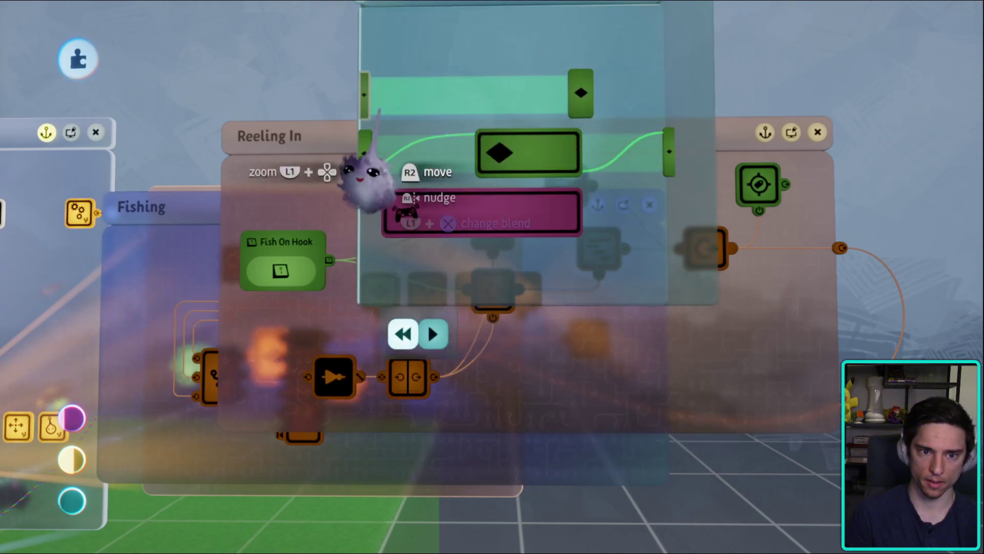
{"action": "left_click_drag", "start_coordinate": [396, 208], "coordinate": [415, 184]}
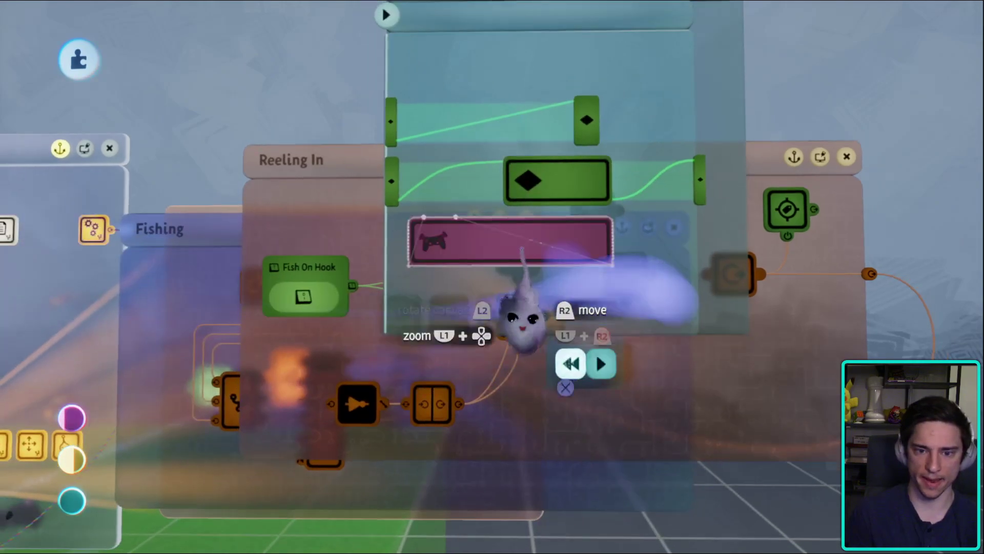
{"action": "key", "text": "Escape"}
{"action": "key", "text": "Escape"}
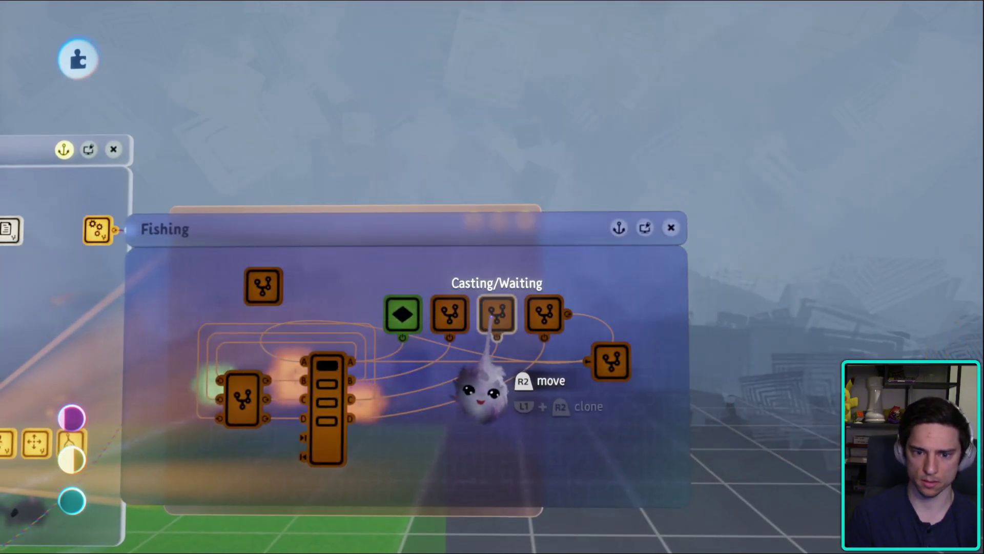
- Recheck the Casting timeline, then move the loose lure keyframe below Reeling In's nodes
{"action": "left_click", "coordinate": [496, 312]}
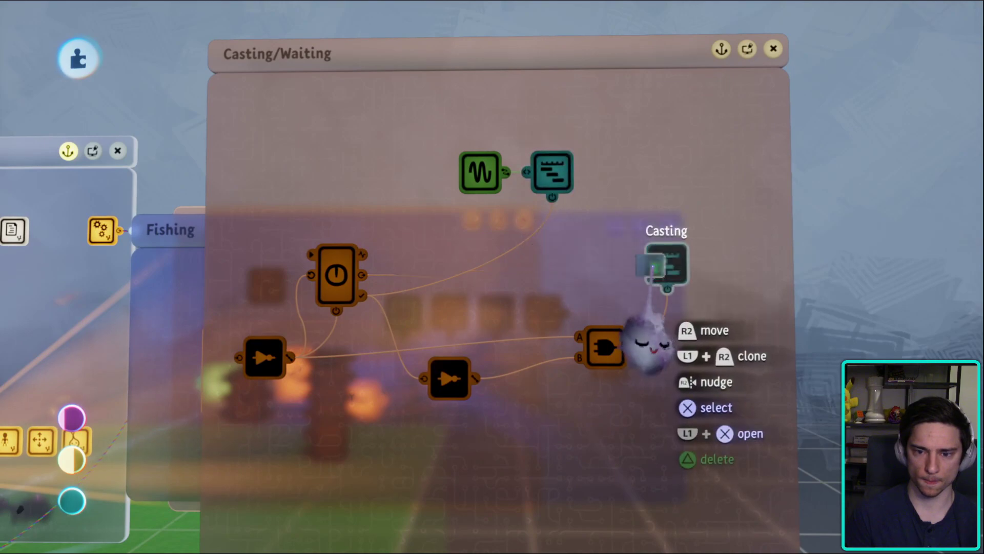
{"action": "left_click", "coordinate": [665, 261]}
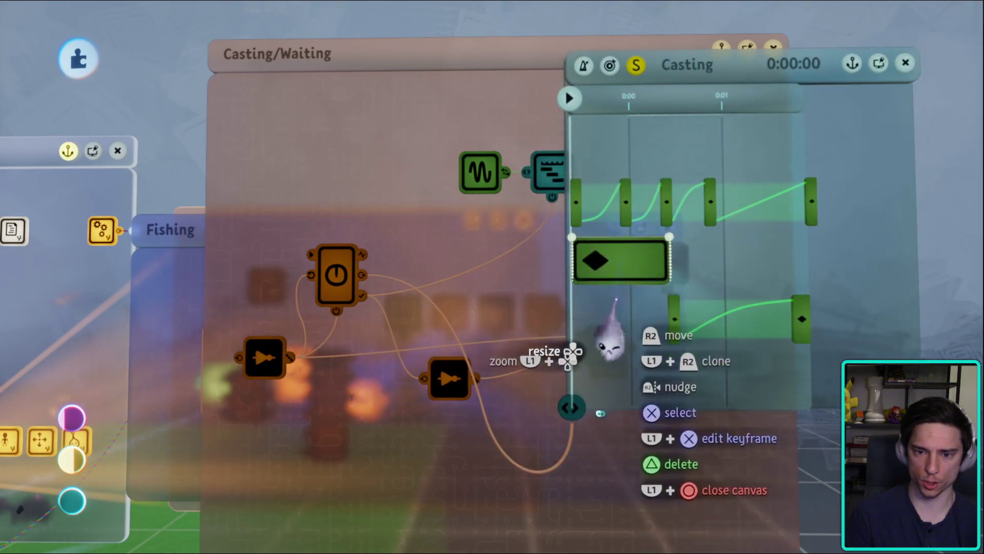
{"action": "key", "text": "Escape"}
{"action": "key", "text": "Escape"}
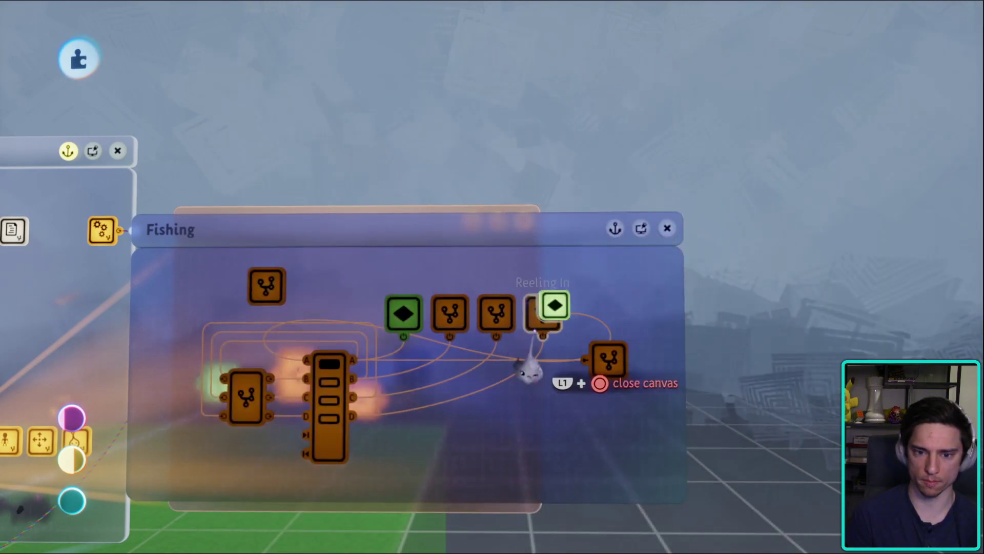
{"action": "left_click", "coordinate": [547, 328]}
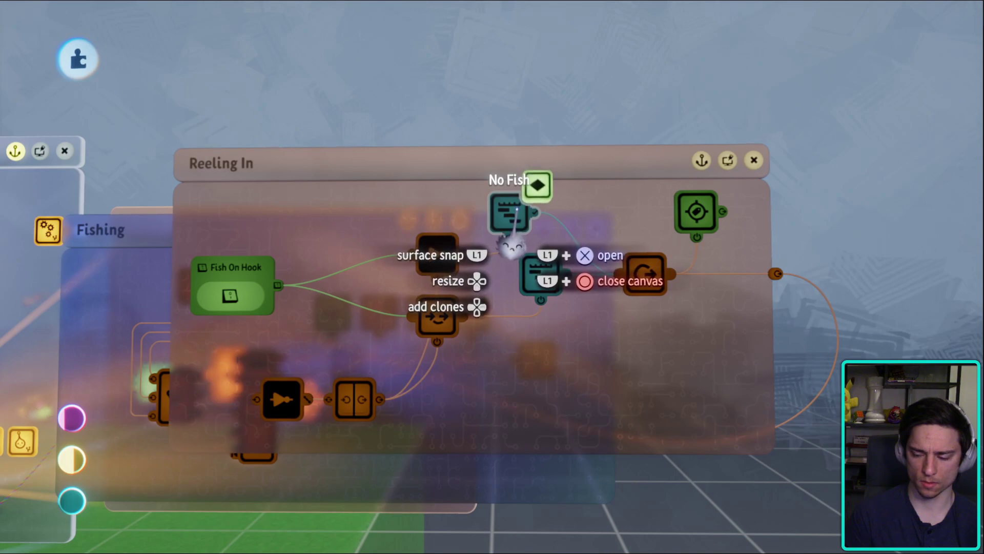
{"action": "left_click_drag", "start_coordinate": [508, 245], "coordinate": [521, 493]}
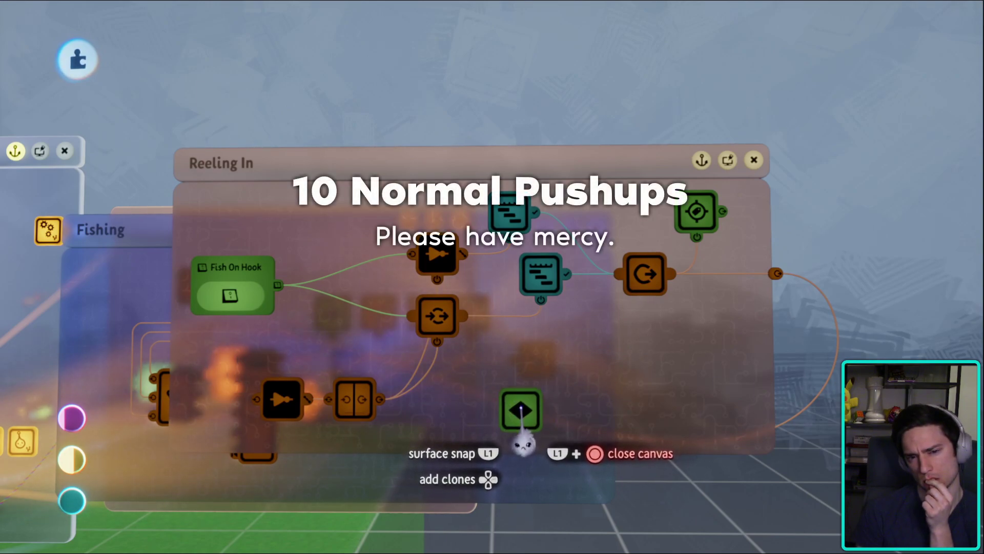
- Shift the unconnected green lure teleporter keyframe gadget a little to the right in Reeling In
{"action": "left_click_drag", "start_coordinate": [523, 444], "coordinate": [586, 418]}
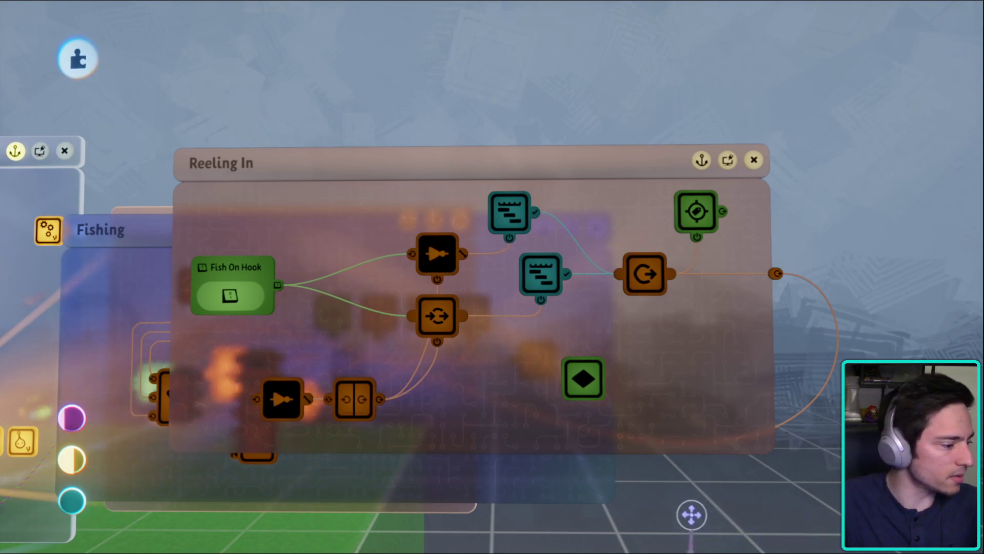
- Answer YES to Chrome's 'Video paused. Continue watching?' prompt and minimise the browser
{"action": "key", "text": "alt+Tab"}
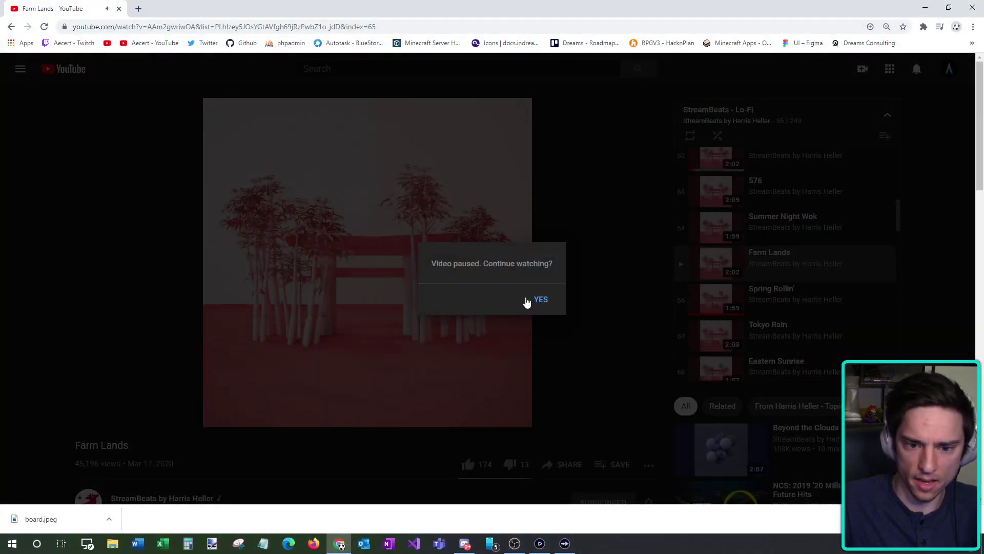
{"action": "left_click", "coordinate": [526, 301]}
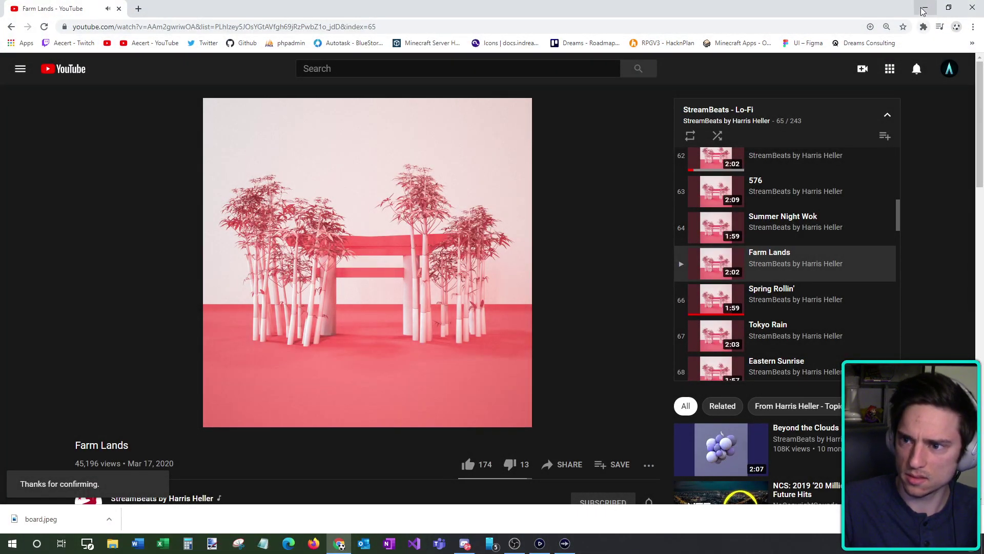
{"action": "left_click", "coordinate": [923, 9]}
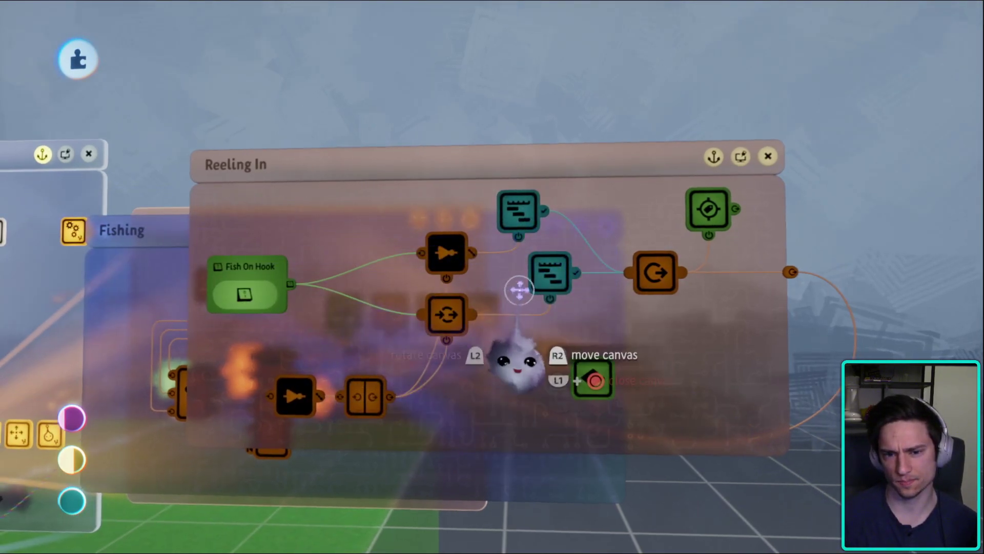
- Look over the Reeling In logic and Microchip, checking the No Fish and Fish timelines
{"action": "middle_click_drag", "start_coordinate": [527, 286], "coordinate": [517, 229]}
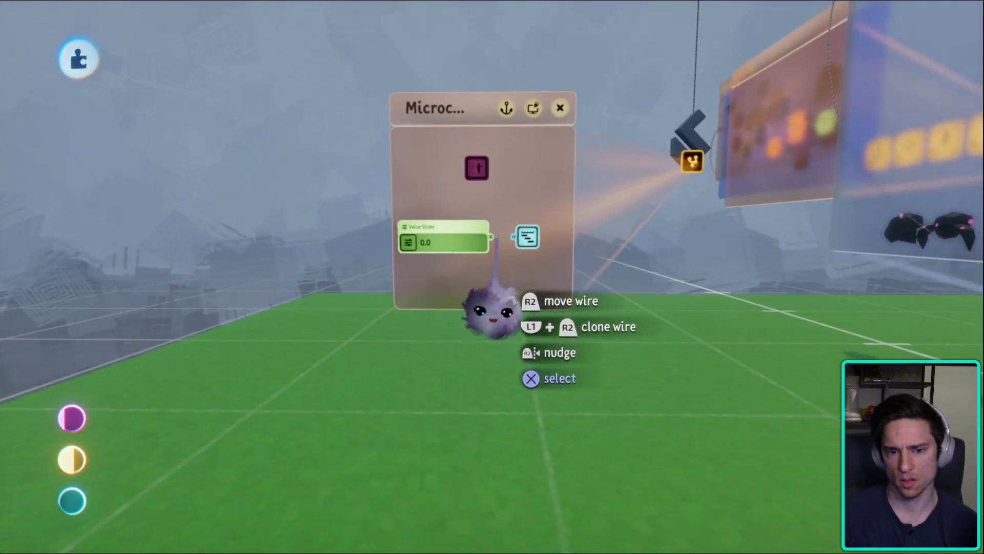
{"action": "middle_click_drag", "start_coordinate": [492, 310], "coordinate": [501, 352]}
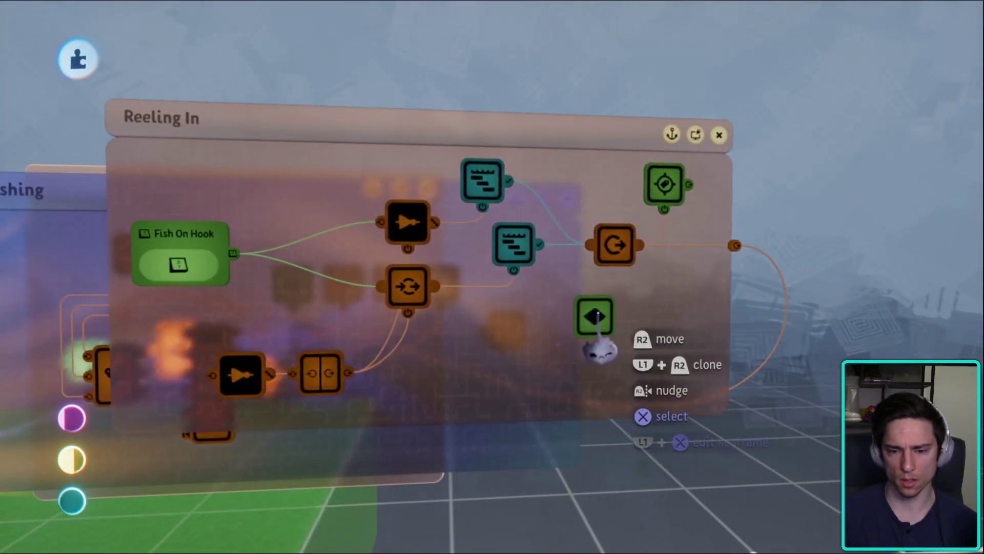
{"action": "mouse_move", "coordinate": [617, 330]}
{"action": "middle_mouse_down"}
{"action": "mouse_move", "coordinate": [575, 413]}
{"action": "mouse_move", "coordinate": [567, 410]}
{"action": "mouse_move", "coordinate": [589, 363]}
{"action": "mouse_move", "coordinate": [566, 421]}
{"action": "mouse_move", "coordinate": [575, 319]}
{"action": "mouse_move", "coordinate": [576, 333]}
{"action": "mouse_move", "coordinate": [461, 219]}
{"action": "mouse_move", "coordinate": [451, 231]}
{"action": "mouse_move", "coordinate": [450, 275]}
{"action": "mouse_move", "coordinate": [374, 259]}
{"action": "mouse_move", "coordinate": [457, 292]}
{"action": "mouse_move", "coordinate": [436, 320]}
{"action": "middle_mouse_up"}
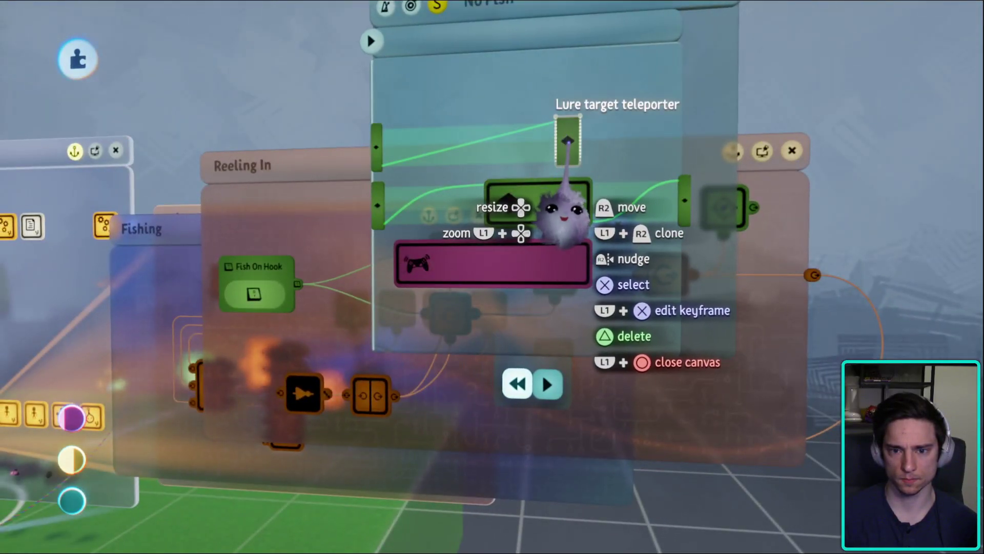
{"action": "key", "text": "Escape"}
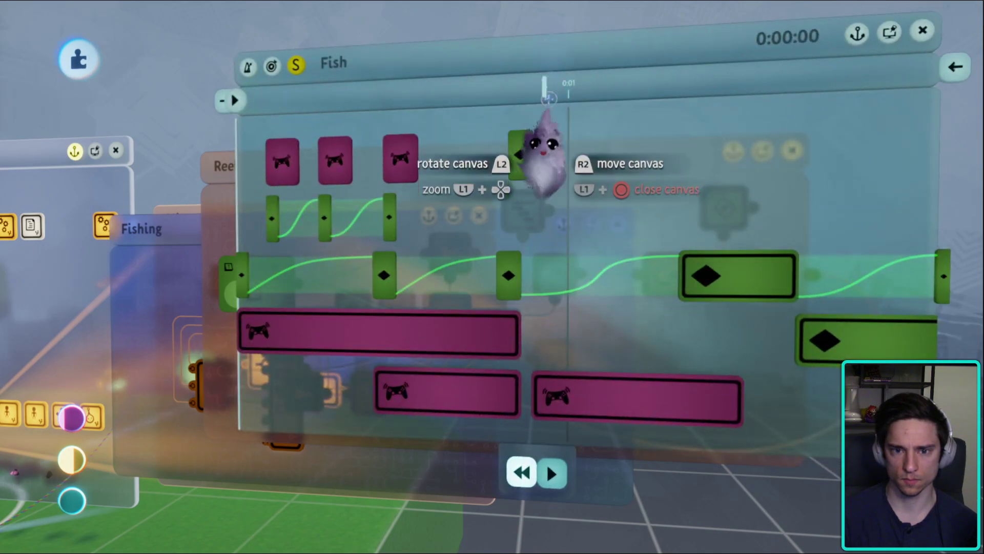
{"action": "key", "text": "Escape"}
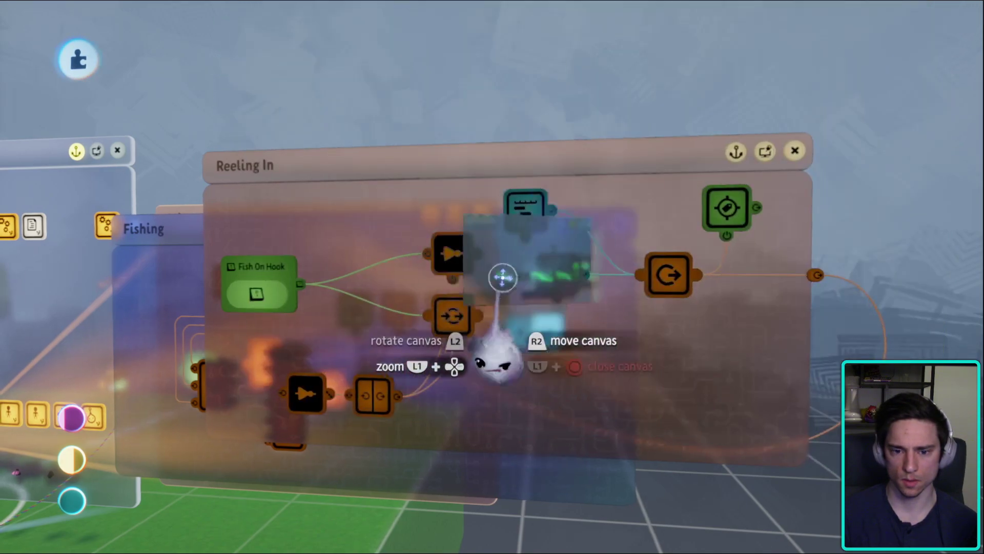
{"action": "left_click", "coordinate": [502, 277]}
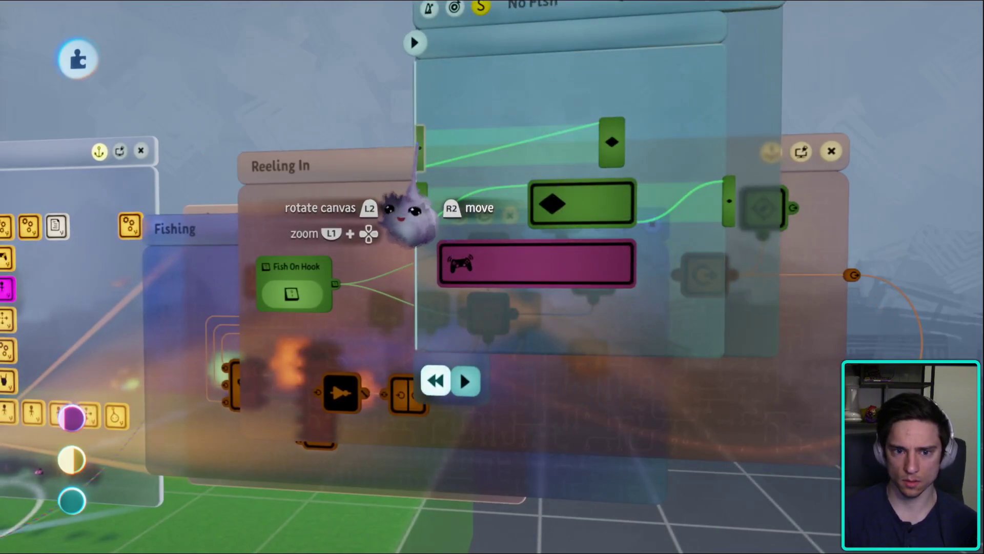
{"action": "key", "text": "Escape"}
- In the Fish timeline, move the magenta and green clips and make the Lure target keyframe start later and end sooner
{"action": "left_click", "coordinate": [593, 292]}
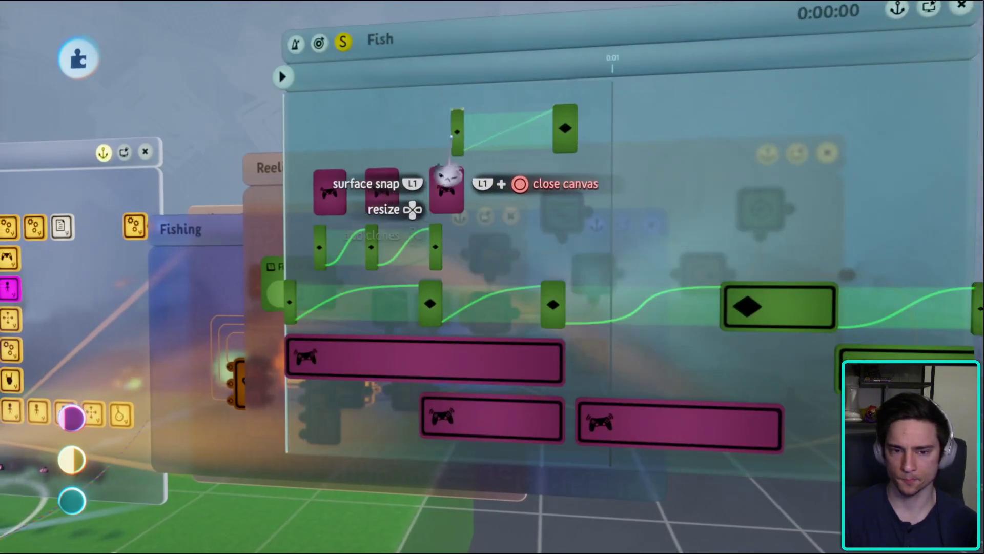
{"action": "left_click_drag", "start_coordinate": [447, 177], "coordinate": [446, 203]}
{"action": "left_click_drag", "start_coordinate": [558, 169], "coordinate": [820, 154]}
{"action": "left_click_drag", "start_coordinate": [402, 148], "coordinate": [548, 148]}
{"action": "left_click_drag", "start_coordinate": [817, 154], "coordinate": [772, 164]}
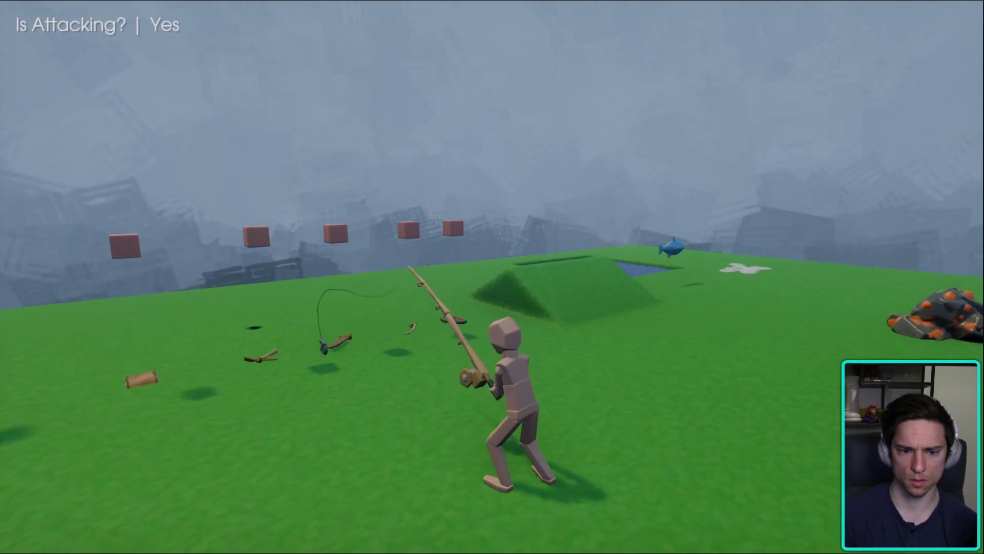
- Pause the playtest and switch back to Edit mode
{"action": "key", "text": "Escape"}
{"action": "left_click", "coordinate": [235, 384]}
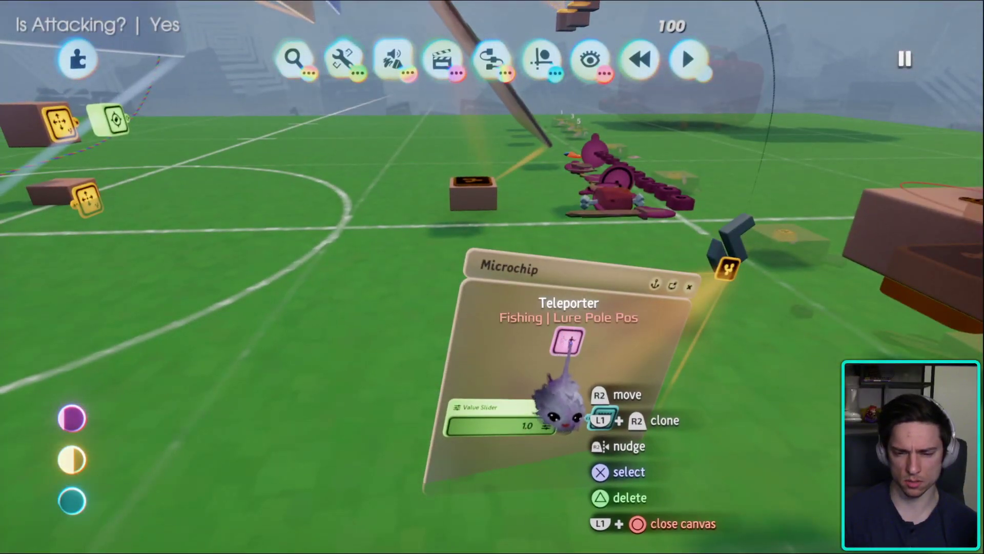
- Check the Teleporter settings, then open the Casting/Waiting chip's Power On Lure Teleport keyframe settings
{"action": "left_click", "coordinate": [569, 343]}
{"action": "key", "text": "Escape"}
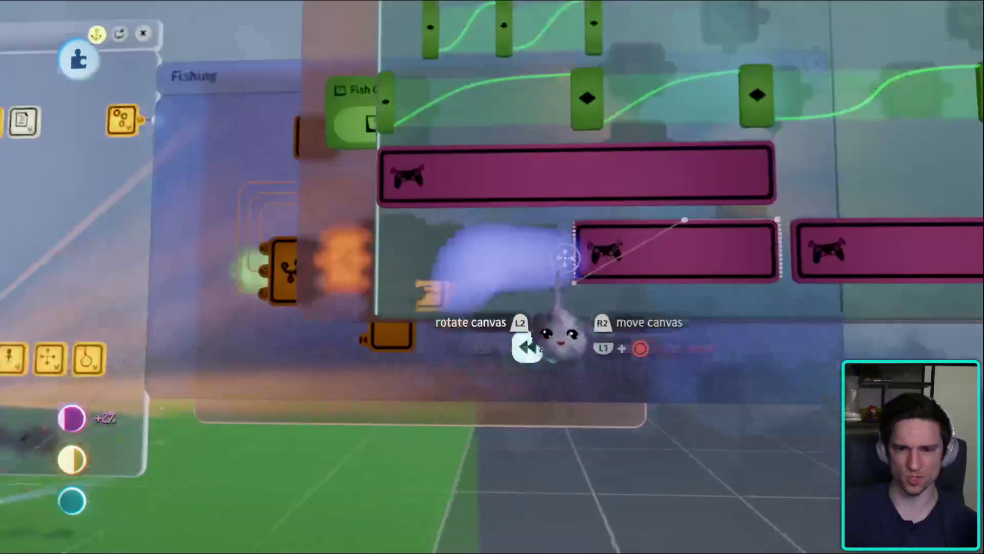
{"action": "key", "text": "Escape"}
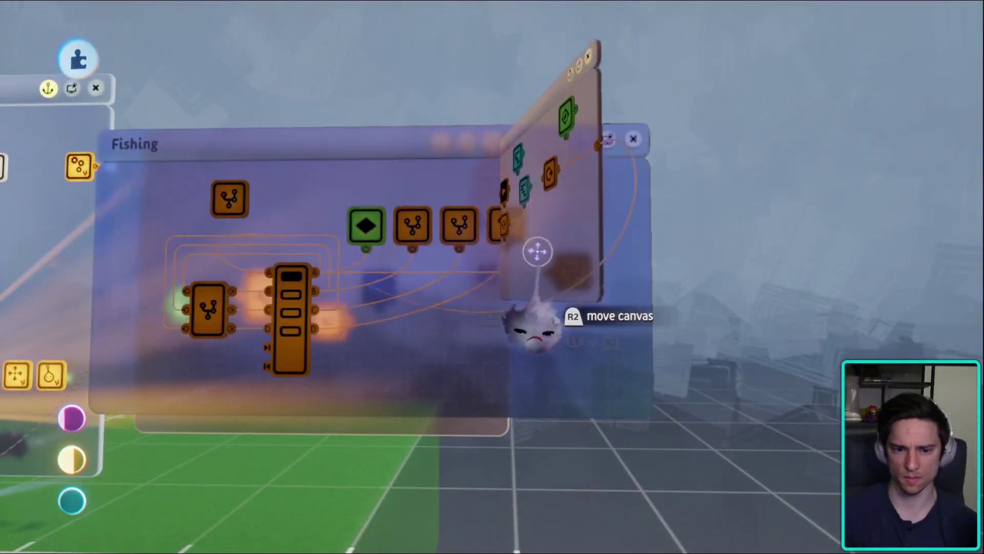
{"action": "left_click", "coordinate": [467, 236]}
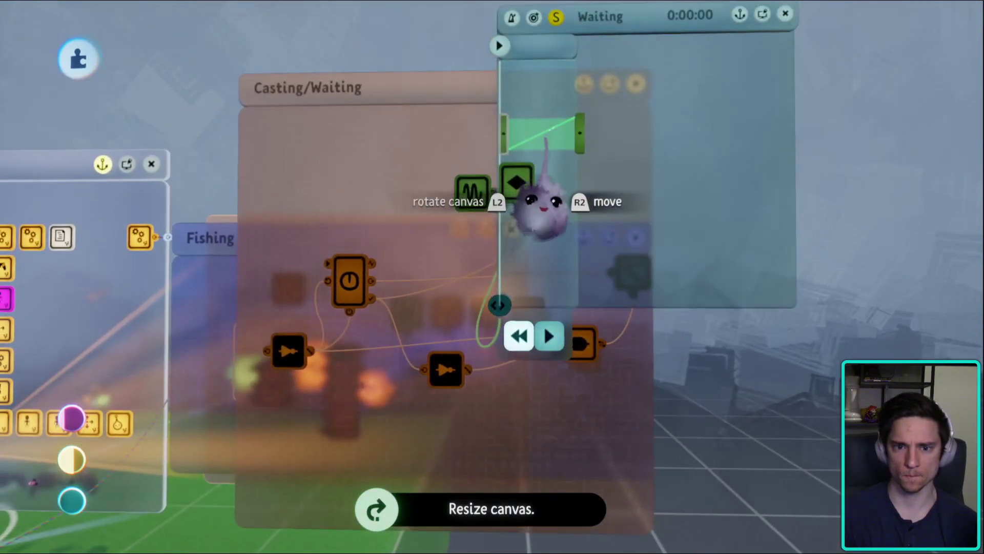
{"action": "left_click", "coordinate": [509, 237]}
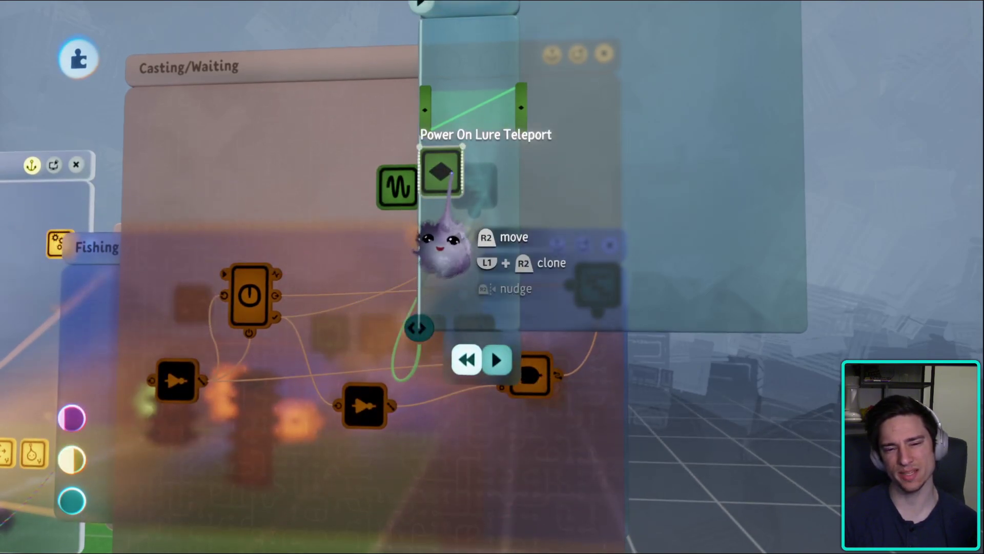
{"action": "scroll", "coordinate": [502, 286], "scroll_direction": "down", "scroll_amount": 5}
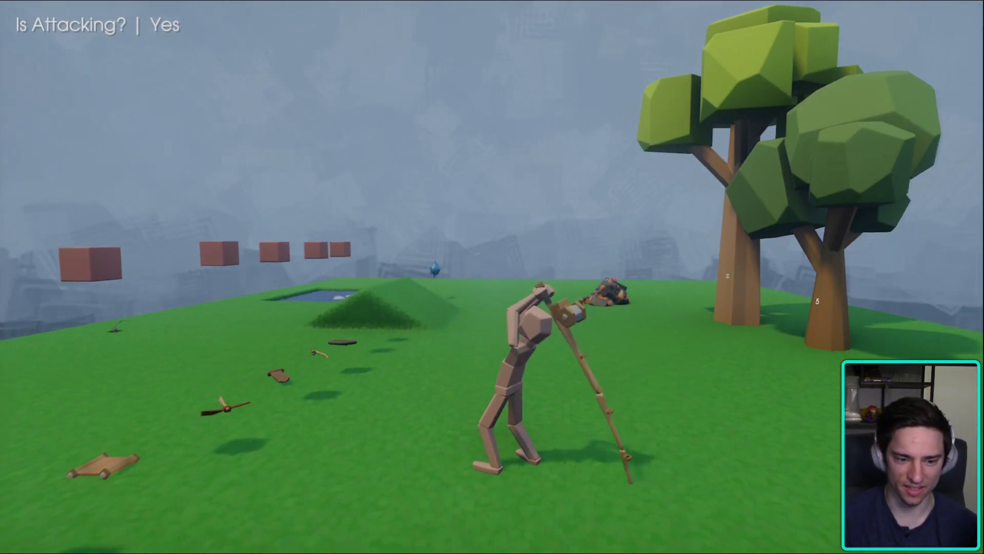
- Pause the playtest, return to Edit mode, and bring the Casting/Waiting canvas into view
{"action": "key", "text": "Escape"}
{"action": "left_click", "coordinate": [239, 389]}
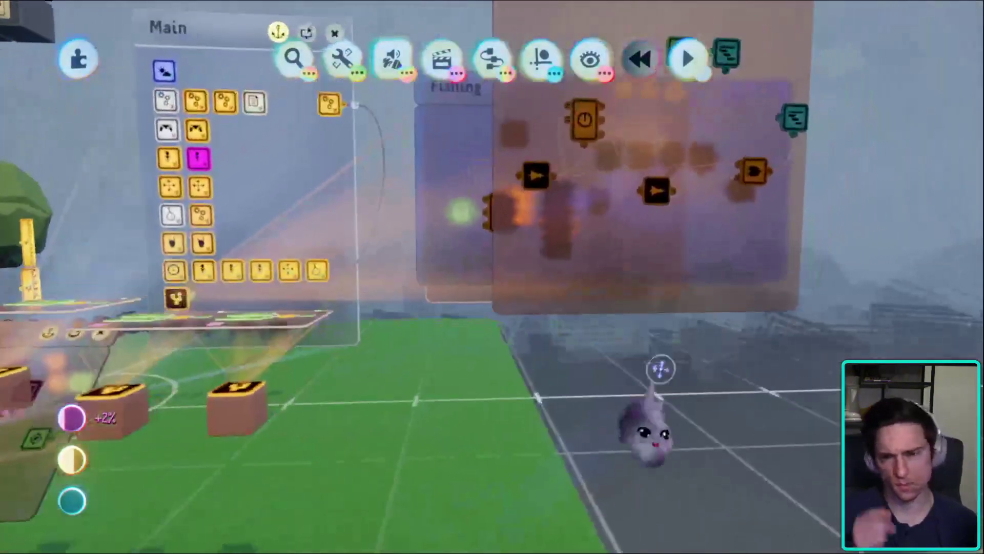
{"action": "middle_click_drag", "start_coordinate": [660, 369], "coordinate": [501, 279]}
- Close Casting/Waiting, check the Reeling In chip's No Fish timeline, then close all canvases
{"action": "key", "text": "Escape"}
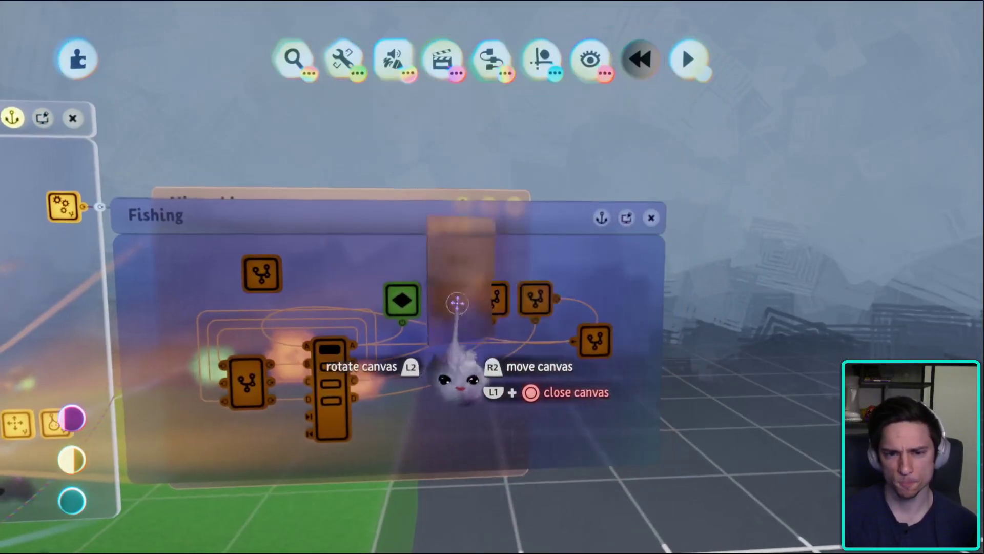
{"action": "left_click", "coordinate": [717, 394]}
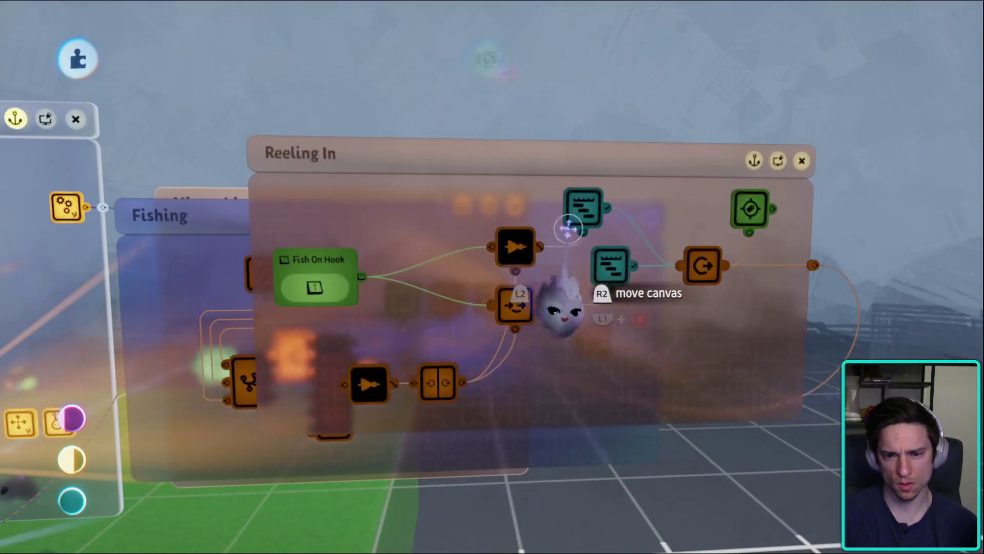
{"action": "left_click", "coordinate": [582, 218]}
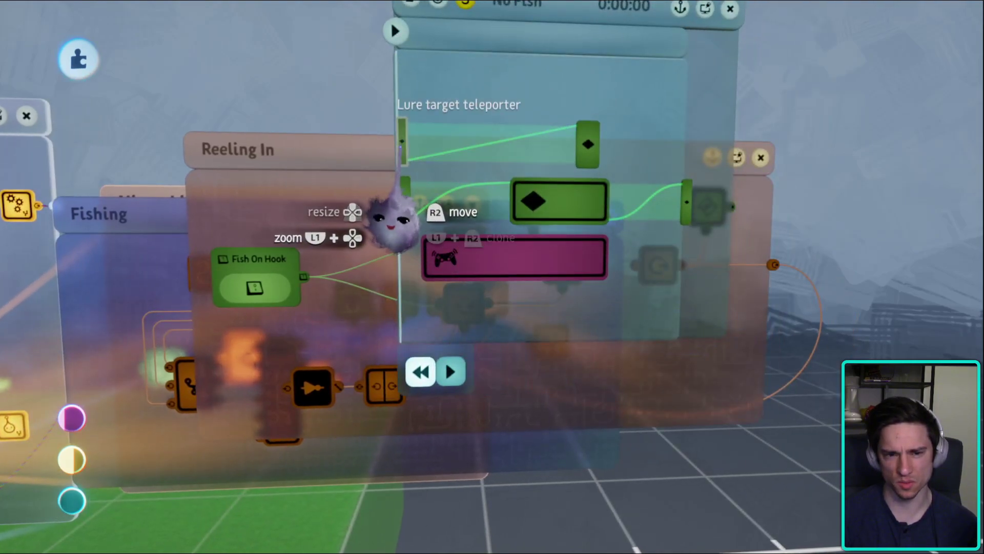
{"action": "key", "text": "Escape"}
{"action": "key", "text": "Escape"}
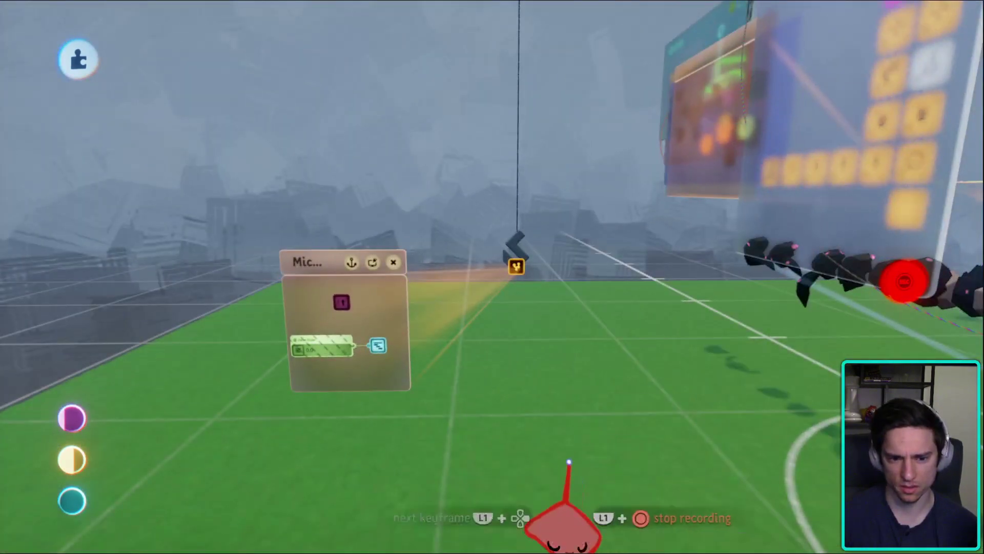
- Open the lure Teleporter microchip's Timeline and its Lure target keyframe settings
{"action": "scroll", "coordinate": [505, 237], "scroll_direction": "up", "scroll_amount": 5}
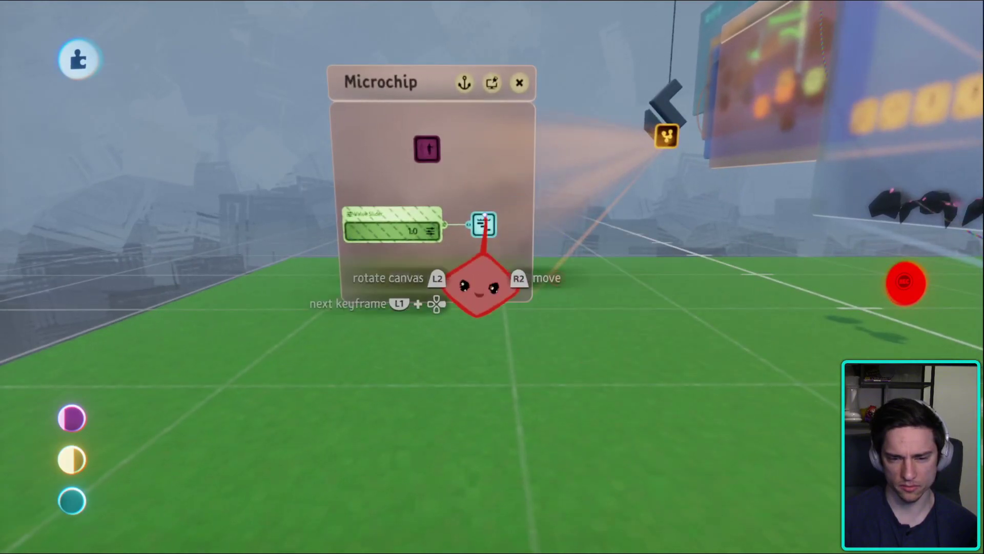
{"action": "left_click", "coordinate": [488, 221]}
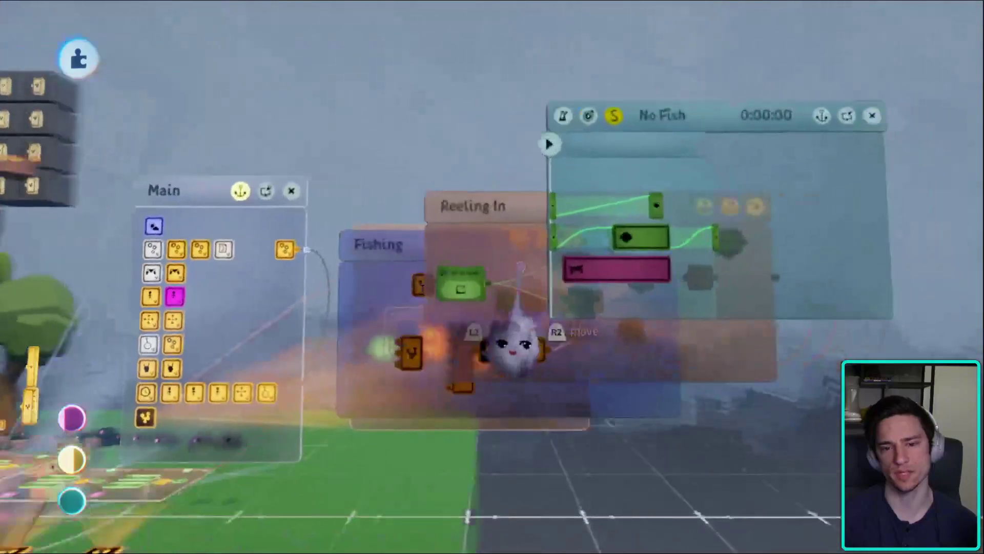
{"action": "scroll", "coordinate": [512, 346], "scroll_direction": "up", "scroll_amount": 5}
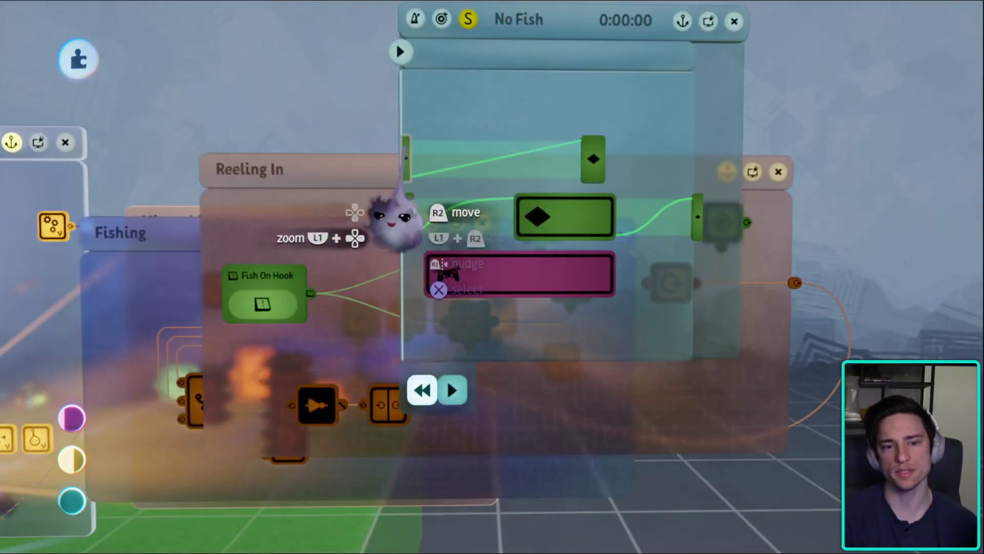
{"action": "left_click", "coordinate": [405, 228]}
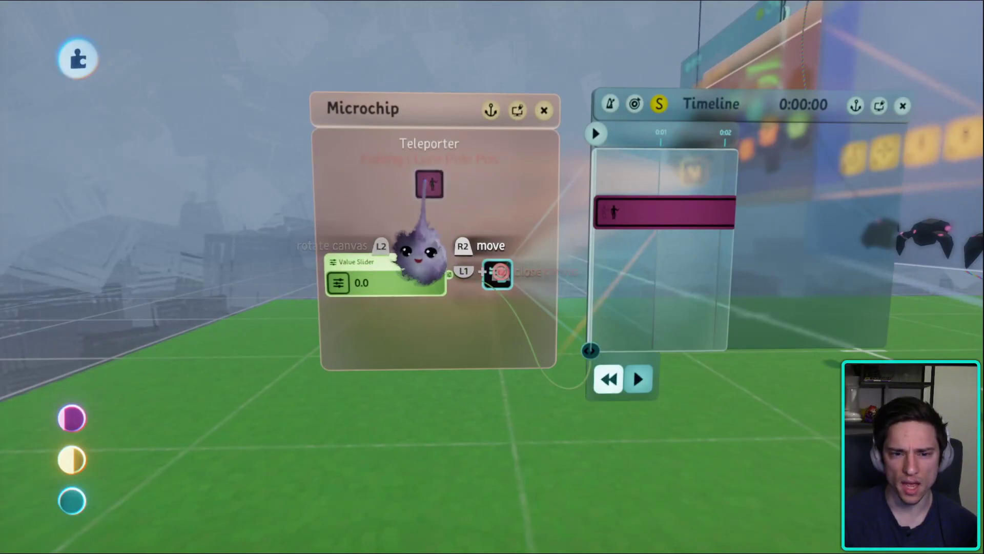
- Turn the view from the Microchip and Timeline back toward the Fishing logic canvases
{"action": "middle_click_drag", "start_coordinate": [417, 251], "coordinate": [454, 236]}
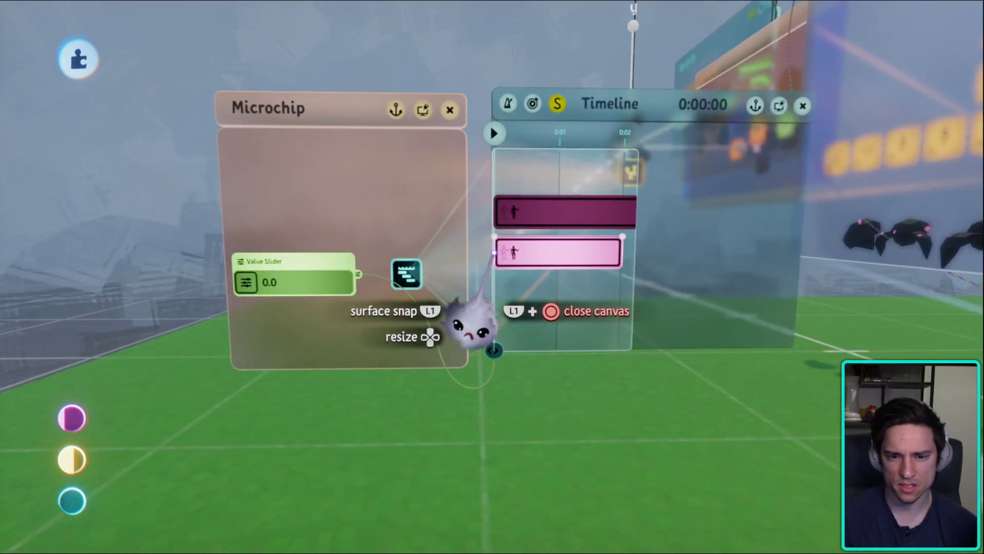
{"action": "middle_click_drag", "start_coordinate": [470, 324], "coordinate": [444, 197]}
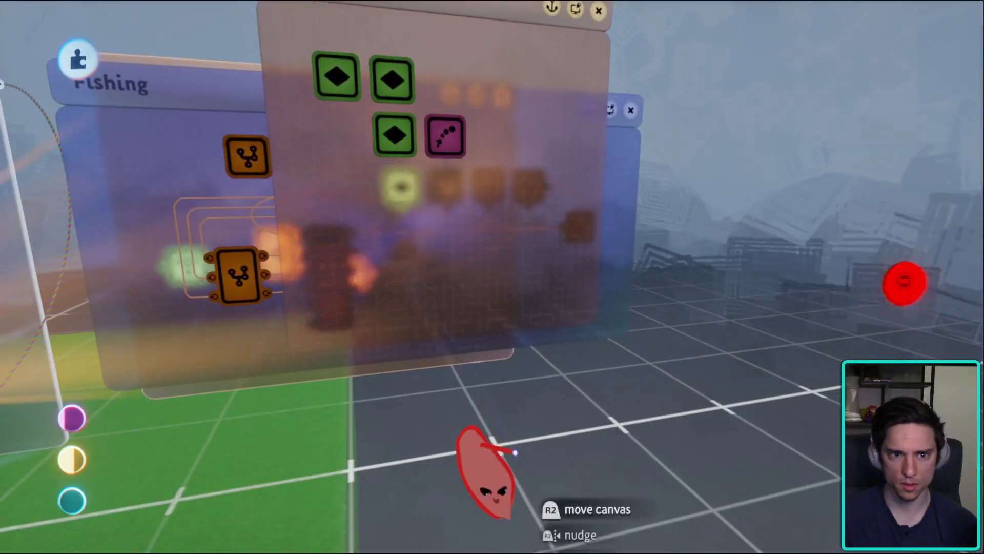
- Open the Casting timeline and start recording the lure Teleporter's value into the Timeline
{"action": "middle_click_drag", "start_coordinate": [321, 154], "coordinate": [441, 305]}
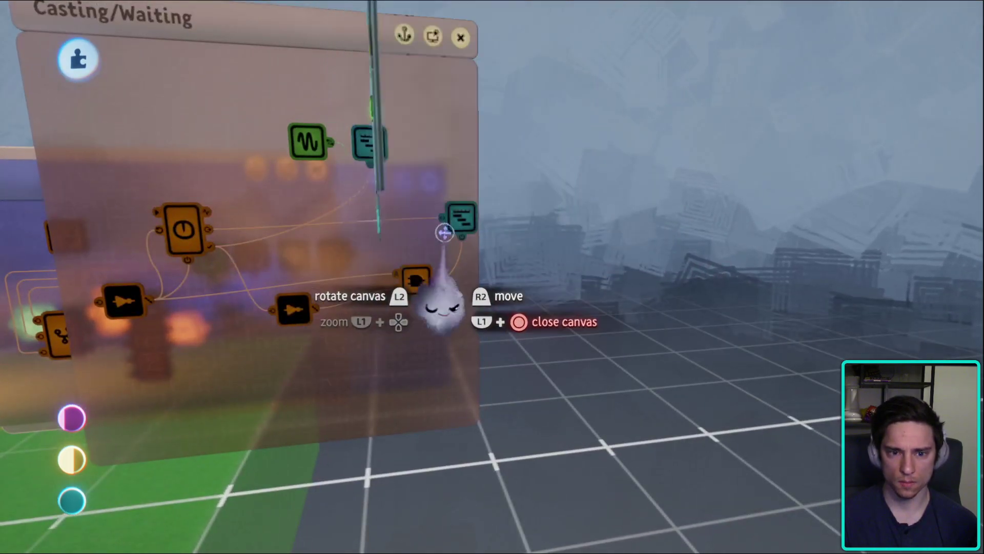
{"action": "left_click", "coordinate": [461, 264]}
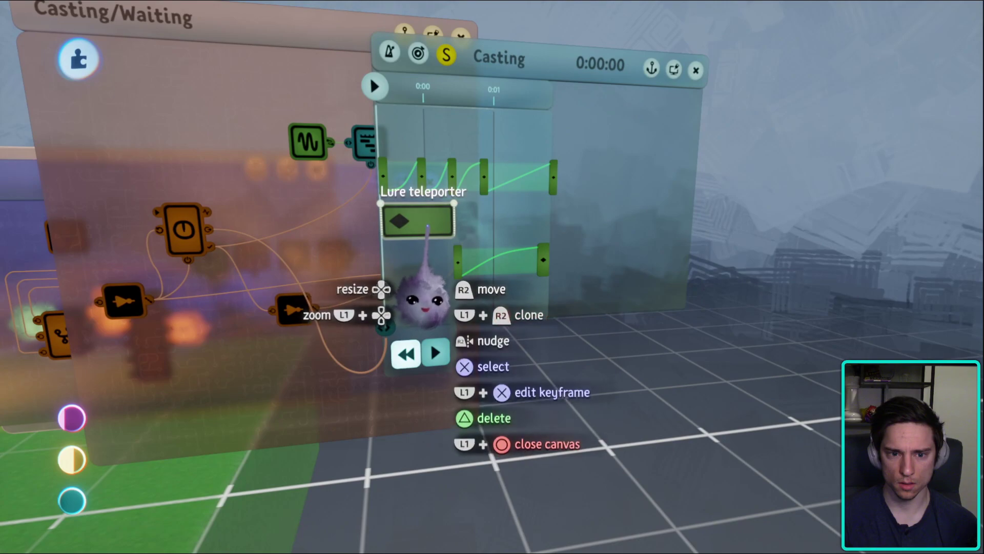
{"action": "left_click_drag", "start_coordinate": [425, 302], "coordinate": [425, 333]}
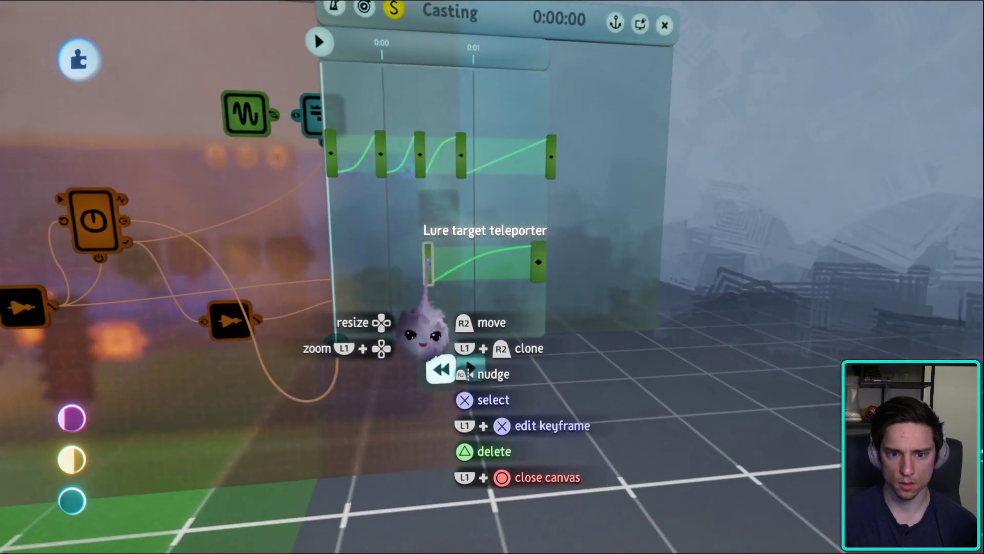
{"action": "left_click", "coordinate": [430, 341]}
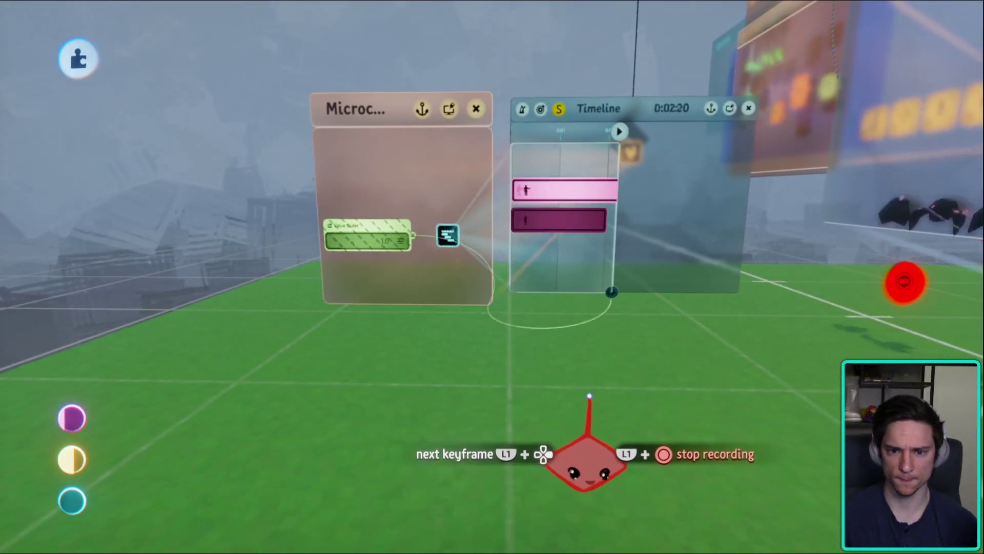
- End the recording, trim the pink clip's right edge, fade it out fully, then start a Test
{"action": "key", "text": "Escape"}
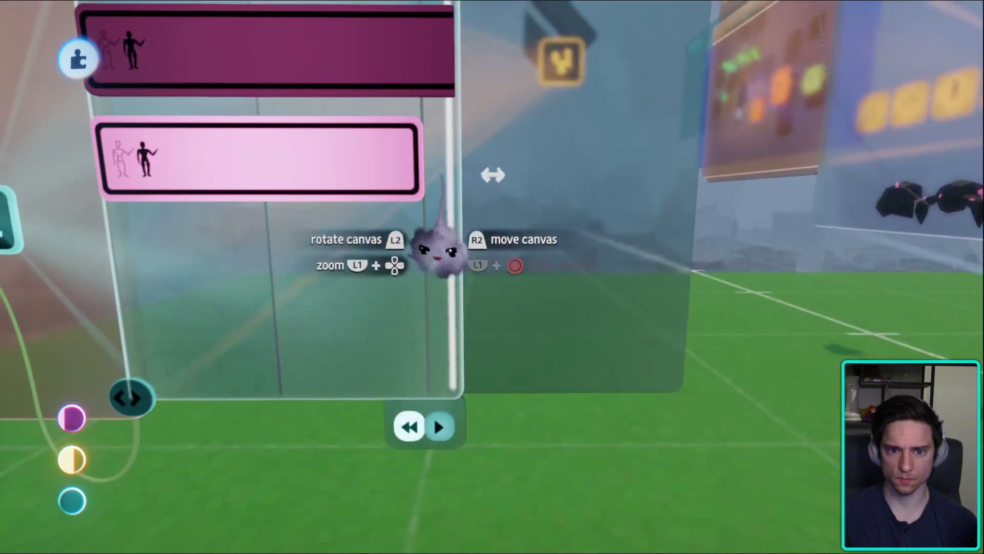
{"action": "left_click_drag", "start_coordinate": [439, 251], "coordinate": [404, 323]}
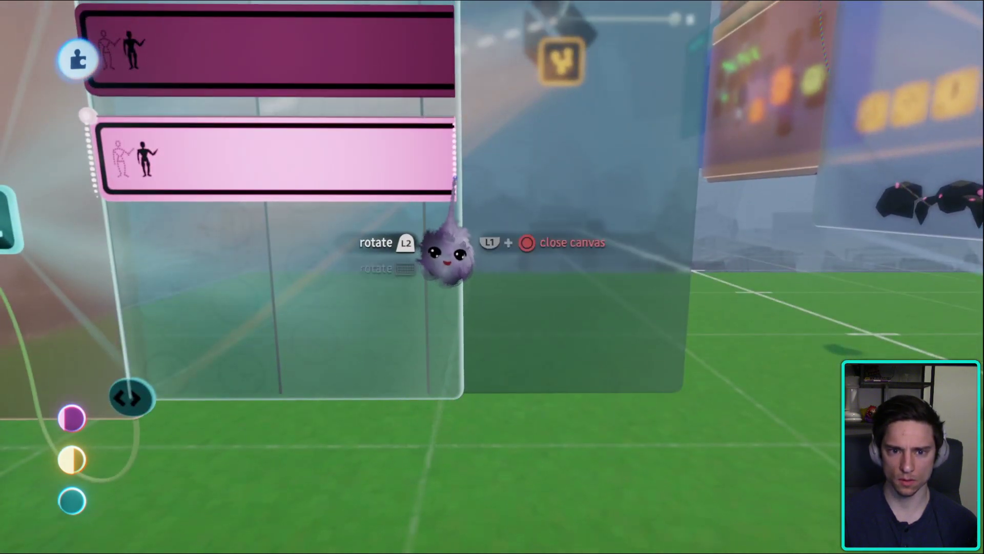
{"action": "left_click_drag", "start_coordinate": [445, 254], "coordinate": [407, 318]}
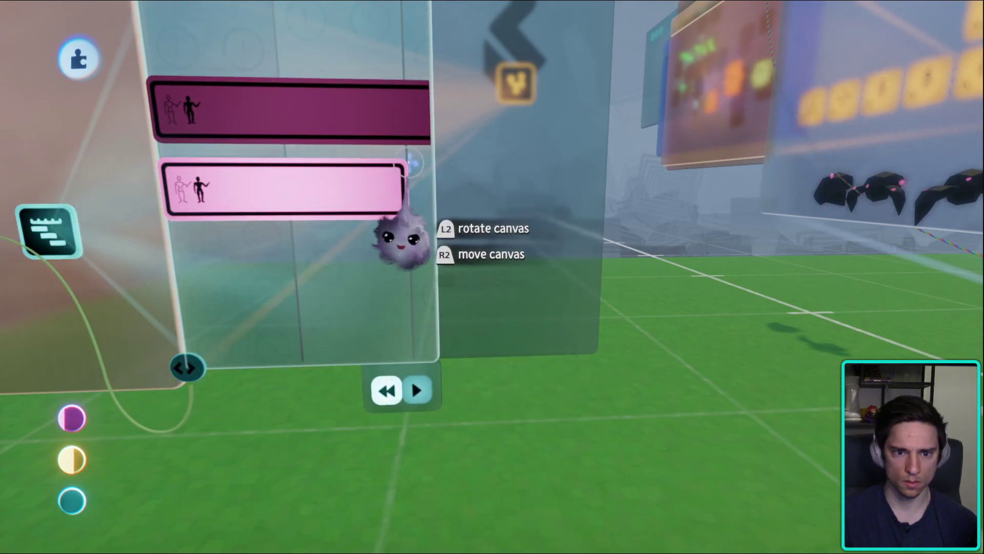
{"action": "left_click_drag", "start_coordinate": [390, 279], "coordinate": [22, 251]}
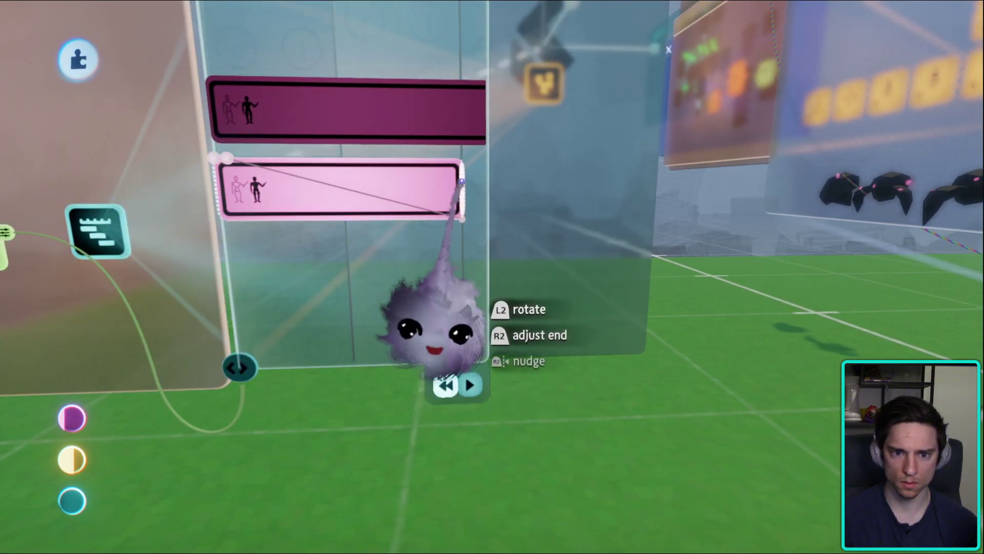
{"action": "left_click_drag", "start_coordinate": [470, 251], "coordinate": [461, 366]}
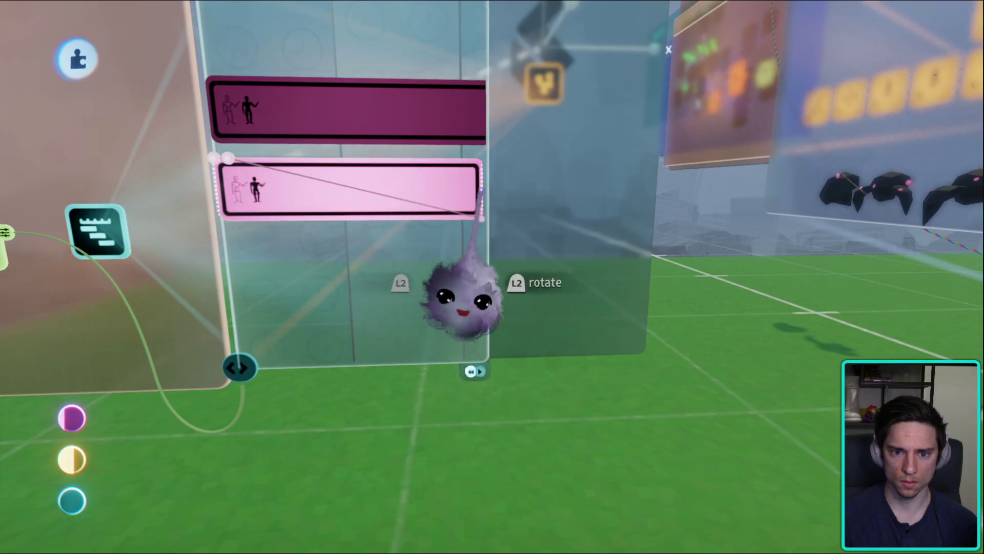
{"action": "key", "text": "Escape"}
{"action": "key", "text": "Escape"}
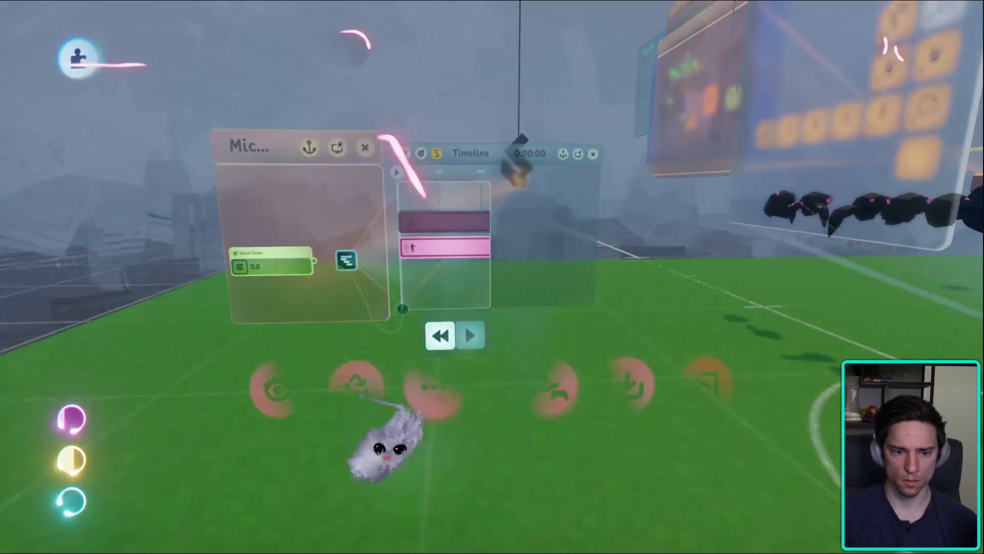
{"action": "left_click", "coordinate": [274, 390]}
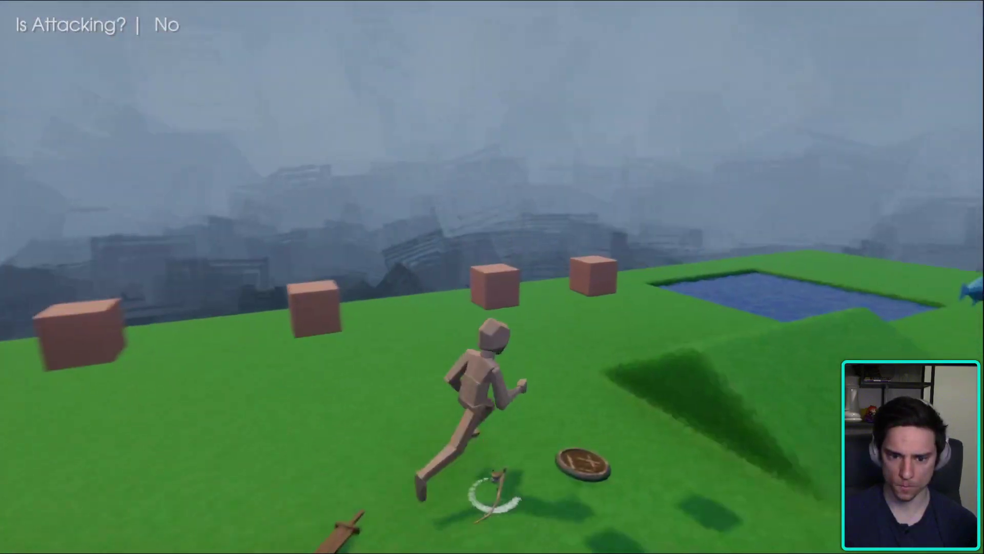
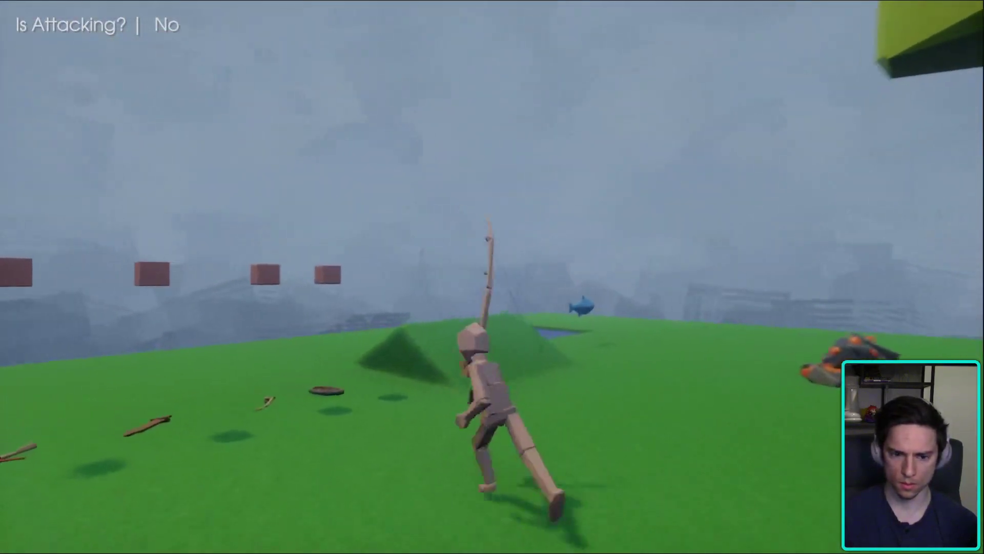
- Playtest the character by running and swinging the fishing rod twice, then return to edit mode
{"action": "left_click", "coordinate": [492, 277]}
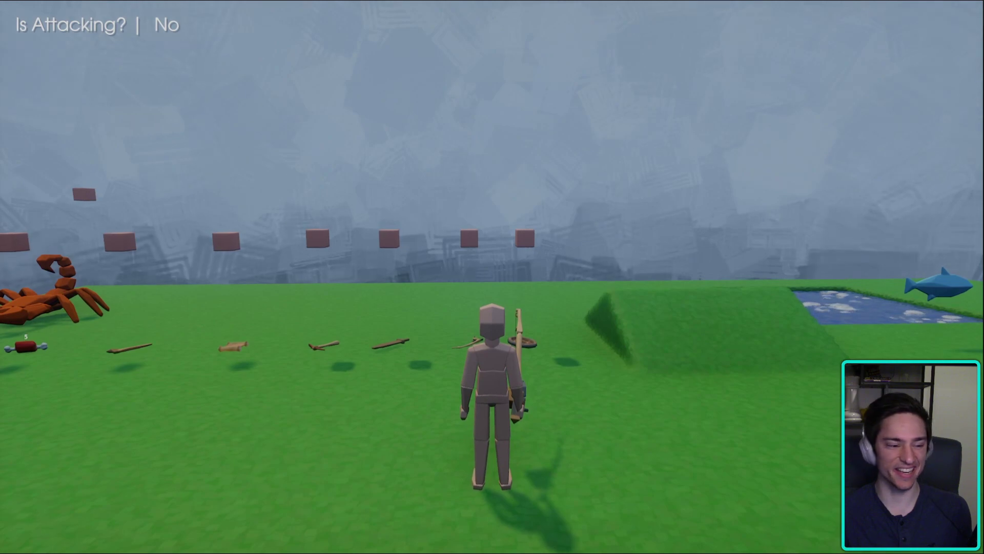
{"action": "key", "text": "w"}
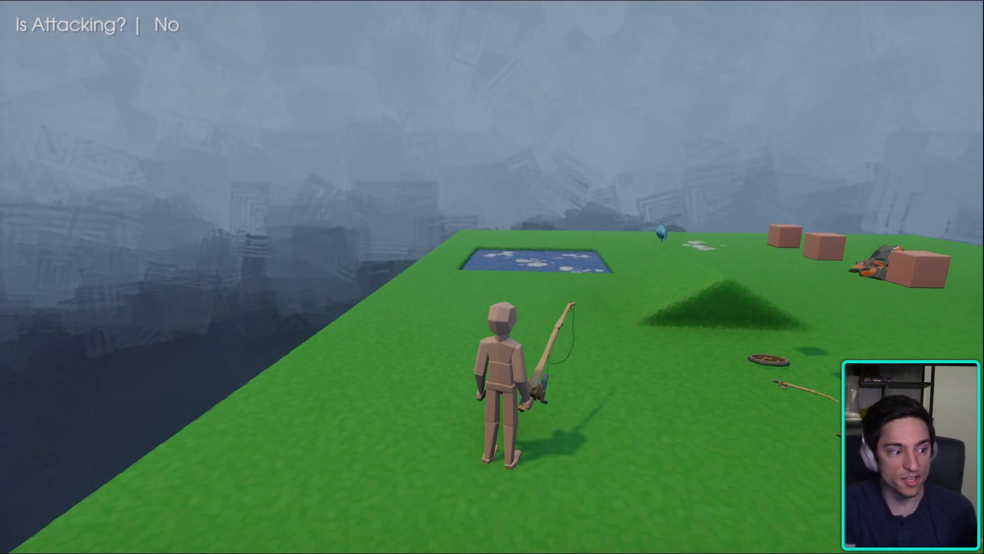
{"action": "left_click", "coordinate": [492, 276]}
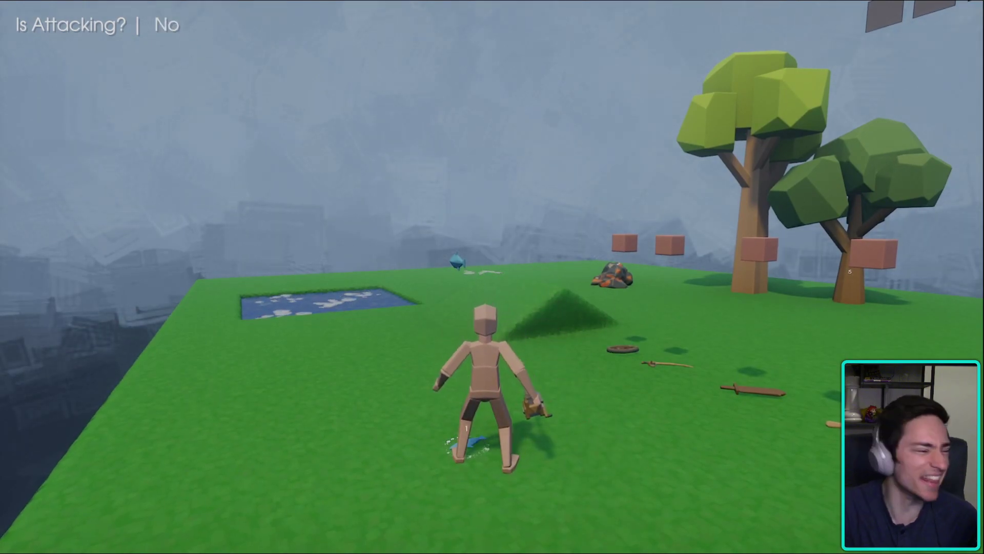
{"action": "key", "text": "Escape"}
{"action": "left_click", "coordinate": [246, 384]}
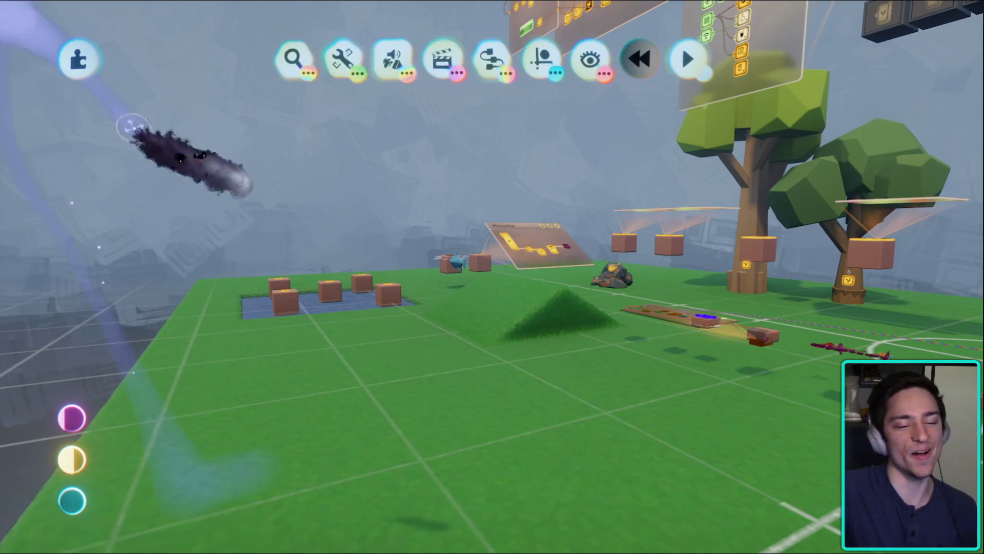
- Save Character RPGV3 online as a private version, then exit the creation
{"action": "key", "text": "Escape"}
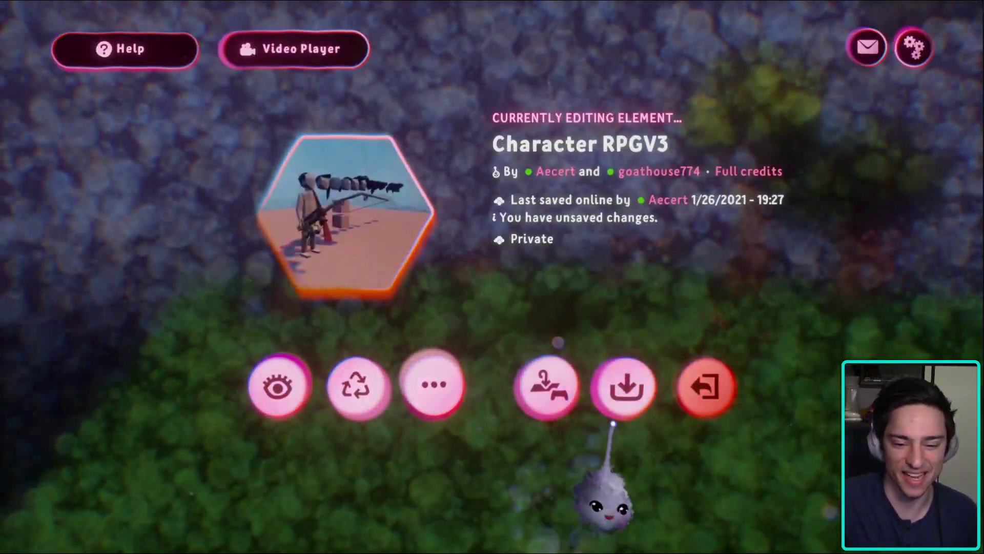
{"action": "left_click", "coordinate": [625, 385]}
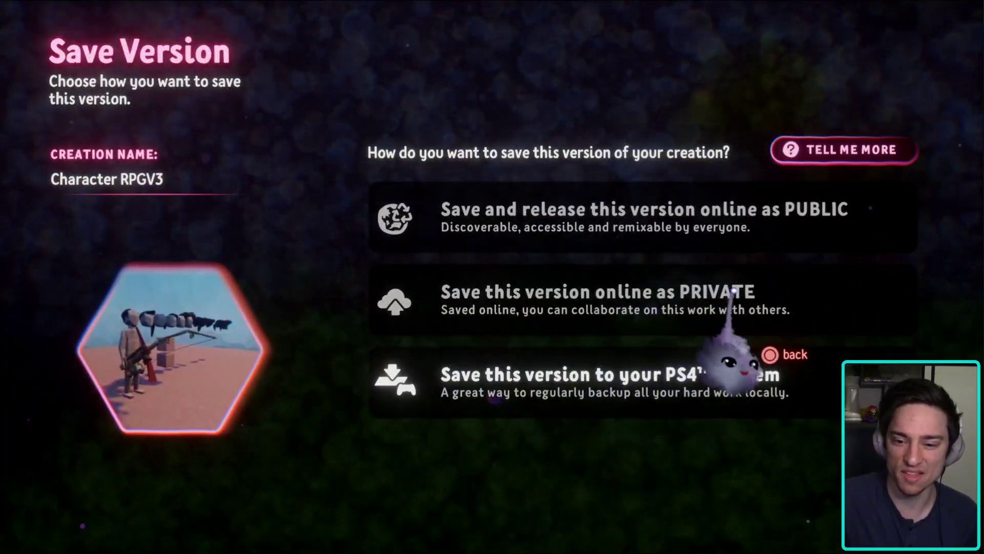
{"action": "left_click", "coordinate": [889, 295]}
{"action": "left_click", "coordinate": [903, 72]}
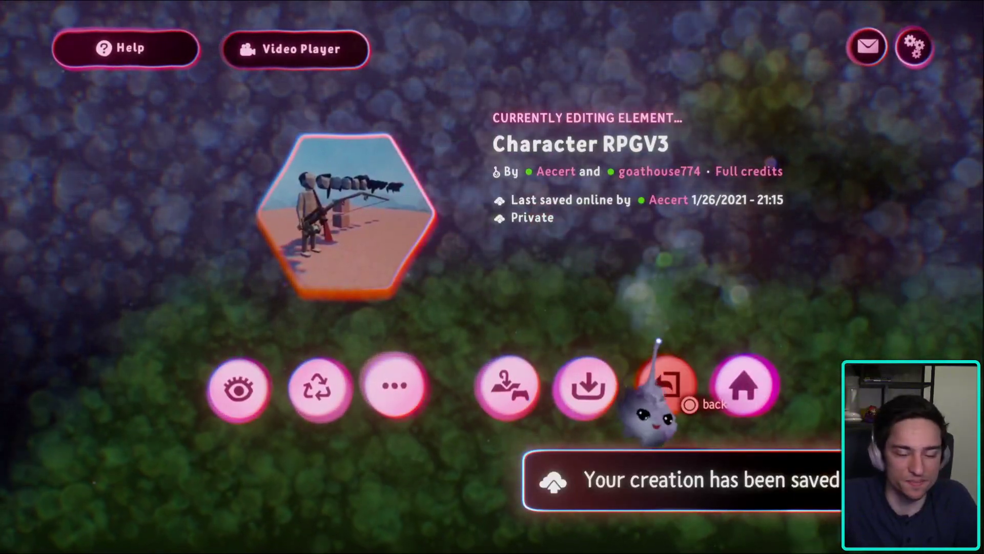
{"action": "left_click", "coordinate": [665, 383]}
{"action": "left_click", "coordinate": [622, 440]}
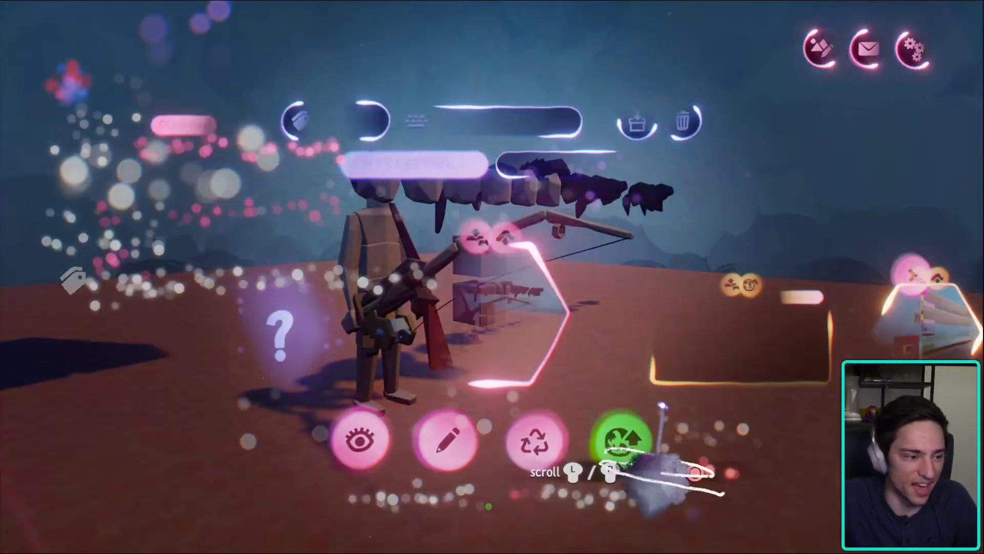
- Leave My Creations and go from the Dreamiverse home menu into DreamSurfing
{"action": "left_click", "coordinate": [474, 405]}
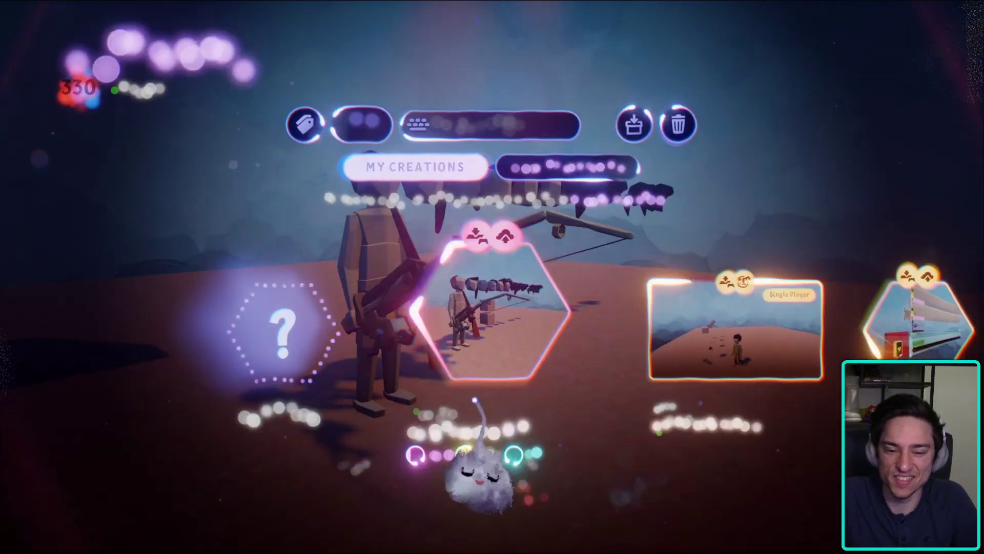
{"action": "key", "text": "Escape"}
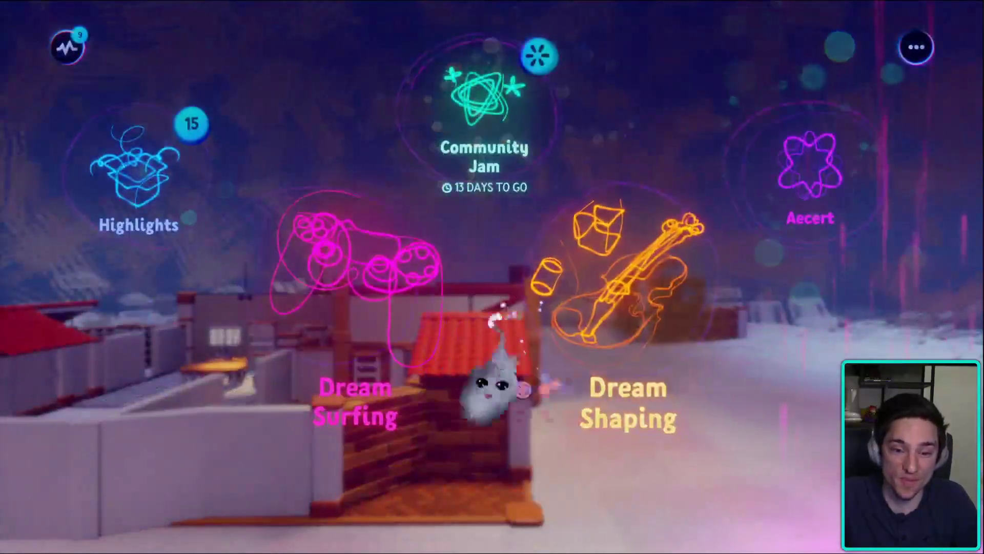
{"action": "left_click", "coordinate": [487, 392]}
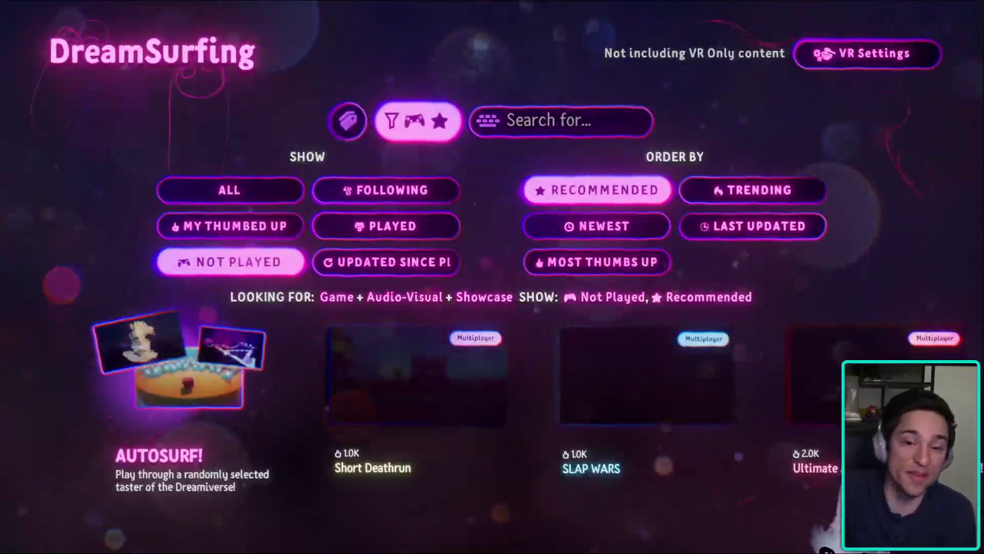
- Search DreamSurfing for 'entropy games' and open The Entropy Games' creation page
{"action": "left_click", "coordinate": [574, 138]}
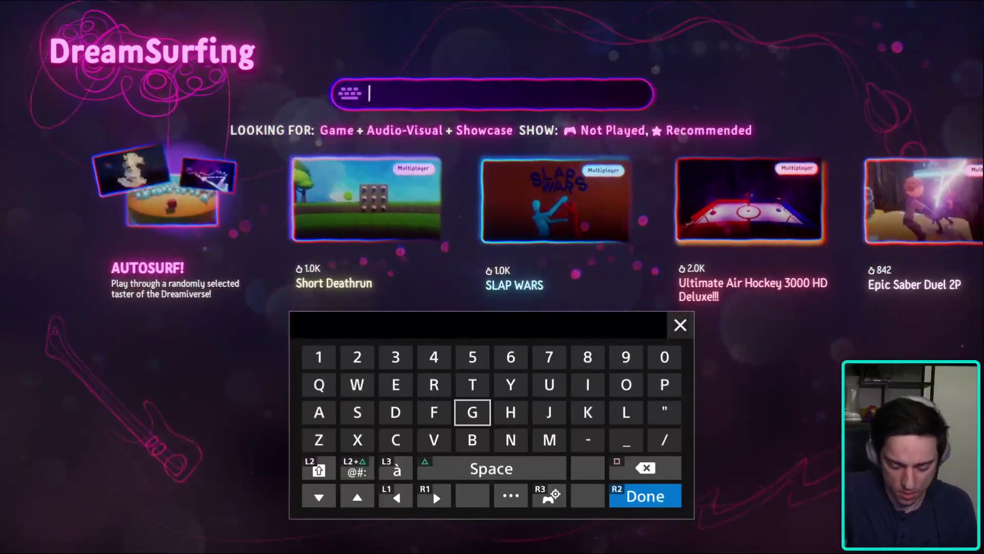
{"action": "type", "text": "en"}
{"action": "key", "text": "Return"}
{"action": "type", "text": "tropy games"}
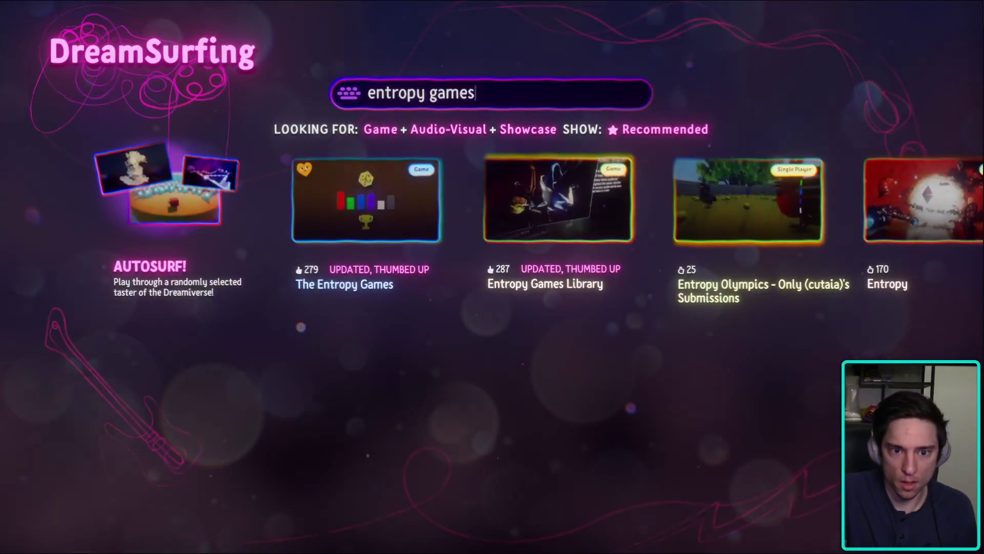
{"action": "key", "text": "Return"}
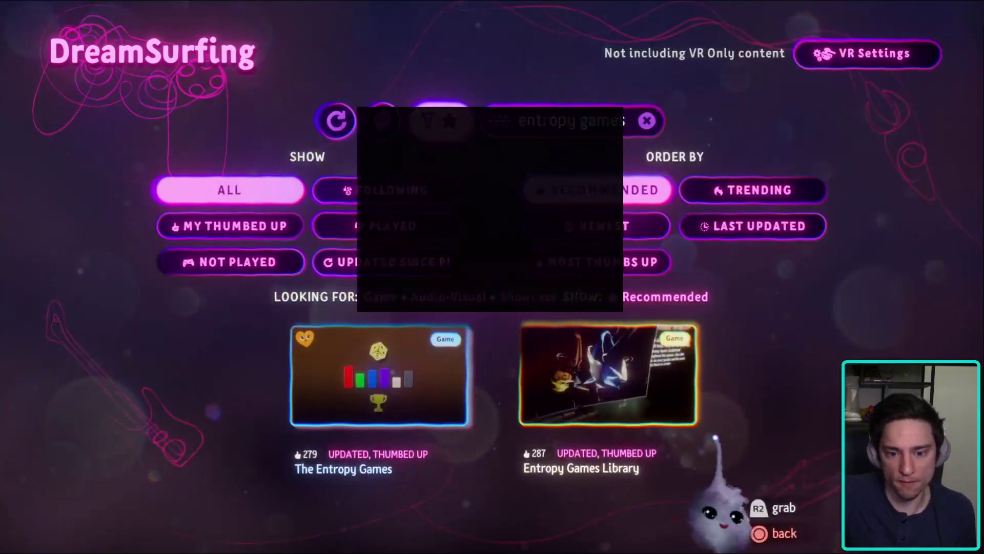
{"action": "left_click", "coordinate": [379, 400]}
{"action": "left_click", "coordinate": [379, 477]}
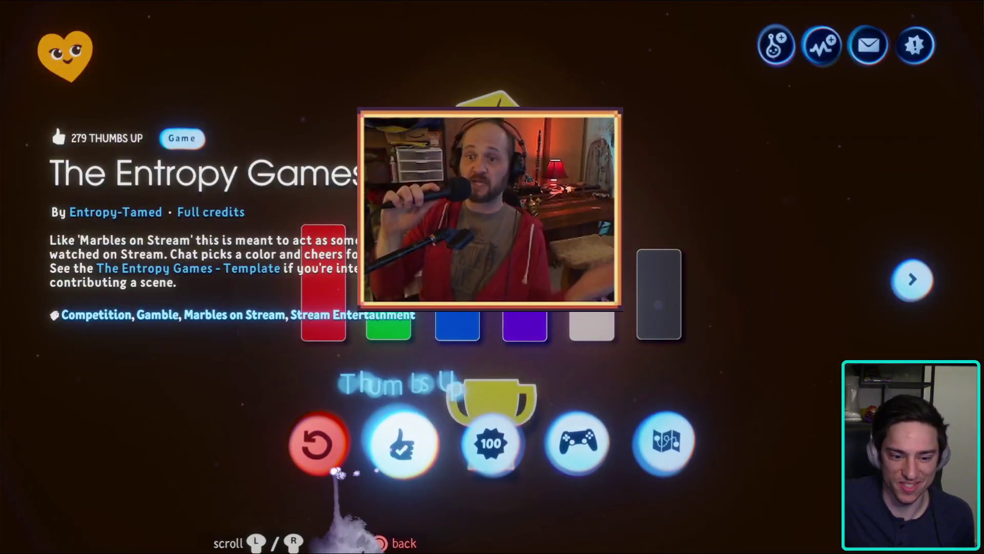
- Give The Entropy Games a thumbs up and start playing it
{"action": "left_click", "coordinate": [402, 443]}
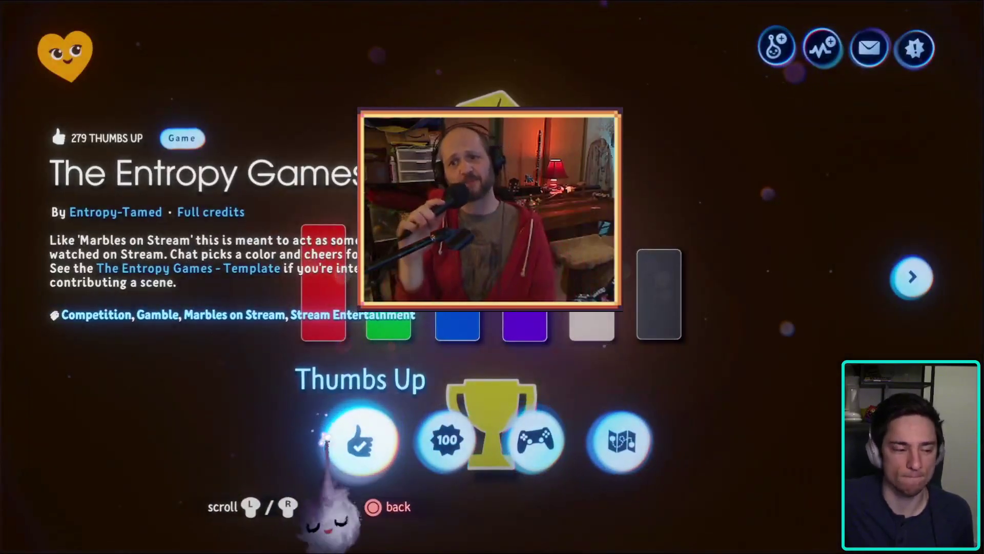
{"action": "left_click", "coordinate": [563, 458]}
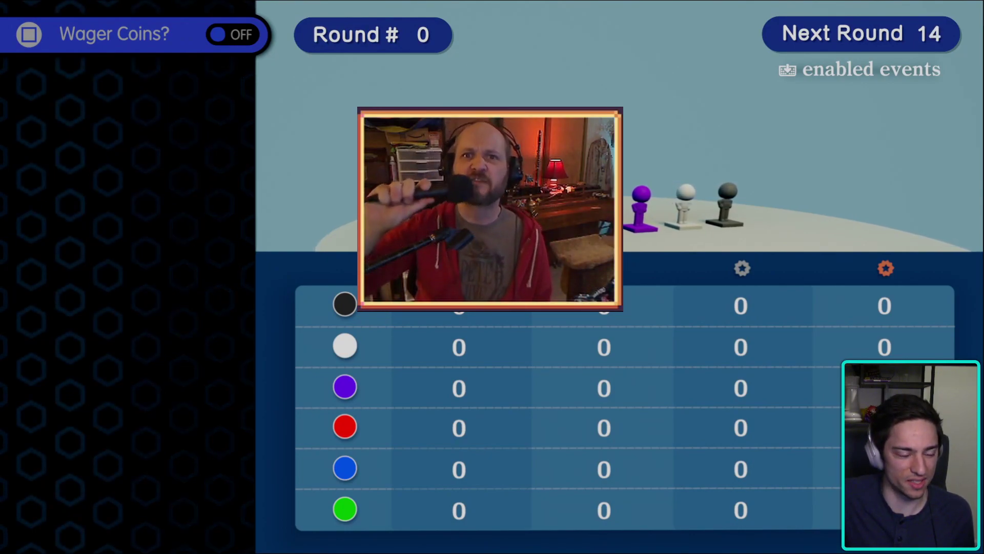
{"action": "key", "text": "Escape"}
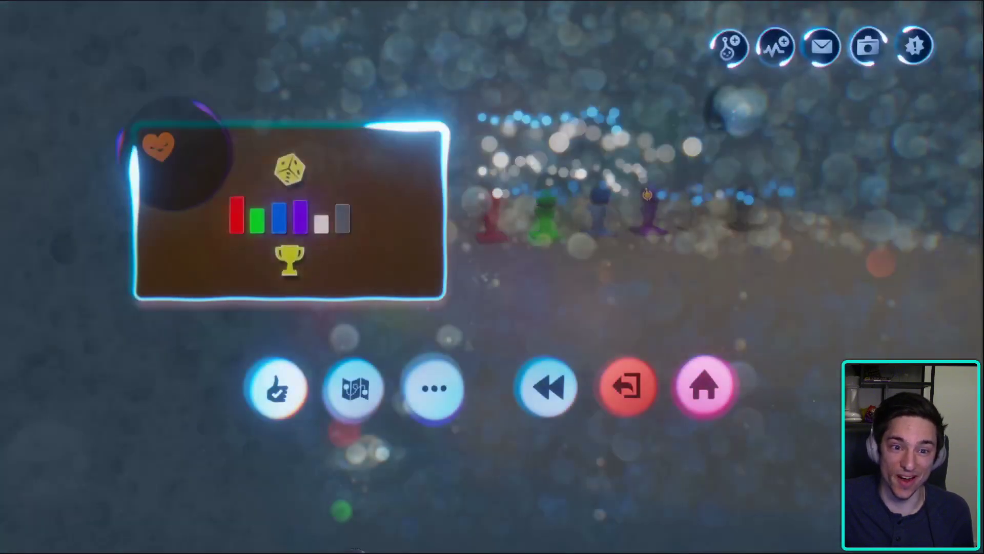
{"action": "left_click", "coordinate": [707, 177]}
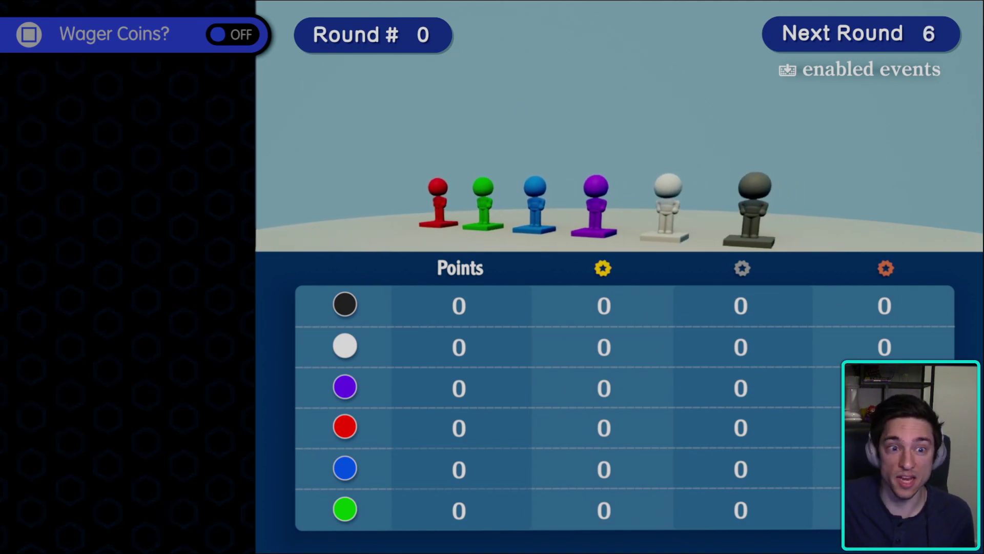
- Disable the Watch it Dry event in the enabled events list and page through the events
{"action": "key", "text": "e"}
{"action": "key", "text": "Down"}
{"action": "key", "text": "Down"}
{"action": "key", "text": "Down"}
{"action": "key", "text": "Return"}
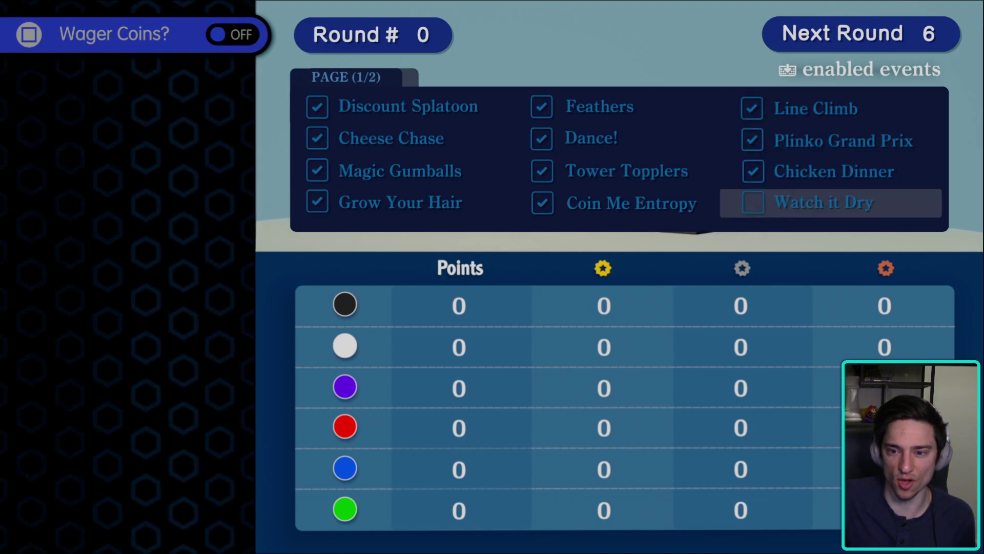
{"action": "key", "text": "Right"}
{"action": "key", "text": "Right"}
{"action": "key", "text": "Right"}
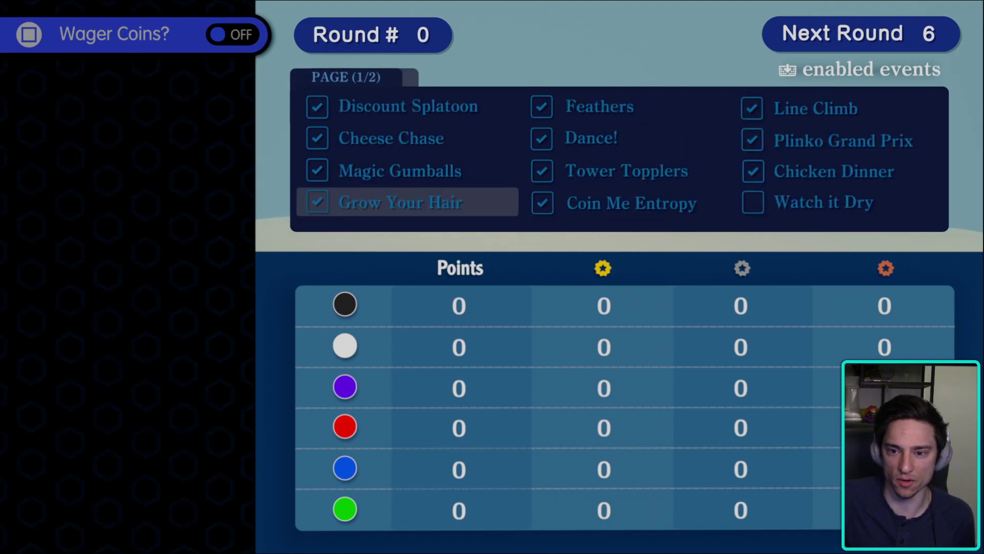
{"action": "key", "text": "Right"}
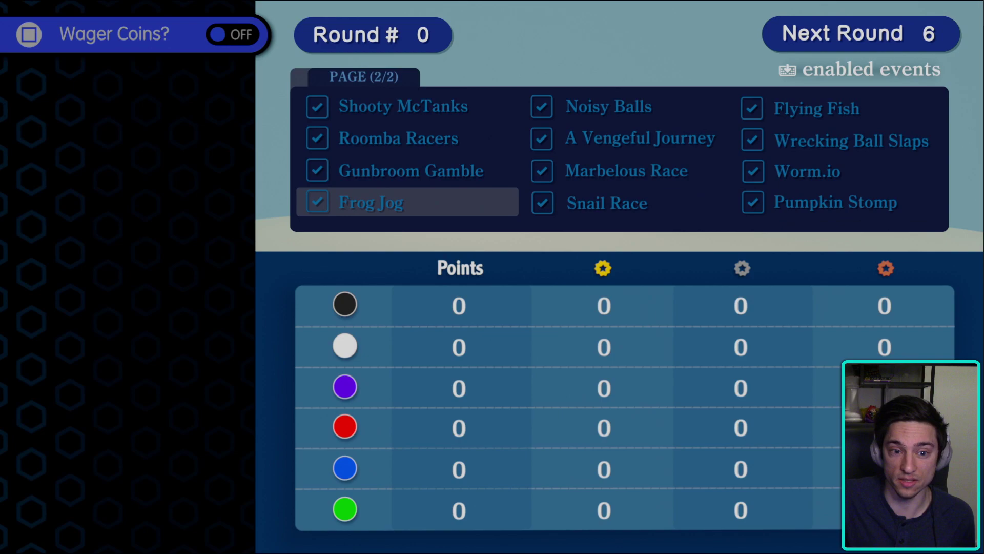
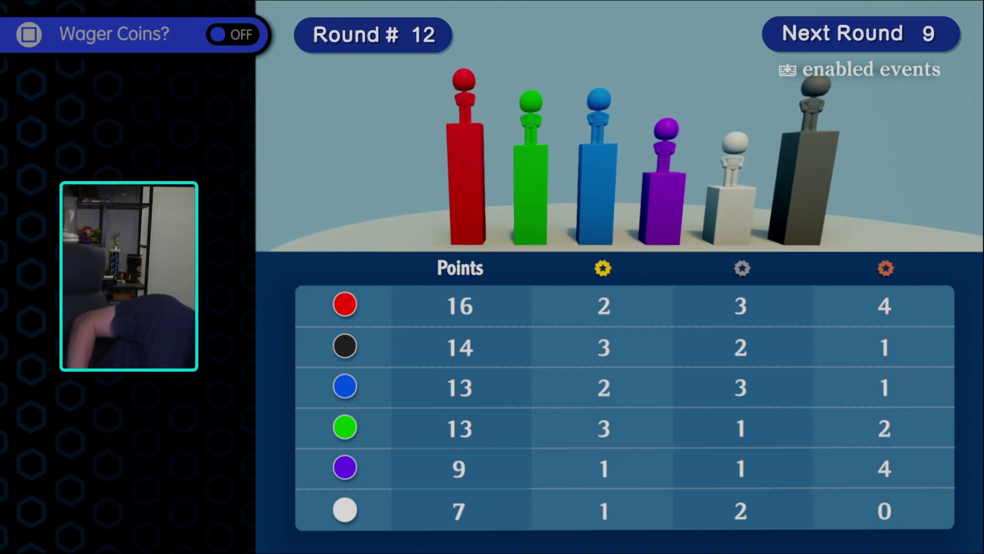
- Hide the browser playlist and leave The Entropy Games dream
{"action": "key", "text": "alt+Tab"}
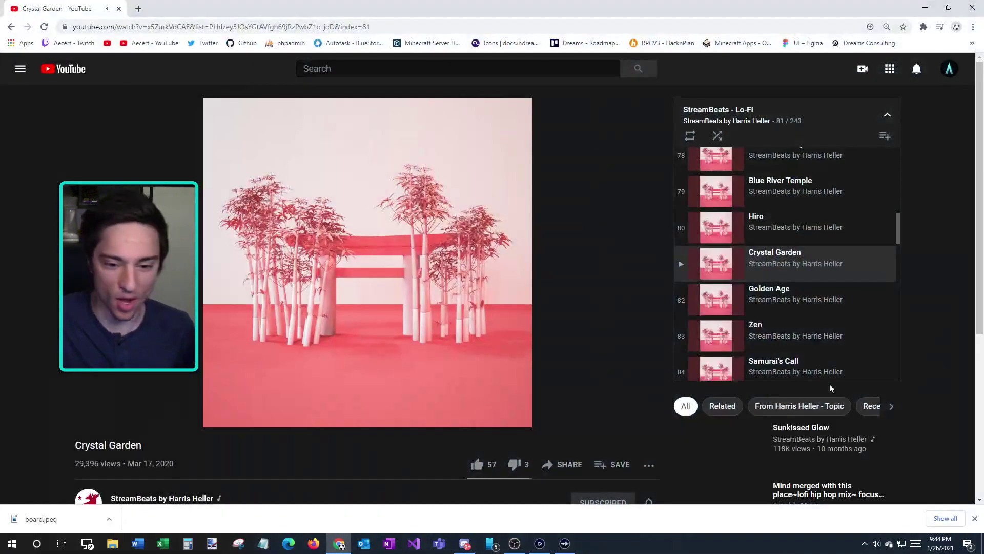
{"action": "left_click", "coordinate": [923, 6]}
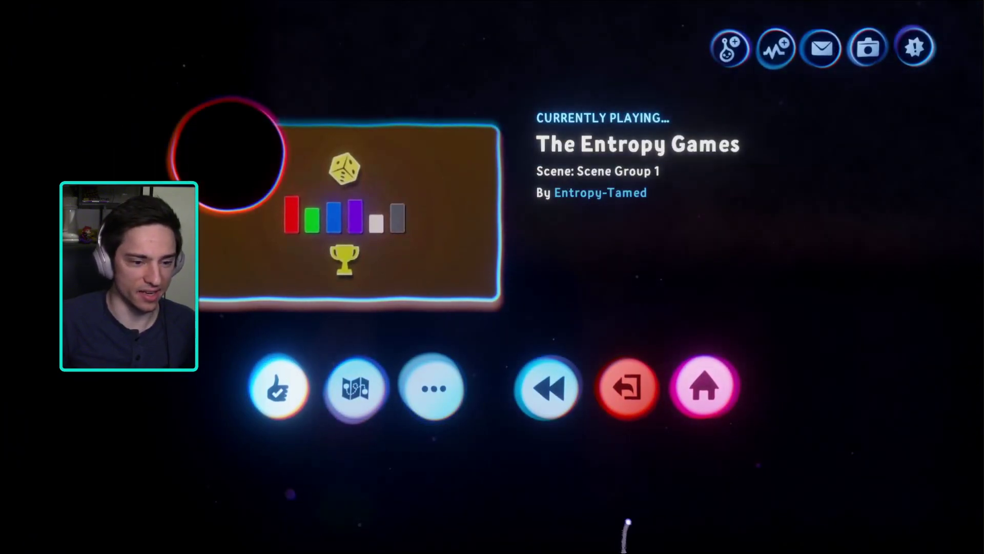
{"action": "left_click", "coordinate": [625, 388]}
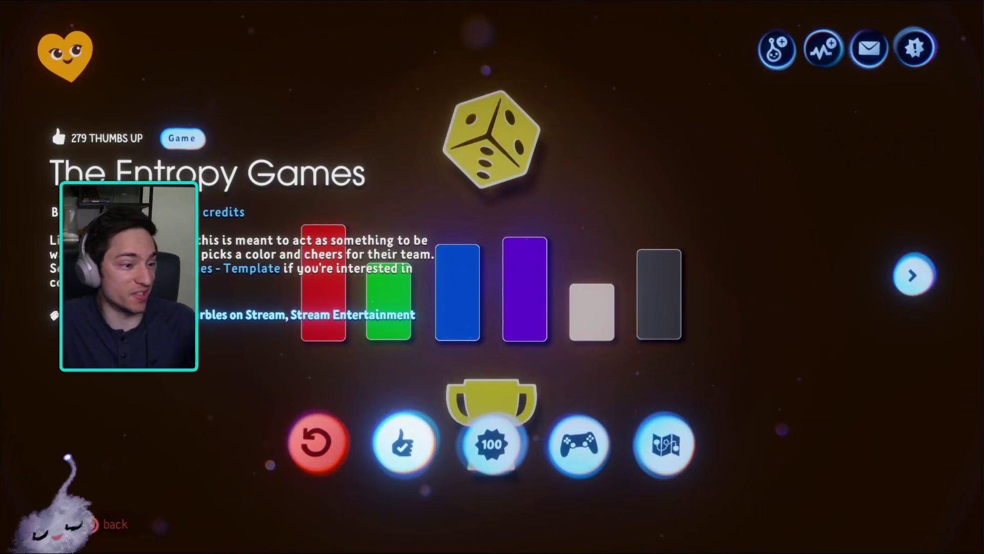
- Back out to the hub and open My Creations from the profile
{"action": "key", "text": "Escape"}
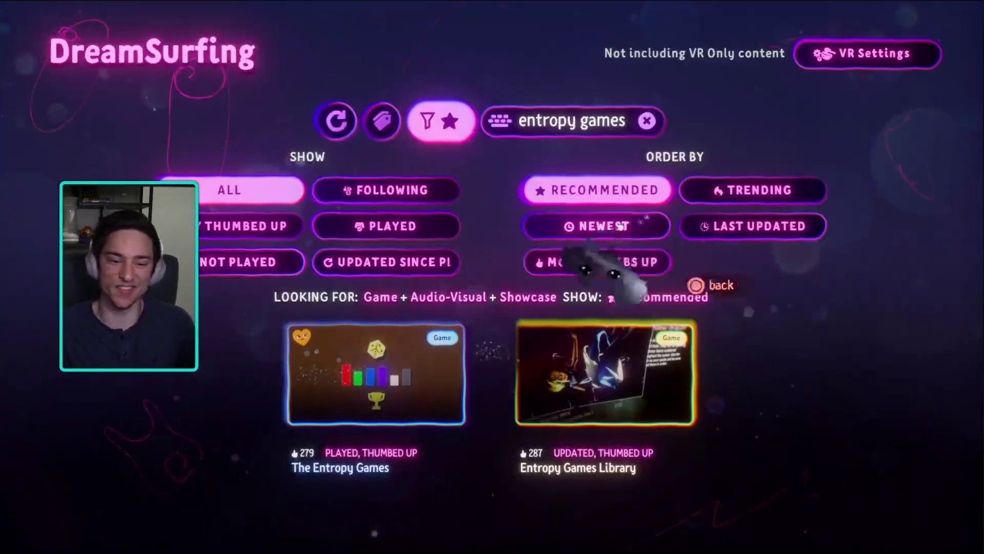
{"action": "key", "text": "Escape"}
{"action": "key", "text": "Escape"}
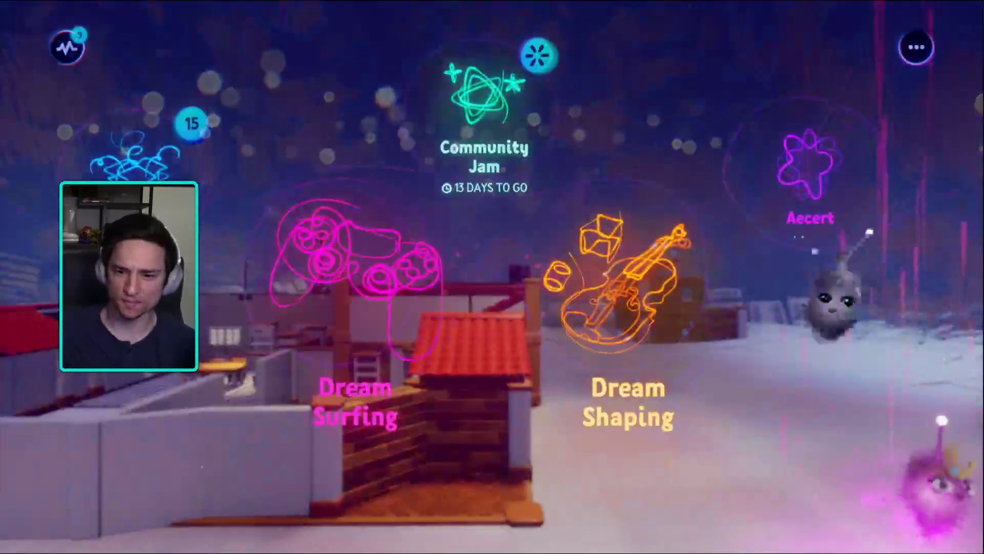
{"action": "left_click", "coordinate": [809, 169]}
{"action": "left_click", "coordinate": [759, 448]}
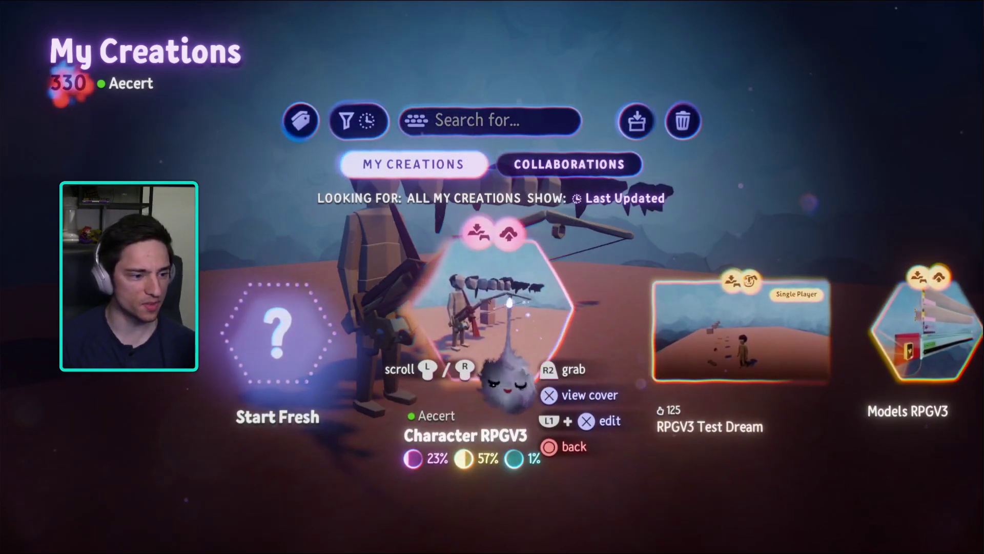
- Open Character RPGV3 for editing, then switch it into play mode for a test
{"action": "left_click", "coordinate": [512, 363]}
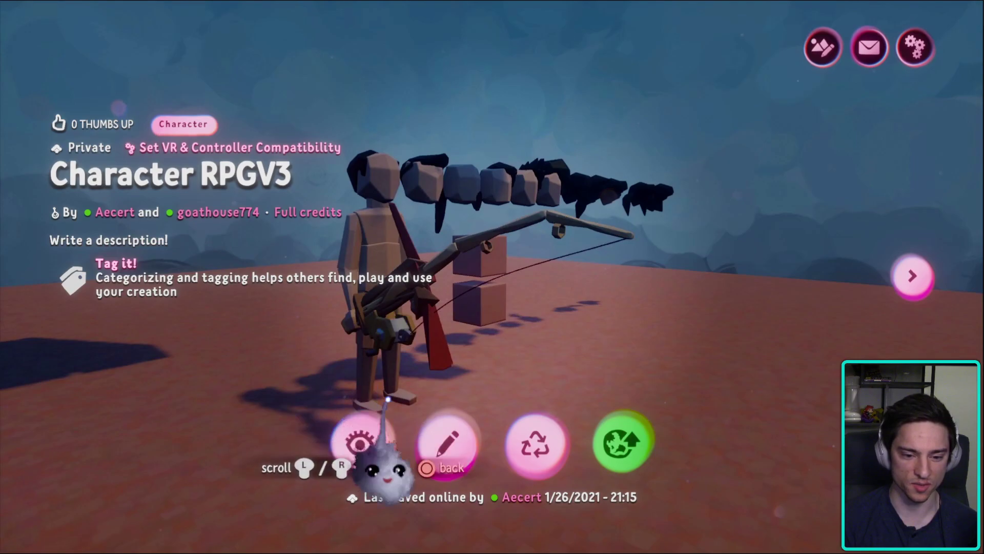
{"action": "left_click", "coordinate": [442, 446]}
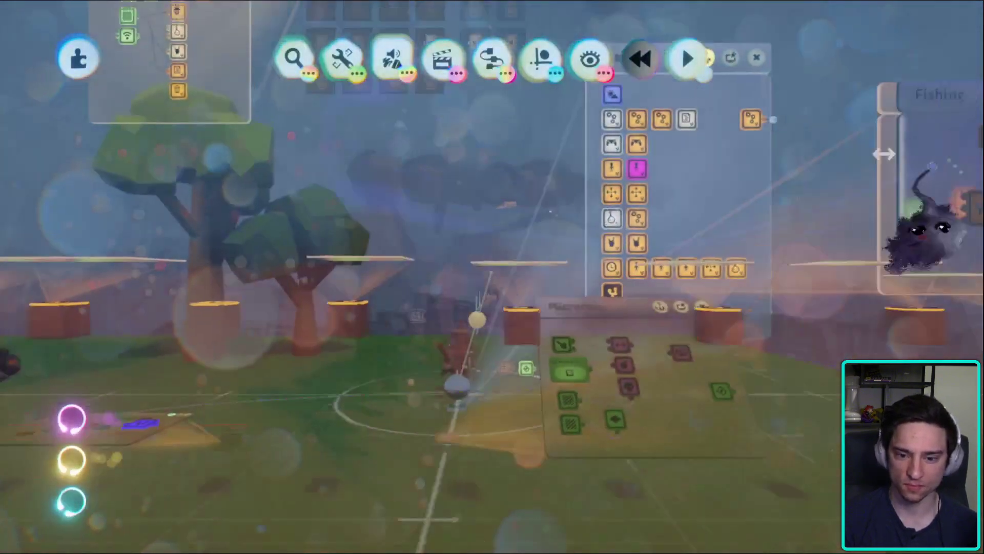
{"action": "key", "text": "Escape"}
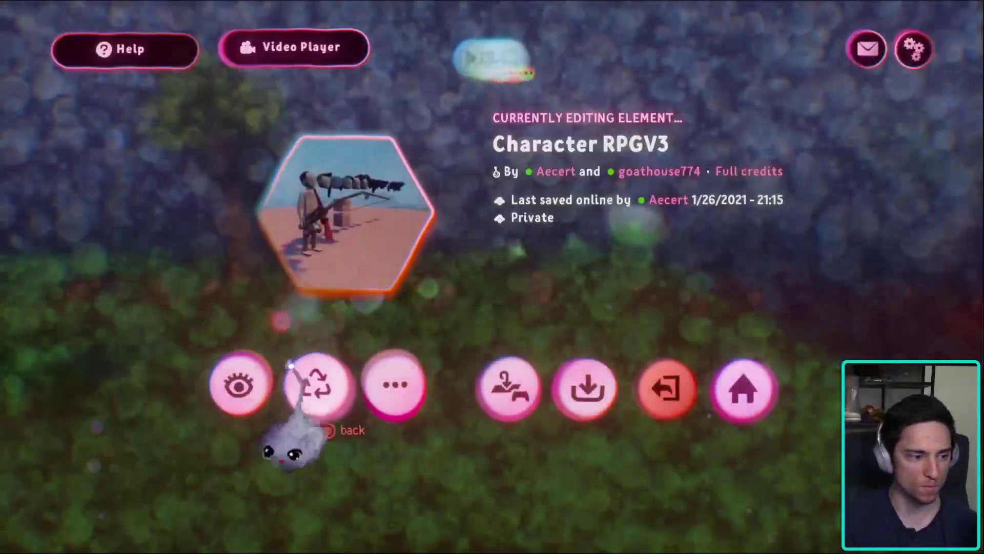
{"action": "left_click", "coordinate": [240, 380]}
- Run the character across the field and cast the fishing rod twice
{"action": "key", "text": "w"}
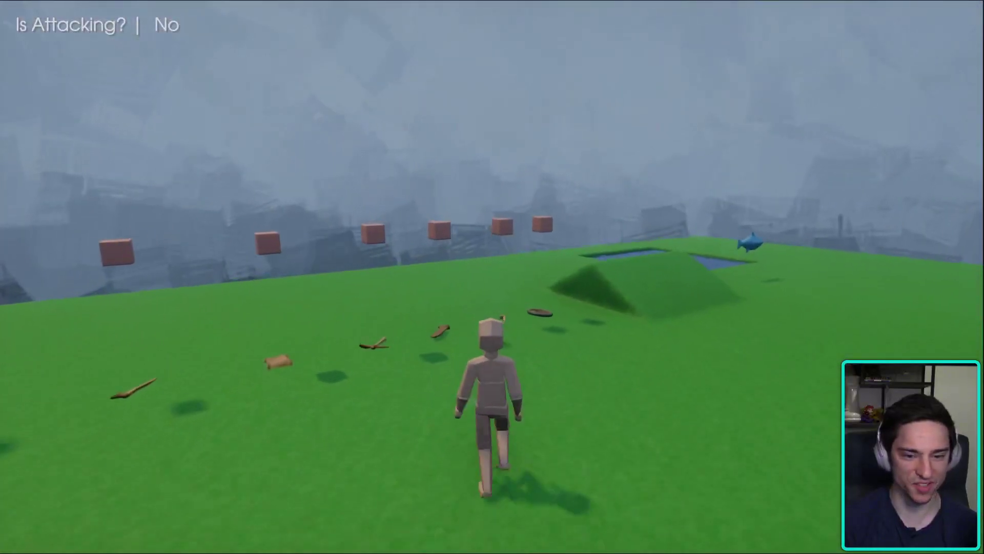
{"action": "key", "text": "w"}
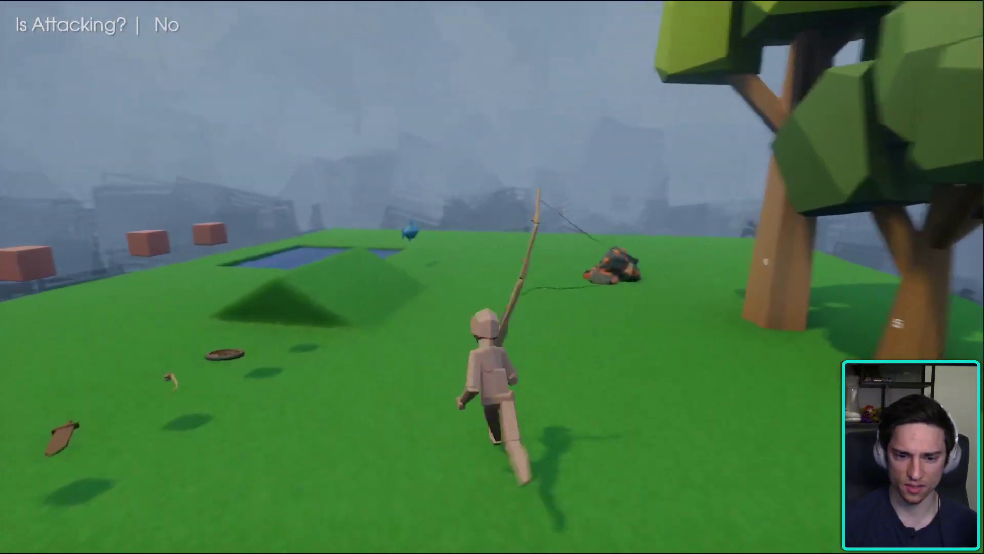
{"action": "key", "text": "d"}
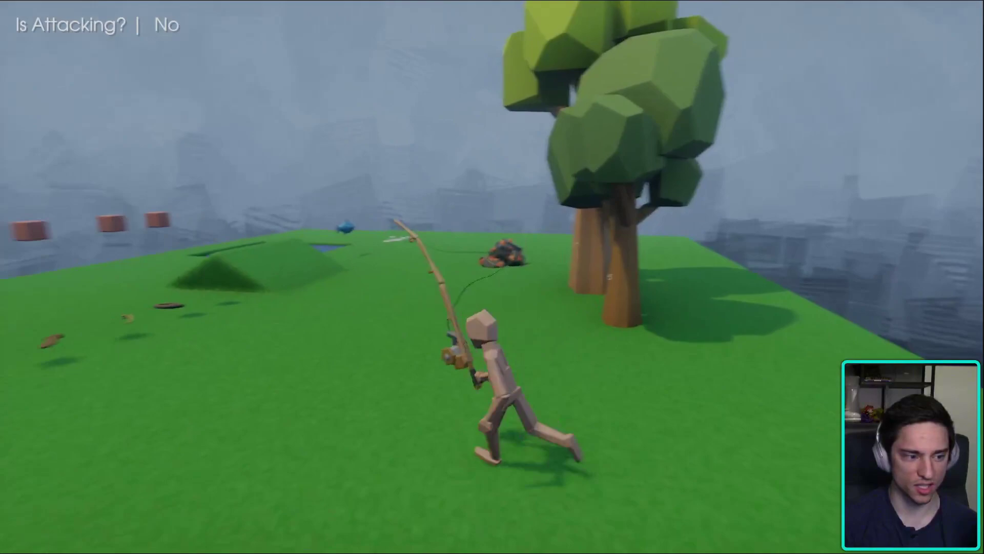
{"action": "key", "text": "s"}
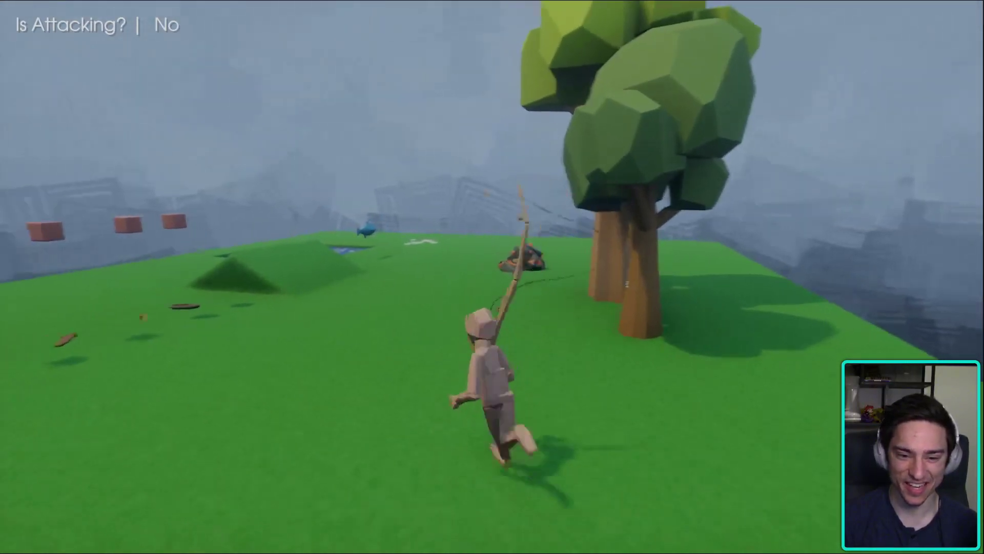
{"action": "key", "text": "w"}
{"action": "left_click", "coordinate": [492, 277]}
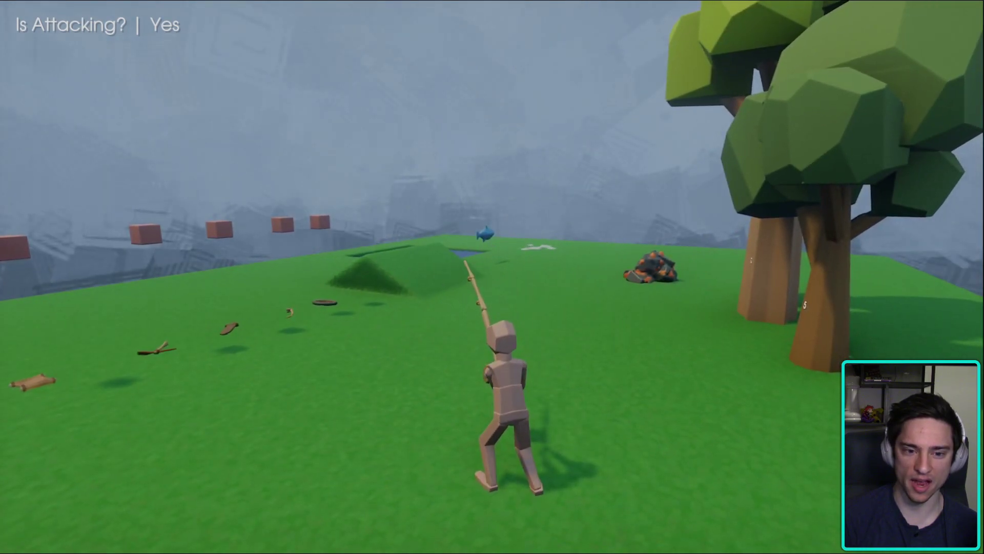
{"action": "key", "text": "w"}
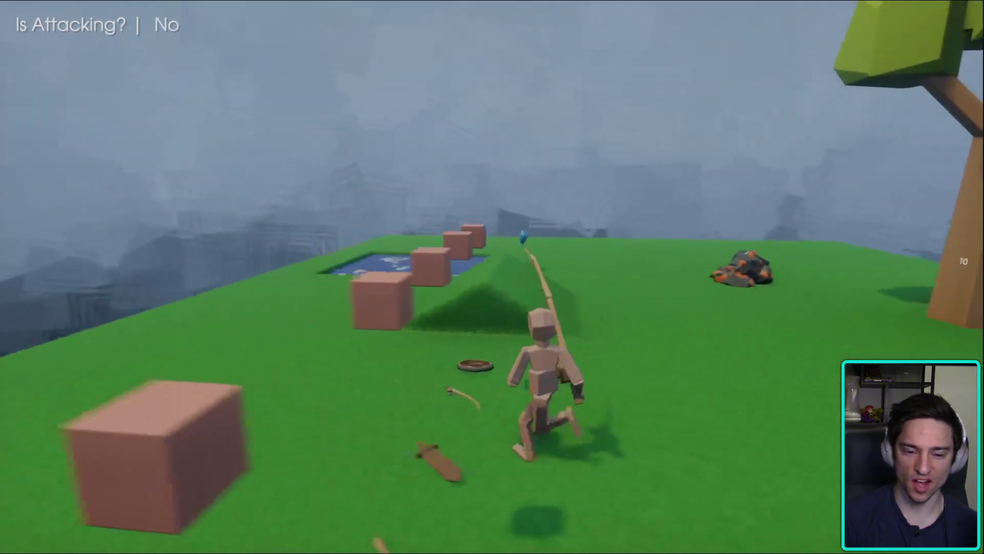
{"action": "left_click", "coordinate": [492, 276]}
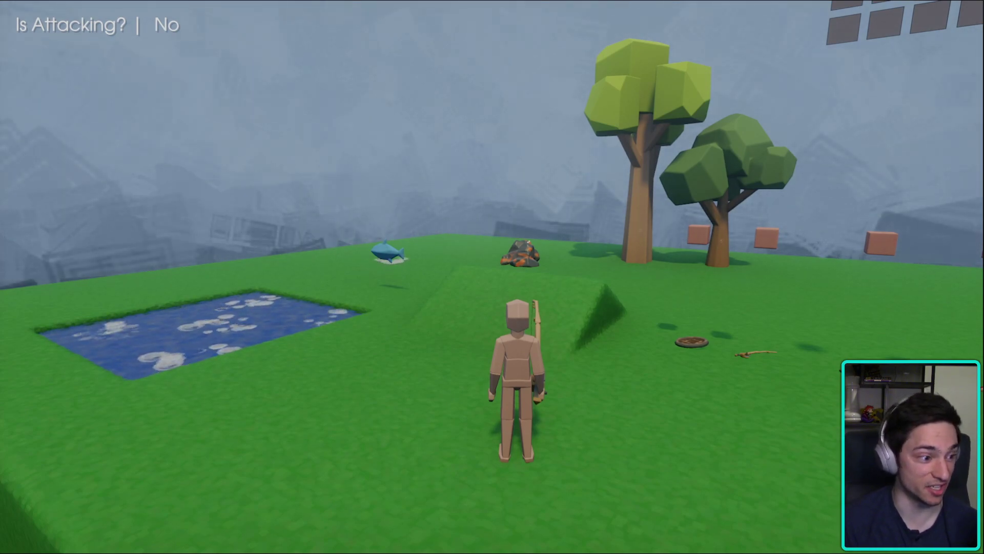
- Cast the rod toward the pond, then pause and return to edit mode
{"action": "key", "text": "w"}
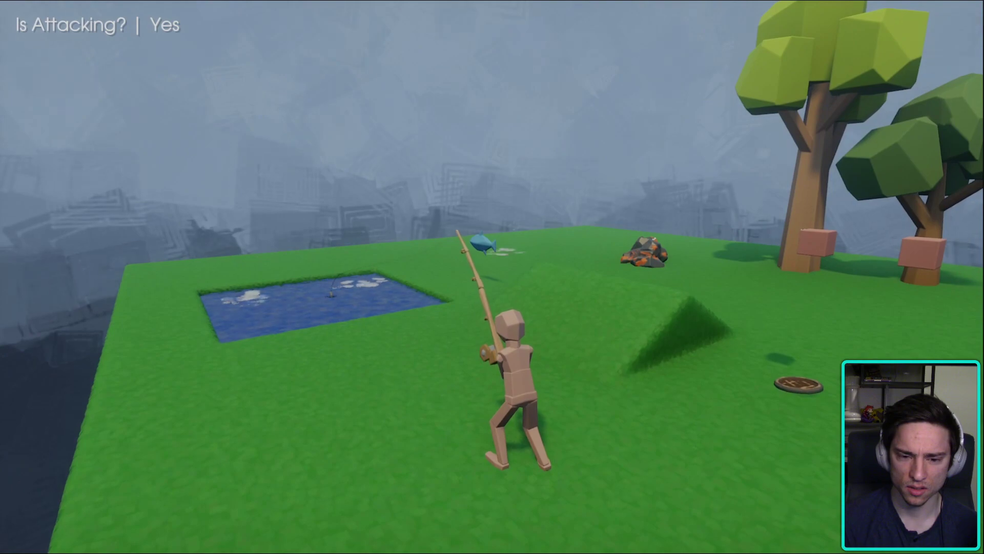
{"action": "key", "text": "e"}
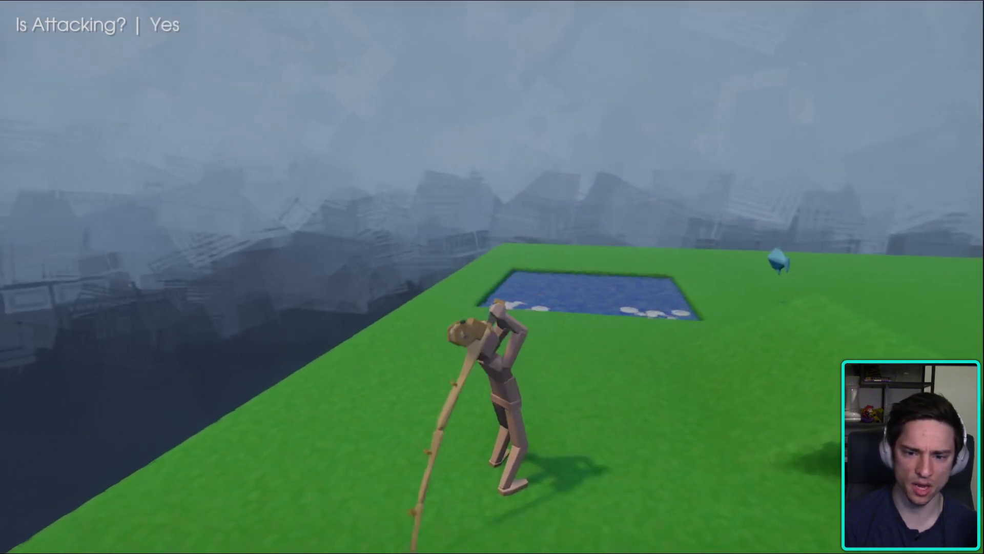
{"action": "key", "text": "w"}
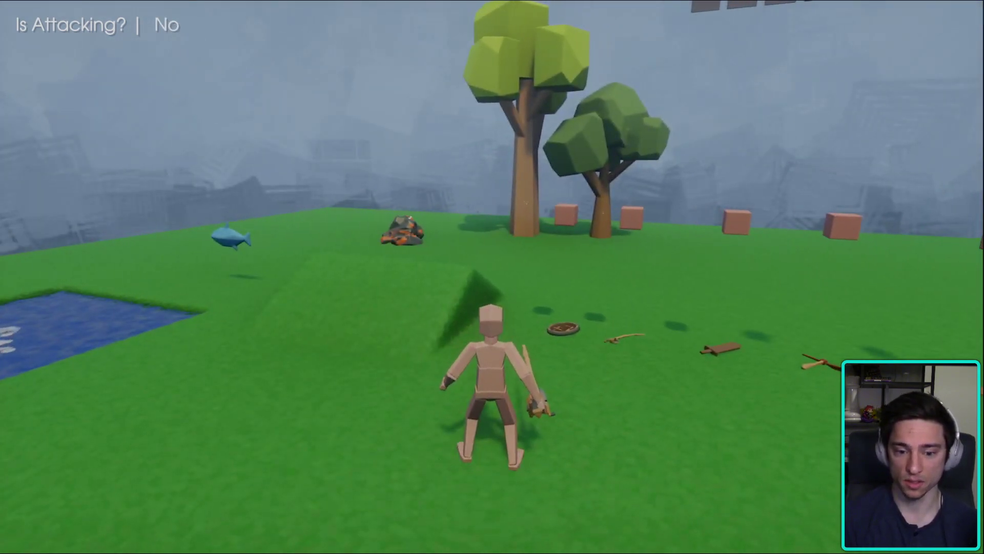
{"action": "key", "text": "Escape"}
{"action": "key", "text": "Return"}
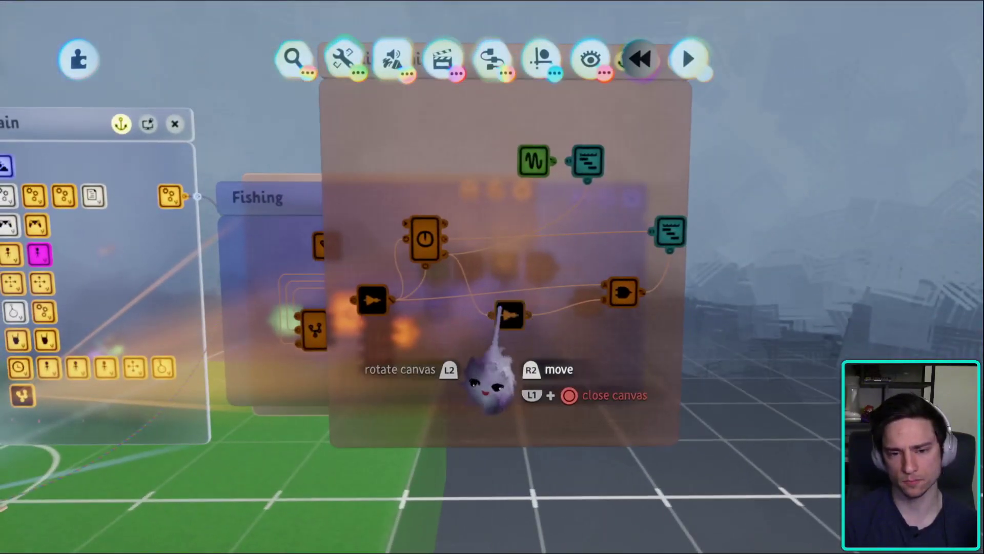
- Record into the Casting timeline and move a keyframe later along it
{"action": "key", "text": "Escape"}
{"action": "left_click", "coordinate": [501, 334]}
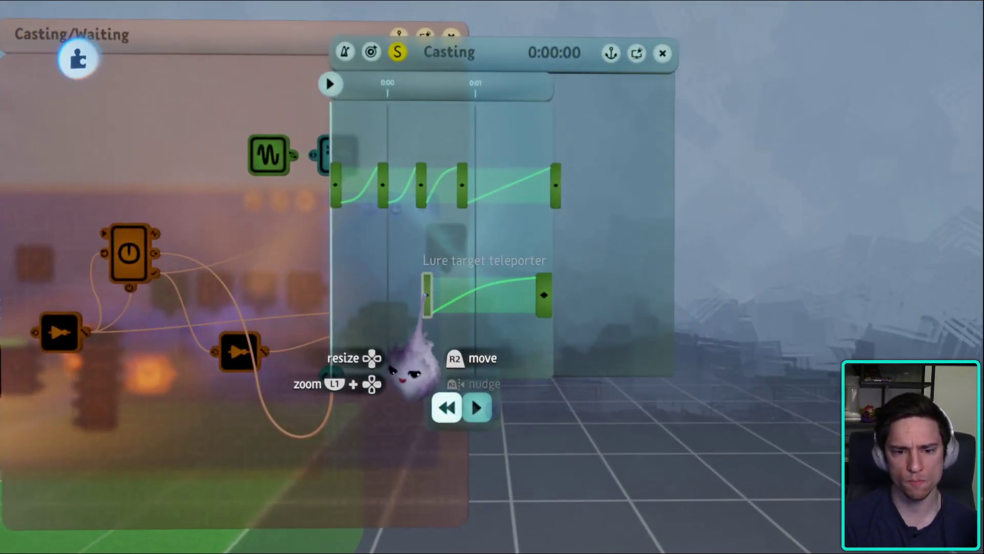
{"action": "key", "text": "r"}
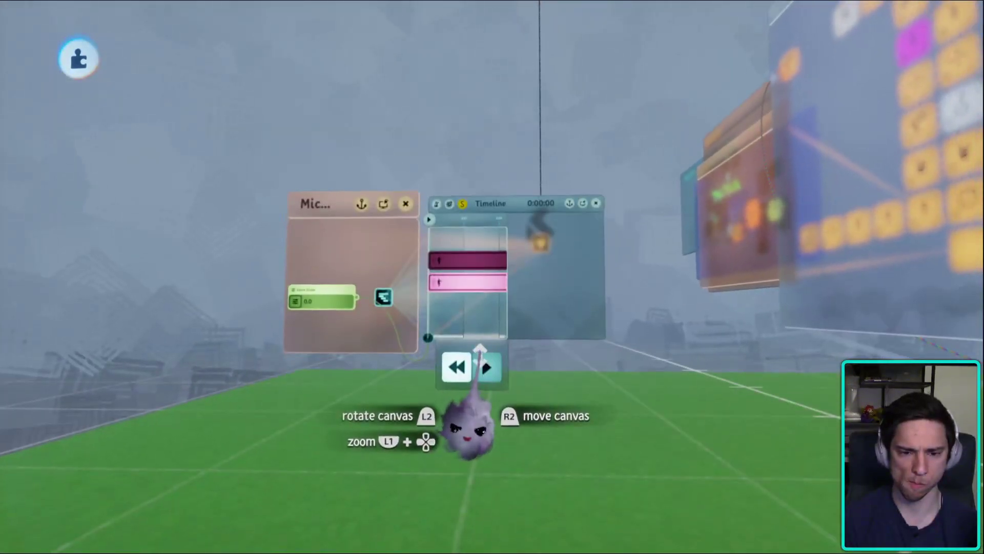
{"action": "key", "text": "Escape"}
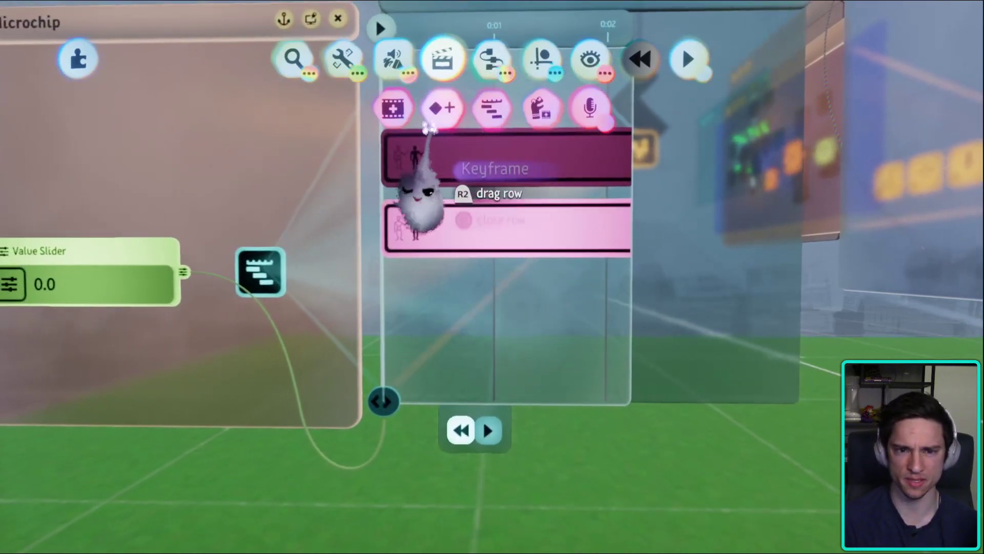
{"action": "key", "text": "Escape"}
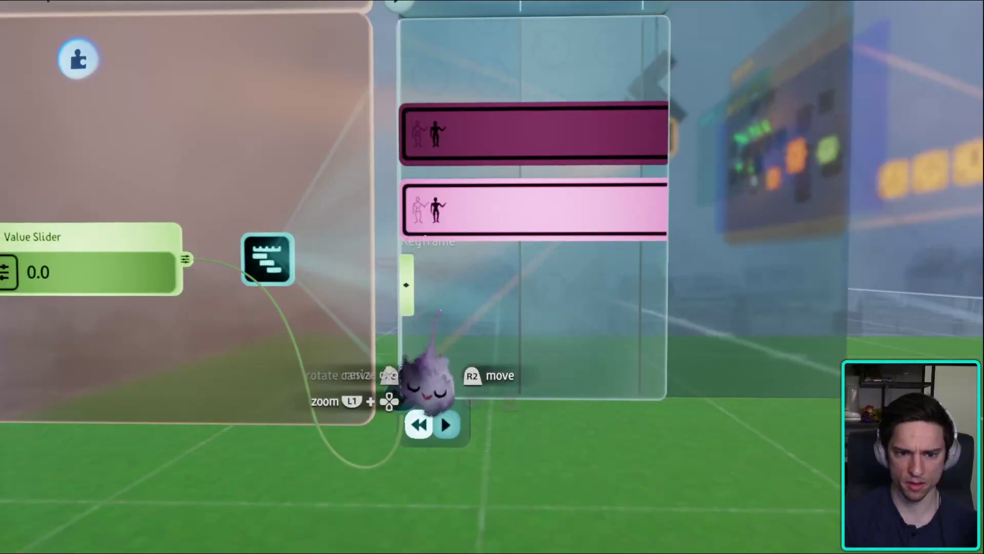
{"action": "mouse_move", "coordinate": [440, 364]}
{"action": "left_mouse_down"}
{"action": "mouse_move", "coordinate": [678, 319]}
{"action": "mouse_move", "coordinate": [656, 287]}
{"action": "mouse_move", "coordinate": [659, 328]}
{"action": "mouse_move", "coordinate": [583, 287]}
{"action": "mouse_move", "coordinate": [614, 287]}
{"action": "left_mouse_up"}
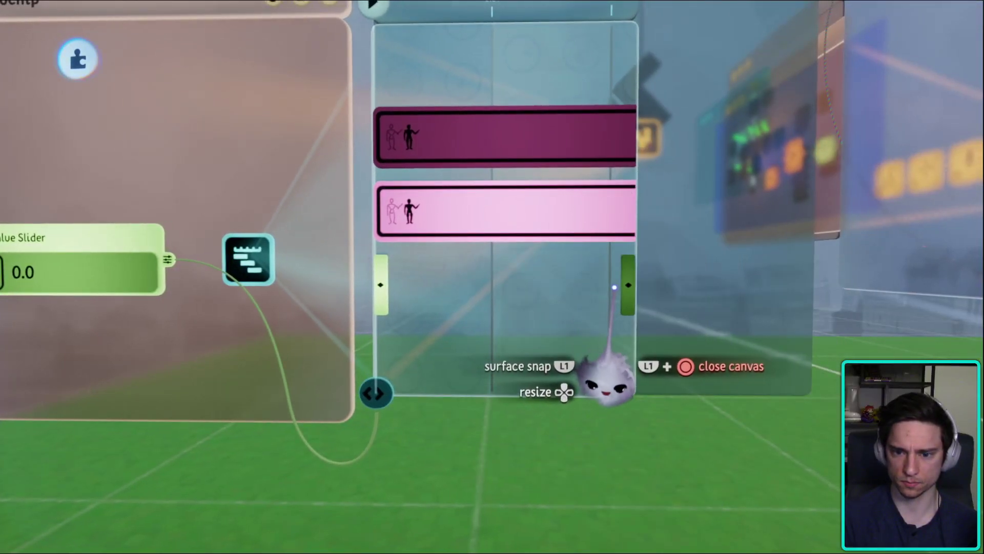
{"action": "scroll", "coordinate": [628, 318], "scroll_direction": "down", "scroll_amount": 5}
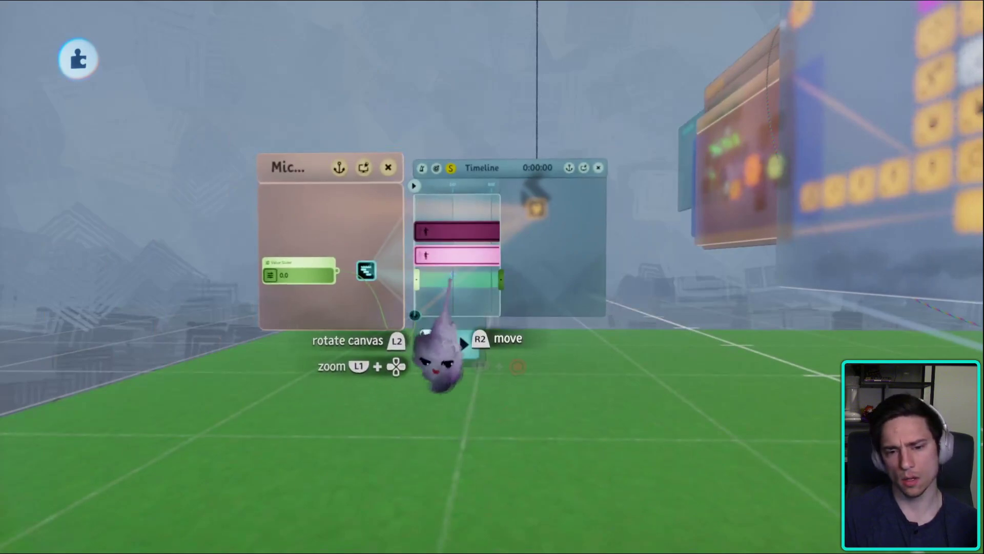
{"action": "scroll", "coordinate": [426, 359], "scroll_direction": "up", "scroll_amount": 5}
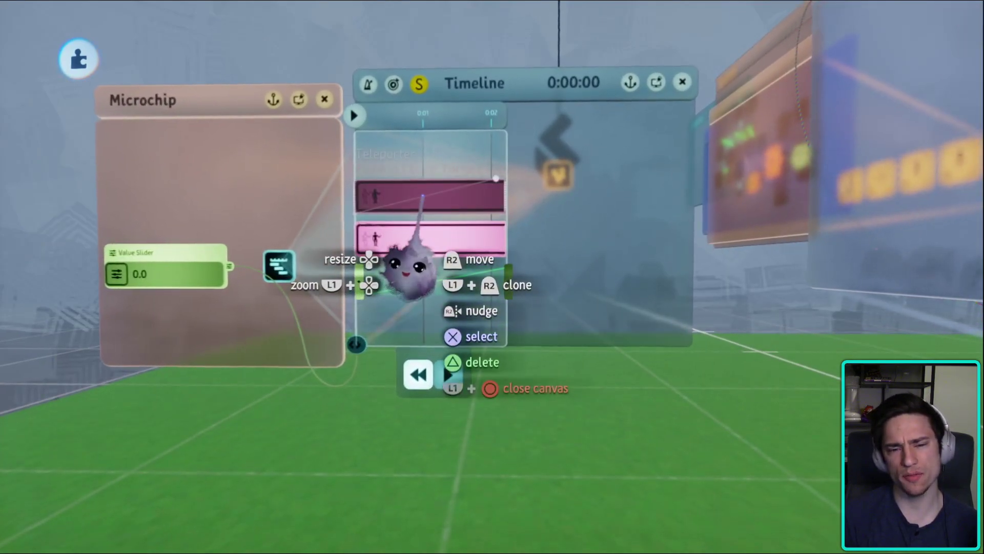
{"action": "scroll", "coordinate": [418, 233], "scroll_direction": "up", "scroll_amount": 2}
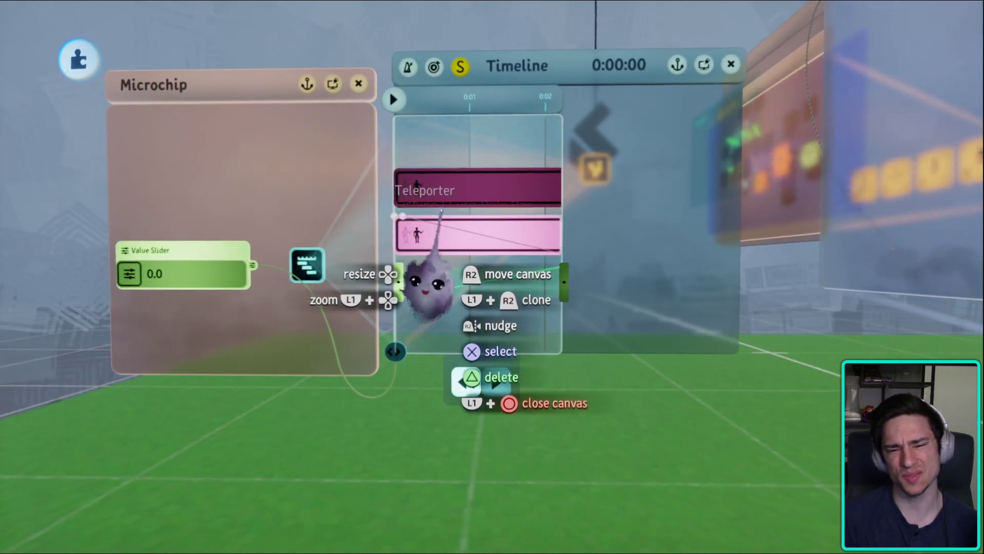
{"action": "mouse_move", "coordinate": [450, 241]}
{"action": "middle_mouse_down"}
{"action": "mouse_move", "coordinate": [446, 226]}
{"action": "mouse_move", "coordinate": [435, 232]}
{"action": "middle_mouse_up"}
{"action": "scroll", "coordinate": [435, 232], "scroll_direction": "down", "scroll_amount": 5}
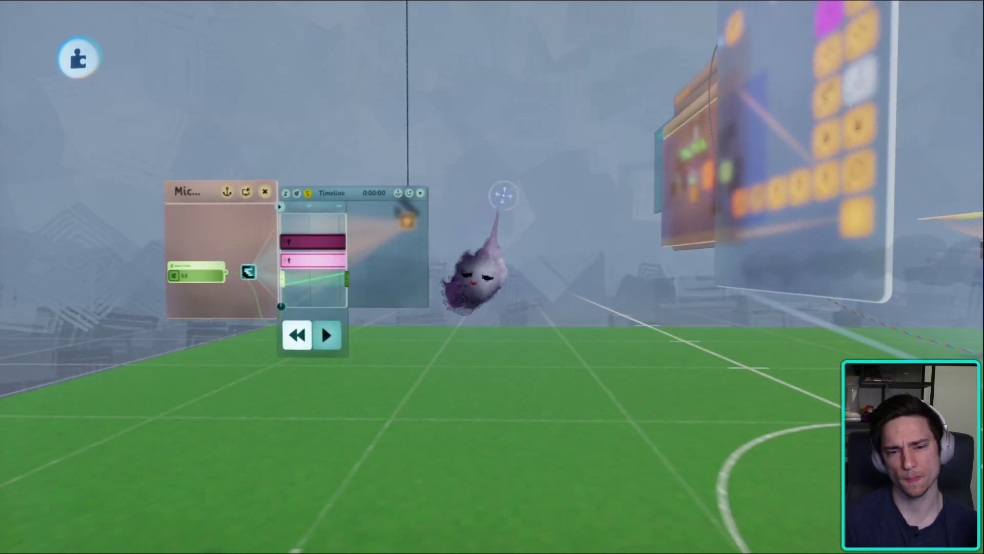
- Play-test a rod cast, then pause and go back to editing
{"action": "key", "text": "Escape"}
{"action": "left_click", "coordinate": [300, 382]}
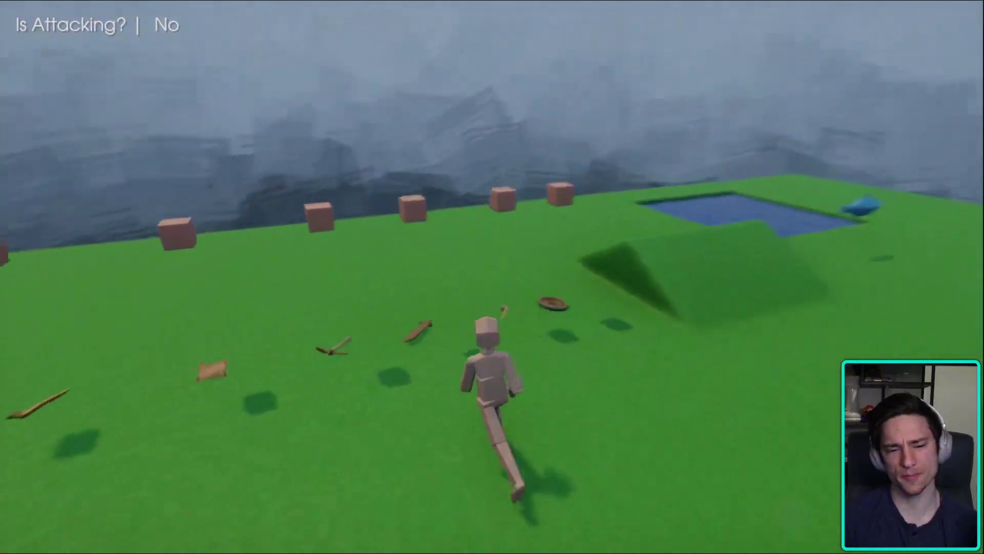
{"action": "key", "text": "w"}
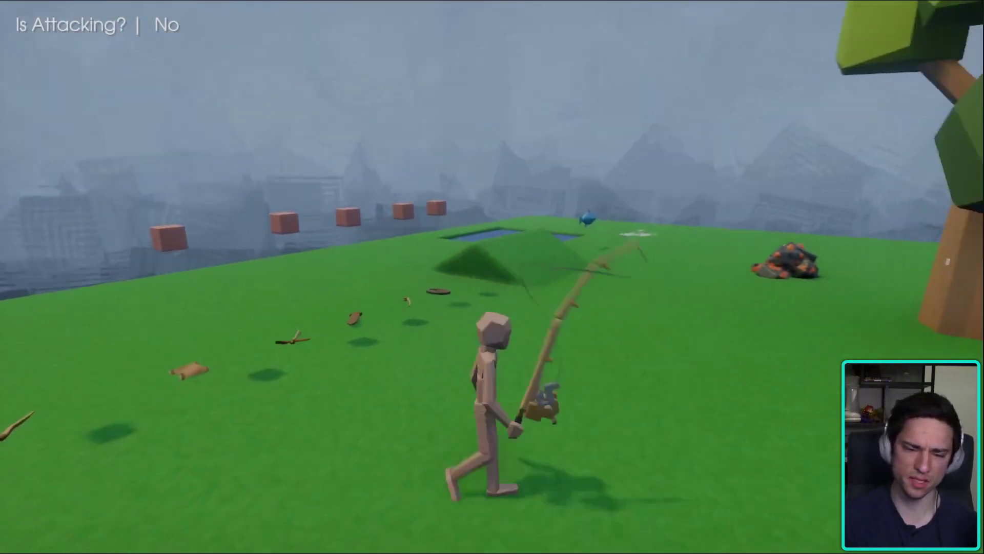
{"action": "left_click", "coordinate": [492, 277]}
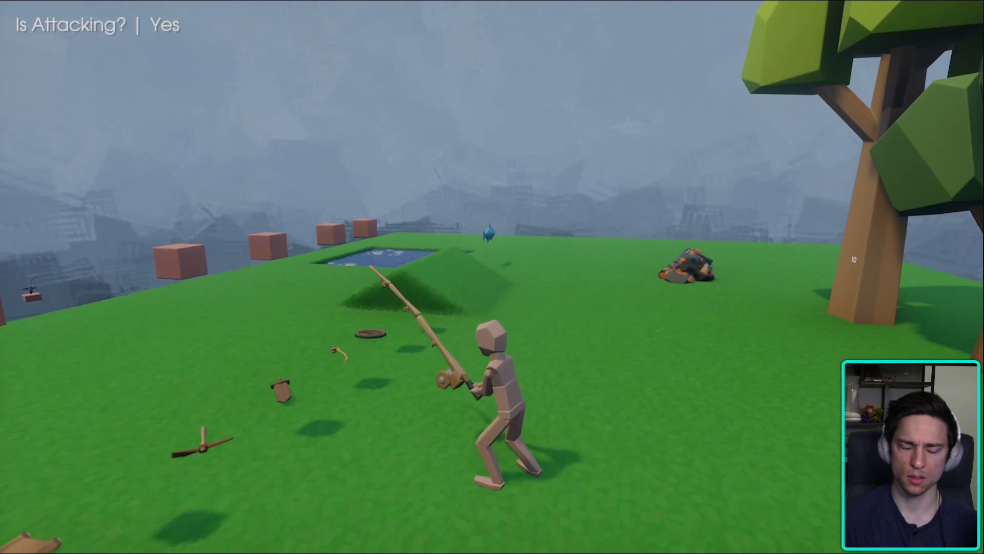
{"action": "key", "text": "Escape"}
{"action": "left_click", "coordinate": [235, 379]}
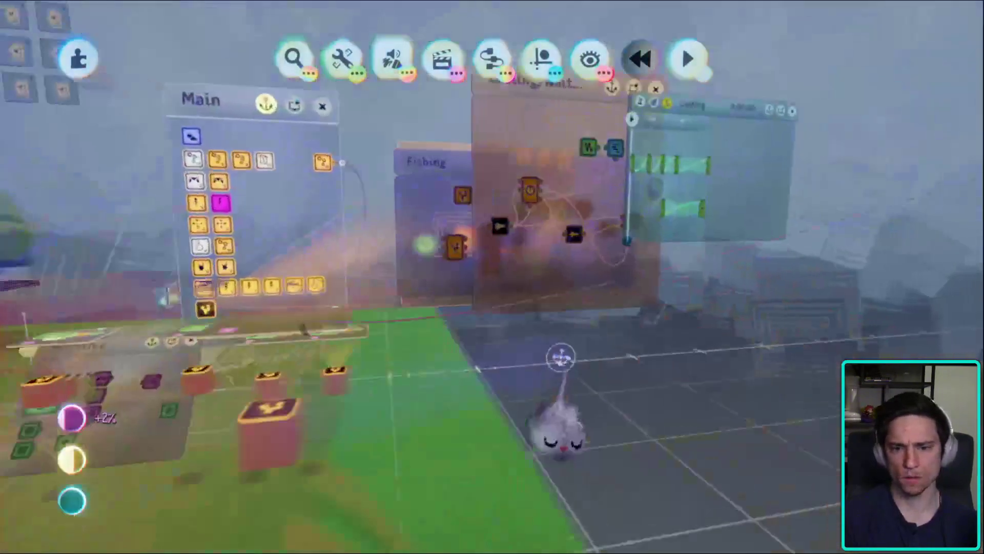
- Scrub the Casting timeline to preview the cast, then rewind it to the start
{"action": "scroll", "coordinate": [560, 358], "scroll_direction": "up", "scroll_amount": 5}
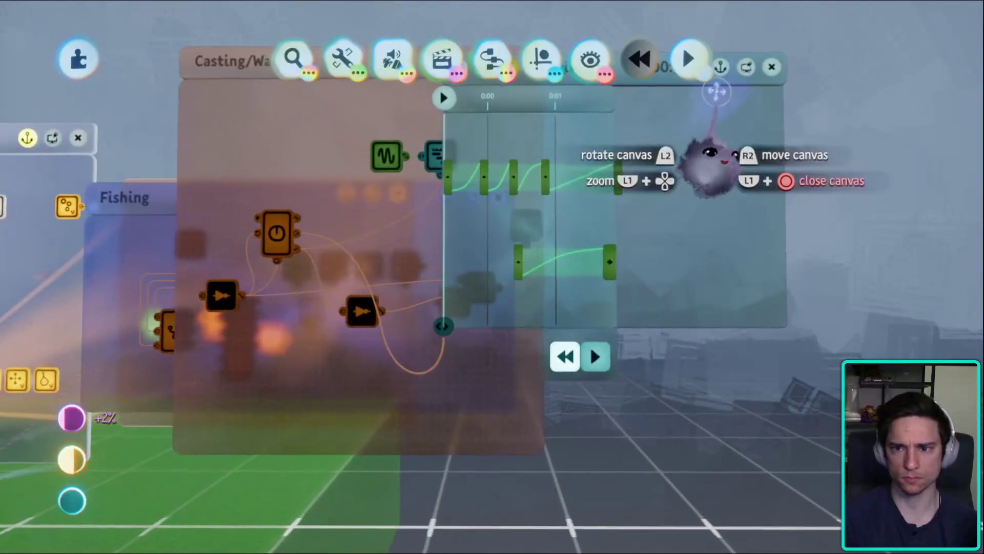
{"action": "middle_click_drag", "start_coordinate": [716, 91], "coordinate": [630, 92]}
{"action": "left_click_drag", "start_coordinate": [628, 172], "coordinate": [658, 174]}
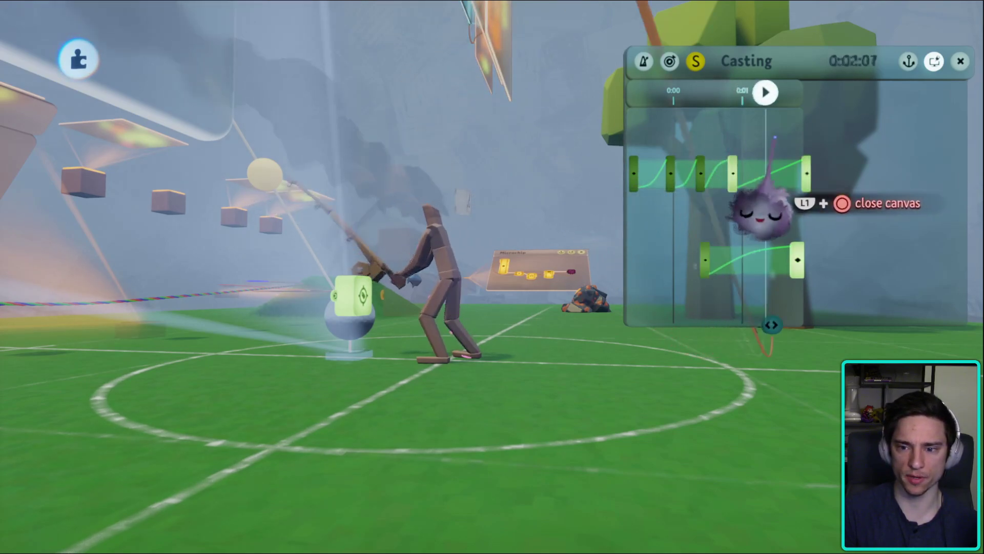
{"action": "key", "text": "Home"}
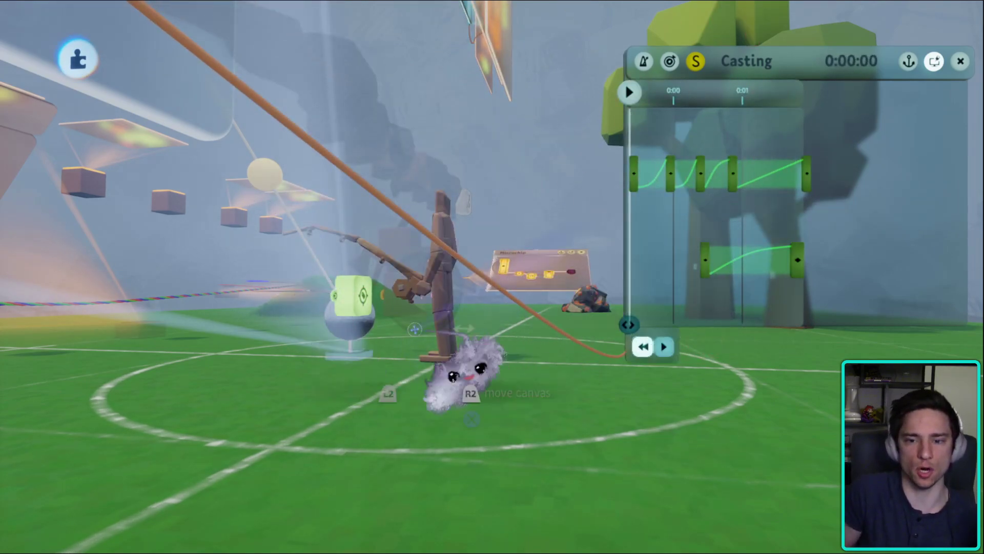
{"action": "middle_click_drag", "start_coordinate": [464, 379], "coordinate": [556, 418]}
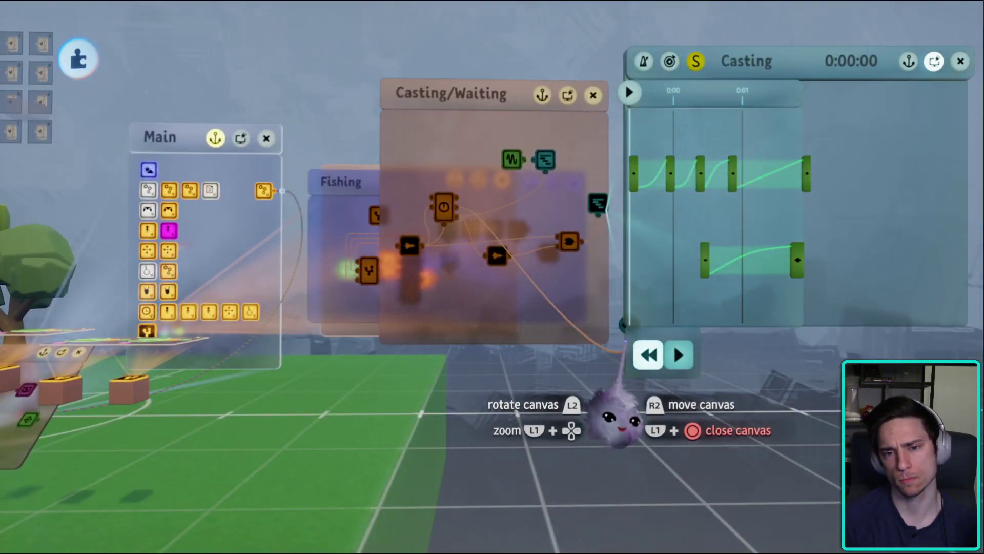
{"action": "middle_click_drag", "start_coordinate": [624, 340], "coordinate": [428, 241]}
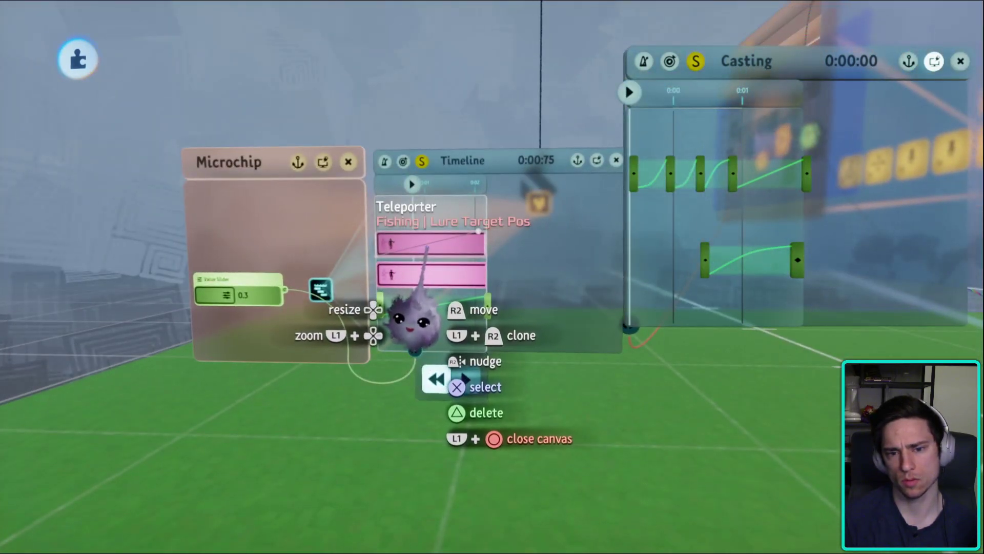
{"action": "middle_click_drag", "start_coordinate": [414, 320], "coordinate": [484, 392]}
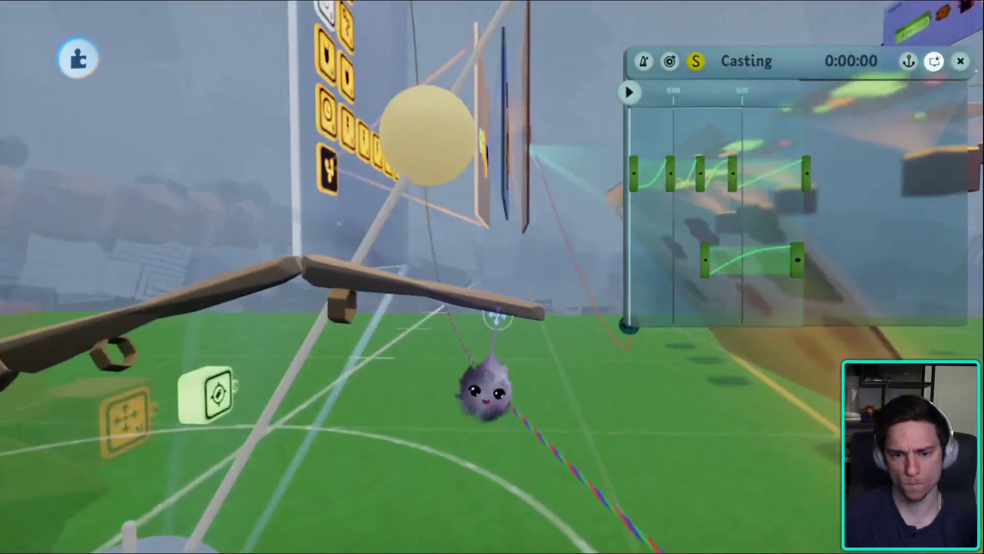
- Inspect the Fishing | Line Pos gadget settings and the Teleporter timeline clips
{"action": "left_click", "coordinate": [477, 397]}
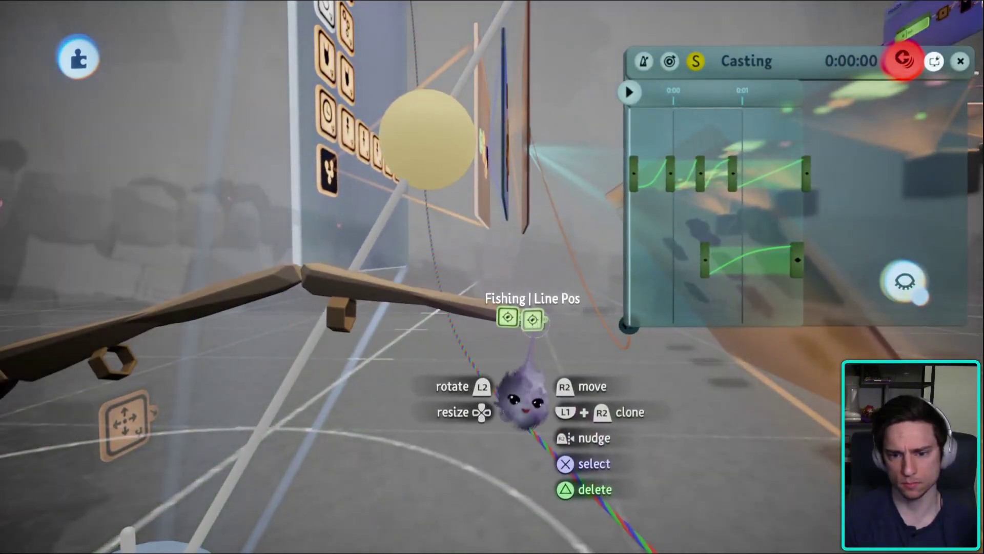
{"action": "left_click", "coordinate": [532, 333]}
{"action": "middle_click_drag", "start_coordinate": [550, 428], "coordinate": [445, 148]}
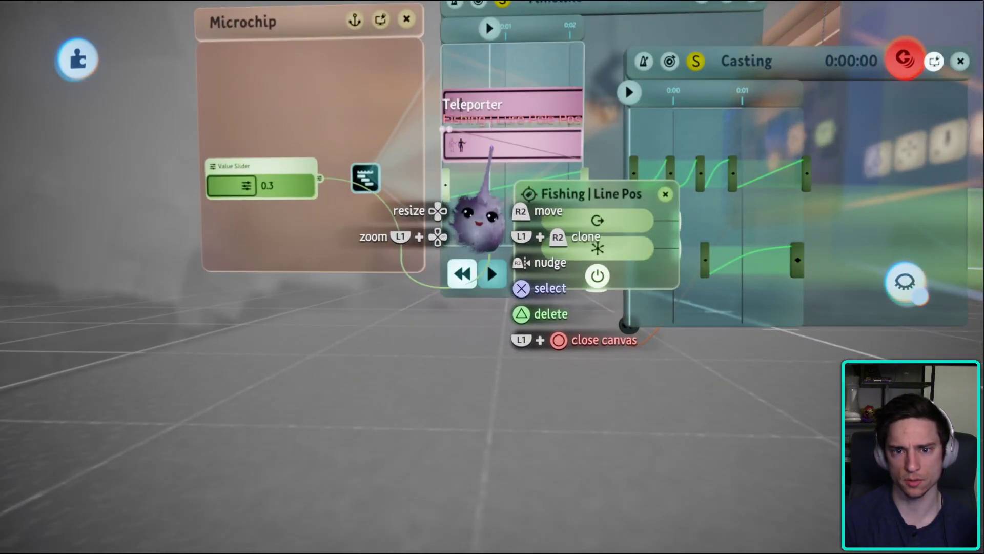
{"action": "middle_click_drag", "start_coordinate": [488, 146], "coordinate": [435, 176]}
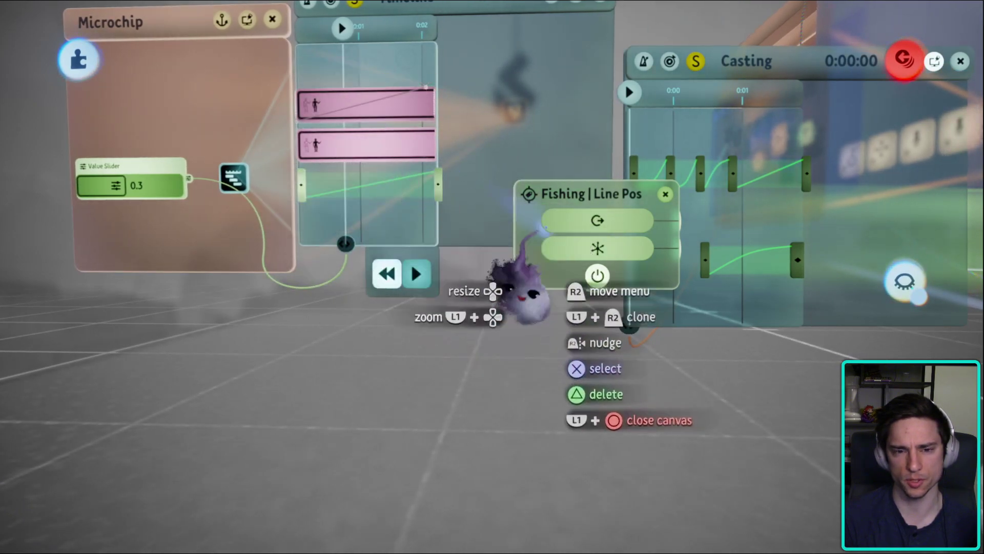
{"action": "key", "text": "Escape"}
{"action": "middle_click_drag", "start_coordinate": [710, 341], "coordinate": [429, 372]}
- Open the Fishing | Lure Pole Pos settings and play the Casting timeline
{"action": "left_click", "coordinate": [415, 379]}
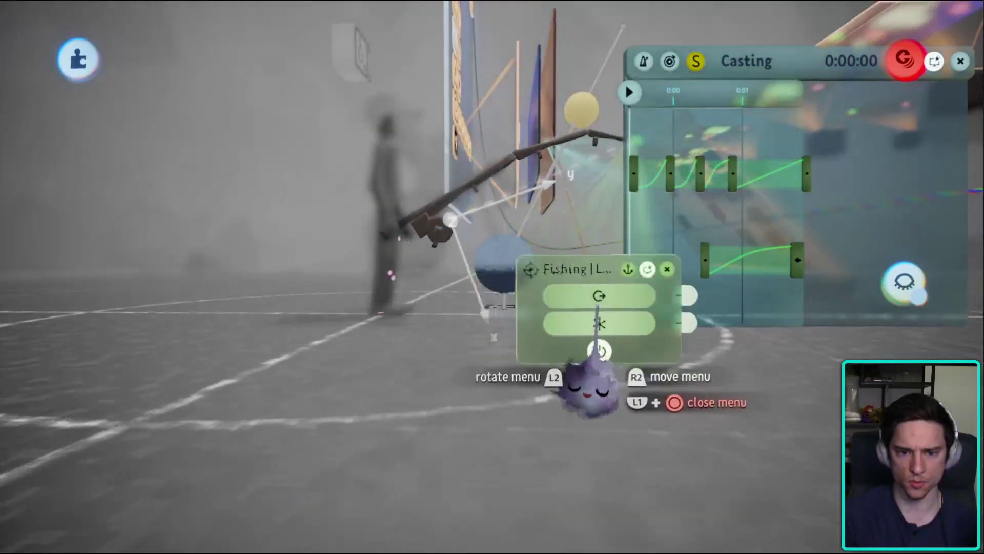
{"action": "mouse_move", "coordinate": [659, 144]}
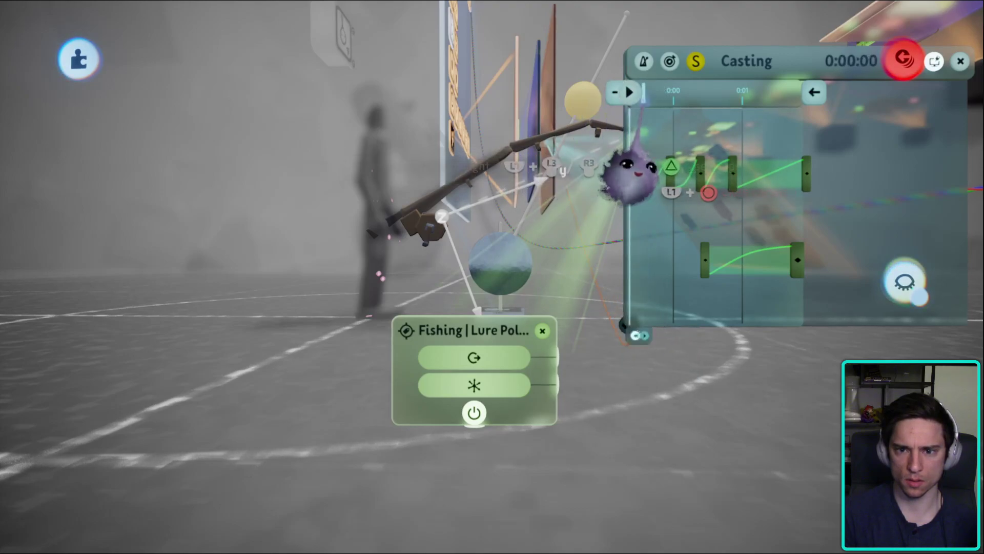
{"action": "left_click_drag", "start_coordinate": [628, 172], "coordinate": [607, 169]}
{"action": "key", "text": "space"}
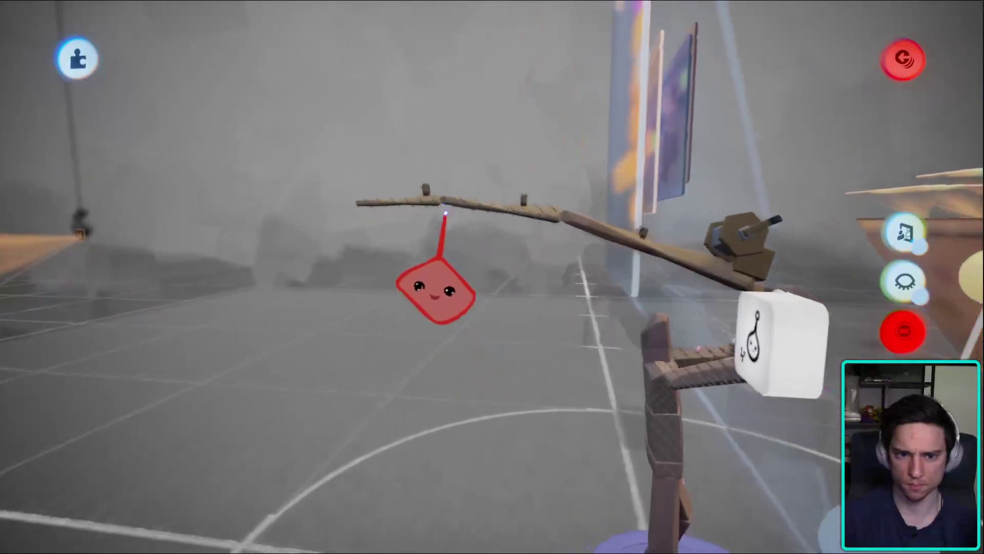
{"action": "mouse_move", "coordinate": [402, 186]}
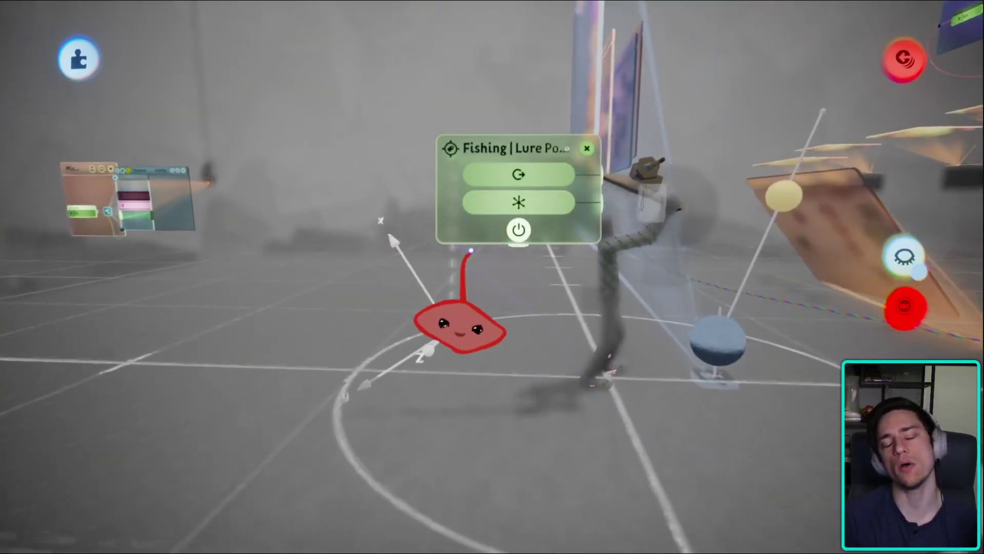
{"action": "mouse_move", "coordinate": [518, 230]}
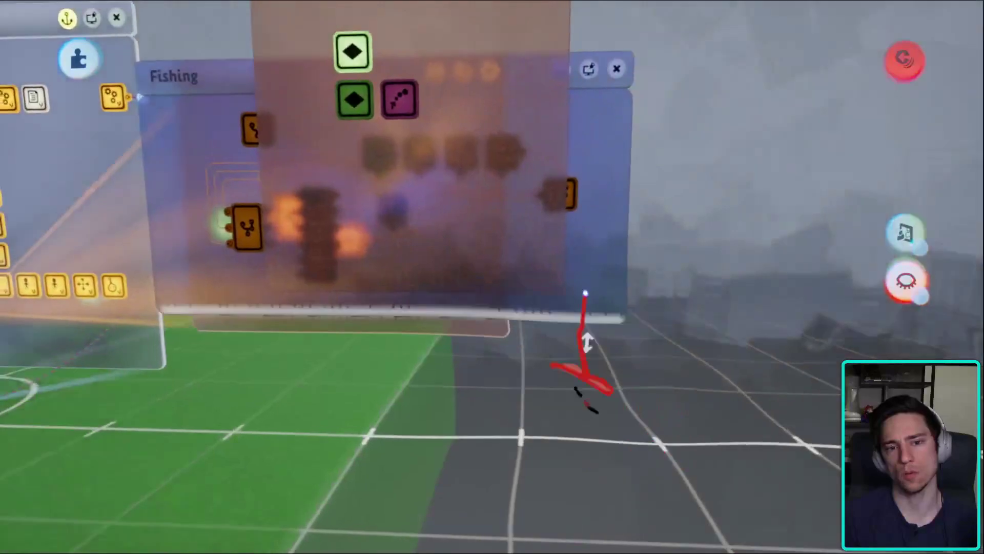
- Stamp a keyframe at the Casting timeline start, recording the rod pose
{"action": "left_click", "coordinate": [508, 180]}
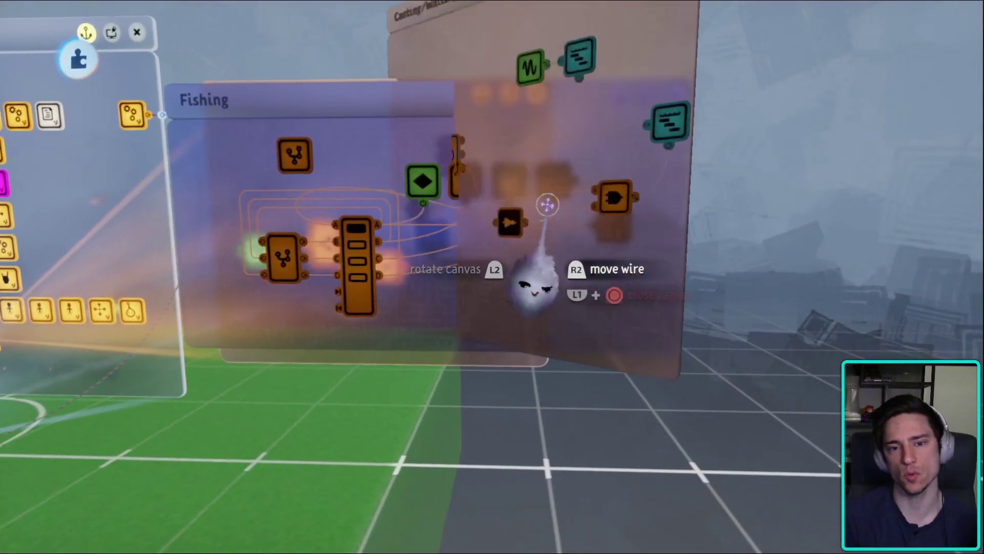
{"action": "left_click", "coordinate": [728, 154]}
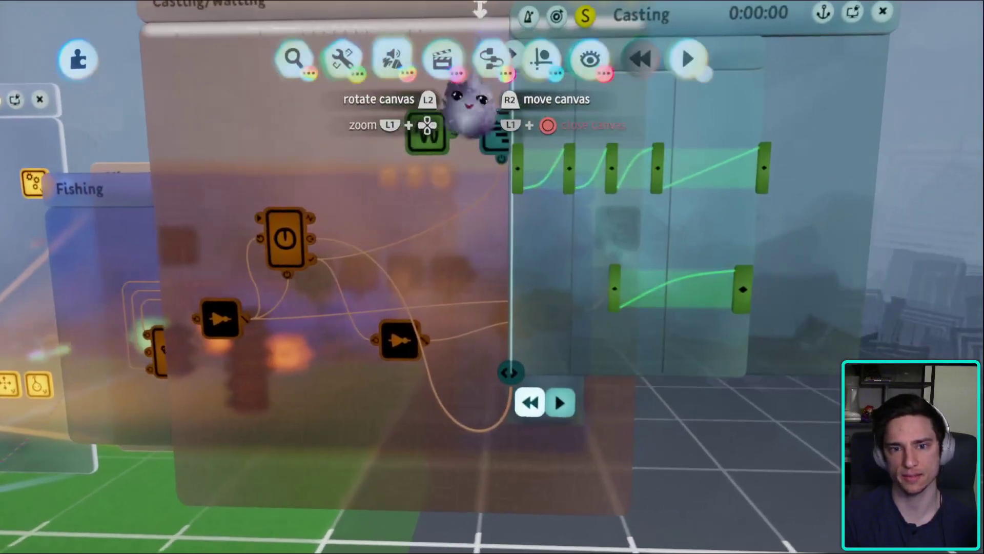
{"action": "left_click", "coordinate": [450, 110]}
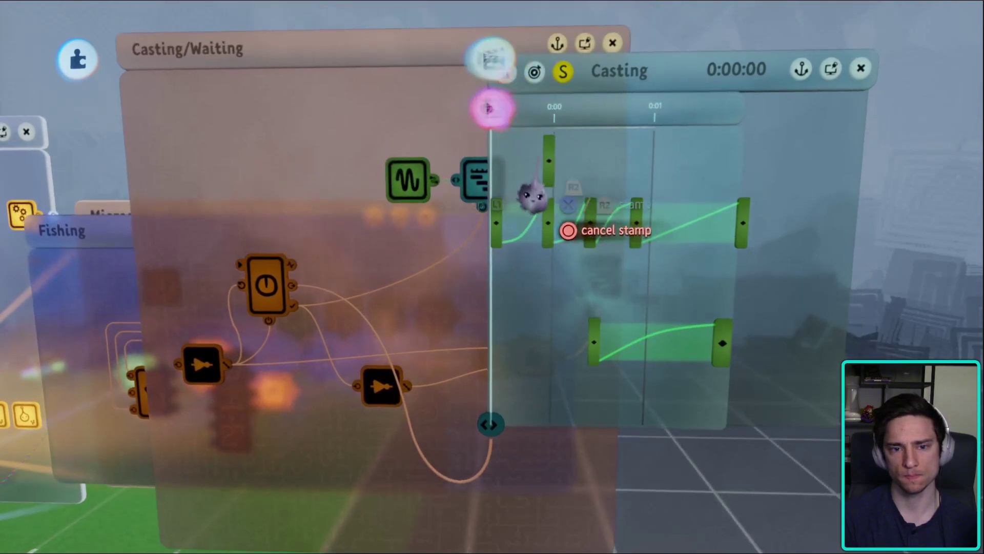
{"action": "left_click", "coordinate": [482, 207]}
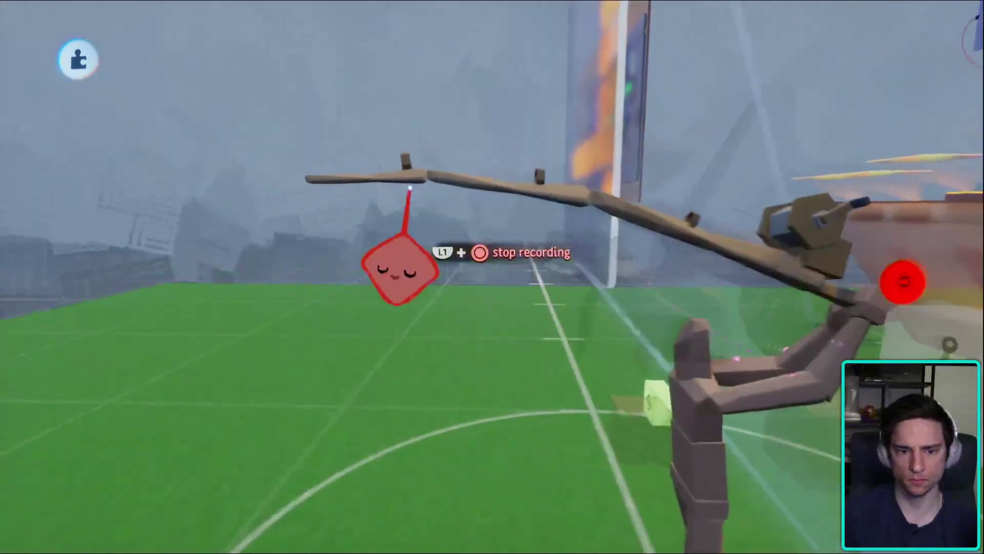
{"action": "left_click", "coordinate": [395, 165]}
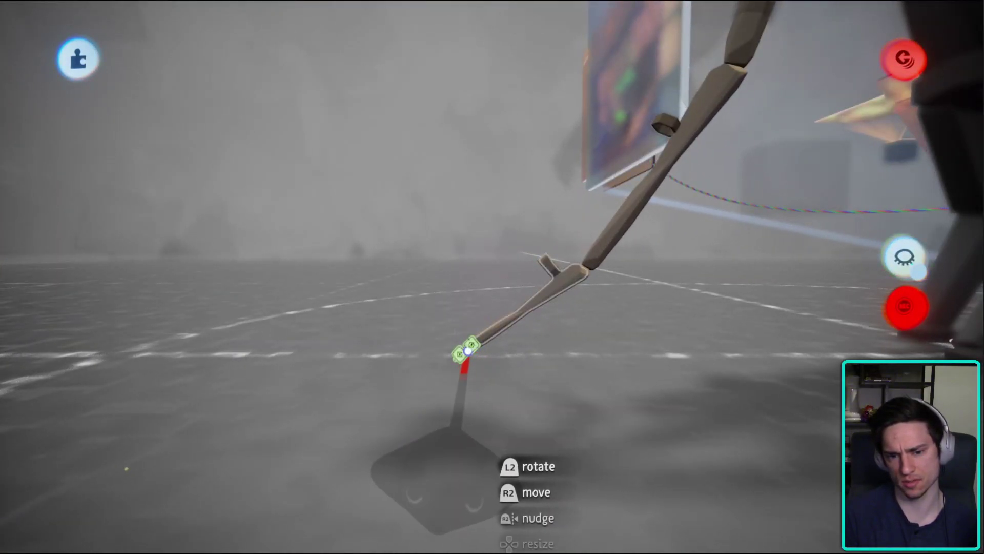
- Key the Line Pos point and raise the Lure Pole point level with the rod tip
{"action": "left_click_drag", "start_coordinate": [535, 388], "coordinate": [599, 346]}
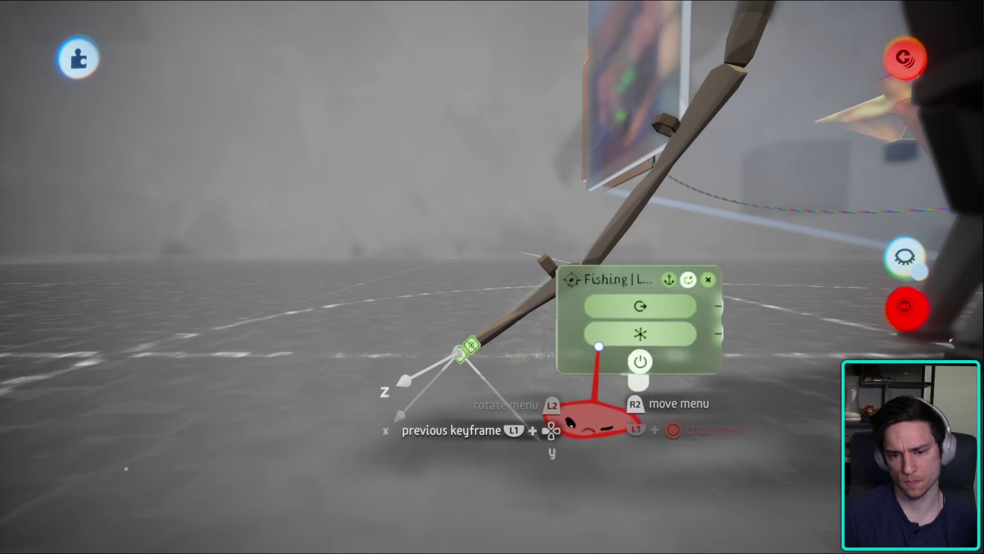
{"action": "left_click_drag", "start_coordinate": [456, 359], "coordinate": [548, 369]}
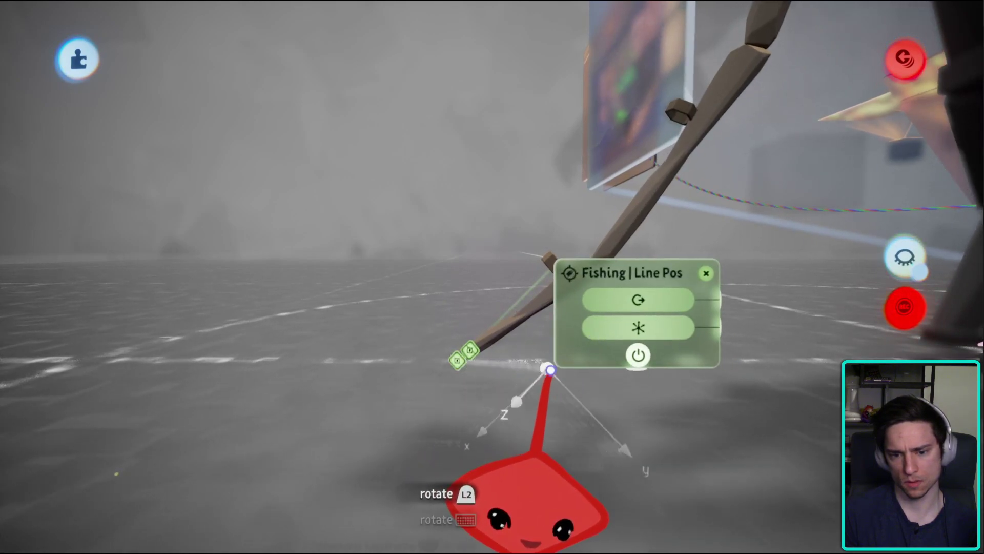
{"action": "middle_click_drag", "start_coordinate": [590, 370], "coordinate": [361, 151]}
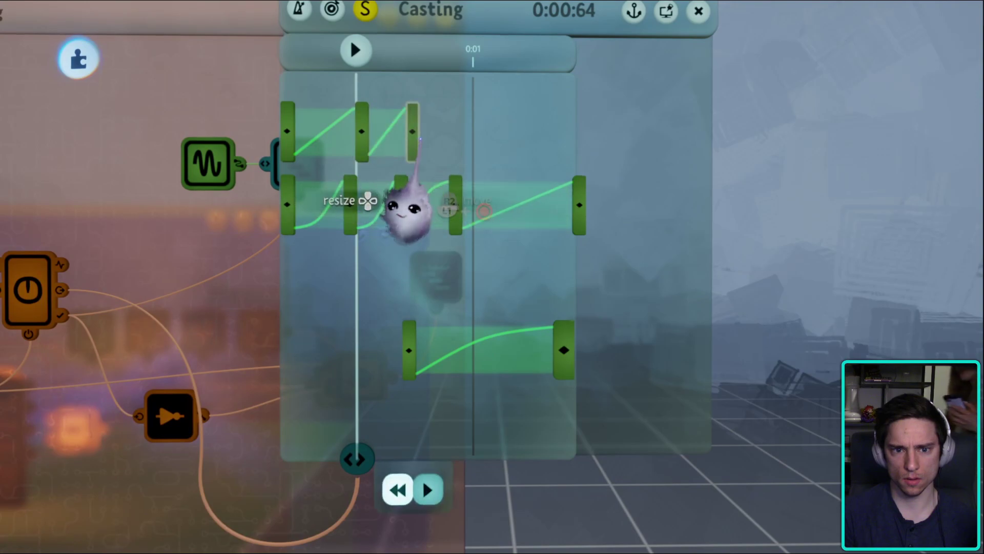
{"action": "middle_click_drag", "start_coordinate": [419, 138], "coordinate": [498, 181]}
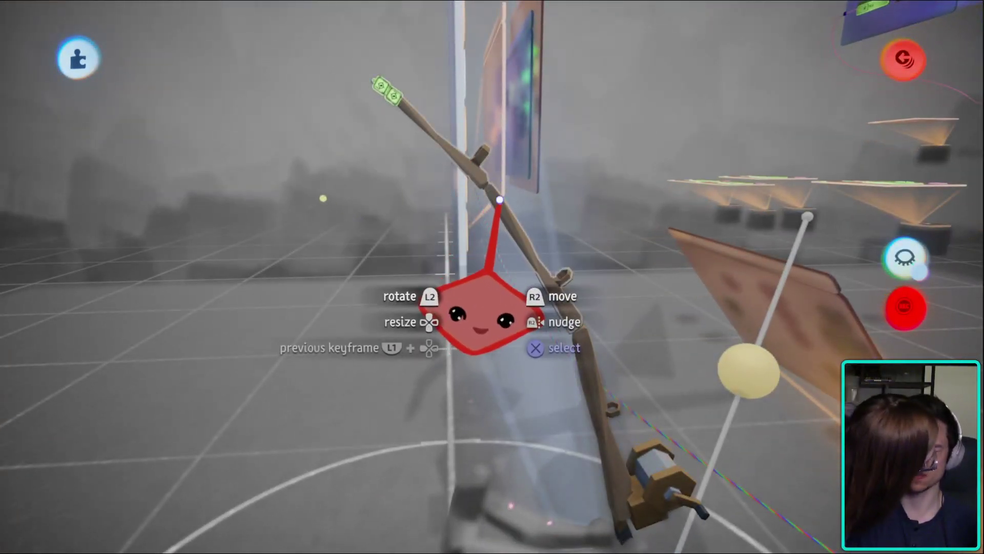
{"action": "middle_click_drag", "start_coordinate": [498, 223], "coordinate": [456, 157]}
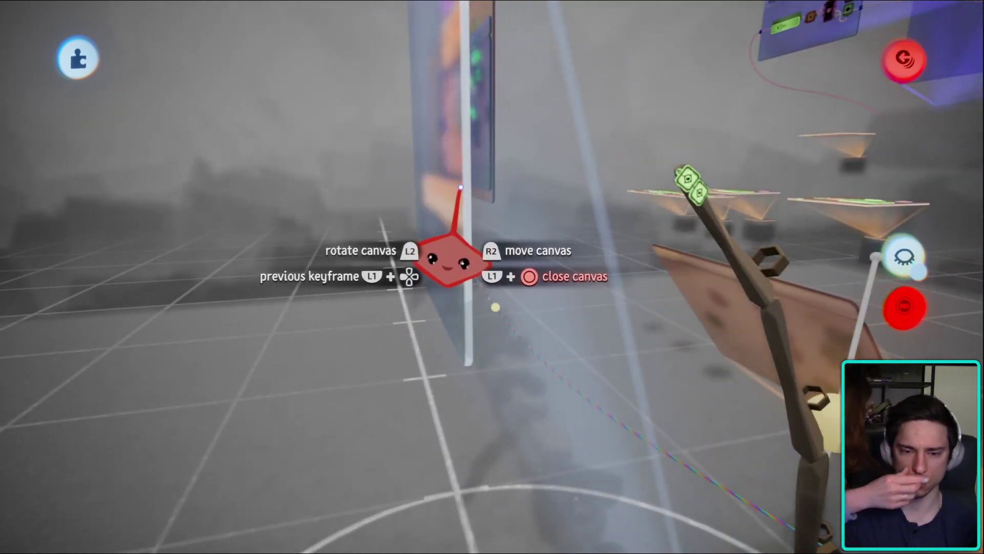
{"action": "mouse_move", "coordinate": [448, 259]}
{"action": "middle_mouse_down"}
{"action": "mouse_move", "coordinate": [510, 308]}
{"action": "mouse_move", "coordinate": [429, 264]}
{"action": "mouse_move", "coordinate": [454, 269]}
{"action": "middle_mouse_up"}
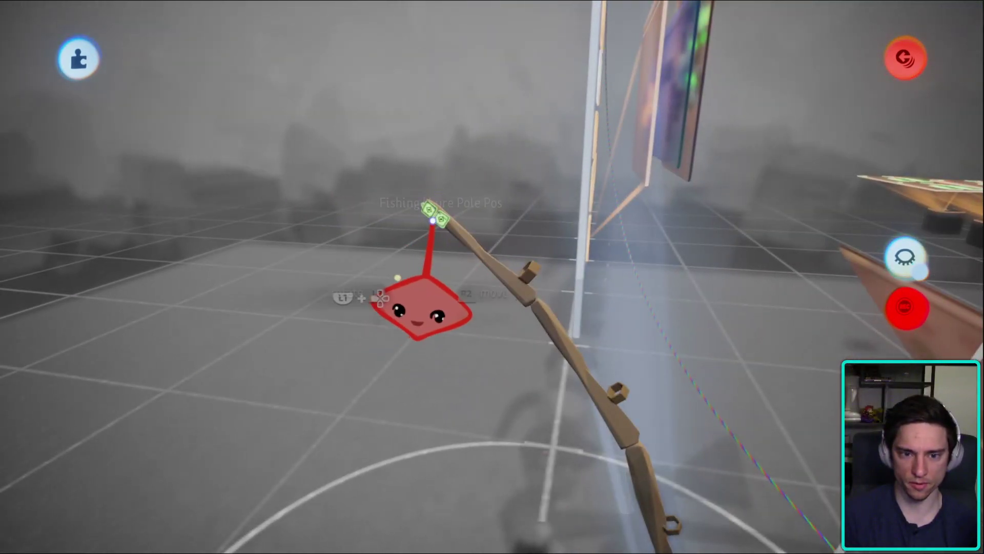
{"action": "left_click", "coordinate": [438, 218]}
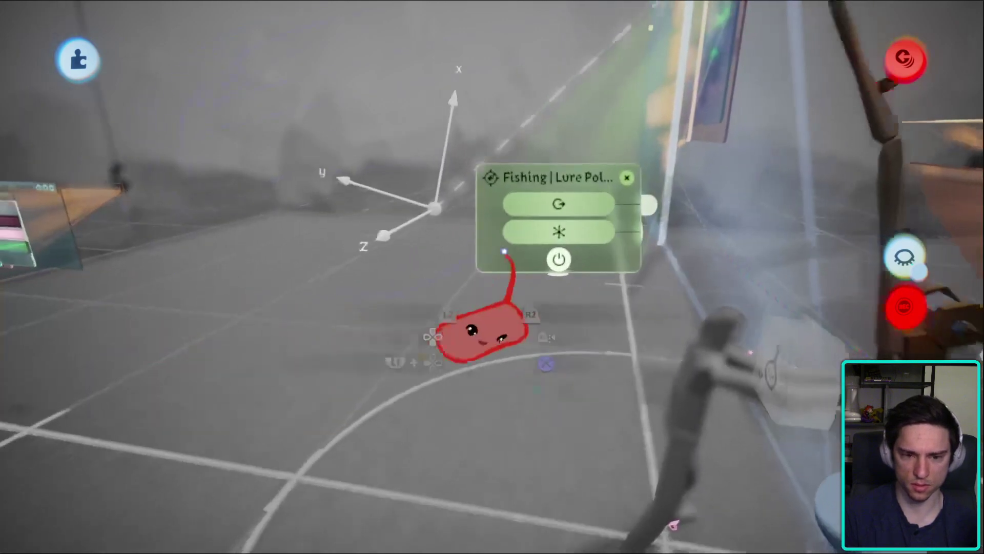
{"action": "middle_click_drag", "start_coordinate": [506, 263], "coordinate": [378, 325]}
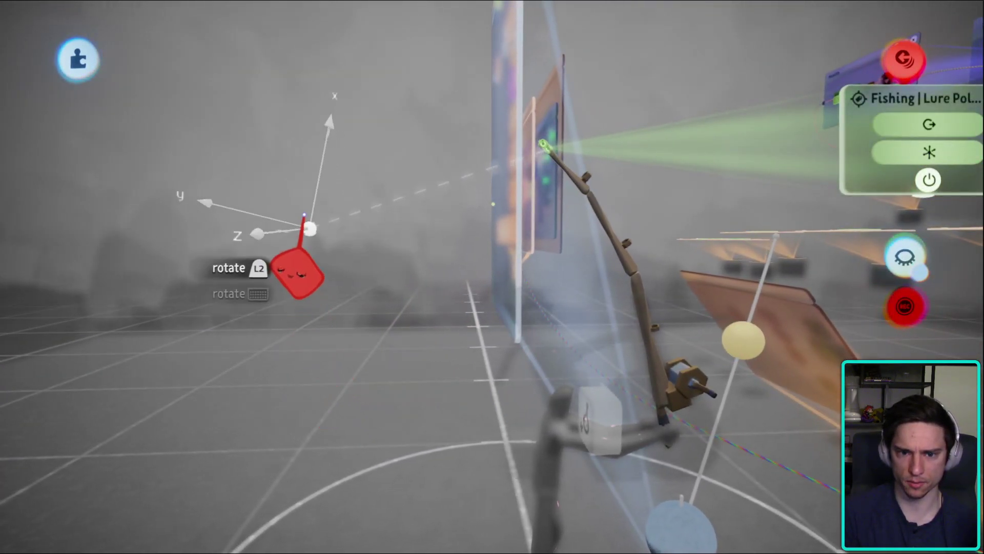
{"action": "left_click_drag", "start_coordinate": [298, 271], "coordinate": [246, 171]}
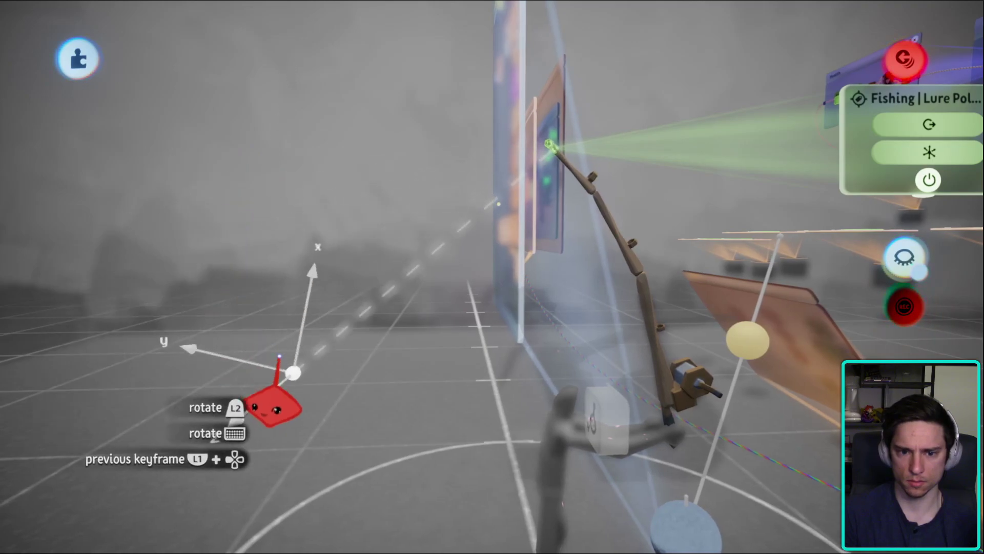
- Zoom in on the Casting timeline, then pull back to the neighbouring boards
{"action": "middle_click_drag", "start_coordinate": [274, 351], "coordinate": [759, 459]}
{"action": "middle_click_drag", "start_coordinate": [765, 393], "coordinate": [760, 492]}
{"action": "middle_click_drag", "start_coordinate": [690, 501], "coordinate": [469, 169]}
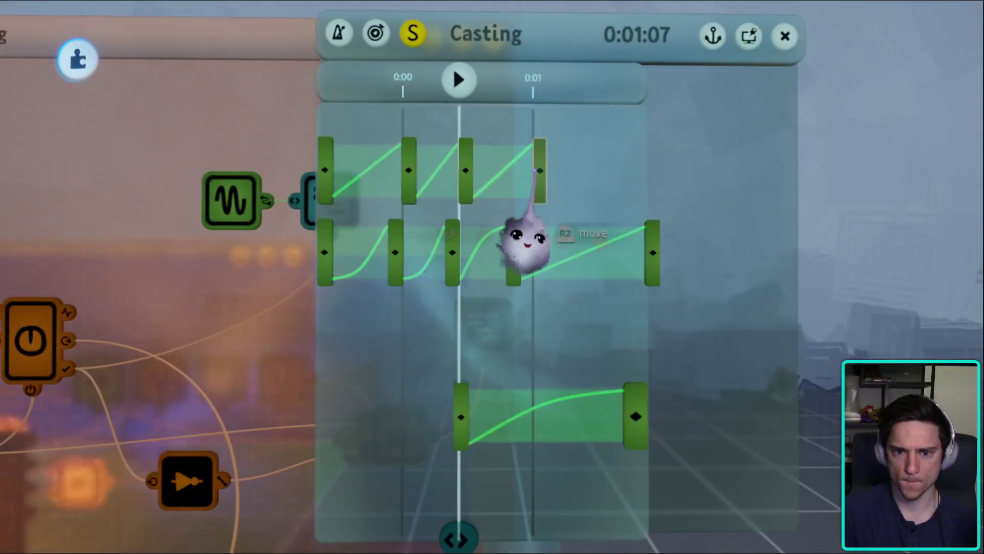
{"action": "middle_click_drag", "start_coordinate": [535, 169], "coordinate": [476, 277]}
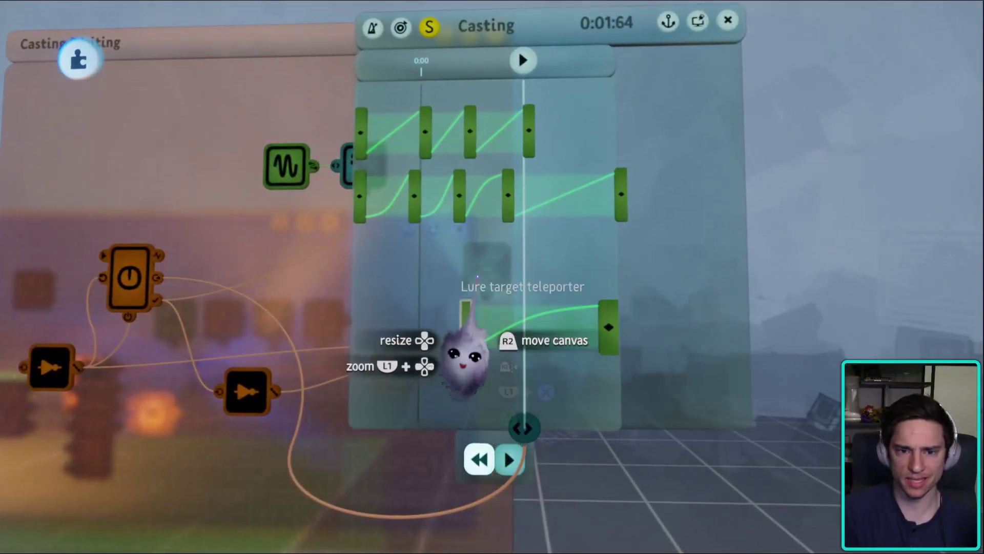
{"action": "middle_click_drag", "start_coordinate": [450, 421], "coordinate": [651, 538]}
{"action": "middle_click_drag", "start_coordinate": [660, 489], "coordinate": [431, 287]}
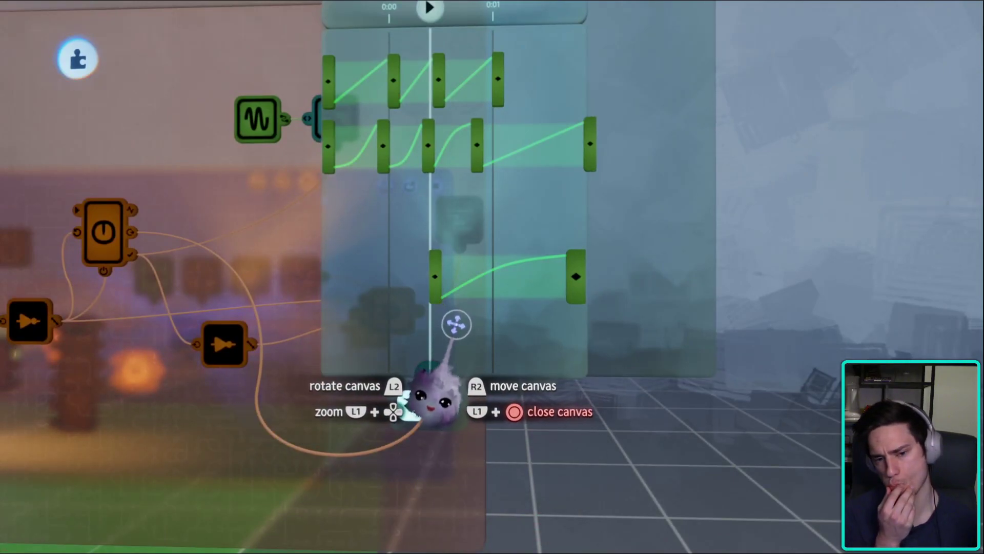
{"action": "middle_click_drag", "start_coordinate": [456, 324], "coordinate": [387, 292]}
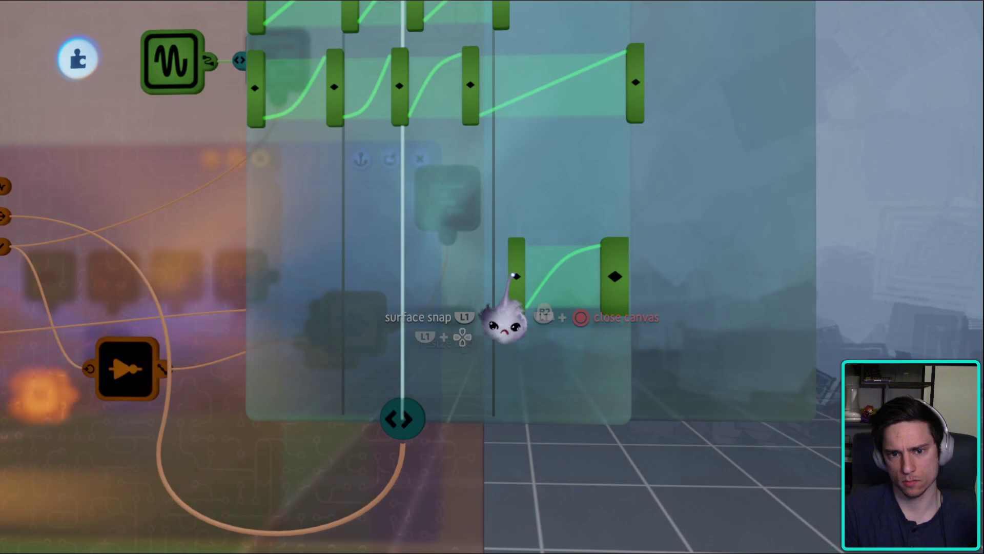
{"action": "middle_click_drag", "start_coordinate": [513, 275], "coordinate": [656, 166]}
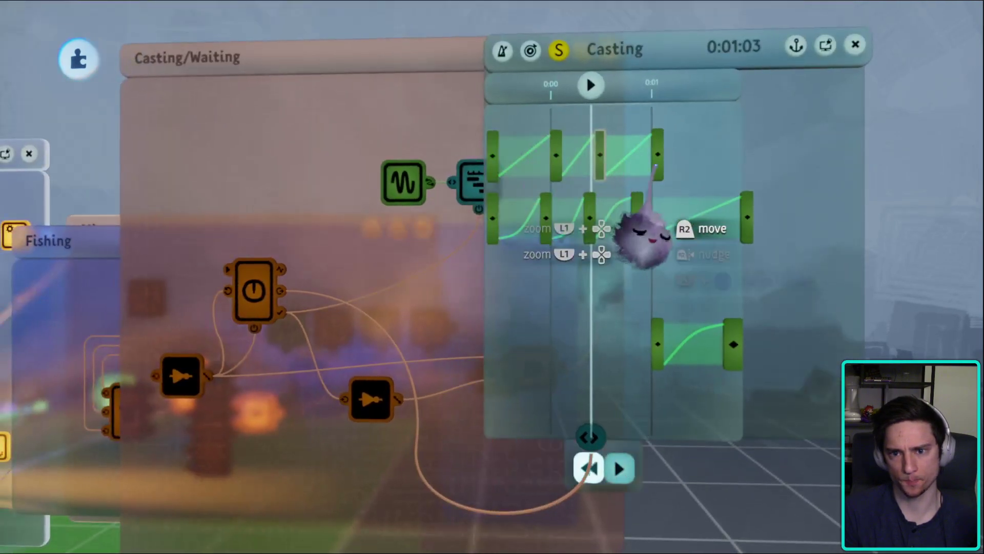
- Open the Fishing | Lure Pole Pos teleporter settings and view the fisherman from the side
{"action": "middle_click_drag", "start_coordinate": [643, 238], "coordinate": [553, 441]}
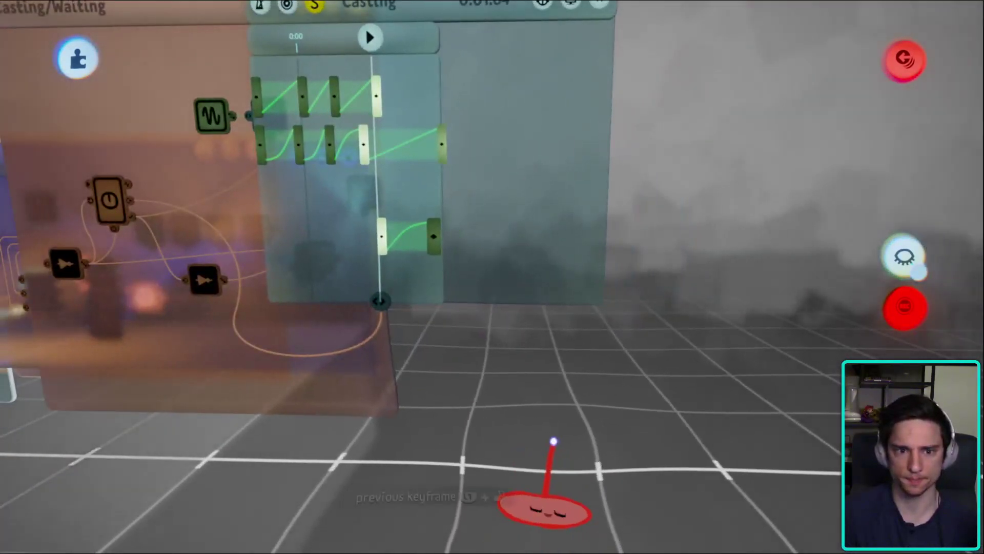
{"action": "middle_click_drag", "start_coordinate": [496, 463], "coordinate": [428, 340]}
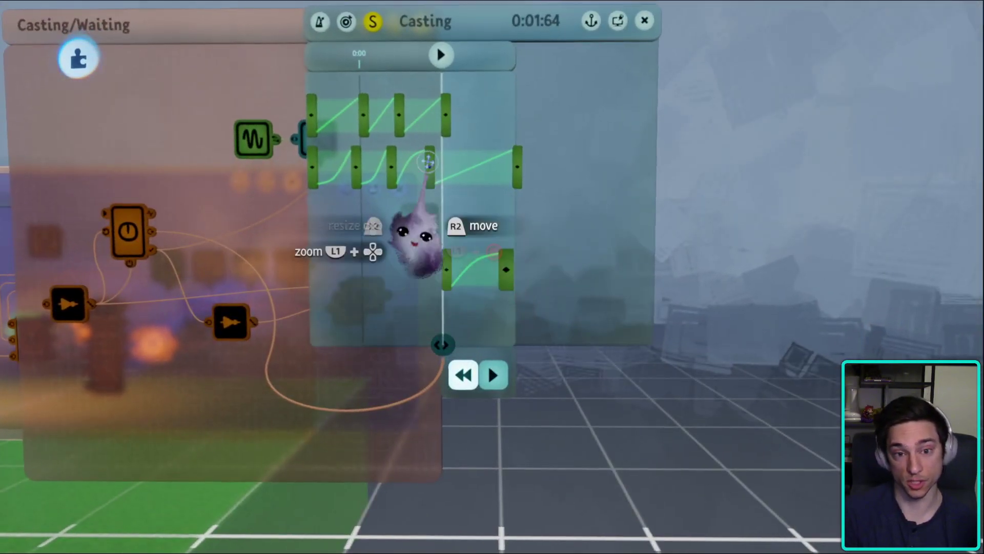
{"action": "middle_click_drag", "start_coordinate": [413, 230], "coordinate": [510, 297]}
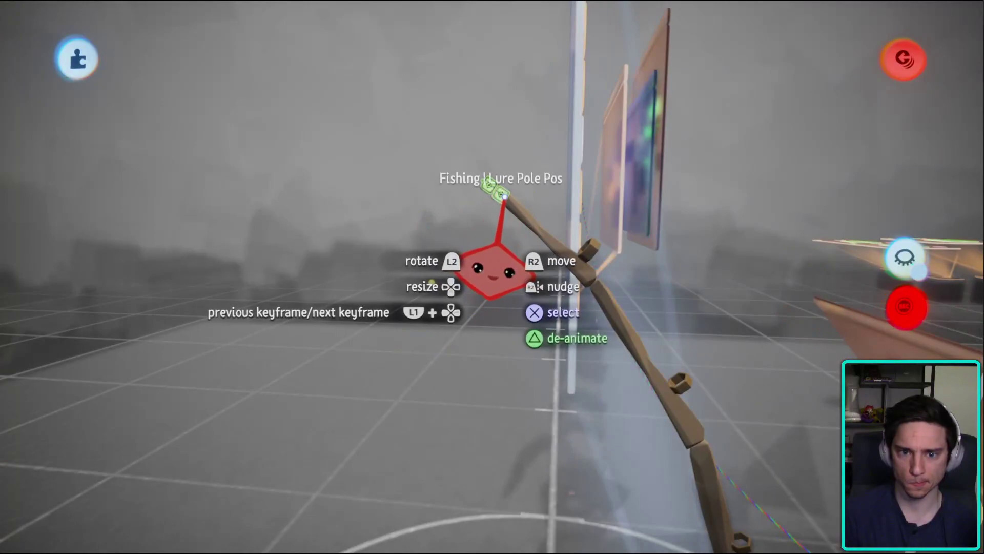
{"action": "left_click", "coordinate": [504, 195]}
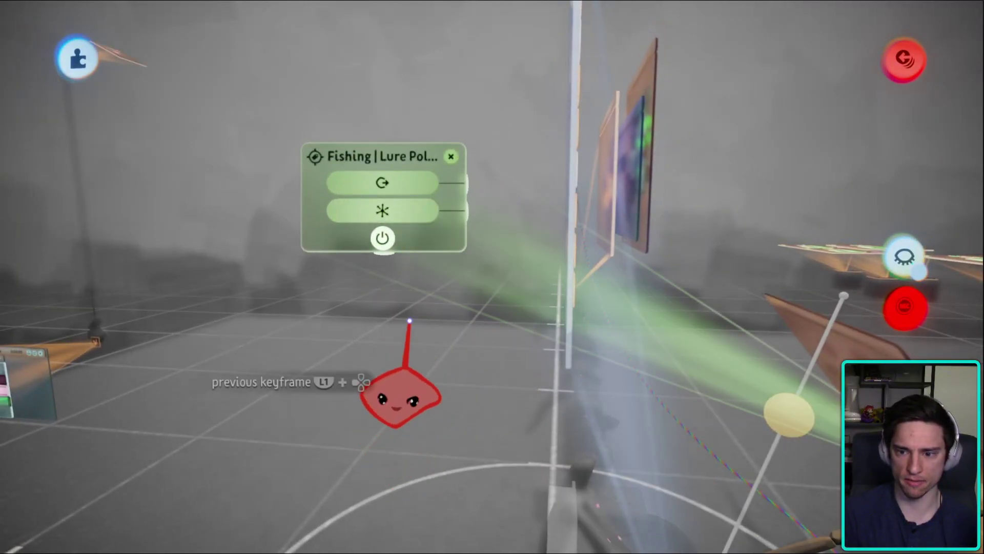
{"action": "middle_click_drag", "start_coordinate": [406, 328], "coordinate": [576, 146]}
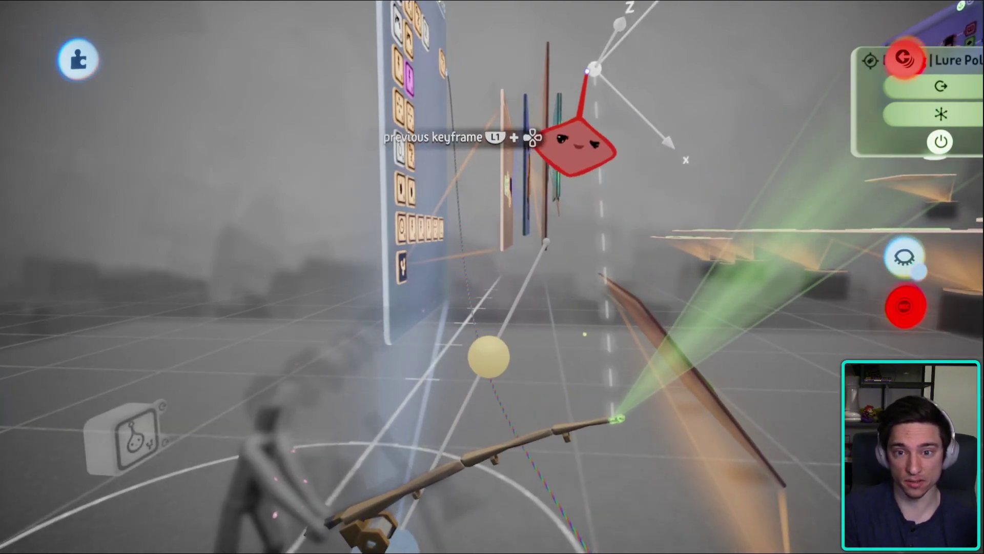
- Orbit past the rod and pull back over the green floor to frame every board
{"action": "middle_click_drag", "start_coordinate": [715, 128], "coordinate": [579, 185]}
{"action": "middle_click_drag", "start_coordinate": [830, 105], "coordinate": [645, 334]}
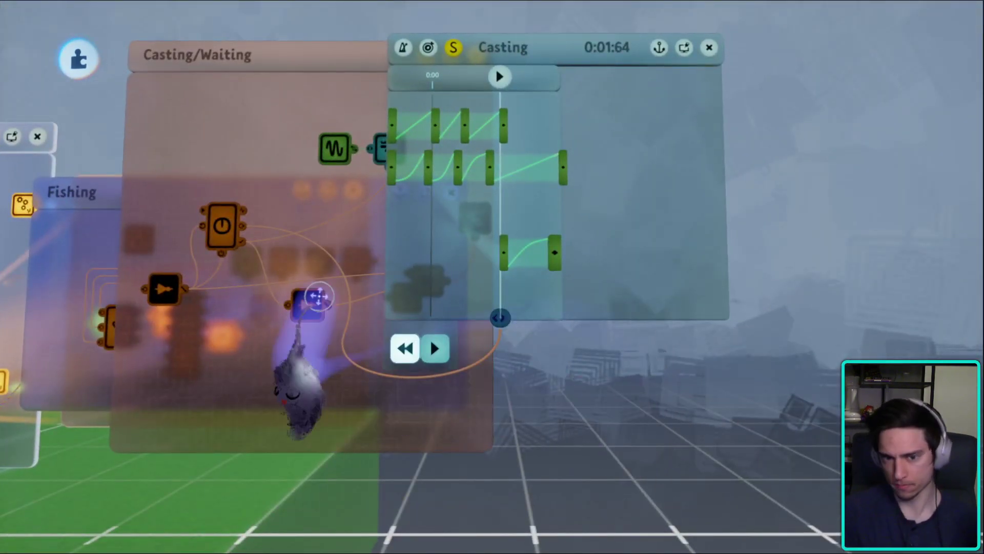
{"action": "middle_click_drag", "start_coordinate": [318, 296], "coordinate": [534, 230]}
{"action": "middle_click_drag", "start_coordinate": [495, 323], "coordinate": [599, 492]}
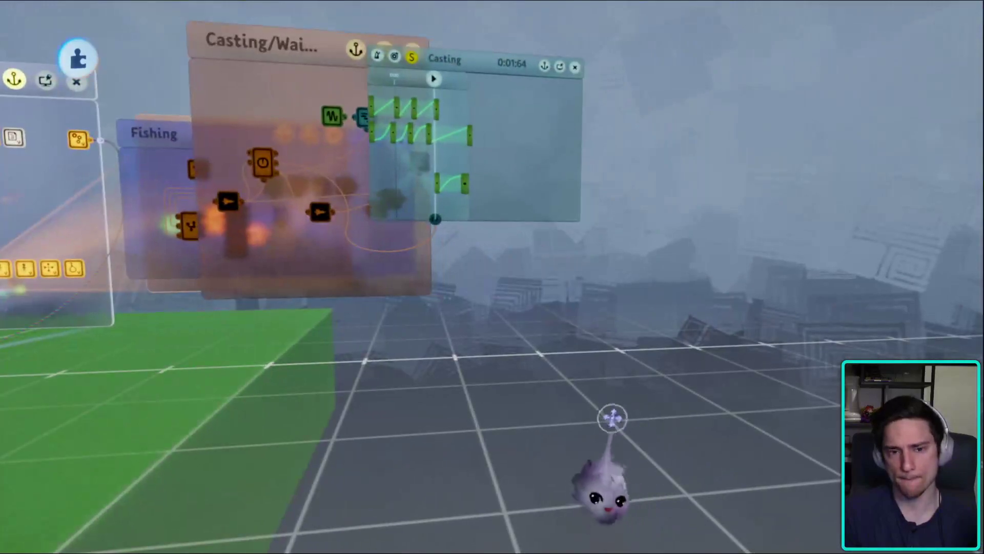
{"action": "middle_click_drag", "start_coordinate": [605, 335], "coordinate": [561, 279]}
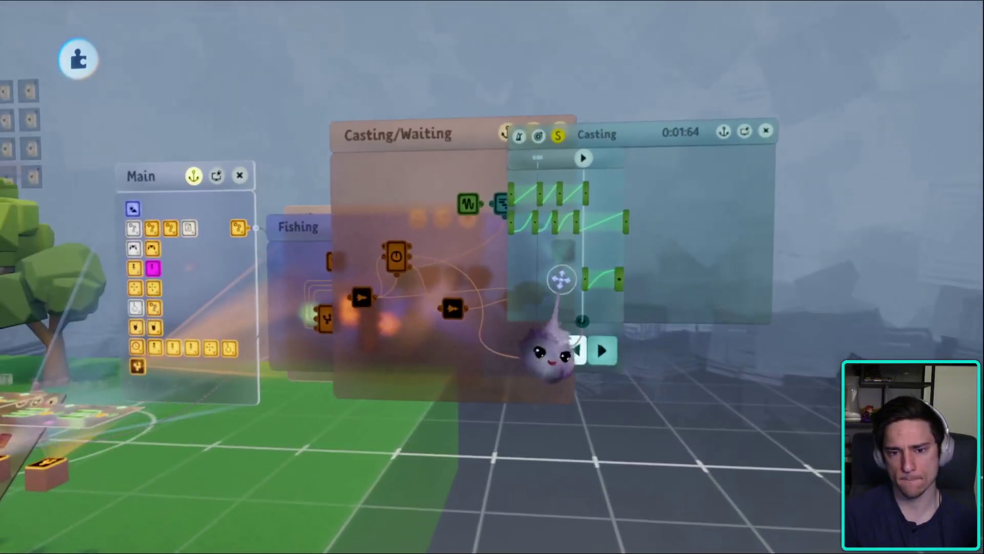
- Play-test the cast, then pause and return to edit mode
{"action": "key", "text": "Escape"}
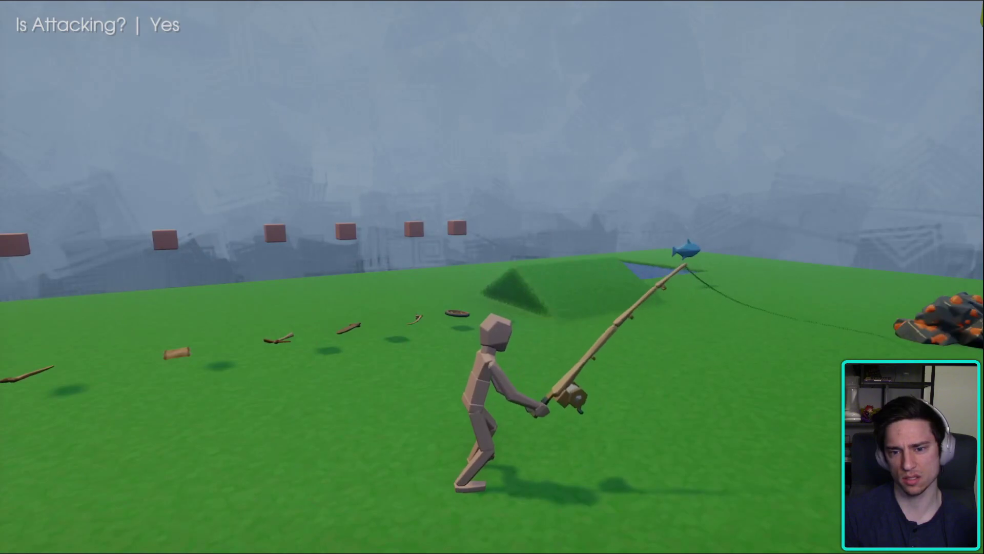
{"action": "key", "text": "Escape"}
{"action": "key", "text": "Return"}
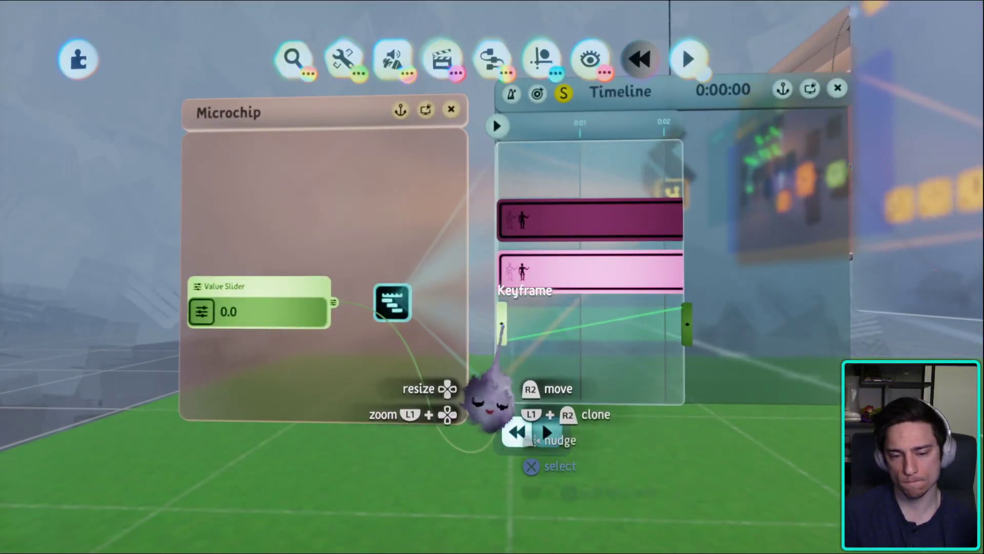
- Shift the timeline keyframe slightly later
{"action": "scroll", "coordinate": [500, 324], "scroll_direction": "up", "scroll_amount": 3}
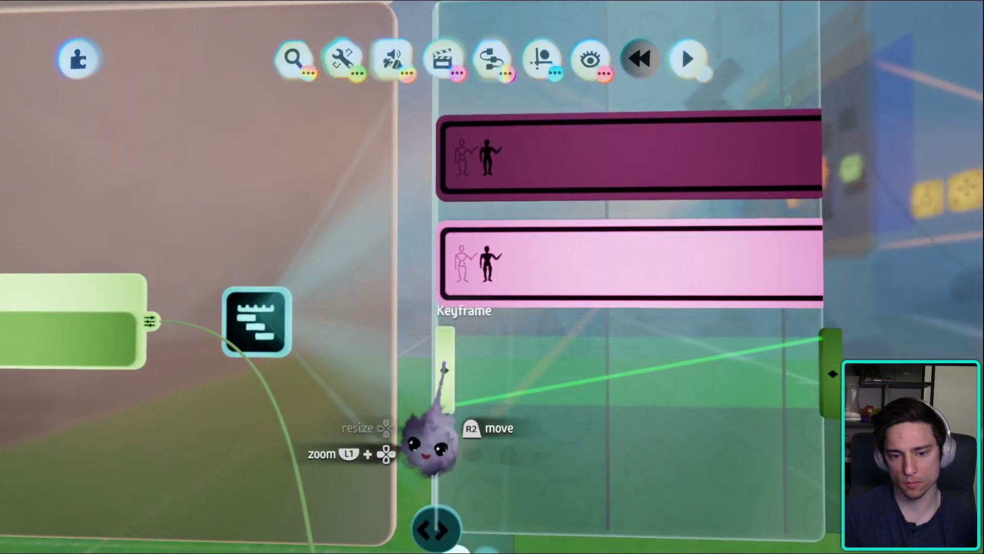
{"action": "mouse_move", "coordinate": [444, 368]}
{"action": "left_mouse_down"}
{"action": "mouse_move", "coordinate": [460, 367]}
{"action": "mouse_move", "coordinate": [449, 360]}
{"action": "left_mouse_up"}
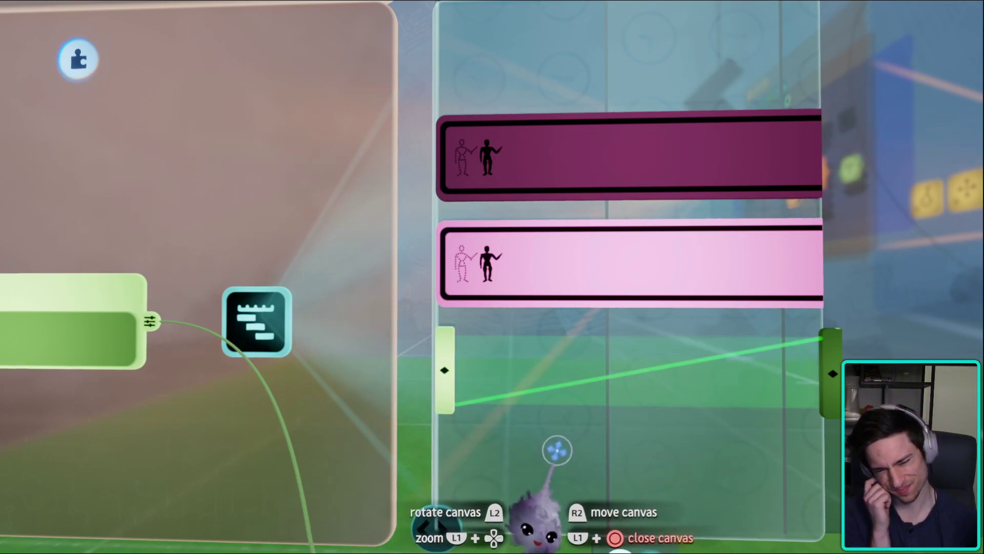
{"action": "scroll", "coordinate": [558, 450], "scroll_direction": "down", "scroll_amount": 5}
{"action": "scroll", "coordinate": [534, 353], "scroll_direction": "up", "scroll_amount": 5}
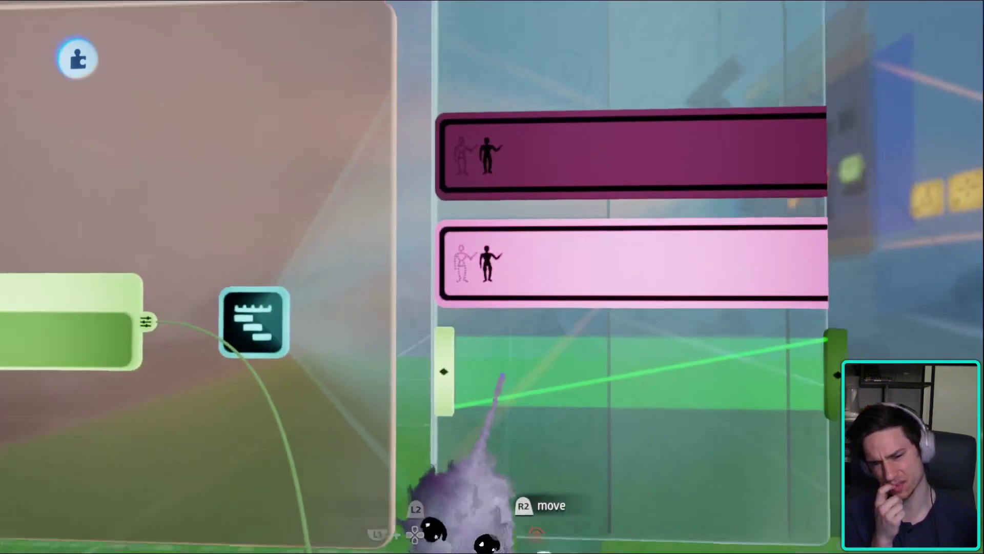
{"action": "scroll", "coordinate": [457, 319], "scroll_direction": "down", "scroll_amount": 2}
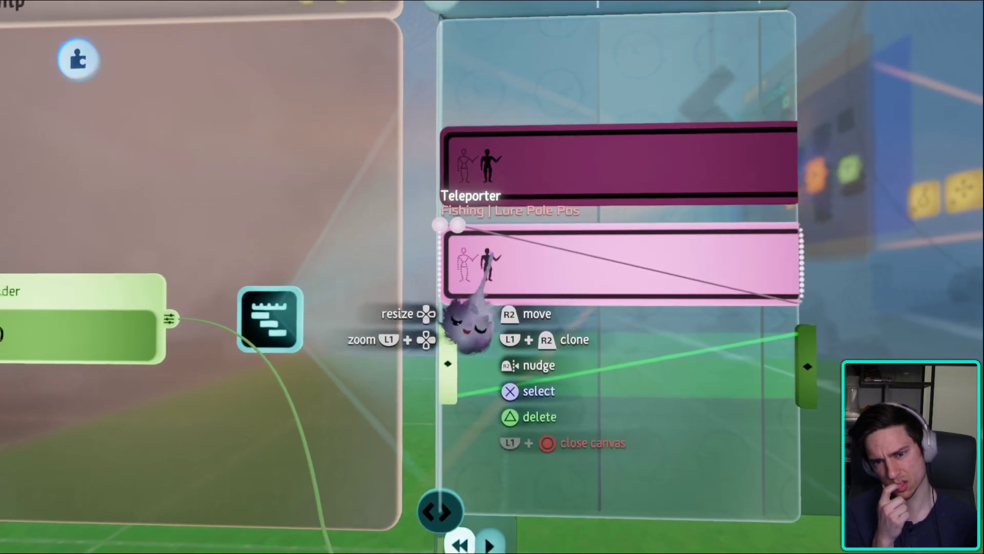
{"action": "scroll", "coordinate": [469, 349], "scroll_direction": "up", "scroll_amount": 5}
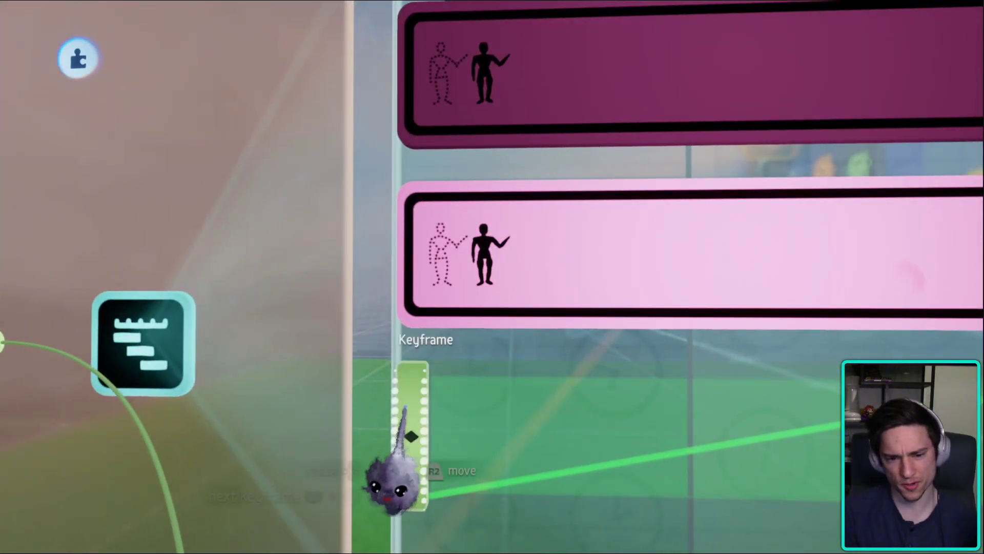
{"action": "scroll", "coordinate": [390, 485], "scroll_direction": "down", "scroll_amount": 5}
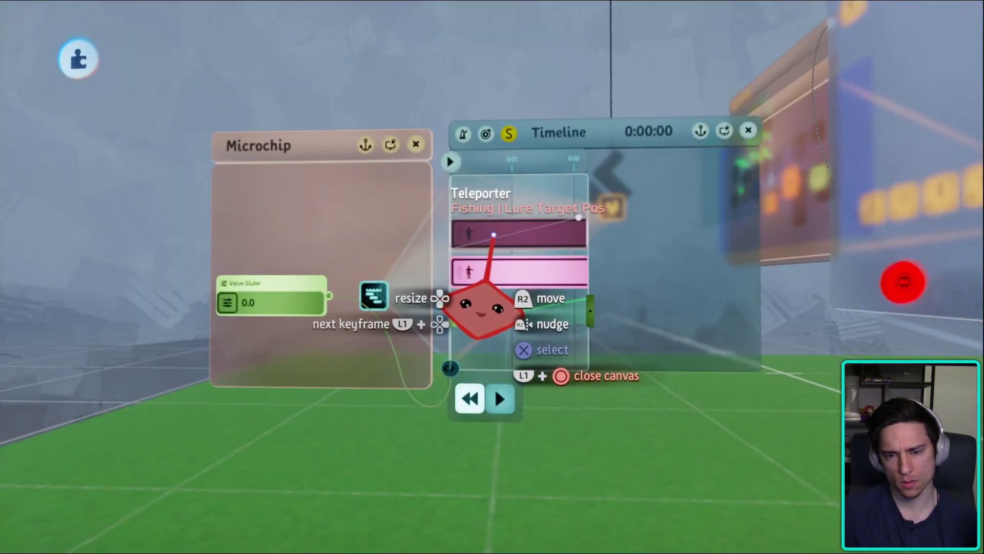
- Check the Fishing | Lure Target Pos teleporter settings, then start playing the level
{"action": "left_click", "coordinate": [480, 310]}
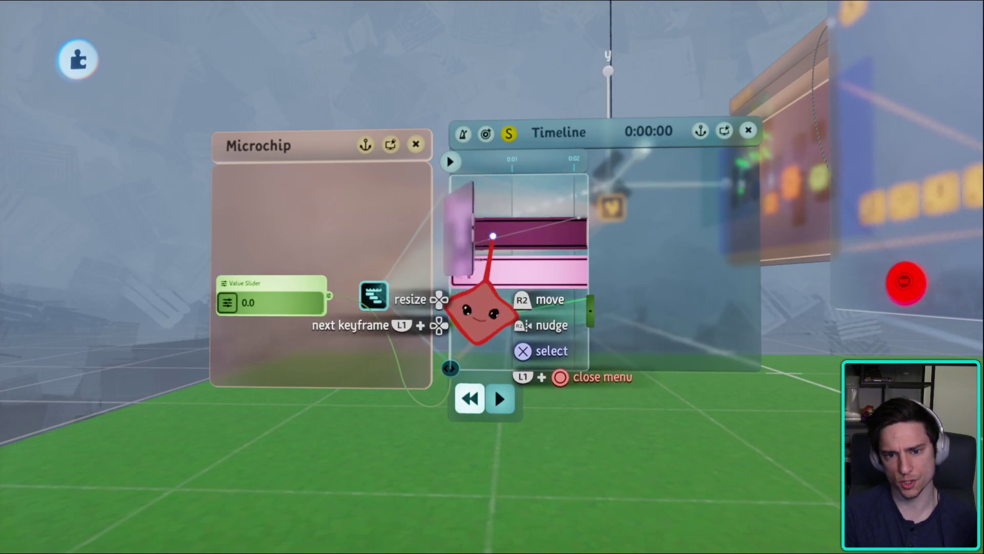
{"action": "middle_click_drag", "start_coordinate": [439, 351], "coordinate": [477, 353]}
{"action": "key", "text": "Escape"}
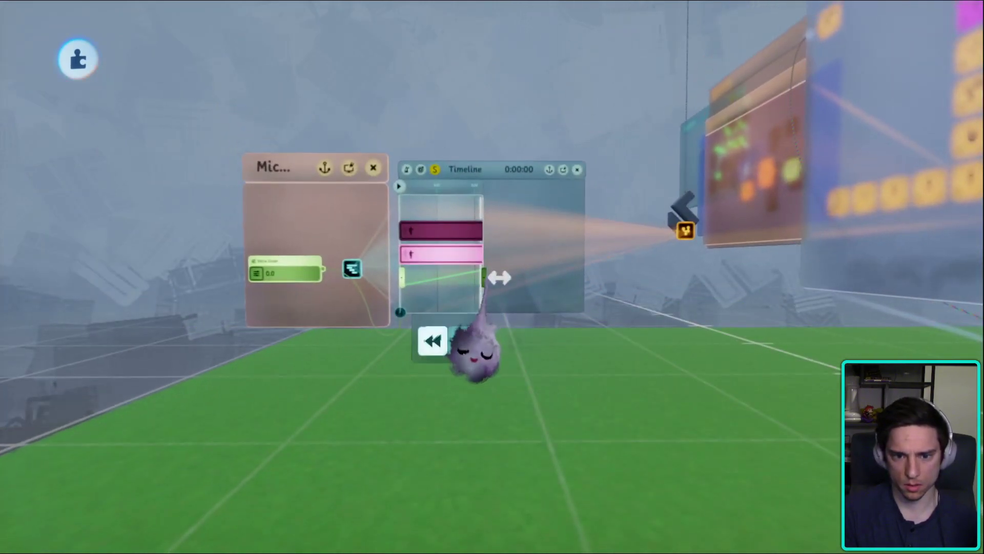
{"action": "key", "text": "Escape"}
{"action": "left_click", "coordinate": [277, 385]}
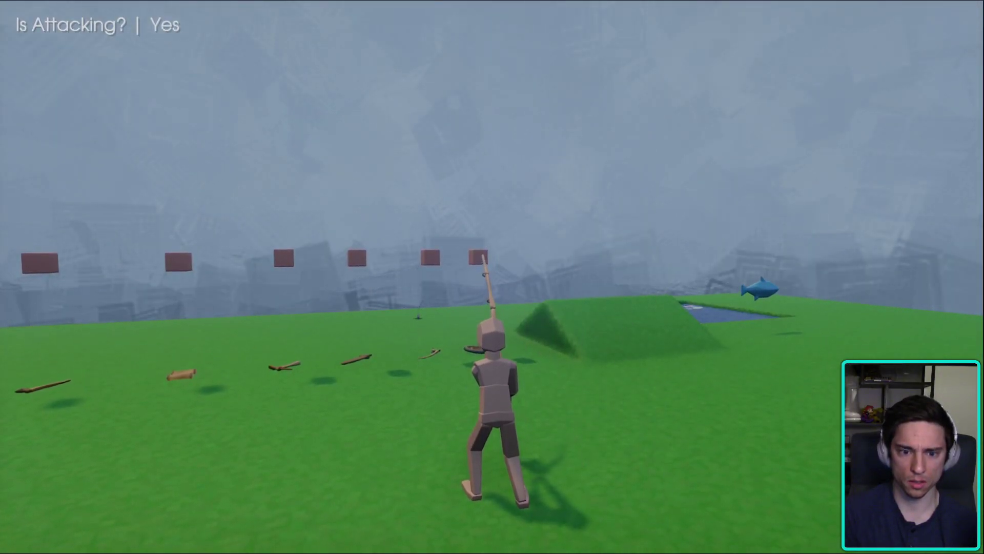
- Pause, inspect the Microchip timeline in edit mode, and resume playing
{"action": "key", "text": "Escape"}
{"action": "left_click", "coordinate": [237, 387]}
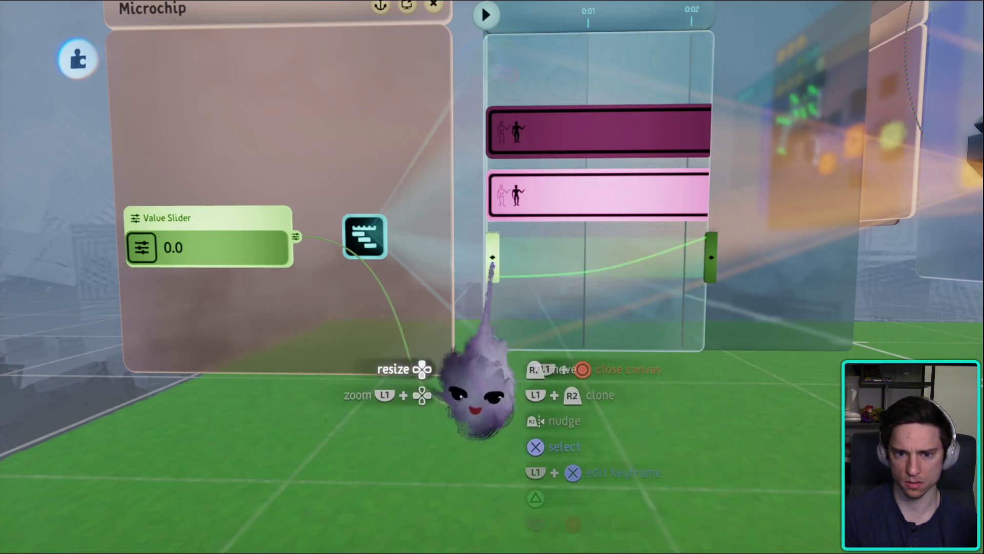
{"action": "key", "text": "Escape"}
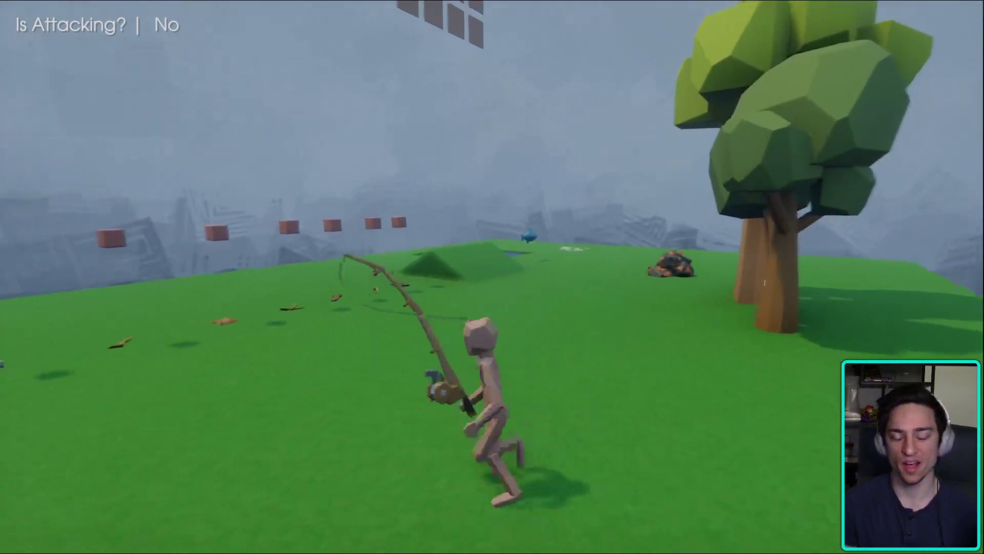
- Test-cast the rod twice, then go back into edit mode on the Casting/Waiting chip
{"action": "left_click", "coordinate": [492, 277]}
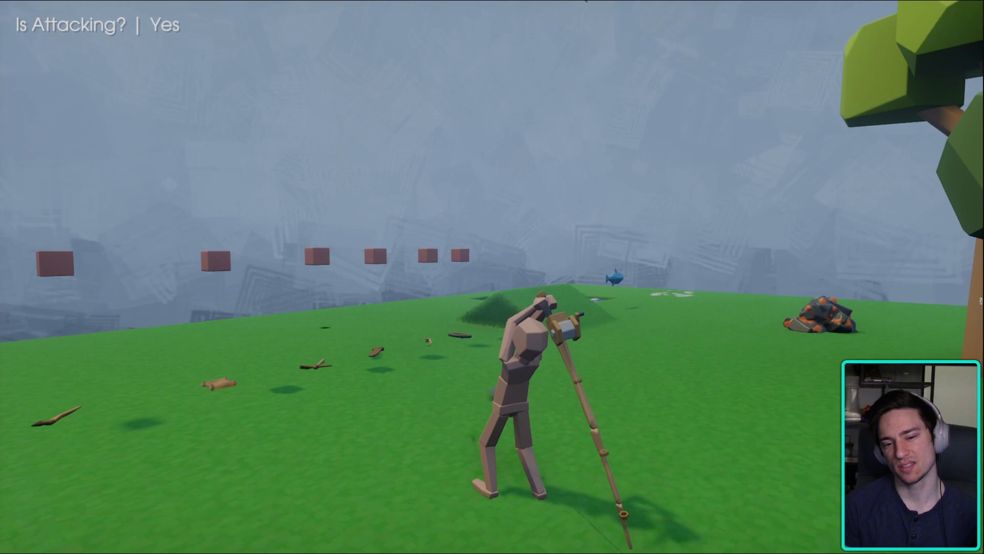
{"action": "left_click", "coordinate": [492, 277]}
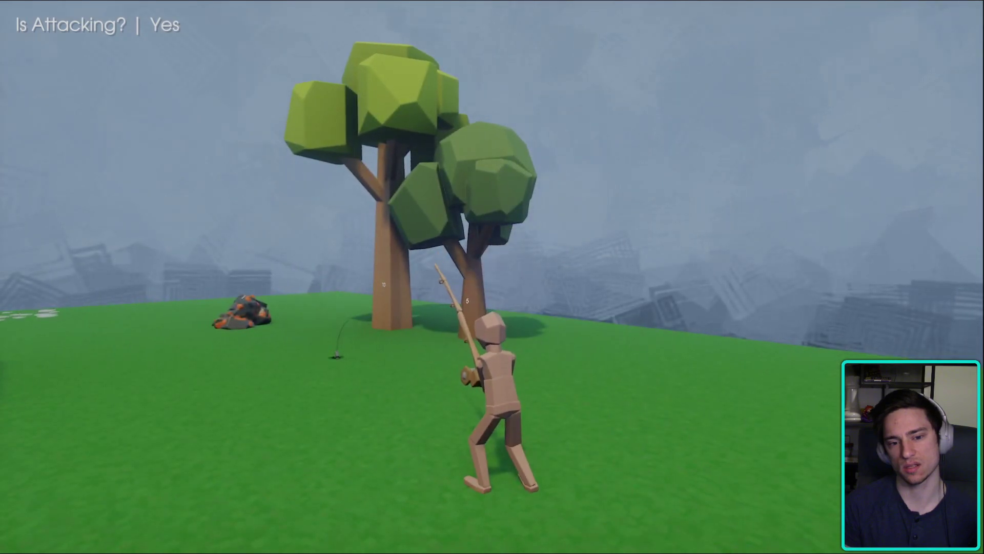
{"action": "key", "text": "Escape"}
{"action": "key", "text": "Return"}
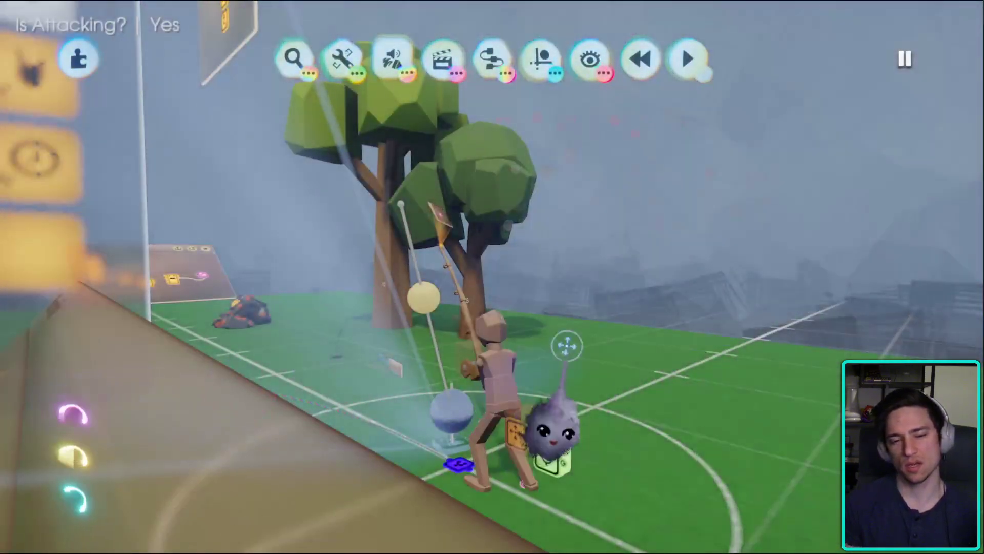
{"action": "key", "text": "Escape"}
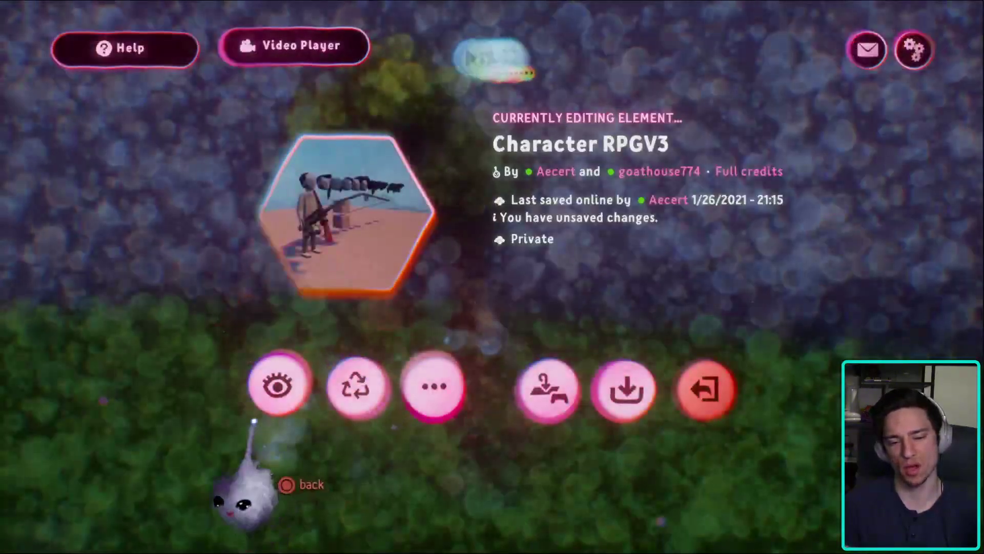
{"action": "key", "text": "Return"}
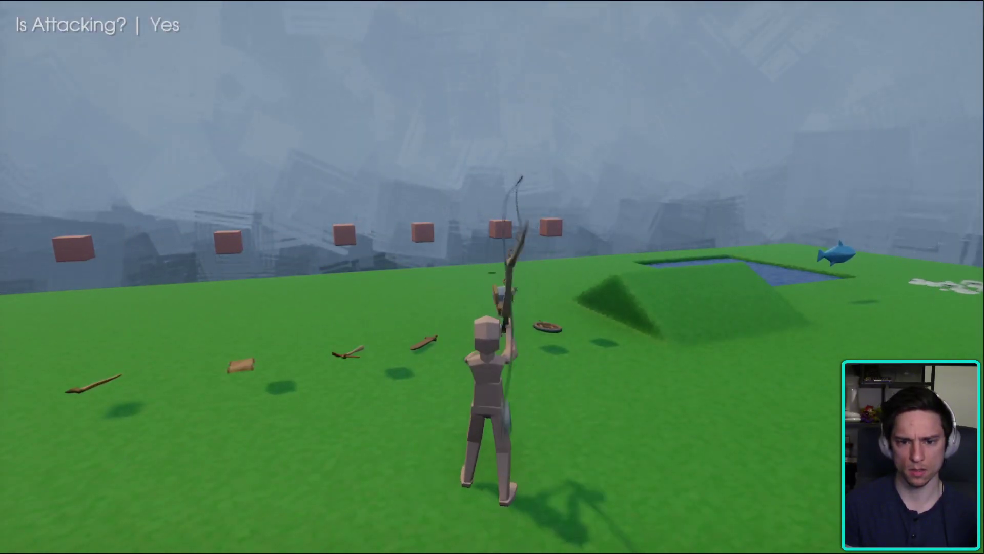
{"action": "key", "text": "Escape"}
{"action": "left_click", "coordinate": [239, 389]}
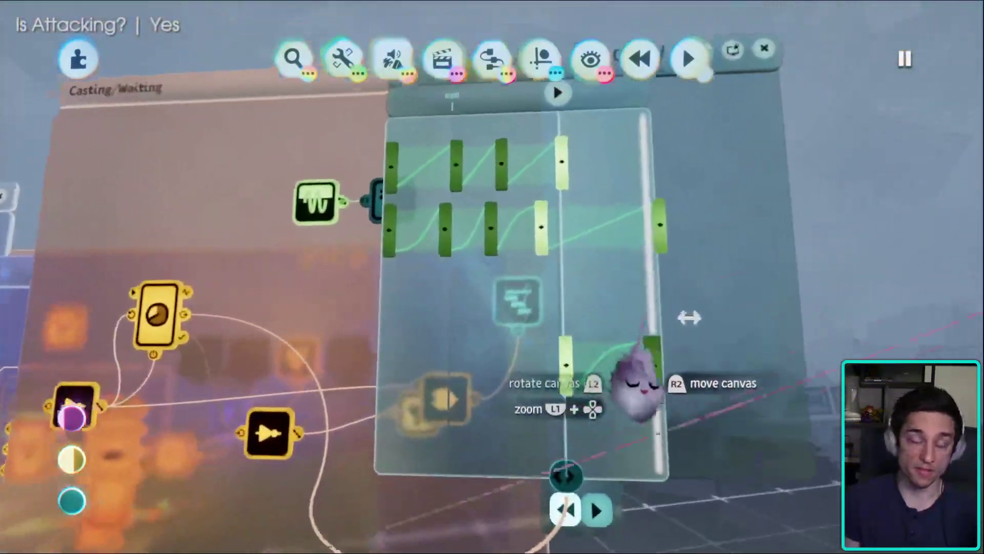
- Leave the Casting/Waiting chip canvas and switch the level back to play mode
{"action": "key", "text": "Escape"}
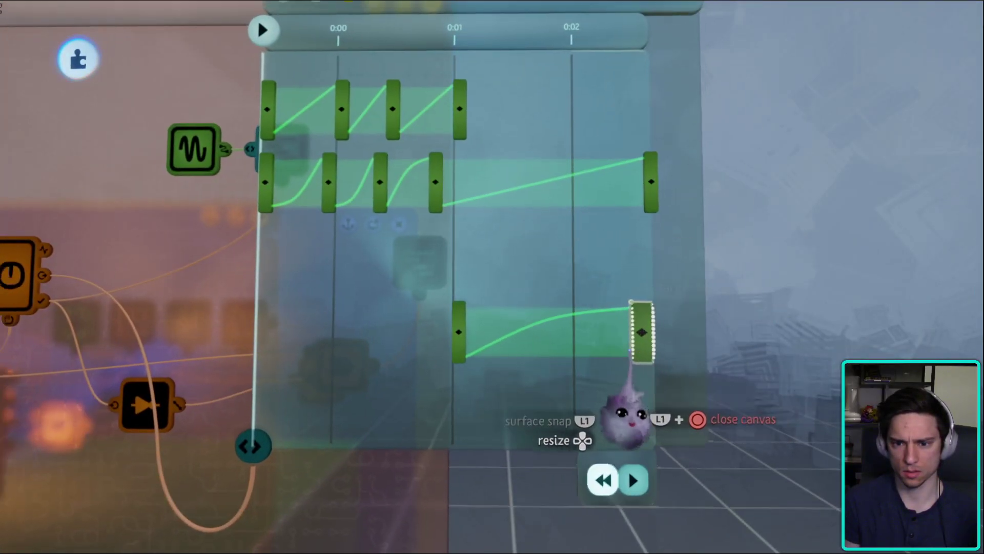
{"action": "key", "text": "Escape"}
{"action": "key", "text": "Return"}
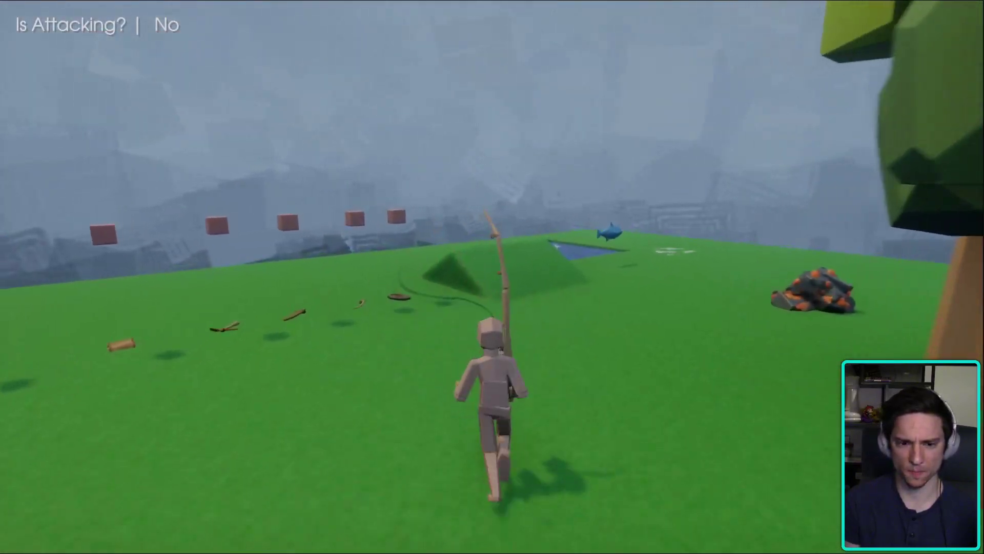
- Switch the character to the bow, enter edit mode and open the Teleporter clip's settings
{"action": "key", "text": "space"}
{"action": "key", "text": "space"}
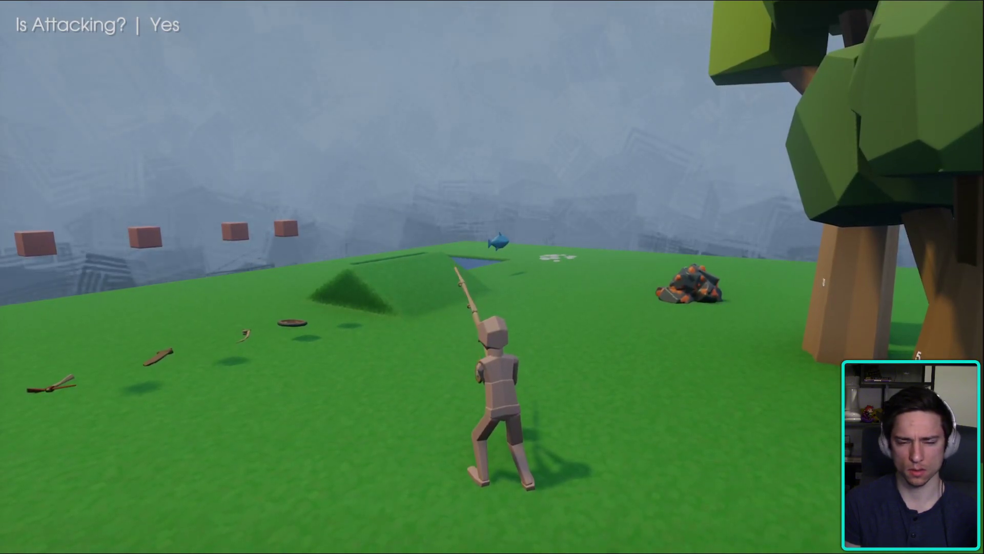
{"action": "key", "text": "Escape"}
{"action": "left_click", "coordinate": [241, 389]}
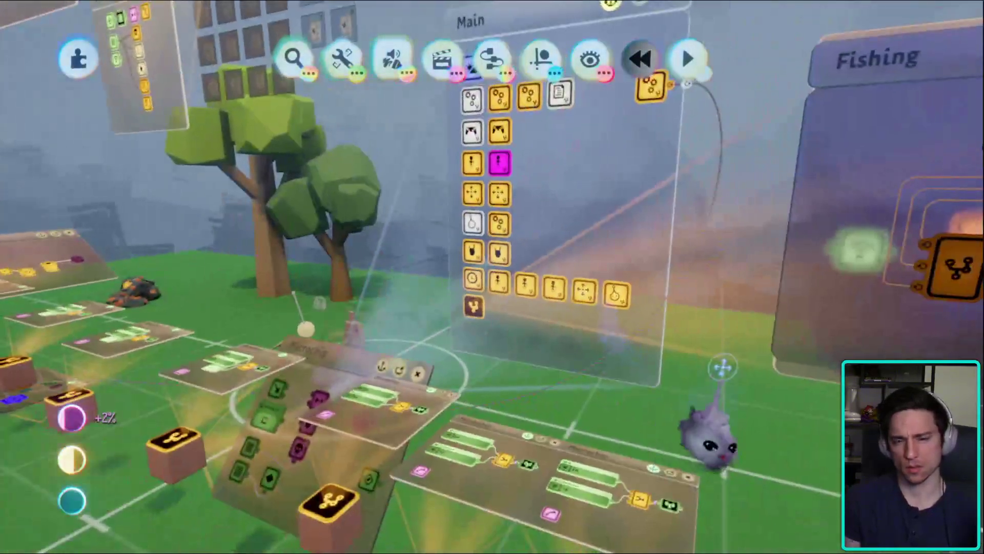
{"action": "middle_click_drag", "start_coordinate": [723, 367], "coordinate": [468, 330]}
{"action": "scroll", "coordinate": [468, 330], "scroll_direction": "up", "scroll_amount": 5}
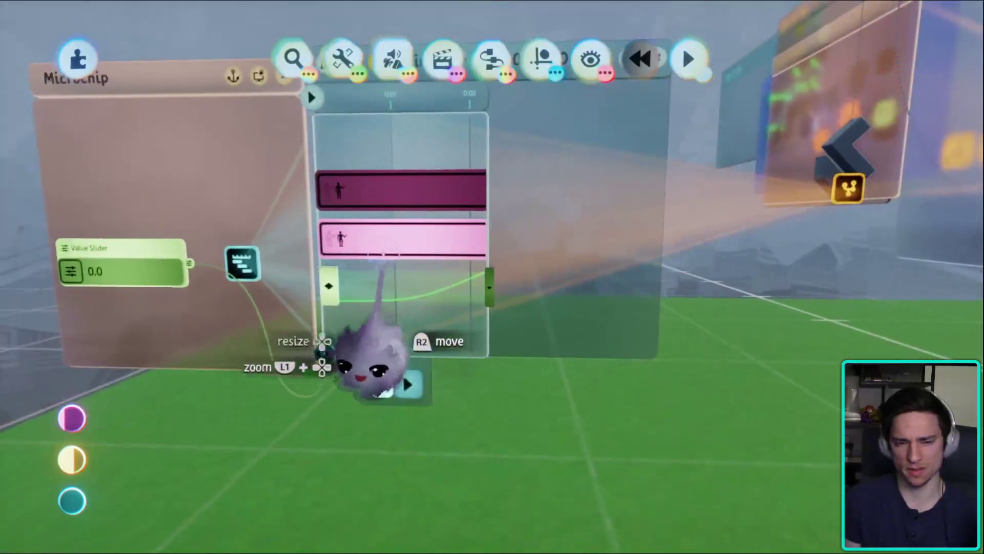
{"action": "mouse_move", "coordinate": [445, 261]}
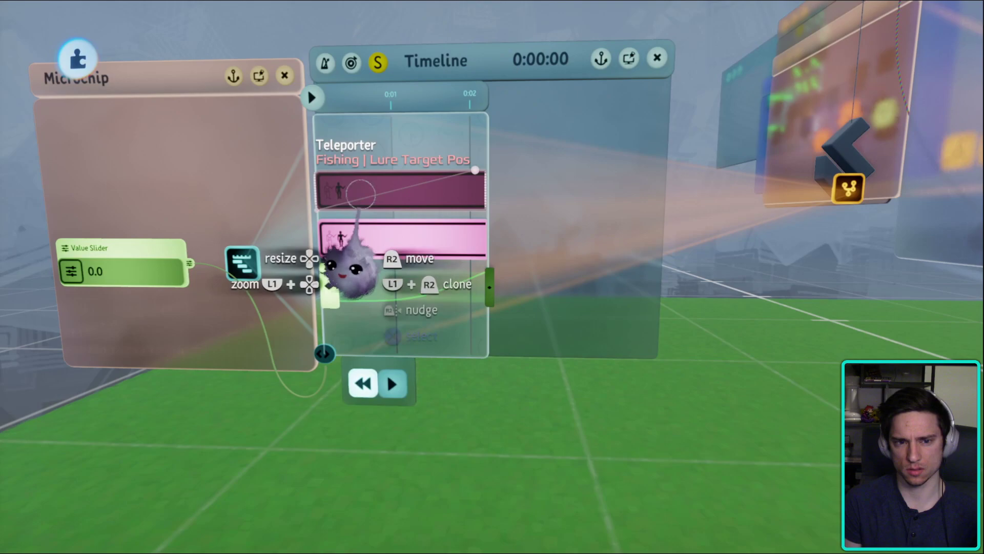
{"action": "left_click", "coordinate": [353, 256]}
{"action": "left_click_drag", "start_coordinate": [509, 330], "coordinate": [708, 328]}
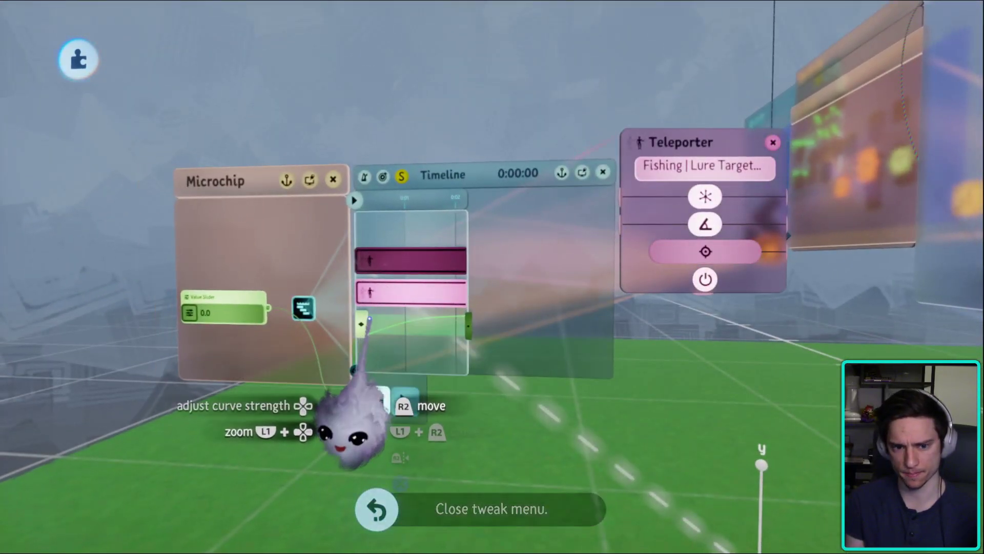
- Record the Fishing | Lure Target Pos teleporter being lifted upward
{"action": "middle_click_drag", "start_coordinate": [387, 336], "coordinate": [590, 398]}
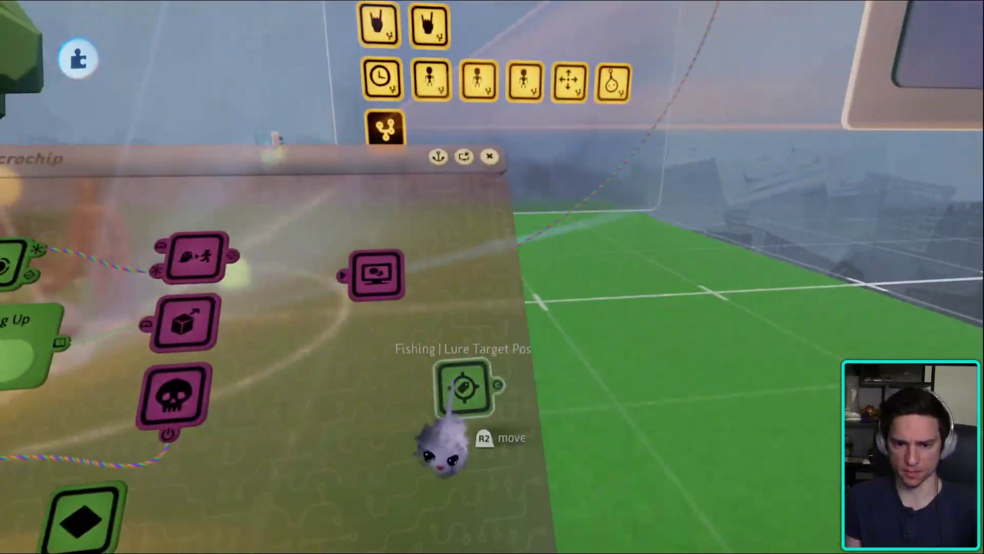
{"action": "left_click", "coordinate": [463, 403]}
{"action": "middle_click_drag", "start_coordinate": [695, 382], "coordinate": [513, 164]}
{"action": "key", "text": "r"}
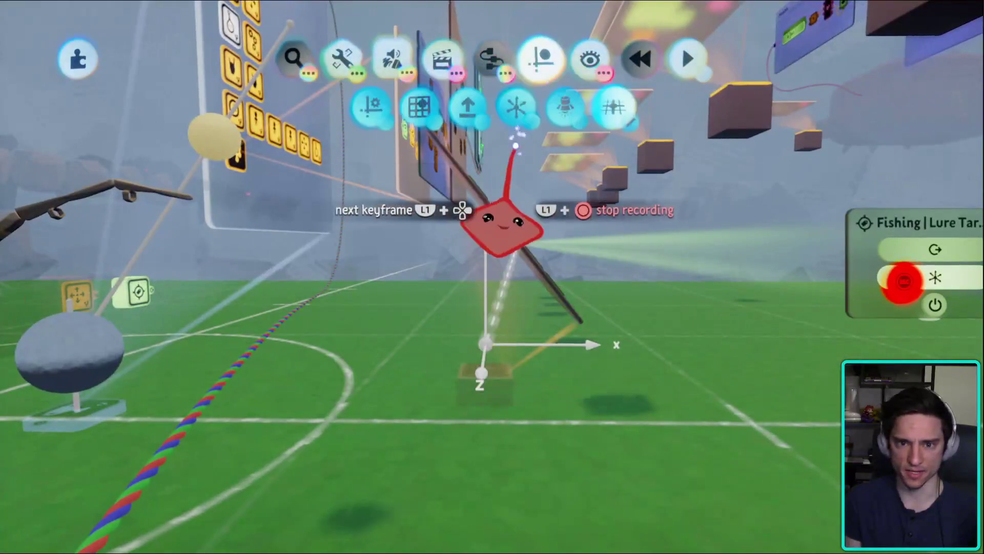
{"action": "left_click_drag", "start_coordinate": [472, 413], "coordinate": [974, 374]}
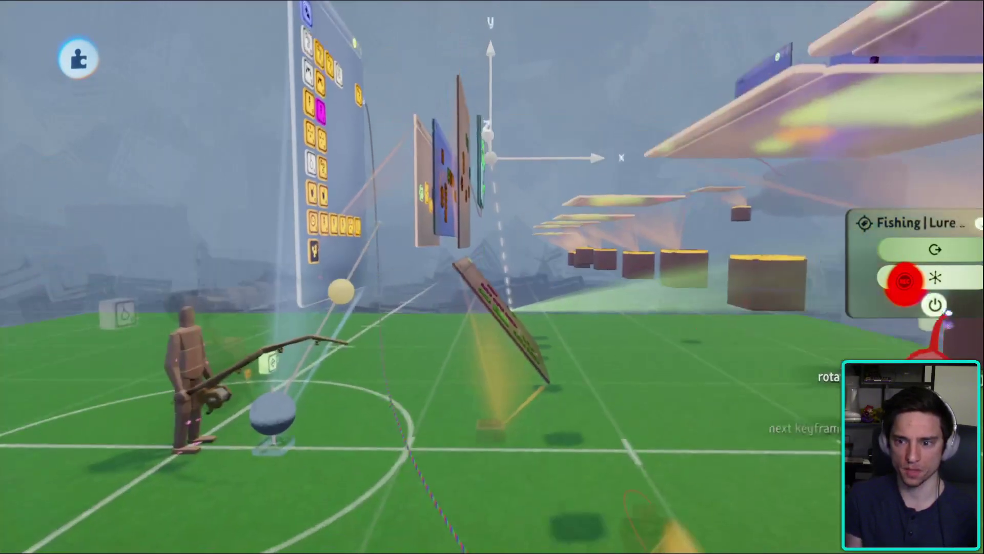
{"action": "middle_click_drag", "start_coordinate": [974, 375], "coordinate": [492, 495]}
{"action": "key", "text": "r"}
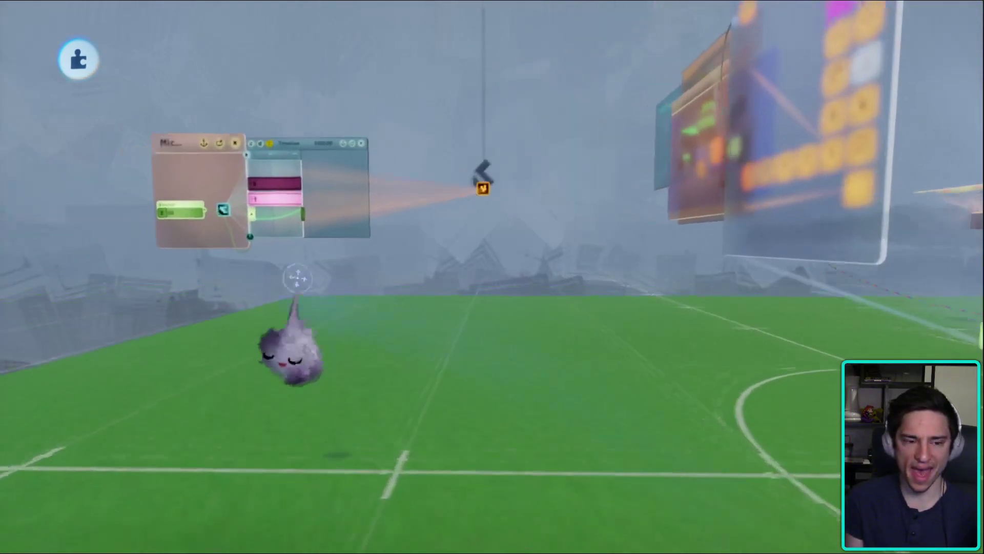
{"action": "scroll", "coordinate": [297, 279], "scroll_direction": "up", "scroll_amount": 3}
{"action": "middle_click_drag", "start_coordinate": [292, 251], "coordinate": [774, 77]}
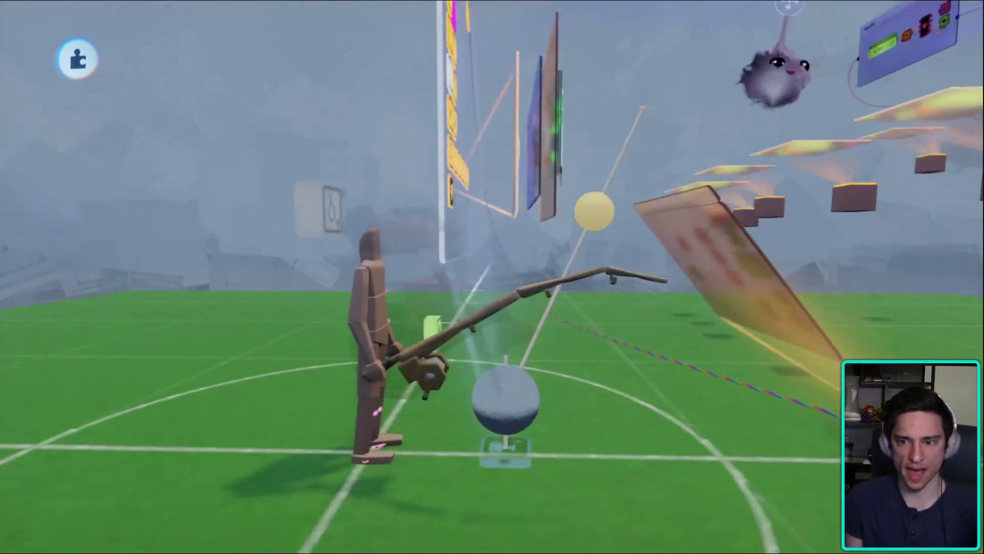
{"action": "middle_click_drag", "start_coordinate": [800, 310], "coordinate": [593, 395]}
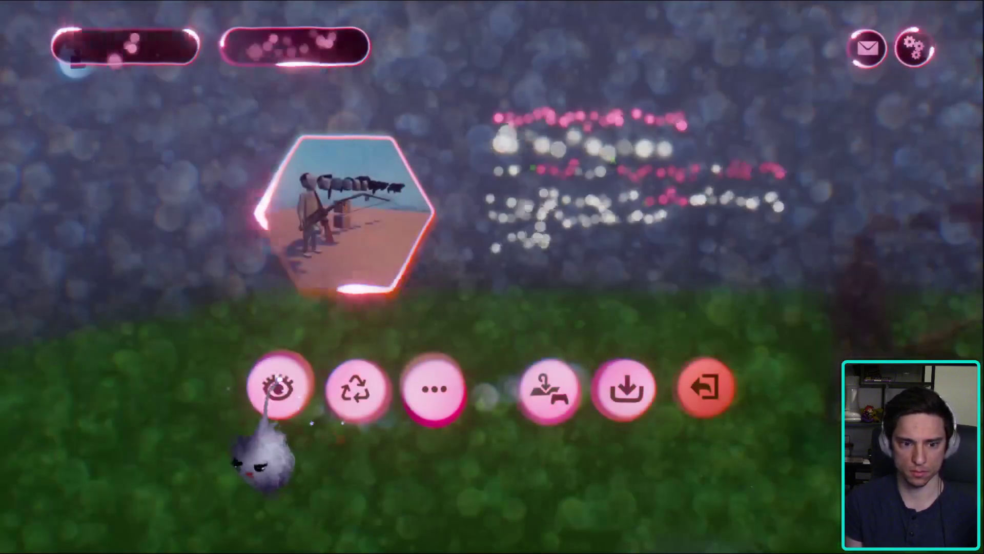
- Play-test a rod cast, then return to edit mode
{"action": "key", "text": "w"}
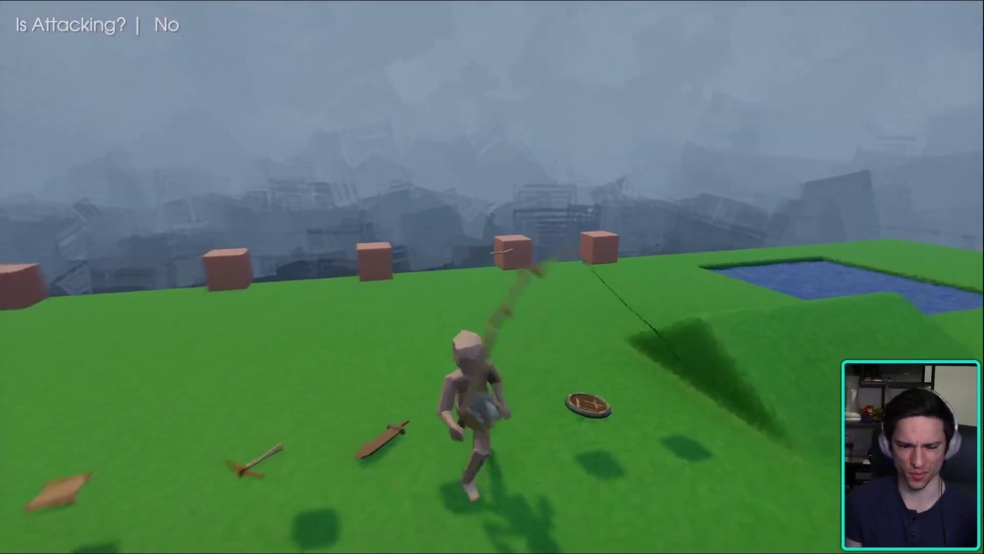
{"action": "left_click", "coordinate": [492, 276]}
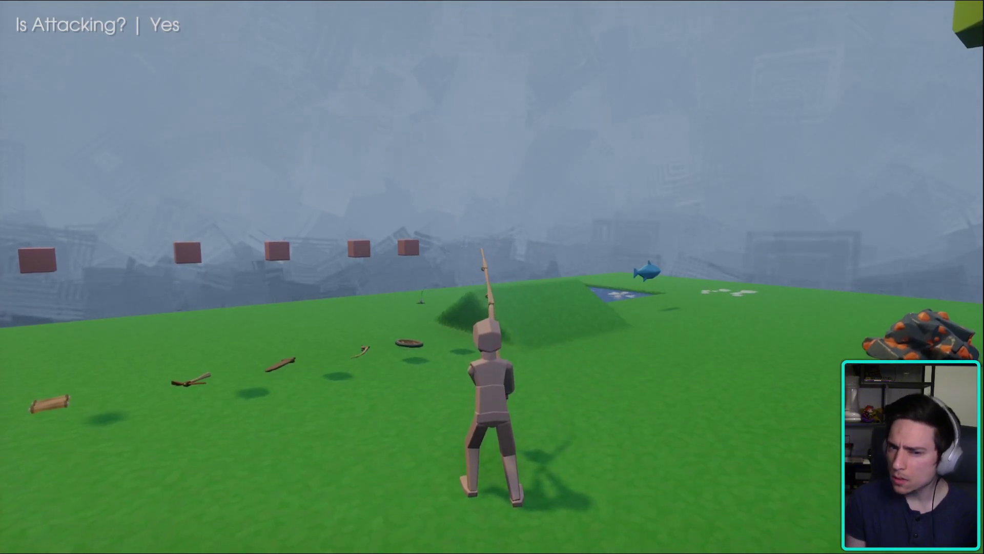
{"action": "key", "text": "Escape"}
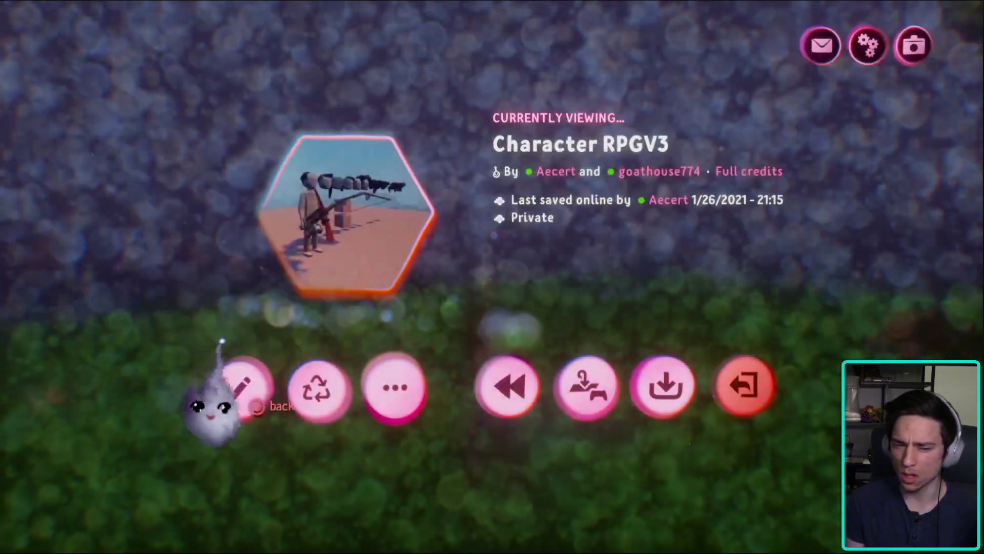
{"action": "left_click", "coordinate": [231, 390]}
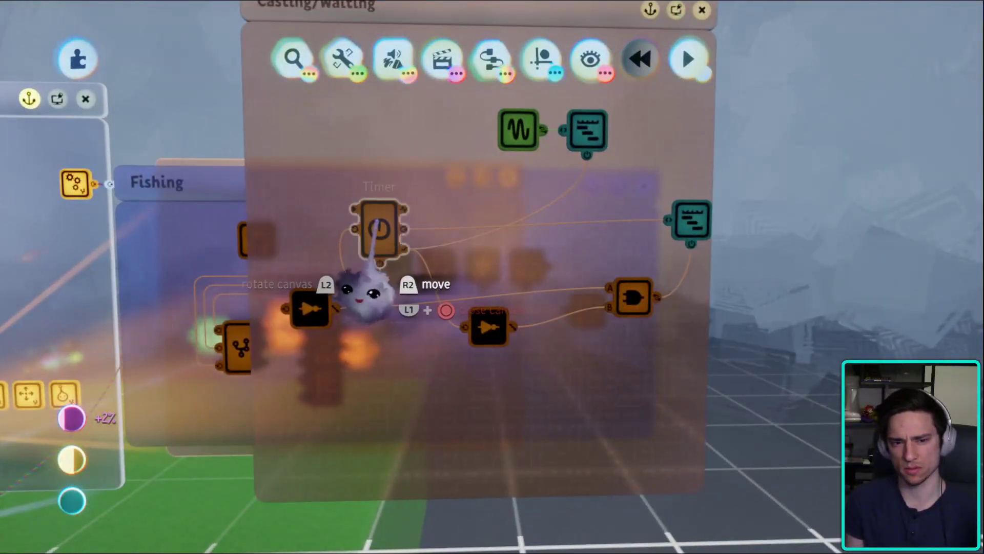
- Raise the casting Timer's Target Time, then return to edit mode after testing
{"action": "left_click", "coordinate": [429, 237]}
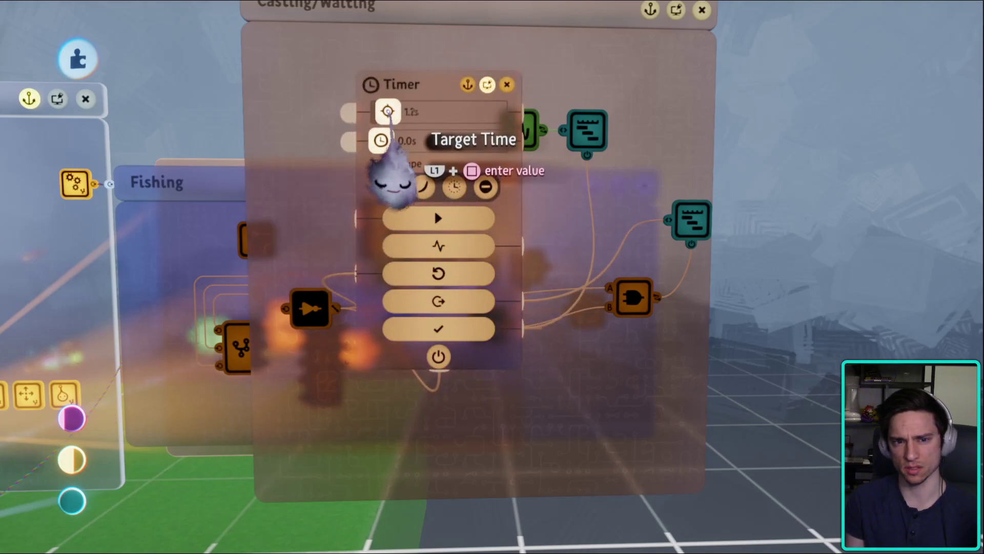
{"action": "left_click_drag", "start_coordinate": [389, 111], "coordinate": [403, 102]}
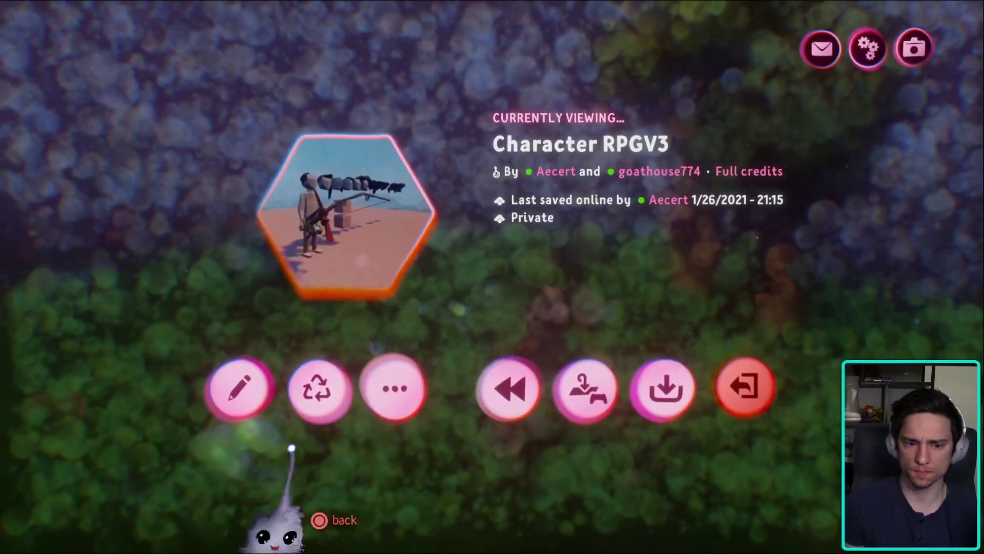
{"action": "left_click", "coordinate": [240, 388]}
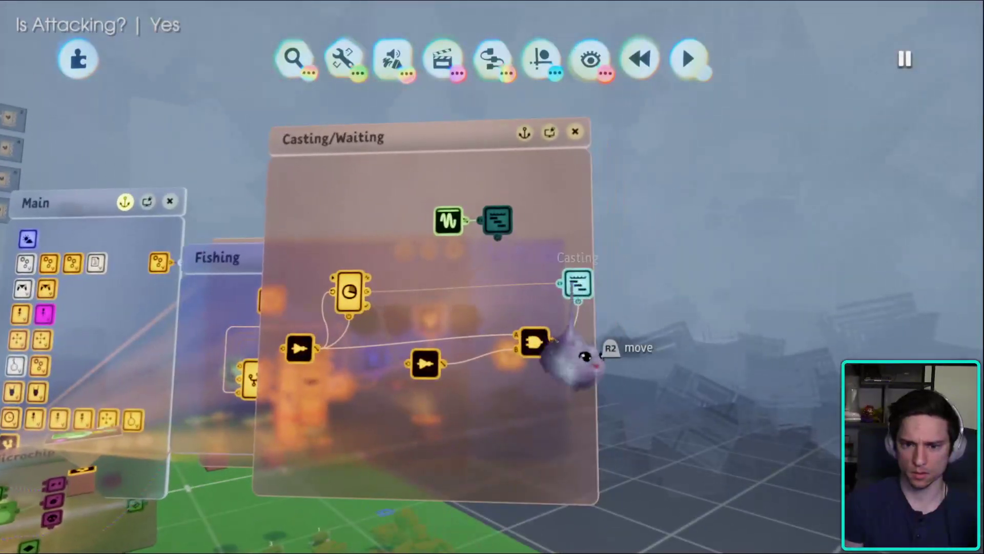
- Open the Casting timeline on its own canvas and inspect its keyframes
{"action": "left_click", "coordinate": [577, 285]}
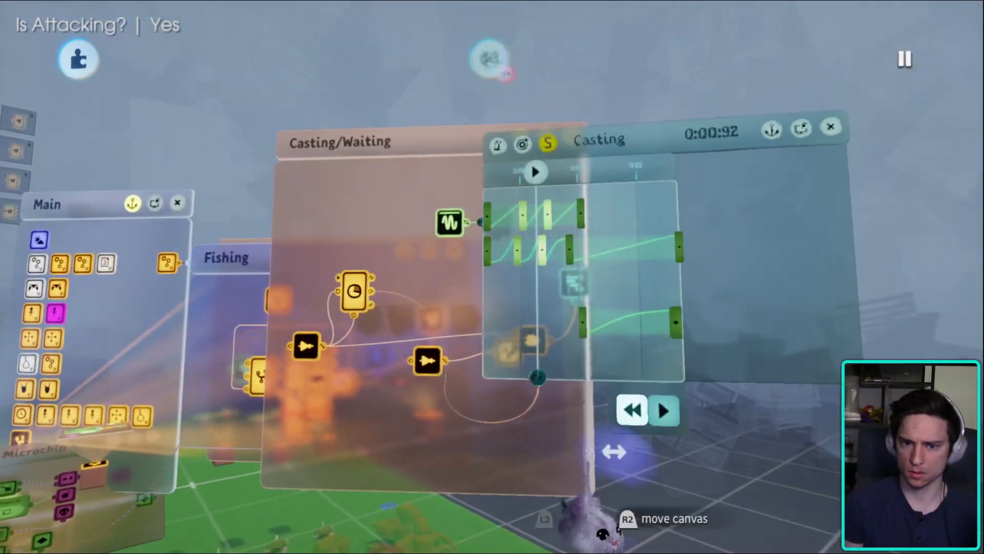
{"action": "scroll", "coordinate": [574, 359], "scroll_direction": "down", "scroll_amount": 5}
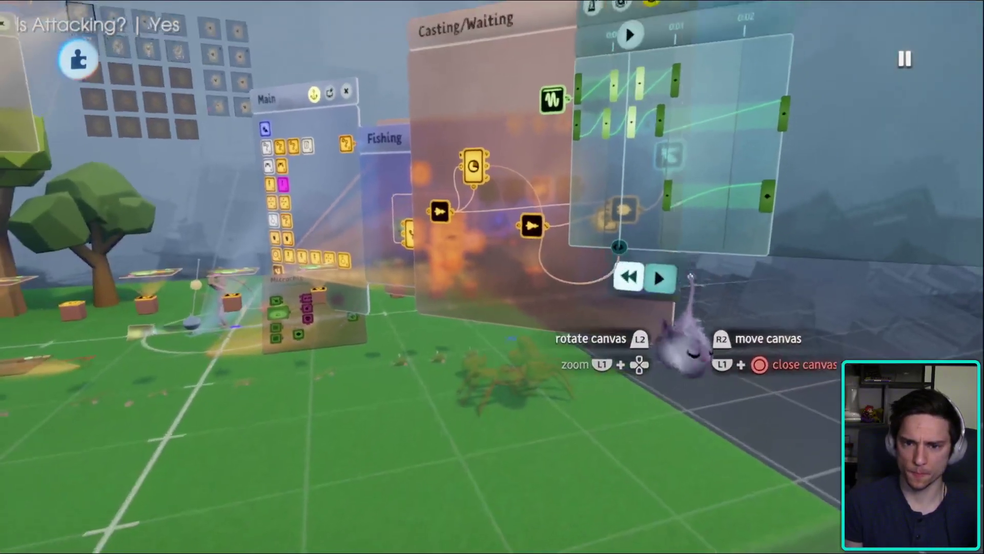
{"action": "scroll", "coordinate": [661, 277], "scroll_direction": "up", "scroll_amount": 5}
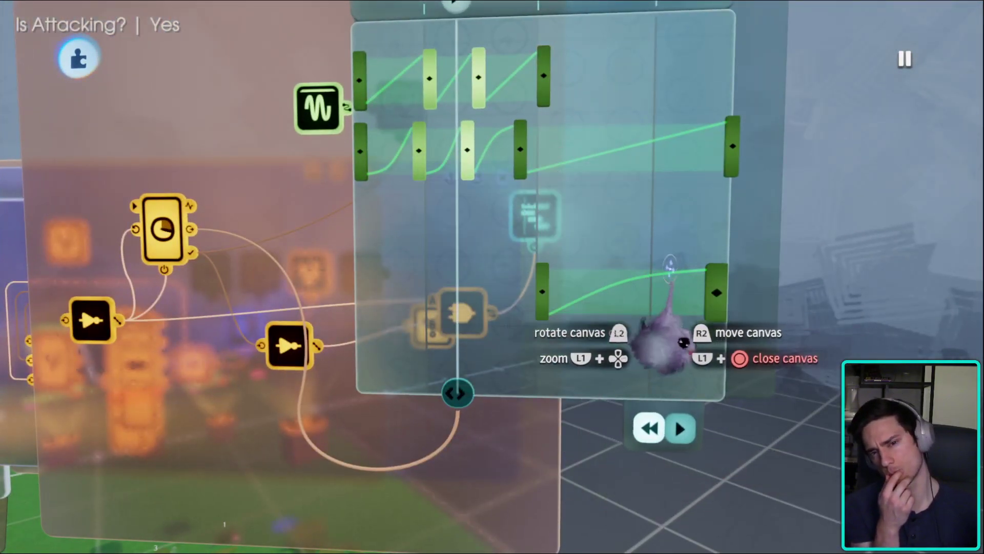
{"action": "scroll", "coordinate": [533, 220], "scroll_direction": "down", "scroll_amount": 5}
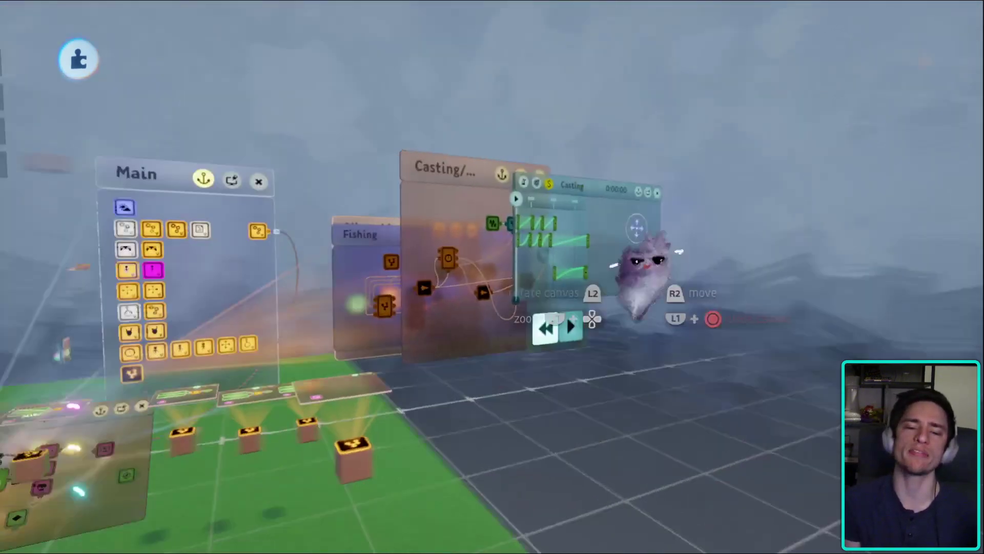
{"action": "scroll", "coordinate": [643, 267], "scroll_direction": "up", "scroll_amount": 5}
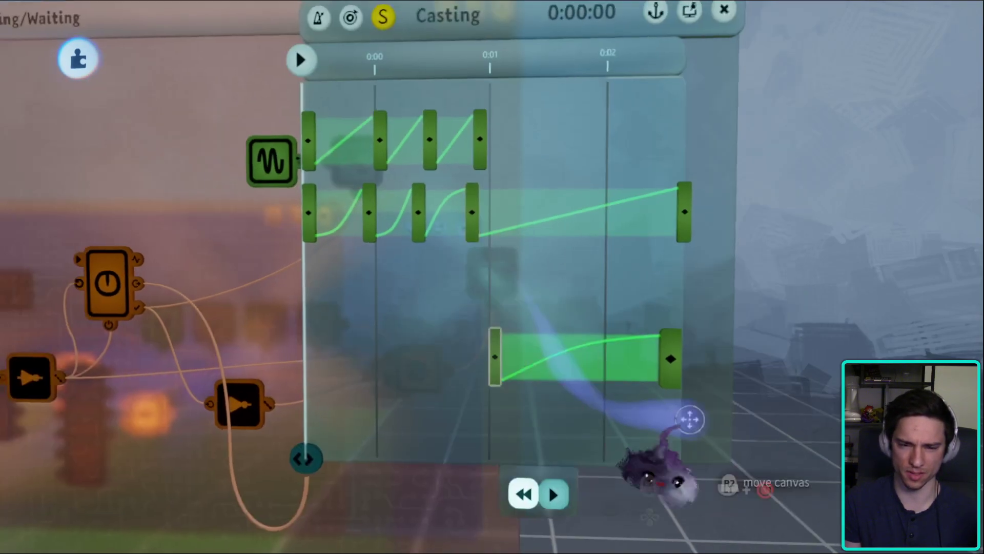
- Play-test the rod cast twice, then pause the game
{"action": "key", "text": "Escape"}
{"action": "left_click", "coordinate": [274, 384]}
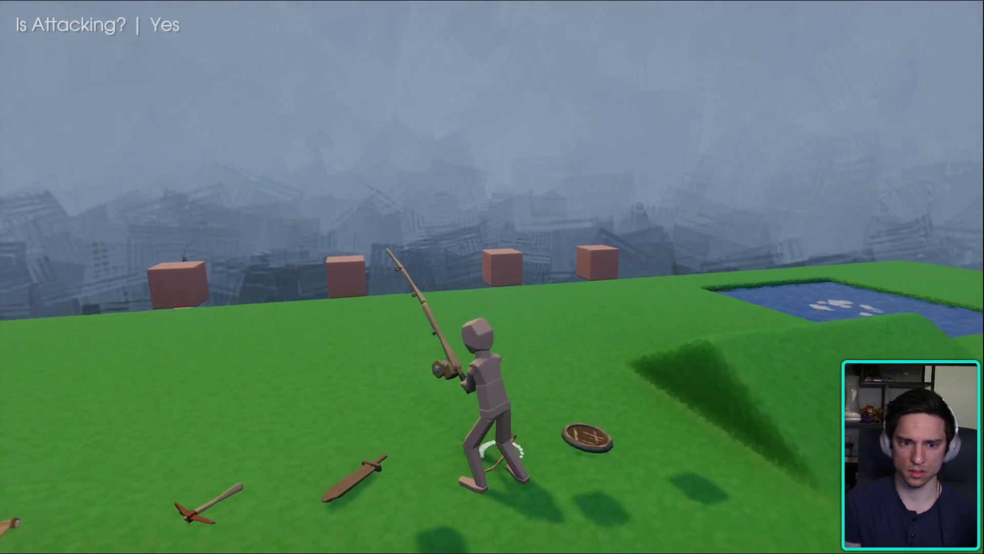
{"action": "key", "text": "Escape"}
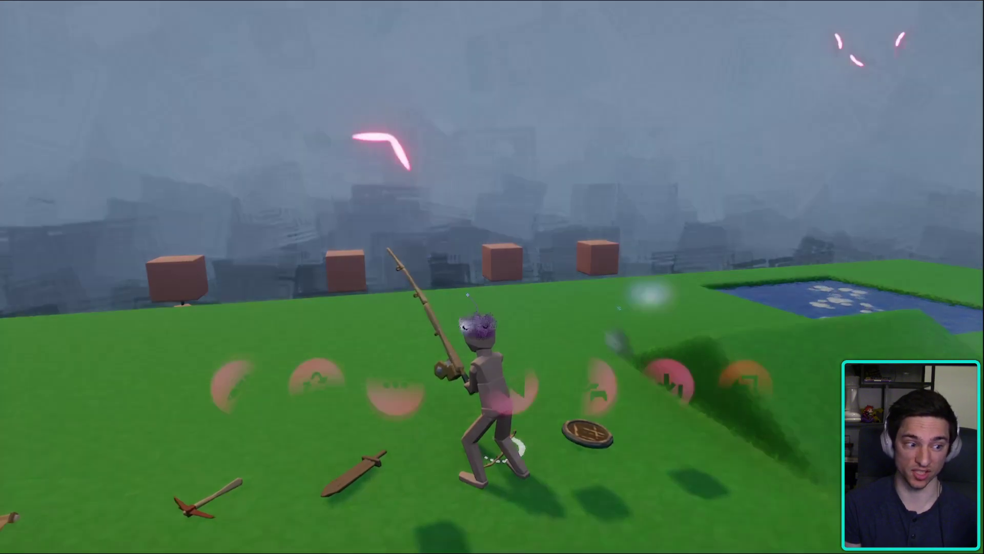
{"action": "left_click", "coordinate": [241, 386]}
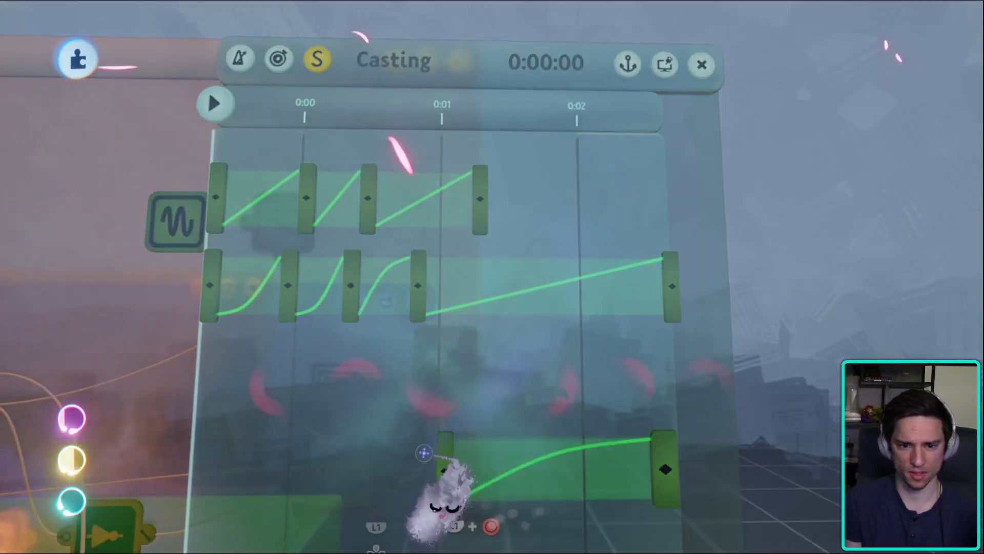
{"action": "key", "text": "Escape"}
{"action": "key", "text": "Return"}
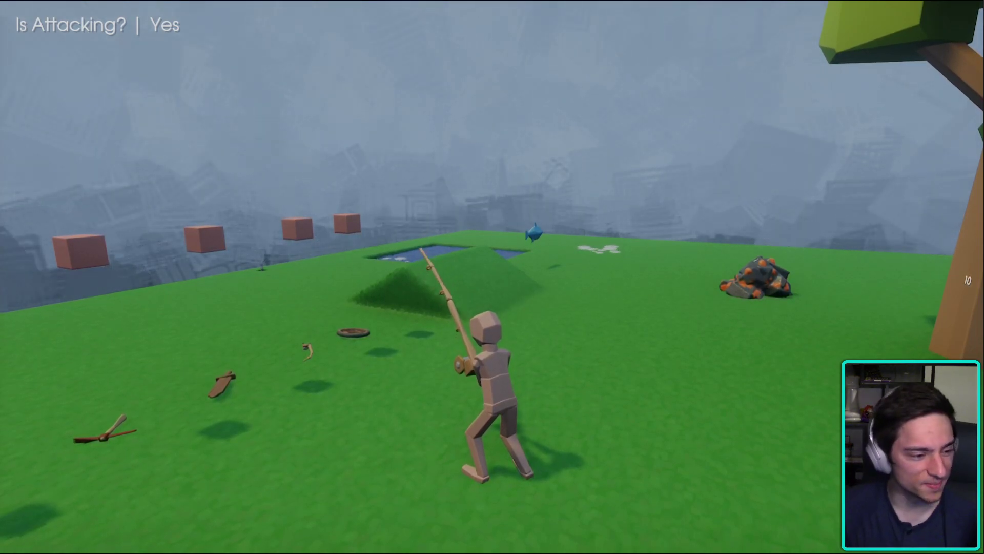
{"action": "key", "text": "Escape"}
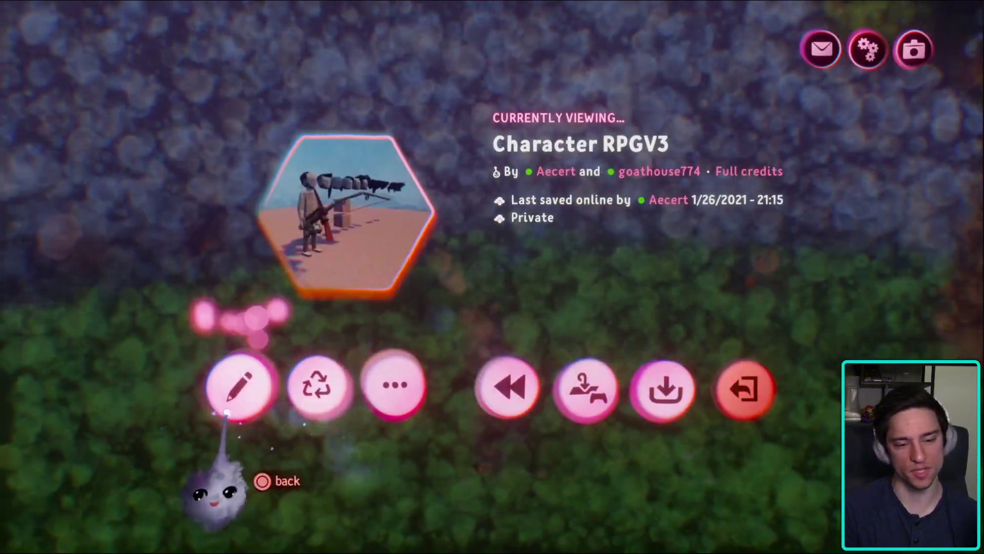
- Return to edit mode, close the keyframe settings, and check the emitter's inputs and outputs
{"action": "left_click", "coordinate": [242, 384]}
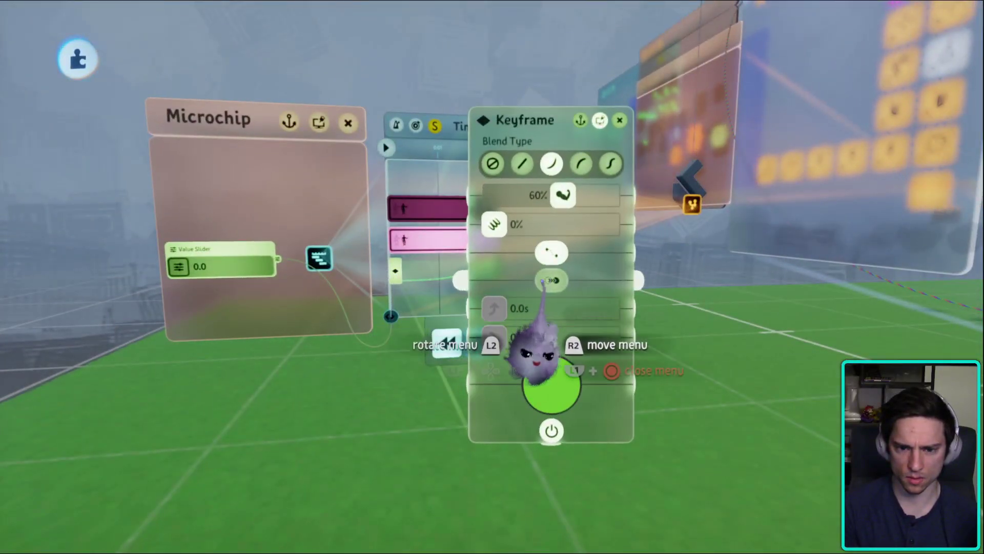
{"action": "key", "text": "Escape"}
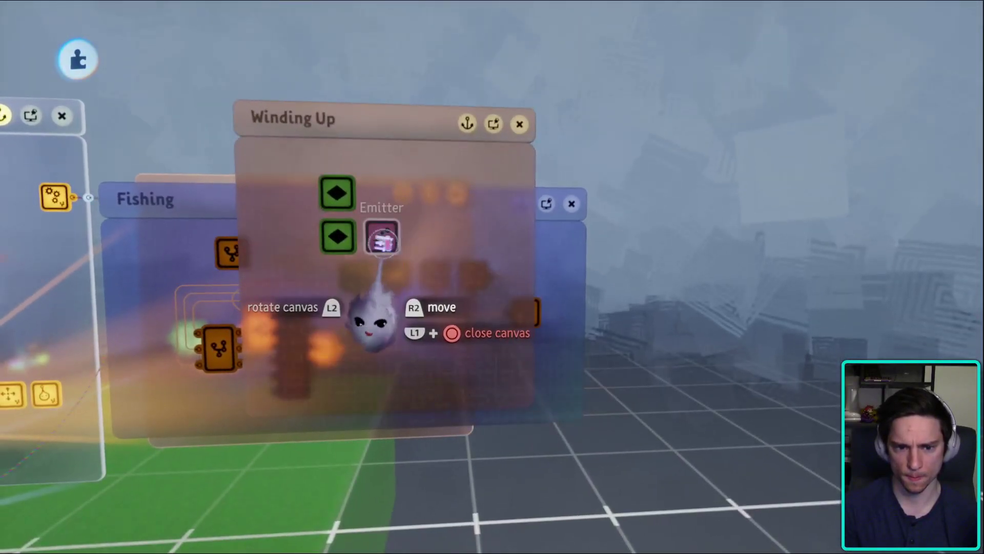
{"action": "left_click", "coordinate": [450, 295]}
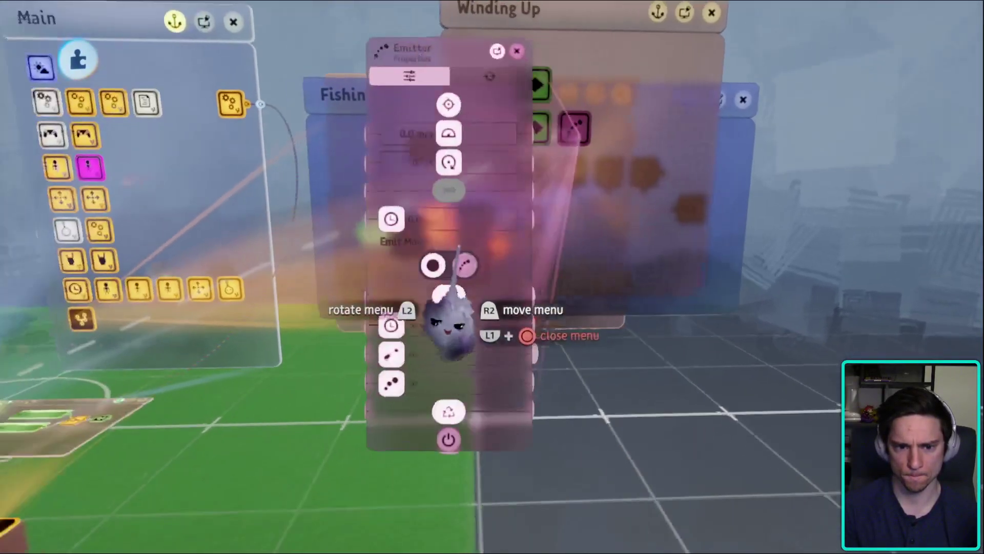
{"action": "key", "text": "R1"}
{"action": "key", "text": "Escape"}
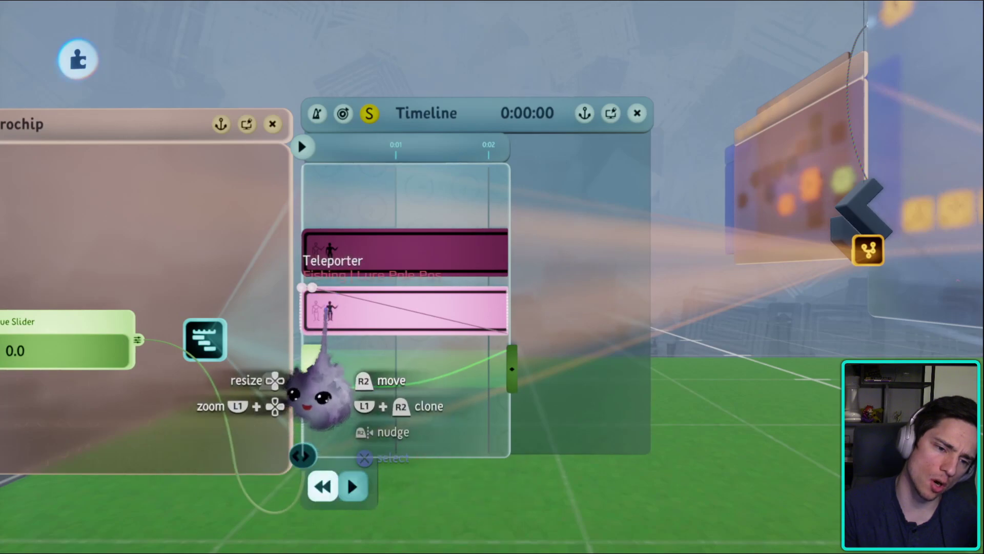
- Record a keyframe switching off the lure pole teleporter with the Keyframe tool
{"action": "left_click", "coordinate": [315, 308]}
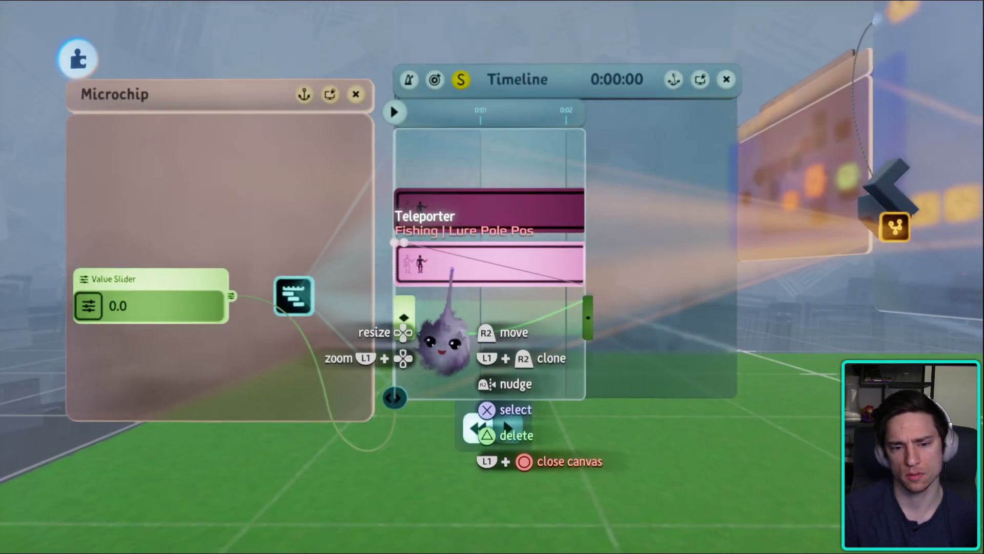
{"action": "middle_click_drag", "start_coordinate": [452, 271], "coordinate": [560, 196]}
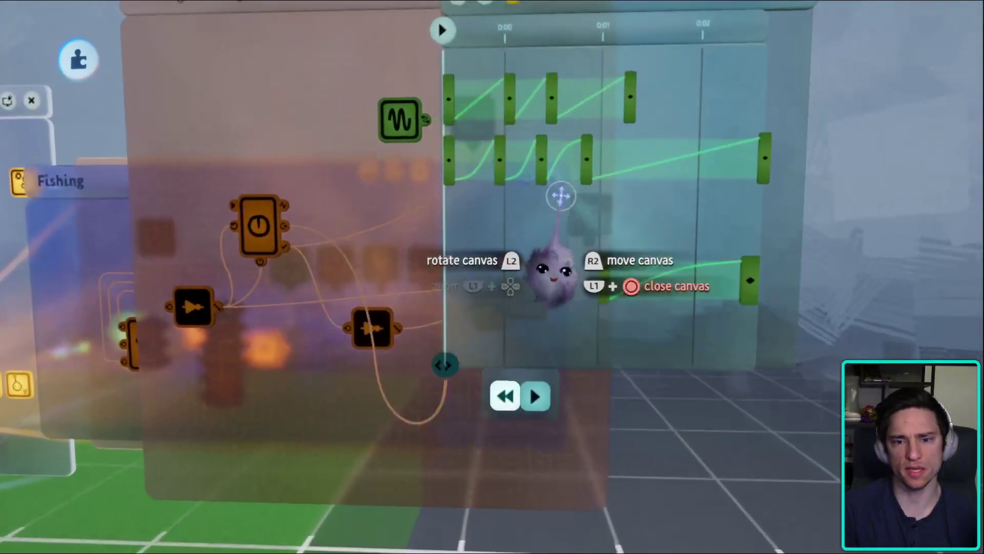
{"action": "key", "text": "s"}
{"action": "left_click", "coordinate": [446, 59]}
{"action": "left_click", "coordinate": [458, 159]}
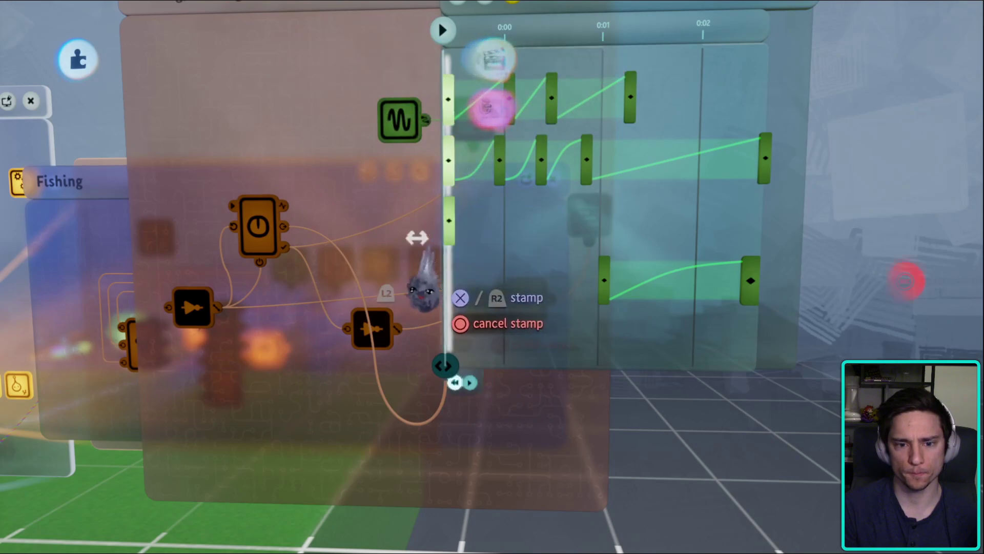
{"action": "middle_click_drag", "start_coordinate": [418, 266], "coordinate": [502, 342]}
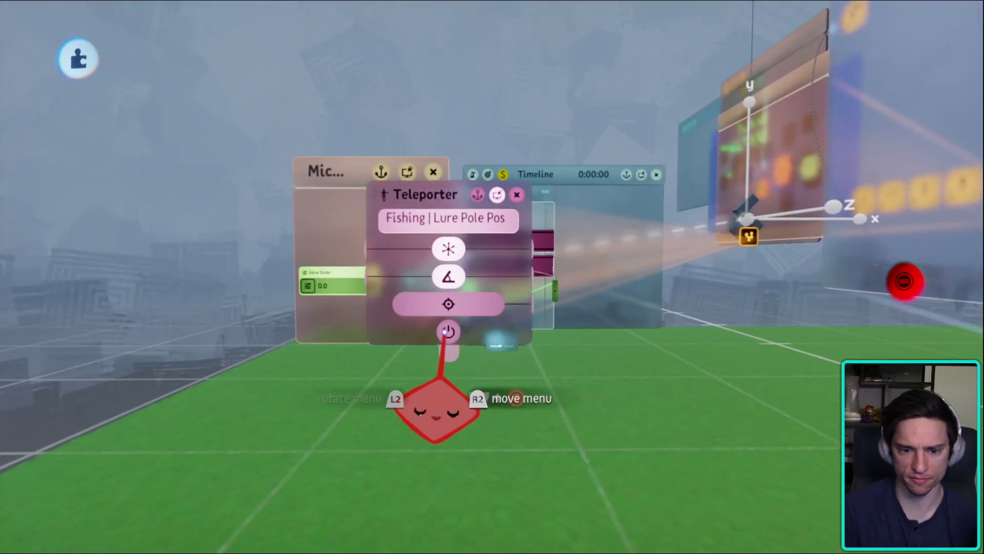
{"action": "middle_click_drag", "start_coordinate": [429, 406], "coordinate": [292, 238]}
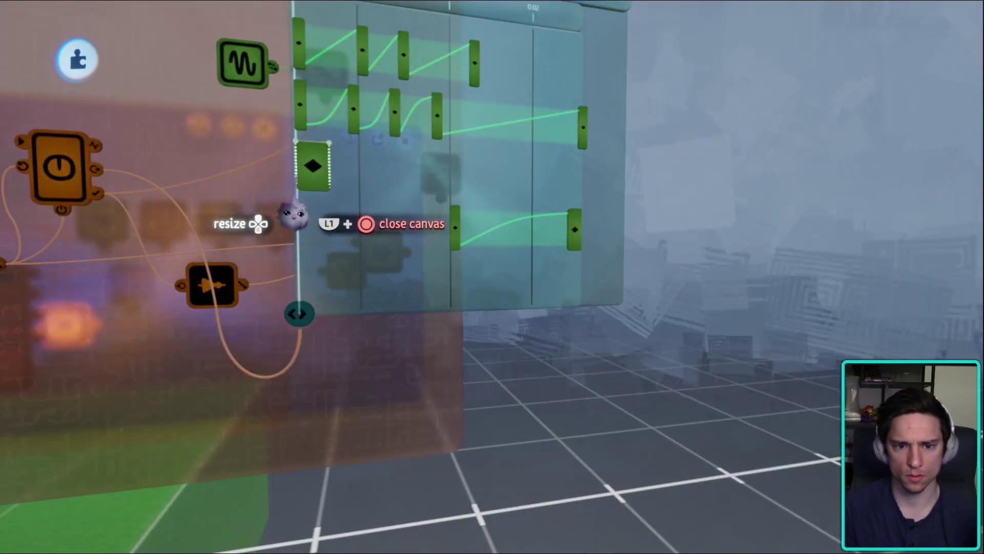
{"action": "middle_click_drag", "start_coordinate": [293, 215], "coordinate": [390, 241]}
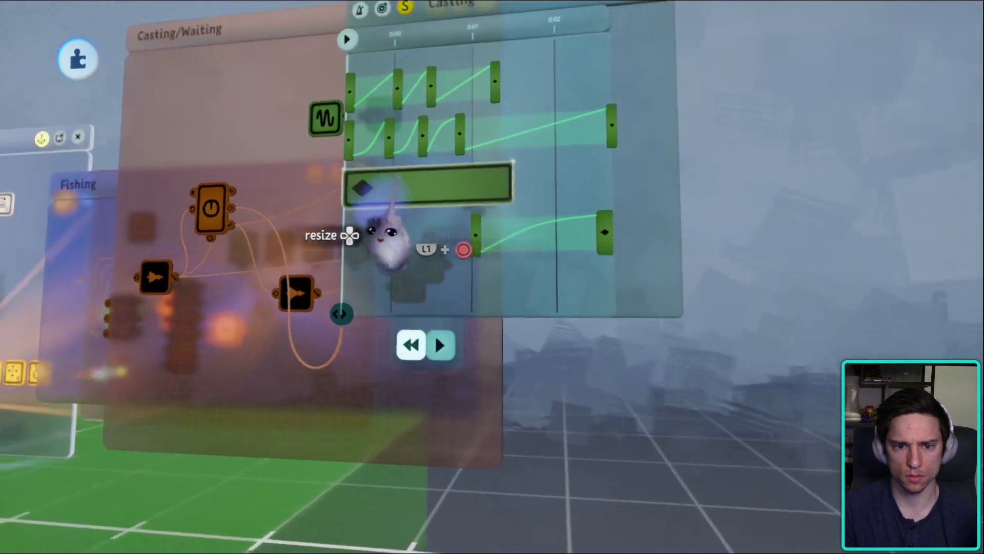
- Open the new keyframe's settings and choose Rename
{"action": "mouse_move", "coordinate": [515, 215]}
{"action": "middle_mouse_down"}
{"action": "mouse_move", "coordinate": [494, 281]}
{"action": "mouse_move", "coordinate": [460, 251]}
{"action": "middle_mouse_up"}
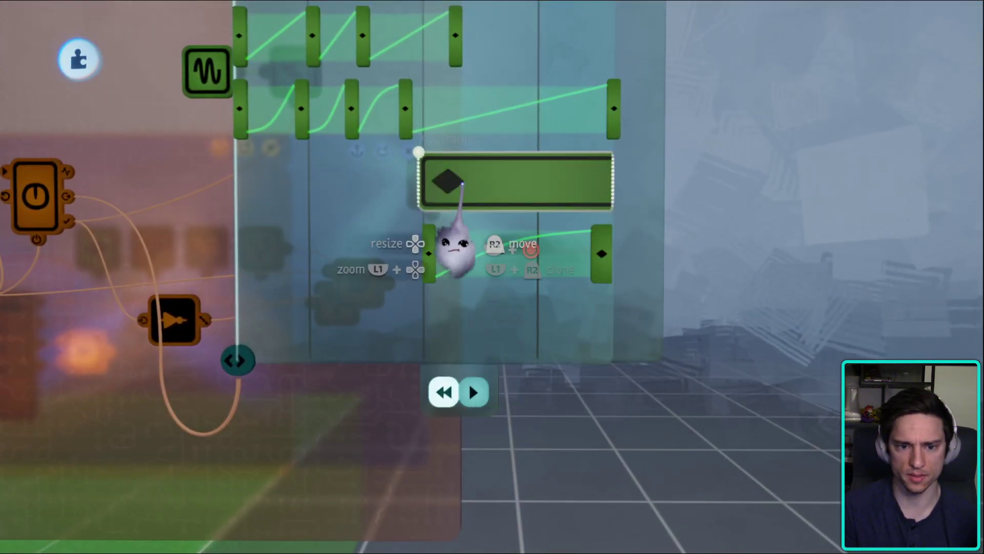
{"action": "middle_click_drag", "start_coordinate": [510, 307], "coordinate": [538, 335]}
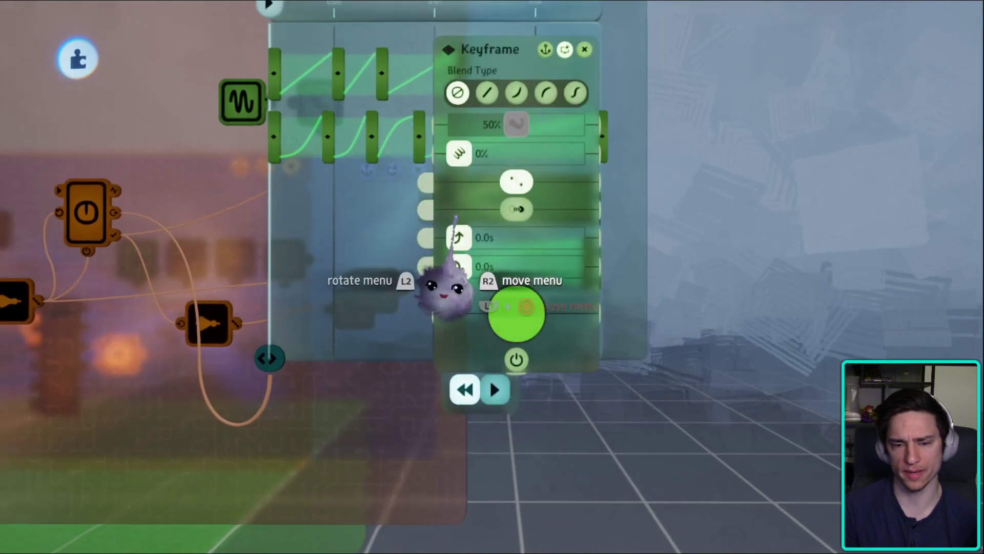
{"action": "key", "text": "Escape"}
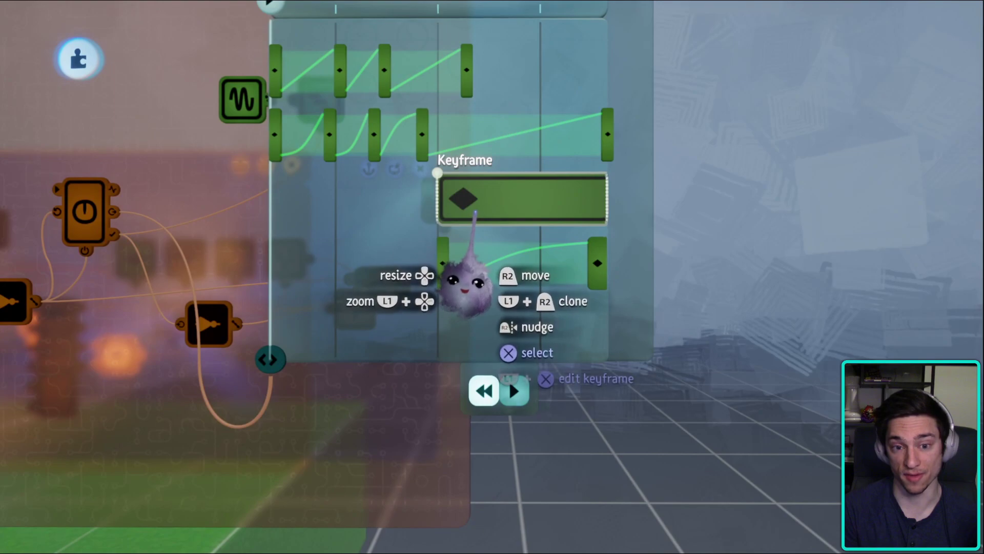
{"action": "left_click", "coordinate": [463, 287]}
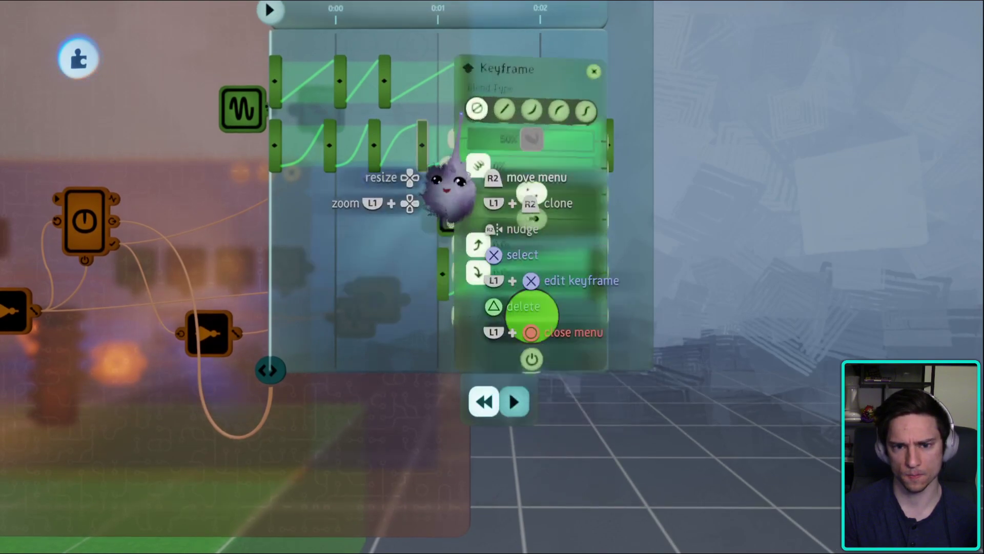
{"action": "left_click", "coordinate": [507, 59]}
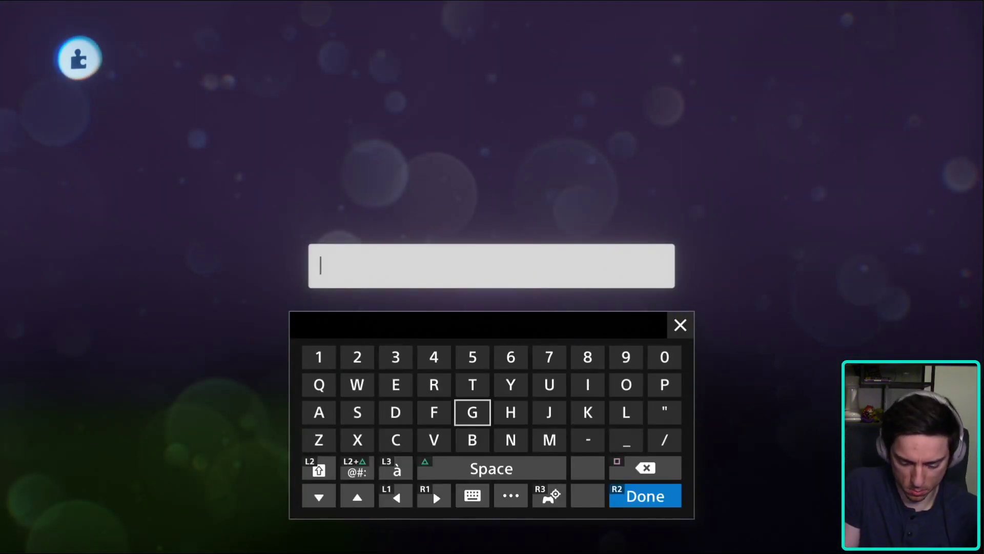
- Name the keyframe 'Turn off lure pole teleporter', close its settings, and play-test the cast
{"action": "type", "text": "Turn off lure pole teleporter"}
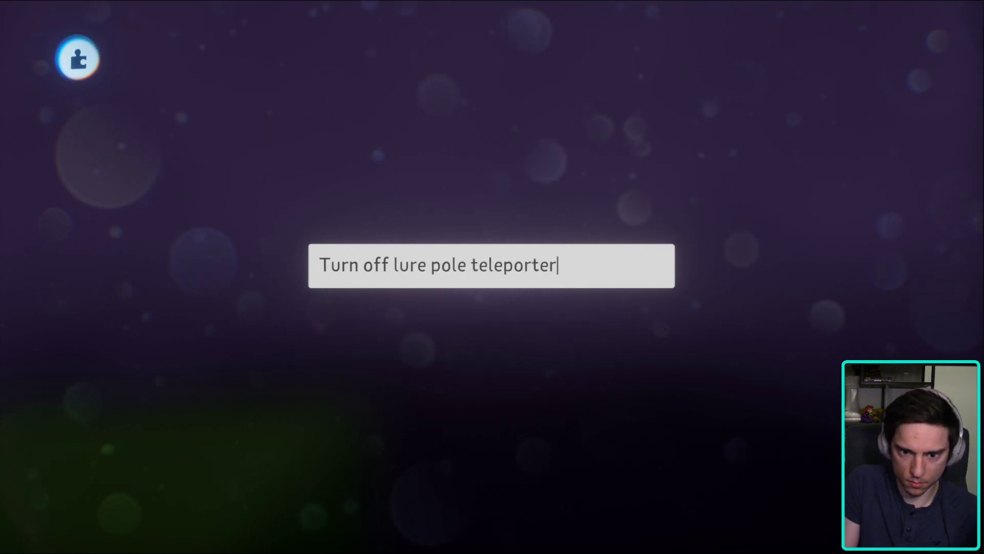
{"action": "key", "text": "Return"}
{"action": "key", "text": "Escape"}
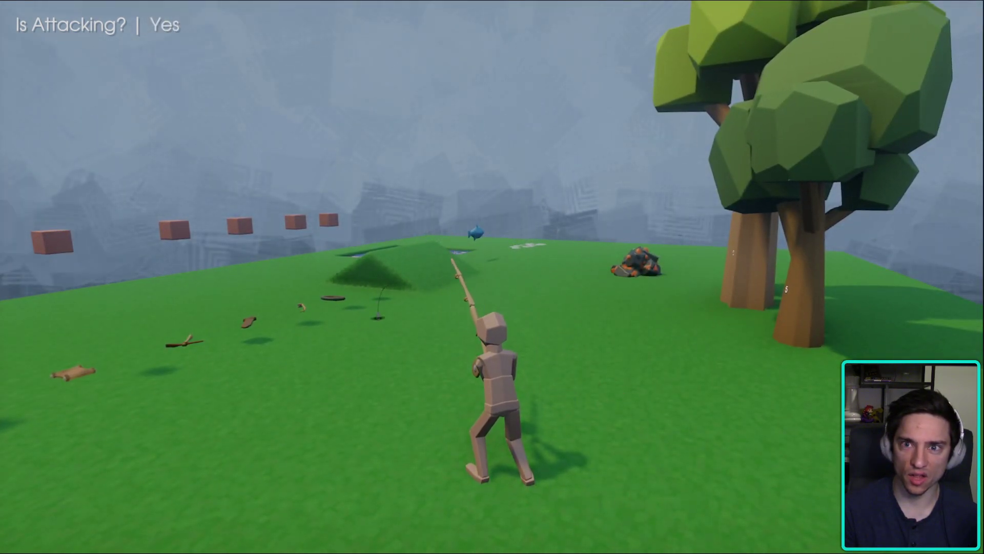
{"action": "key", "text": "Escape"}
- Return to edit mode and inspect the Casting timeline in the Fishing logic
{"action": "left_click", "coordinate": [238, 388]}
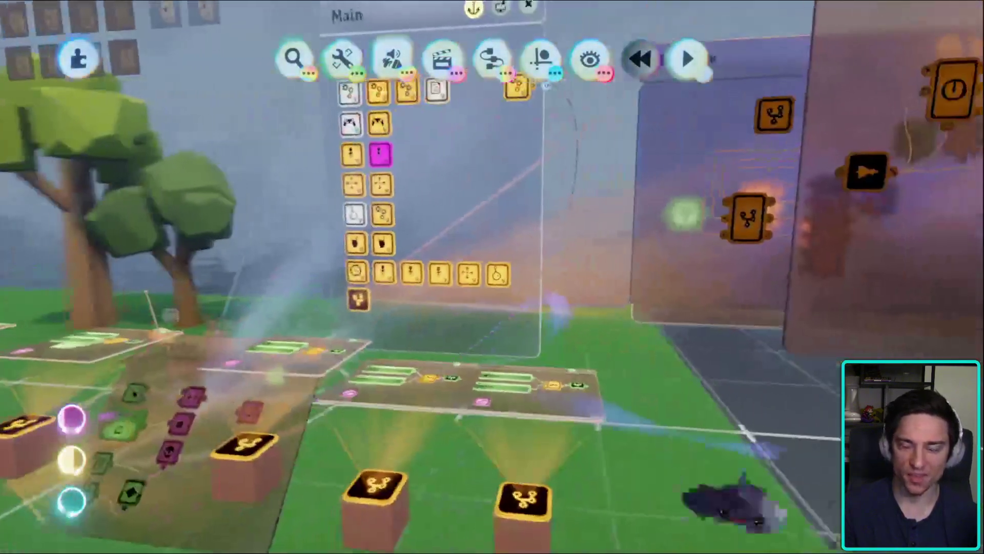
{"action": "middle_click_drag", "start_coordinate": [728, 500], "coordinate": [439, 237]}
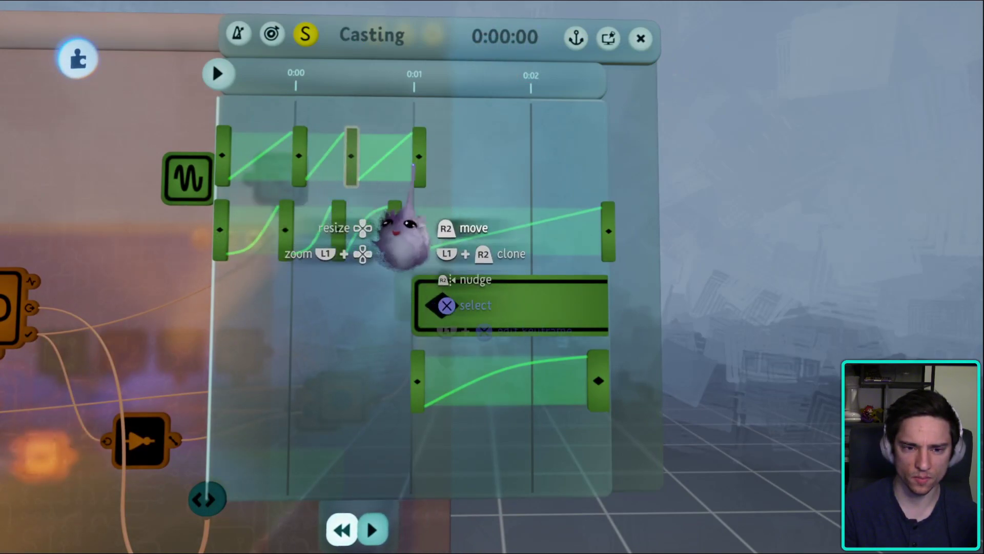
{"action": "middle_click_drag", "start_coordinate": [417, 451], "coordinate": [532, 391]}
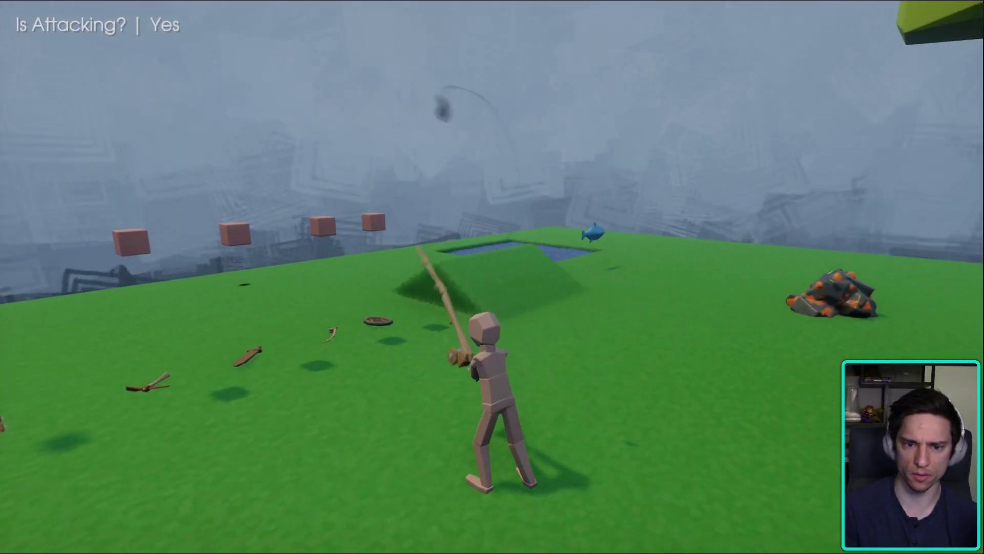
- Play-test the cast again and go back into edit mode
{"action": "key", "text": "Escape"}
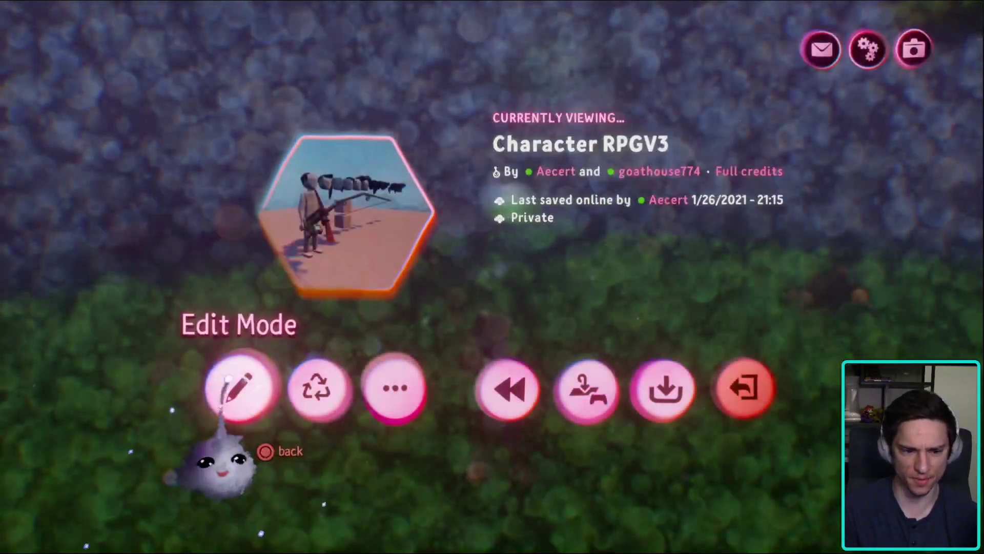
{"action": "left_click", "coordinate": [237, 380]}
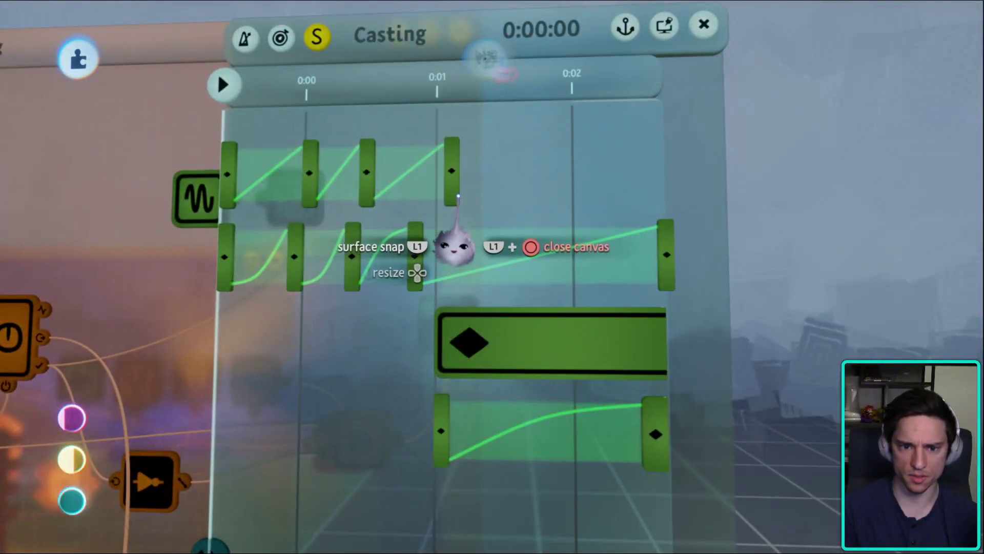
{"action": "key", "text": "Escape"}
{"action": "key", "text": "Escape"}
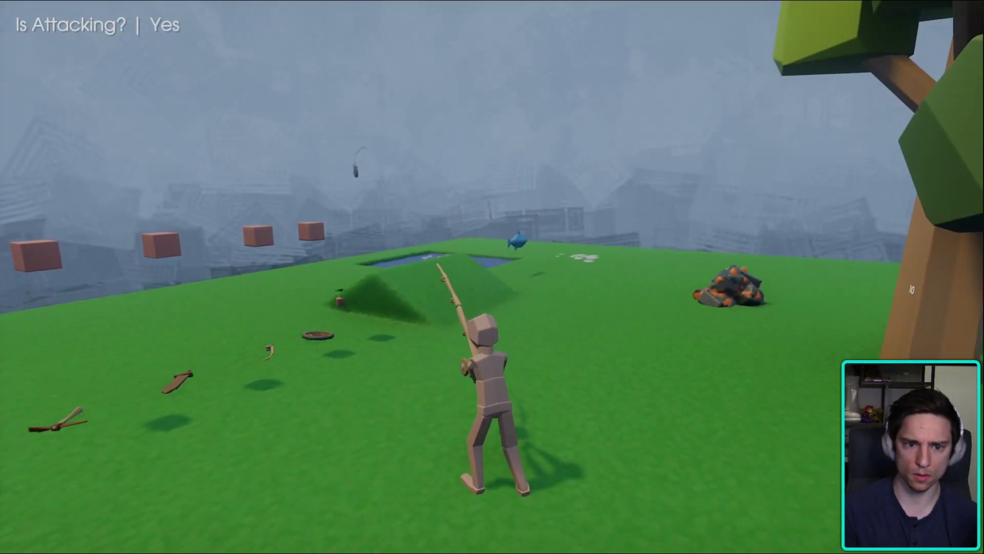
{"action": "key", "text": "Escape"}
{"action": "key", "text": "Return"}
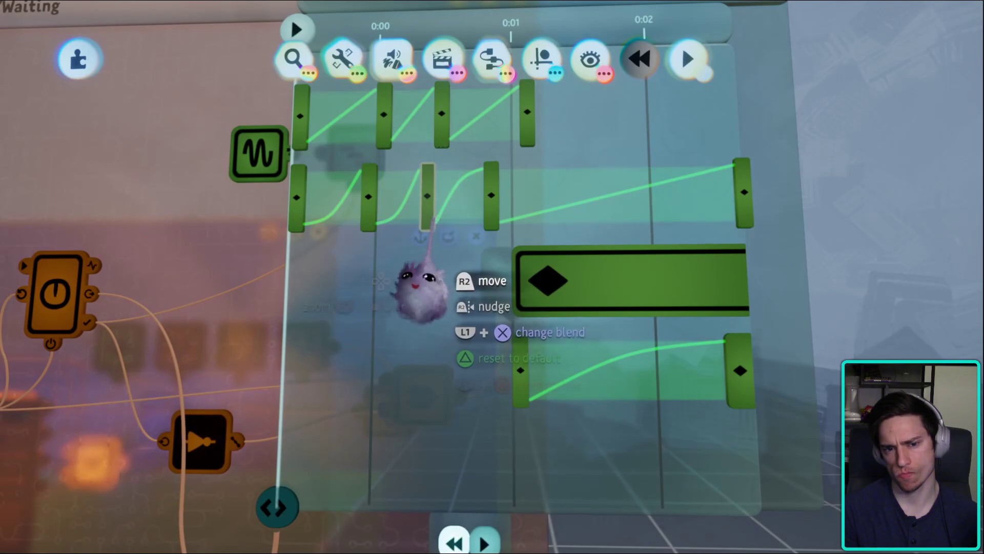
- Slide the Lure target teleporter keyframe earlier in the Casting timeline
{"action": "key", "text": "Escape"}
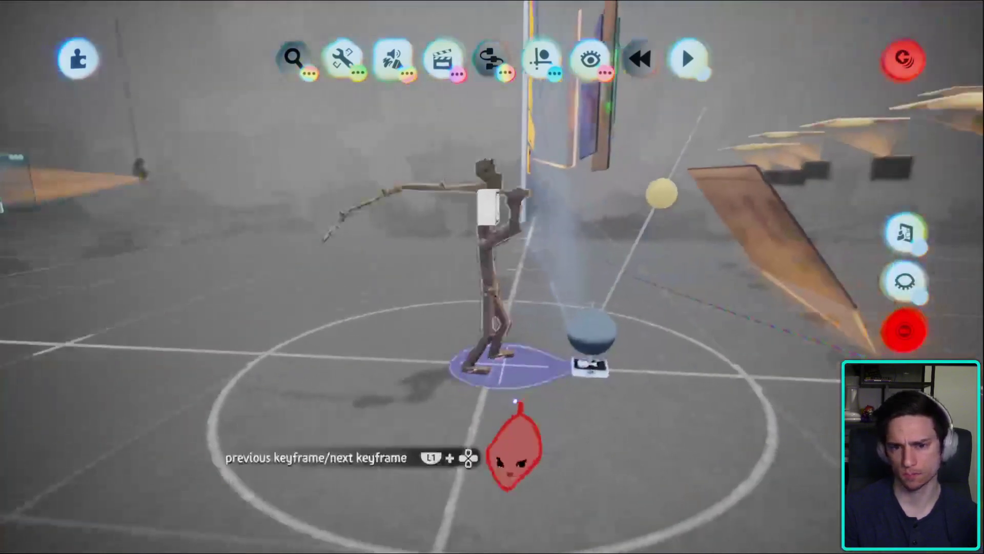
{"action": "key", "text": "Return"}
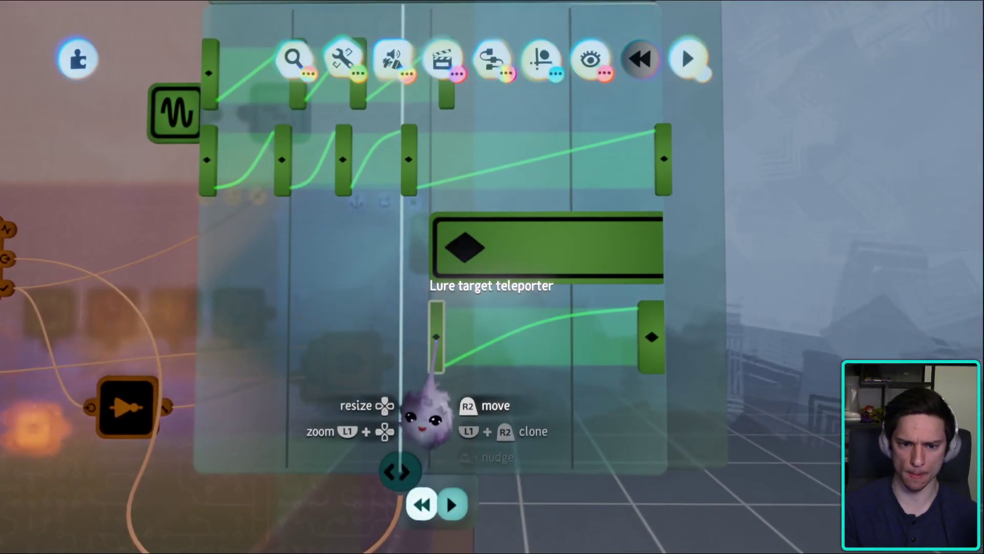
{"action": "left_click_drag", "start_coordinate": [436, 337], "coordinate": [402, 336]}
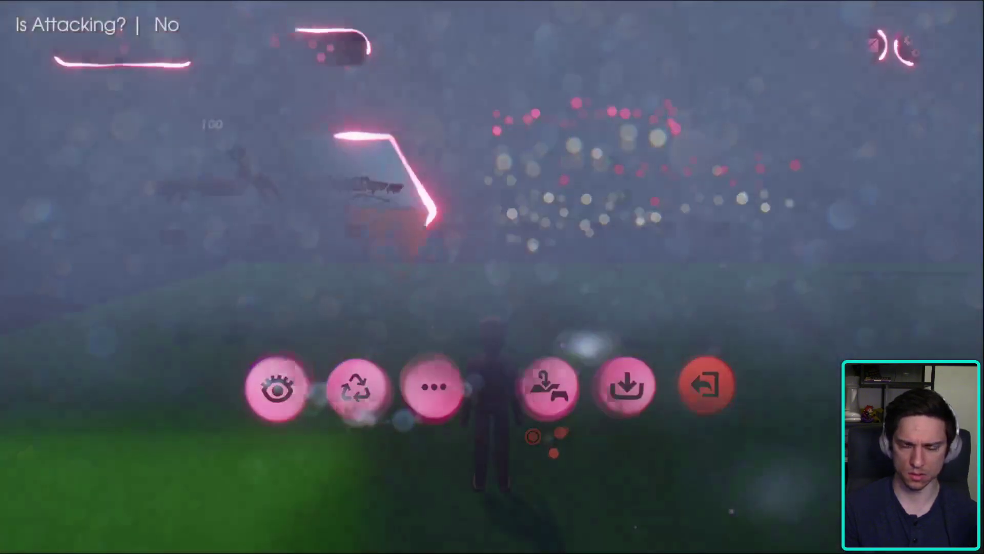
- Play-test a rod cast, then pause the game
{"action": "key", "text": "w"}
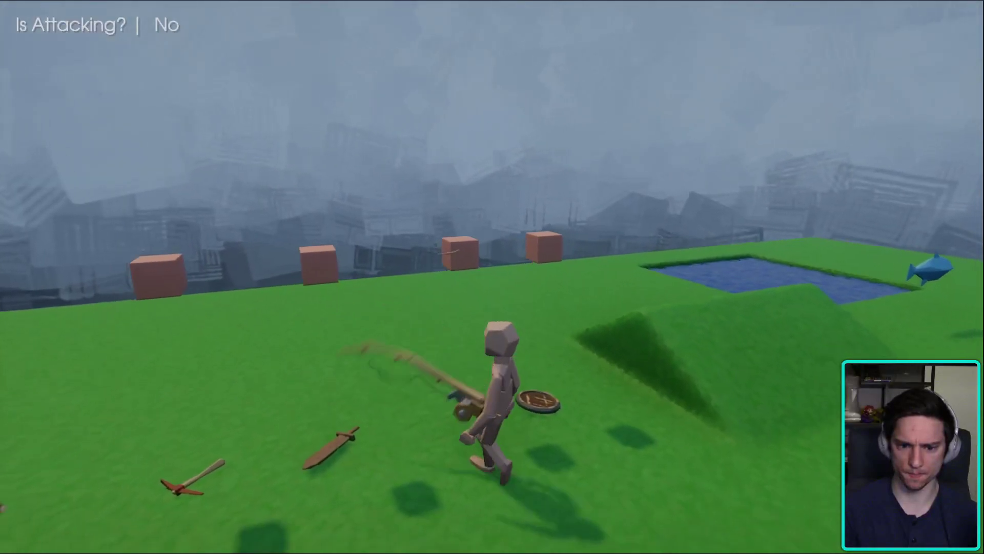
{"action": "left_click", "coordinate": [492, 276]}
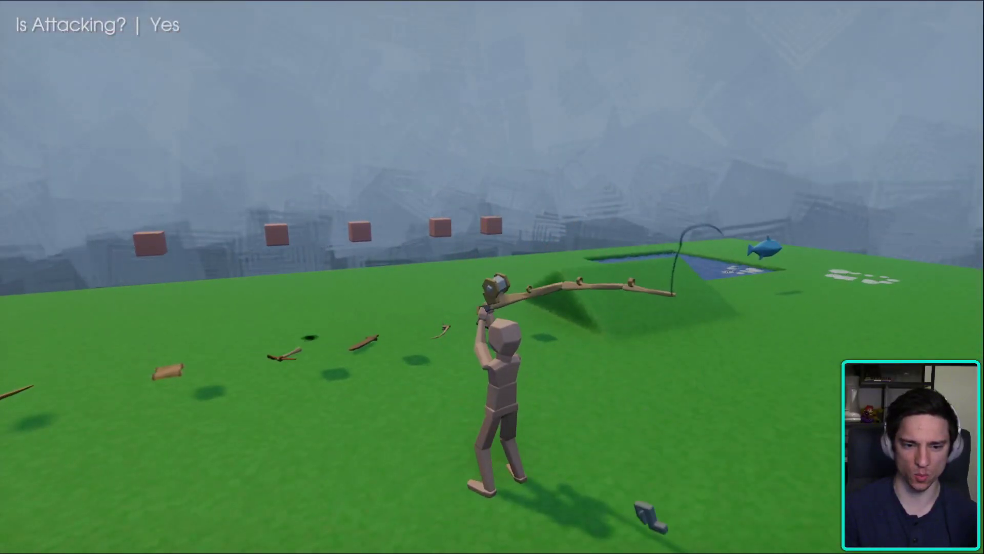
{"action": "key", "text": "Escape"}
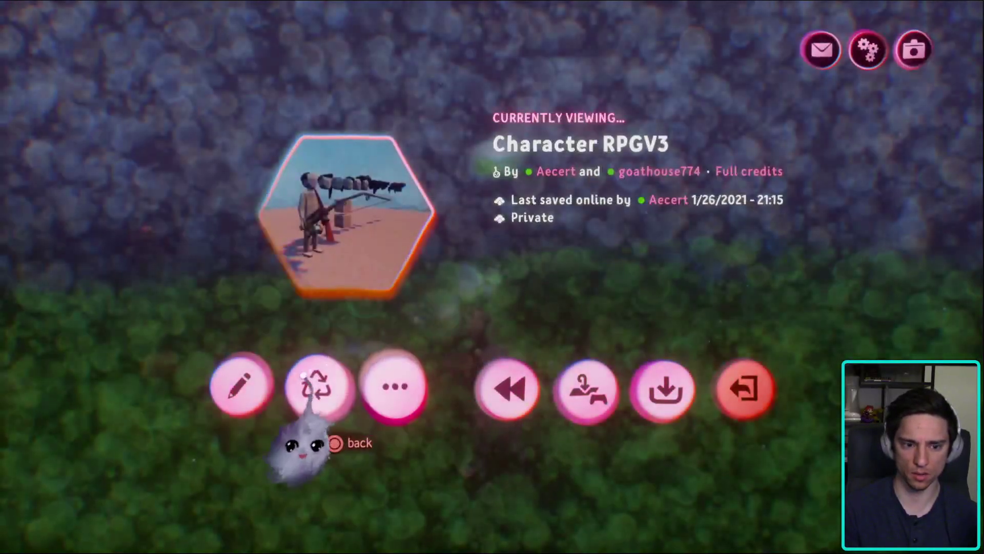
- Return to edit mode and inspect the Casting timeline's keyframes
{"action": "left_click", "coordinate": [241, 384]}
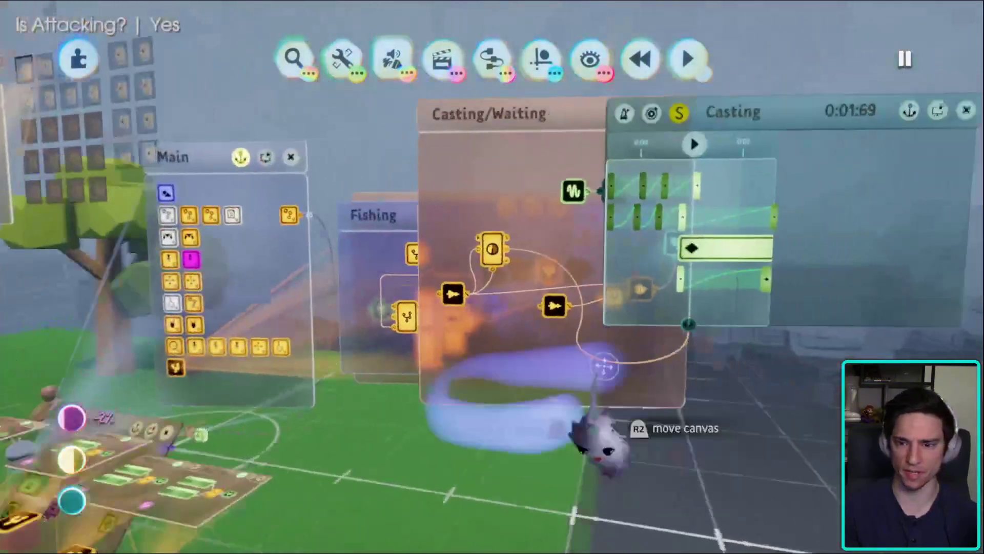
{"action": "scroll", "coordinate": [598, 417], "scroll_direction": "up", "scroll_amount": 5}
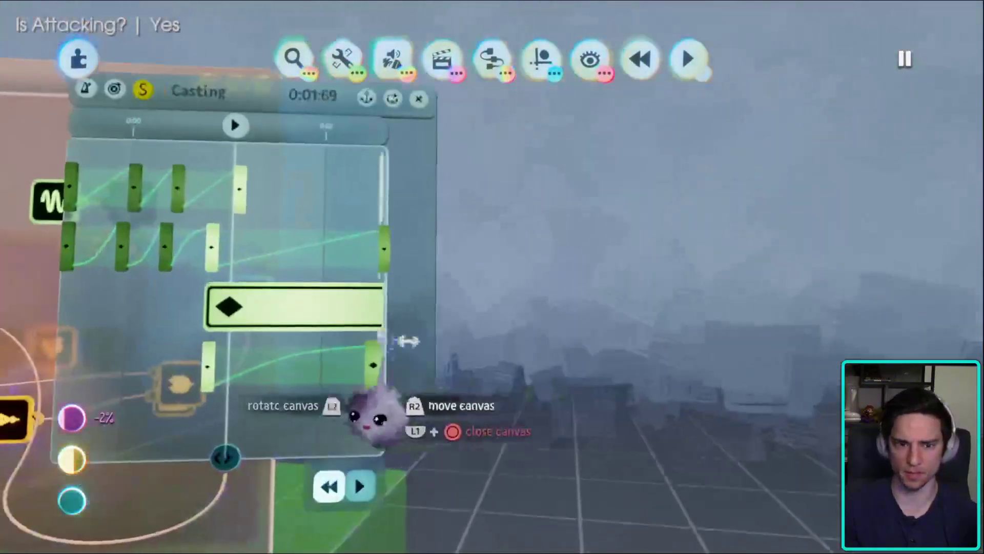
{"action": "scroll", "coordinate": [365, 433], "scroll_direction": "down", "scroll_amount": 5}
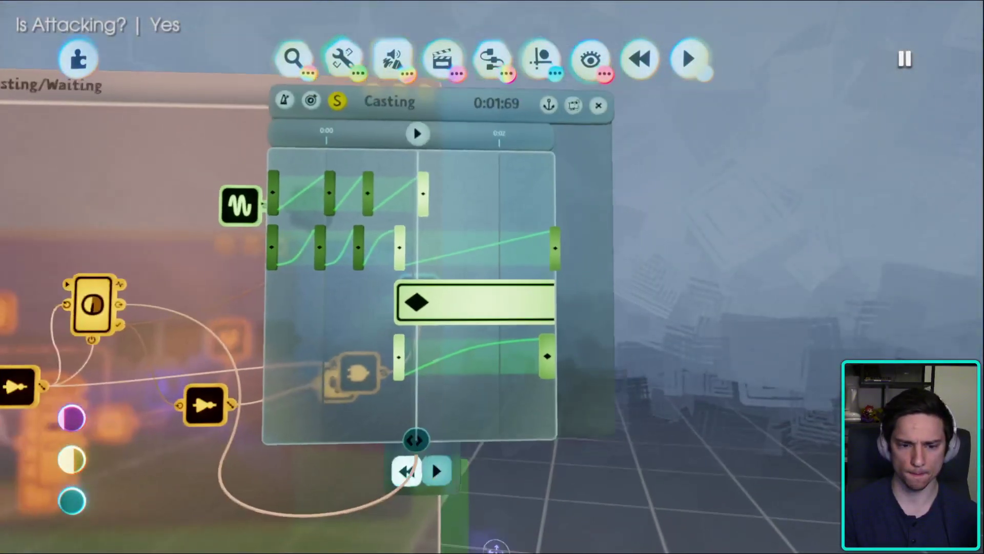
{"action": "scroll", "coordinate": [395, 352], "scroll_direction": "up", "scroll_amount": 5}
- Resume play, cast the fishing rod again, then pause the game
{"action": "key", "text": "Escape"}
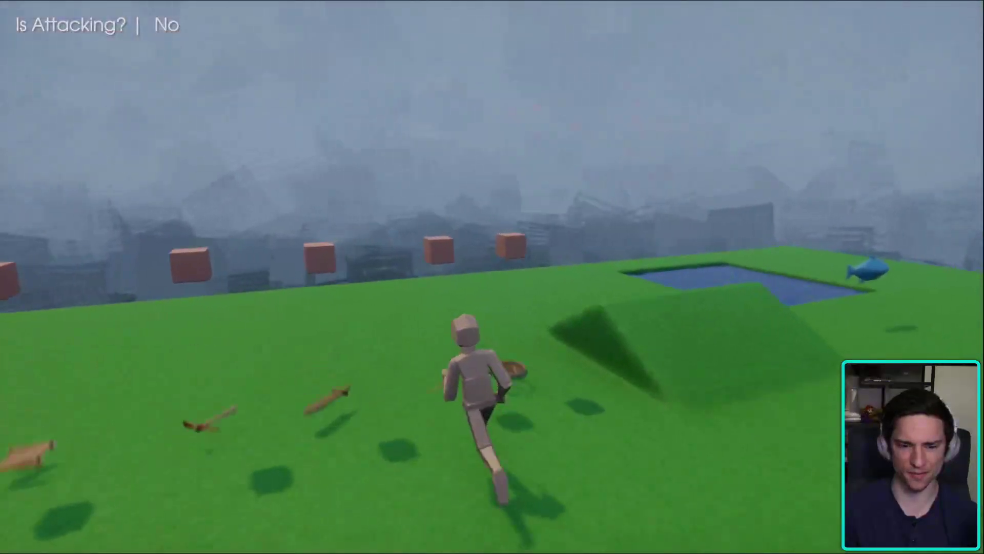
{"action": "key", "text": "w"}
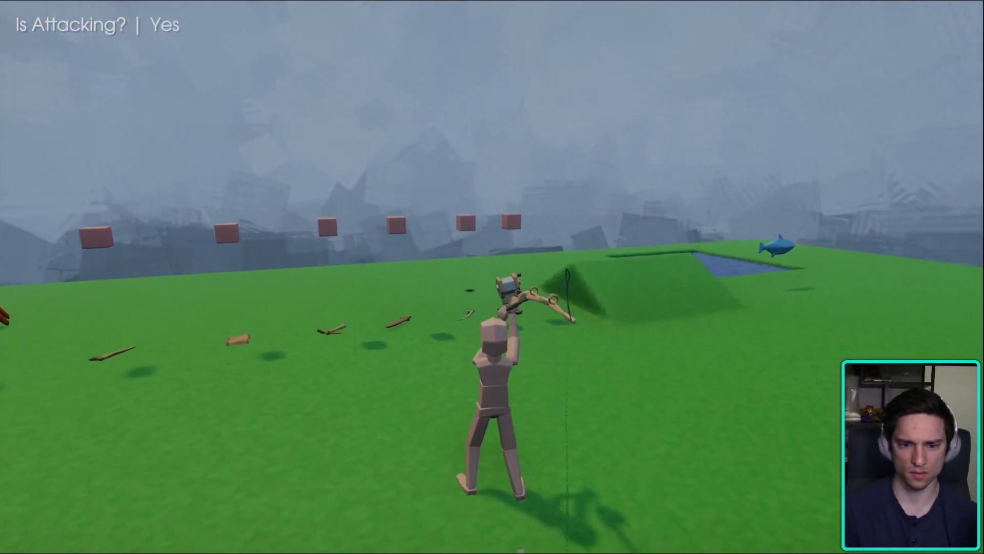
{"action": "key", "text": "Escape"}
- Go back to edit mode and centre the Casting timeline to review its keyframes
{"action": "left_click", "coordinate": [235, 382]}
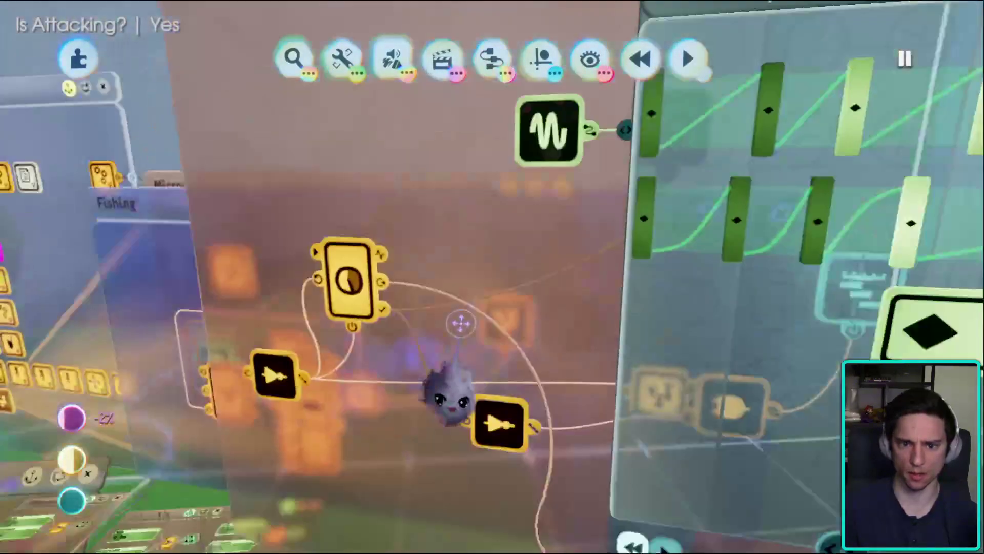
{"action": "middle_click_drag", "start_coordinate": [461, 323], "coordinate": [499, 315]}
{"action": "scroll", "coordinate": [522, 358], "scroll_direction": "up", "scroll_amount": 5}
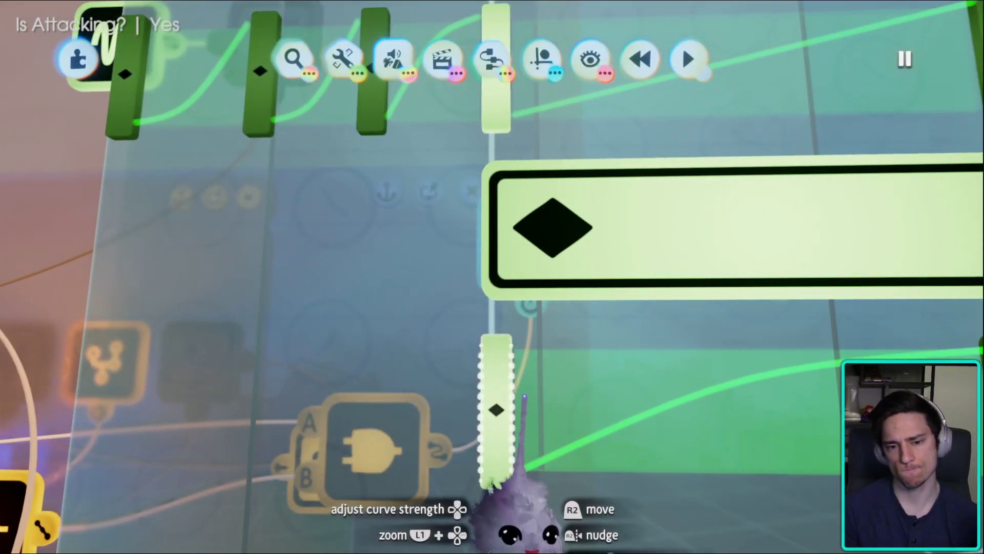
{"action": "scroll", "coordinate": [524, 435], "scroll_direction": "down", "scroll_amount": 8}
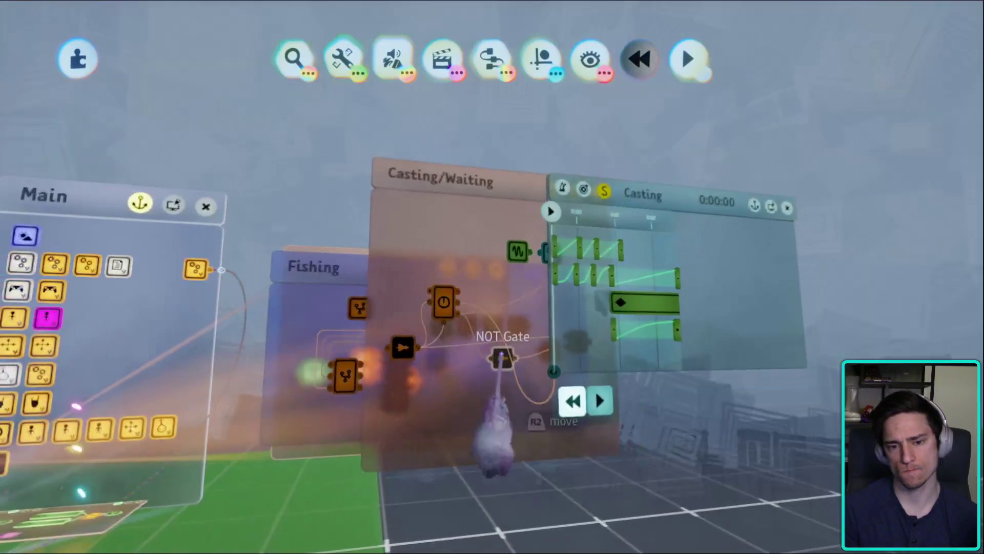
{"action": "scroll", "coordinate": [526, 405], "scroll_direction": "up", "scroll_amount": 4}
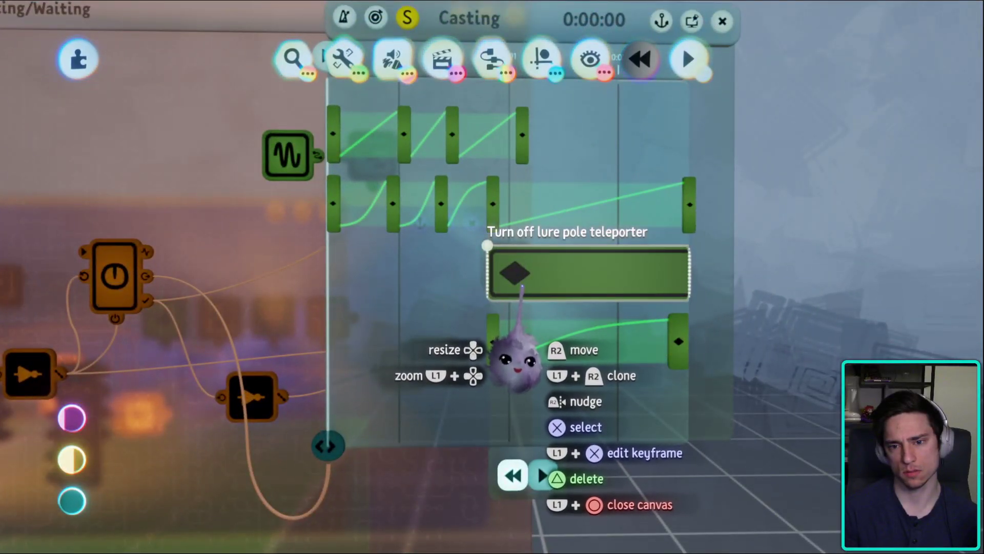
{"action": "scroll", "coordinate": [512, 367], "scroll_direction": "up", "scroll_amount": 4}
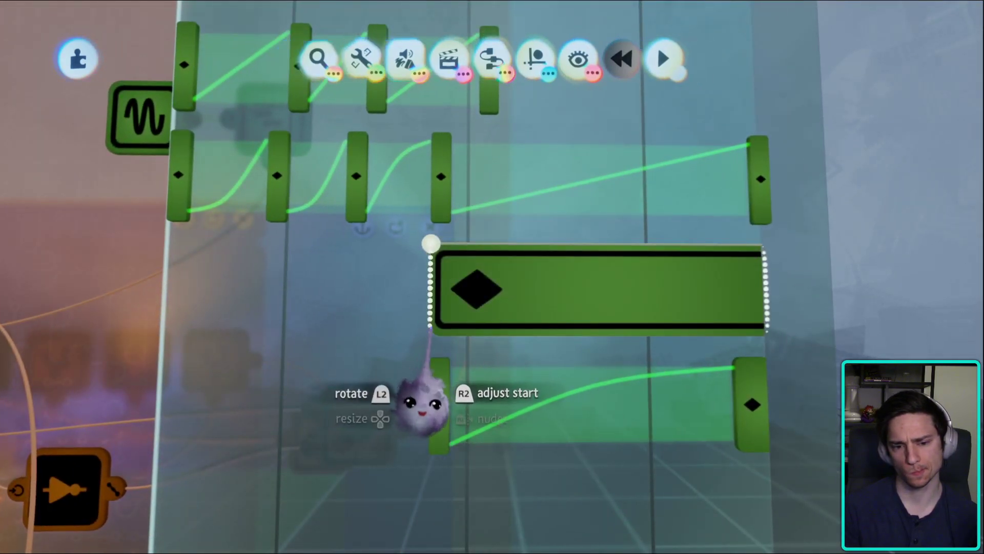
{"action": "scroll", "coordinate": [544, 395], "scroll_direction": "down", "scroll_amount": 1}
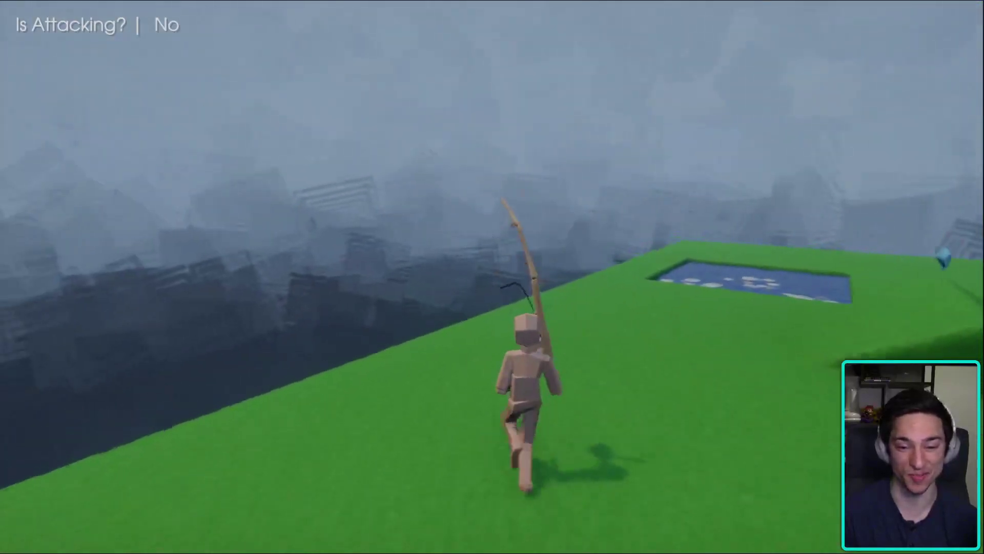
- Cast the rod in play mode, then pause and return to the Winding Up logic
{"action": "left_click", "coordinate": [492, 277]}
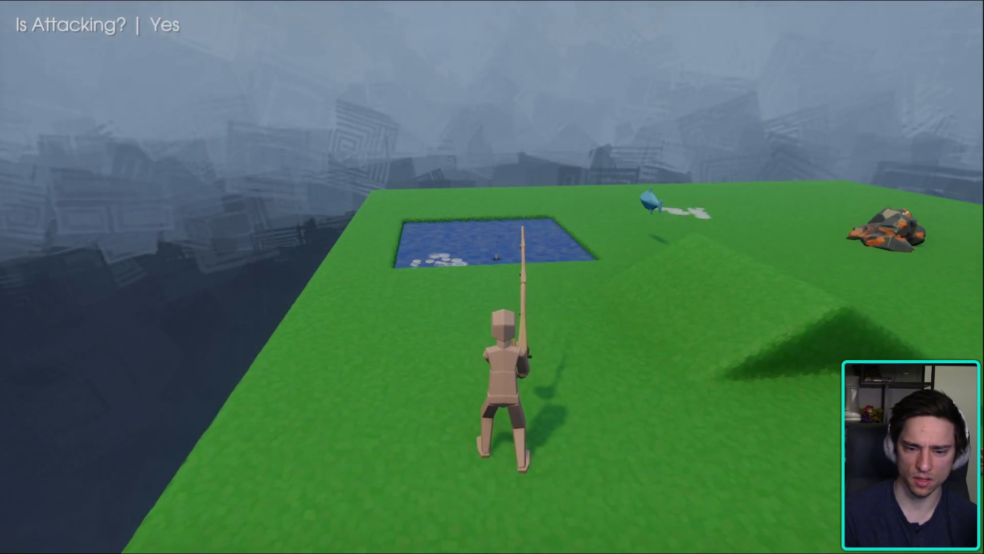
{"action": "key", "text": "Escape"}
{"action": "key", "text": "Return"}
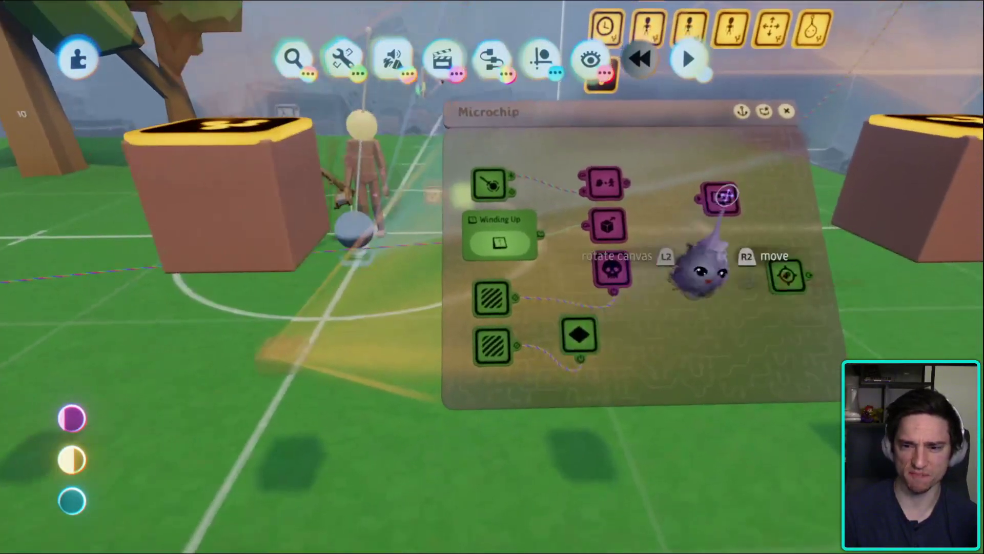
- Open the Text Displayer's properties and adjust its creation options
{"action": "left_click", "coordinate": [758, 143]}
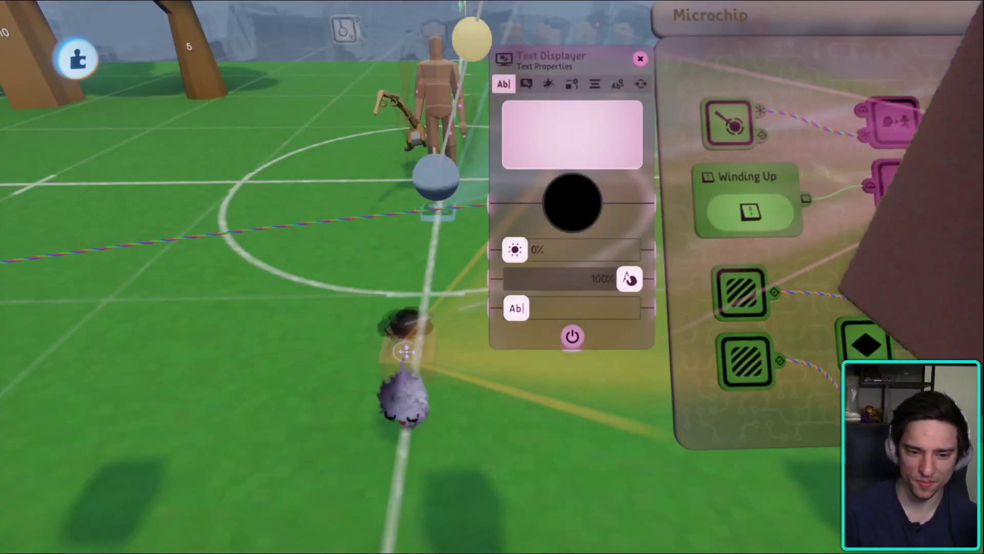
{"action": "key", "text": "Escape"}
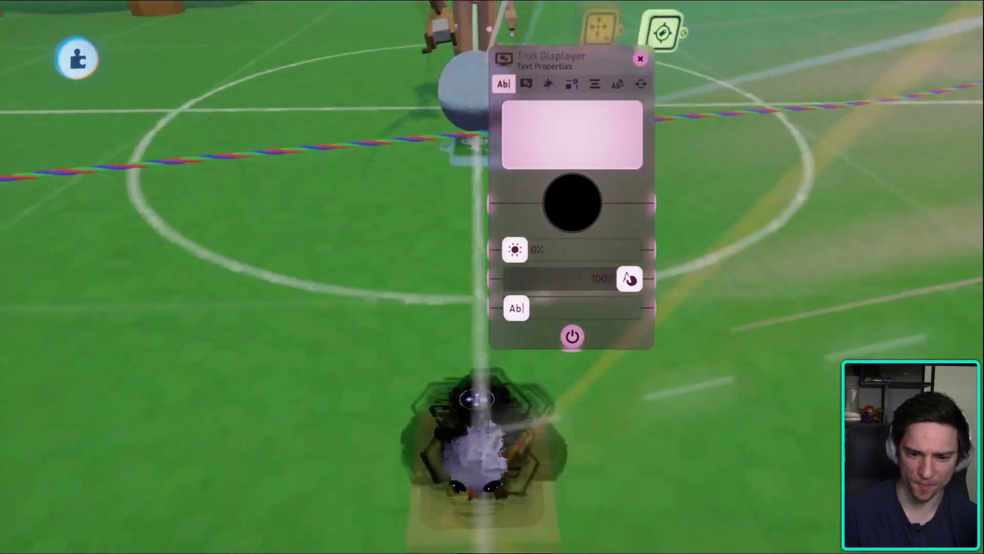
{"action": "key", "text": "Tab"}
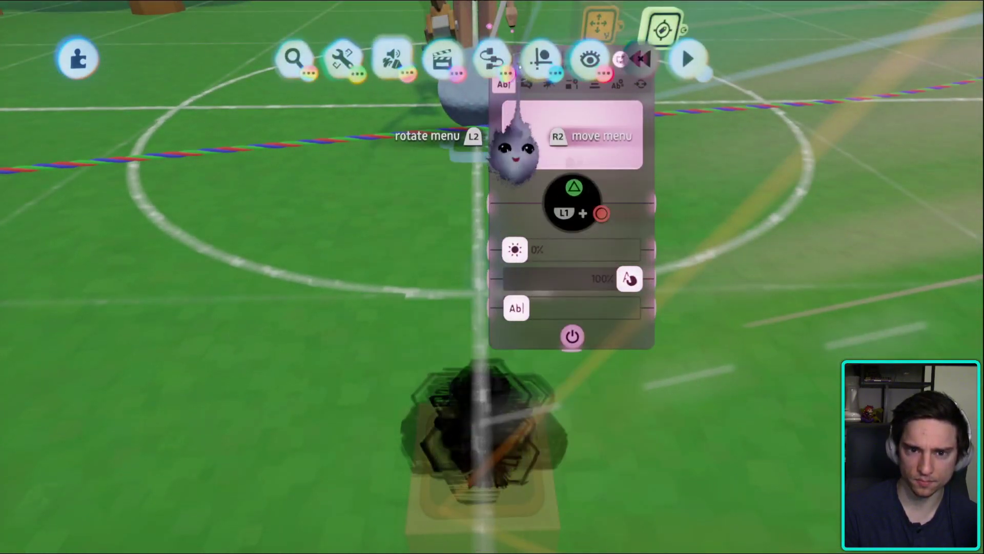
{"action": "left_click", "coordinate": [541, 57]}
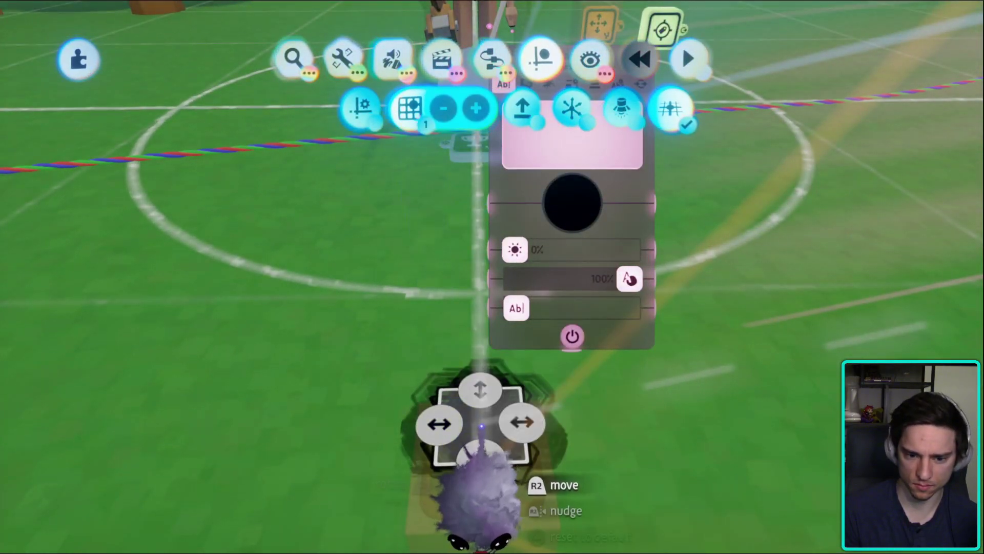
{"action": "key", "text": "Tab"}
- Playtest by running, swinging the sword and held item, casting the rod, then return to edit mode
{"action": "key", "text": "Escape"}
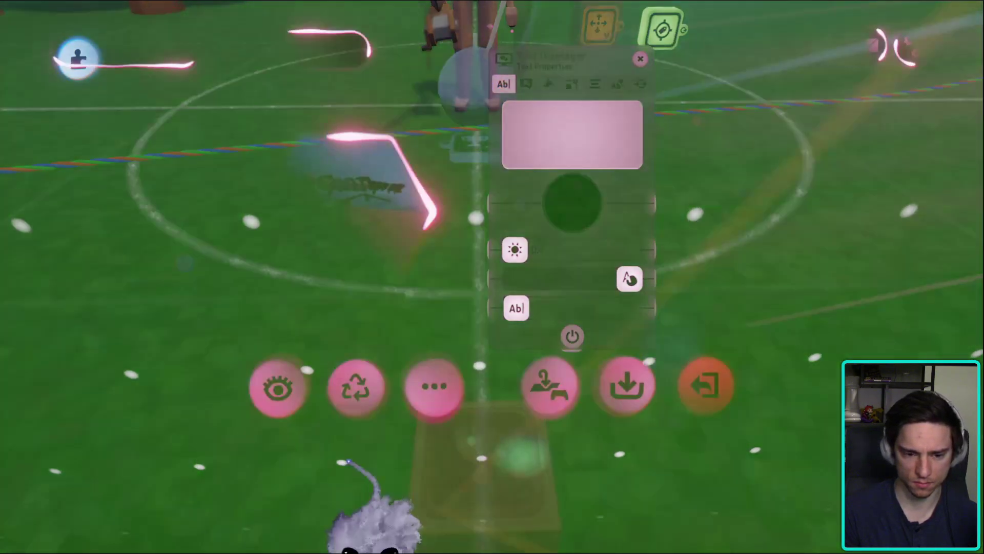
{"action": "left_click", "coordinate": [549, 385]}
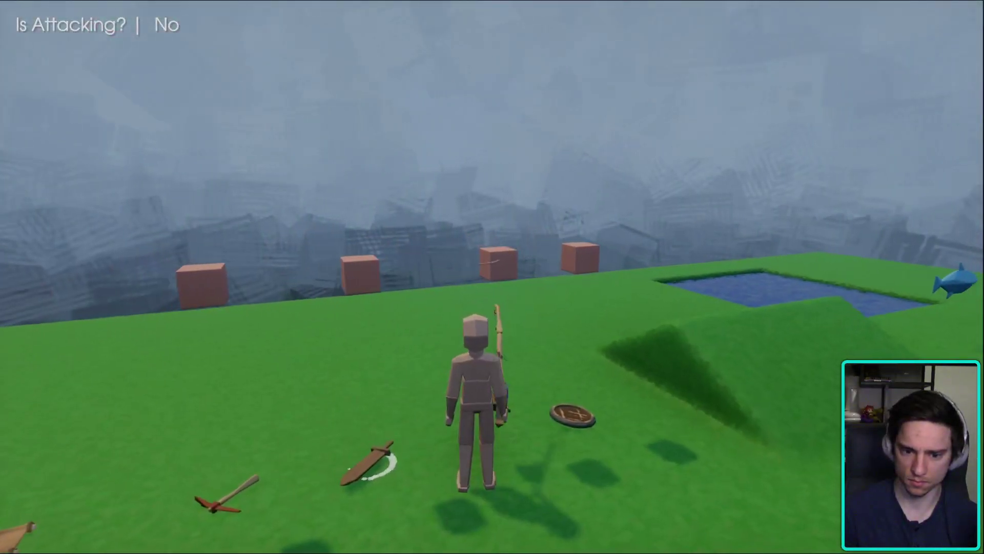
{"action": "key", "text": "w"}
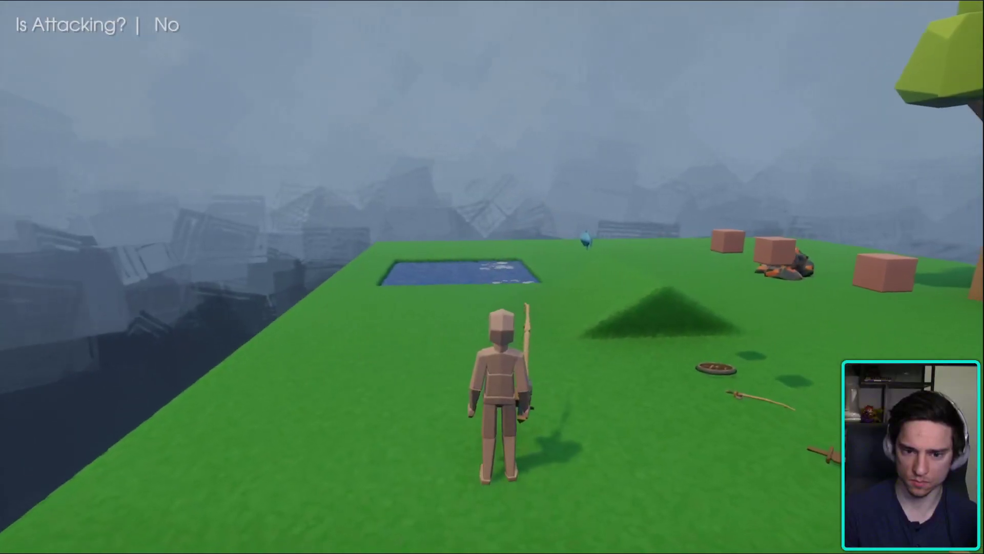
{"action": "left_click", "coordinate": [492, 277]}
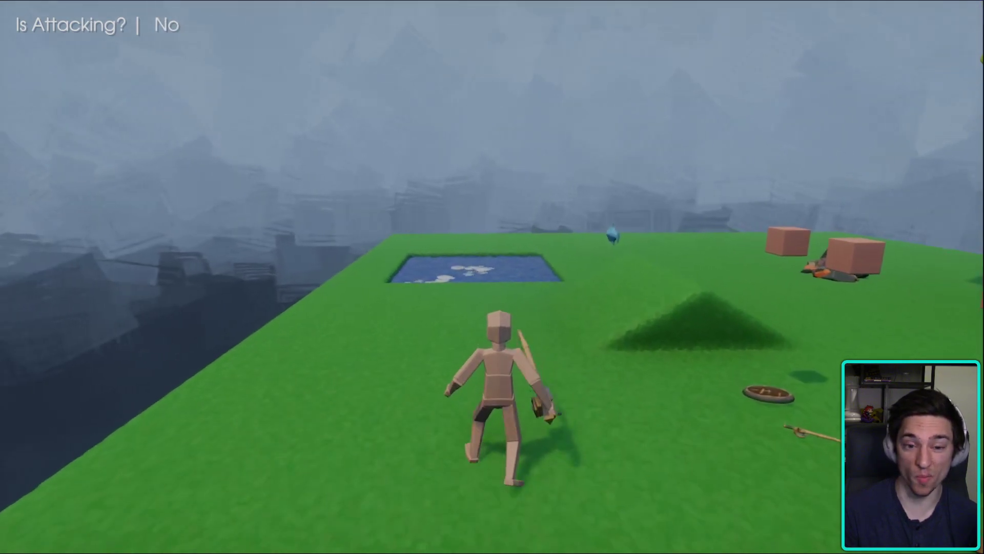
{"action": "left_click", "coordinate": [492, 276]}
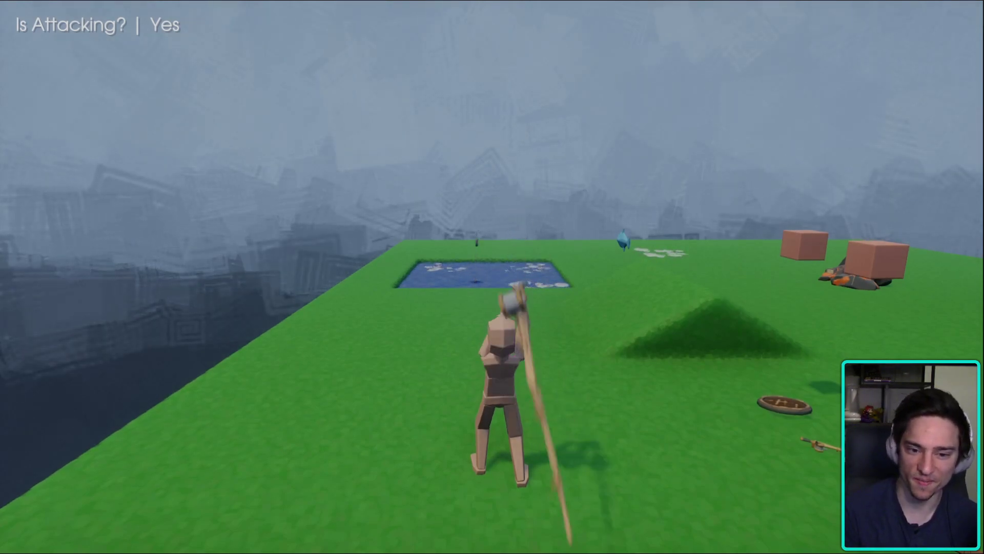
{"action": "left_click", "coordinate": [492, 276]}
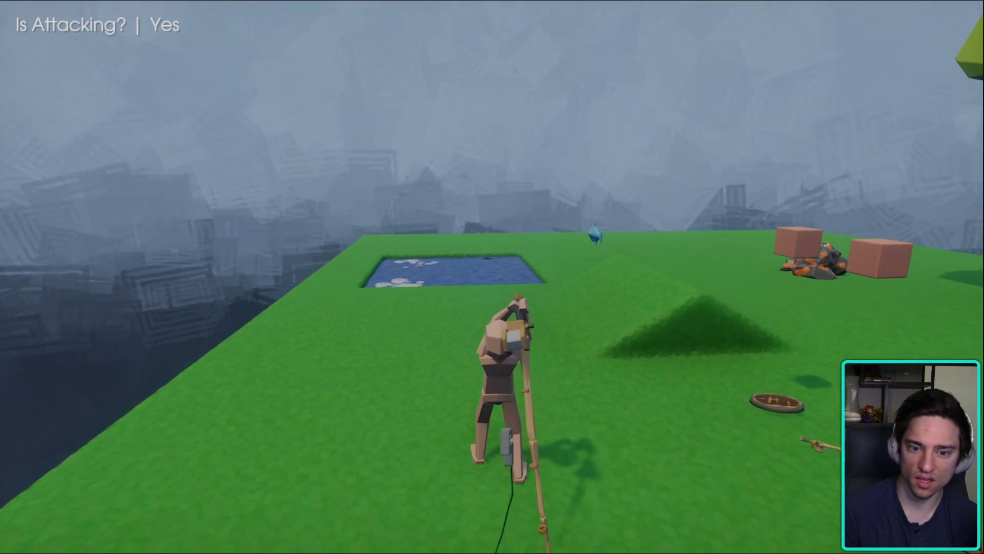
{"action": "key", "text": "Escape"}
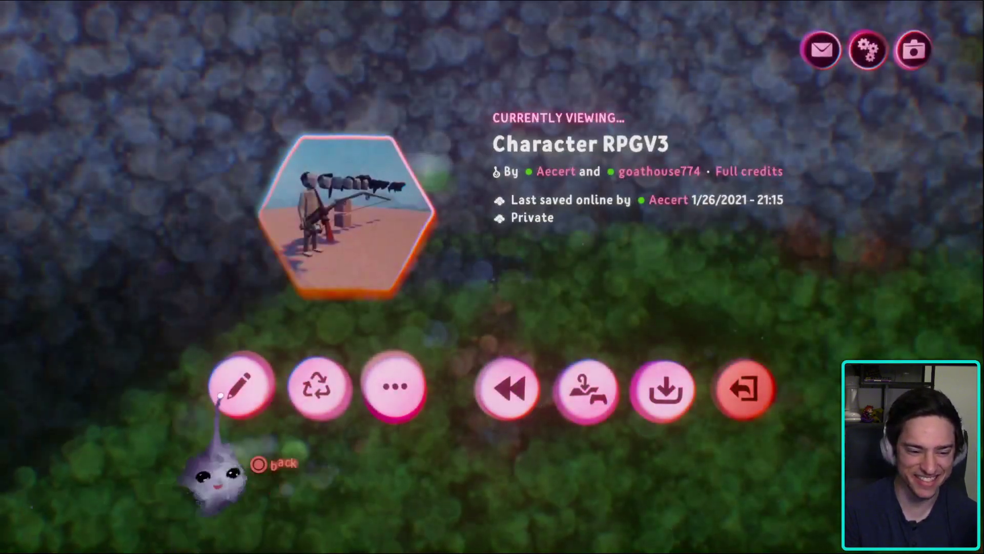
{"action": "left_click", "coordinate": [237, 387]}
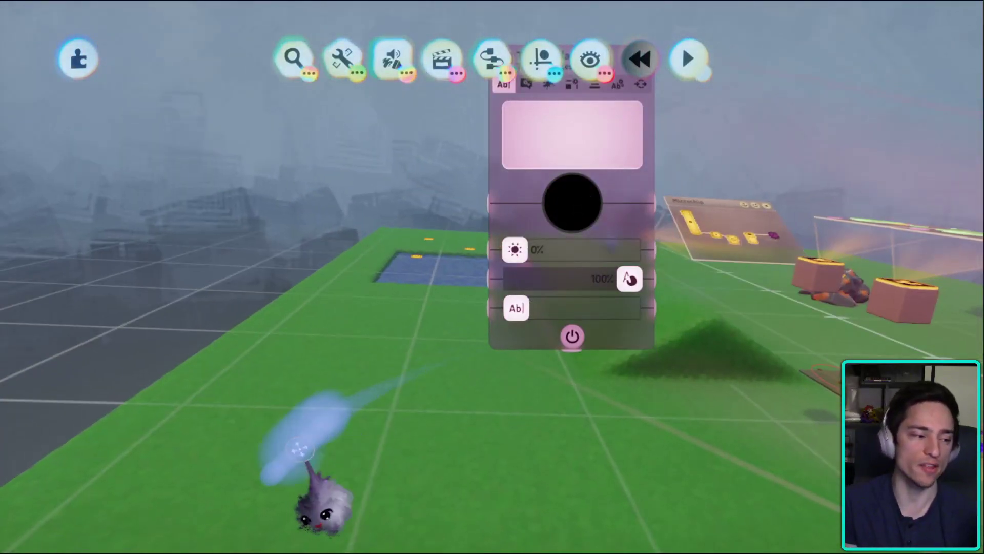
- Inspect the other microchip on Main, undo a deletion, and reopen the Casting/Waiting chip
{"action": "key", "text": "Escape"}
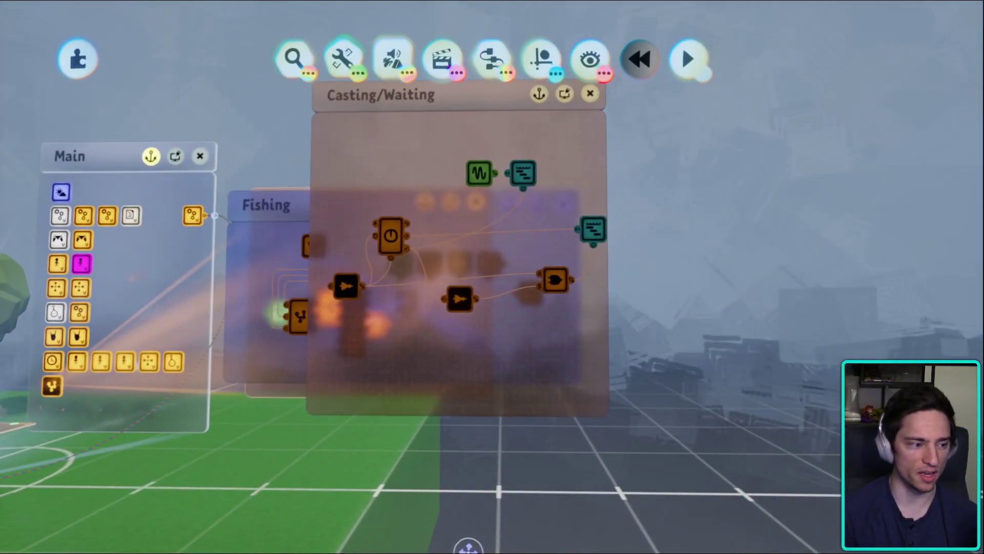
{"action": "key", "text": "Escape"}
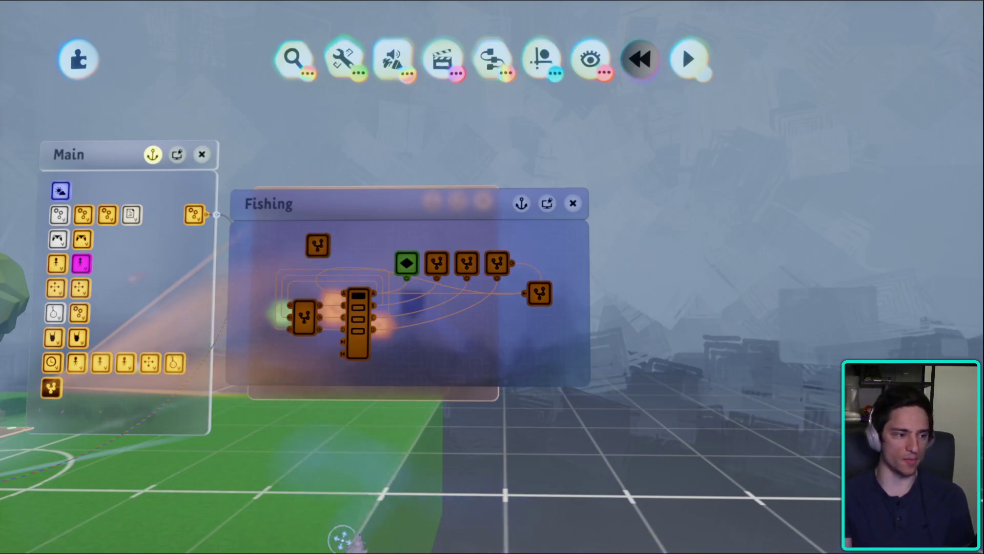
{"action": "middle_click_drag", "start_coordinate": [367, 515], "coordinate": [488, 369]}
{"action": "left_click", "coordinate": [487, 369]}
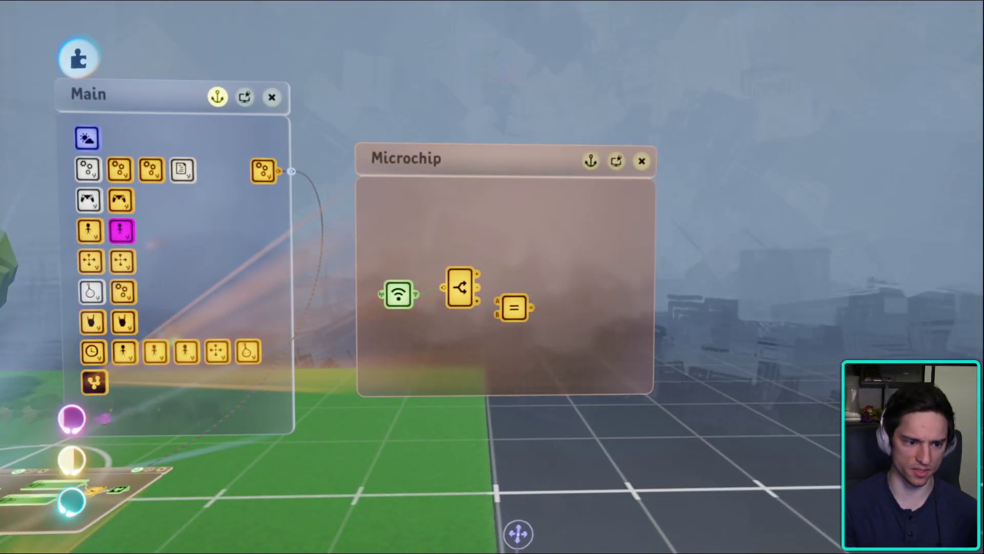
{"action": "key", "text": "ctrl+z"}
{"action": "middle_click_drag", "start_coordinate": [516, 448], "coordinate": [510, 333]}
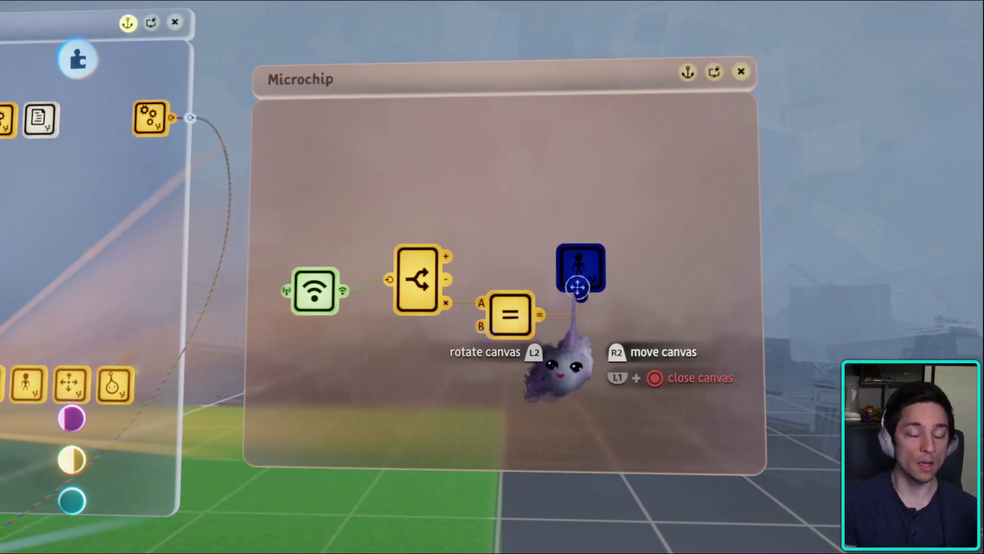
{"action": "key", "text": "Escape"}
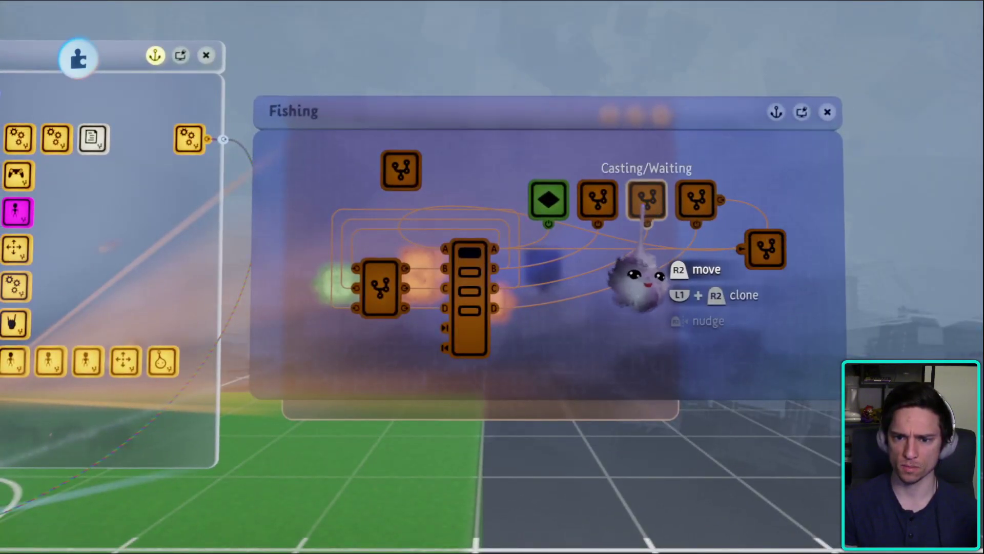
{"action": "left_click", "coordinate": [647, 203]}
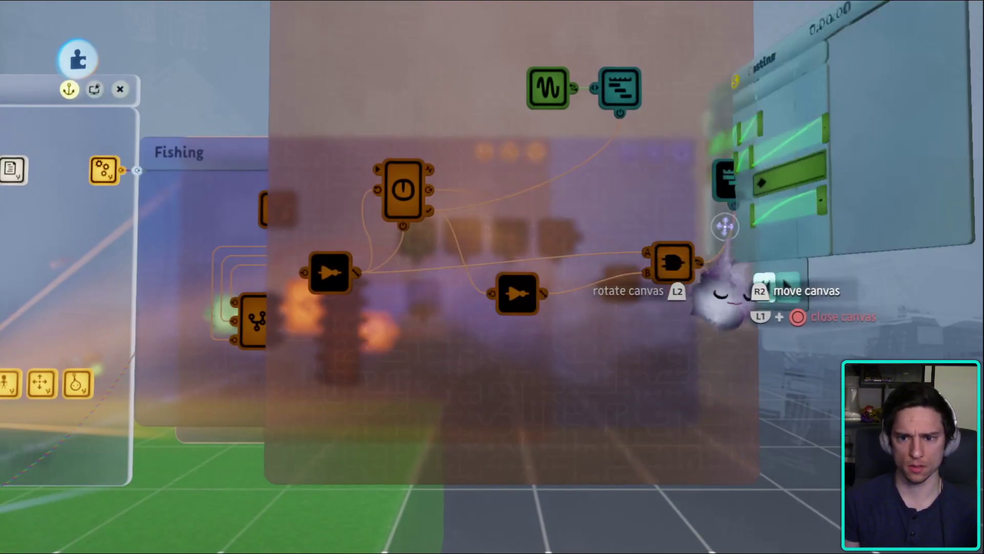
{"action": "key", "text": "Escape"}
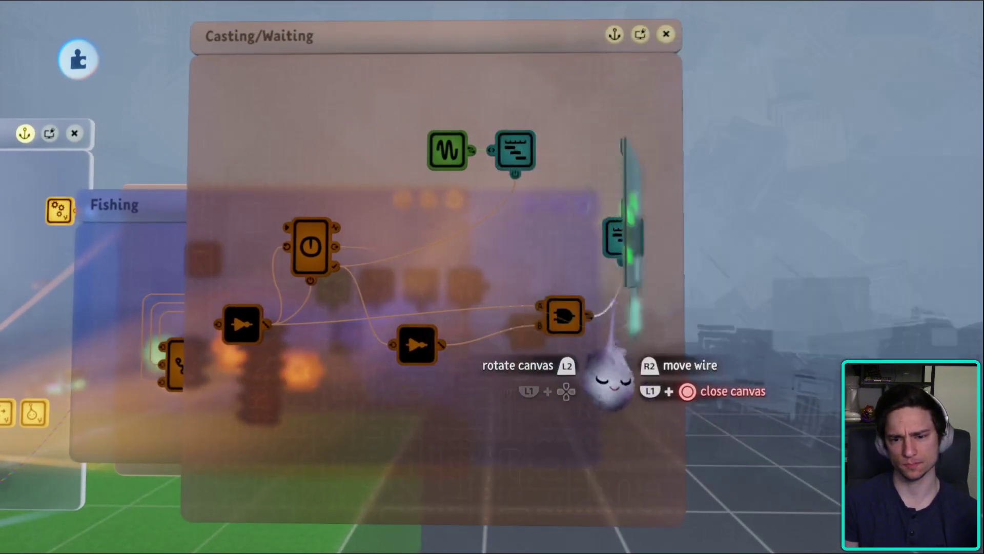
- Rename the Casting timeline to 'Flying' and open its keyframe tracks
{"action": "left_click", "coordinate": [622, 241]}
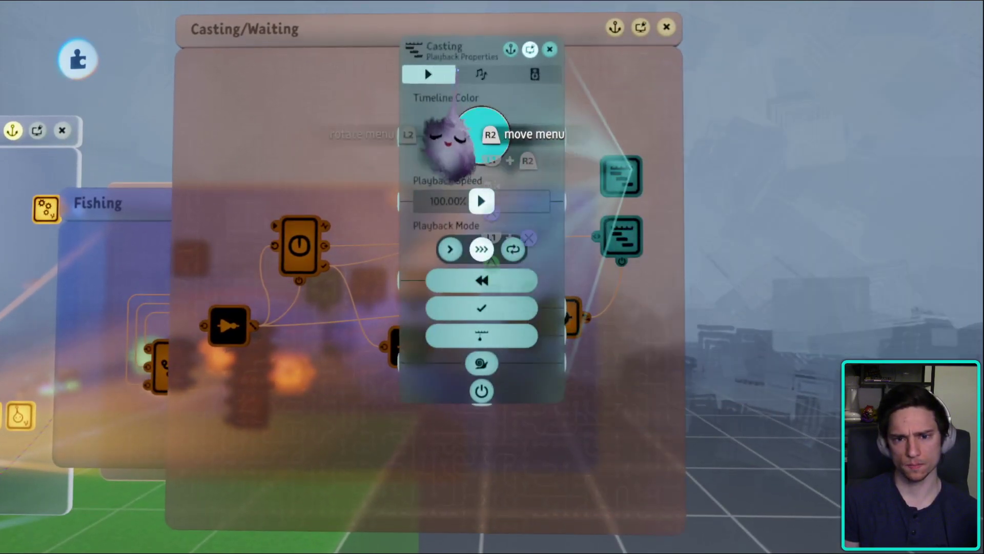
{"action": "left_click", "coordinate": [444, 47]}
{"action": "type", "text": "F"}
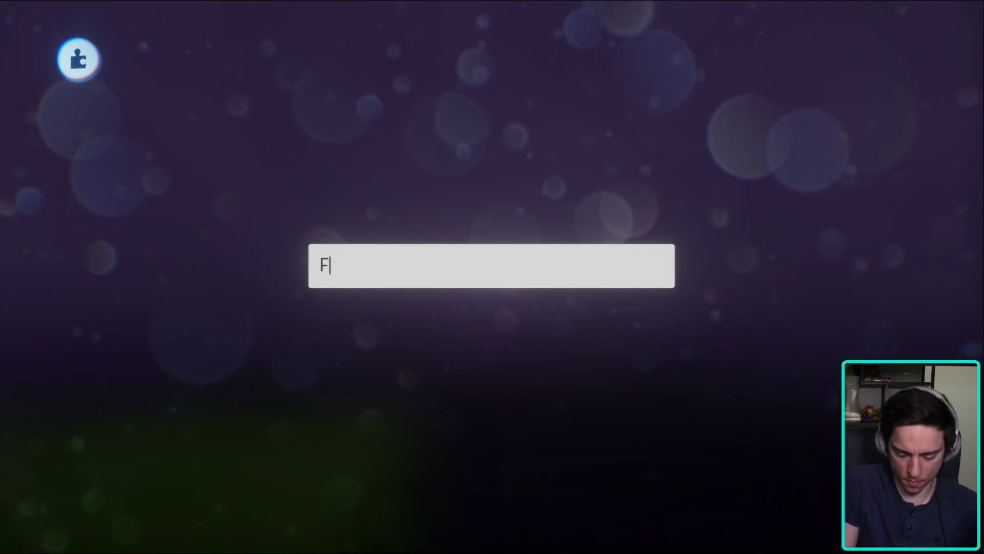
{"action": "type", "text": "lying"}
{"action": "key", "text": "Return"}
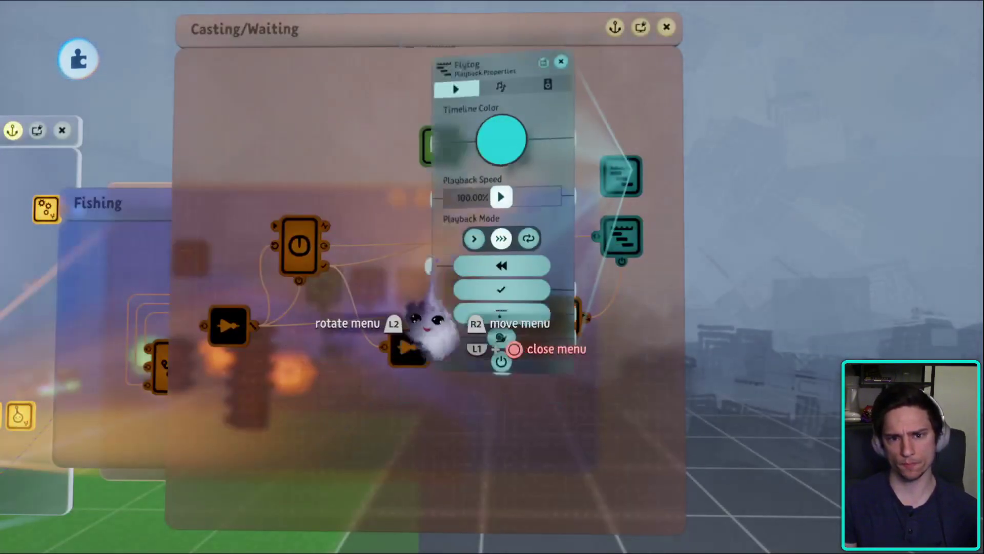
{"action": "key", "text": "Escape"}
{"action": "left_click", "coordinate": [600, 187]}
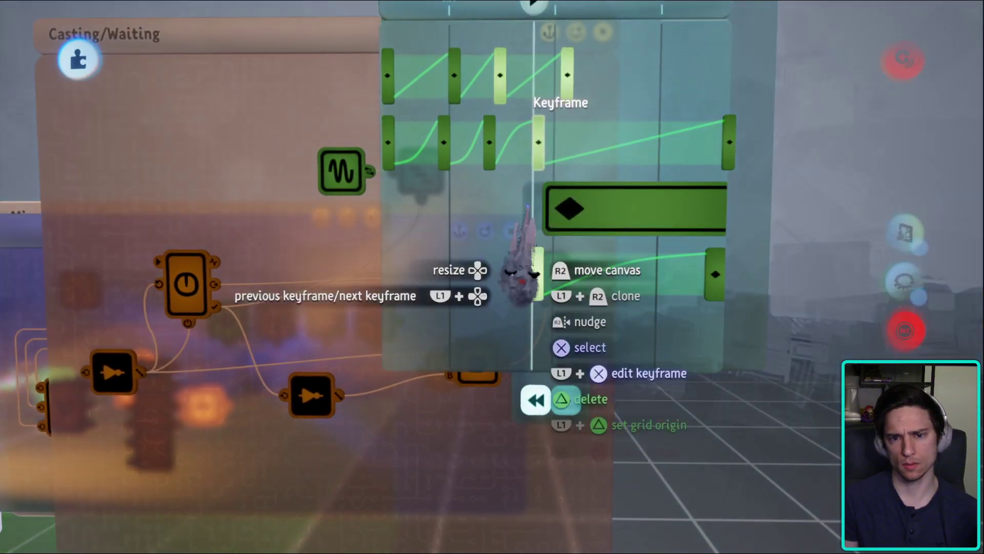
- Delete the early keyframes and drag the Flying clips so all end around 0:01
{"action": "key", "text": "Escape"}
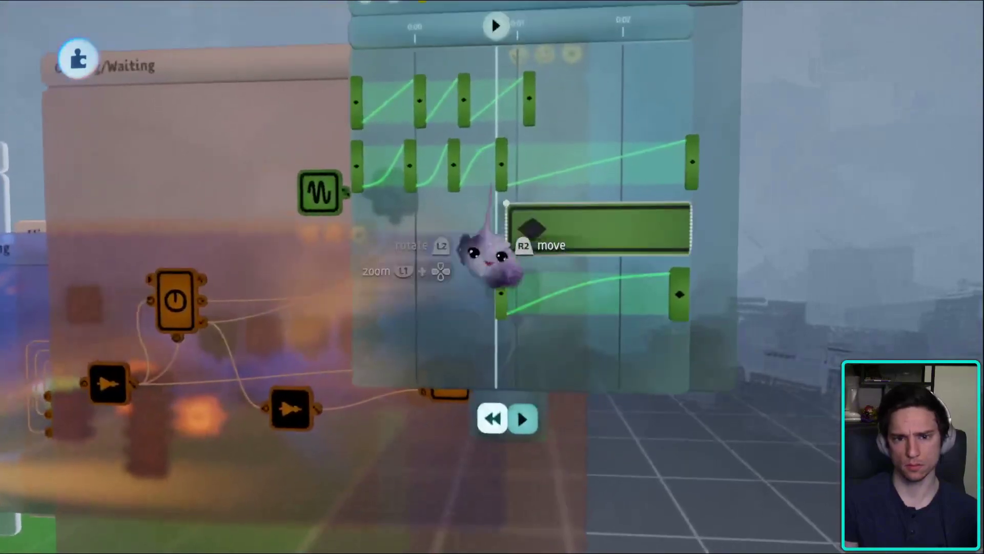
{"action": "key", "text": "Delete"}
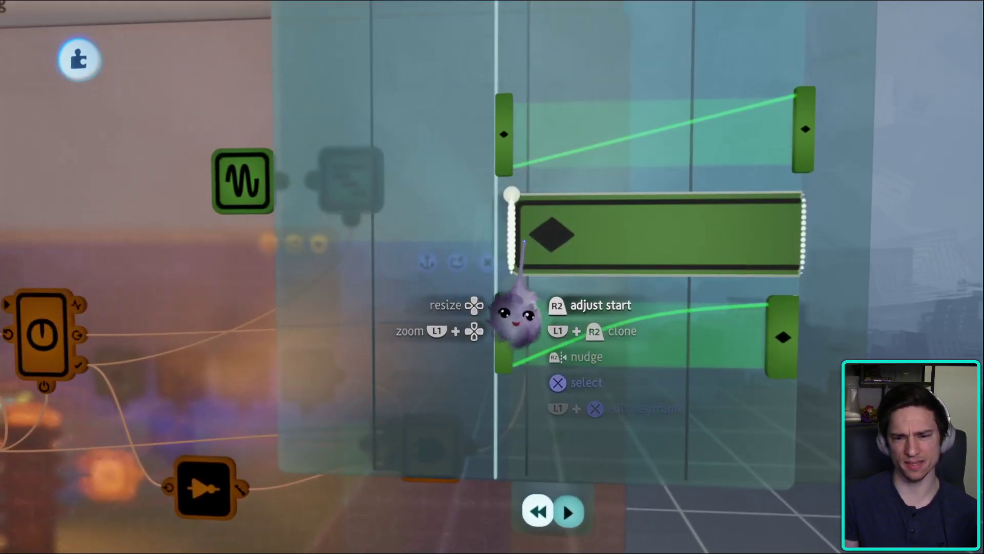
{"action": "left_click_drag", "start_coordinate": [514, 314], "coordinate": [510, 246]}
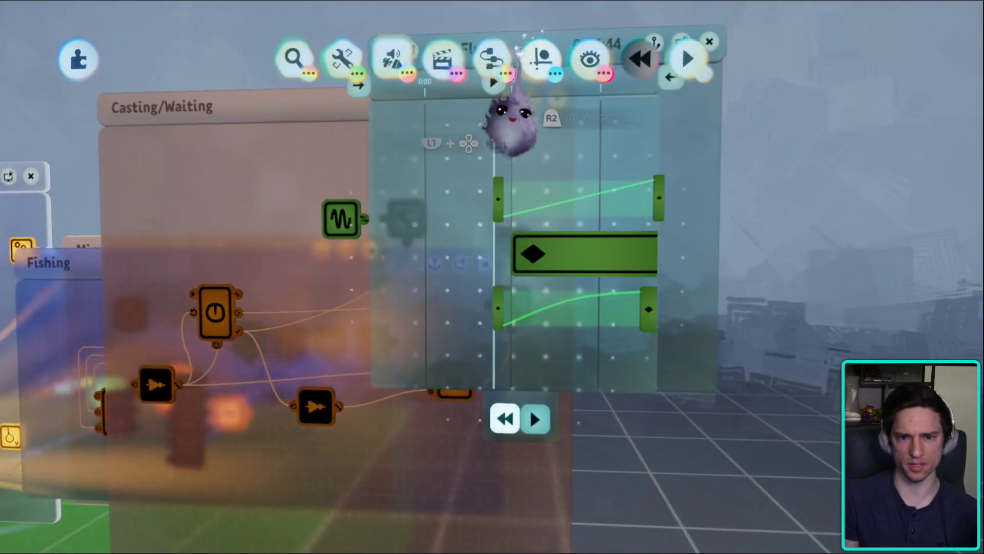
{"action": "left_click_drag", "start_coordinate": [505, 297], "coordinate": [349, 285]}
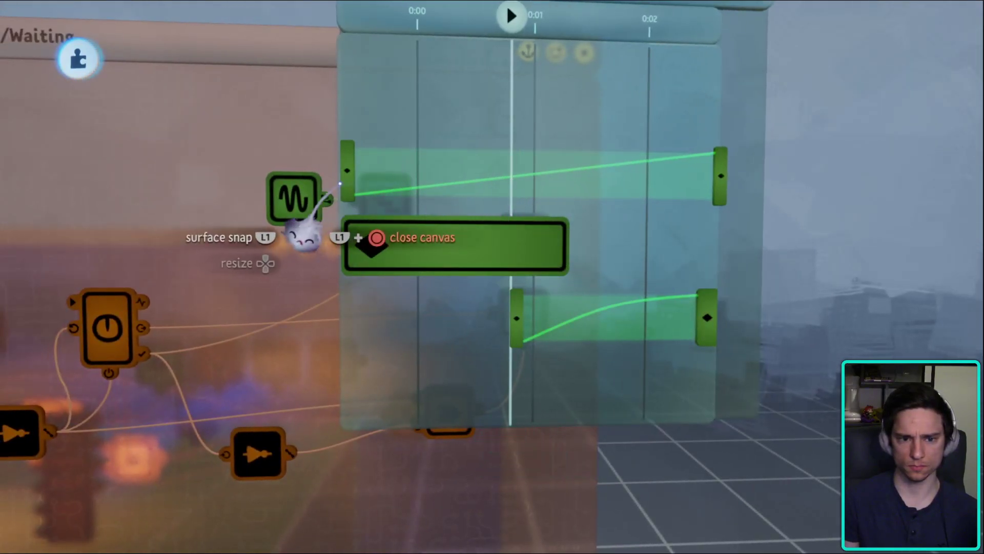
{"action": "left_click_drag", "start_coordinate": [699, 175], "coordinate": [526, 182]}
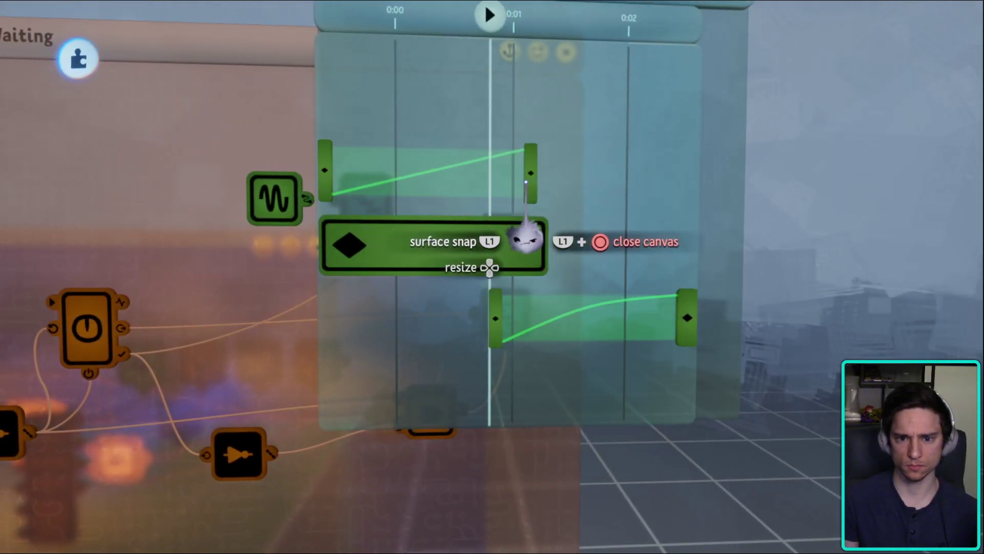
{"action": "left_click_drag", "start_coordinate": [494, 317], "coordinate": [324, 318]}
{"action": "left_click_drag", "start_coordinate": [686, 317], "coordinate": [543, 319]}
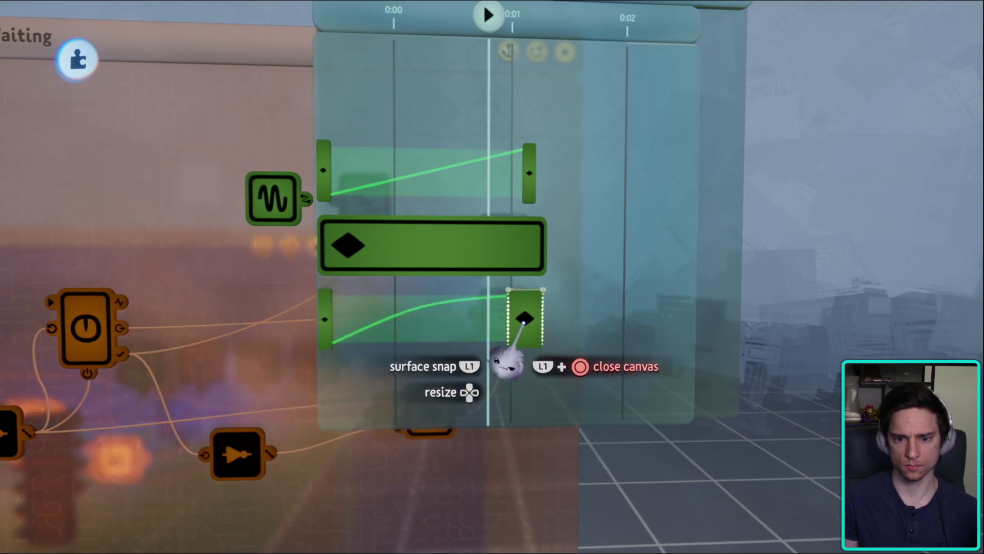
{"action": "middle_click_drag", "start_coordinate": [712, 277], "coordinate": [466, 329]}
{"action": "key", "text": "Escape"}
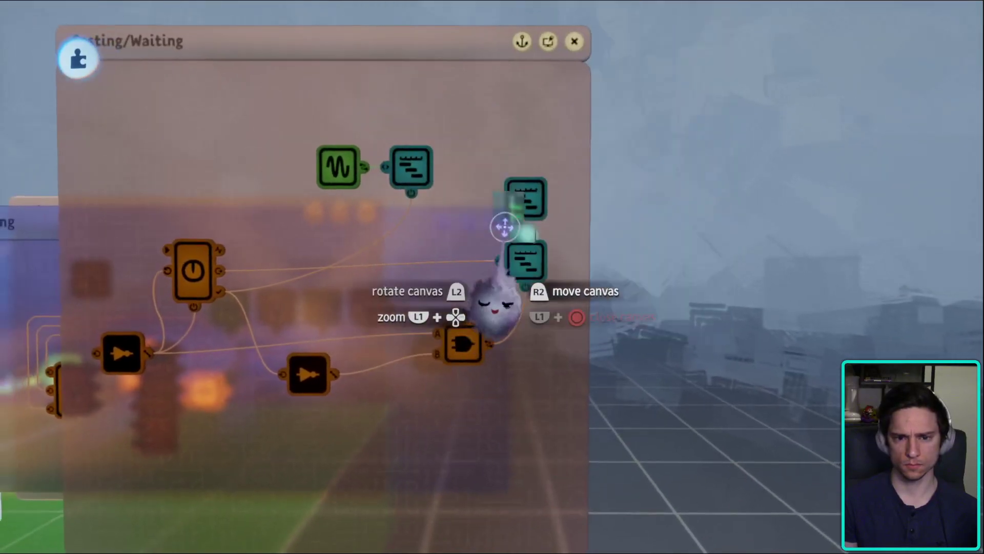
- Open the Casting timeline, delete its third-row keyframe clips, and trim its end
{"action": "middle_click_drag", "start_coordinate": [519, 212], "coordinate": [318, 340]}
{"action": "middle_click_drag", "start_coordinate": [305, 377], "coordinate": [281, 340]}
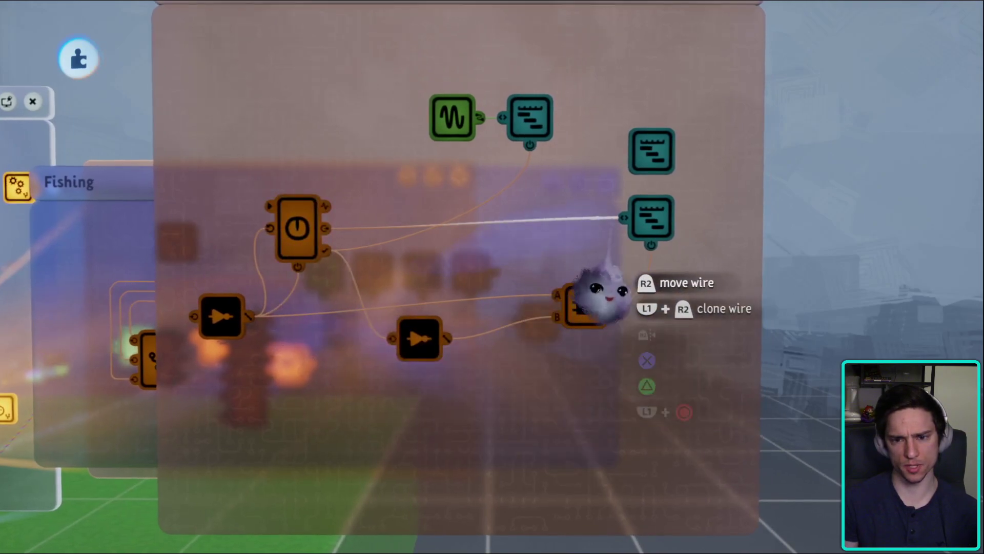
{"action": "left_click", "coordinate": [648, 307]}
{"action": "key", "text": "Escape"}
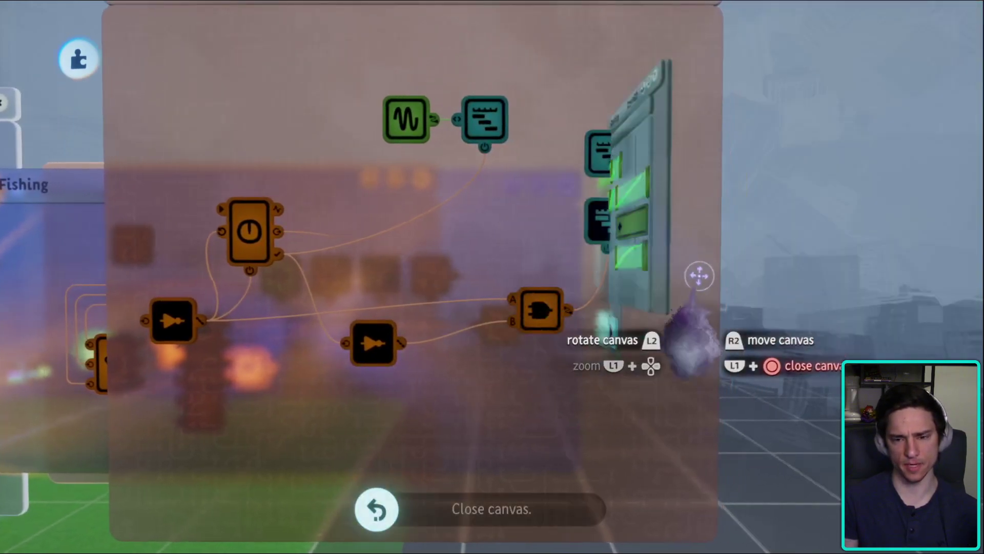
{"action": "key", "text": "Delete"}
{"action": "key", "text": "Delete"}
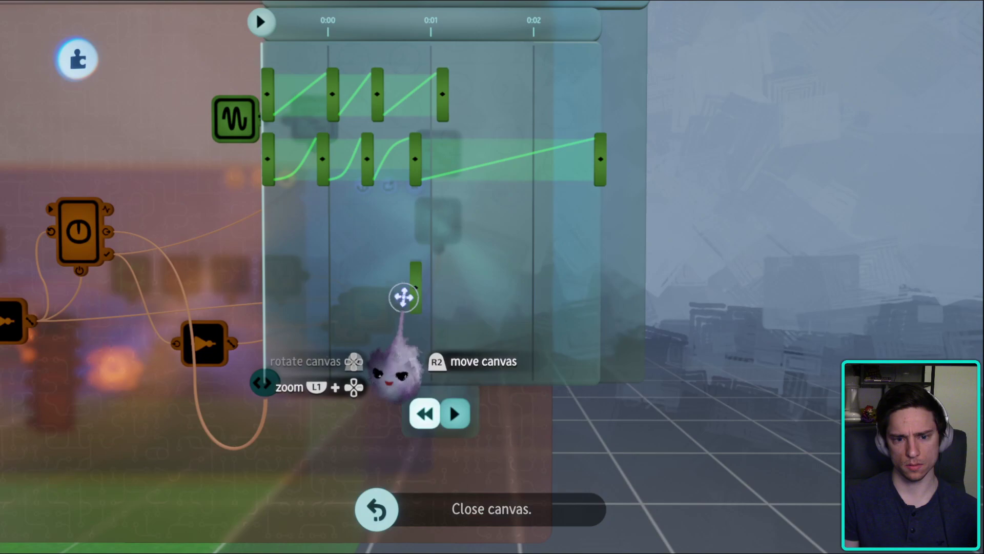
{"action": "key", "text": "Delete"}
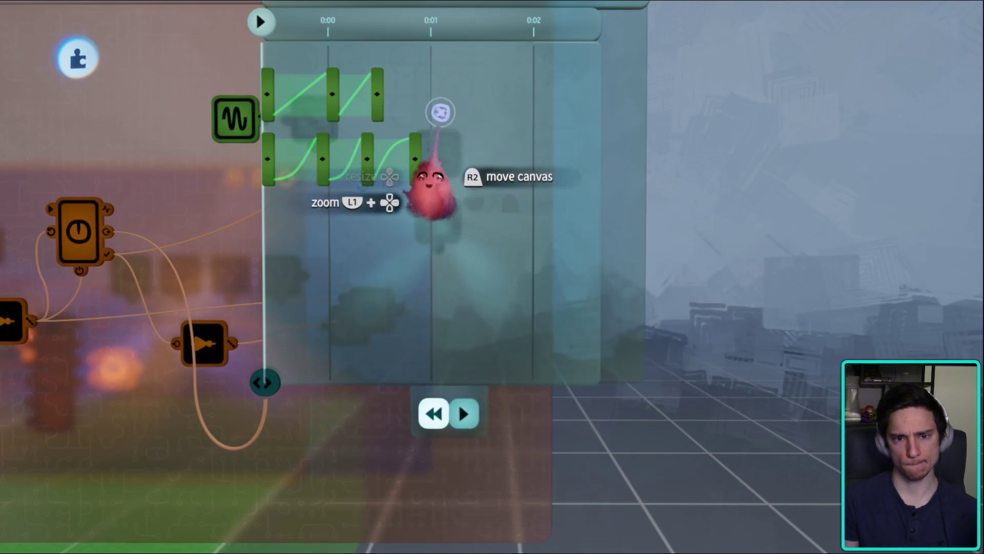
{"action": "key", "text": "ctrl+z"}
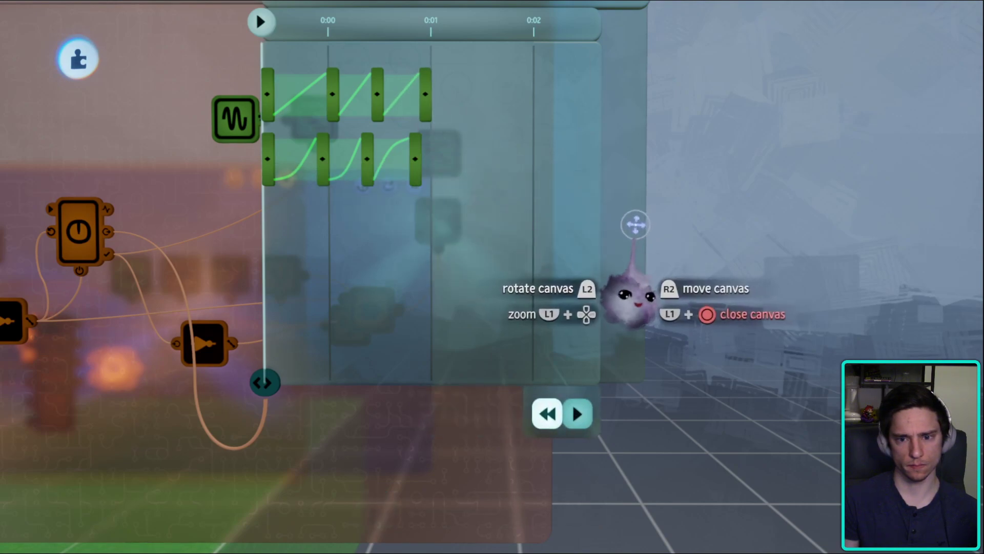
{"action": "left_click_drag", "start_coordinate": [626, 285], "coordinate": [449, 285]}
- Copy the timer node beside the Casting timeline and wire it to the timeline node
{"action": "scroll", "coordinate": [449, 285], "scroll_direction": "up", "scroll_amount": 3}
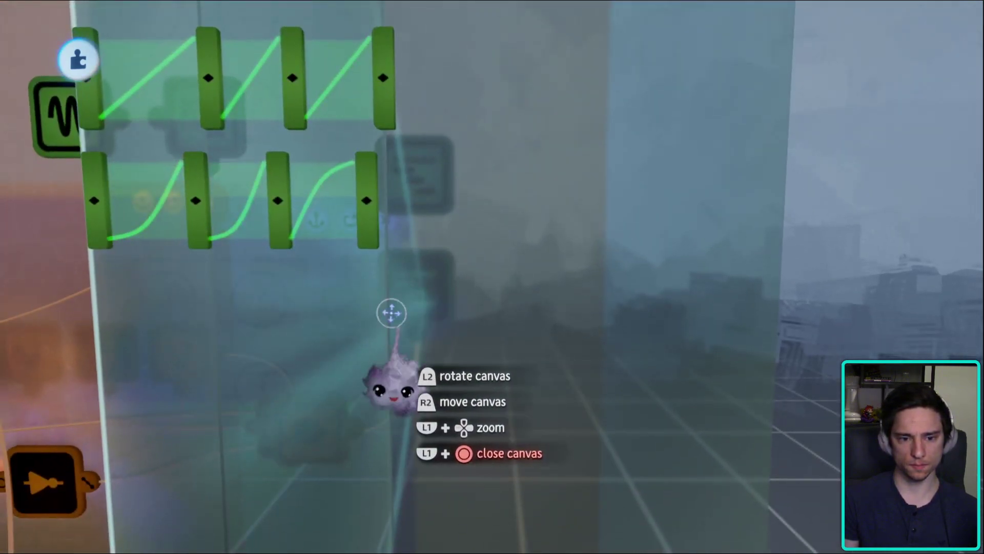
{"action": "middle_click_drag", "start_coordinate": [391, 314], "coordinate": [452, 267]}
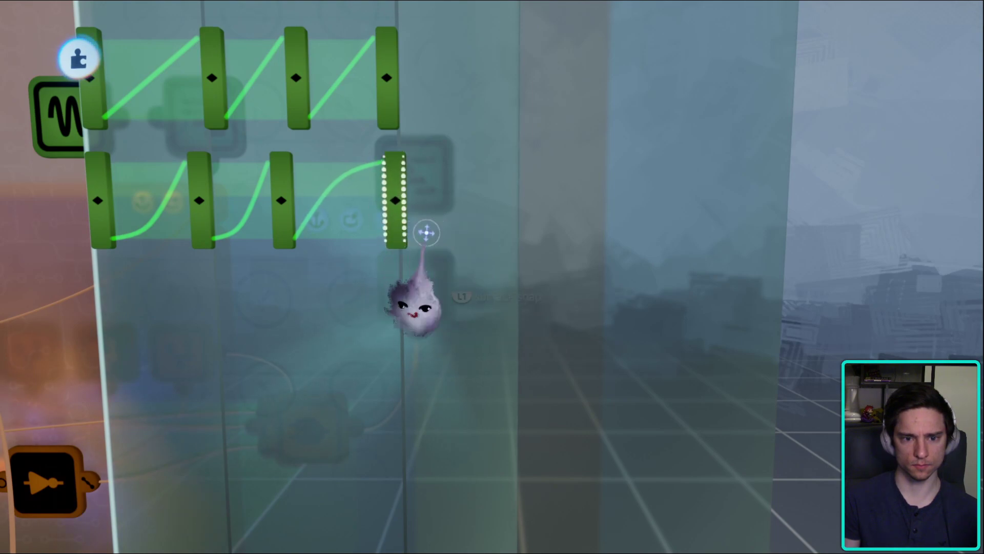
{"action": "middle_click_drag", "start_coordinate": [509, 256], "coordinate": [552, 297]}
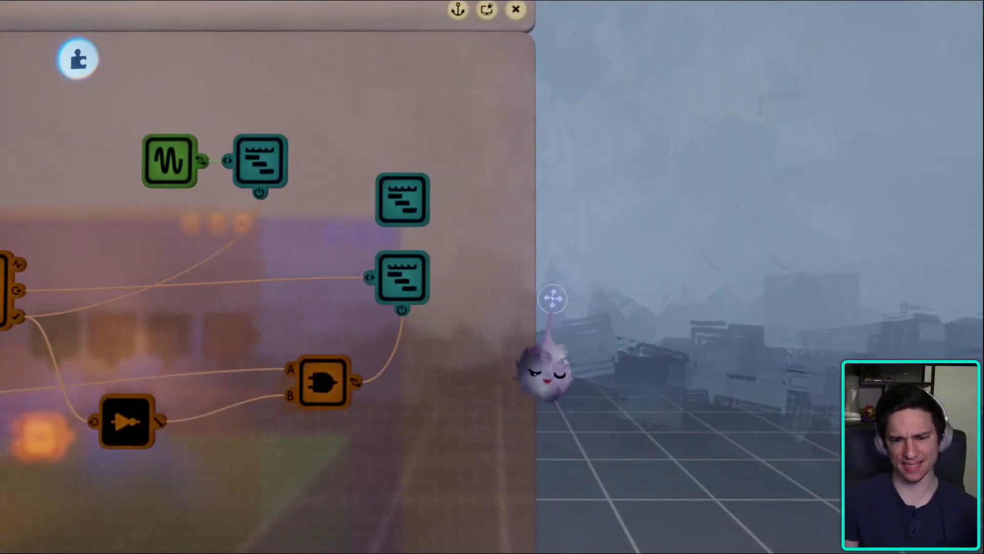
{"action": "left_click_drag", "start_coordinate": [537, 300], "coordinate": [677, 306]}
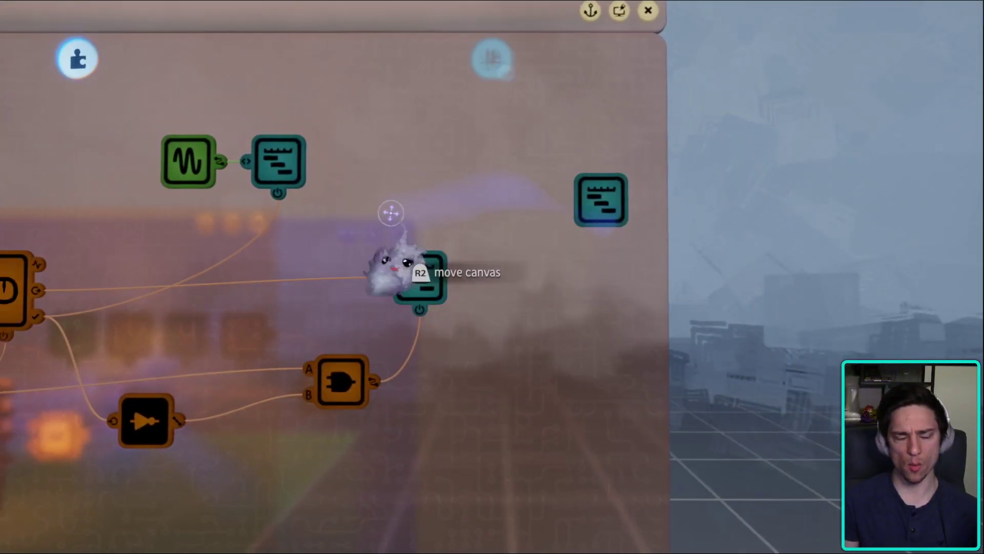
{"action": "left_click_drag", "start_coordinate": [89, 272], "coordinate": [523, 232]}
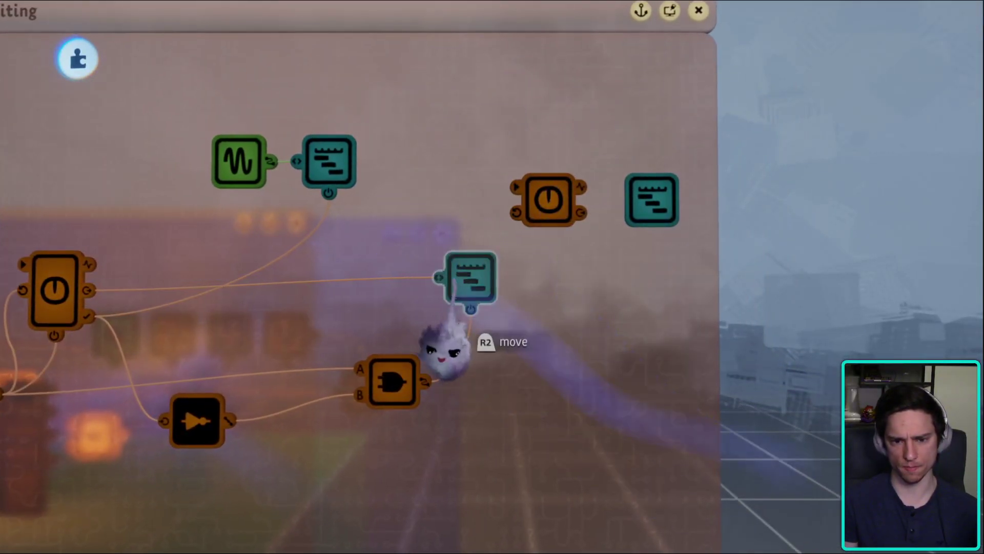
{"action": "left_click", "coordinate": [472, 279]}
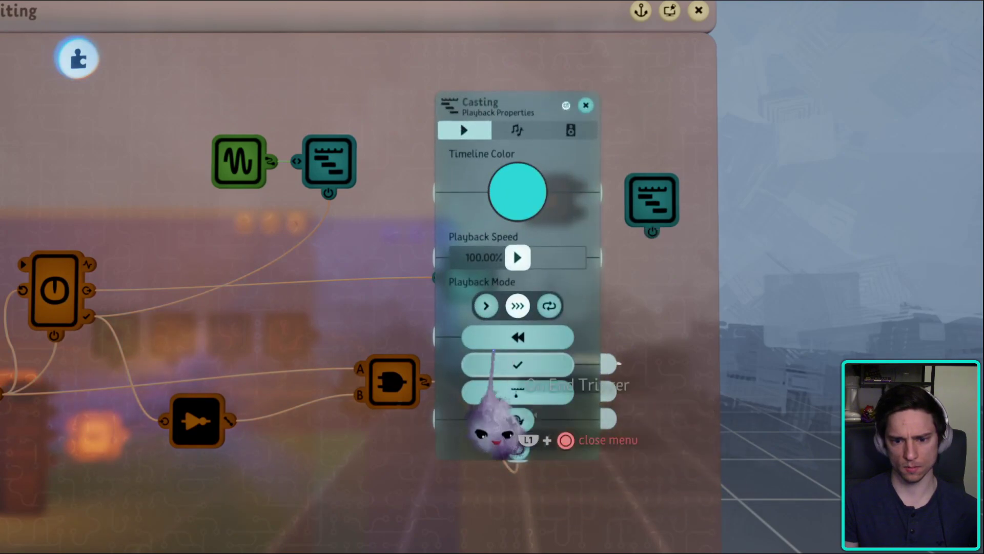
{"action": "key", "text": "Escape"}
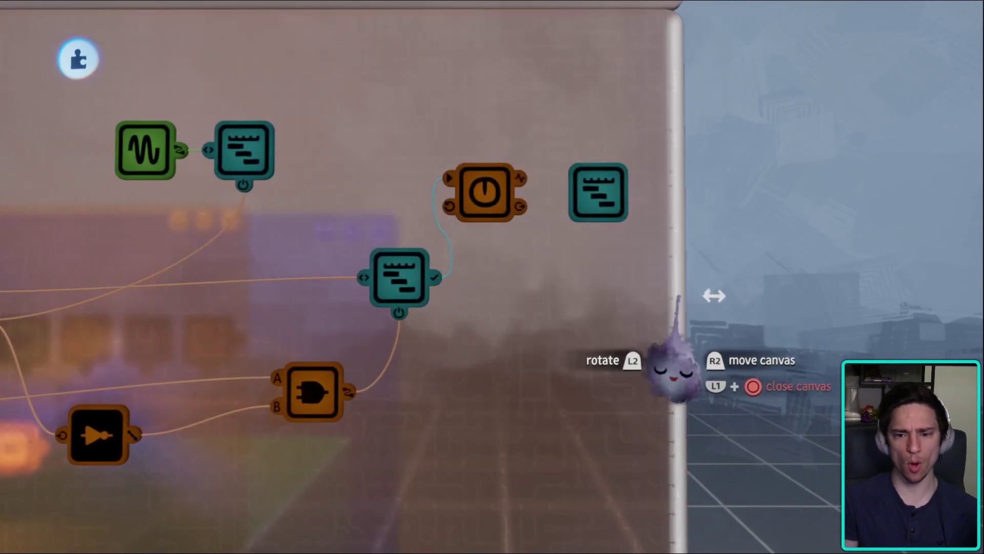
{"action": "left_click_drag", "start_coordinate": [714, 292], "coordinate": [649, 195]}
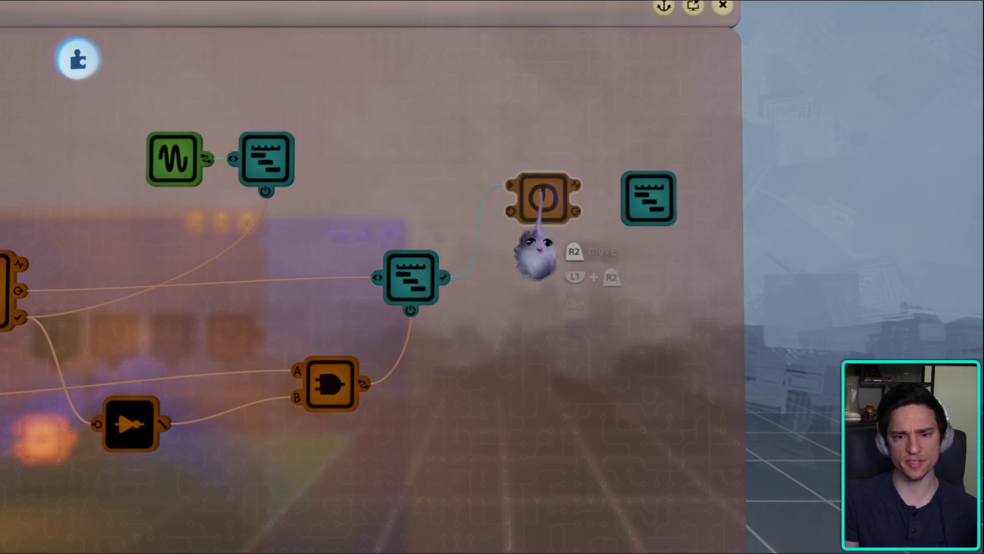
{"action": "mouse_move", "coordinate": [479, 213]}
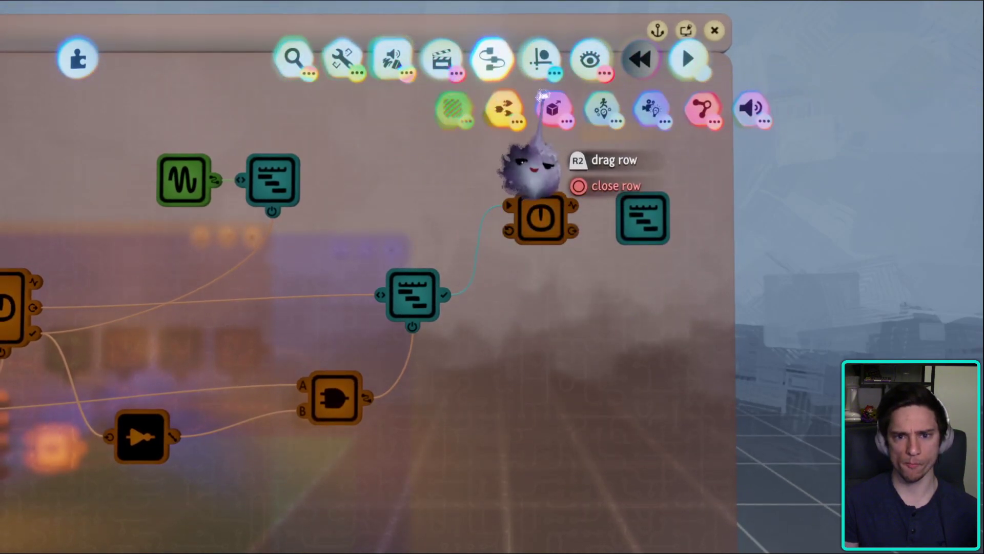
{"action": "left_click", "coordinate": [444, 105]}
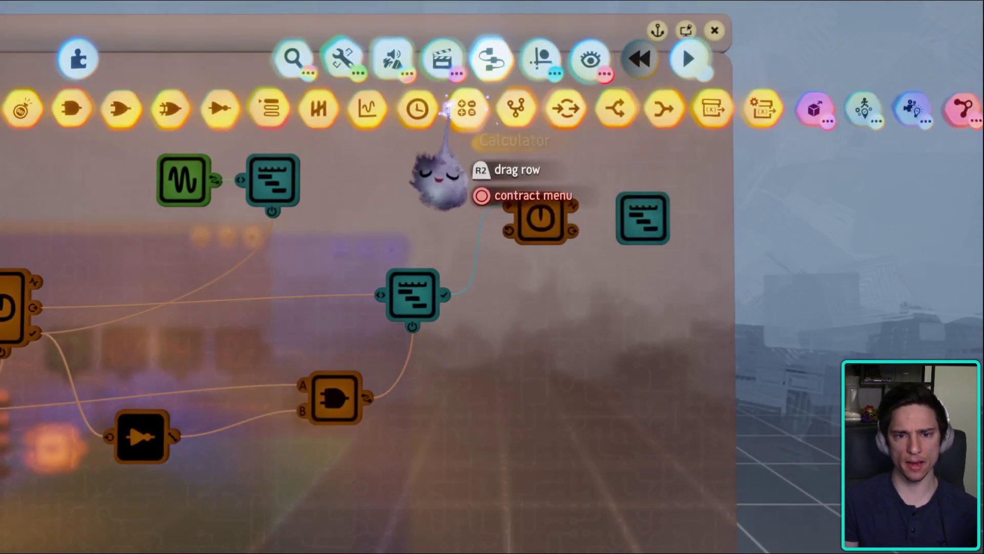
{"action": "left_click", "coordinate": [367, 105]}
{"action": "left_click_drag", "start_coordinate": [417, 287], "coordinate": [690, 461]}
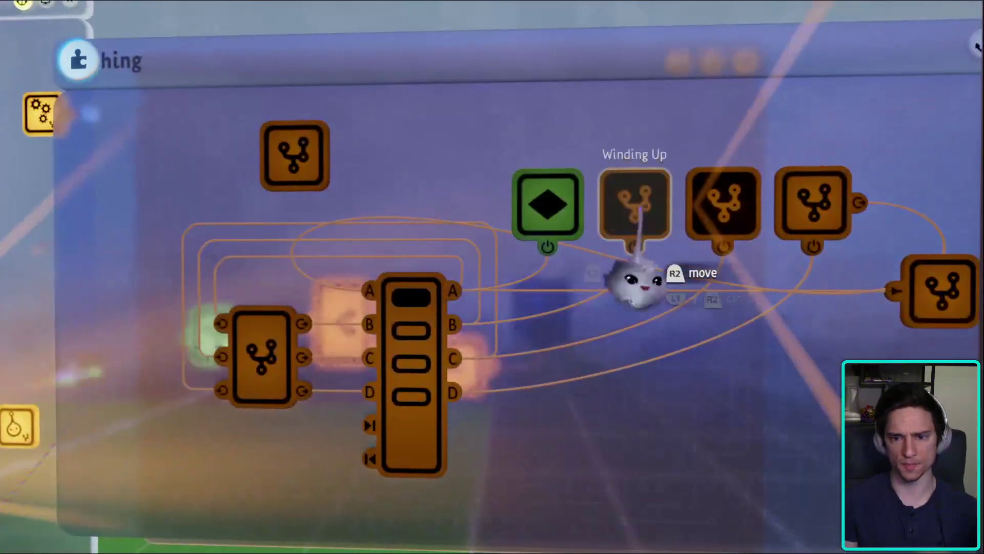
- Inspect the Winding Up chip and the microchip's timer logic, then browse the sensor gadgets
{"action": "left_click", "coordinate": [636, 216]}
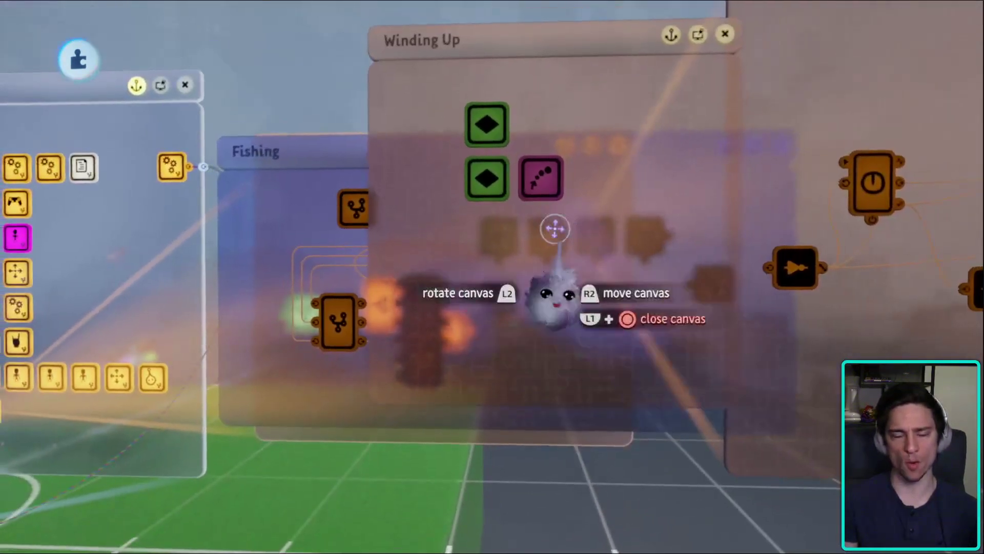
{"action": "key", "text": "Escape"}
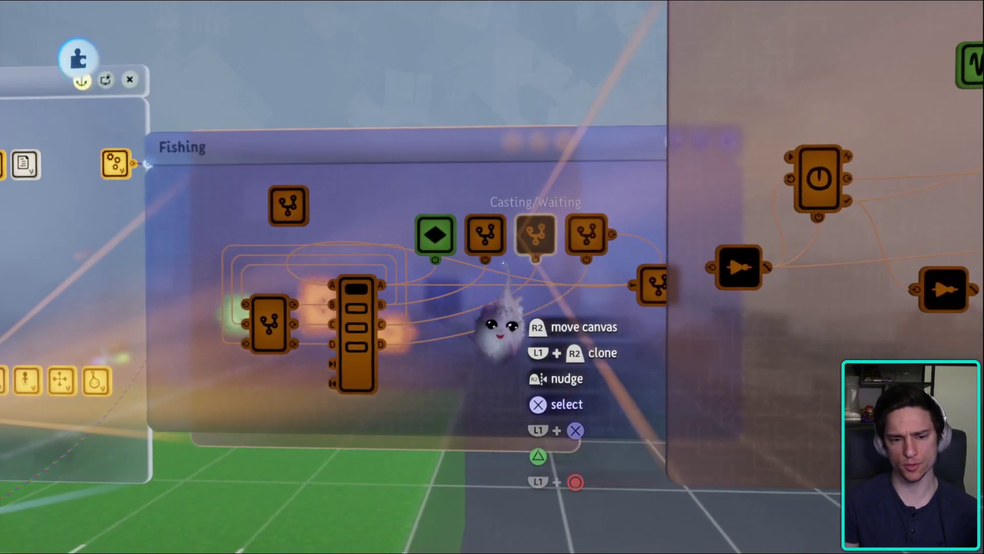
{"action": "left_click", "coordinate": [296, 338]}
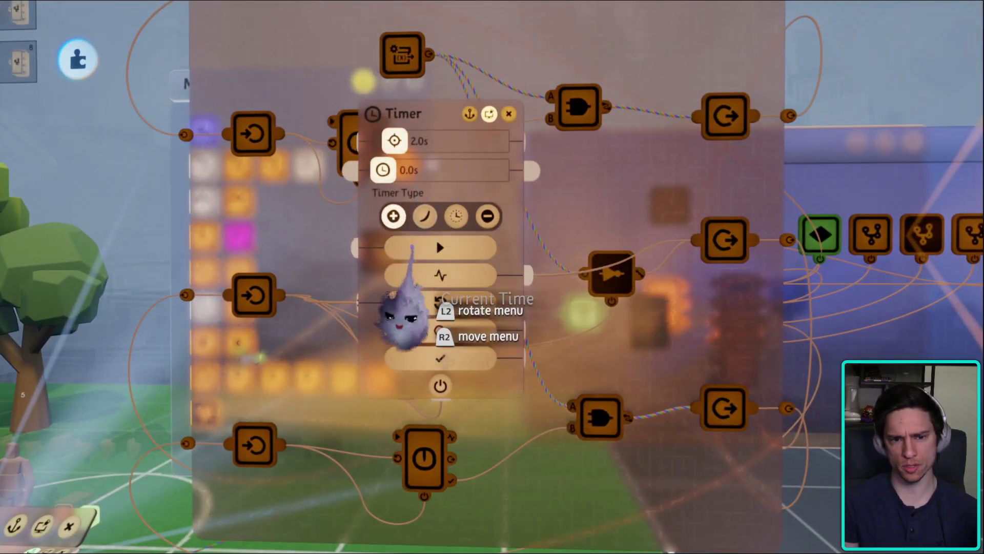
{"action": "key", "text": "Escape"}
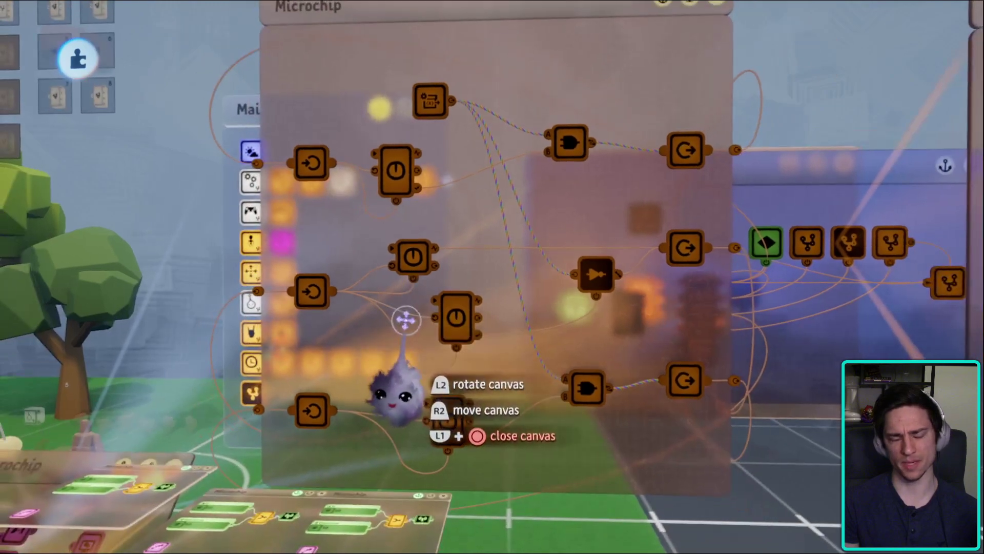
{"action": "key", "text": "Escape"}
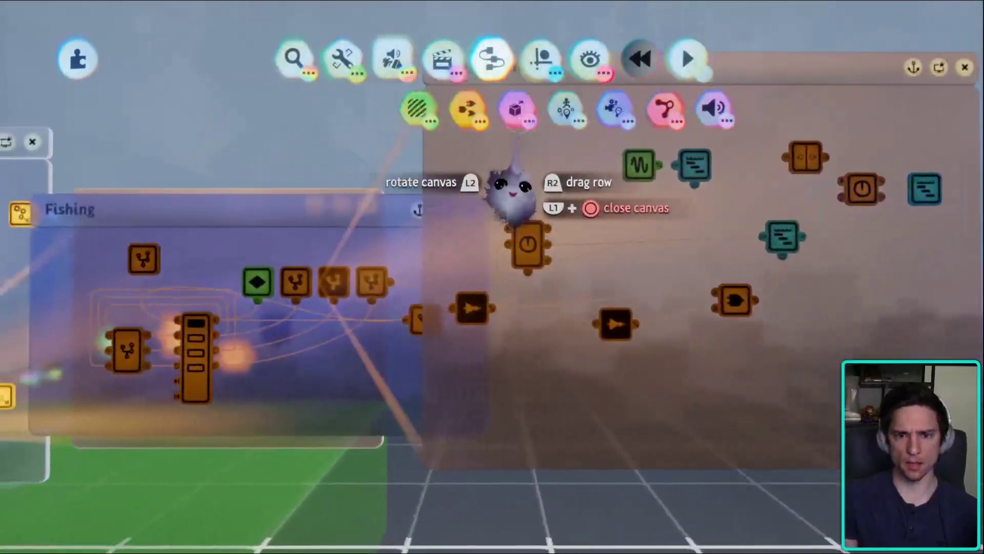
{"action": "left_click", "coordinate": [416, 108]}
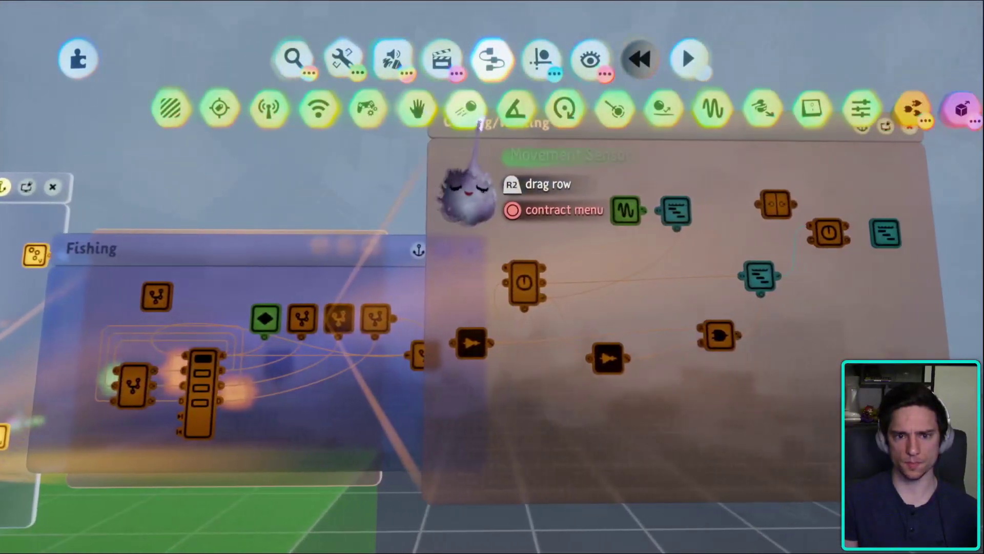
{"action": "key", "text": "Escape"}
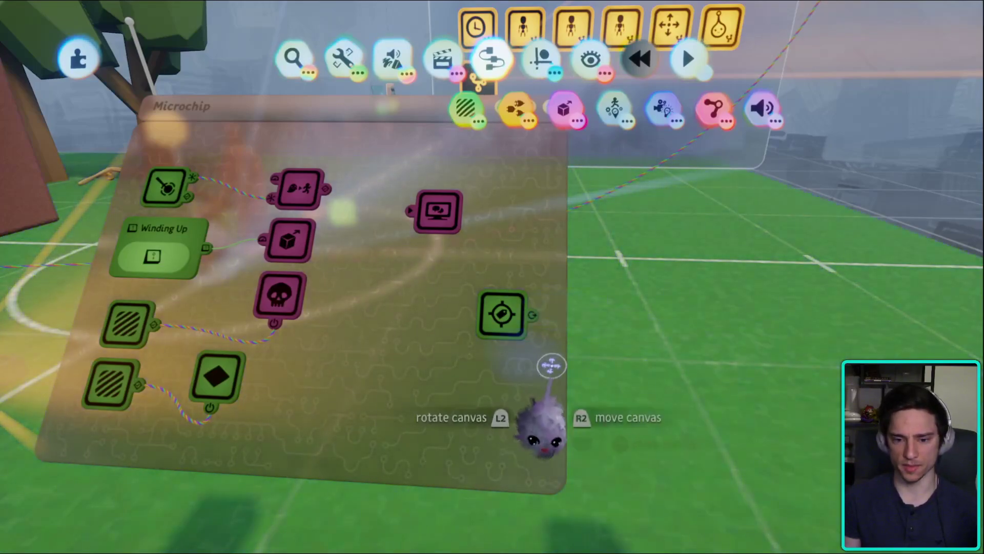
- Add a Wireless Transmitter and a Splitter beside the Lure Target Pos tag on the Microchip
{"action": "left_click_drag", "start_coordinate": [551, 365], "coordinate": [647, 328]}
{"action": "left_click", "coordinate": [465, 108]}
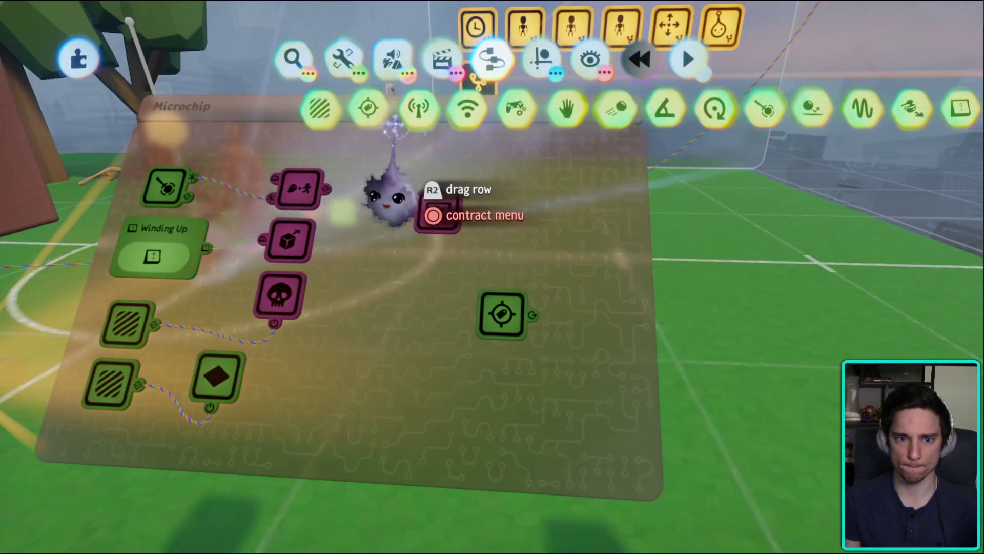
{"action": "left_click", "coordinate": [418, 108]}
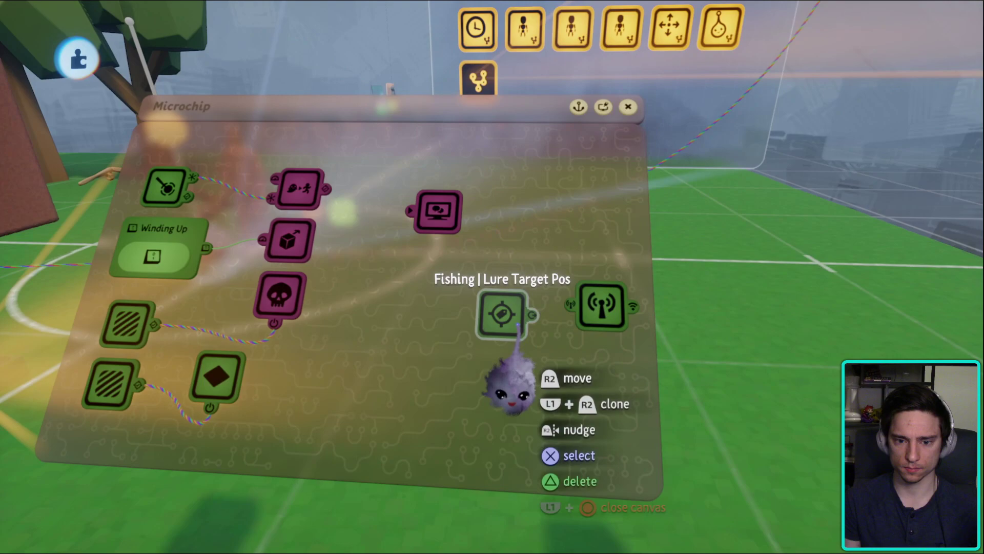
{"action": "left_click", "coordinate": [503, 314]}
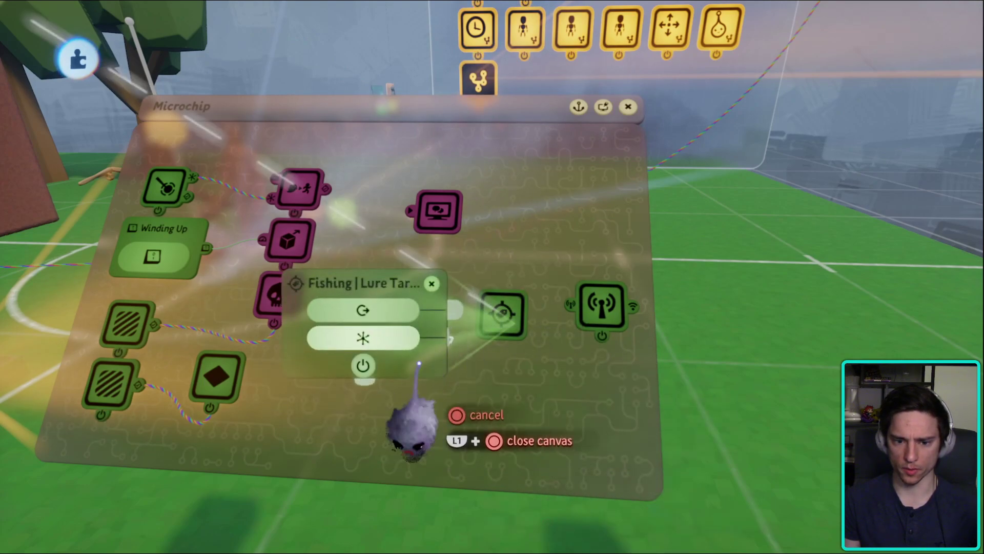
{"action": "key", "text": "Escape"}
{"action": "middle_click_drag", "start_coordinate": [419, 363], "coordinate": [622, 378]}
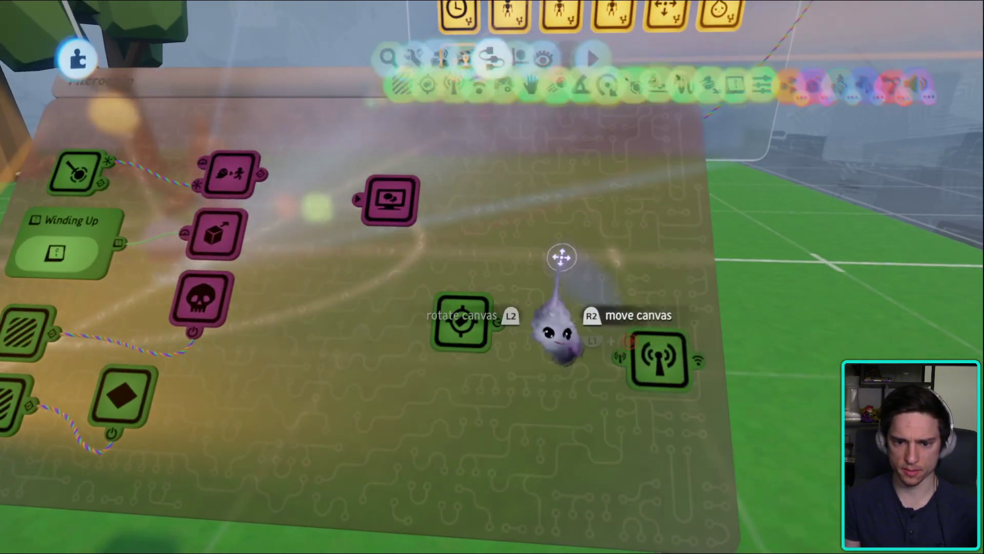
{"action": "left_click", "coordinate": [579, 108]}
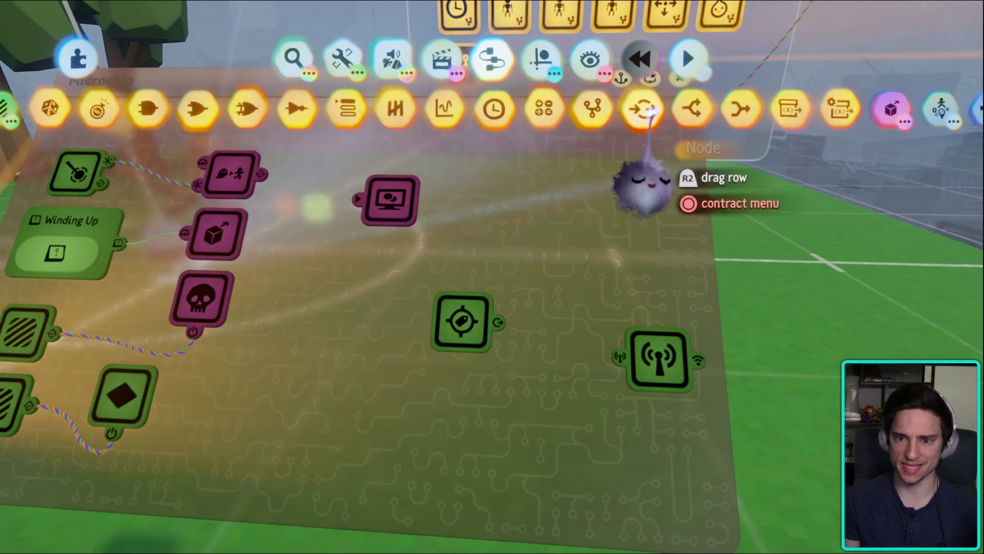
{"action": "left_click", "coordinate": [690, 109]}
{"action": "left_click", "coordinate": [549, 261]}
{"action": "left_click", "coordinate": [464, 328]}
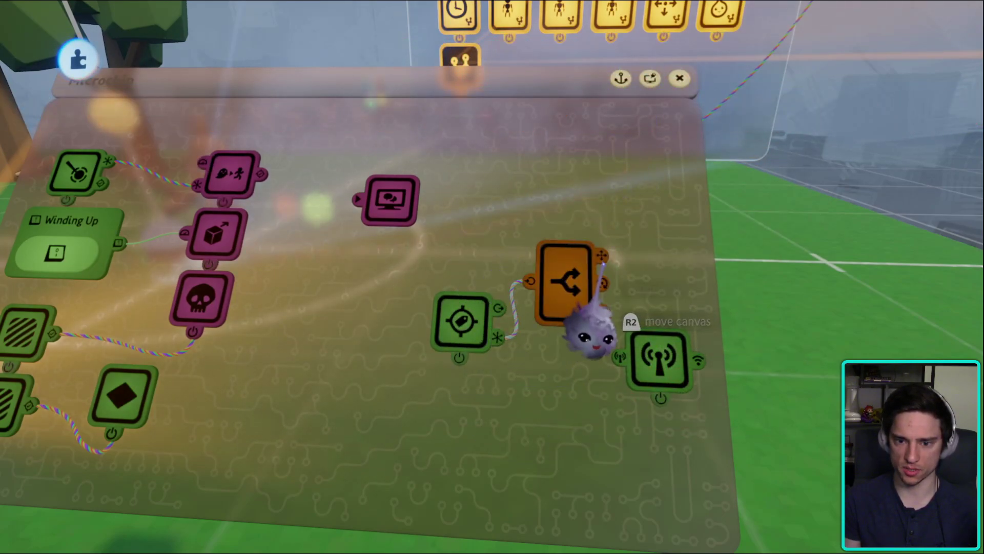
{"action": "left_click_drag", "start_coordinate": [679, 241], "coordinate": [574, 323]}
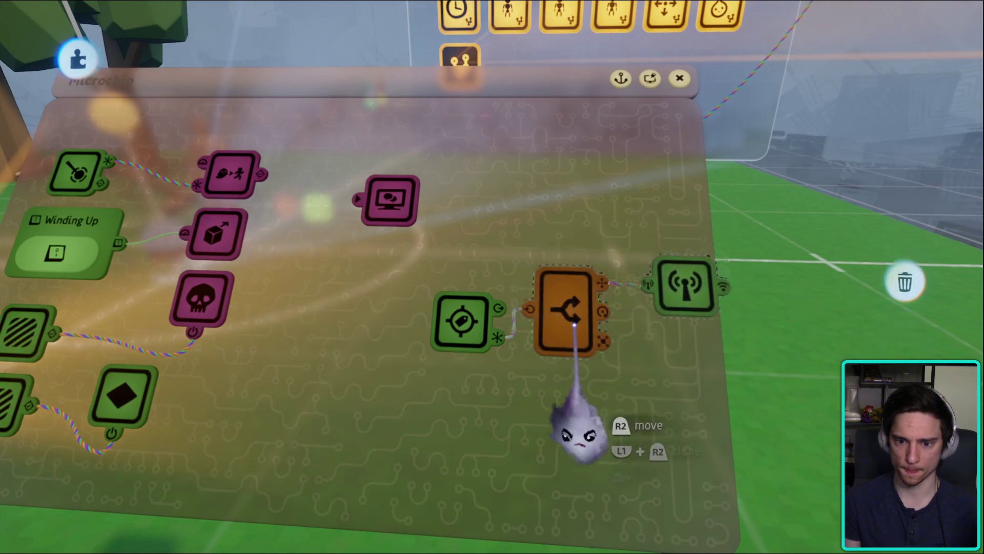
- Name the wireless transmitter 'Fishing | Lure Target Pos'
{"action": "left_click", "coordinate": [497, 356]}
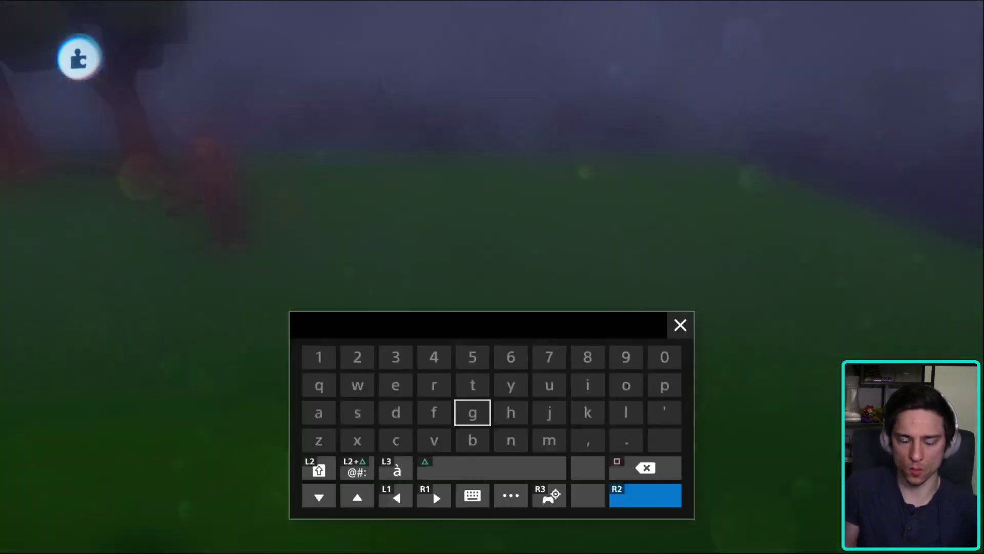
{"action": "type", "text": "Fishing | Target Pos"}
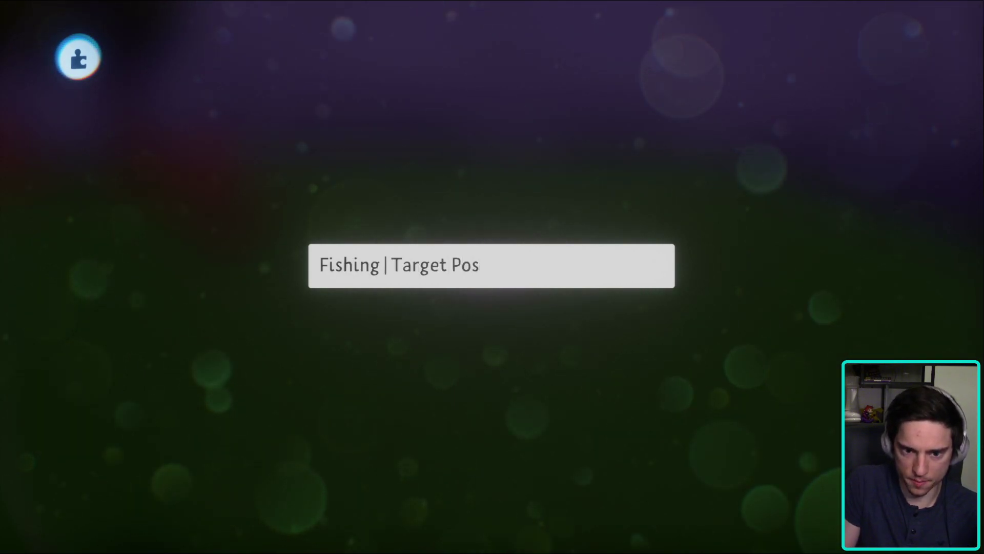
{"action": "key", "text": "Return"}
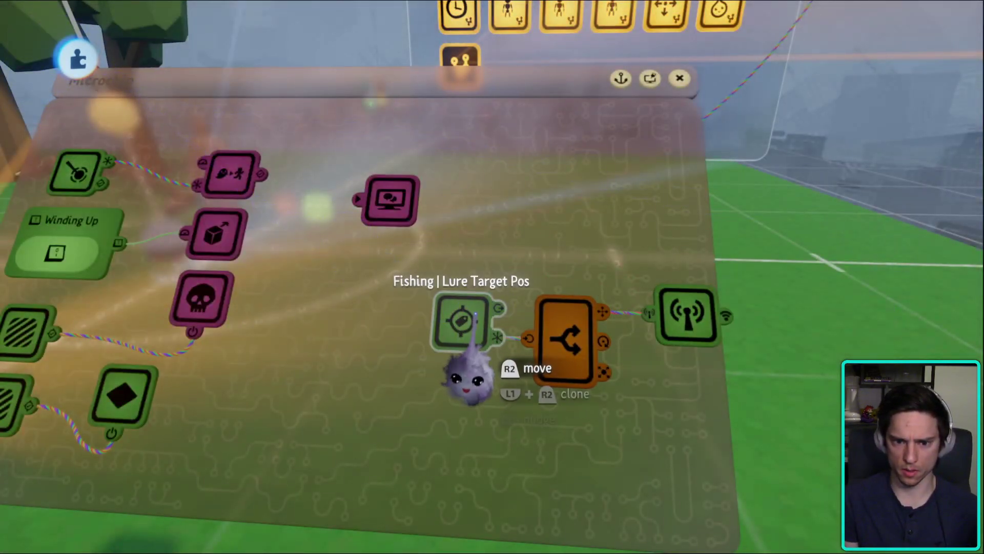
{"action": "left_click", "coordinate": [685, 333]}
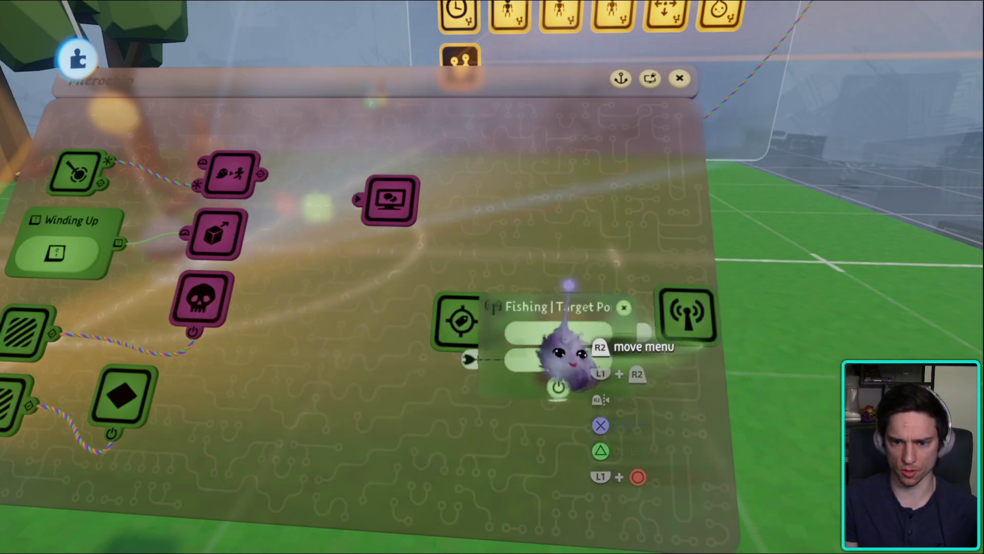
{"action": "left_click", "coordinate": [559, 307]}
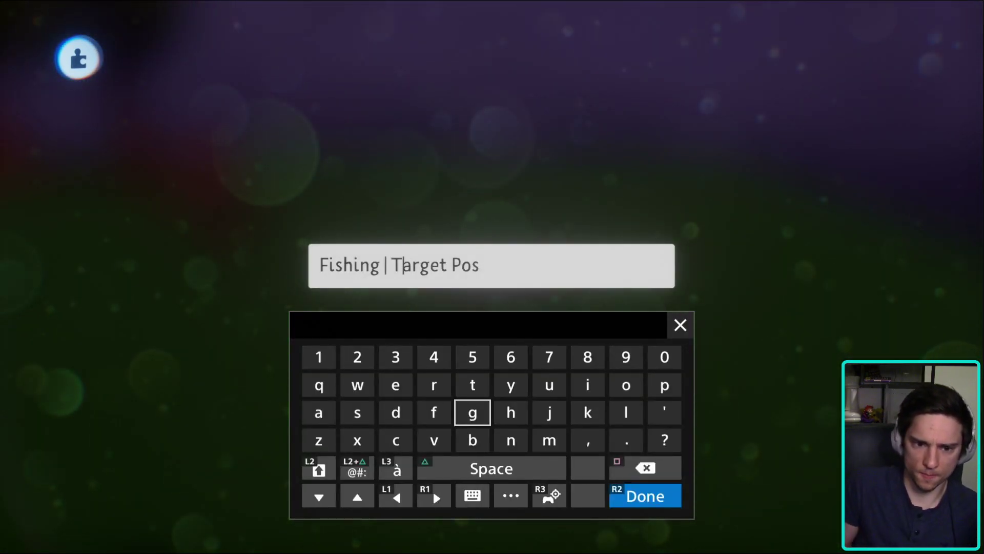
{"action": "key", "text": "Return"}
{"action": "key", "text": "Return"}
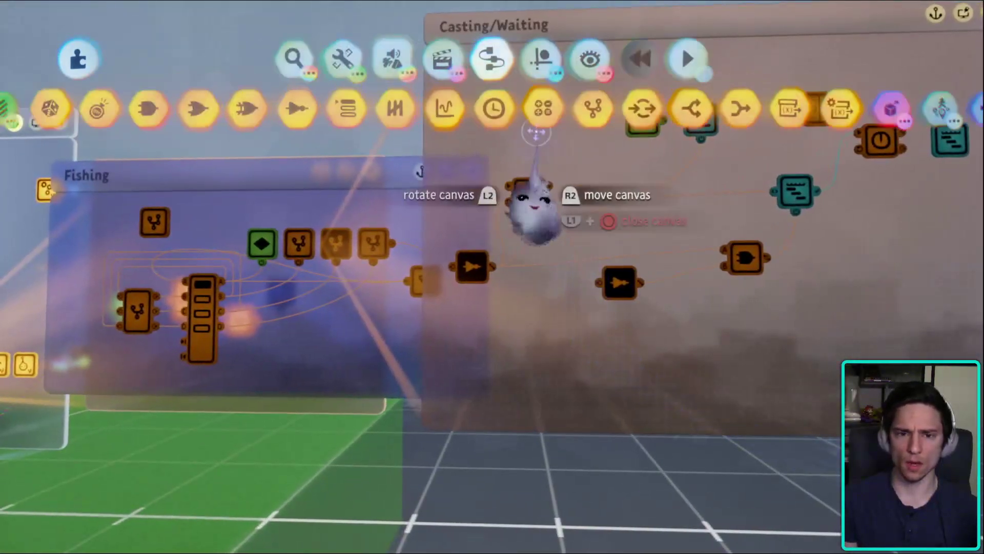
- Place a Wireless Receiver on Casting/Waiting and set it to the 'Fishing | Lure Target' transmitter
{"action": "left_click_drag", "start_coordinate": [533, 205], "coordinate": [513, 148]}
{"action": "left_click", "coordinate": [514, 149]}
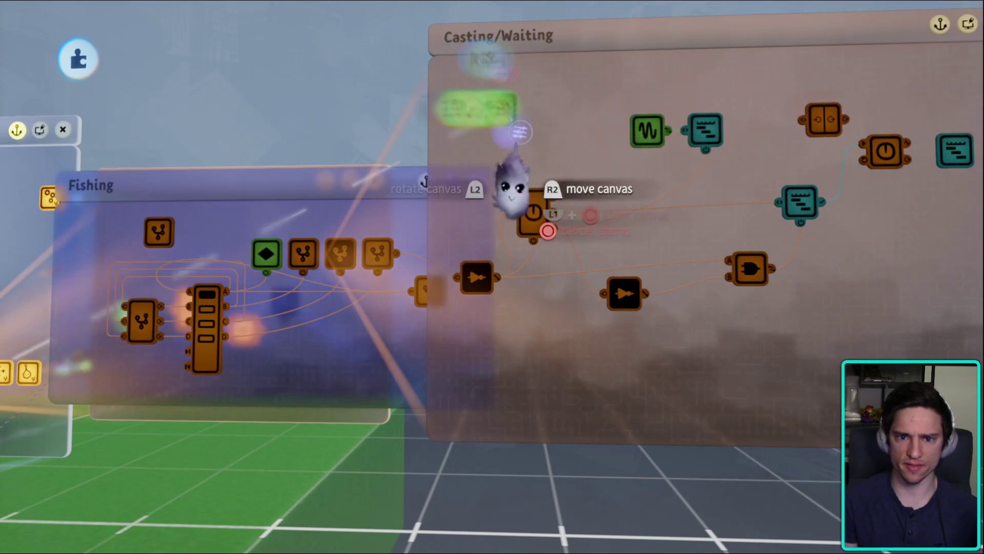
{"action": "left_click", "coordinate": [357, 107]}
{"action": "left_click", "coordinate": [353, 106]}
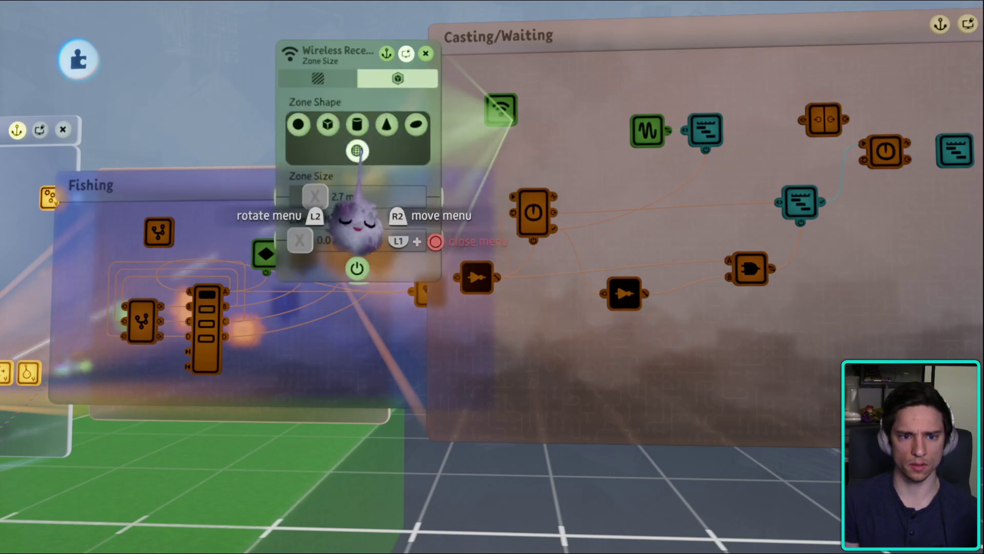
{"action": "key", "text": "Escape"}
{"action": "scroll", "coordinate": [575, 134], "scroll_direction": "up", "scroll_amount": 3}
{"action": "left_click", "coordinate": [501, 171]}
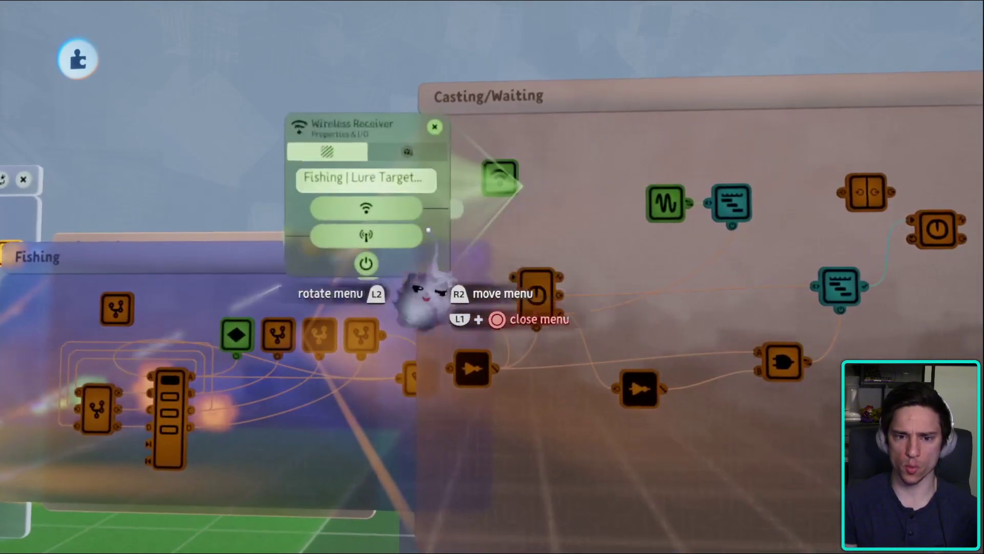
{"action": "key", "text": "Escape"}
- Add a Tag below the receiver named 'Fishing | Lure Distance'
{"action": "left_click_drag", "start_coordinate": [487, 182], "coordinate": [589, 165]}
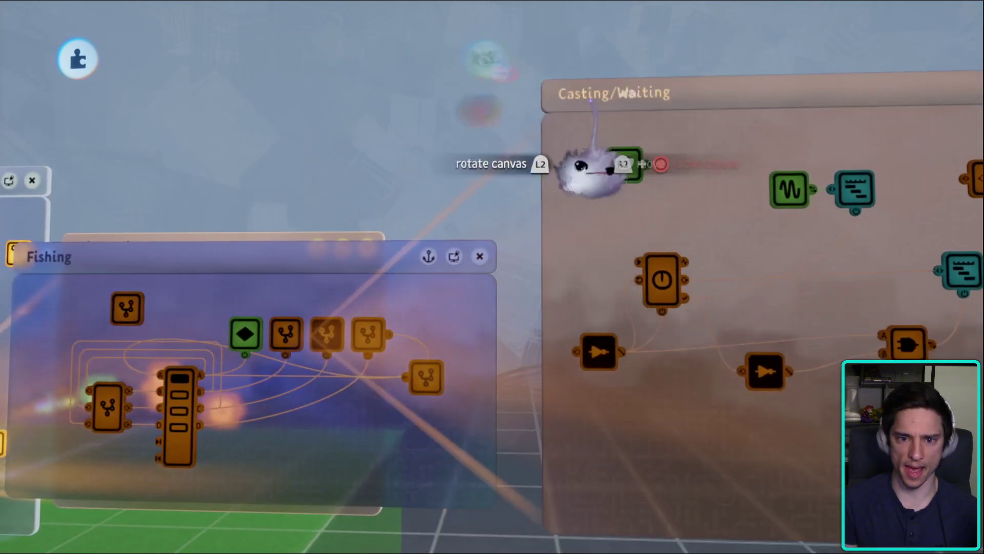
{"action": "left_click", "coordinate": [519, 108]}
{"action": "left_click", "coordinate": [439, 105]}
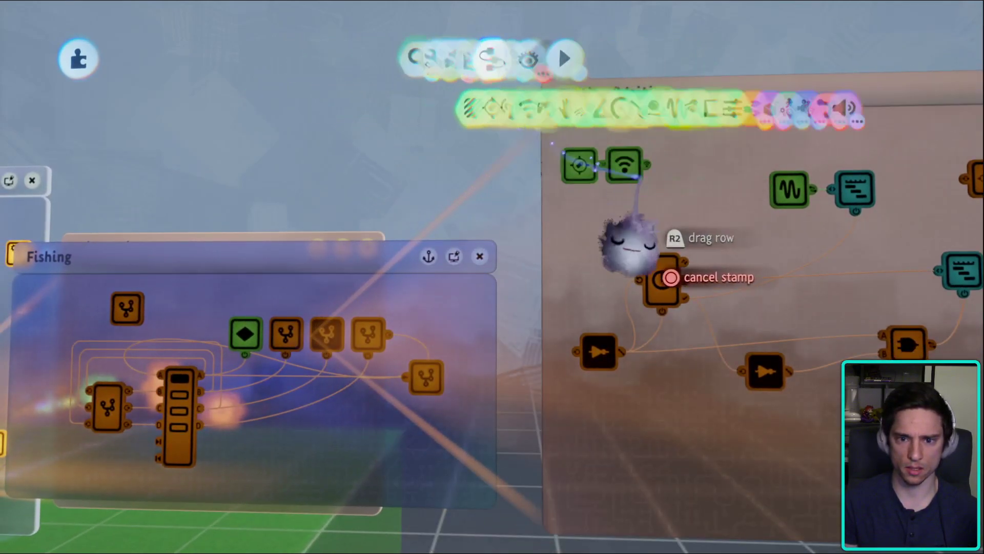
{"action": "left_click", "coordinate": [627, 203]}
{"action": "left_click", "coordinate": [626, 202]}
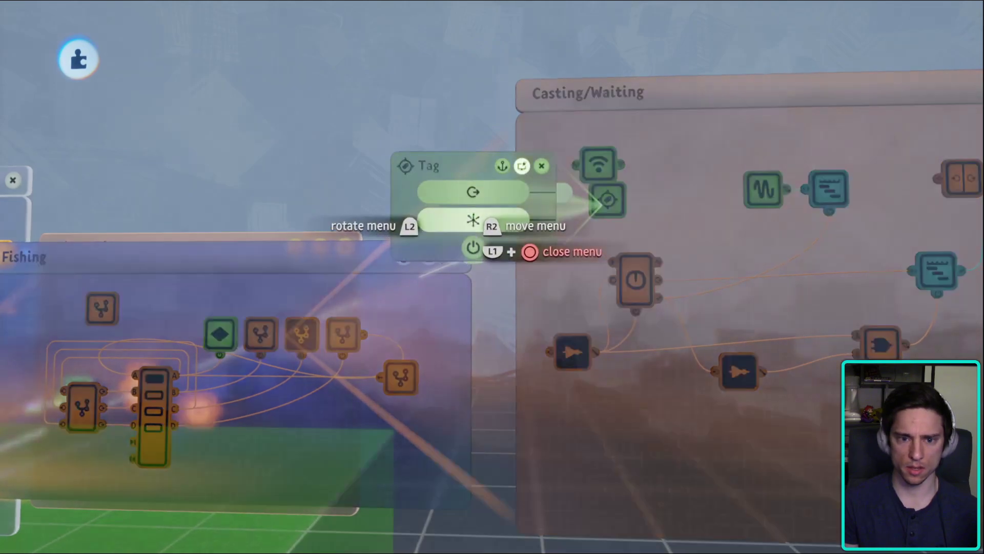
{"action": "left_click", "coordinate": [428, 160]}
{"action": "key", "text": "Escape"}
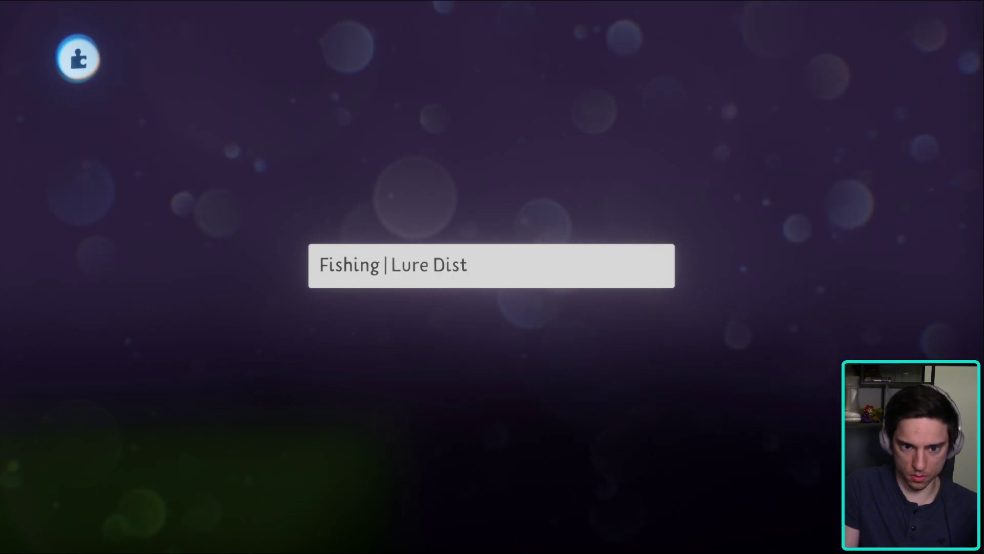
{"action": "key", "text": "Return"}
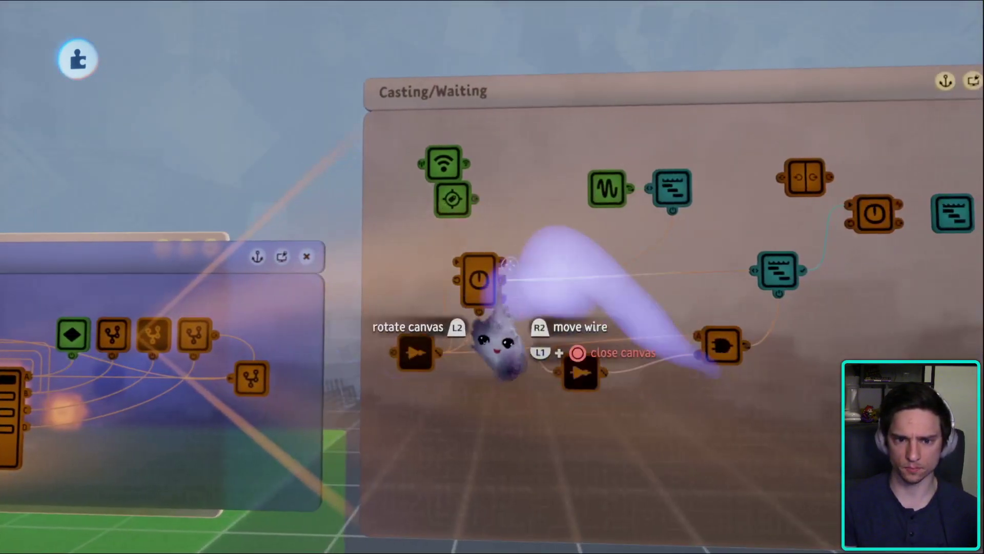
{"action": "key", "text": "Escape"}
- Wire the Lure Distance tag into a new Splitter
{"action": "left_click_drag", "start_coordinate": [452, 208], "coordinate": [421, 258]}
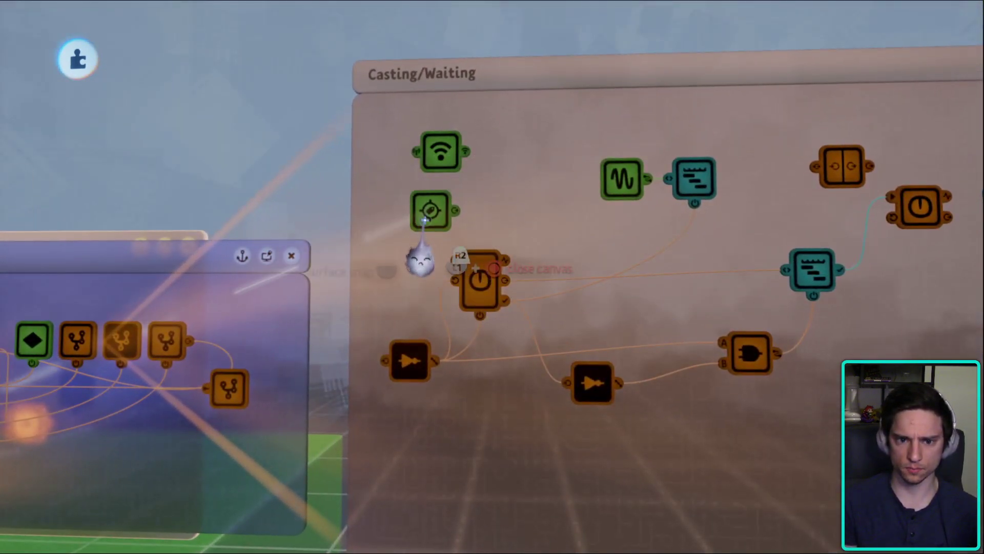
{"action": "left_click_drag", "start_coordinate": [433, 220], "coordinate": [507, 164]}
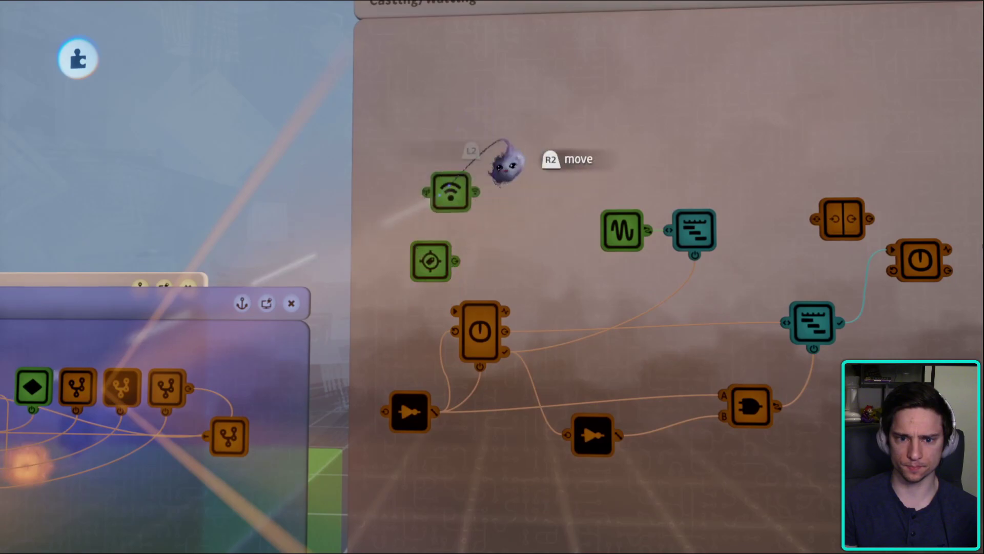
{"action": "left_click_drag", "start_coordinate": [441, 215], "coordinate": [509, 165]}
{"action": "key", "text": "Escape"}
{"action": "left_click", "coordinate": [564, 110]}
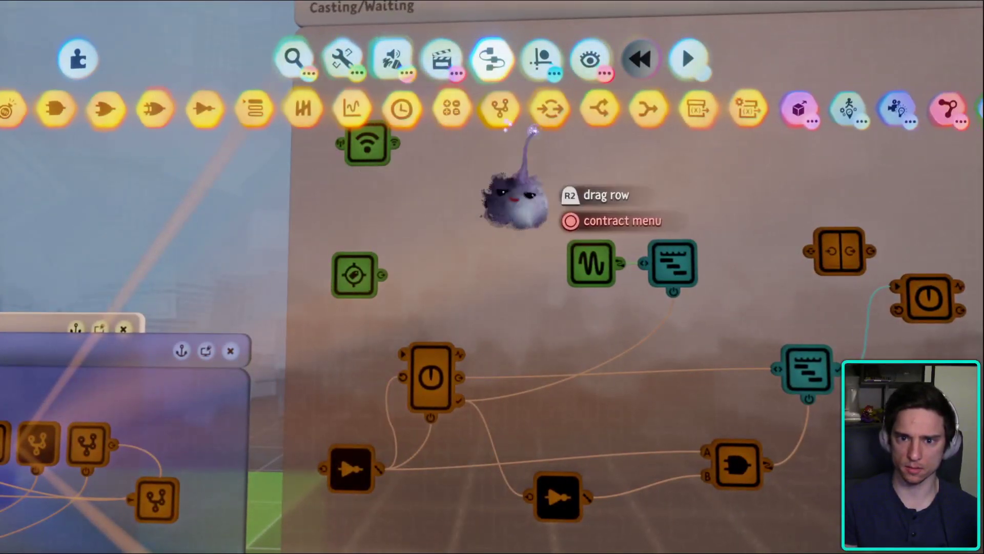
{"action": "left_click", "coordinate": [580, 108]}
{"action": "left_click", "coordinate": [390, 268]}
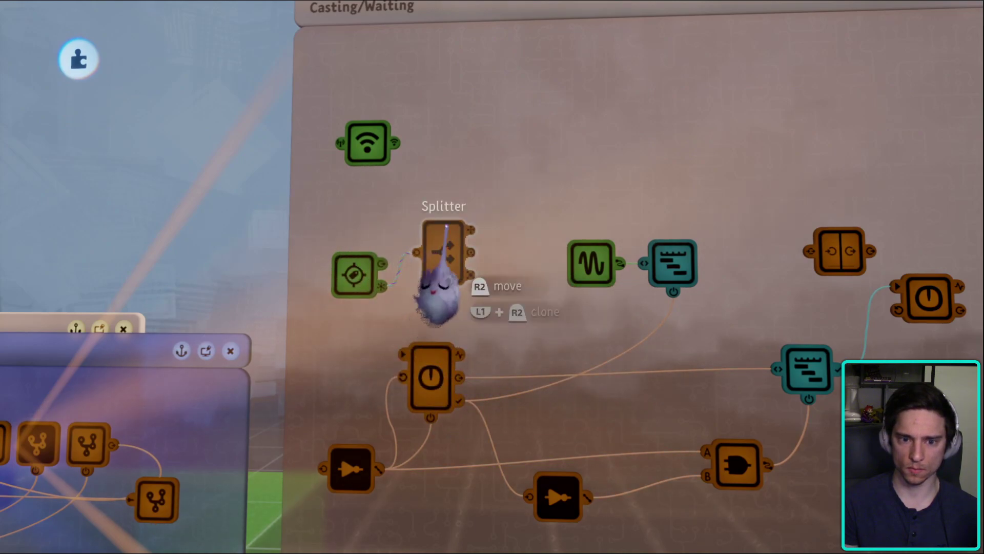
- Add a subtract Calculator fed by the receiver, followed by an Absolute Value calculator
{"action": "key", "text": "Escape"}
{"action": "left_click", "coordinate": [506, 106]}
{"action": "left_click_drag", "start_coordinate": [394, 143], "coordinate": [479, 226]}
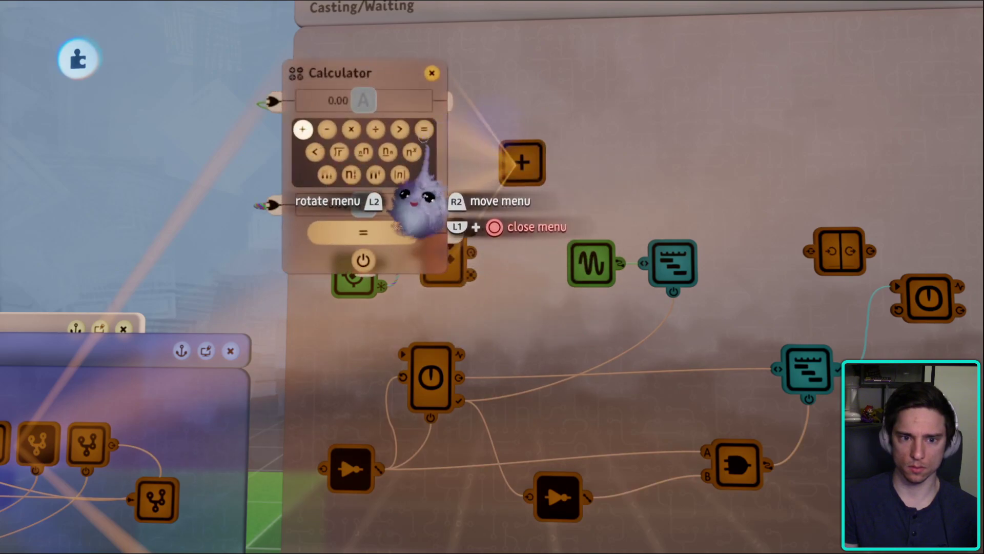
{"action": "key", "text": "Escape"}
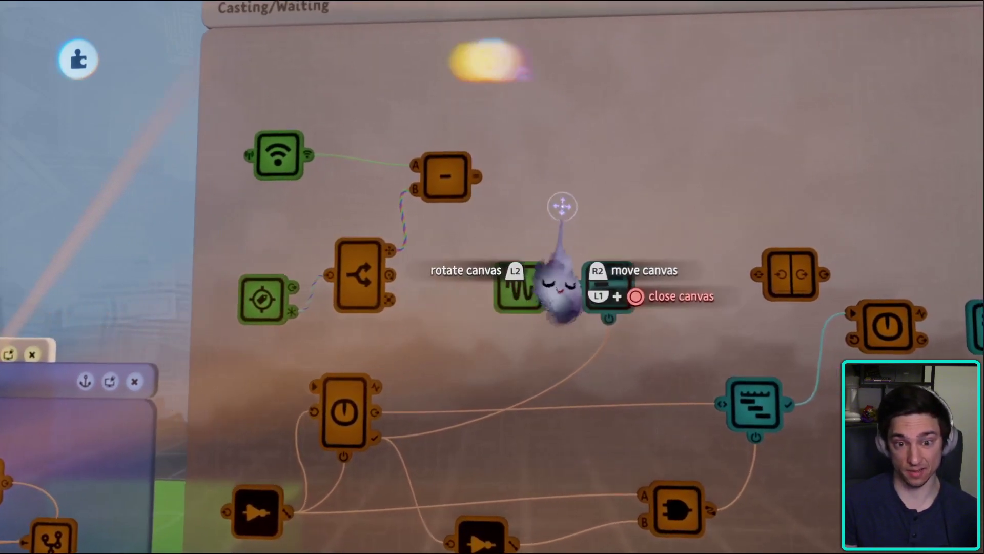
{"action": "key", "text": "g"}
{"action": "left_click_drag", "start_coordinate": [448, 107], "coordinate": [518, 187]}
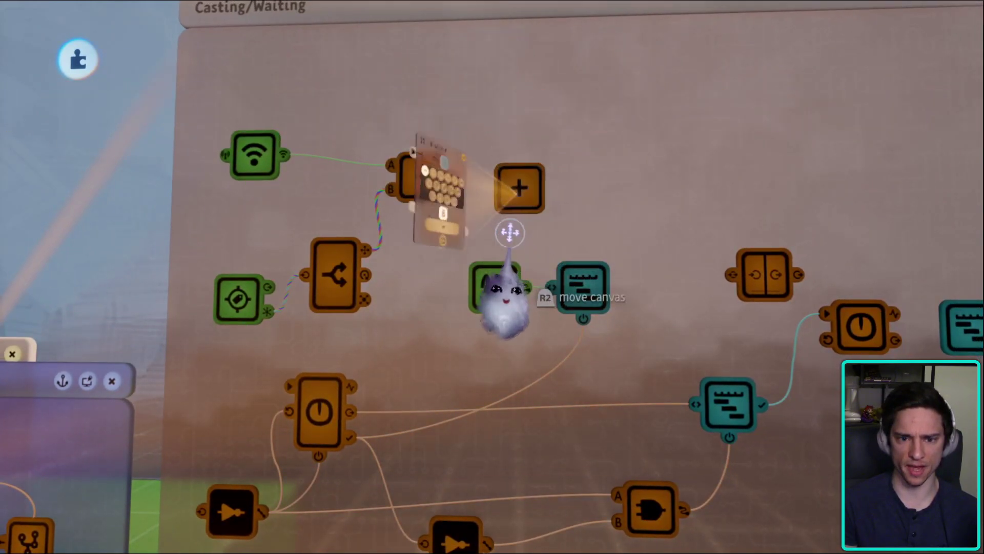
{"action": "left_click", "coordinate": [402, 204]}
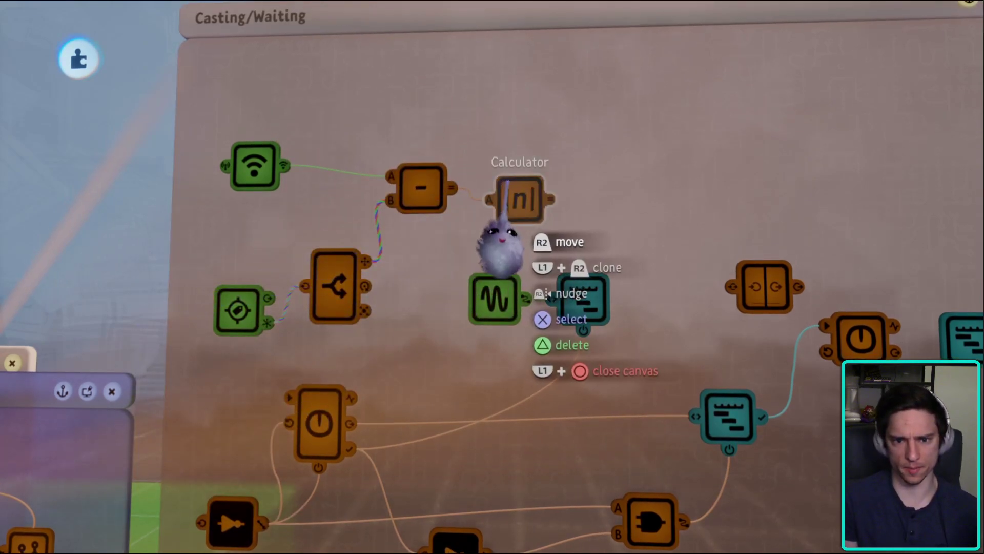
- Add a Number Display after the absolute-value node and start playtesting
{"action": "key", "text": "Tab"}
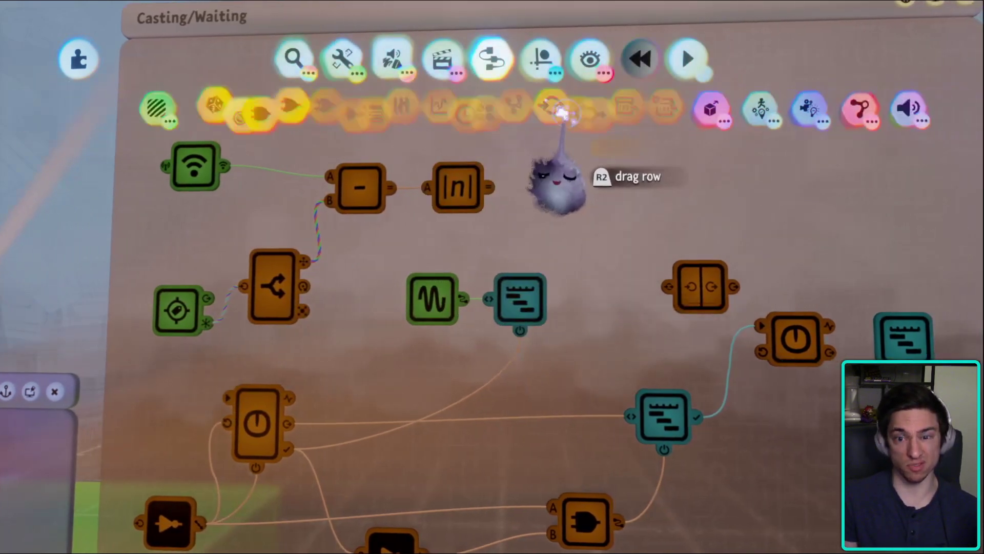
{"action": "left_click", "coordinate": [580, 108]}
{"action": "left_click", "coordinate": [774, 105]}
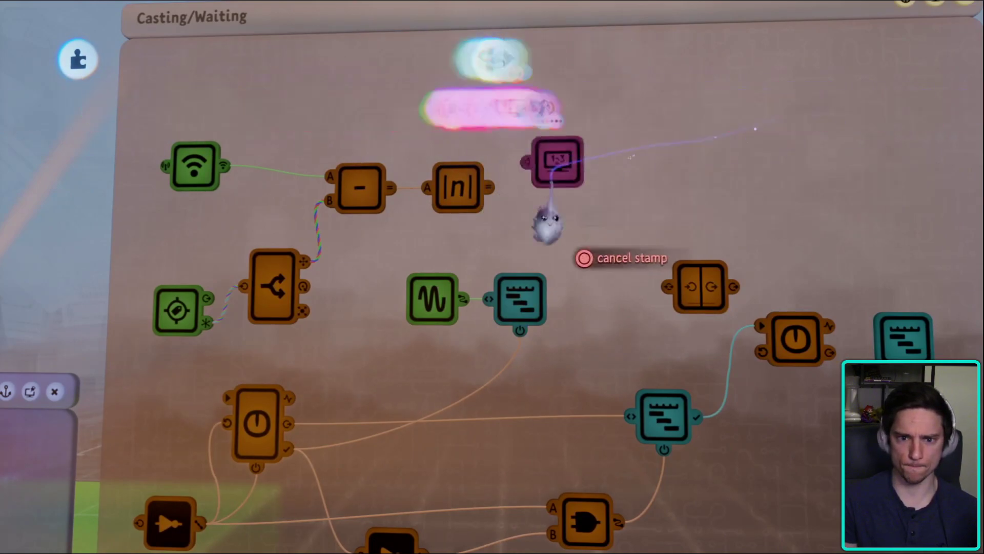
{"action": "left_click", "coordinate": [553, 246]}
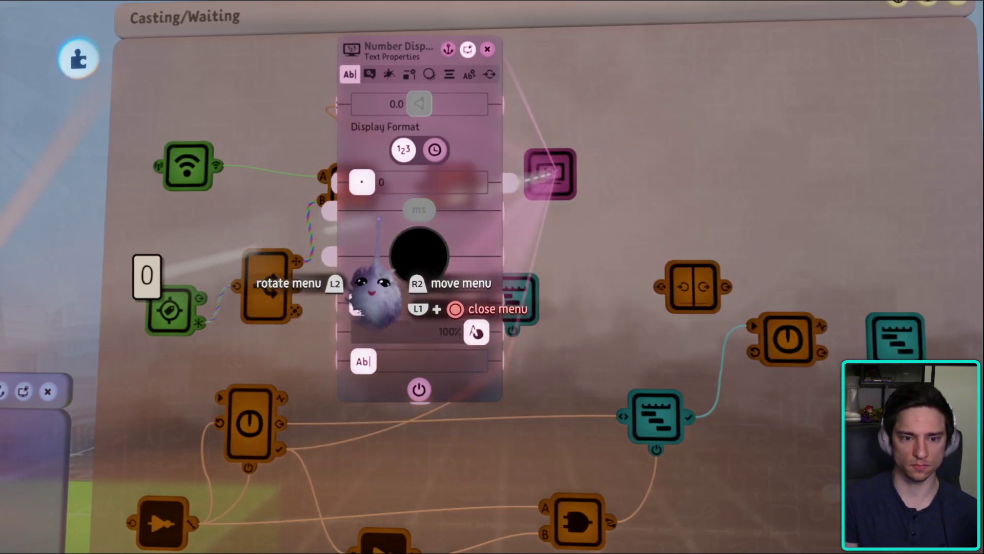
{"action": "key", "text": "Escape"}
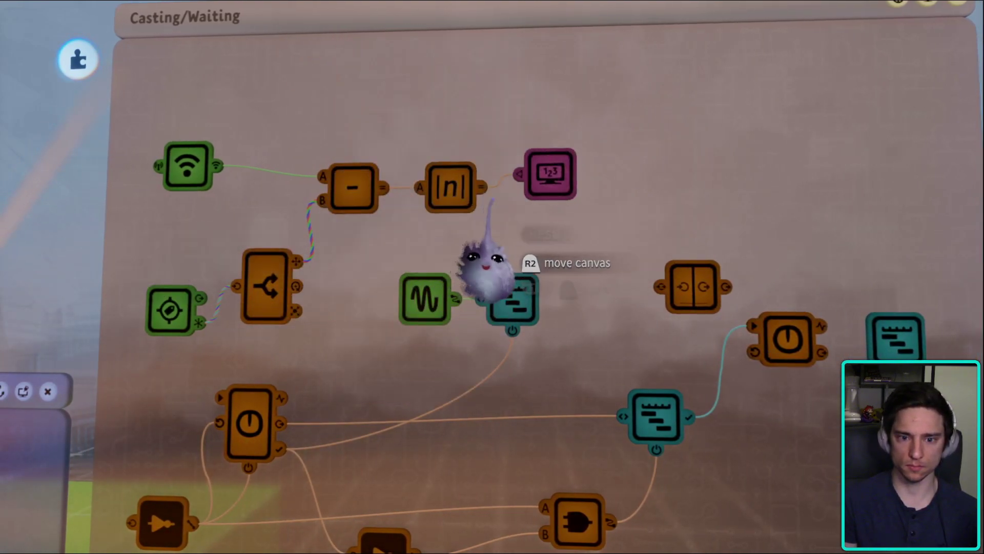
{"action": "key", "text": "p"}
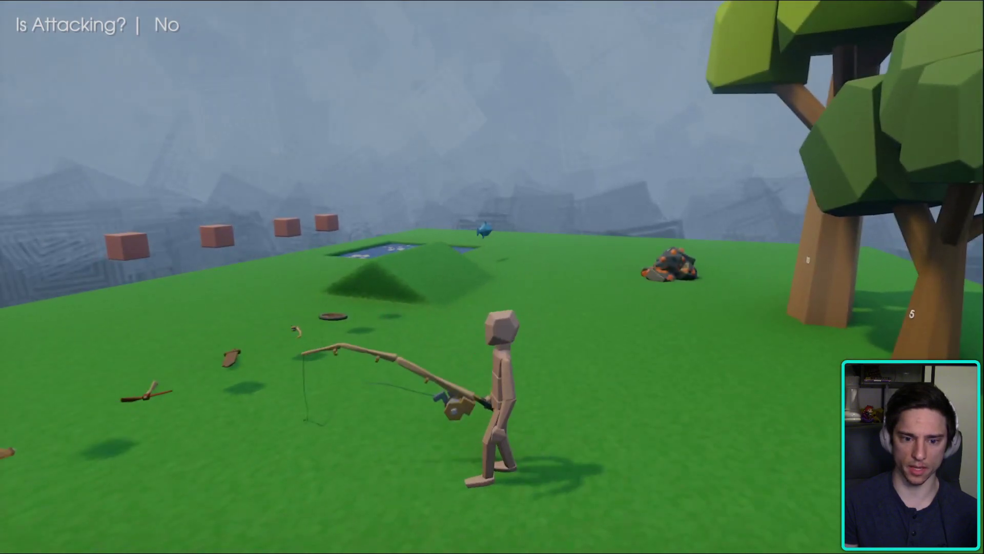
- Return to edit mode and pan across the Fishing and Main canvases to the Casting/Waiting chip
{"action": "key", "text": "Escape"}
{"action": "left_click", "coordinate": [238, 388]}
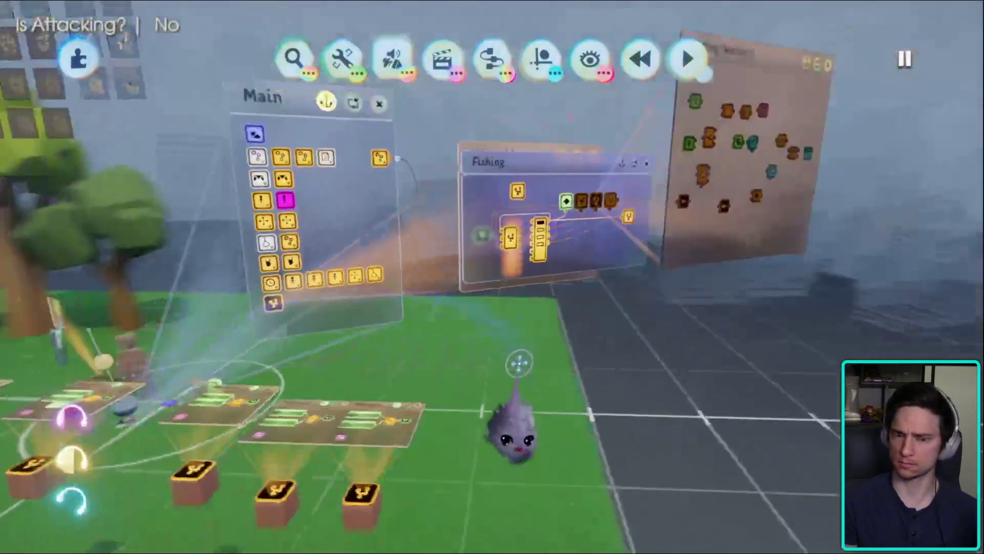
{"action": "scroll", "coordinate": [528, 367], "scroll_direction": "up", "scroll_amount": 5}
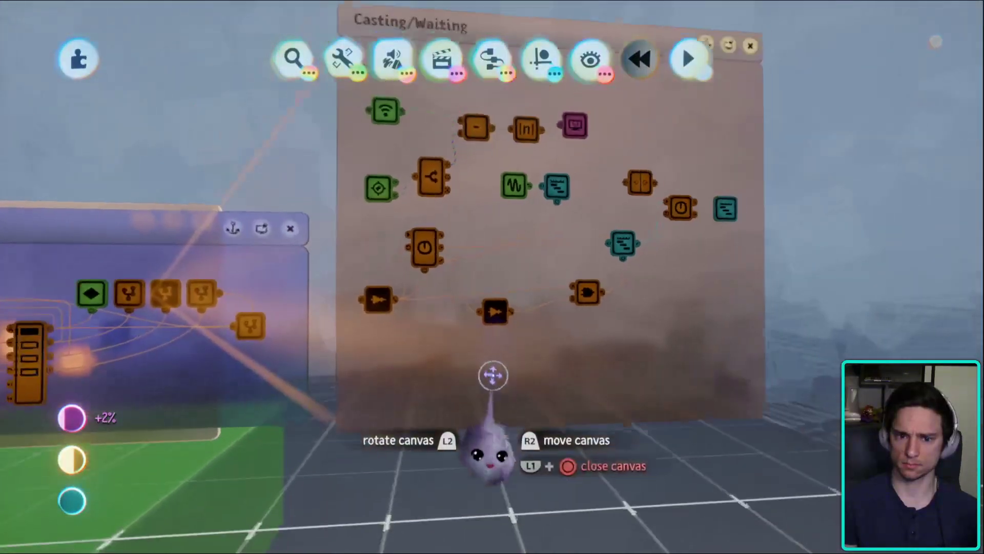
{"action": "middle_click_drag", "start_coordinate": [501, 386], "coordinate": [374, 278]}
{"action": "scroll", "coordinate": [359, 261], "scroll_direction": "down", "scroll_amount": 5}
{"action": "scroll", "coordinate": [483, 292], "scroll_direction": "up", "scroll_amount": 5}
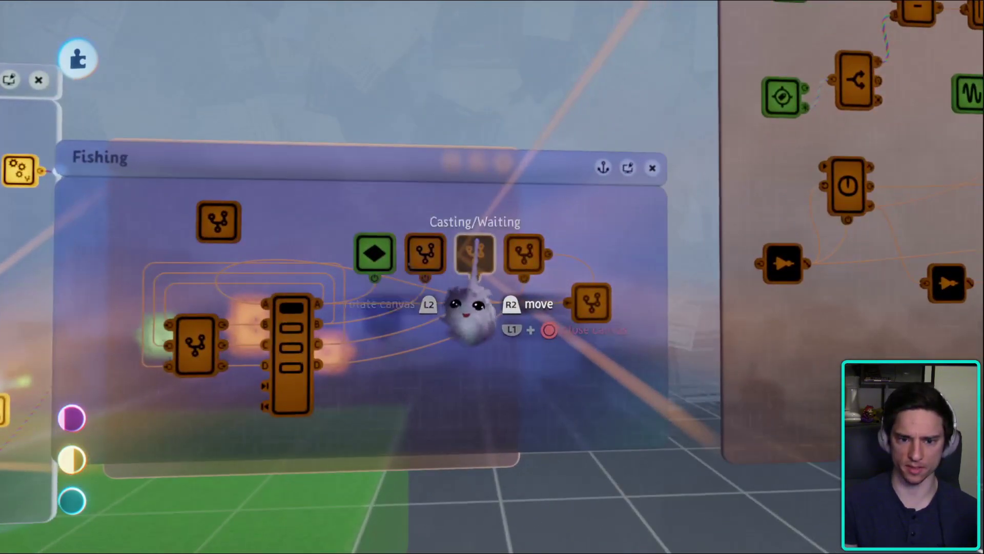
{"action": "middle_click_drag", "start_coordinate": [476, 246], "coordinate": [872, 405]}
{"action": "middle_click_drag", "start_coordinate": [770, 377], "coordinate": [759, 317]}
{"action": "key", "text": "Escape"}
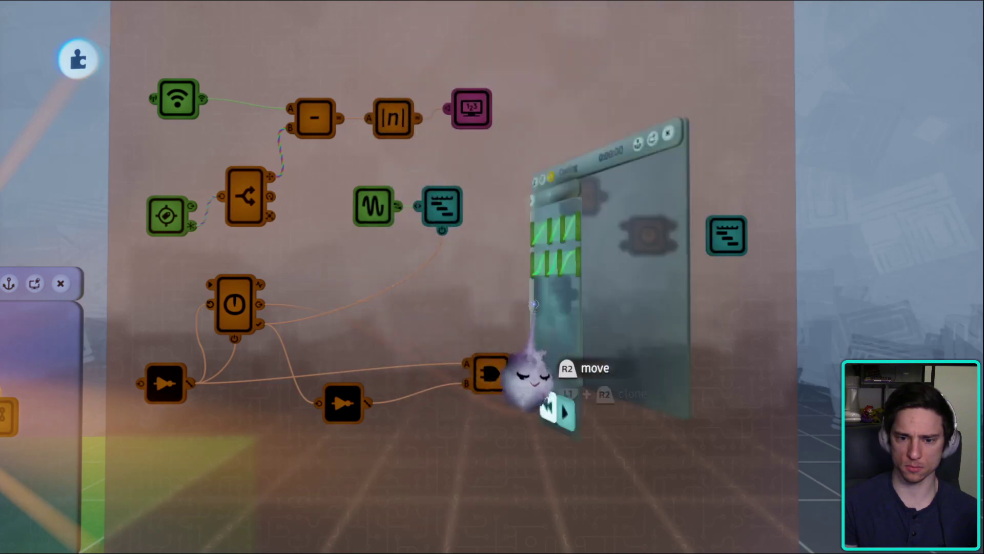
- Inspect the keyframes of the Casting, Flying and neighbouring timelines in the chip
{"action": "middle_click_drag", "start_coordinate": [510, 303], "coordinate": [461, 290]}
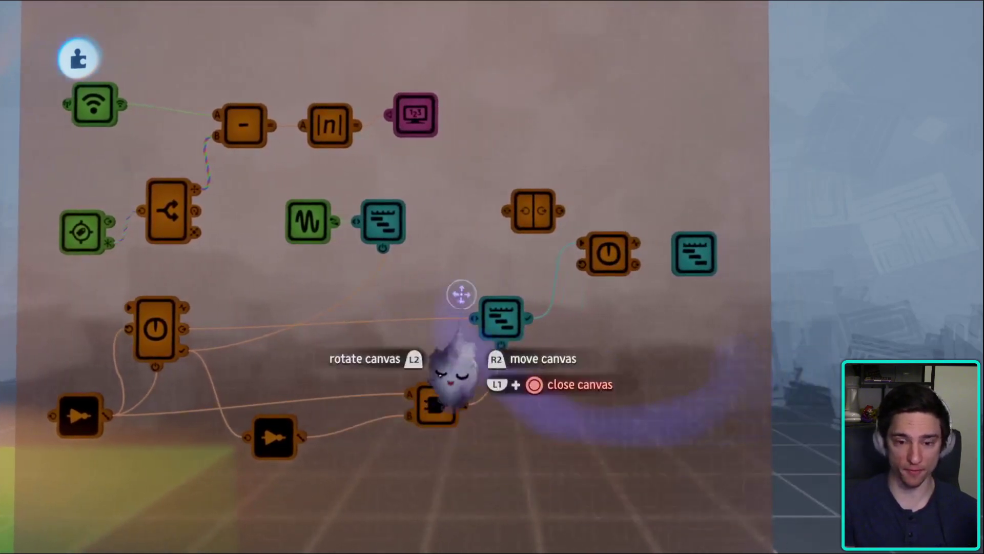
{"action": "left_click", "coordinate": [493, 322]}
{"action": "key", "text": "Escape"}
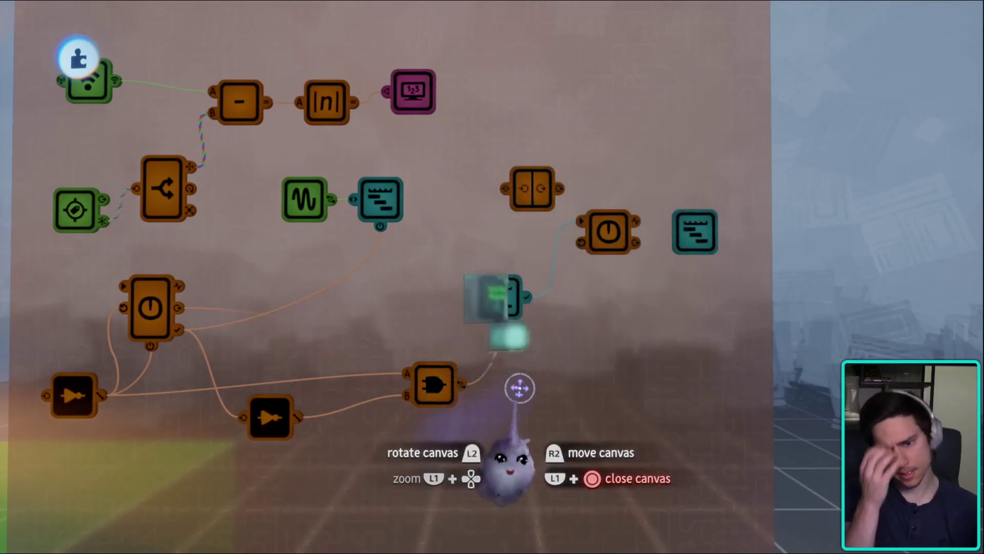
{"action": "left_click", "coordinate": [656, 227]}
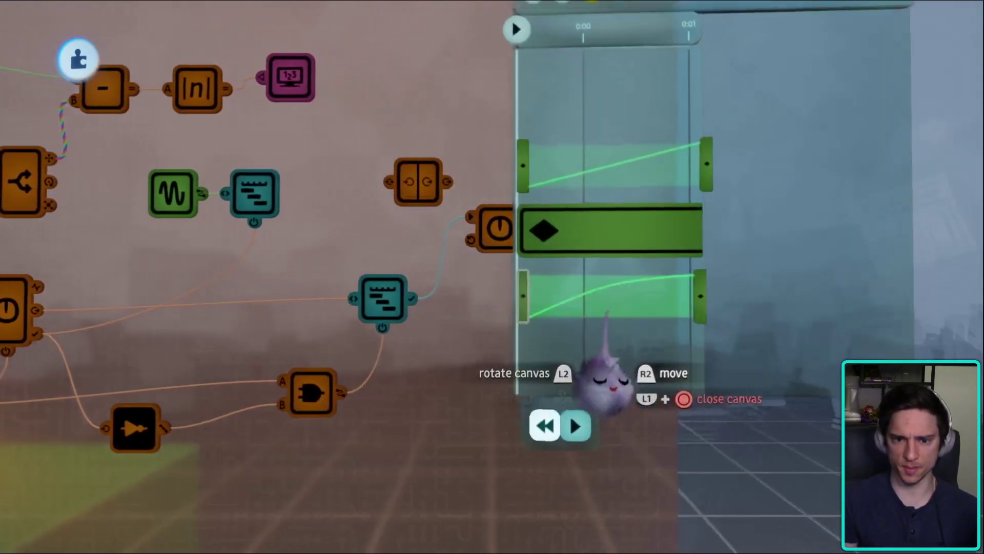
{"action": "key", "text": "Escape"}
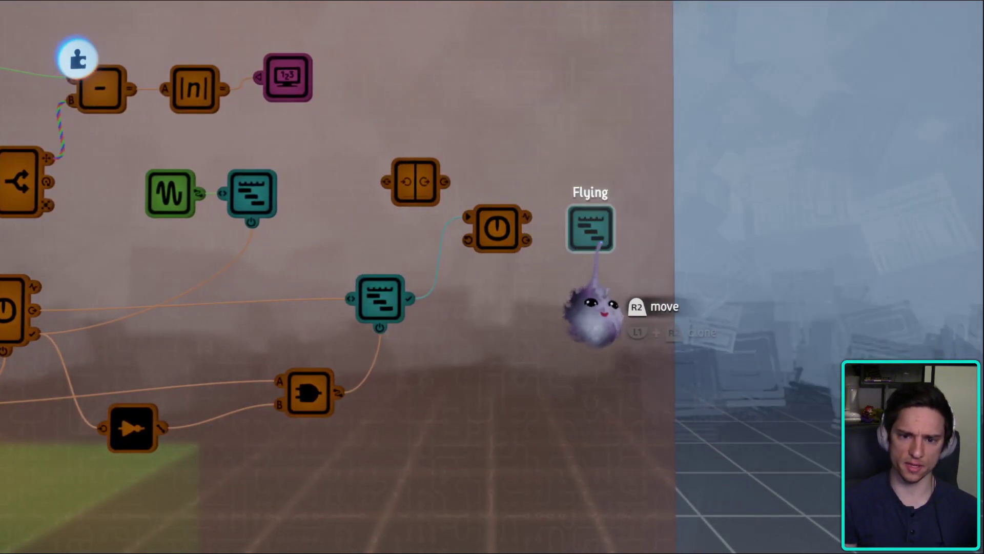
{"action": "left_click", "coordinate": [591, 230]}
{"action": "key", "text": "Escape"}
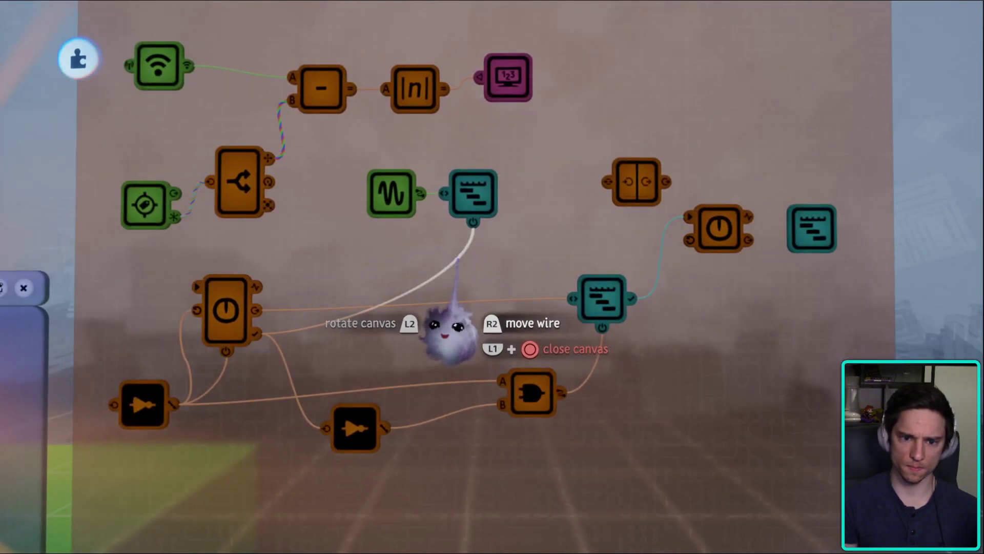
- Rearrange the oscillator and timelines, wiring the timer's done output to the oscillator timeline's power
{"action": "left_click_drag", "start_coordinate": [446, 333], "coordinate": [458, 294]}
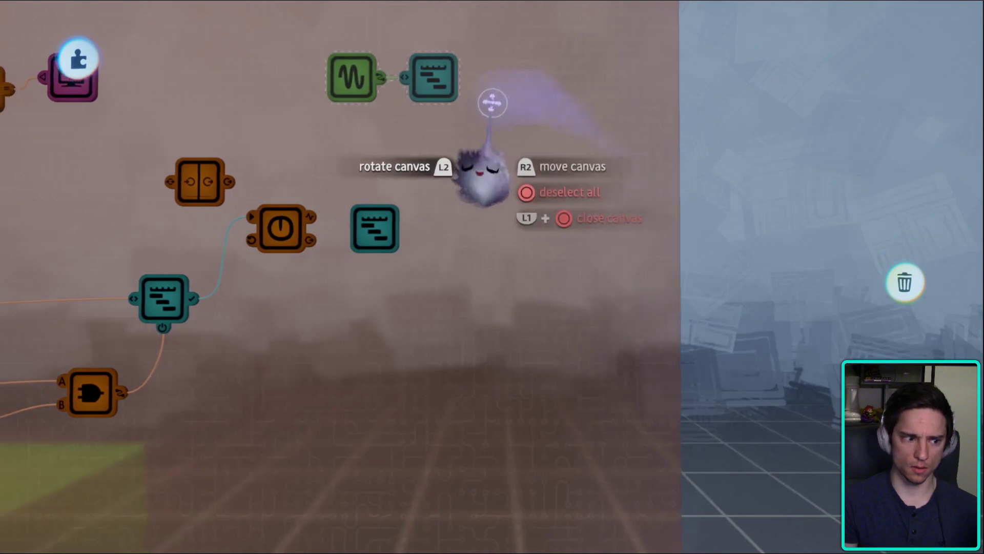
{"action": "left_click_drag", "start_coordinate": [494, 77], "coordinate": [490, 194]}
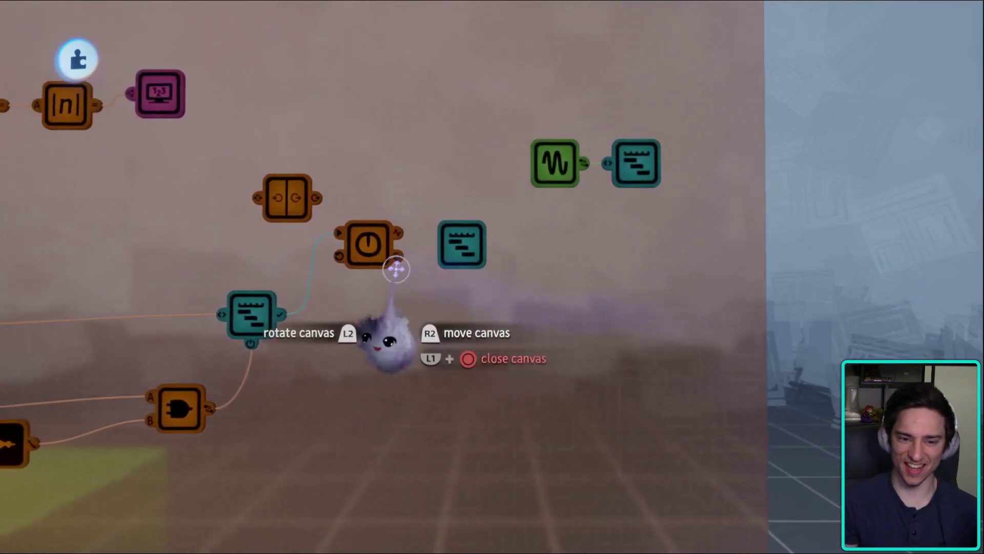
{"action": "mouse_move", "coordinate": [464, 326]}
{"action": "left_mouse_down"}
{"action": "mouse_move", "coordinate": [510, 297]}
{"action": "mouse_move", "coordinate": [482, 307]}
{"action": "left_mouse_up"}
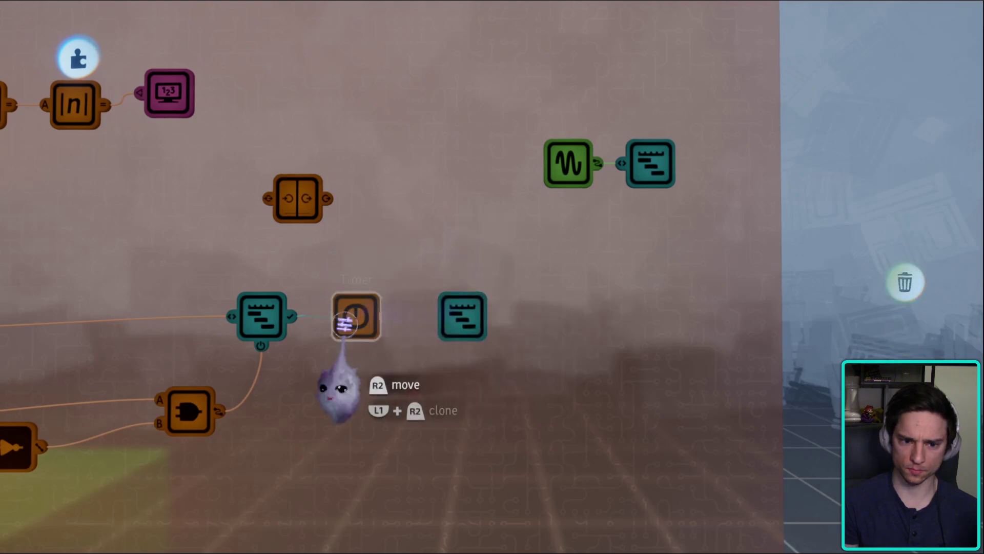
{"action": "left_click", "coordinate": [344, 324]}
{"action": "left_click_drag", "start_coordinate": [493, 428], "coordinate": [453, 252]}
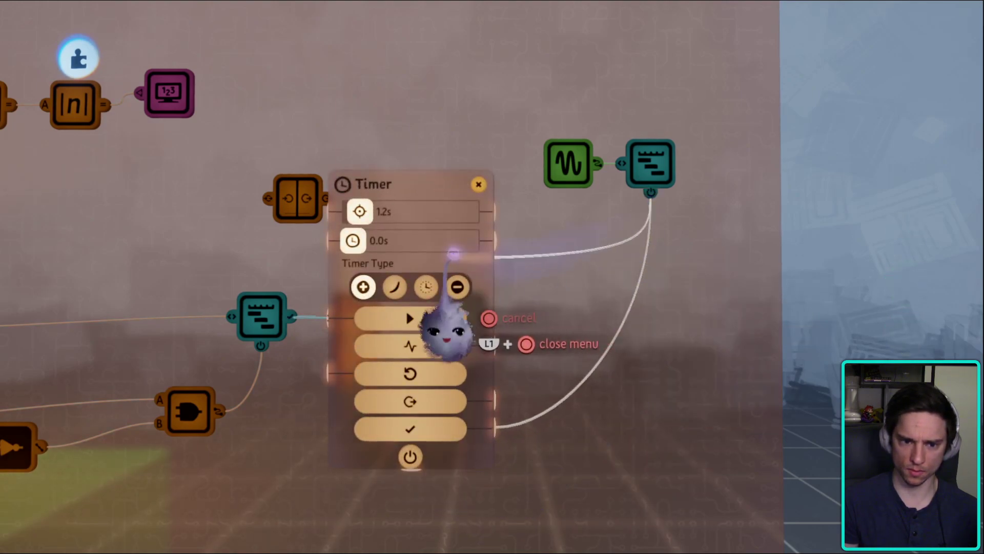
{"action": "key", "text": "Escape"}
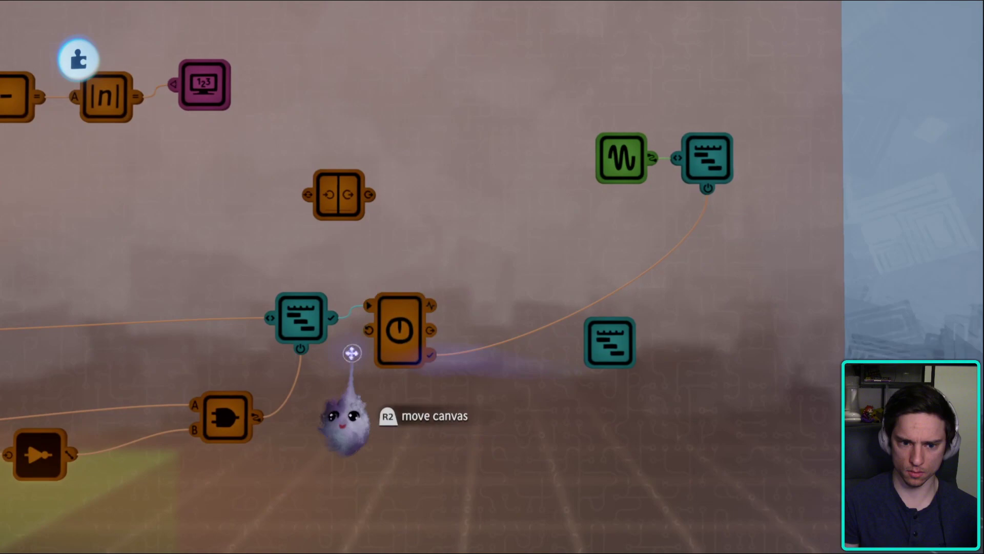
{"action": "left_click_drag", "start_coordinate": [439, 353], "coordinate": [492, 307]}
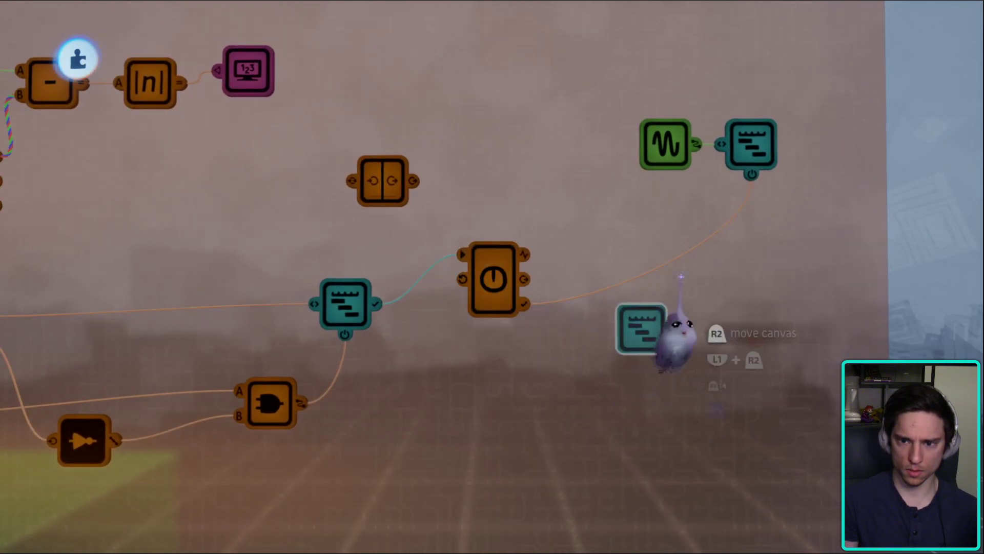
{"action": "left_click_drag", "start_coordinate": [681, 277], "coordinate": [687, 215]}
- Bring in a NOT gate from the gadget palette's logic gadgets
{"action": "scroll", "coordinate": [626, 329], "scroll_direction": "down", "scroll_amount": 5}
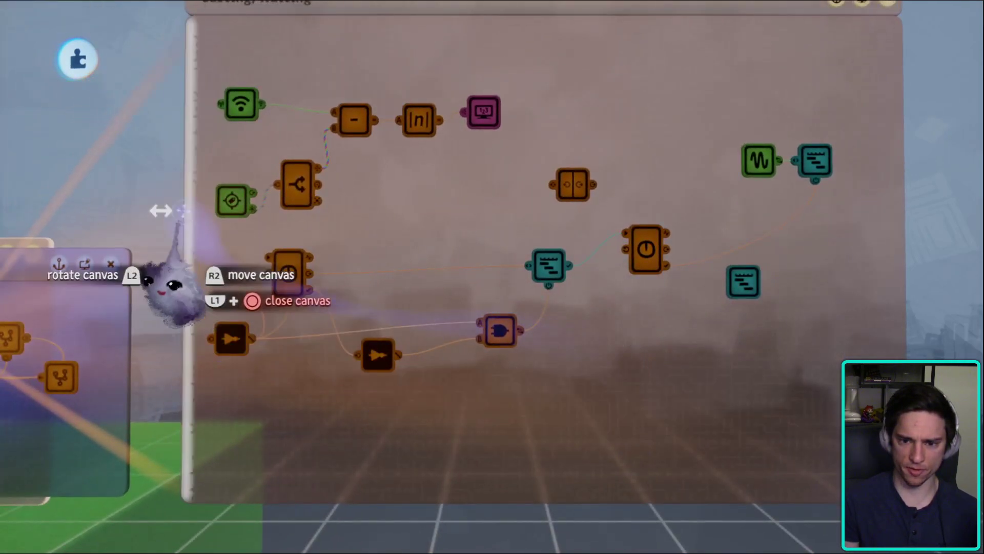
{"action": "scroll", "coordinate": [513, 159], "scroll_direction": "up", "scroll_amount": 5}
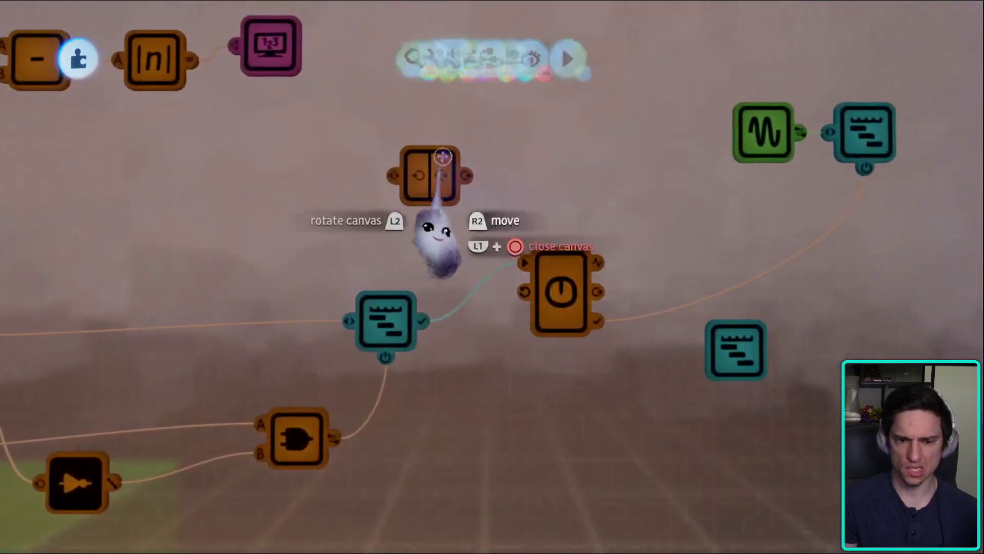
{"action": "left_click", "coordinate": [462, 110]}
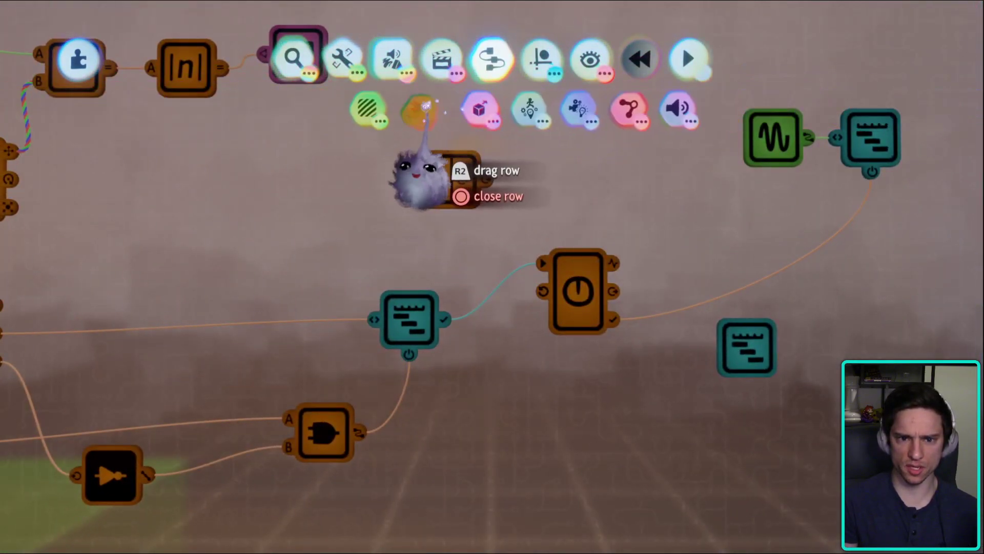
{"action": "left_click", "coordinate": [421, 108]}
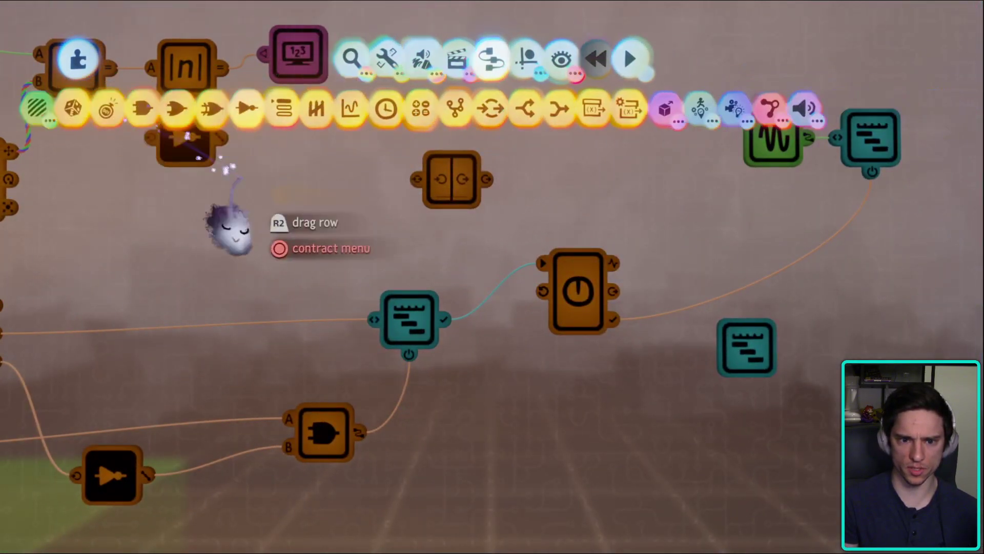
{"action": "key", "text": "Escape"}
{"action": "scroll", "coordinate": [495, 395], "scroll_direction": "down", "scroll_amount": 5}
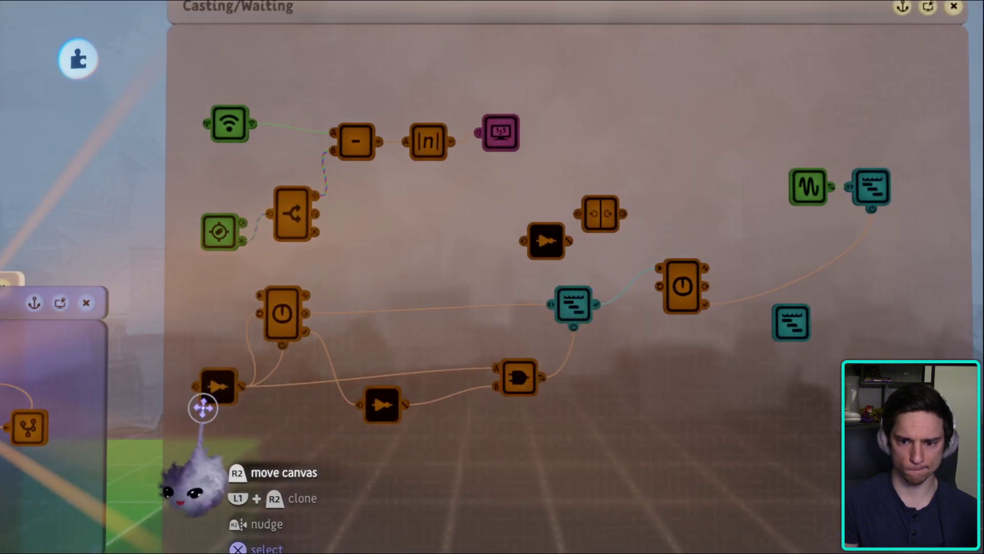
{"action": "scroll", "coordinate": [314, 439], "scroll_direction": "up", "scroll_amount": 3}
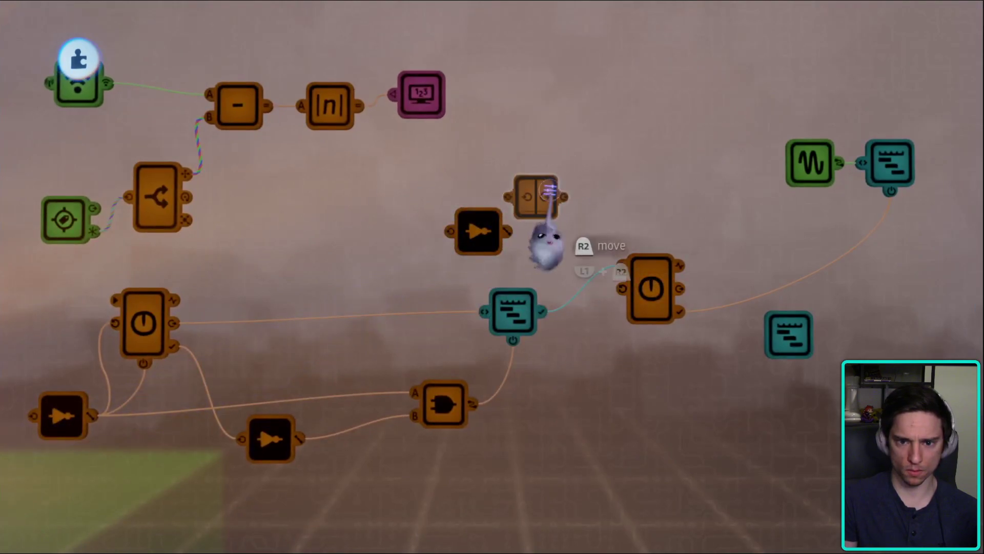
- Check the Signal Manipulator's settings and wire the NOT gate into it, placed beside the gate
{"action": "left_click", "coordinate": [542, 242]}
{"action": "key", "text": "Escape"}
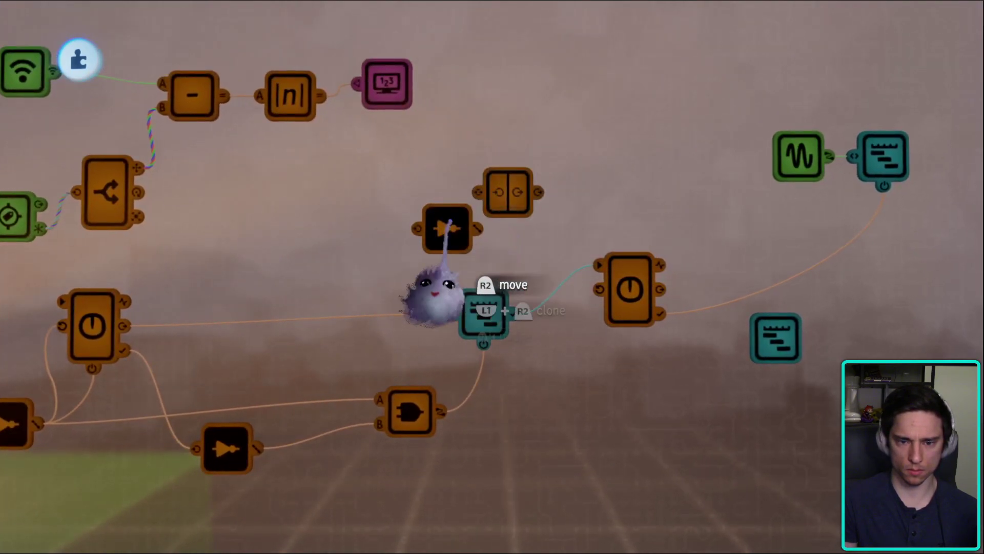
{"action": "key", "text": "Escape"}
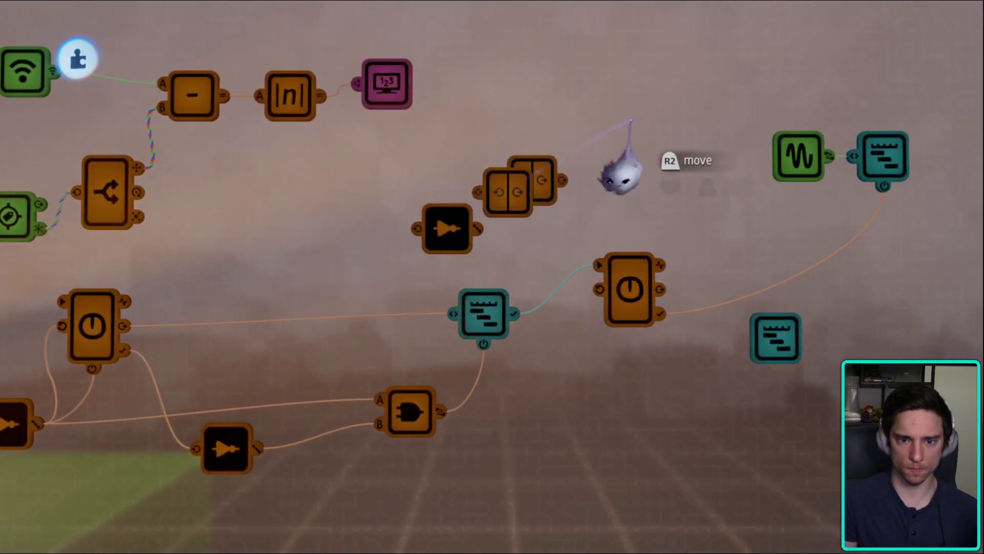
{"action": "left_click", "coordinate": [513, 189]}
{"action": "key", "text": "Escape"}
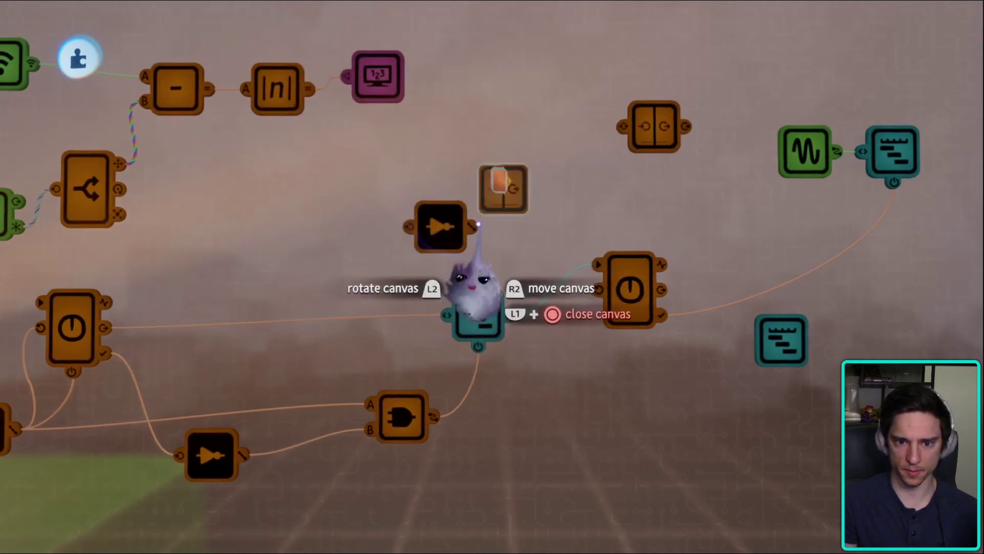
{"action": "left_click_drag", "start_coordinate": [431, 240], "coordinate": [404, 228]}
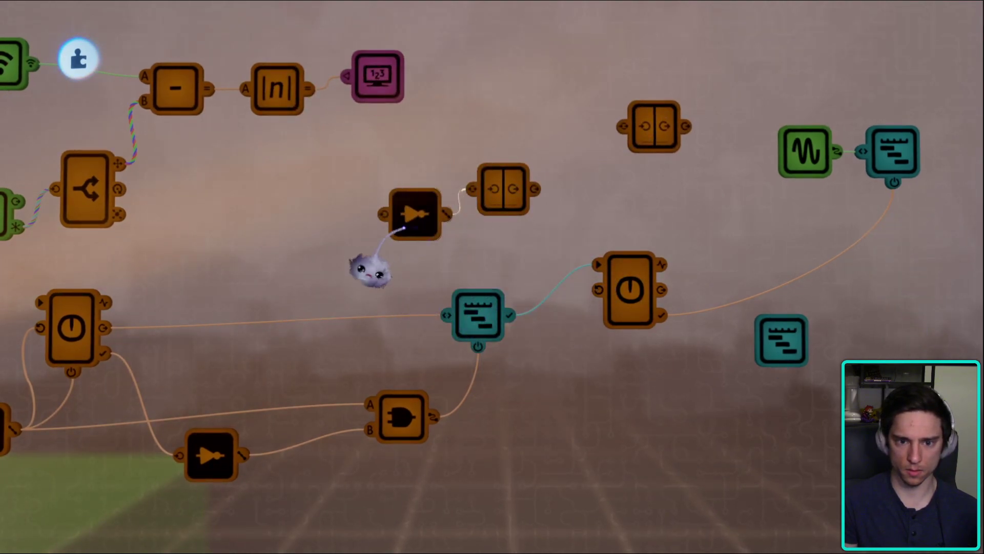
{"action": "left_click_drag", "start_coordinate": [500, 248], "coordinate": [479, 264]}
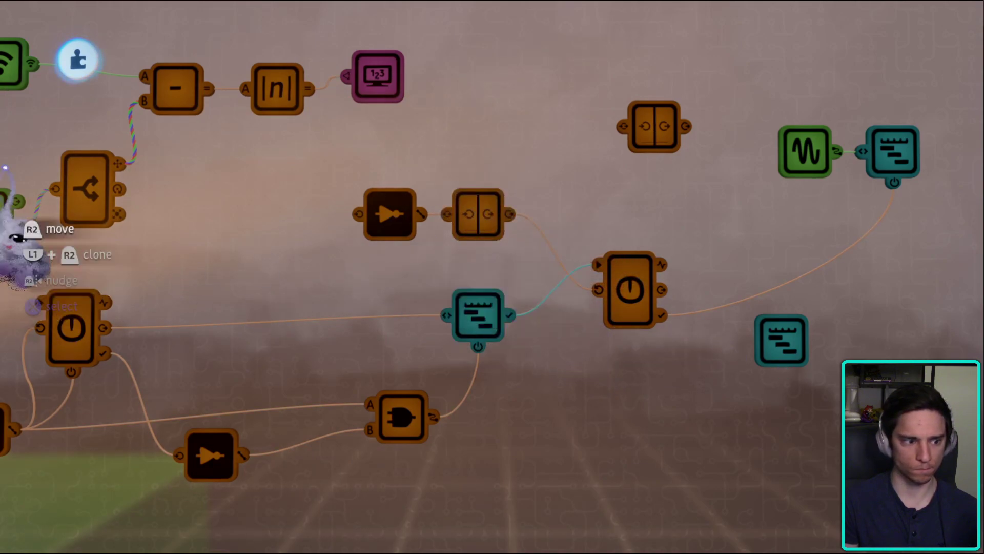
{"action": "scroll", "coordinate": [462, 330], "scroll_direction": "down", "scroll_amount": 2}
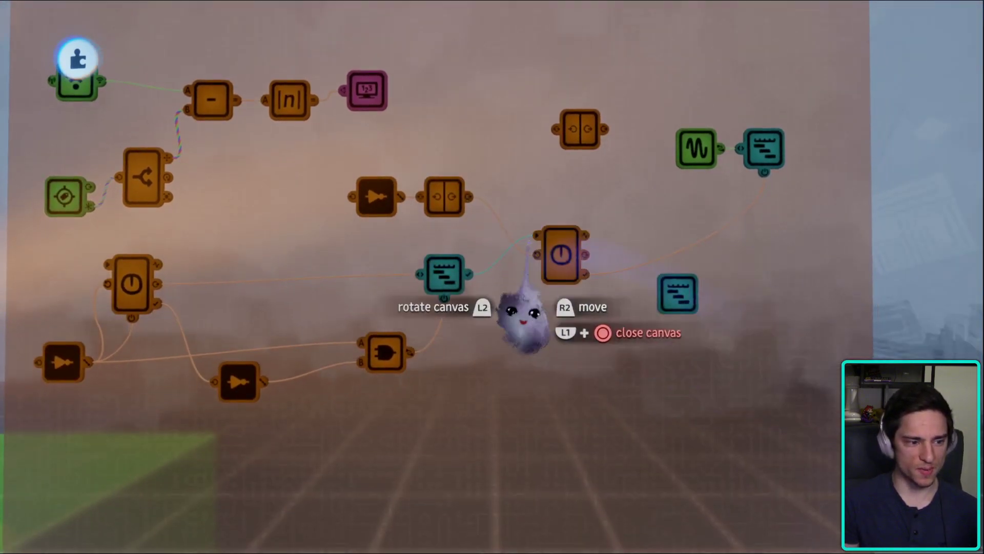
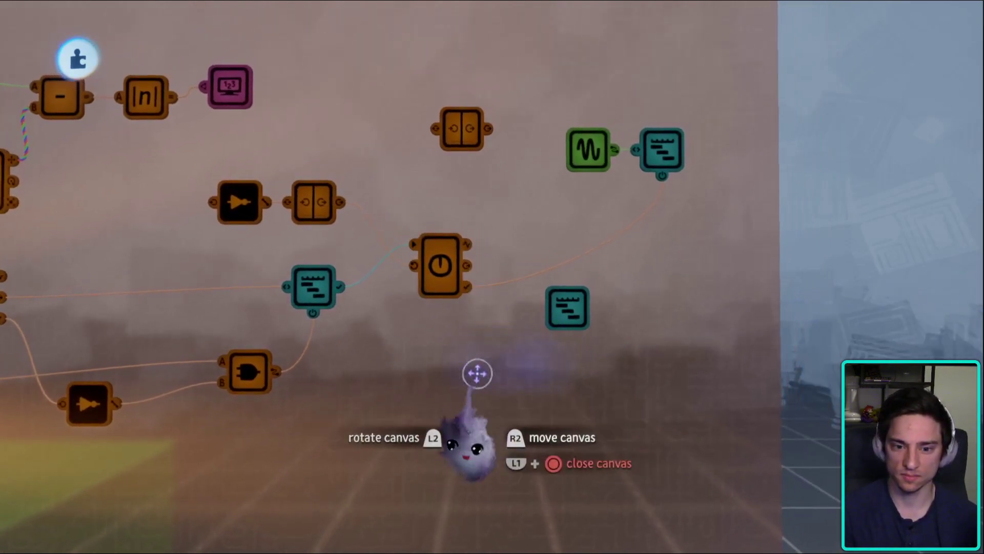
- Check the Flying timeline and nudge the Signal Manipulator node back into place
{"action": "left_click", "coordinate": [564, 307]}
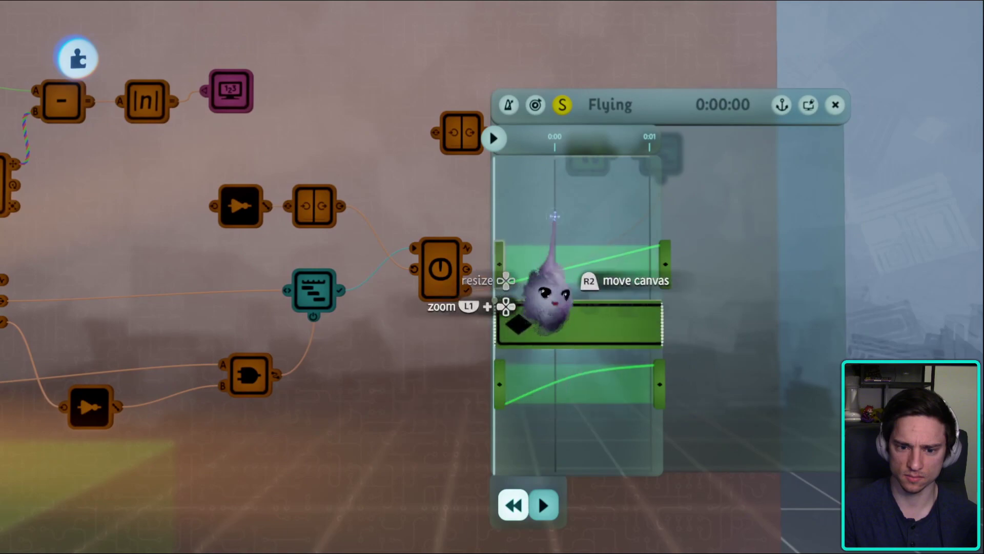
{"action": "key", "text": "Escape"}
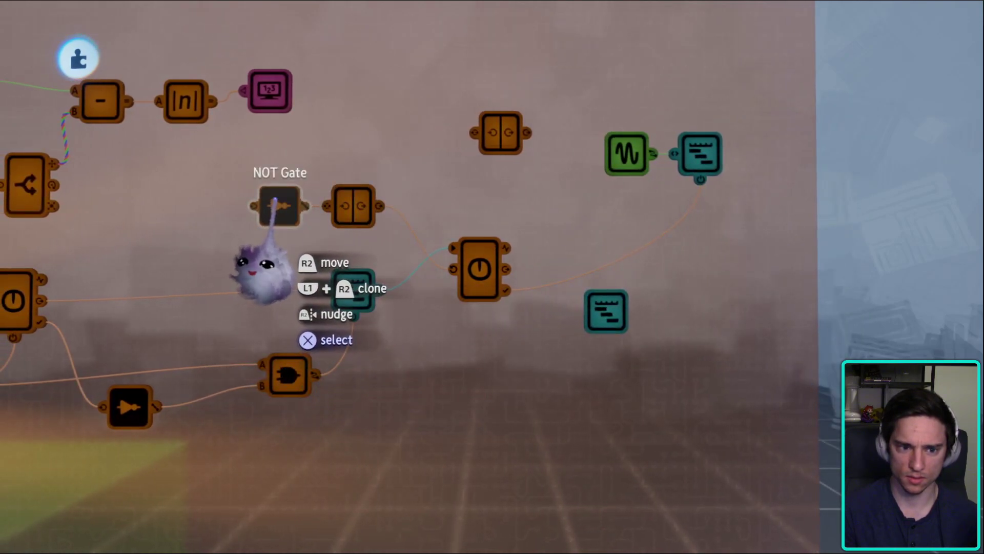
{"action": "left_click_drag", "start_coordinate": [496, 132], "coordinate": [473, 132]}
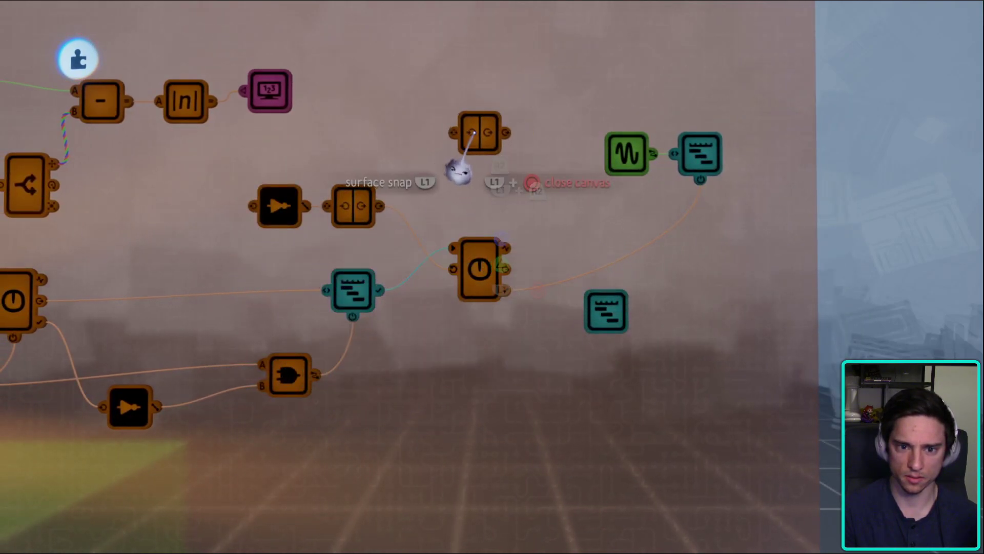
{"action": "left_click_drag", "start_coordinate": [460, 171], "coordinate": [456, 210]}
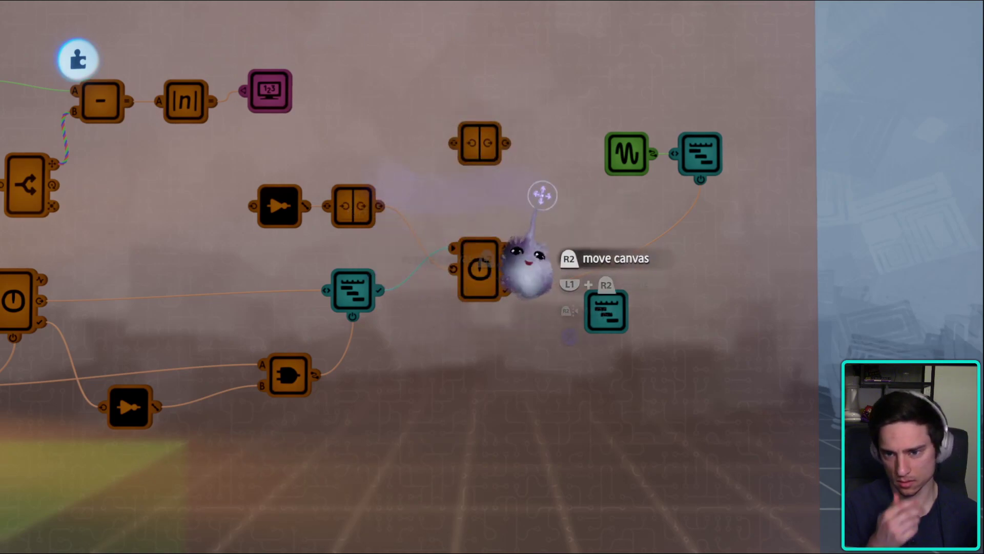
{"action": "left_click_drag", "start_coordinate": [488, 307], "coordinate": [538, 344]}
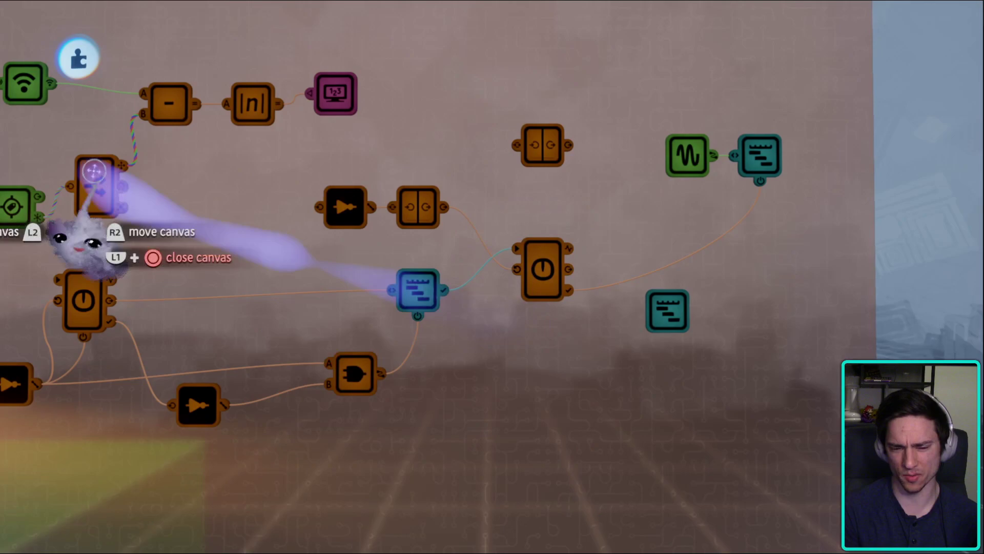
{"action": "left_click_drag", "start_coordinate": [87, 230], "coordinate": [532, 328]}
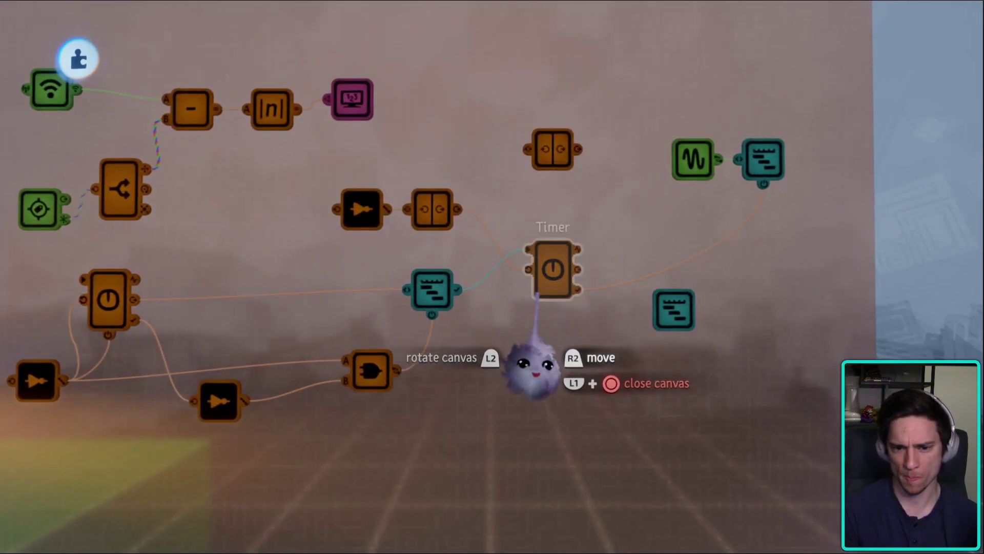
{"action": "left_click_drag", "start_coordinate": [533, 364], "coordinate": [630, 286]}
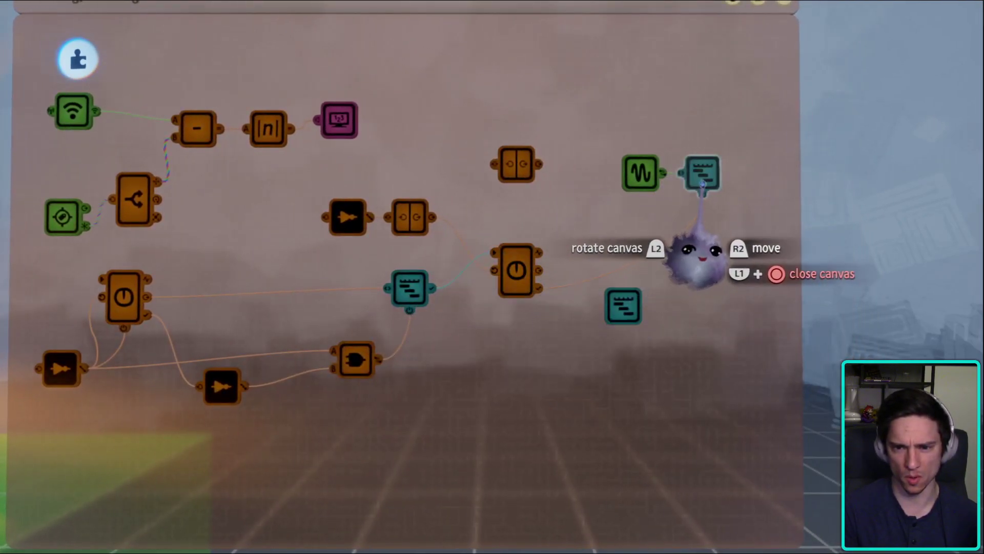
- Inspect the contents of the Flying and Waiting timelines
{"action": "left_click", "coordinate": [624, 305]}
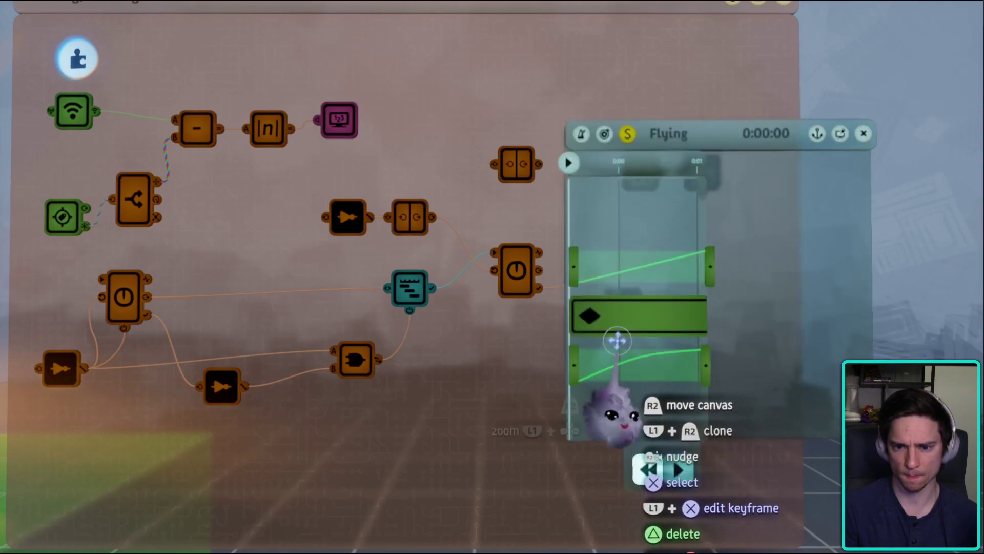
{"action": "key", "text": "Escape"}
{"action": "left_click", "coordinate": [699, 171]}
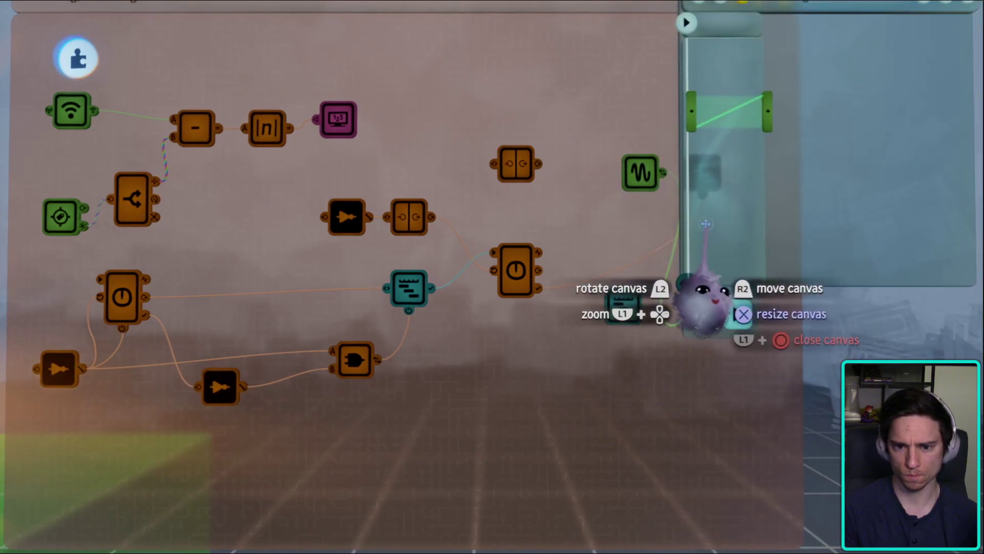
{"action": "key", "text": "Escape"}
- Wire the Timer's output into the Flying timeline and recheck it
{"action": "left_click_drag", "start_coordinate": [706, 224], "coordinate": [524, 272]}
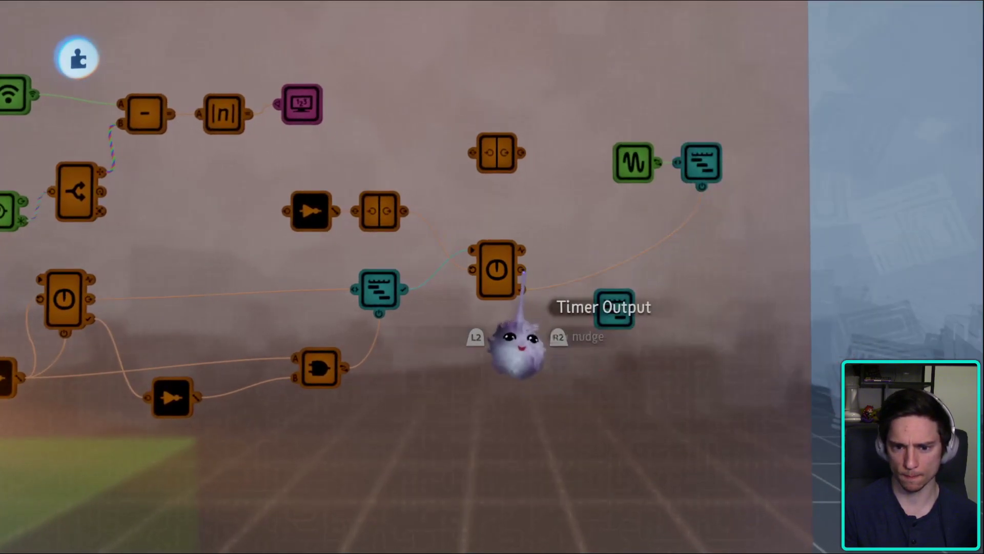
{"action": "left_click", "coordinate": [622, 316]}
{"action": "key", "text": "Escape"}
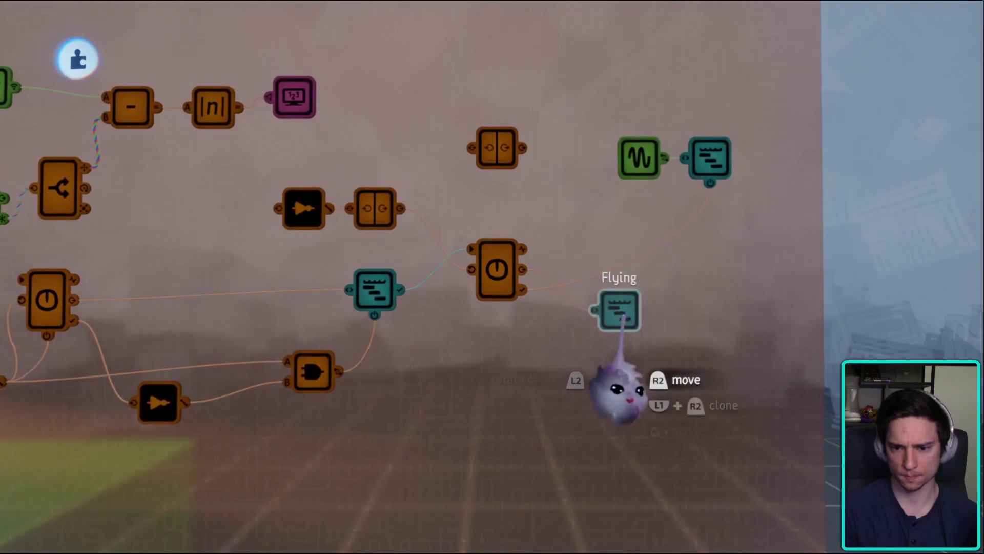
{"action": "left_click", "coordinate": [579, 233]}
{"action": "key", "text": "Escape"}
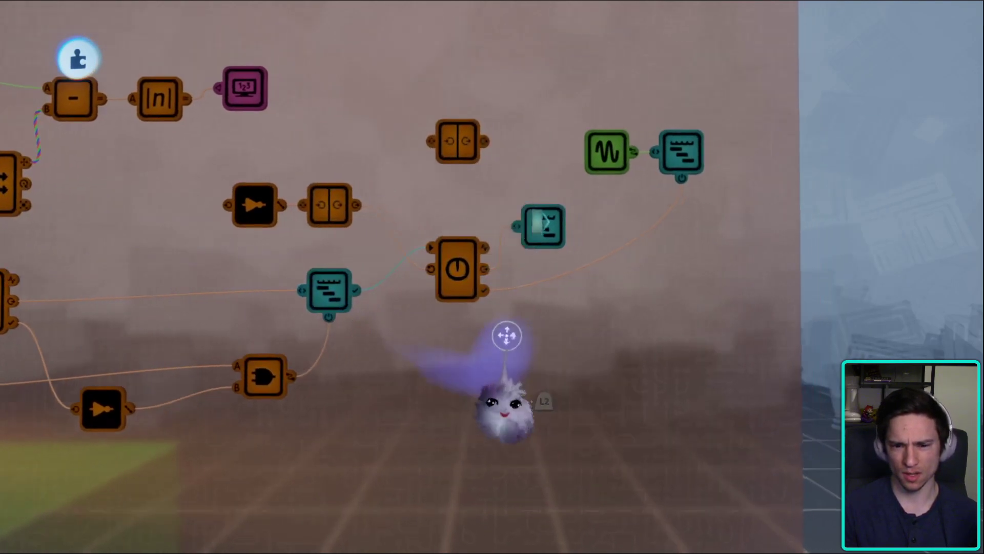
- Re-check the Flying timeline's keyframes
{"action": "left_click", "coordinate": [514, 224]}
{"action": "key", "text": "Escape"}
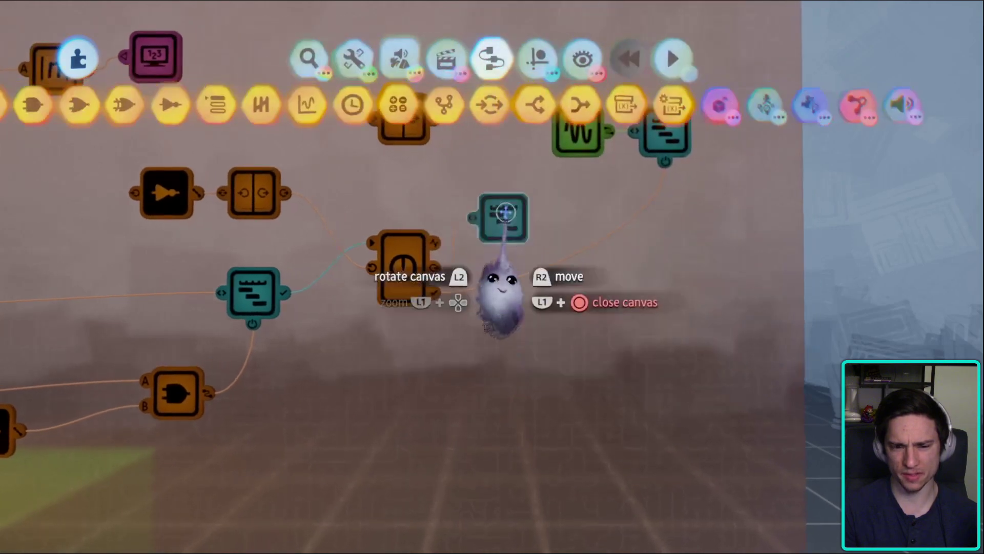
{"action": "left_click", "coordinate": [503, 216]}
{"action": "key", "text": "Escape"}
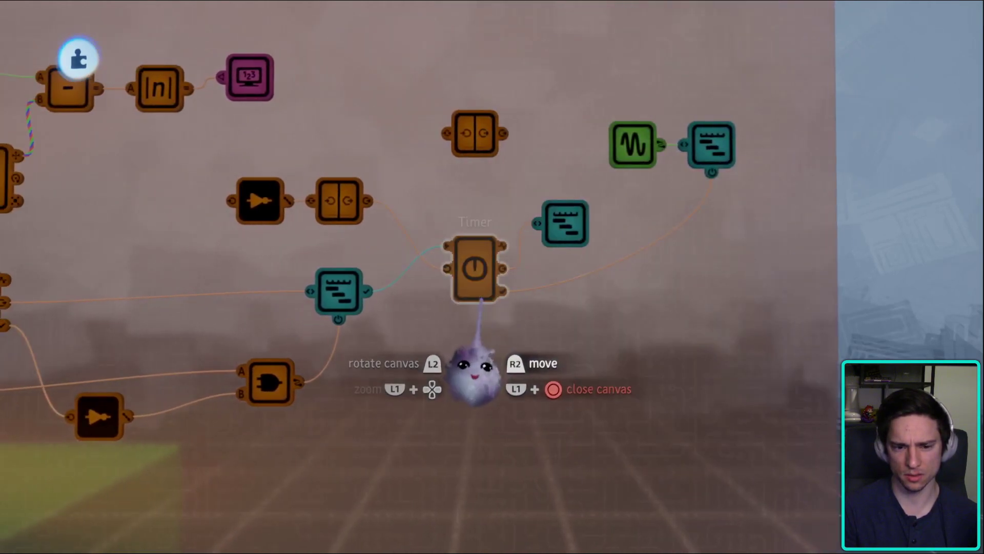
- Place a Calculator beside the Timer and set it to Greater Than
{"action": "key", "text": "Tab"}
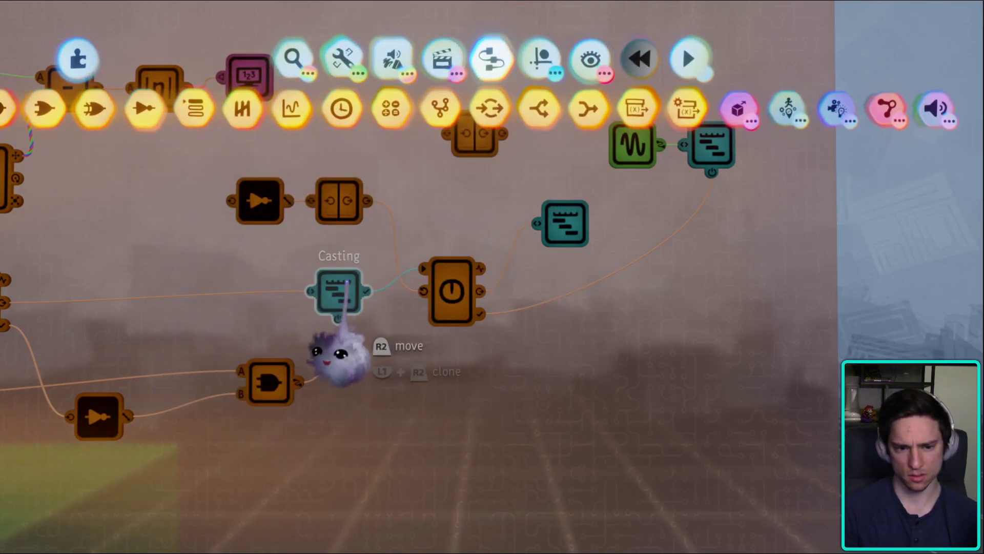
{"action": "left_click_drag", "start_coordinate": [326, 302], "coordinate": [436, 290]}
{"action": "key", "text": "Tab"}
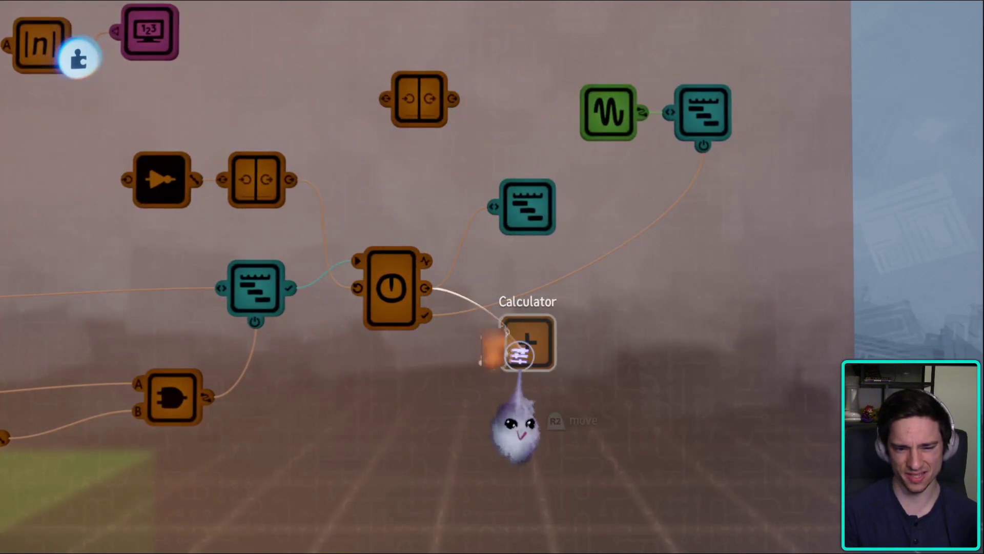
{"action": "left_click", "coordinate": [519, 354]}
{"action": "key", "text": "Escape"}
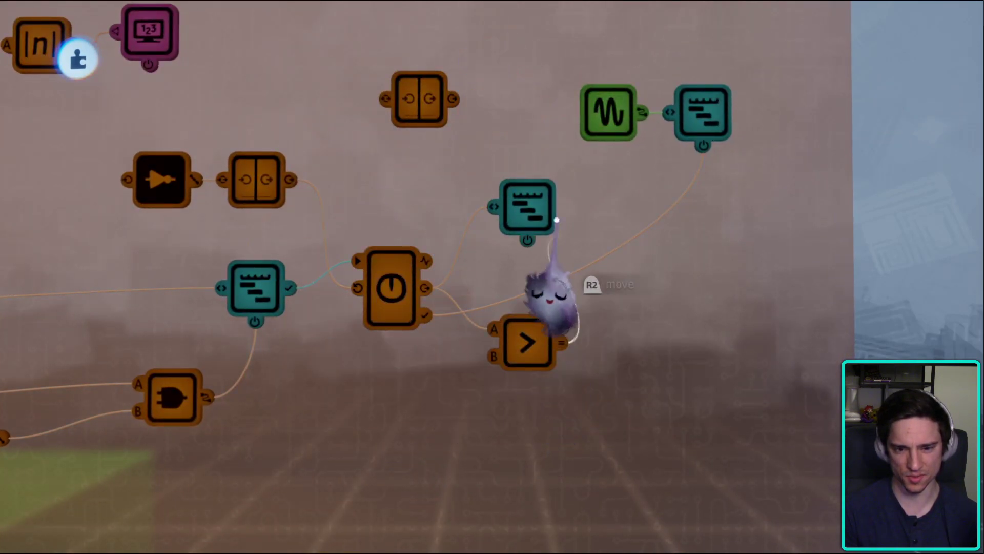
- Review the Casting timeline's playback settings
{"action": "left_click", "coordinate": [534, 194]}
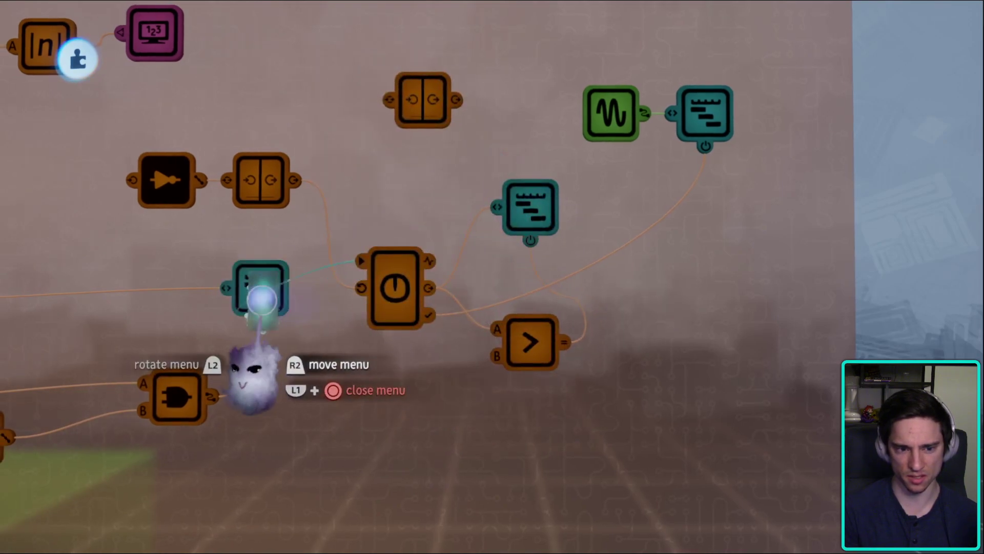
{"action": "key", "text": "Escape"}
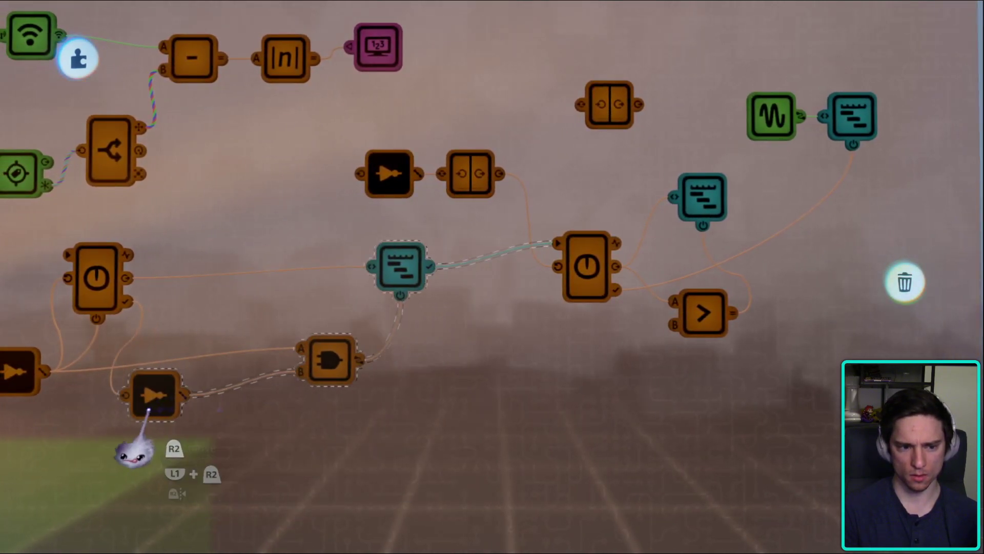
{"action": "key", "text": "Tab"}
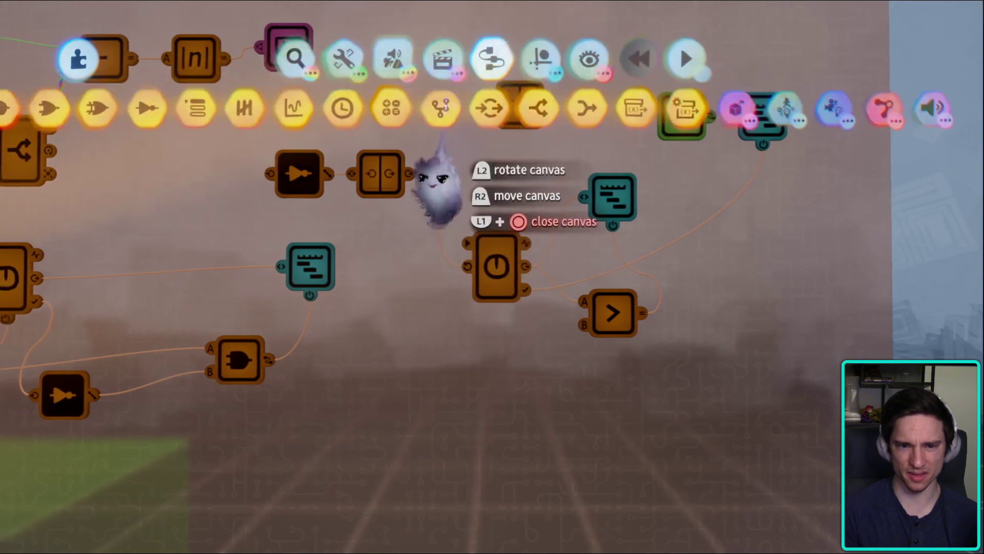
{"action": "left_click", "coordinate": [252, 108]}
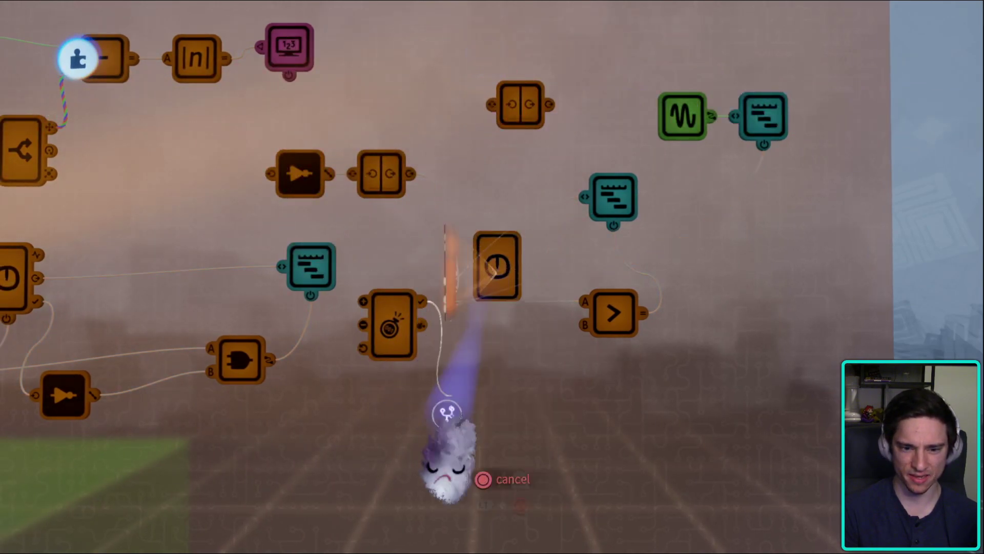
{"action": "mouse_move", "coordinate": [313, 410]}
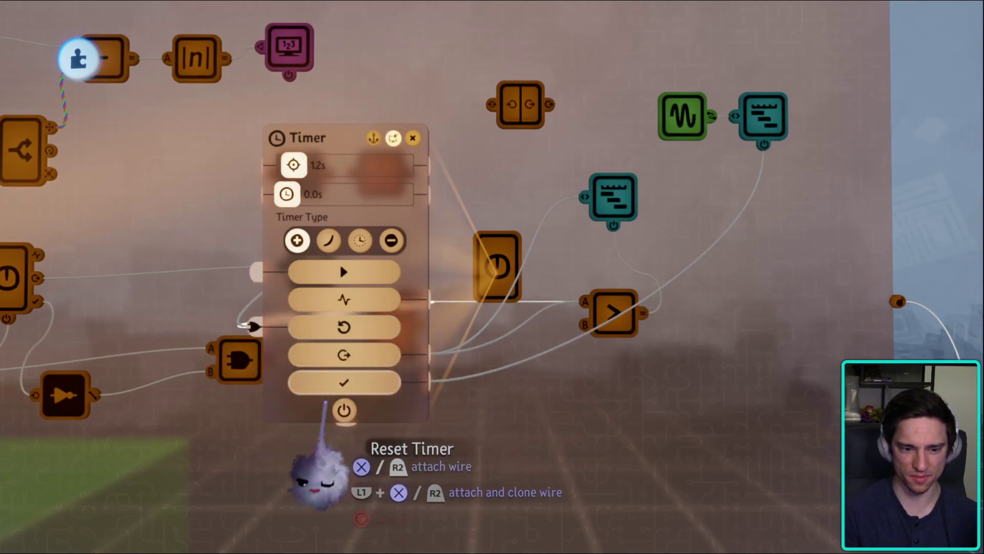
{"action": "left_click", "coordinate": [319, 461]}
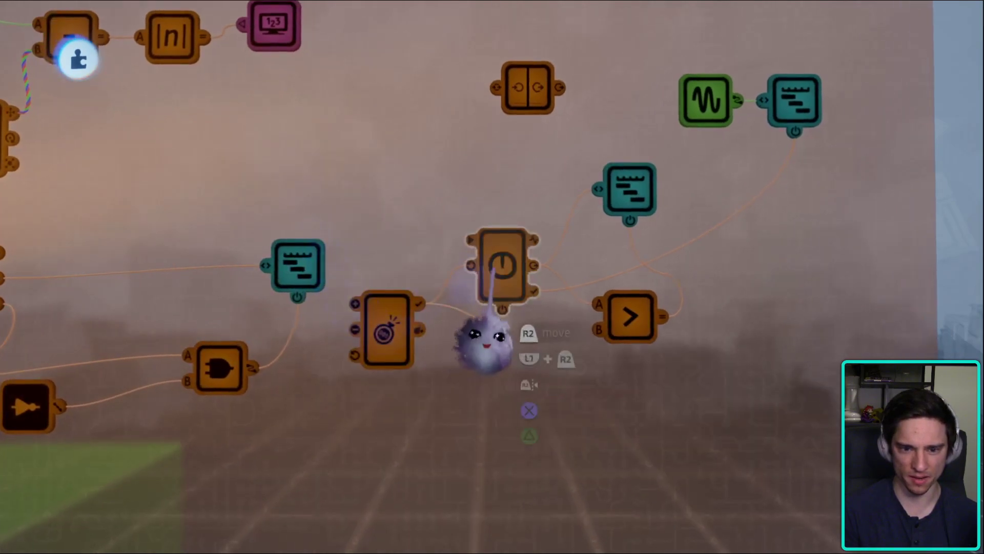
{"action": "left_click", "coordinate": [290, 277]}
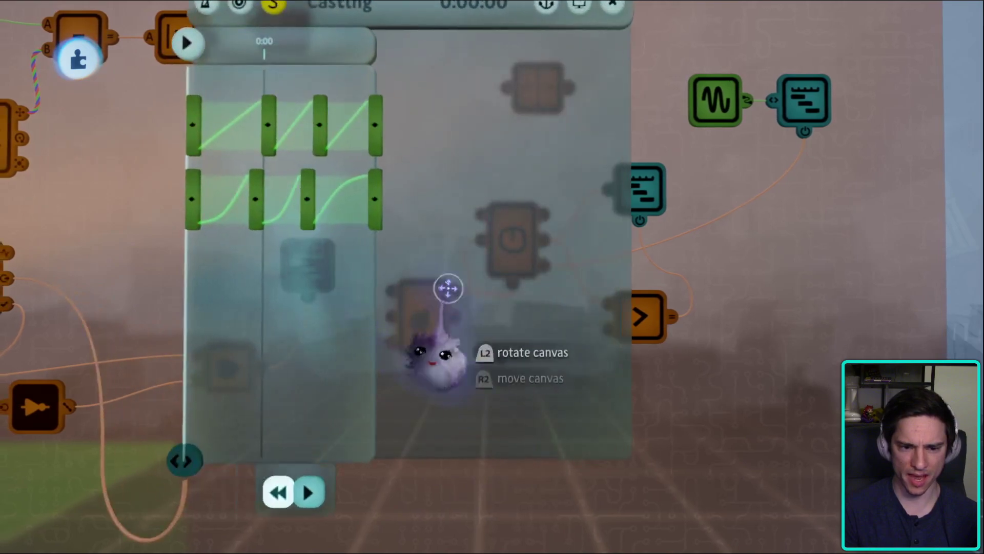
{"action": "key", "text": "Escape"}
{"action": "right_click", "coordinate": [302, 266]}
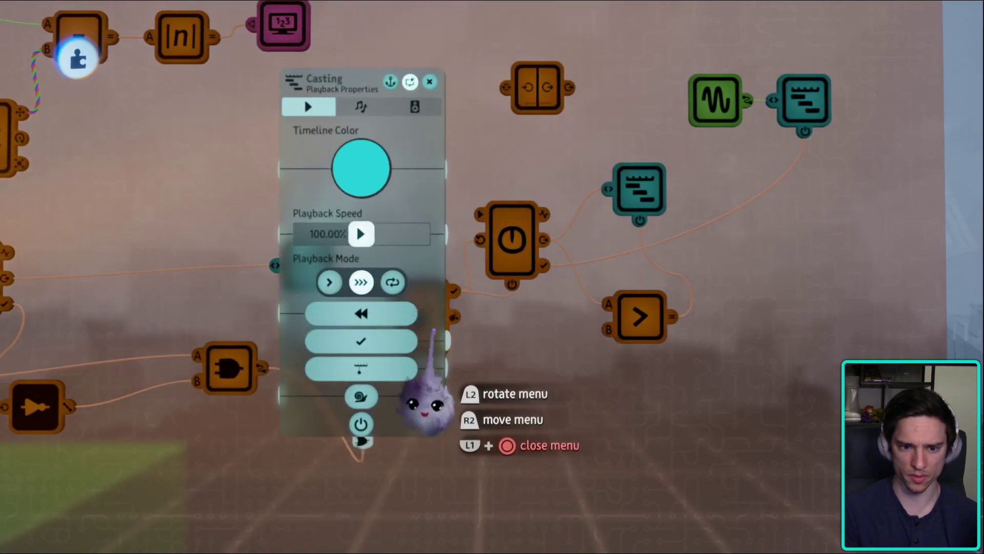
{"action": "left_click_drag", "start_coordinate": [453, 340], "coordinate": [398, 296]}
{"action": "left_click_drag", "start_coordinate": [414, 405], "coordinate": [403, 349]}
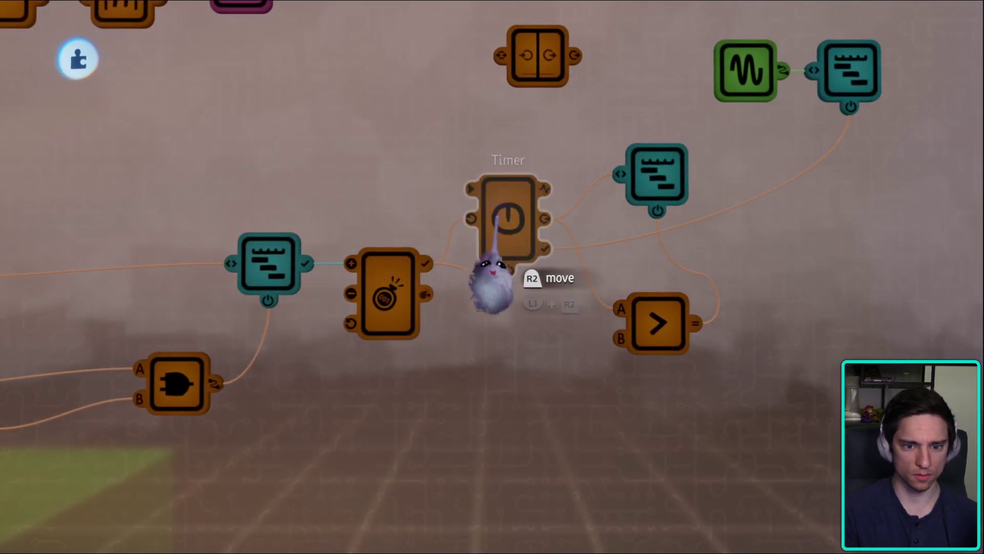
{"action": "left_click_drag", "start_coordinate": [574, 236], "coordinate": [588, 223]}
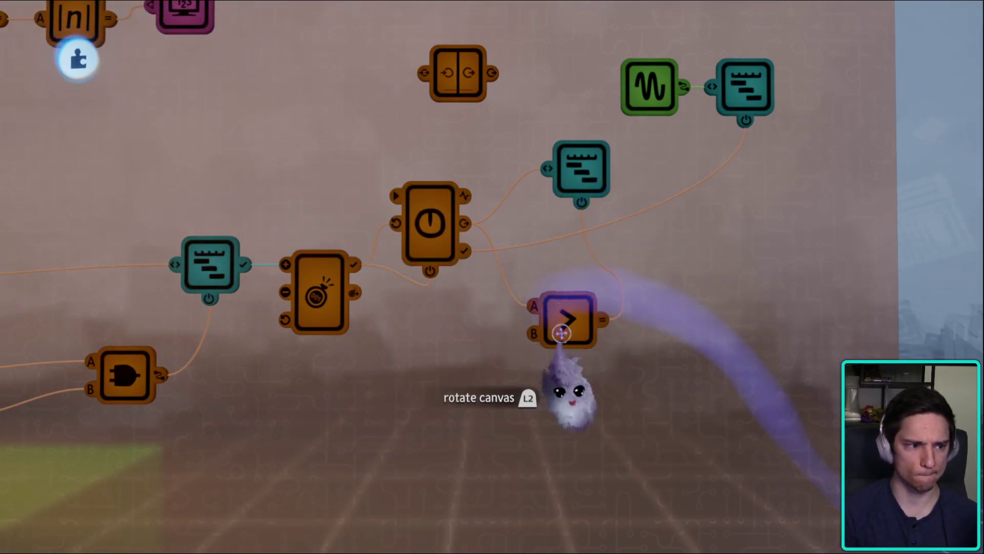
{"action": "left_click_drag", "start_coordinate": [571, 395], "coordinate": [485, 292]}
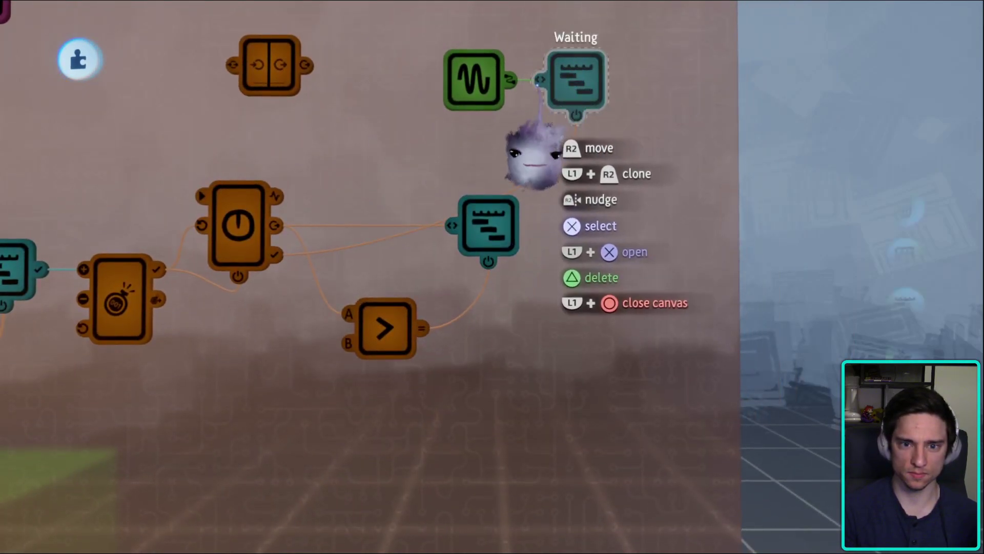
{"action": "left_click_drag", "start_coordinate": [456, 83], "coordinate": [407, 209]}
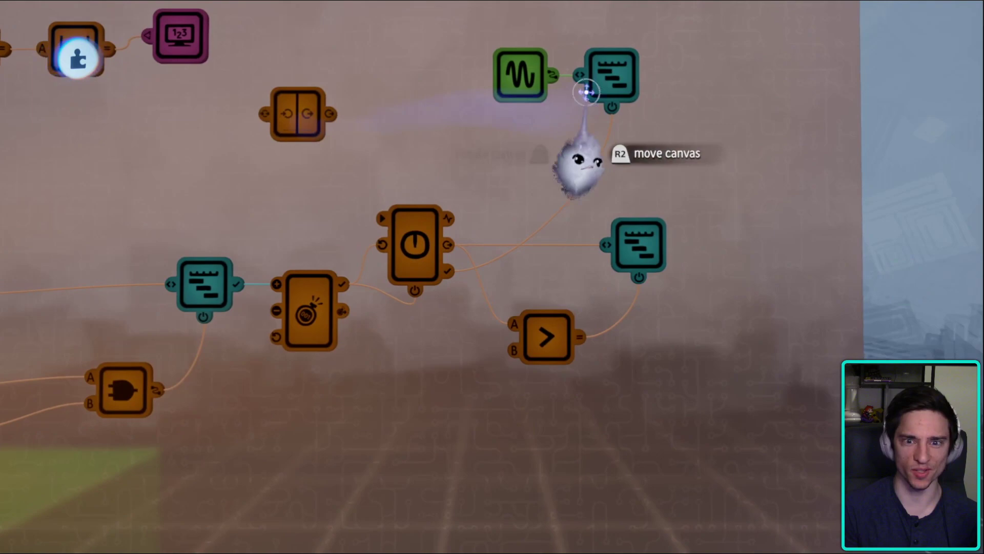
{"action": "left_click_drag", "start_coordinate": [513, 51], "coordinate": [408, 31]}
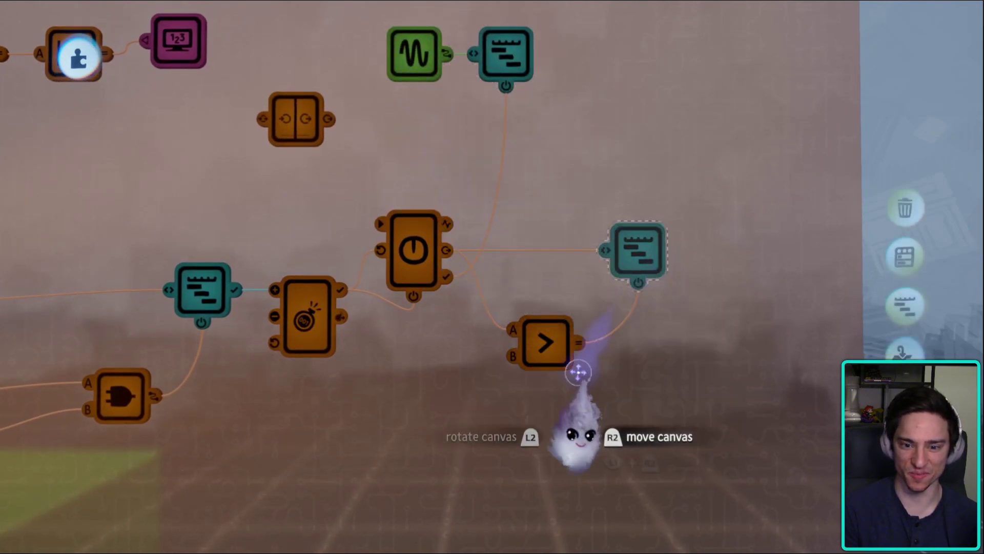
{"action": "left_click", "coordinate": [545, 334]}
{"action": "left_click_drag", "start_coordinate": [545, 333], "coordinate": [584, 268]}
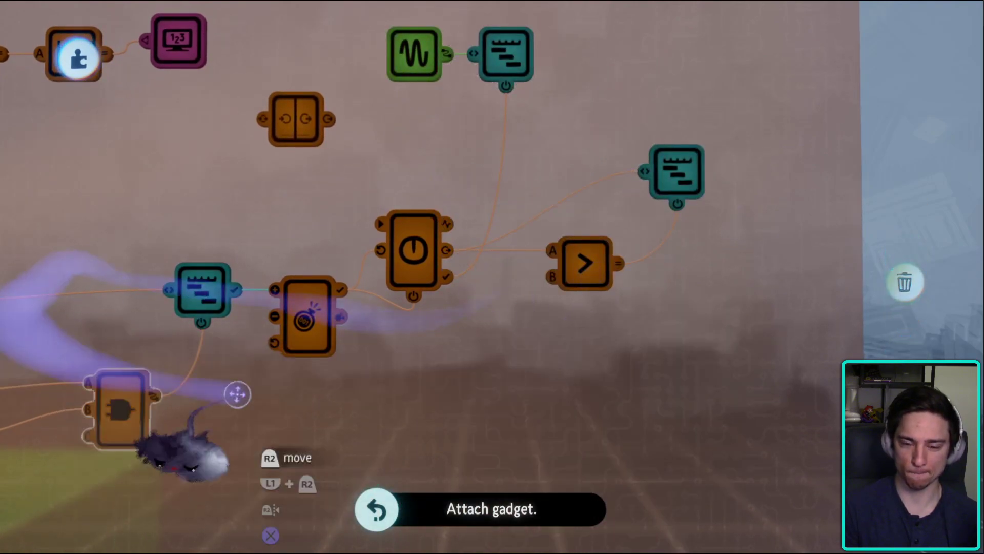
{"action": "left_click_drag", "start_coordinate": [609, 403], "coordinate": [500, 292]}
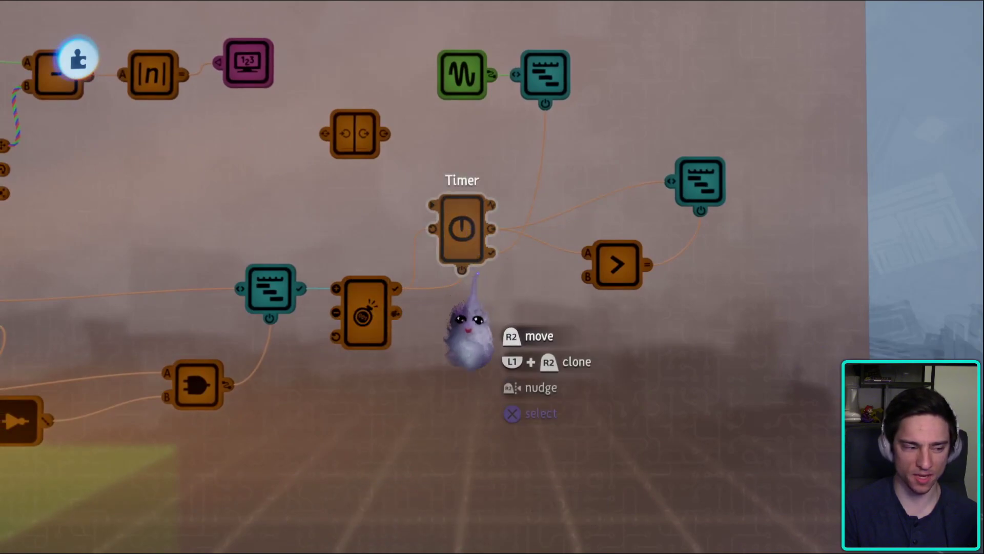
{"action": "left_click_drag", "start_coordinate": [469, 323], "coordinate": [359, 279]}
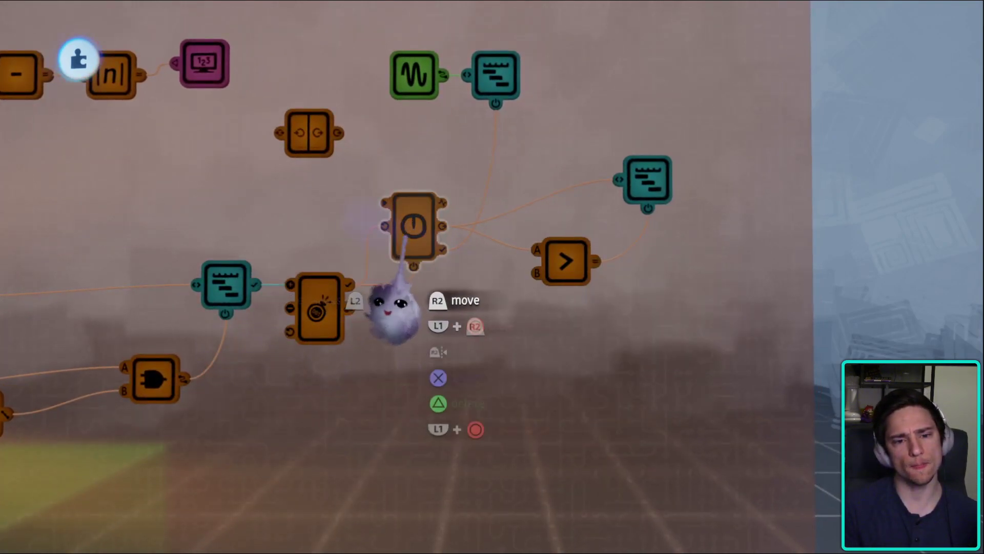
- Review the Timer's settings and the Flying timeline's playback properties
{"action": "left_click", "coordinate": [412, 228]}
{"action": "key", "text": "Escape"}
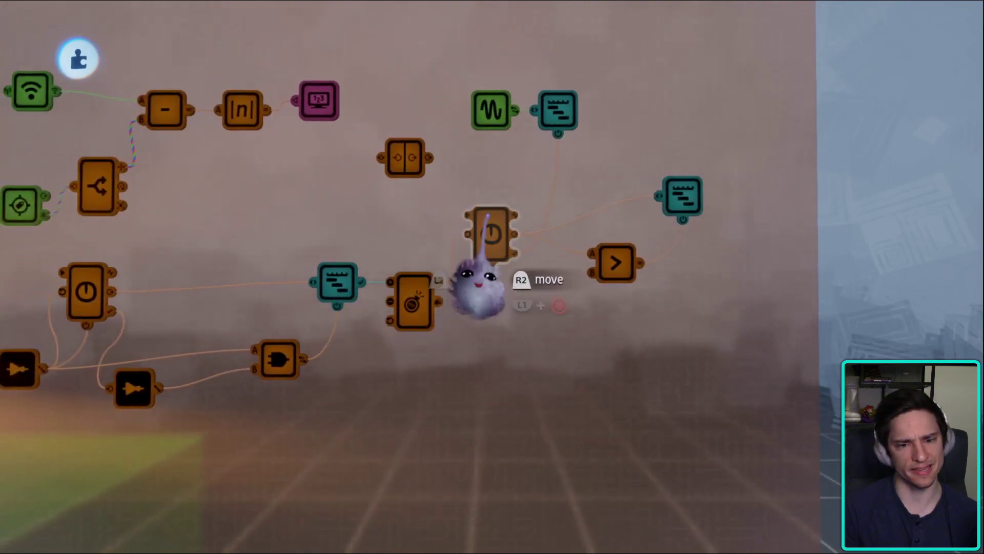
{"action": "left_click", "coordinate": [491, 230]}
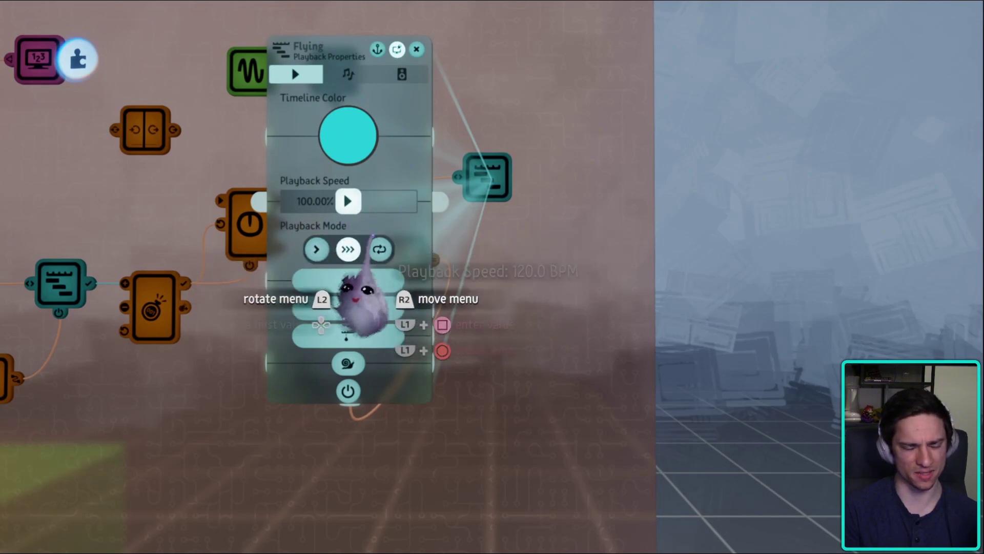
{"action": "key", "text": "Escape"}
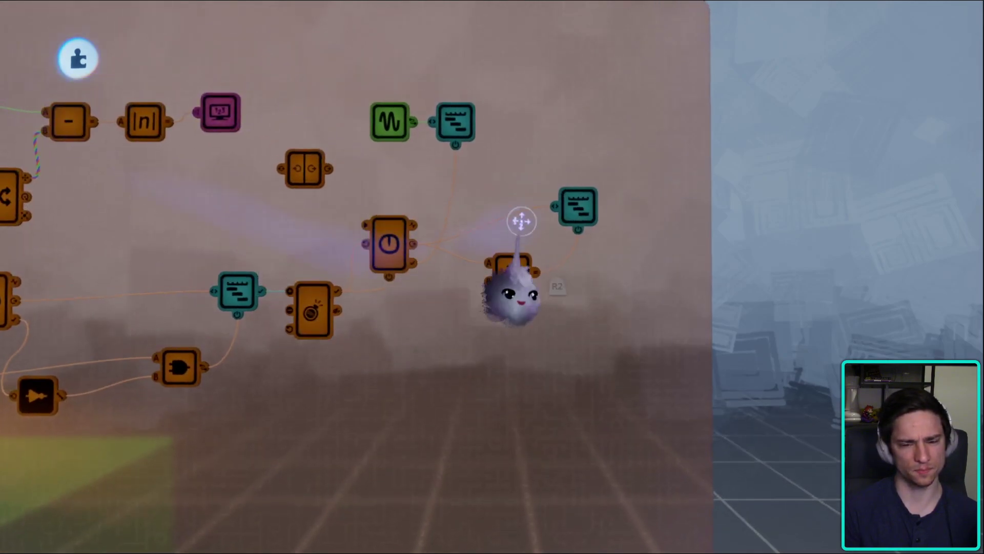
{"action": "left_click", "coordinate": [577, 197]}
{"action": "key", "text": "Escape"}
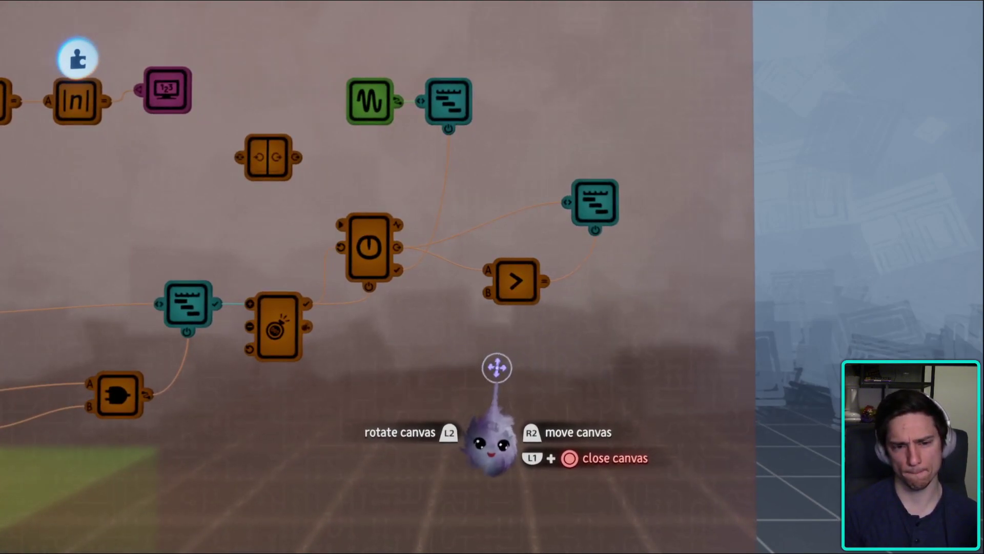
- Delete the comparison Calculator, the Timer and the Counter nodes
{"action": "left_click", "coordinate": [515, 281]}
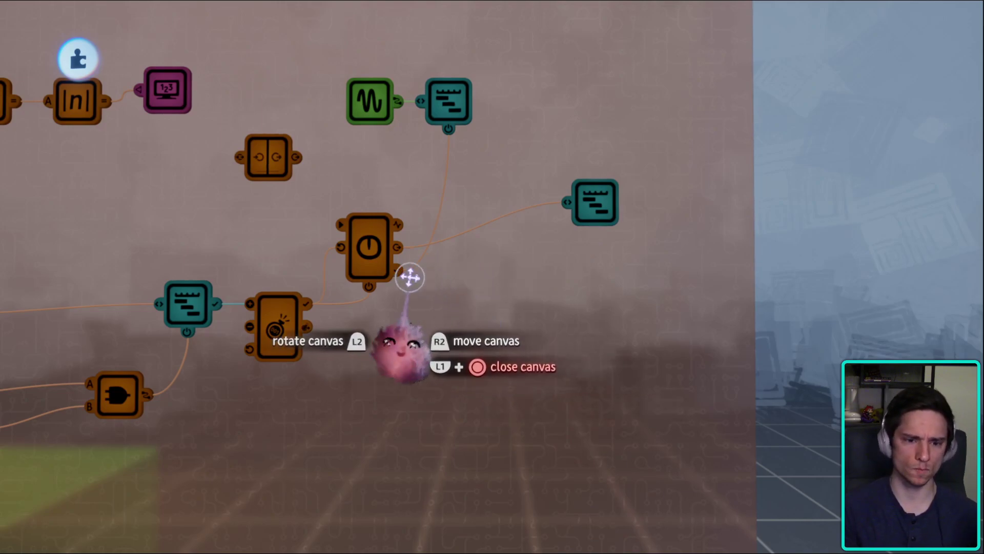
{"action": "left_click", "coordinate": [369, 248]}
{"action": "left_click", "coordinate": [277, 327]}
{"action": "left_click", "coordinate": [188, 304]}
{"action": "key", "text": "Escape"}
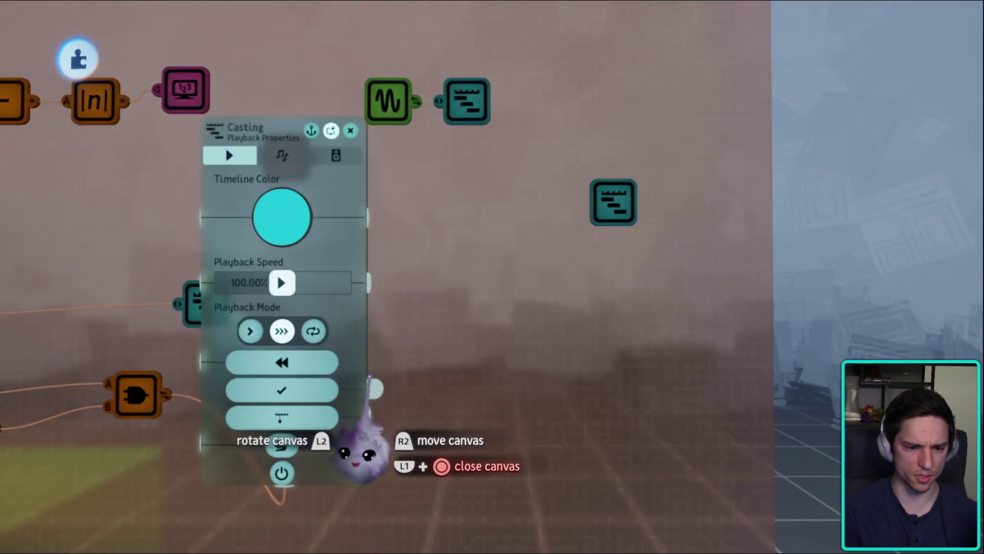
- Wire the Casting timeline into the Flying timeline and set Flying to play once
{"action": "left_click", "coordinate": [307, 464]}
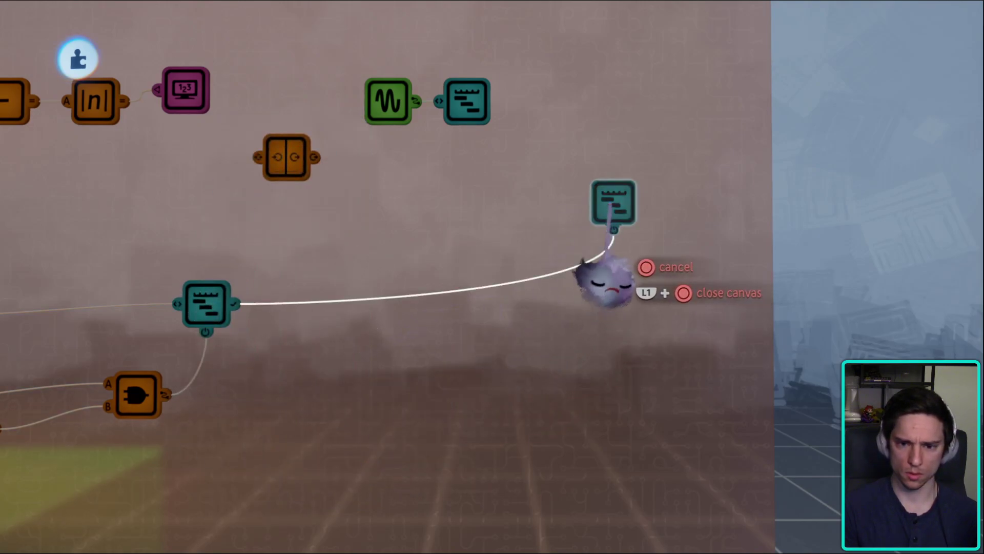
{"action": "left_click_drag", "start_coordinate": [605, 275], "coordinate": [328, 336]}
{"action": "left_click", "coordinate": [333, 295]}
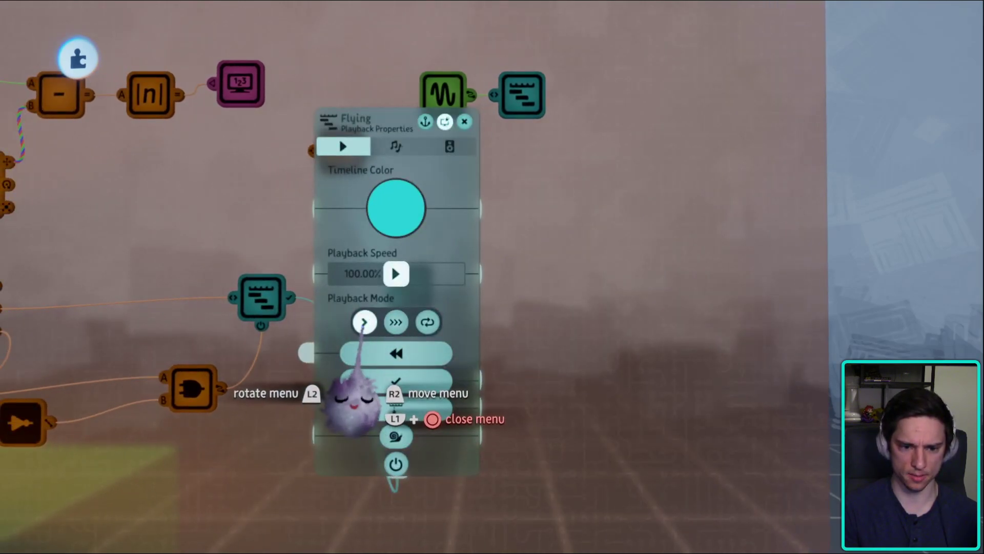
{"action": "key", "text": "Escape"}
{"action": "left_click", "coordinate": [405, 295]}
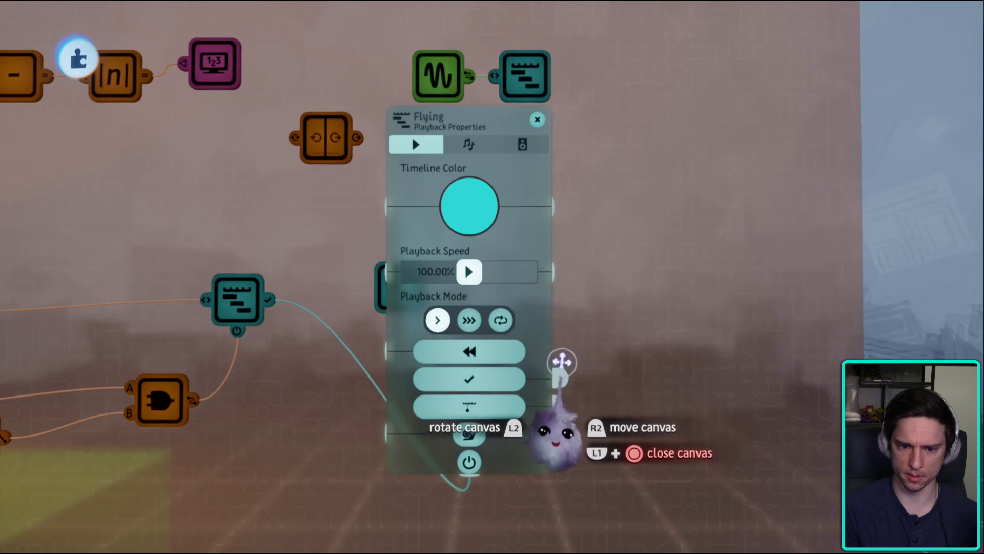
{"action": "key", "text": "Escape"}
- Stamp a Counter, feed Flying into it, and power the Waiting timeline from its output
{"action": "scroll", "coordinate": [502, 407], "scroll_direction": "down", "scroll_amount": 3}
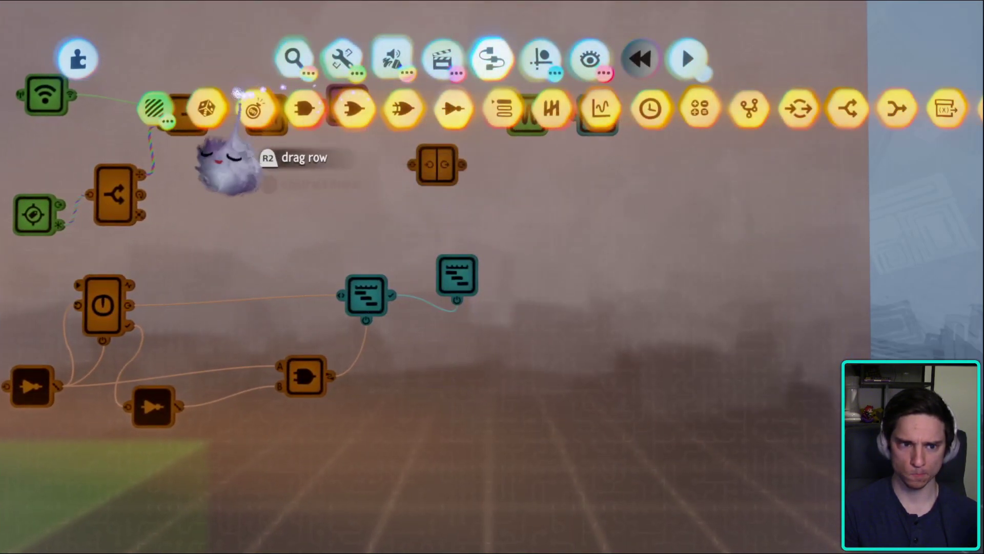
{"action": "left_click", "coordinate": [230, 118]}
{"action": "left_click", "coordinate": [505, 283]}
{"action": "left_click", "coordinate": [435, 277]}
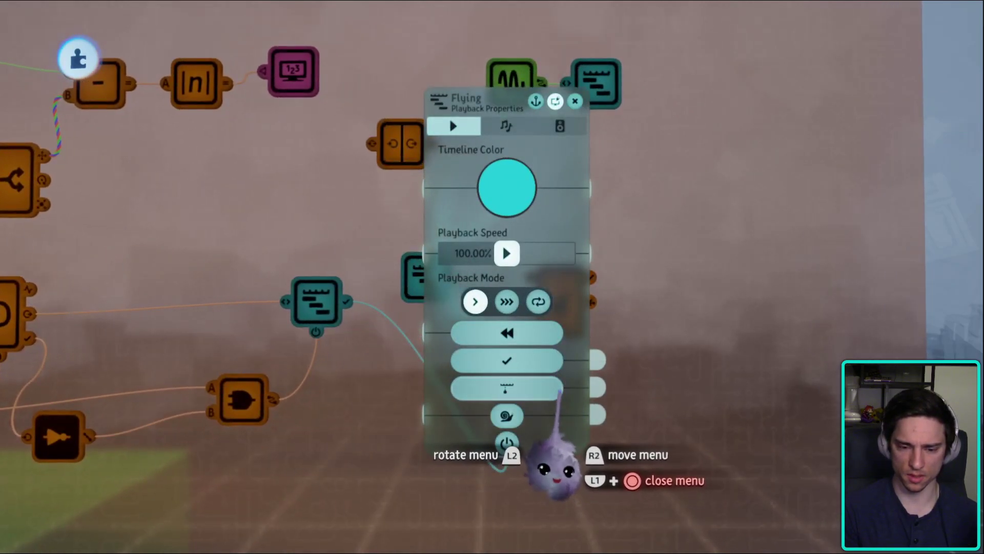
{"action": "key", "text": "Escape"}
{"action": "left_click", "coordinate": [530, 277]}
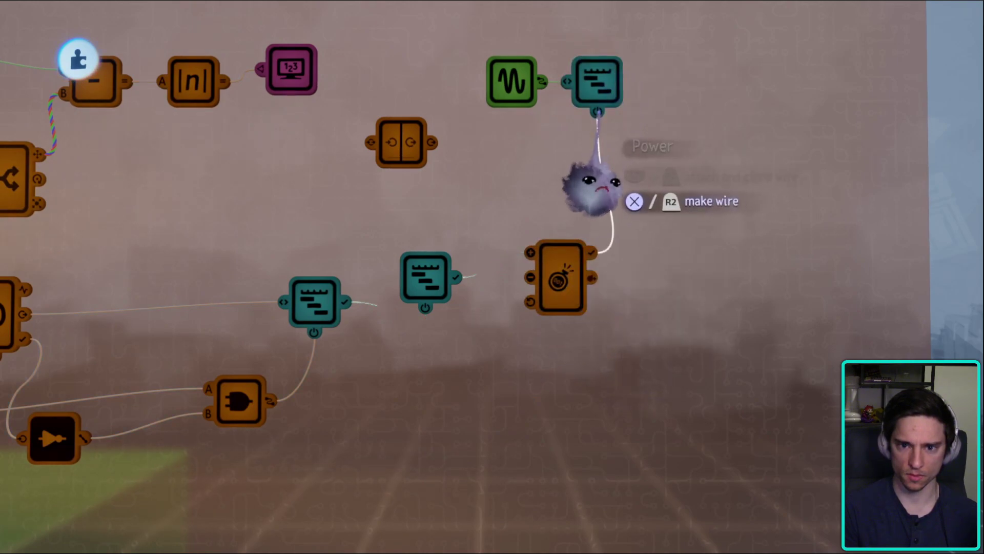
{"action": "left_click", "coordinate": [593, 185]}
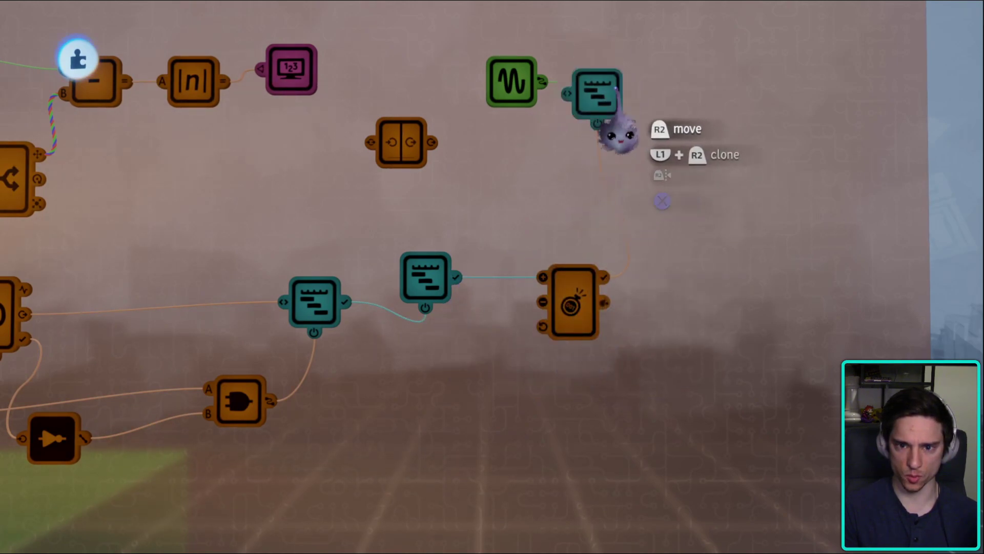
{"action": "left_click_drag", "start_coordinate": [616, 76], "coordinate": [640, 88]}
{"action": "left_click_drag", "start_coordinate": [625, 151], "coordinate": [22, 274]}
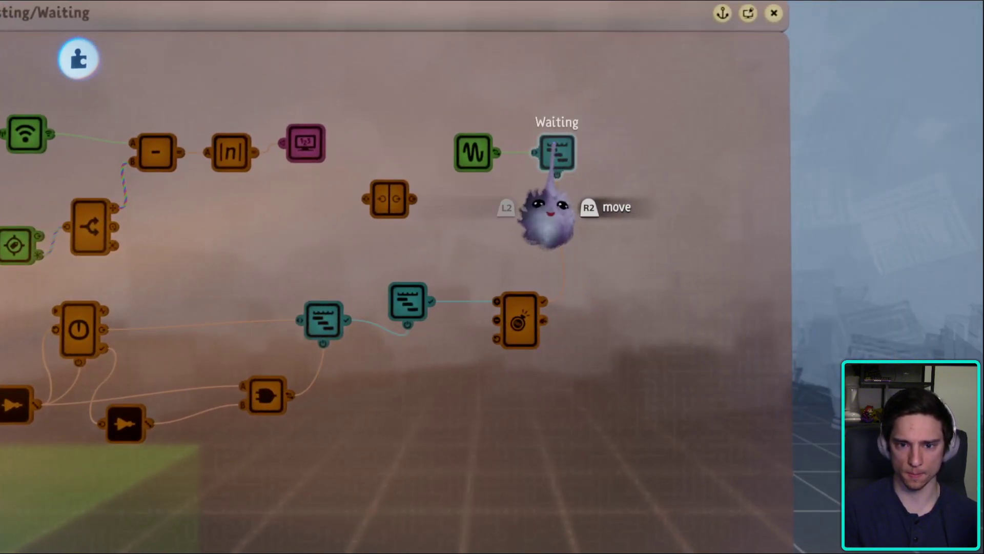
{"action": "mouse_move", "coordinate": [608, 300]}
{"action": "left_mouse_down"}
{"action": "mouse_move", "coordinate": [613, 380]}
{"action": "mouse_move", "coordinate": [587, 363]}
{"action": "mouse_move", "coordinate": [591, 387]}
{"action": "mouse_move", "coordinate": [536, 308]}
{"action": "mouse_move", "coordinate": [418, 348]}
{"action": "left_mouse_up"}
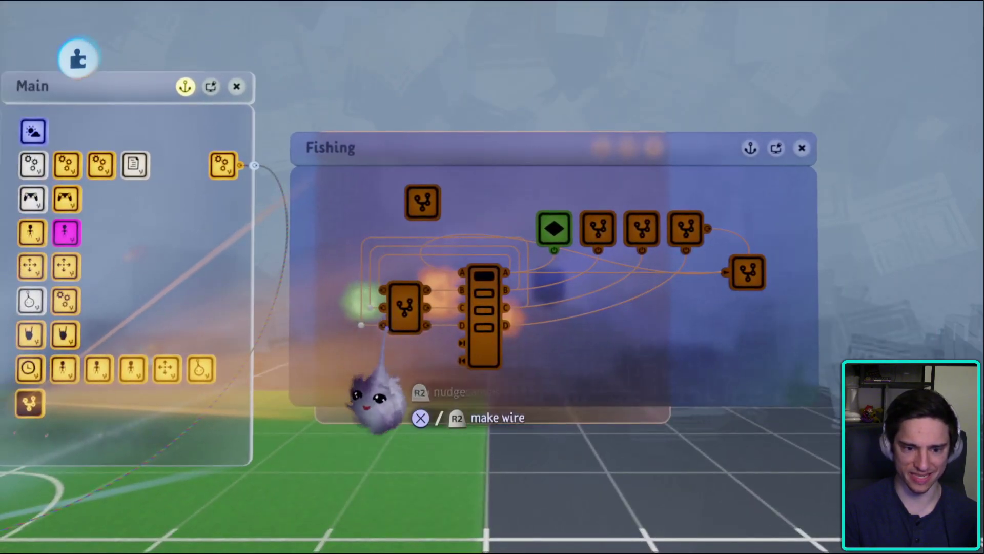
- Check the Timer settings in the Reeling In chip
{"action": "left_click_drag", "start_coordinate": [378, 362], "coordinate": [402, 395]}
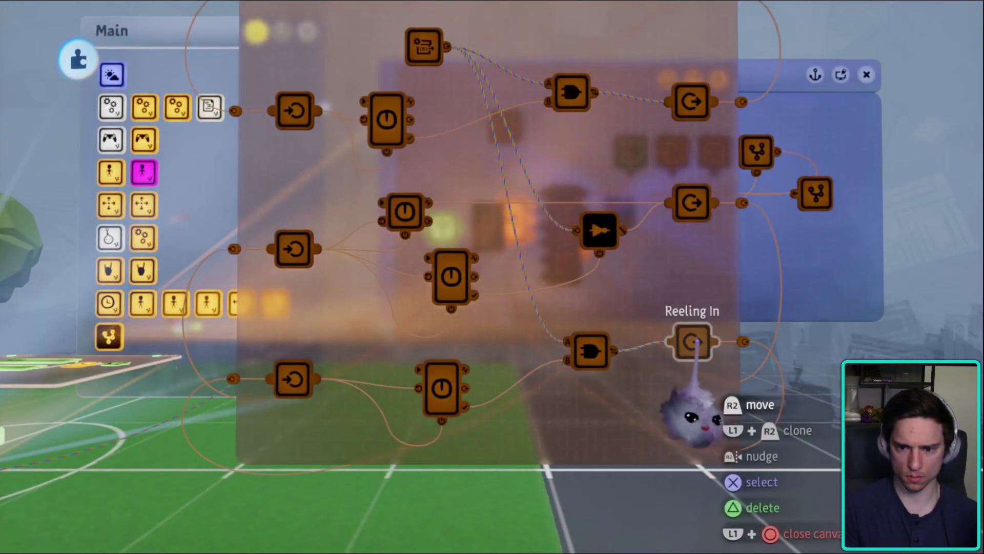
{"action": "left_click", "coordinate": [438, 388]}
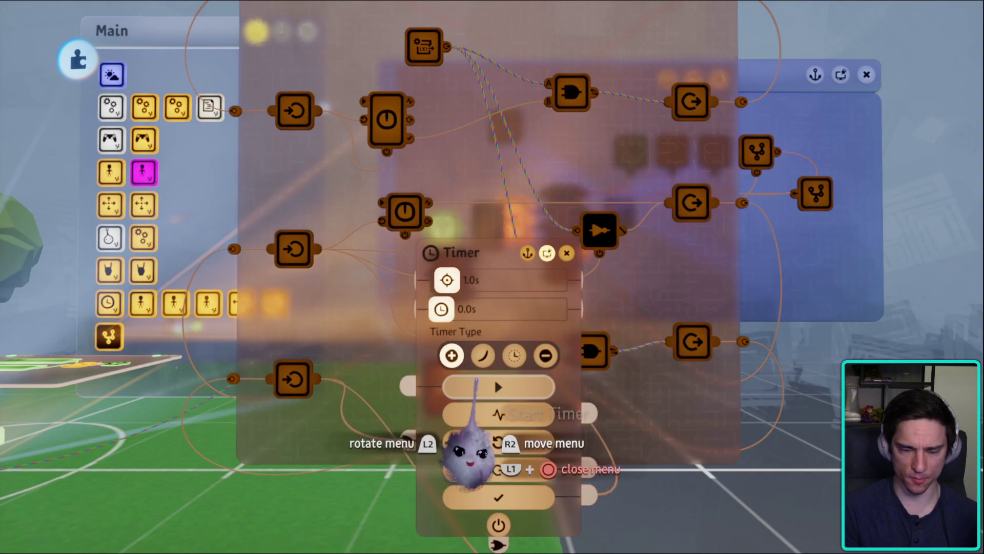
{"action": "key", "text": "Escape"}
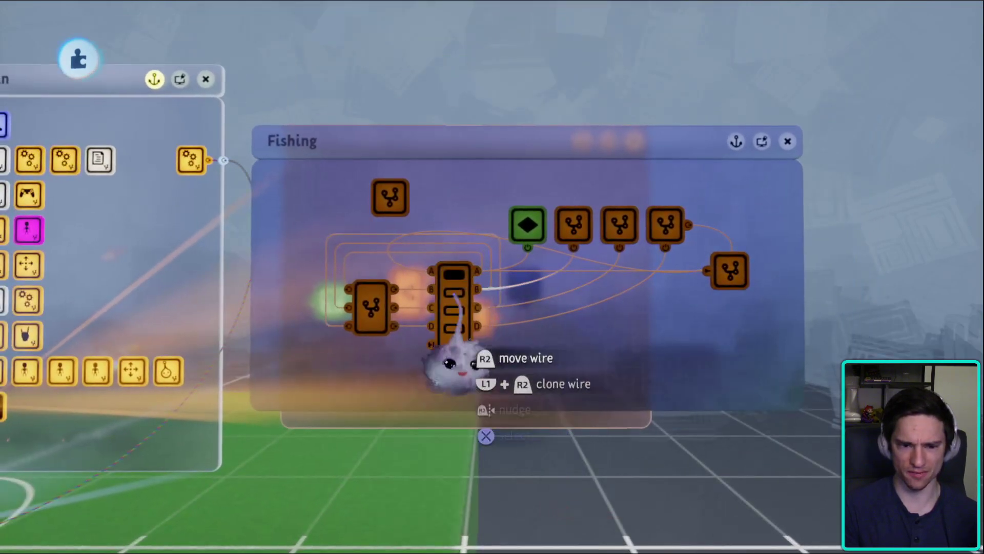
- Add an AND gate after the Casting node in the Casting chip
{"action": "left_click", "coordinate": [456, 328]}
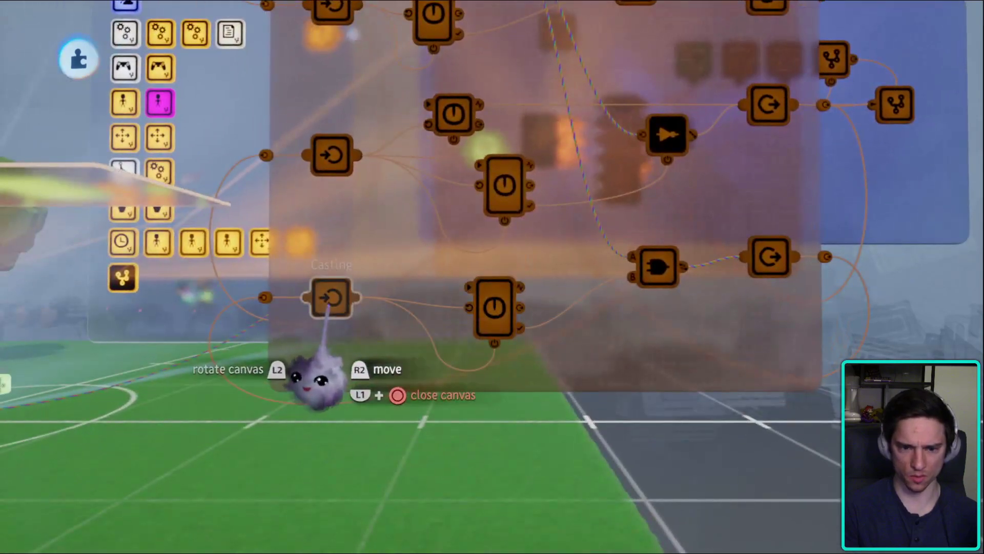
{"action": "left_click", "coordinate": [325, 175]}
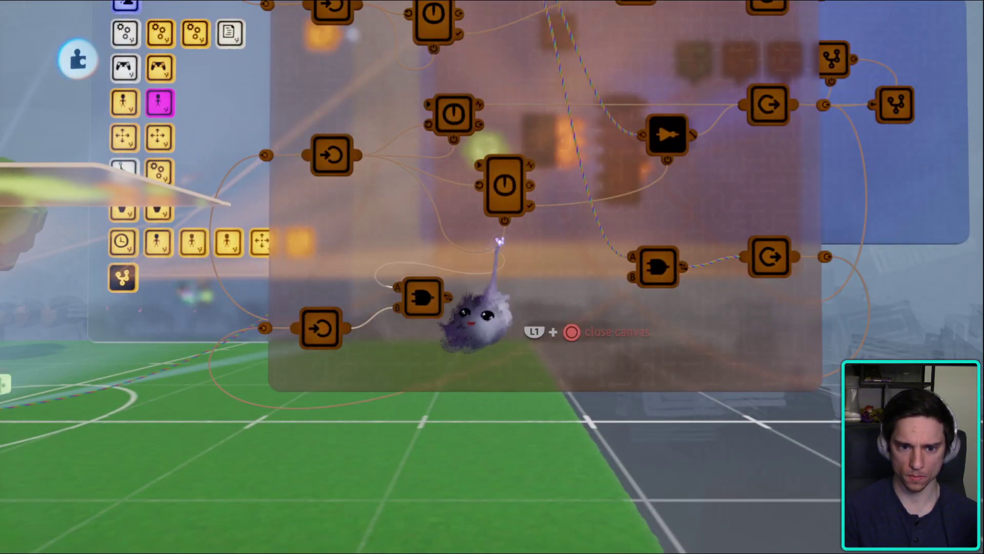
{"action": "key", "text": "Escape"}
{"action": "left_click", "coordinate": [533, 128]}
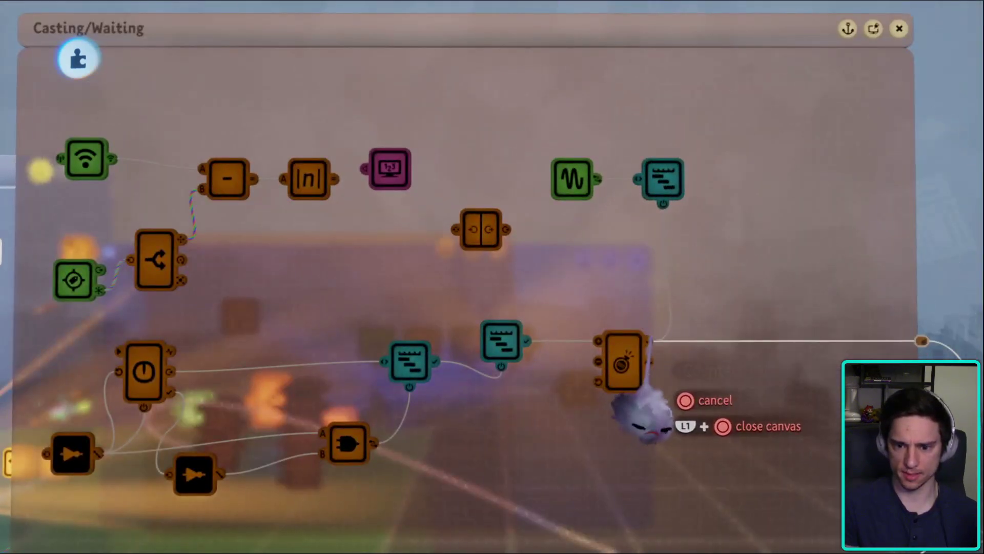
- Add a second NOT gate to the Casting/Waiting logic and position it
{"action": "key", "text": "Escape"}
{"action": "left_click", "coordinate": [205, 399]}
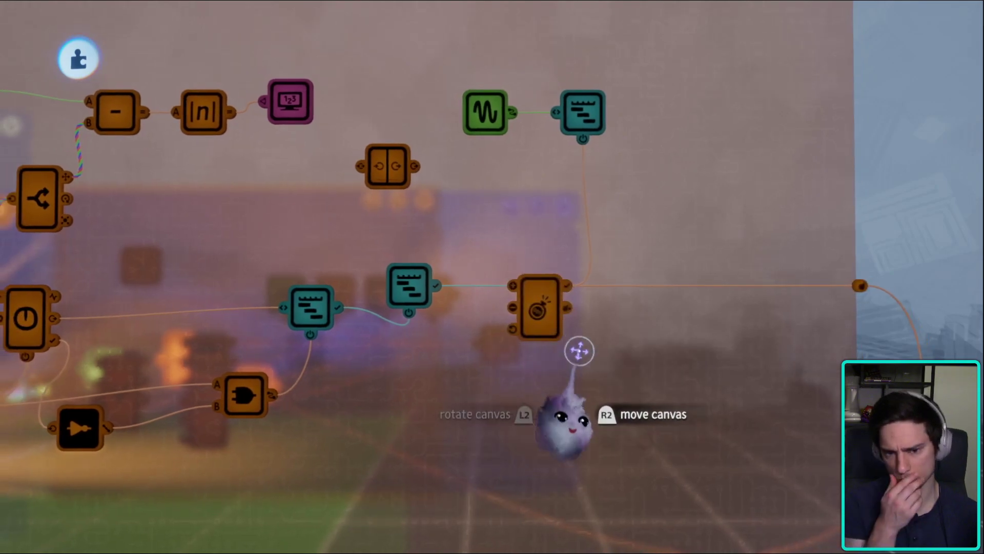
{"action": "left_click_drag", "start_coordinate": [579, 351], "coordinate": [640, 339]}
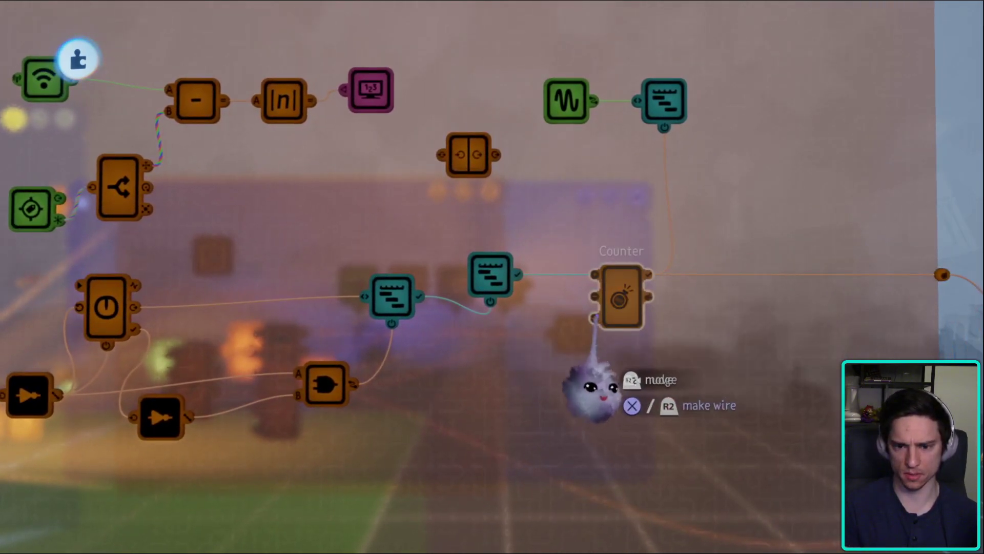
{"action": "left_click_drag", "start_coordinate": [592, 389], "coordinate": [515, 205]}
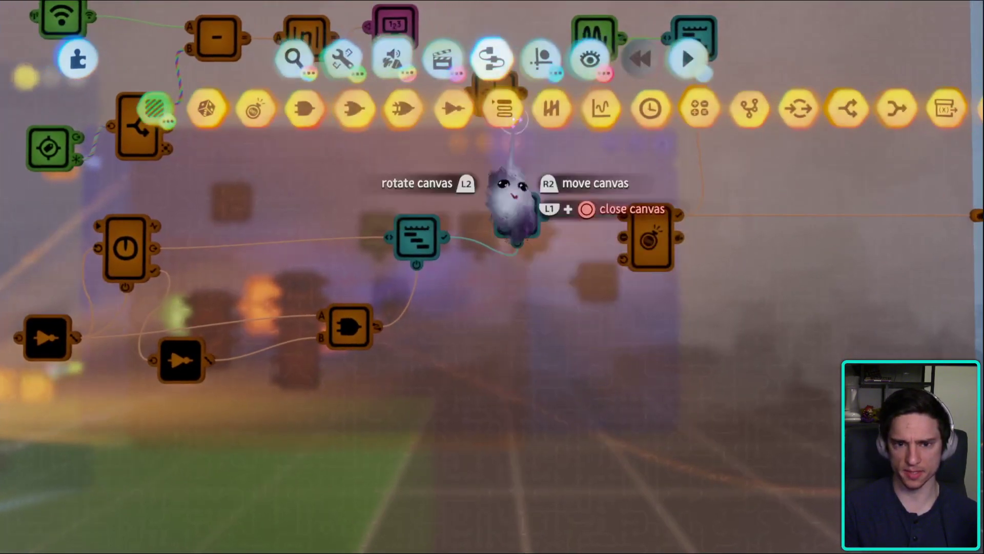
{"action": "left_click", "coordinate": [451, 107]}
{"action": "left_click", "coordinate": [452, 327]}
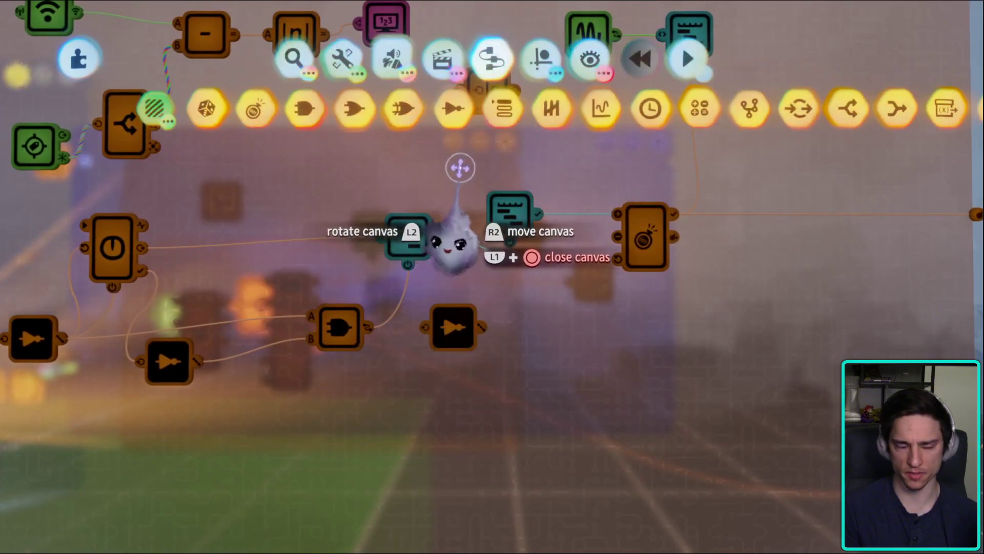
{"action": "key", "text": "Delete"}
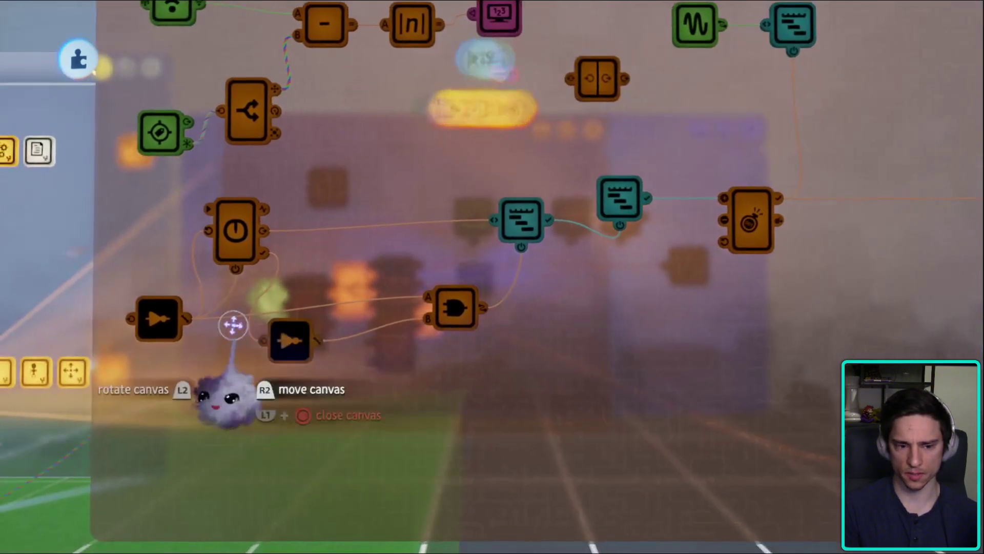
{"action": "left_click_drag", "start_coordinate": [287, 341], "coordinate": [344, 341]}
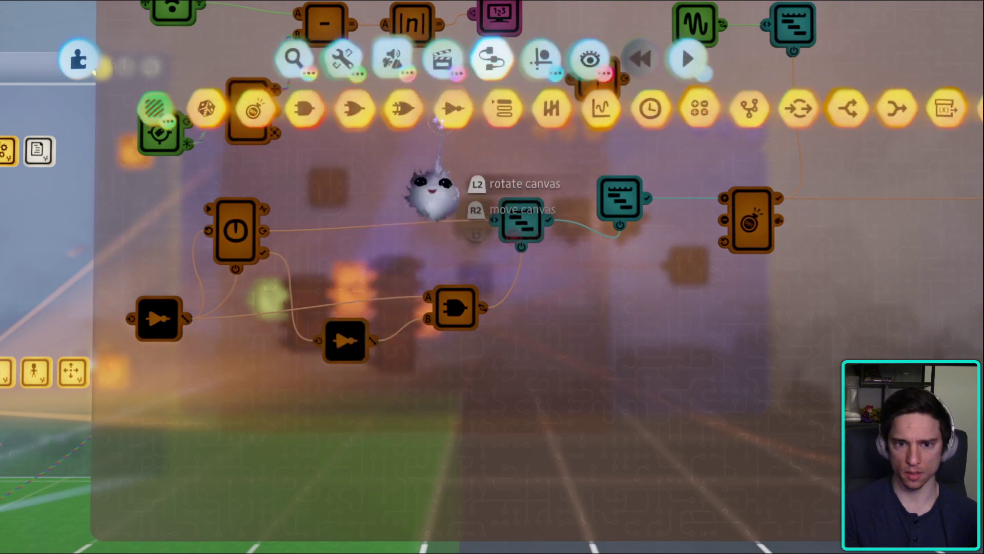
- Link the second NOT gate to the effect gadget through a Signal Manipulator, then play-test
{"action": "left_click", "coordinate": [551, 107]}
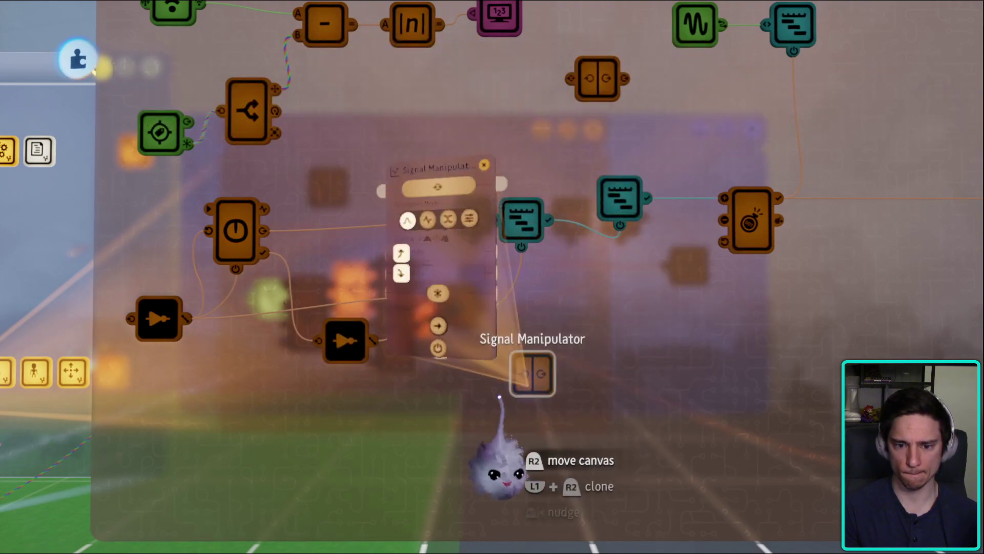
{"action": "key", "text": "Escape"}
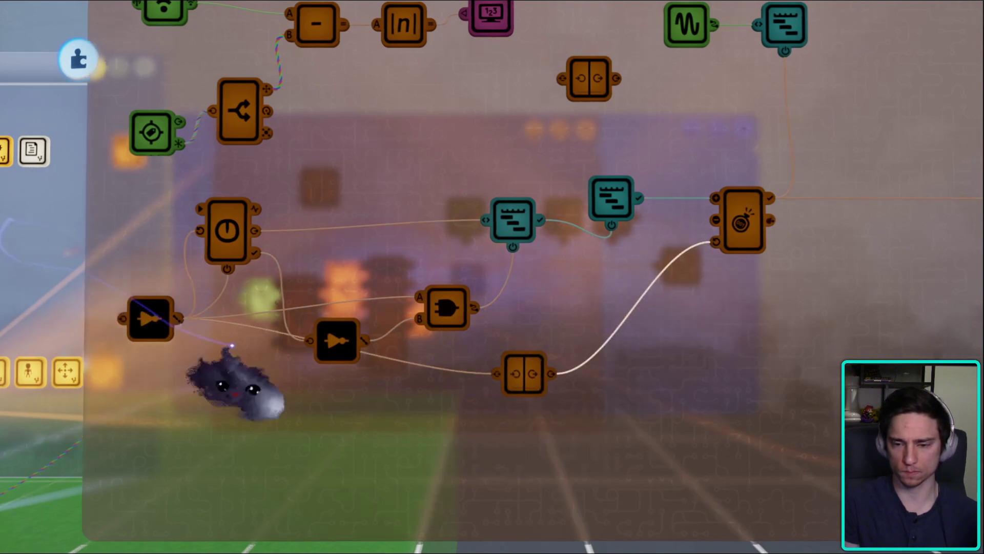
{"action": "left_click_drag", "start_coordinate": [230, 388], "coordinate": [391, 439]}
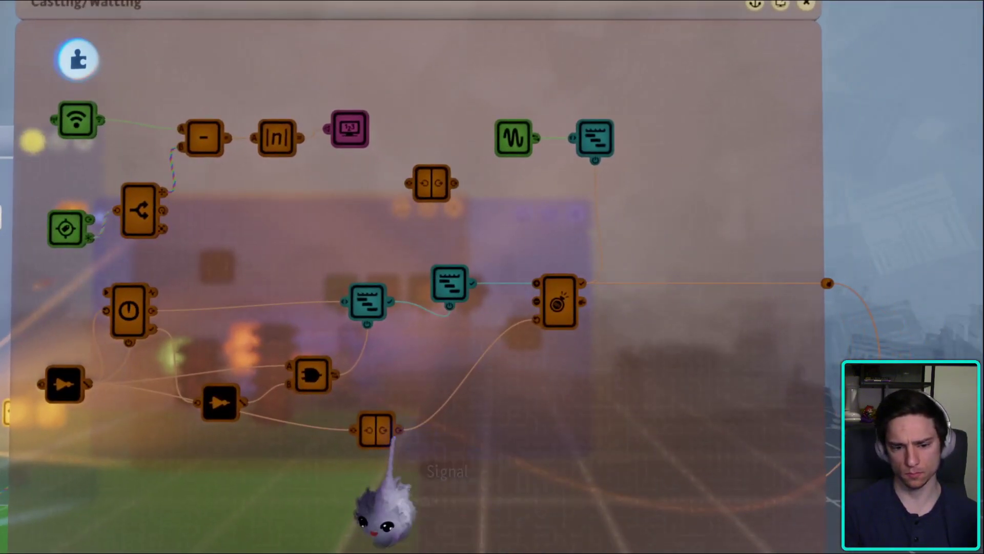
{"action": "left_click_drag", "start_coordinate": [528, 456], "coordinate": [568, 320]}
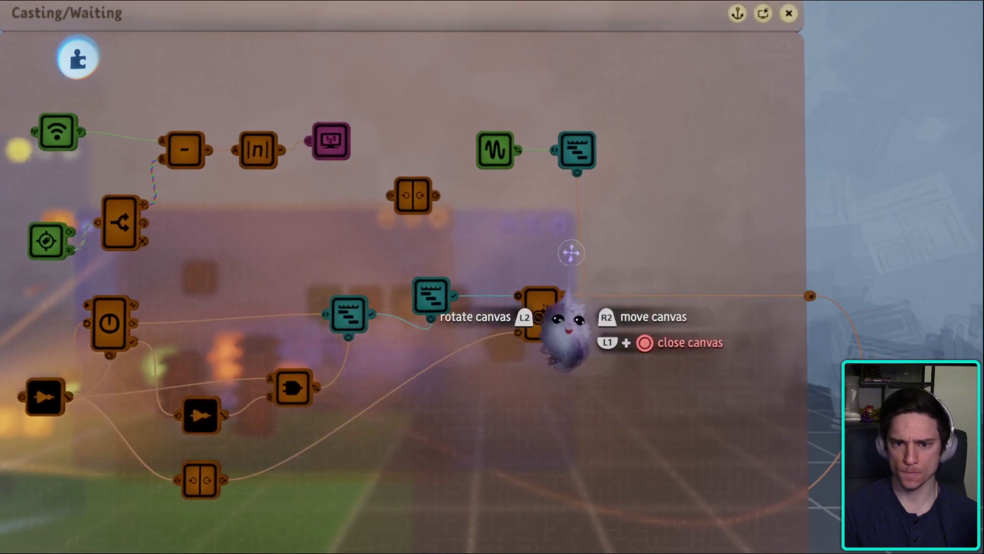
{"action": "key", "text": "Escape"}
{"action": "left_click", "coordinate": [274, 380]}
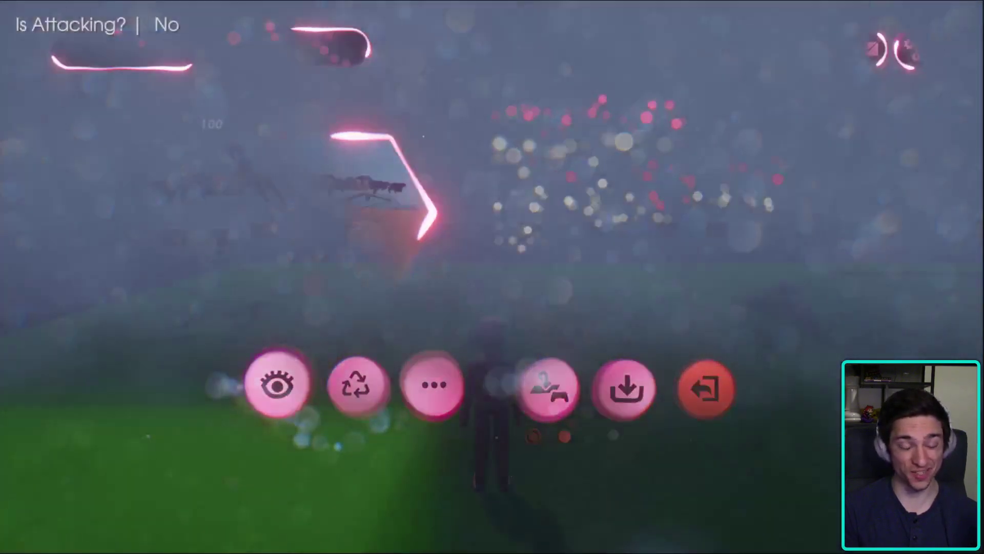
{"action": "key", "text": "s"}
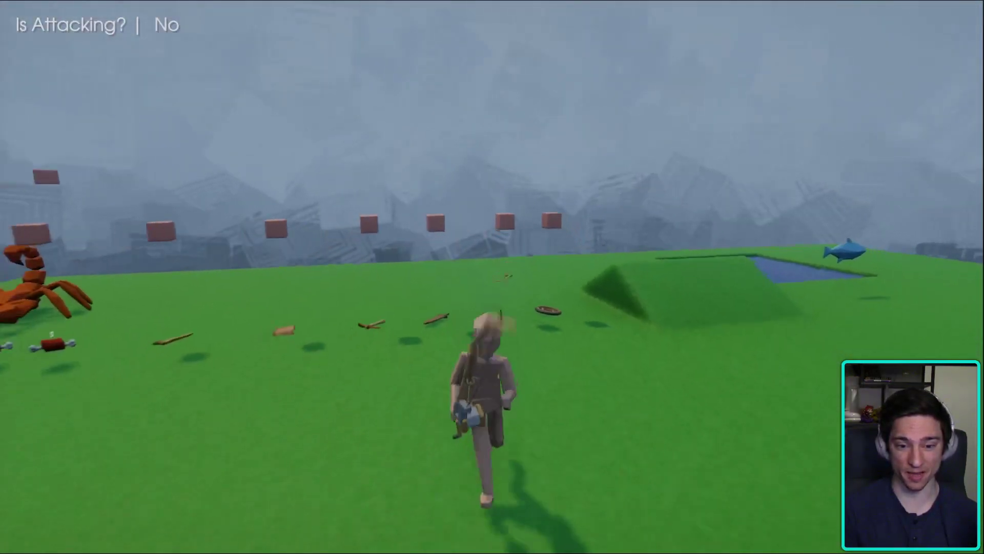
{"action": "key", "text": "space"}
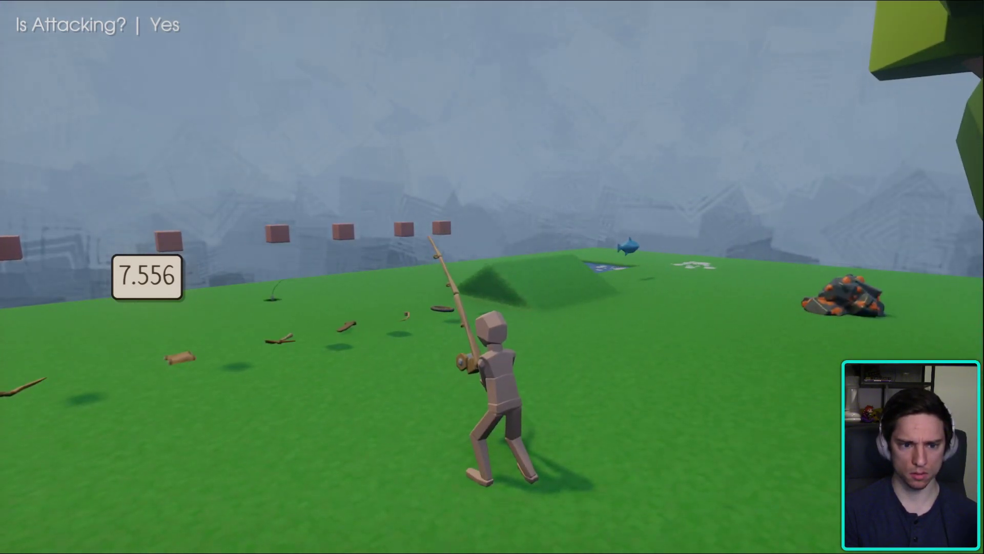
{"action": "key", "text": "Escape"}
{"action": "left_click", "coordinate": [239, 386]}
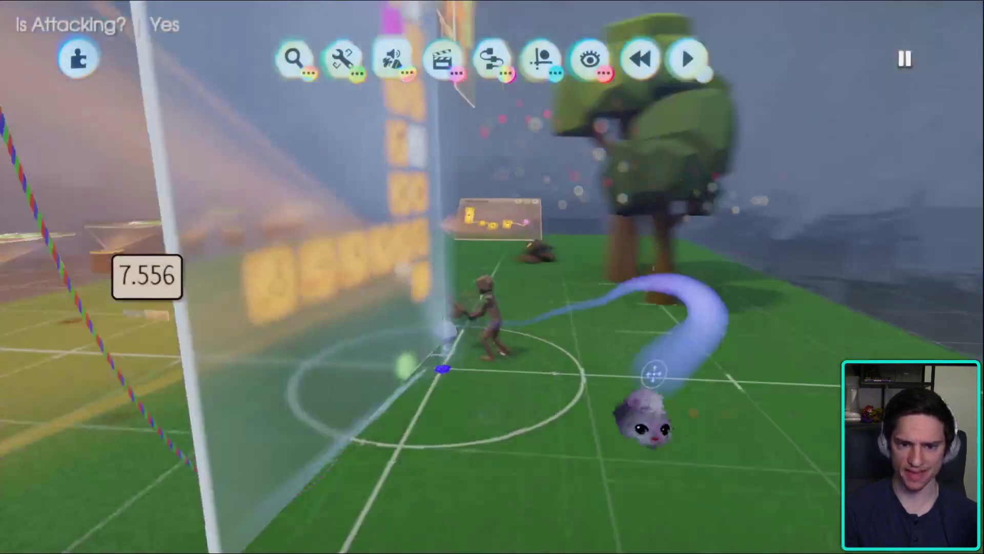
{"action": "left_click_drag", "start_coordinate": [679, 380], "coordinate": [503, 274]}
{"action": "key", "text": "Escape"}
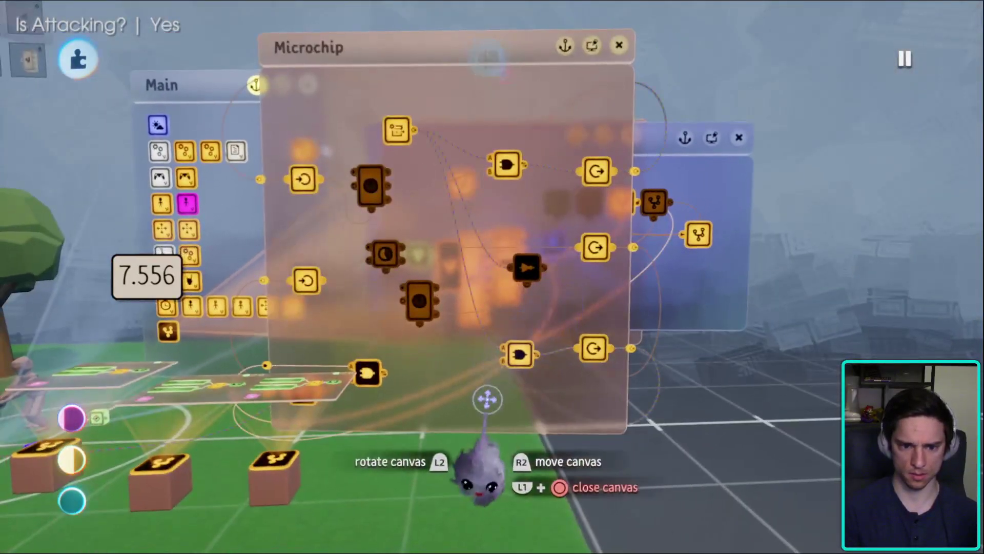
{"action": "left_click_drag", "start_coordinate": [426, 378], "coordinate": [540, 234]}
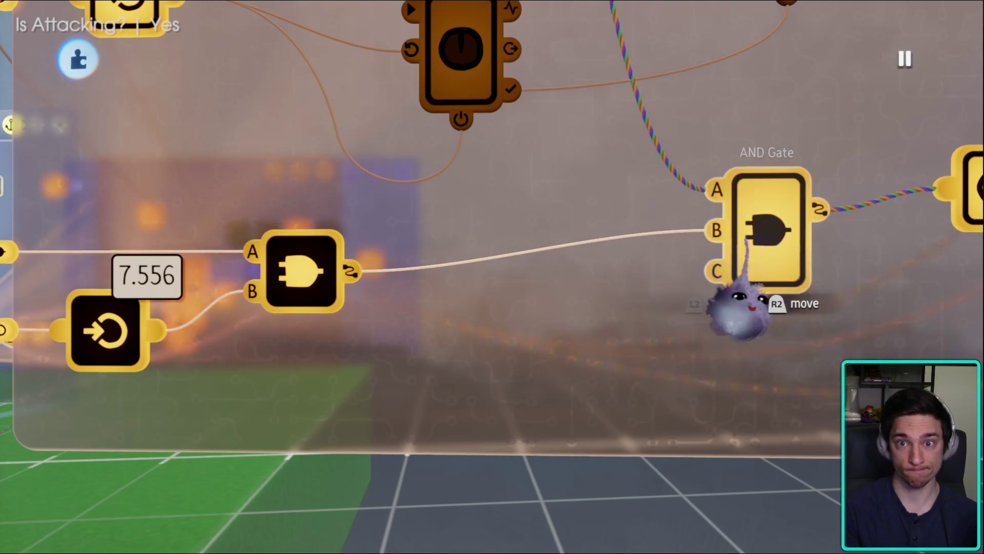
{"action": "key", "text": "Escape"}
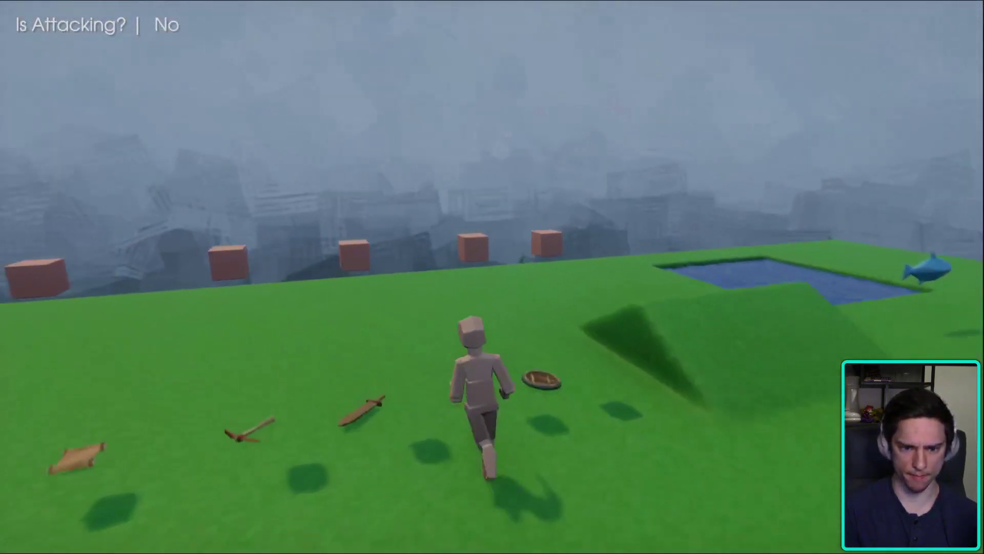
- Cast the rod during the play-test, then pause and return to edit mode
{"action": "key", "text": "space"}
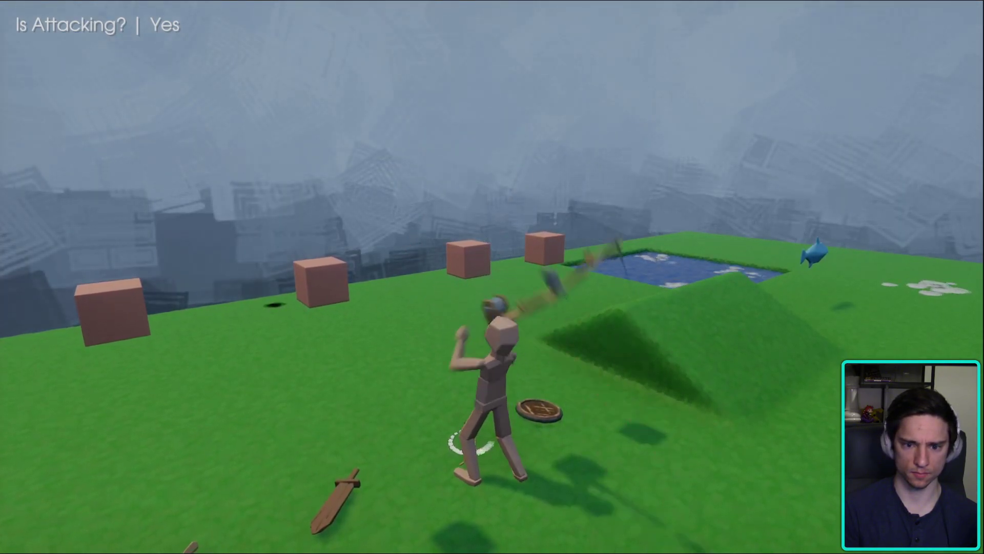
{"action": "key", "text": "Escape"}
{"action": "key", "text": "Return"}
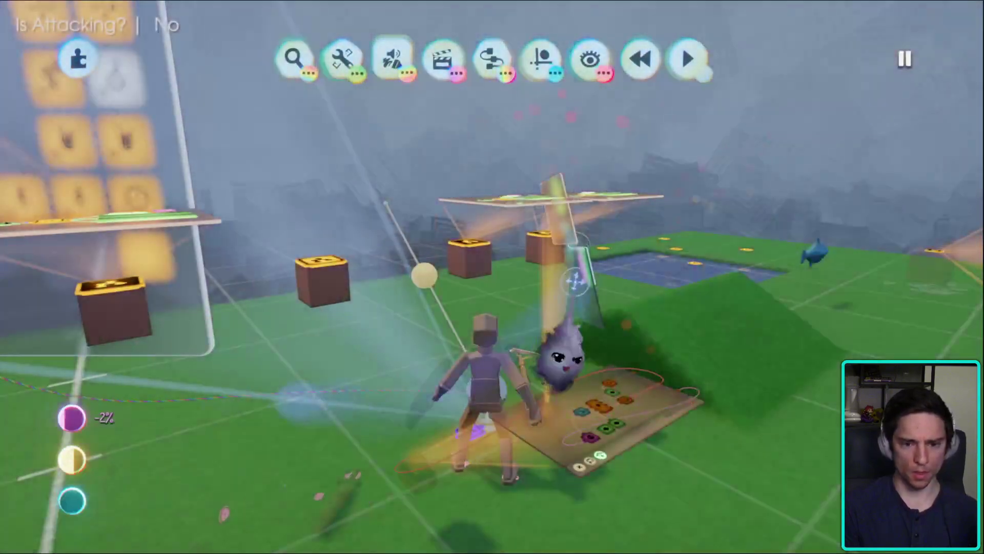
{"action": "key", "text": "Escape"}
{"action": "key", "text": "Left"}
{"action": "key", "text": "Left"}
{"action": "key", "text": "Return"}
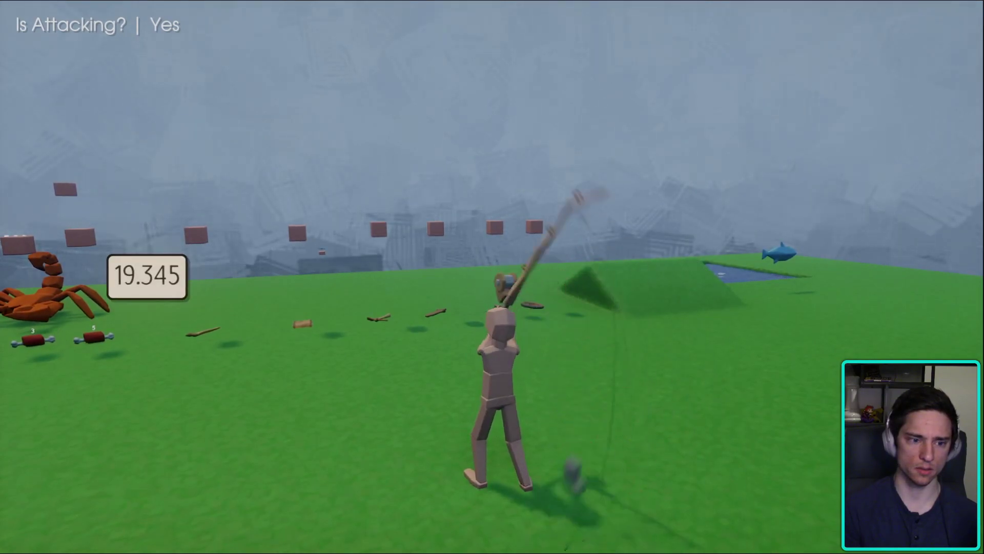
{"action": "key", "text": "Escape"}
{"action": "key", "text": "Return"}
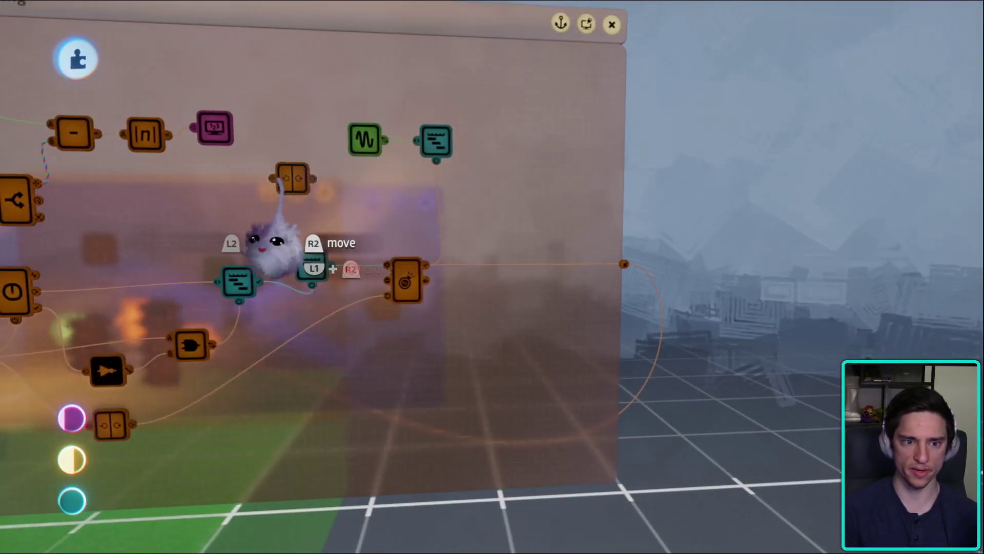
- Inspect the Signal Manipulator settings and the Flying timeline's keyframes and playback properties
{"action": "left_click", "coordinate": [272, 246]}
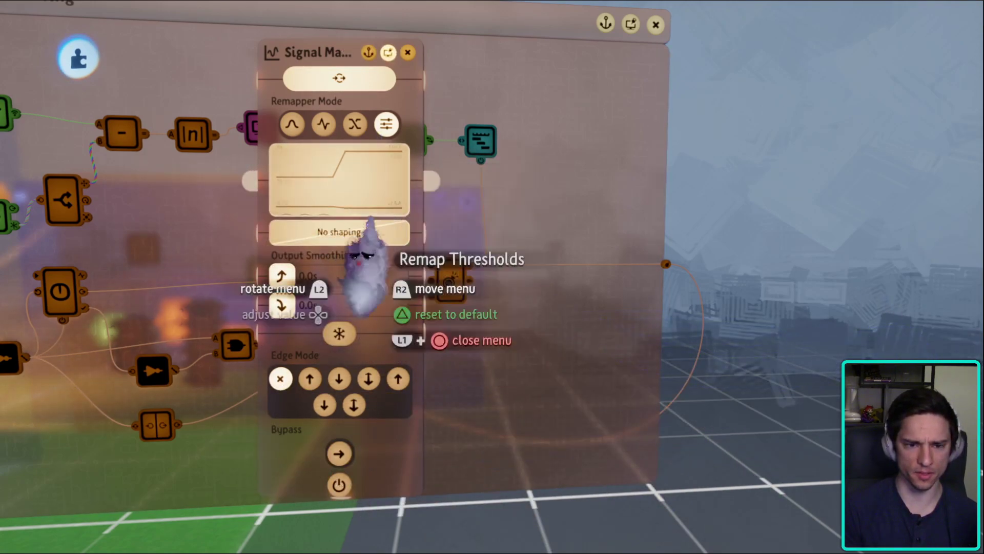
{"action": "key", "text": "Escape"}
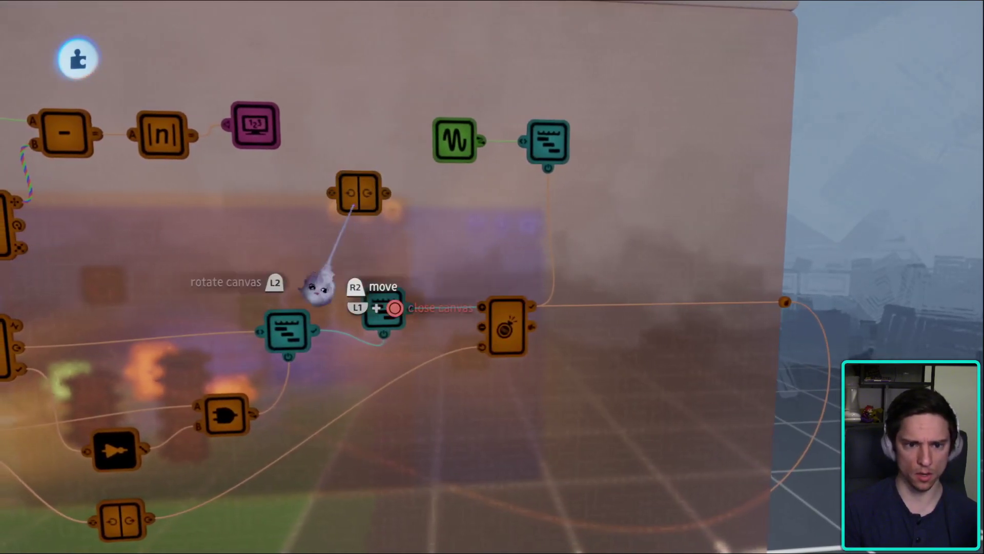
{"action": "left_click_drag", "start_coordinate": [358, 203], "coordinate": [330, 291]}
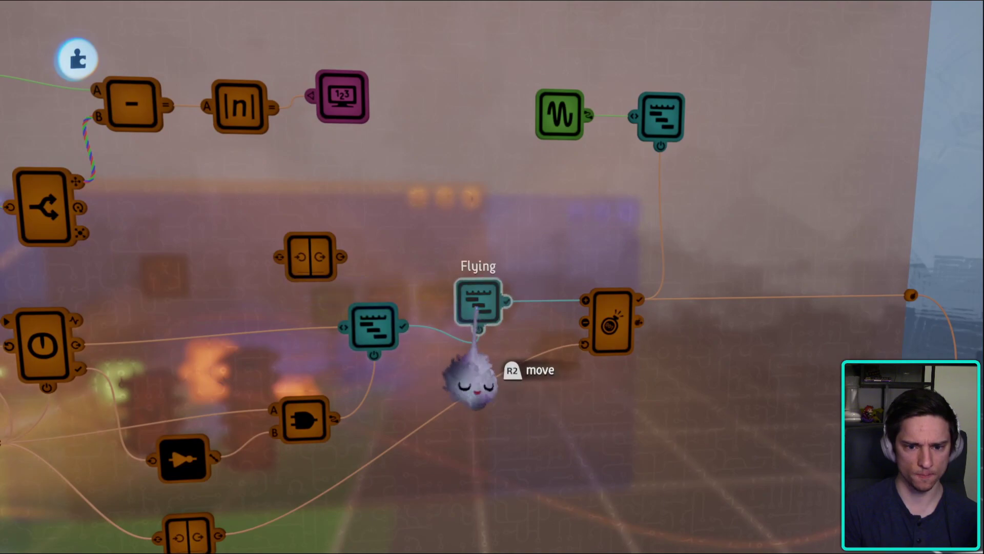
{"action": "double_click", "coordinate": [470, 379]}
{"action": "key", "text": "Escape"}
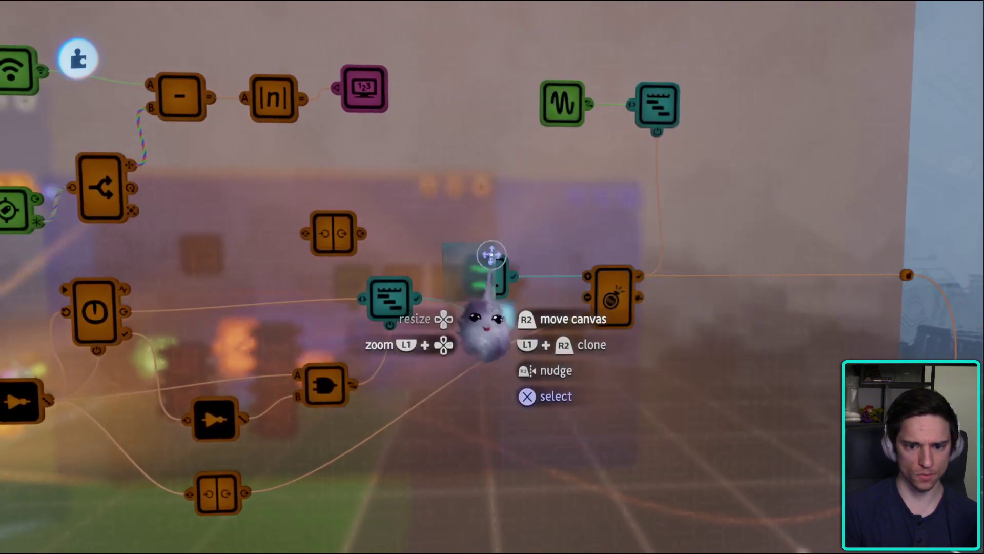
{"action": "left_click", "coordinate": [488, 267]}
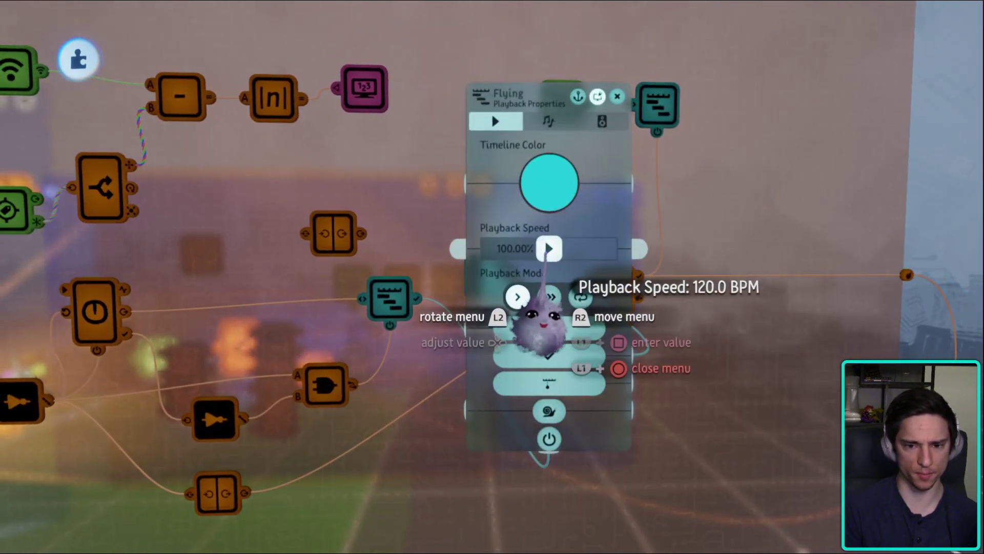
{"action": "key", "text": "Escape"}
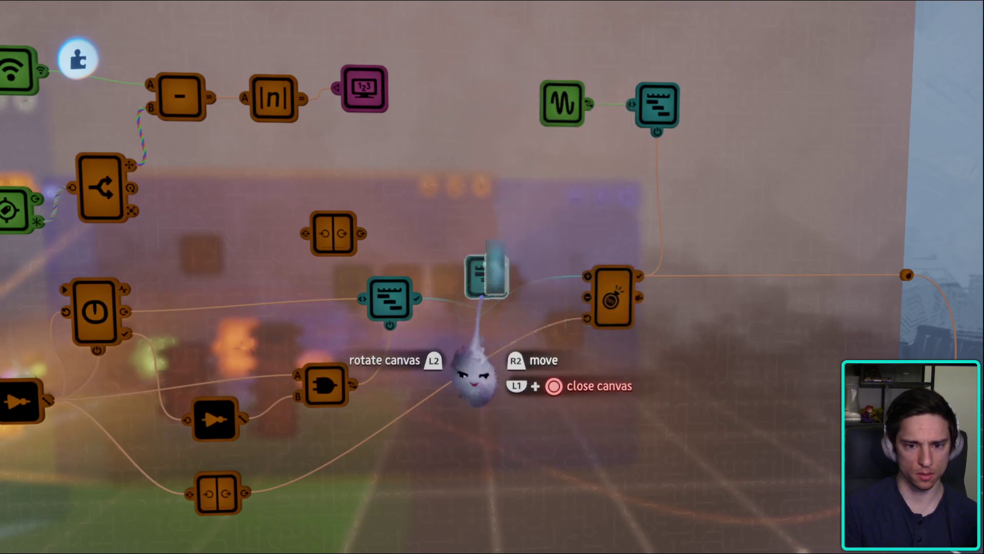
{"action": "double_click", "coordinate": [487, 279]}
{"action": "key", "text": "Escape"}
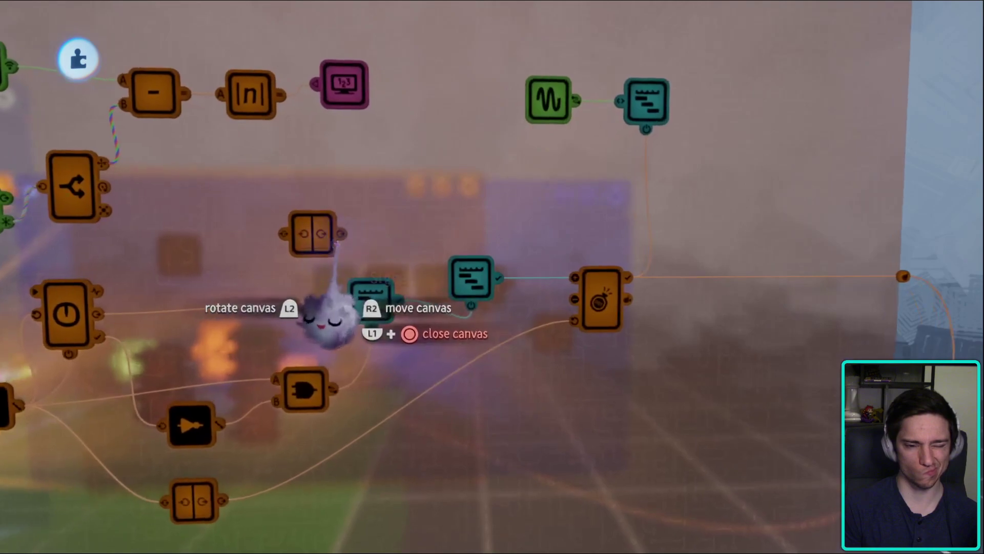
- Review the Signal Manipulator's remap settings and the Number Displayer's text settings
{"action": "left_click", "coordinate": [372, 302]}
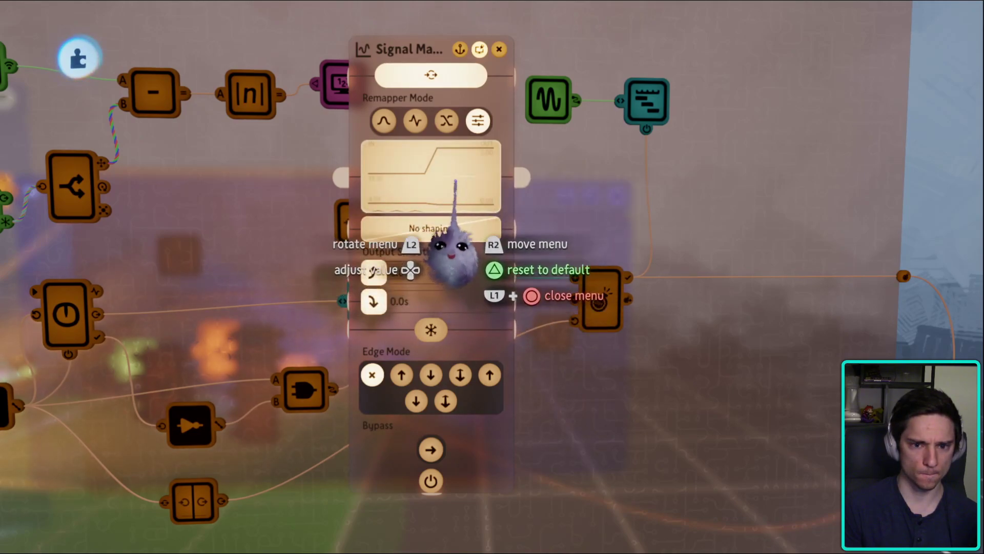
{"action": "key", "text": "Escape"}
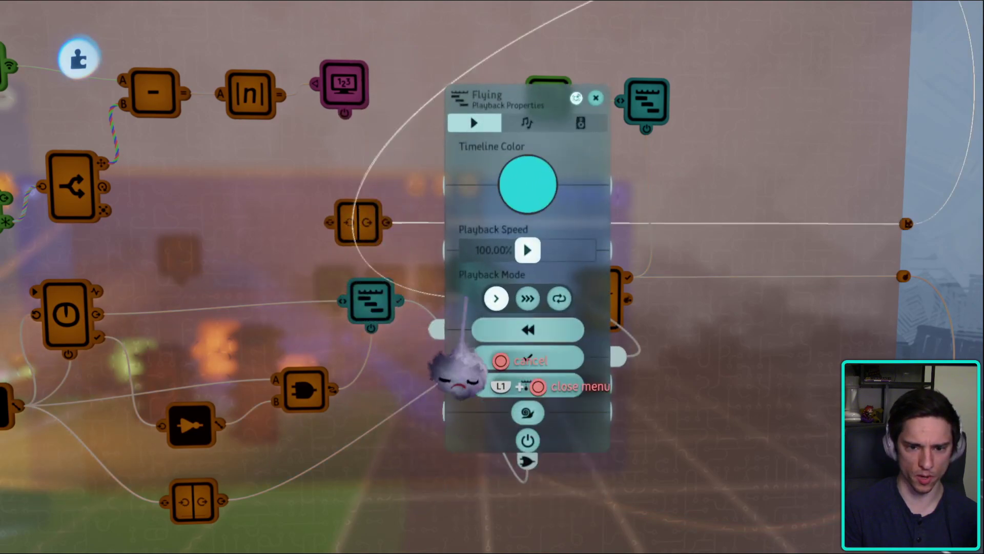
{"action": "key", "text": "Escape"}
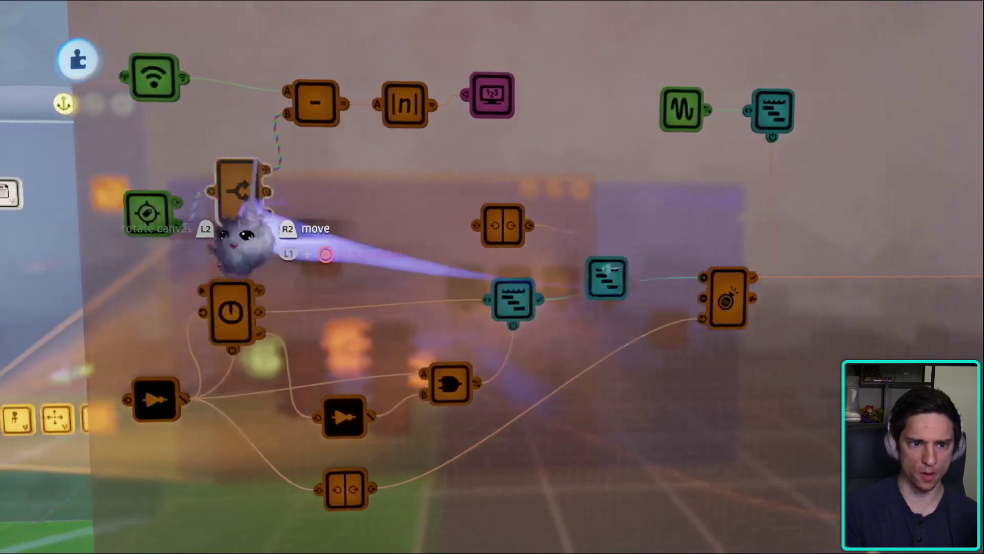
{"action": "left_click", "coordinate": [496, 102]}
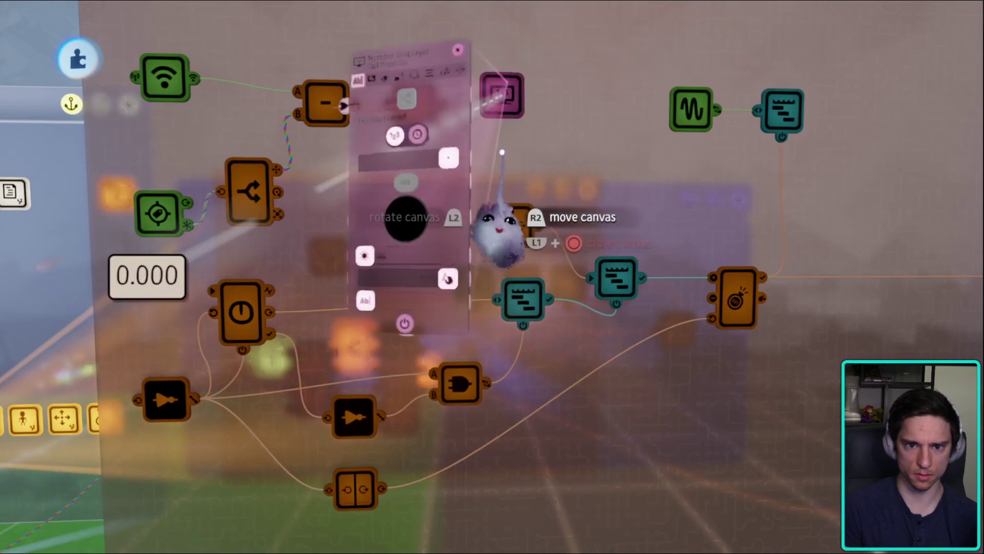
{"action": "key", "text": "Escape"}
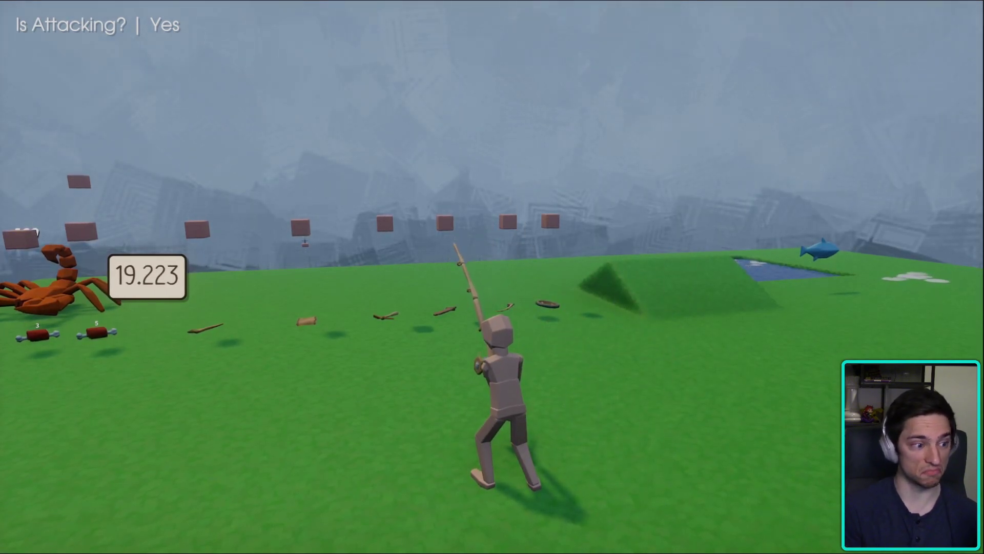
- Return to edit mode and check the timeline settings in the Casting logic
{"action": "key", "text": "Escape"}
{"action": "left_click", "coordinate": [246, 386]}
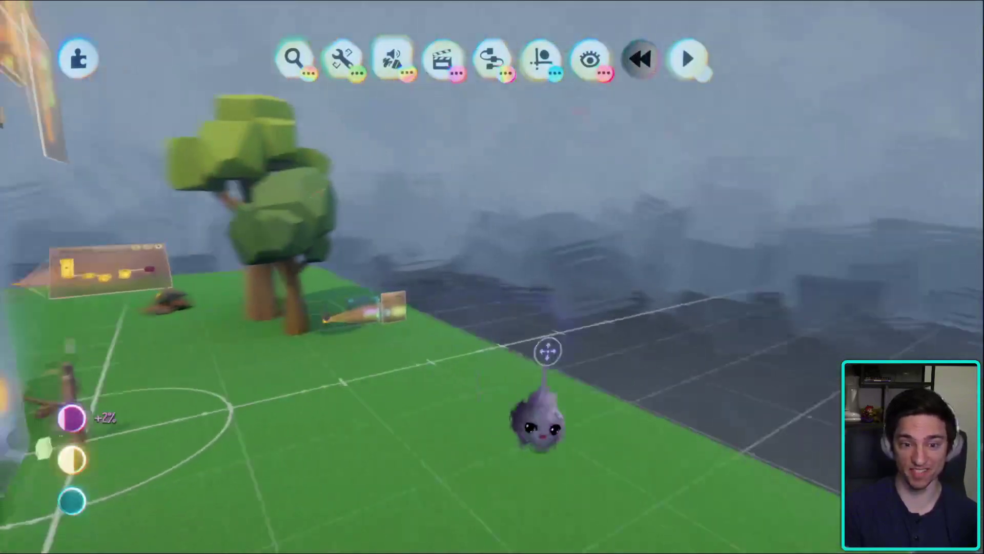
{"action": "left_click", "coordinate": [547, 352]}
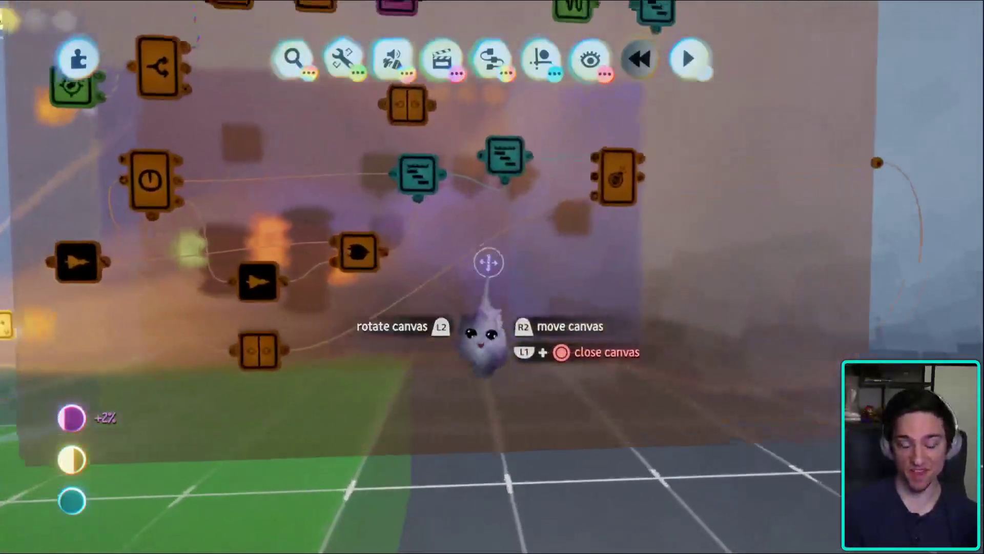
{"action": "left_click", "coordinate": [428, 241]}
{"action": "key", "text": "Escape"}
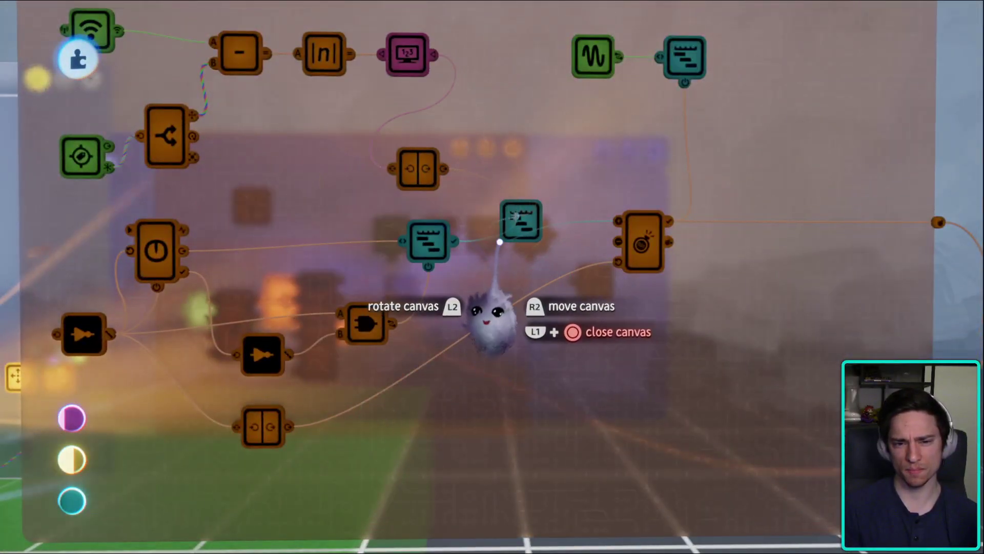
{"action": "left_click", "coordinate": [505, 236]}
{"action": "key", "text": "Escape"}
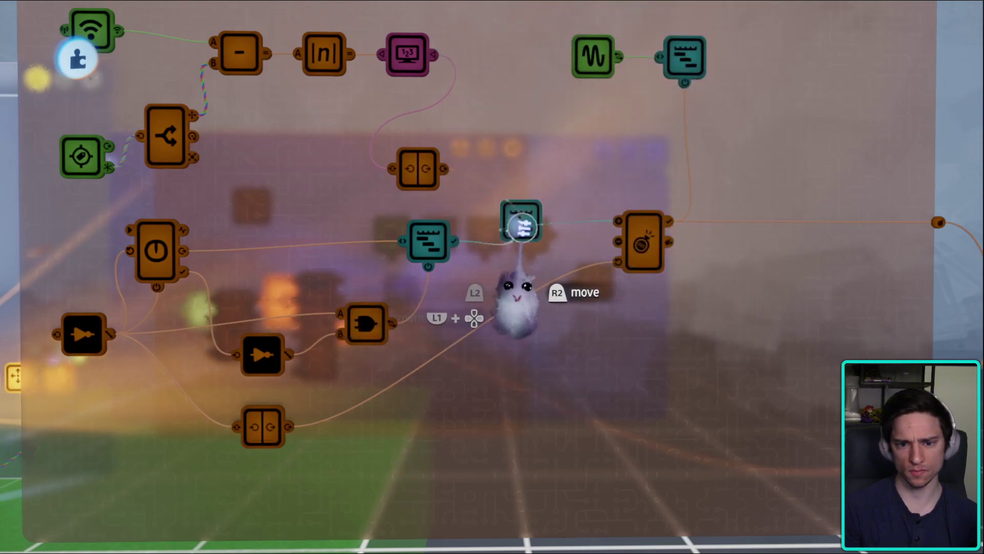
- Lower the Signal Manipulator's remap threshold after checking the Flying timeline
{"action": "left_click", "coordinate": [522, 226]}
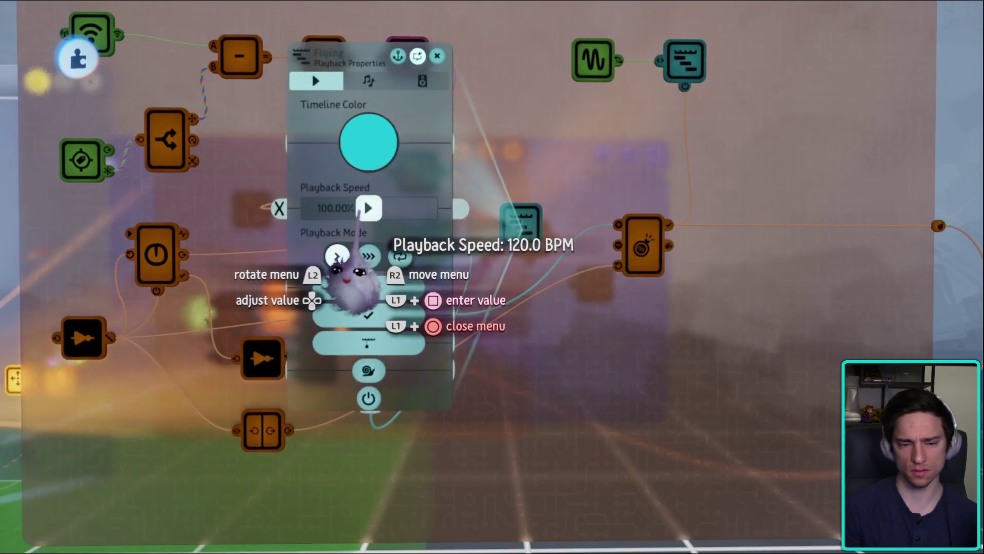
{"action": "key", "text": "Escape"}
{"action": "left_click", "coordinate": [476, 226]}
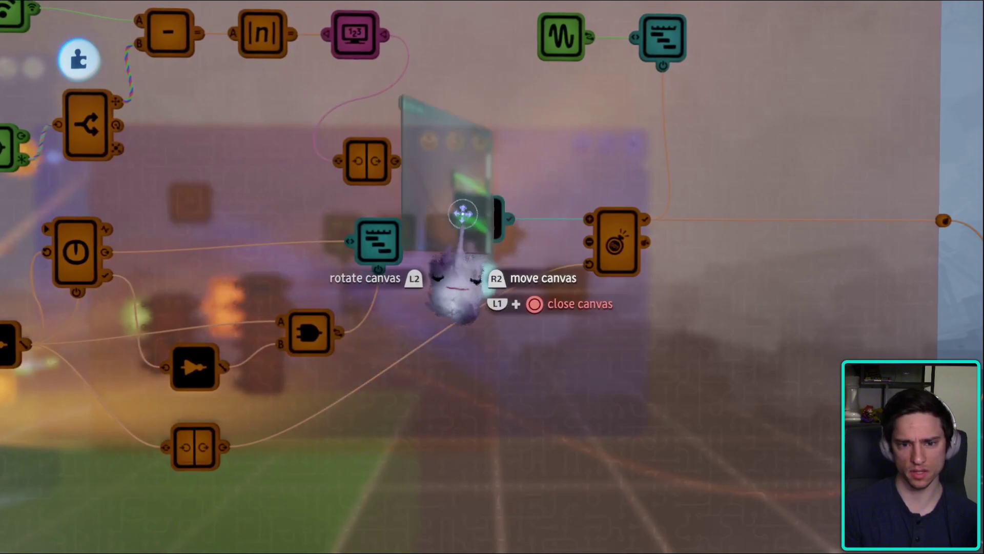
{"action": "key", "text": "Escape"}
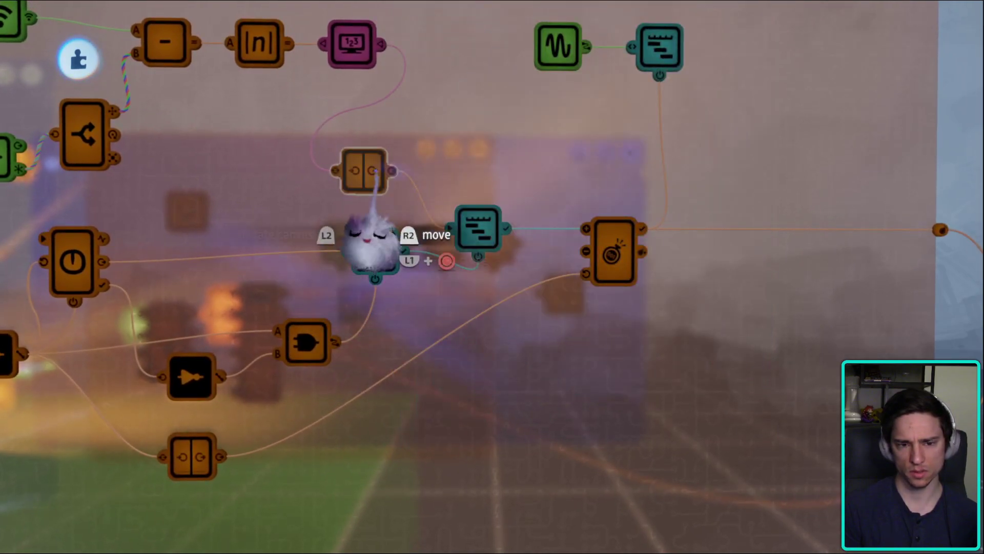
{"action": "left_click", "coordinate": [397, 246]}
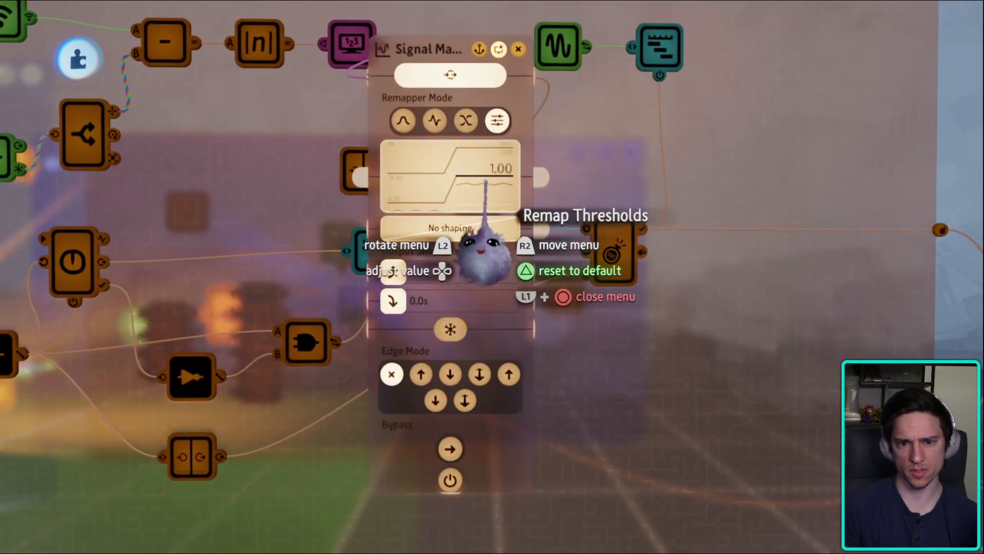
{"action": "left_click_drag", "start_coordinate": [483, 171], "coordinate": [480, 193]}
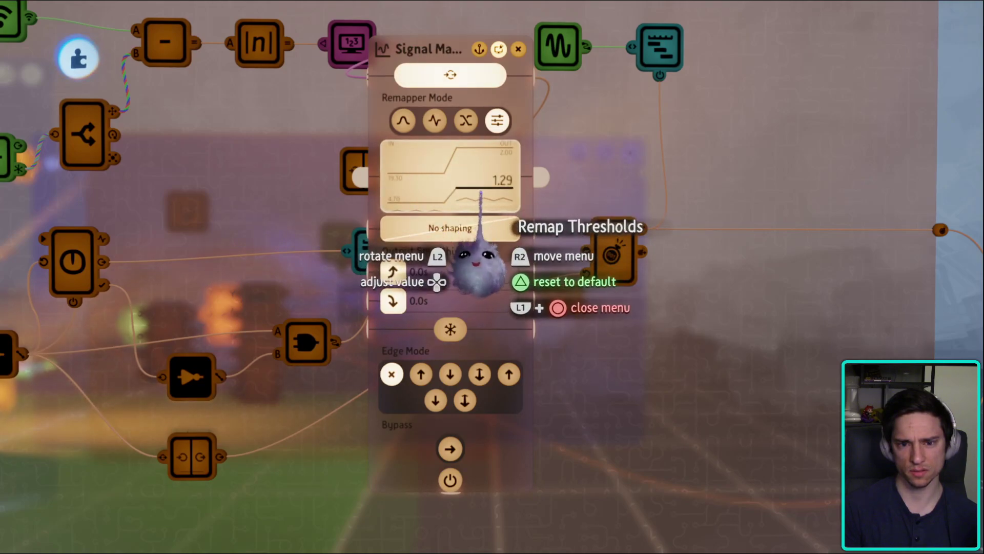
{"action": "key", "text": "Escape"}
- Set the Casting timeline beside the Timer and shorten the Timer's Target Time to 0.9s
{"action": "middle_click_drag", "start_coordinate": [374, 220], "coordinate": [442, 270]}
{"action": "left_click_drag", "start_coordinate": [442, 270], "coordinate": [464, 285]}
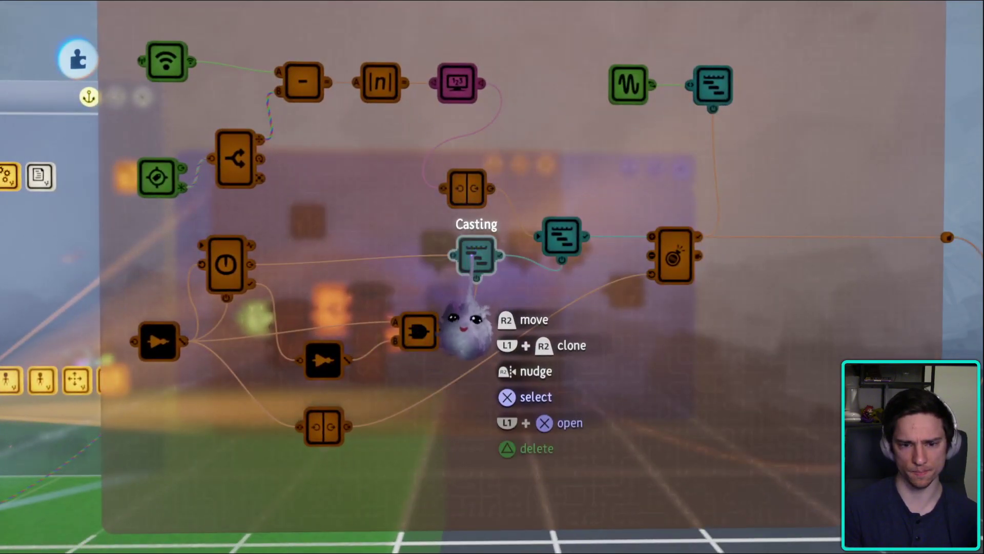
{"action": "left_click", "coordinate": [225, 264]}
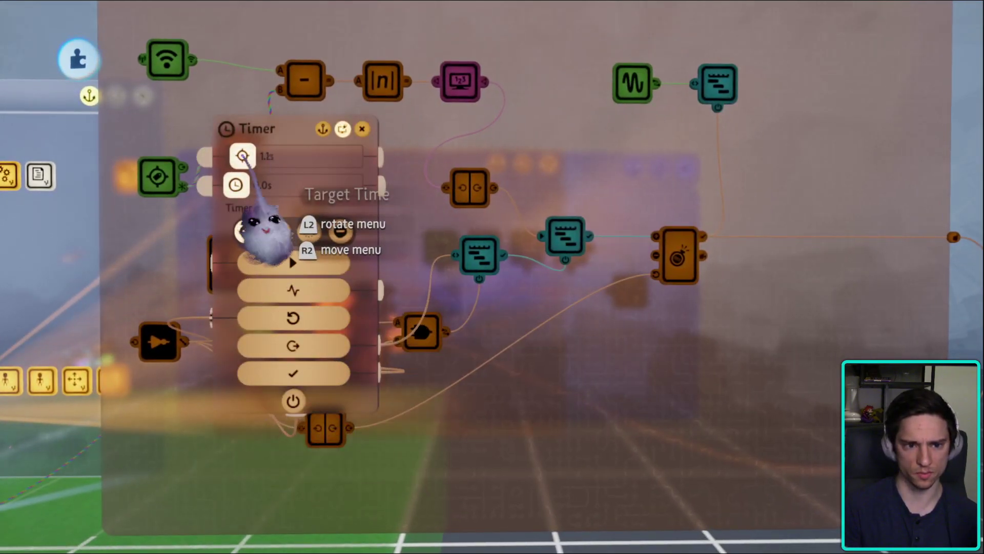
{"action": "left_click_drag", "start_coordinate": [243, 156], "coordinate": [241, 157]}
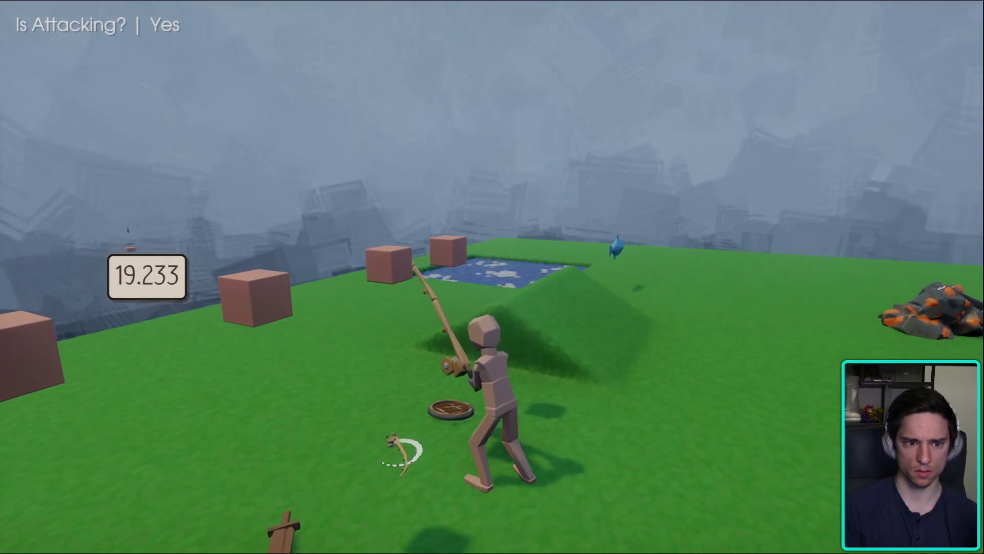
- Check the Signal Manipulator settings, then resume and cast the rod twice
{"action": "key", "text": "Escape"}
{"action": "key", "text": "Return"}
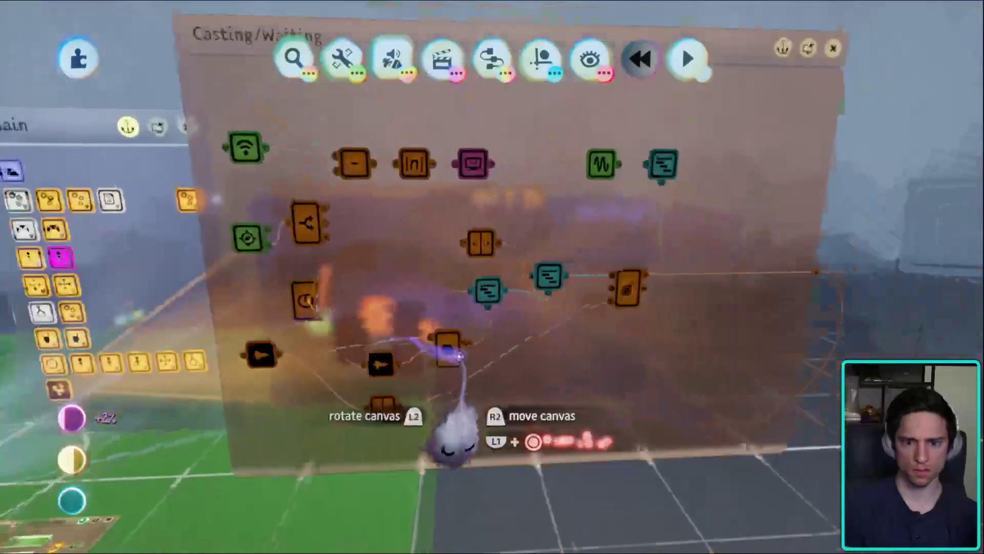
{"action": "left_click", "coordinate": [451, 354]}
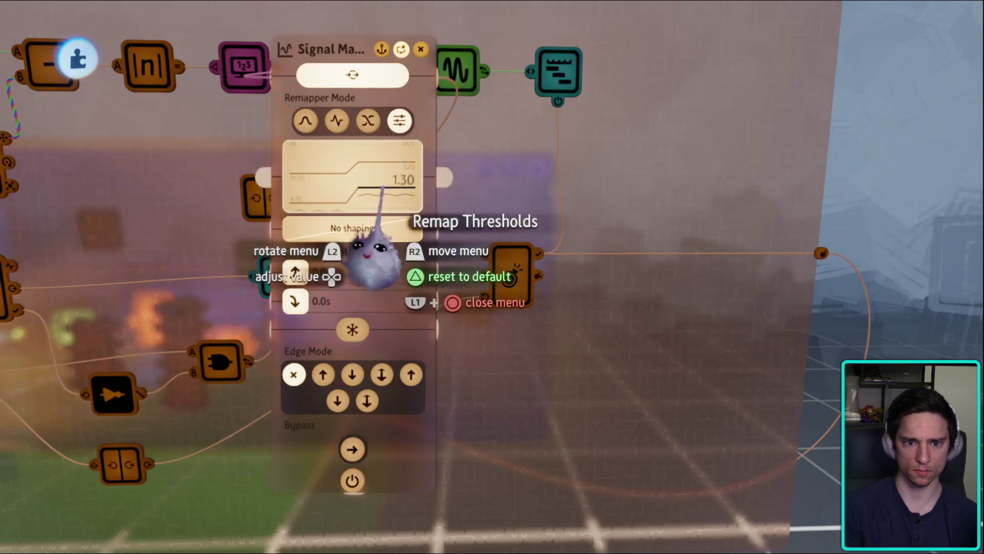
{"action": "key", "text": "Escape"}
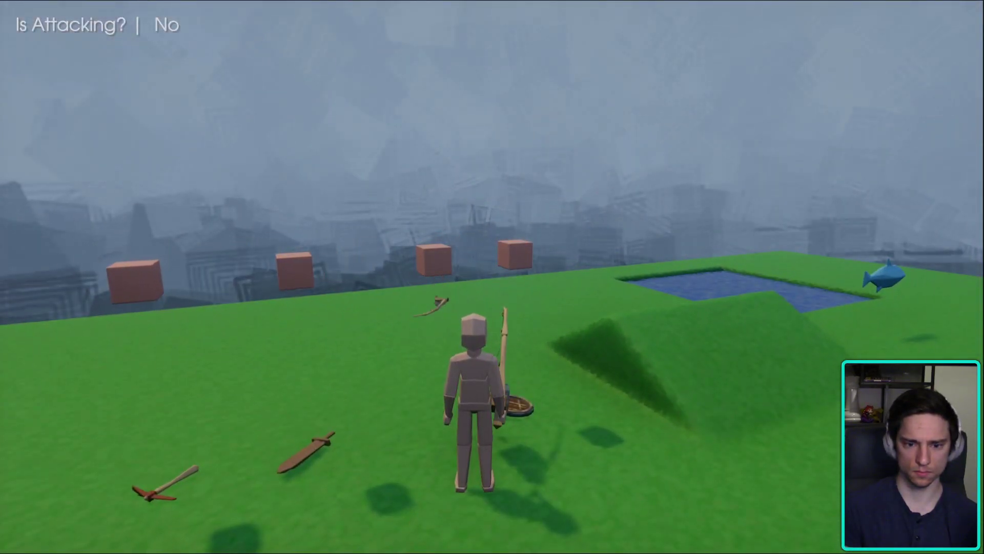
{"action": "key", "text": "space"}
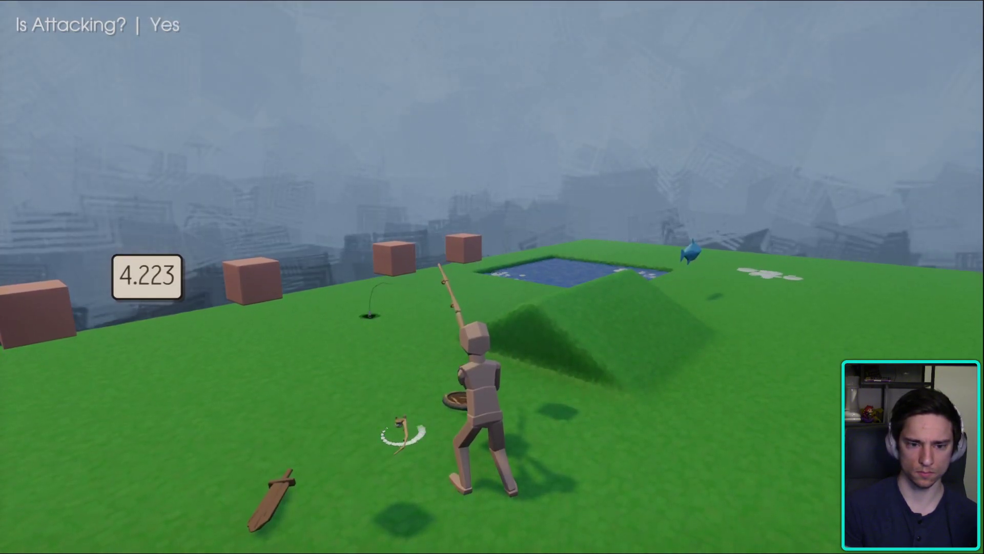
{"action": "key", "text": "space"}
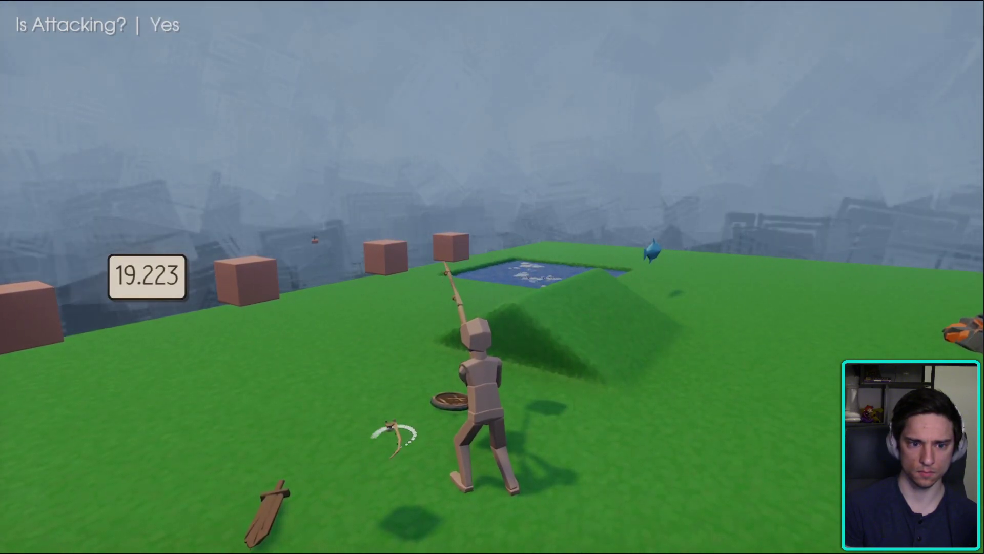
- Set the Signal Manipulator's remap threshold to 1.58 and resume the play-test
{"action": "key", "text": "Escape"}
{"action": "left_click", "coordinate": [235, 389]}
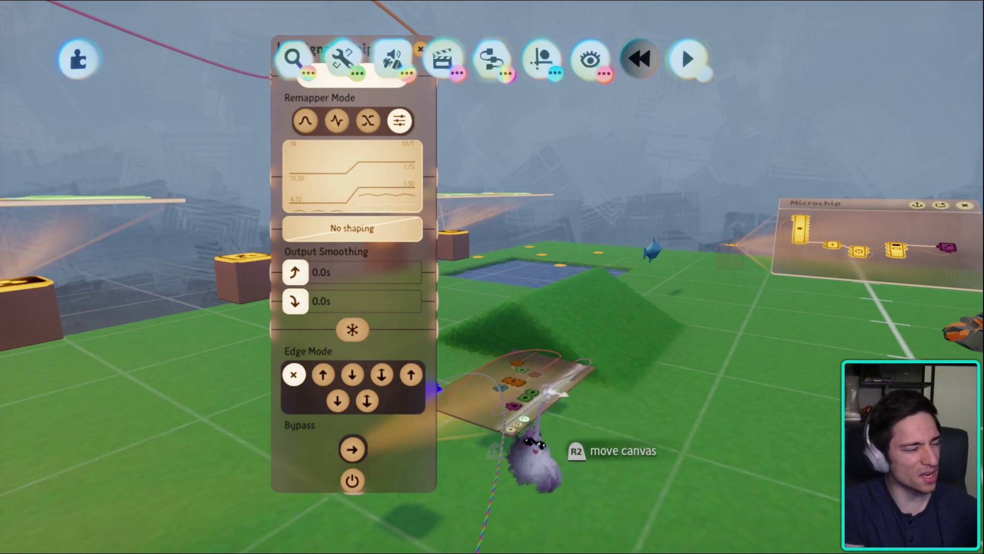
{"action": "key", "text": "Escape"}
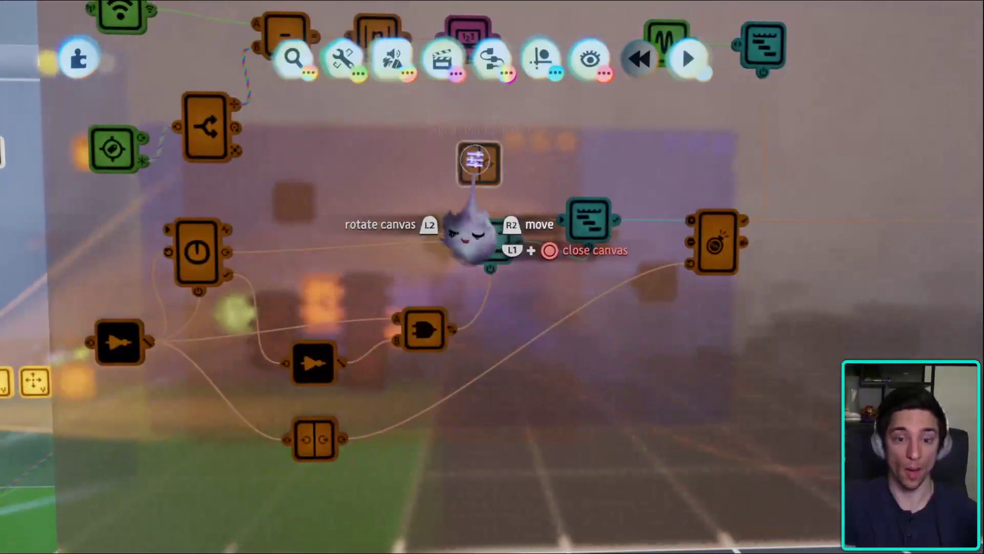
{"action": "left_click", "coordinate": [474, 160]}
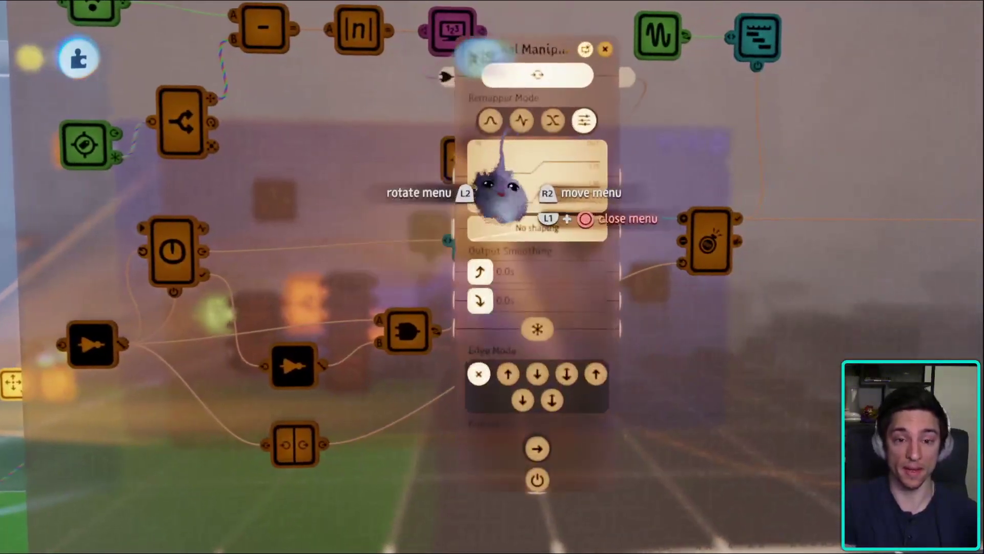
{"action": "left_click_drag", "start_coordinate": [573, 251], "coordinate": [569, 290]}
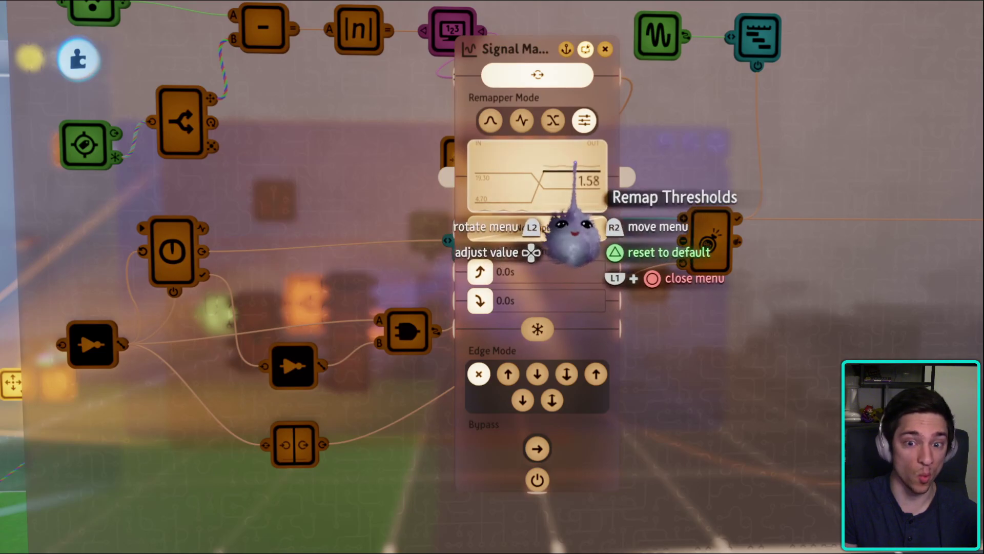
{"action": "key", "text": "Escape"}
{"action": "key", "text": "Escape"}
{"action": "left_click", "coordinate": [281, 387]}
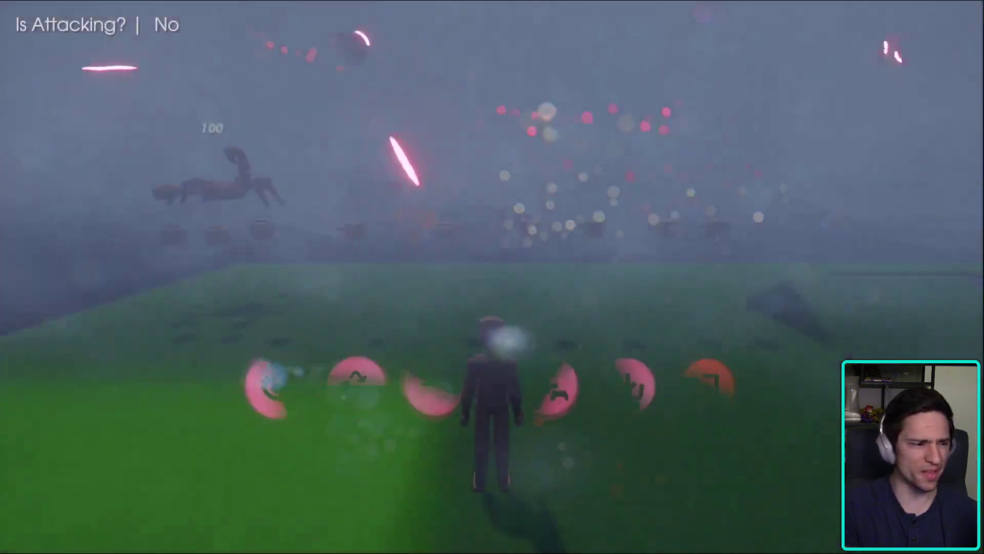
- Run the character, turn around and cast the fishing rod as a test, then pause
{"action": "key", "text": "w"}
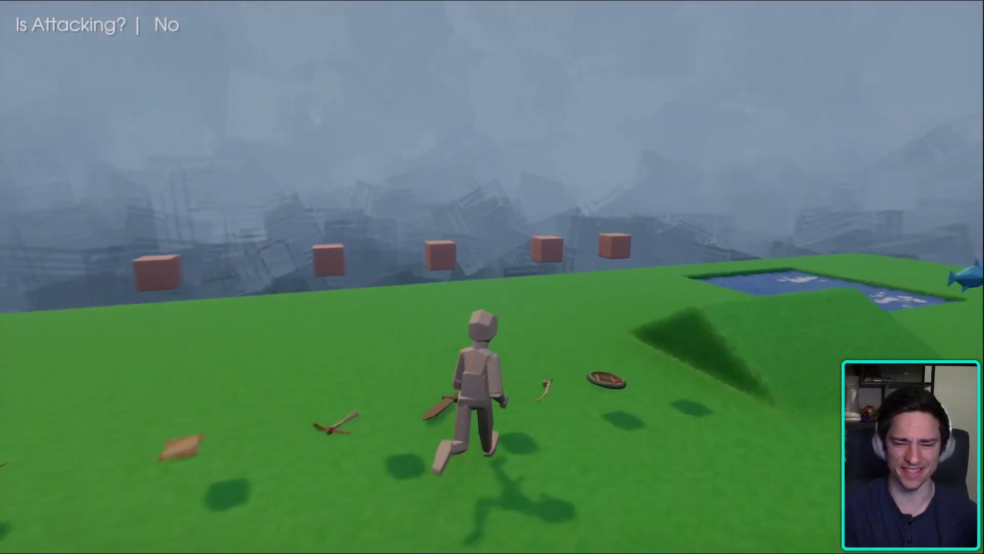
{"action": "key", "text": "w"}
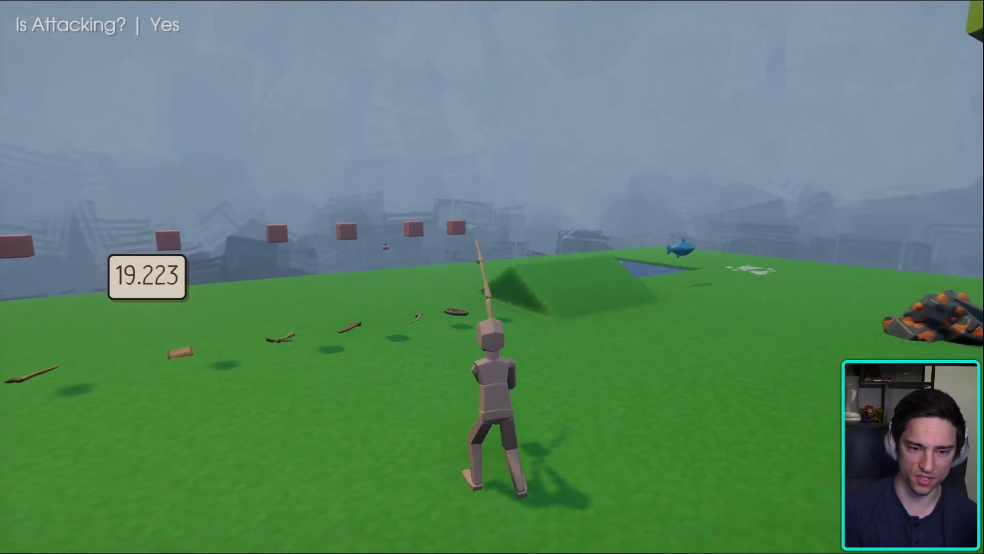
{"action": "left_click", "coordinate": [492, 276]}
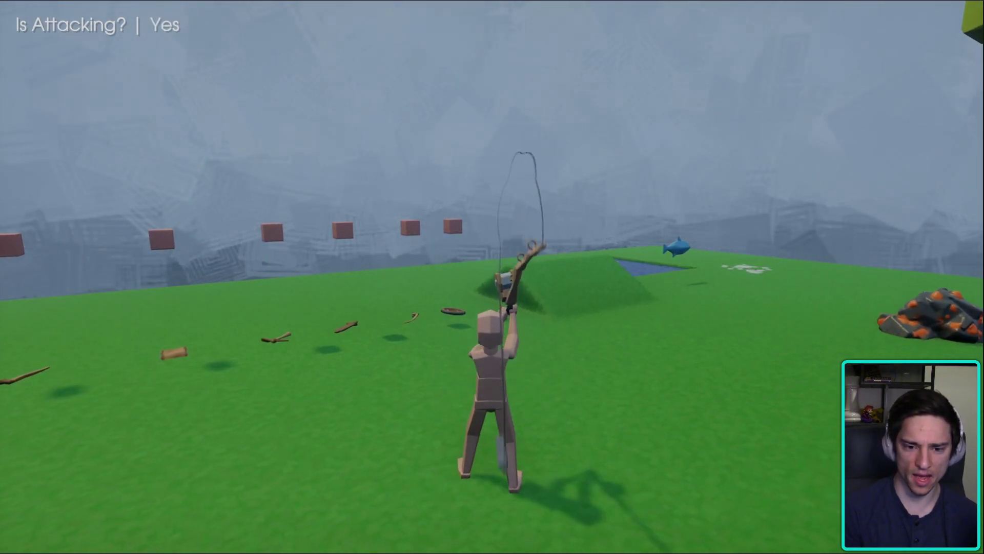
{"action": "key", "text": "Escape"}
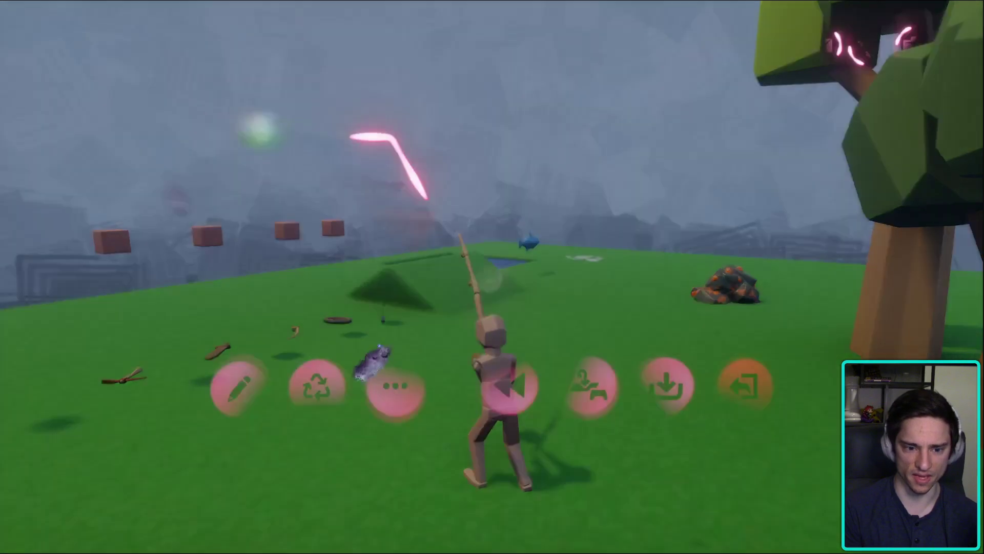
- In Edit Mode, lower the Signal Manipulator's remap threshold
{"action": "left_click", "coordinate": [230, 385]}
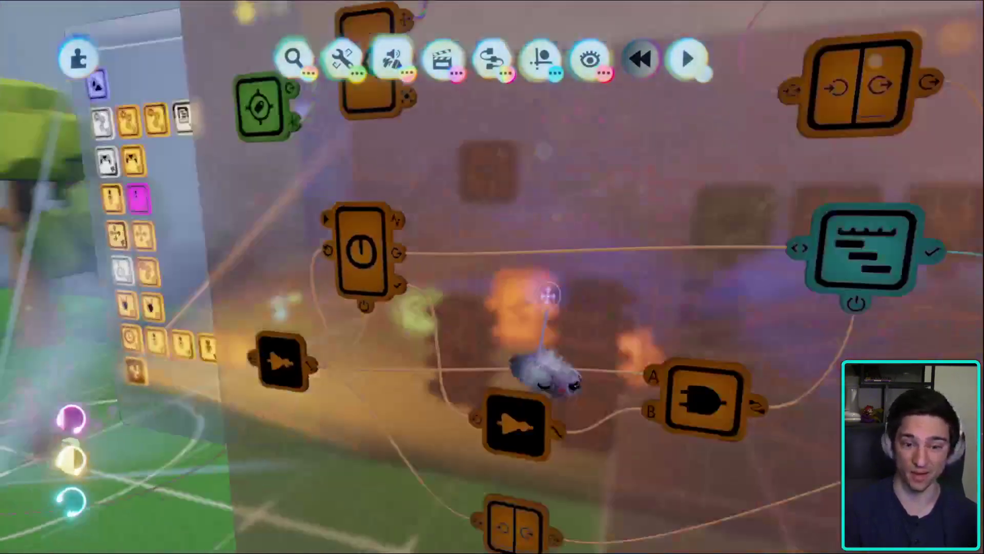
{"action": "left_click_drag", "start_coordinate": [549, 294], "coordinate": [361, 267]}
{"action": "left_click", "coordinate": [361, 267]}
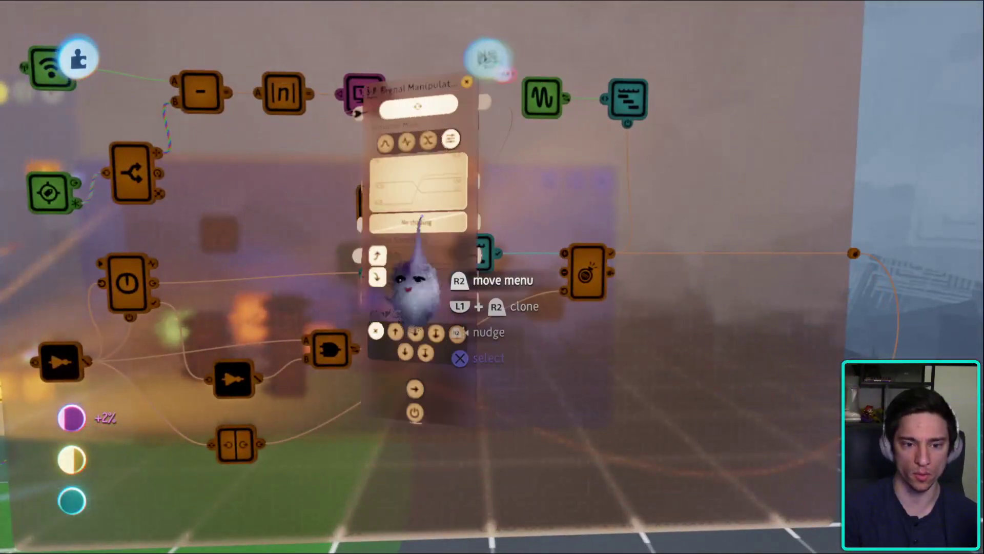
{"action": "left_click_drag", "start_coordinate": [450, 172], "coordinate": [462, 194]}
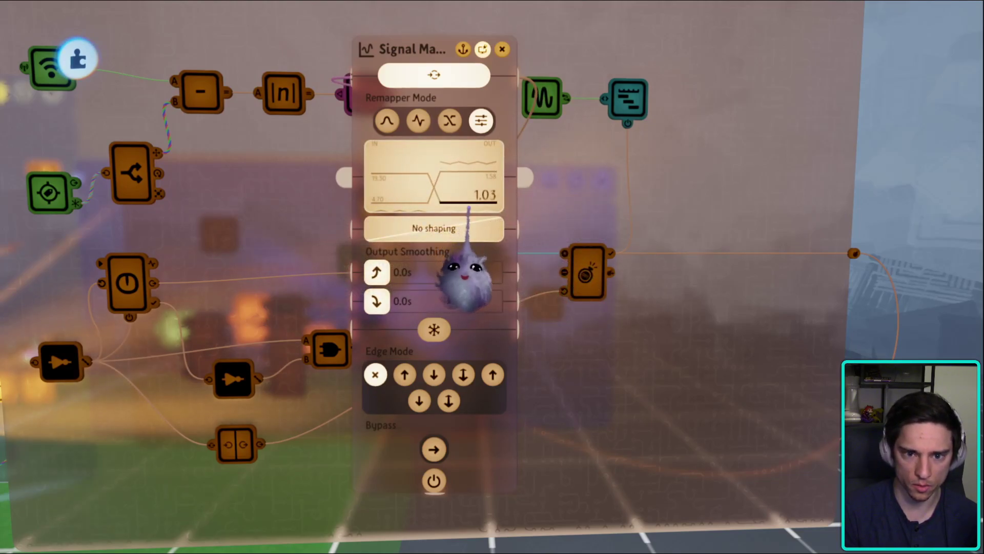
{"action": "key", "text": "Escape"}
- Playtest again, then drop the remap threshold to 0.87 and bring up the pause menu
{"action": "key", "text": "Return"}
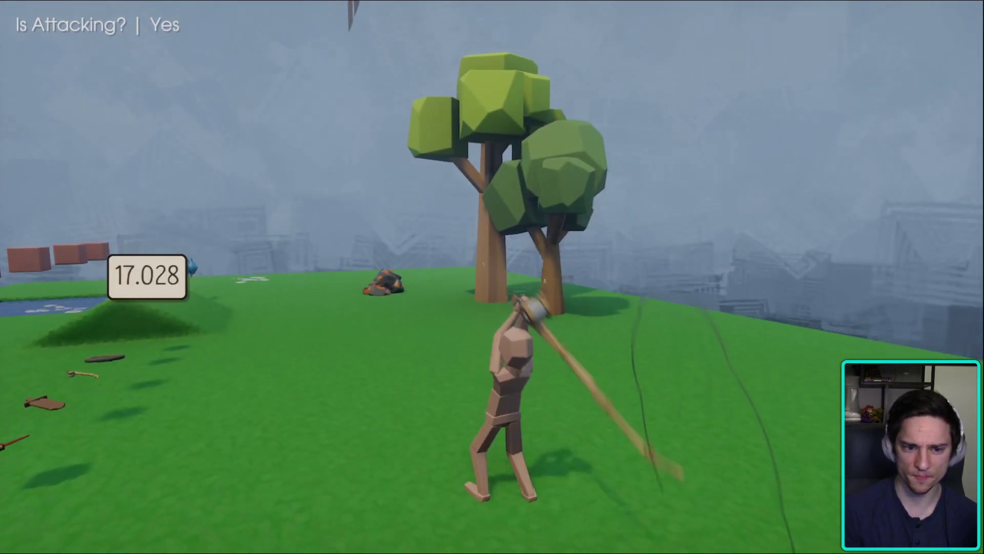
{"action": "key", "text": "Escape"}
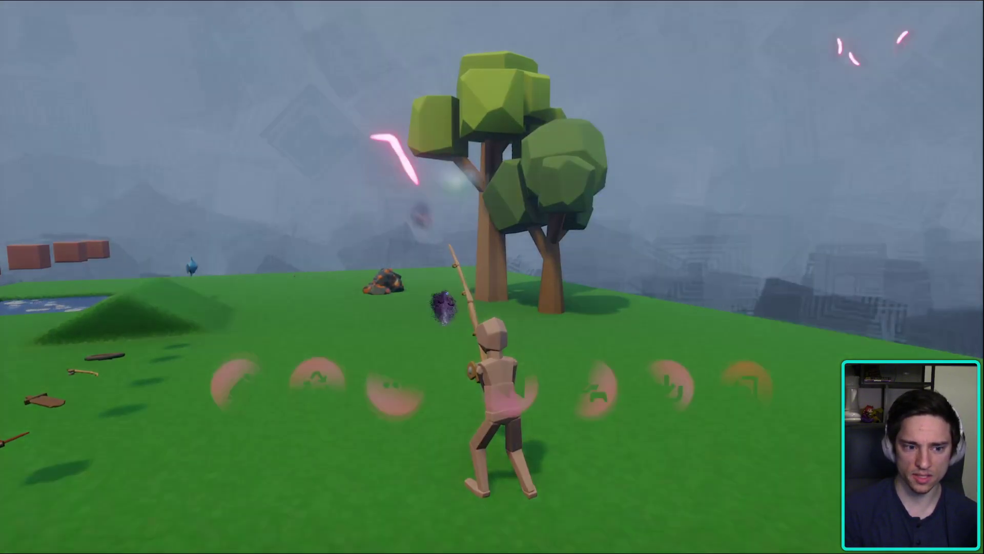
{"action": "key", "text": "Escape"}
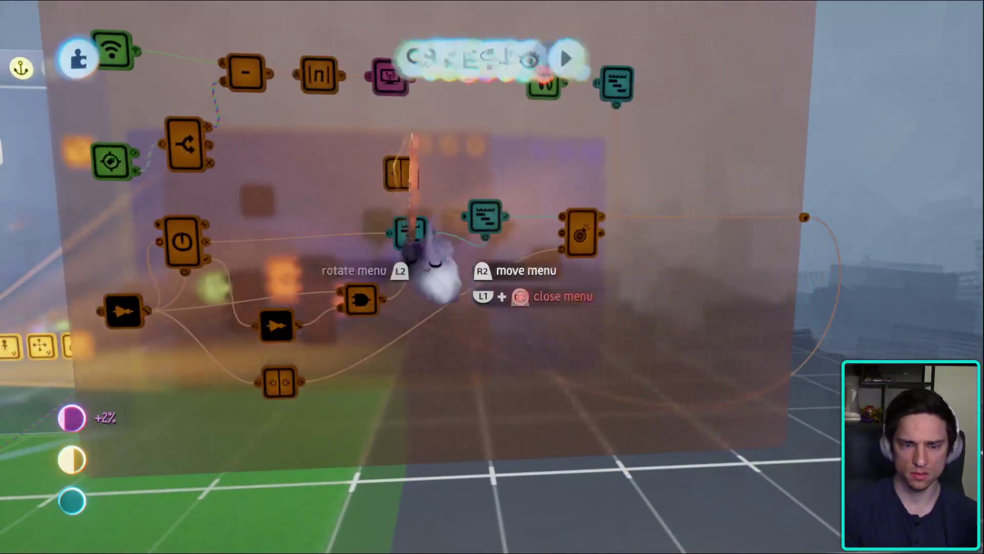
{"action": "left_click", "coordinate": [410, 233]}
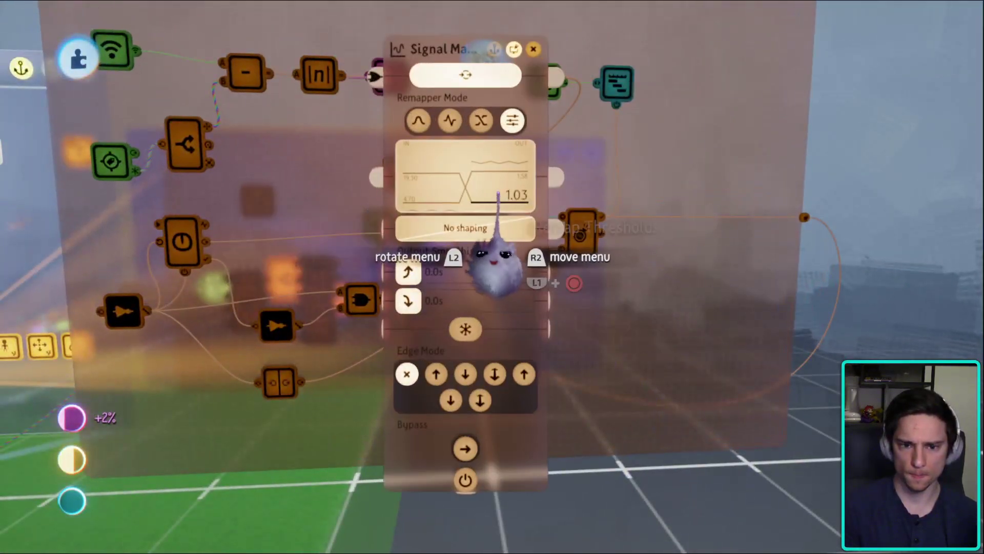
{"action": "key", "text": "Down"}
{"action": "key", "text": "Down"}
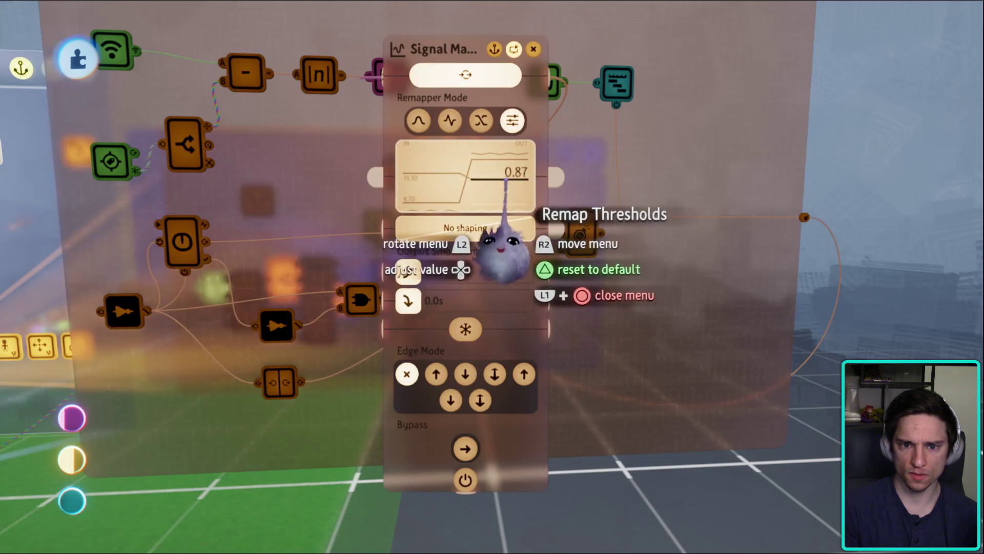
{"action": "key", "text": "Escape"}
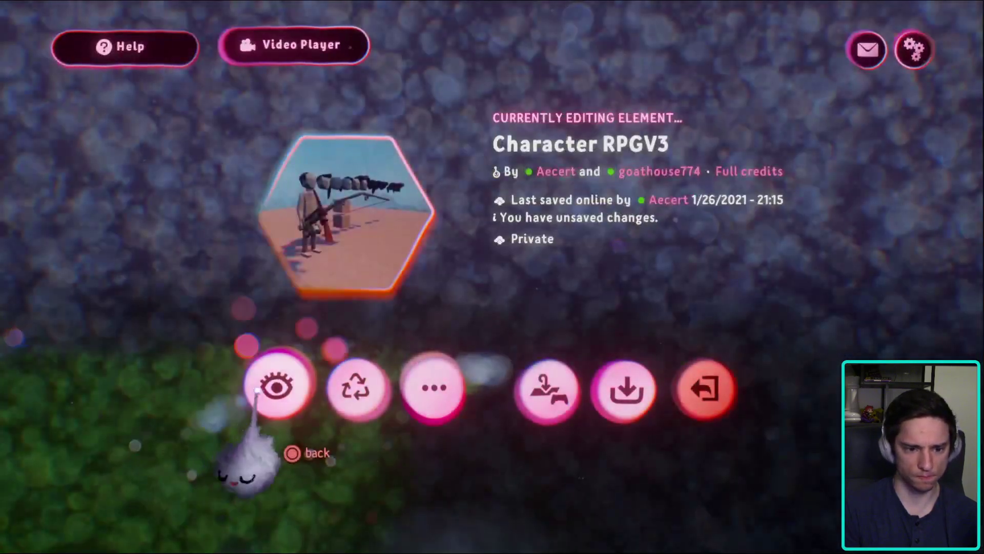
- Resume play and run the character with the rod toward the tree to test the threshold
{"action": "left_click", "coordinate": [279, 385]}
{"action": "key", "text": "w"}
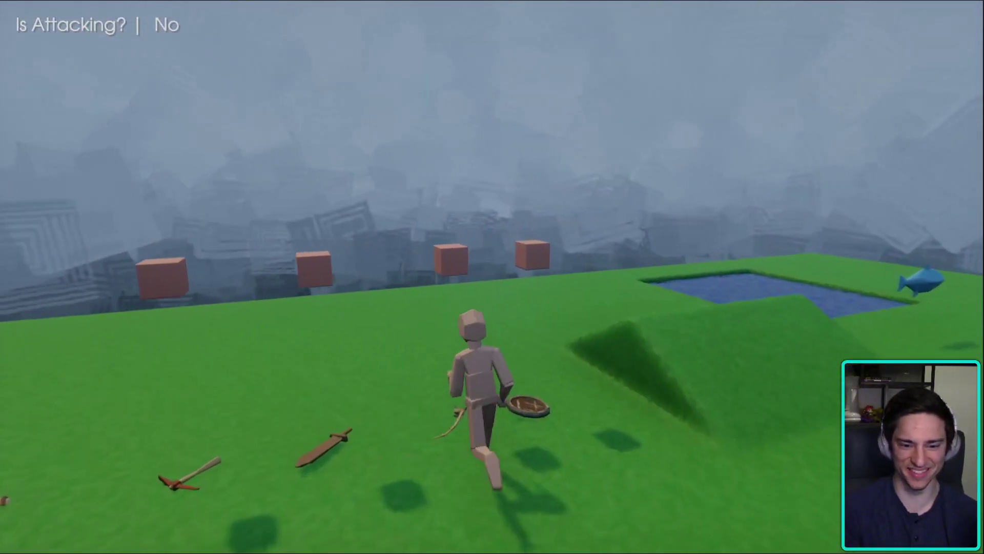
{"action": "key", "text": "d"}
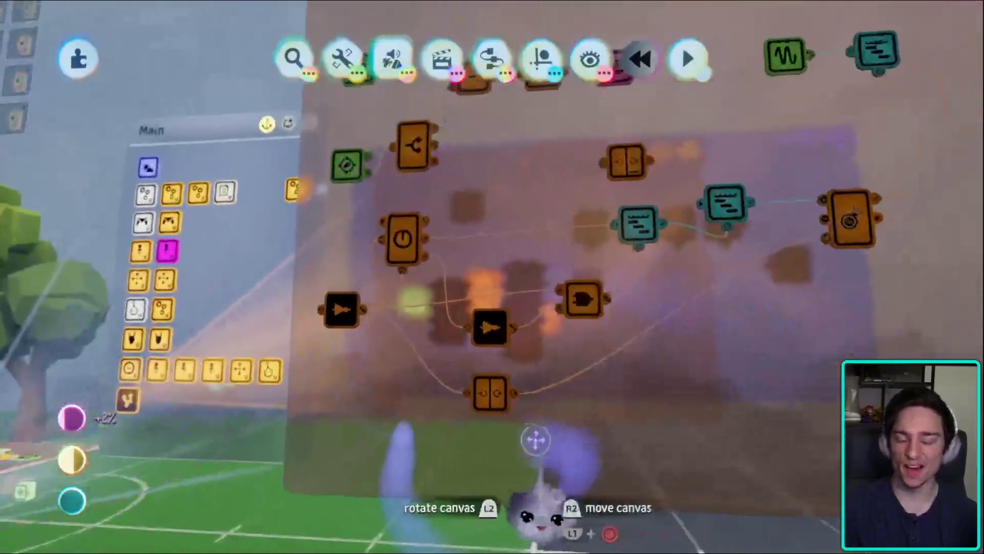
- Stamp a black clip onto the Casting timeline's keyframes, then close it and start a playtest
{"action": "scroll", "coordinate": [466, 379], "scroll_direction": "up", "scroll_amount": 5}
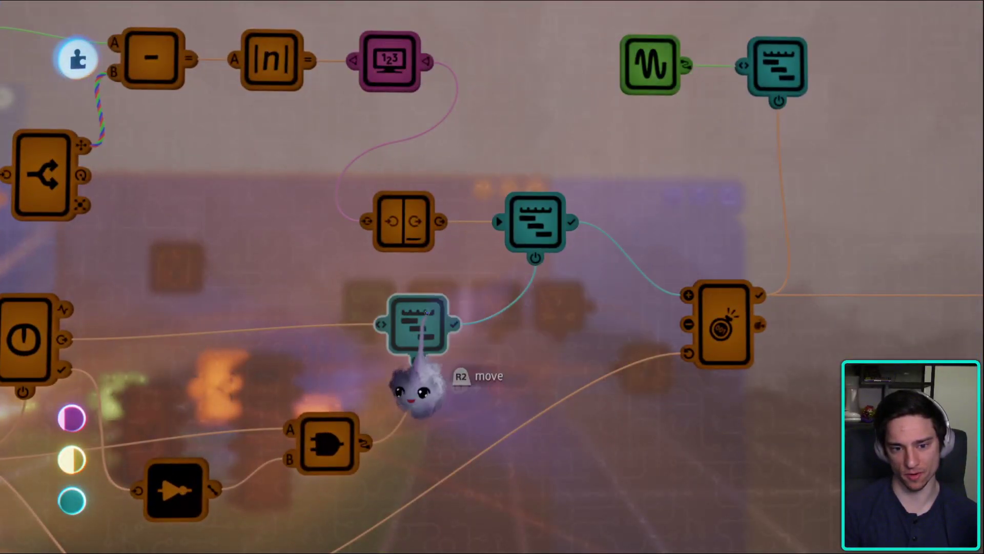
{"action": "left_click", "coordinate": [427, 311]}
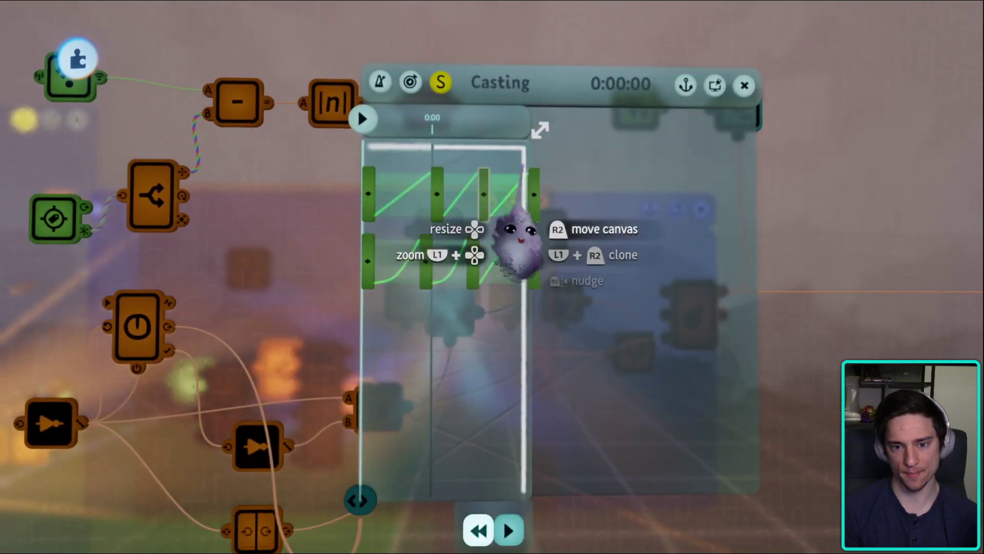
{"action": "key", "text": "Escape"}
{"action": "left_click", "coordinate": [508, 252]}
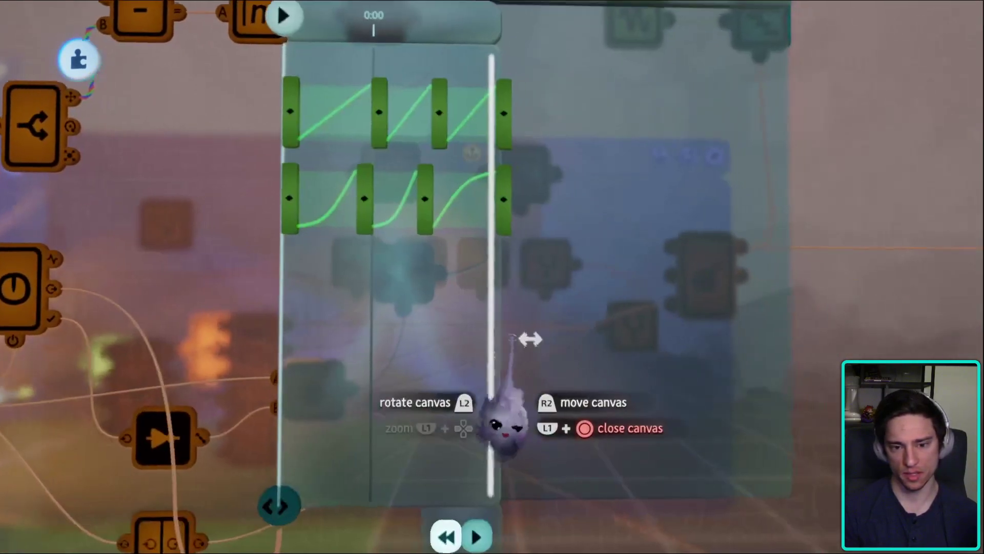
{"action": "left_click_drag", "start_coordinate": [504, 425], "coordinate": [395, 392]}
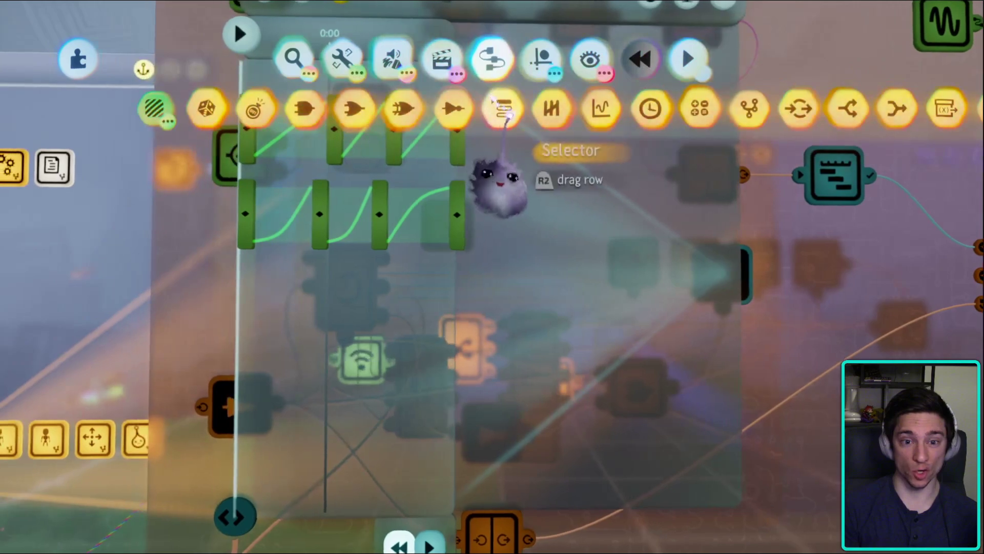
{"action": "left_click", "coordinate": [500, 187]}
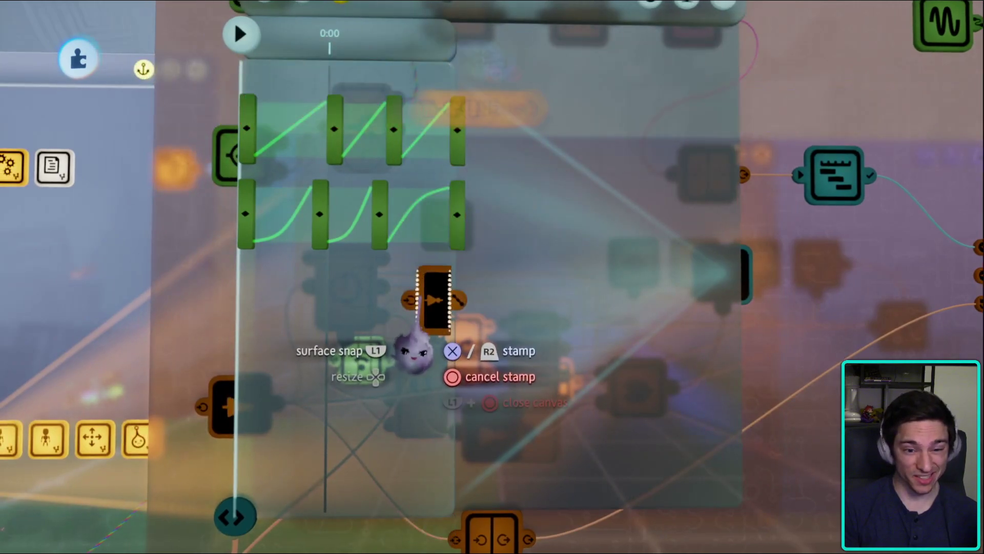
{"action": "key", "text": "Escape"}
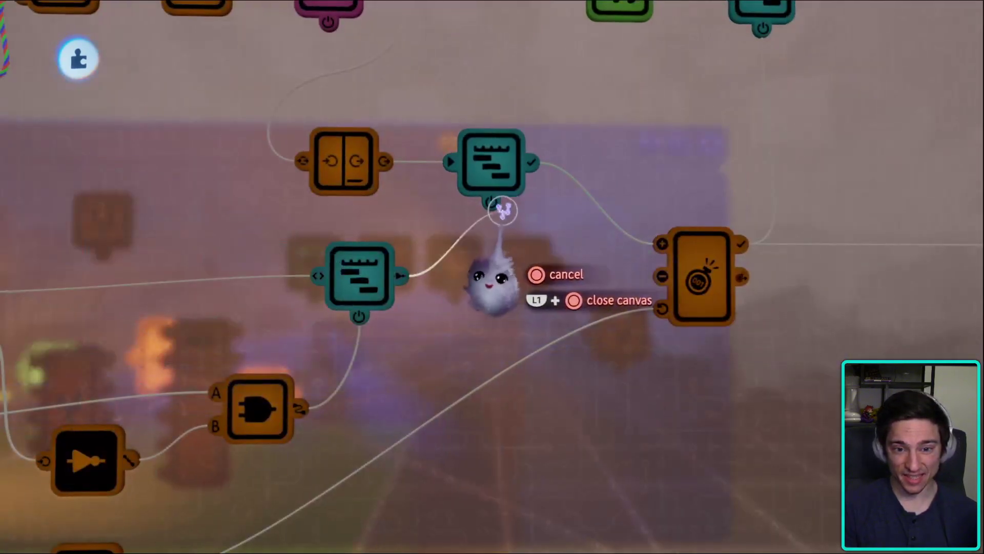
{"action": "key", "text": "Escape"}
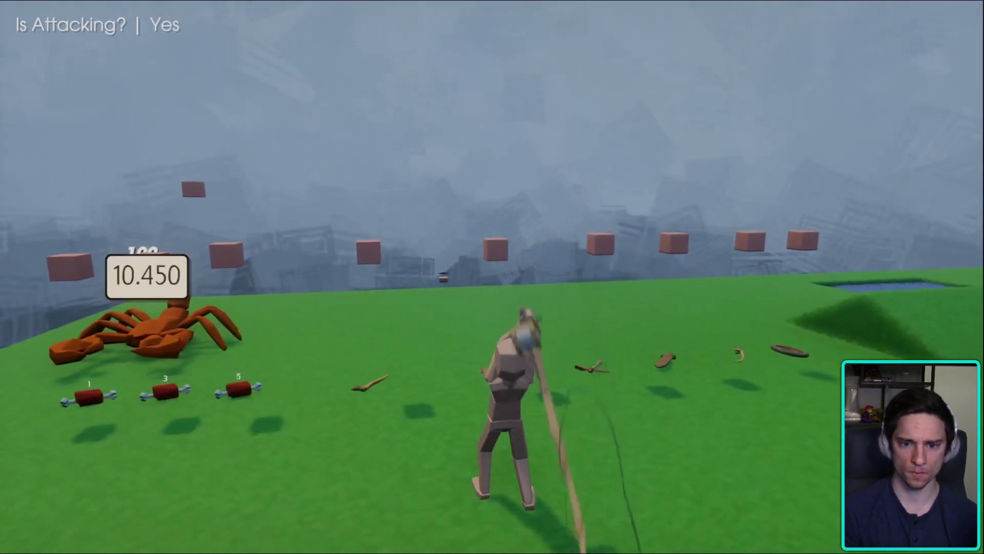
- Switch to Edit Mode and bring the timeline into view on the fishing logic canvas
{"action": "key", "text": "Escape"}
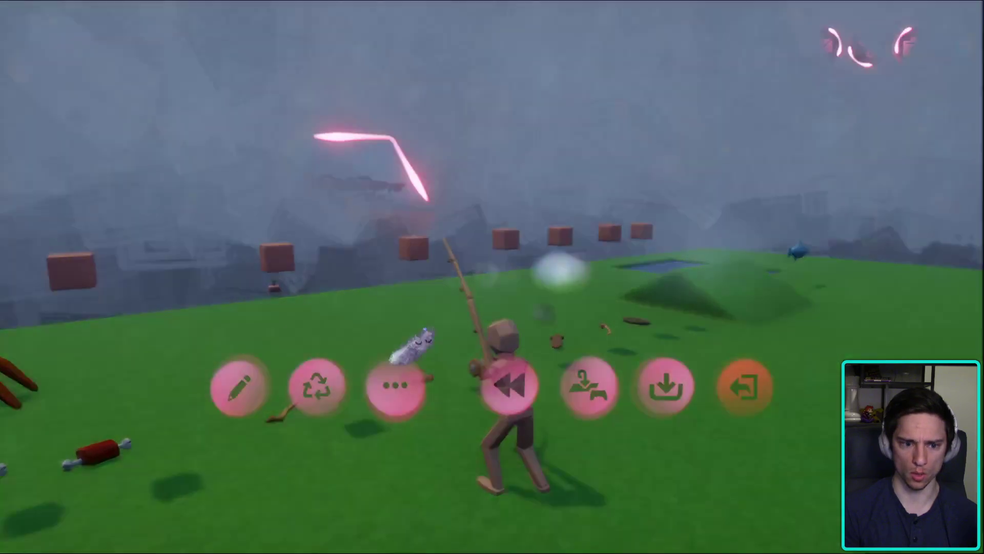
{"action": "left_click", "coordinate": [226, 390]}
{"action": "left_click", "coordinate": [407, 395]}
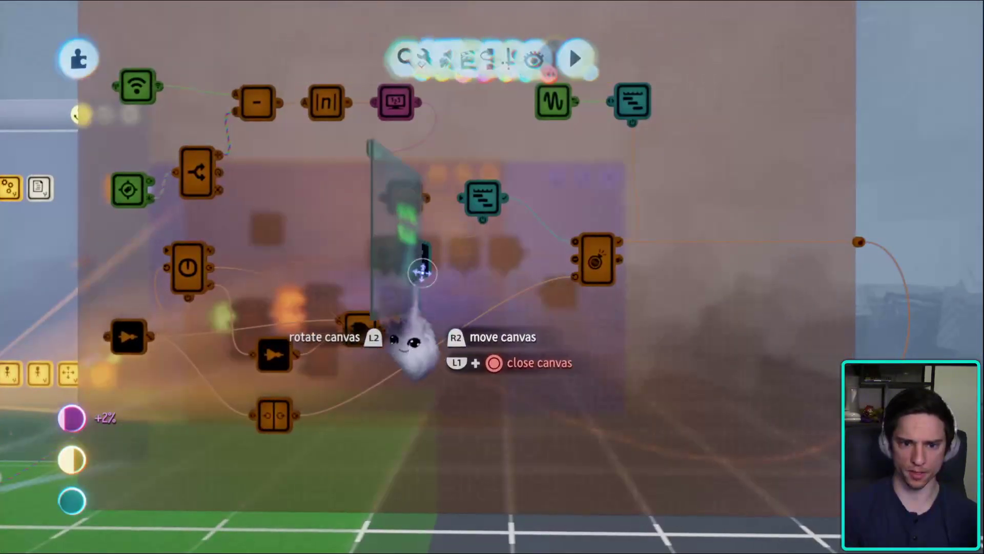
{"action": "left_click_drag", "start_coordinate": [421, 273], "coordinate": [580, 217]}
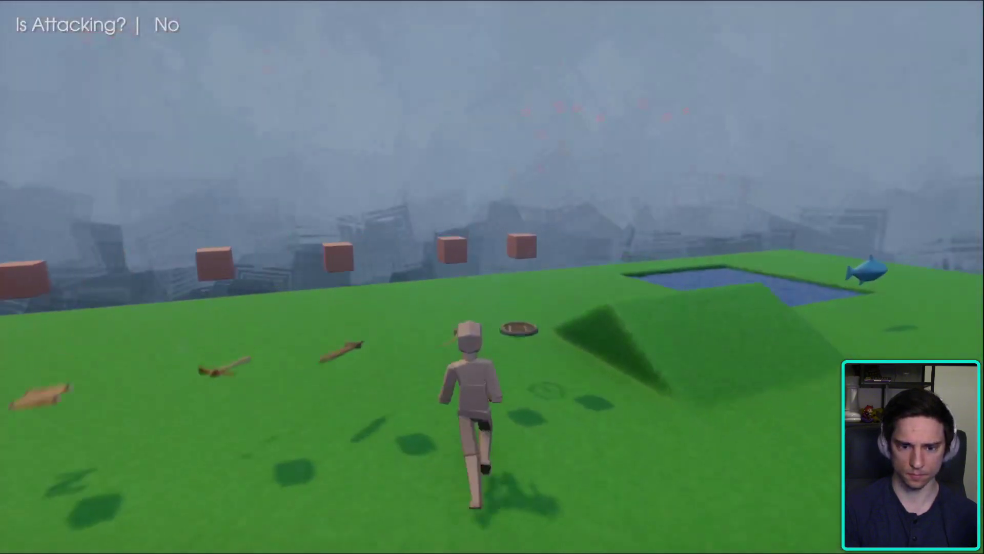
- Playtest the fishing cast again, then pause the game
{"action": "key", "text": "s"}
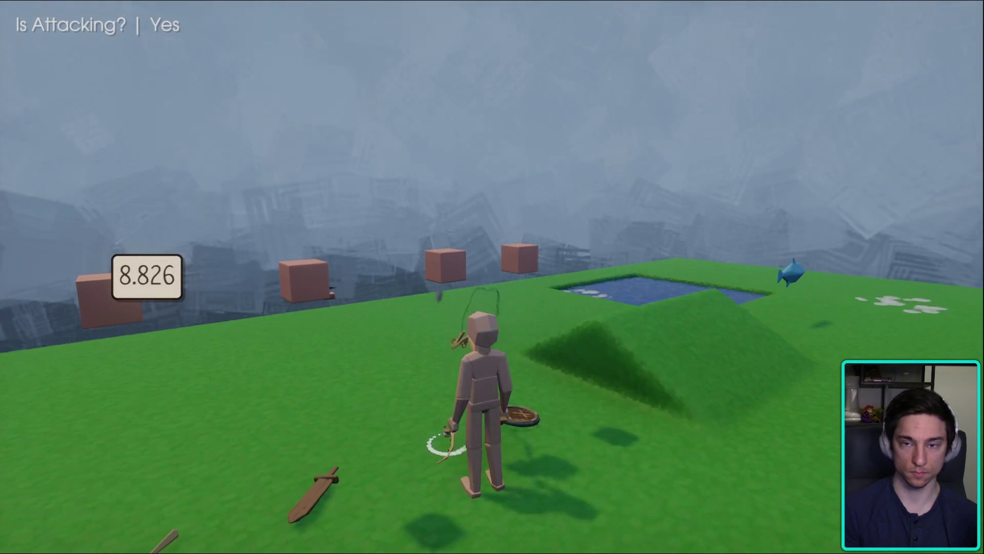
{"action": "key", "text": "d"}
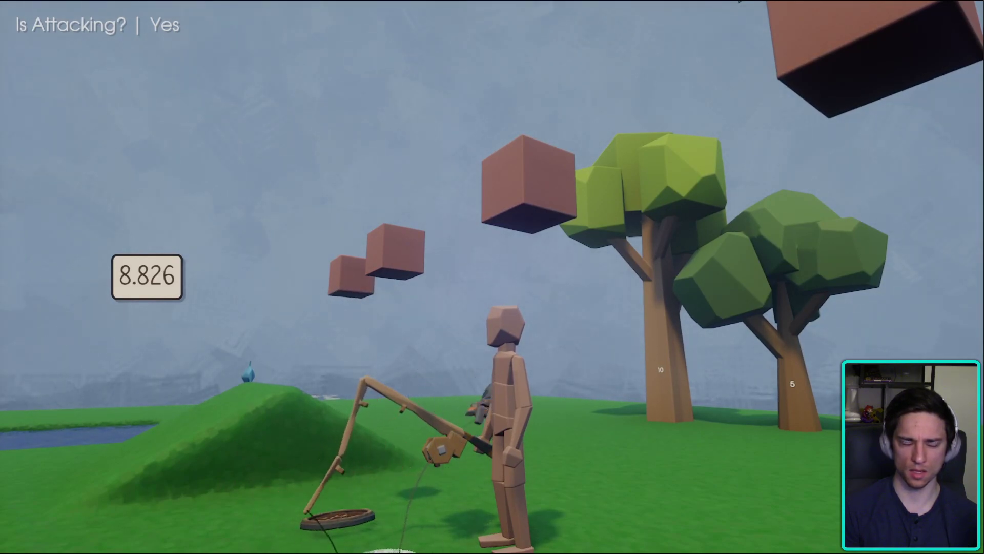
{"action": "key", "text": "Escape"}
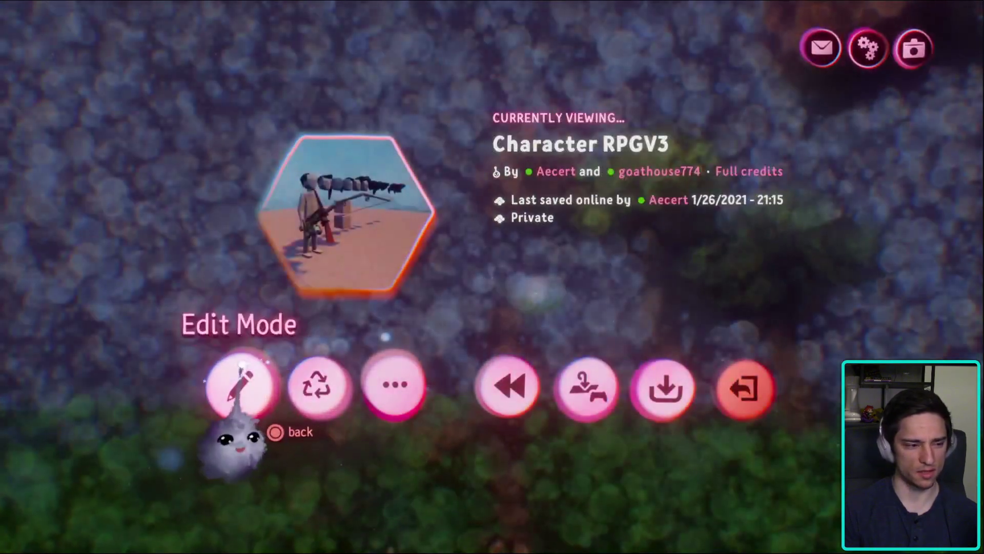
- Back in Edit Mode, inspect the Flying timeline's keyframes and editing panel
{"action": "left_click", "coordinate": [235, 385]}
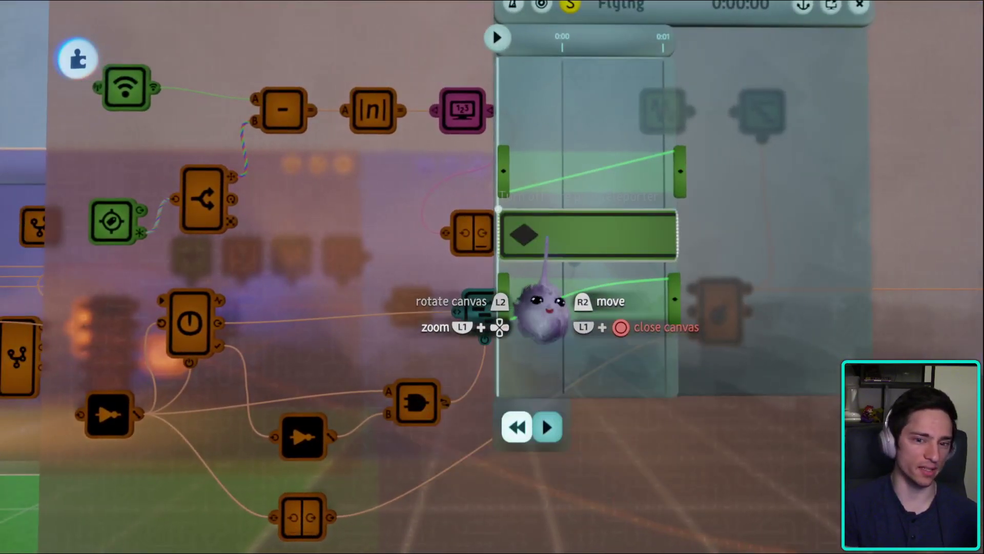
{"action": "key", "text": "Escape"}
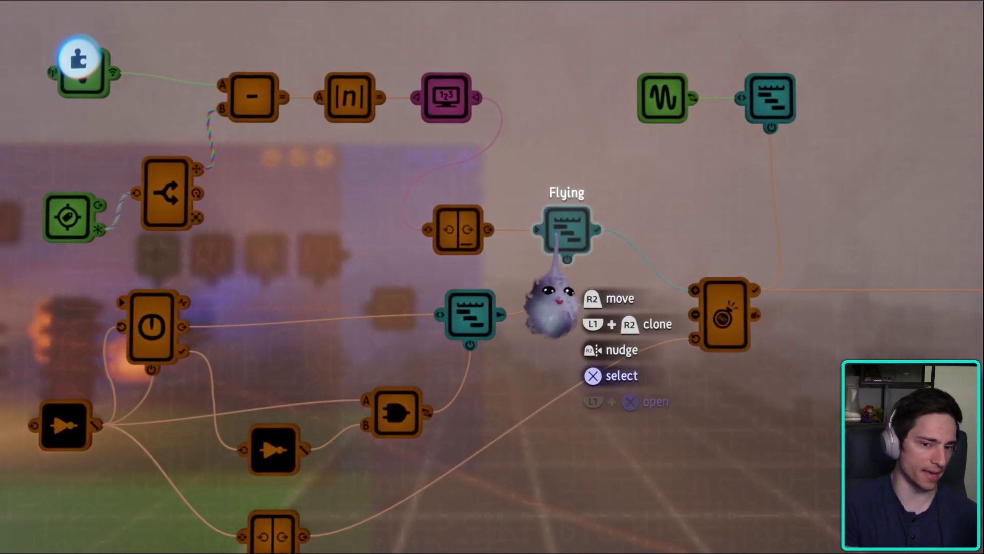
{"action": "left_click", "coordinate": [539, 321]}
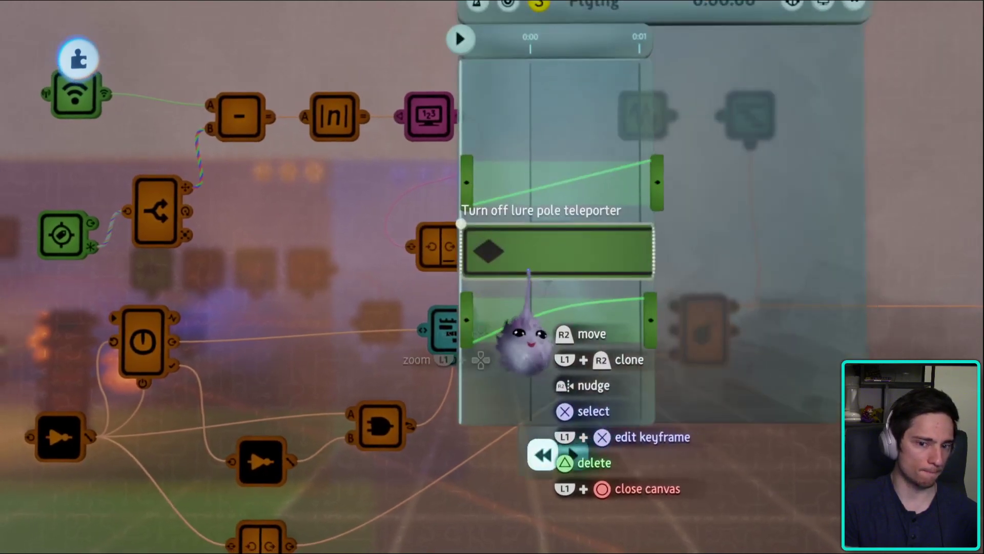
{"action": "key", "text": "Escape"}
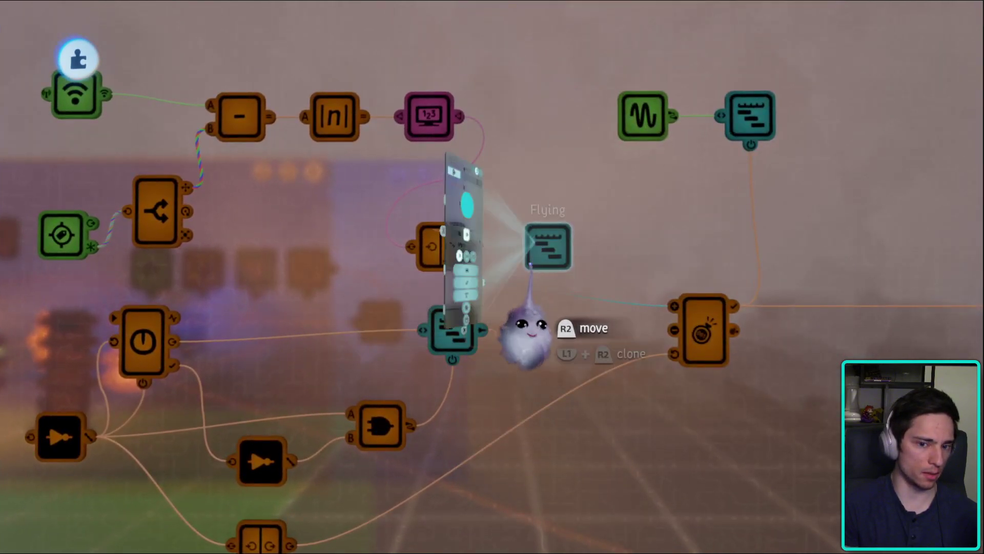
{"action": "key", "text": "Escape"}
{"action": "mouse_move", "coordinate": [492, 319]}
{"action": "middle_mouse_down"}
{"action": "mouse_move", "coordinate": [575, 293]}
{"action": "mouse_move", "coordinate": [494, 303]}
{"action": "middle_mouse_up"}
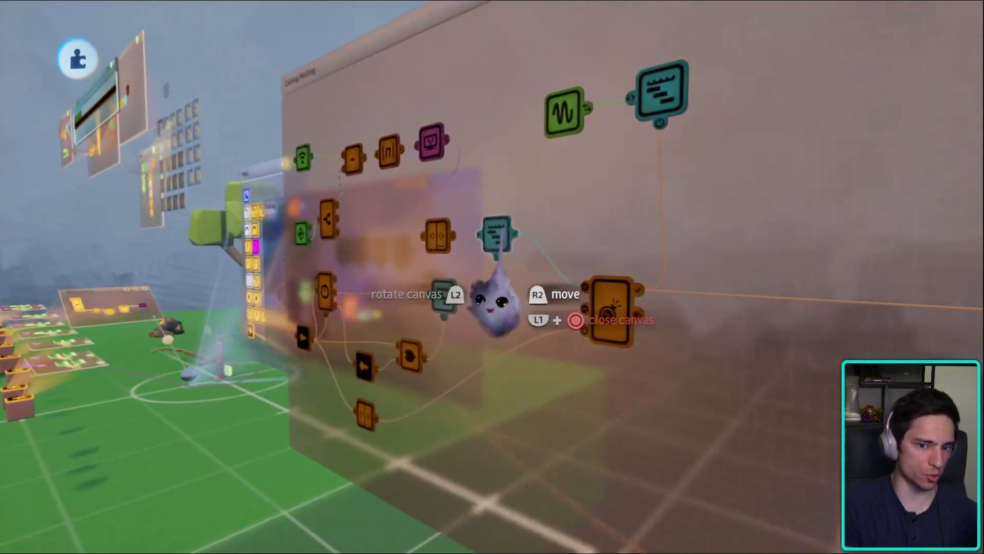
{"action": "left_click", "coordinate": [495, 303]}
{"action": "key", "text": "Escape"}
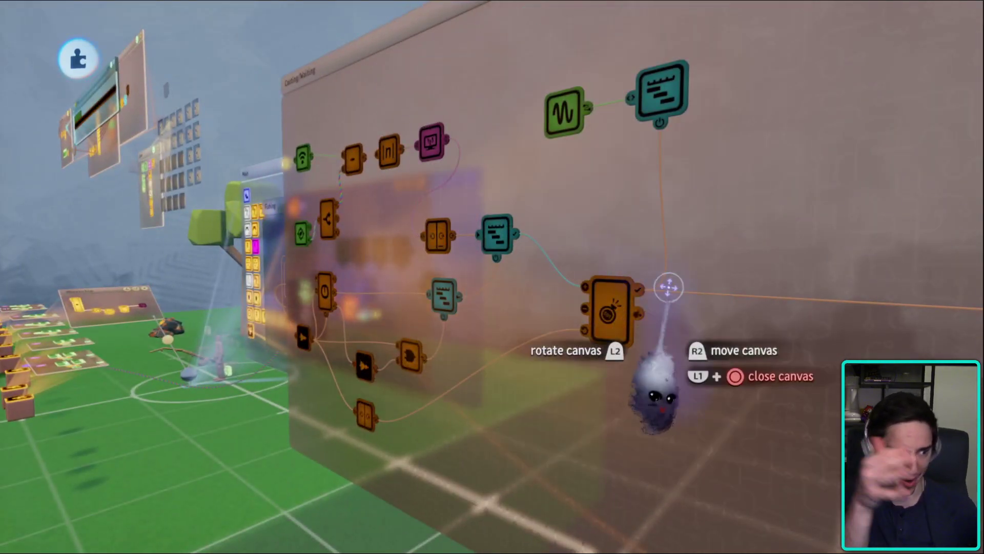
- Wire into the bomb gadget's right-hand port, then open the Casting timeline on the Casting/Waiting canvas
{"action": "left_click", "coordinate": [669, 287]}
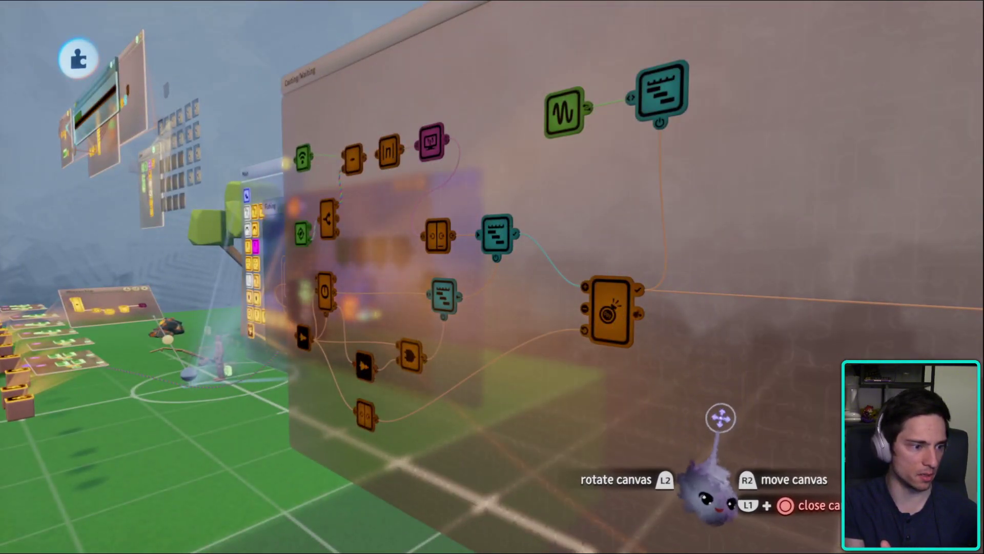
{"action": "middle_click_drag", "start_coordinate": [718, 416], "coordinate": [556, 308]}
{"action": "middle_click_drag", "start_coordinate": [548, 271], "coordinate": [512, 416]}
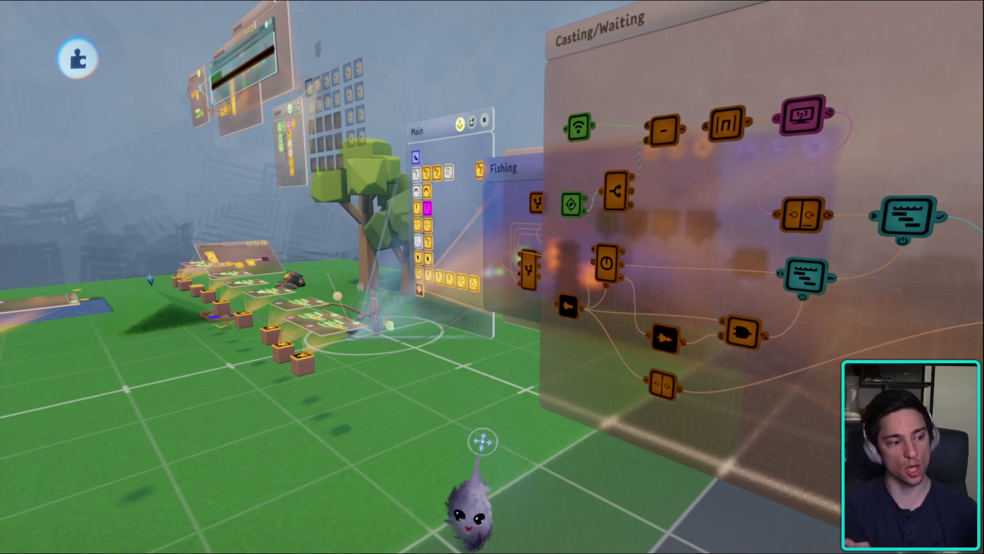
{"action": "middle_click_drag", "start_coordinate": [325, 429], "coordinate": [553, 414]}
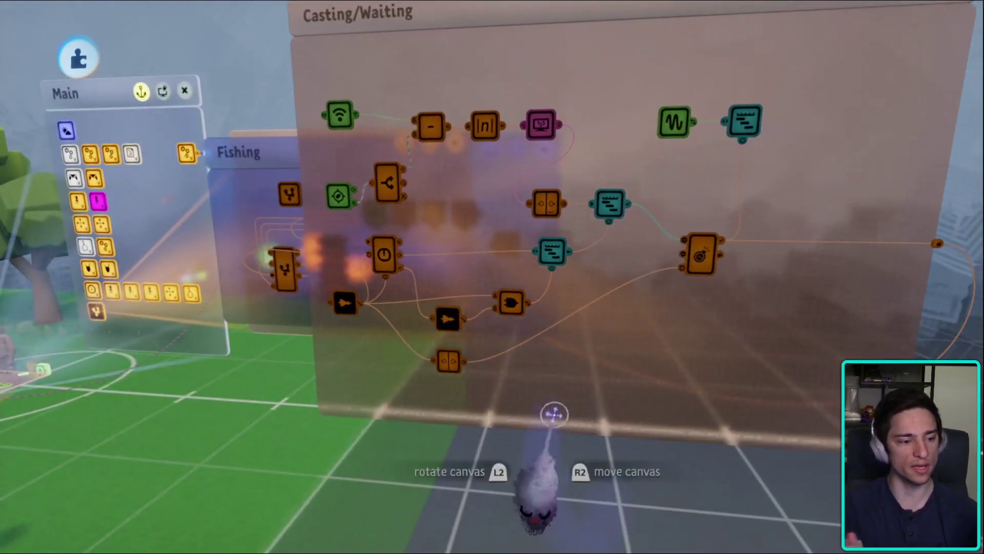
{"action": "middle_click_drag", "start_coordinate": [738, 482], "coordinate": [663, 358]}
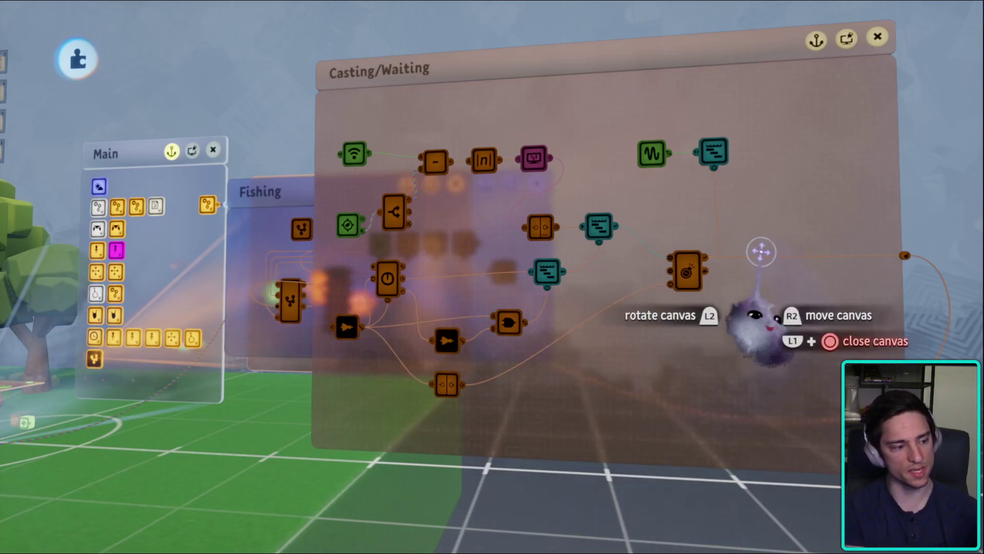
{"action": "middle_click_drag", "start_coordinate": [607, 450], "coordinate": [428, 276]}
{"action": "left_click", "coordinate": [428, 277]}
{"action": "middle_click_drag", "start_coordinate": [465, 317], "coordinate": [520, 277]}
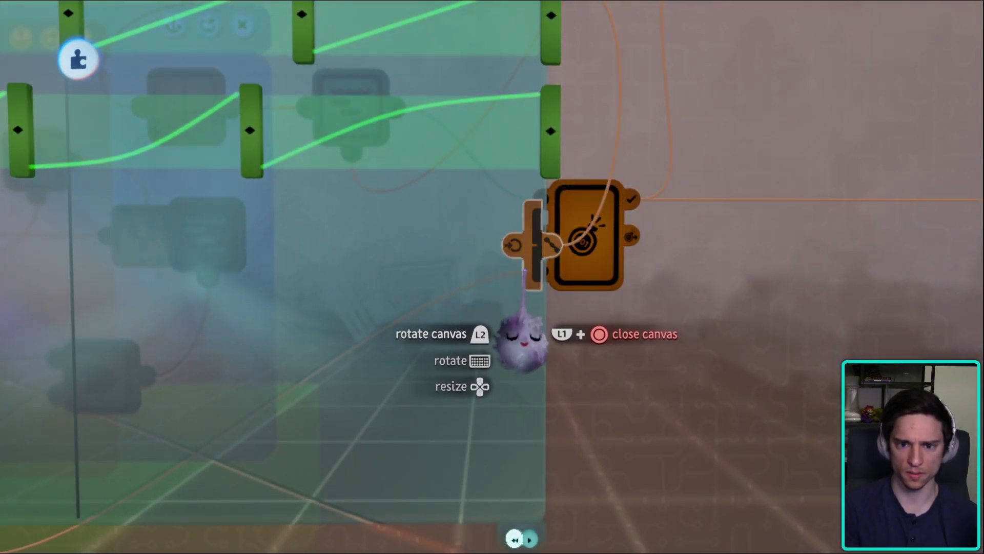
{"action": "key", "text": "Escape"}
{"action": "key", "text": "Return"}
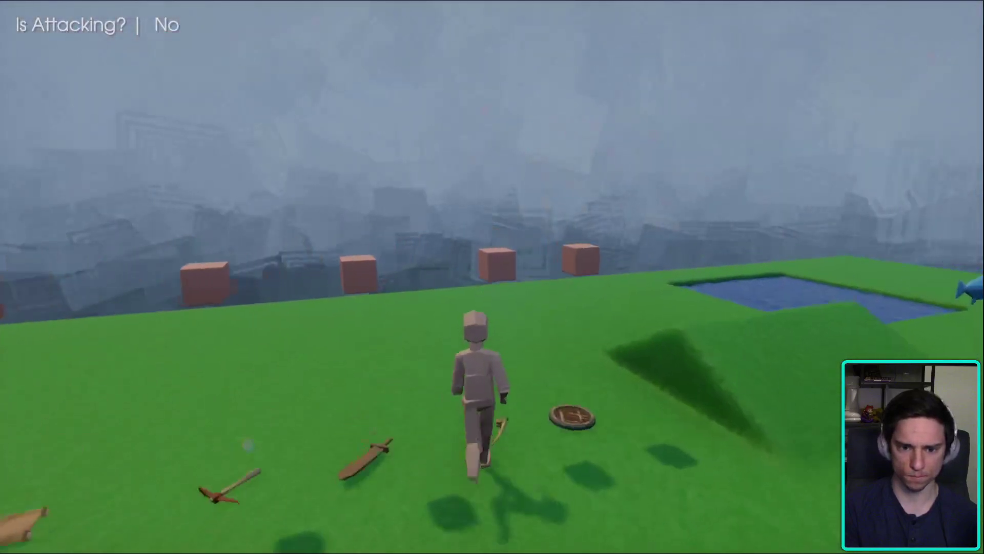
{"action": "left_click", "coordinate": [492, 277]}
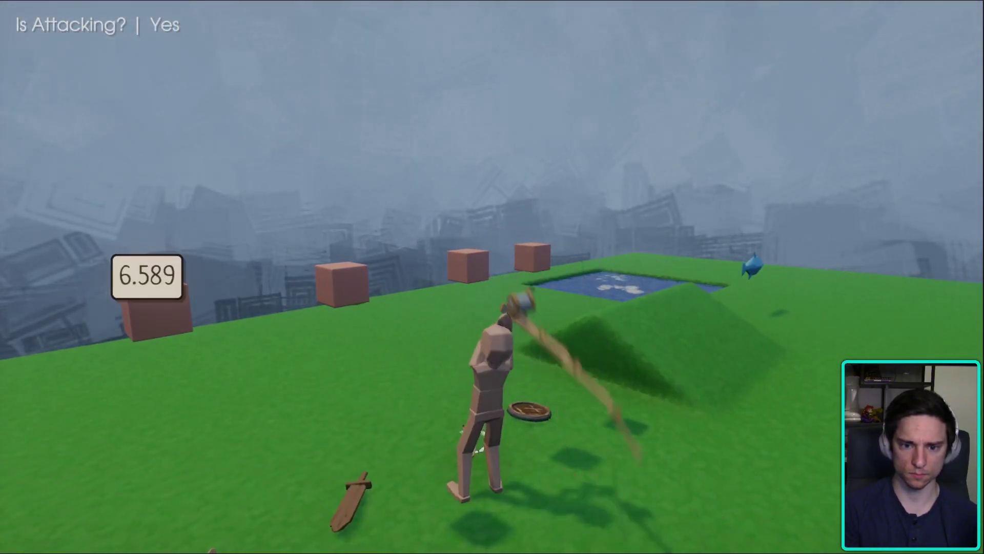
{"action": "key", "text": "Escape"}
{"action": "key", "text": "Return"}
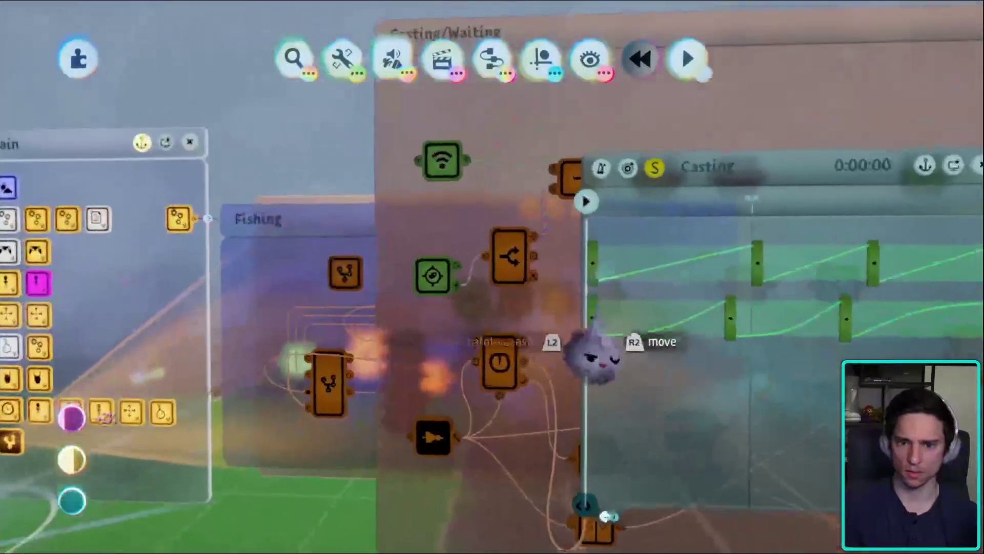
{"action": "left_click_drag", "start_coordinate": [592, 354], "coordinate": [528, 210]}
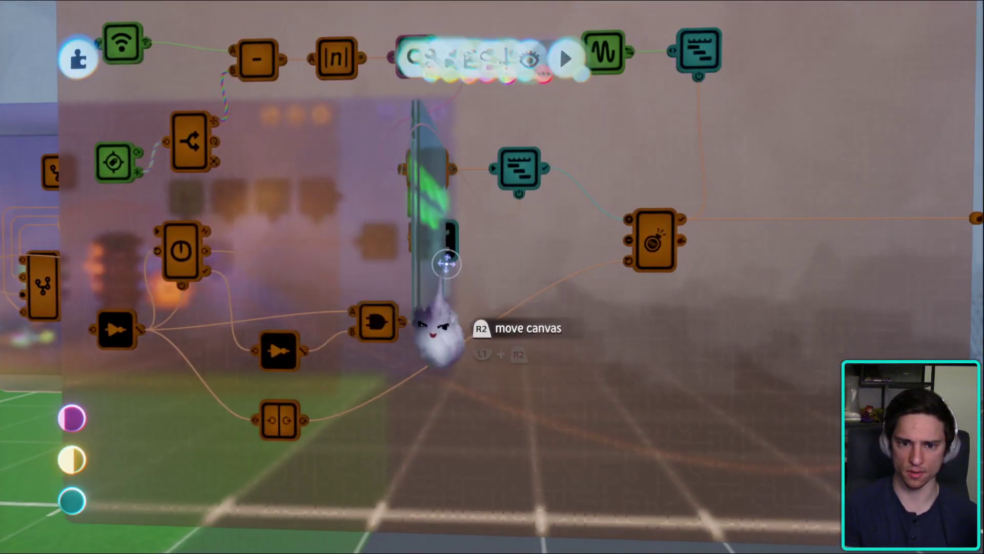
{"action": "scroll", "coordinate": [501, 258], "scroll_direction": "up", "scroll_amount": 3}
{"action": "scroll", "coordinate": [584, 254], "scroll_direction": "up", "scroll_amount": 2}
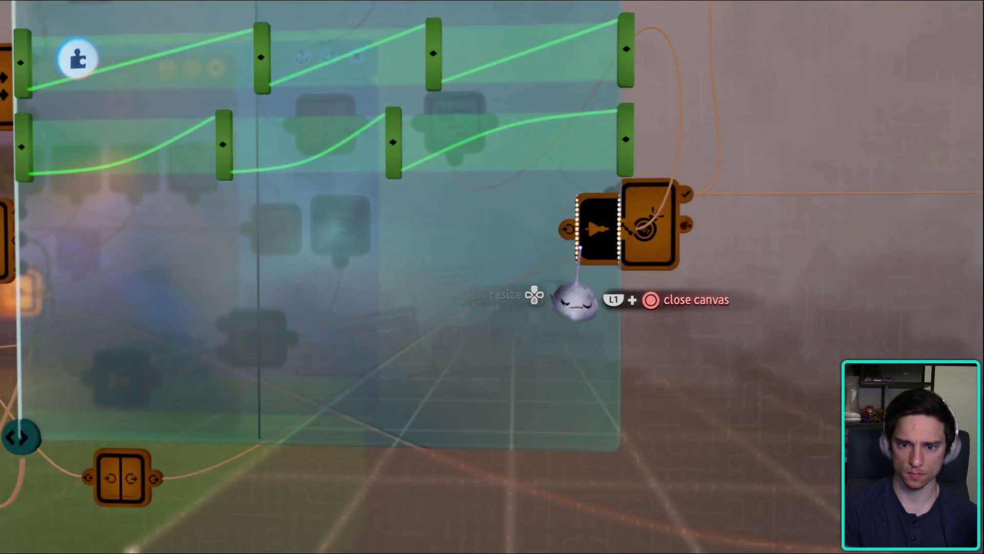
{"action": "key", "text": "Escape"}
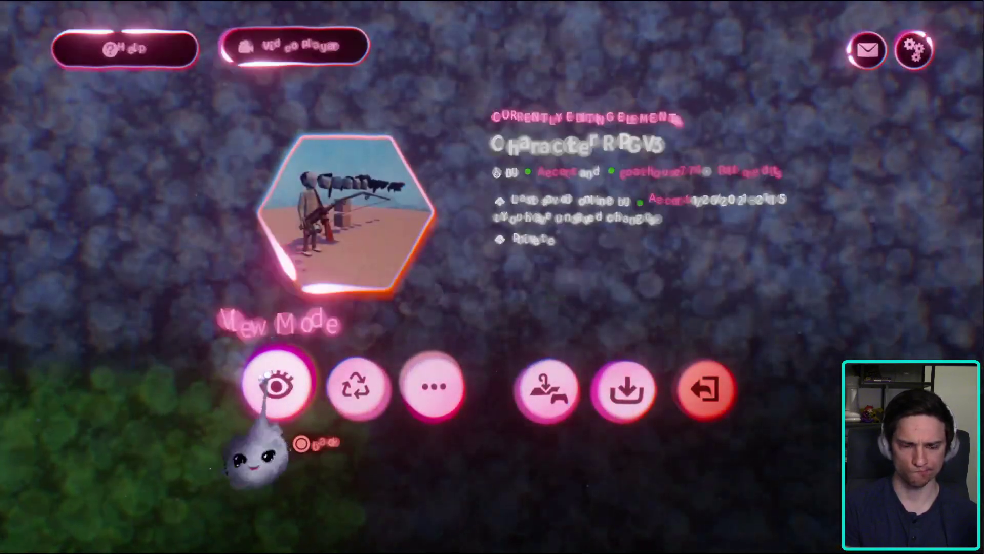
{"action": "left_click", "coordinate": [275, 378]}
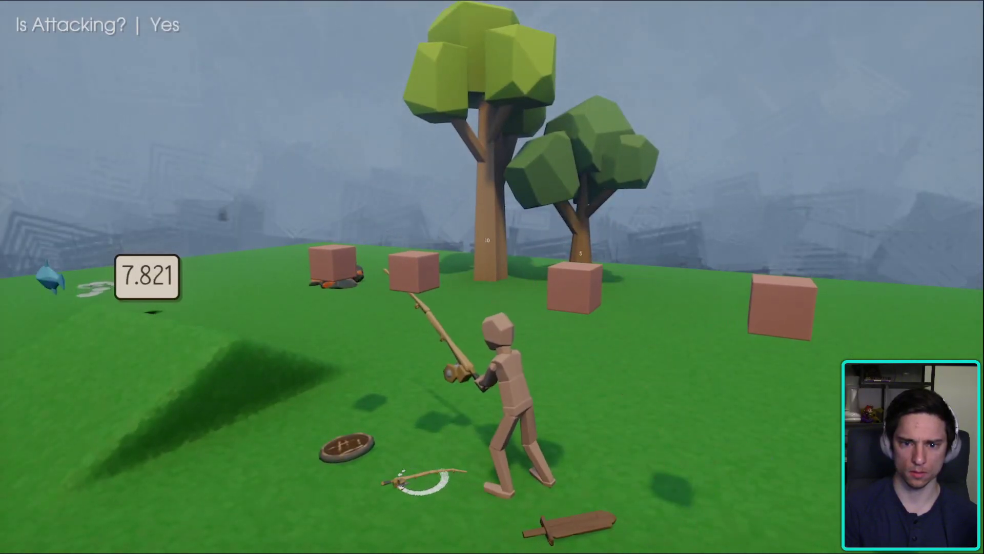
{"action": "key", "text": "Escape"}
{"action": "left_click", "coordinate": [238, 388]}
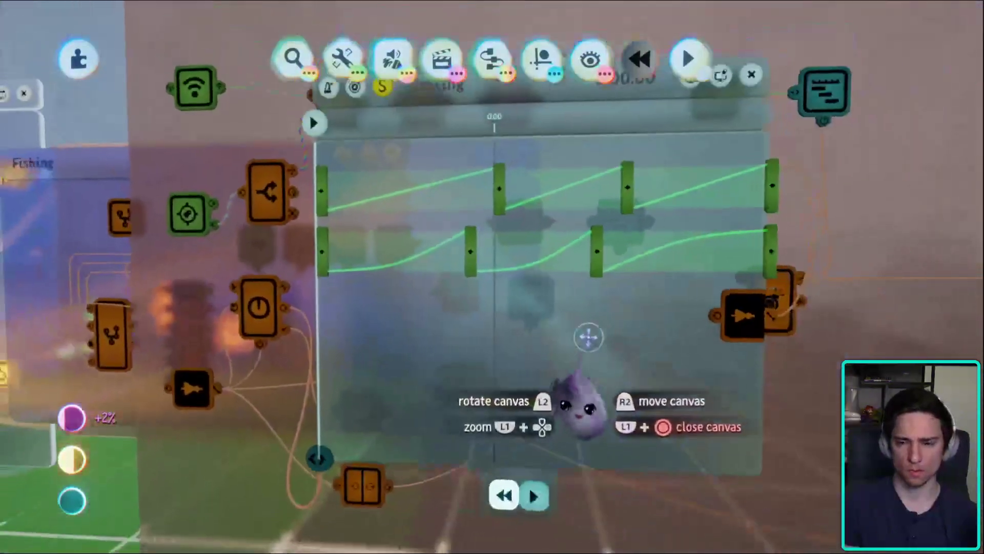
- Reopen the Casting timeline, widen it and shift the black clip's start earlier
{"action": "key", "text": "Escape"}
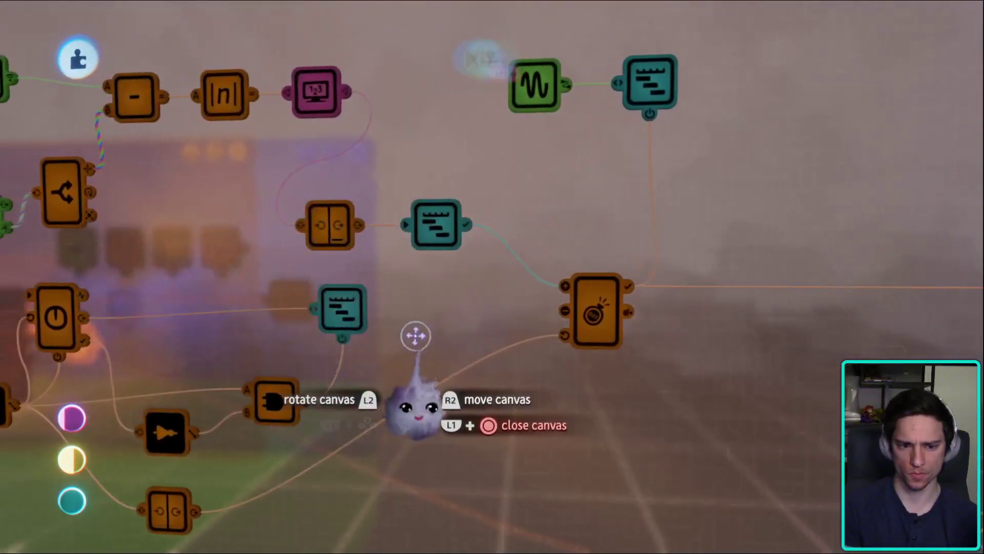
{"action": "left_click", "coordinate": [351, 336]}
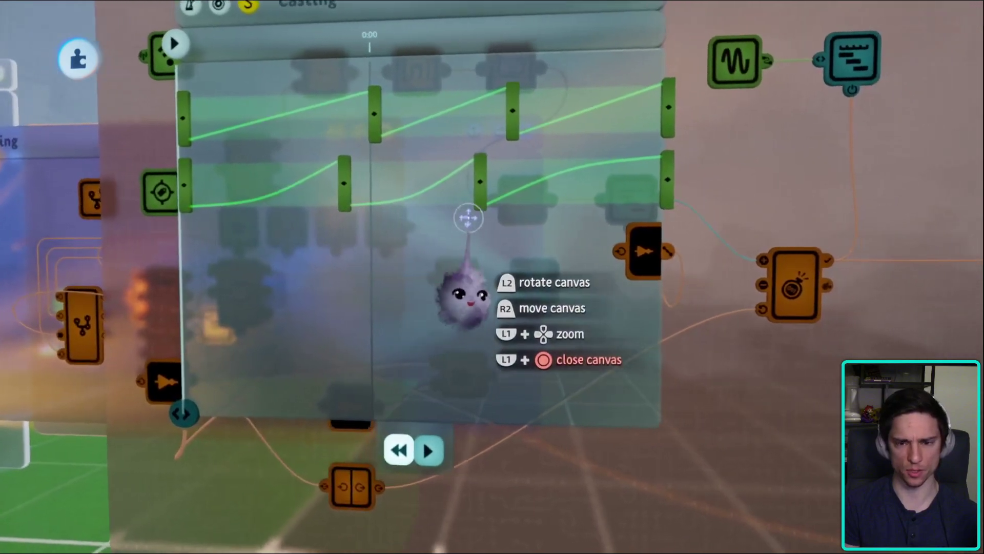
{"action": "key", "text": "Escape"}
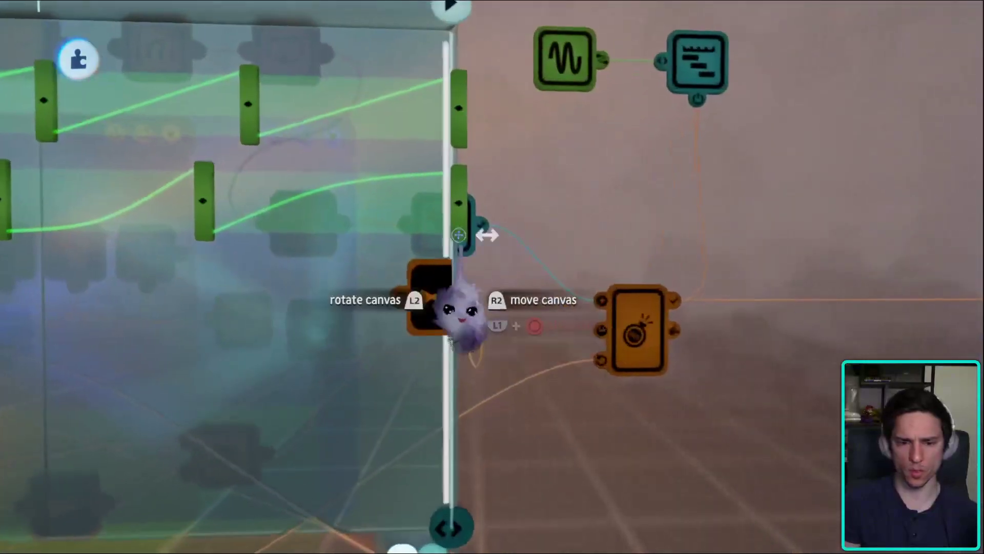
{"action": "left_click_drag", "start_coordinate": [436, 411], "coordinate": [514, 413]}
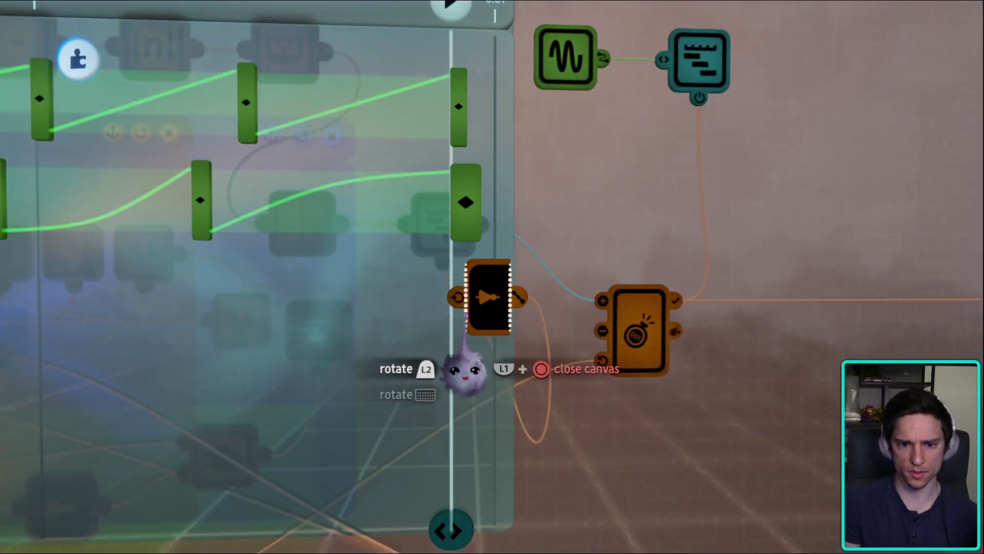
{"action": "left_click_drag", "start_coordinate": [464, 369], "coordinate": [450, 286]}
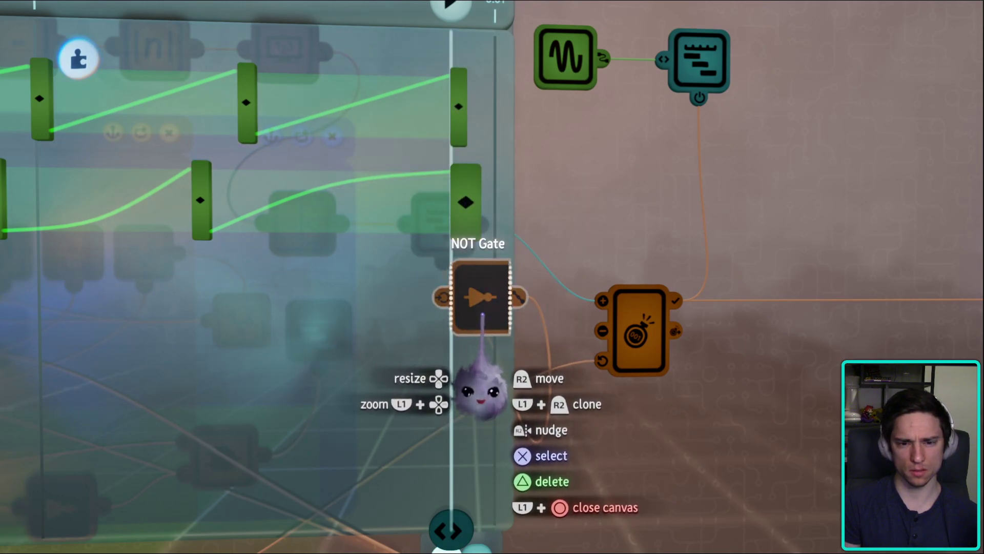
{"action": "left_click_drag", "start_coordinate": [501, 347], "coordinate": [330, 341]}
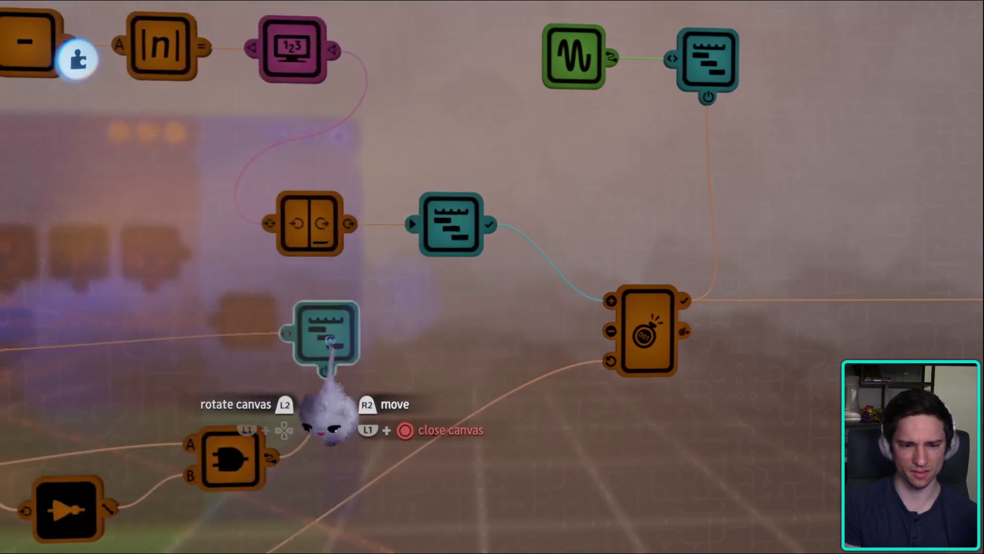
{"action": "left_click", "coordinate": [330, 341]}
{"action": "key", "text": "Escape"}
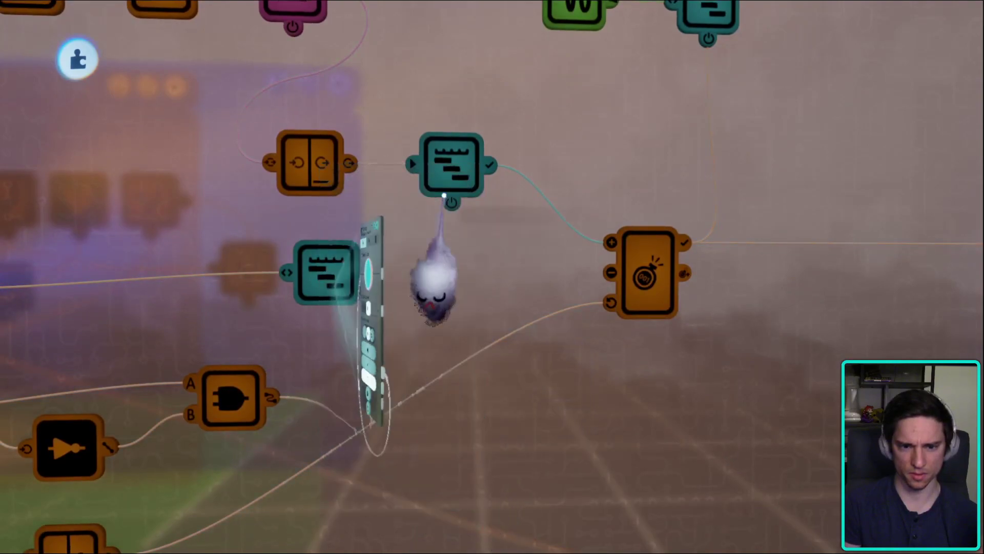
{"action": "left_click_drag", "start_coordinate": [438, 264], "coordinate": [472, 286]}
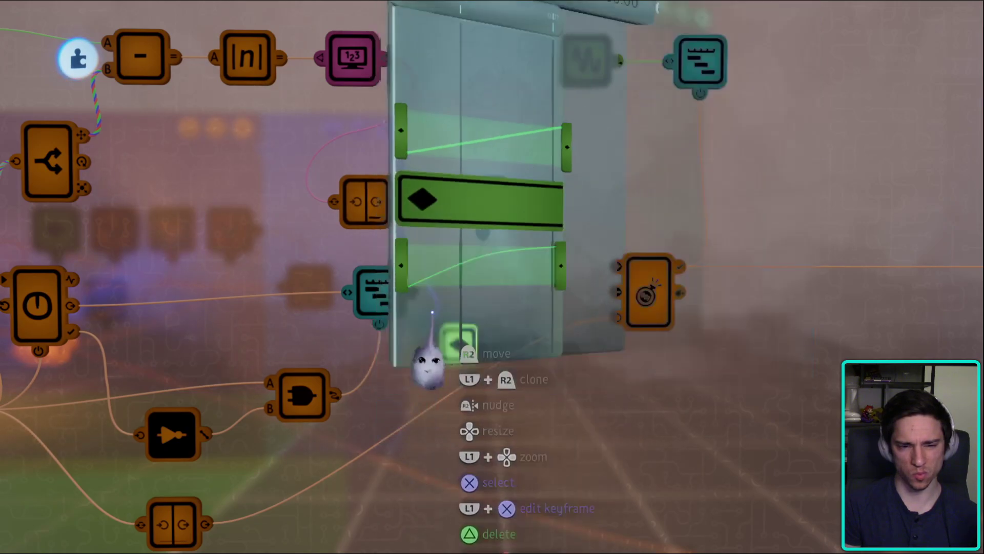
- Shorten the lower clip by dragging its start later, then start a playtest
{"action": "left_click", "coordinate": [382, 333]}
{"action": "left_click_drag", "start_coordinate": [496, 392], "coordinate": [505, 355]}
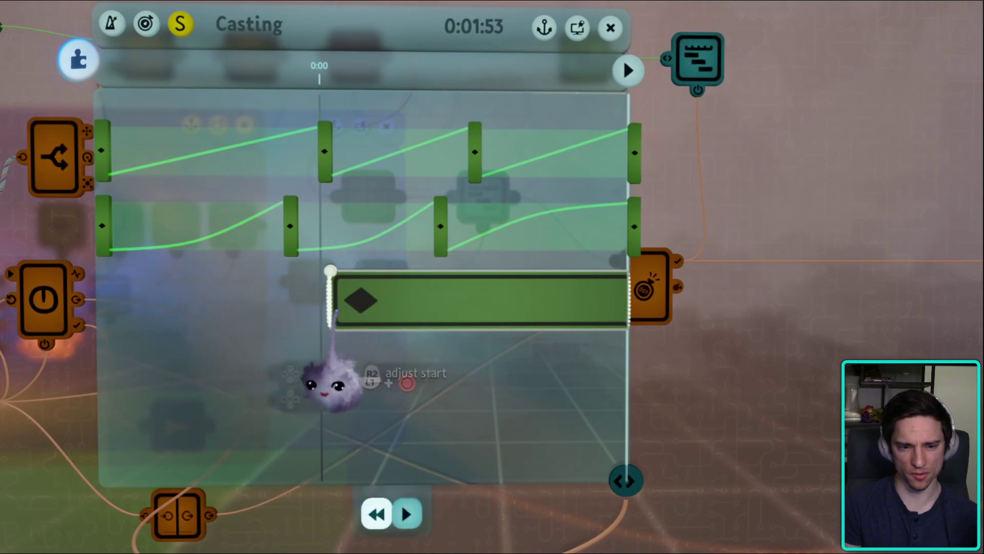
{"action": "left_click_drag", "start_coordinate": [331, 382], "coordinate": [468, 345]}
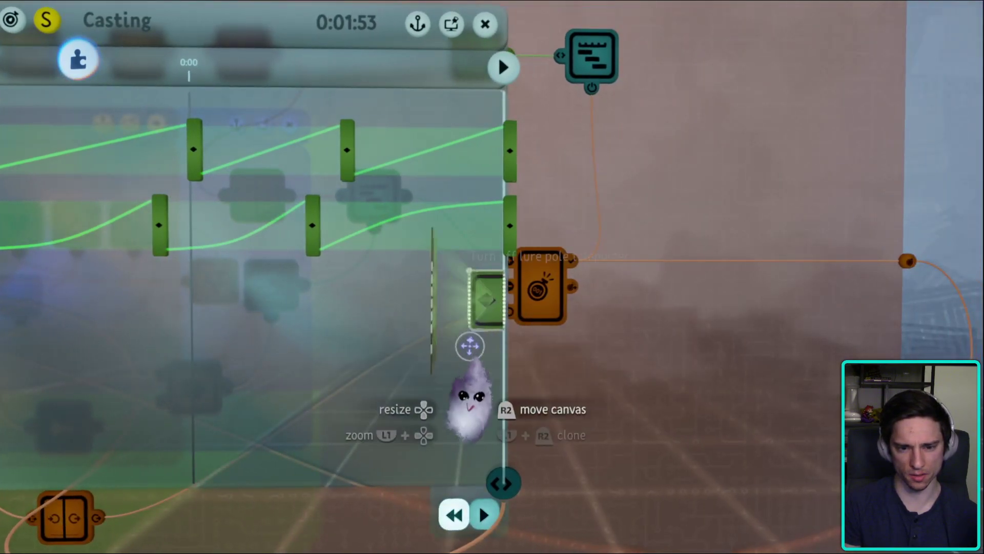
{"action": "left_click", "coordinate": [470, 346]}
{"action": "key", "text": "Escape"}
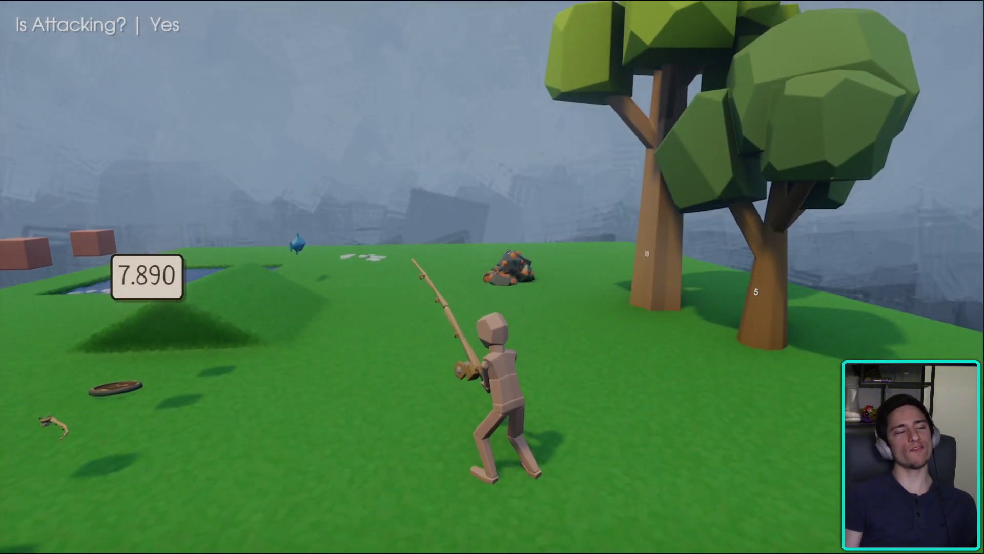
- Playtest casting: pause and resume, cast the rod, run across the grass and swing
{"action": "key", "text": "Escape"}
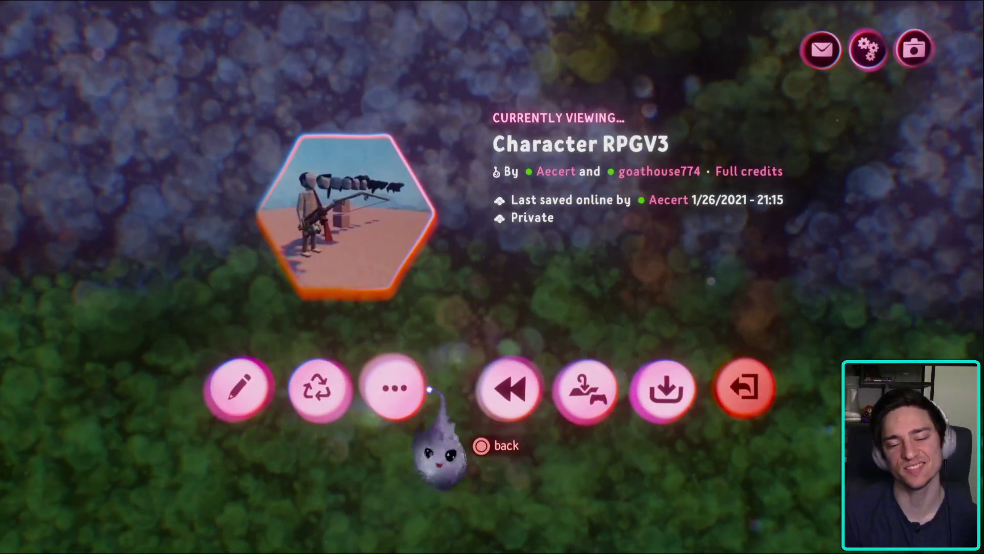
{"action": "key", "text": "Escape"}
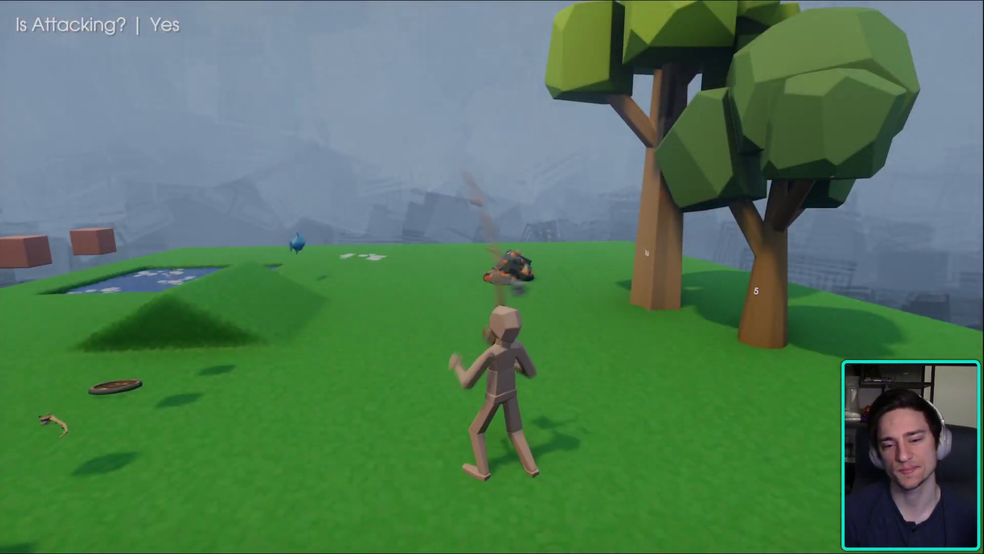
{"action": "key", "text": "space"}
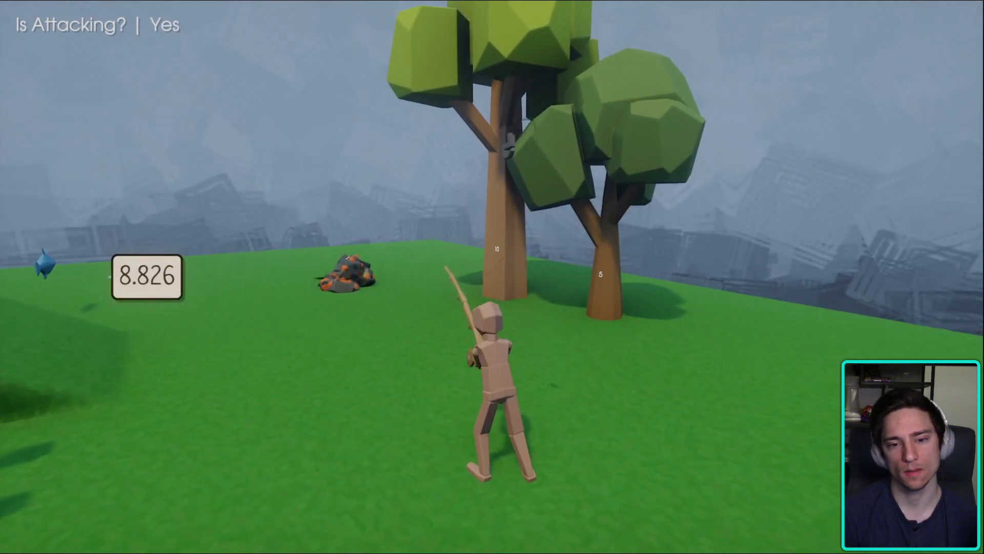
{"action": "key", "text": "Escape"}
{"action": "key", "text": "Escape"}
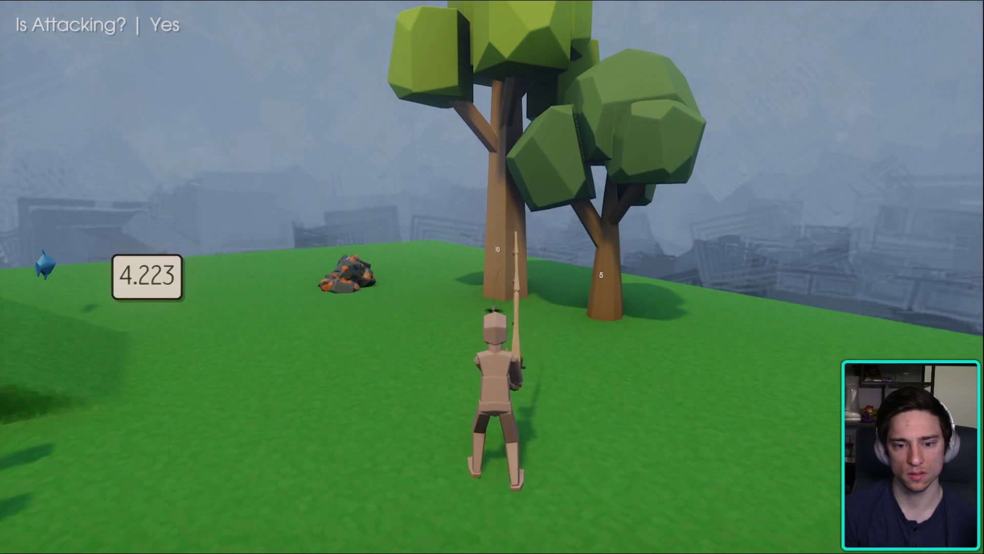
{"action": "key", "text": "w"}
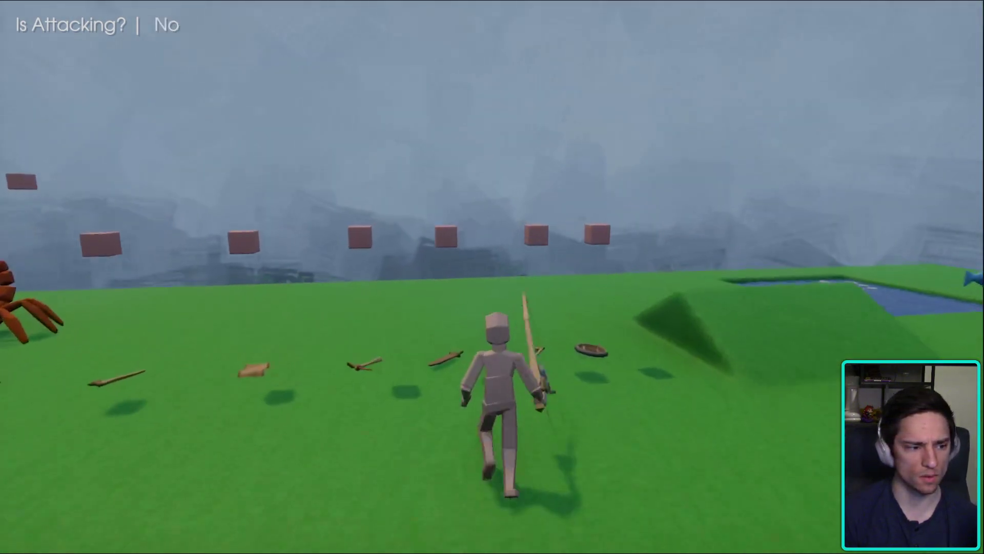
{"action": "left_click", "coordinate": [492, 277]}
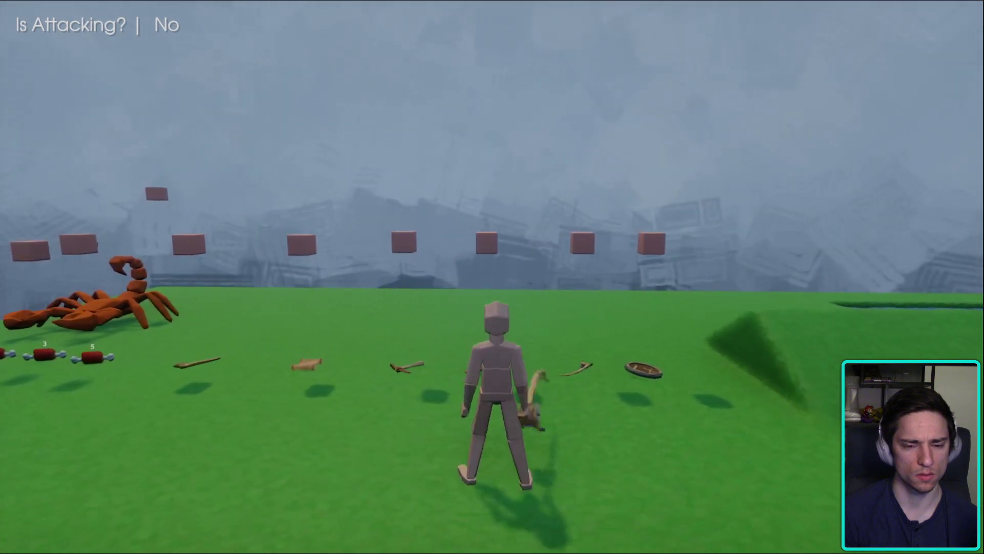
- Toggle between Edit and Play modes, then settle in Edit Mode and open the microchip's logic canvas
{"action": "key", "text": "Escape"}
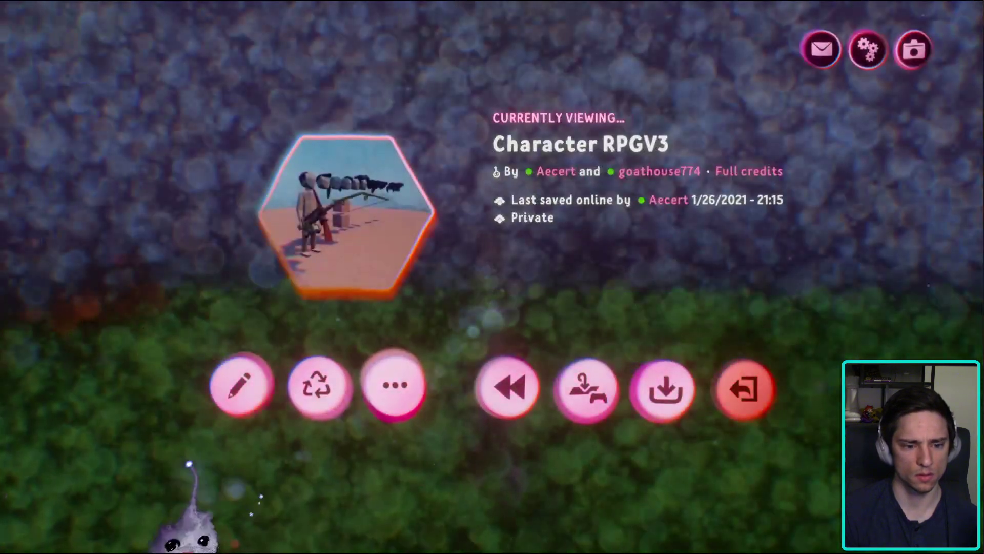
{"action": "left_click", "coordinate": [238, 384]}
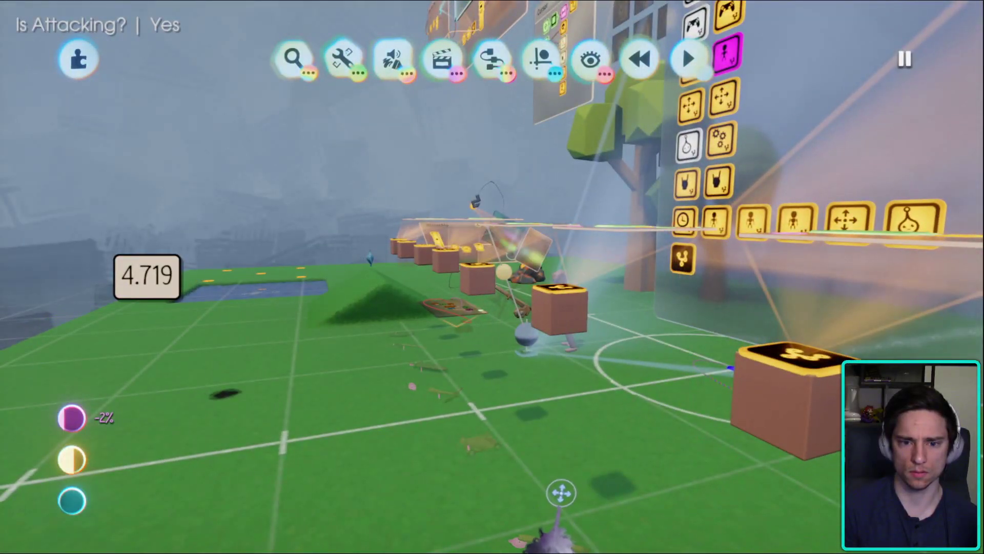
{"action": "key", "text": "Escape"}
{"action": "left_click", "coordinate": [277, 380]}
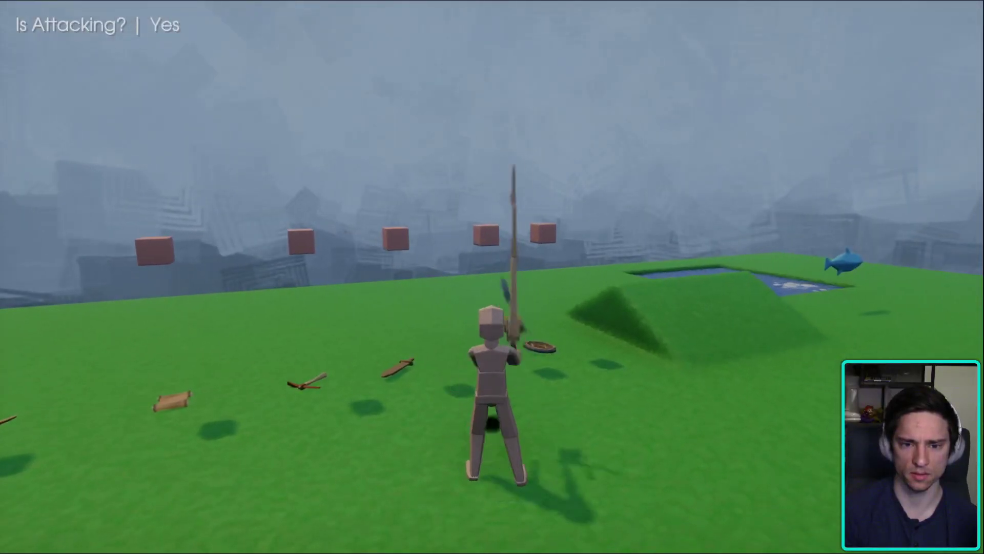
{"action": "key", "text": "Escape"}
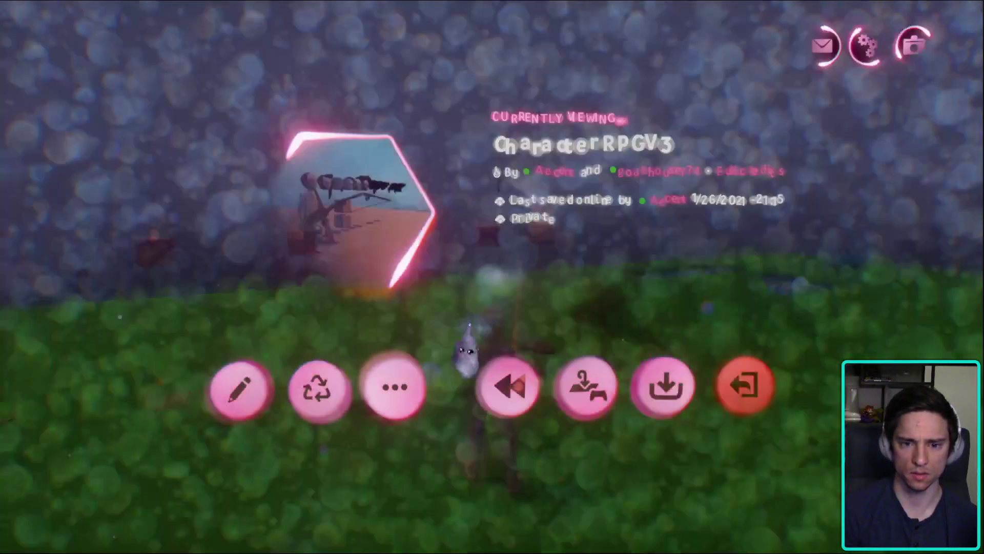
{"action": "key", "text": "Escape"}
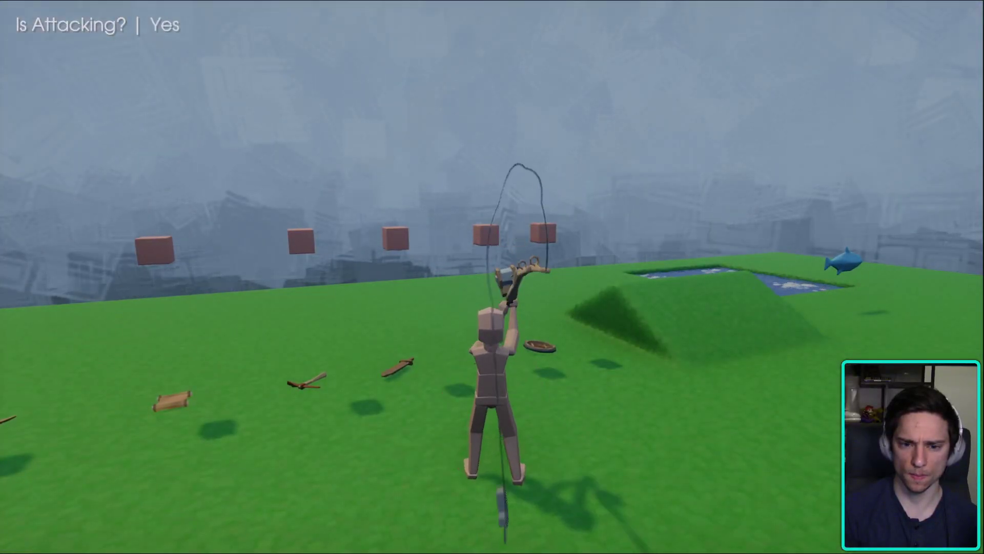
{"action": "key", "text": "Escape"}
{"action": "left_click", "coordinate": [237, 388]}
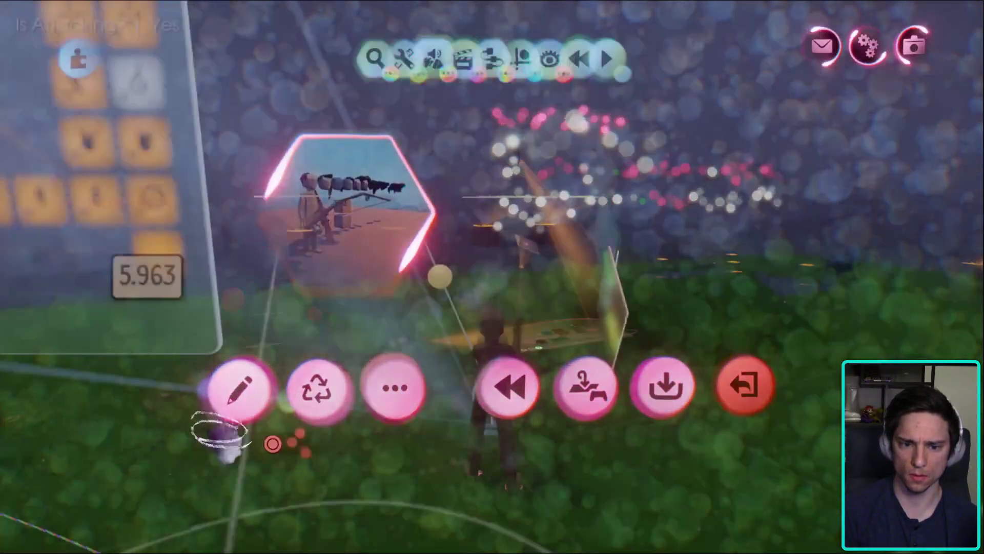
{"action": "left_click", "coordinate": [658, 318]}
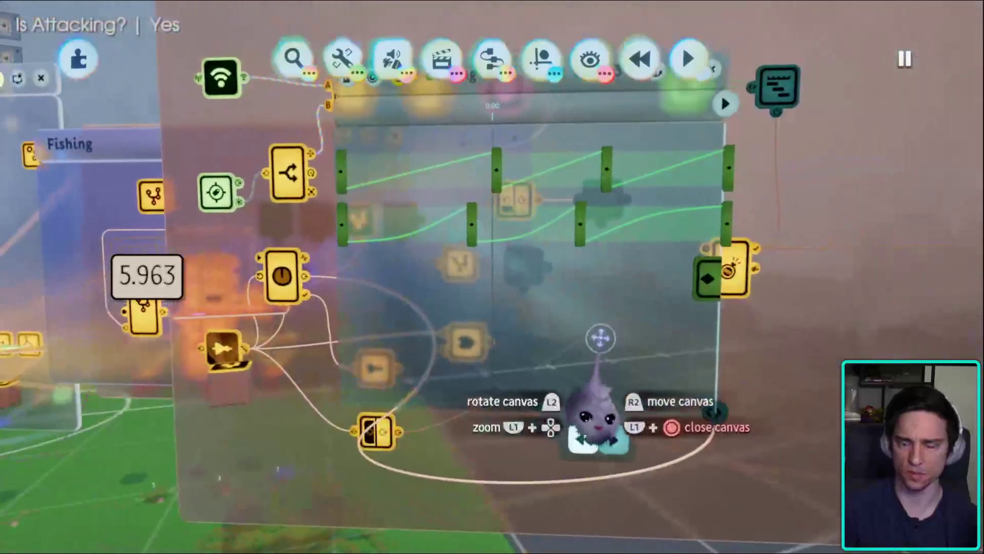
- Select the Flying timeline node, reposition the canvas view and close the open timeline
{"action": "left_click", "coordinate": [572, 205]}
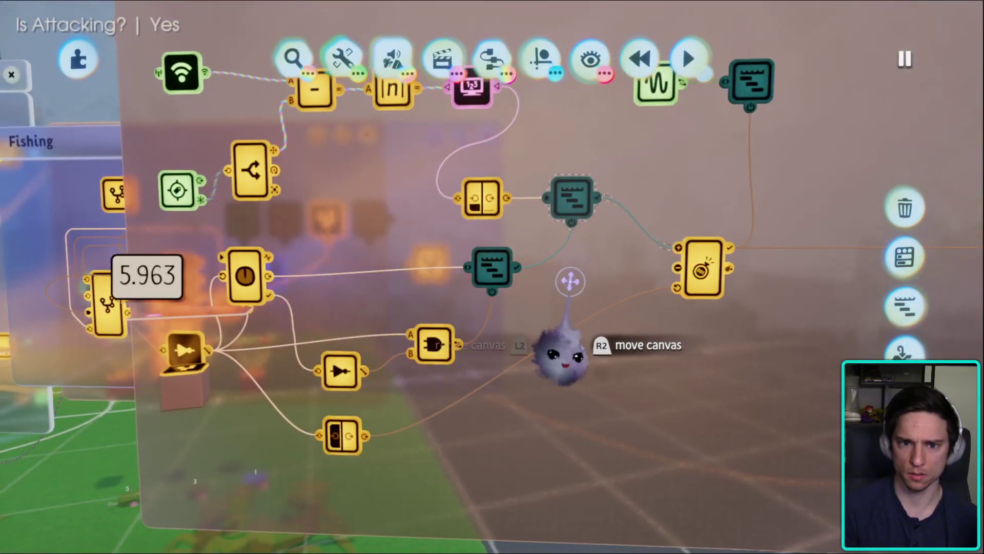
{"action": "left_click_drag", "start_coordinate": [567, 281], "coordinate": [568, 302]}
{"action": "left_click_drag", "start_coordinate": [520, 334], "coordinate": [406, 325]}
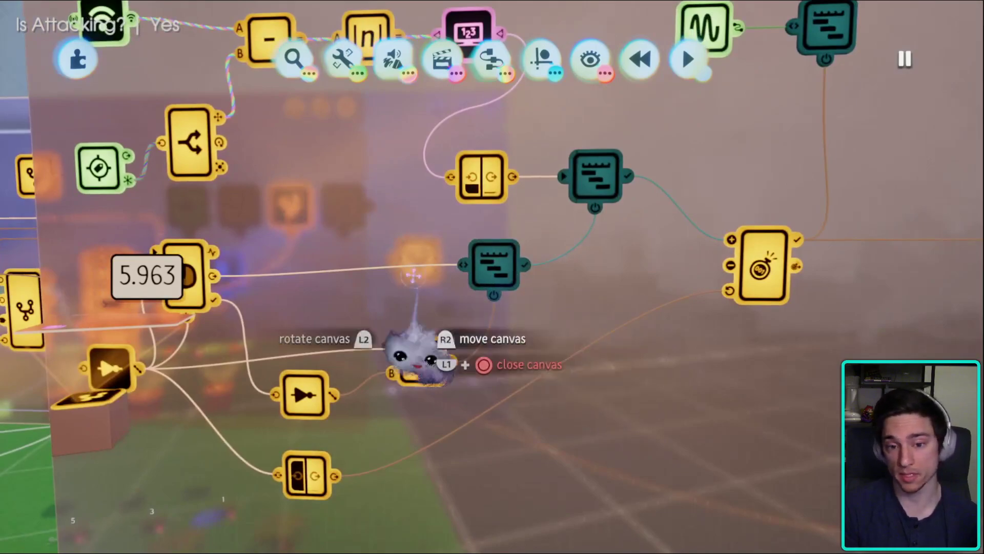
{"action": "key", "text": "Escape"}
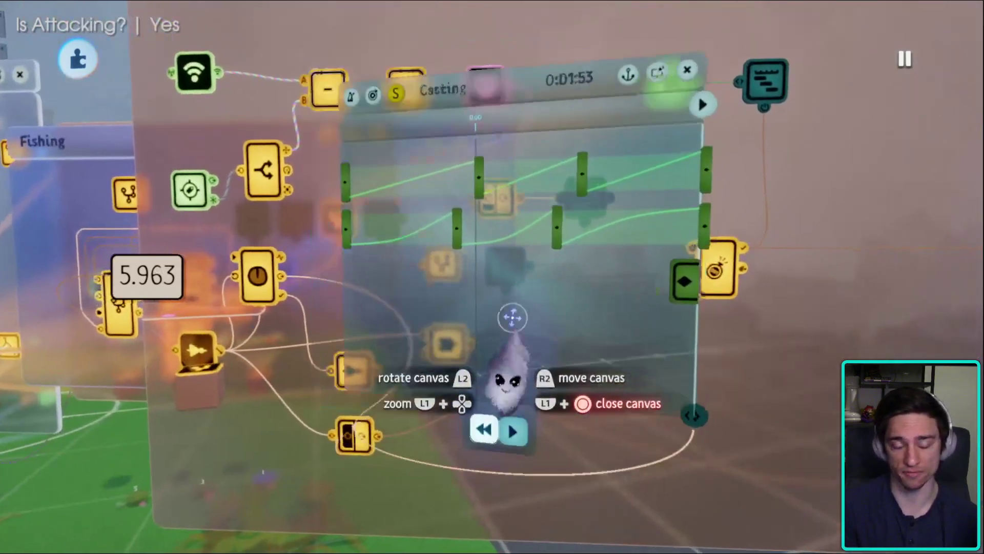
{"action": "key", "text": "Escape"}
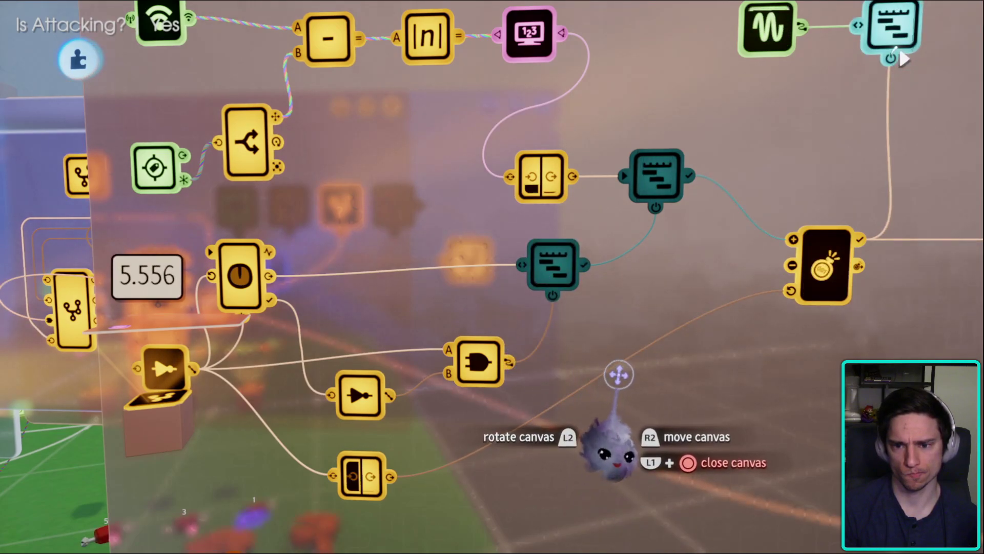
{"action": "scroll", "coordinate": [611, 362], "scroll_direction": "down", "scroll_amount": 5}
{"action": "scroll", "coordinate": [579, 307], "scroll_direction": "up", "scroll_amount": 4}
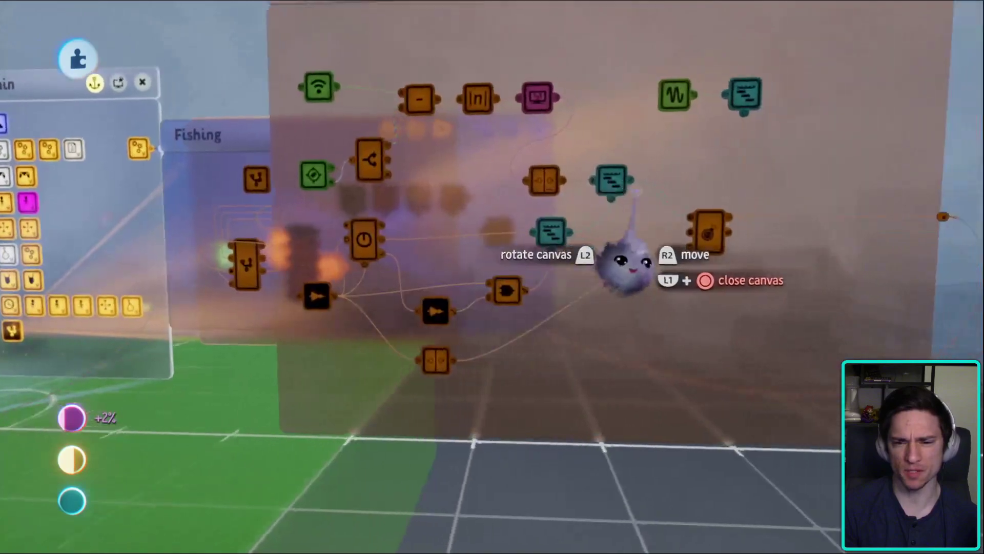
{"action": "scroll", "coordinate": [600, 253], "scroll_direction": "down", "scroll_amount": 2}
{"action": "scroll", "coordinate": [389, 359], "scroll_direction": "up", "scroll_amount": 4}
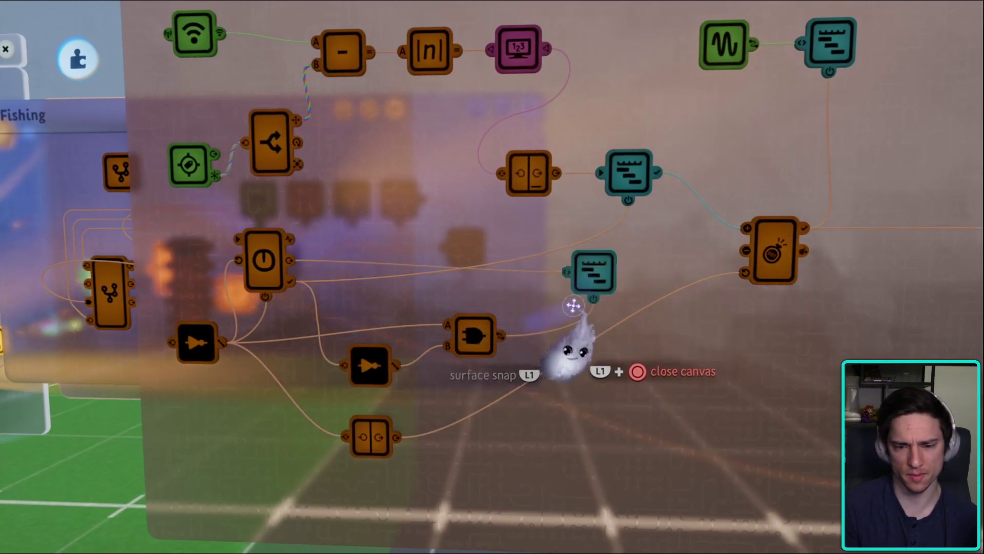
- After a quick playtest, move the Casting timeline node lower left in the Fishing microchip and open it
{"action": "key", "text": "Escape"}
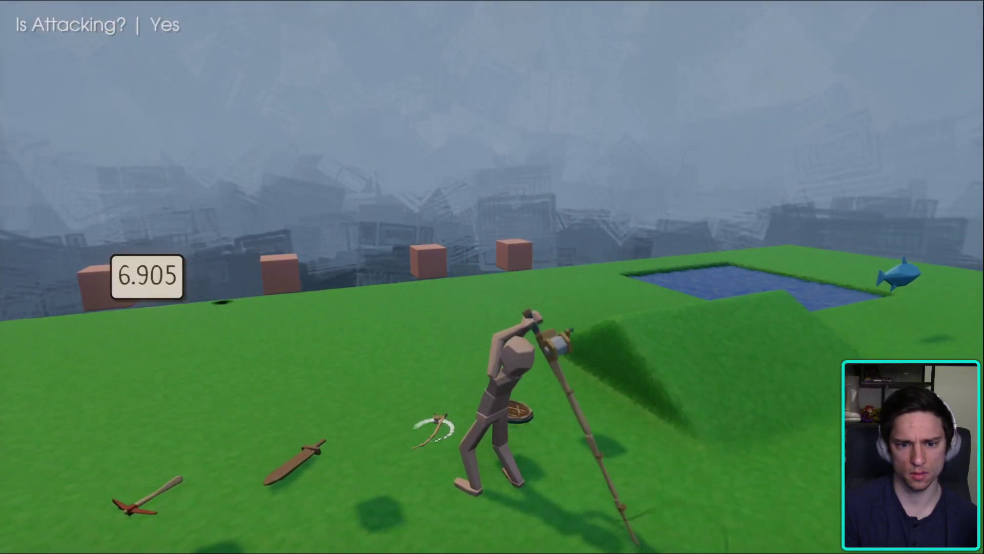
{"action": "key", "text": "Escape"}
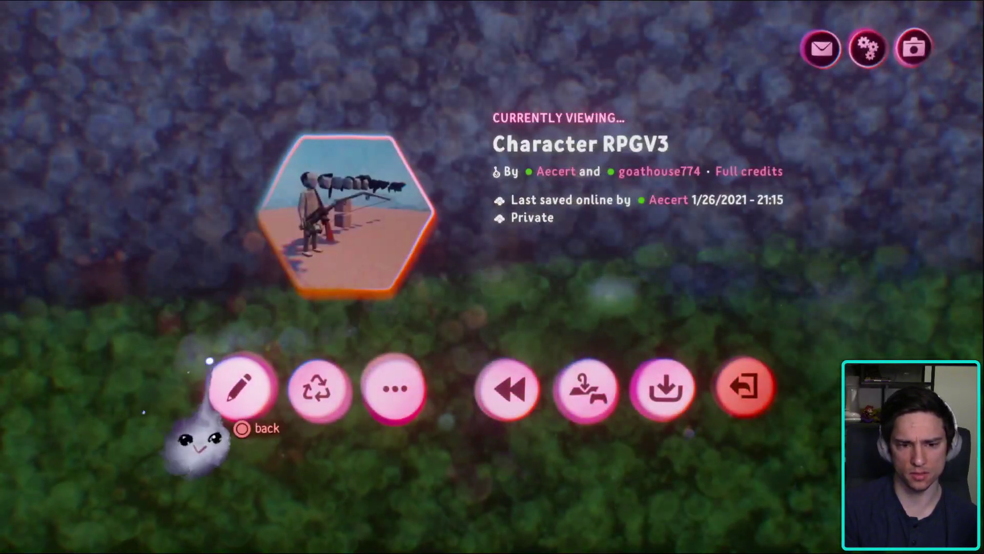
{"action": "left_click", "coordinate": [235, 389]}
{"action": "left_click", "coordinate": [487, 344]}
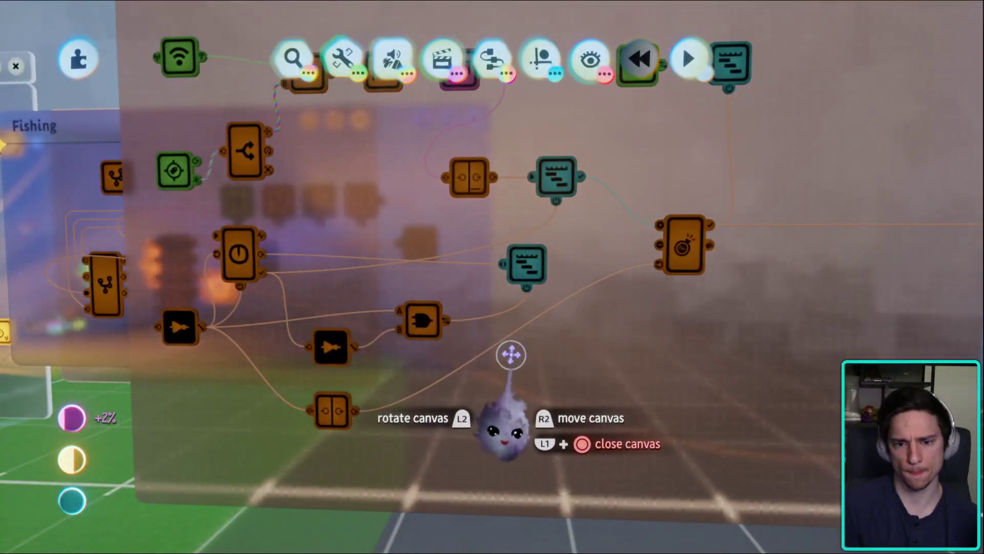
{"action": "left_click_drag", "start_coordinate": [525, 259], "coordinate": [505, 251]}
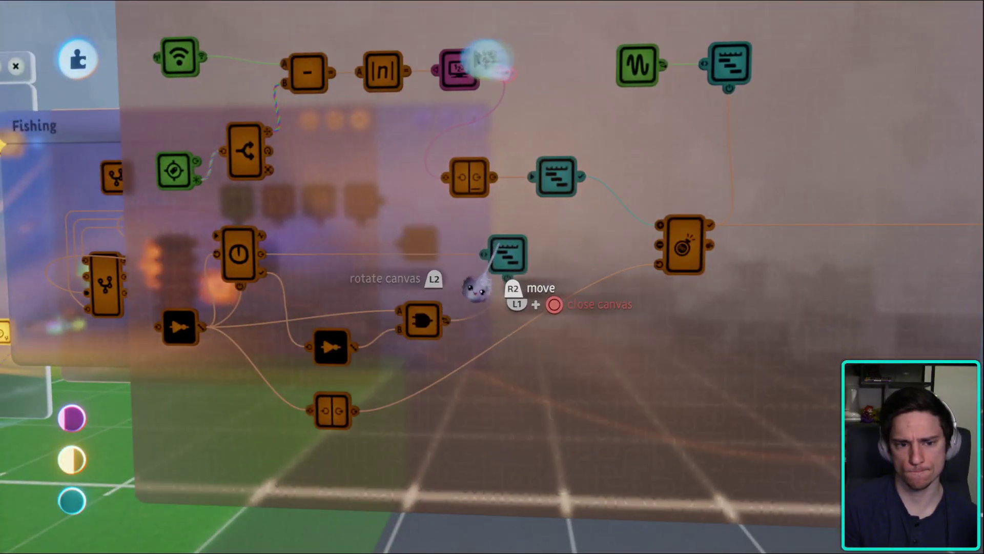
{"action": "left_click_drag", "start_coordinate": [476, 288], "coordinate": [459, 300]}
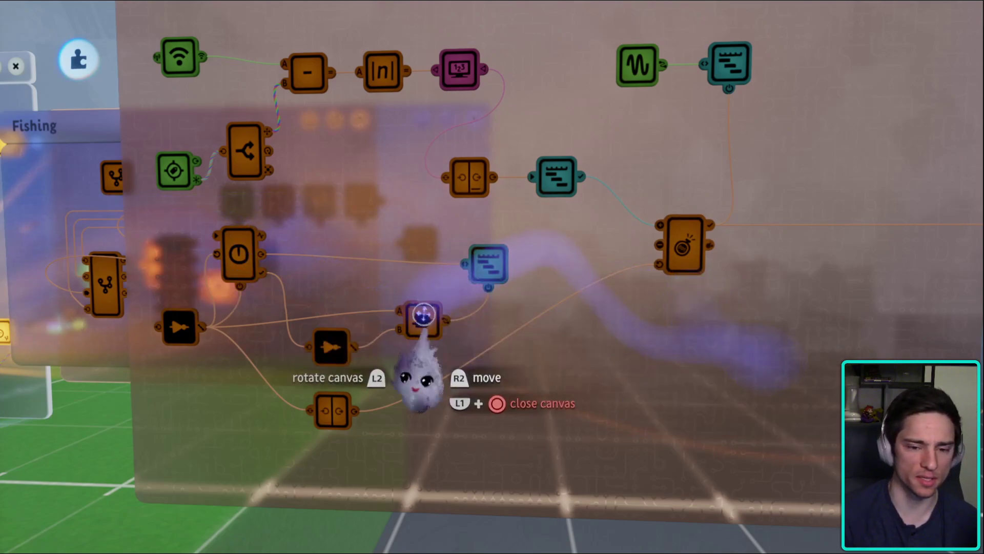
{"action": "left_click", "coordinate": [489, 264]}
{"action": "key", "text": "Escape"}
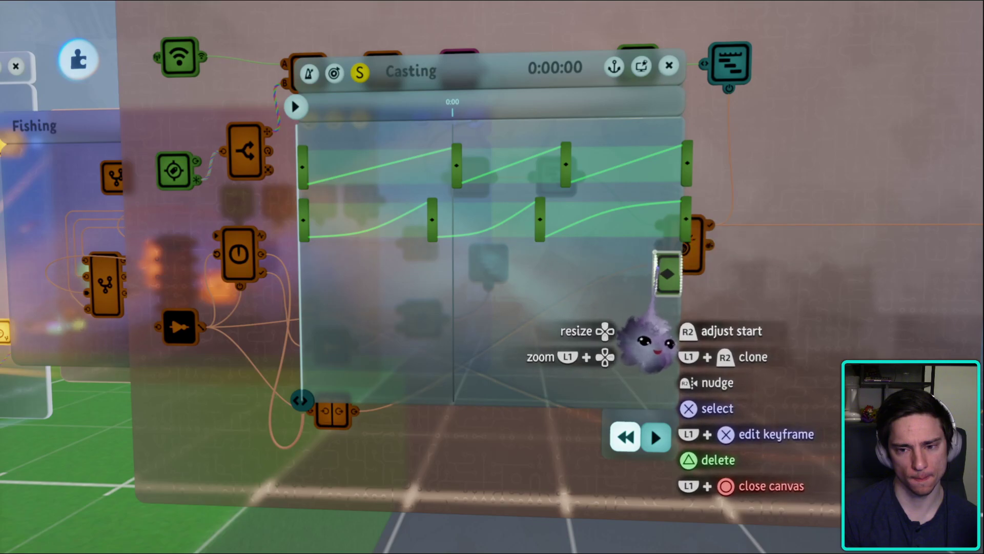
- Leave the playtest and open the lure pole teleporter keyframe's settings
{"action": "key", "text": "Escape"}
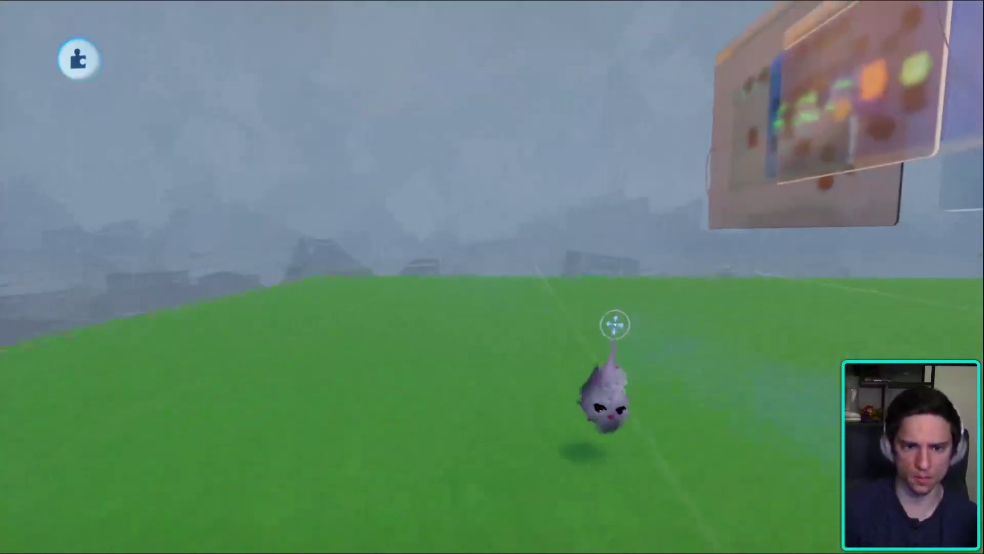
{"action": "key", "text": "Escape"}
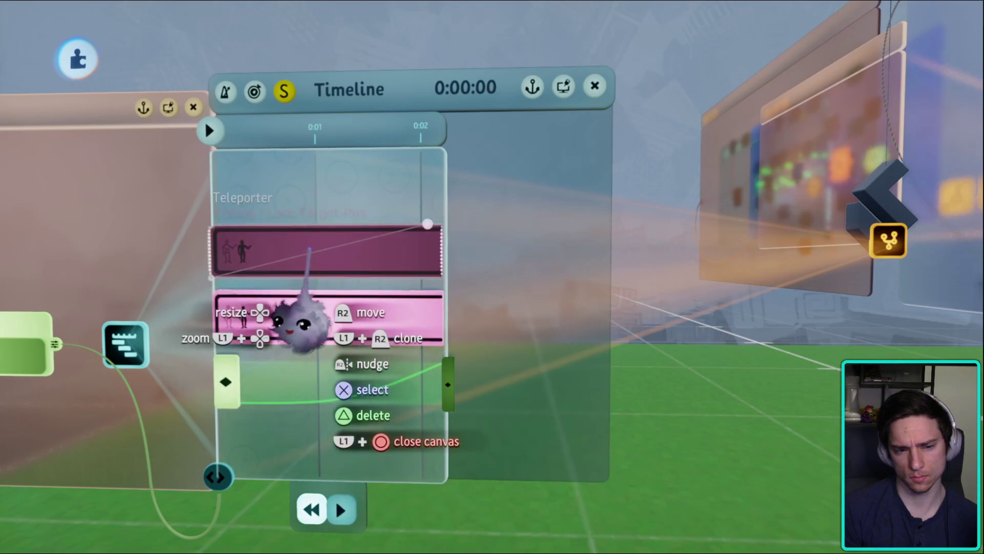
{"action": "middle_click_drag", "start_coordinate": [389, 367], "coordinate": [799, 431]}
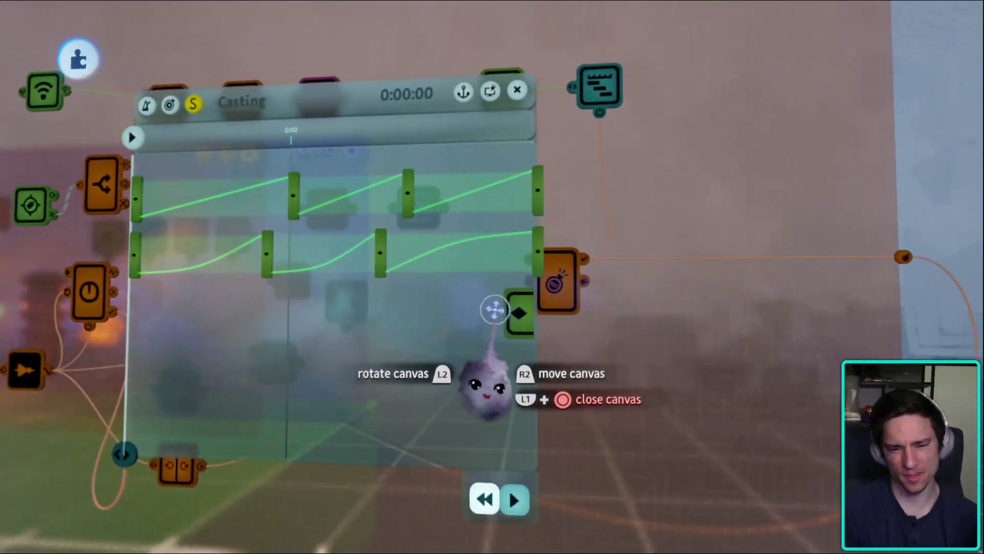
{"action": "left_click", "coordinate": [533, 312]}
- Navigate past the Microchip and Timeline panels back to the Casting nodes and open the Casting timeline
{"action": "middle_click_drag", "start_coordinate": [465, 353], "coordinate": [329, 363]}
{"action": "middle_click_drag", "start_coordinate": [312, 476], "coordinate": [472, 466]}
{"action": "middle_click_drag", "start_coordinate": [484, 397], "coordinate": [493, 420]}
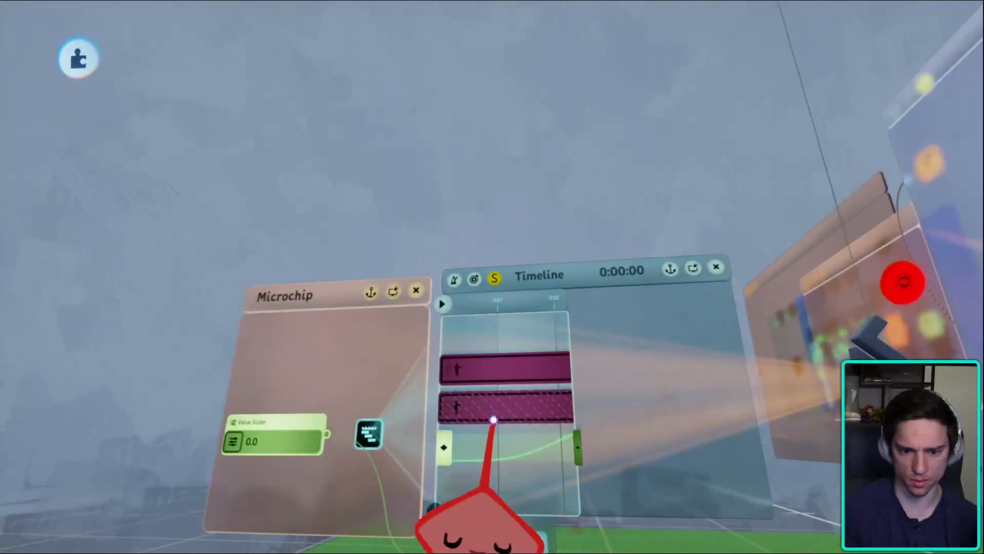
{"action": "middle_click_drag", "start_coordinate": [464, 390], "coordinate": [509, 257]}
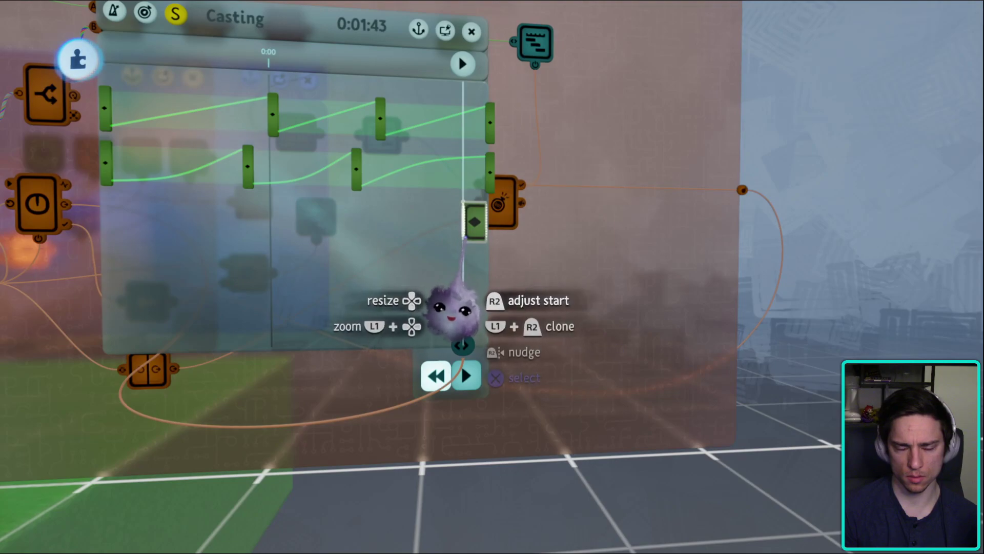
{"action": "middle_click_drag", "start_coordinate": [435, 263], "coordinate": [381, 230]}
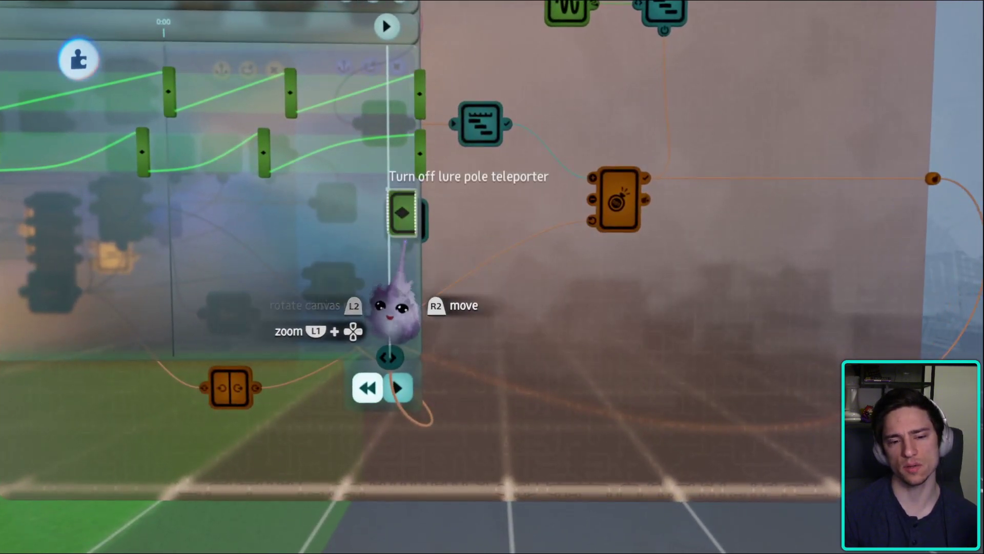
{"action": "middle_click_drag", "start_coordinate": [392, 307], "coordinate": [510, 241]}
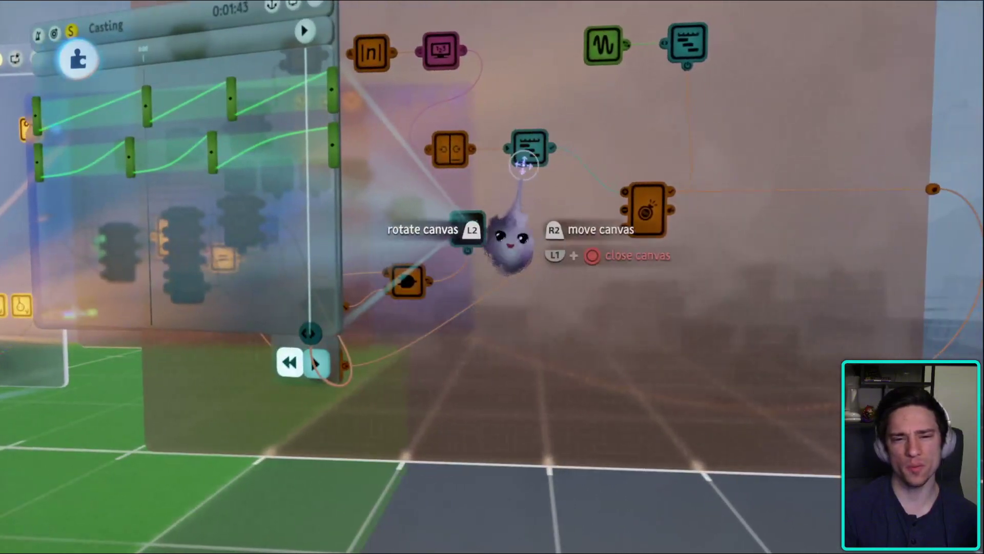
{"action": "left_click", "coordinate": [522, 164]}
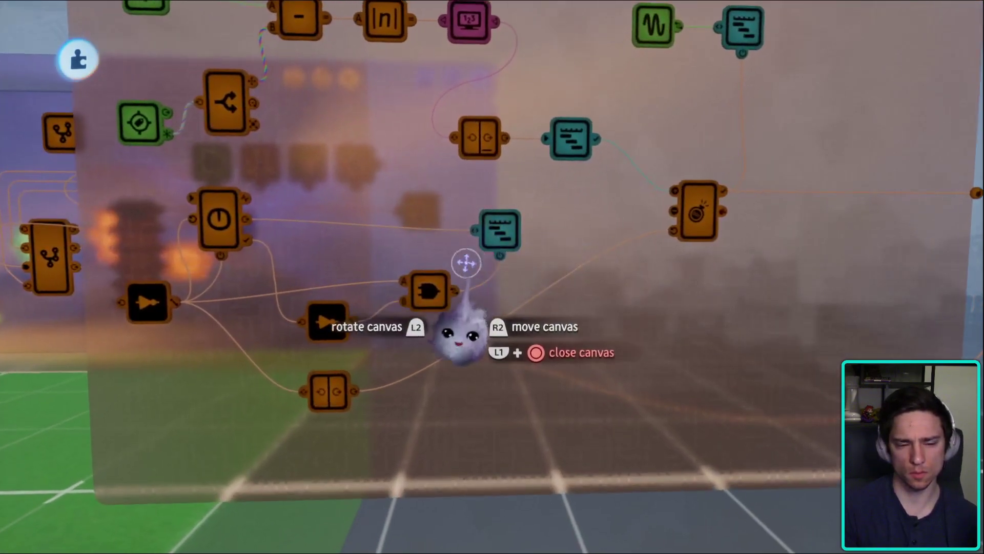
- Place a NOT gate beside the AND gate and wire its output into the AND gate
{"action": "mouse_move", "coordinate": [374, 148]}
{"action": "left_click", "coordinate": [509, 231]}
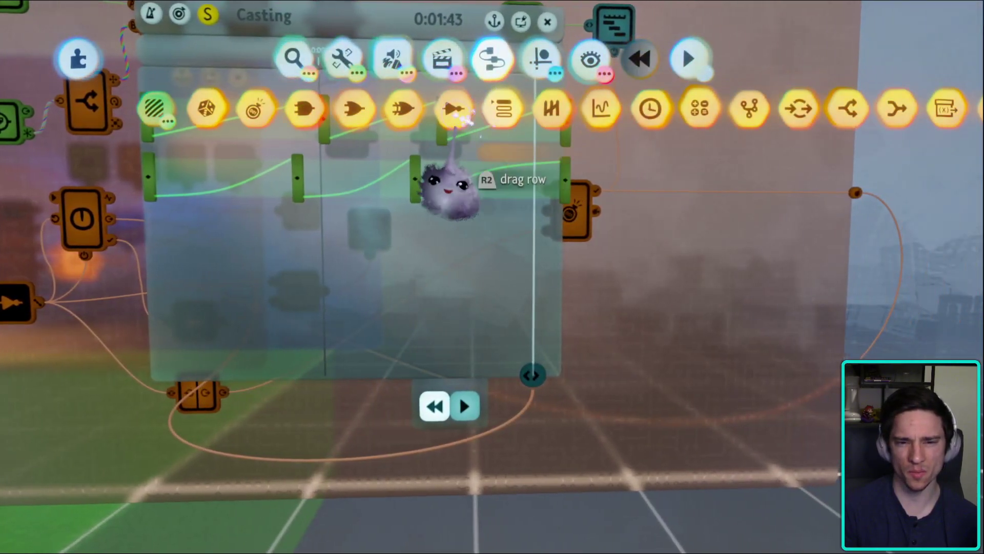
{"action": "left_click", "coordinate": [458, 103]}
{"action": "left_click", "coordinate": [461, 292]}
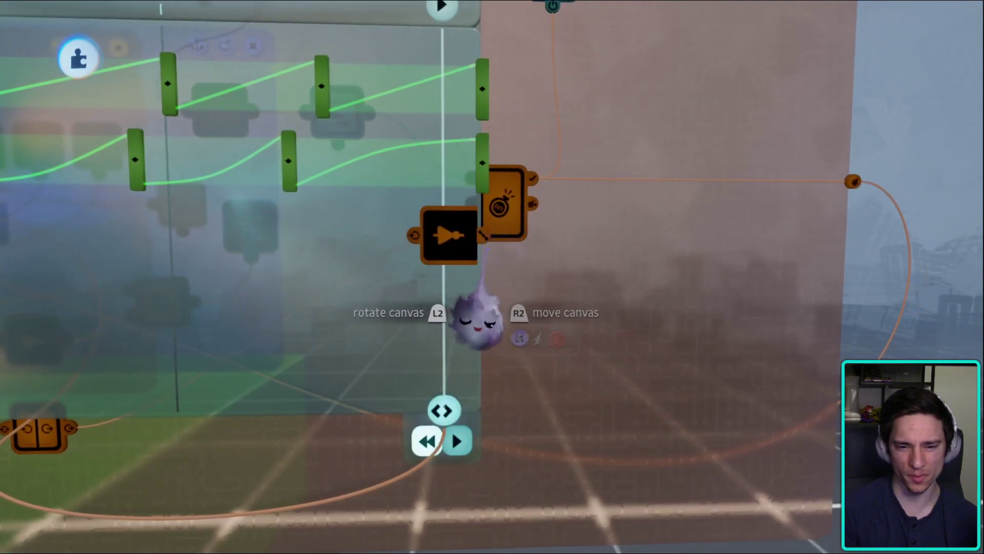
{"action": "middle_click_drag", "start_coordinate": [488, 312], "coordinate": [417, 330]}
{"action": "left_click", "coordinate": [328, 227]}
{"action": "middle_click_drag", "start_coordinate": [363, 233], "coordinate": [453, 306]}
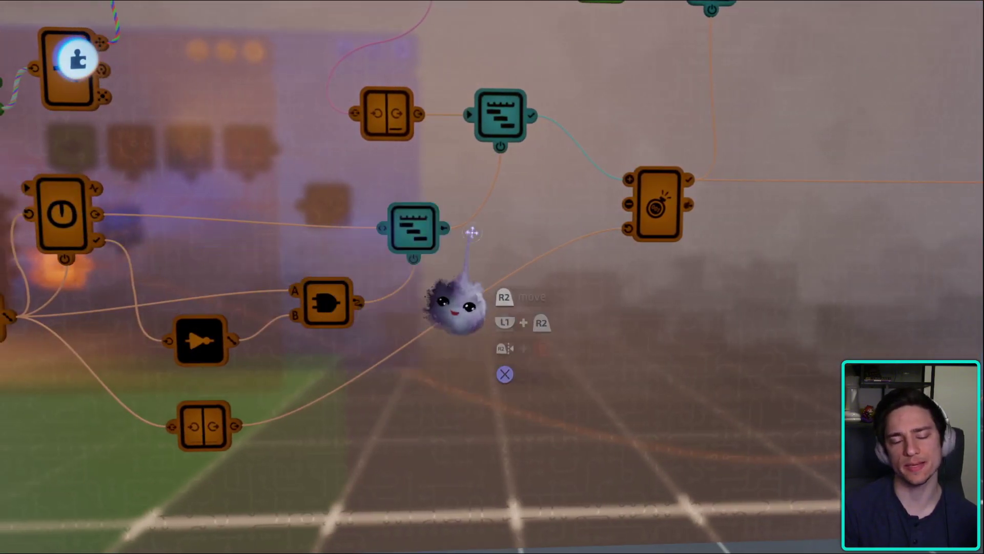
- Raise the Flying timeline's Playback Speed slider, then close the timeline windows
{"action": "left_click", "coordinate": [418, 231]}
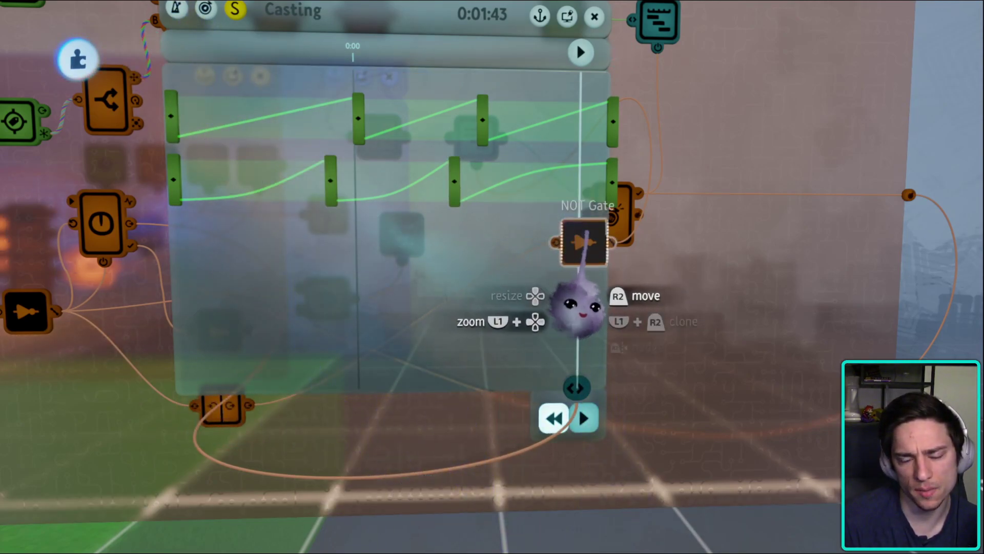
{"action": "key", "text": "Escape"}
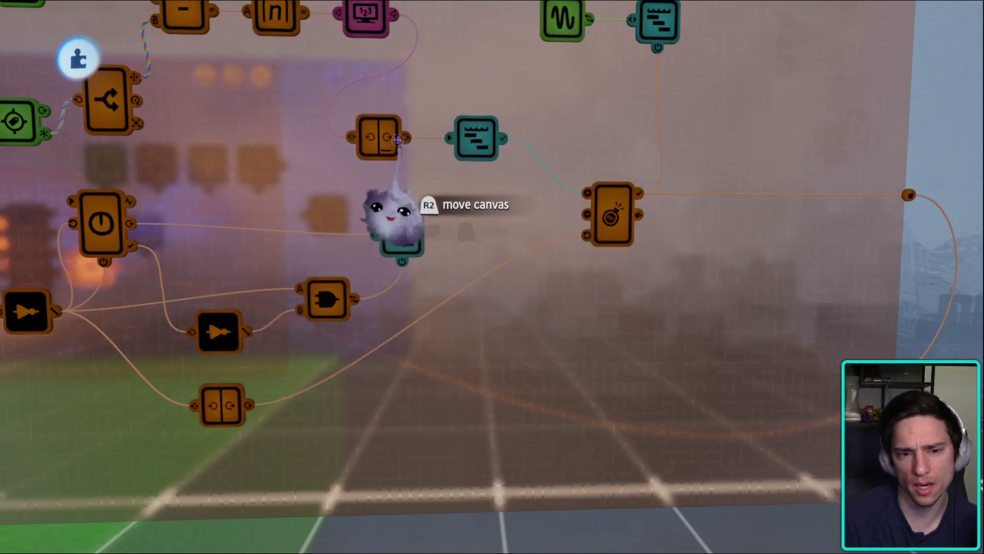
{"action": "left_click", "coordinate": [477, 138]}
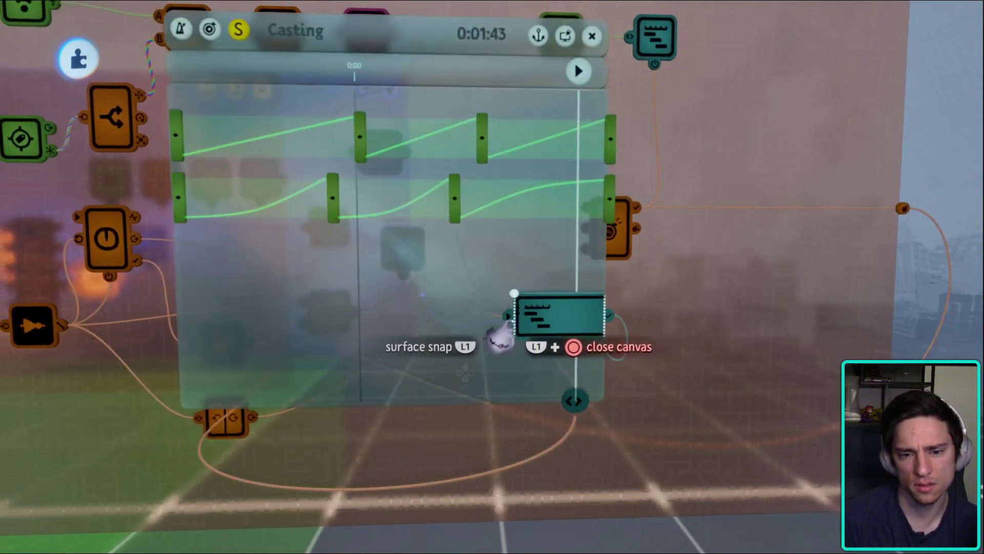
{"action": "left_click", "coordinate": [549, 340]}
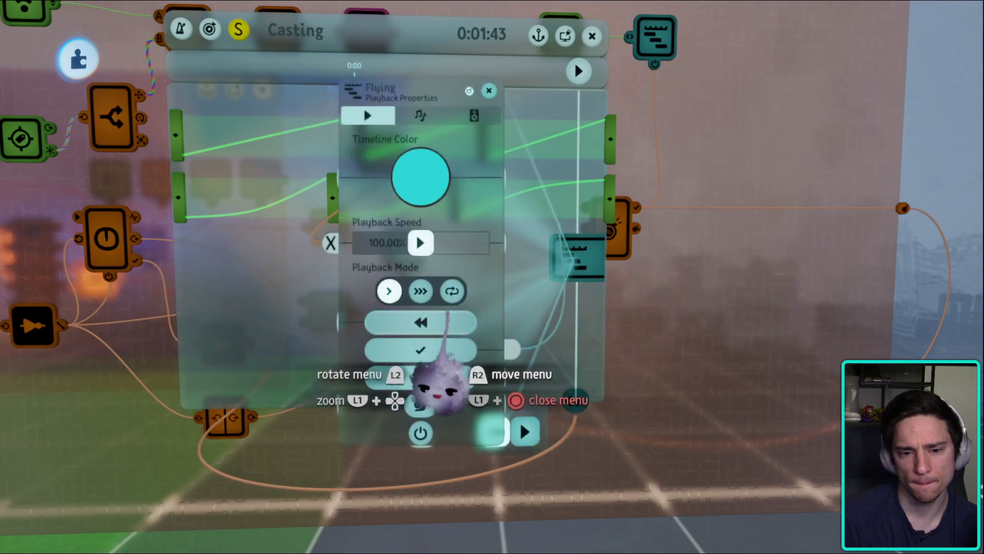
{"action": "left_click_drag", "start_coordinate": [420, 242], "coordinate": [456, 244]}
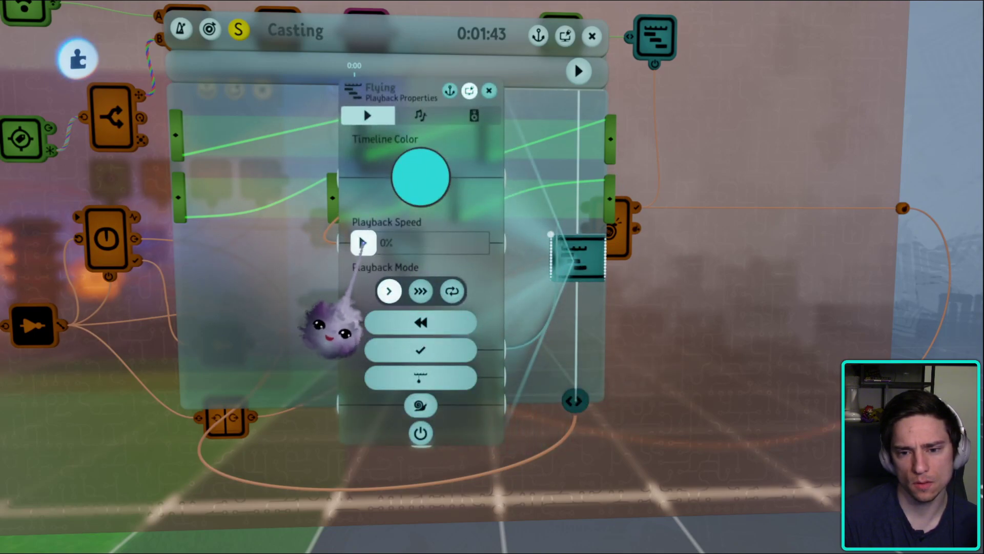
{"action": "key", "text": "Escape"}
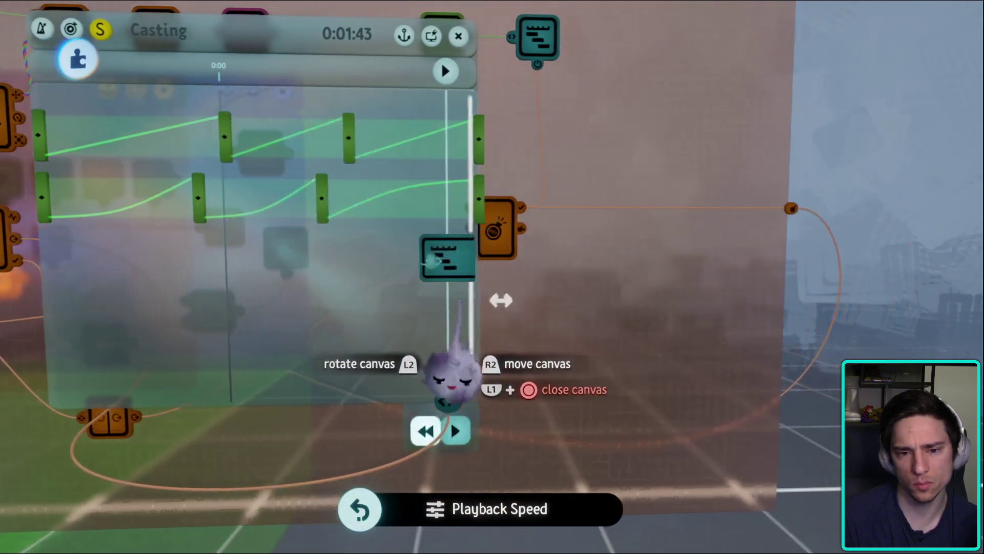
{"action": "right_click", "coordinate": [431, 347]}
{"action": "key", "text": "Escape"}
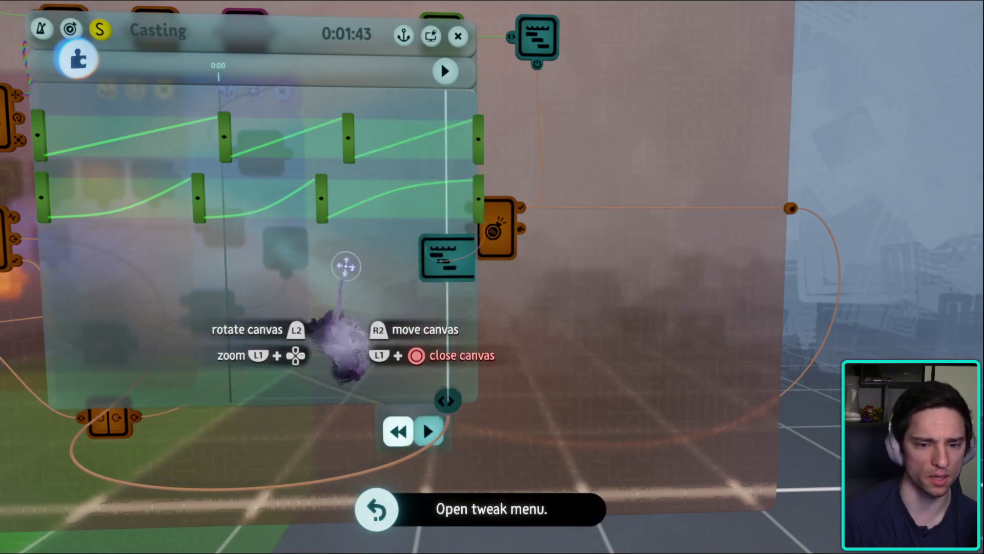
{"action": "key", "text": "Escape"}
- Stamp an Add calculator gadget onto the fishing logic canvas
{"action": "left_click_drag", "start_coordinate": [219, 521], "coordinate": [398, 183]}
{"action": "key", "text": "Tab"}
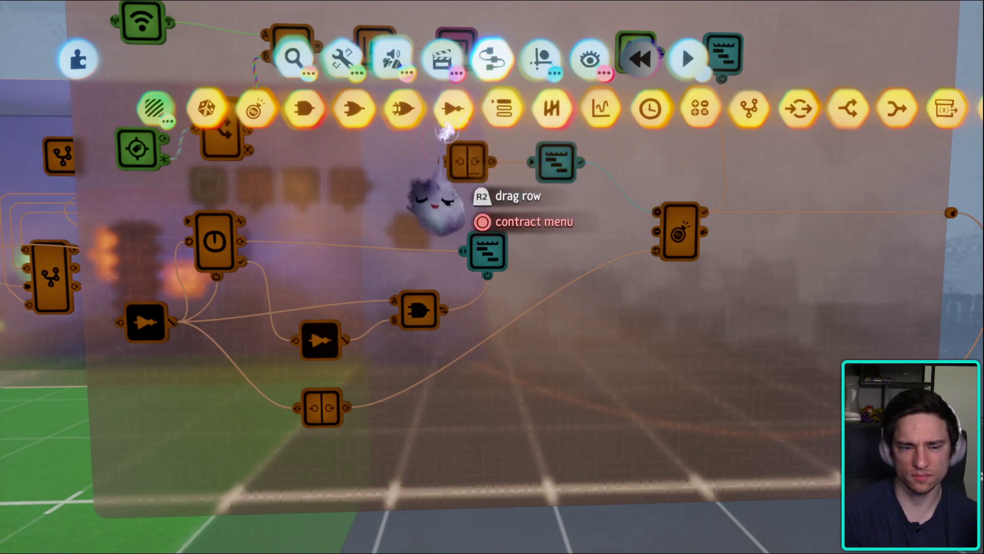
{"action": "left_click", "coordinate": [700, 109]}
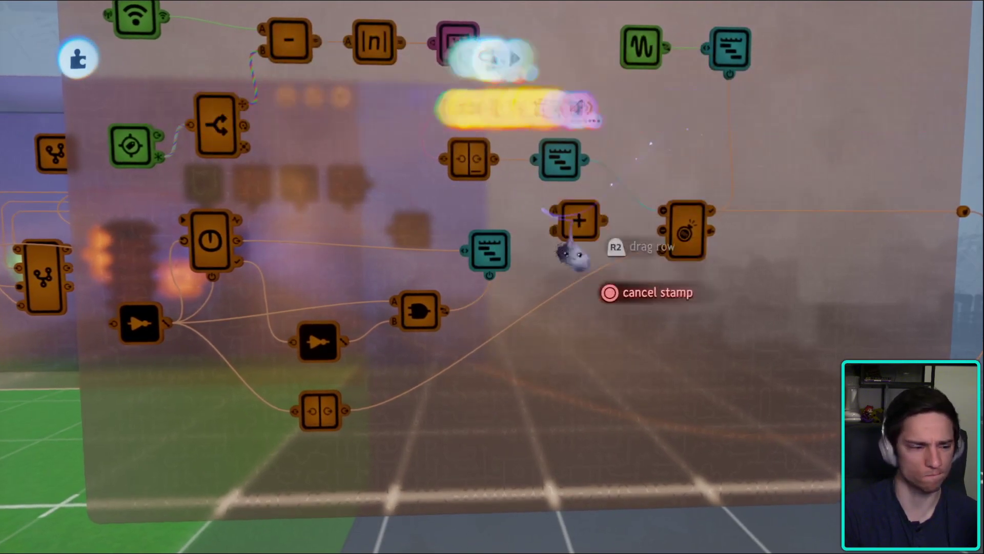
{"action": "key", "text": "alt+Tab"}
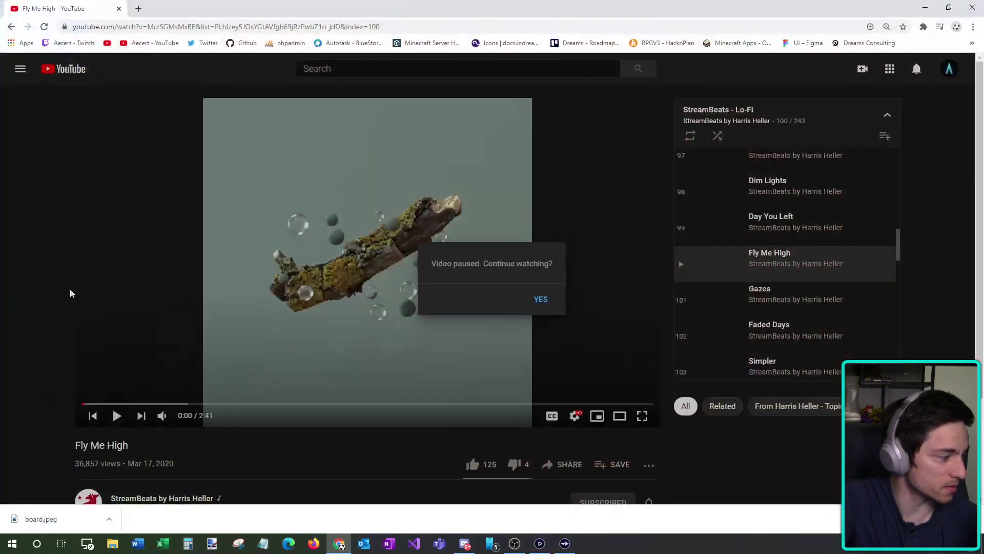
{"action": "left_click", "coordinate": [540, 299]}
{"action": "key", "text": "alt+Tab"}
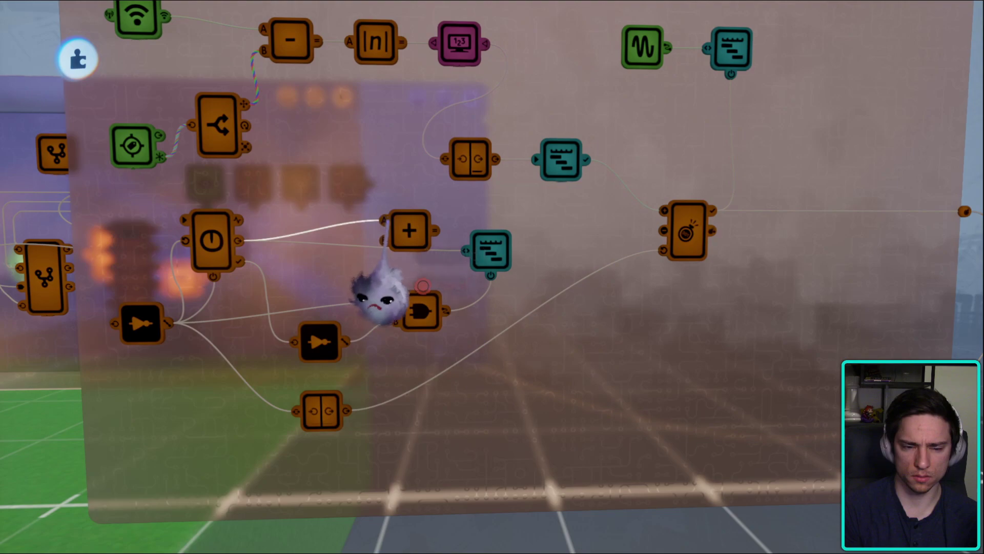
- Set the calculator to greater than 0.9, wiring it and the AND gate output into the two timelines' power
{"action": "left_click", "coordinate": [409, 230]}
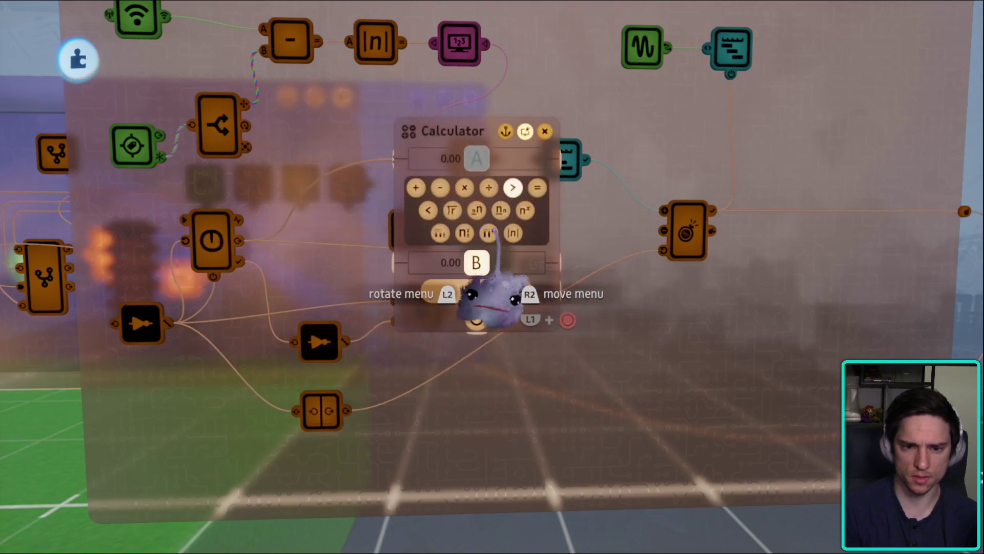
{"action": "left_click", "coordinate": [451, 263]}
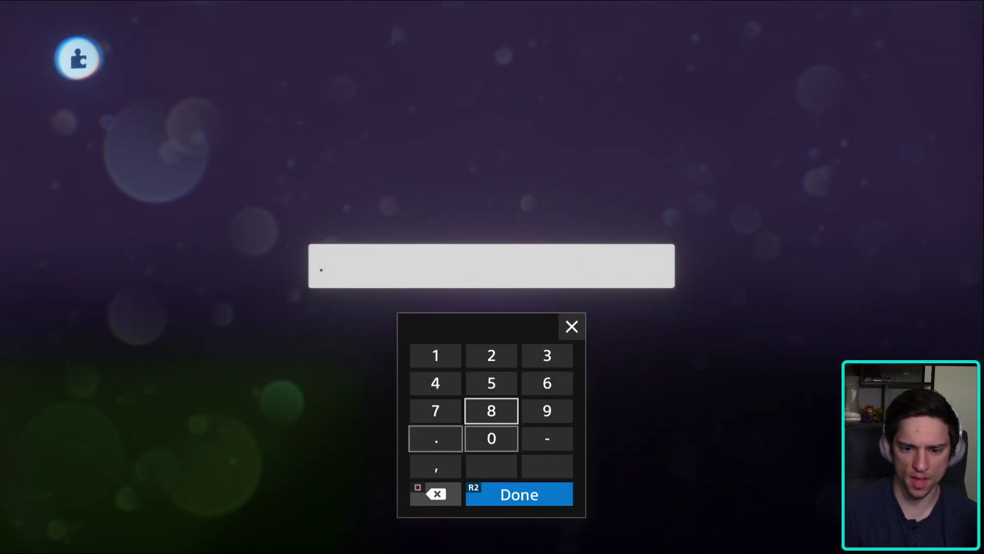
{"action": "type", "text": "9"}
{"action": "key", "text": "Return"}
{"action": "key", "text": "Escape"}
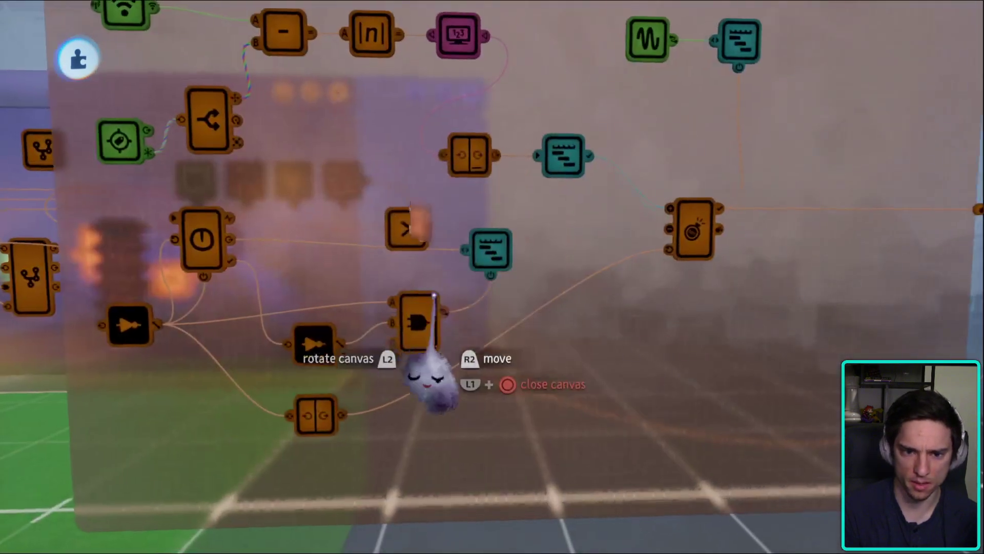
{"action": "left_click_drag", "start_coordinate": [417, 301], "coordinate": [563, 181]}
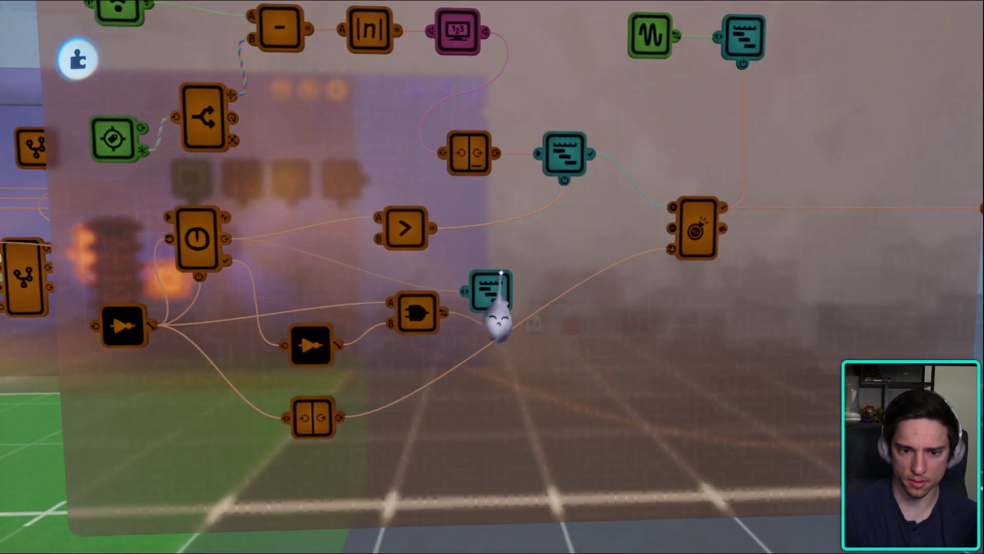
{"action": "left_click_drag", "start_coordinate": [499, 308], "coordinate": [491, 303]}
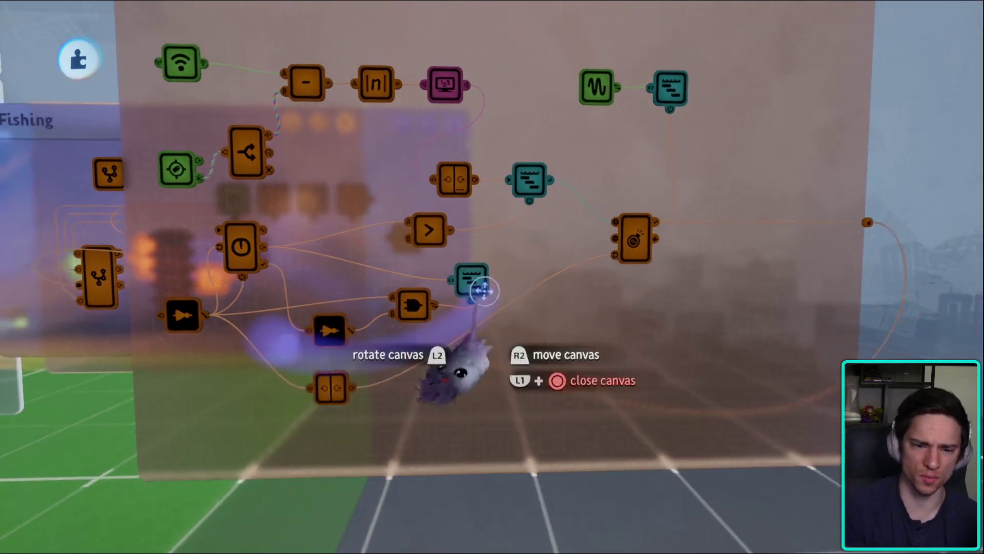
- Check the timeline's teleporter keyframe, run a quick cast test, then return to editing
{"action": "left_click", "coordinate": [542, 172]}
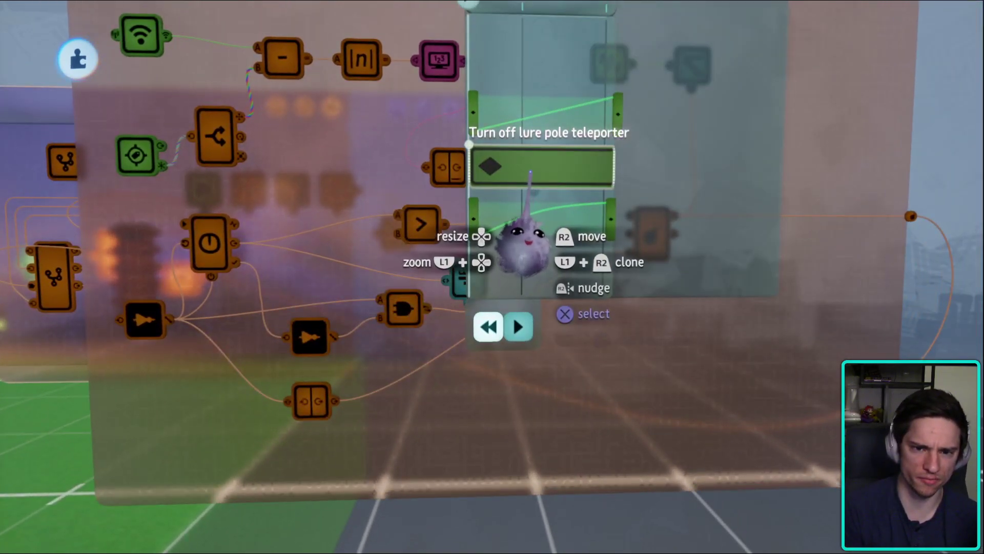
{"action": "left_click", "coordinate": [531, 180]}
{"action": "key", "text": "Escape"}
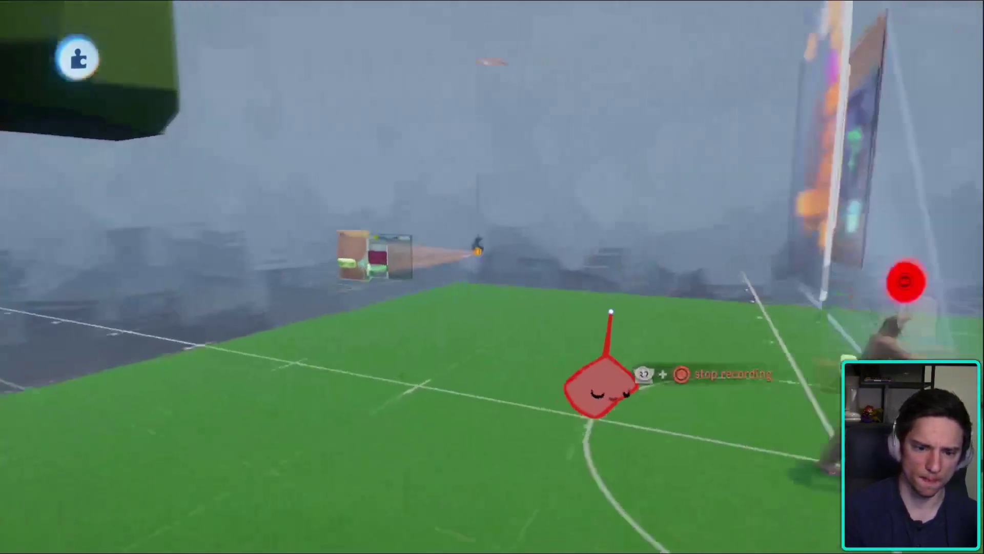
{"action": "key", "text": "Escape"}
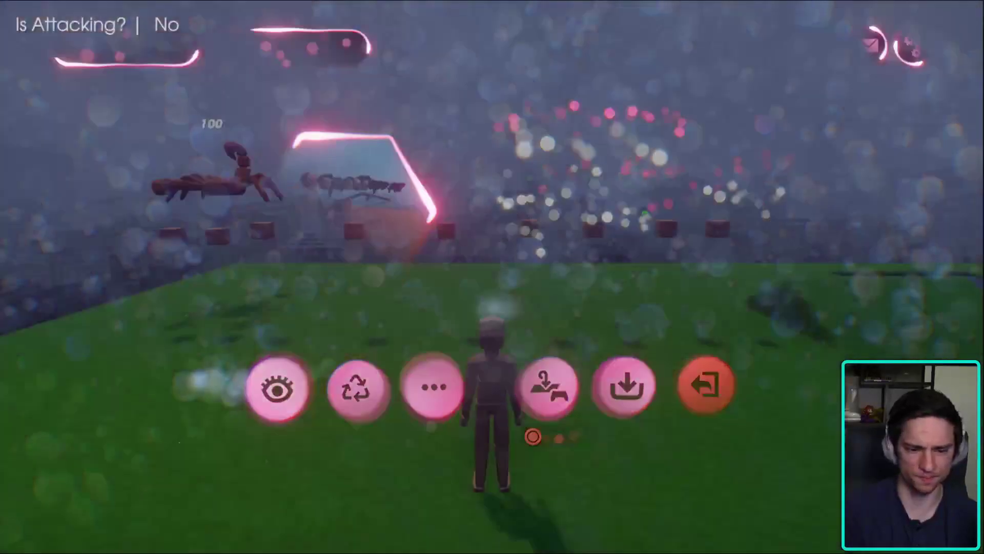
{"action": "key", "text": "Escape"}
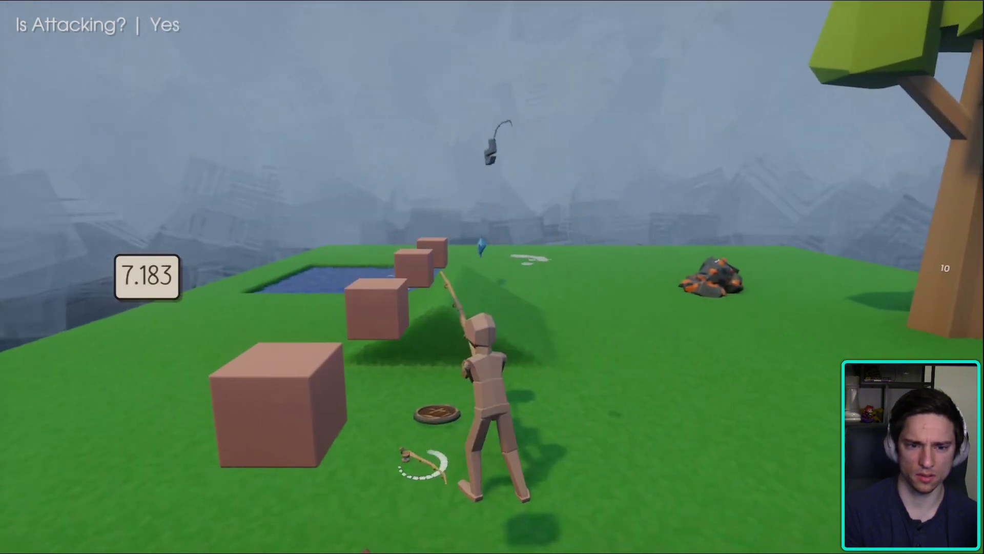
{"action": "key", "text": "Escape"}
{"action": "left_click", "coordinate": [237, 384]}
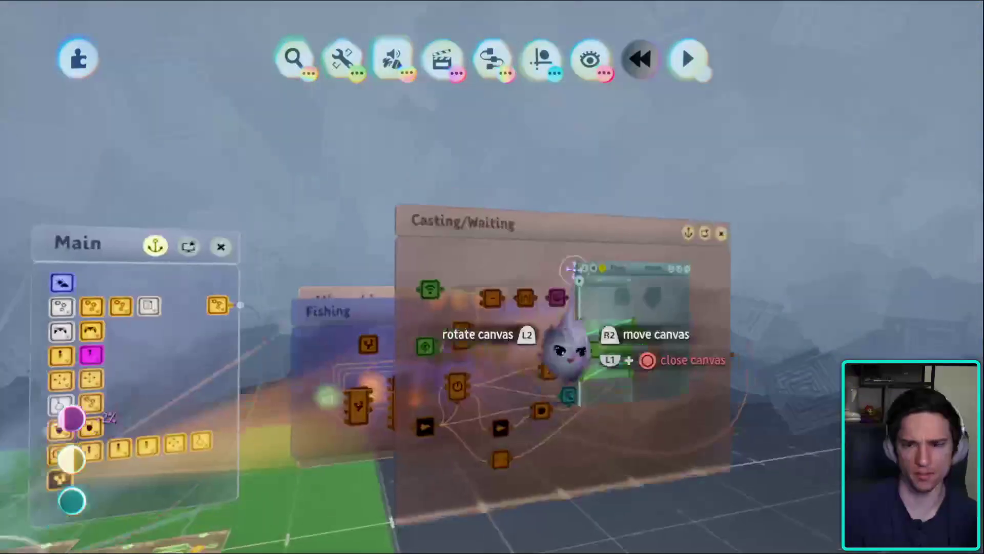
- Trim the Flying timeline's start in the Casting canvas up to the playhead
{"action": "left_click", "coordinate": [574, 269]}
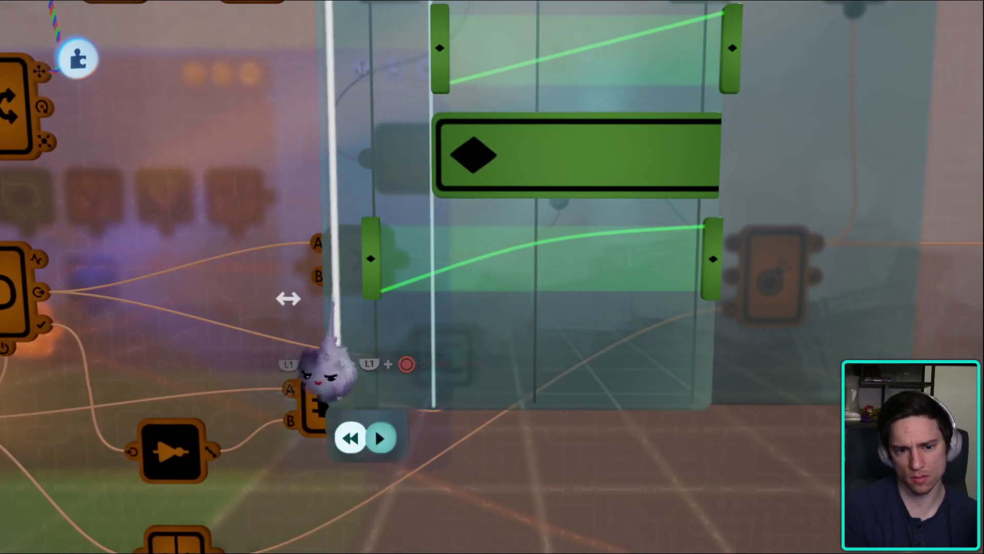
{"action": "scroll", "coordinate": [418, 303], "scroll_direction": "down", "scroll_amount": 2}
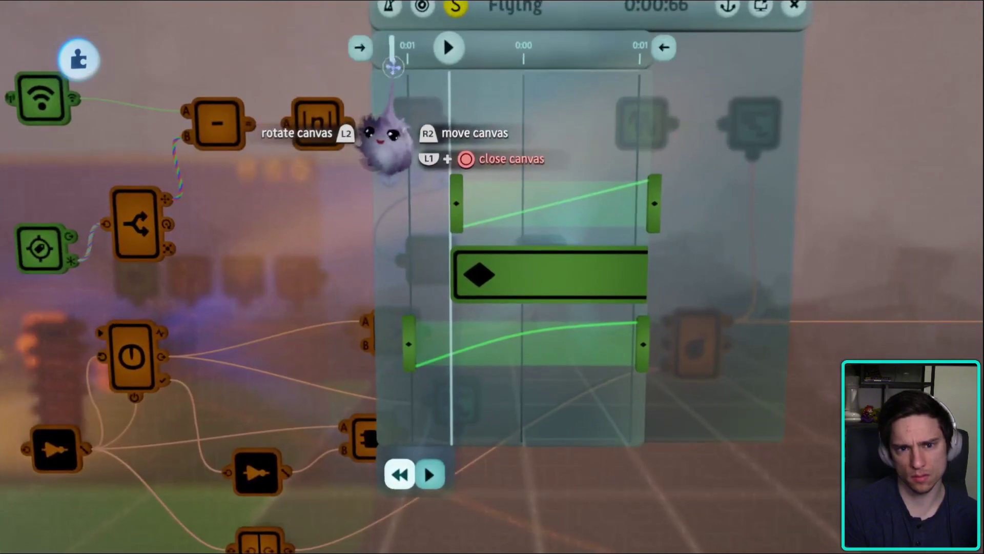
{"action": "mouse_move", "coordinate": [367, 62]}
{"action": "left_mouse_down"}
{"action": "mouse_move", "coordinate": [388, 49]}
{"action": "mouse_move", "coordinate": [445, 52]}
{"action": "left_mouse_up"}
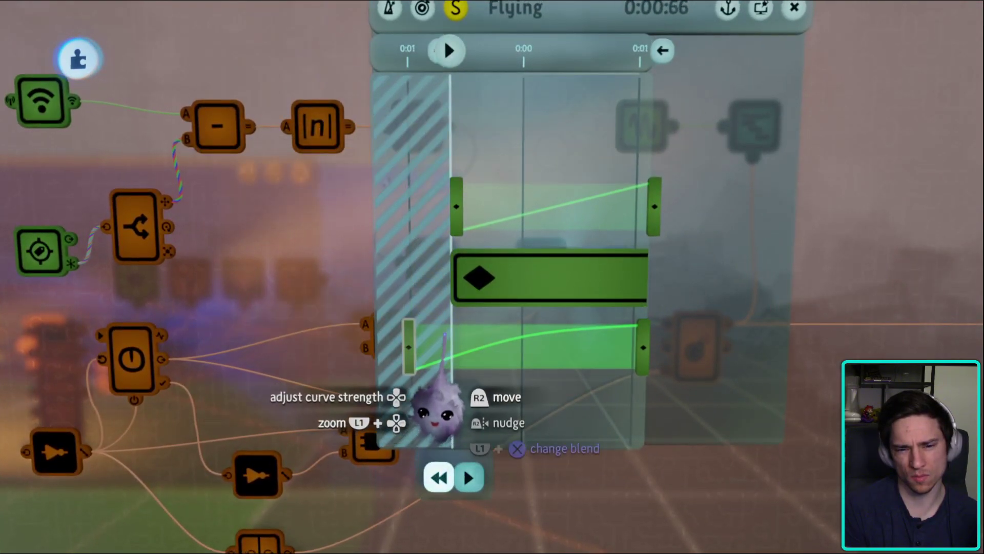
{"action": "scroll", "coordinate": [440, 389], "scroll_direction": "down", "scroll_amount": 2}
{"action": "scroll", "coordinate": [582, 353], "scroll_direction": "down", "scroll_amount": 2}
{"action": "key", "text": "Escape"}
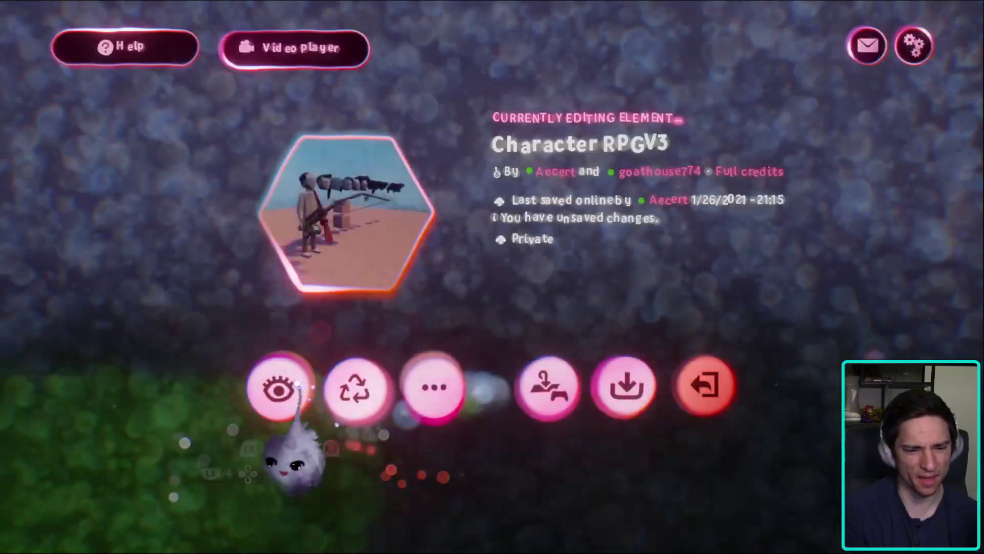
- Play-test running to the pond and casting the rod, reading a 7.890 countdown, then return to editing
{"action": "left_click", "coordinate": [279, 383]}
{"action": "key", "text": "w"}
{"action": "key", "text": "space"}
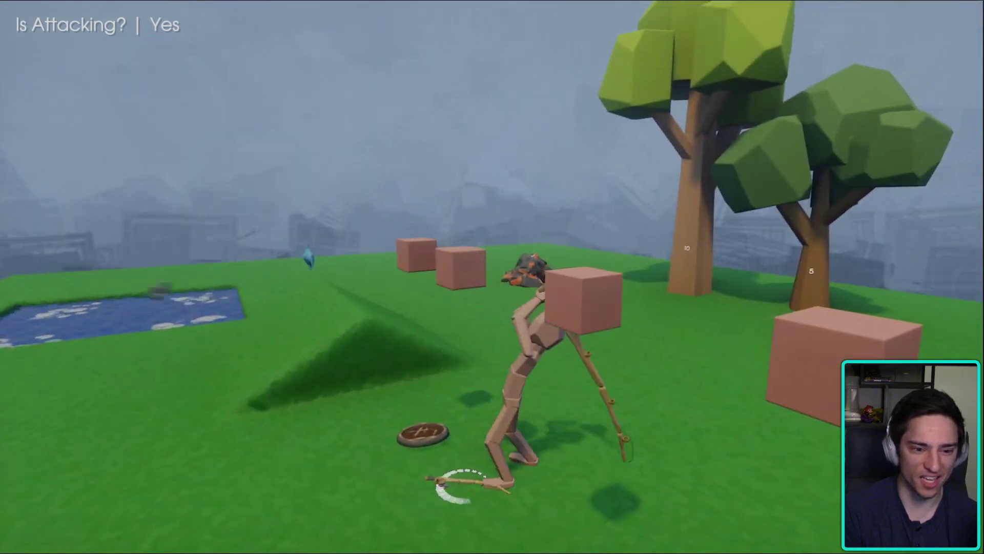
{"action": "key", "text": "w"}
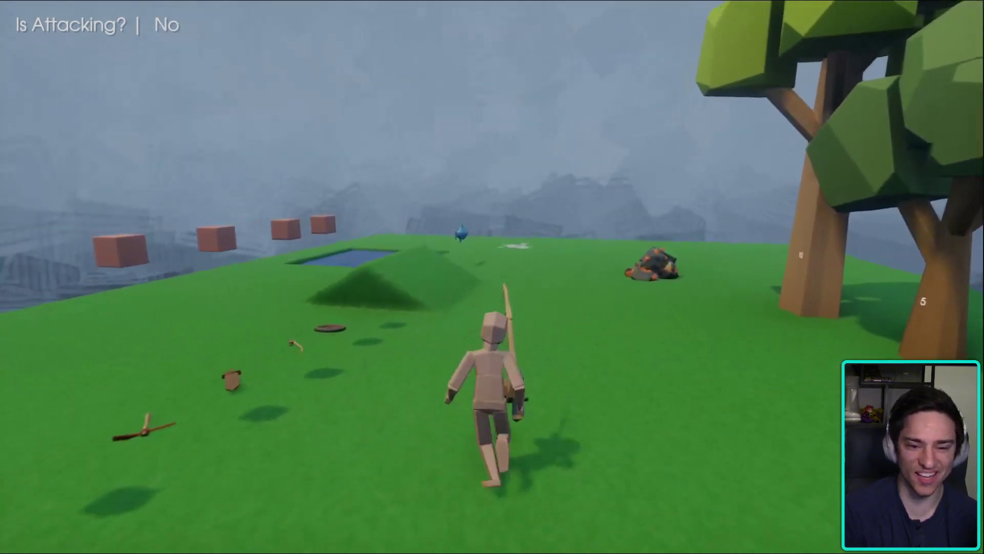
{"action": "left_click", "coordinate": [492, 277]}
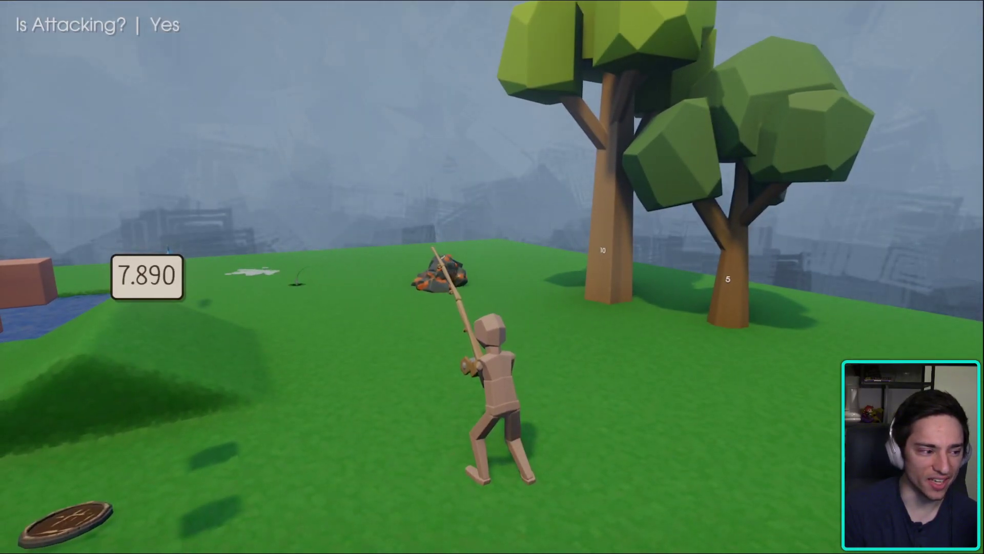
{"action": "key", "text": "Escape"}
{"action": "left_click", "coordinate": [235, 382]}
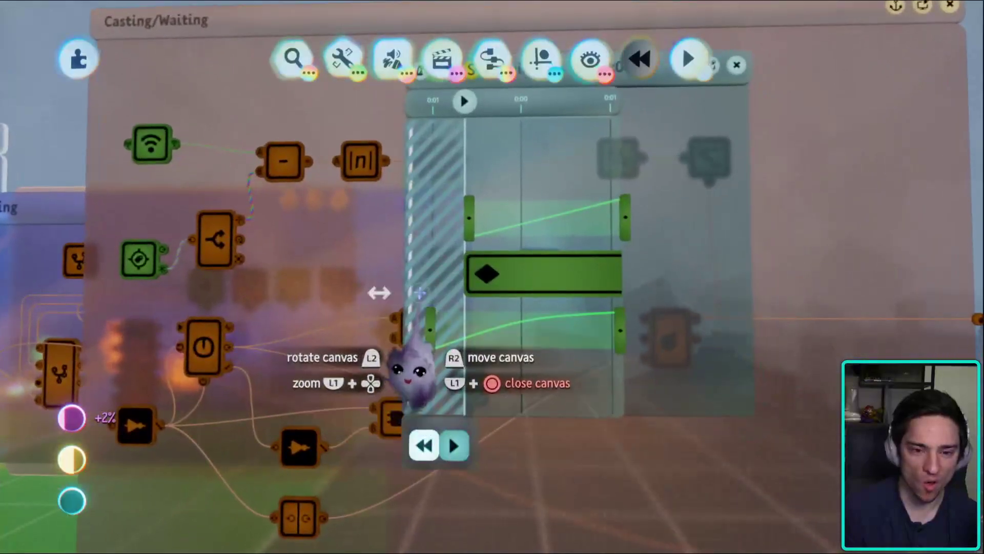
- Reset the Flying timeline's start trim, shift a keyframe later, and trim the start off again
{"action": "left_click_drag", "start_coordinate": [423, 433], "coordinate": [445, 303]}
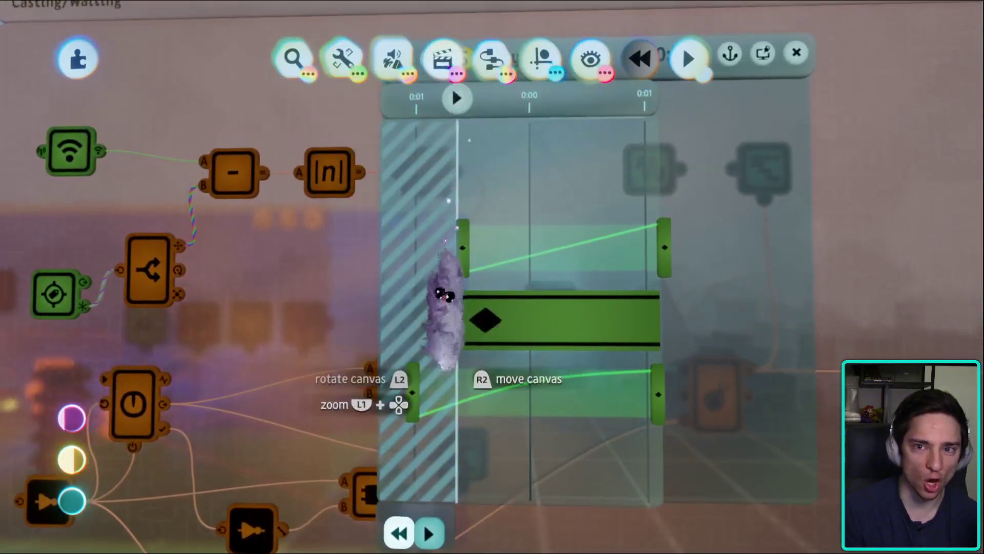
{"action": "scroll", "coordinate": [430, 396], "scroll_direction": "up", "scroll_amount": 3}
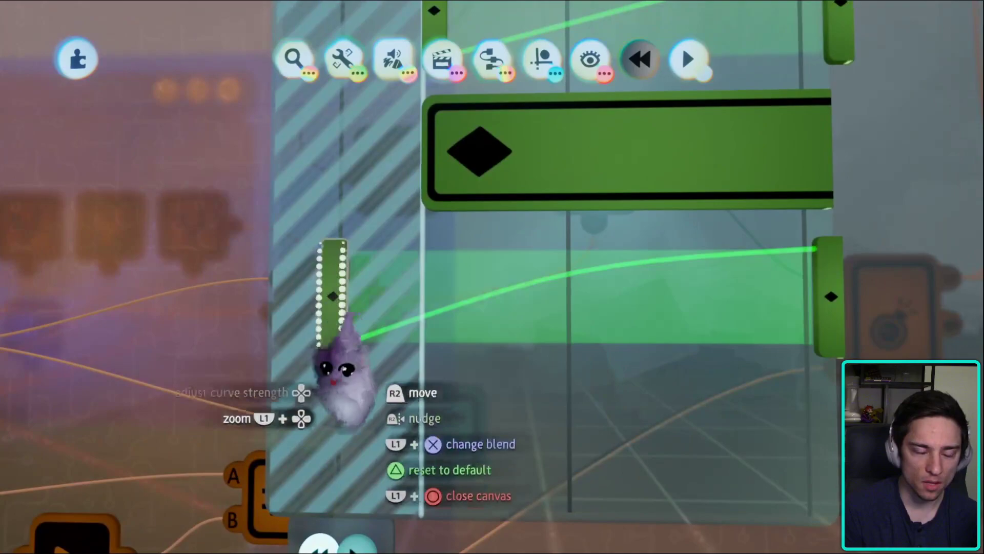
{"action": "scroll", "coordinate": [277, 405], "scroll_direction": "down", "scroll_amount": 5}
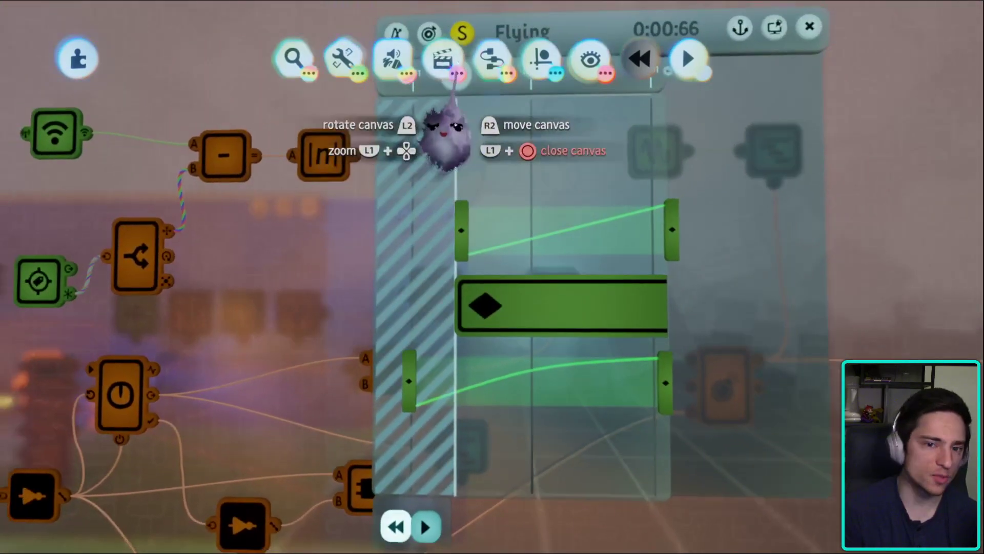
{"action": "left_click_drag", "start_coordinate": [455, 268], "coordinate": [414, 198]}
{"action": "left_click", "coordinate": [407, 182]}
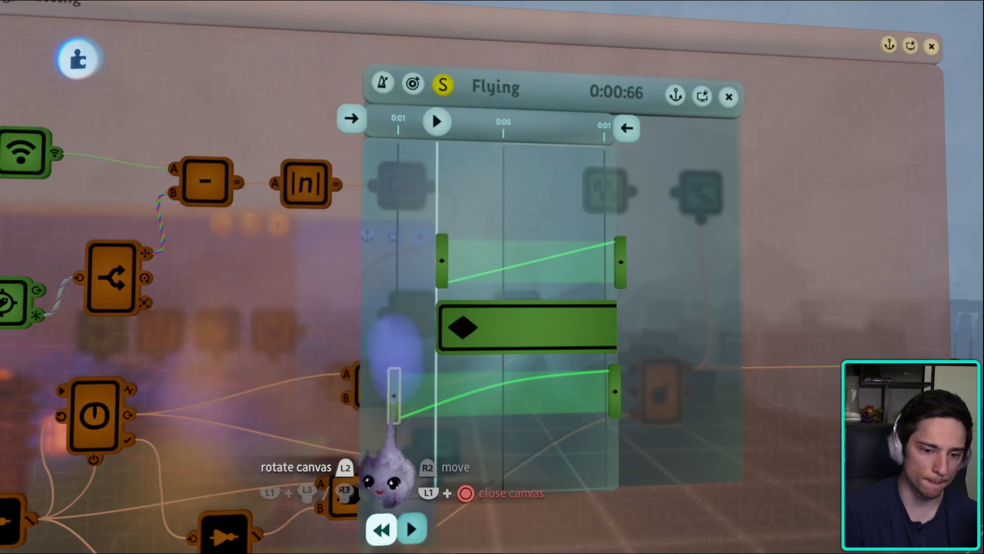
{"action": "left_click_drag", "start_coordinate": [387, 479], "coordinate": [435, 450]}
{"action": "left_click_drag", "start_coordinate": [340, 373], "coordinate": [451, 407]}
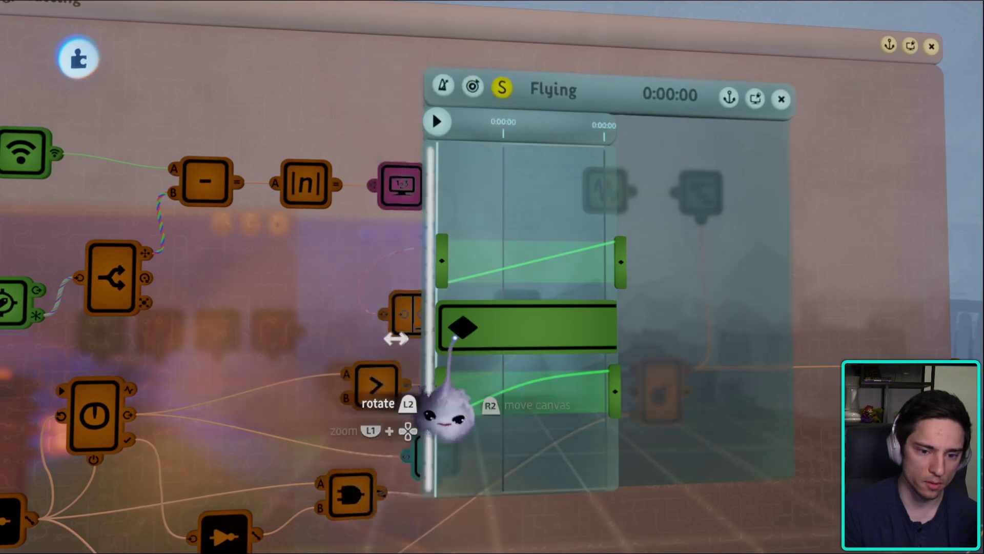
- Test swinging and casting the fishing line, then go back to the Fishing logic
{"action": "key", "text": "Escape"}
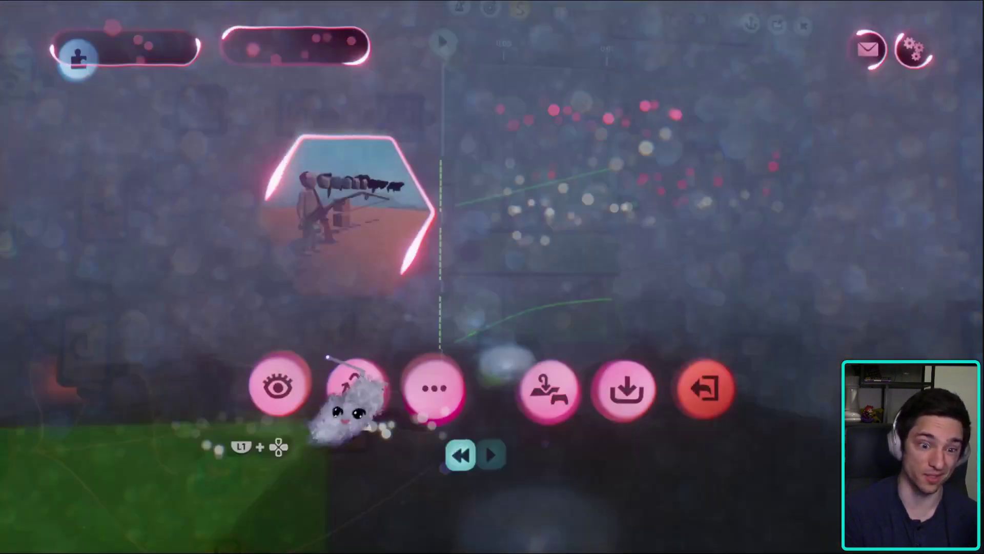
{"action": "key", "text": "space"}
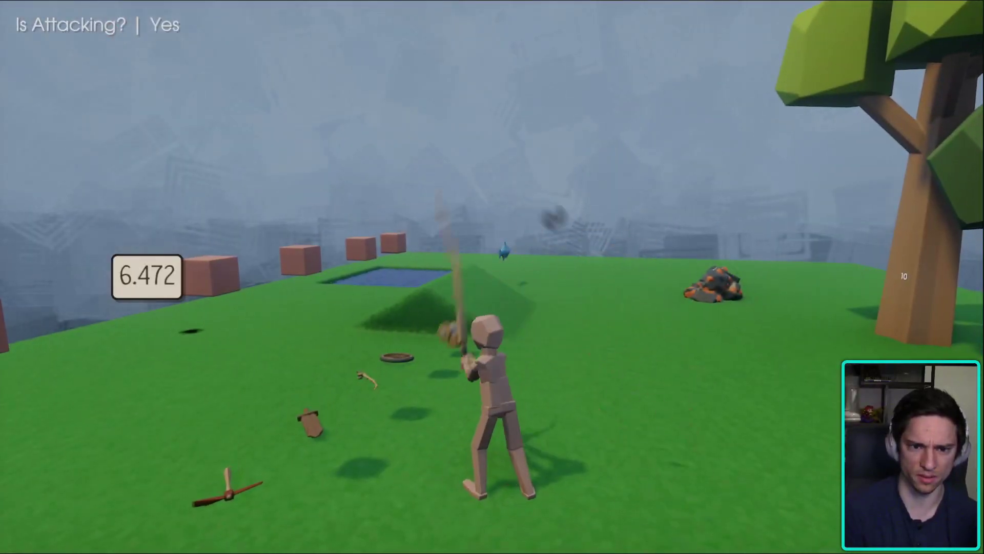
{"action": "key", "text": "tab"}
{"action": "key", "text": "Escape"}
{"action": "left_click", "coordinate": [237, 384]}
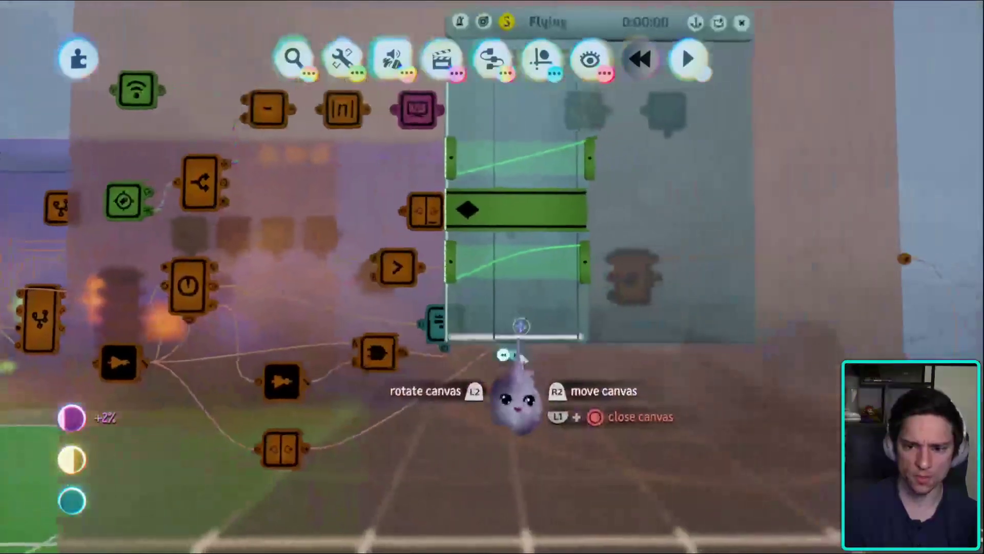
- Trim the Flying timeline's start to the playhead and start a new playtest
{"action": "left_click_drag", "start_coordinate": [516, 402], "coordinate": [415, 400]}
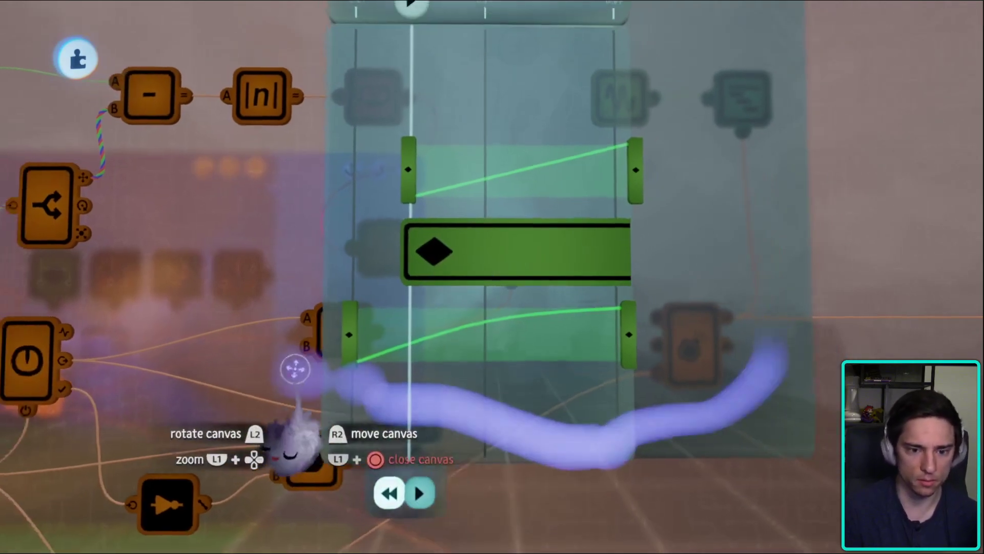
{"action": "left_click_drag", "start_coordinate": [574, 359], "coordinate": [413, 105]}
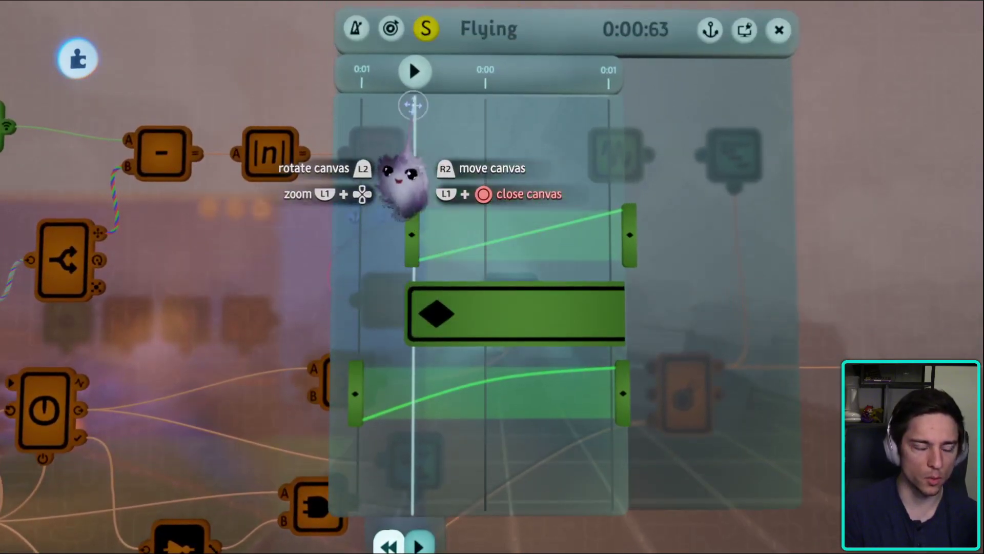
{"action": "left_click_drag", "start_coordinate": [316, 63], "coordinate": [395, 63]}
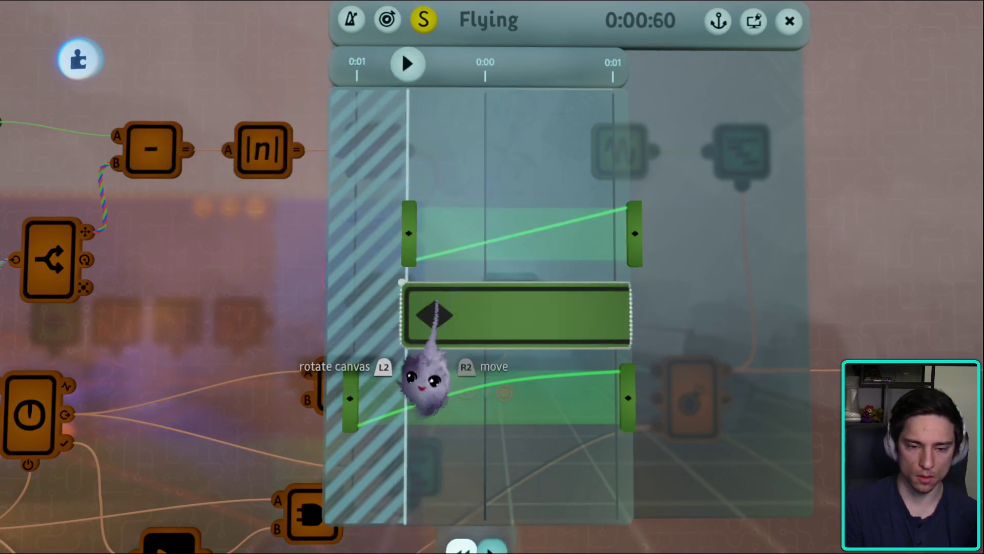
{"action": "key", "text": "Escape"}
{"action": "key", "text": "Return"}
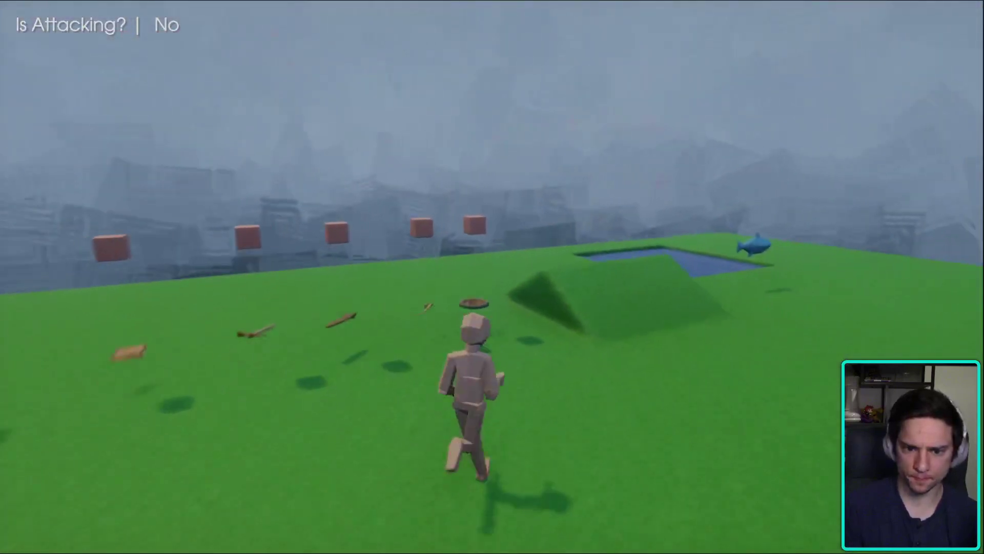
- Walk and swing the fishing rod twice, with casts reading 6.059 and 8.794, then pause
{"action": "key", "text": "w"}
{"action": "key", "text": "space"}
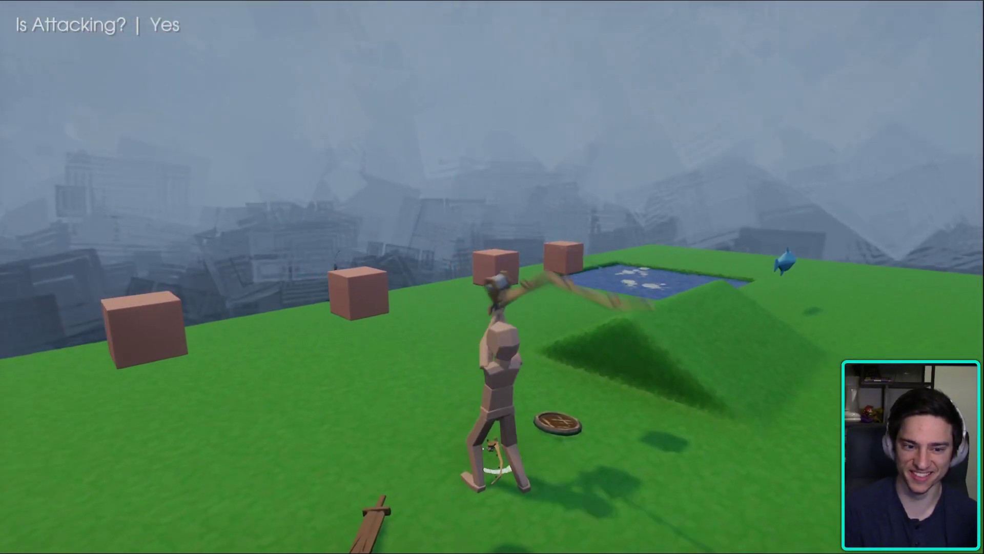
{"action": "key", "text": "w"}
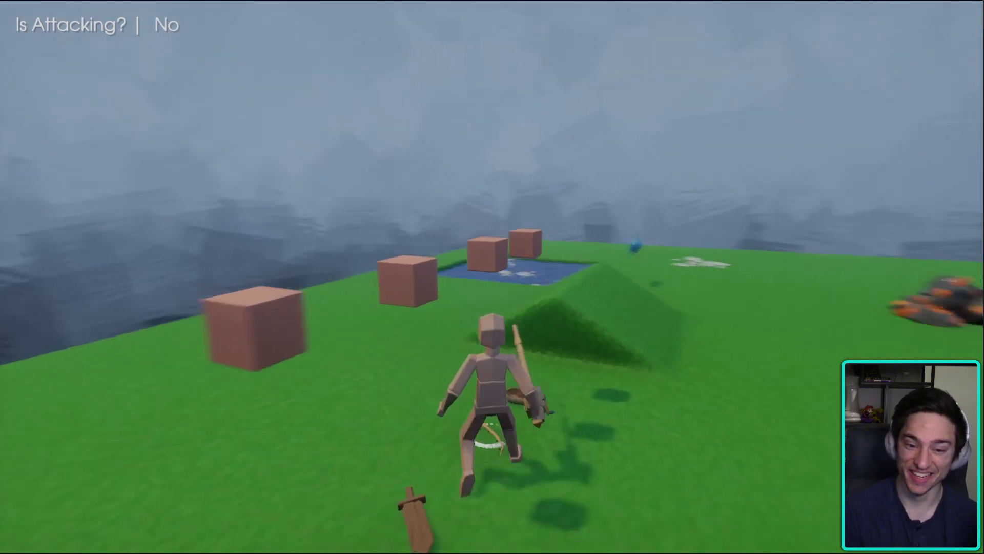
{"action": "key", "text": "space"}
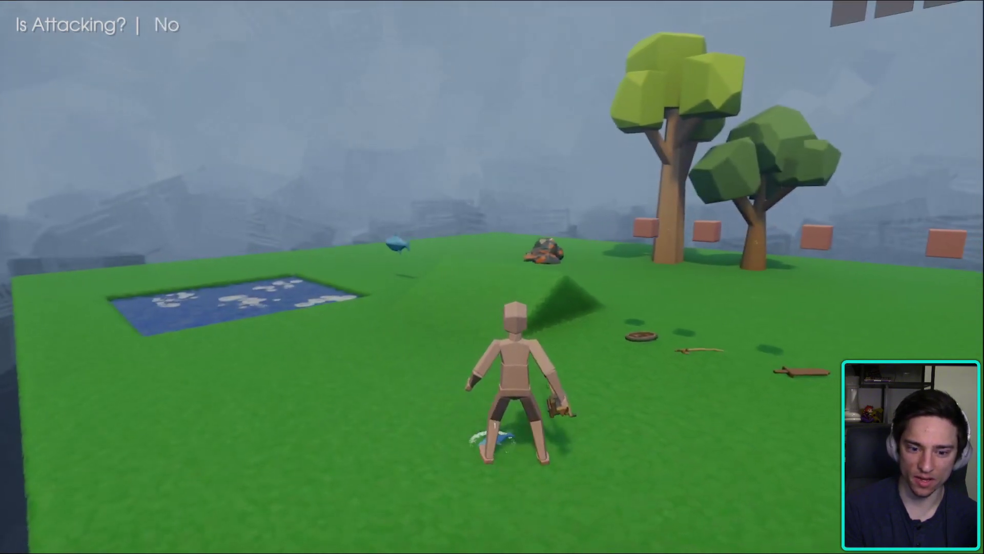
{"action": "key", "text": "Escape"}
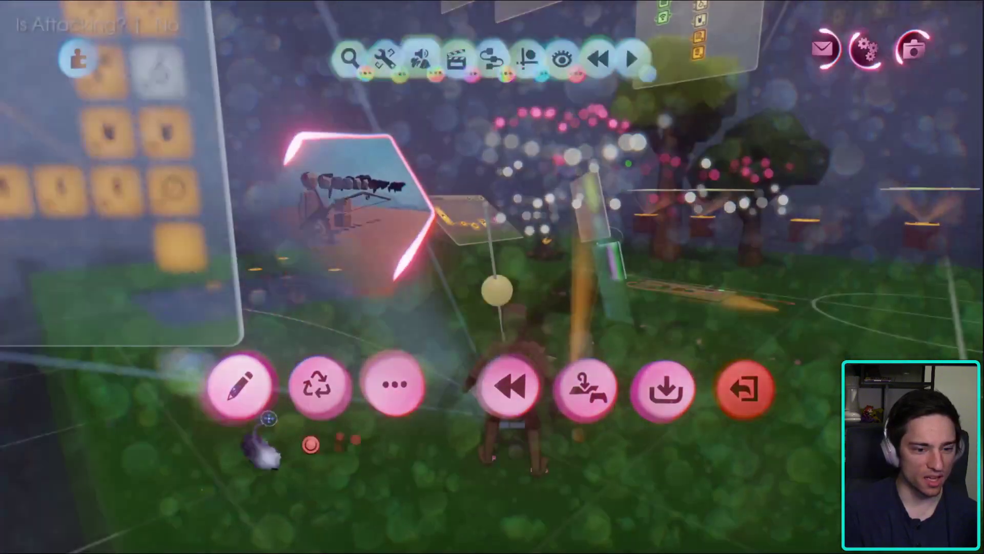
- Inspect the Casting/Waiting canvas in edit mode, then resume the playtest
{"action": "left_click", "coordinate": [251, 397]}
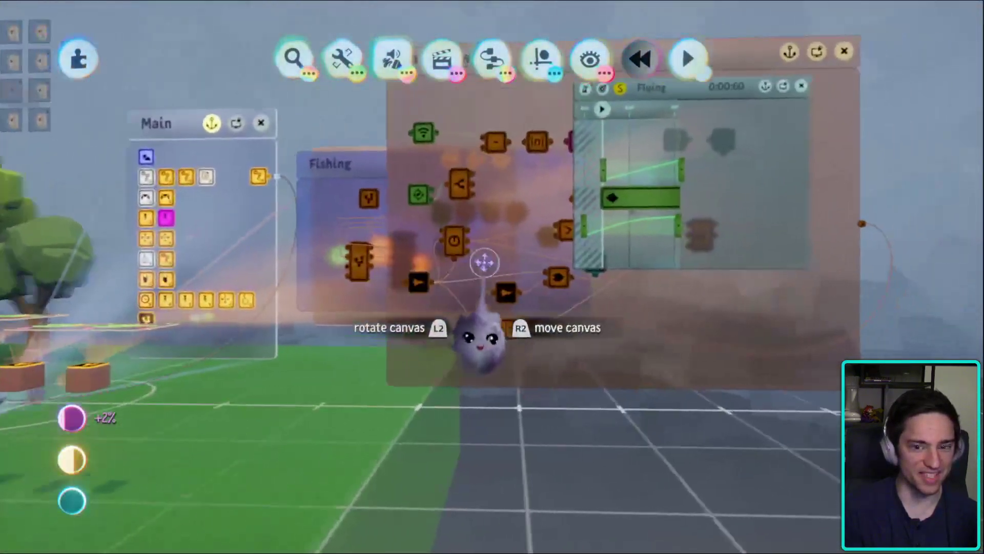
{"action": "scroll", "coordinate": [475, 292], "scroll_direction": "up", "scroll_amount": 2}
{"action": "scroll", "coordinate": [494, 361], "scroll_direction": "up", "scroll_amount": 2}
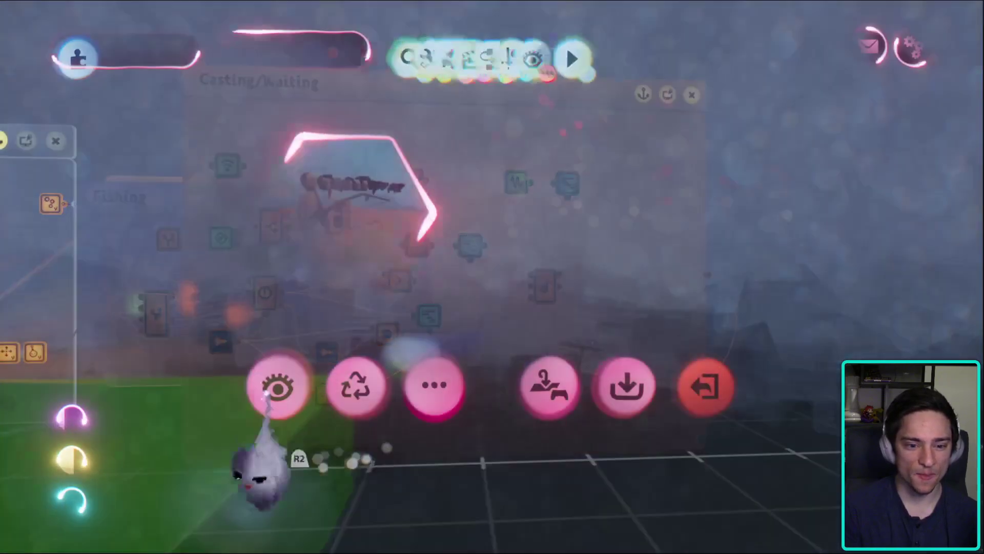
{"action": "key", "text": "Escape"}
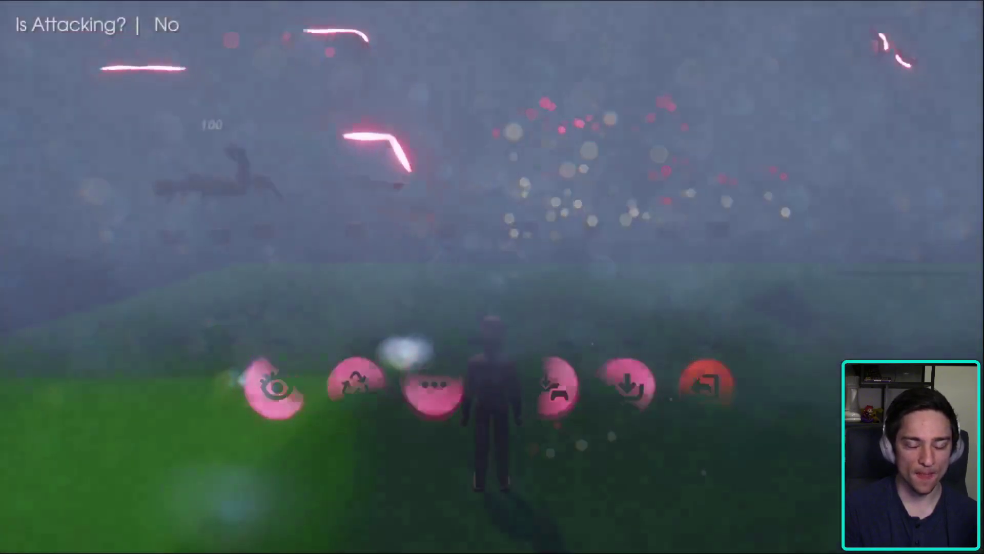
{"action": "left_click", "coordinate": [278, 390]}
- Run to the pond, swing and cast the rod, and reel in a fish
{"action": "key", "text": "w"}
{"action": "key", "text": "space"}
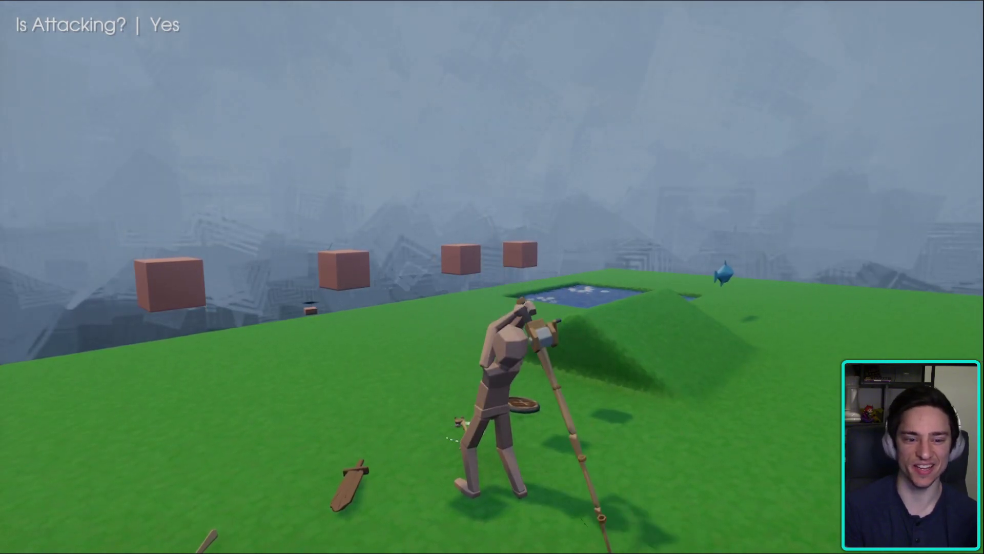
{"action": "key", "text": "space"}
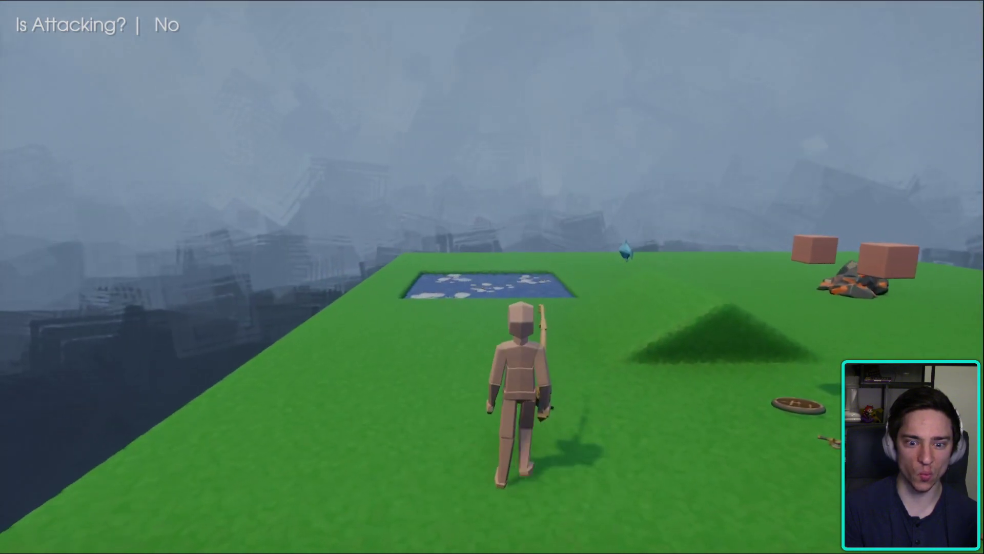
{"action": "key", "text": "space"}
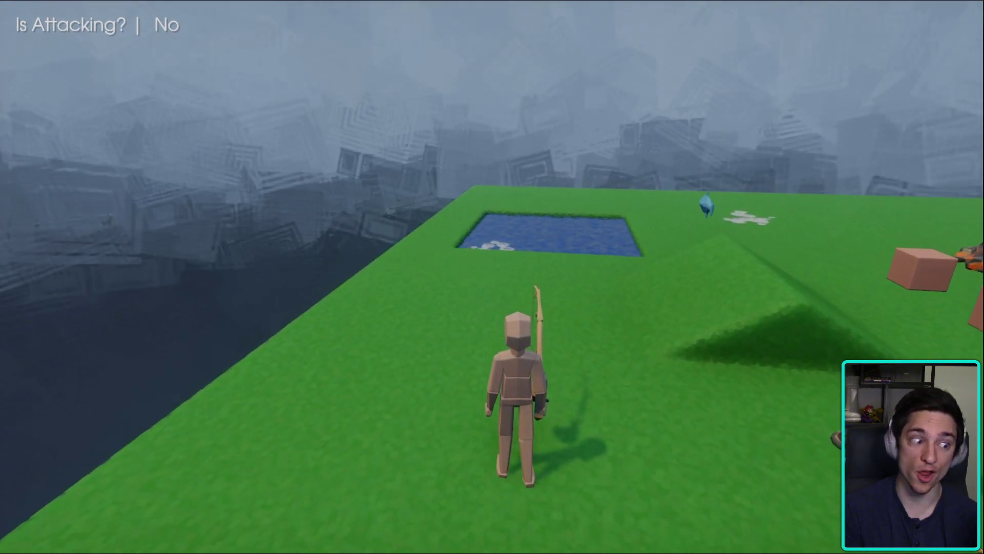
{"action": "left_click", "coordinate": [492, 277]}
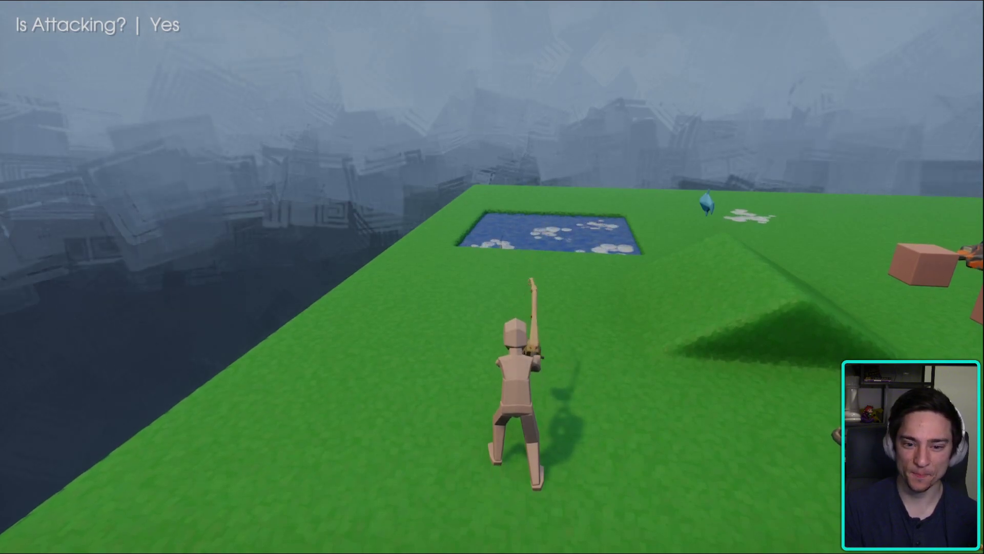
{"action": "left_click", "coordinate": [492, 277]}
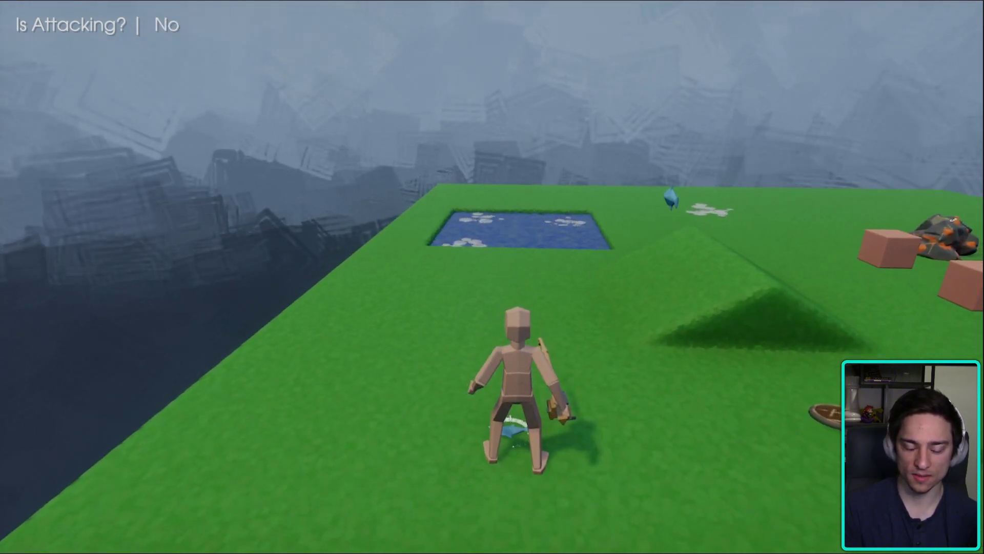
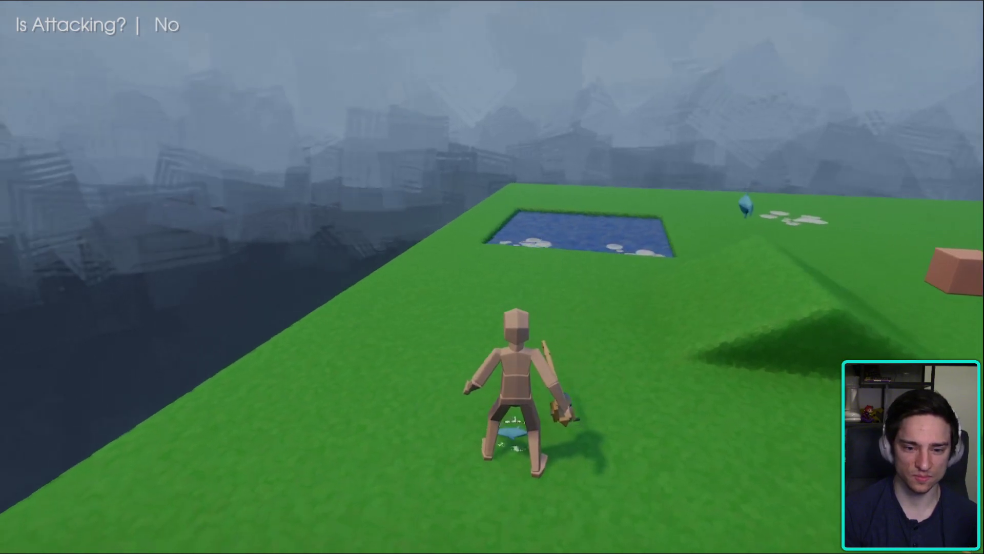
- Play-test the fishing rod, casting and reeling in at the pond and near the cubes
{"action": "left_click", "coordinate": [492, 276]}
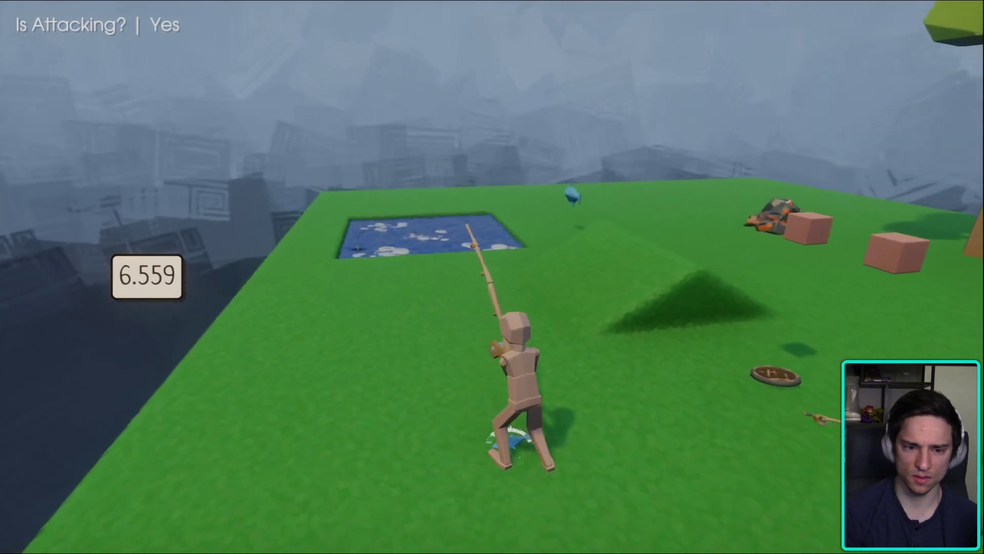
{"action": "left_click", "coordinate": [492, 276]}
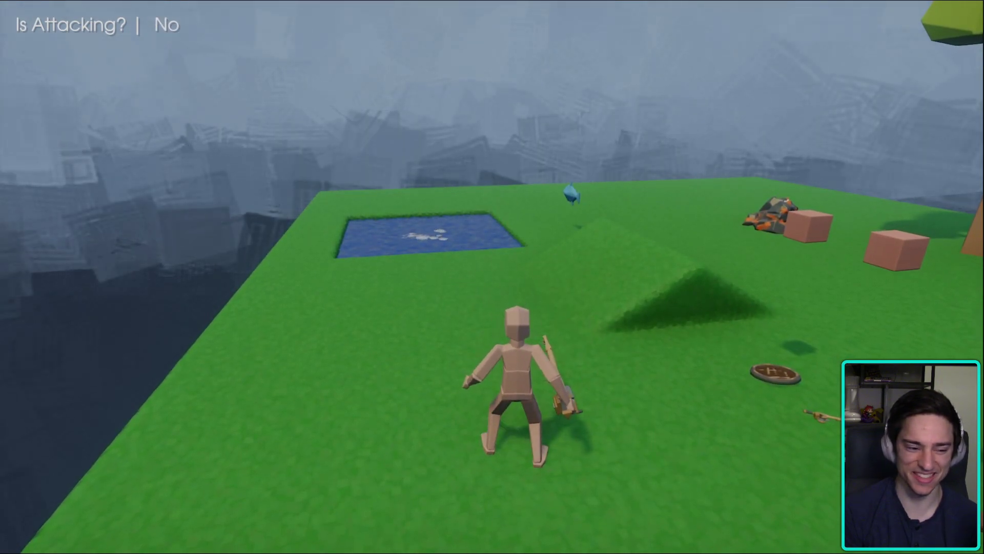
{"action": "key", "text": "w"}
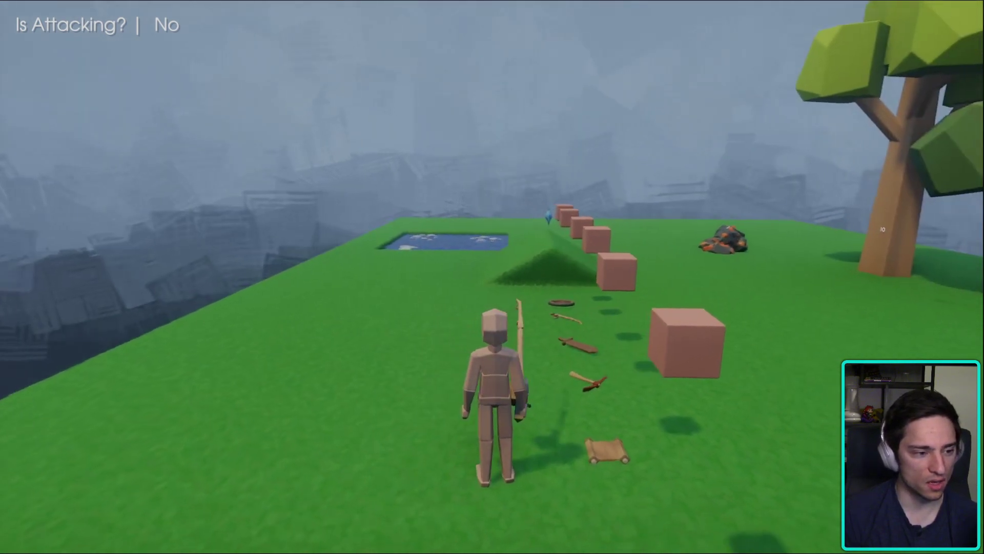
{"action": "key", "text": "w"}
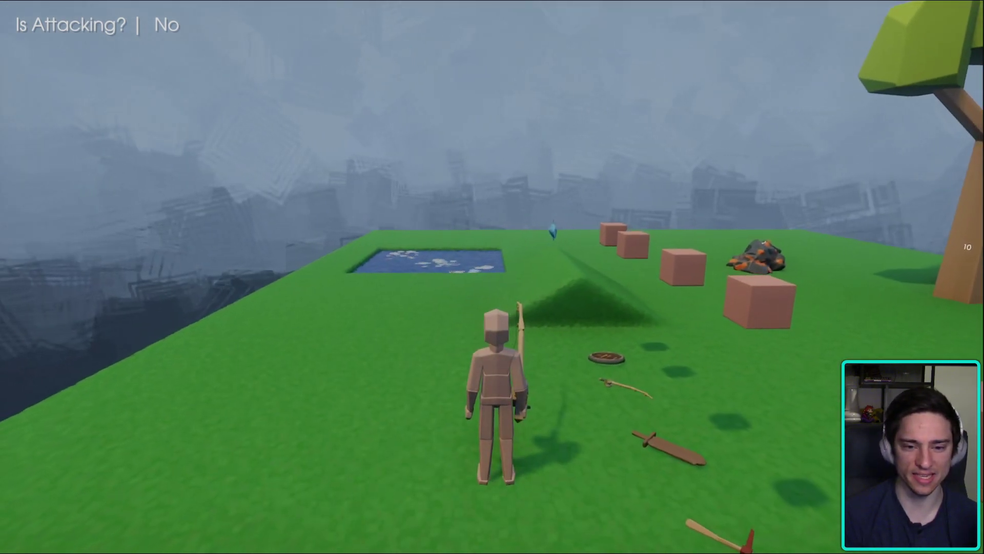
{"action": "left_click", "coordinate": [492, 277]}
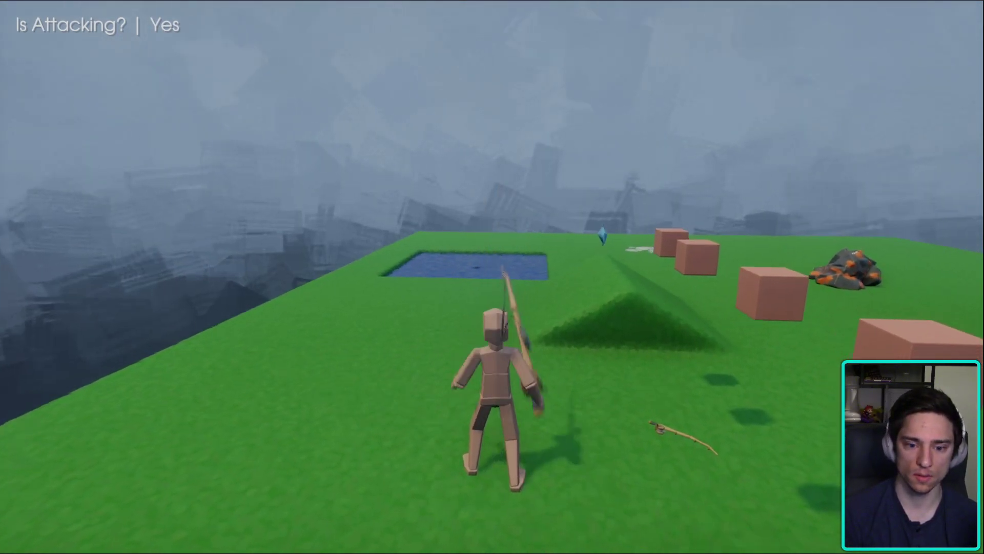
{"action": "left_click", "coordinate": [492, 276]}
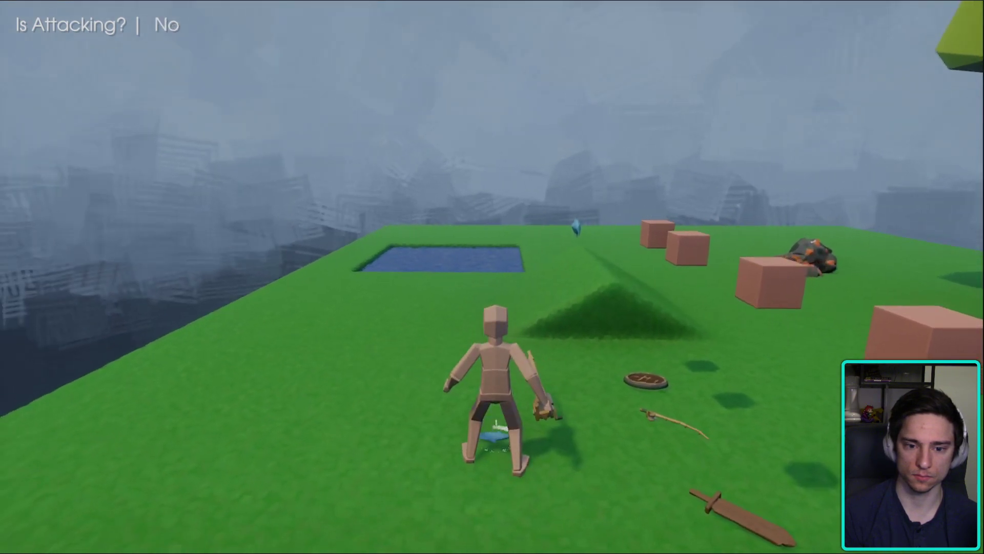
{"action": "left_click", "coordinate": [492, 276]}
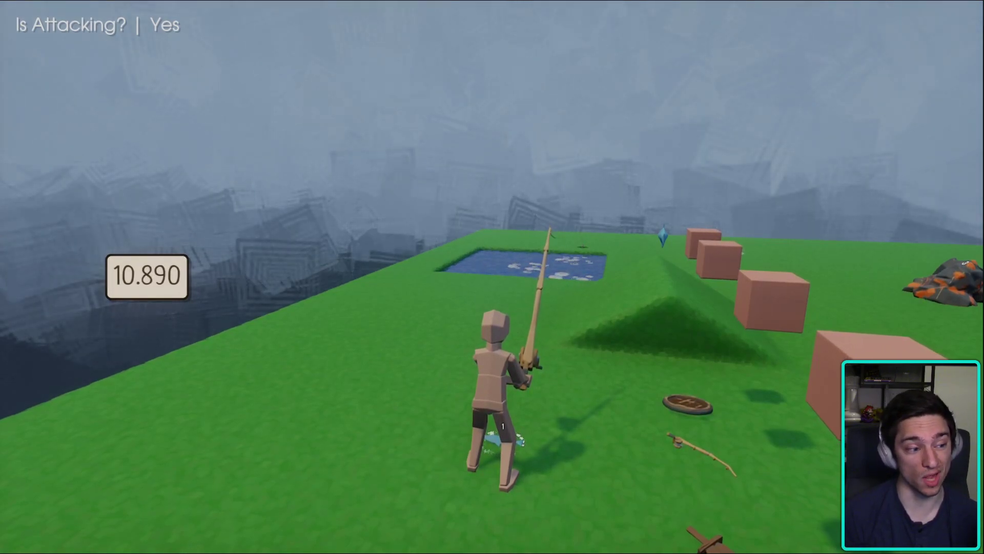
{"action": "left_click", "coordinate": [492, 277]}
- Keep casting and reeling from new spots, starting the catch timer
{"action": "key", "text": "w"}
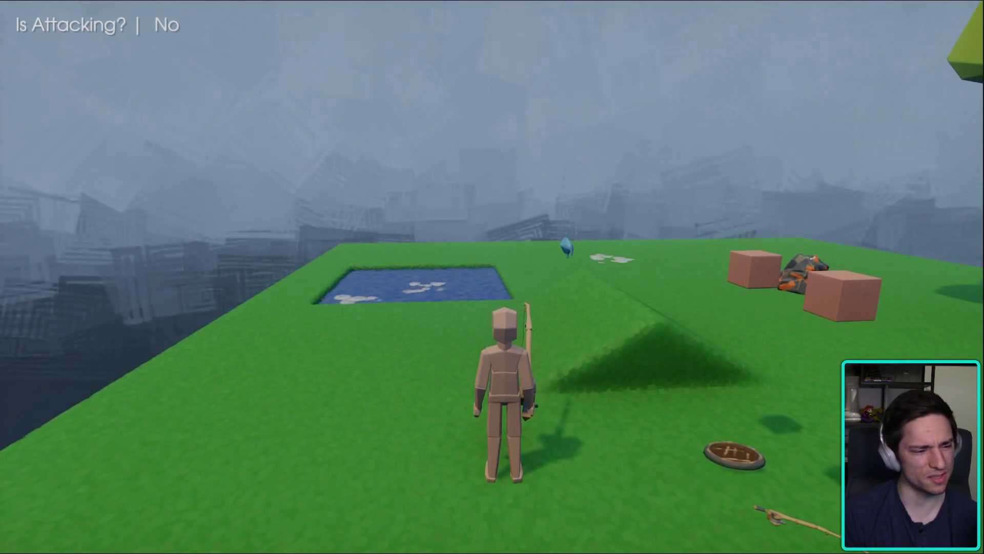
{"action": "left_click", "coordinate": [492, 277]}
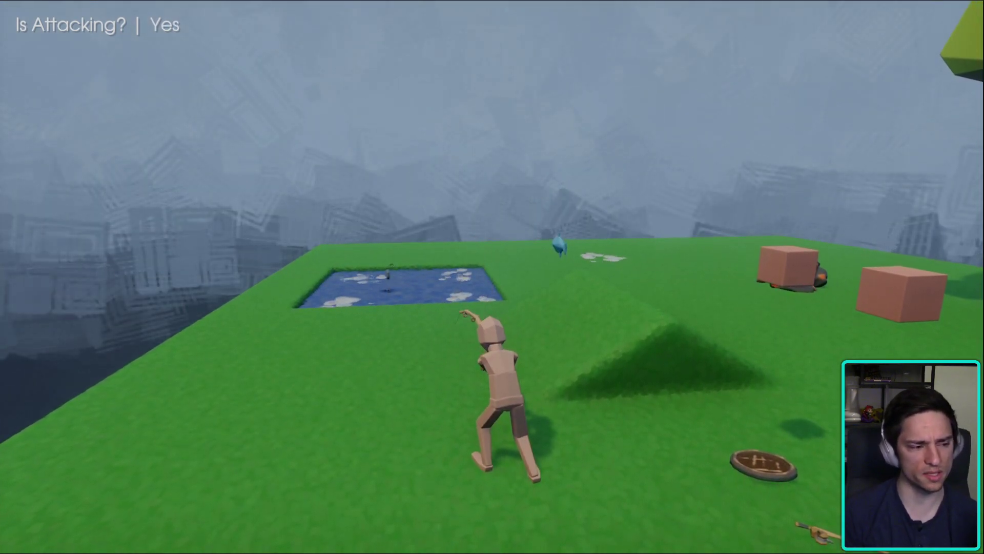
{"action": "left_click", "coordinate": [492, 277]}
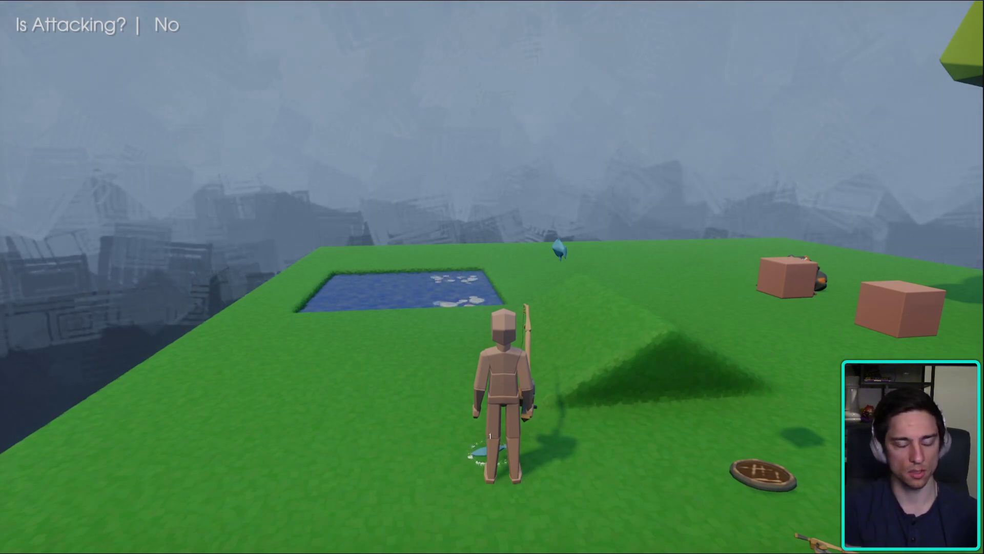
{"action": "key", "text": "w"}
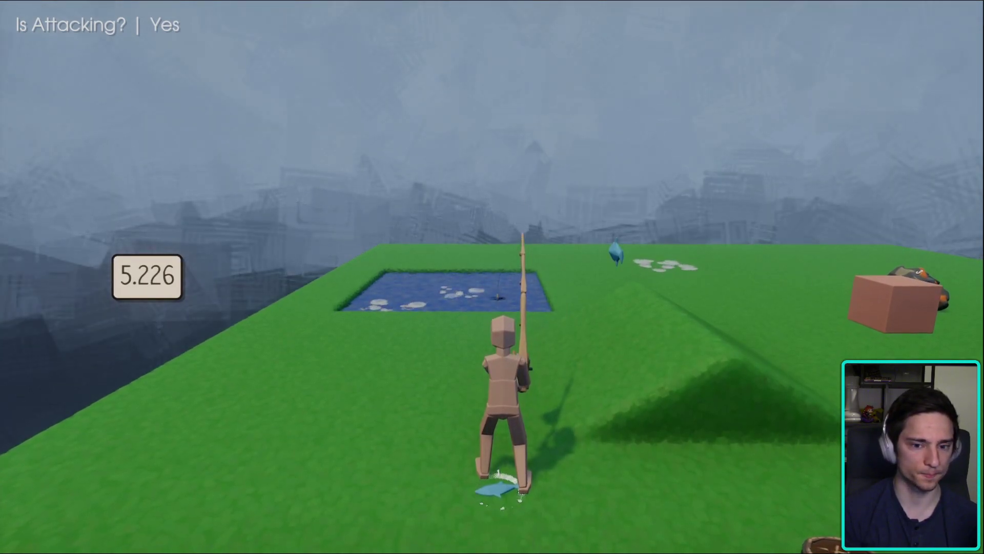
{"action": "left_click", "coordinate": [492, 277]}
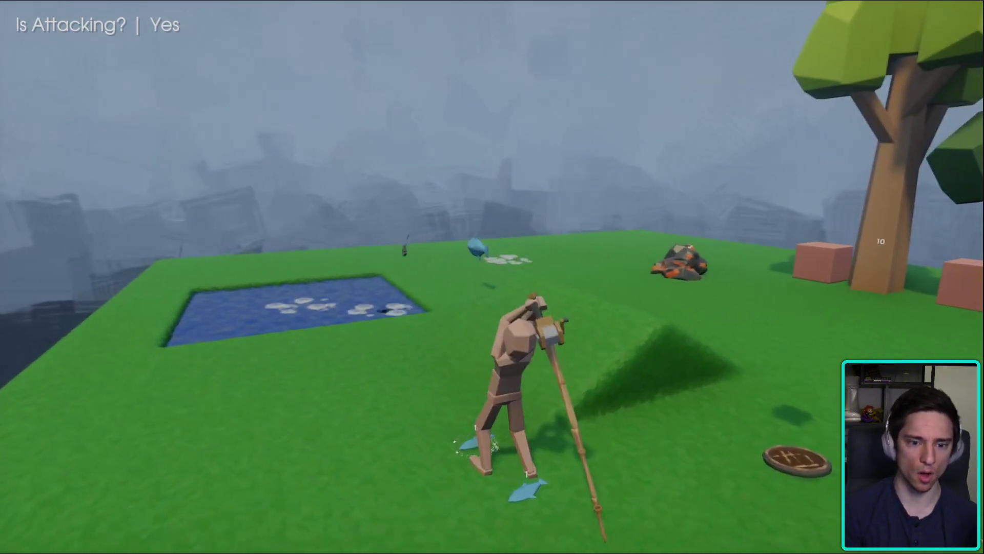
{"action": "left_click", "coordinate": [492, 276]}
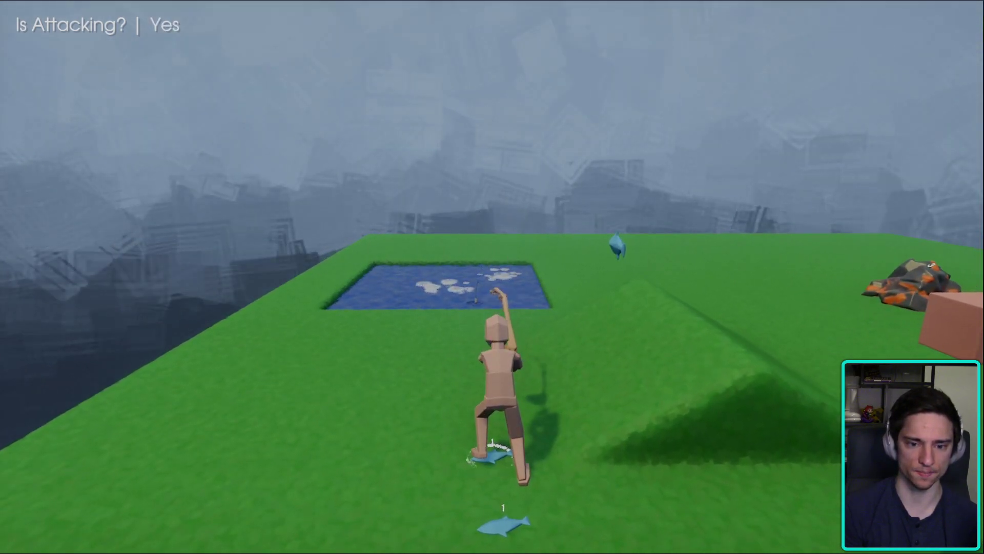
- Run around the island casting again until a fish is caught, then pause into Edit Mode
{"action": "key", "text": "w"}
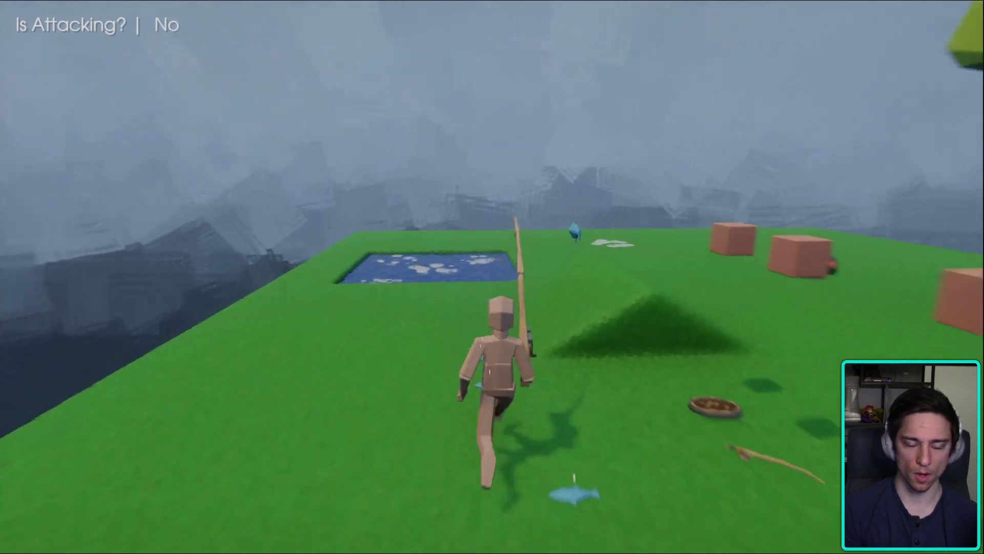
{"action": "key", "text": "w"}
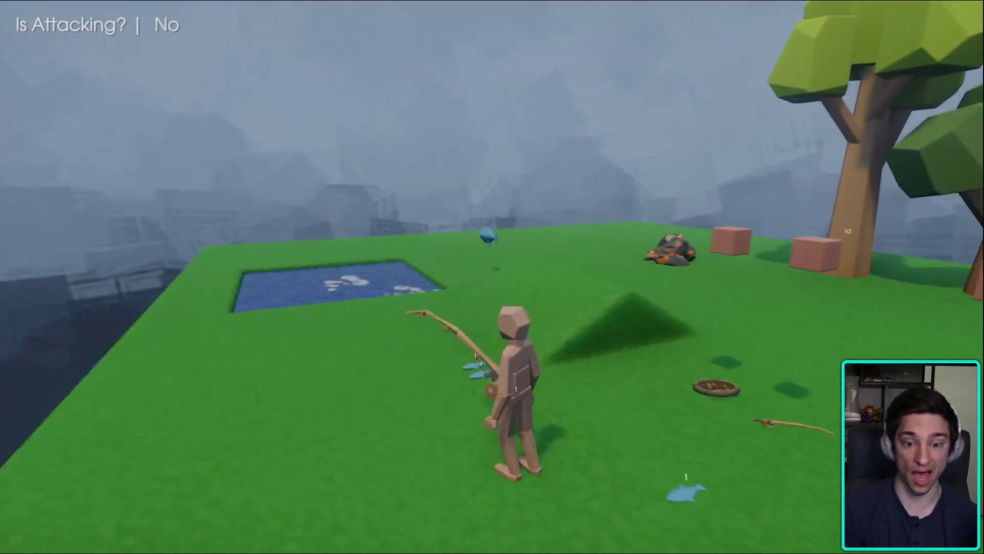
{"action": "key", "text": "w"}
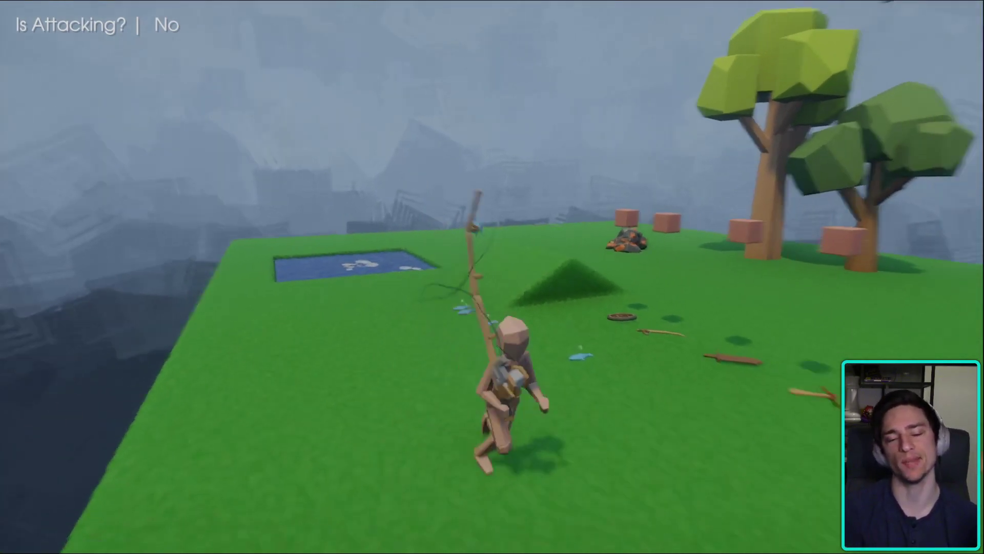
{"action": "key", "text": "e"}
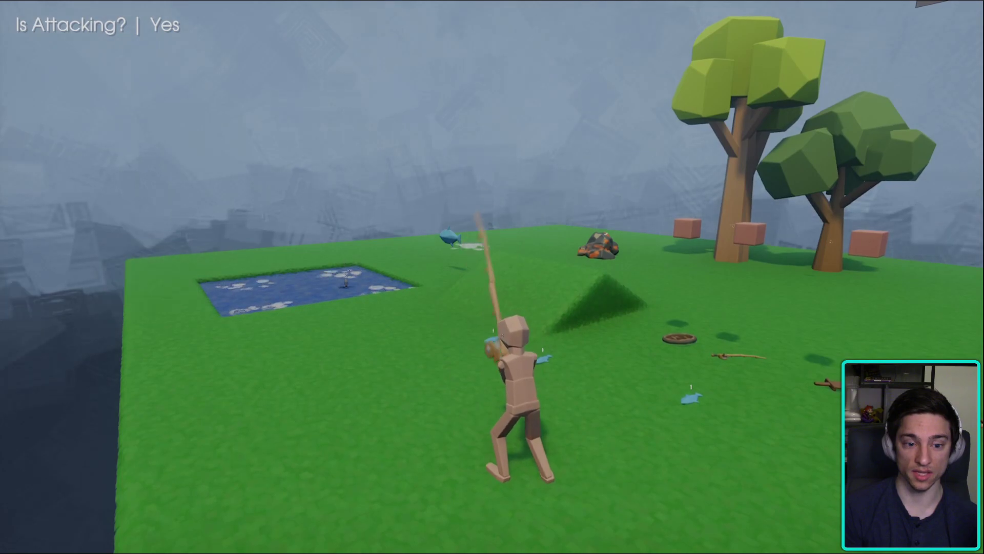
{"action": "key", "text": "Escape"}
{"action": "left_click", "coordinate": [238, 385]}
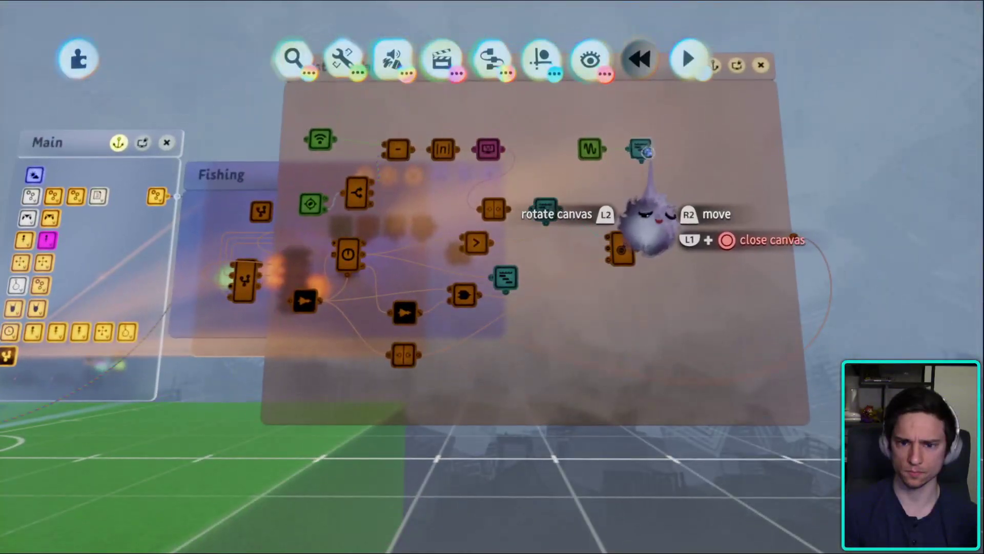
- Lower the Flying timeline's blend ramp from 57% to 48% and test it
{"action": "left_click", "coordinate": [545, 210]}
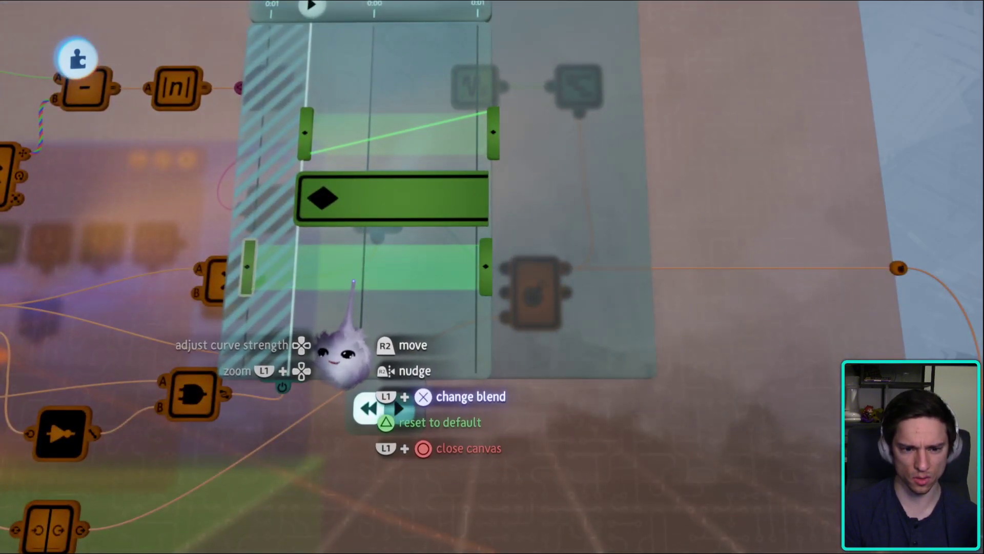
{"action": "left_click", "coordinate": [353, 281]}
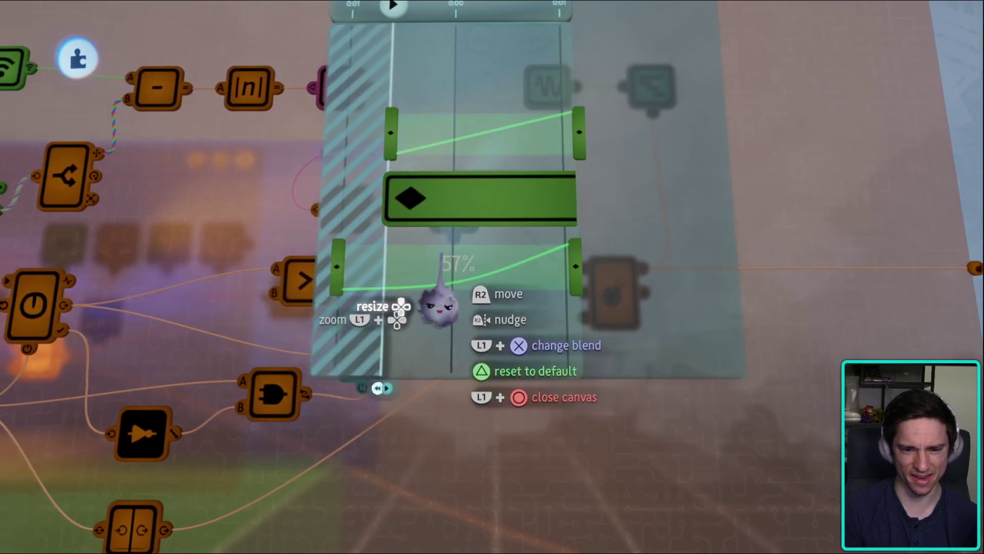
{"action": "left_click_drag", "start_coordinate": [439, 306], "coordinate": [432, 347]}
{"action": "left_click", "coordinate": [439, 406]}
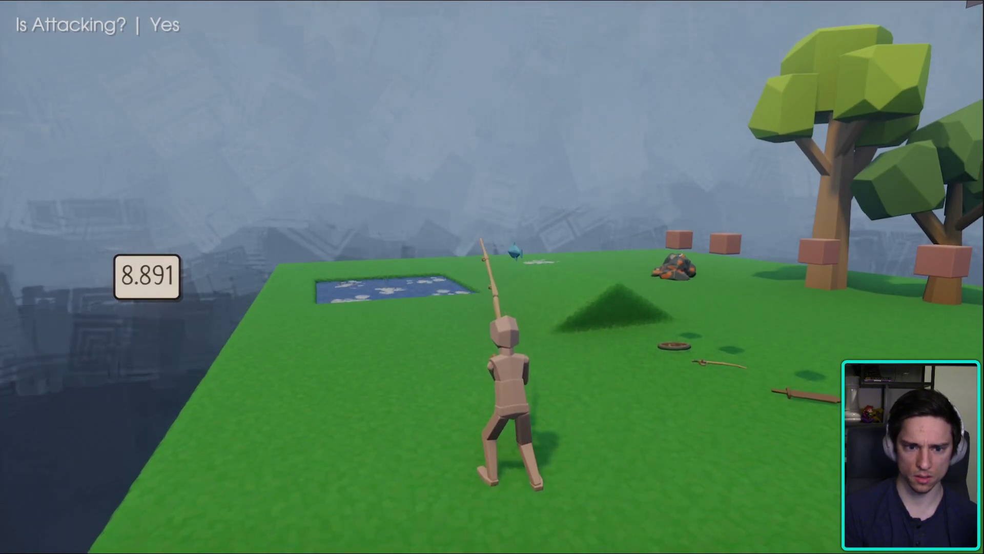
- Return to editing and drag the Flying timeline's Trim Start later
{"action": "key", "text": "Escape"}
{"action": "left_click", "coordinate": [239, 387]}
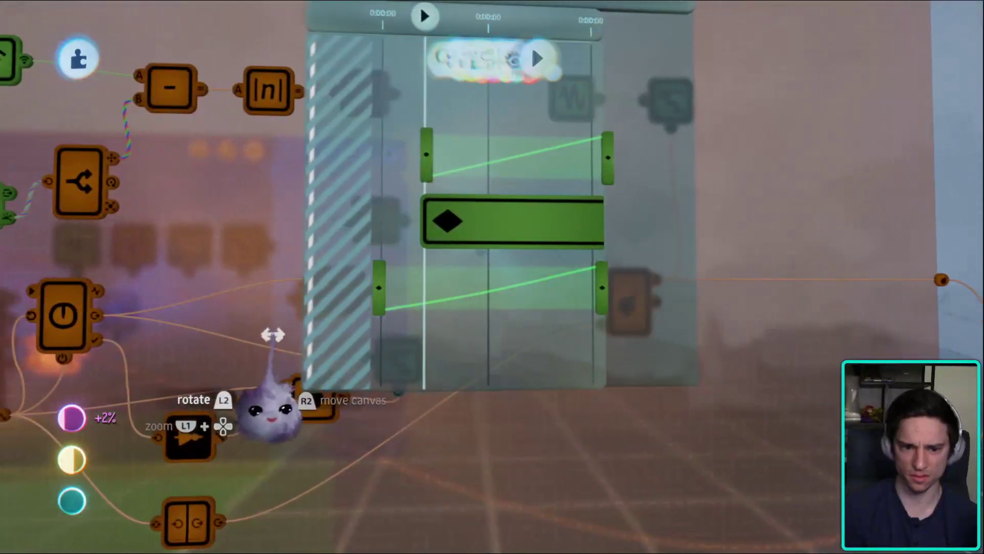
{"action": "left_click_drag", "start_coordinate": [272, 334], "coordinate": [434, 330]}
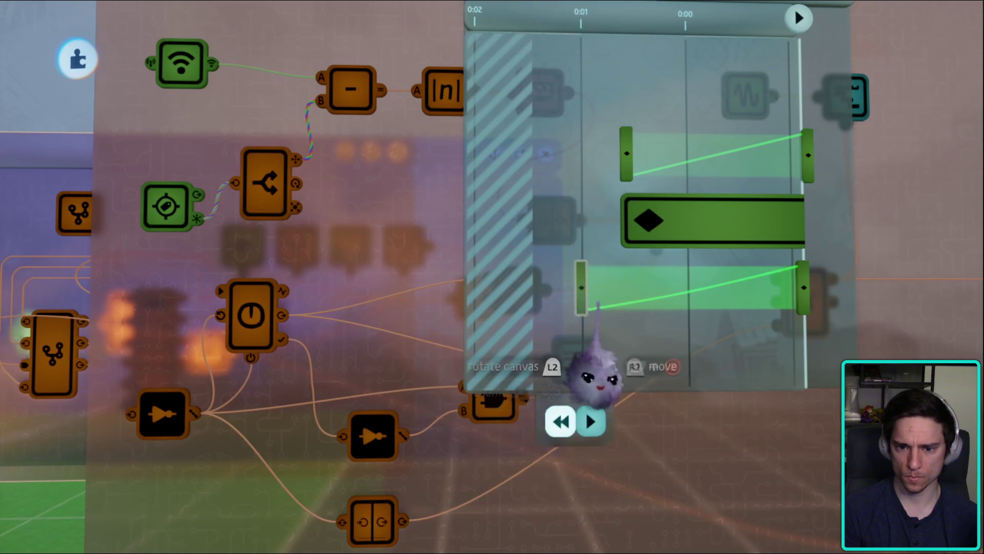
{"action": "left_click_drag", "start_coordinate": [485, 348], "coordinate": [411, 262]}
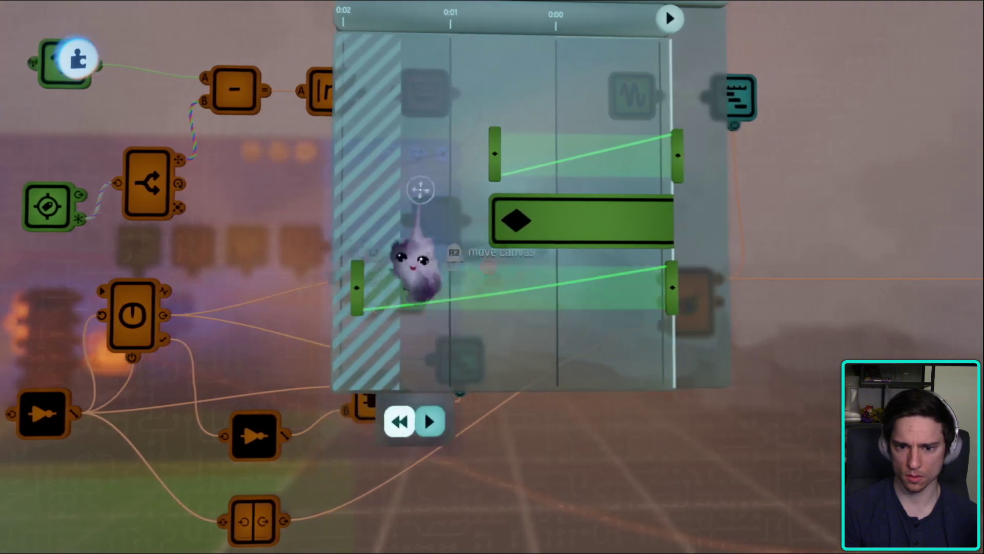
{"action": "left_click_drag", "start_coordinate": [386, 16], "coordinate": [478, 15]}
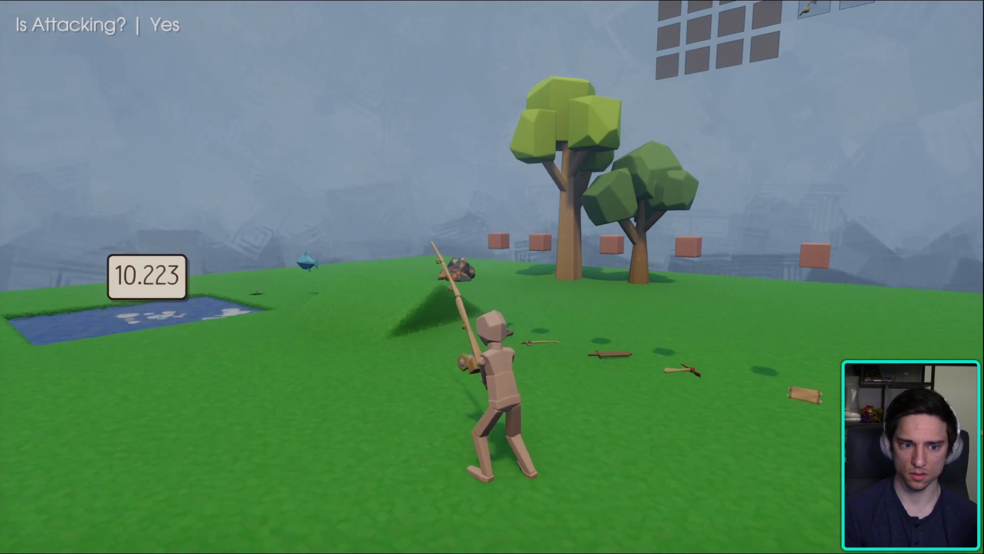
- Check the Fishing logic's timeline canvas in edit mode, then resume playing
{"action": "key", "text": "Escape"}
{"action": "left_click", "coordinate": [238, 384]}
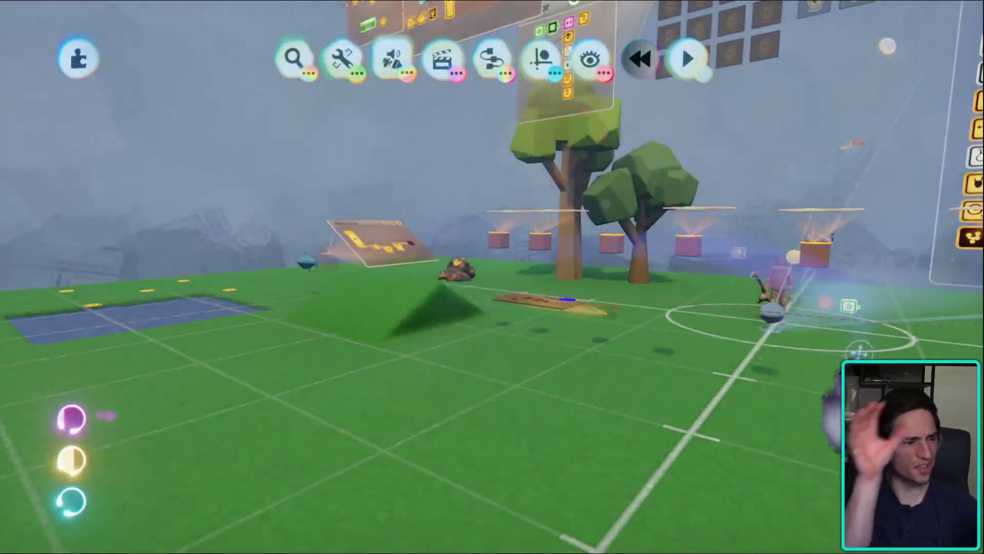
{"action": "left_click", "coordinate": [527, 308]}
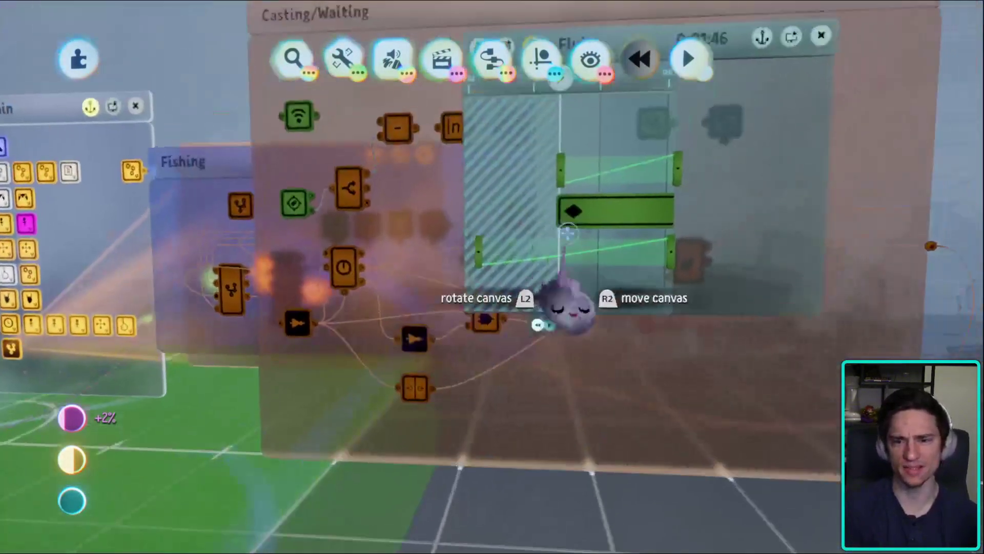
{"action": "left_click", "coordinate": [567, 234]}
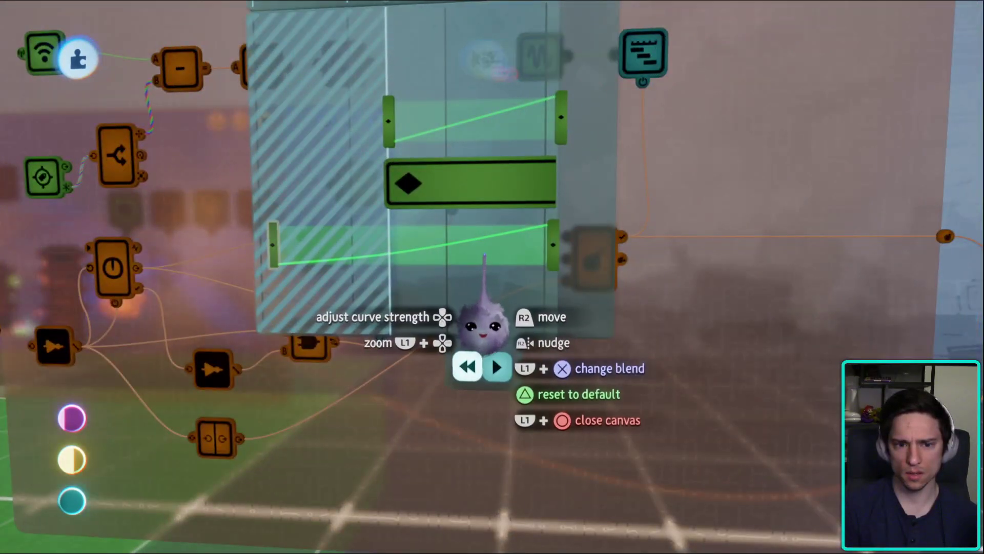
{"action": "key", "text": "Escape"}
{"action": "key", "text": "Return"}
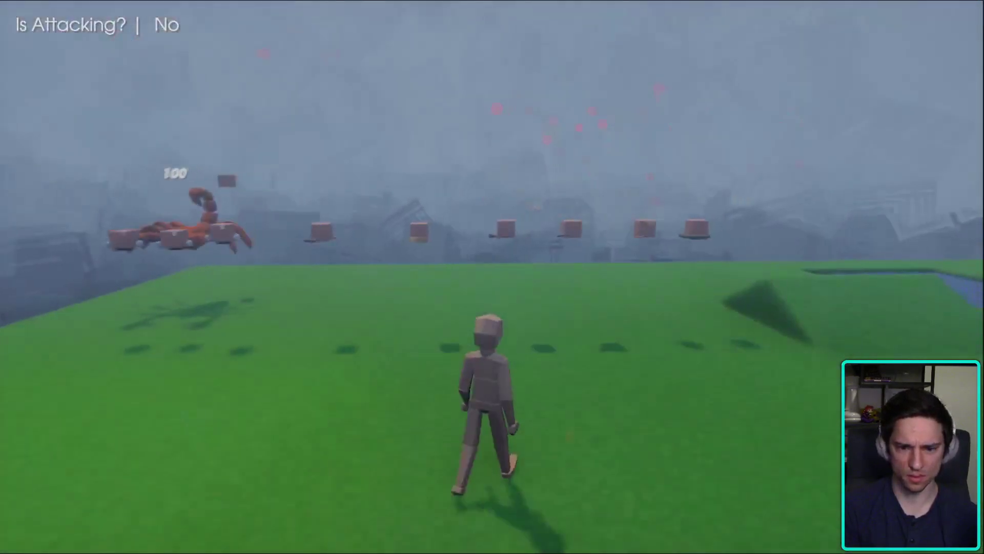
- Cast the fishing rod four times from different spots to test the timer, then pause
{"action": "key", "text": "w"}
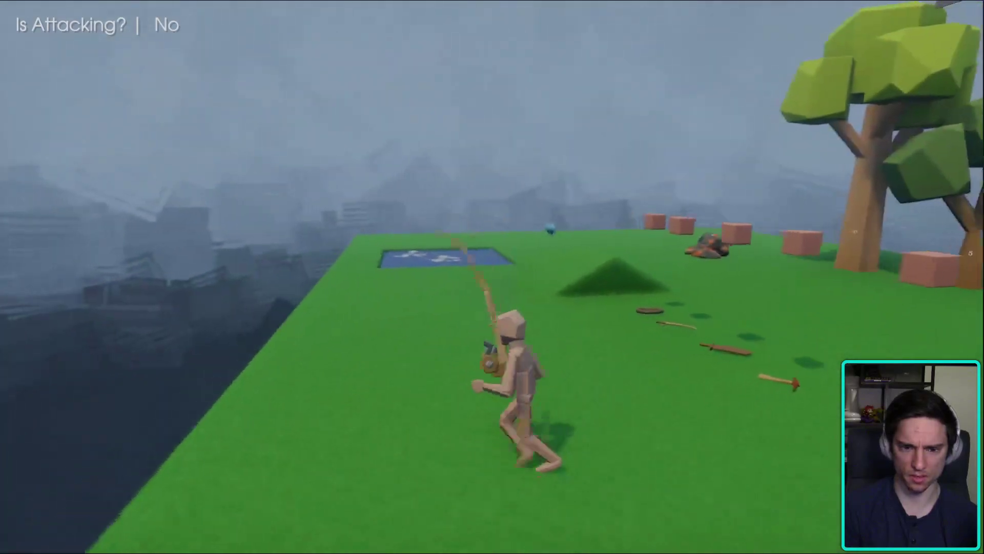
{"action": "left_click", "coordinate": [492, 277]}
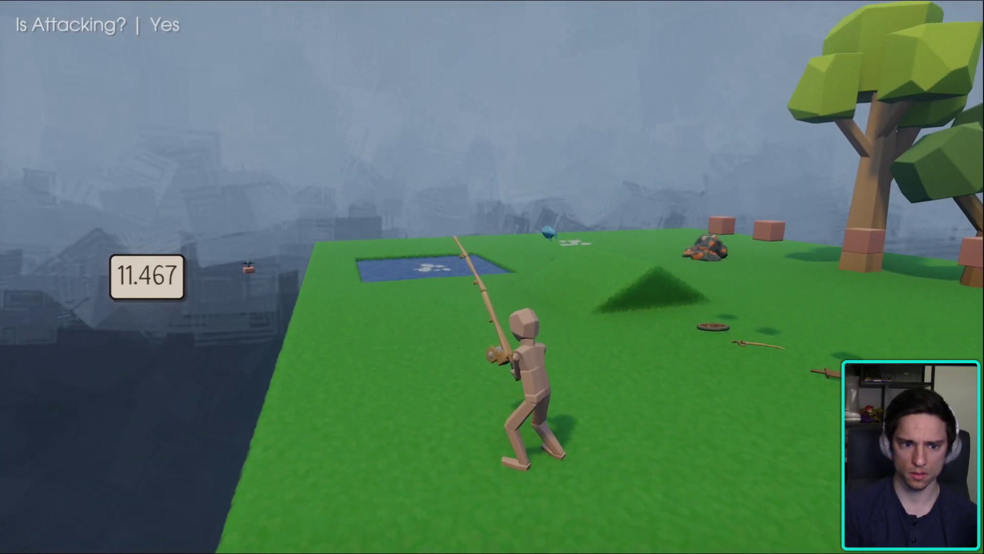
{"action": "left_click", "coordinate": [492, 277]}
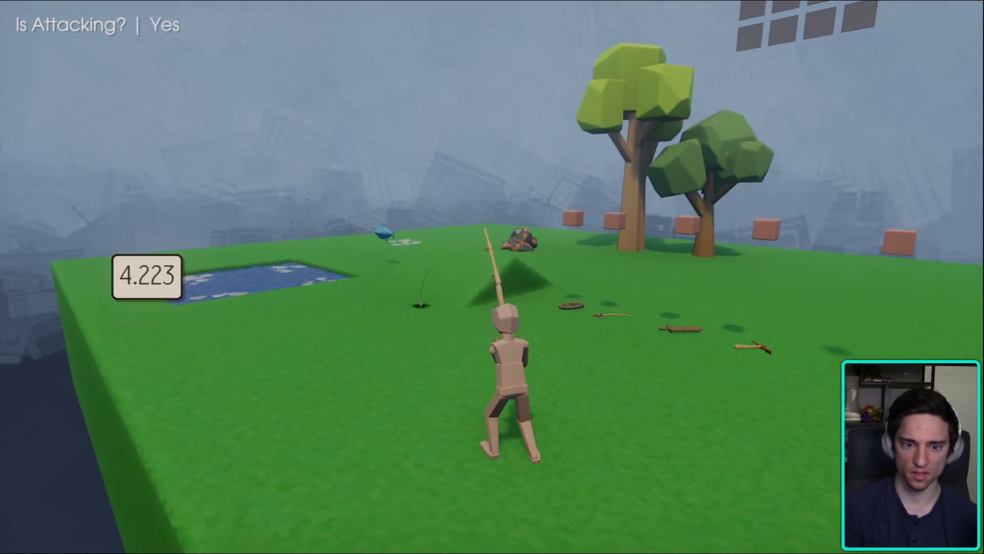
{"action": "left_click", "coordinate": [492, 276]}
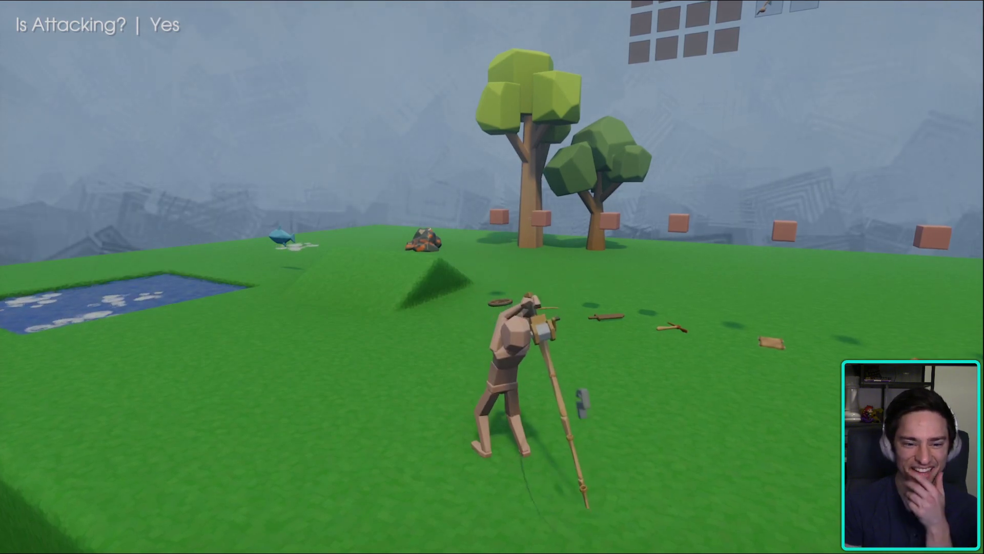
{"action": "left_click", "coordinate": [492, 276]}
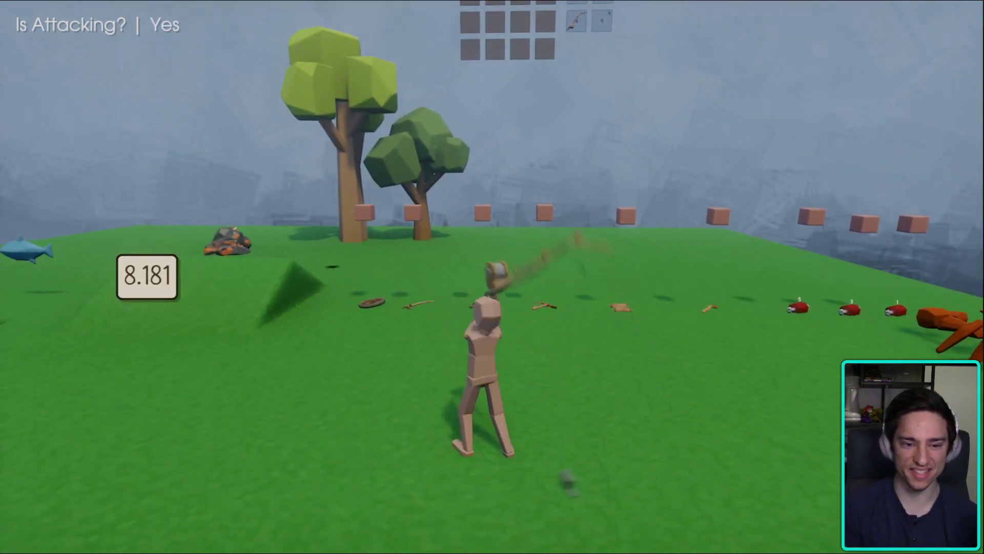
{"action": "key", "text": "Escape"}
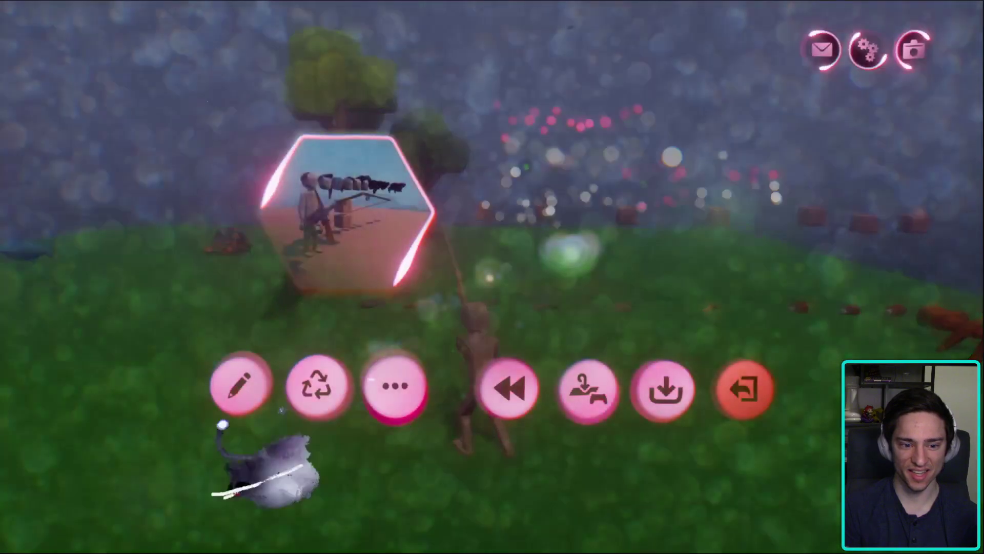
- Return to edit mode and look around the court toward the tree and fisherman
{"action": "left_click", "coordinate": [237, 387]}
{"action": "scroll", "coordinate": [549, 377], "scroll_direction": "up", "scroll_amount": 5}
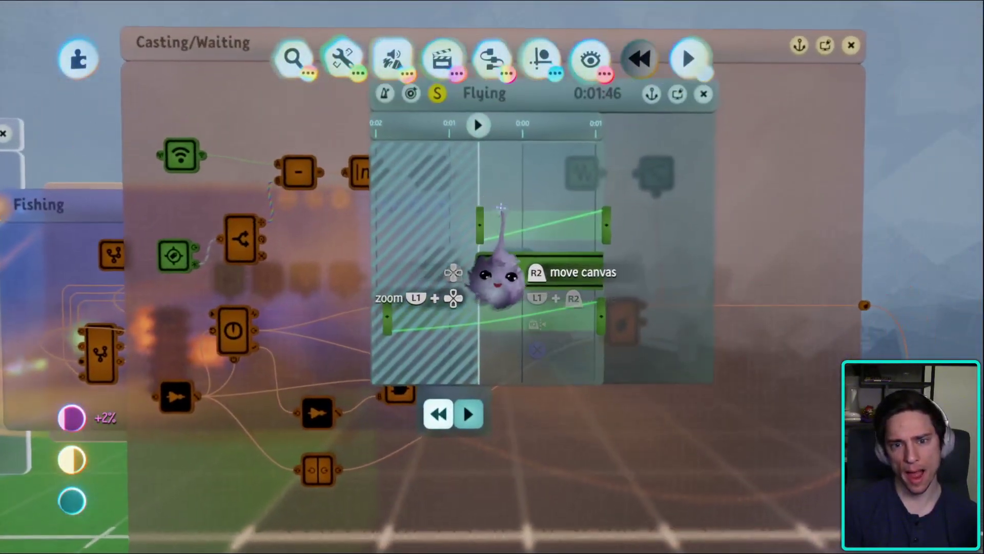
{"action": "middle_click_drag", "start_coordinate": [465, 296], "coordinate": [461, 353]}
{"action": "scroll", "coordinate": [466, 292], "scroll_direction": "down", "scroll_amount": 5}
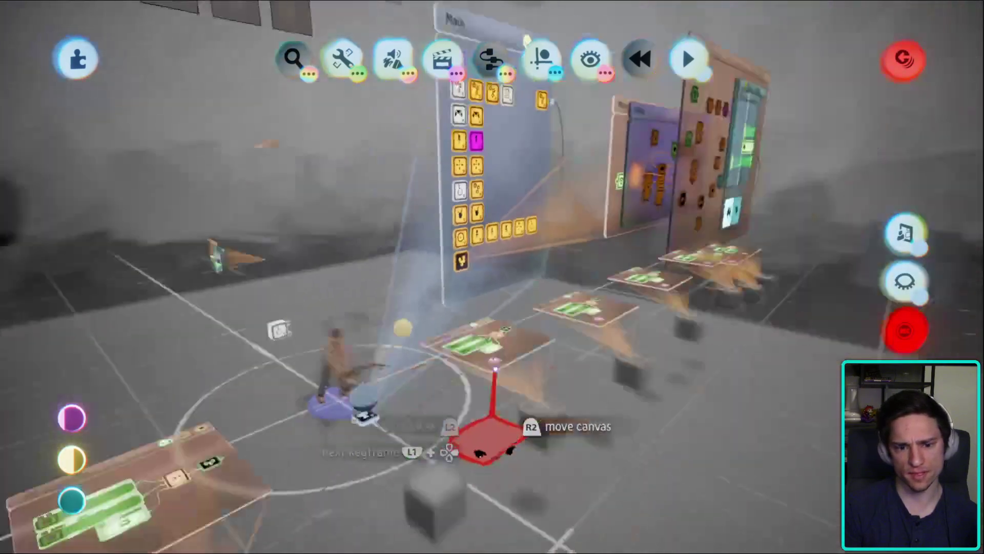
{"action": "middle_click_drag", "start_coordinate": [494, 400], "coordinate": [554, 353]}
{"action": "middle_click_drag", "start_coordinate": [553, 420], "coordinate": [393, 451]}
{"action": "middle_click_drag", "start_coordinate": [393, 395], "coordinate": [548, 136]}
- Fly into the Casting/Waiting and Flying canvases and briefly open the fishing Microchip
{"action": "left_click", "coordinate": [587, 60]}
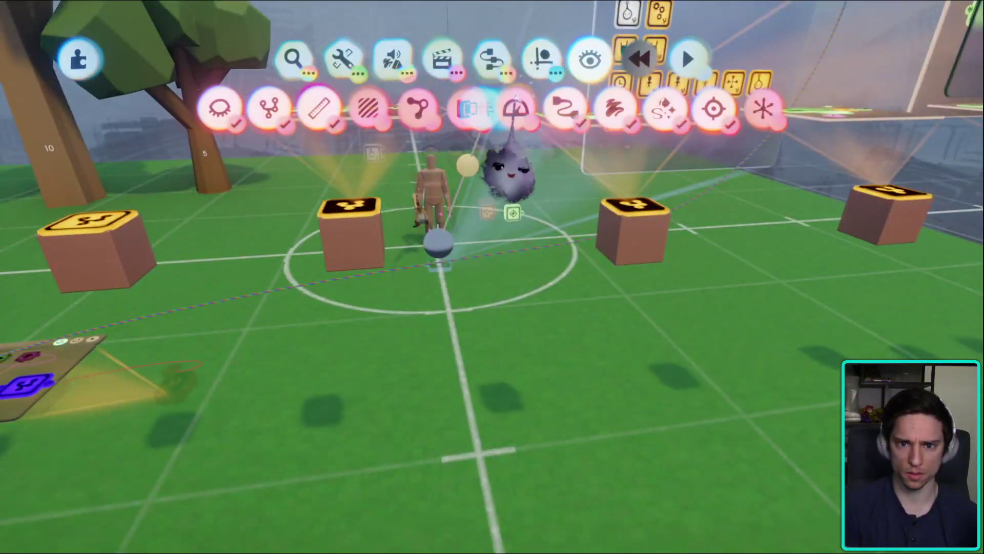
{"action": "middle_click_drag", "start_coordinate": [195, 180], "coordinate": [481, 294]}
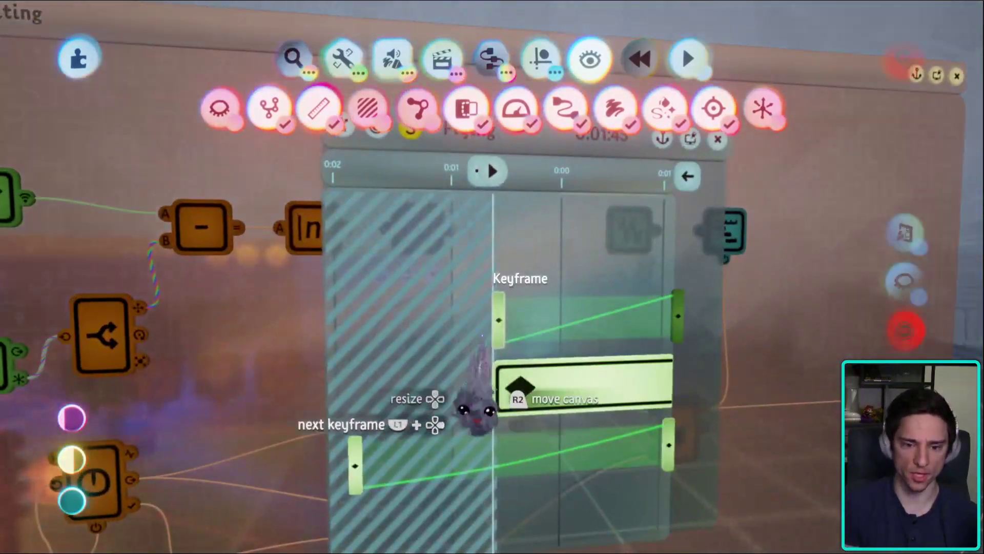
{"action": "left_click", "coordinate": [469, 394]}
{"action": "middle_click_drag", "start_coordinate": [453, 397], "coordinate": [509, 362]}
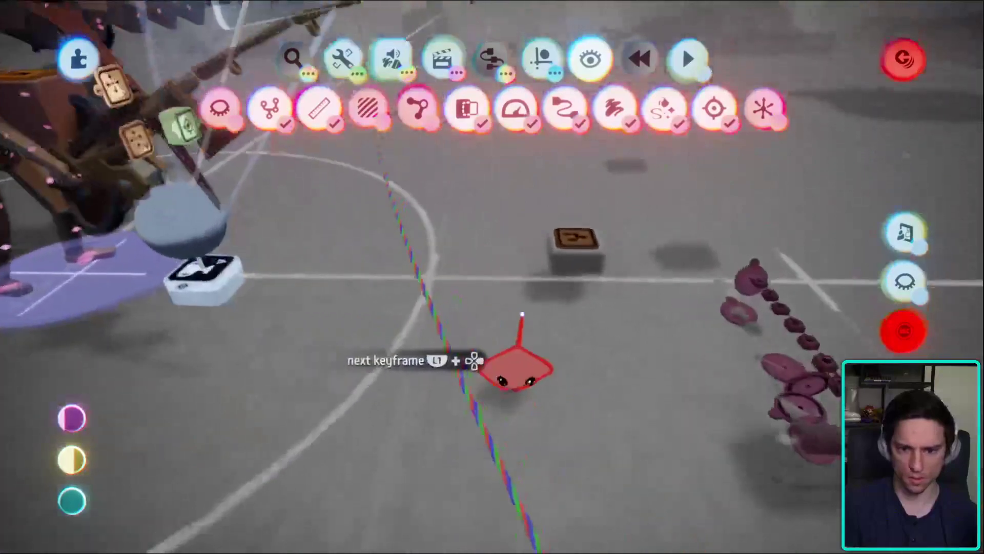
{"action": "left_click", "coordinate": [581, 246]}
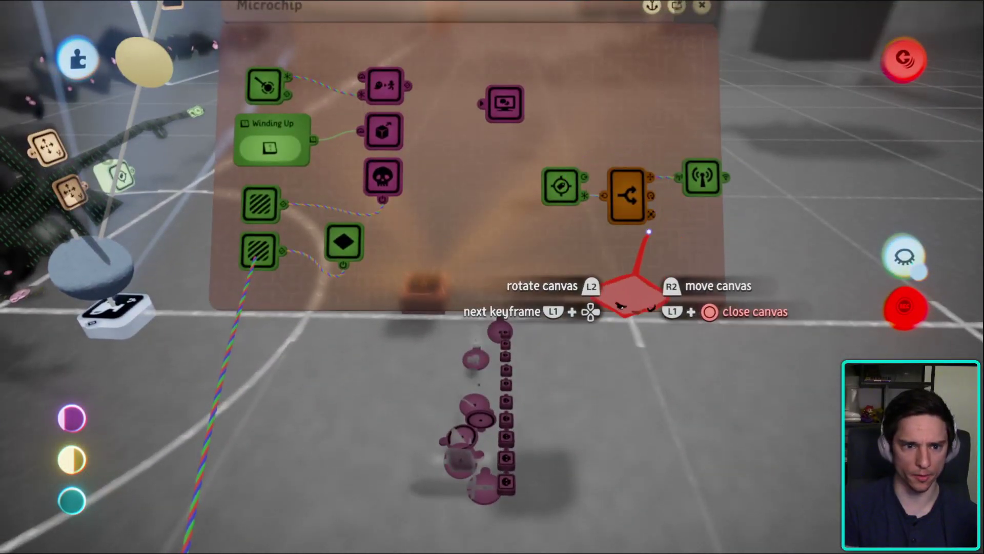
{"action": "key", "text": "Escape"}
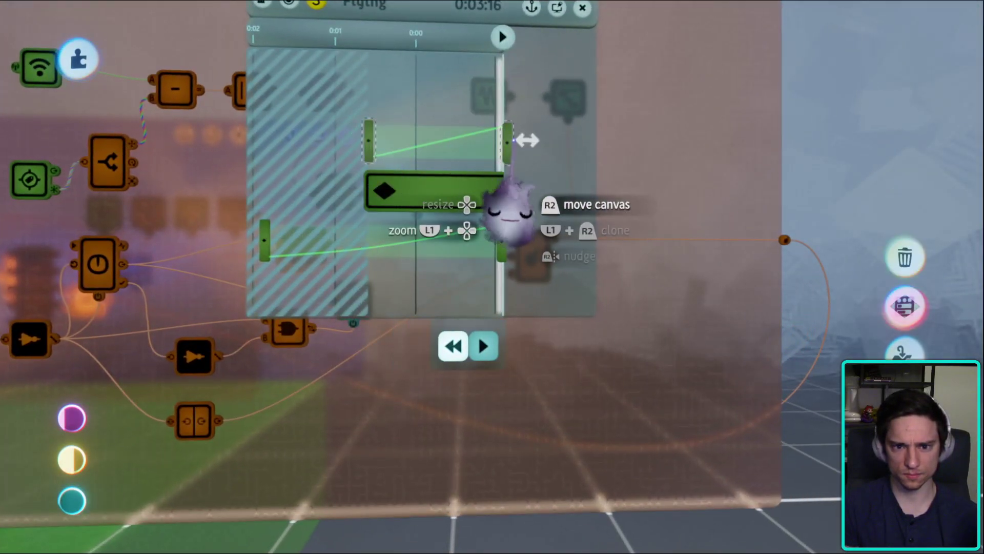
- Rename the Flying timeline keyframe to 'Turn off lure pole teleporter'
{"action": "left_click", "coordinate": [508, 146]}
{"action": "left_click", "coordinate": [340, 45]}
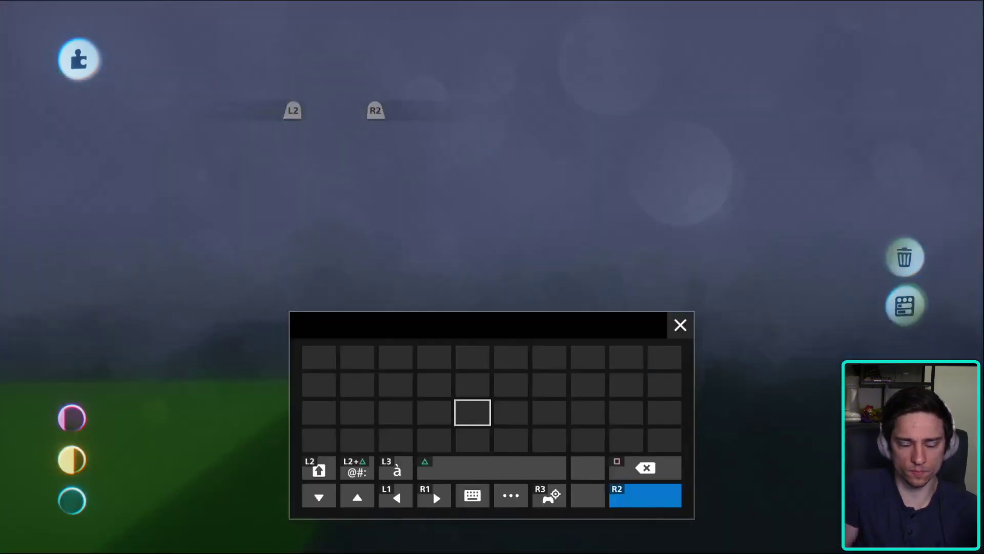
{"action": "type", "text": "Animation"}
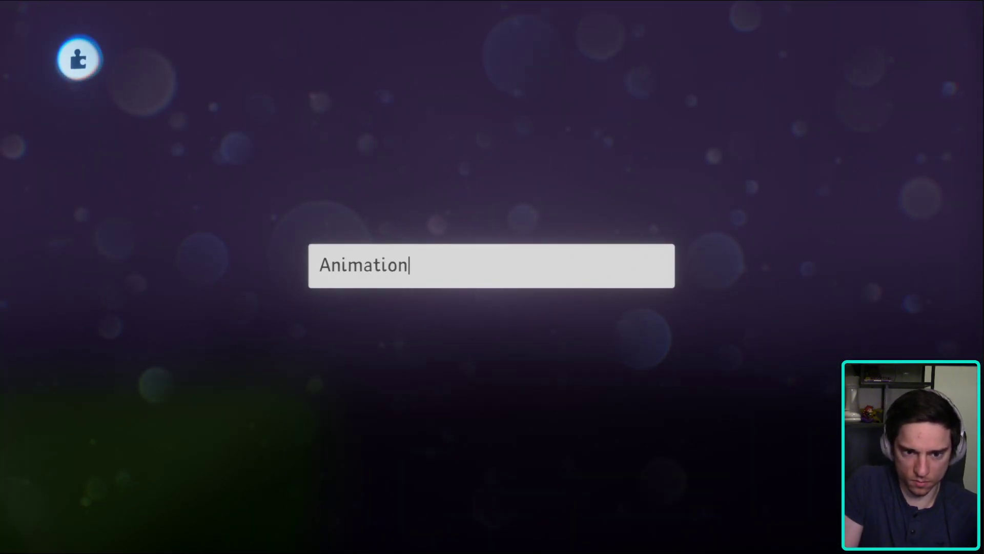
{"action": "key", "text": "Return"}
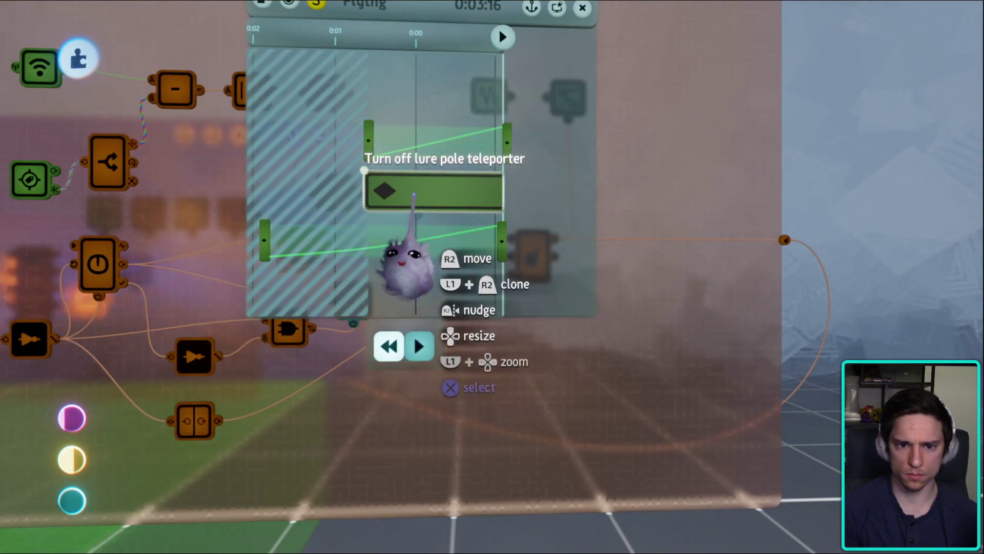
- Close the Flying timeline, inspect the Casting timeline, then open the Fishing | Lure Target Pos settings
{"action": "key", "text": "Escape"}
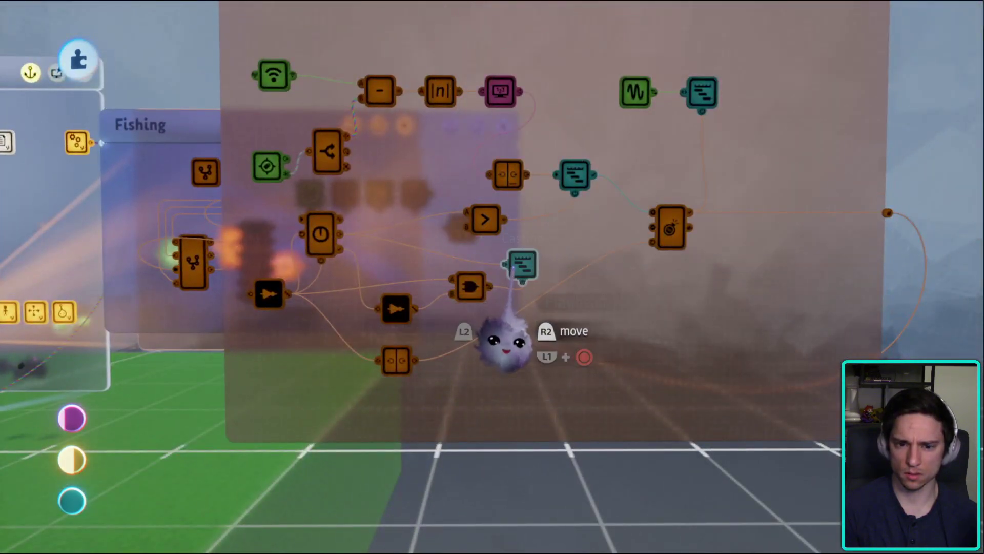
{"action": "left_click", "coordinate": [518, 274]}
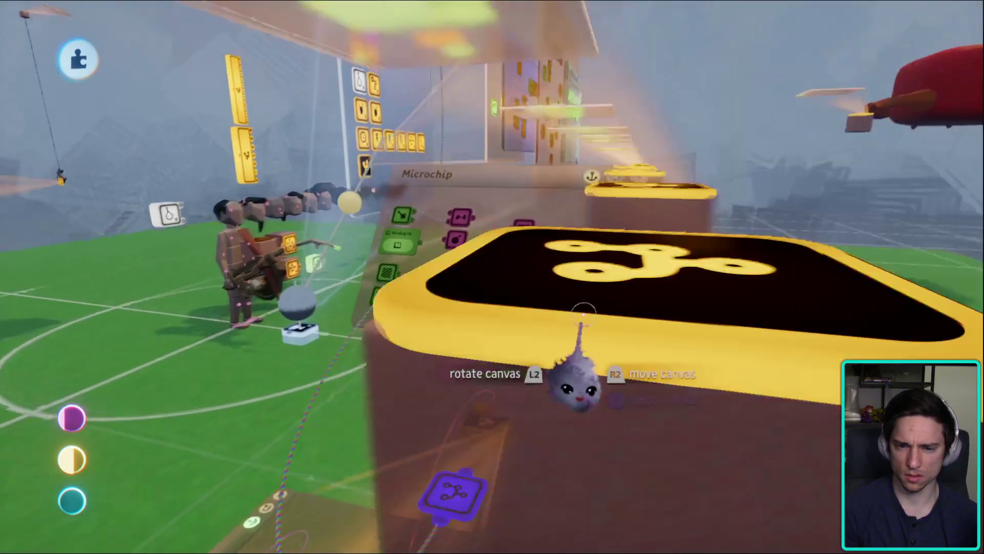
{"action": "key", "text": "Escape"}
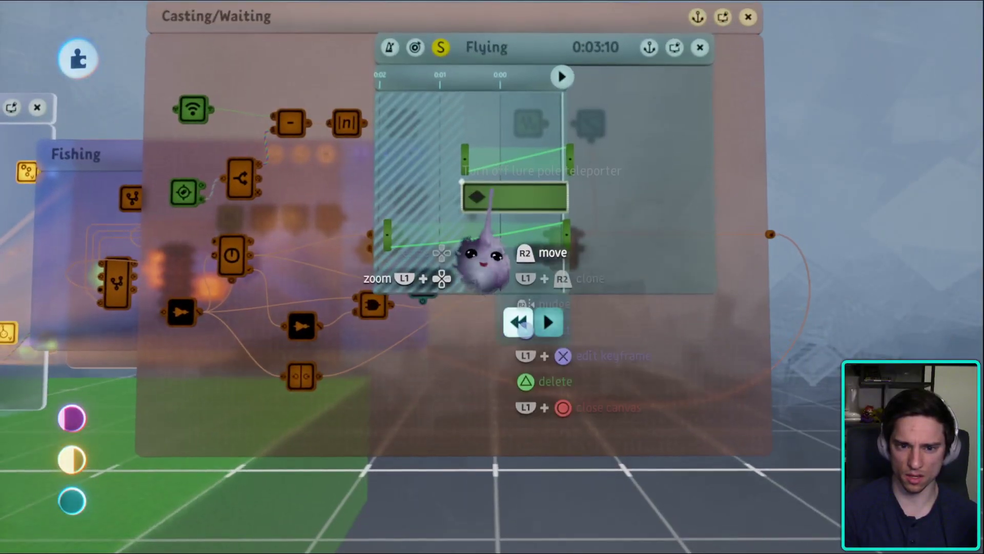
{"action": "key", "text": "Escape"}
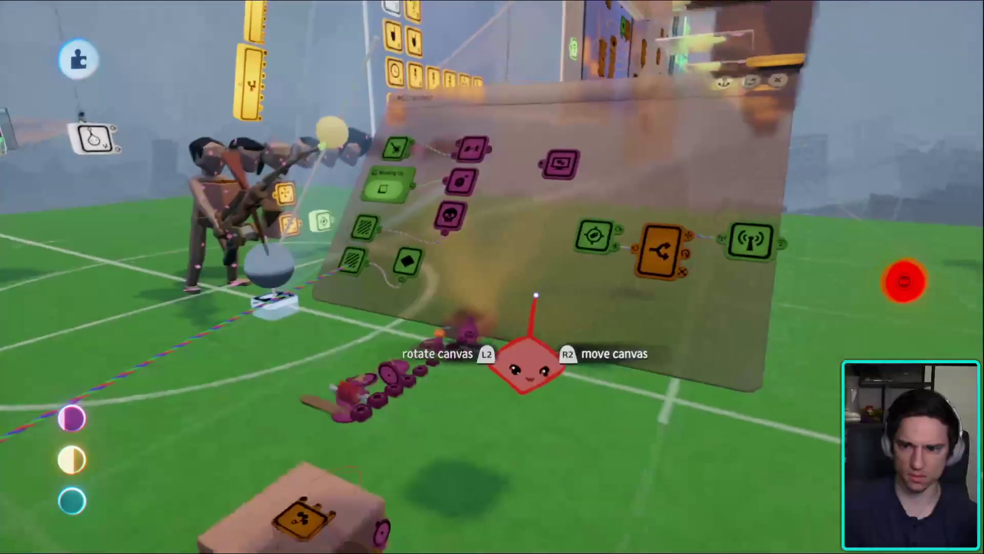
{"action": "left_click", "coordinate": [535, 295]}
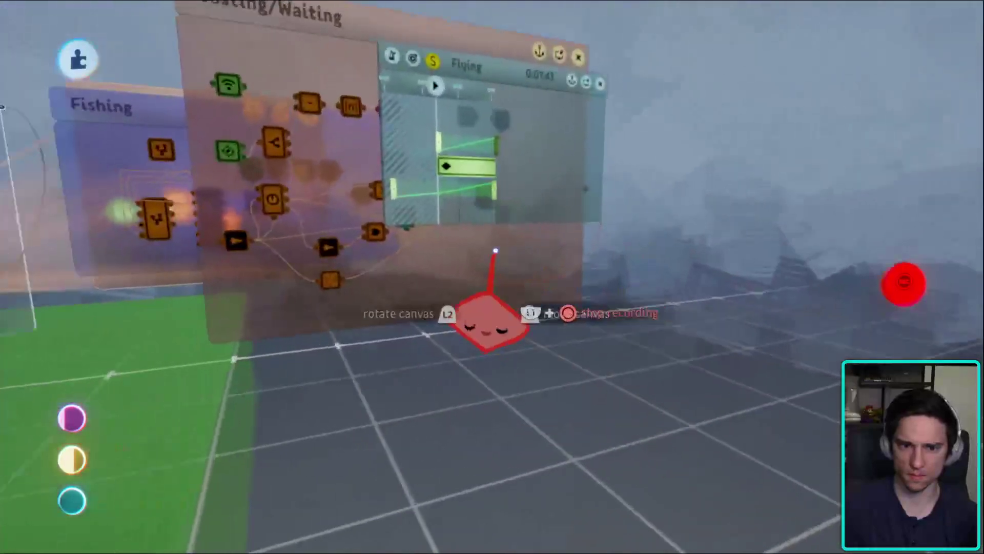
{"action": "key", "text": "Escape"}
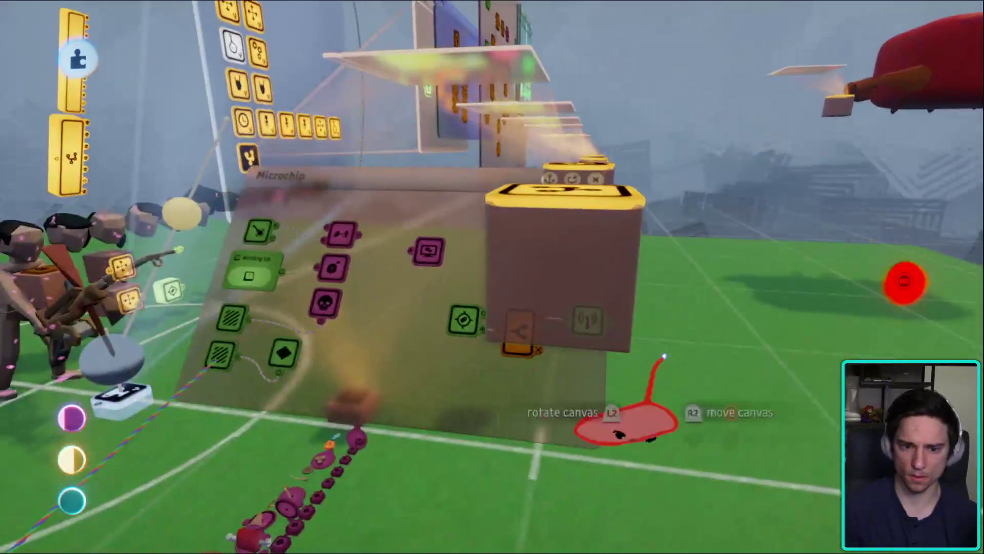
{"action": "left_click", "coordinate": [461, 320]}
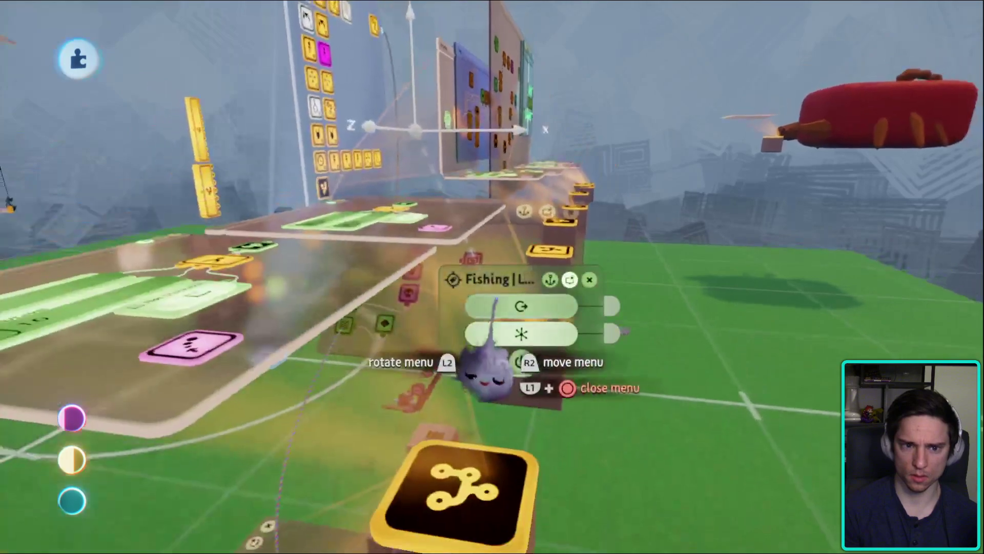
- Look around the Main and Microchip canvases, then close the Microchip and leave keyframe posing
{"action": "left_click", "coordinate": [410, 210]}
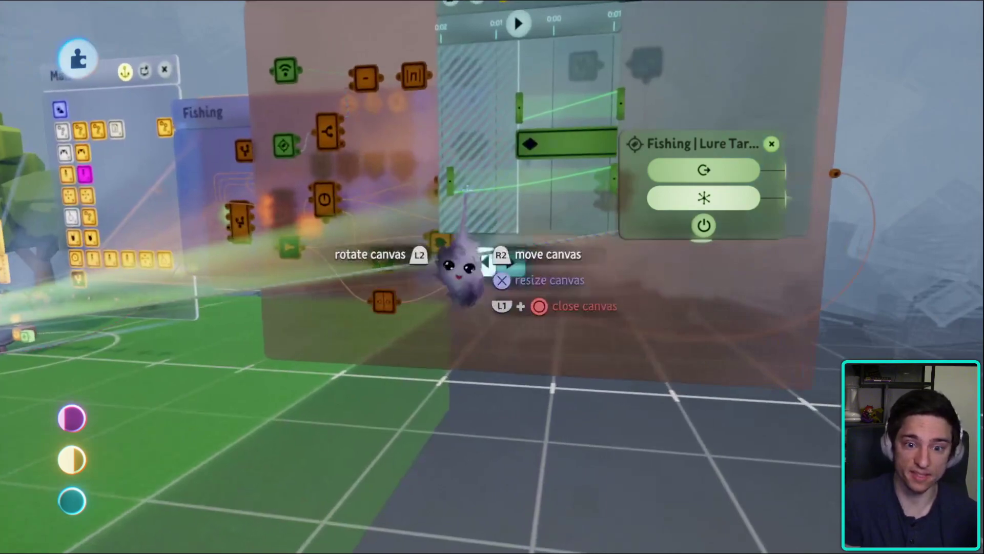
{"action": "mouse_move", "coordinate": [450, 252]}
{"action": "left_mouse_down"}
{"action": "mouse_move", "coordinate": [429, 340]}
{"action": "mouse_move", "coordinate": [505, 516]}
{"action": "mouse_move", "coordinate": [544, 538]}
{"action": "left_mouse_up"}
{"action": "mouse_move", "coordinate": [550, 472]}
{"action": "left_mouse_down"}
{"action": "mouse_move", "coordinate": [544, 484]}
{"action": "mouse_move", "coordinate": [533, 451]}
{"action": "mouse_move", "coordinate": [548, 424]}
{"action": "mouse_move", "coordinate": [461, 326]}
{"action": "mouse_move", "coordinate": [308, 281]}
{"action": "mouse_move", "coordinate": [501, 331]}
{"action": "left_mouse_up"}
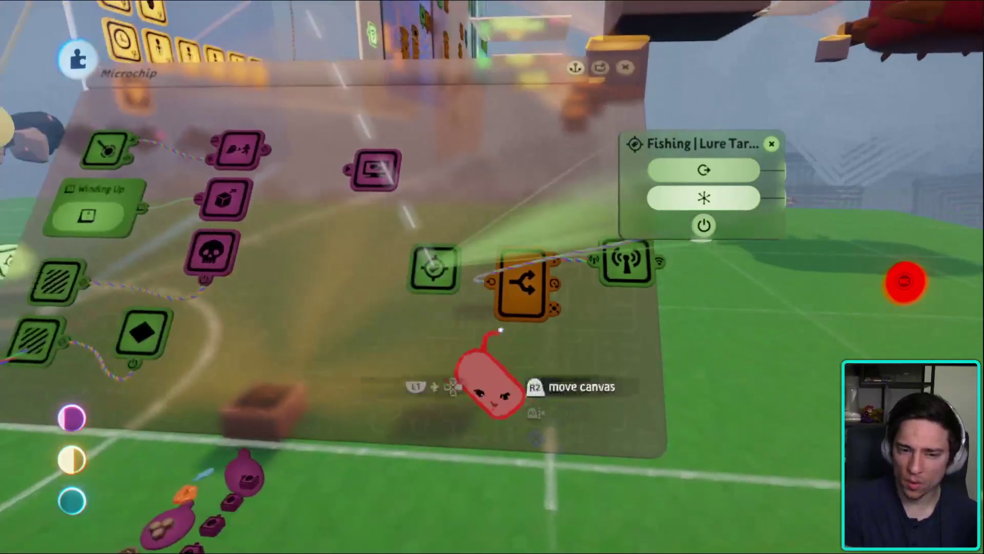
{"action": "mouse_move", "coordinate": [755, 300]}
{"action": "left_mouse_down"}
{"action": "mouse_move", "coordinate": [710, 264]}
{"action": "mouse_move", "coordinate": [749, 315]}
{"action": "left_mouse_up"}
{"action": "left_click_drag", "start_coordinate": [697, 267], "coordinate": [673, 323]}
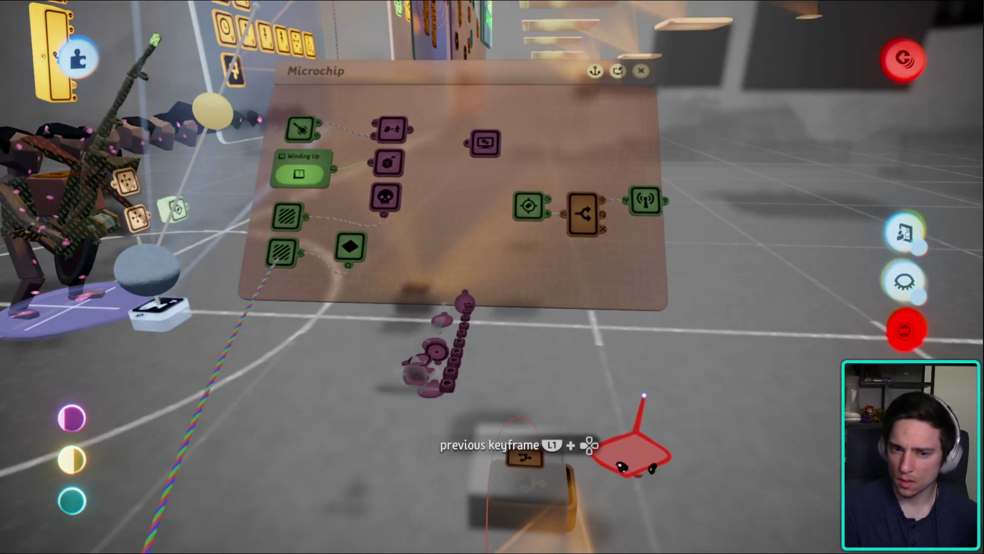
{"action": "key", "text": "Escape"}
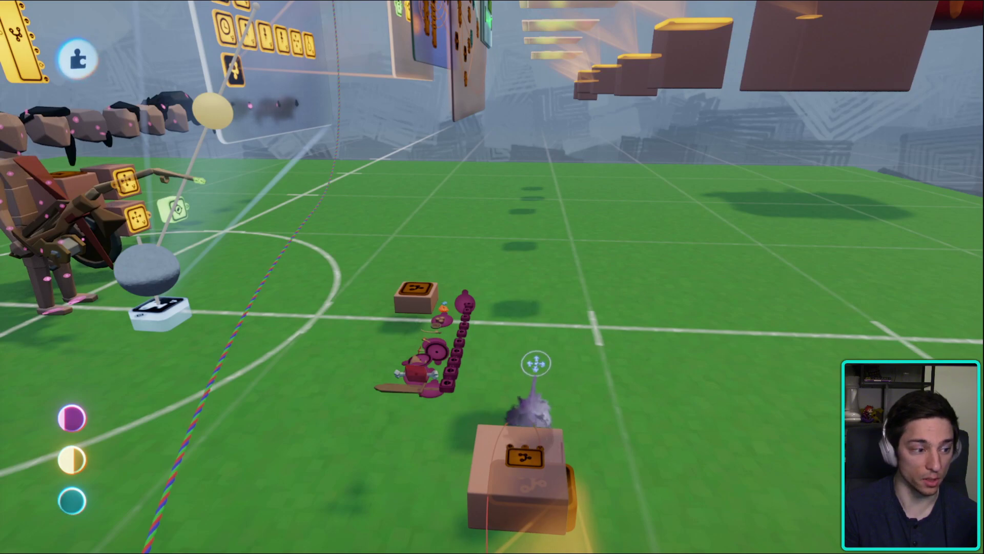
- Reposition a Flying timeline keyframe, then reopen the fishing logic Microchip with its Flying timeline
{"action": "middle_click_drag", "start_coordinate": [521, 329], "coordinate": [516, 291]}
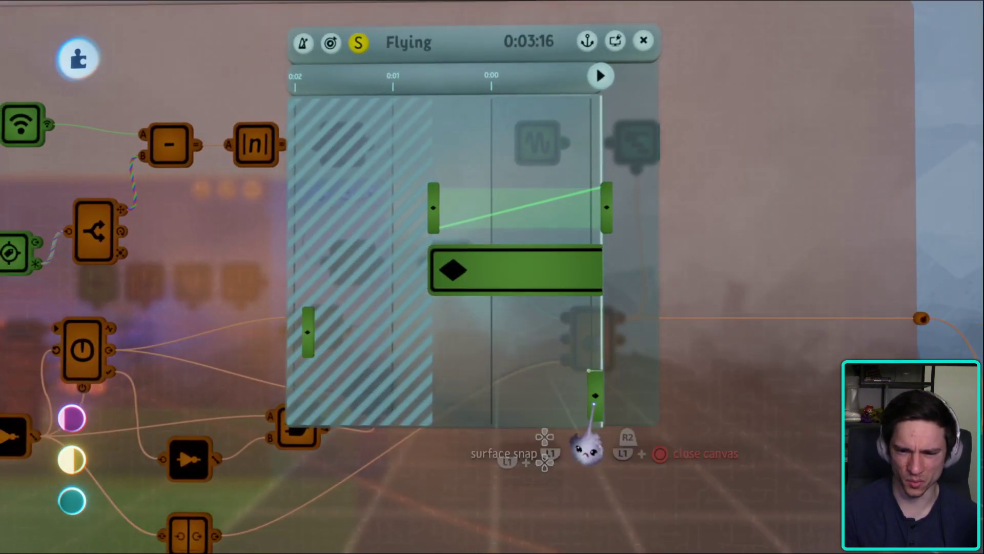
{"action": "left_click_drag", "start_coordinate": [586, 450], "coordinate": [594, 458]}
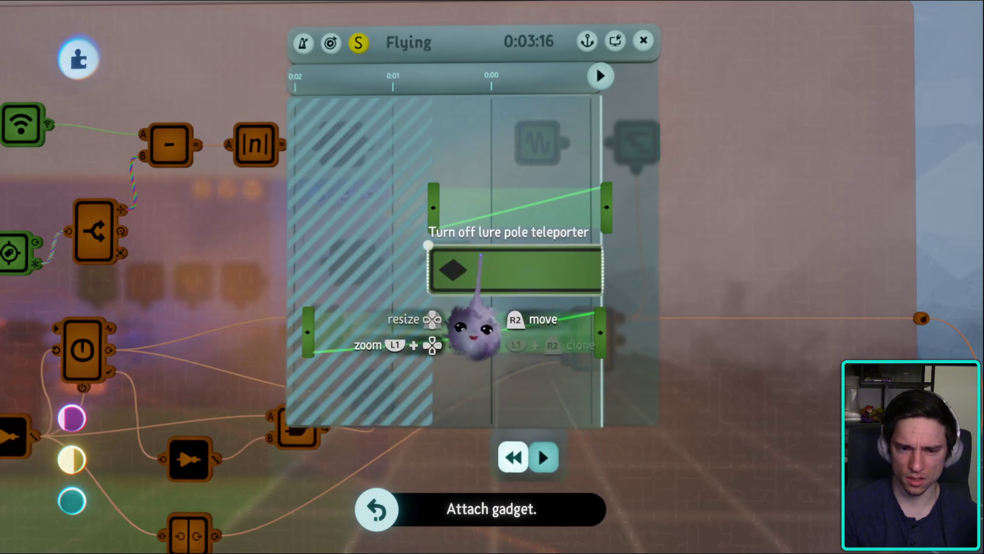
{"action": "key", "text": "Escape"}
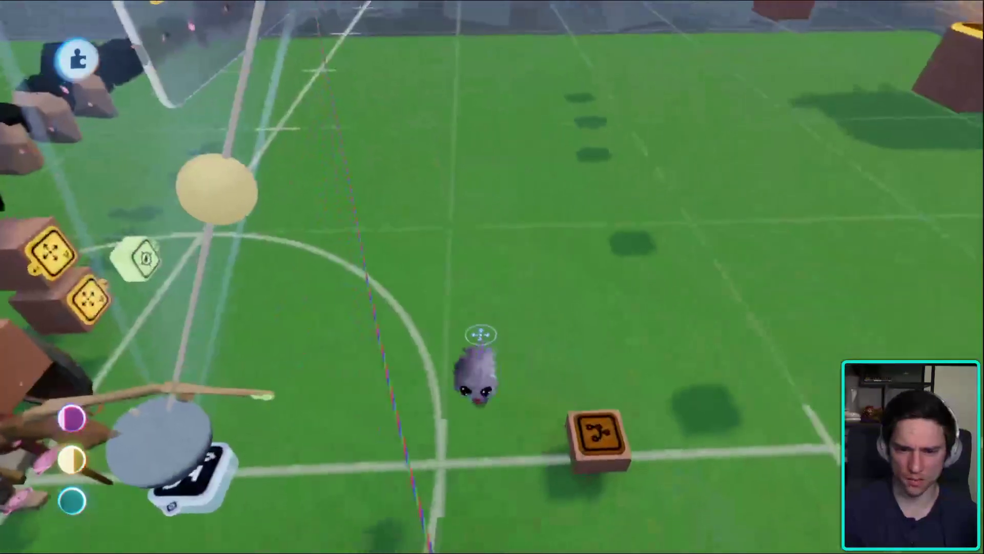
{"action": "left_click", "coordinate": [597, 425]}
{"action": "key", "text": "Escape"}
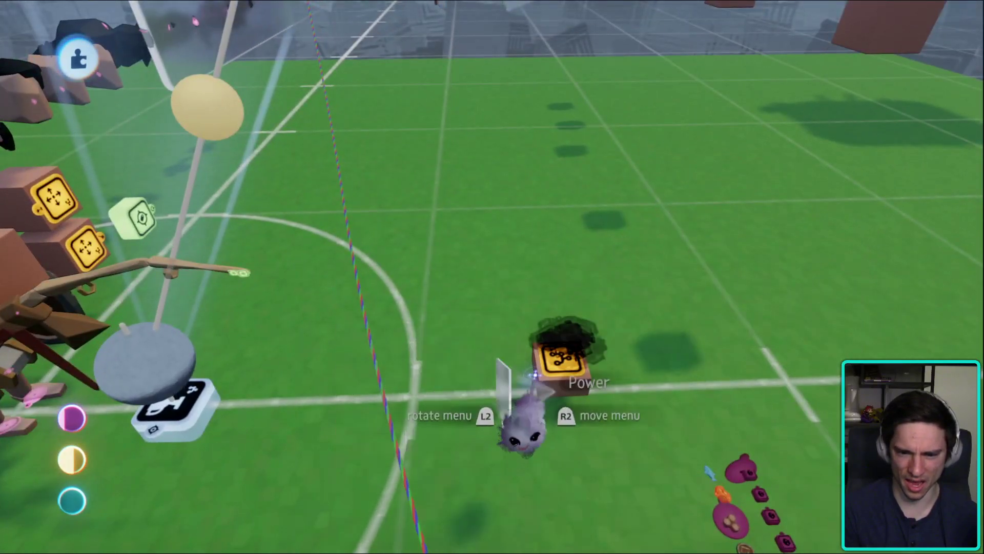
{"action": "left_click", "coordinate": [561, 359]}
{"action": "key", "text": "Escape"}
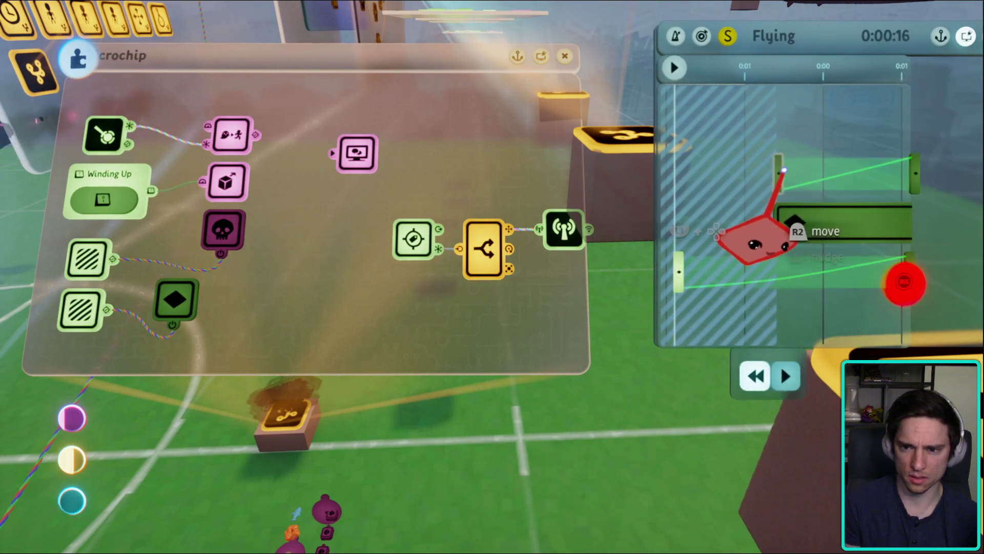
- Step to the next keyframe and scrub the Flying animation to preview the cast
{"action": "key", "text": "Right"}
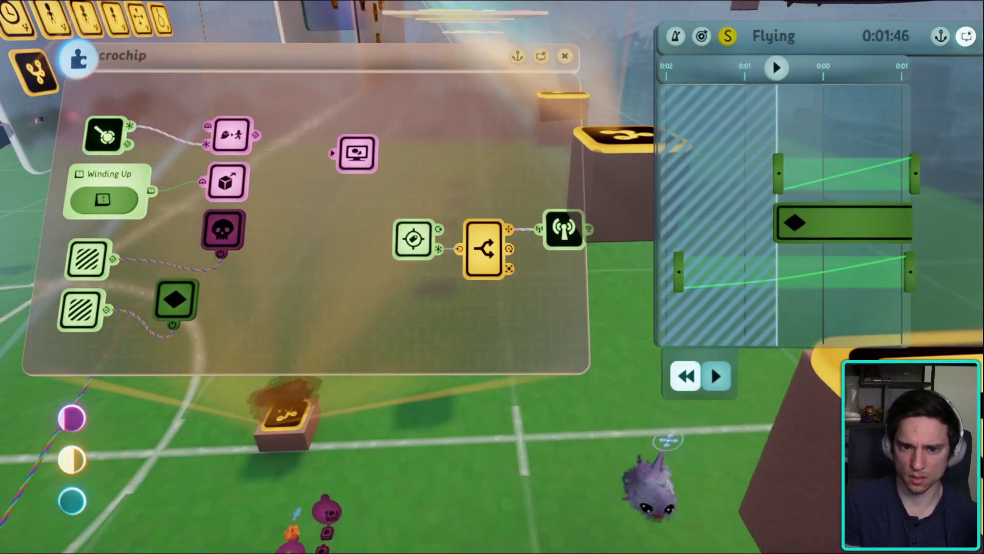
{"action": "middle_click_drag", "start_coordinate": [417, 308], "coordinate": [644, 259]}
{"action": "middle_click_drag", "start_coordinate": [490, 234], "coordinate": [776, 139]}
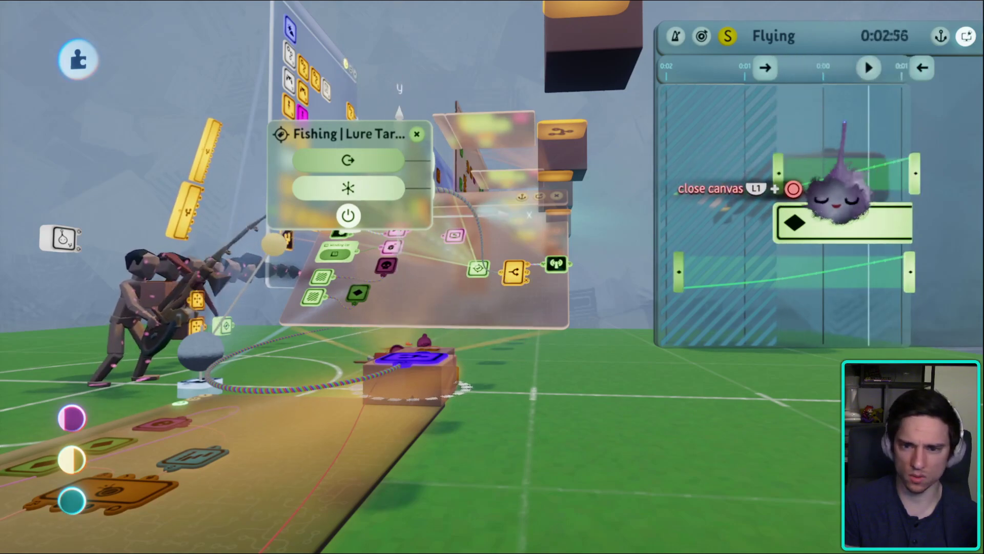
{"action": "left_click_drag", "start_coordinate": [767, 165], "coordinate": [794, 223]}
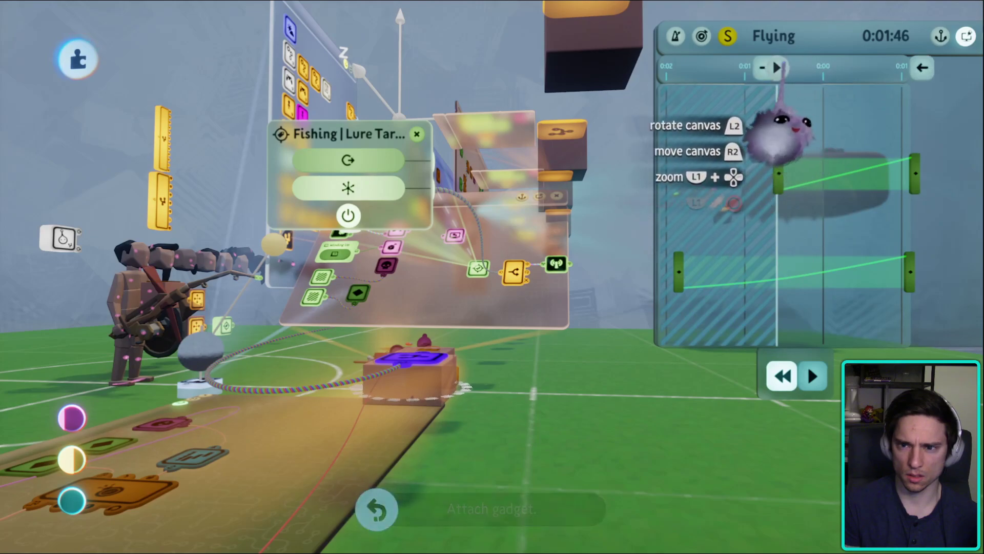
{"action": "left_click_drag", "start_coordinate": [773, 127], "coordinate": [746, 187]}
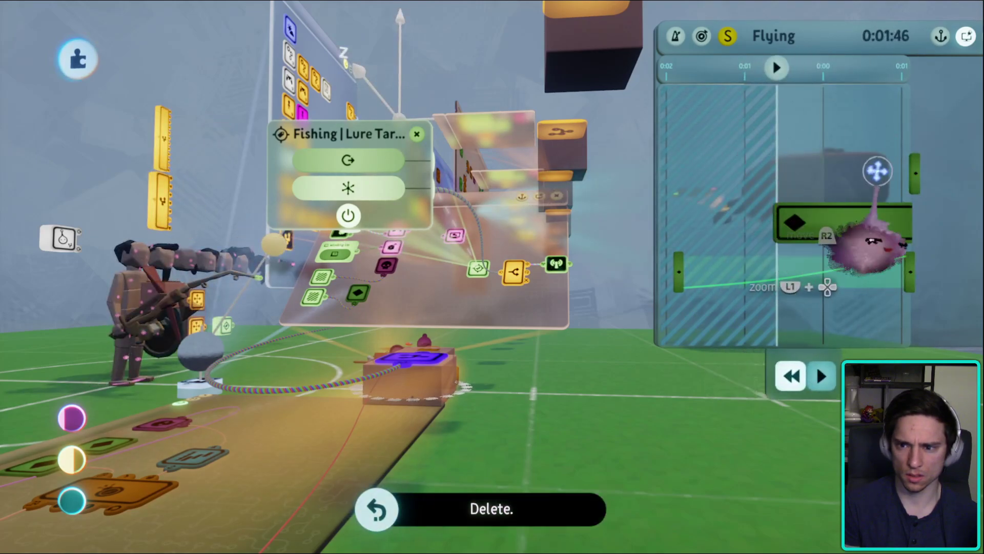
{"action": "left_click_drag", "start_coordinate": [775, 146], "coordinate": [828, 154]}
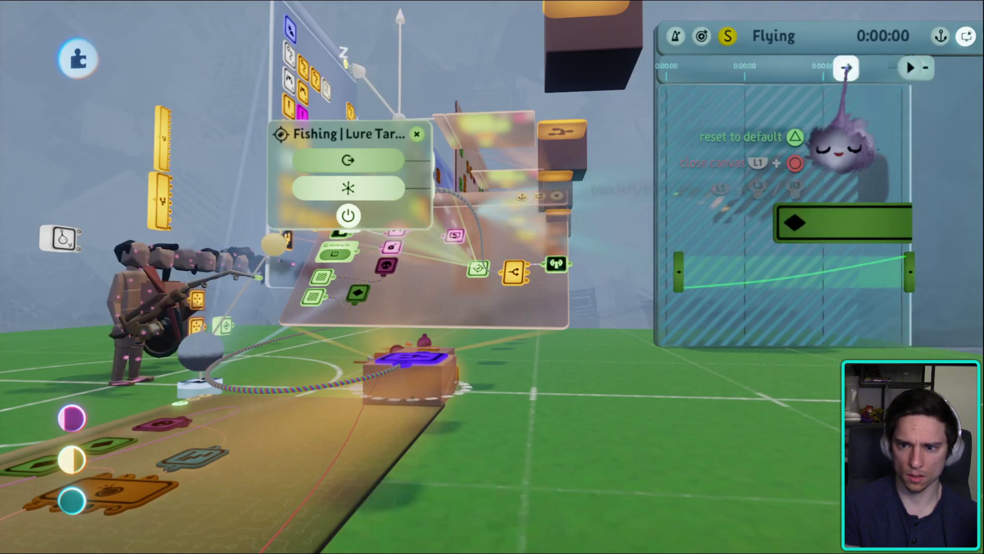
- Undo the accidental trim and curve deletion to restore the Flying keyframe curves
{"action": "left_click", "coordinate": [908, 170]}
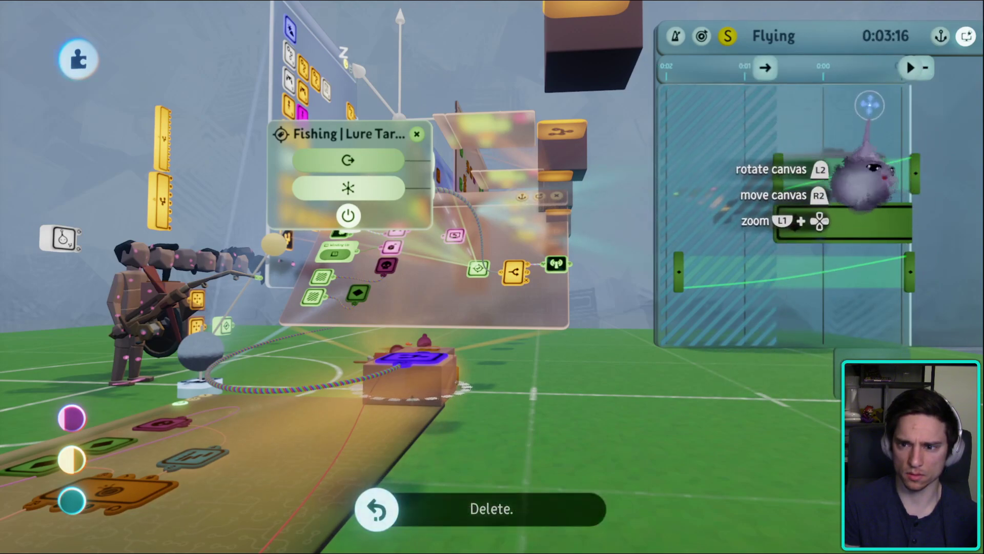
{"action": "key", "text": "ctrl+z"}
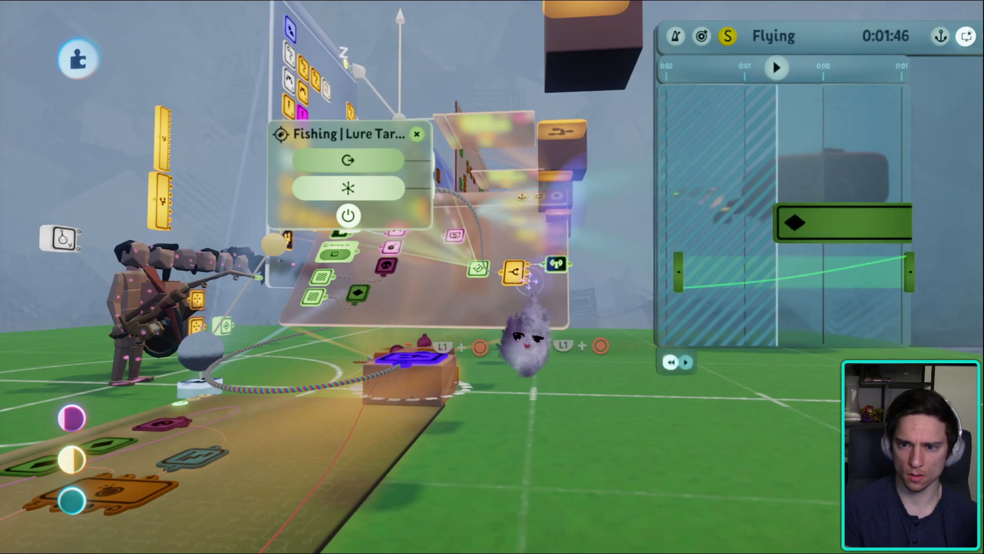
{"action": "key", "text": "ctrl+z"}
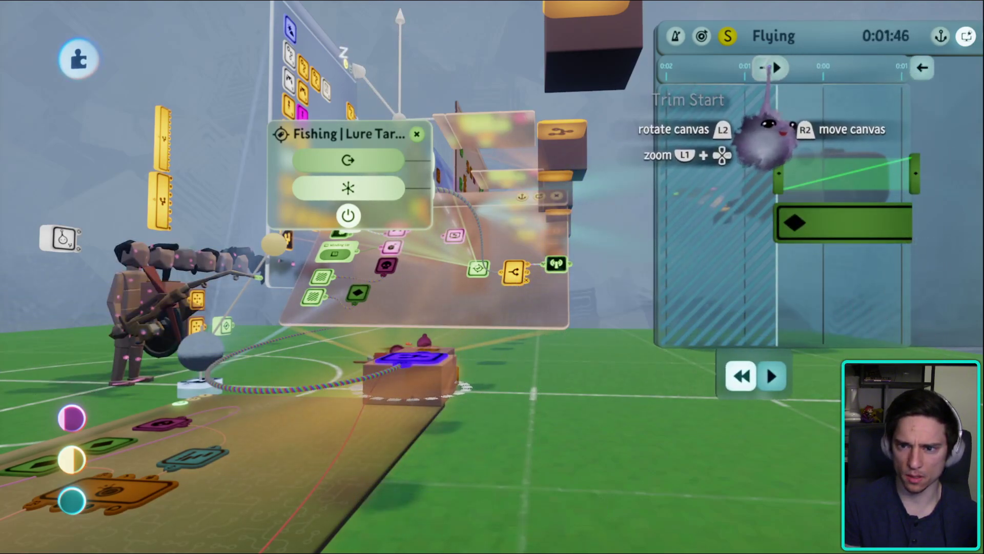
{"action": "key", "text": "ctrl+z"}
{"action": "key", "text": "ctrl+shift+z"}
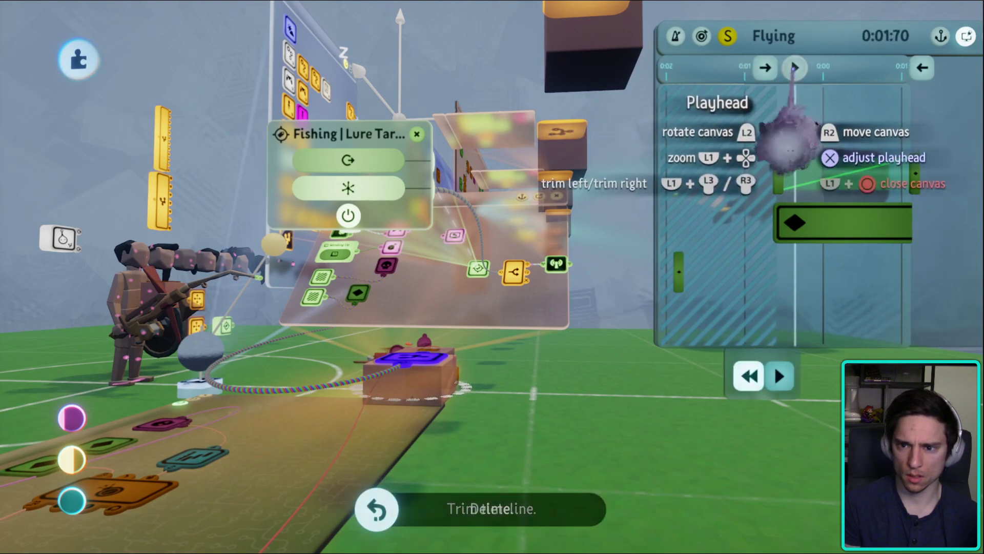
{"action": "left_click_drag", "start_coordinate": [794, 72], "coordinate": [907, 66]}
{"action": "key", "text": "ctrl+z"}
{"action": "key", "text": "ctrl+z"}
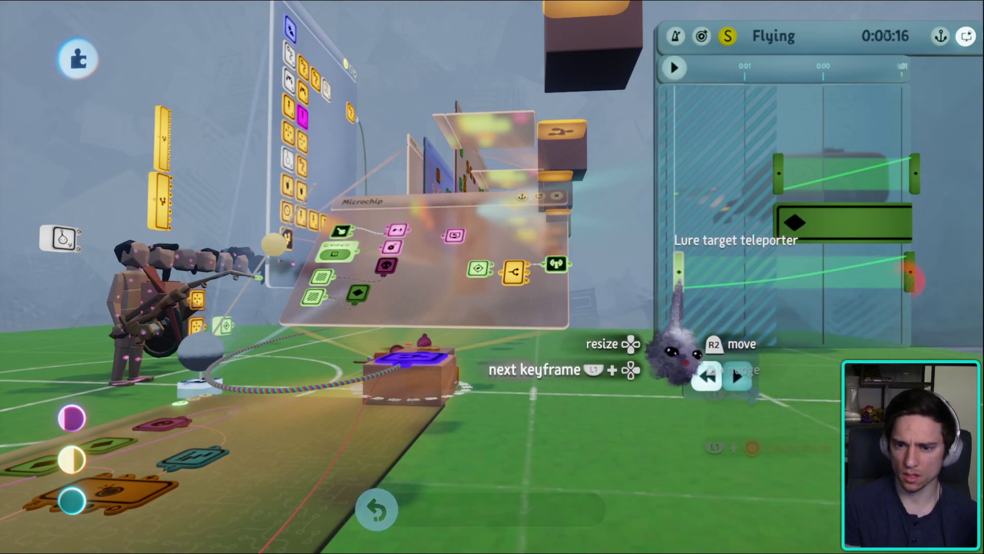
- Step through the keyframes and set the Fishing Lure Target Pos node to Animate
{"action": "left_click_drag", "start_coordinate": [637, 342], "coordinate": [672, 436]}
{"action": "left_click_drag", "start_coordinate": [688, 361], "coordinate": [469, 256]}
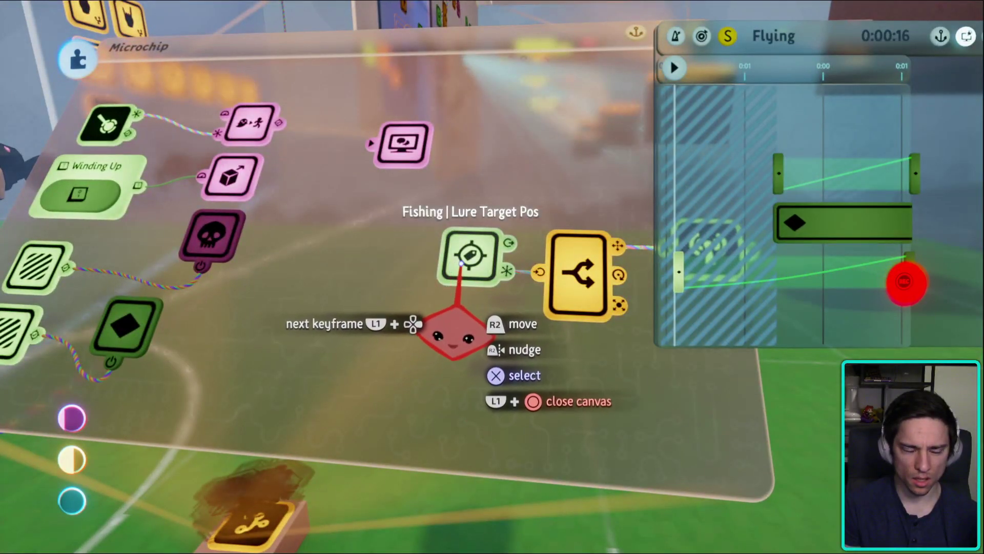
{"action": "left_click_drag", "start_coordinate": [505, 274], "coordinate": [566, 282]}
{"action": "key", "text": "Right"}
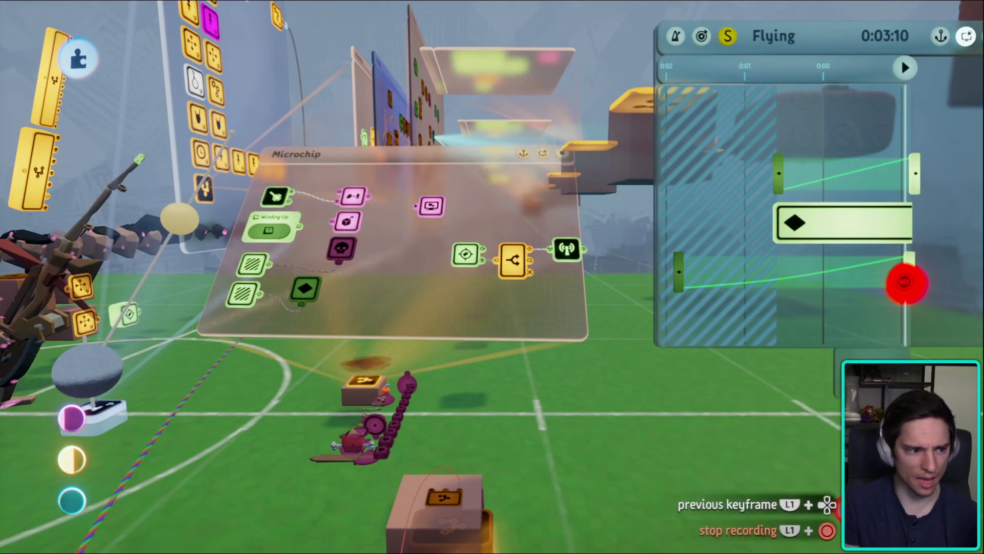
{"action": "key", "text": "Left"}
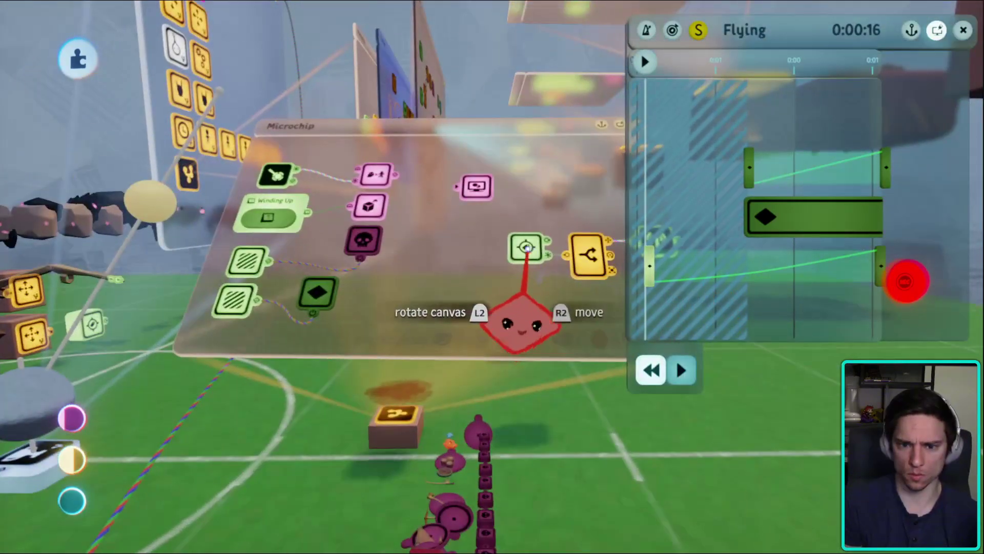
{"action": "left_click", "coordinate": [450, 297]}
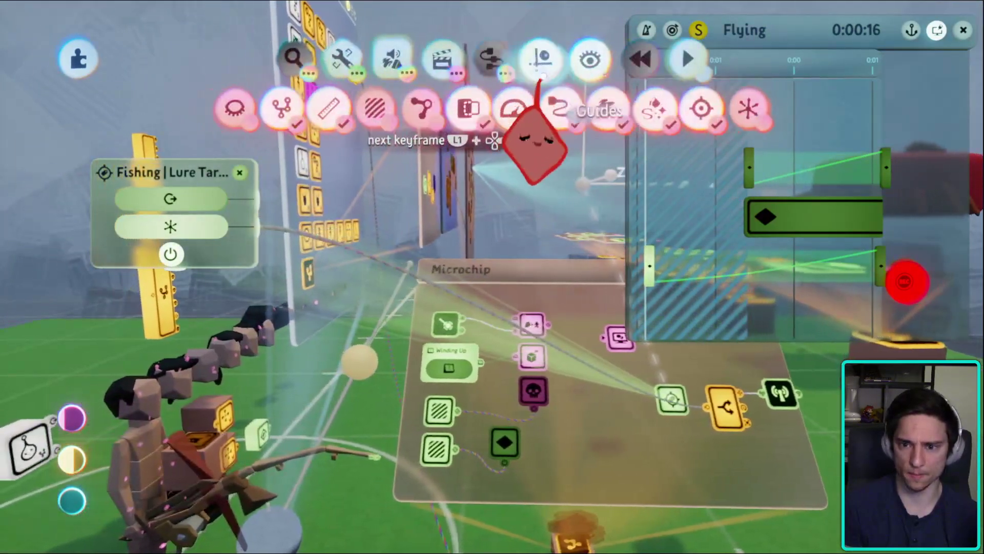
{"action": "left_click", "coordinate": [536, 146]}
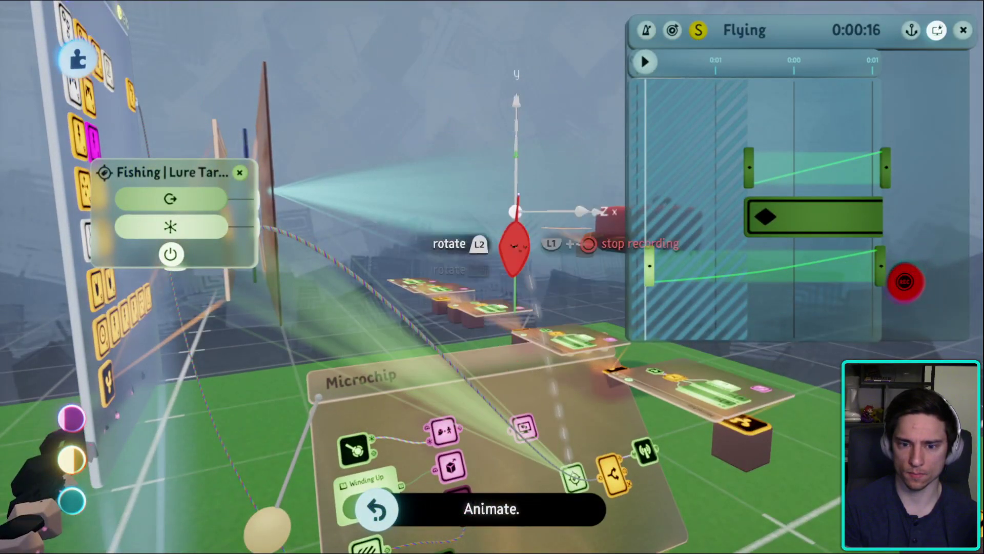
{"action": "key", "text": "ctrl+z"}
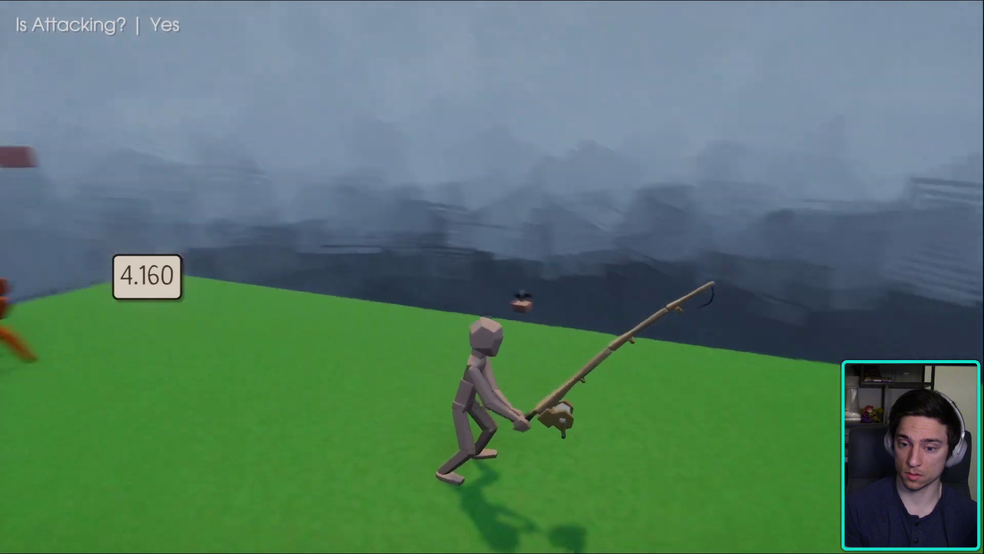
{"action": "key", "text": "Escape"}
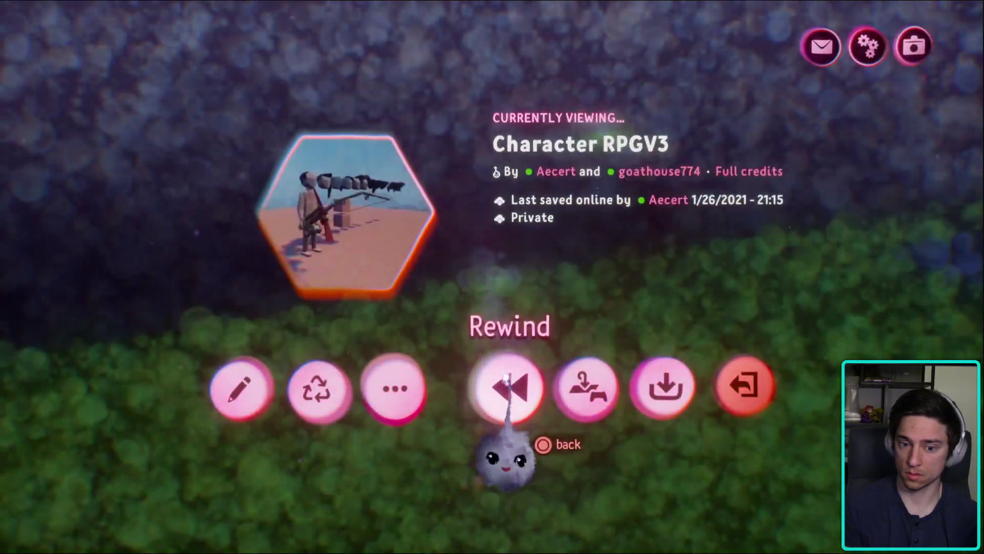
{"action": "left_click", "coordinate": [503, 389]}
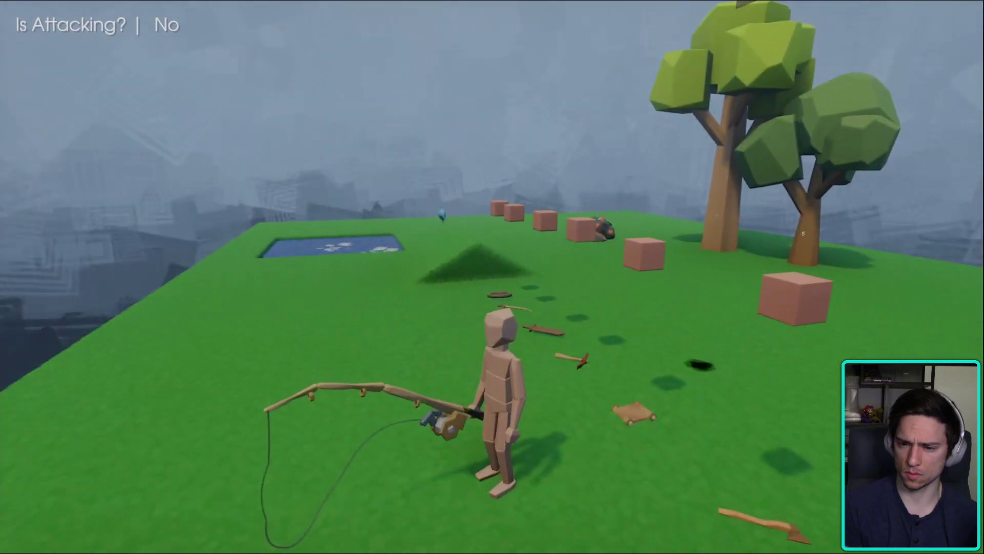
{"action": "key", "text": "Escape"}
{"action": "left_click", "coordinate": [241, 384]}
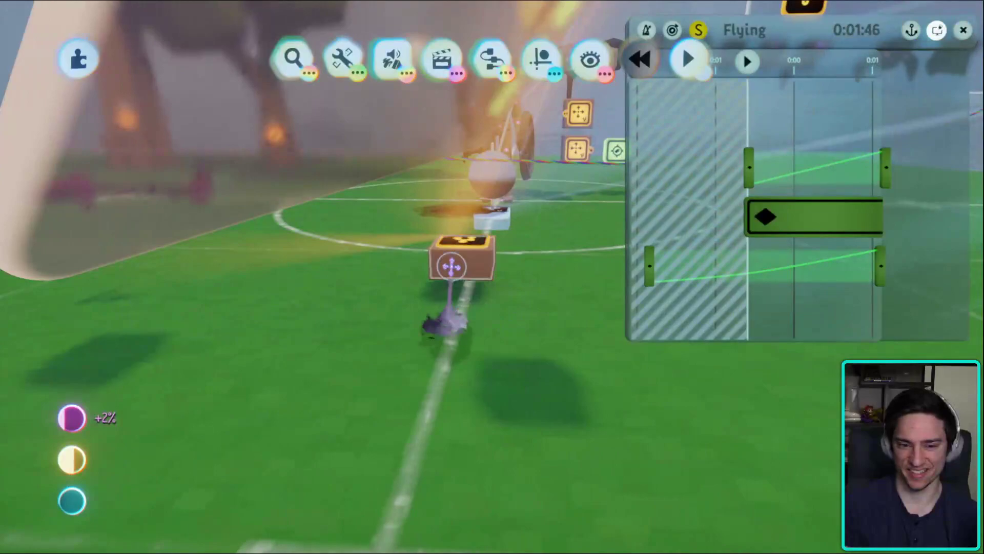
{"action": "left_click", "coordinate": [446, 263]}
{"action": "key", "text": "Escape"}
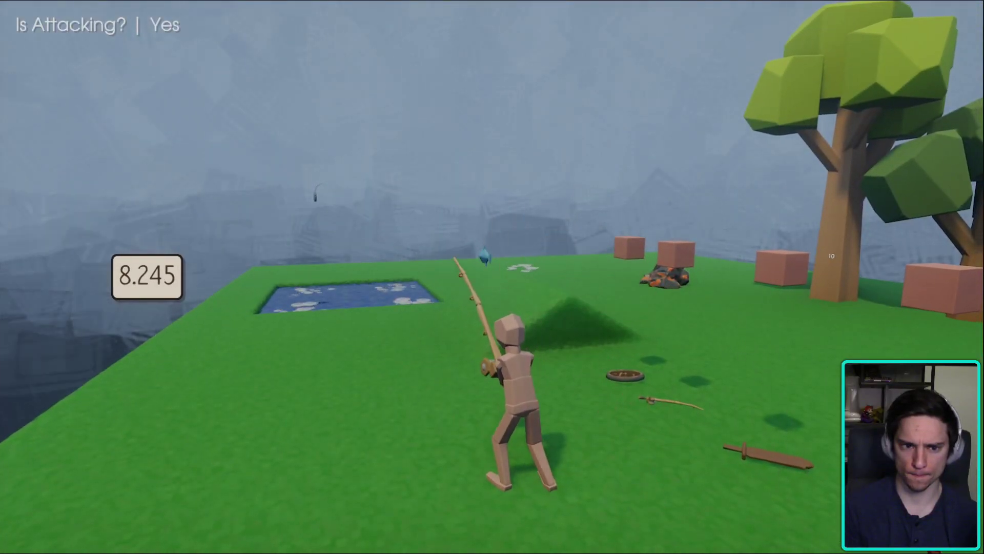
{"action": "key", "text": "Escape"}
{"action": "left_click", "coordinate": [241, 390]}
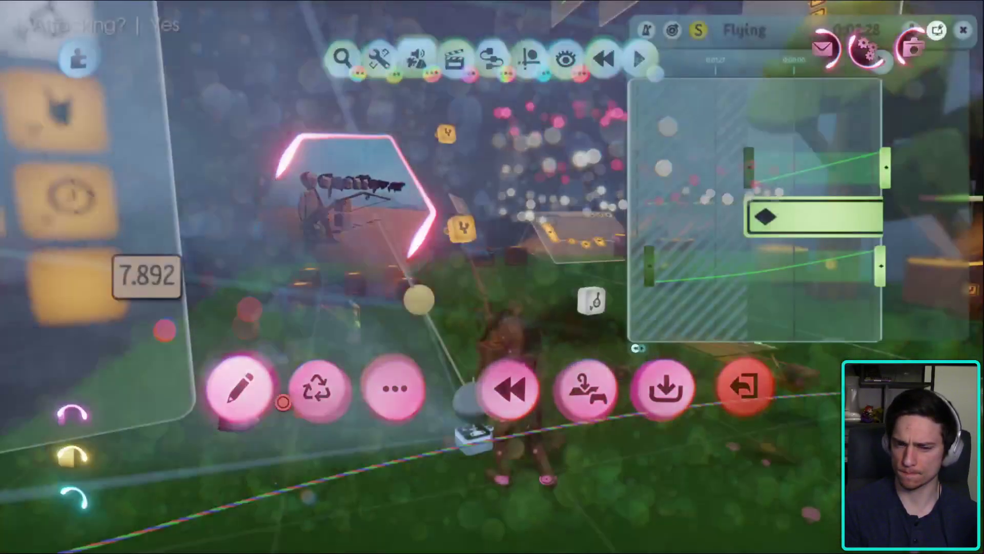
- Scrub the Flying timeline to an earlier point and start recording
{"action": "middle_click_drag", "start_coordinate": [302, 441], "coordinate": [758, 421]}
{"action": "middle_click_drag", "start_coordinate": [774, 379], "coordinate": [702, 363]}
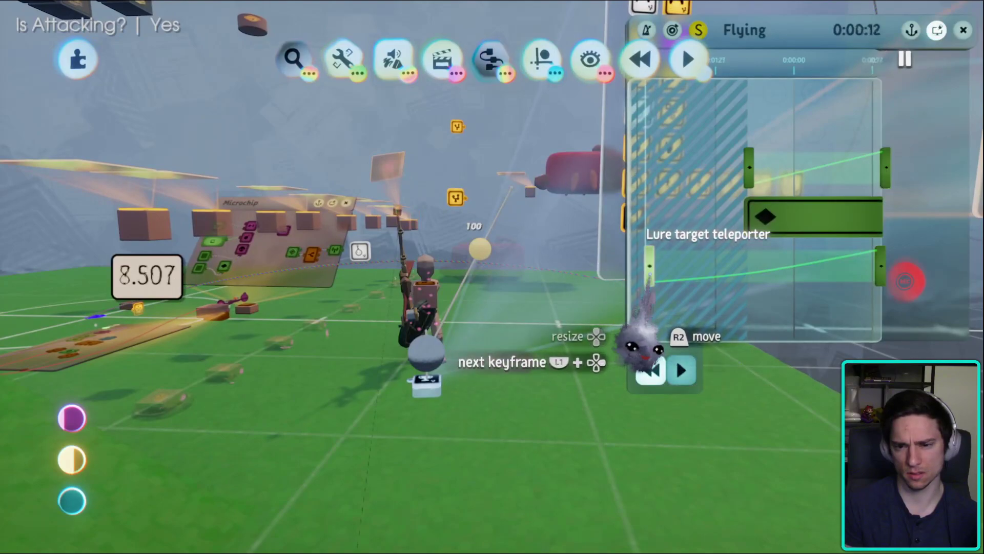
{"action": "middle_click_drag", "start_coordinate": [593, 461], "coordinate": [629, 441]}
{"action": "middle_click_drag", "start_coordinate": [654, 521], "coordinate": [725, 379]}
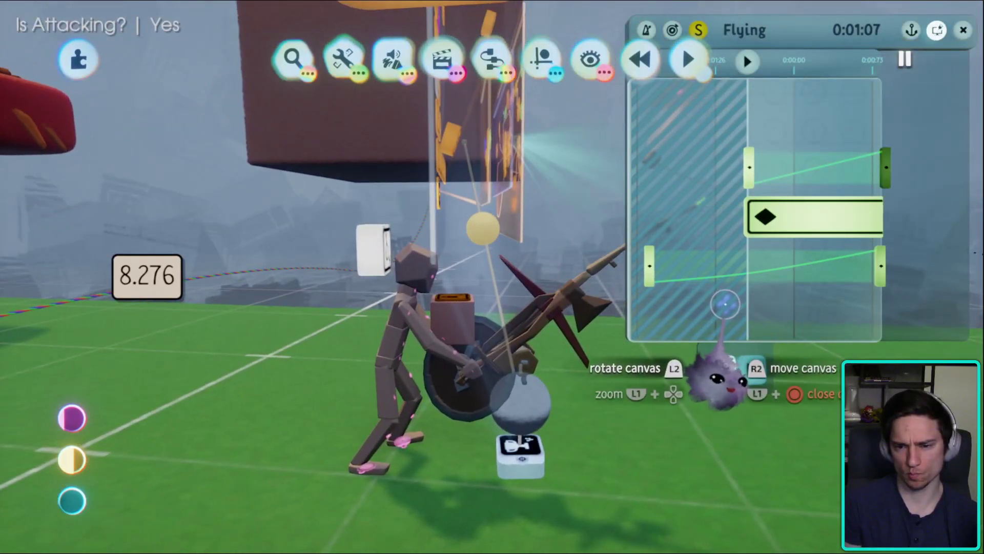
{"action": "left_click", "coordinate": [902, 281]}
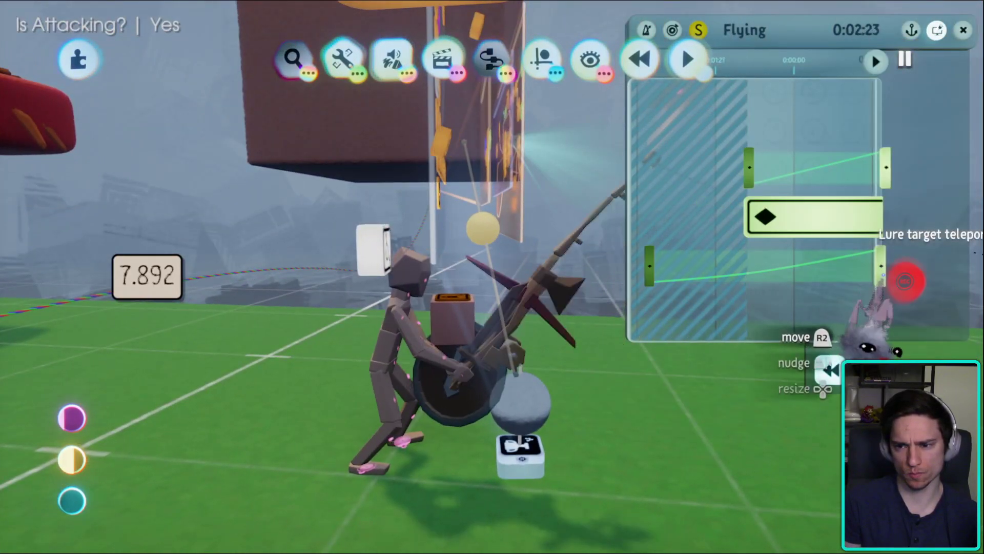
{"action": "middle_click_drag", "start_coordinate": [851, 513], "coordinate": [466, 334]}
- Record the Lure Target Pos gizmo moving through the cast from the start, then close its settings
{"action": "left_click", "coordinate": [474, 261]}
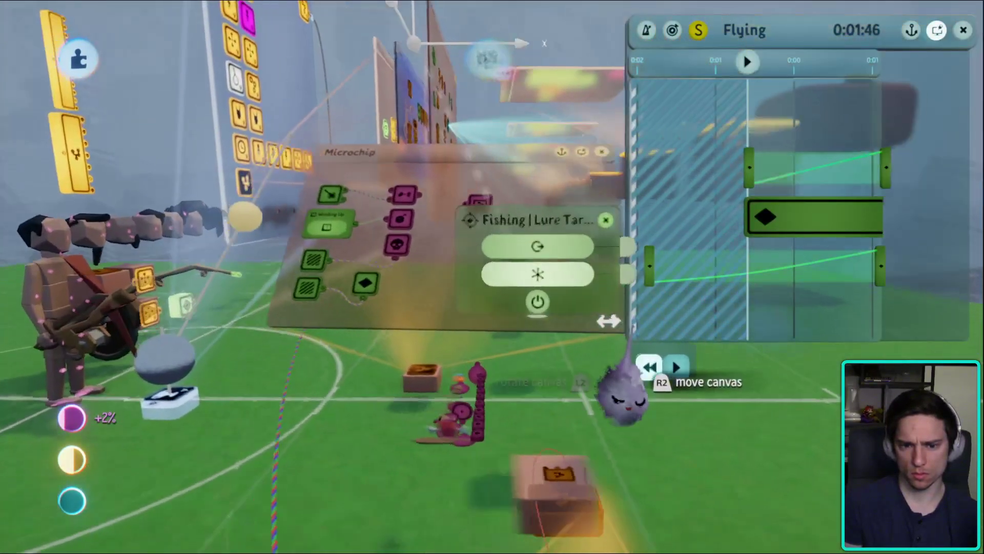
{"action": "middle_click_drag", "start_coordinate": [615, 384], "coordinate": [786, 252]}
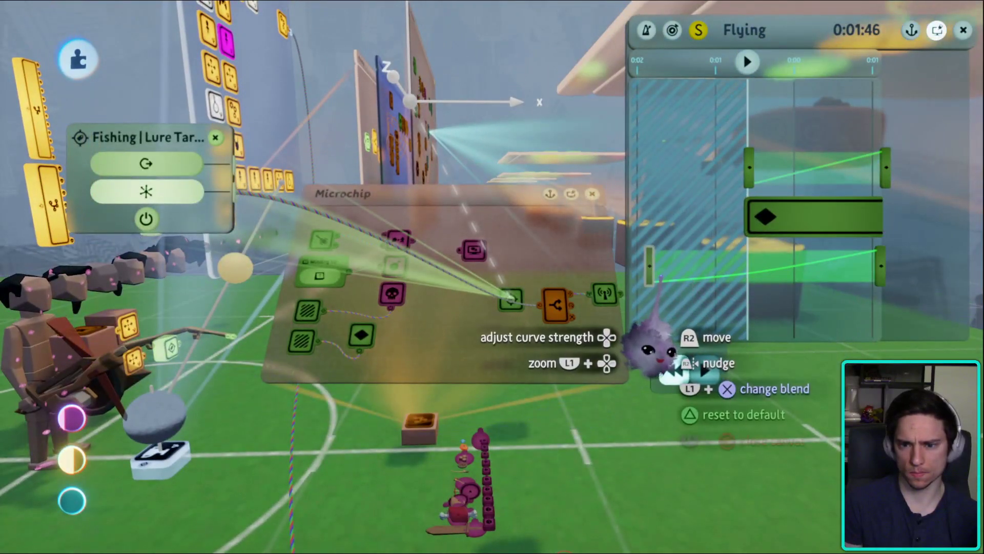
{"action": "left_click", "coordinate": [645, 307]}
{"action": "middle_click_drag", "start_coordinate": [645, 307], "coordinate": [715, 477]}
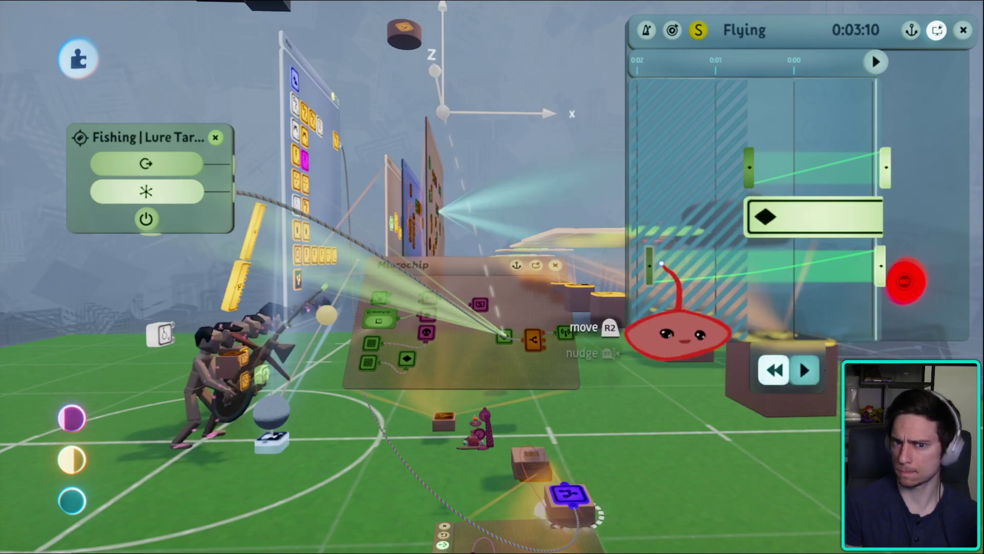
{"action": "middle_click_drag", "start_coordinate": [402, 264], "coordinate": [457, 132]}
{"action": "mouse_move", "coordinate": [451, 211]}
{"action": "left_mouse_down"}
{"action": "mouse_move", "coordinate": [470, 99]}
{"action": "mouse_move", "coordinate": [470, 177]}
{"action": "left_mouse_up"}
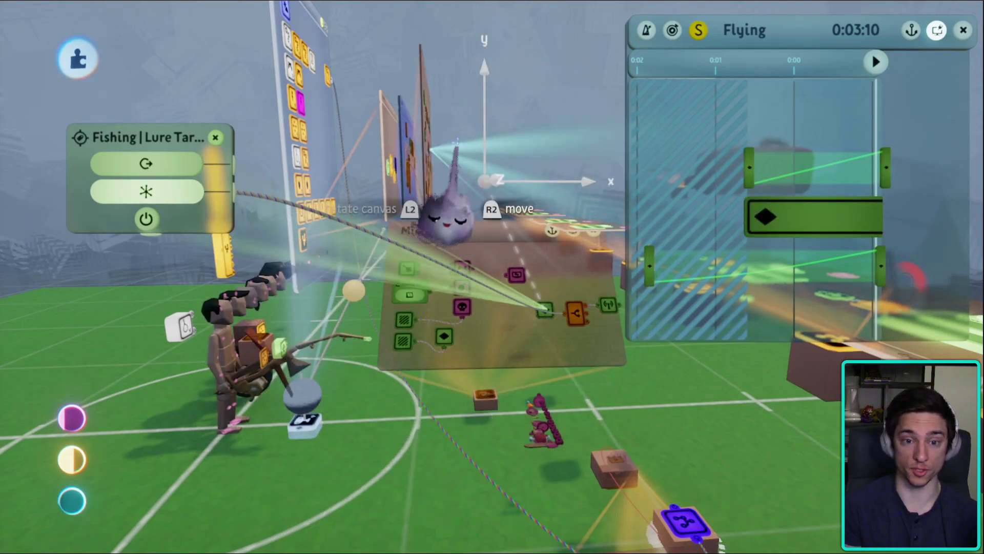
{"action": "key", "text": "Escape"}
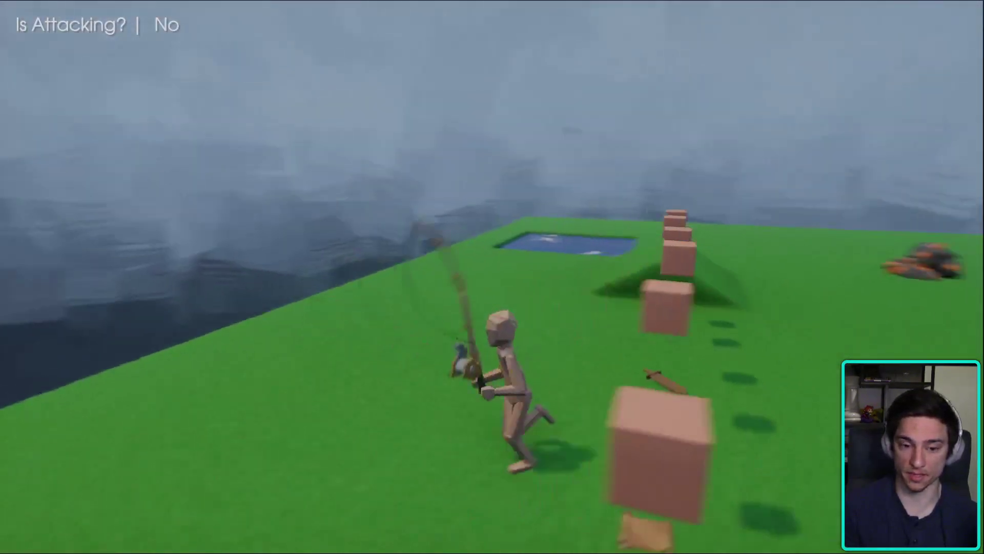
- Play-test the rod cast, pausing and resuming, then cast again and pause
{"action": "left_click", "coordinate": [492, 277]}
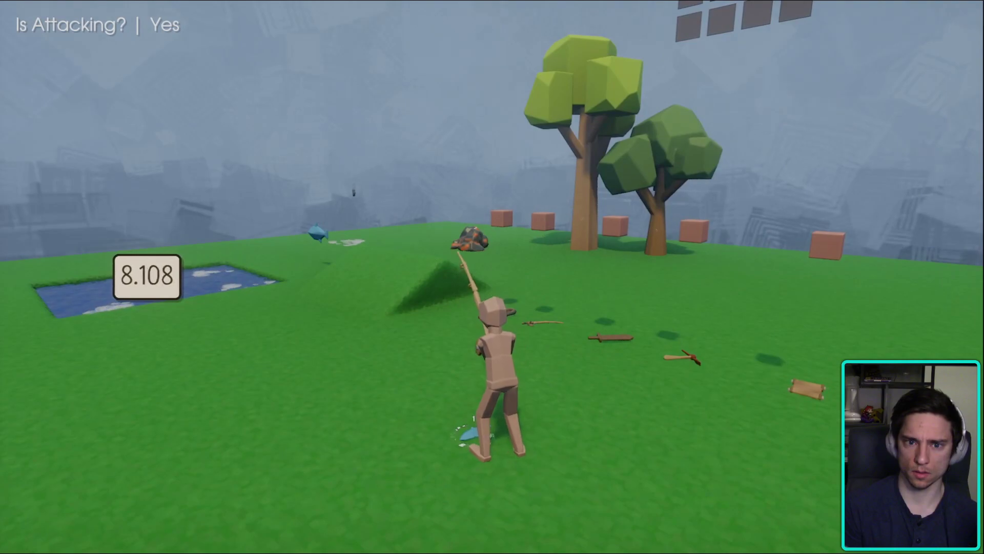
{"action": "key", "text": "Escape"}
{"action": "key", "text": "Return"}
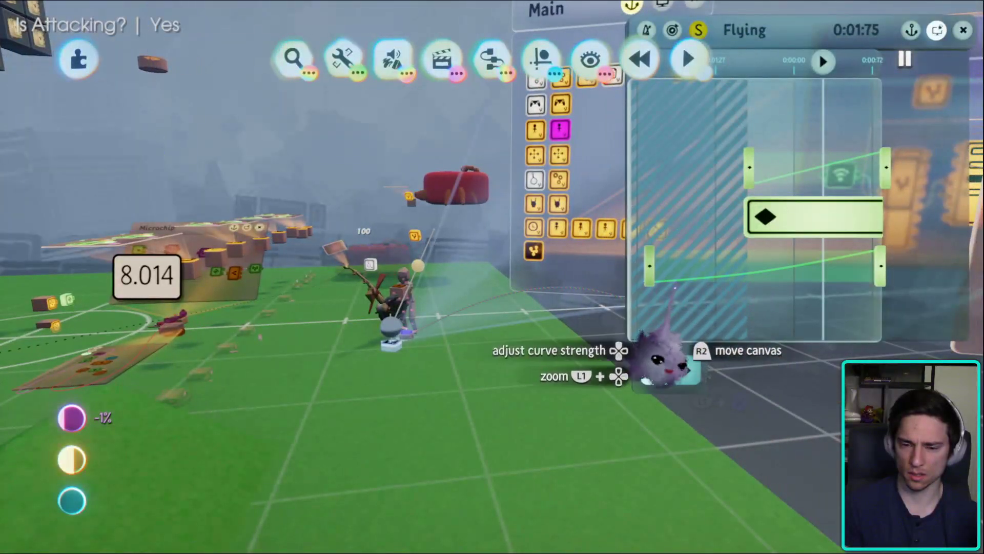
{"action": "key", "text": "Escape"}
{"action": "left_click", "coordinate": [547, 386]}
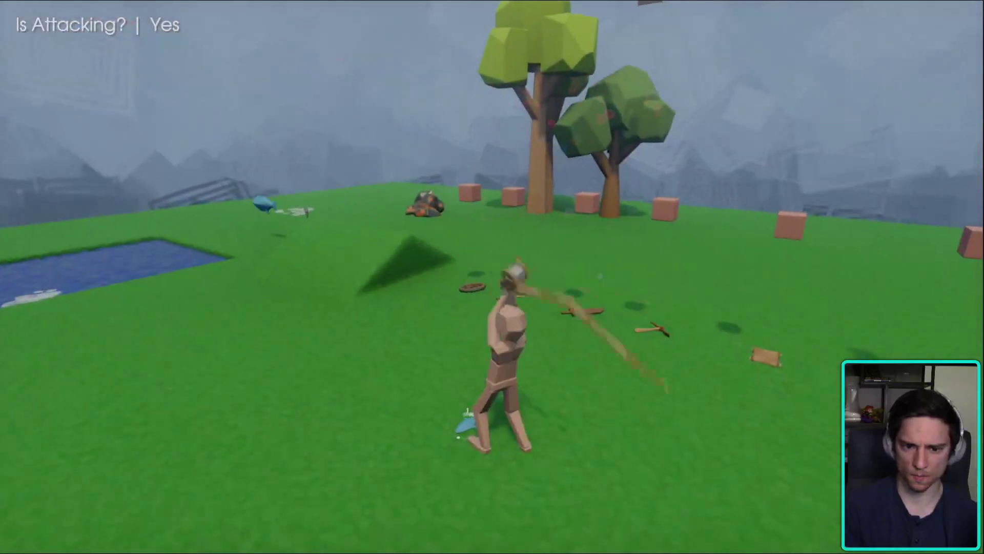
{"action": "key", "text": "w"}
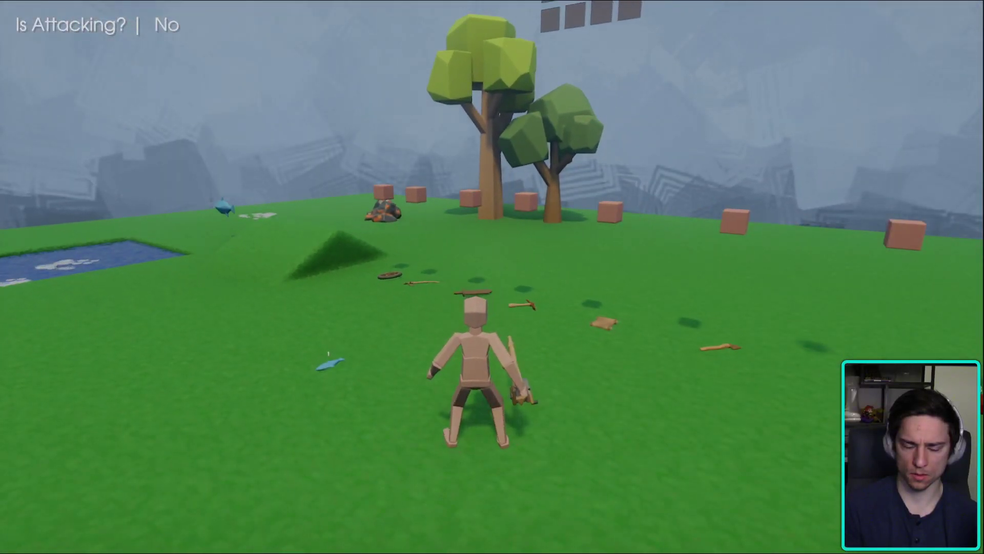
{"action": "left_click", "coordinate": [492, 277]}
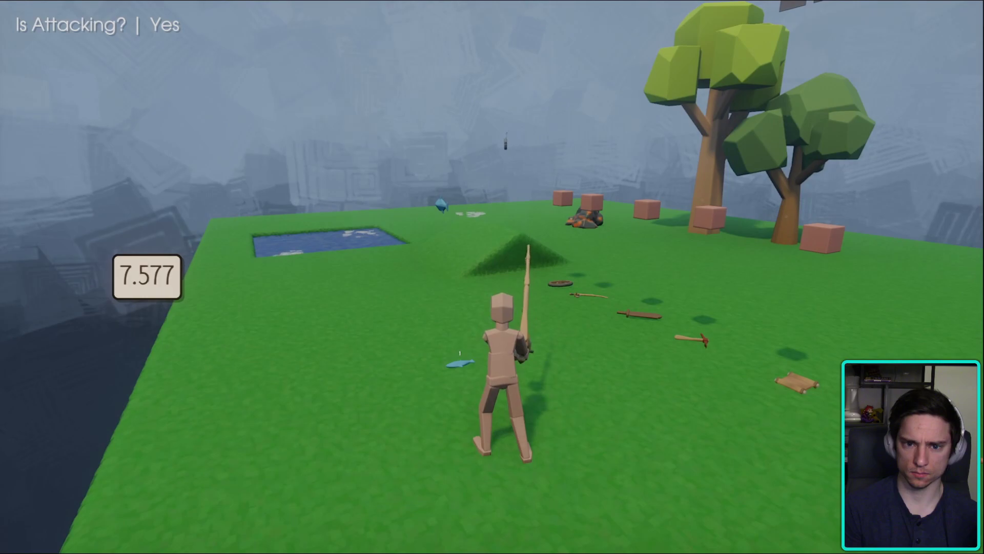
{"action": "key", "text": "Escape"}
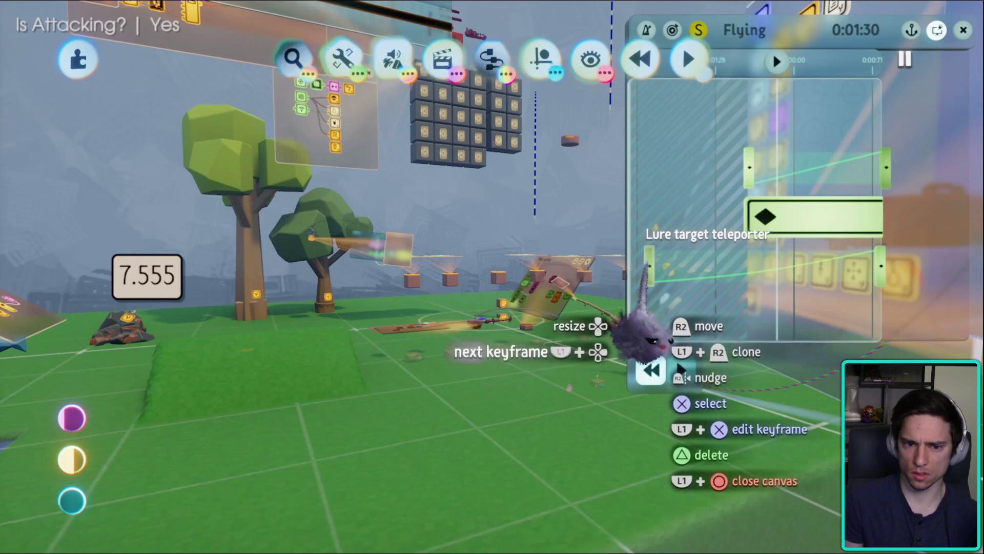
- Retime a keyframe on the Flying timeline by dragging it to a new position
{"action": "left_click_drag", "start_coordinate": [648, 334], "coordinate": [638, 335]}
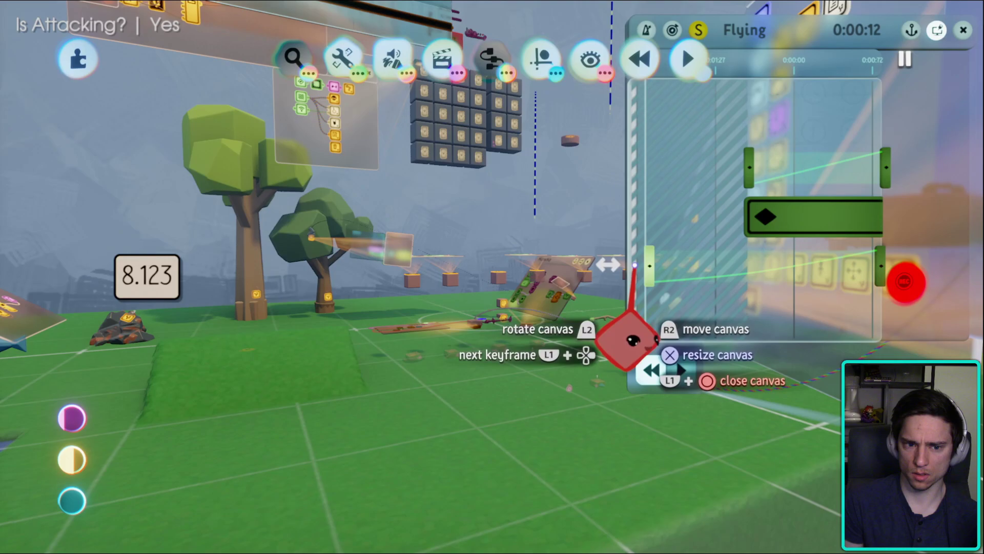
{"action": "left_click_drag", "start_coordinate": [628, 338], "coordinate": [676, 359]}
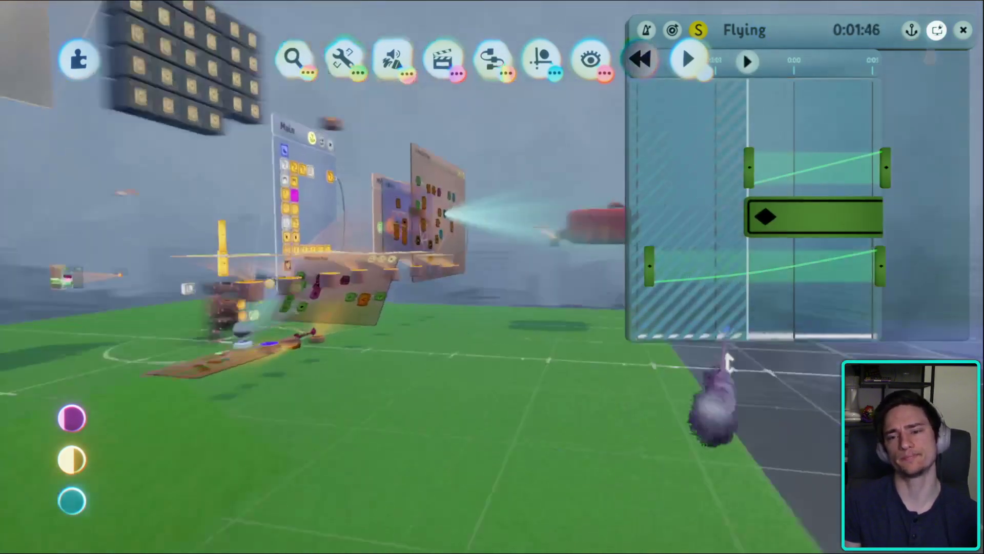
{"action": "middle_click_drag", "start_coordinate": [727, 362], "coordinate": [644, 343]}
{"action": "left_click_drag", "start_coordinate": [644, 344], "coordinate": [704, 488]}
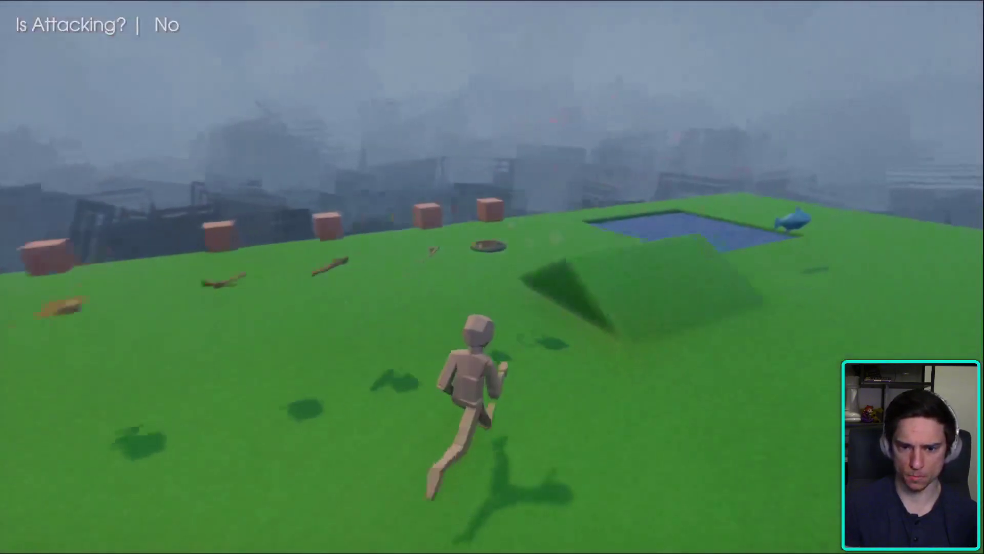
- Run toward the pond and cast the rod, starting the 10.025 catch timer, then pause
{"action": "key", "text": "w"}
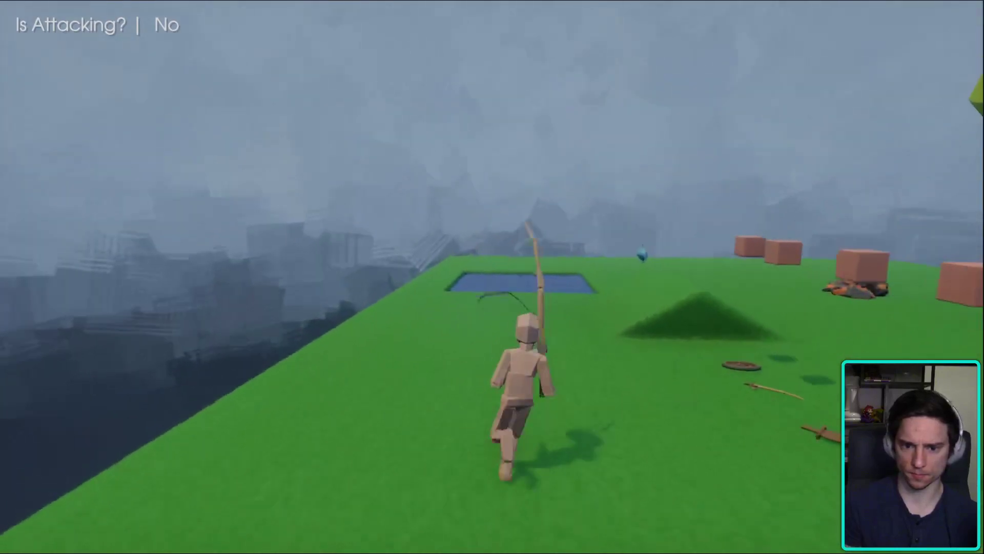
{"action": "key", "text": "a"}
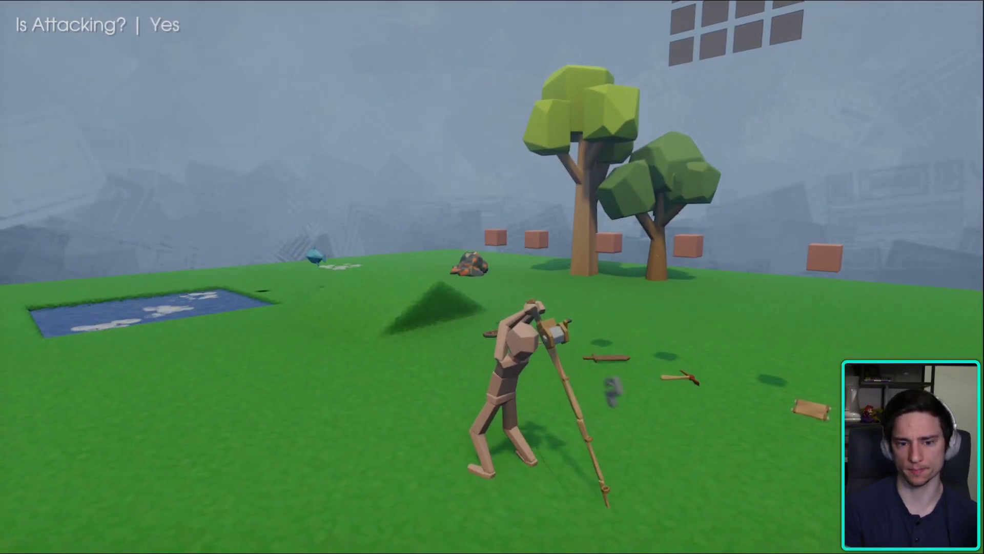
{"action": "key", "text": "space"}
{"action": "key", "text": "d"}
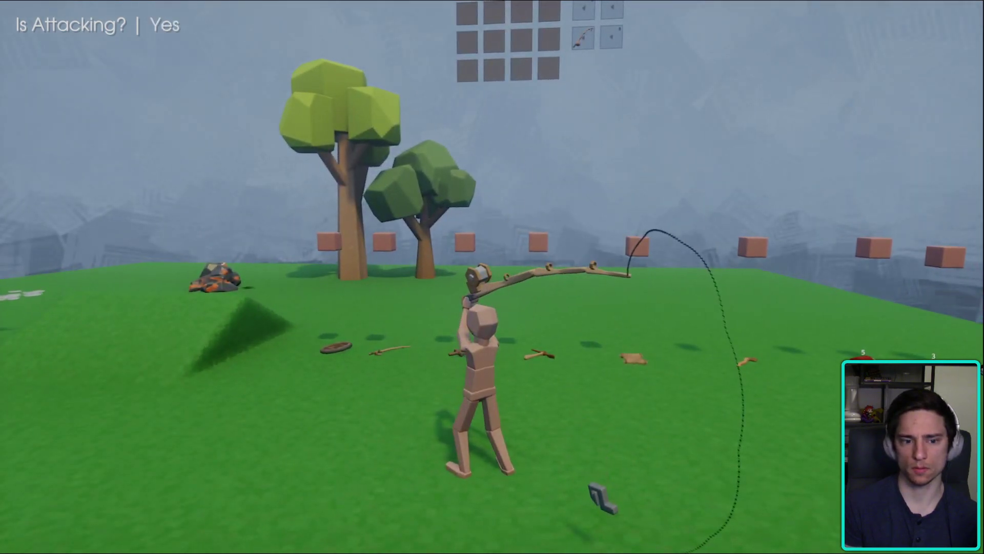
{"action": "key", "text": "Escape"}
{"action": "left_click", "coordinate": [237, 386]}
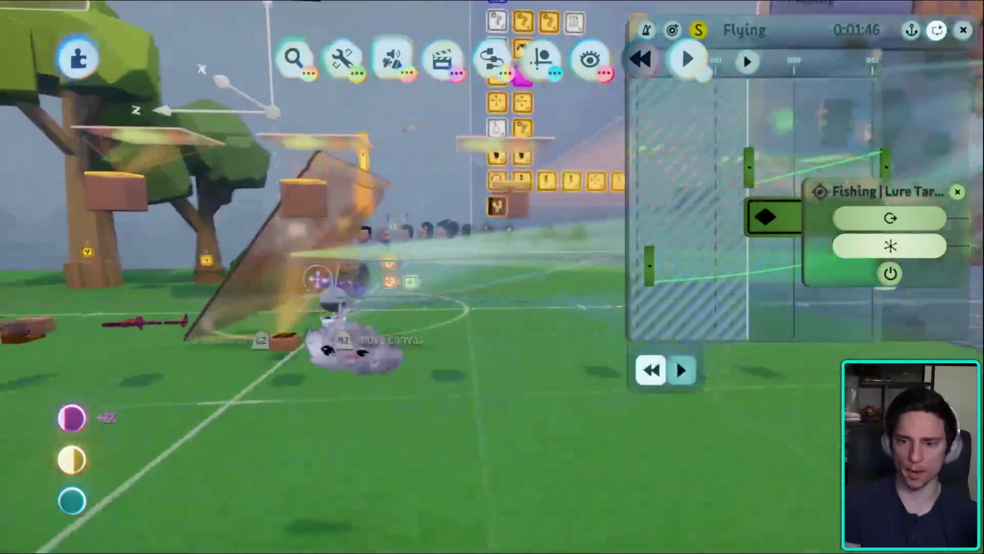
- Stamp a new keyframe onto the fourth row of the Flying timeline
{"action": "middle_click_drag", "start_coordinate": [353, 353], "coordinate": [687, 335]}
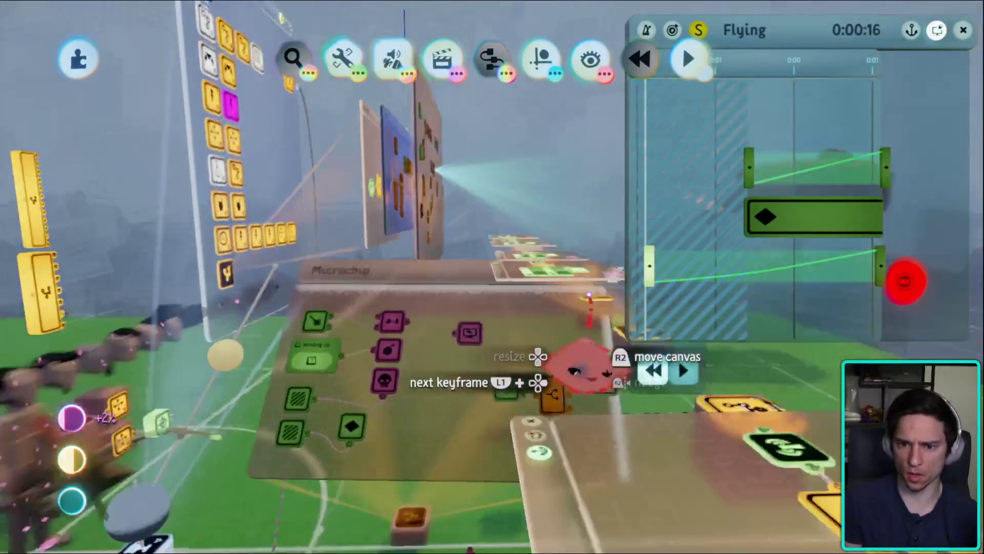
{"action": "middle_click_drag", "start_coordinate": [588, 362], "coordinate": [718, 507]}
{"action": "middle_click_drag", "start_coordinate": [768, 344], "coordinate": [850, 275]}
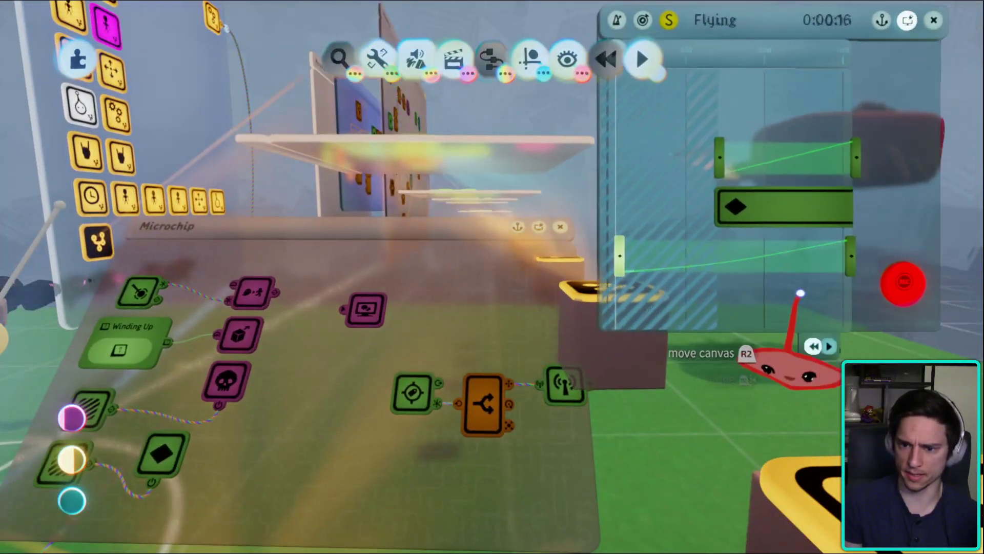
{"action": "middle_click_drag", "start_coordinate": [409, 394], "coordinate": [709, 440]}
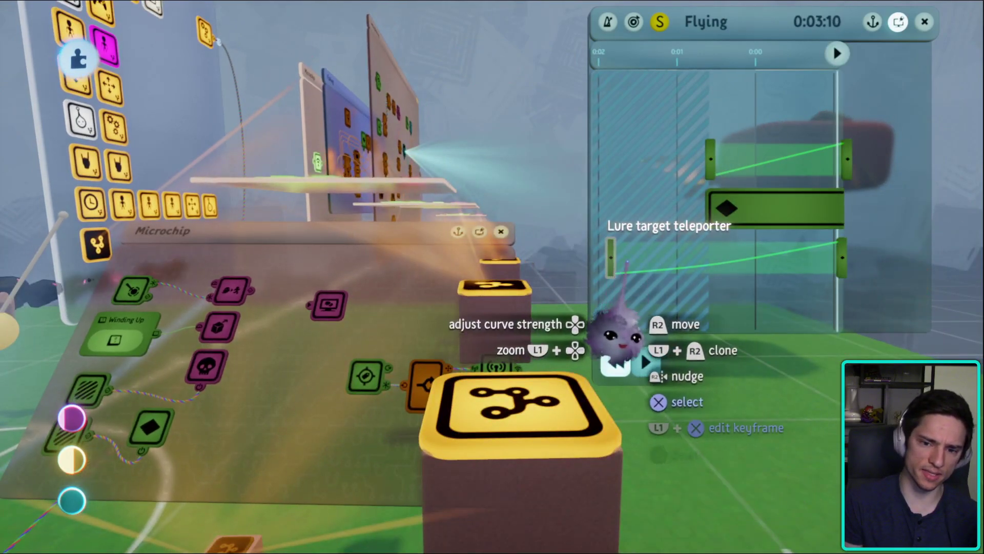
{"action": "middle_click_drag", "start_coordinate": [395, 285], "coordinate": [483, 187]}
{"action": "left_click", "coordinate": [451, 105]}
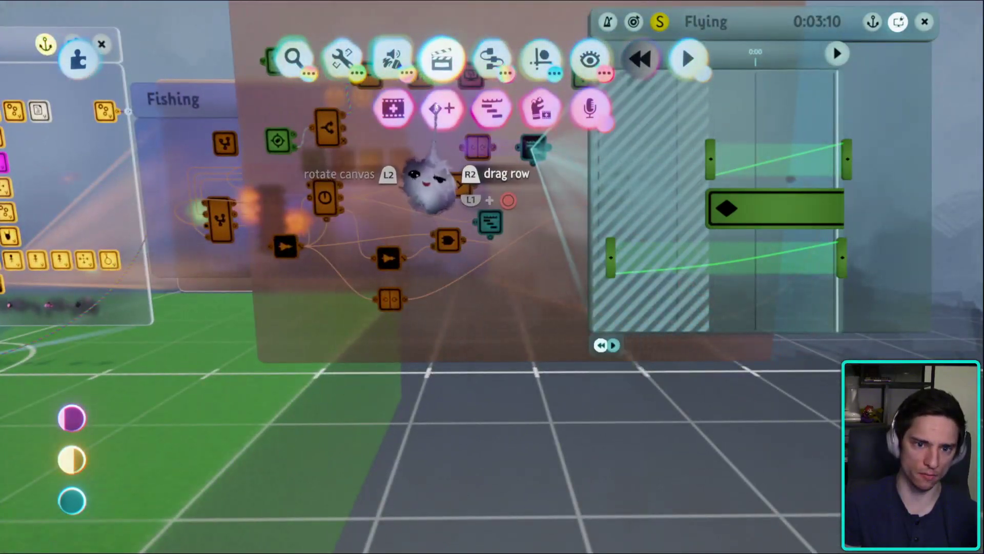
{"action": "left_click", "coordinate": [440, 105]}
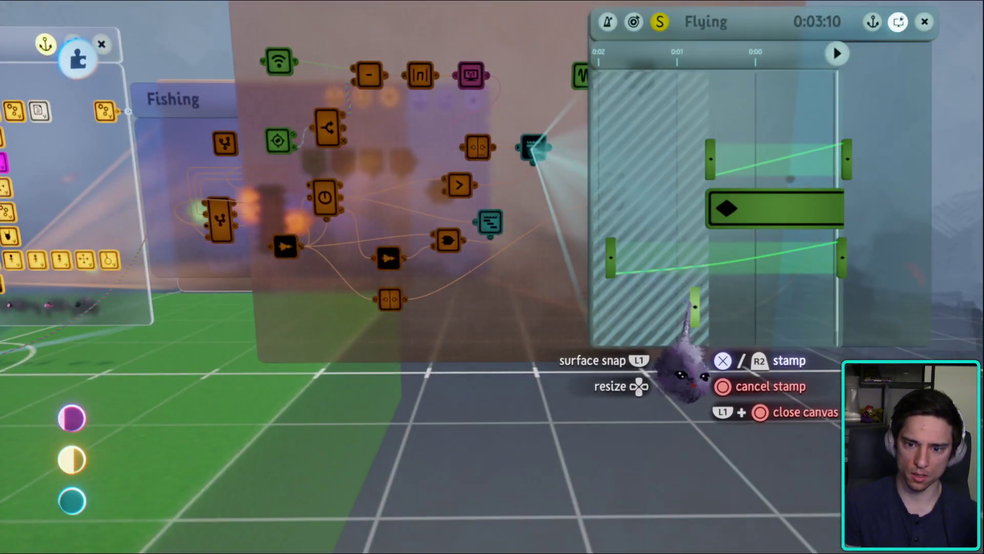
{"action": "left_click", "coordinate": [682, 371]}
{"action": "left_click", "coordinate": [695, 308]}
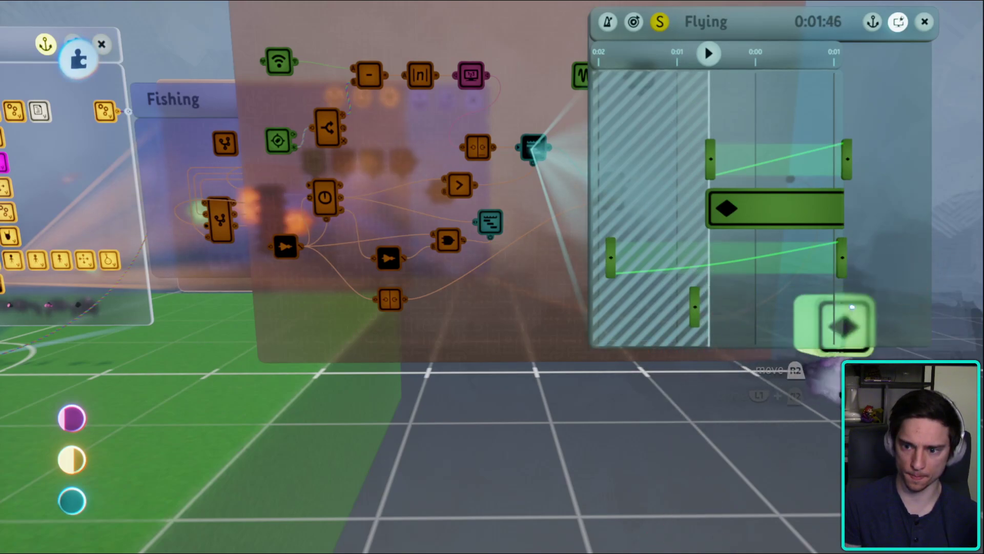
{"action": "left_click", "coordinate": [835, 318]}
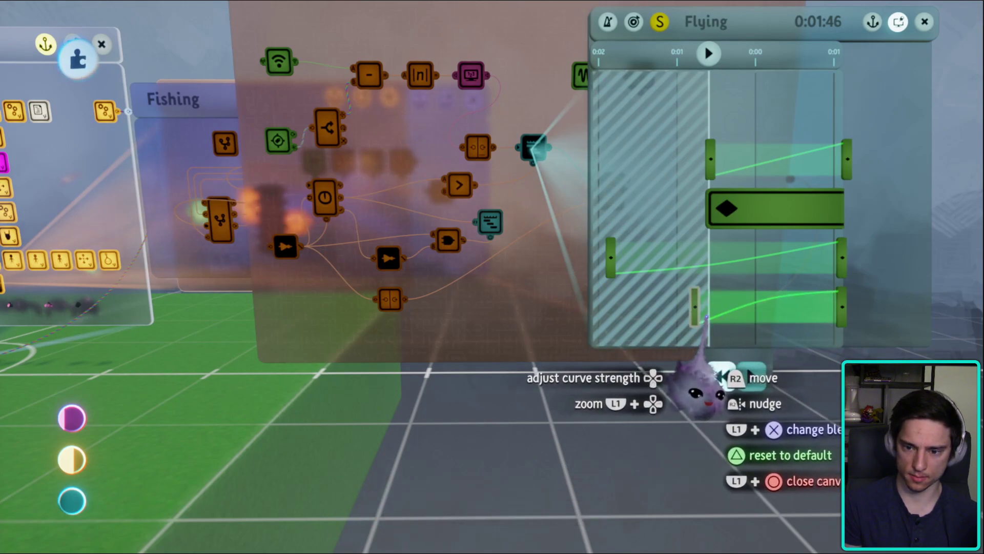
- Give the keyframe a rising blend curve and record raised lure target positions
{"action": "left_click_drag", "start_coordinate": [740, 316], "coordinate": [742, 319]}
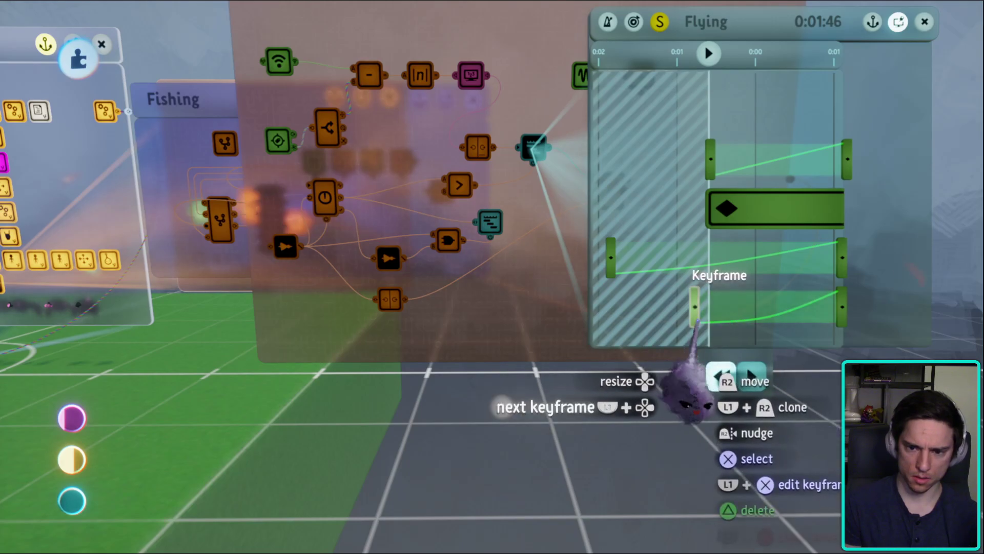
{"action": "key", "text": "Left"}
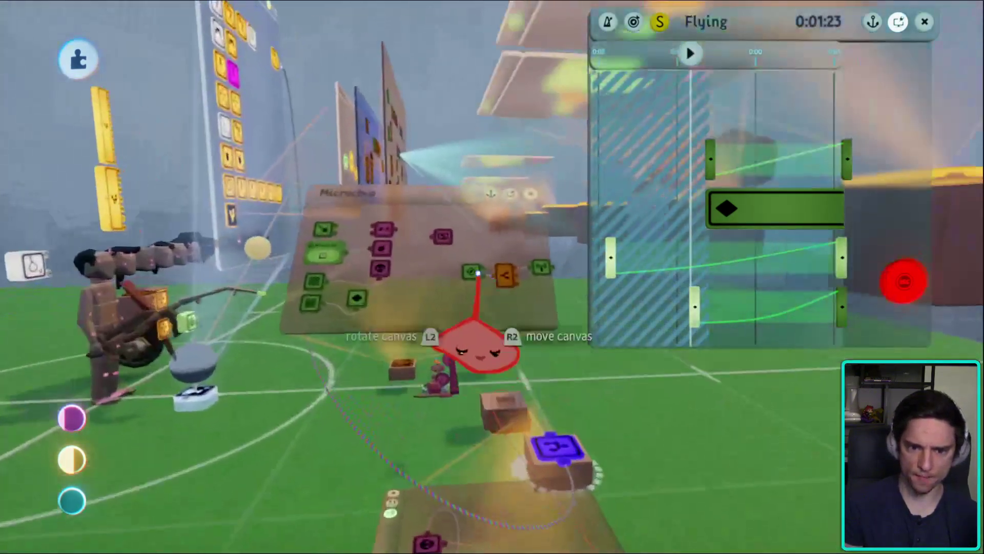
{"action": "left_click", "coordinate": [454, 339]}
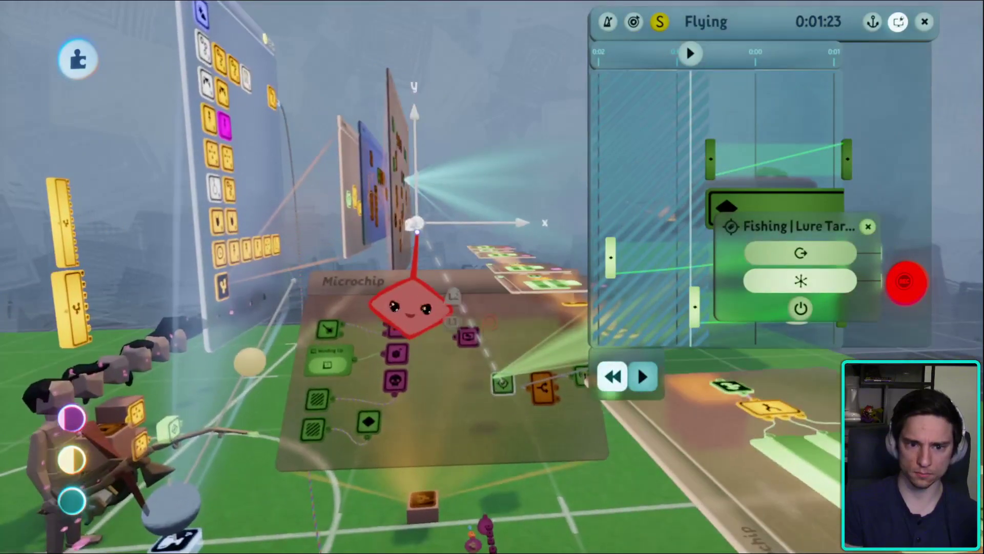
{"action": "mouse_move", "coordinate": [410, 308]}
{"action": "left_mouse_down"}
{"action": "mouse_move", "coordinate": [422, 64]}
{"action": "mouse_move", "coordinate": [416, 108]}
{"action": "mouse_move", "coordinate": [702, 391]}
{"action": "mouse_move", "coordinate": [461, 253]}
{"action": "mouse_move", "coordinate": [412, 129]}
{"action": "left_mouse_up"}
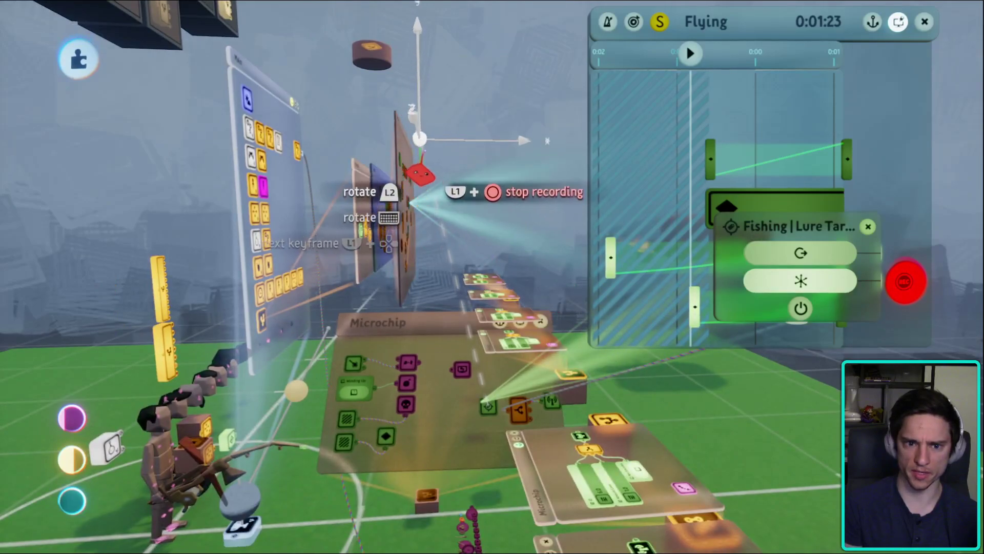
{"action": "left_click_drag", "start_coordinate": [421, 175], "coordinate": [801, 374]}
{"action": "left_click", "coordinate": [815, 377]}
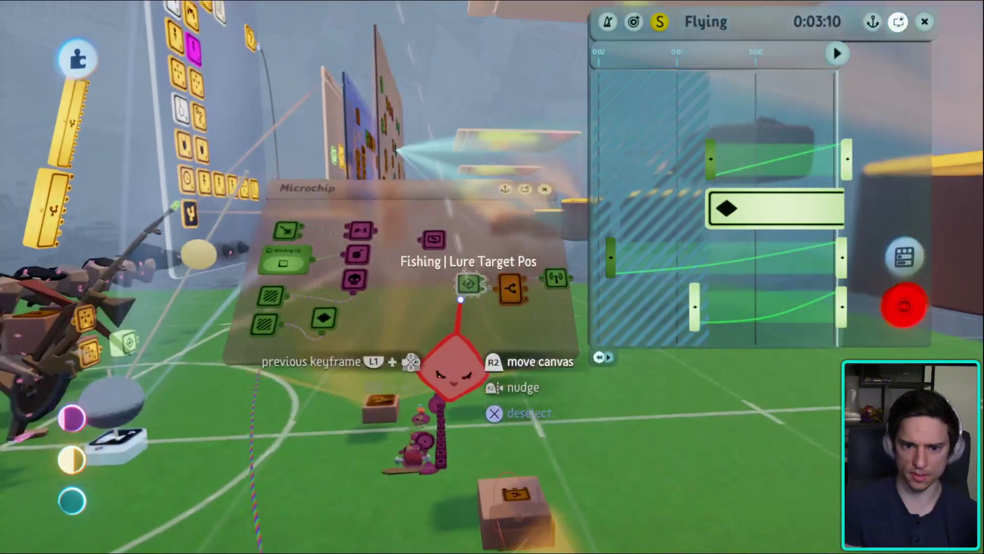
{"action": "mouse_move", "coordinate": [454, 365]}
{"action": "left_mouse_down"}
{"action": "mouse_move", "coordinate": [439, 187]}
{"action": "mouse_move", "coordinate": [466, 153]}
{"action": "mouse_move", "coordinate": [480, 246]}
{"action": "mouse_move", "coordinate": [474, 312]}
{"action": "left_mouse_up"}
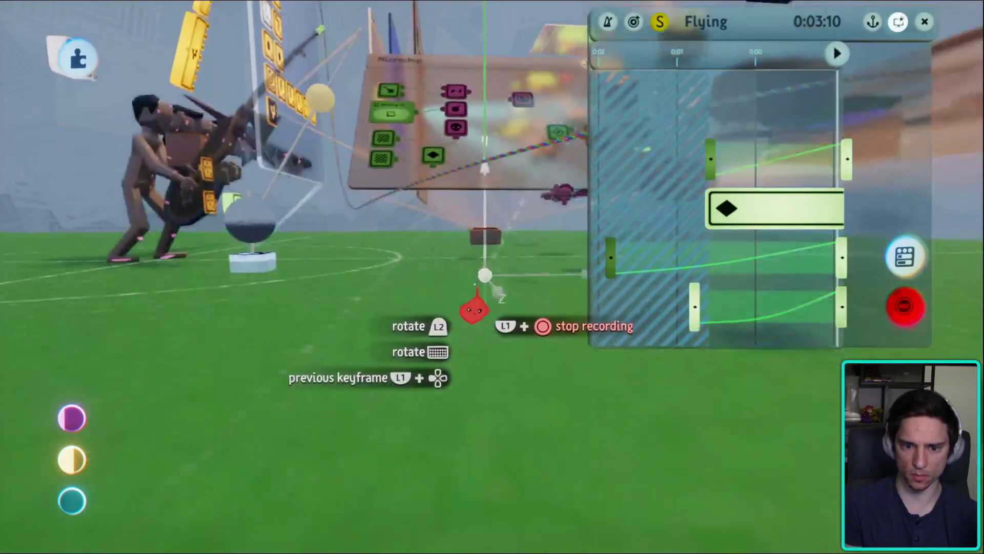
- Check the blend curve on the Flying timeline, then switch to play mode
{"action": "key", "text": "Escape"}
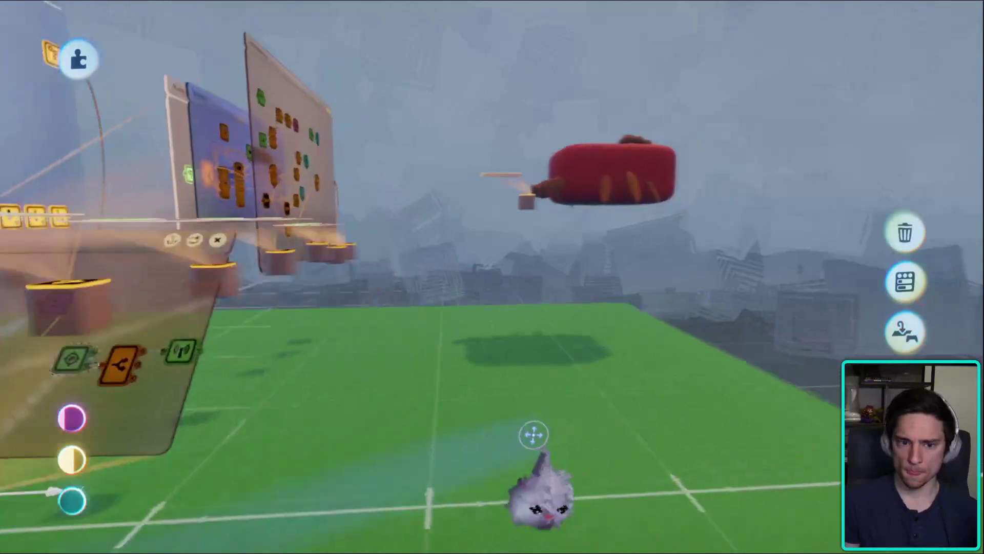
{"action": "middle_click_drag", "start_coordinate": [534, 435], "coordinate": [584, 317]}
{"action": "left_click", "coordinate": [584, 317]}
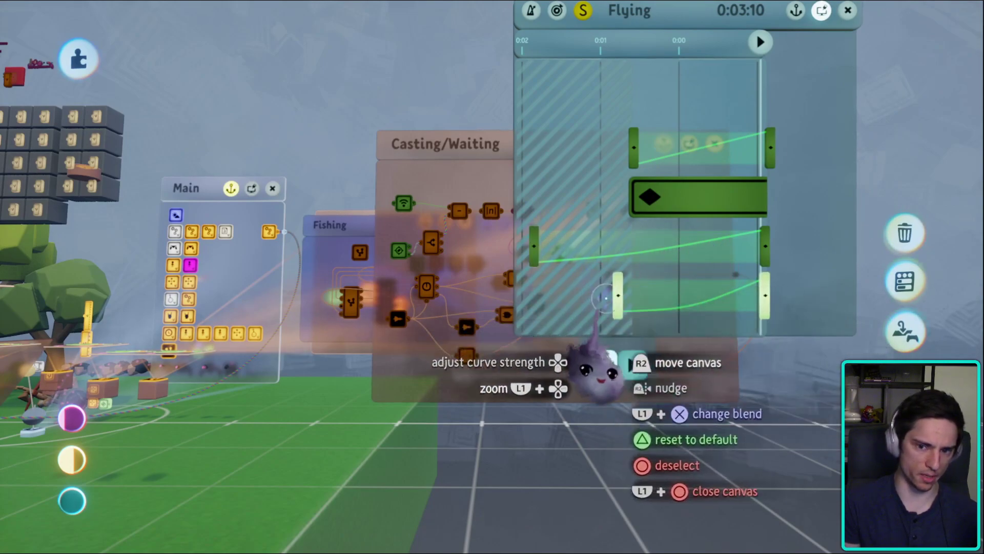
{"action": "middle_click_drag", "start_coordinate": [593, 363], "coordinate": [640, 383]}
{"action": "middle_click_drag", "start_coordinate": [534, 329], "coordinate": [621, 382]}
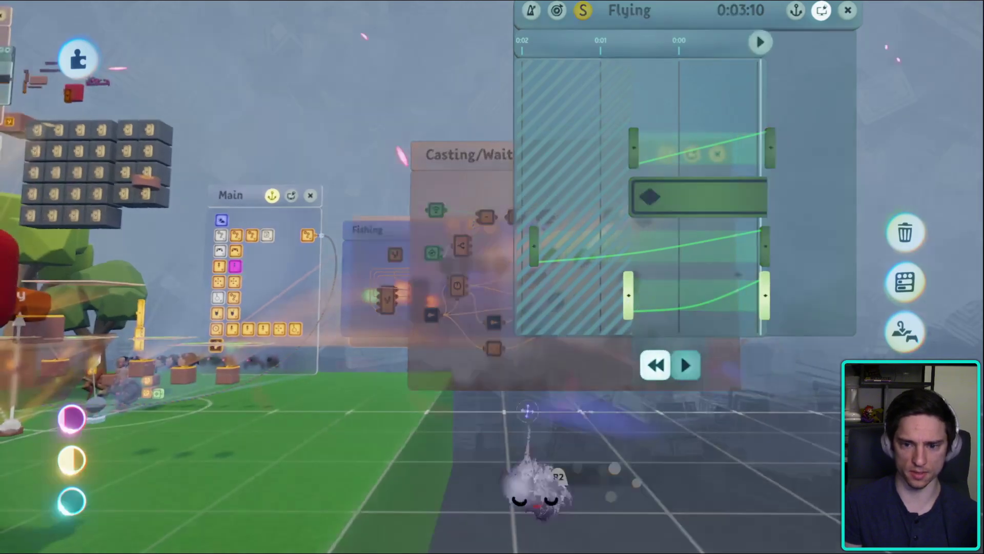
{"action": "key", "text": "Escape"}
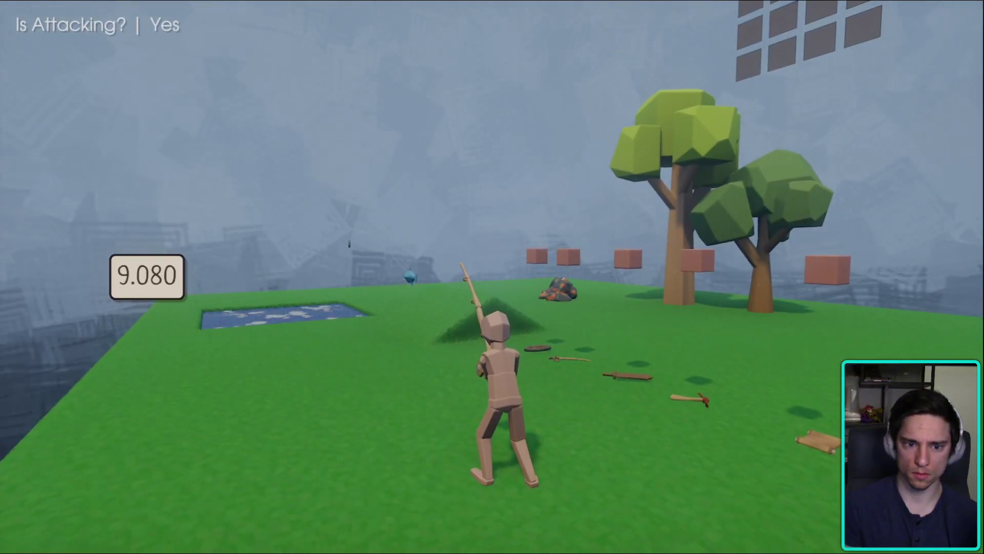
- Commit the animated change to the Flying timeline in edit mode, then play the level
{"action": "key", "text": "Escape"}
{"action": "left_click", "coordinate": [235, 383]}
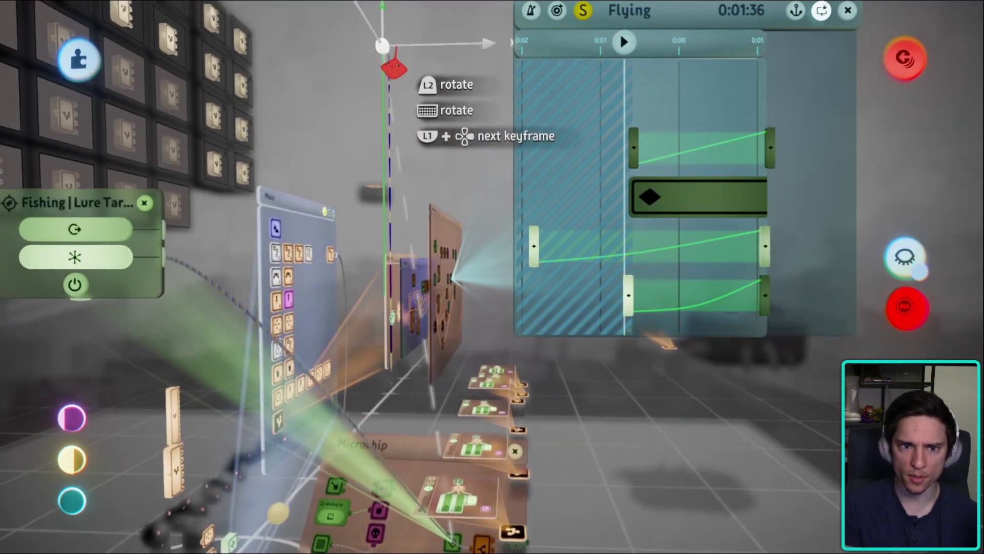
{"action": "left_click", "coordinate": [385, 343]}
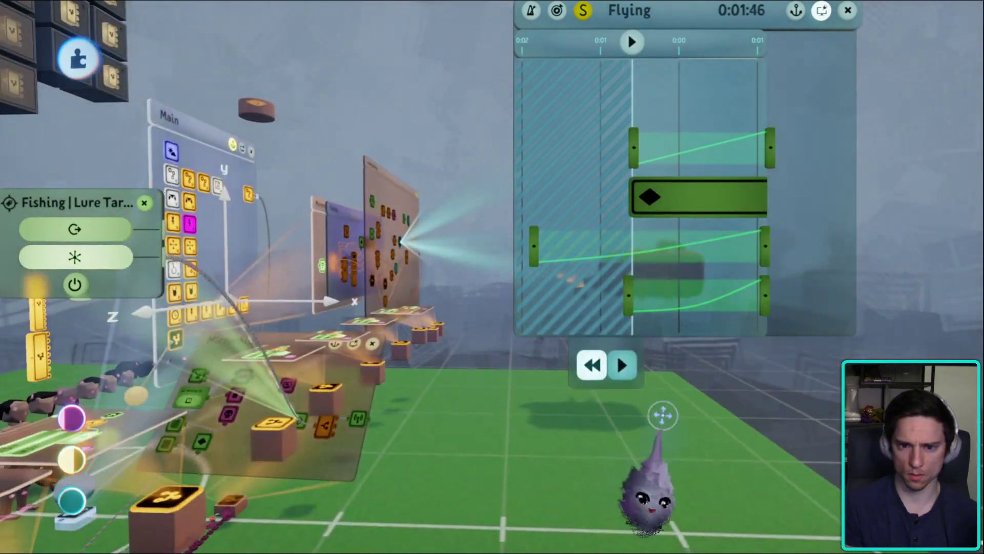
{"action": "key", "text": "Escape"}
{"action": "left_click", "coordinate": [549, 390]}
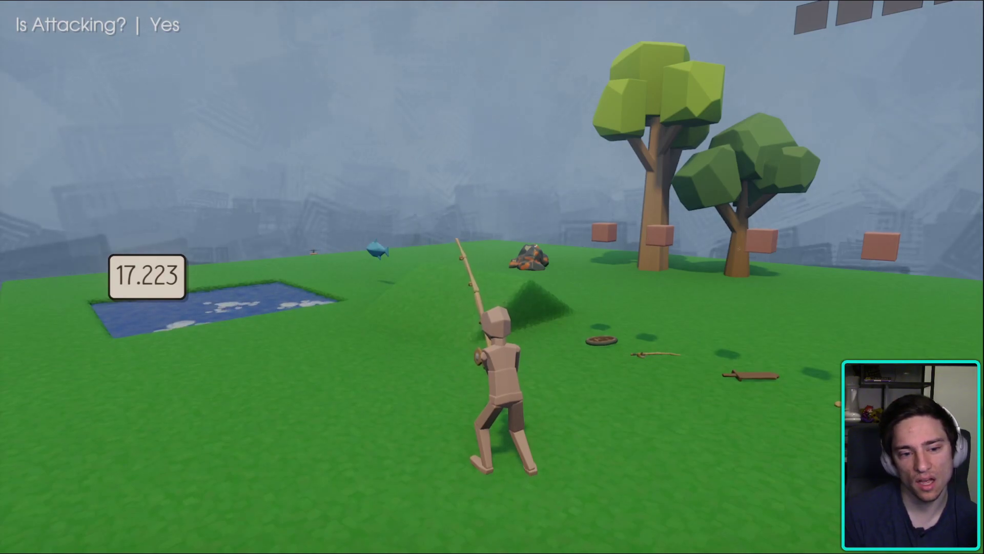
- Adjust the strength of the Flying timeline's bottom track curve, then pause after testing
{"action": "key", "text": "Escape"}
{"action": "left_click", "coordinate": [226, 391]}
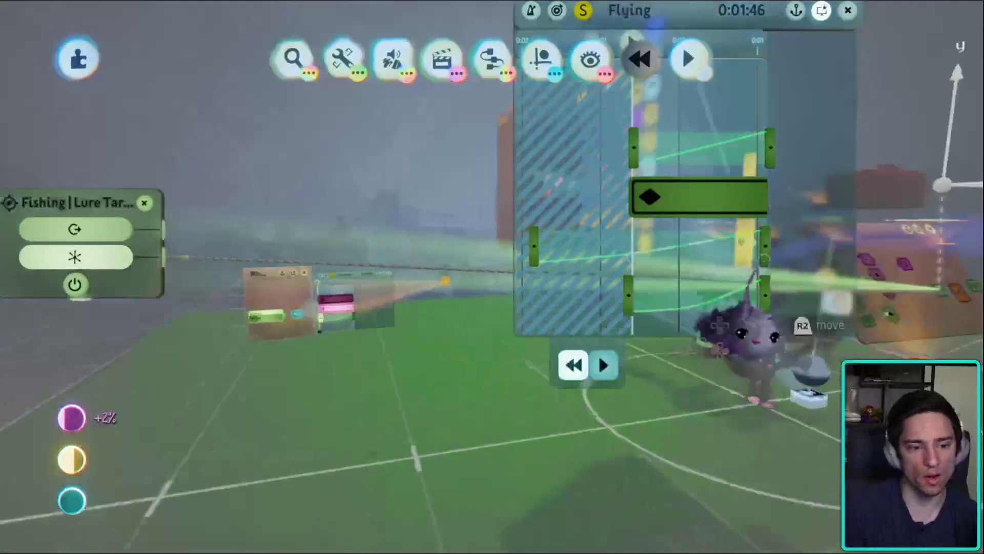
{"action": "middle_click_drag", "start_coordinate": [738, 333], "coordinate": [82, 320]}
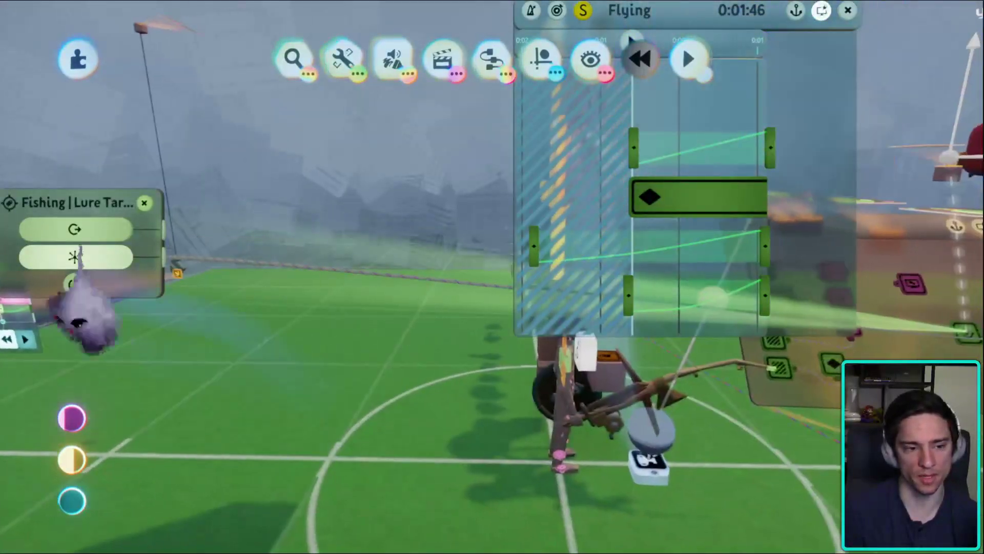
{"action": "middle_click_drag", "start_coordinate": [566, 450], "coordinate": [700, 394]}
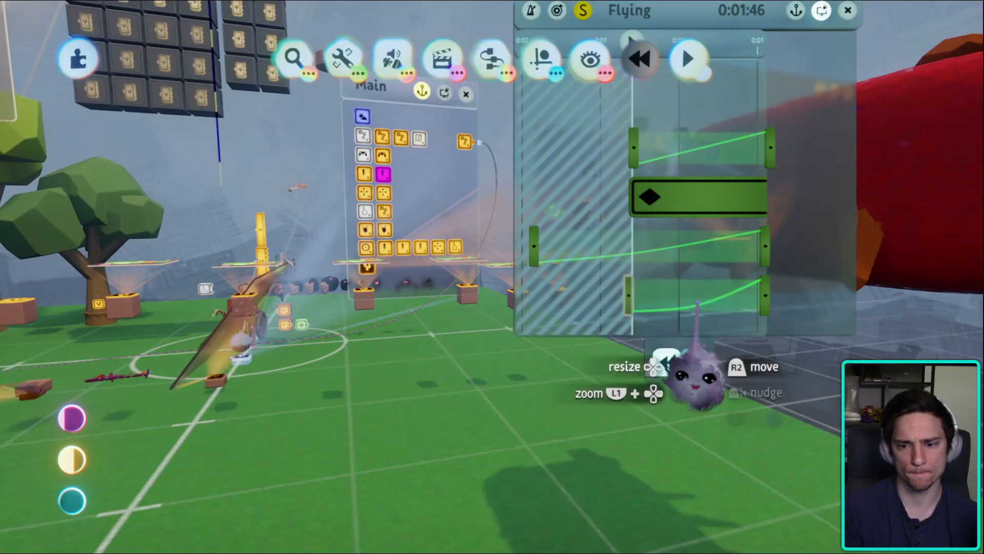
{"action": "left_click_drag", "start_coordinate": [698, 305], "coordinate": [701, 305]}
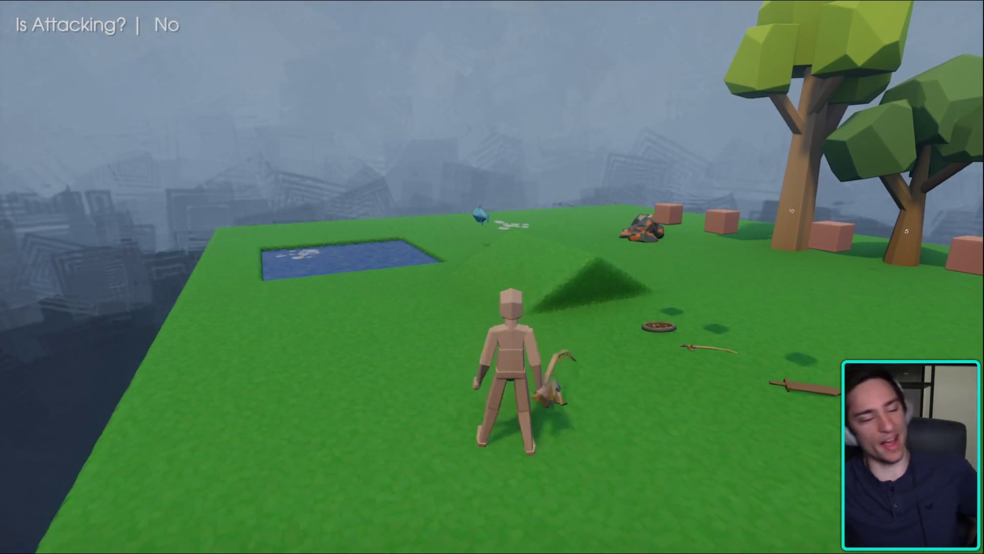
{"action": "key", "text": "Escape"}
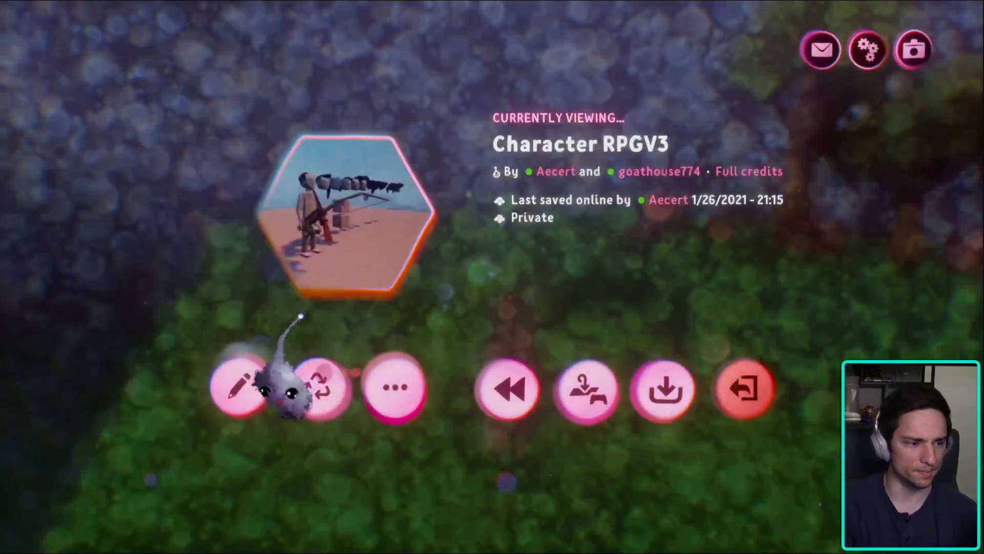
- Inspect the Casting/Waiting microchip logic, then preview the level and walk forward
{"action": "left_click", "coordinate": [237, 379]}
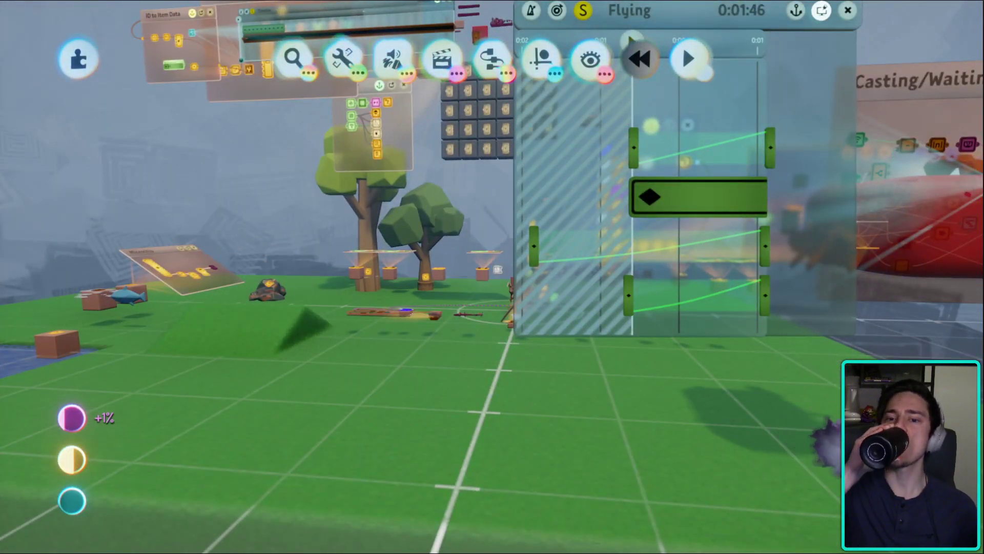
{"action": "mouse_move", "coordinate": [564, 256]}
{"action": "middle_mouse_down"}
{"action": "mouse_move", "coordinate": [538, 264]}
{"action": "mouse_move", "coordinate": [564, 257]}
{"action": "middle_mouse_up"}
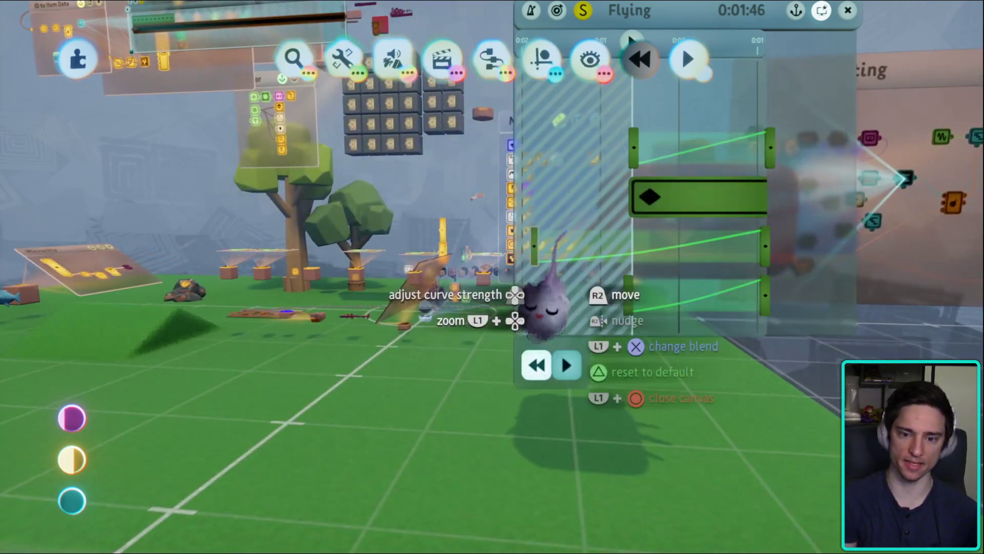
{"action": "middle_click_drag", "start_coordinate": [563, 307], "coordinate": [602, 264]}
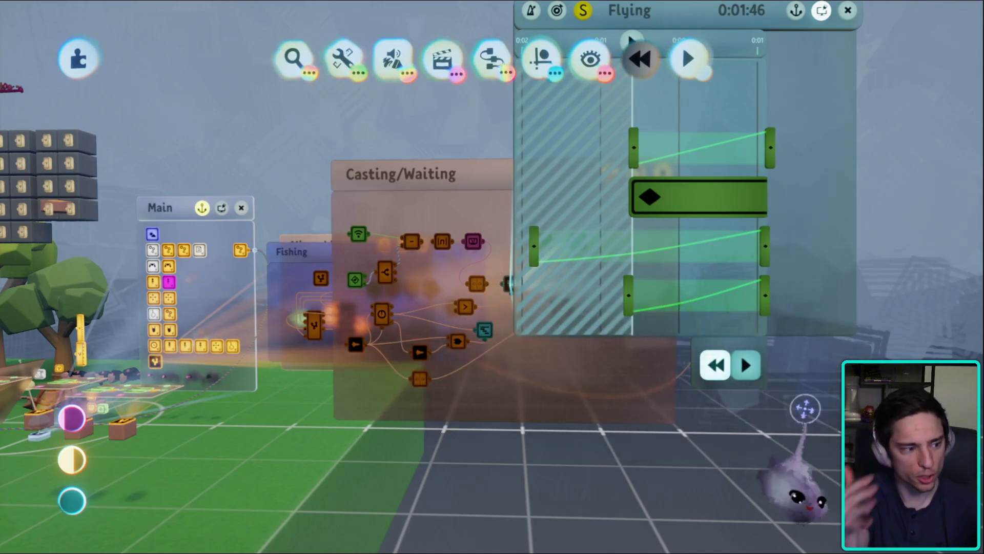
{"action": "middle_click_drag", "start_coordinate": [820, 461], "coordinate": [915, 241]}
{"action": "key", "text": "Escape"}
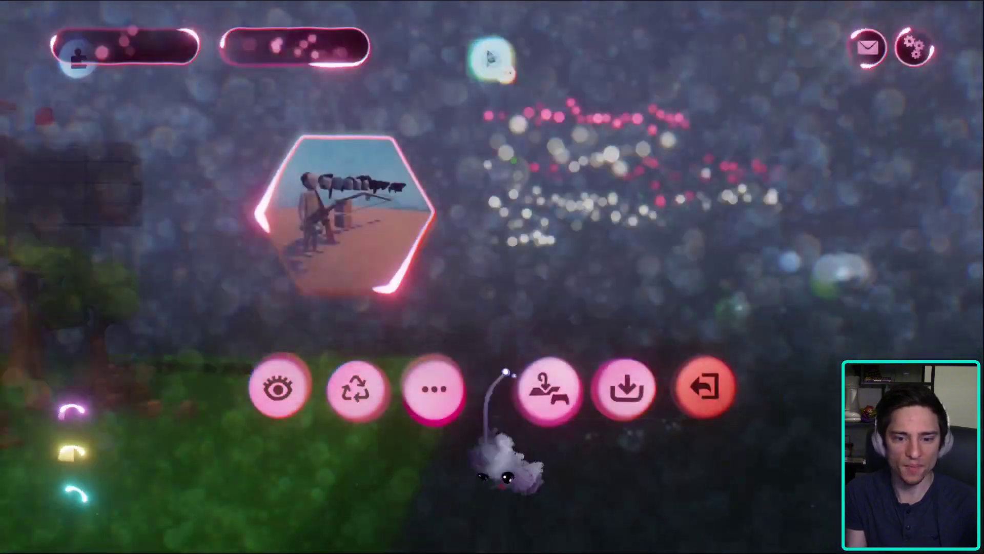
{"action": "left_click", "coordinate": [274, 329]}
{"action": "key", "text": "w"}
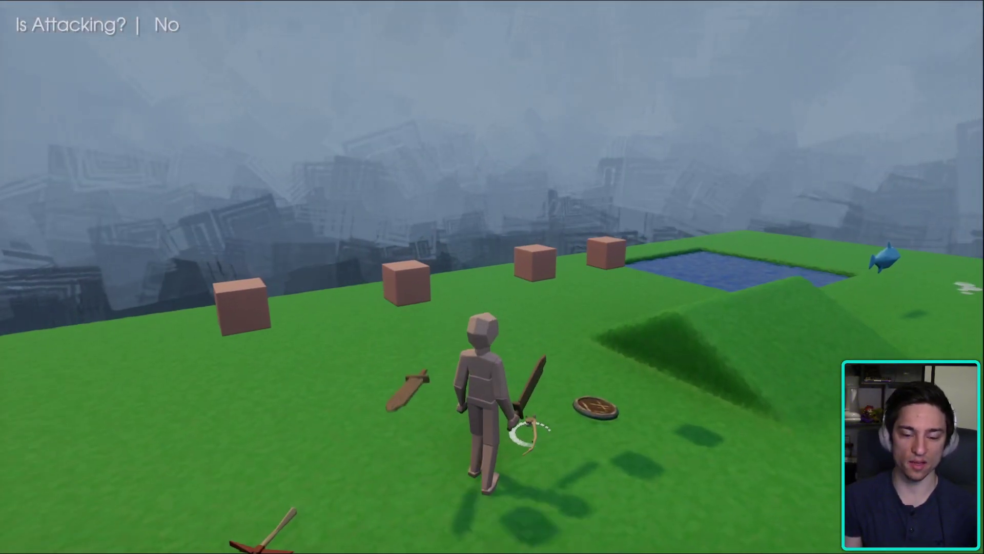
- Equip the wooden fishing pole, cast into the pond to catch a fish, then return to edit mode
{"action": "key", "text": "i"}
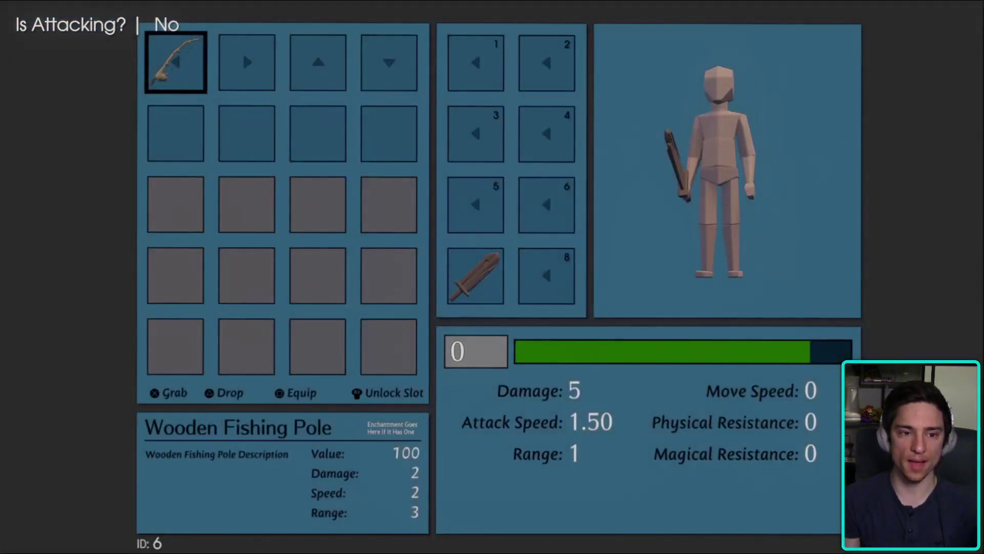
{"action": "key", "text": "i"}
{"action": "key", "text": "w"}
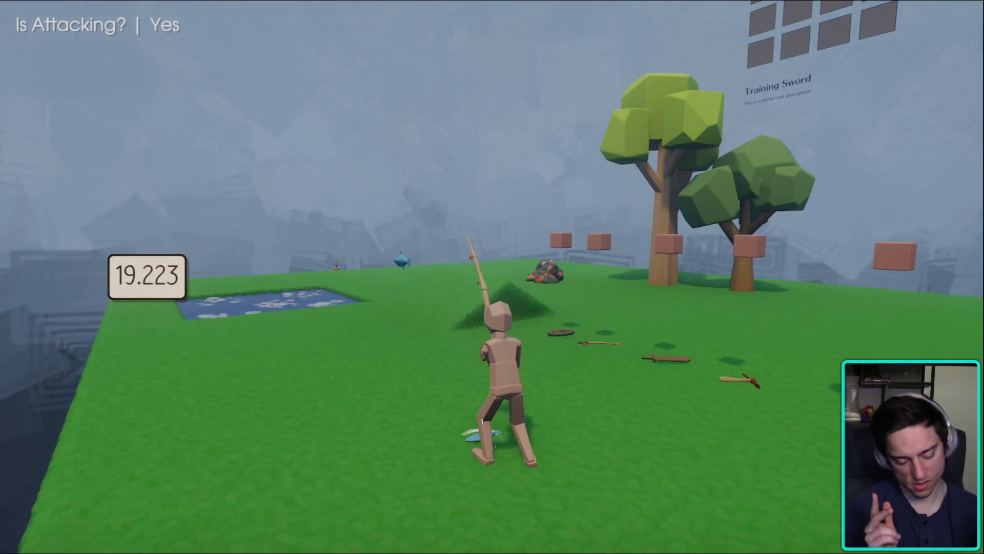
{"action": "left_click", "coordinate": [598, 217]}
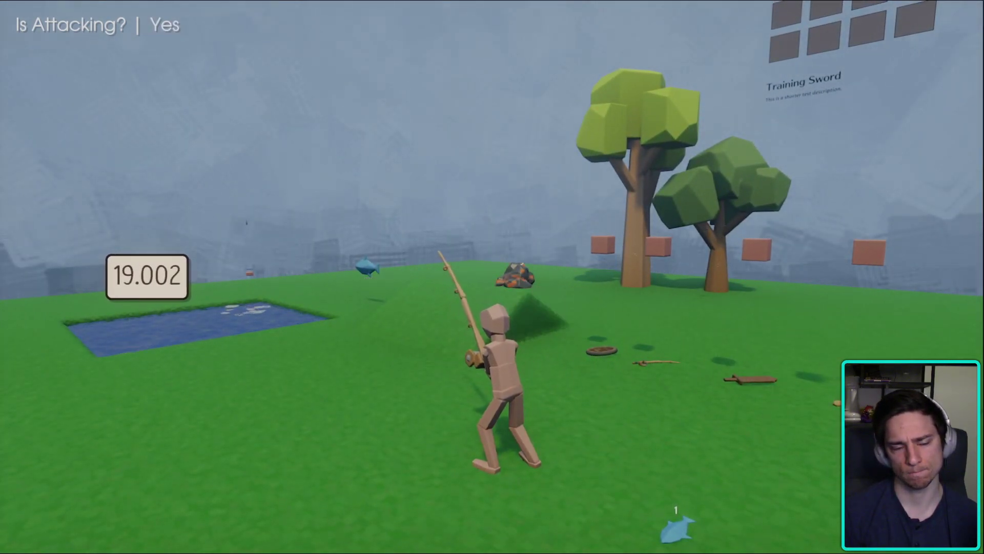
{"action": "key", "text": "Escape"}
{"action": "left_click", "coordinate": [240, 389]}
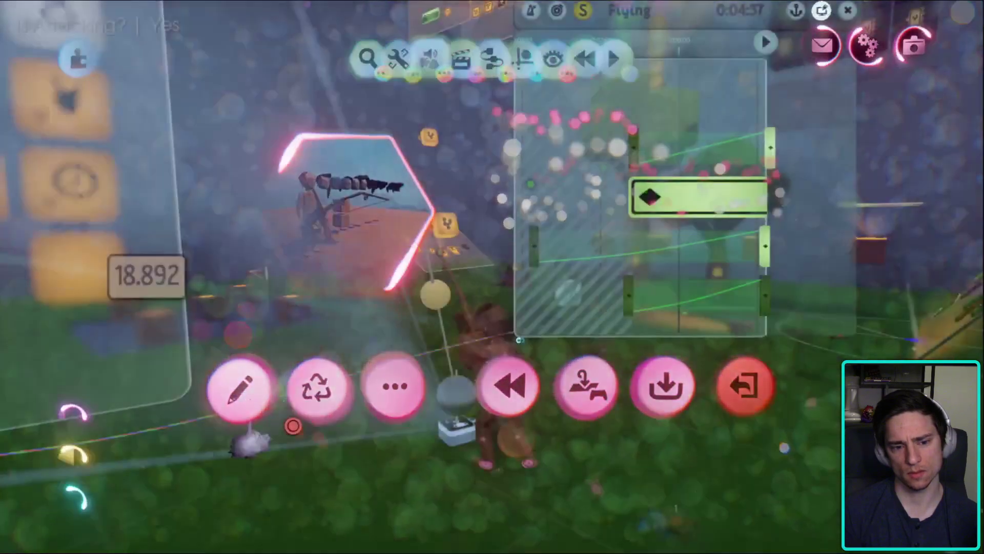
- Set the Microchip's Value Slider to 0.0 and shorten the Flying timeline's middle curve clip
{"action": "middle_click_drag", "start_coordinate": [687, 277], "coordinate": [703, 264]}
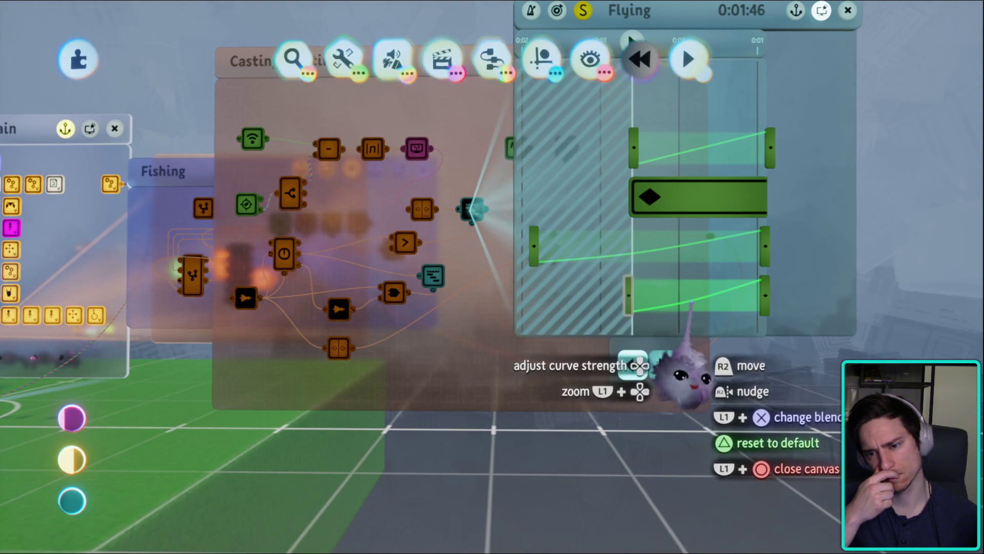
{"action": "left_click_drag", "start_coordinate": [682, 363], "coordinate": [820, 382]}
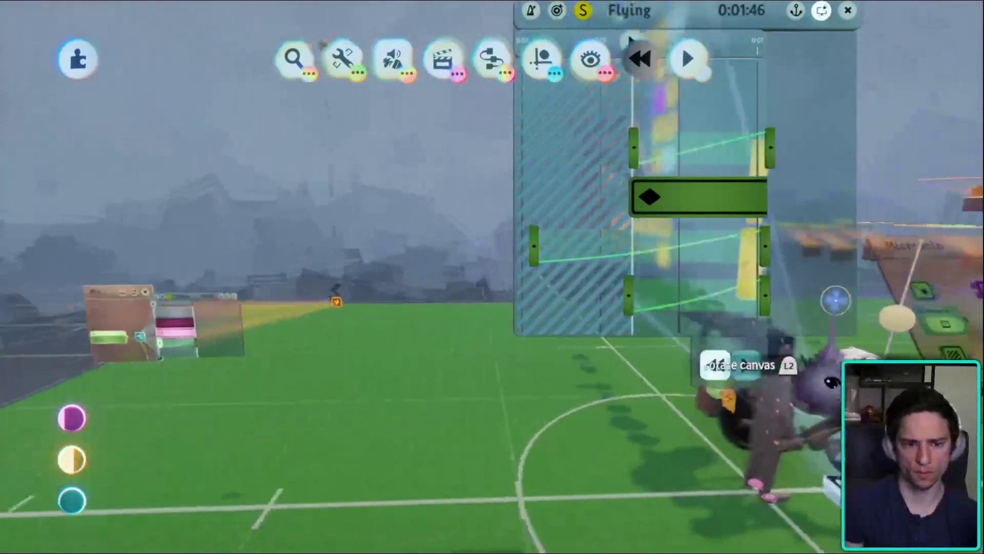
{"action": "left_click_drag", "start_coordinate": [714, 365], "coordinate": [714, 365]}
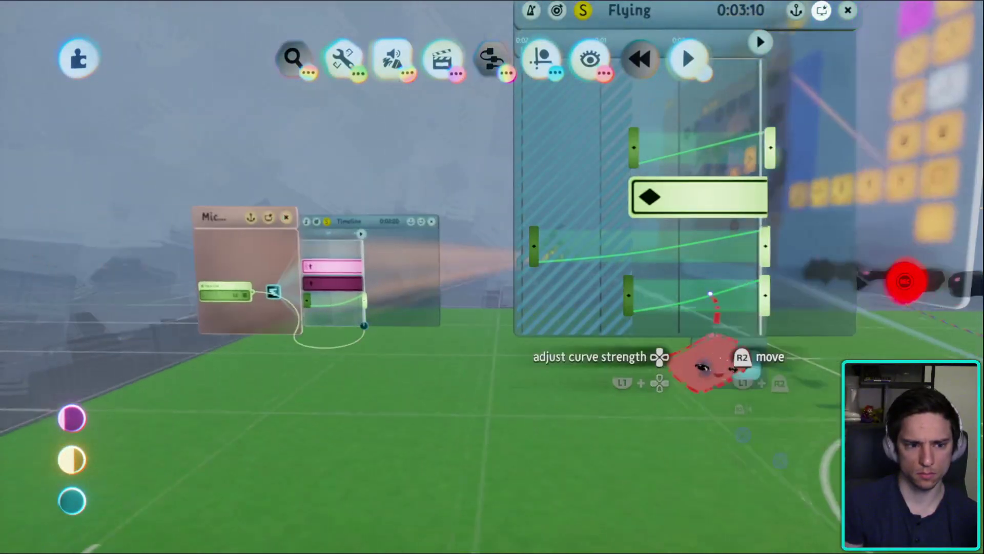
{"action": "left_click_drag", "start_coordinate": [709, 294], "coordinate": [197, 187]}
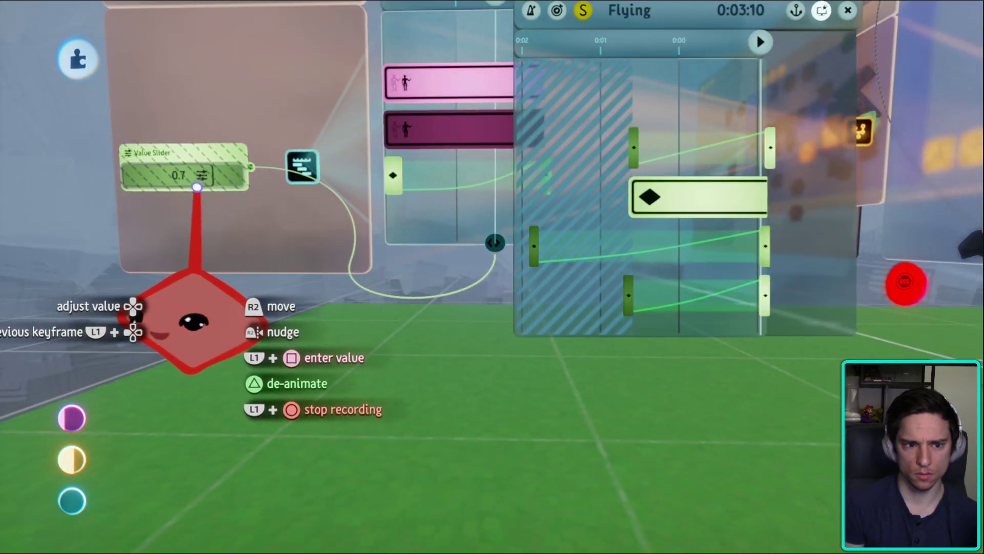
{"action": "left_click_drag", "start_coordinate": [194, 322], "coordinate": [500, 551]}
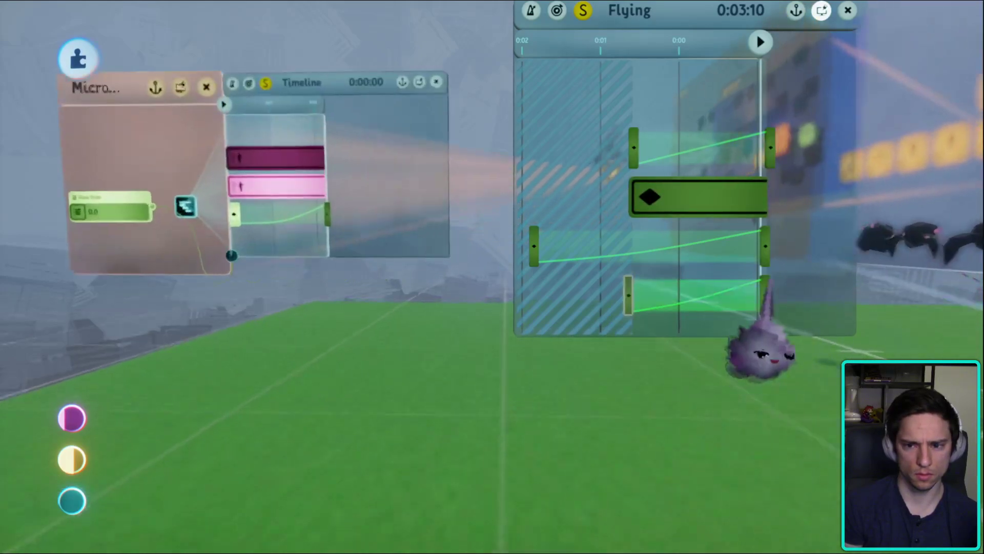
{"action": "left_click_drag", "start_coordinate": [765, 245], "coordinate": [700, 249]}
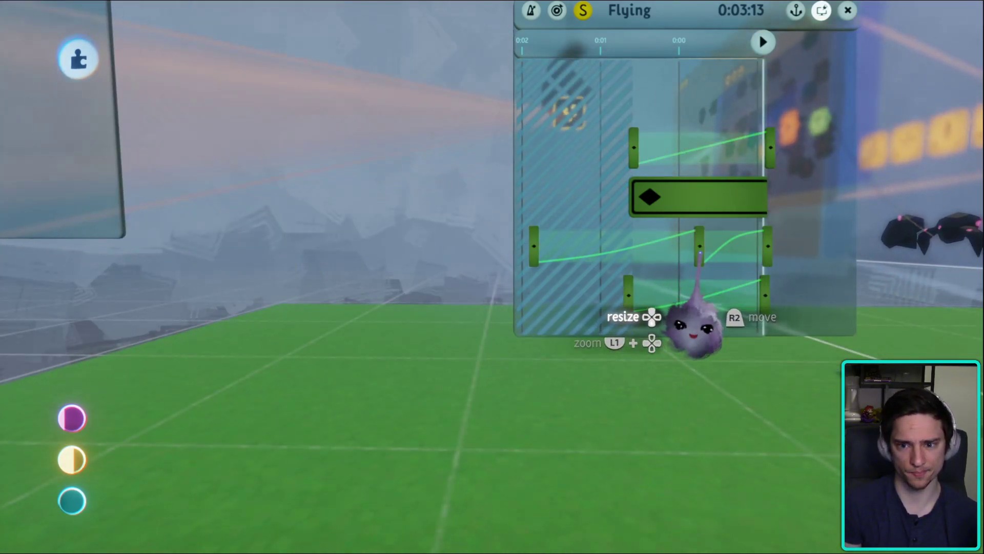
- Try deleting the third track's middle keyframe and changing its blend, then restore the keyframe
{"action": "key", "text": "Escape"}
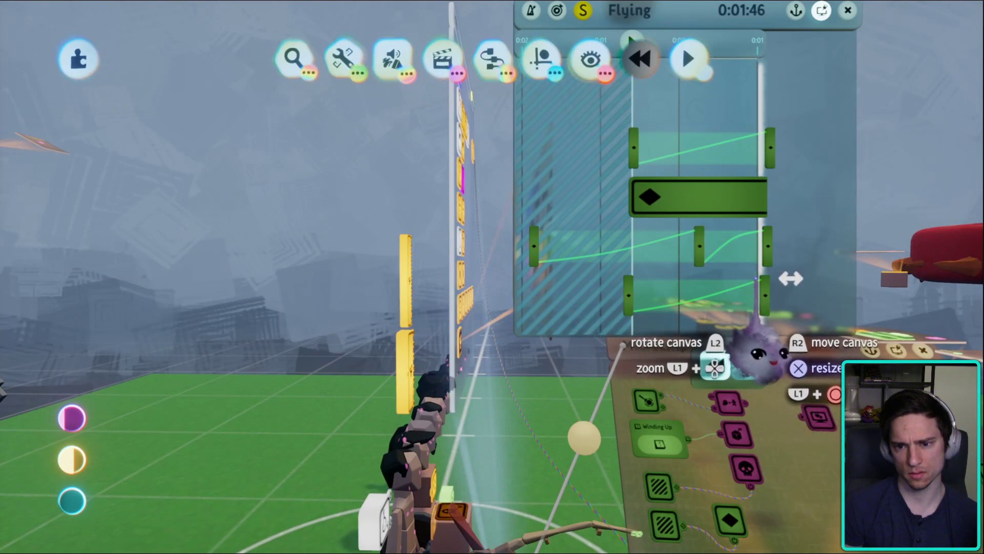
{"action": "key", "text": "Delete"}
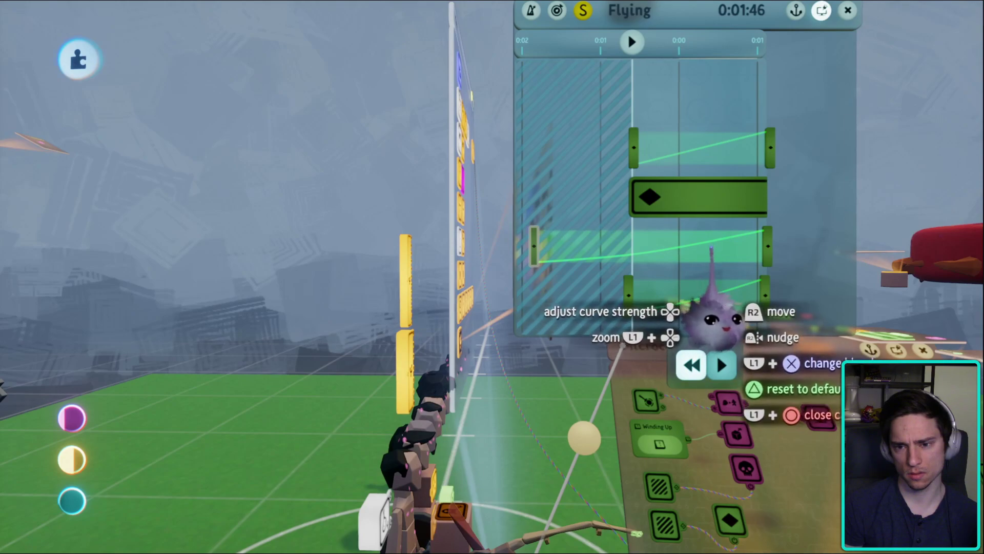
{"action": "key", "text": "Up"}
{"action": "key", "text": "Up"}
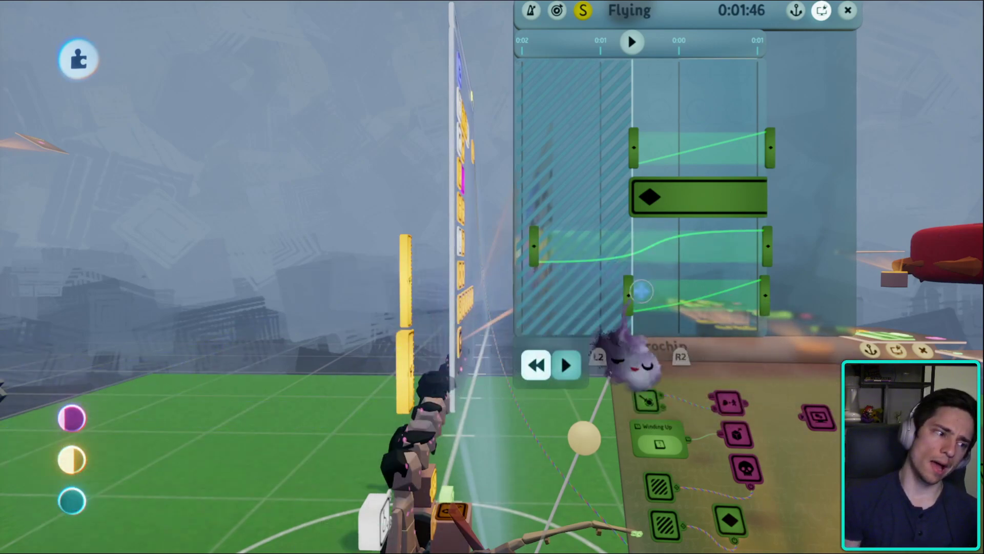
{"action": "left_click", "coordinate": [664, 252]}
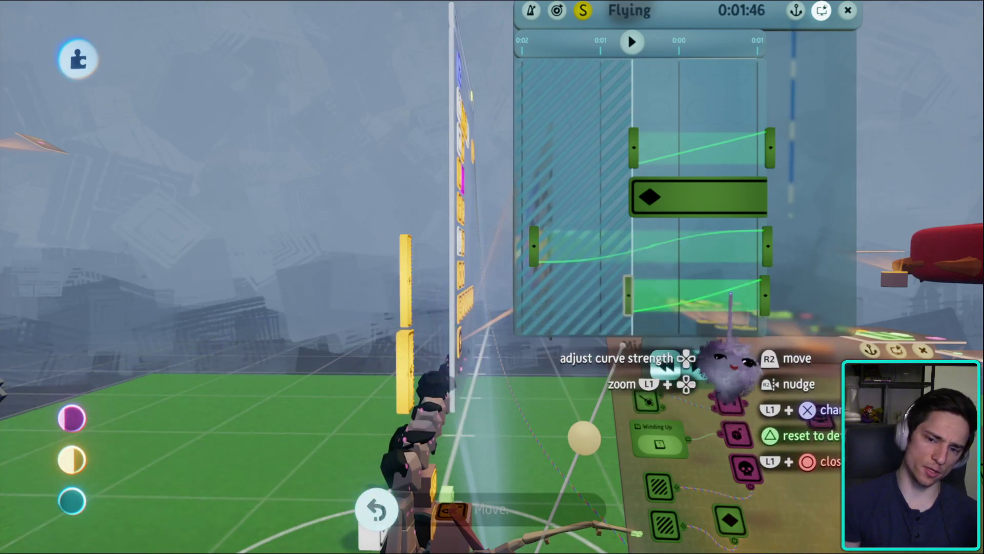
{"action": "key", "text": "Delete"}
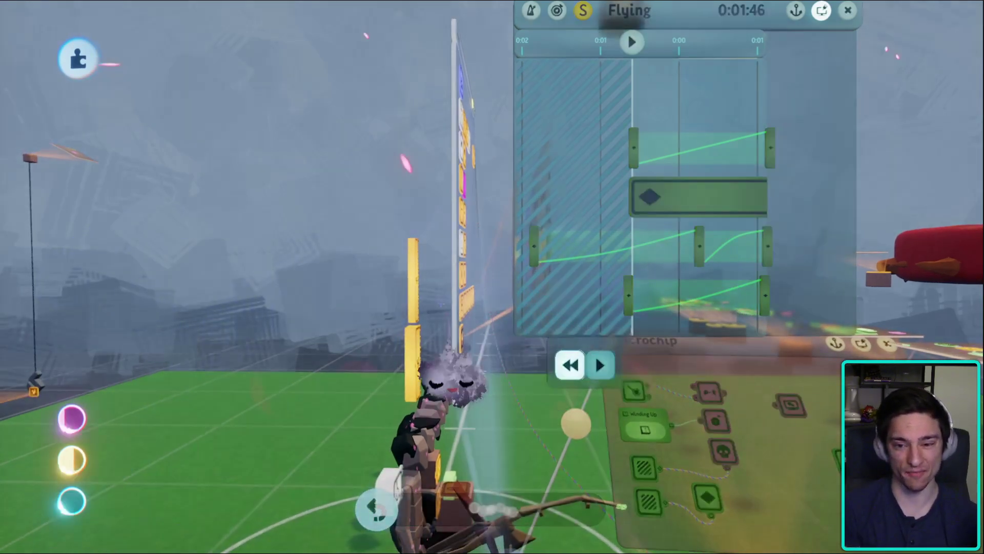
{"action": "key", "text": "Escape"}
{"action": "key", "text": "Escape"}
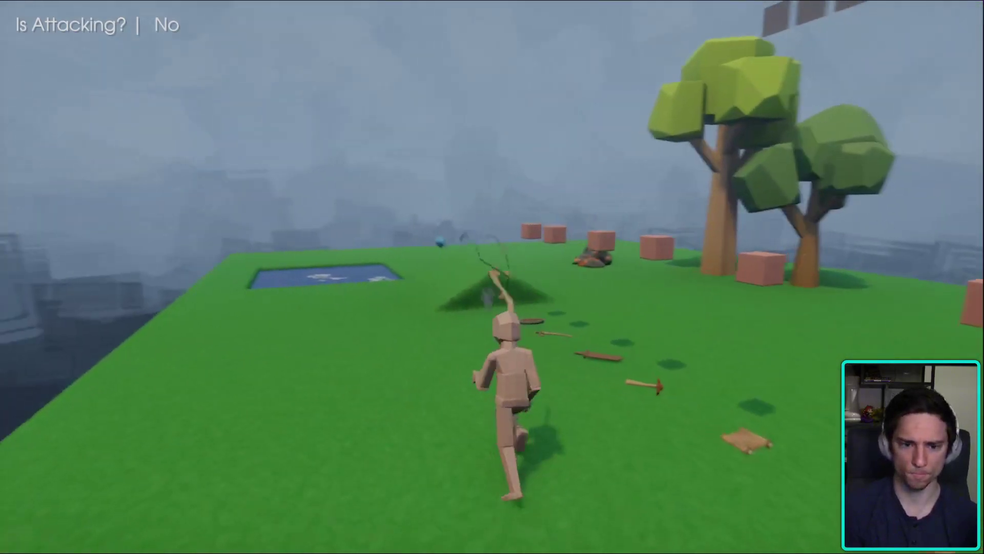
- Cast the rod three times, then run around the platform past the boxes toward the pond
{"action": "left_click", "coordinate": [492, 277]}
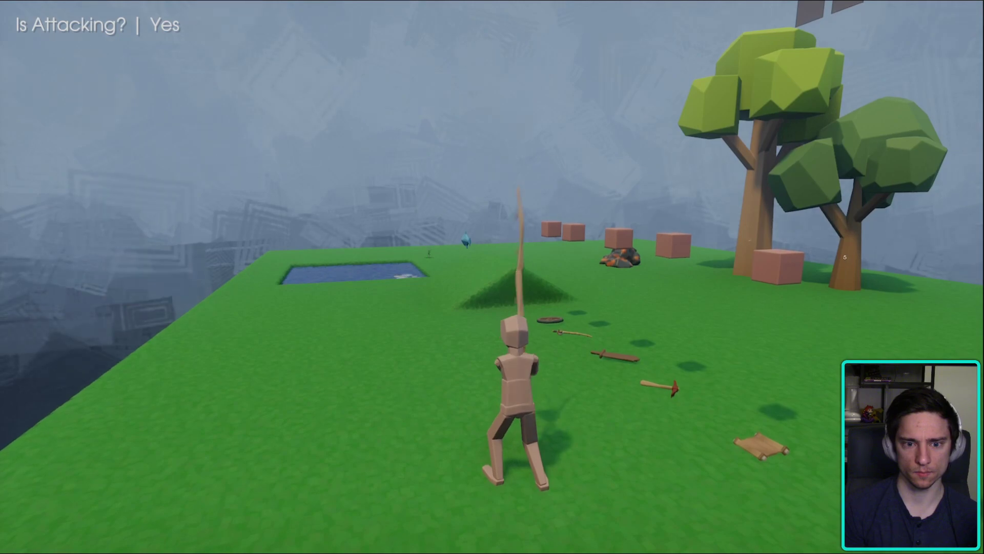
{"action": "left_click", "coordinate": [492, 277]}
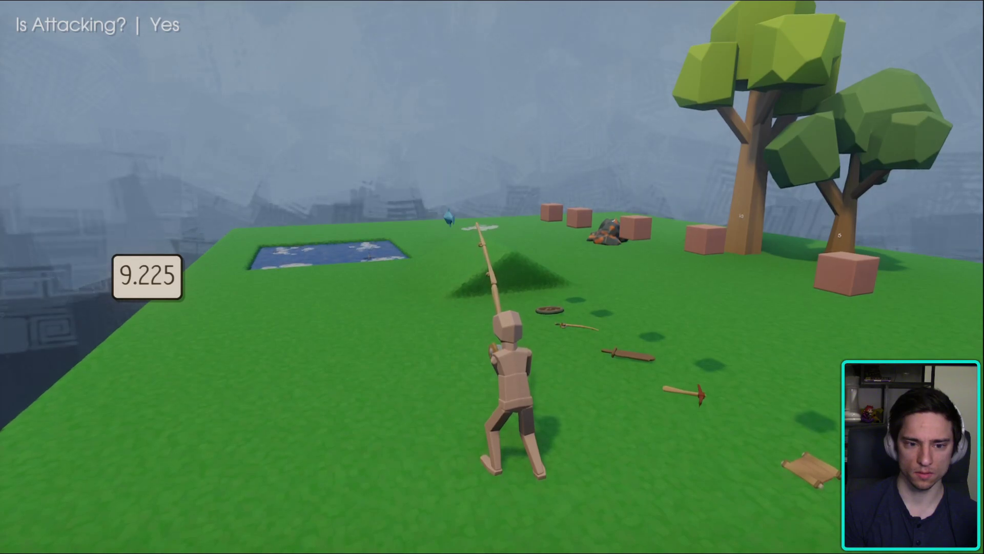
{"action": "left_click", "coordinate": [492, 277]}
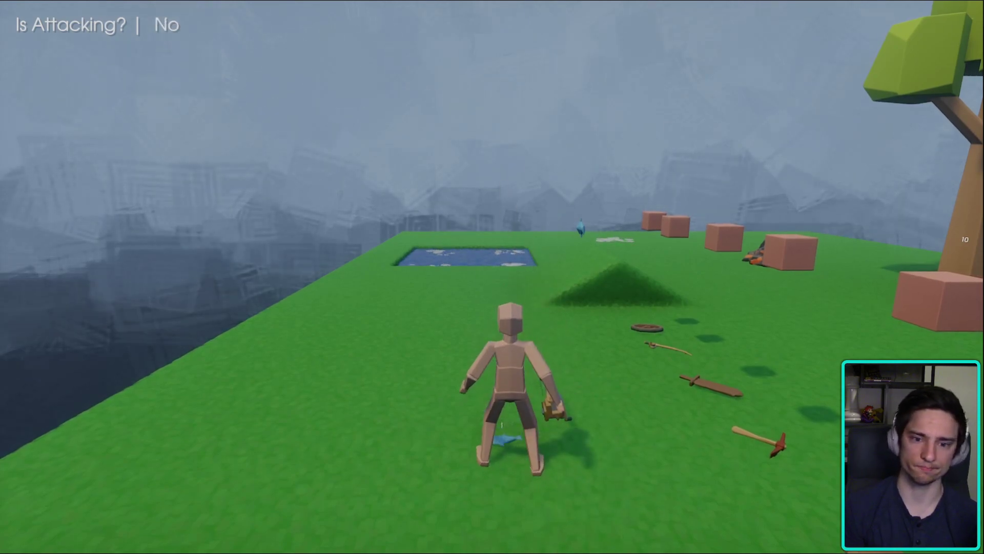
{"action": "key", "text": "w"}
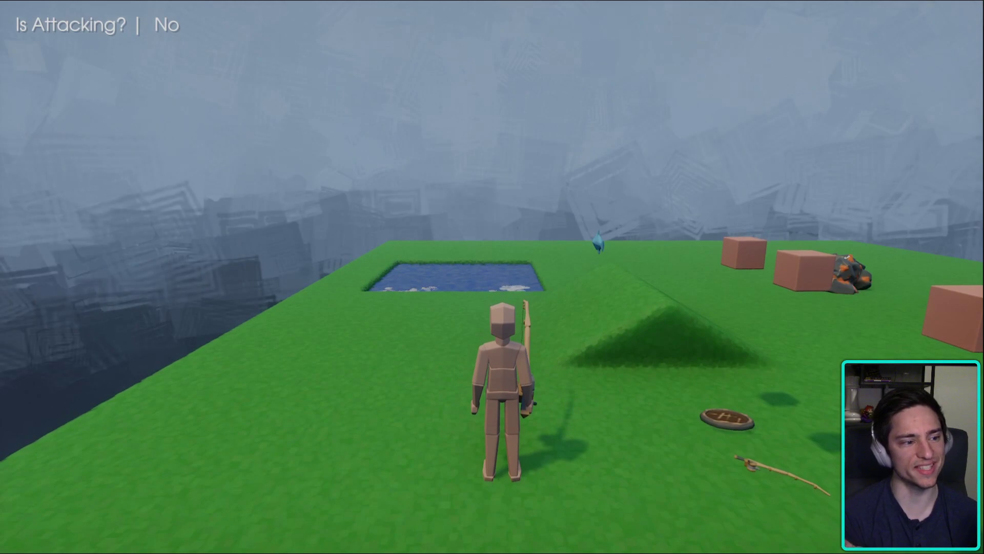
{"action": "key", "text": "w"}
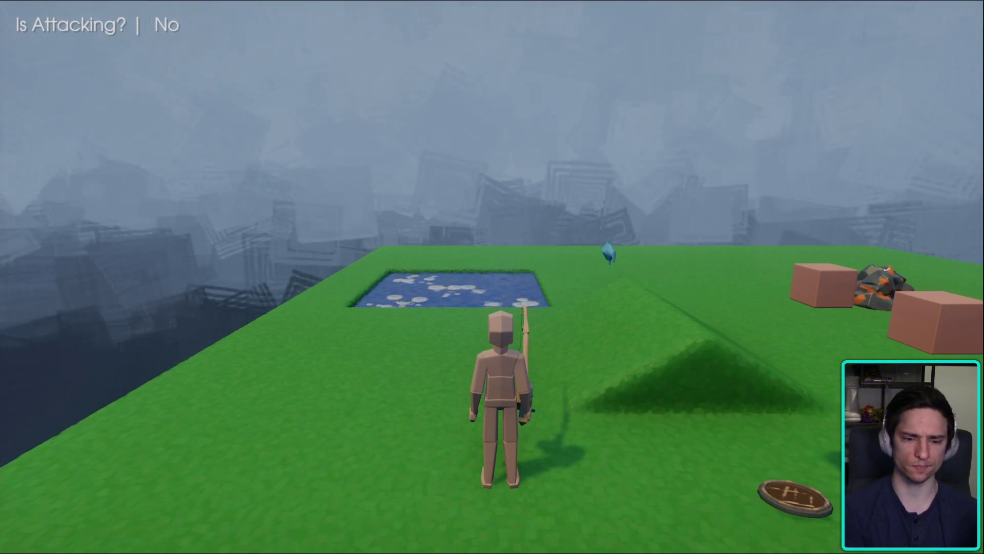
{"action": "key", "text": "w"}
{"action": "key", "text": "w"}
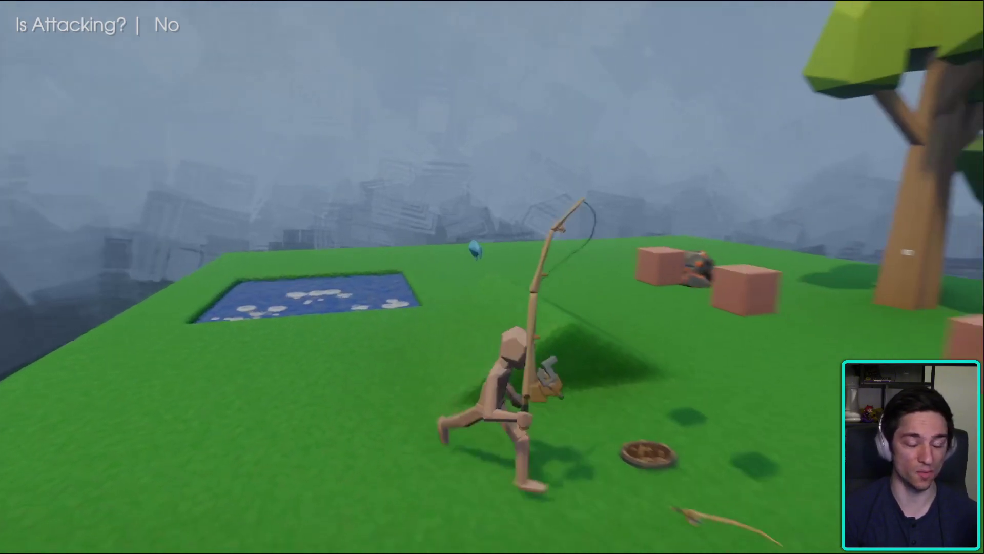
{"action": "key", "text": "space"}
{"action": "key", "text": "w"}
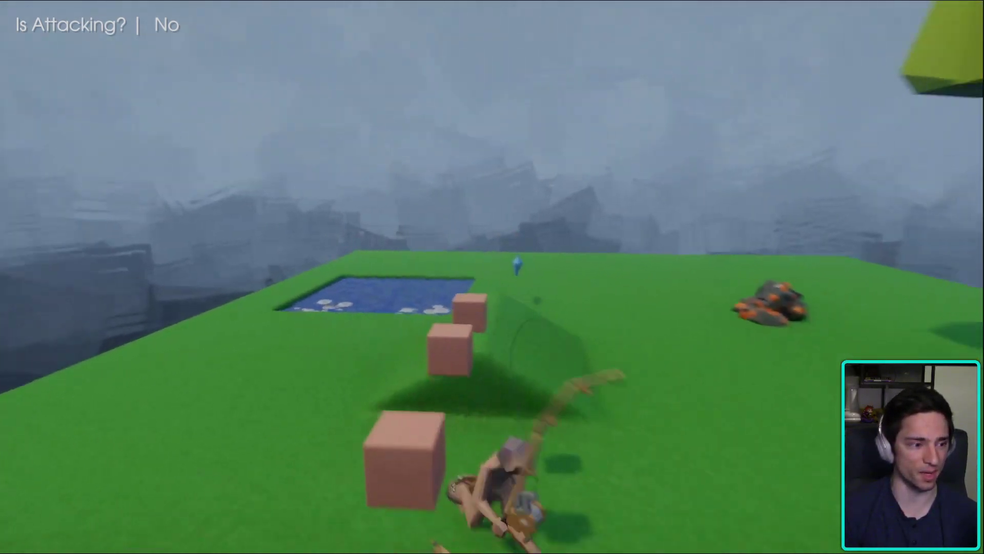
{"action": "key", "text": "space"}
{"action": "key", "text": "w"}
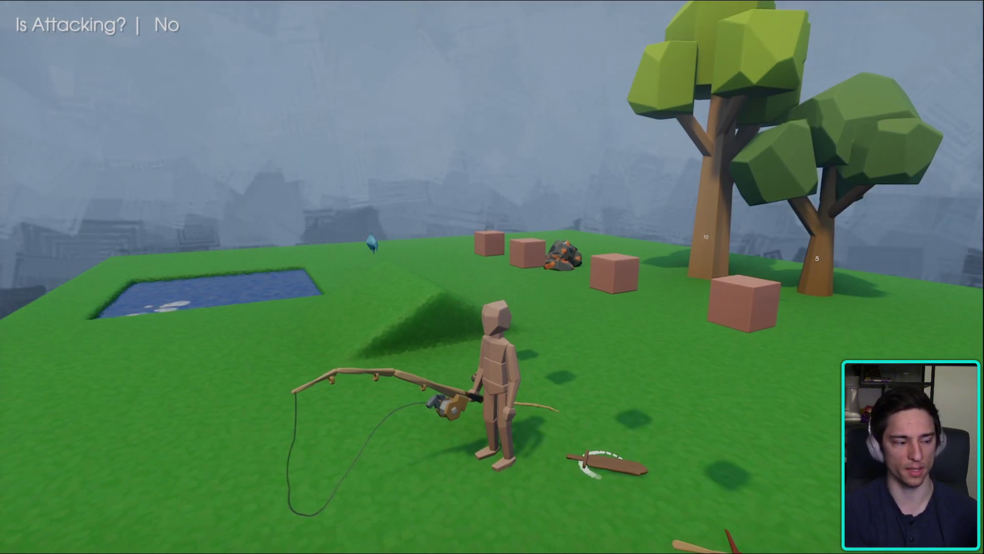
{"action": "key", "text": "w"}
- Cast beside the pond to start the catch timer, reel in, and pause
{"action": "left_click", "coordinate": [492, 276]}
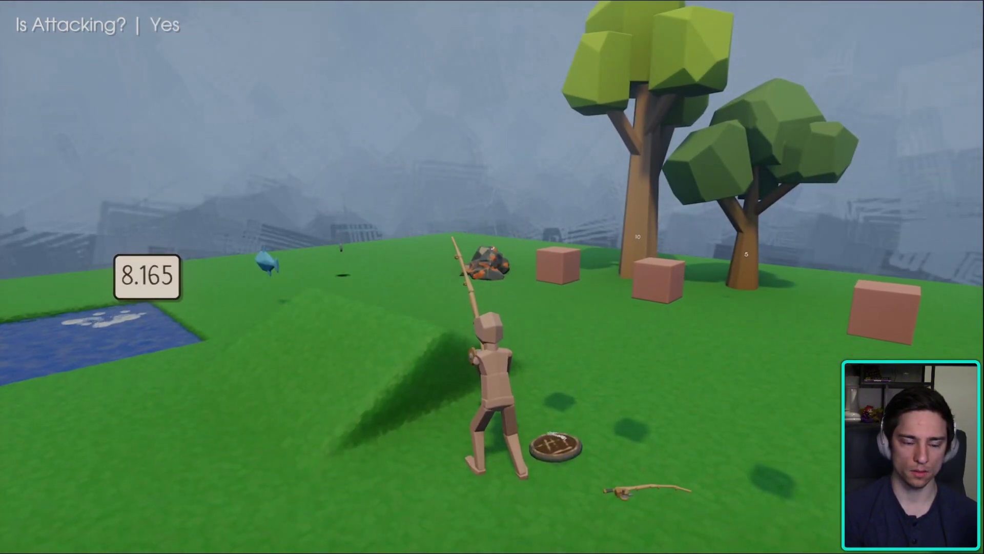
{"action": "left_click", "coordinate": [492, 277]}
{"action": "key", "text": "Escape"}
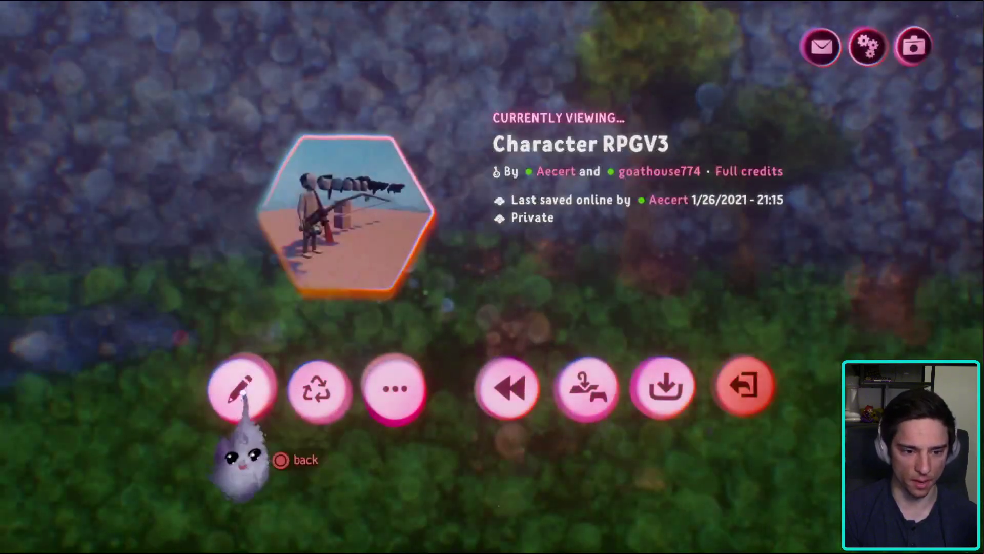
- Return to edit mode and close the Flying timeline
{"action": "left_click", "coordinate": [237, 389]}
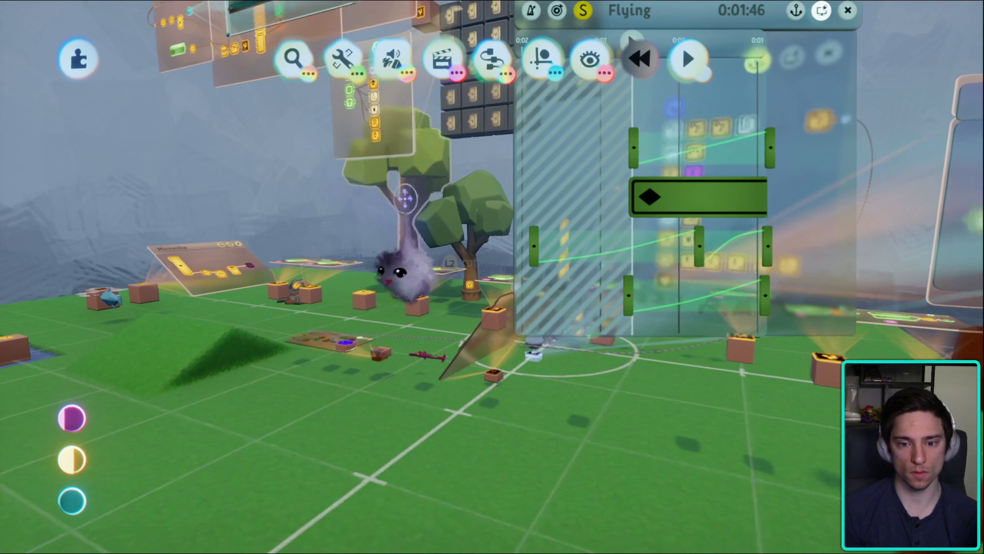
{"action": "middle_click_drag", "start_coordinate": [401, 260], "coordinate": [528, 341]}
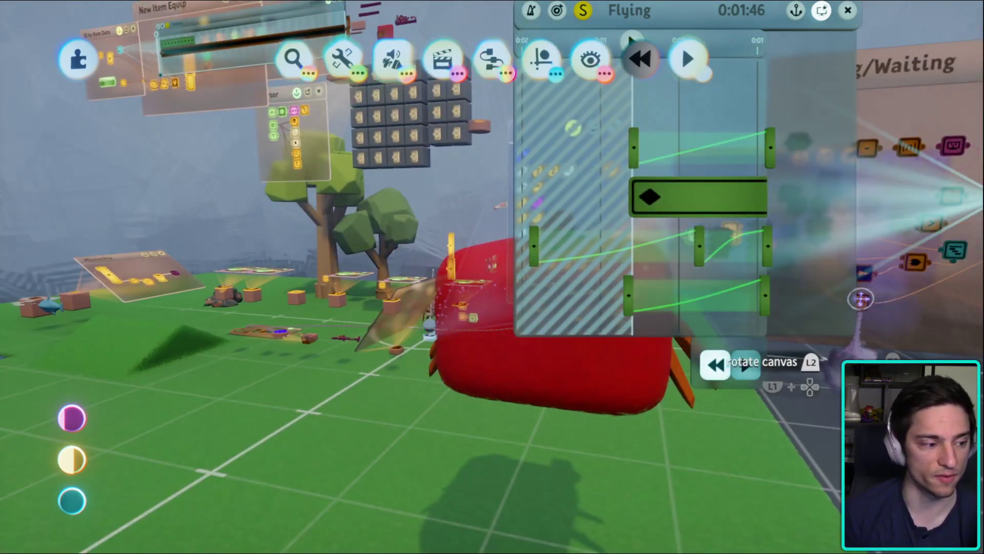
{"action": "middle_click_drag", "start_coordinate": [612, 203], "coordinate": [605, 297]}
{"action": "scroll", "coordinate": [609, 226], "scroll_direction": "down", "scroll_amount": 5}
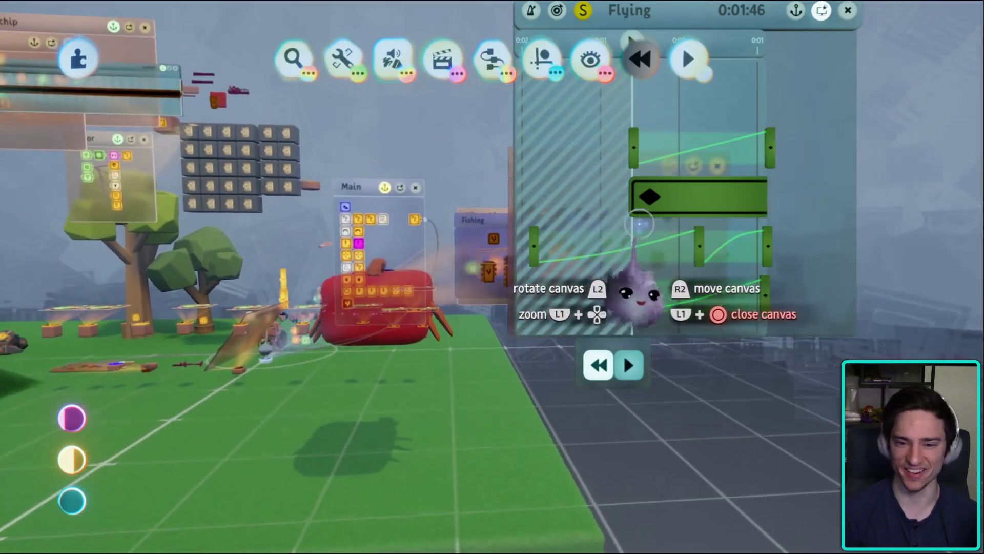
{"action": "key", "text": "Escape"}
- Close the Casting/Waiting logic and open Reeling In's No Fish timeline
{"action": "scroll", "coordinate": [644, 386], "scroll_direction": "down", "scroll_amount": 3}
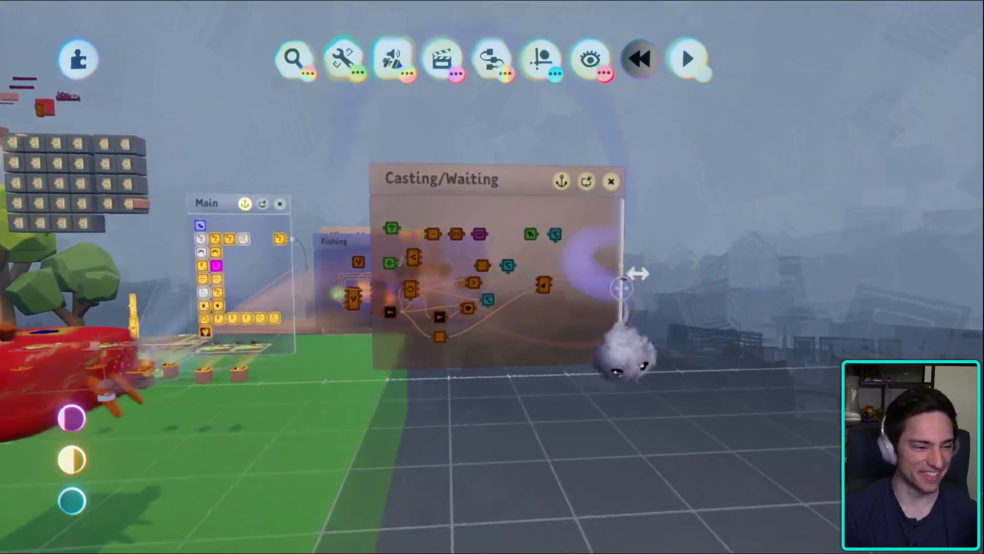
{"action": "scroll", "coordinate": [513, 523], "scroll_direction": "up", "scroll_amount": 3}
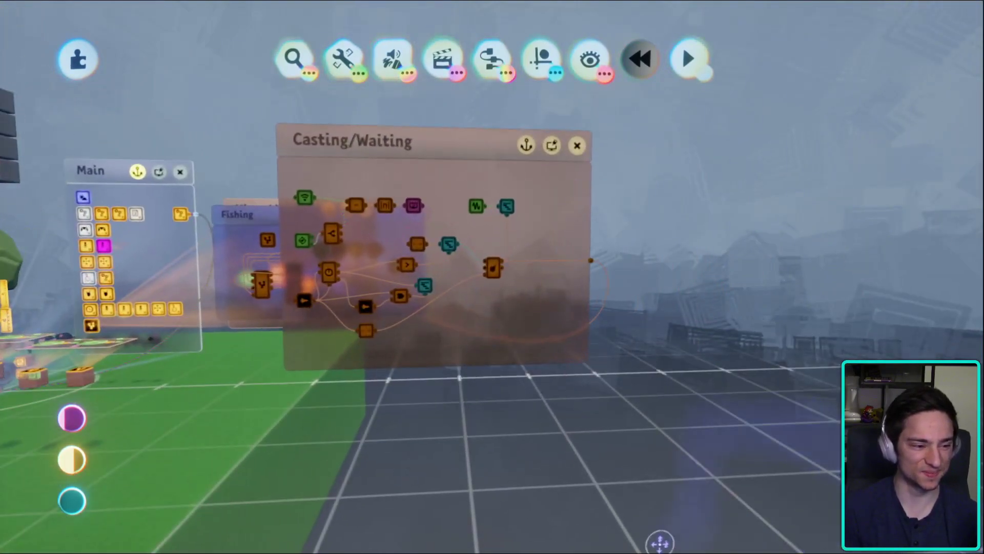
{"action": "scroll", "coordinate": [623, 398], "scroll_direction": "up", "scroll_amount": 3}
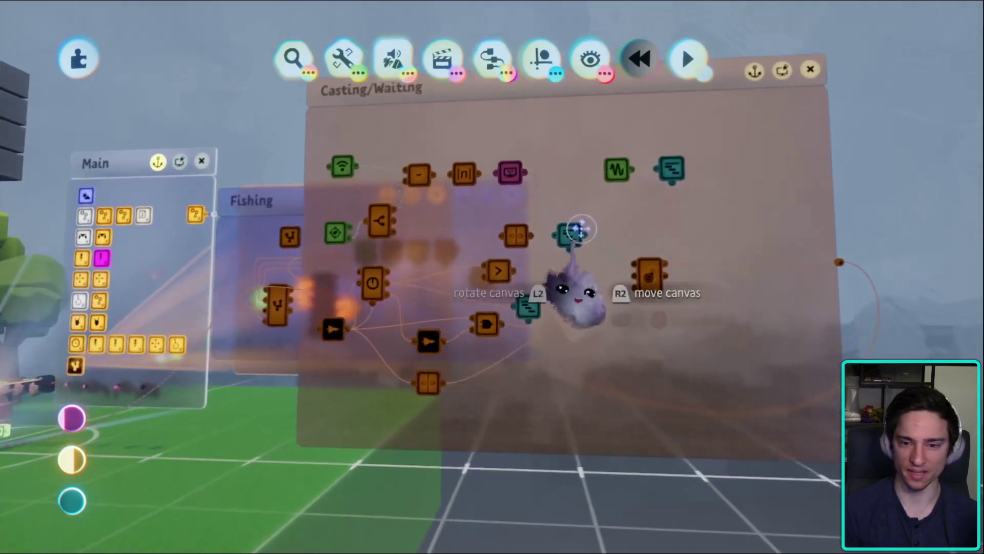
{"action": "left_click", "coordinate": [575, 296]}
{"action": "left_click", "coordinate": [530, 281]}
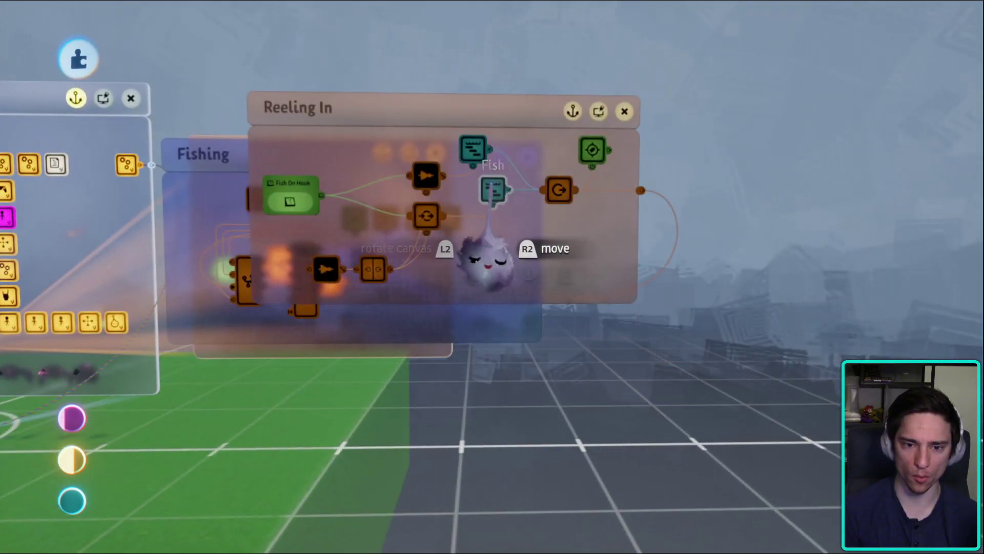
{"action": "left_click", "coordinate": [479, 198]}
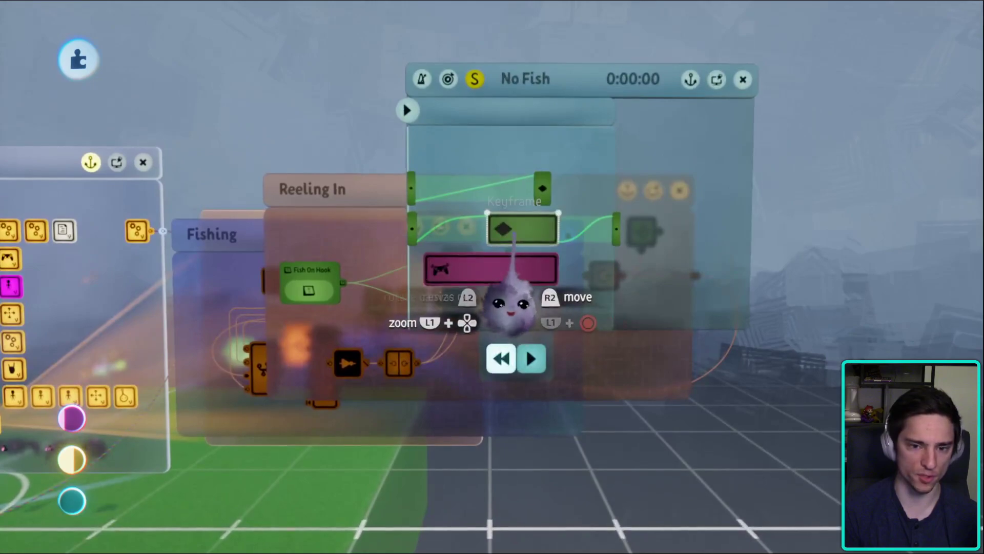
- Record a character pose and close the Reeling In logic
{"action": "key", "text": "ctrl+r"}
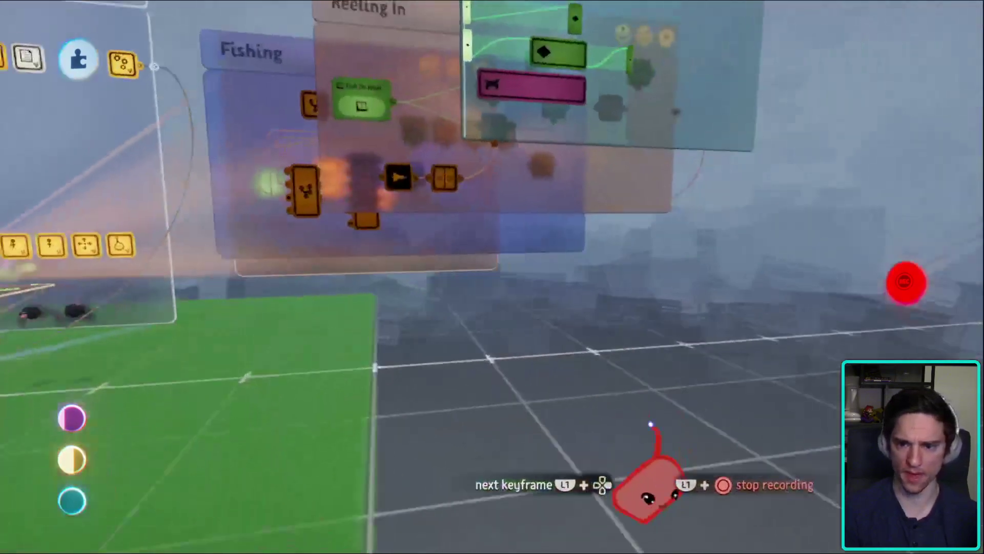
{"action": "key", "text": "ctrl+r"}
{"action": "key", "text": "Escape"}
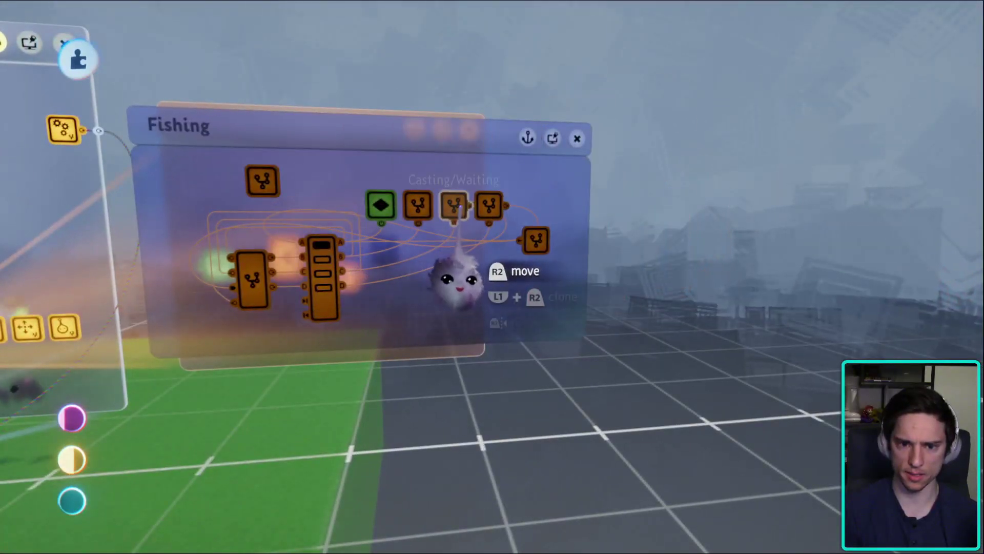
- Look inside another chip's timeline, then lengthen and shorten No Fish's top clip
{"action": "left_click", "coordinate": [456, 261]}
{"action": "left_click", "coordinate": [476, 158]}
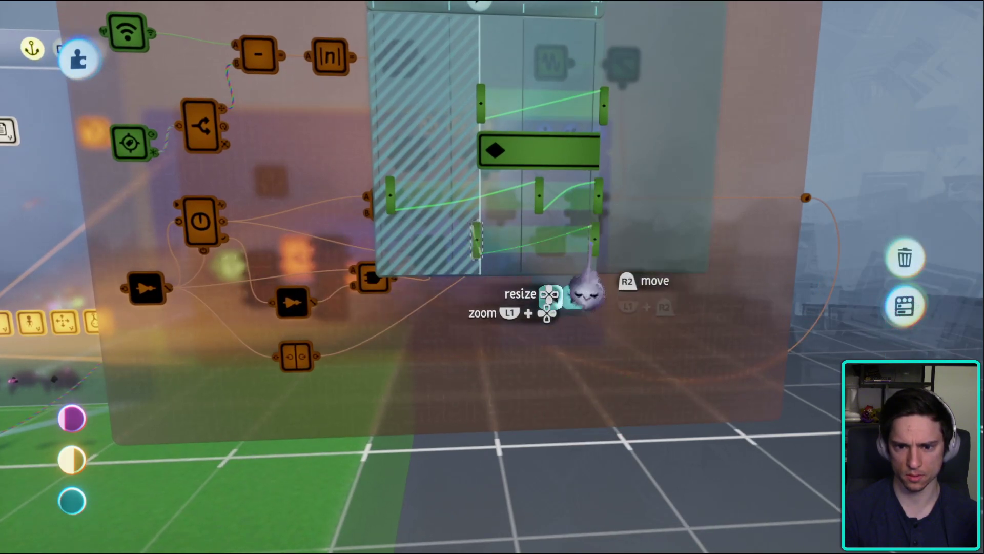
{"action": "key", "text": "Escape"}
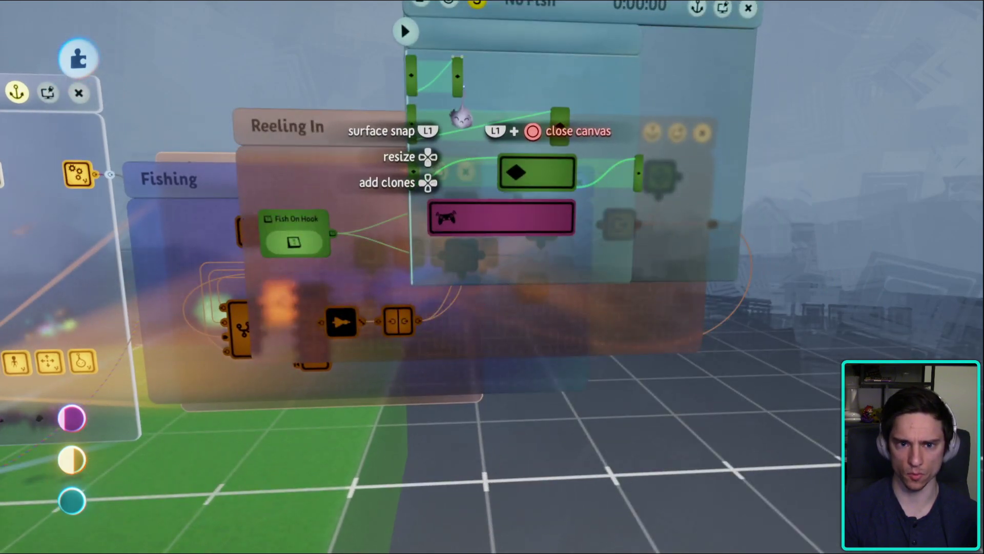
{"action": "left_click_drag", "start_coordinate": [505, 122], "coordinate": [547, 130]}
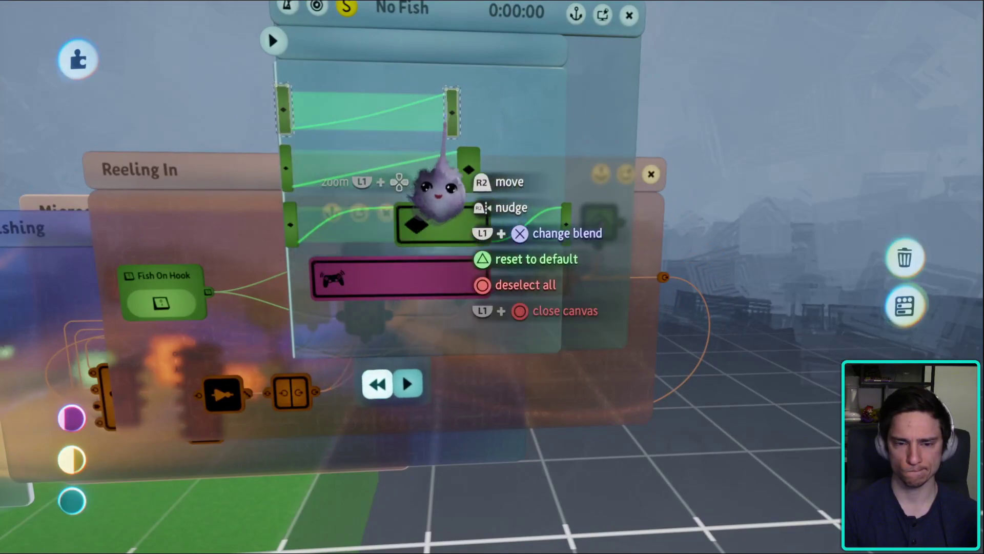
{"action": "left_click_drag", "start_coordinate": [451, 110], "coordinate": [477, 107]}
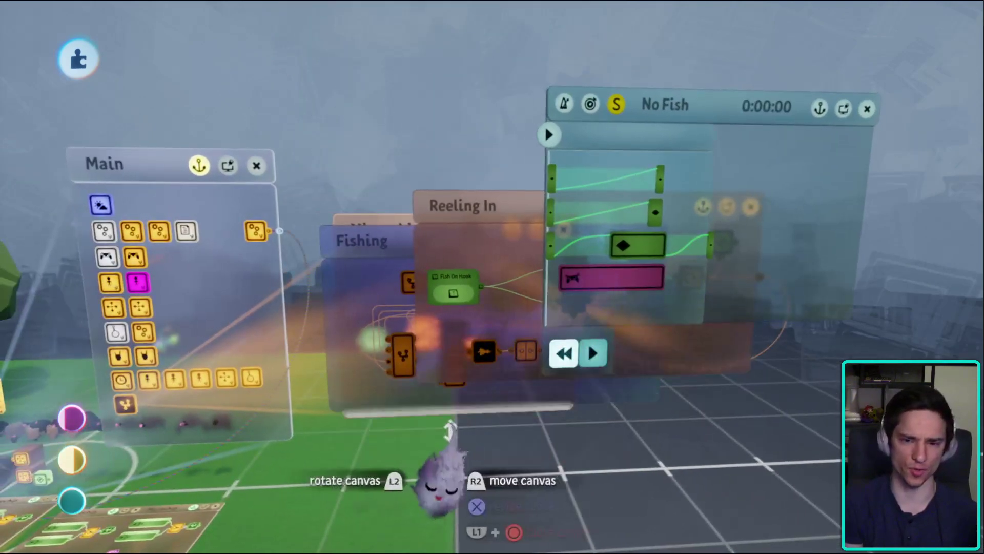
{"action": "key", "text": "Escape"}
{"action": "left_click", "coordinate": [277, 388]}
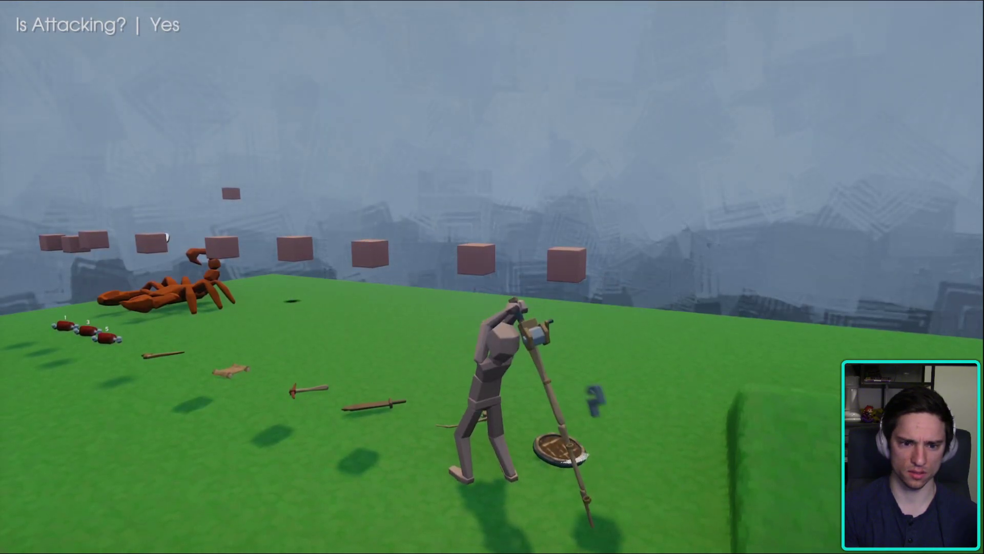
{"action": "key", "text": "Escape"}
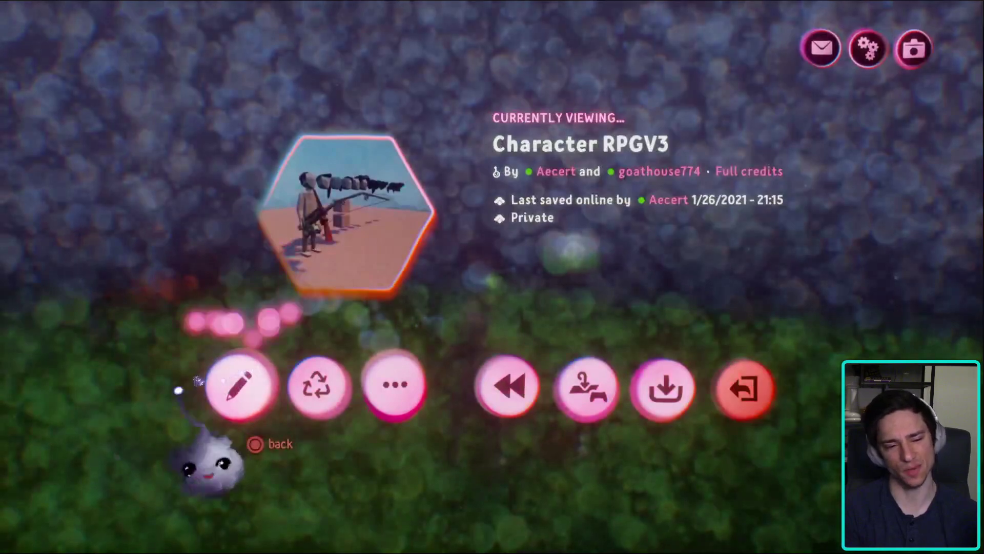
{"action": "left_click", "coordinate": [244, 386]}
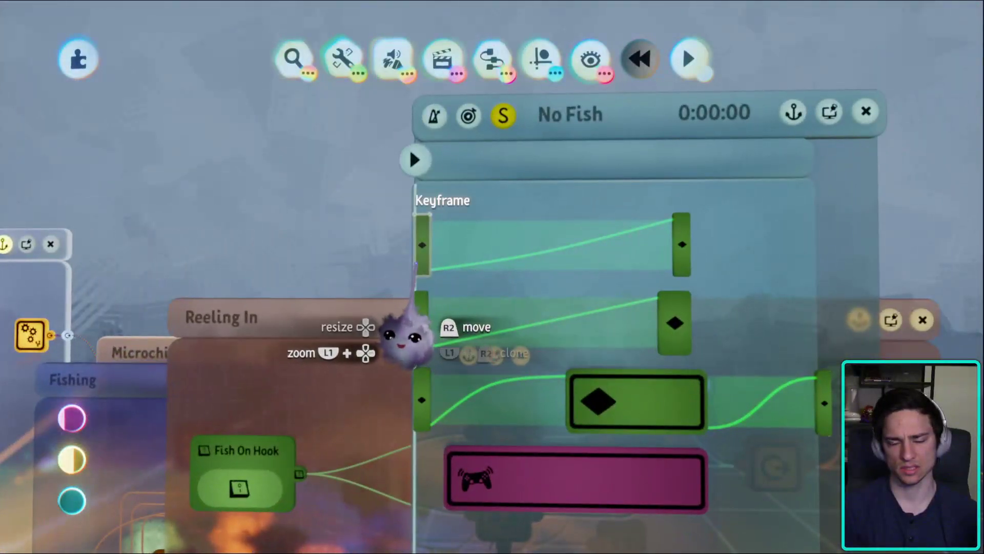
- Shorten the No Fish top keyframe from its start and test the timing in play mode
{"action": "left_click_drag", "start_coordinate": [416, 263], "coordinate": [610, 267]}
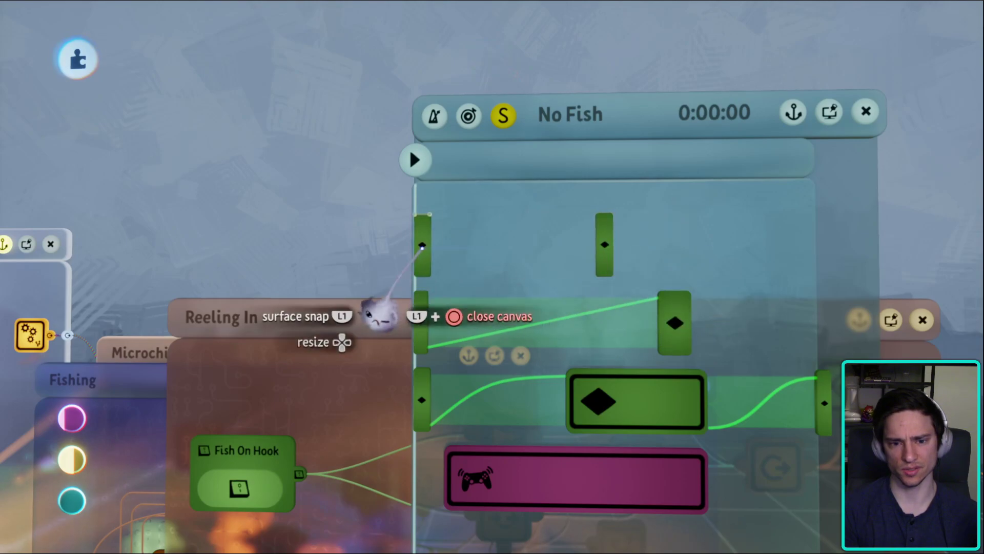
{"action": "key", "text": "Escape"}
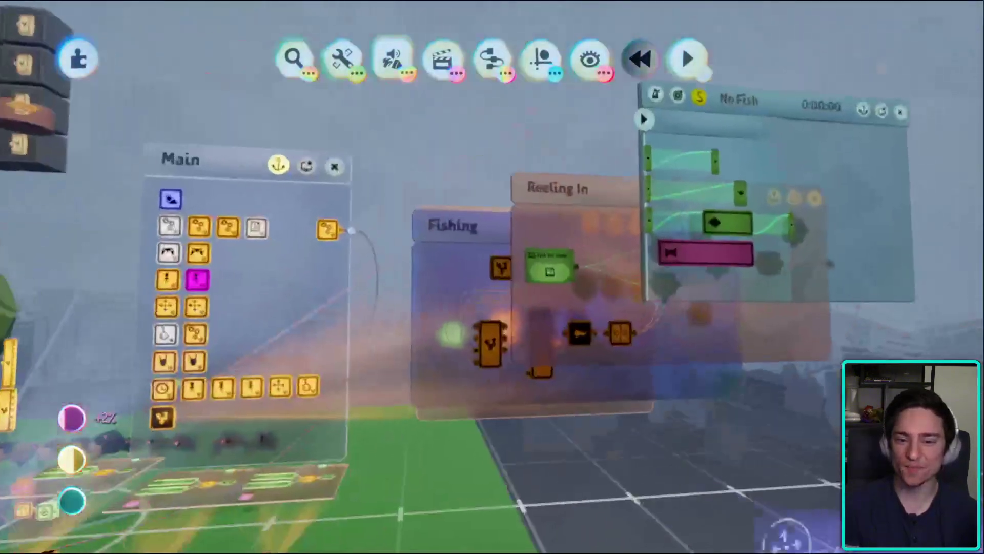
- Playtest the reel pose, then resume editing zoomed in on the No Fish timeline
{"action": "left_click_drag", "start_coordinate": [439, 461], "coordinate": [497, 307]}
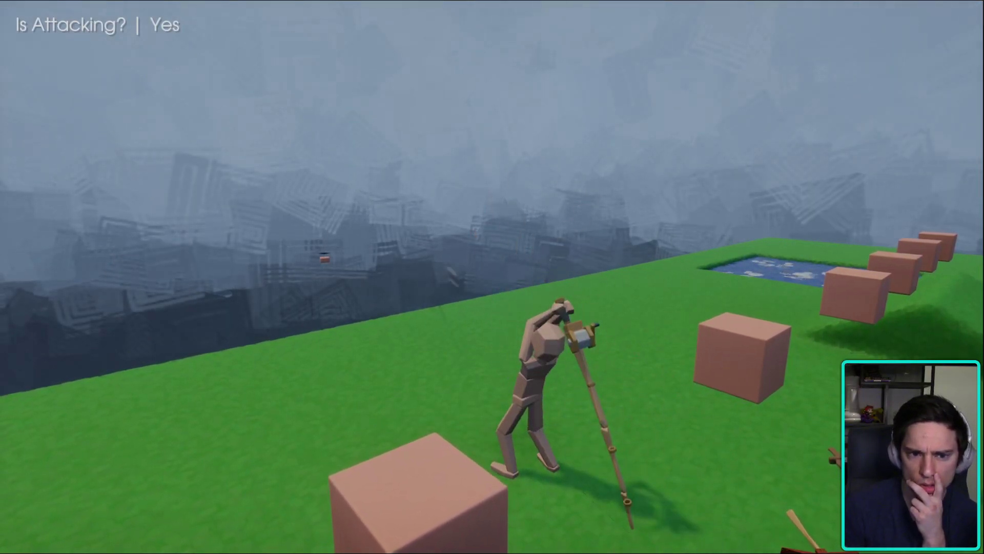
{"action": "key", "text": "Escape"}
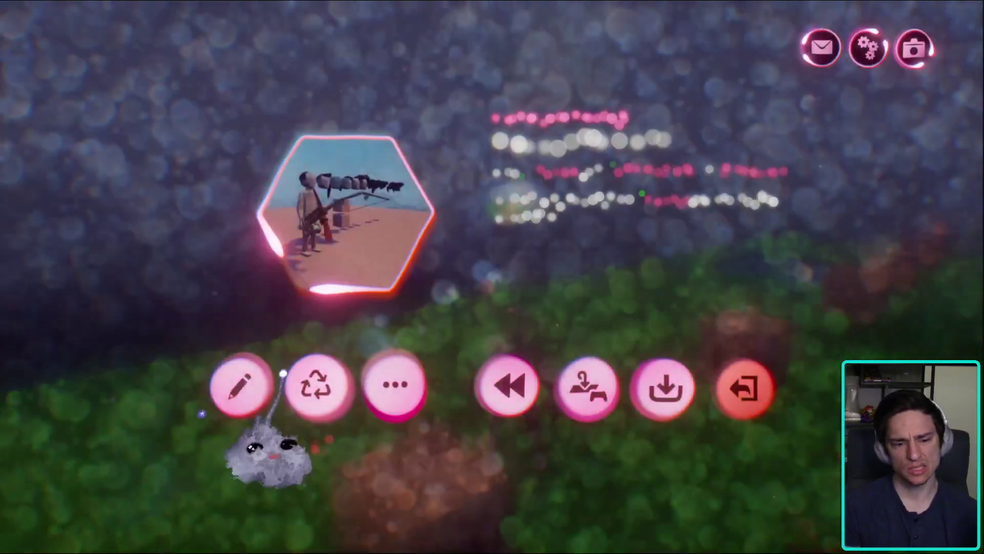
{"action": "left_click", "coordinate": [242, 385]}
{"action": "scroll", "coordinate": [543, 380], "scroll_direction": "up", "scroll_amount": 5}
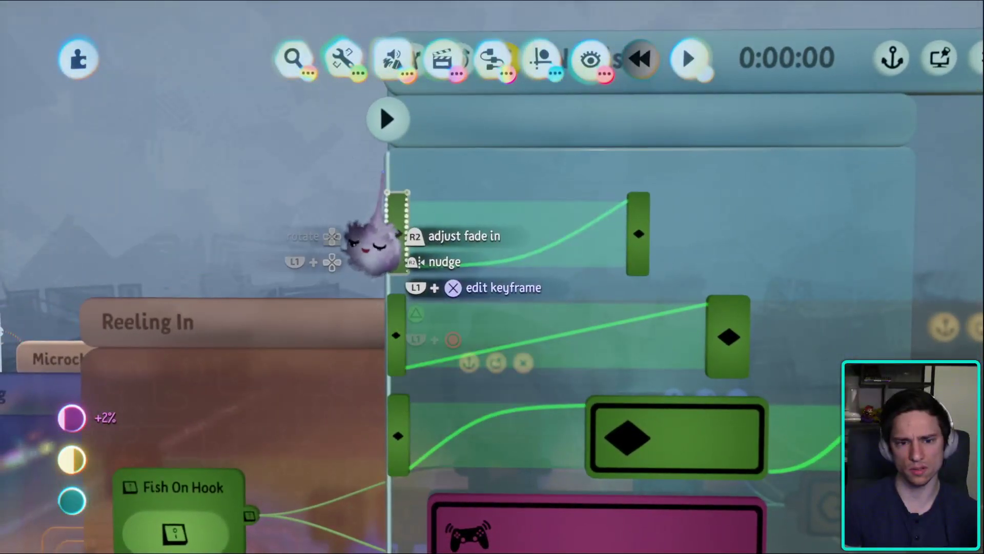
- Trim off the opening stretch of the No Fish timeline with its left handle
{"action": "scroll", "coordinate": [395, 215], "scroll_direction": "down", "scroll_amount": 5}
{"action": "left_click_drag", "start_coordinate": [433, 204], "coordinate": [240, 218]}
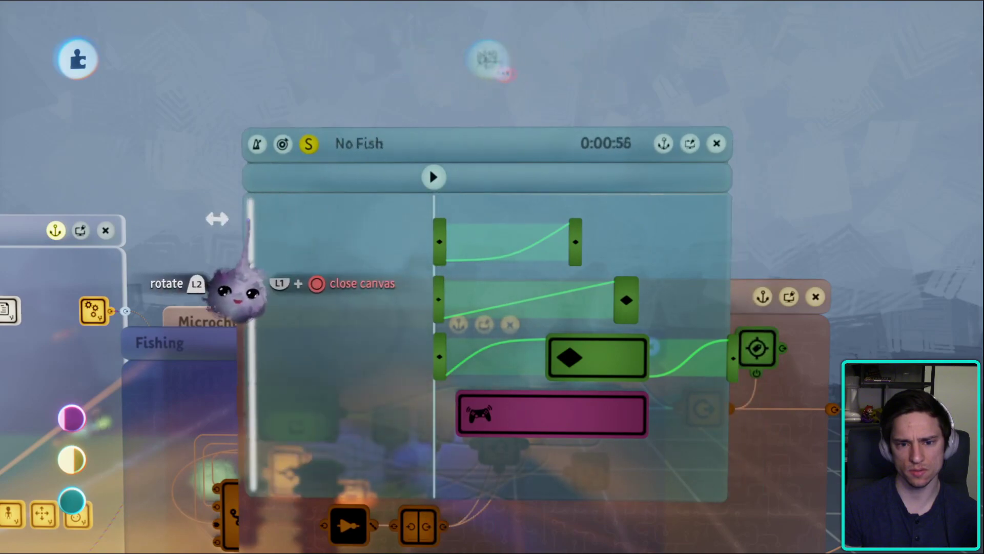
{"action": "scroll", "coordinate": [429, 224], "scroll_direction": "up", "scroll_amount": 2}
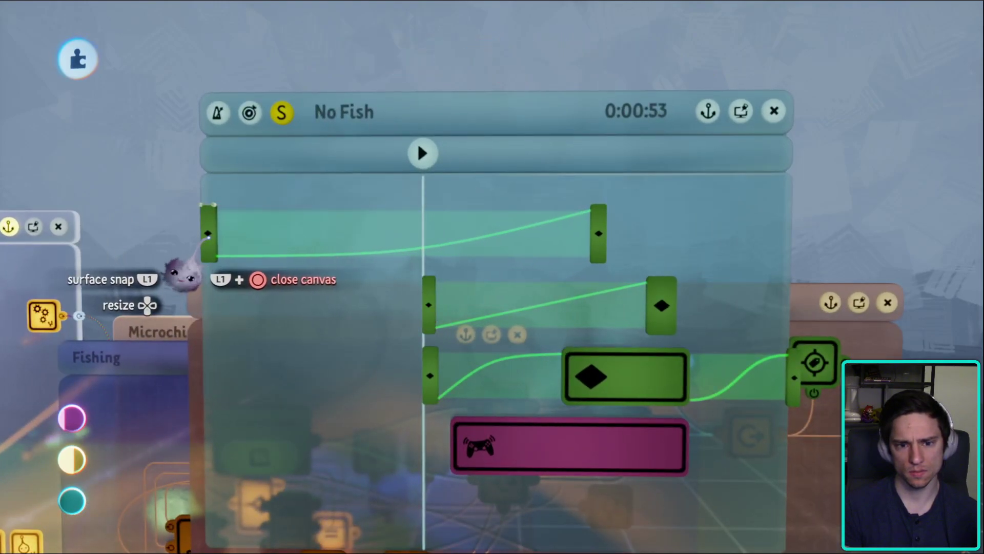
{"action": "left_click_drag", "start_coordinate": [228, 154], "coordinate": [434, 153]}
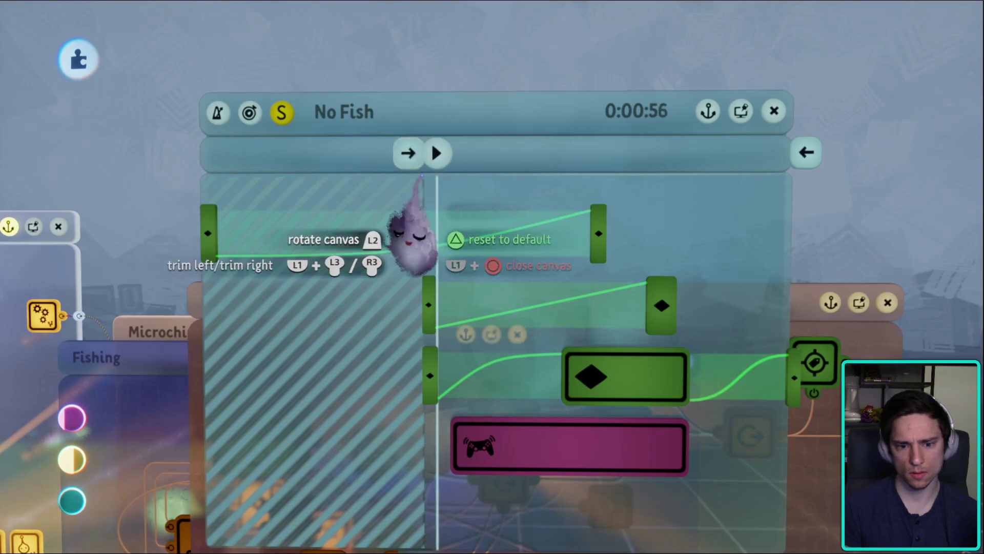
- Playtest picking up and casting the fishing rod, then pause
{"action": "key", "text": "Escape"}
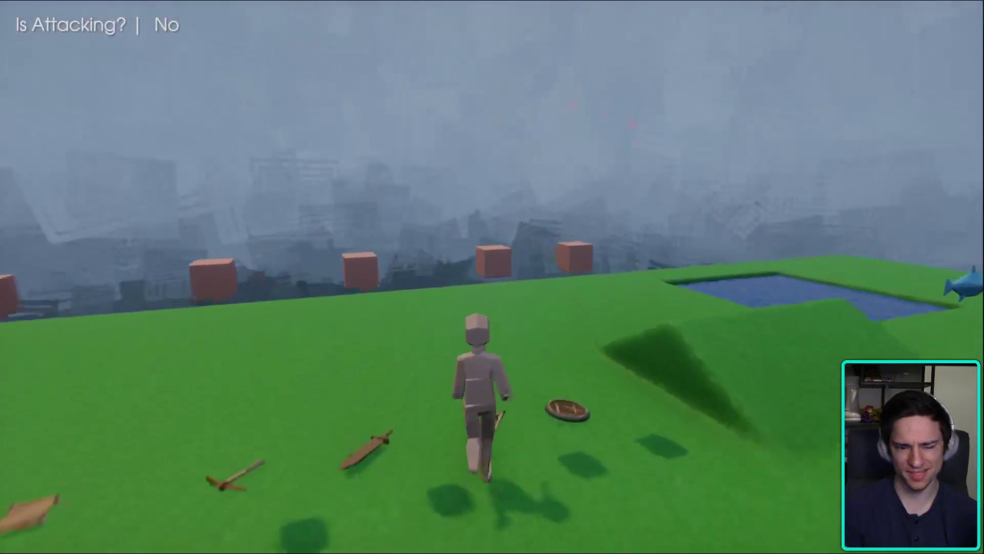
{"action": "key", "text": "e"}
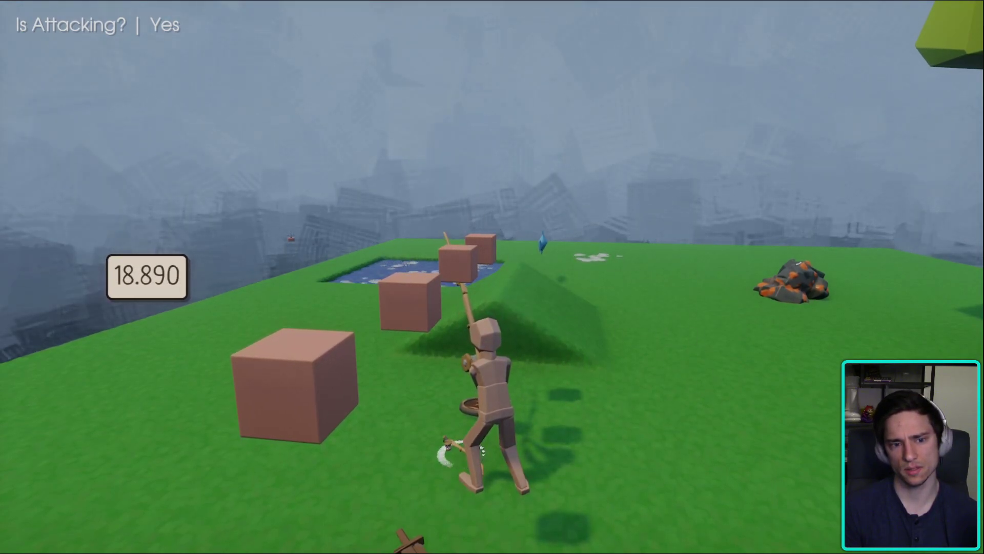
{"action": "key", "text": "Escape"}
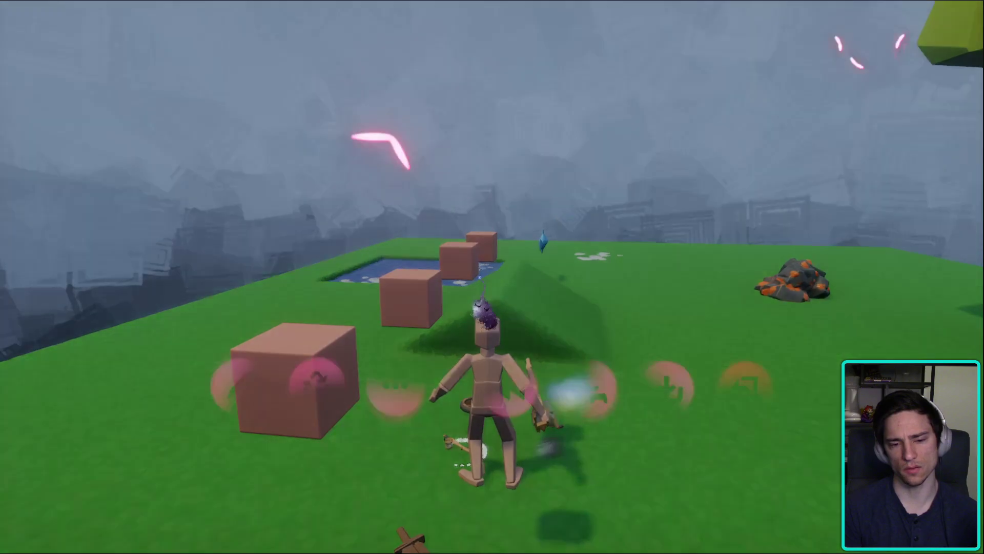
- Slide the first keyframe on the No Fish top track later and run the game
{"action": "left_click", "coordinate": [230, 378]}
{"action": "middle_click_drag", "start_coordinate": [466, 287], "coordinate": [525, 255]}
{"action": "left_click_drag", "start_coordinate": [502, 374], "coordinate": [502, 336]}
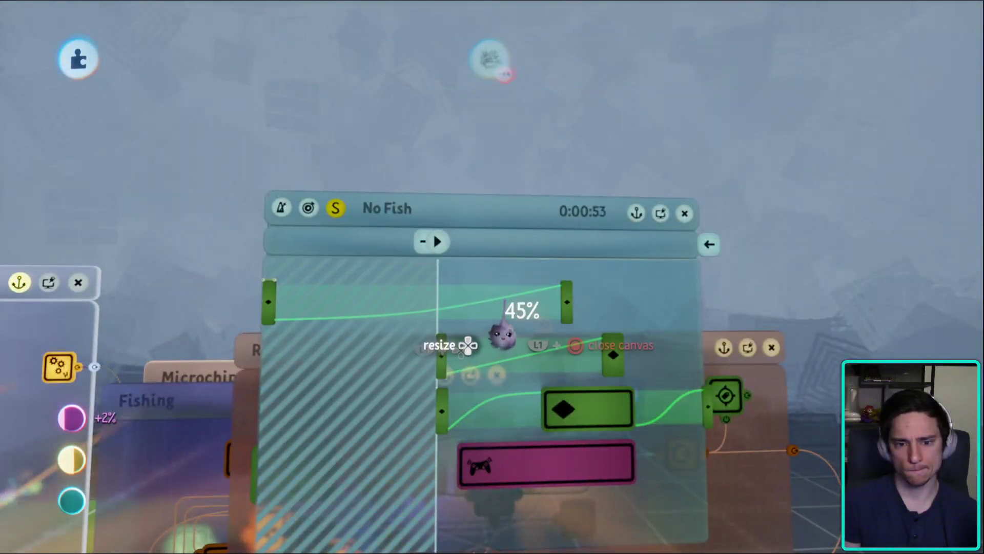
{"action": "key", "text": "Escape"}
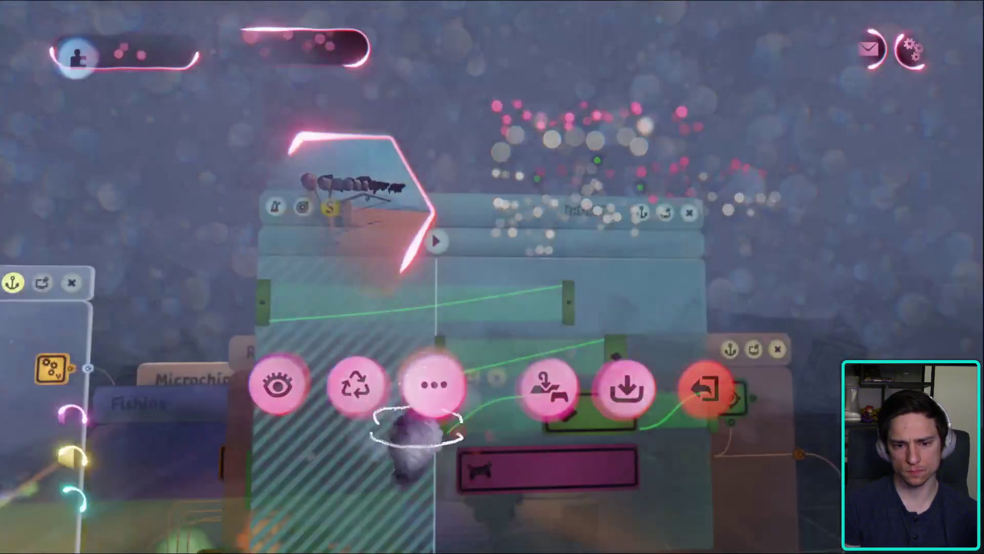
{"action": "key", "text": "Escape"}
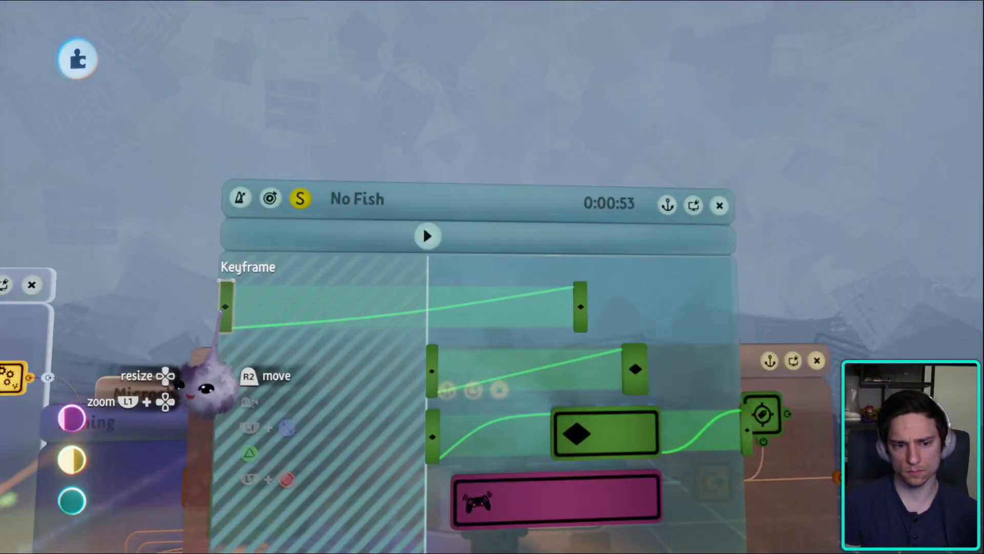
{"action": "left_click", "coordinate": [205, 405]}
{"action": "middle_click_drag", "start_coordinate": [272, 432], "coordinate": [392, 246]}
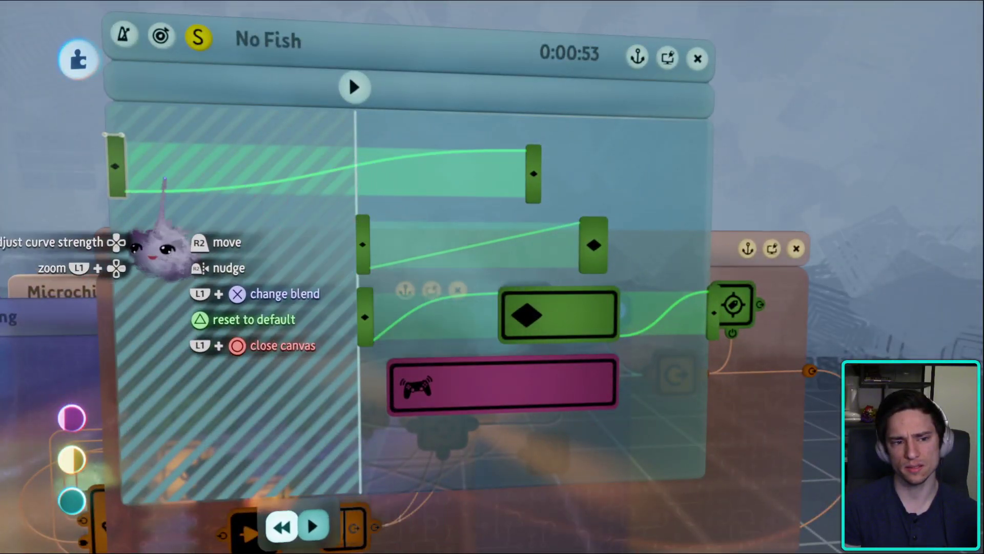
{"action": "left_click_drag", "start_coordinate": [116, 169], "coordinate": [162, 179]}
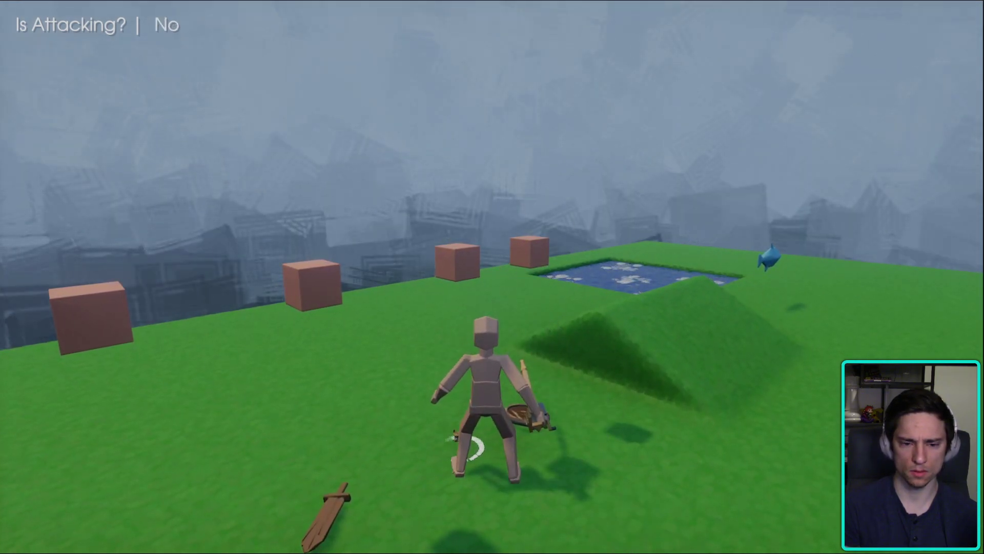
- Back in edit mode, move that top-track keyframe later once more
{"action": "key", "text": "Escape"}
{"action": "key", "text": "Return"}
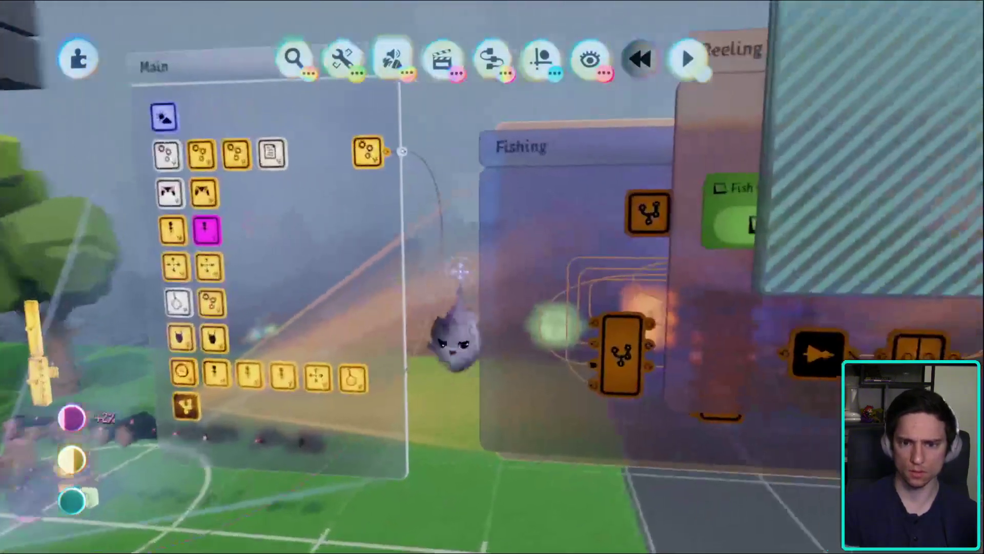
{"action": "left_click_drag", "start_coordinate": [454, 338], "coordinate": [517, 246]}
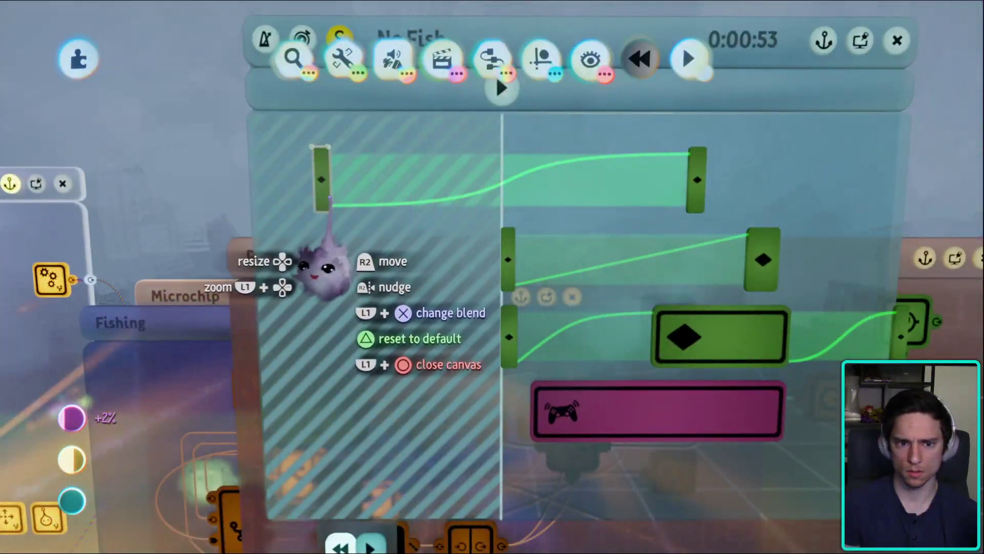
{"action": "left_click_drag", "start_coordinate": [325, 179], "coordinate": [385, 179]}
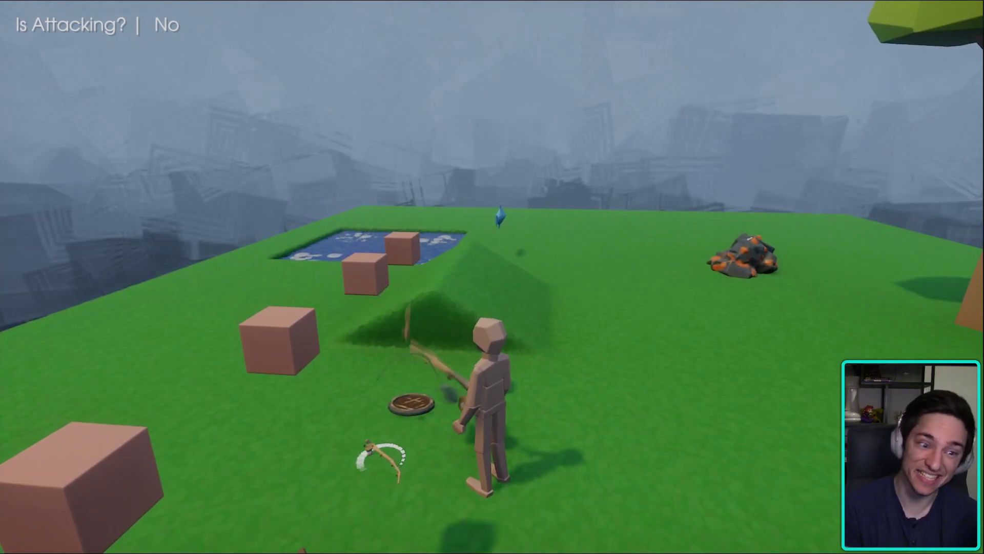
- Test a rod cast, drop briefly into edit mode, then resume the playtest
{"action": "left_click", "coordinate": [492, 276]}
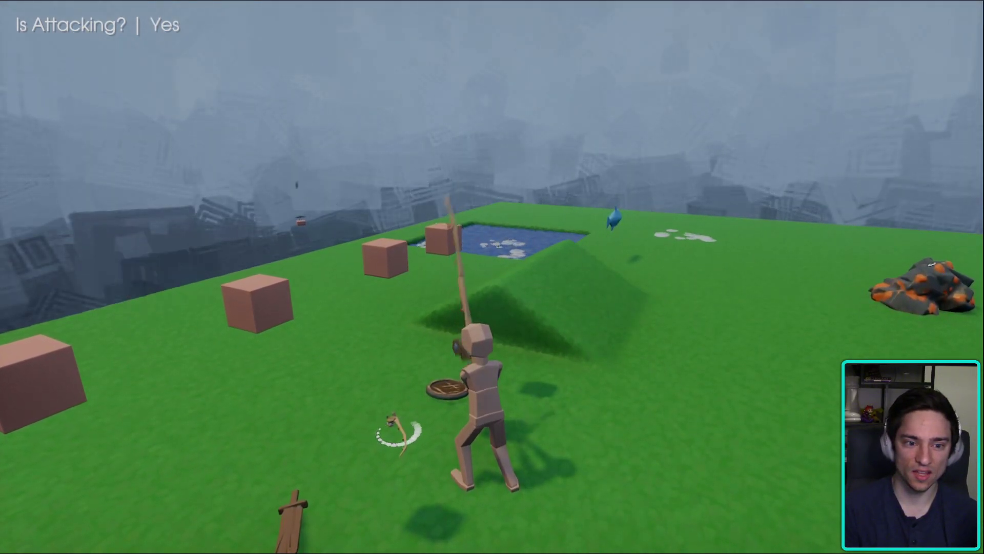
{"action": "key", "text": "Escape"}
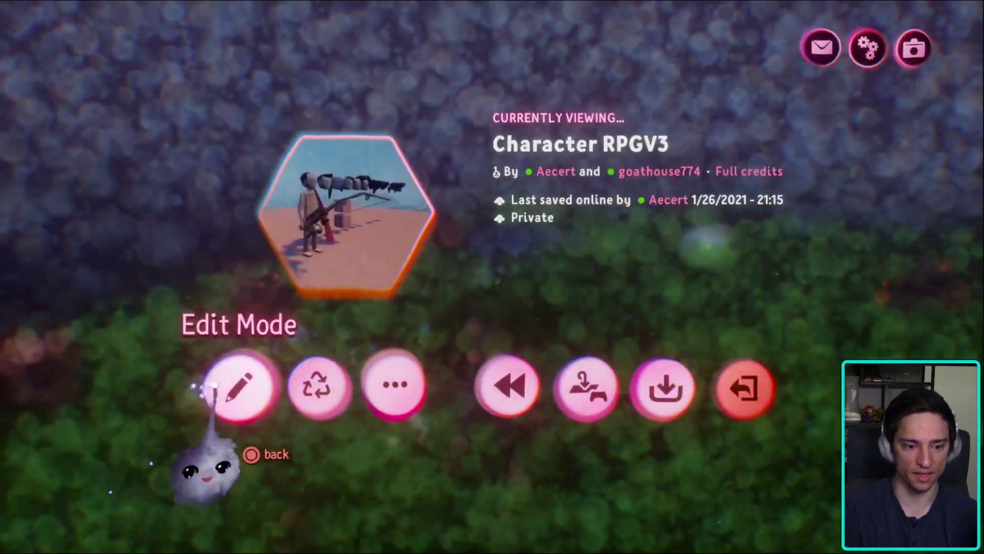
{"action": "left_click", "coordinate": [240, 386]}
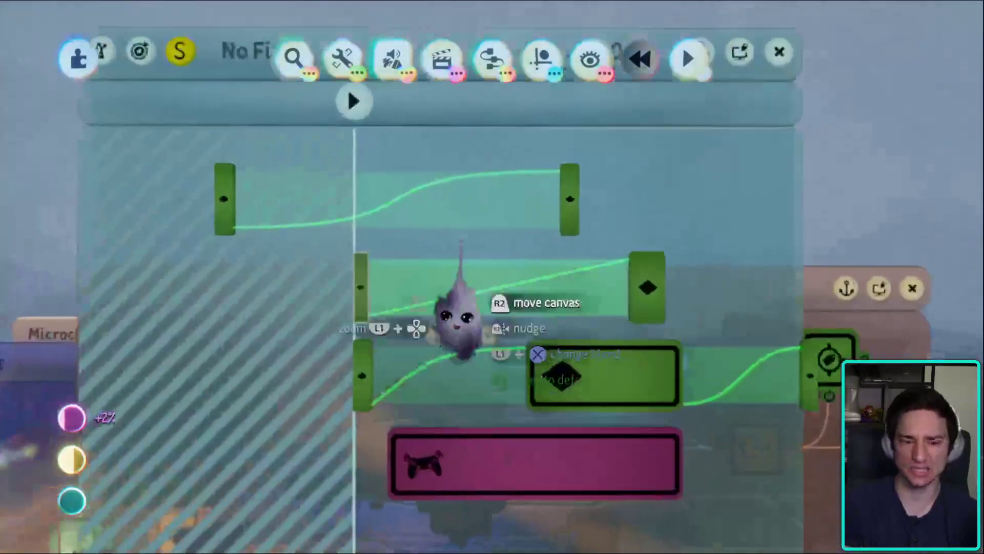
{"action": "key", "text": "Escape"}
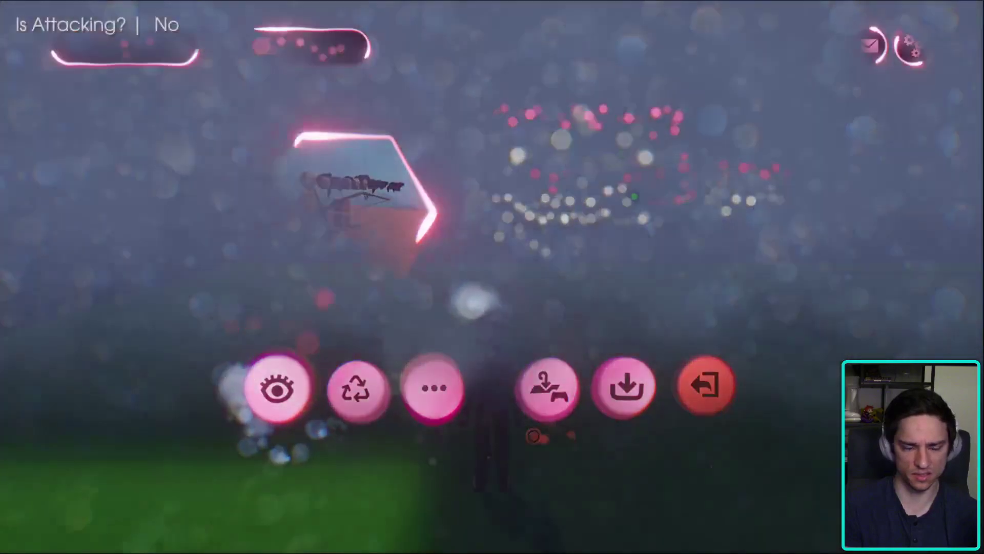
{"action": "key", "text": "Escape"}
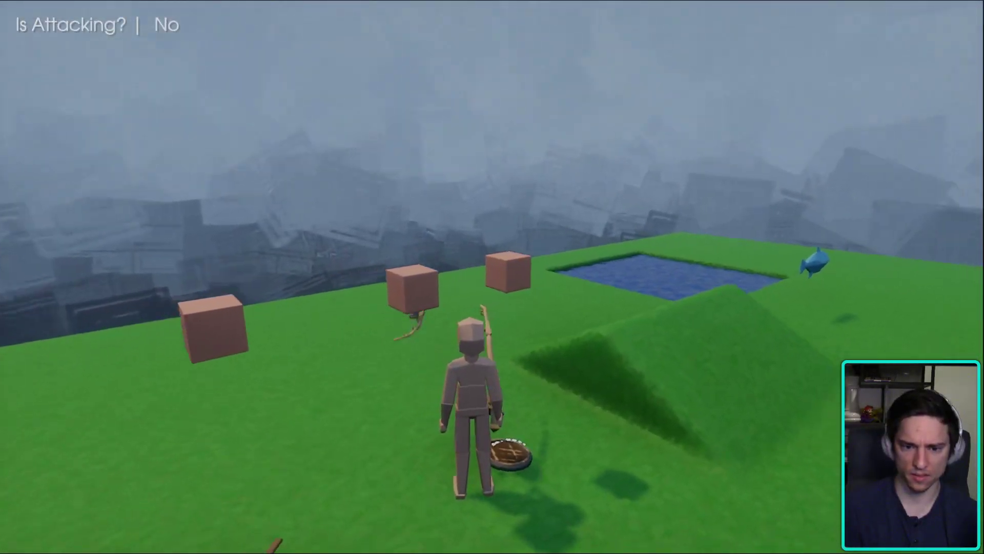
- Run across the field, cast and reel until a fish is caught, then view the inventory
{"action": "key", "text": "space"}
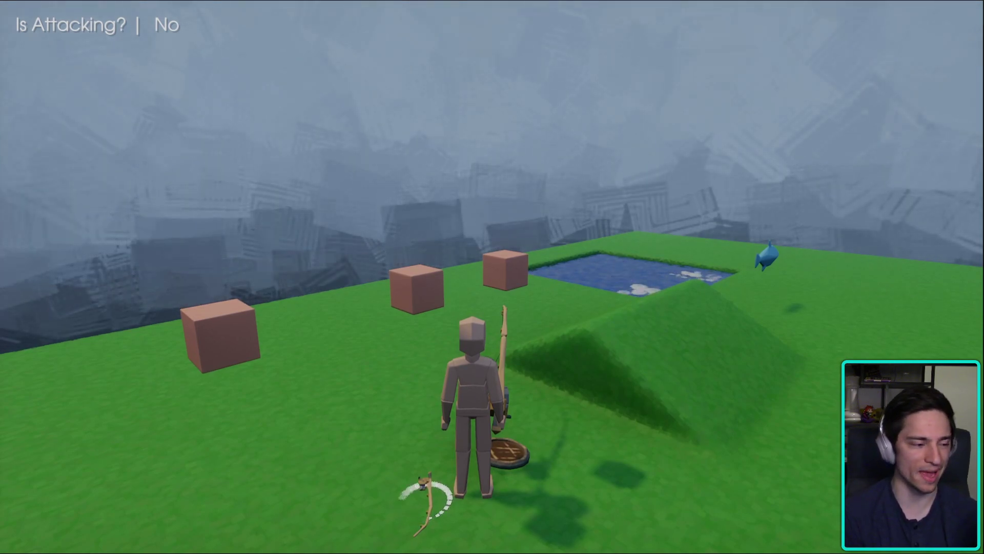
{"action": "key", "text": "w"}
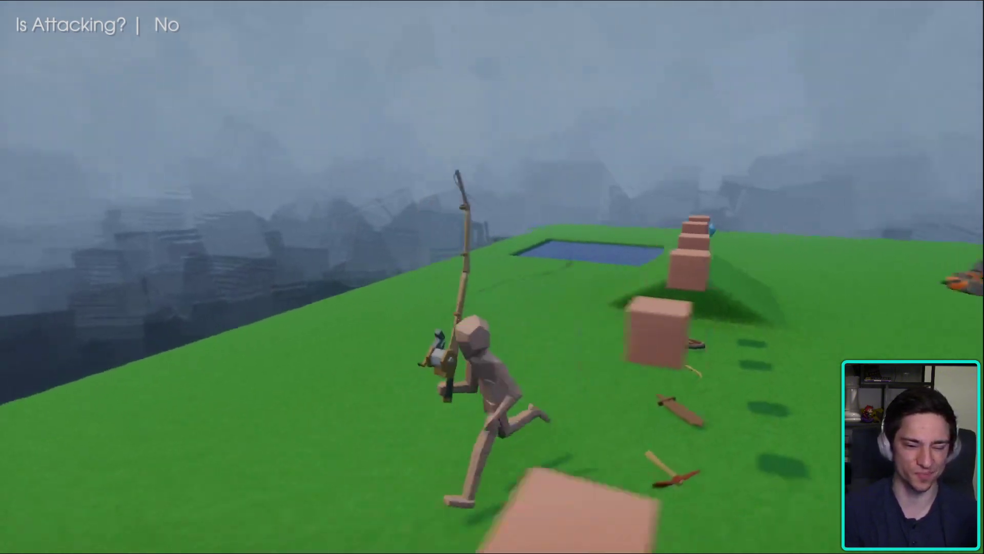
{"action": "left_click", "coordinate": [492, 277]}
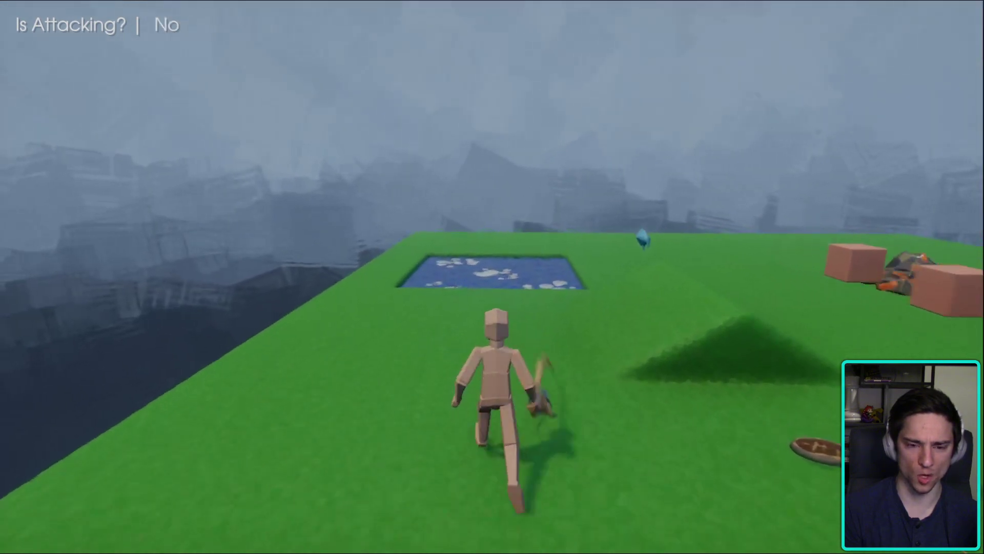
{"action": "left_click", "coordinate": [492, 277]}
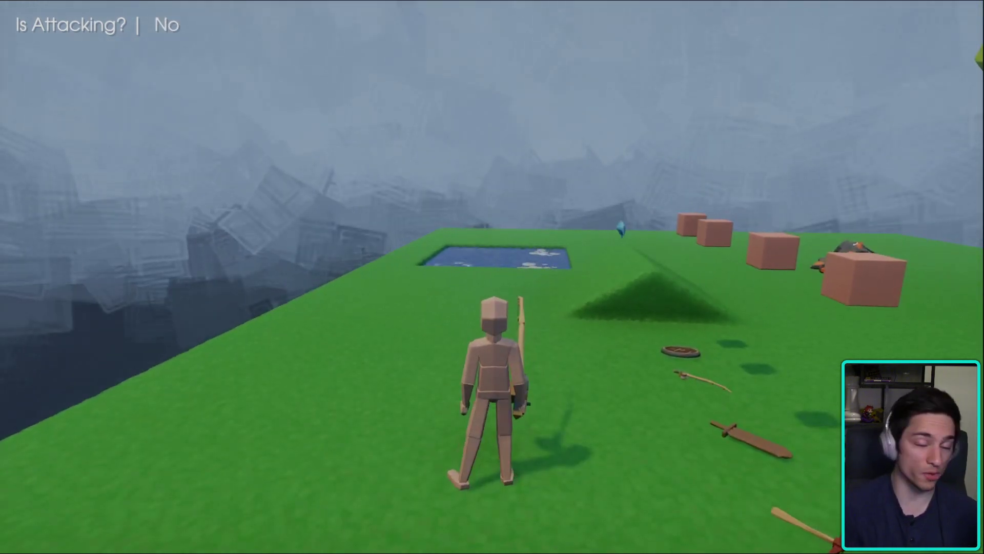
{"action": "key", "text": "i"}
{"action": "key", "text": "Right"}
{"action": "key", "text": "Down"}
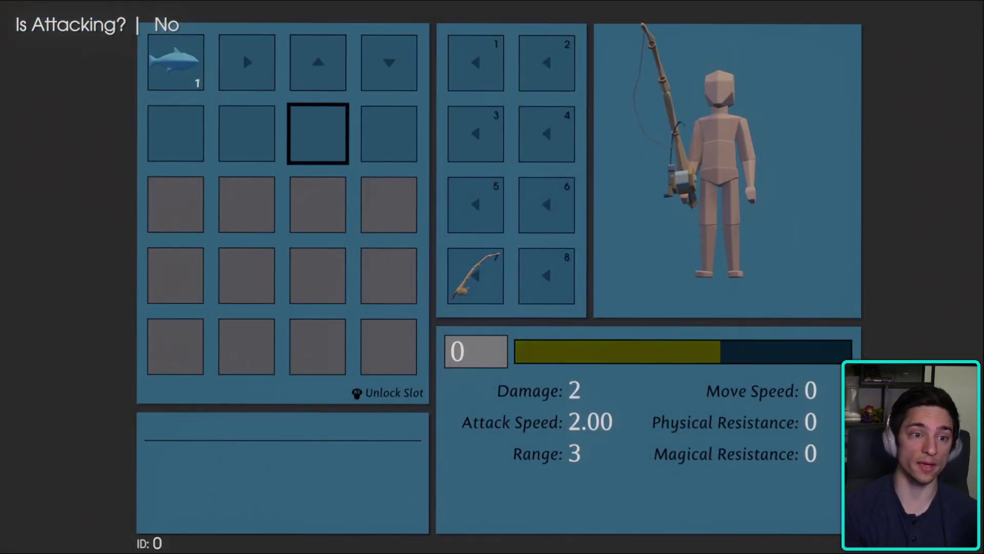
- Move the Raw Basic Fish to row 2, column 3 and close the inventory
{"action": "key", "text": "Left"}
{"action": "key", "text": "Up"}
{"action": "key", "text": "Left"}
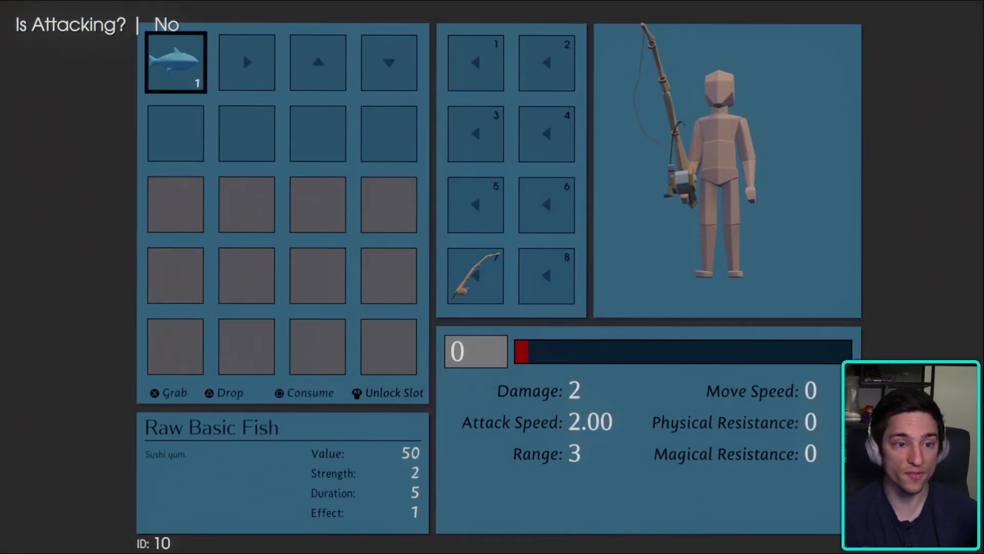
{"action": "key", "text": "Return"}
{"action": "key", "text": "Right"}
{"action": "key", "text": "Down"}
{"action": "key", "text": "Return"}
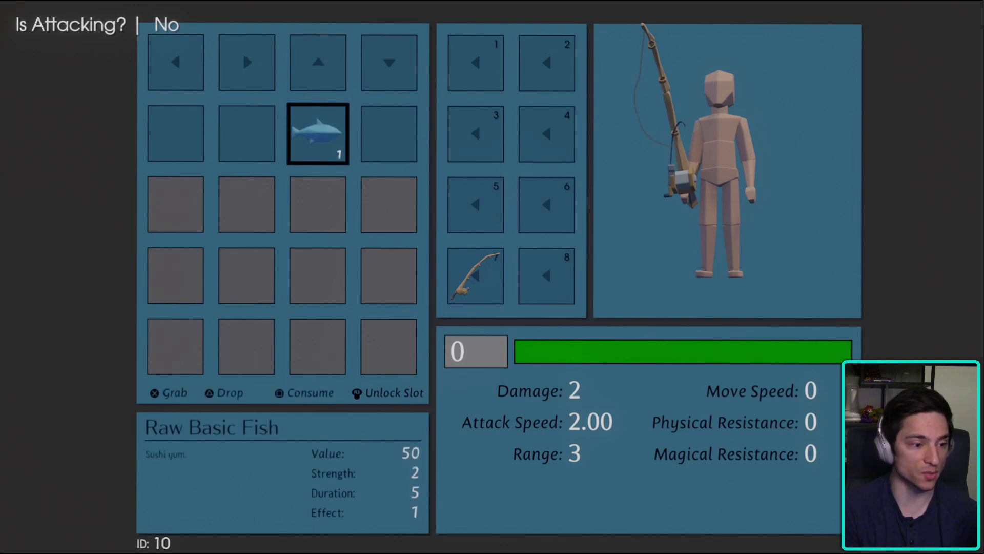
{"action": "key", "text": "i"}
{"action": "key", "text": "i"}
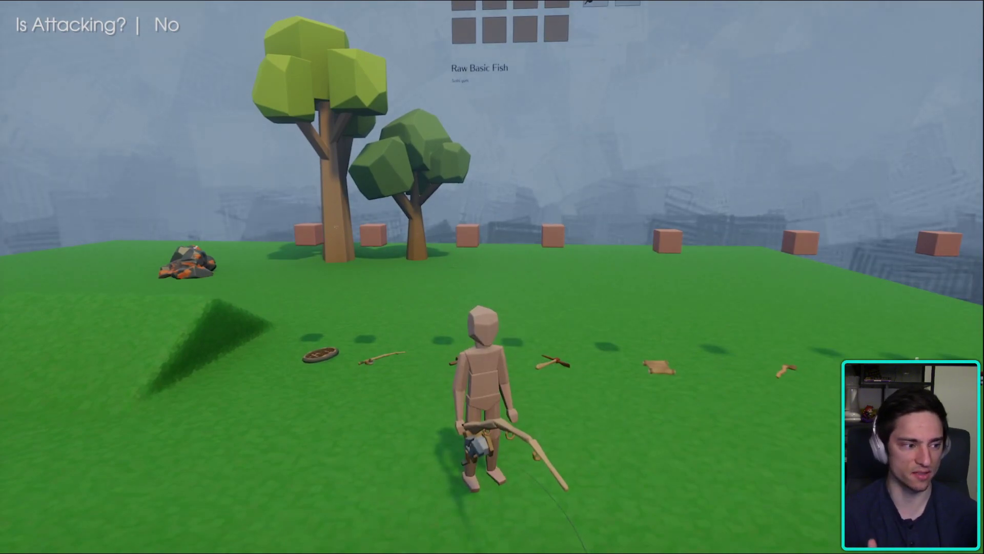
- Run back to the pond and cast the fishing rod twice
{"action": "key", "text": "d"}
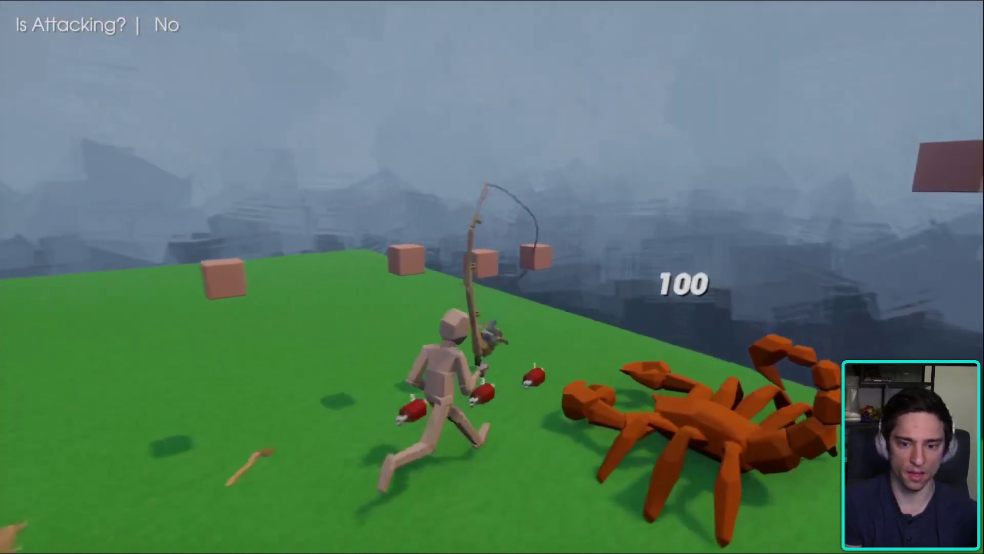
{"action": "key", "text": "w"}
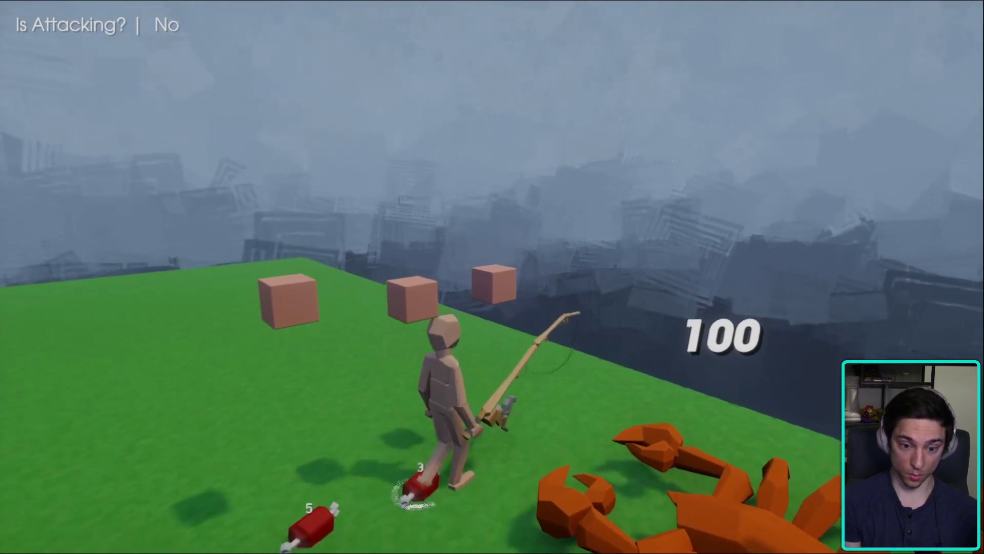
{"action": "key", "text": "w"}
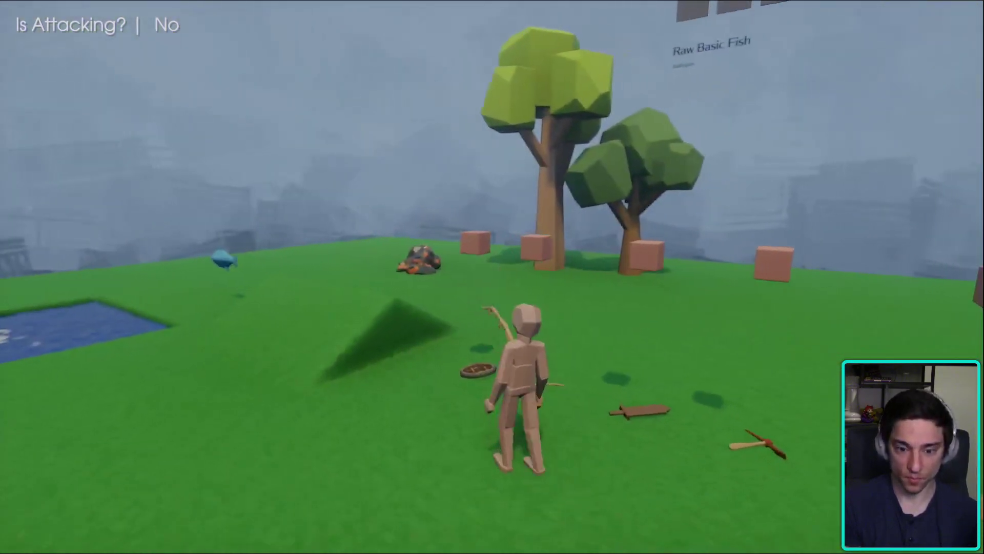
{"action": "key", "text": "w"}
{"action": "left_click", "coordinate": [492, 277]}
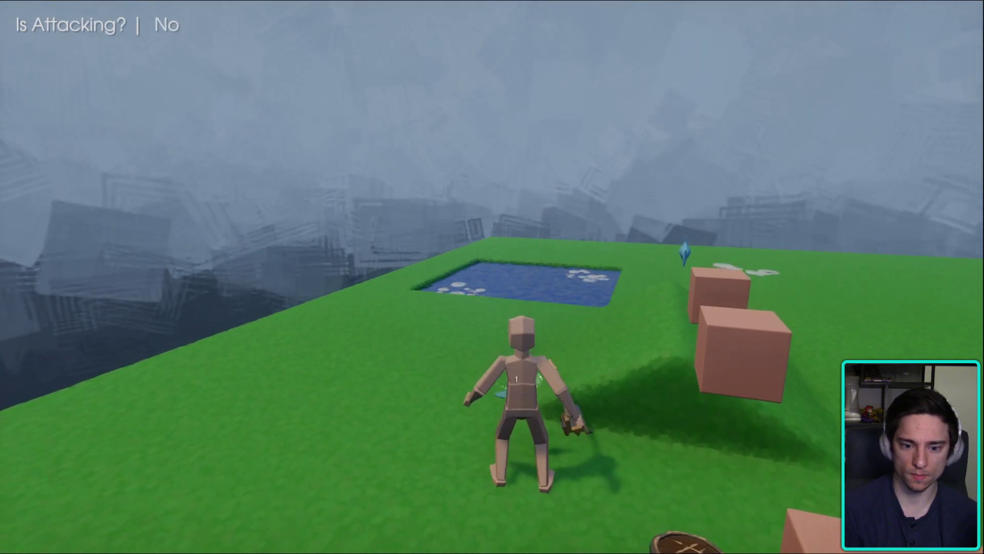
{"action": "left_click", "coordinate": [492, 277]}
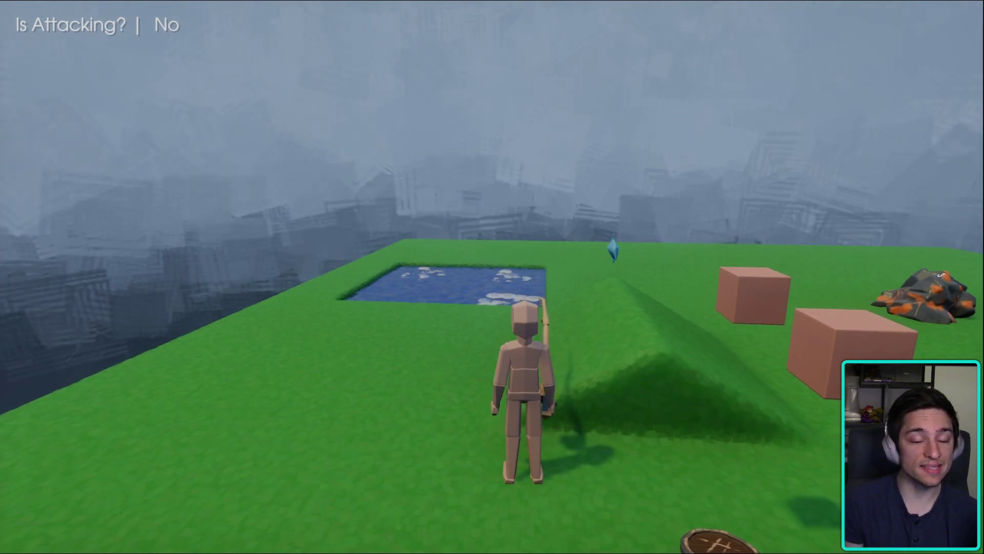
- Arrange the caught fish in row two as stacks of 2 and 1
{"action": "key", "text": "i"}
{"action": "key", "text": "Right"}
{"action": "key", "text": "Up"}
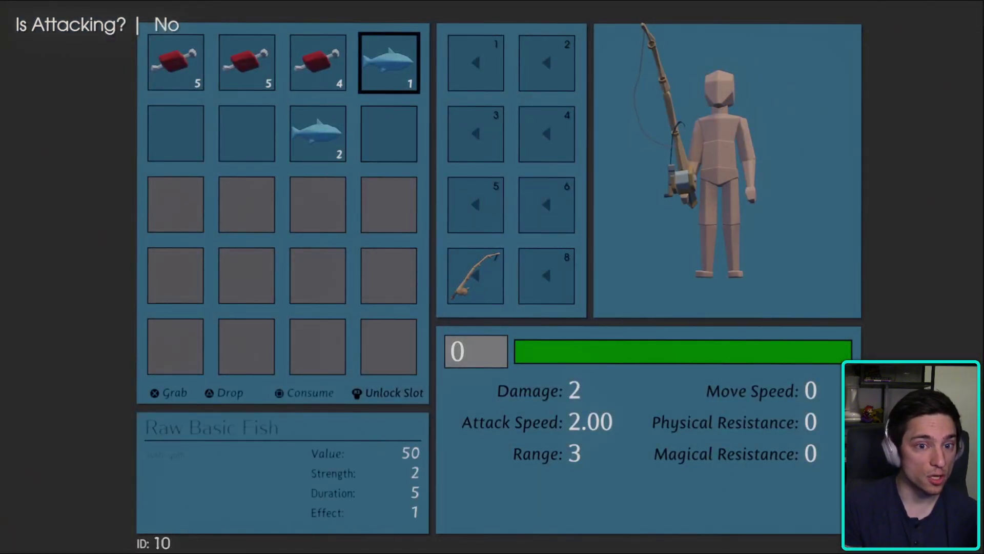
{"action": "key", "text": "Return"}
{"action": "key", "text": "Down"}
{"action": "key", "text": "Left"}
{"action": "key", "text": "Left"}
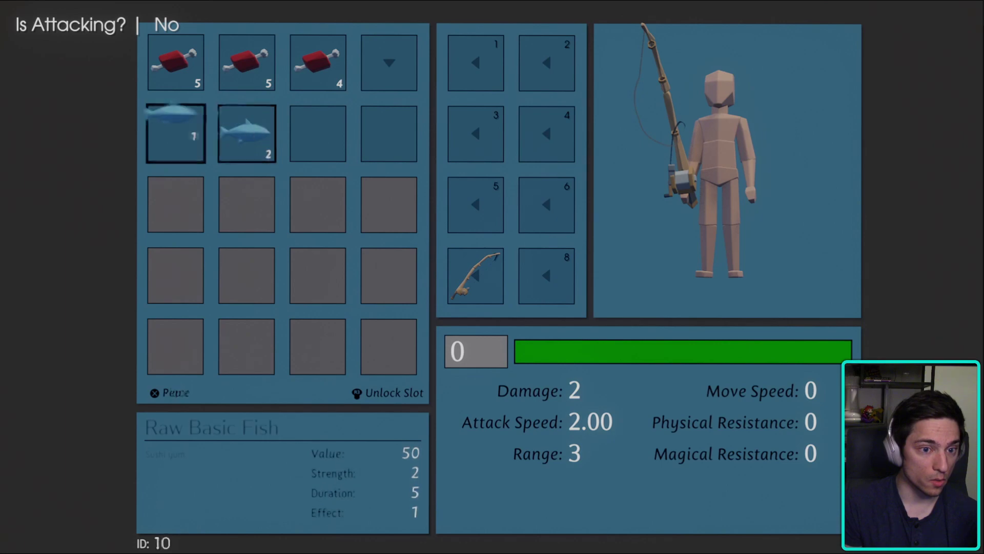
{"action": "key", "text": "Return"}
{"action": "key", "text": "Right"}
{"action": "key", "text": "Return"}
{"action": "key", "text": "Left"}
{"action": "key", "text": "Return"}
{"action": "key", "text": "Right"}
{"action": "key", "text": "Return"}
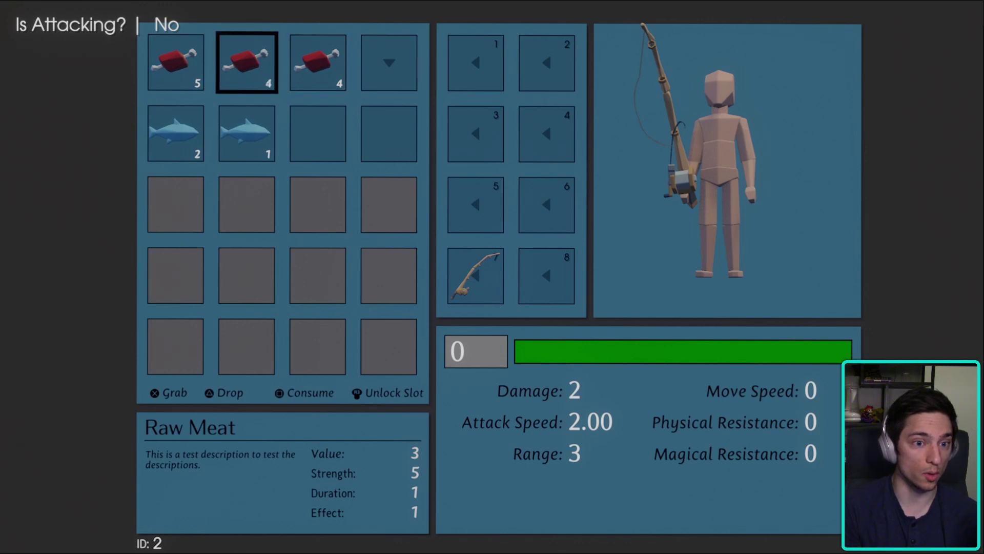
- Merge the meat into the second slot, leaving the remainder in slot three
{"action": "key", "text": "Right"}
{"action": "key", "text": "Return"}
{"action": "key", "text": "Left"}
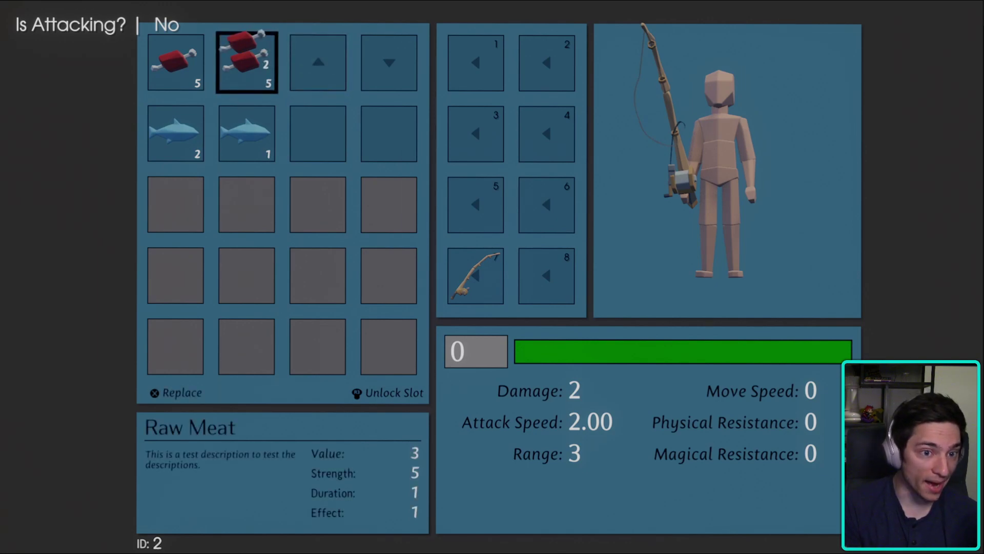
{"action": "key", "text": "Return"}
{"action": "key", "text": "Right"}
{"action": "key", "text": "Return"}
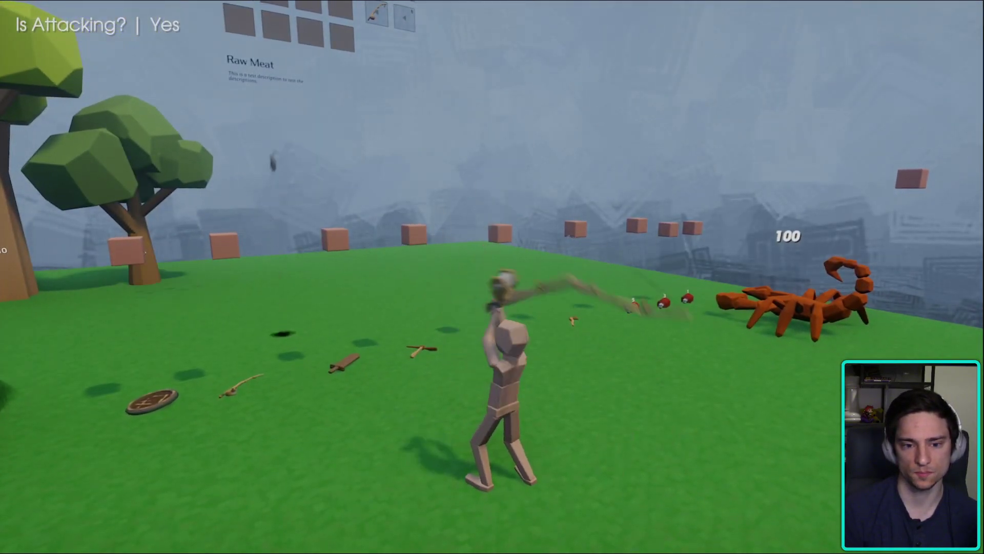
- Run the character to the pond edge, then pause and choose Edit
{"action": "key", "text": "w"}
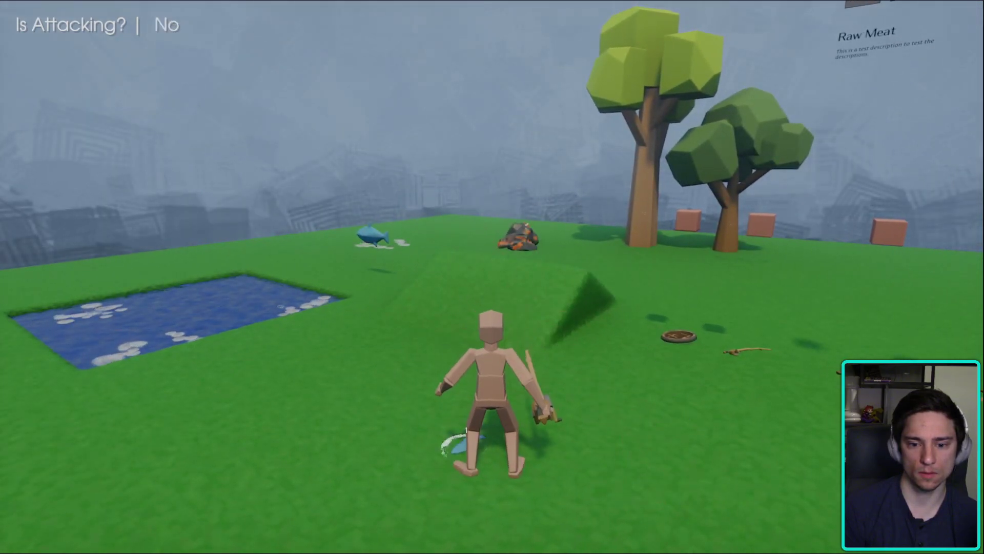
{"action": "key", "text": "Escape"}
{"action": "key", "text": "Return"}
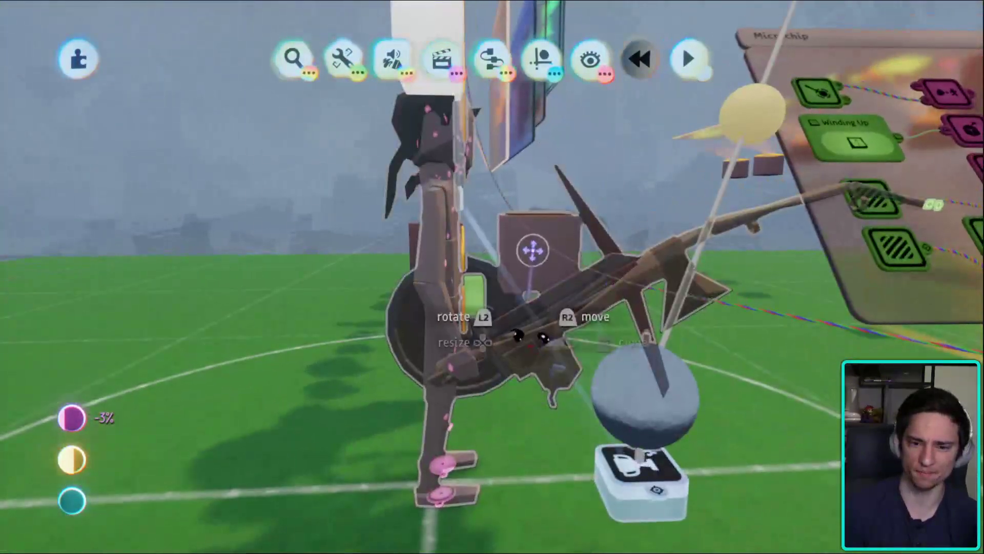
- Enter the Character RPGV3, then leave sculpt mode and its group editing
{"action": "double_click", "coordinate": [533, 250]}
{"action": "key", "text": "Escape"}
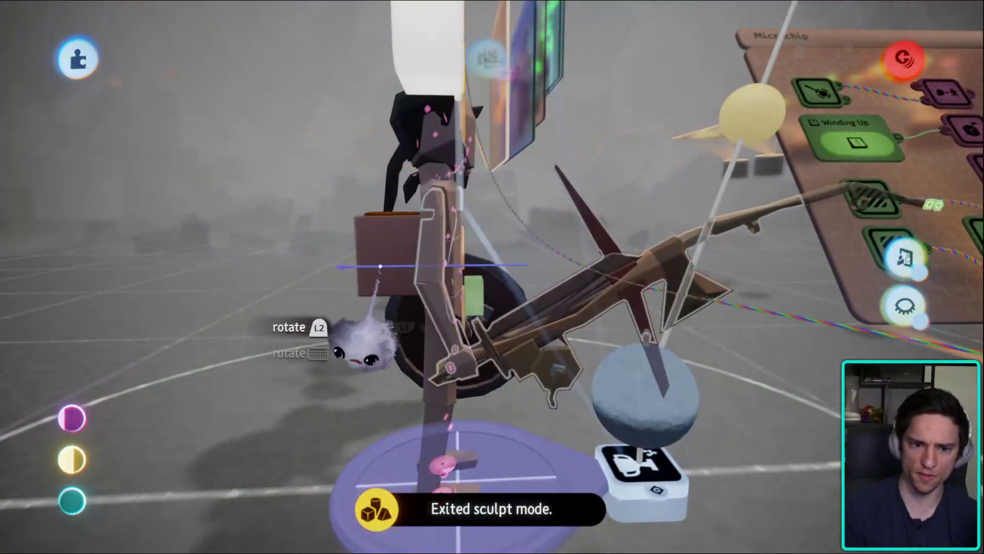
{"action": "key", "text": "Escape"}
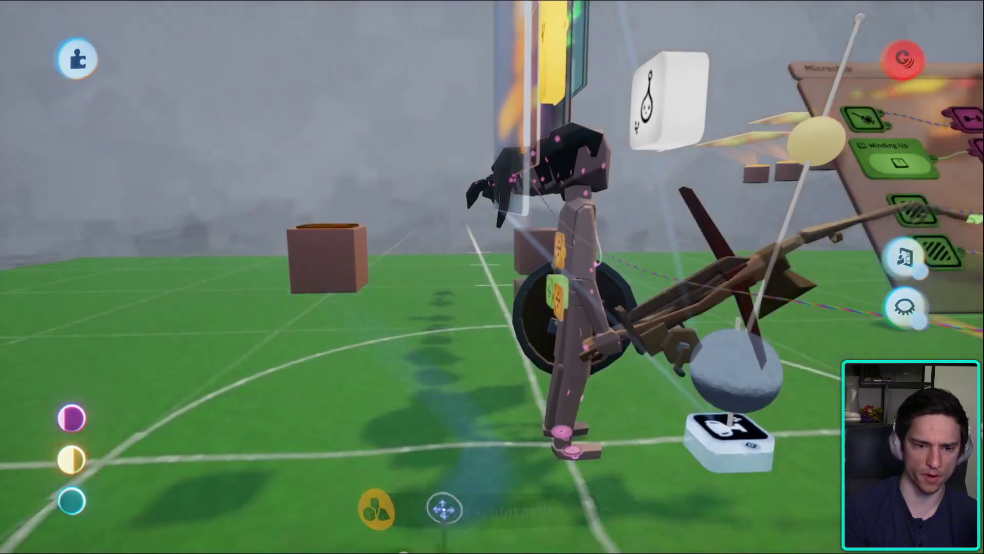
- Playtest the level briefly, return to edit mode, and check the pause menu
{"action": "key", "text": "Escape"}
{"action": "key", "text": "Return"}
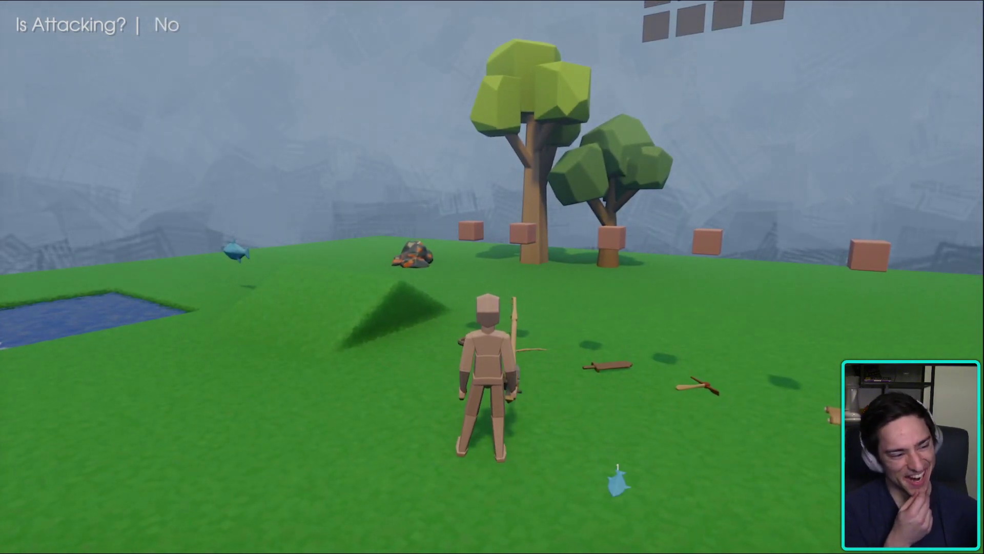
{"action": "key", "text": "Escape"}
{"action": "key", "text": "Return"}
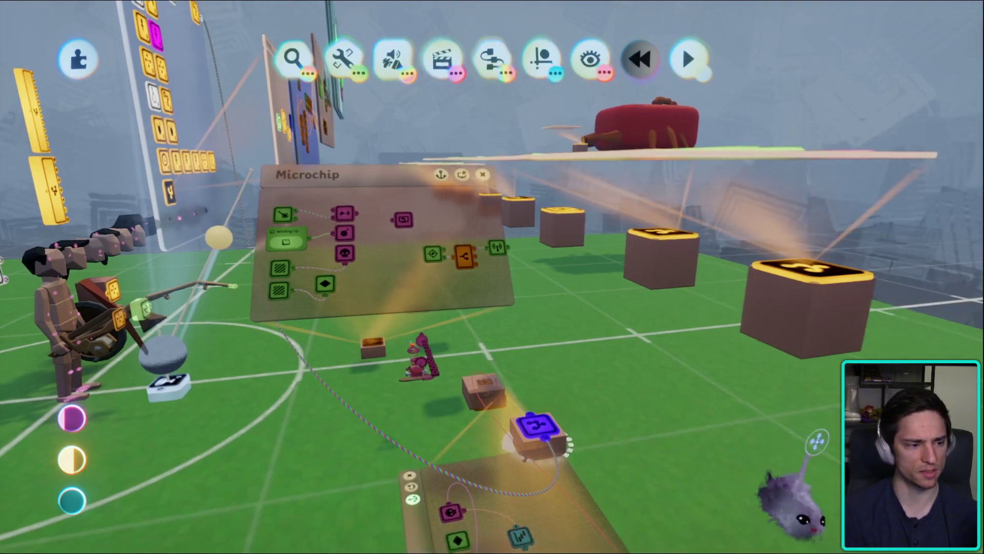
{"action": "middle_click_drag", "start_coordinate": [646, 225], "coordinate": [683, 283]}
{"action": "key", "text": "Escape"}
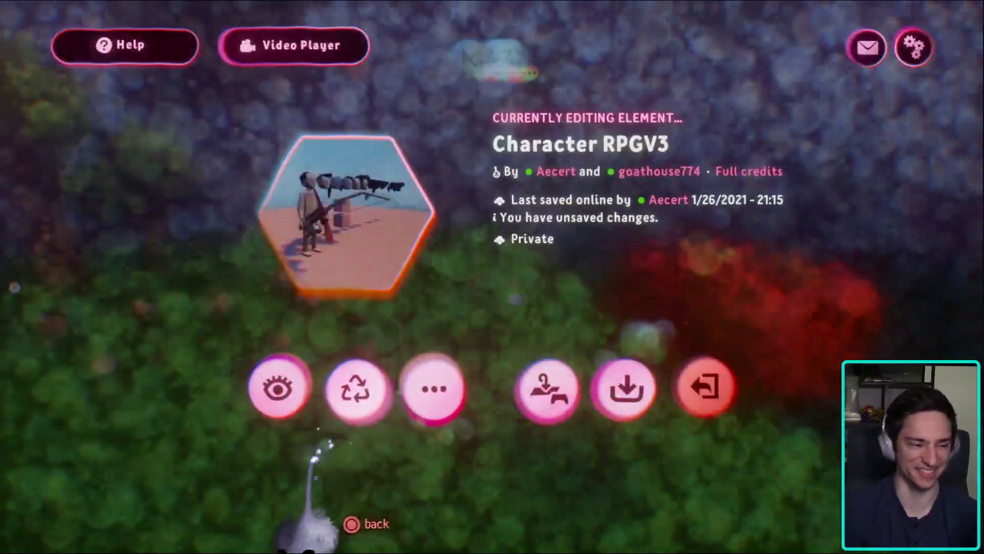
{"action": "key", "text": "Escape"}
- Near the logic area, close the No Fish timeline and Reeling In chip windows
{"action": "middle_click_drag", "start_coordinate": [533, 363], "coordinate": [549, 328]}
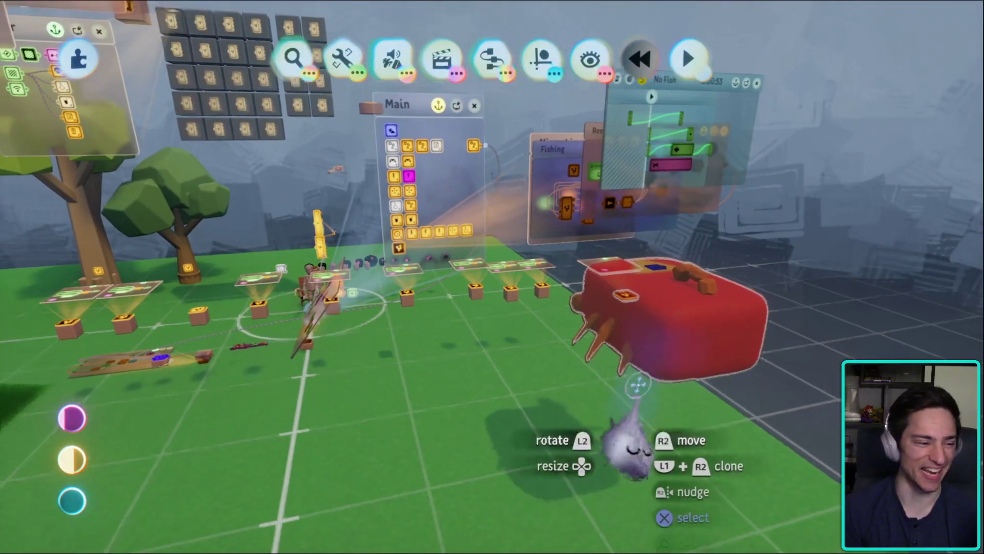
{"action": "mouse_move", "coordinate": [626, 412]}
{"action": "middle_mouse_down"}
{"action": "mouse_move", "coordinate": [686, 432]}
{"action": "mouse_move", "coordinate": [597, 424]}
{"action": "mouse_move", "coordinate": [508, 466]}
{"action": "middle_mouse_up"}
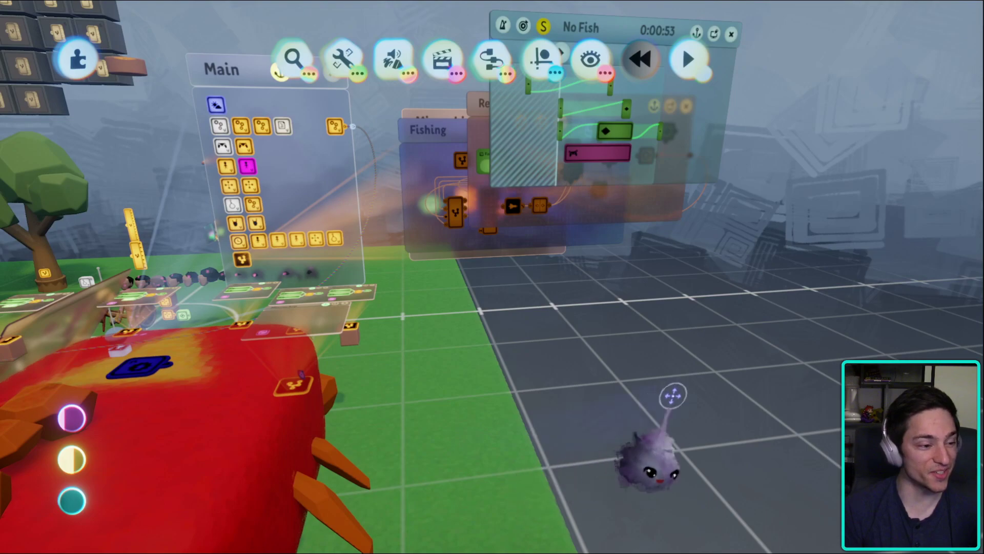
{"action": "left_click_drag", "start_coordinate": [673, 394], "coordinate": [369, 475]}
{"action": "left_click_drag", "start_coordinate": [457, 478], "coordinate": [489, 461]}
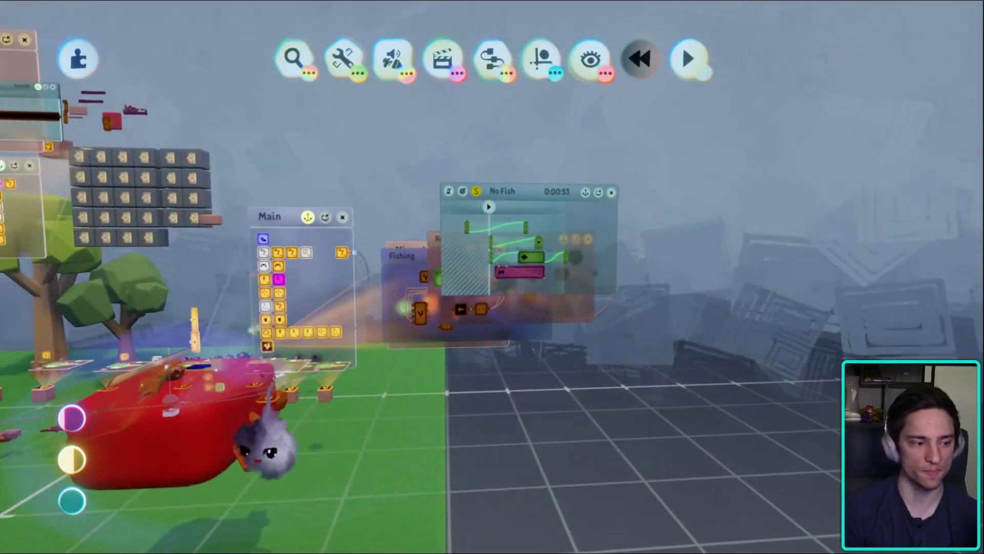
{"action": "left_click_drag", "start_coordinate": [386, 510], "coordinate": [652, 459]}
{"action": "scroll", "coordinate": [488, 425], "scroll_direction": "down", "scroll_amount": 5}
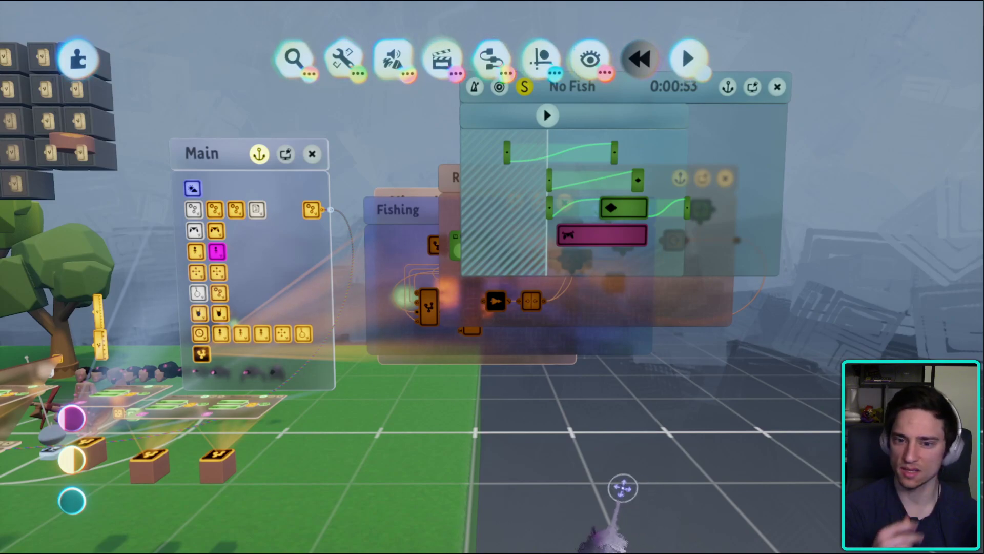
{"action": "key", "text": "Escape"}
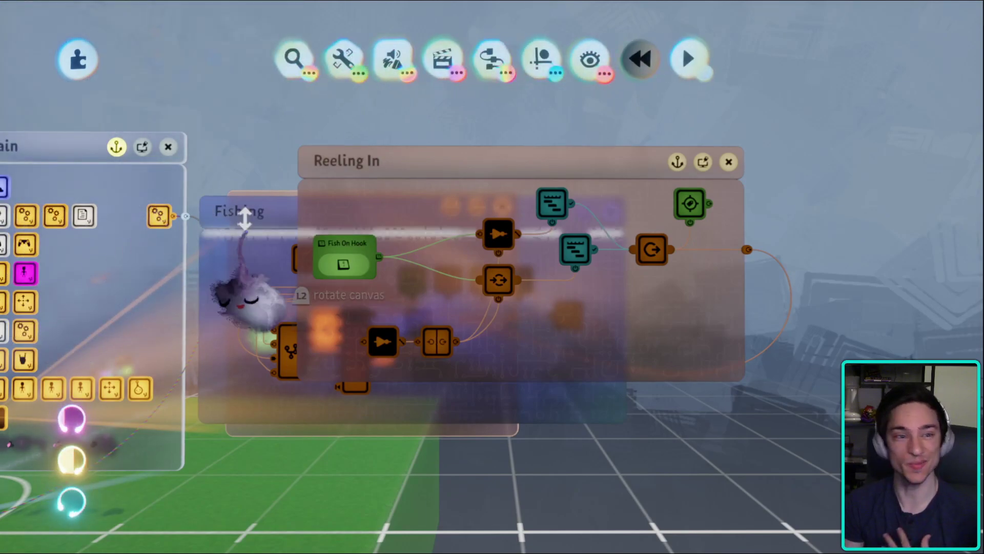
{"action": "key", "text": "Escape"}
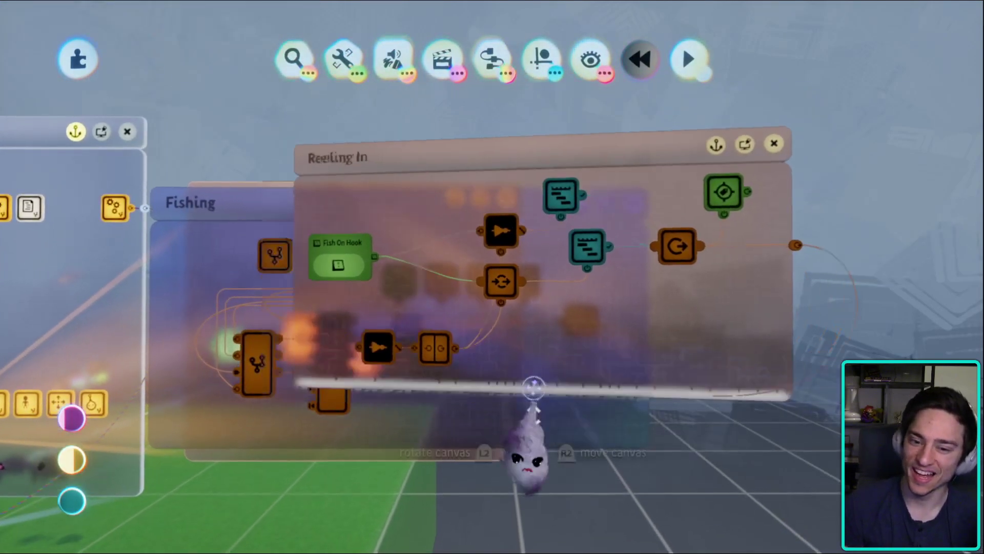
{"action": "middle_click_drag", "start_coordinate": [421, 433], "coordinate": [544, 306]}
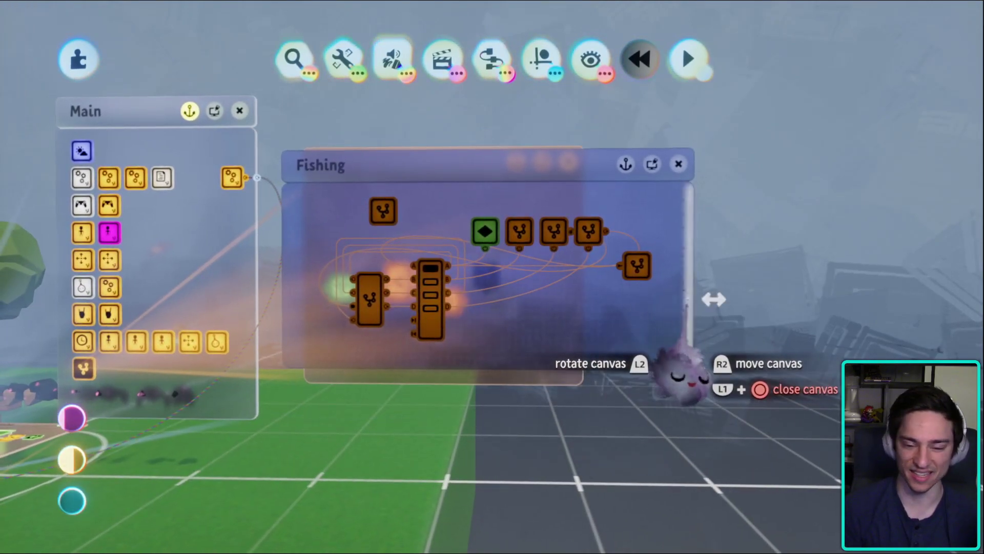
{"action": "middle_click_drag", "start_coordinate": [714, 292], "coordinate": [600, 330]}
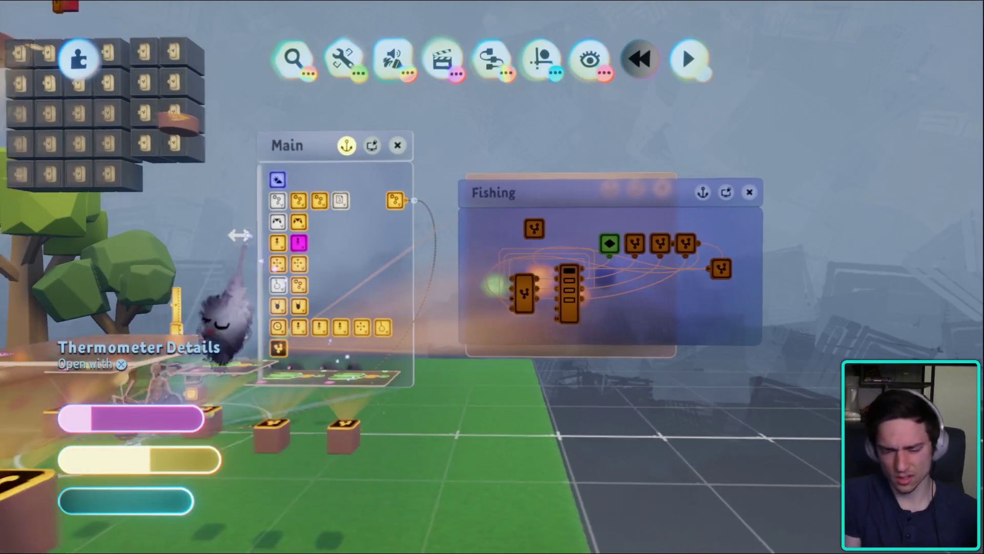
{"action": "key", "text": "Escape"}
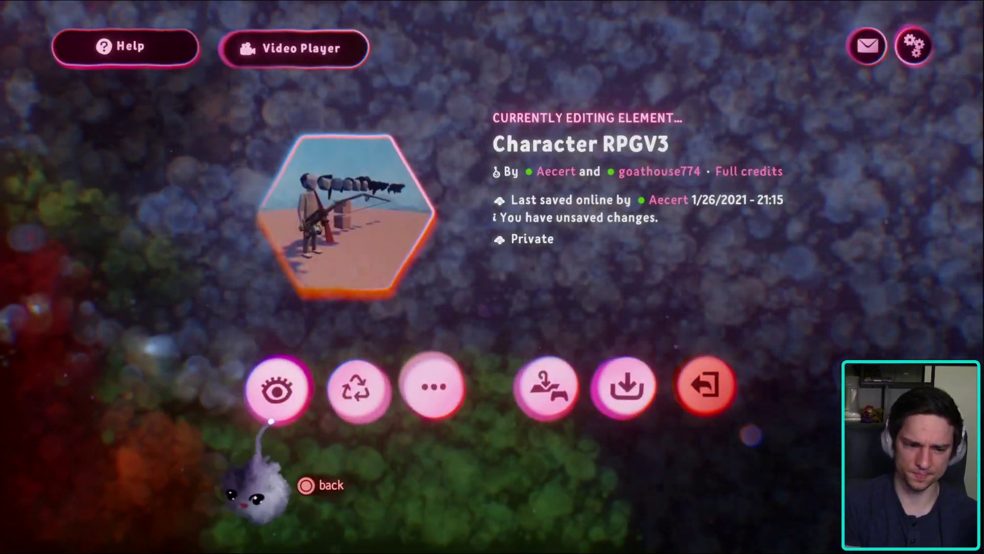
{"action": "left_click", "coordinate": [278, 388]}
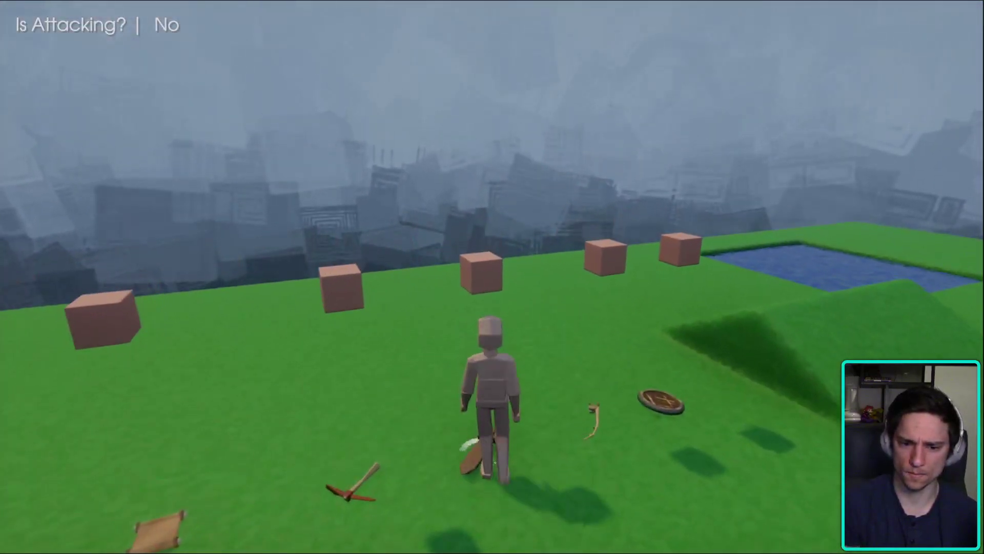
{"action": "key", "text": "Escape"}
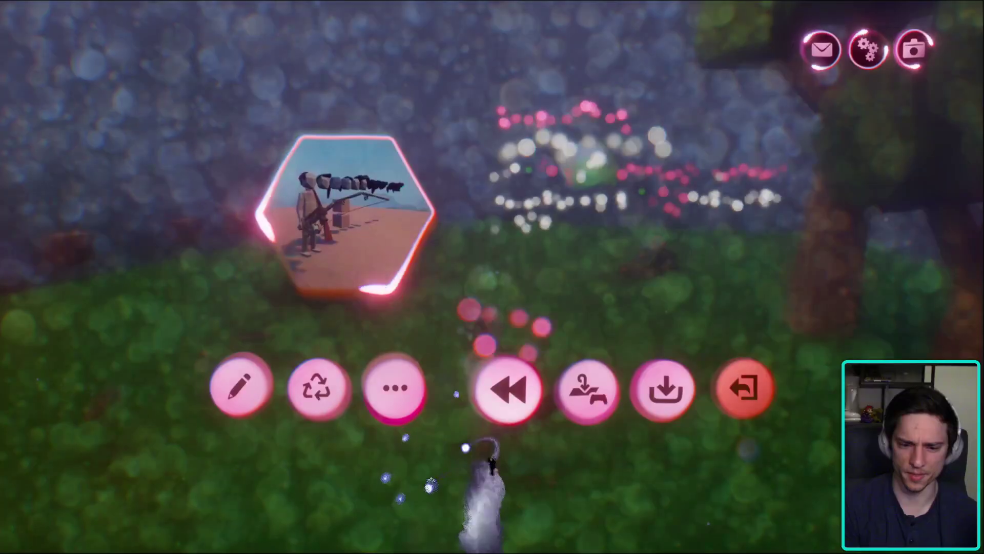
{"action": "left_click", "coordinate": [505, 389]}
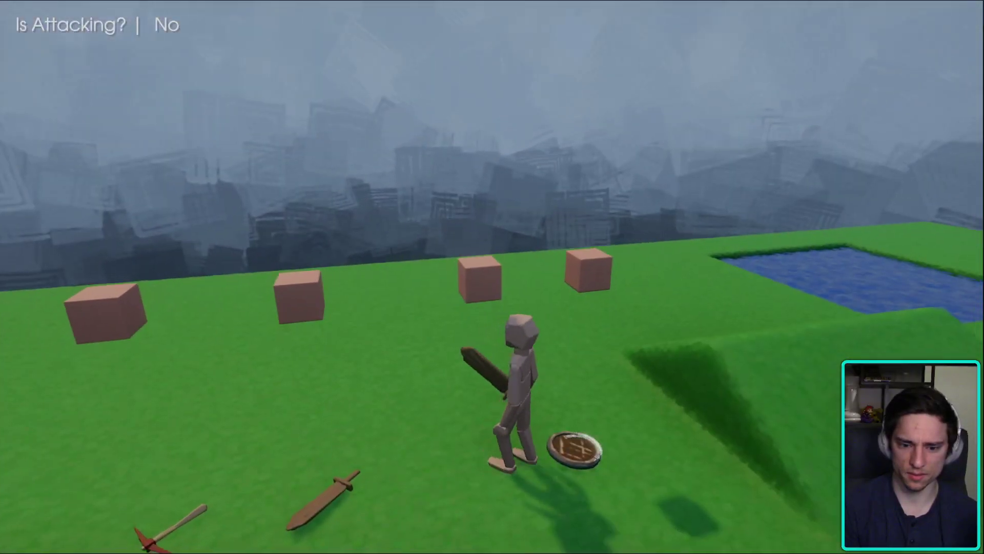
{"action": "key", "text": "i"}
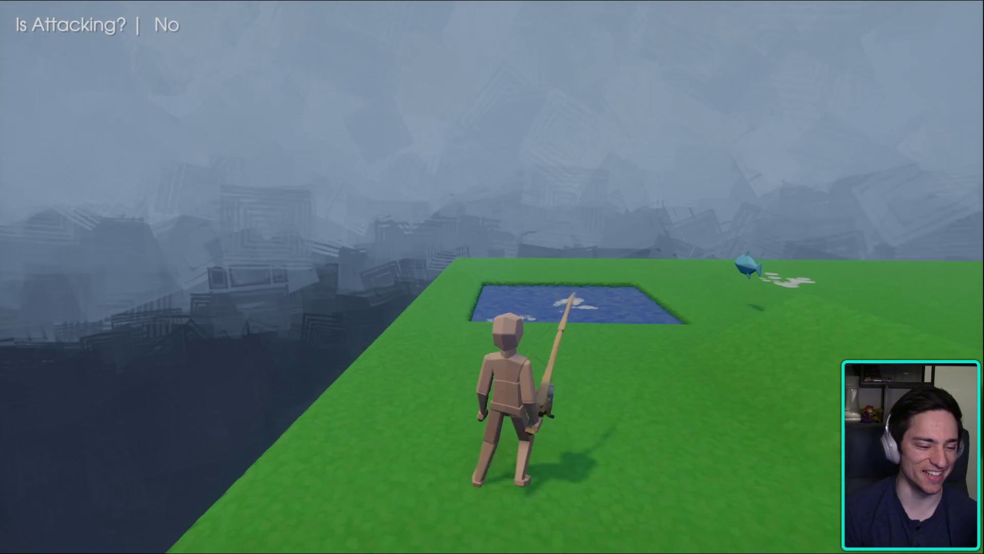
{"action": "key", "text": "Escape"}
{"action": "left_click", "coordinate": [242, 384]}
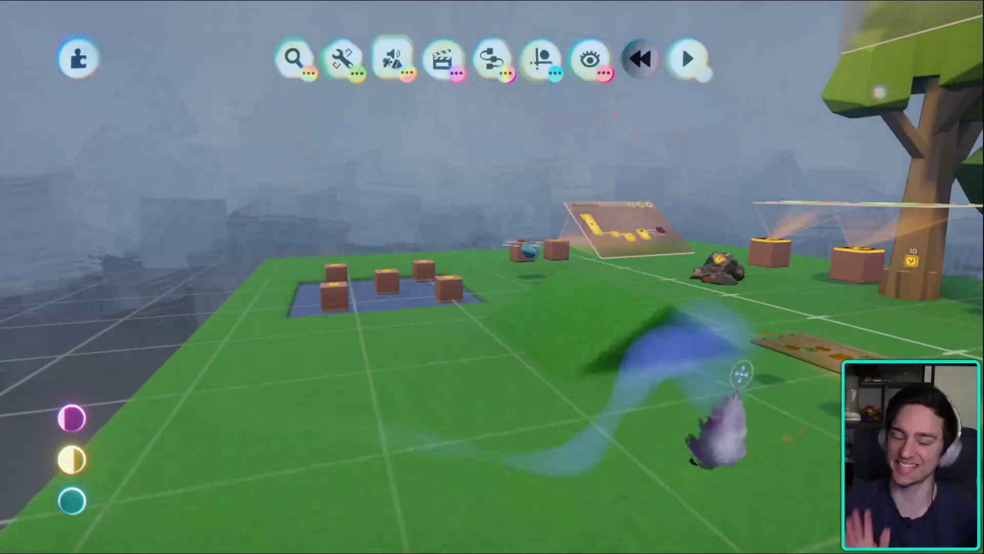
- Dismiss the gadget box's options and start sculpting the small brown box
{"action": "middle_click_drag", "start_coordinate": [741, 375], "coordinate": [634, 330]}
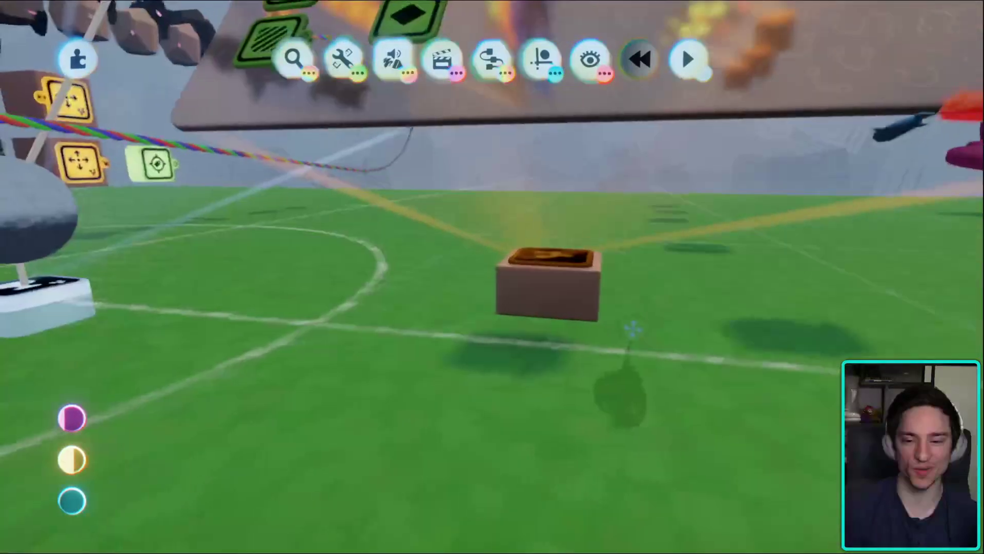
{"action": "left_click", "coordinate": [543, 297]}
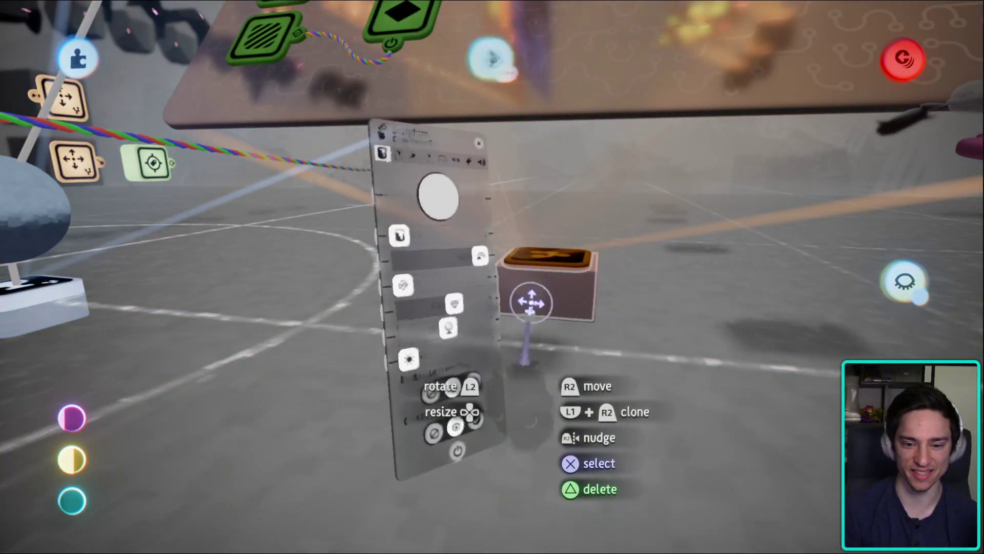
{"action": "key", "text": "Escape"}
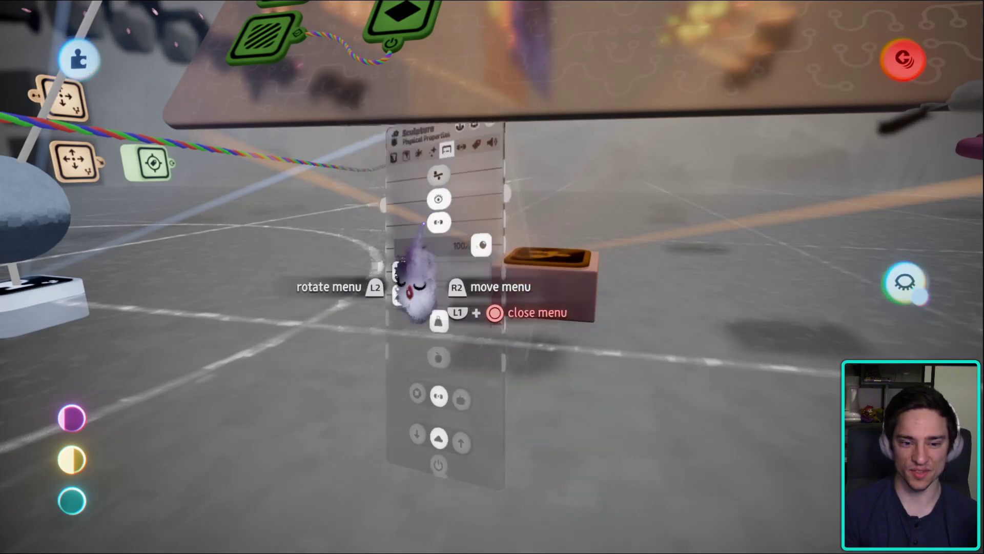
{"action": "middle_click_drag", "start_coordinate": [527, 405], "coordinate": [538, 340]}
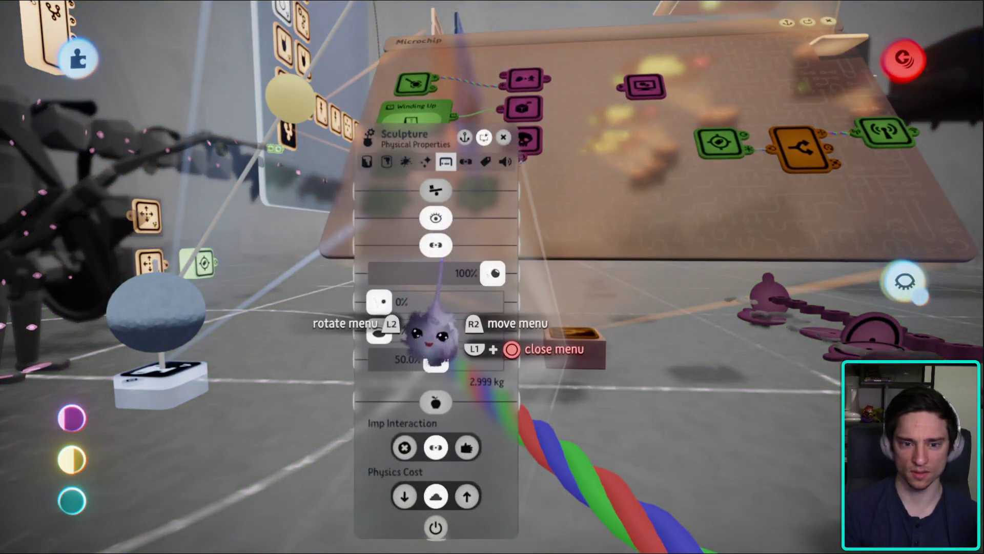
{"action": "left_click_drag", "start_coordinate": [430, 315], "coordinate": [425, 354]}
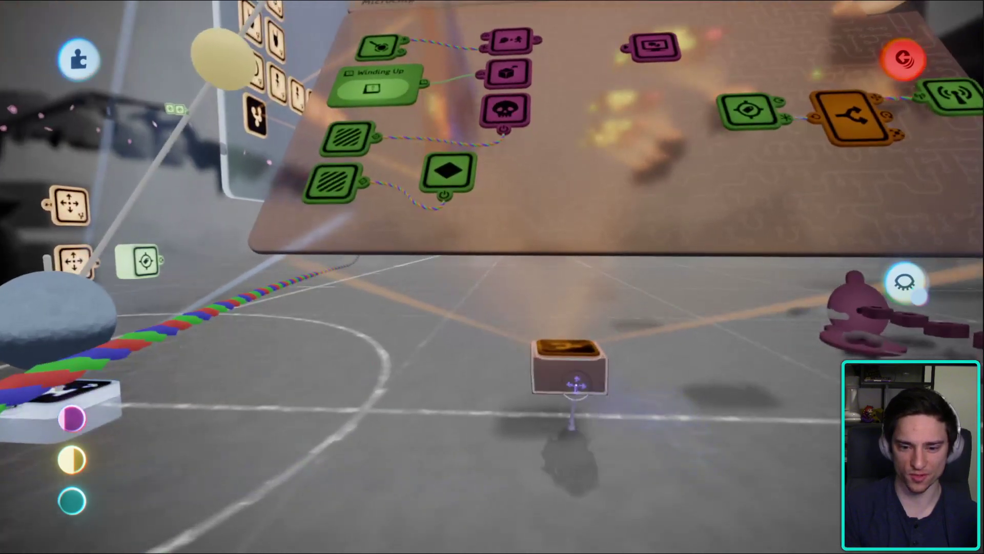
{"action": "left_click", "coordinate": [567, 384]}
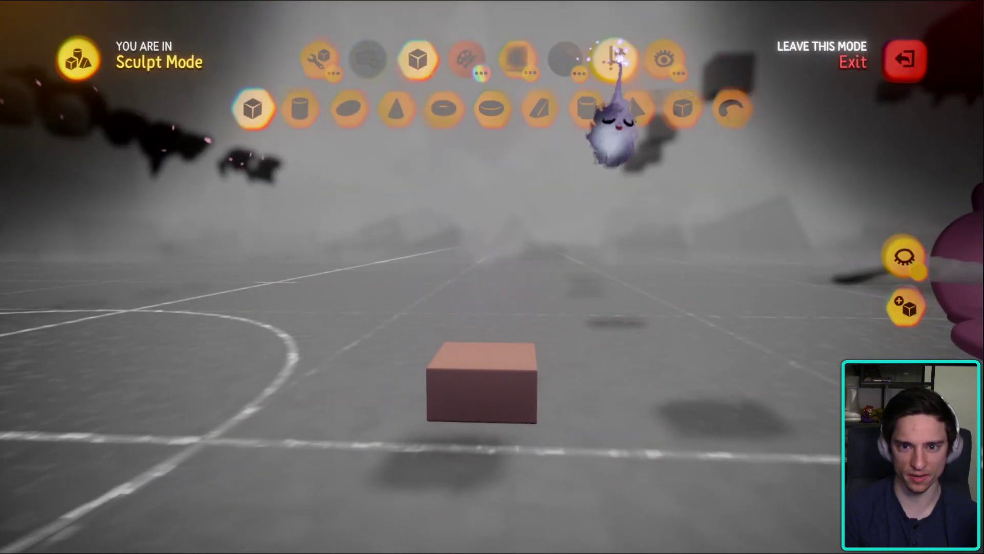
- With grid snap on, stretch the small box into a wide, flat slab and leave Sculpt Mode
{"action": "left_click", "coordinate": [387, 108]}
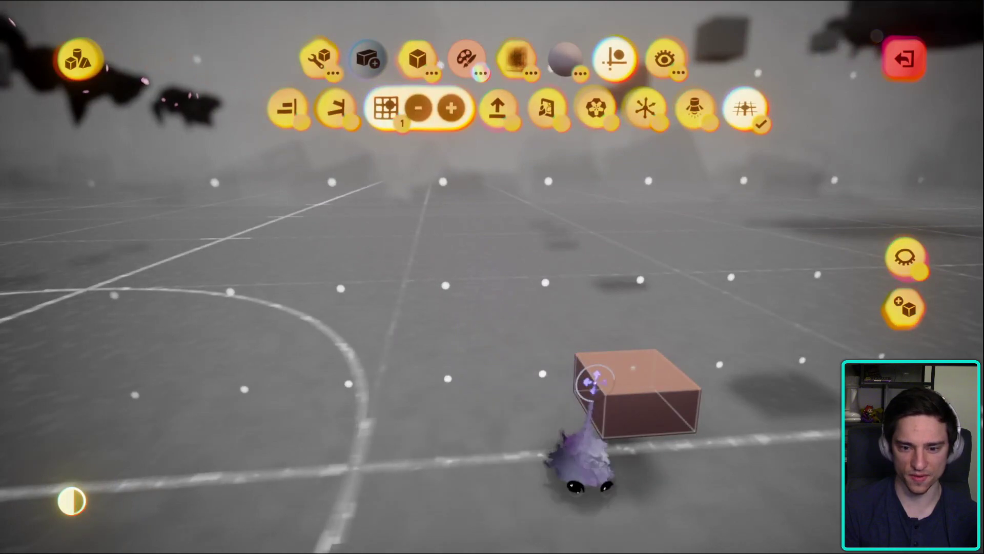
{"action": "key", "text": "Escape"}
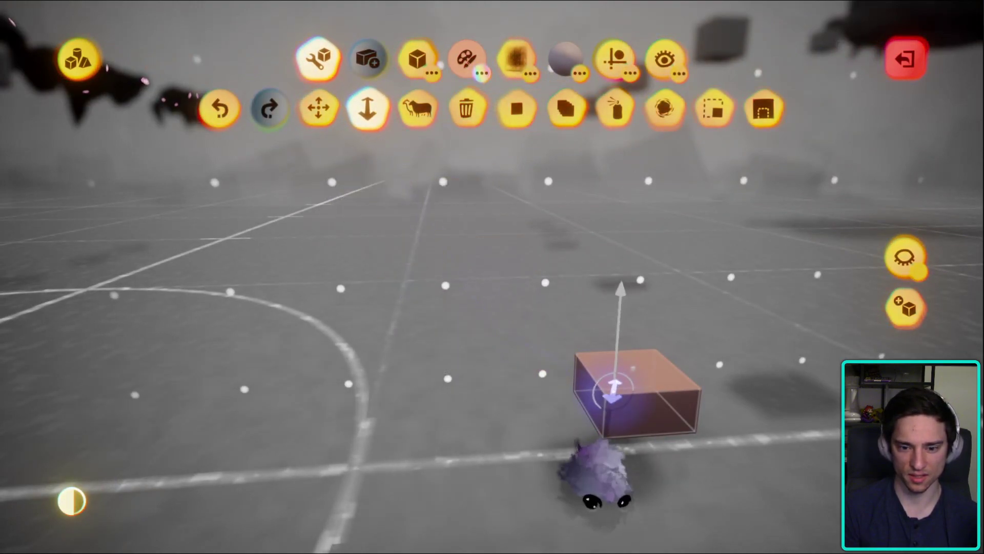
{"action": "left_click_drag", "start_coordinate": [614, 393], "coordinate": [548, 428]}
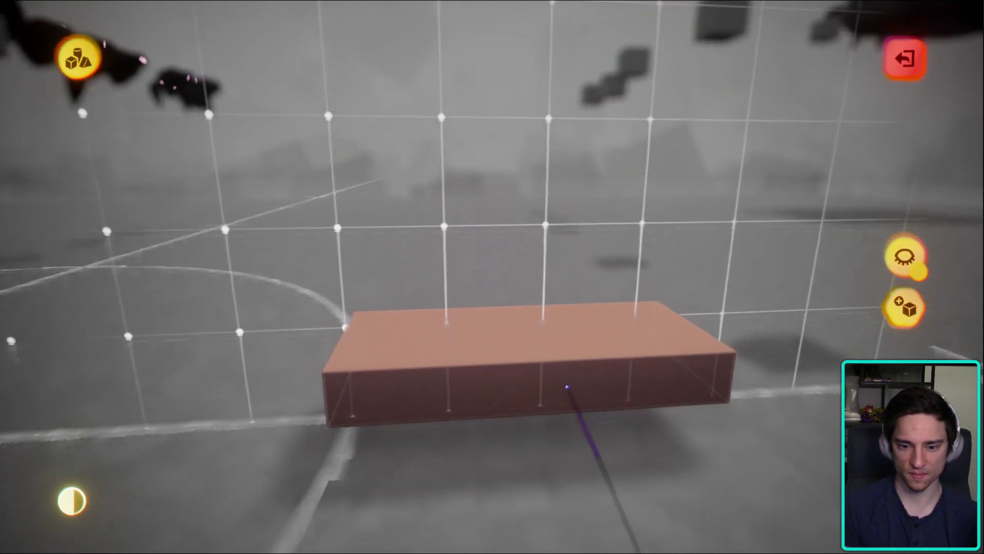
{"action": "left_click_drag", "start_coordinate": [567, 387], "coordinate": [569, 307]}
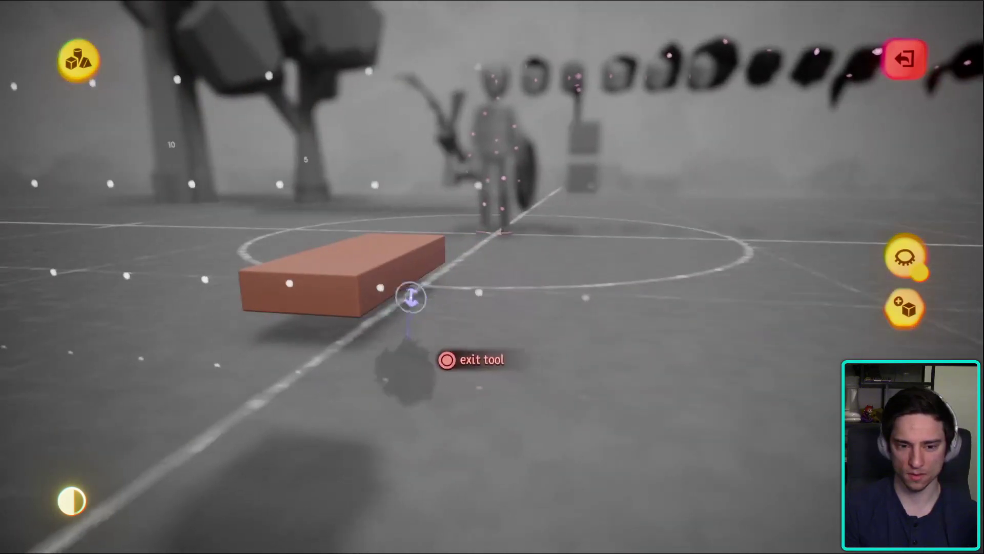
{"action": "left_click_drag", "start_coordinate": [499, 348], "coordinate": [476, 279]}
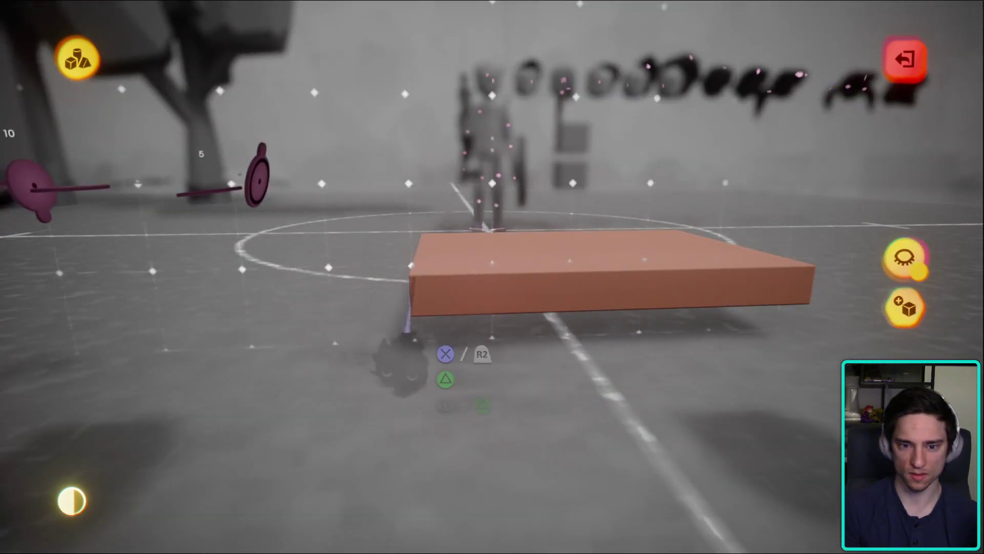
{"action": "key", "text": "Escape"}
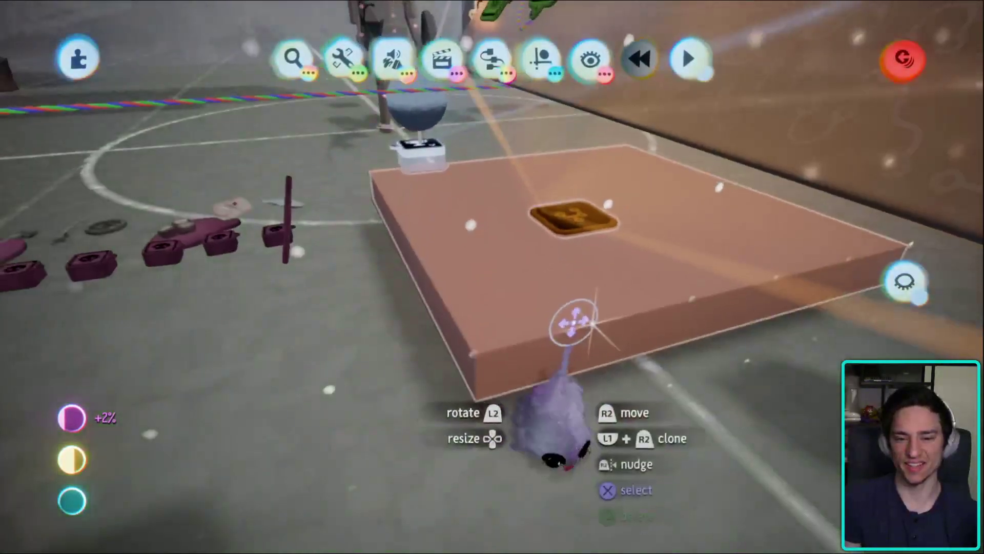
- Reselect the platform for a final resize, then bring up the Character RPGV3 pause menu
{"action": "left_click", "coordinate": [567, 418]}
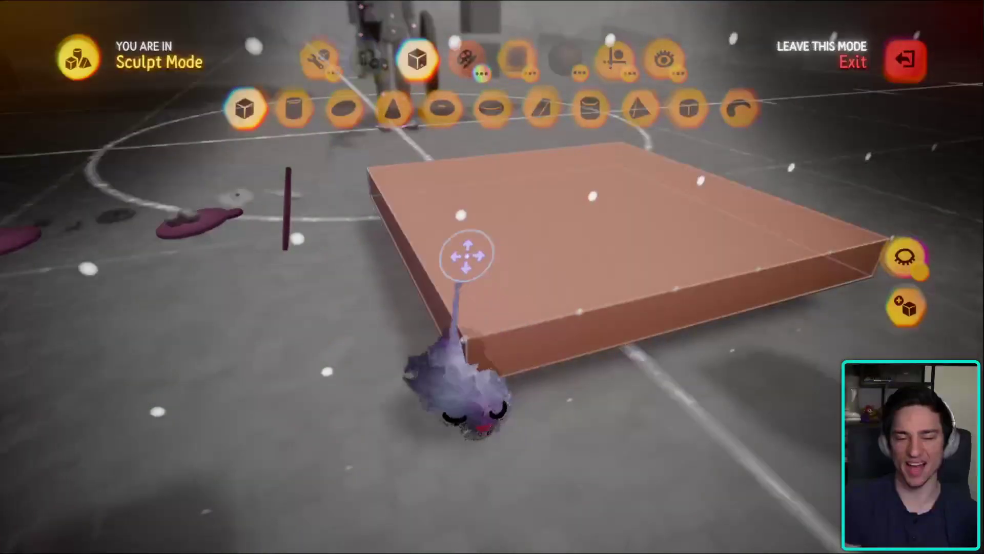
{"action": "left_click_drag", "start_coordinate": [519, 272], "coordinate": [517, 273]}
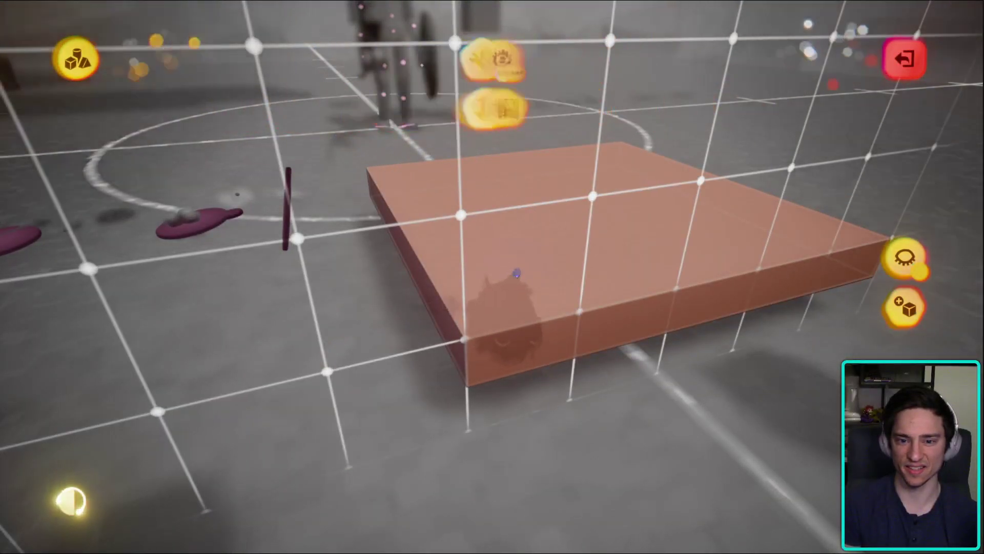
{"action": "key", "text": "Escape"}
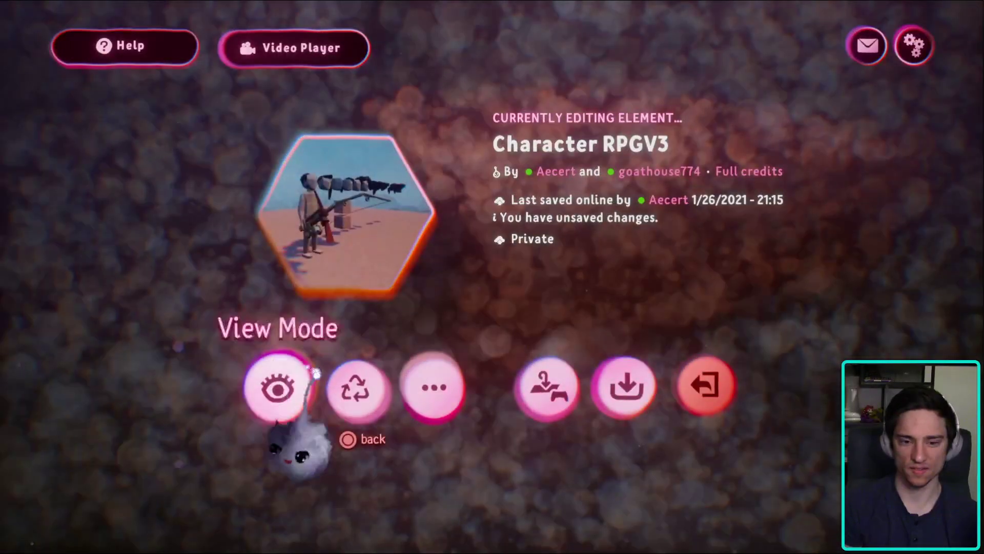
- Play-test the creation, return to Edit, and inspect the brown box's physical properties
{"action": "left_click", "coordinate": [253, 365]}
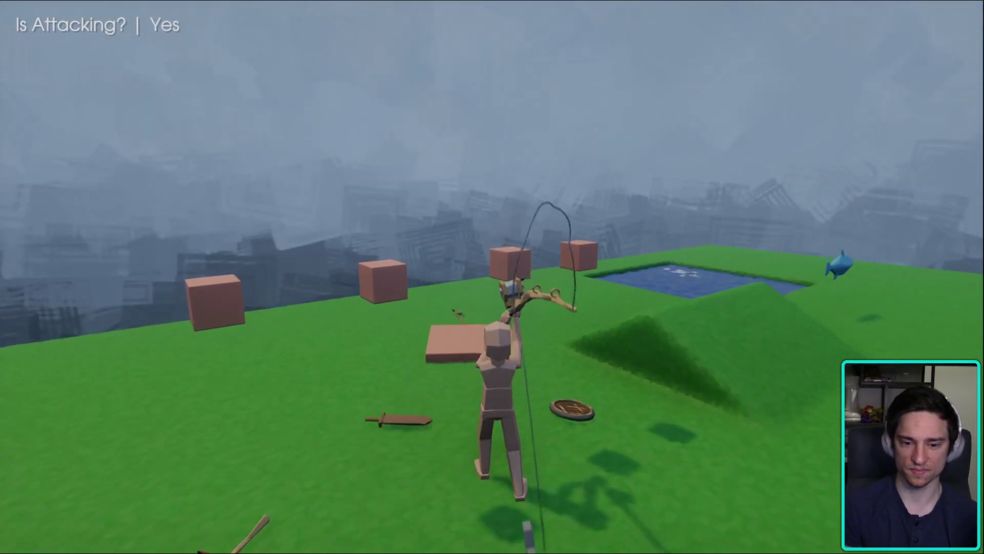
{"action": "key", "text": "Escape"}
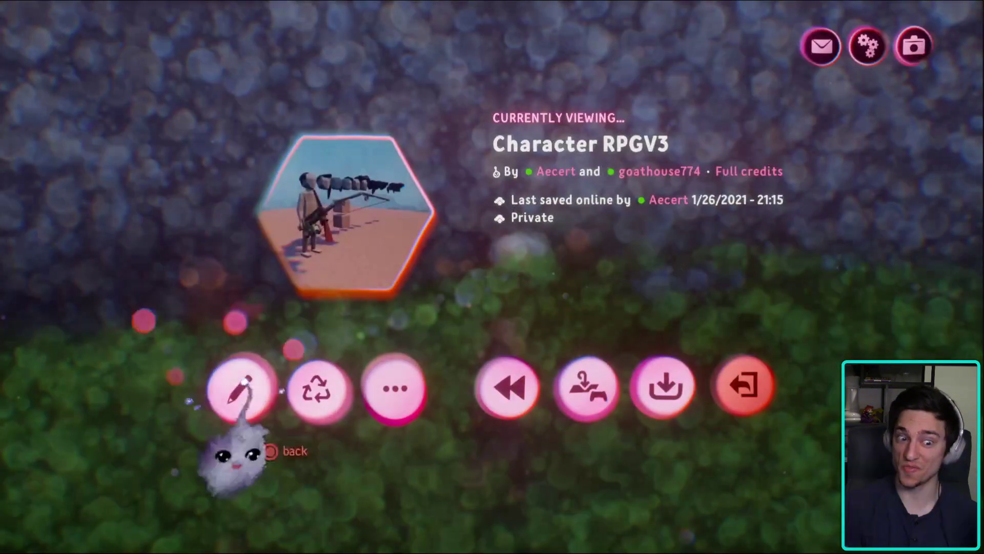
{"action": "left_click", "coordinate": [242, 391]}
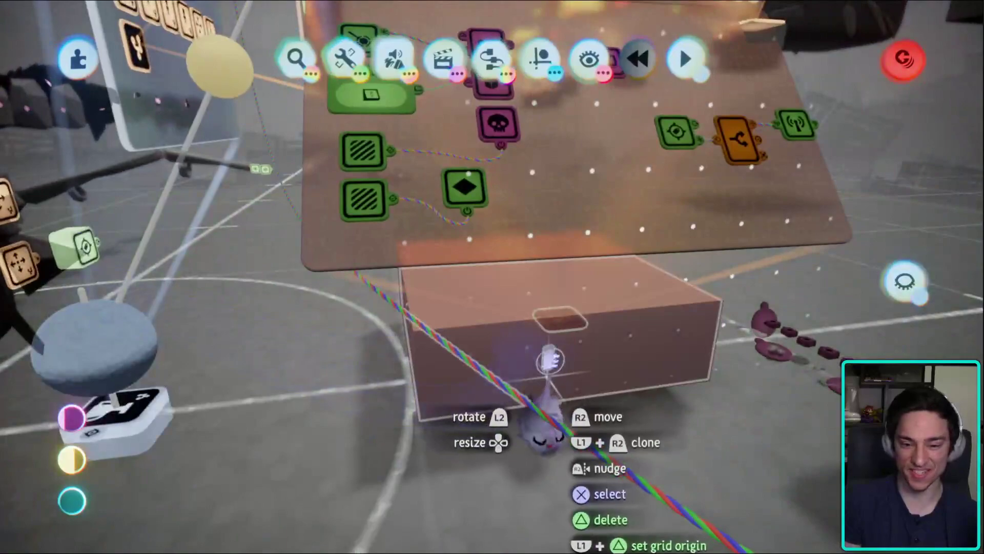
{"action": "left_click", "coordinate": [550, 359]}
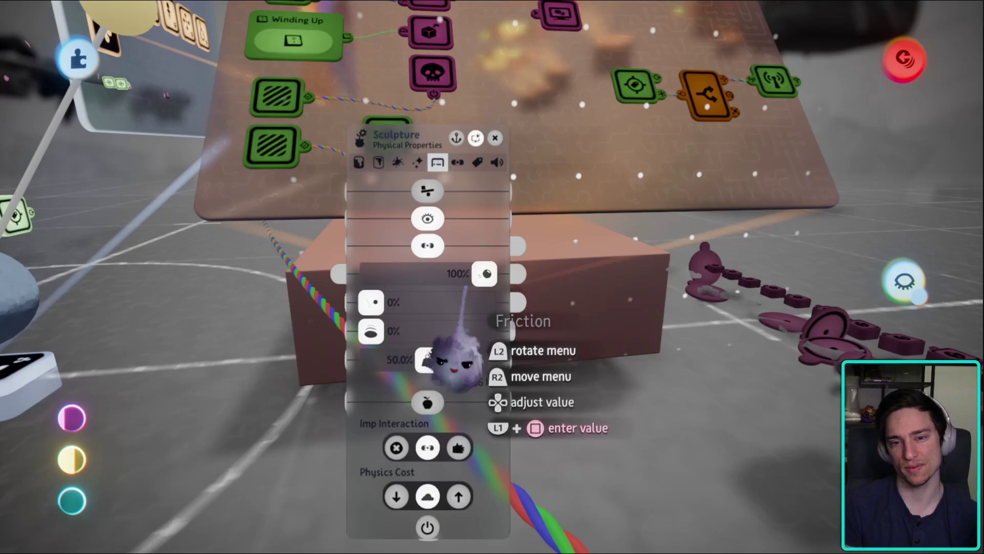
{"action": "key", "text": "Escape"}
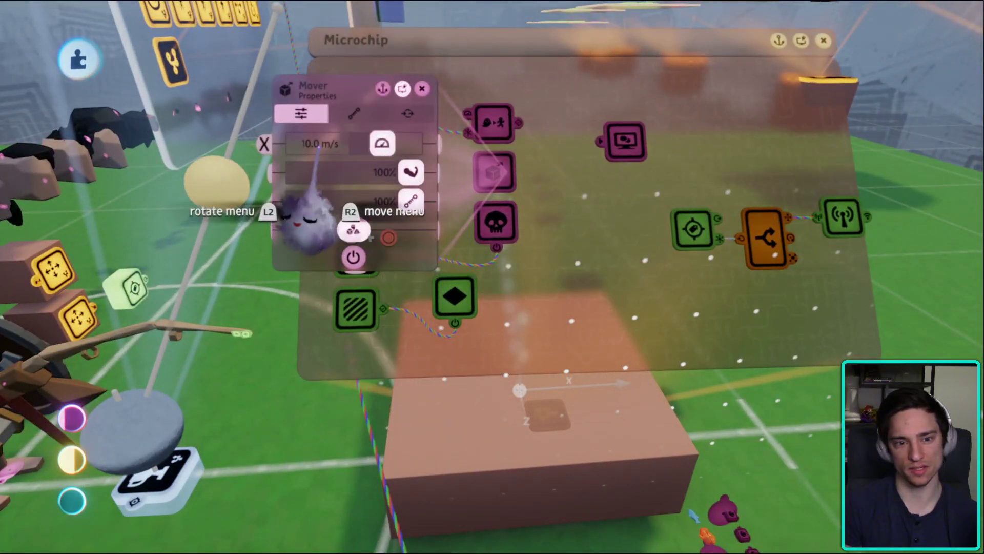
- Enter new Mover speed values, 1 and then 5, on the number pad
{"action": "left_click", "coordinate": [312, 205]}
{"action": "type", "text": "1"}
{"action": "key", "text": "Return"}
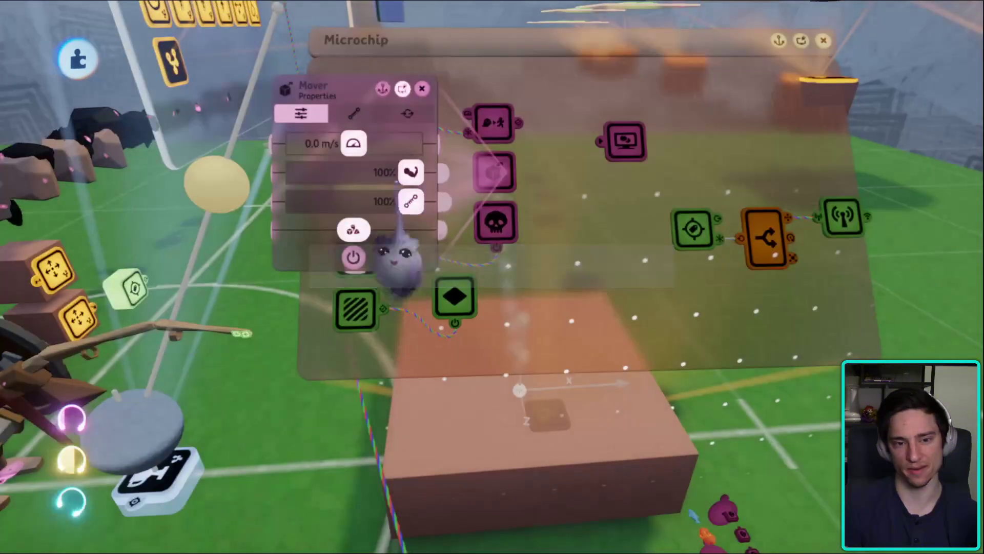
{"action": "key", "text": "Return"}
{"action": "type", "text": "5"}
{"action": "key", "text": "Return"}
{"action": "key", "text": "Escape"}
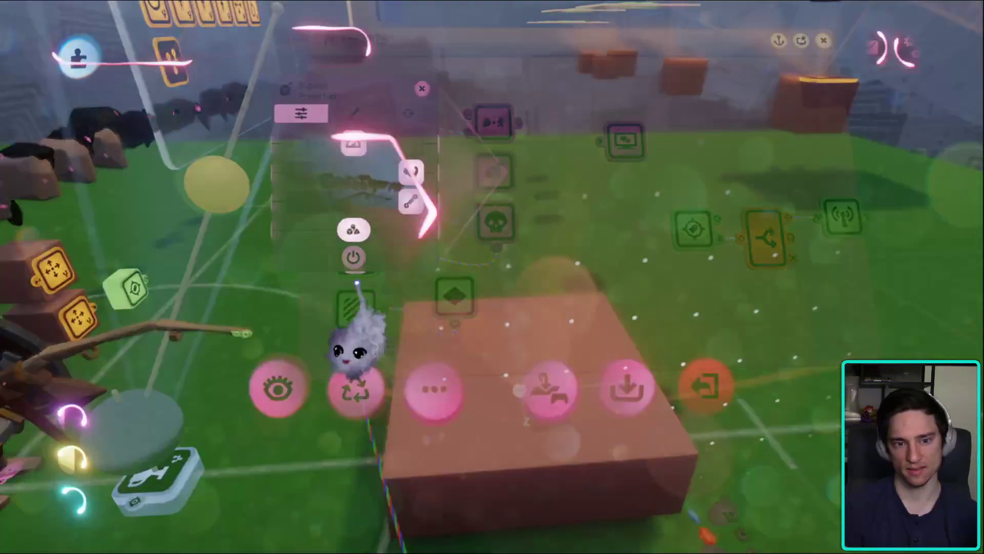
- Play-test the level, restart it from the pause menu, then return to editing
{"action": "left_click", "coordinate": [277, 387]}
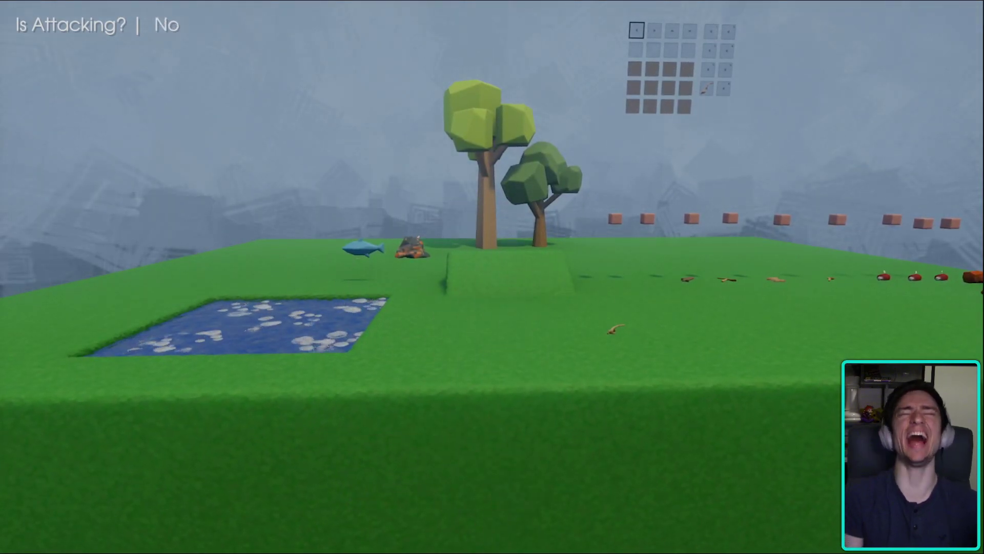
{"action": "key", "text": "Escape"}
{"action": "left_click", "coordinate": [491, 418]}
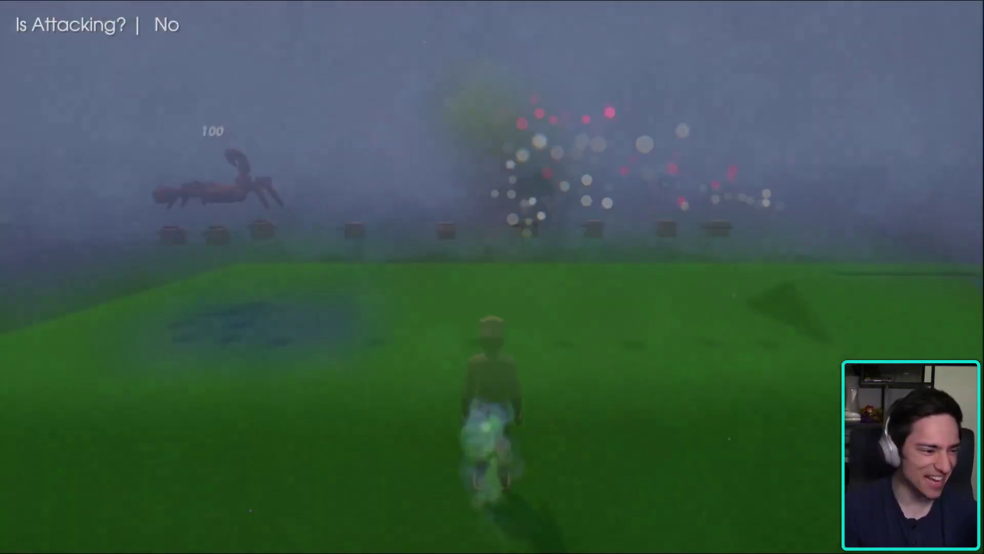
{"action": "key", "text": "Escape"}
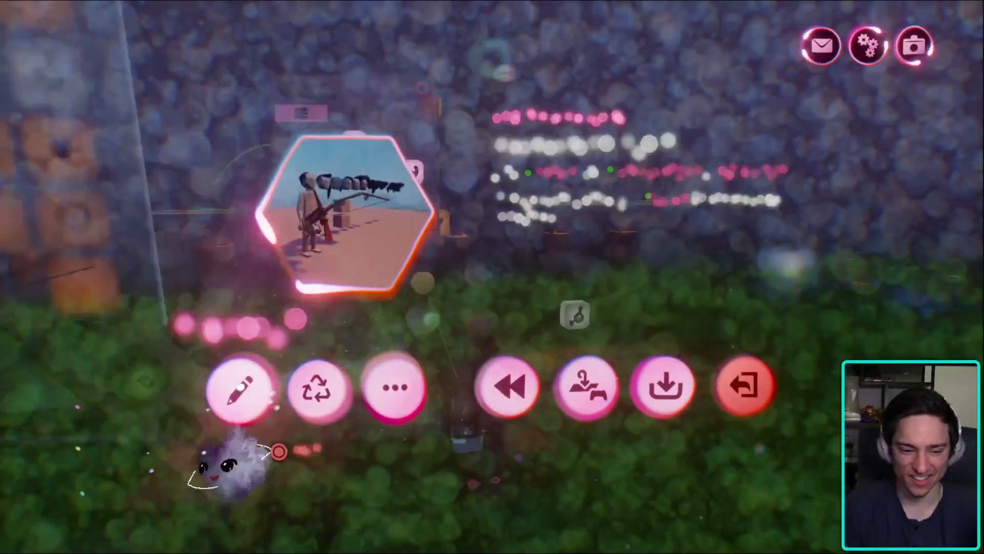
{"action": "left_click", "coordinate": [241, 389]}
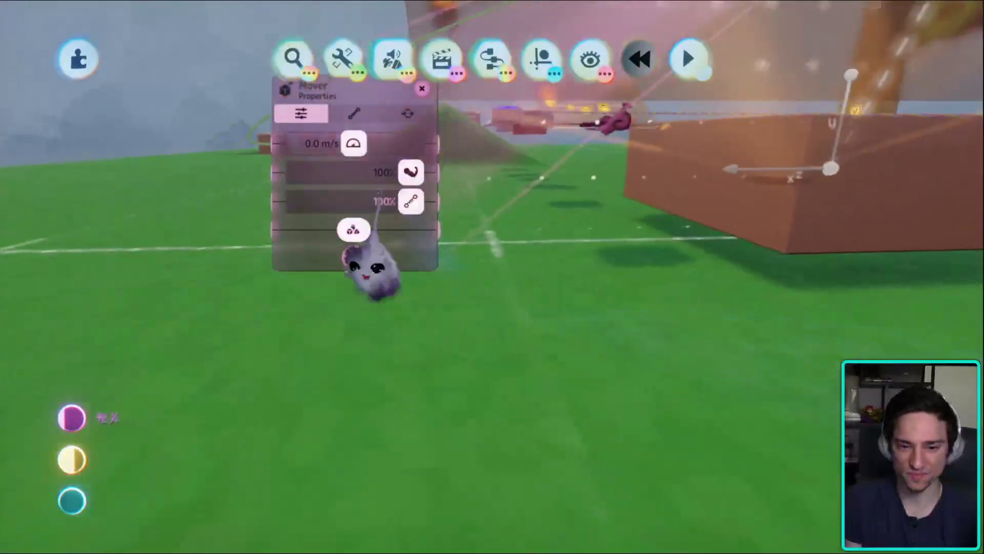
- Close the Mover settings, orbit to the brown box, open its group settings, and play-test again
{"action": "key", "text": "Escape"}
{"action": "mouse_move", "coordinate": [667, 379]}
{"action": "middle_mouse_down"}
{"action": "mouse_move", "coordinate": [637, 395]}
{"action": "mouse_move", "coordinate": [549, 378]}
{"action": "mouse_move", "coordinate": [556, 397]}
{"action": "mouse_move", "coordinate": [510, 351]}
{"action": "mouse_move", "coordinate": [461, 373]}
{"action": "mouse_move", "coordinate": [468, 330]}
{"action": "mouse_move", "coordinate": [486, 310]}
{"action": "middle_mouse_up"}
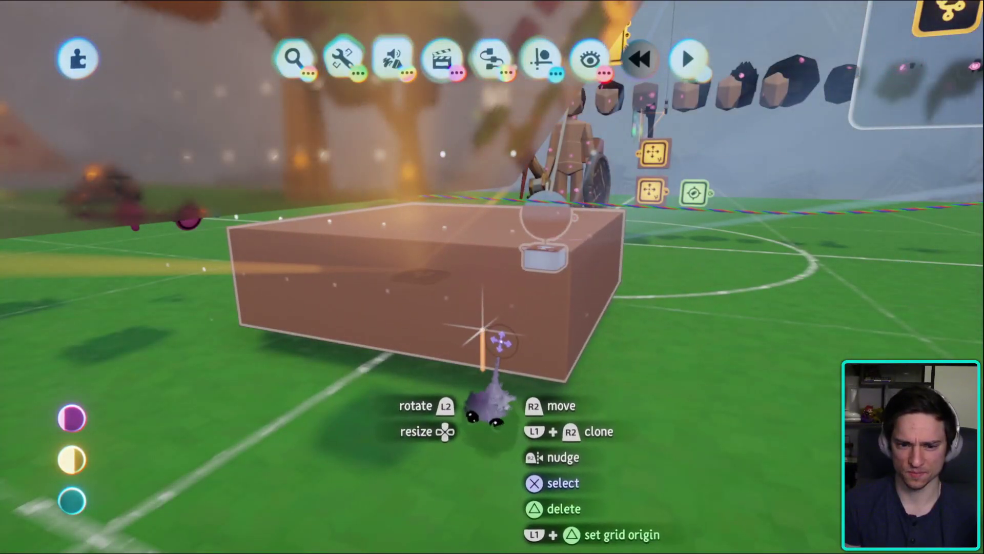
{"action": "right_click", "coordinate": [499, 341]}
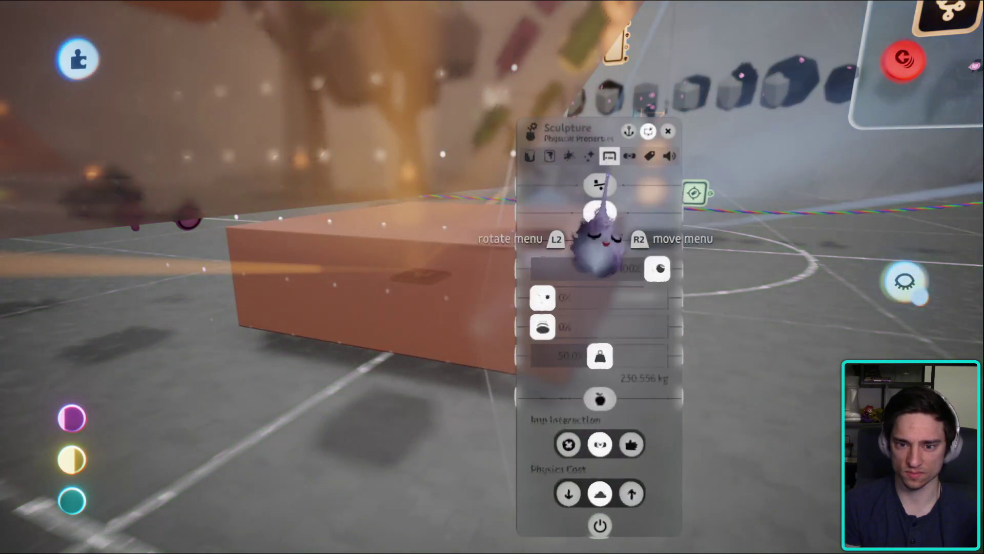
{"action": "key", "text": "Escape"}
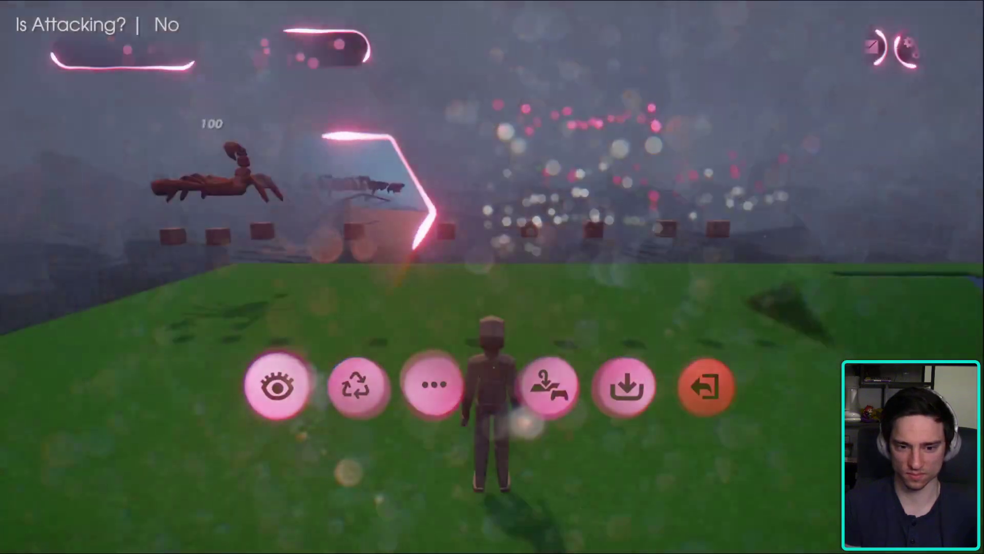
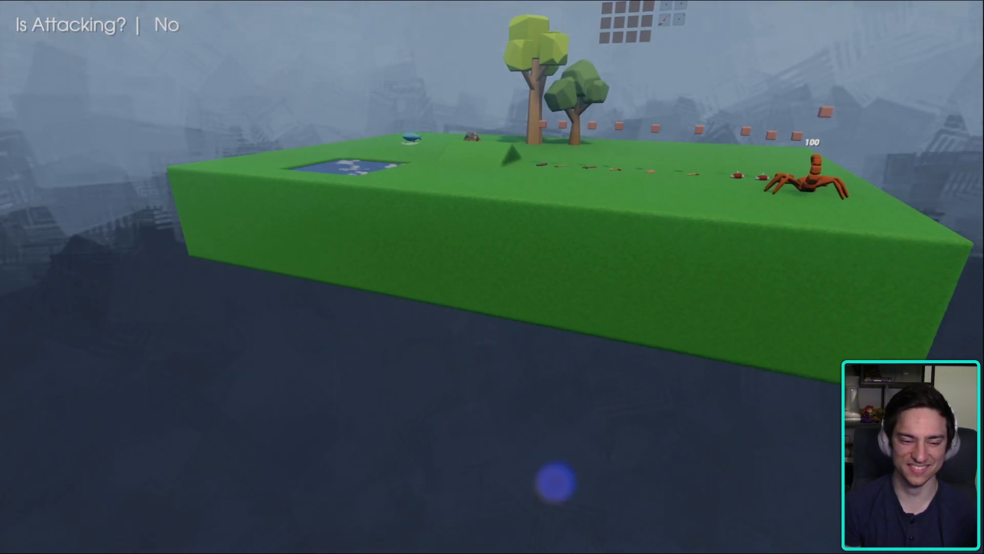
- Pause the dream in edit mode and open the Casting/Waiting chip's Number Display text settings
{"action": "key", "text": "Escape"}
{"action": "key", "text": "Return"}
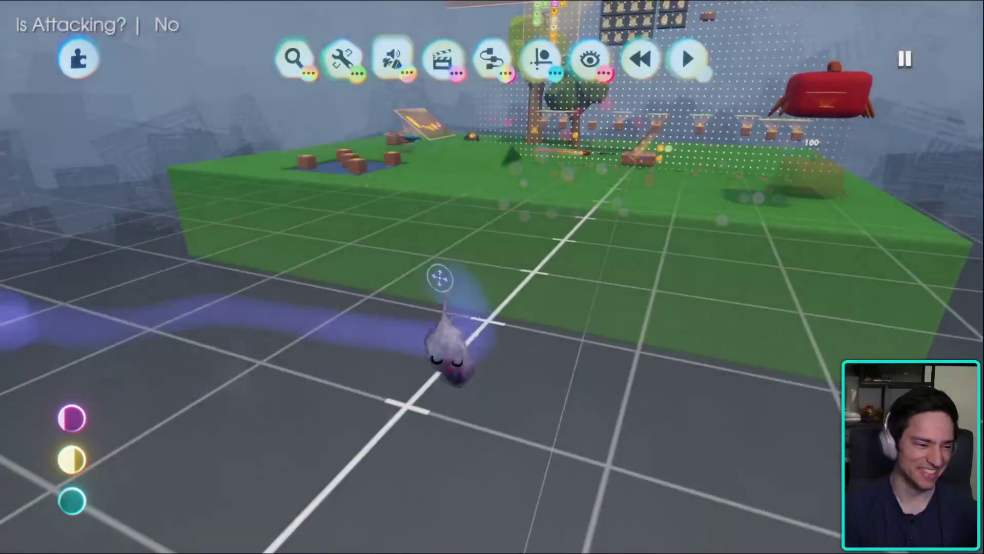
{"action": "scroll", "coordinate": [440, 278], "scroll_direction": "up", "scroll_amount": 10}
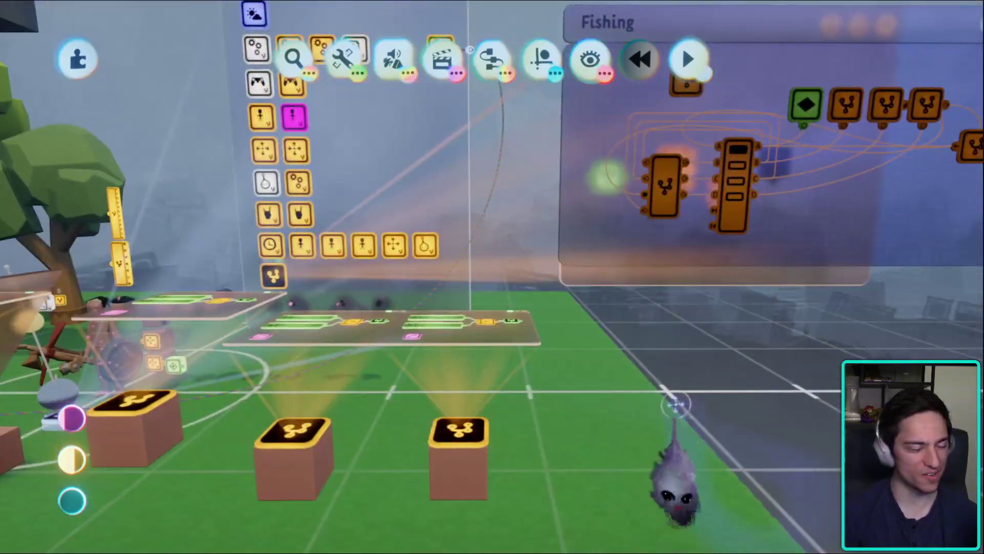
{"action": "scroll", "coordinate": [490, 236], "scroll_direction": "down", "scroll_amount": 5}
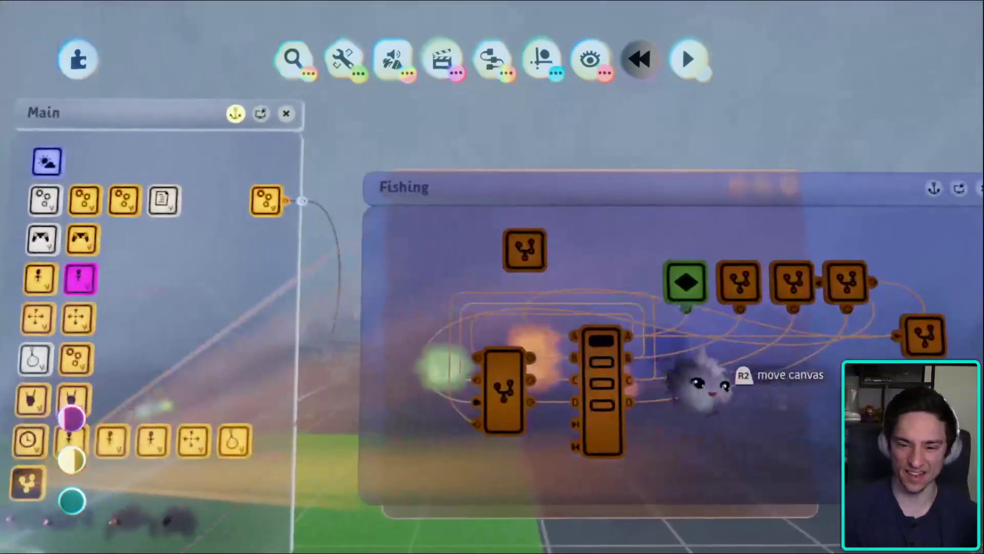
{"action": "middle_click_drag", "start_coordinate": [703, 384], "coordinate": [410, 308]}
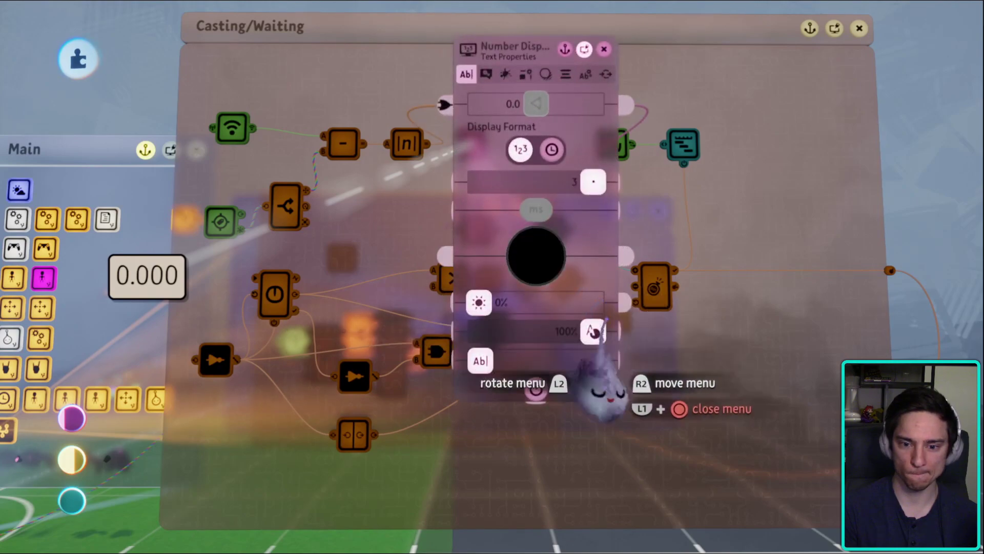
- Close the Number Display settings and rearrange the |n|, display, bomb, wave and Waiting nodes
{"action": "key", "text": "Right"}
{"action": "key", "text": "Right"}
{"action": "key", "text": "Right"}
{"action": "key", "text": "Right"}
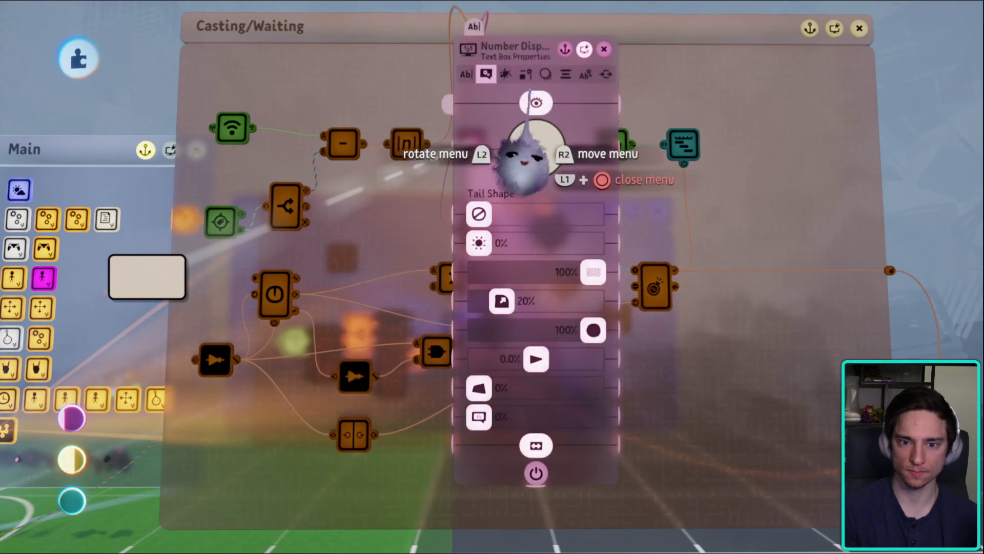
{"action": "key", "text": "Left"}
{"action": "key", "text": "Left"}
{"action": "key", "text": "Left"}
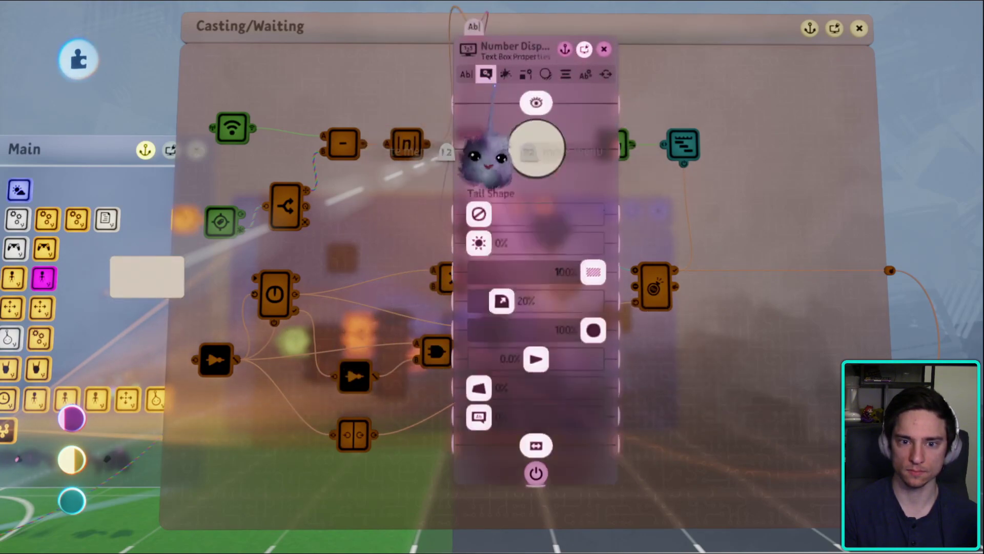
{"action": "key", "text": "Escape"}
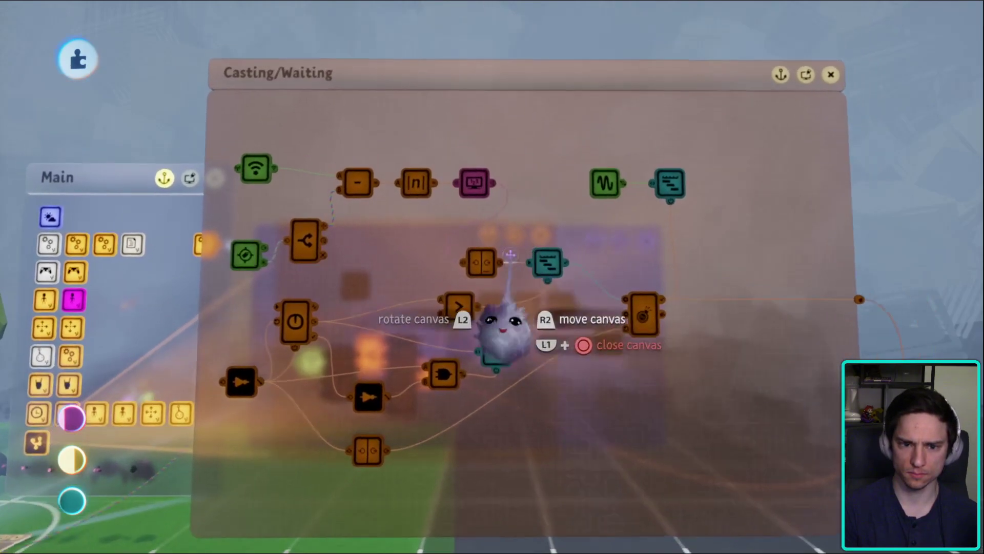
{"action": "left_click_drag", "start_coordinate": [492, 241], "coordinate": [483, 297]}
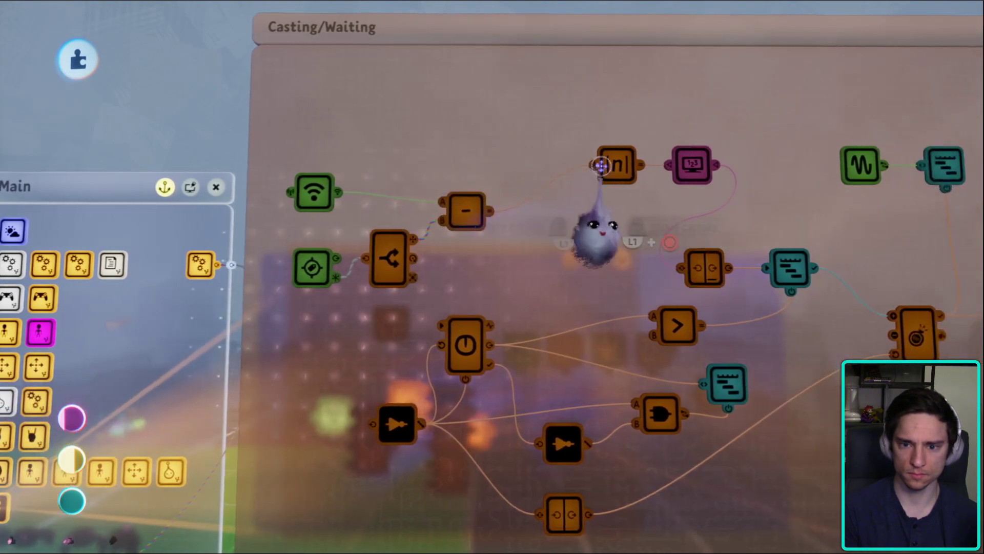
{"action": "left_click_drag", "start_coordinate": [593, 231], "coordinate": [579, 246]}
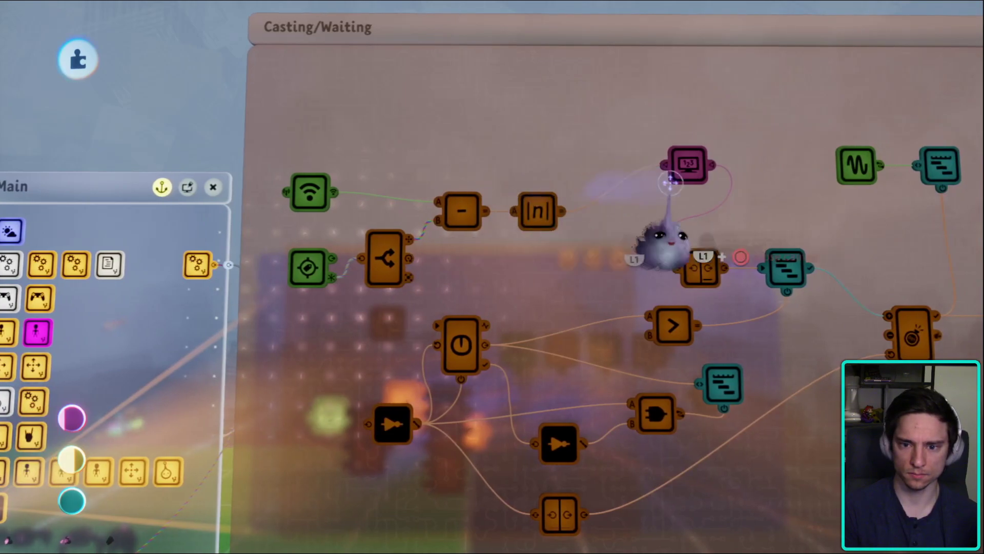
{"action": "left_click_drag", "start_coordinate": [691, 165], "coordinate": [628, 251]}
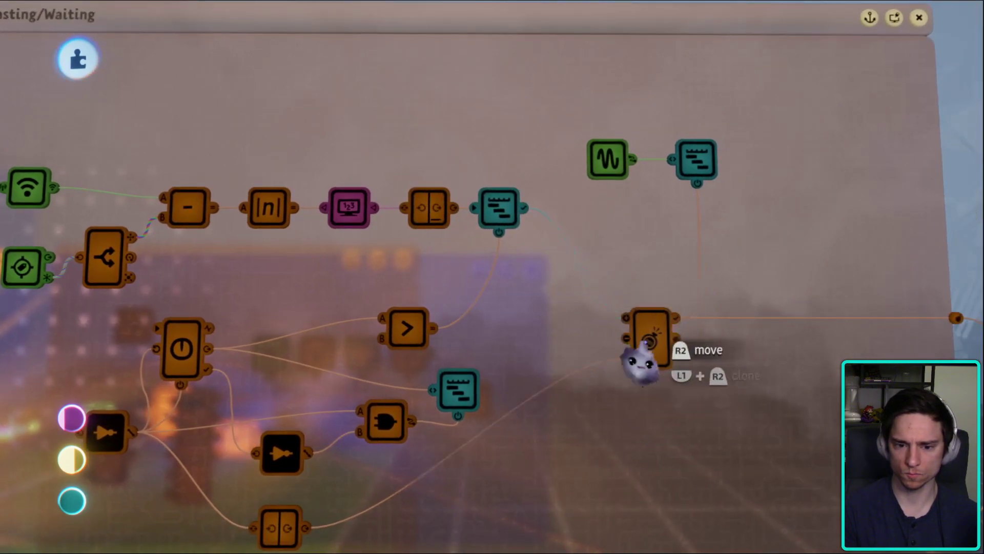
{"action": "left_click_drag", "start_coordinate": [617, 384], "coordinate": [669, 268]}
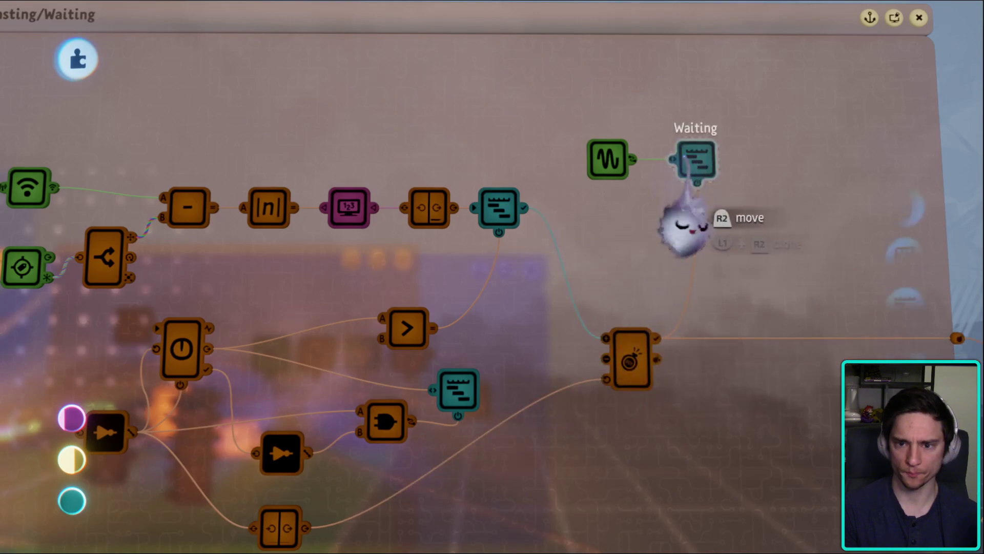
{"action": "left_click_drag", "start_coordinate": [684, 226], "coordinate": [679, 297]}
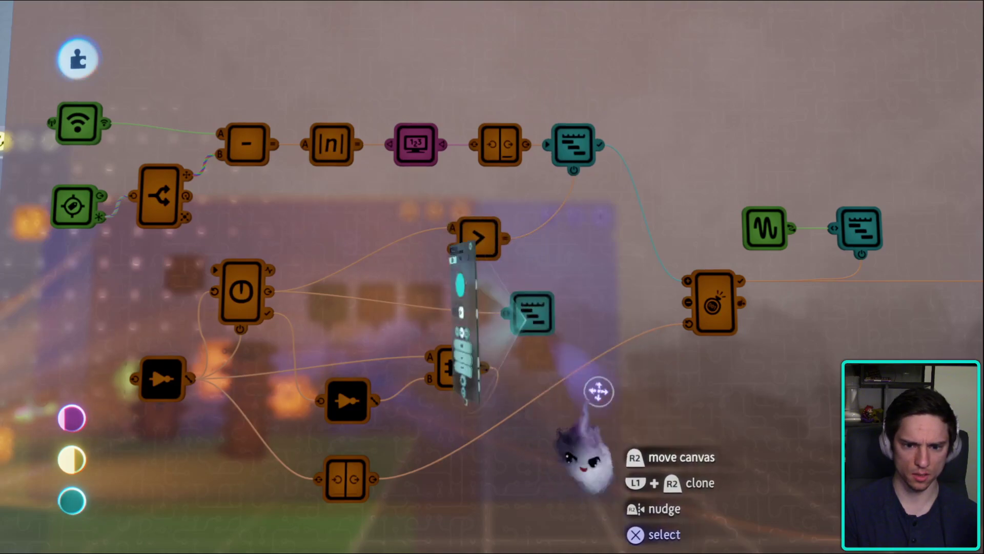
- Check the Casting timeline playback and the > calculator settings, then resume play
{"action": "left_click", "coordinate": [528, 328]}
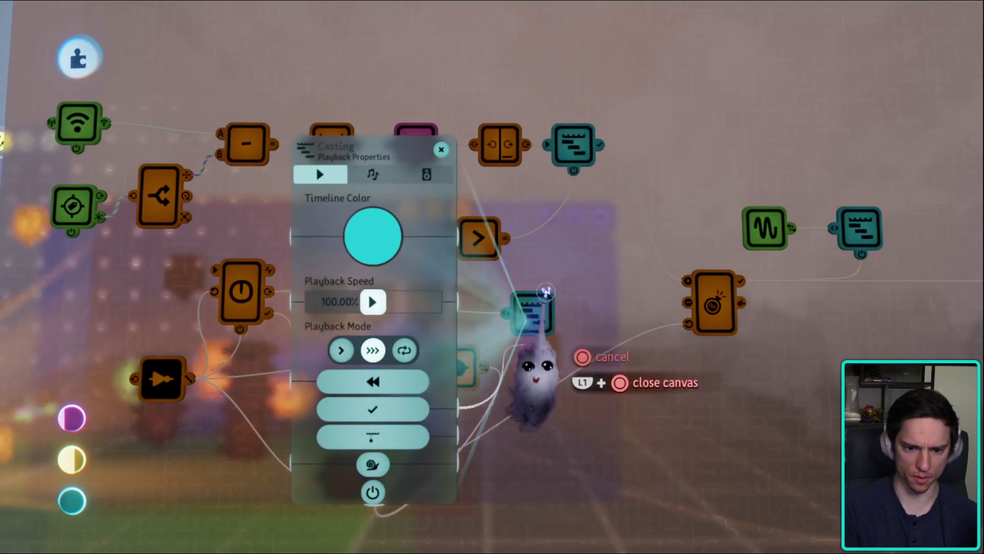
{"action": "key", "text": "Escape"}
{"action": "left_click", "coordinate": [487, 244]}
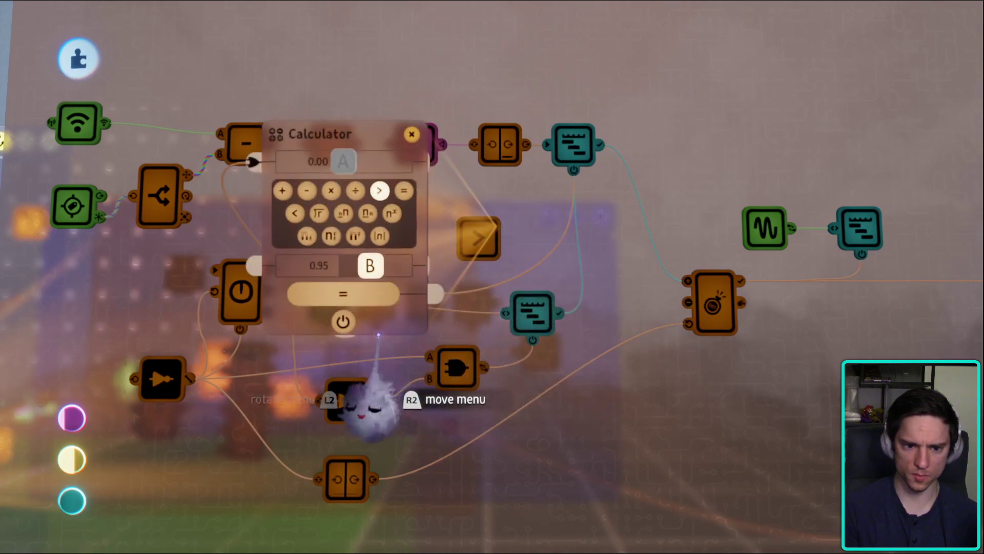
{"action": "key", "text": "Escape"}
{"action": "key", "text": "Escape"}
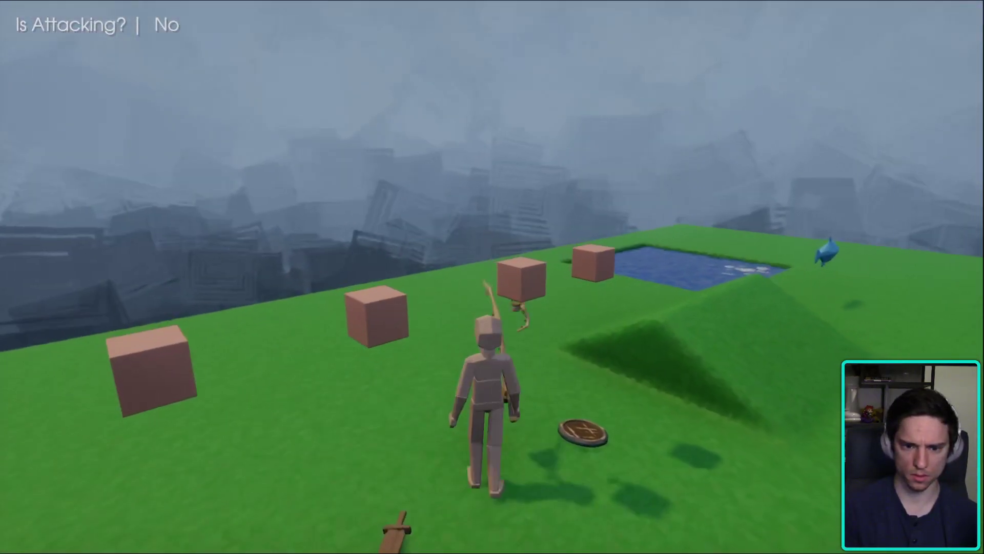
- Test the cast so the display reads 'Is Attacking? | Yes', then return to editing
{"action": "key", "text": "space"}
{"action": "key", "text": "space"}
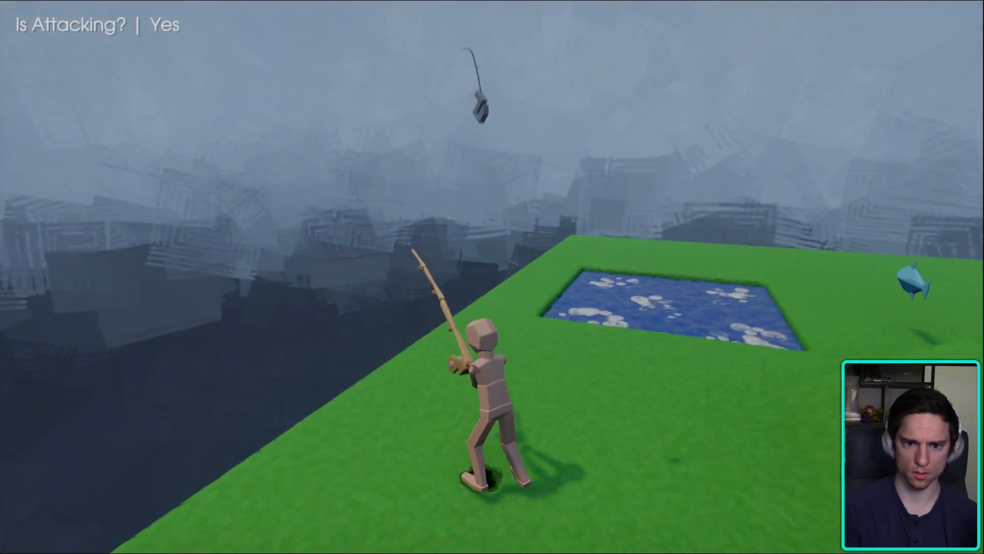
{"action": "key", "text": "Escape"}
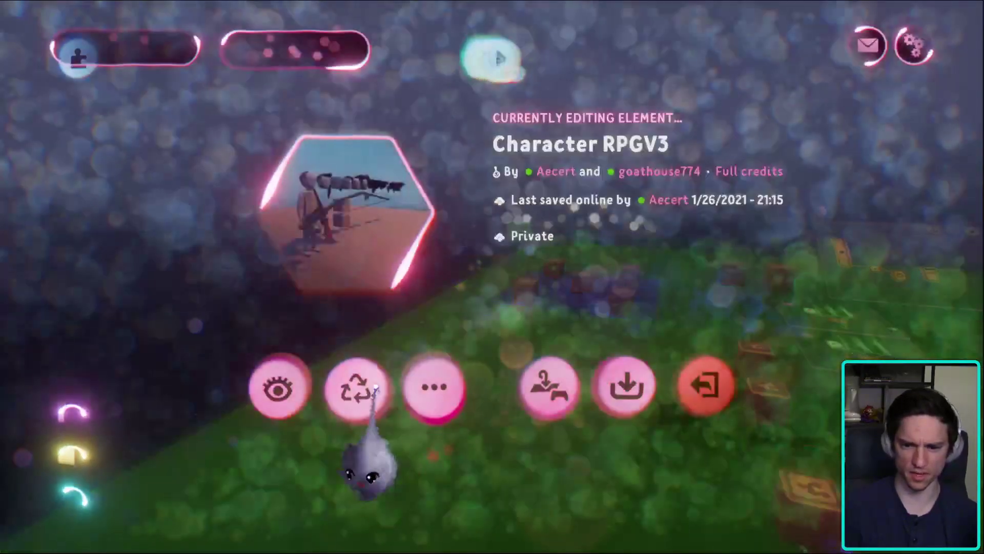
{"action": "key", "text": "Escape"}
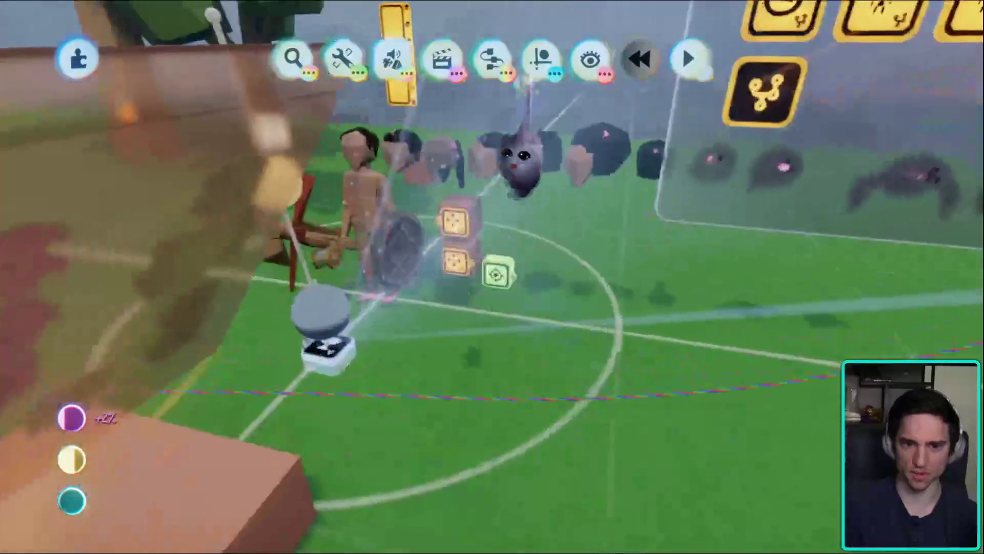
- Turn on Preview Invisibility, play again, then pause and go back into edit mode
{"action": "left_click", "coordinate": [590, 59]}
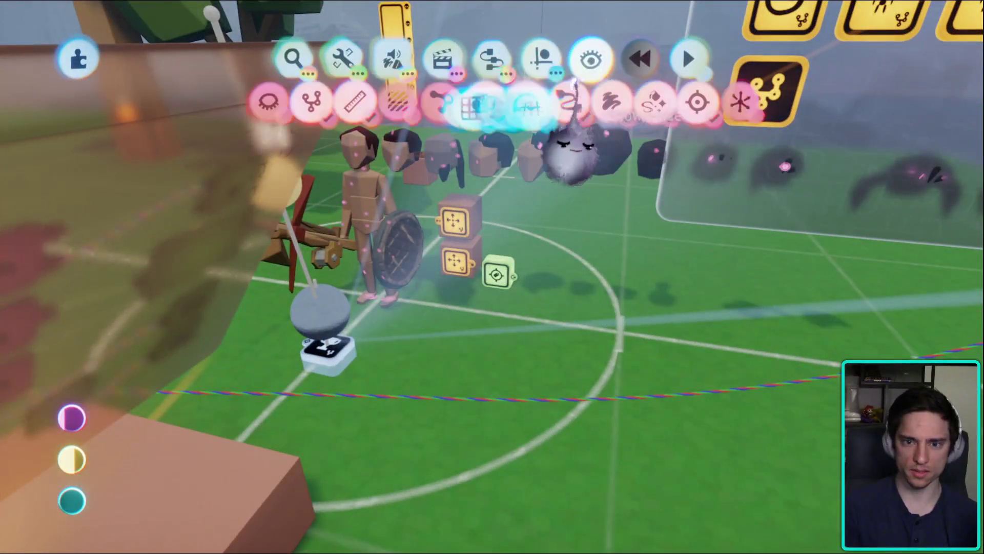
{"action": "left_click", "coordinate": [214, 107]}
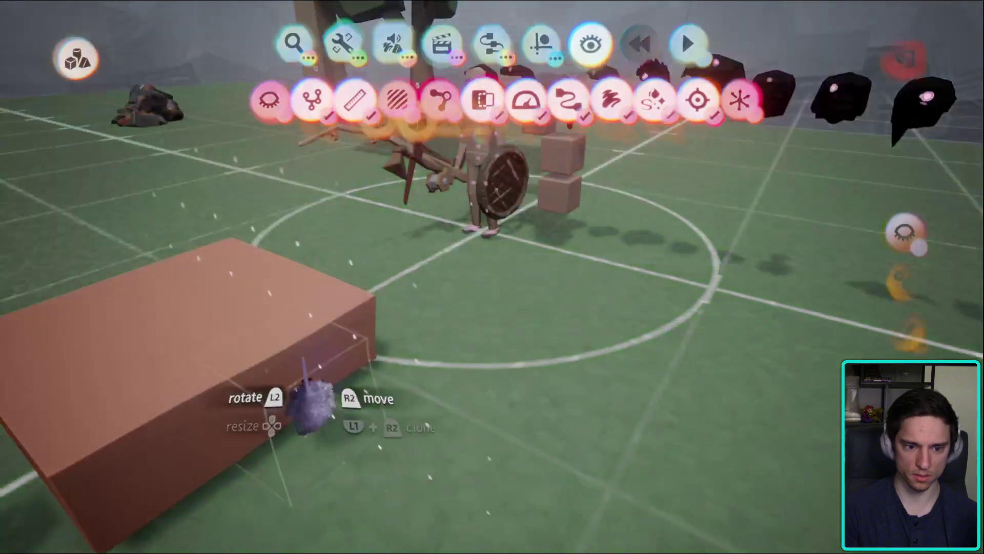
{"action": "left_click", "coordinate": [318, 395]}
{"action": "key", "text": "Escape"}
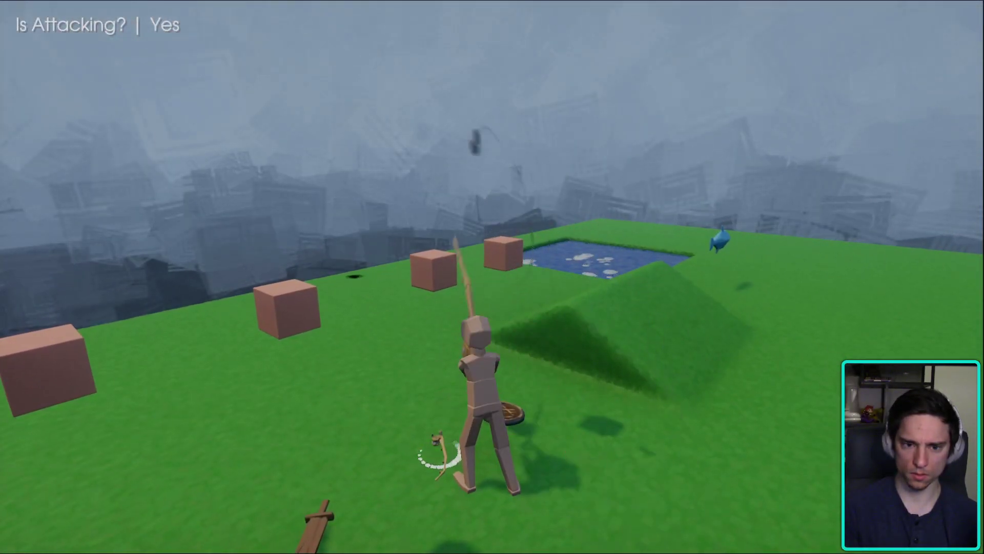
{"action": "key", "text": "Escape"}
{"action": "left_click", "coordinate": [248, 379]}
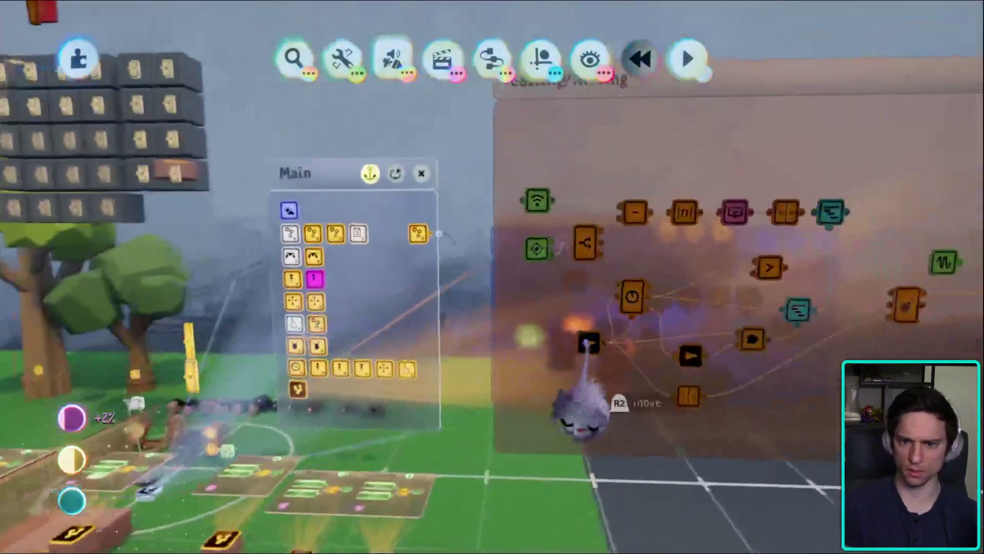
- Enter a new number on the Mover and replay so the cast lands in the pond
{"action": "left_click_drag", "start_coordinate": [586, 341], "coordinate": [462, 420]}
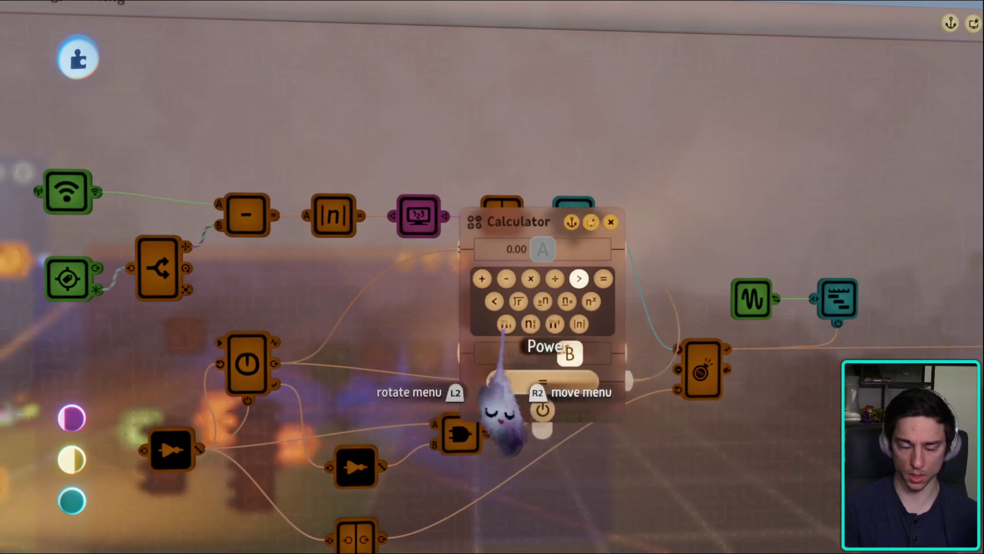
{"action": "left_click_drag", "start_coordinate": [477, 308], "coordinate": [354, 339]}
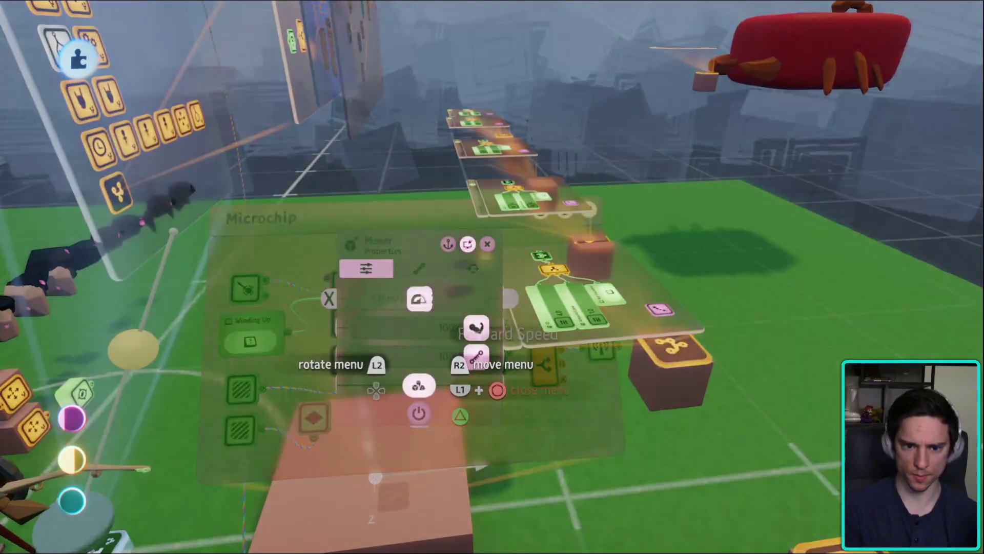
{"action": "left_click", "coordinate": [425, 334]}
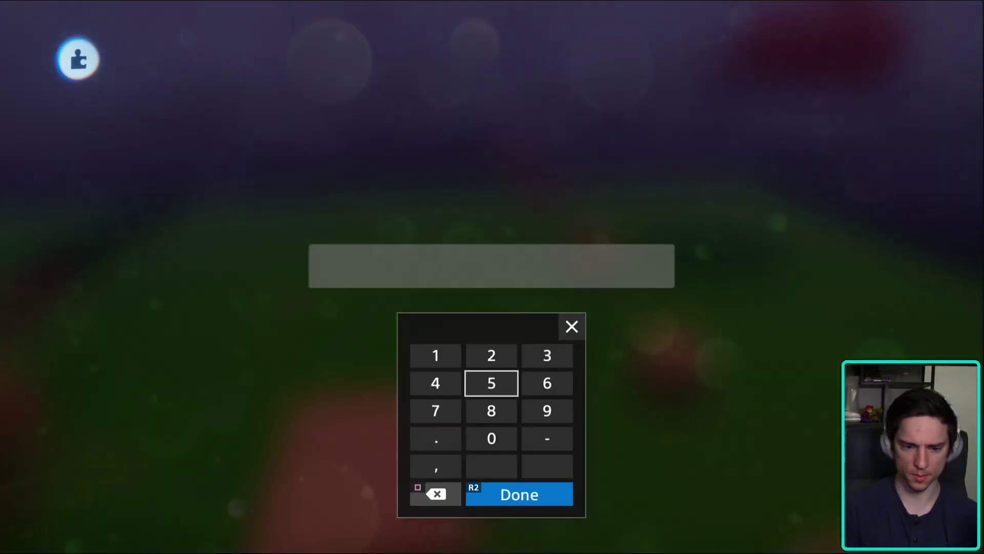
{"action": "key", "text": "Return"}
{"action": "key", "text": "Escape"}
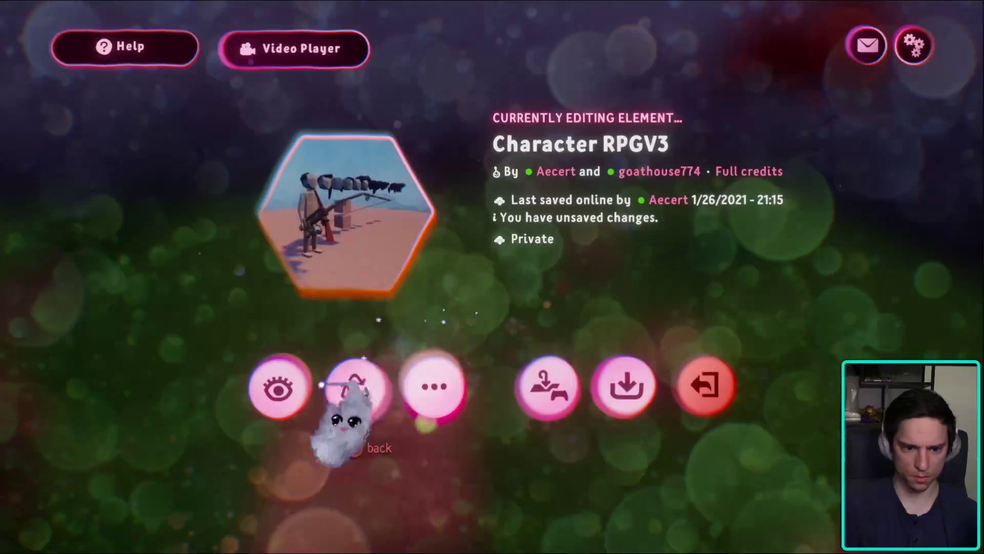
{"action": "left_click", "coordinate": [279, 389]}
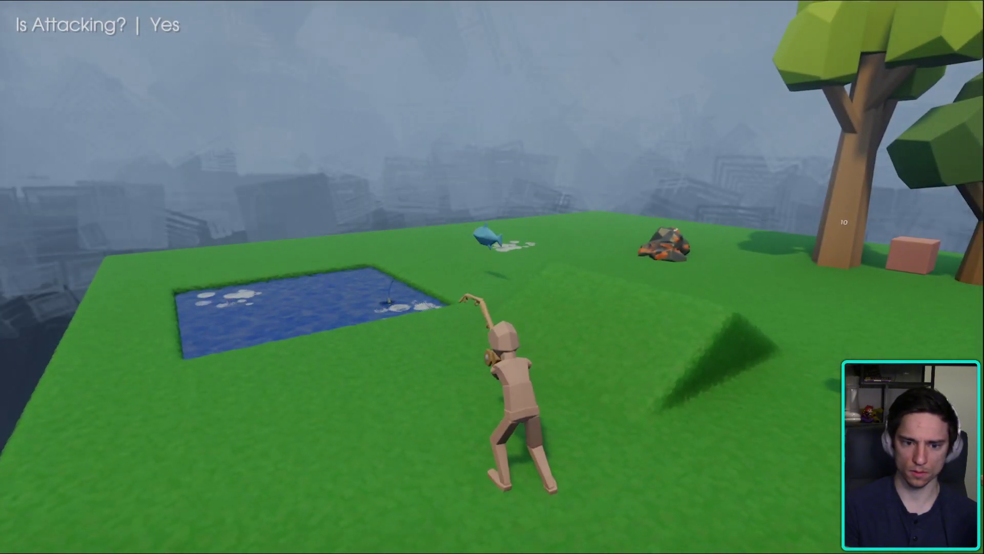
- In edit mode, inspect the Casting/Waiting chip and its Waiting timeline settings
{"action": "key", "text": "Escape"}
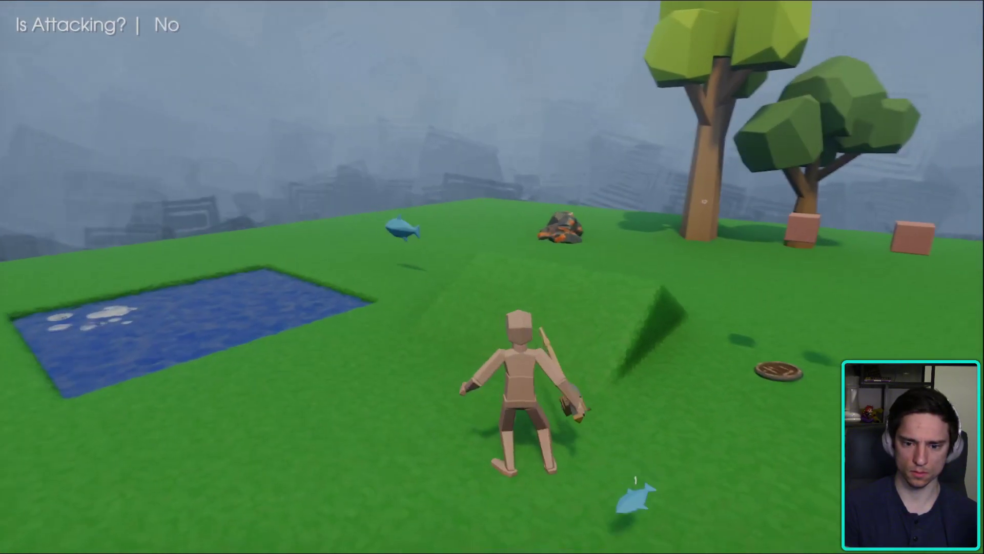
{"action": "key", "text": "Return"}
{"action": "key", "text": "Escape"}
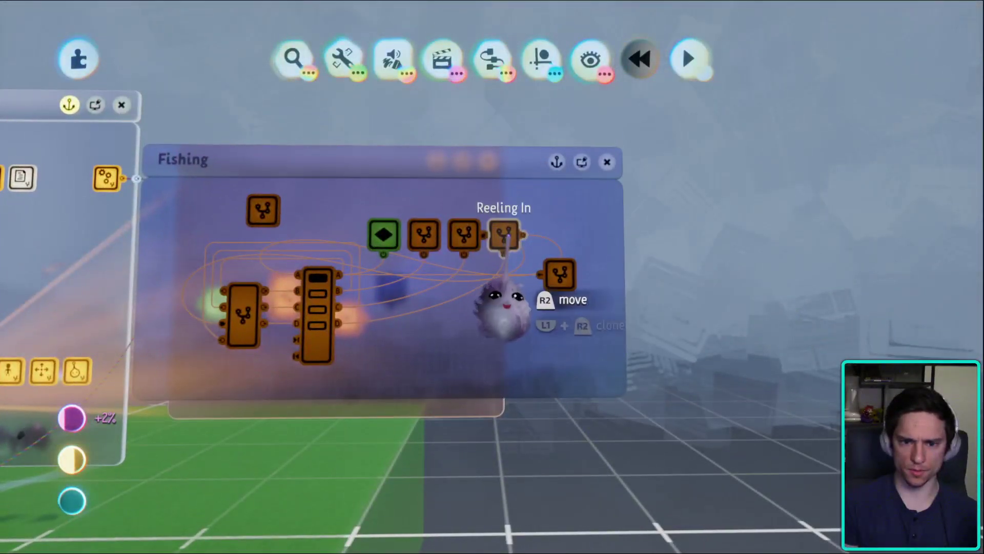
{"action": "left_click", "coordinate": [464, 233]}
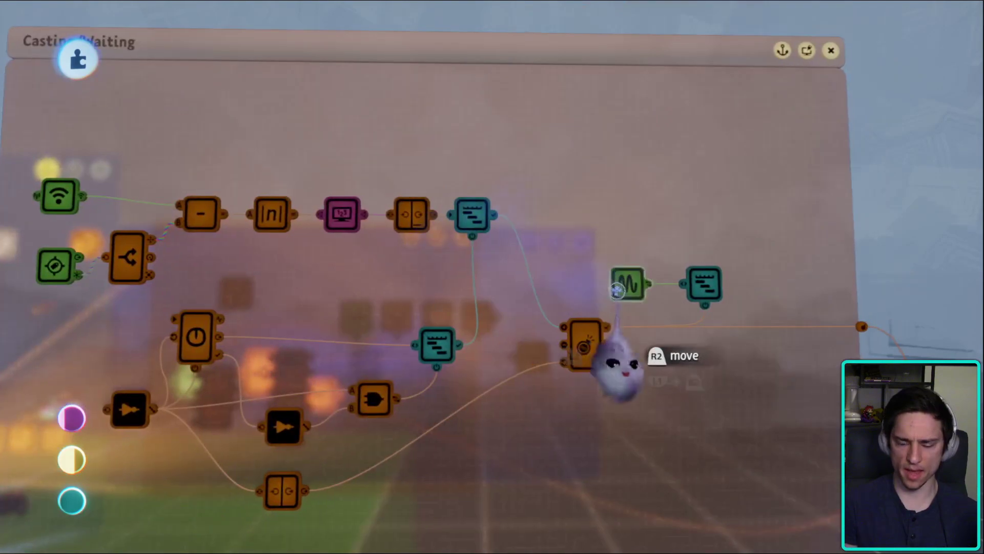
{"action": "left_click", "coordinate": [704, 281]}
{"action": "key", "text": "Escape"}
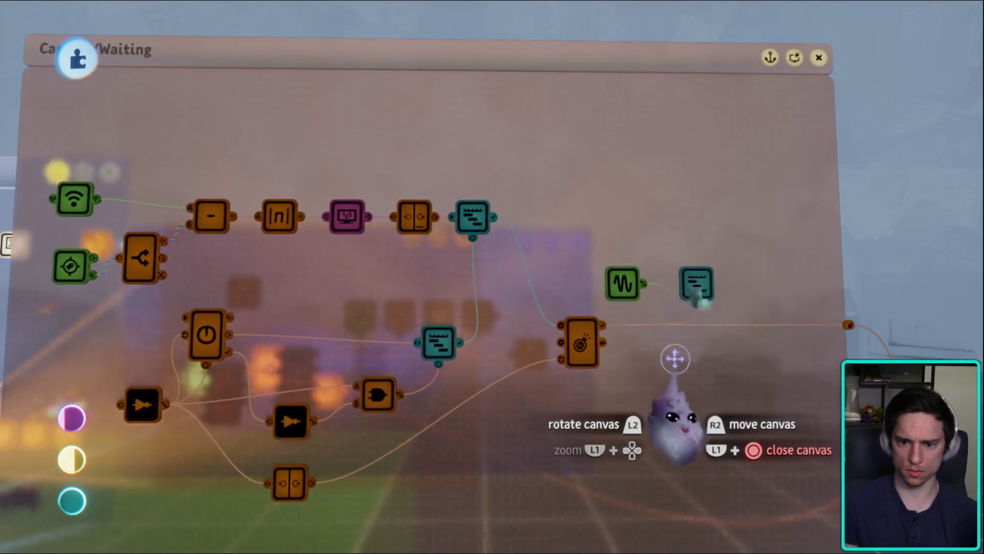
{"action": "key", "text": "Escape"}
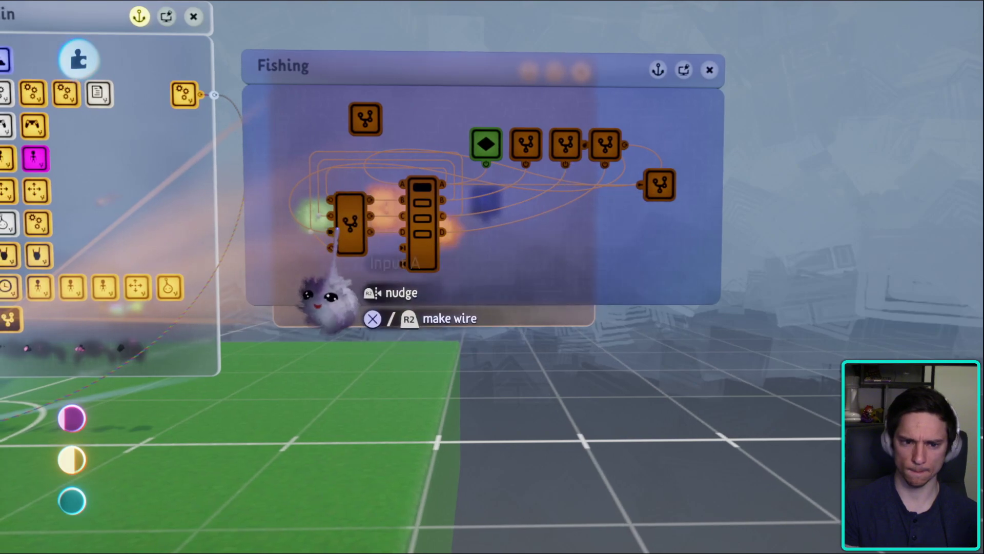
- Connect On Fishing Spot to the timer's input inside the Fish On Hook? chip
{"action": "left_click", "coordinate": [359, 197]}
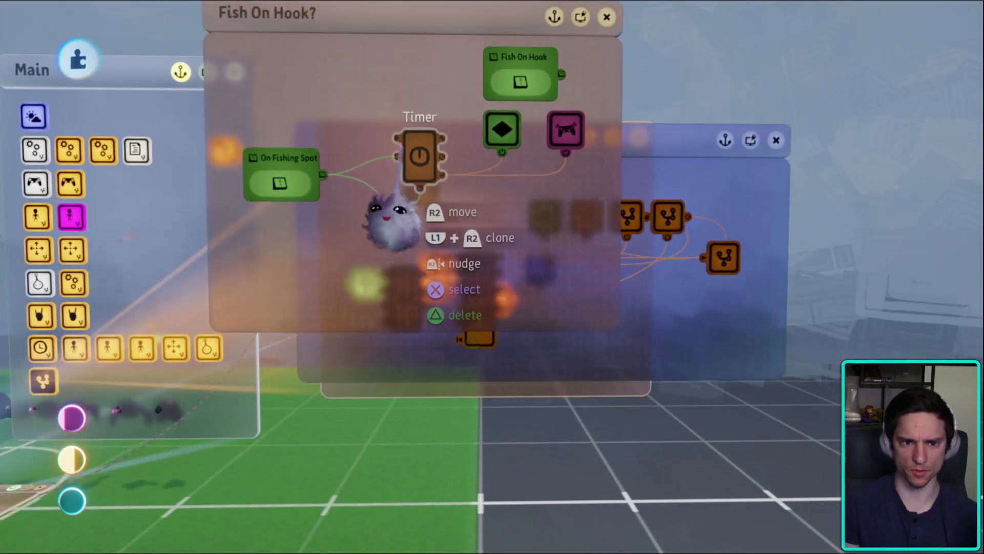
{"action": "left_click", "coordinate": [389, 218]}
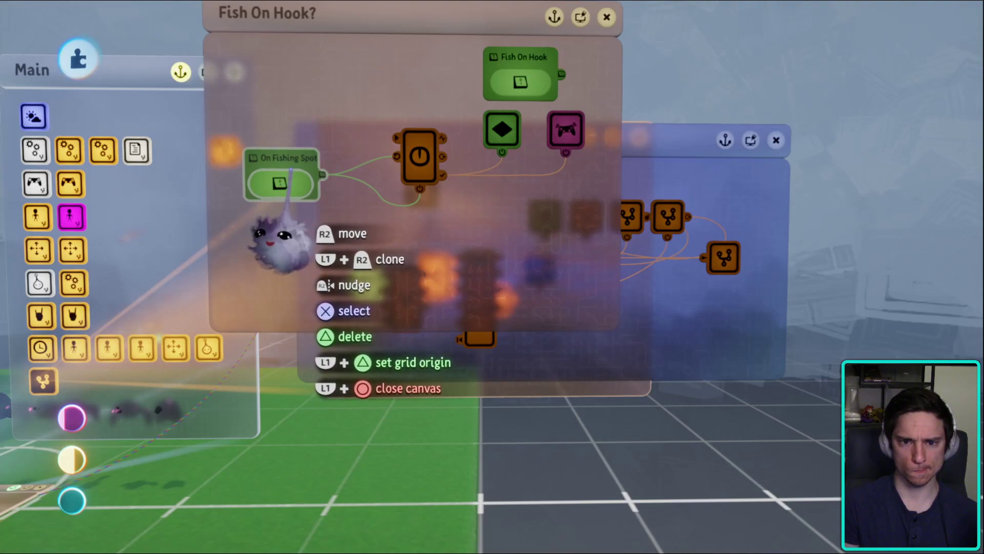
{"action": "key", "text": "Escape"}
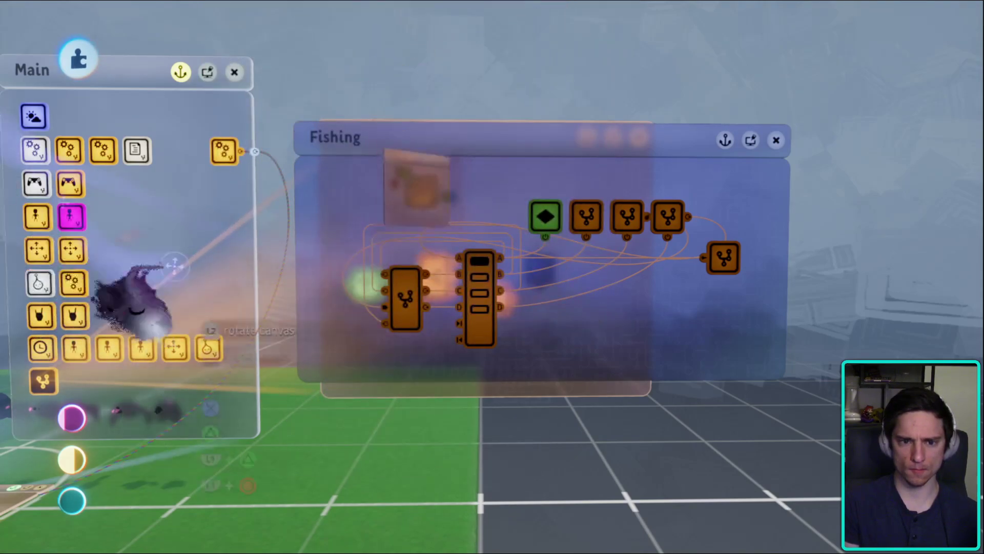
{"action": "key", "text": "Escape"}
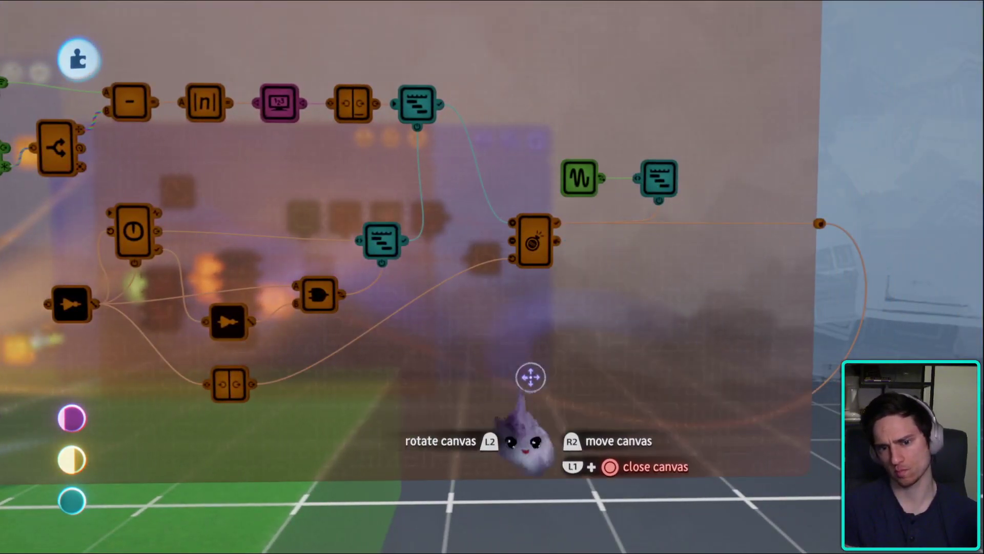
{"action": "key", "text": "Escape"}
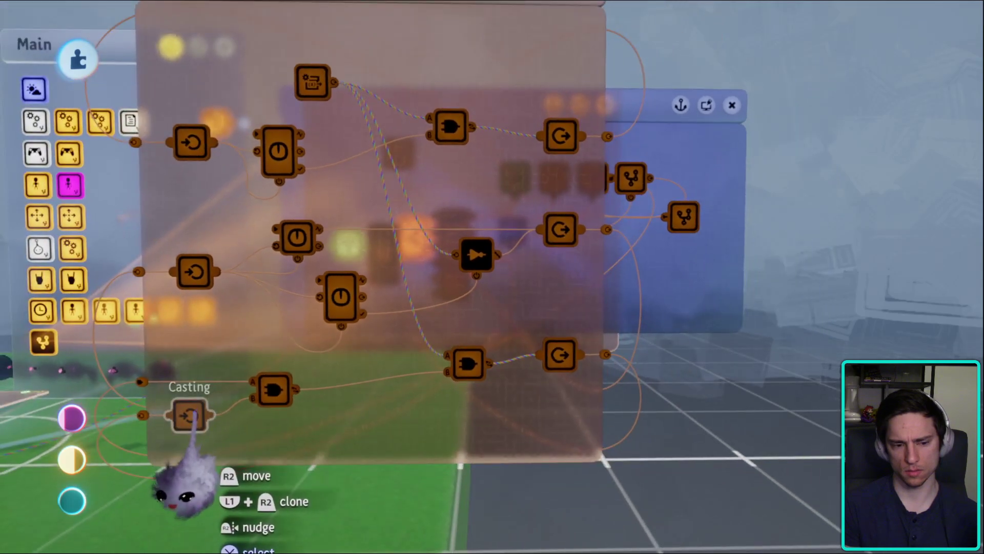
{"action": "left_click", "coordinate": [472, 307]}
{"action": "scroll", "coordinate": [356, 177], "scroll_direction": "up", "scroll_amount": 5}
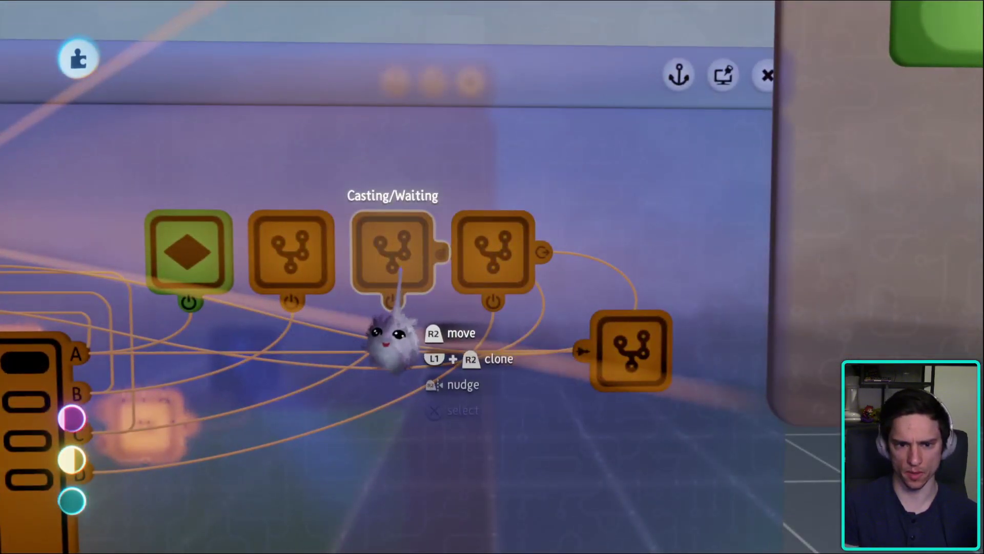
{"action": "scroll", "coordinate": [389, 257], "scroll_direction": "down", "scroll_amount": 5}
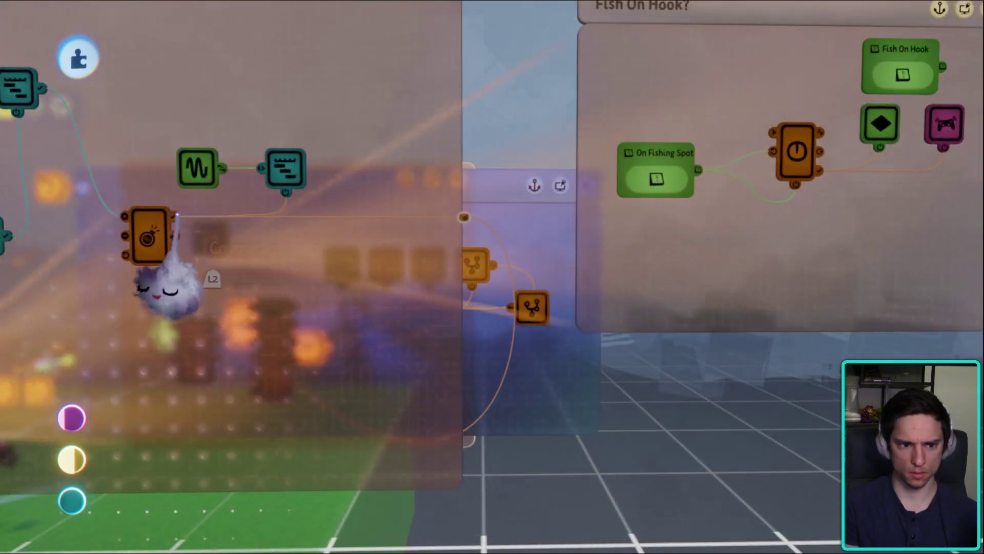
- Rearrange the Fish On Hook? canvas, moving the Signal Generator, timeline, wave and counter nodes
{"action": "left_click_drag", "start_coordinate": [397, 318], "coordinate": [467, 322]}
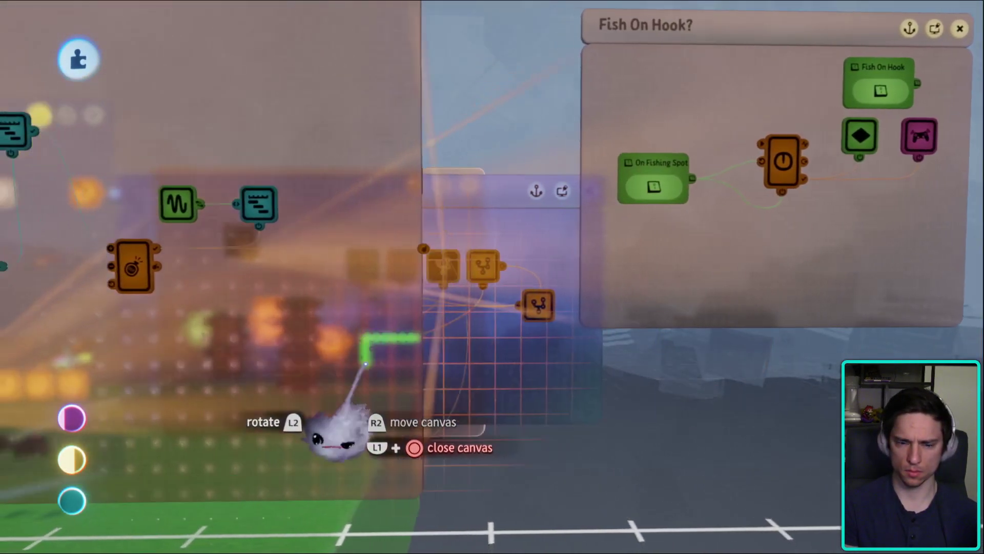
{"action": "left_click_drag", "start_coordinate": [366, 363], "coordinate": [575, 206]}
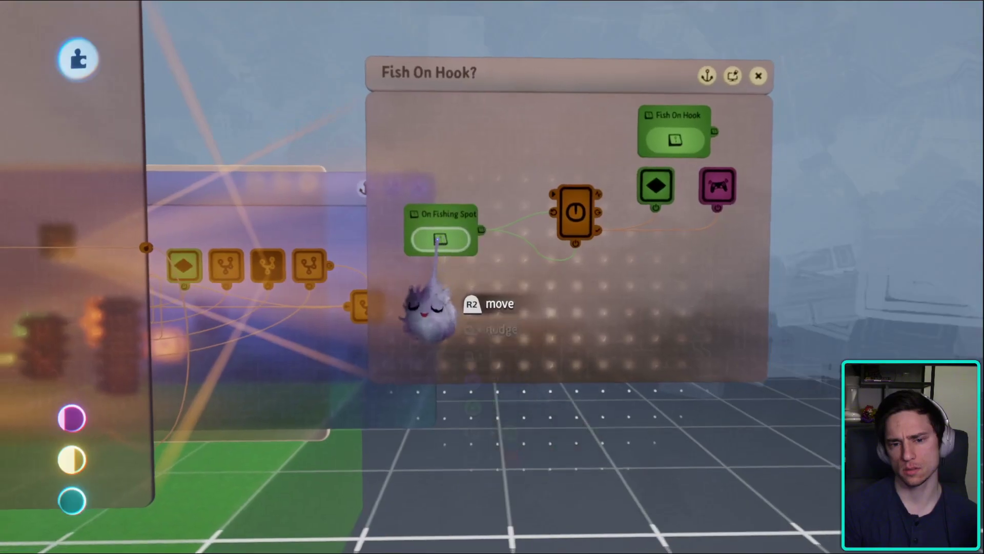
{"action": "left_click_drag", "start_coordinate": [505, 307], "coordinate": [469, 314]}
{"action": "left_click_drag", "start_coordinate": [528, 426], "coordinate": [526, 270]}
{"action": "left_click_drag", "start_coordinate": [628, 252], "coordinate": [588, 238]}
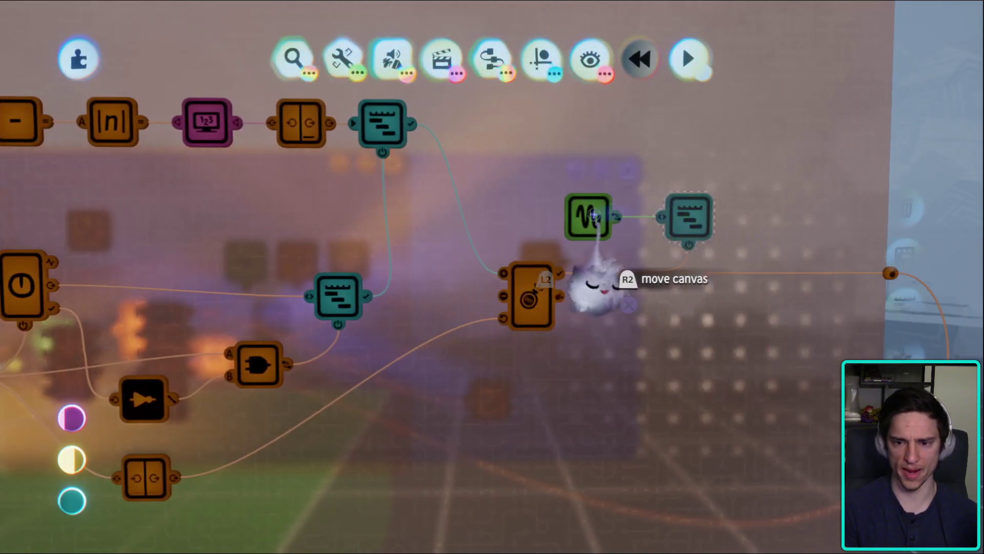
{"action": "left_click_drag", "start_coordinate": [527, 391], "coordinate": [520, 269]}
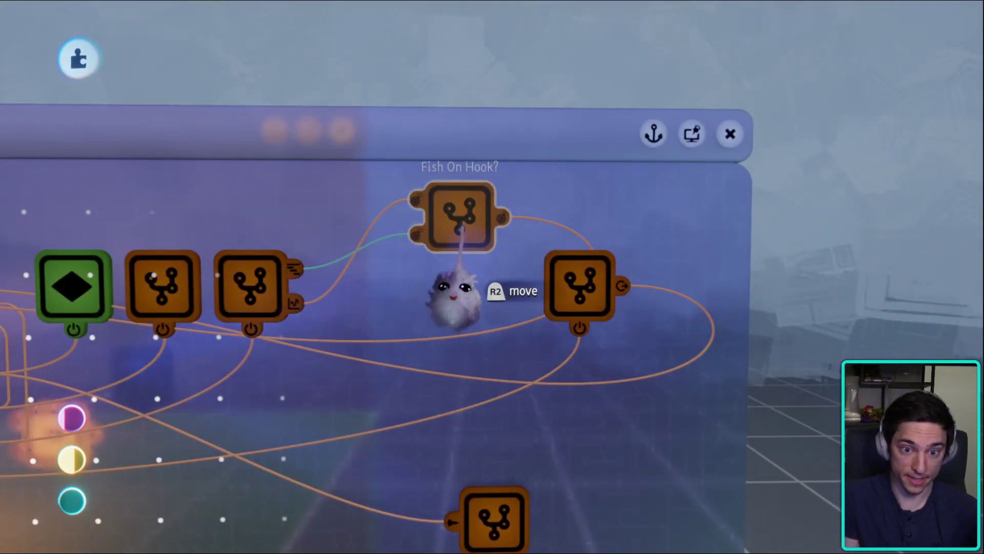
{"action": "left_click", "coordinate": [430, 307]}
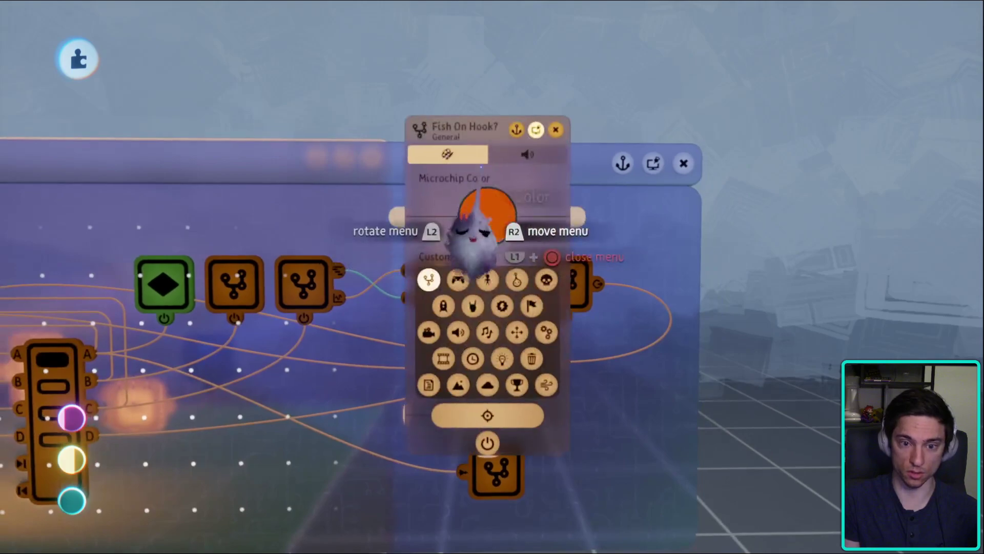
{"action": "key", "text": "Escape"}
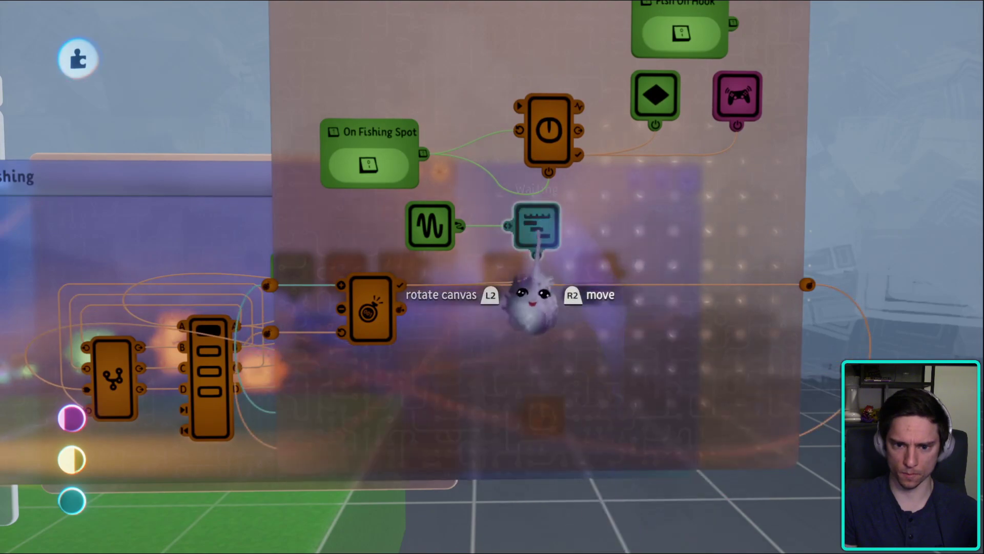
{"action": "left_click_drag", "start_coordinate": [358, 315], "coordinate": [369, 415]}
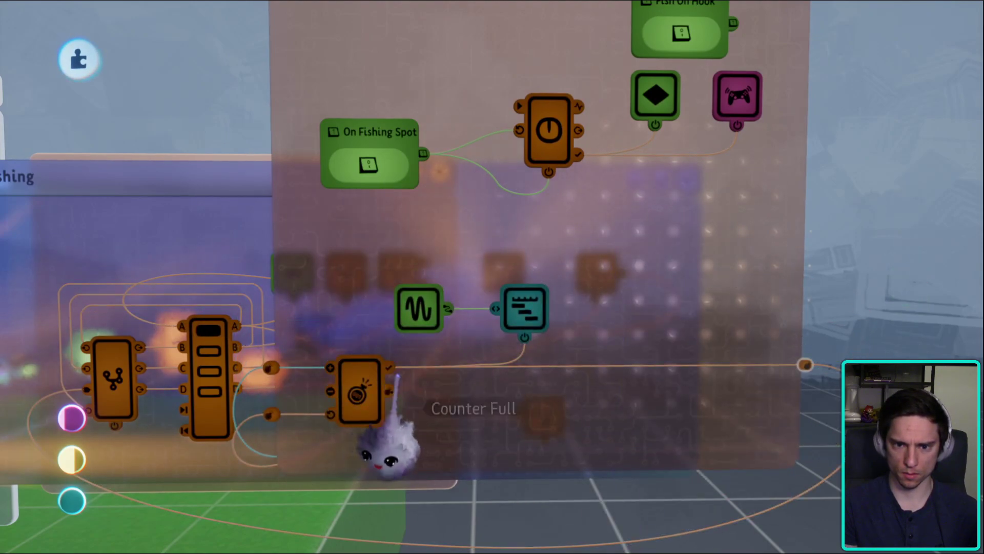
- Wire On Fishing Spot's power into the counter and reposition the surrounding nodes
{"action": "left_click", "coordinate": [358, 164]}
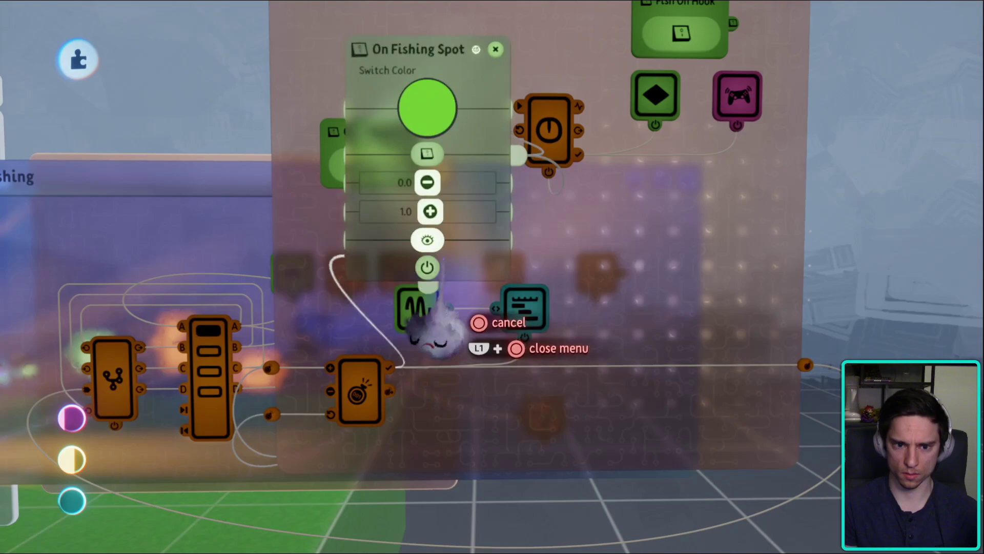
{"action": "left_click", "coordinate": [410, 367]}
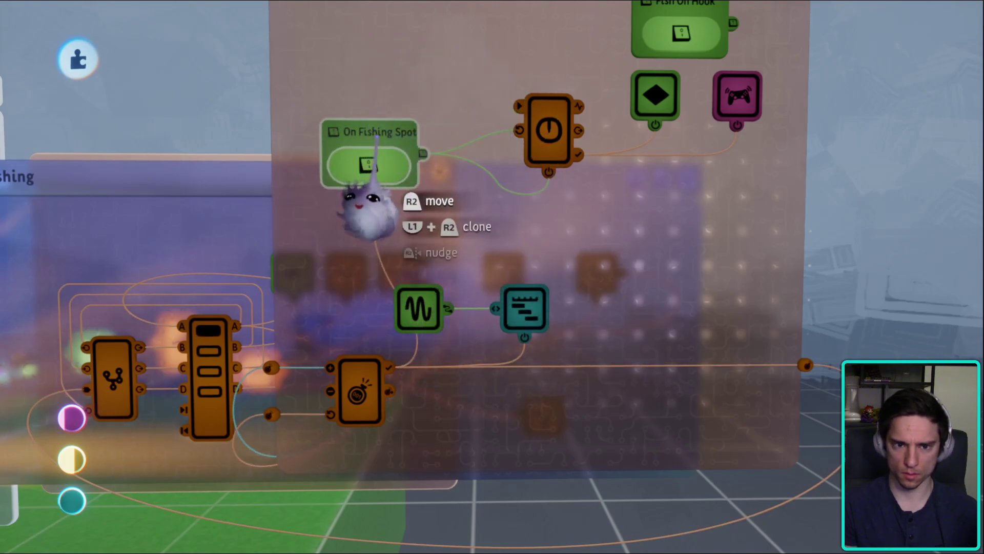
{"action": "left_click_drag", "start_coordinate": [536, 164], "coordinate": [543, 171]}
{"action": "left_click_drag", "start_coordinate": [384, 181], "coordinate": [442, 215]}
{"action": "left_click_drag", "start_coordinate": [528, 333], "coordinate": [631, 302]}
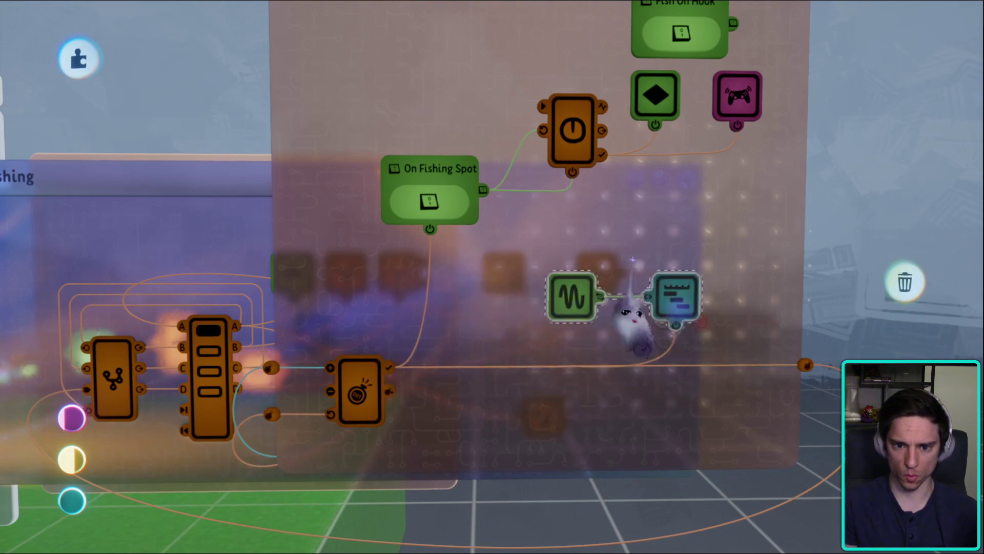
- Rename the Fish On Hook? chip to 'Waiting'
{"action": "key", "text": "Escape"}
{"action": "left_click", "coordinate": [505, 277]}
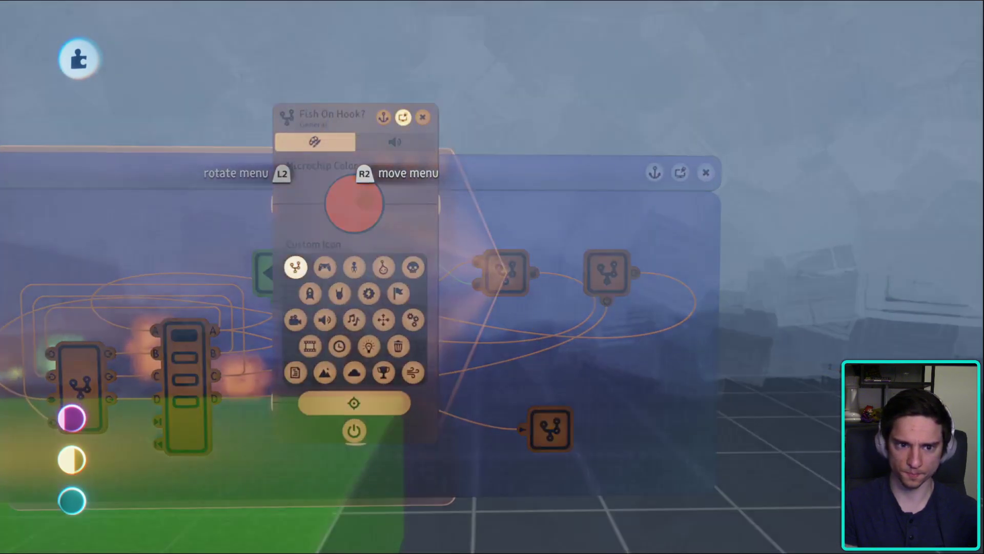
{"action": "left_click", "coordinate": [333, 114]}
{"action": "key", "text": "BackSpace"}
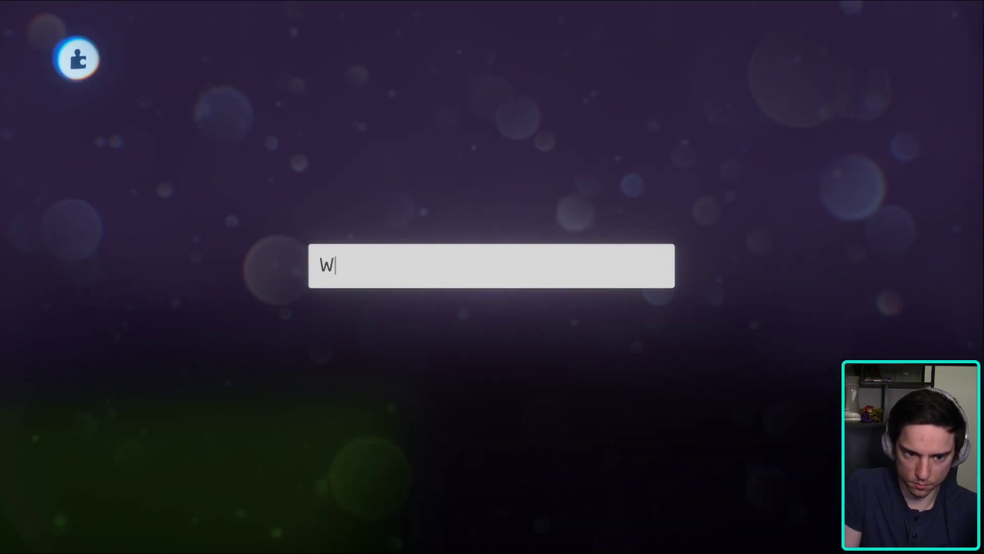
{"action": "key", "text": "Return"}
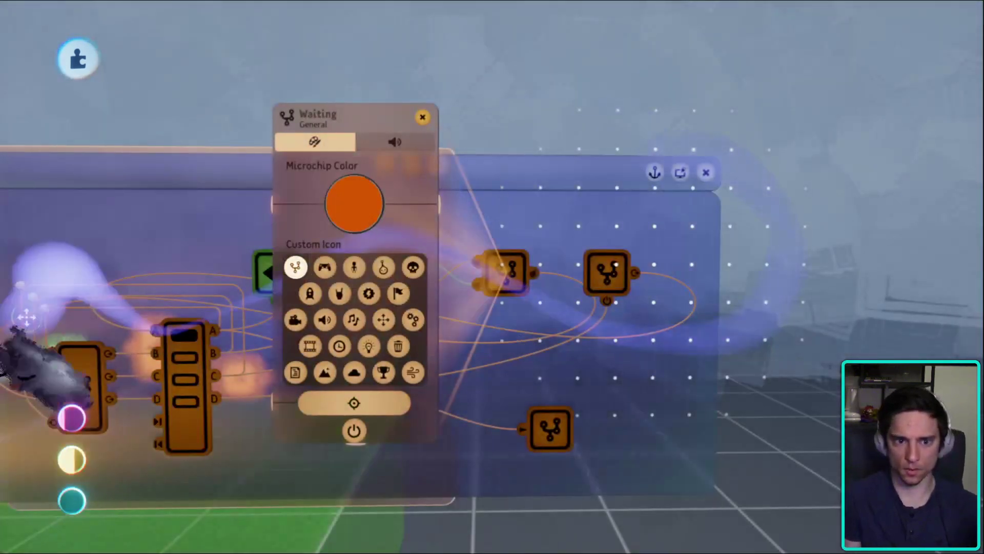
{"action": "key", "text": "Escape"}
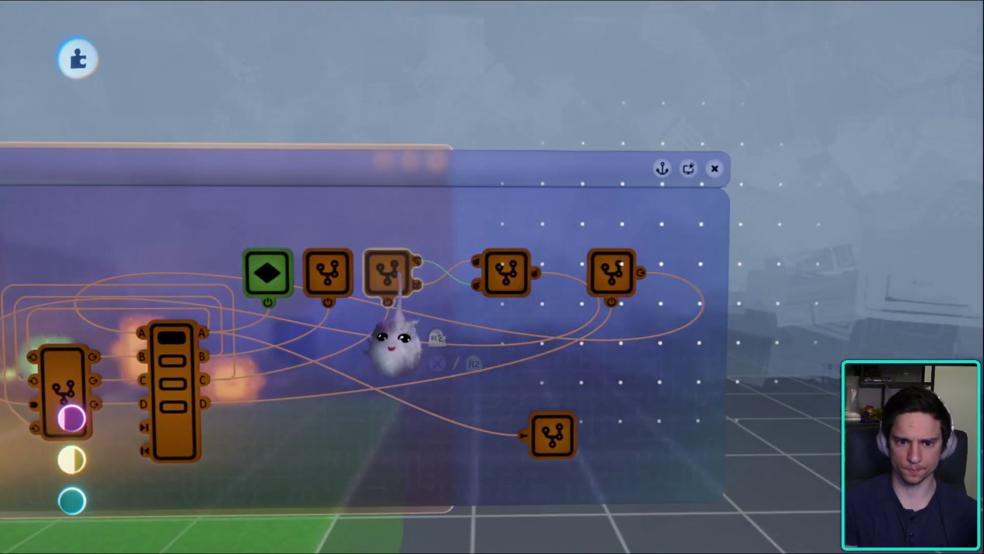
{"action": "scroll", "coordinate": [396, 330], "scroll_direction": "down", "scroll_amount": 5}
- Return to the Fishing logic and bring up the Character RPGV3 element menu showing unsaved changes
{"action": "left_click_drag", "start_coordinate": [553, 321], "coordinate": [425, 386]}
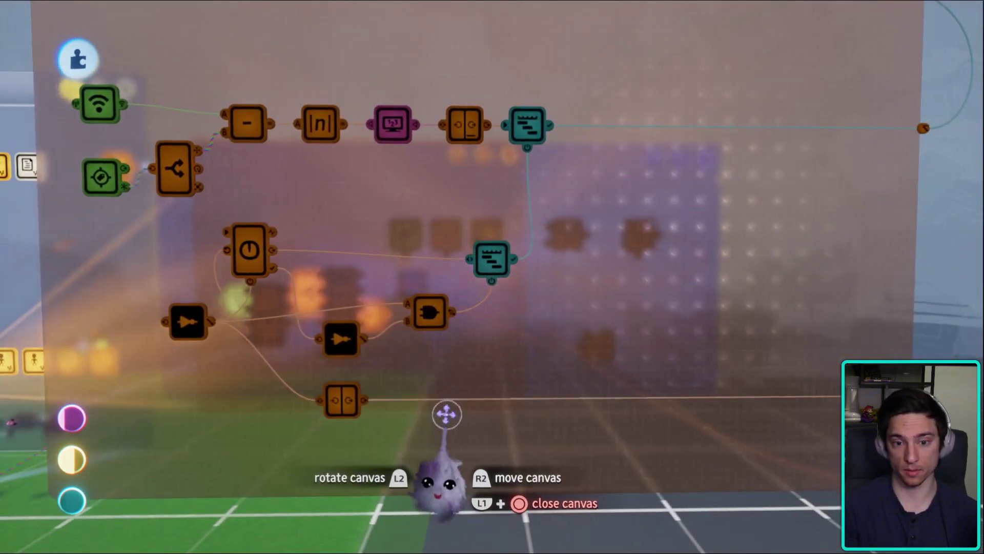
{"action": "key", "text": "Escape"}
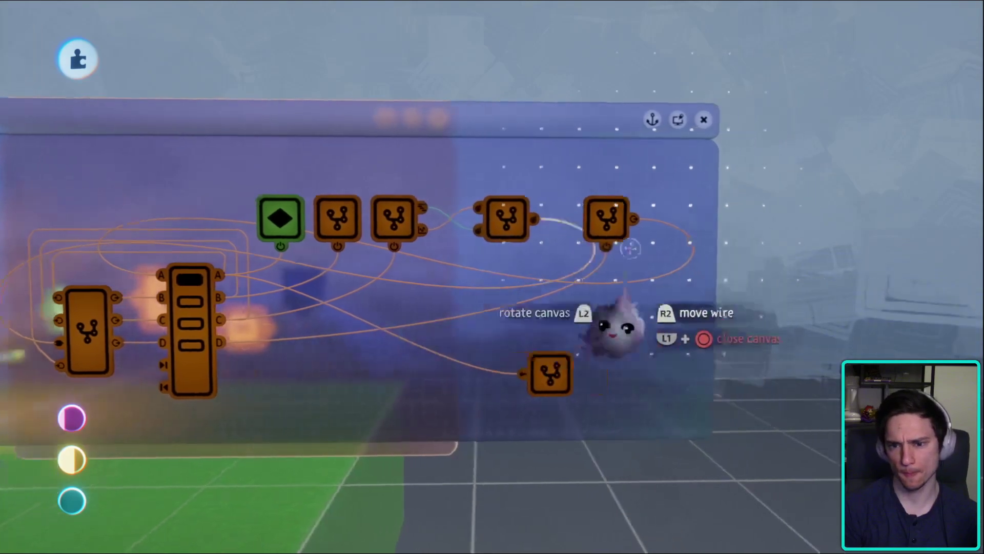
{"action": "left_click", "coordinate": [286, 303]}
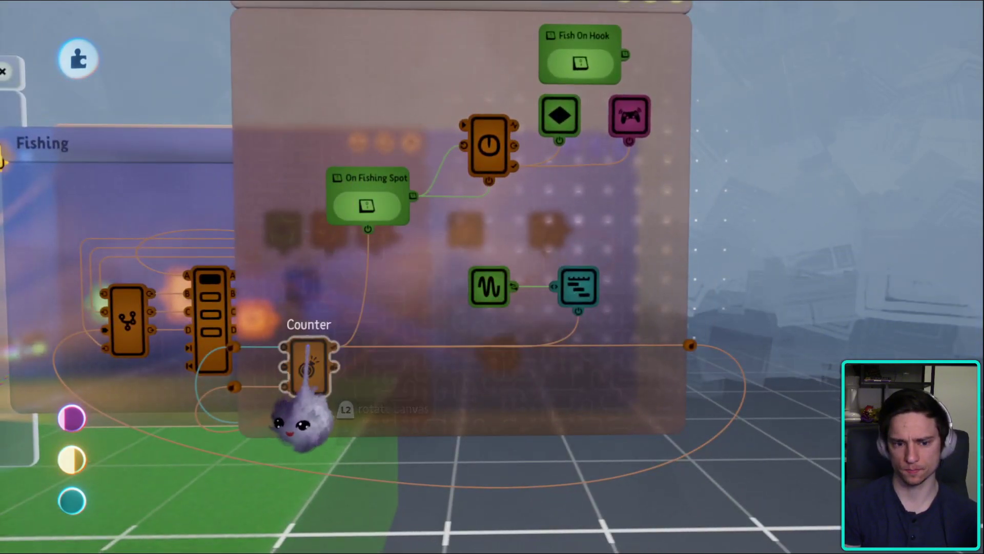
{"action": "key", "text": "Escape"}
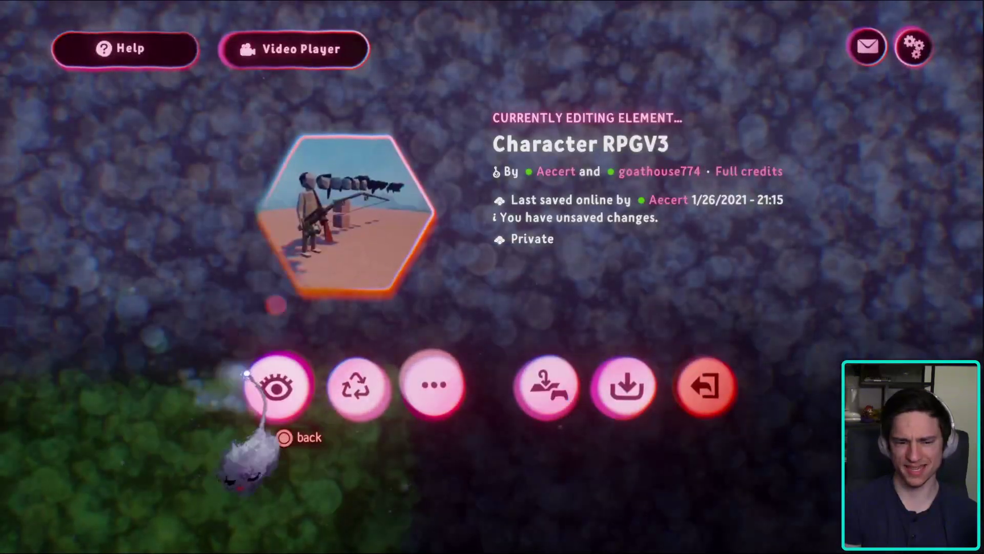
- Play-test by running to the pond and casting the rod, then return to edit mode
{"action": "left_click", "coordinate": [277, 389]}
{"action": "key", "text": "w"}
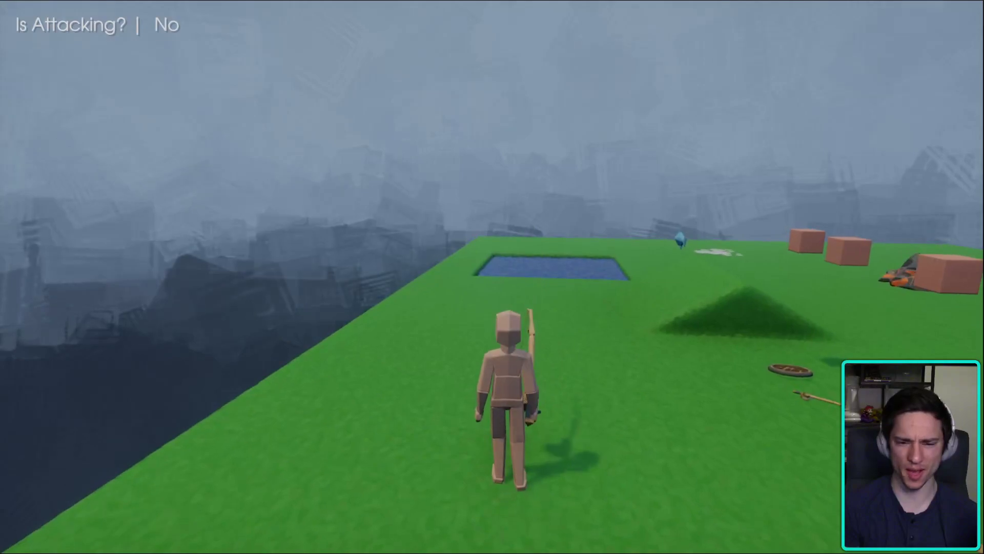
{"action": "key", "text": "space"}
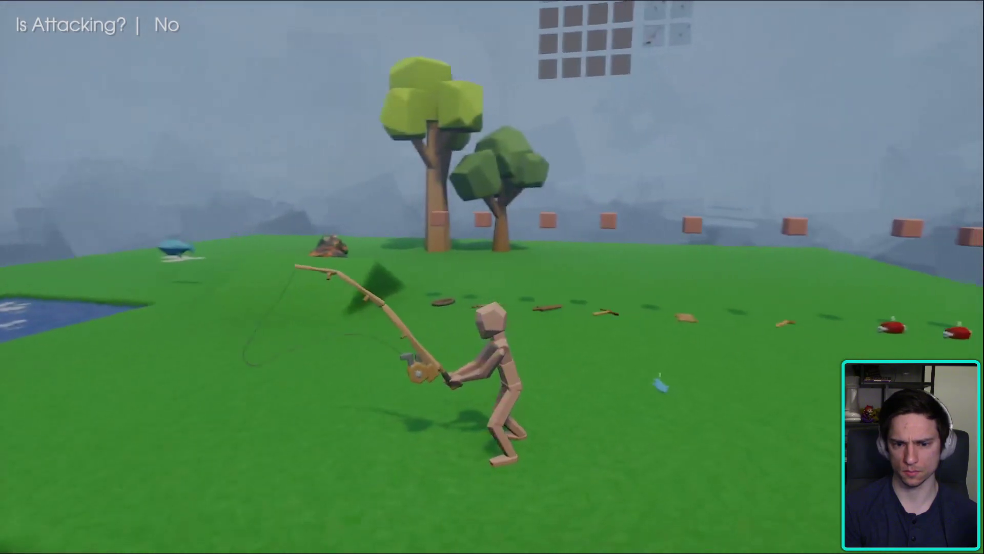
{"action": "key", "text": "Escape"}
{"action": "left_click", "coordinate": [239, 388]}
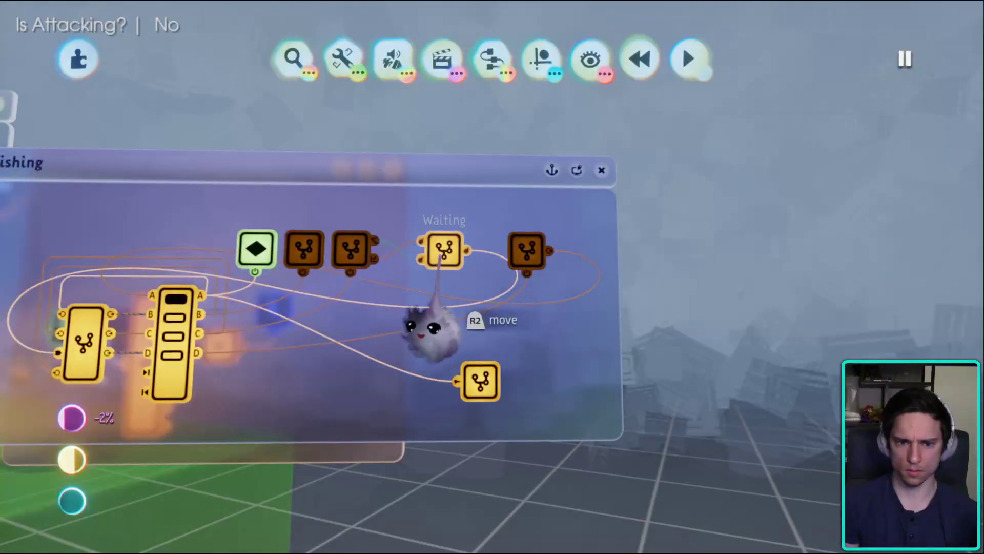
- Open and close the Waiting chip's canvas over the Fishing logic
{"action": "left_click", "coordinate": [442, 251]}
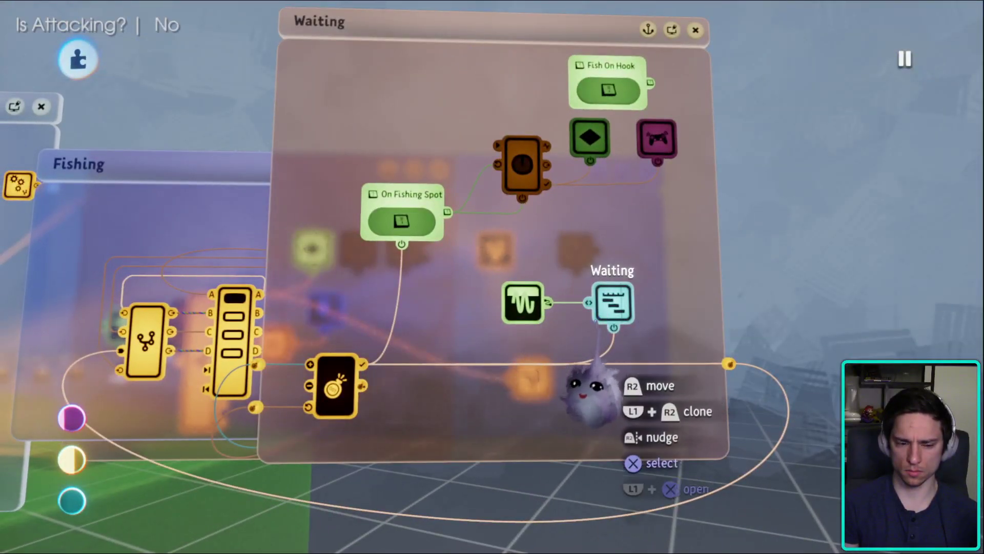
{"action": "middle_click_drag", "start_coordinate": [589, 385], "coordinate": [666, 267]}
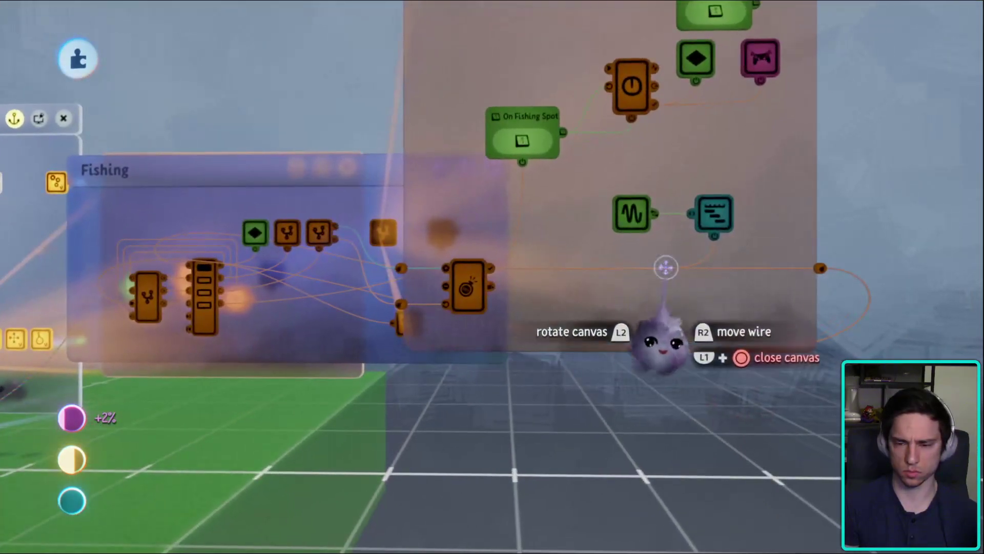
{"action": "key", "text": "Escape"}
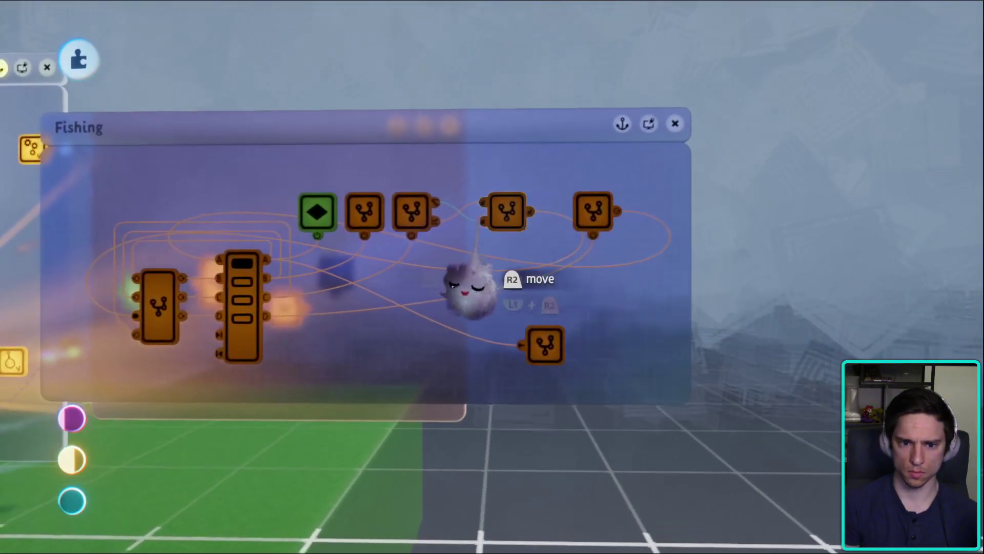
{"action": "key", "text": "ctrl+z"}
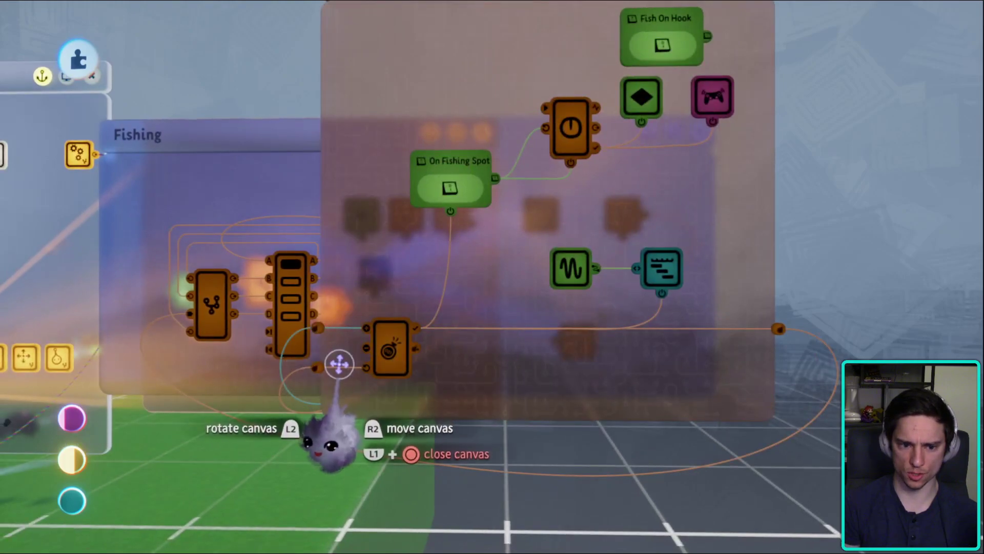
{"action": "key", "text": "Escape"}
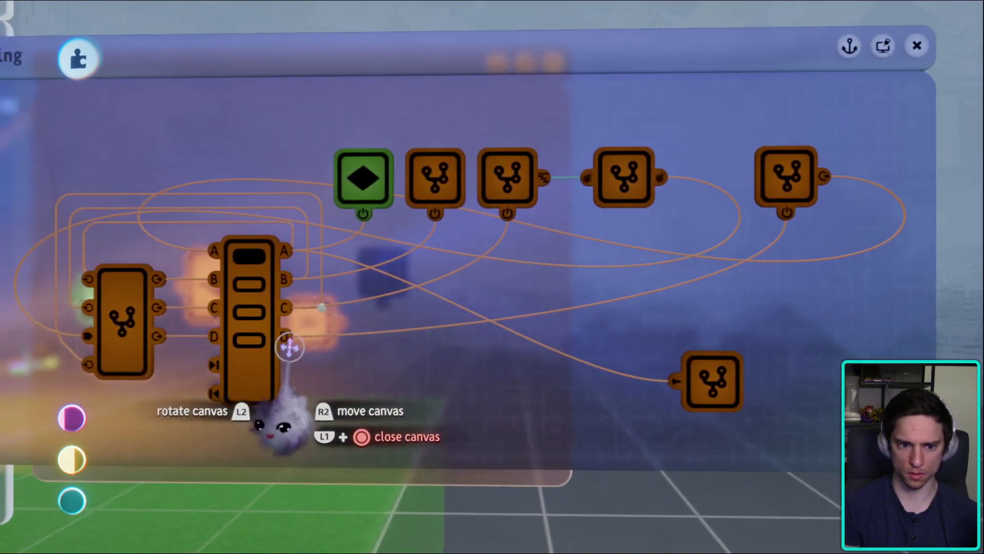
- Pull a wire from the selector's D output, then start a play test
{"action": "left_click_drag", "start_coordinate": [285, 336], "coordinate": [596, 237]}
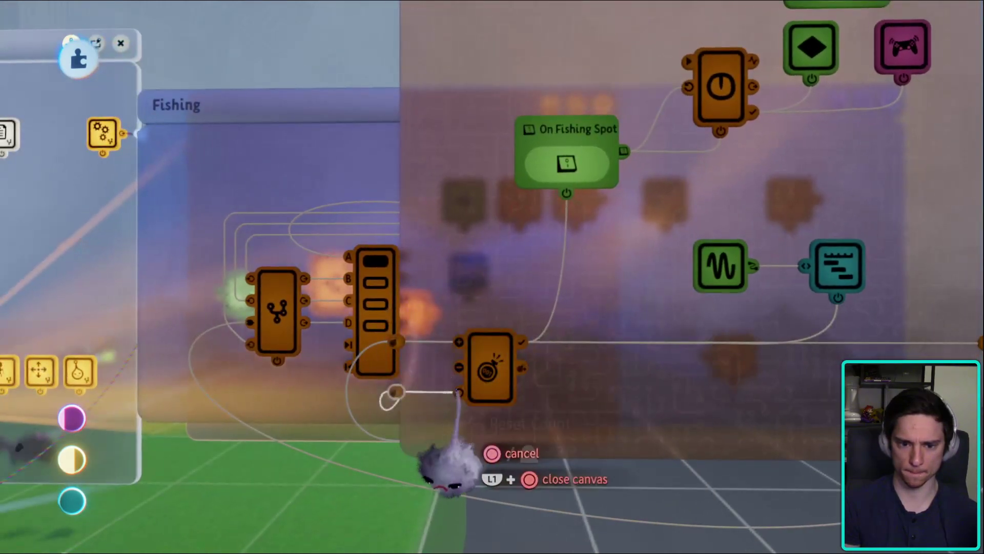
{"action": "left_click", "coordinate": [461, 369]}
{"action": "key", "text": "Escape"}
{"action": "left_click", "coordinate": [279, 386]}
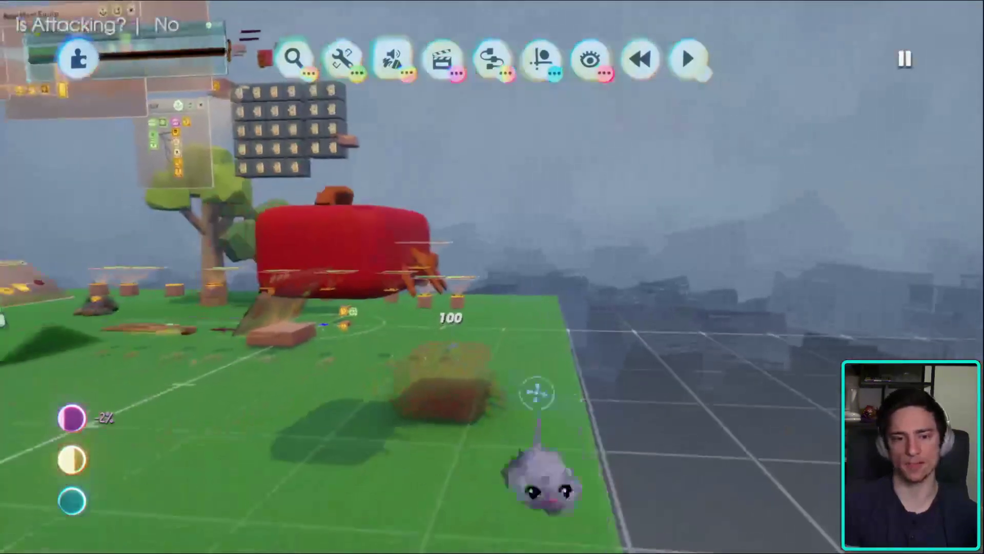
- Bring the Waiting and Fishing canvases back into view, nudging the counter gadget right
{"action": "middle_click_drag", "start_coordinate": [536, 393], "coordinate": [650, 310]}
{"action": "left_click_drag", "start_coordinate": [528, 379], "coordinate": [569, 251]}
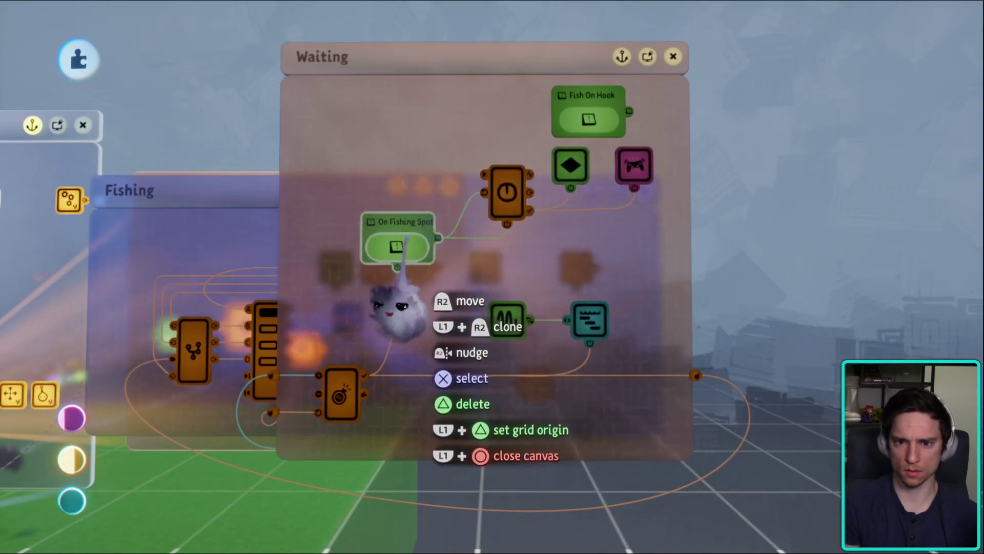
{"action": "left_click_drag", "start_coordinate": [569, 241], "coordinate": [445, 402]}
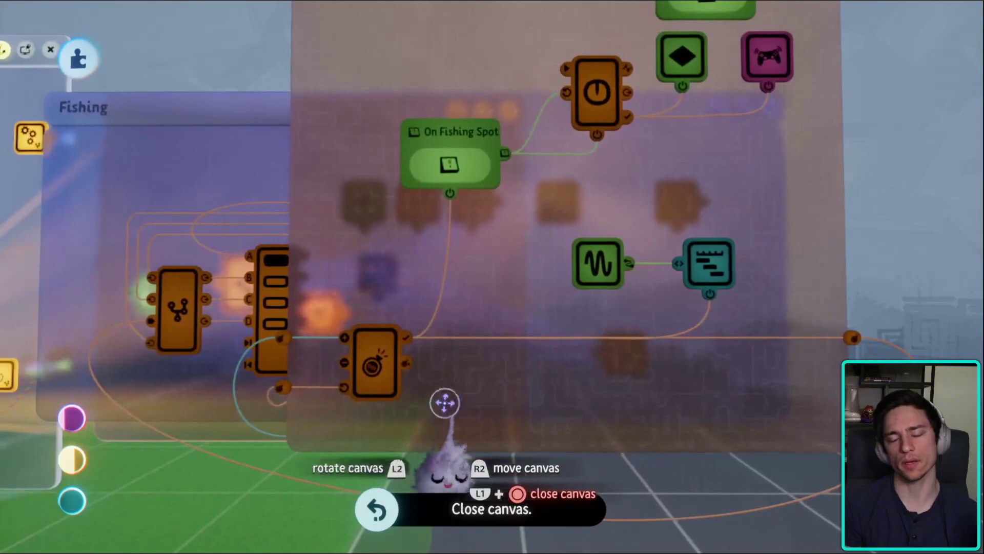
{"action": "left_click_drag", "start_coordinate": [359, 372], "coordinate": [387, 361]}
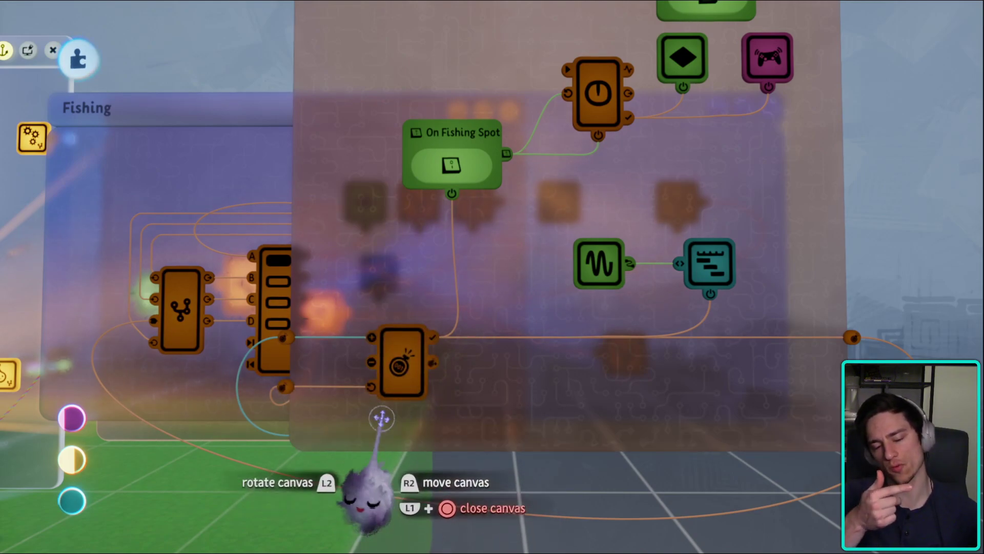
{"action": "left_click_drag", "start_coordinate": [384, 428], "coordinate": [661, 282]}
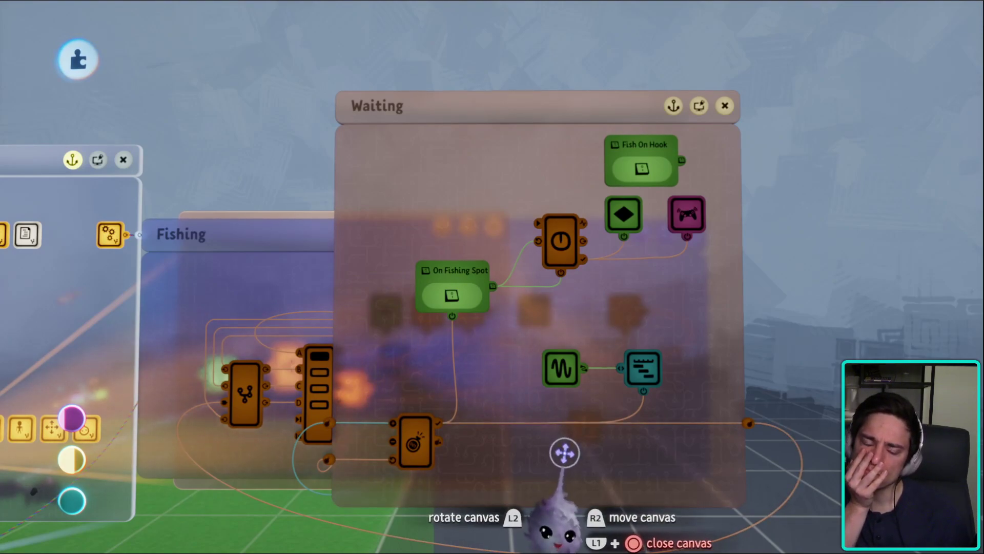
{"action": "left_click_drag", "start_coordinate": [567, 445], "coordinate": [589, 240]}
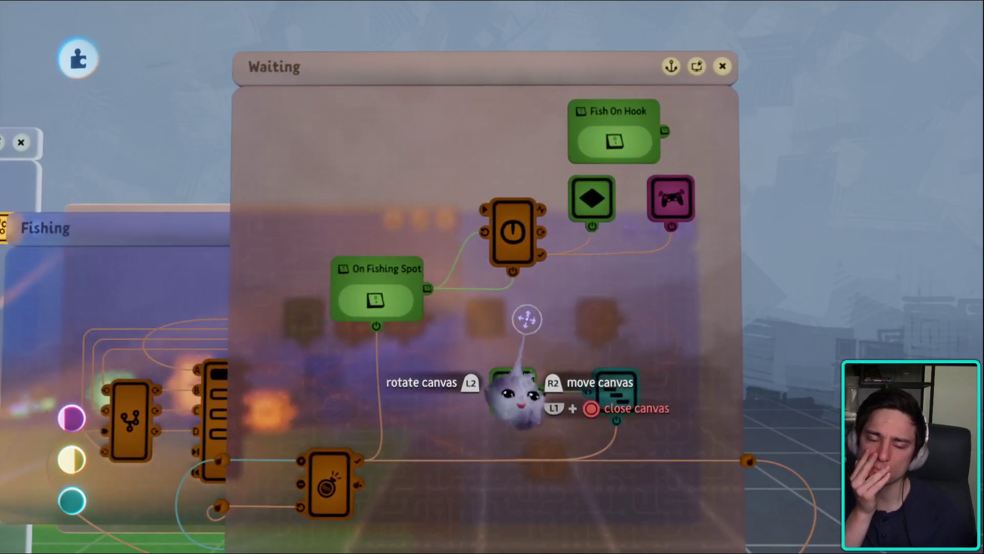
{"action": "left_click_drag", "start_coordinate": [502, 255], "coordinate": [466, 308]}
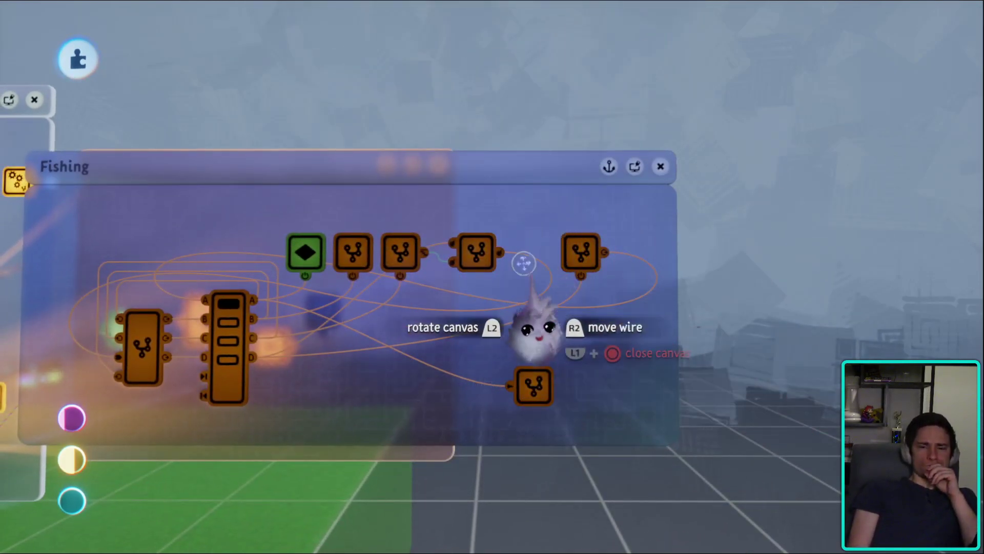
{"action": "left_click_drag", "start_coordinate": [347, 475], "coordinate": [534, 342]}
- Place a timer gadget on the Waiting canvas and shift the counter gadget left
{"action": "left_click", "coordinate": [491, 59]}
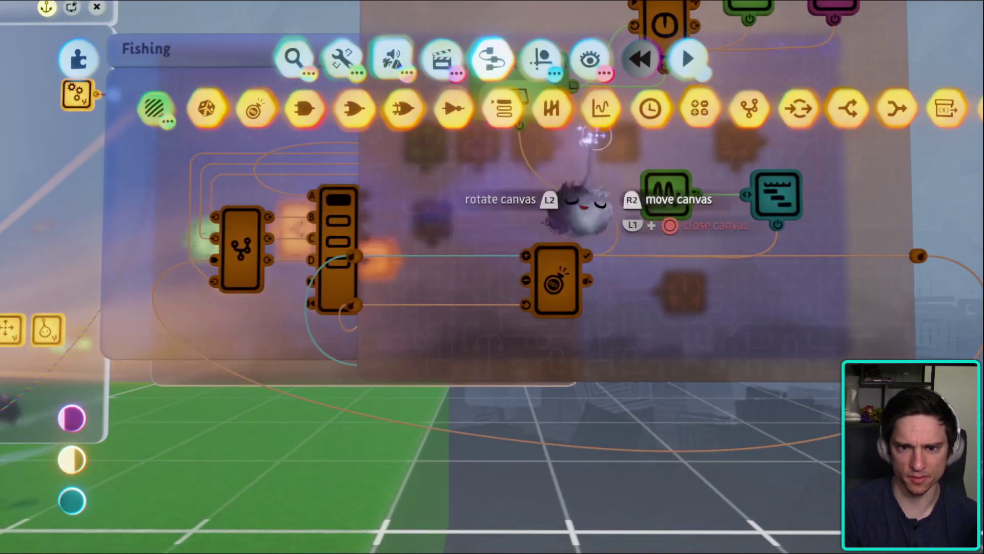
{"action": "left_click", "coordinate": [641, 107]}
{"action": "left_click", "coordinate": [420, 323]}
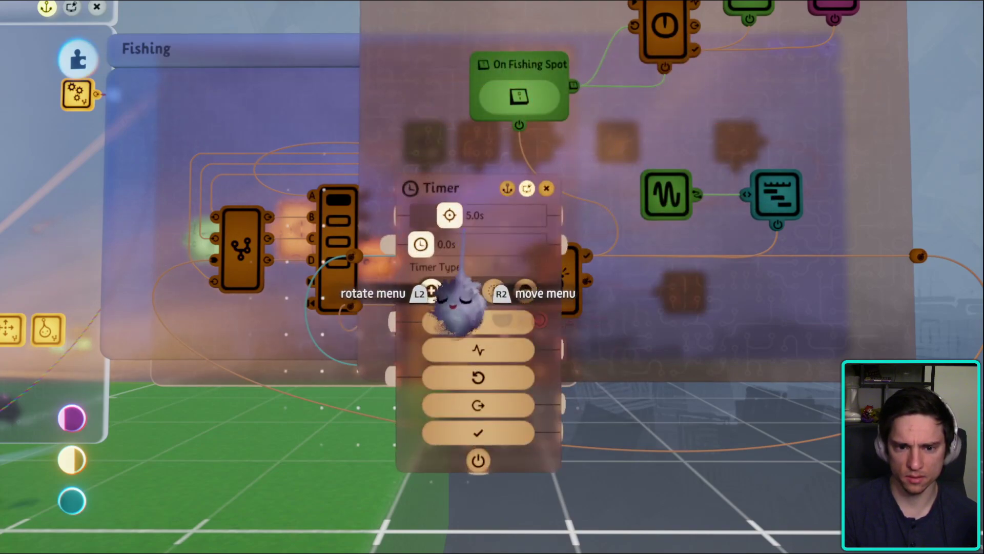
{"action": "key", "text": "Escape"}
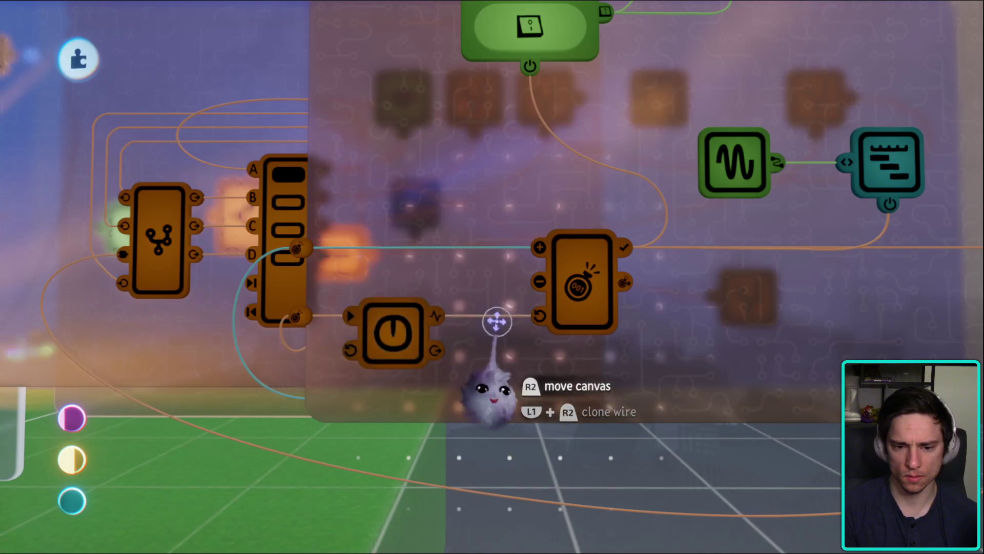
{"action": "scroll", "coordinate": [501, 374], "scroll_direction": "down", "scroll_amount": 2}
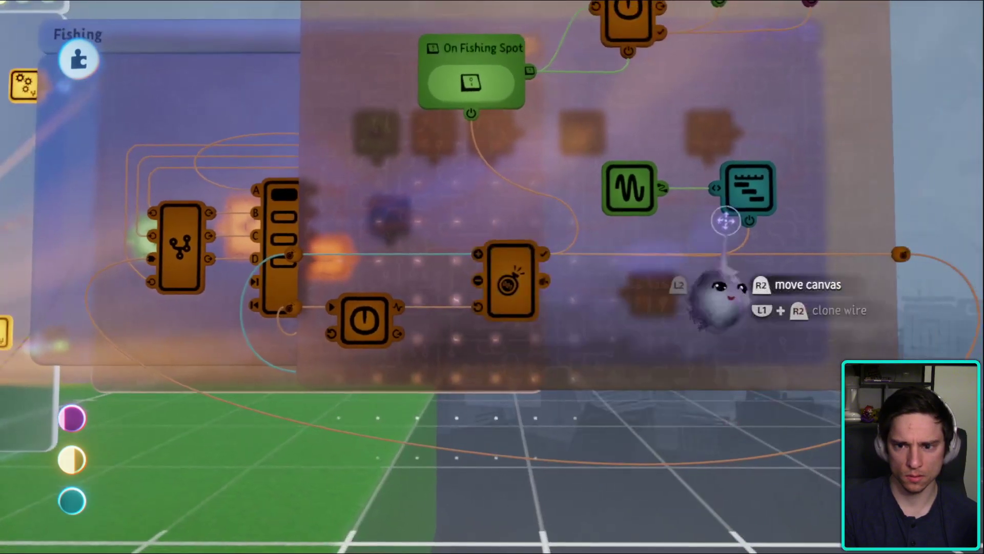
{"action": "scroll", "coordinate": [370, 408], "scroll_direction": "down", "scroll_amount": 3}
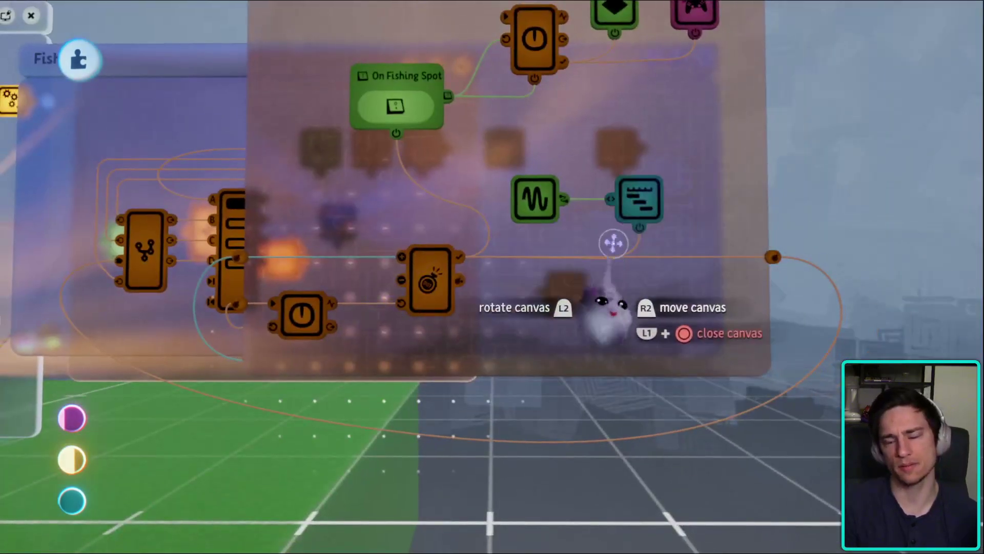
{"action": "scroll", "coordinate": [121, 242], "scroll_direction": "up", "scroll_amount": 3}
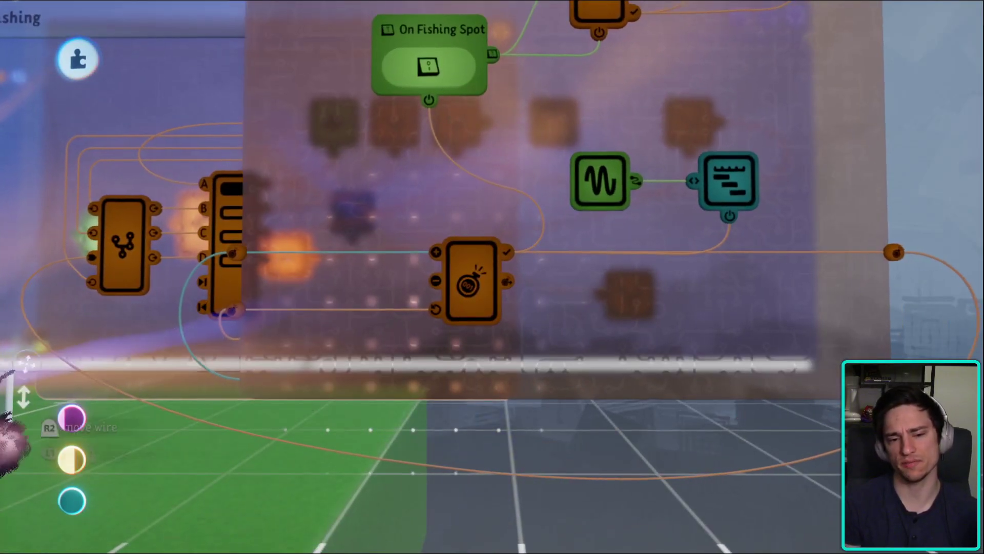
{"action": "scroll", "coordinate": [670, 439], "scroll_direction": "down", "scroll_amount": 3}
{"action": "scroll", "coordinate": [541, 407], "scroll_direction": "up", "scroll_amount": 3}
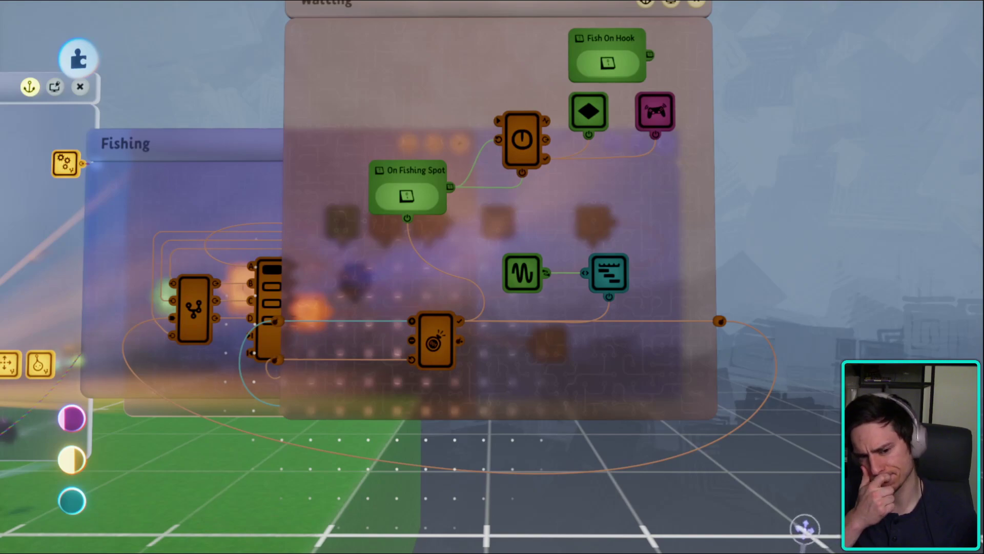
{"action": "scroll", "coordinate": [725, 461], "scroll_direction": "up", "scroll_amount": 3}
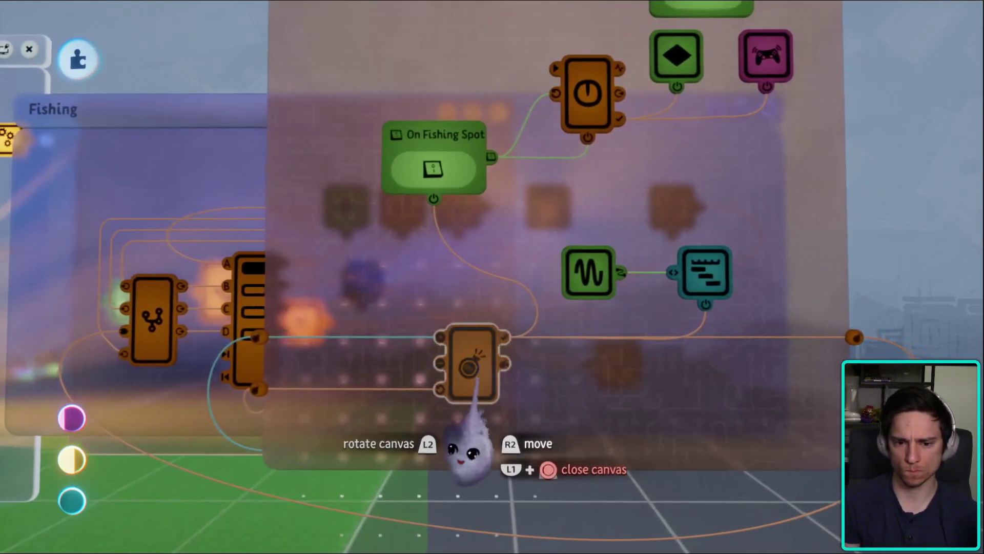
{"action": "left_click_drag", "start_coordinate": [468, 410], "coordinate": [365, 410]}
- Add a Signal Manipulator to the Waiting canvas and review its settings
{"action": "key", "text": "g"}
{"action": "left_click", "coordinate": [650, 108]}
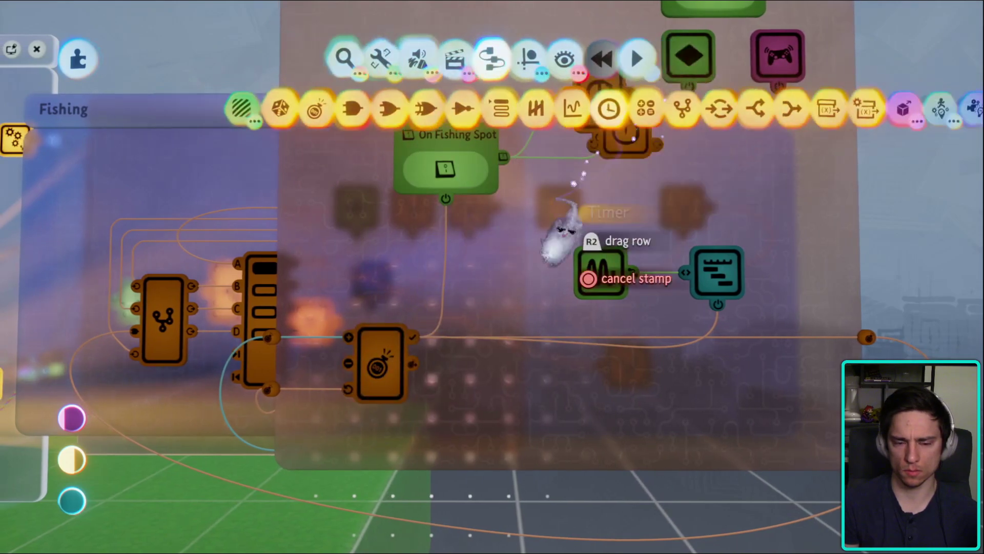
{"action": "key", "text": "Escape"}
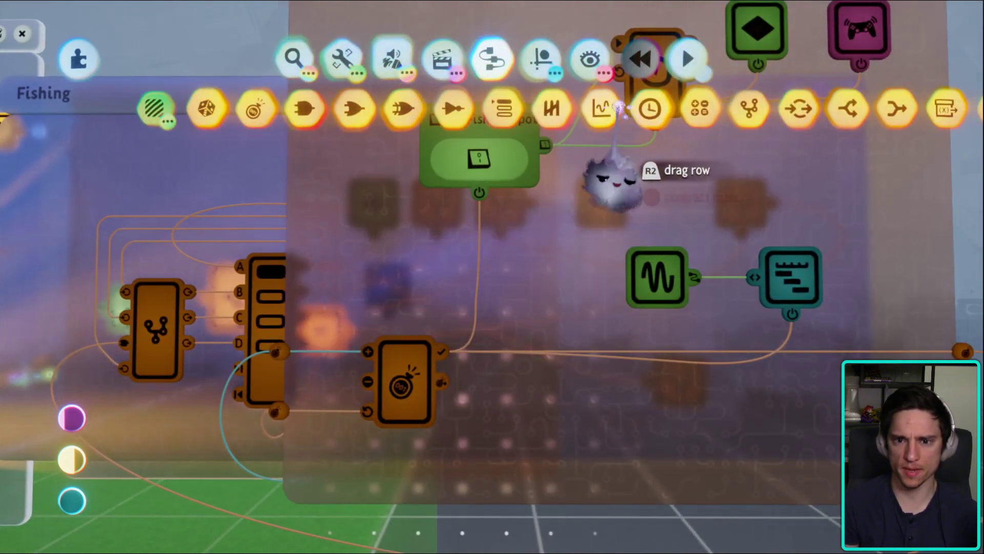
{"action": "left_click", "coordinate": [601, 108]}
{"action": "left_click", "coordinate": [491, 281]}
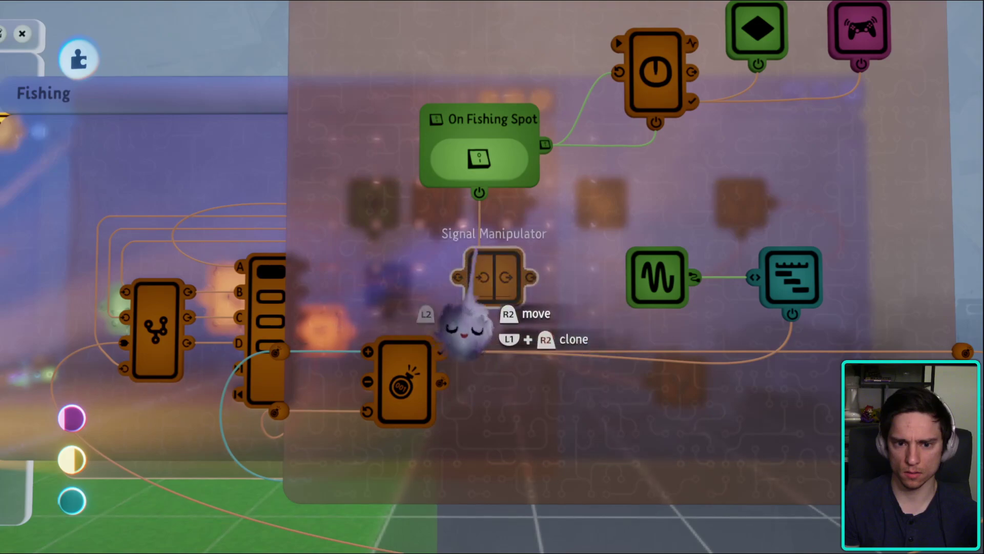
{"action": "left_click", "coordinate": [488, 262]}
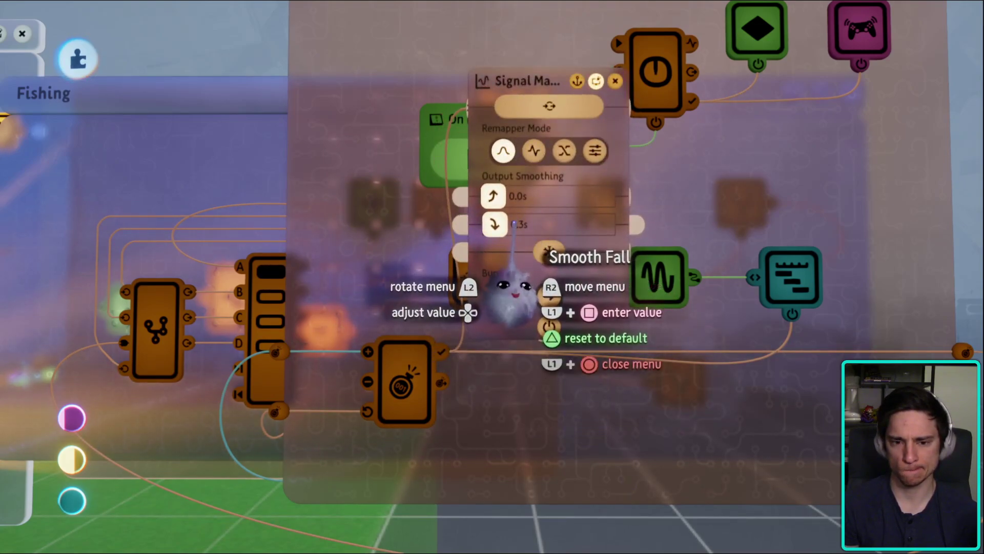
{"action": "key", "text": "Escape"}
- Add a Calculator beside the Signal Manipulator, set it to greater-than, and restart play
{"action": "key", "text": "g"}
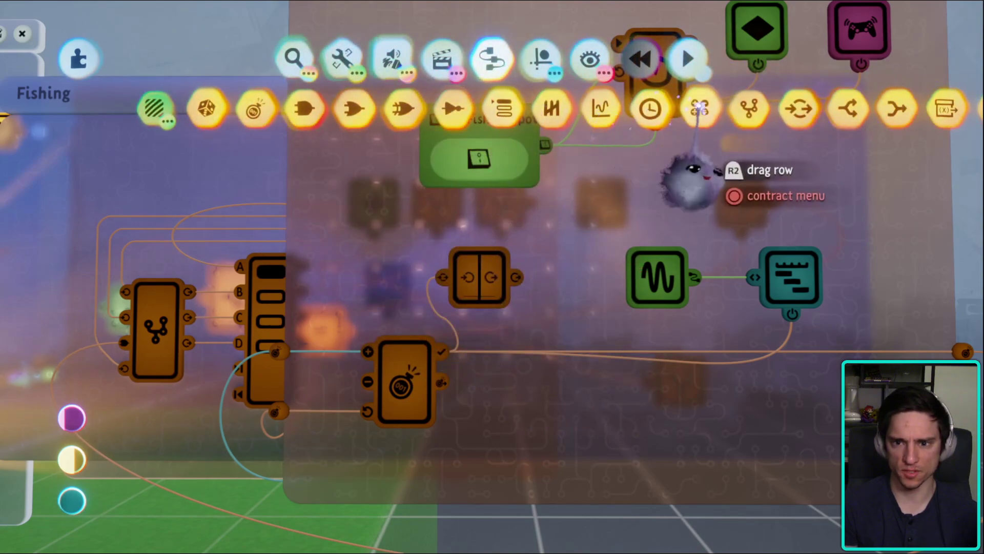
{"action": "left_click", "coordinate": [698, 107]}
{"action": "left_click", "coordinate": [568, 295]}
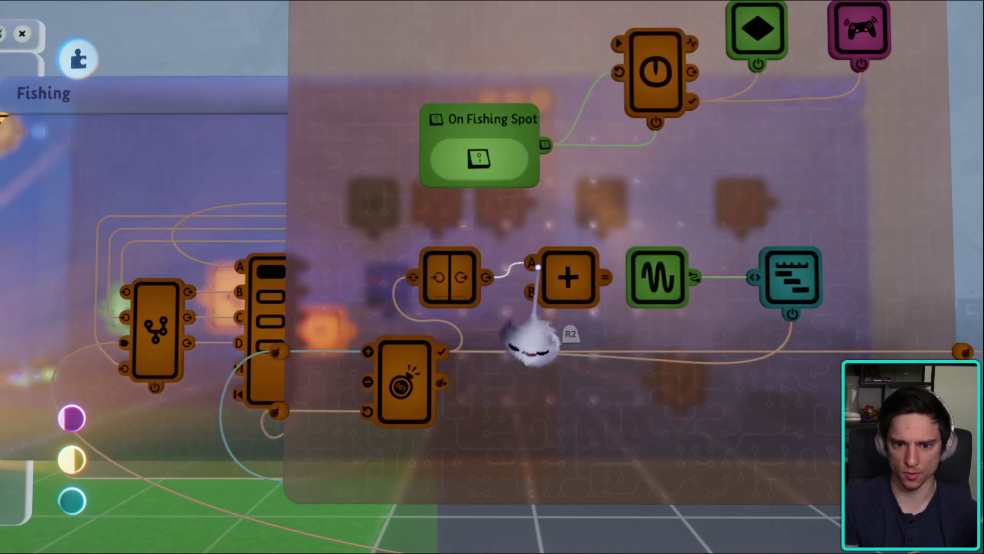
{"action": "left_click", "coordinate": [540, 281]}
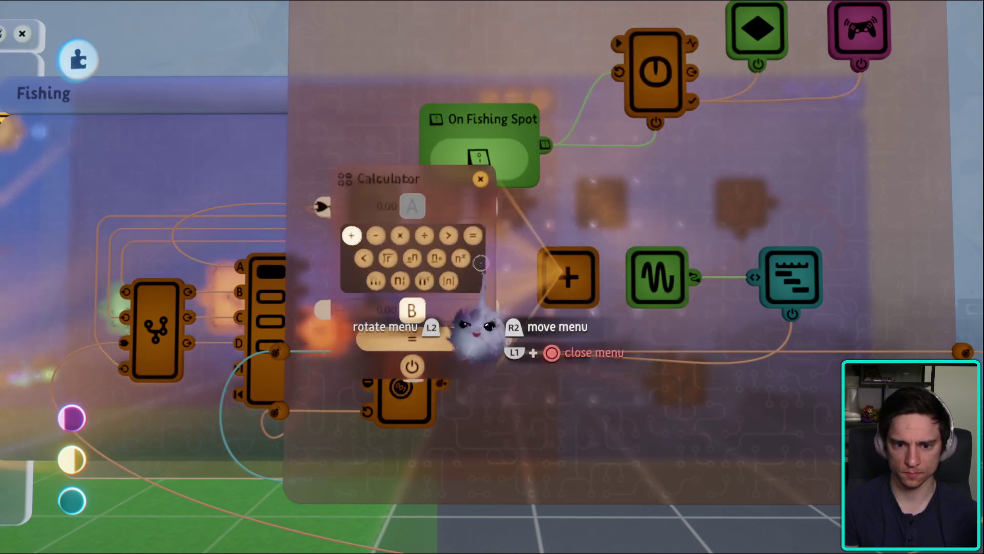
{"action": "left_click", "coordinate": [449, 235]}
{"action": "key", "text": "Escape"}
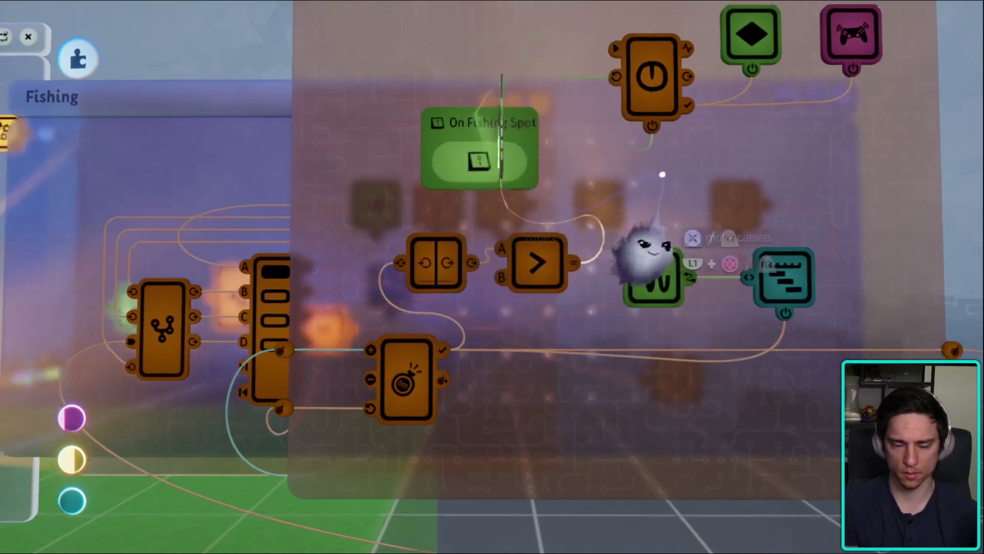
{"action": "key", "text": "Escape"}
{"action": "left_click", "coordinate": [355, 385]}
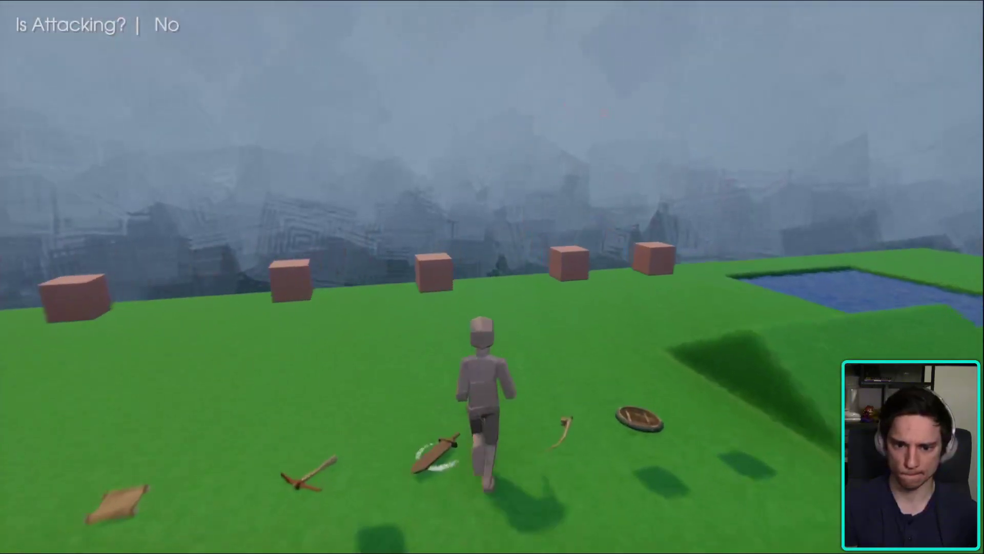
- Run across the field to the pond, cast the fishing line into it twice, then pause
{"action": "key", "text": "w"}
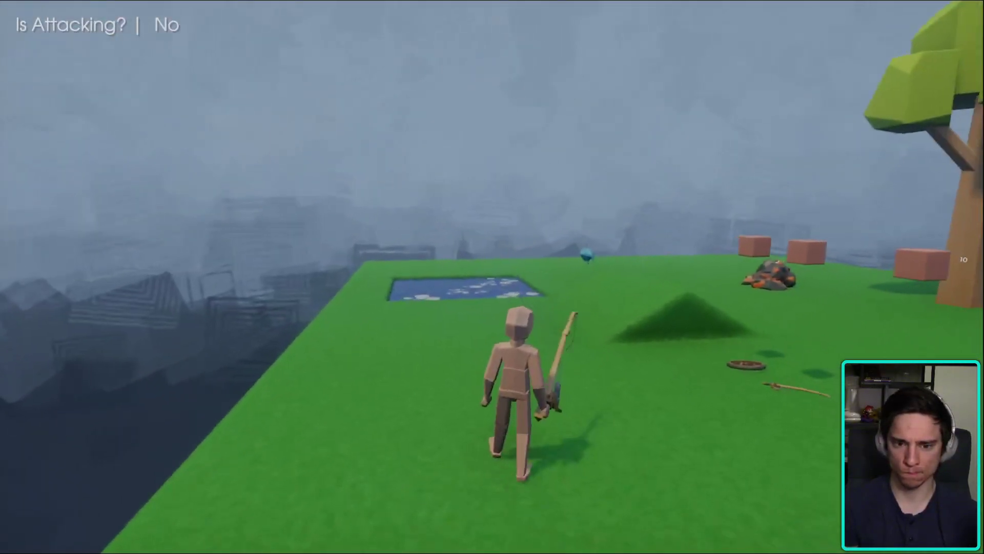
{"action": "key", "text": "space"}
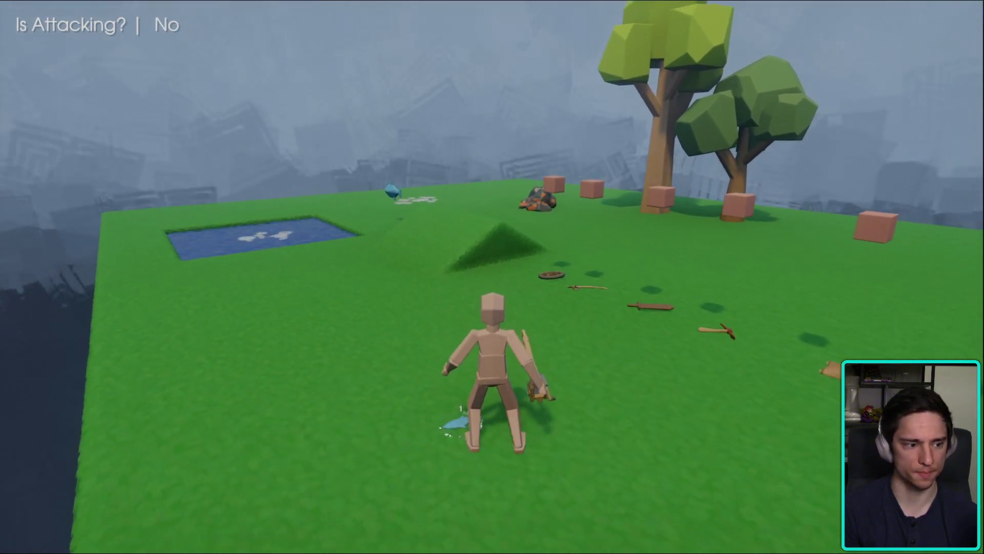
{"action": "key", "text": "w"}
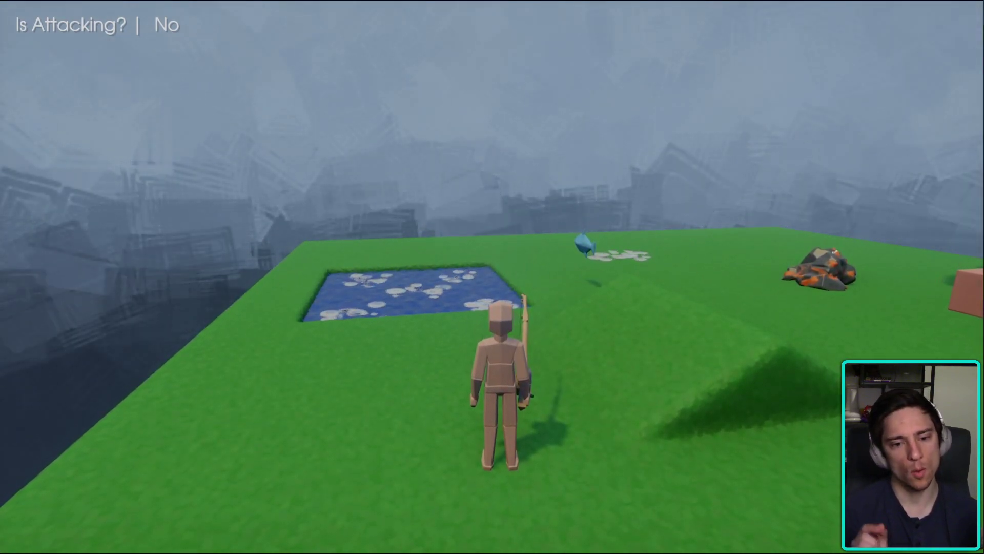
{"action": "left_click", "coordinate": [492, 276]}
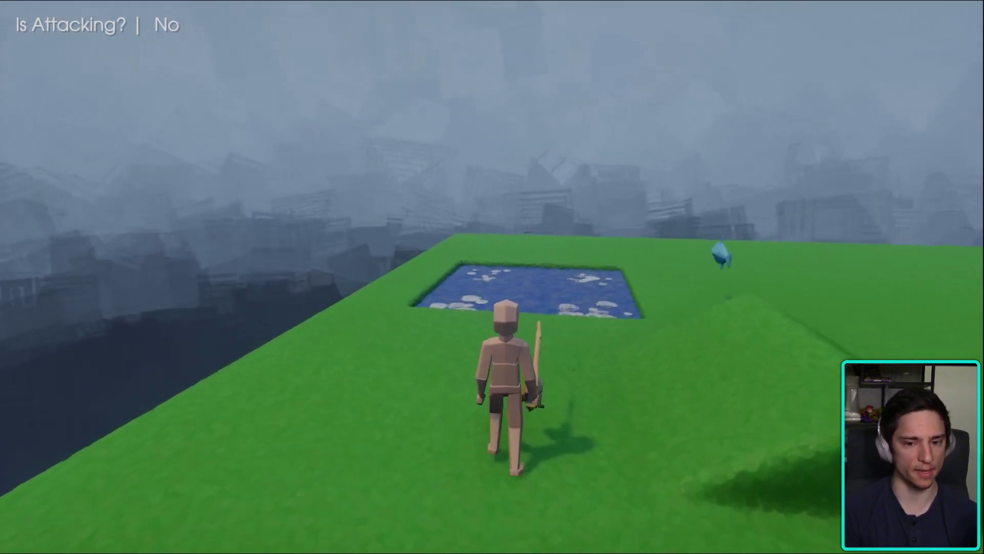
{"action": "left_click", "coordinate": [492, 277]}
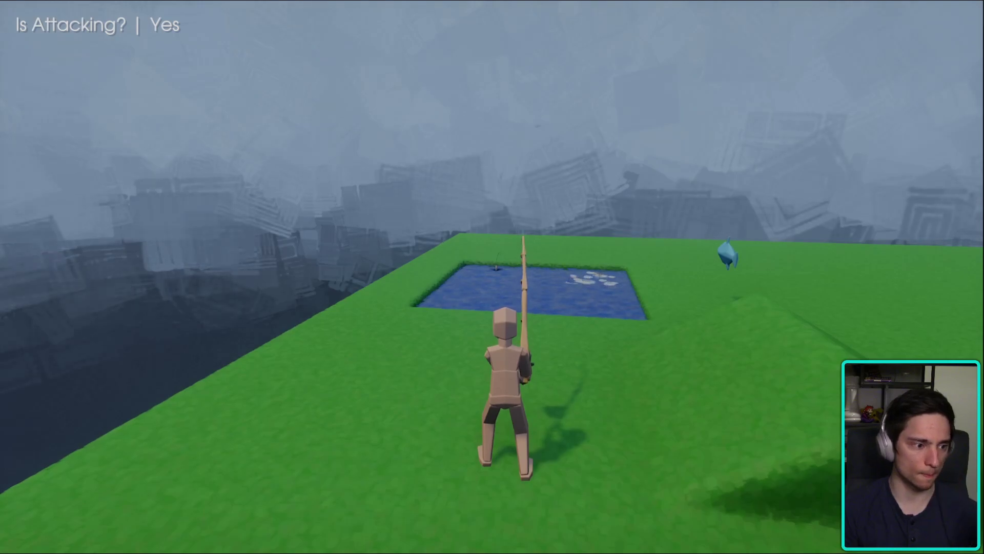
{"action": "key", "text": "Escape"}
{"action": "left_click", "coordinate": [241, 385]}
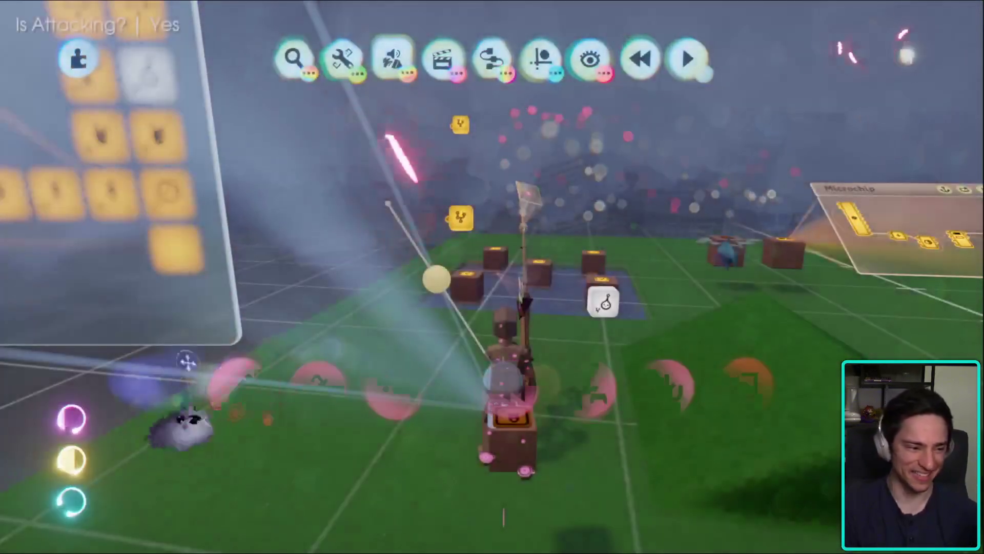
{"action": "mouse_move", "coordinate": [465, 323]}
{"action": "middle_mouse_down"}
{"action": "mouse_move", "coordinate": [440, 320]}
{"action": "mouse_move", "coordinate": [369, 362]}
{"action": "mouse_move", "coordinate": [340, 420]}
{"action": "middle_mouse_up"}
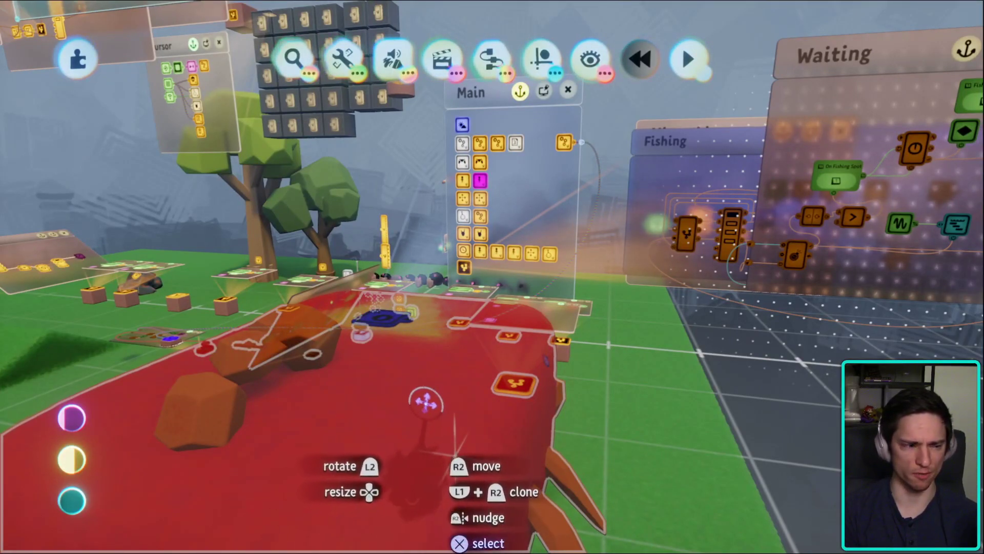
{"action": "middle_click_drag", "start_coordinate": [417, 402], "coordinate": [496, 357]}
{"action": "left_click", "coordinate": [458, 174]}
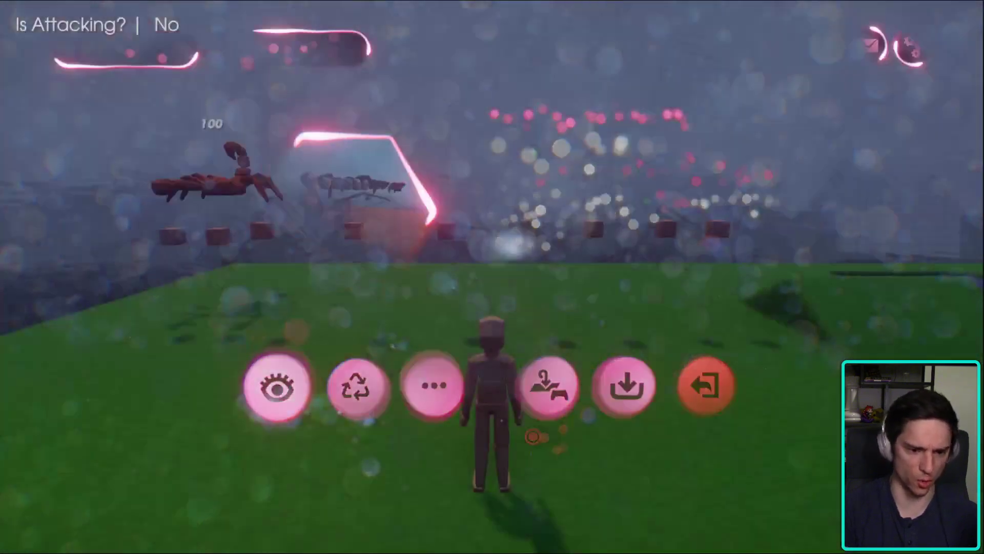
{"action": "key", "text": "Escape"}
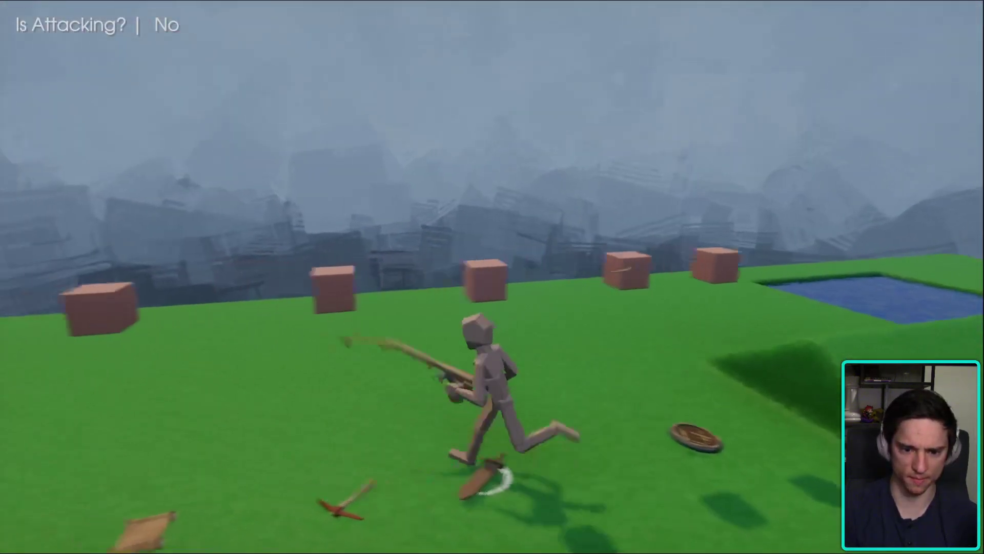
- Run back toward the pond and make a single test cast of the fishing rod
{"action": "key", "text": "w"}
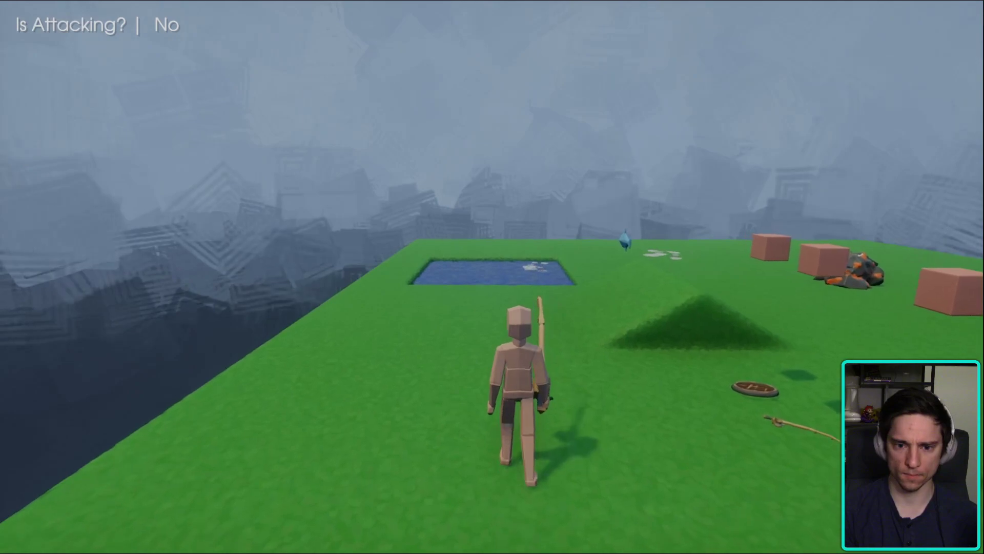
{"action": "left_click", "coordinate": [492, 277]}
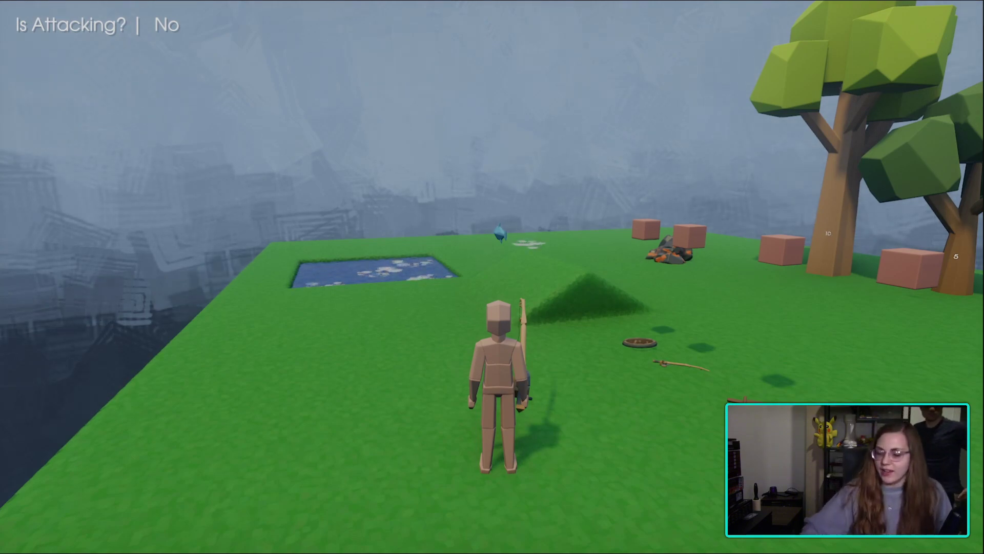
- Cast, run around the pond, cast into the water, reel in the hooked fish, and recast
{"action": "left_click", "coordinate": [492, 277]}
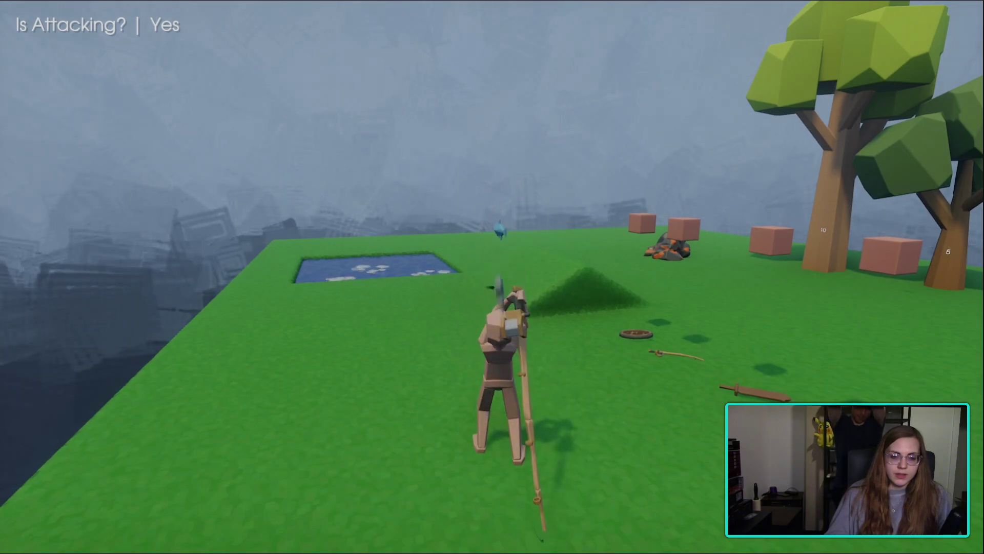
{"action": "key", "text": "w"}
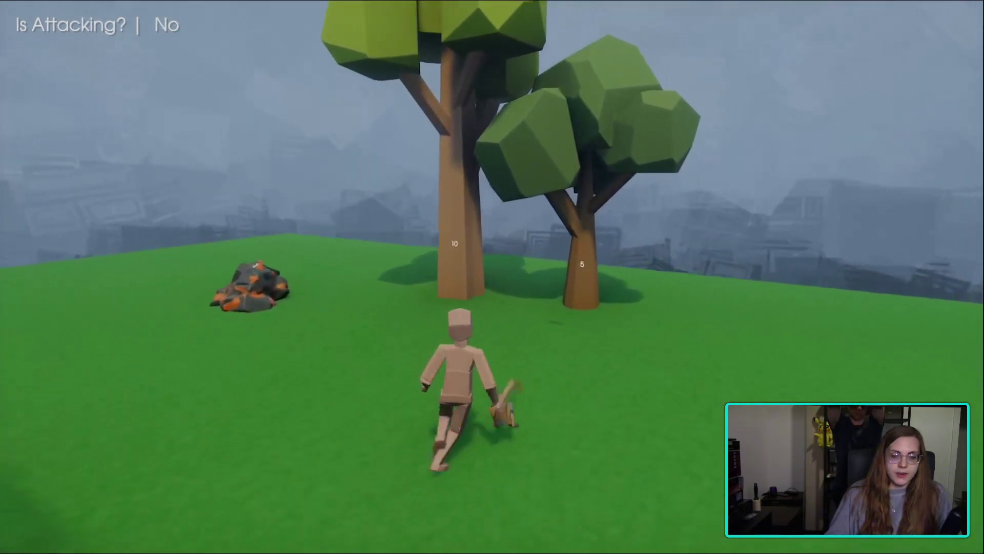
{"action": "key", "text": "w"}
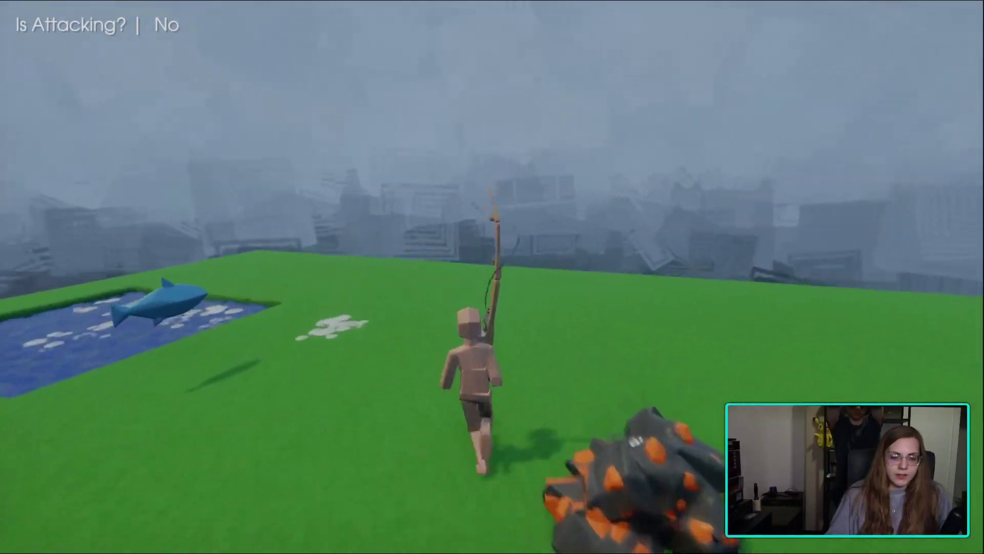
{"action": "key", "text": "w"}
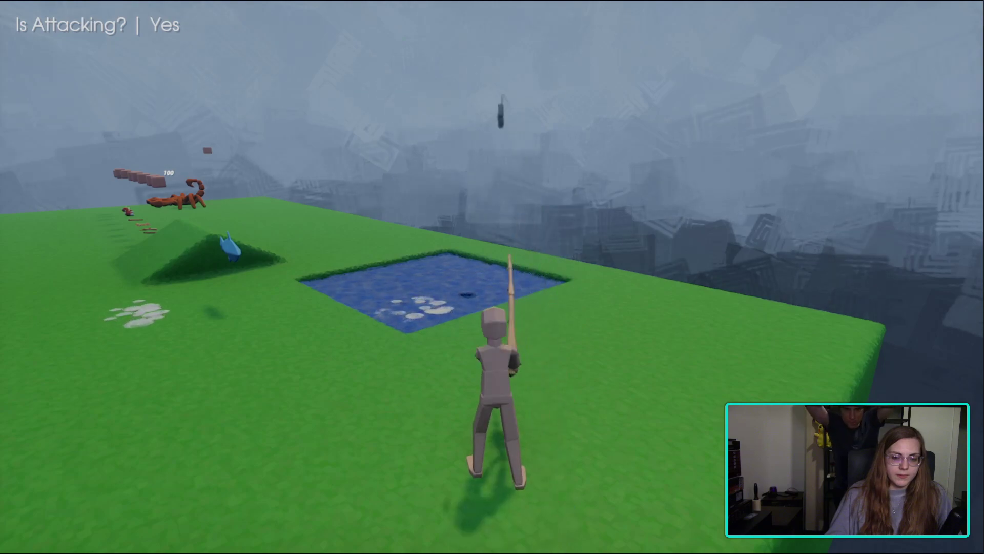
{"action": "key", "text": "w"}
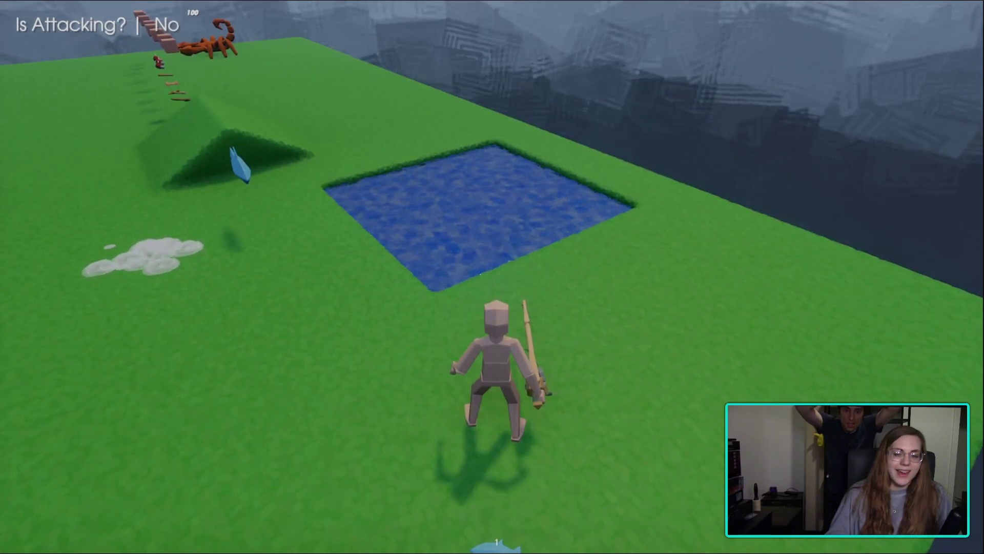
{"action": "left_click", "coordinate": [492, 276]}
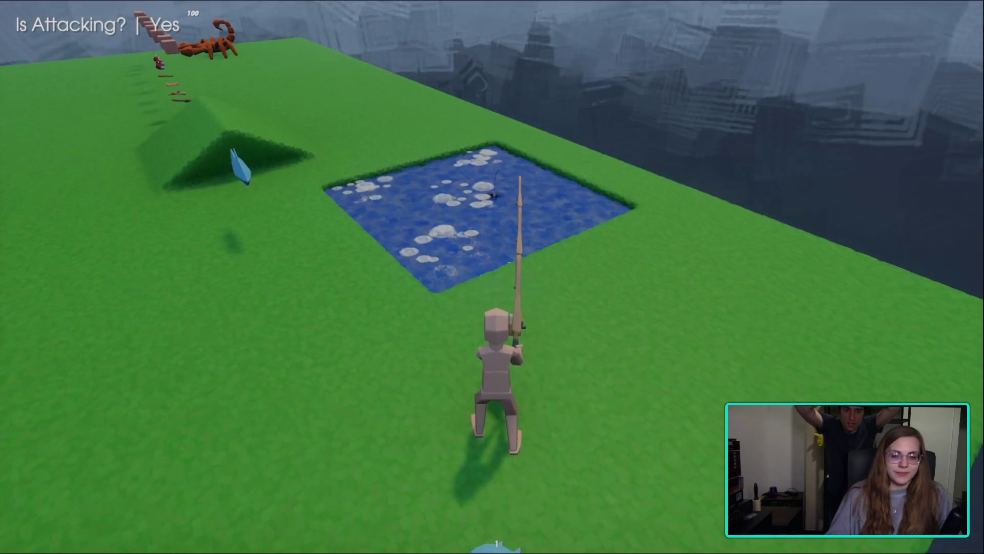
{"action": "left_click", "coordinate": [492, 276]}
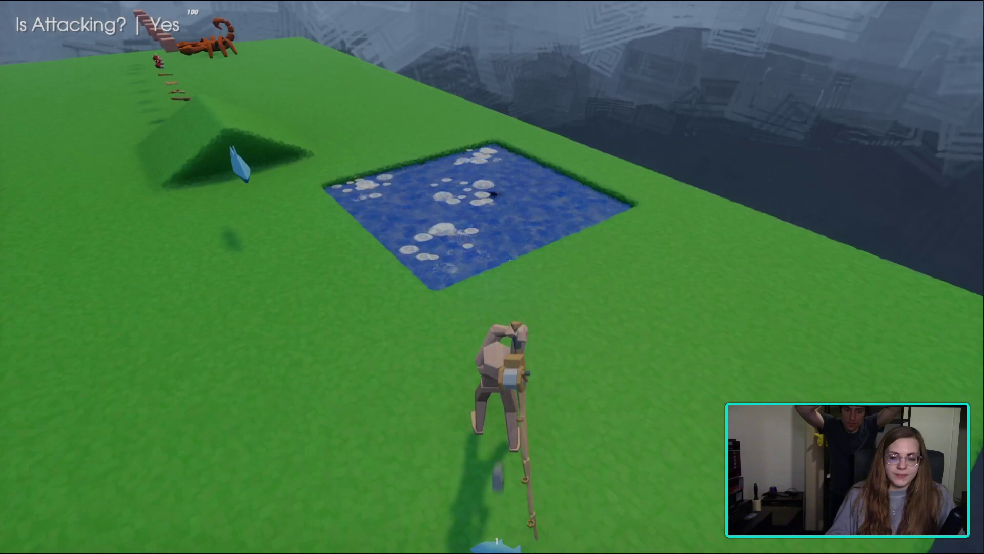
{"action": "left_click", "coordinate": [492, 277]}
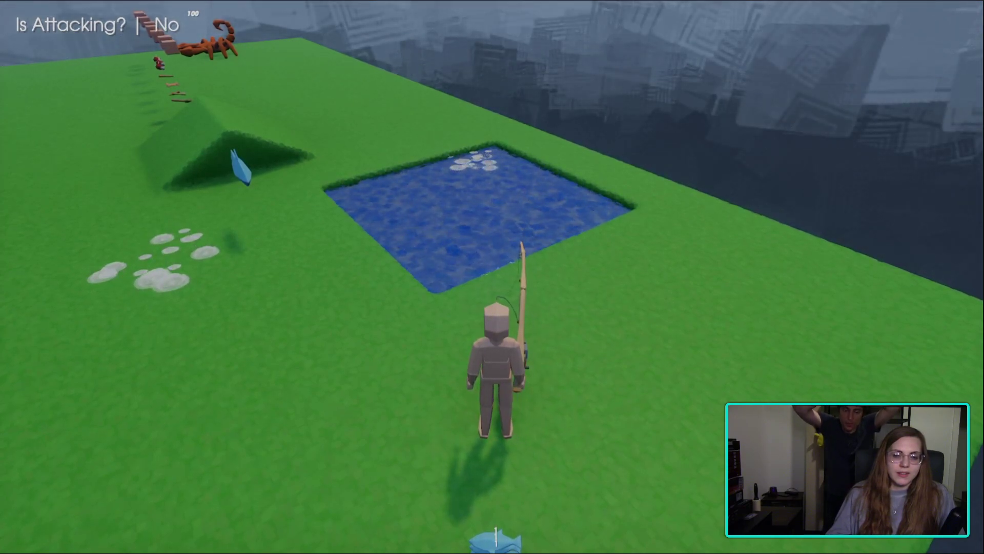
- Cast into the pond and reel in on each bite, repeating to land several more fish
{"action": "key", "text": "space"}
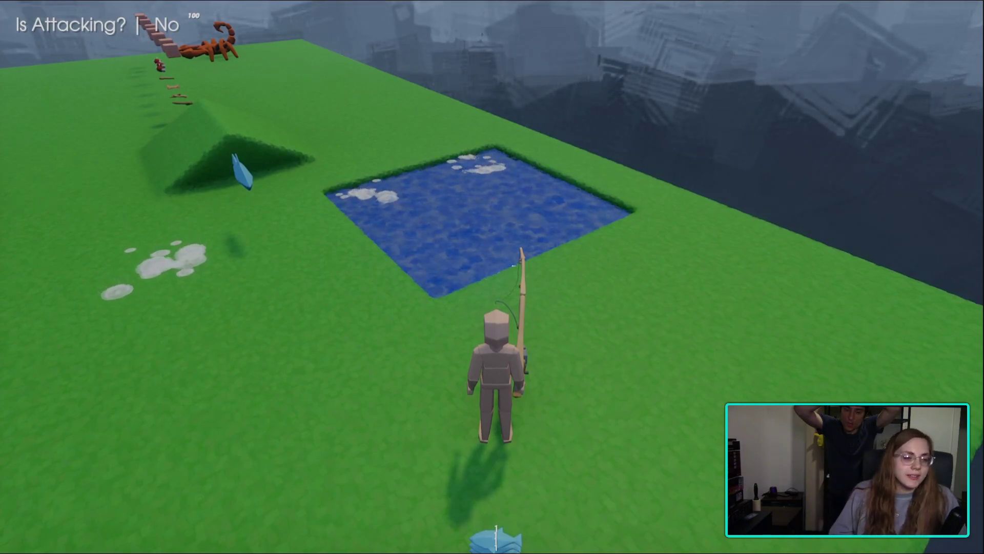
{"action": "key", "text": "space"}
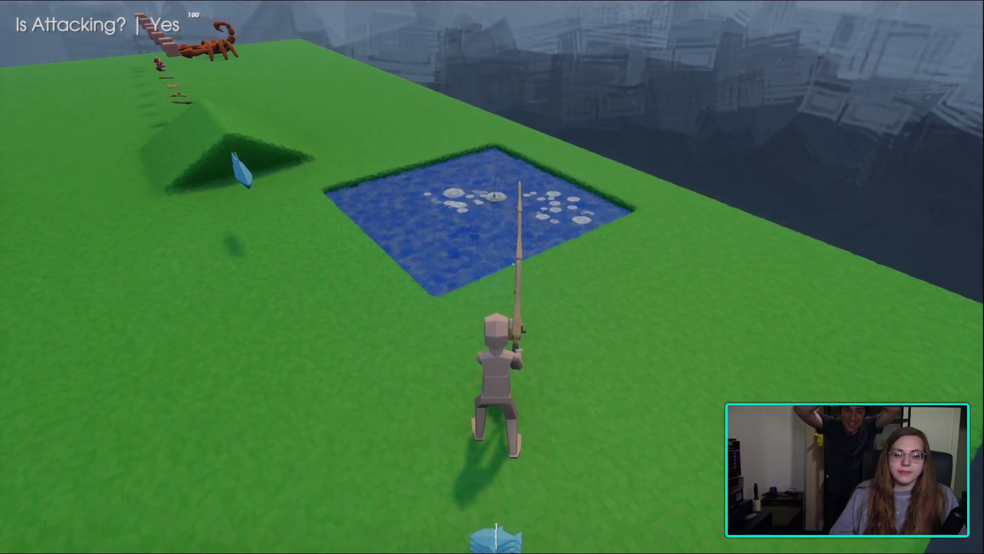
{"action": "key", "text": "space"}
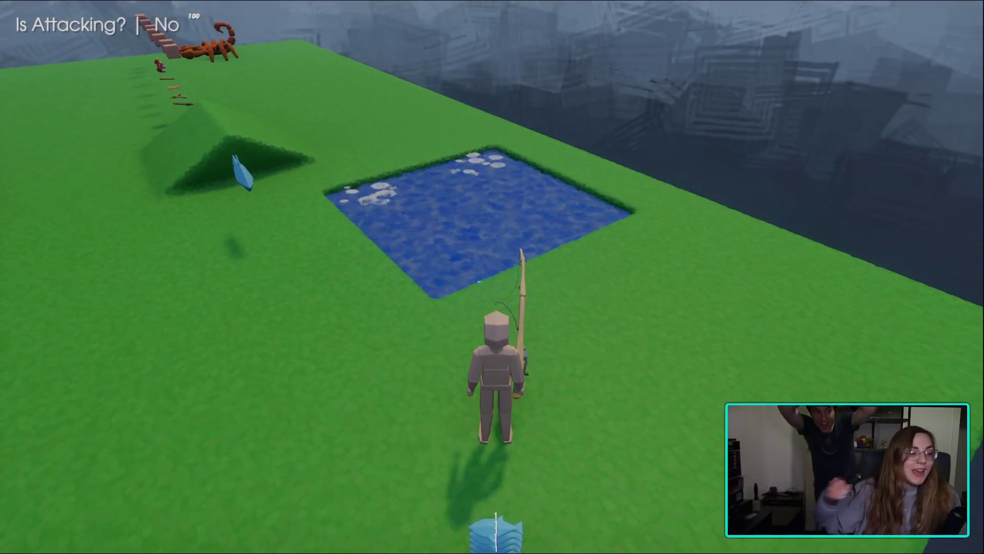
{"action": "key", "text": "space"}
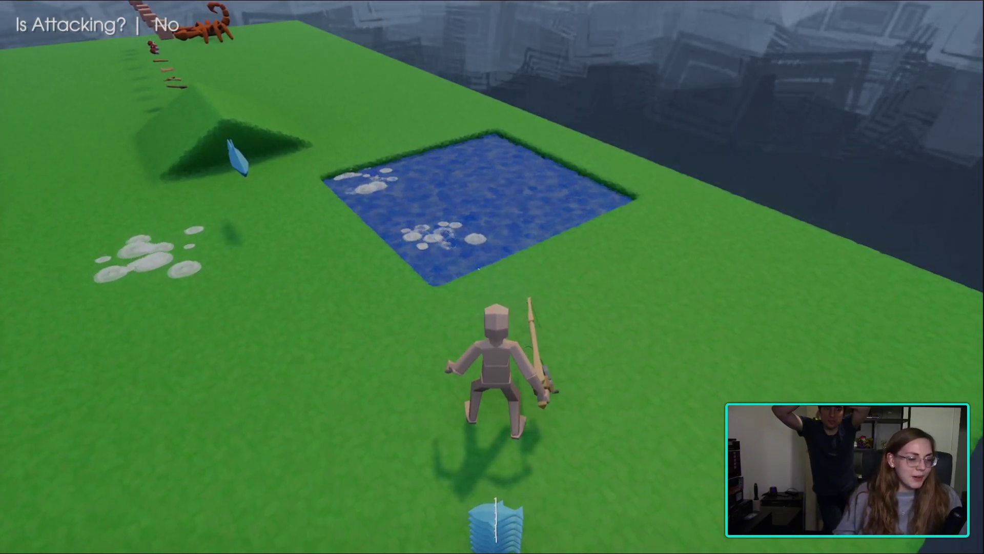
{"action": "left_click", "coordinate": [478, 270]}
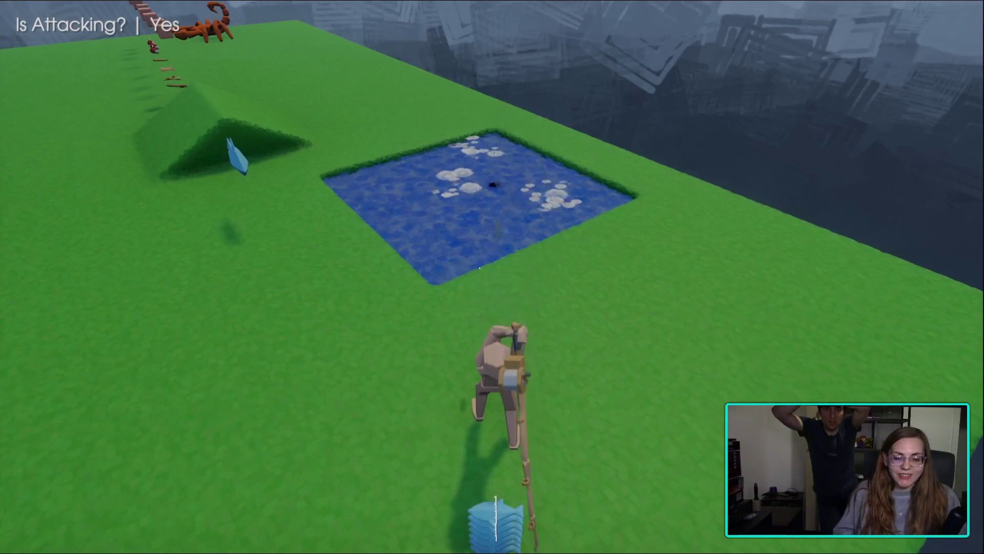
{"action": "left_click", "coordinate": [479, 270]}
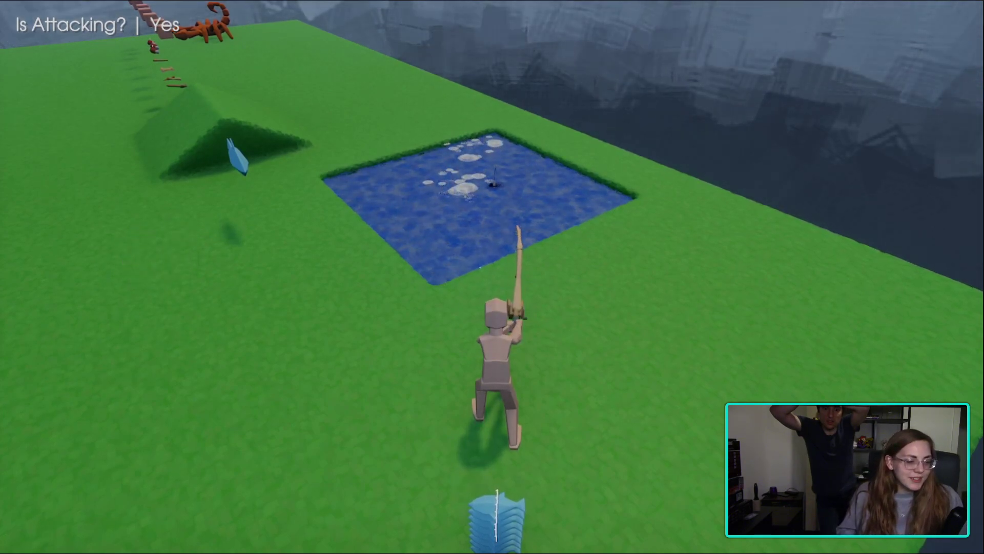
{"action": "left_click", "coordinate": [478, 270]}
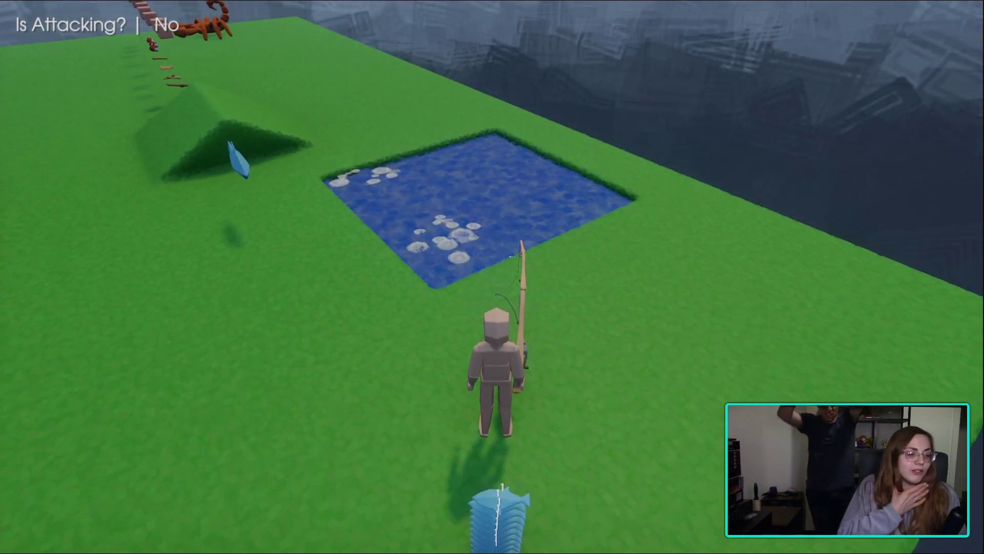
- Keep casting toward the pond and reel the line back in to catch more fish
{"action": "left_click", "coordinate": [492, 276]}
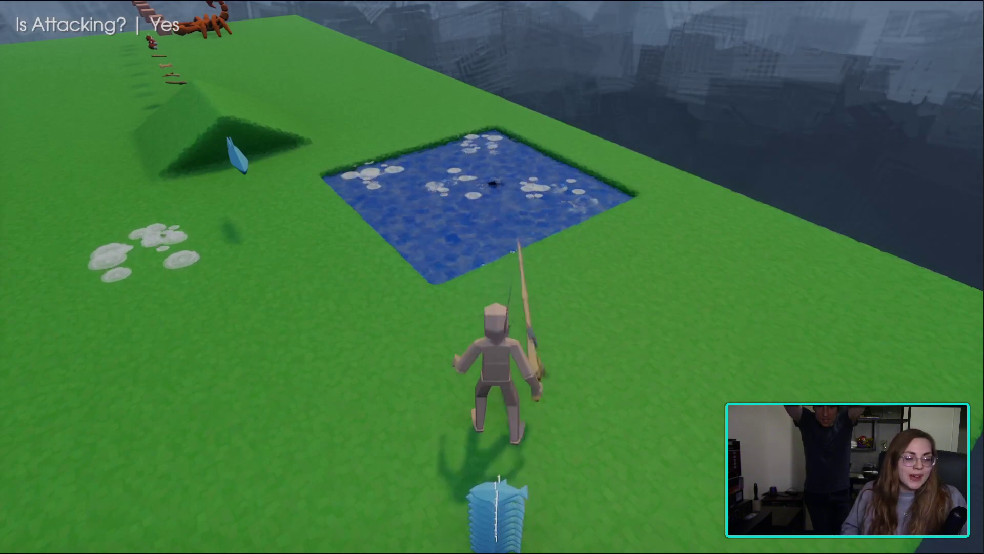
{"action": "key", "text": "space"}
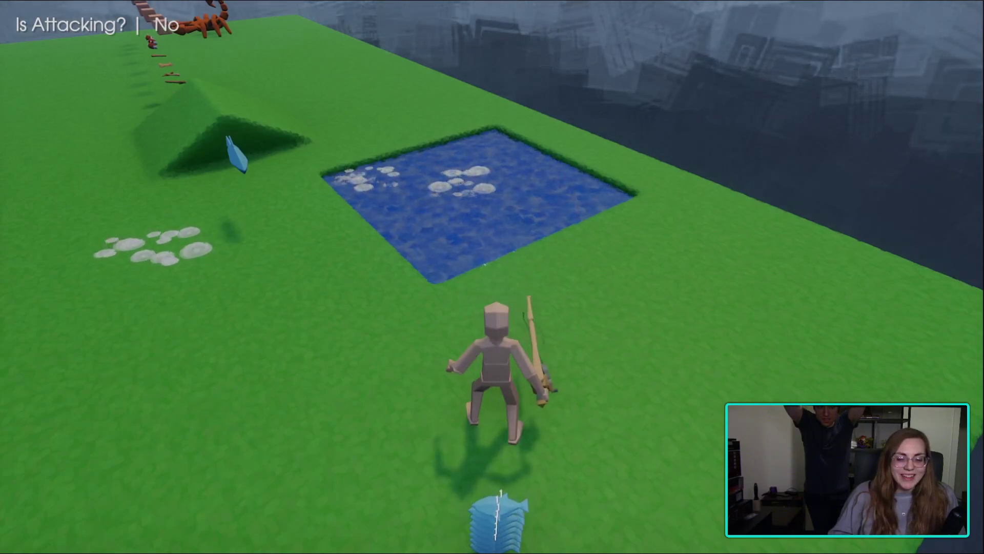
{"action": "left_click", "coordinate": [492, 276]}
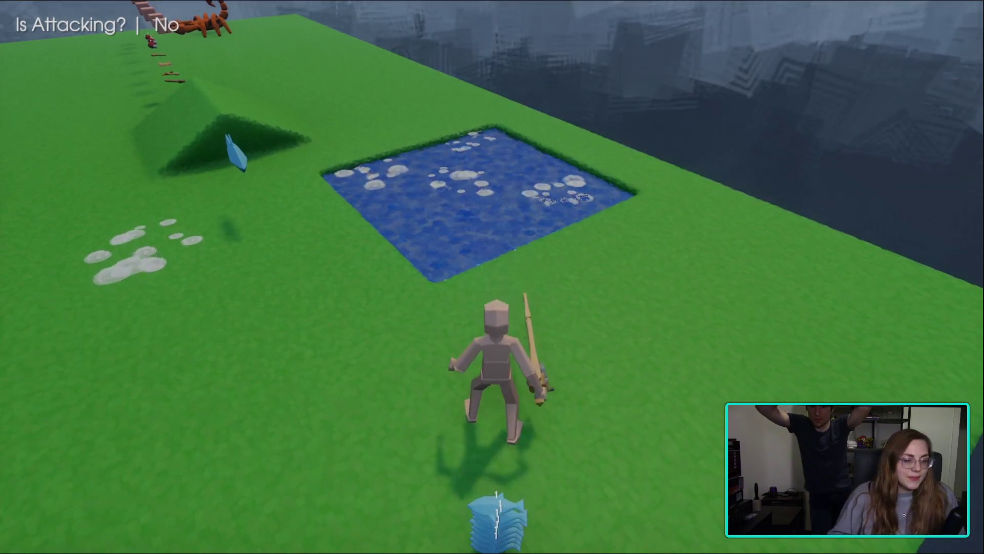
{"action": "key", "text": "space"}
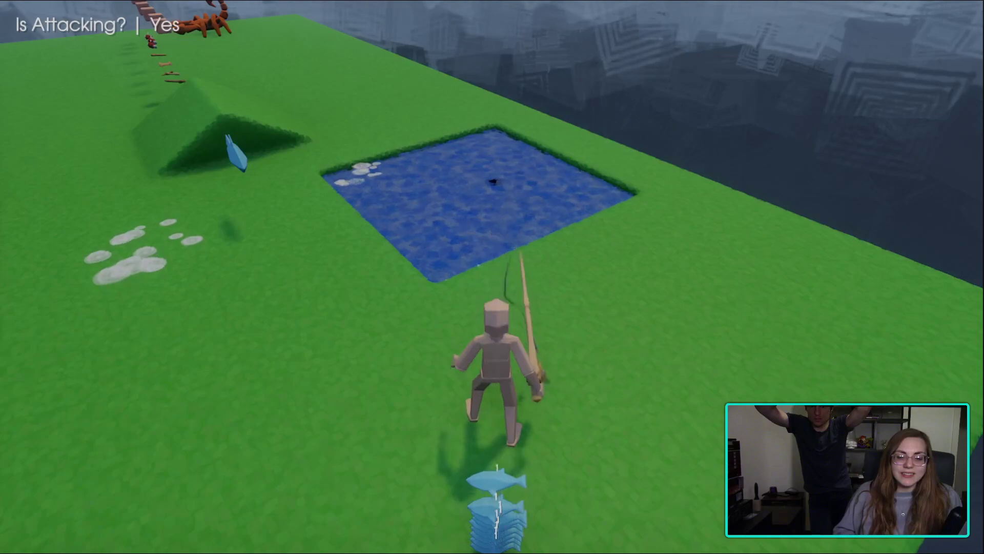
{"action": "key", "text": "space"}
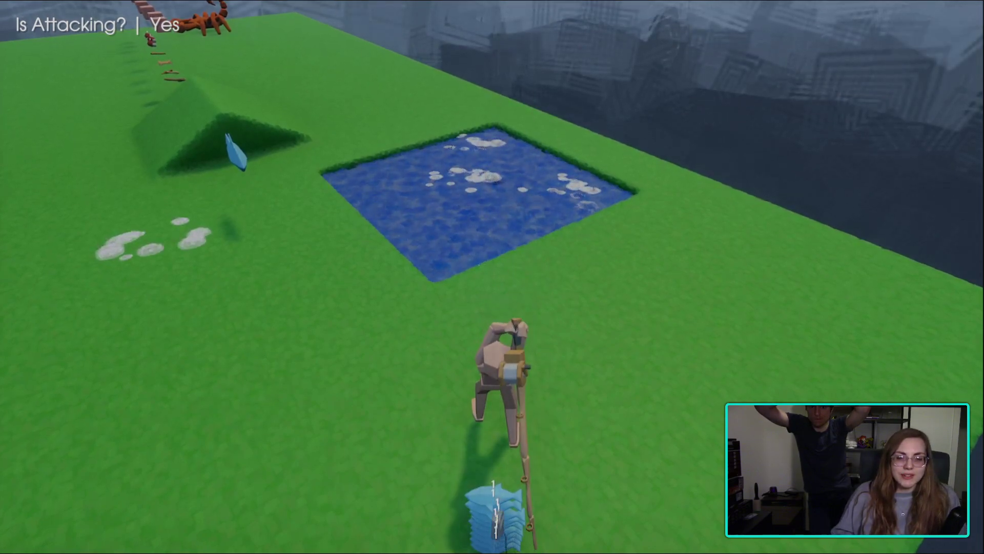
{"action": "key", "text": "space"}
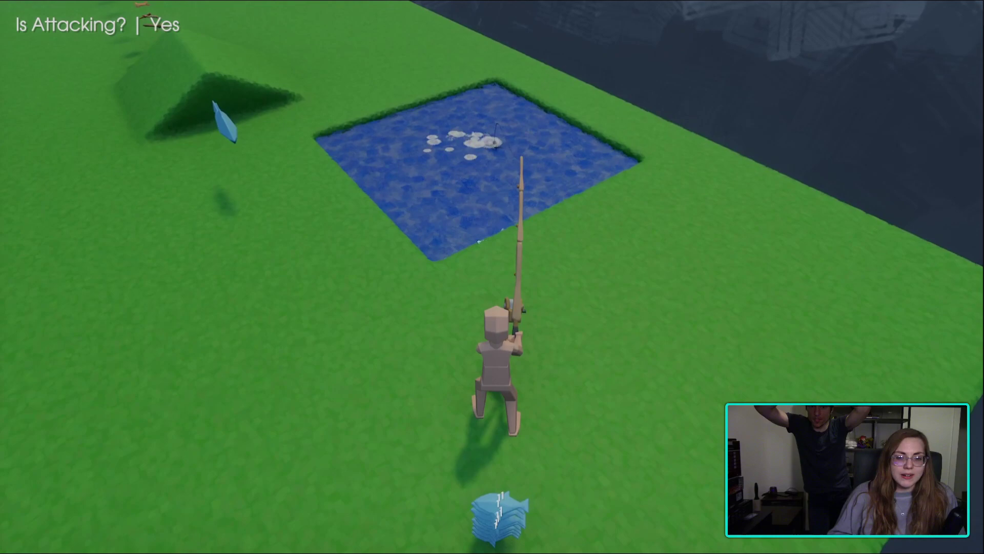
{"action": "key", "text": "space"}
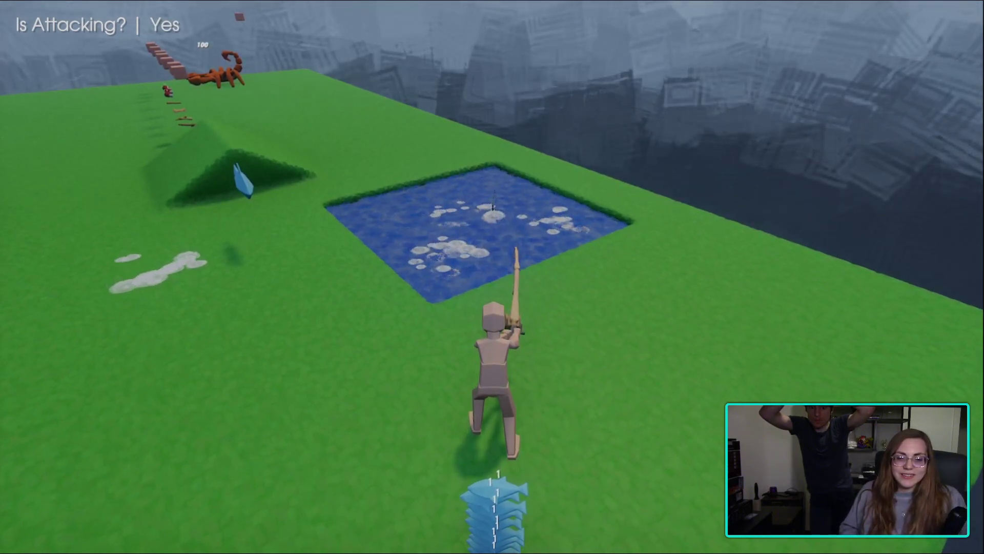
- Make a few more casts, land a fish, step toward the pond, and pause to the Character RPGV3 menu
{"action": "key", "text": "e"}
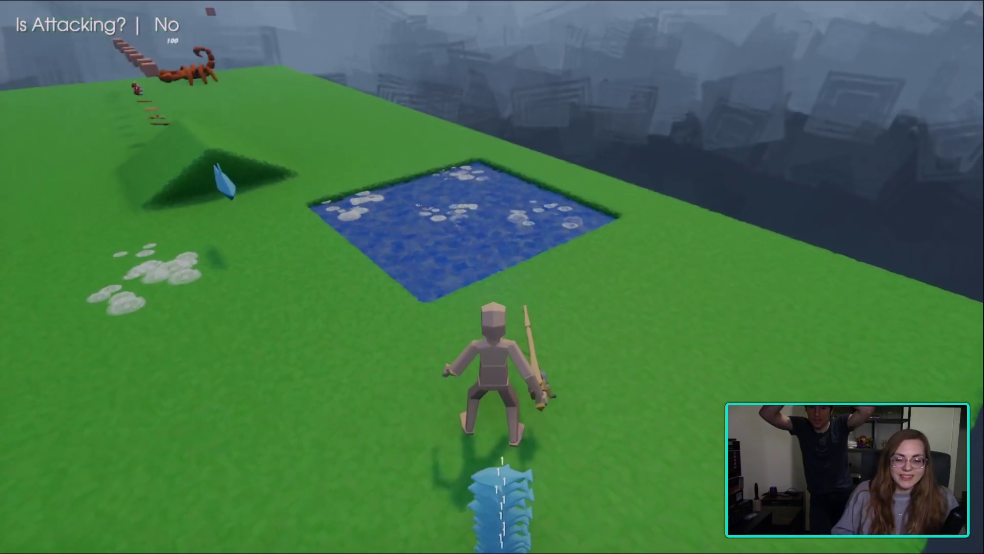
{"action": "key", "text": "e"}
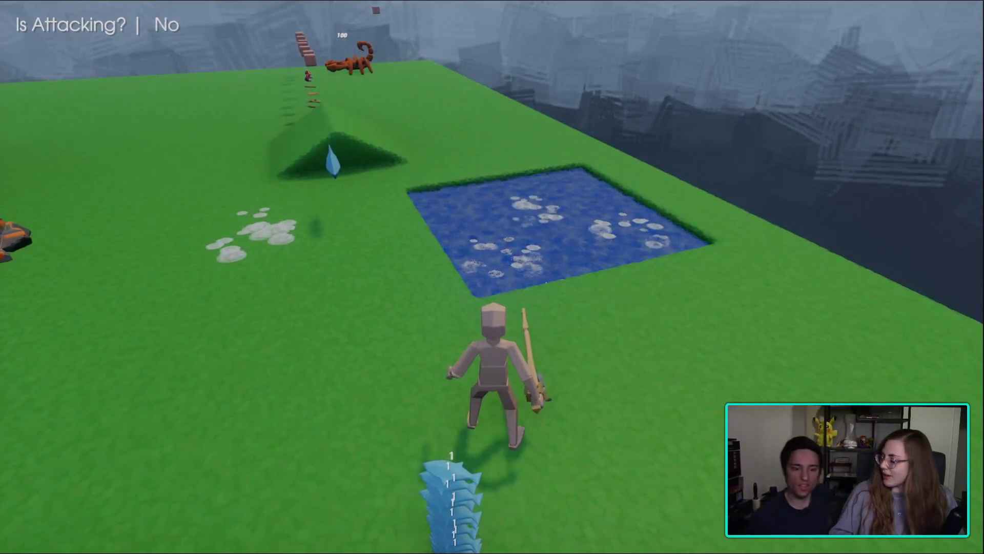
{"action": "key", "text": "e"}
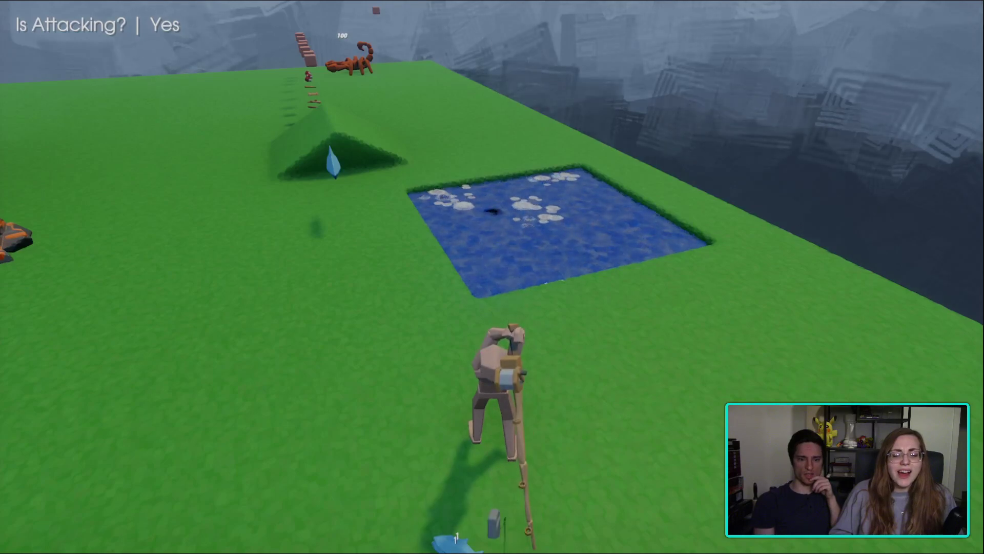
{"action": "key", "text": "s"}
{"action": "key", "text": "w"}
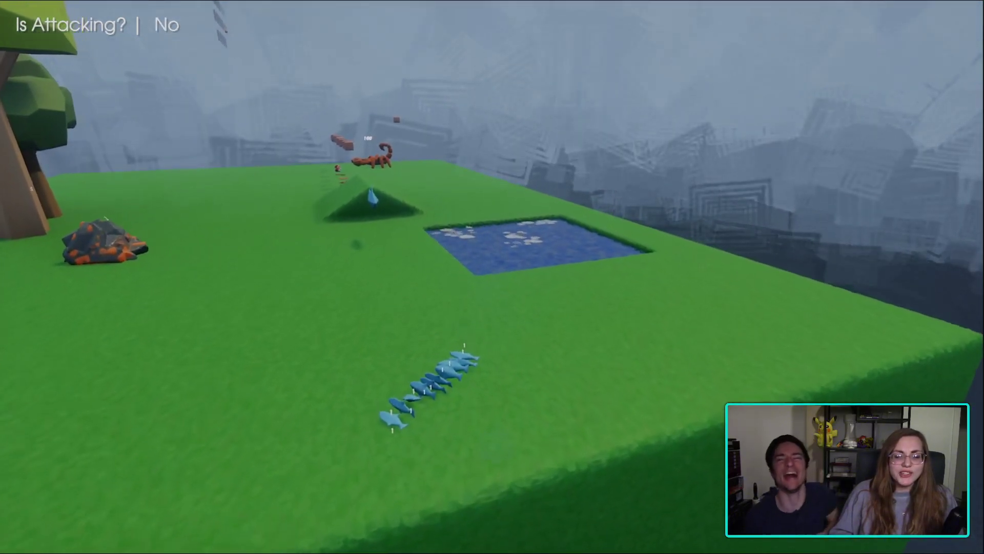
{"action": "key", "text": "w"}
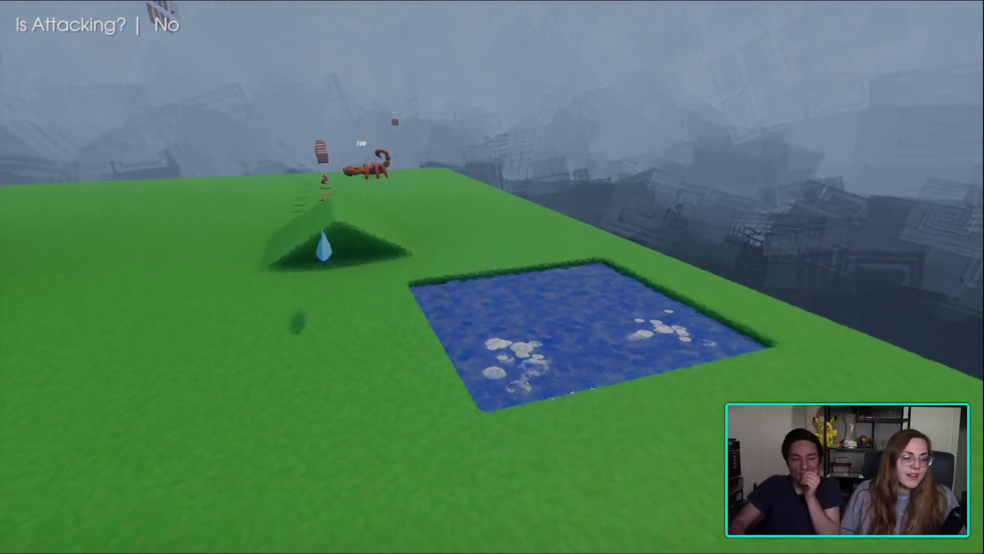
{"action": "key", "text": "Escape"}
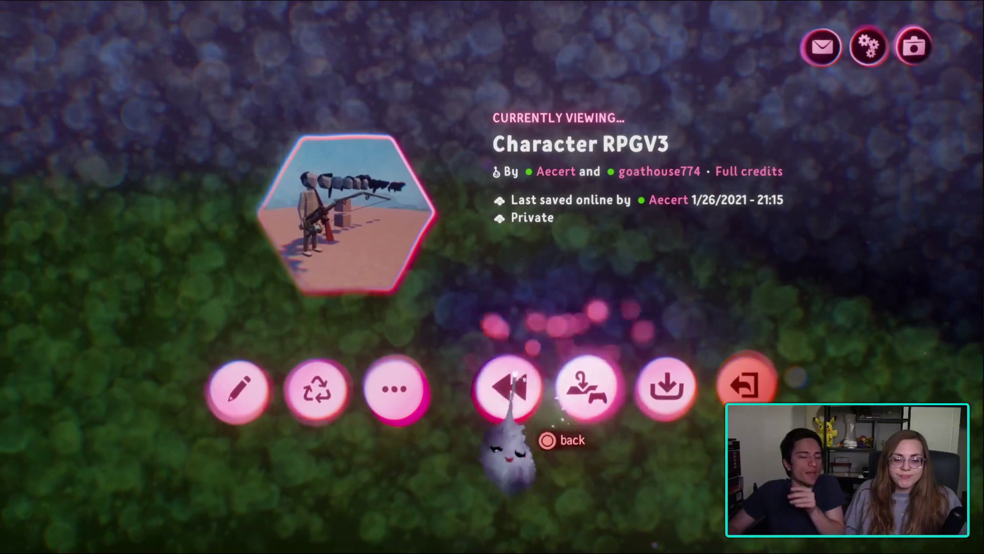
- Restart the playtest, pick up the fishing rod from the items, and walk to face the pond
{"action": "left_click", "coordinate": [510, 400]}
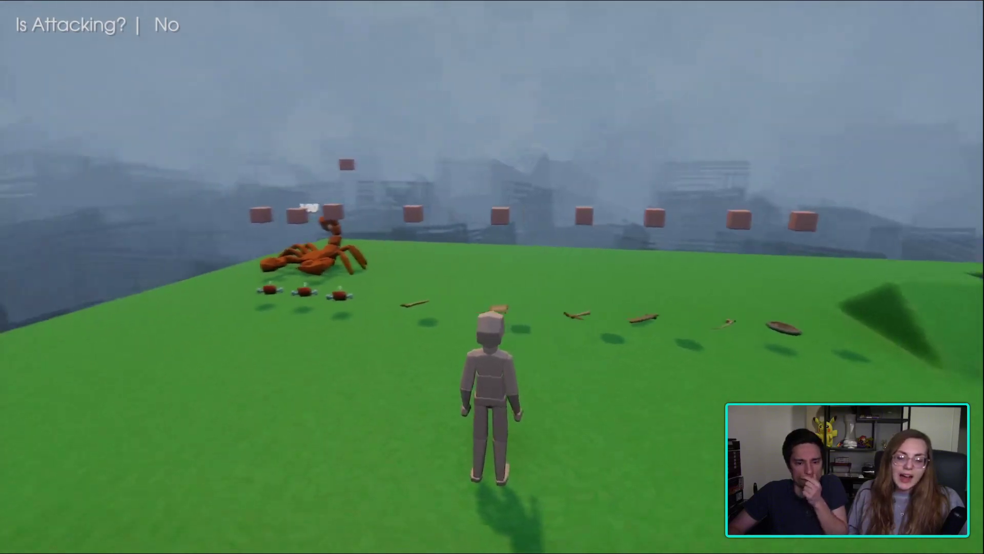
{"action": "key", "text": "w"}
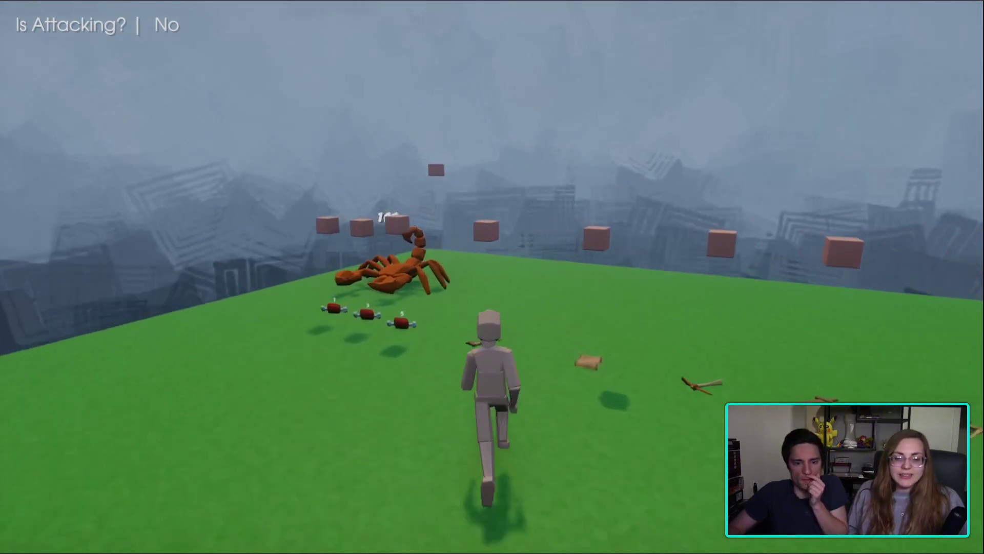
{"action": "key", "text": "w"}
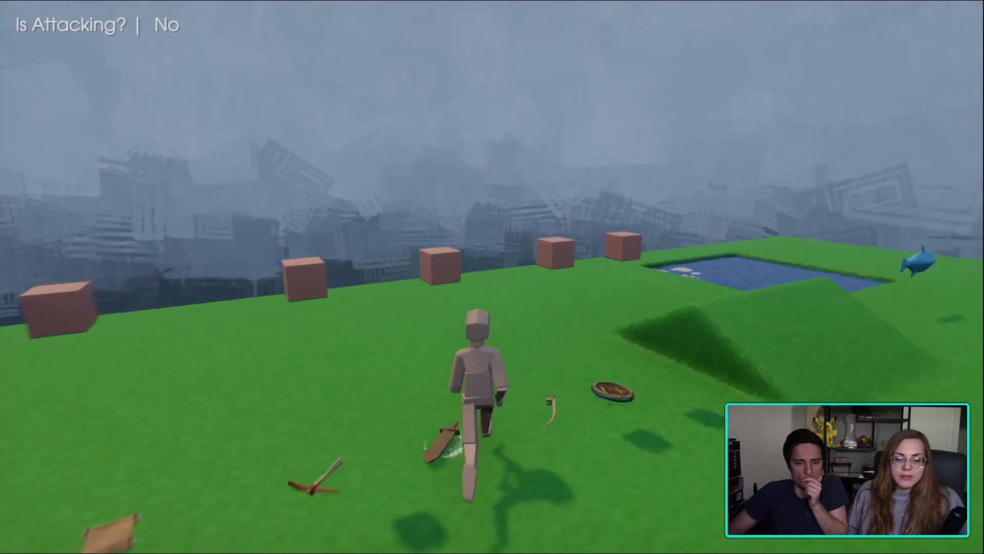
{"action": "key", "text": "w"}
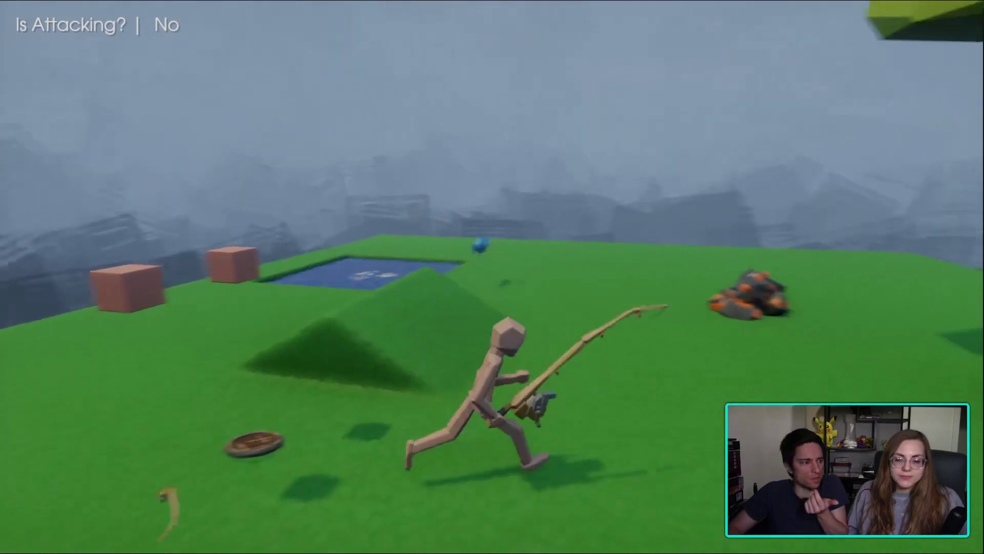
{"action": "key", "text": "w"}
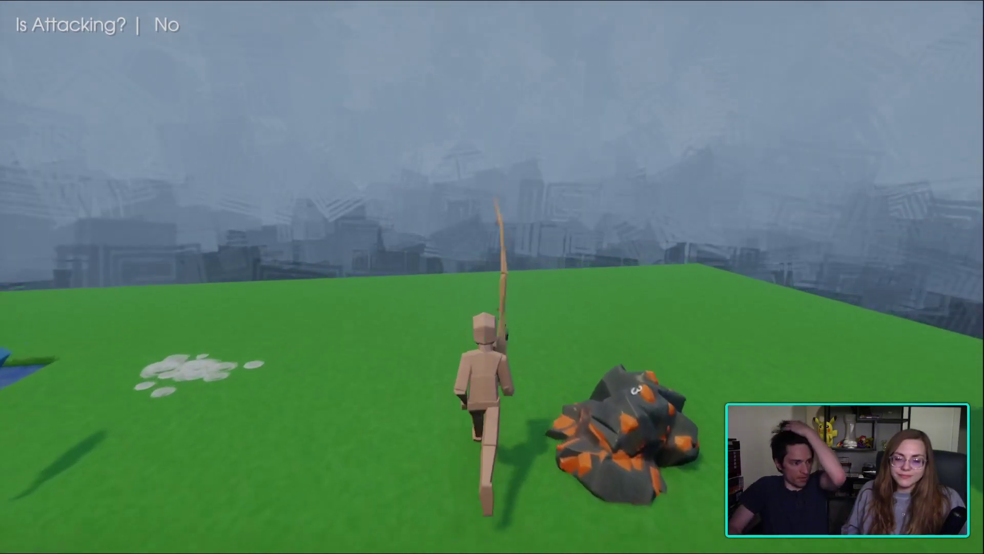
{"action": "key", "text": "w"}
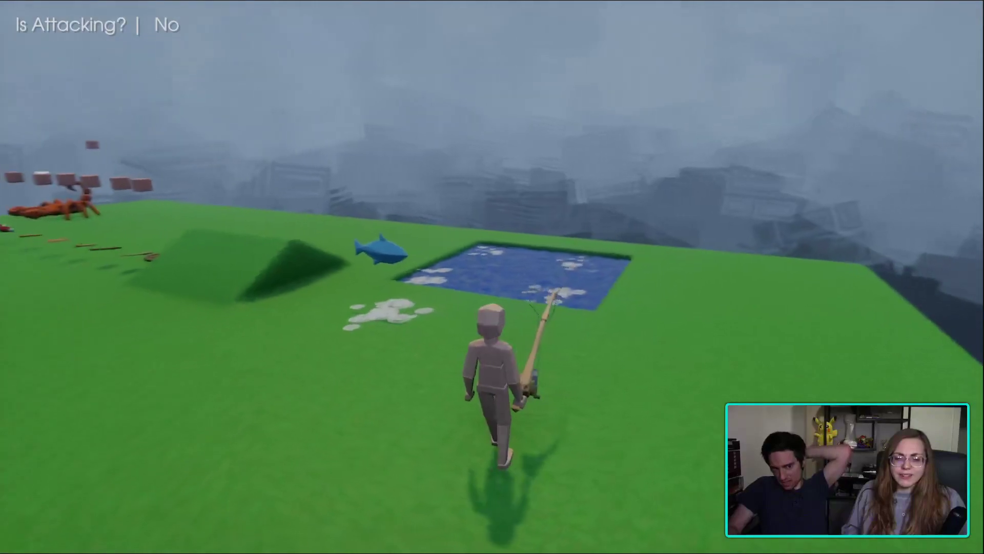
{"action": "key", "text": "w"}
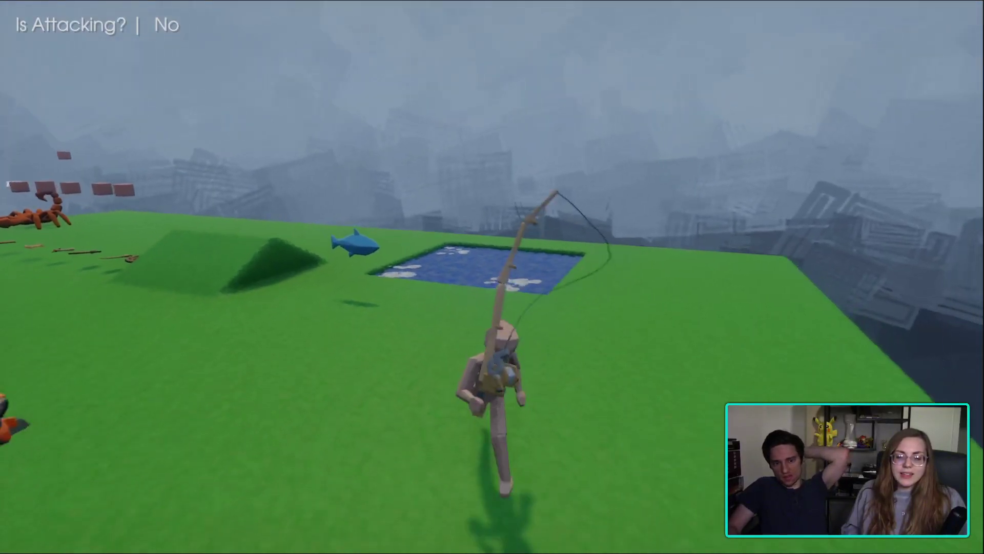
{"action": "key", "text": "w"}
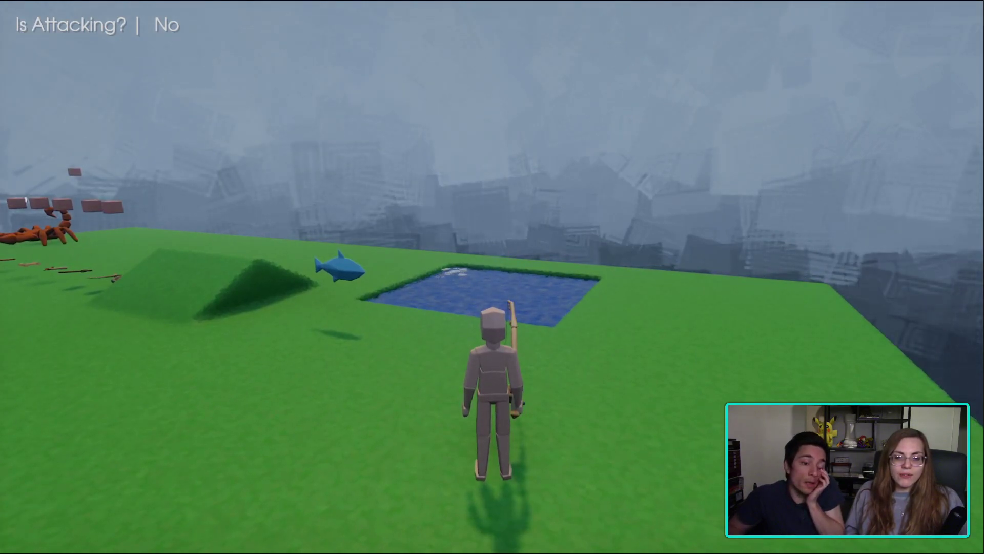
{"action": "key", "text": "w"}
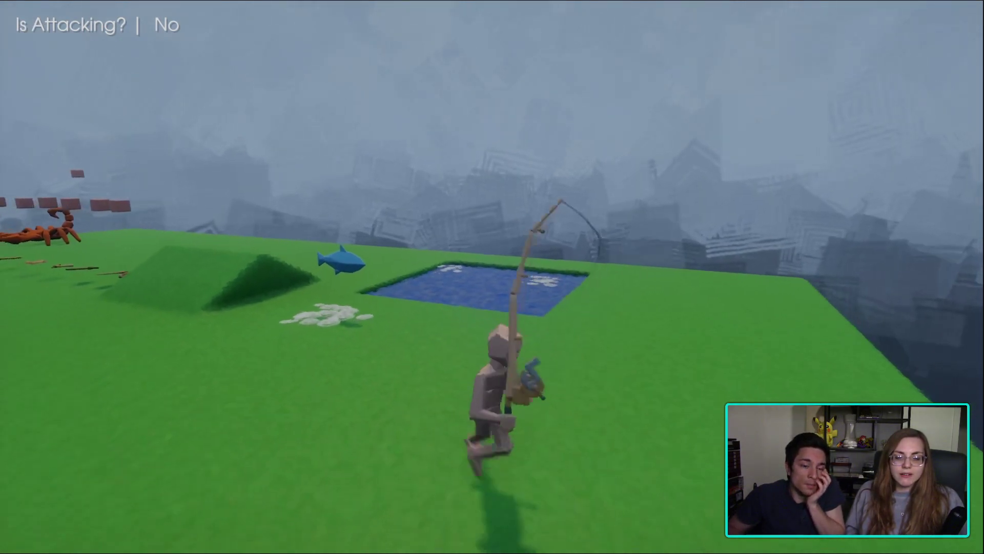
{"action": "key", "text": "w"}
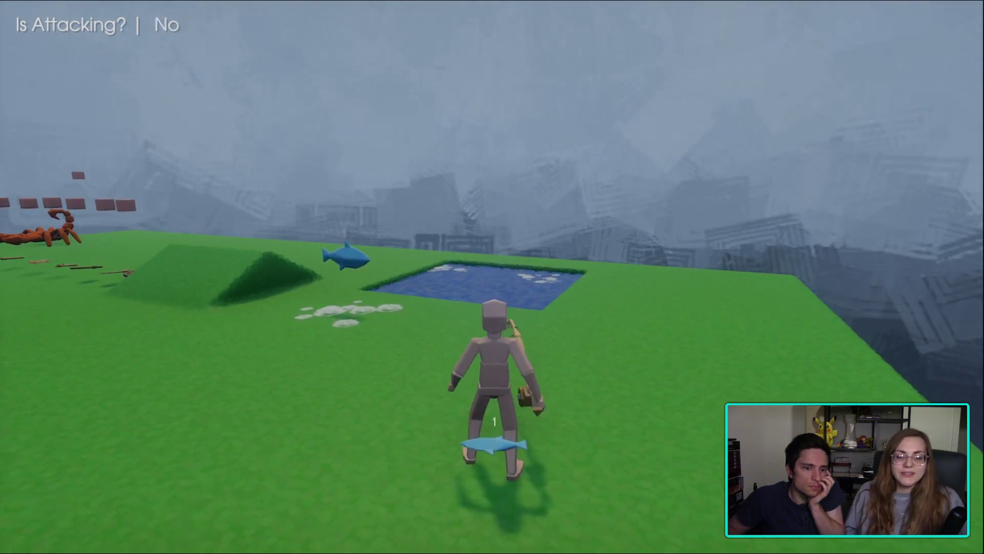
- Cast into the pond, reel in a fish, and cast again
{"action": "key", "text": "space"}
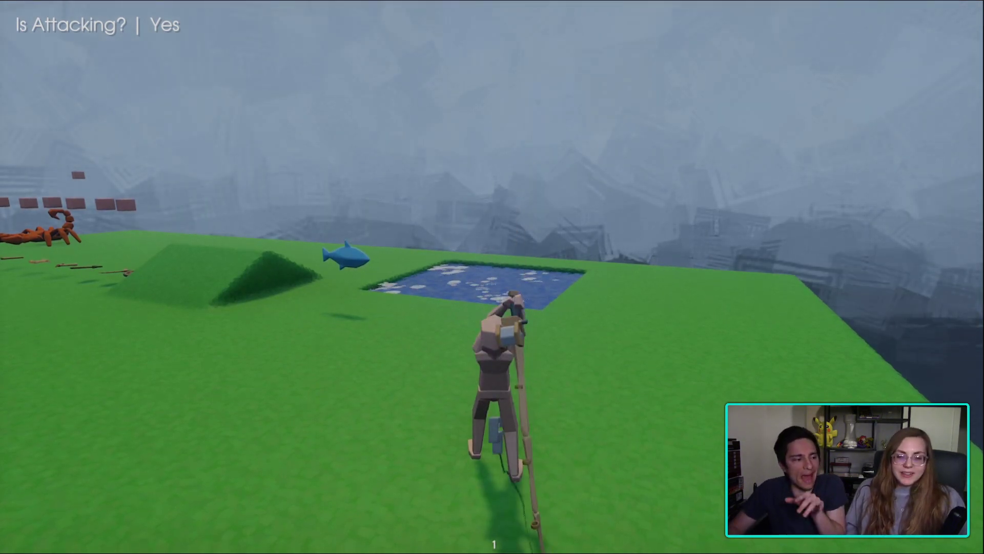
{"action": "left_click", "coordinate": [492, 277]}
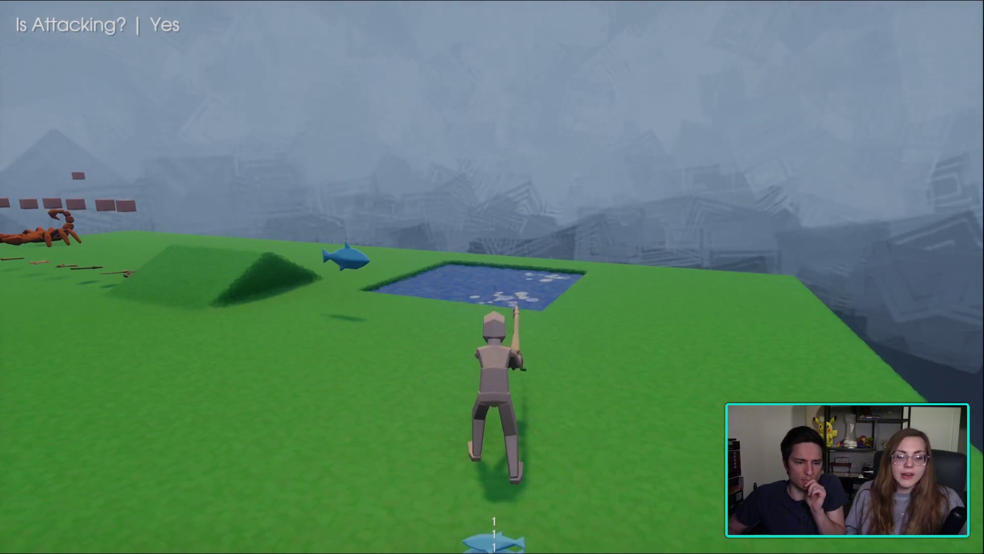
{"action": "left_click", "coordinate": [492, 277]}
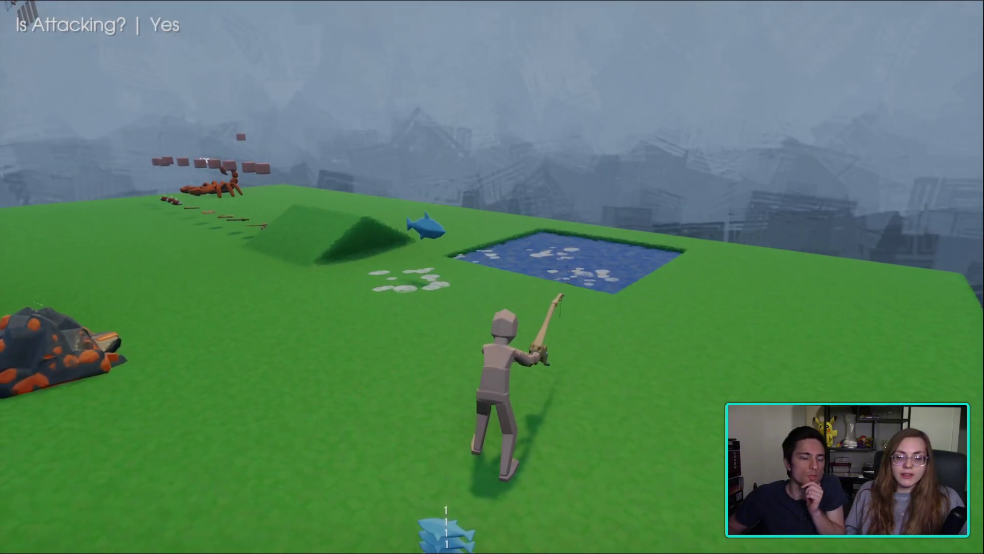
{"action": "key", "text": "w"}
{"action": "key", "text": "w"}
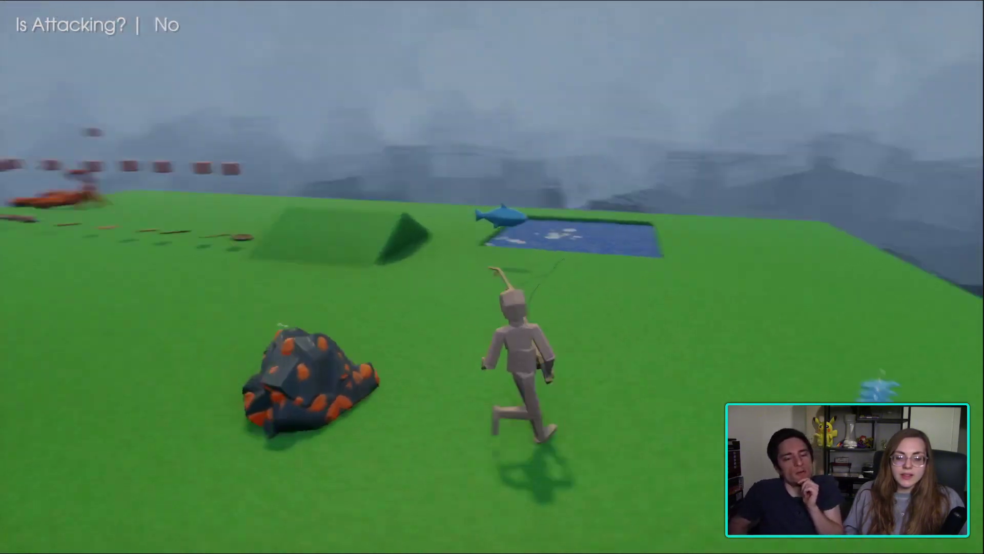
- Turn back to the pond and cast and reel repeatedly, landing more fish on the grass
{"action": "key", "text": "s"}
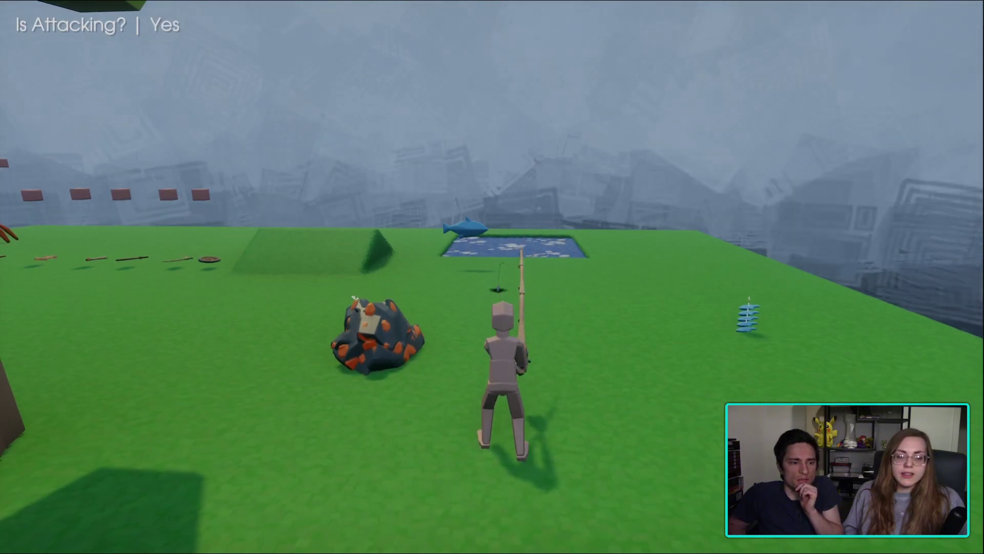
{"action": "left_click", "coordinate": [492, 276]}
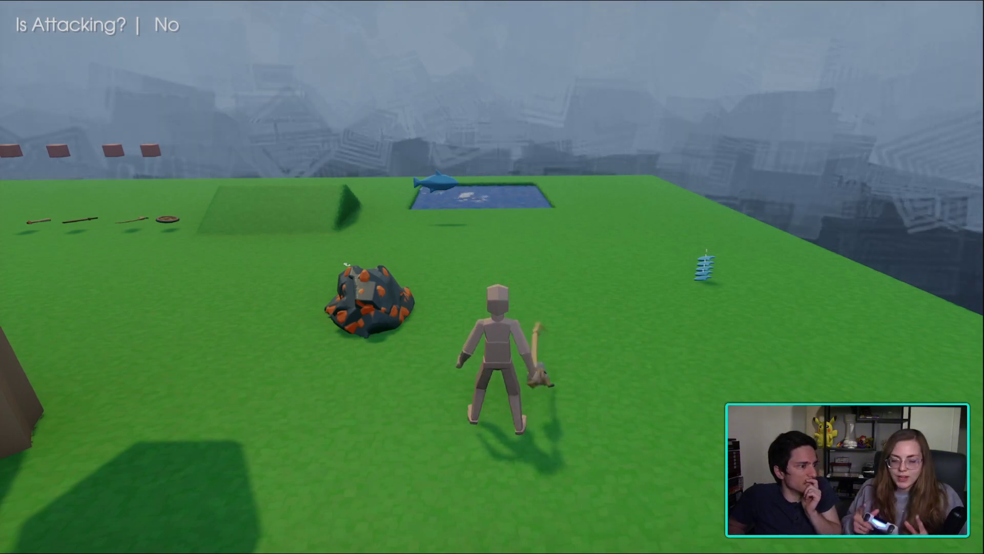
{"action": "left_click", "coordinate": [492, 277]}
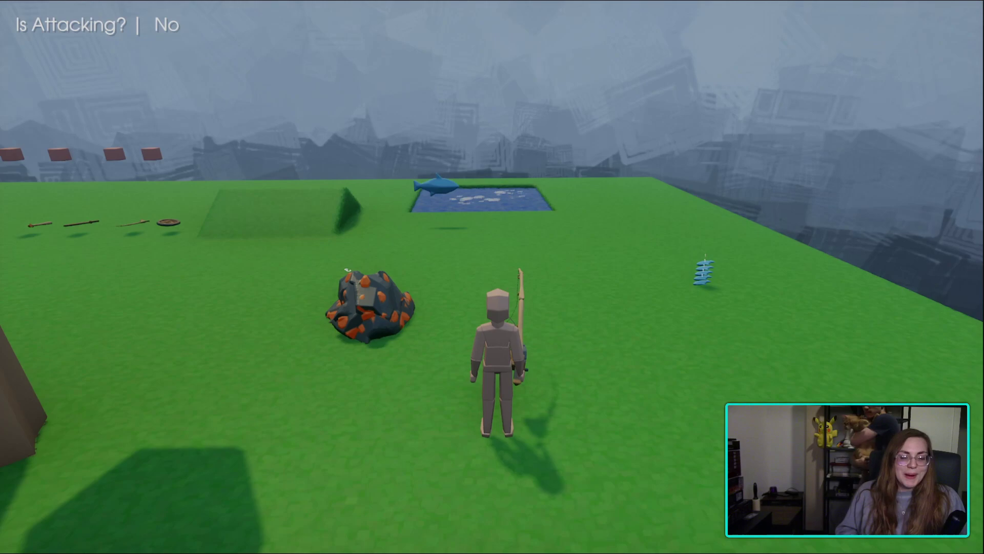
{"action": "left_click", "coordinate": [492, 276]}
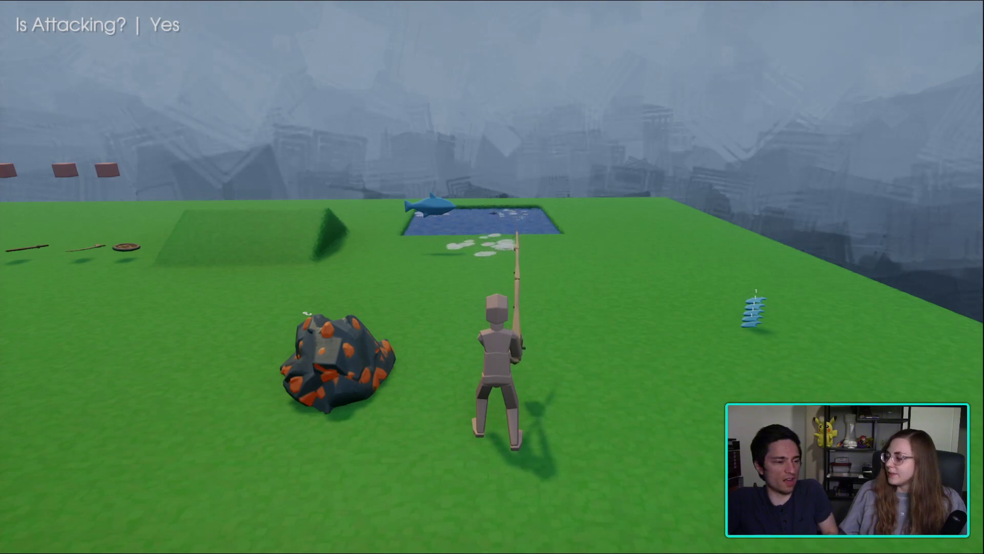
{"action": "key", "text": "space"}
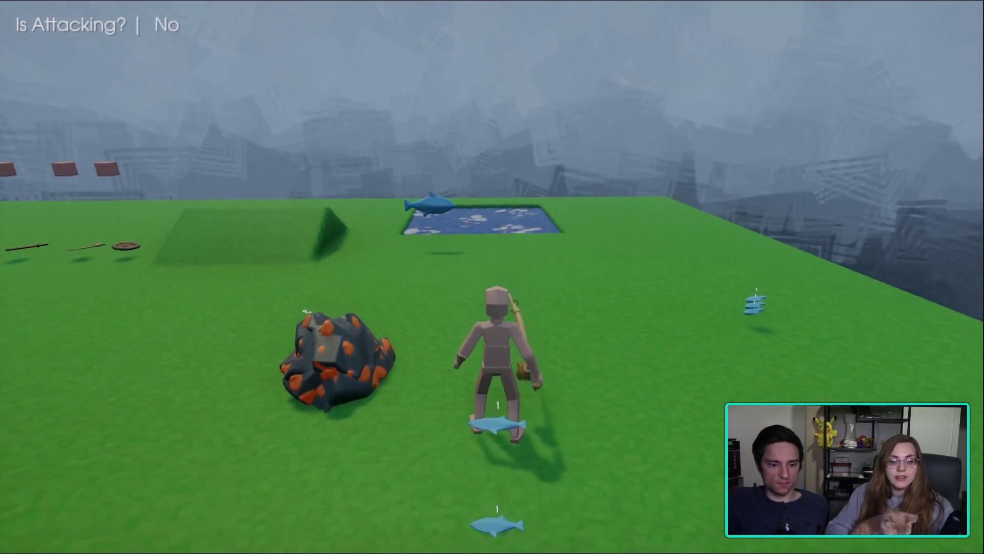
{"action": "left_click", "coordinate": [492, 277]}
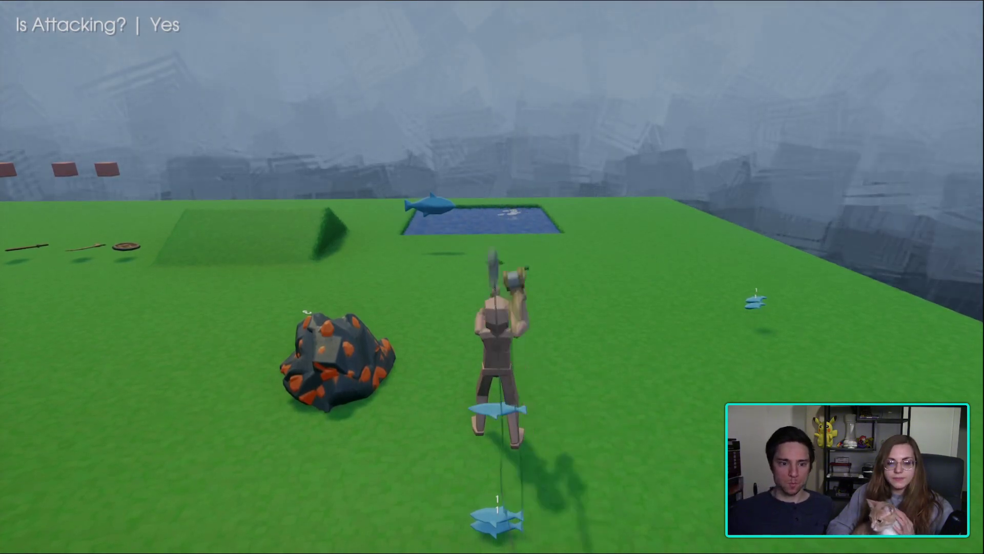
{"action": "left_click", "coordinate": [492, 277]}
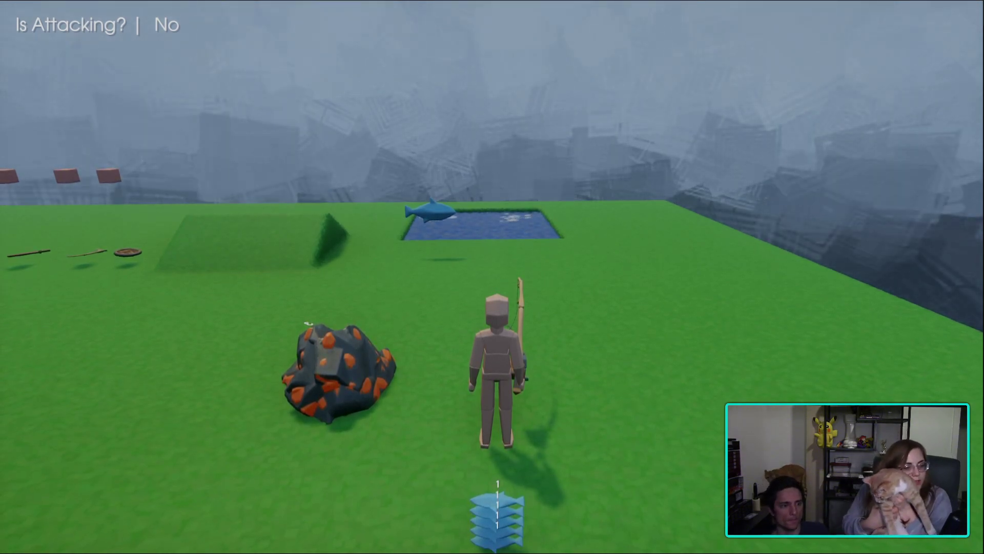
{"action": "key", "text": "a"}
{"action": "key", "text": "w"}
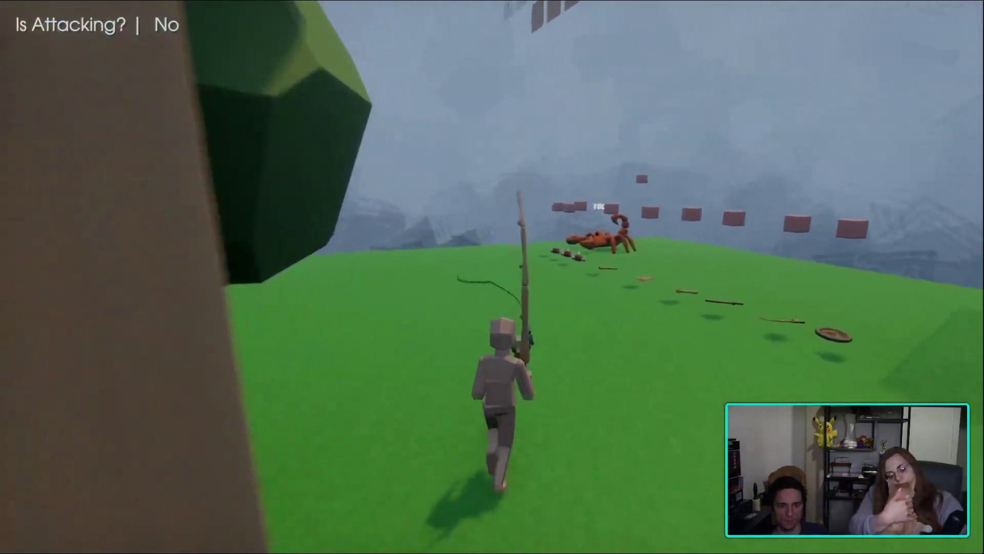
{"action": "left_click", "coordinate": [492, 277]}
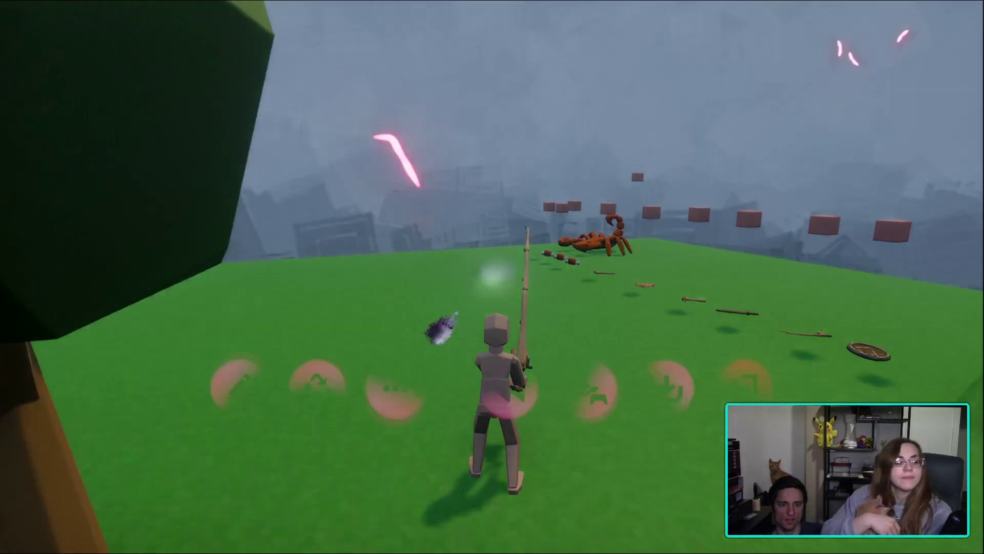
- Switch to edit mode, close the Timer settings, and check the box sculpture's Physical Properties
{"action": "key", "text": "Escape"}
{"action": "left_click", "coordinate": [241, 389]}
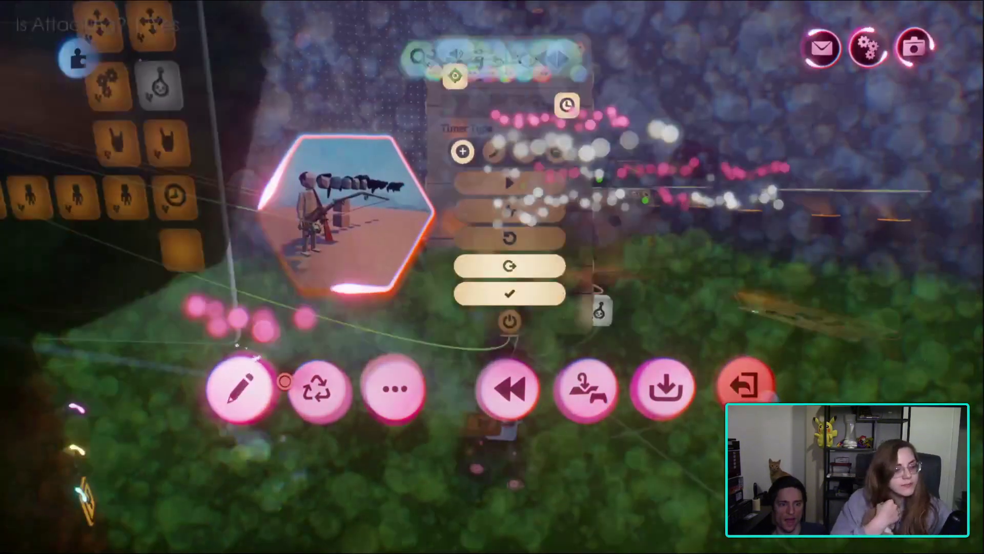
{"action": "key", "text": "Escape"}
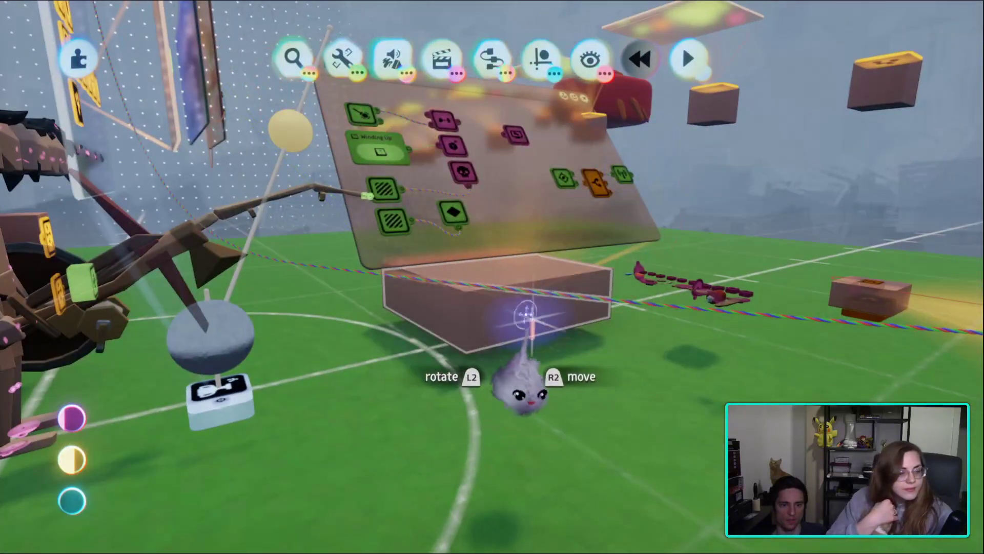
{"action": "left_click", "coordinate": [450, 328]}
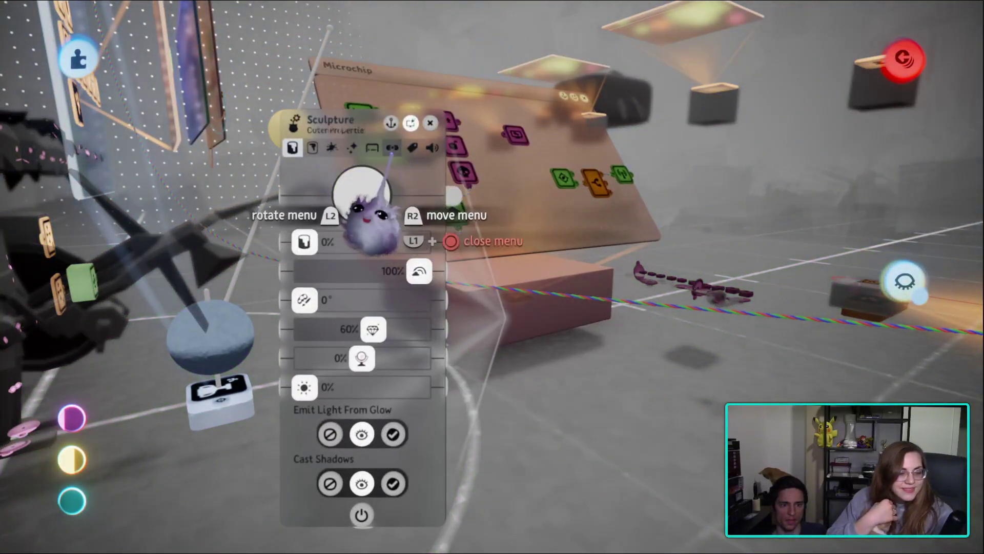
{"action": "left_click", "coordinate": [371, 148]}
{"action": "key", "text": "Escape"}
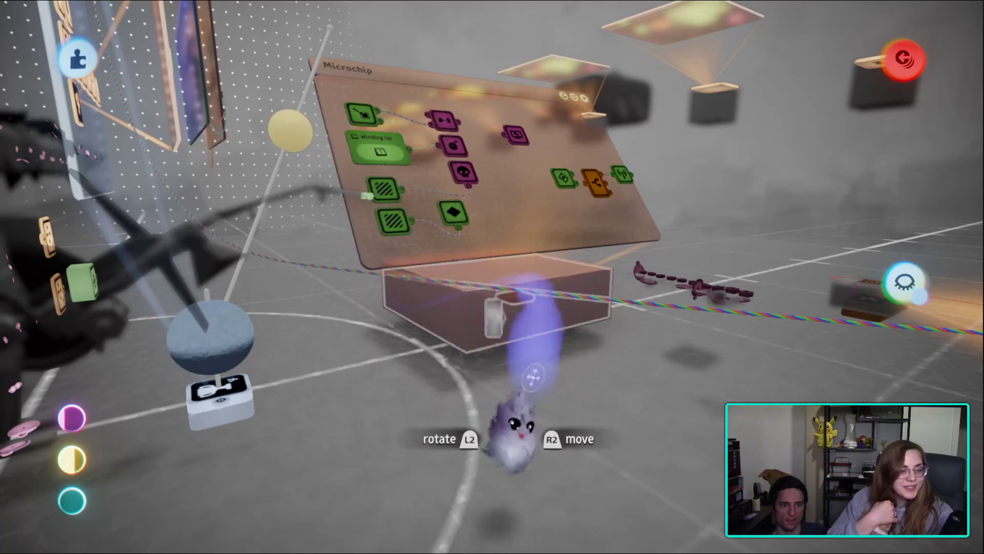
{"action": "key", "text": "Escape"}
{"action": "key", "text": "Escape"}
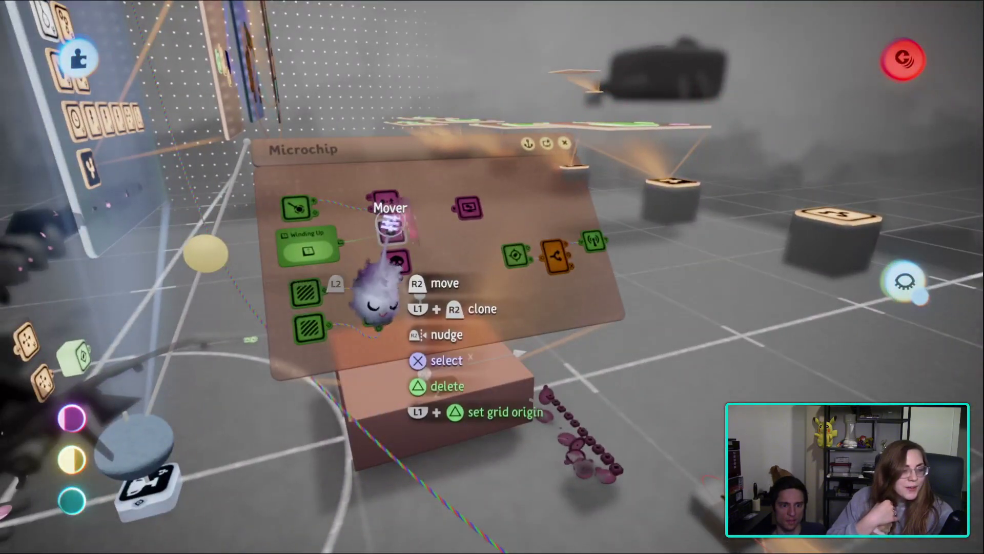
- Open the Mover gadget's tweak menu and change its speed from 0.0 m/s to 6
{"action": "left_click", "coordinate": [389, 226]}
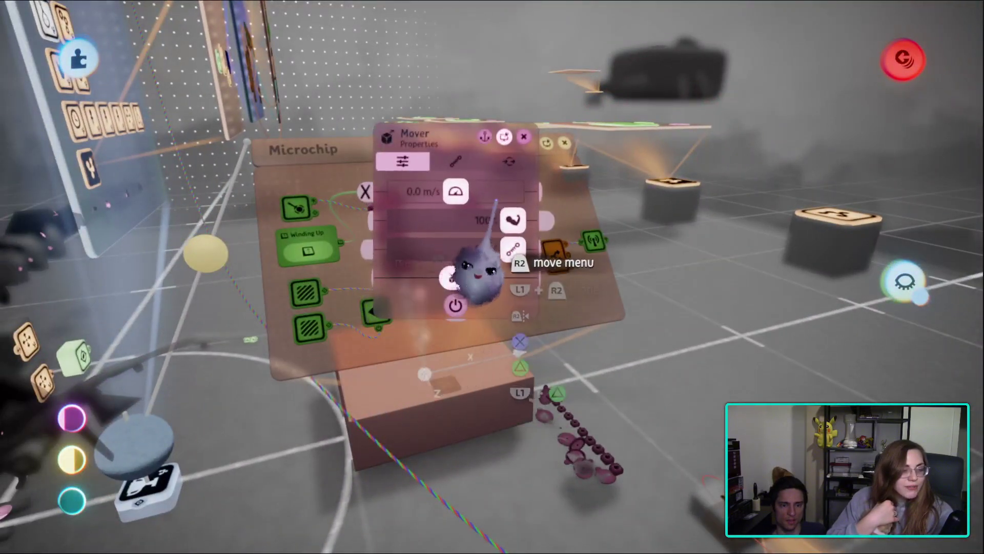
{"action": "left_click", "coordinate": [509, 219]}
{"action": "key", "text": "Escape"}
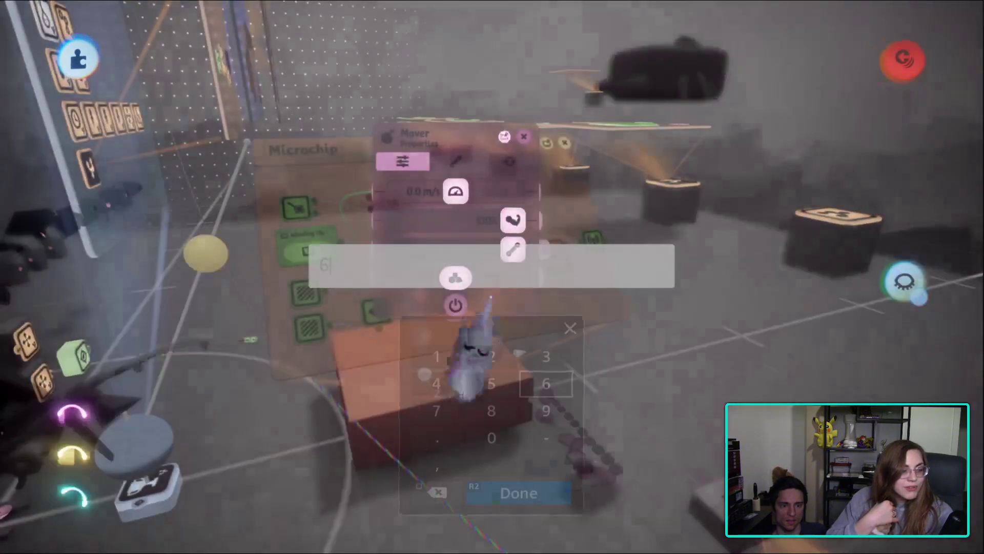
{"action": "key", "text": "Escape"}
- Resume play, pick up the fishing rod, make a cast, and run around the island back toward the pond
{"action": "left_click", "coordinate": [274, 384]}
{"action": "key", "text": "w"}
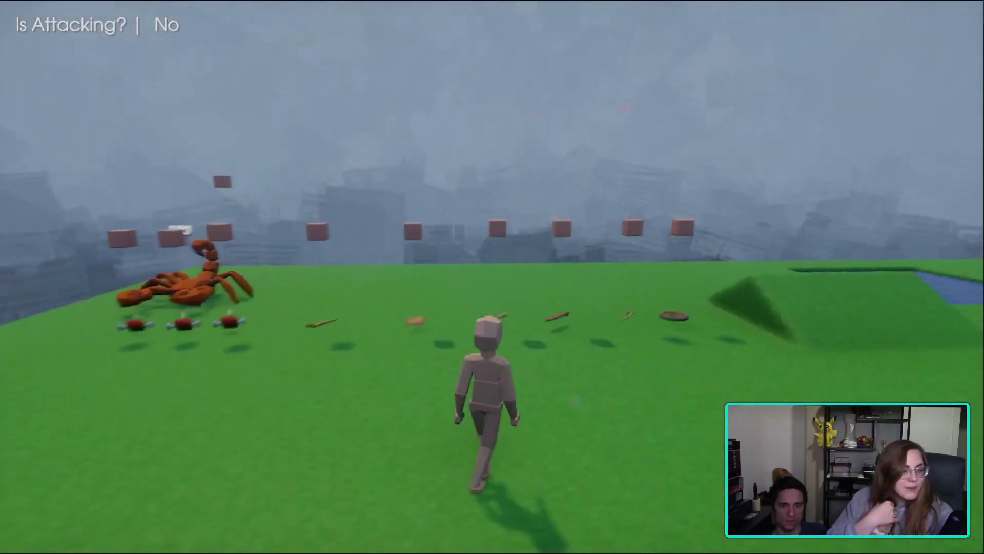
{"action": "key", "text": "w"}
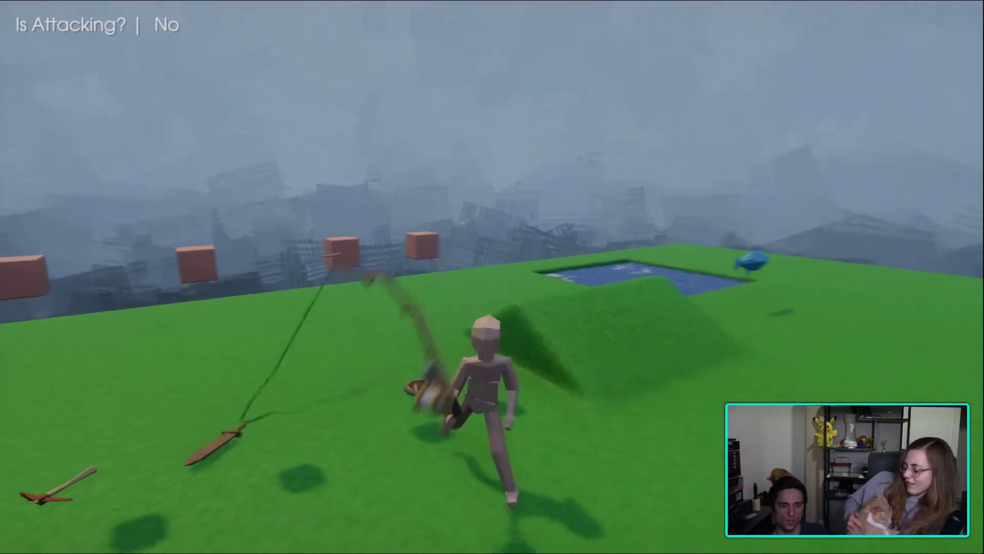
{"action": "key", "text": "space"}
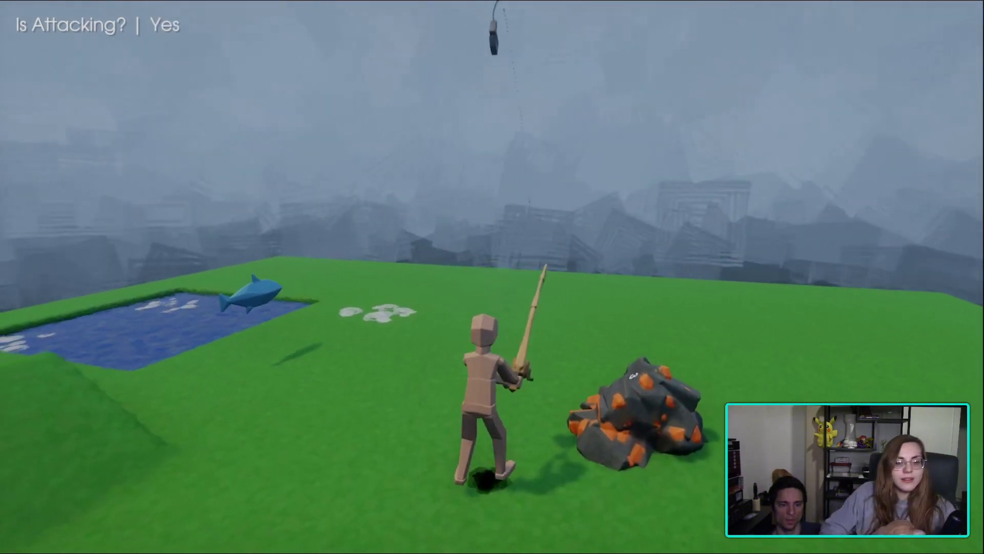
{"action": "key", "text": "w"}
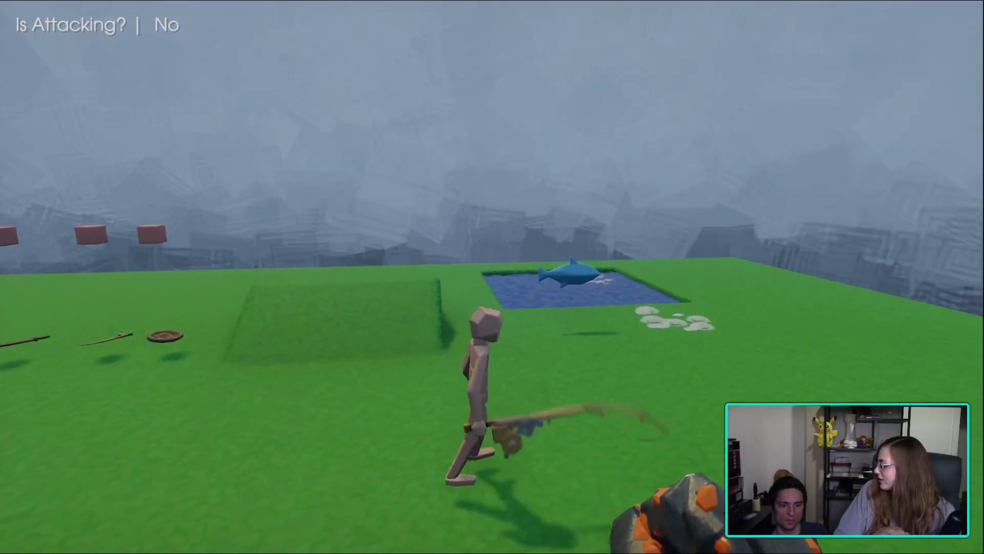
{"action": "key", "text": "w"}
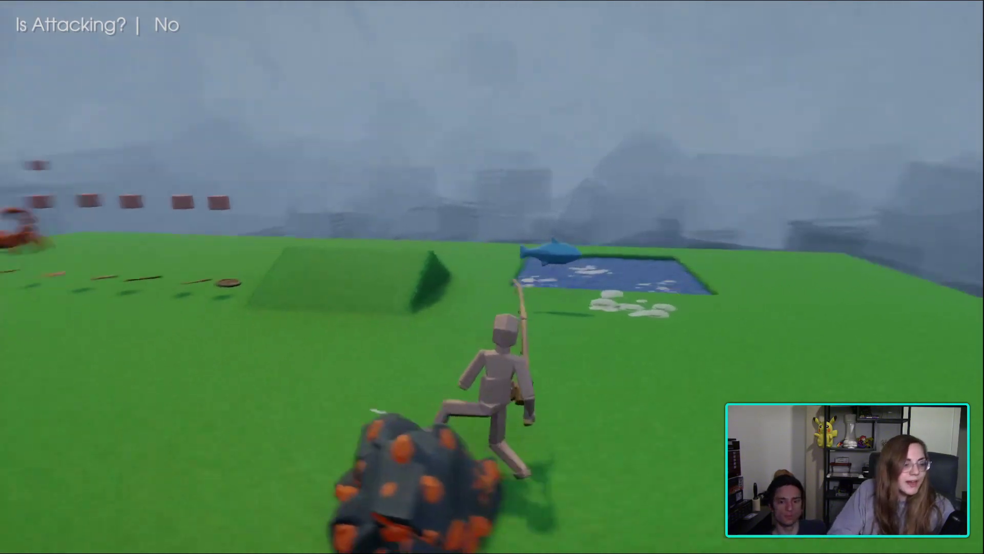
{"action": "key", "text": "w"}
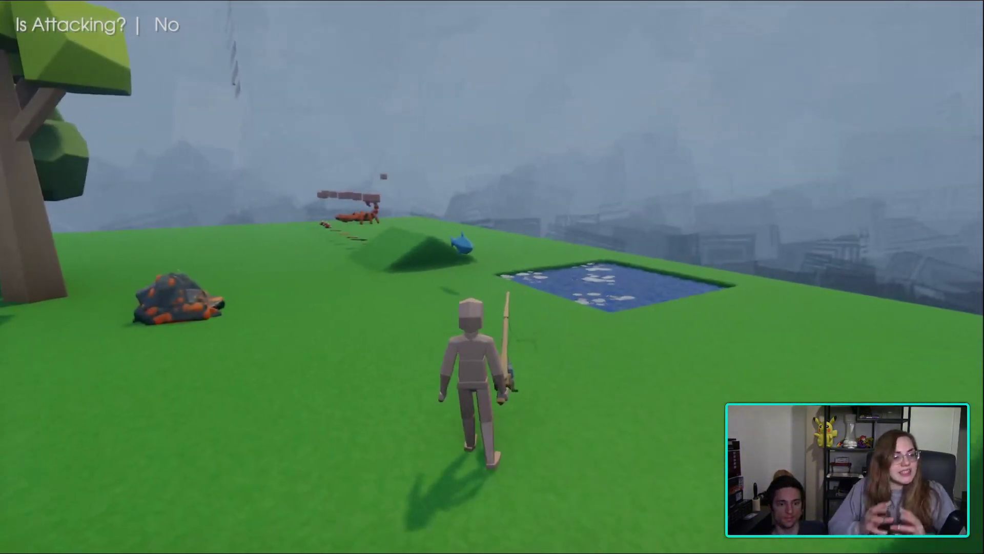
{"action": "key", "text": "w"}
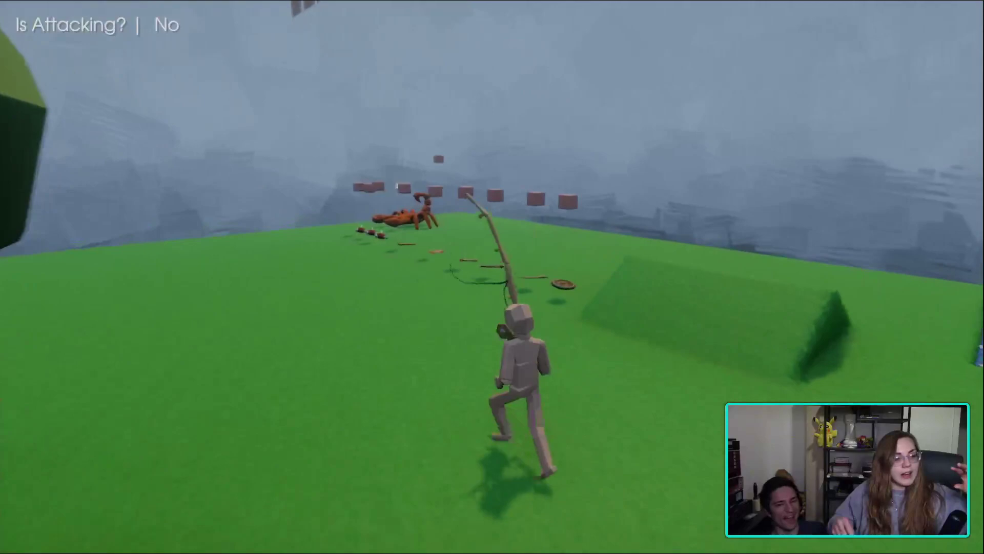
{"action": "key", "text": "w"}
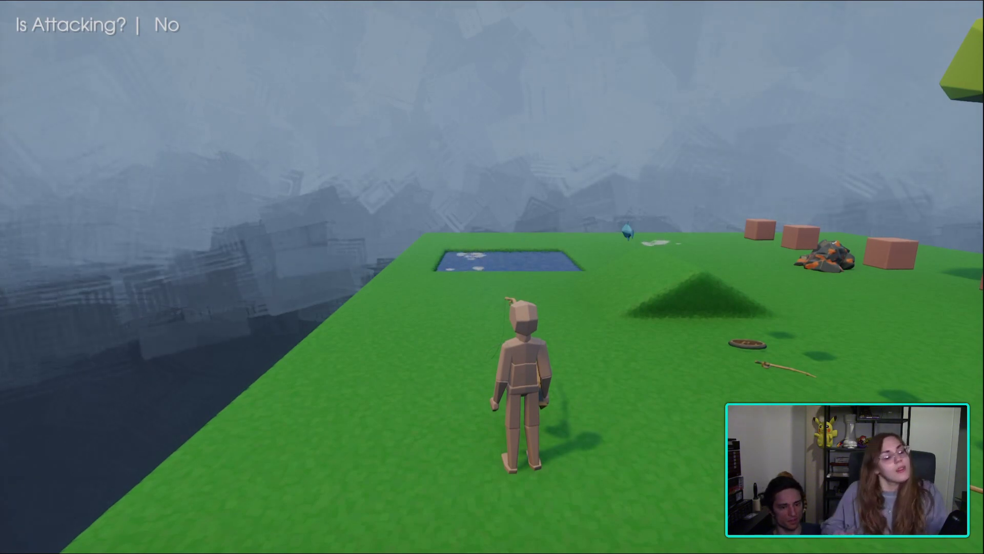
- Cast toward the pond, wade into the water, and cast and reel again from inside the pond
{"action": "left_click", "coordinate": [492, 276]}
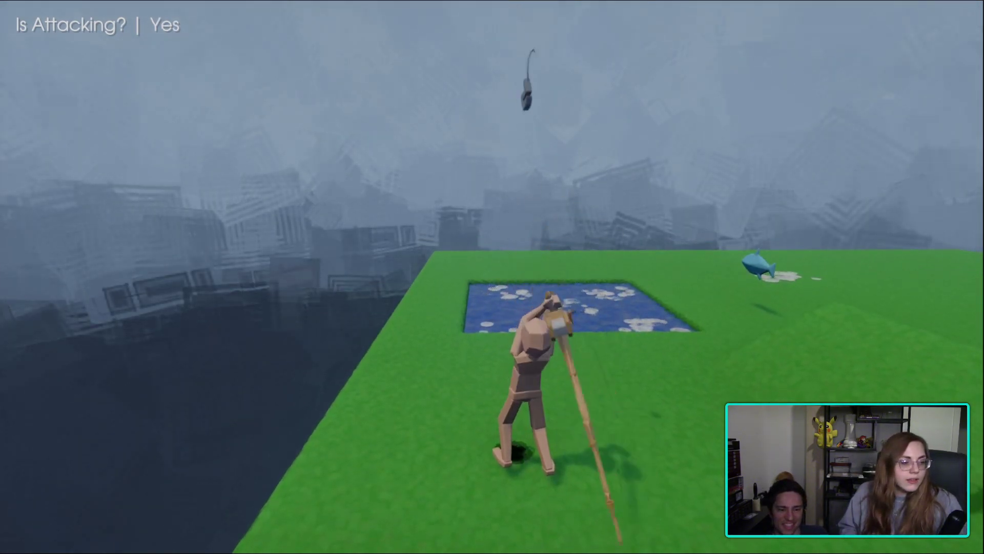
{"action": "key", "text": "w"}
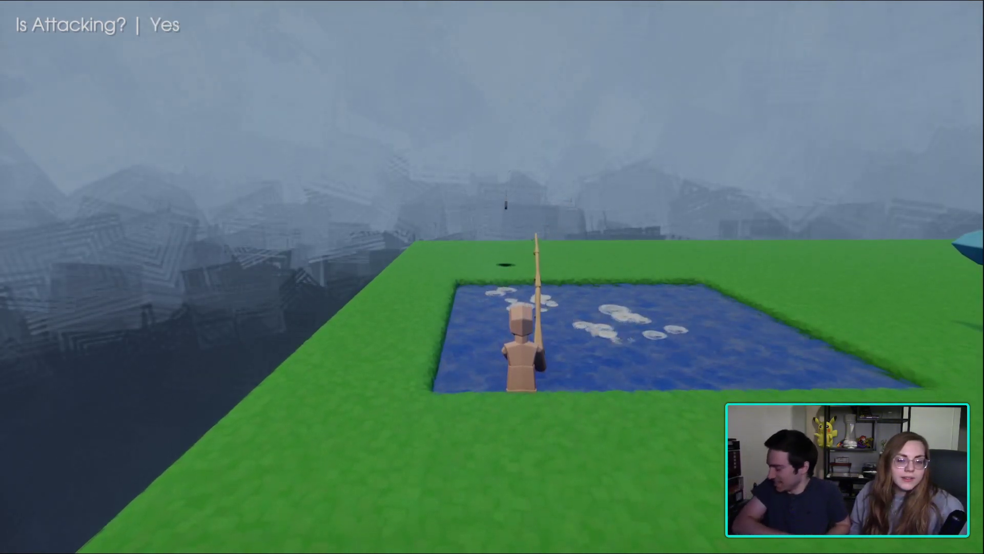
{"action": "key", "text": "w"}
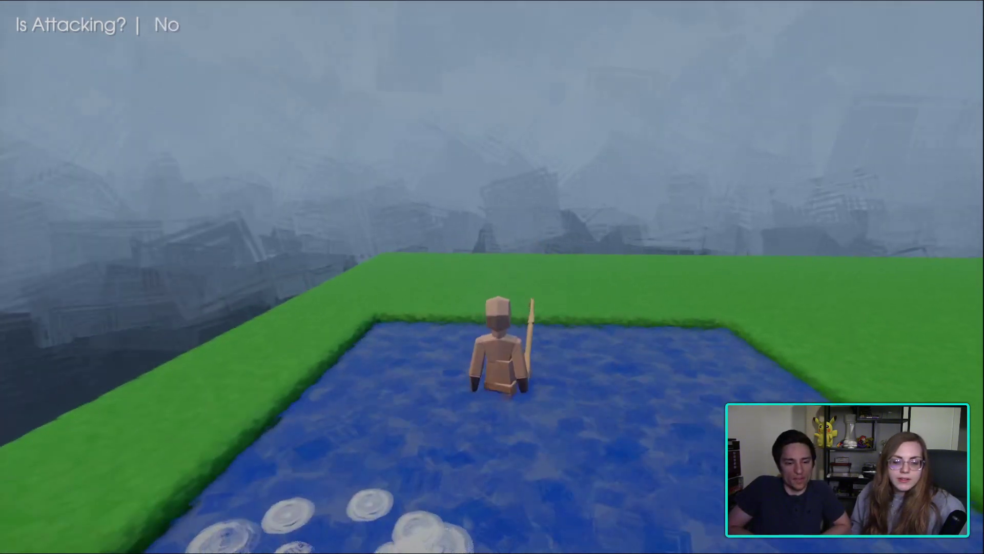
{"action": "key", "text": "s"}
{"action": "key", "text": "space"}
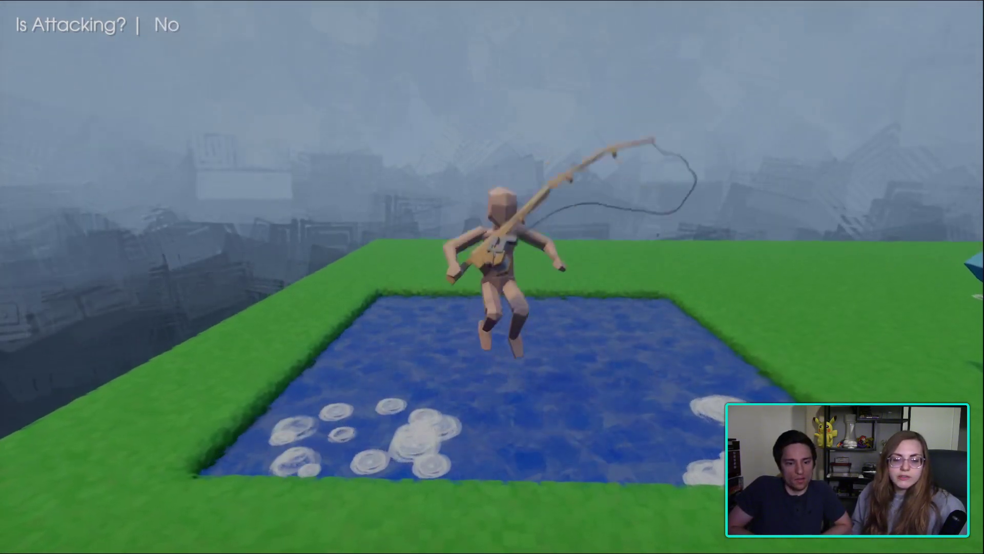
{"action": "key", "text": "space"}
{"action": "key", "text": "e"}
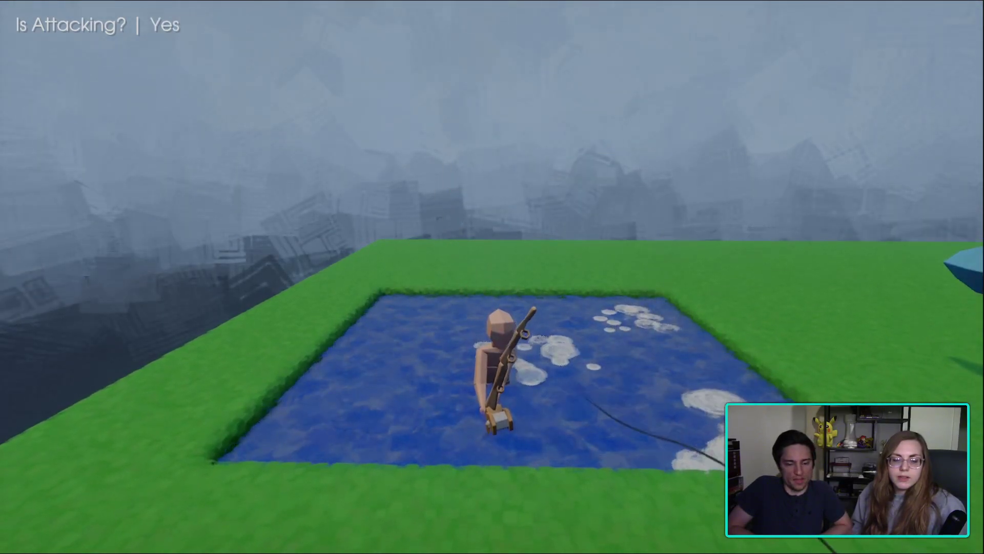
{"action": "key", "text": "e"}
{"action": "key", "text": "w"}
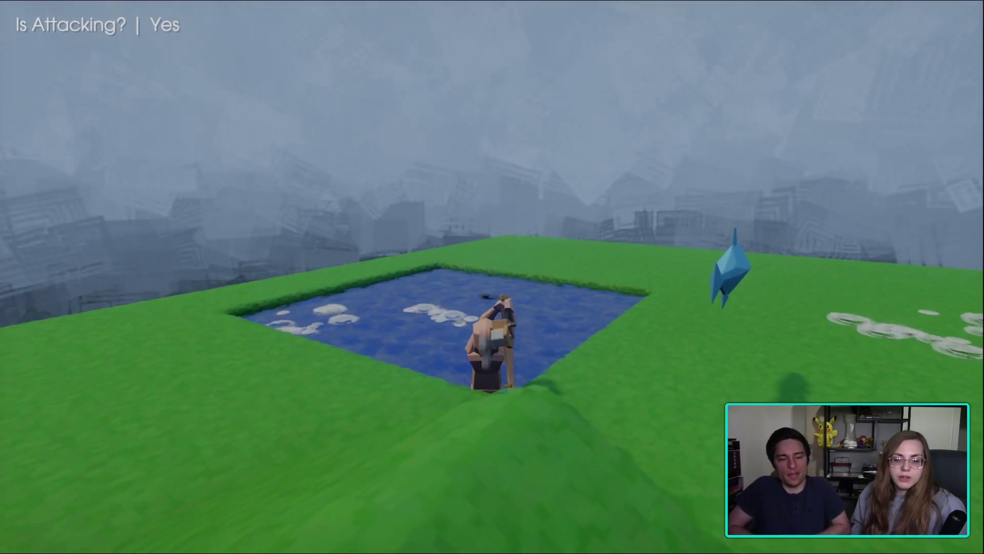
{"action": "key", "text": "e"}
{"action": "key", "text": "e"}
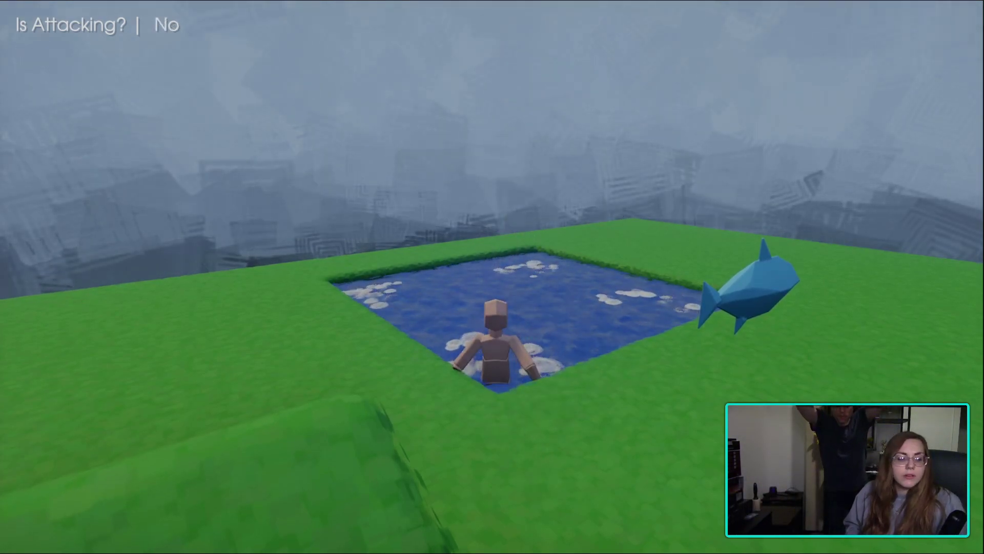
- Walk out of the pond across the grass toward the scorpion and tree, then swing the rod
{"action": "key", "text": "s"}
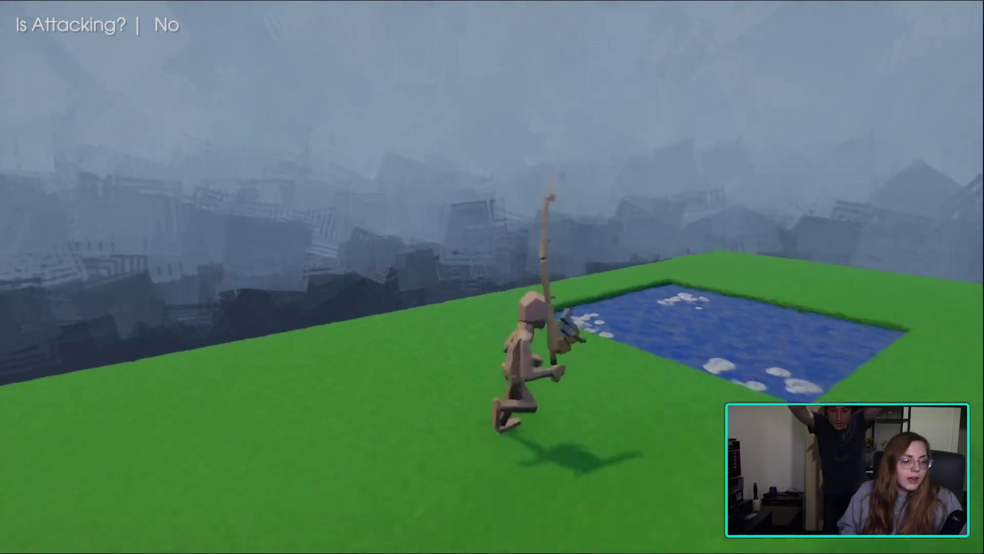
{"action": "key", "text": "w"}
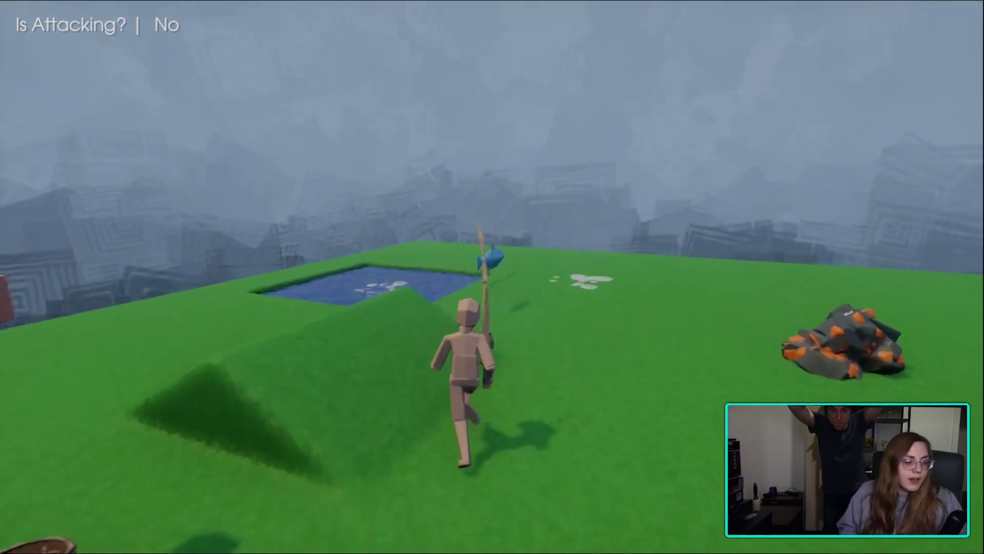
{"action": "key", "text": "a"}
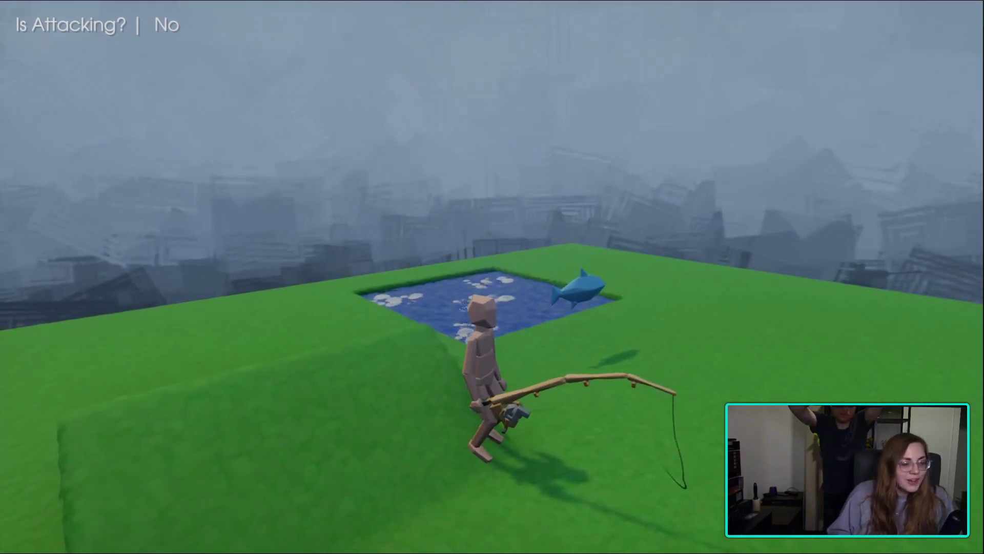
{"action": "key", "text": "a"}
{"action": "key", "text": "w"}
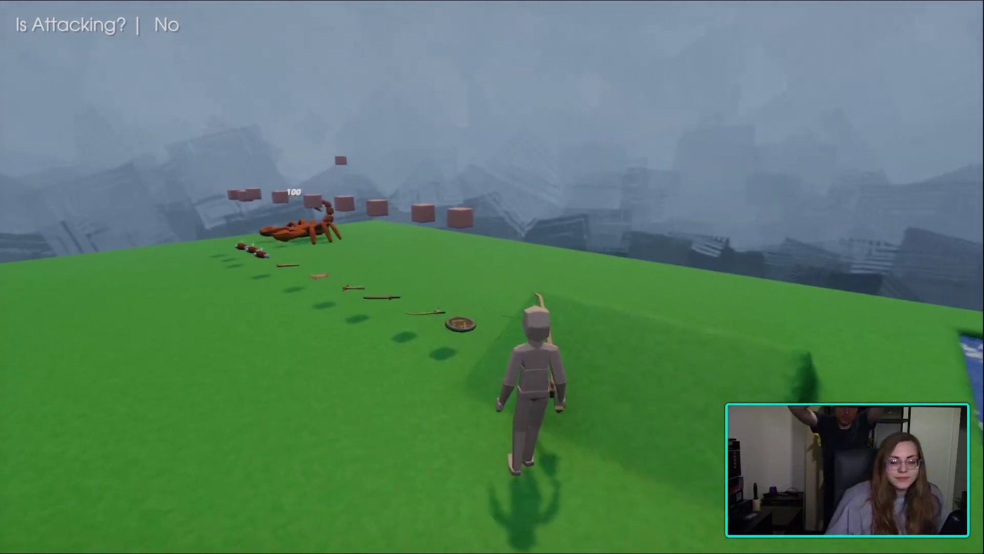
{"action": "key", "text": "w"}
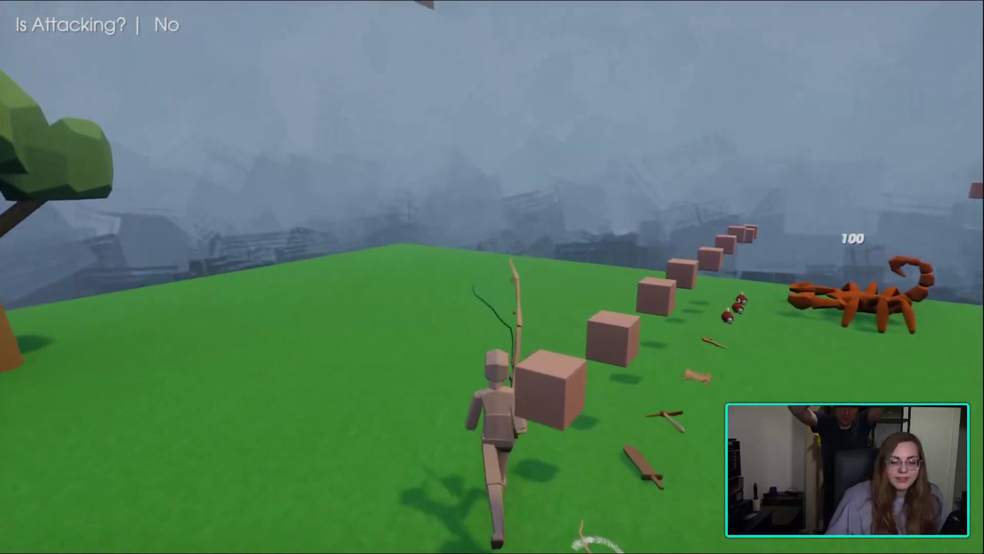
{"action": "key", "text": "w"}
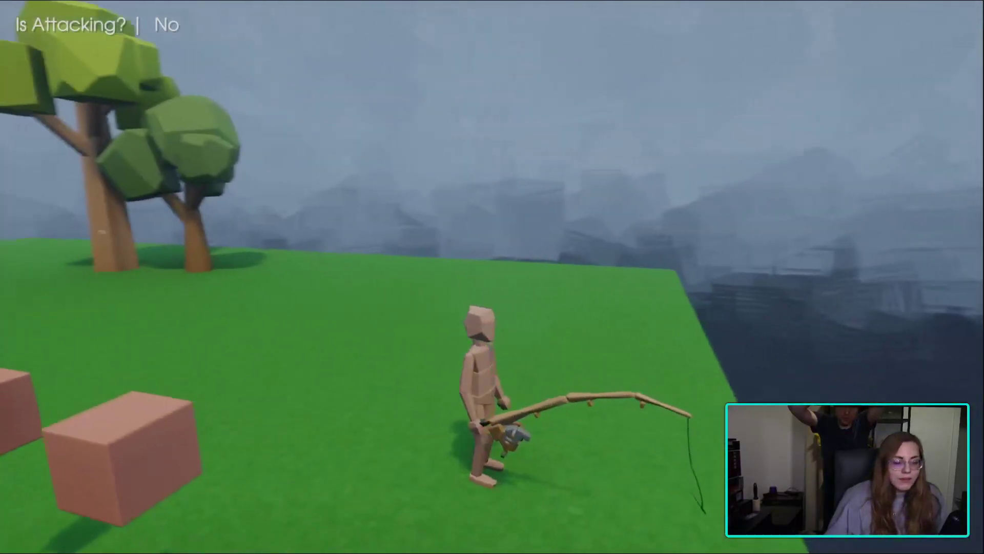
{"action": "left_click", "coordinate": [492, 276]}
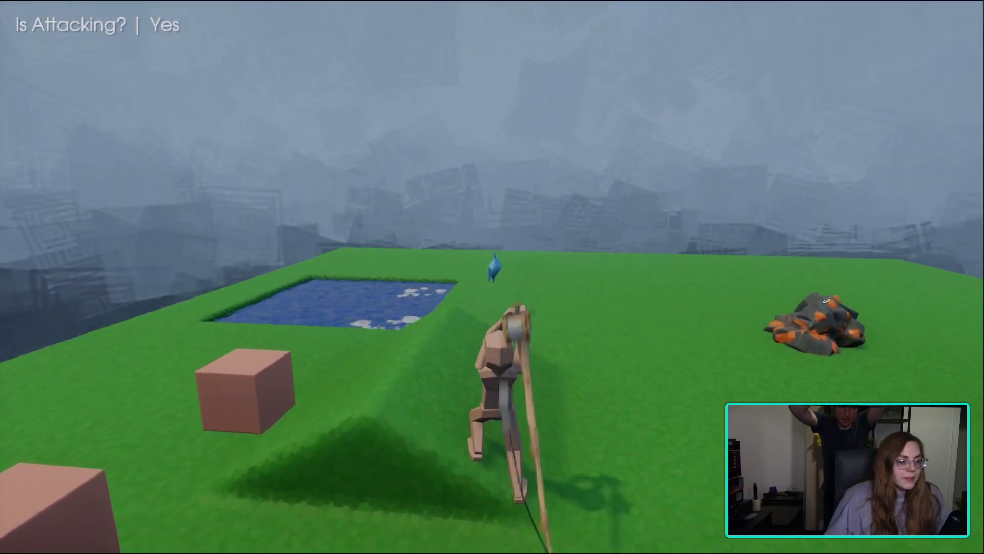
- Walk up to the tree and scorpion, swinging the fishing rod as an attack
{"action": "key", "text": "w"}
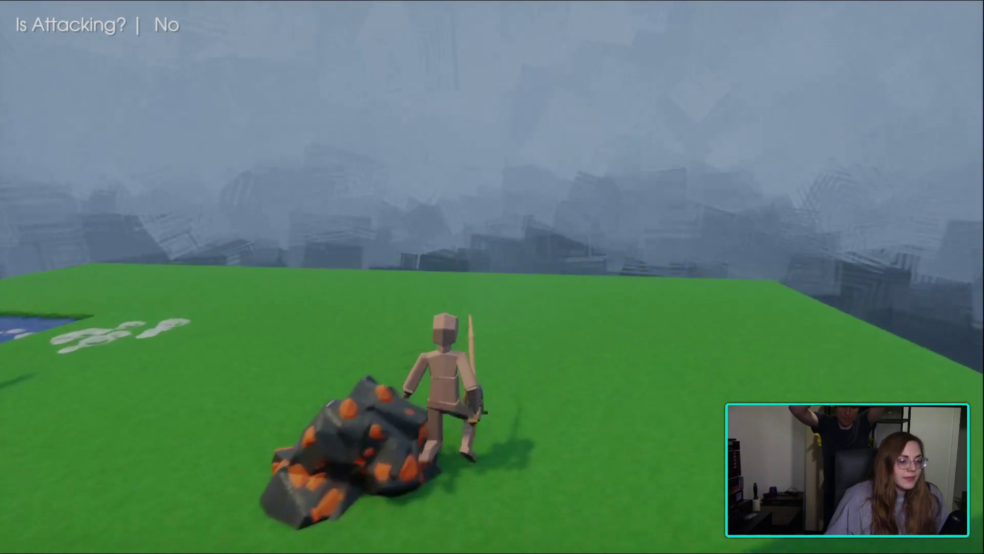
{"action": "key", "text": "w"}
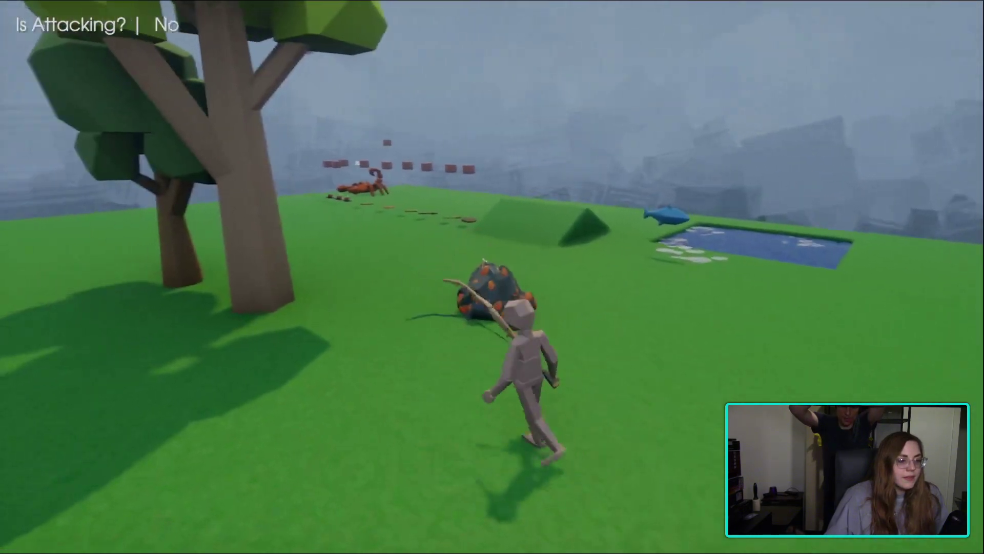
{"action": "key", "text": "w"}
{"action": "left_click", "coordinate": [492, 277]}
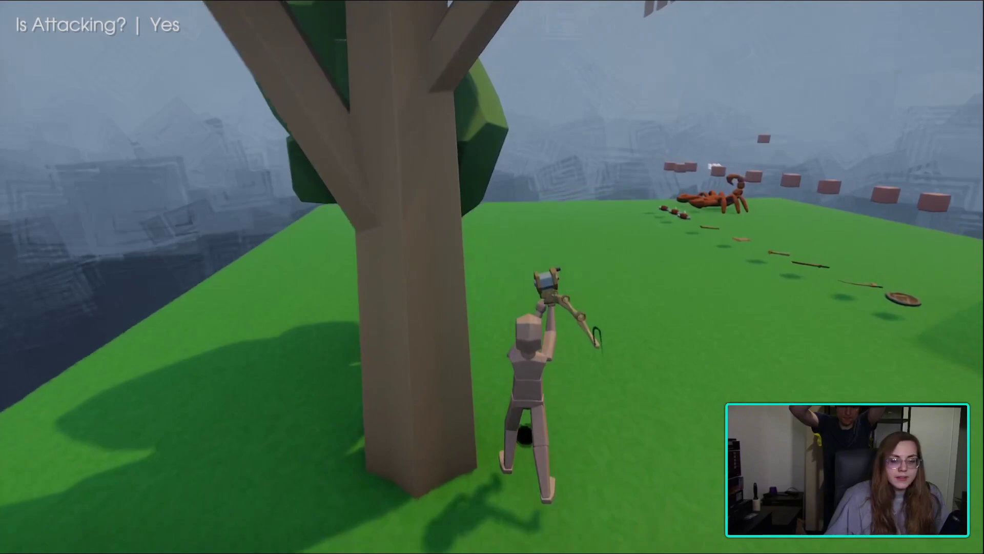
{"action": "key", "text": "w"}
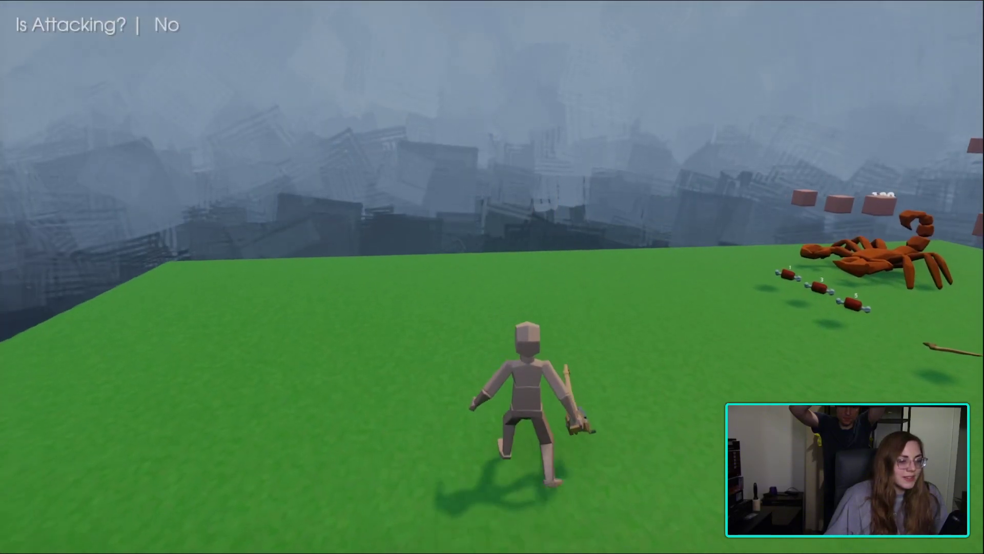
{"action": "key", "text": "w"}
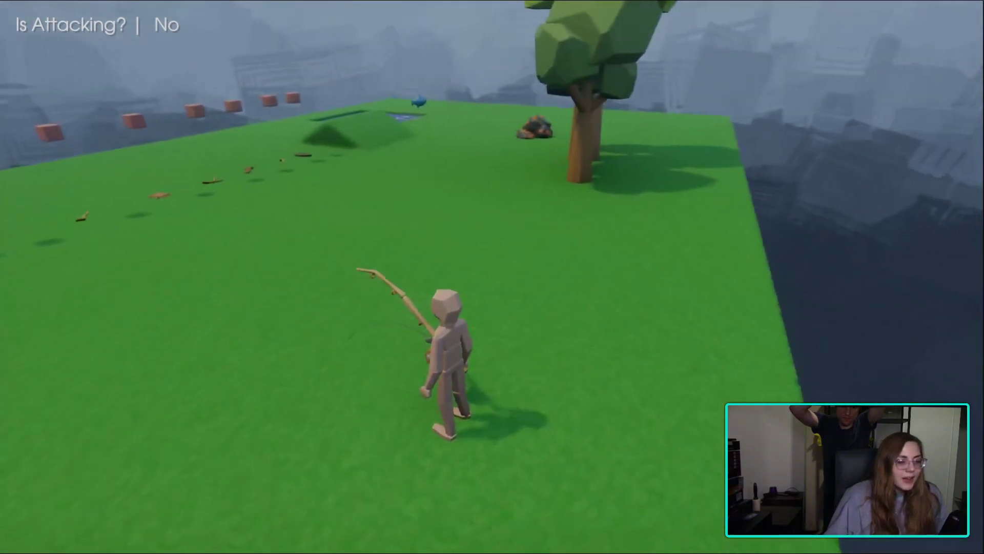
{"action": "key", "text": "w"}
{"action": "left_click", "coordinate": [492, 277]}
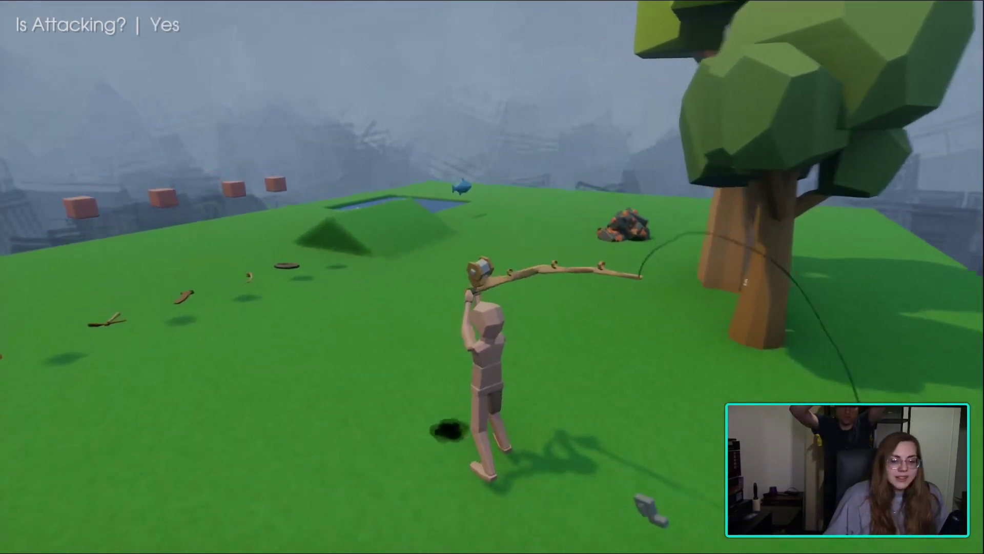
- Run around the island toward the scorpion and tree, then swing and cast the line upward
{"action": "key", "text": "w"}
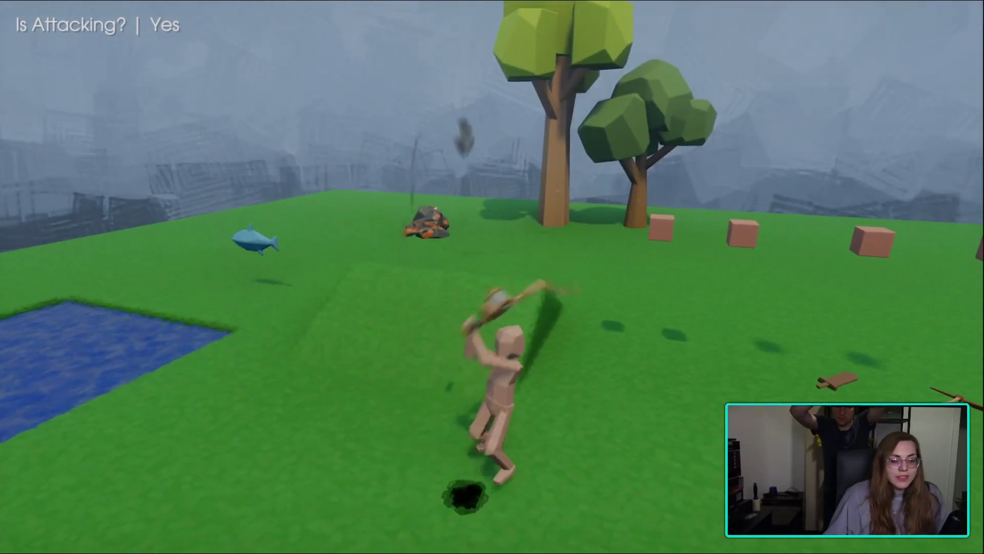
{"action": "key", "text": "w"}
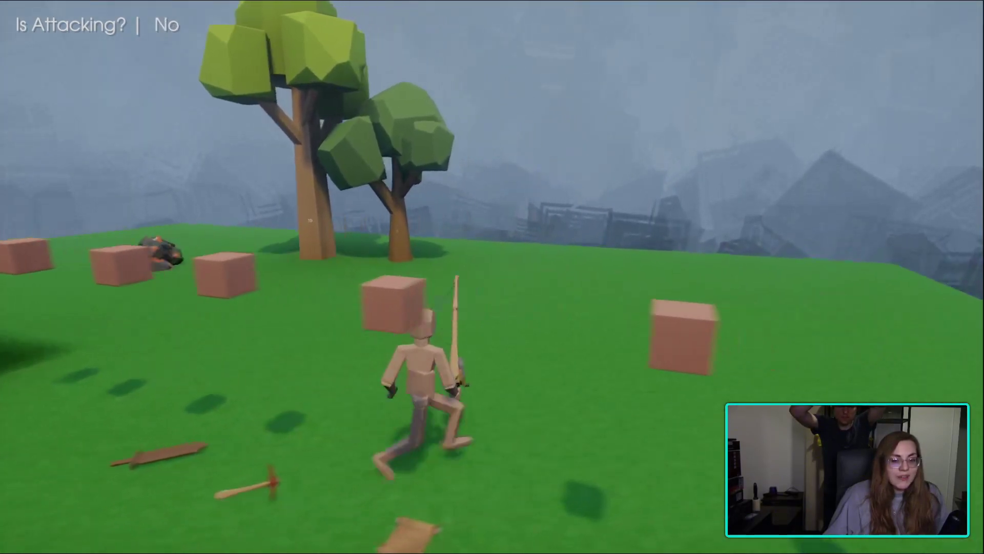
{"action": "key", "text": "w"}
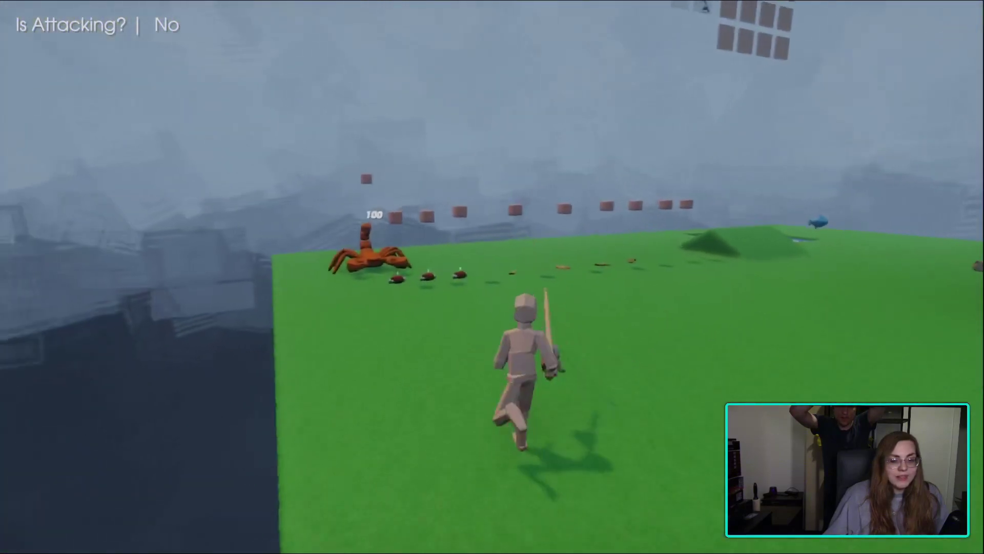
{"action": "key", "text": "w"}
{"action": "left_click", "coordinate": [492, 277]}
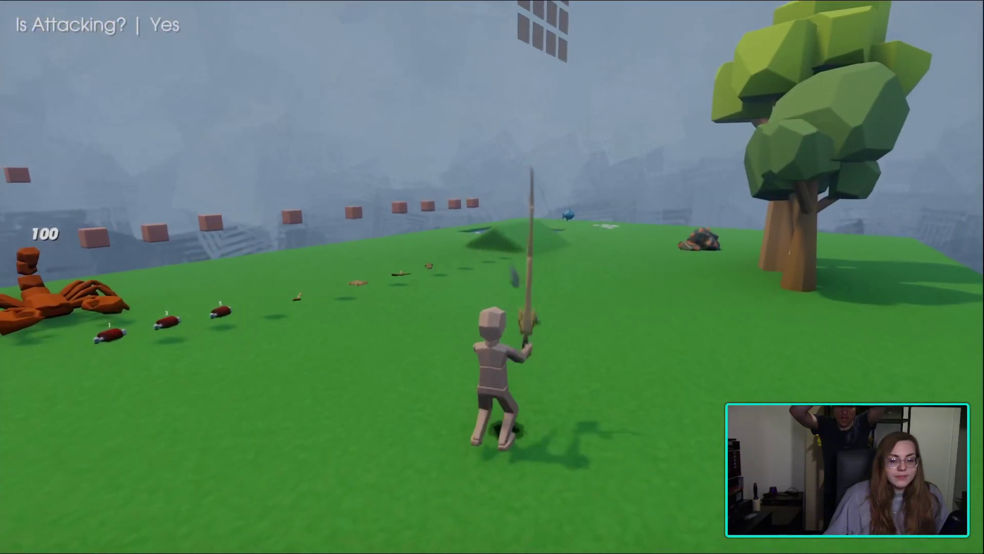
{"action": "left_click", "coordinate": [492, 277]}
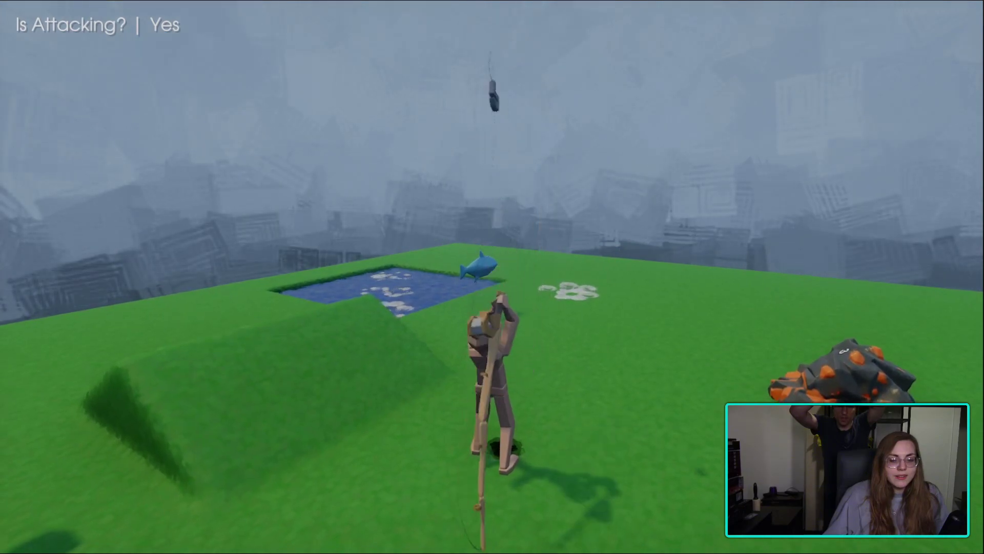
- Run past the pond, swing and cast the rod twice more, then run off the island edge
{"action": "key", "text": "w"}
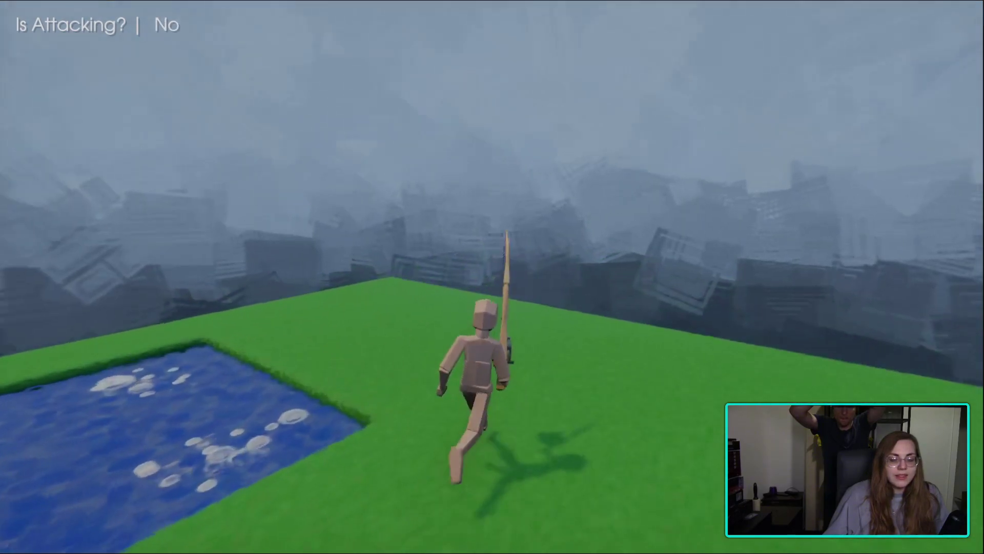
{"action": "key", "text": "w"}
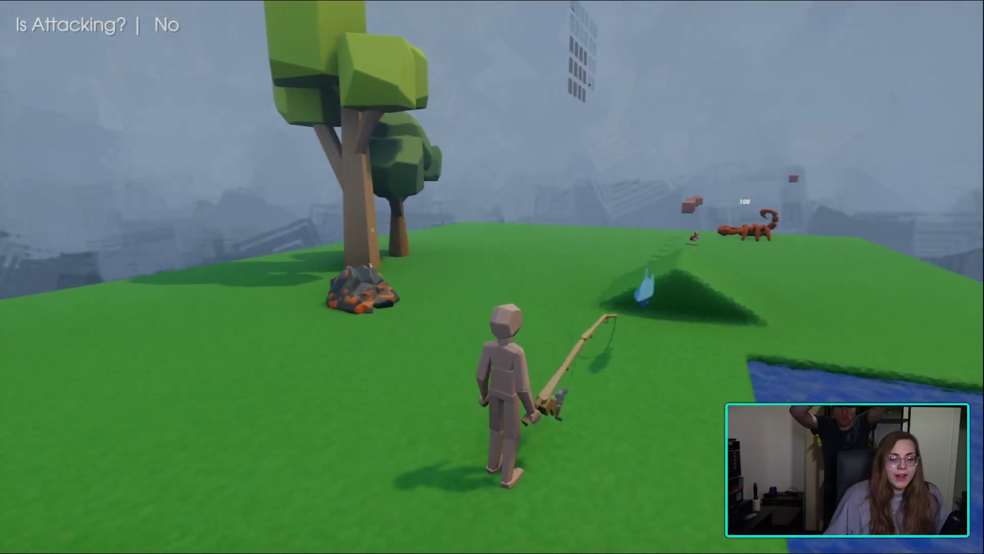
{"action": "left_click", "coordinate": [492, 277]}
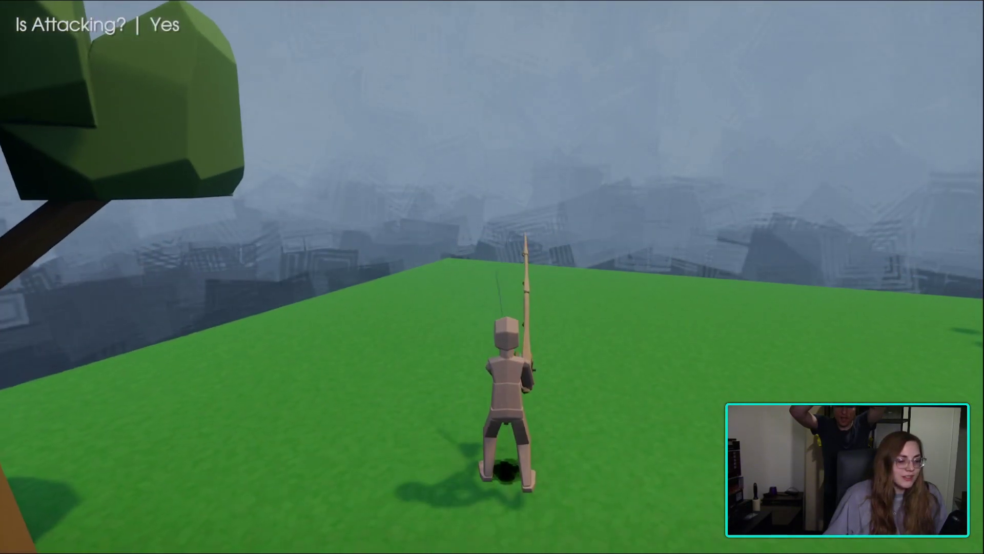
{"action": "key", "text": "w"}
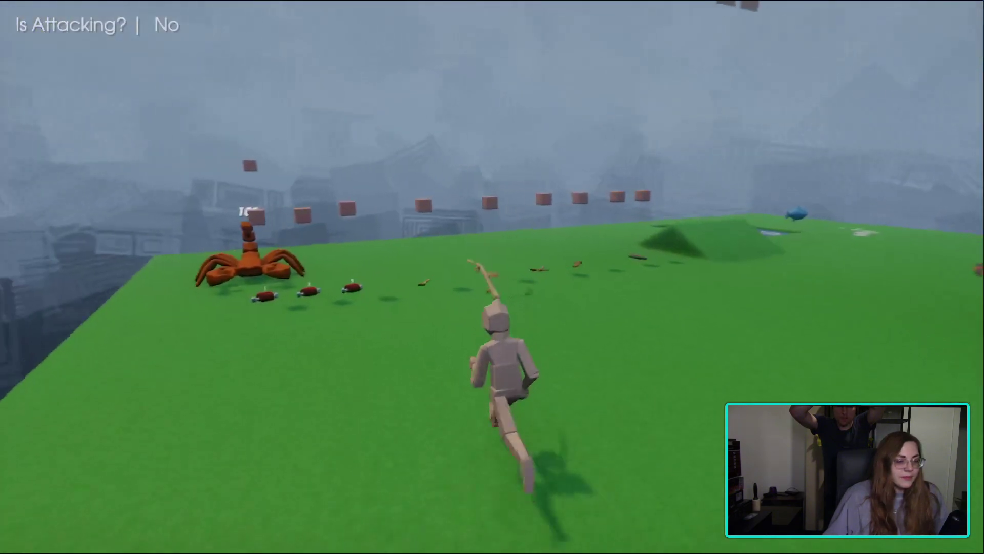
{"action": "left_click", "coordinate": [492, 277]}
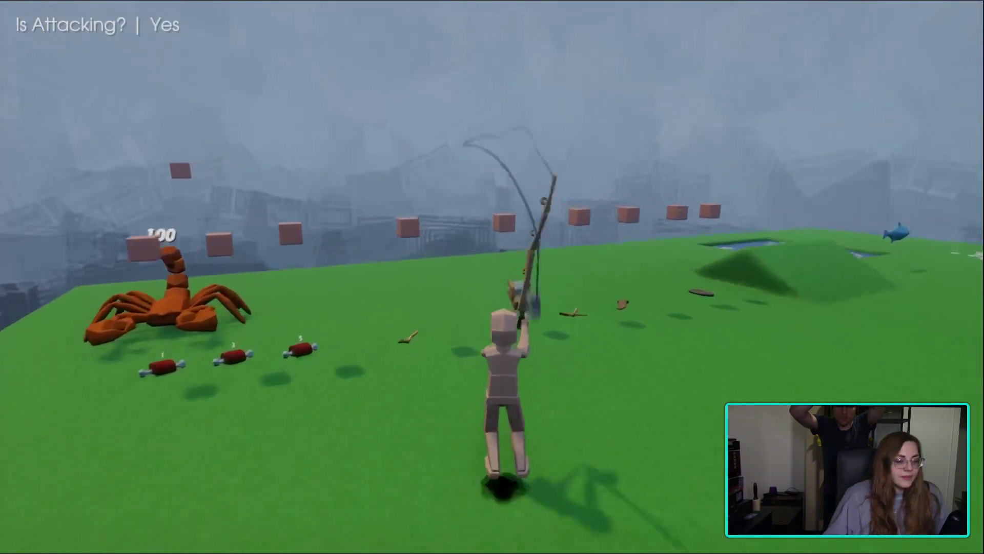
{"action": "key", "text": "w"}
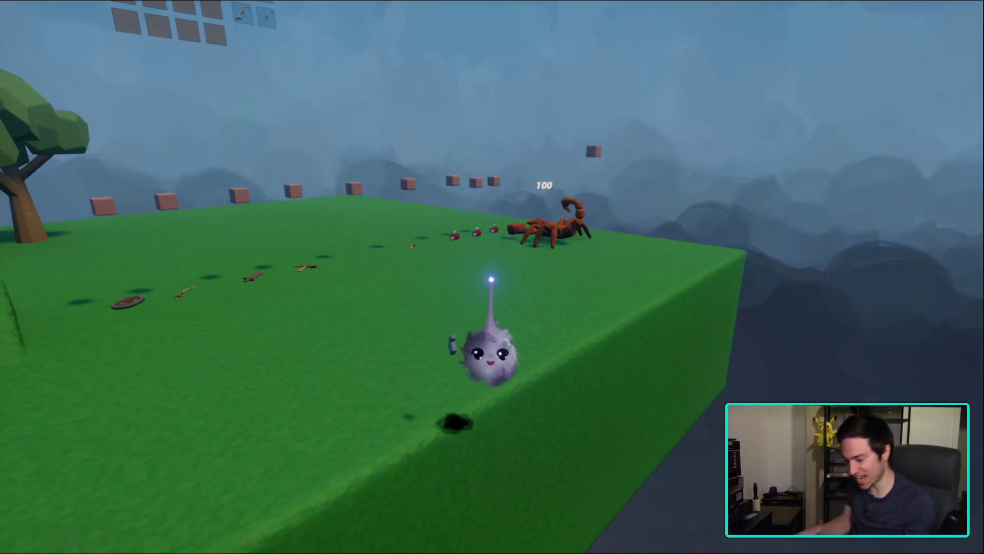
- Drop briefly into edit mode, then resume playing the RPGV3 Dream on the island
{"action": "key", "text": "Escape"}
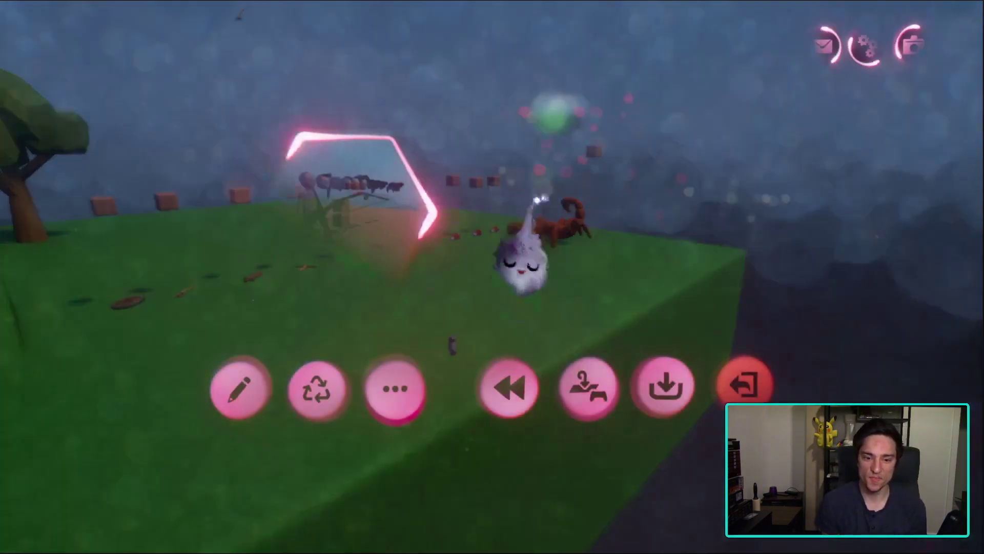
{"action": "left_click", "coordinate": [241, 387]}
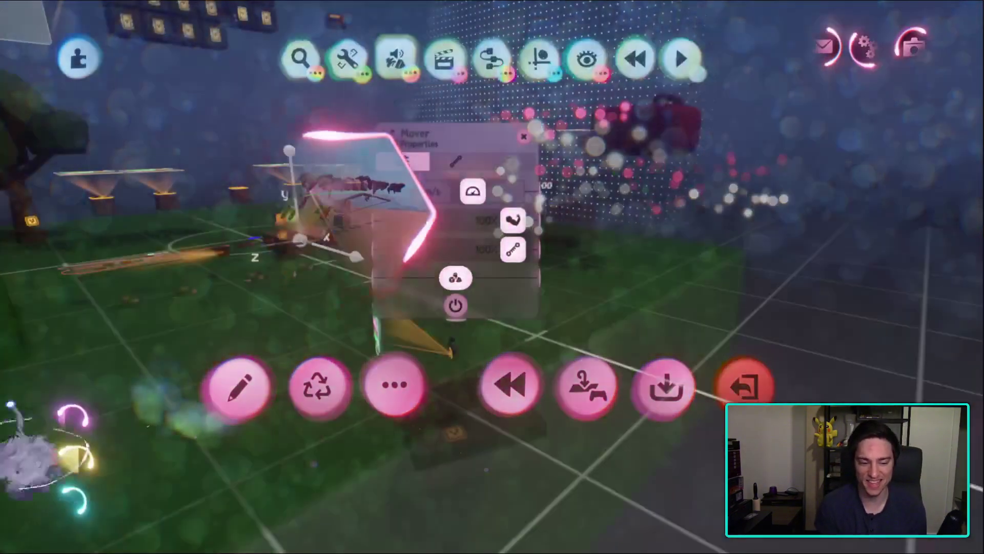
{"action": "key", "text": "Escape"}
{"action": "key", "text": "Escape"}
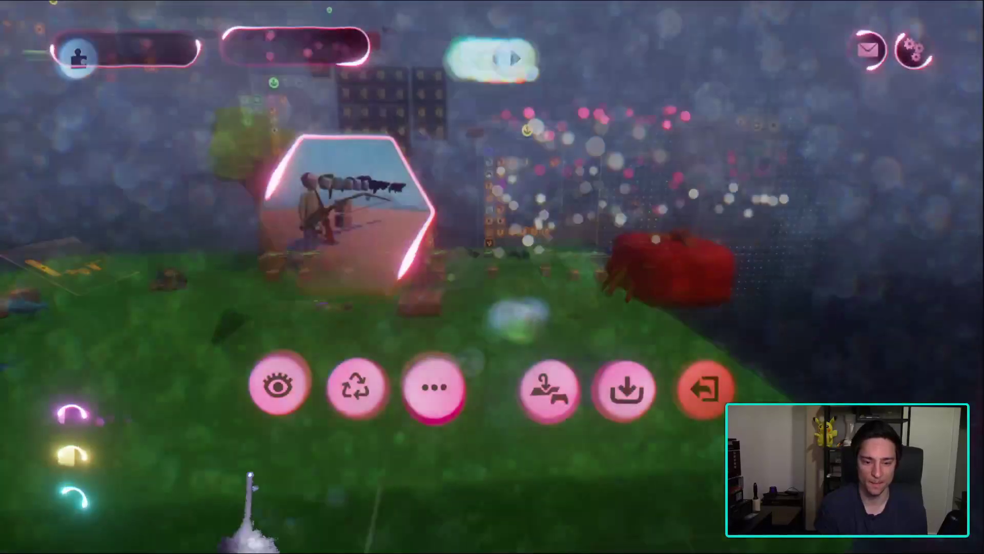
{"action": "left_click", "coordinate": [277, 384]}
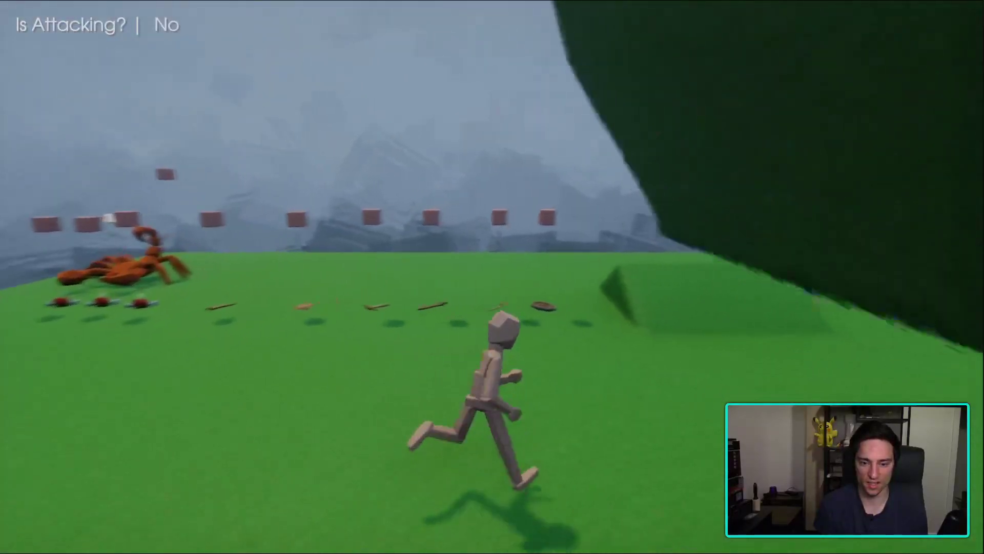
- Pick up the fishing rod and try a swing near the pond
{"action": "key", "text": "e"}
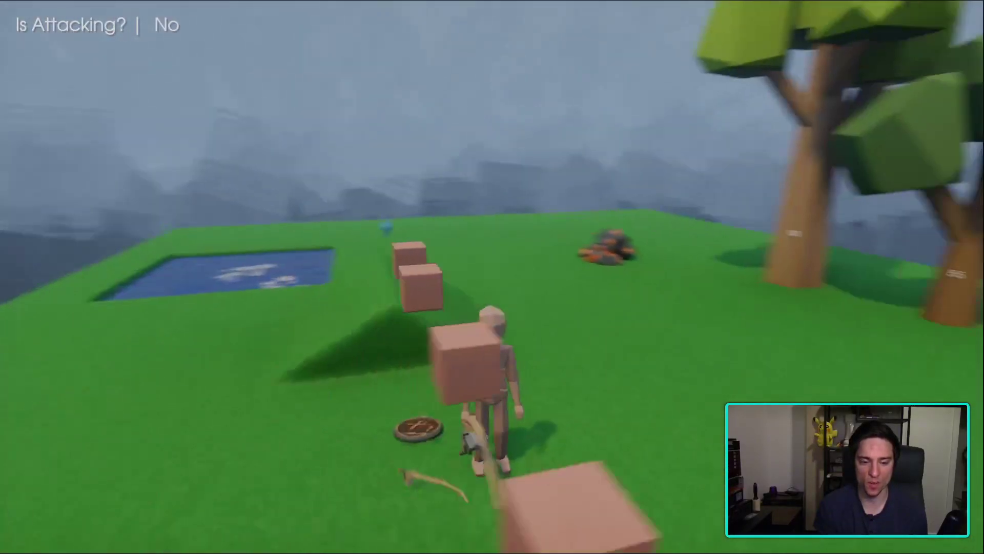
{"action": "key", "text": "w"}
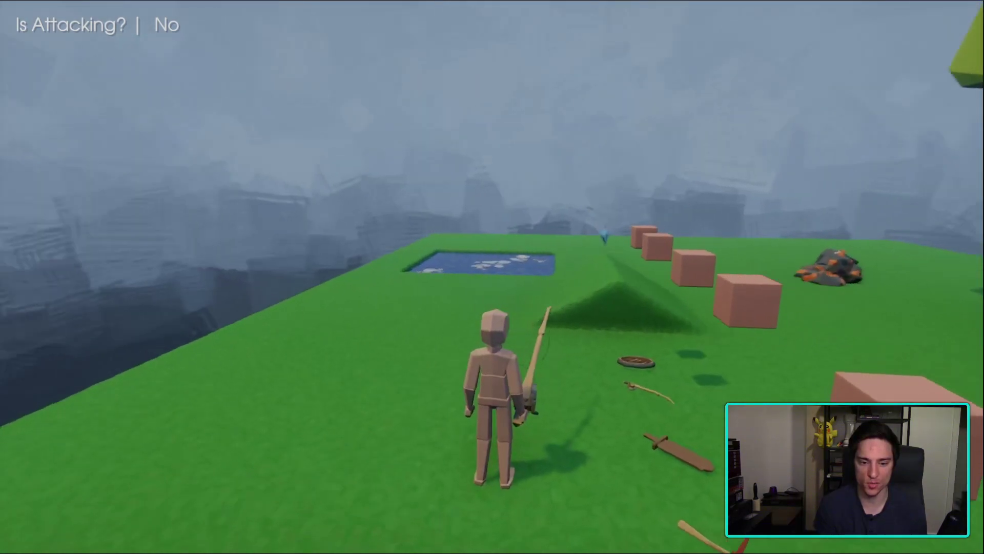
{"action": "left_click", "coordinate": [492, 277]}
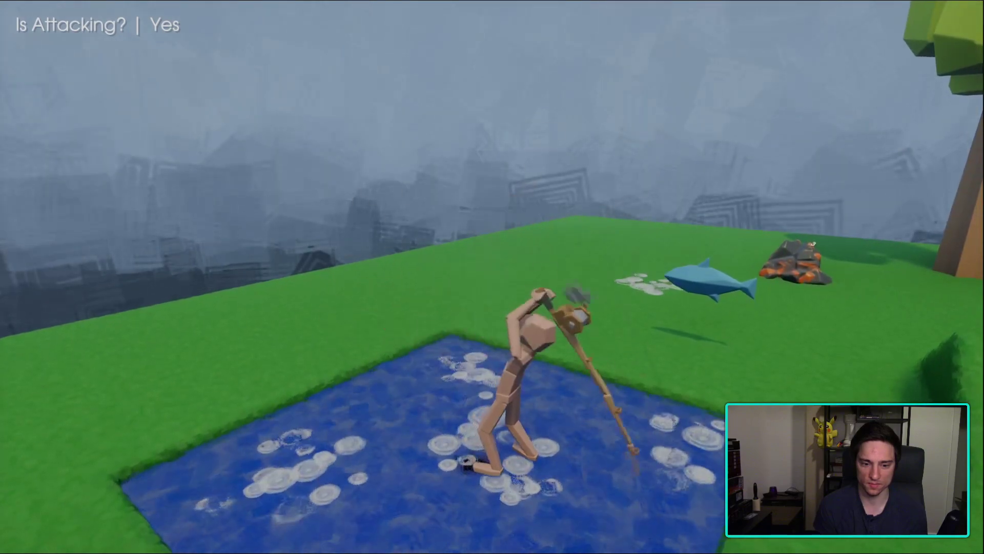
- Swim across the pond, run past the scorpion, and cast the rod onto the grass
{"action": "key", "text": "w"}
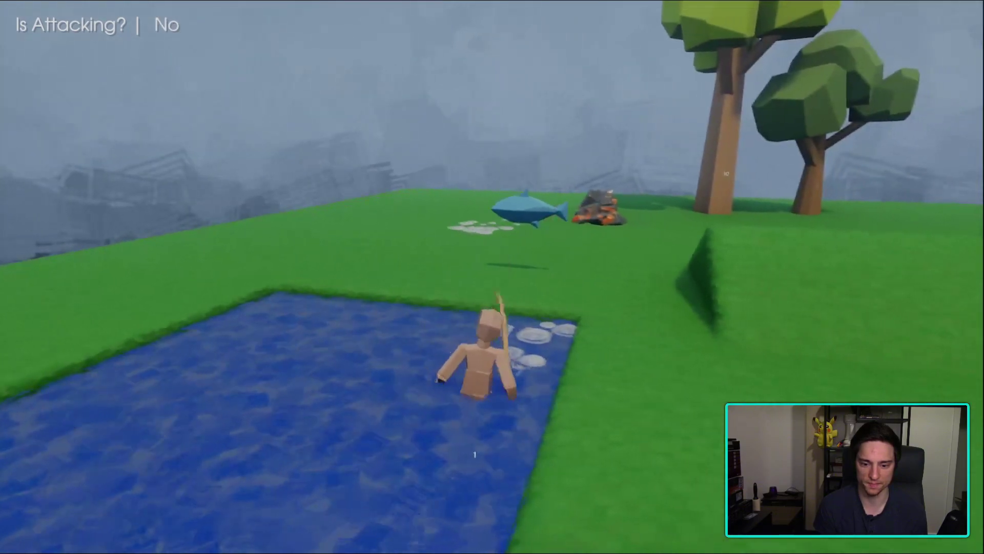
{"action": "key", "text": "w"}
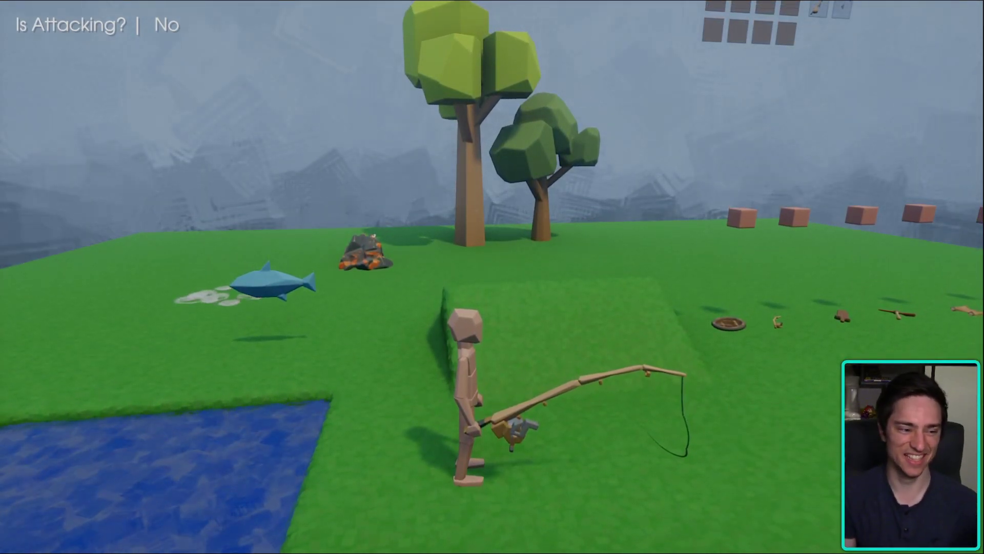
{"action": "key", "text": "w"}
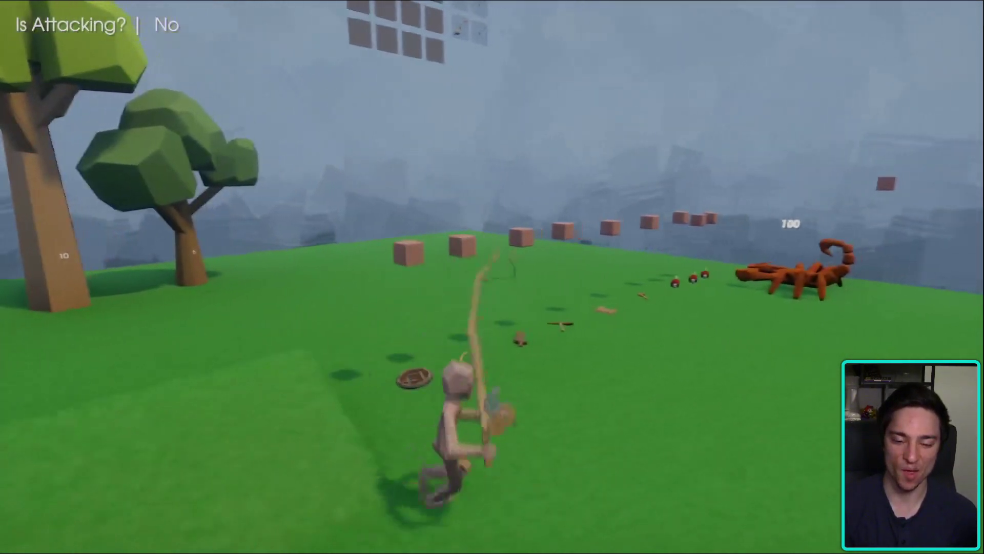
{"action": "key", "text": "w"}
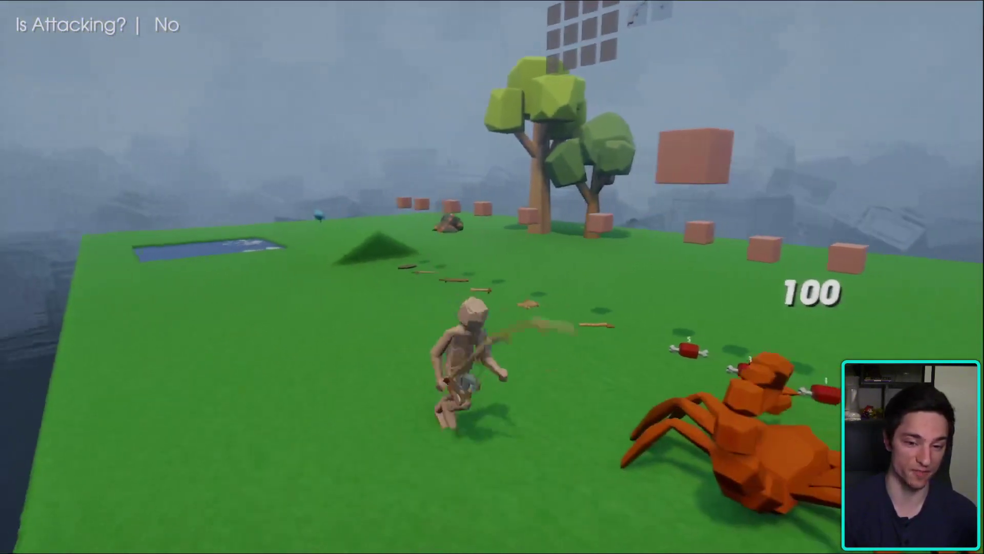
{"action": "key", "text": "w"}
{"action": "left_click", "coordinate": [492, 277]}
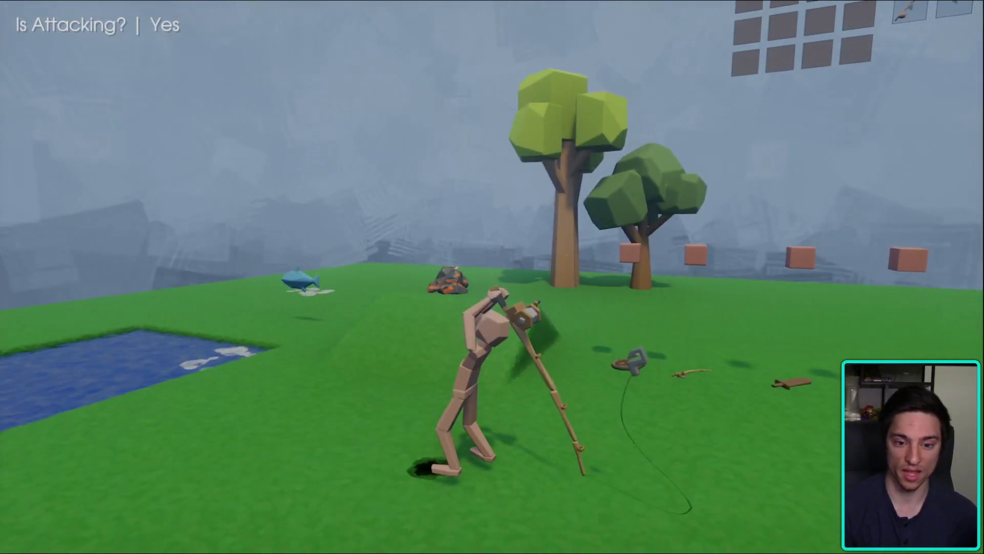
- Cast the rod once more, then leave the play test for edit mode
{"action": "key", "text": "w"}
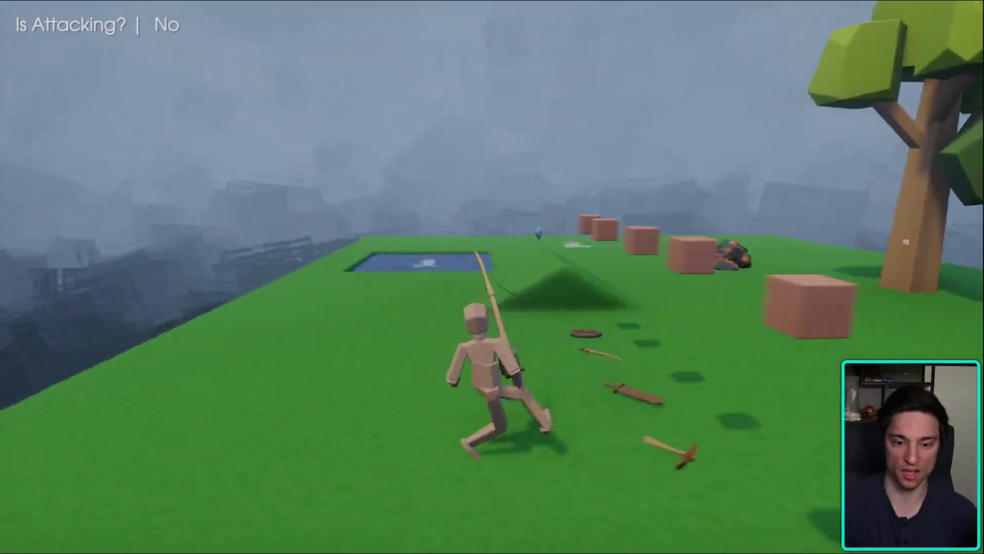
{"action": "key", "text": "e"}
{"action": "key", "text": "Escape"}
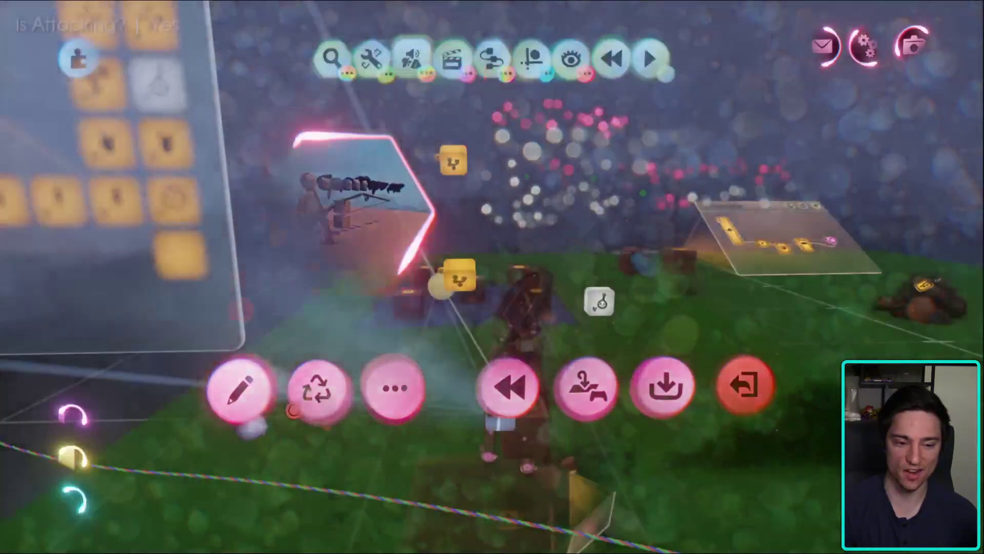
{"action": "left_click", "coordinate": [240, 387]}
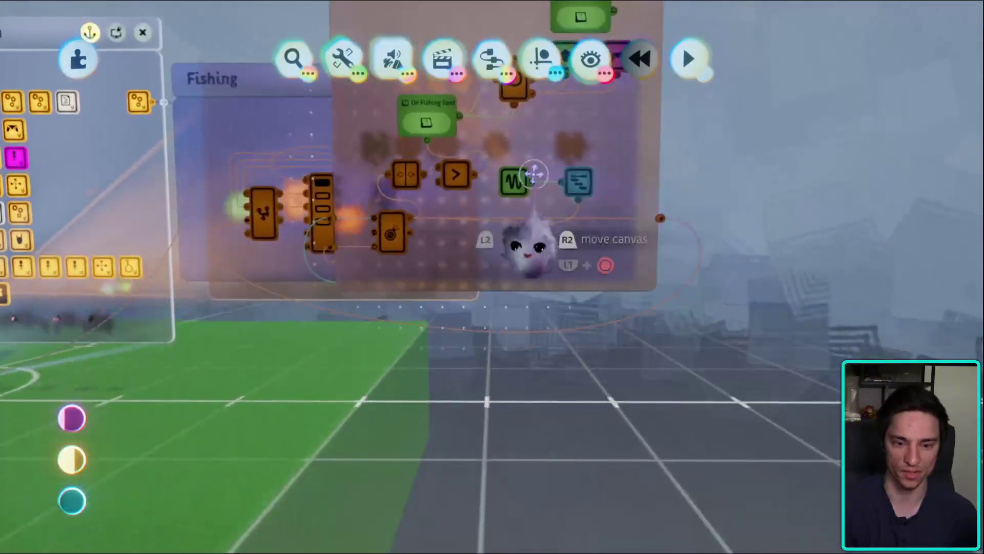
- Delete the Fishing chip and undo it, then bring the view back to the brown box
{"action": "key", "text": "Escape"}
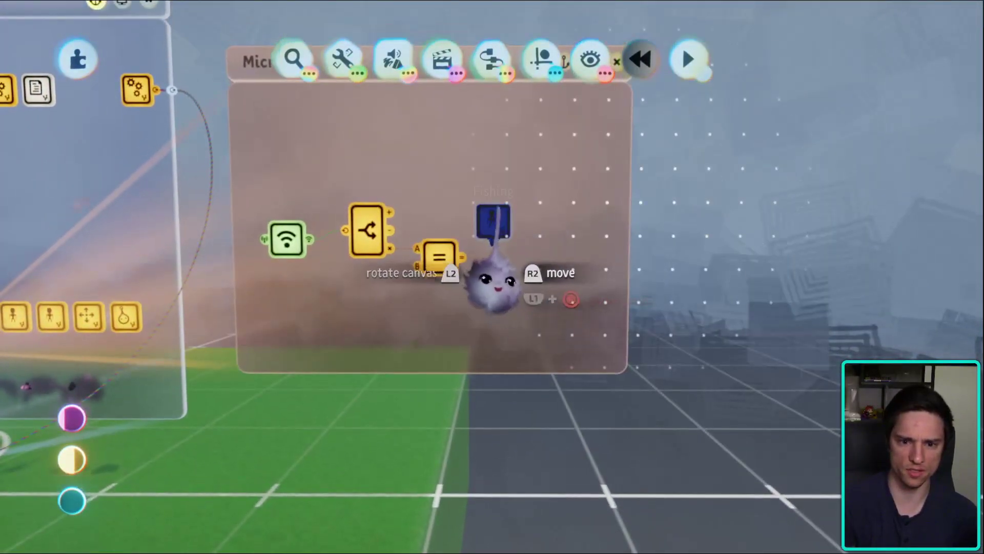
{"action": "key", "text": "Delete"}
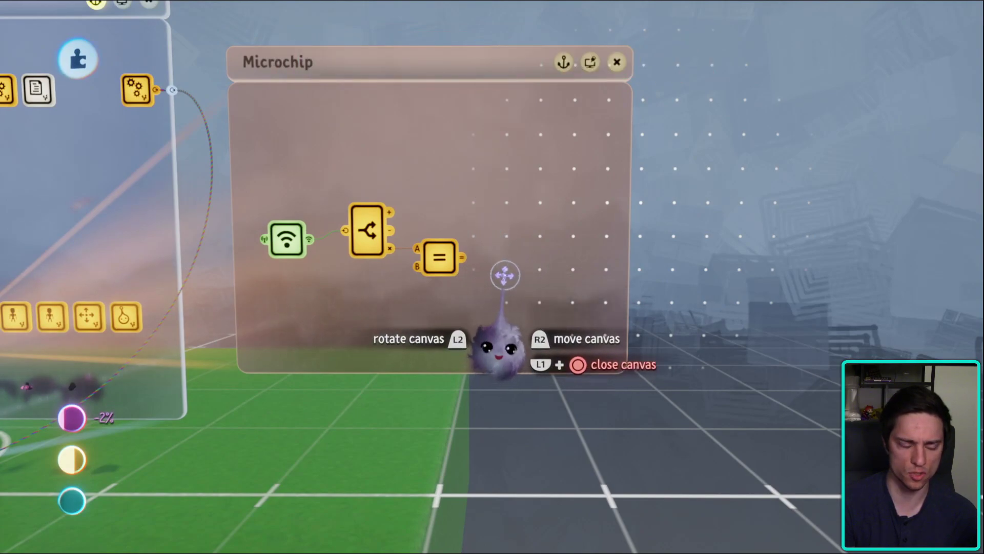
{"action": "key", "text": "ctrl+z"}
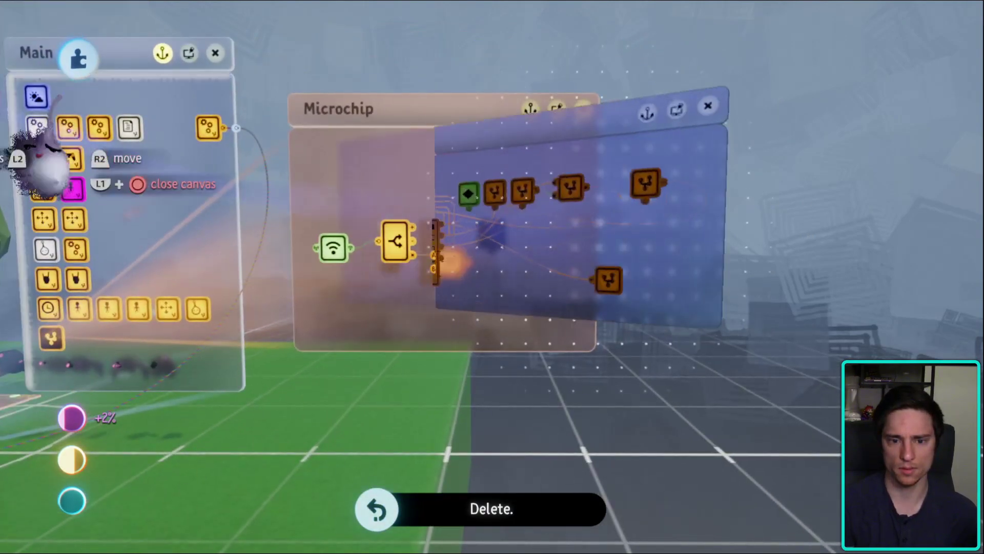
{"action": "key", "text": "Escape"}
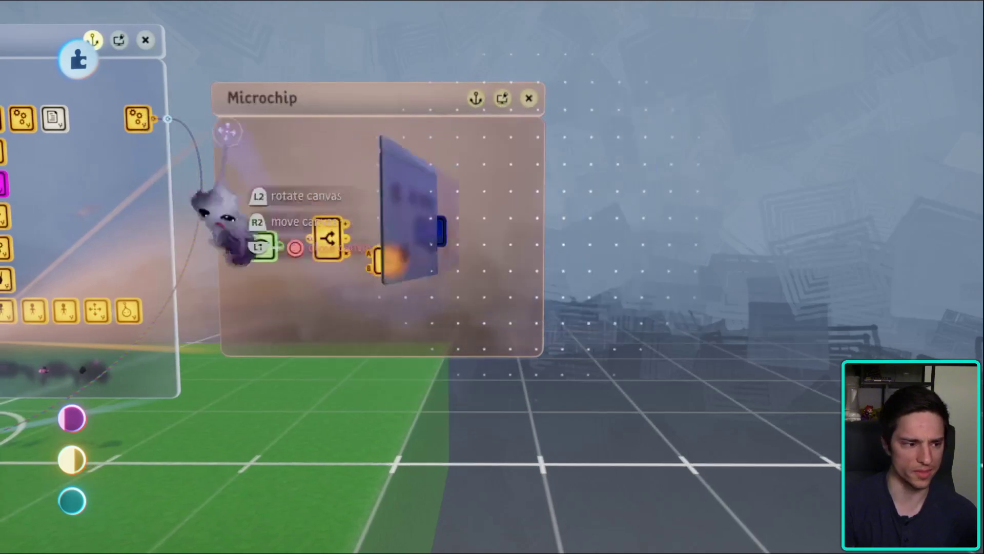
{"action": "scroll", "coordinate": [446, 369], "scroll_direction": "down", "scroll_amount": 3}
{"action": "mouse_move", "coordinate": [445, 369]}
{"action": "middle_mouse_down"}
{"action": "mouse_move", "coordinate": [475, 351]}
{"action": "mouse_move", "coordinate": [575, 328]}
{"action": "mouse_move", "coordinate": [586, 342]}
{"action": "mouse_move", "coordinate": [578, 364]}
{"action": "mouse_move", "coordinate": [546, 324]}
{"action": "mouse_move", "coordinate": [615, 303]}
{"action": "mouse_move", "coordinate": [597, 429]}
{"action": "mouse_move", "coordinate": [517, 385]}
{"action": "middle_mouse_up"}
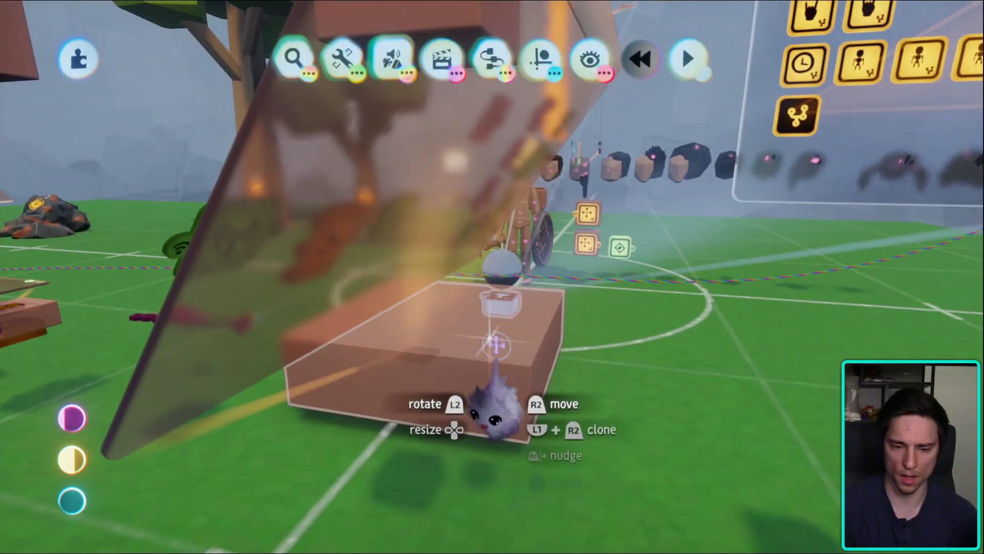
- Inspect the brown box's gadget and its sculpture physical properties
{"action": "middle_click_drag", "start_coordinate": [495, 345], "coordinate": [480, 313]}
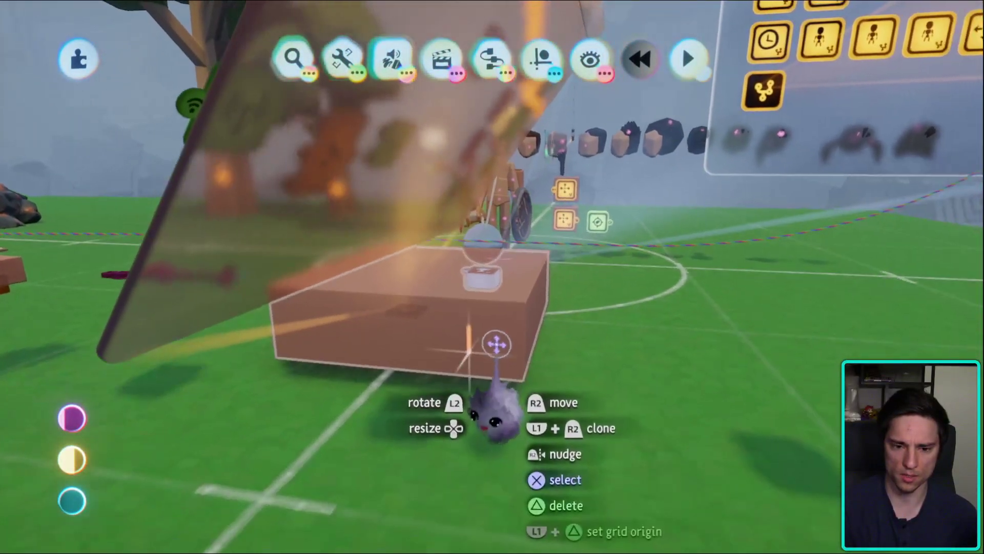
{"action": "left_click", "coordinate": [505, 334]}
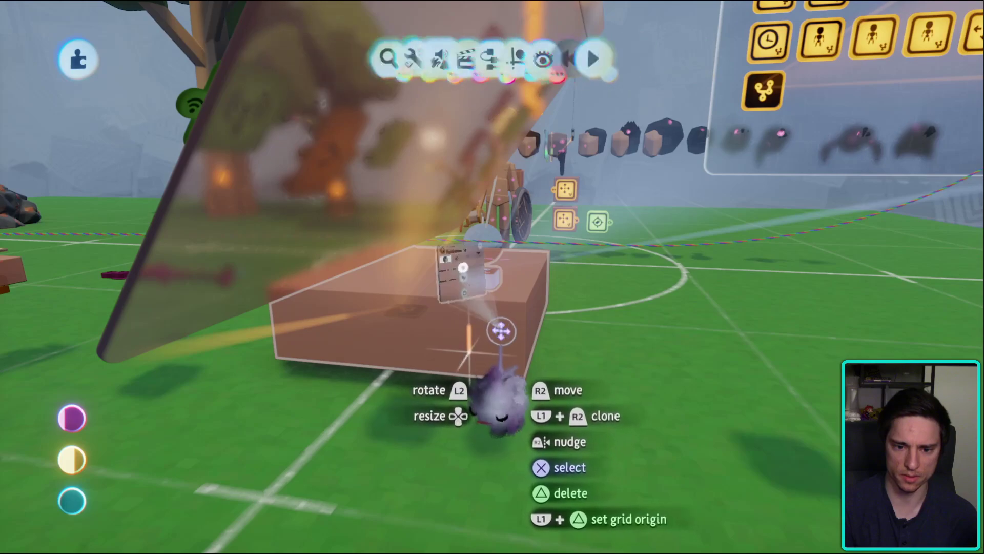
{"action": "left_click", "coordinate": [471, 405]}
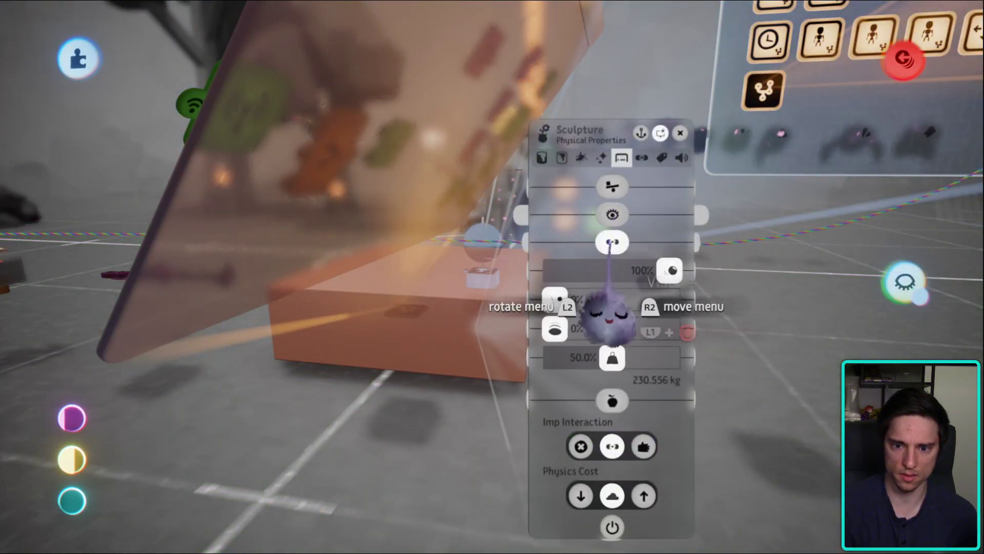
{"action": "key", "text": "Escape"}
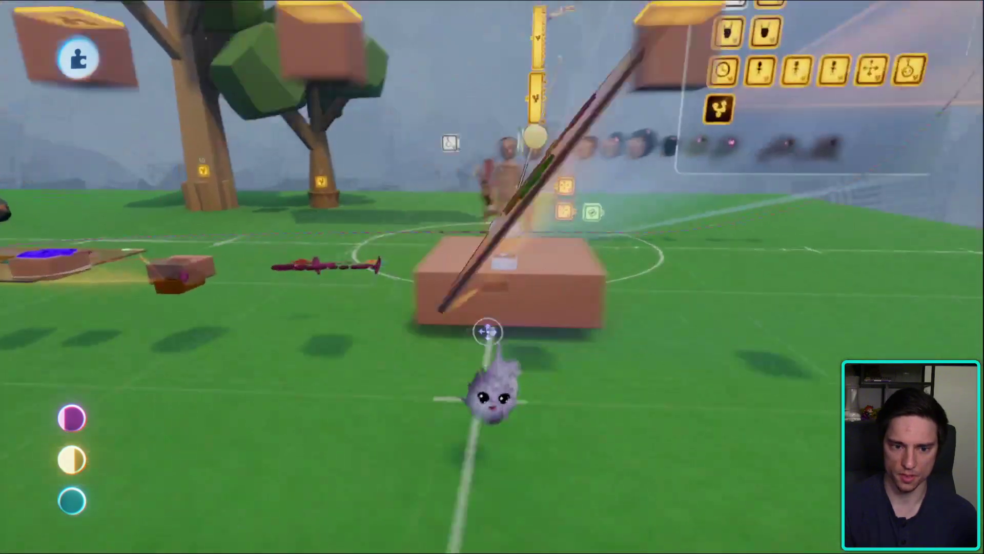
- Stamp a new Switch gadget onto the Microchip canvas
{"action": "left_click", "coordinate": [830, 351]}
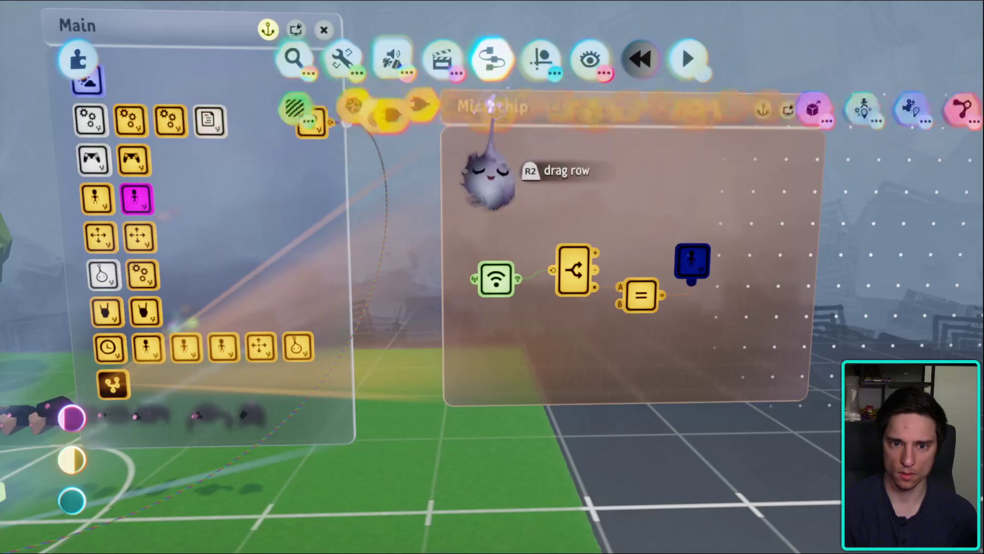
{"action": "mouse_move", "coordinate": [491, 110]}
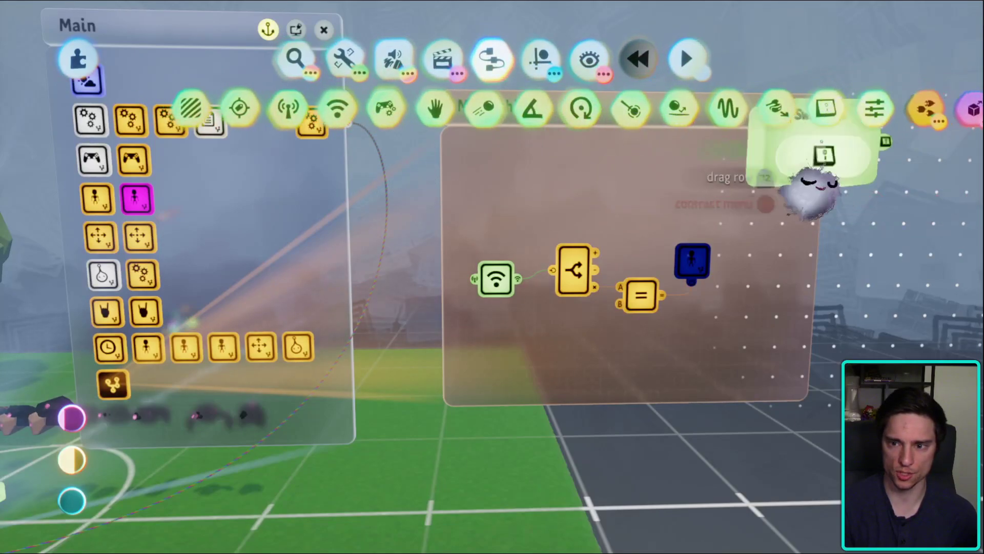
{"action": "left_click", "coordinate": [516, 266]}
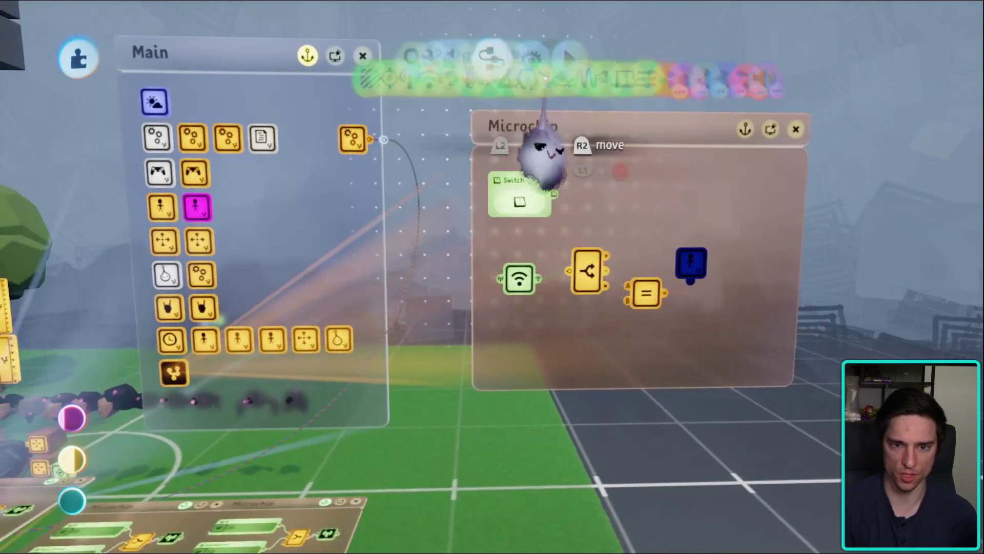
- Recheck the box sculpture's properties and open its chip with the Winding Up and Mover nodes
{"action": "key", "text": "Escape"}
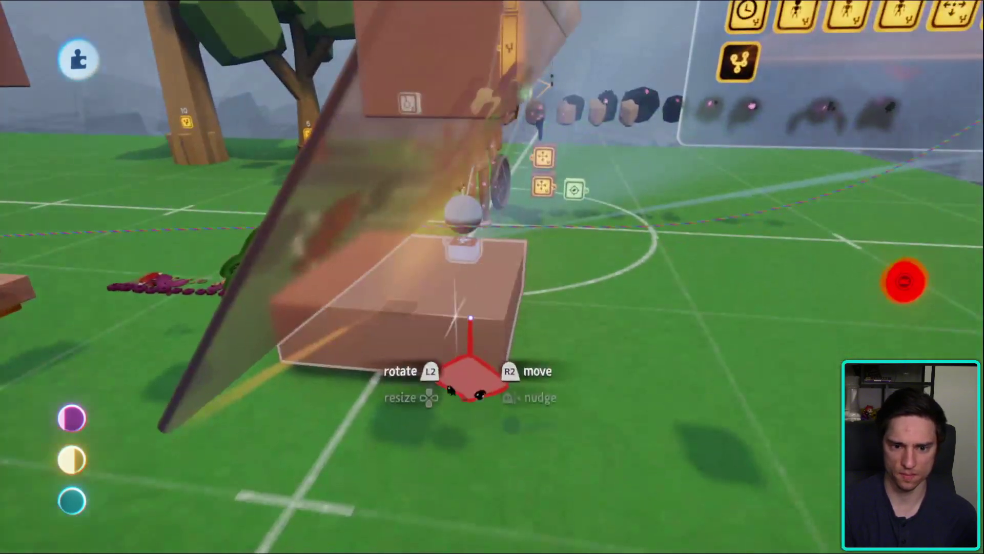
{"action": "left_click", "coordinate": [468, 377]}
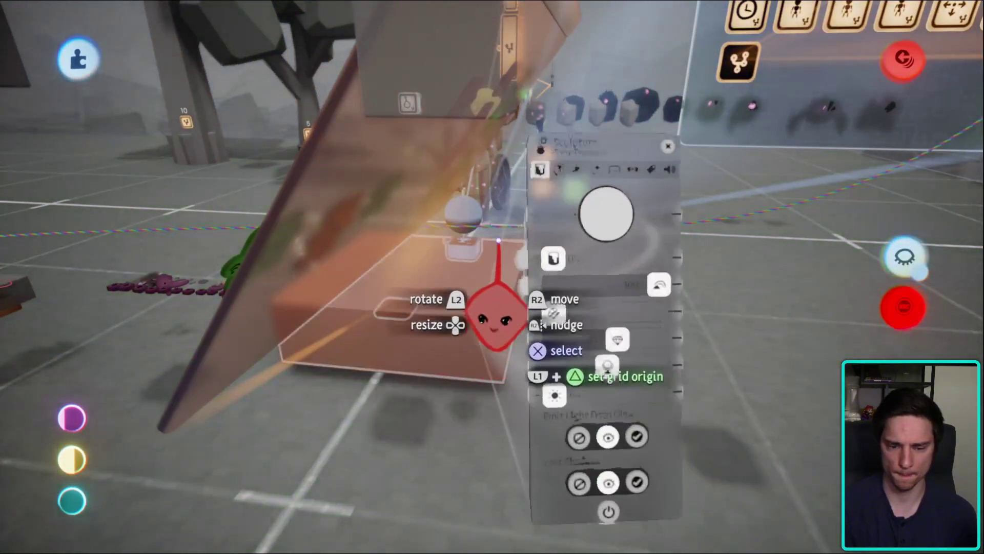
{"action": "key", "text": "Escape"}
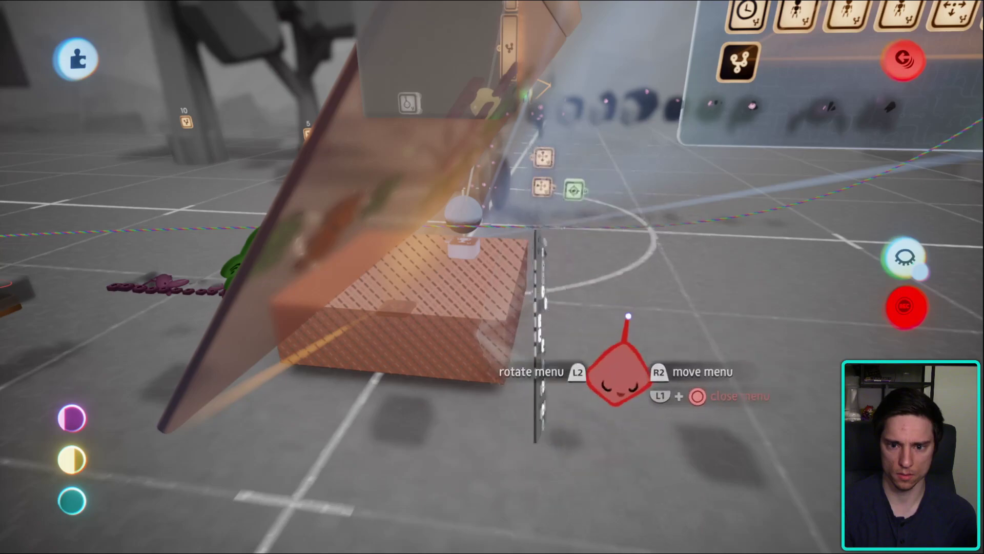
{"action": "left_click", "coordinate": [595, 287]}
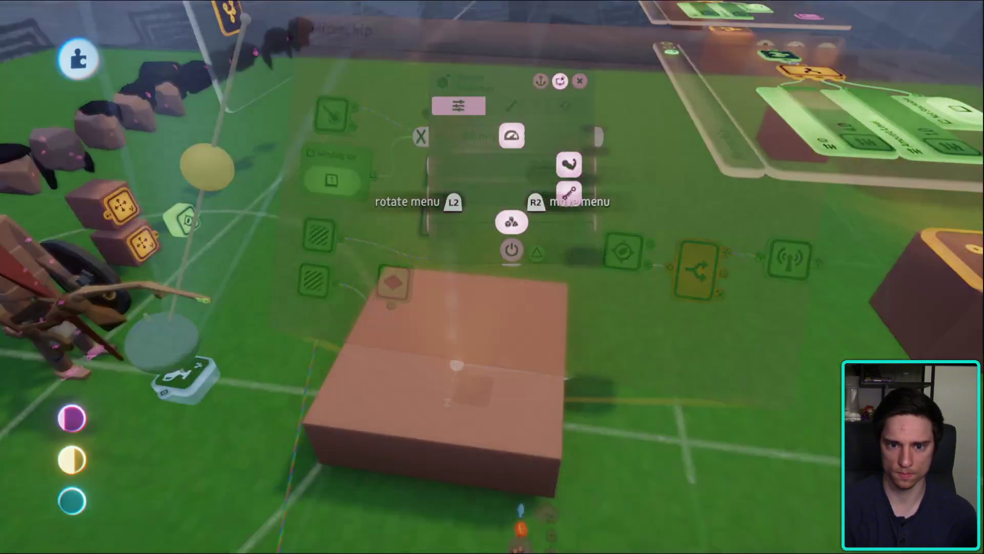
- Enter exact numbers for two Mover slider settings, leaving the Switch's settings with outputs 0.0 and 1.0 showing
{"action": "left_click", "coordinate": [489, 165]}
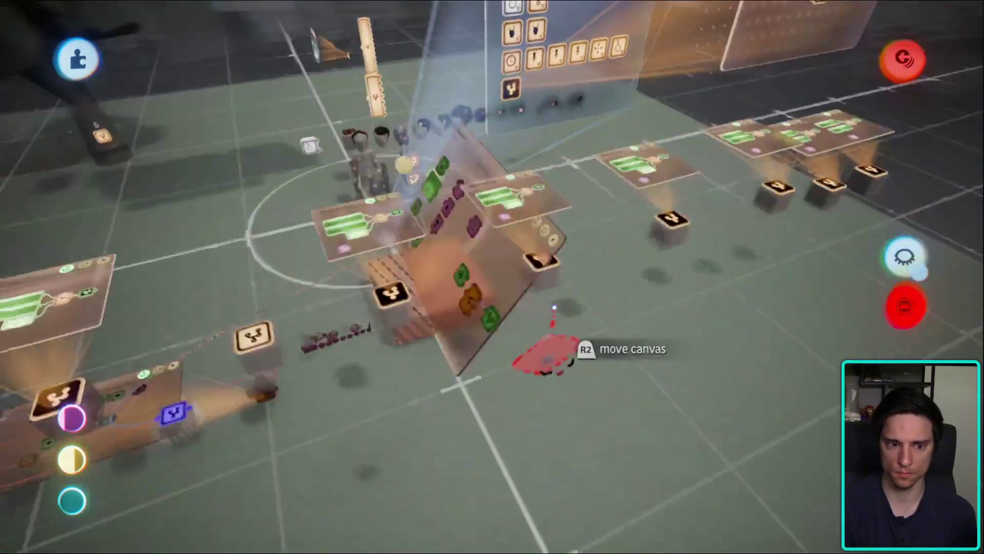
{"action": "scroll", "coordinate": [564, 339], "scroll_direction": "up", "scroll_amount": 5}
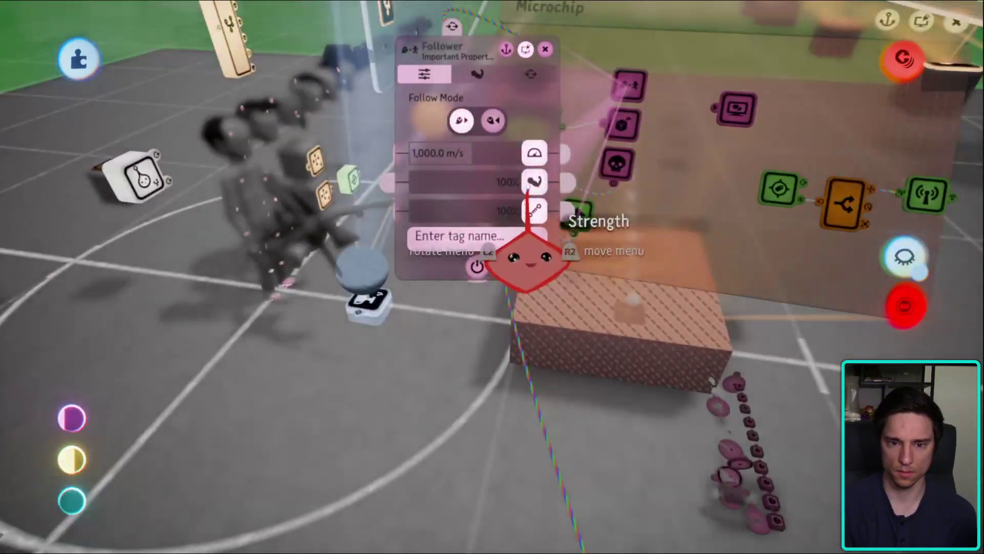
{"action": "key", "text": "Escape"}
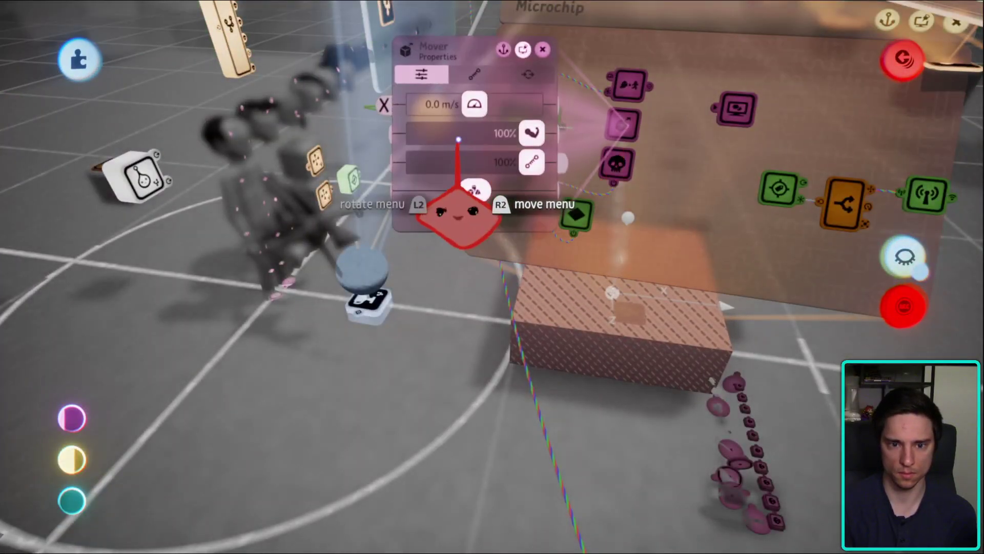
{"action": "left_click", "coordinate": [458, 139]}
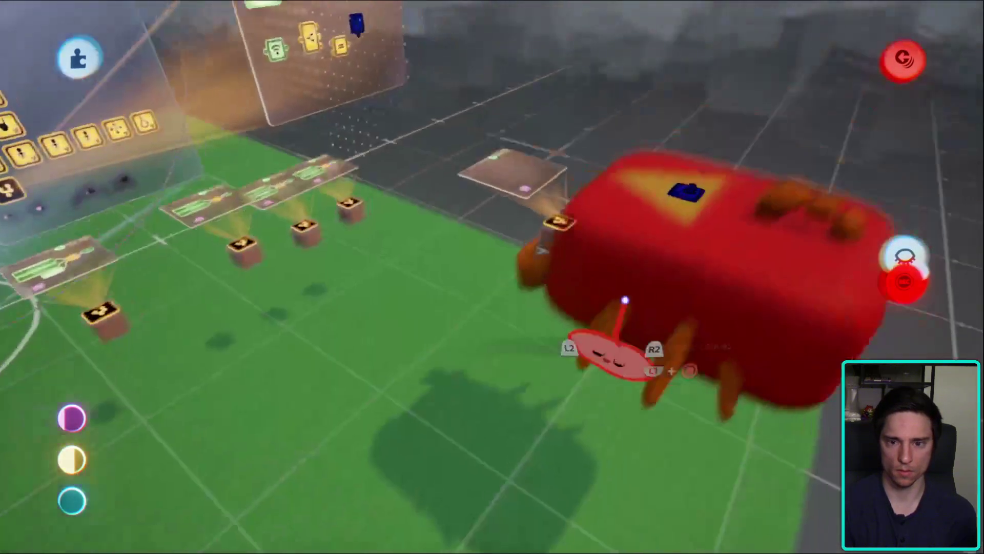
{"action": "scroll", "coordinate": [581, 382], "scroll_direction": "up", "scroll_amount": 5}
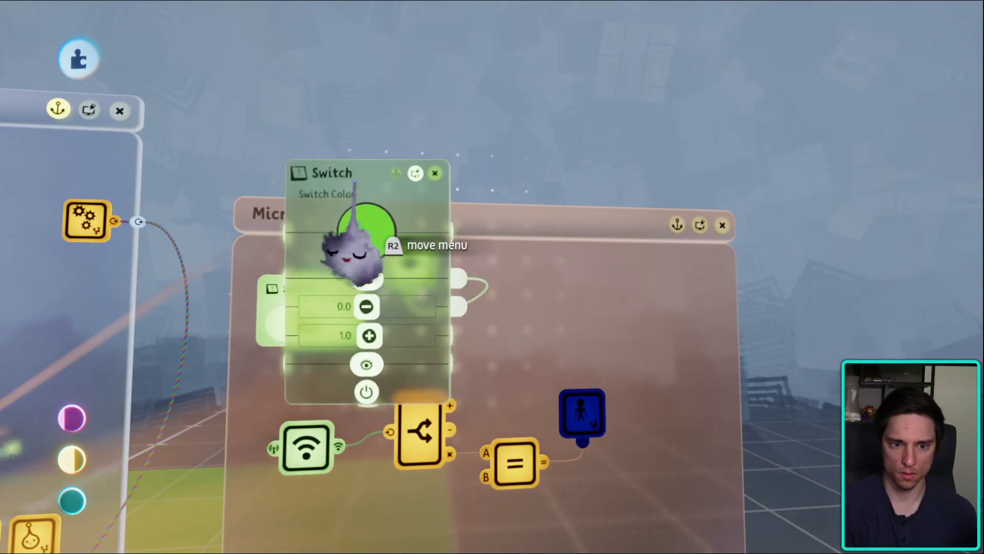
- Rename the Switch gadget to 'Drift Fish' and start play-testing the dream again
{"action": "left_click", "coordinate": [354, 254]}
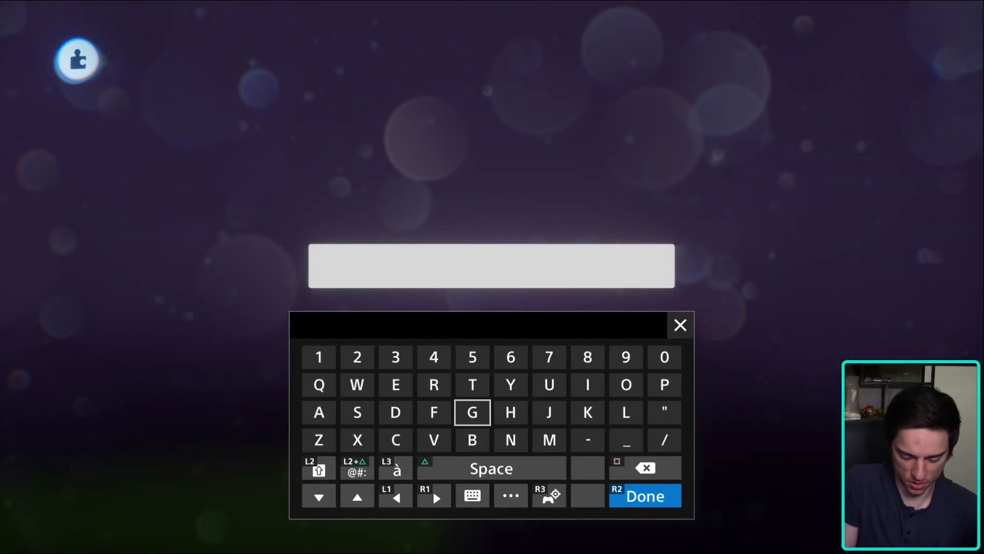
{"action": "type", "text": "Drift Fish"}
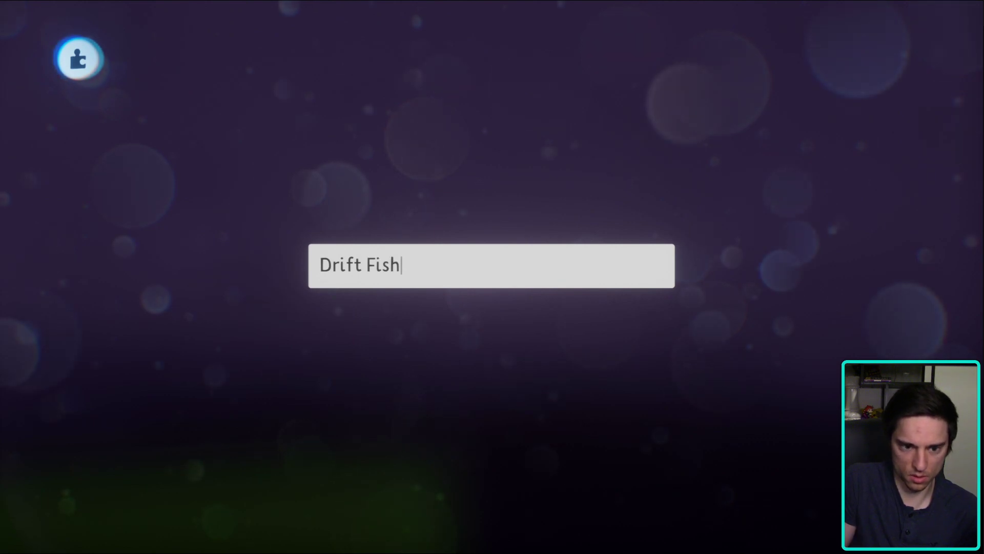
{"action": "key", "text": "Return"}
{"action": "key", "text": "Escape"}
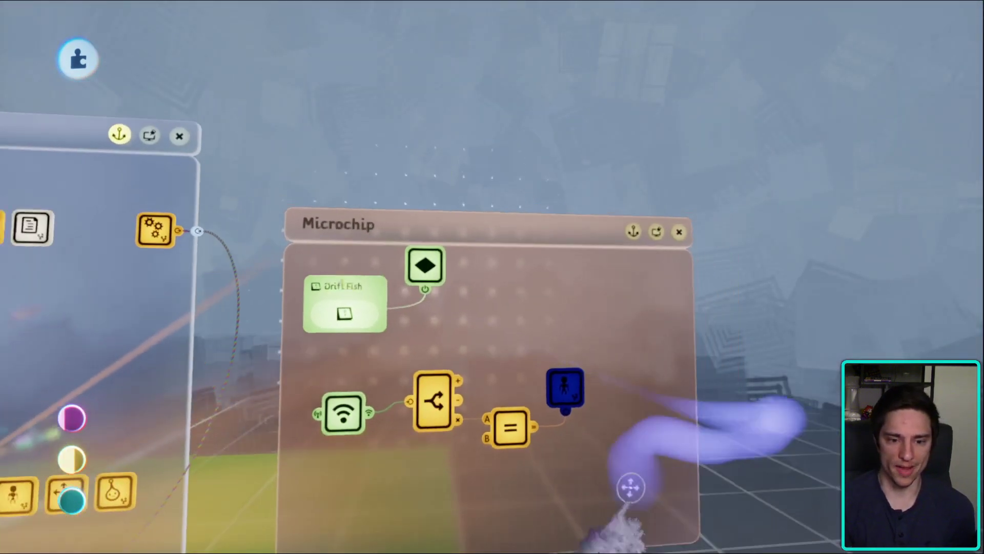
{"action": "key", "text": "Escape"}
{"action": "key", "text": "Escape"}
{"action": "key", "text": "Escape"}
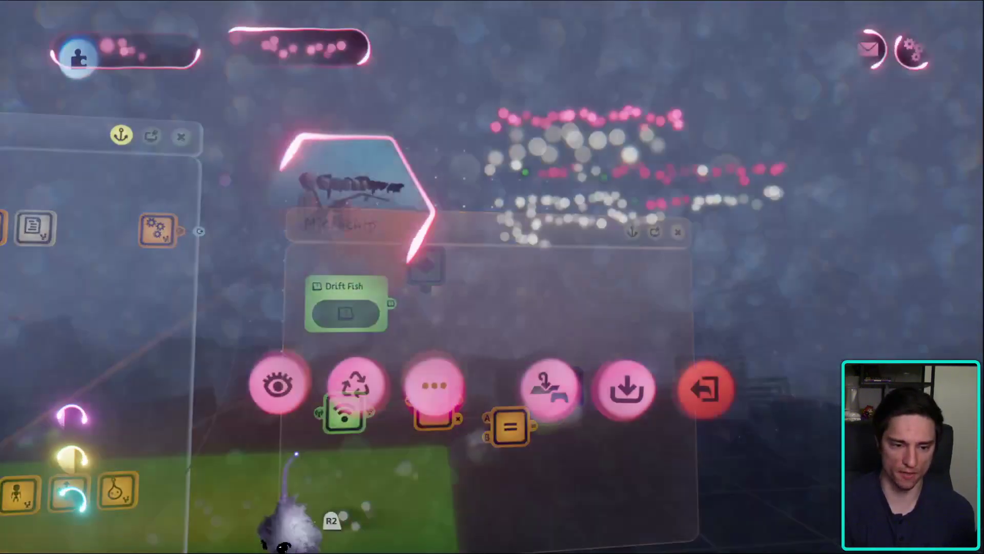
{"action": "key", "text": "Return"}
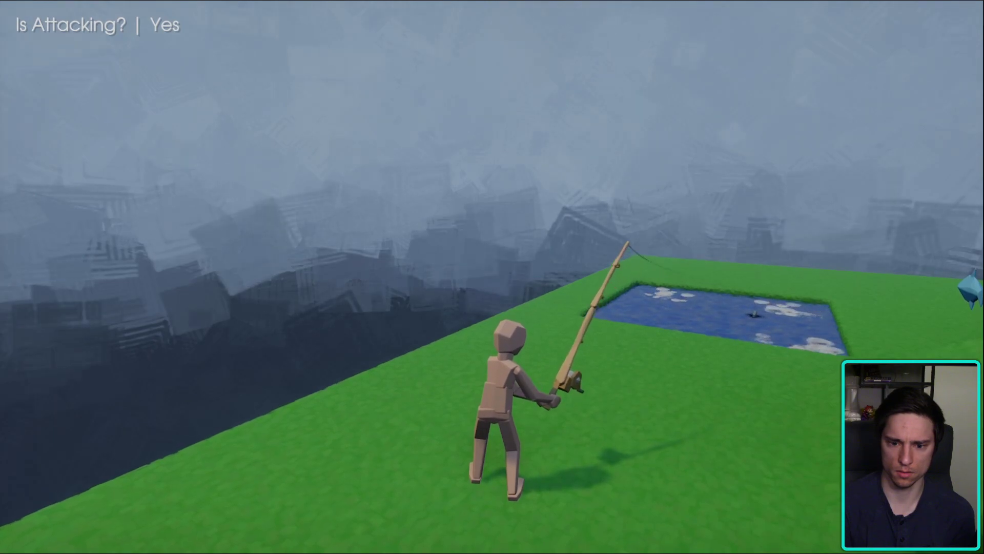
- Restart the play test and cast the fishing rod to check the swing
{"action": "key", "text": "Escape"}
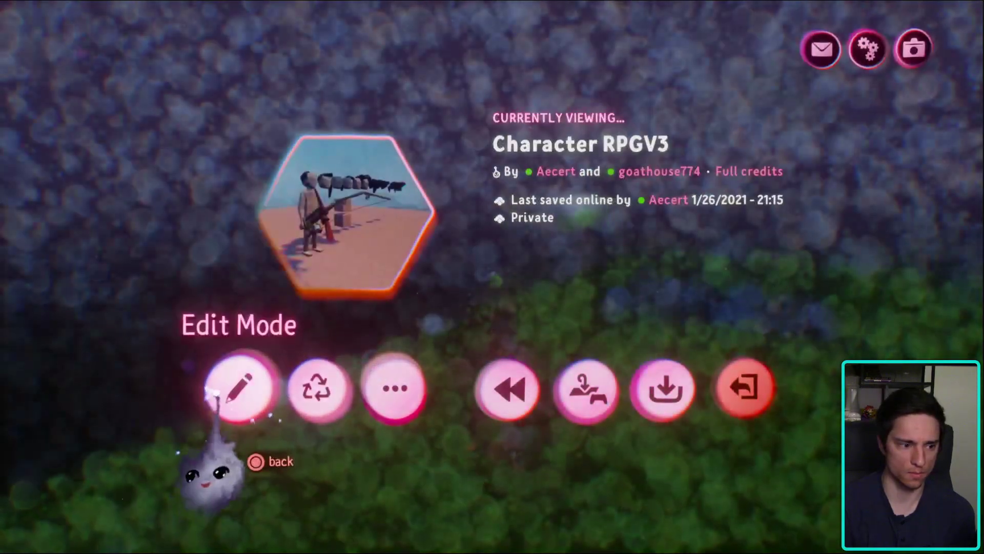
{"action": "left_click", "coordinate": [237, 386]}
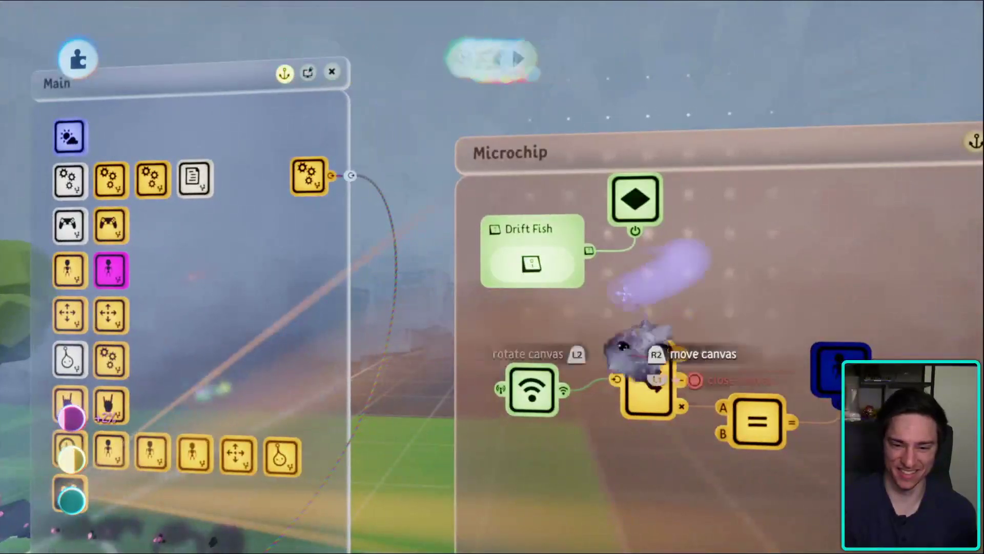
{"action": "key", "text": "Escape"}
{"action": "left_click", "coordinate": [547, 390]}
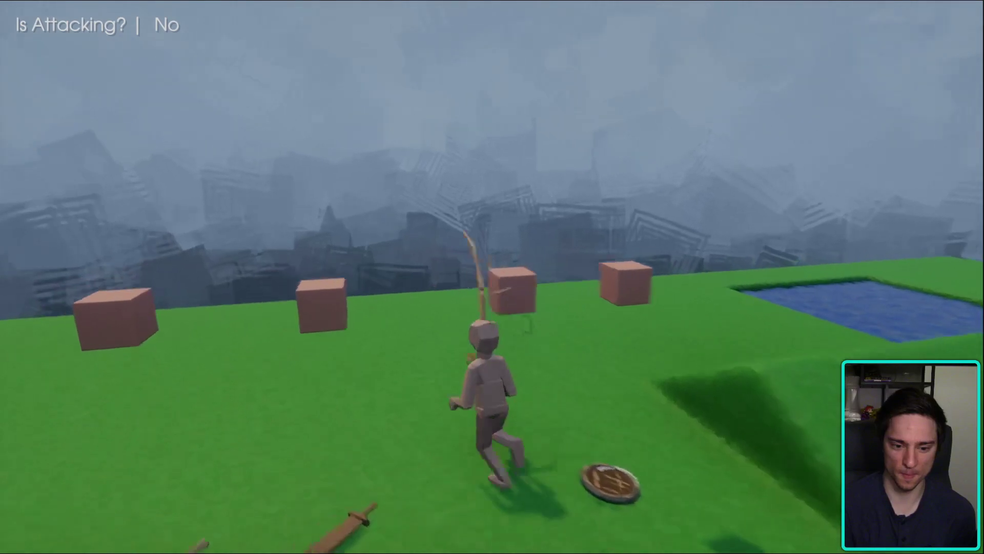
{"action": "key", "text": "e"}
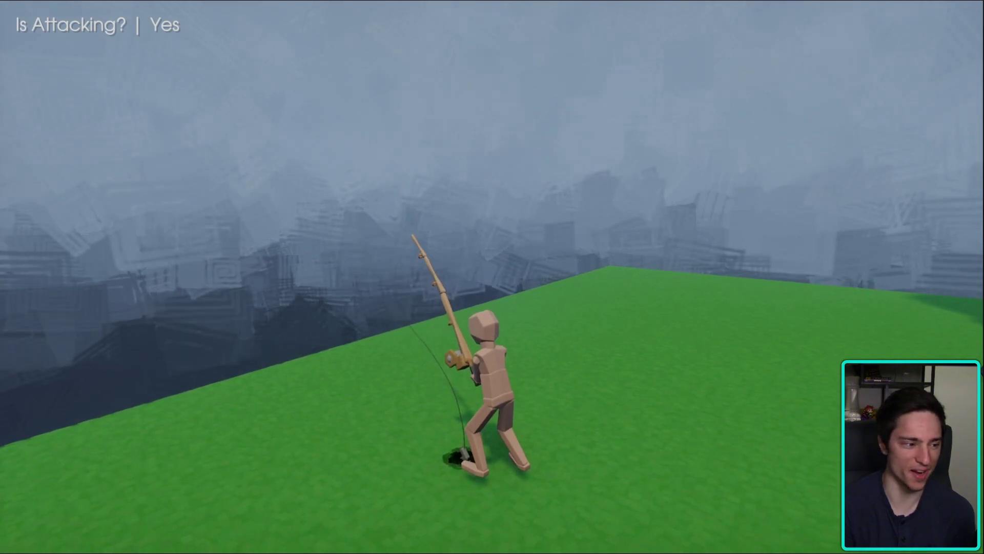
- Return to editing Character RPGV3 and pan the view back over its gadgets
{"action": "key", "text": "Escape"}
{"action": "left_click", "coordinate": [237, 386]}
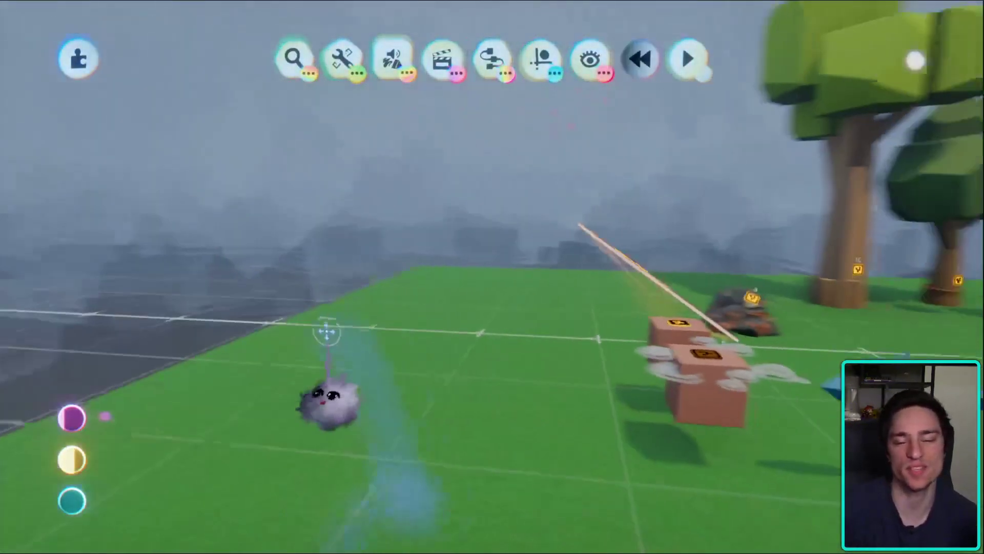
{"action": "middle_click_drag", "start_coordinate": [327, 332], "coordinate": [285, 523]}
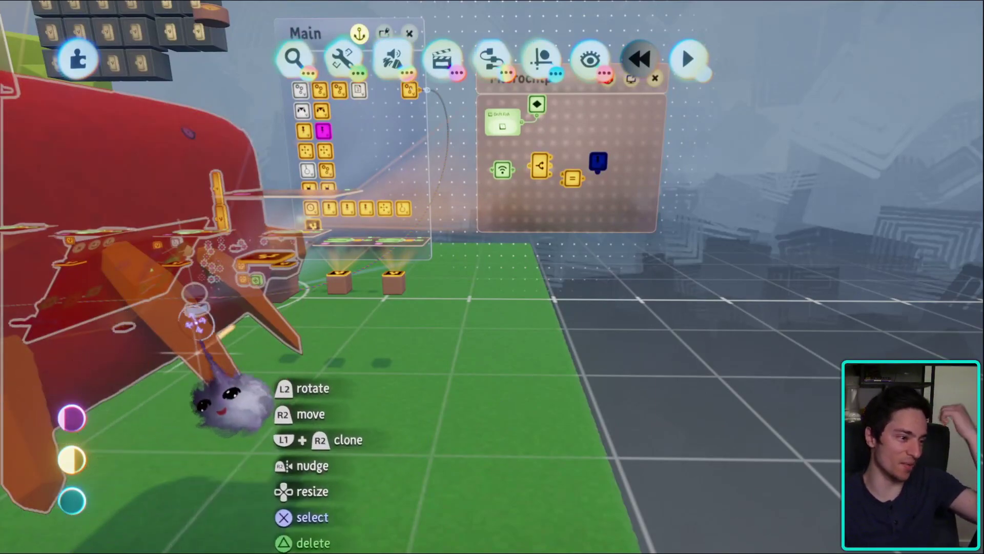
{"action": "middle_click_drag", "start_coordinate": [890, 274], "coordinate": [483, 250]}
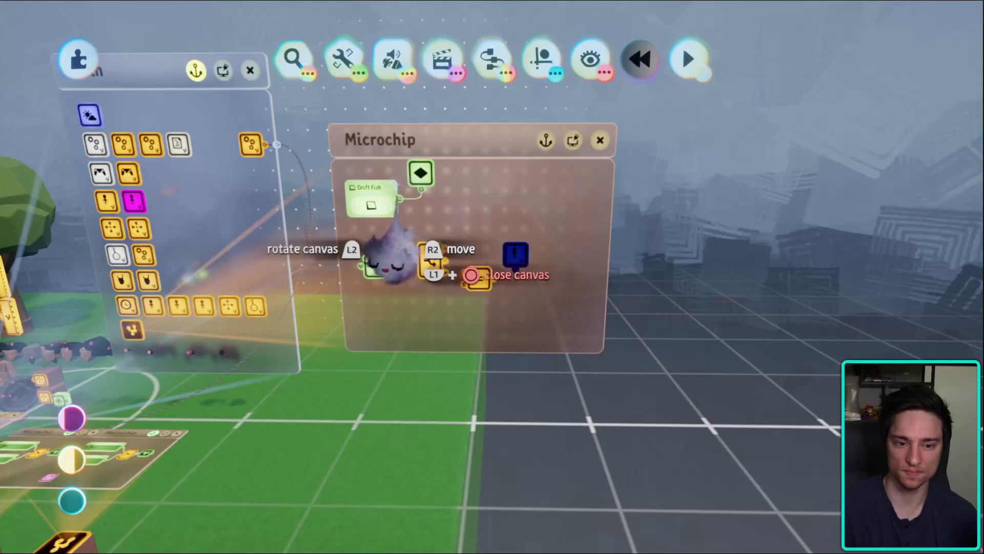
{"action": "key", "text": "Escape"}
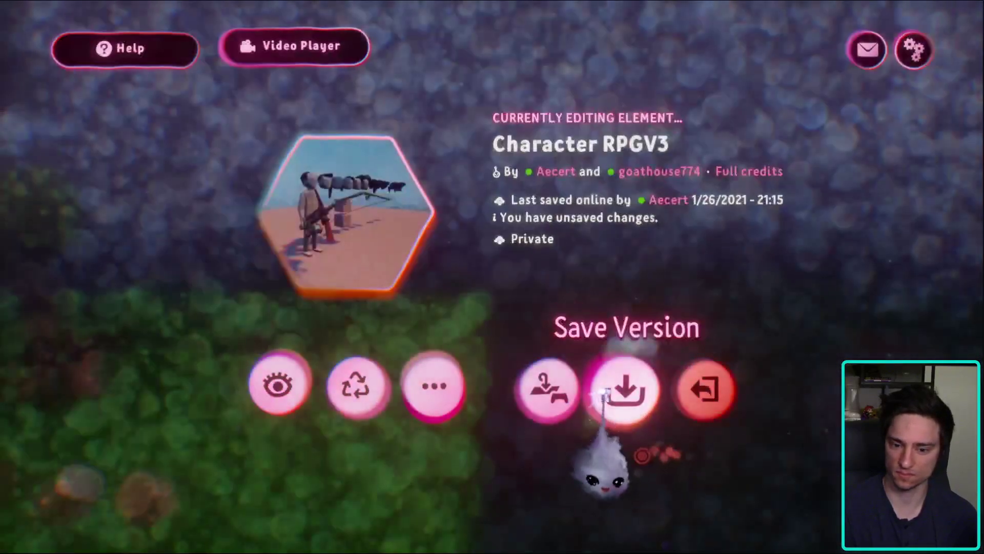
- Save Character RPGV3 online as a private version
{"action": "left_click", "coordinate": [622, 390]}
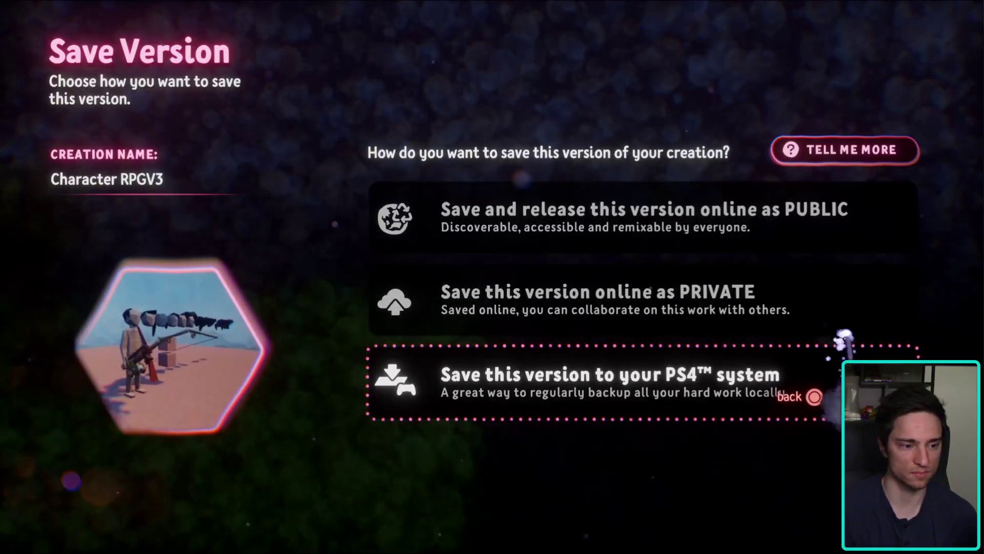
{"action": "left_click", "coordinate": [861, 294]}
{"action": "left_click", "coordinate": [900, 66]}
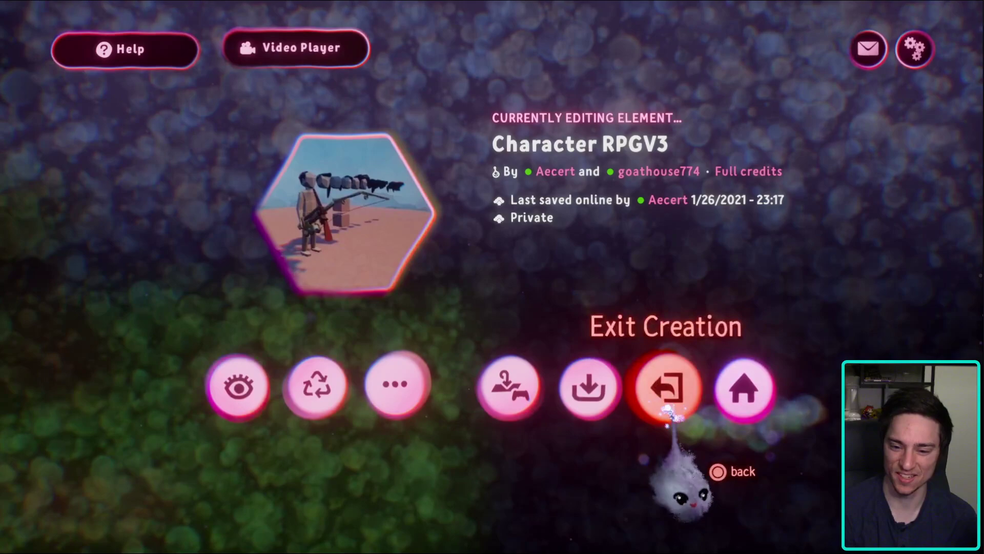
- Exit the Character RPGV3 creation and browse the My Creations library
{"action": "left_click", "coordinate": [667, 387]}
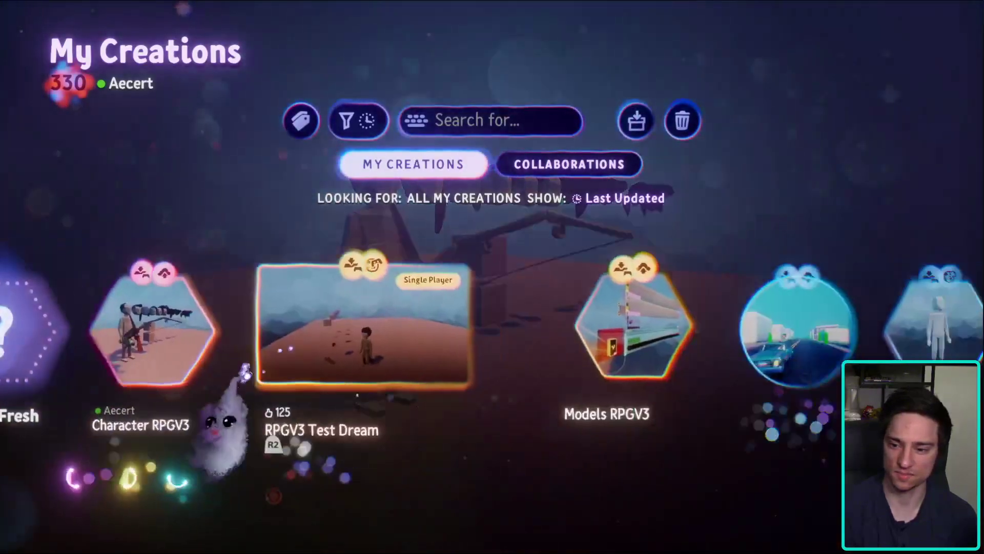
{"action": "scroll", "coordinate": [377, 397], "scroll_direction": "right", "scroll_amount": 5}
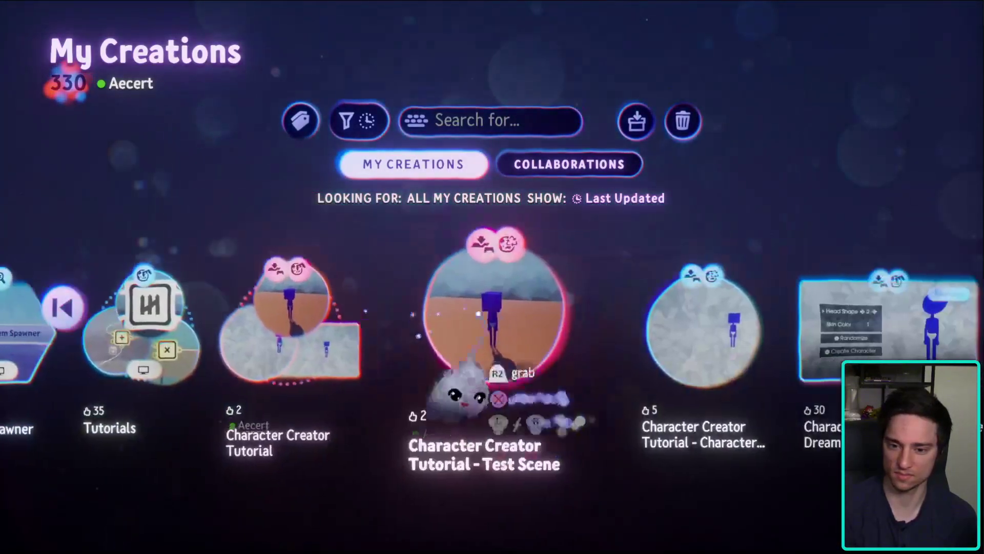
{"action": "scroll", "coordinate": [537, 327], "scroll_direction": "right", "scroll_amount": 7}
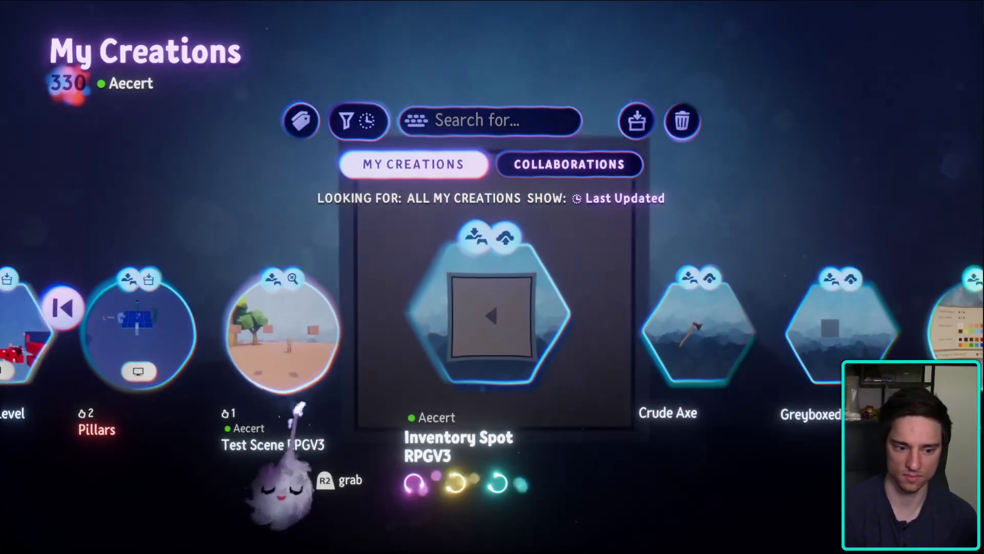
- Open Test Scene RPGV3 and update it to the newest Character RPGV3
{"action": "left_click", "coordinate": [318, 364]}
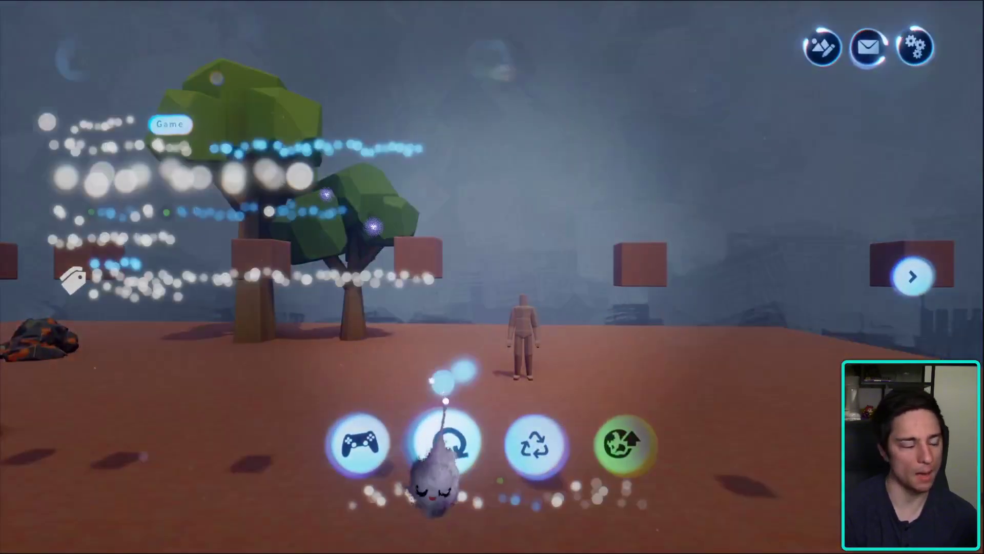
{"action": "left_click", "coordinate": [446, 442]}
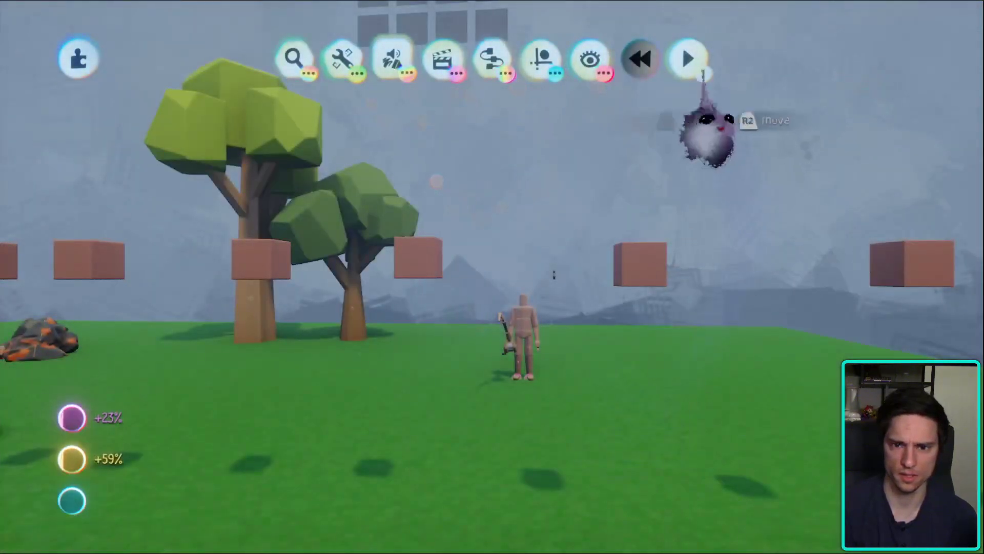
{"action": "key", "text": "Escape"}
{"action": "key", "text": "Escape"}
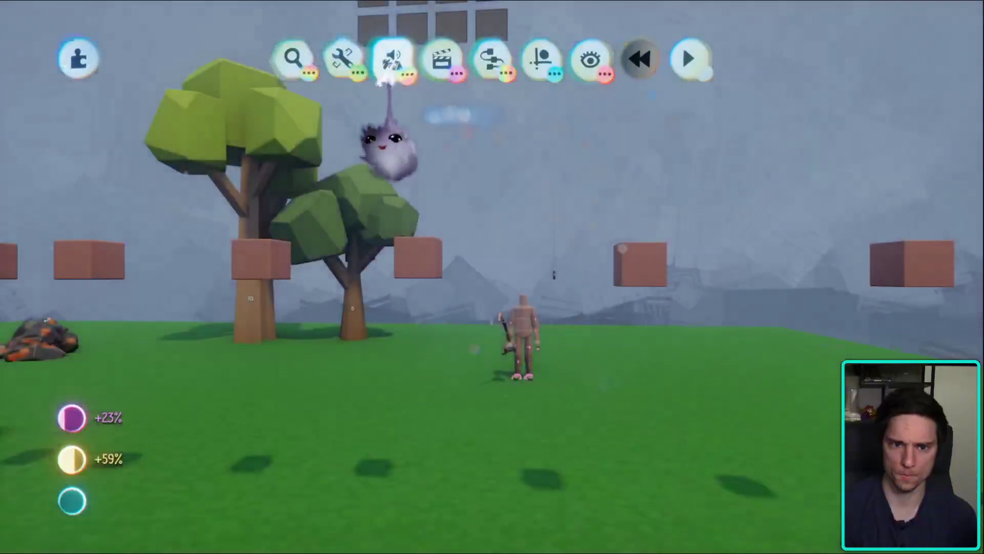
{"action": "key", "text": "c"}
{"action": "key", "text": "Escape"}
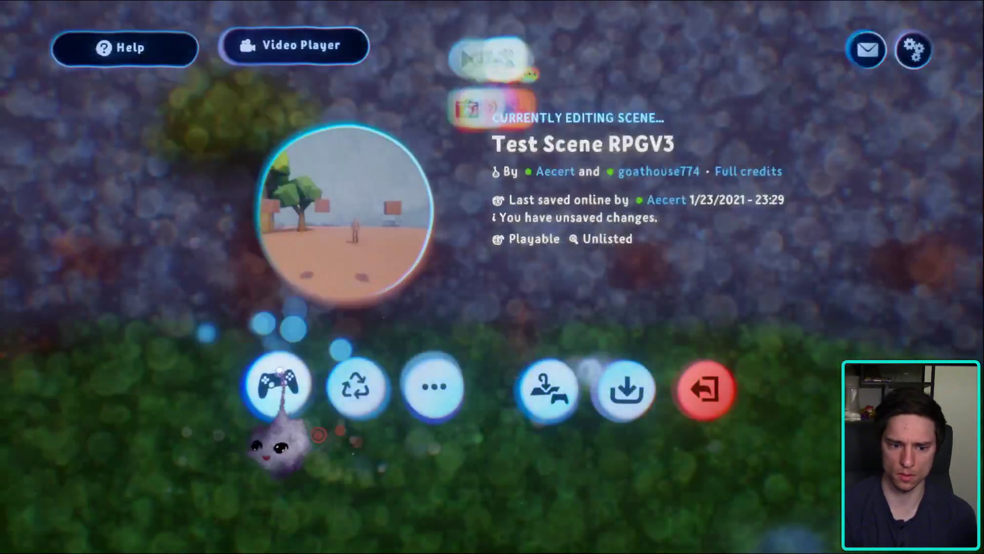
- Play-test the rod swing toward the pond, then return to edit mode and bring up Save Version
{"action": "left_click", "coordinate": [275, 387]}
{"action": "key", "text": "w"}
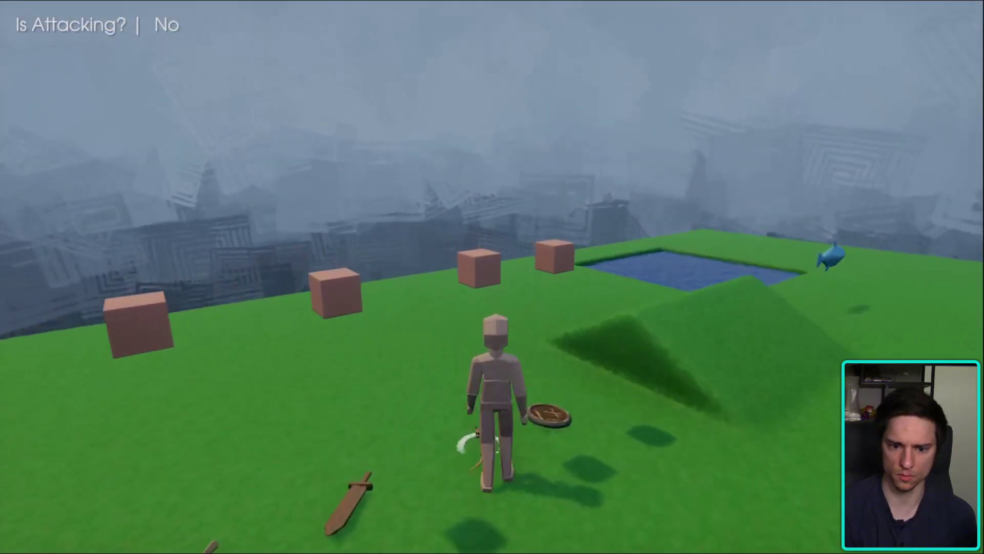
{"action": "left_click", "coordinate": [492, 276]}
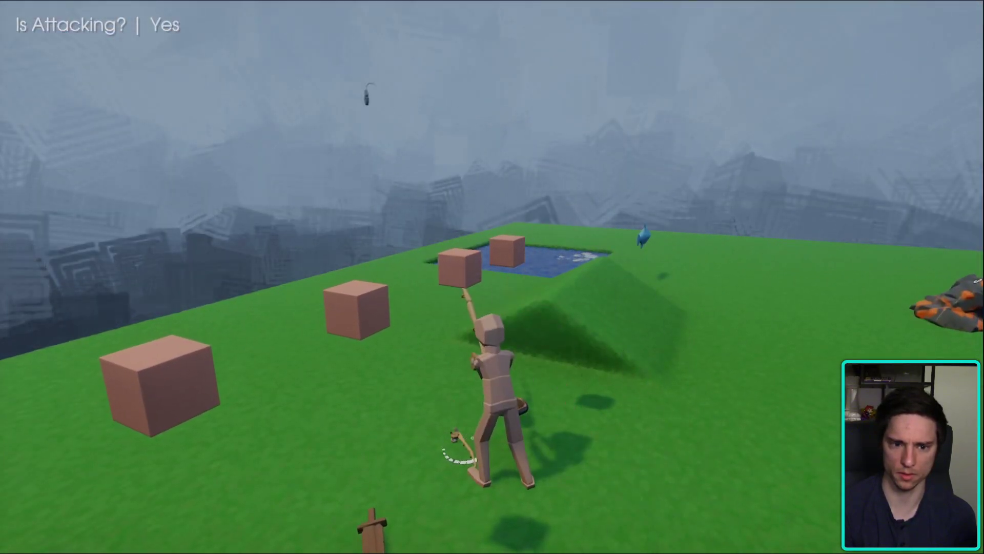
{"action": "key", "text": "Escape"}
{"action": "left_click", "coordinate": [226, 390]}
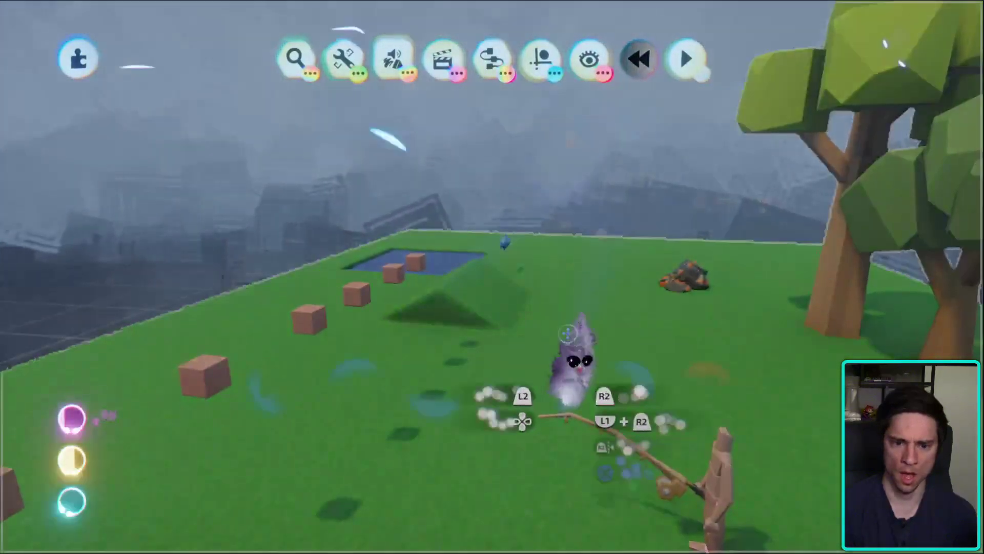
{"action": "key", "text": "Escape"}
{"action": "left_click", "coordinate": [612, 367]}
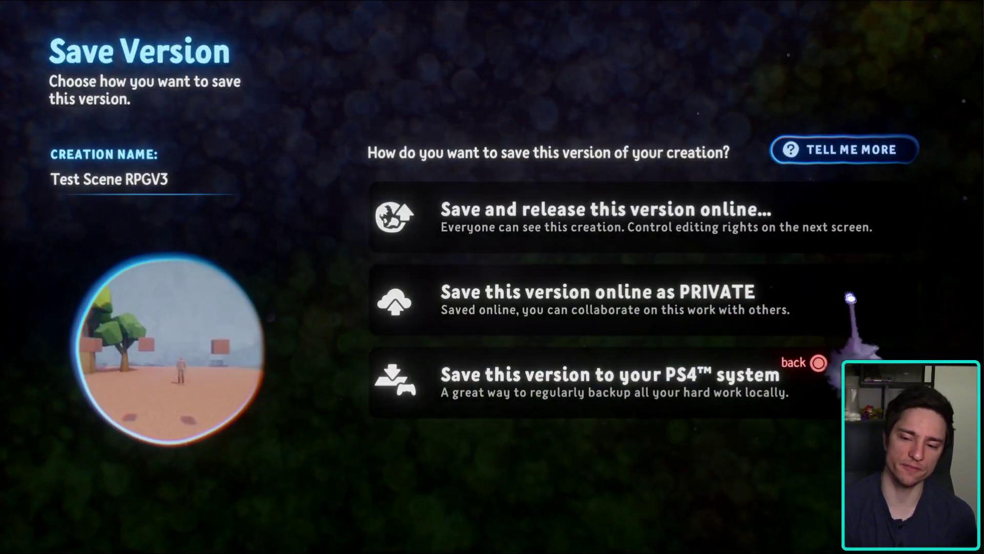
- Save Test Scene RPGV3 online as a private version and exit back to My Creations
{"action": "left_click", "coordinate": [850, 298]}
{"action": "left_click", "coordinate": [901, 66]}
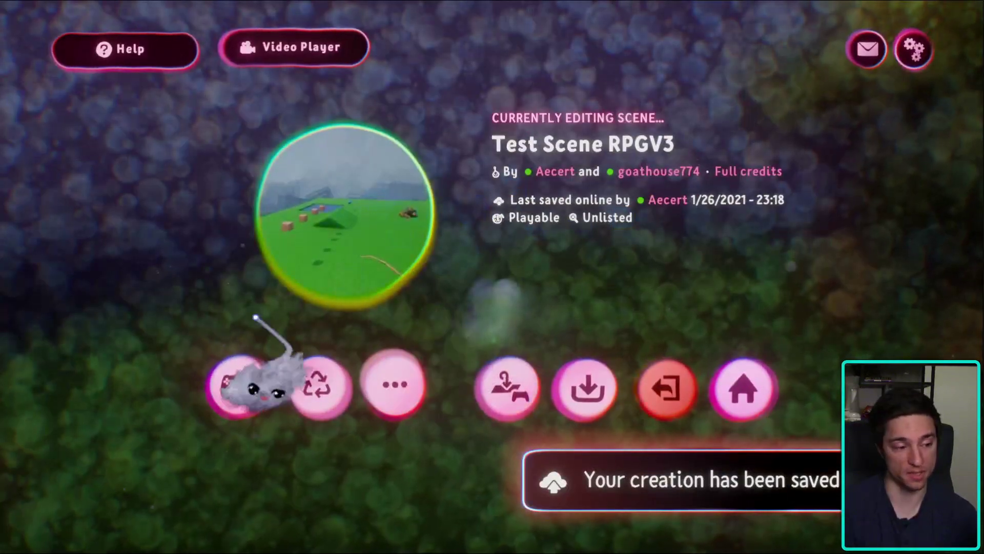
{"action": "left_click", "coordinate": [666, 388]}
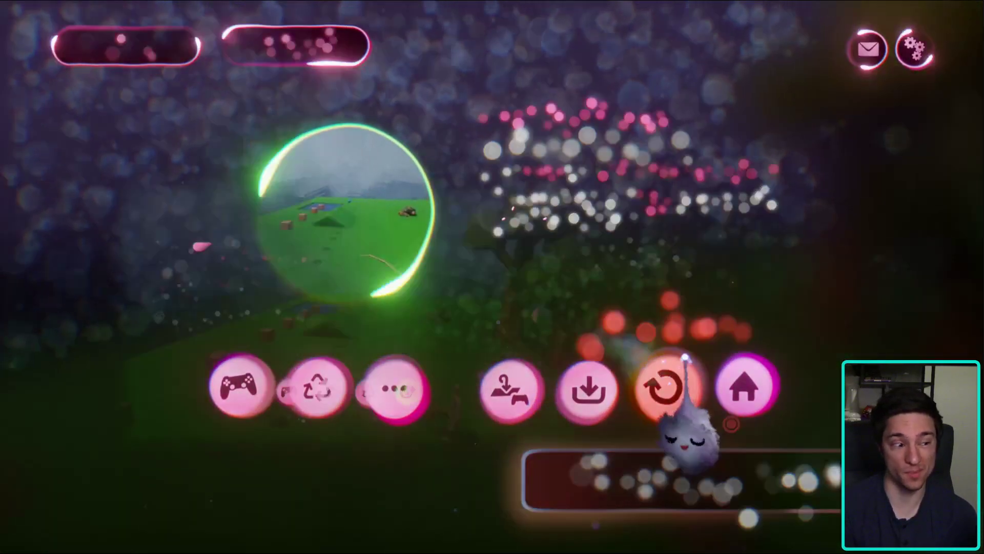
{"action": "key", "text": "Escape"}
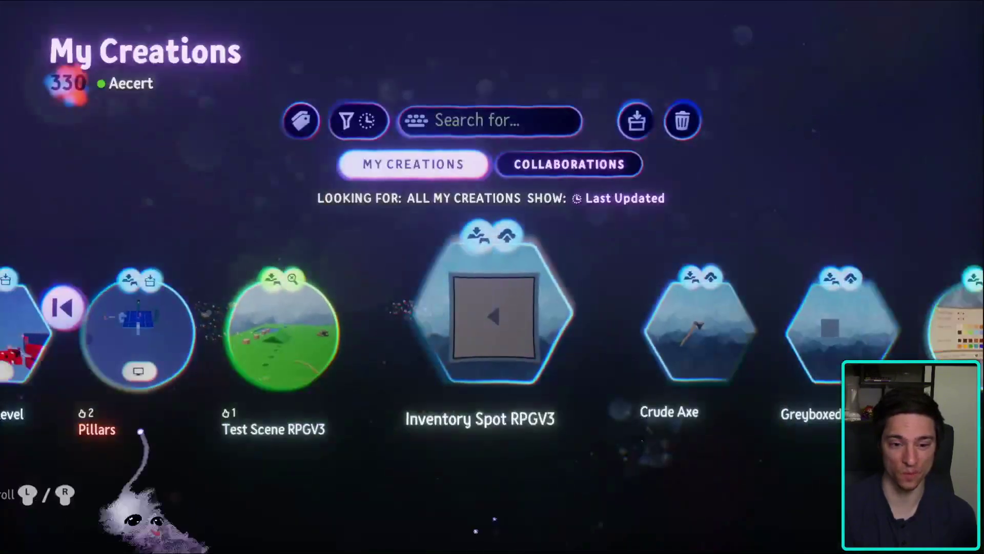
{"action": "scroll", "coordinate": [754, 512], "scroll_direction": "left", "scroll_amount": 10}
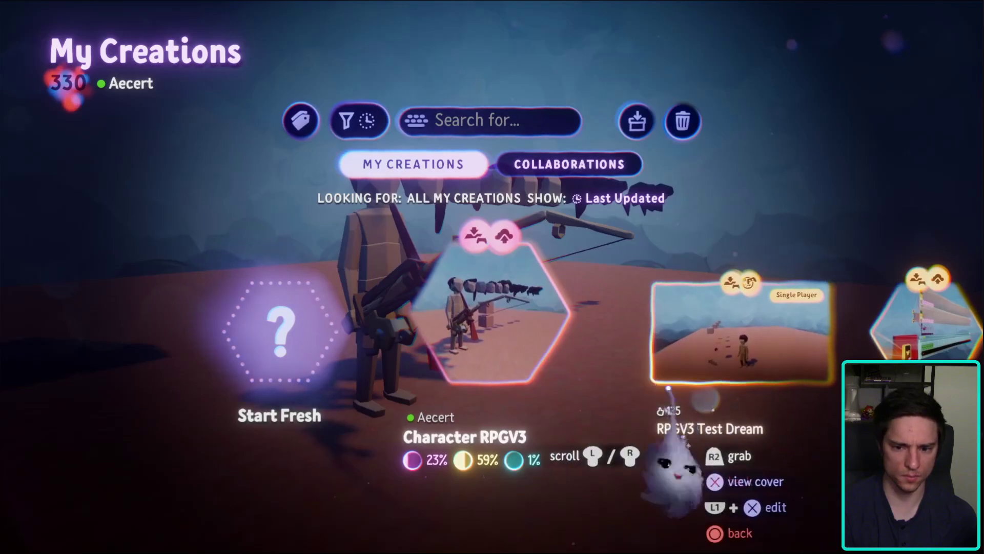
- Open RPGV3 Test Dream in Edit, release it as a playable version, and return to its overview
{"action": "left_click", "coordinate": [733, 410]}
{"action": "left_click", "coordinate": [528, 436]}
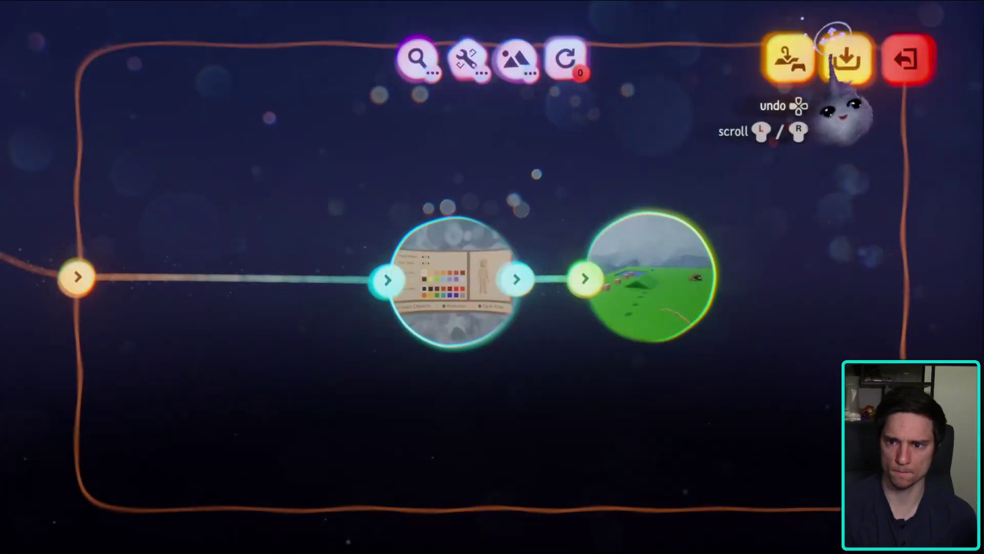
{"action": "left_click", "coordinate": [845, 63]}
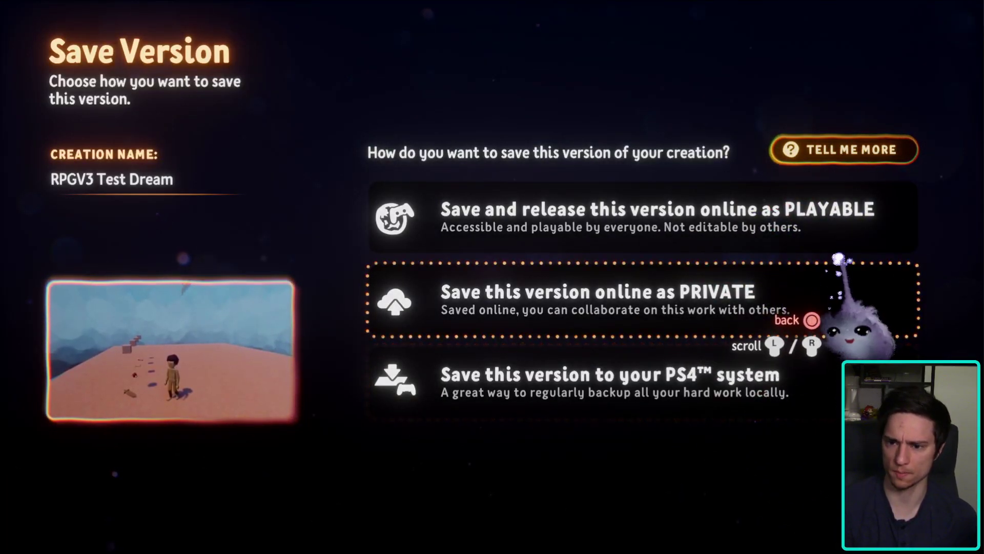
{"action": "left_click", "coordinate": [803, 223]}
{"action": "key", "text": "Escape"}
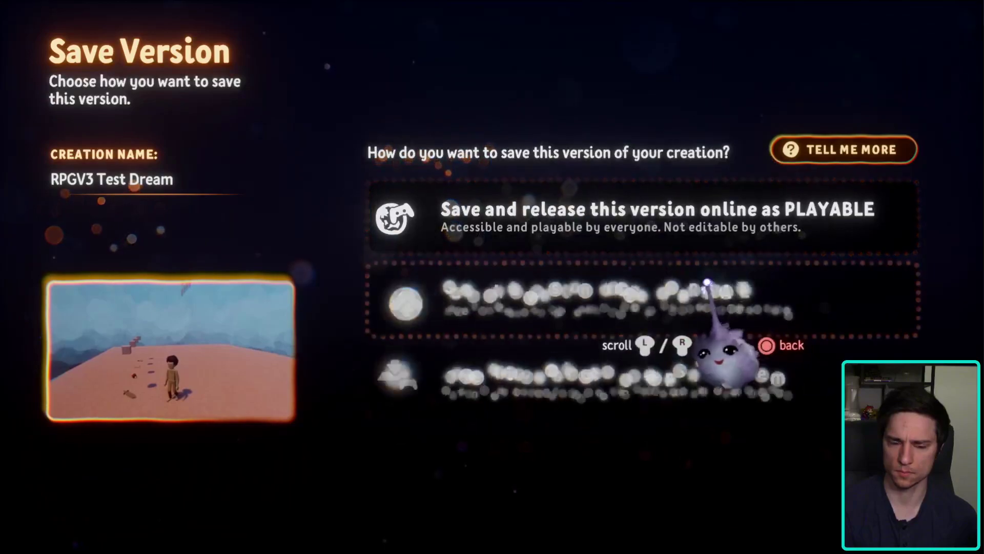
{"action": "left_click", "coordinate": [707, 227]}
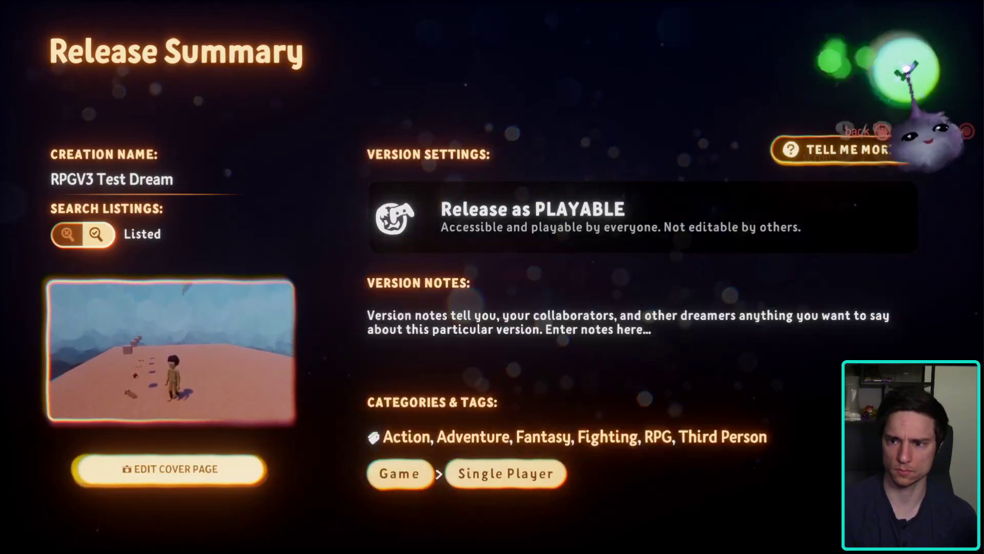
{"action": "left_click", "coordinate": [906, 68]}
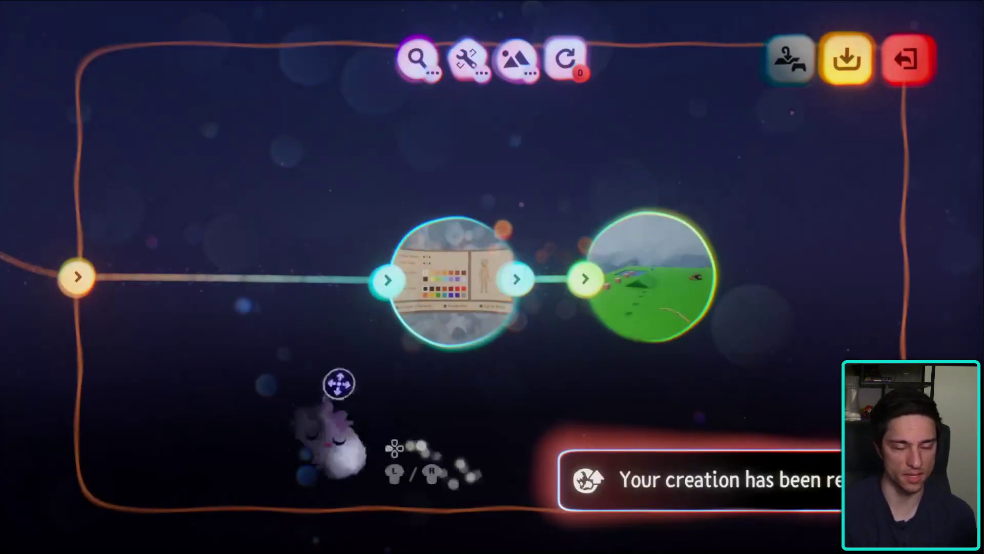
{"action": "left_click", "coordinate": [906, 59]}
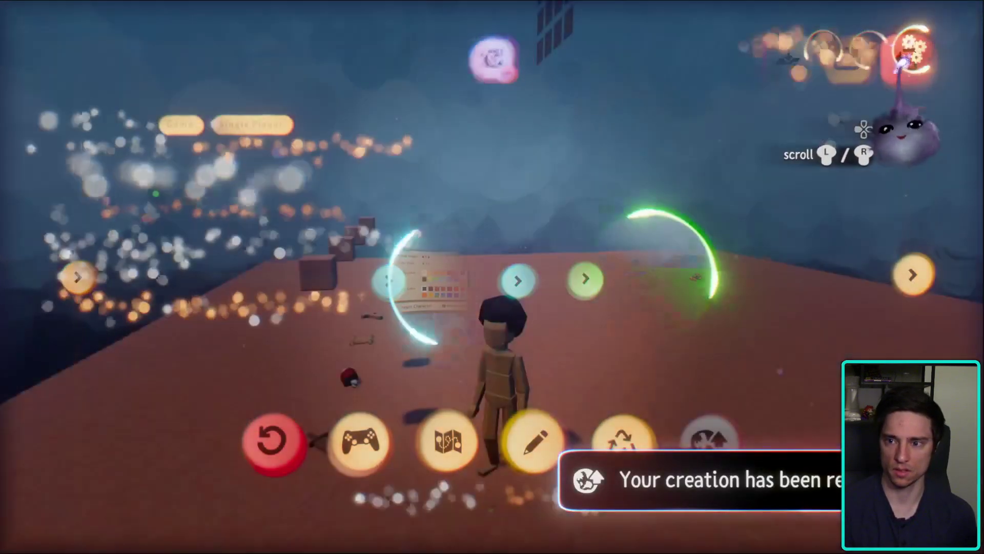
- Reset and play the dream, confirm the new character, and walk to the pond
{"action": "left_click", "coordinate": [272, 442]}
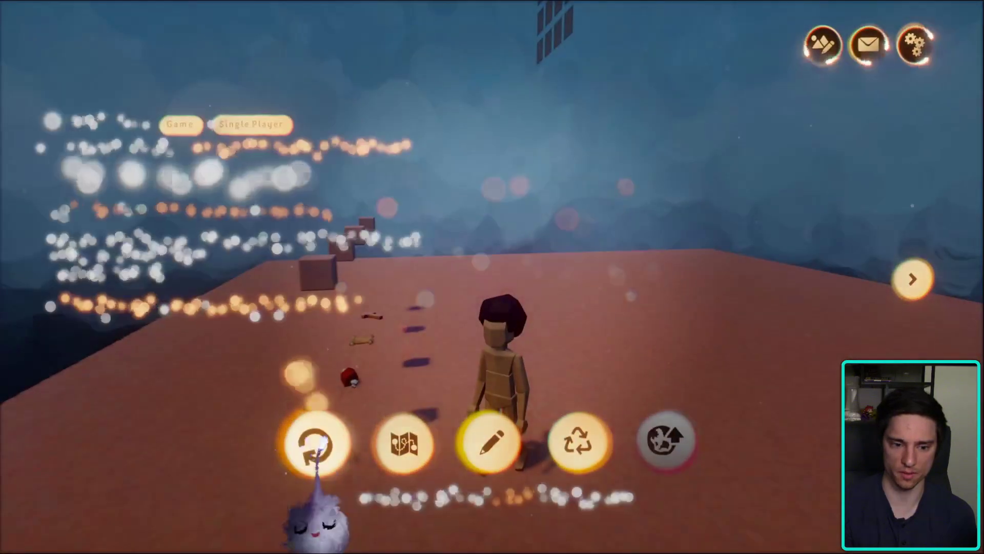
{"action": "left_click", "coordinate": [328, 433]}
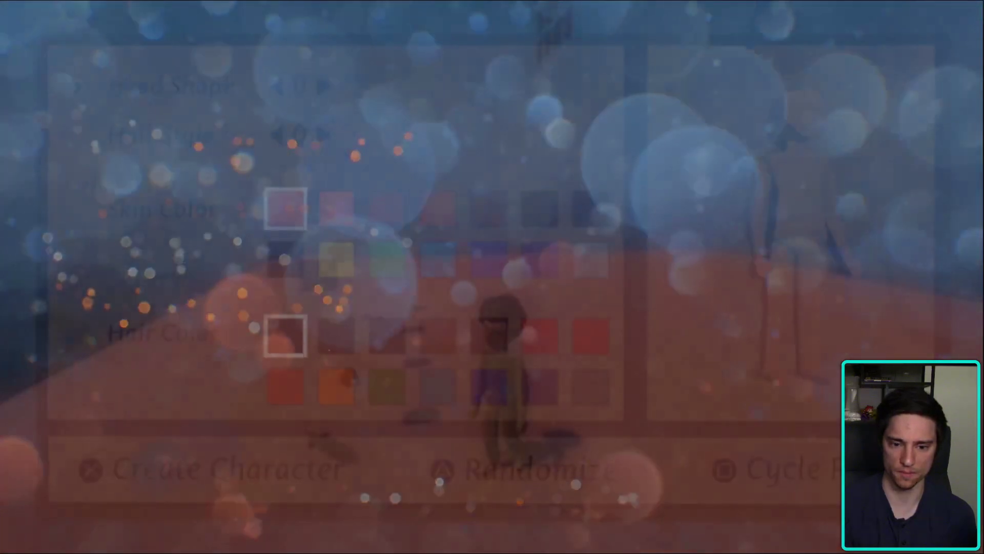
{"action": "key", "text": "Return"}
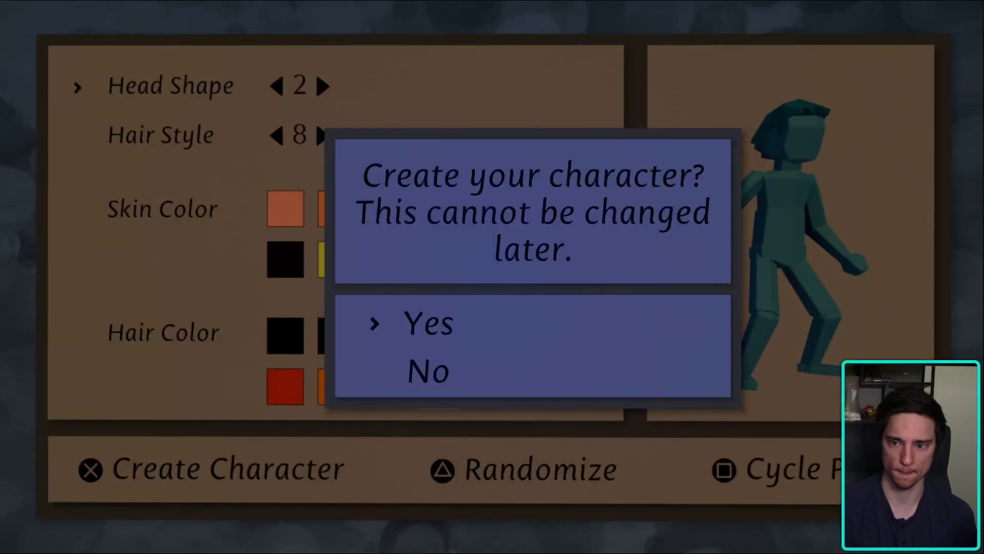
{"action": "key", "text": "Return"}
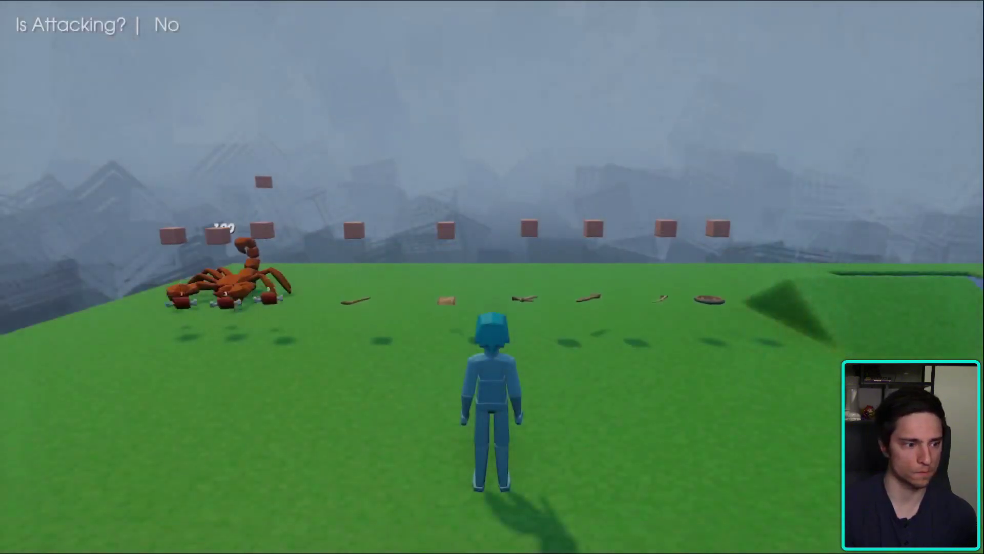
{"action": "key", "text": "w"}
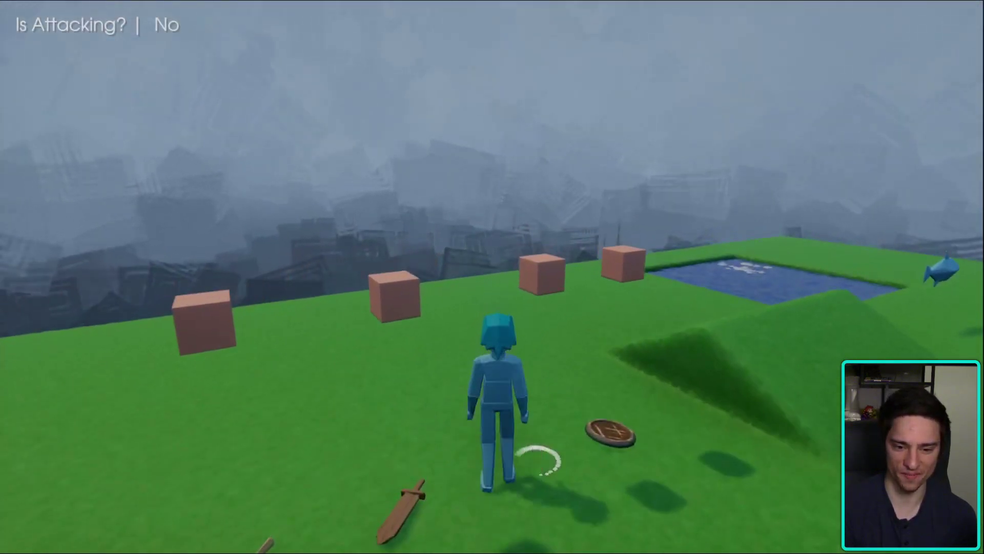
{"action": "key", "text": "w"}
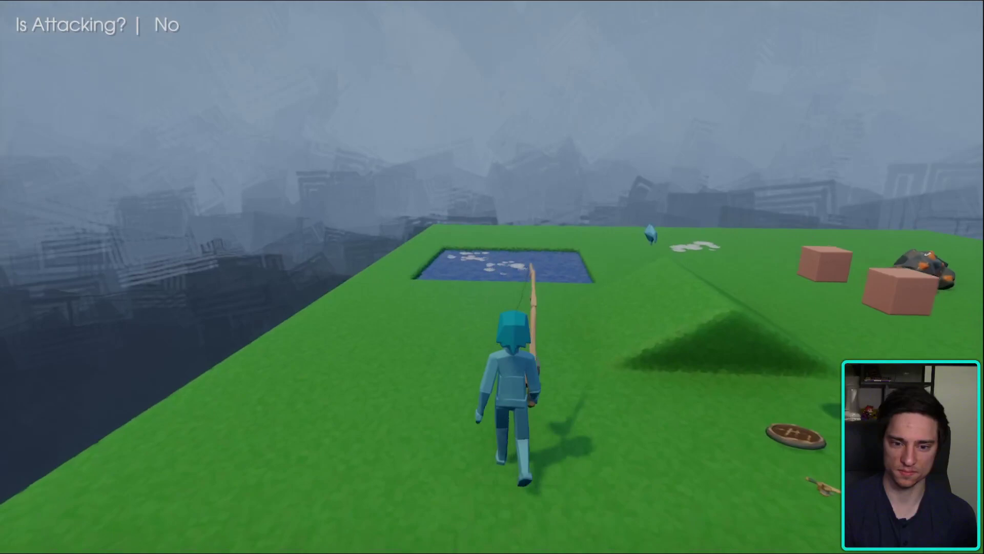
- Cast the fishing rod until a fish is caught, then pause and exit play
{"action": "left_click", "coordinate": [492, 277]}
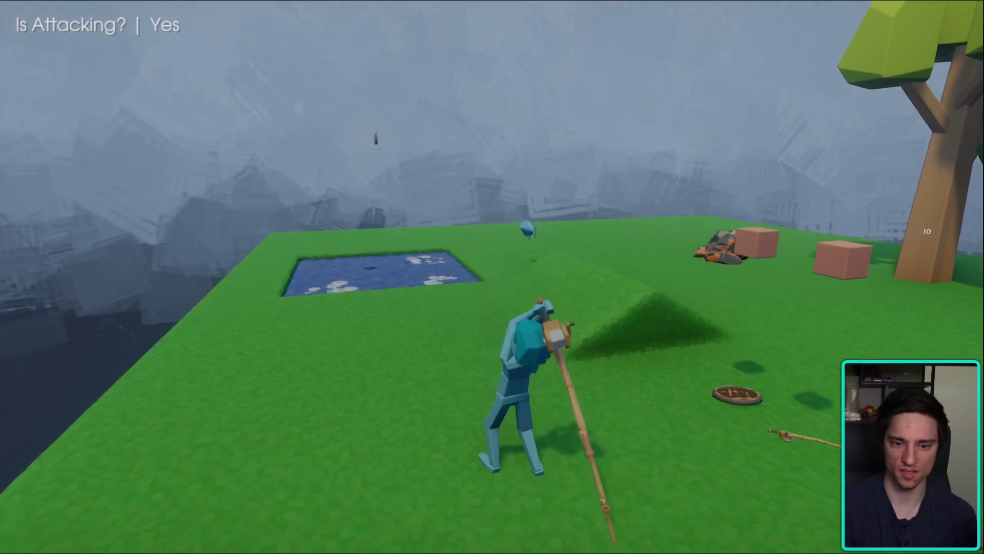
{"action": "left_click", "coordinate": [492, 277]}
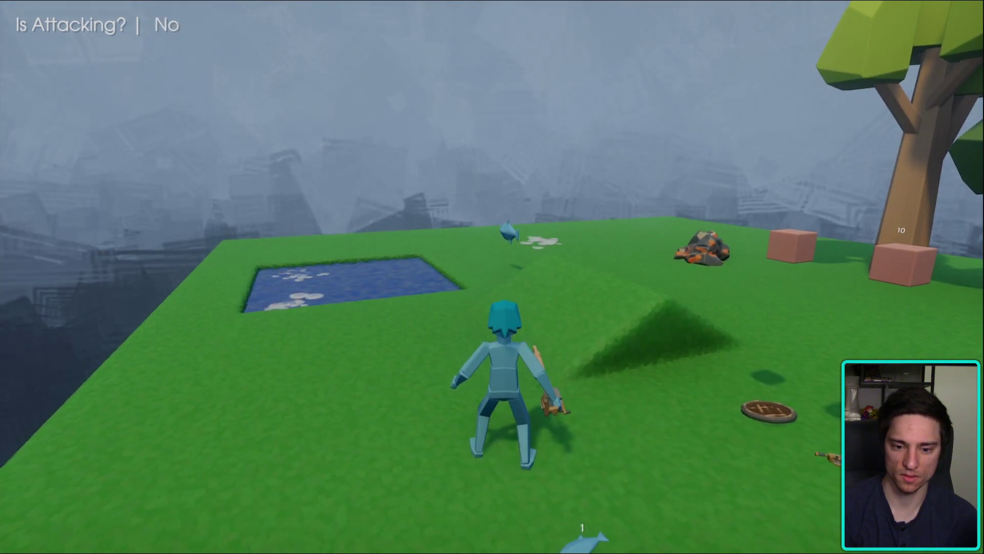
{"action": "key", "text": "Escape"}
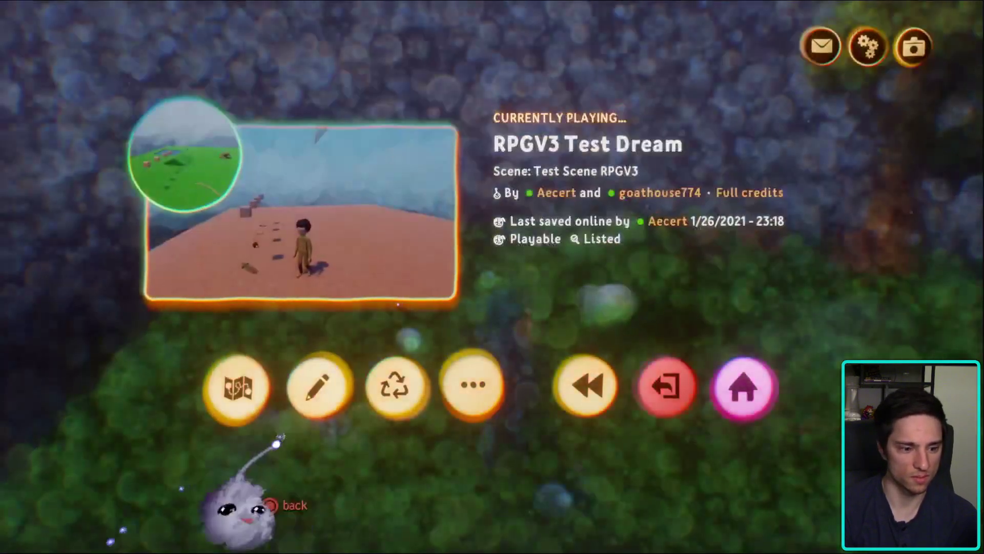
{"action": "left_click", "coordinate": [666, 388]}
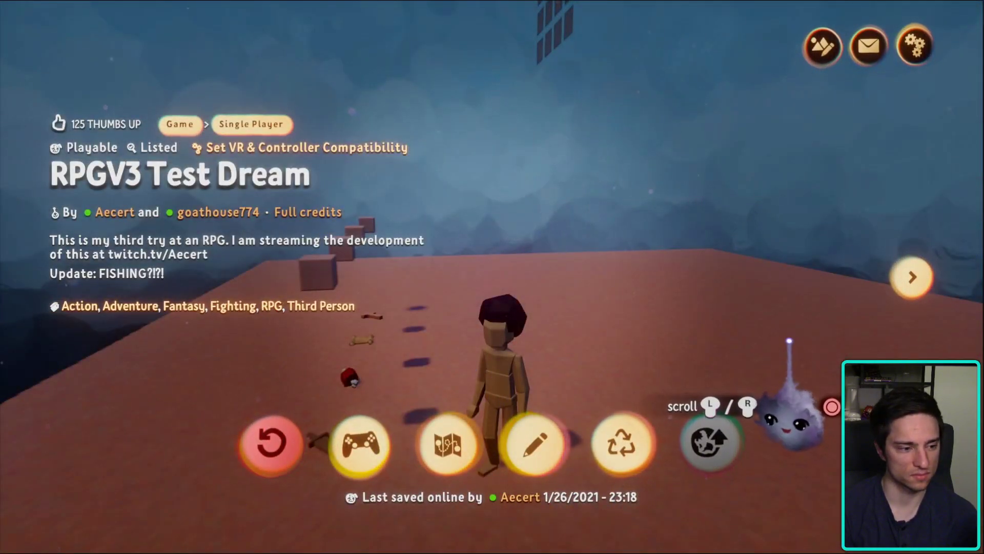
{"action": "key", "text": "Escape"}
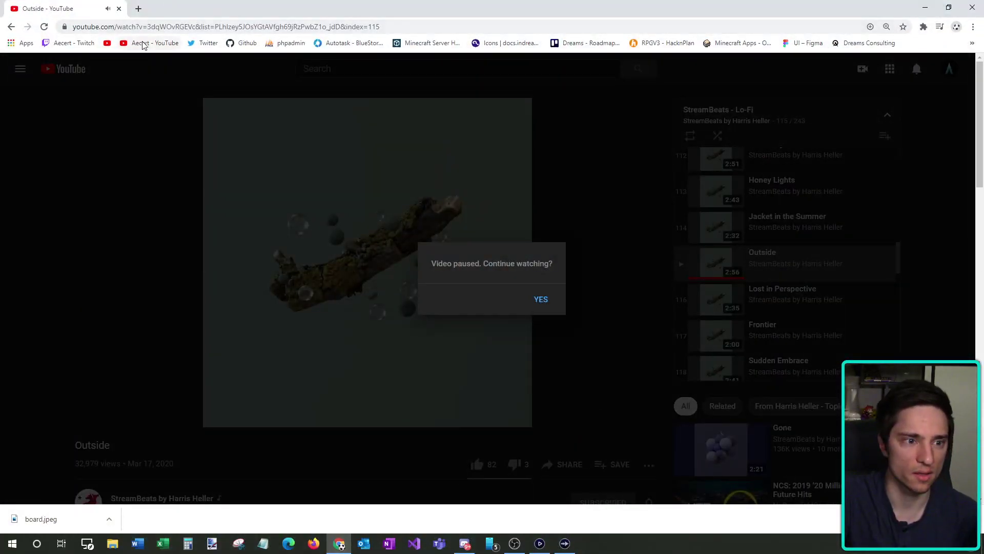
- Open the followed channel streaming Dreams on Twitch and copy its name from the address bar
{"action": "left_click", "coordinate": [62, 43]}
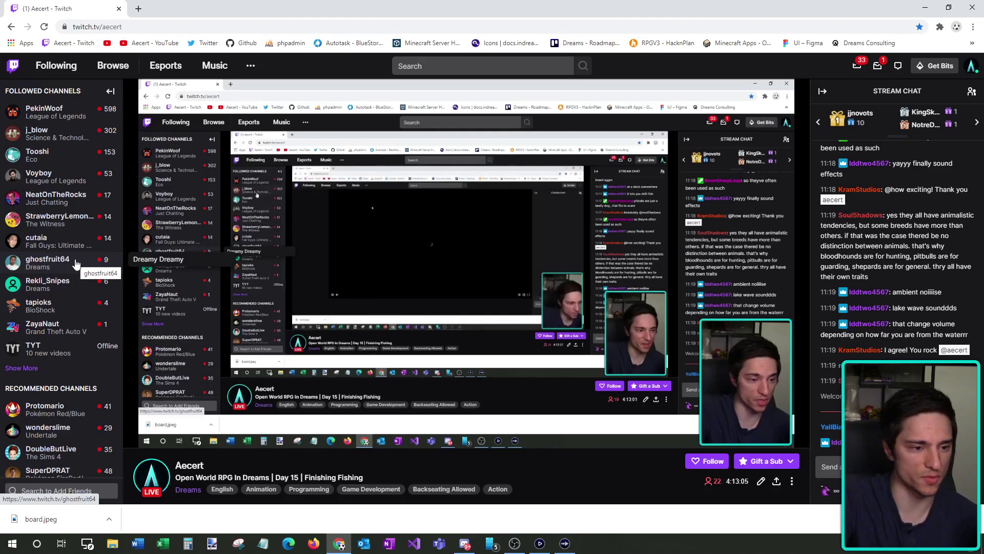
{"action": "left_click", "coordinate": [74, 264]}
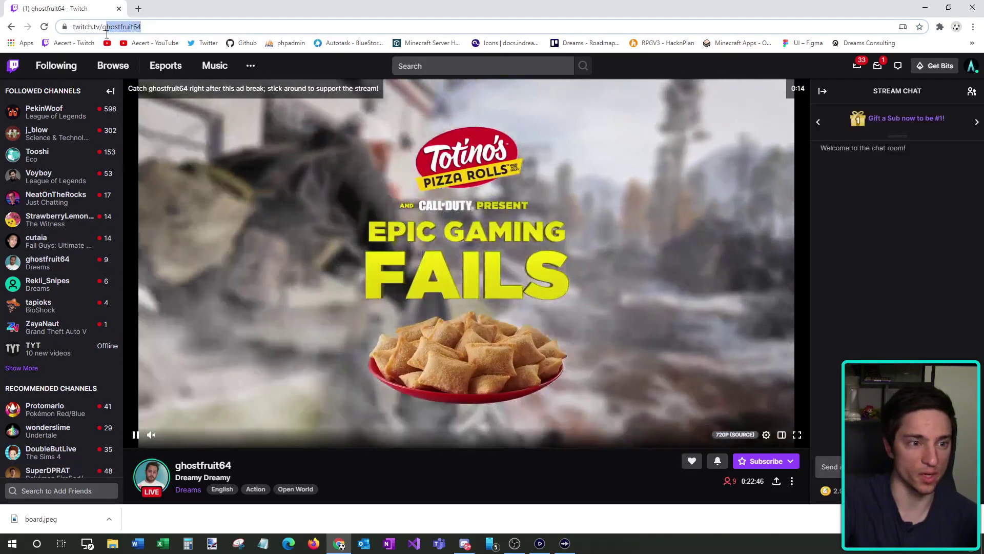
{"action": "double_click", "coordinate": [140, 27]}
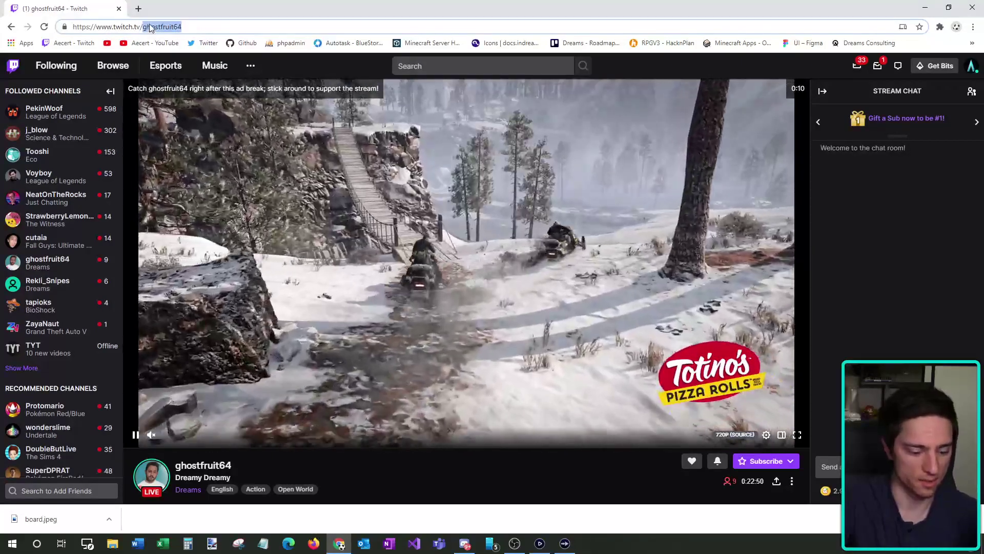
{"action": "key", "text": "alt+Tab"}
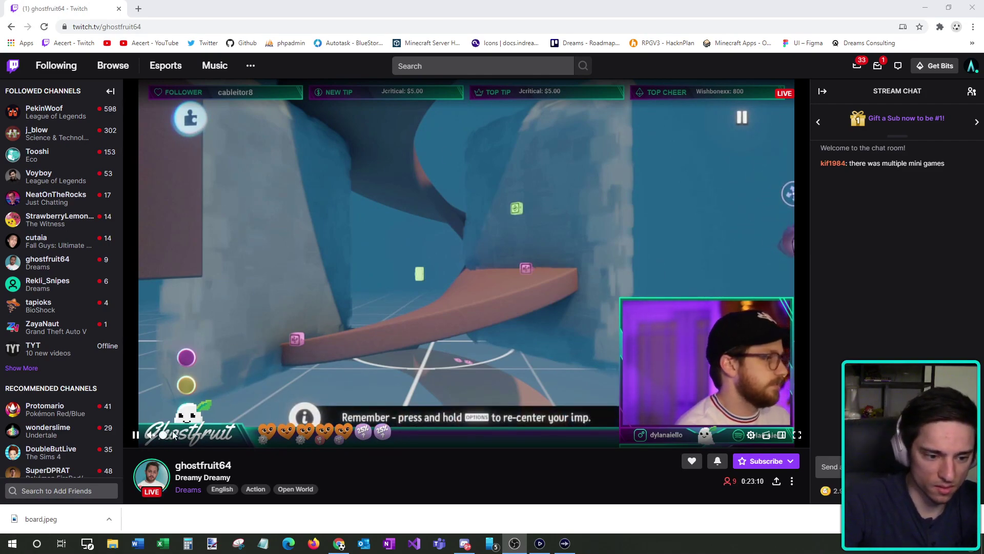
- Send 'Raid!!!' followed by three channel emotes in the raided channel's chat
{"action": "left_click", "coordinate": [179, 435]}
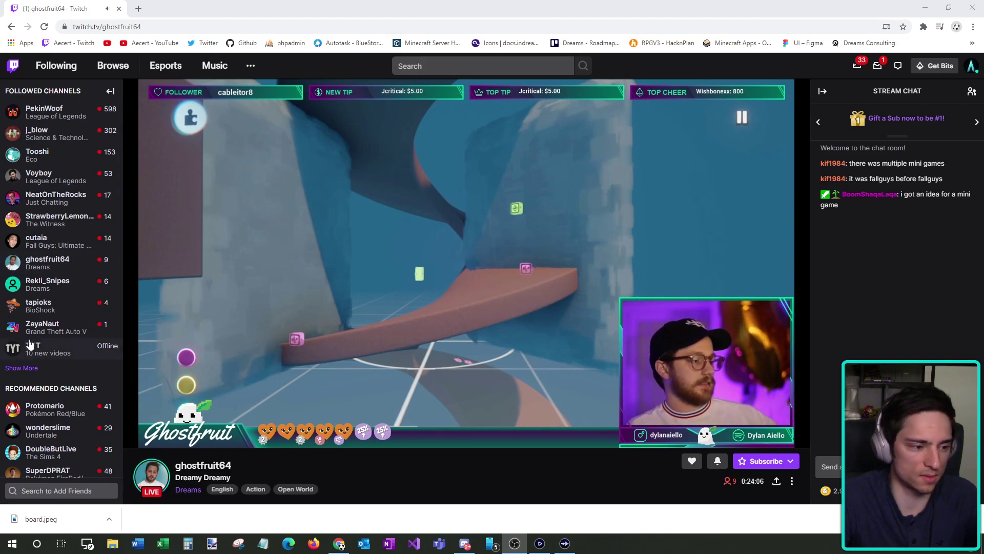
{"action": "mouse_move", "coordinate": [58, 352]}
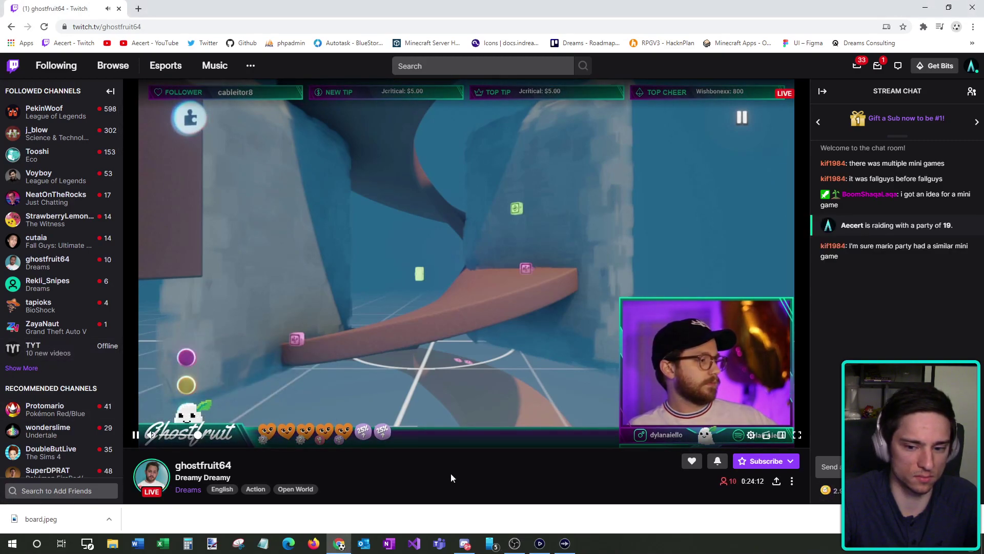
{"action": "left_click", "coordinate": [827, 466]}
{"action": "type", "text": "Raid!!!"}
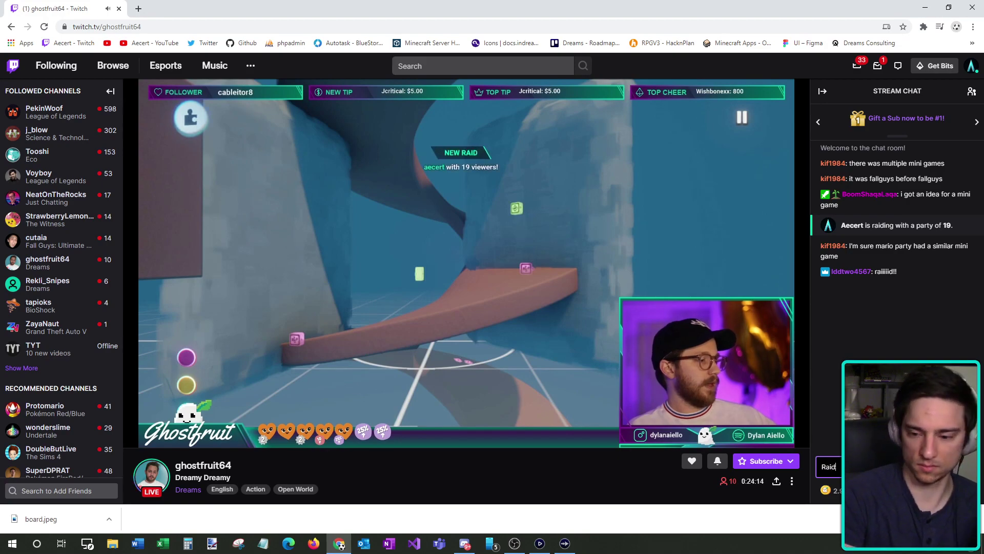
{"action": "left_click", "coordinate": [966, 466]}
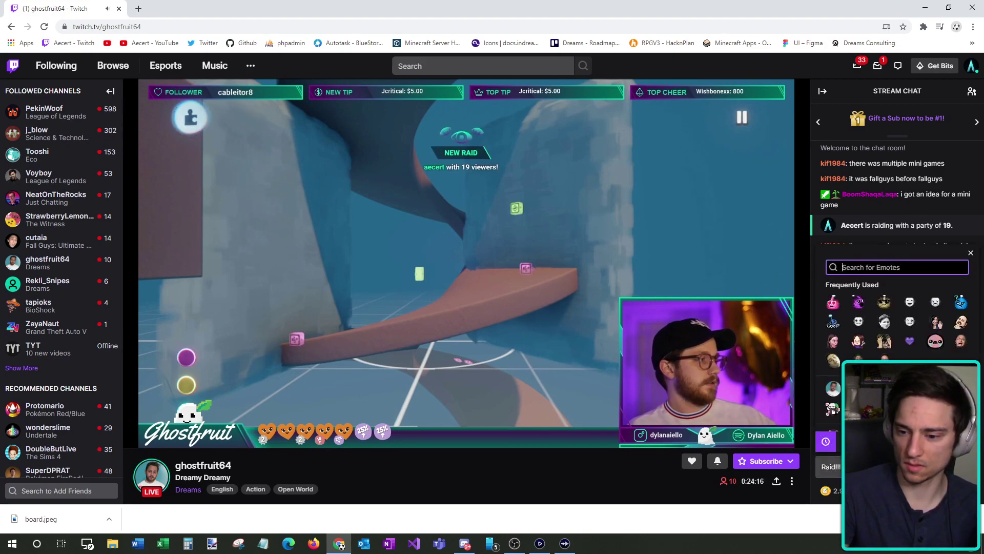
{"action": "scroll", "coordinate": [897, 318], "scroll_direction": "down", "scroll_amount": 1}
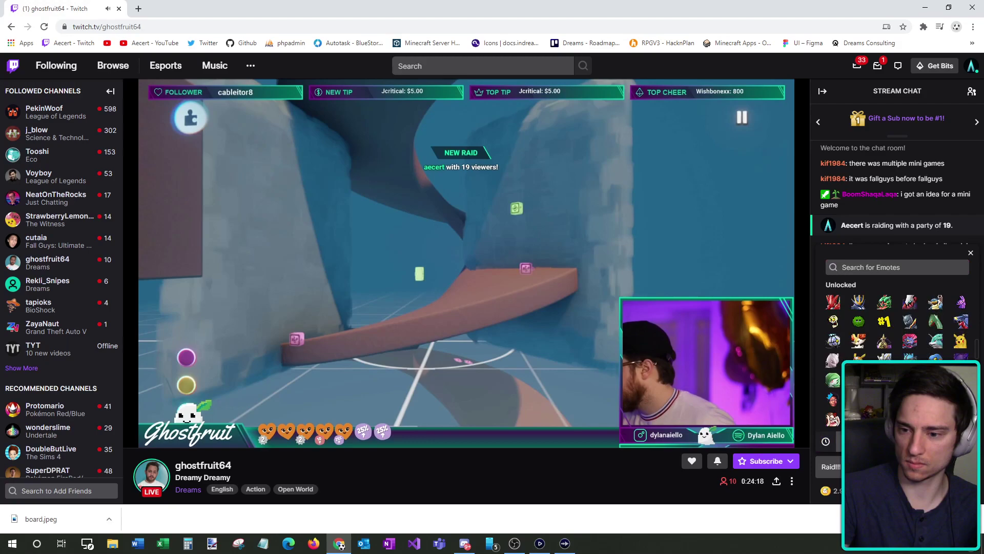
{"action": "scroll", "coordinate": [834, 350], "scroll_direction": "down", "scroll_amount": 3}
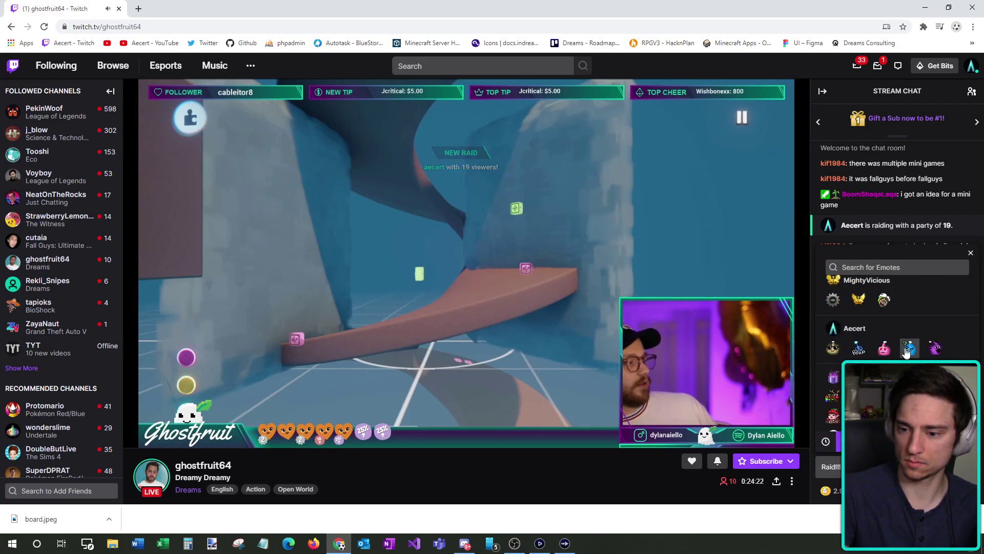
{"action": "left_click", "coordinate": [935, 347]}
{"action": "left_click", "coordinate": [910, 343]}
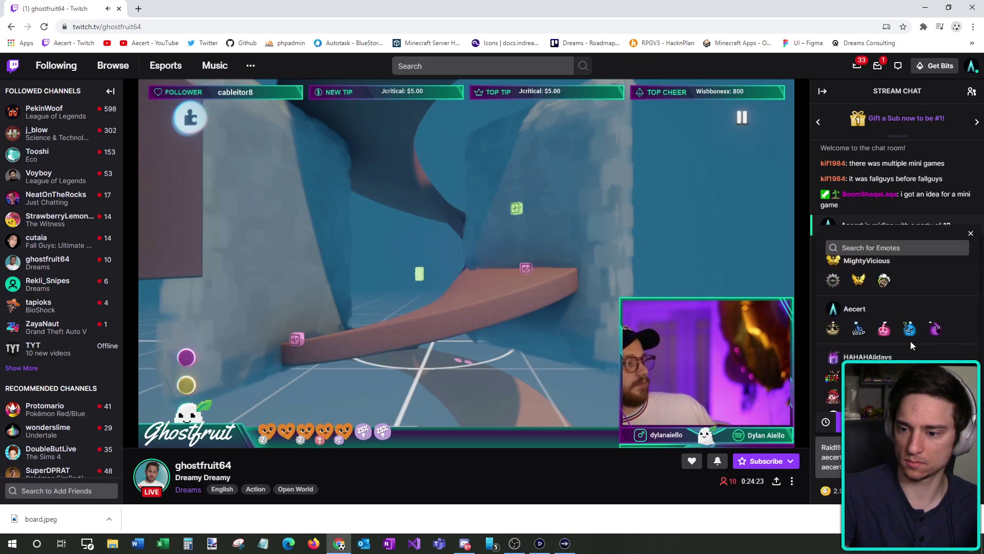
{"action": "left_click", "coordinate": [884, 328]}
{"action": "key", "text": "Return"}
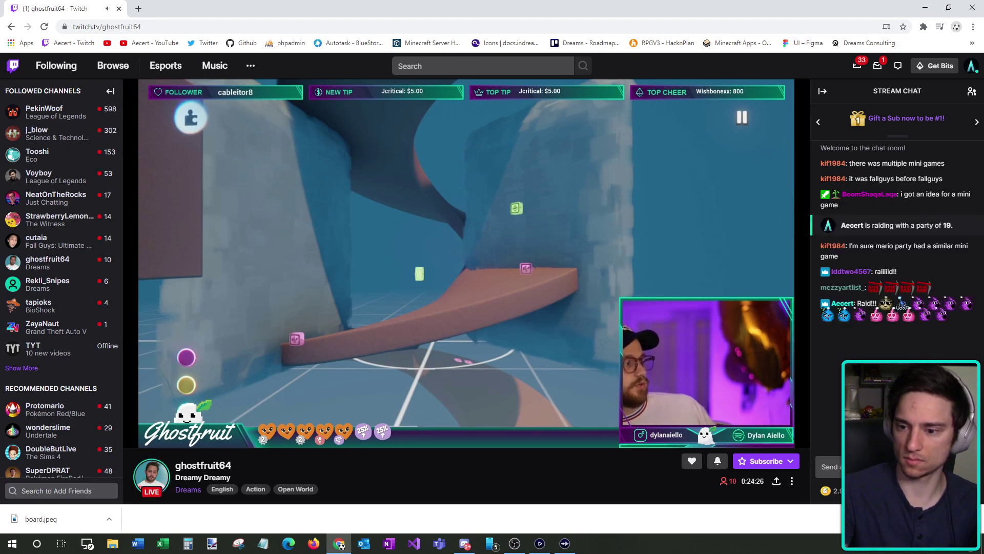